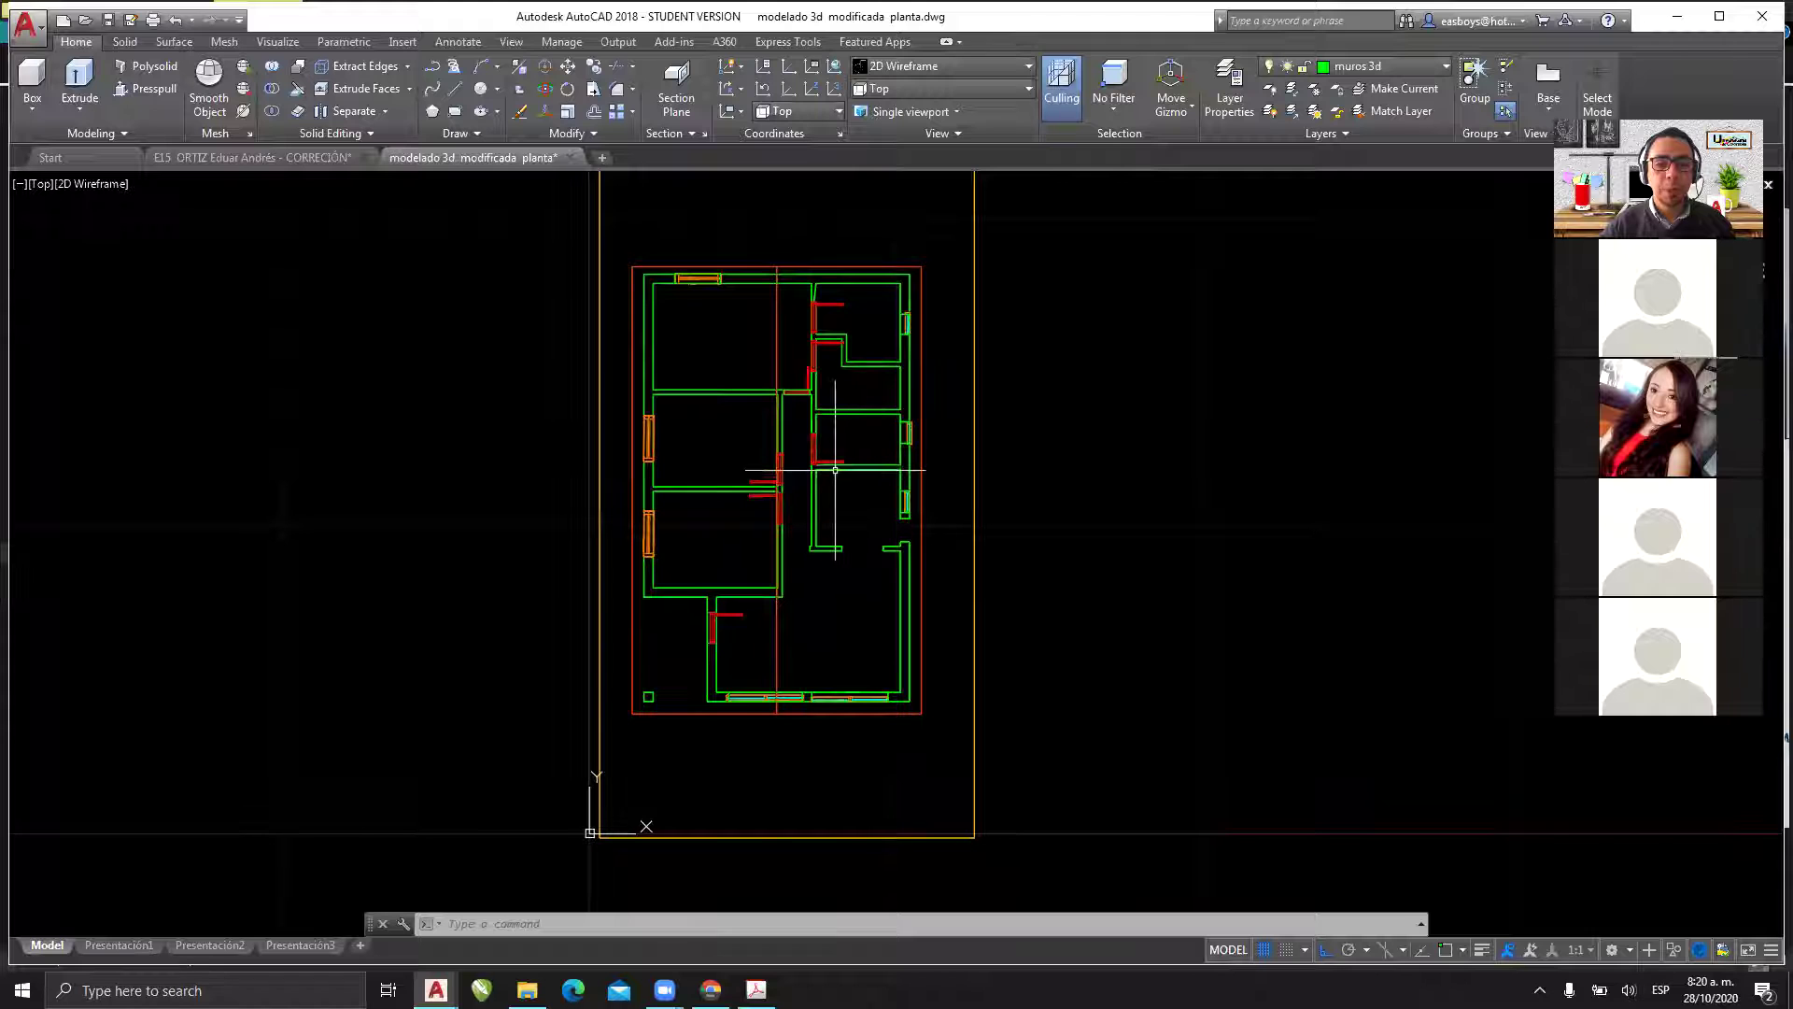
- Examine the house floor plan within its lot in top view and as a 3D wireframe from several angles
middle_click_drag(759, 661, 721, 710)
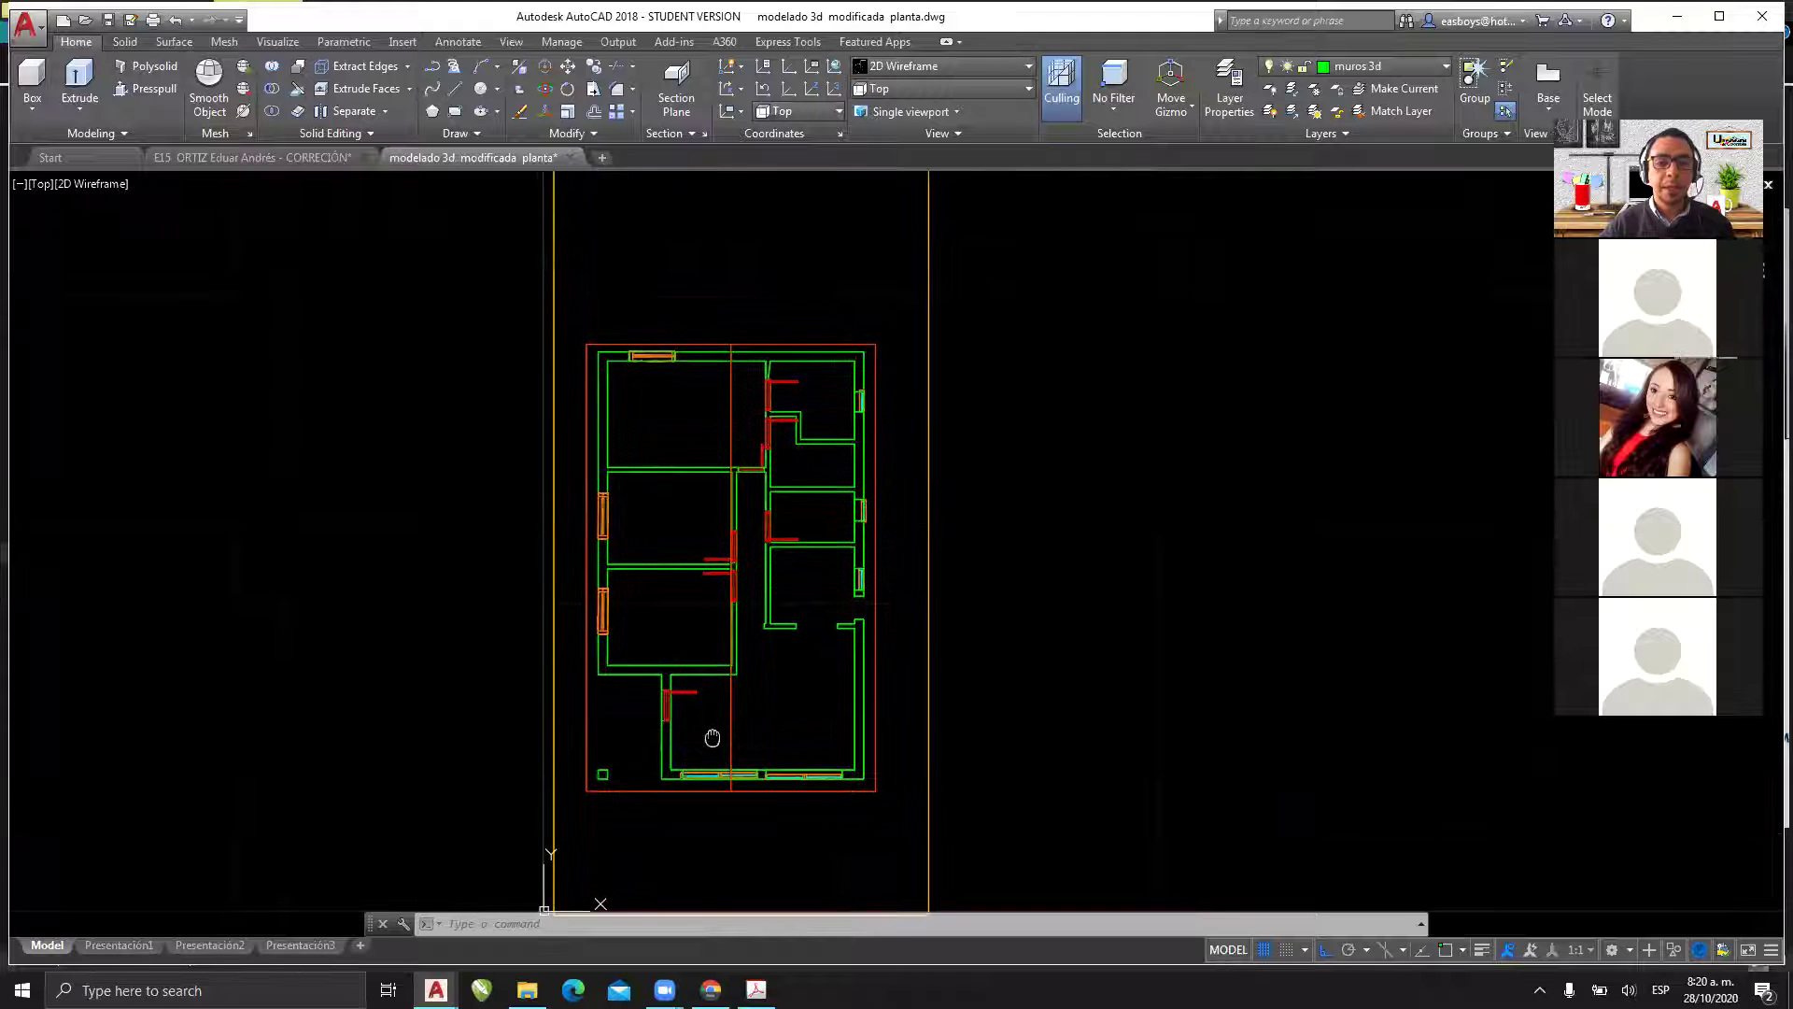
scroll(719, 559, "down", 3)
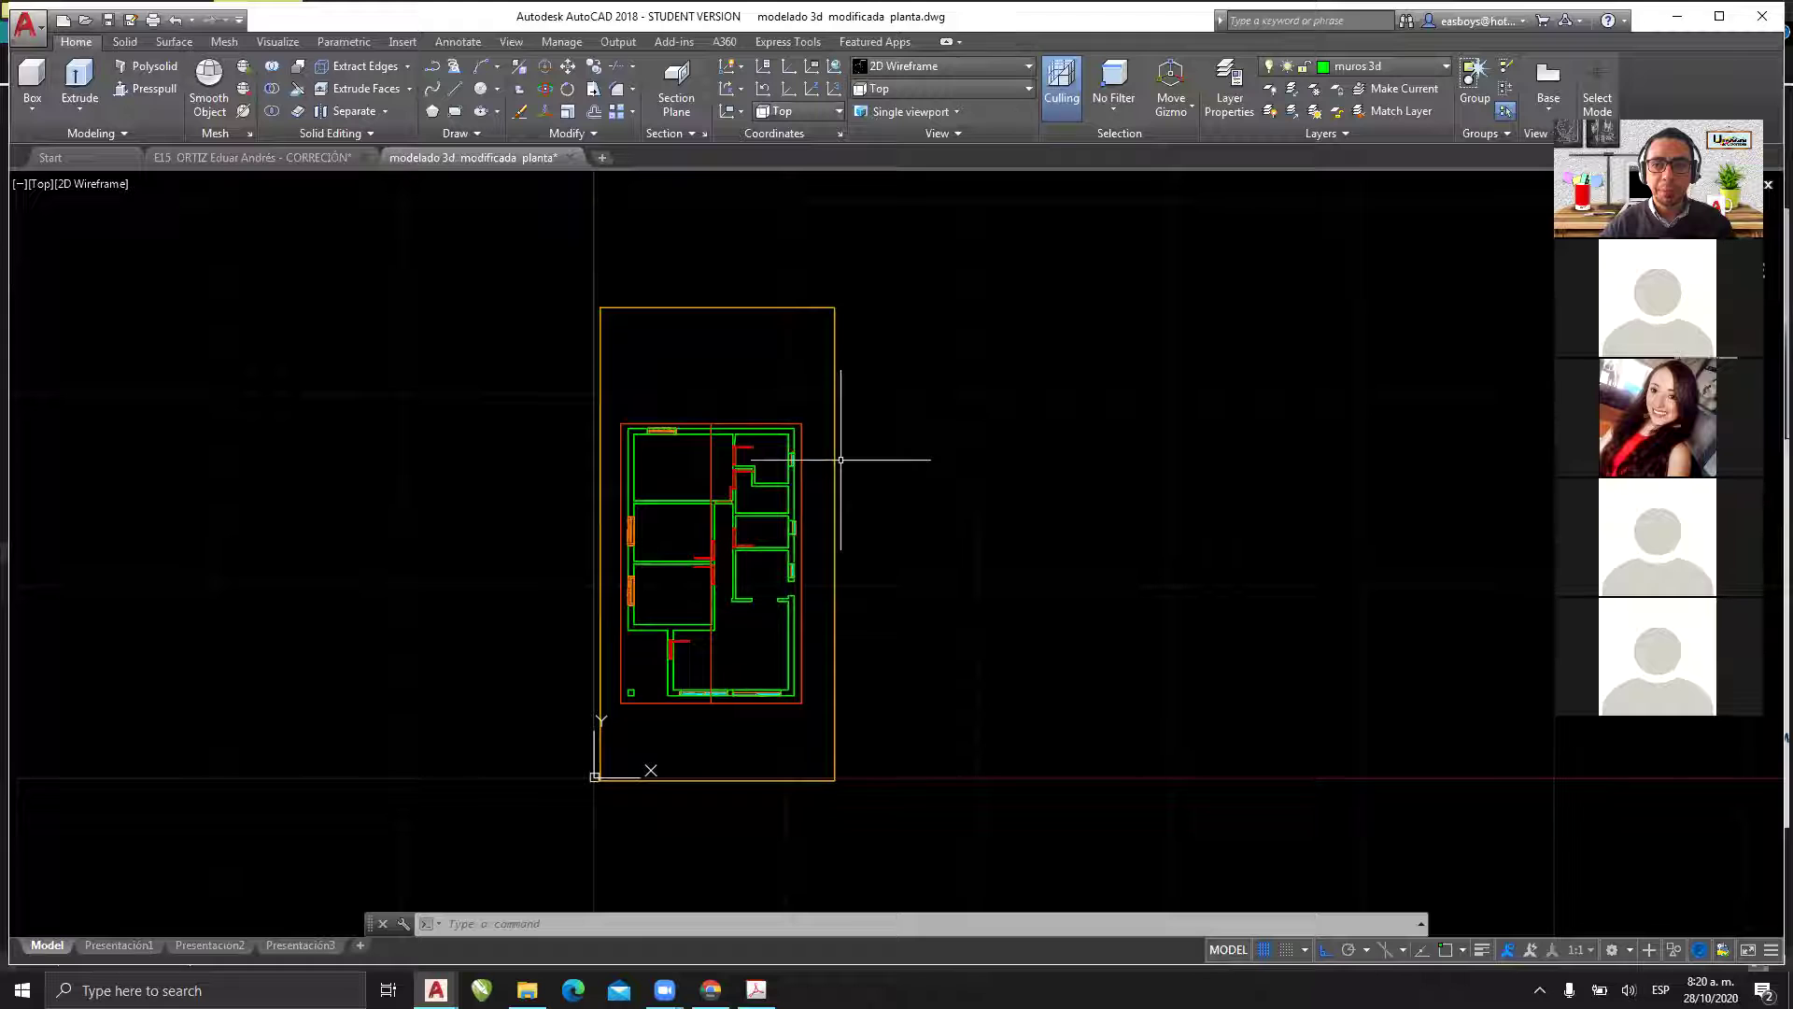
left_click(1720, 16)
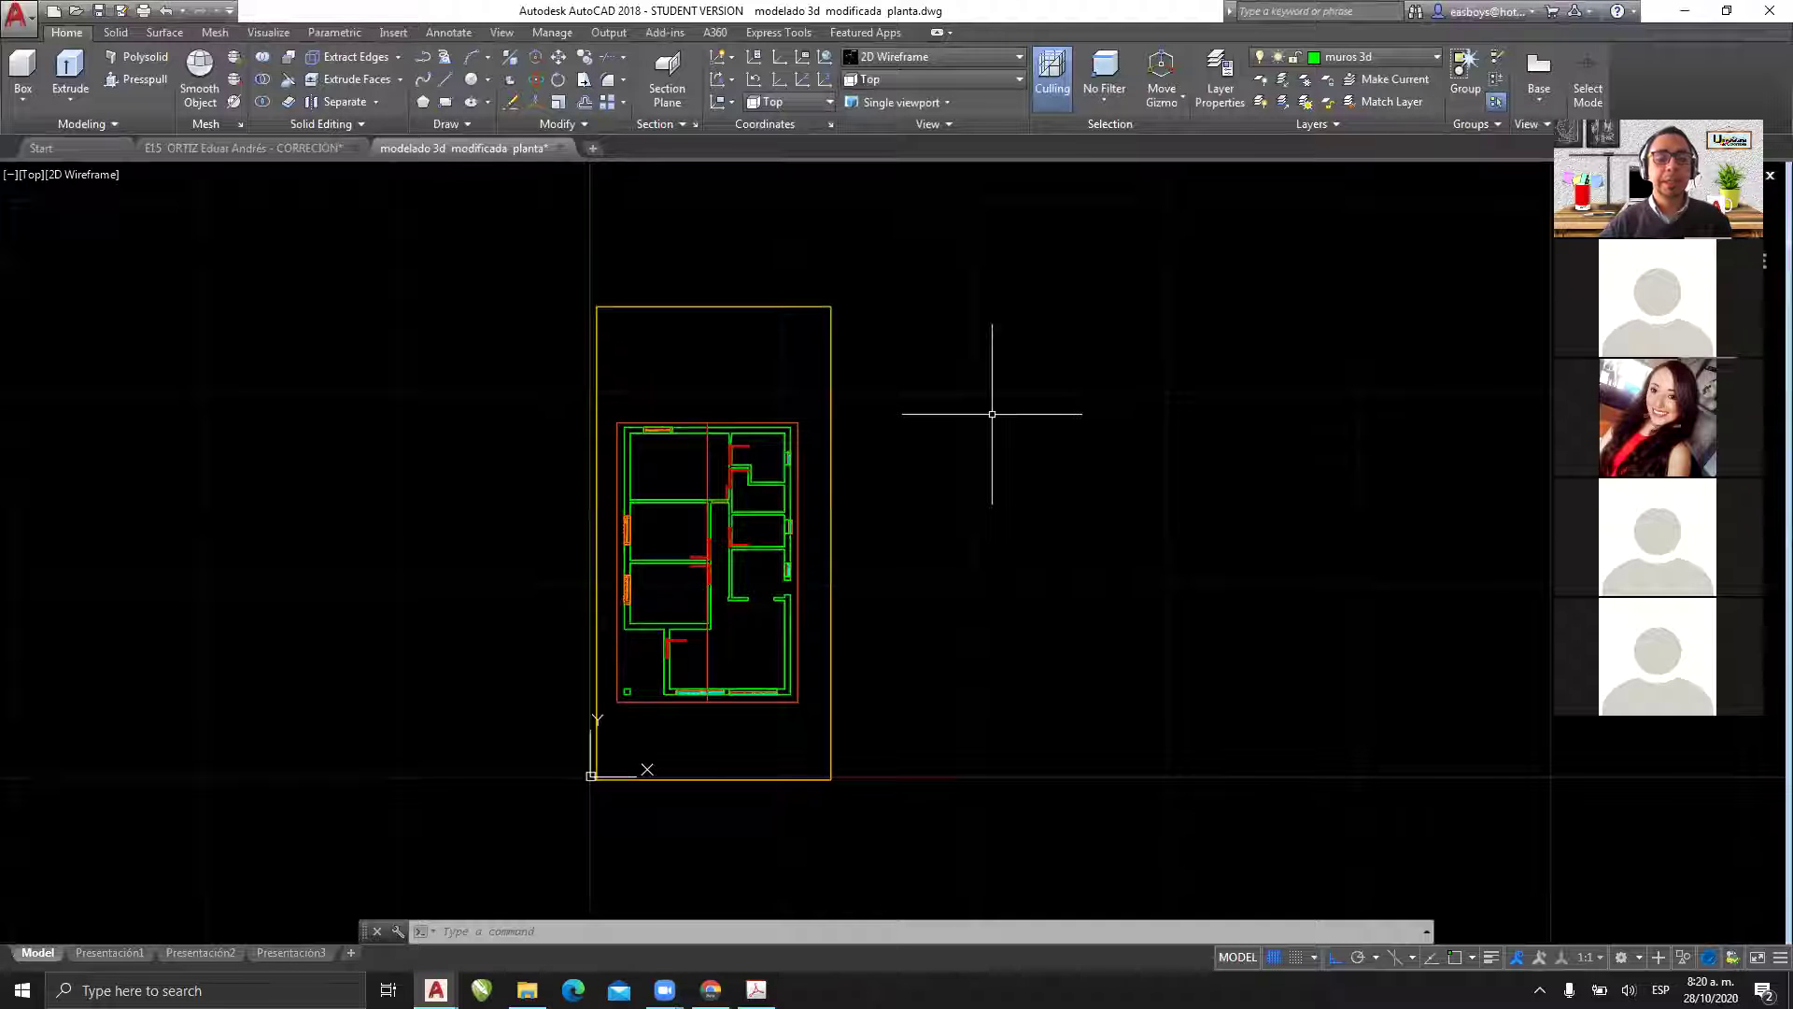
type("z")
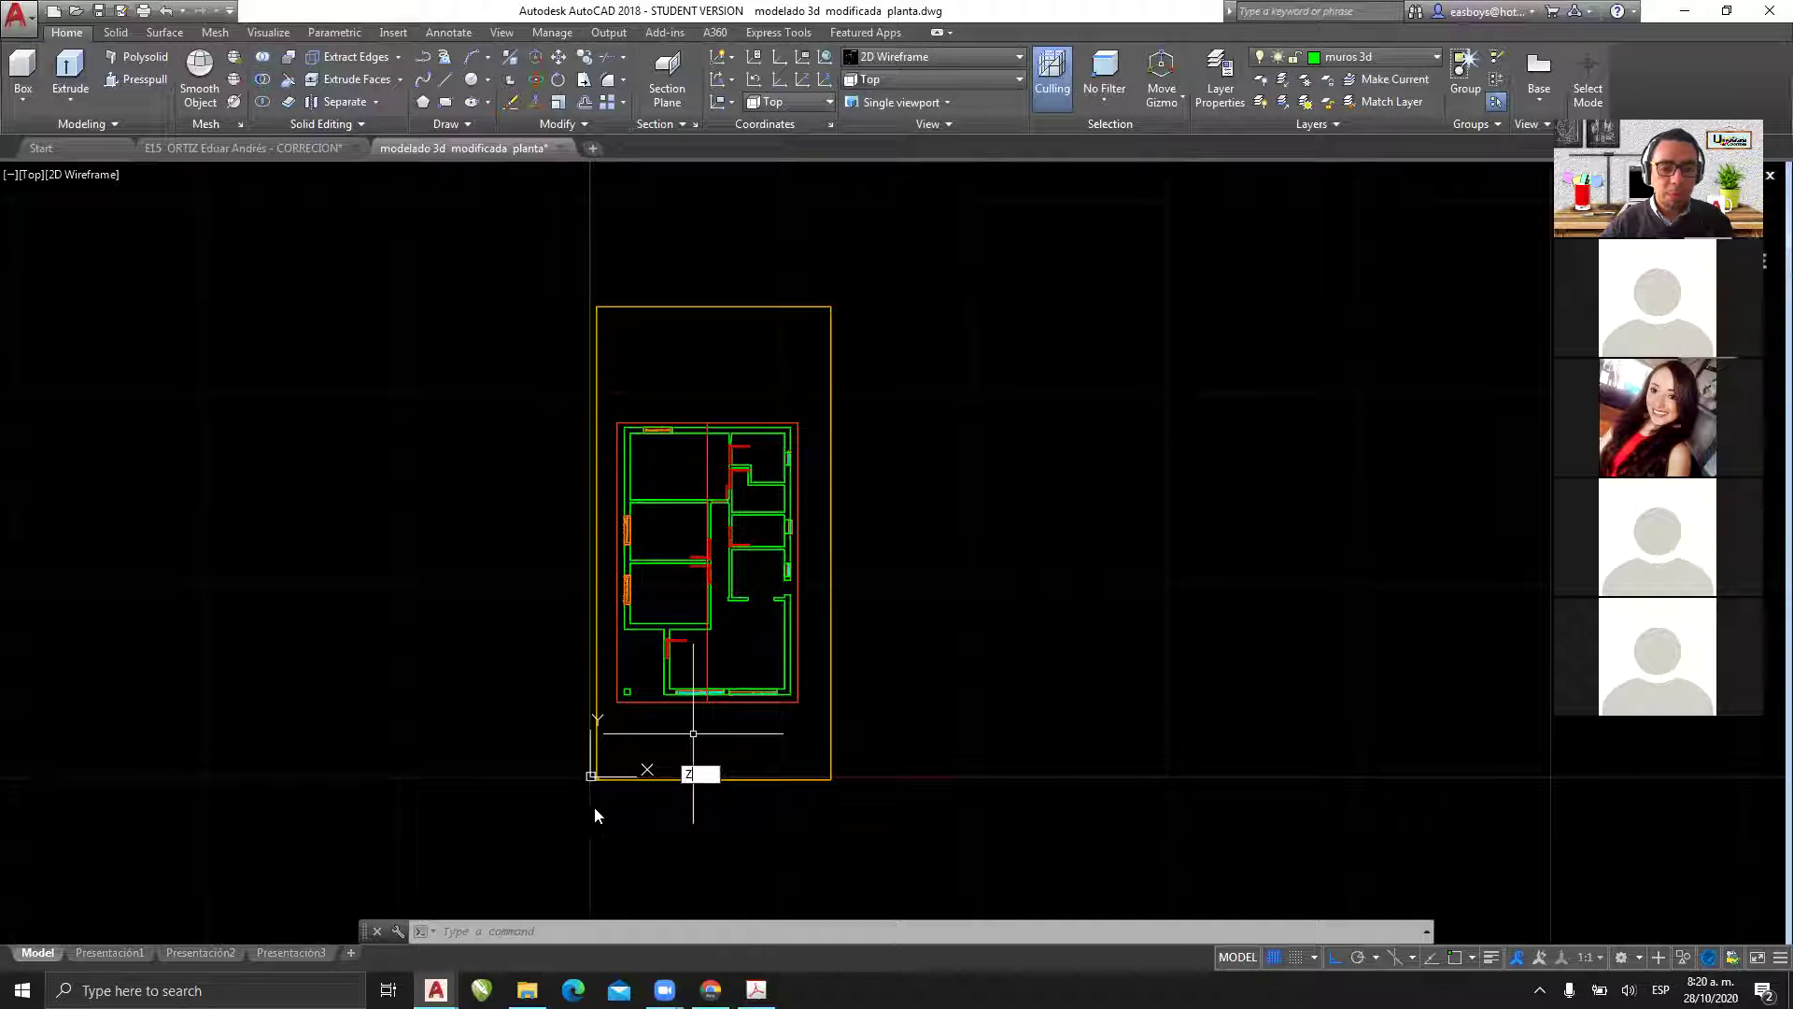
key("Return")
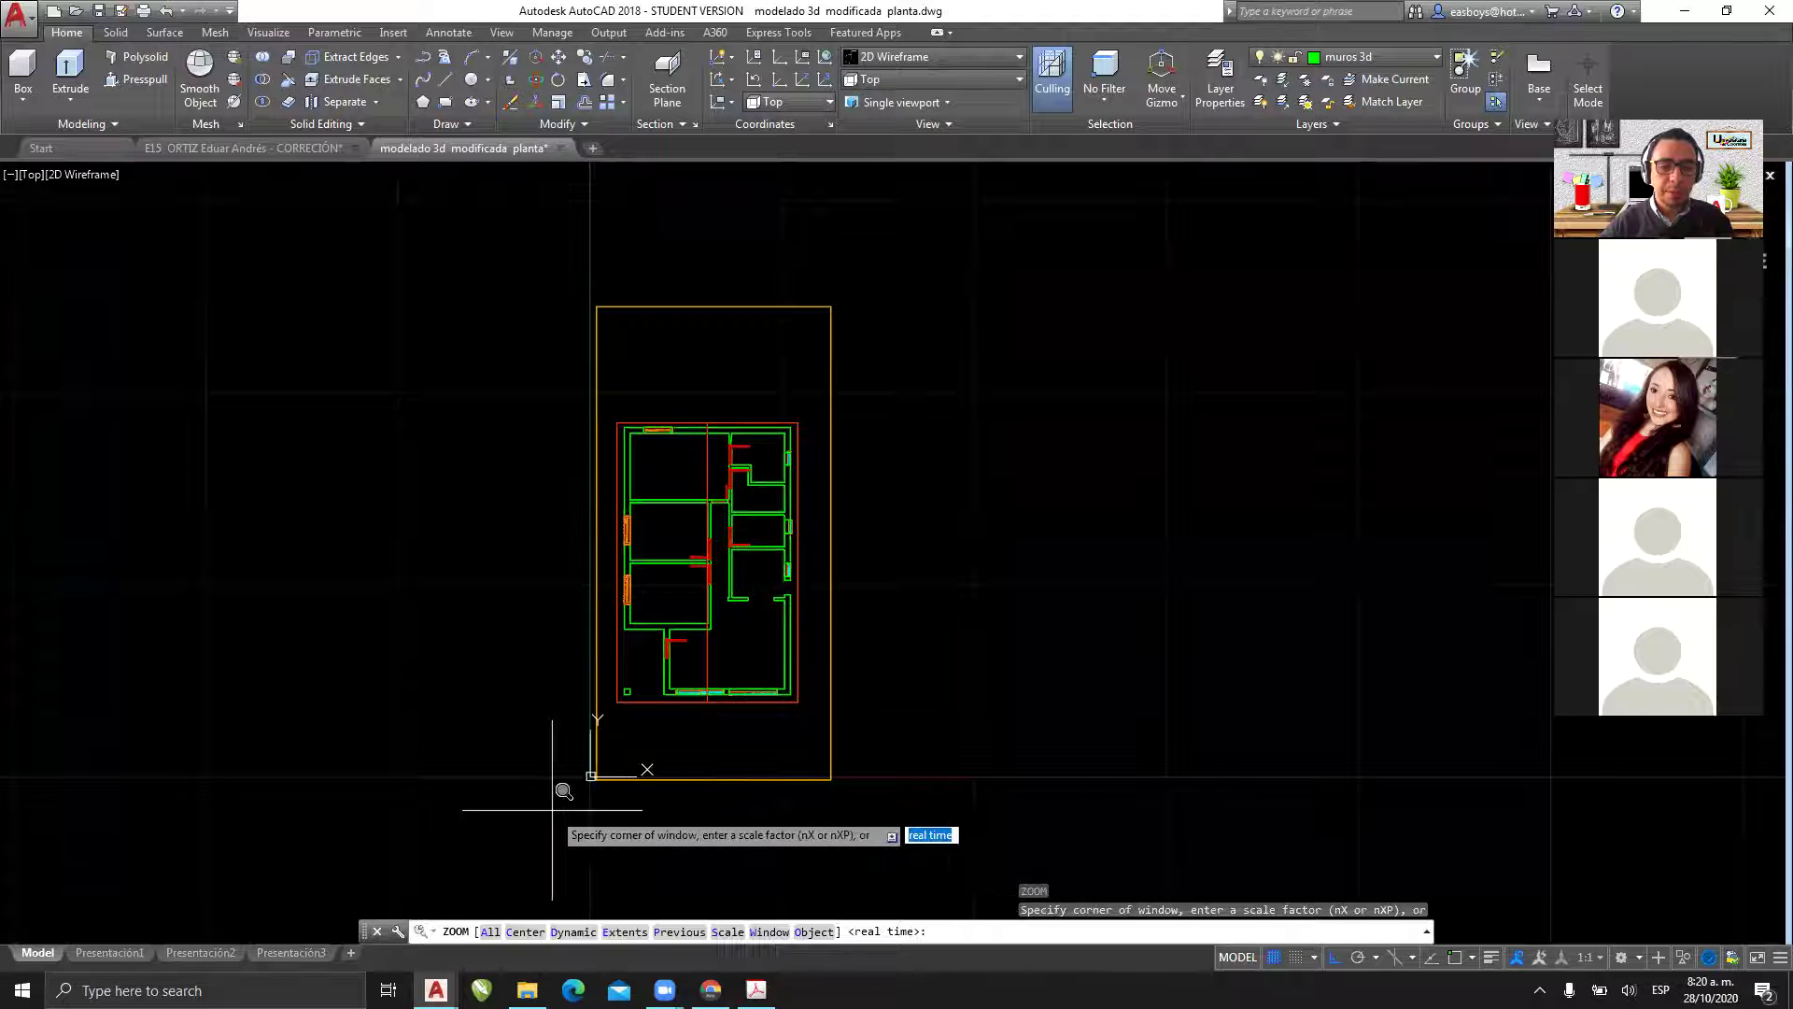
left_click(552, 809)
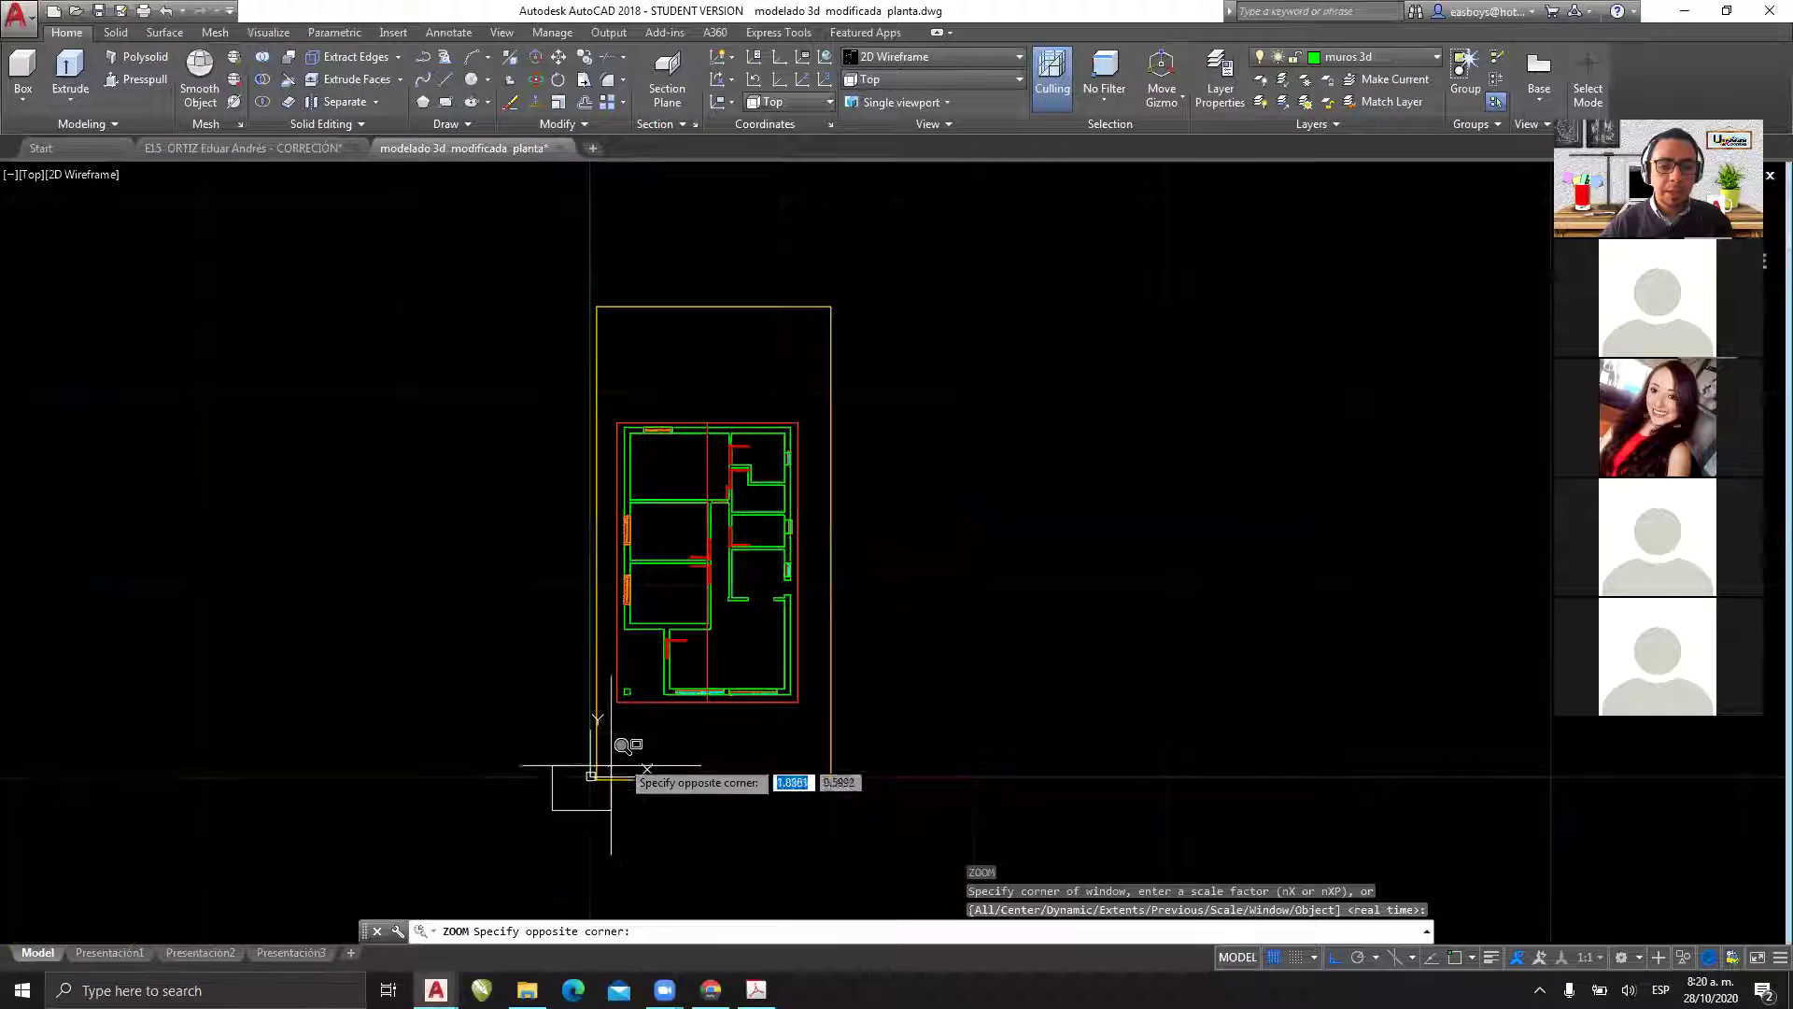
left_click(874, 270)
middle_click_drag(821, 519, 460, 492)
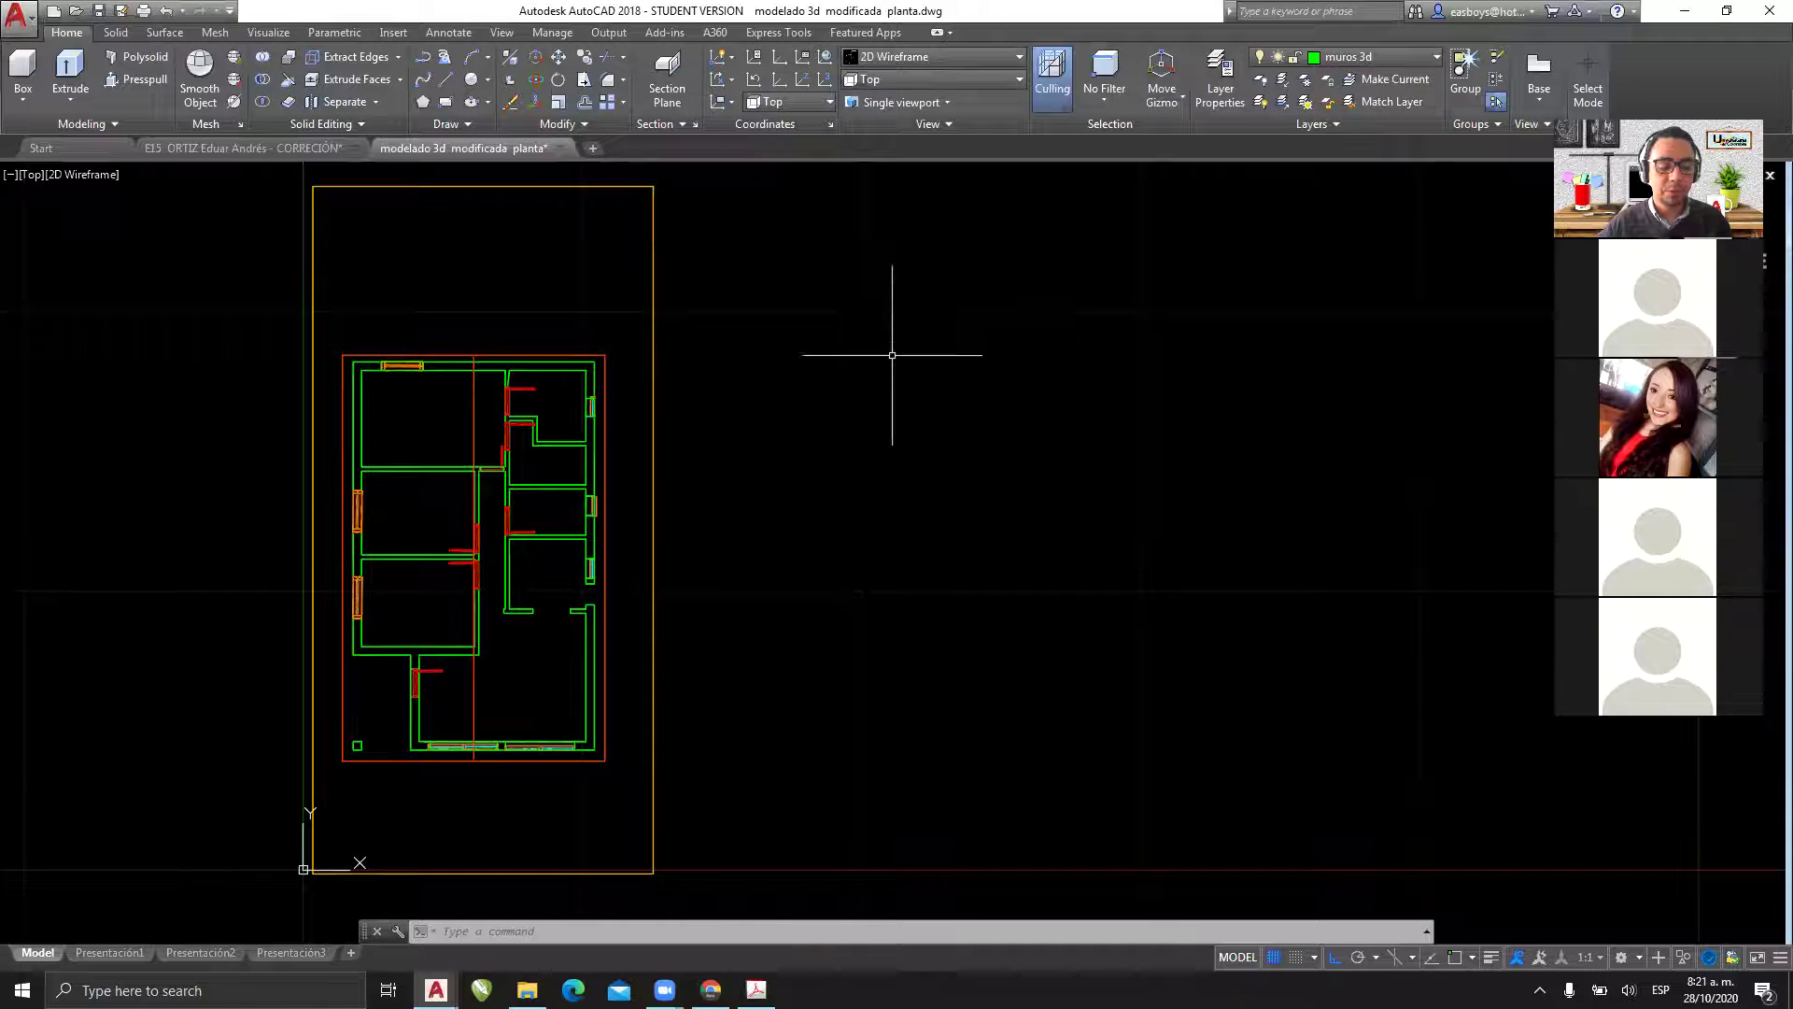
middle_click_drag(949, 352, 1021, 272, "shift")
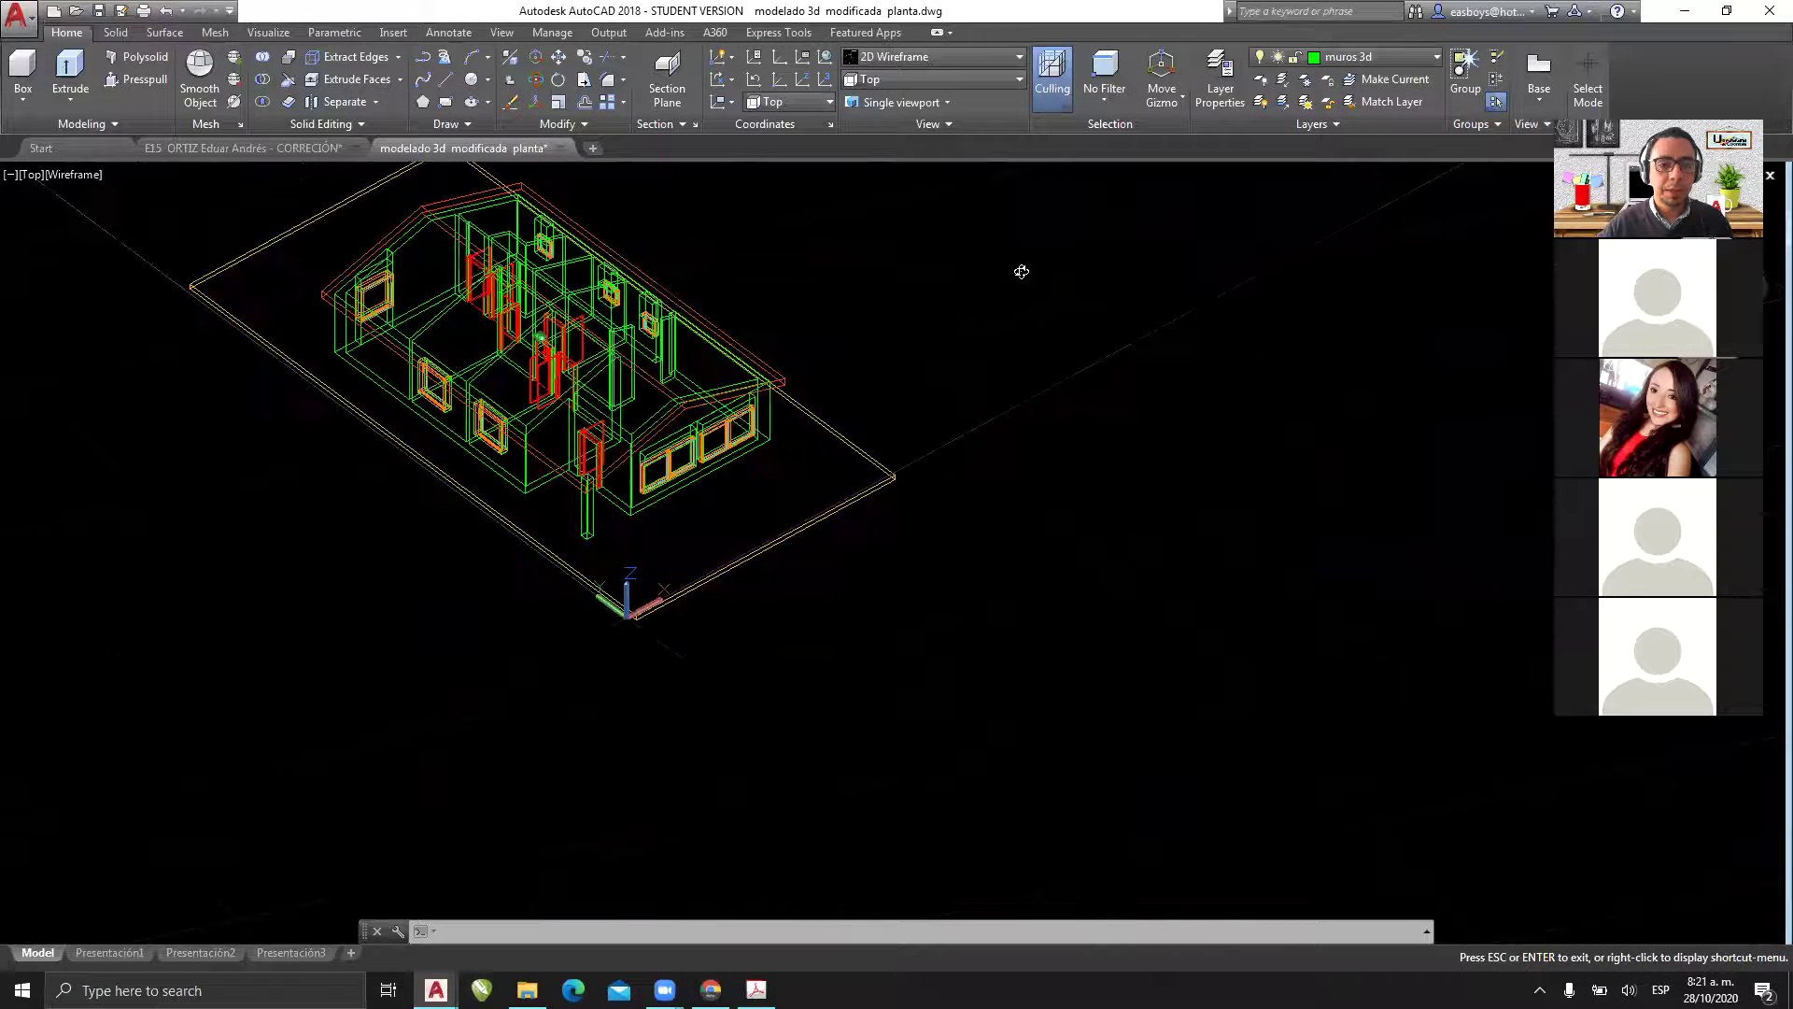
middle_click_drag(802, 299, 529, 392)
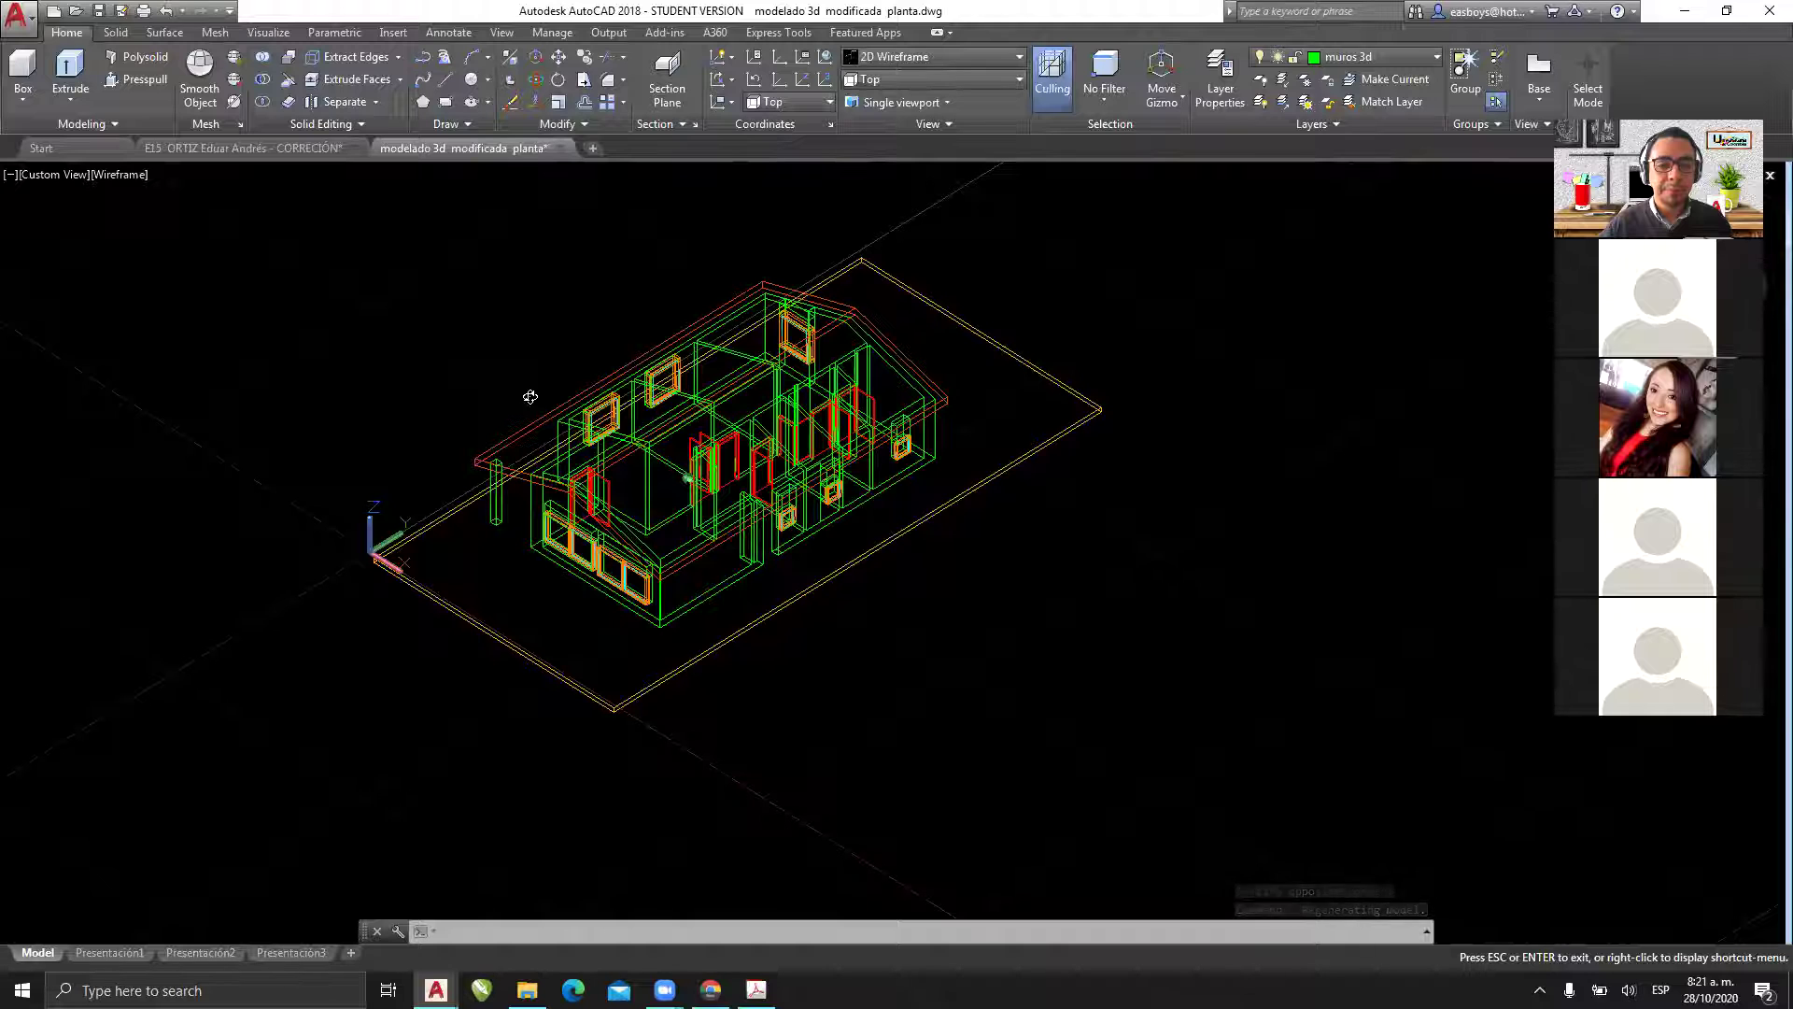
middle_click_drag(535, 399, 693, 606, "shift")
- Mark the clearances between the house and the lot boundary with freehand screen annotations, and clear the marks
mouse_move(856, 647)
left_mouse_down()
mouse_move(908, 652)
mouse_move(913, 778)
mouse_move(878, 789)
left_mouse_up()
left_click_drag(921, 637, 908, 652)
left_click_drag(953, 777, 892, 812)
mouse_move(898, 226)
left_mouse_down()
mouse_move(943, 222)
mouse_move(981, 89)
left_mouse_up()
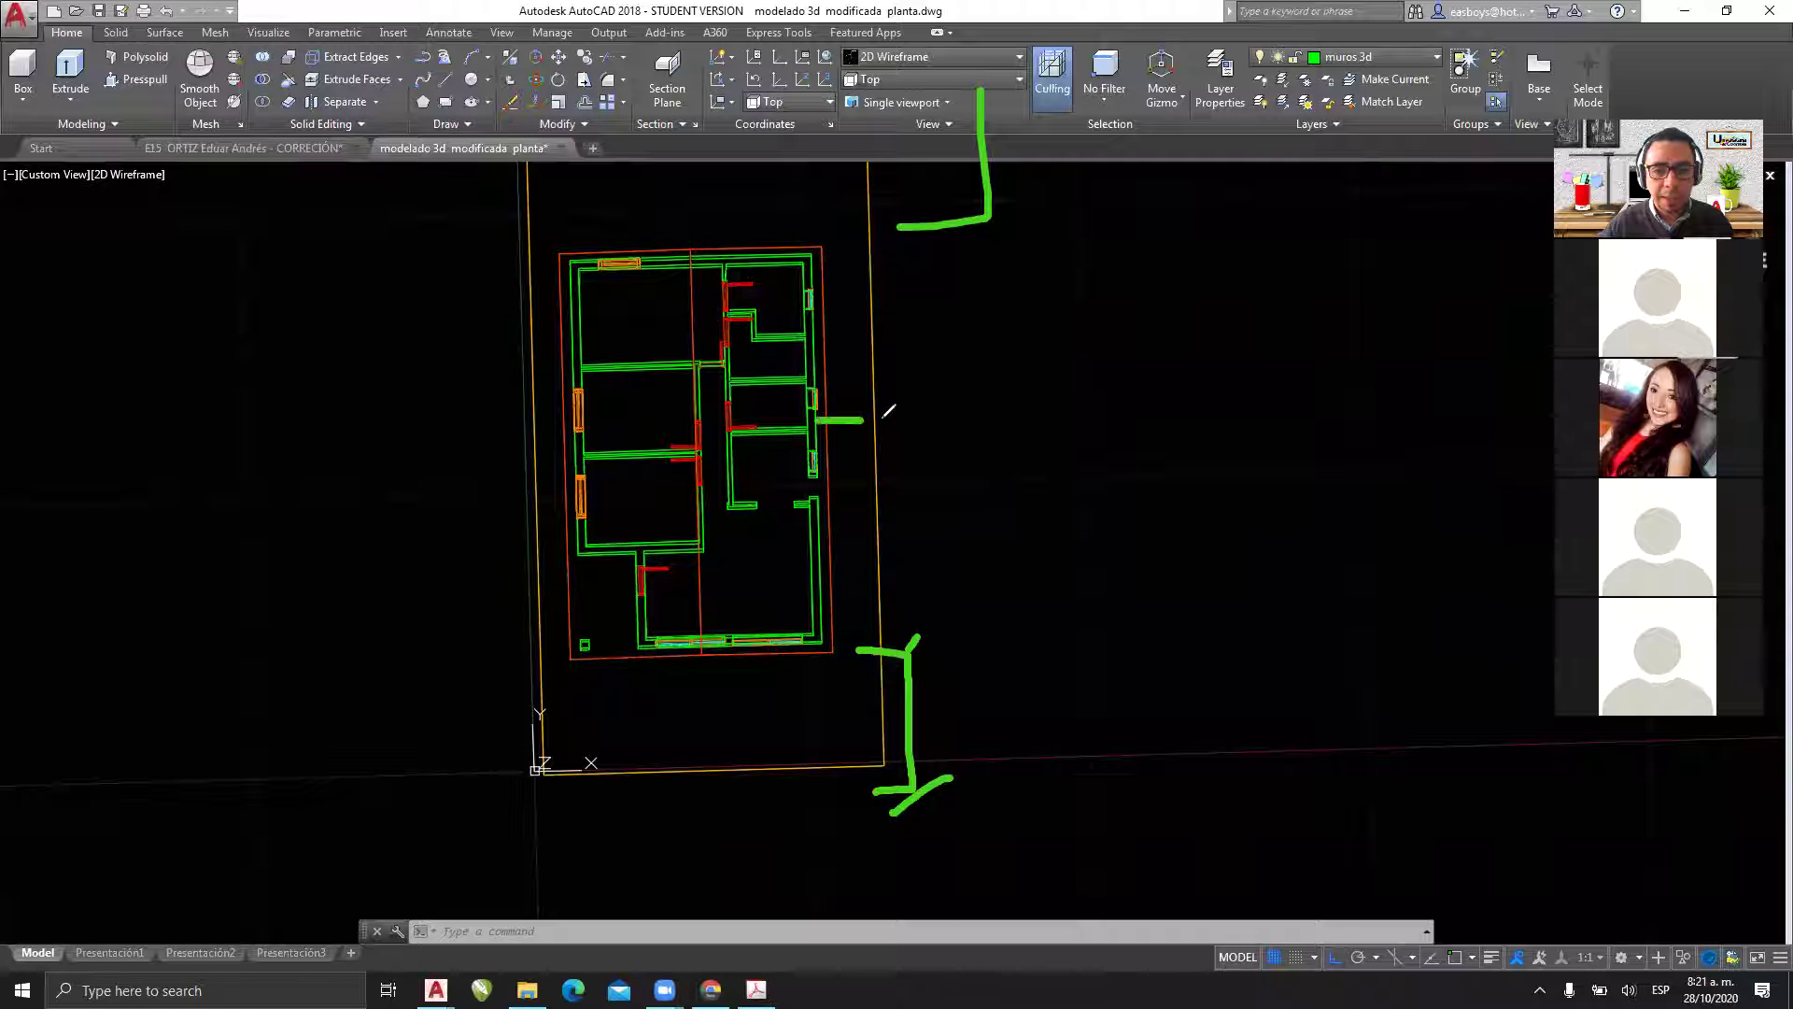
left_click_drag(826, 405, 826, 425)
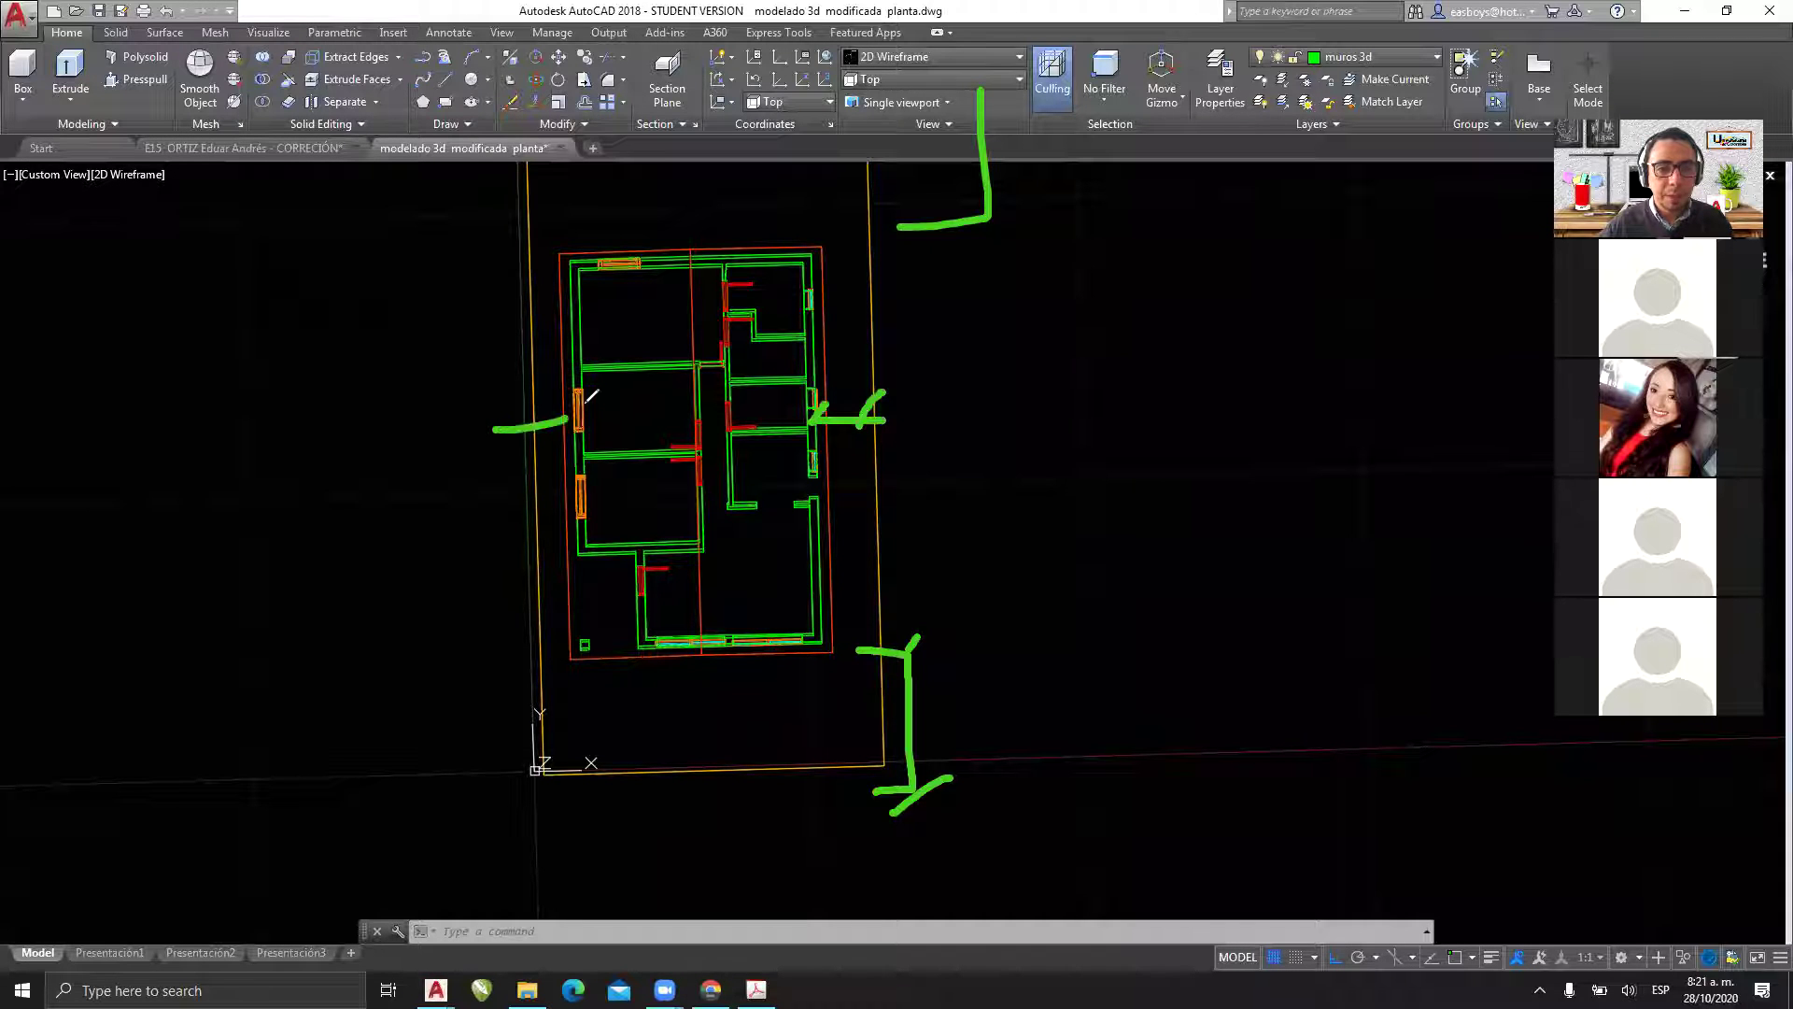
left_click_drag(509, 440, 540, 408)
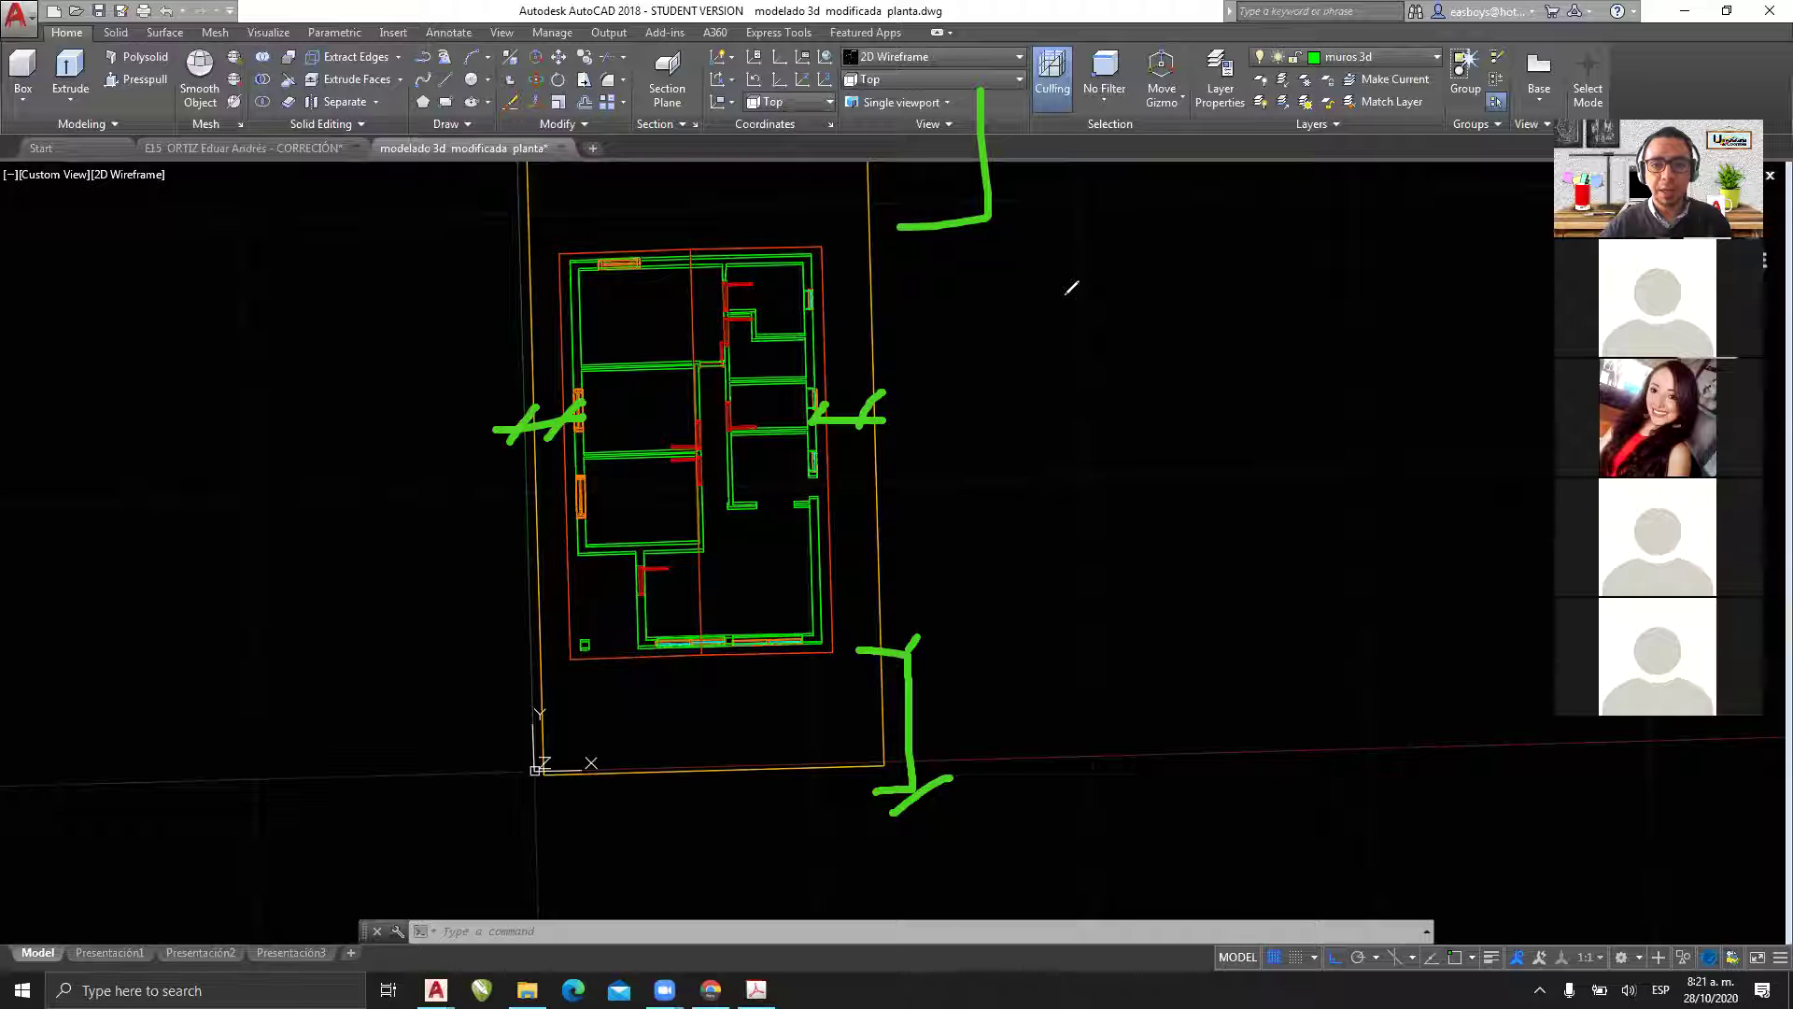
key("e")
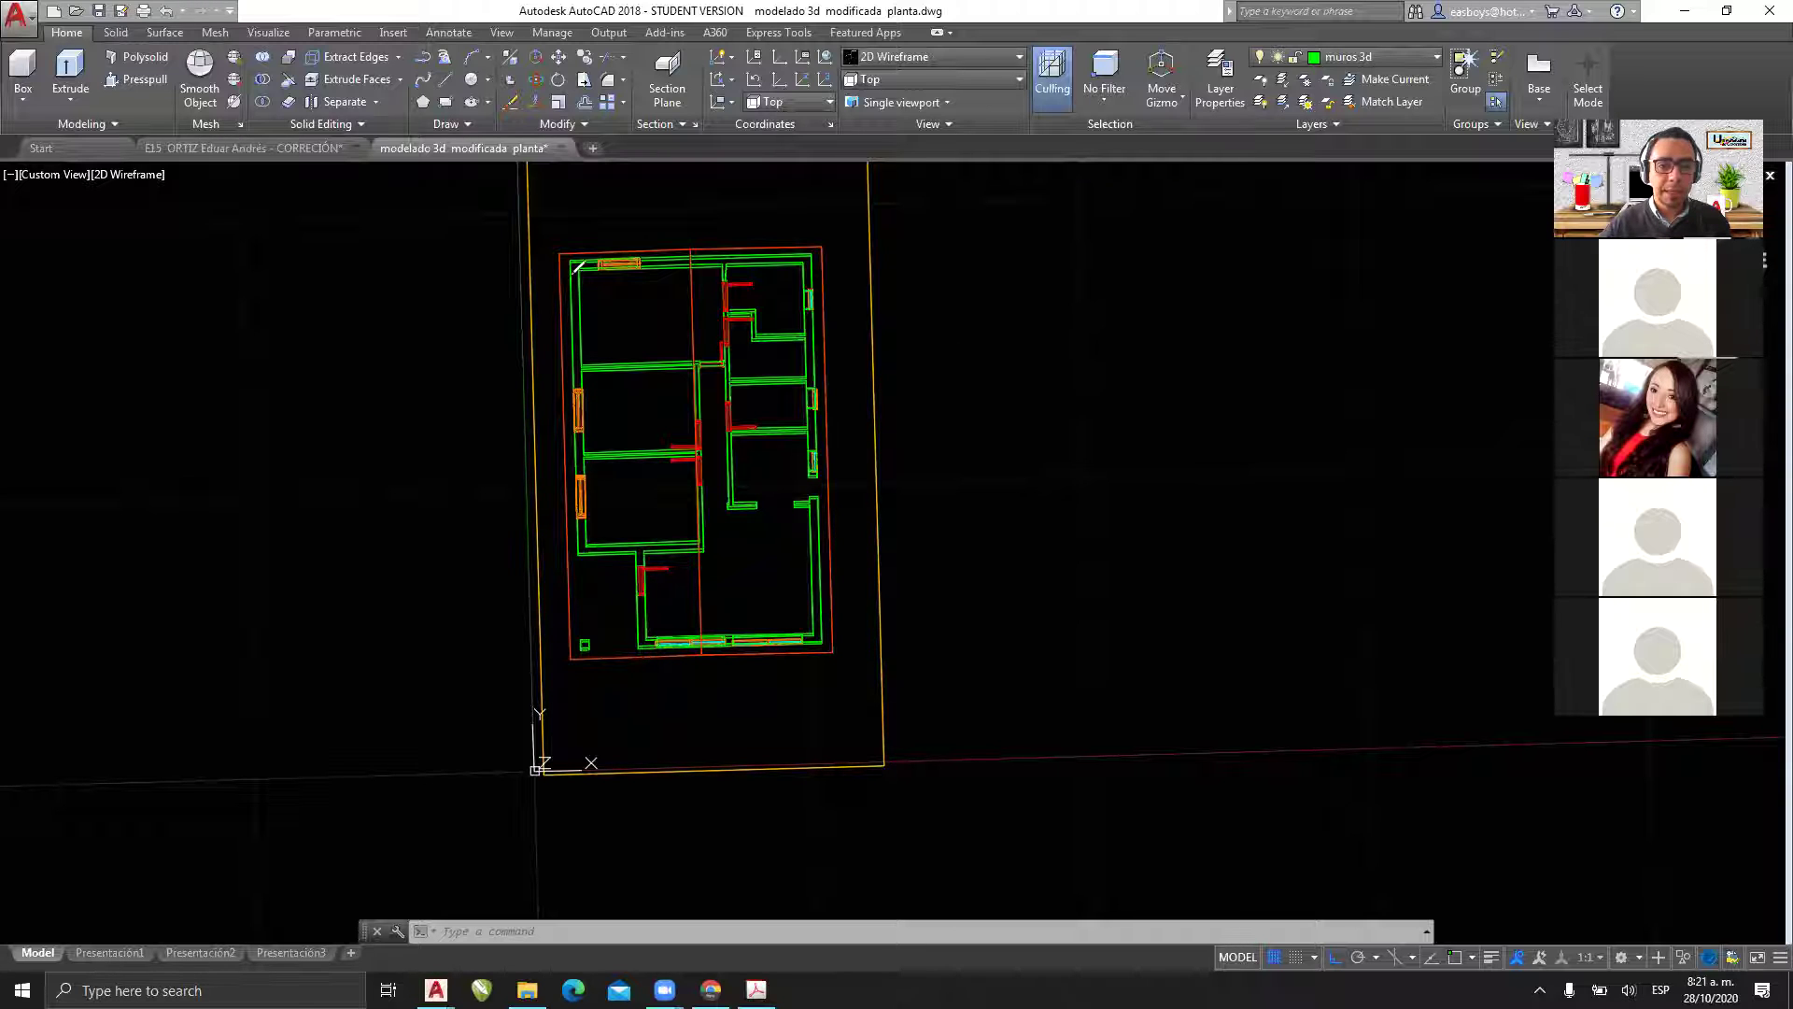
left_click_drag(558, 318, 505, 277)
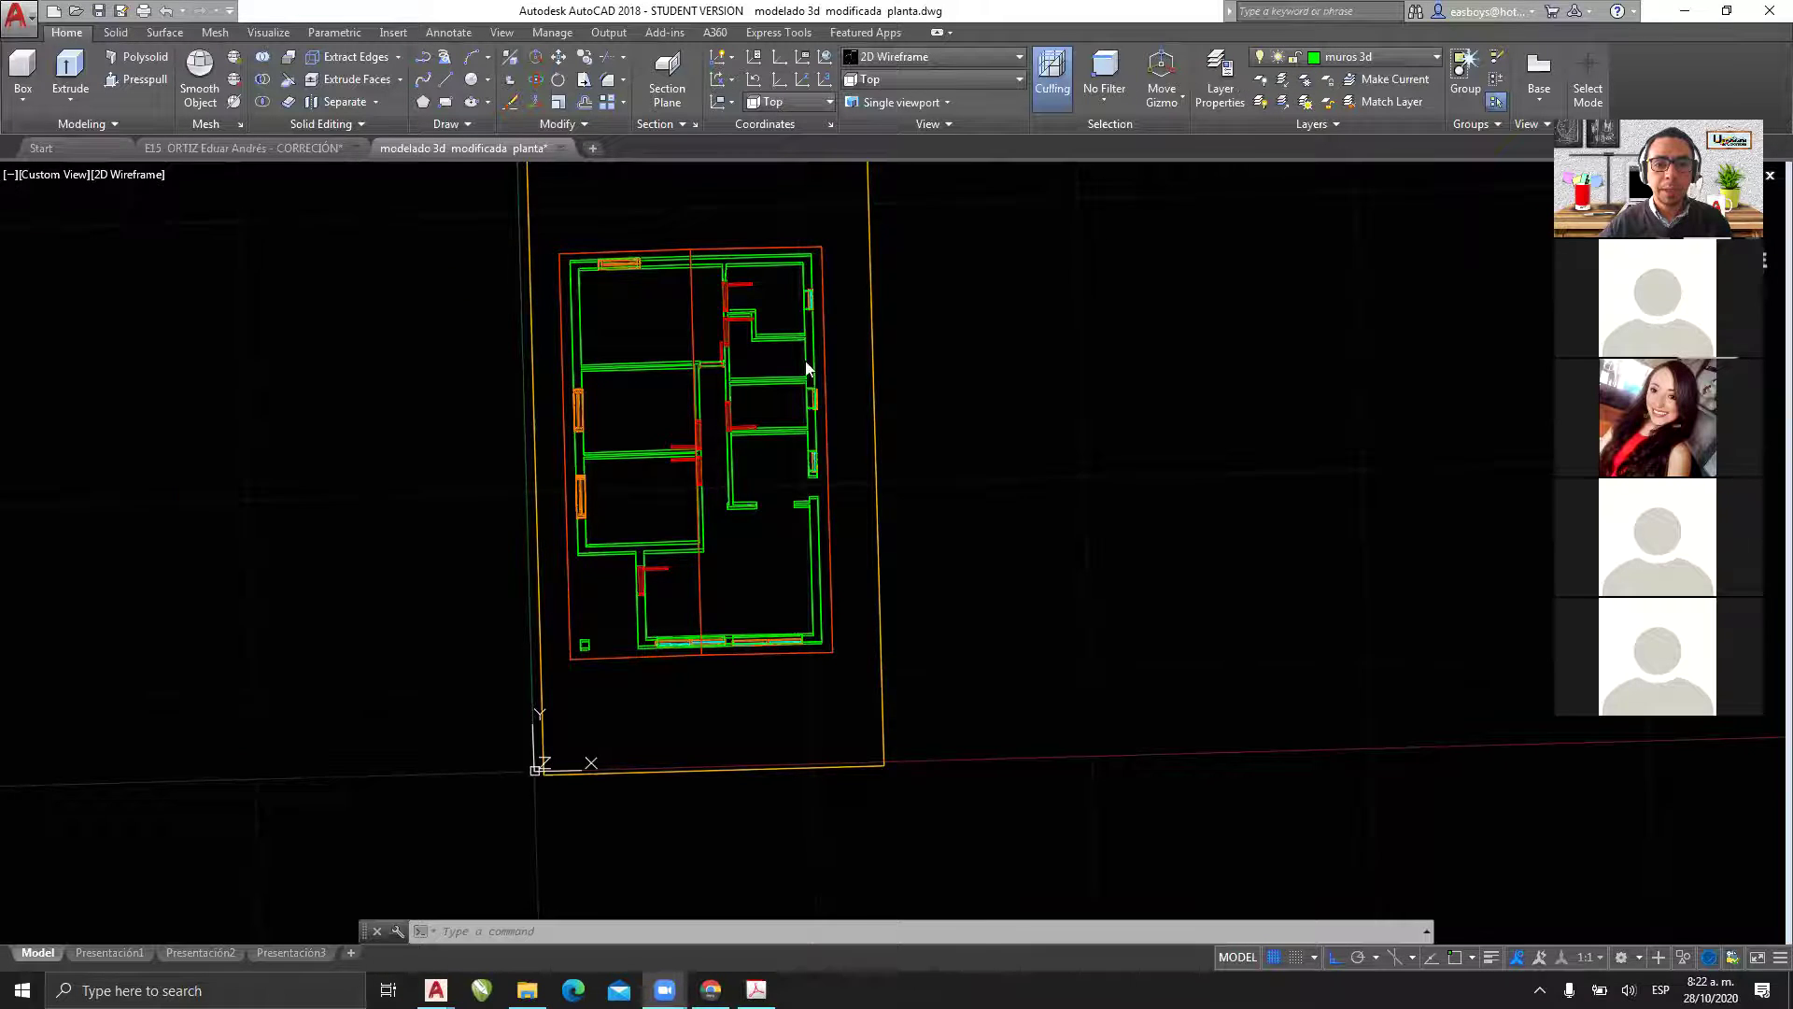
- Annotate the right-hand exterior wall with a freehand arrow and the number 40, and clear the annotation
scroll(805, 360, "up", 5)
middle_click_drag(773, 572, 770, 332)
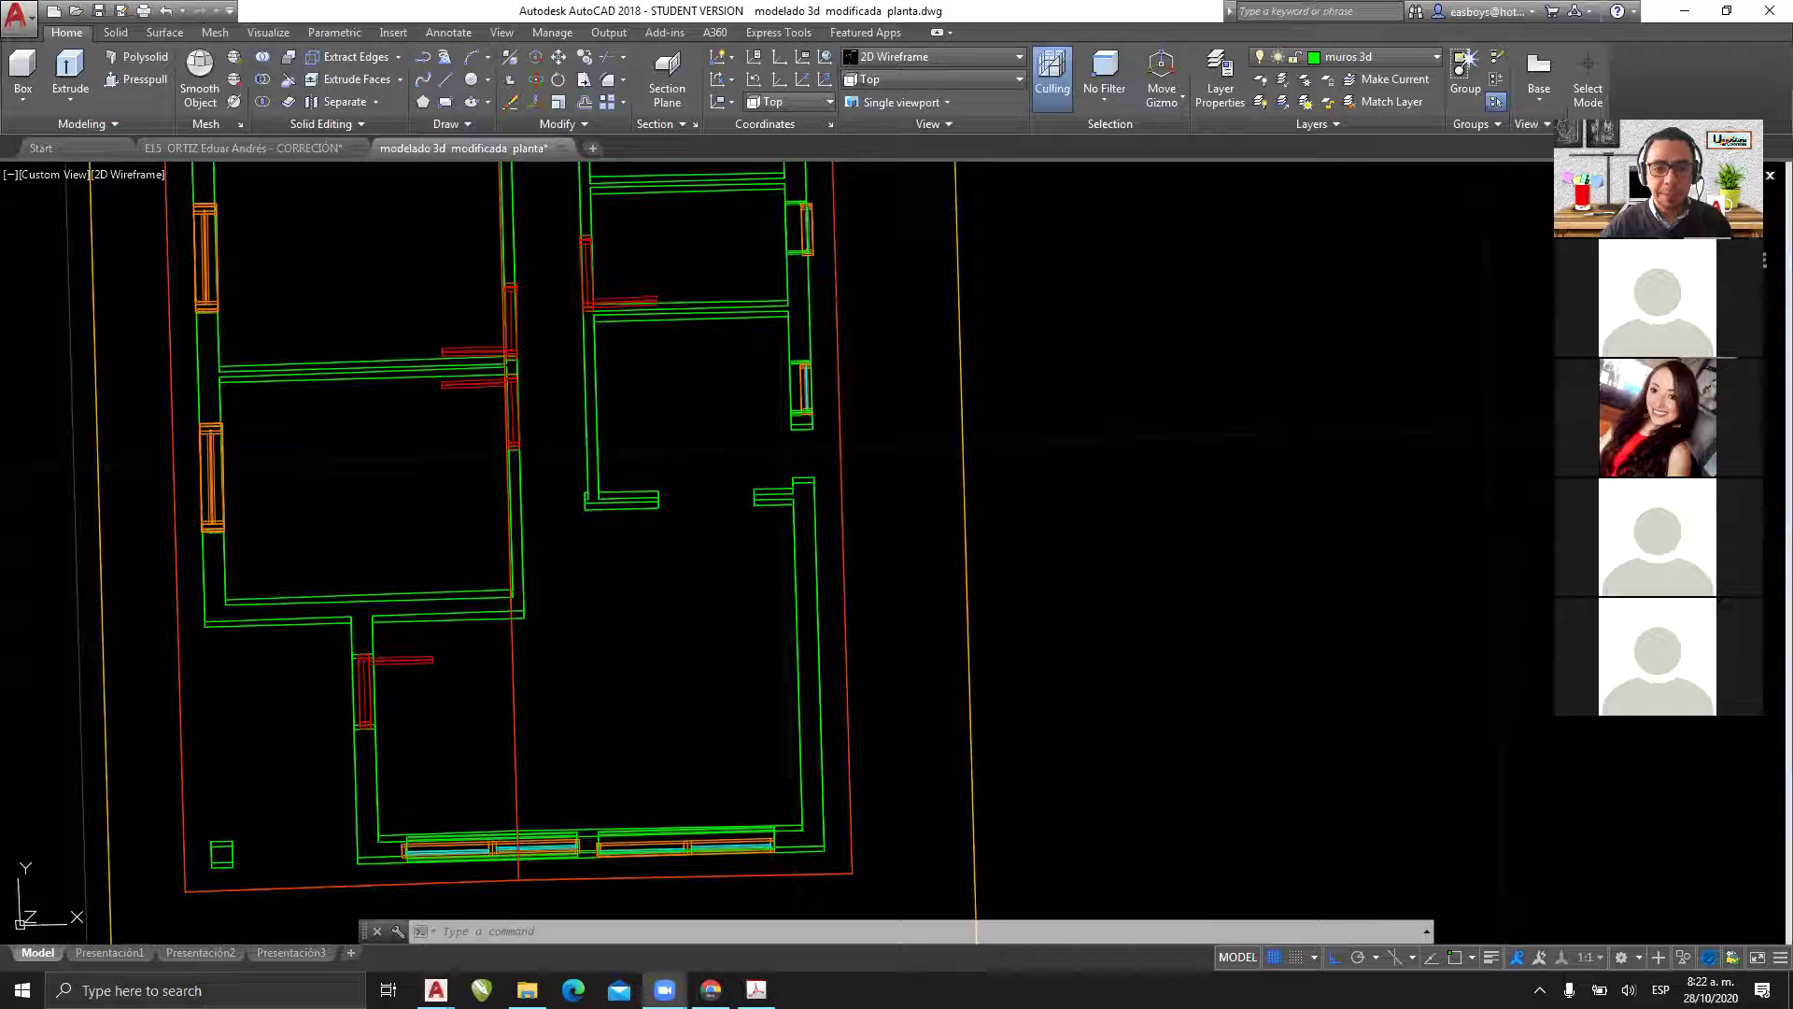
mouse_move(822, 597)
left_mouse_down()
mouse_move(1013, 614)
mouse_move(998, 641)
left_mouse_up()
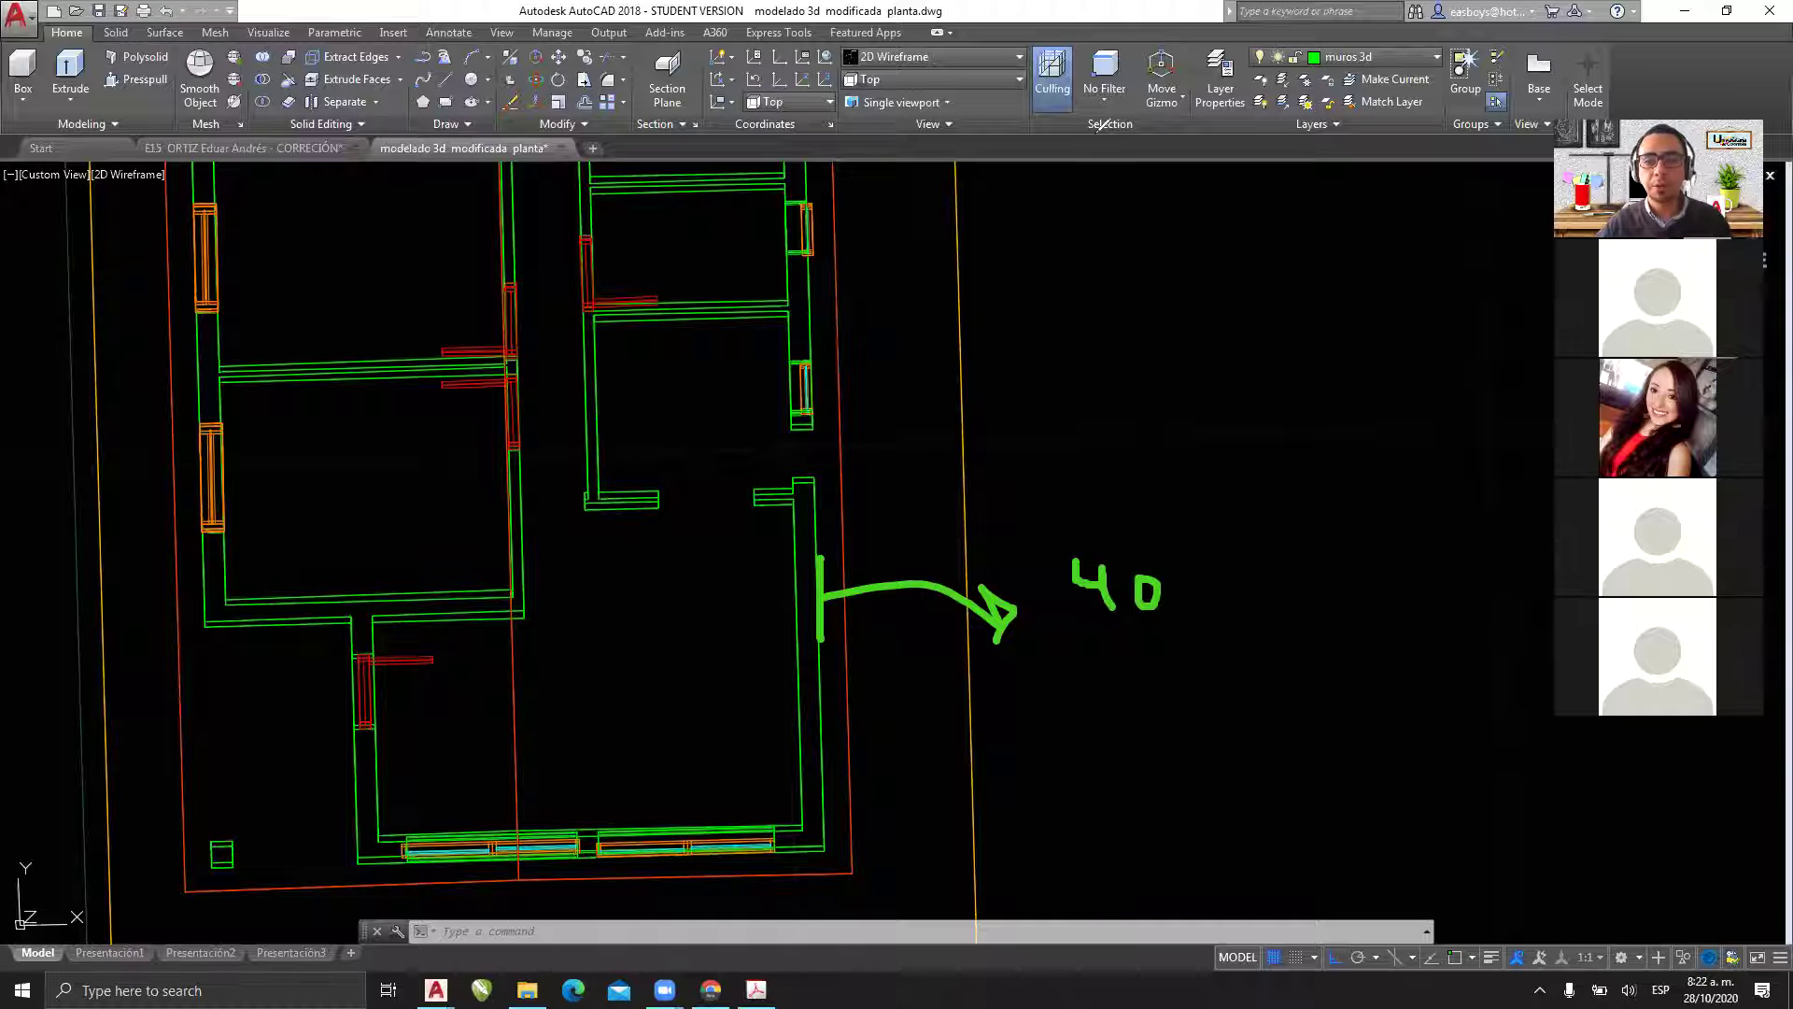
left_click(1098, 130)
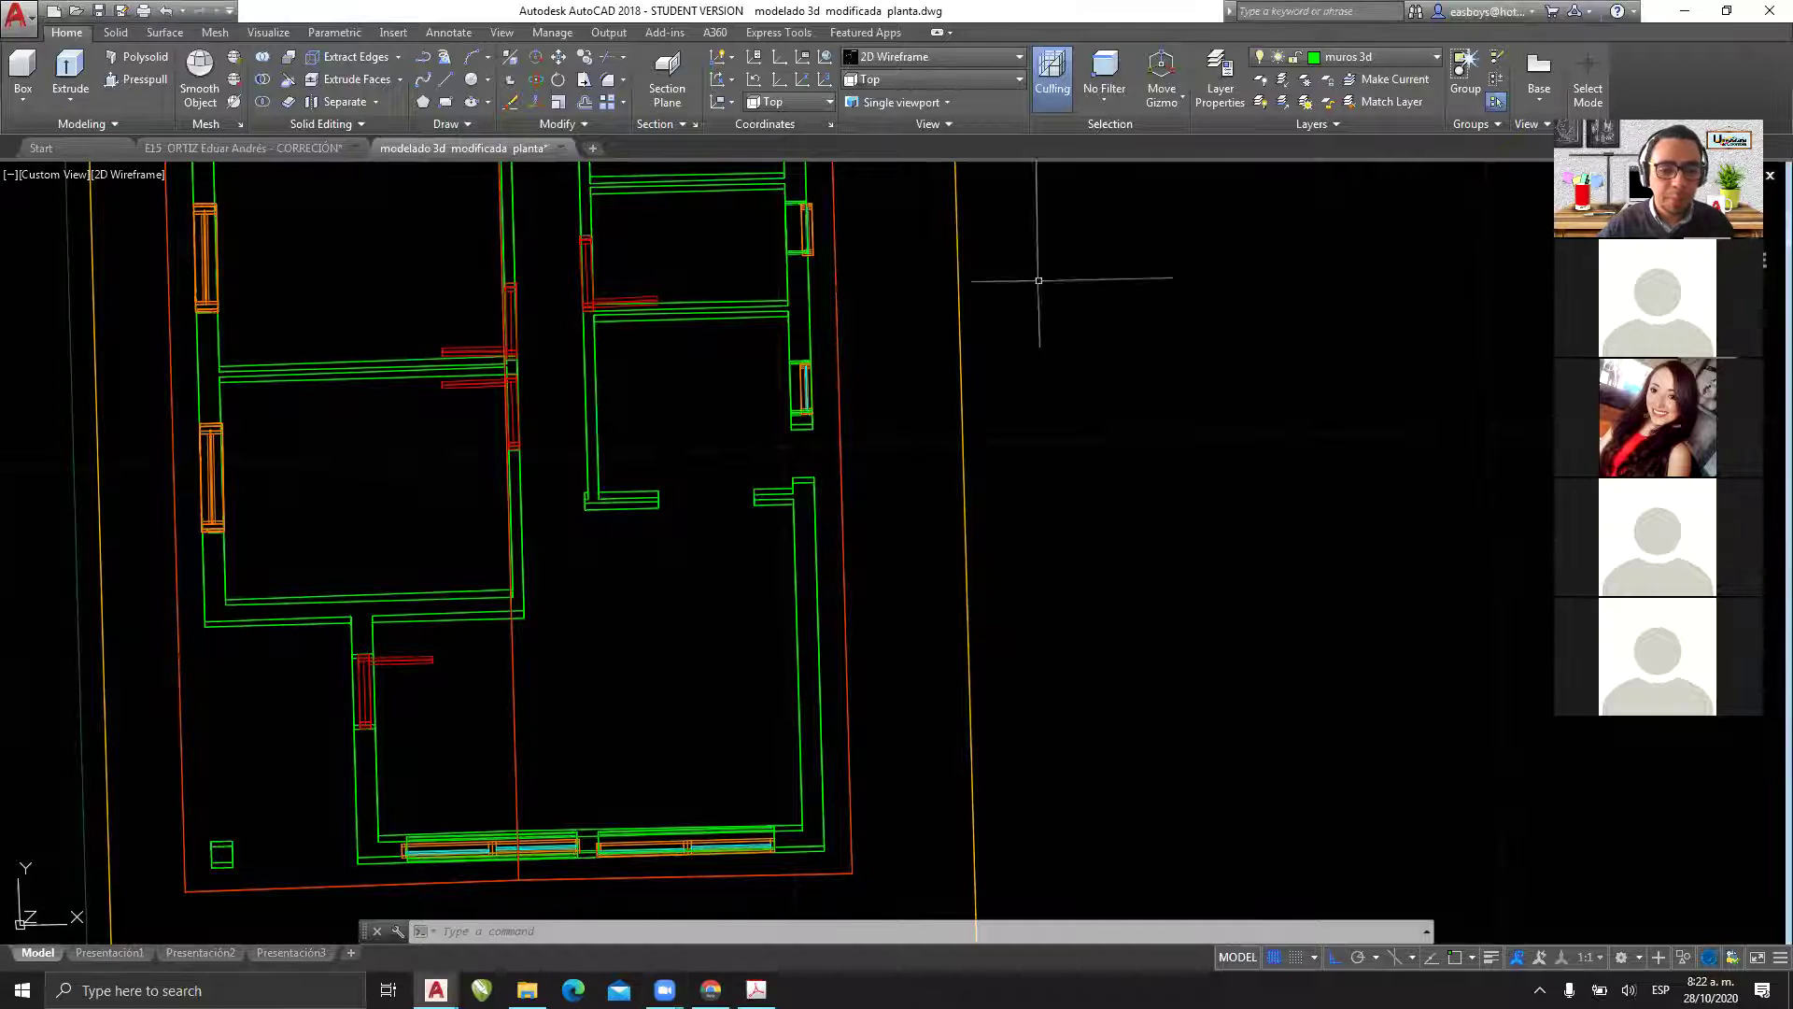
- Display the 3D house model in the Shaded with edges visual style
middle_click_drag(757, 604, 738, 299, "shift")
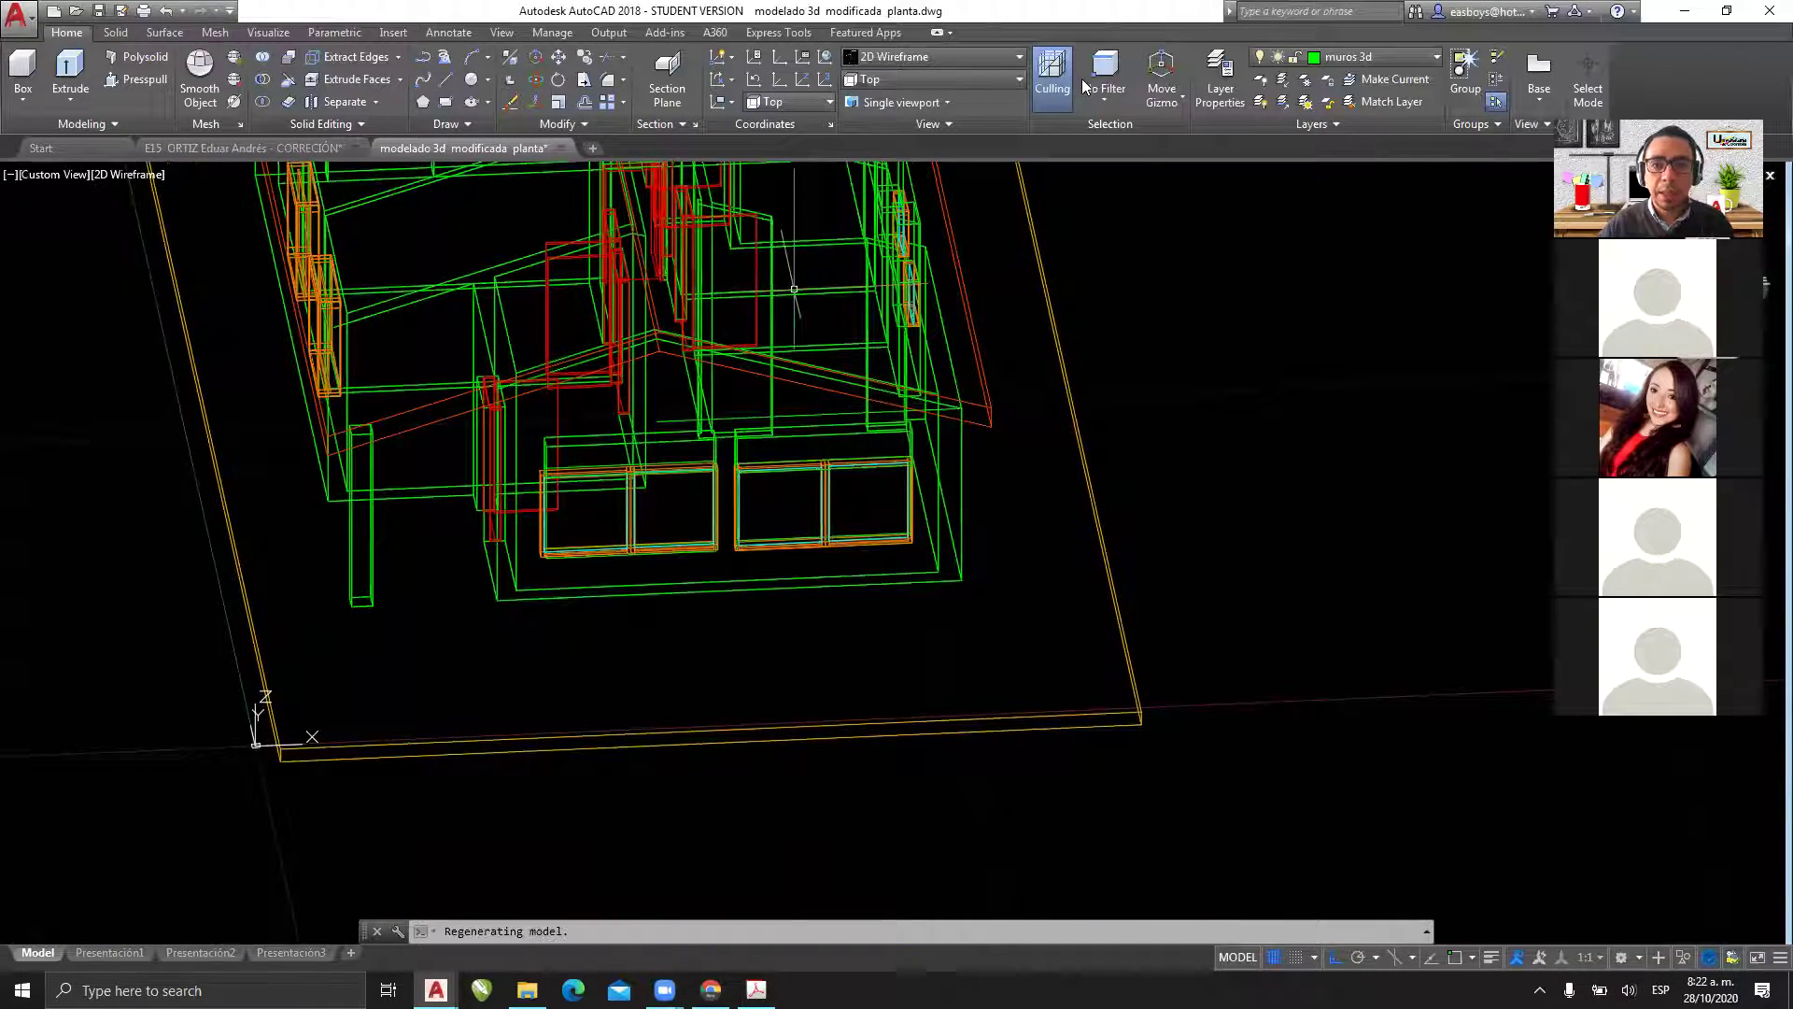
left_click(897, 57)
left_click(818, 159)
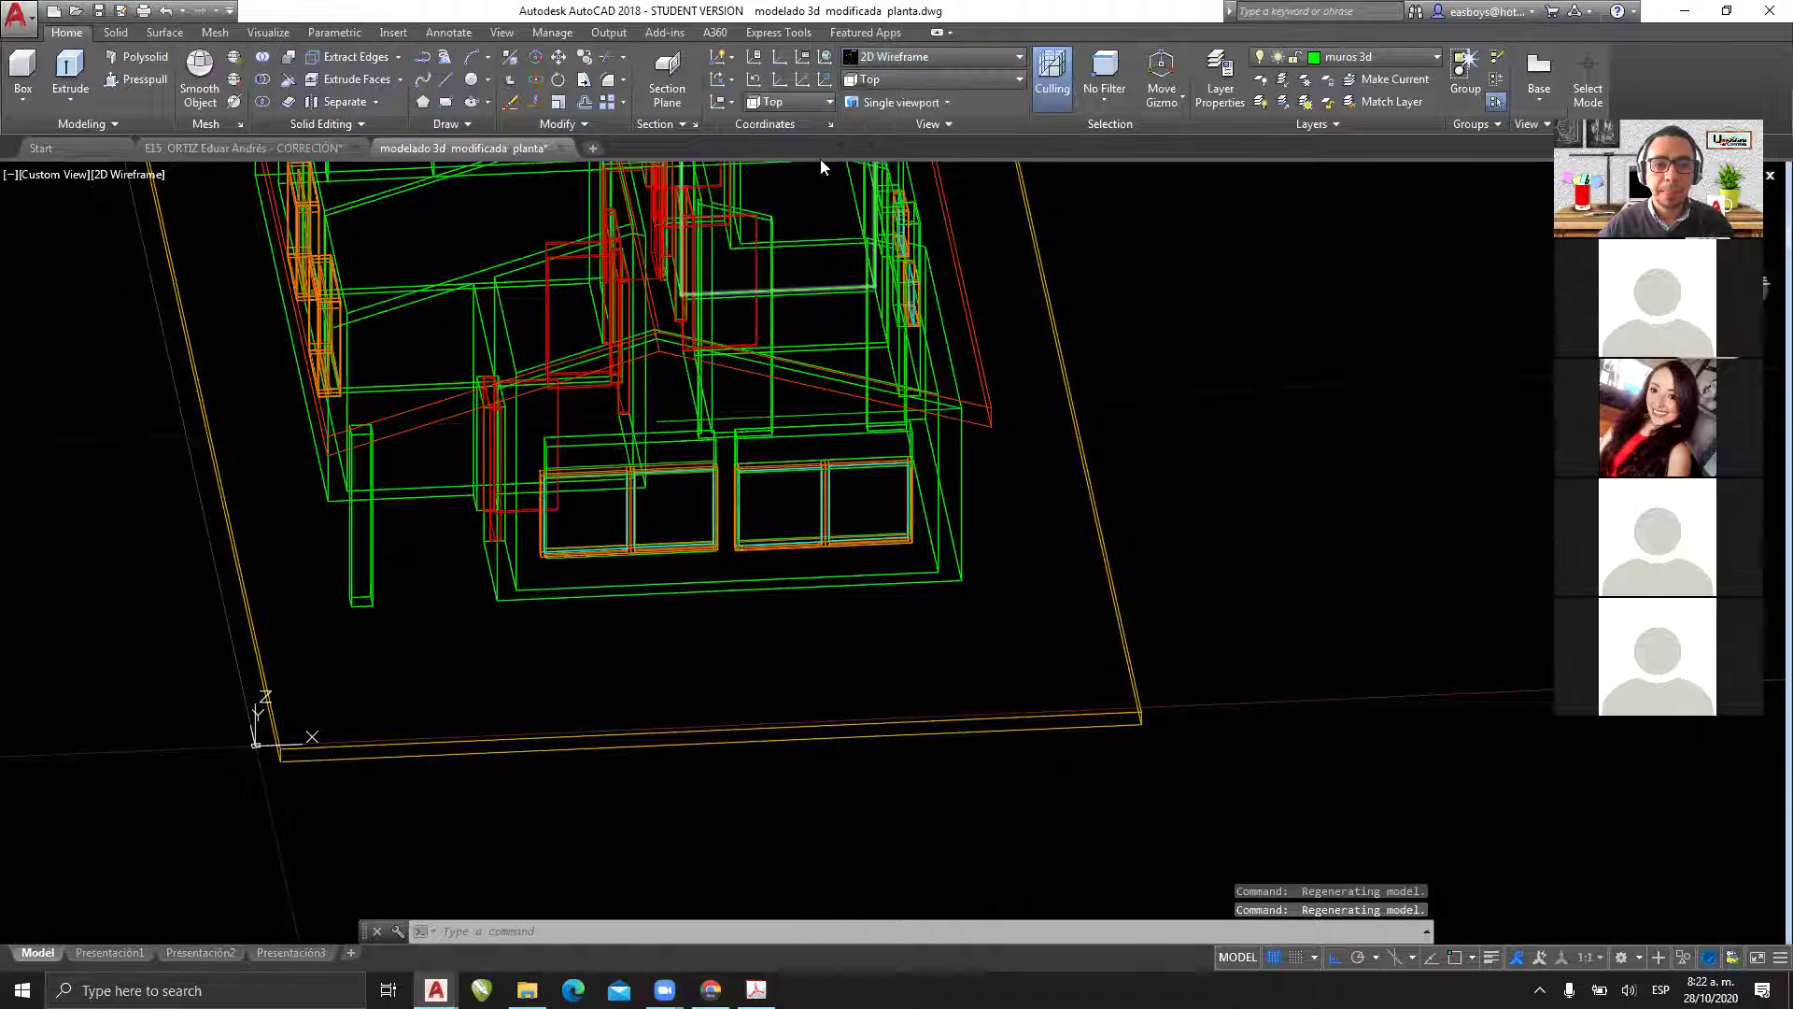
mouse_move(616, 476)
middle_mouse_down("shift")
mouse_move(655, 437)
mouse_move(669, 449)
middle_mouse_up("shift")
scroll(669, 448, "up", 4)
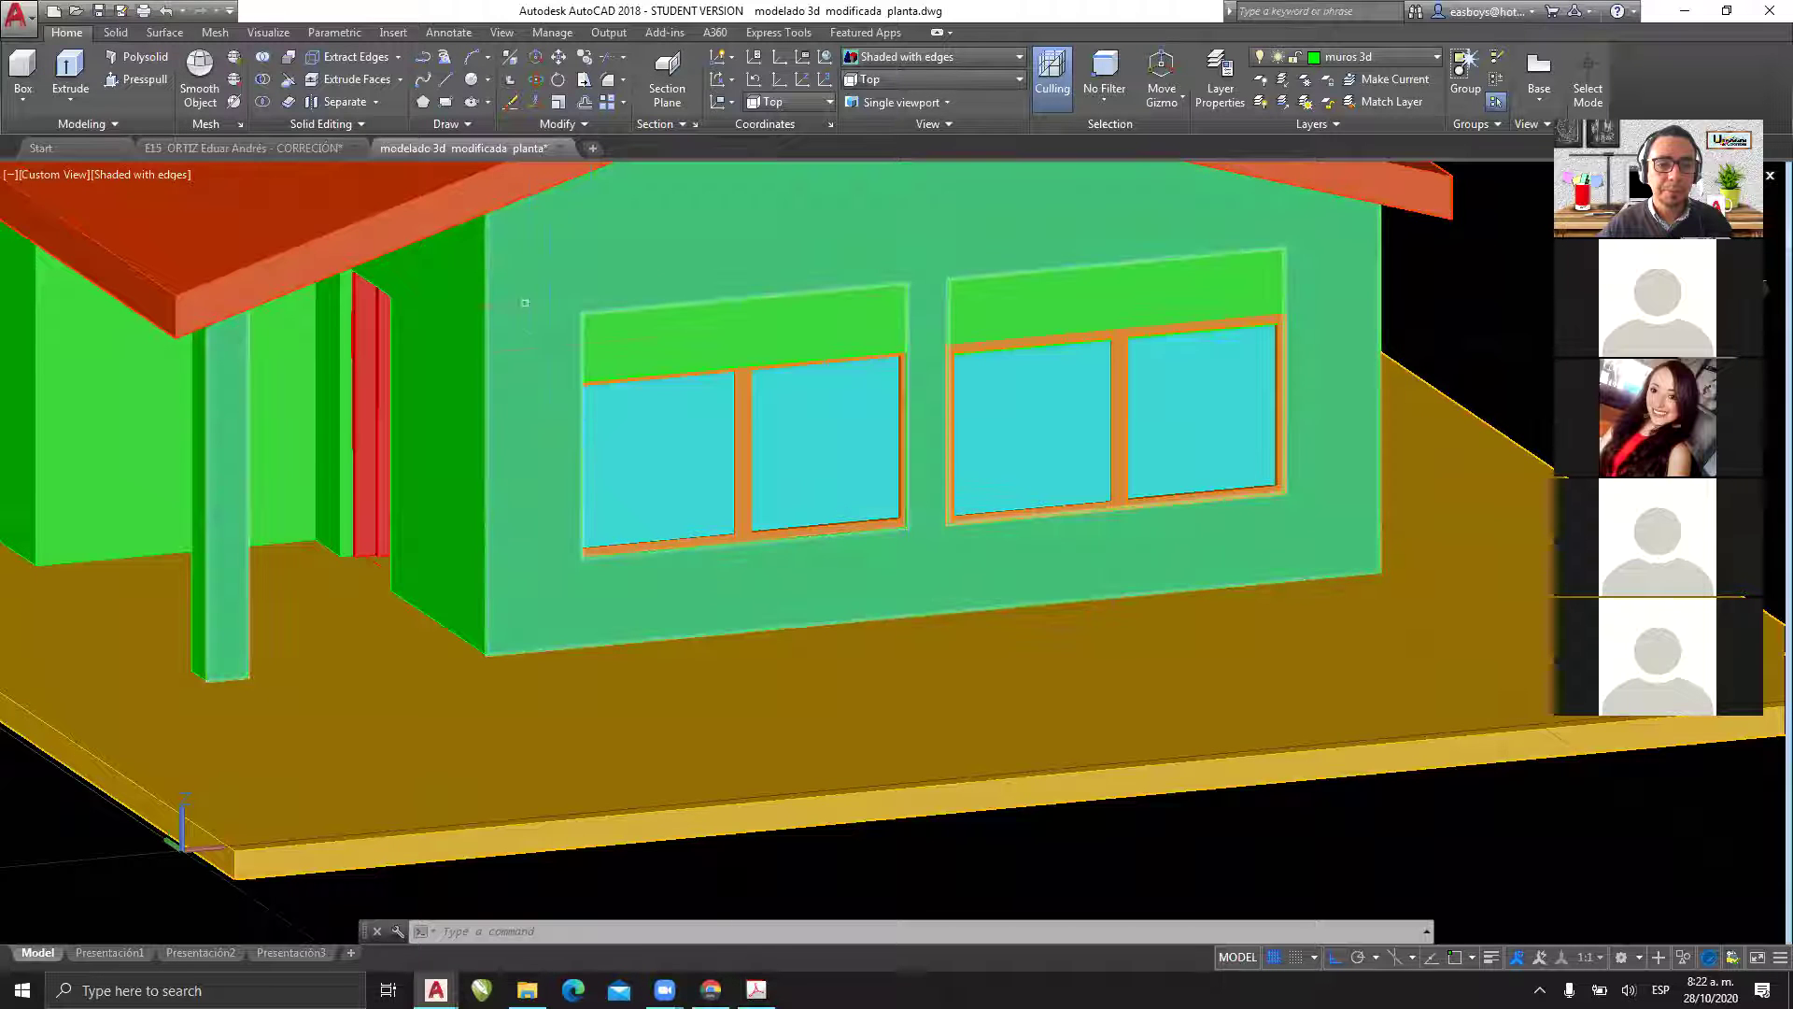
- Try to move the piece above the front facade windows away from the wall, and undo the move
middle_click_drag(490, 663, 658, 675)
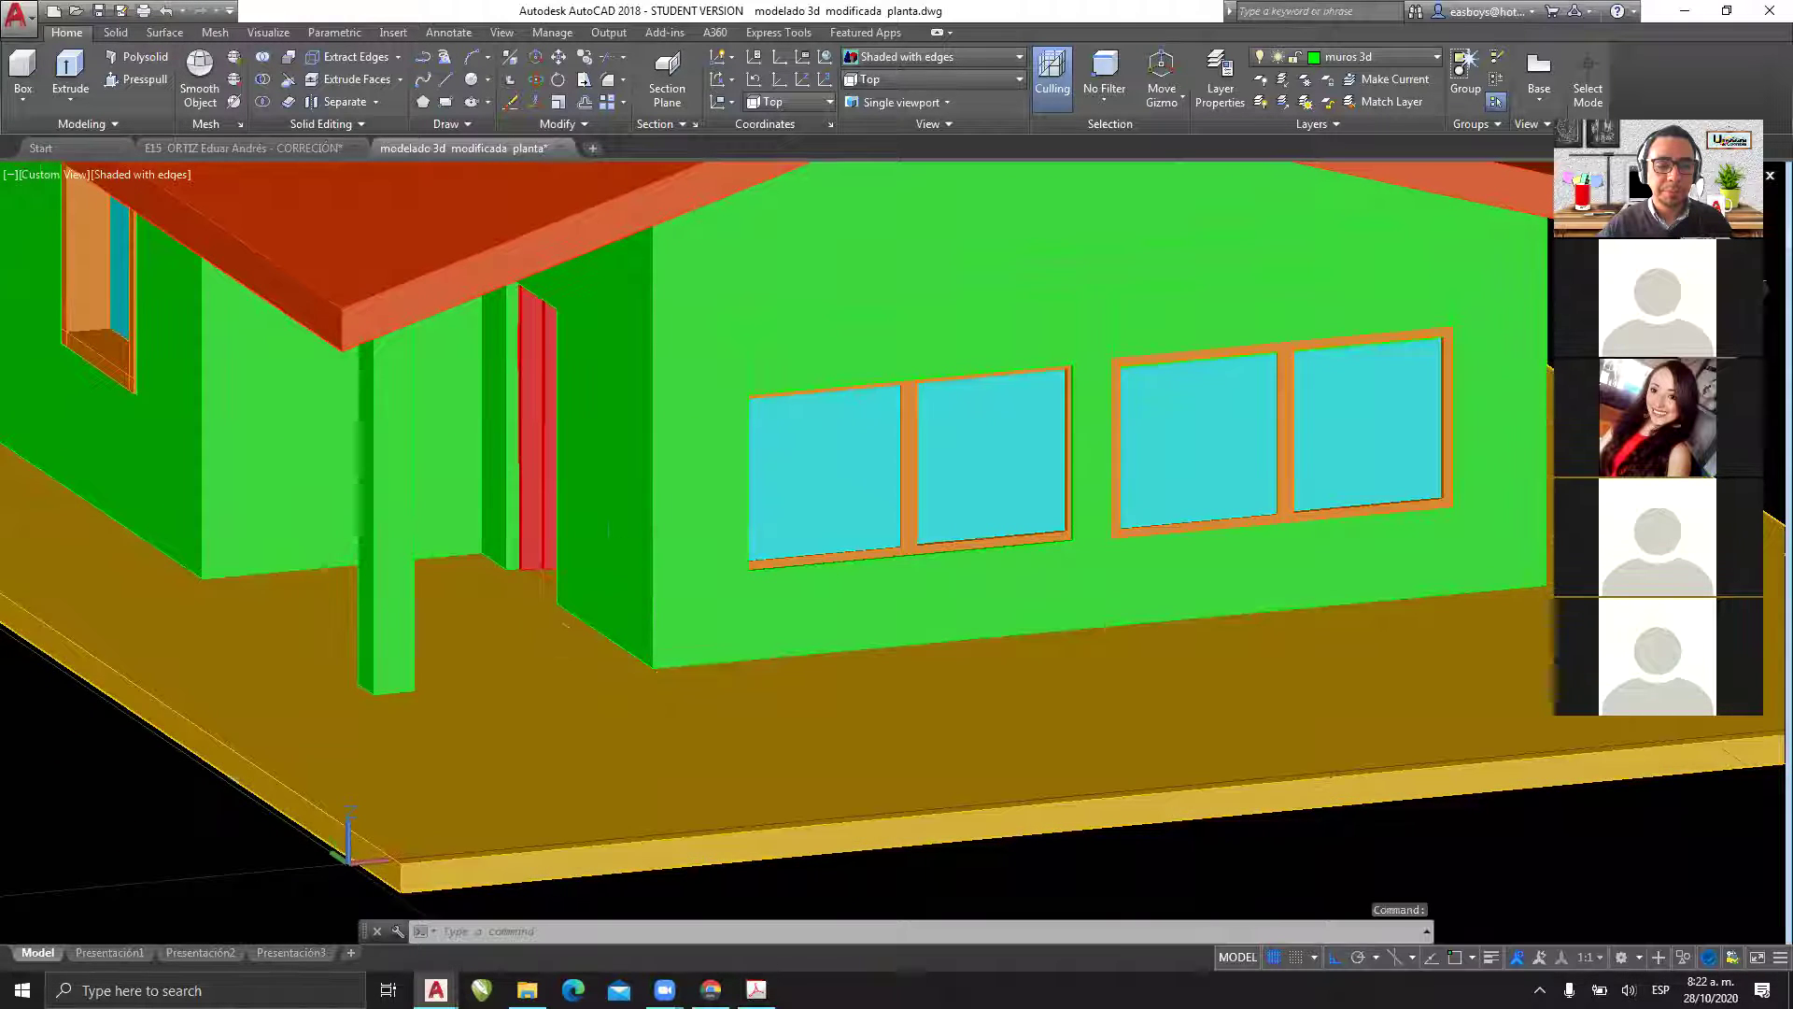
middle_click_drag(528, 627, 529, 648)
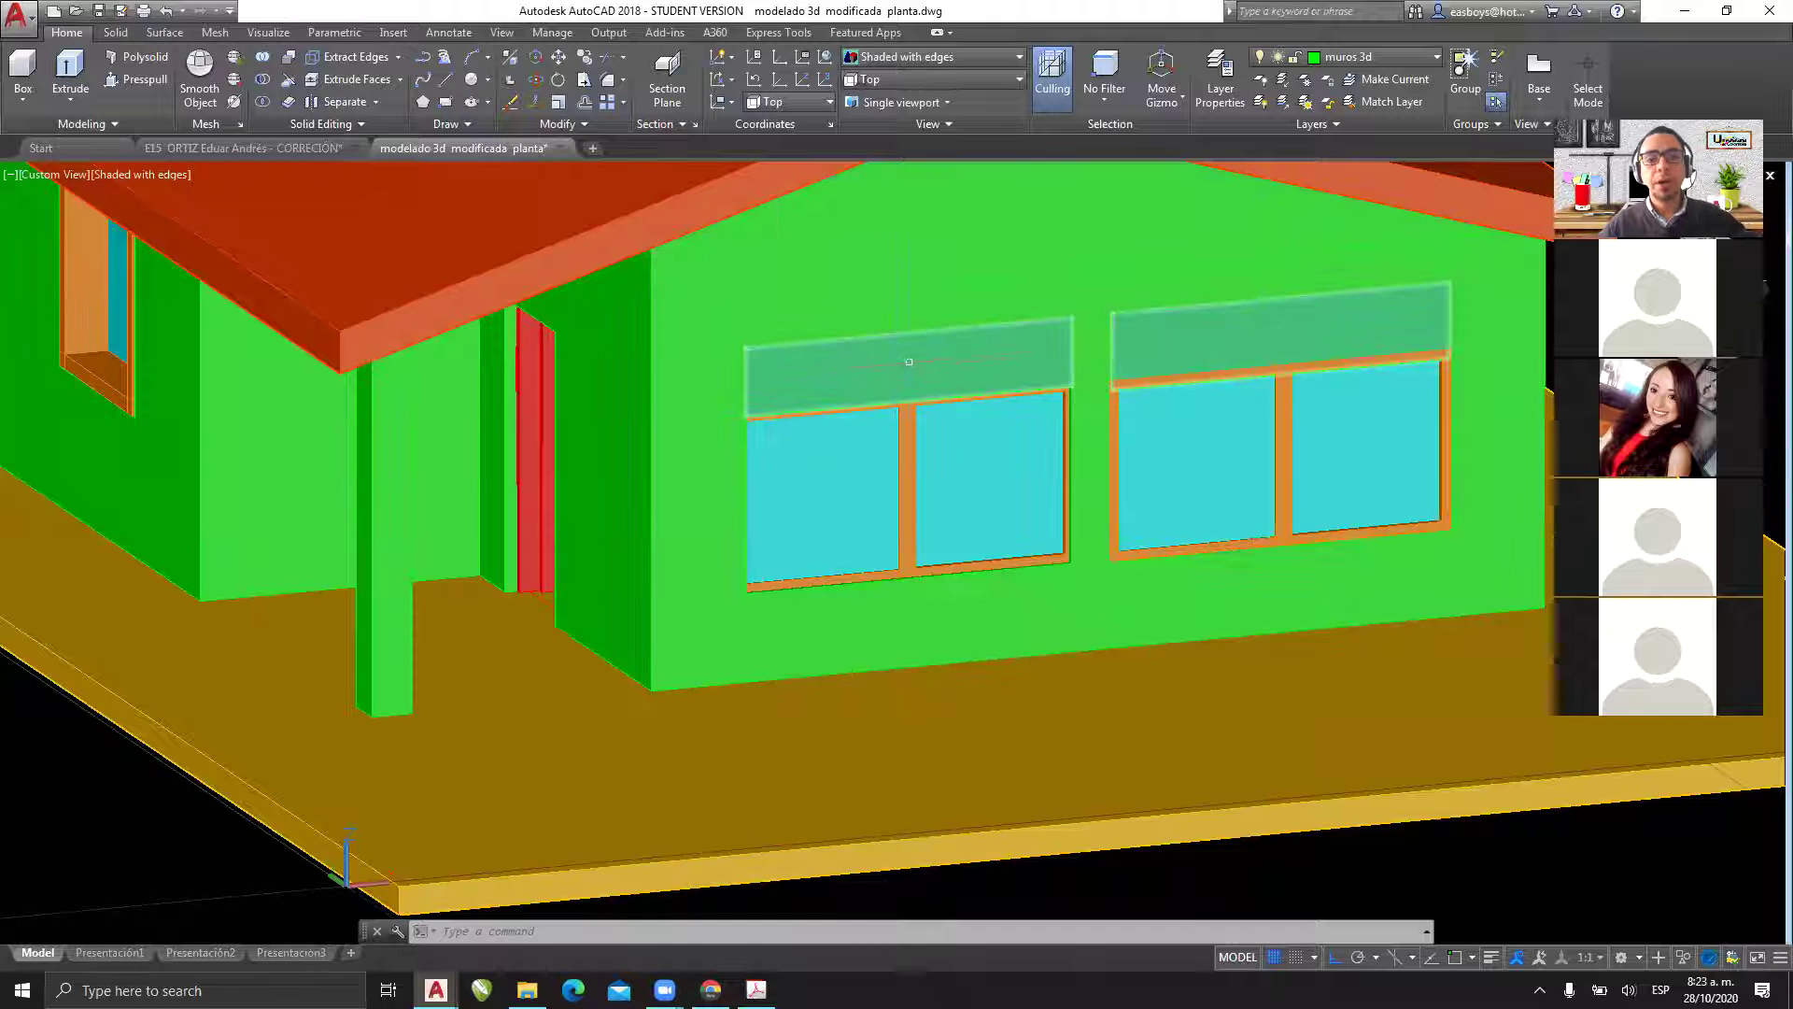
middle_click_drag(624, 518, 792, 517)
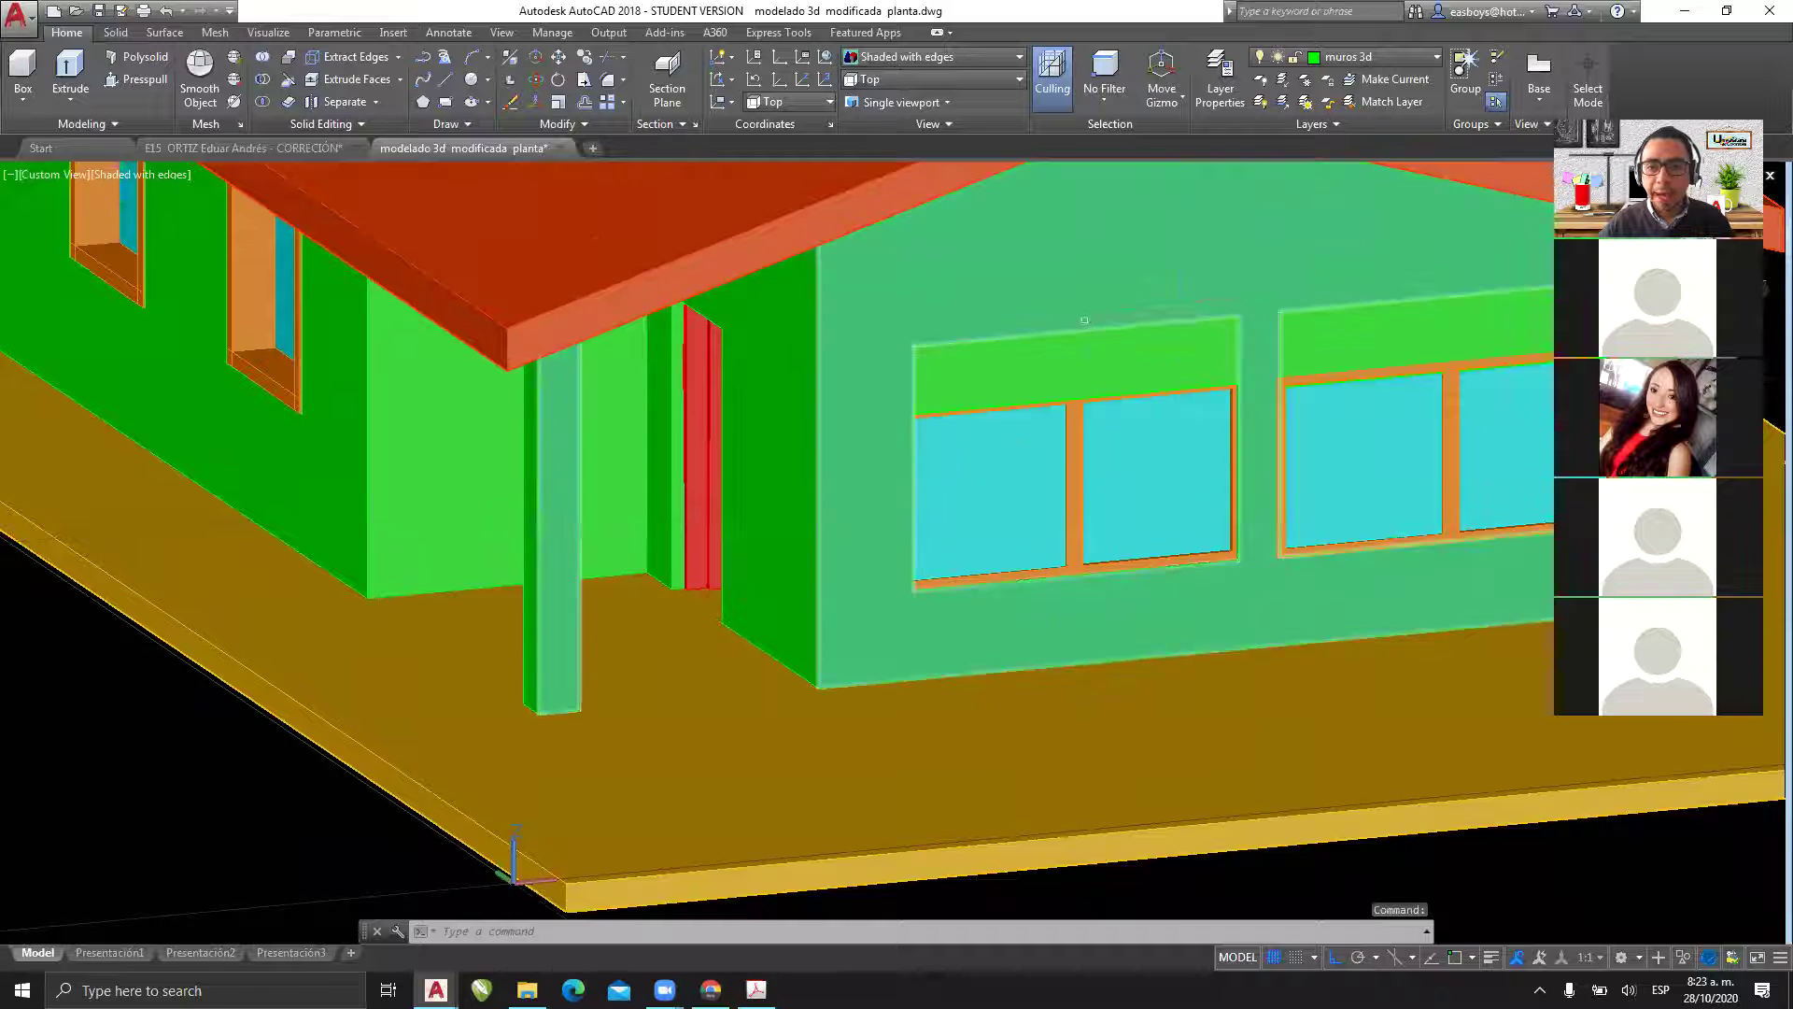
middle_click_drag(1074, 317, 822, 393)
left_click(911, 355)
middle_click_drag(893, 439, 709, 392)
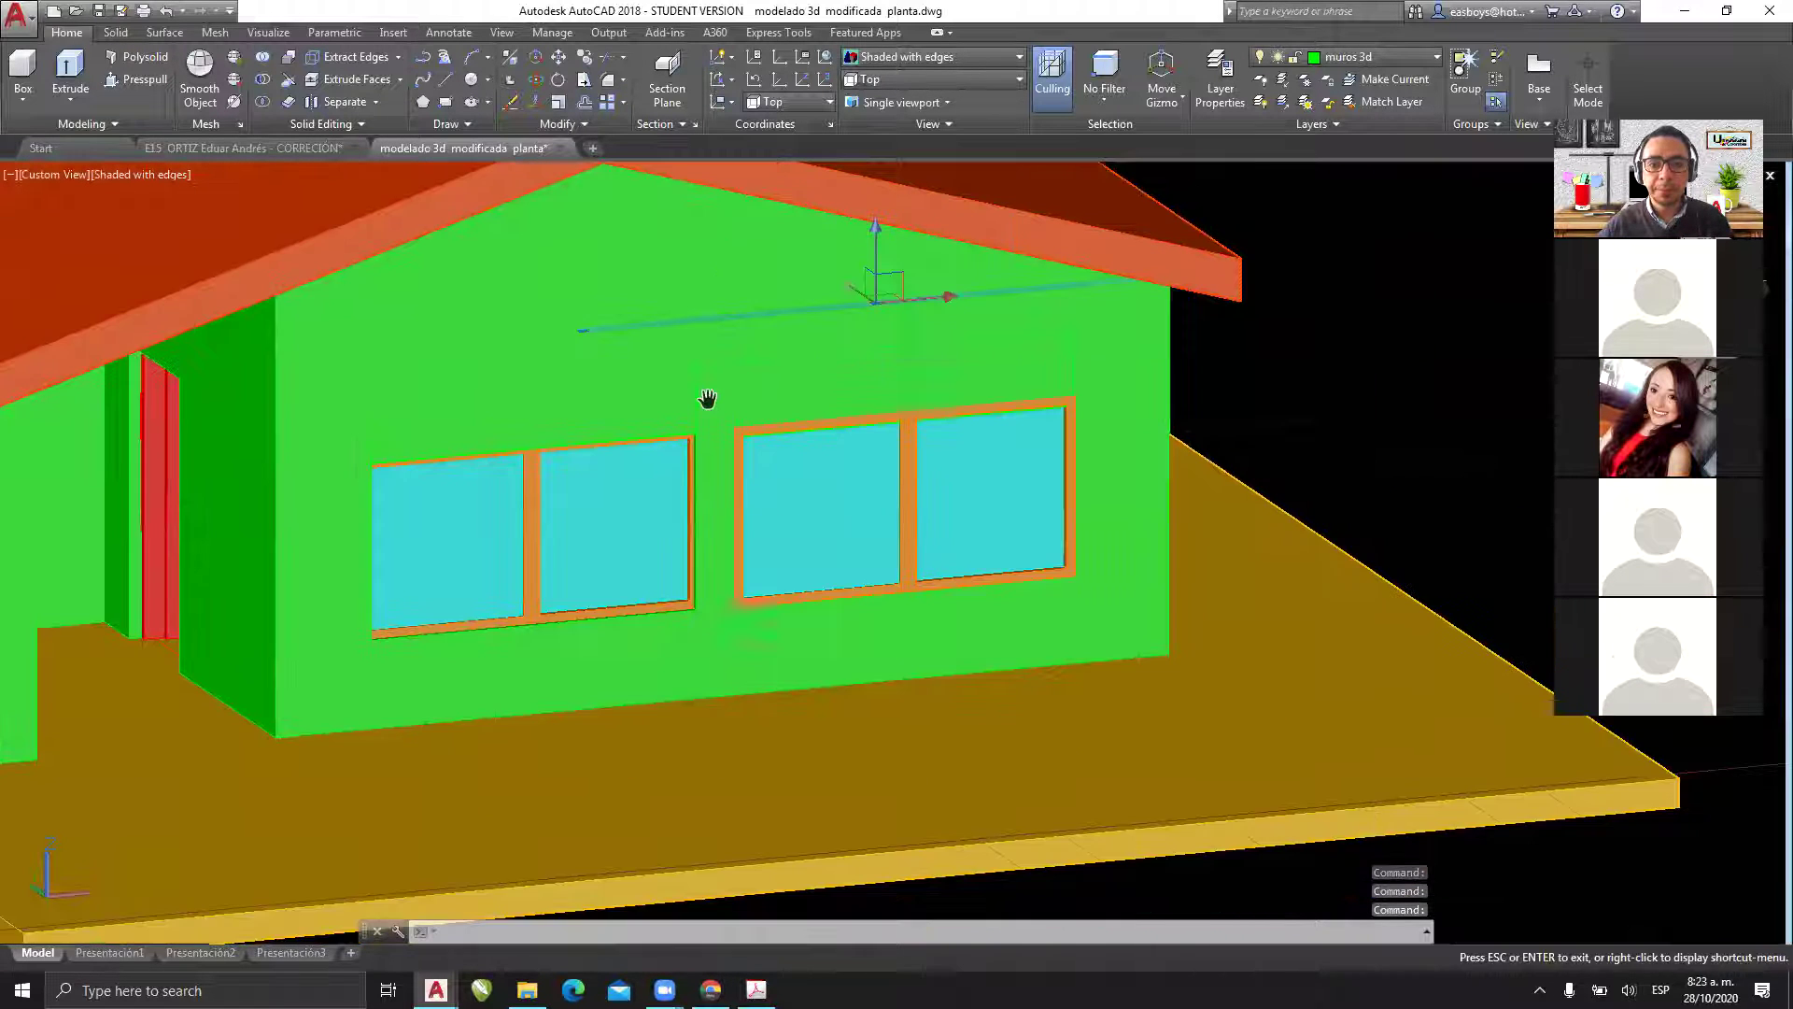
scroll(709, 396, "down", 2)
key("Return")
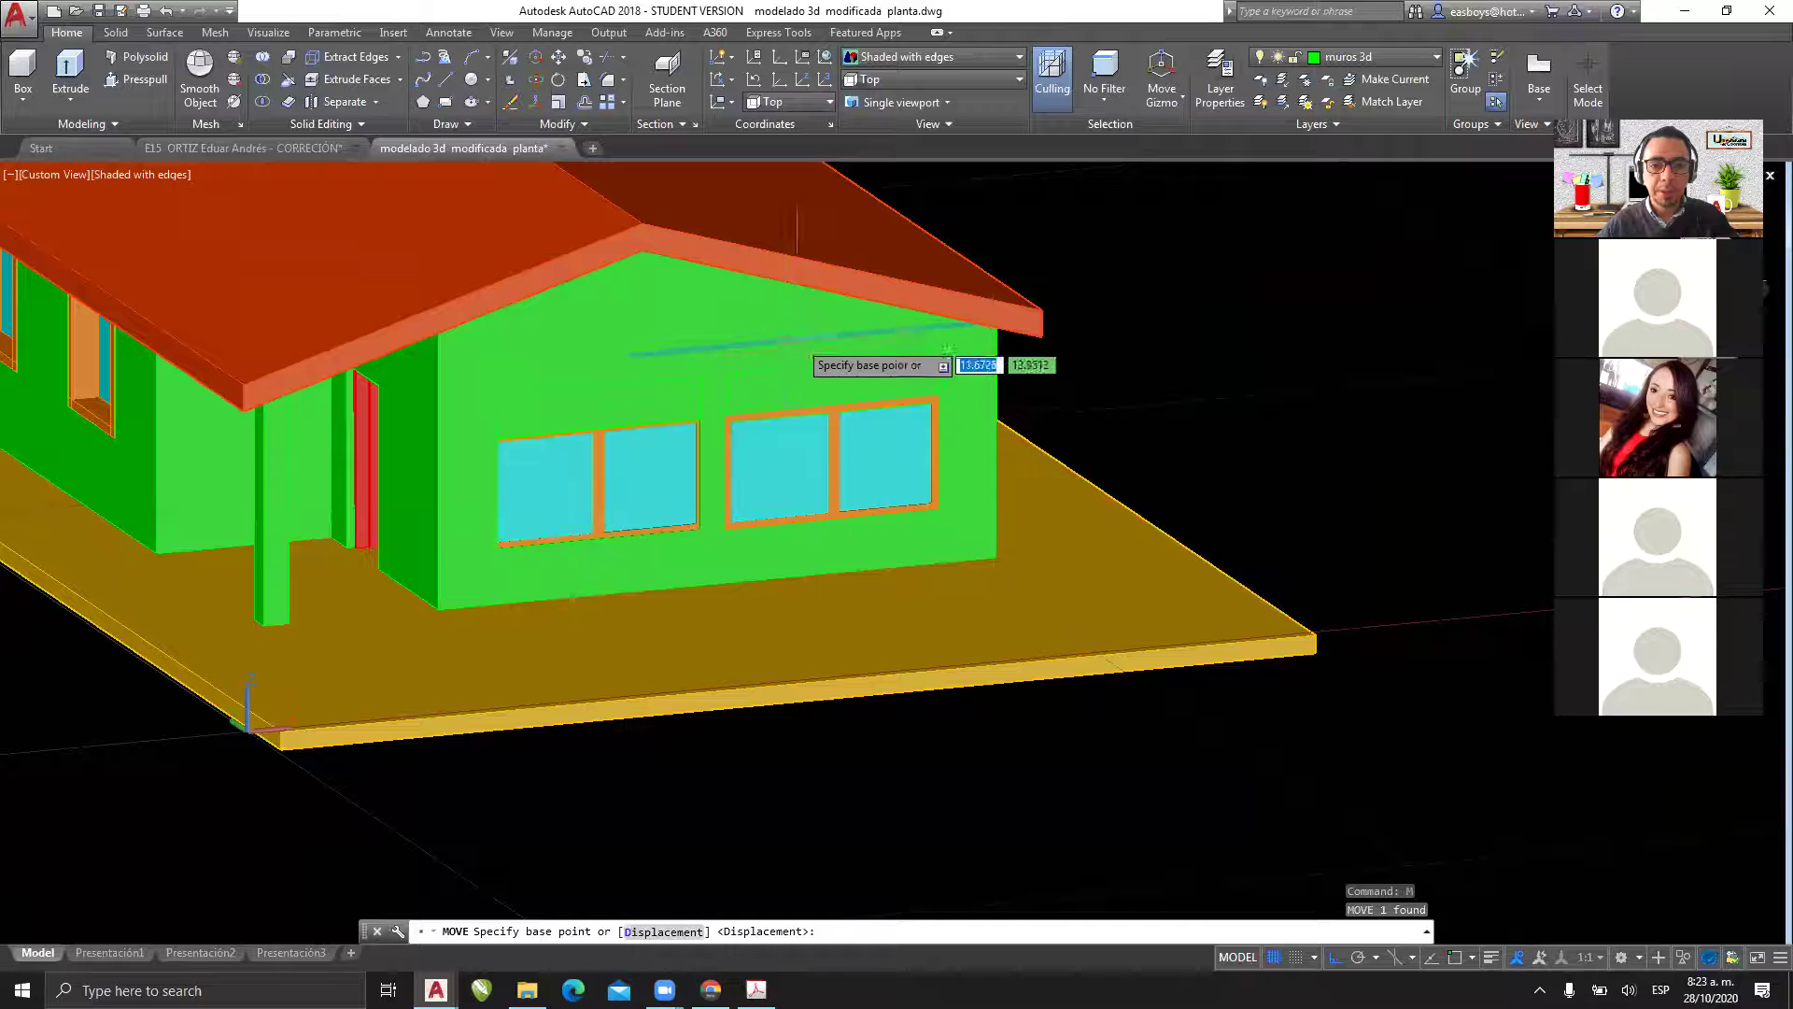
left_click(1170, 443)
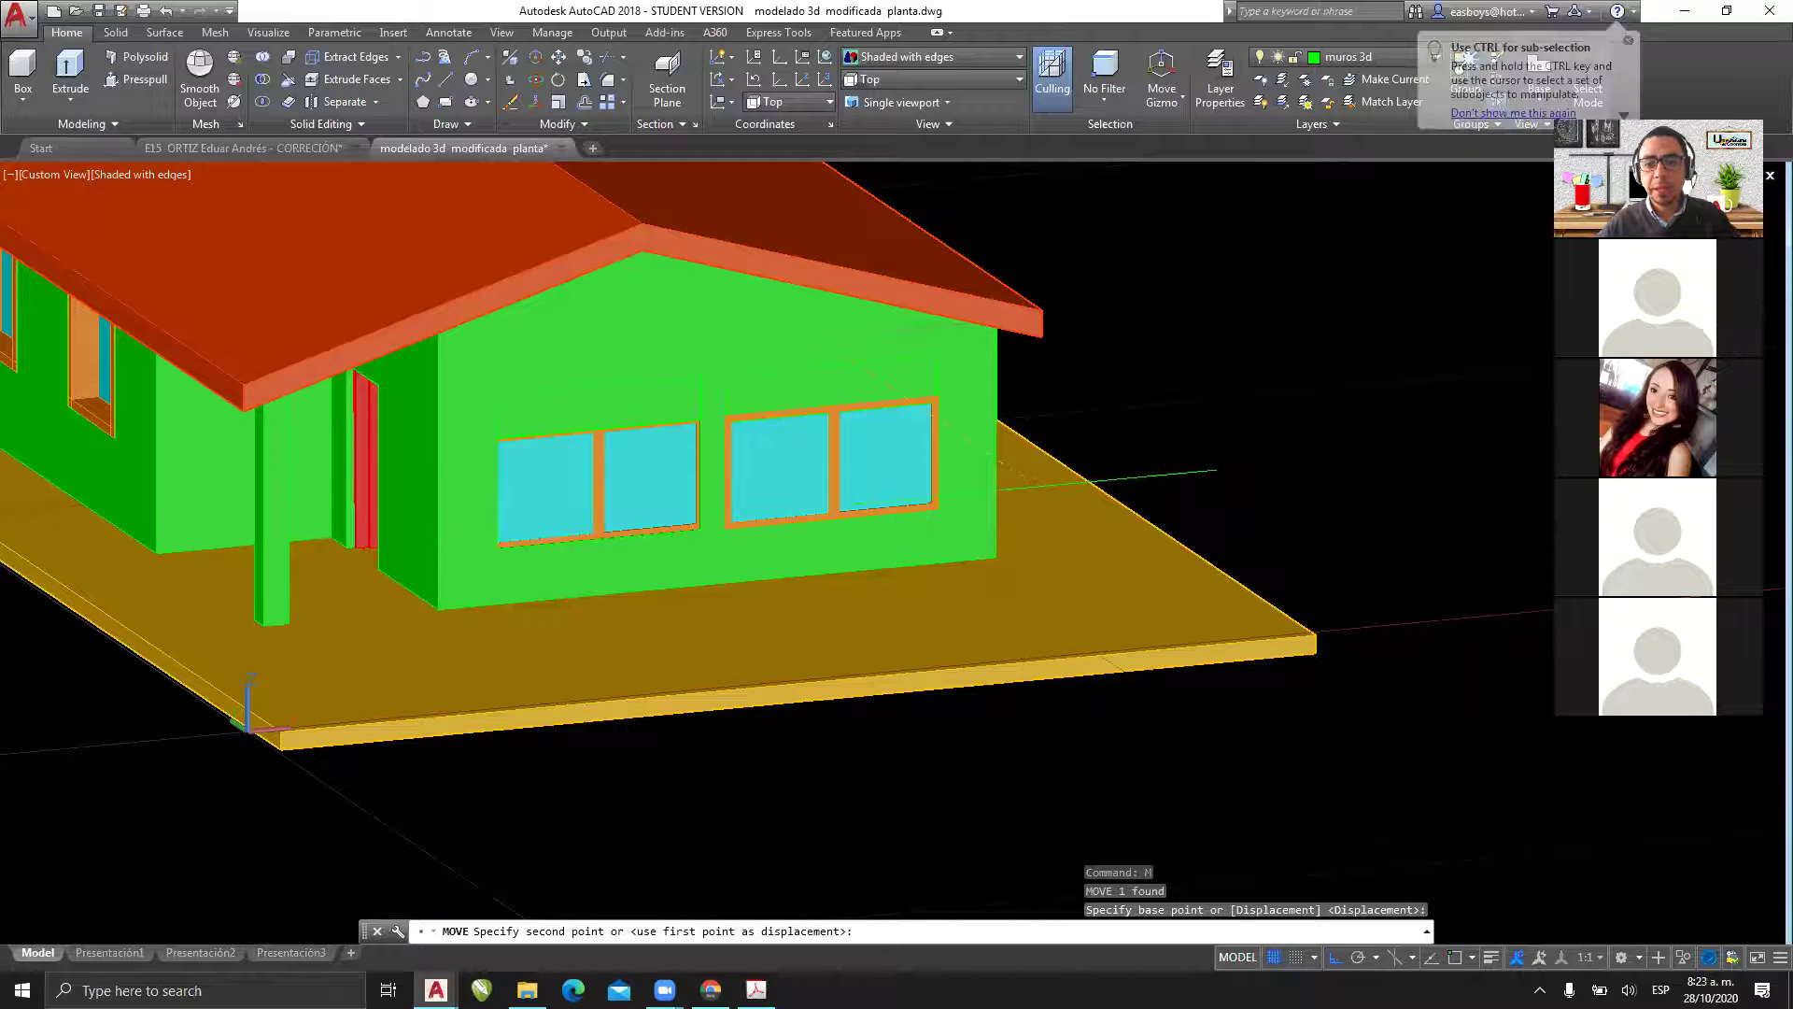
key("Escape")
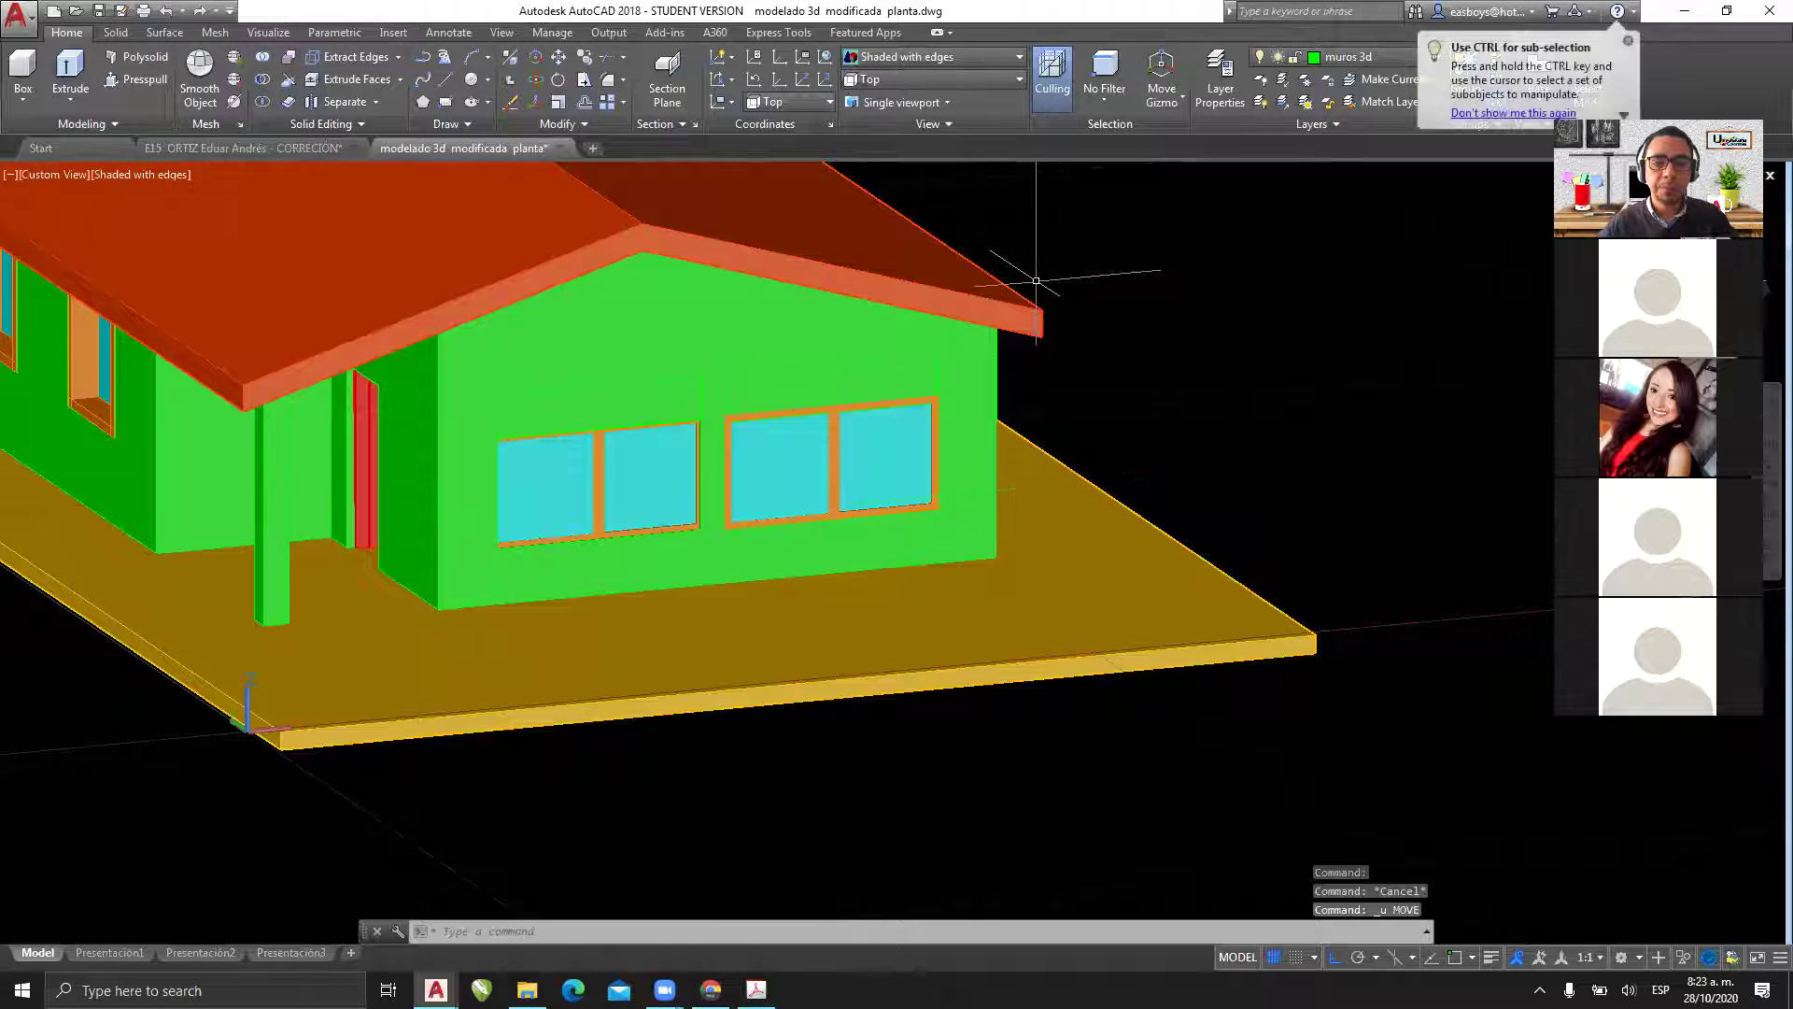
key("ctrl+z")
- Ungroup the window in the long side wall into its separate frame and glass parts
middle_click_drag(399, 443, 769, 431)
scroll(748, 474, "up", 5)
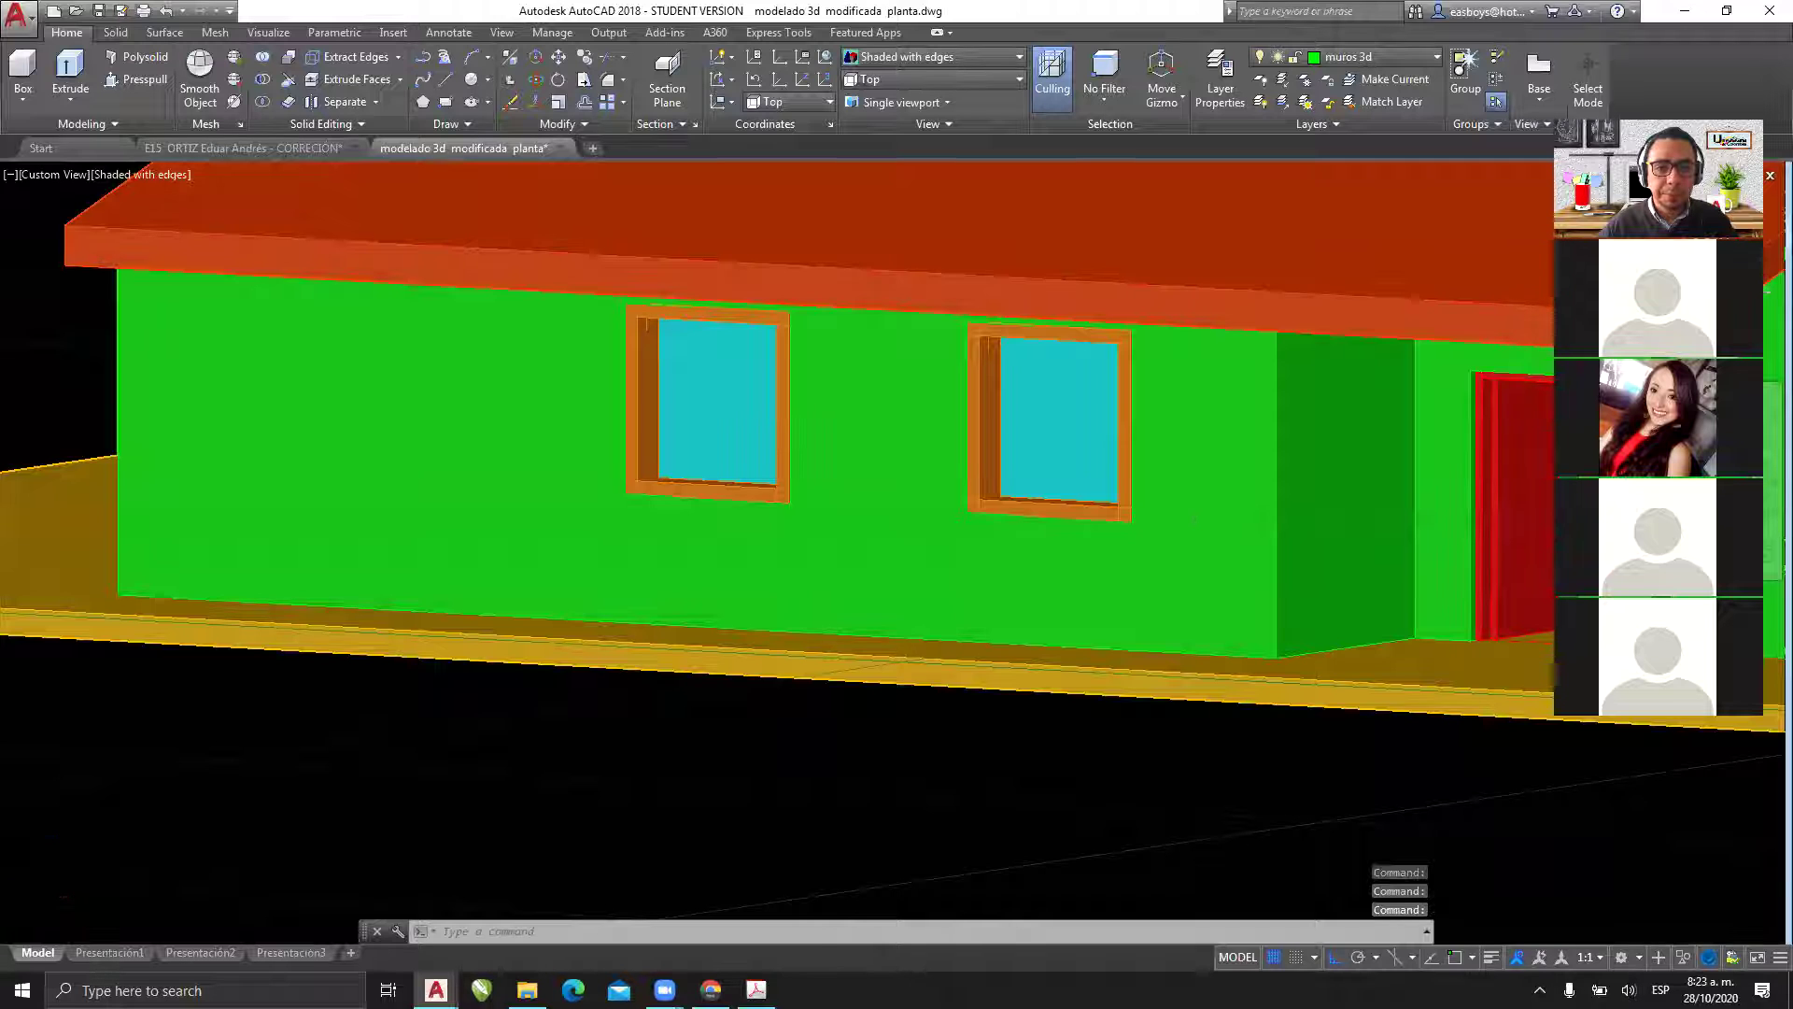
scroll(664, 347, "up", 3)
middle_click_drag(662, 355, 606, 340, "shift")
scroll(674, 334, "up", 3)
left_click(602, 276)
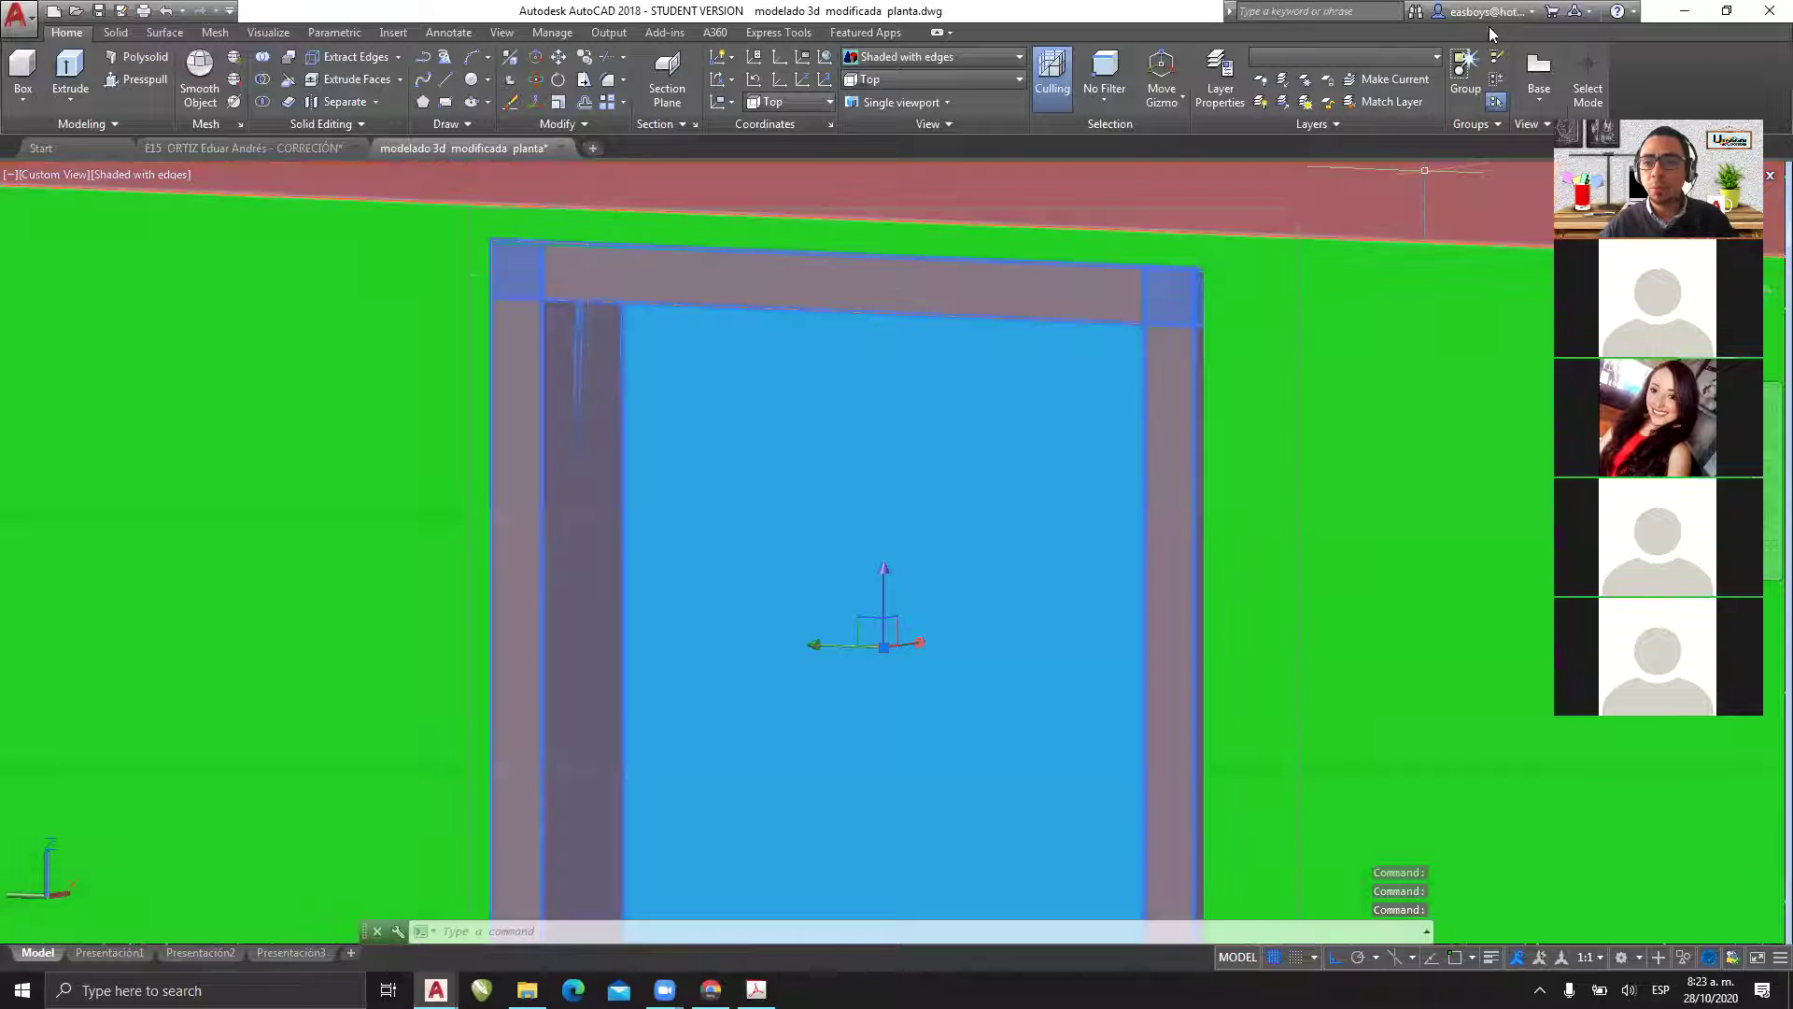
left_click(1497, 60)
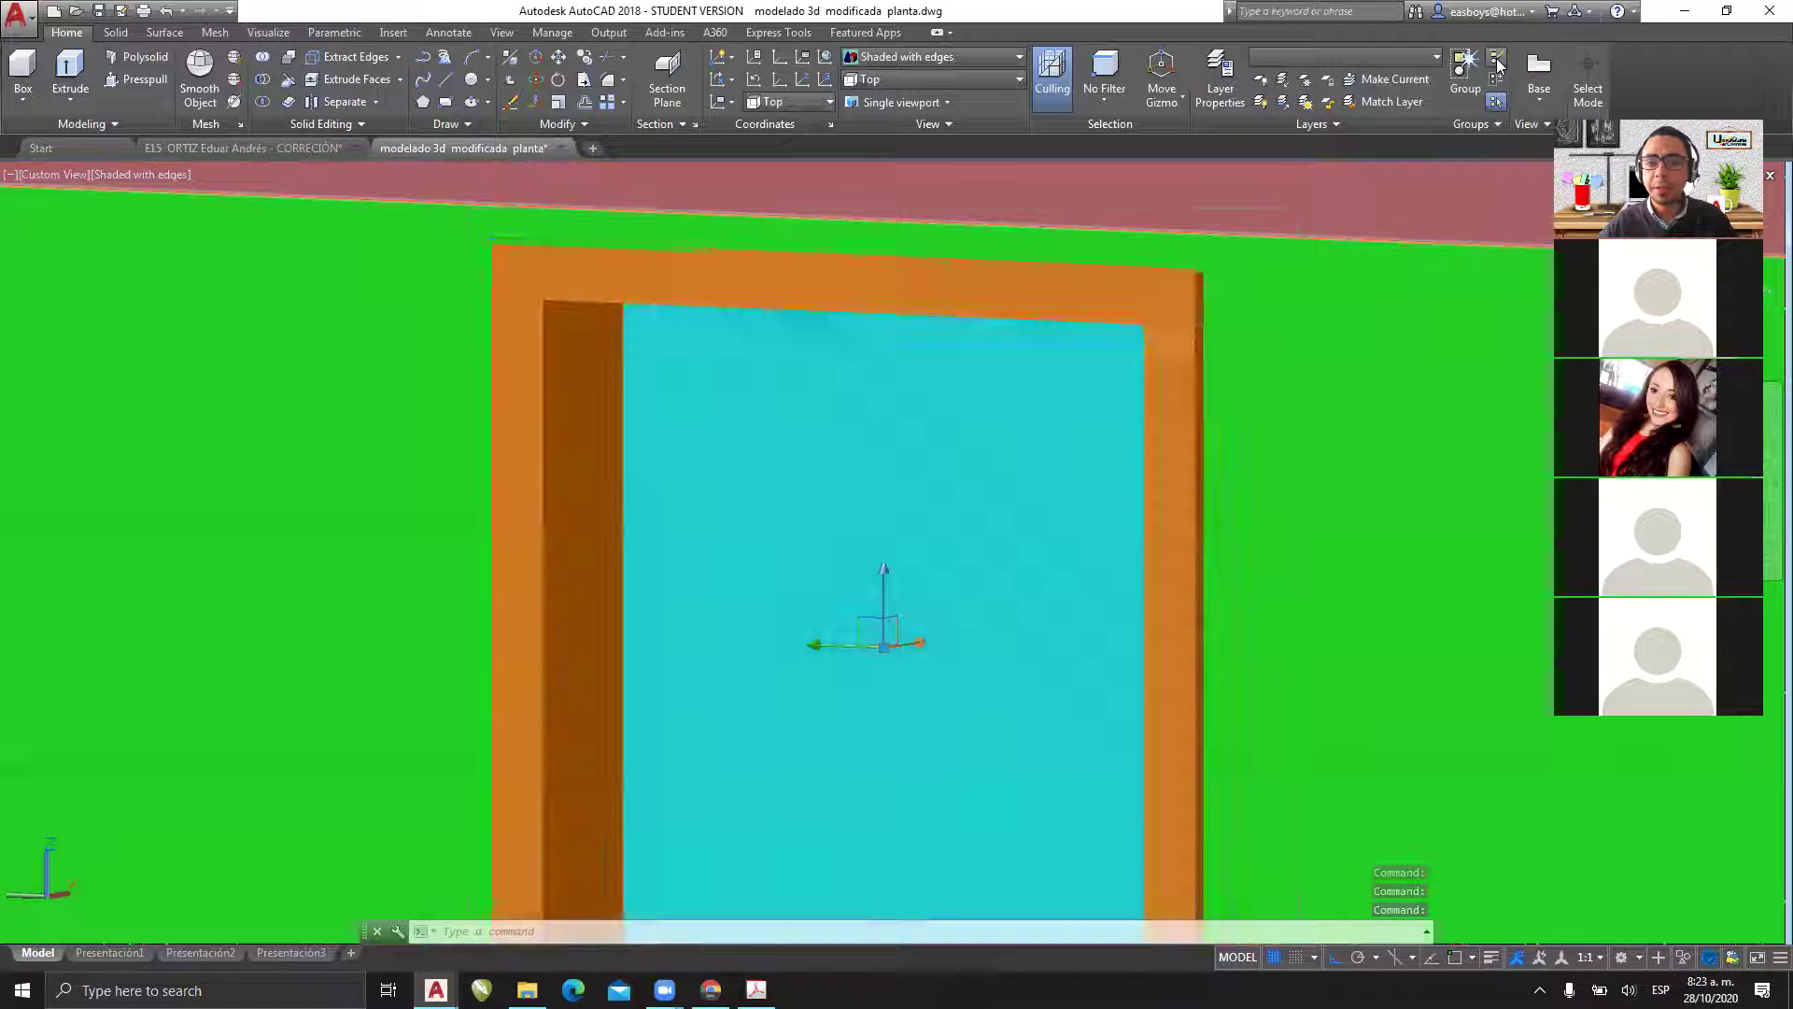
left_click(1281, 273)
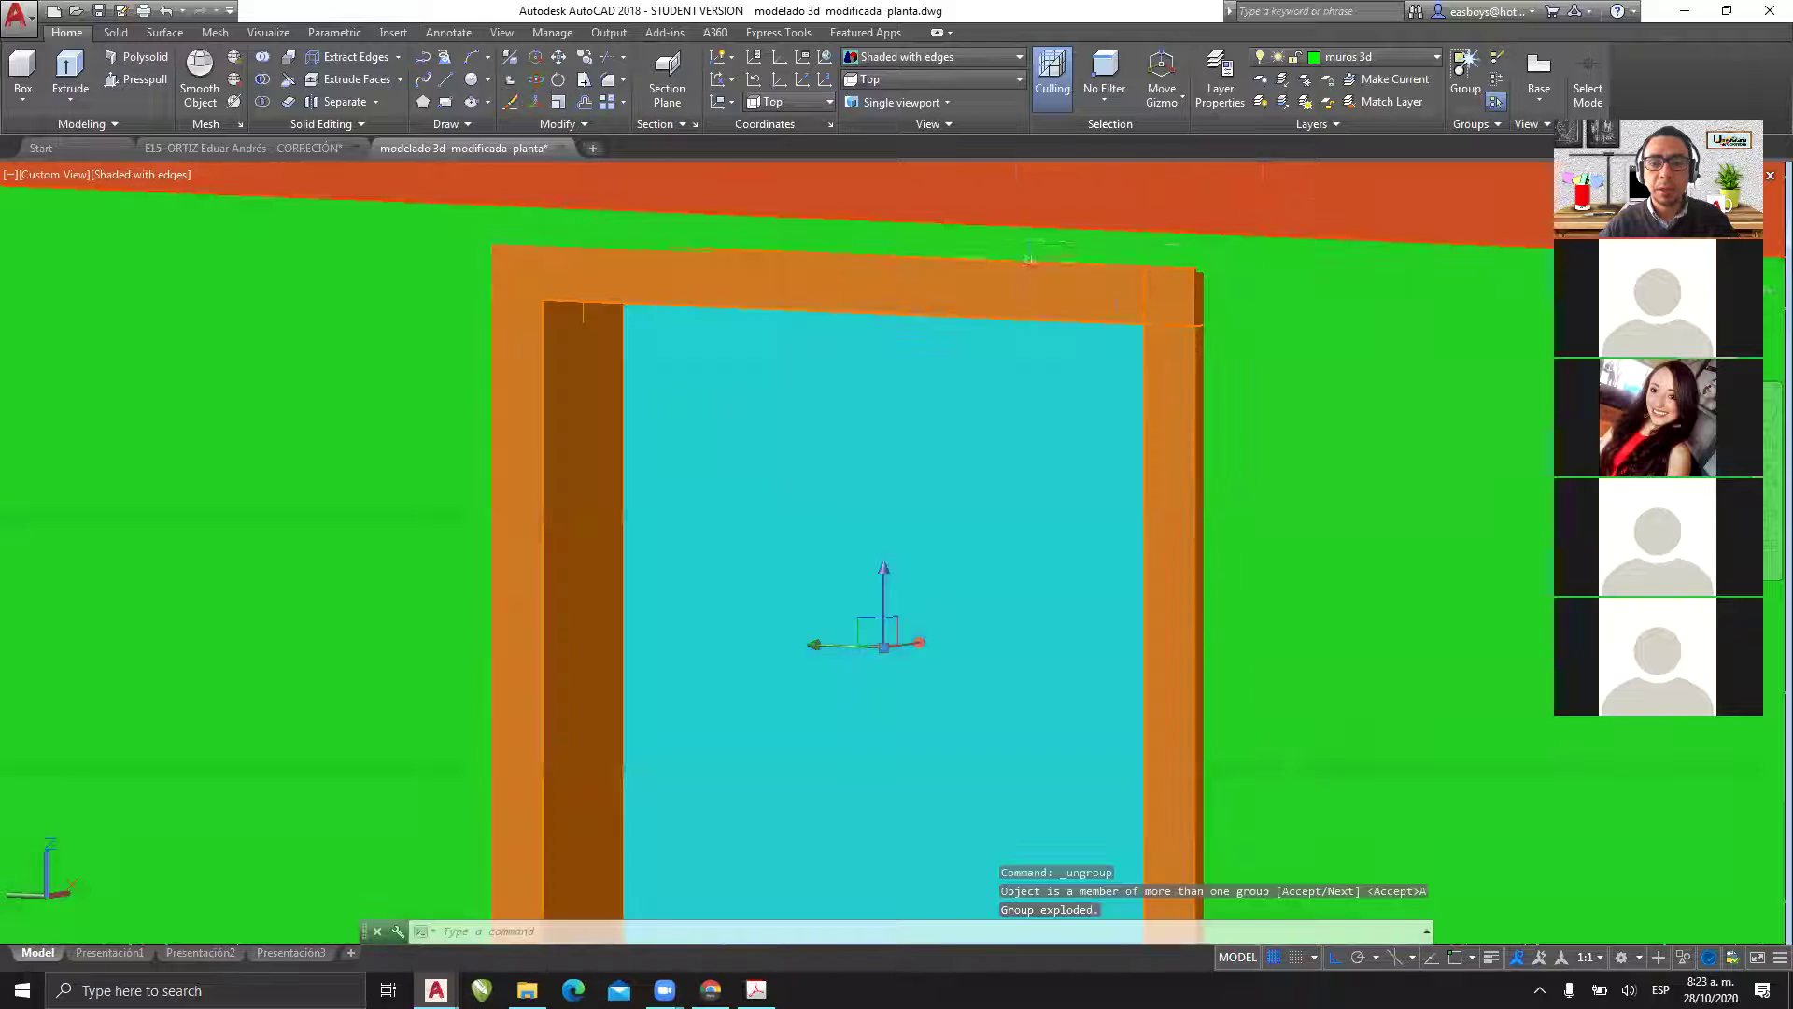
key("Escape")
key("Escape")
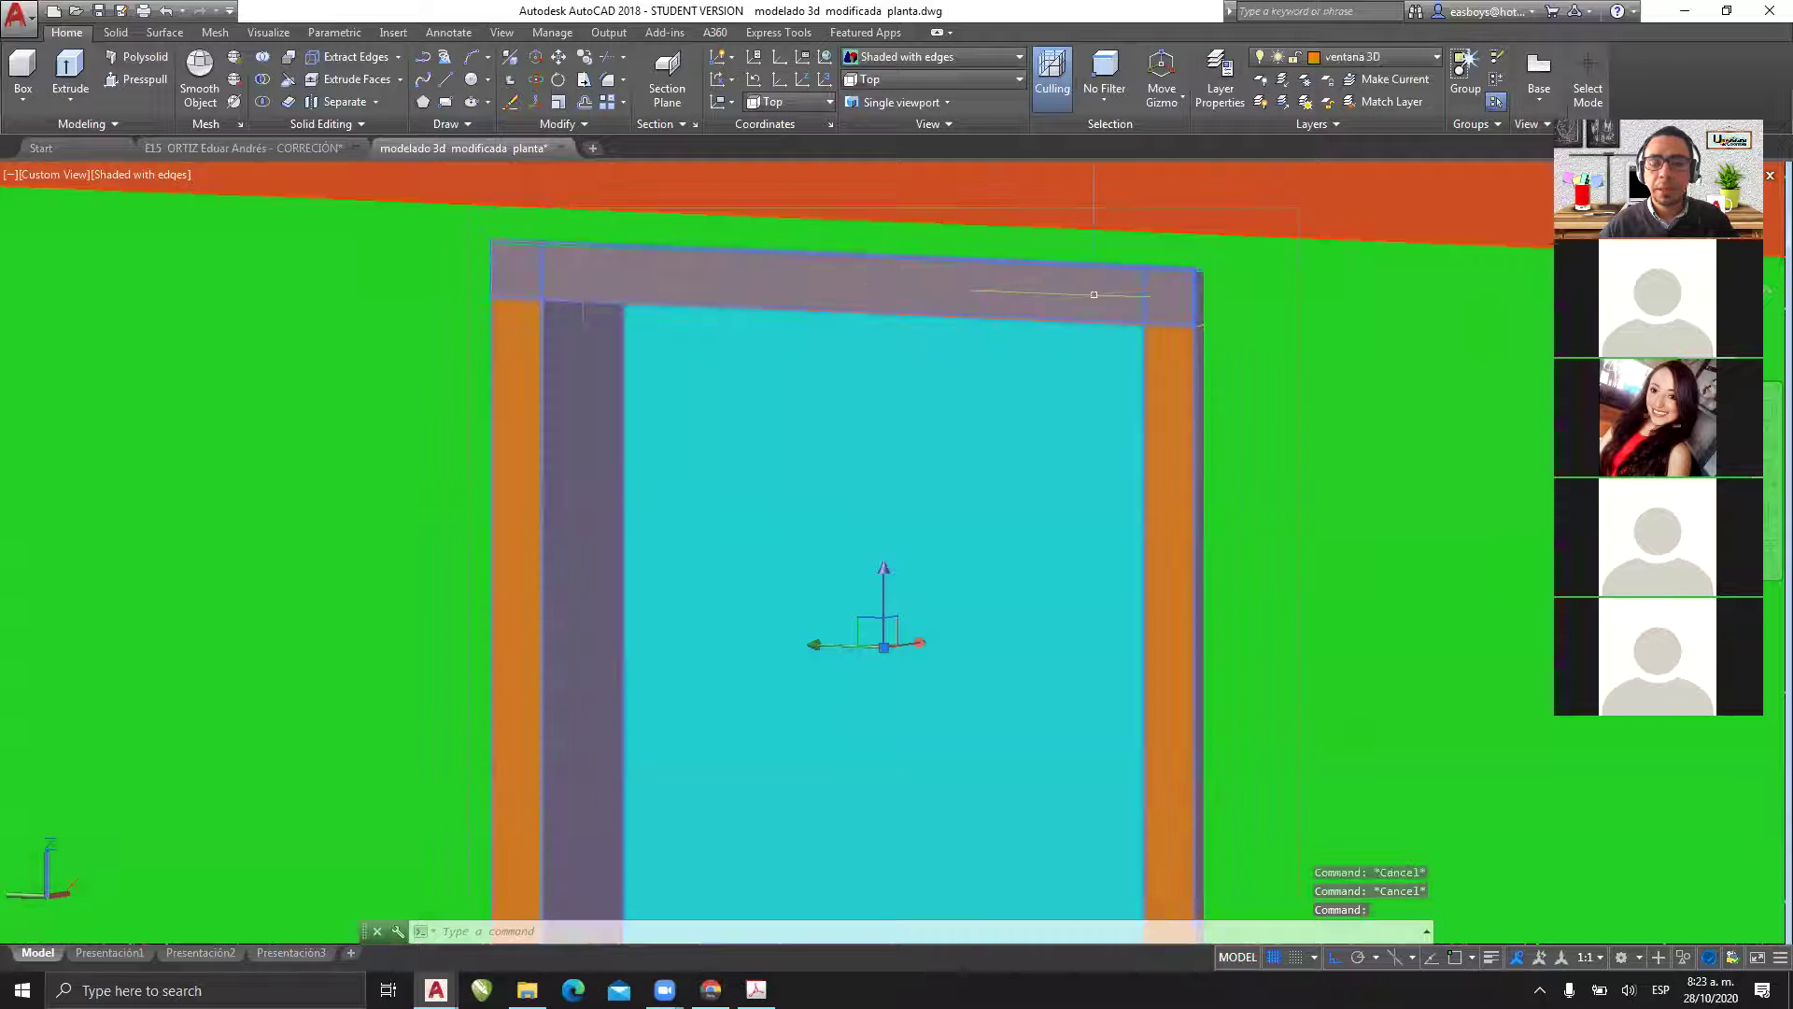
- Move the outer frame of the ungrouped side-wall window out of its opening, perpendicular to the wall
key("Escape")
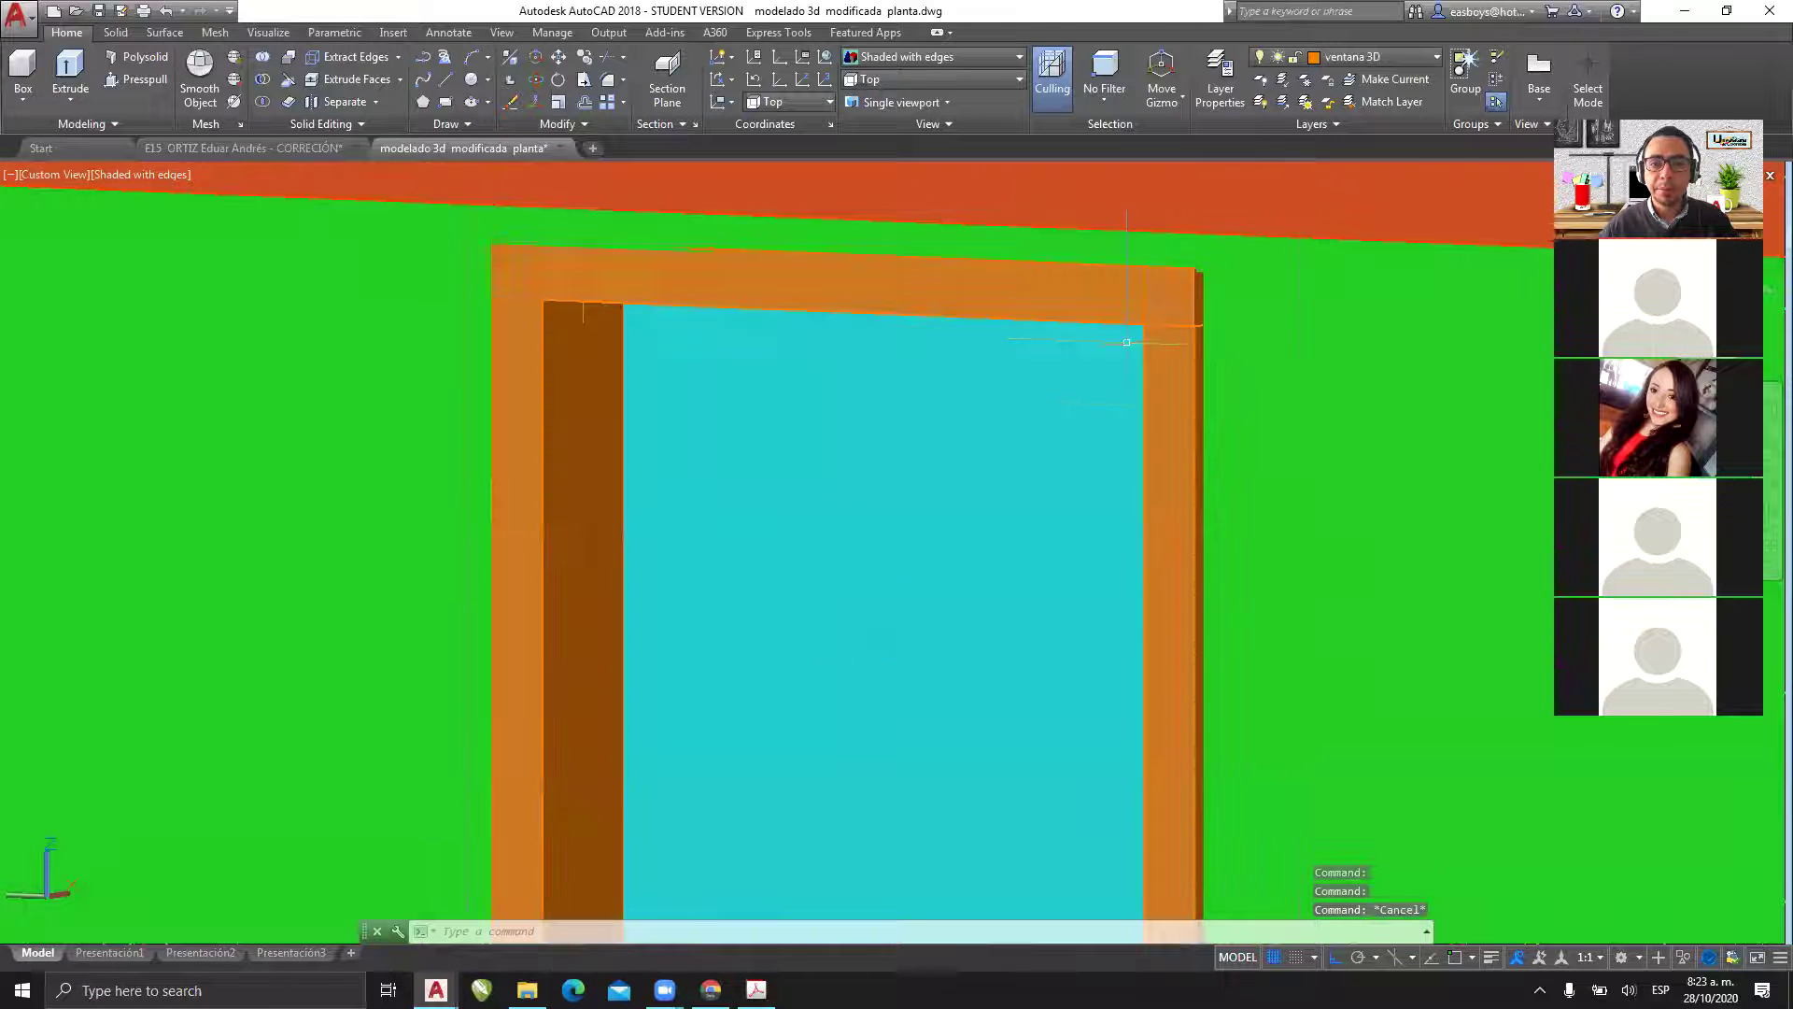
left_click(1105, 302)
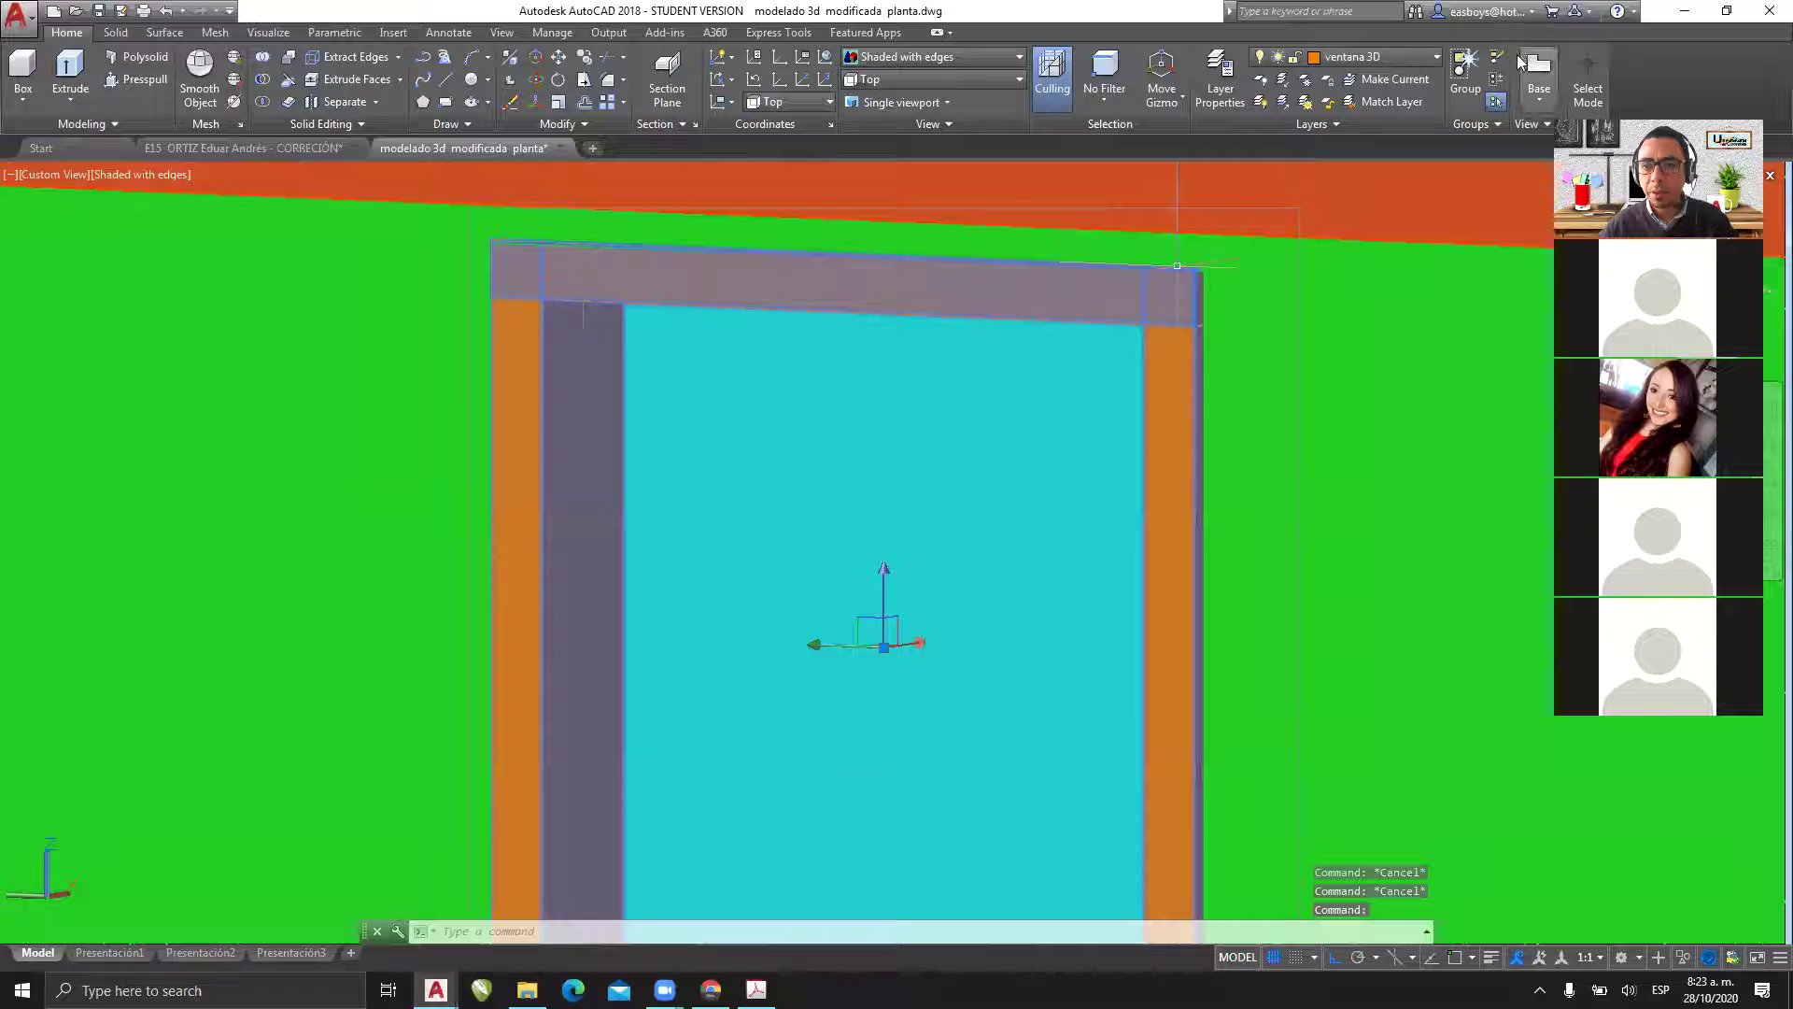
key("Escape")
left_click(1039, 295)
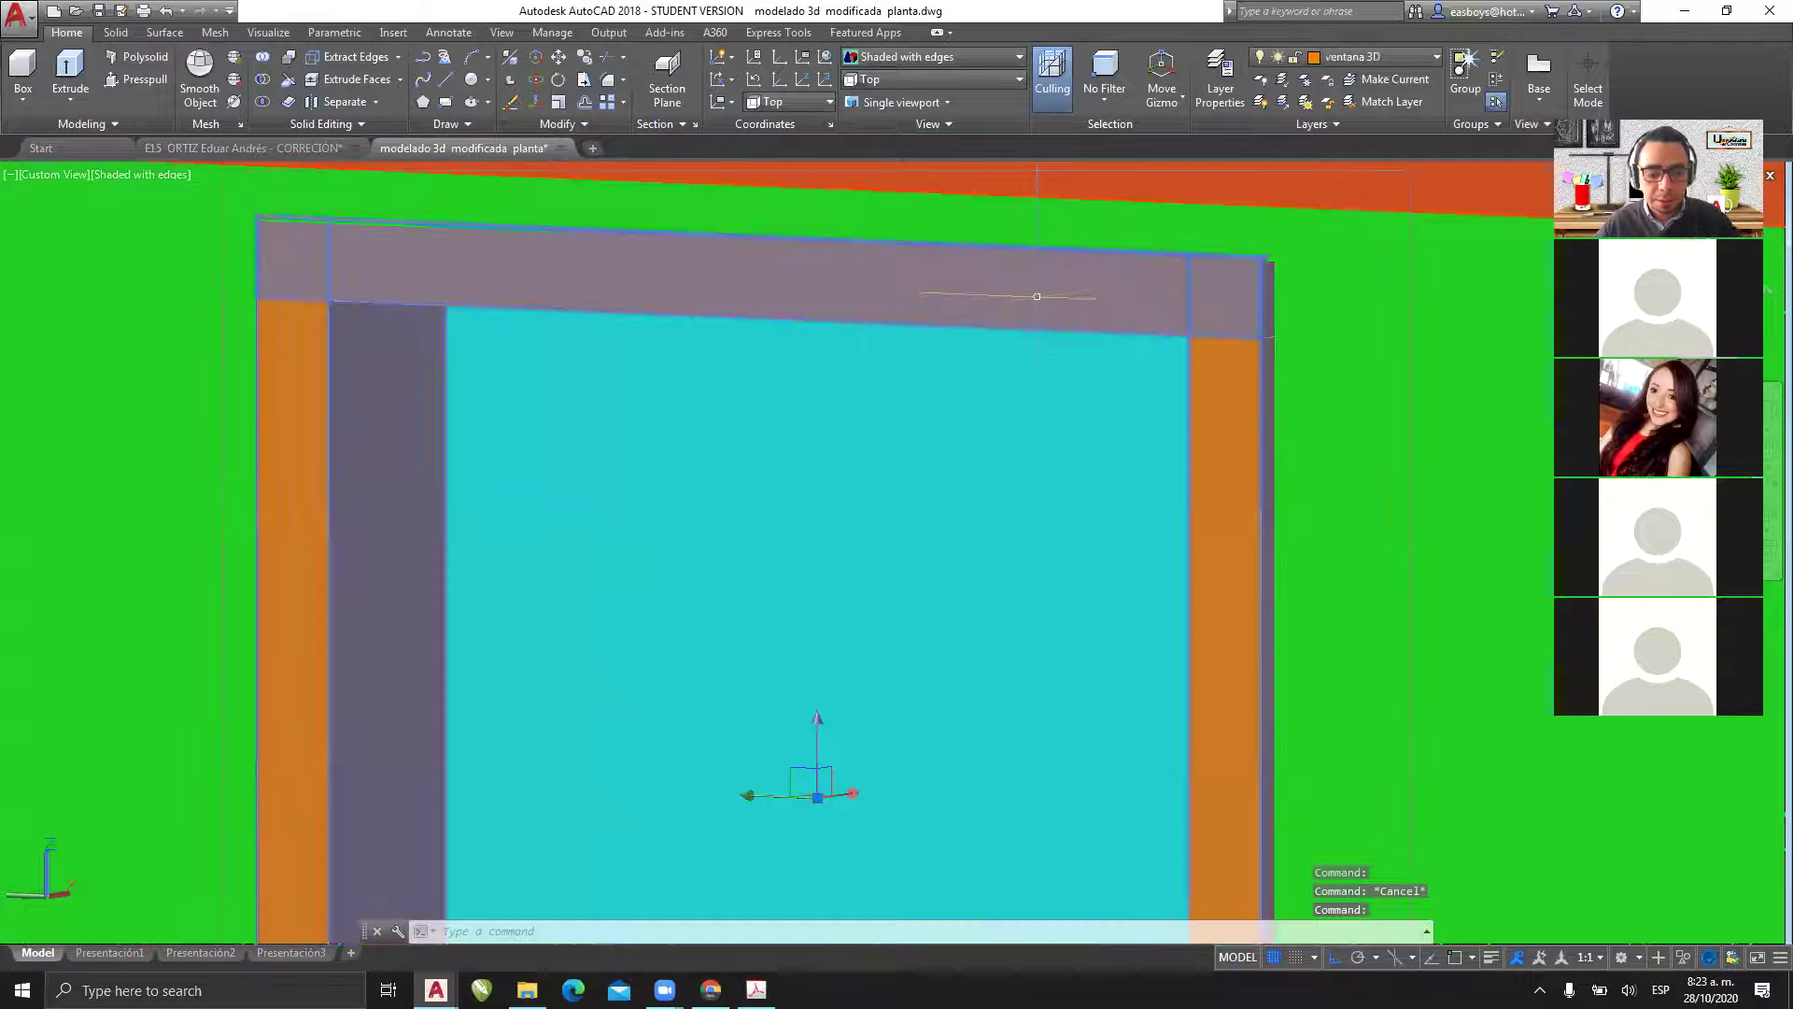
type("M")
key("Return")
left_click(1037, 296)
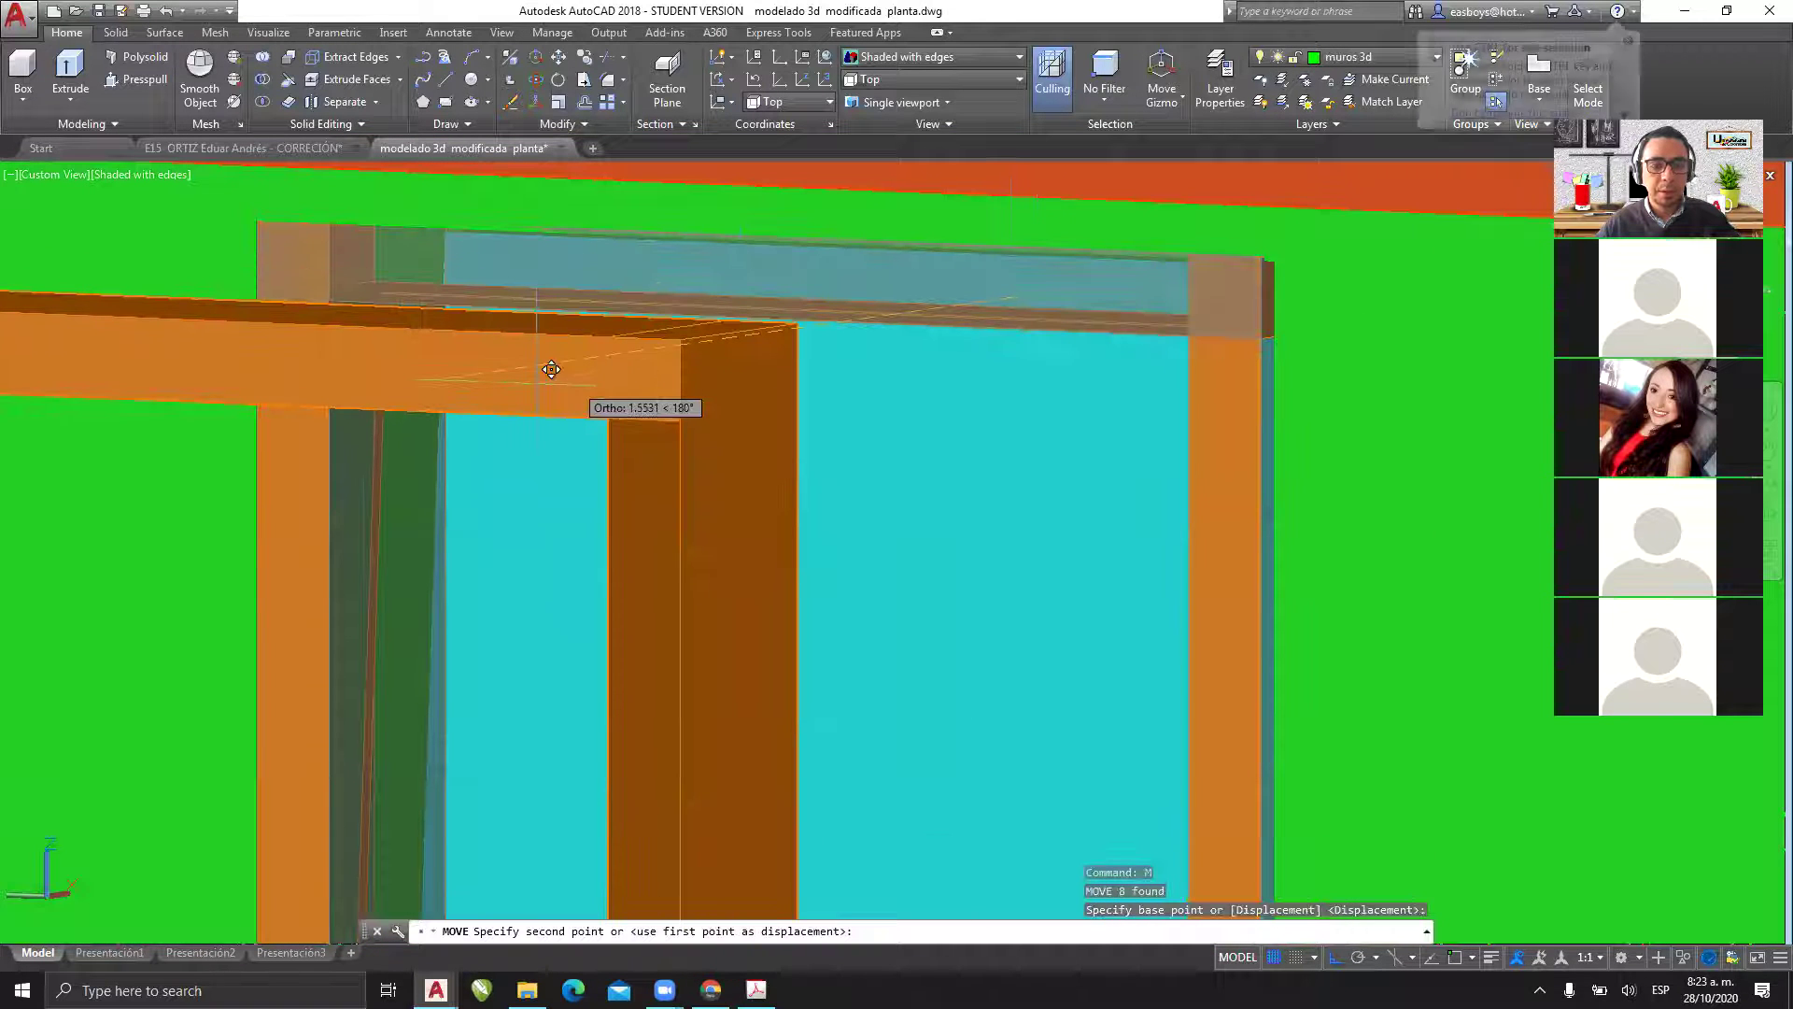
left_click(537, 383)
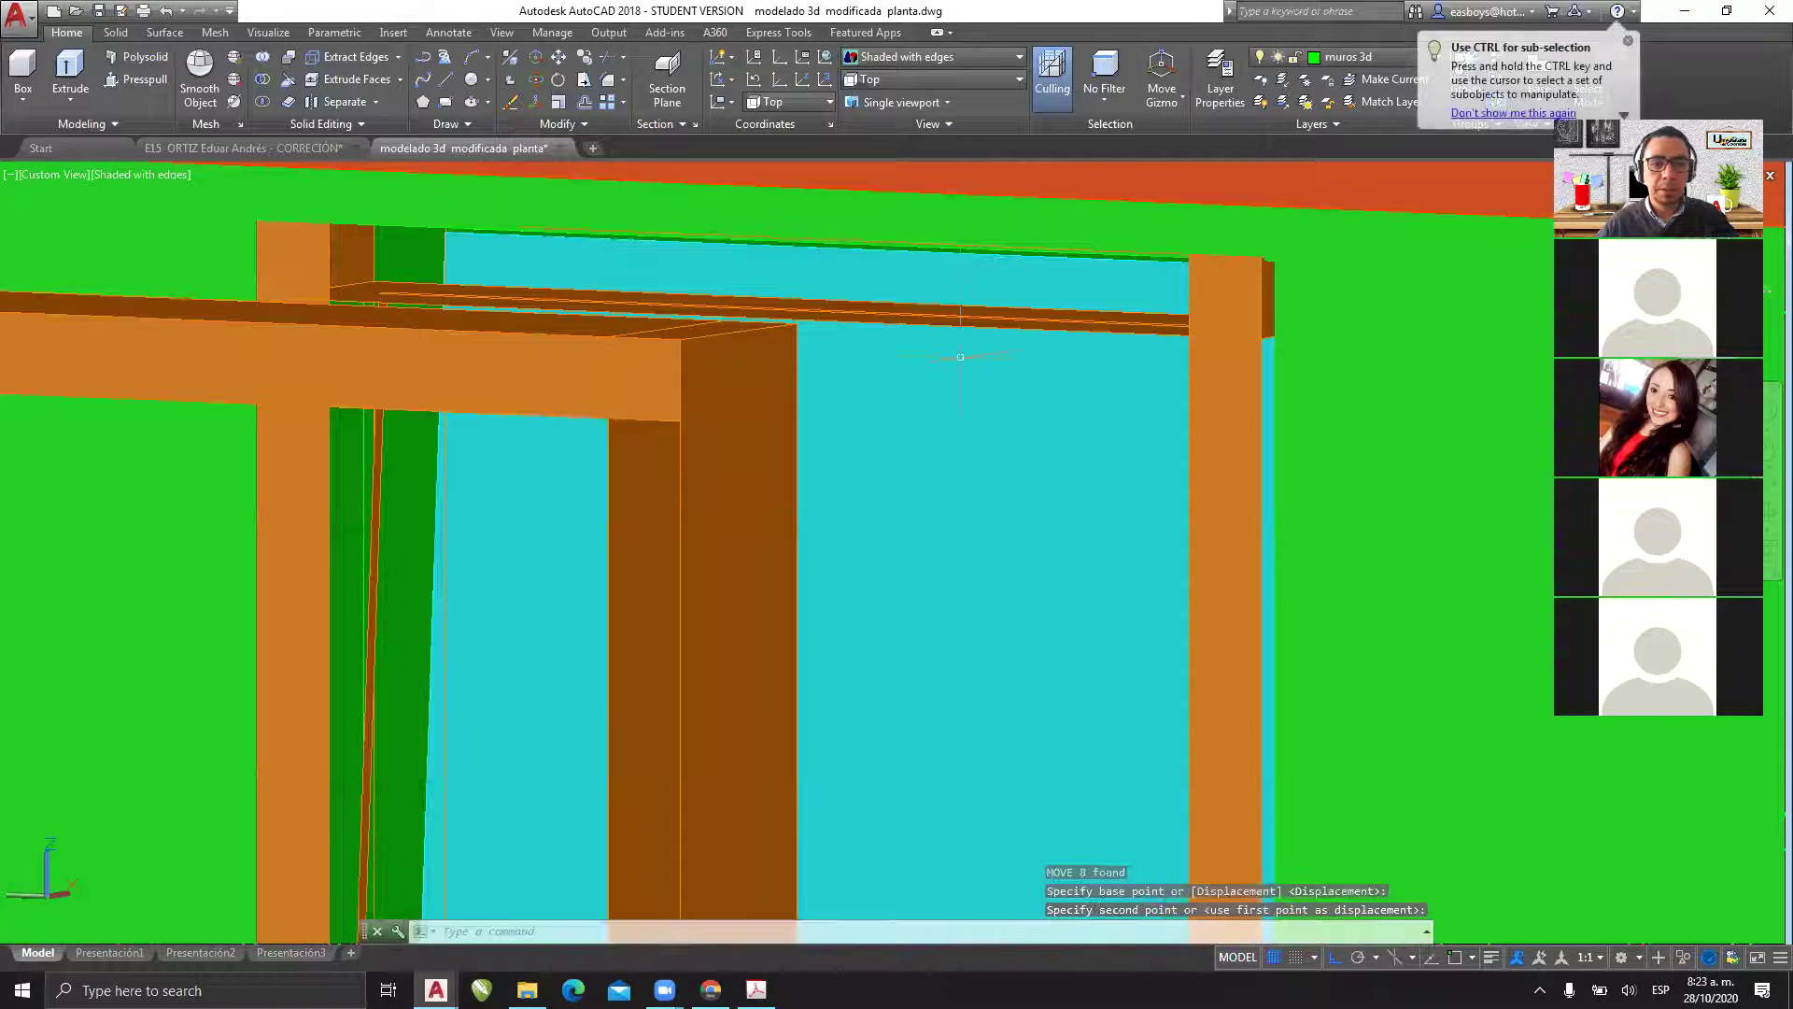
- Move the detached window frame vertically downward in front of the side wall
scroll(960, 357, "down", 4)
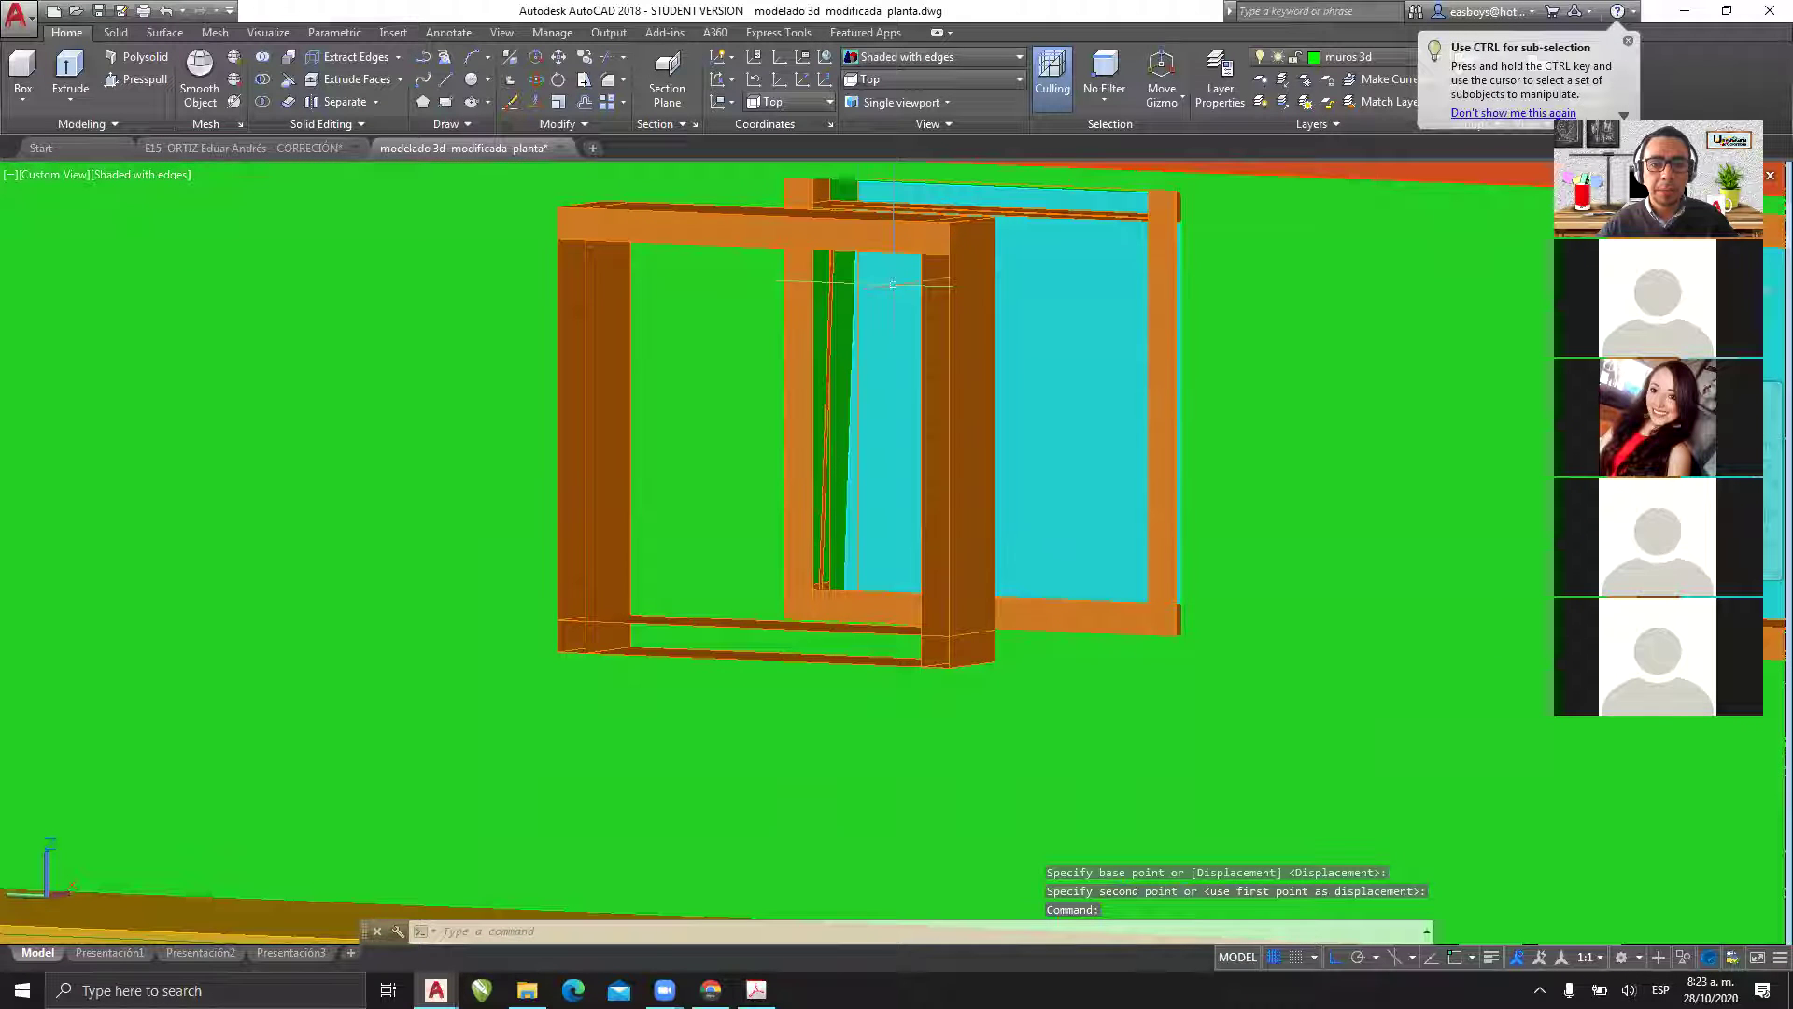
left_click(605, 278)
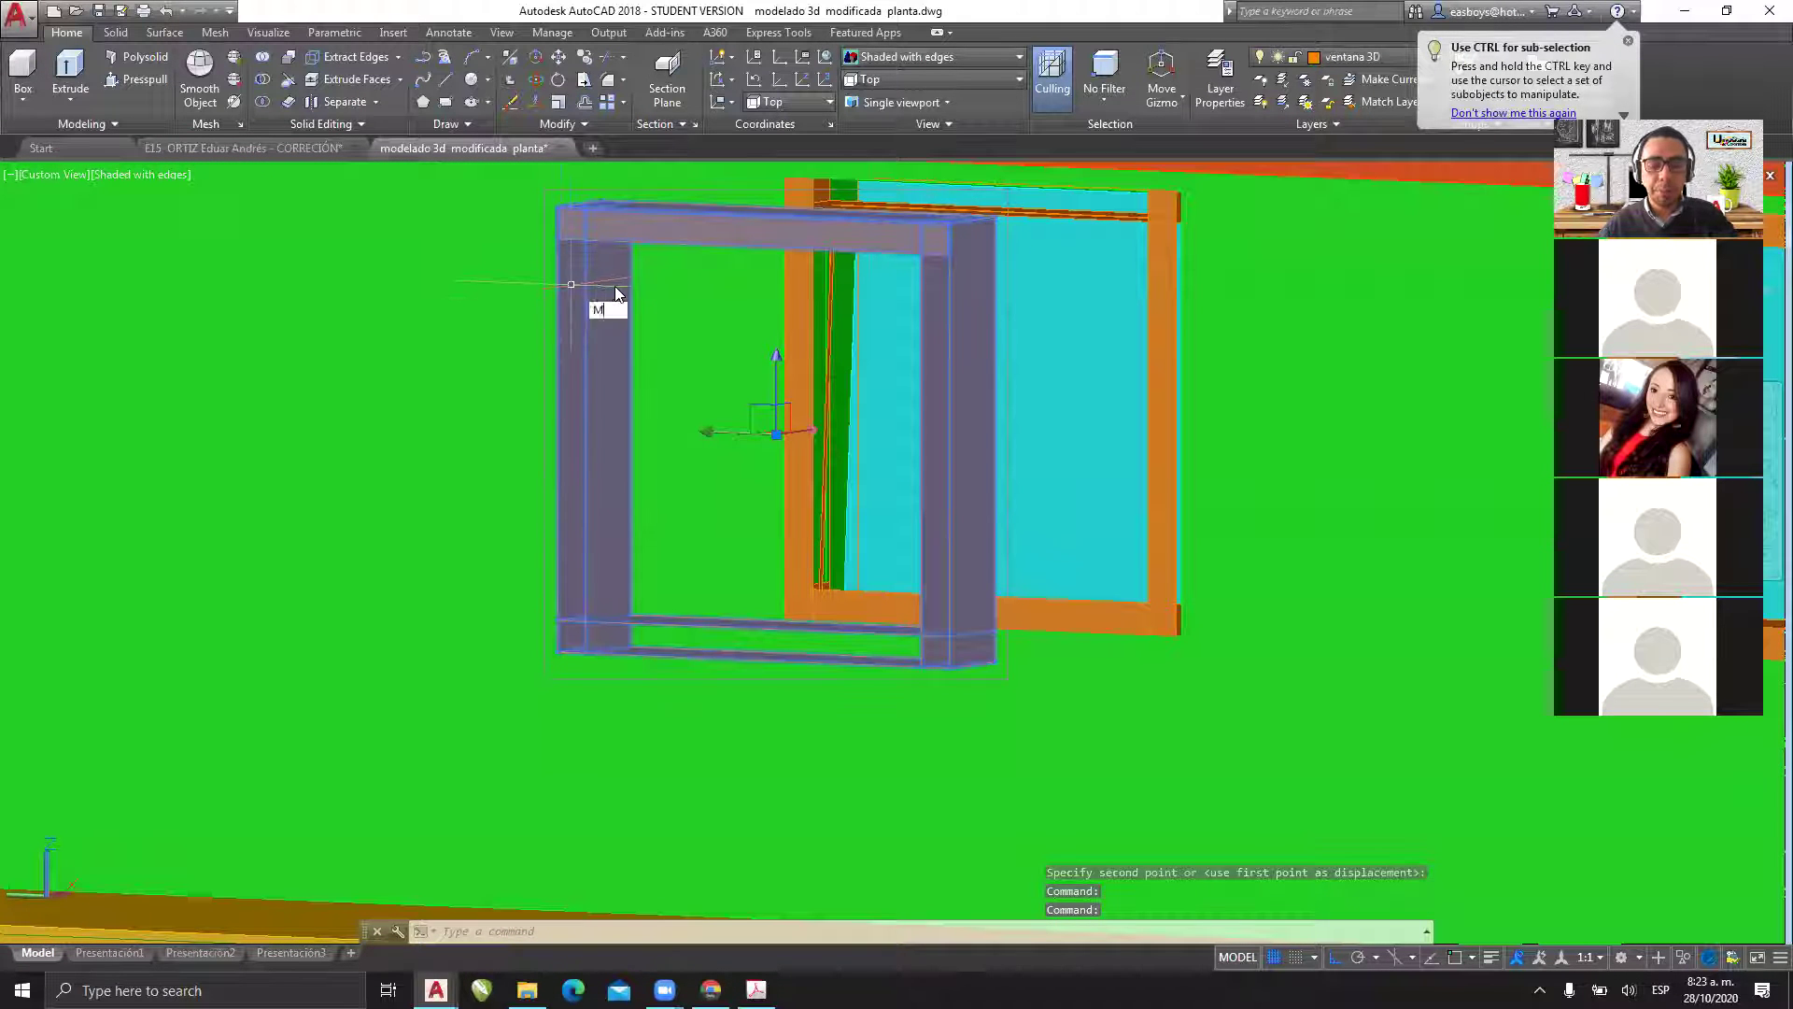
type("M")
key("Return")
left_click(607, 250)
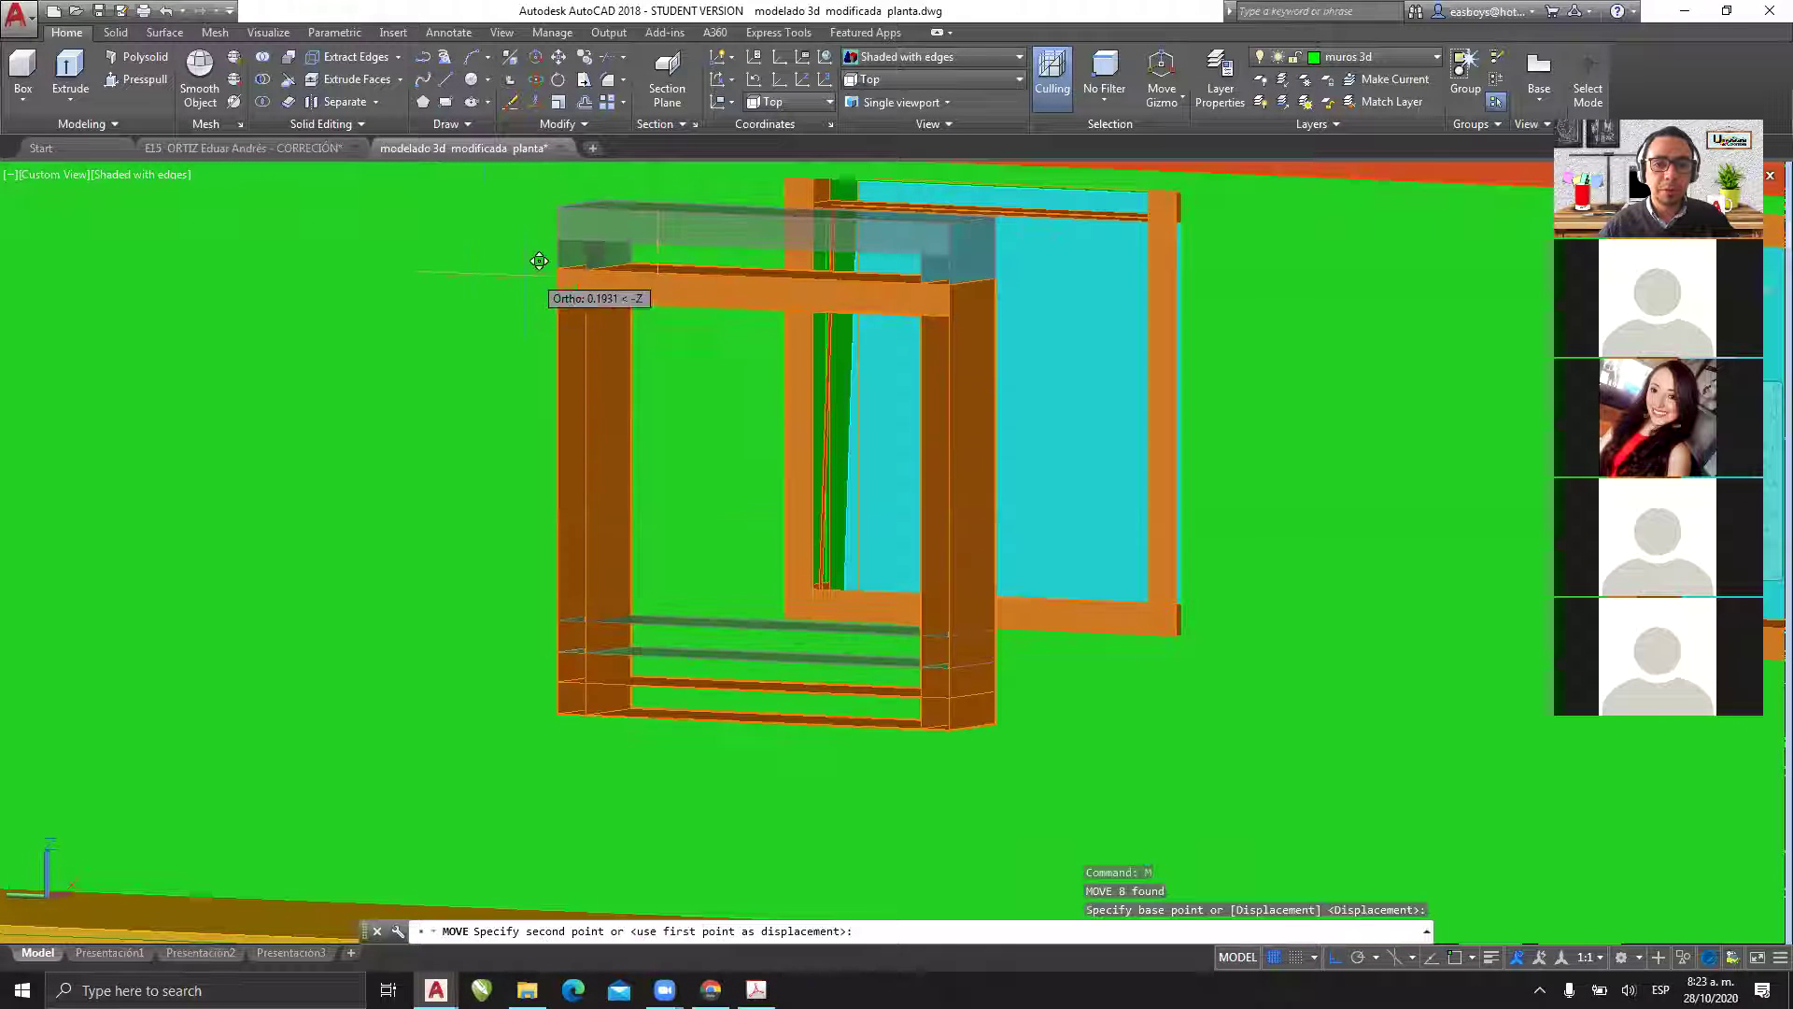
left_click(474, 278)
- Move the detached window frame farther out from the side wall, clear of the window opening
left_click(901, 308)
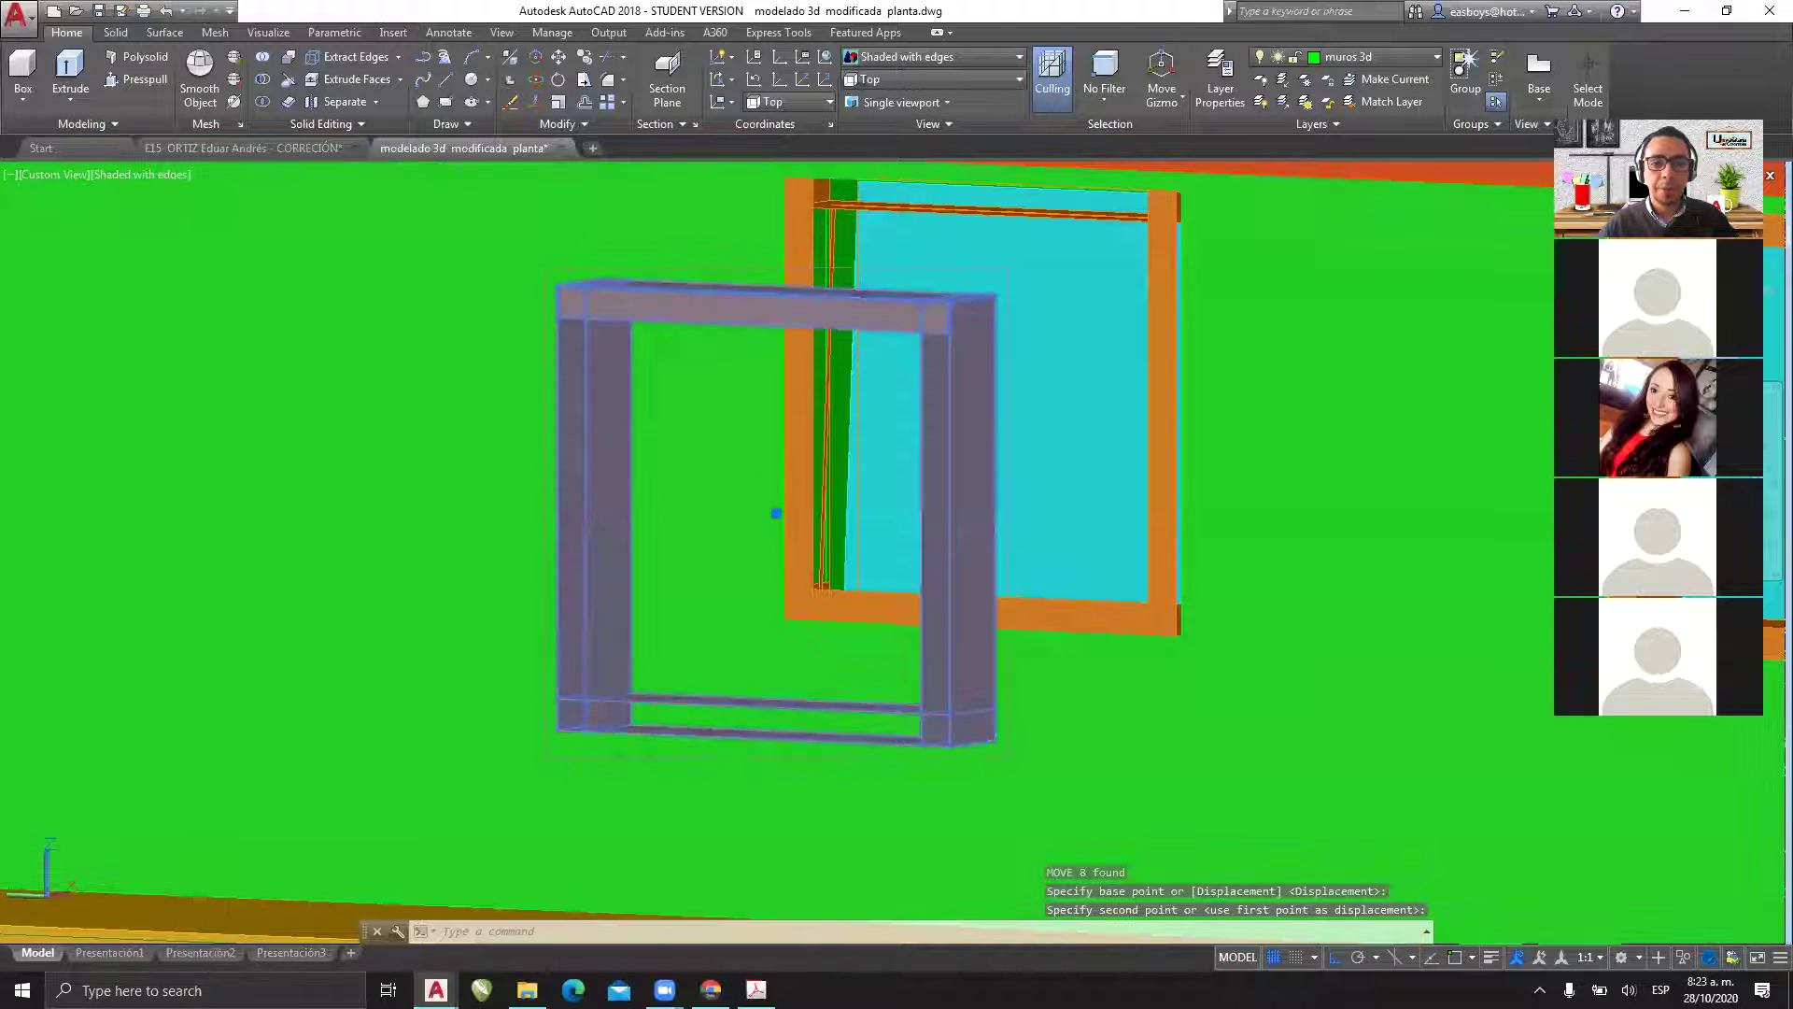
type("m")
key("Return")
left_click(902, 308)
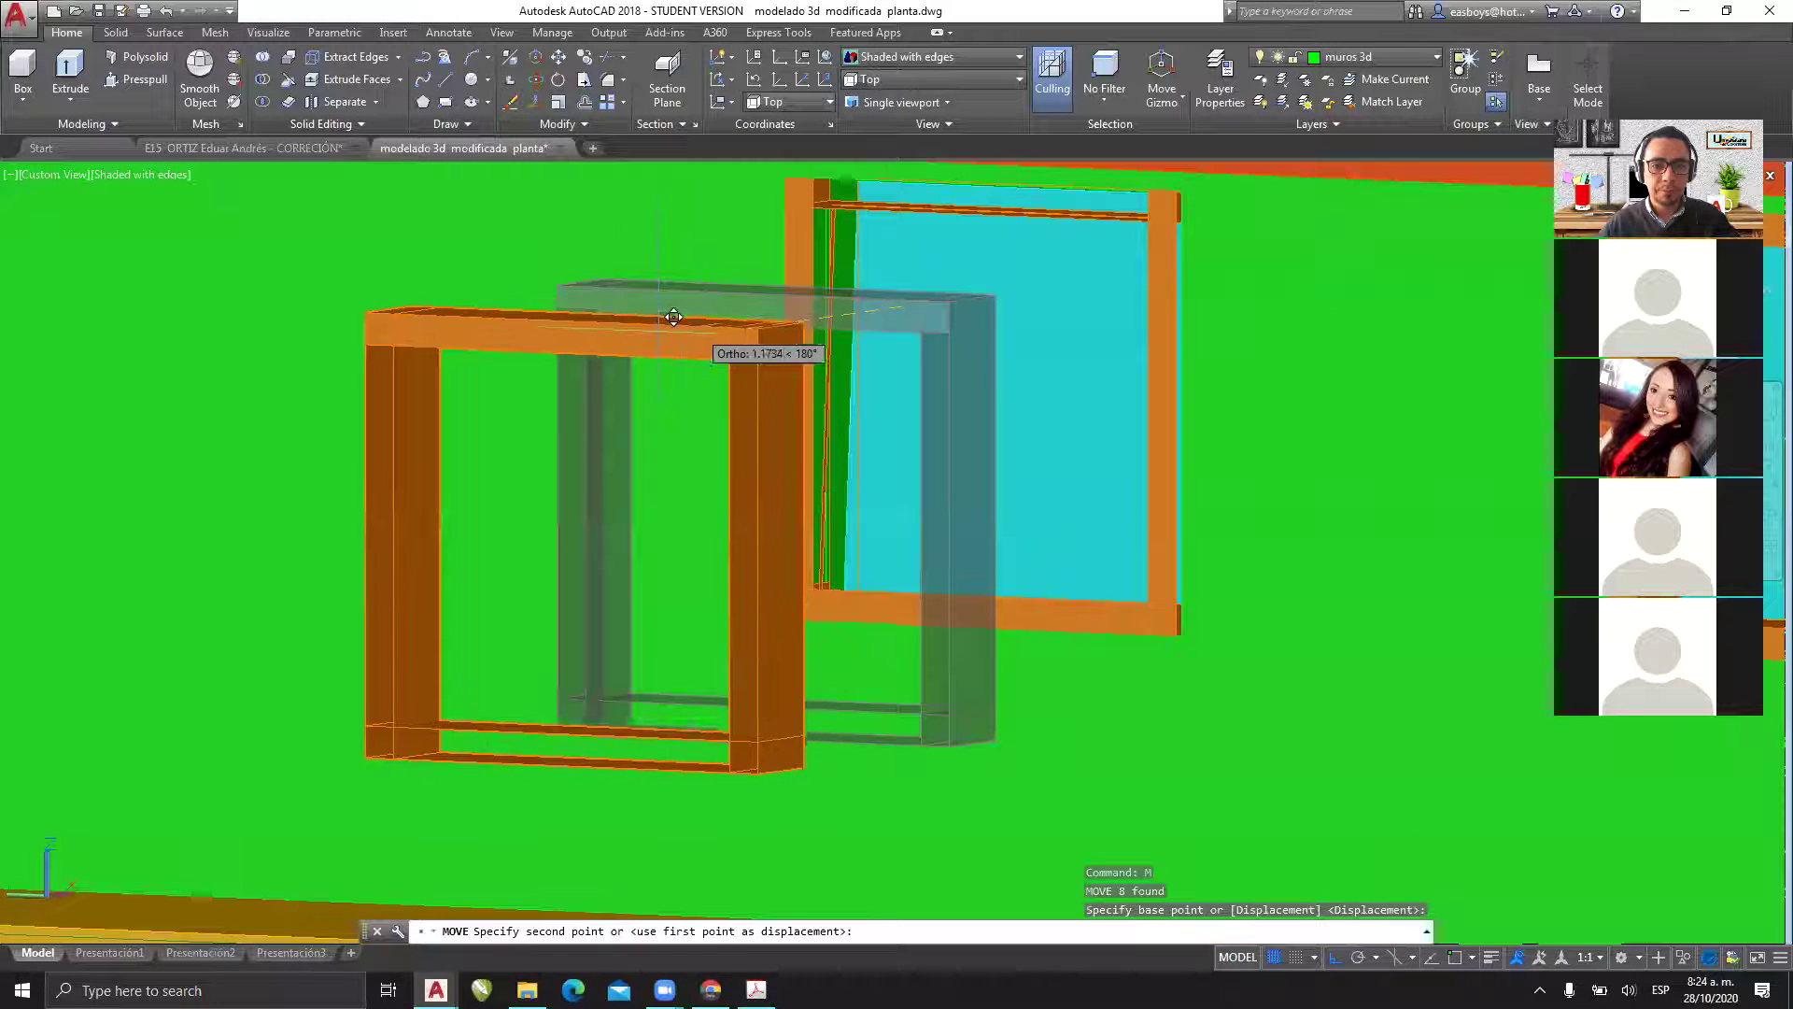
left_click(568, 341)
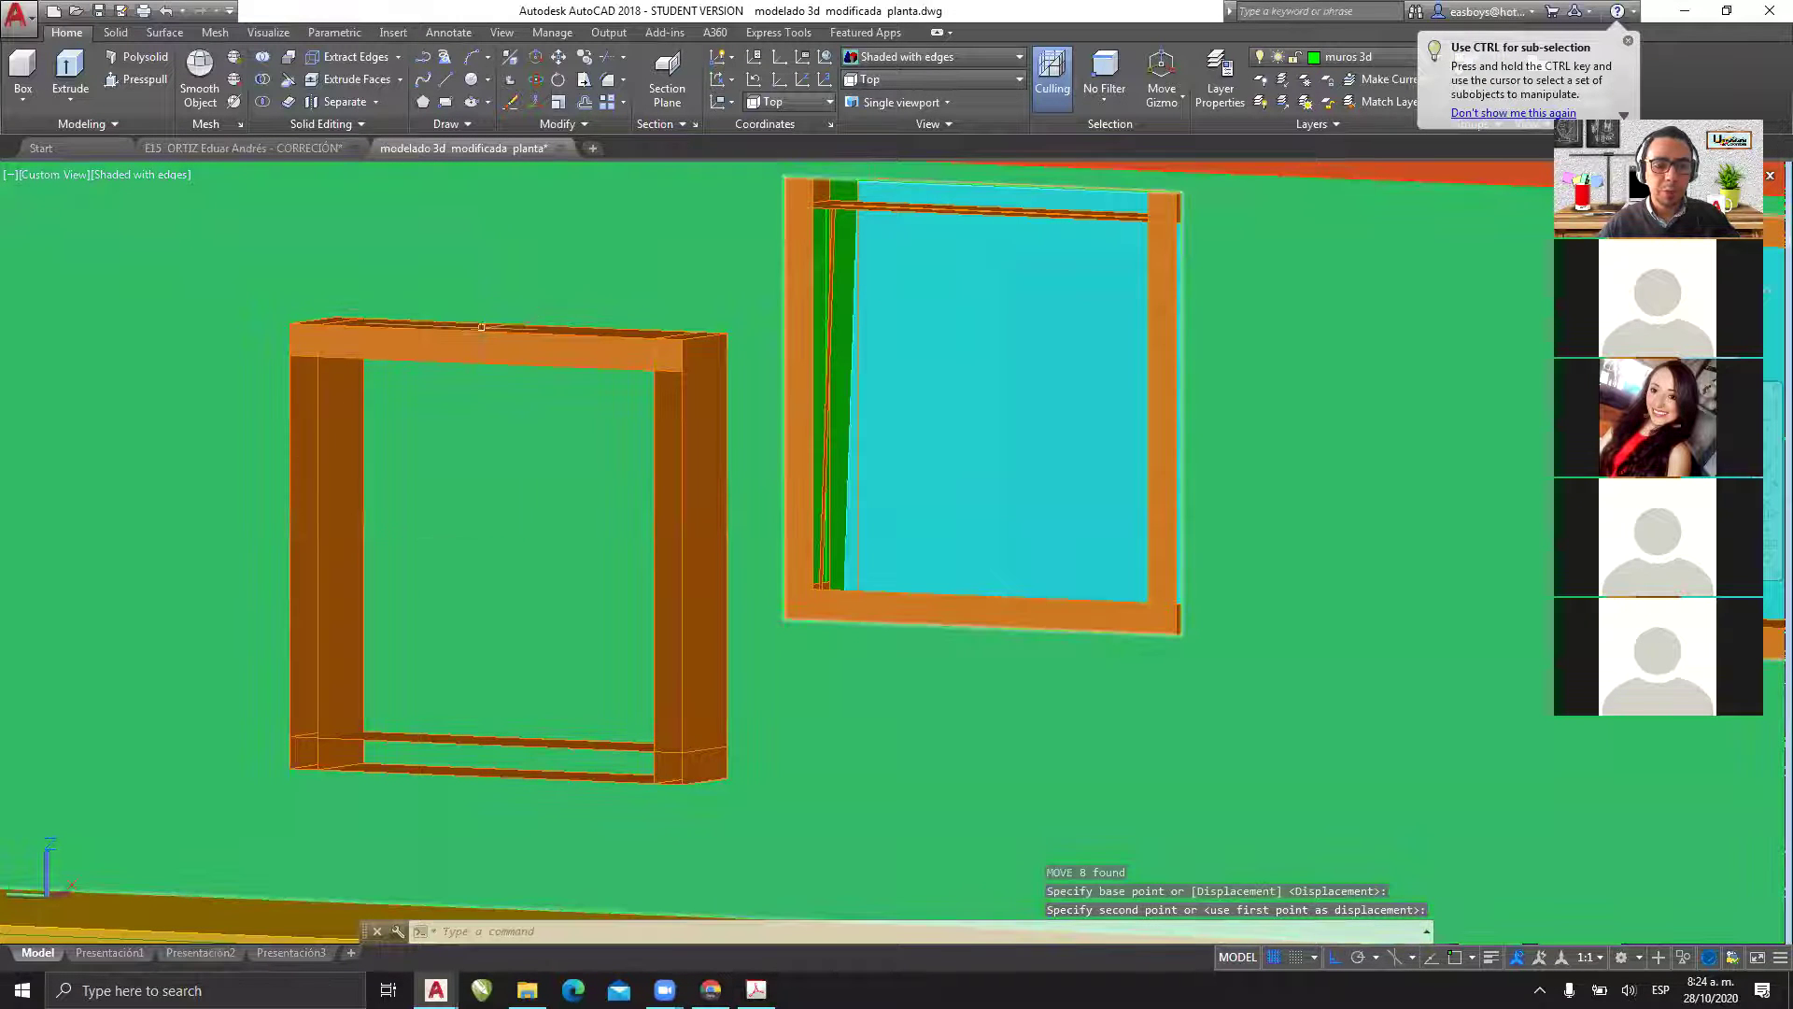
- Ungroup the detached window frame into its individual pieces
scroll(886, 203, "up", 6)
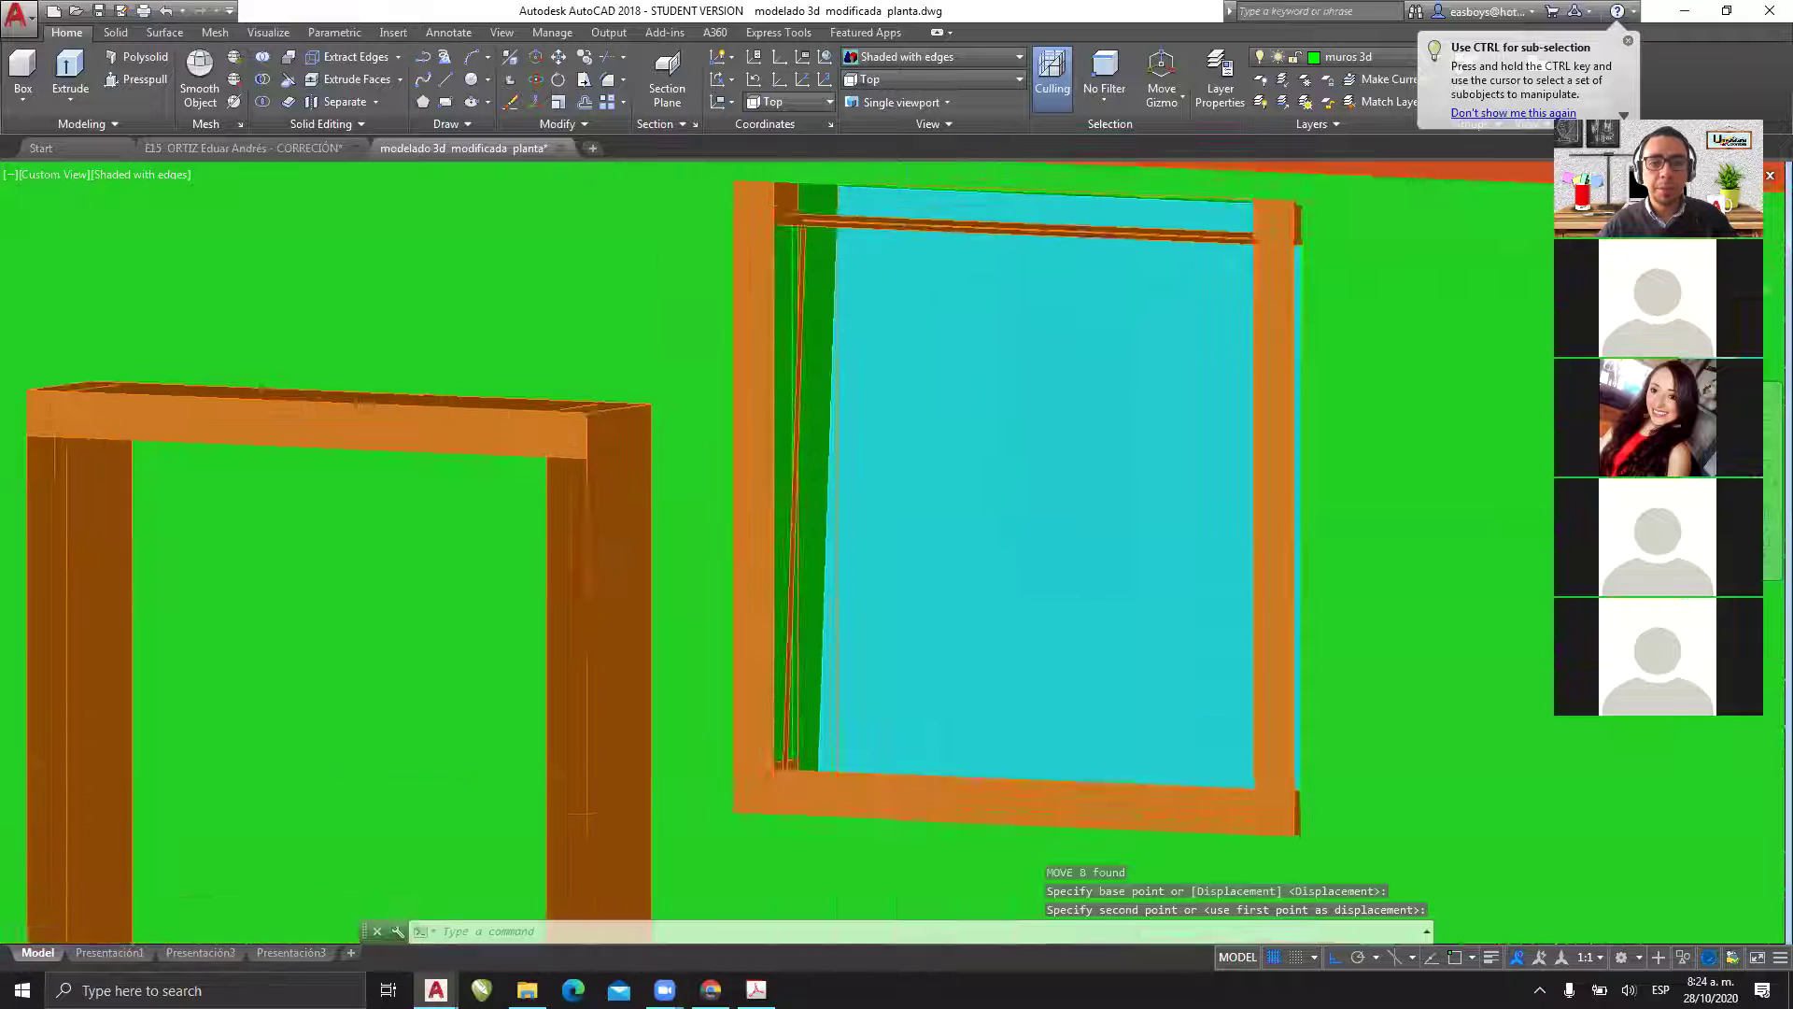
scroll(864, 340, "down", 5)
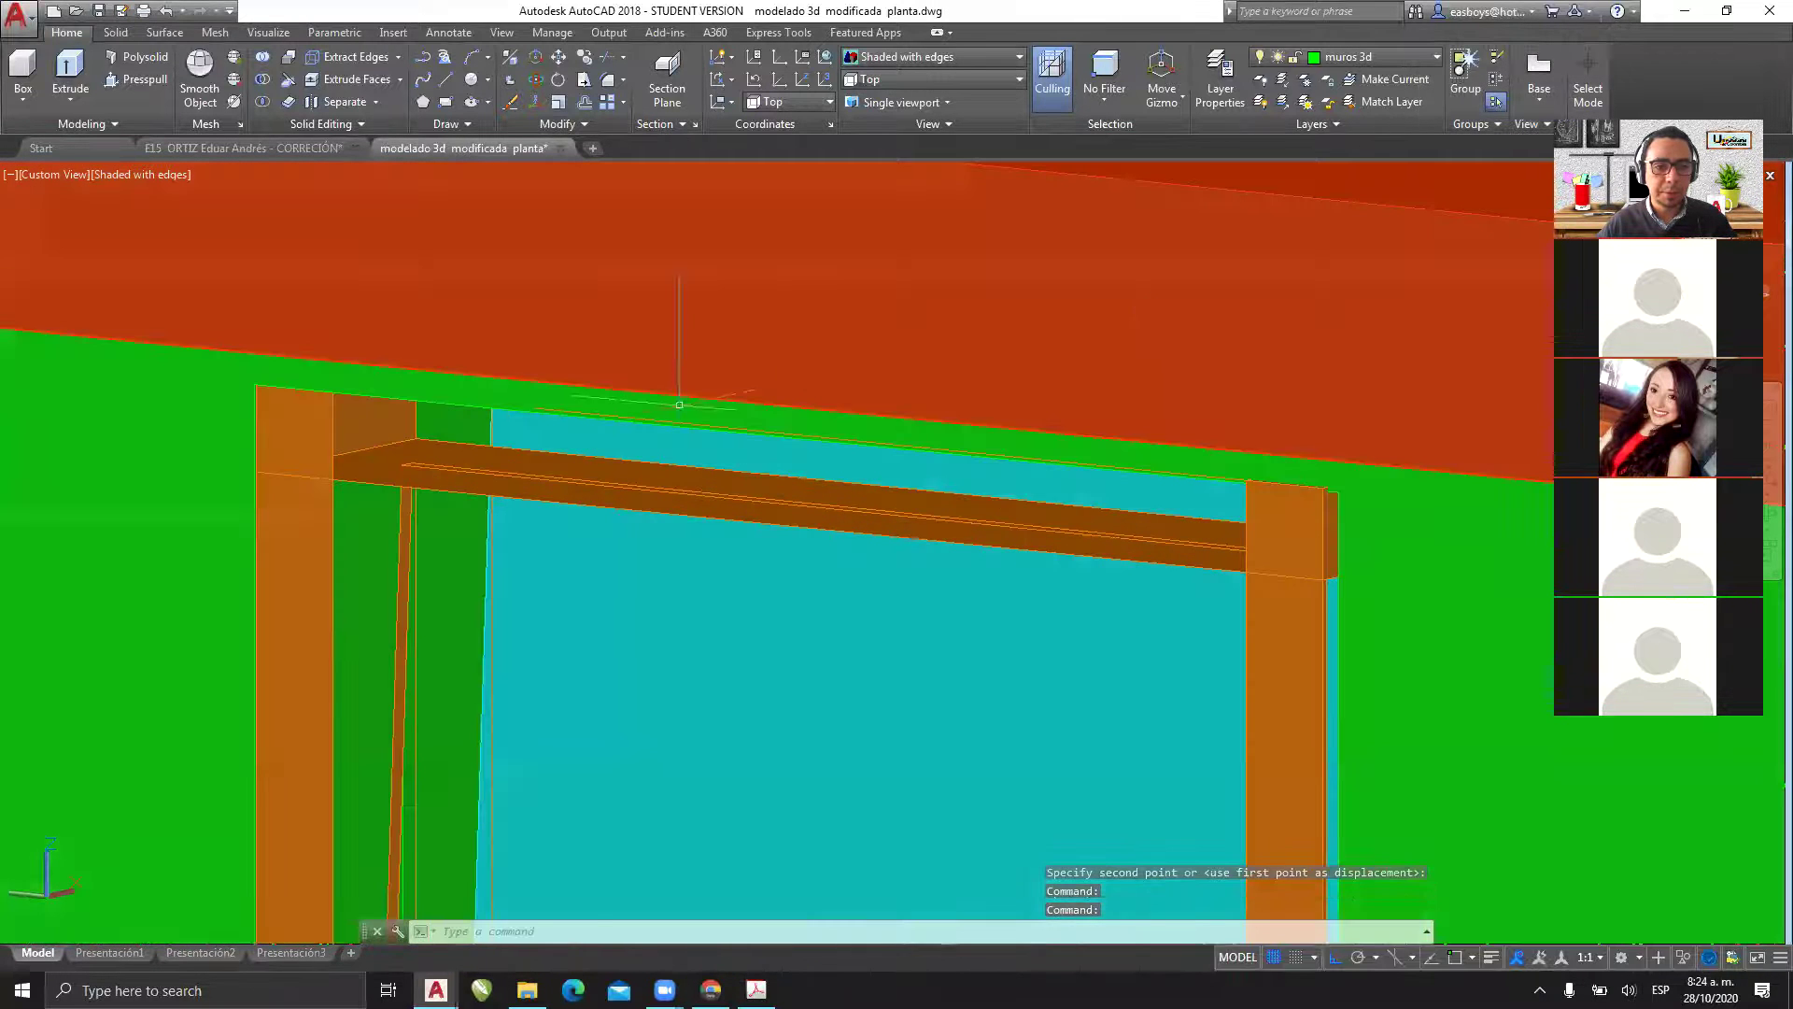
middle_click_drag(679, 404, 832, 333)
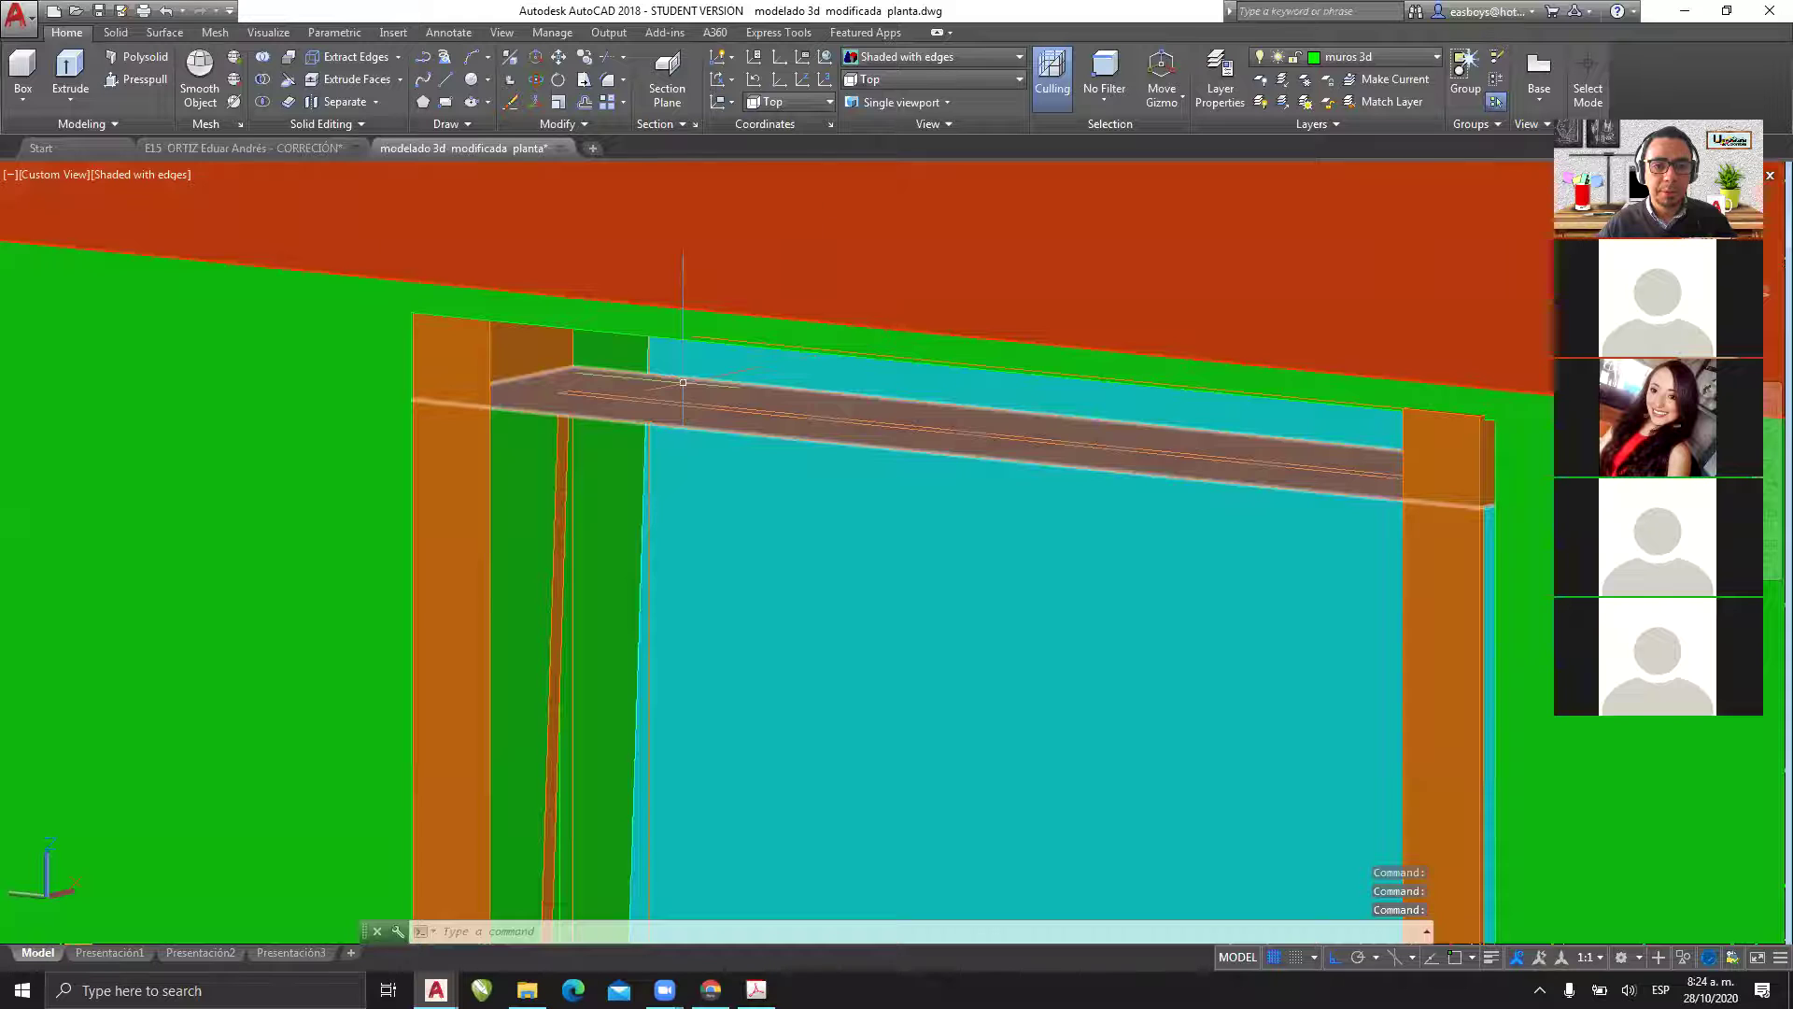
scroll(683, 382, "down", 5)
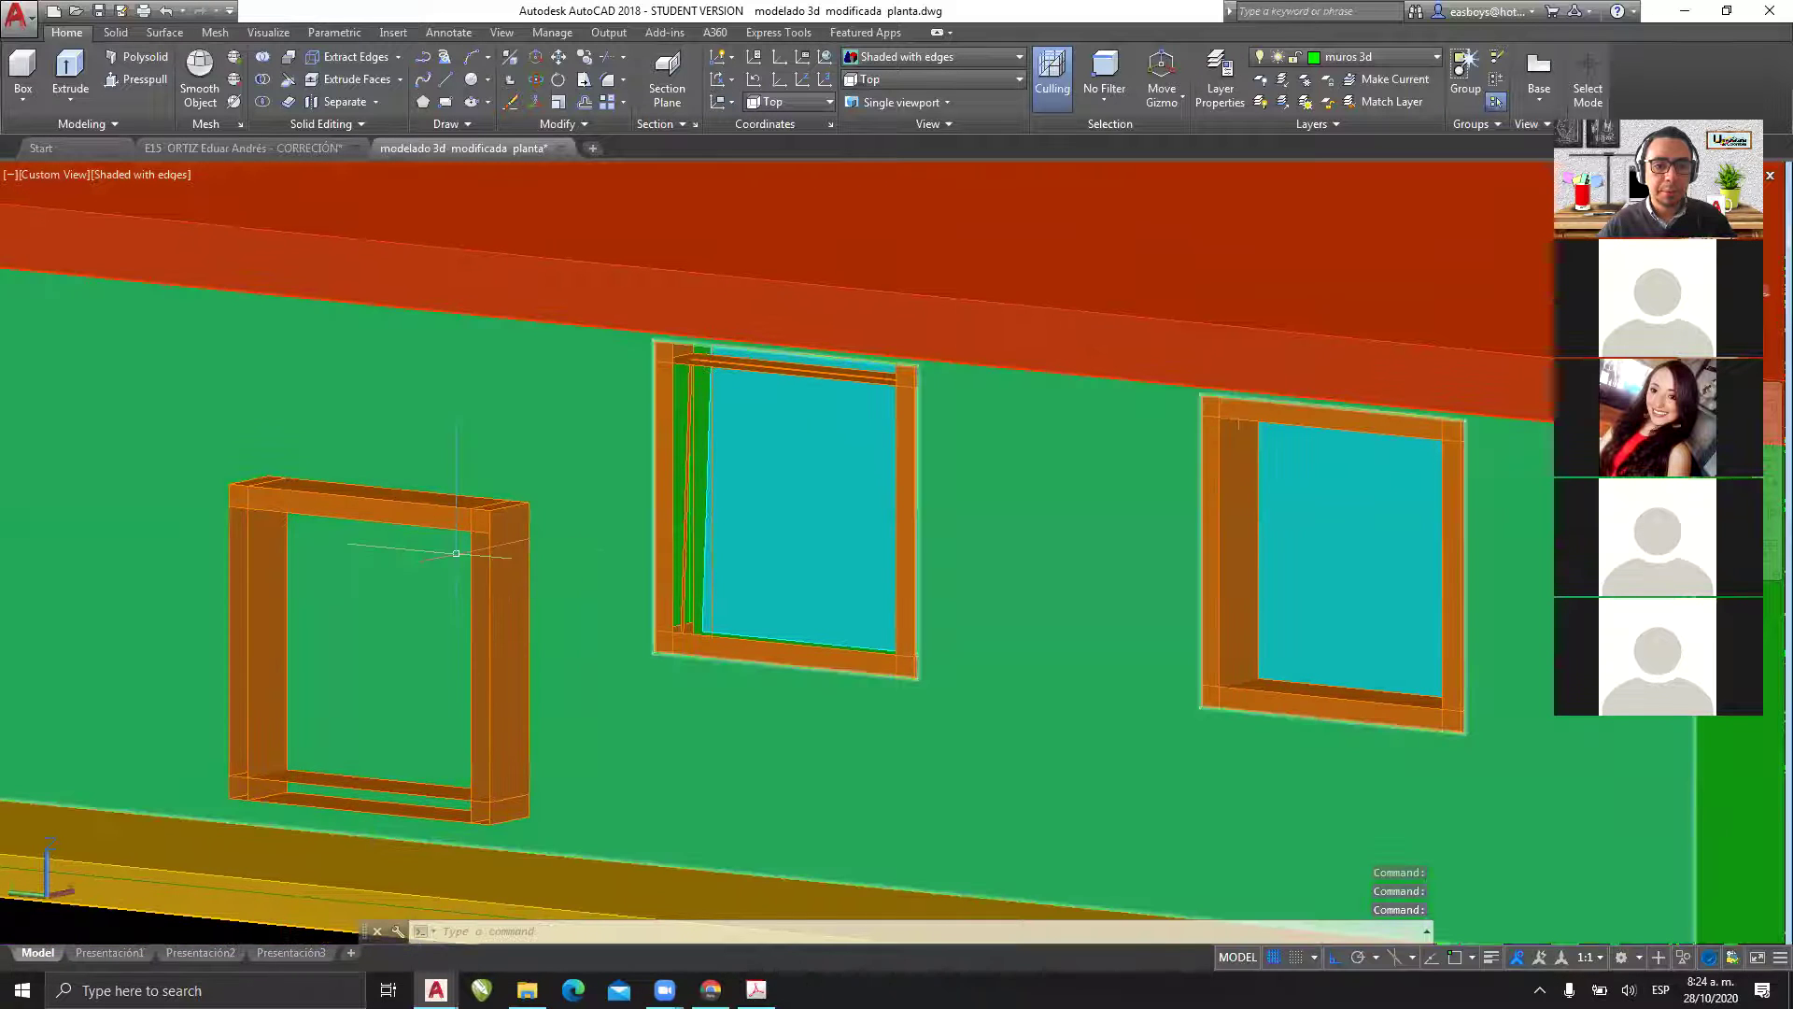
left_click(456, 553)
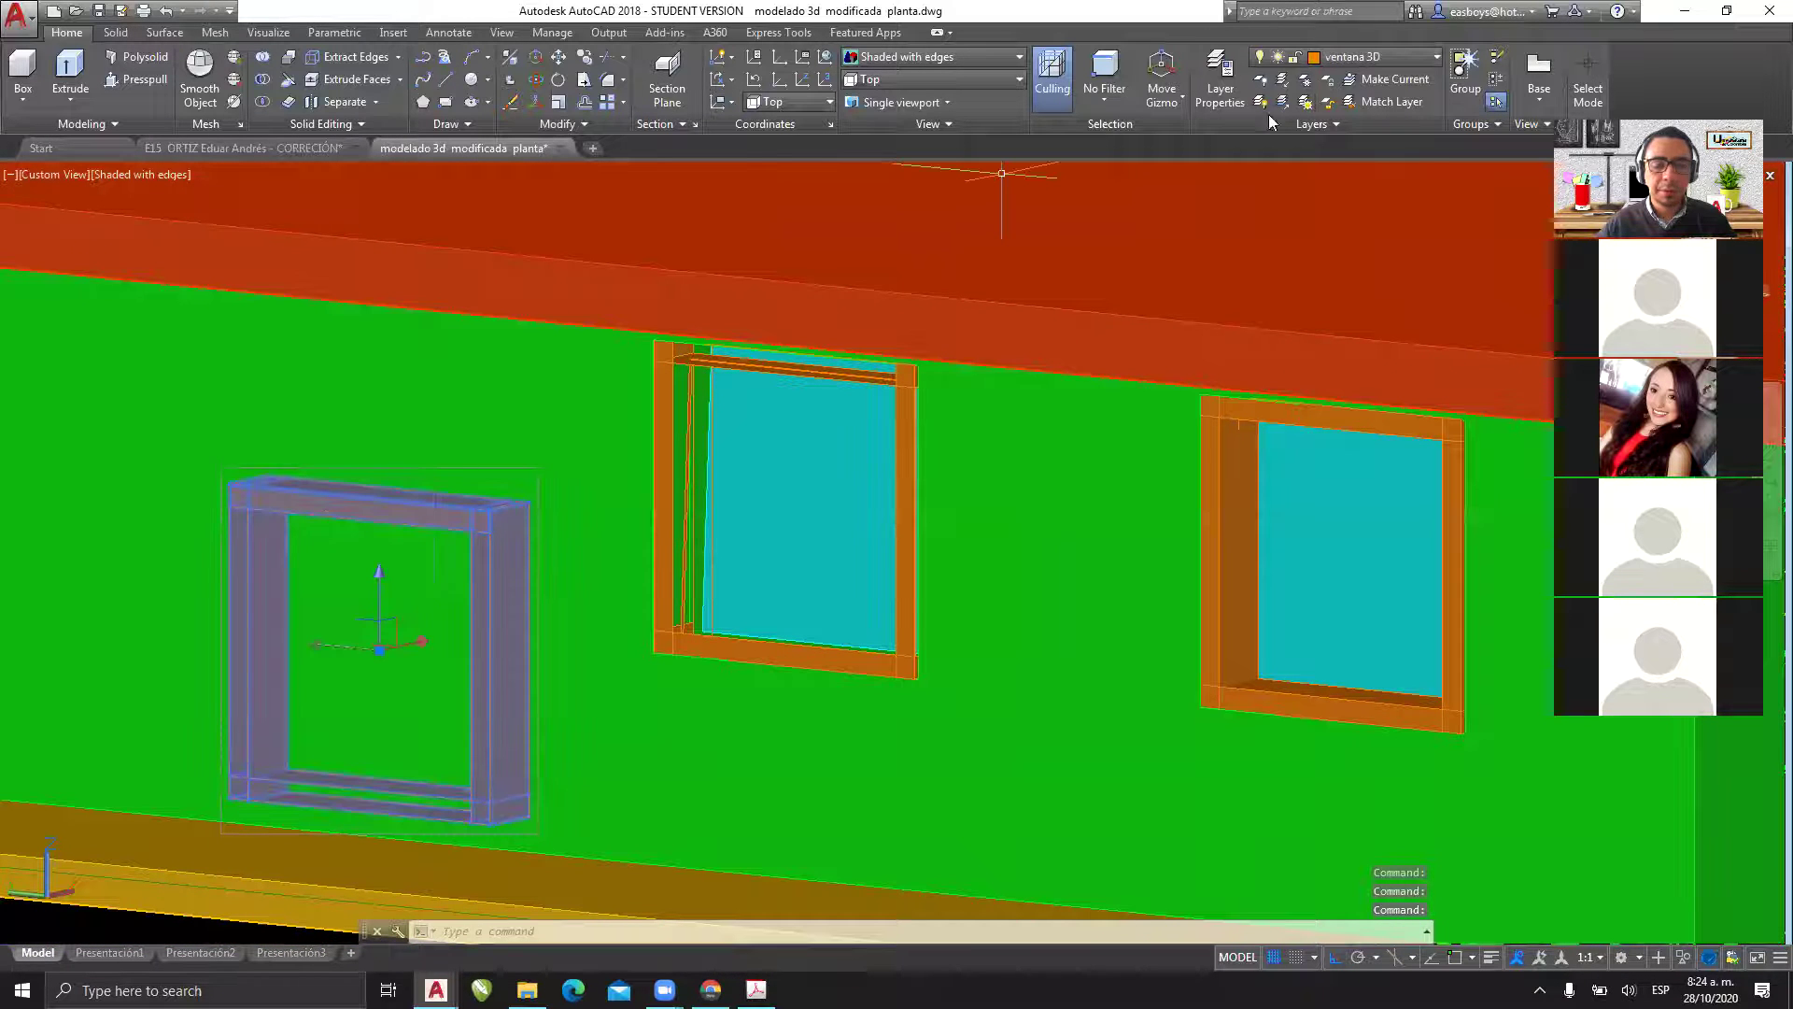
left_click(1497, 57)
key("Escape")
- Move the front face of the detached frame's top bar upward, above the frame
left_click(309, 502)
key("m")
key("Return")
left_click(308, 493)
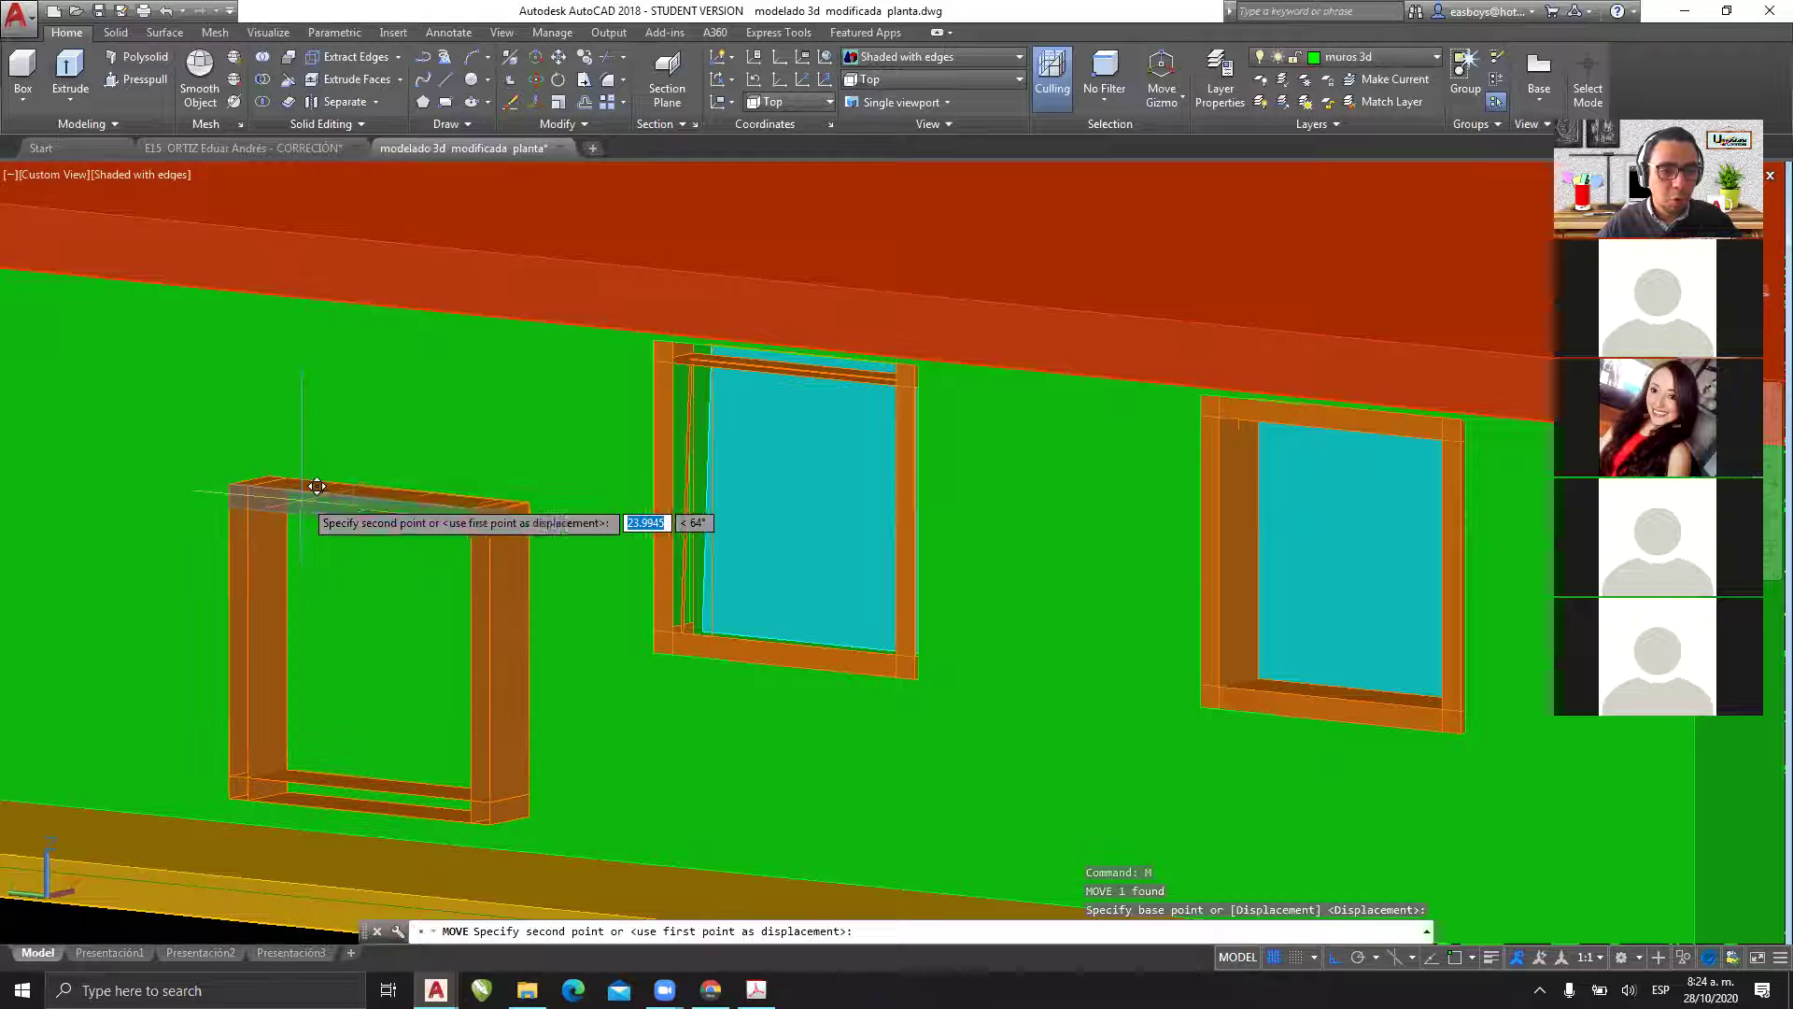
left_click(313, 414)
- Locate the Explode command among the modify tools and review its description
scroll(283, 523, "up", 2)
scroll(290, 515, "up", 2)
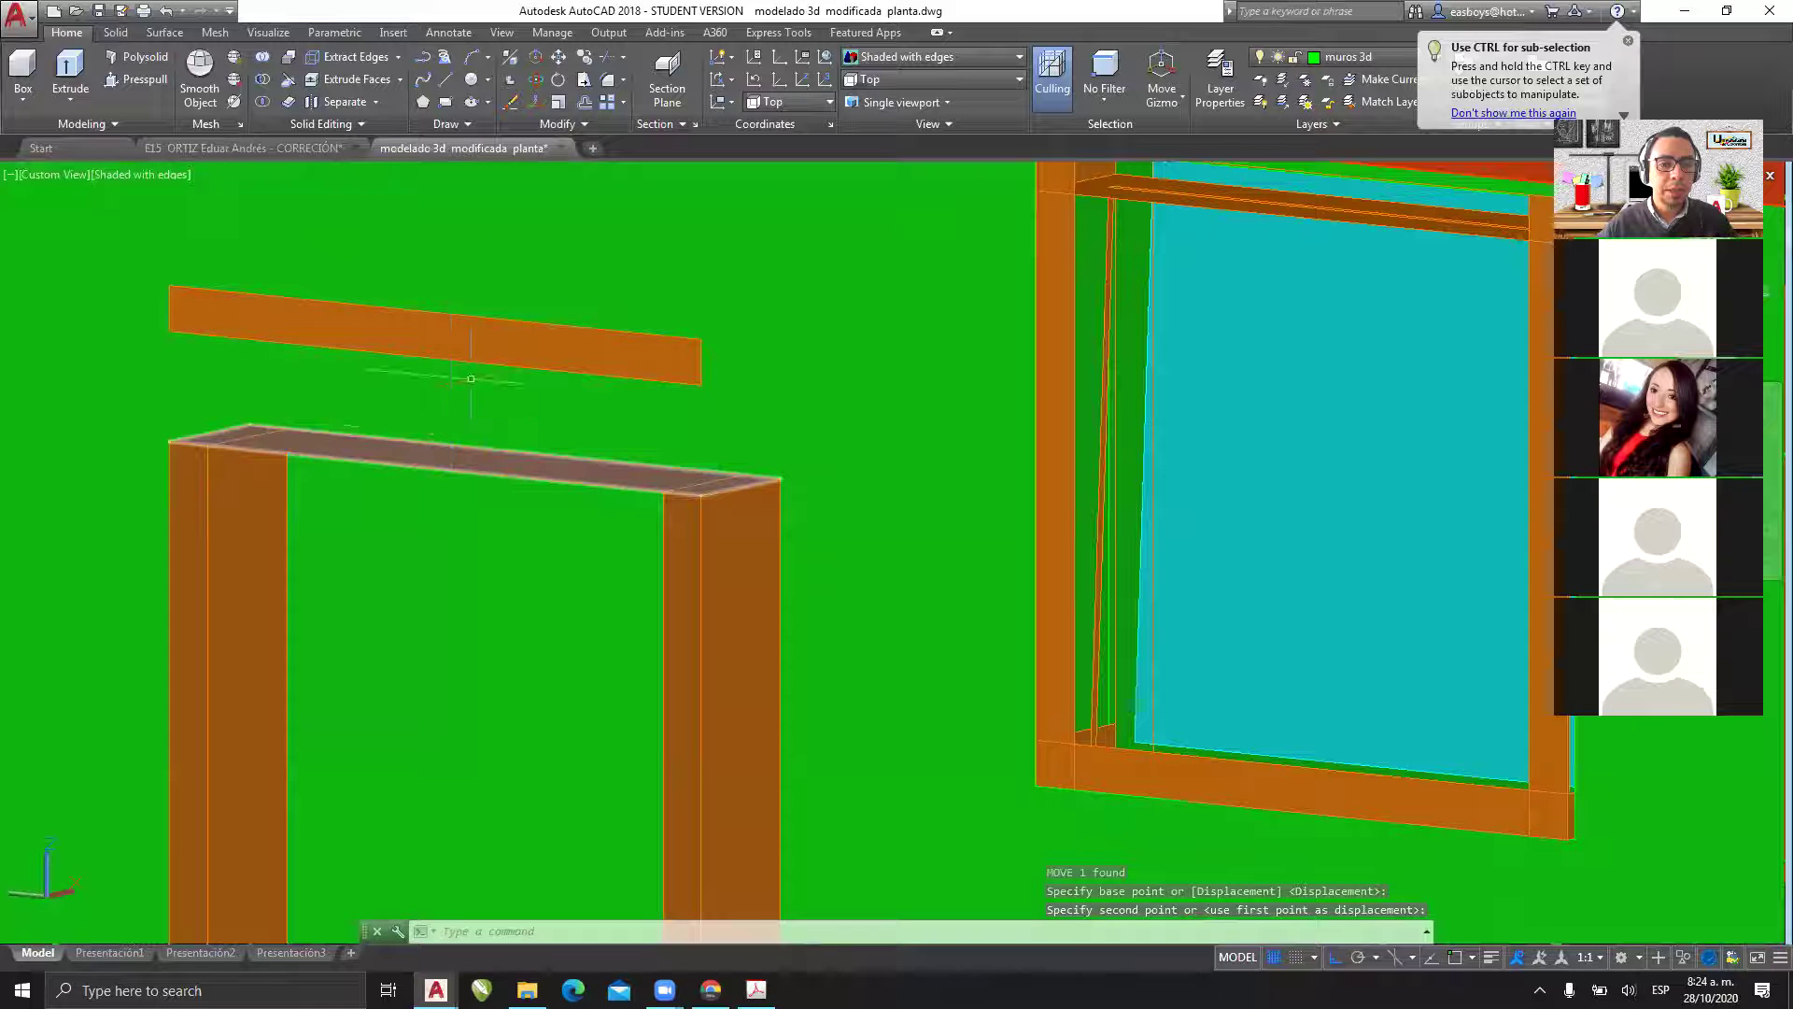
left_click(505, 393)
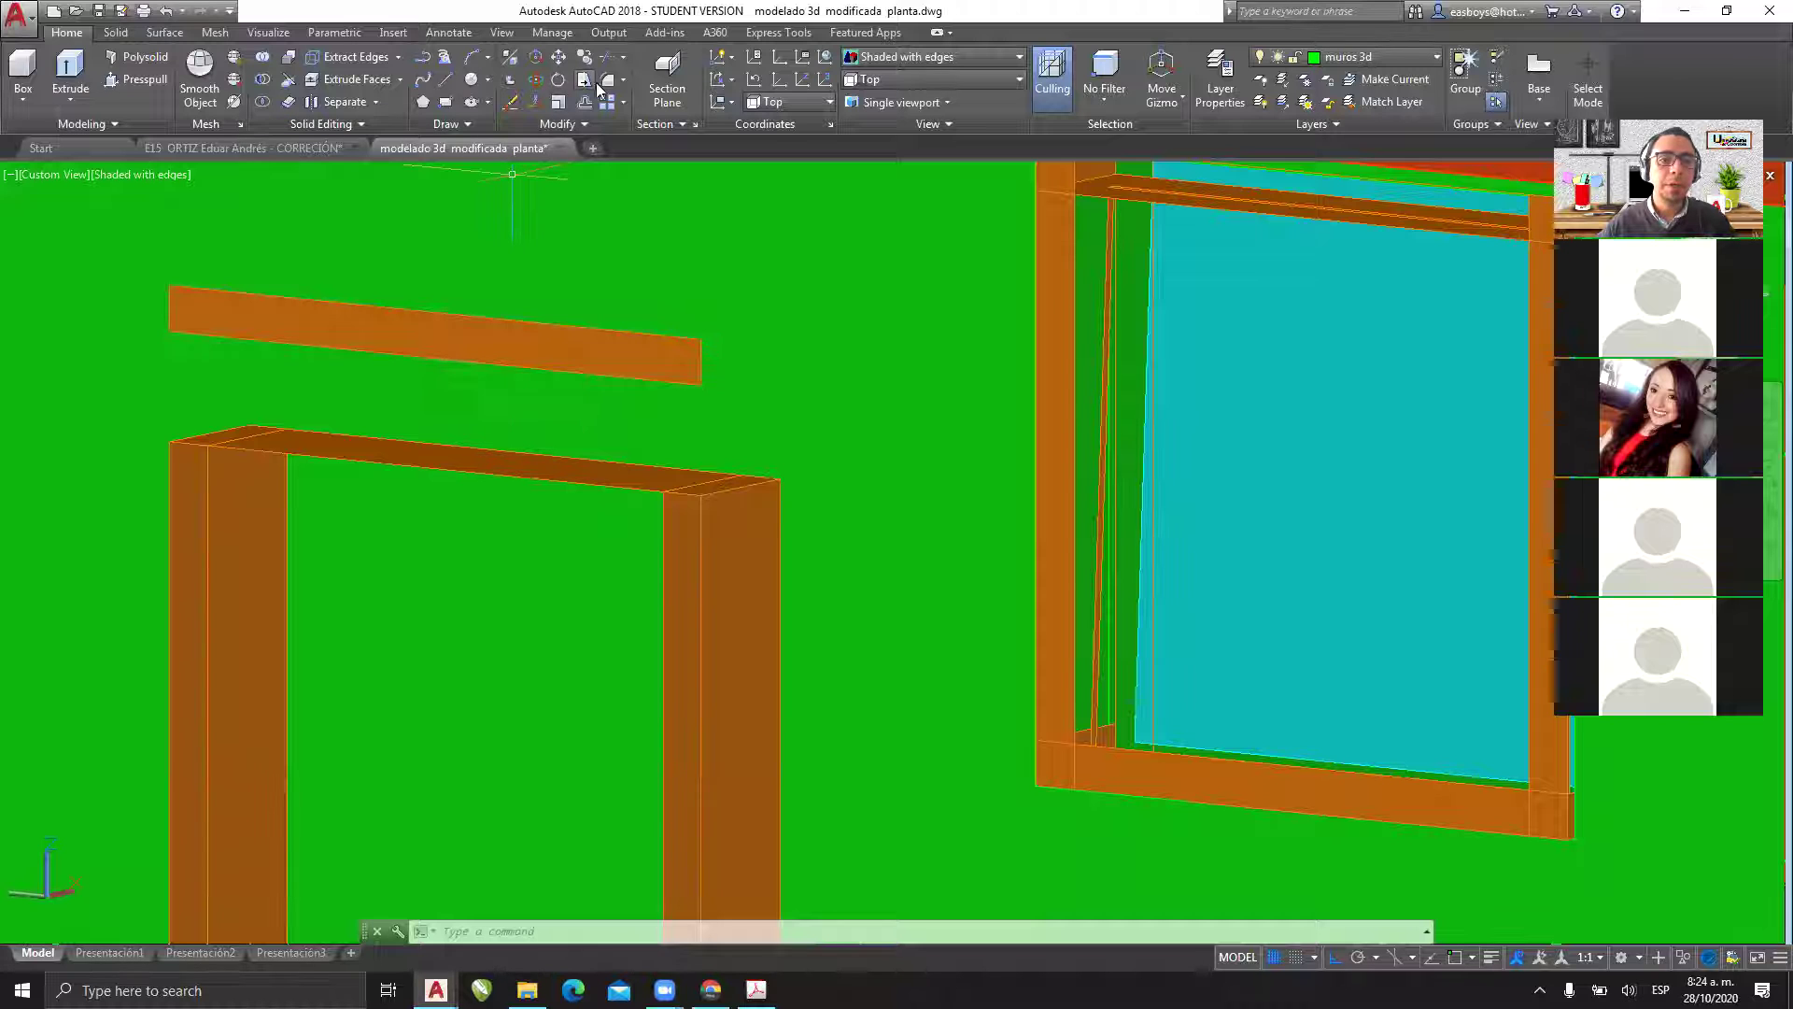
left_click(569, 123)
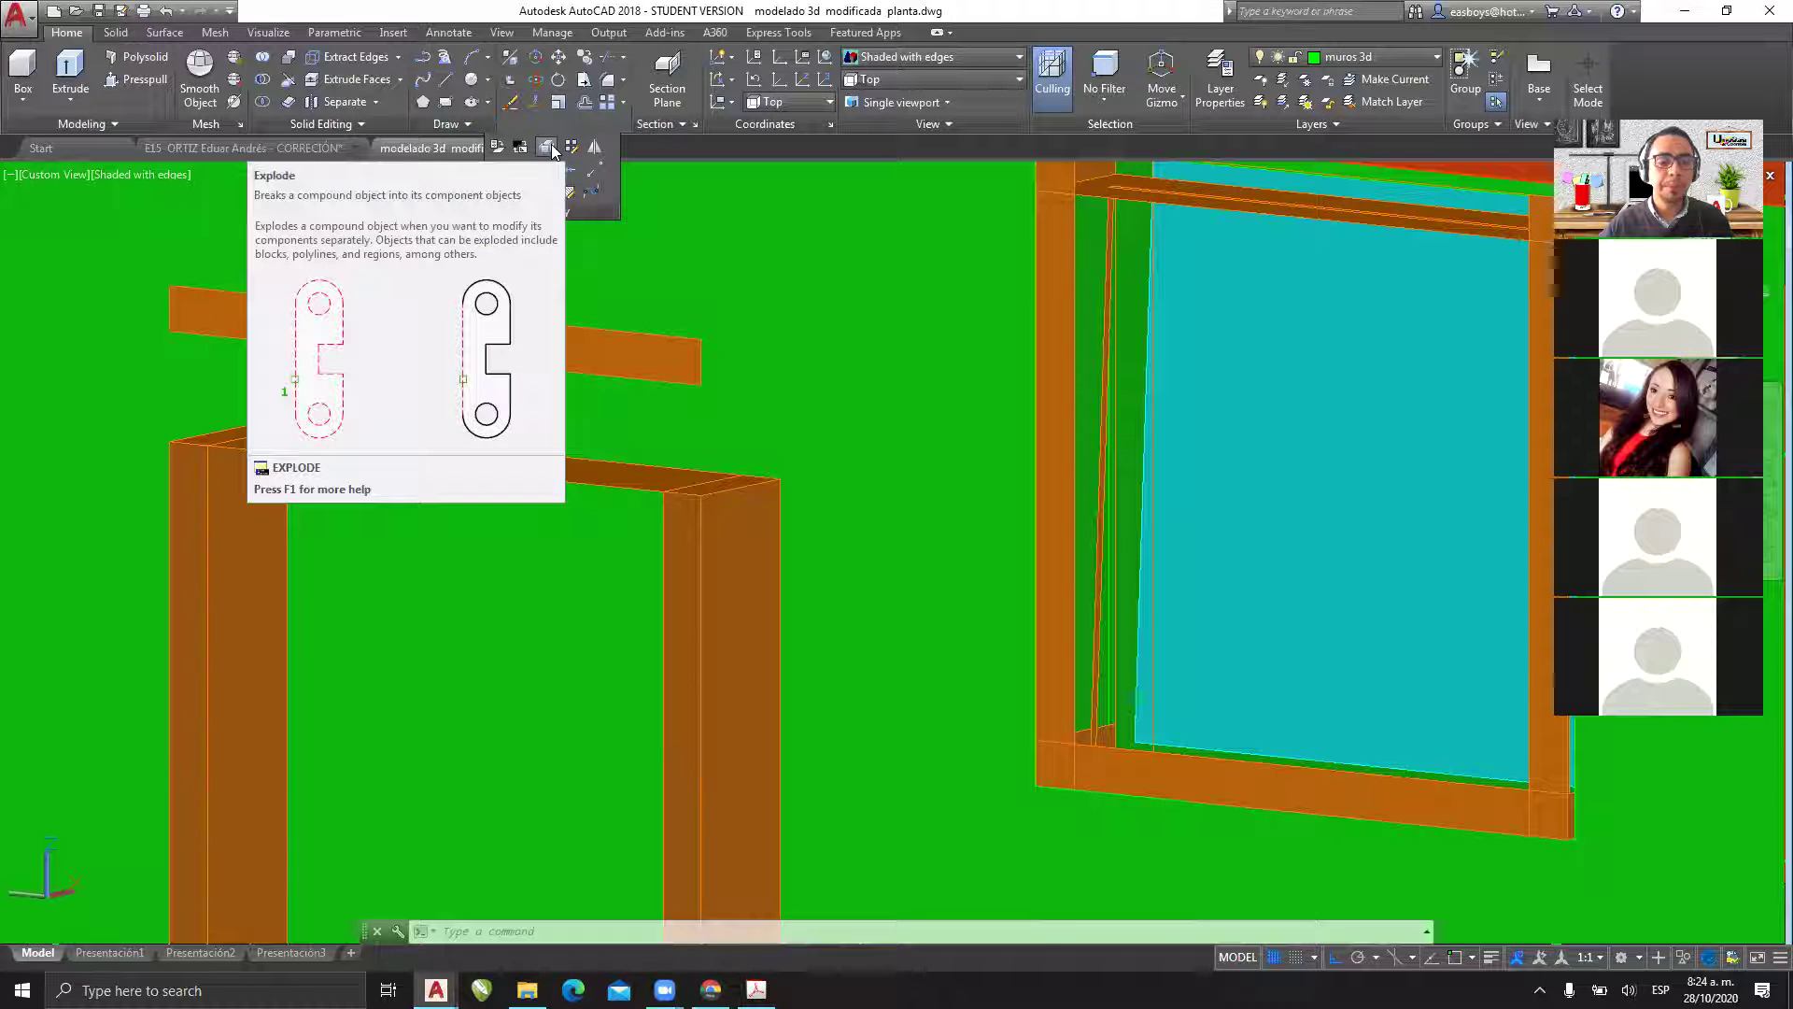
left_click(552, 149)
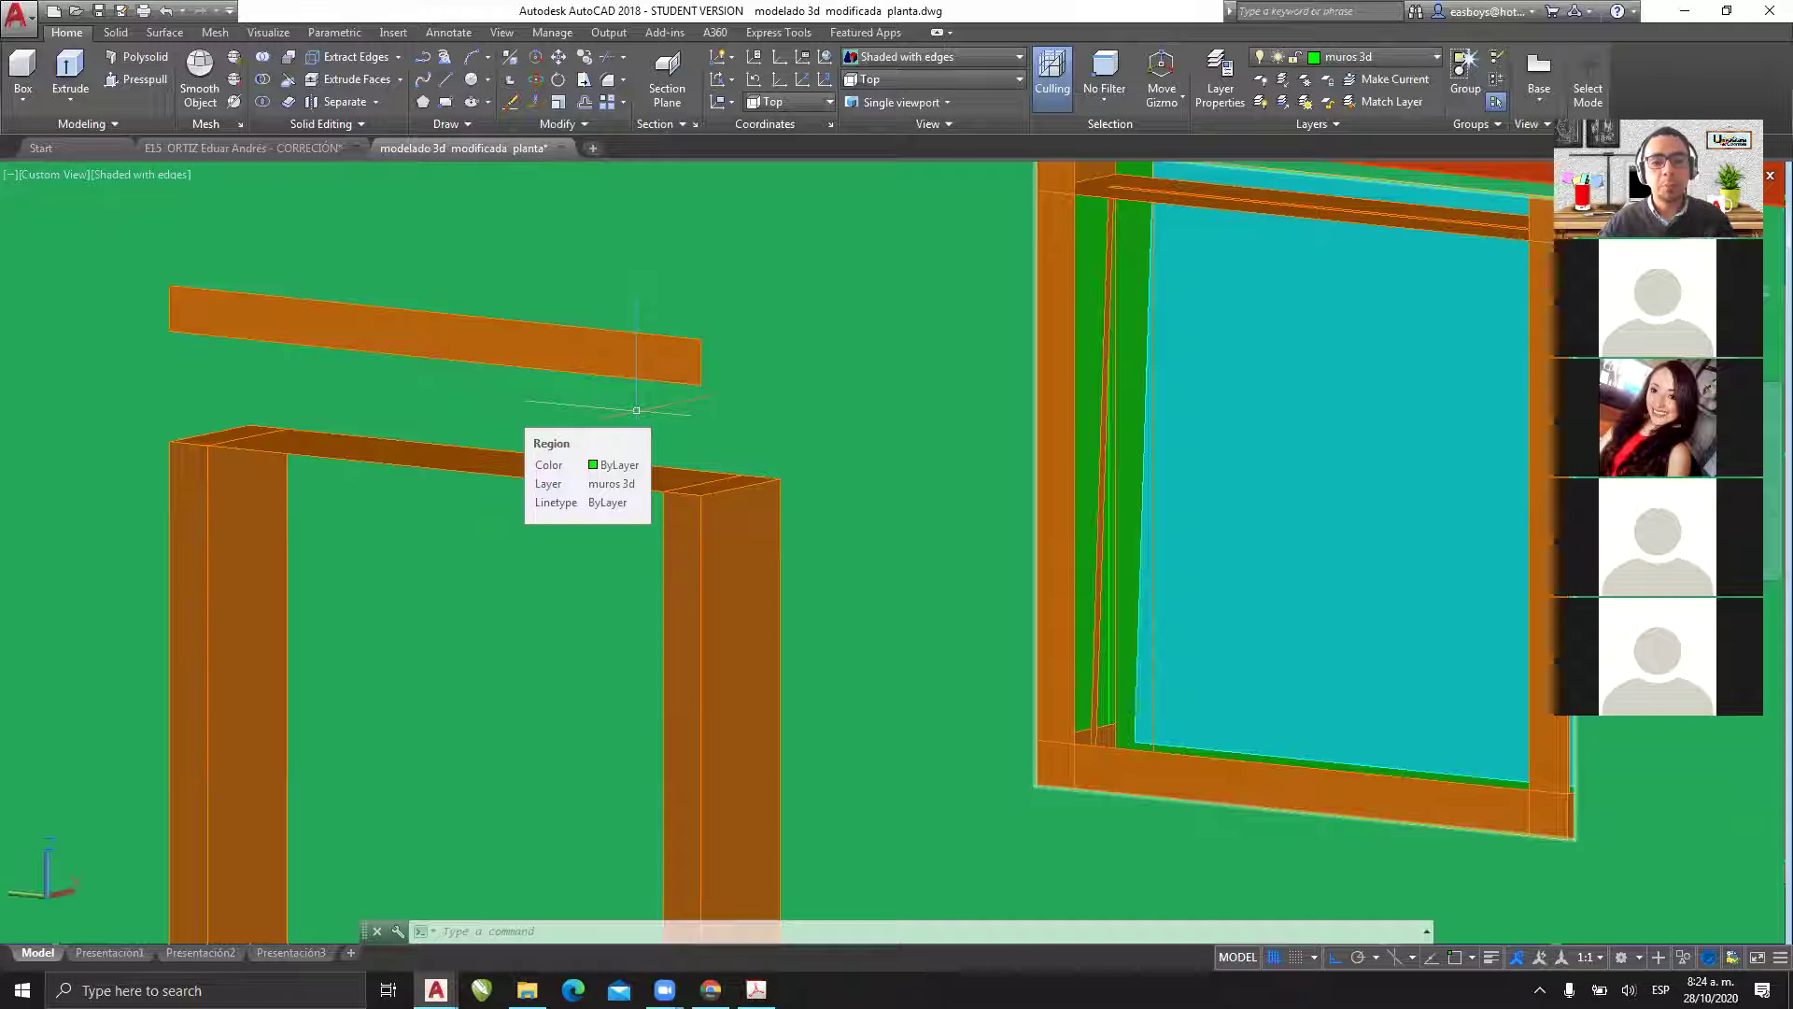
- Examine the disassembled side-wall window and its glass pane against the intact window beside it, and their place in the house
scroll(712, 356, "down", 4)
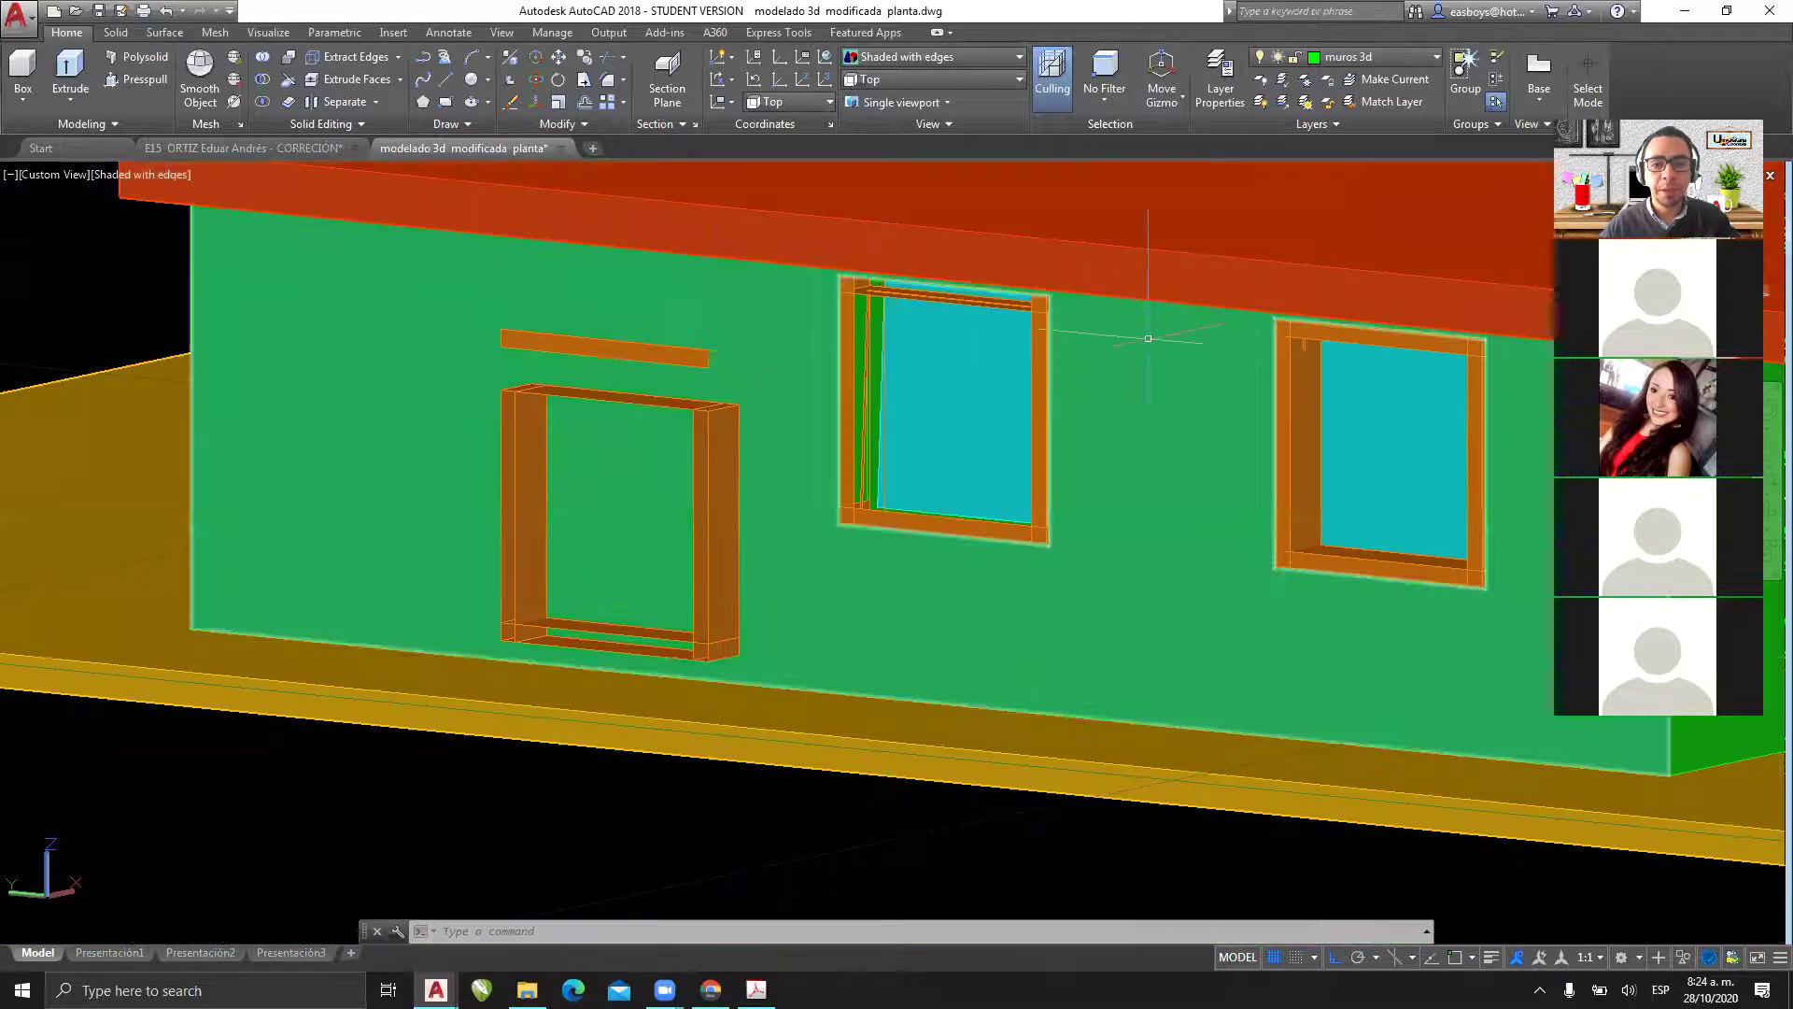
scroll(963, 288, "up", 3)
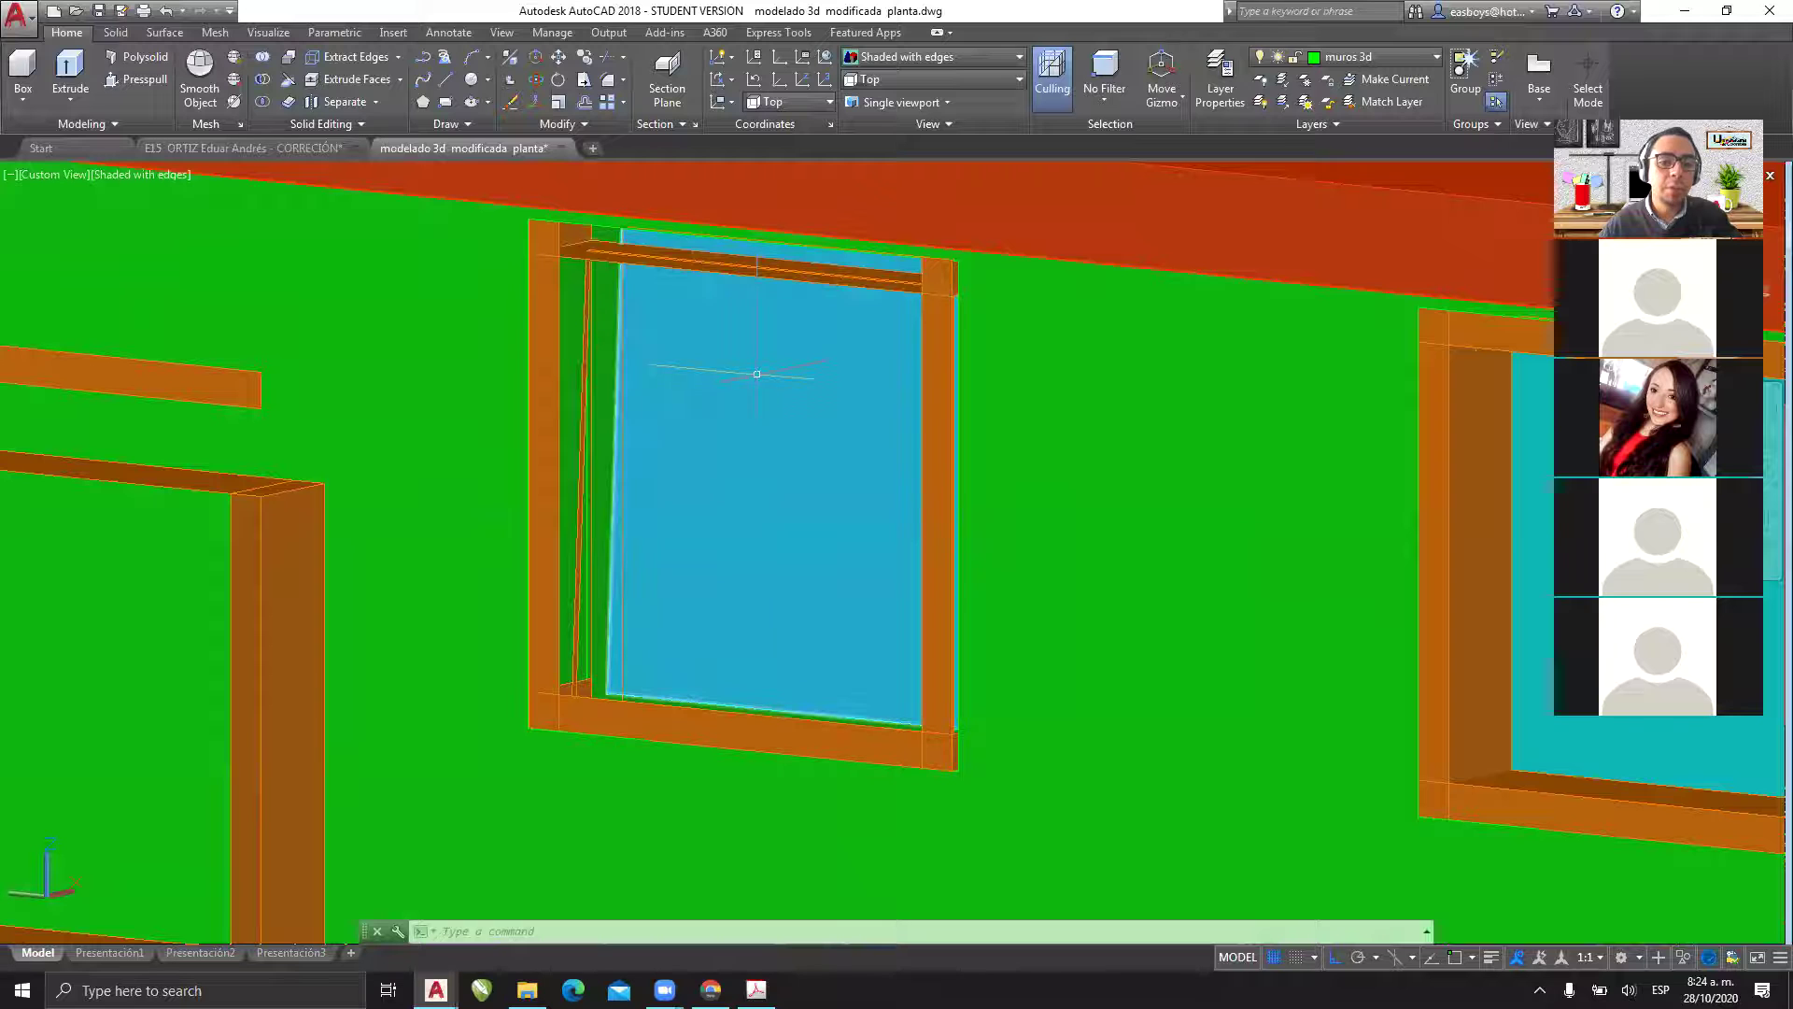
mouse_move(756, 373)
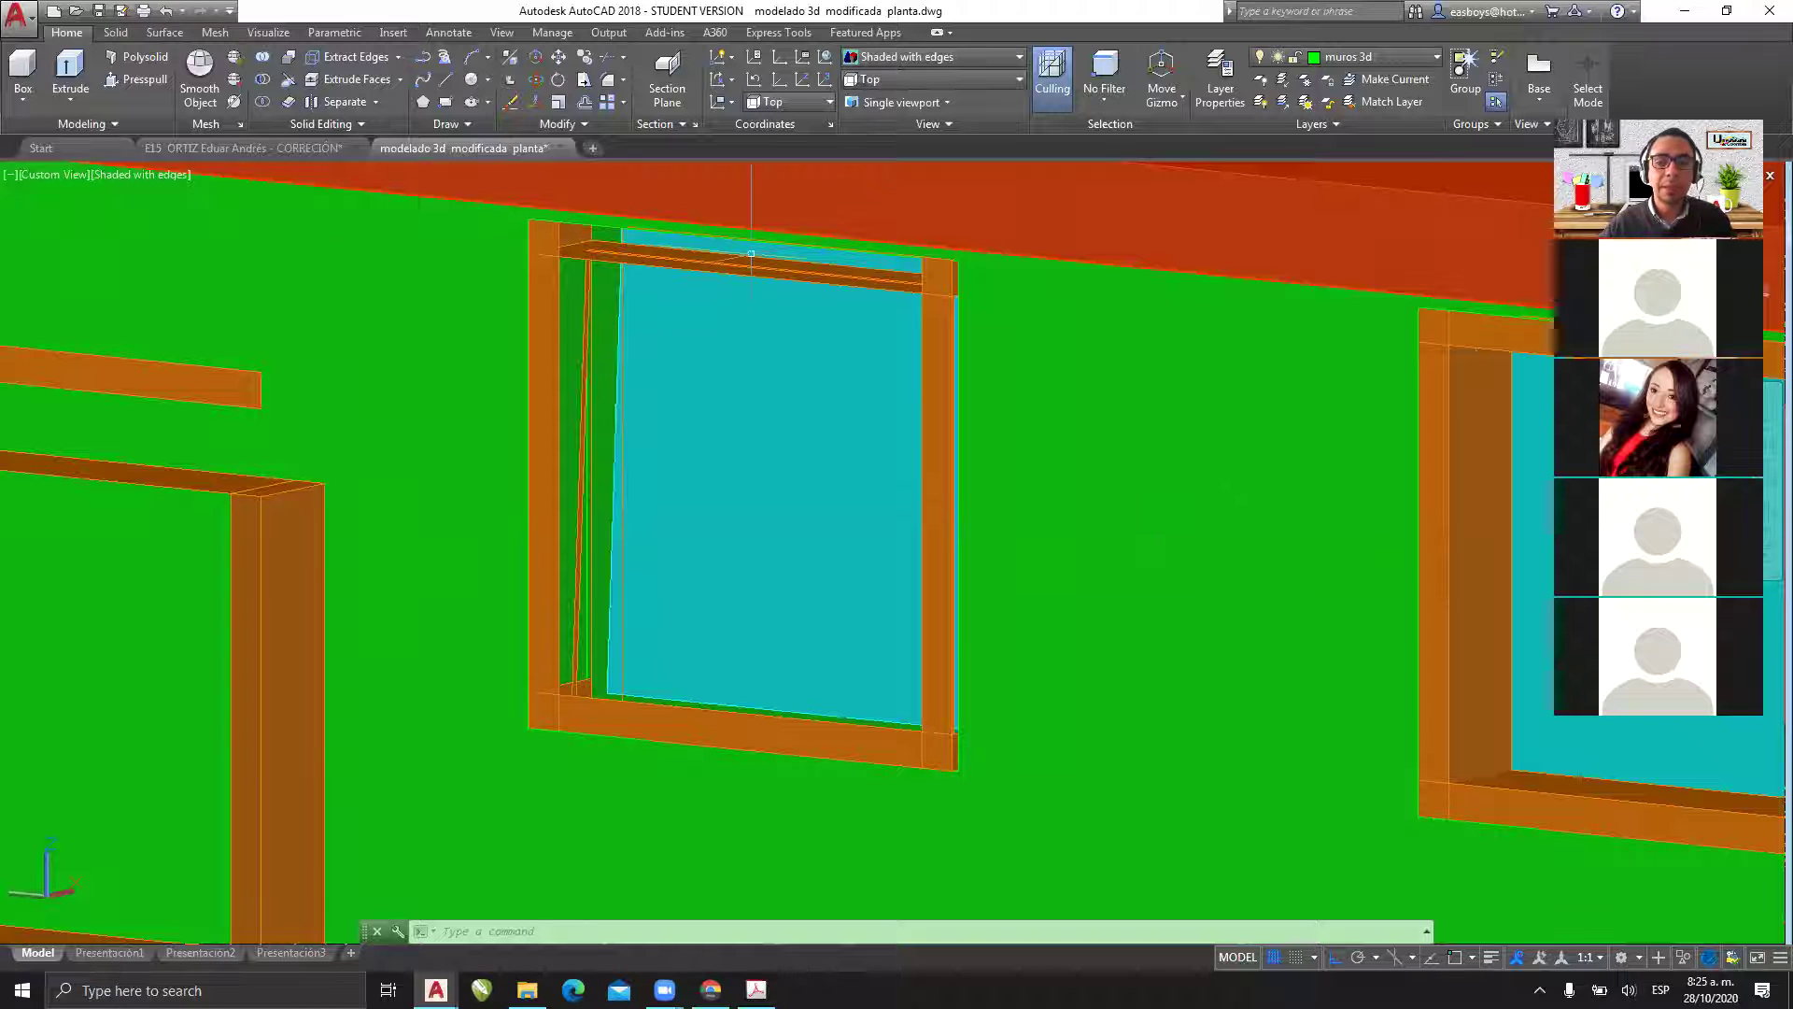
middle_click_drag(869, 377, 577, 328)
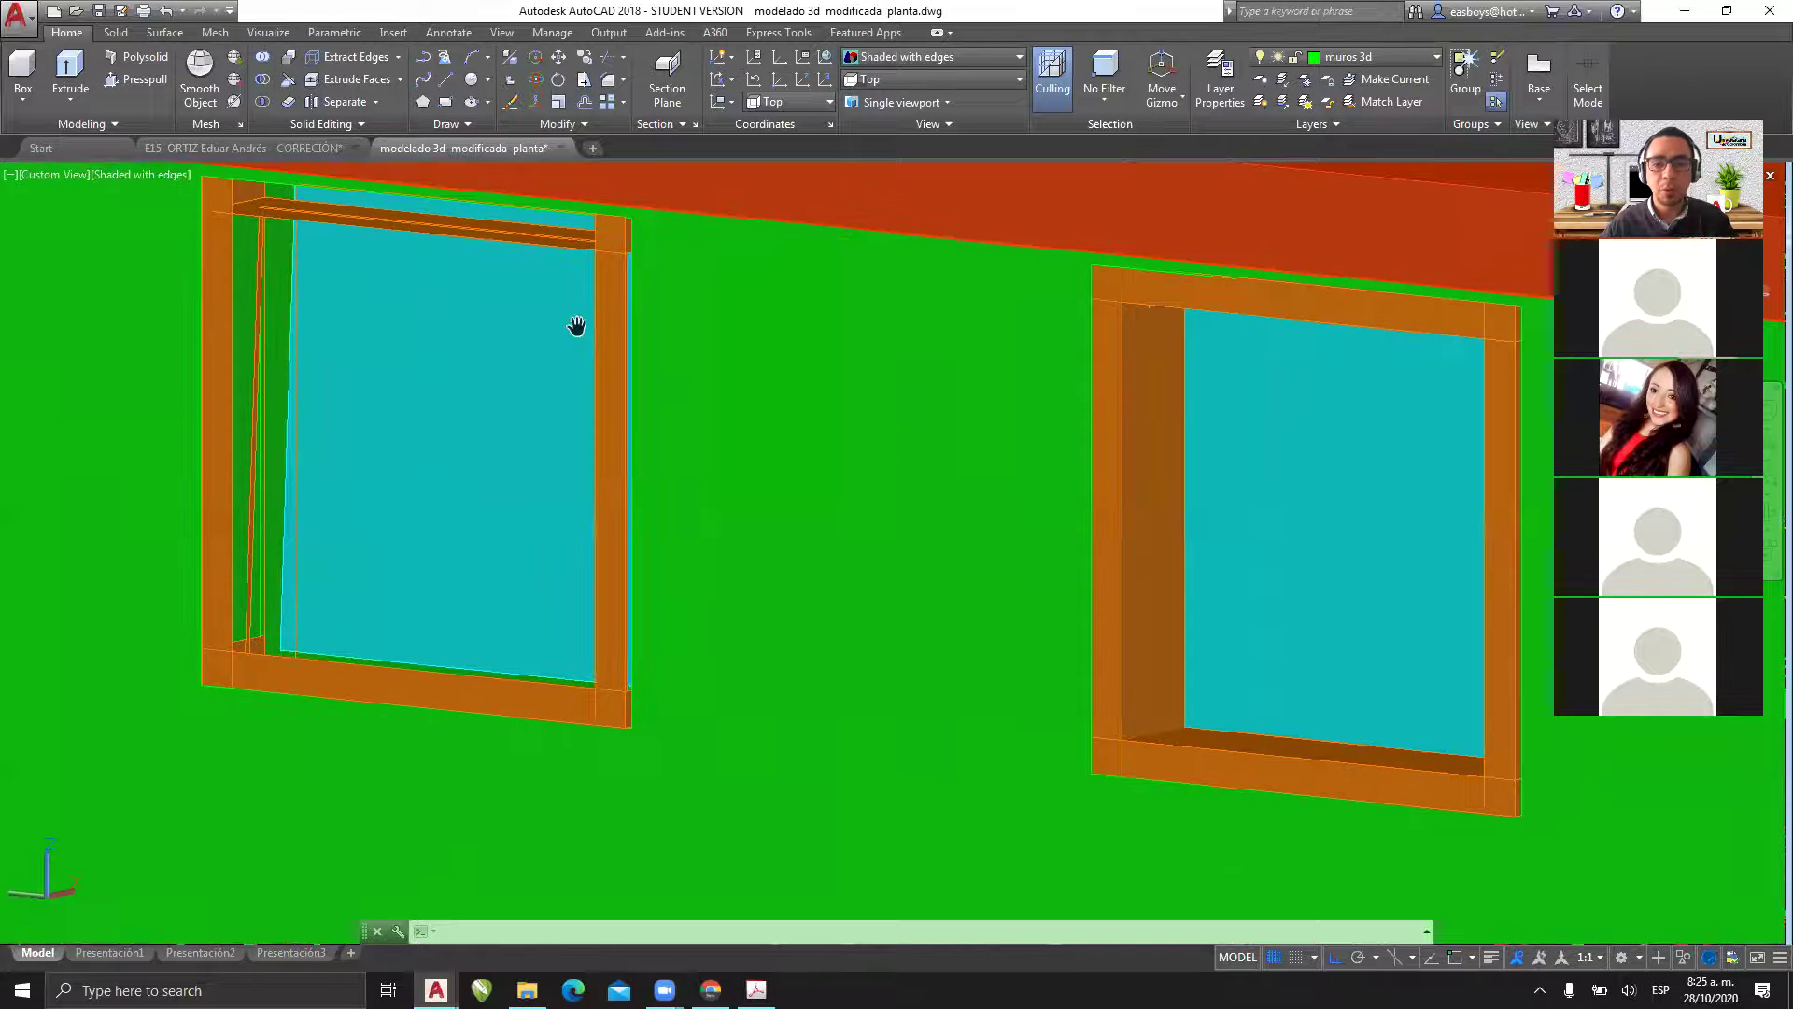
left_click(1110, 415)
key("Escape")
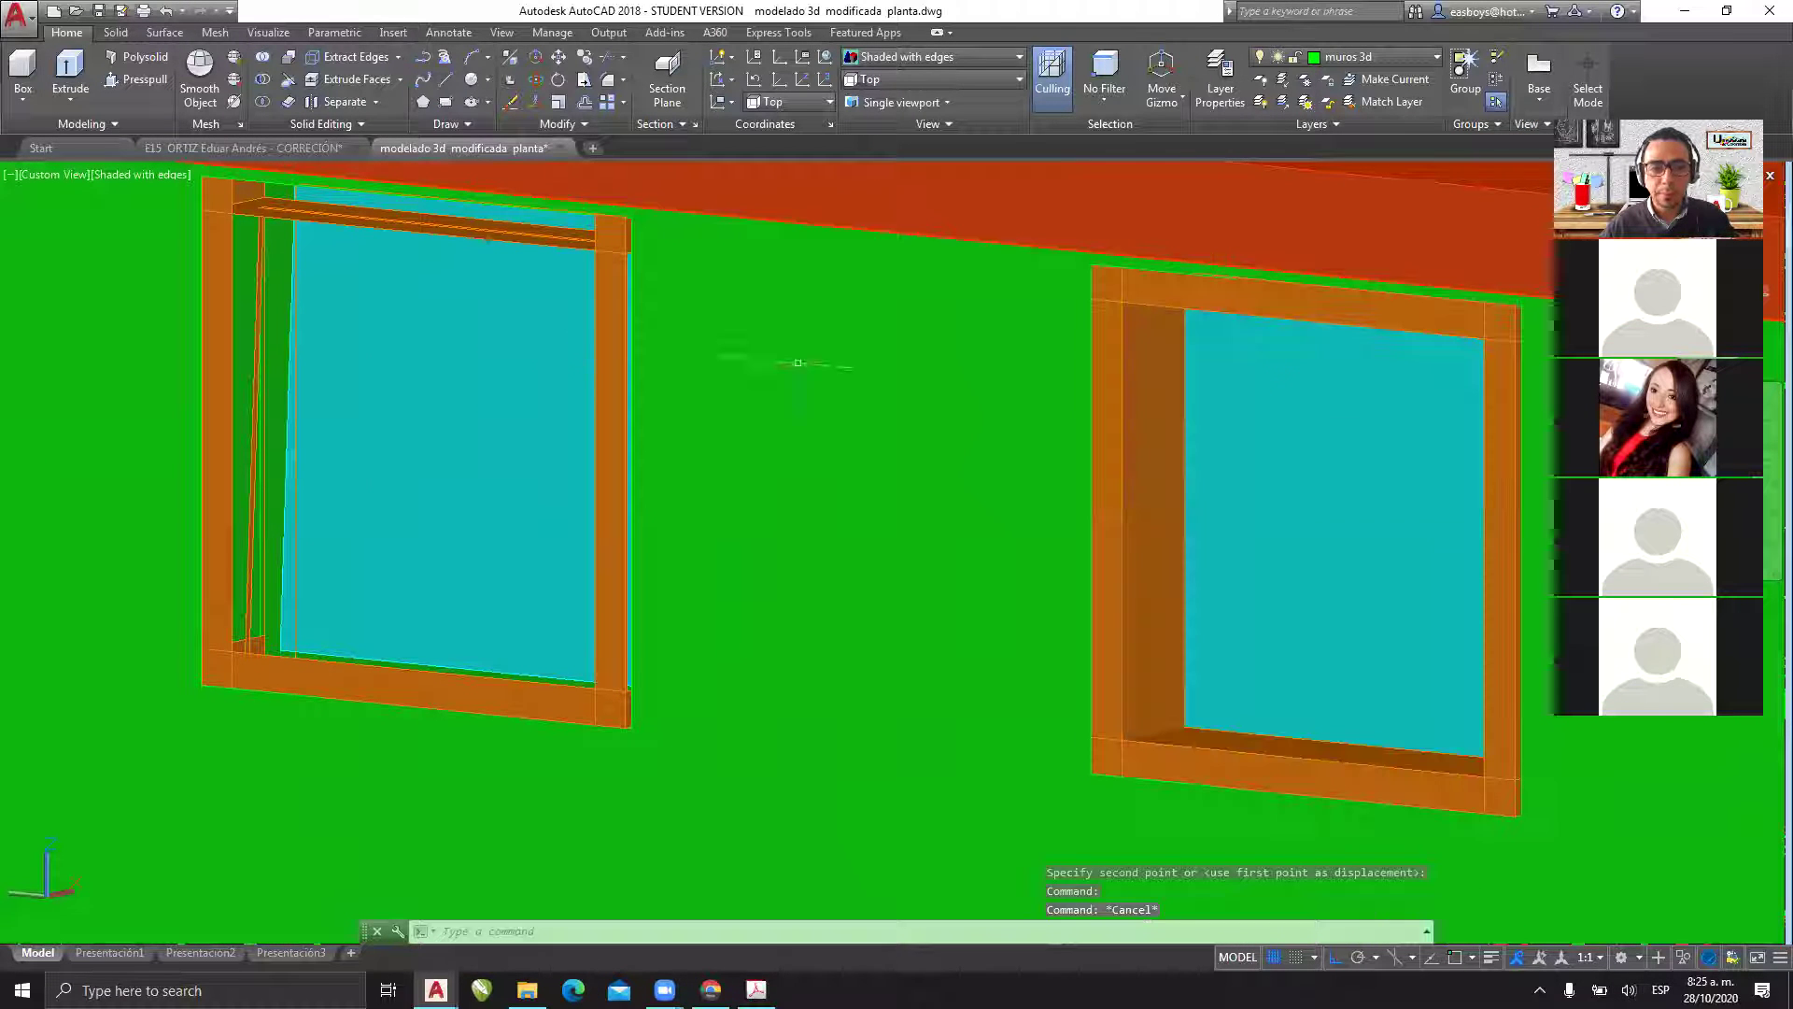
left_click(400, 412)
middle_click_drag(400, 412, 872, 442)
scroll(841, 438, "down", 10)
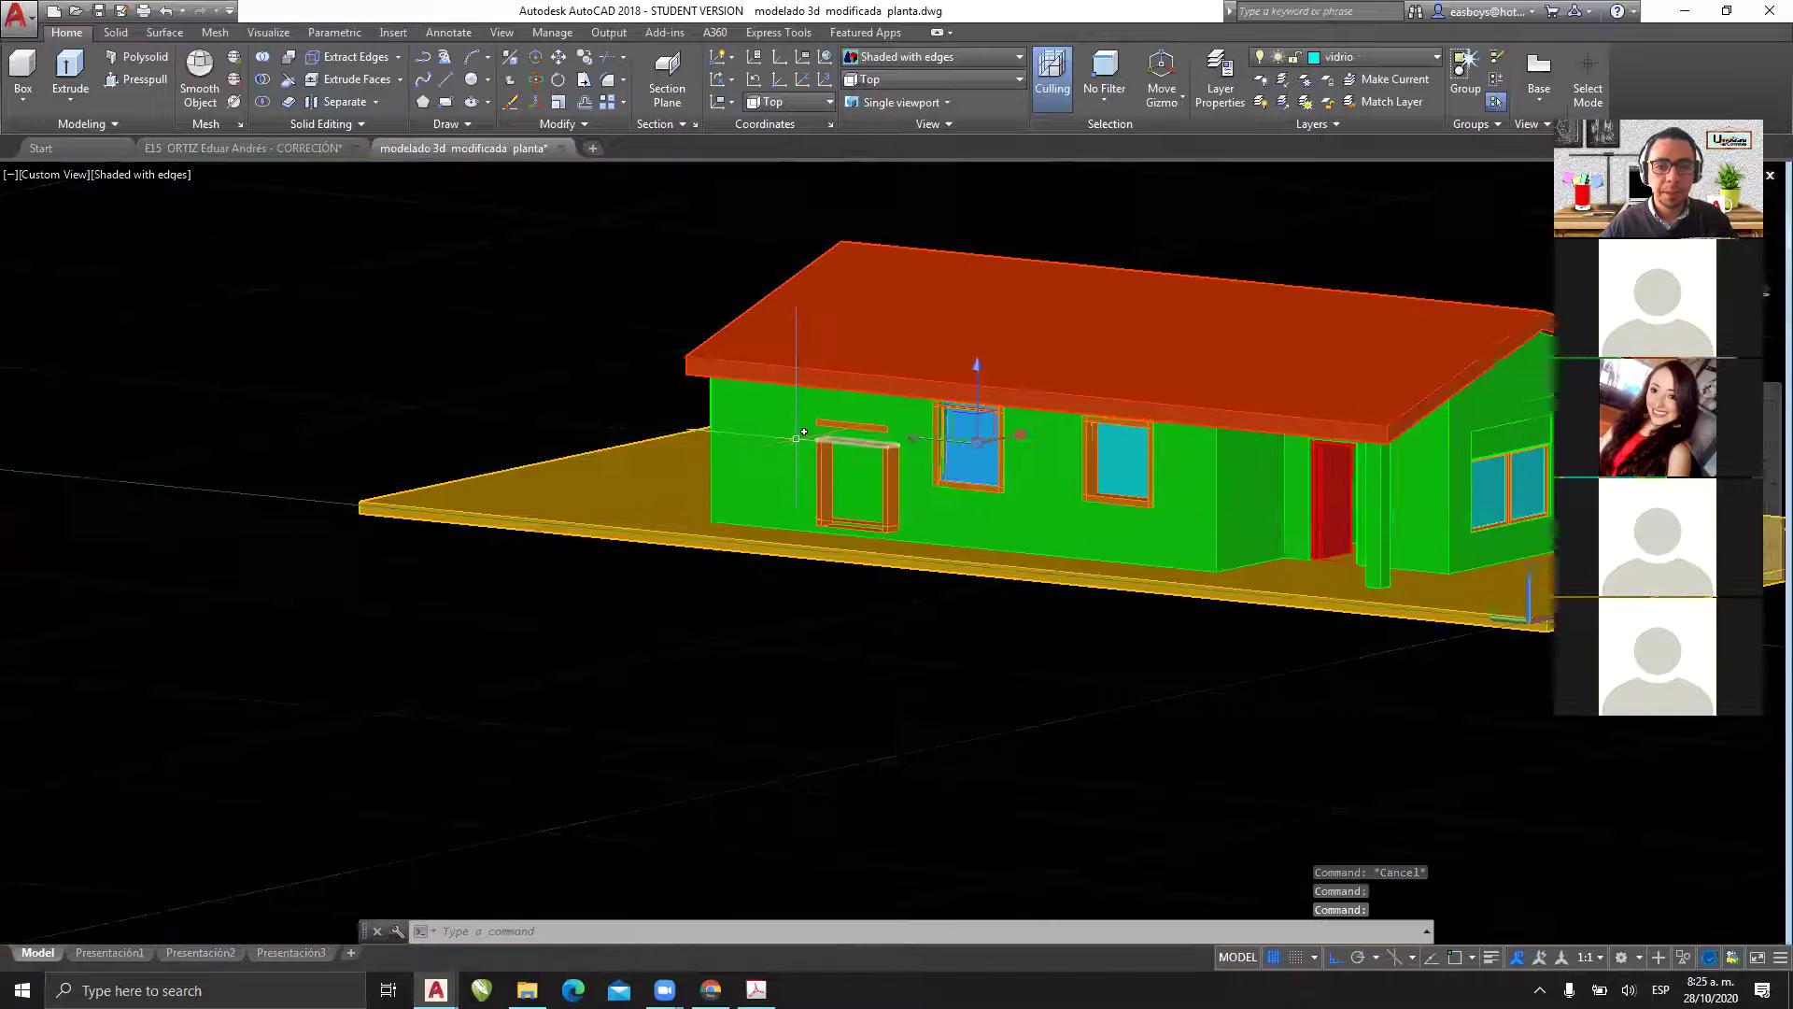
scroll(838, 436, "up", 5)
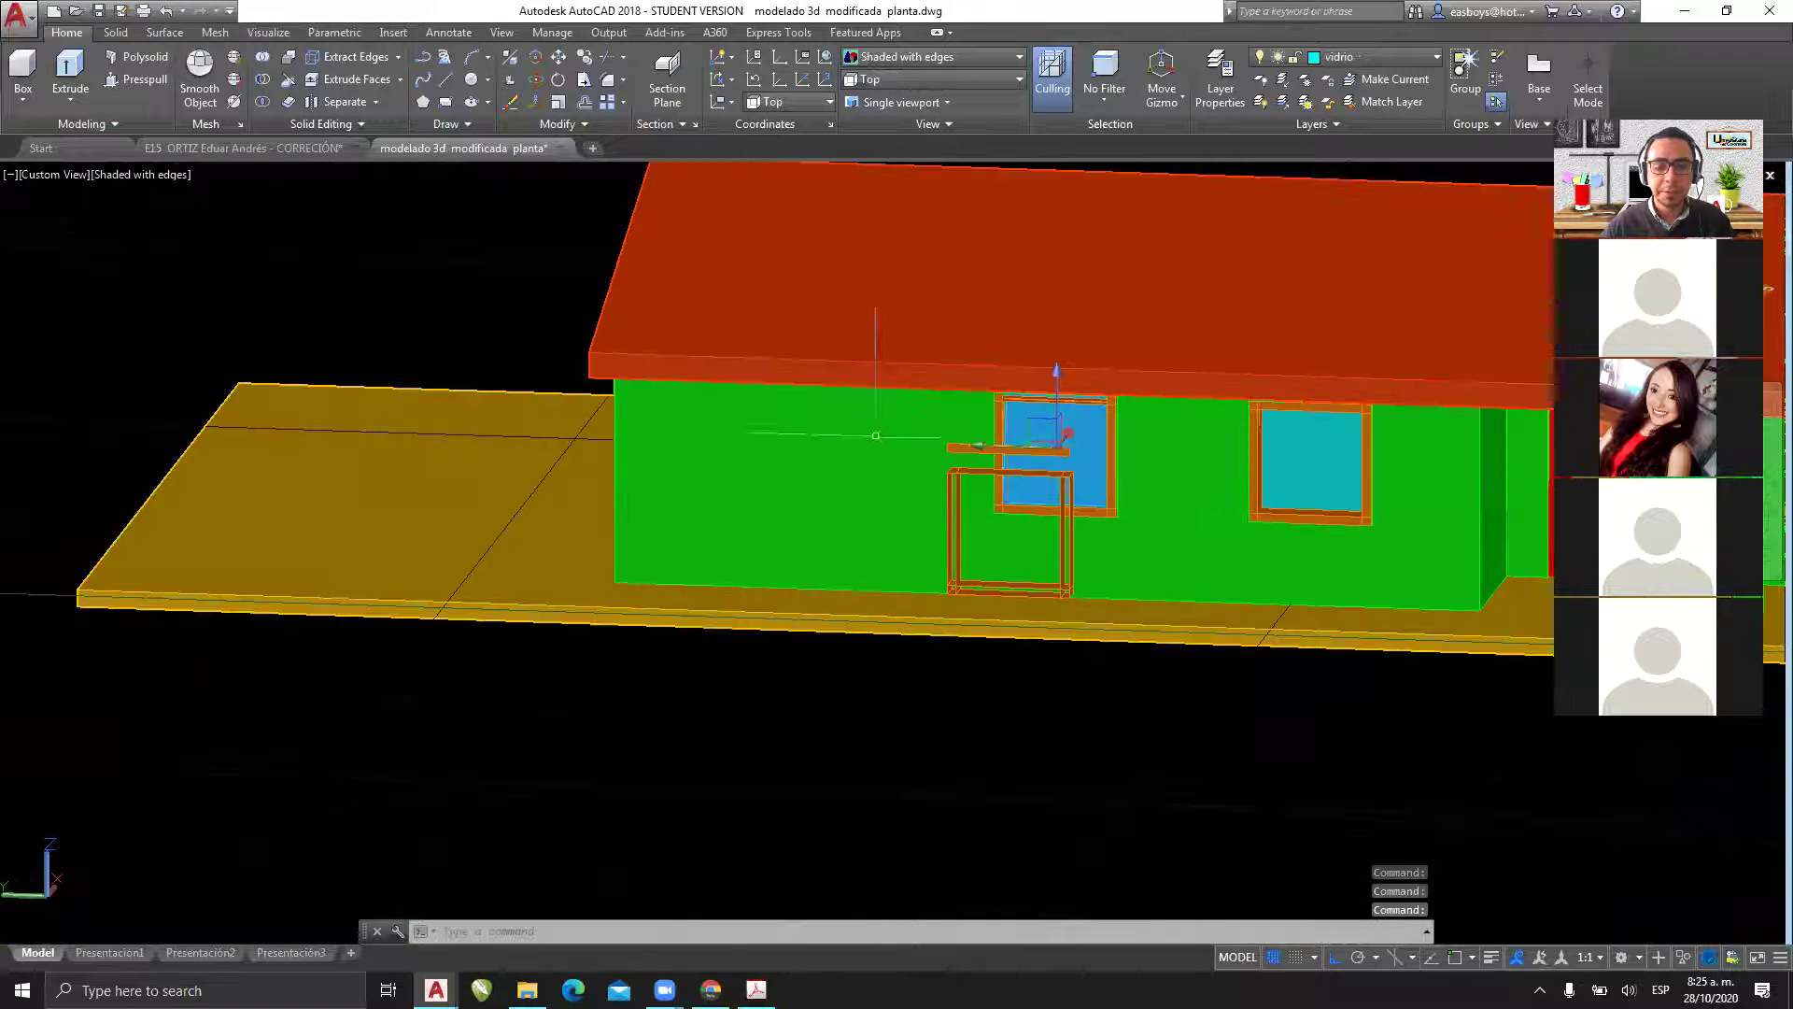
key("Escape")
- Examine the window in the gable end wall and the wall pieces around it
middle_click_drag(821, 445, 1084, 467, "shift")
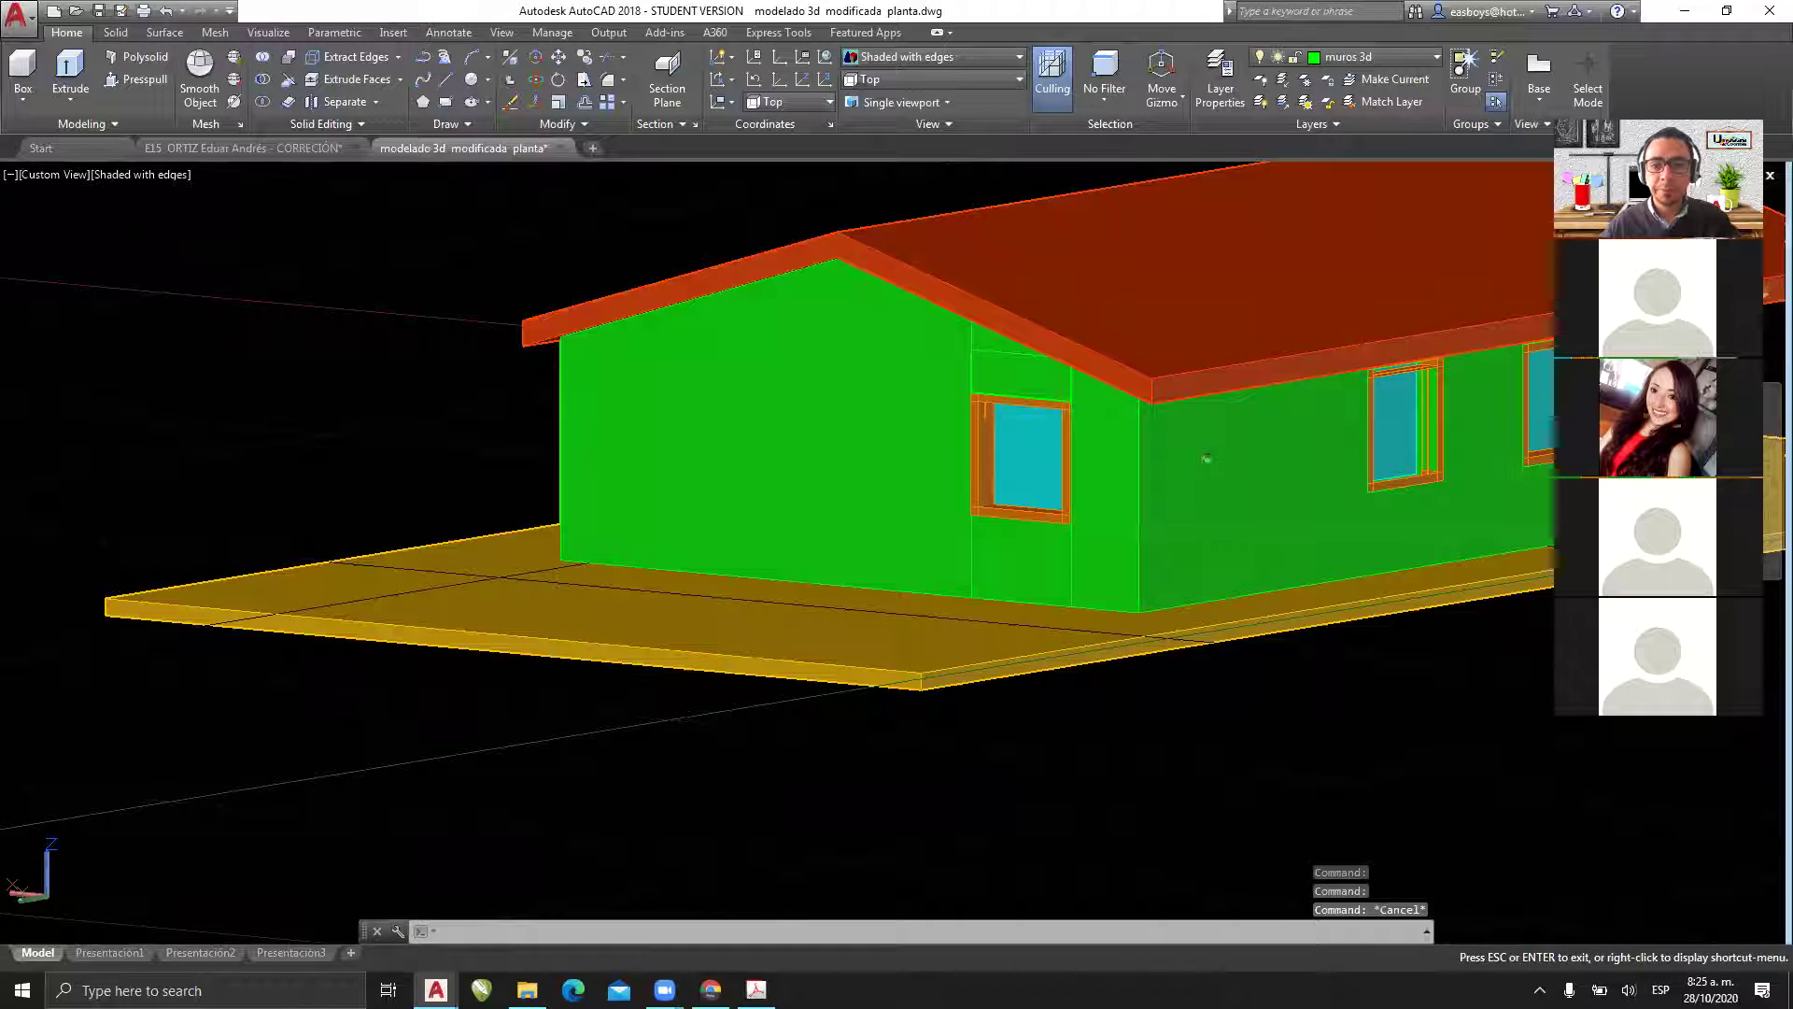
type("z")
key("Return")
left_click(1166, 642)
left_click(918, 273)
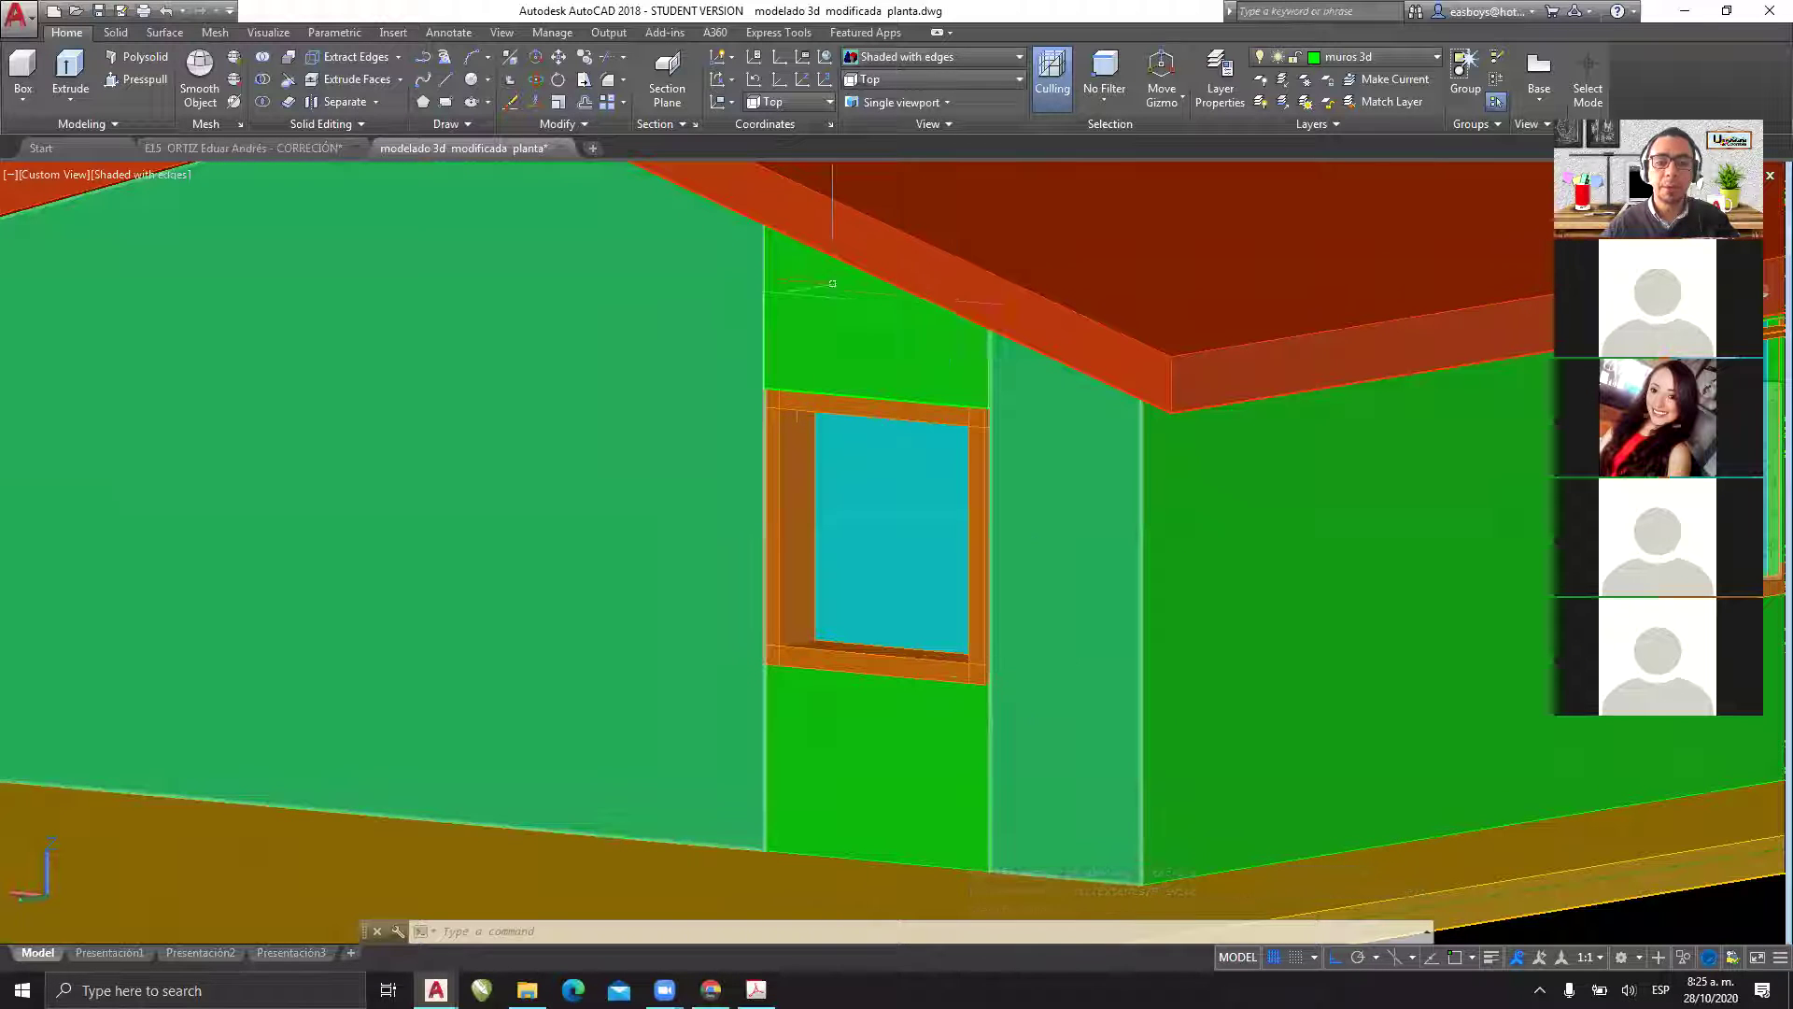
- Inspect the joint between the gable window frame's upper corner and the wall, pointing it out with a freehand mark
key("Escape")
type("z")
key("Return")
left_click(981, 410)
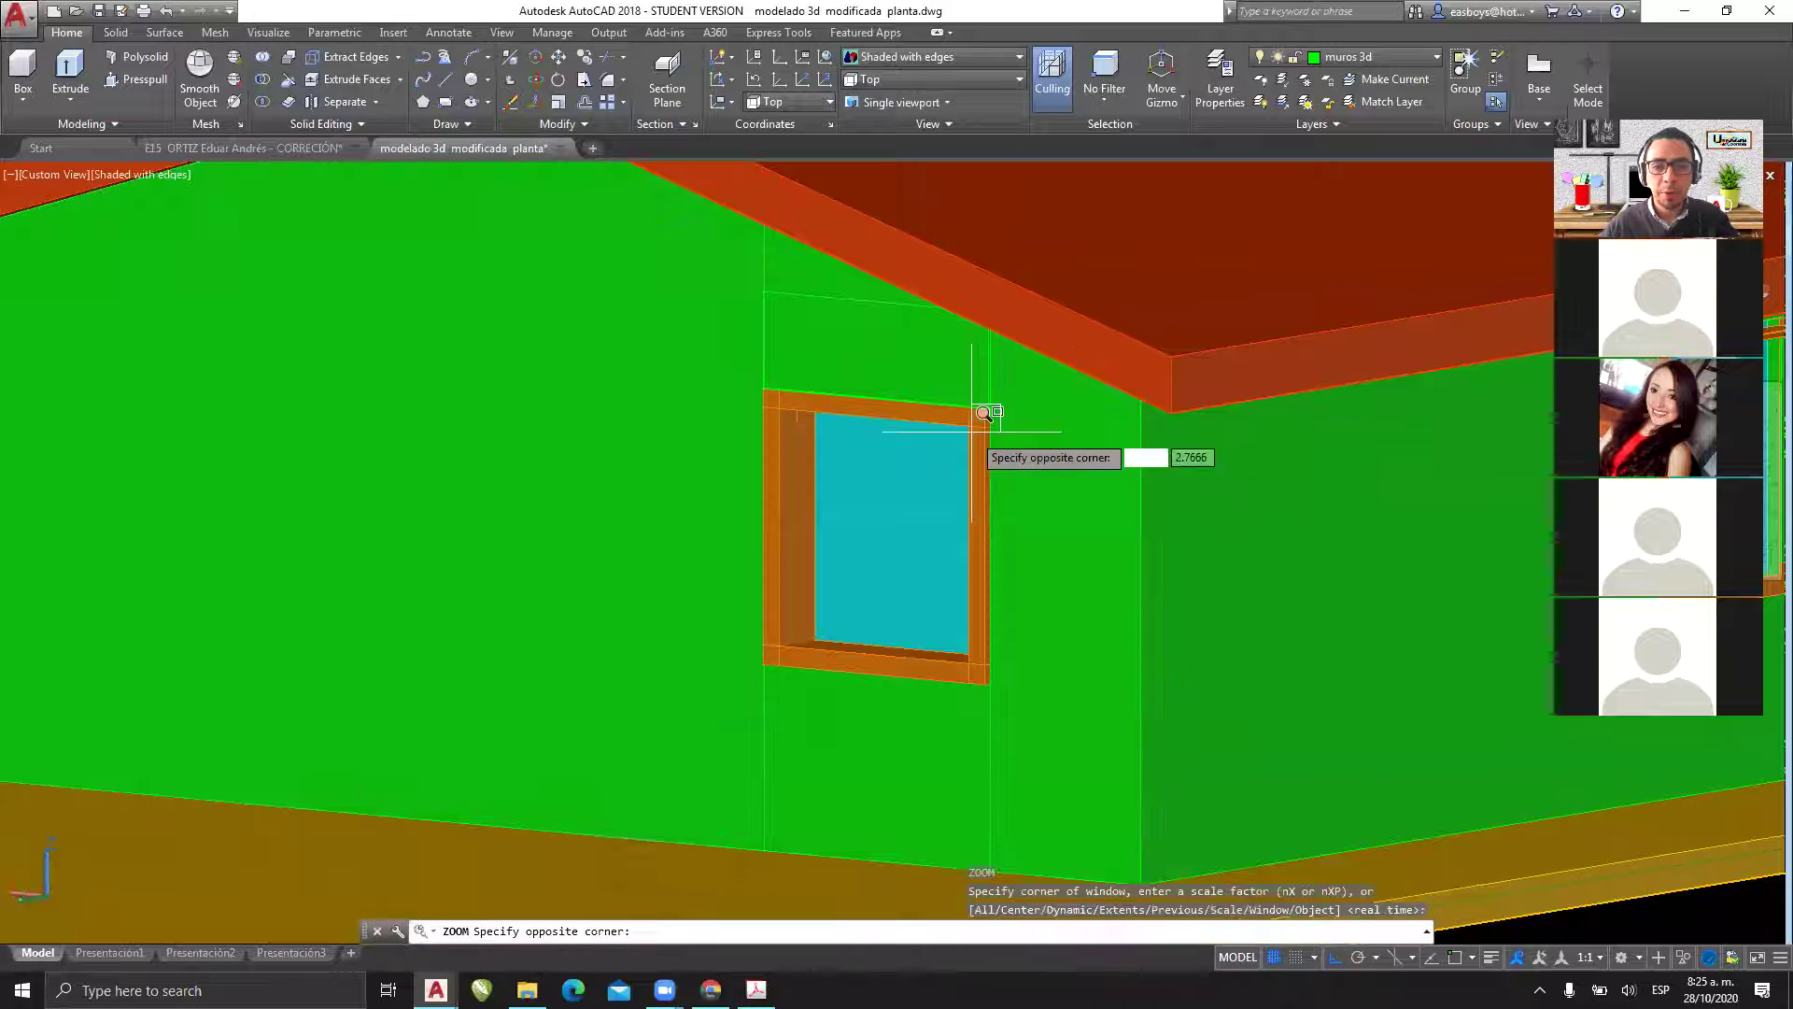
left_click(981, 414)
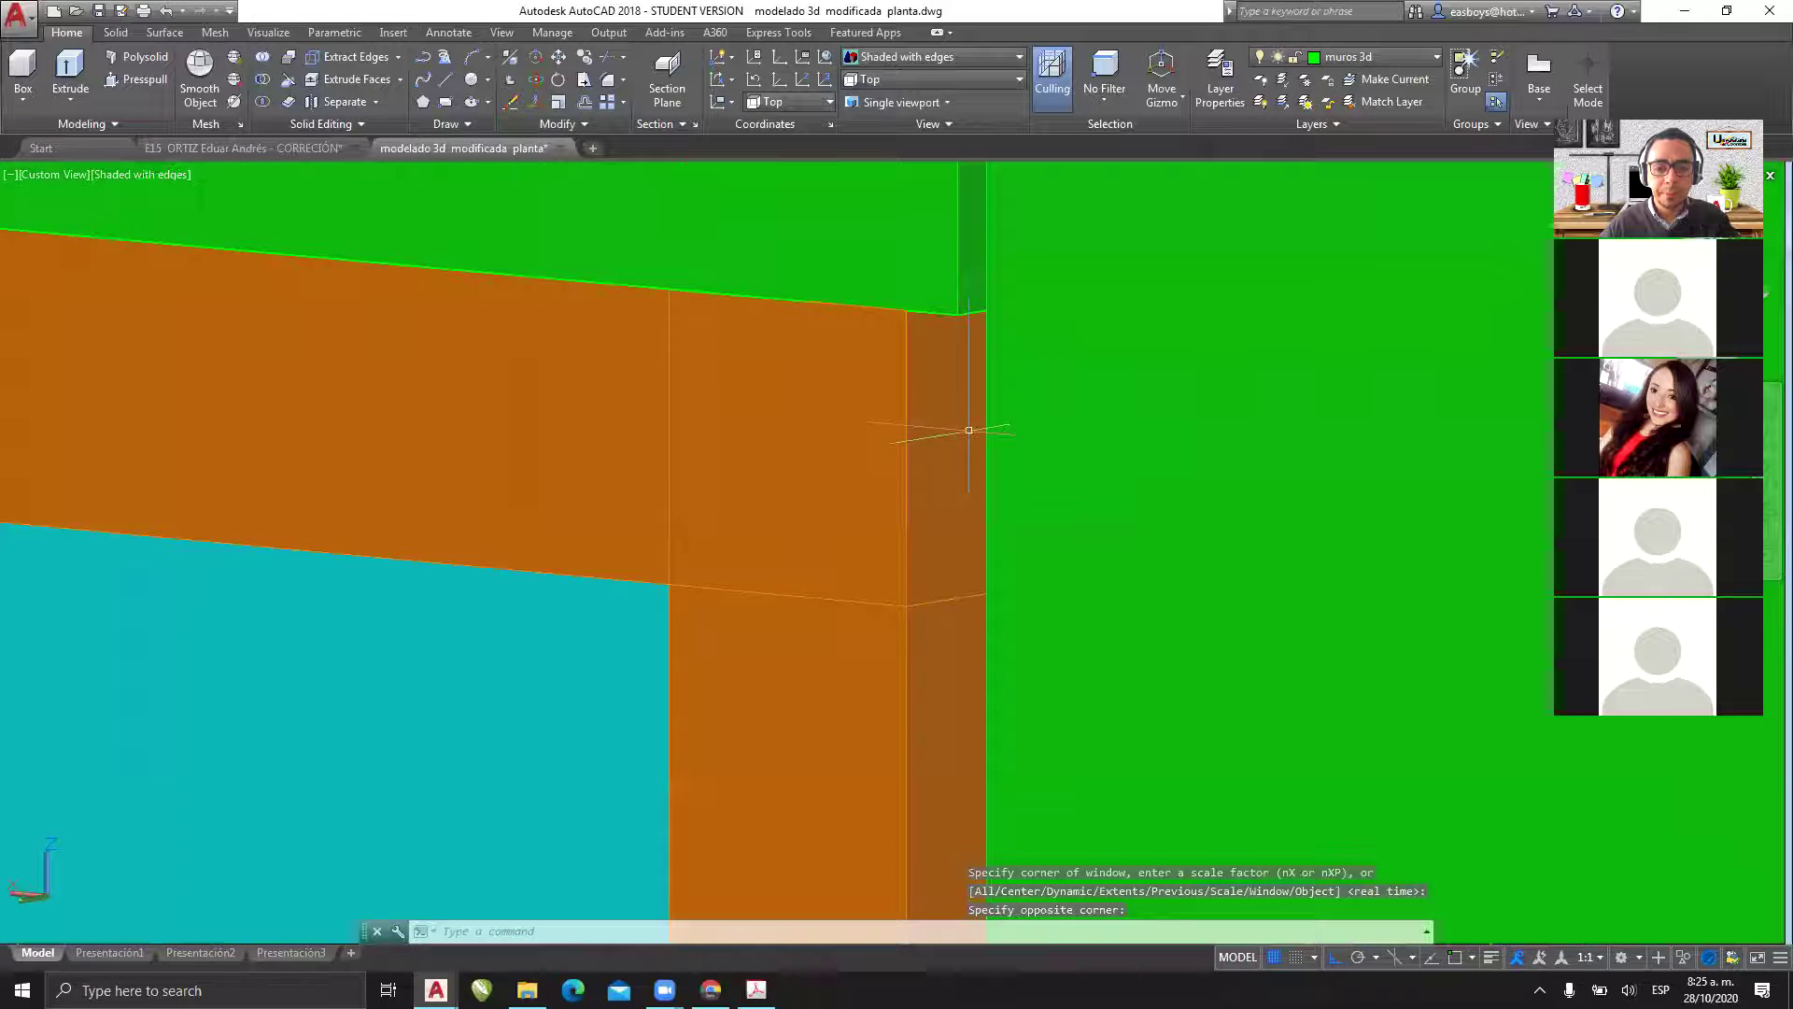
mouse_move(968, 430)
middle_mouse_down()
mouse_move(1056, 431)
mouse_move(1049, 452)
mouse_move(1033, 389)
mouse_move(1028, 445)
mouse_move(1089, 436)
mouse_move(1120, 476)
middle_mouse_up()
scroll(1043, 396, "down", 4)
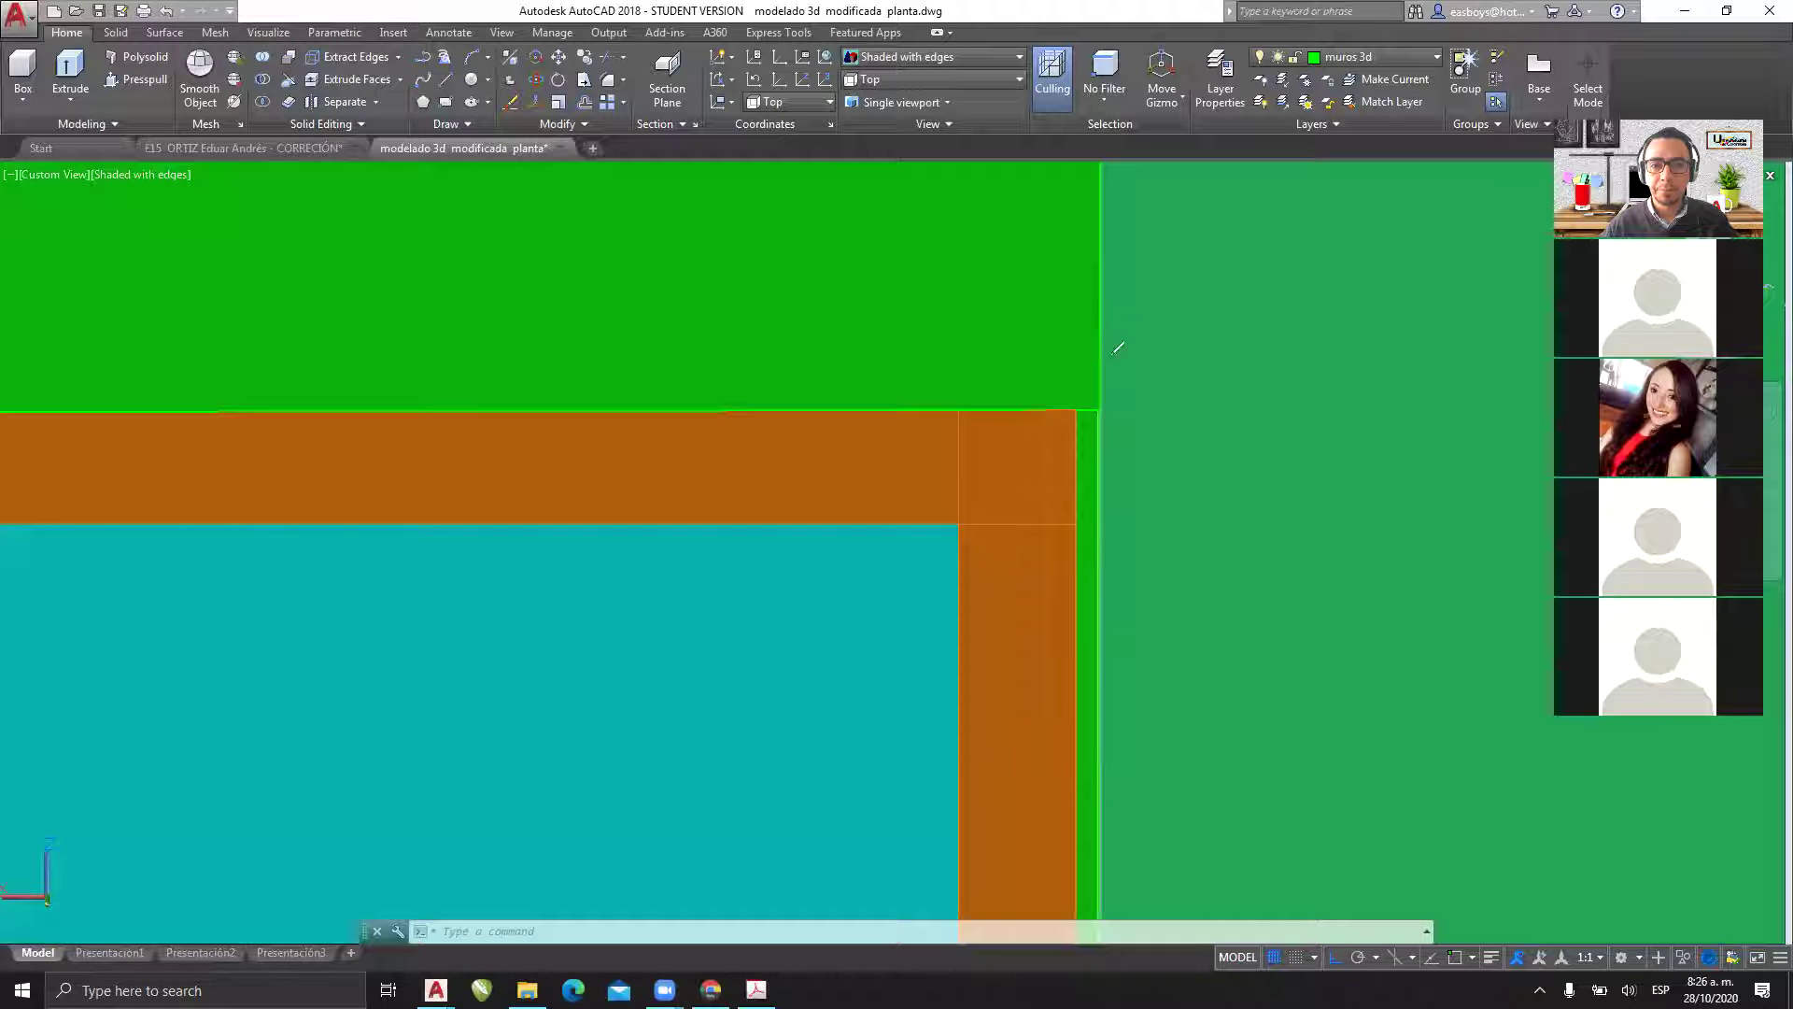
left_click_drag(1038, 580, 1123, 679)
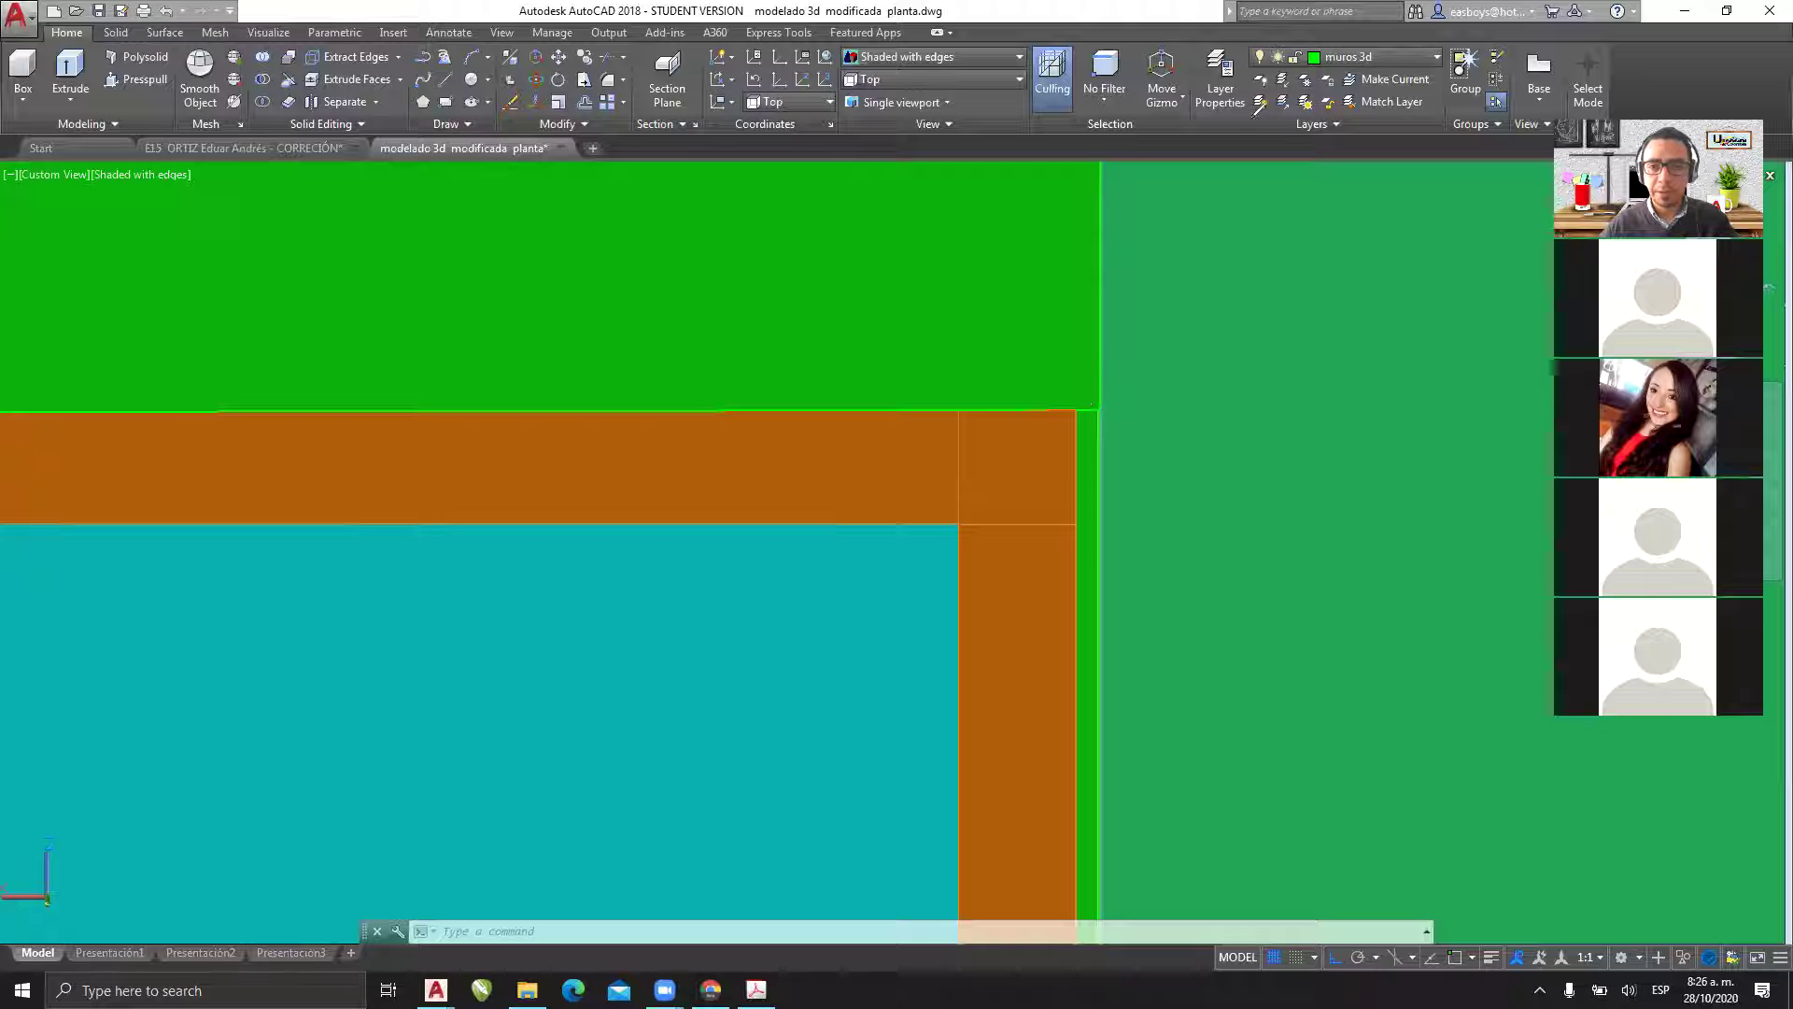
scroll(1095, 413, "up", 2)
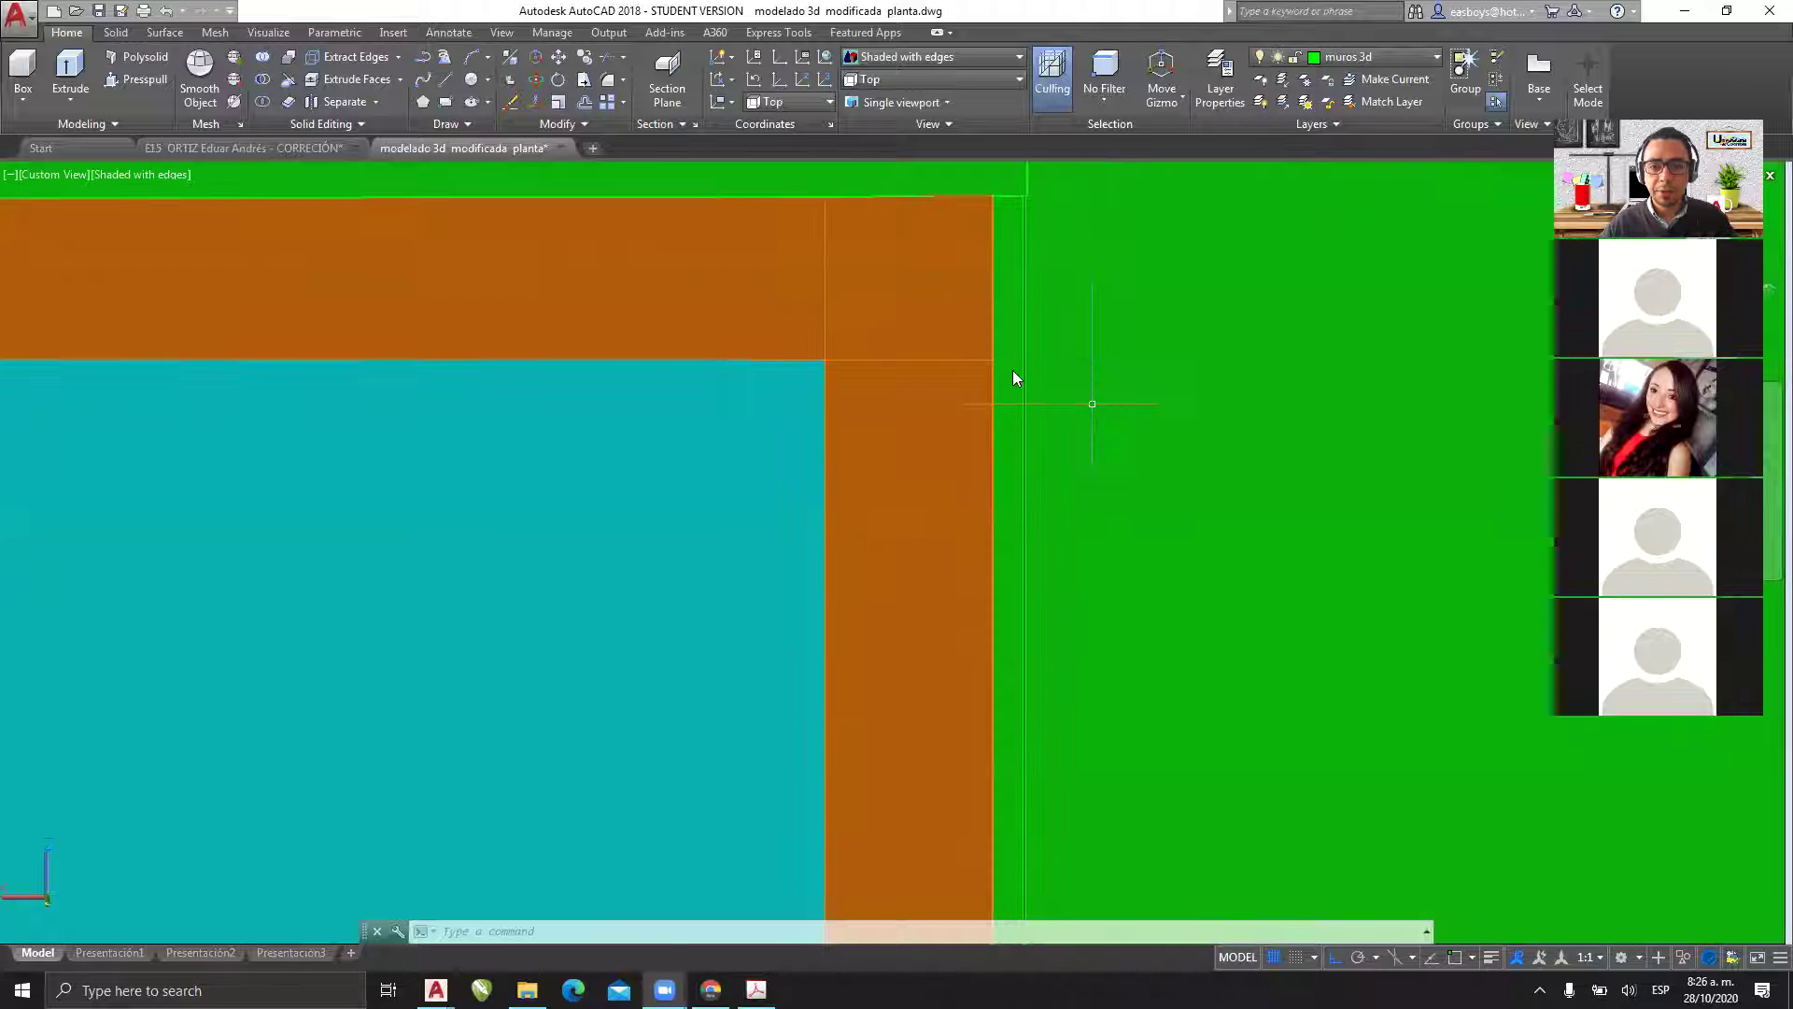
- Examine both upper corners of the gable window frame from oblique angles, checking their joints with the surrounding wall
scroll(999, 375, "down", 5)
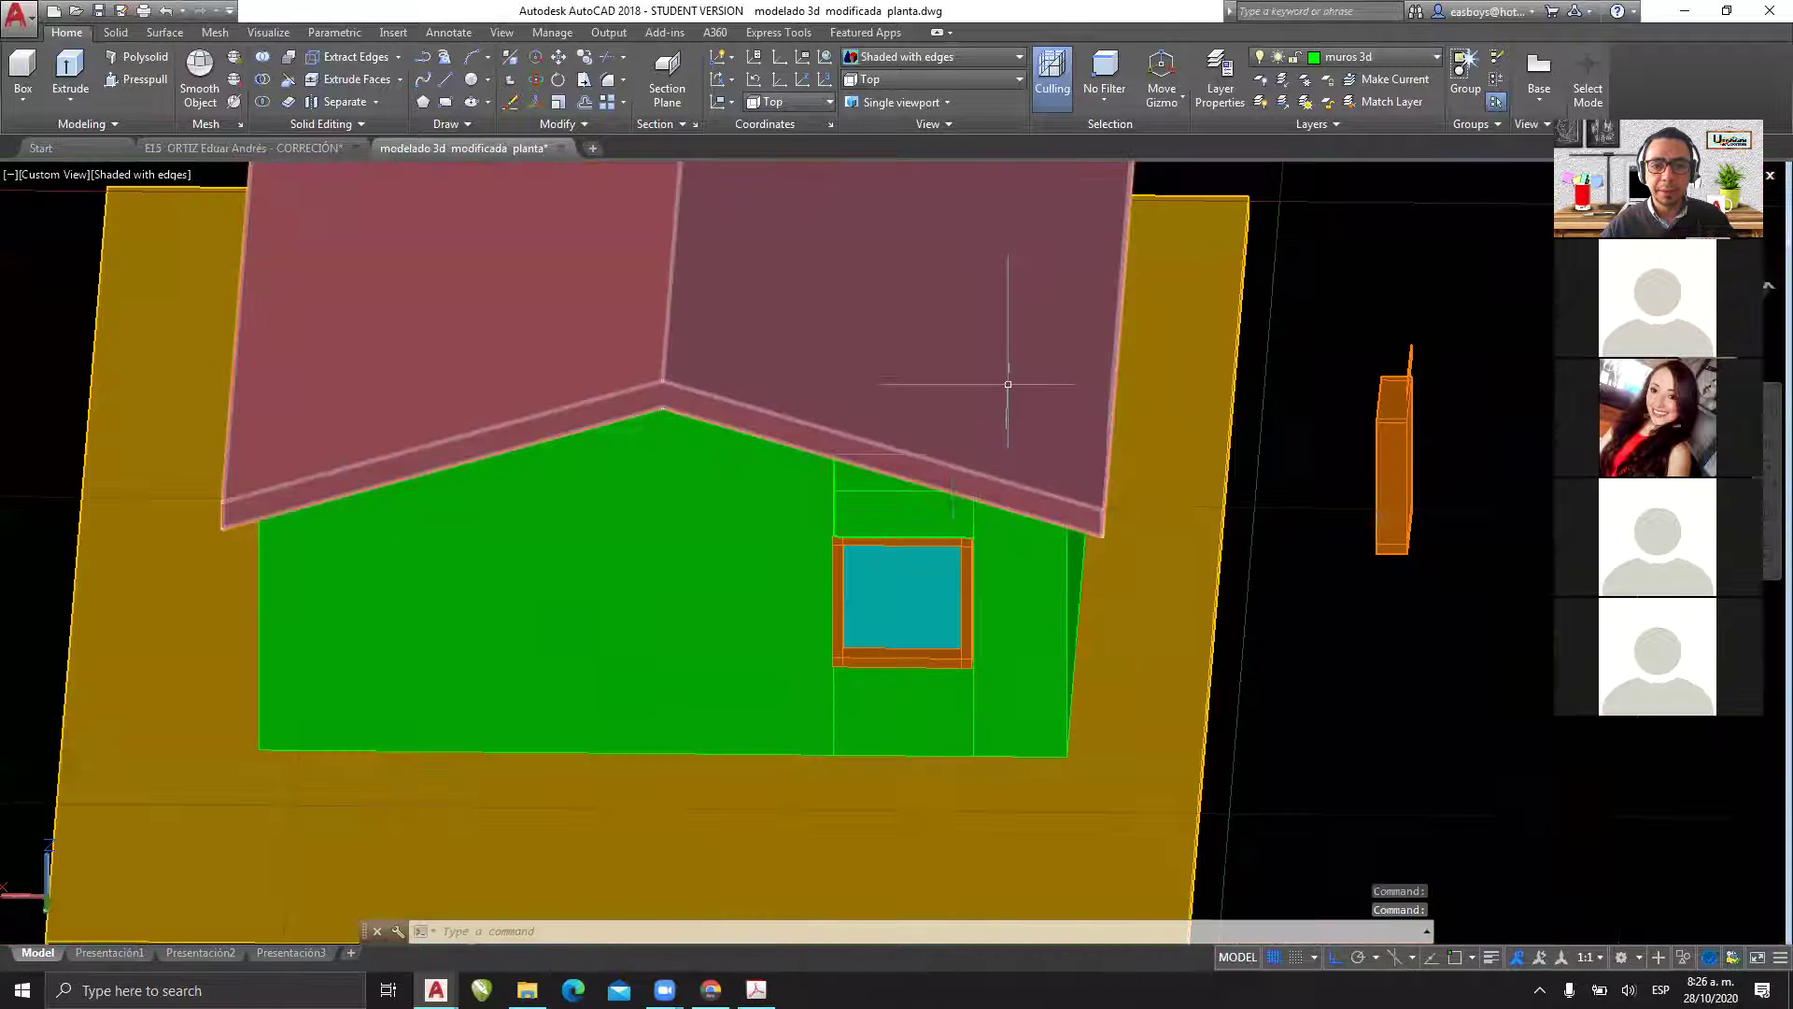
middle_click_drag(972, 520, 818, 574)
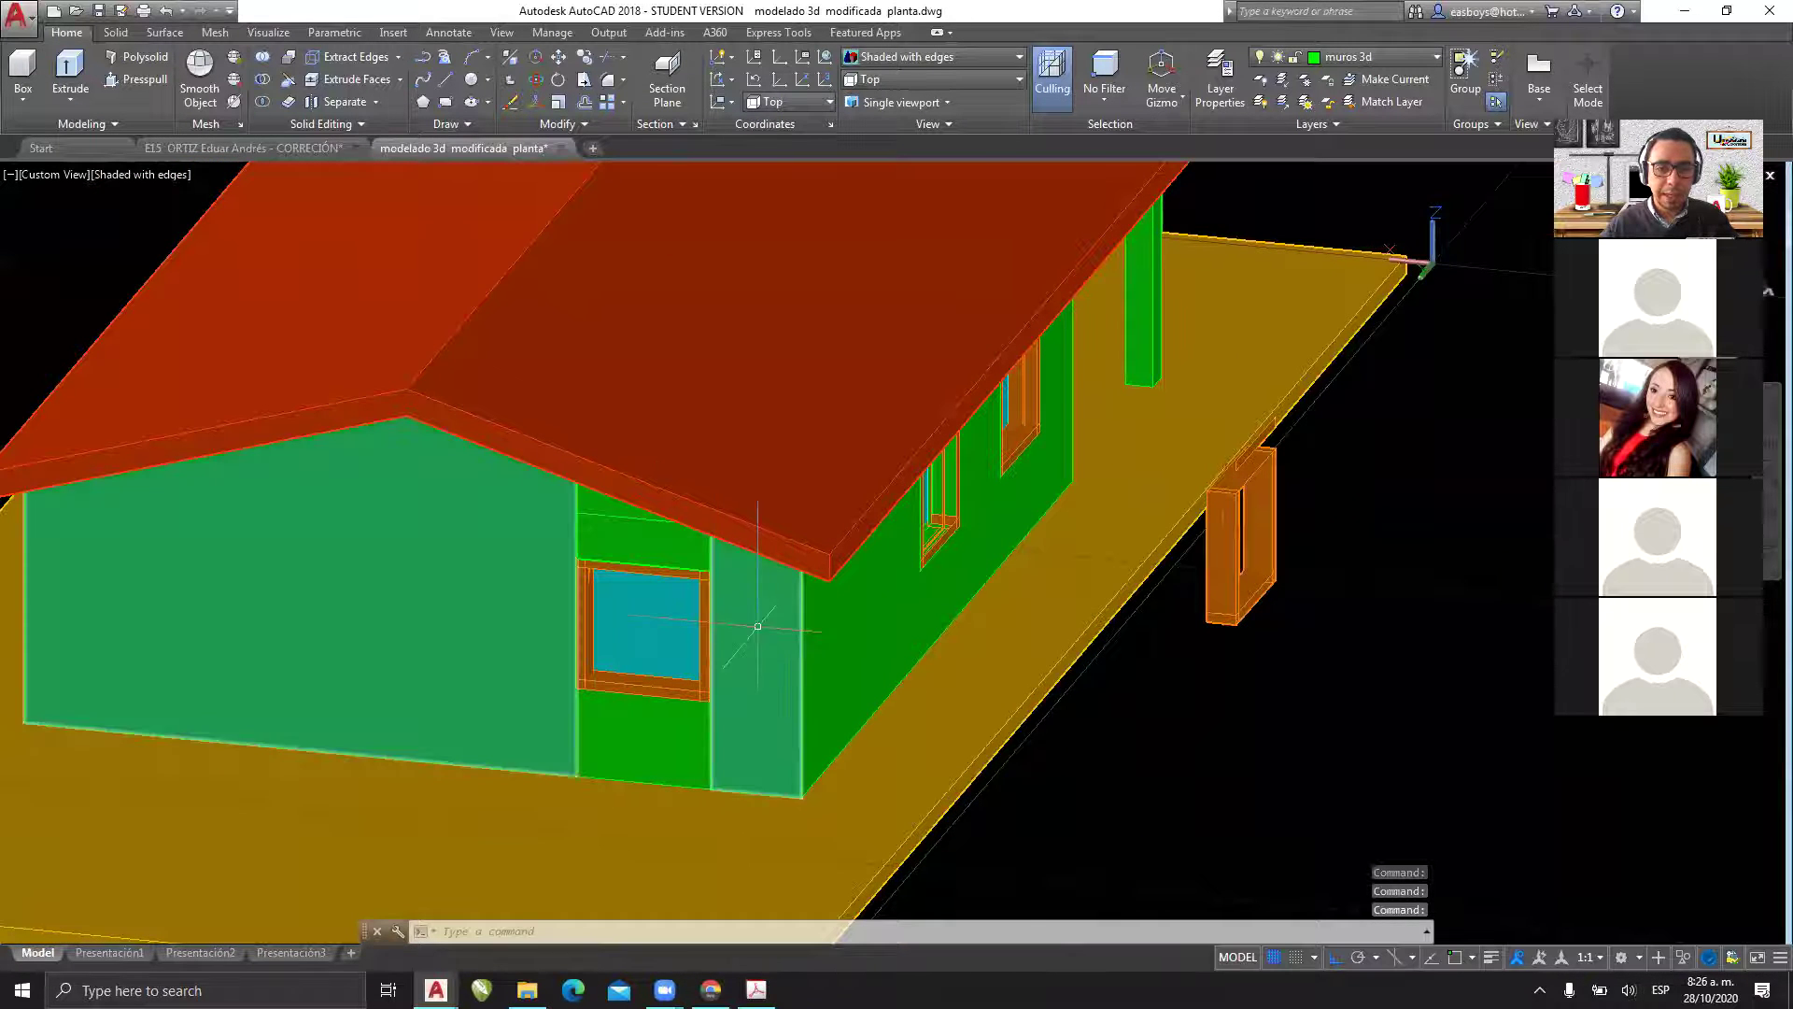
scroll(691, 616, "up", 5)
scroll(711, 502, "up", 5)
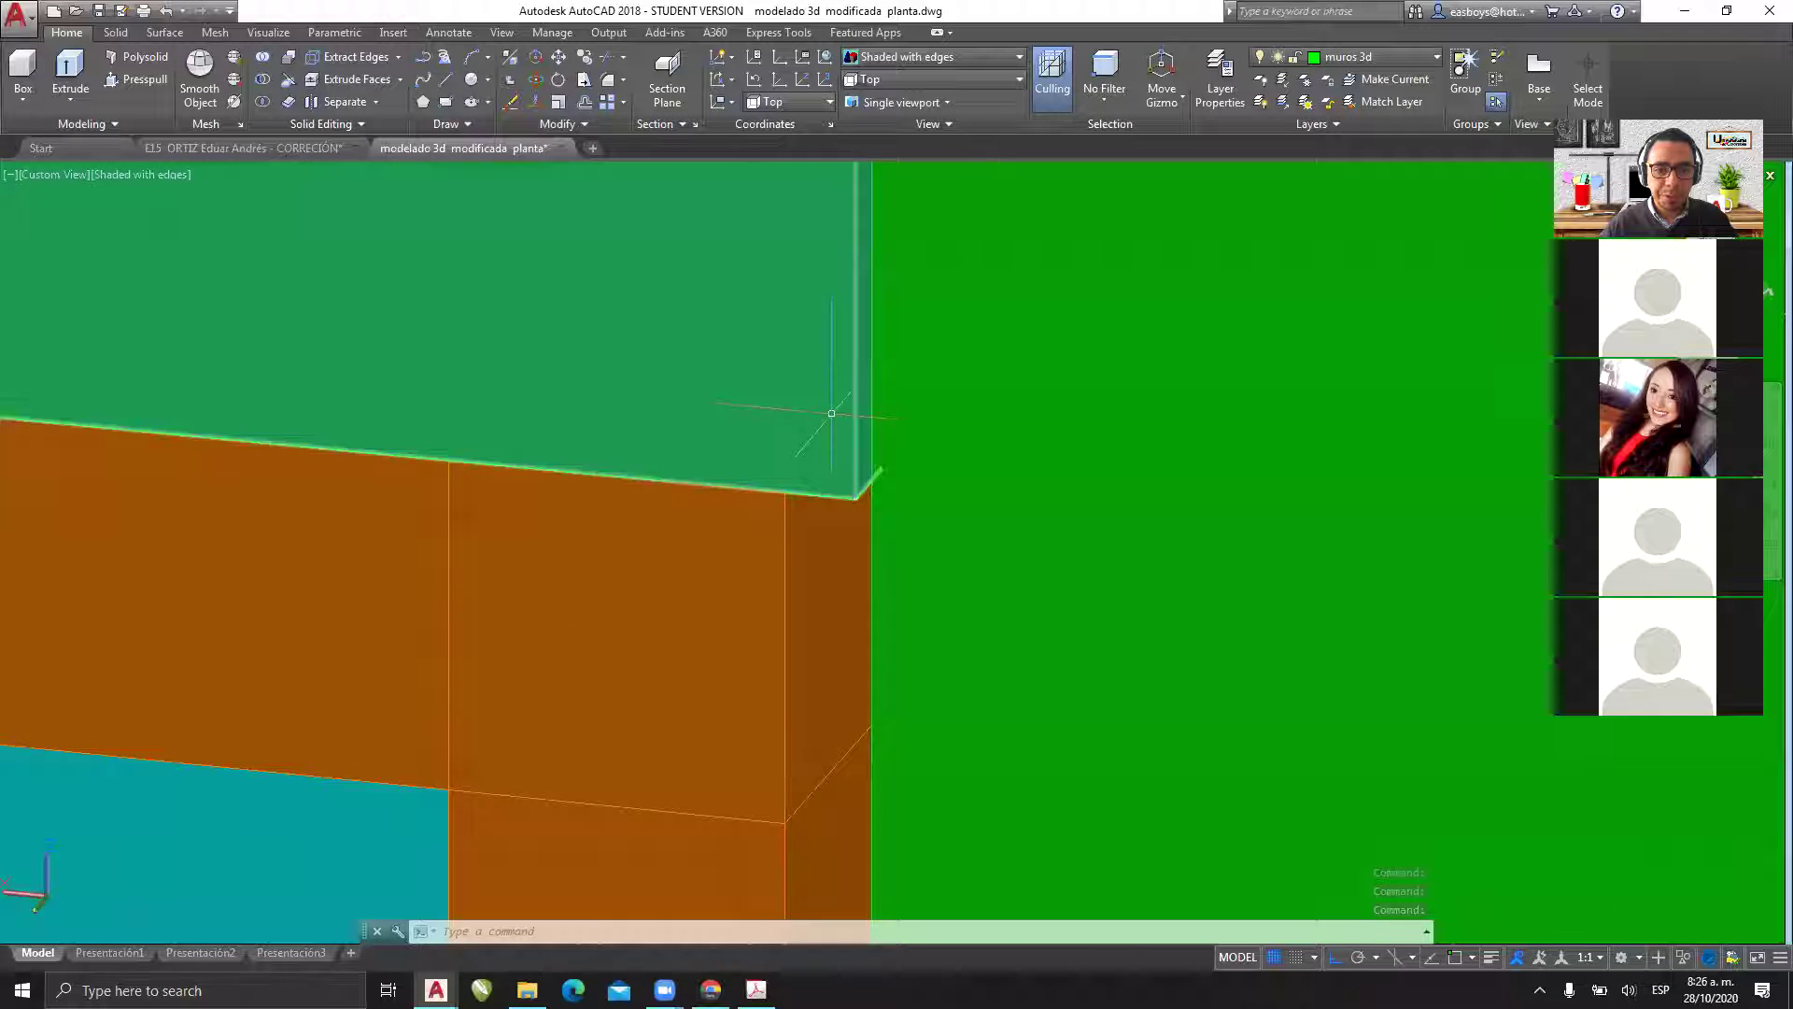
scroll(836, 404, "down", 4)
scroll(822, 394, "up", 4)
middle_click_drag(821, 392, 998, 451)
middle_click_drag(598, 384, 1223, 505)
middle_click_drag(505, 403, 1029, 428)
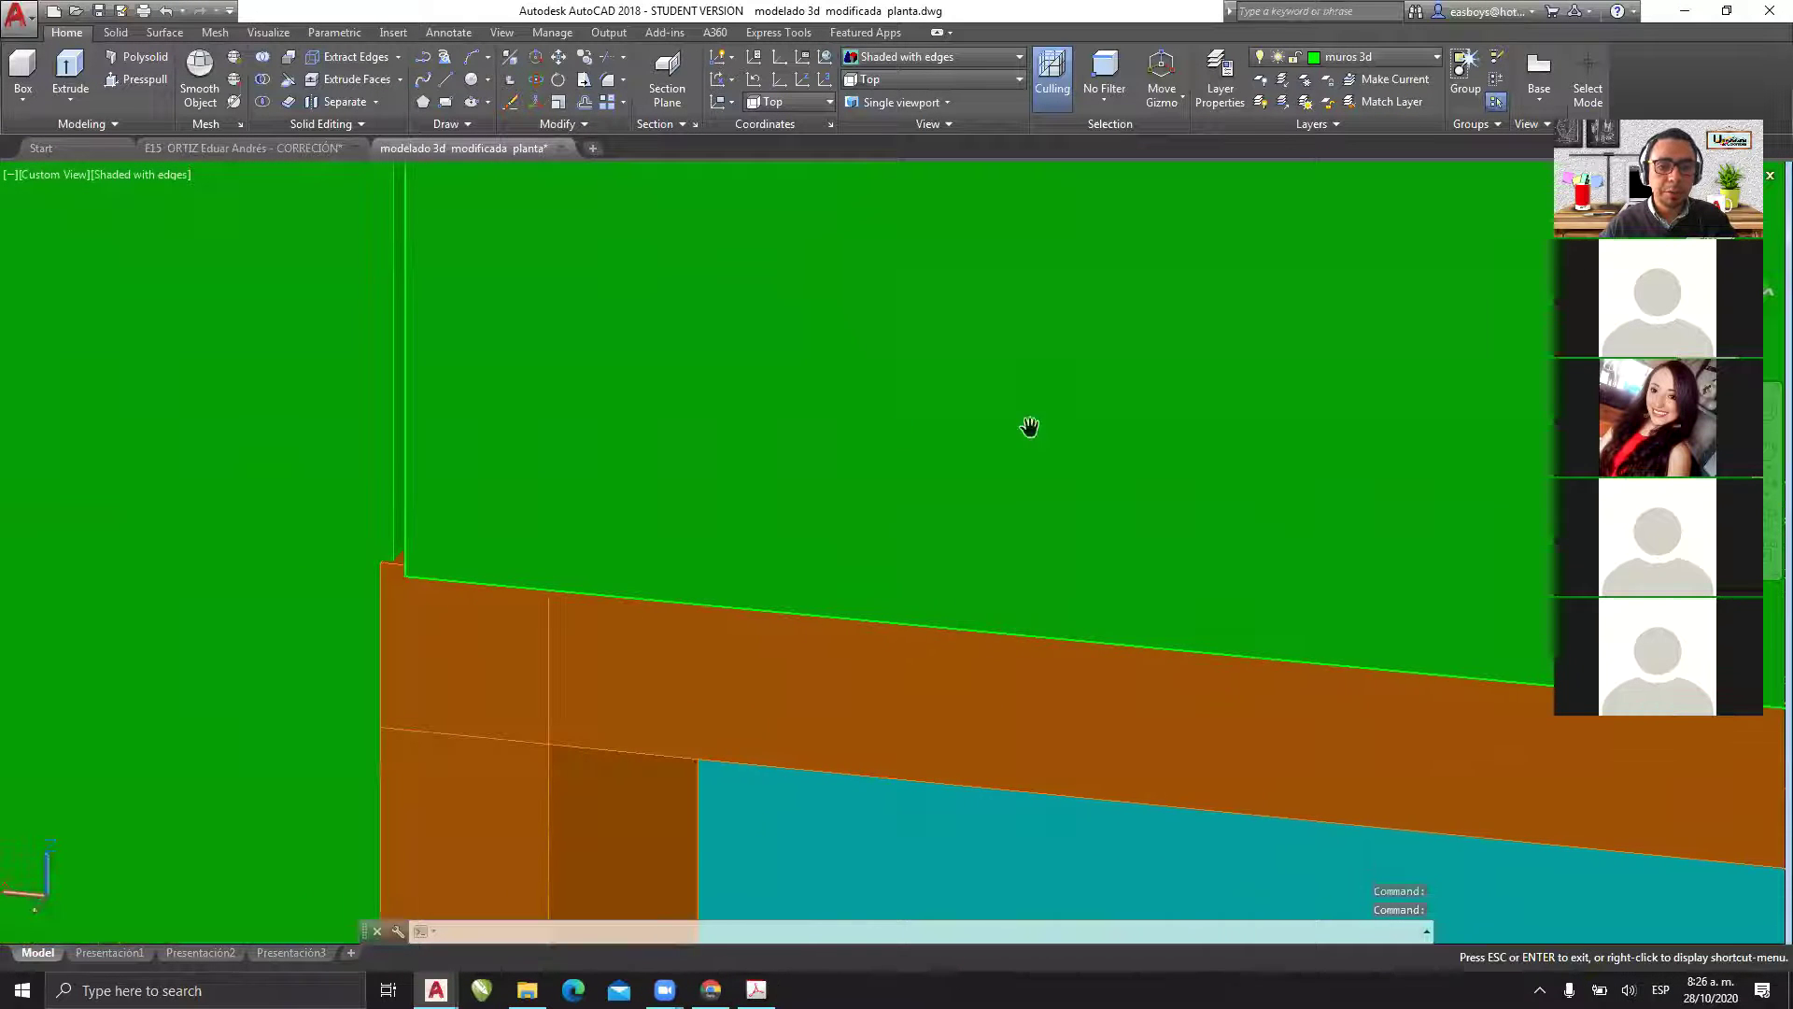
scroll(373, 573, "up", 3)
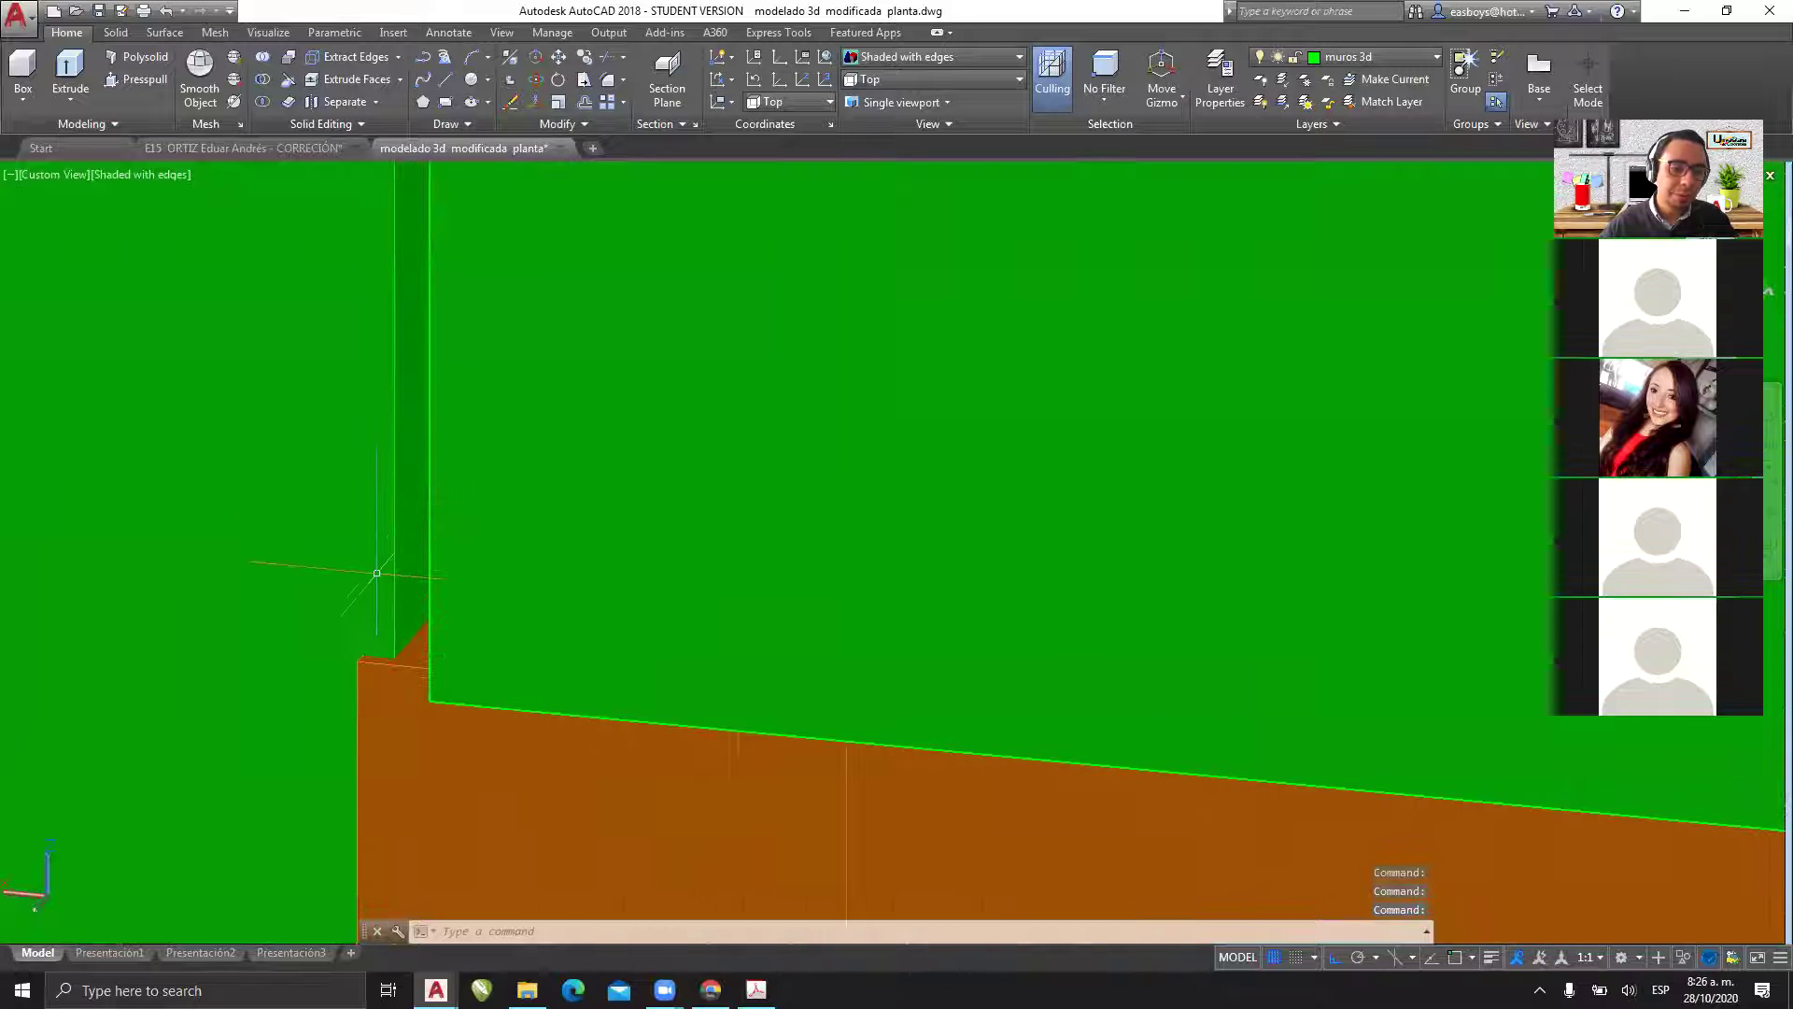
middle_click_drag(465, 611, 603, 467)
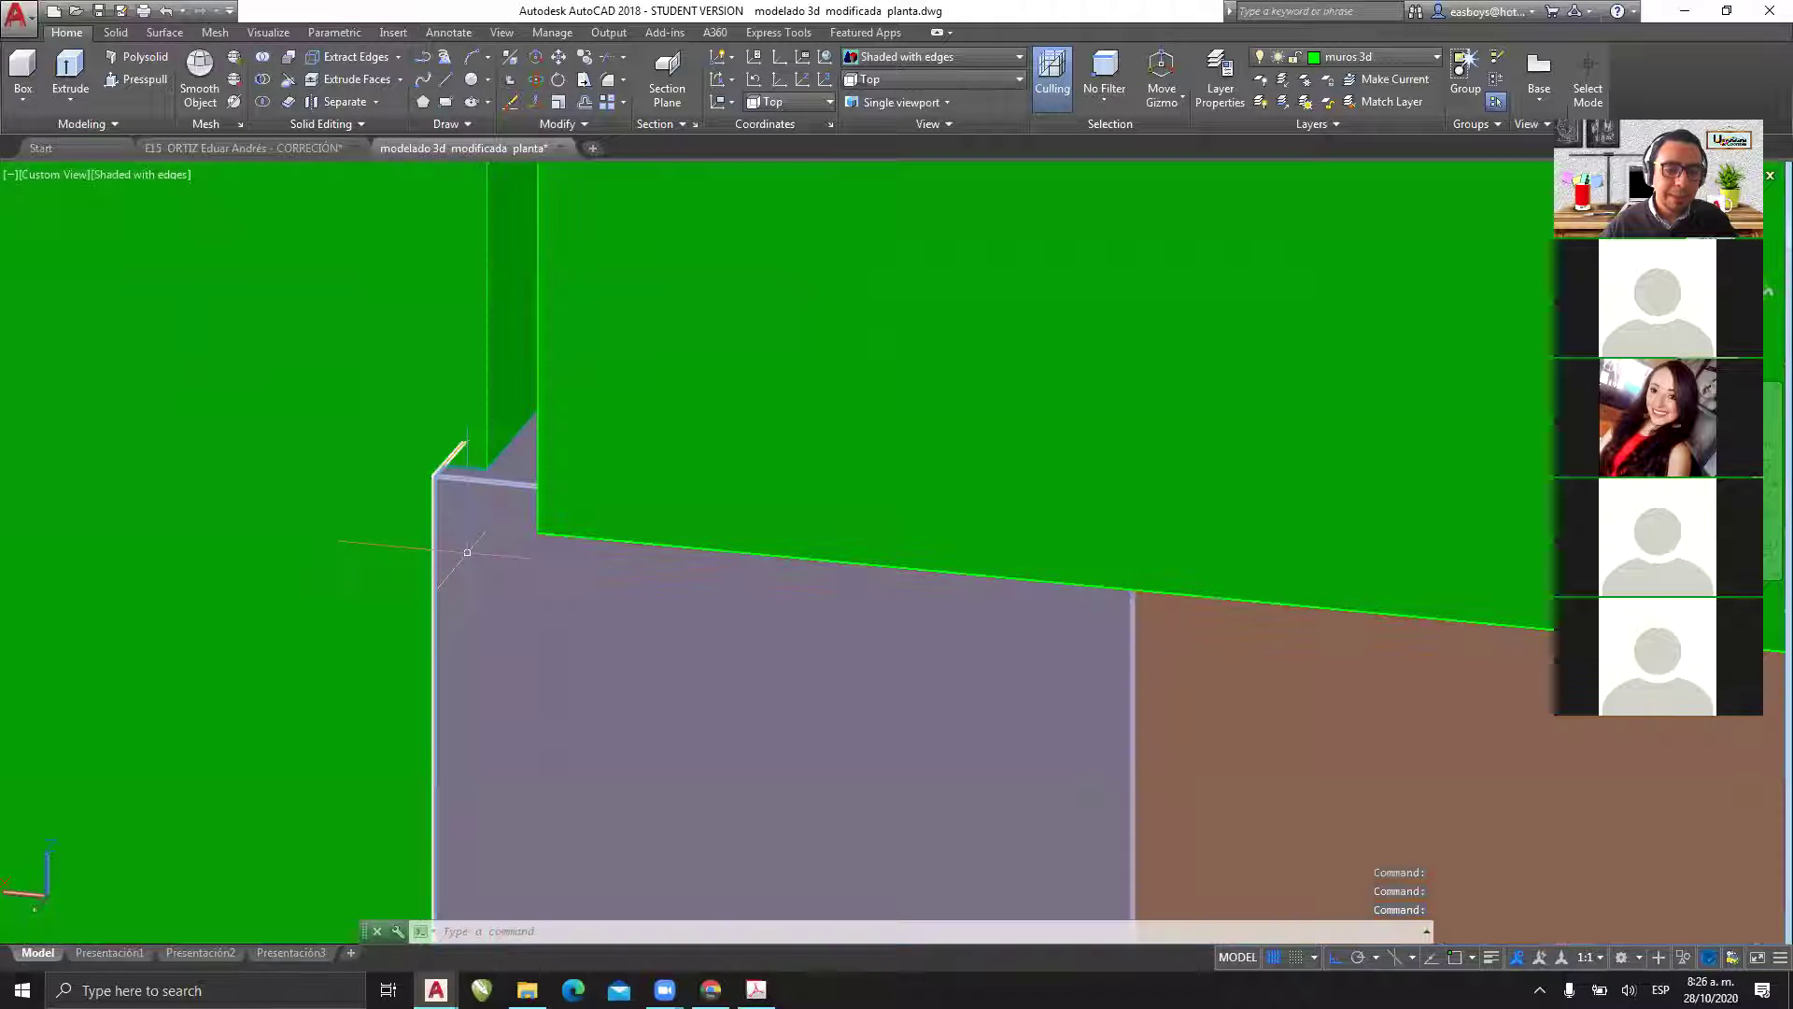
mouse_move(467, 552)
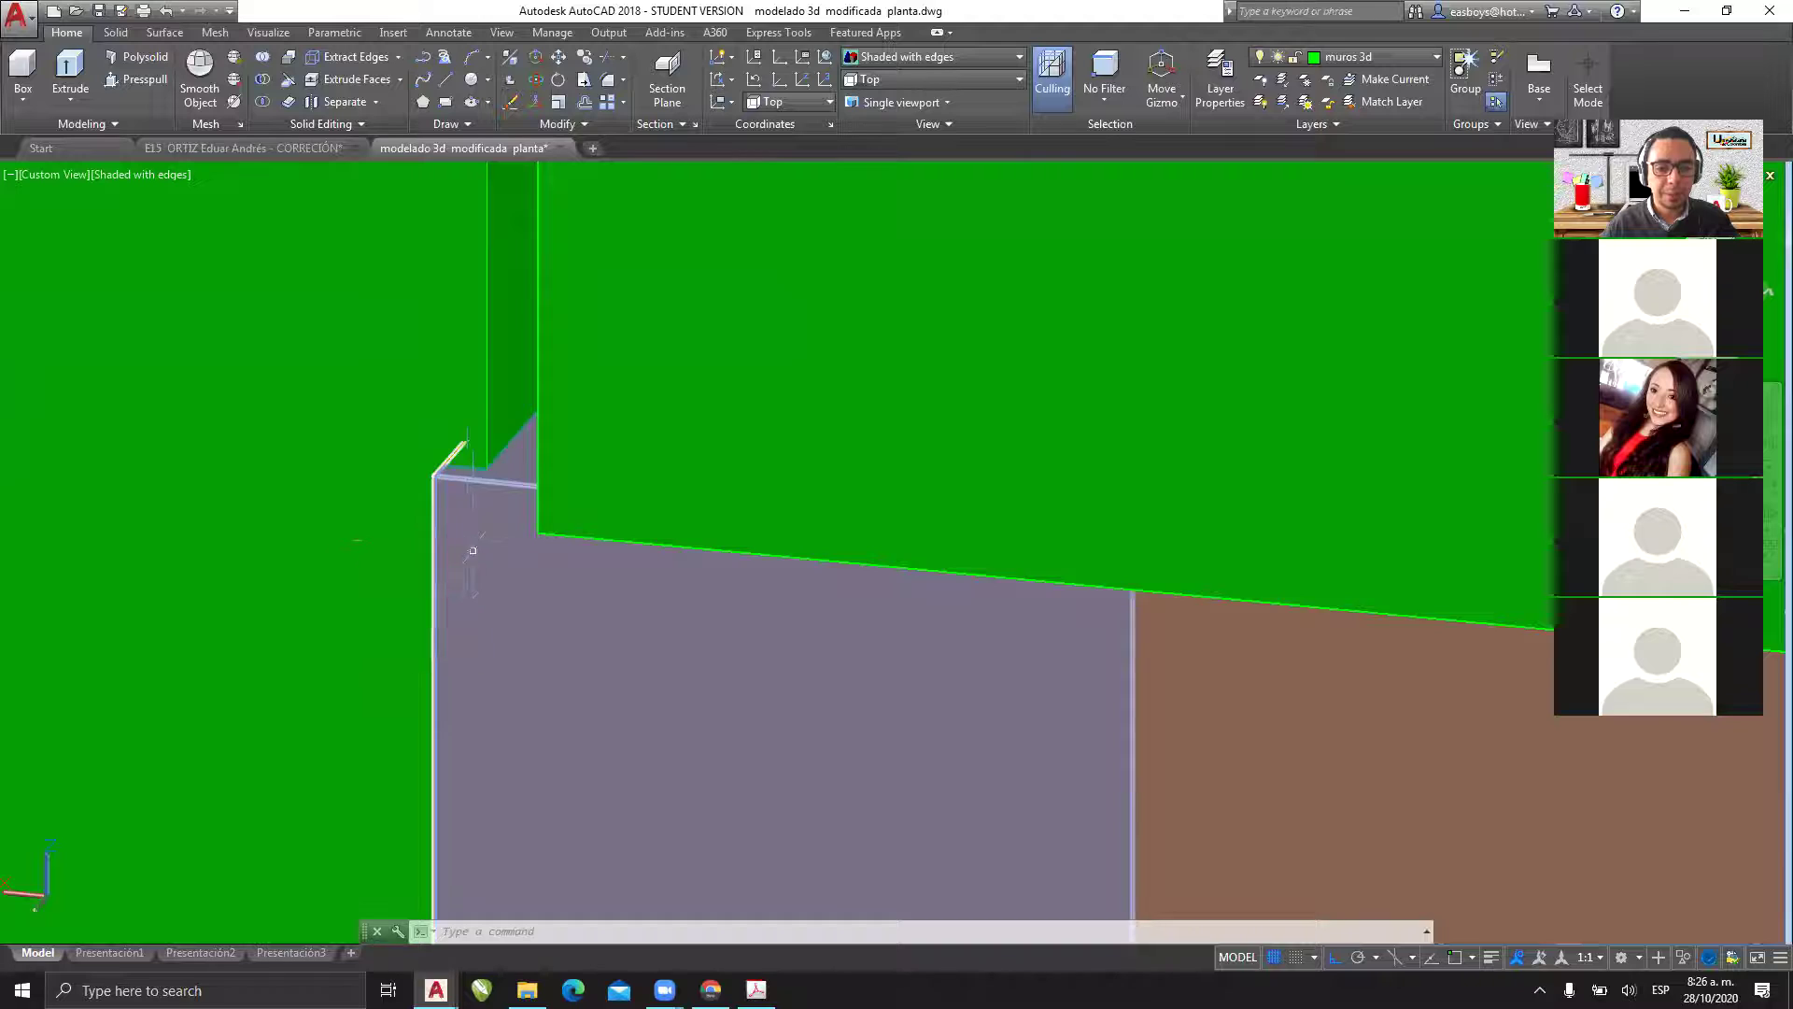
- Examine the small windows along the long side wall, checking how each frame sits in its wall opening
scroll(467, 552, "up", 3)
scroll(712, 604, "down", 5)
middle_click_drag(711, 604, 831, 636, "shift")
scroll(973, 561, "up", 9)
middle_click_drag(861, 598, 948, 609, "shift")
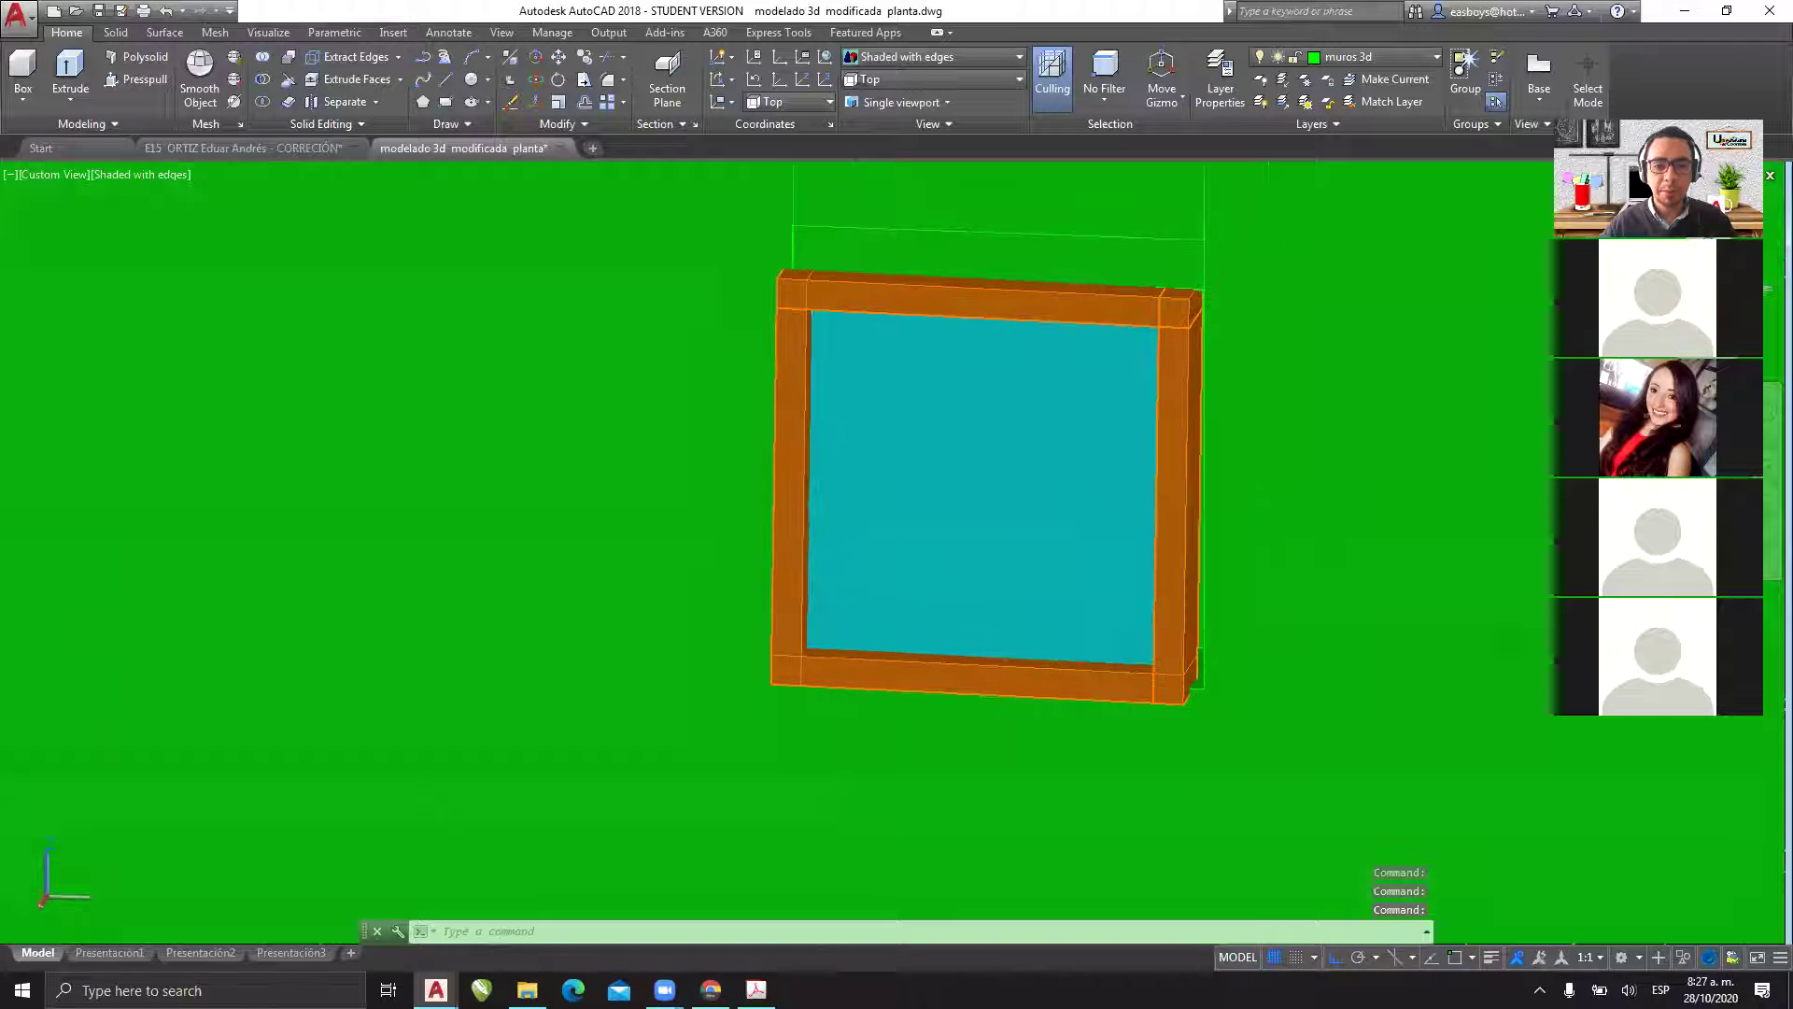
scroll(739, 595, "down", 3)
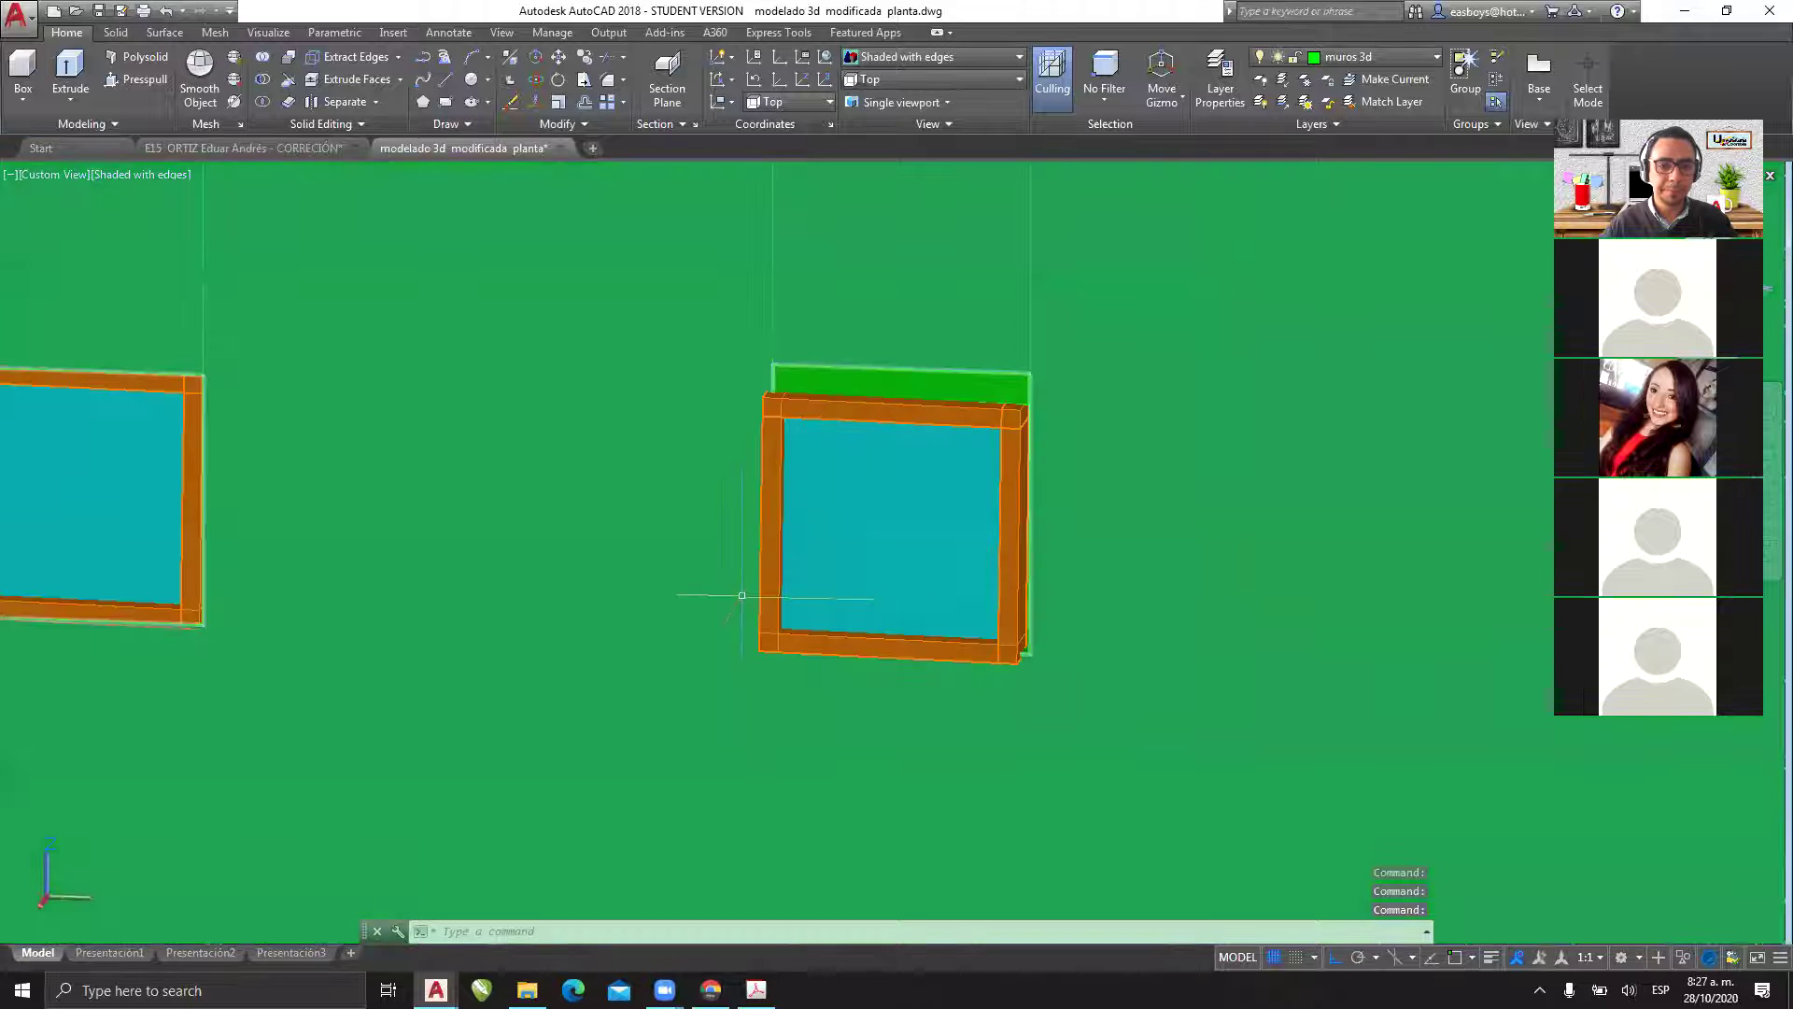
scroll(917, 601, "up", 3)
scroll(944, 484, "down", 2)
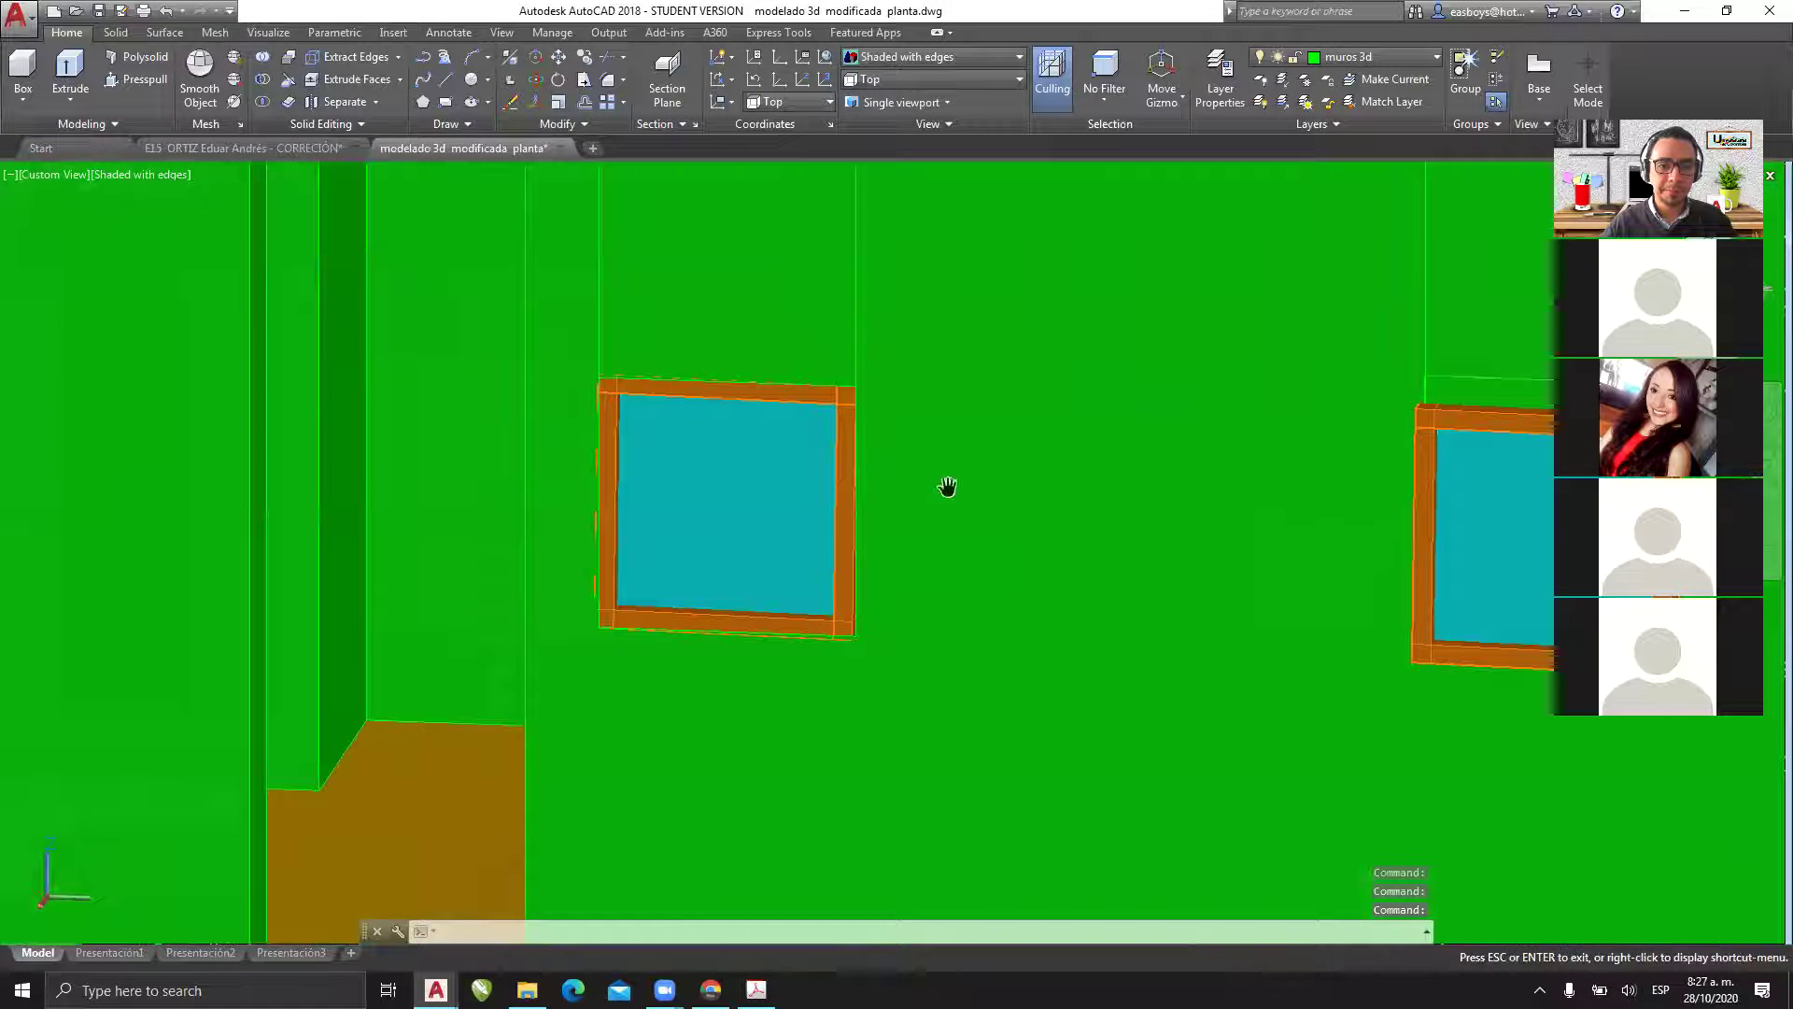
scroll(934, 490, "up", 2)
scroll(844, 500, "down", 5)
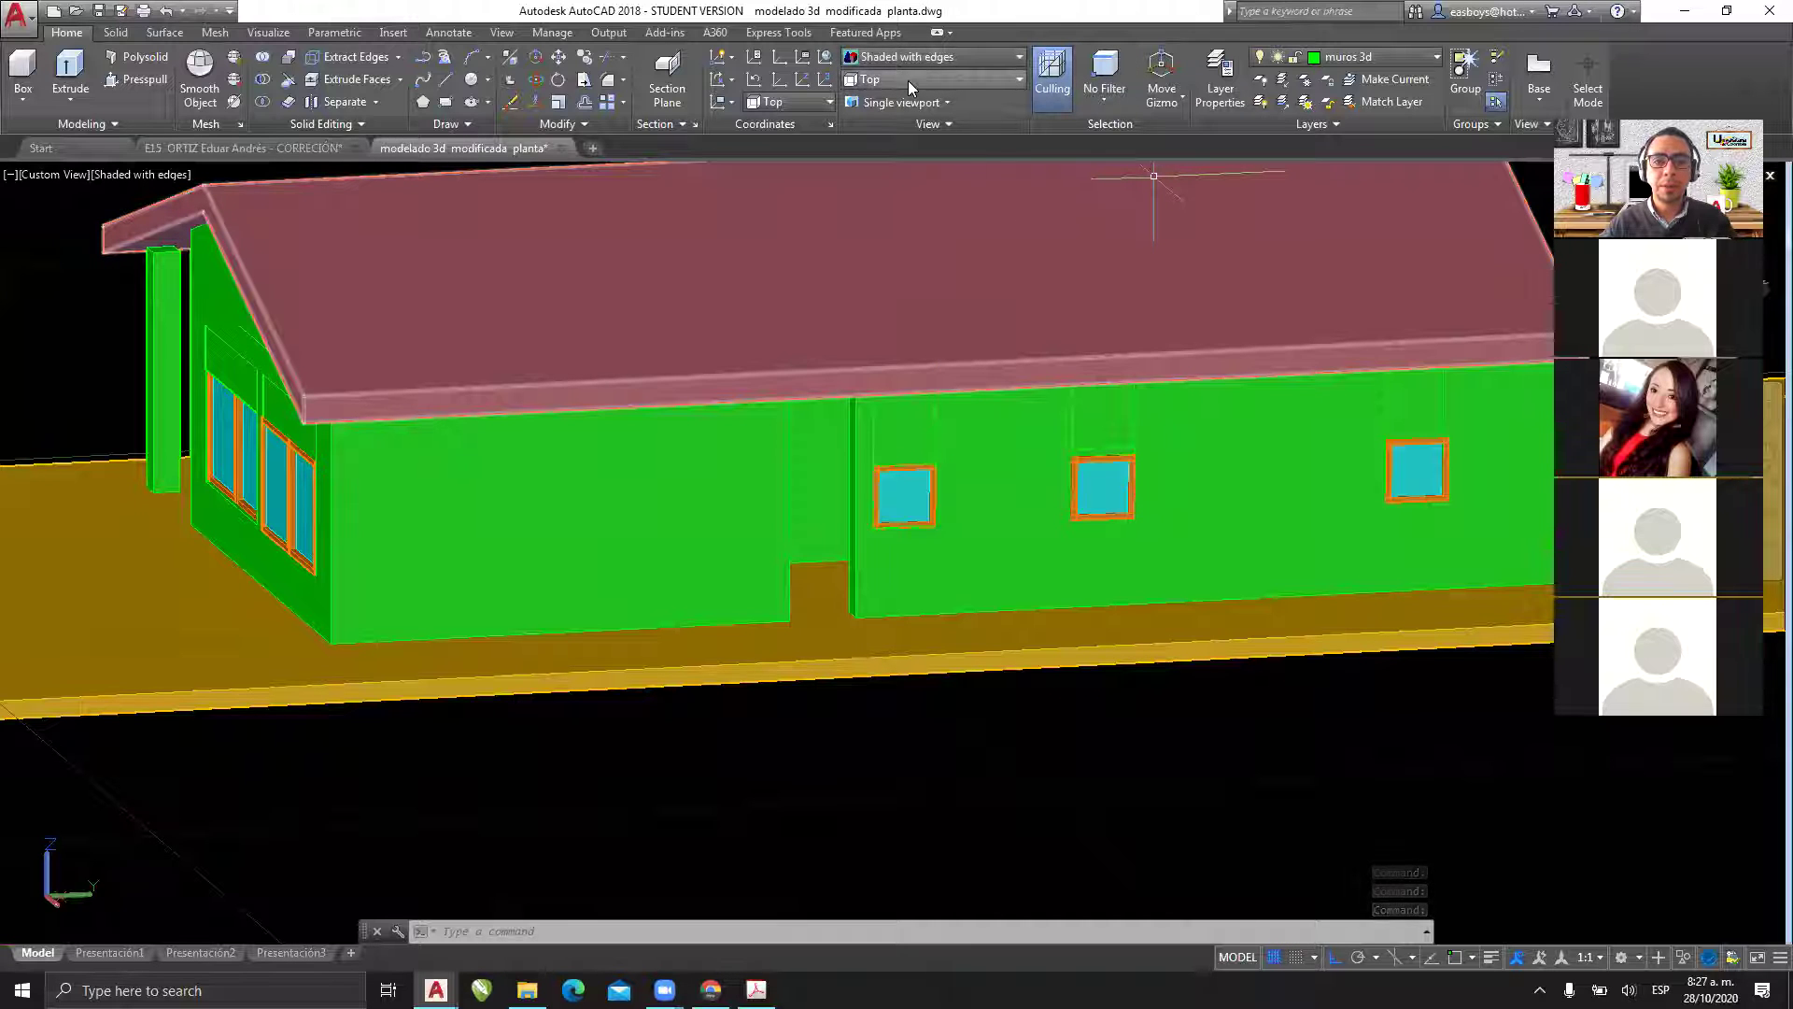
- Show the model in Top view with the 2D Wireframe visual style
left_click(906, 80)
left_click(889, 99)
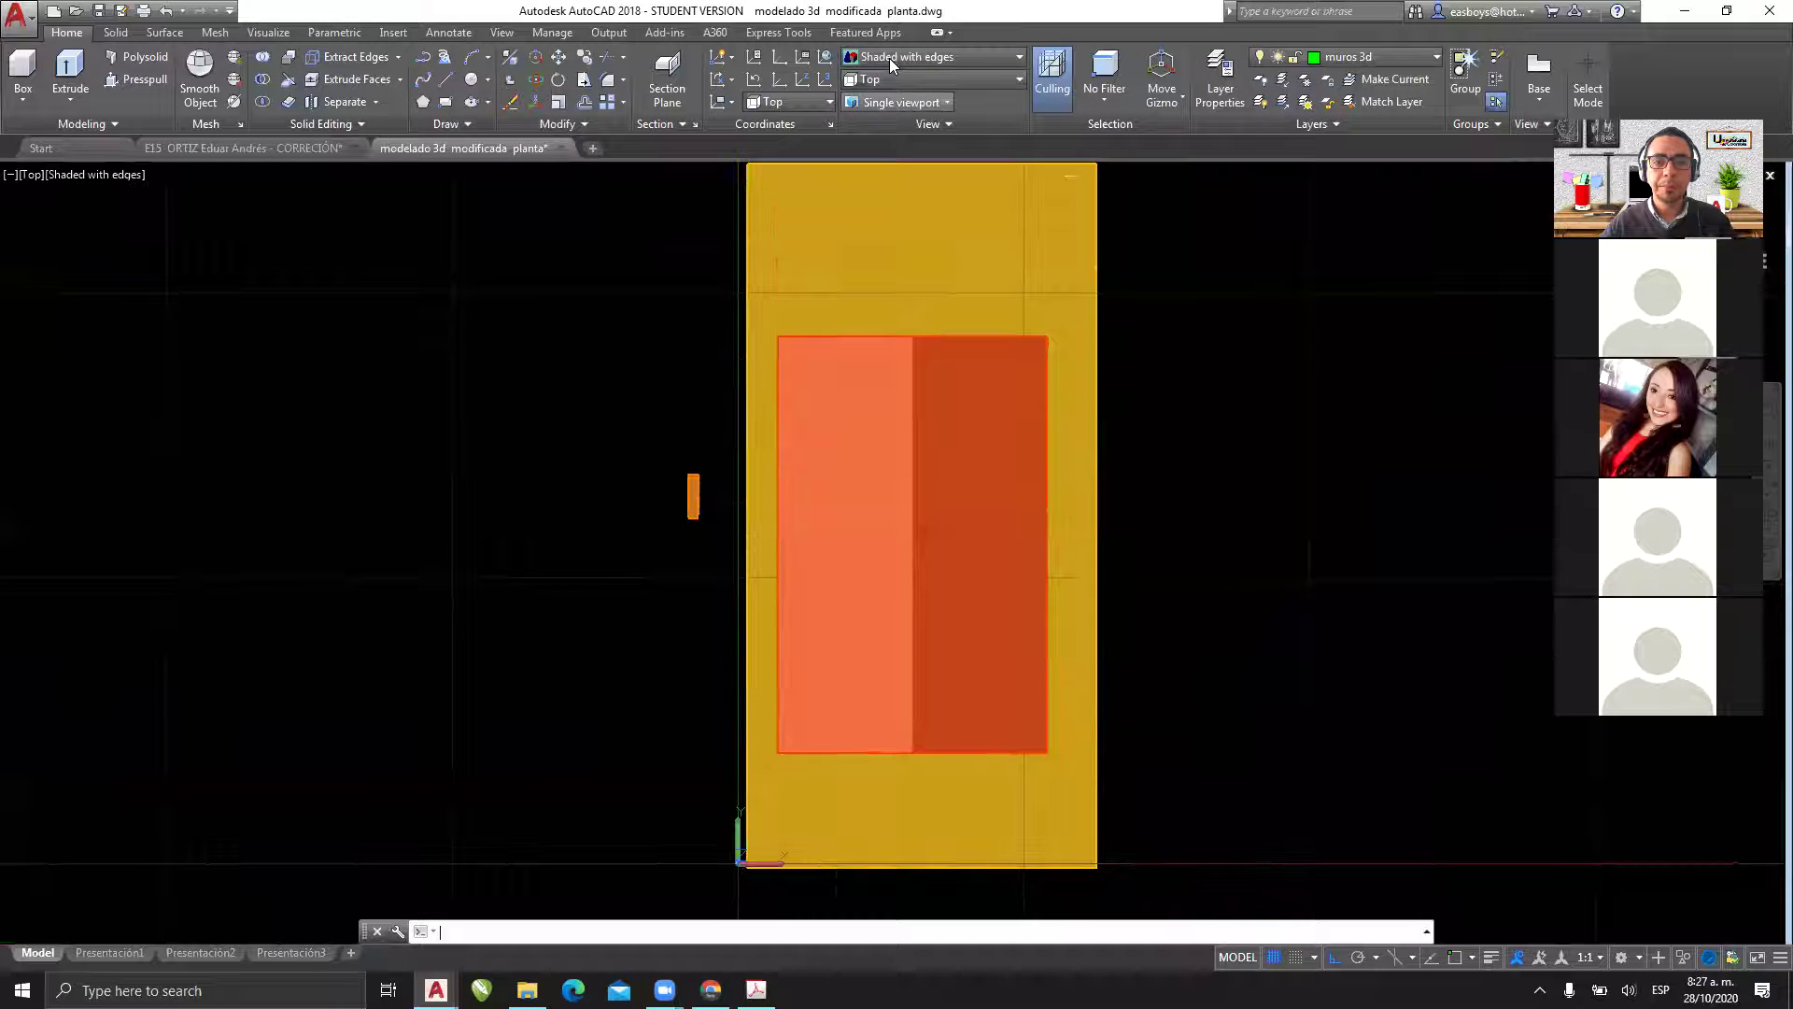
left_click(890, 56)
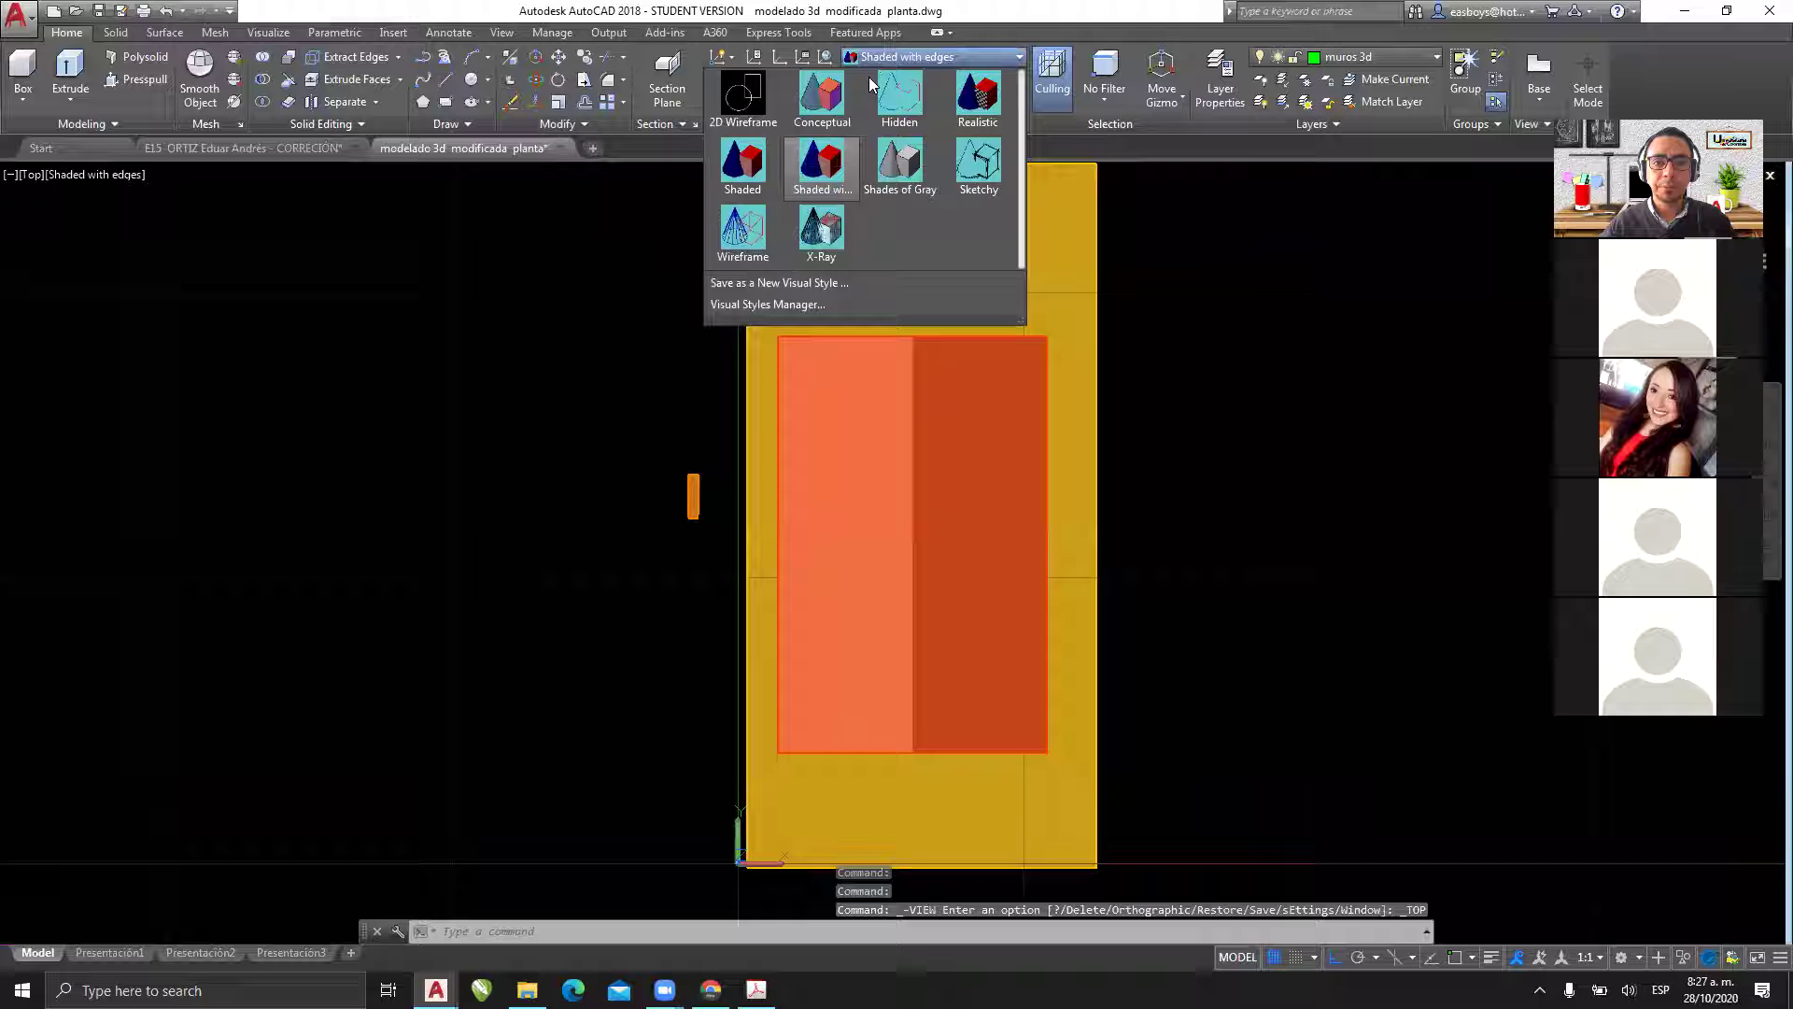
left_click(751, 99)
- Examine in plan how the small side-wall window nearest the upper corner of the house fits its wall opening
type("z")
key("Return")
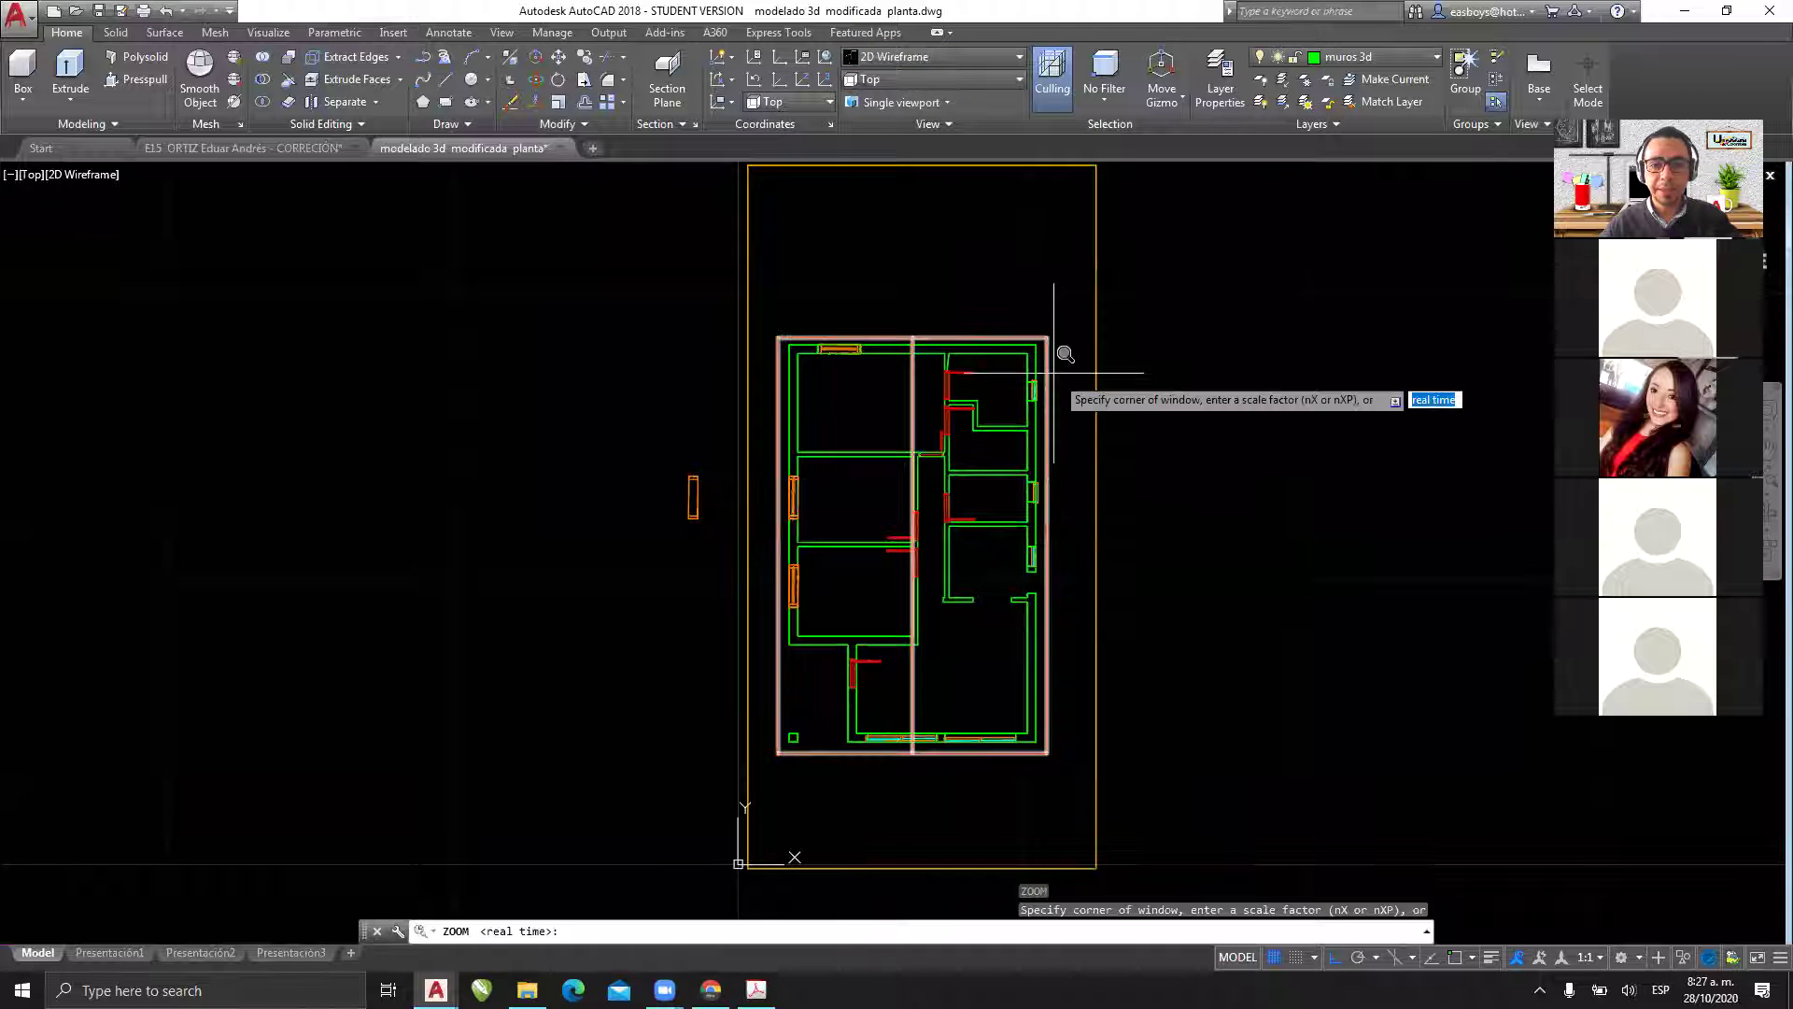
left_click(1058, 371)
left_click(1016, 418)
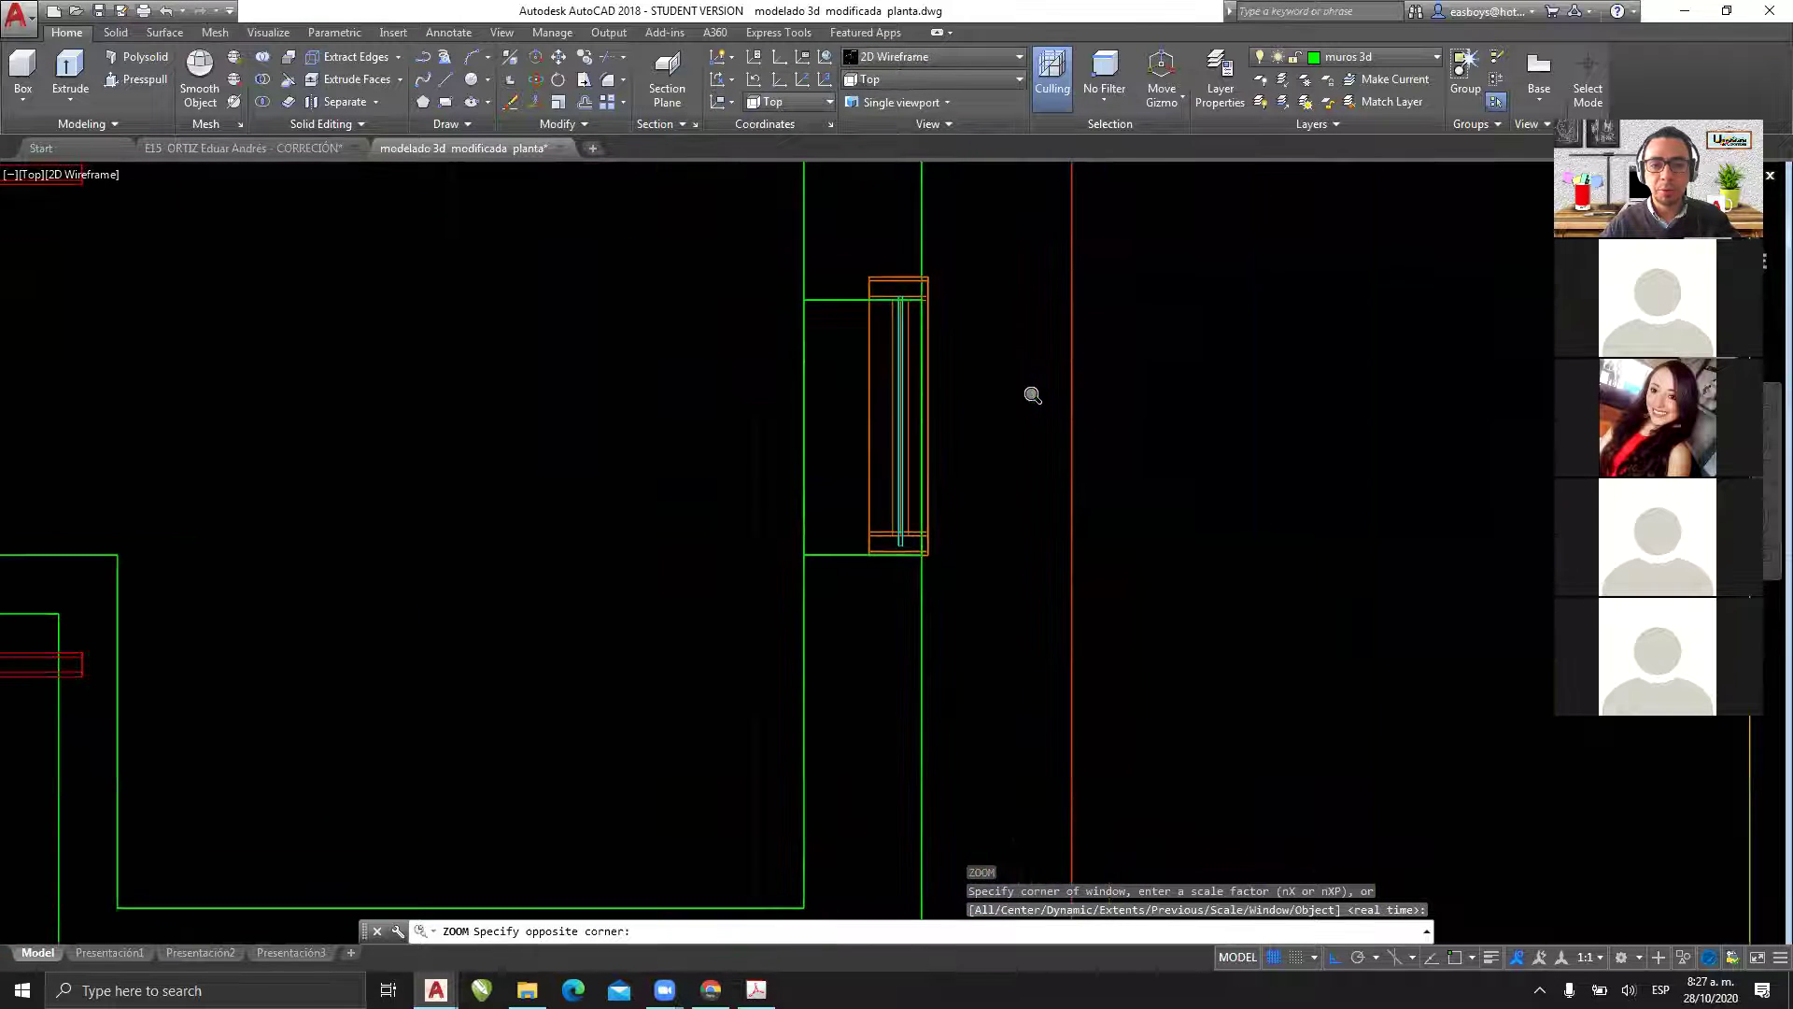
type("z")
key("Return")
left_click(991, 237)
left_click(728, 602)
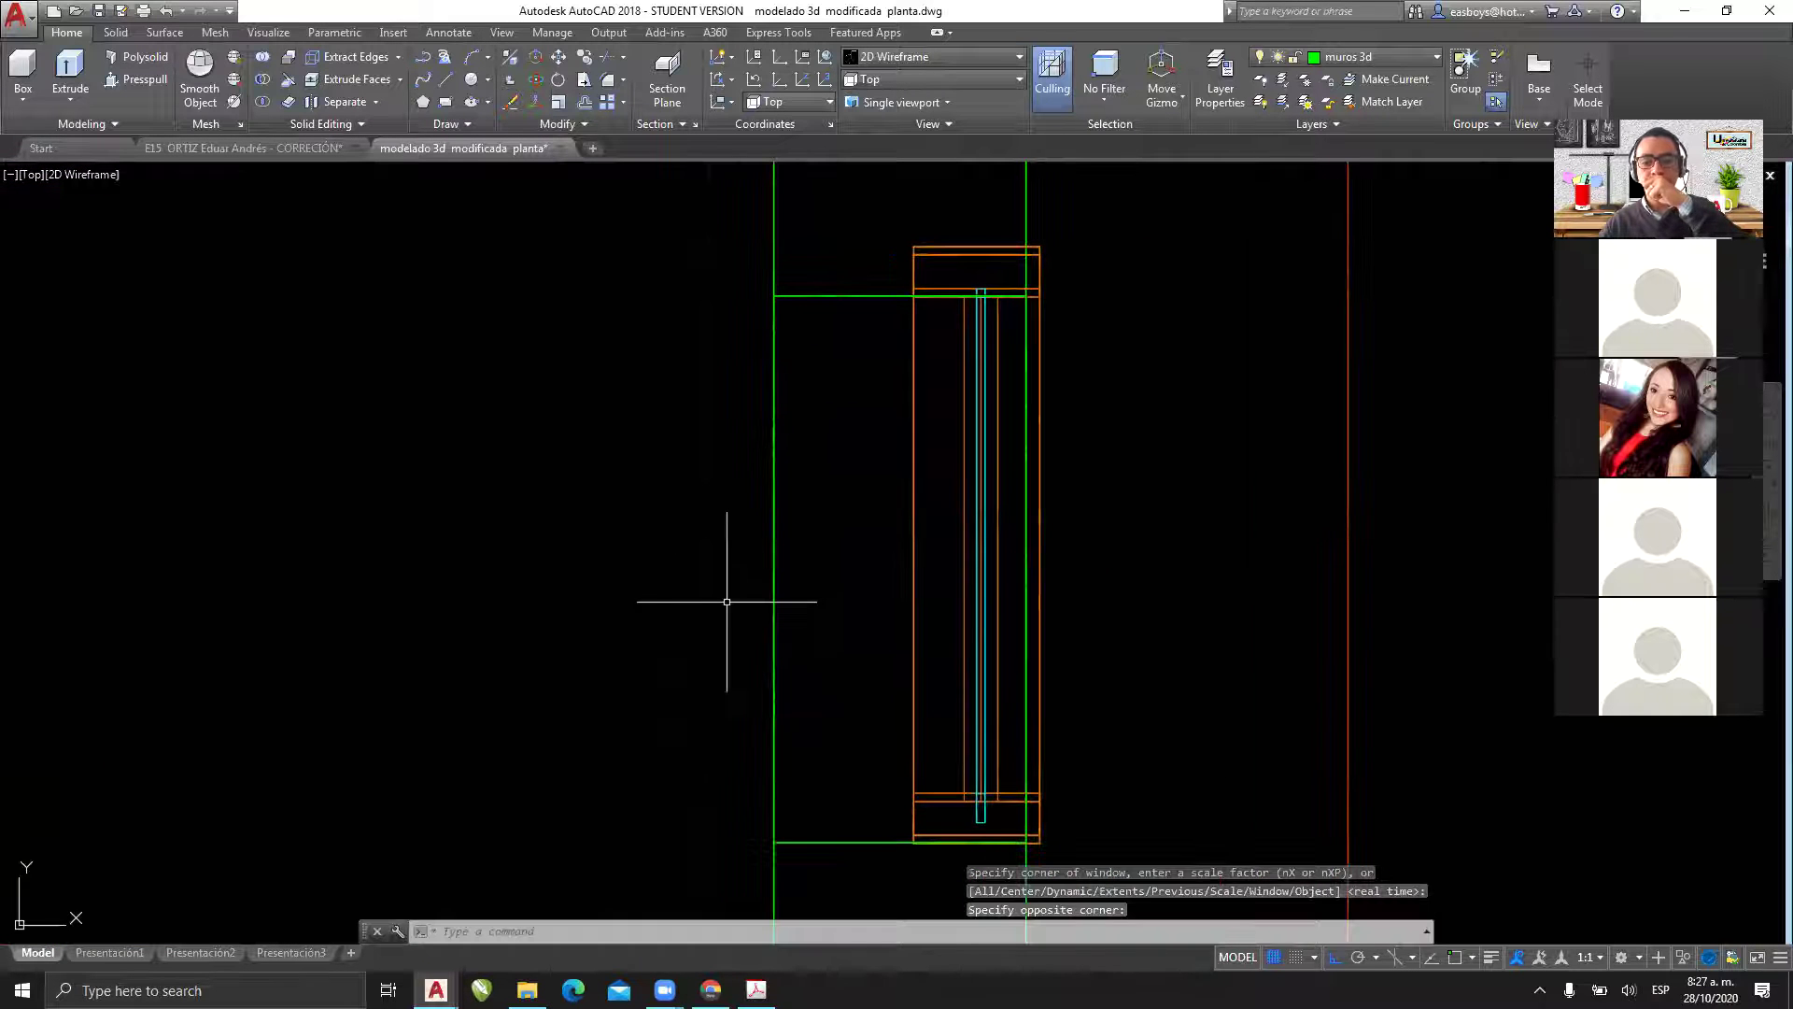
mouse_move(790, 553)
middle_mouse_down()
mouse_move(801, 496)
mouse_move(764, 470)
mouse_move(754, 515)
middle_mouse_up()
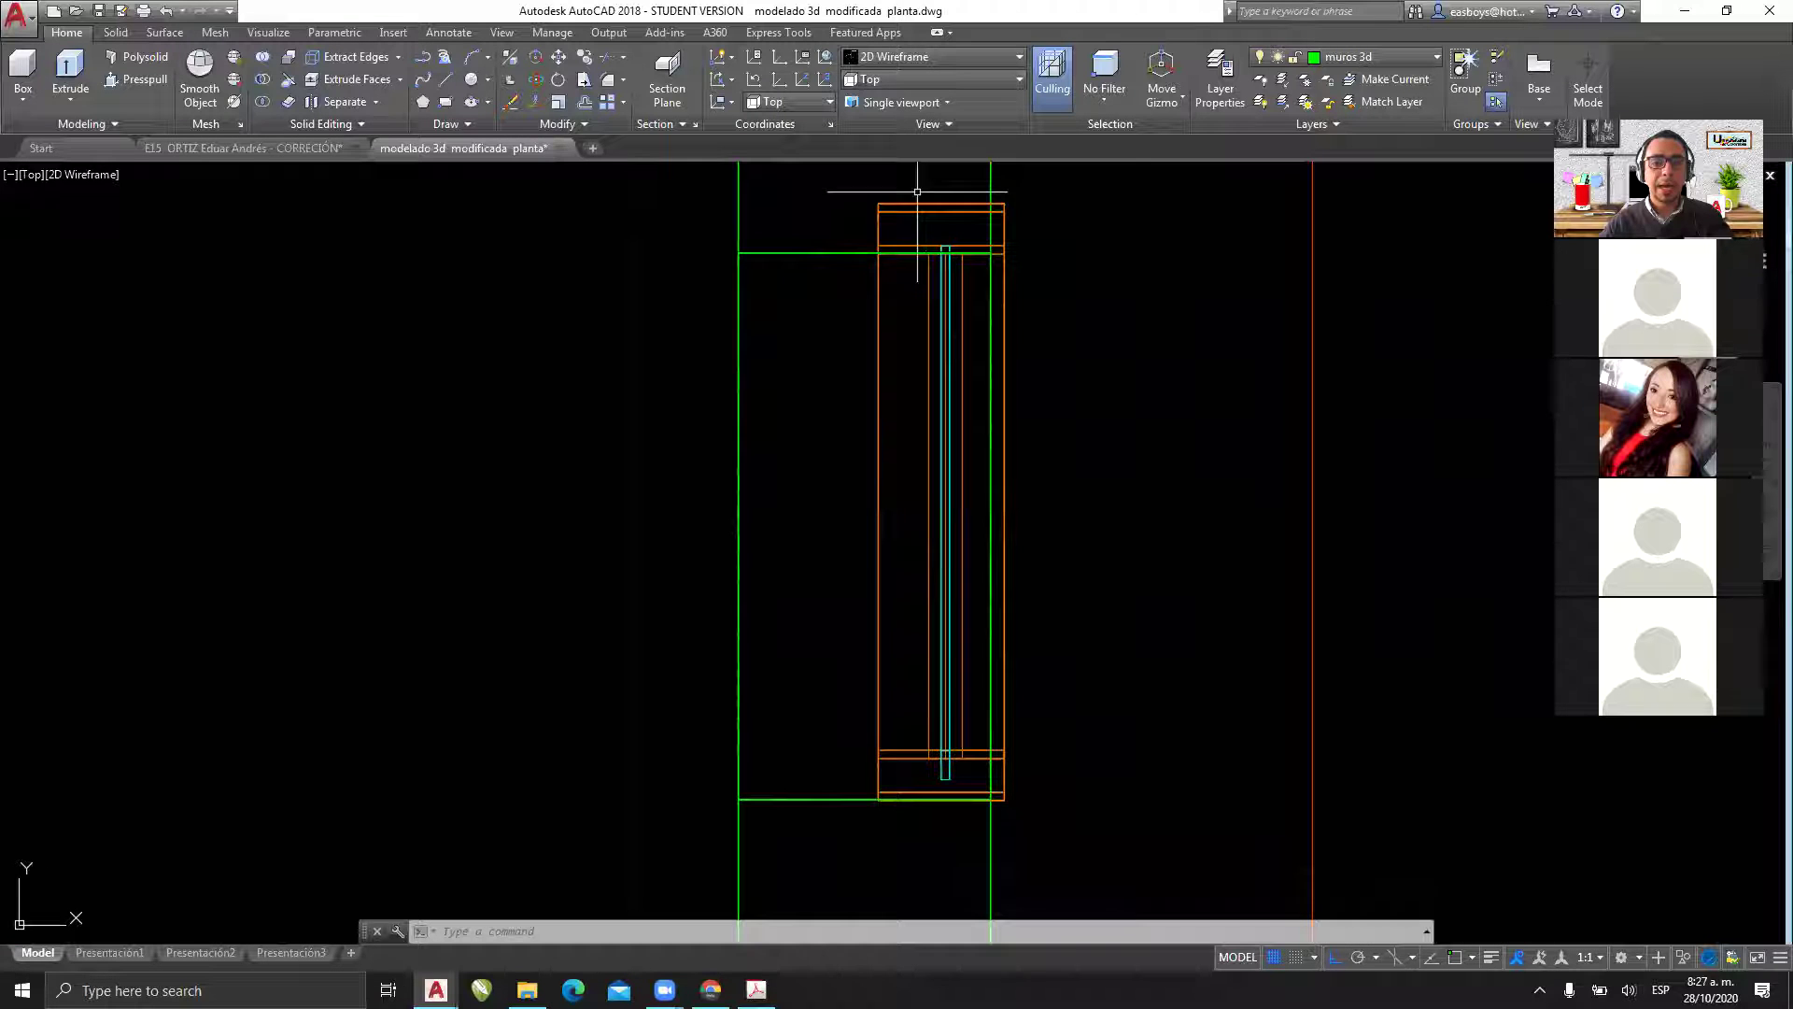
mouse_move(895, 504)
middle_mouse_down()
mouse_move(888, 557)
mouse_move(903, 498)
middle_mouse_up()
scroll(902, 524, "down", 2)
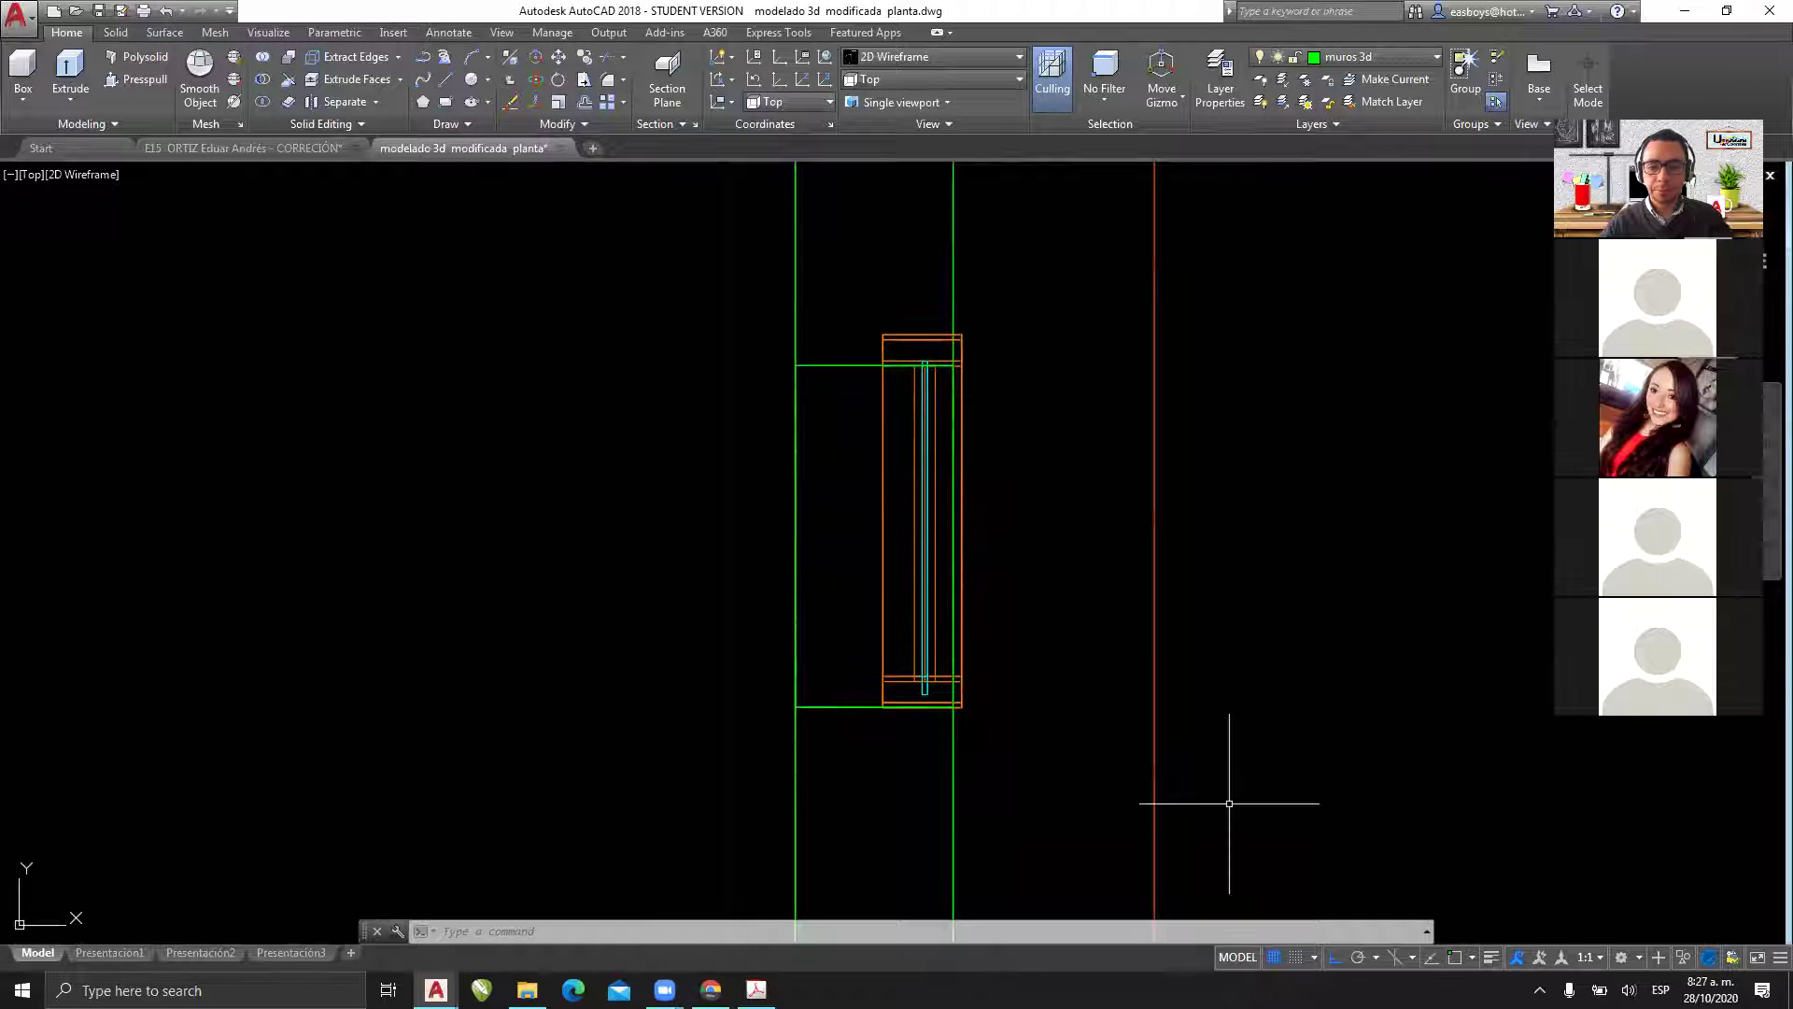
mouse_move(790, 785)
left_mouse_down()
mouse_move(1105, 589)
mouse_move(916, 271)
mouse_move(729, 614)
left_mouse_up()
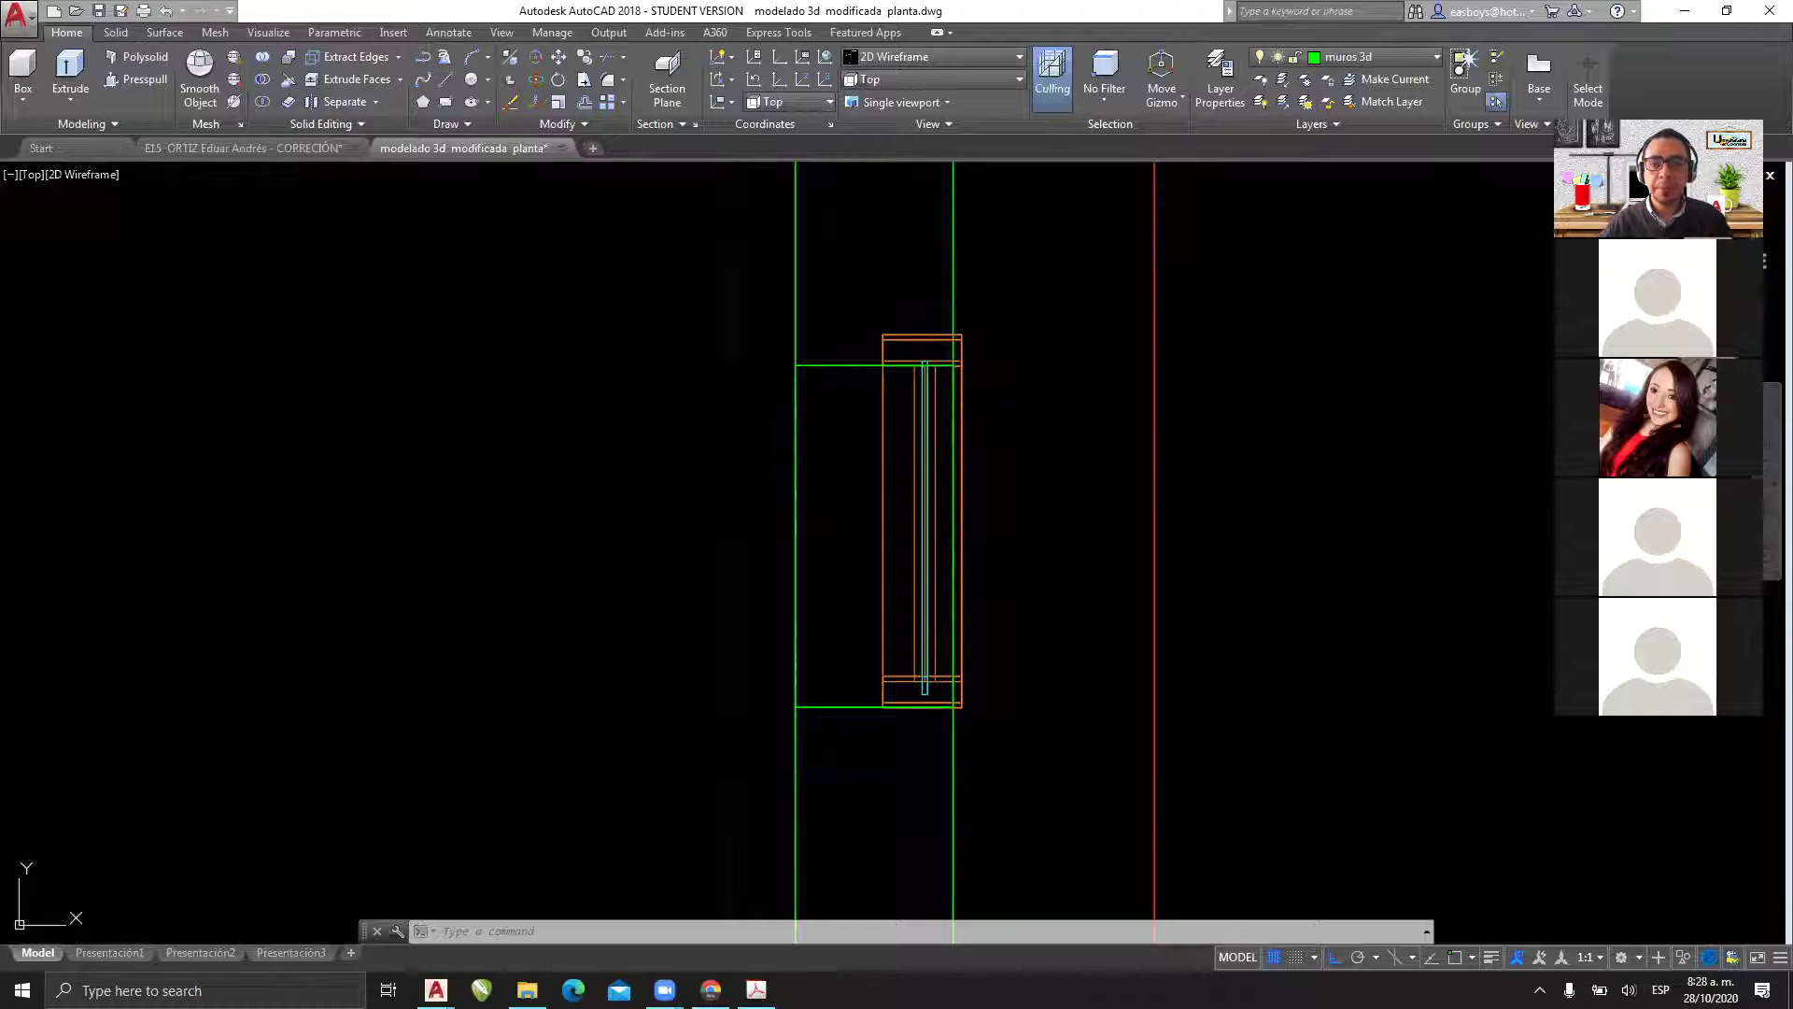
- Inspect in plan the slanted wall piece between the uppermost interior door and the outer wall
scroll(1135, 308, "down", 4)
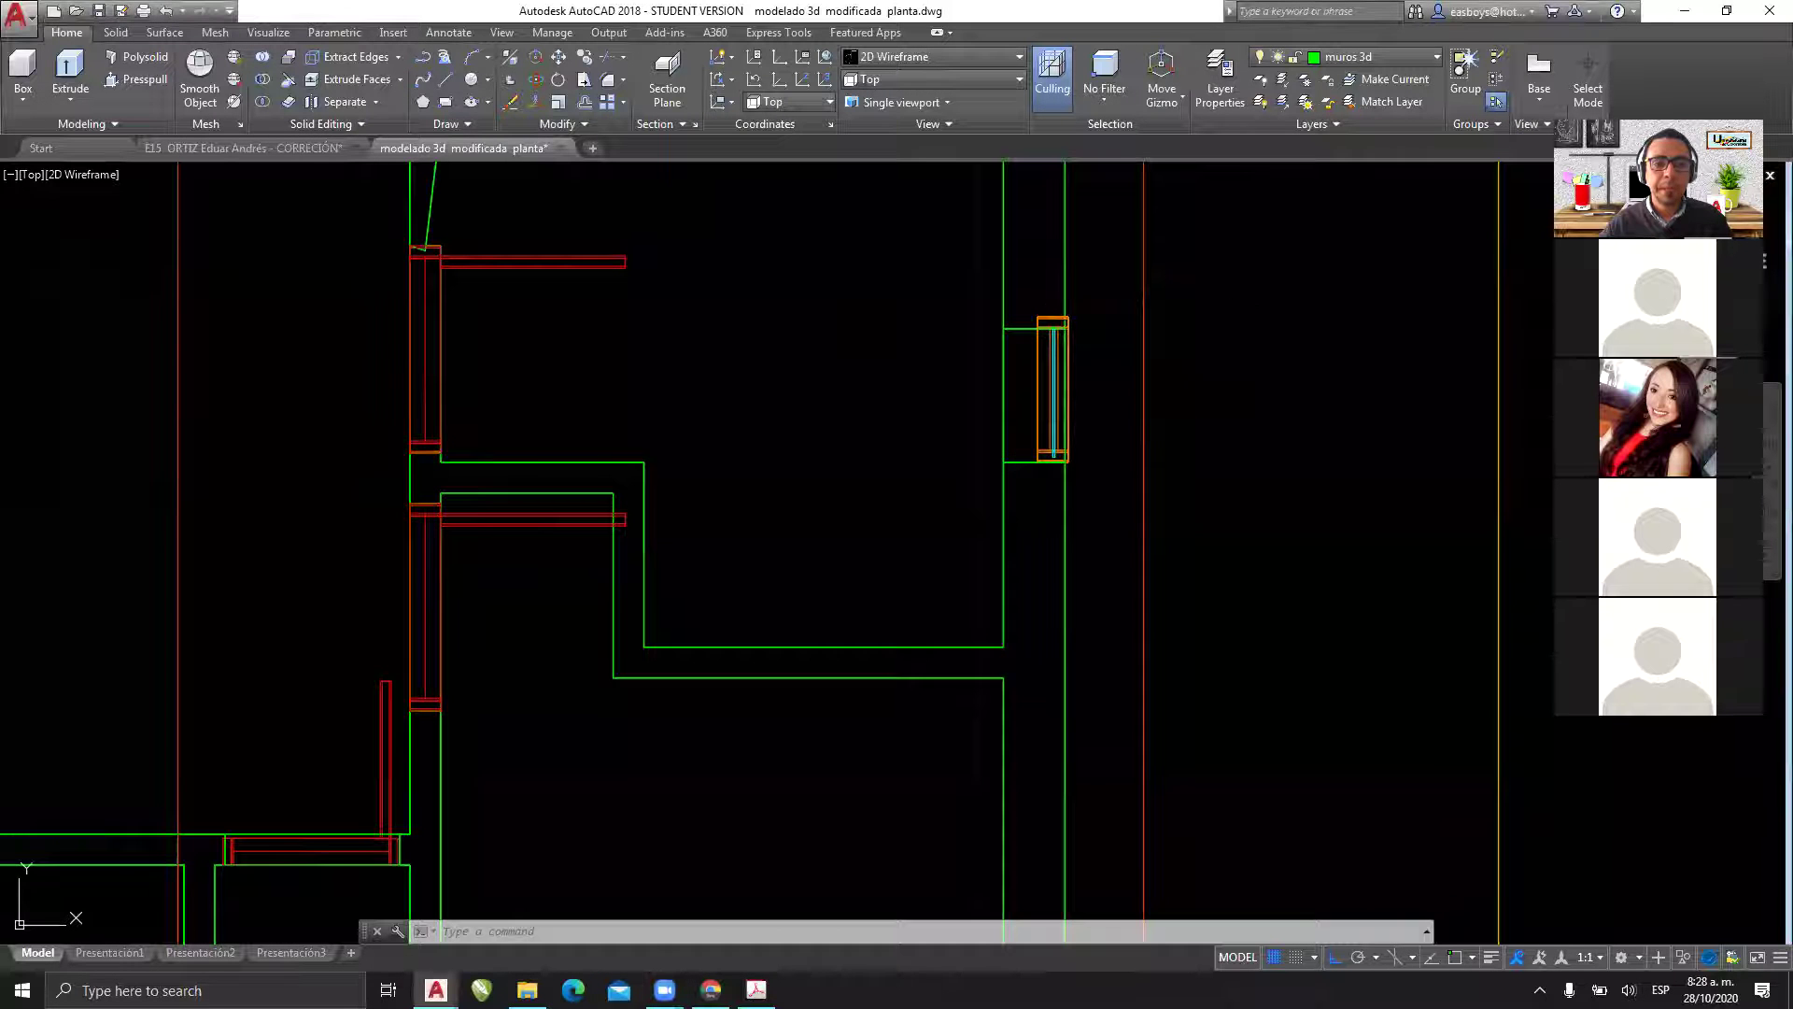
middle_click_drag(905, 405, 943, 581)
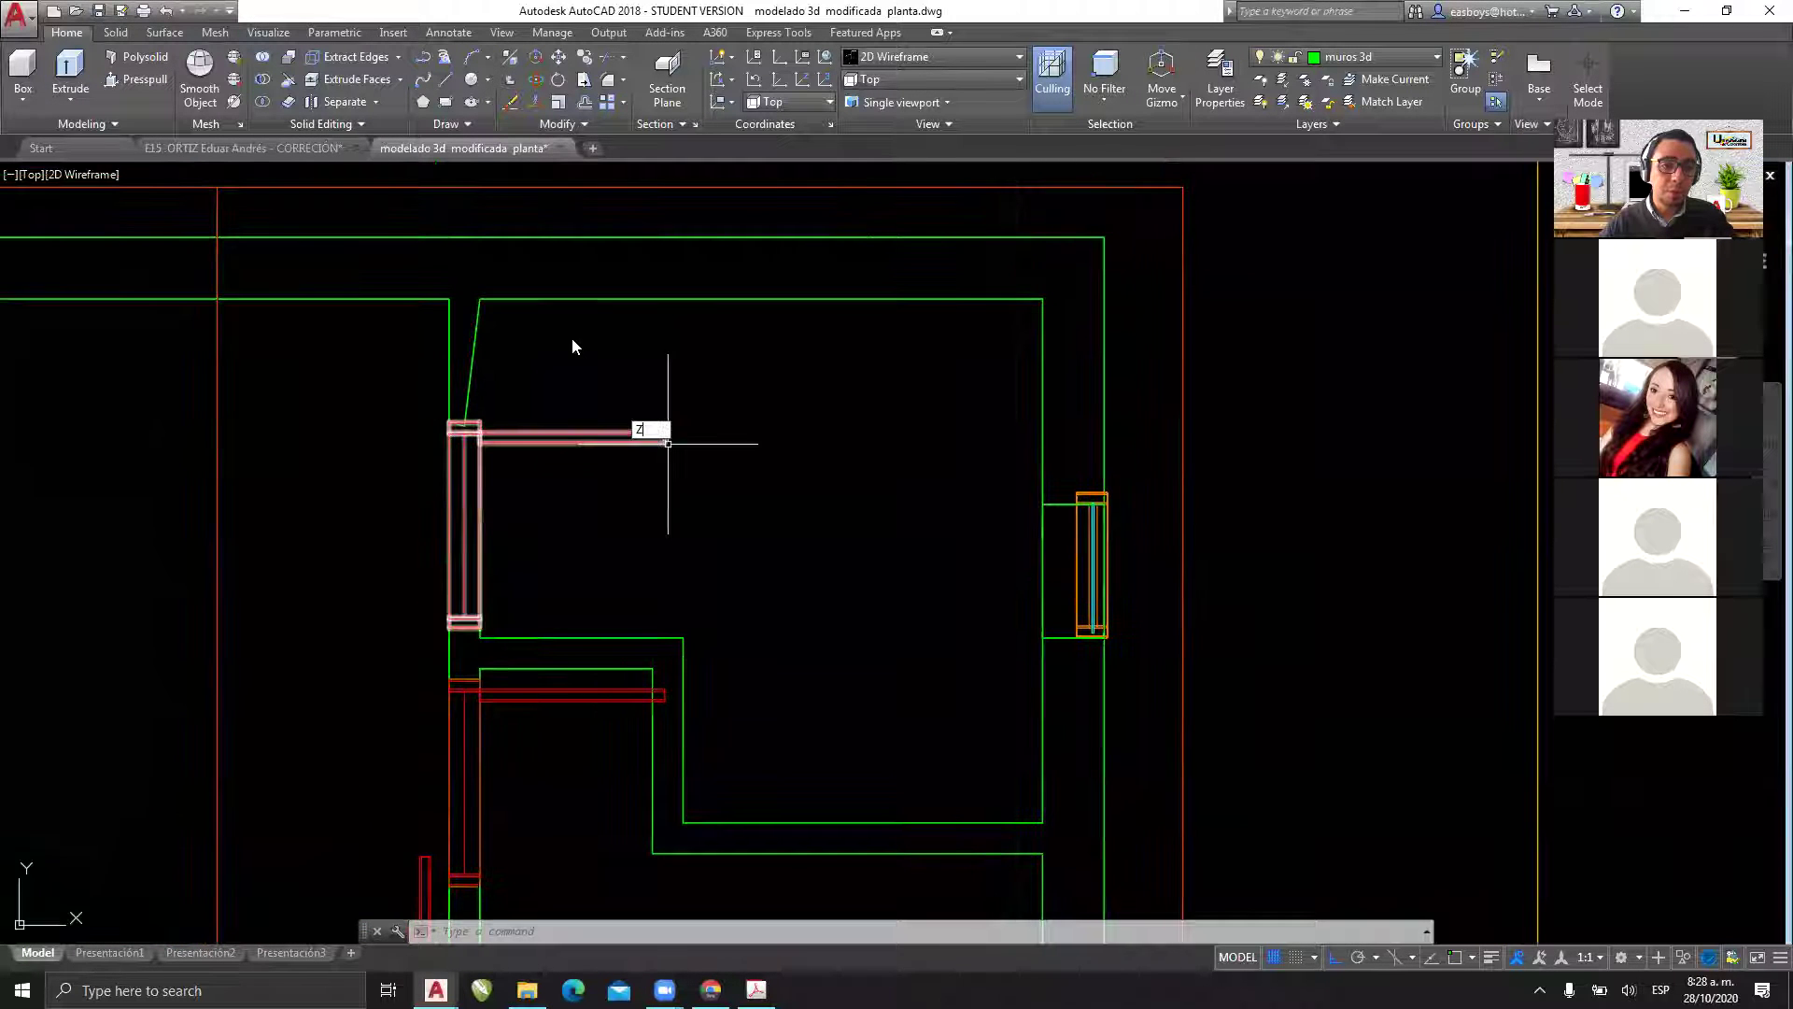
type("z")
key("Return")
left_click(560, 267)
left_click(382, 507)
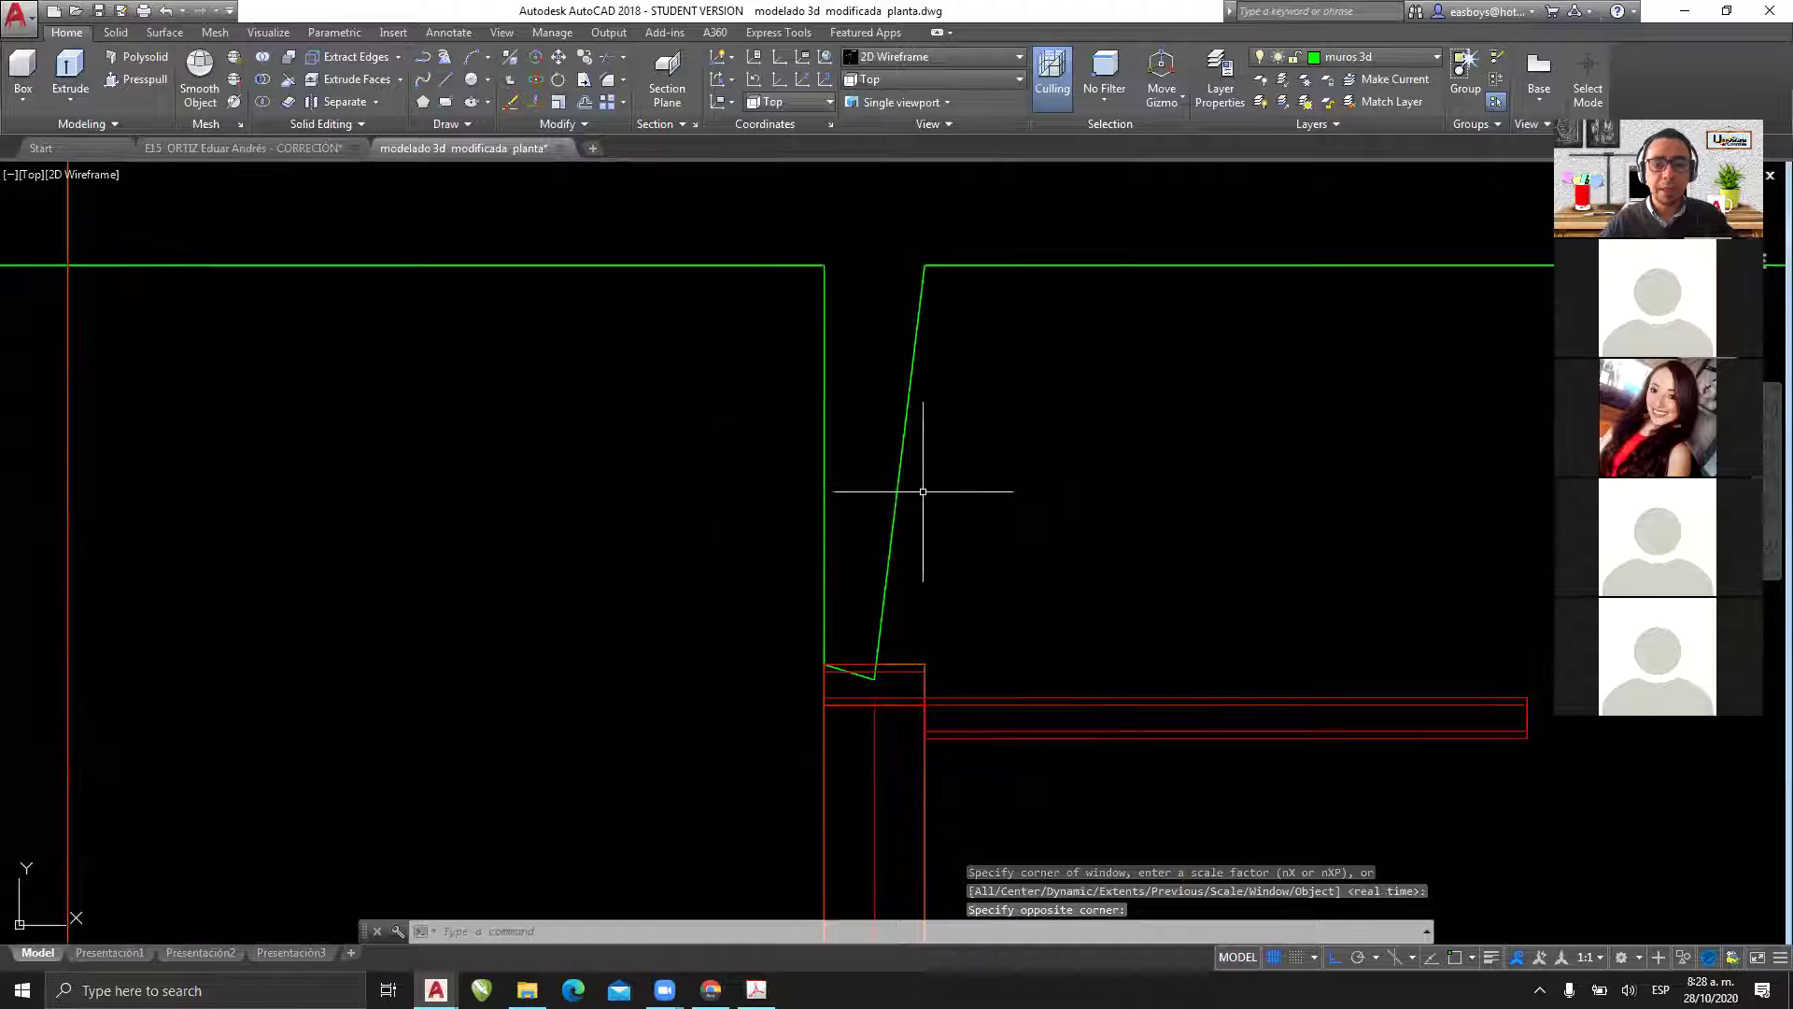
- Change the visual style to Shaded
left_click(1368, 57)
left_click(951, 56)
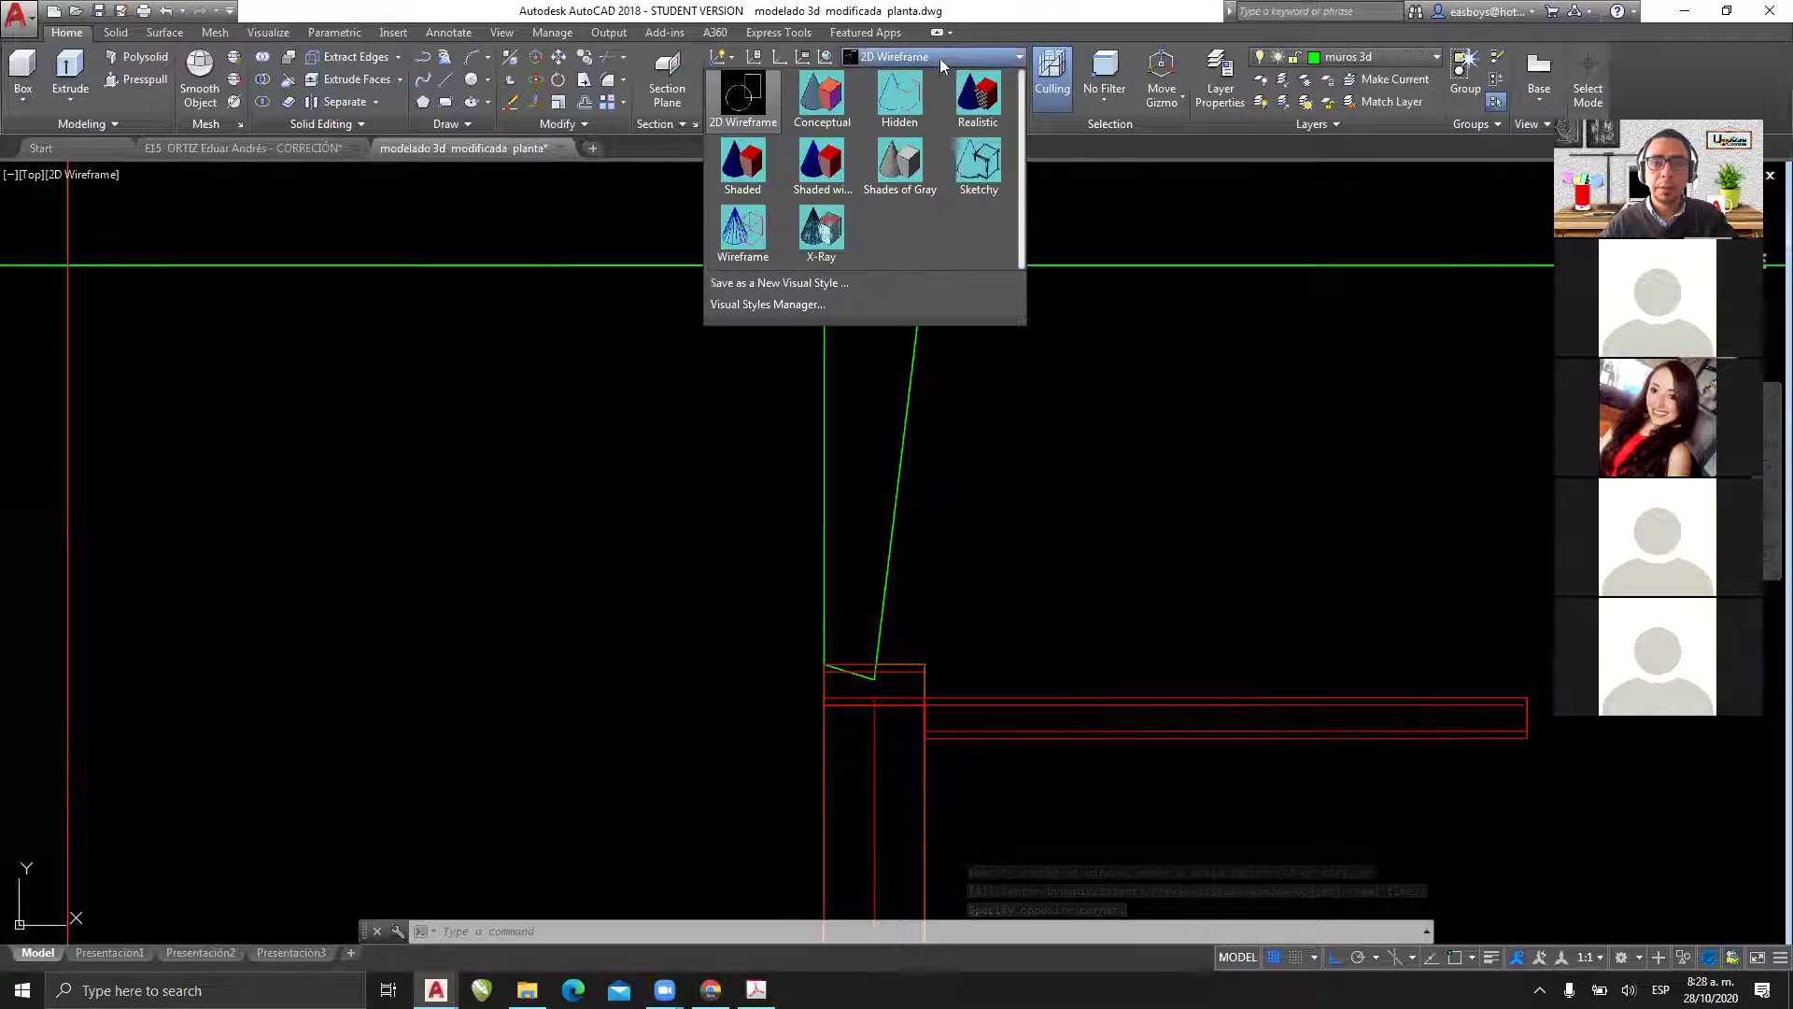
left_click(738, 177)
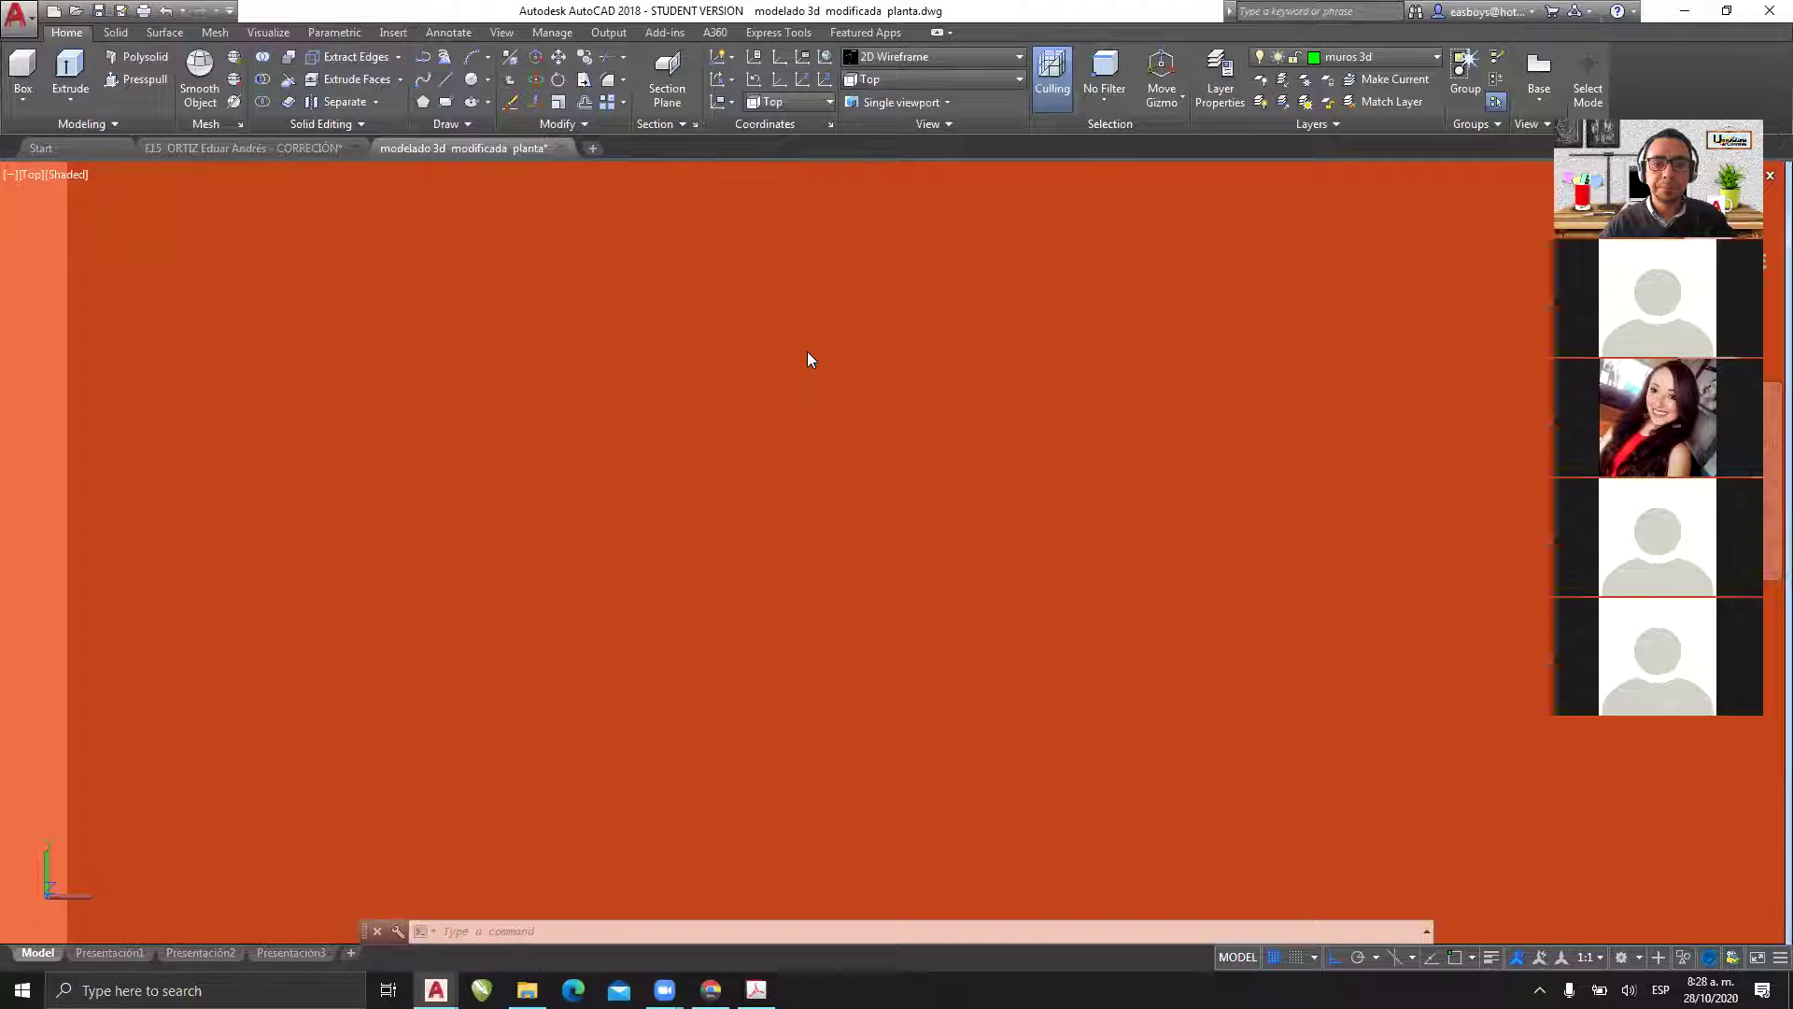
- Turn off the roof layer techo 3D by picking the roof
scroll(807, 355, "down", 5)
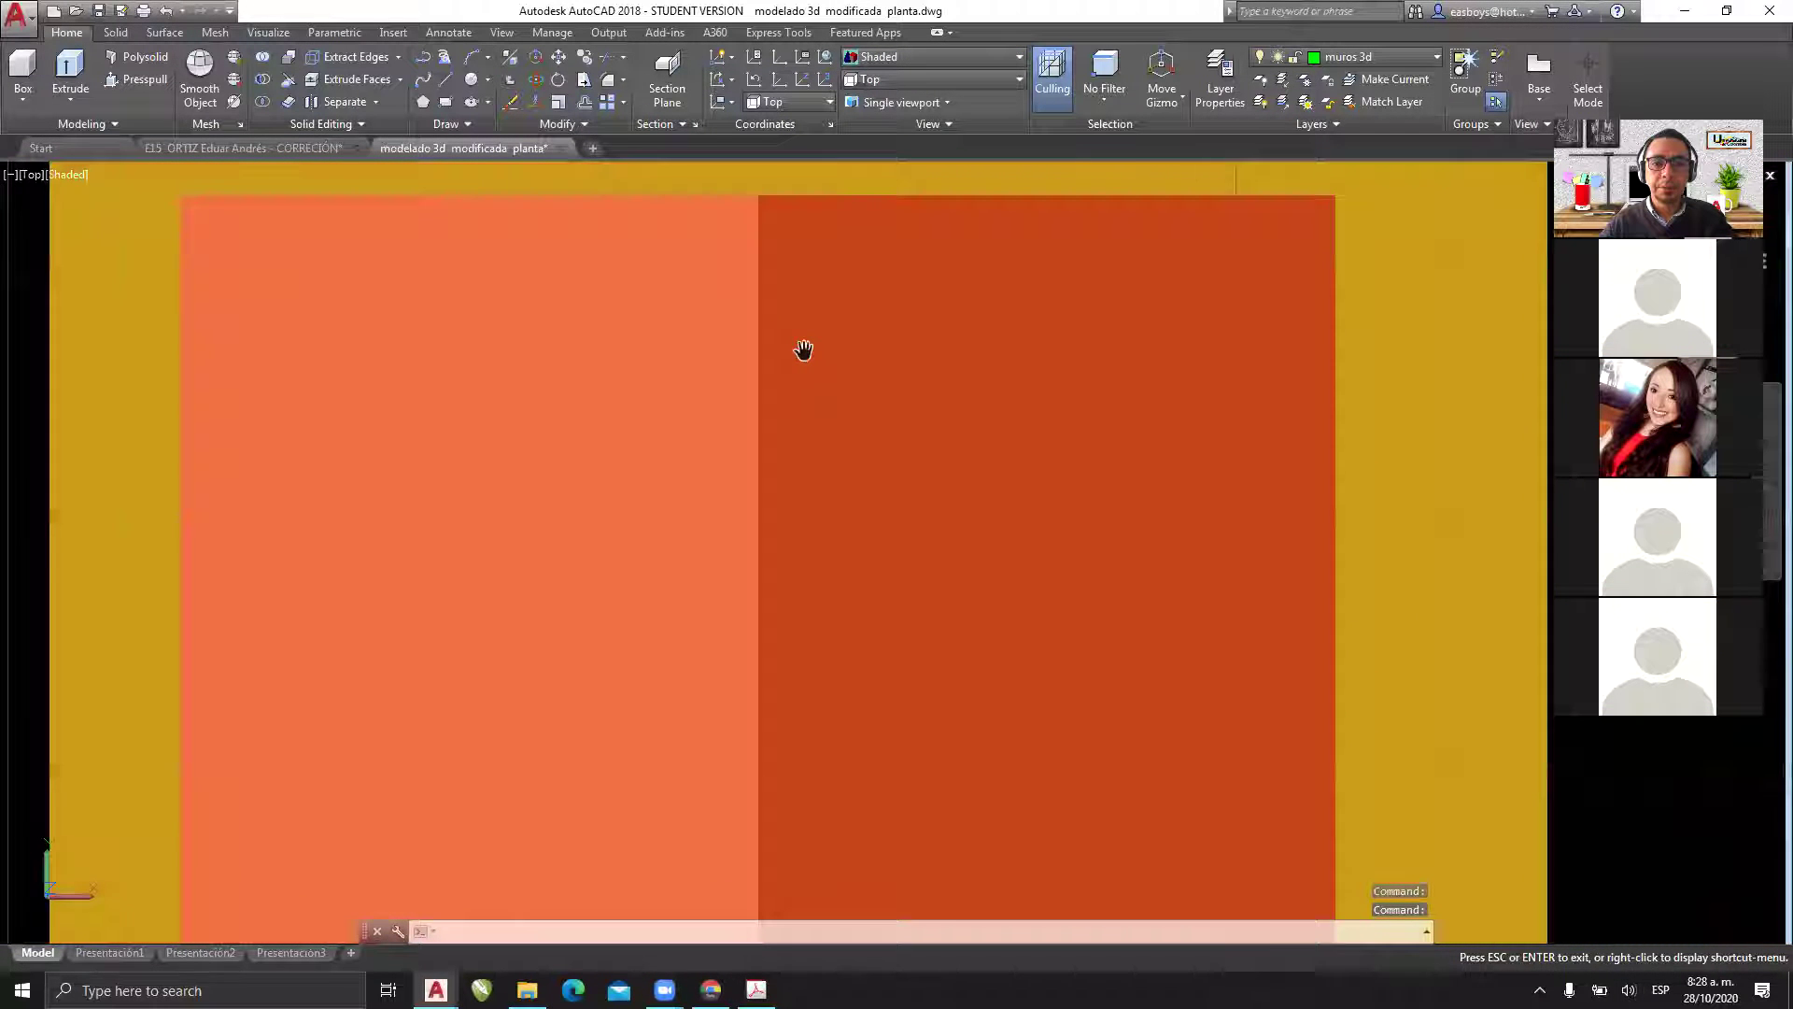
scroll(803, 350, "down", 1)
left_click(765, 258)
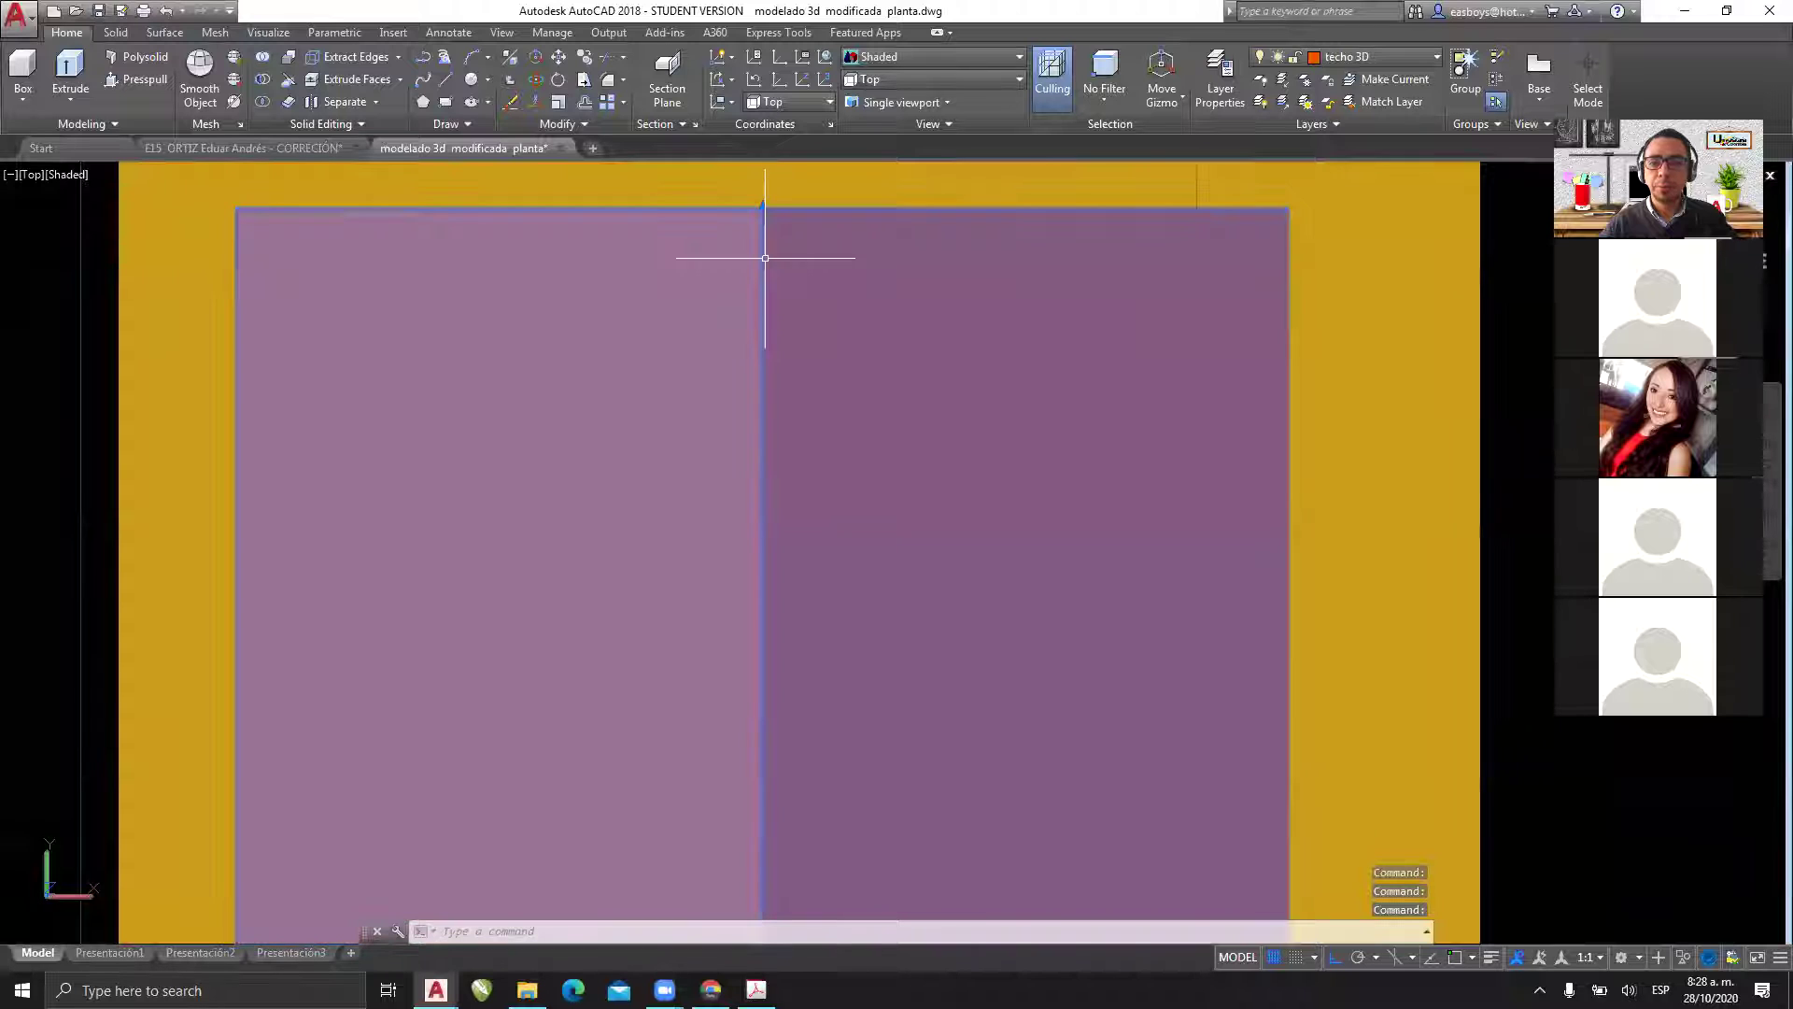
key("Escape")
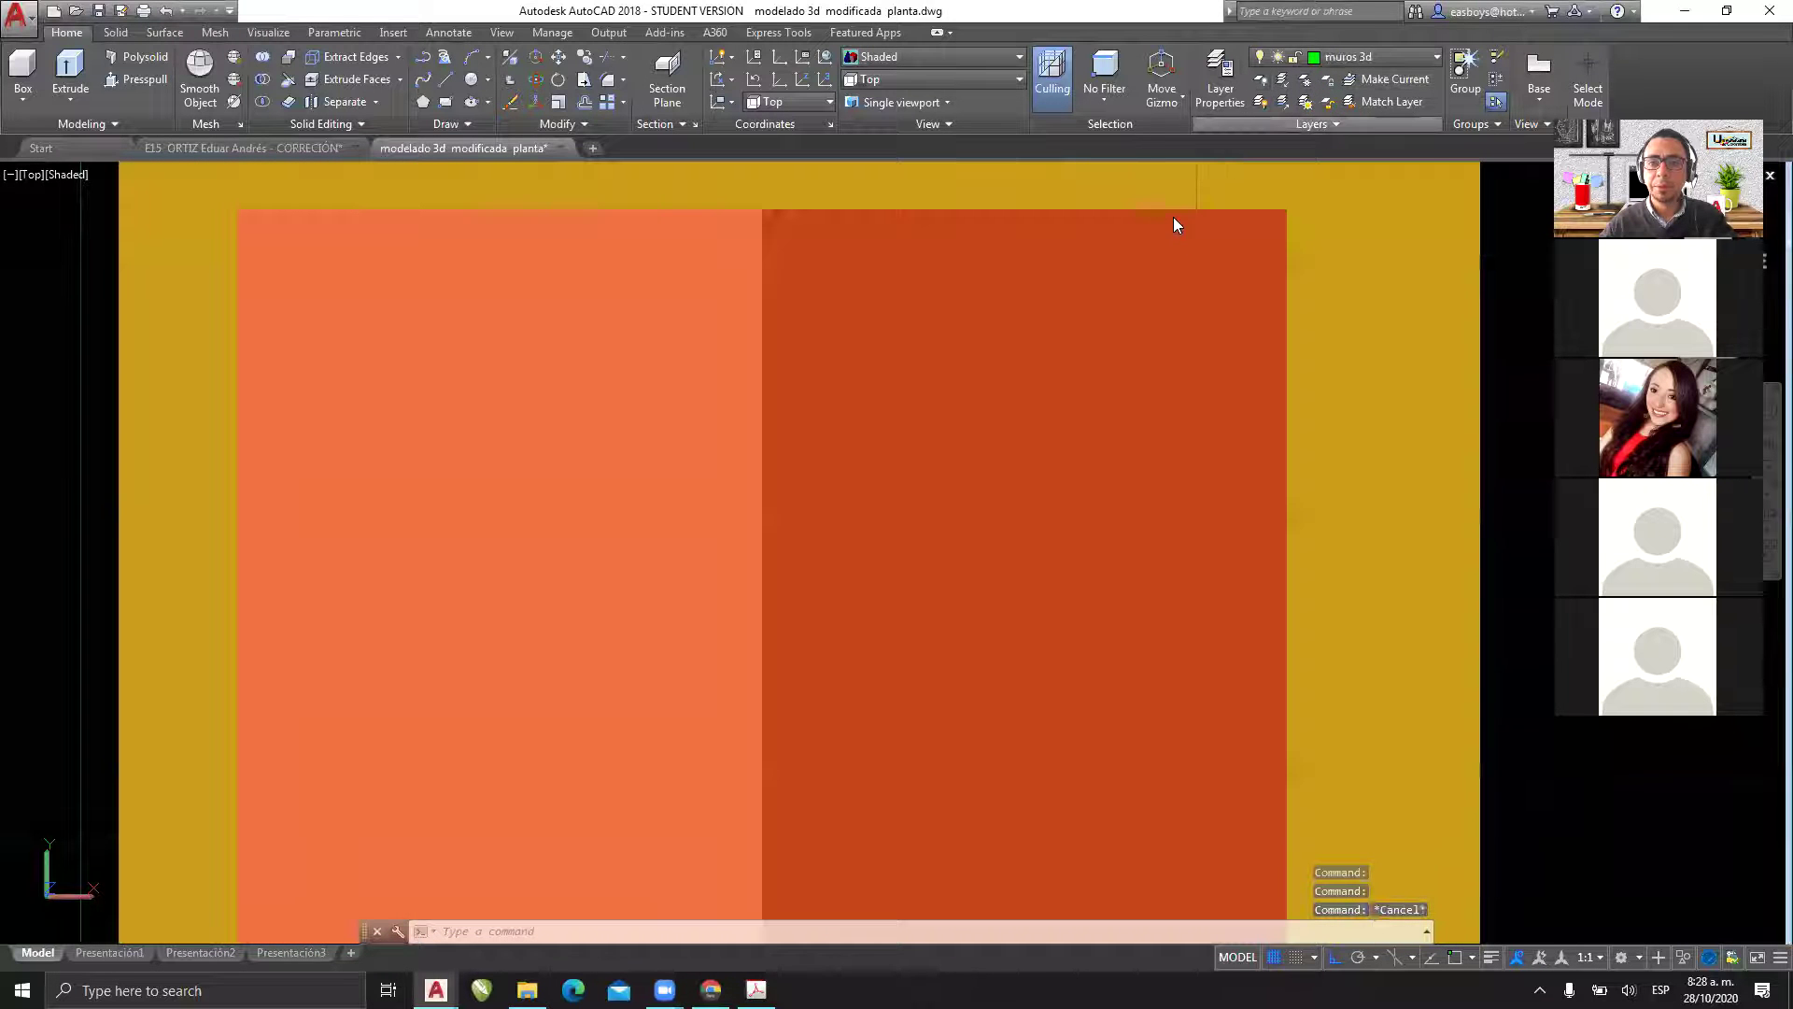
left_click(1260, 79)
left_click(1177, 230)
key("Escape")
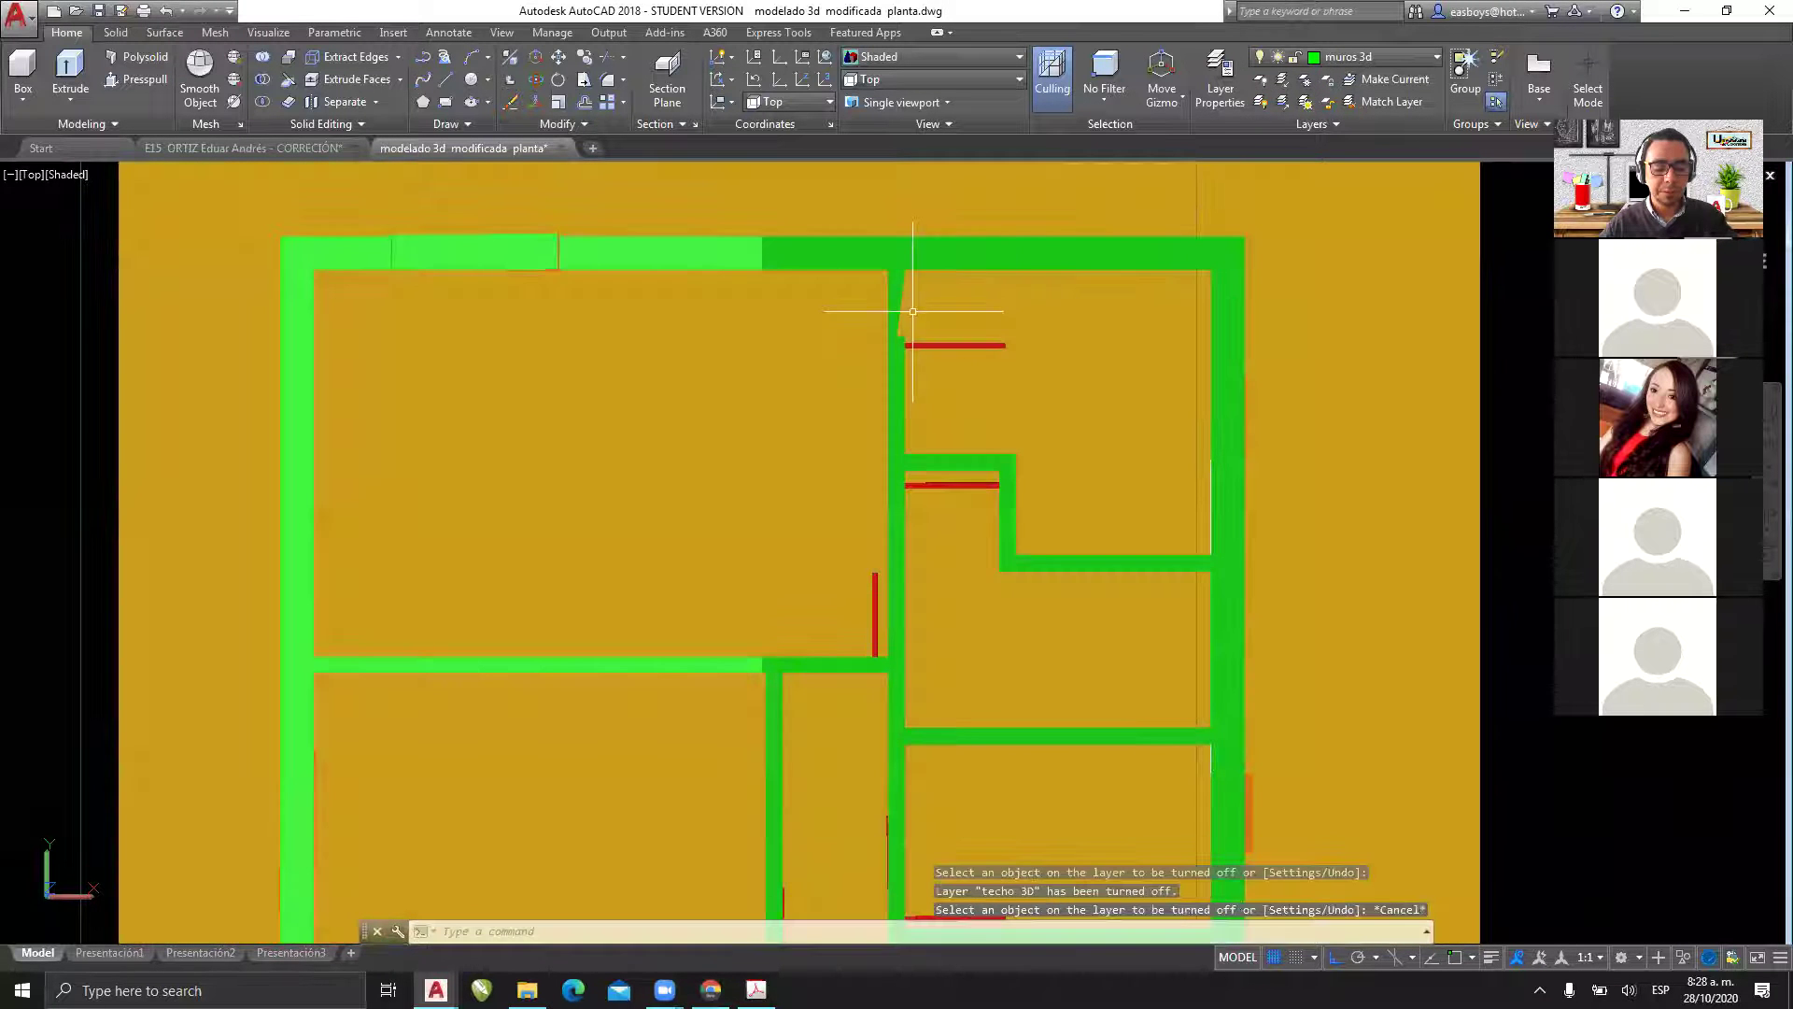
- Inspect in 3D the slanted wall piece beside the corner room's door and the wall above that door
scroll(912, 311, "up", 2)
scroll(912, 327, "up", 1)
middle_click_drag(912, 340, 873, 308, "shift")
middle_click_drag(1121, 354, 911, 429, "shift")
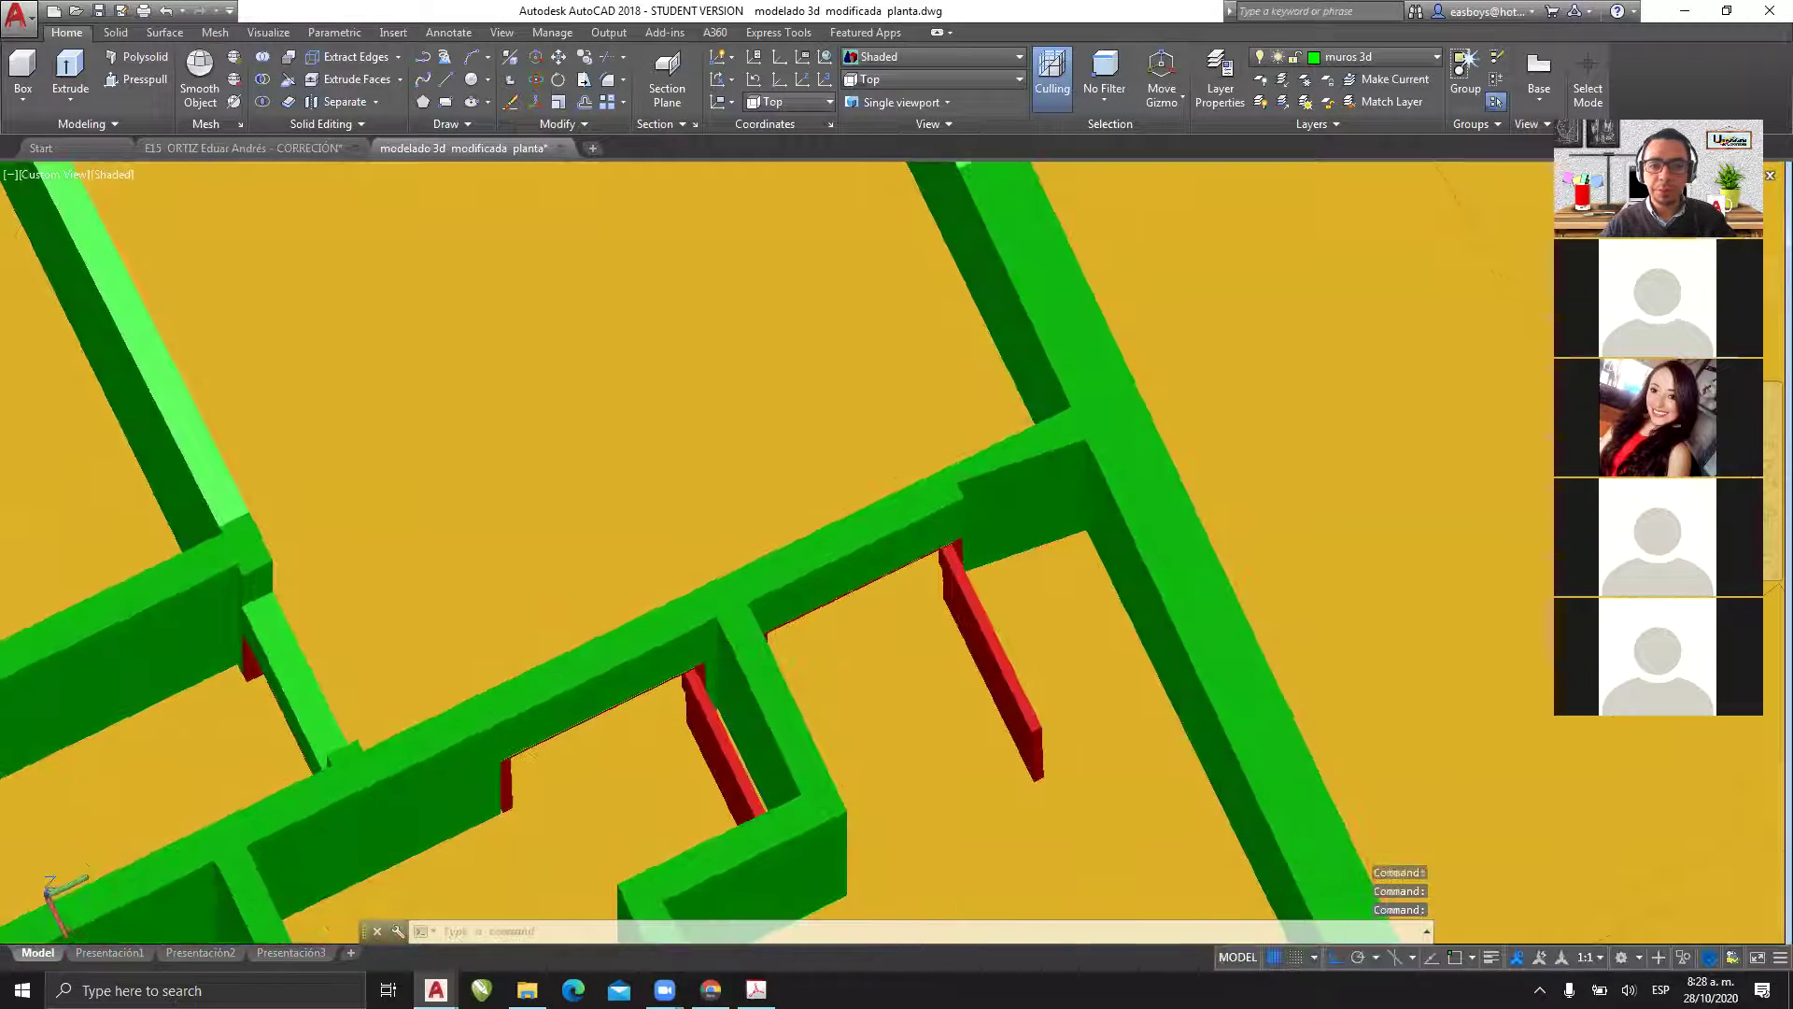
scroll(1041, 501, "up", 4)
middle_click_drag(1041, 501, 929, 524, "shift")
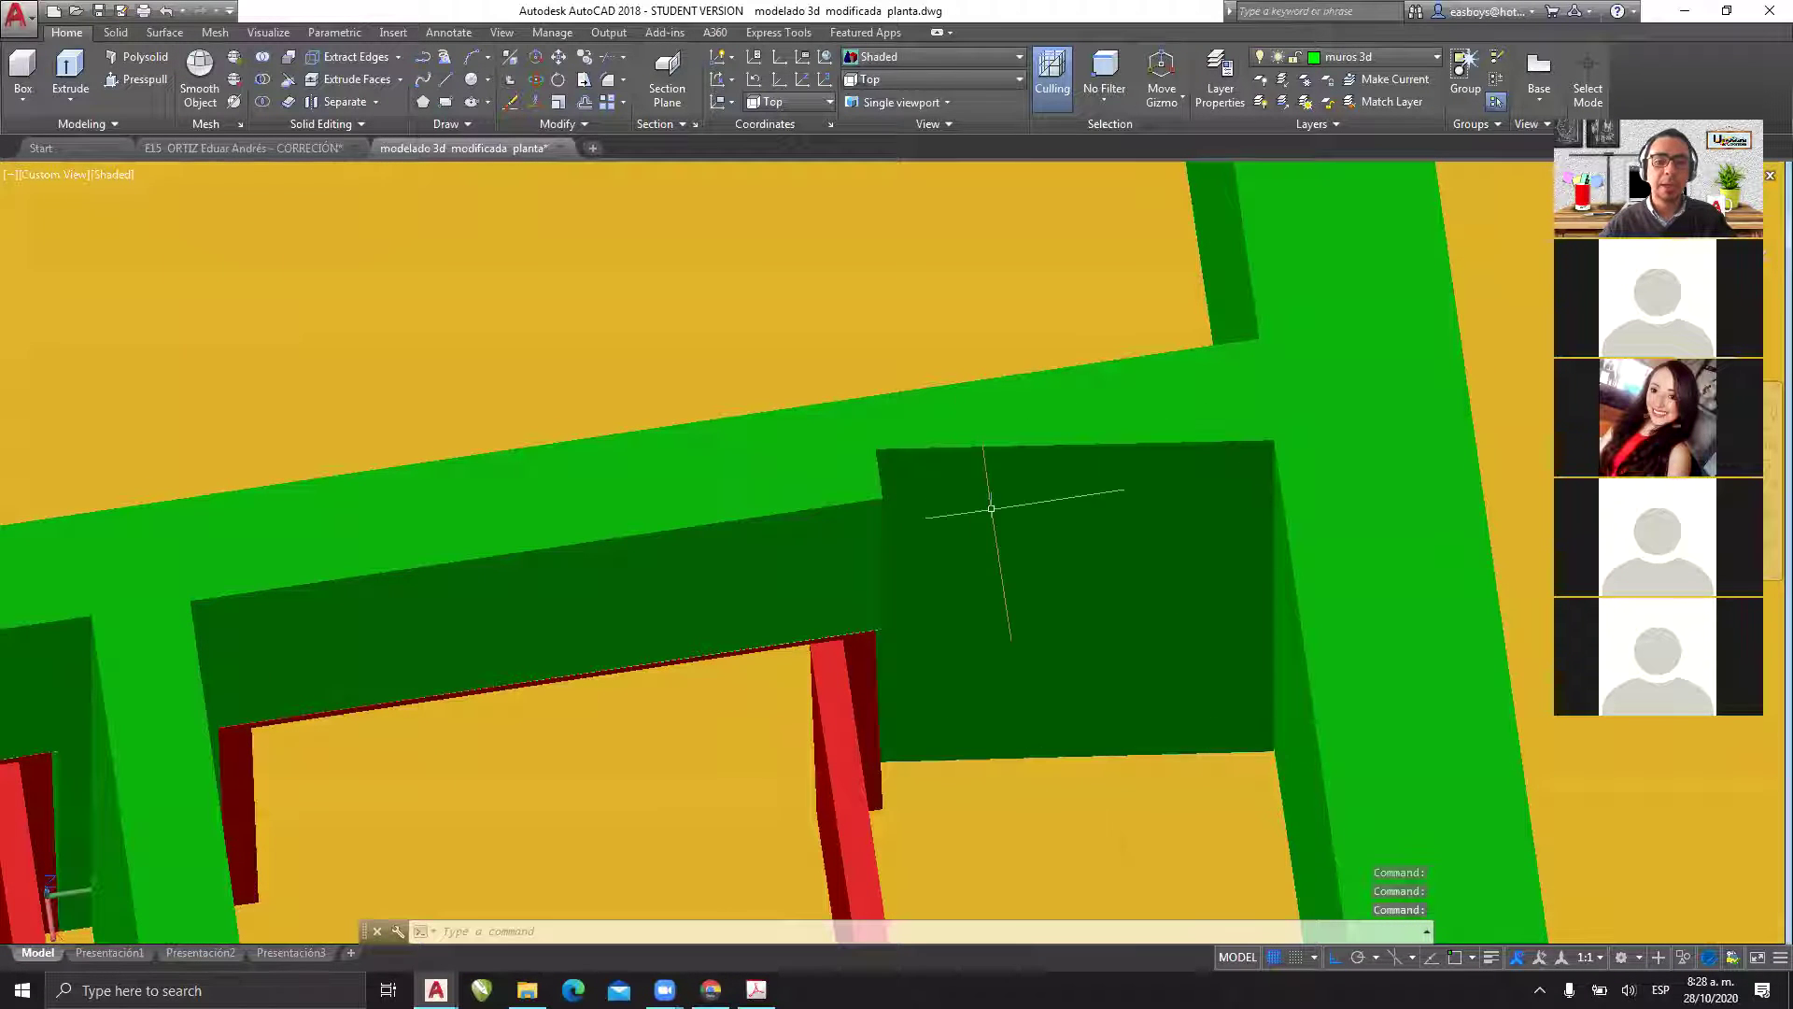
middle_click_drag(853, 453, 1061, 250)
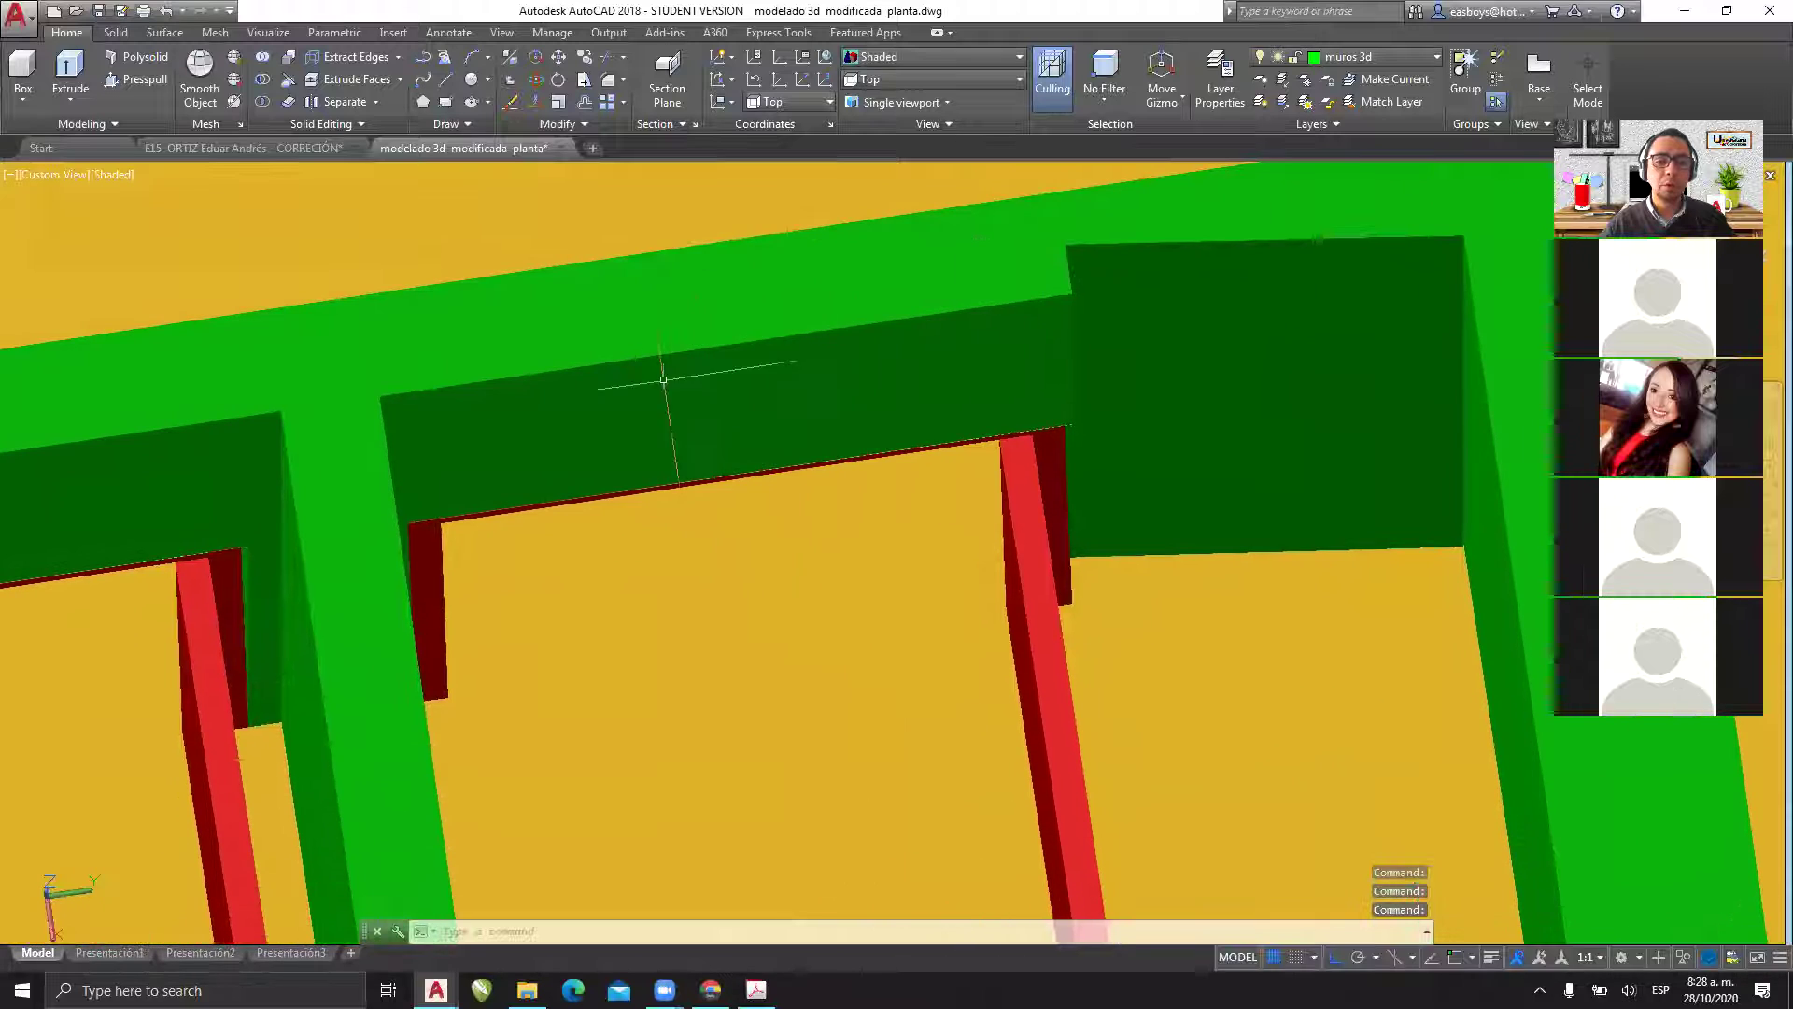
- Inspect the two doorless wall openings near the last side-wall window for missing wall above them, and clear the freehand marks
scroll(719, 326, "down", 8)
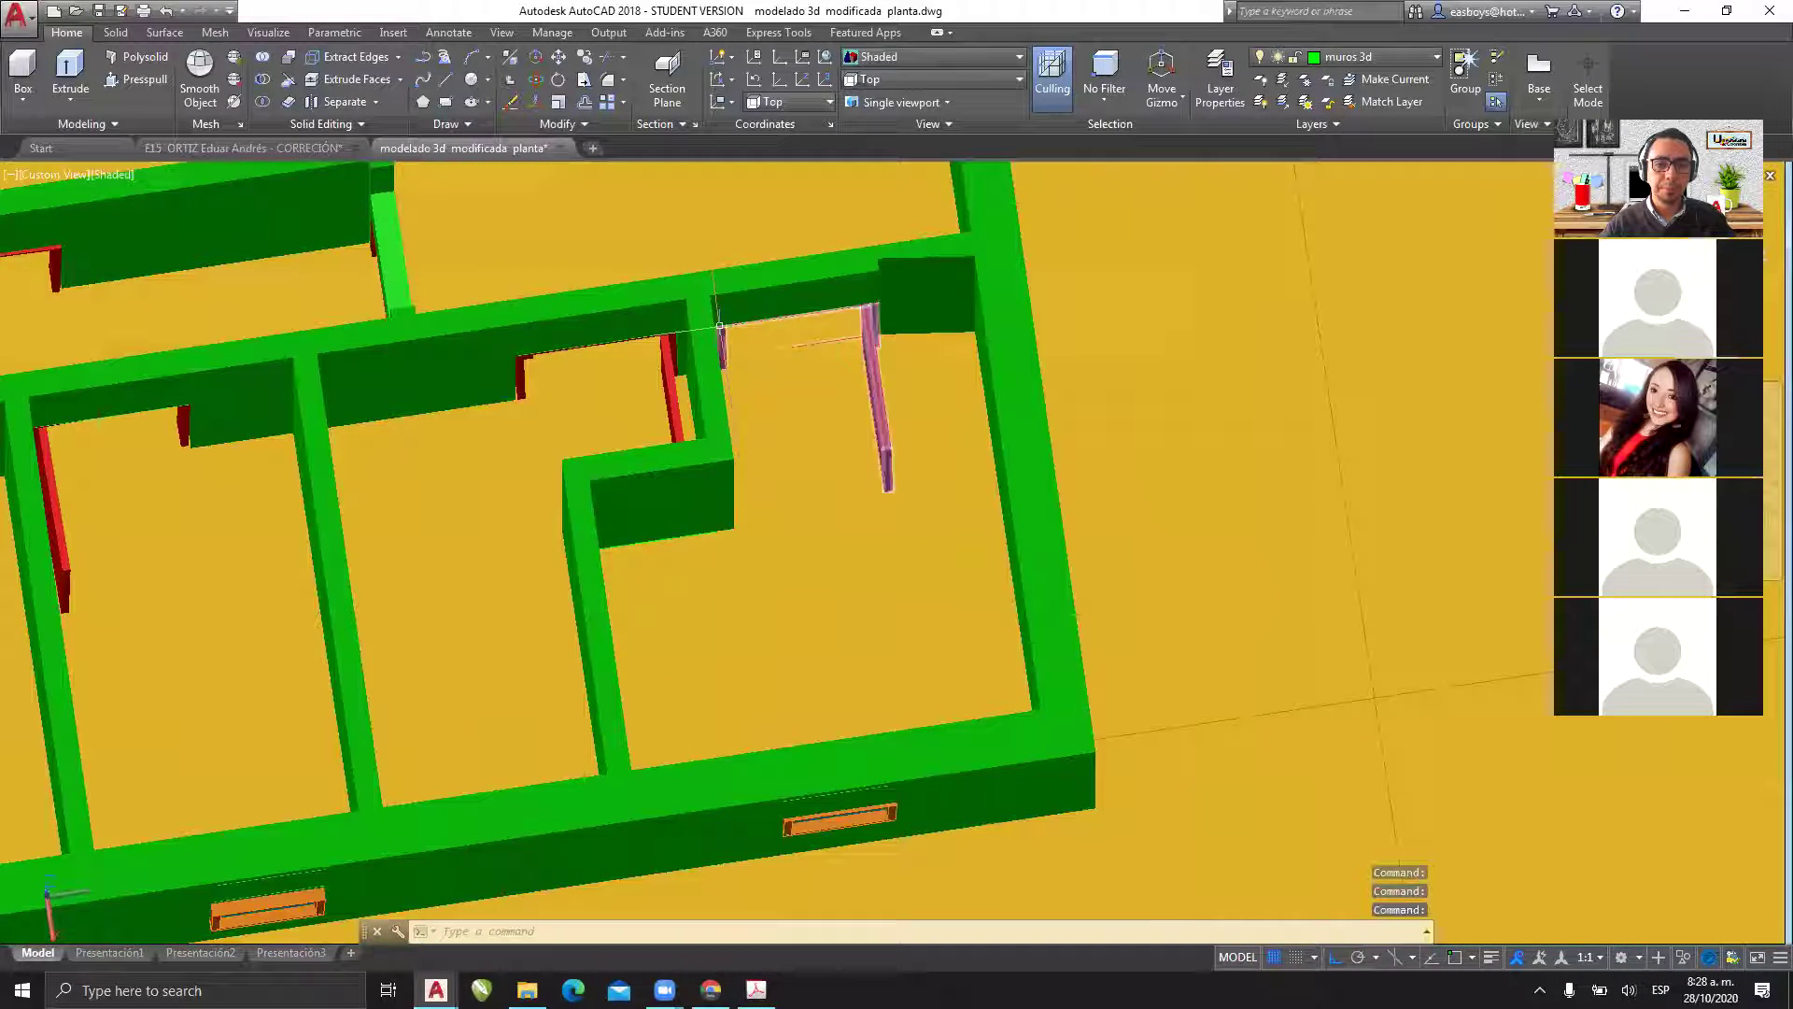
scroll(719, 326, "down", 2)
scroll(689, 388, "up", 6)
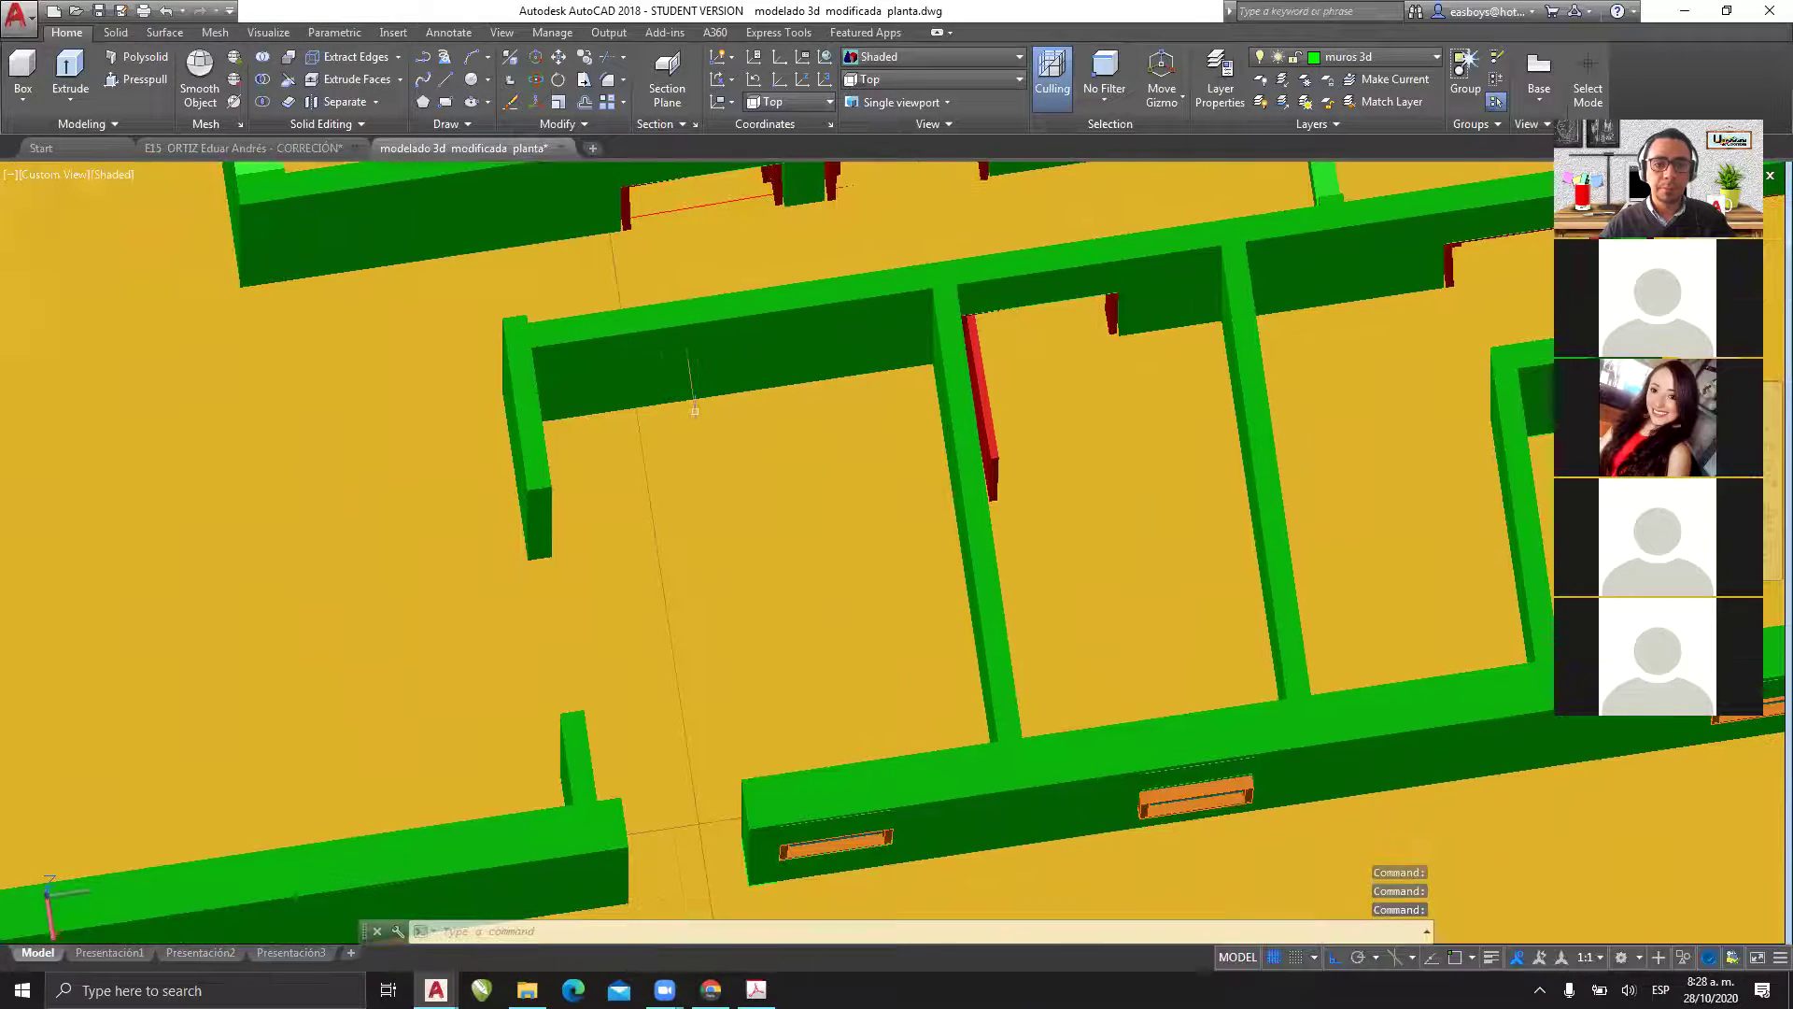
middle_click_drag(695, 411, 878, 421, "shift")
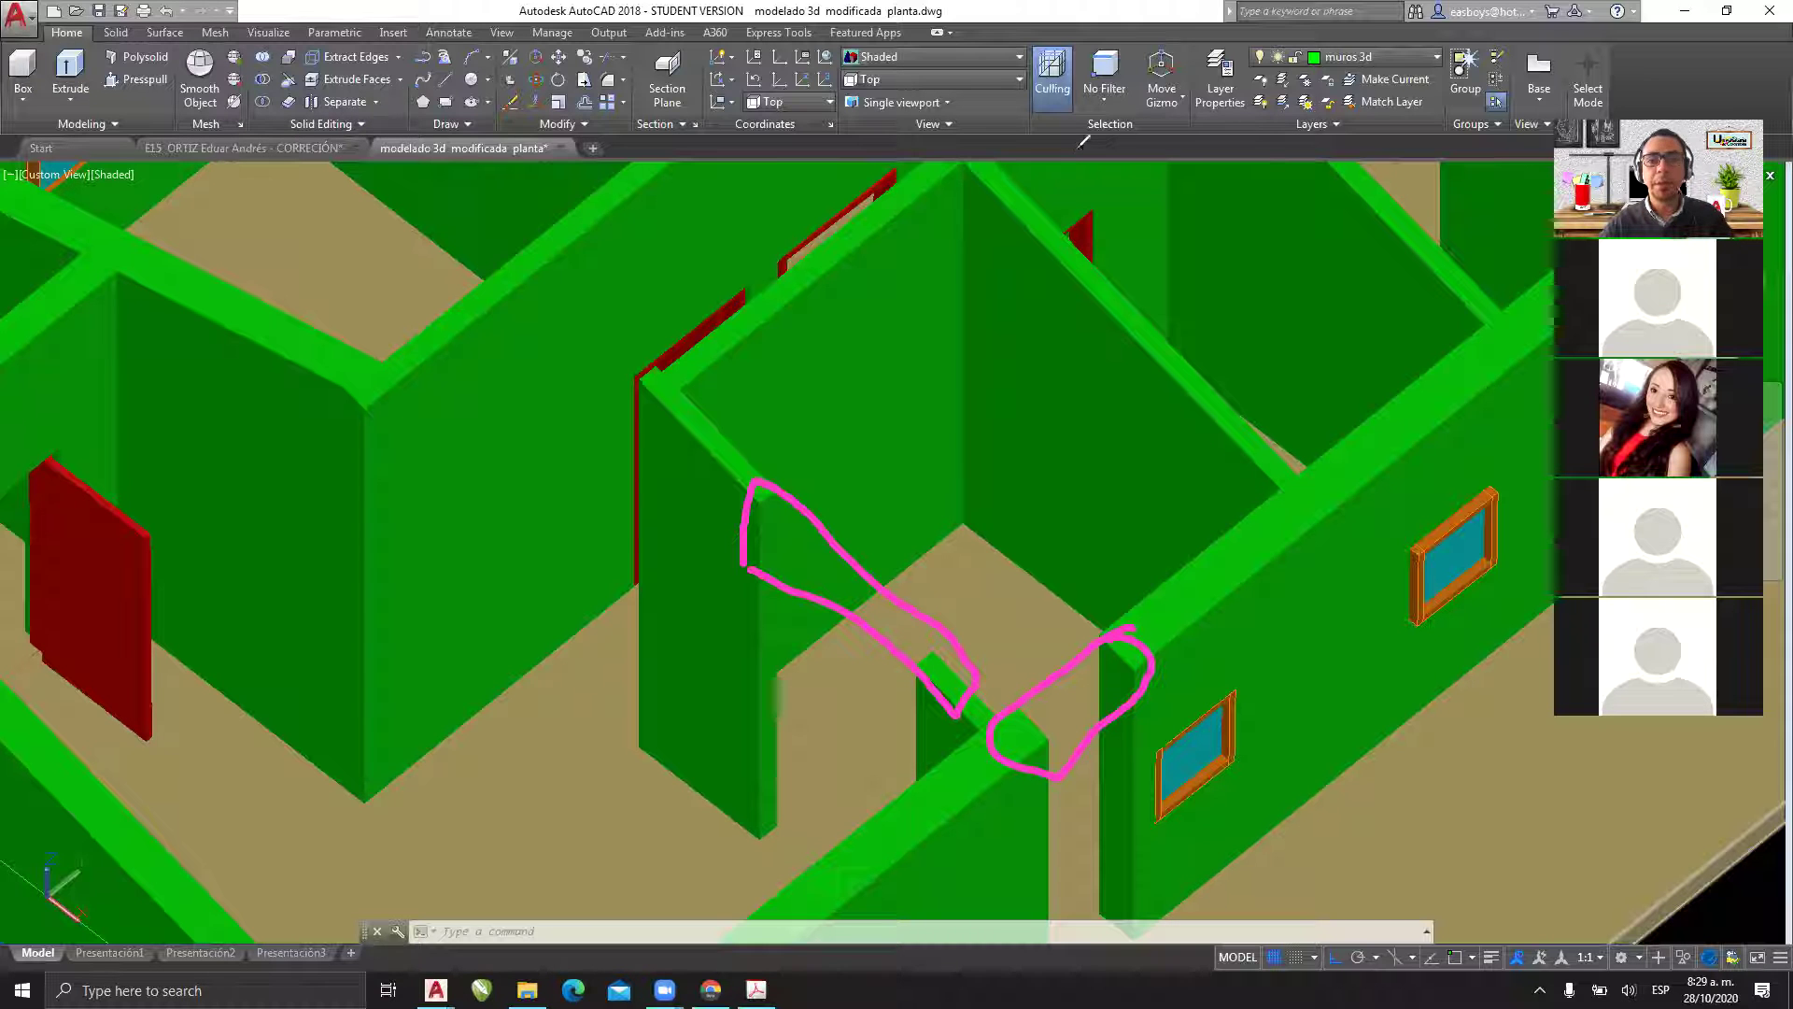
left_click(1119, 126)
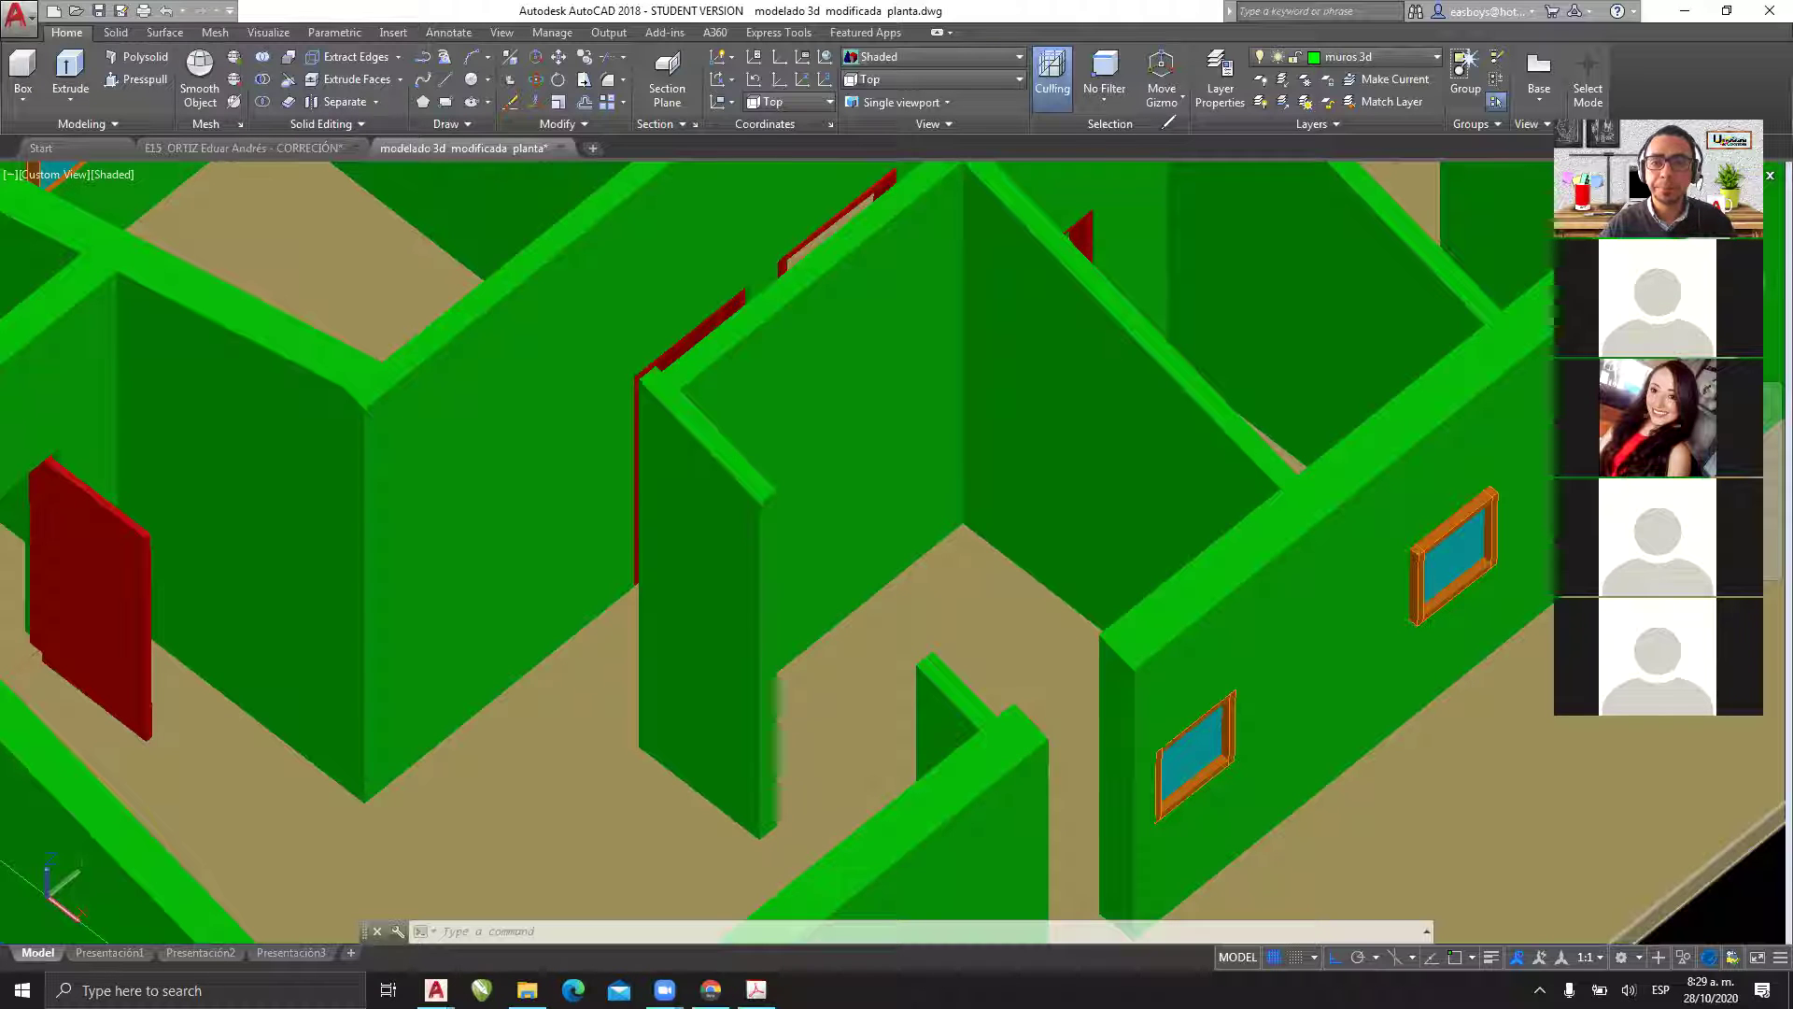
- Examine in 3D the interior partitions, the doorless openings and the wall above the door frames in the rooms at the far end
scroll(878, 377, "down", 6)
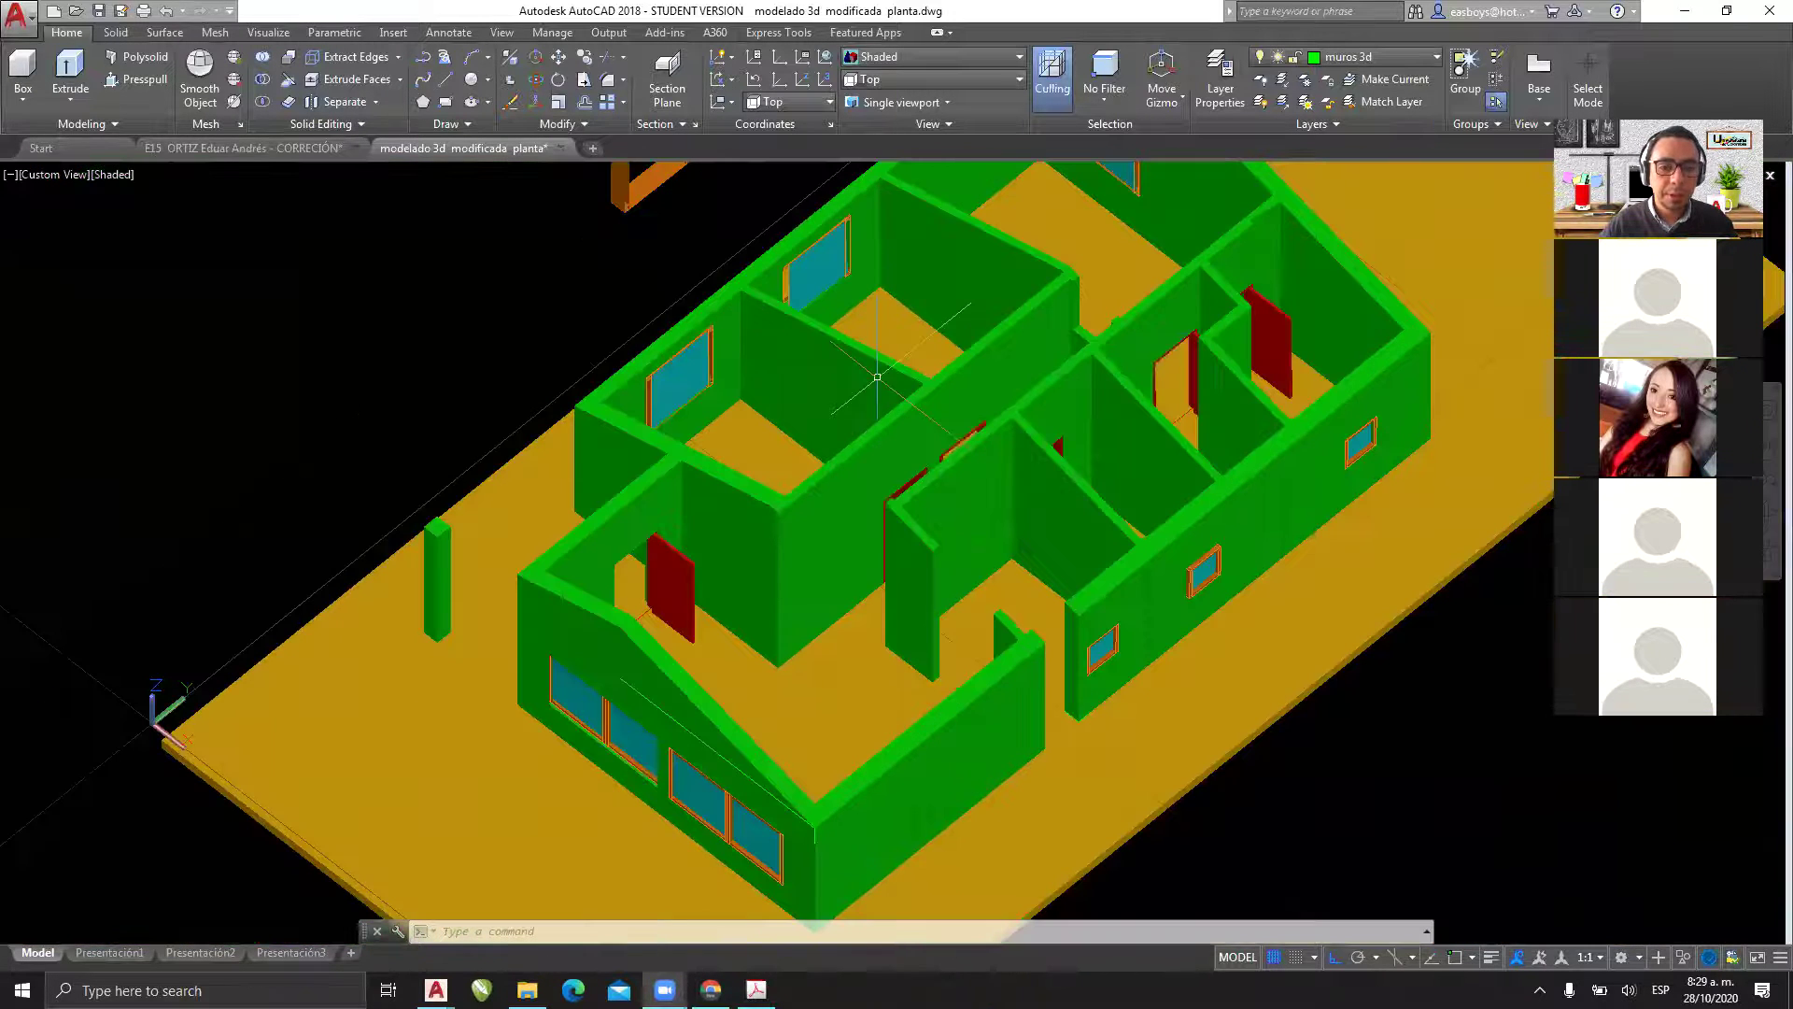
middle_click_drag(809, 612, 488, 532, "shift")
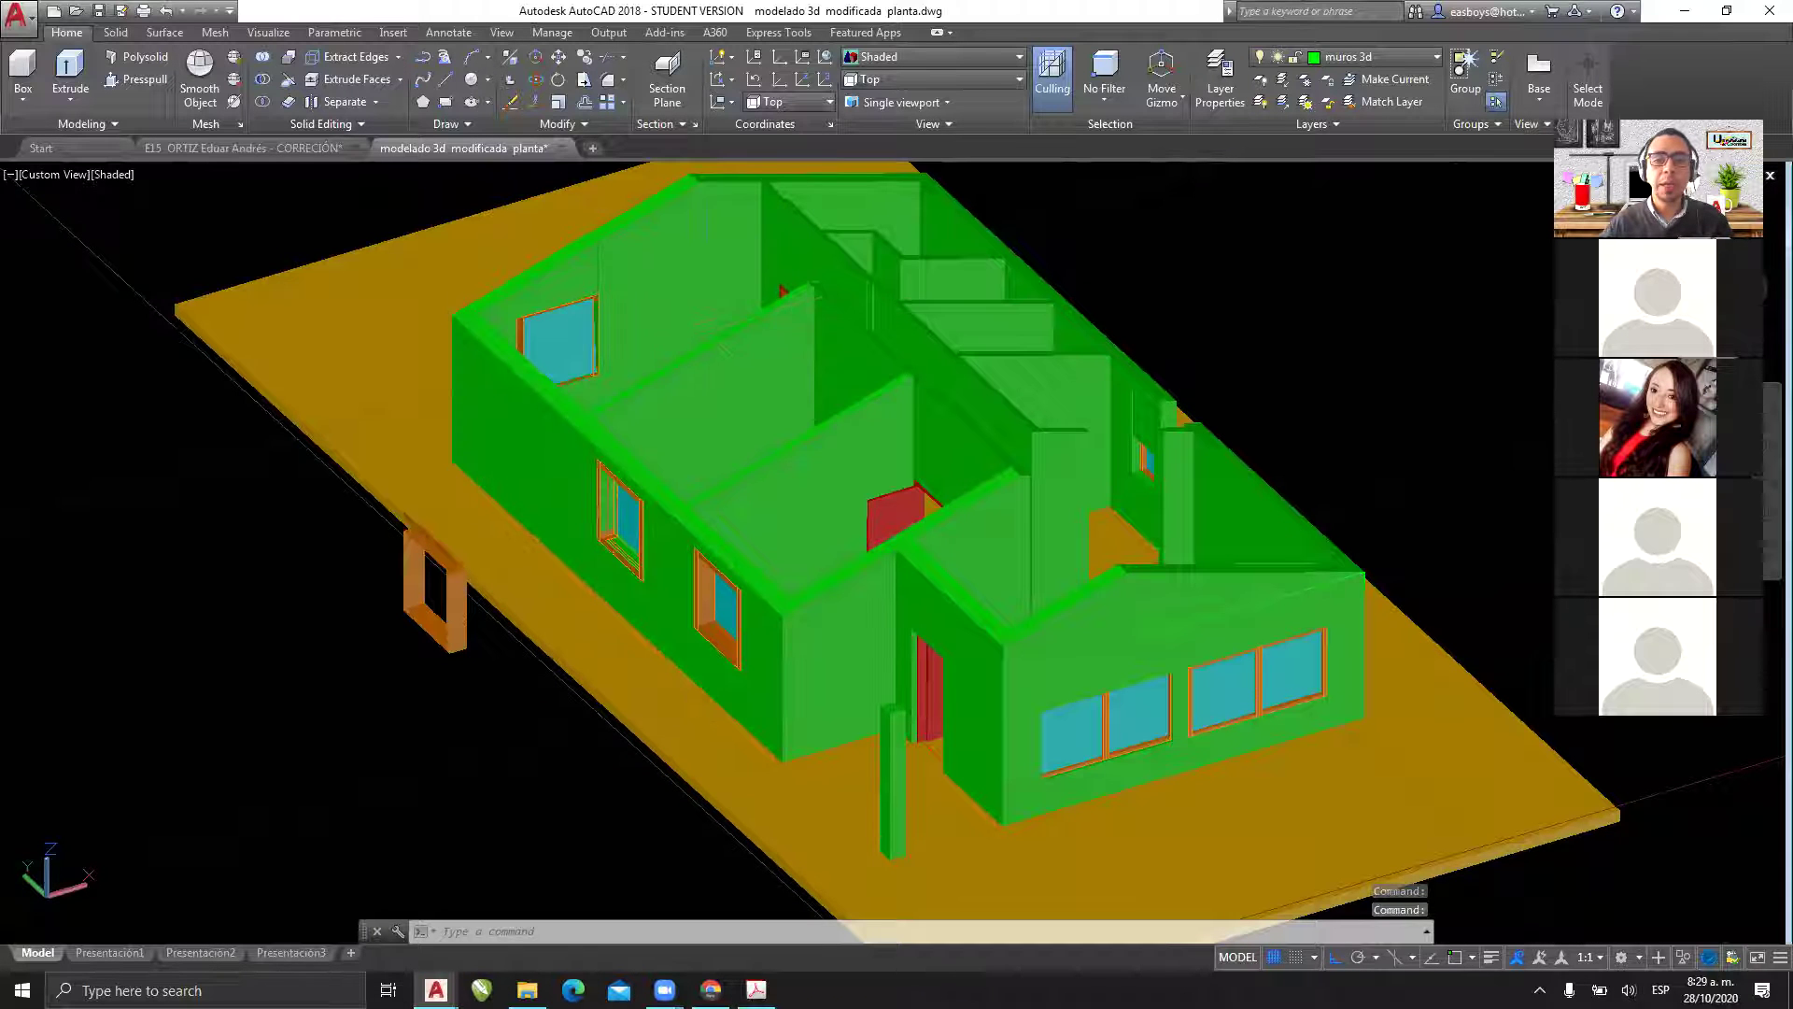
scroll(780, 362, "up", 3)
scroll(780, 361, "up", 4)
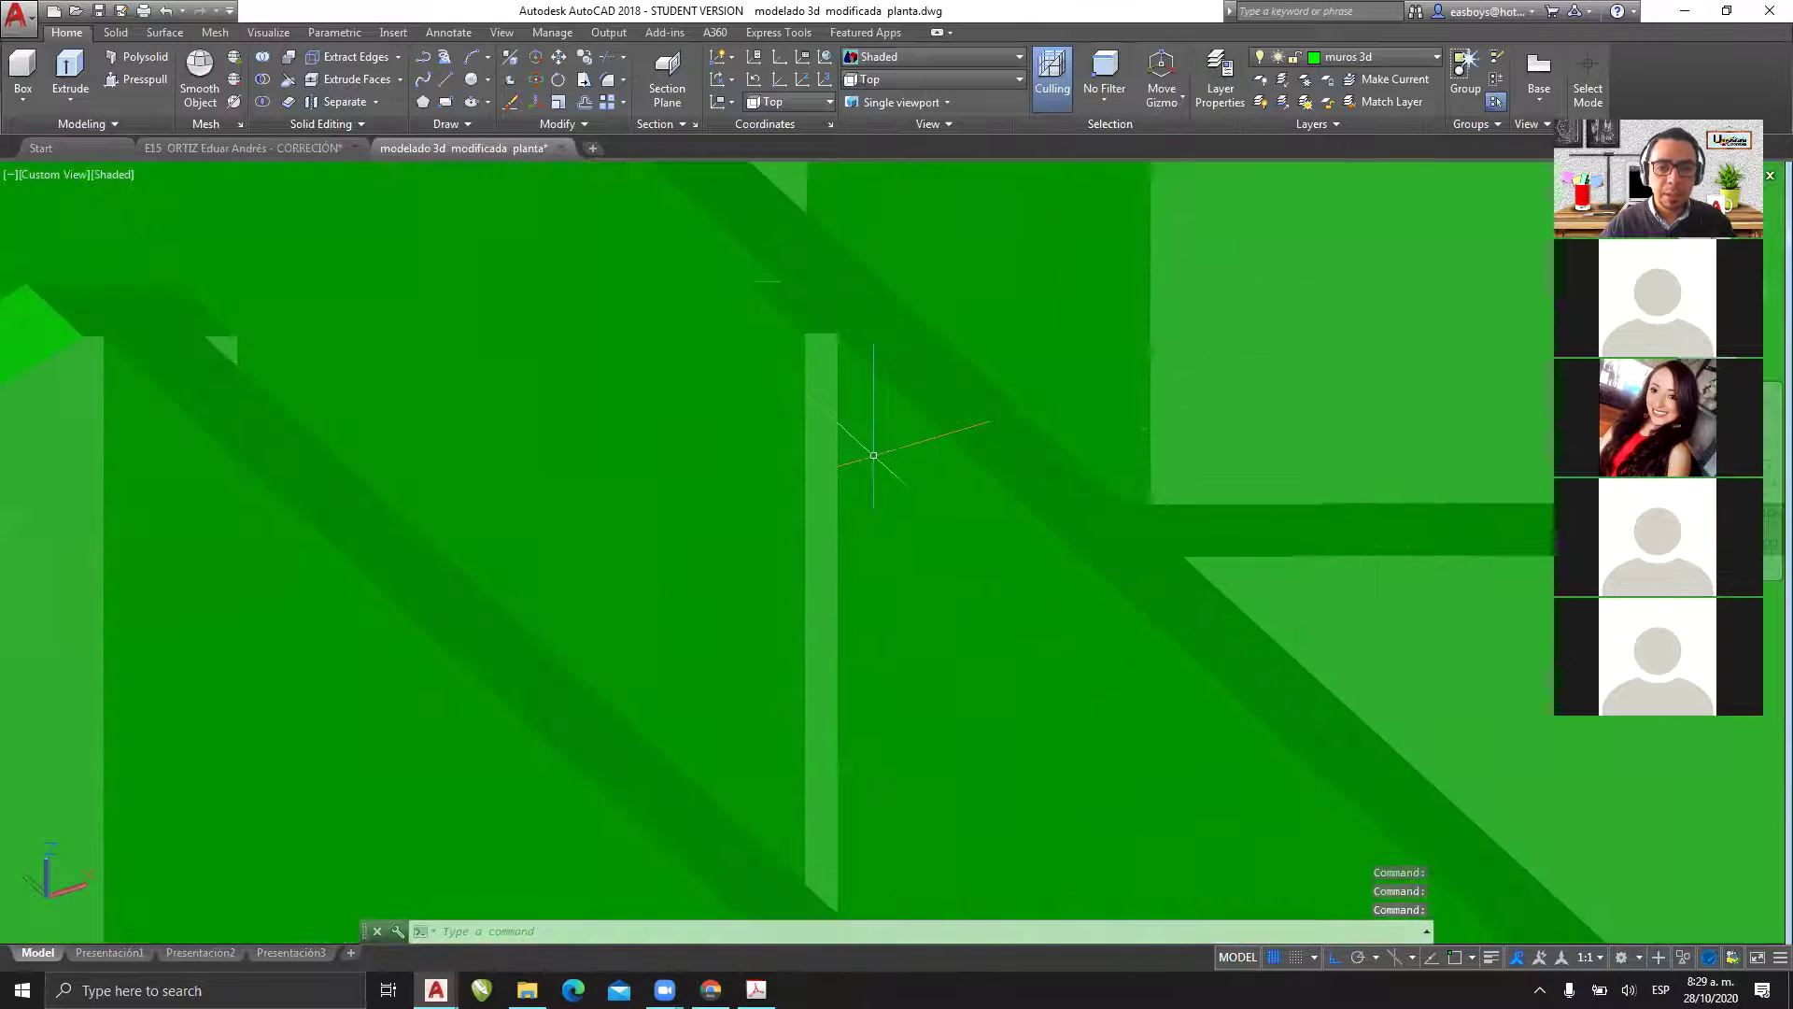
scroll(813, 449, "up", 3)
scroll(768, 464, "down", 5)
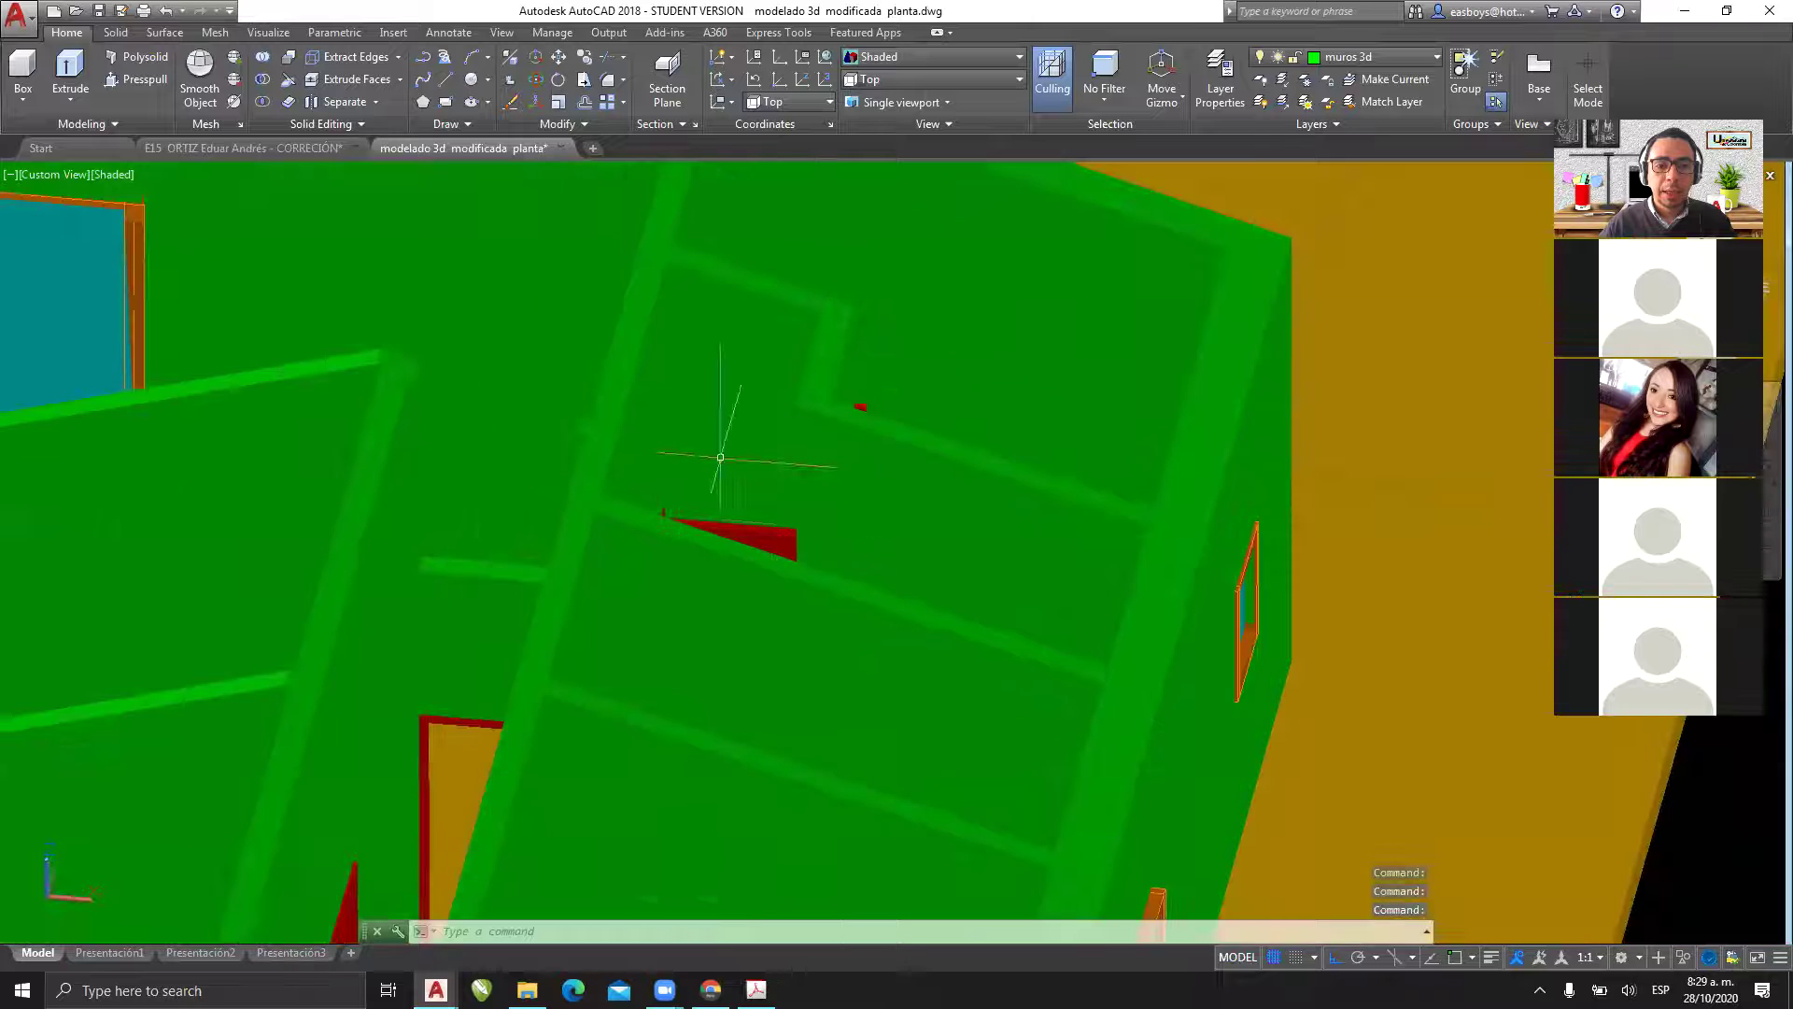
middle_click_drag(654, 529, 619, 574, "shift")
key("Escape")
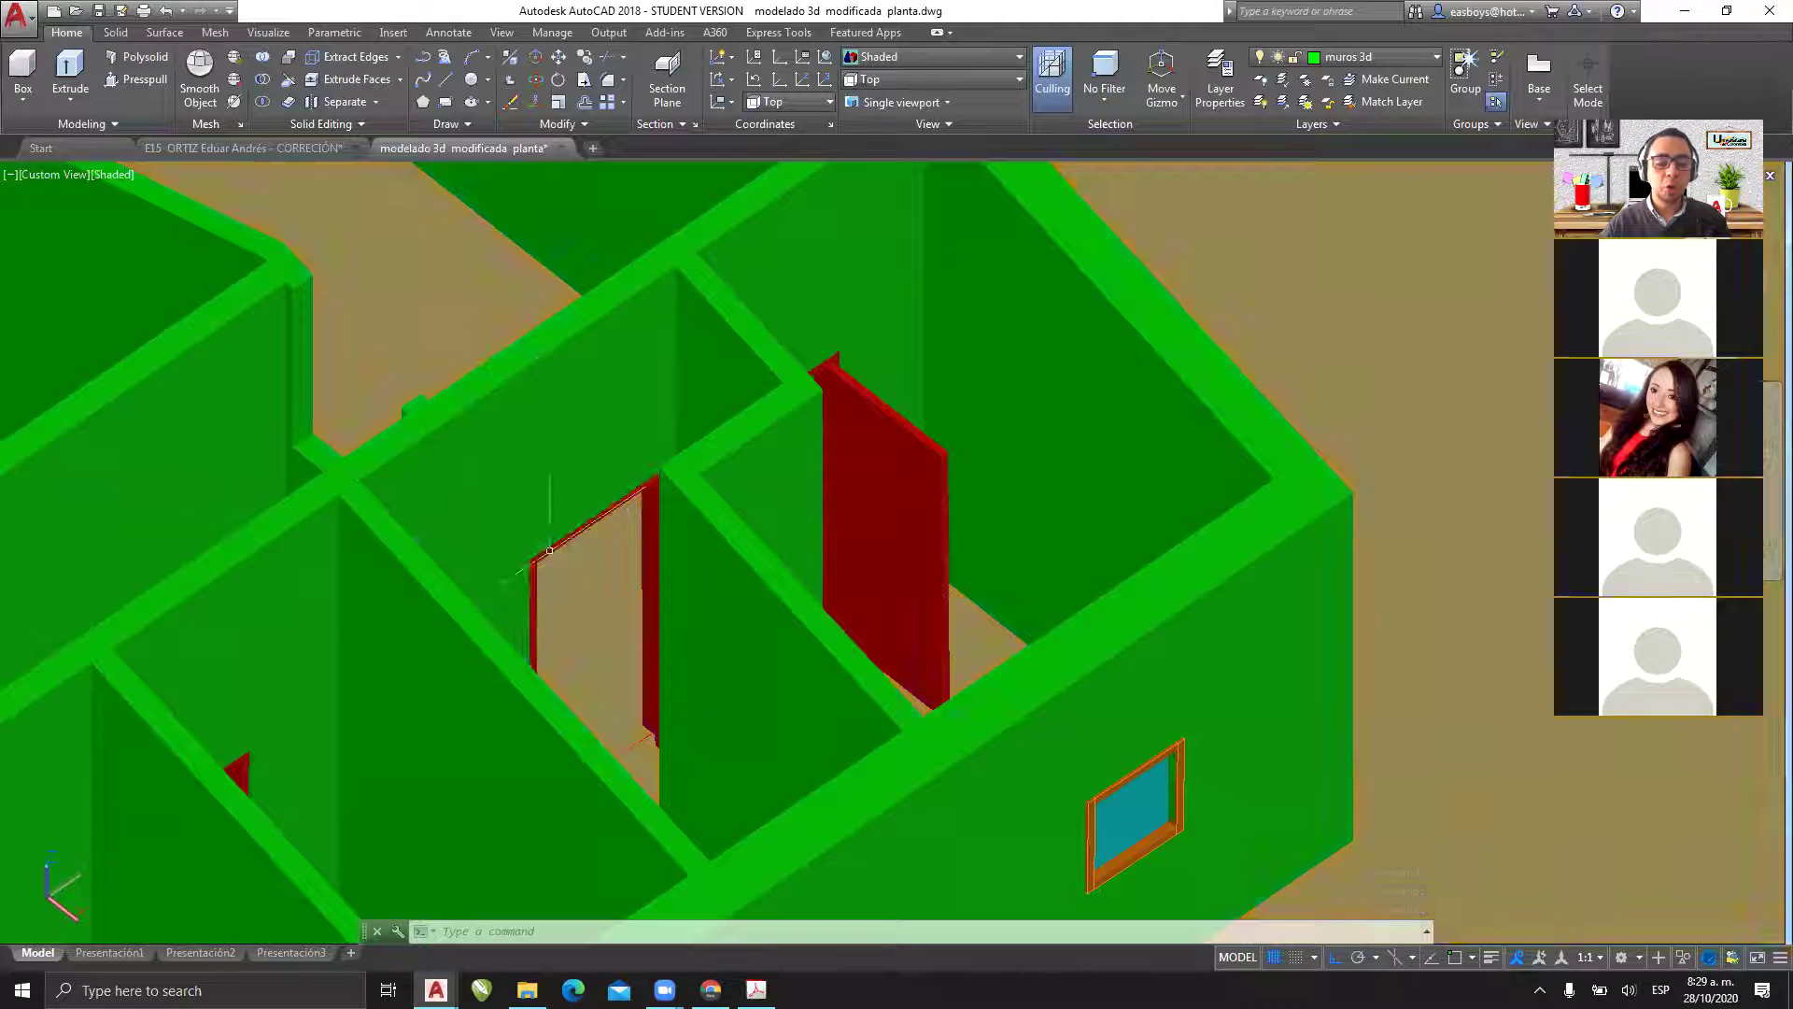
scroll(853, 491, "down", 5)
middle_click_drag(721, 519, 700, 530, "shift")
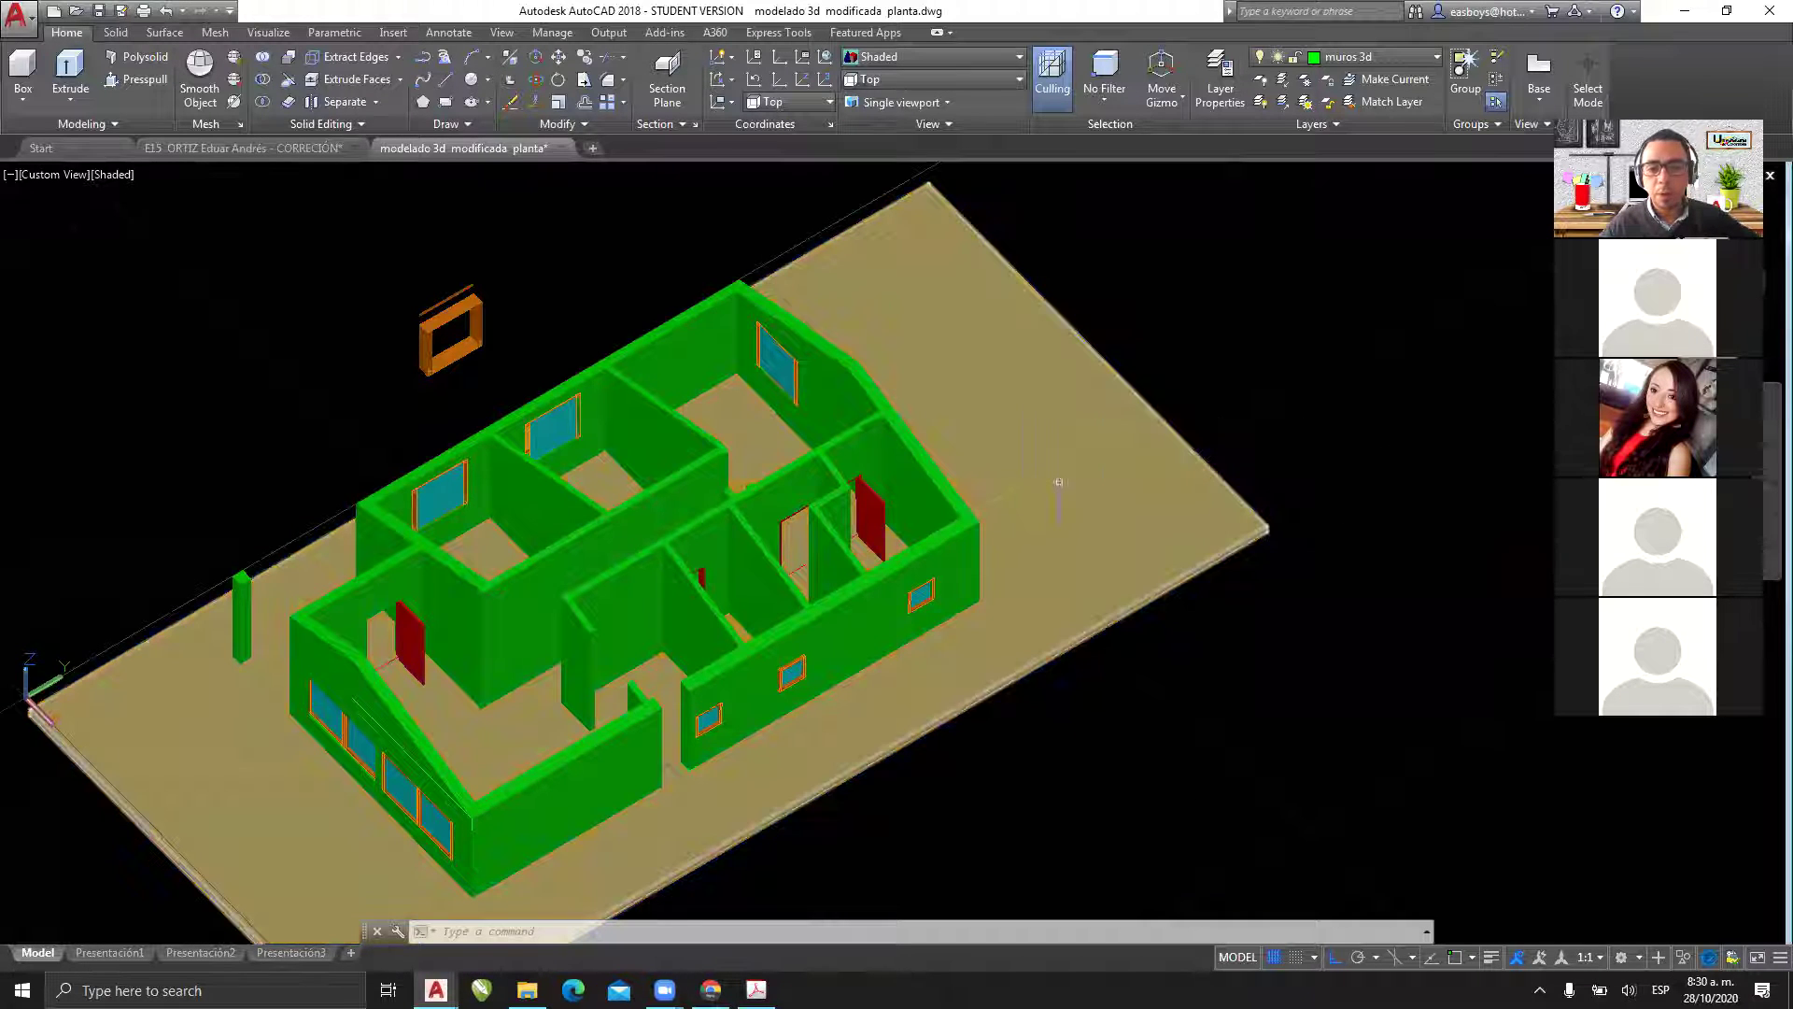
middle_click_drag(672, 544, 924, 461)
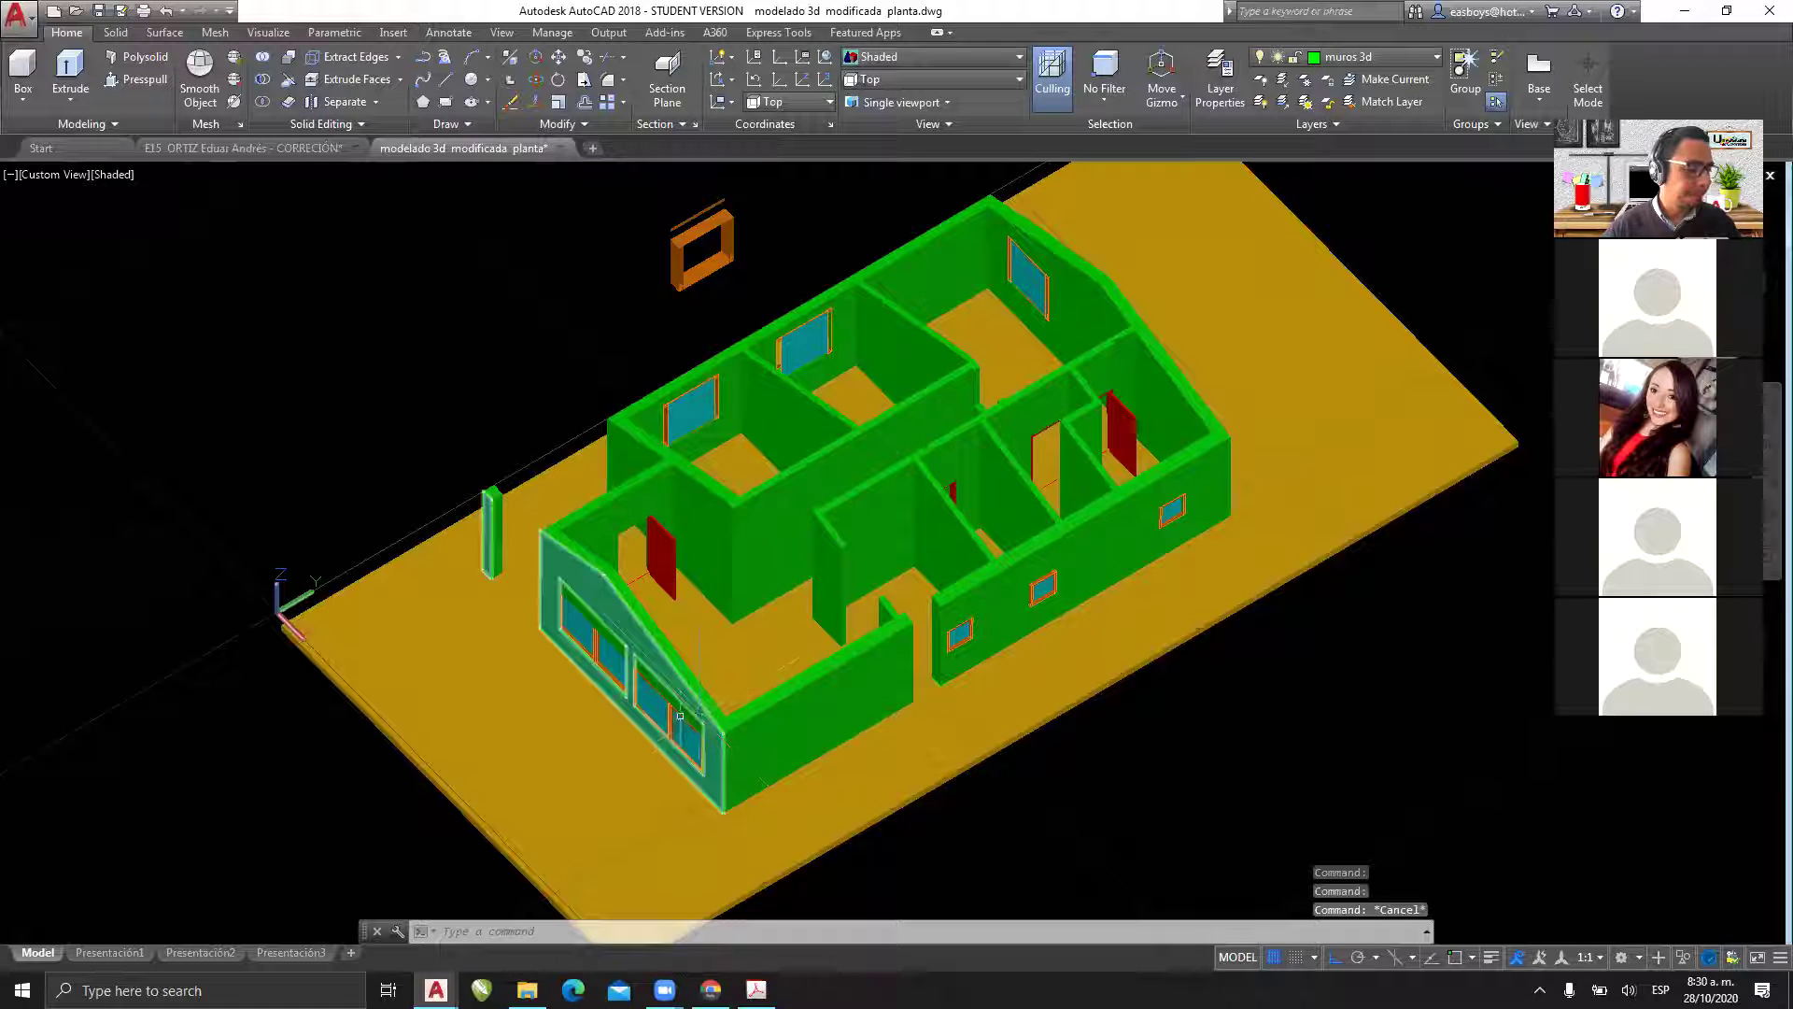
scroll(678, 636, "down", 2)
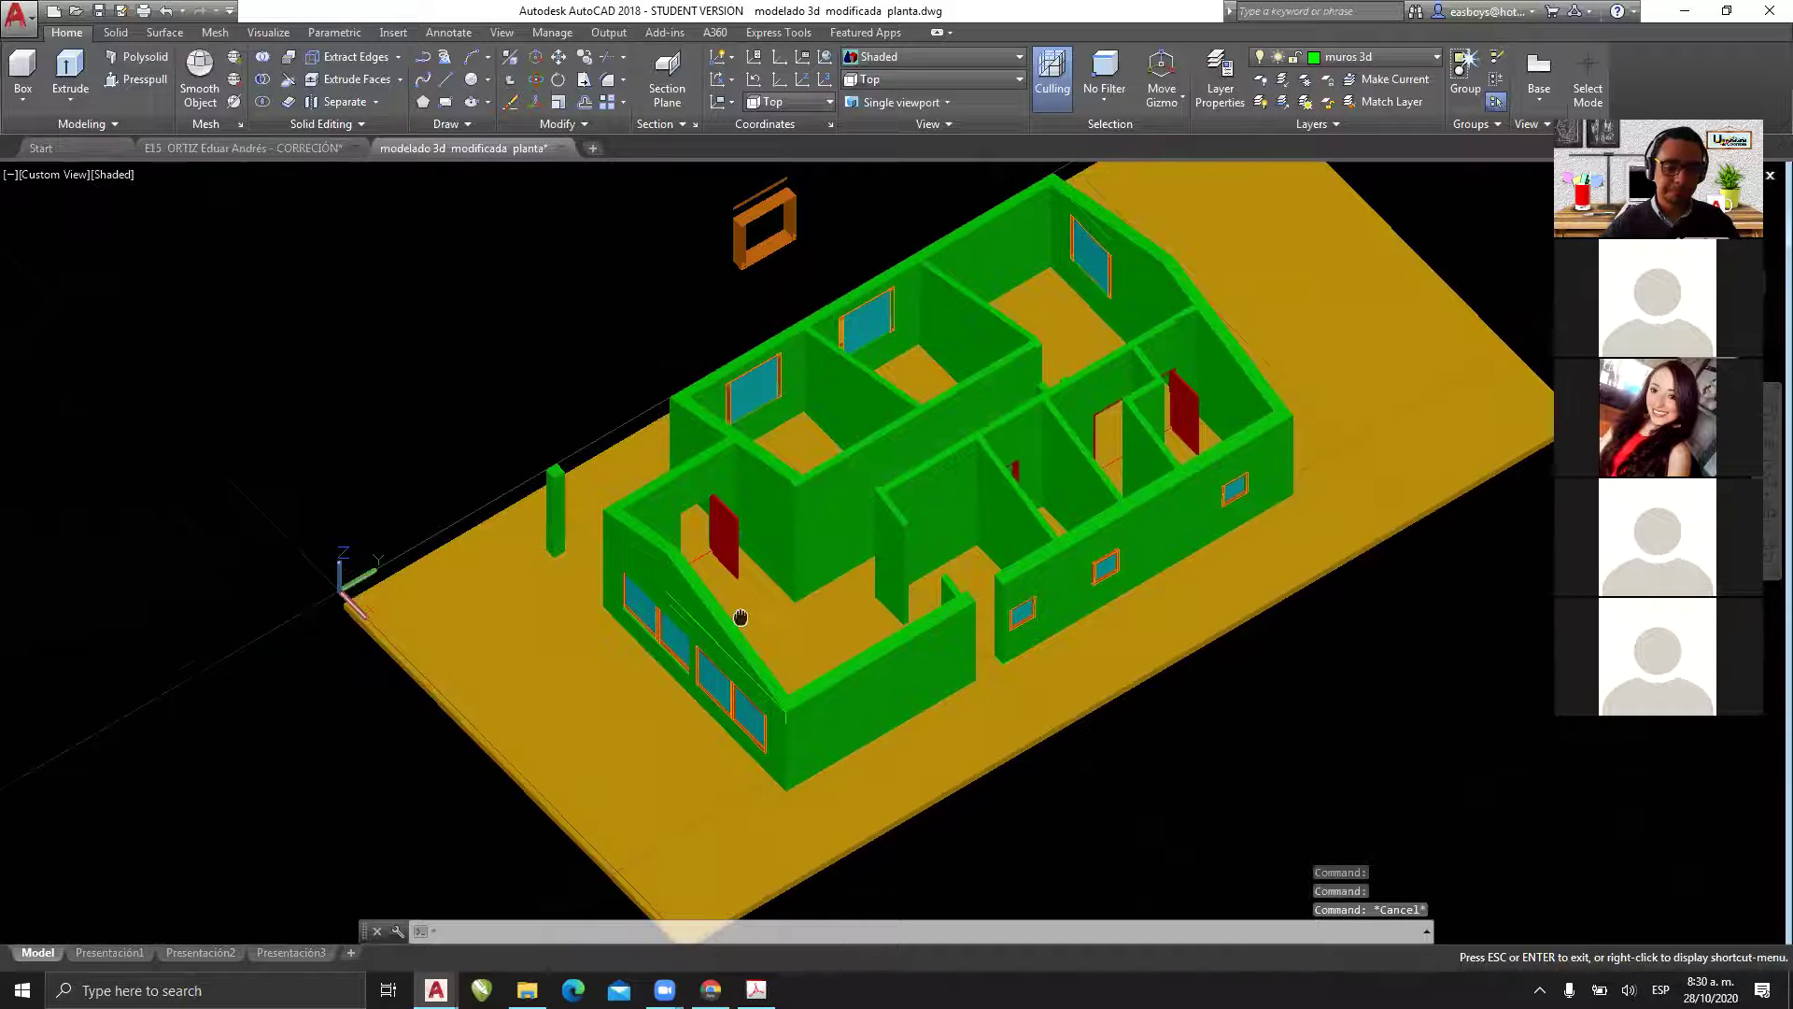
middle_click_drag(738, 624, 766, 627, "shift")
scroll(753, 628, "down", 1)
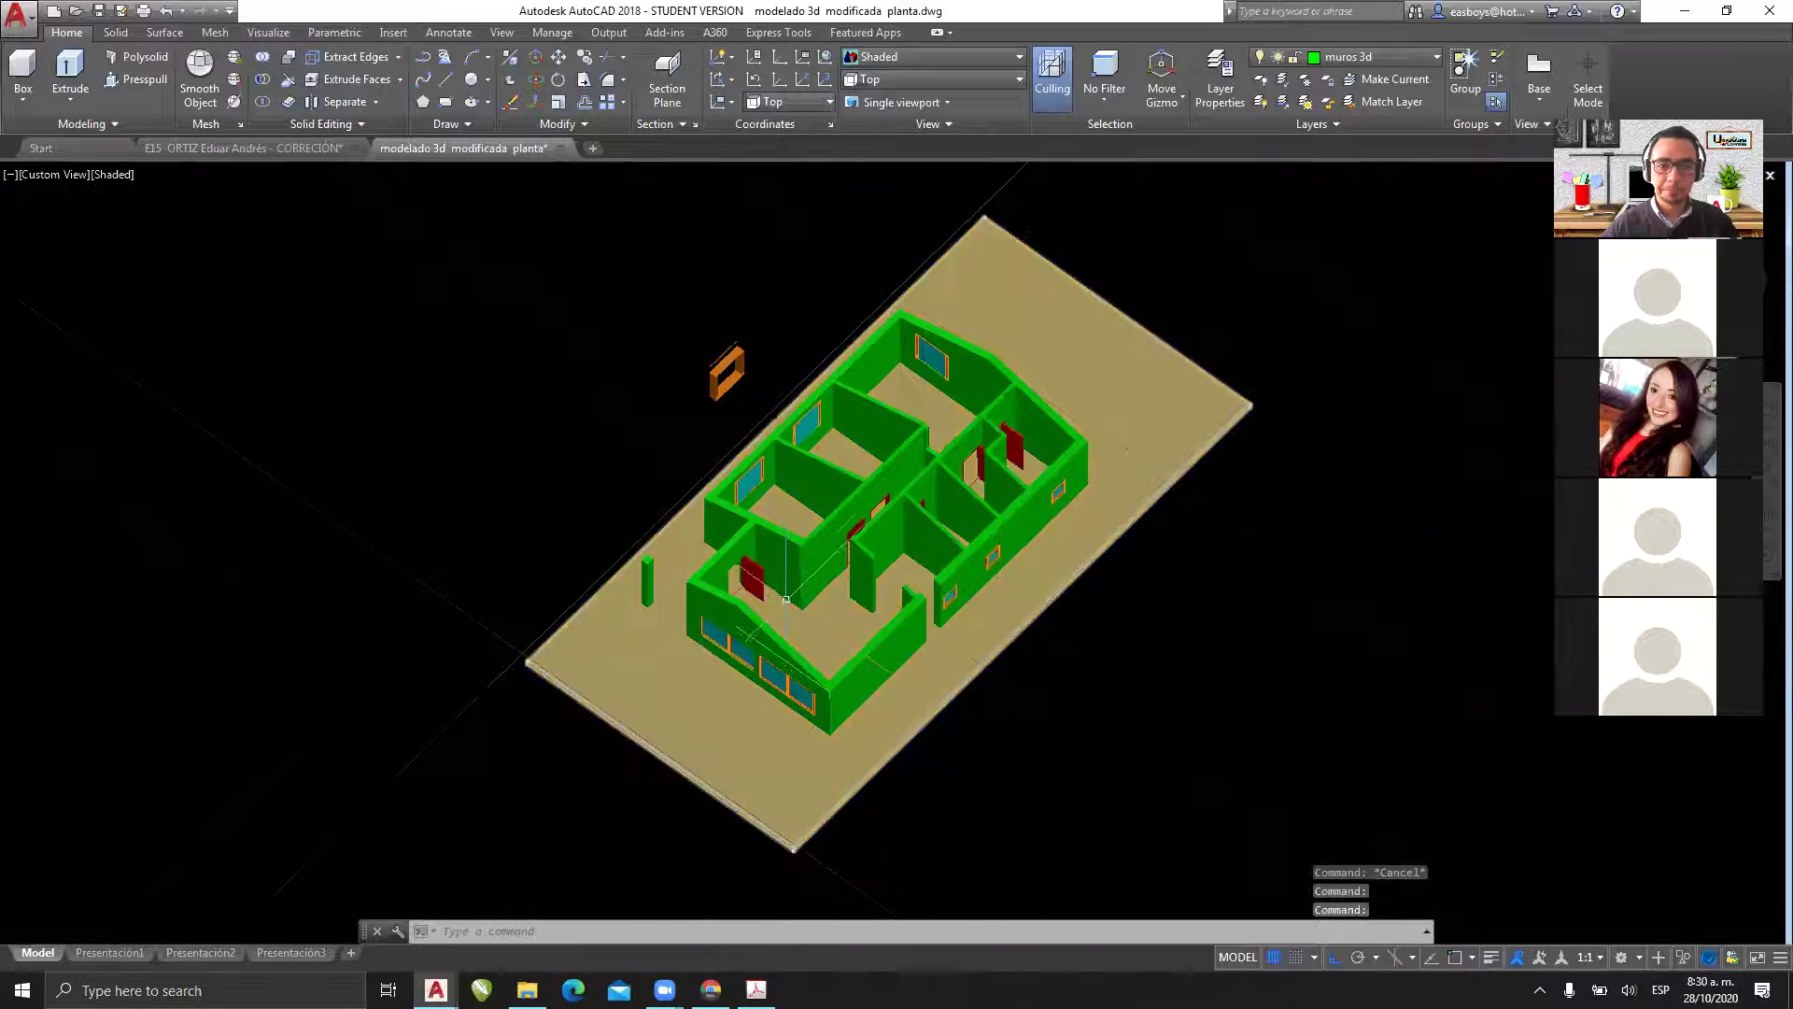
middle_click_drag(894, 489, 987, 508)
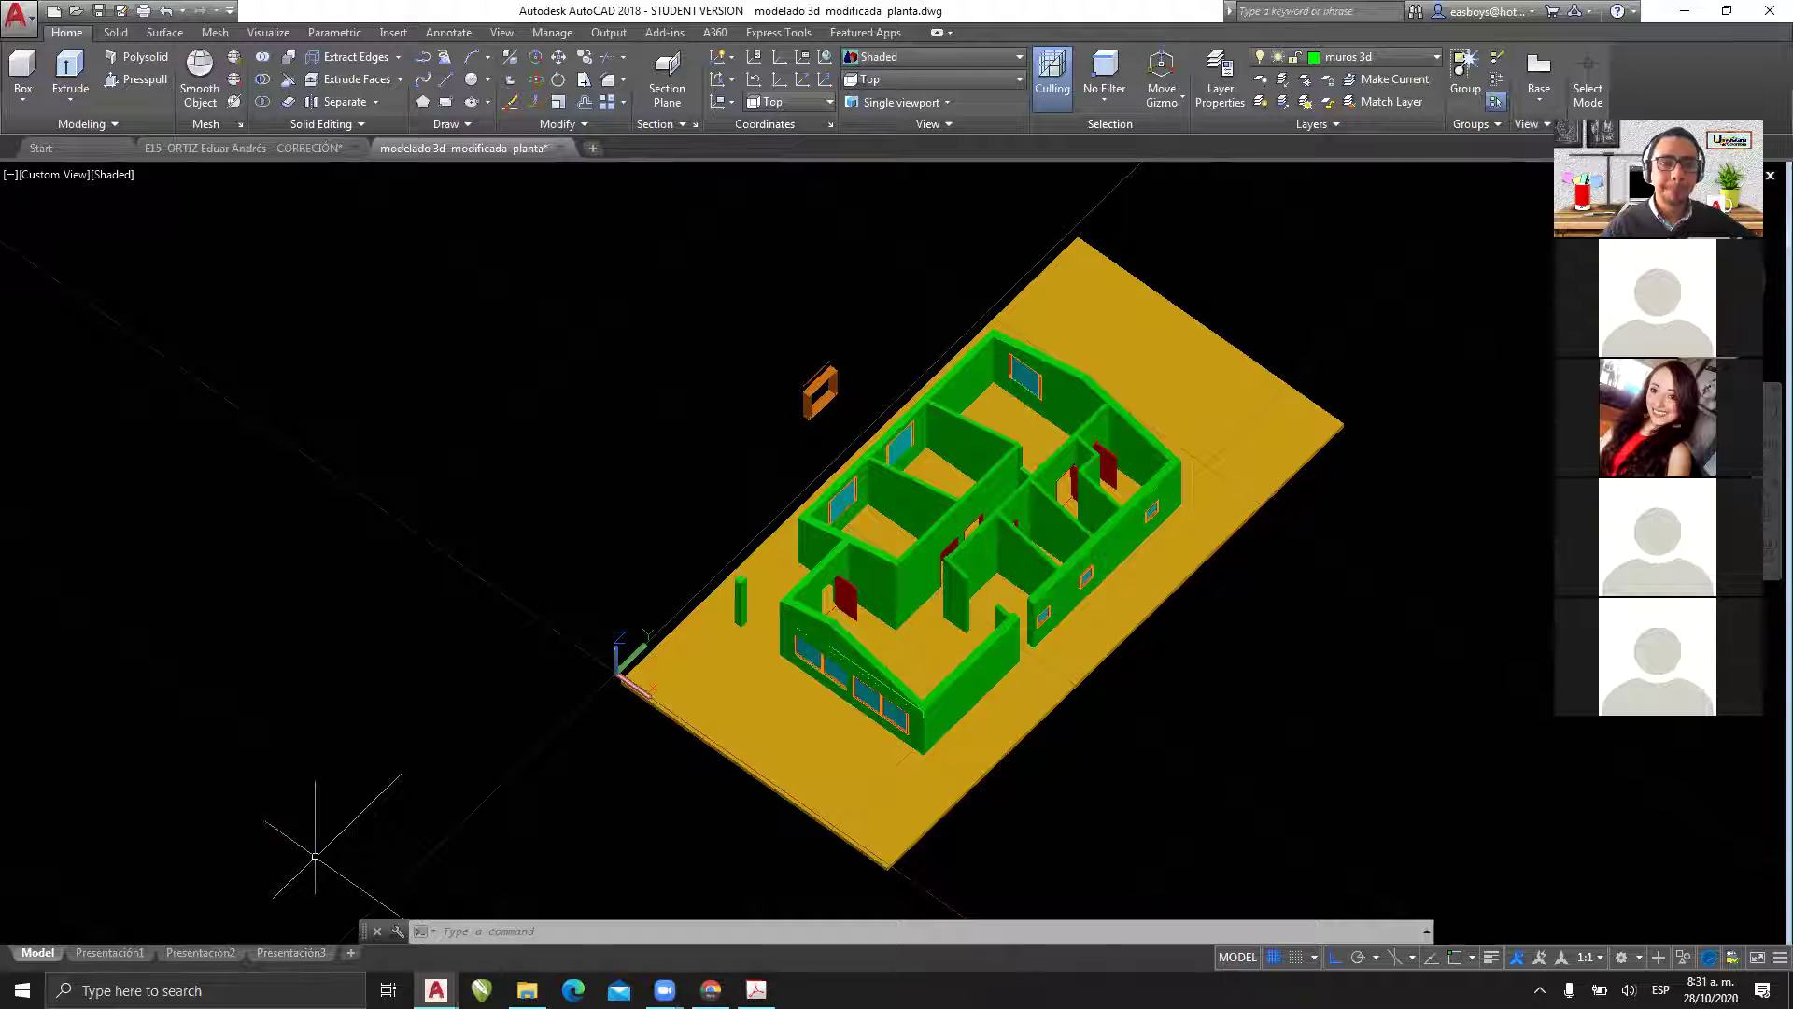
- Switch to the Presentación3 layout and open its page setup for editing
mouse_move(109, 956)
left_click(175, 951)
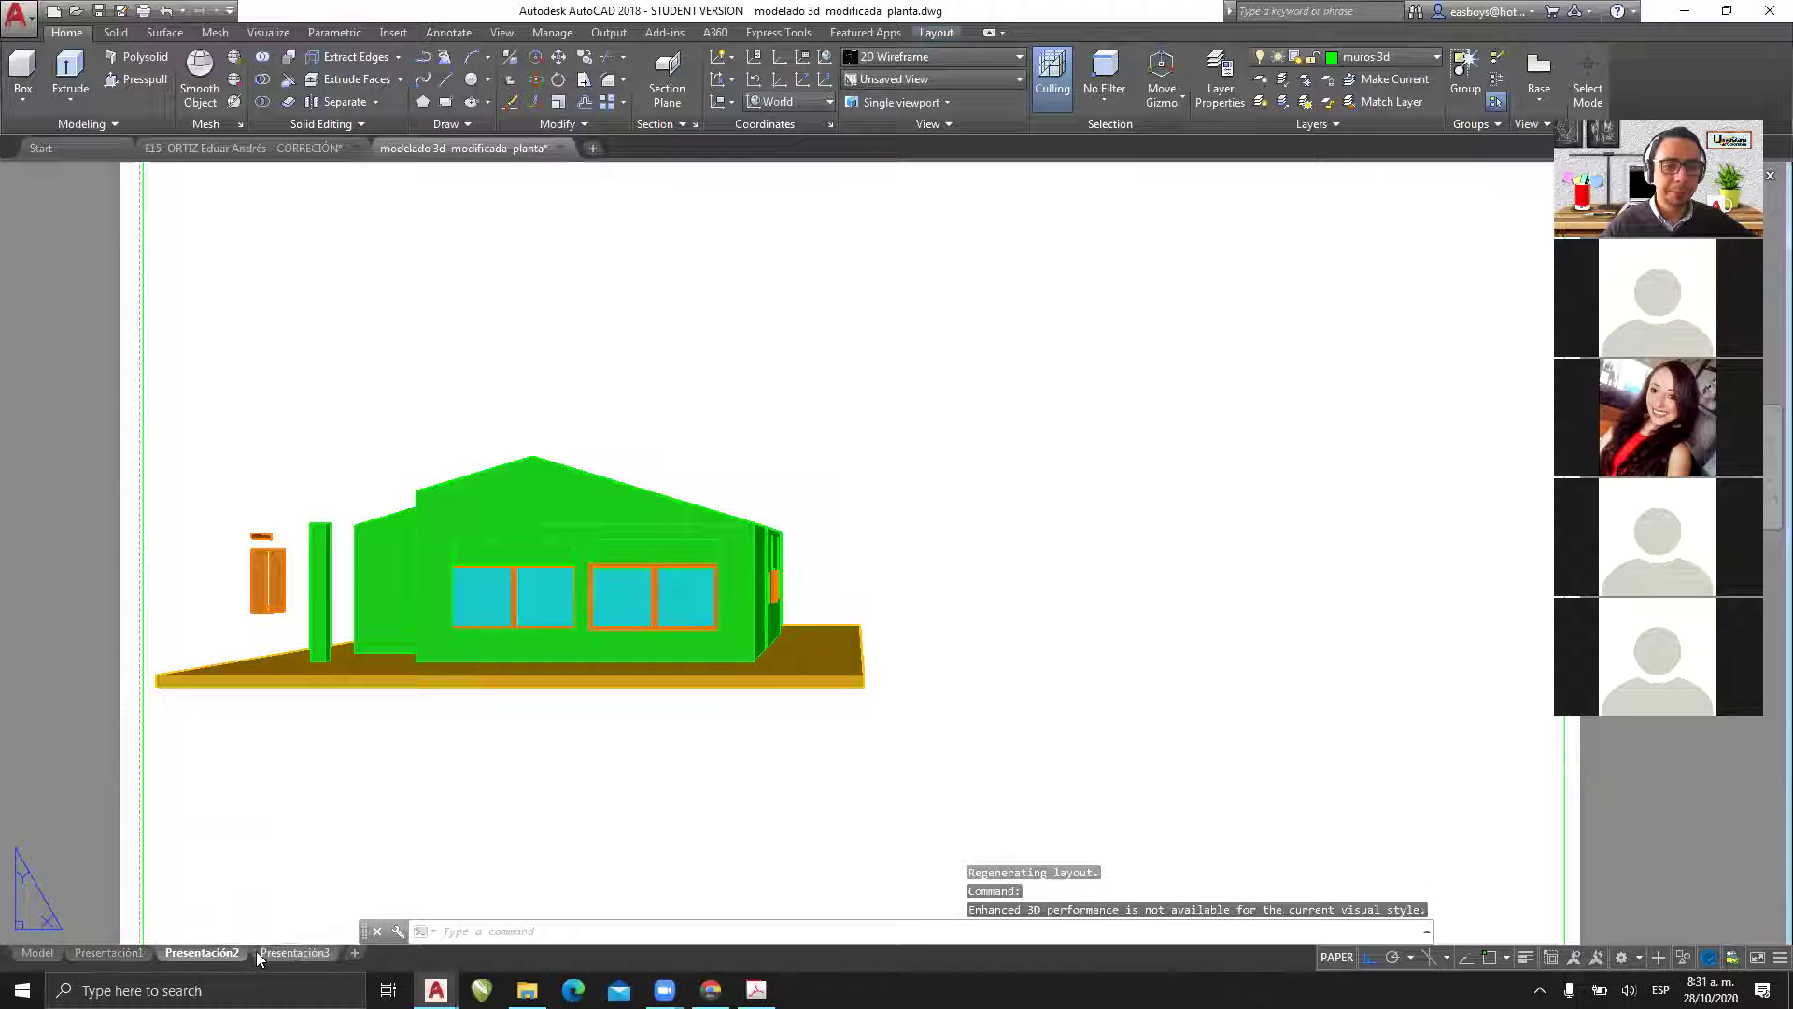
left_click(290, 954)
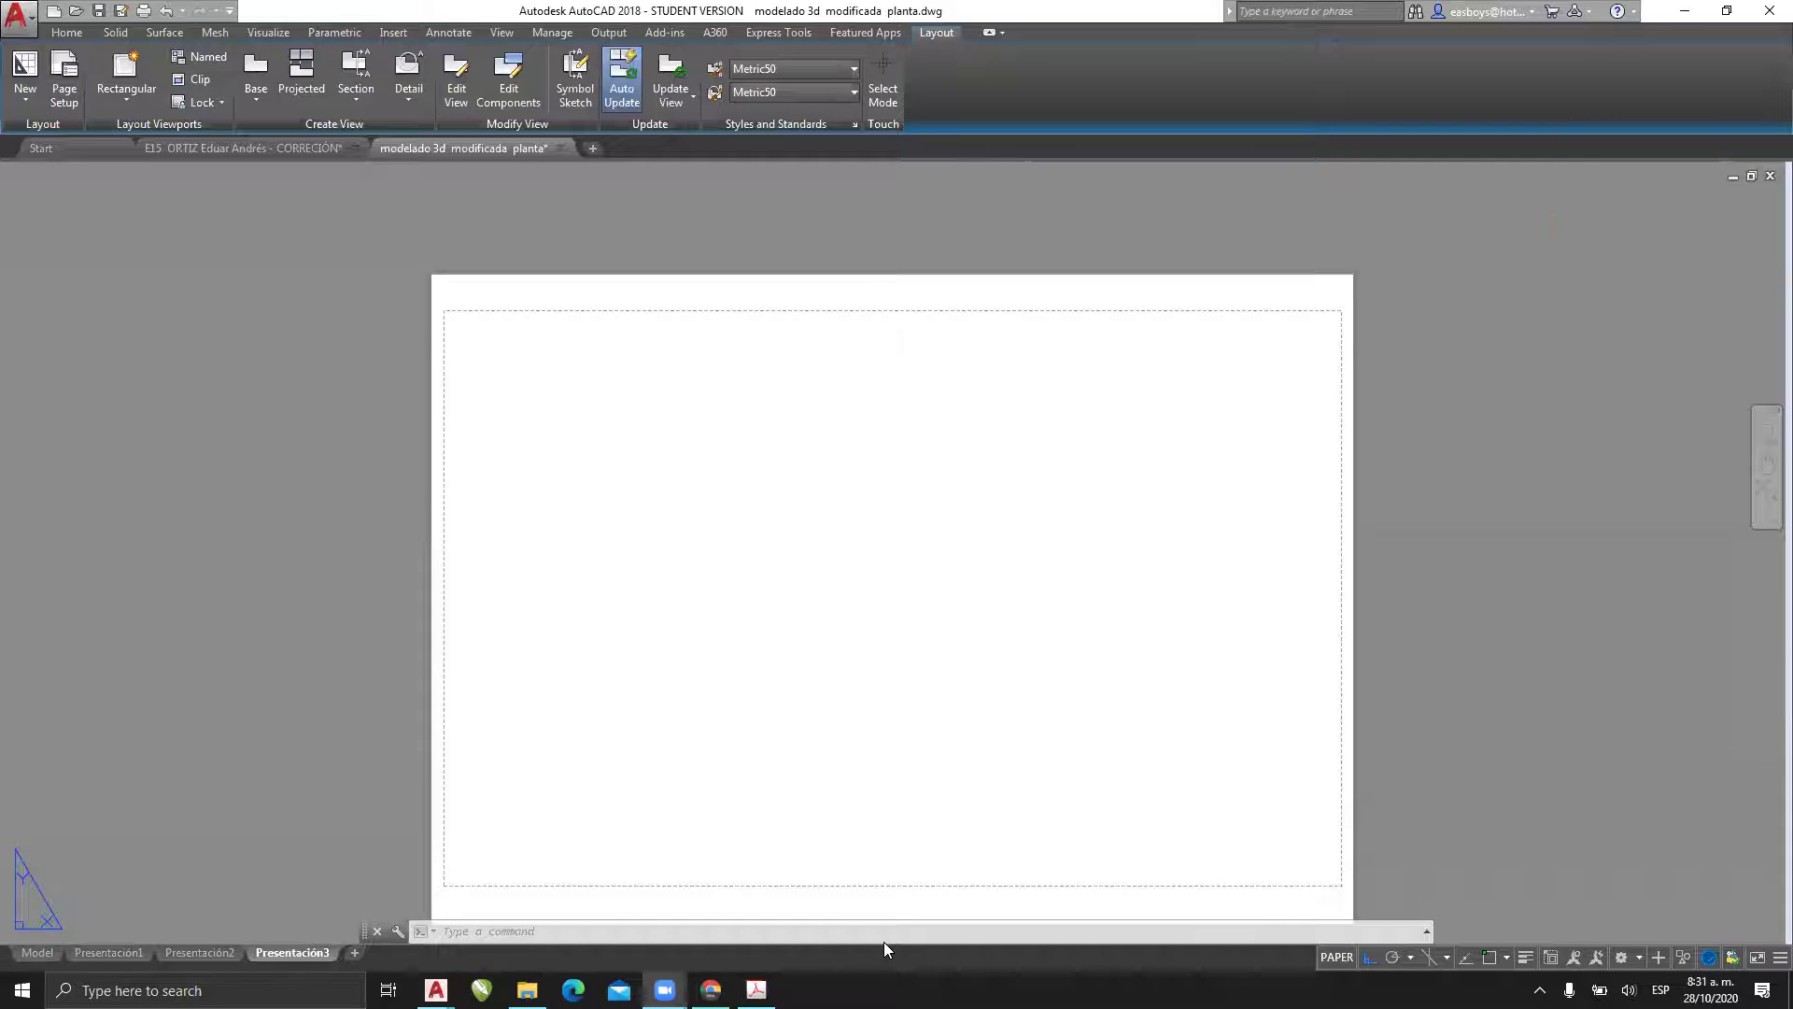
left_click(64, 97)
left_click(1074, 458)
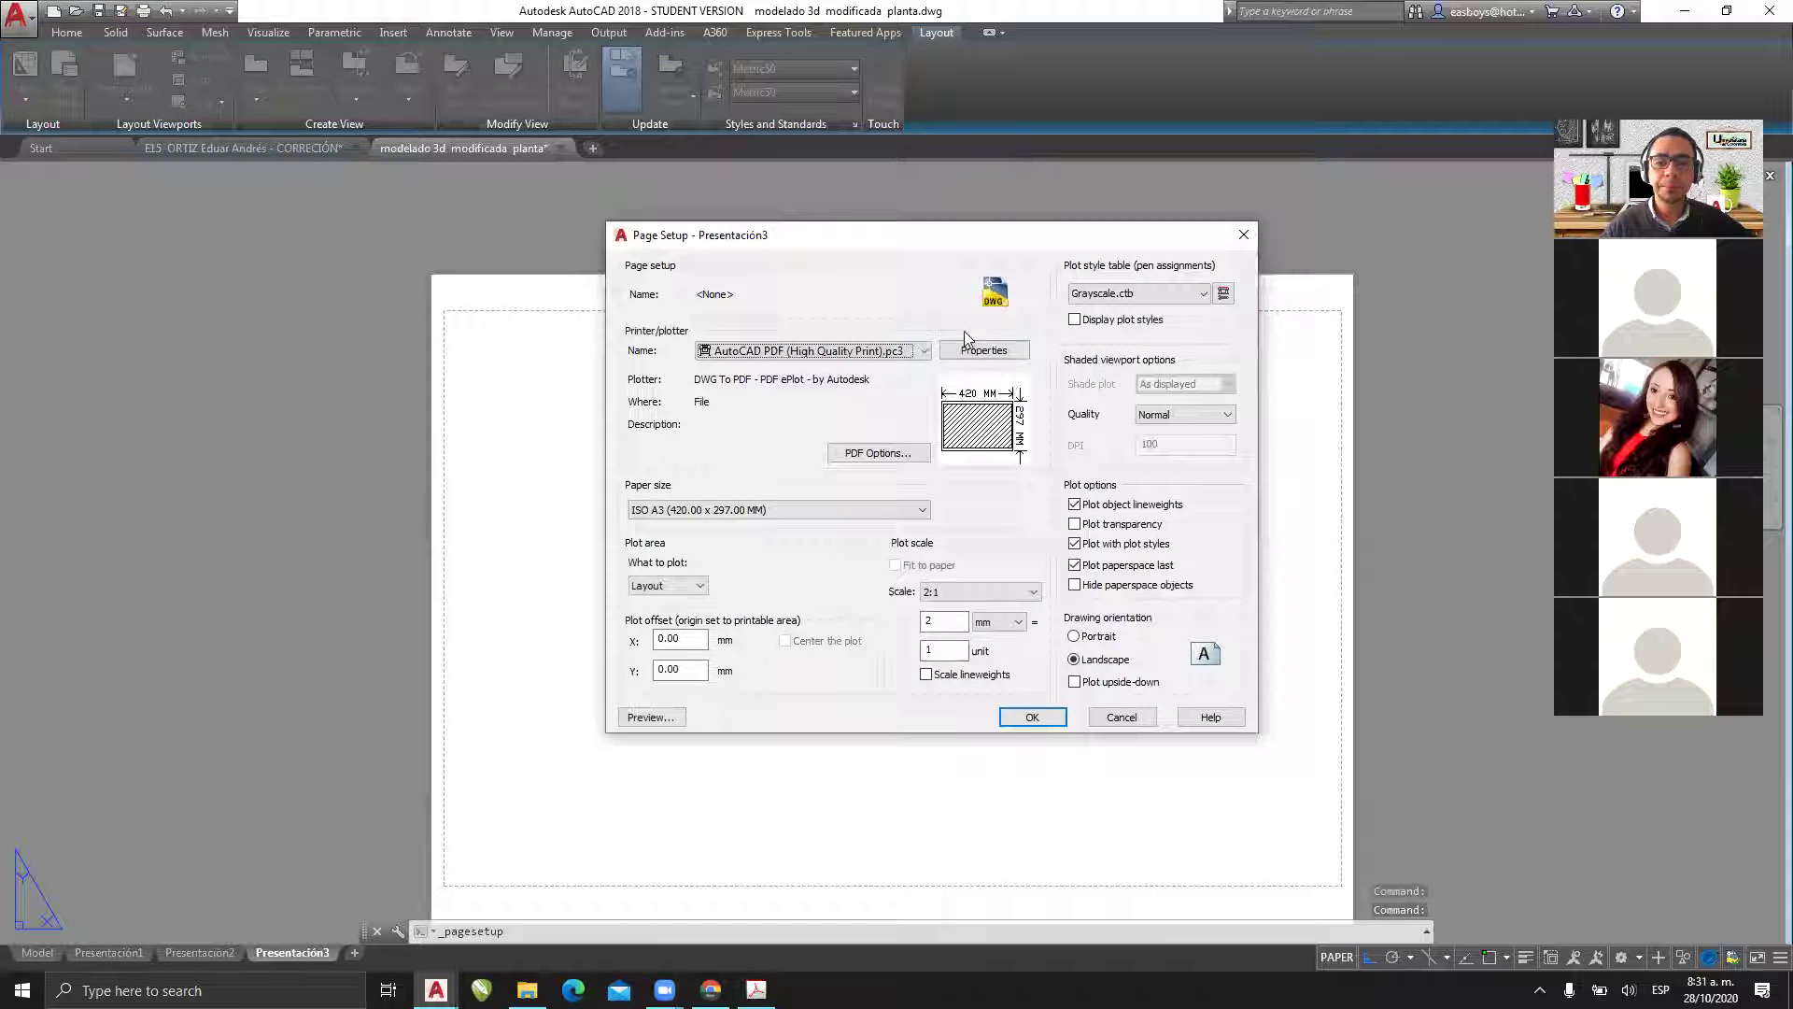
- Configure the page setup with plotter DWG To PDF.pc3, plot style monochrome.ctb, plot transparency, portrait orientation and scale 1:1
left_click(924, 352)
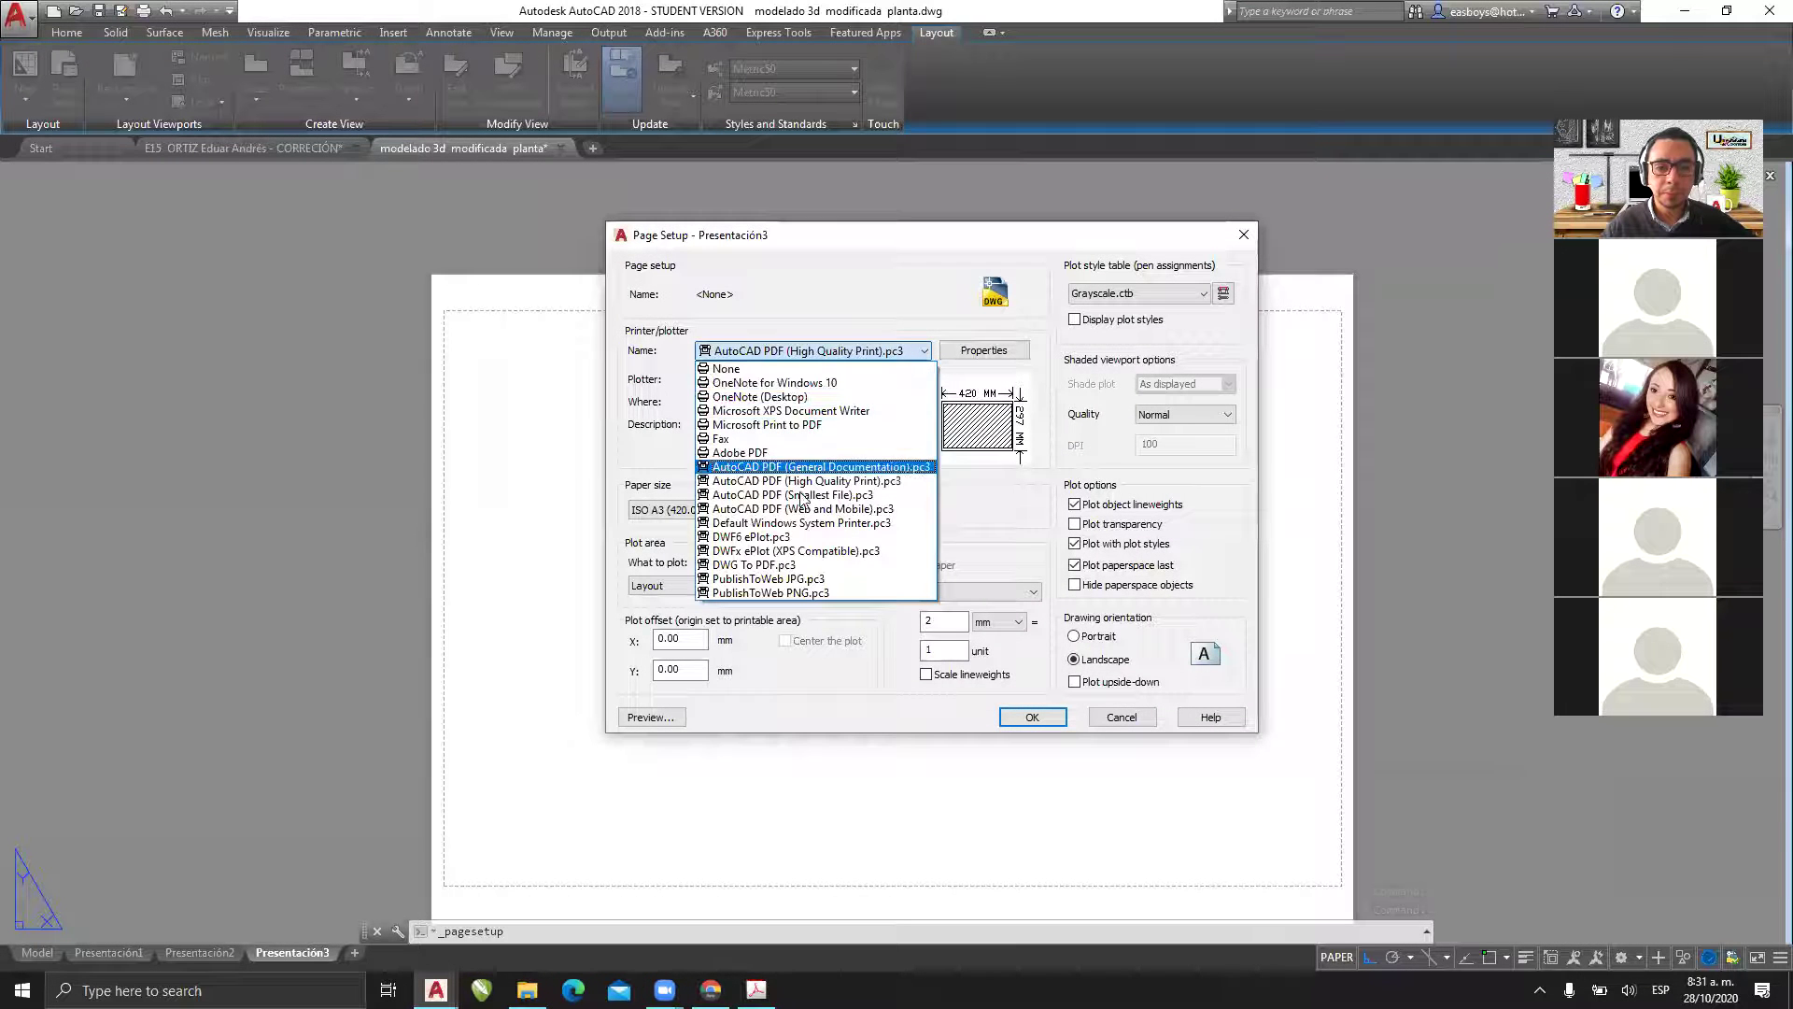
left_click(833, 566)
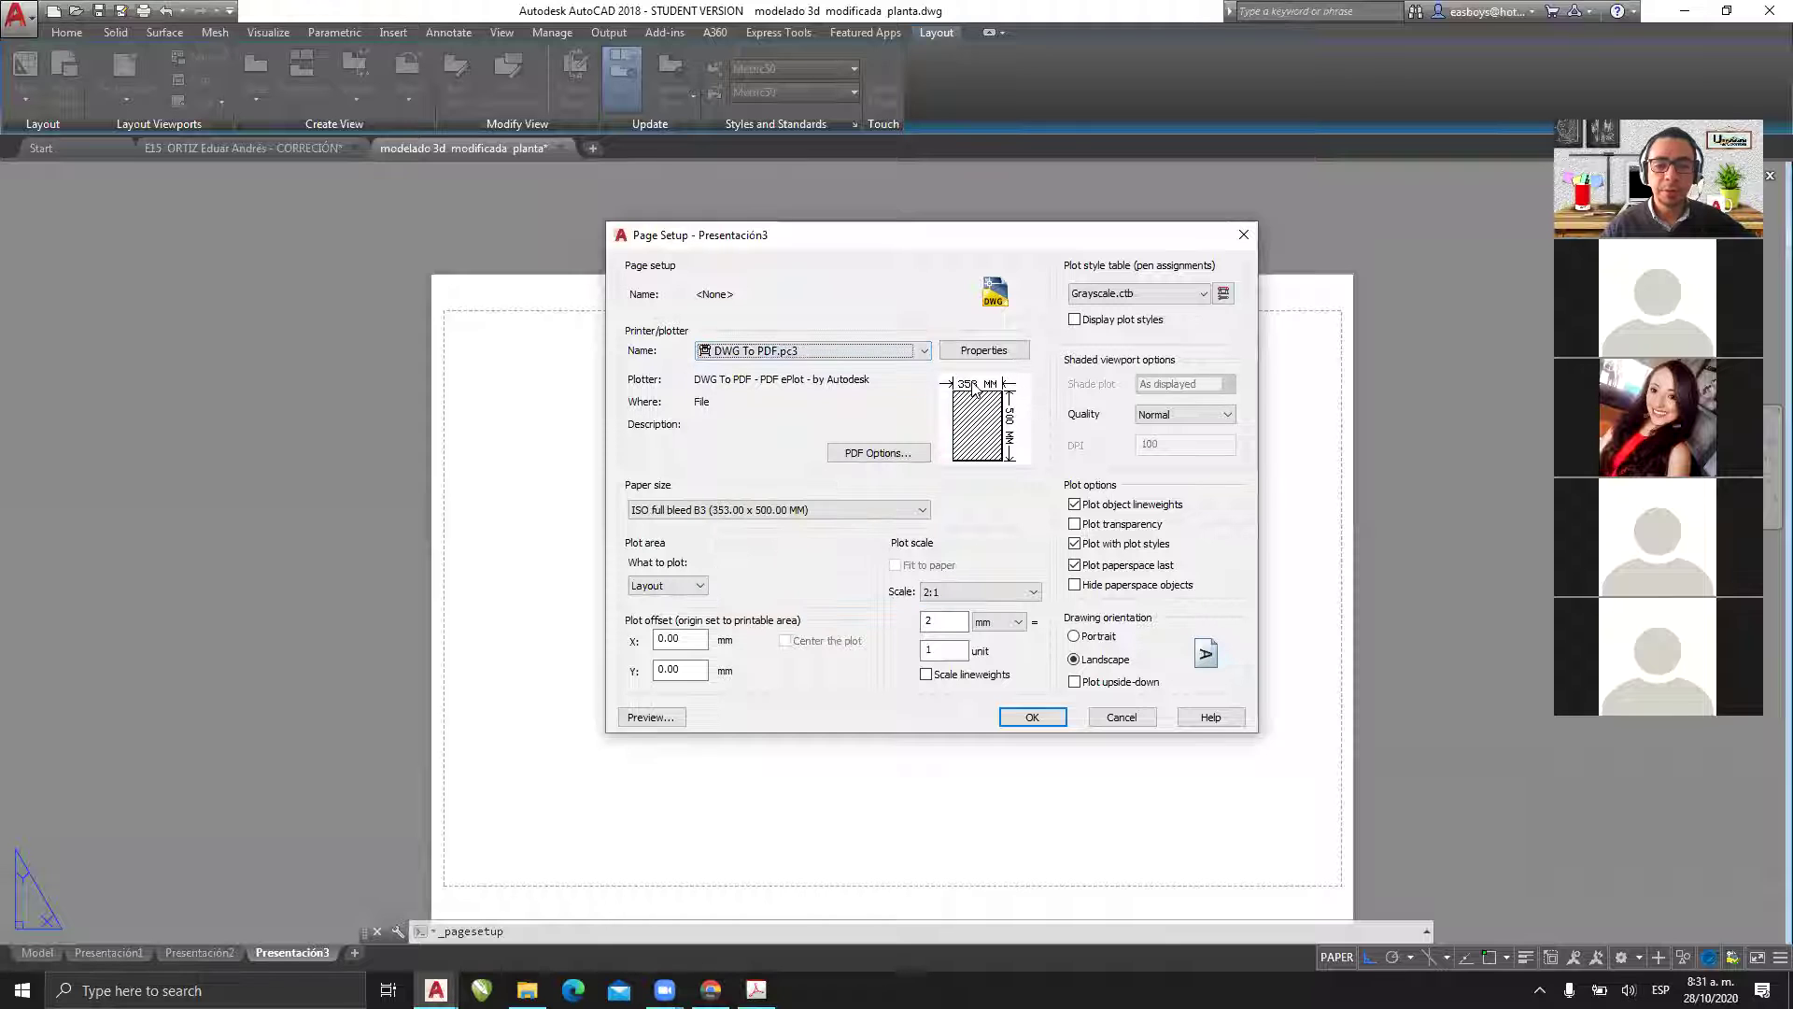
left_click(1203, 293)
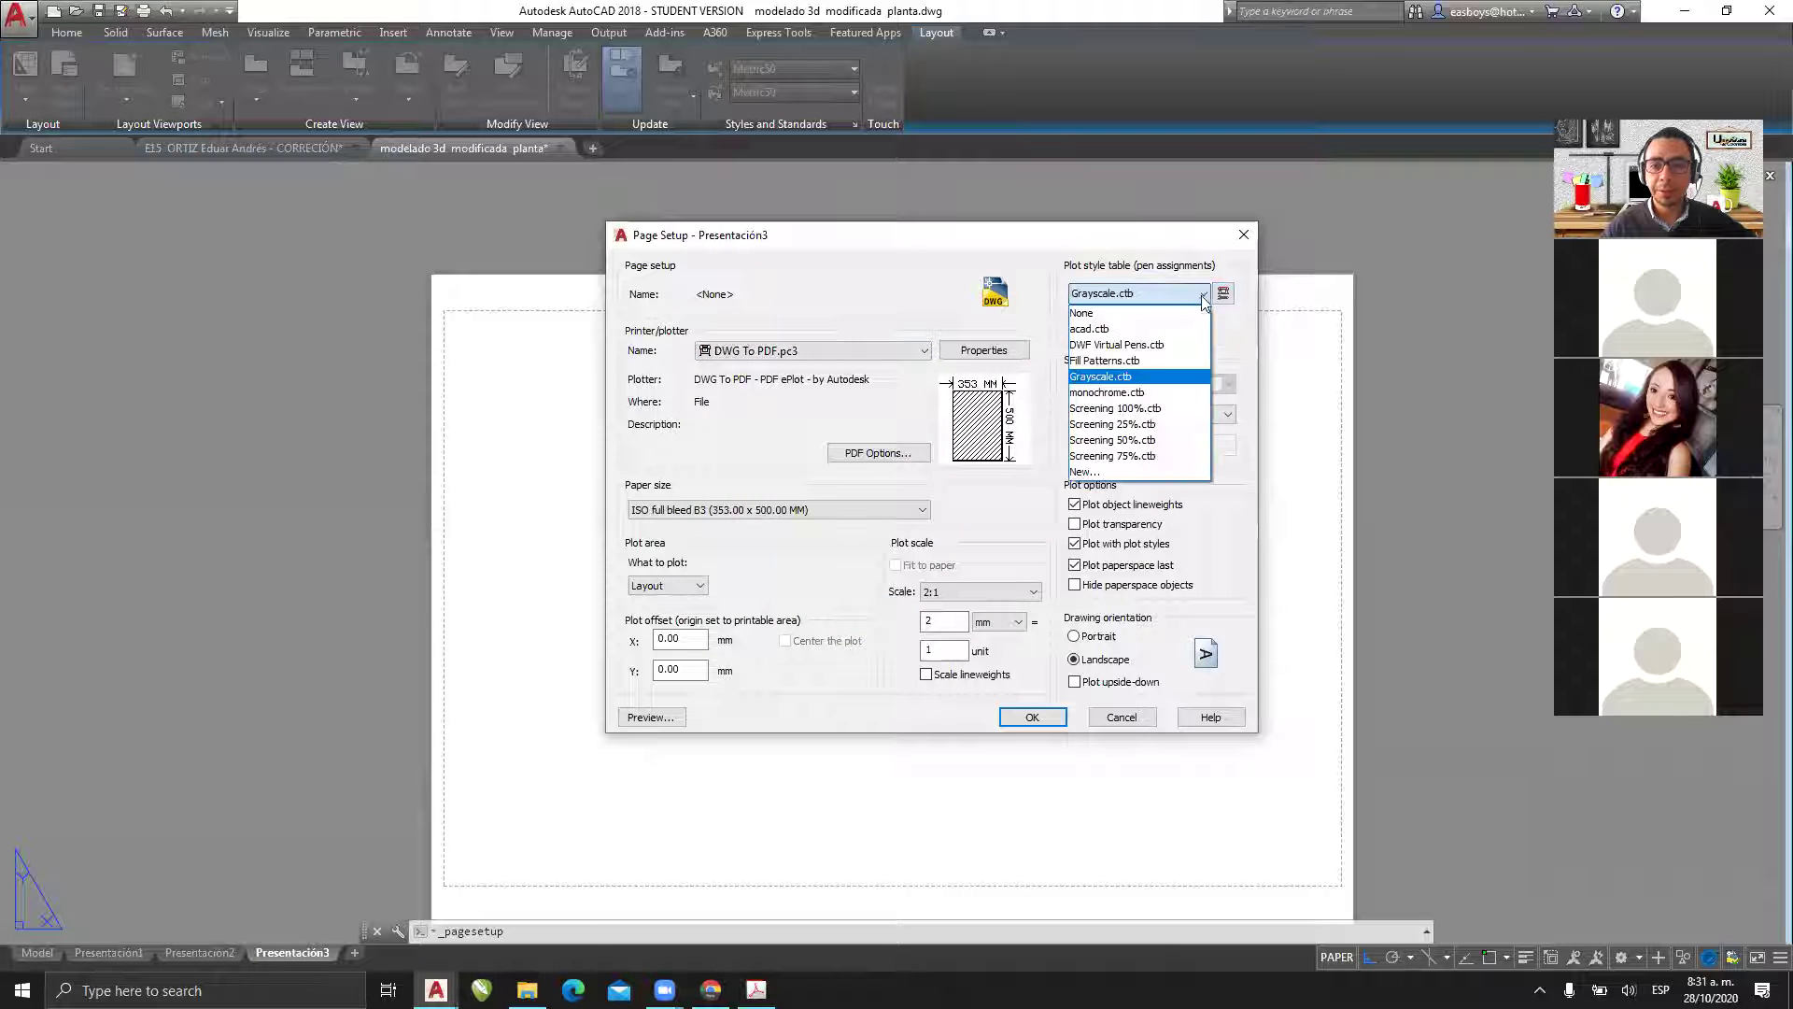
left_click(1167, 395)
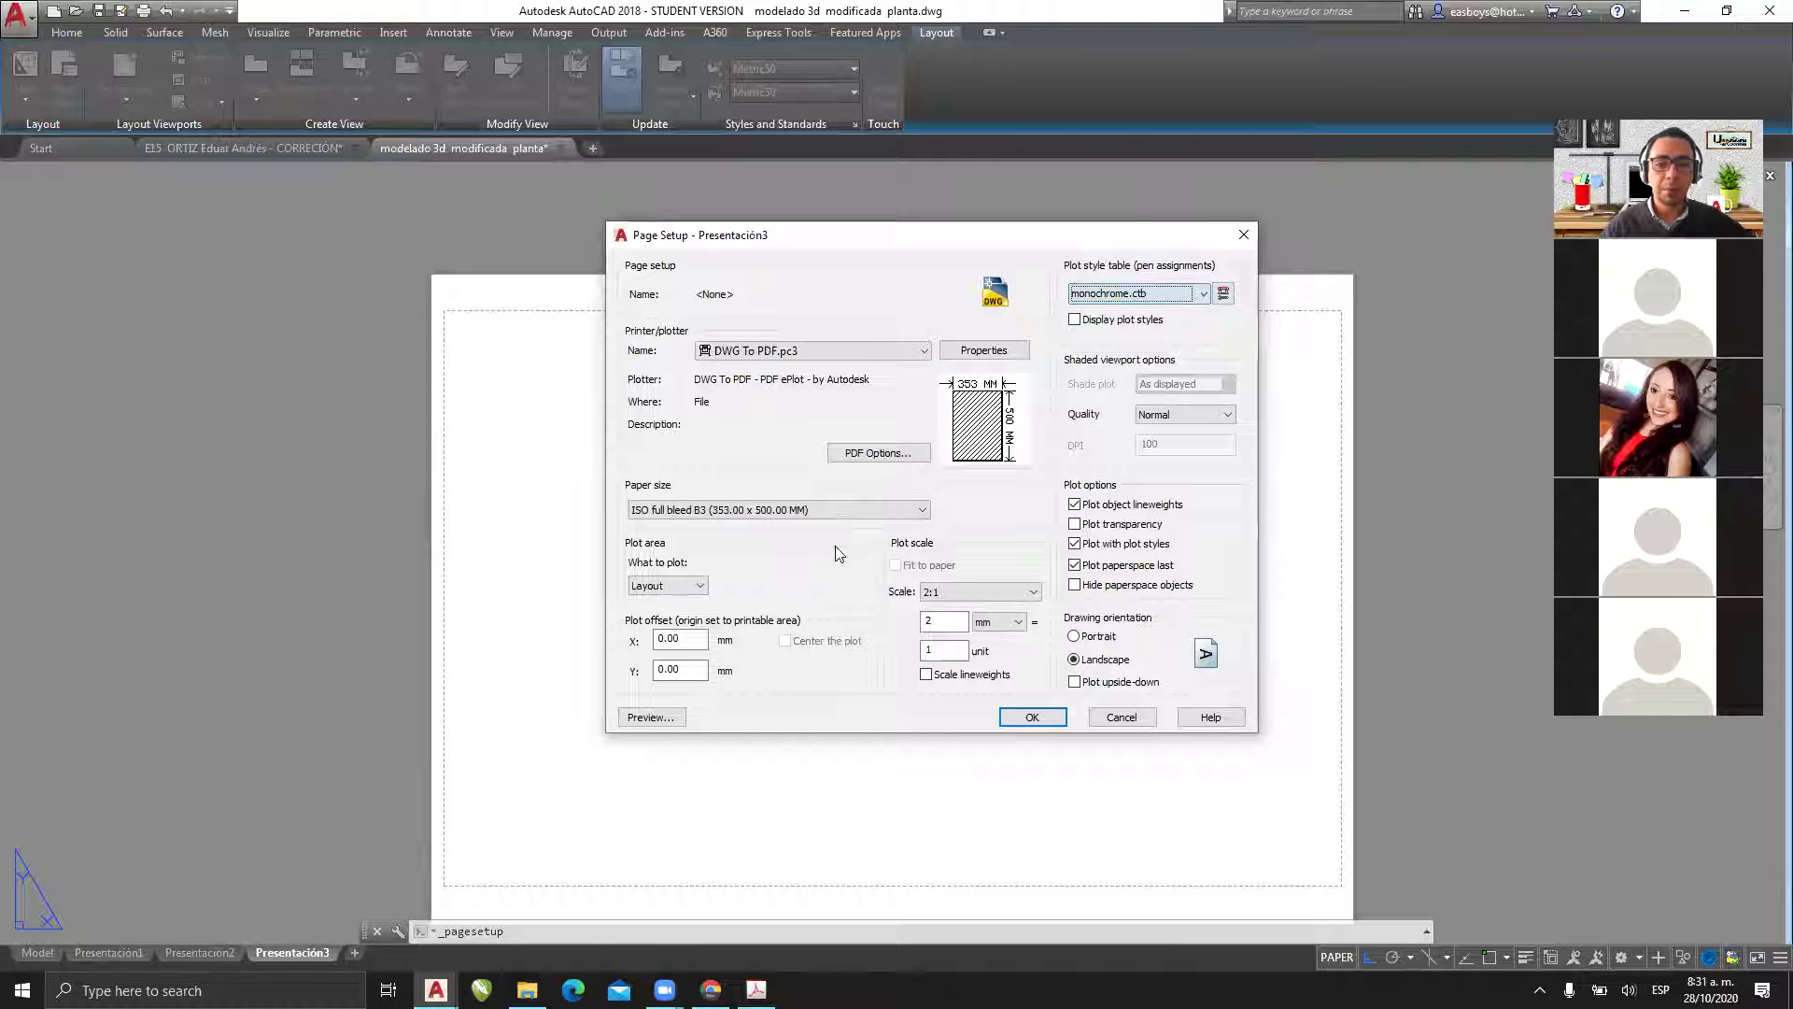
left_click(1074, 637)
left_click(979, 592)
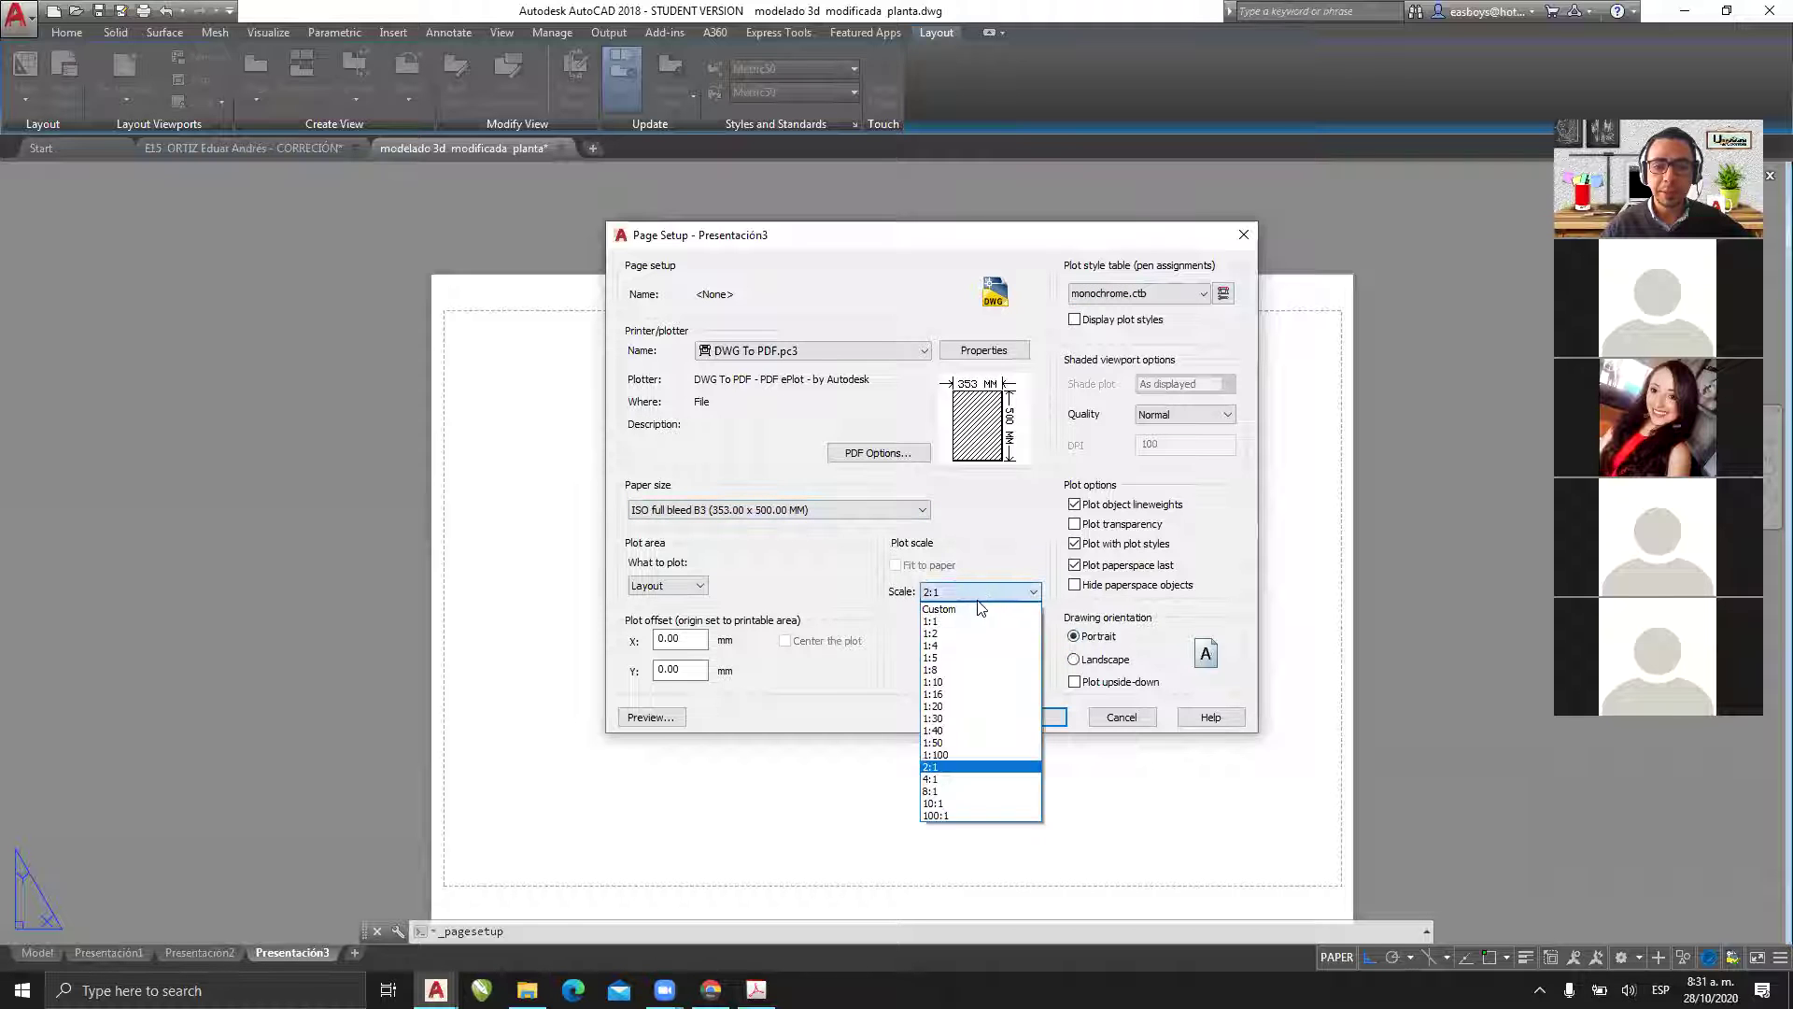
left_click(971, 622)
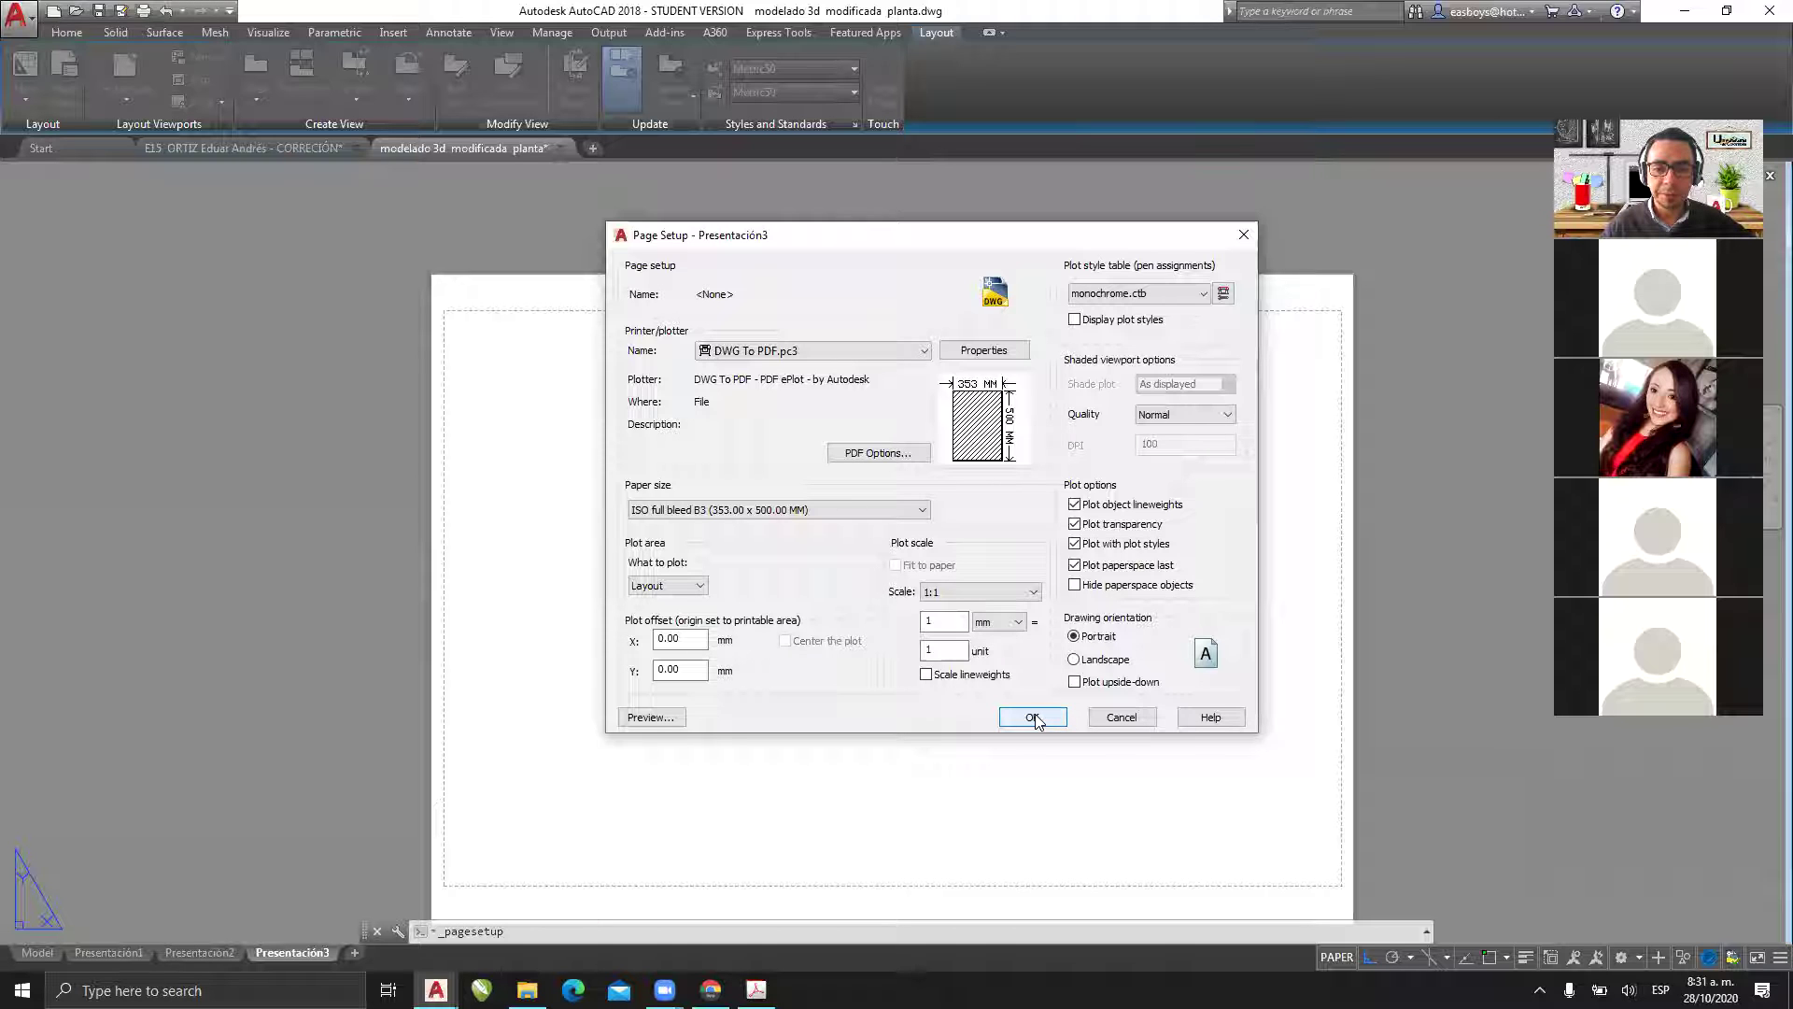
- Set the plot style table to acad.ctb, apply the page setup and close its manager
left_click(1147, 295)
left_click(1109, 328)
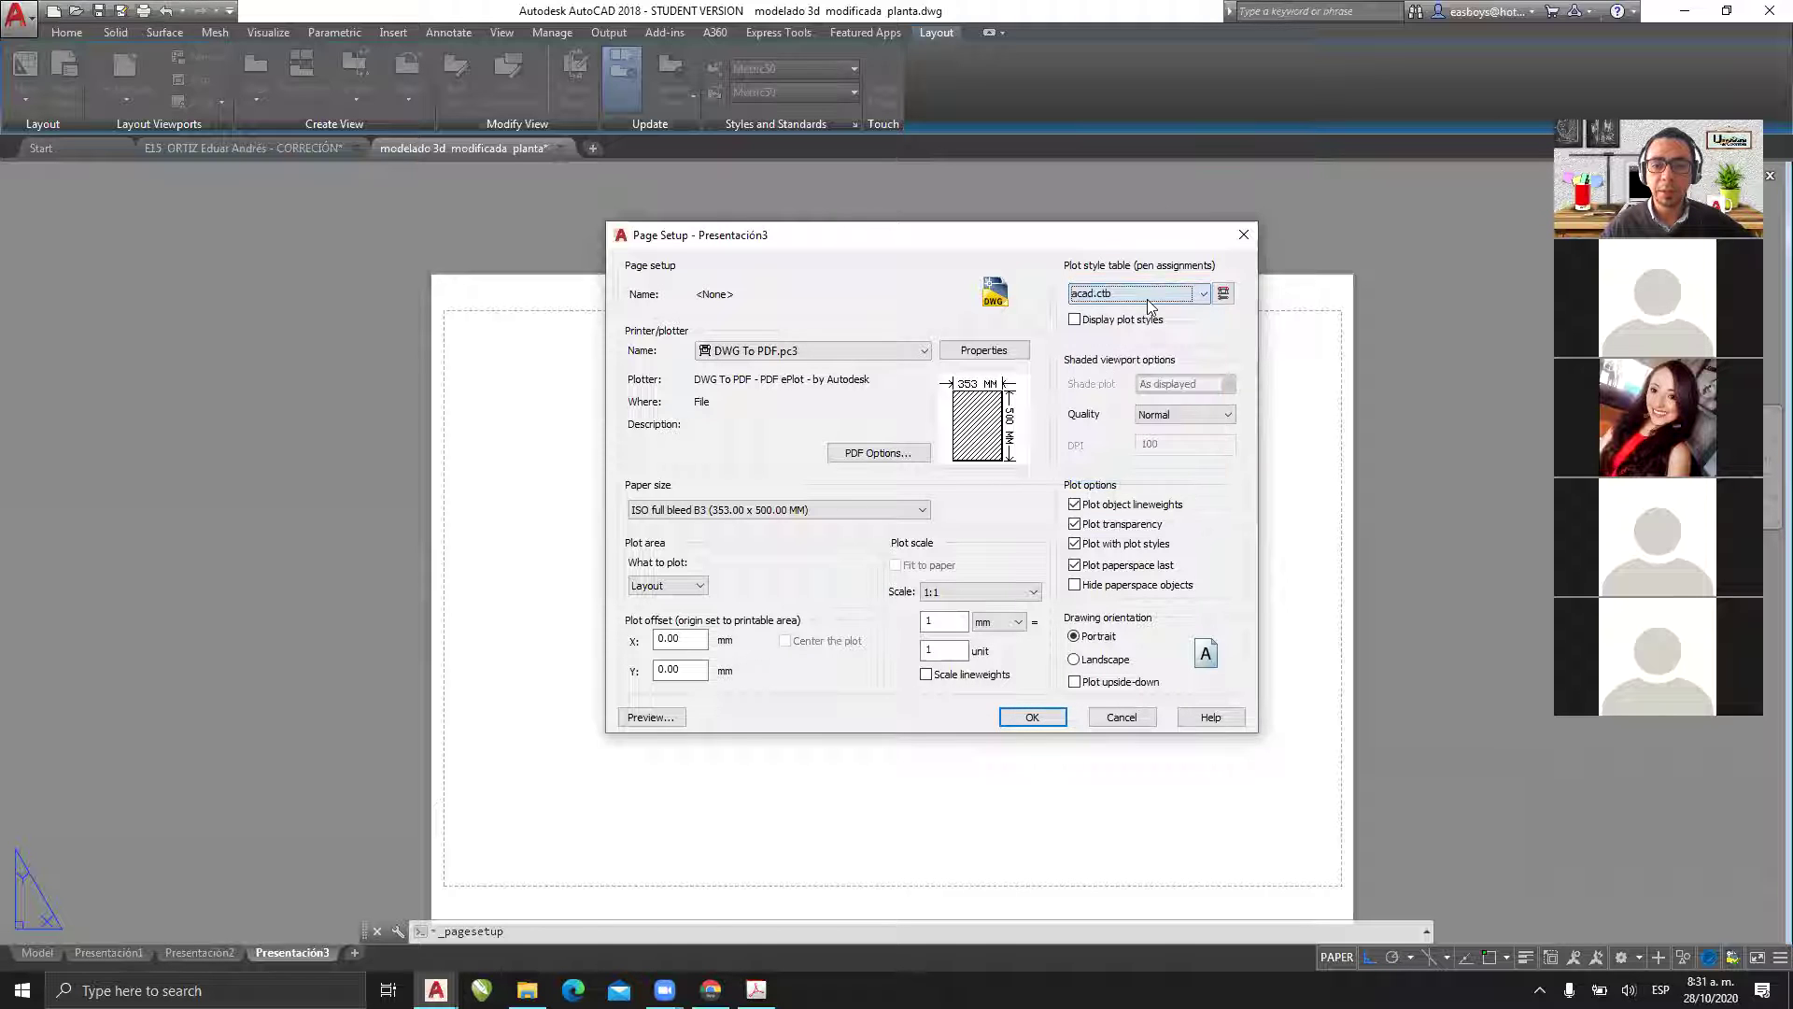
left_click(1029, 716)
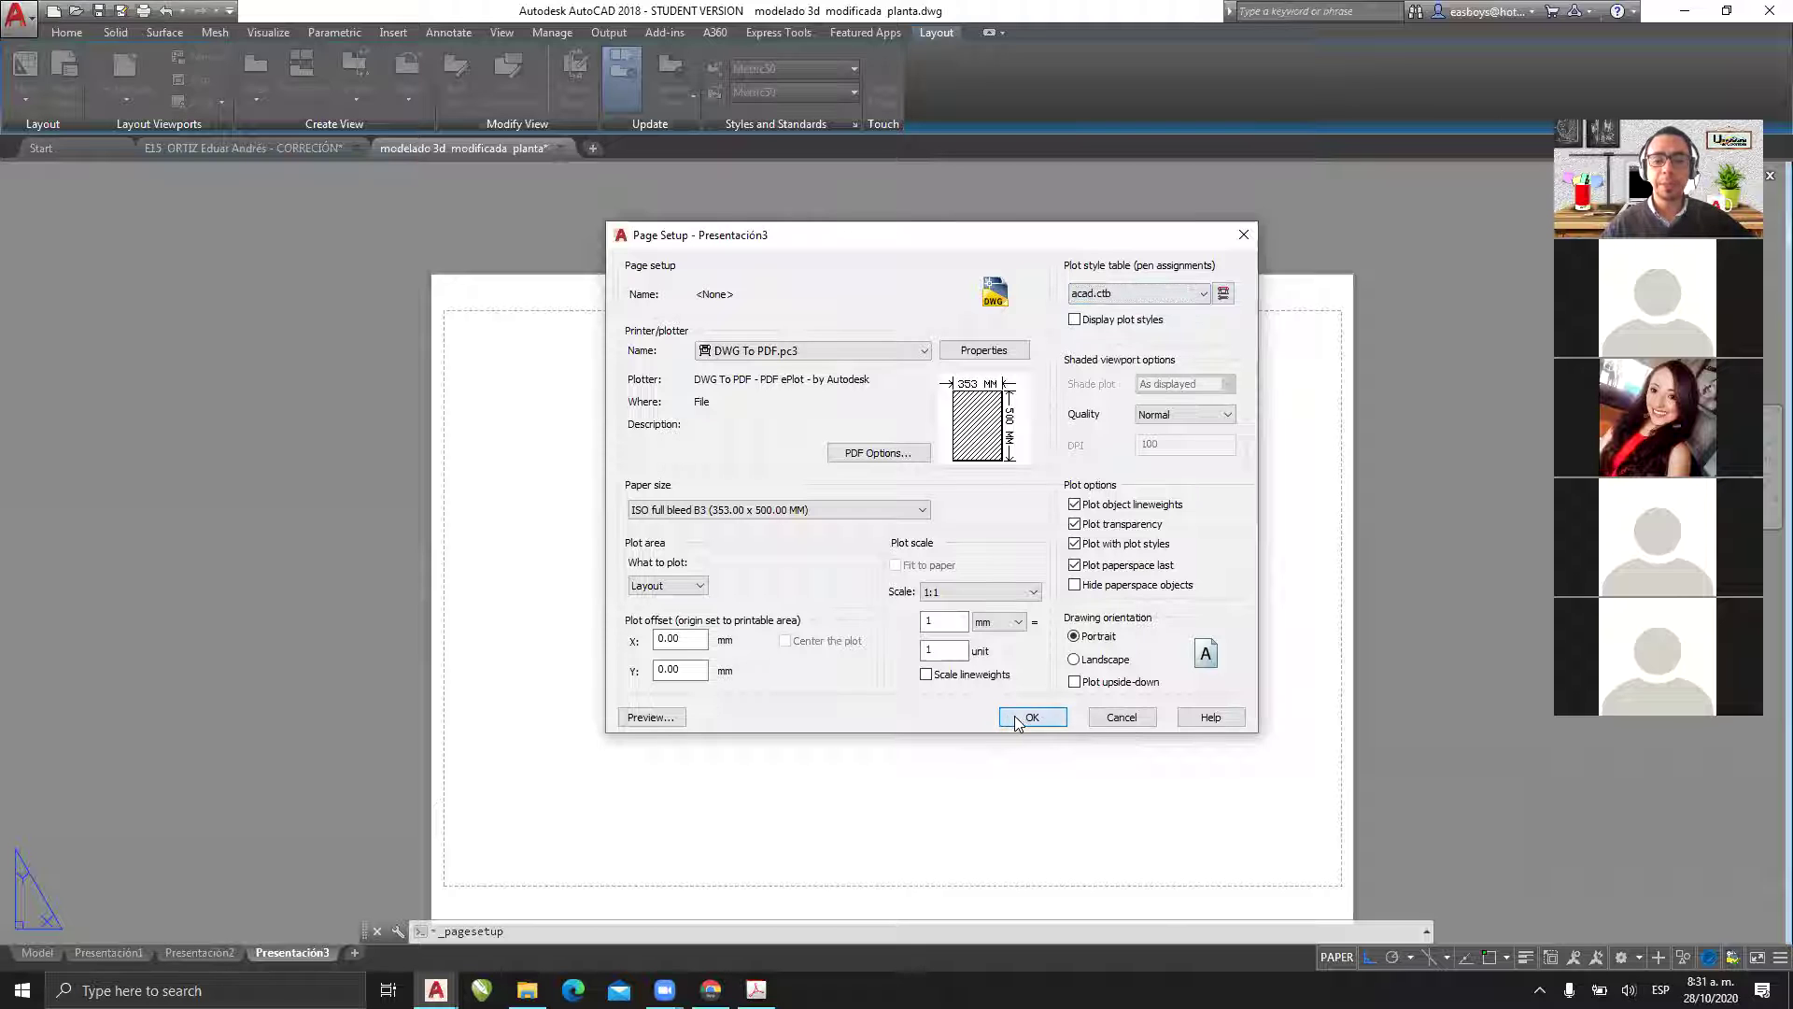
left_click(1007, 677)
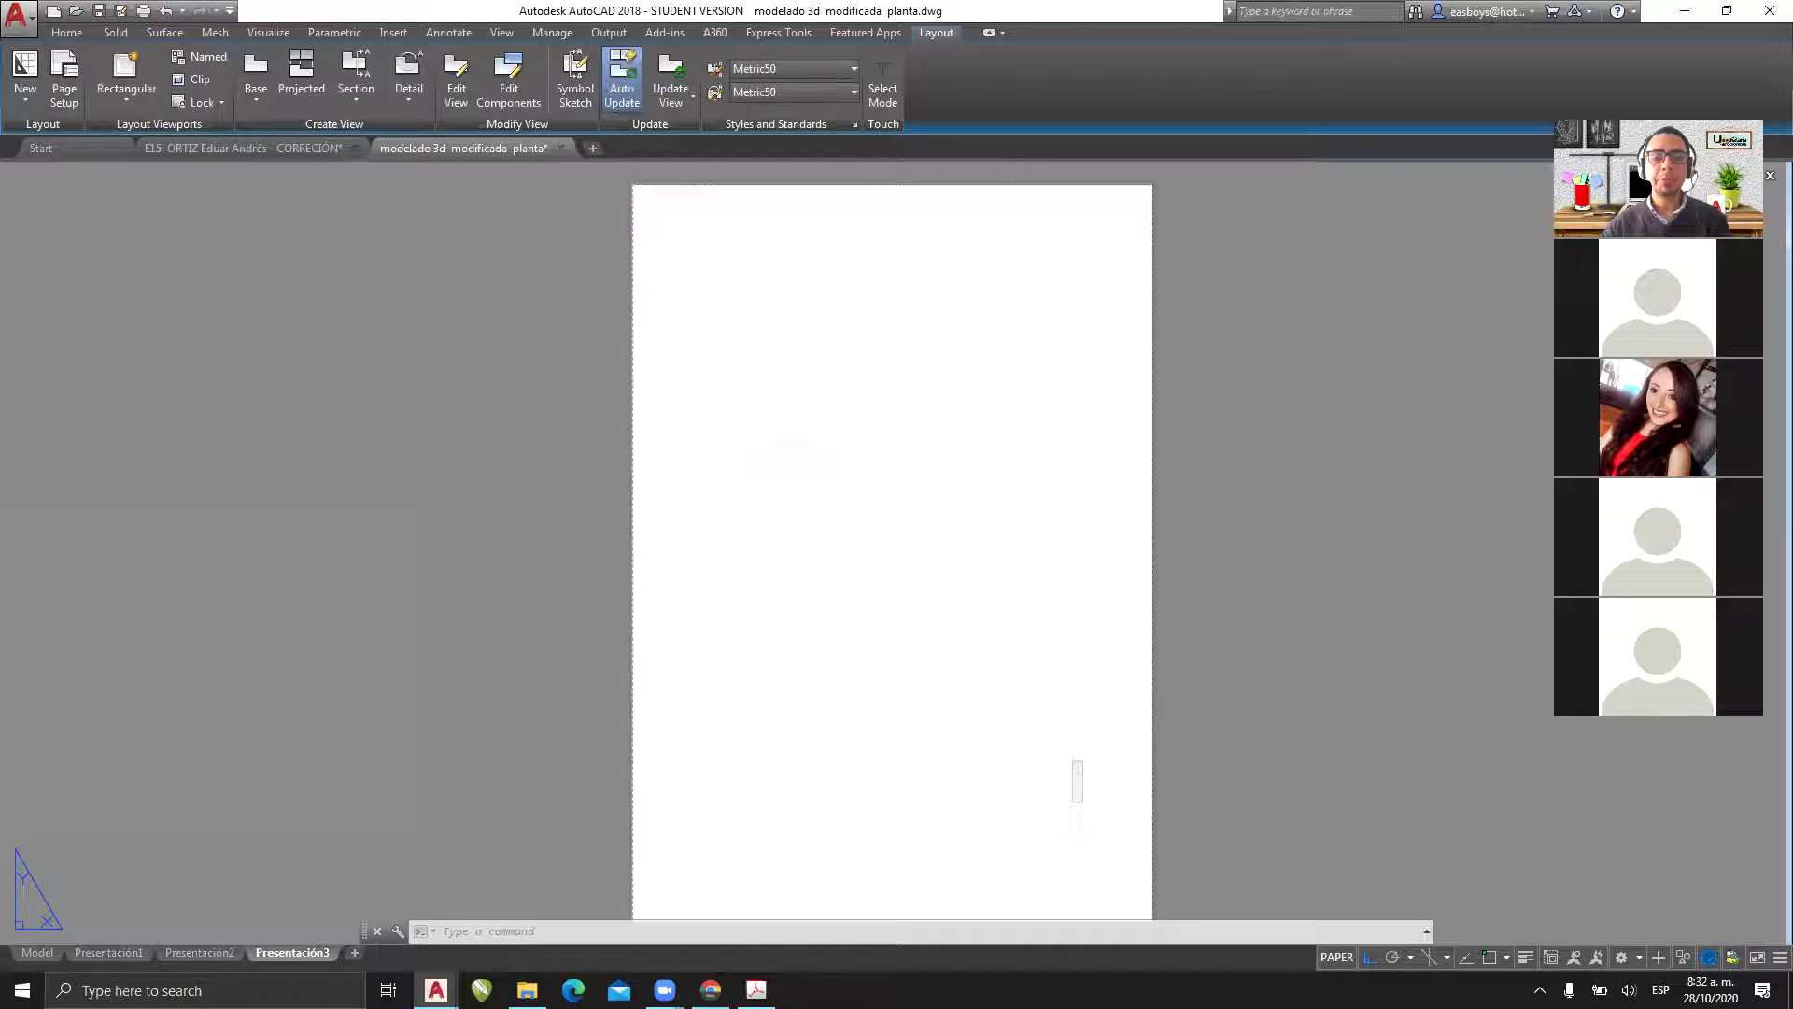
middle_click_drag(870, 606, 846, 600)
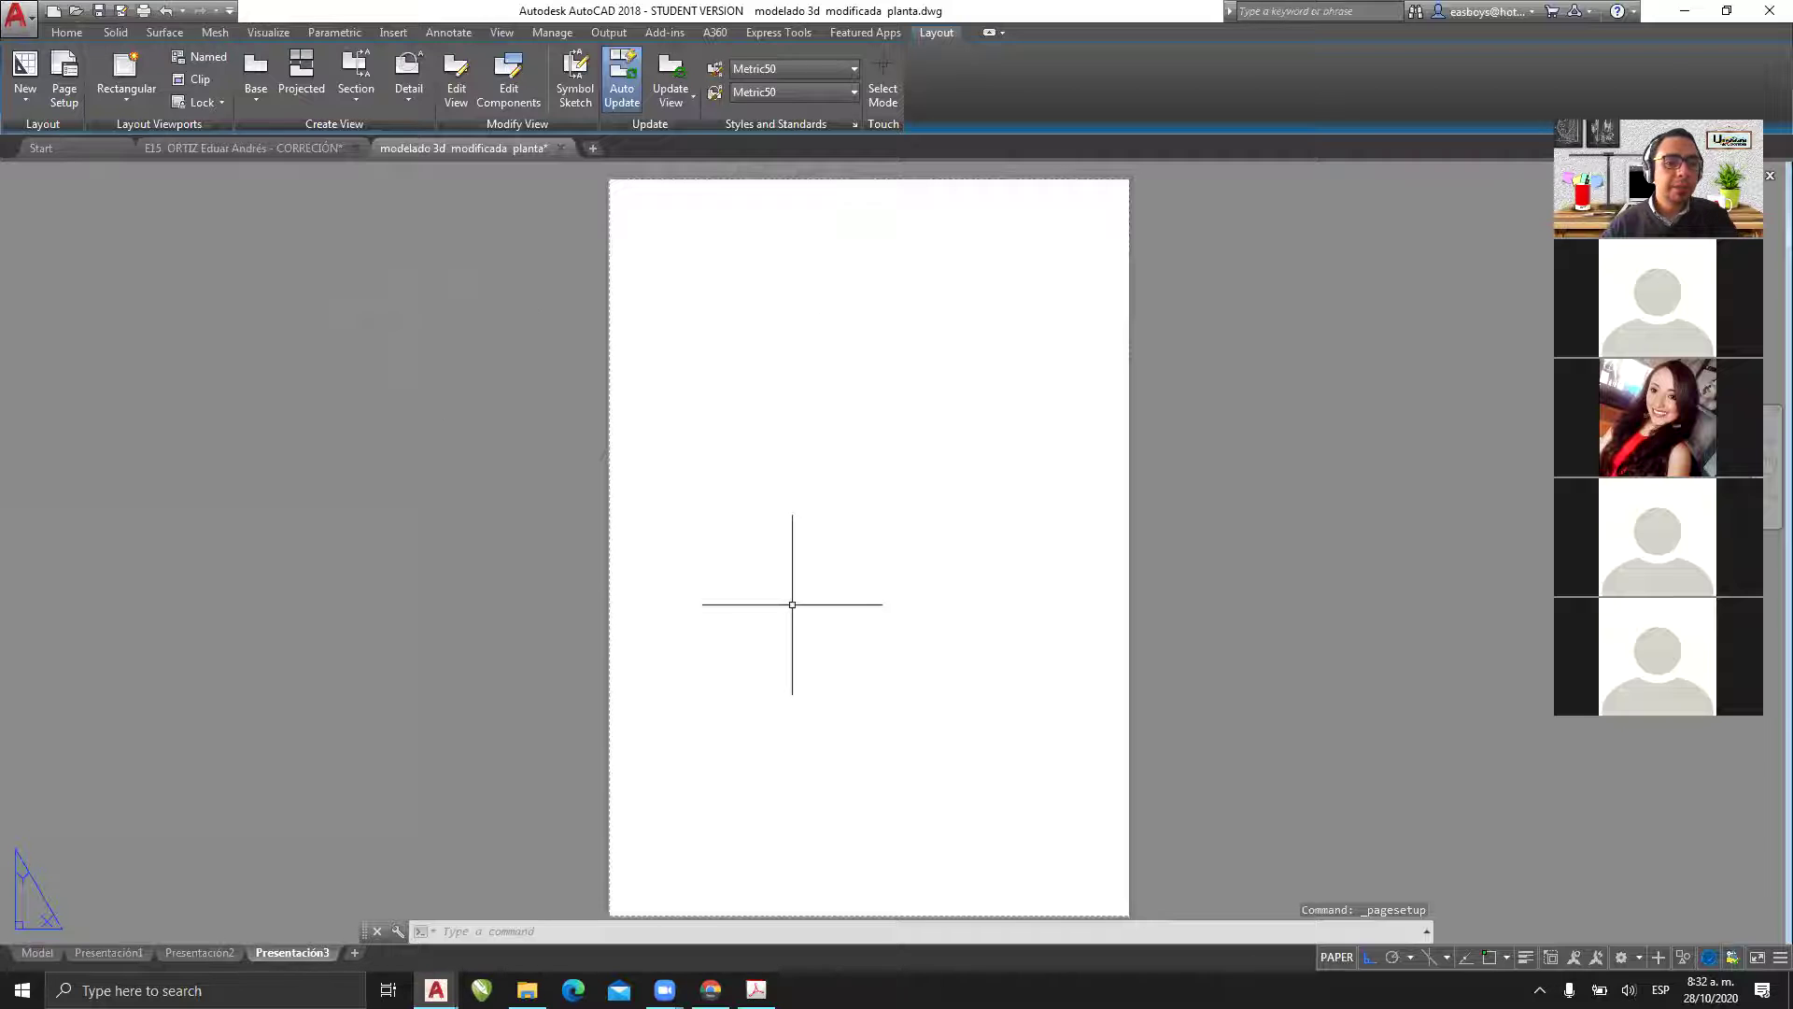
left_click(1166, 365)
left_click(1052, 406)
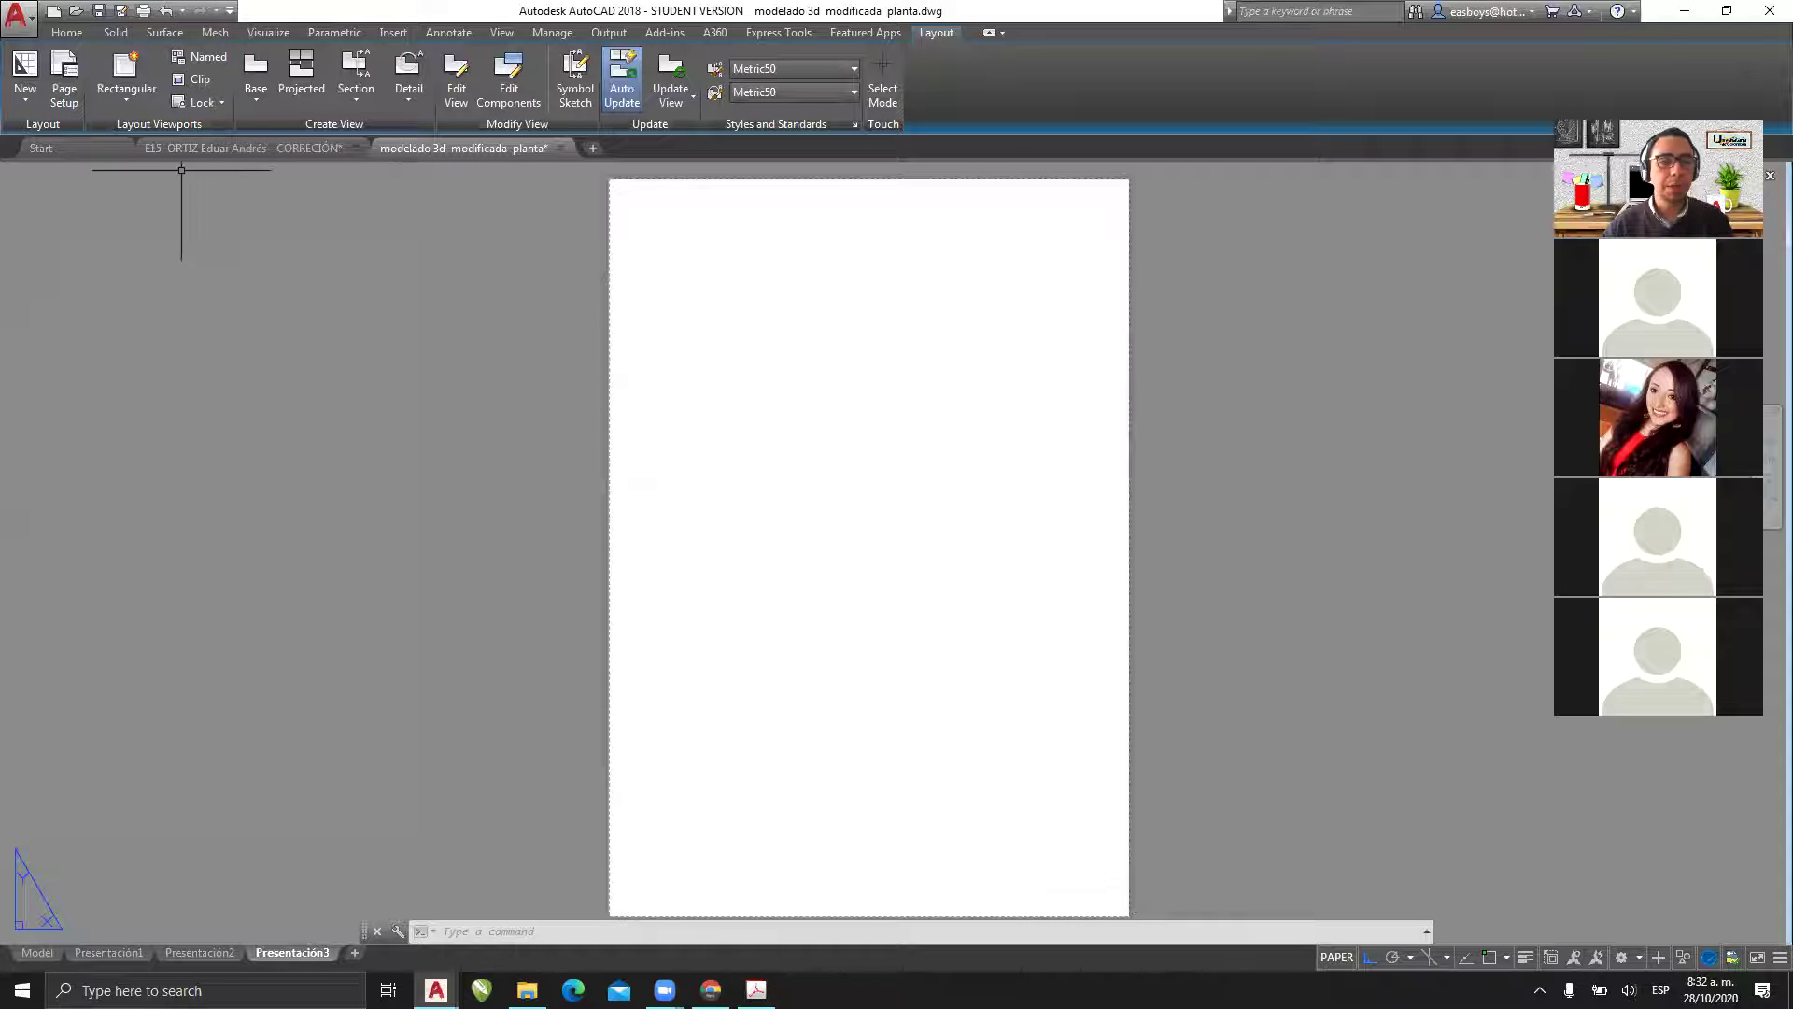
left_click(30, 957)
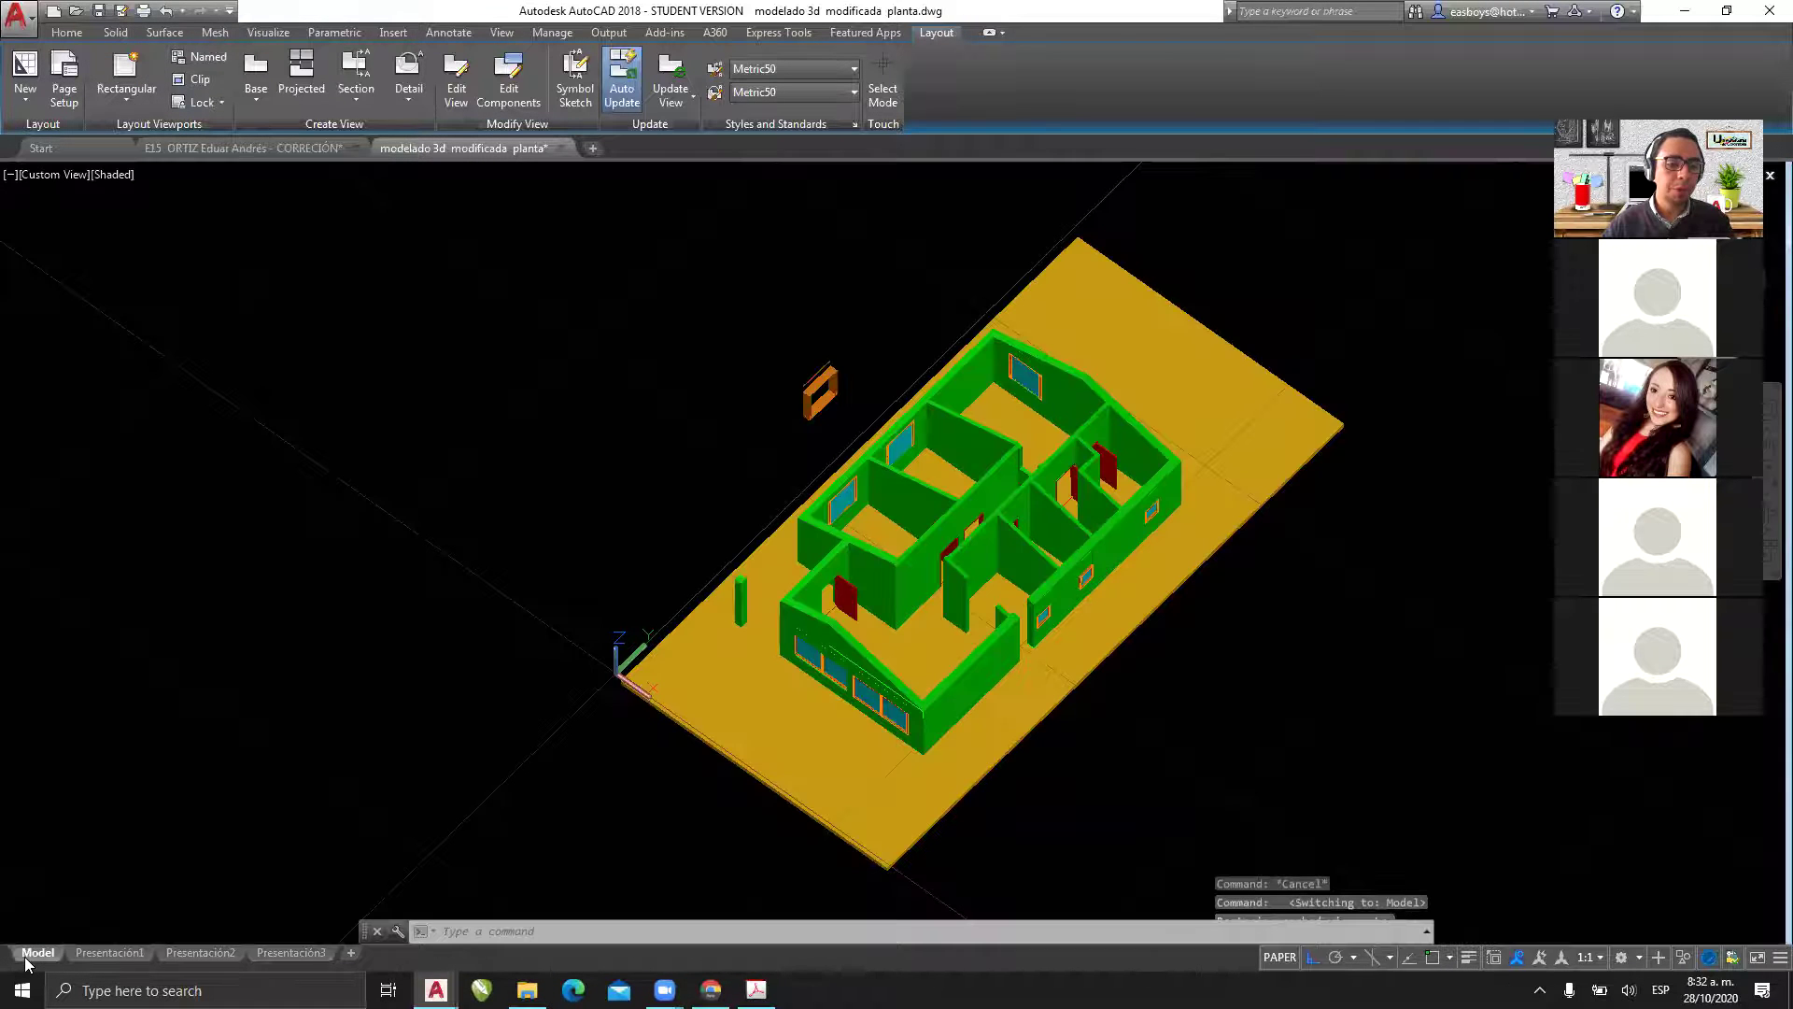
left_click(285, 952)
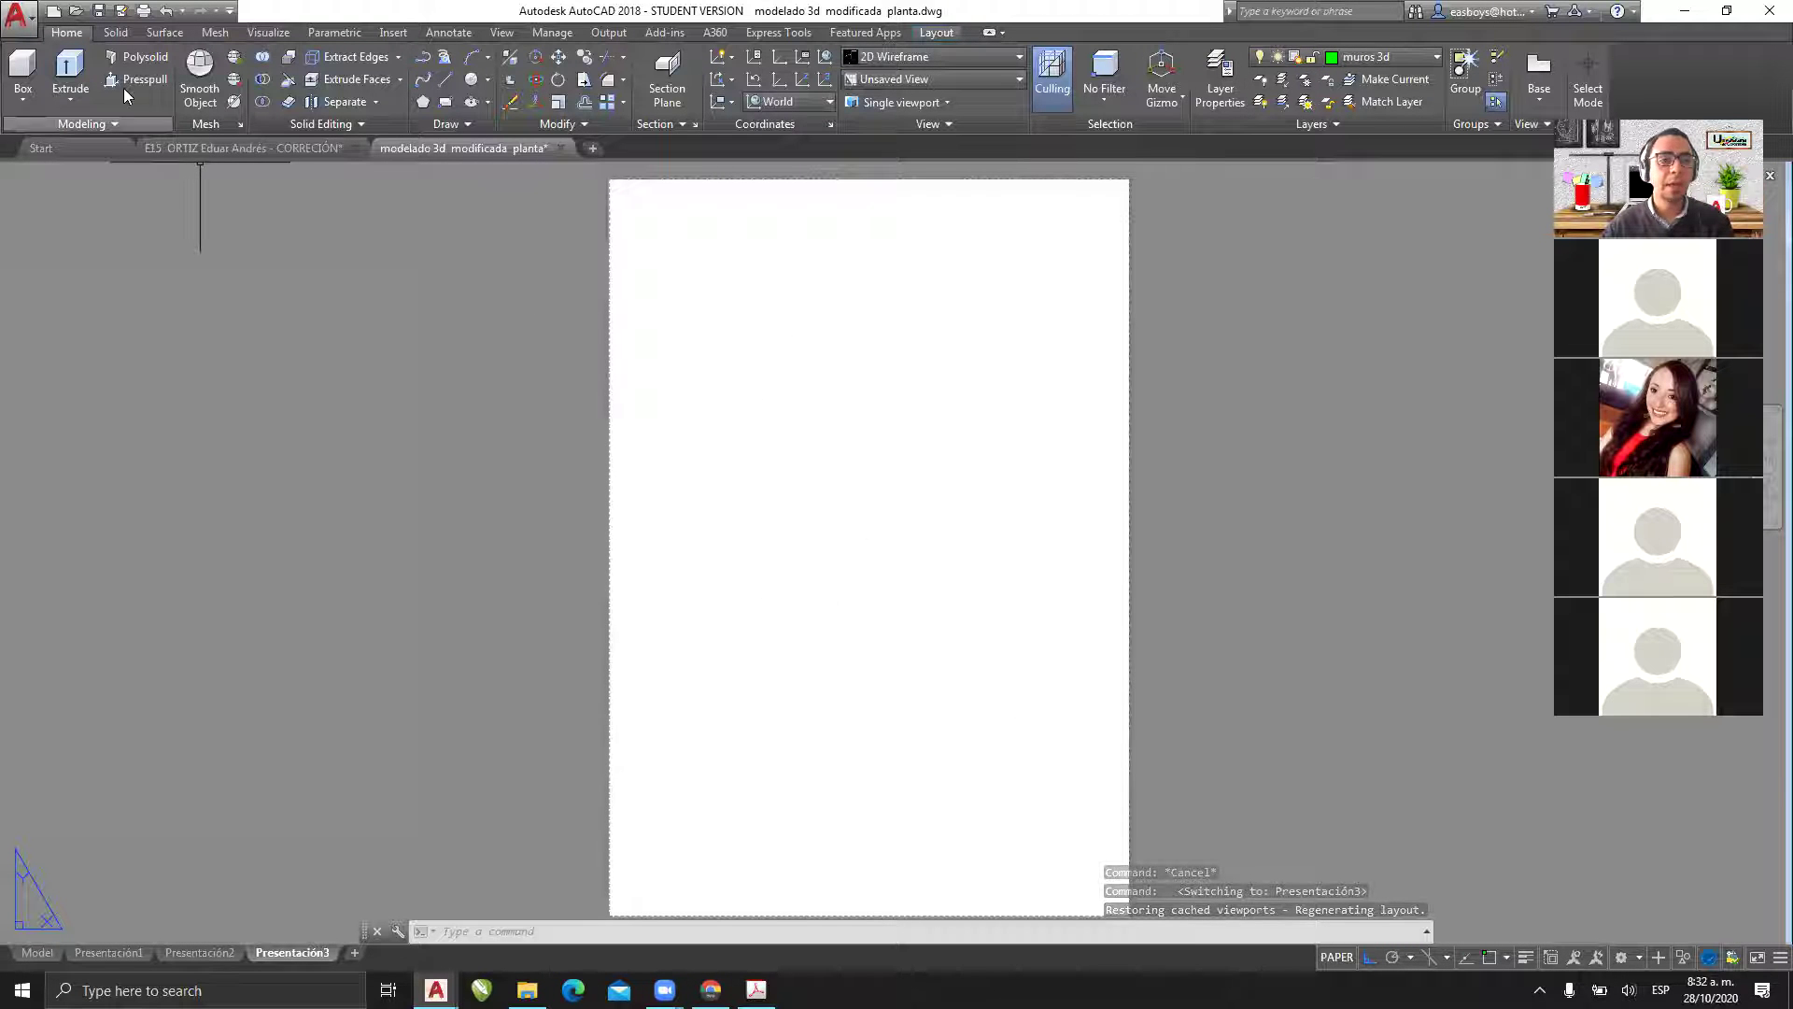
left_click(939, 33)
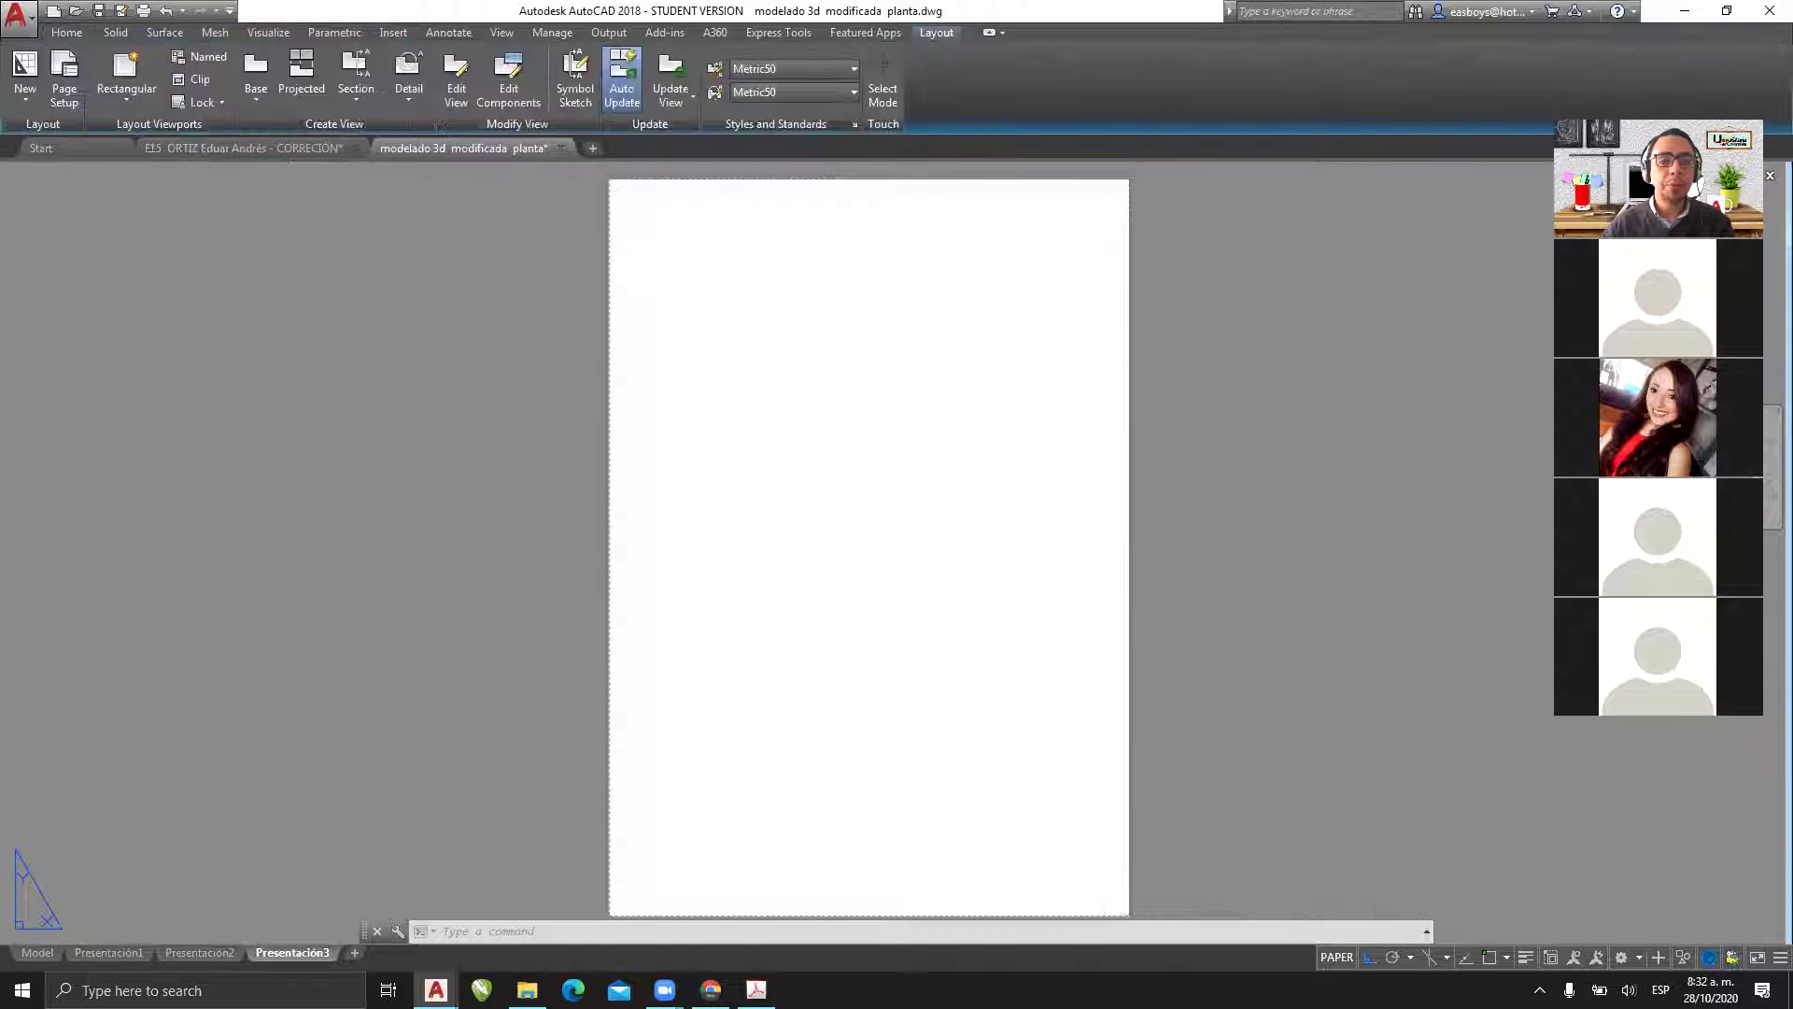
left_click(144, 98)
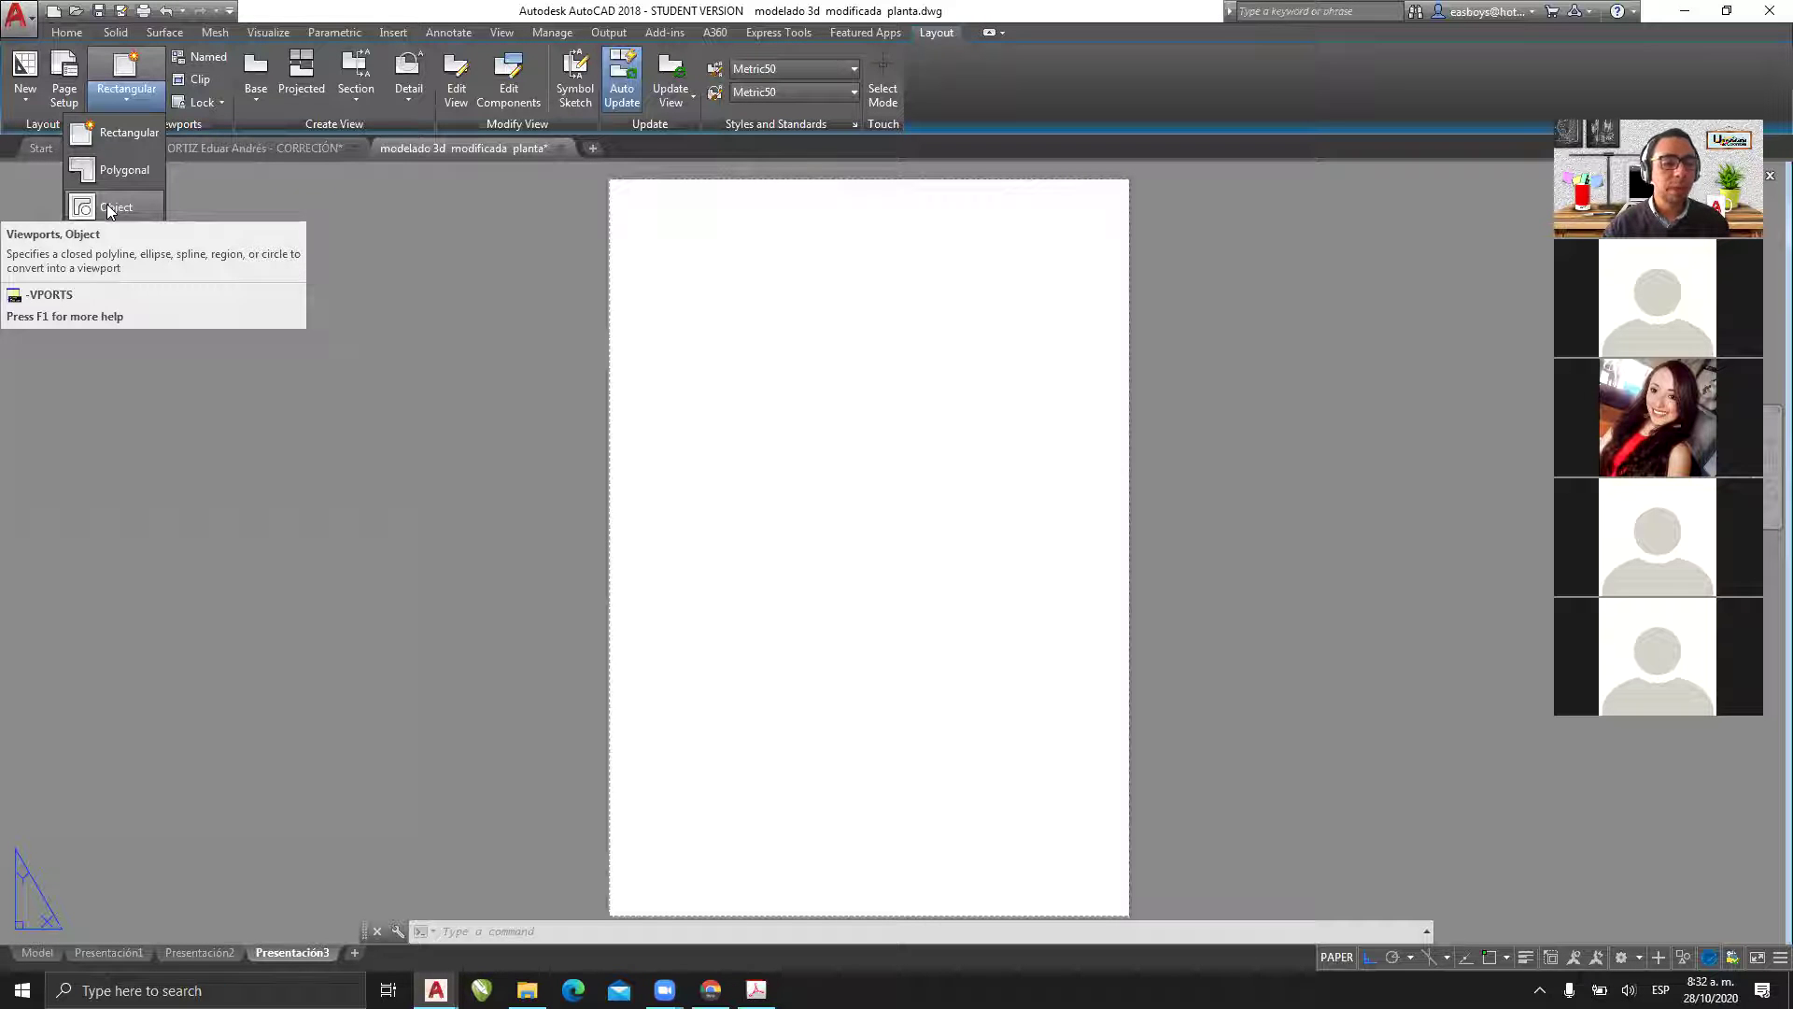
left_click(694, 258)
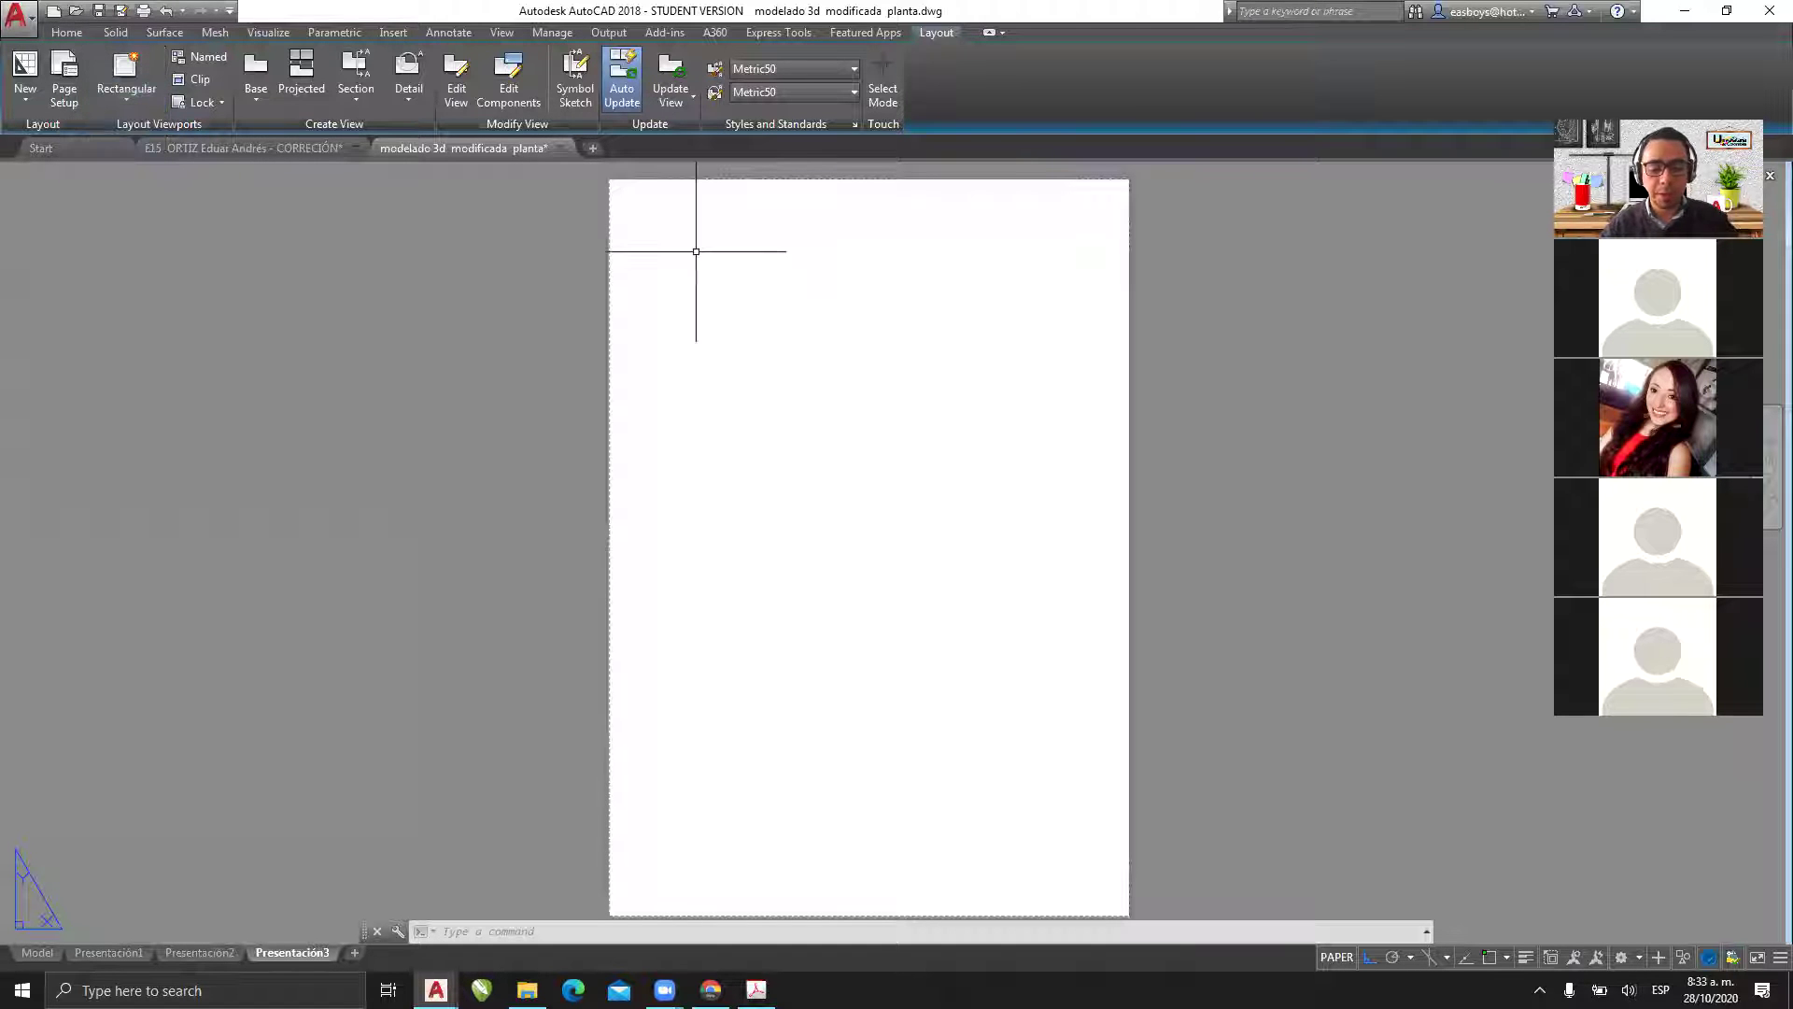
- Draw a circle around a centre point near the upper right corner of the layout sheet
key("Return")
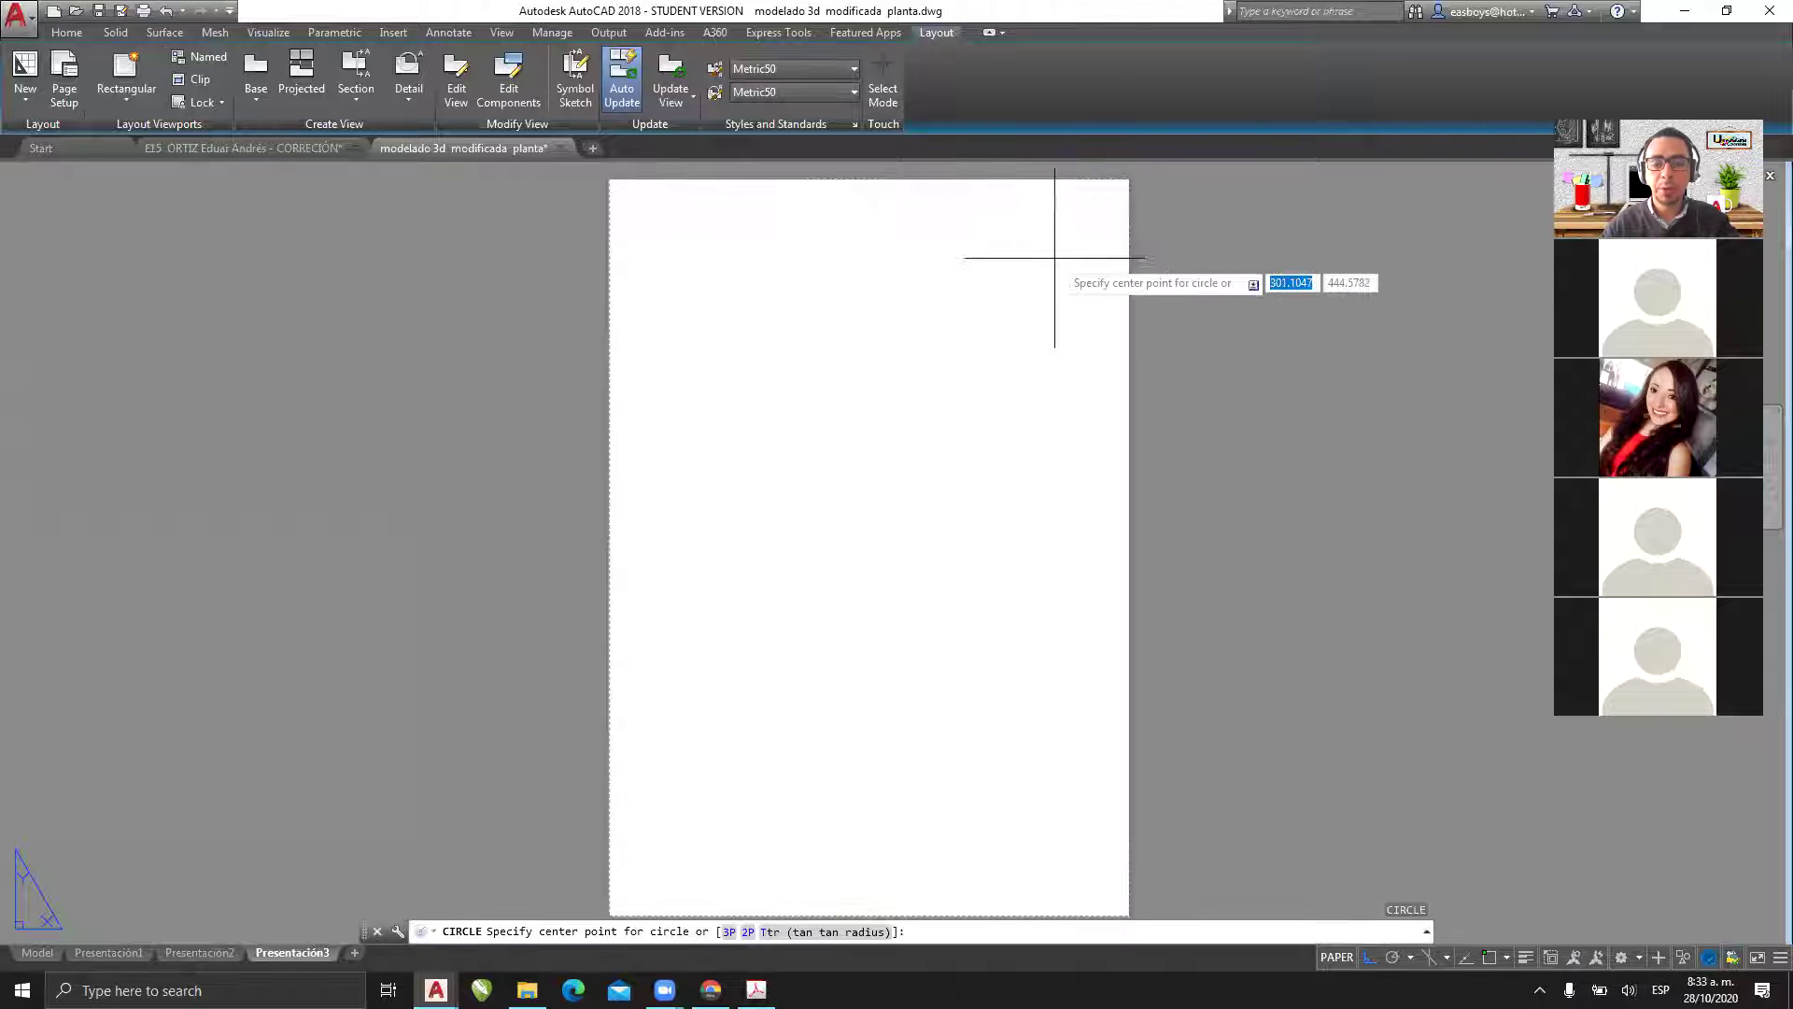
left_click(1017, 264)
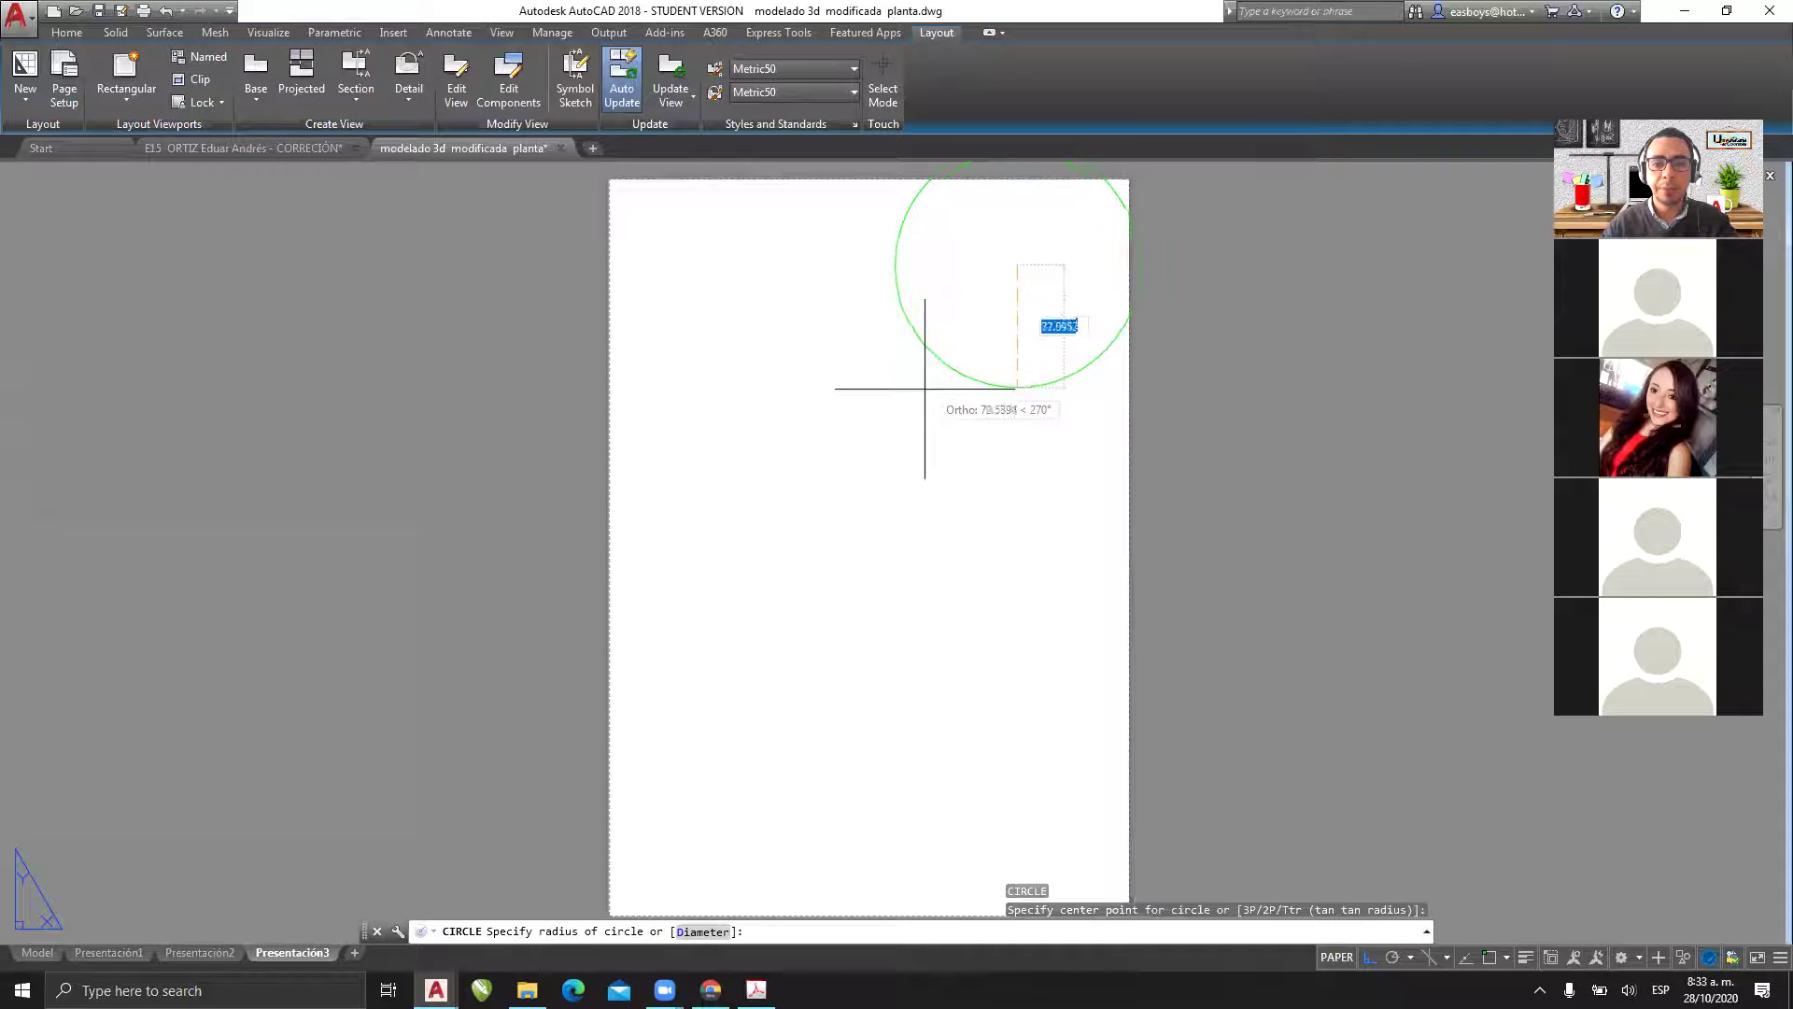
key("Escape")
- Draw a rectangle just inside the edges of the Presentación3 sheet
type("REC")
key("Return")
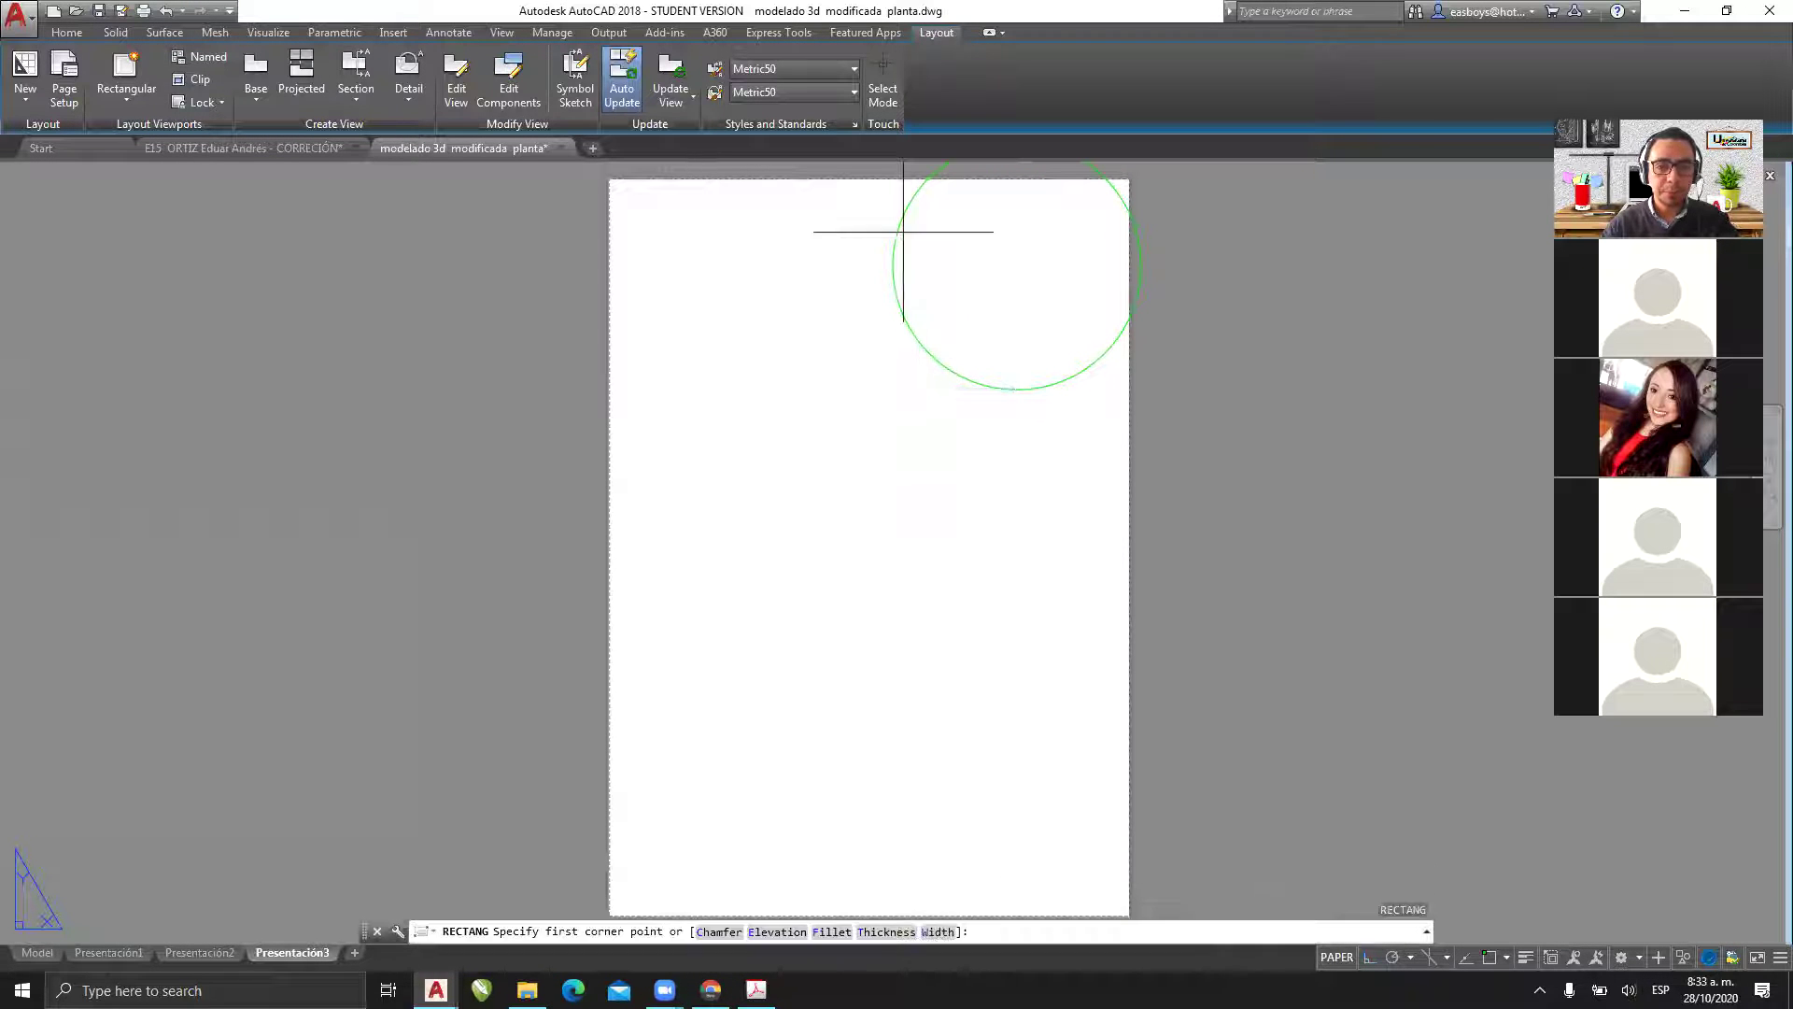
left_click(638, 206)
middle_click_drag(990, 741, 971, 598)
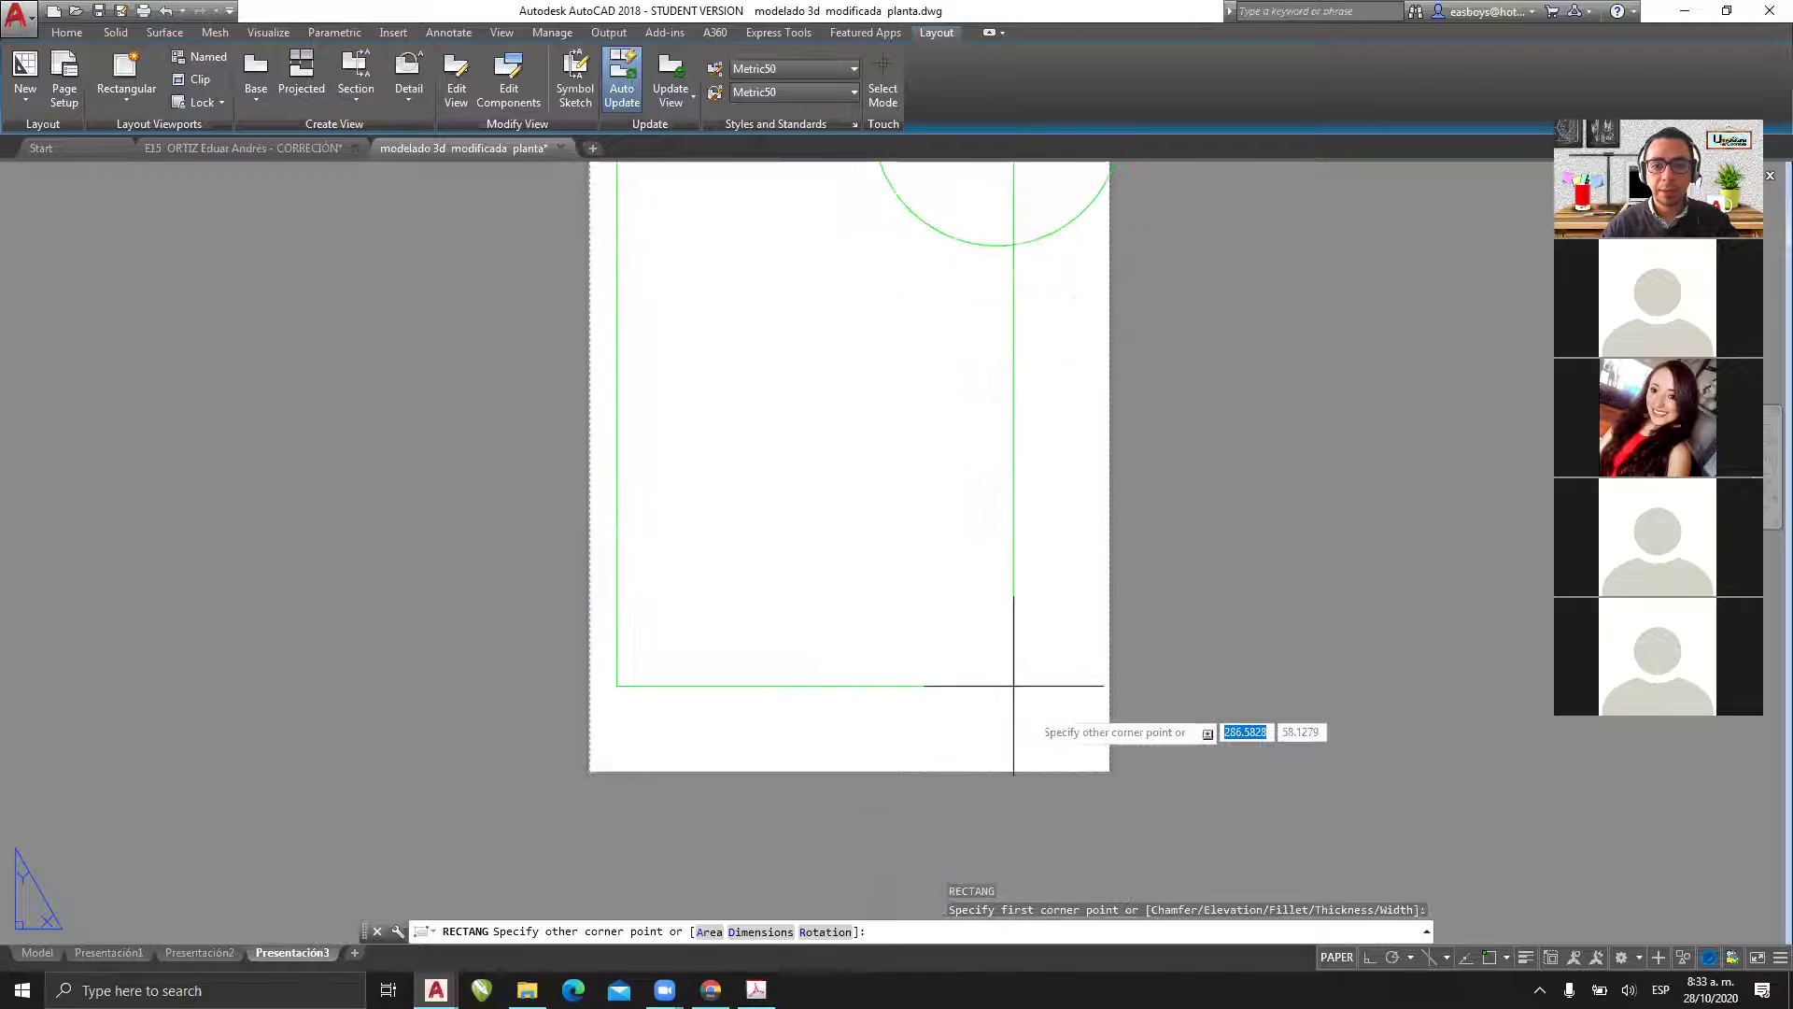
left_click(1064, 729)
key("Escape")
- Offset the circle near the sheet's upper right corner outward by about 9.47
type("o")
key("Return")
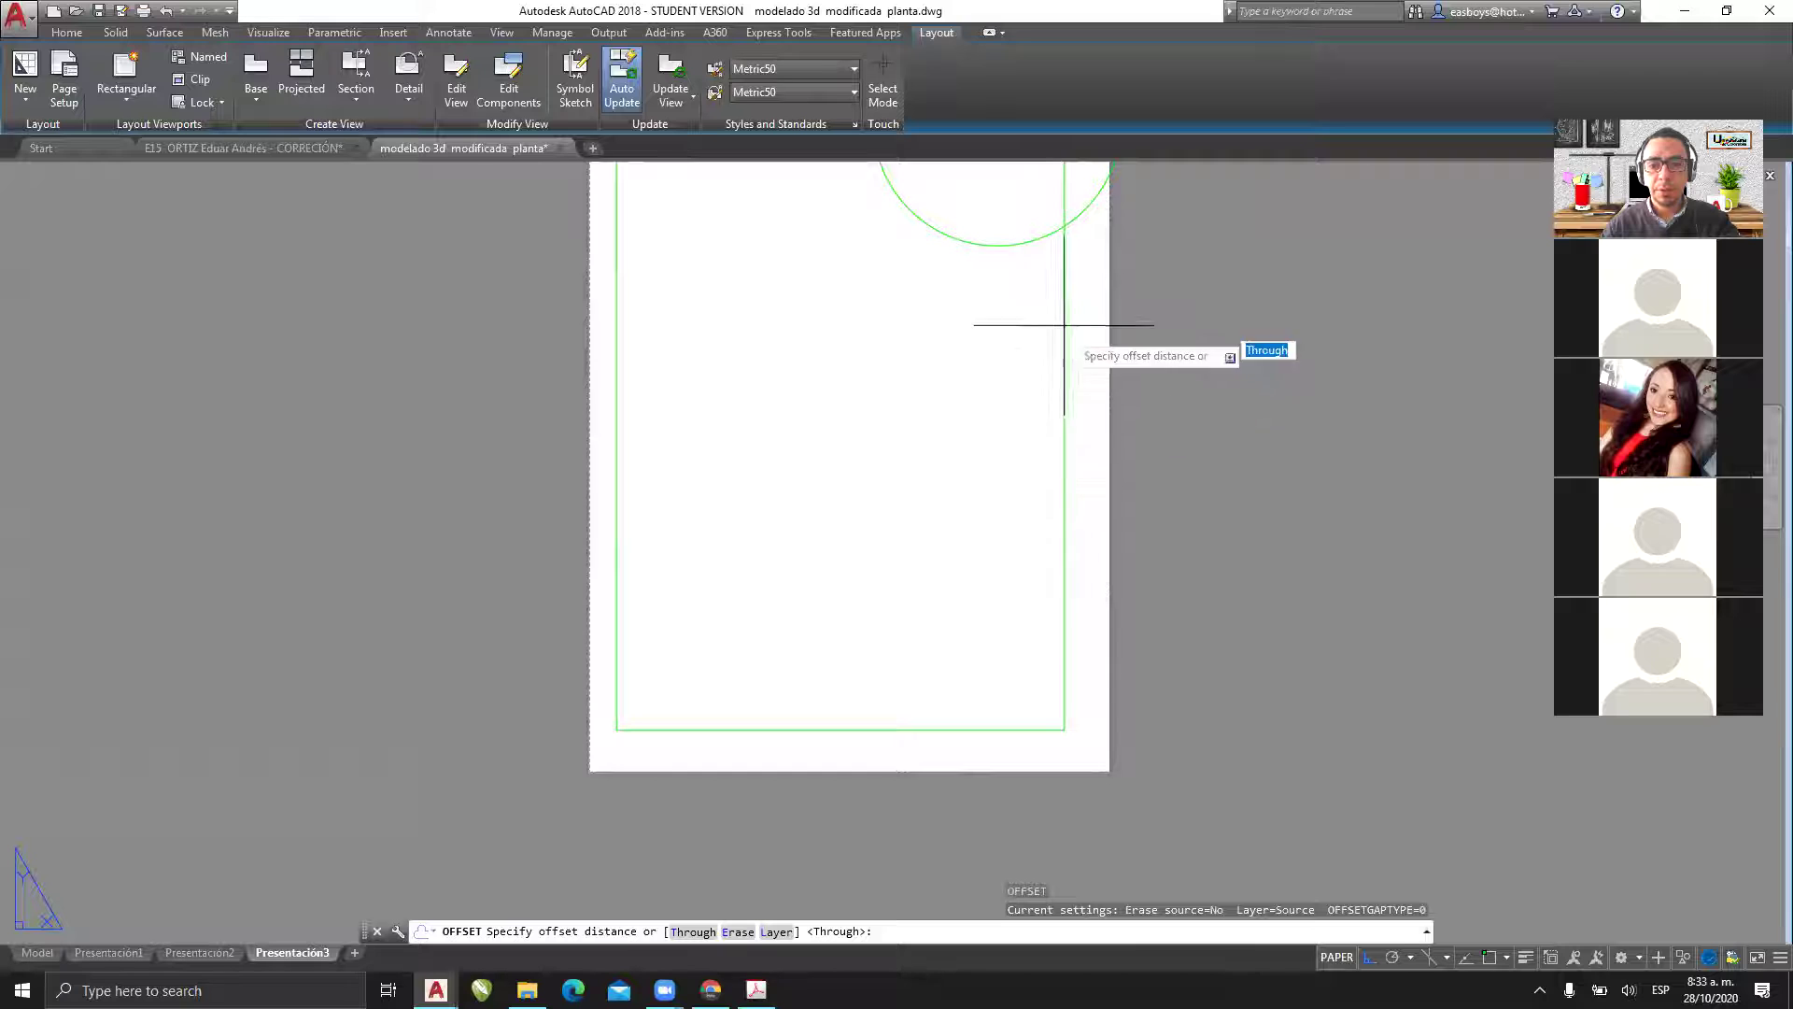
left_click(1026, 729)
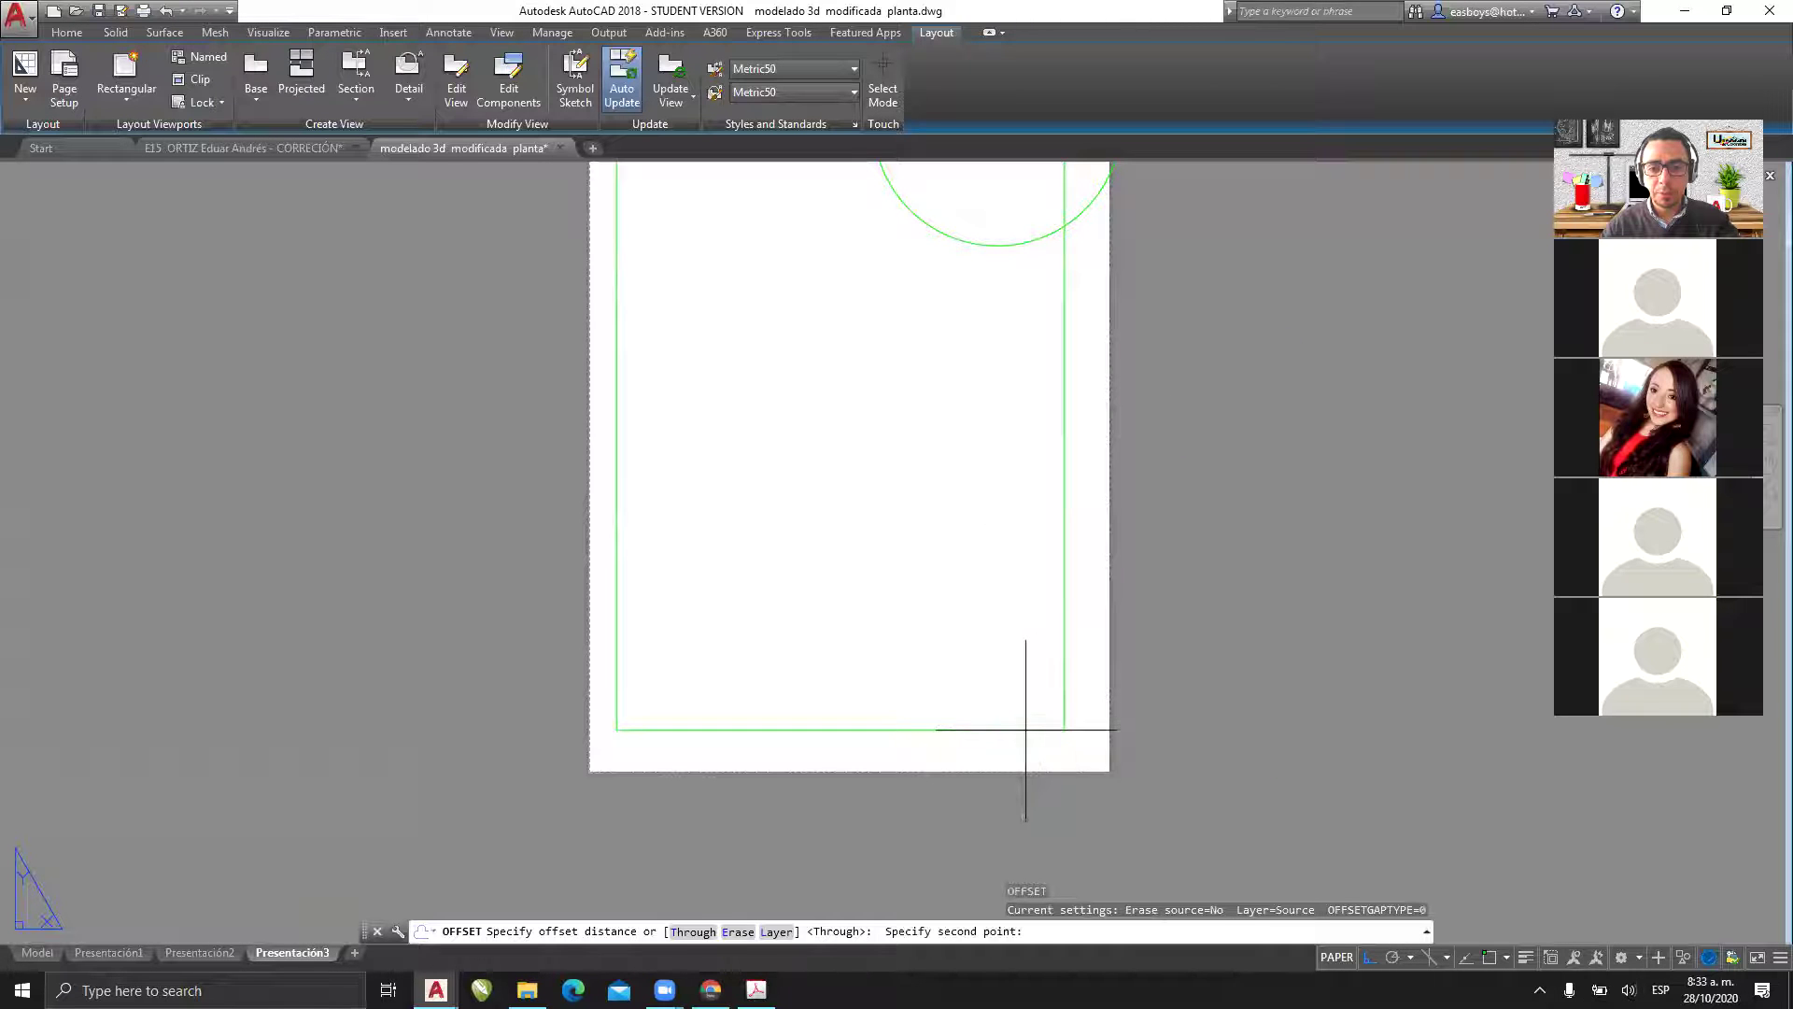
left_click(1026, 724)
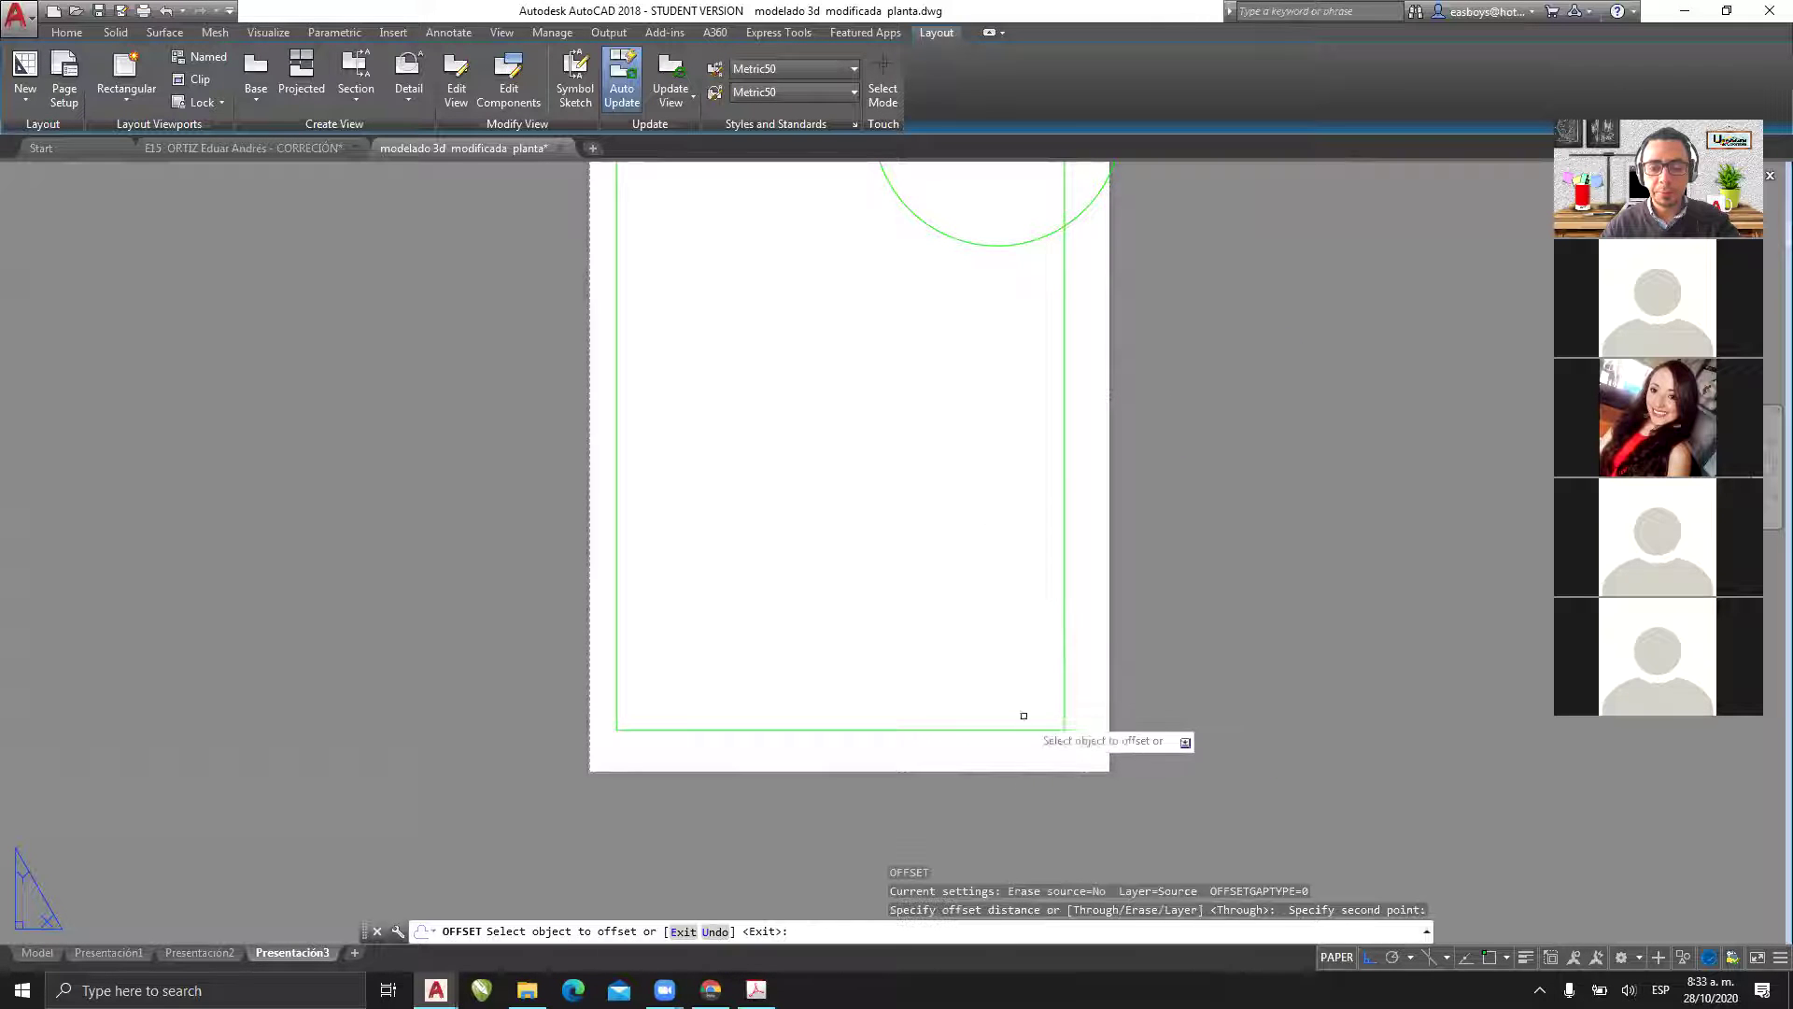
left_click(1065, 616)
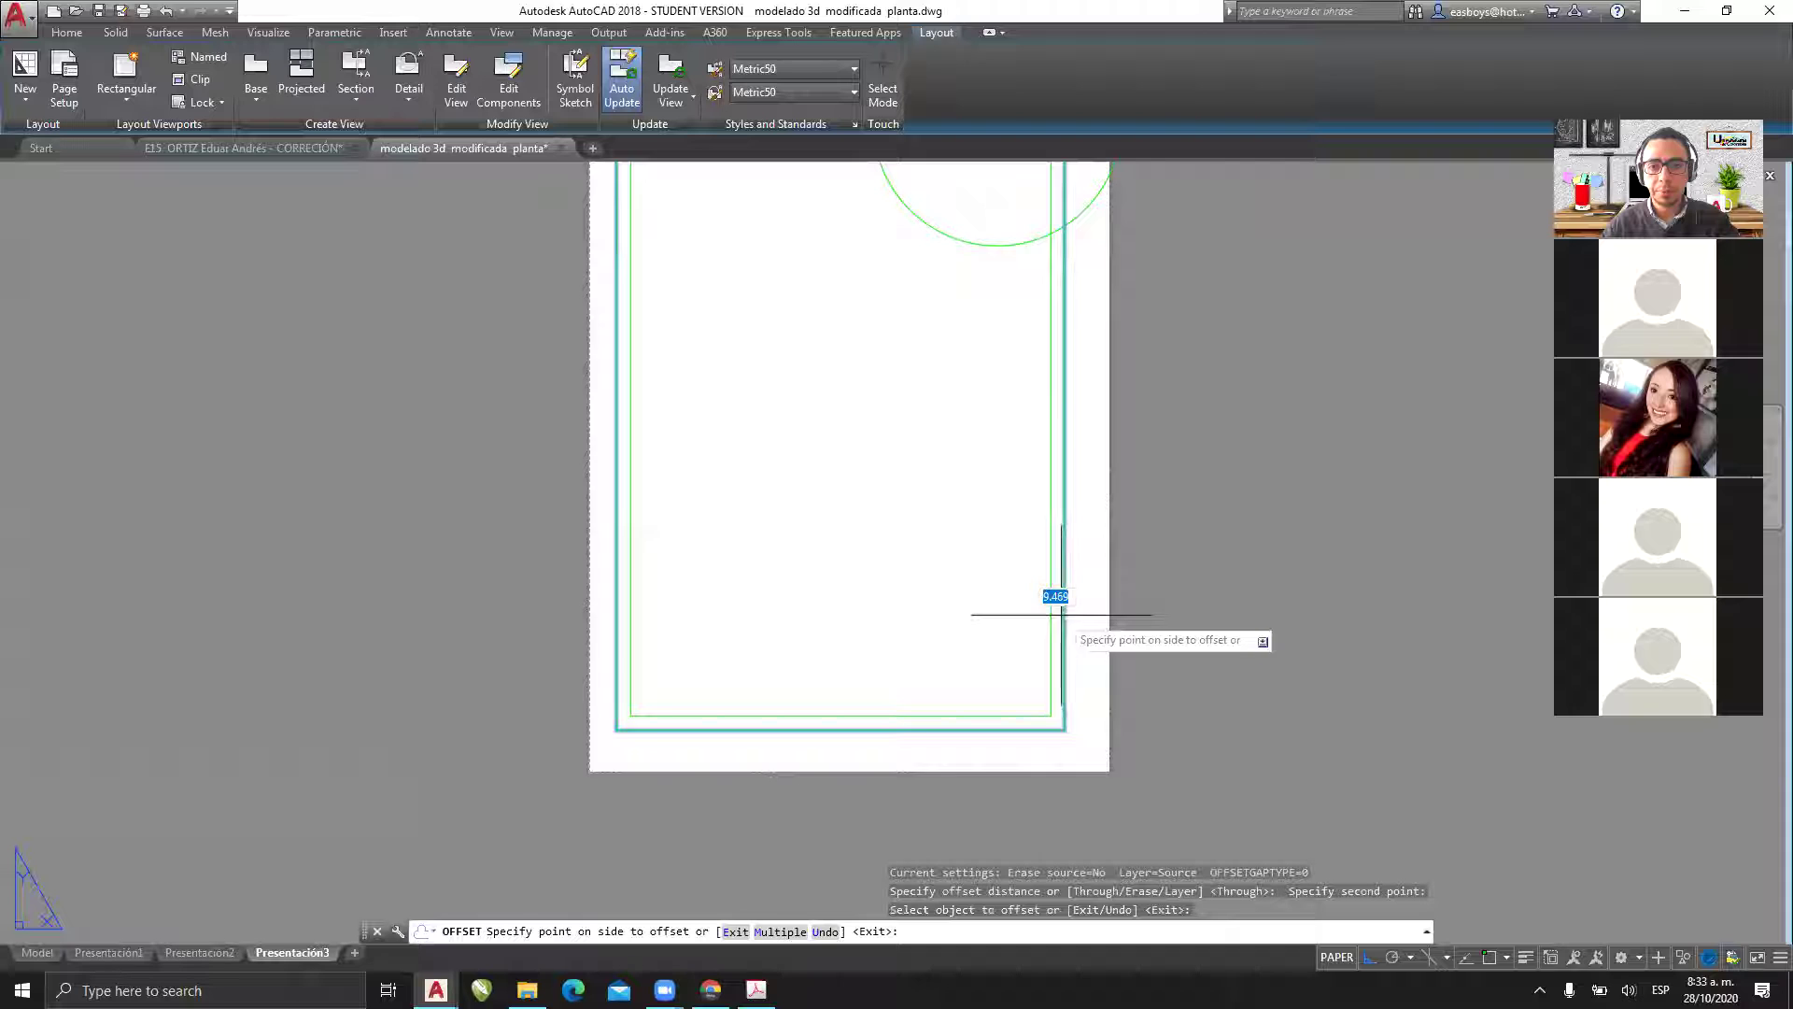
middle_click_drag(1005, 262, 944, 552)
key("Escape")
key("Return")
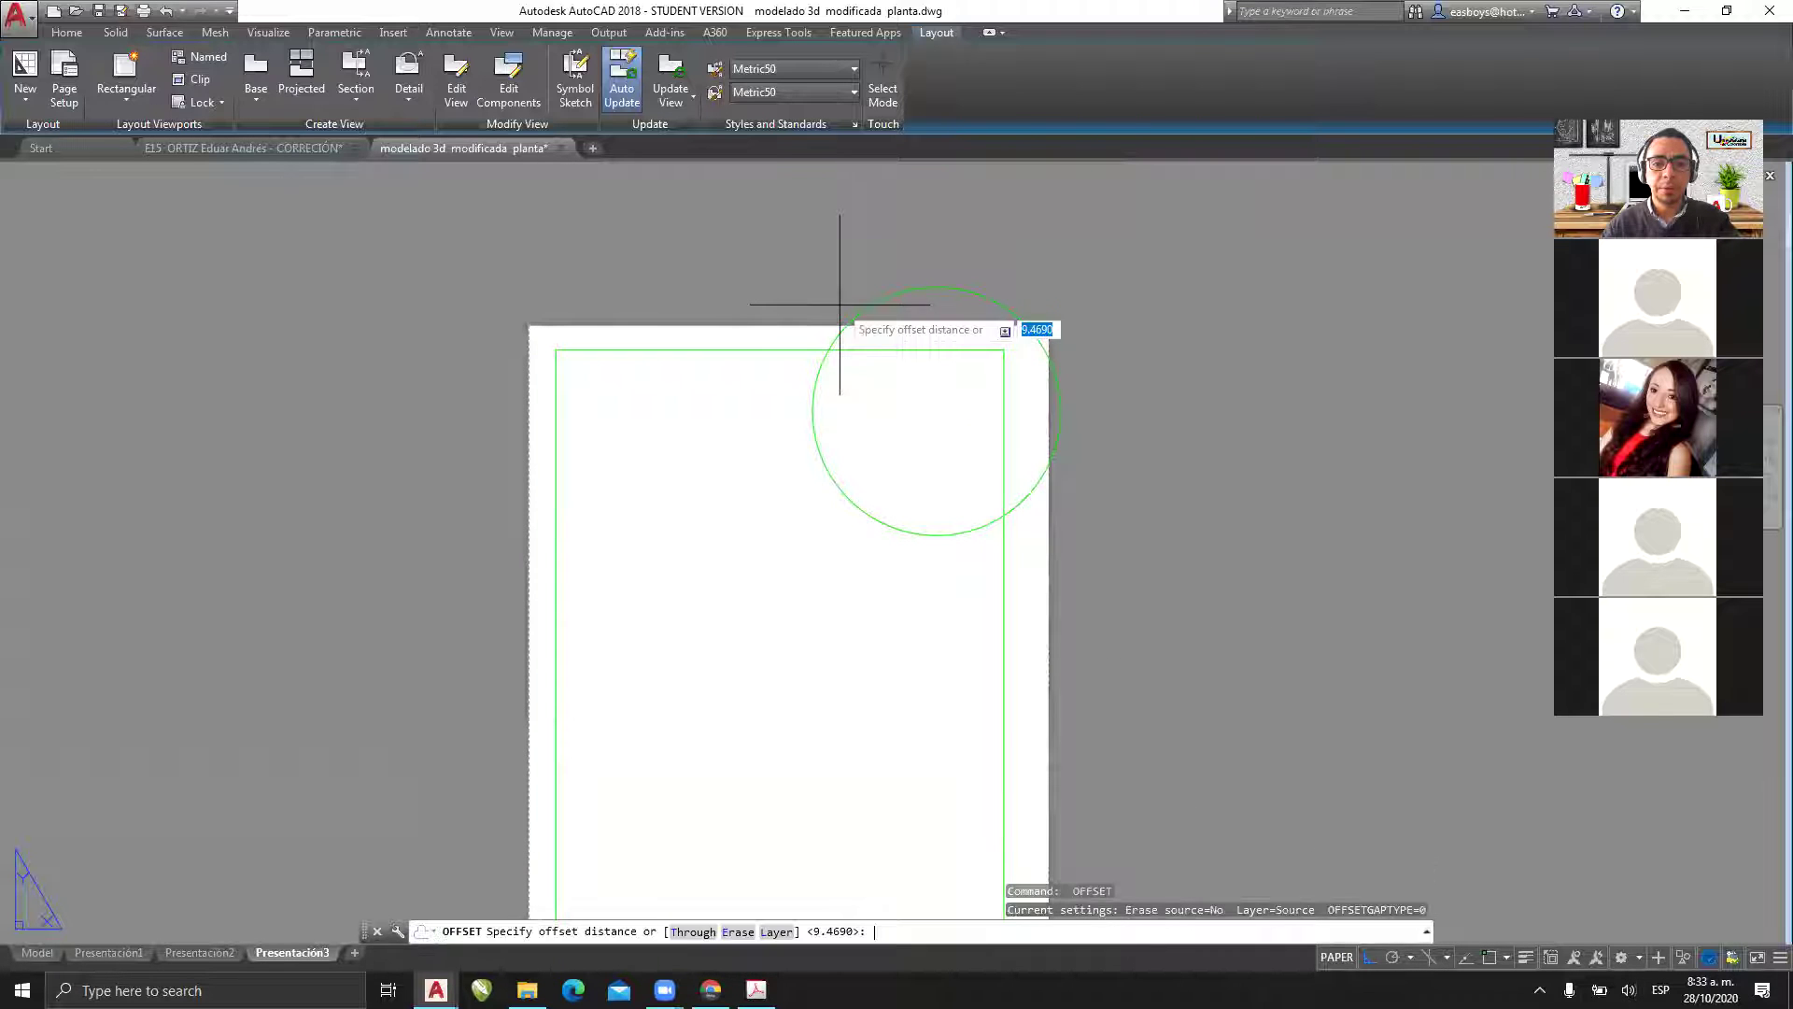
key("Return")
left_click(881, 299)
left_click(840, 274)
key("Escape")
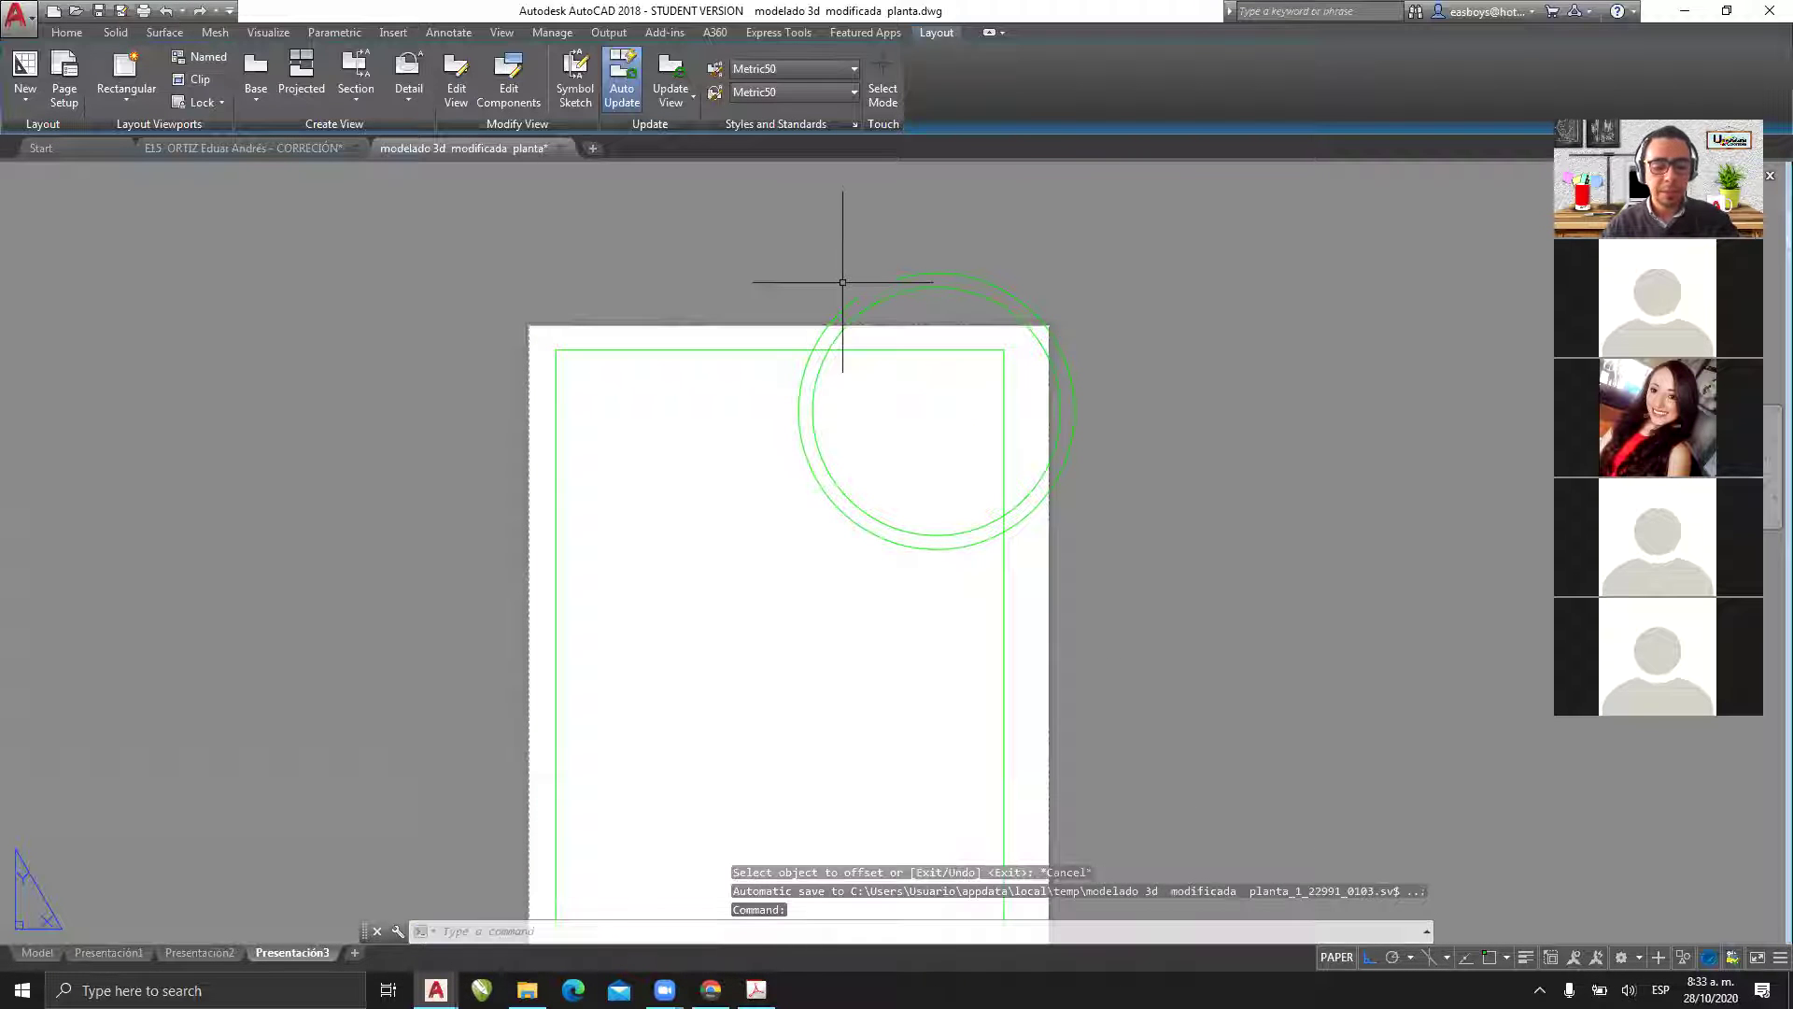
- Create a closed polyline boundary from the area where the inner circle and the rectangle overlap
key("Escape")
type("BO")
key("Return")
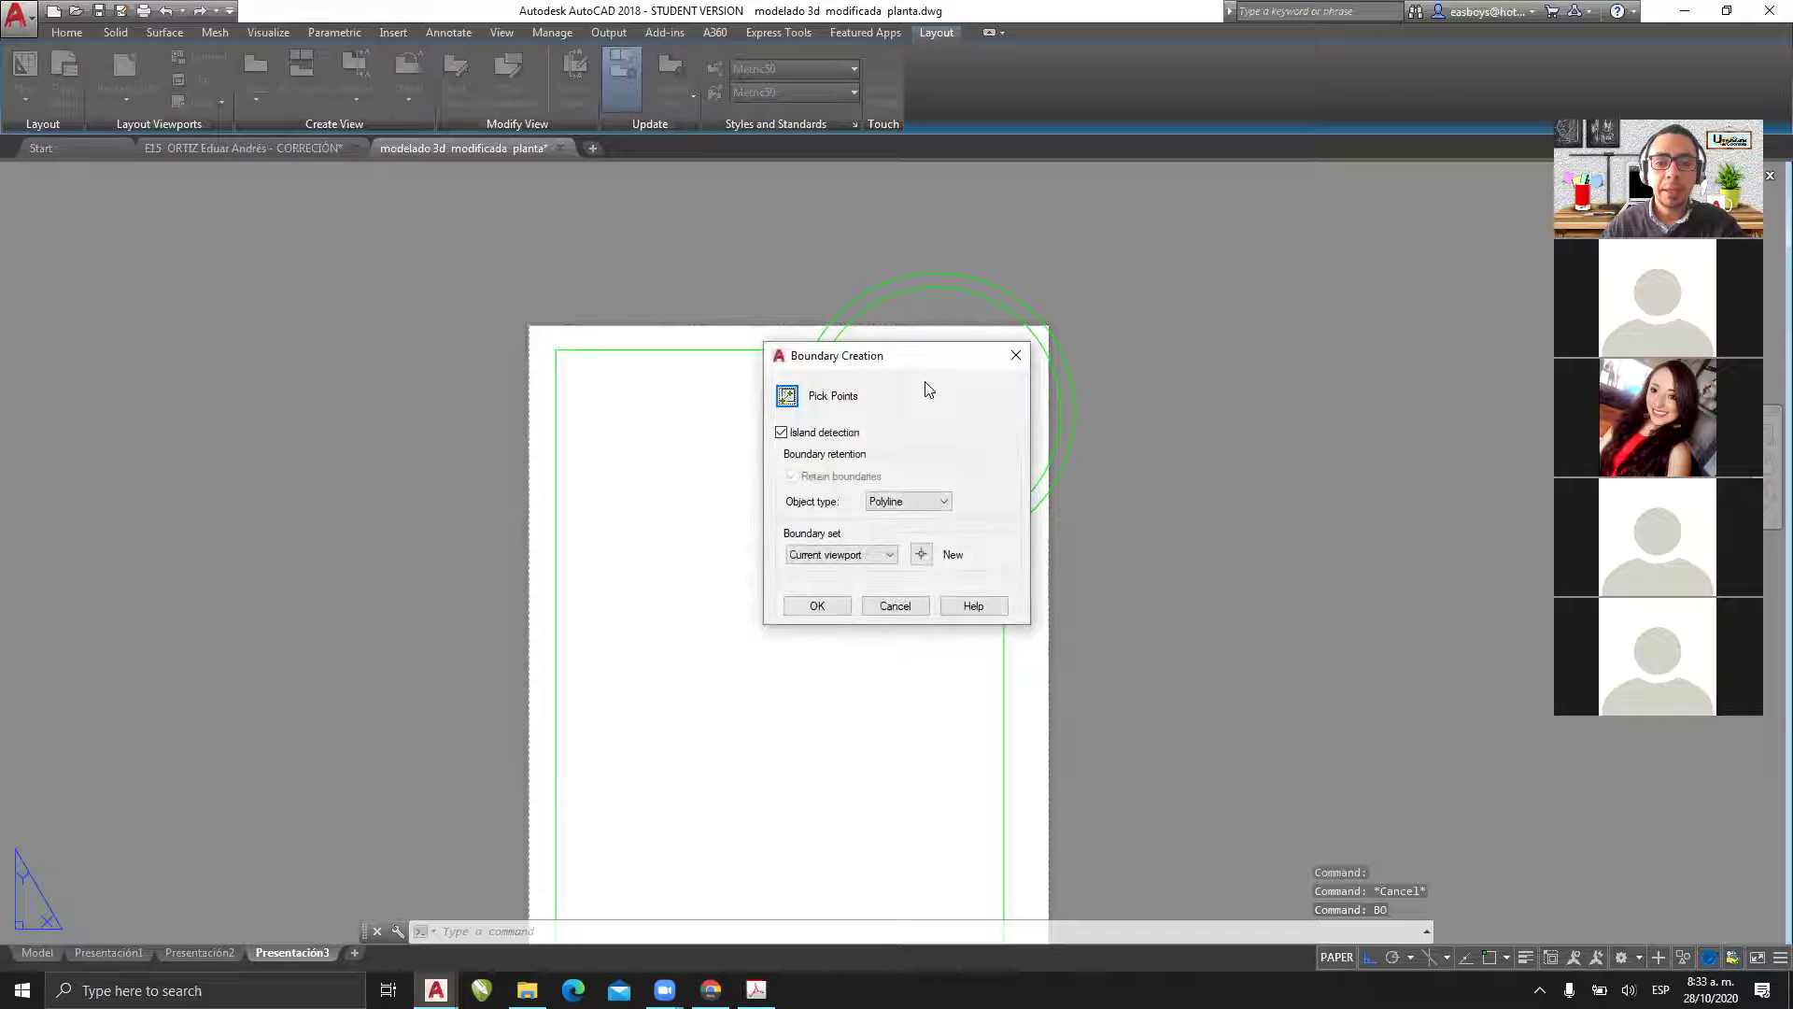
key("Return")
left_click(925, 392)
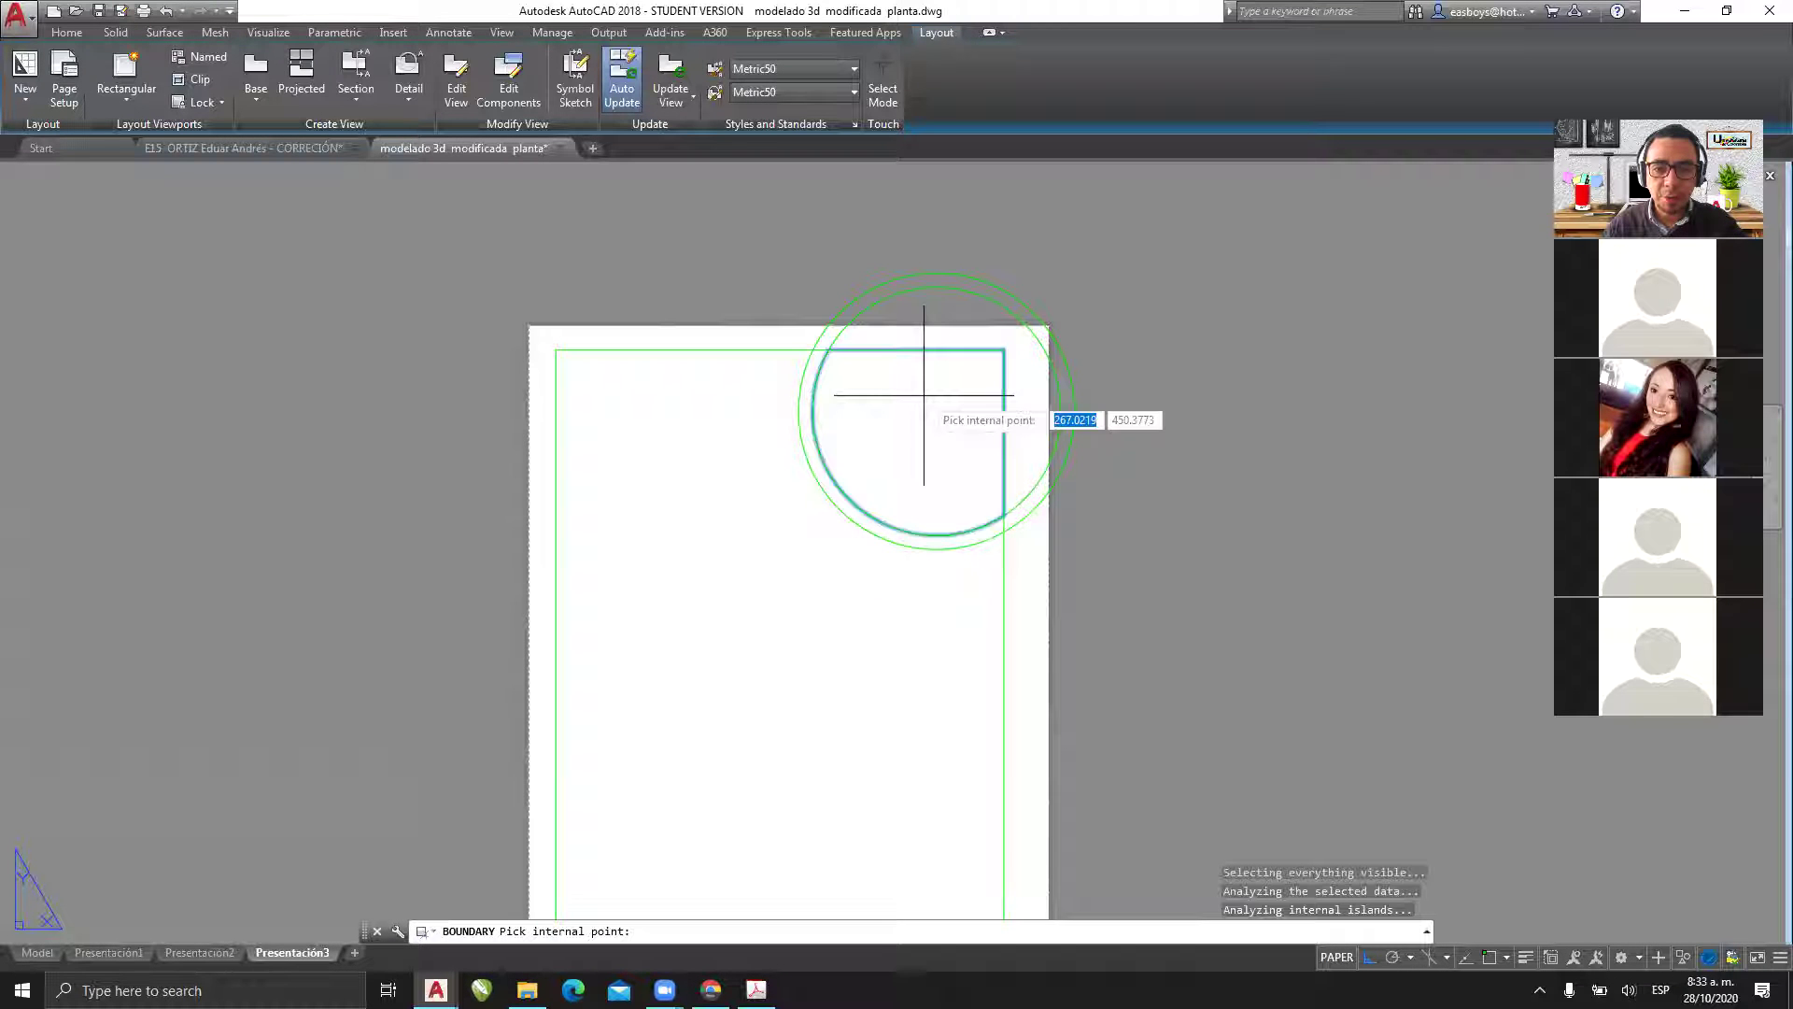
key("Return")
- Delete the original inner circle
left_click(912, 293)
left_click(908, 293)
key("Delete")
- Create a closed polyline boundary from the rectangle's area outside the outer circle
middle_click_drag(928, 424, 969, 300)
scroll(962, 327, "down", 2)
type("BO")
key("Return")
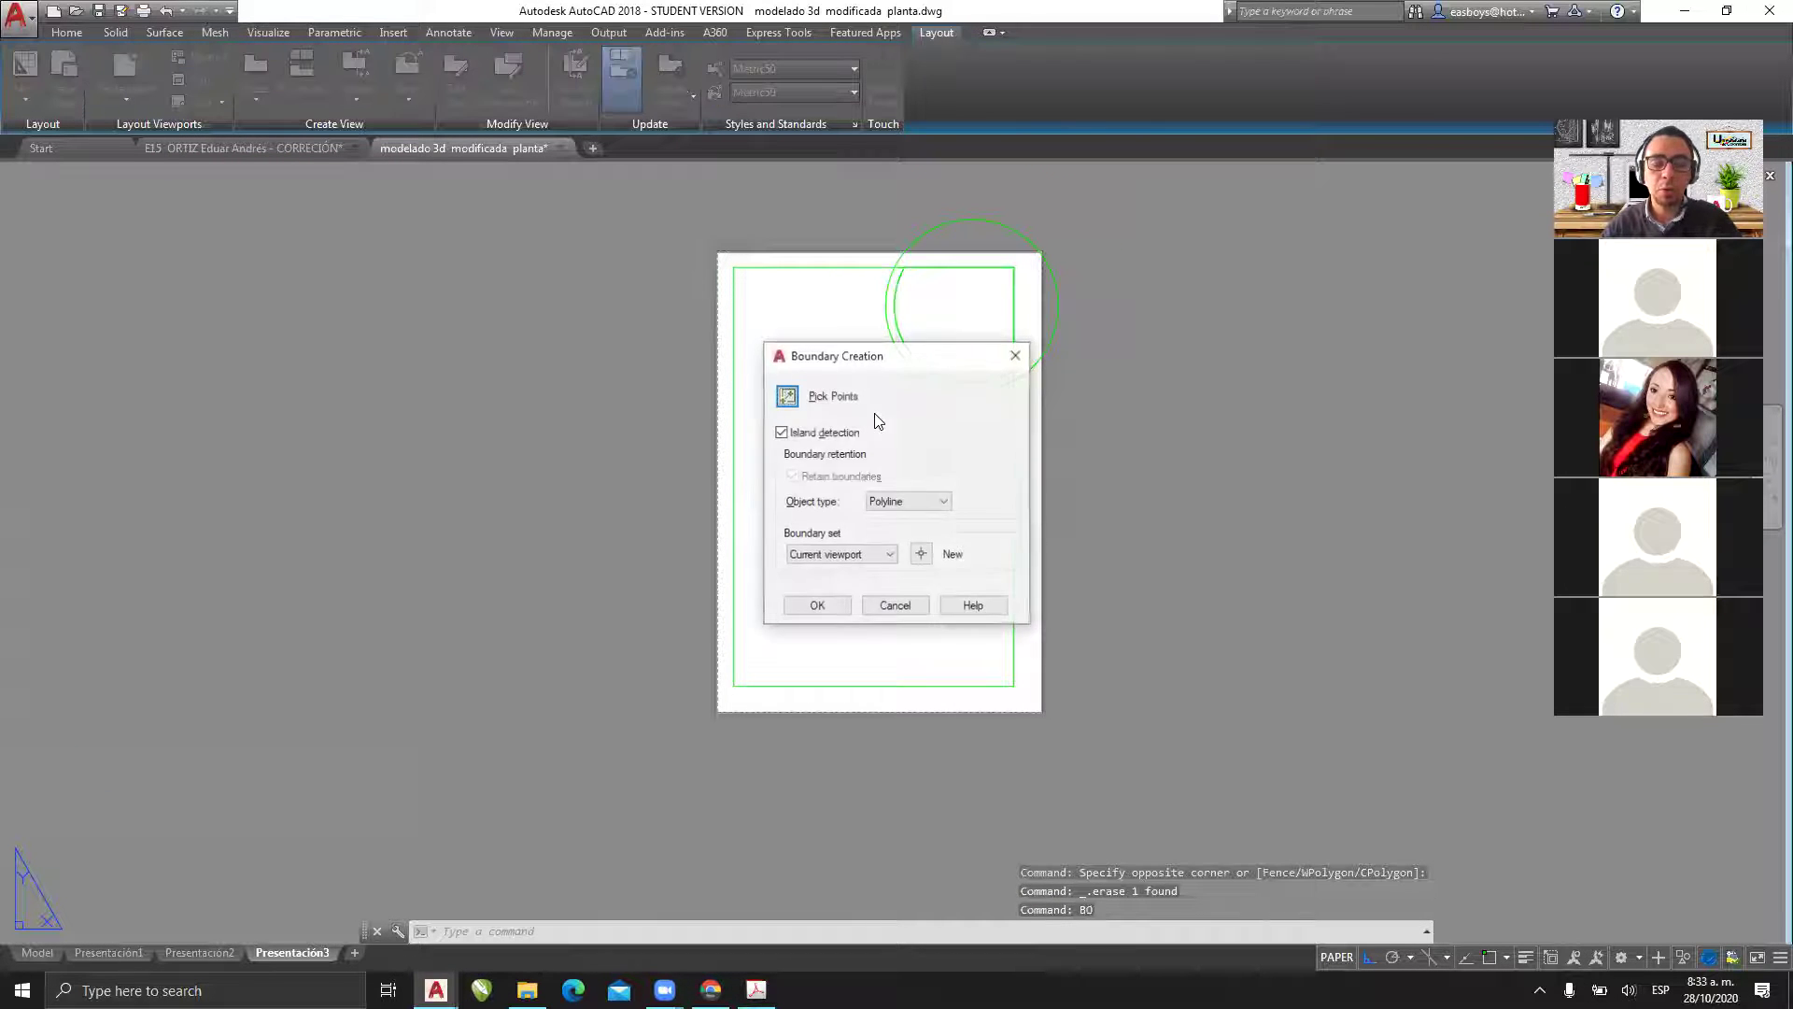
left_click(813, 399)
left_click(861, 447)
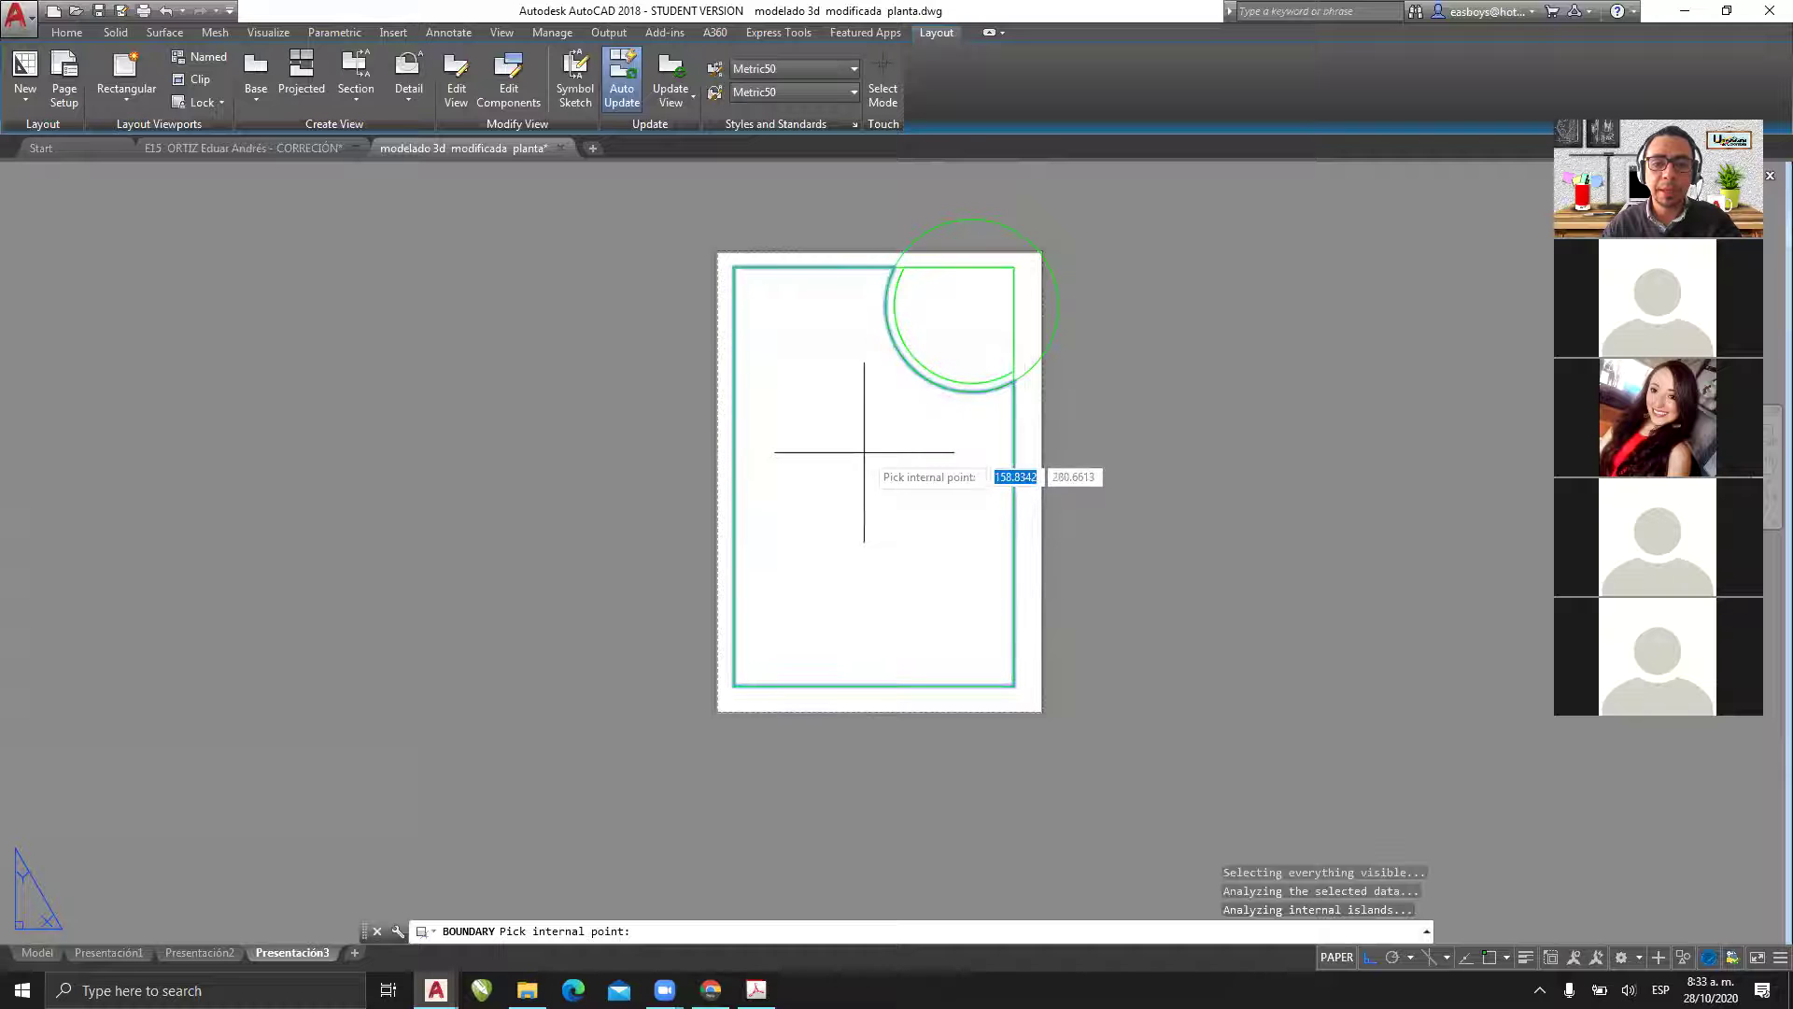
key("Return")
- Delete the outer circle and the original rectangle
left_click(949, 172)
left_click(921, 221)
key("Delete")
scroll(908, 268, "up", 2)
scroll(881, 272, "up", 1)
left_click(876, 269)
key("Delete")
scroll(883, 247, "down", 3)
scroll(889, 298, "up", 2)
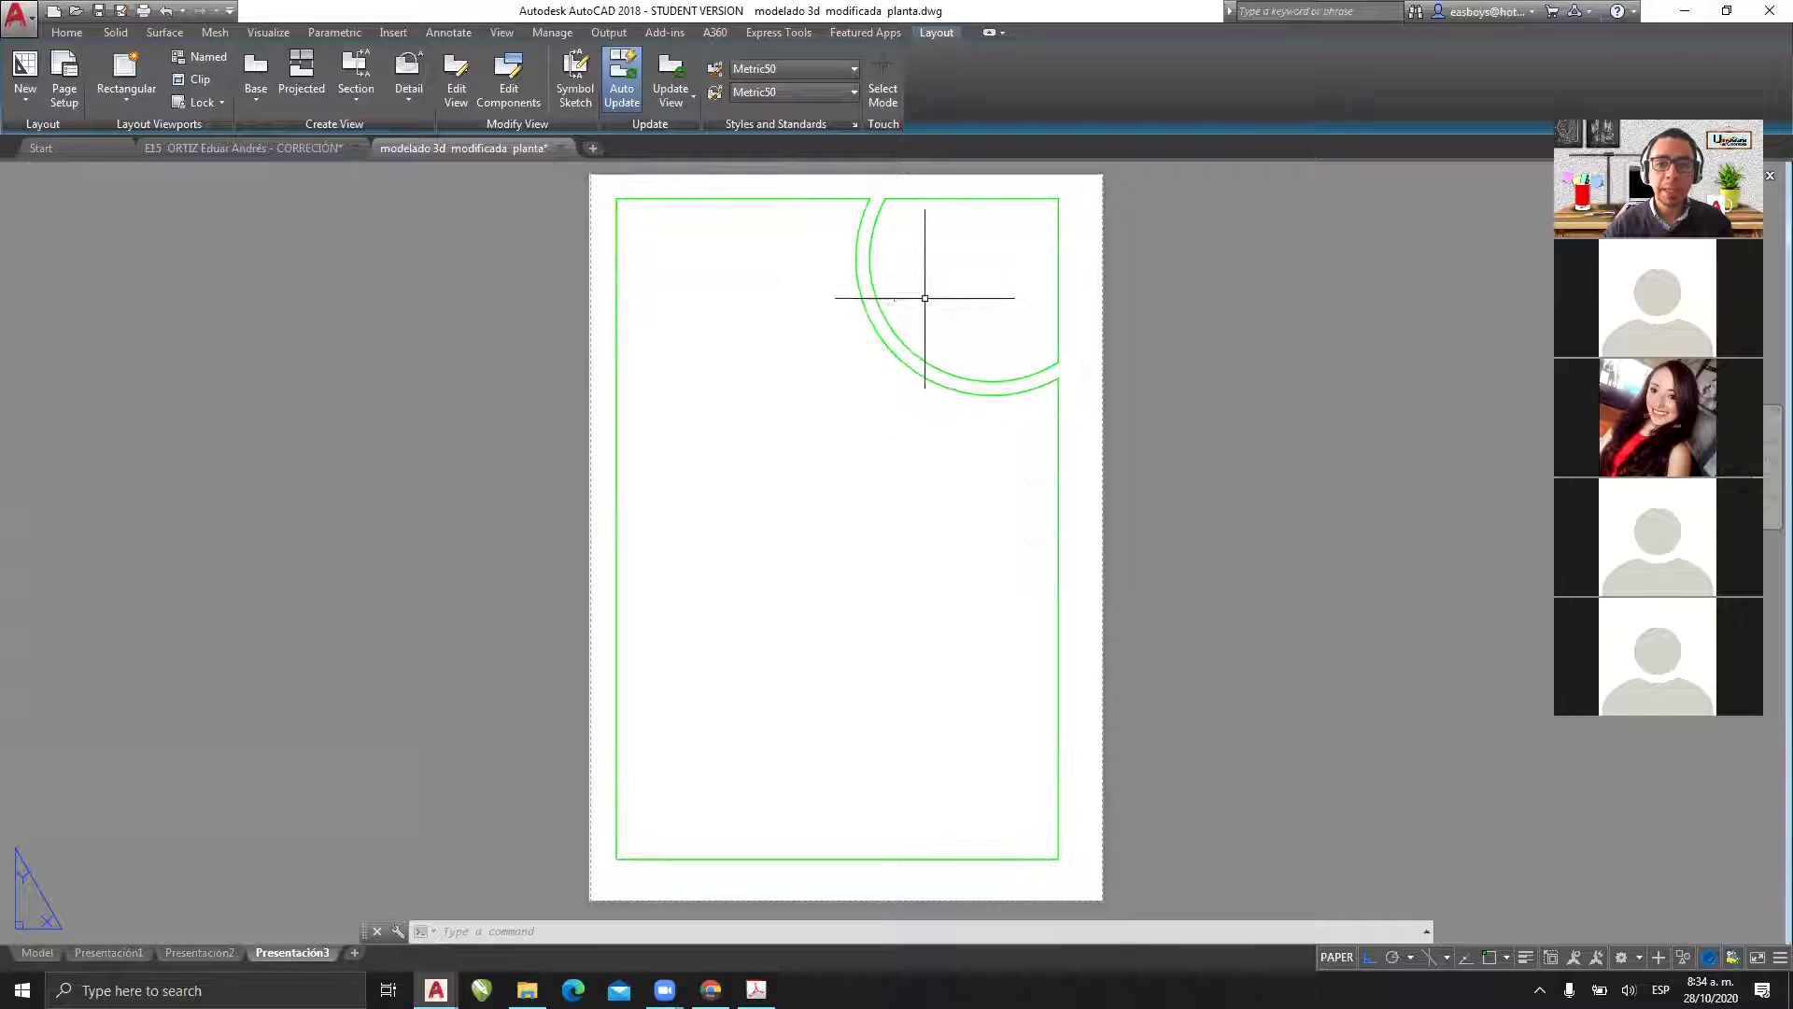
- Create an object viewport from the small rounded outline in the sheet's upper right corner
left_click(125, 99)
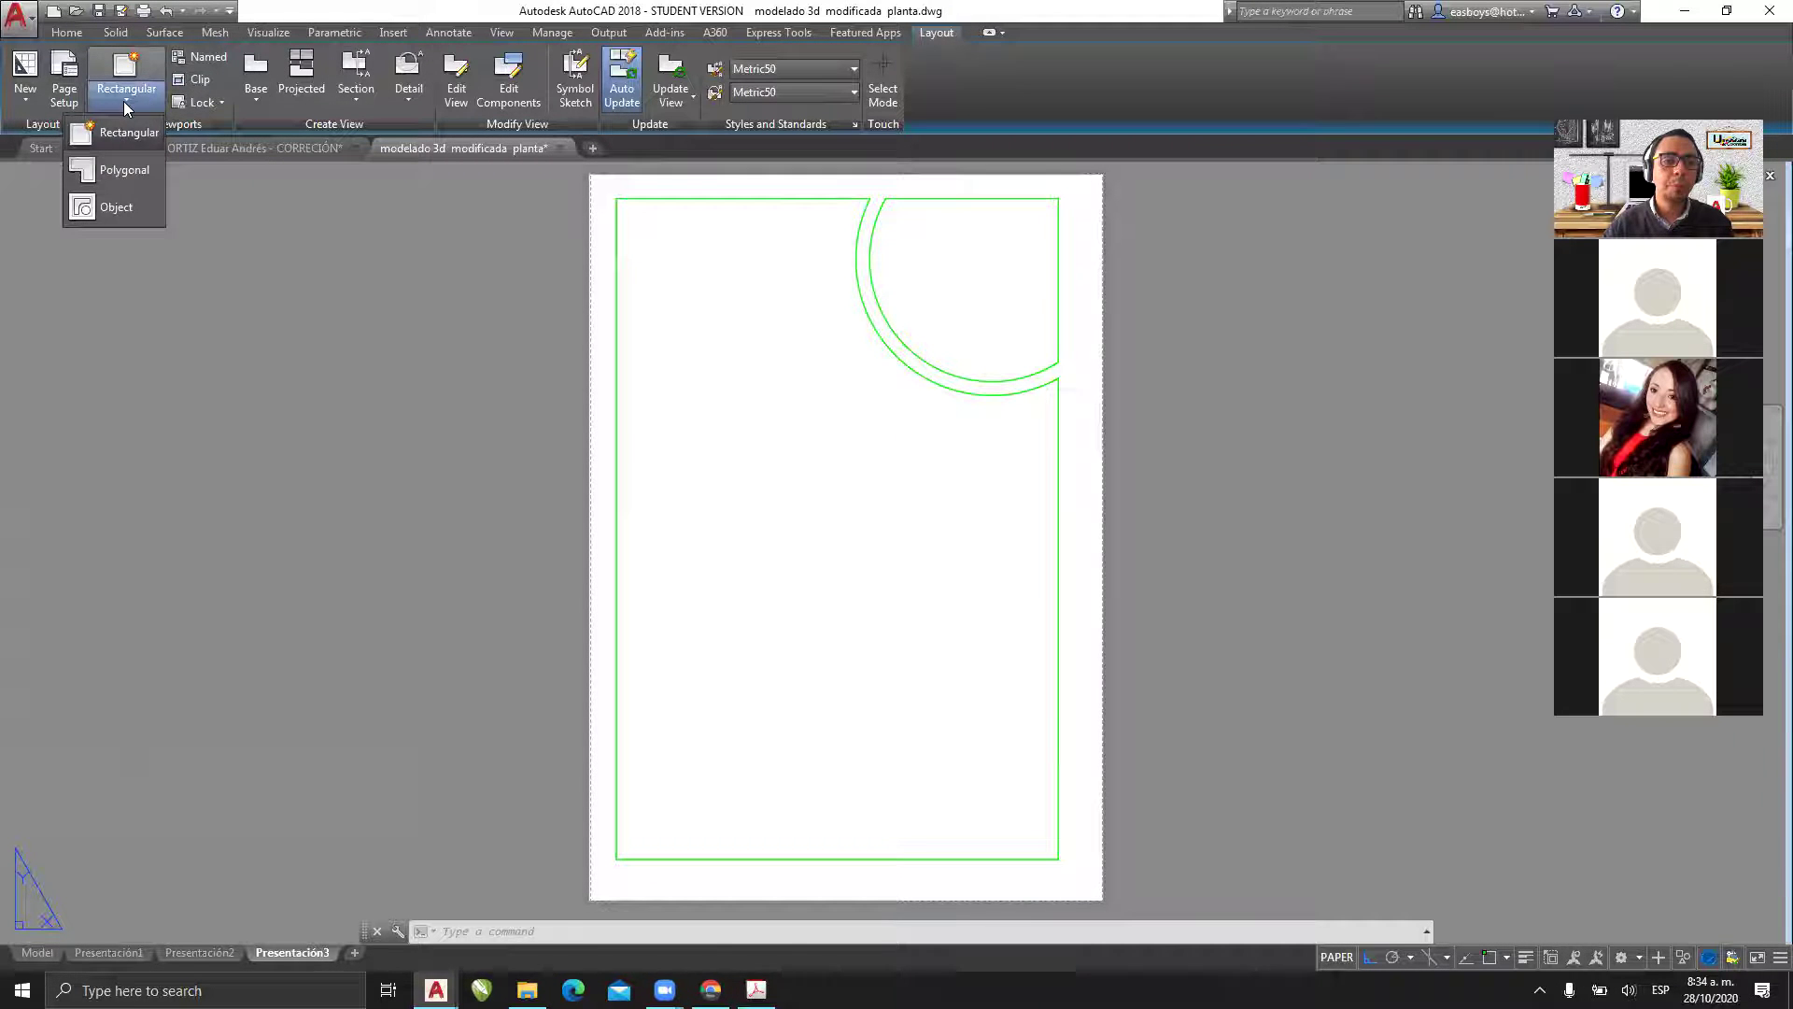
left_click(120, 205)
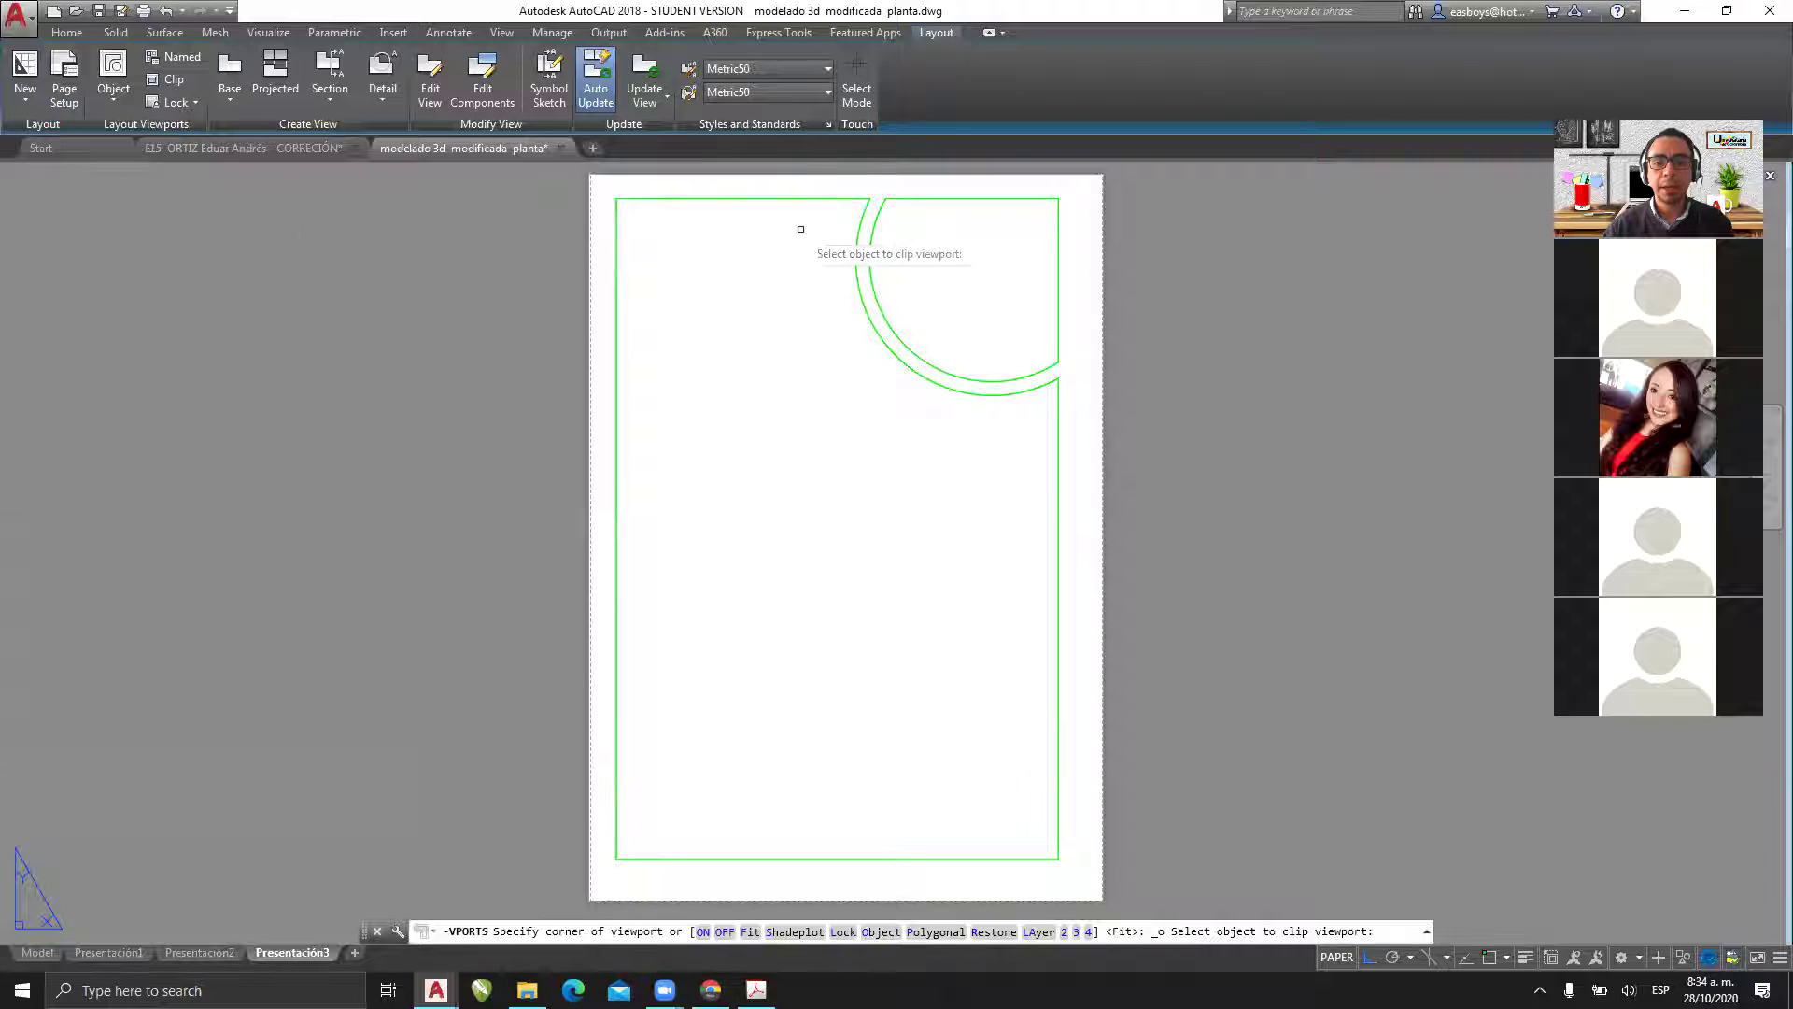
left_click(904, 197)
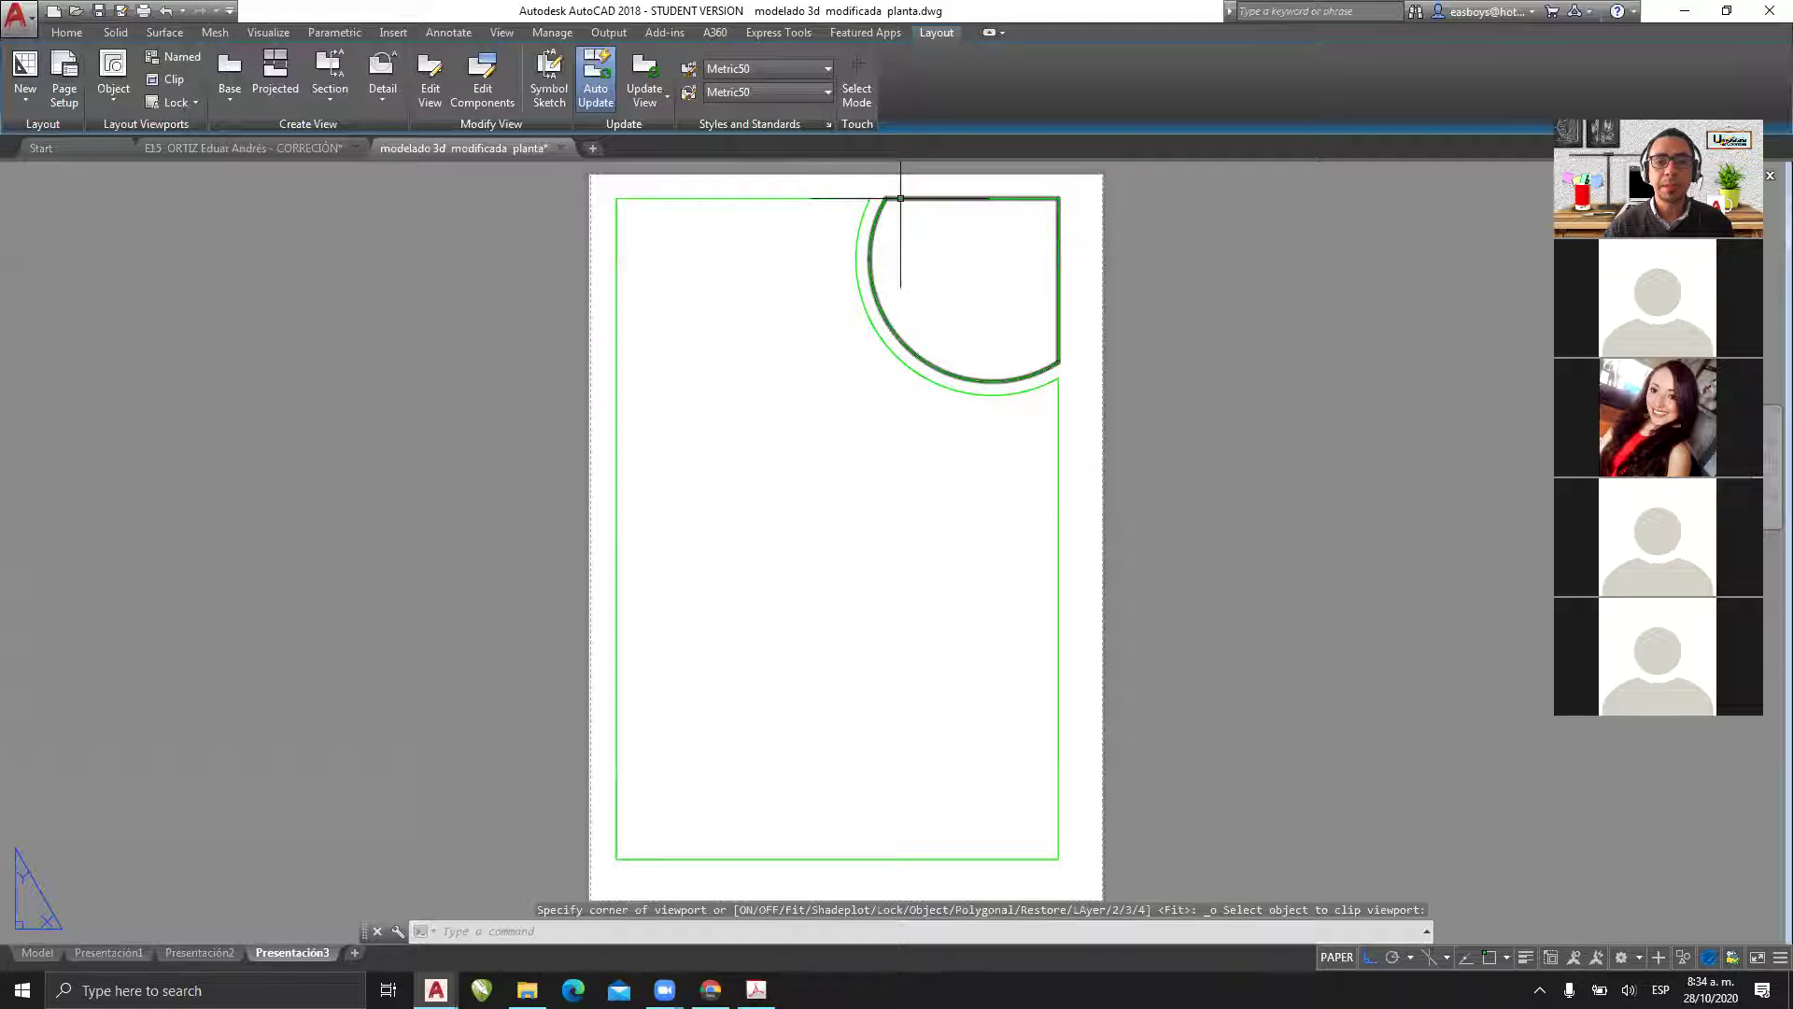
left_click(900, 197)
left_click(112, 101)
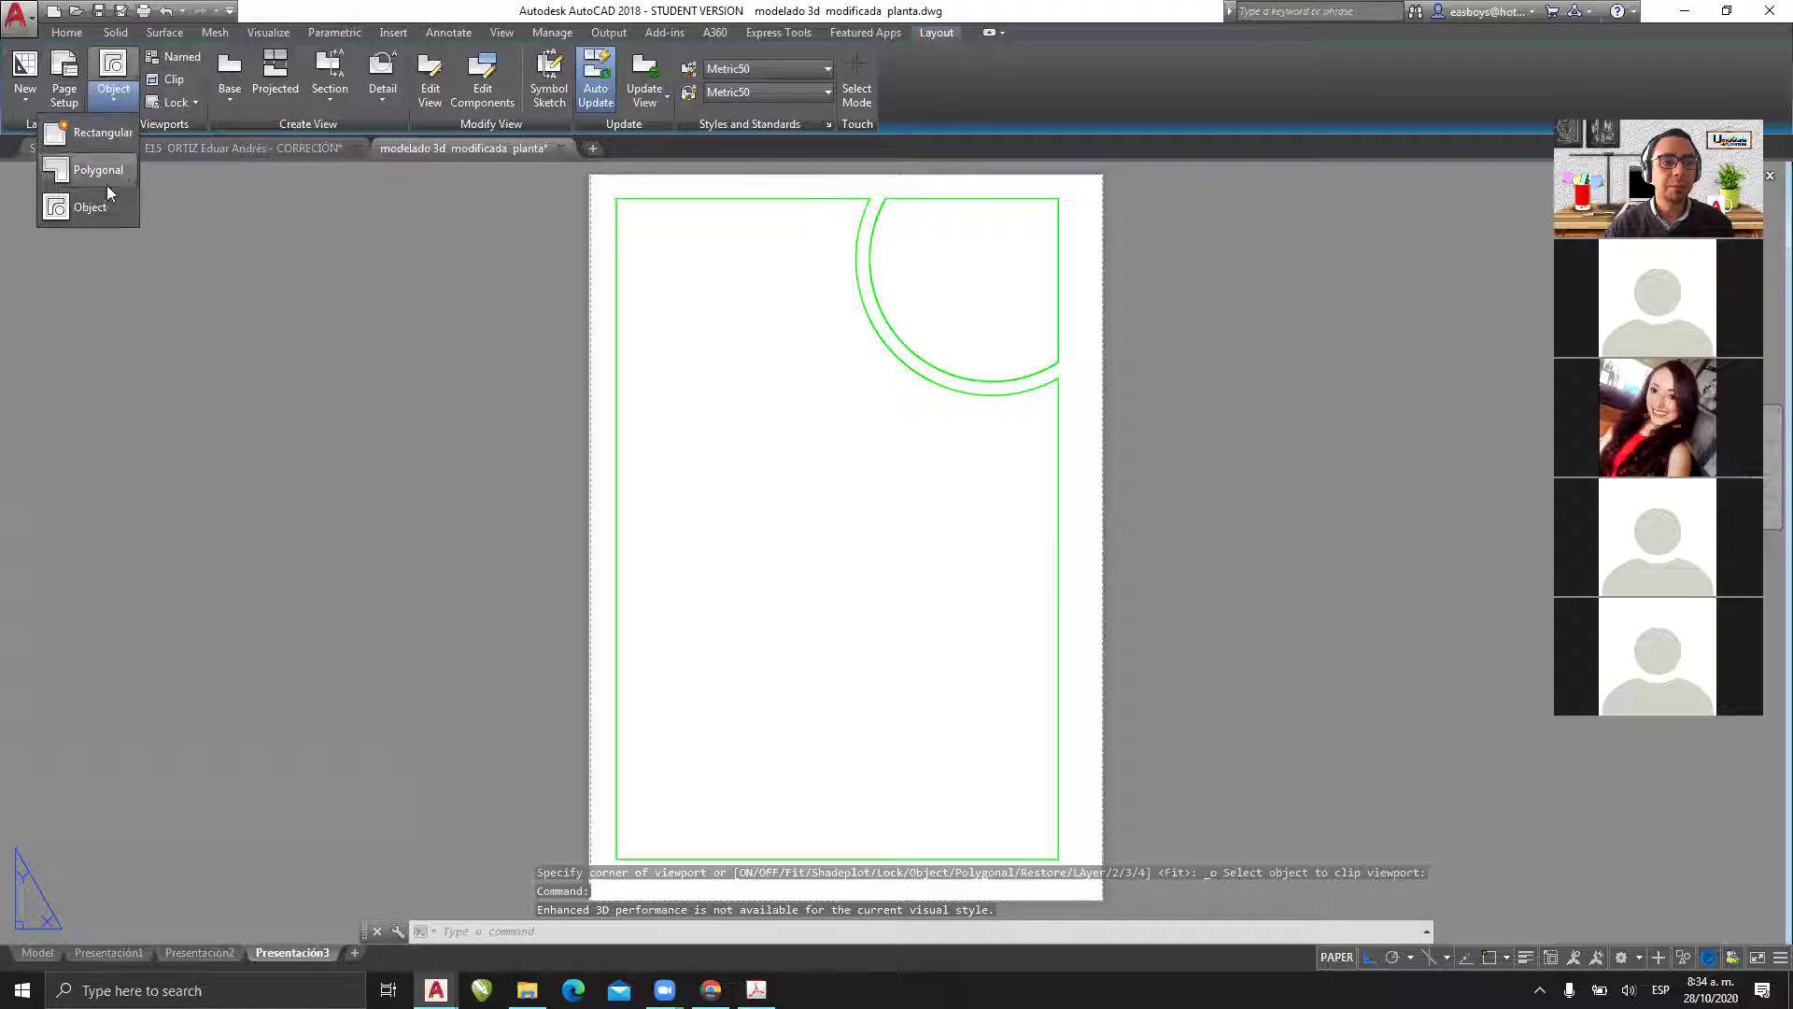
left_click(101, 207)
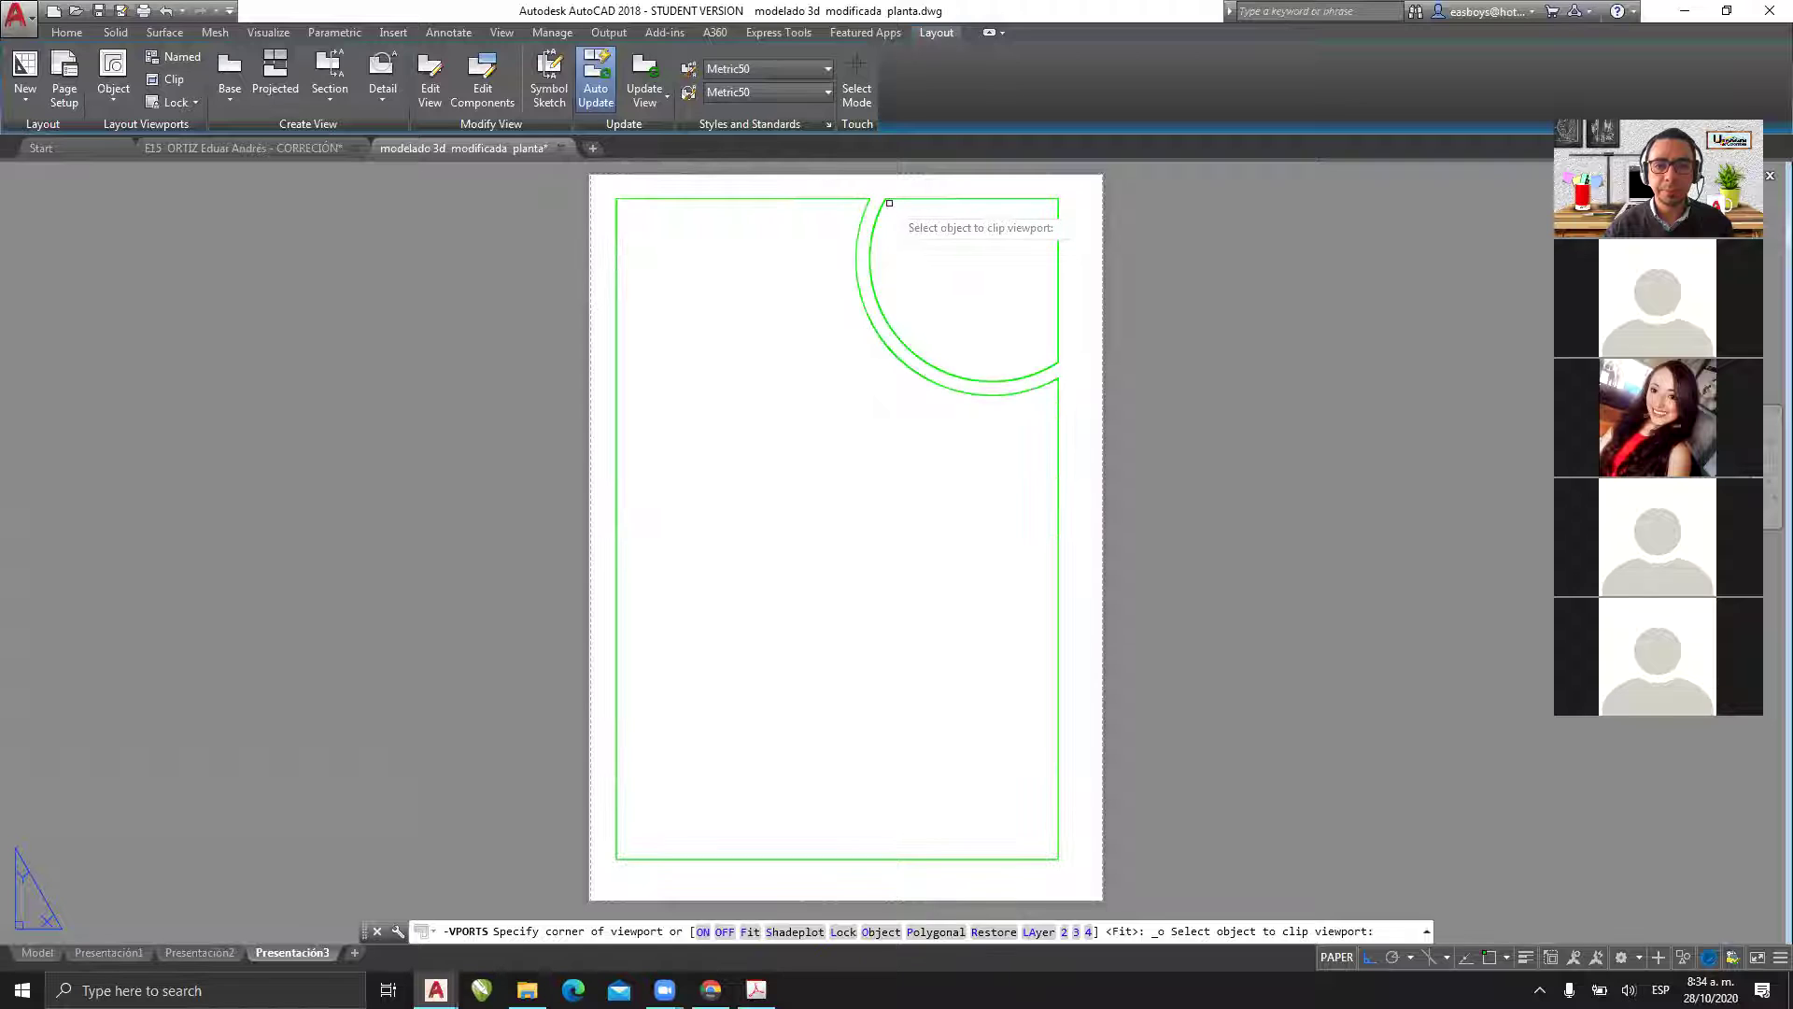
left_click(909, 198)
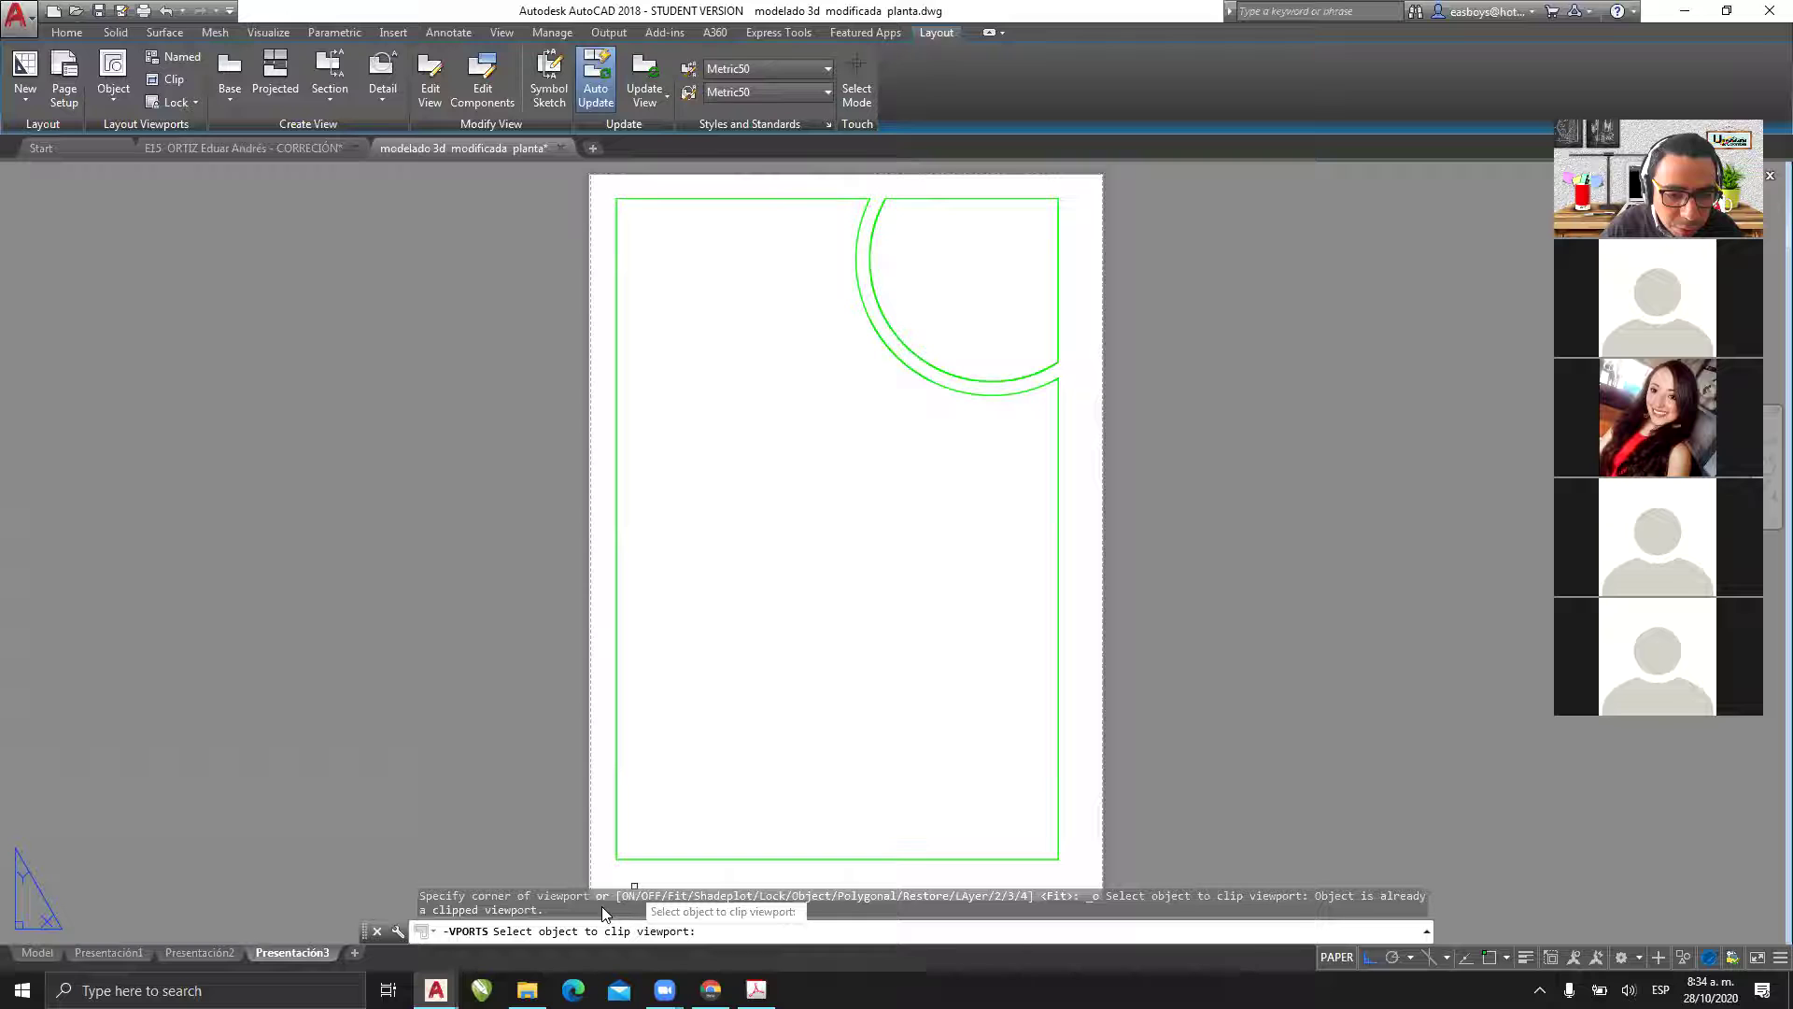
key("Escape")
key("Escape")
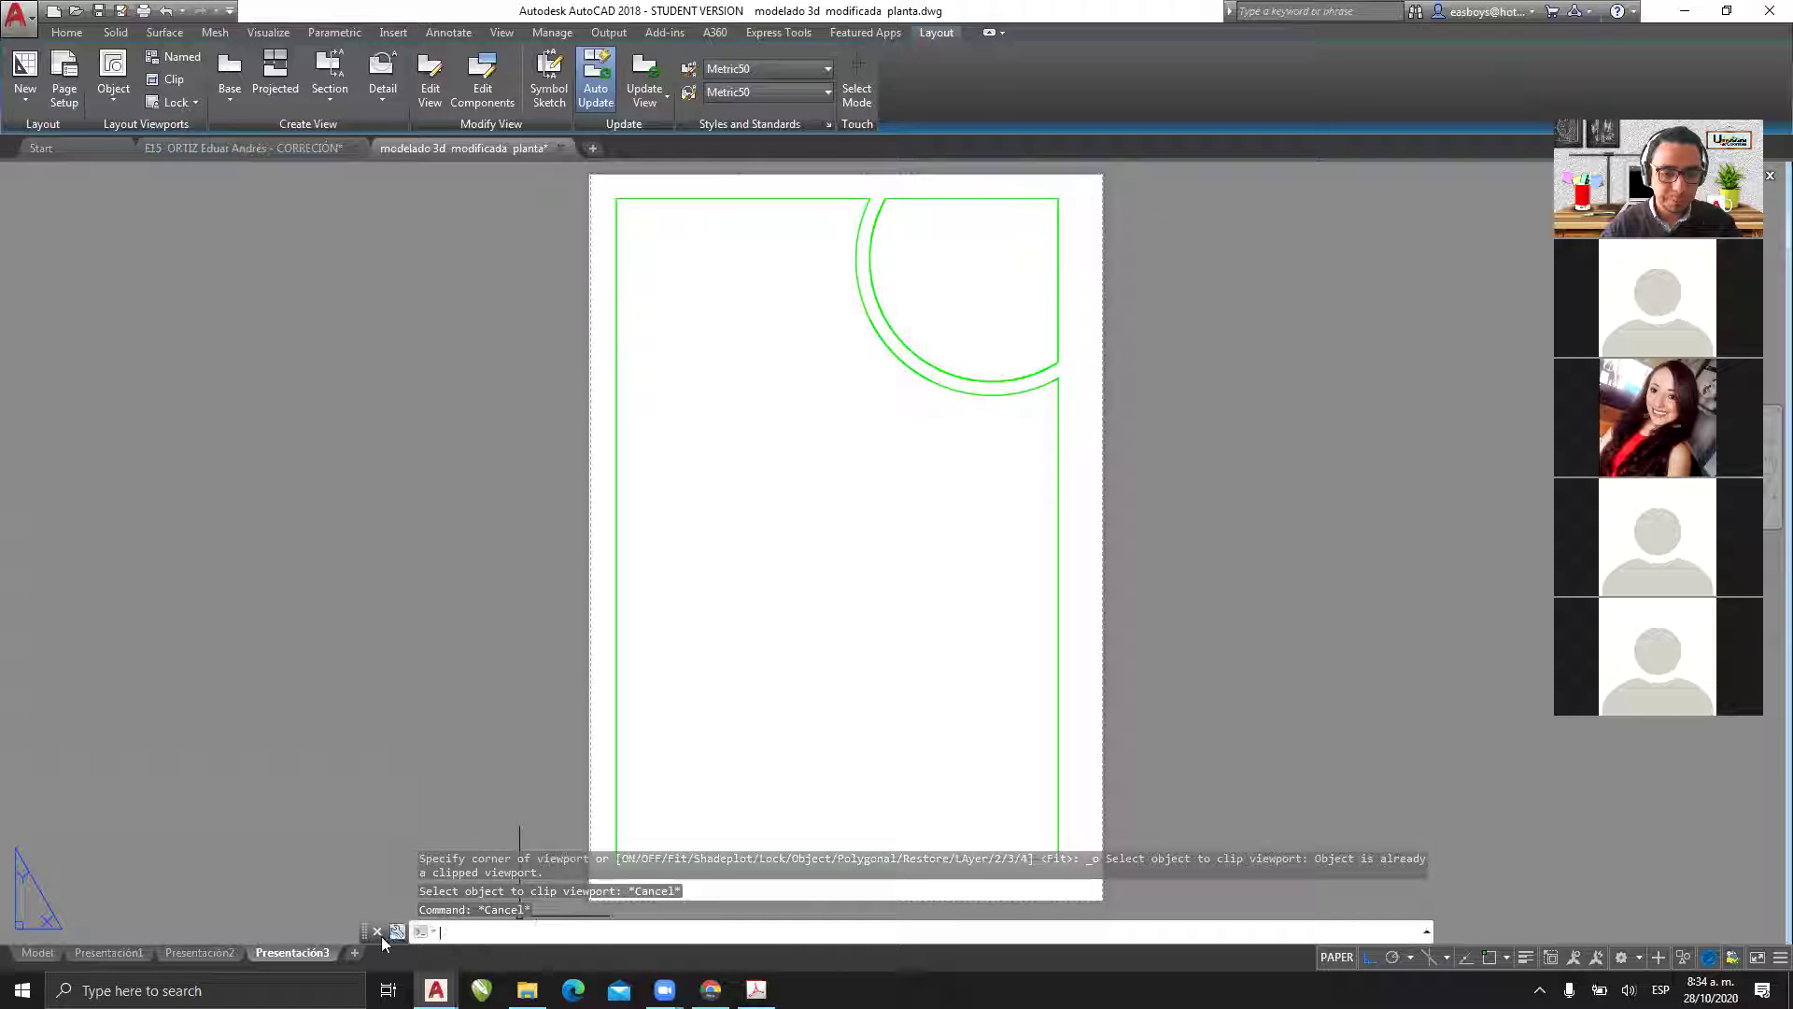
- Dock the command line window below the drawing area and create an object viewport from the large outline on the sheet
left_click_drag(363, 938, 391, 853)
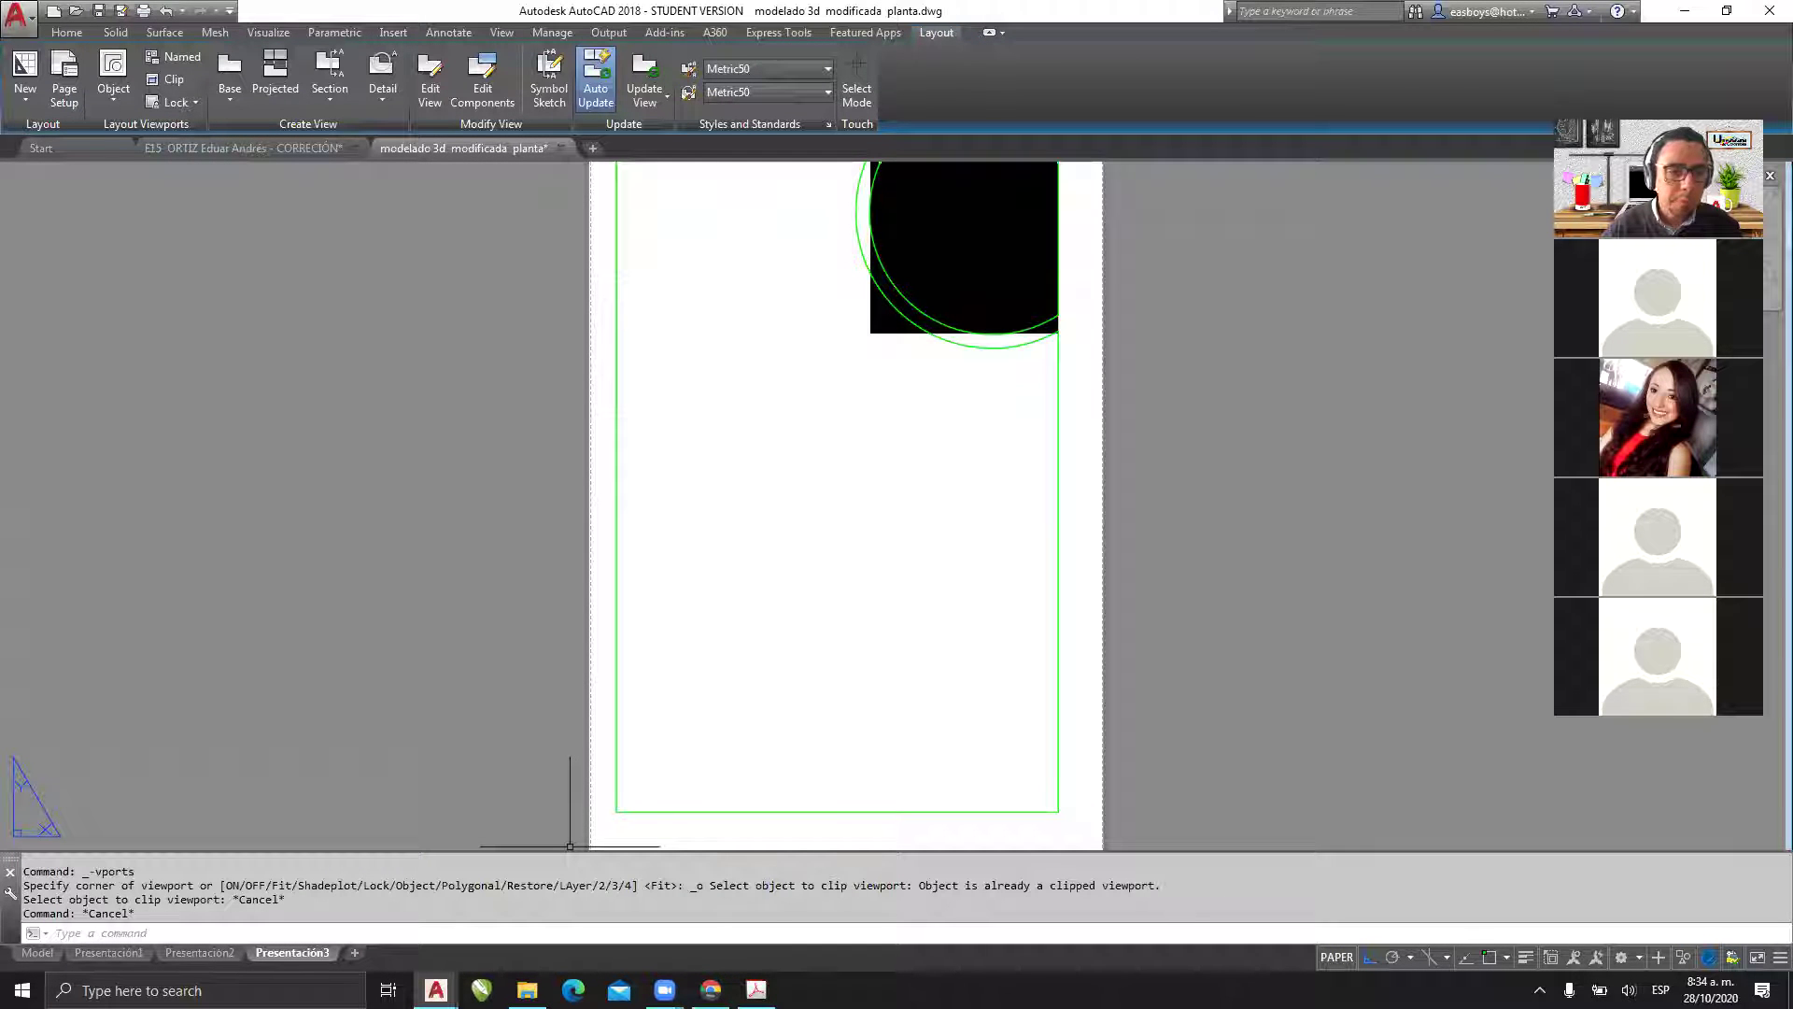
left_click(113, 75)
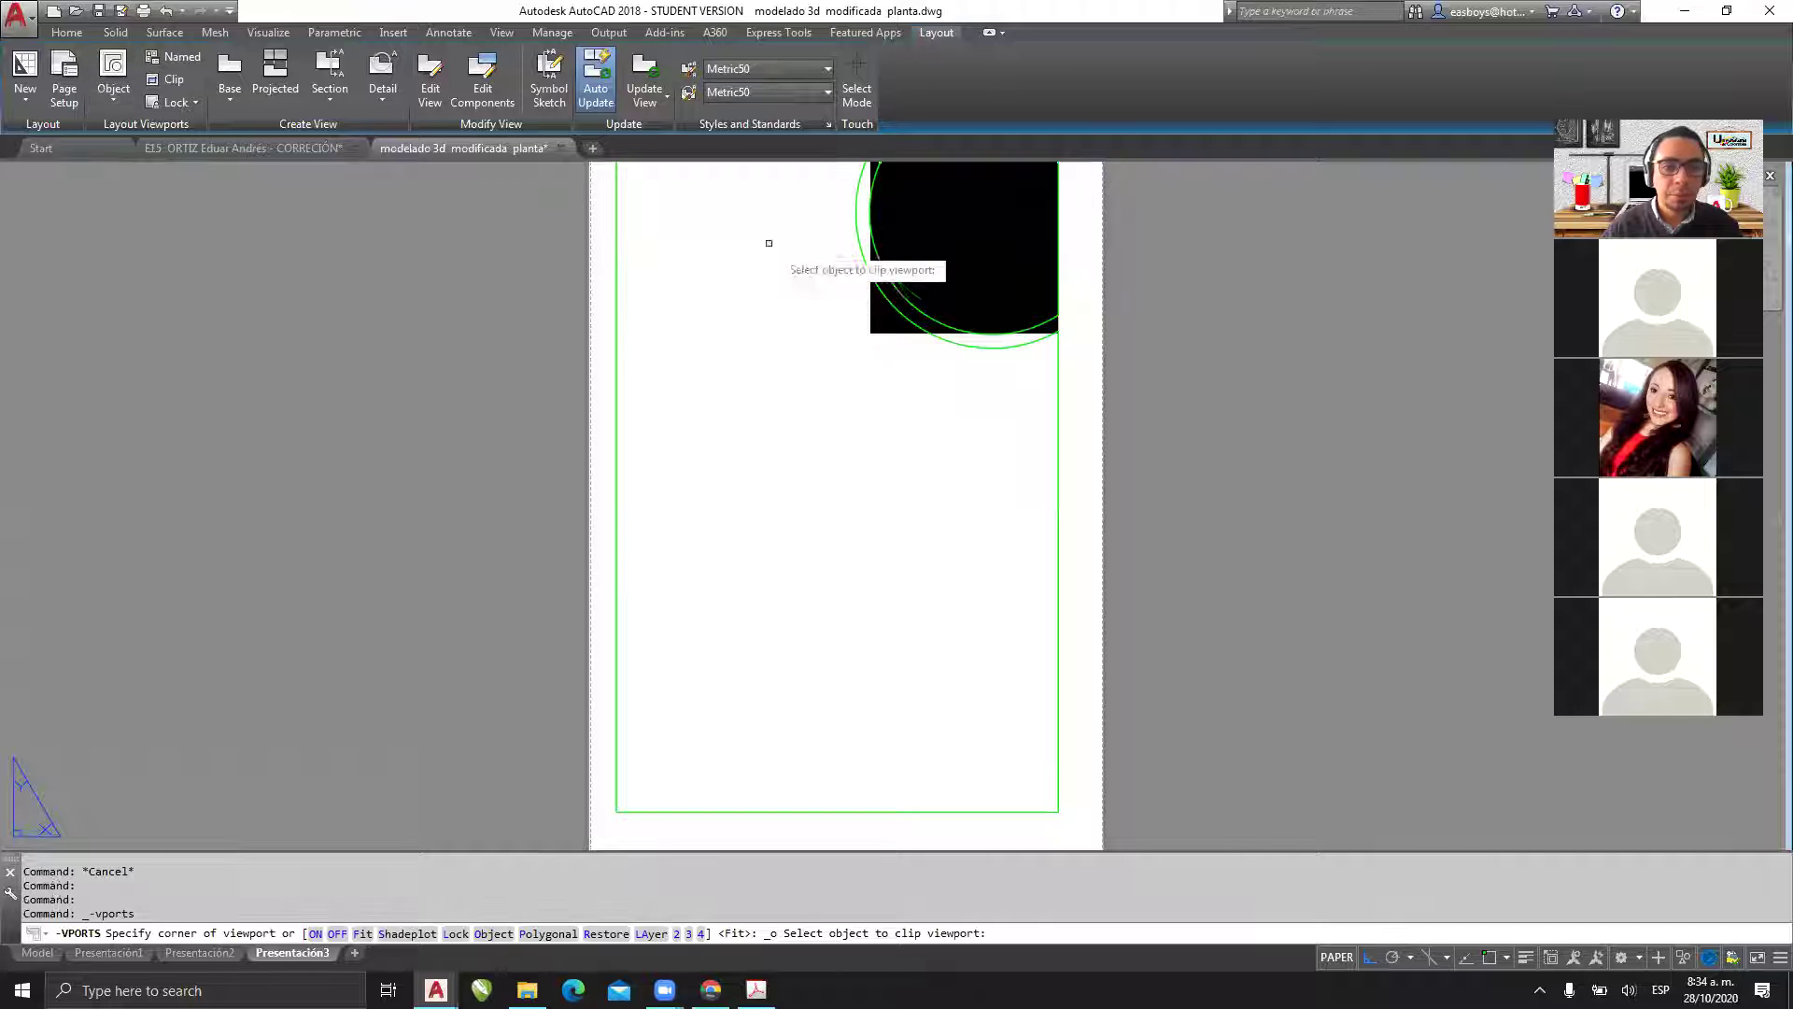
left_click(618, 291)
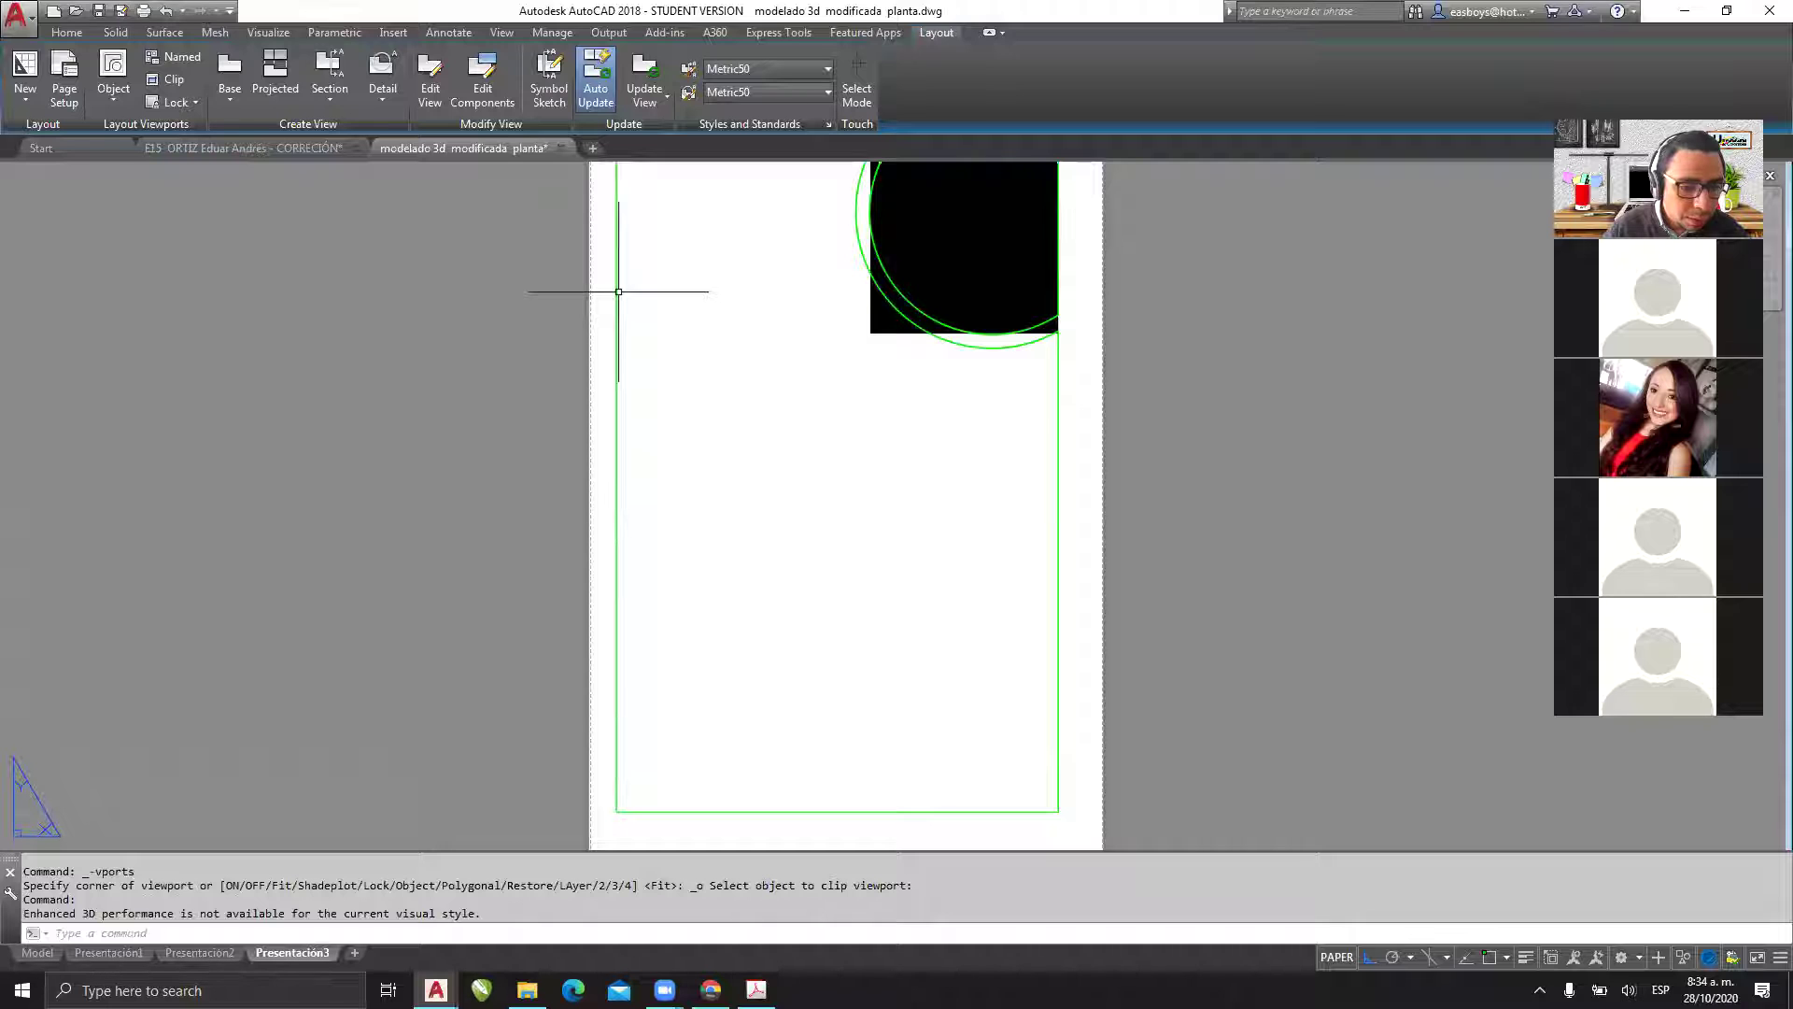
key("Escape")
key("Escape")
key("Escape")
key("Escape")
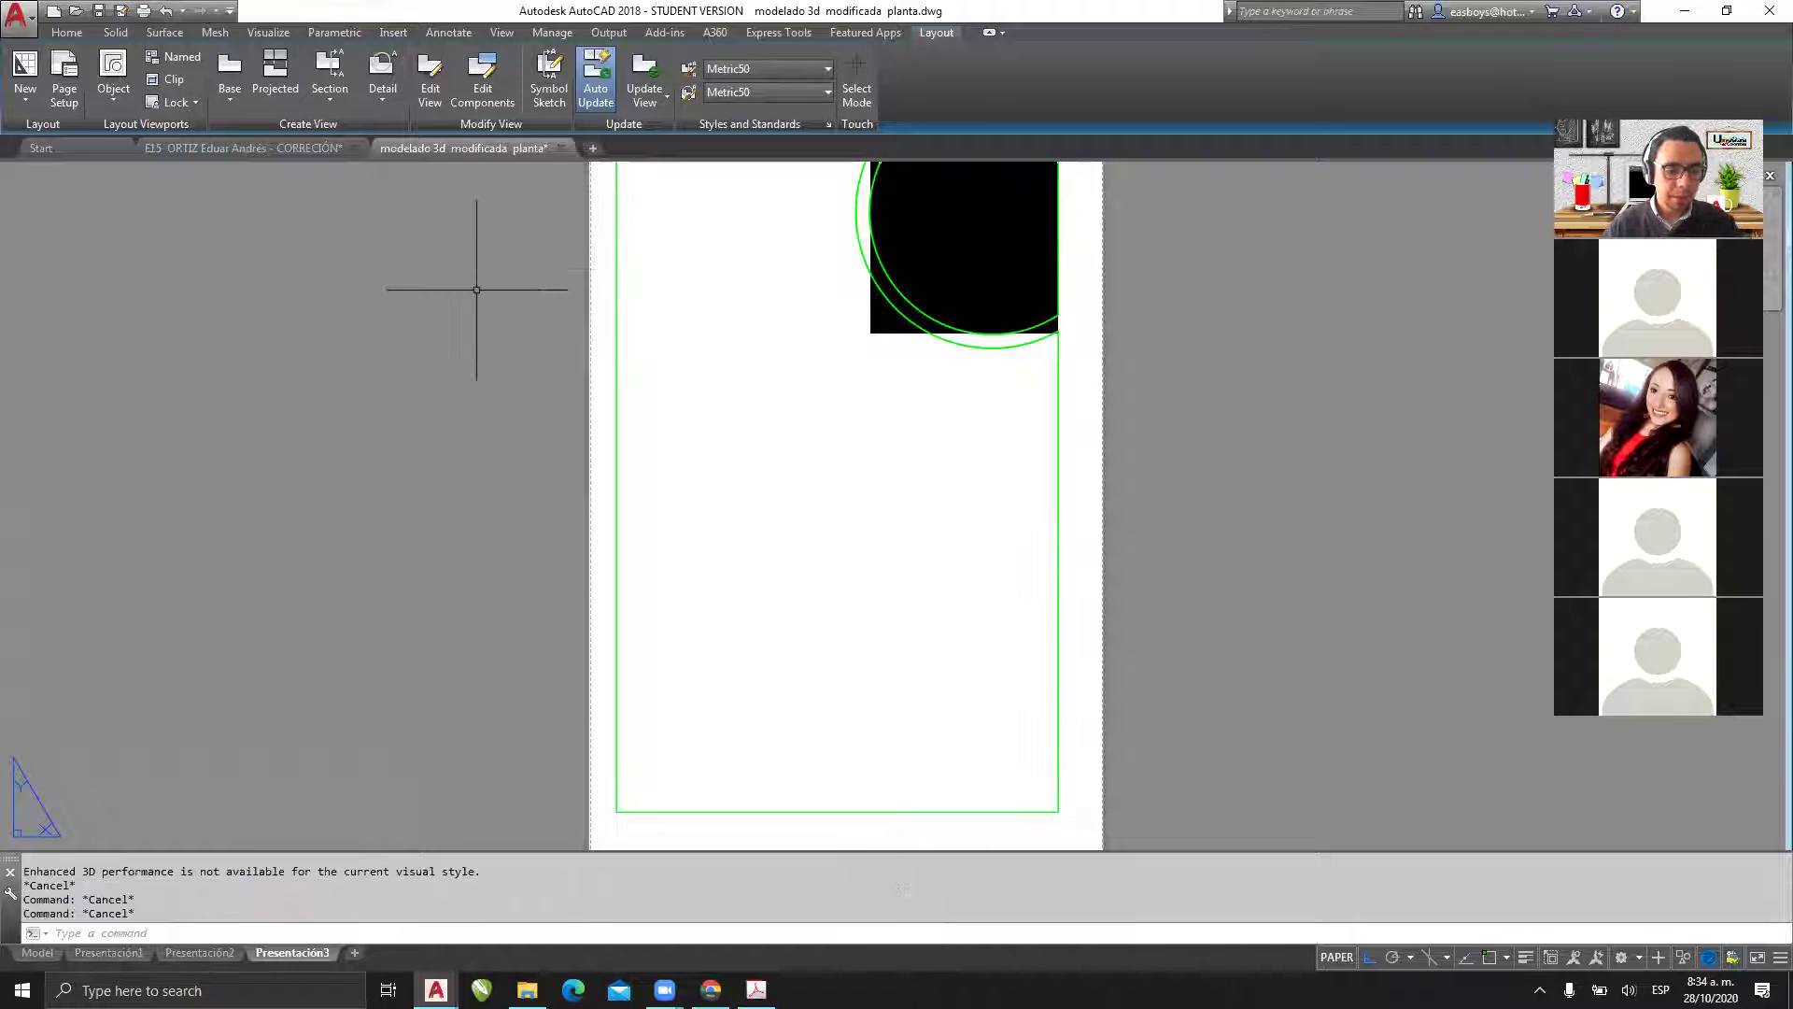
- Zoom the layout to its extents to show the whole sheet with both viewports
left_click(481, 381)
key("Escape")
key("Escape")
key("Escape")
middle_click_drag(485, 413, 480, 453)
key("Escape")
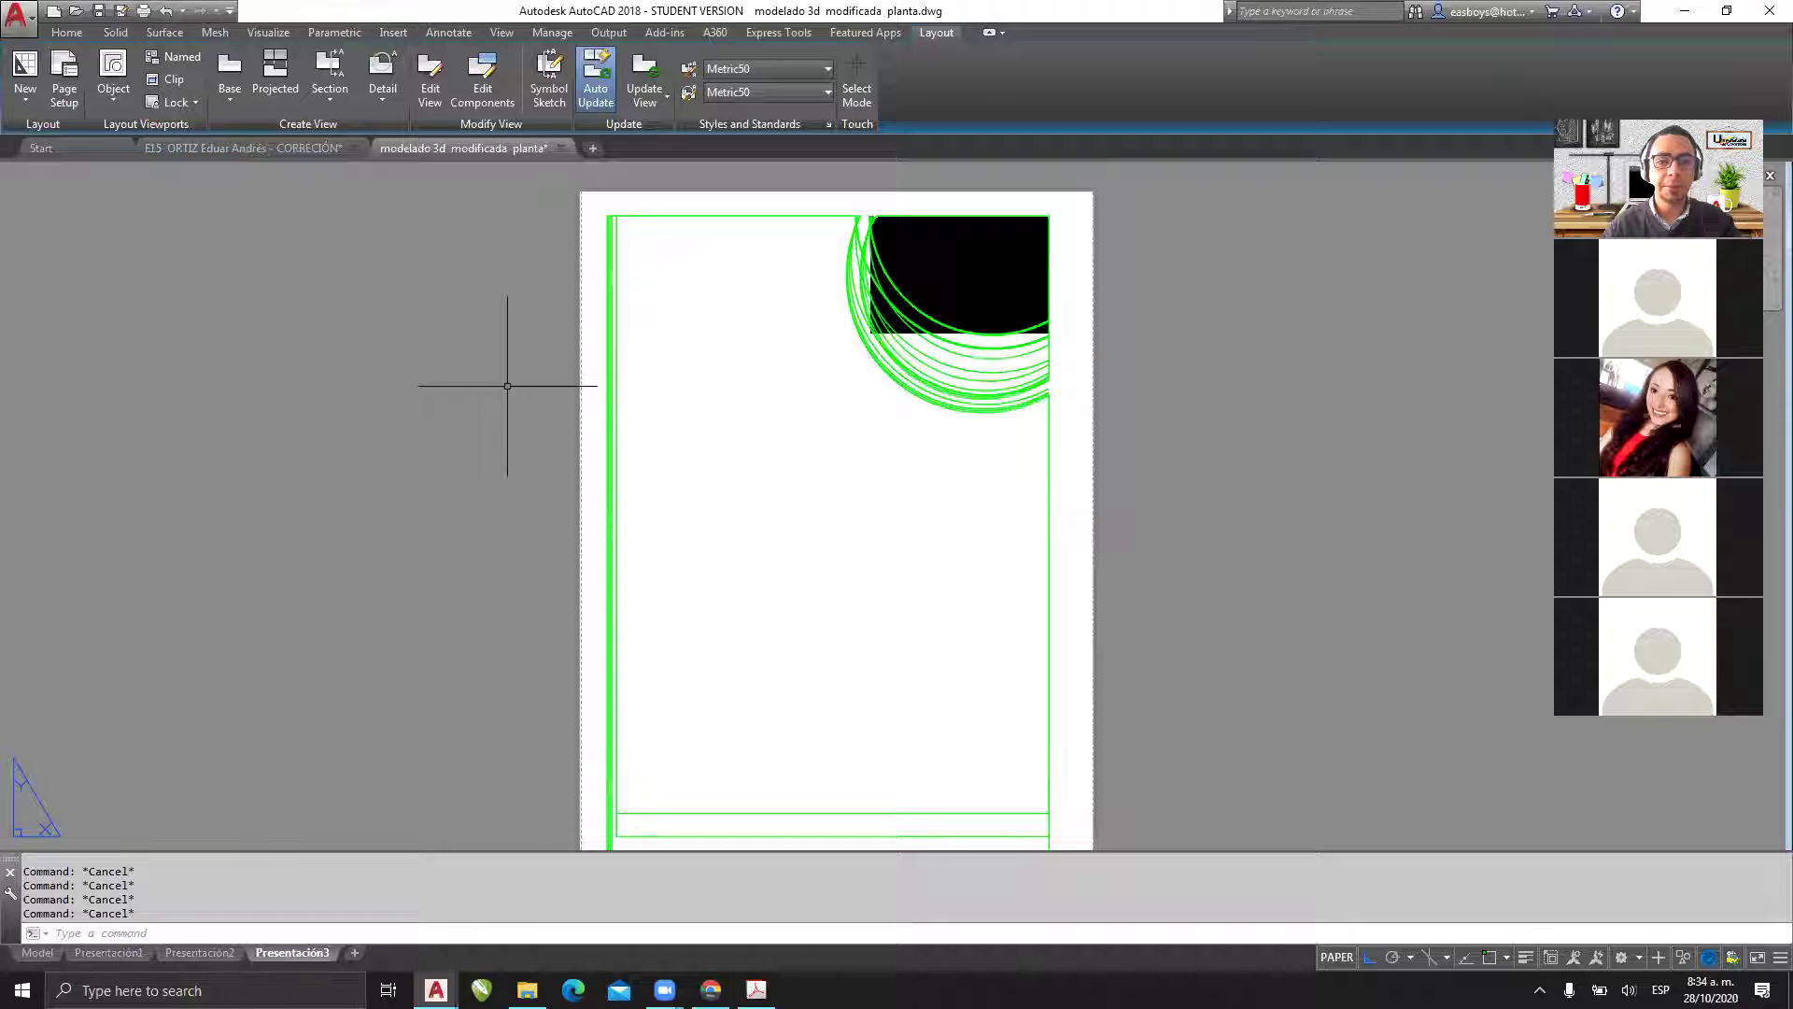
type("Z")
key("Return")
type("E")
key("Return")
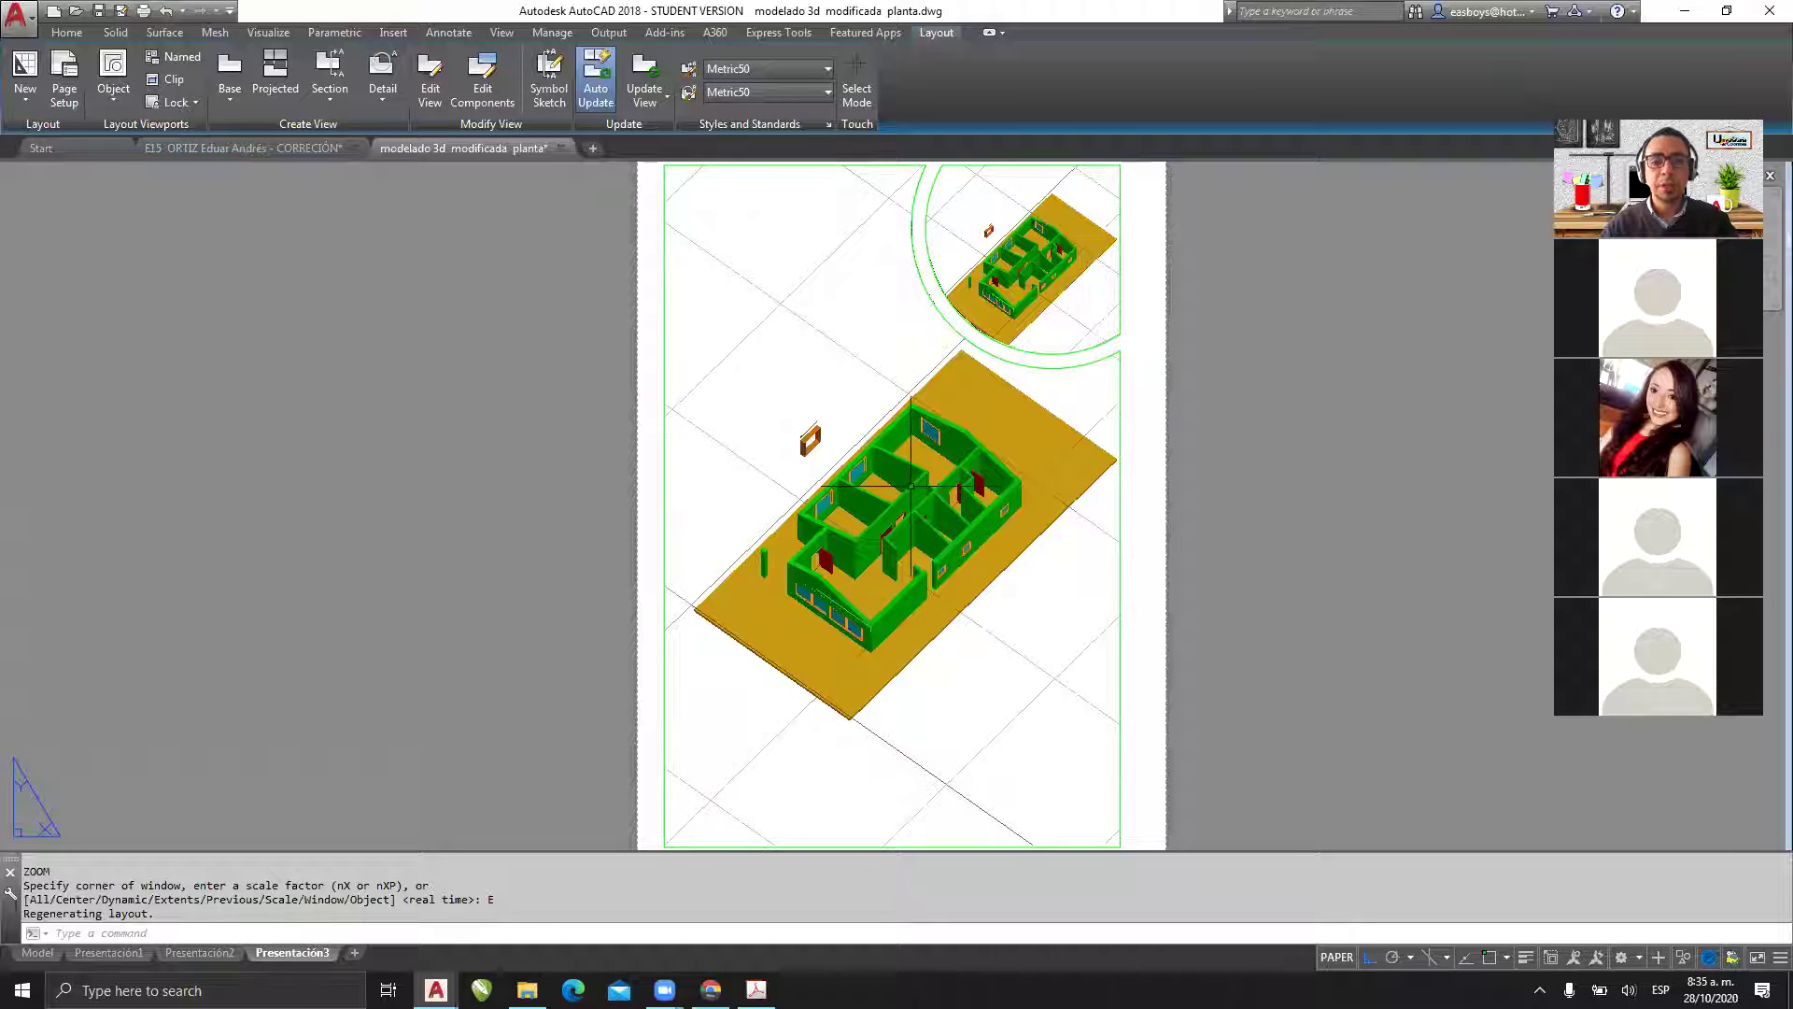
- Activate the small corner viewport and set its view to SW Isometric
double_click(798, 330)
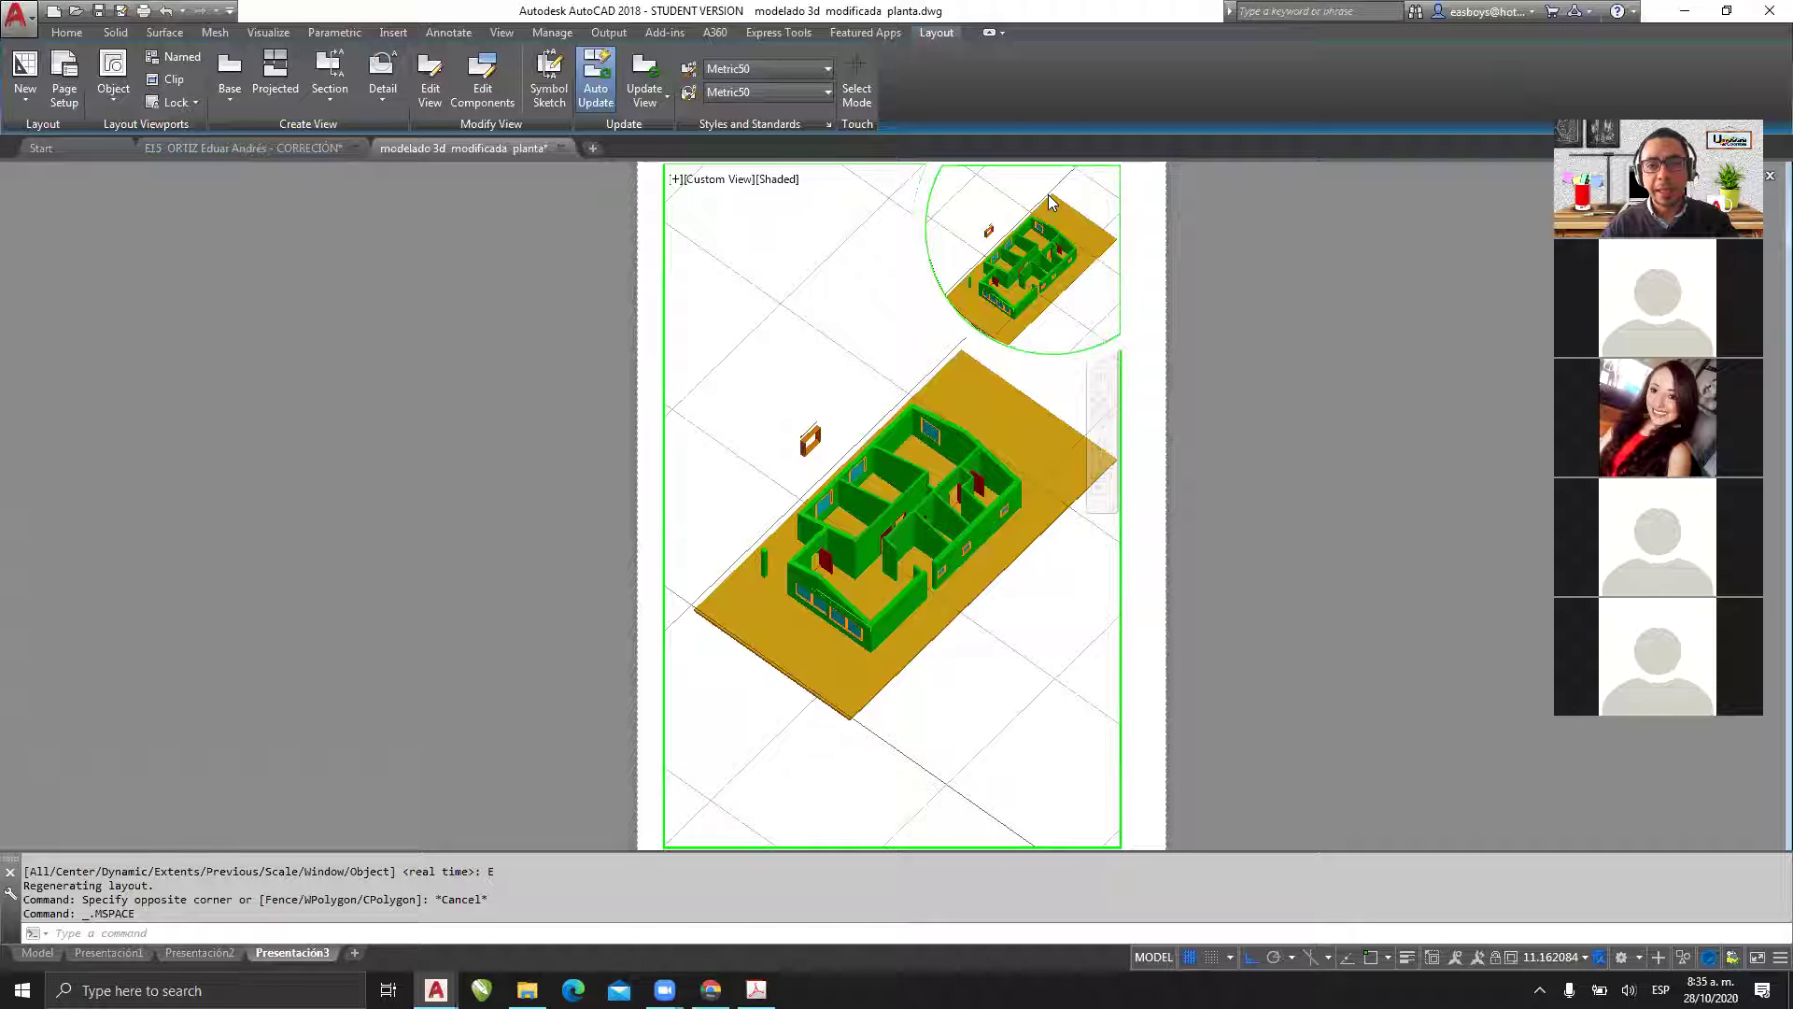
left_click(973, 208)
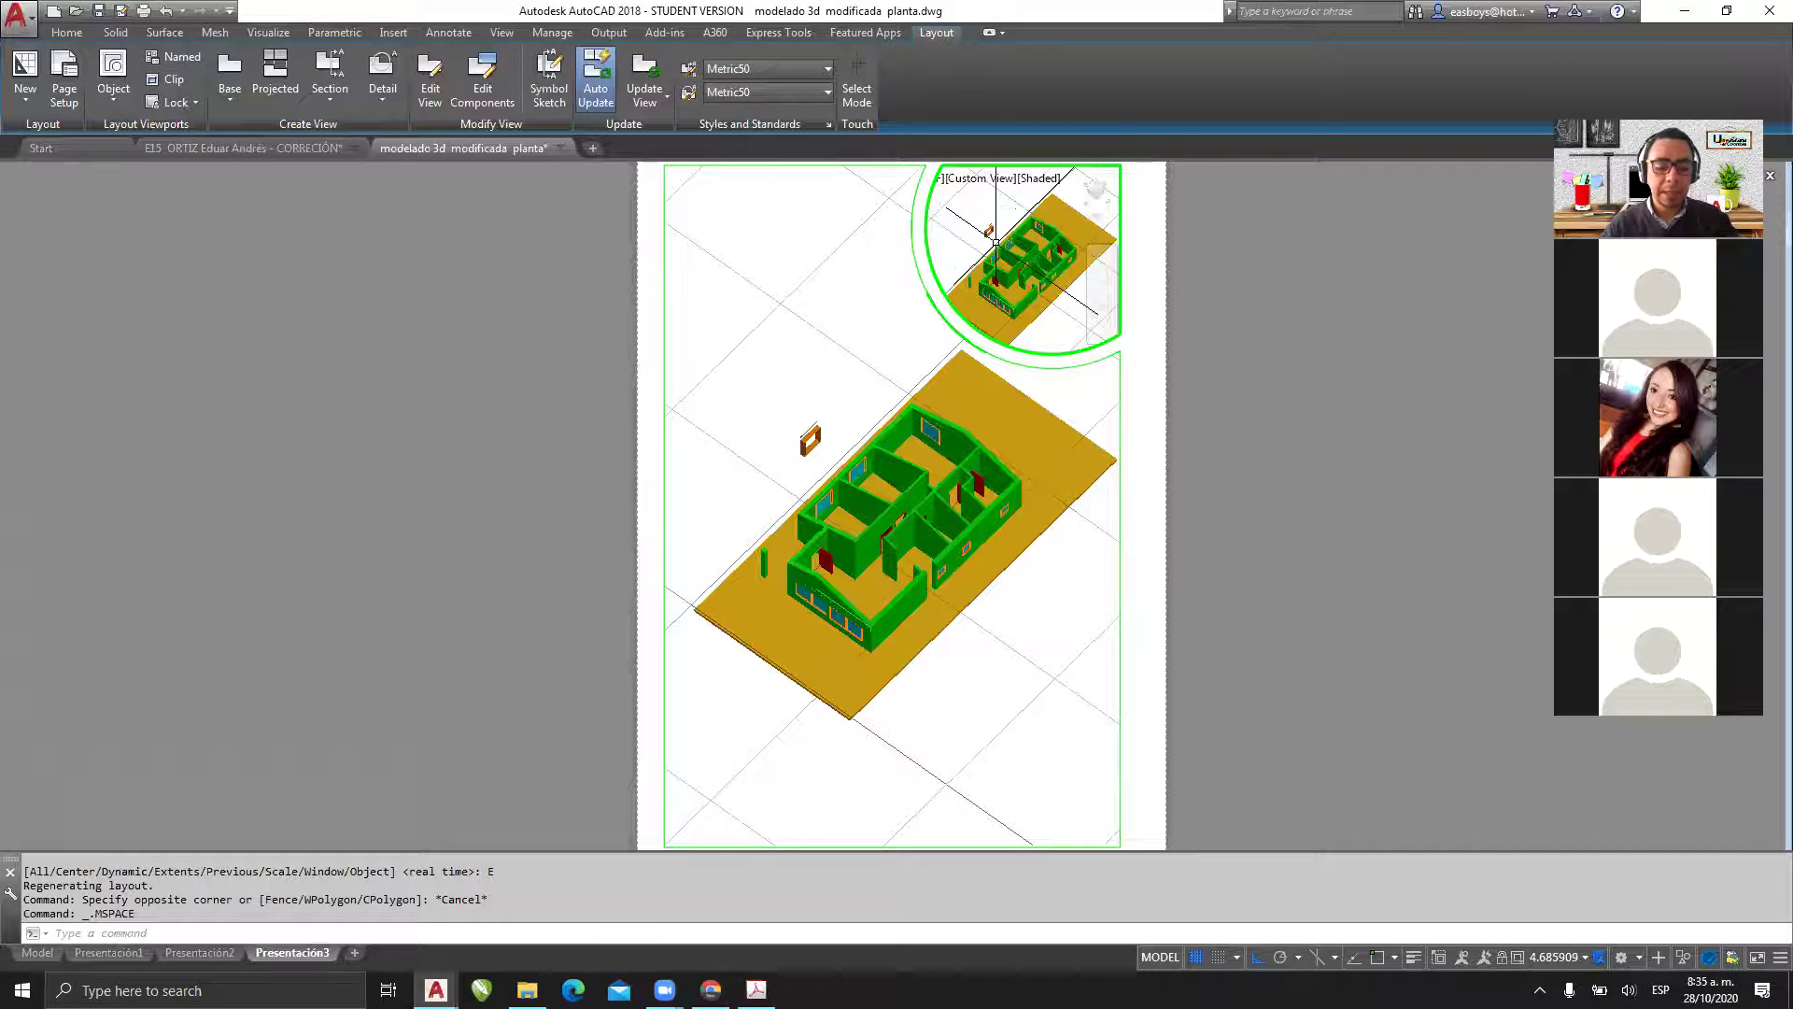
left_click(64, 33)
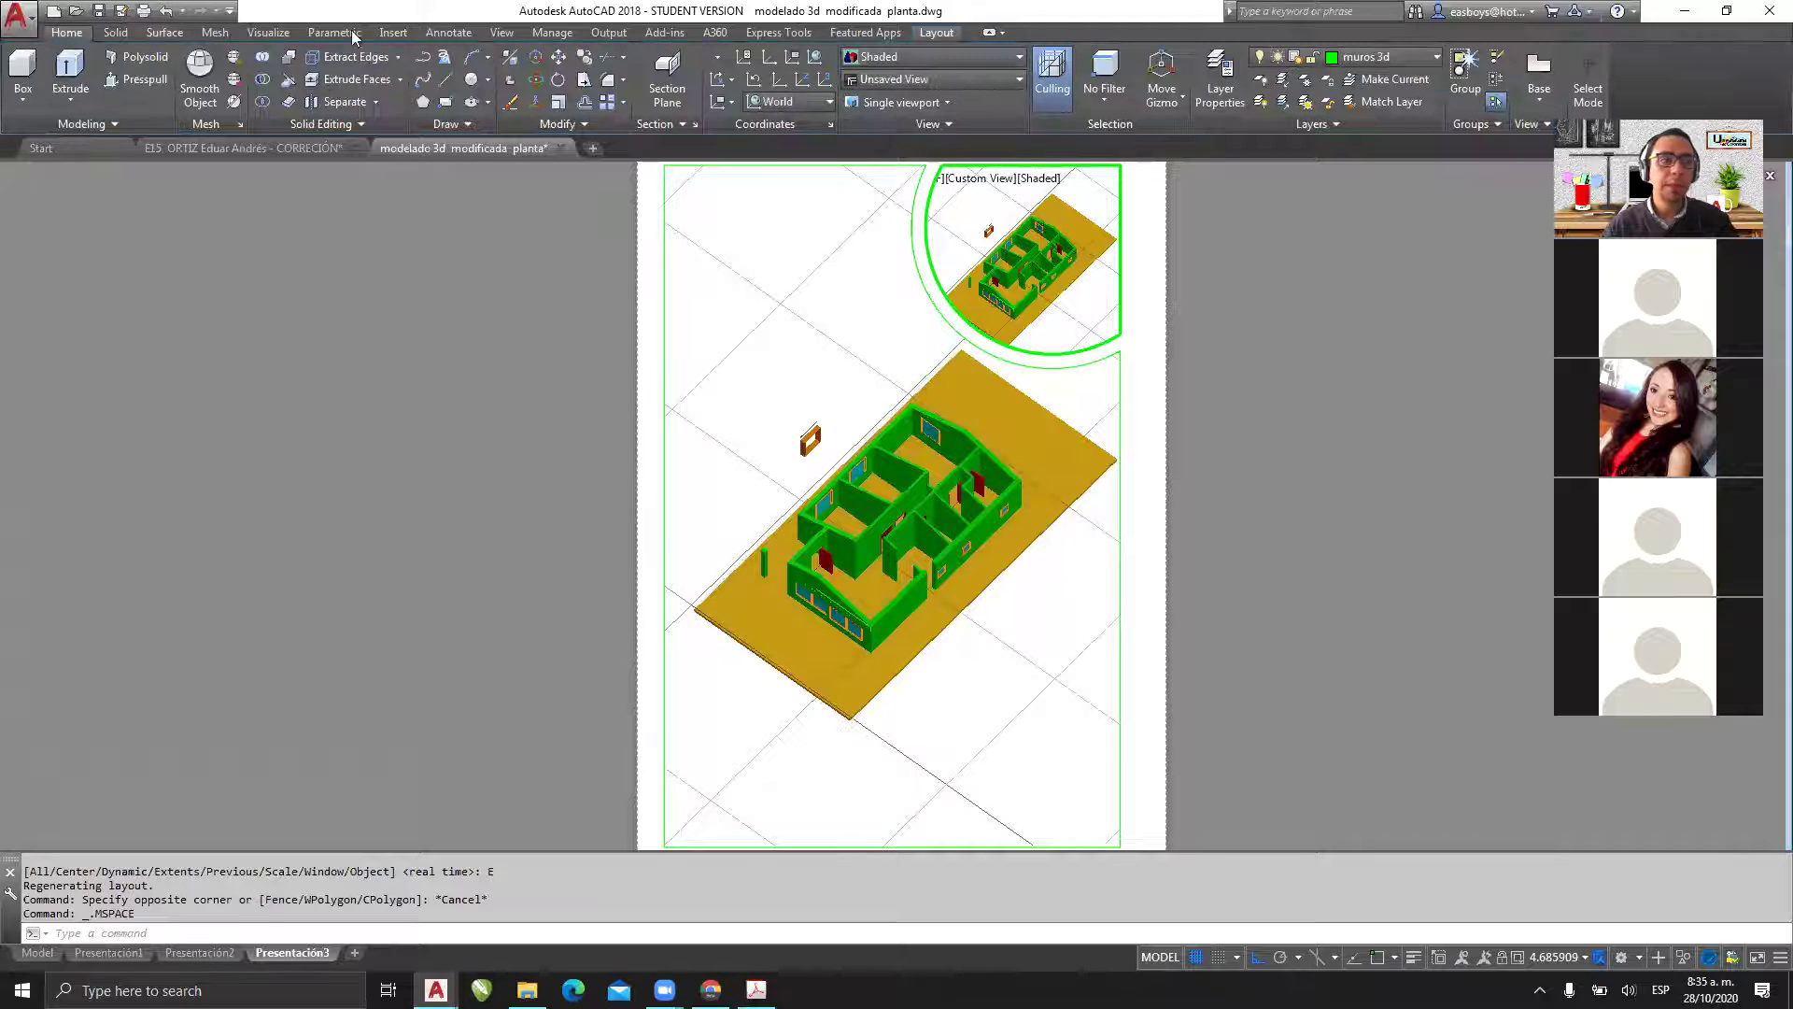
left_click(928, 79)
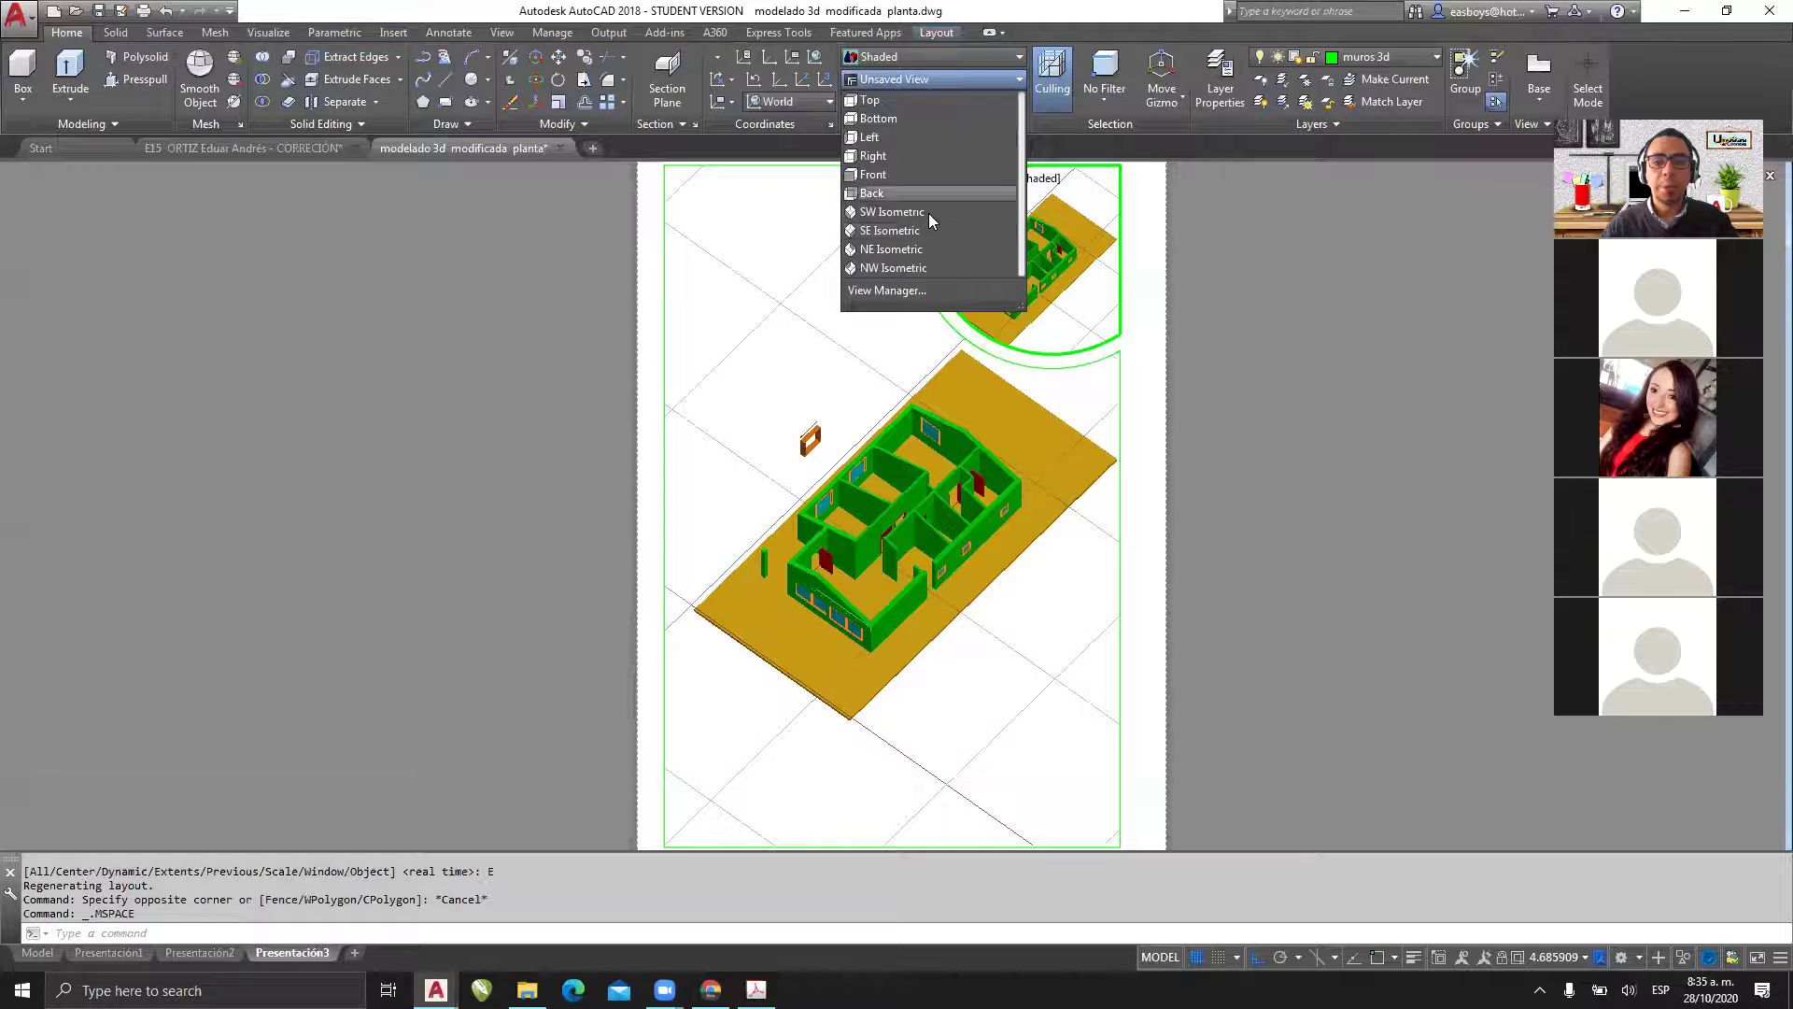
left_click(902, 213)
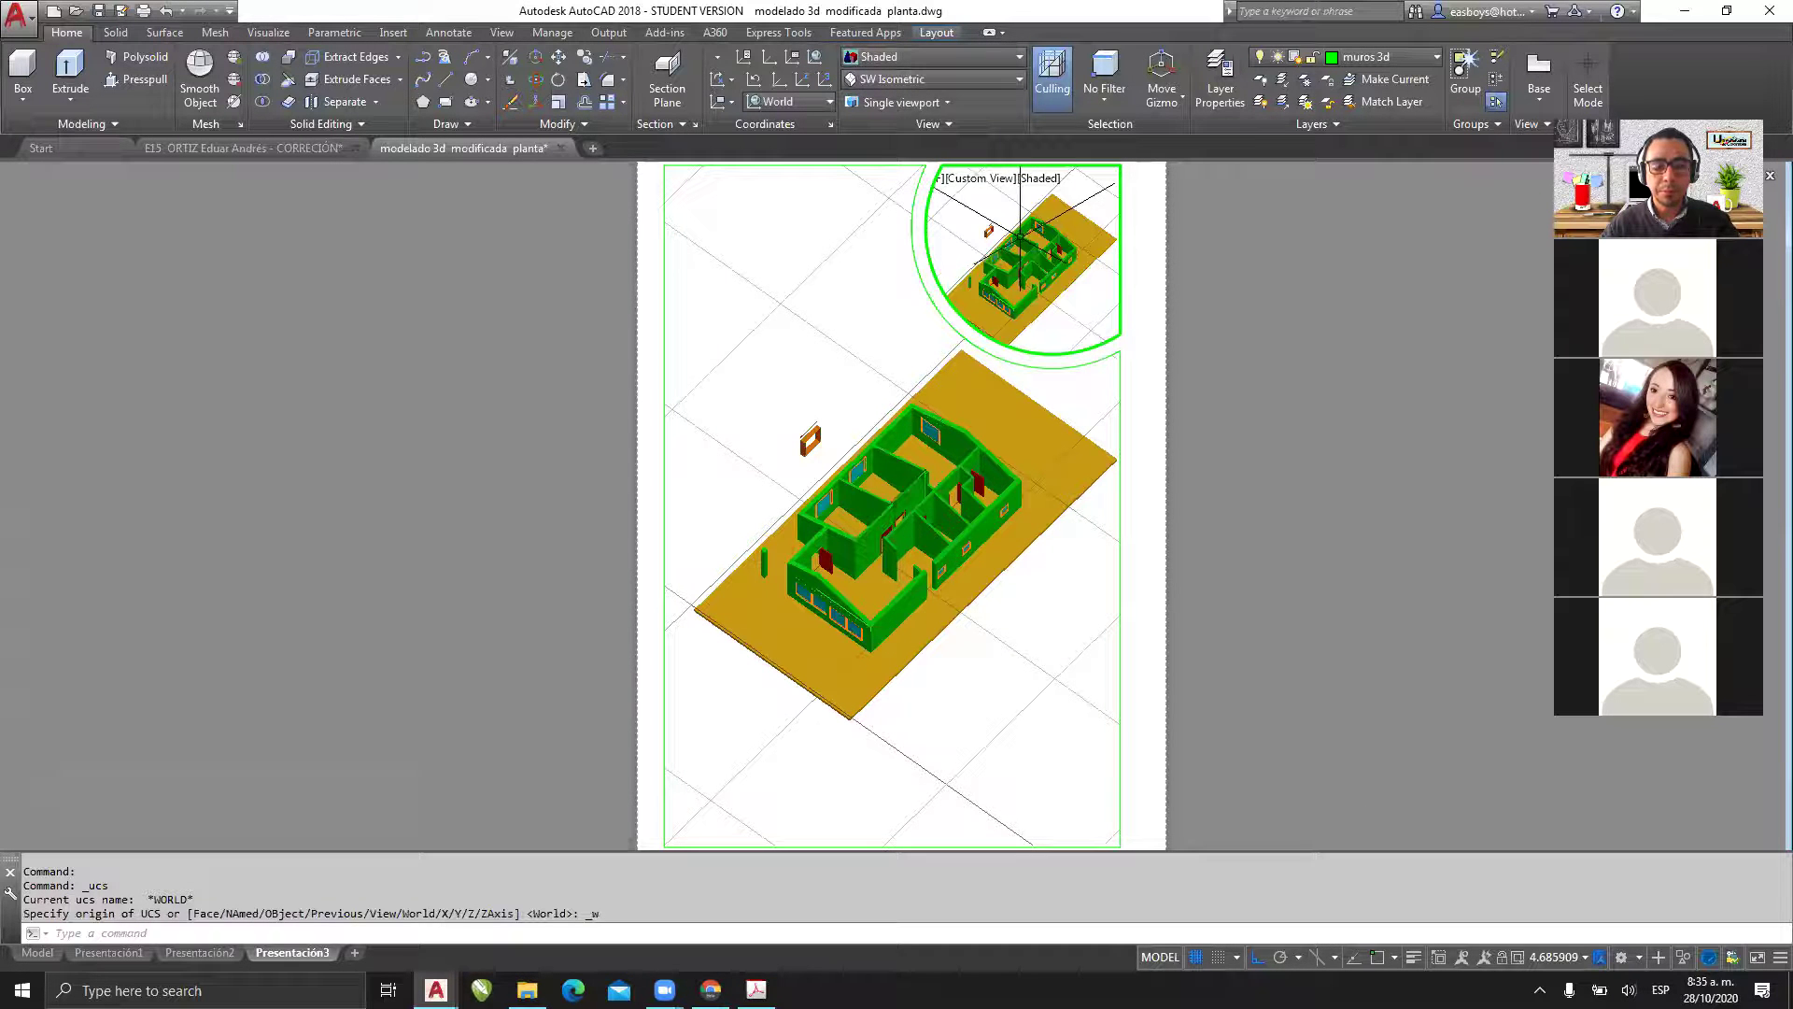
- Zoom by window into the house's interior doors and walls in the corner viewport, then return to paper space
key("Return")
left_click(1057, 245)
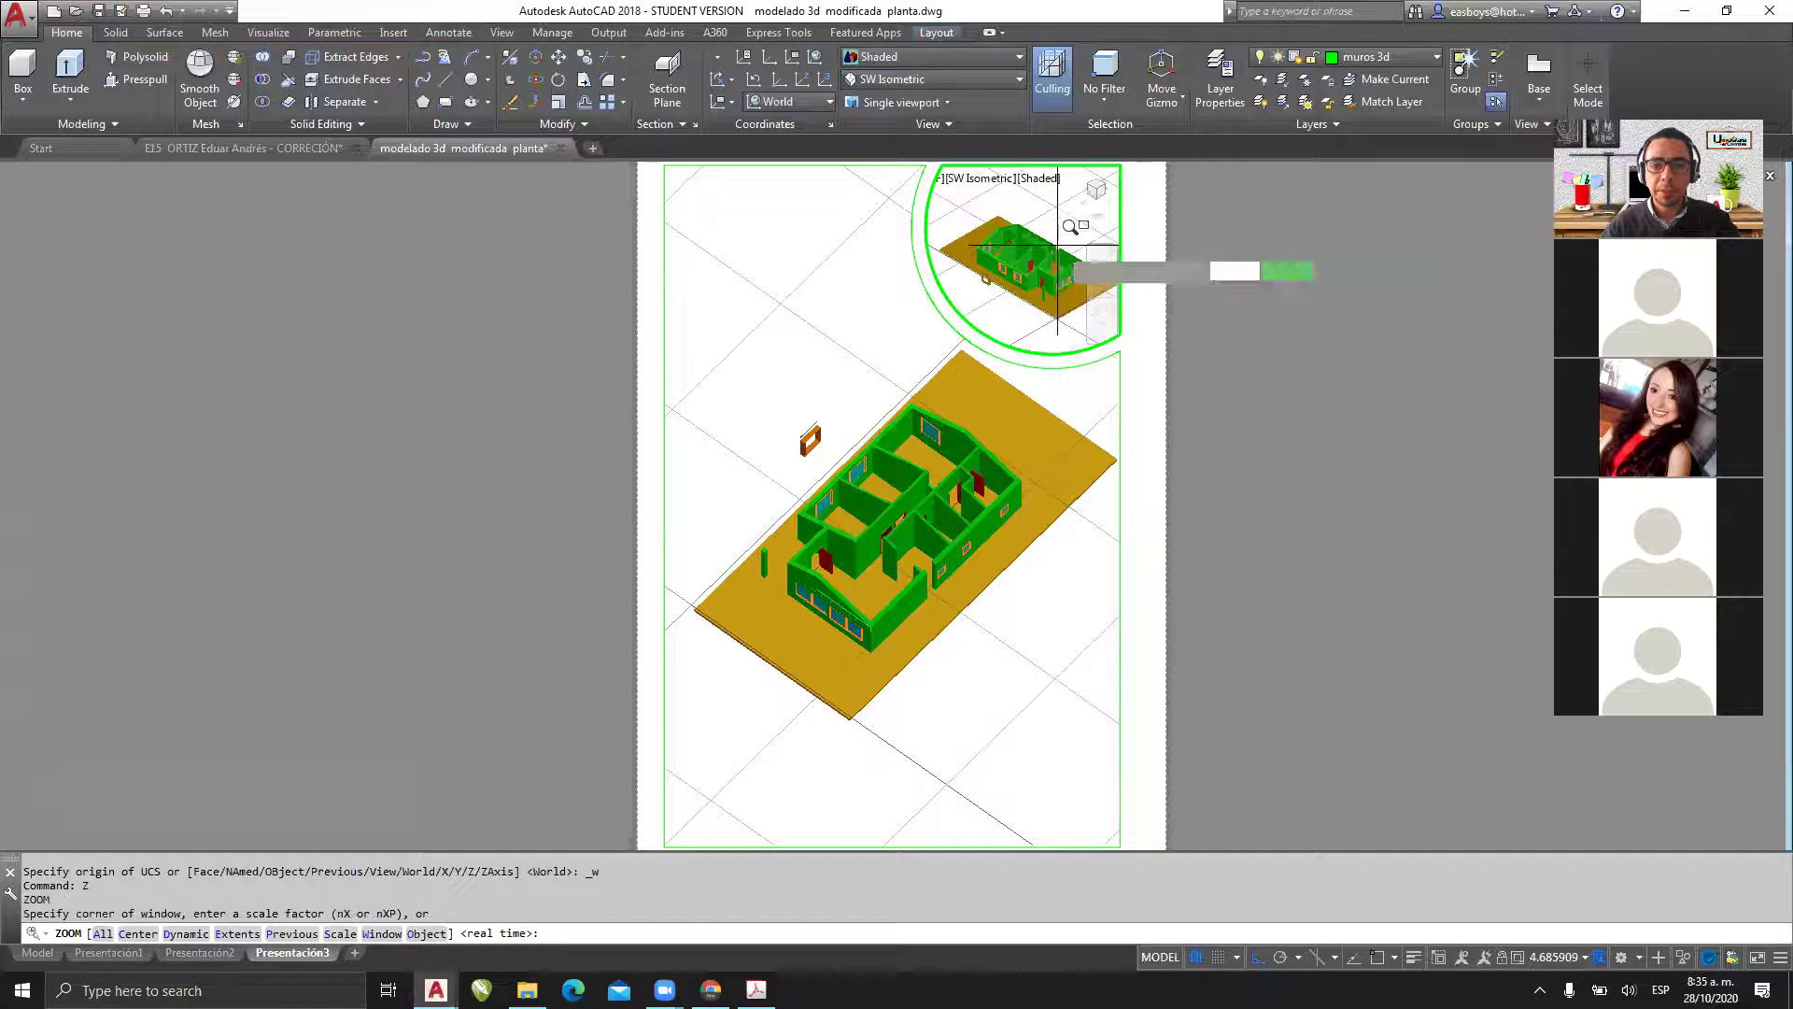
left_click(1008, 289)
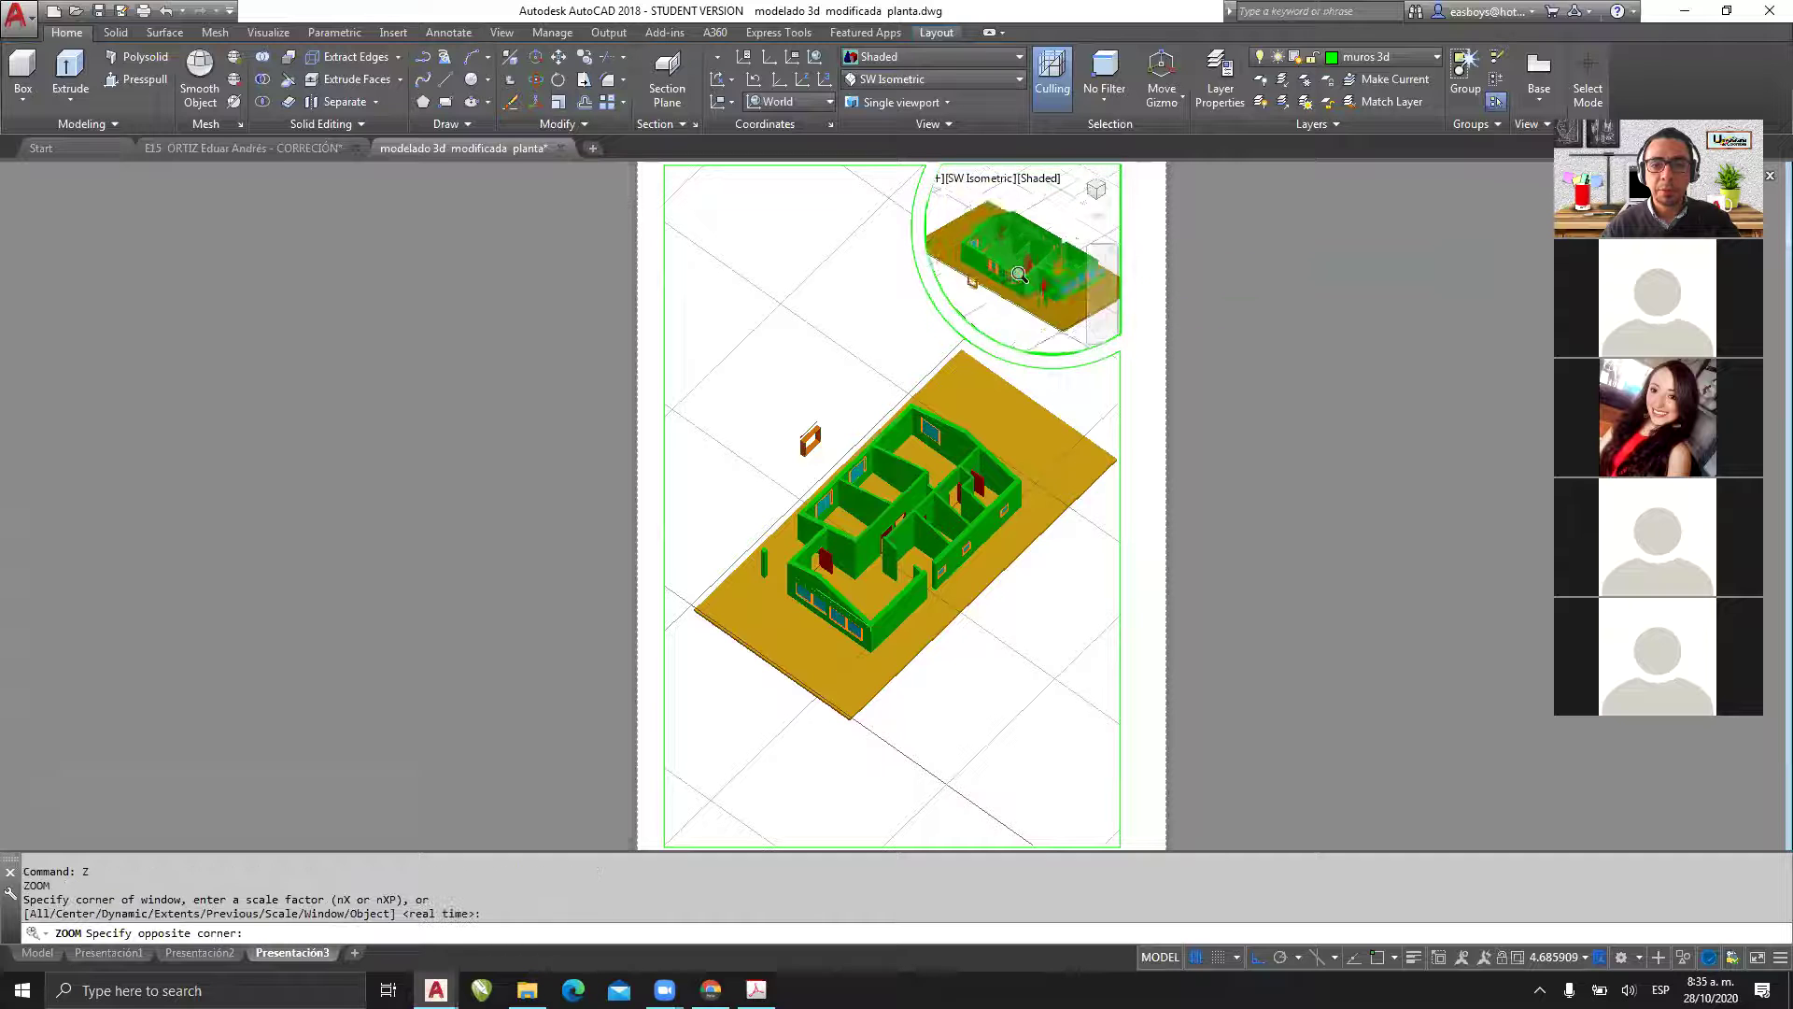
double_click(1322, 374)
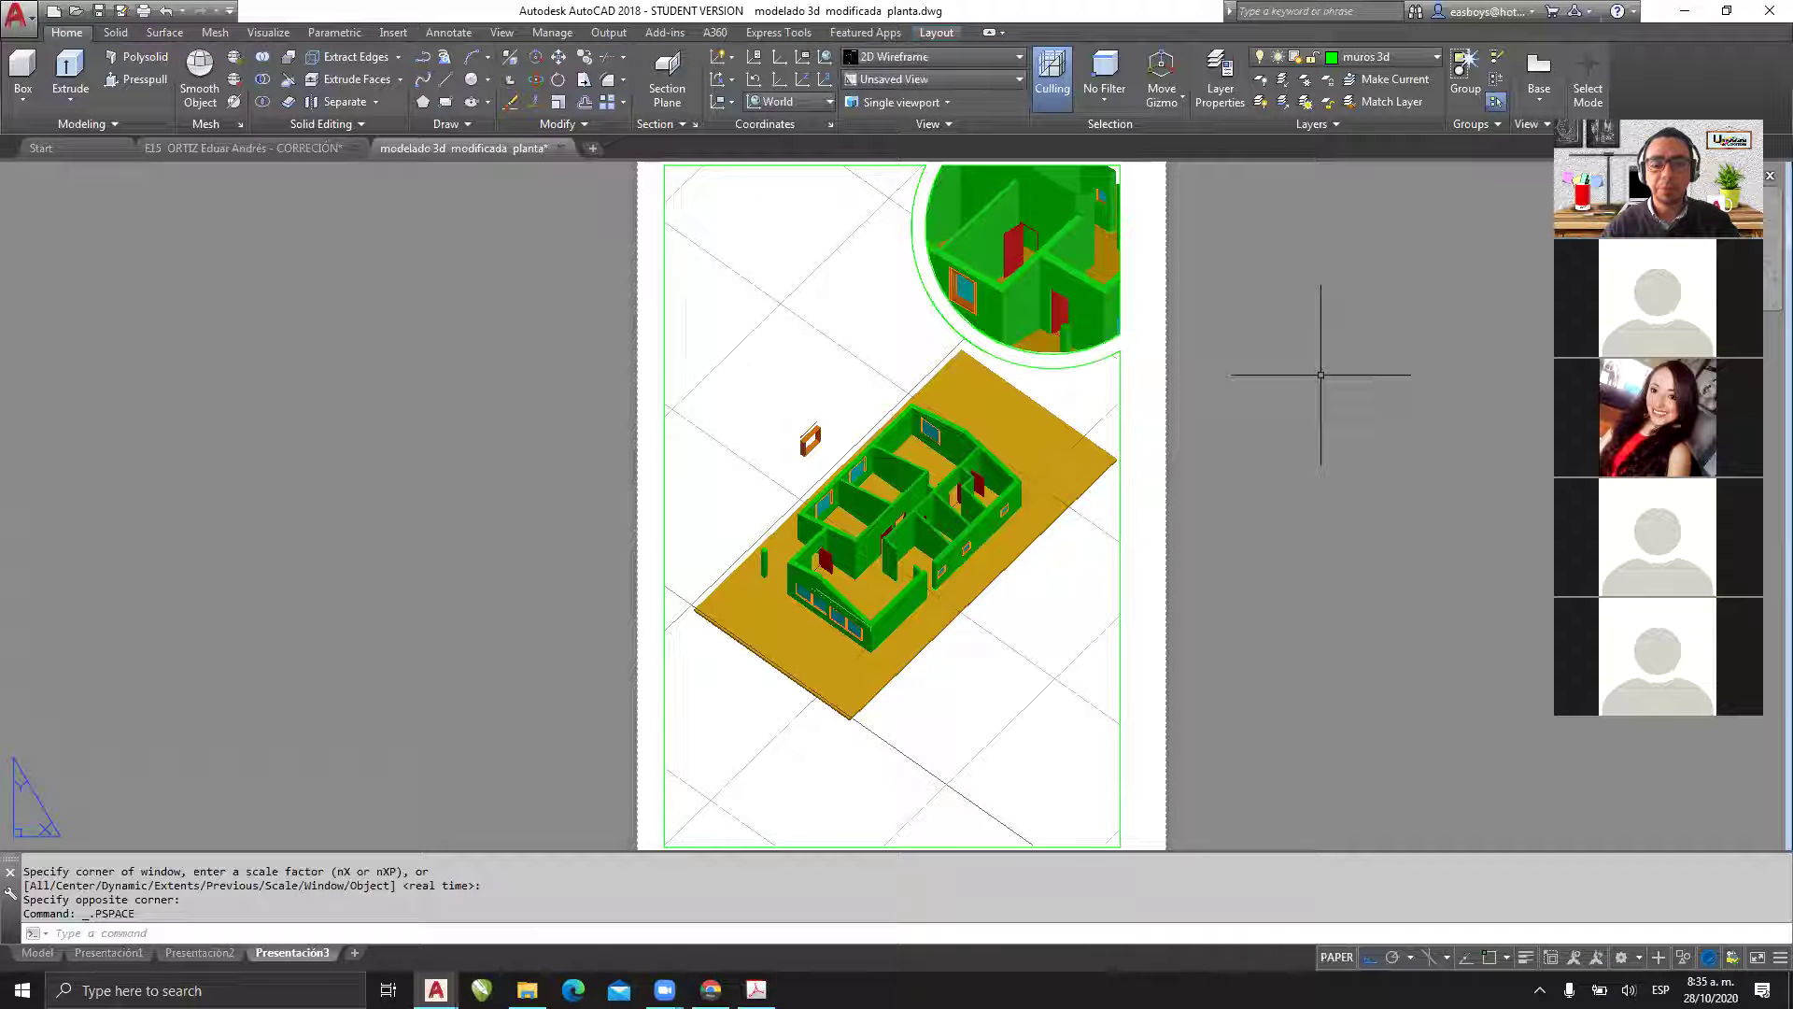
- Activate the large viewport and set its view to Top
double_click(830, 369)
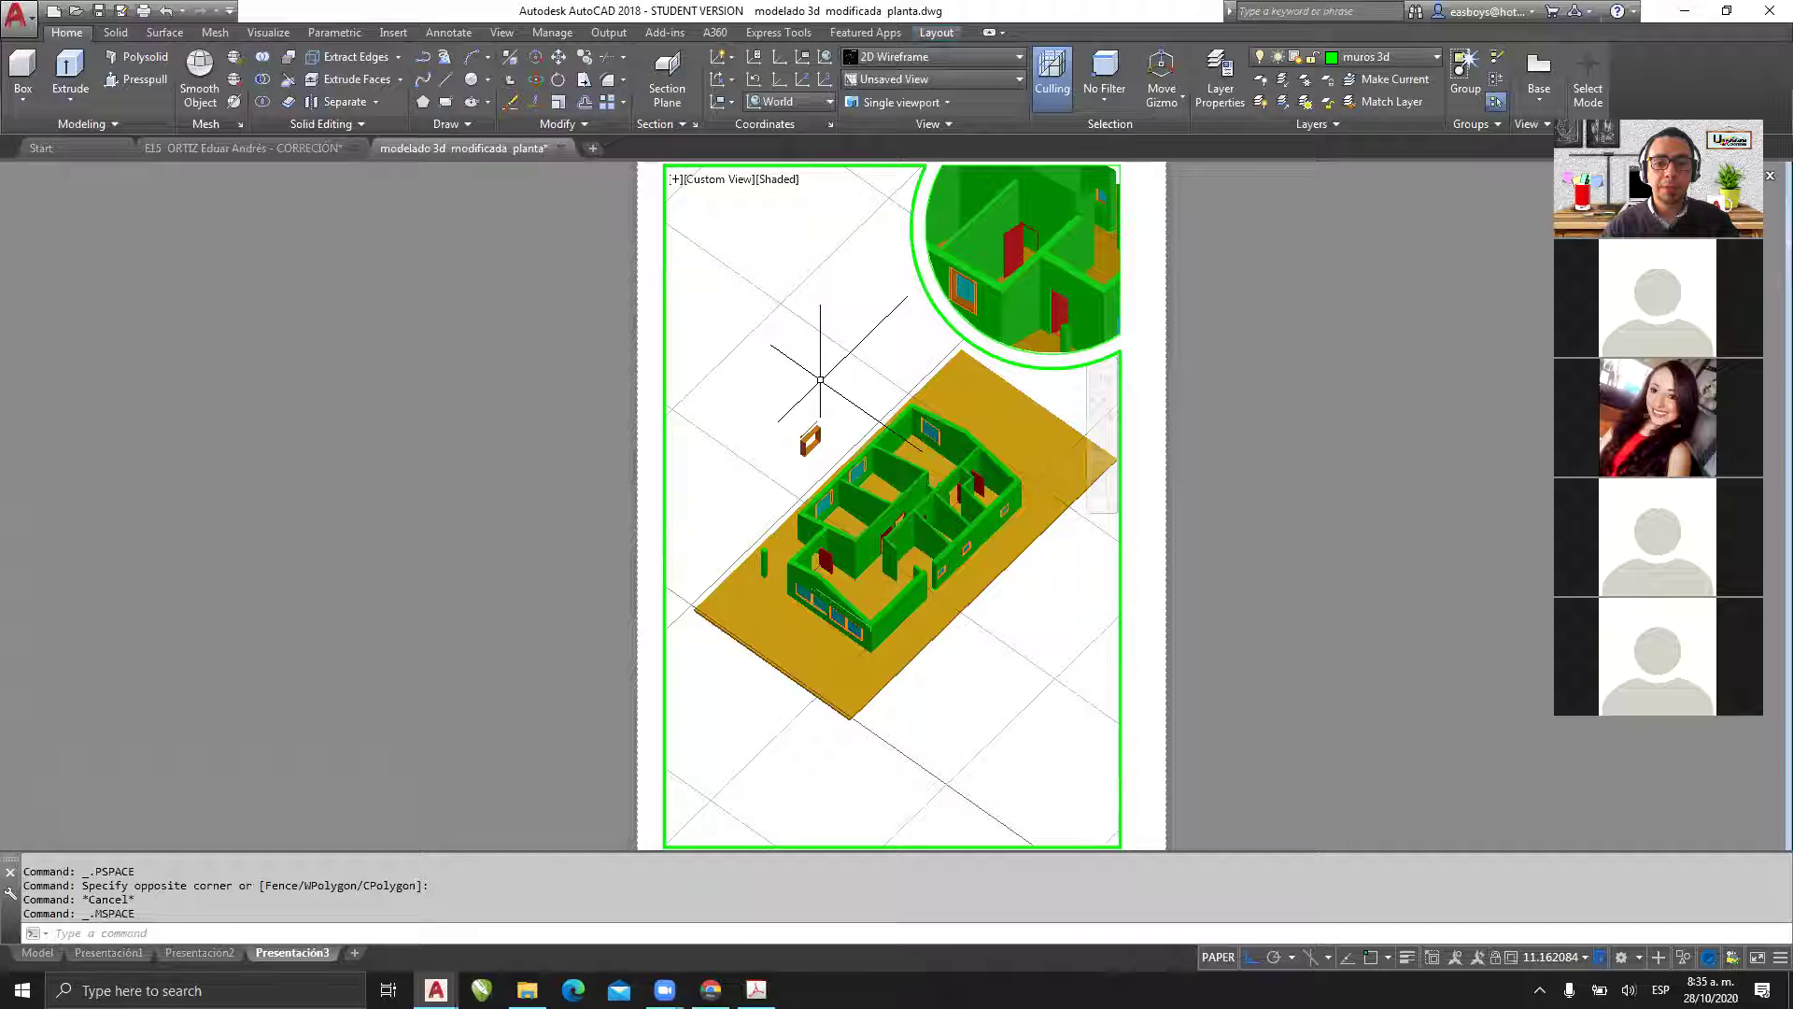
left_click(889, 79)
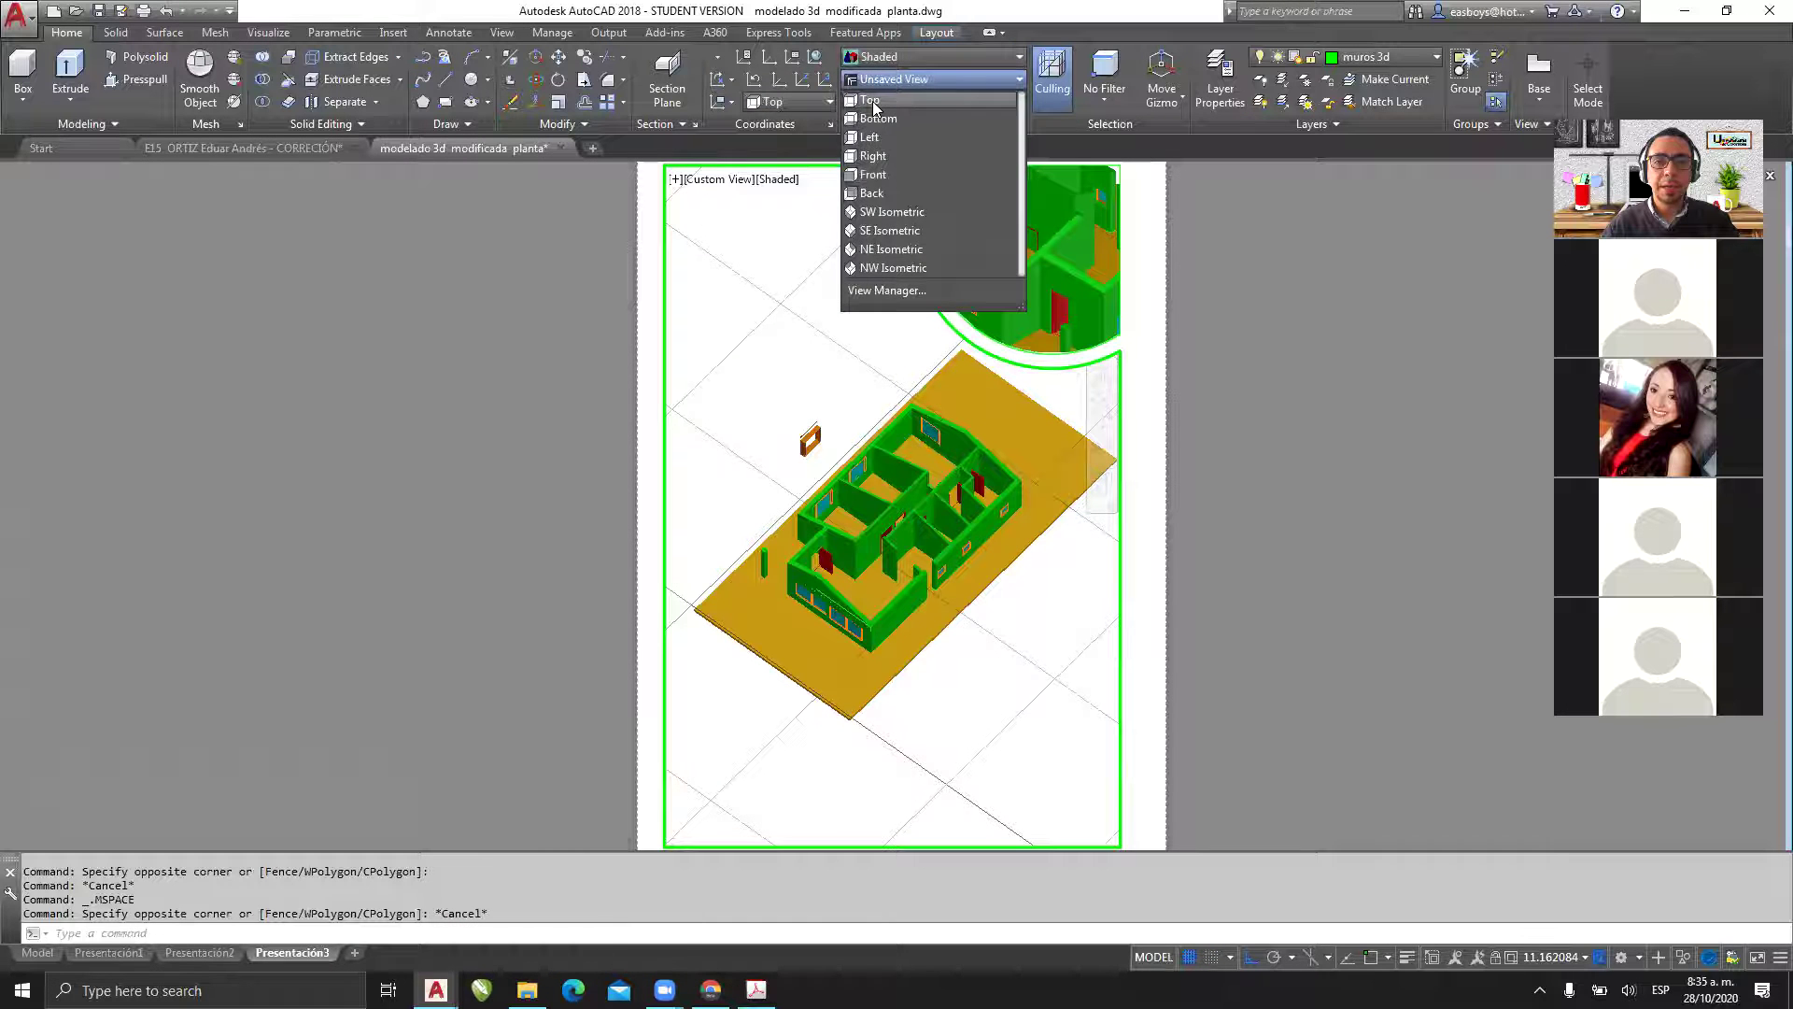
left_click(873, 101)
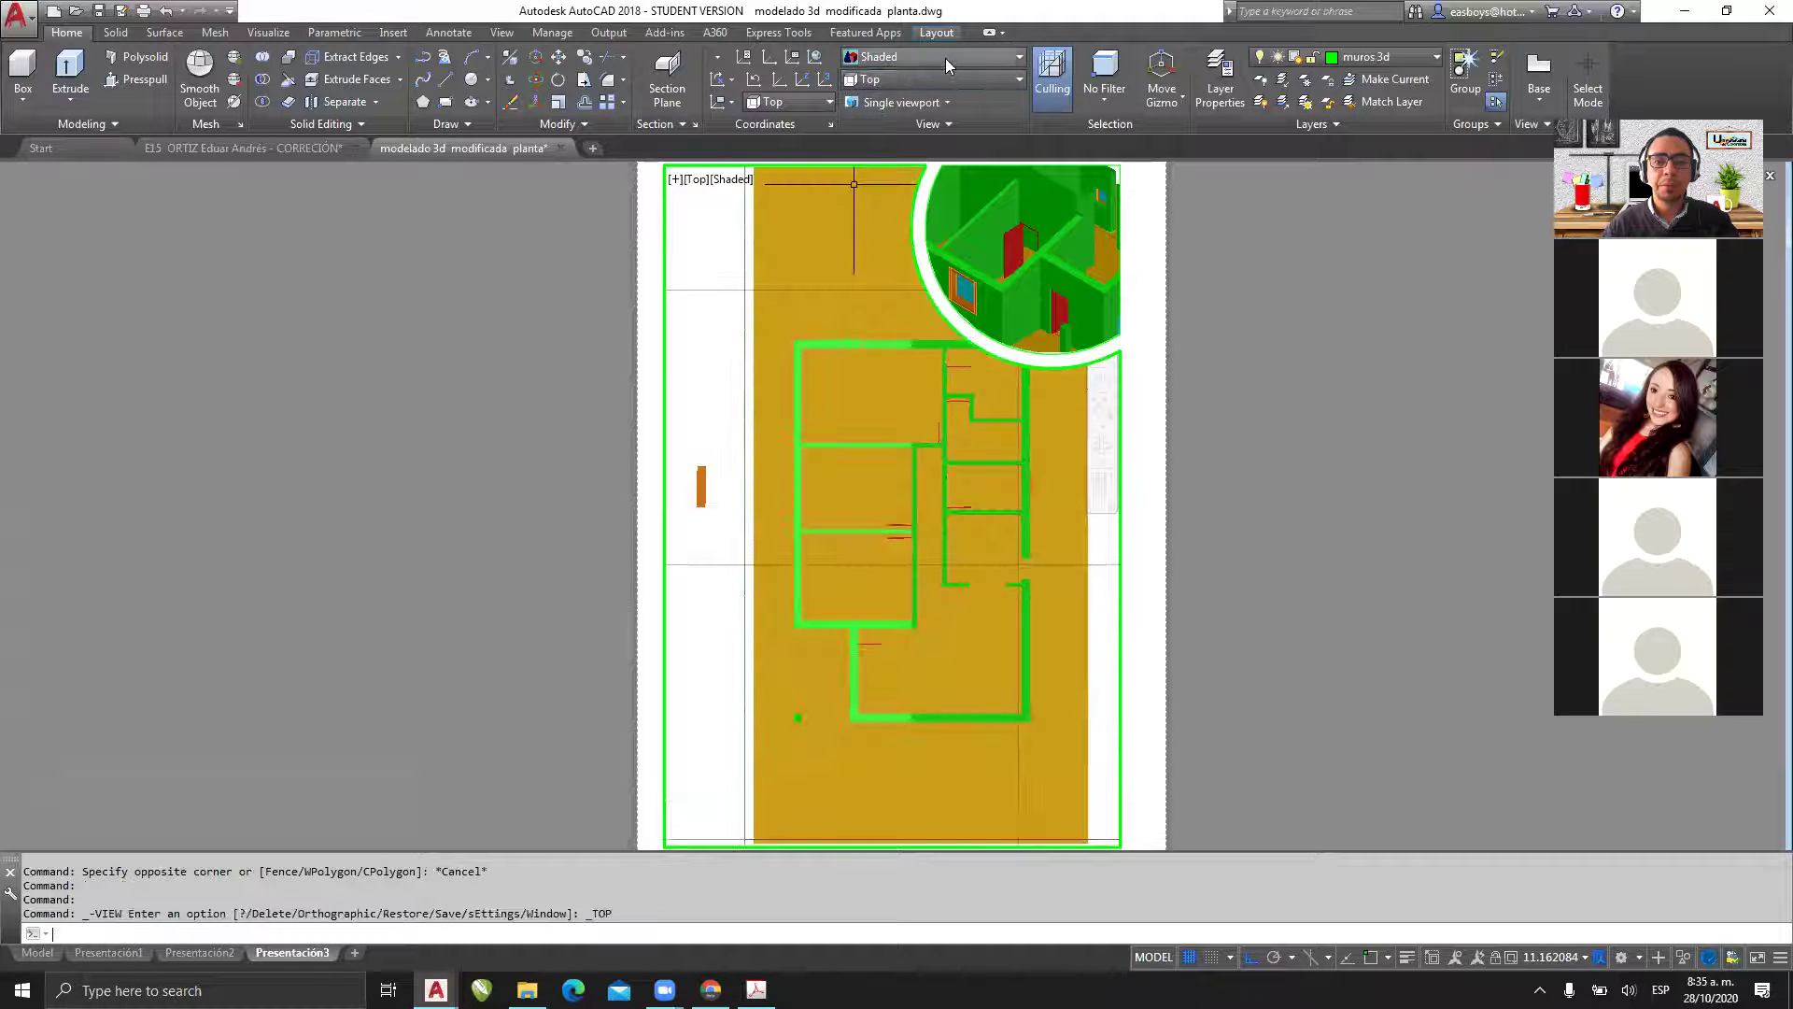
- Set the large viewport's visual style to Hidden, then do the same for the circular corner viewport and return to paper space
left_click(945, 56)
left_click(899, 82)
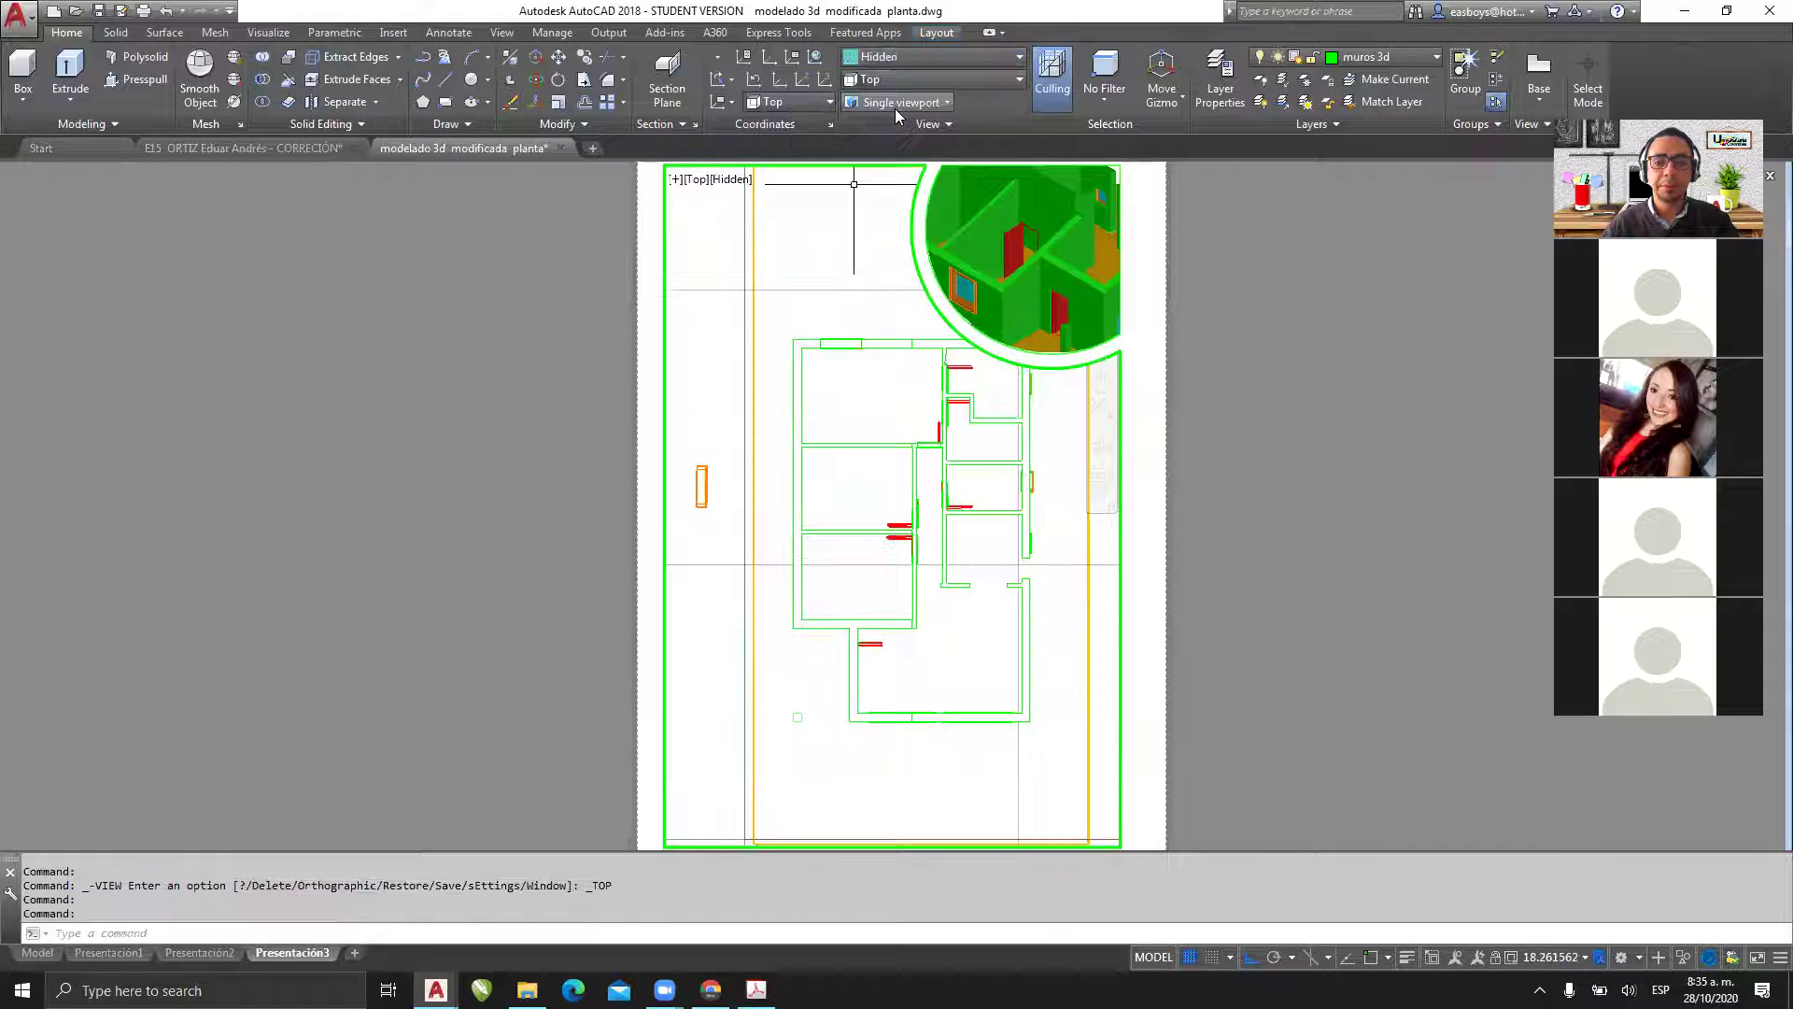
left_click(979, 210)
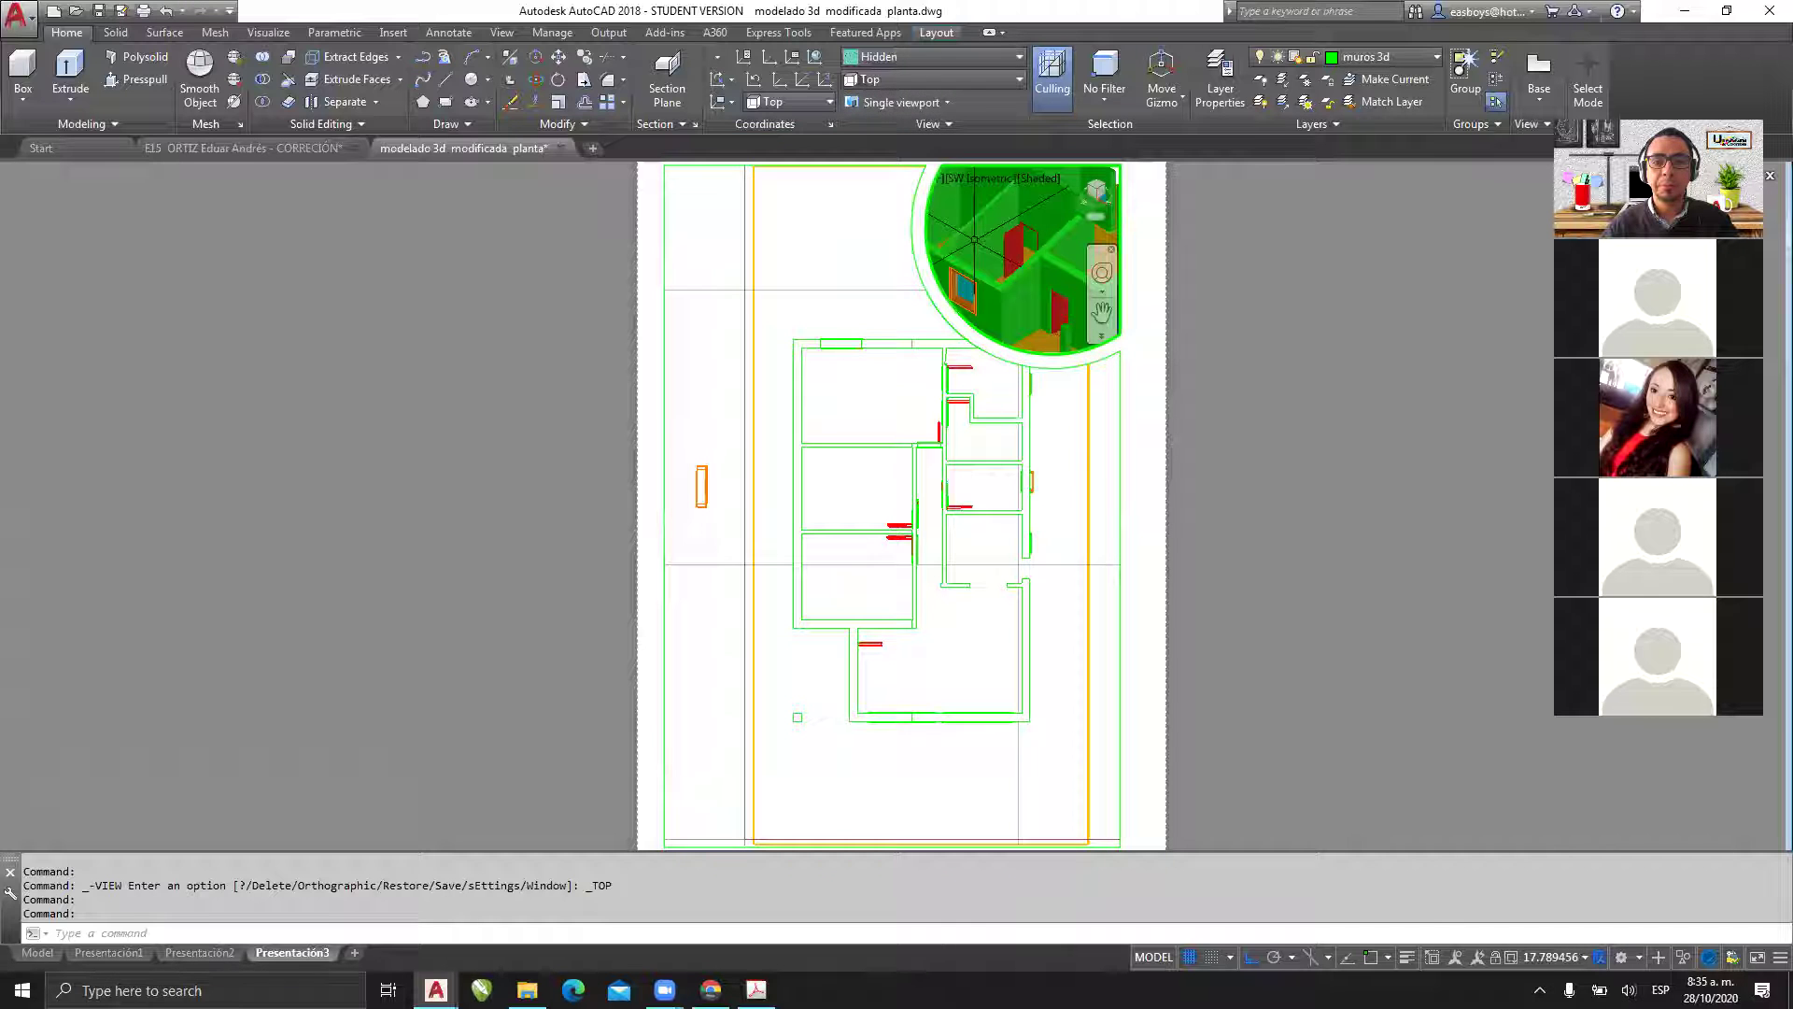
left_click(924, 58)
left_click(743, 161)
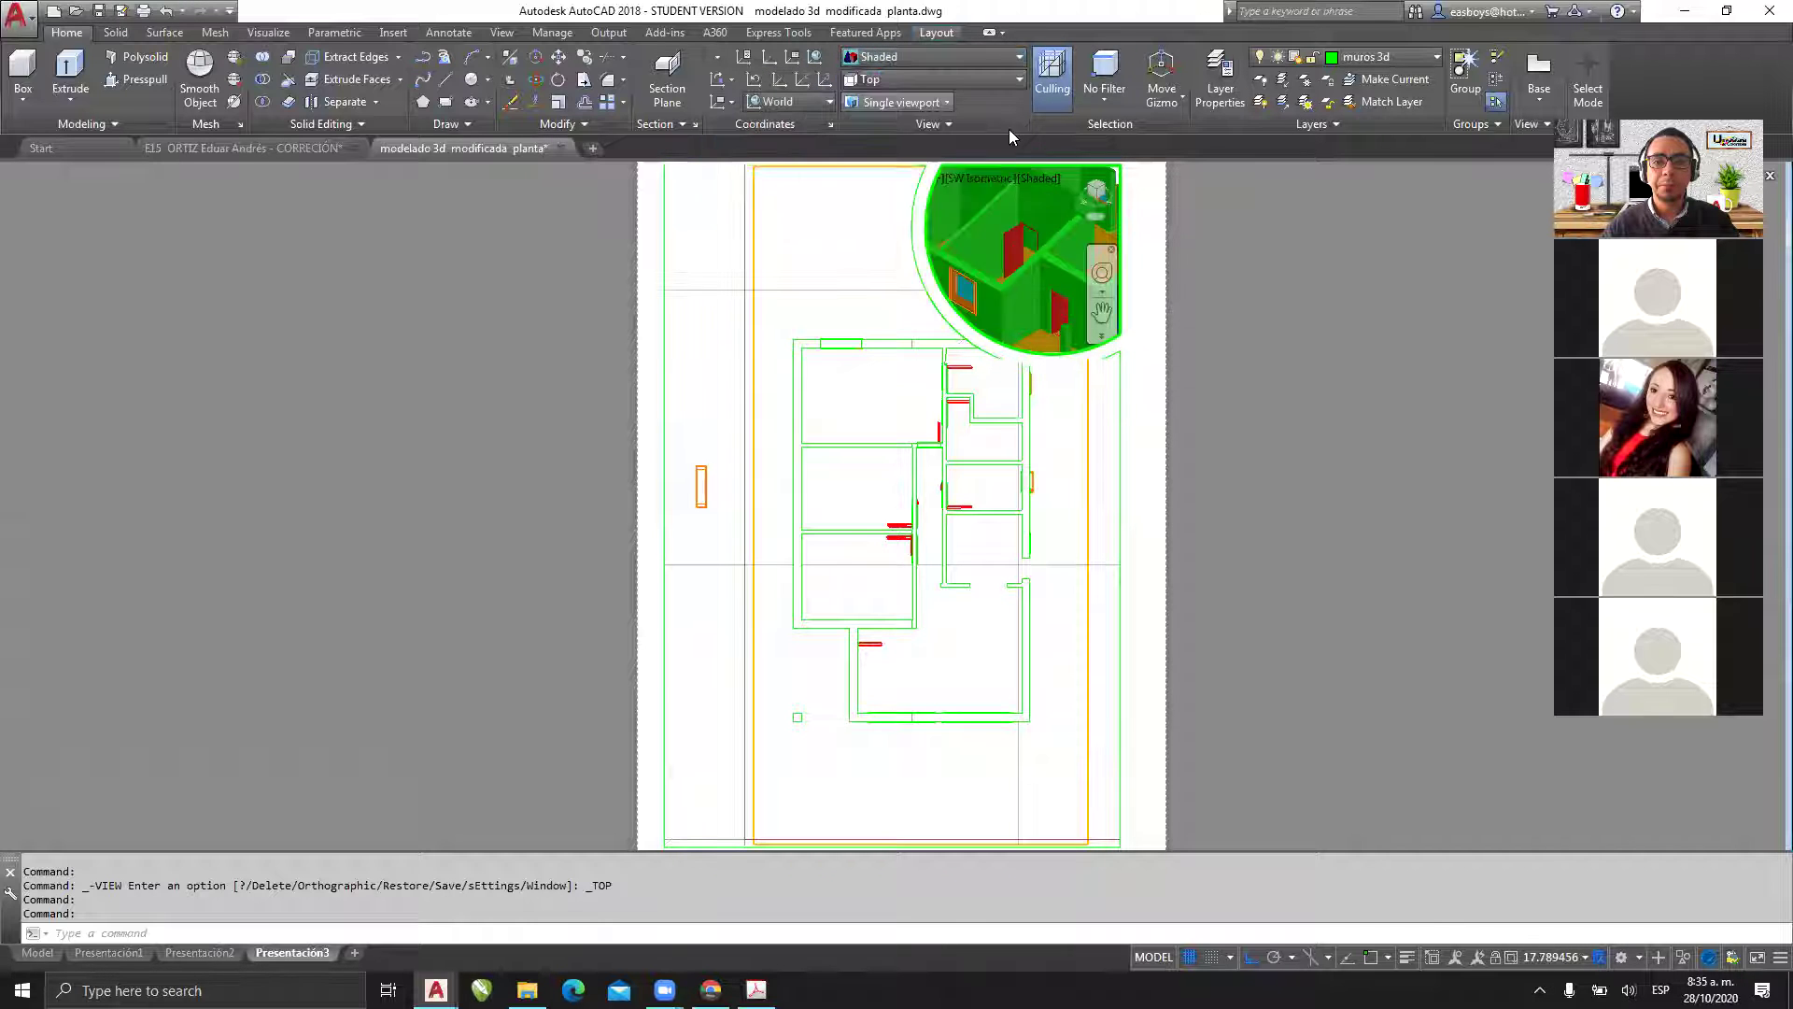
double_click(1226, 329)
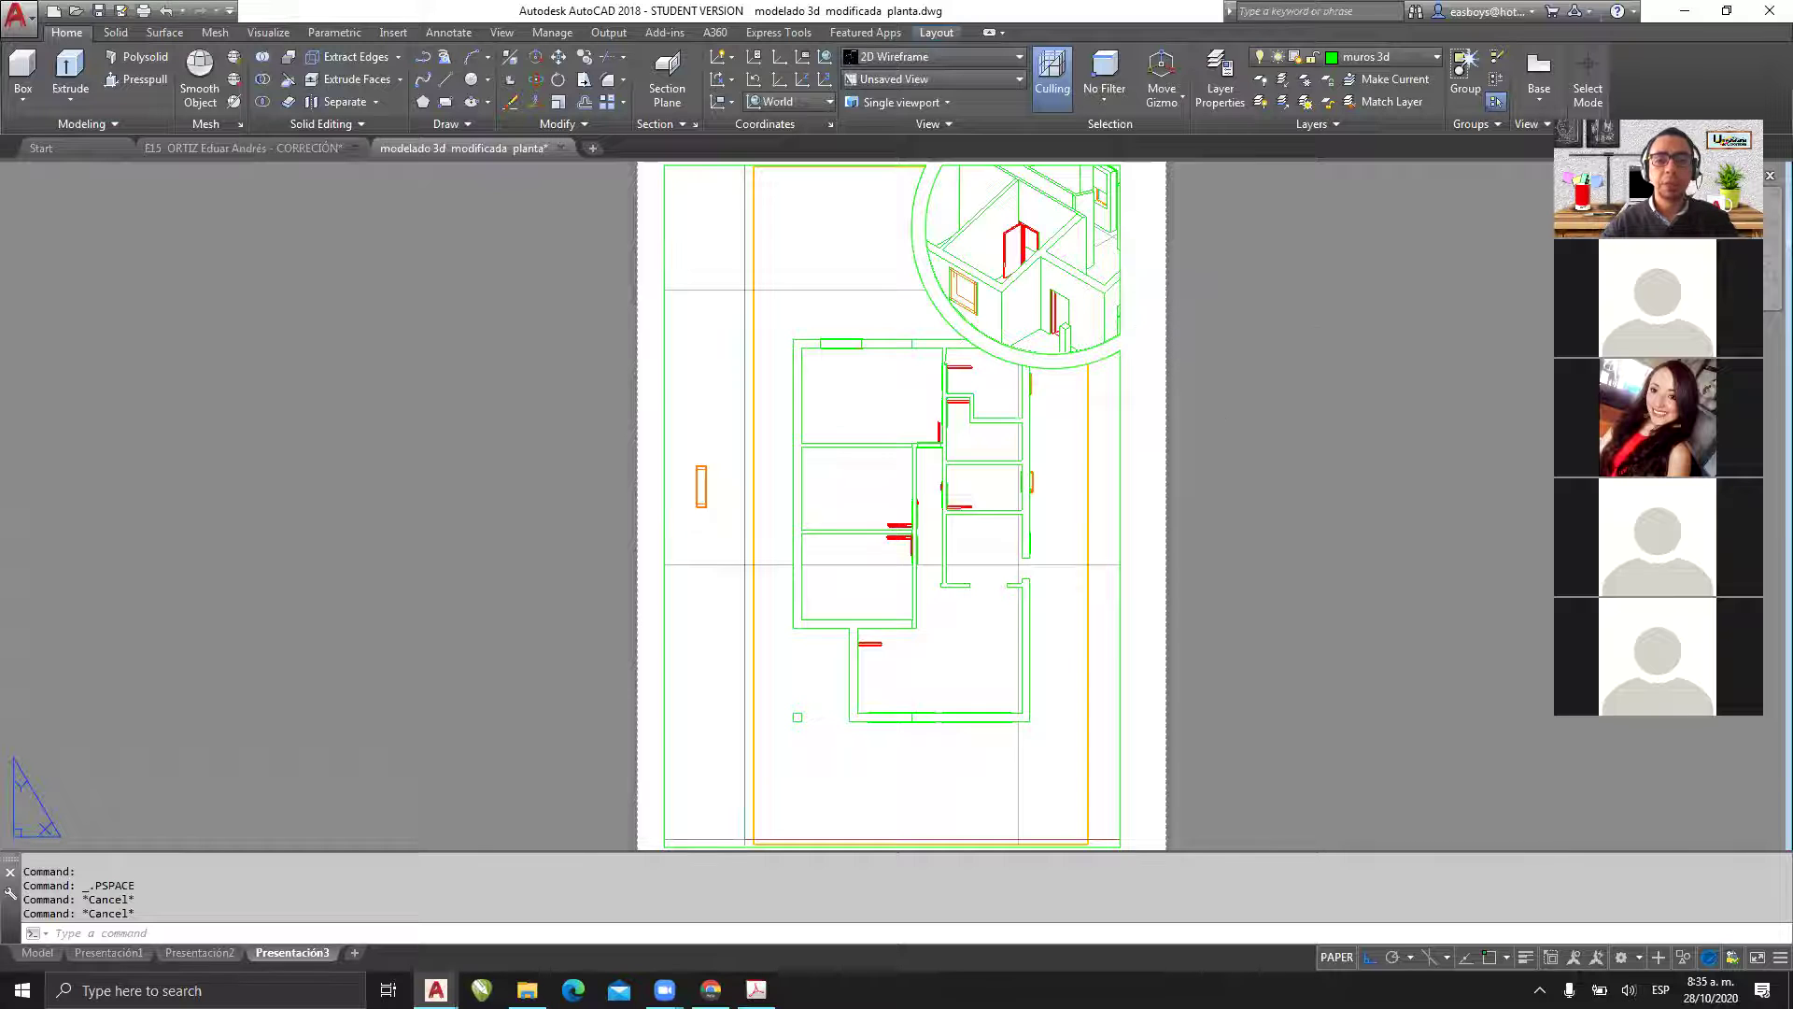
- Preview the layout's plot, then cancel plotting
key("ctrl+p")
left_click(572, 725)
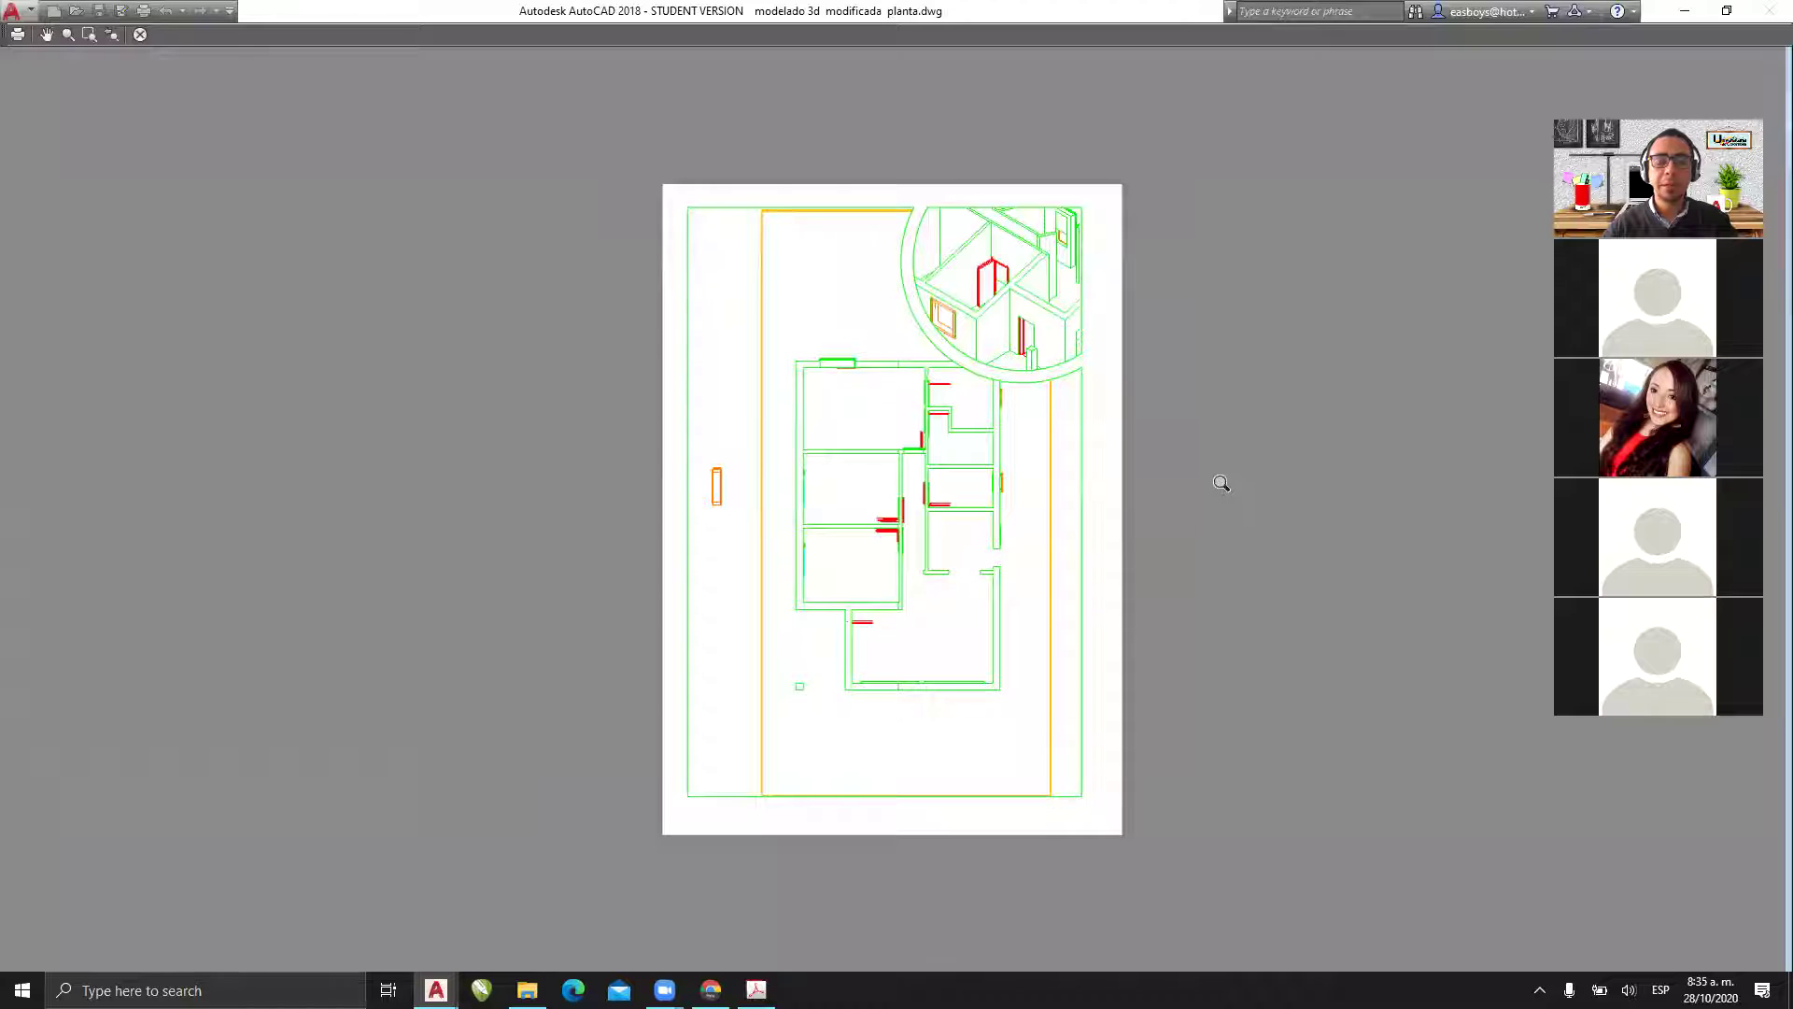
key("Escape")
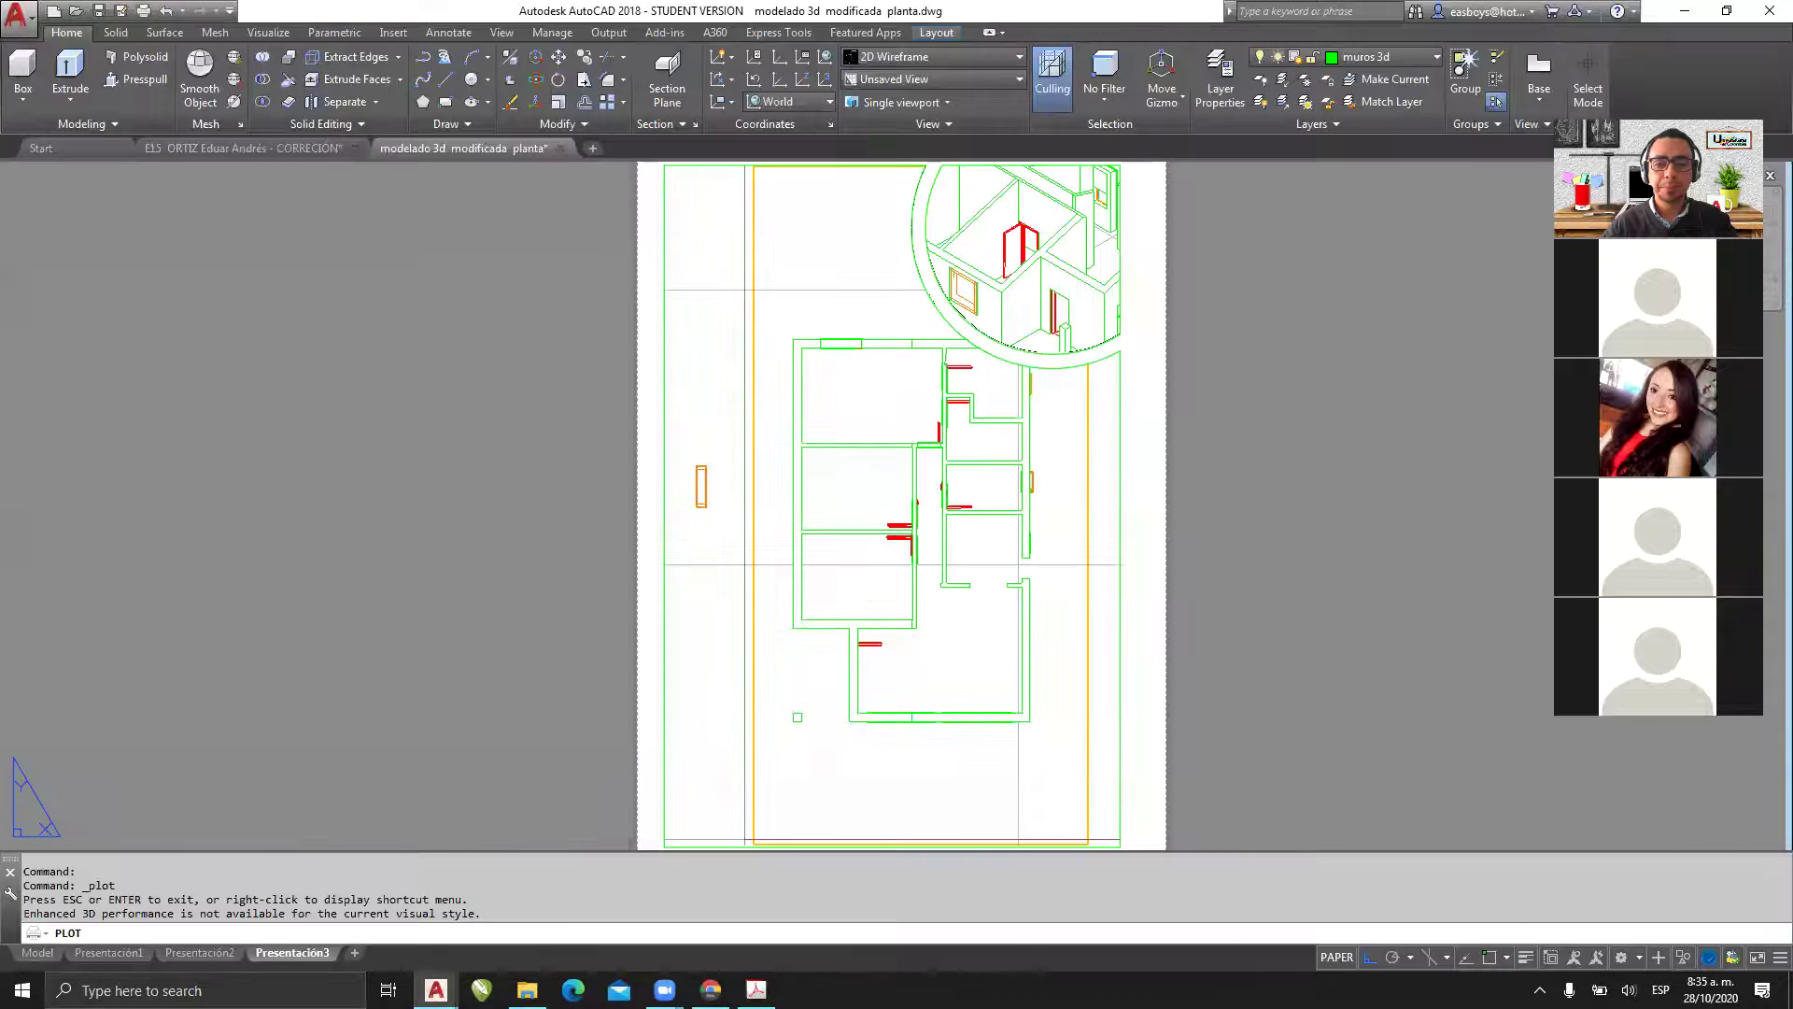
key("Escape")
key("Escape")
key("Escape")
- Erase both custom-shaped viewports and their boundaries from the layout
left_click(1214, 248)
left_click(972, 478)
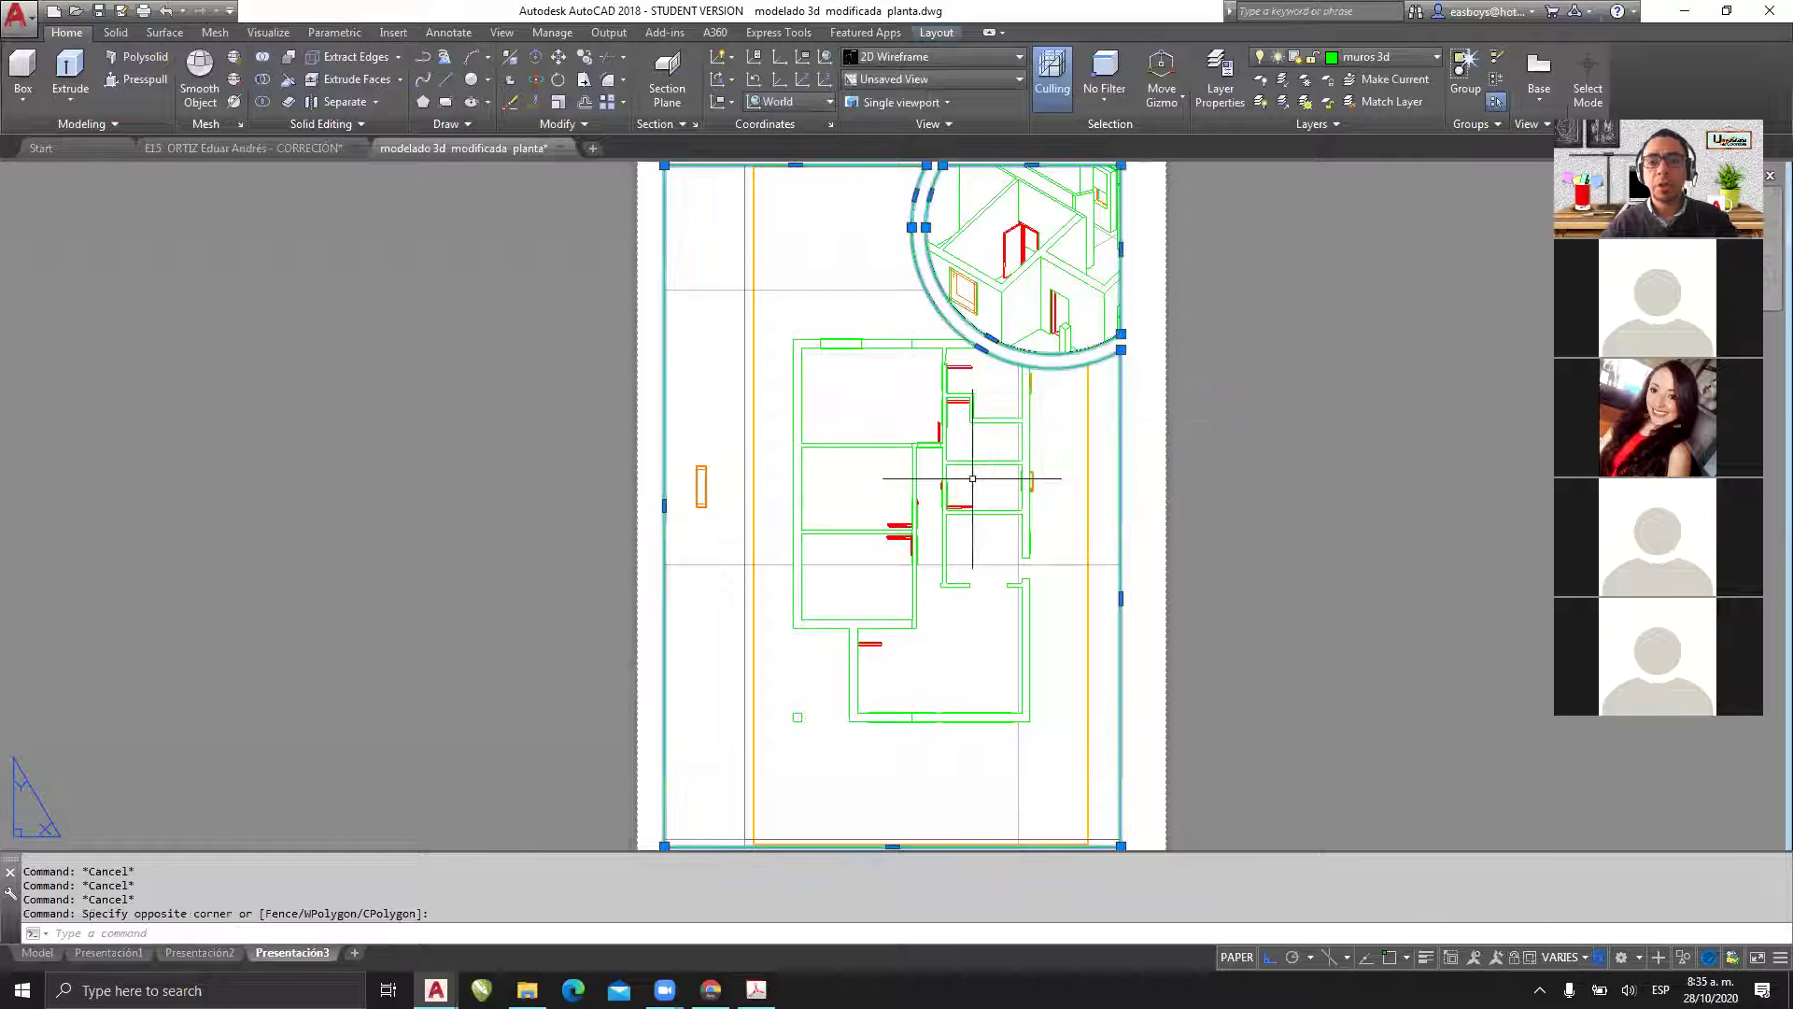
key("Delete")
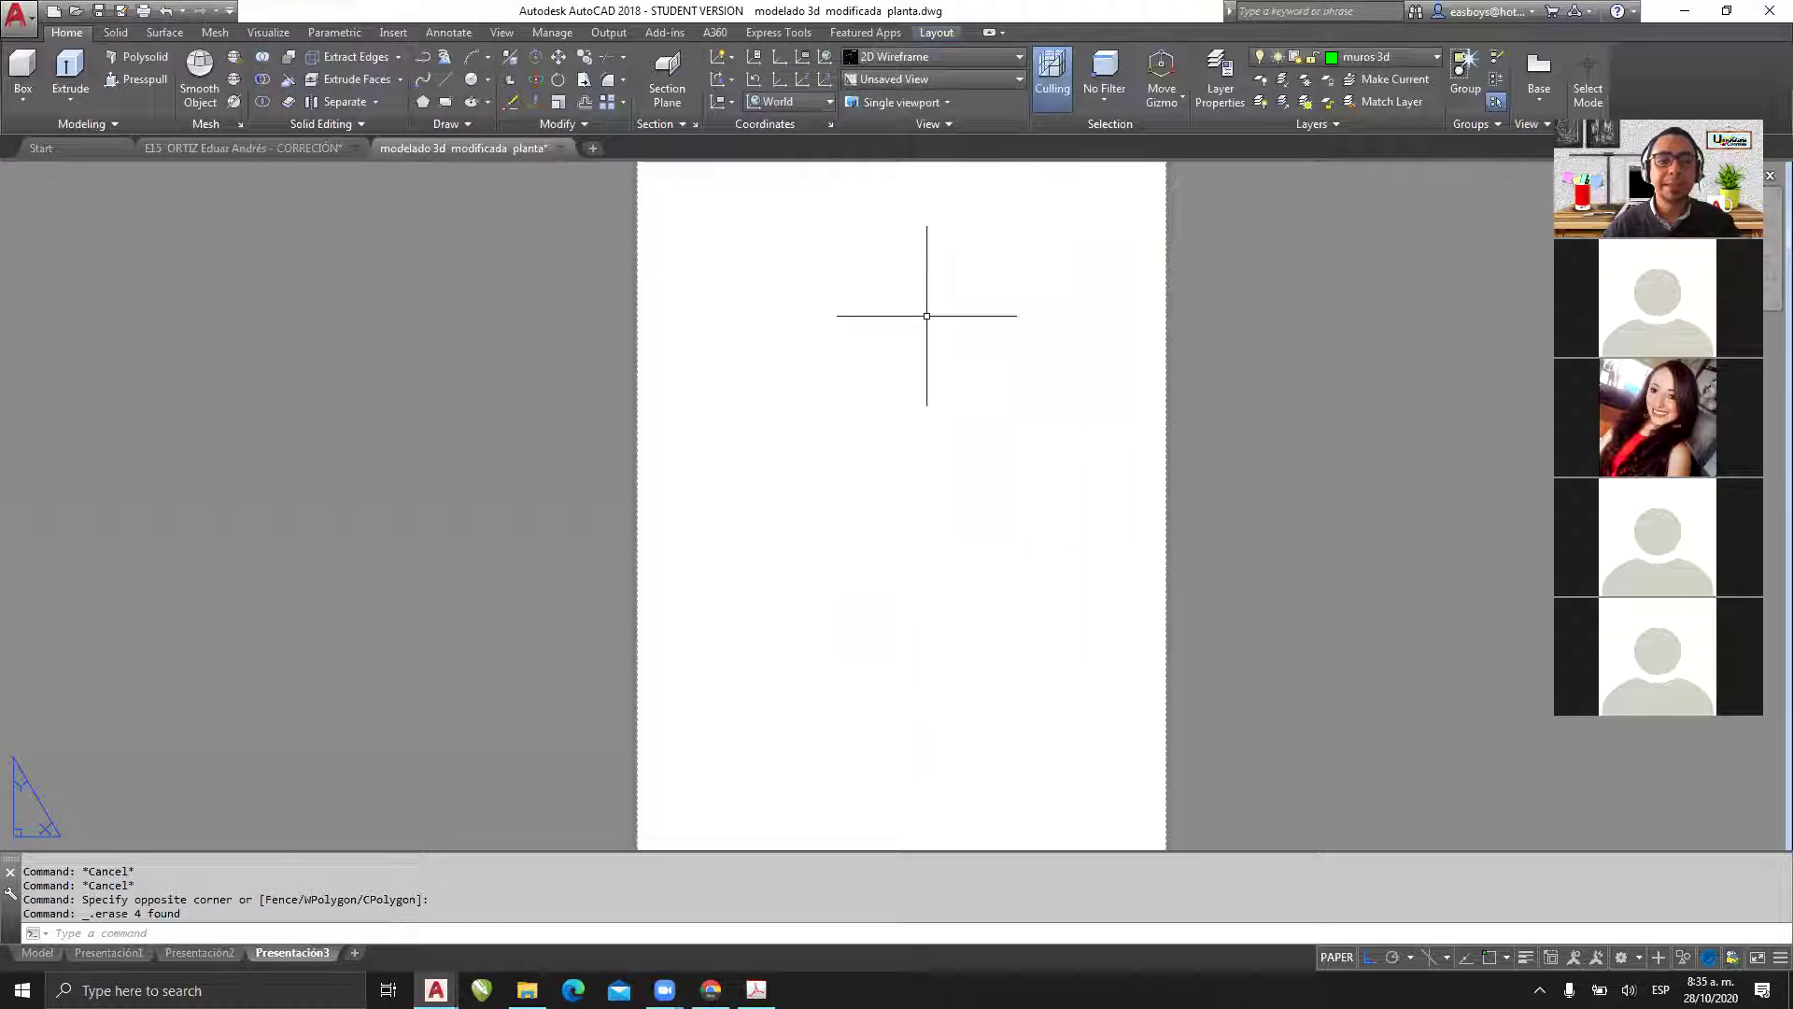
- Create a rectangular viewport spanning the full width of the sheet's lower half
left_click(934, 32)
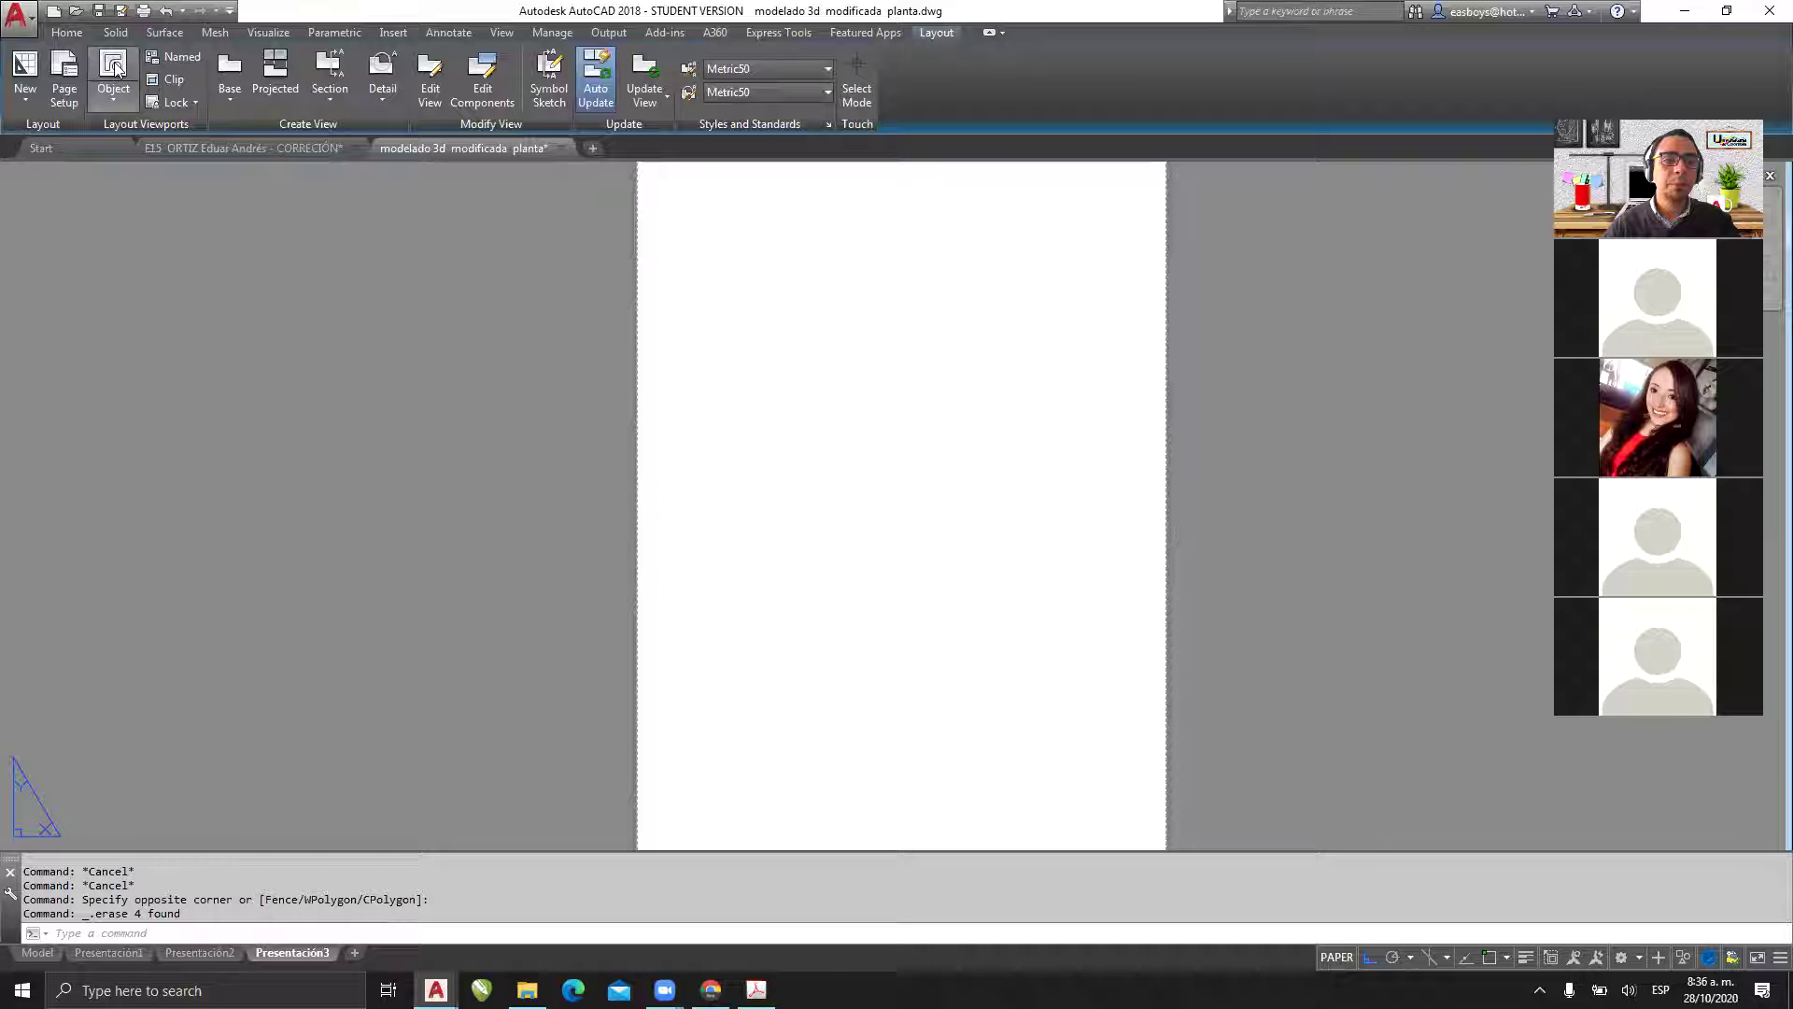
left_click(113, 98)
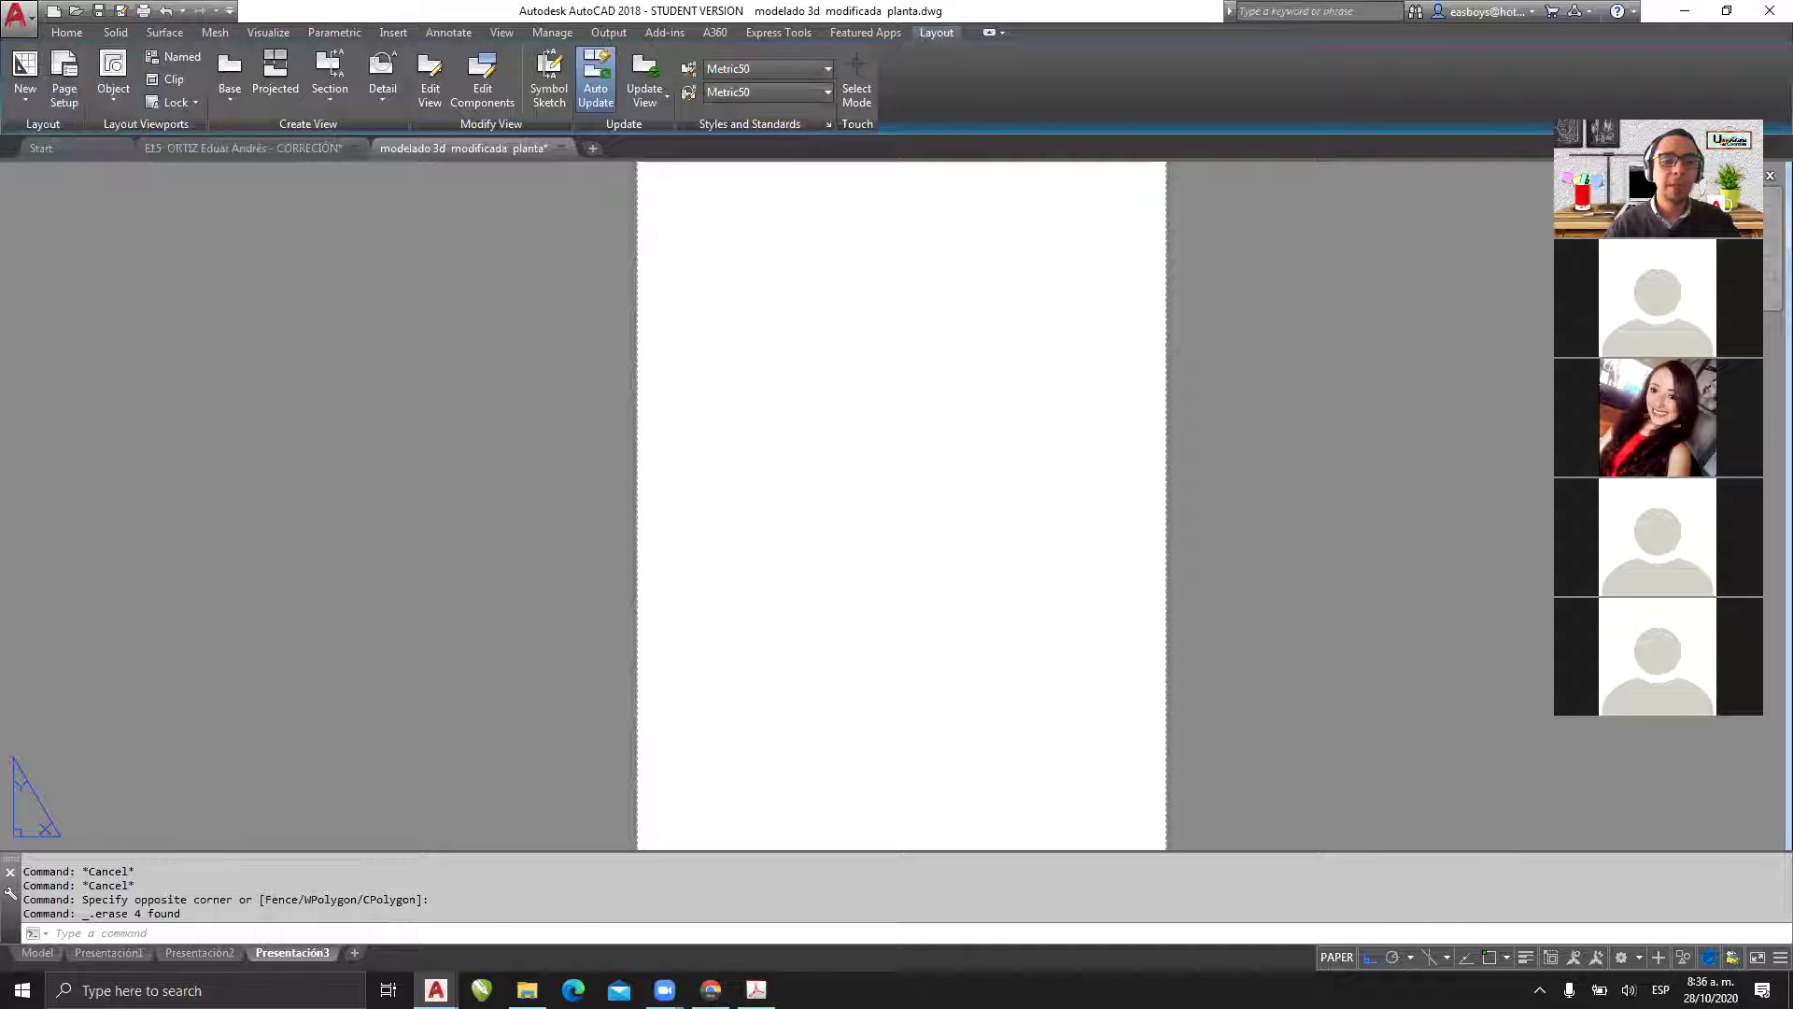
scroll(718, 784, "down", 2)
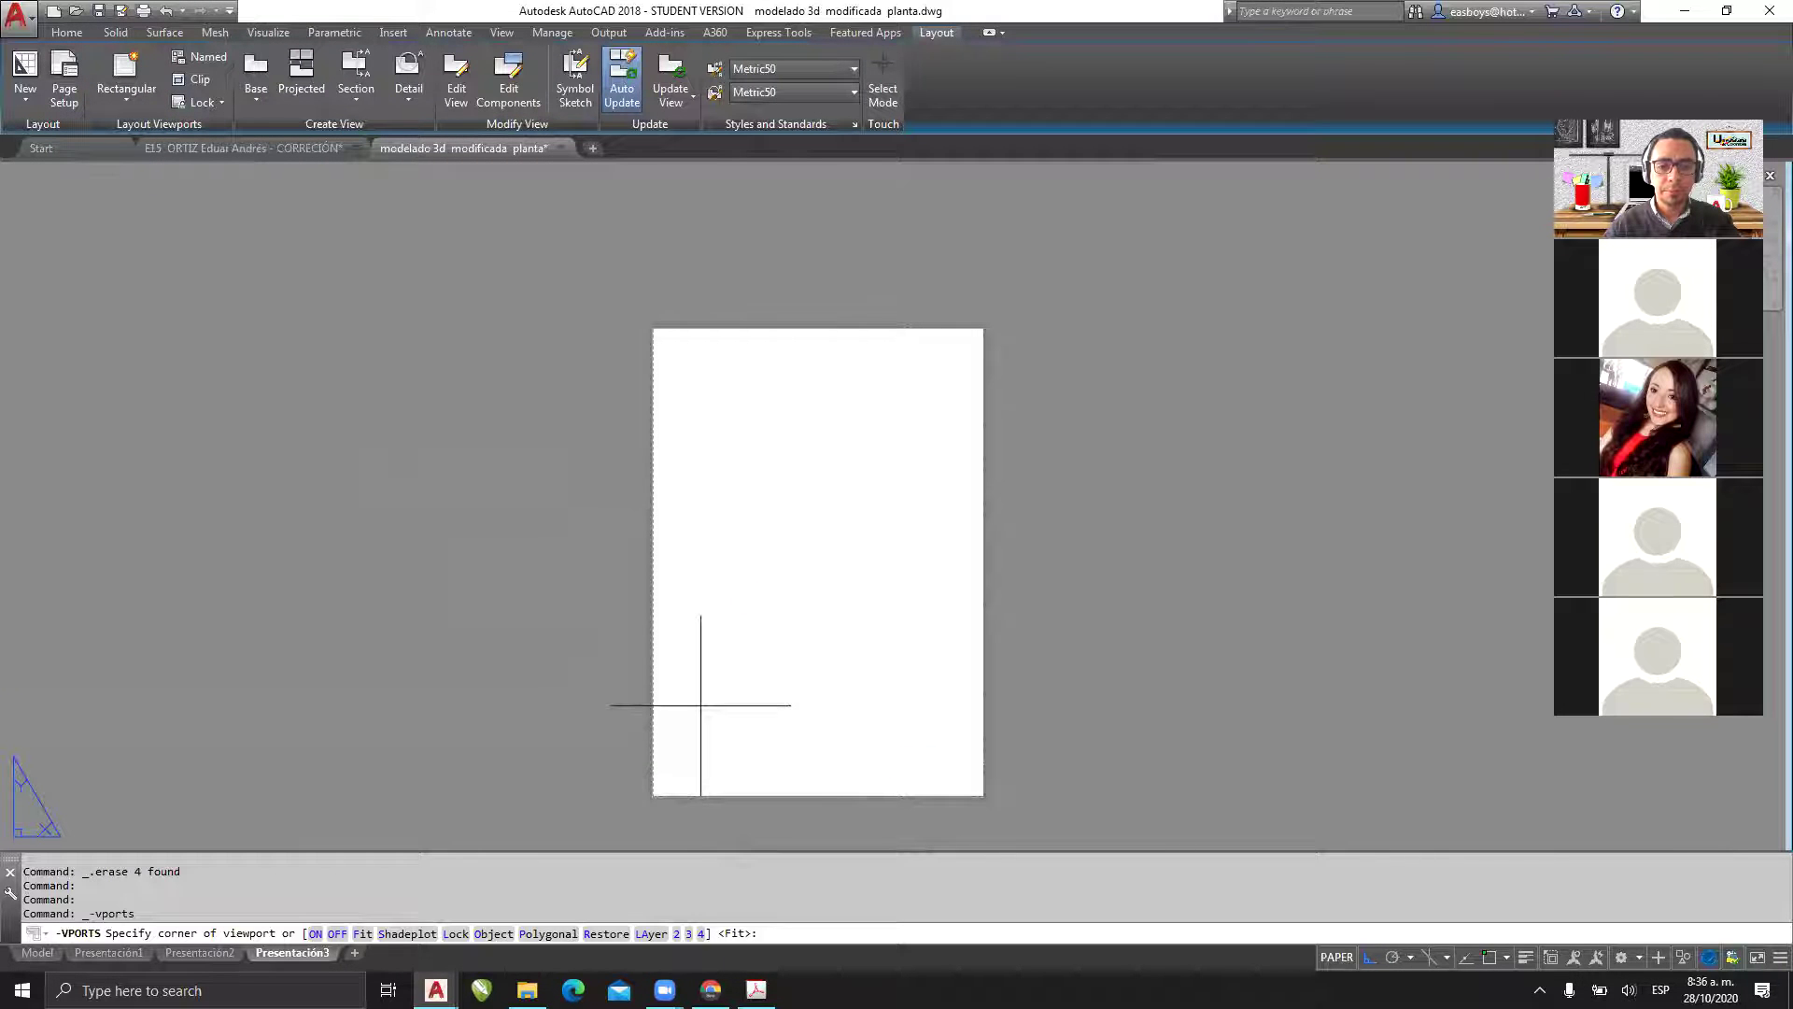
left_click(659, 787)
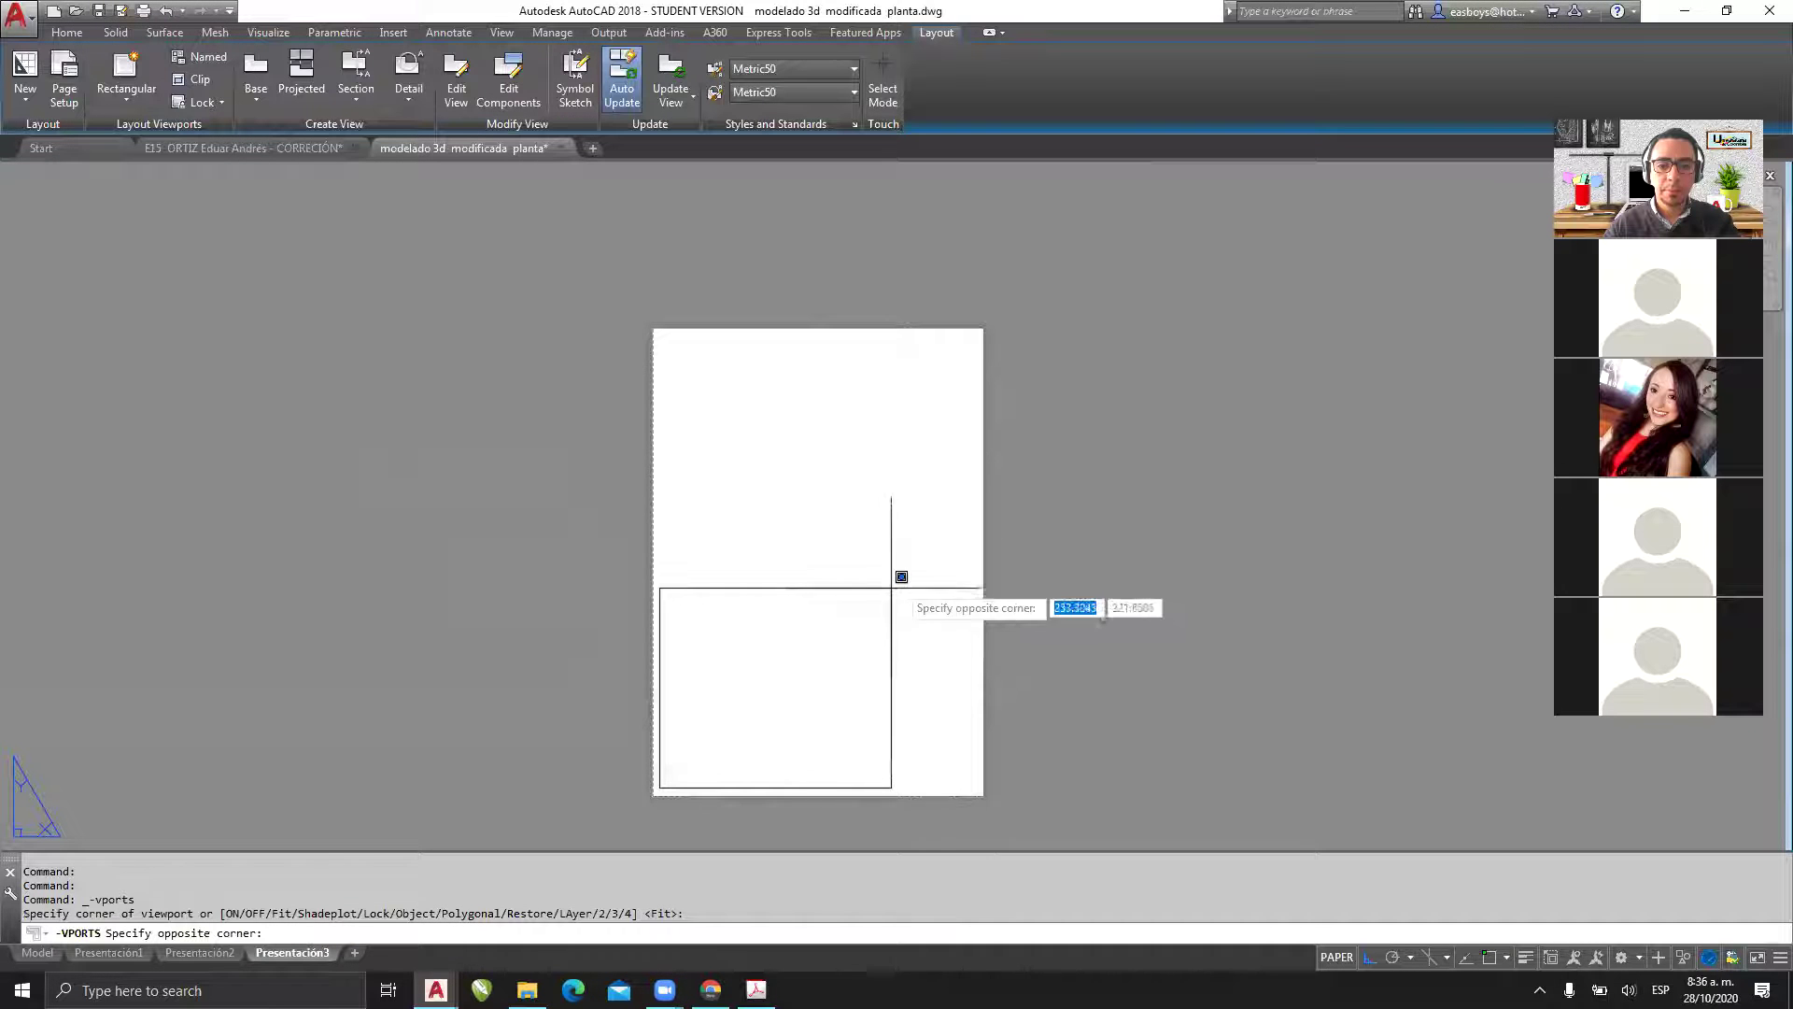
left_click(974, 558)
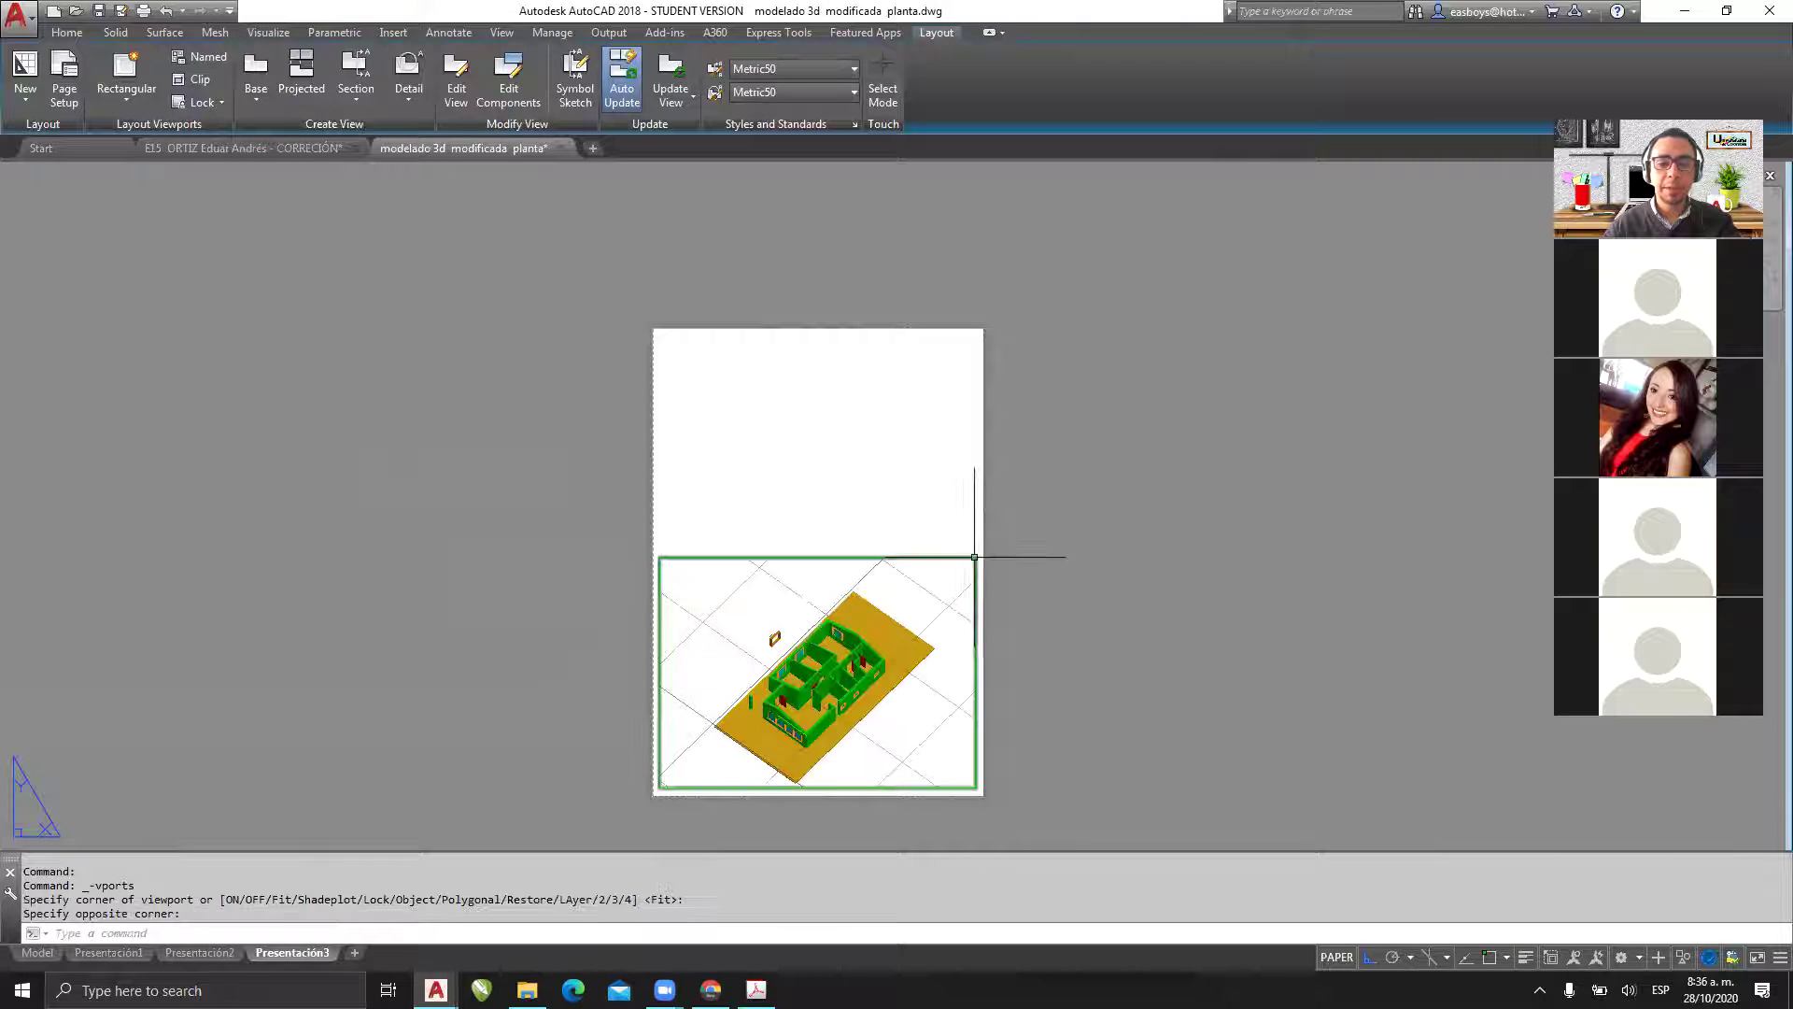
- Add two rectangular viewports side by side in the sheet's upper half, ending at the lower viewport's upper edge
key("Return")
left_click(658, 333)
key("F3")
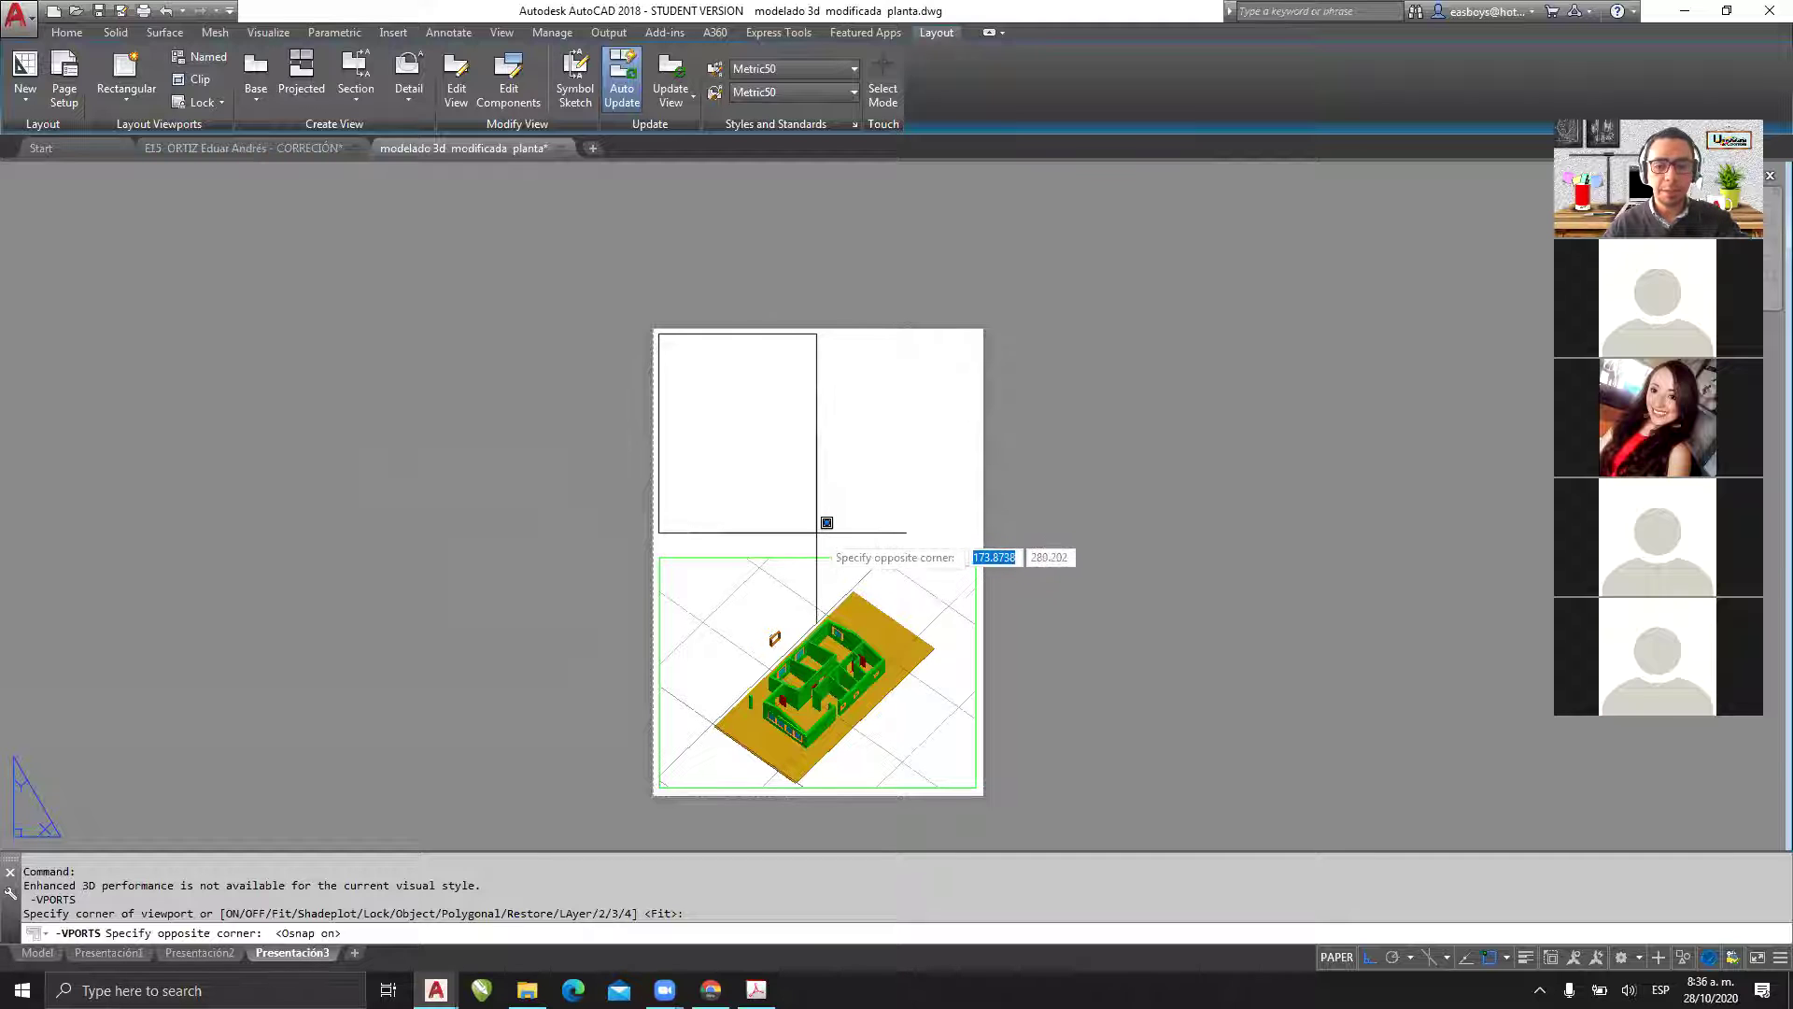
left_click(819, 549)
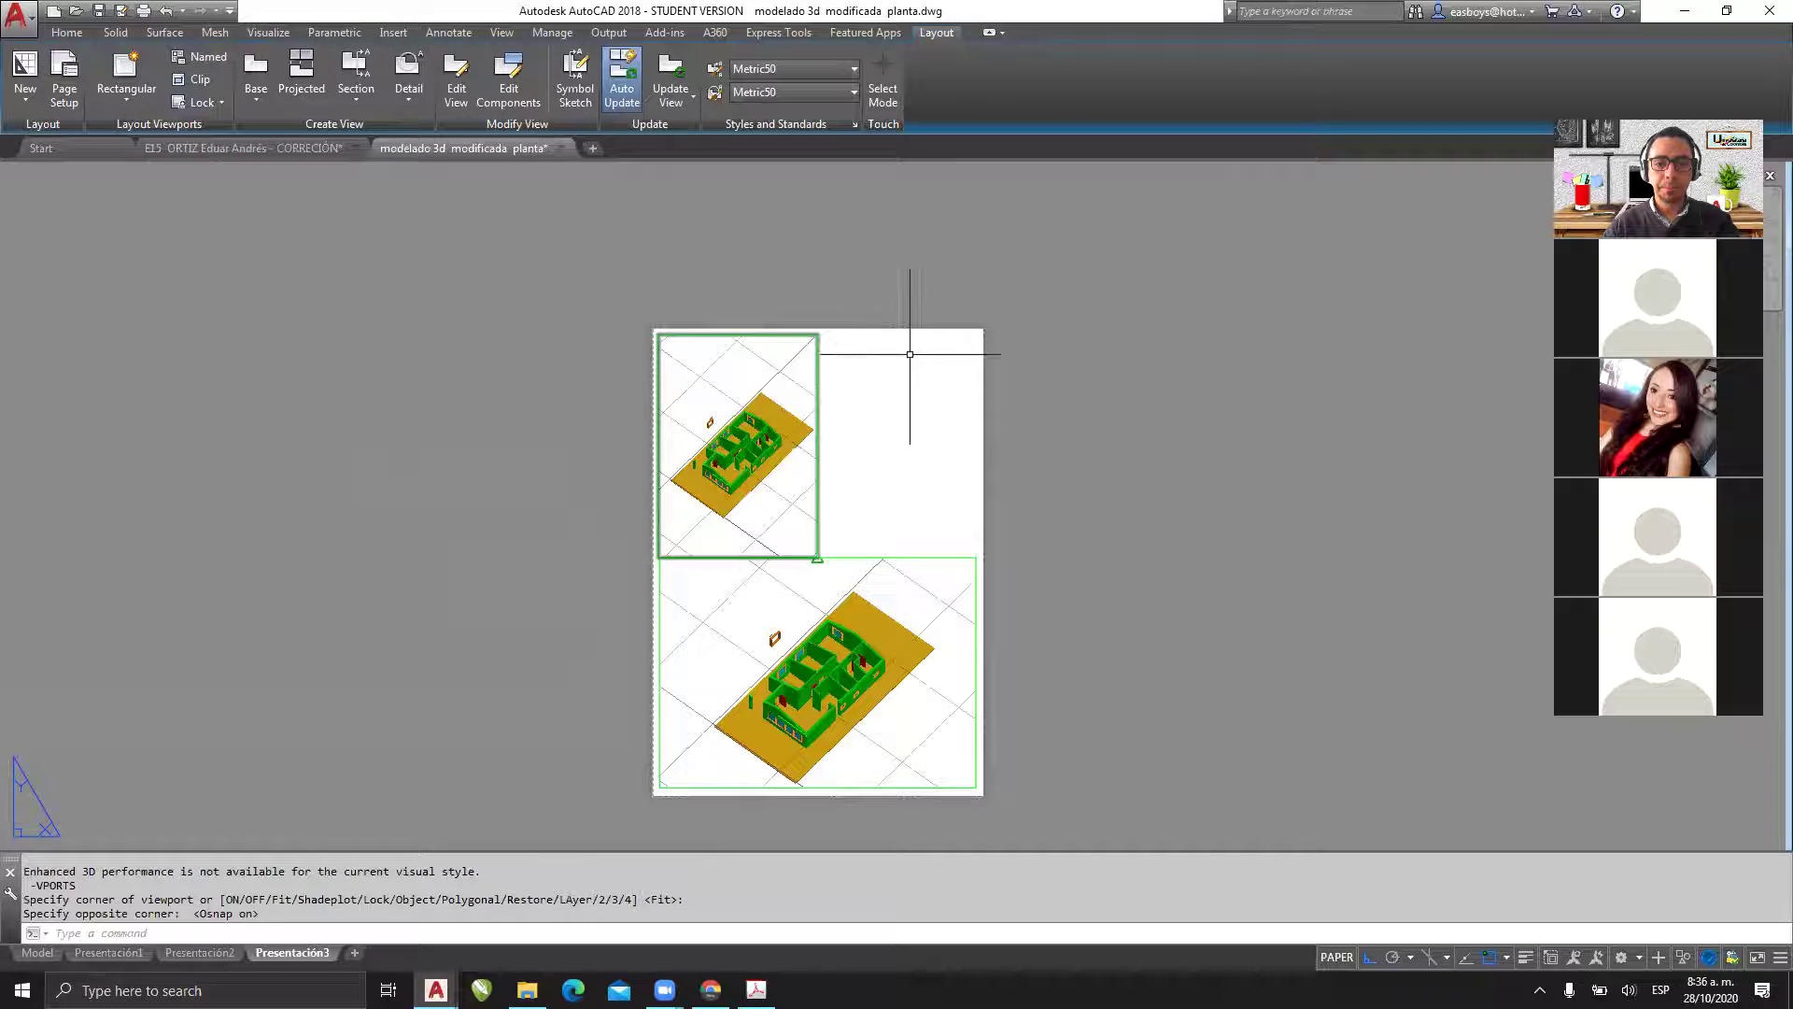
key("Return")
left_click(979, 333)
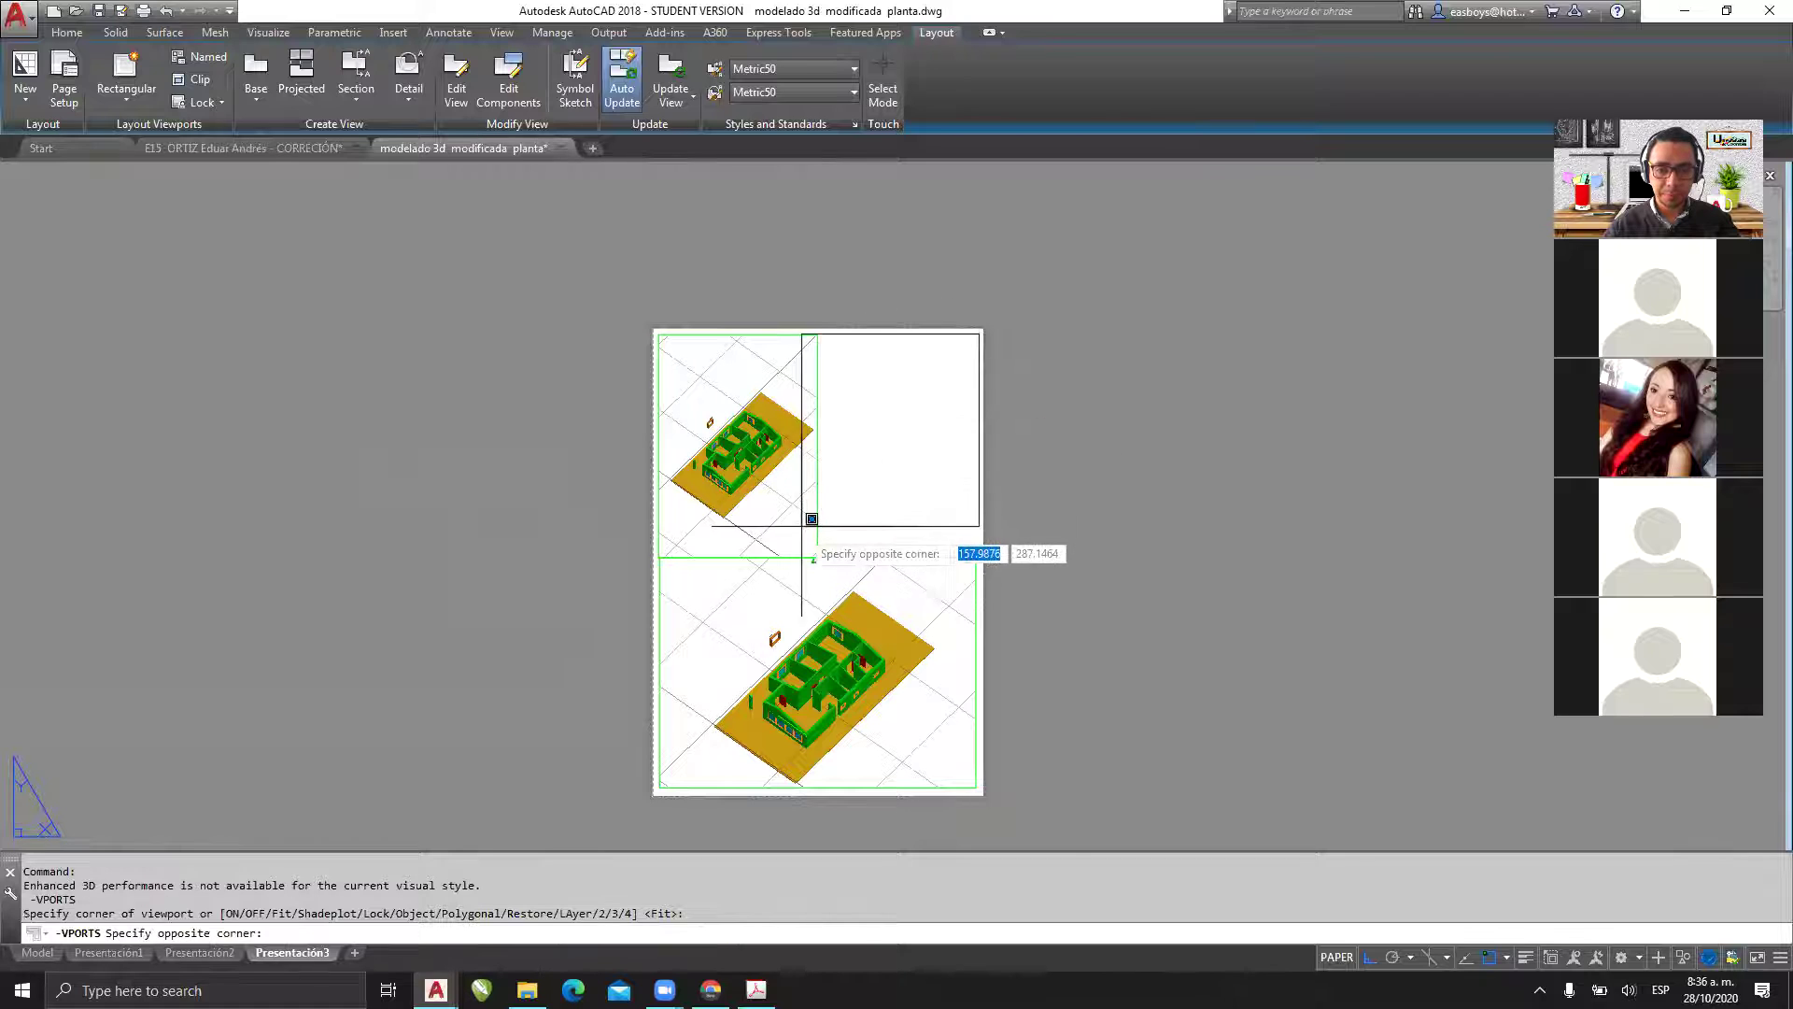
left_click(826, 557)
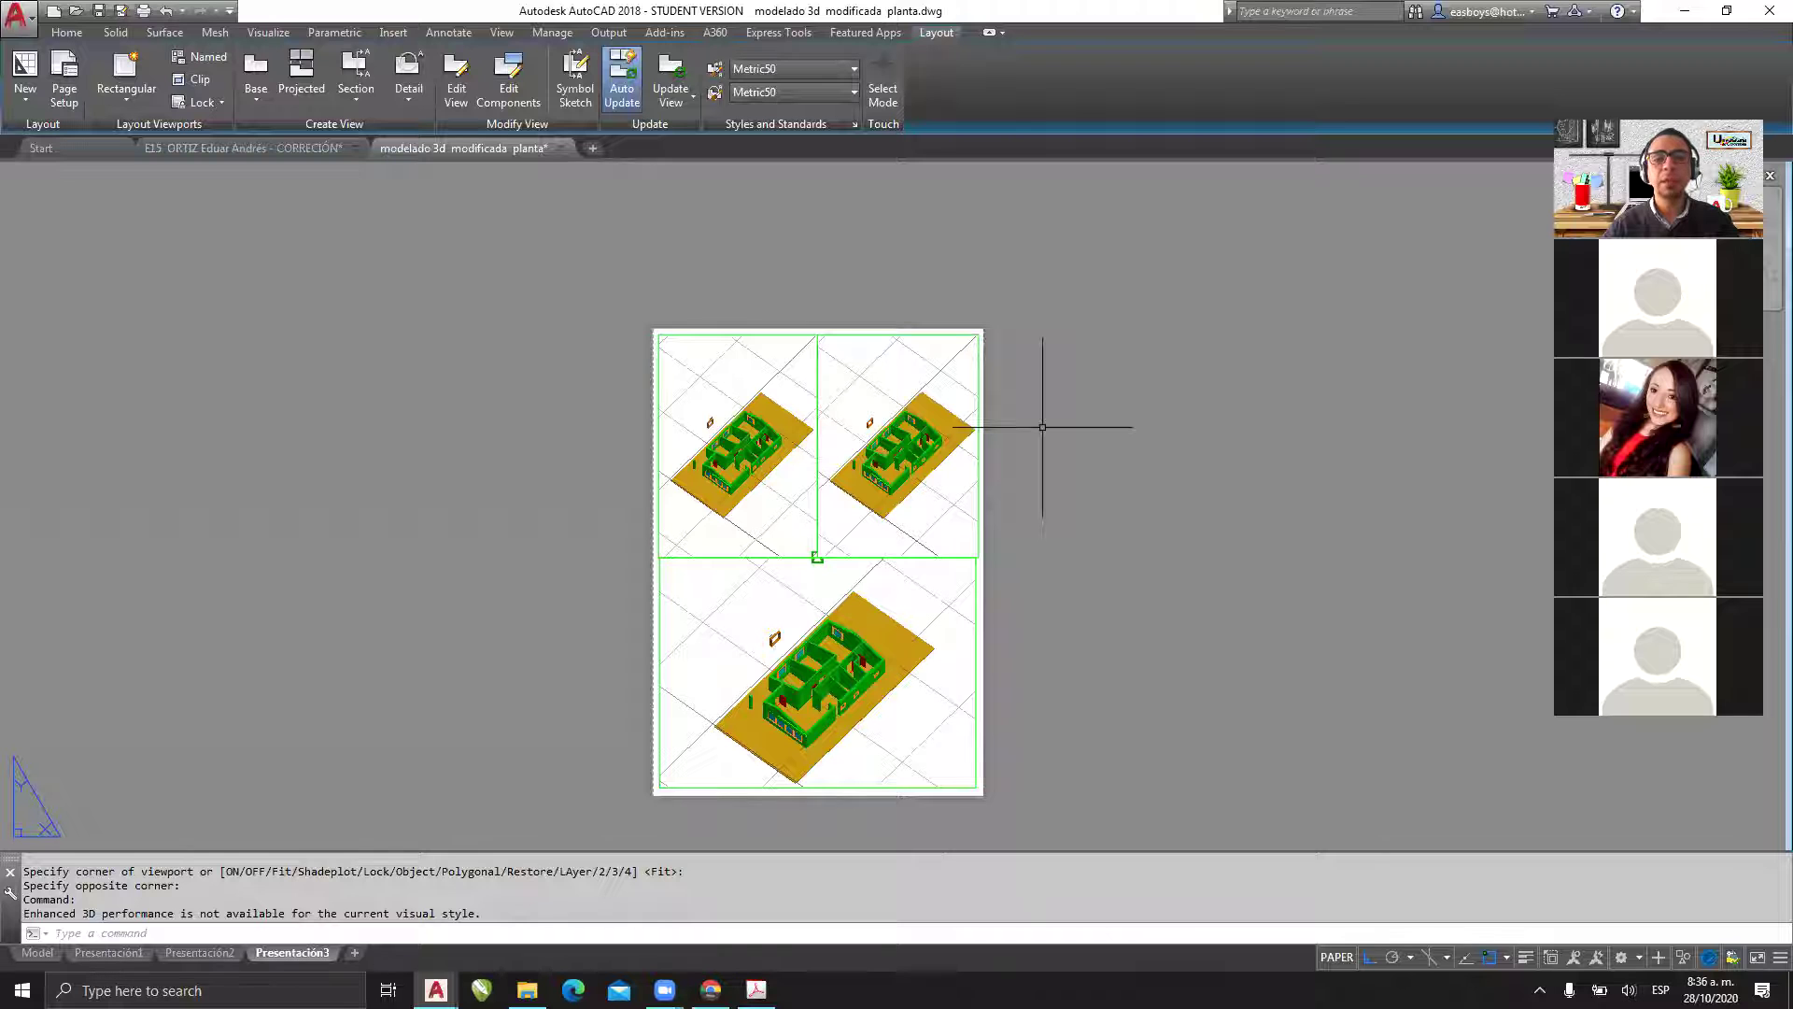
key("Escape")
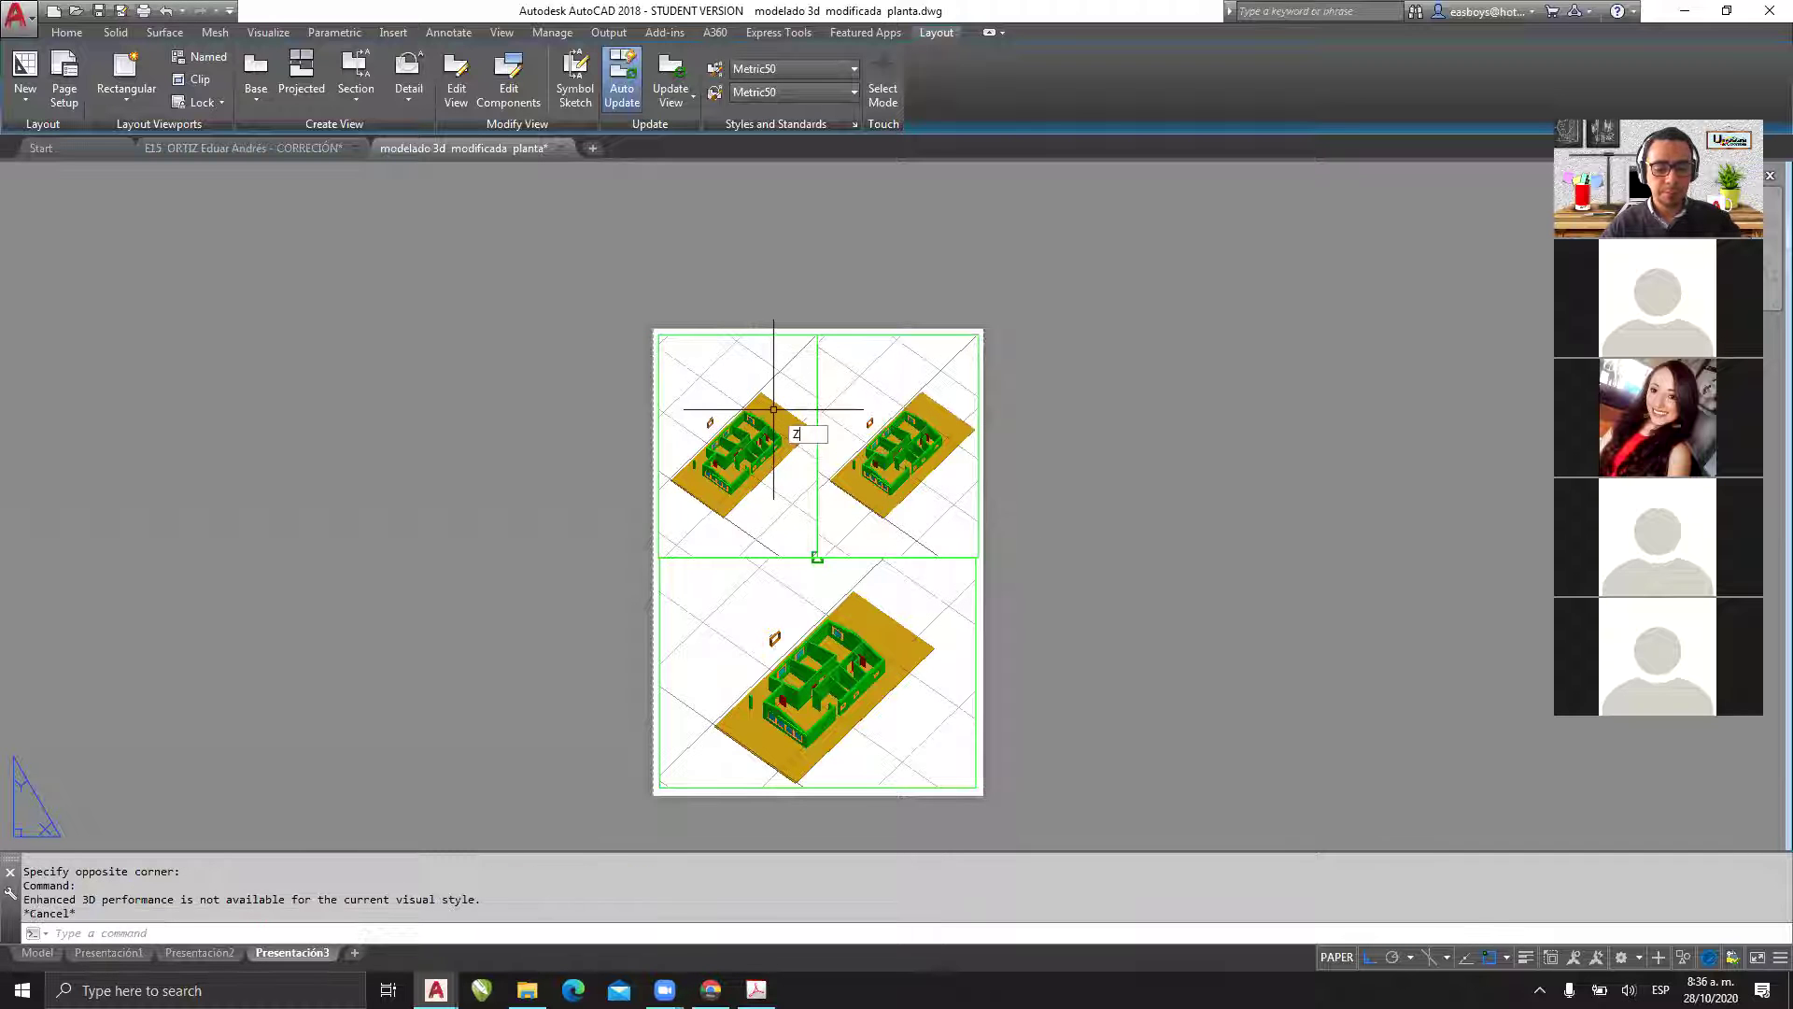
- Activate the upper-left viewport, set its view to Top, and turn on all layers
type("Z")
key("Return")
scroll(775, 401, "up", 2)
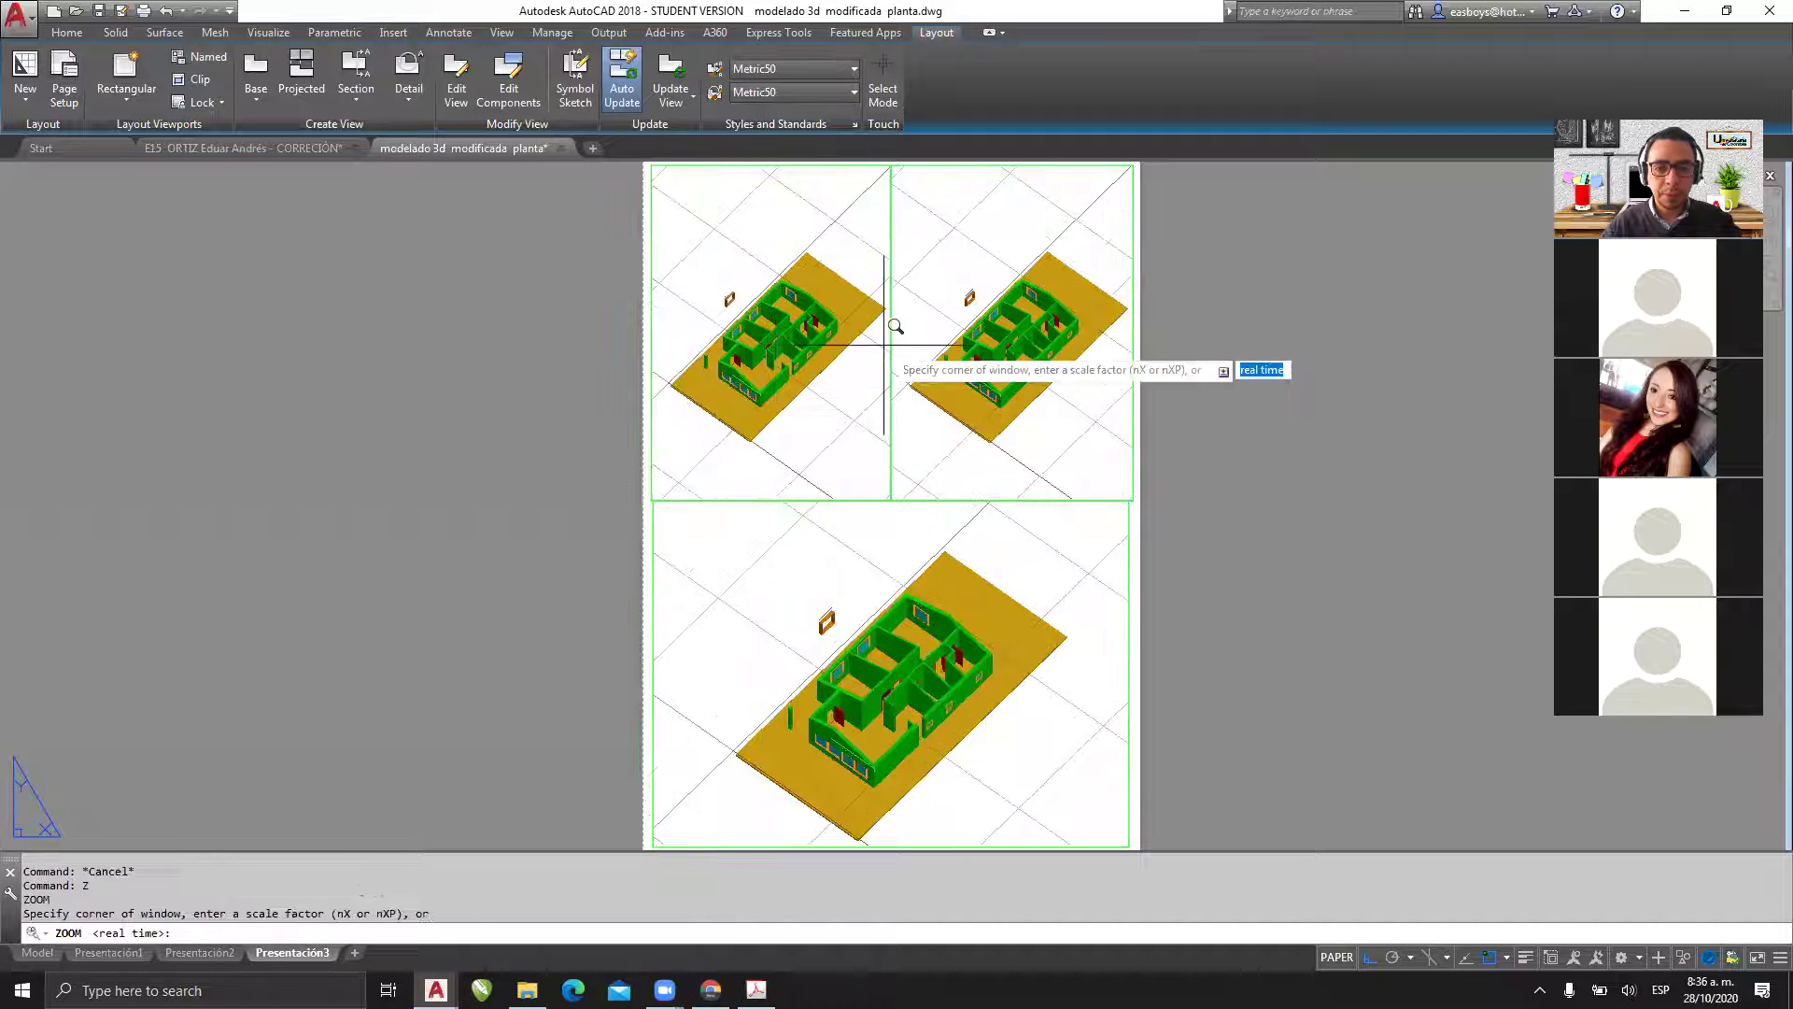
key("Return")
left_click_drag(873, 396, 872, 428)
key("Escape")
left_click(841, 402)
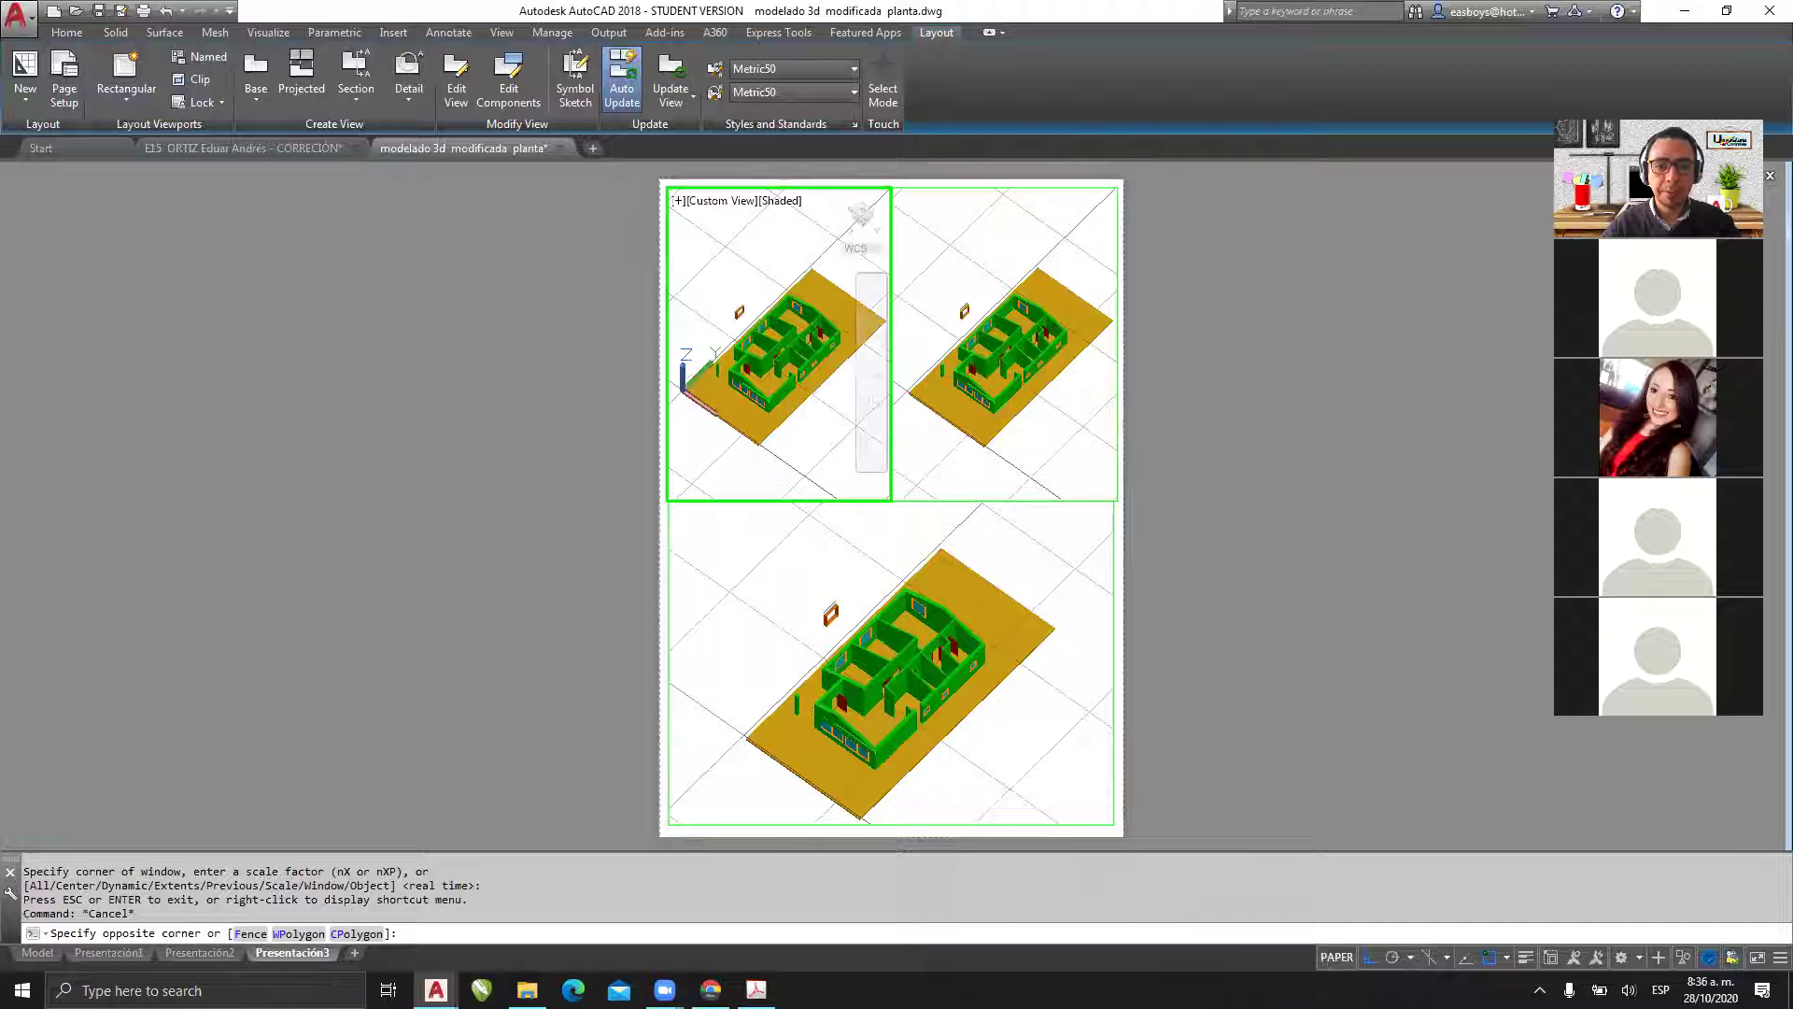
double_click(833, 397)
left_click(67, 33)
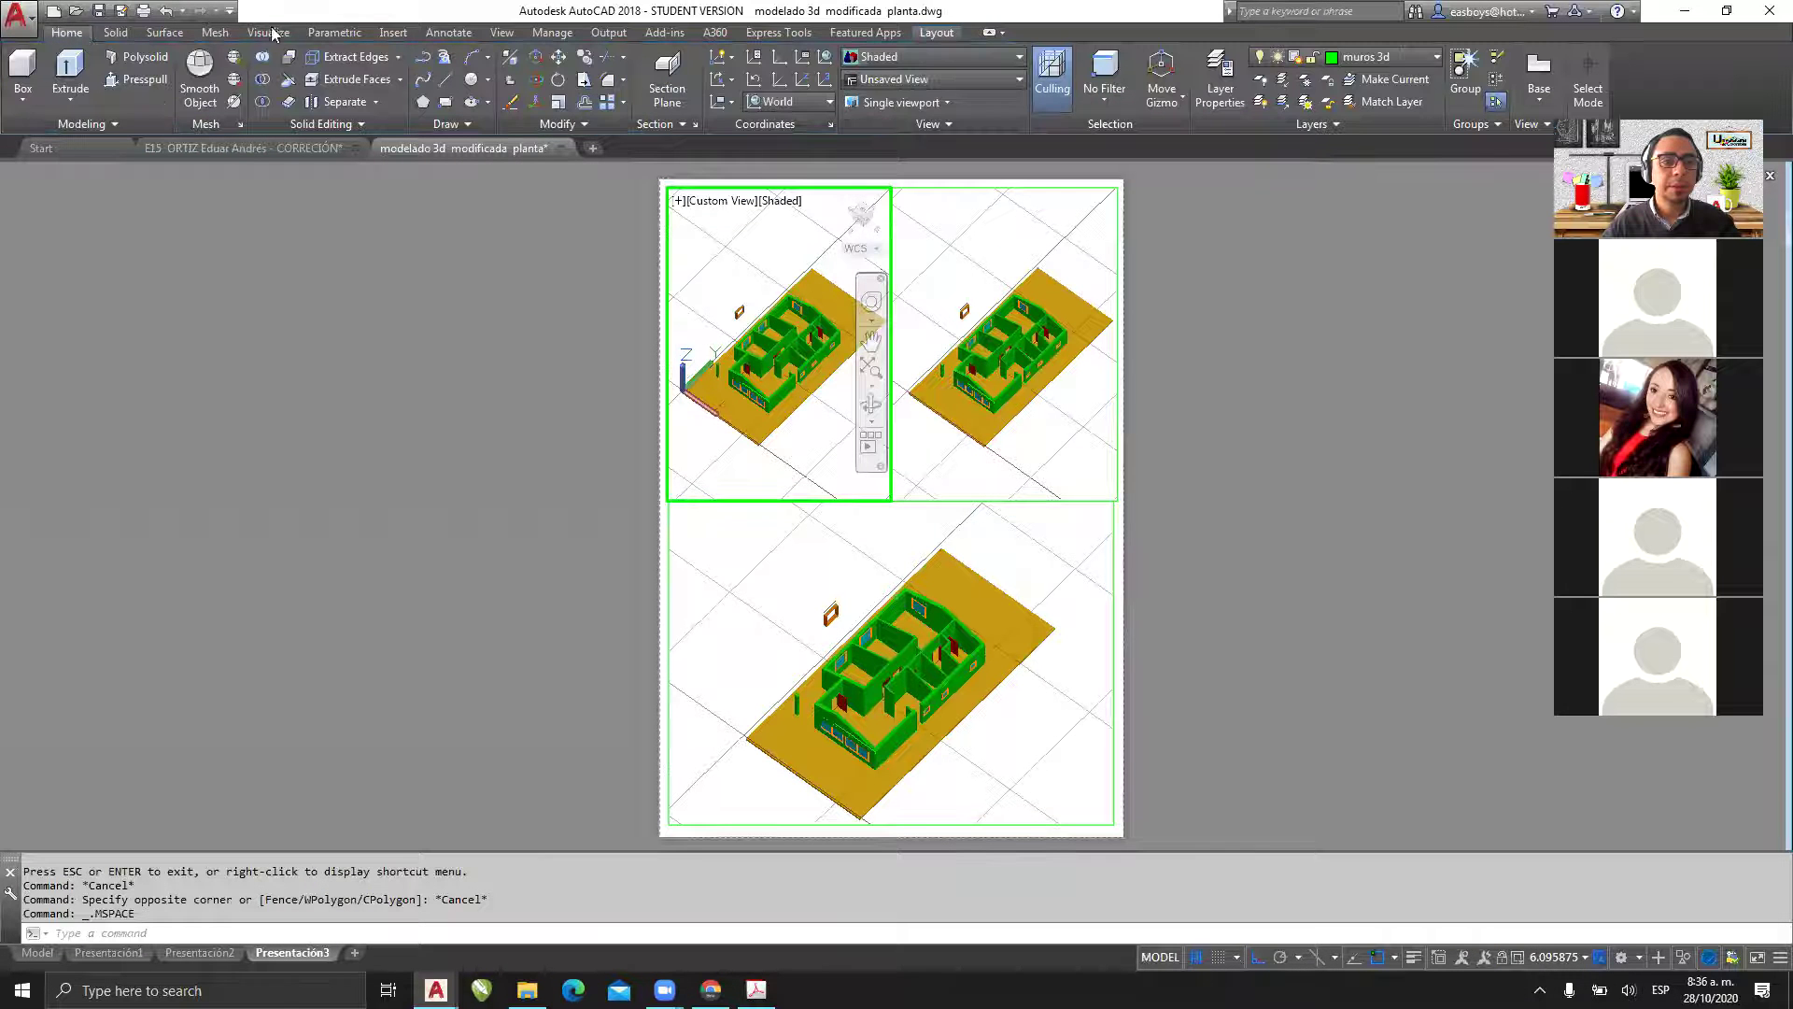
left_click(981, 57)
left_click(971, 58)
left_click(920, 81)
left_click(902, 103)
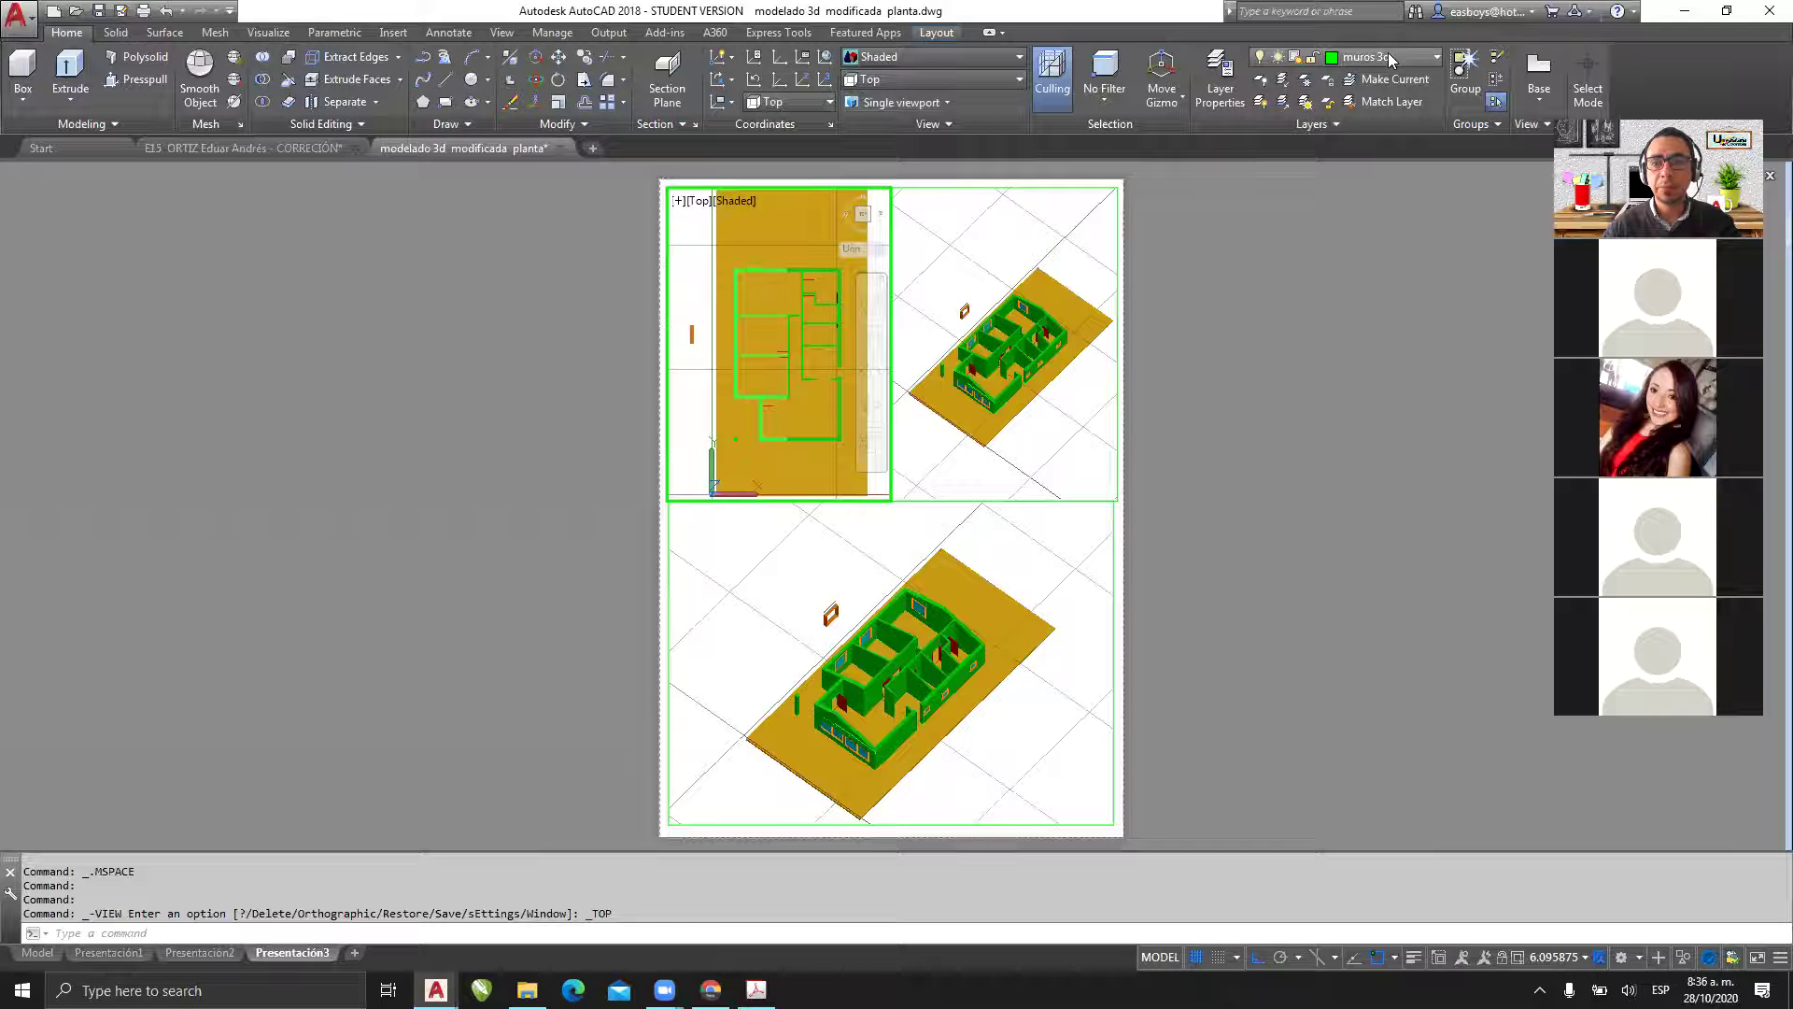
left_click(1260, 103)
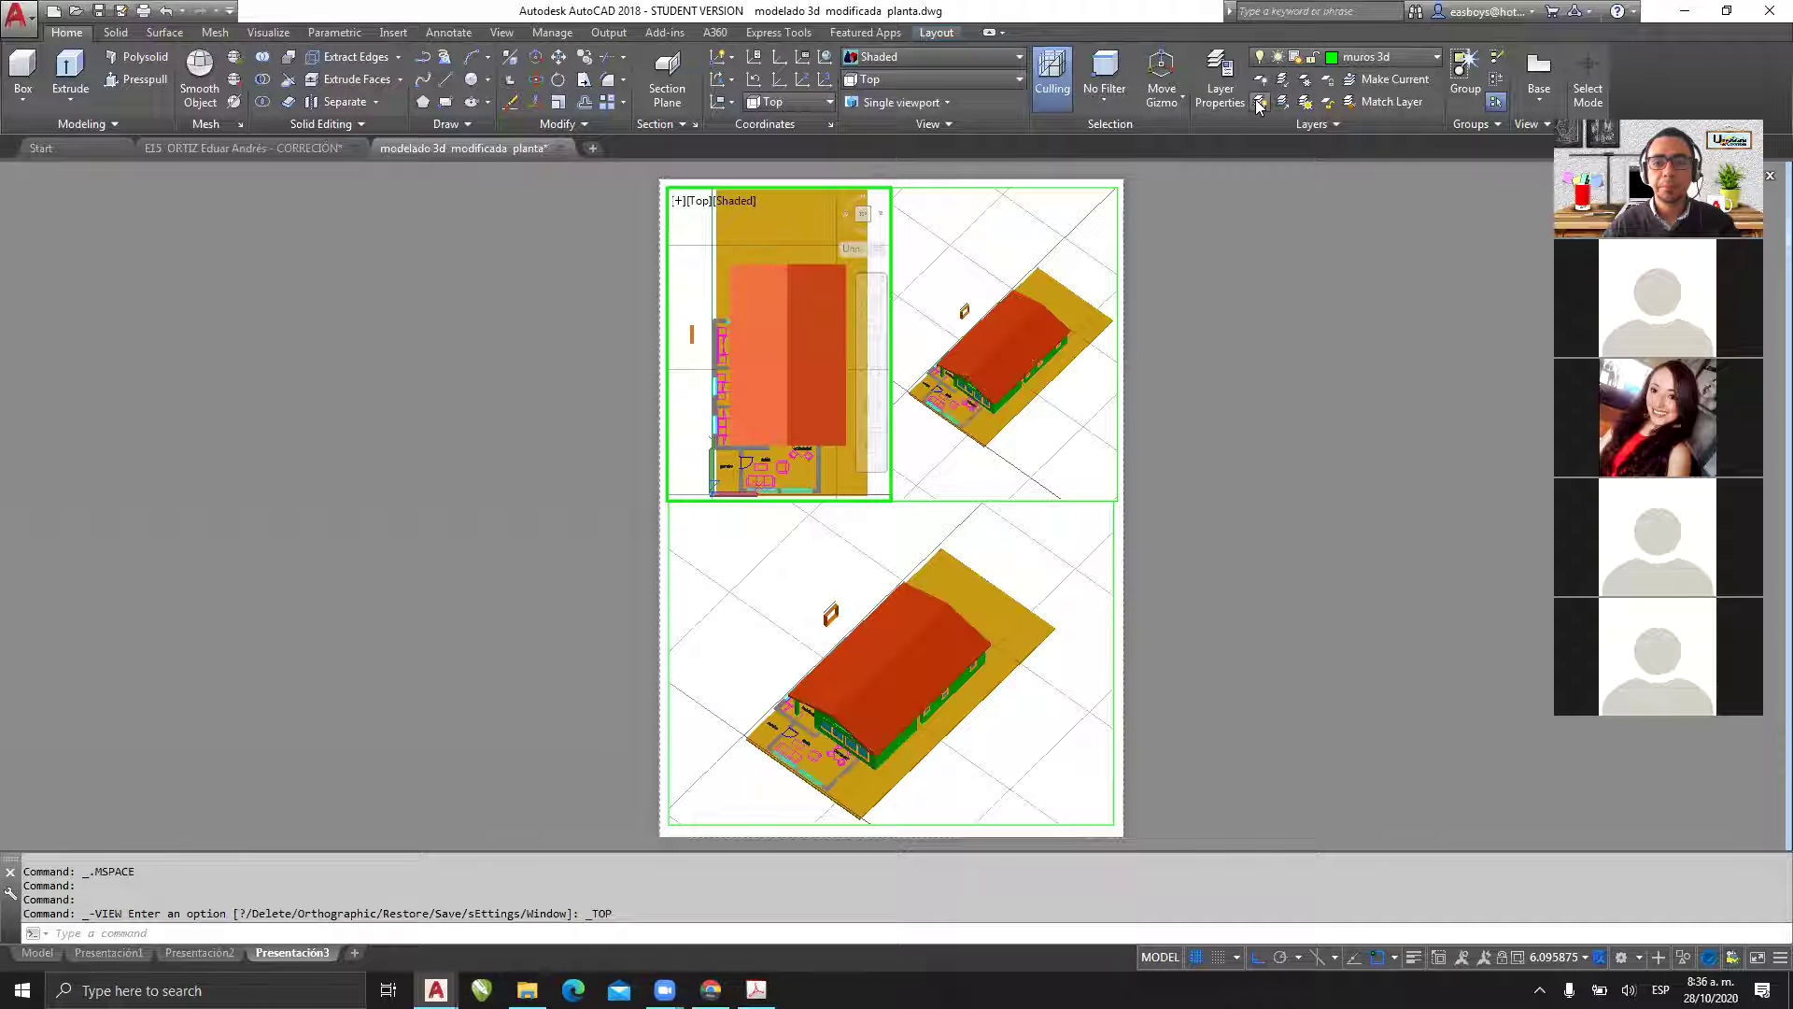
key("Escape")
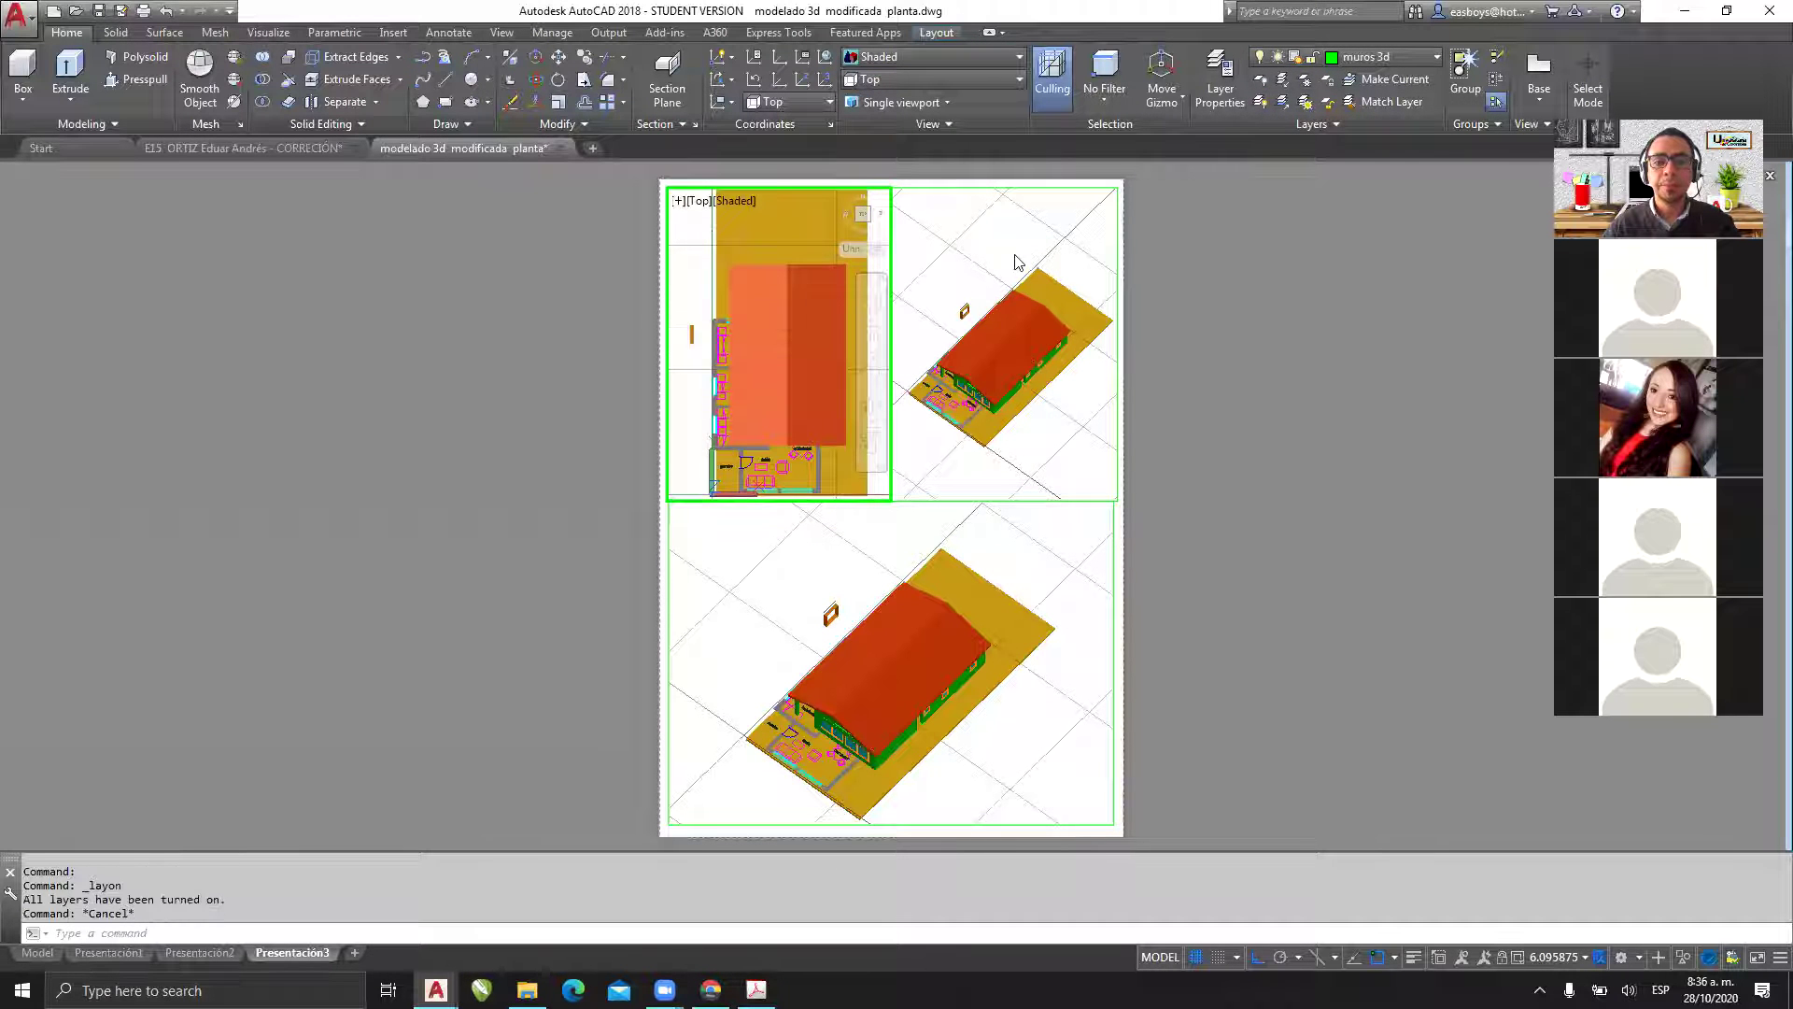
- Set the upper-right viewport's view to Front and zoom by window to the house facade
left_click(1020, 269)
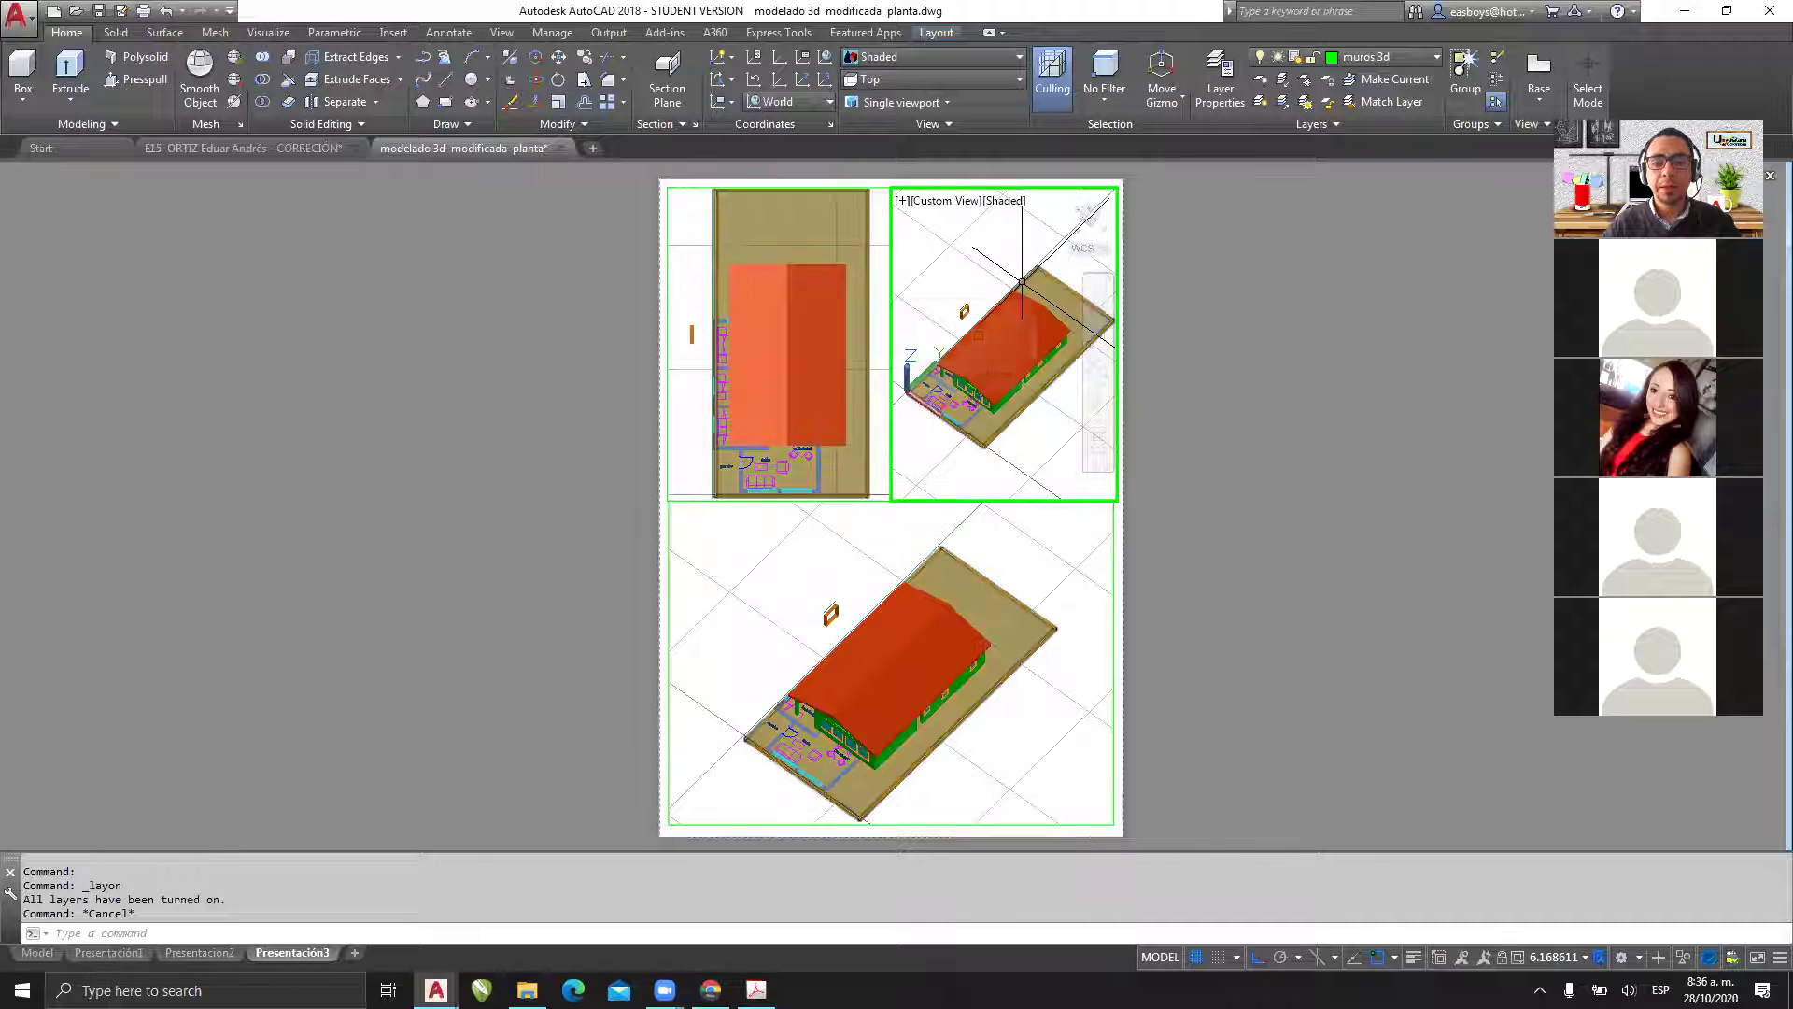
left_click(910, 84)
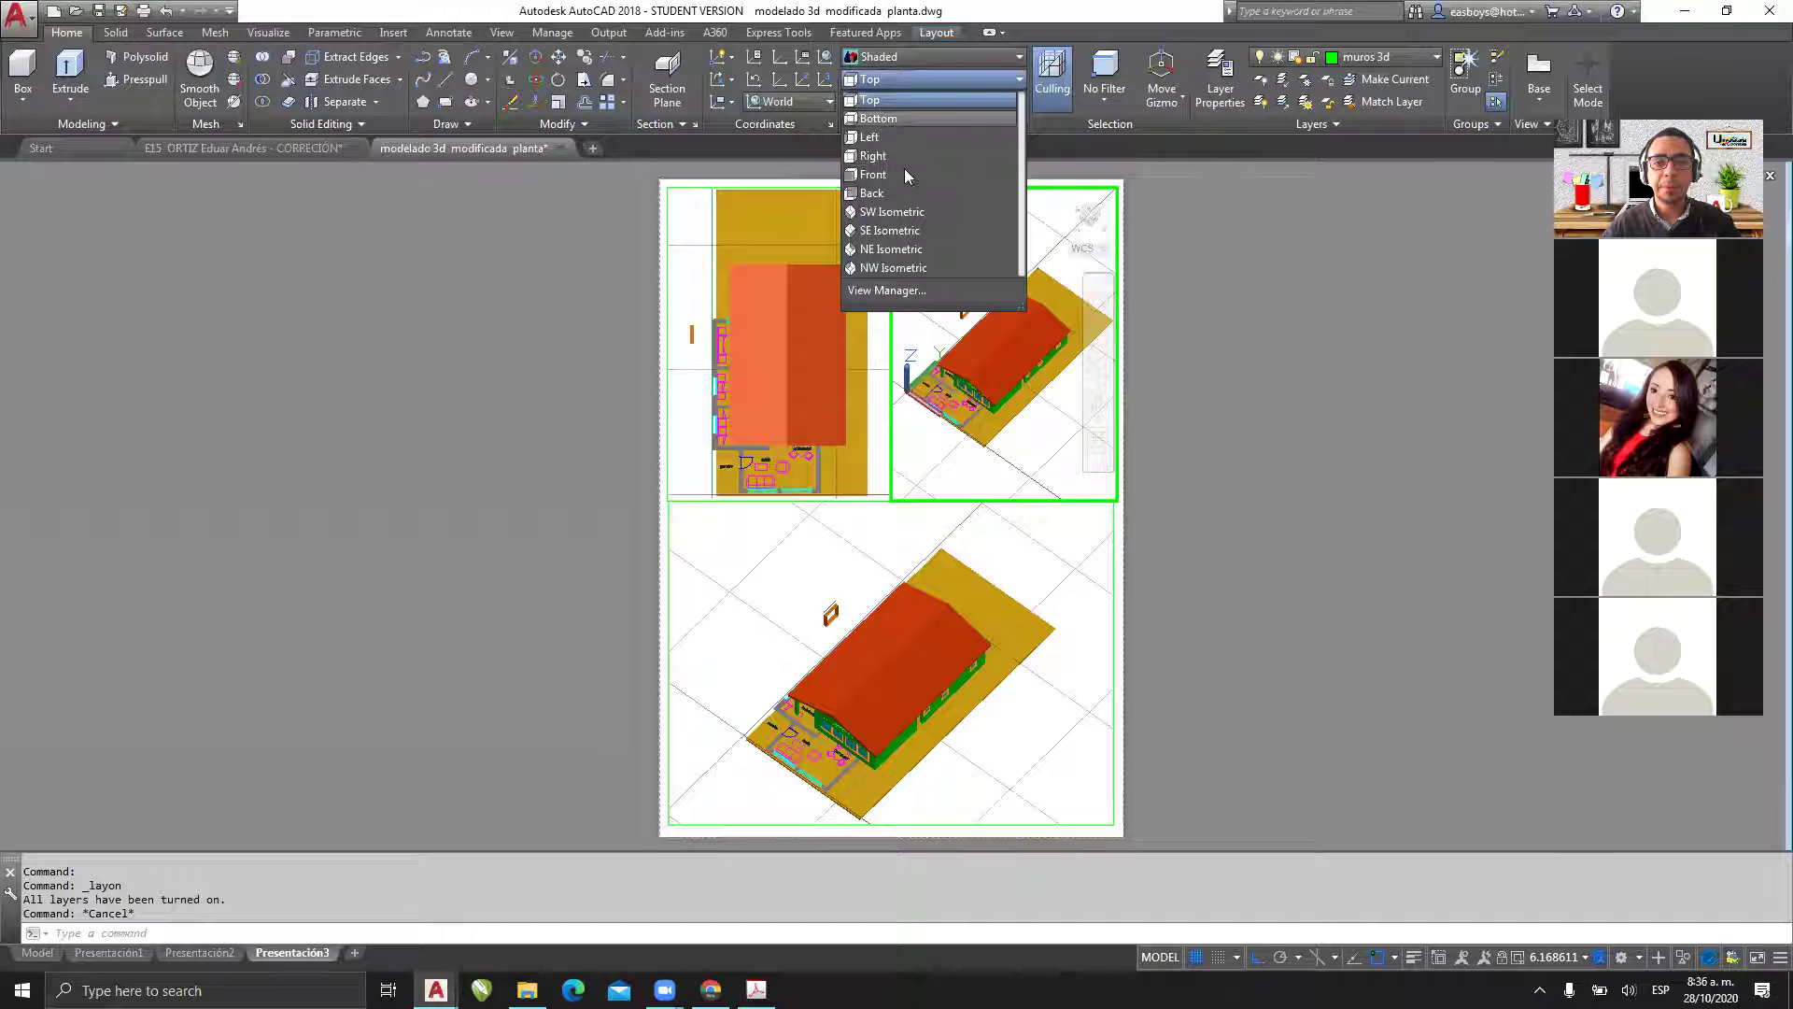
left_click(878, 175)
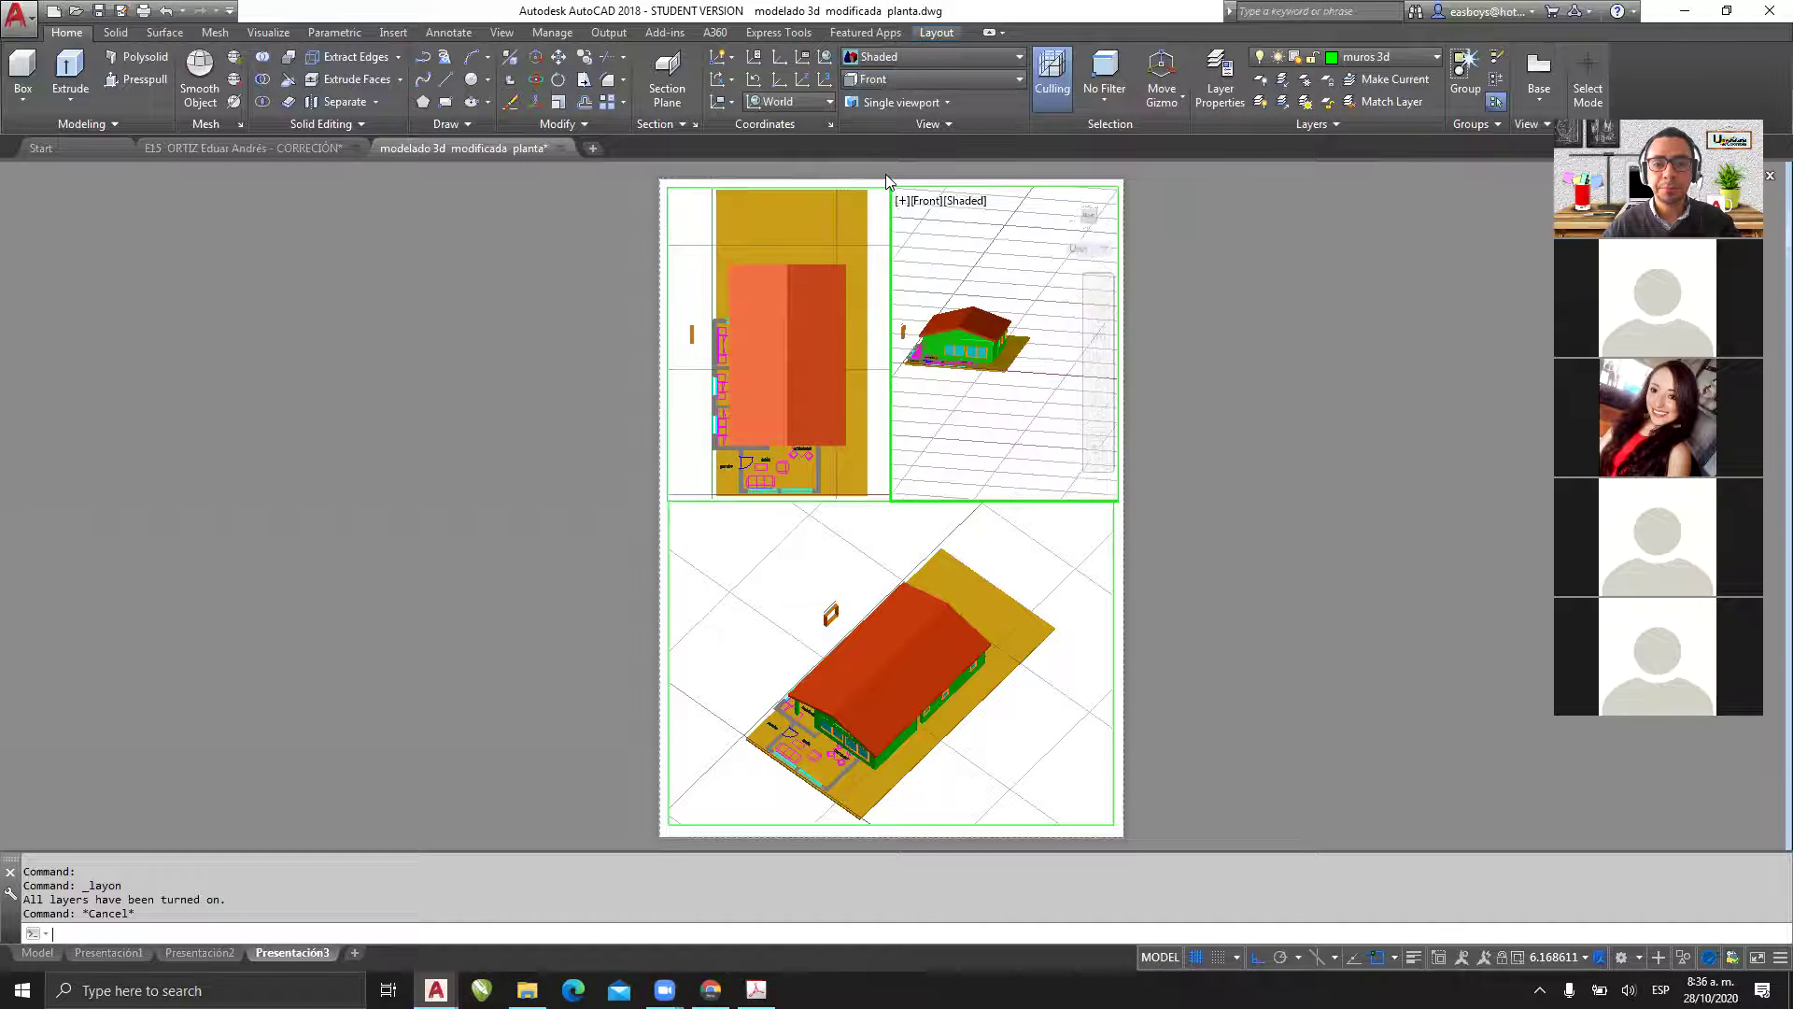
type("z")
key("Return")
left_click(1028, 313)
left_click(955, 350)
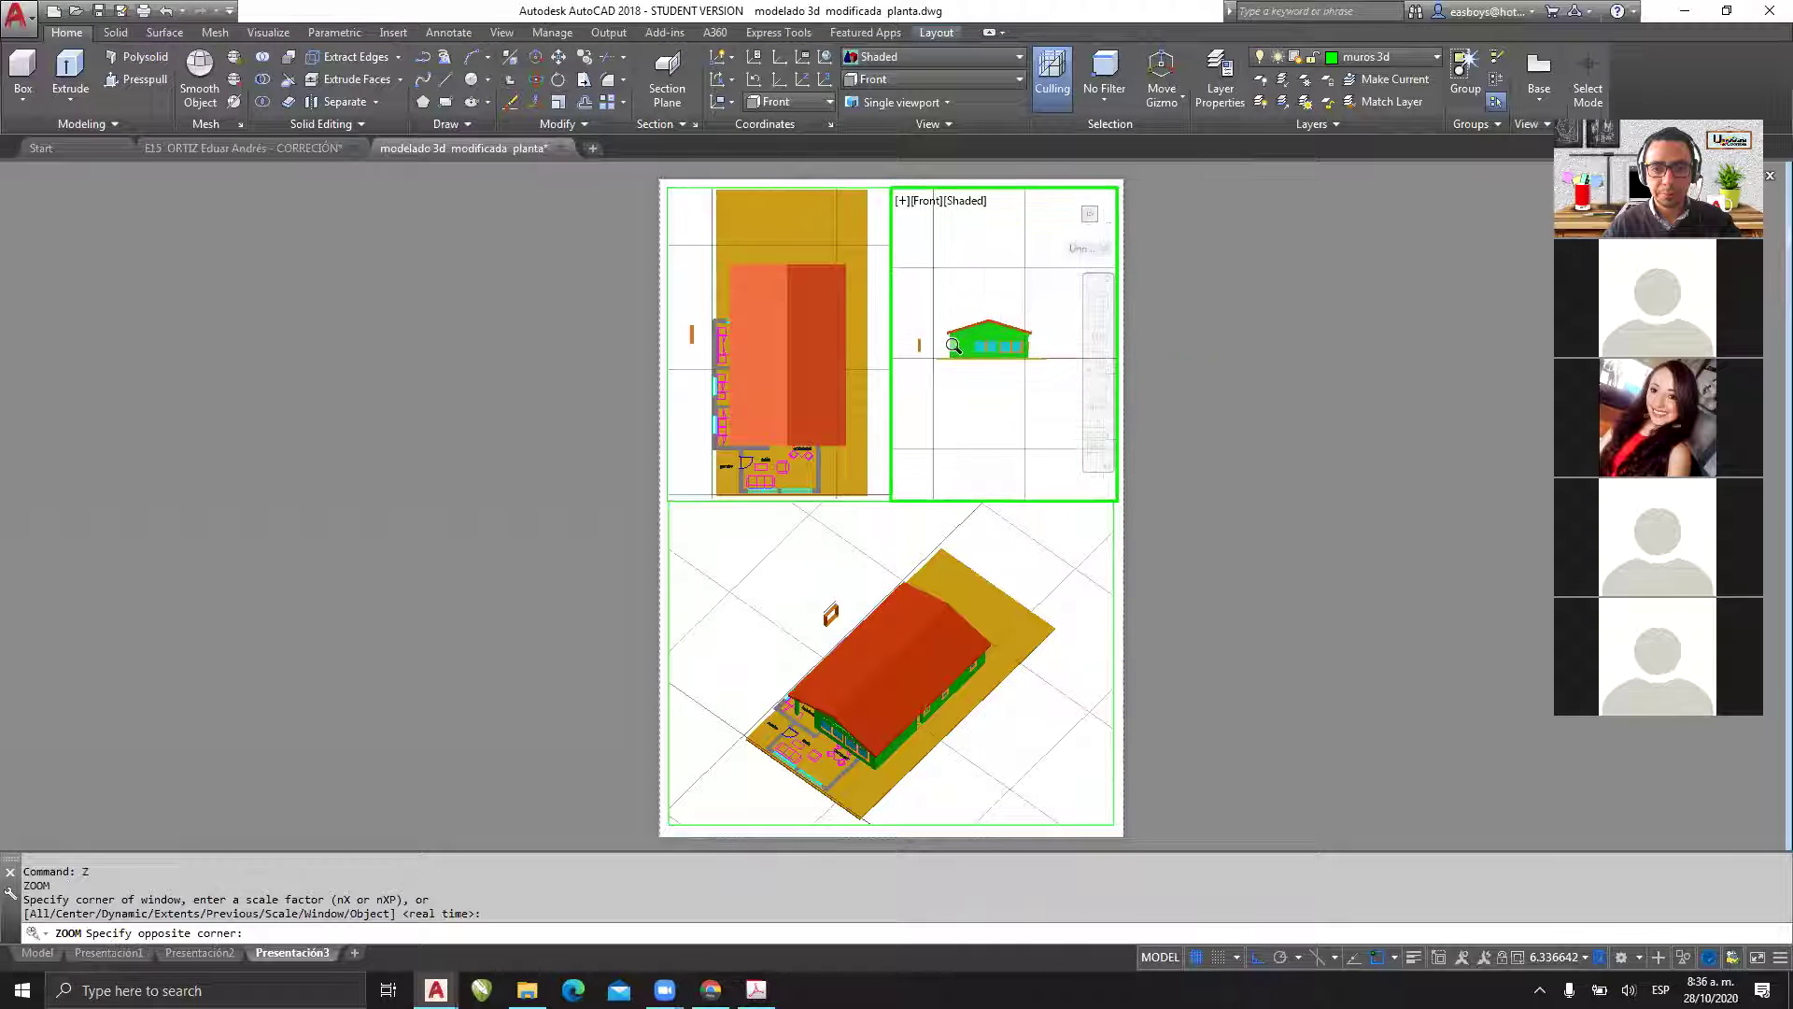
- Set the lower viewport to SW Isometric, frame the house closely in it, and return to paper space
left_click(808, 609)
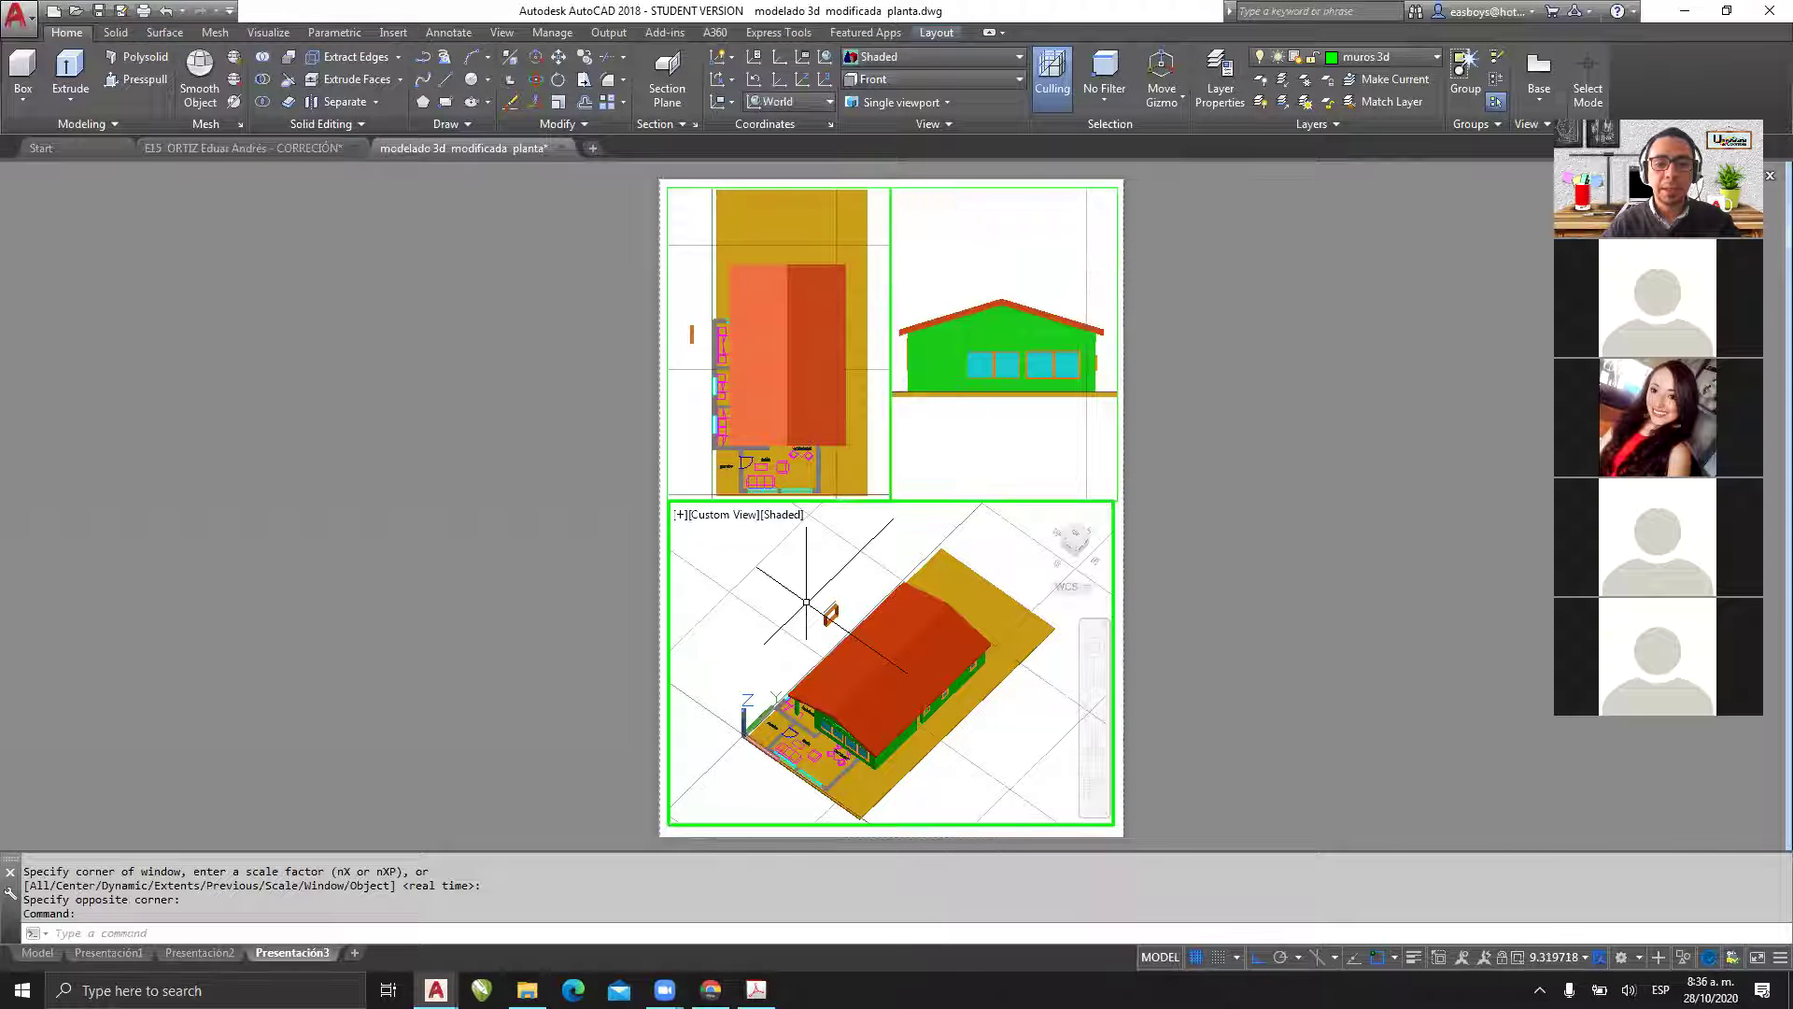
left_click(926, 82)
left_click(911, 220)
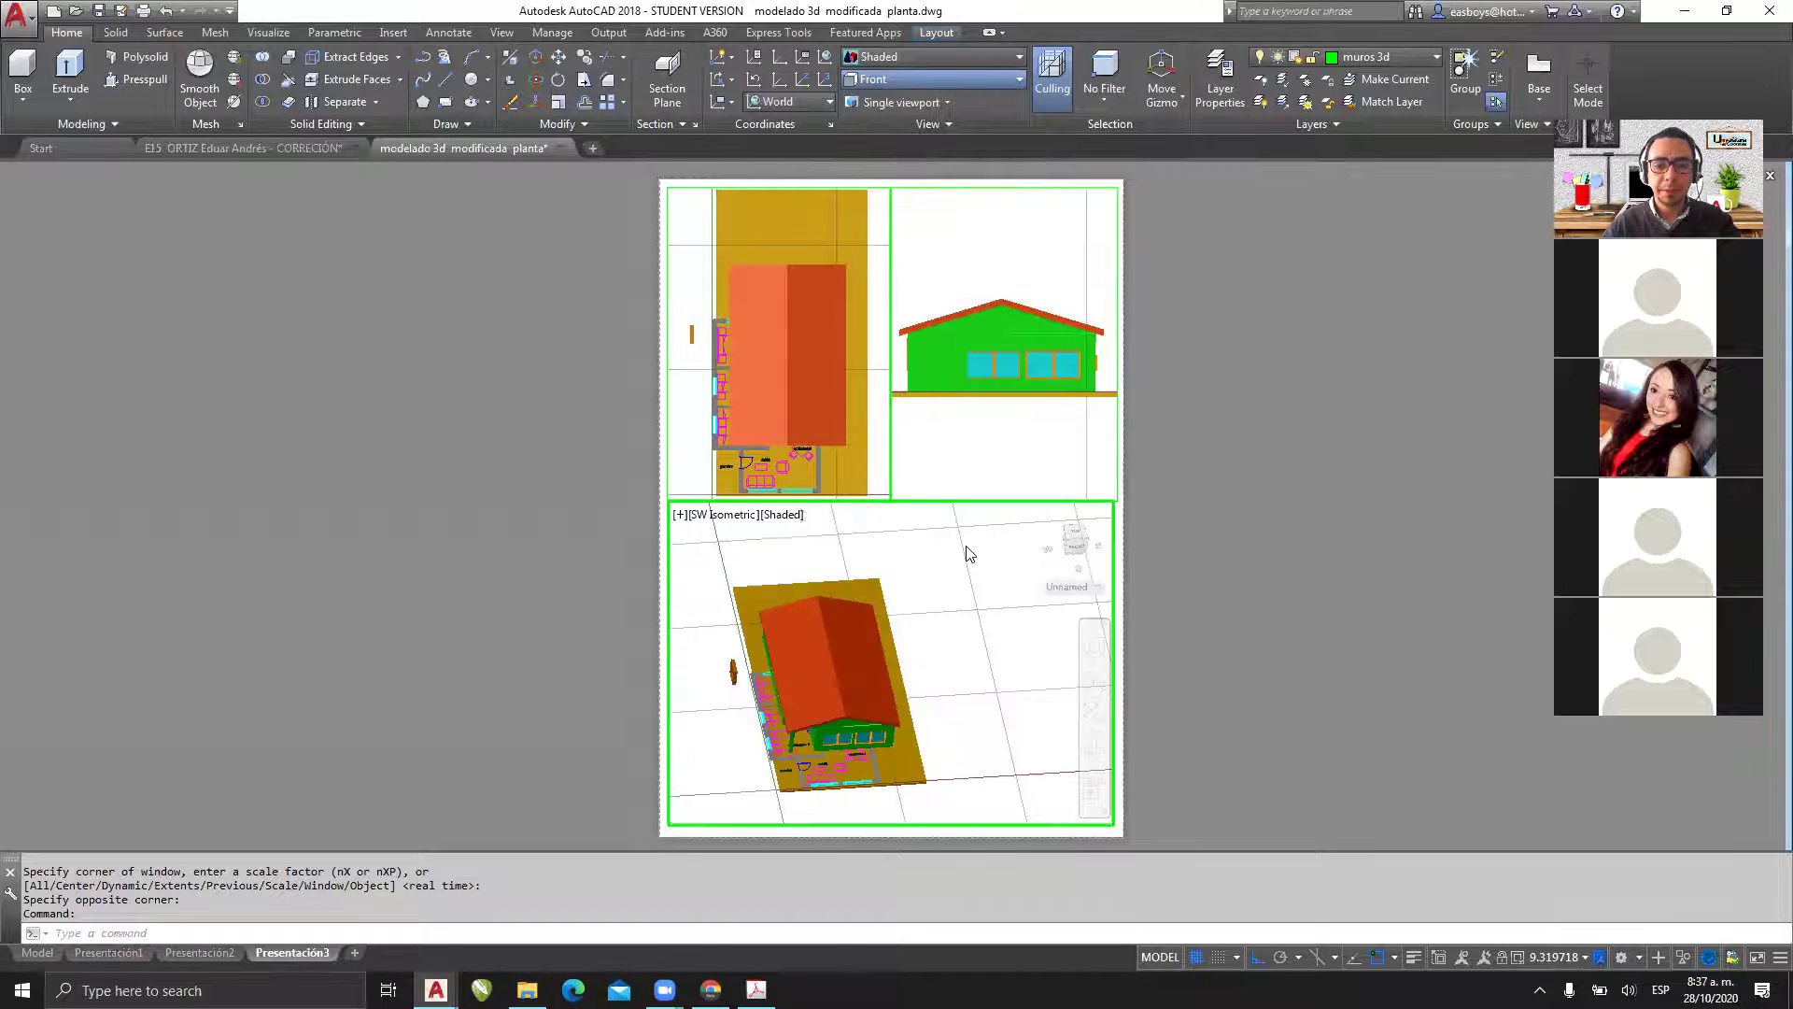
type("z")
key("Return")
left_click(1000, 562)
left_click(769, 709)
middle_click_drag(863, 679, 863, 642)
key("Escape")
key("Escape")
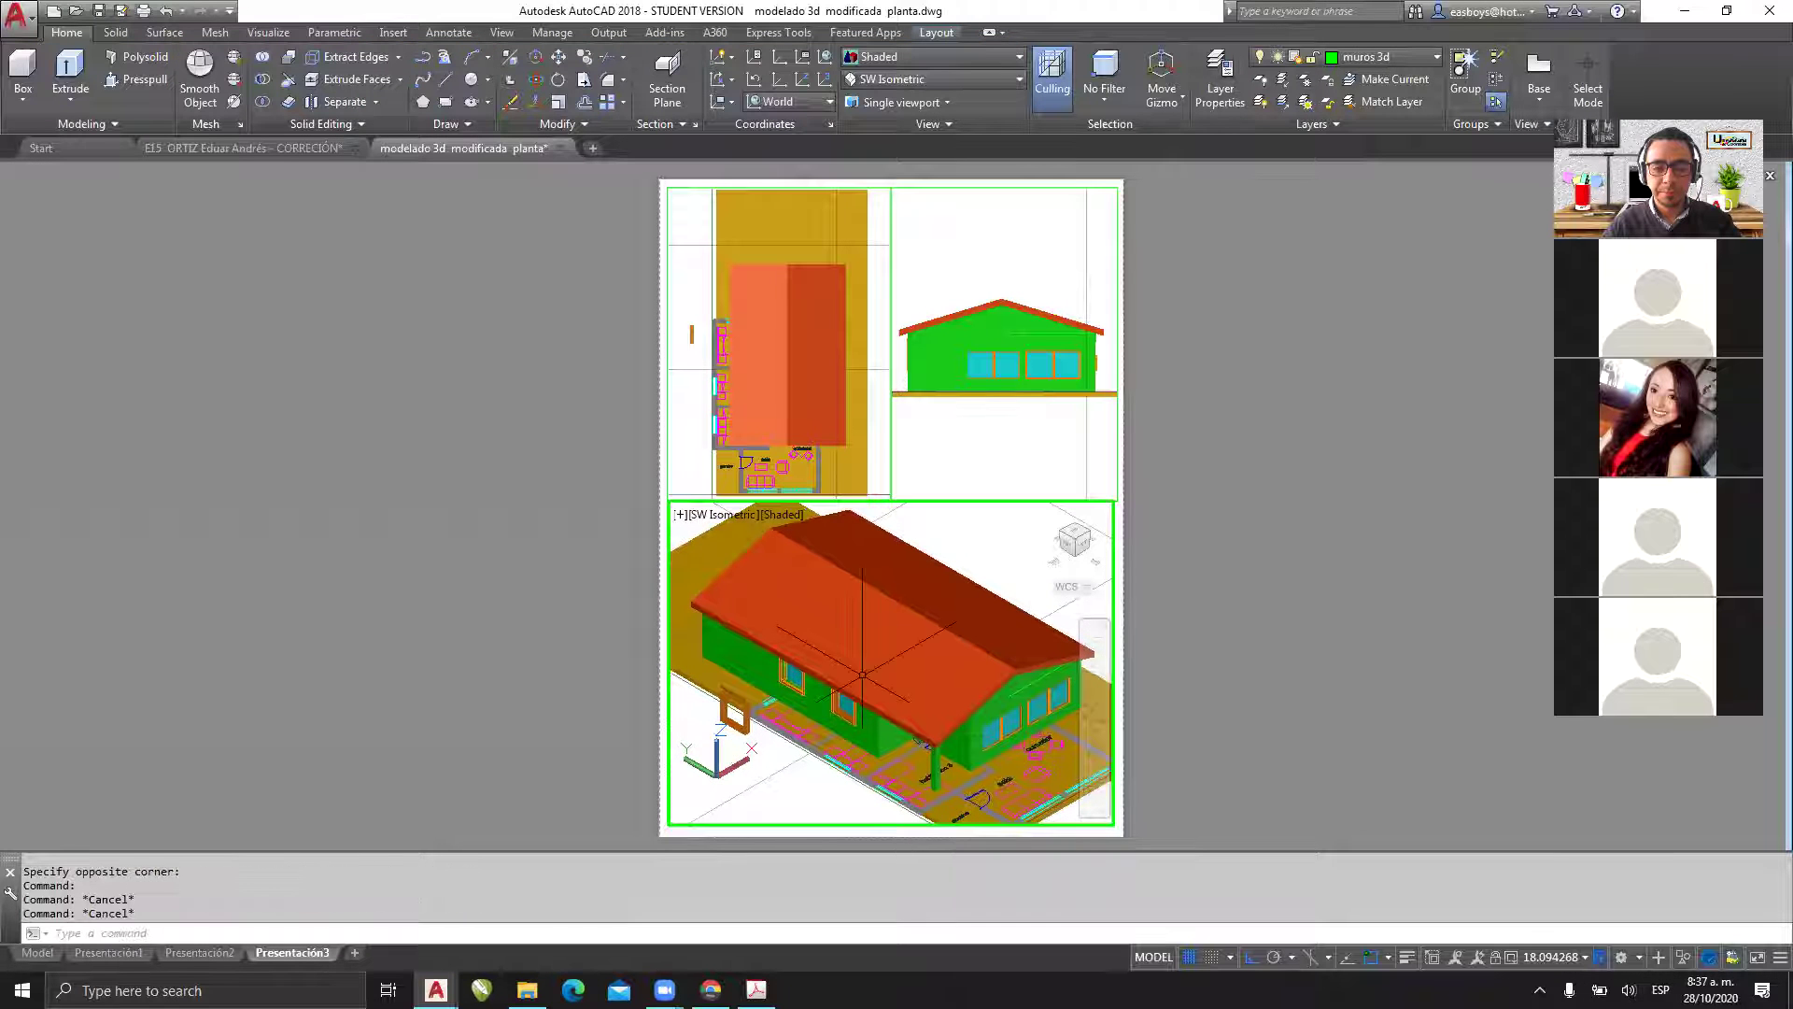
double_click(361, 619)
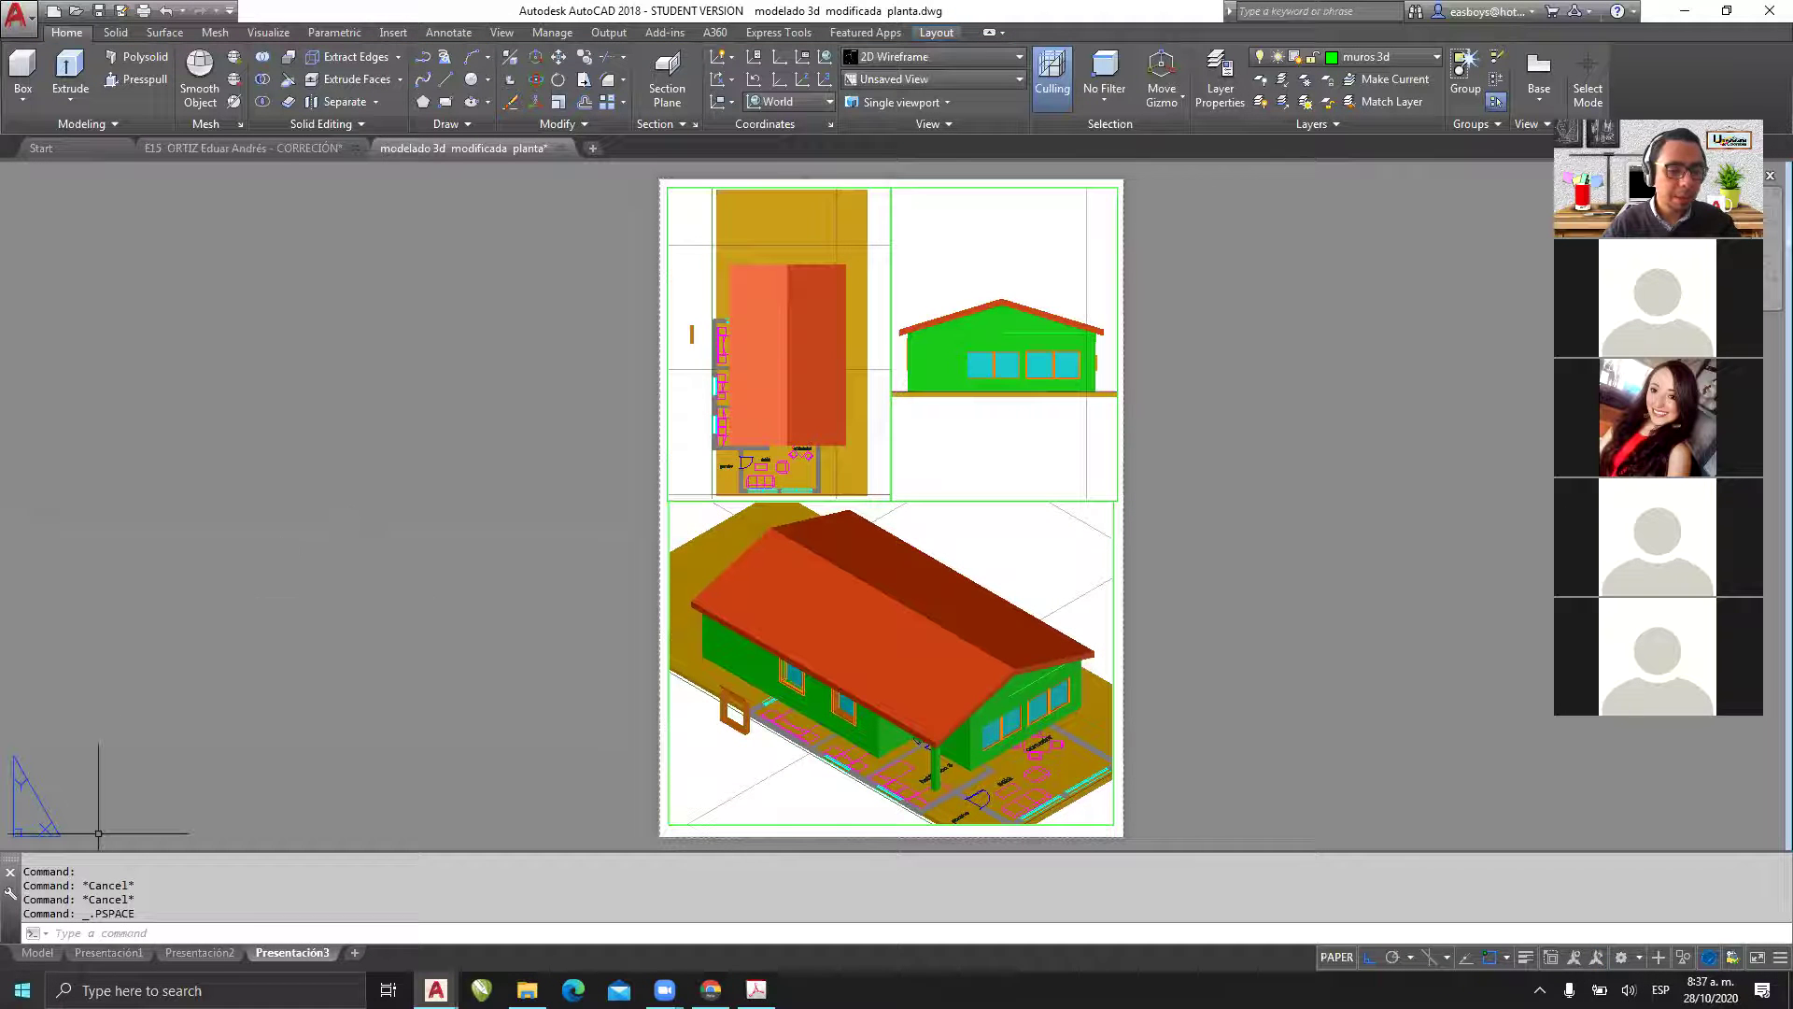
- Compare the 3D house in model space with its three views on the Presentación3 layout, ending on the layout
left_click(37, 953)
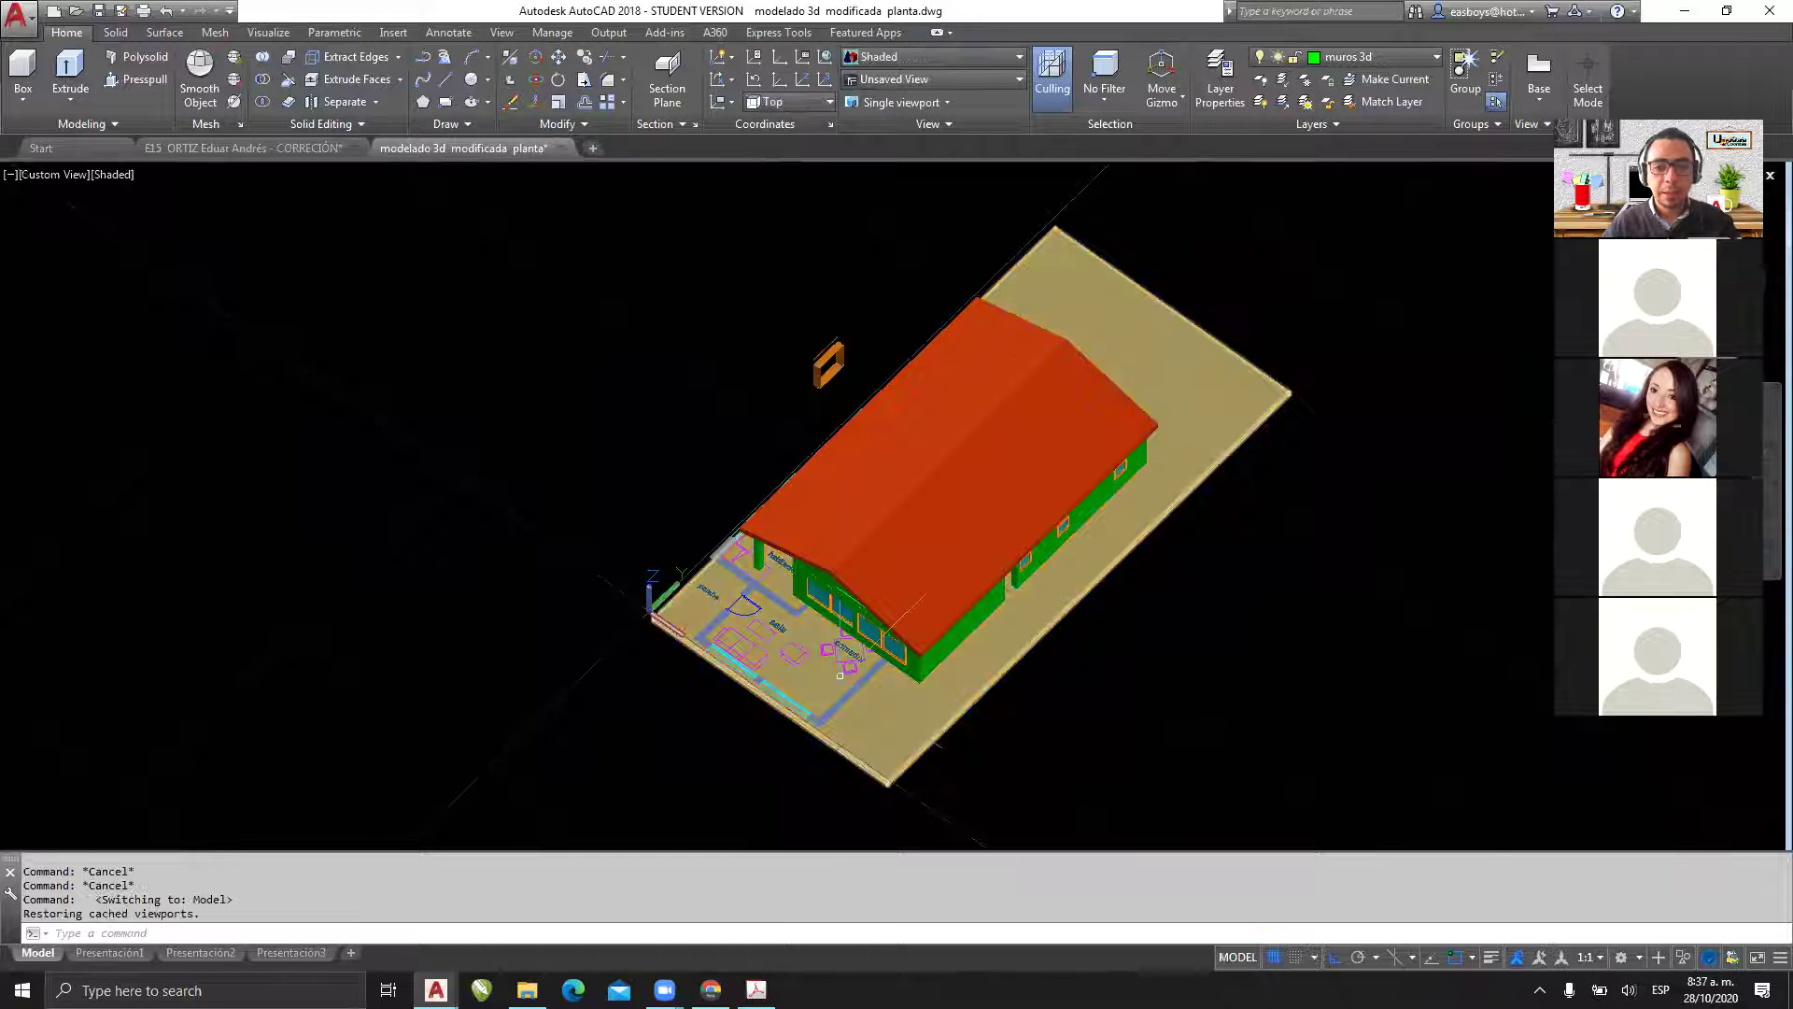
scroll(710, 668, "up", 5)
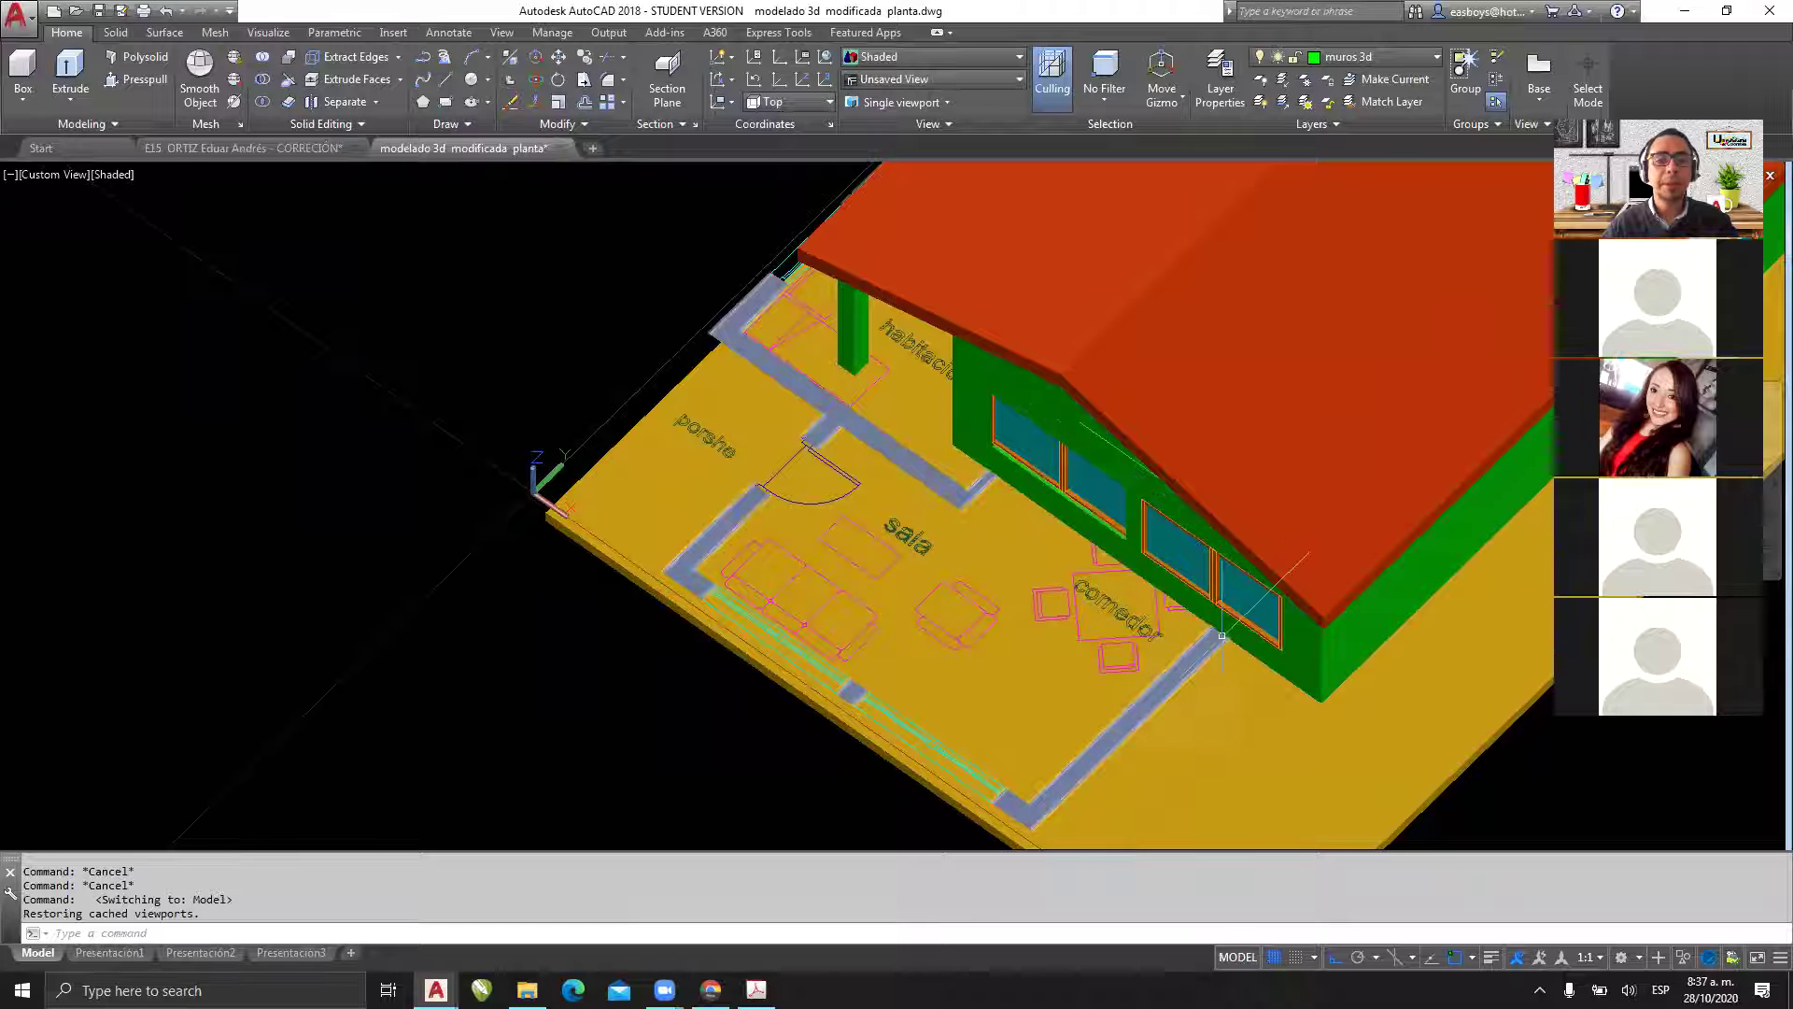
mouse_move(1222, 636)
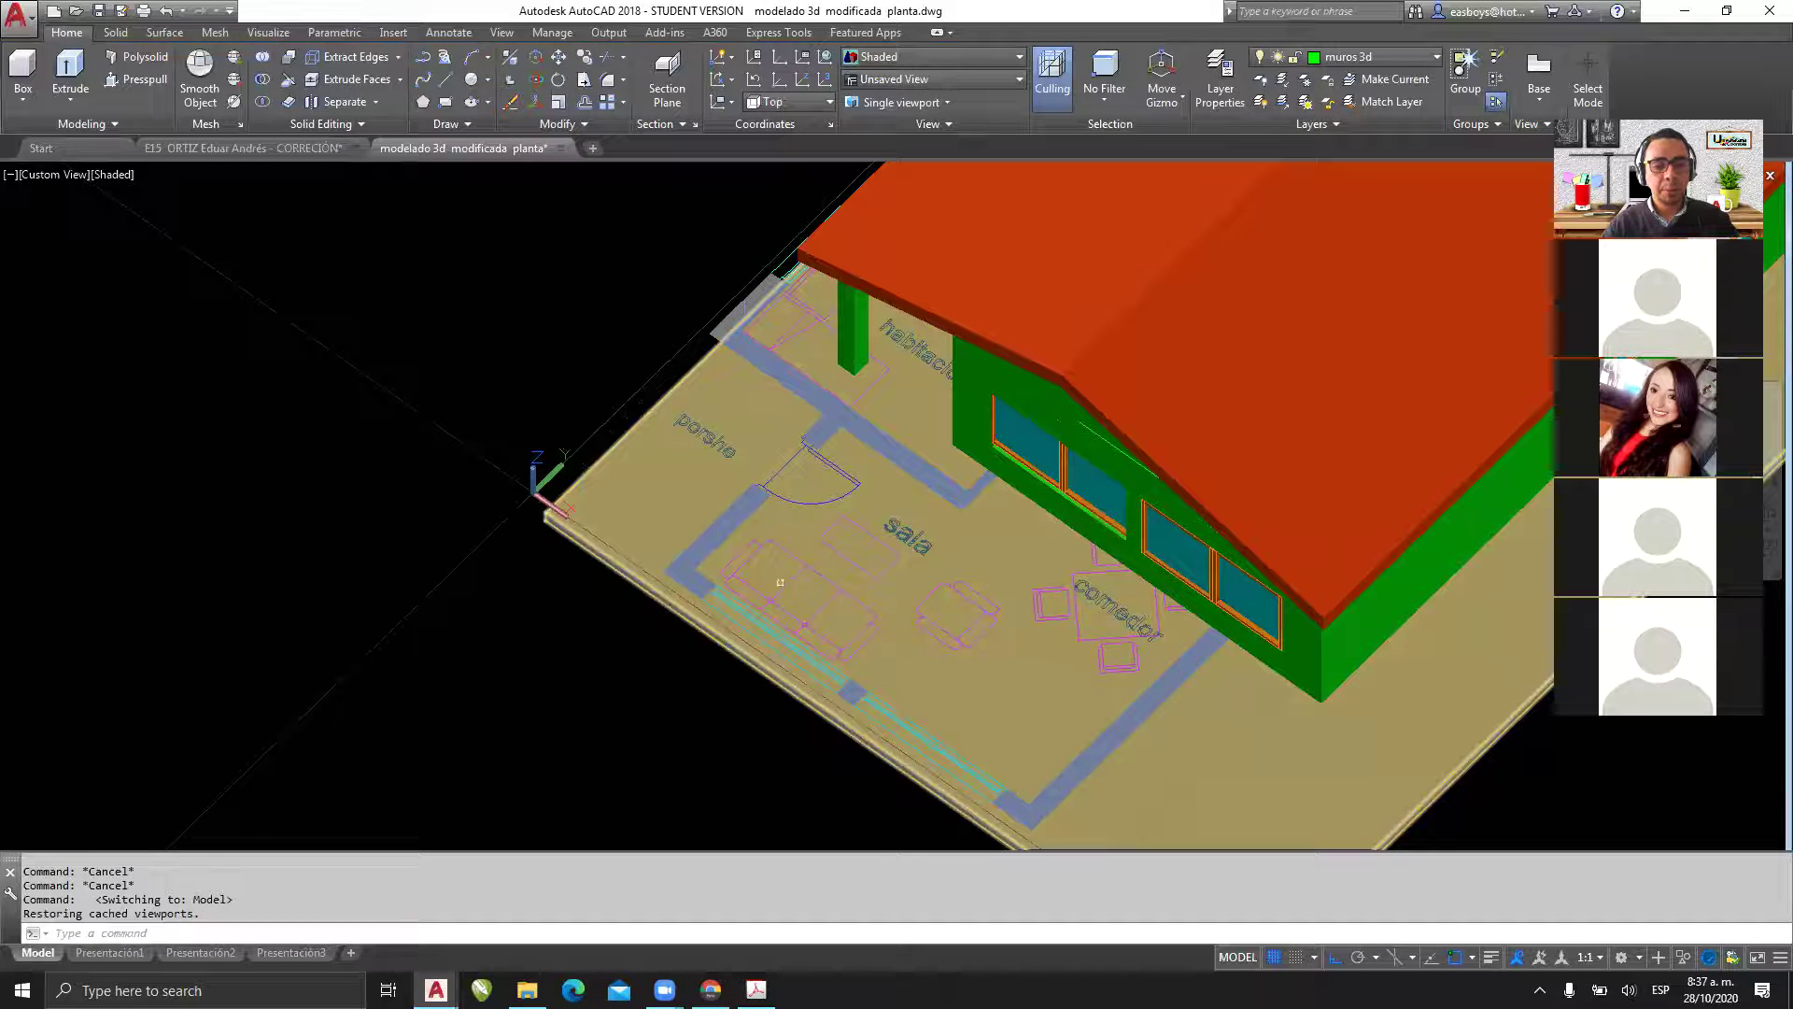
mouse_move(772, 570)
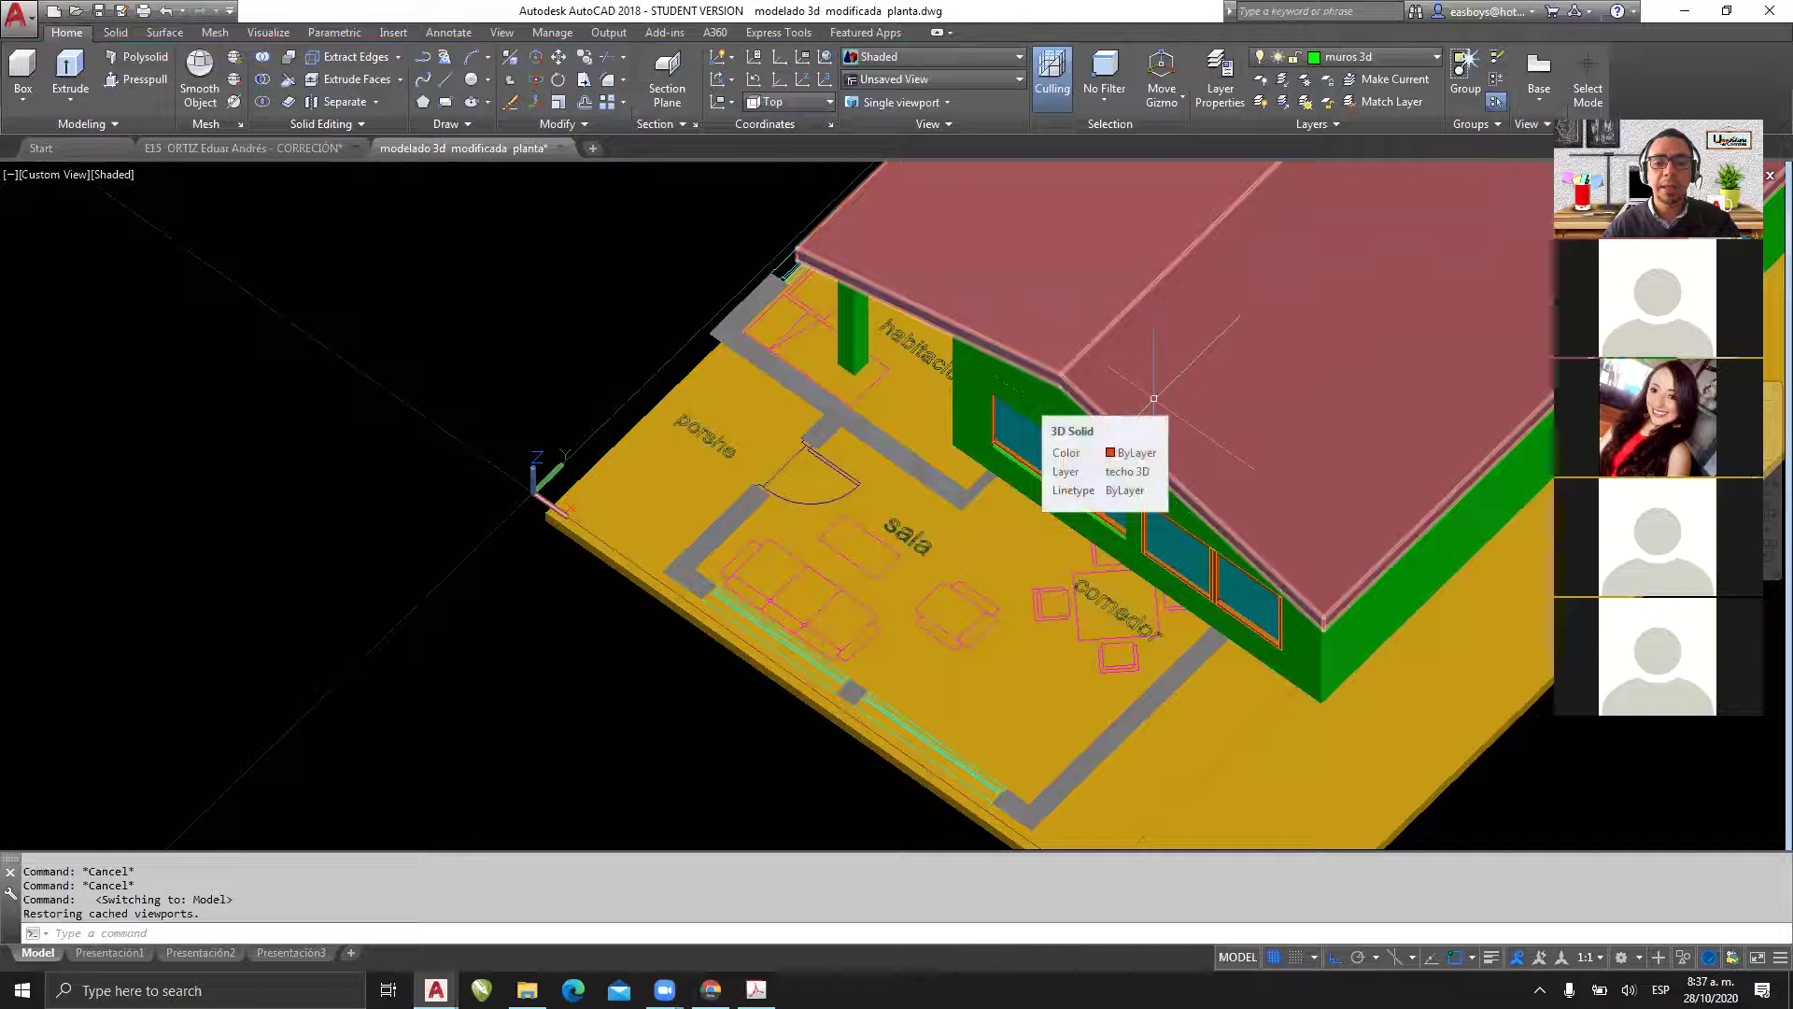
left_click(280, 953)
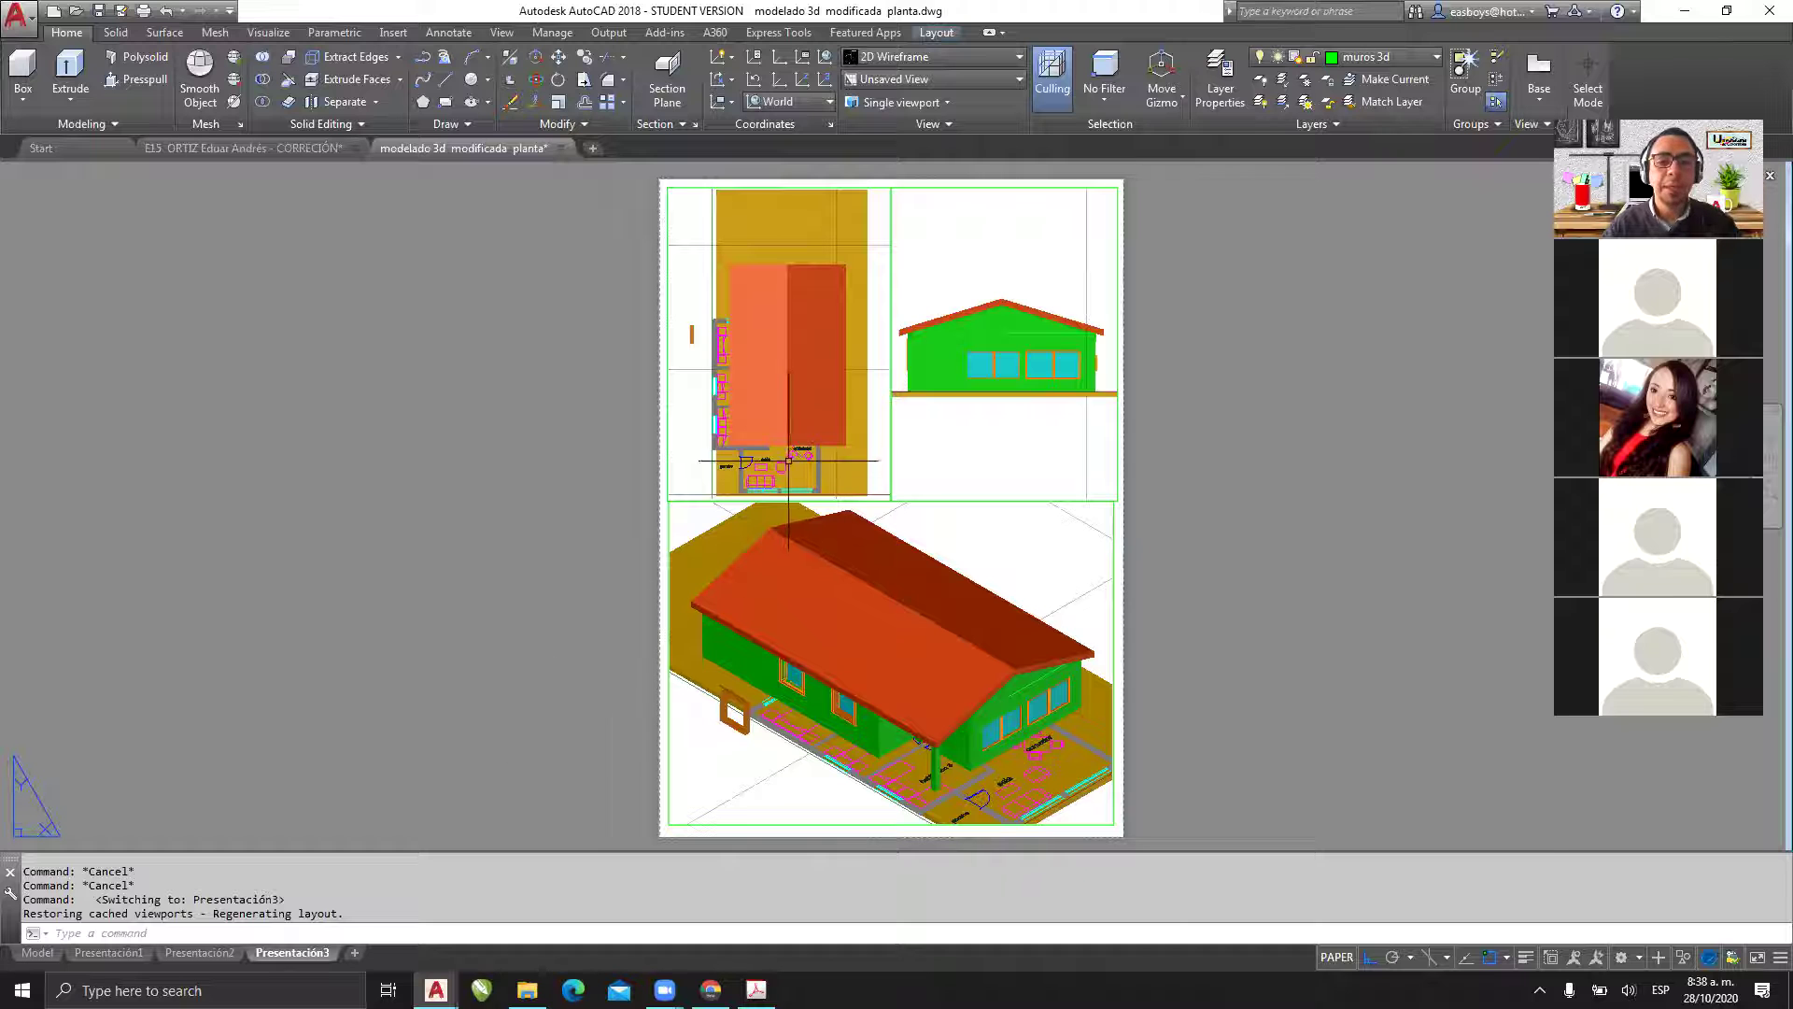
left_click(37, 952)
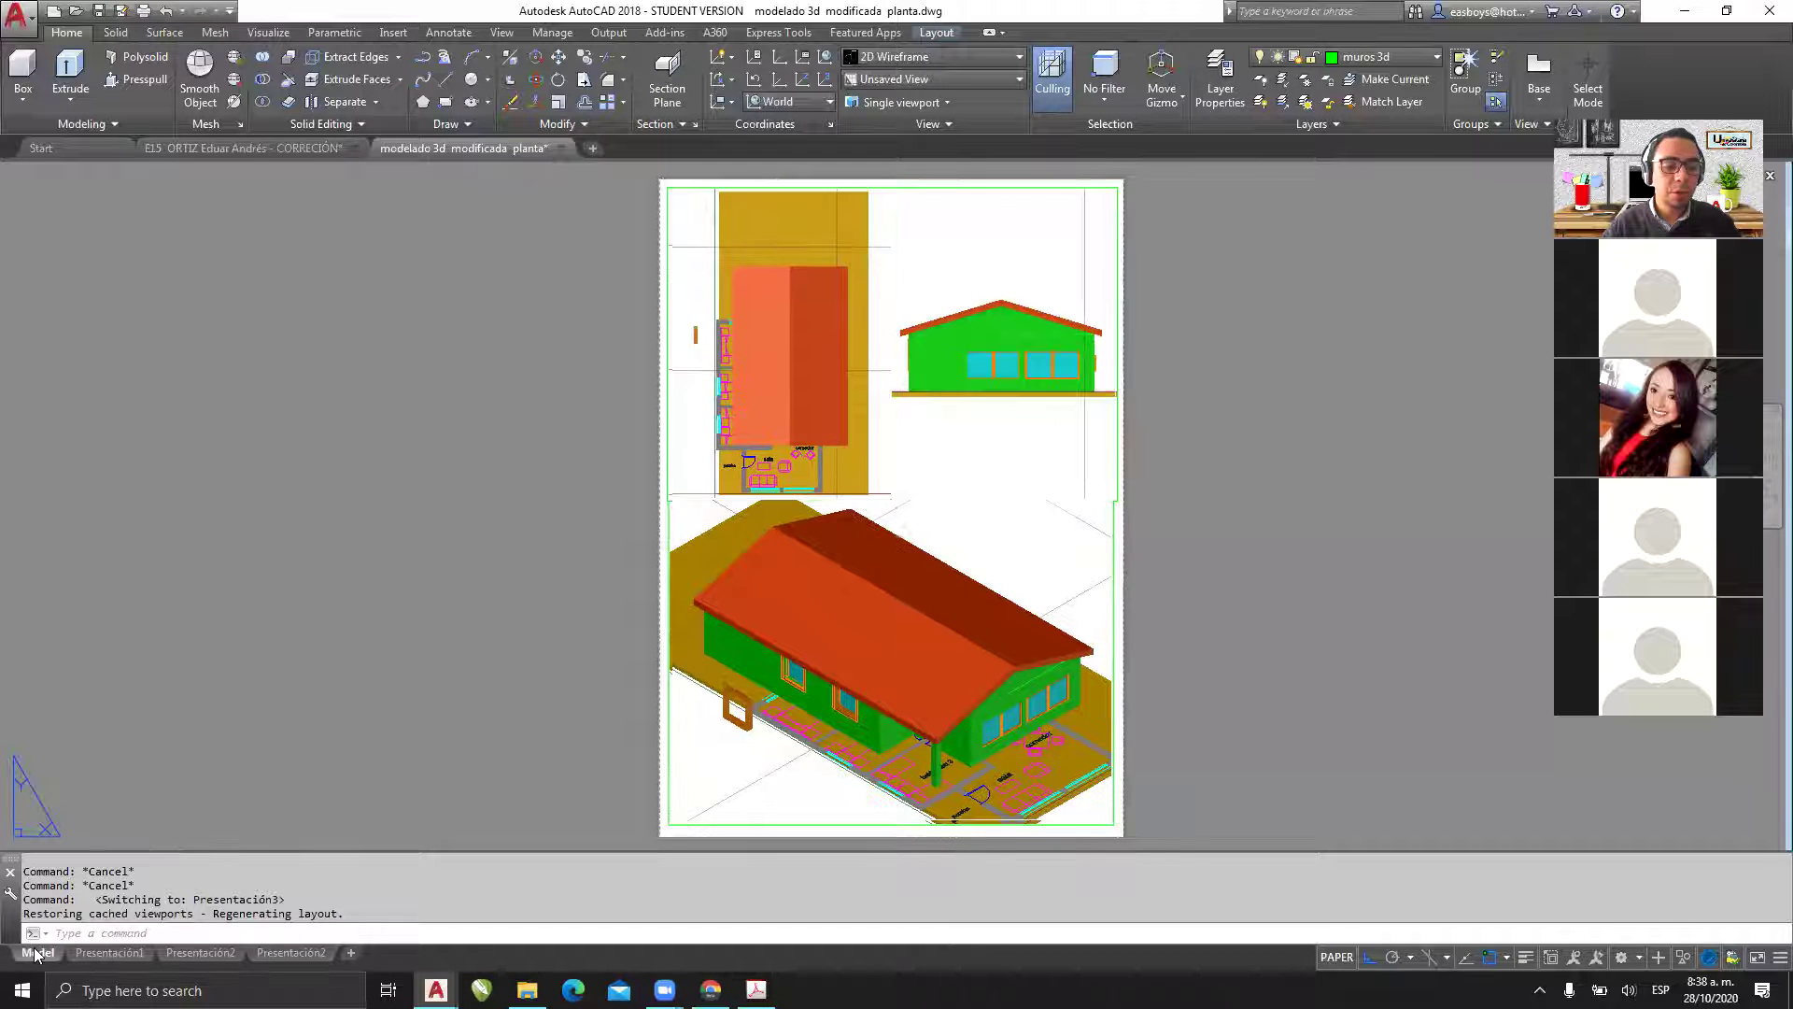
scroll(722, 452, "down", 5)
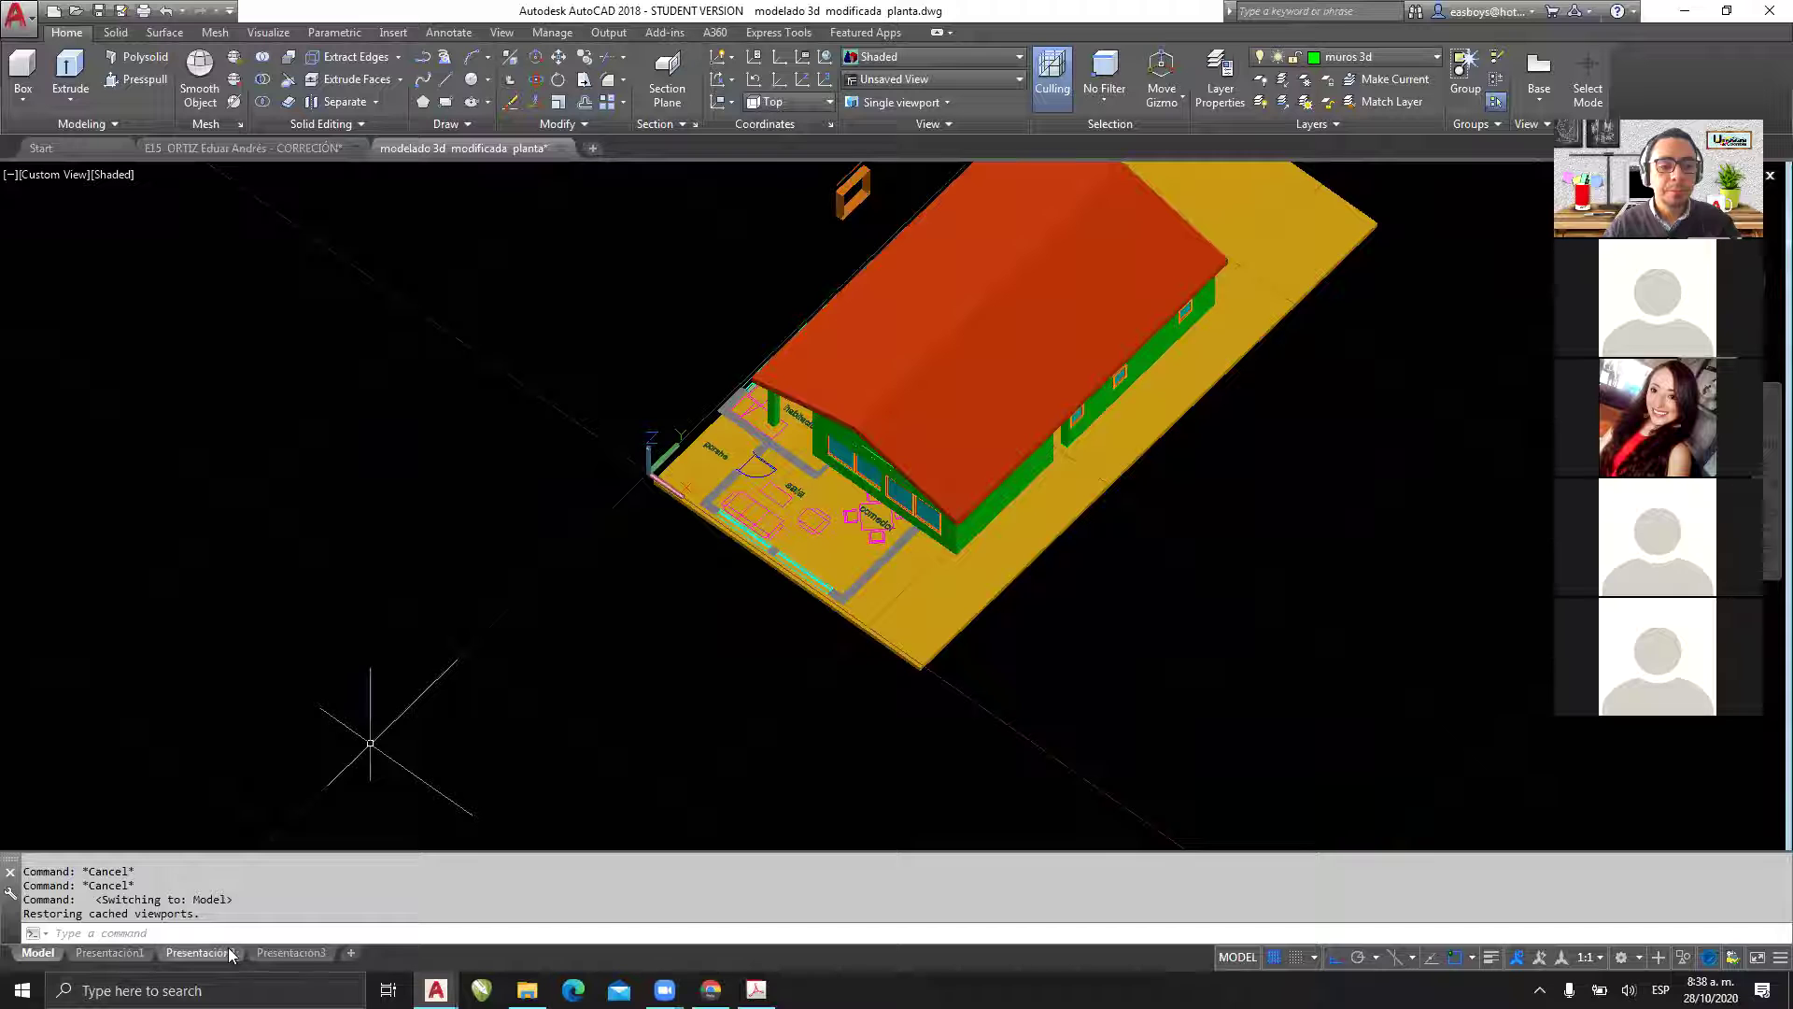
left_click(290, 954)
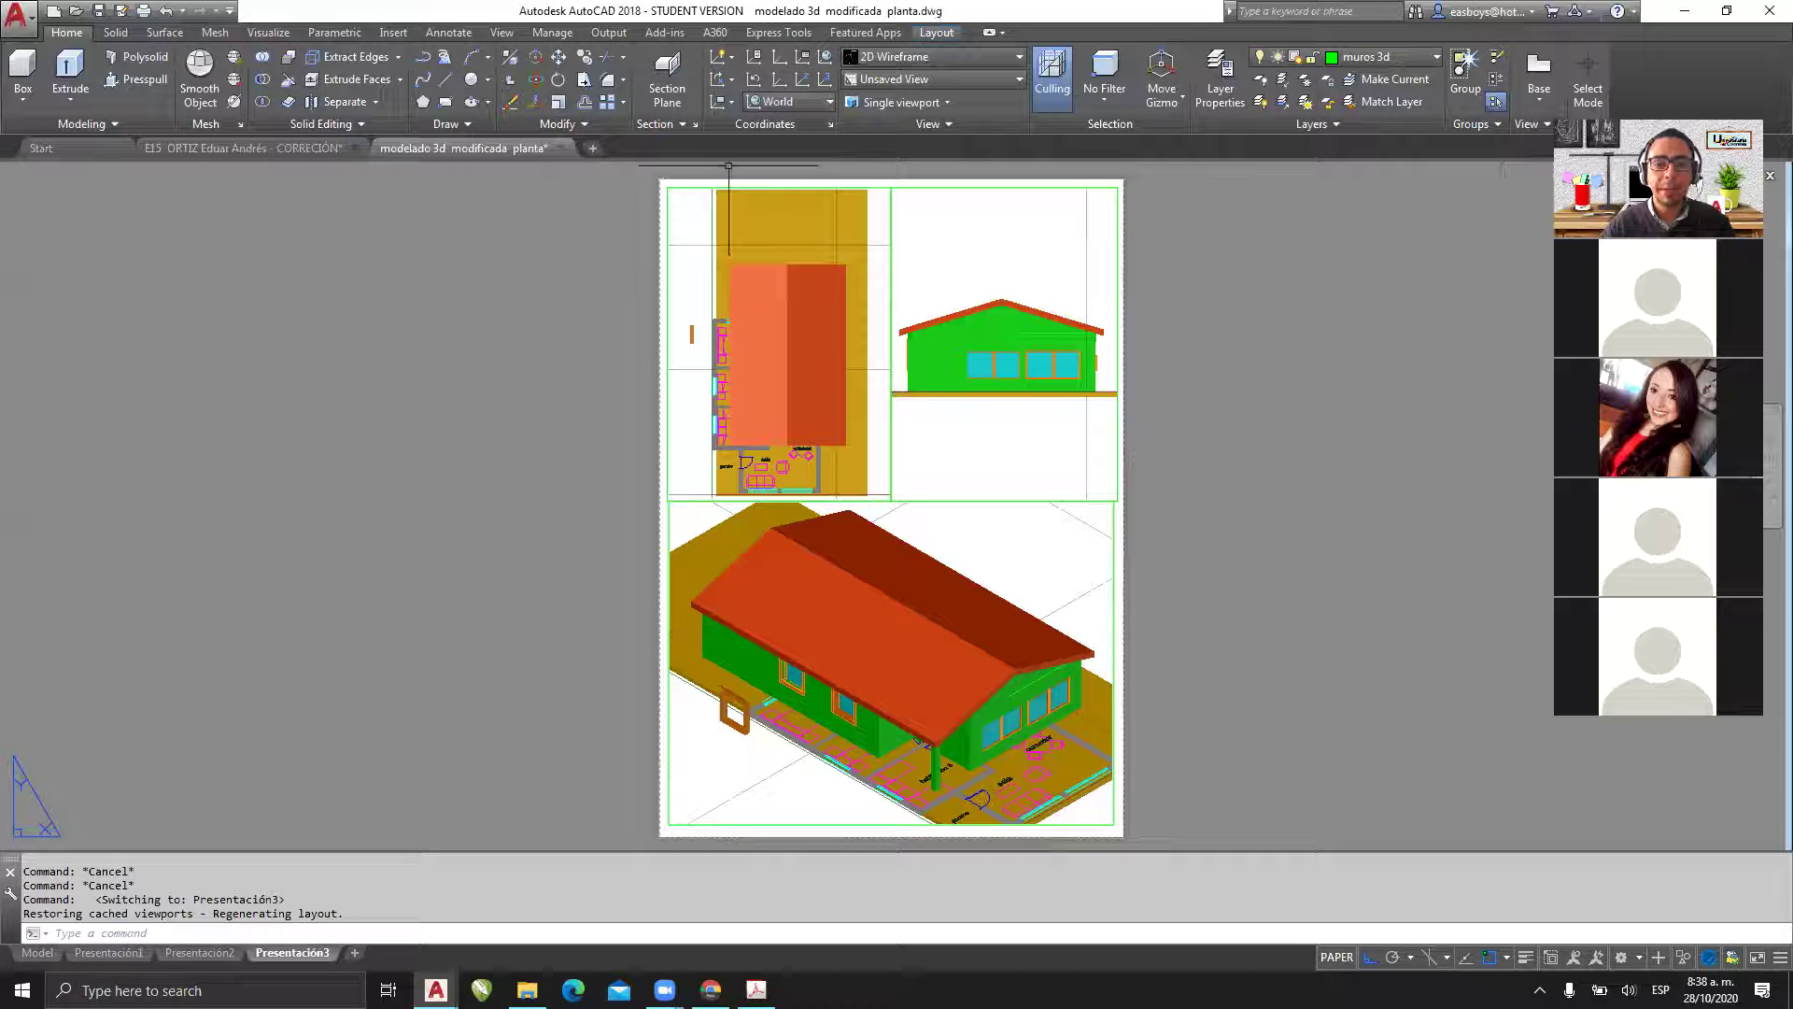
mouse_move(1369, 886)
left_mouse_down()
mouse_move(1296, 986)
mouse_move(1397, 892)
mouse_move(1354, 883)
left_mouse_up()
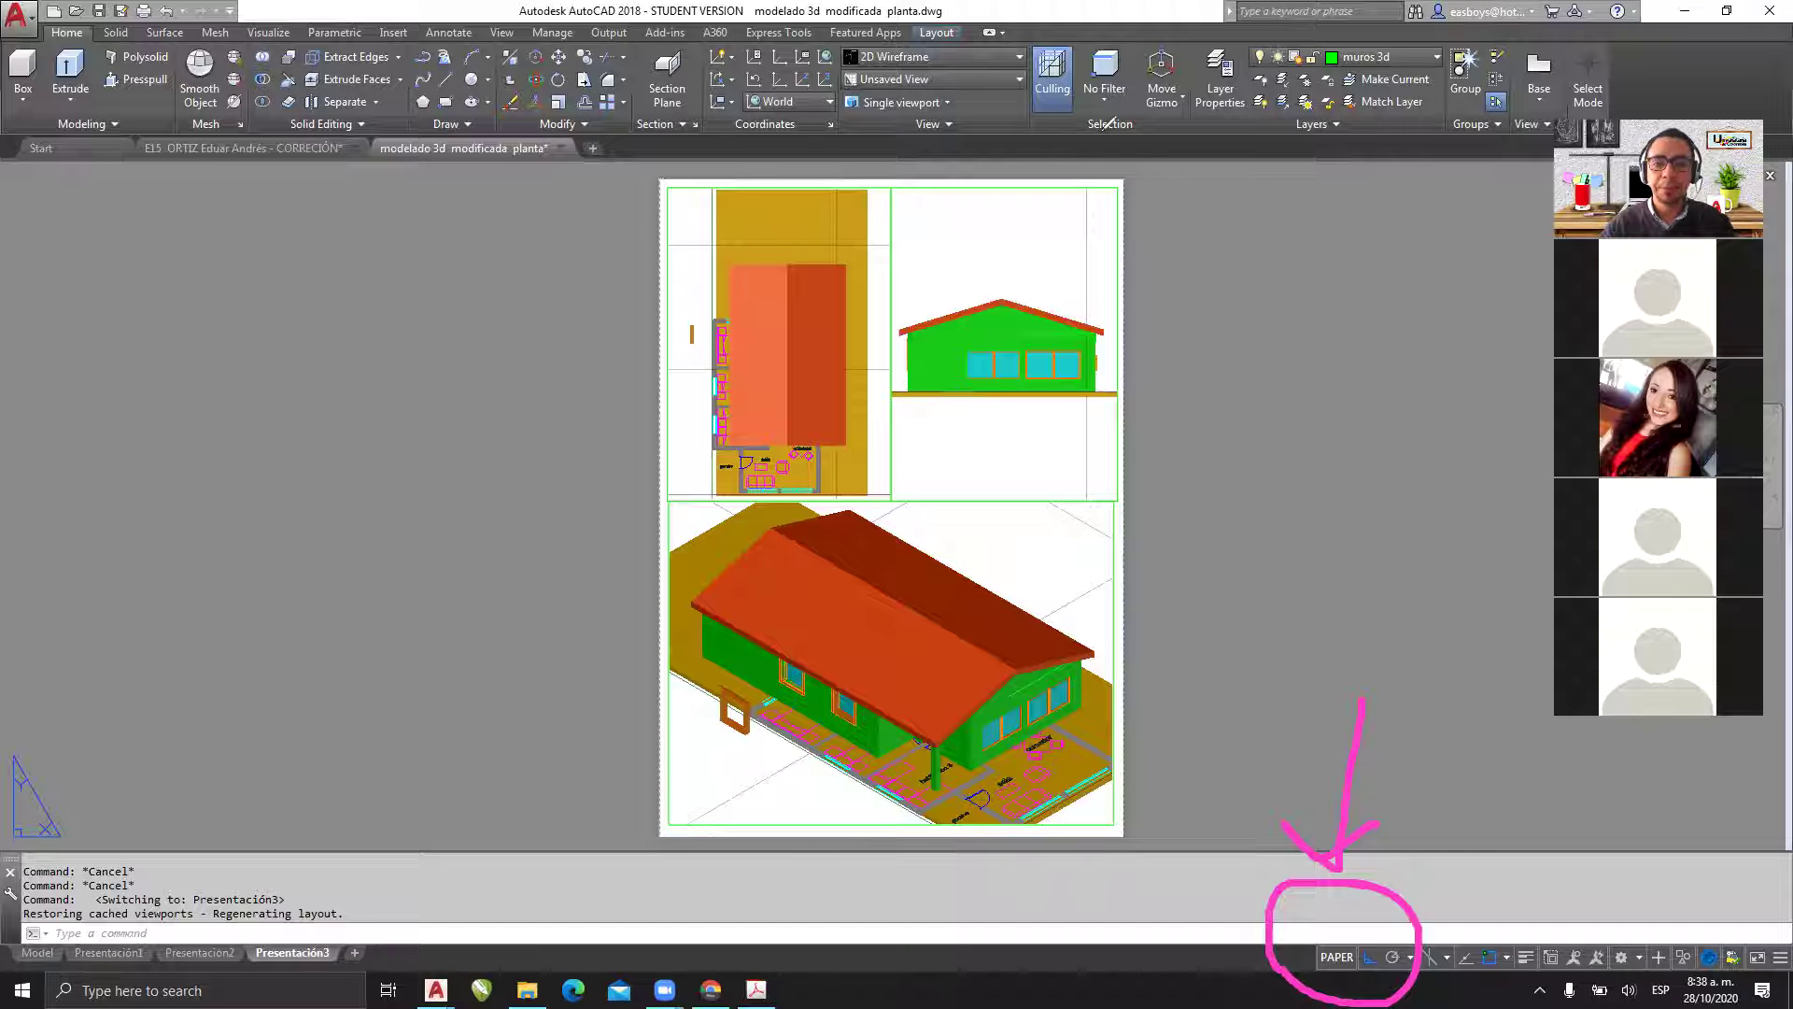
key("e")
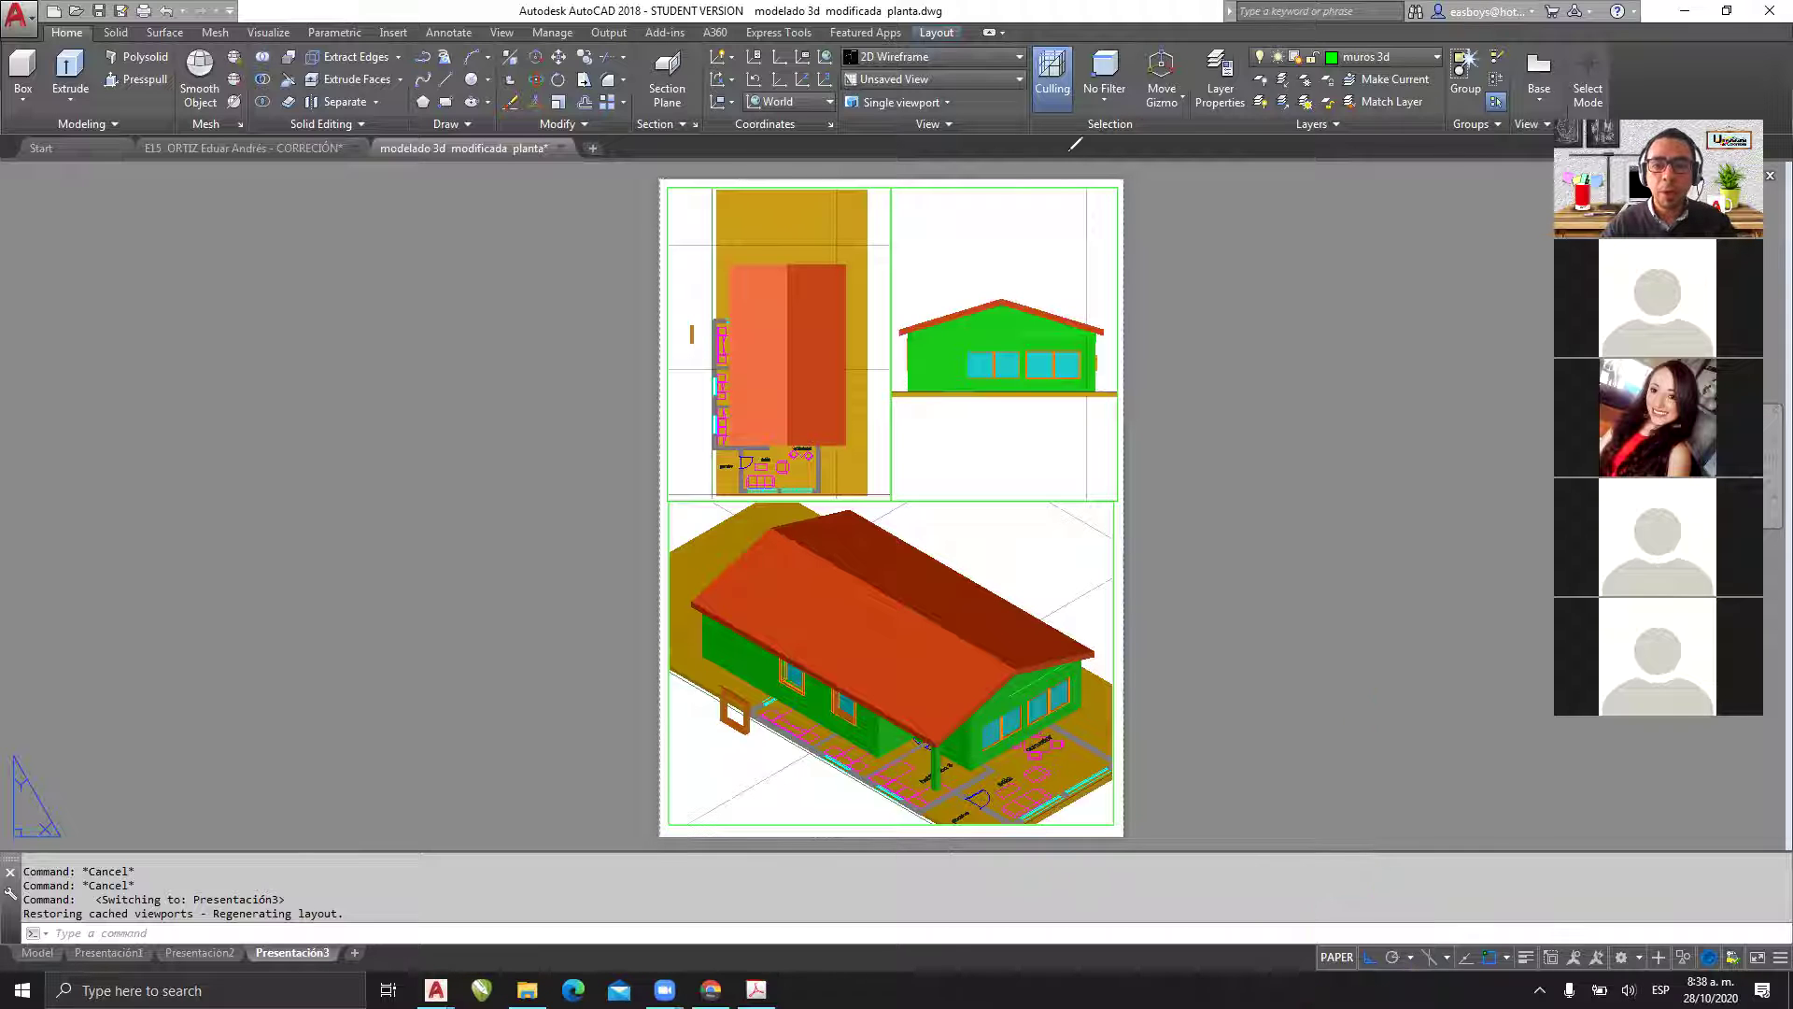
- Activate the Front view viewport and pan the house slightly towards the viewport's right edge
double_click(983, 235)
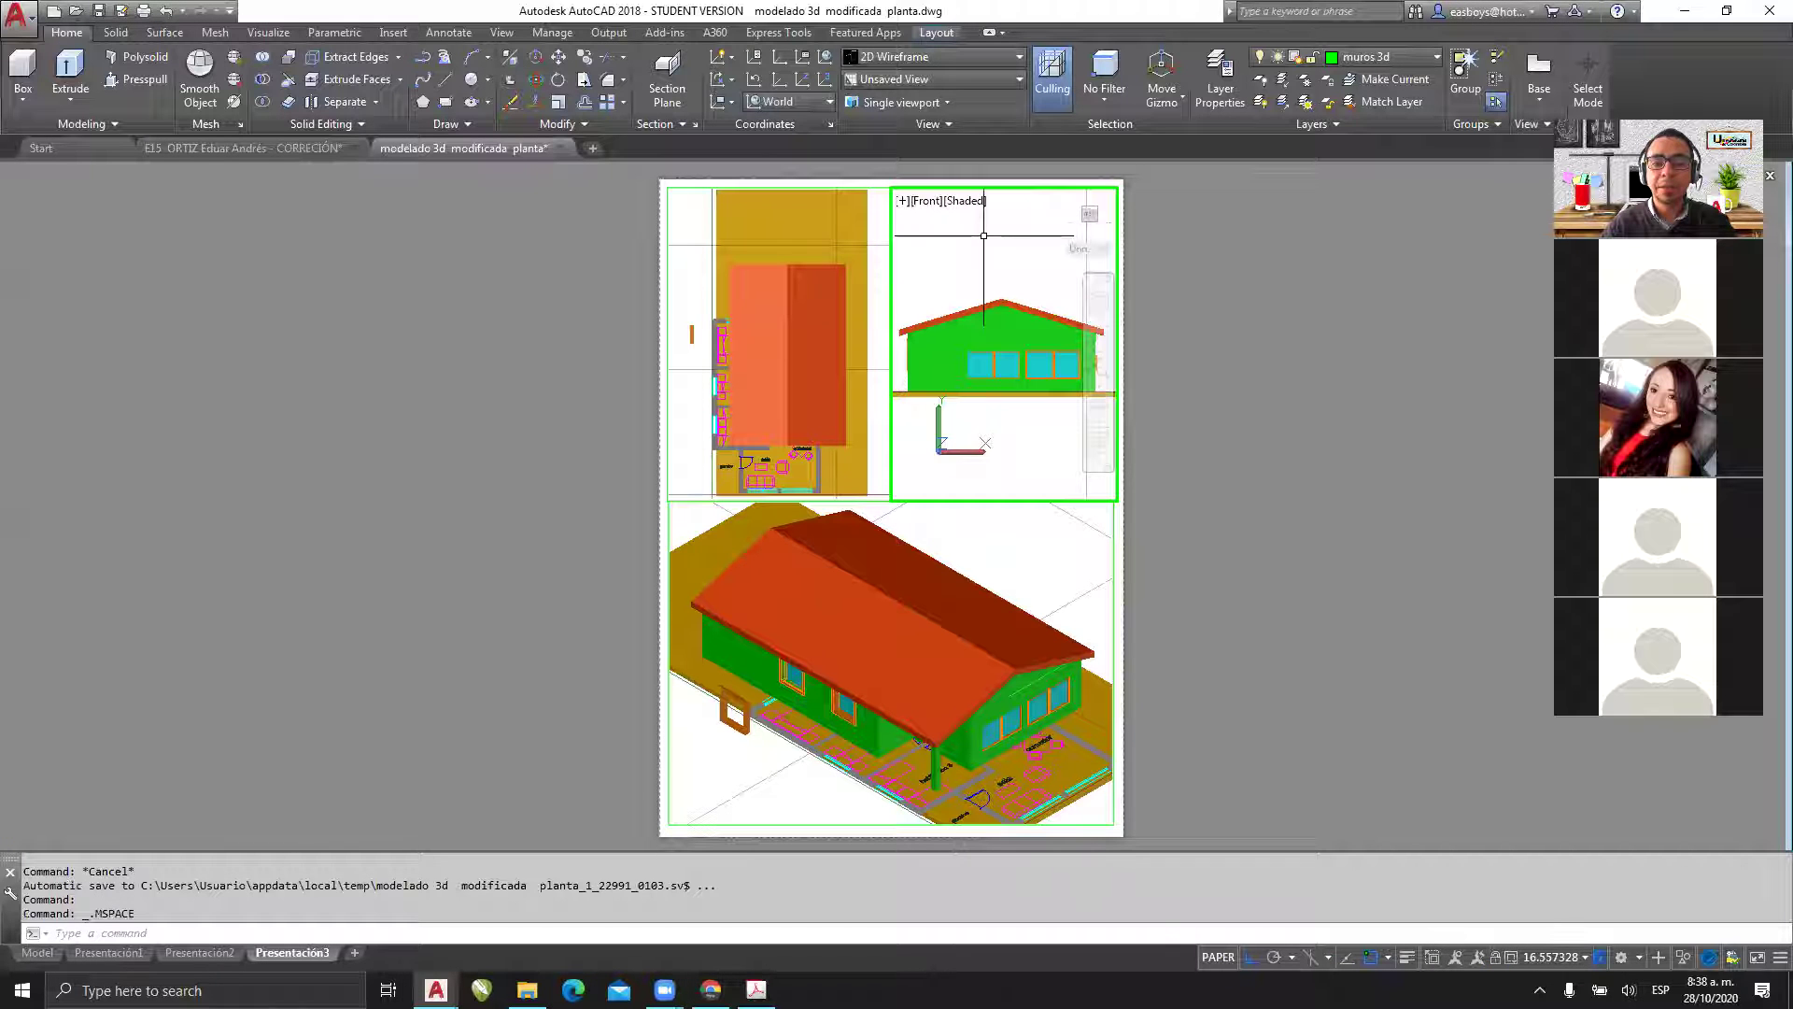
mouse_move(1013, 369)
middle_mouse_down()
mouse_move(1013, 337)
mouse_move(1005, 386)
mouse_move(1016, 347)
mouse_move(1022, 373)
middle_mouse_up()
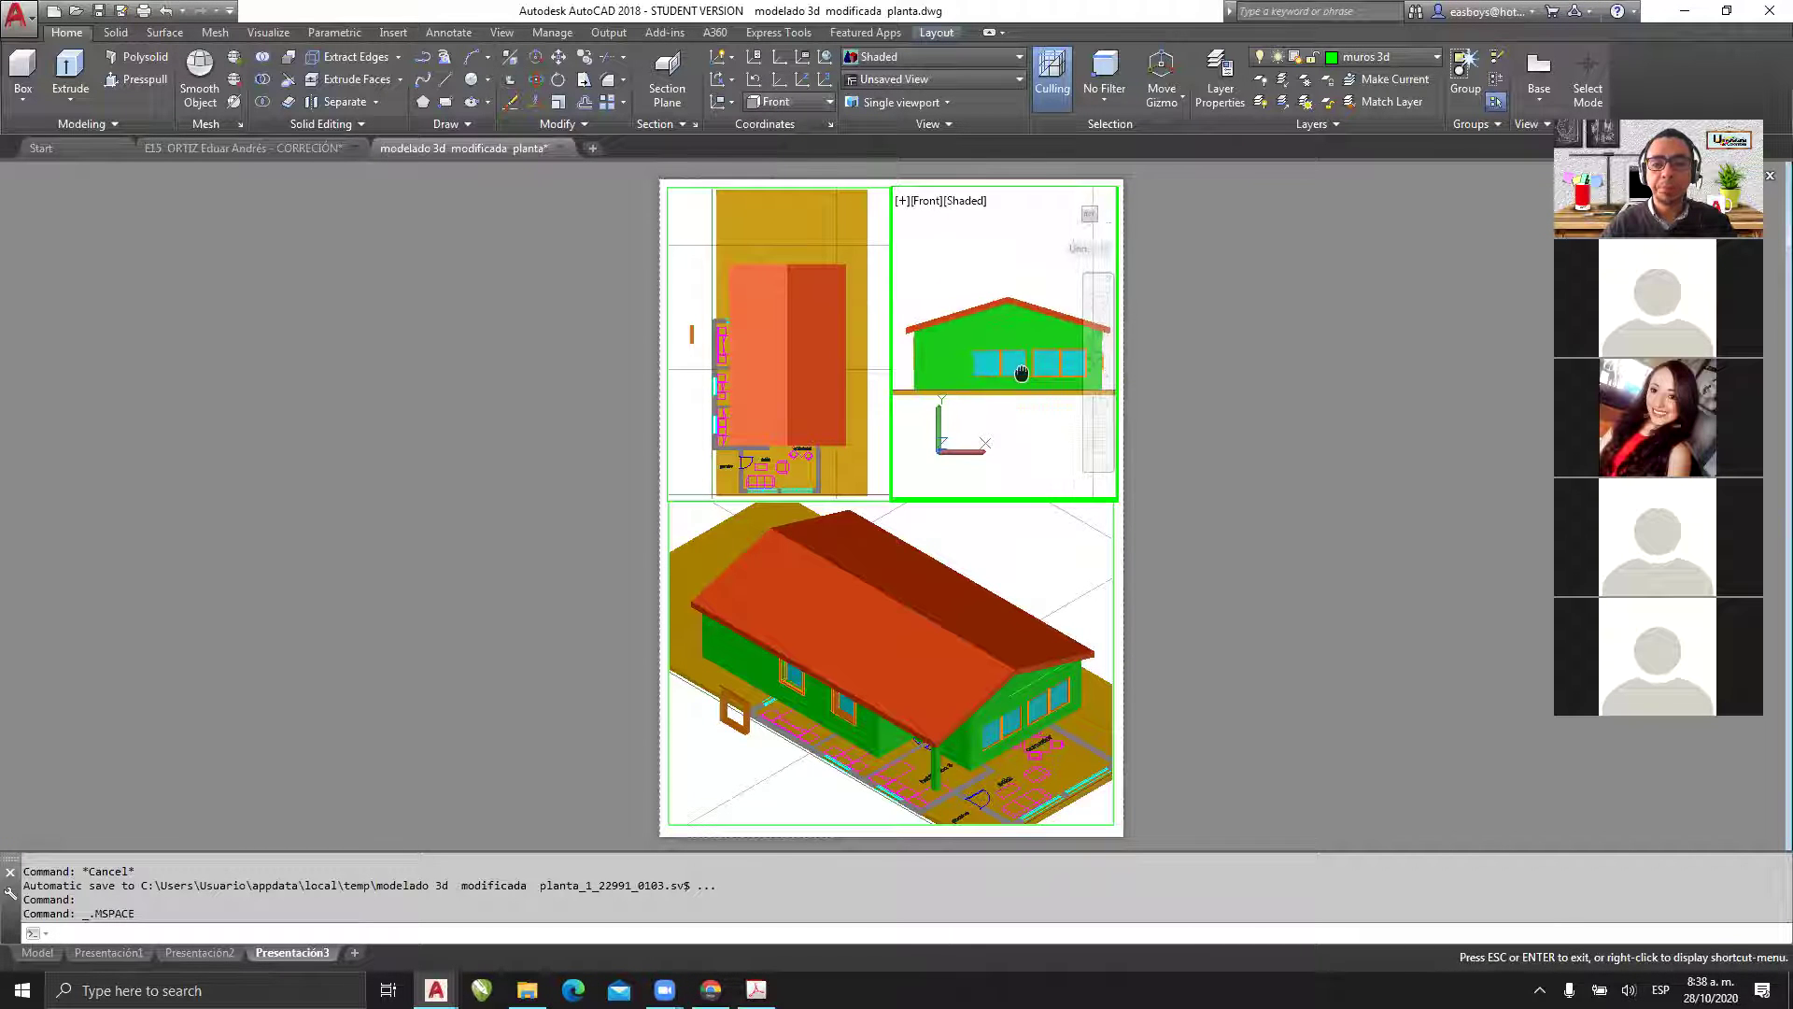
key("Escape")
- Make the Top, Front and SW Isometric viewports current in turn, and return to paper space
left_click(736, 338)
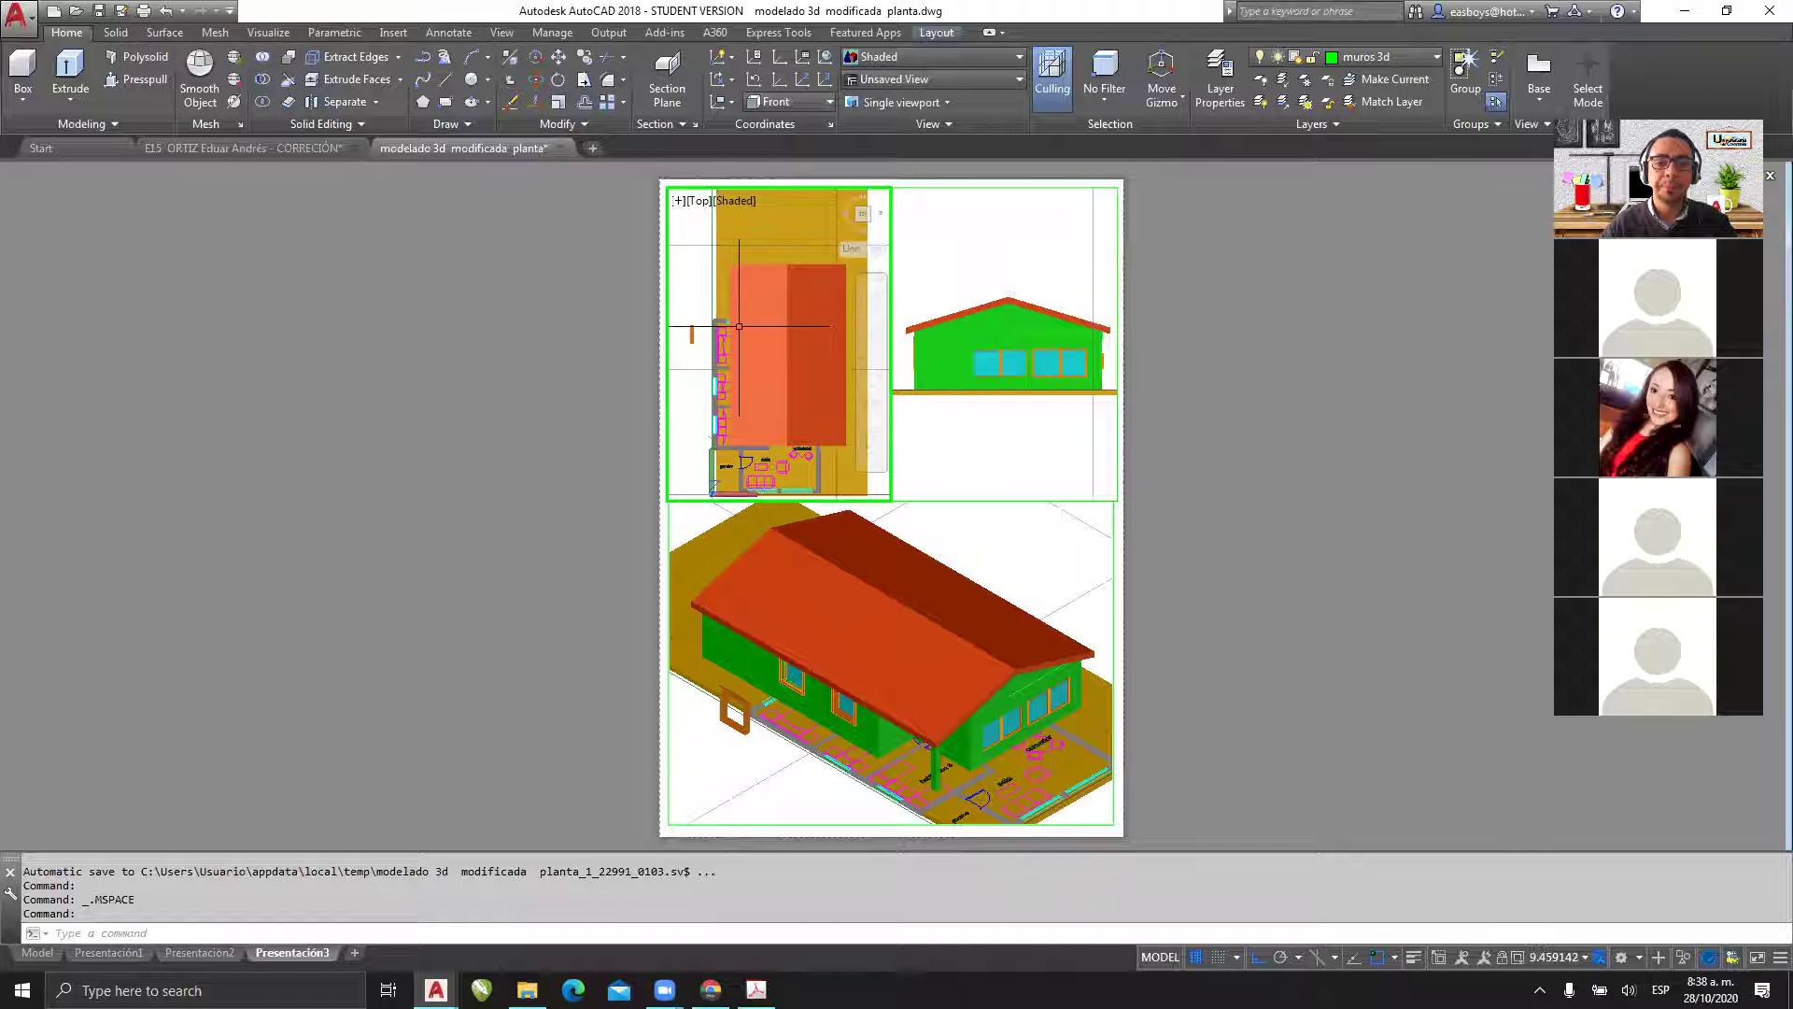
left_click(796, 553)
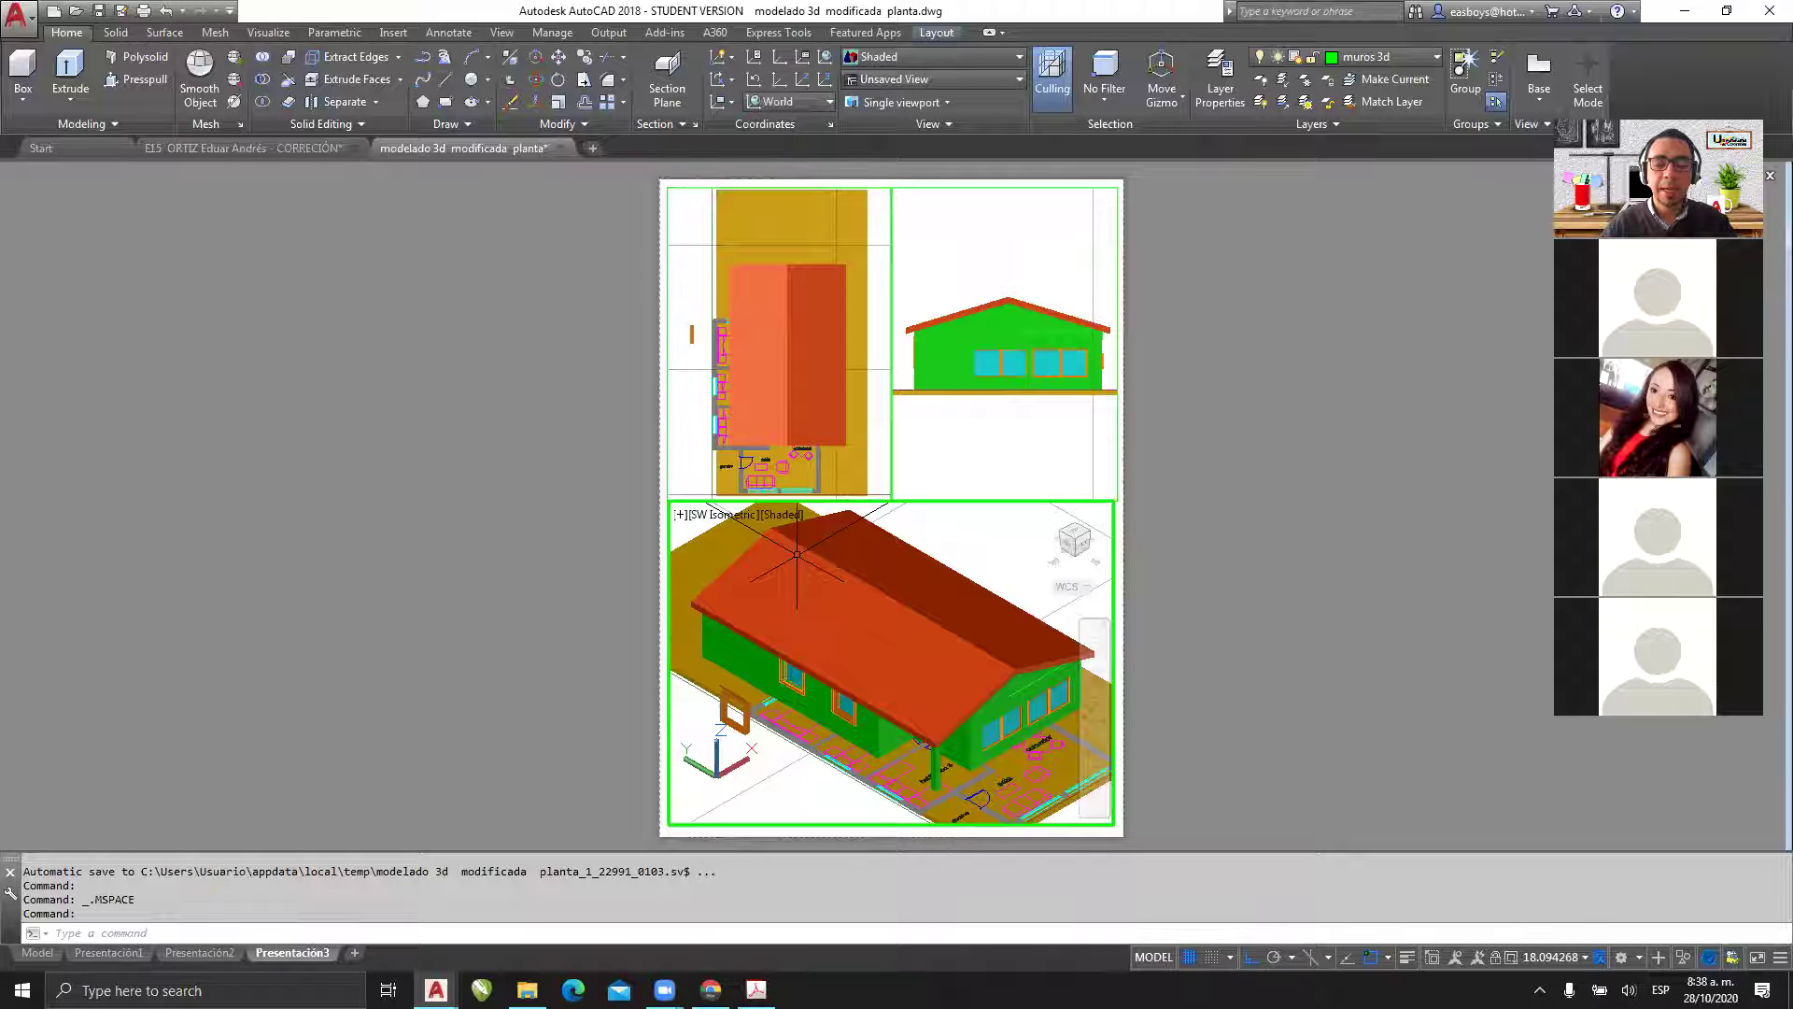
left_click(772, 375)
left_click(947, 362)
left_click(903, 661)
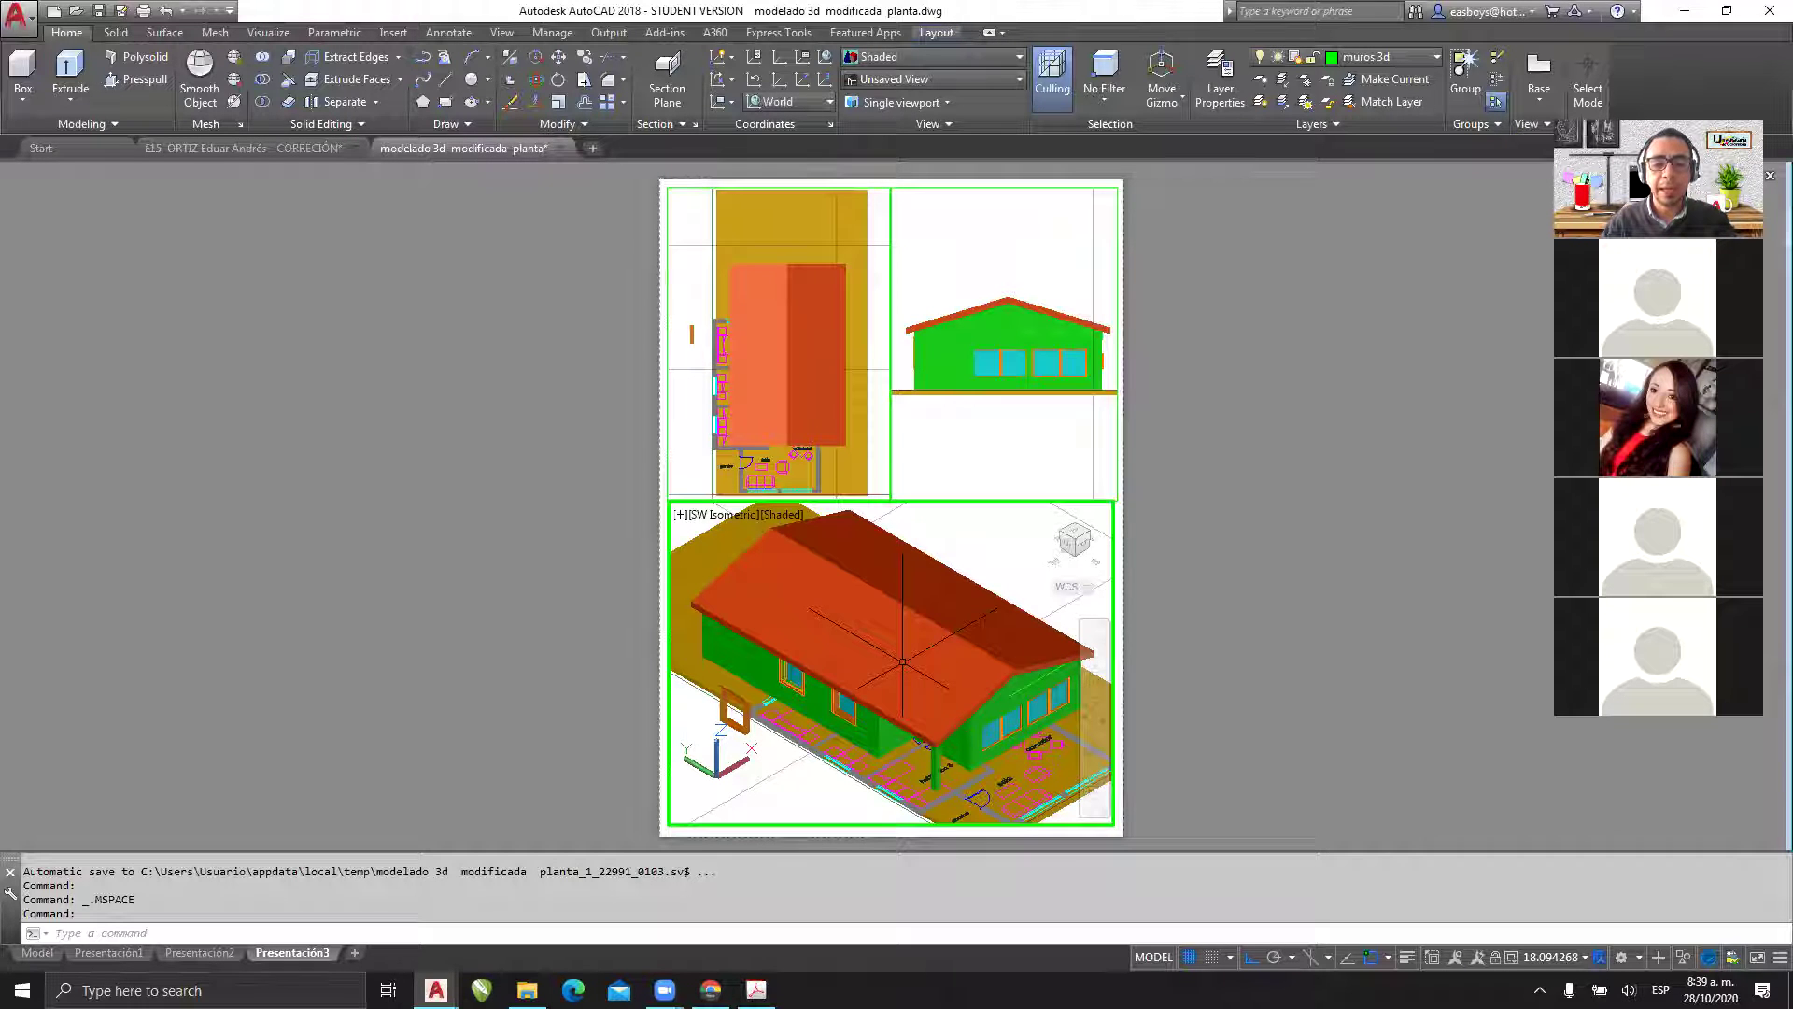
left_click(963, 651)
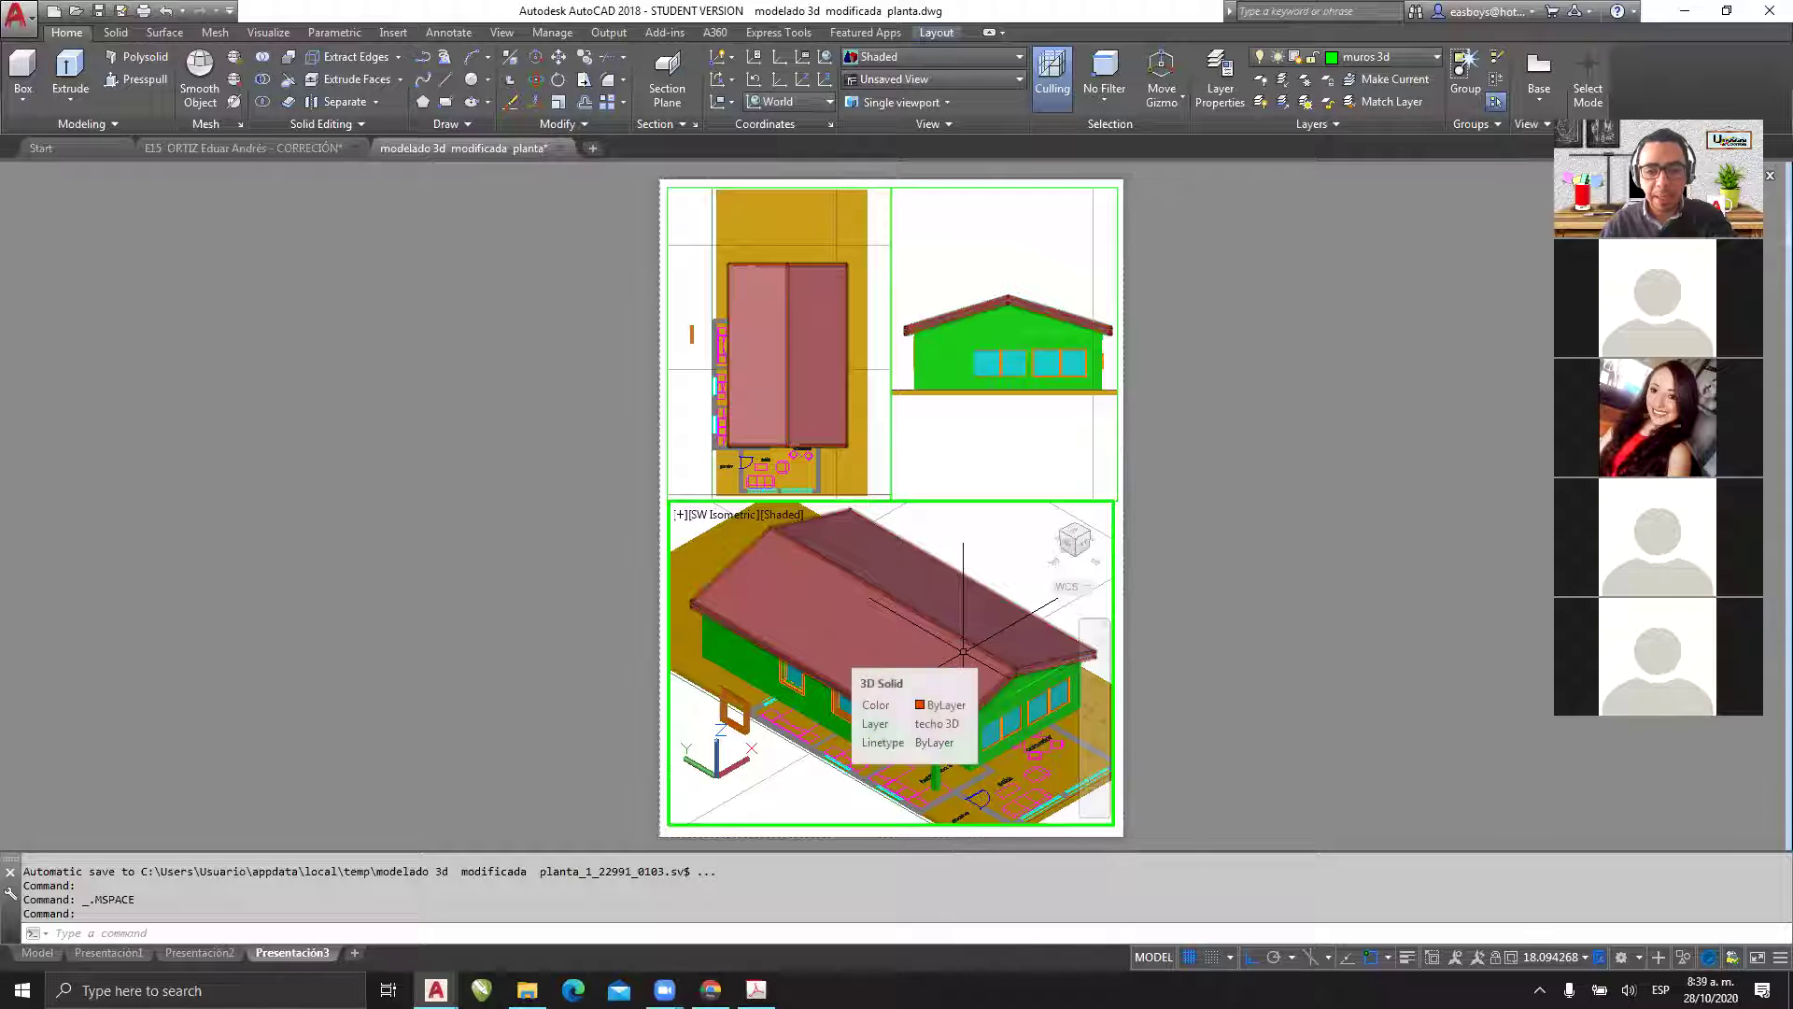
key("Escape")
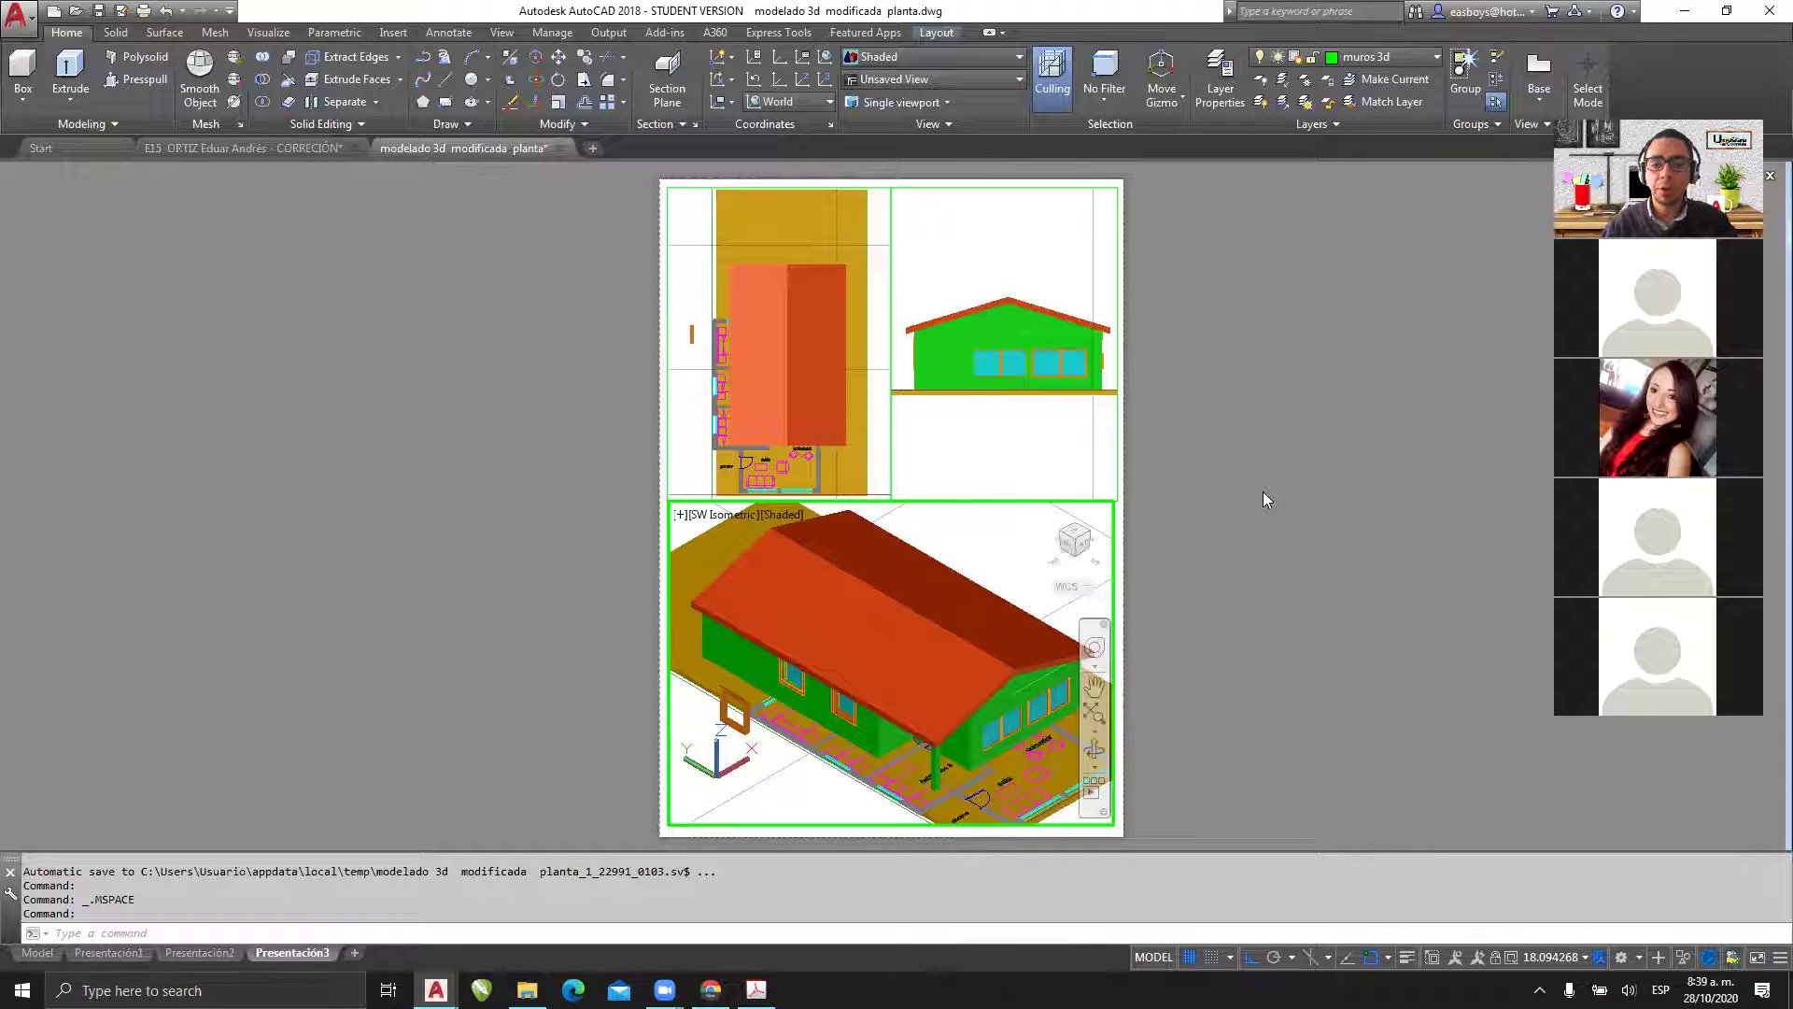
double_click(1326, 510)
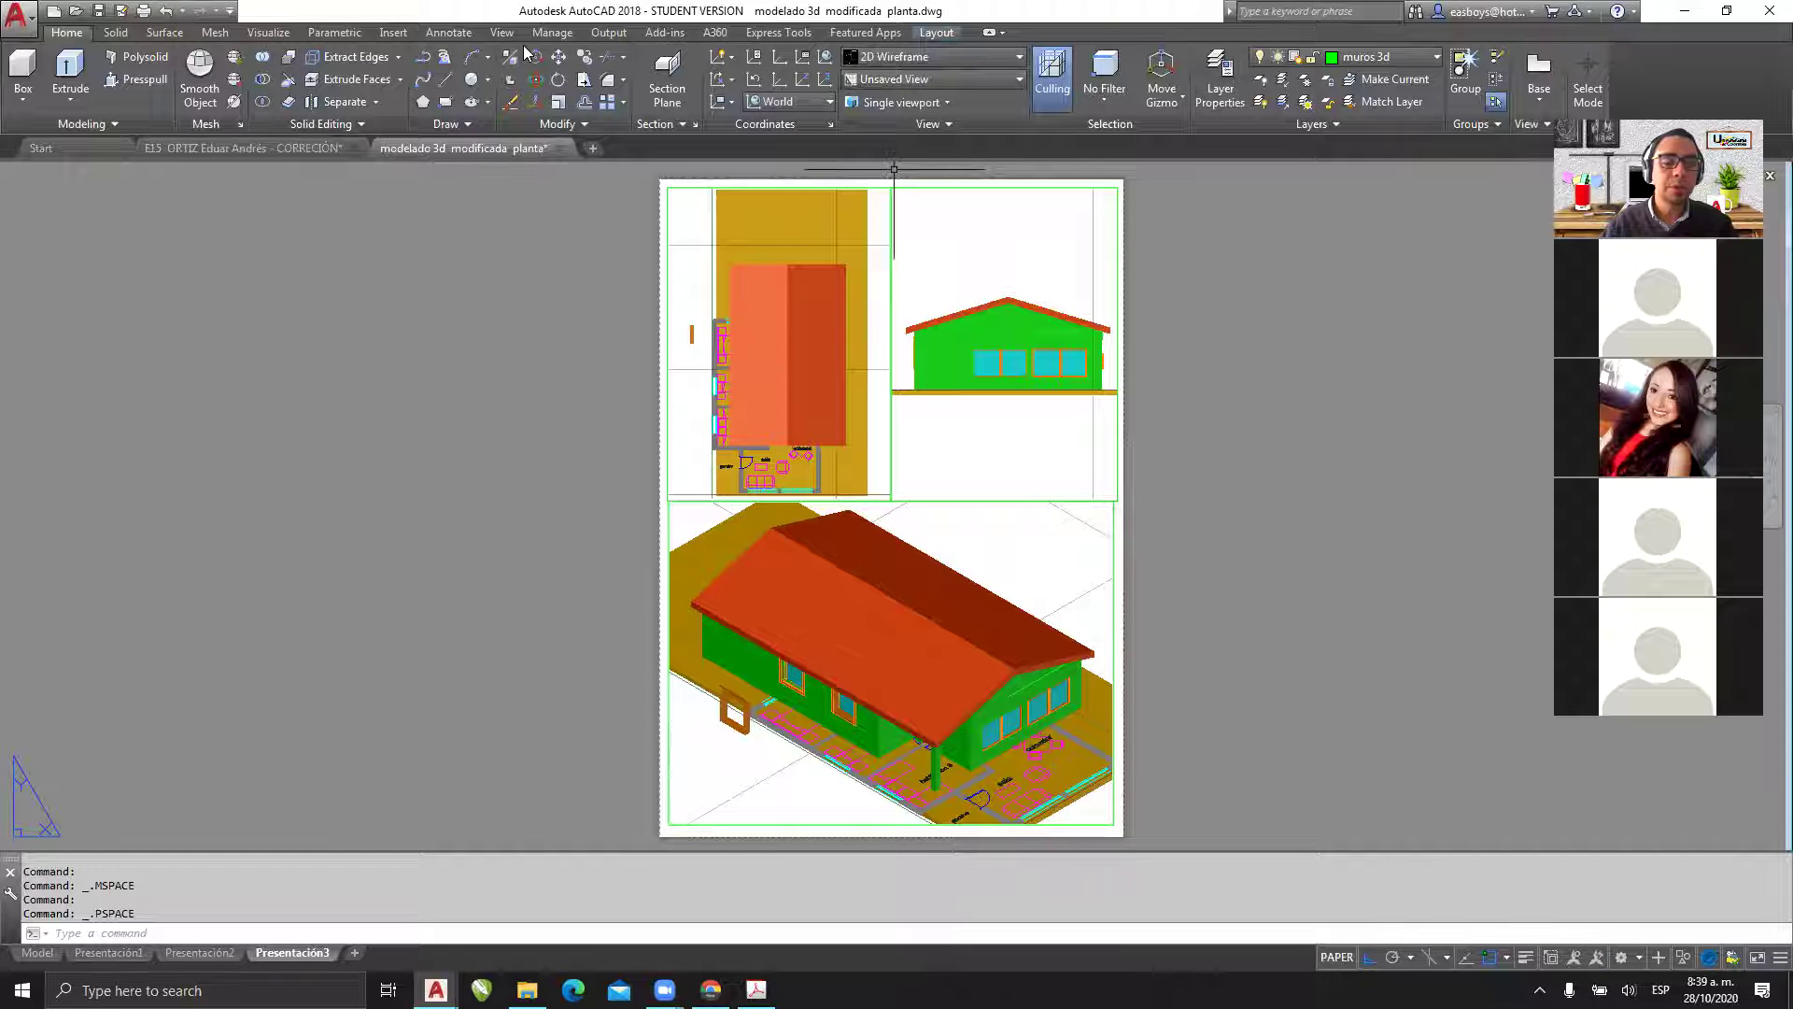
- Add the multiline text "VISTA EN PLANTA" in paper space, in the empty area outside the sheet beside the viewports
left_click(448, 33)
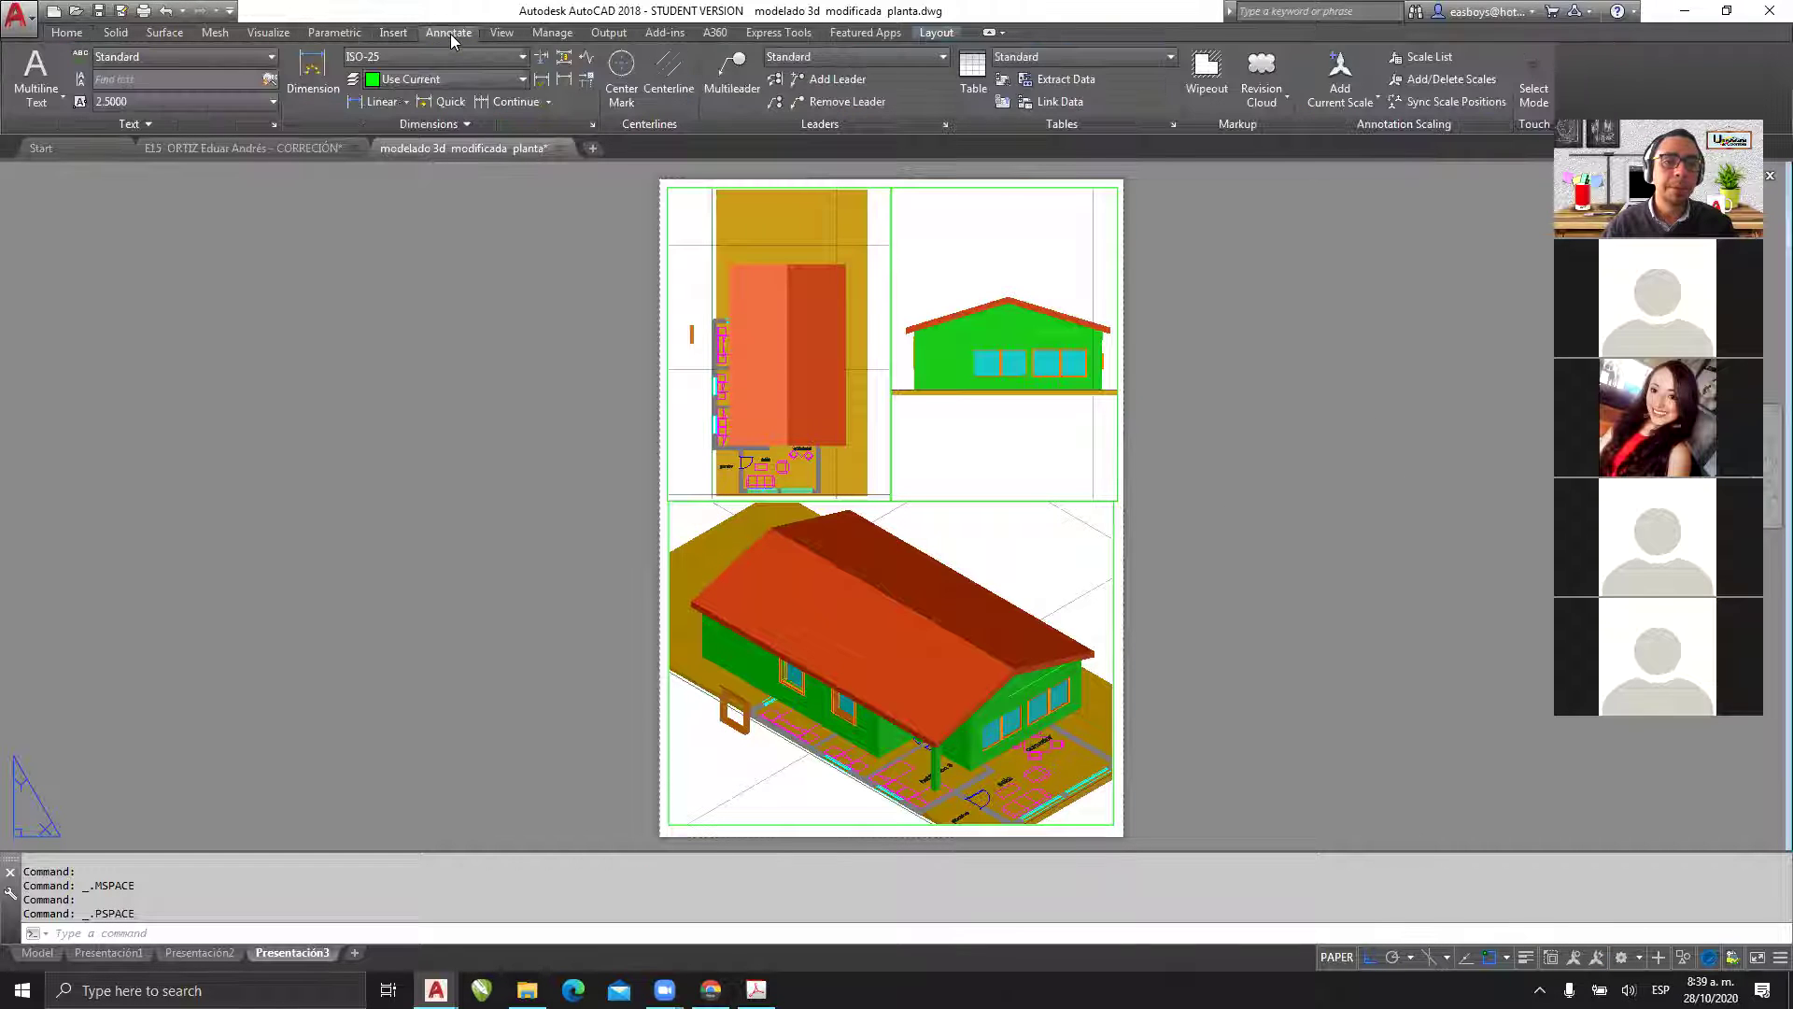
left_click(57, 103)
left_click(70, 132)
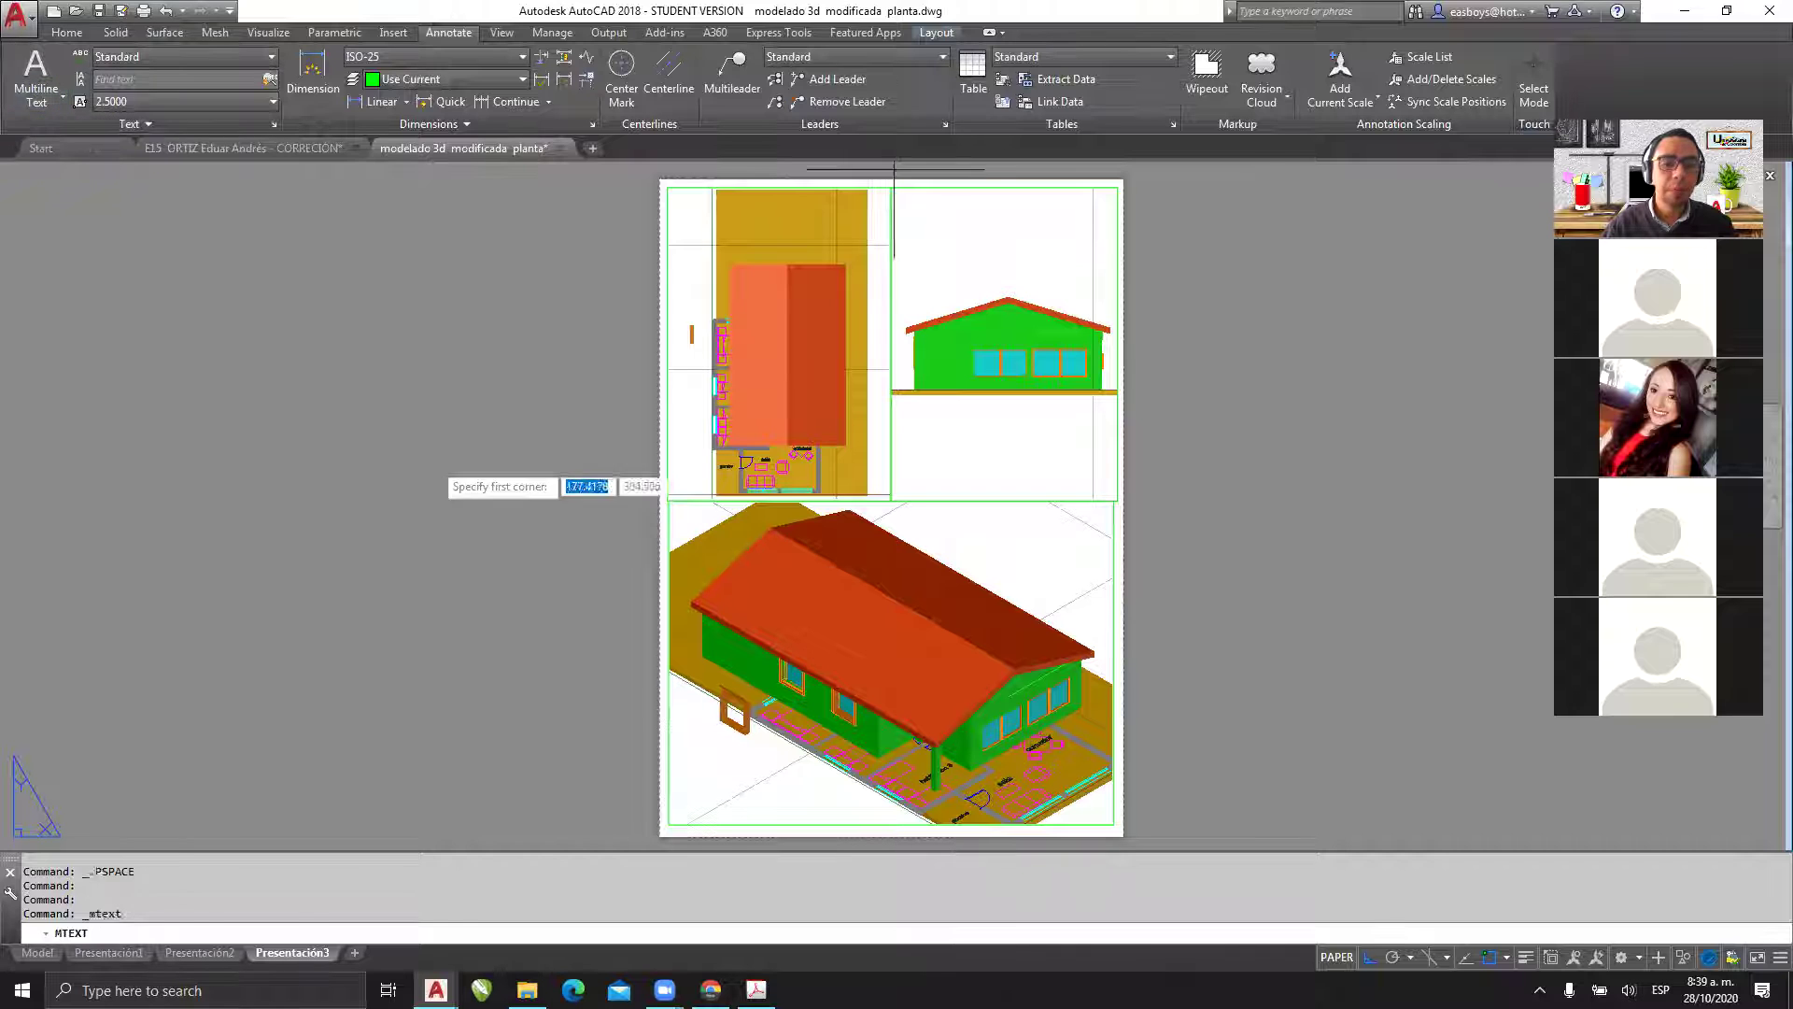
left_click(274, 457)
left_click(495, 509)
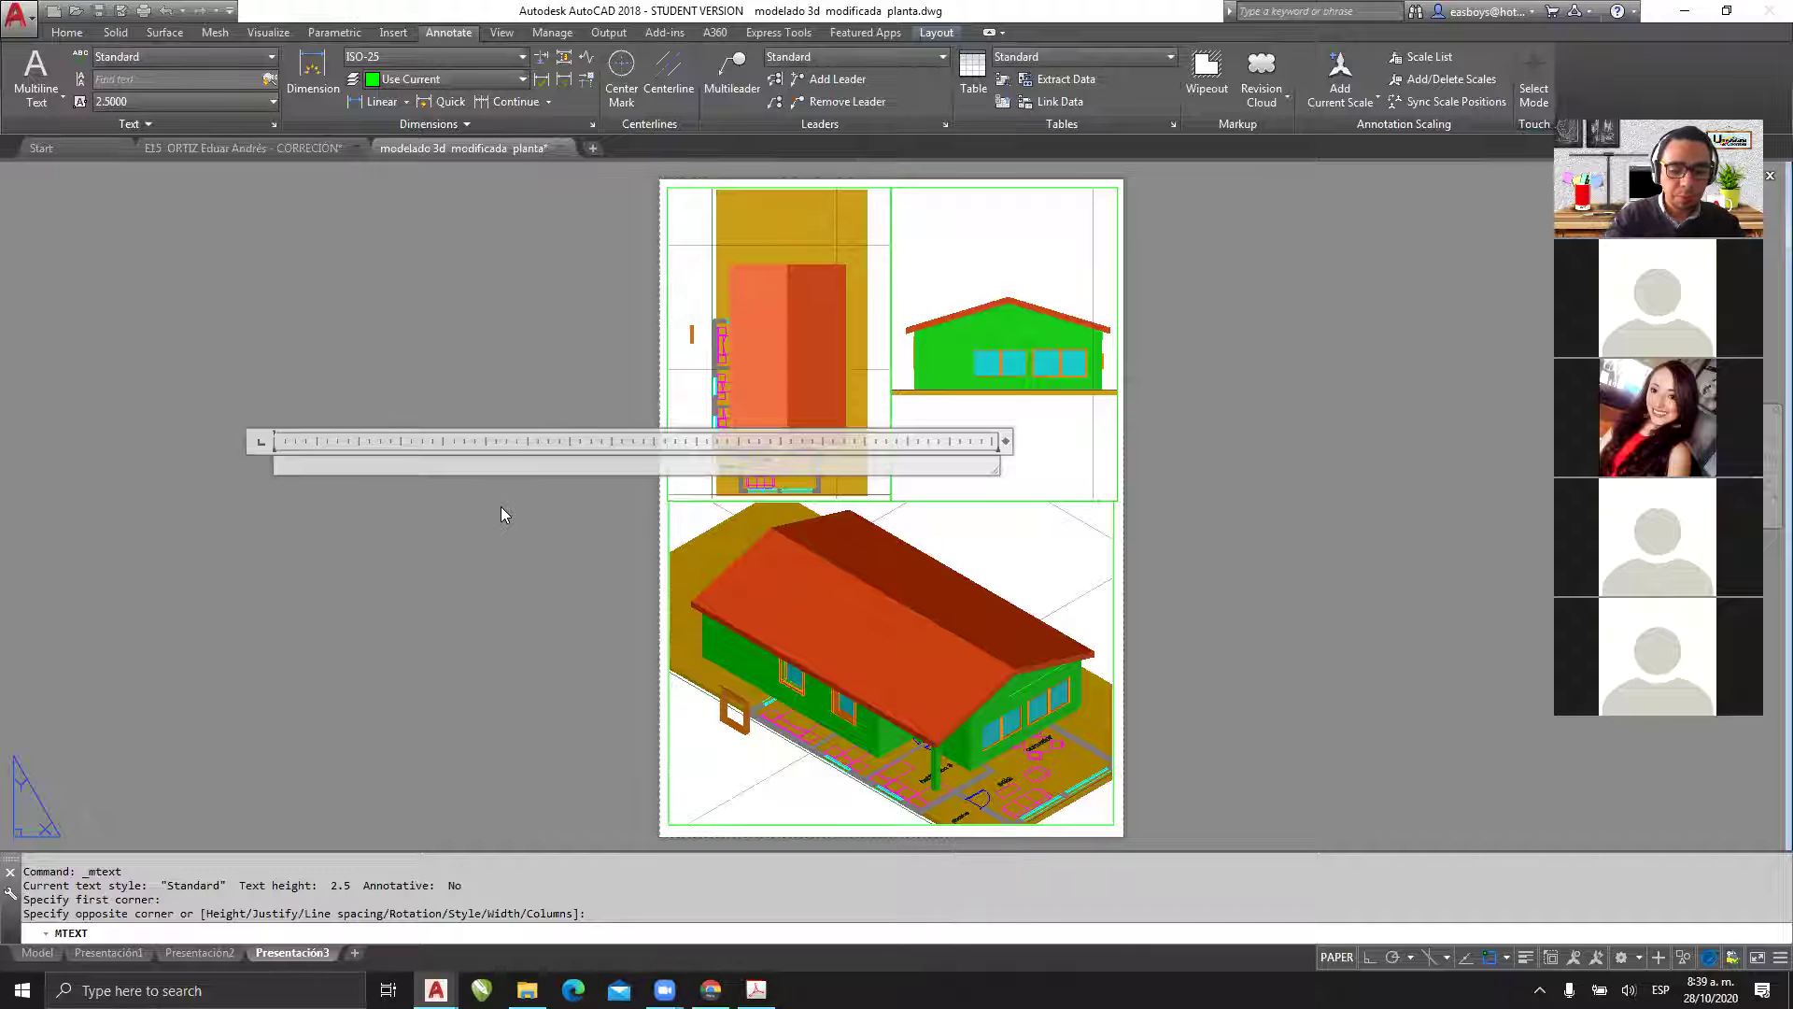
type("VISTA EN PLANTA")
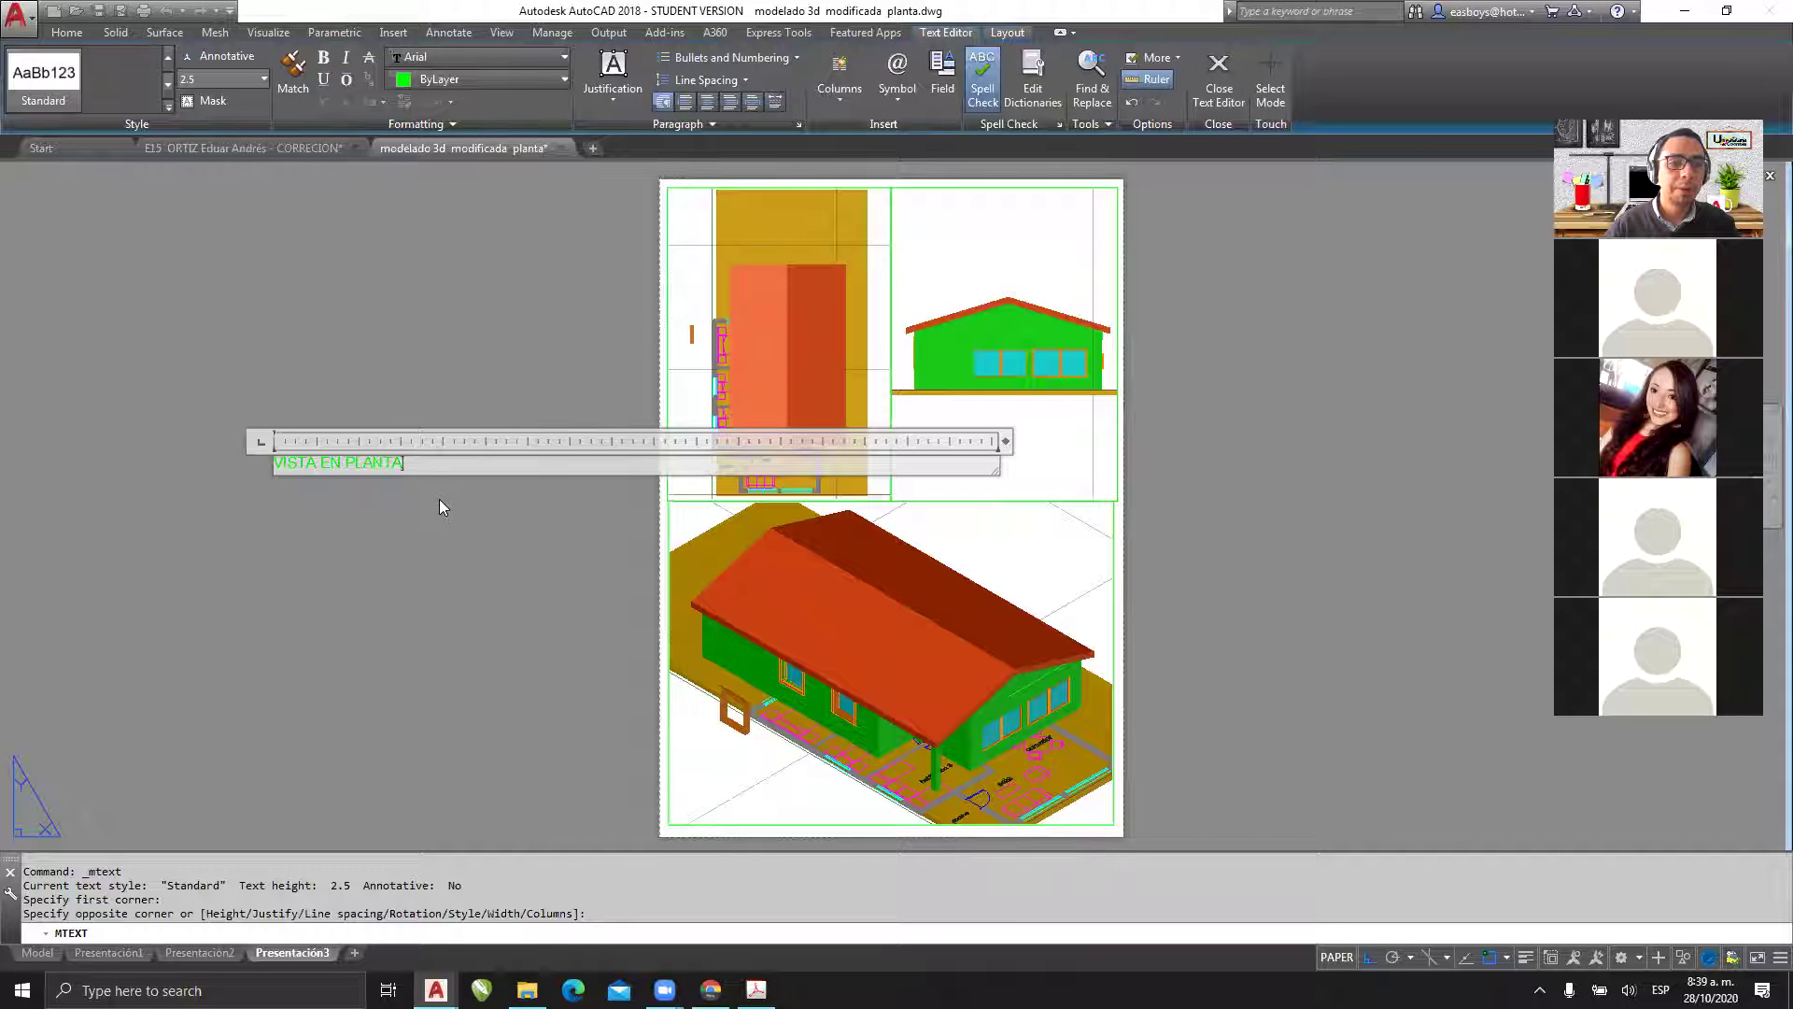
left_click(447, 556)
- Set the text height of the "VISTA EN PLANTA" label to 10
scroll(199, 467, "up", 2)
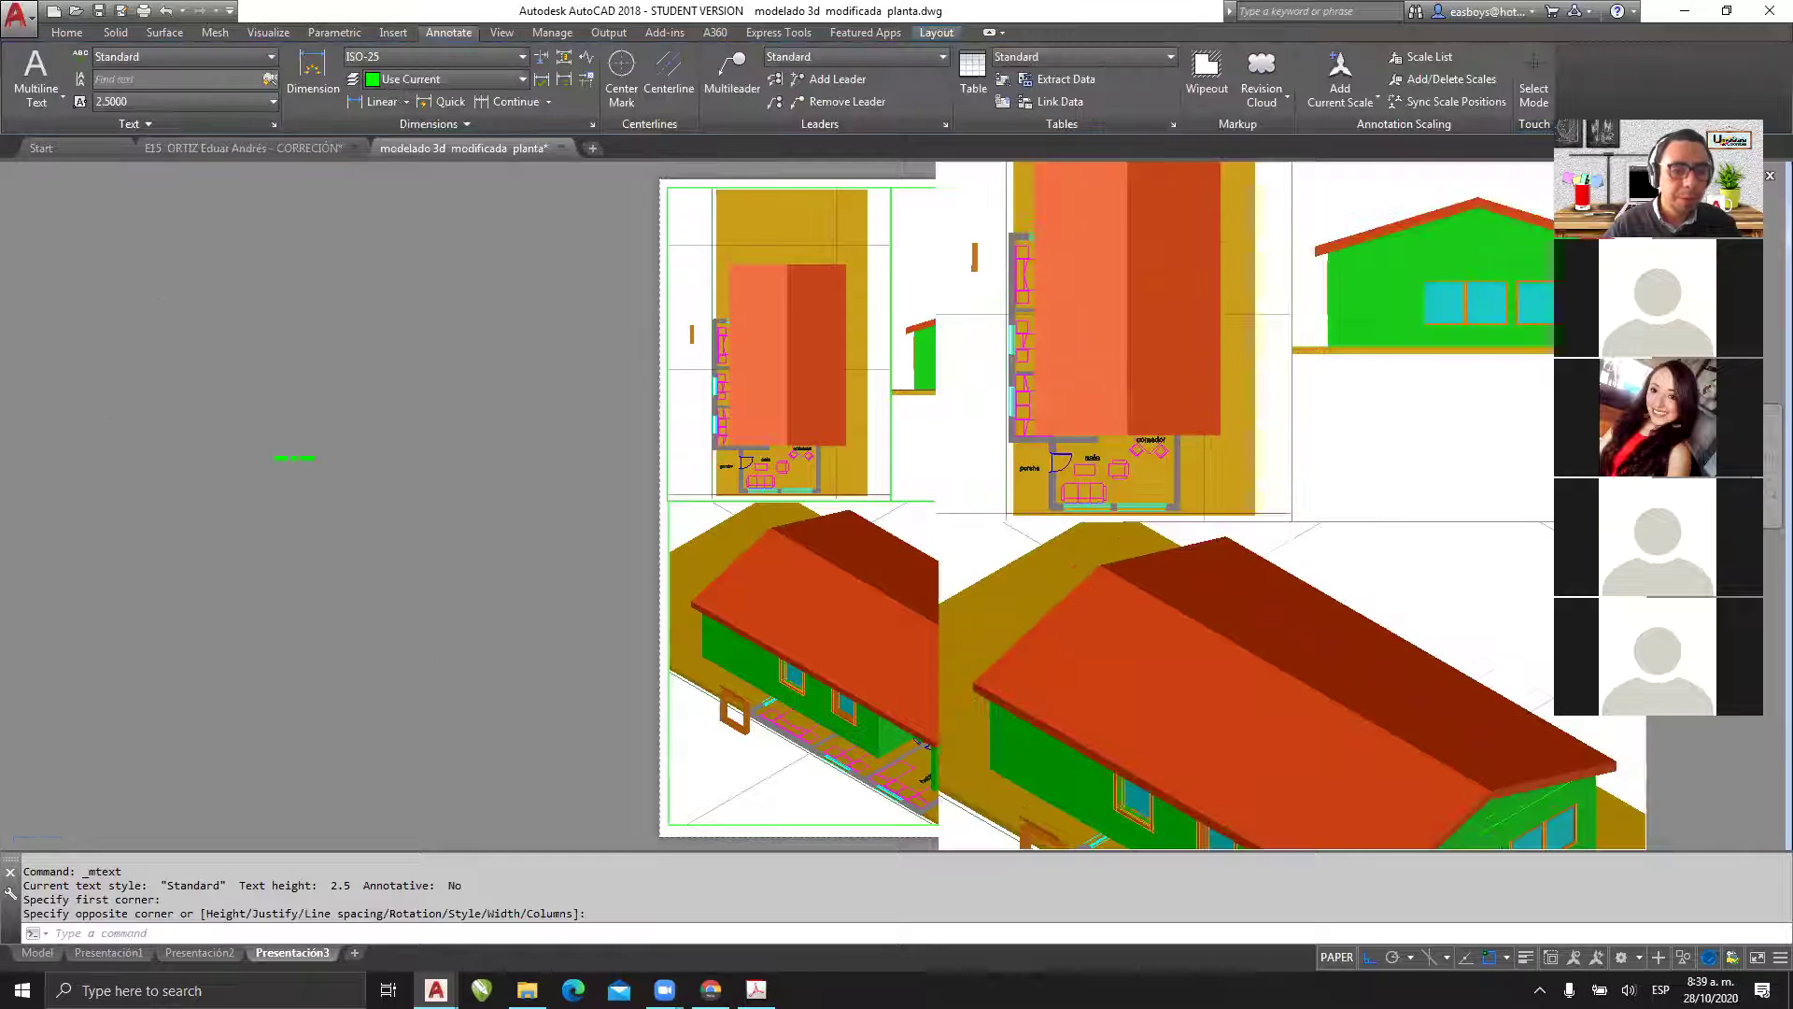
scroll(509, 472, "up", 8)
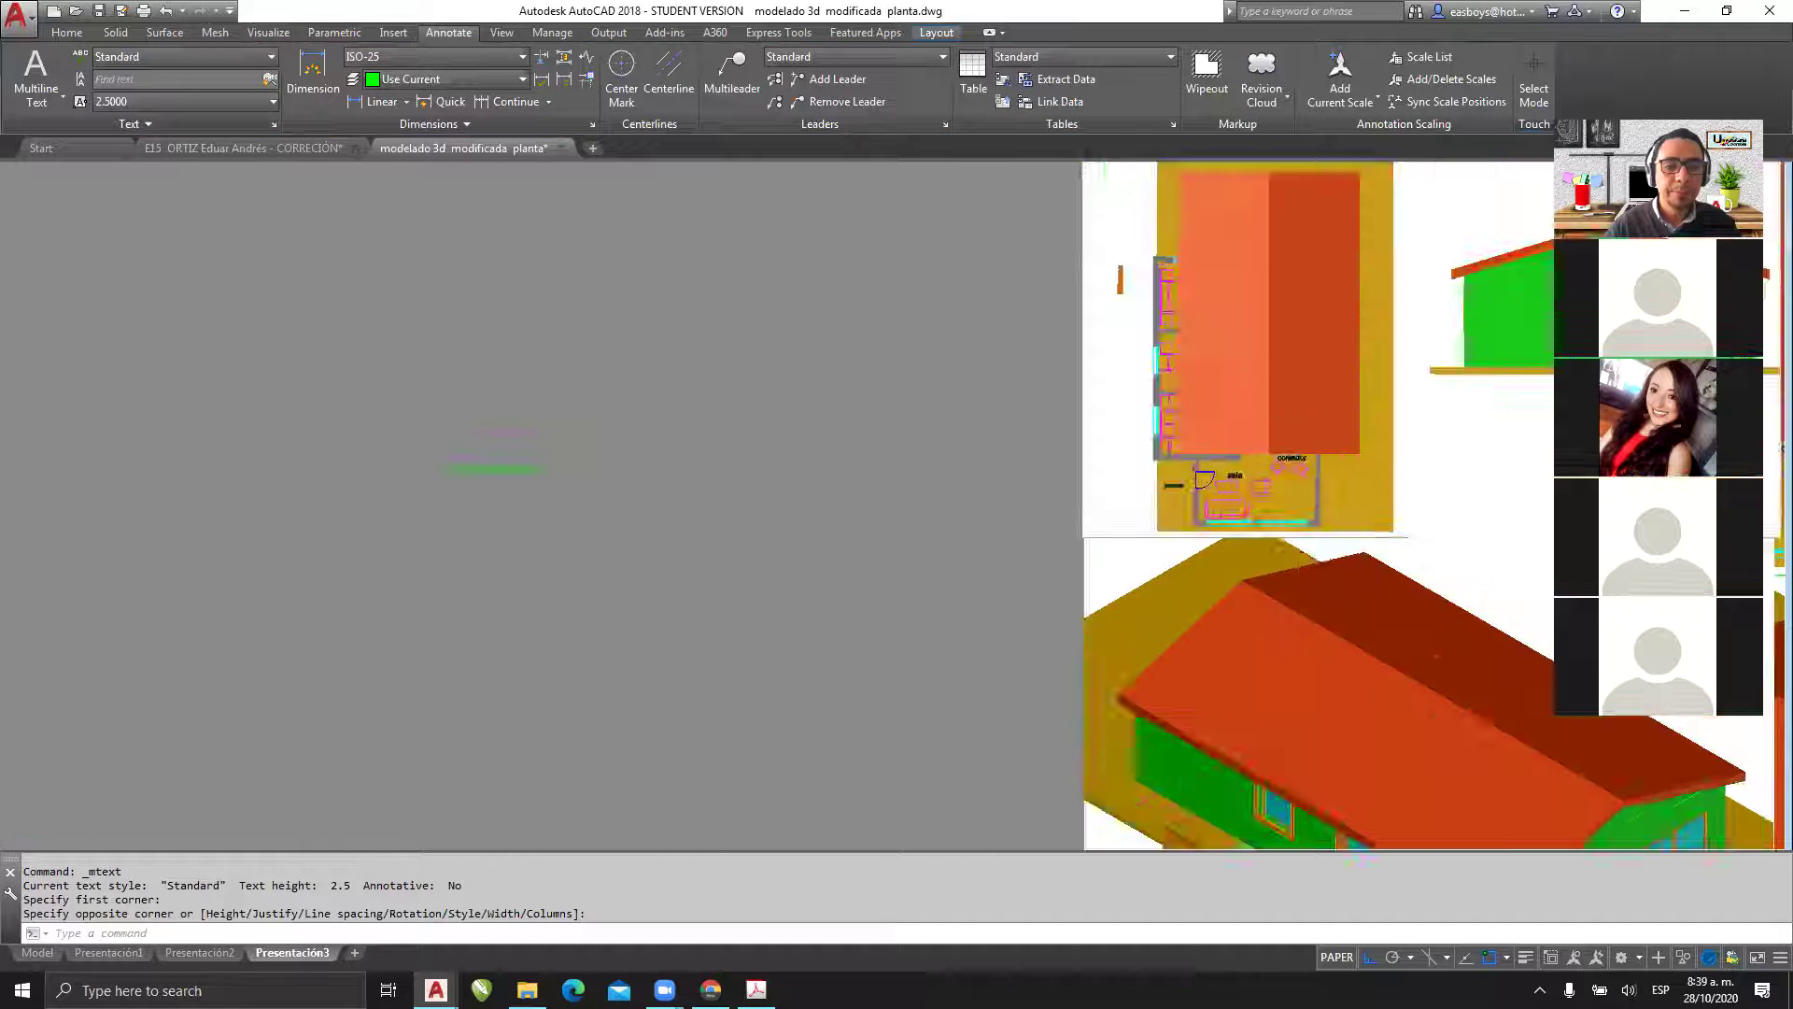
scroll(501, 472, "down", 3)
scroll(507, 474, "up", 2)
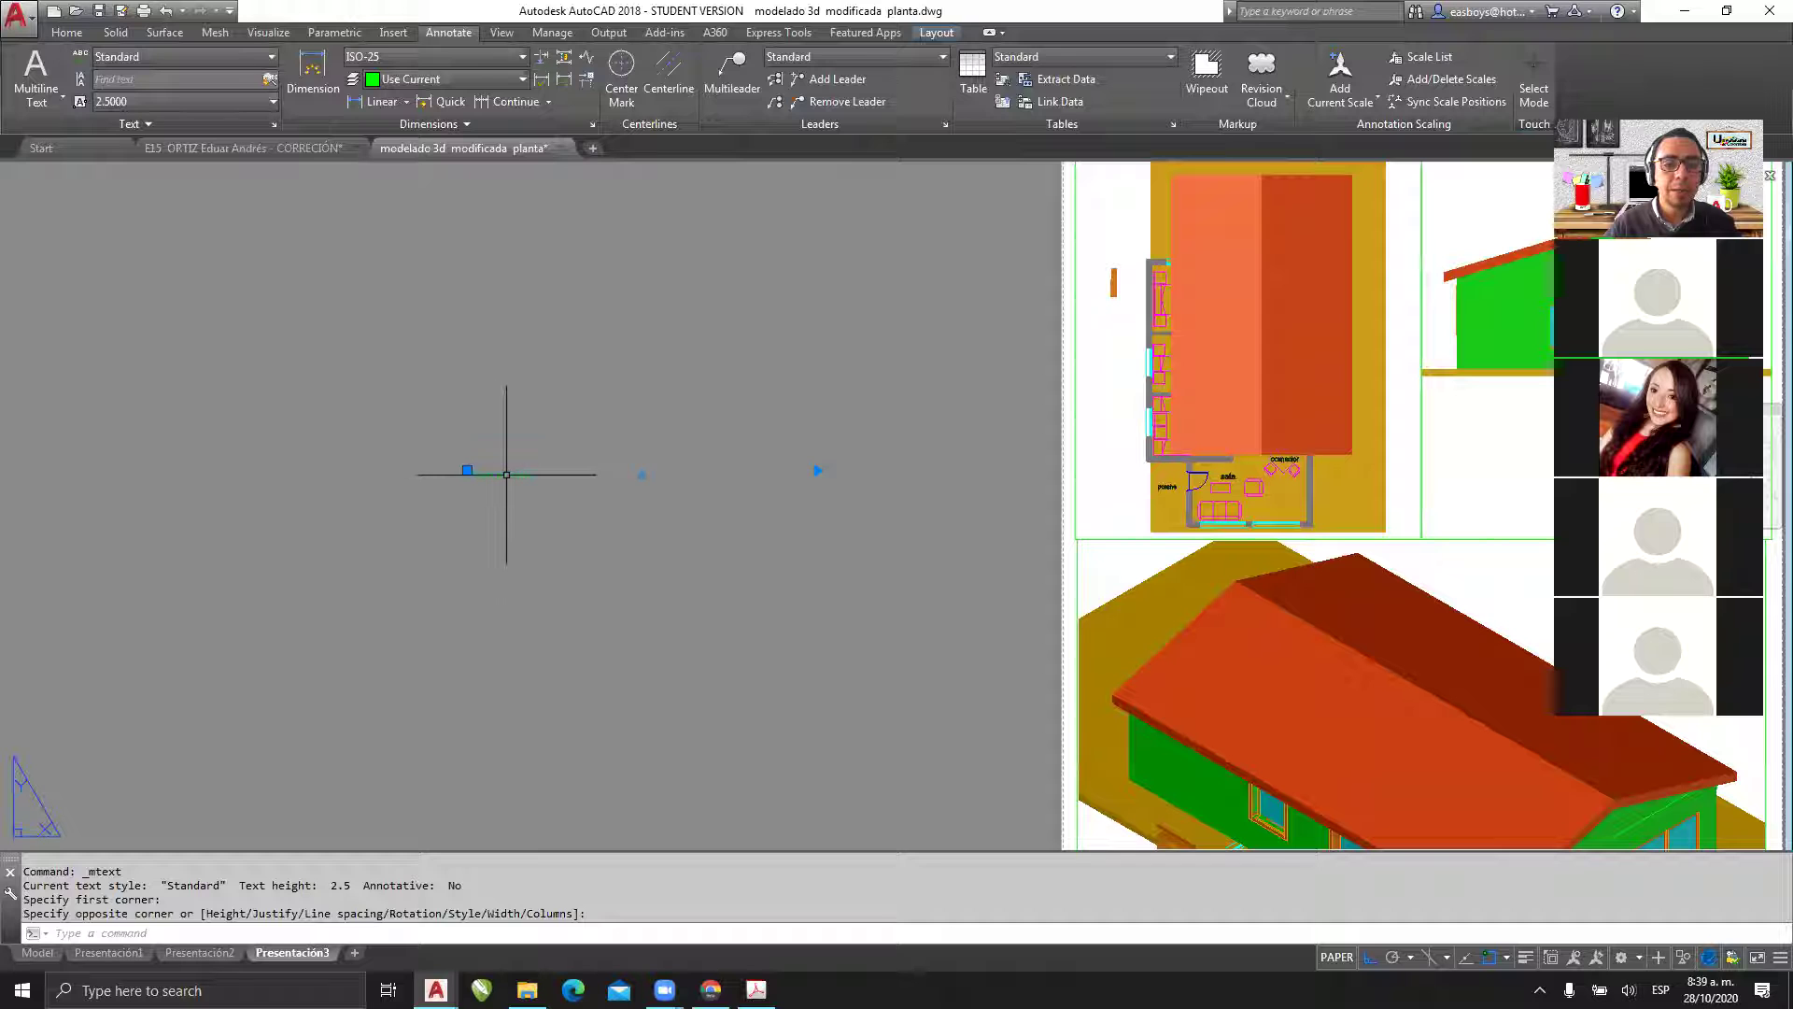
key("Escape")
double_click(505, 475)
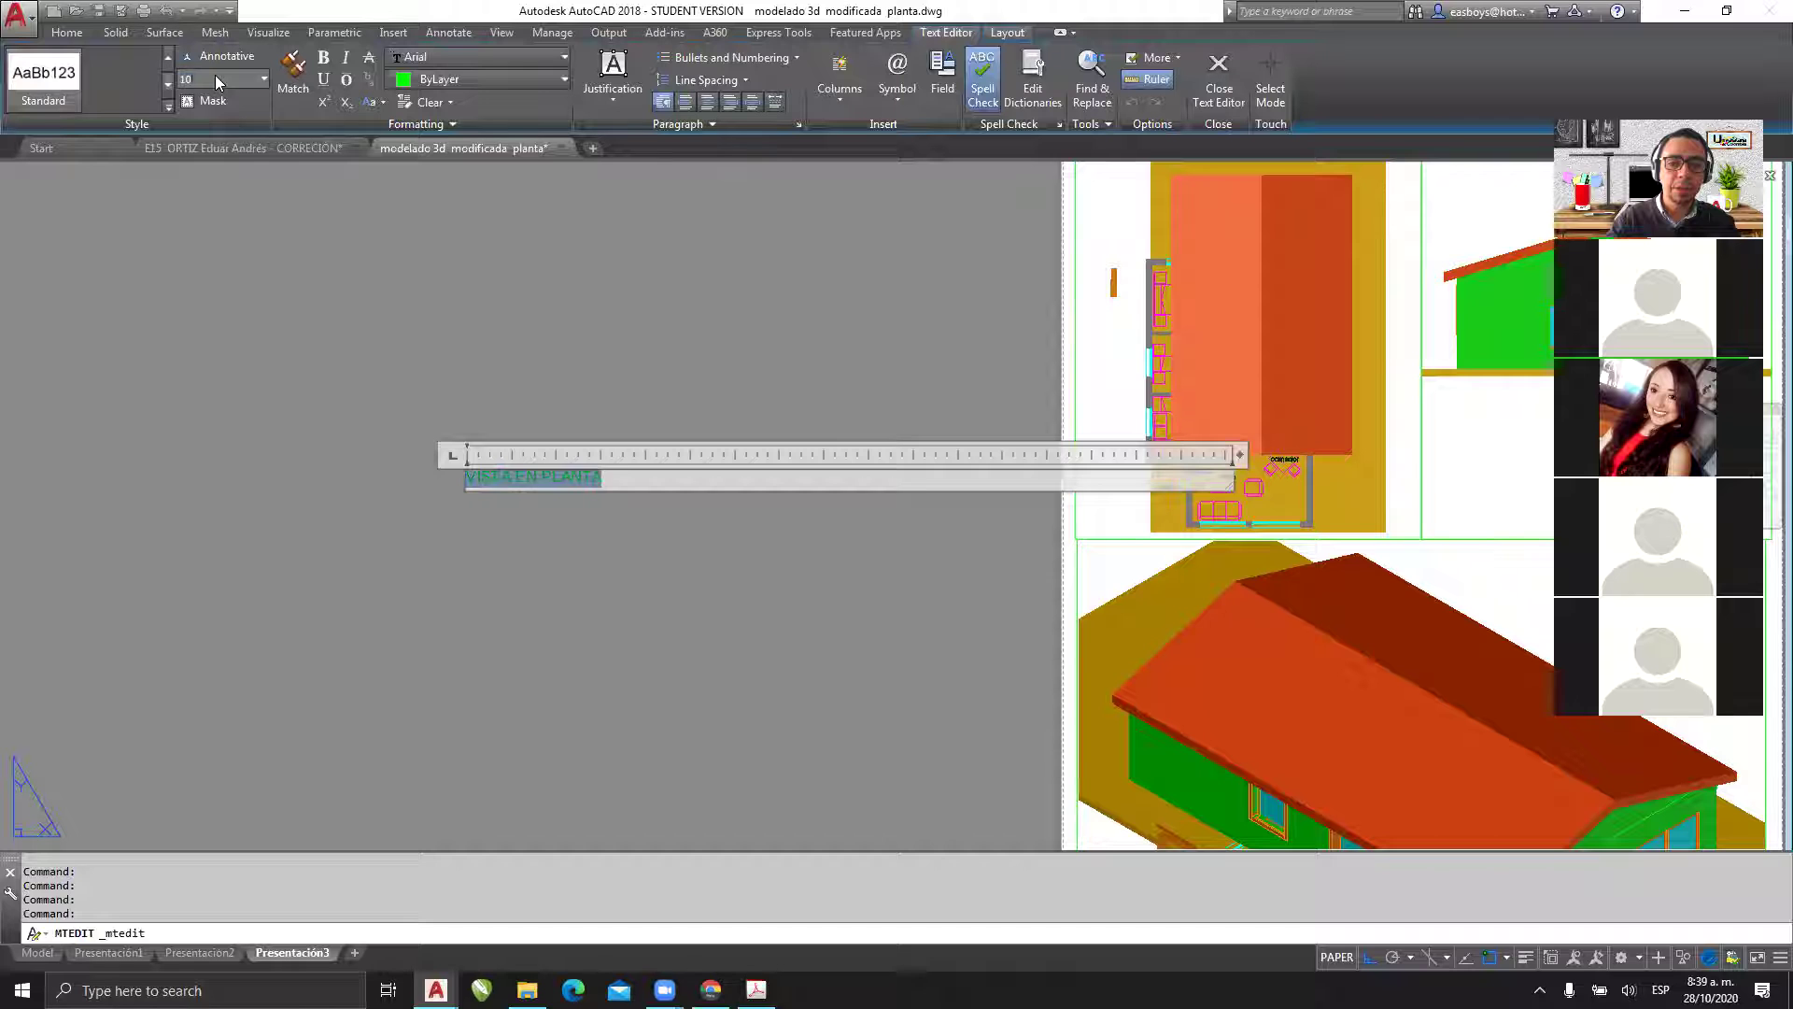
type("10")
key("Return")
left_click(79, 422)
- Narrow the text frame of the "VISTA EN PLANTA" label to just past the end of its text
scroll(351, 385, "down", 2)
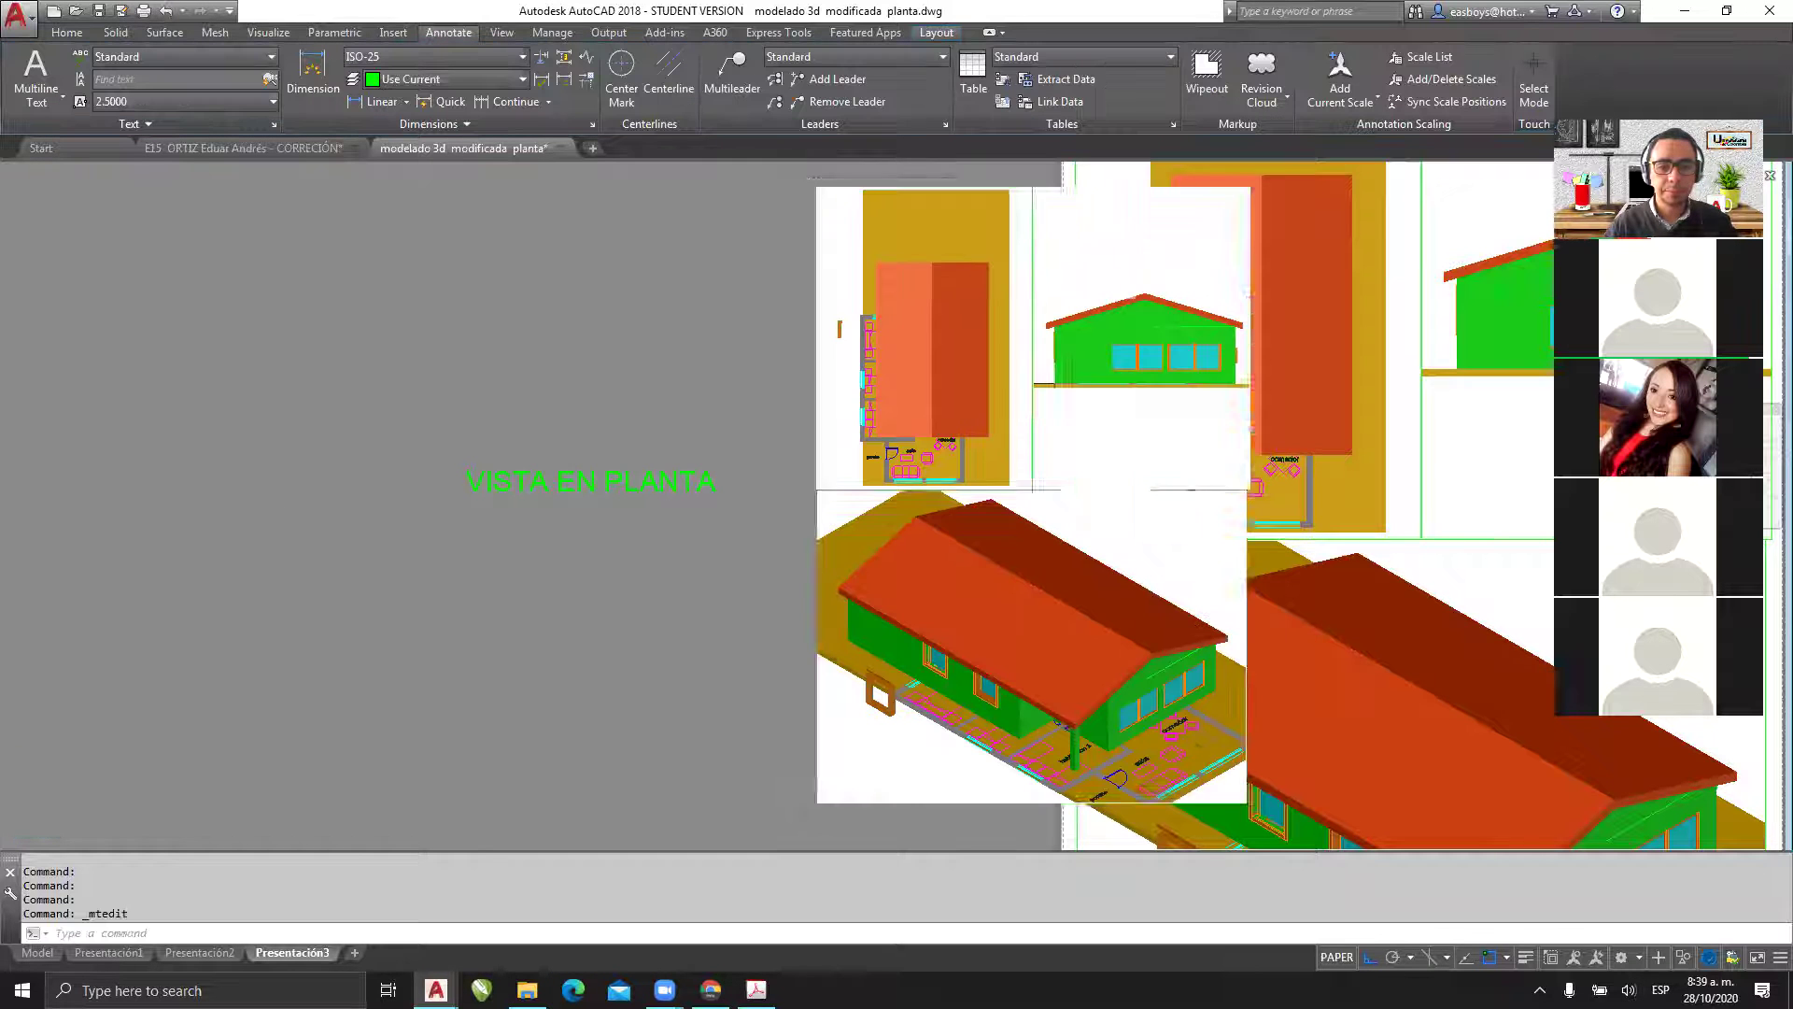
middle_click_drag(556, 433, 513, 449)
scroll(513, 449, "up", 2)
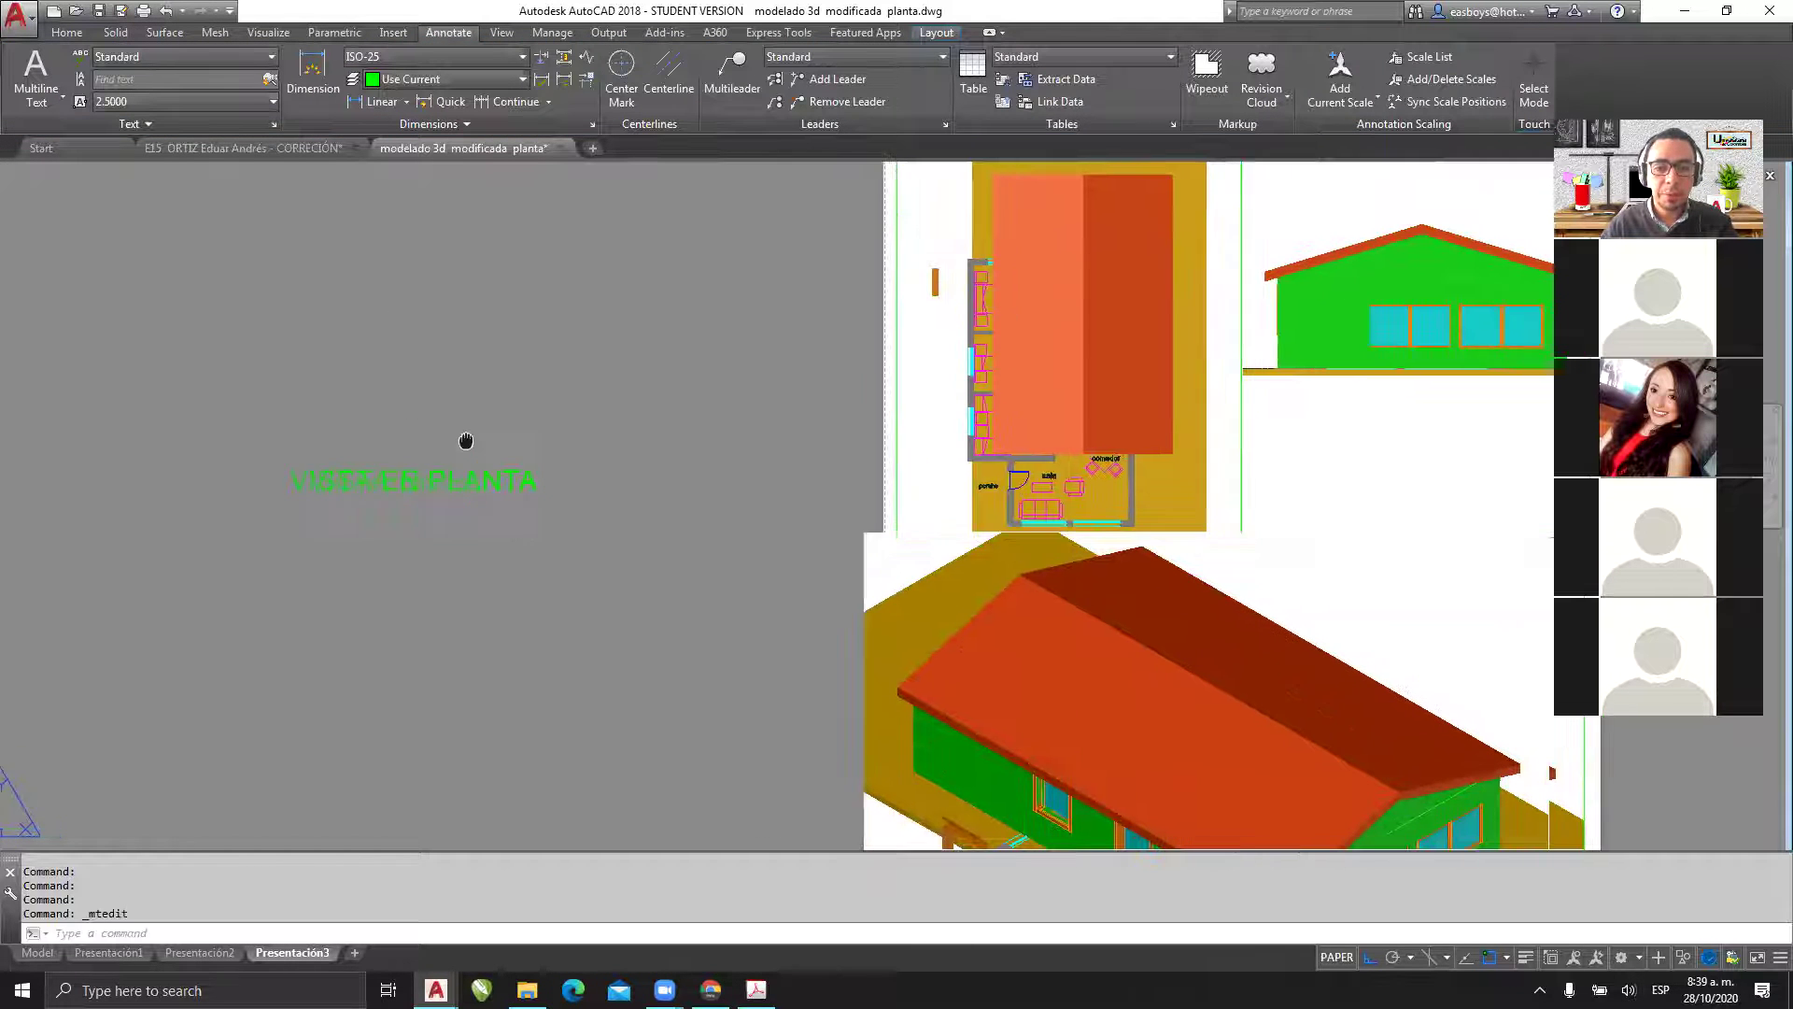
left_click(509, 413)
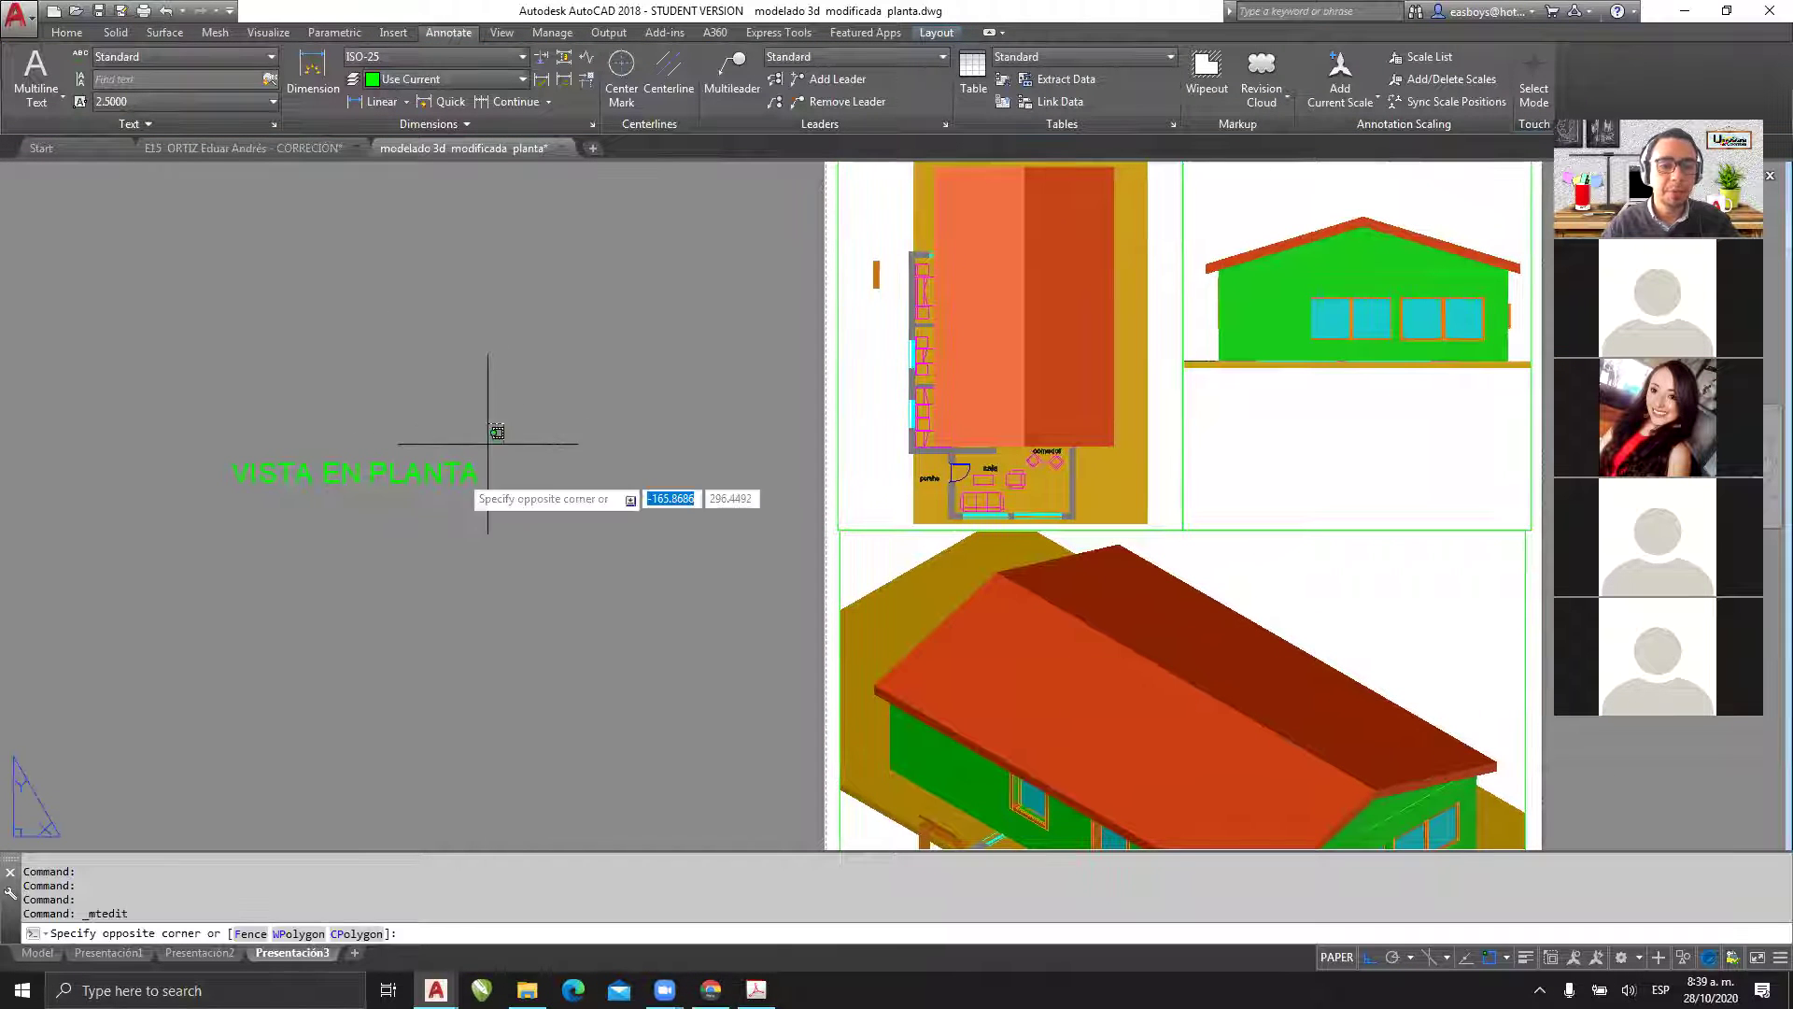
left_click(327, 540)
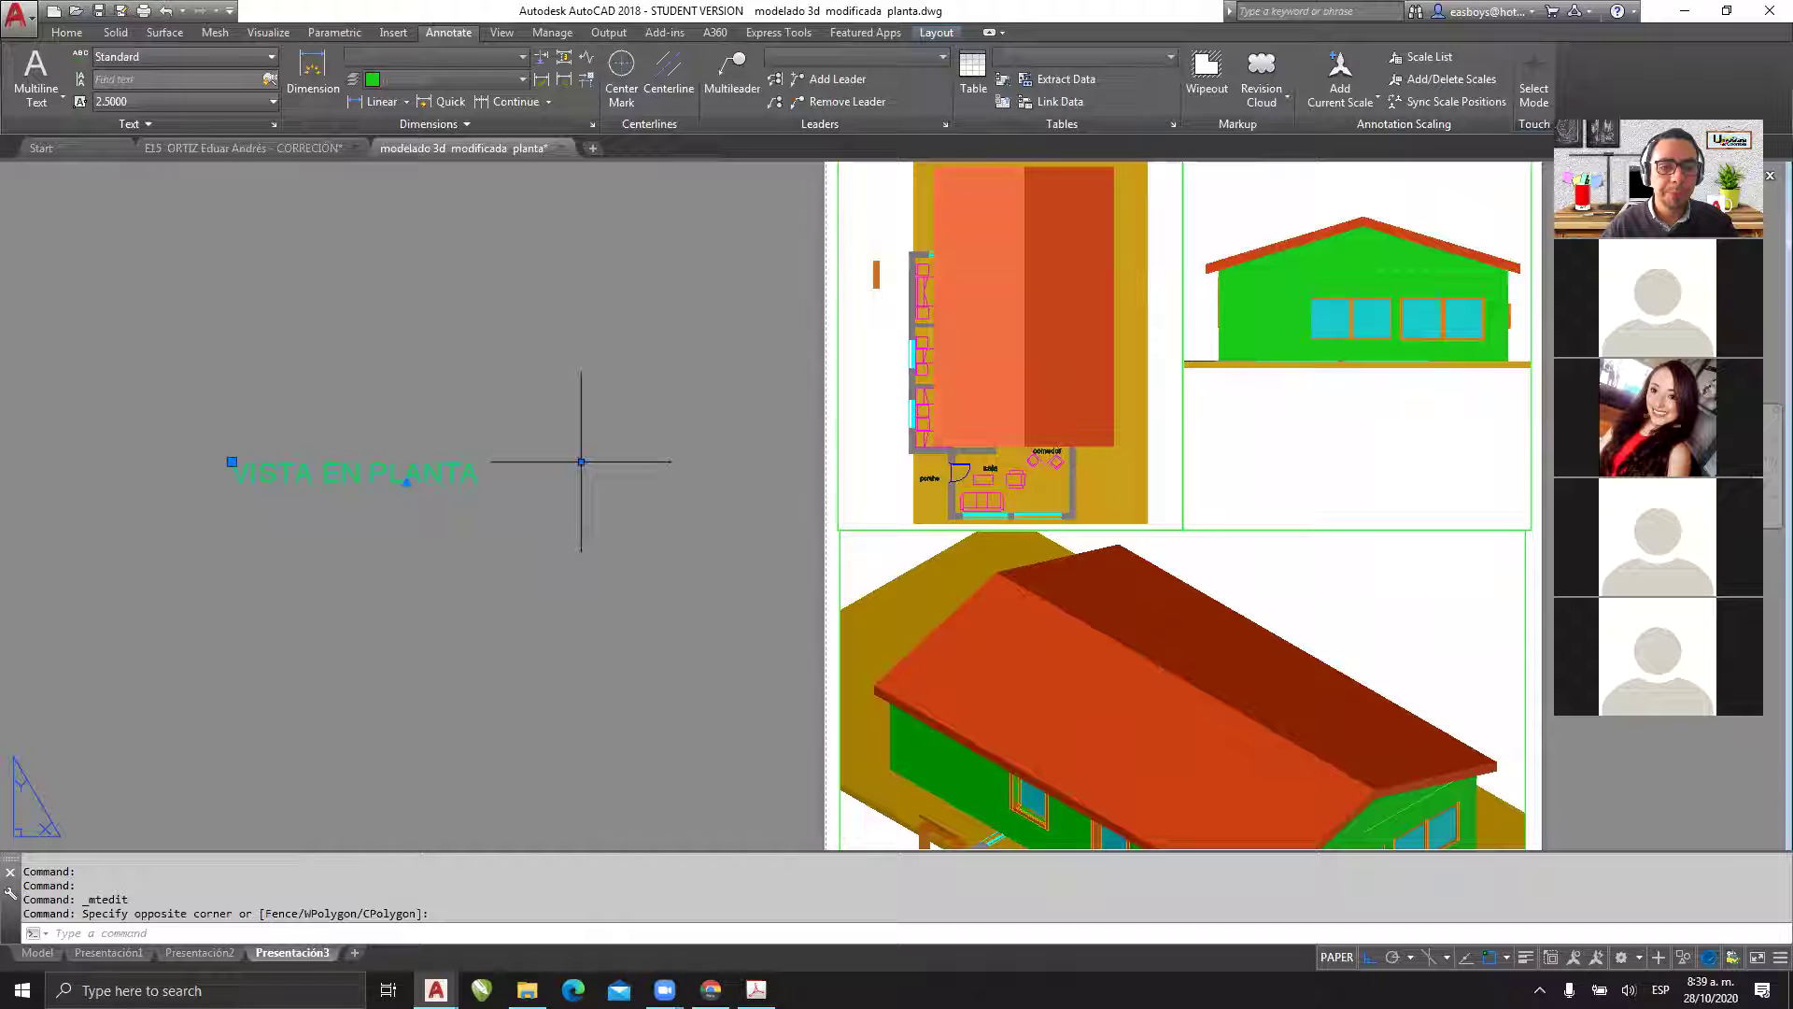
left_click(580, 462)
left_click(490, 444)
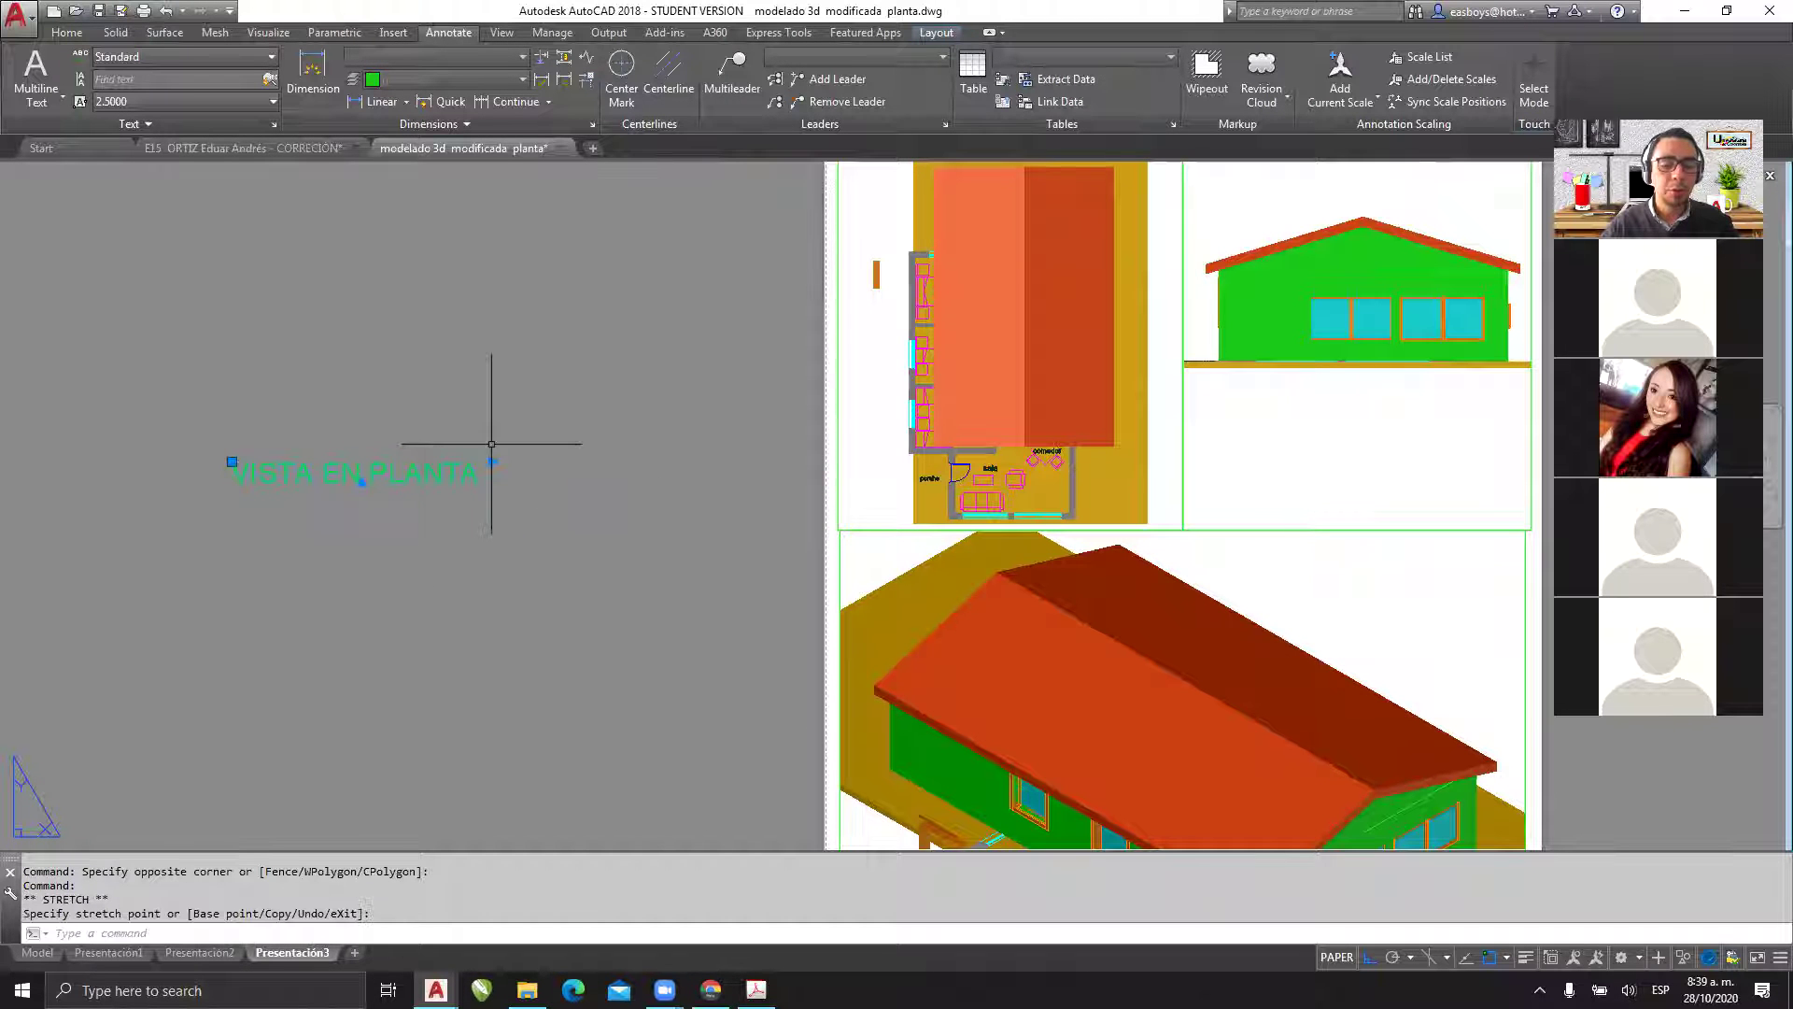
- Move the "VISTA EN PLANTA" label with Ortho off into the Top view viewport, just above its lower edge
type("m")
key("Return")
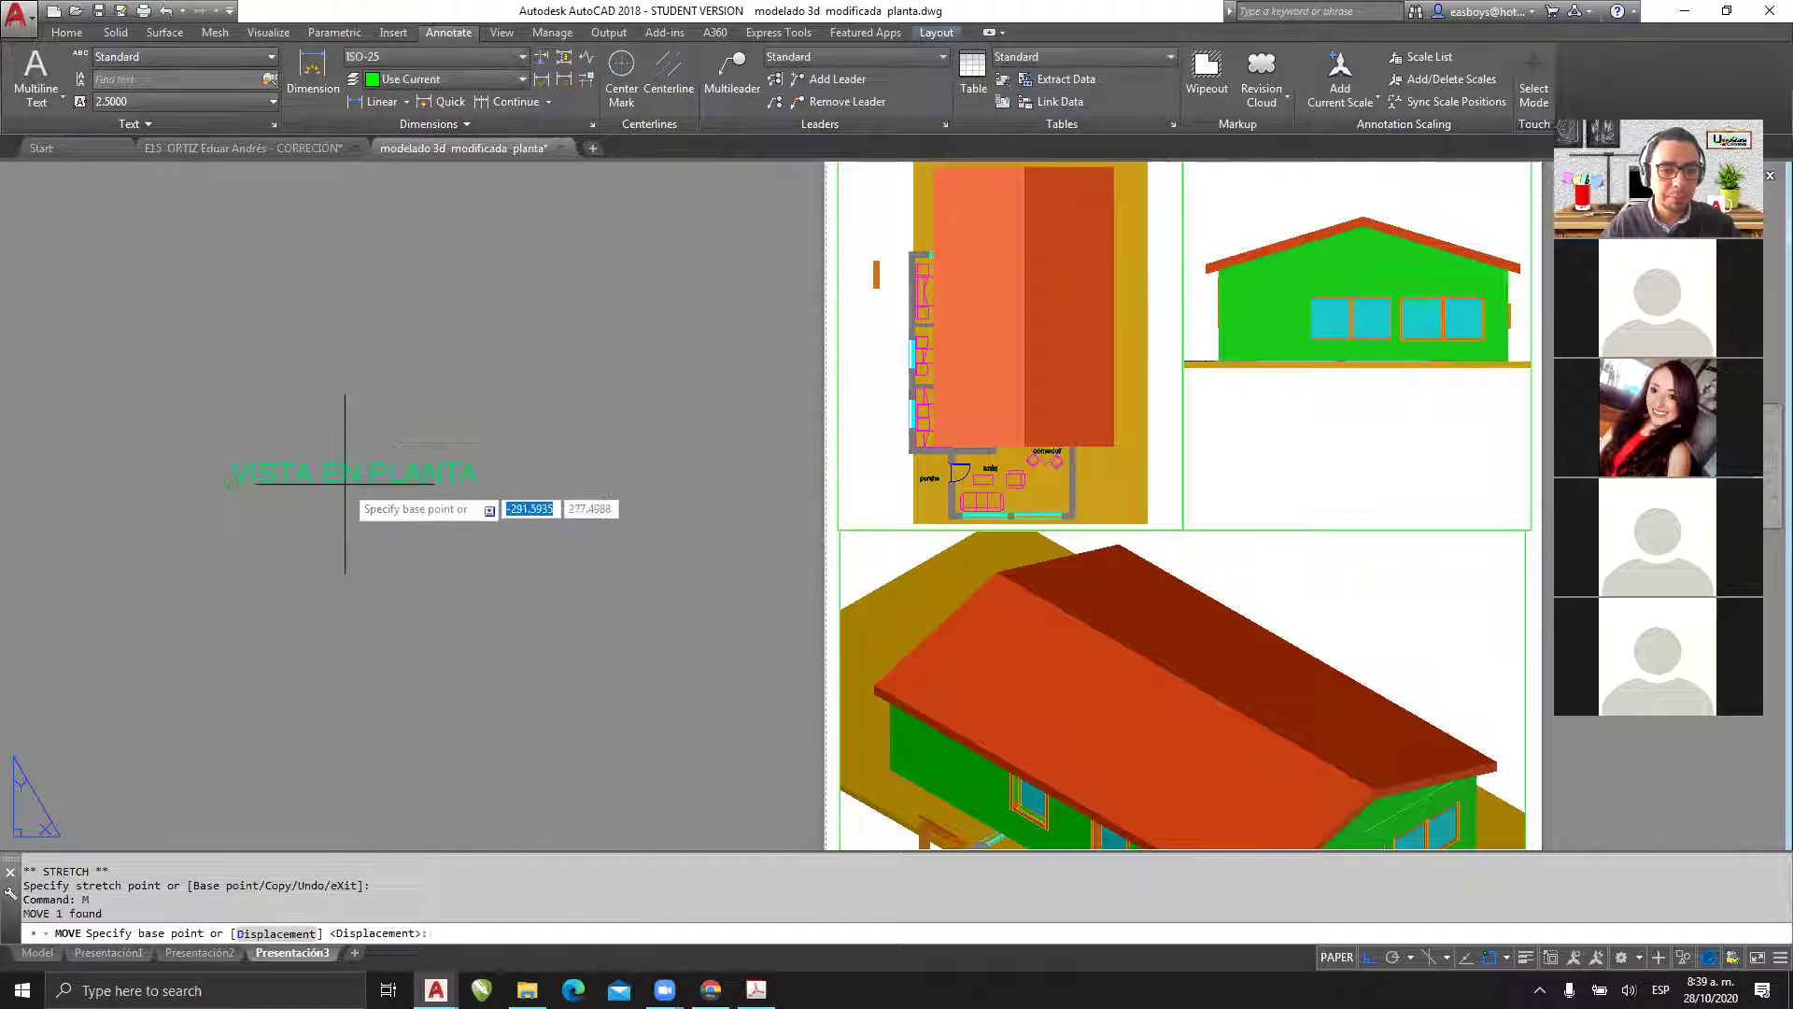
left_click(233, 481)
key("F8")
scroll(887, 481, "up", 2)
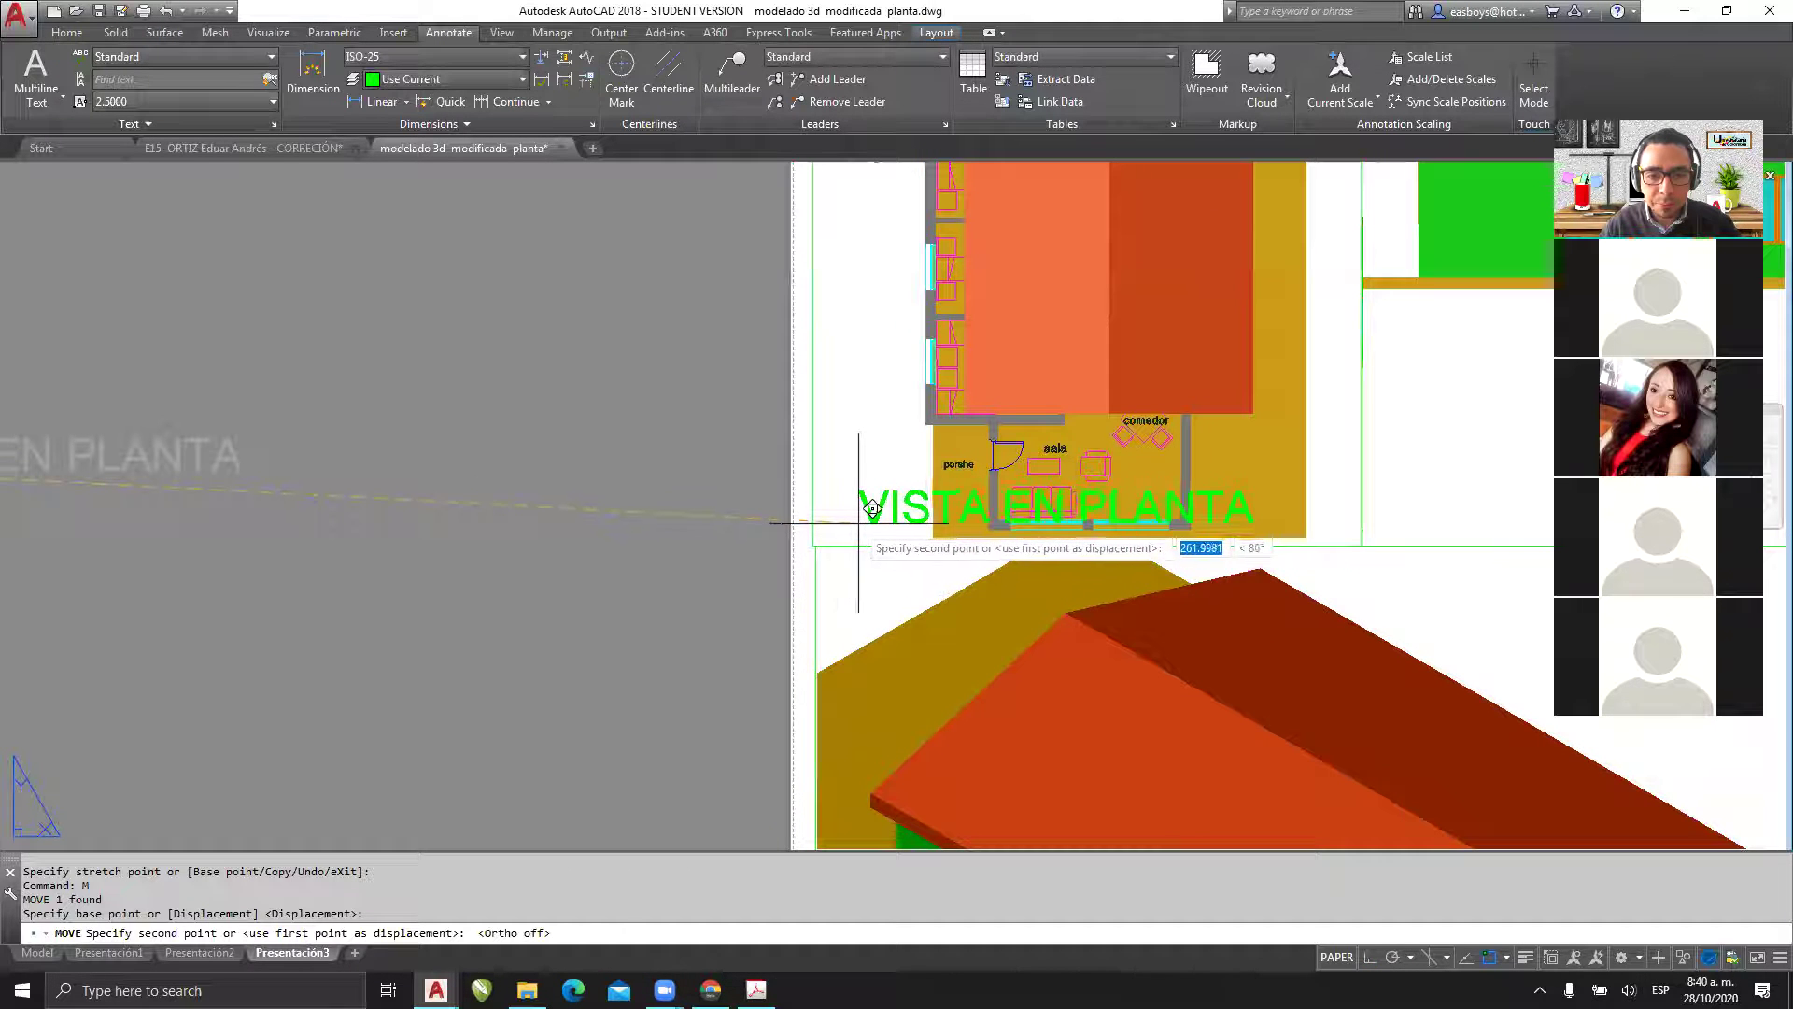
left_click(836, 523)
key("Escape")
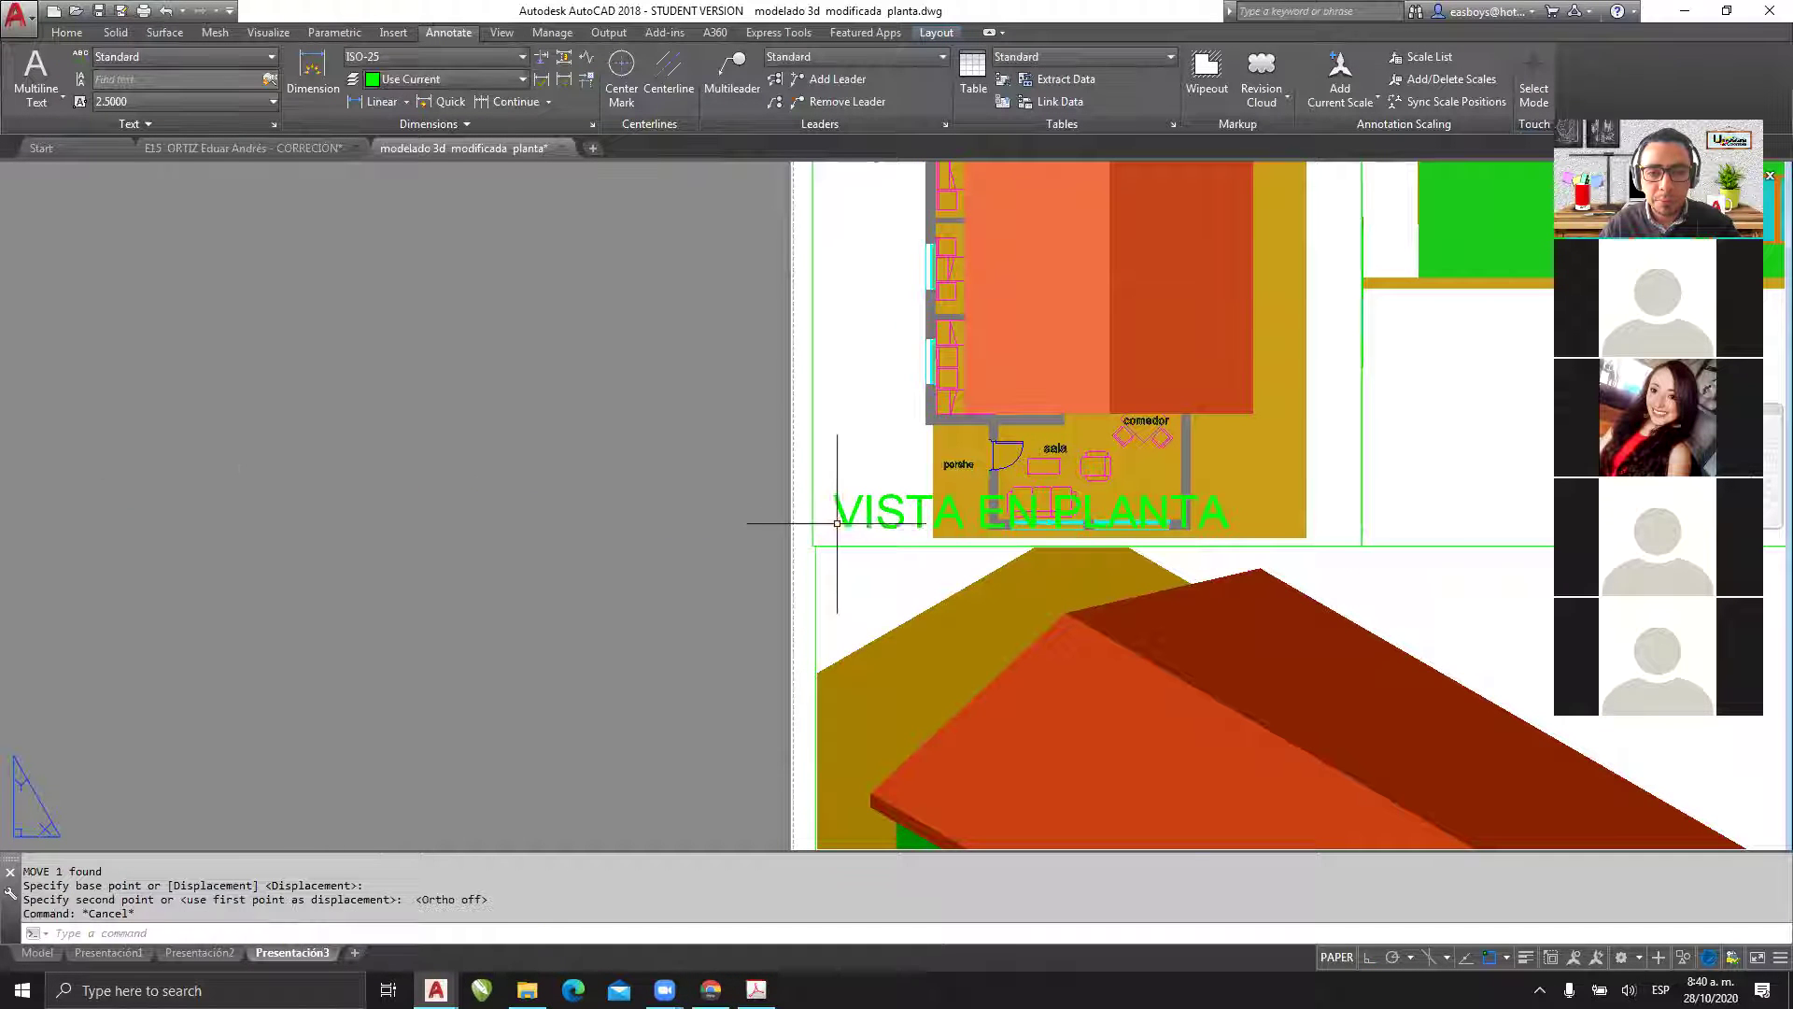
- Make the "VISTA EN PLANTA" label bold and set its text height to 8
double_click(859, 503)
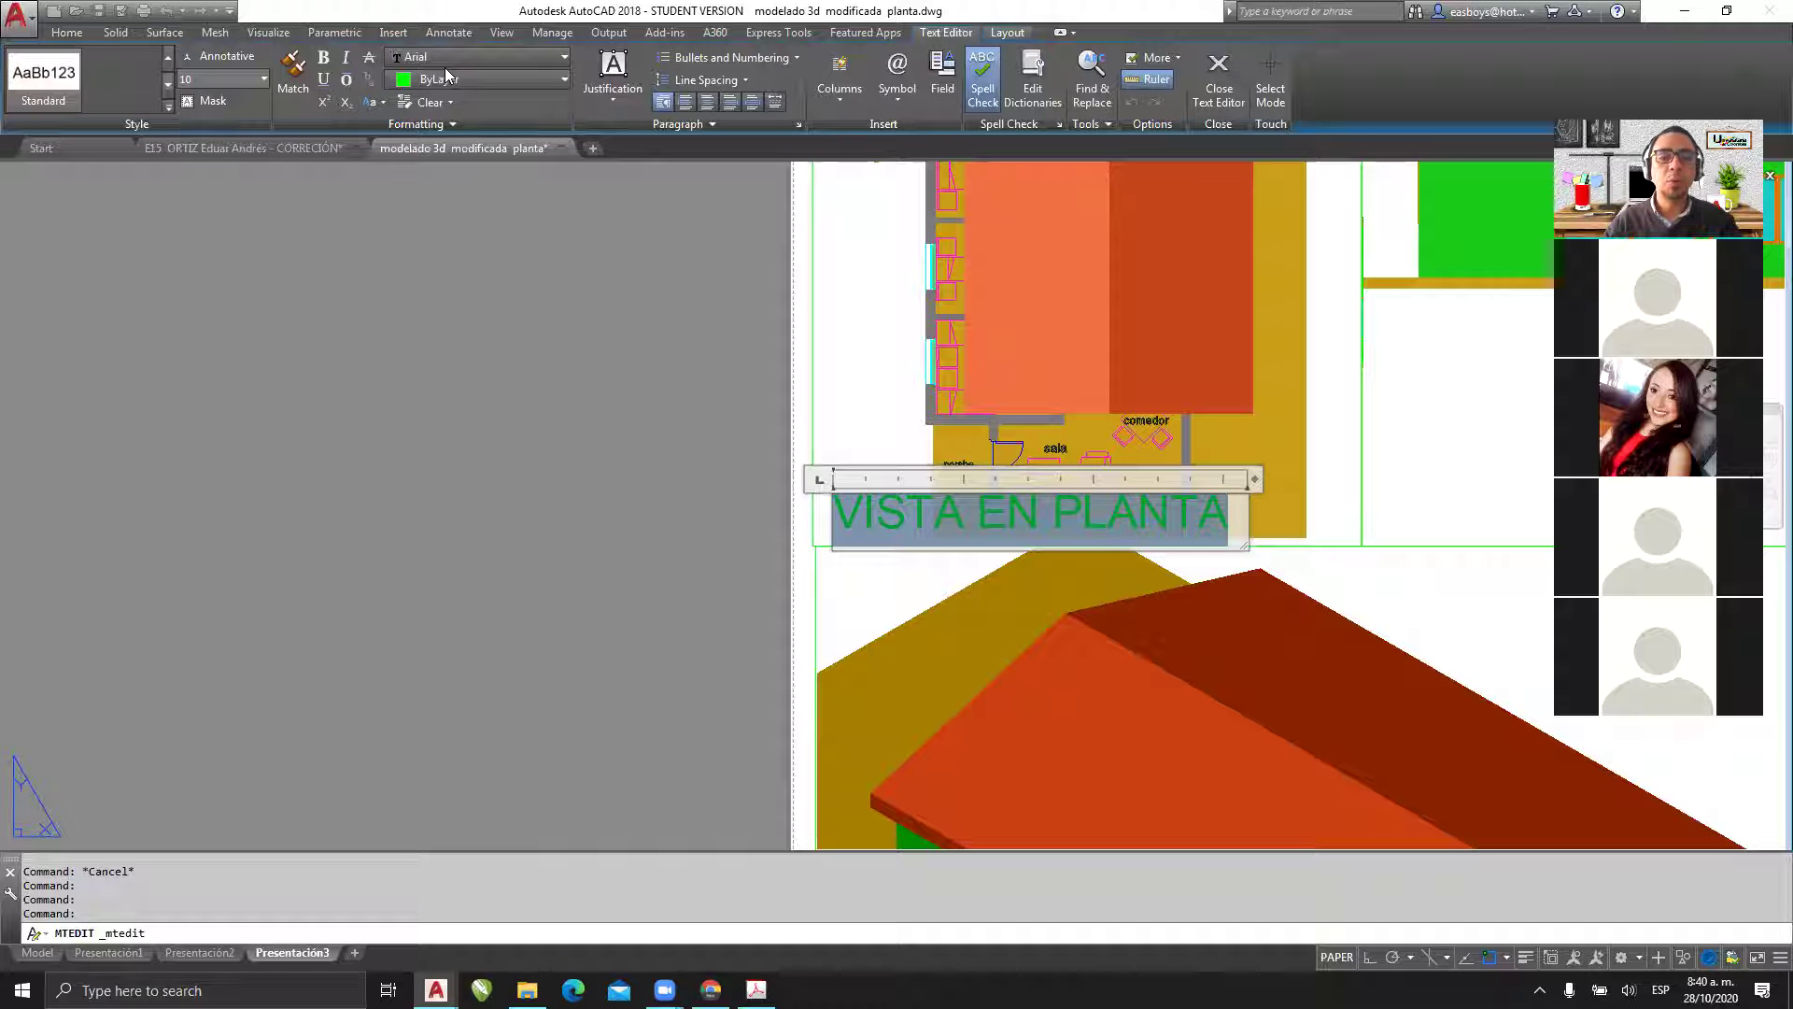
left_click(323, 60)
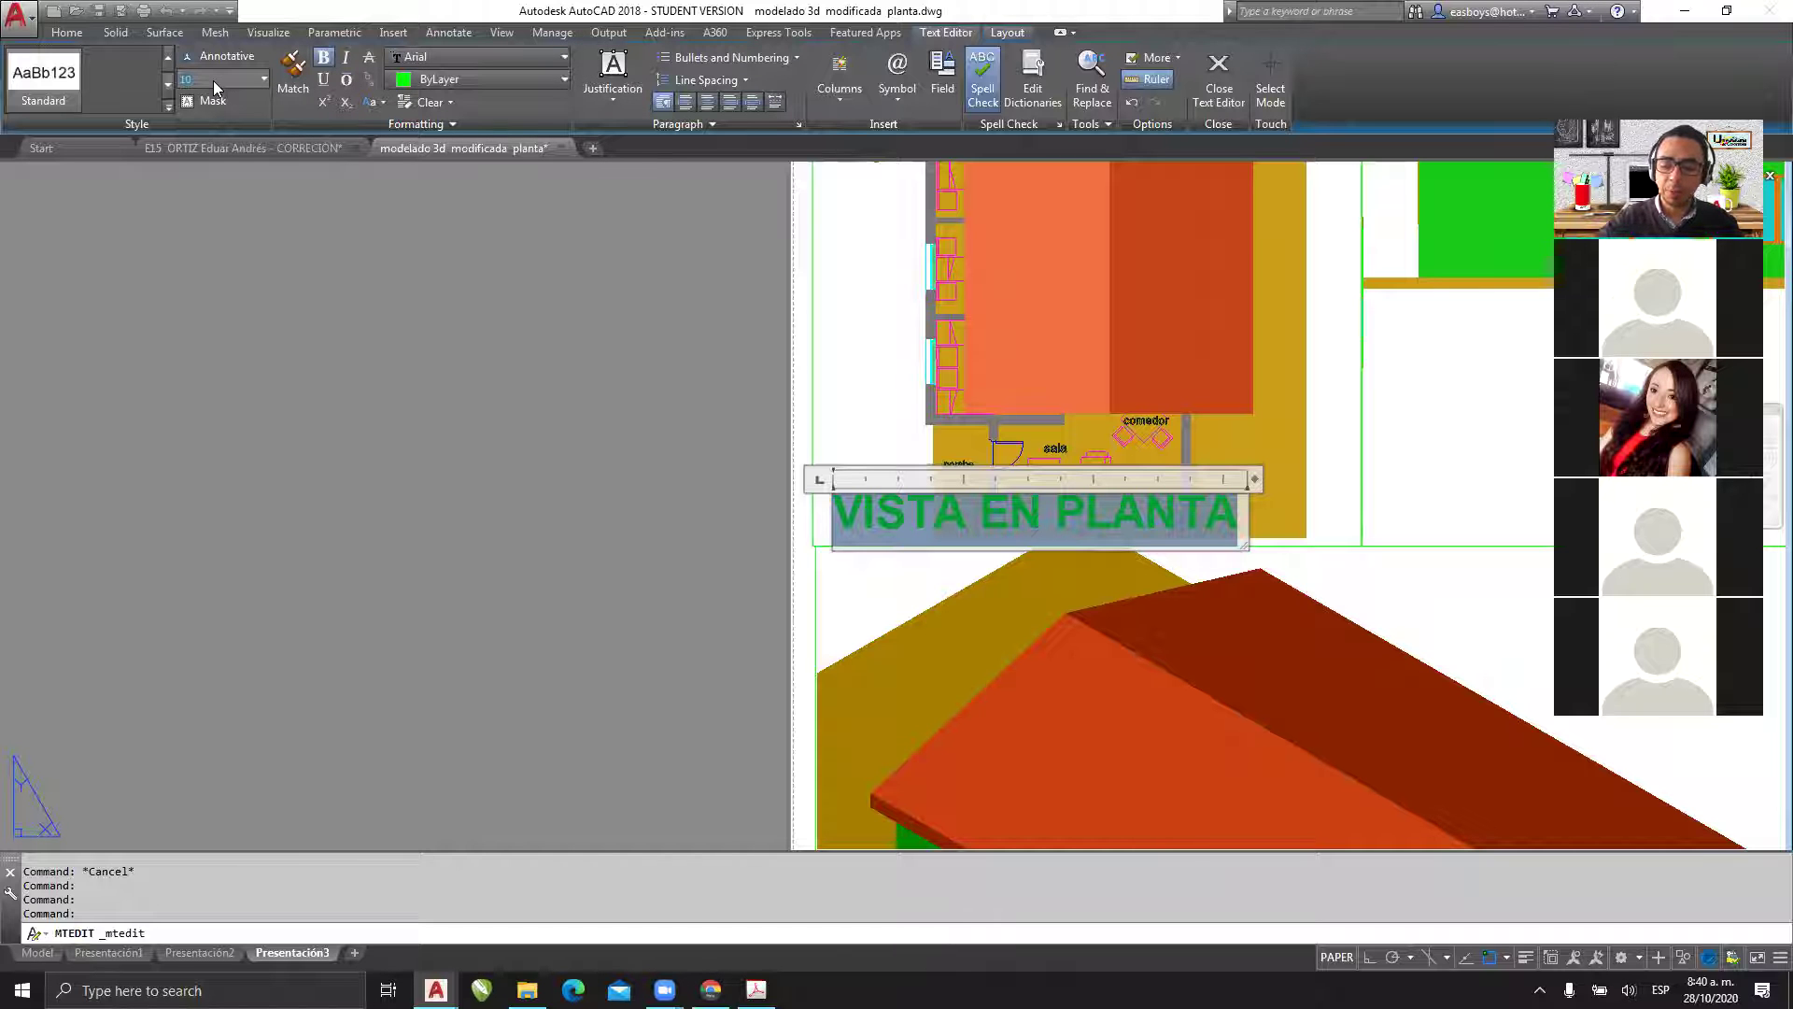
key("Return")
left_click(514, 528)
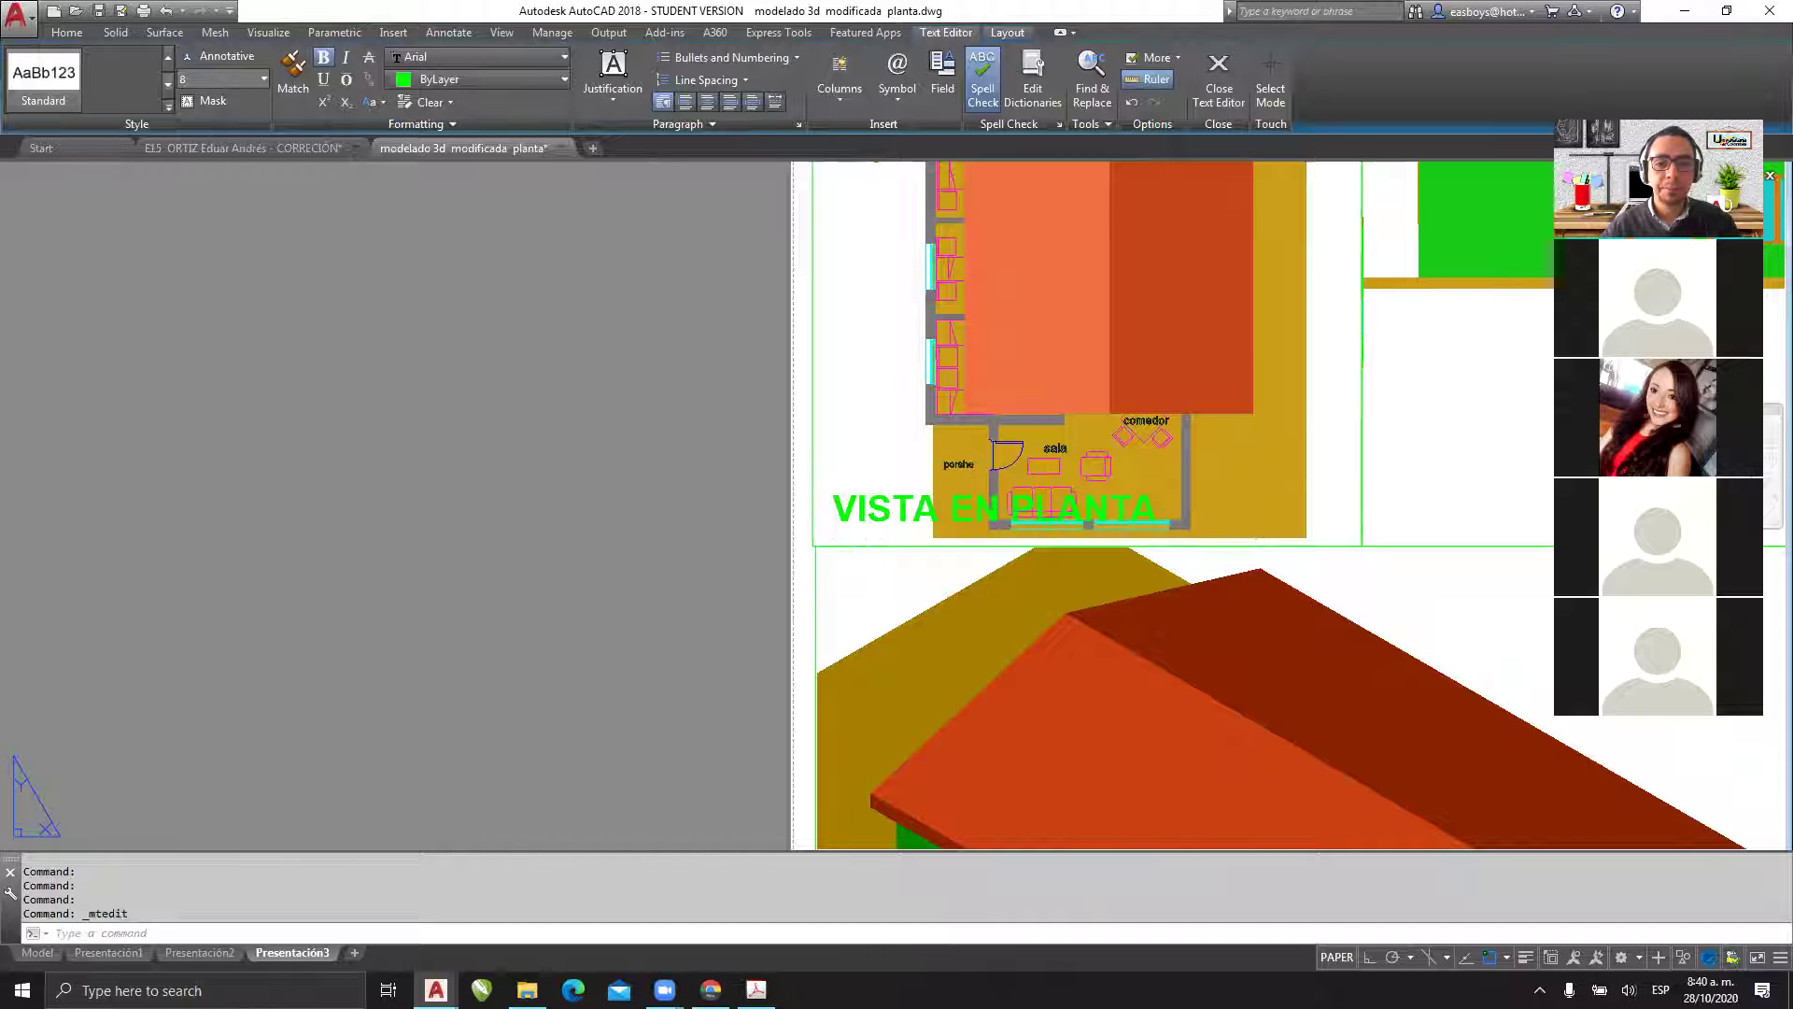
- Copy the "VISTA EN PLANTA" label with Ortho on into the front view viewport, just above its lower edge
middle_click_drag(946, 519, 517, 519)
left_click(474, 495)
type("CP")
key("Return")
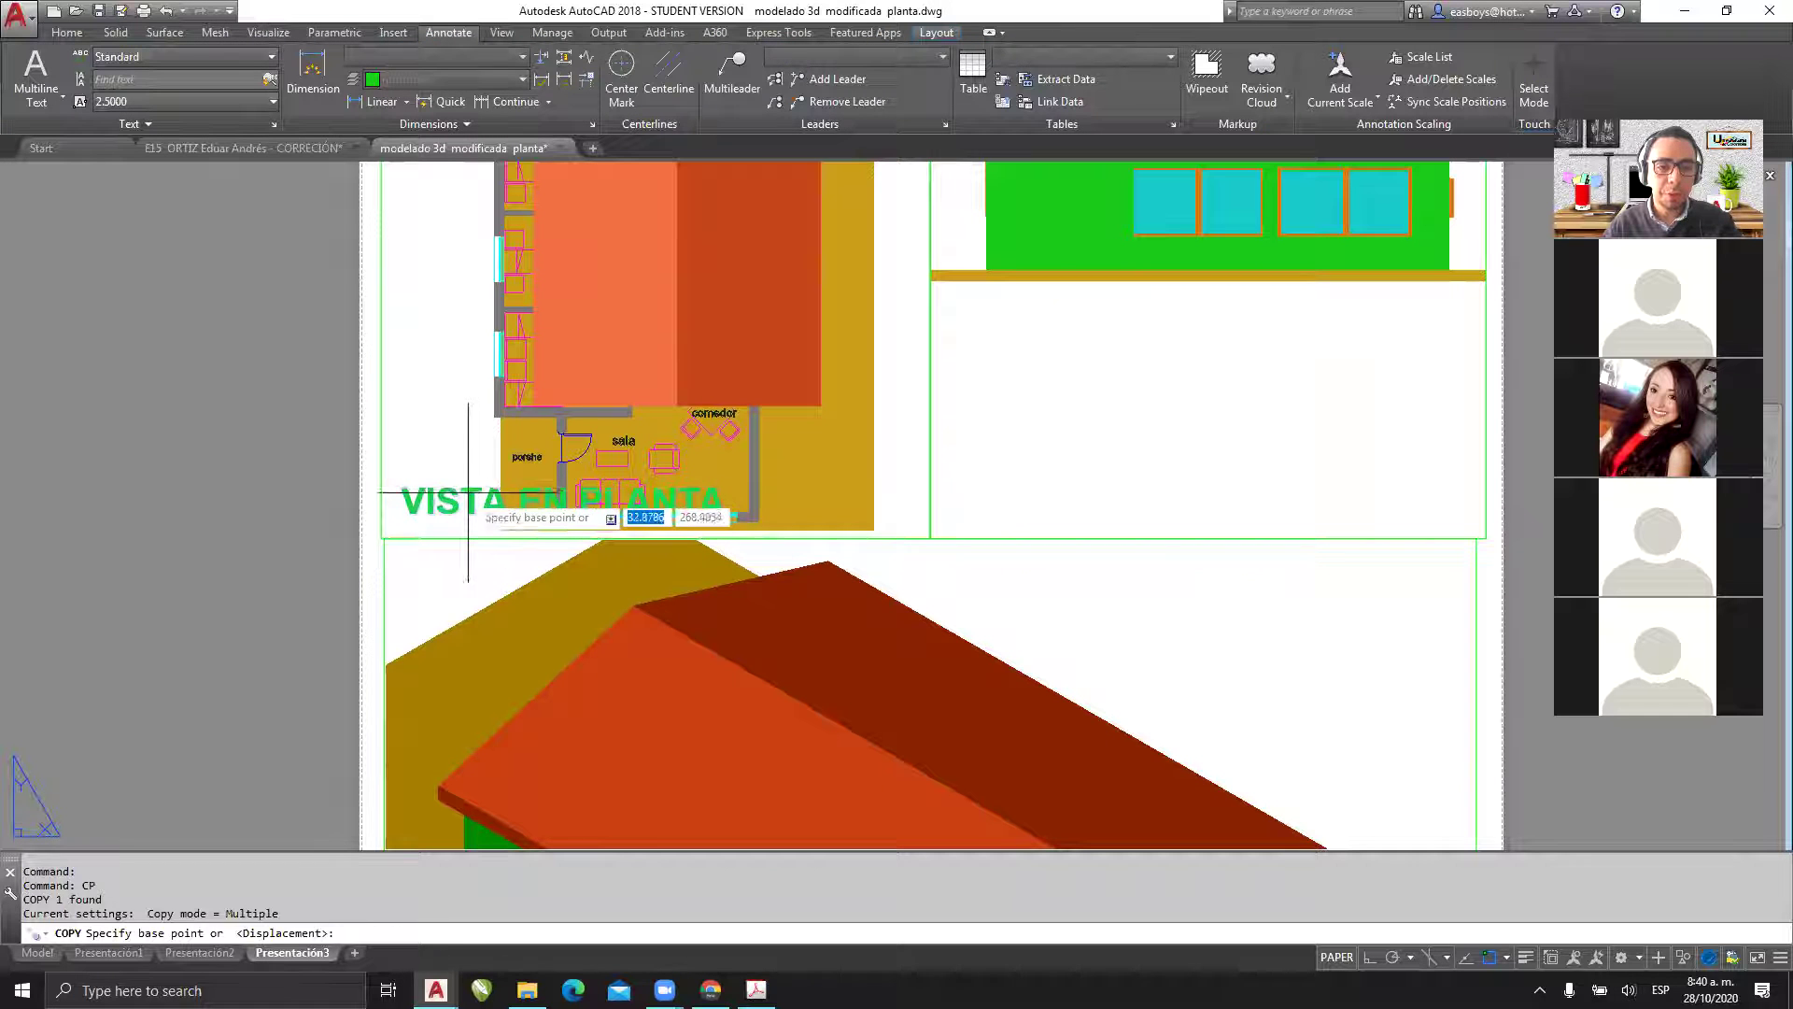
left_click(467, 494)
key("F8")
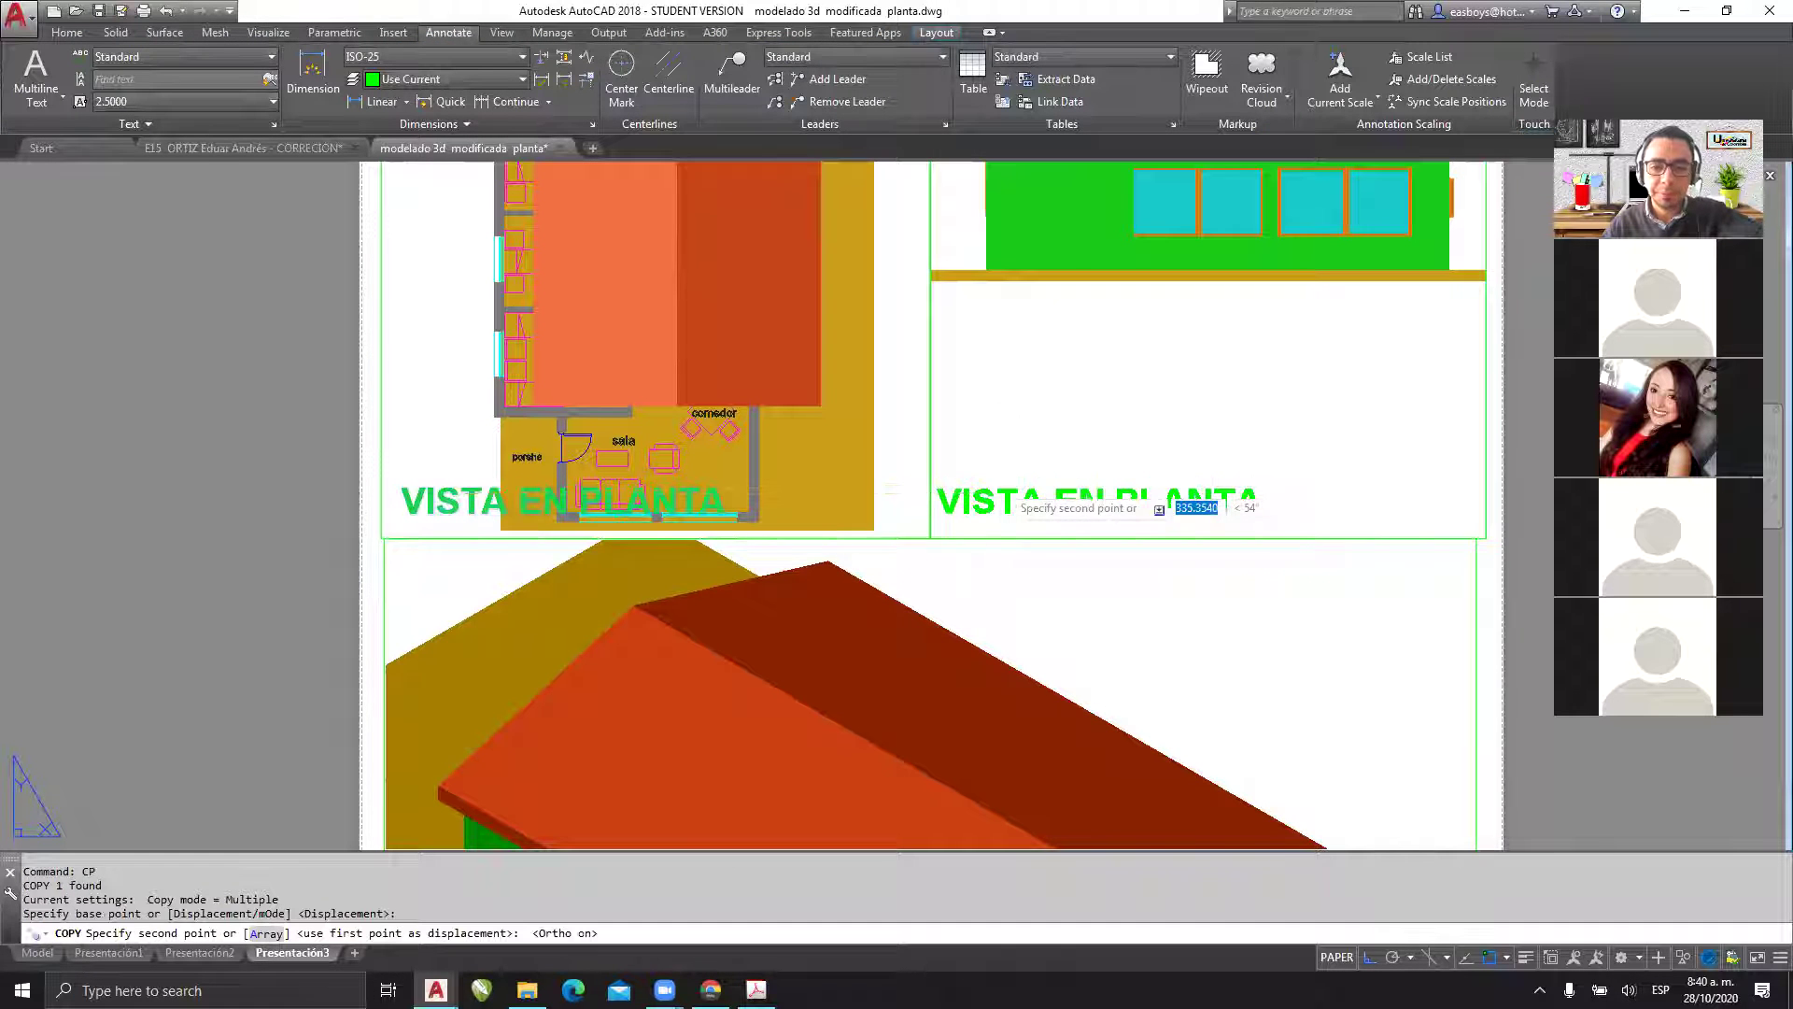
left_click(1008, 514)
key("Escape")
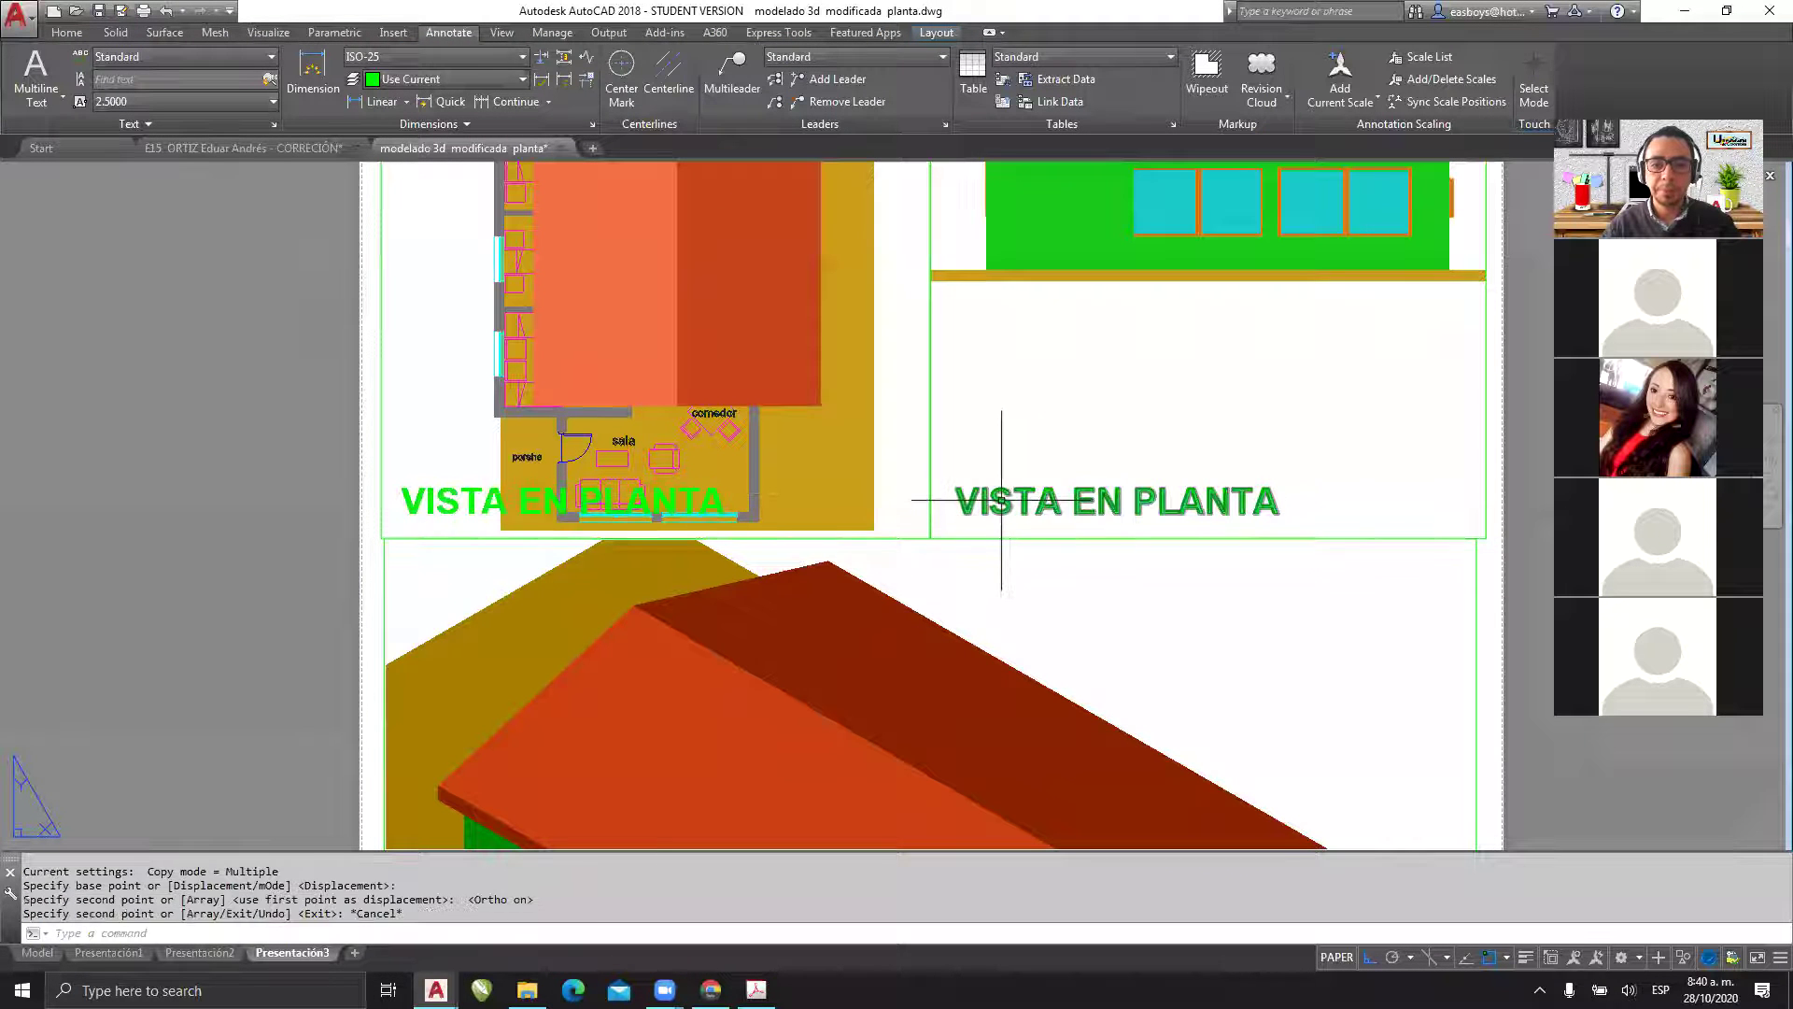
key("ctrl+z")
- Change the text of the copied label in the front view viewport to "FACHADA FRONTAL"
double_click(1001, 498)
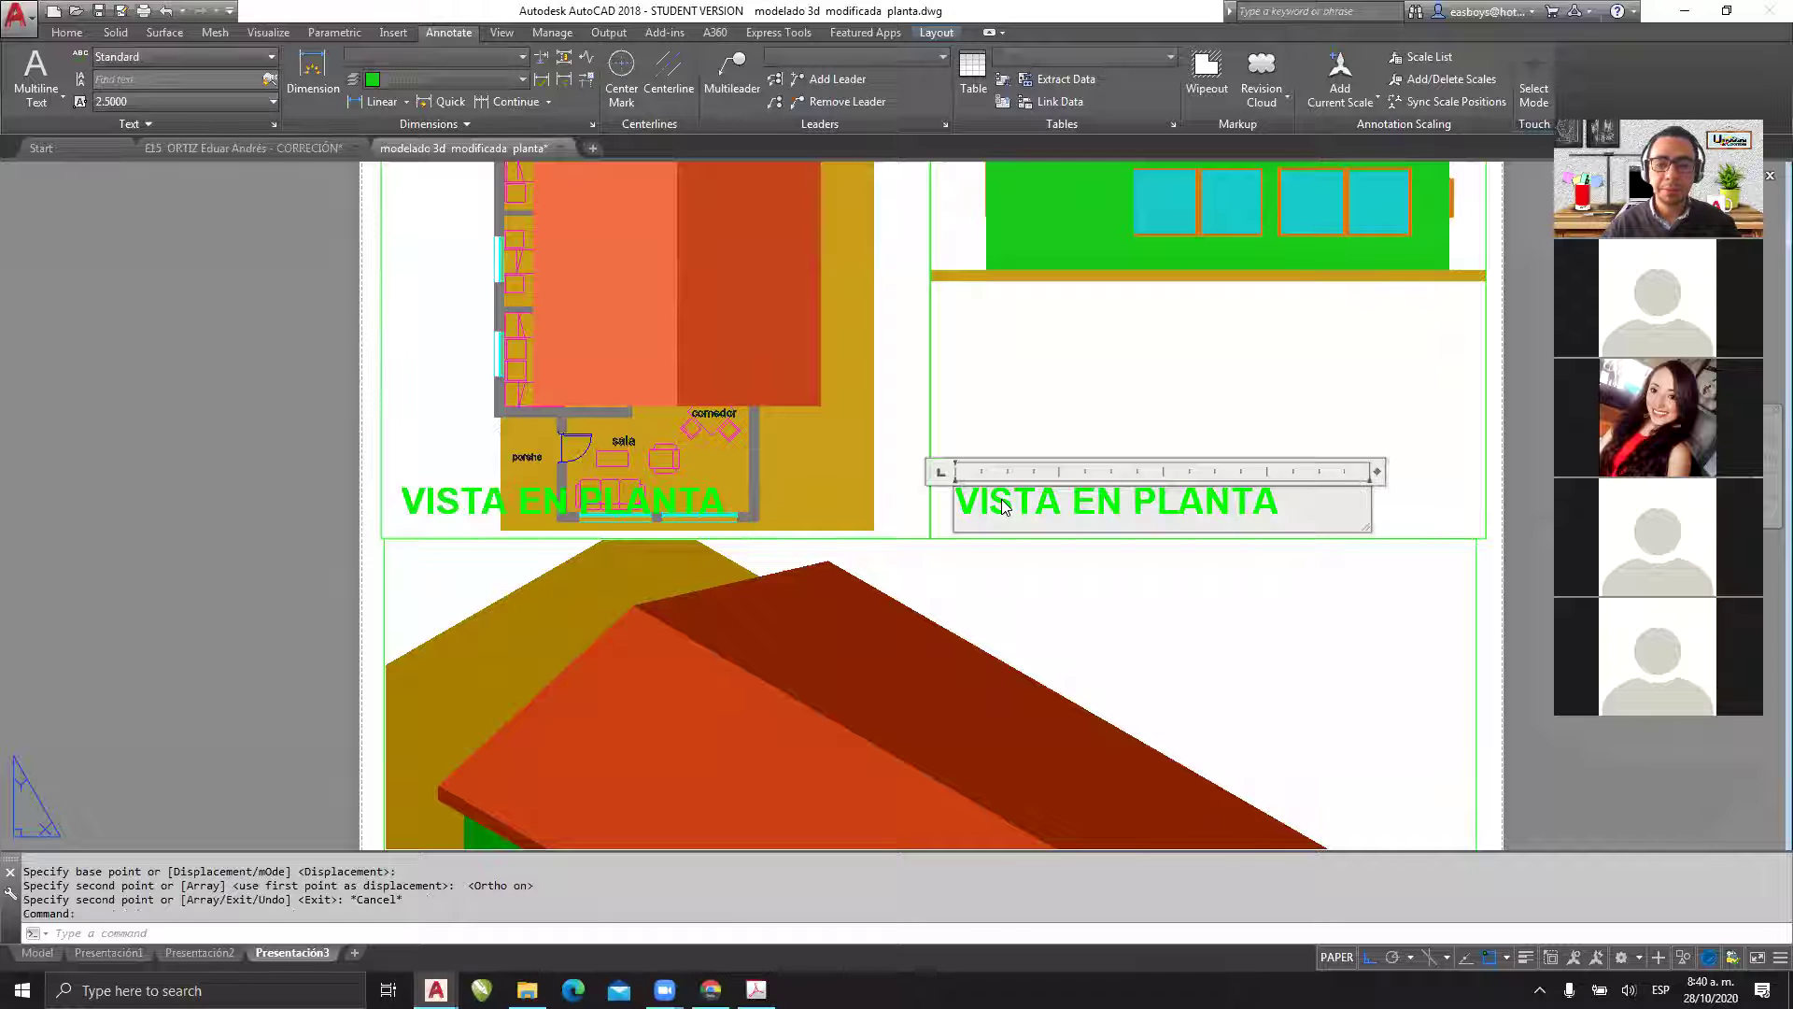
key("ctrl+shift+Left")
key("ctrl+shift+Left")
key("ctrl+shift+Left")
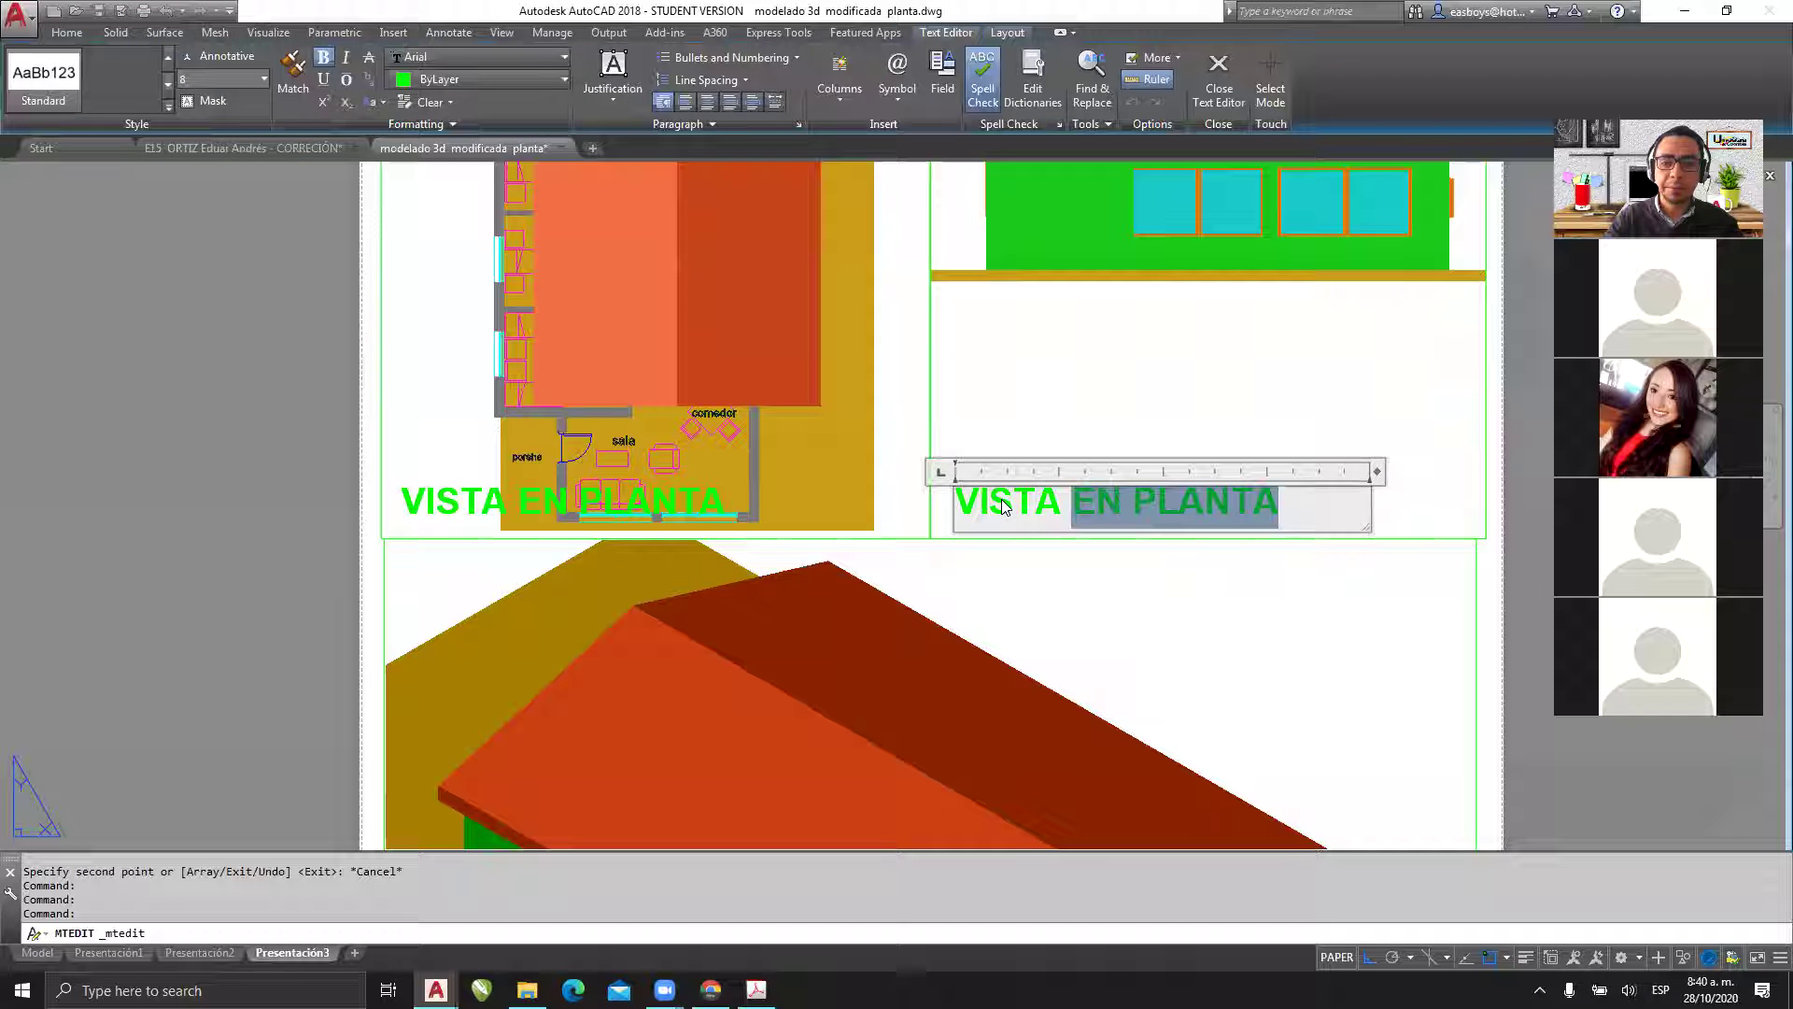
type("FACHA")
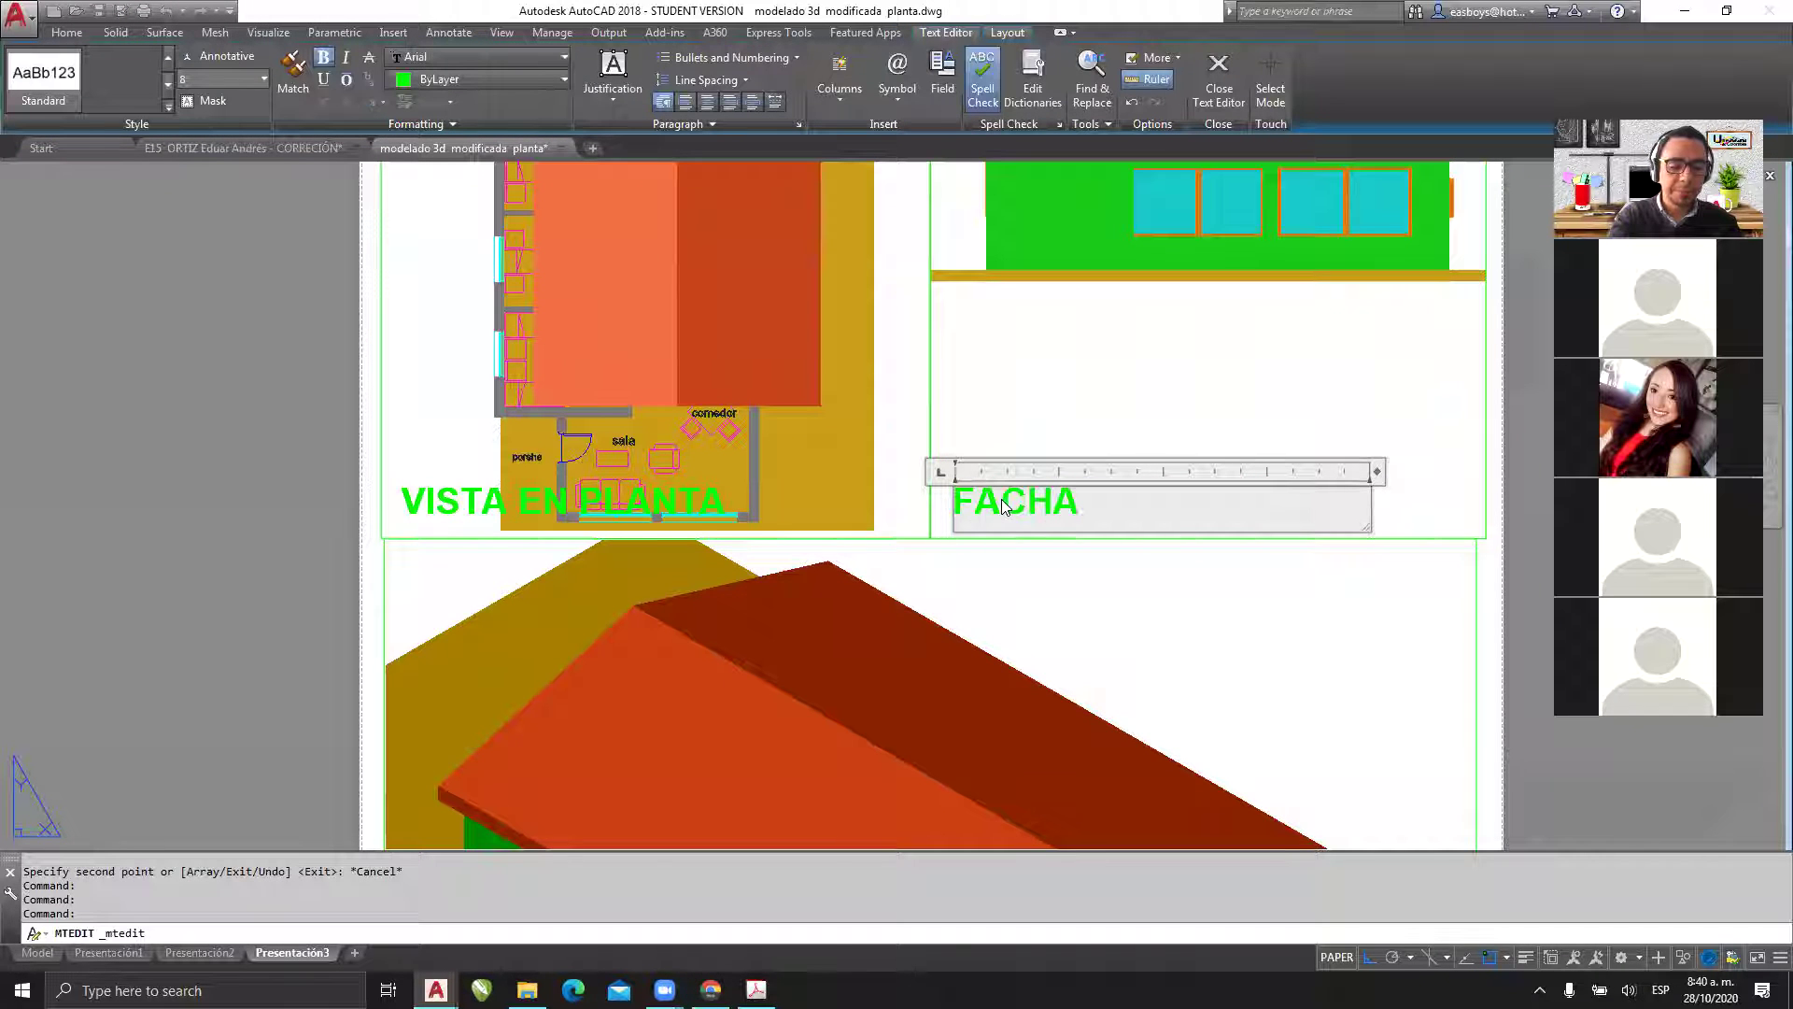
type("DA FRONTAL")
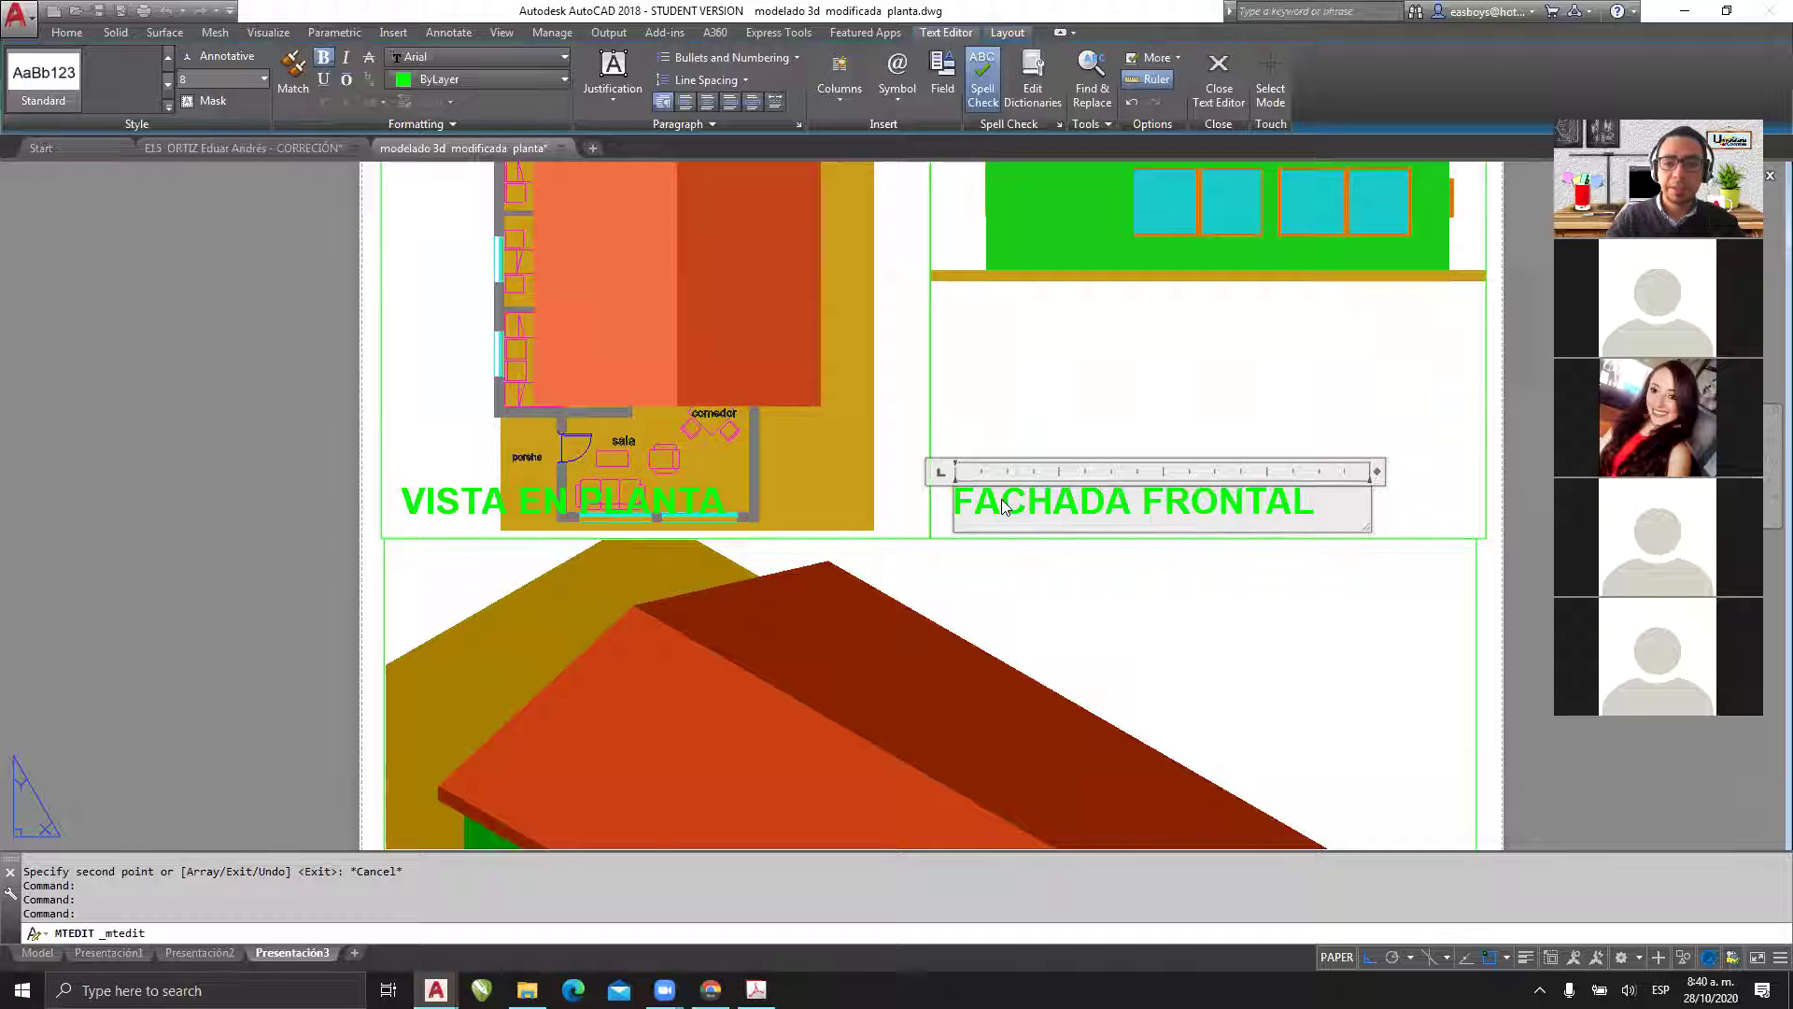
left_click(319, 472)
- Copy the "VISTA EN PLANTA" label straight down into the lower-left corner of the isometric viewport
middle_click_drag(463, 488, 588, 200)
scroll(653, 485, "down", 2)
left_click(613, 329)
key("Return")
left_click(613, 326)
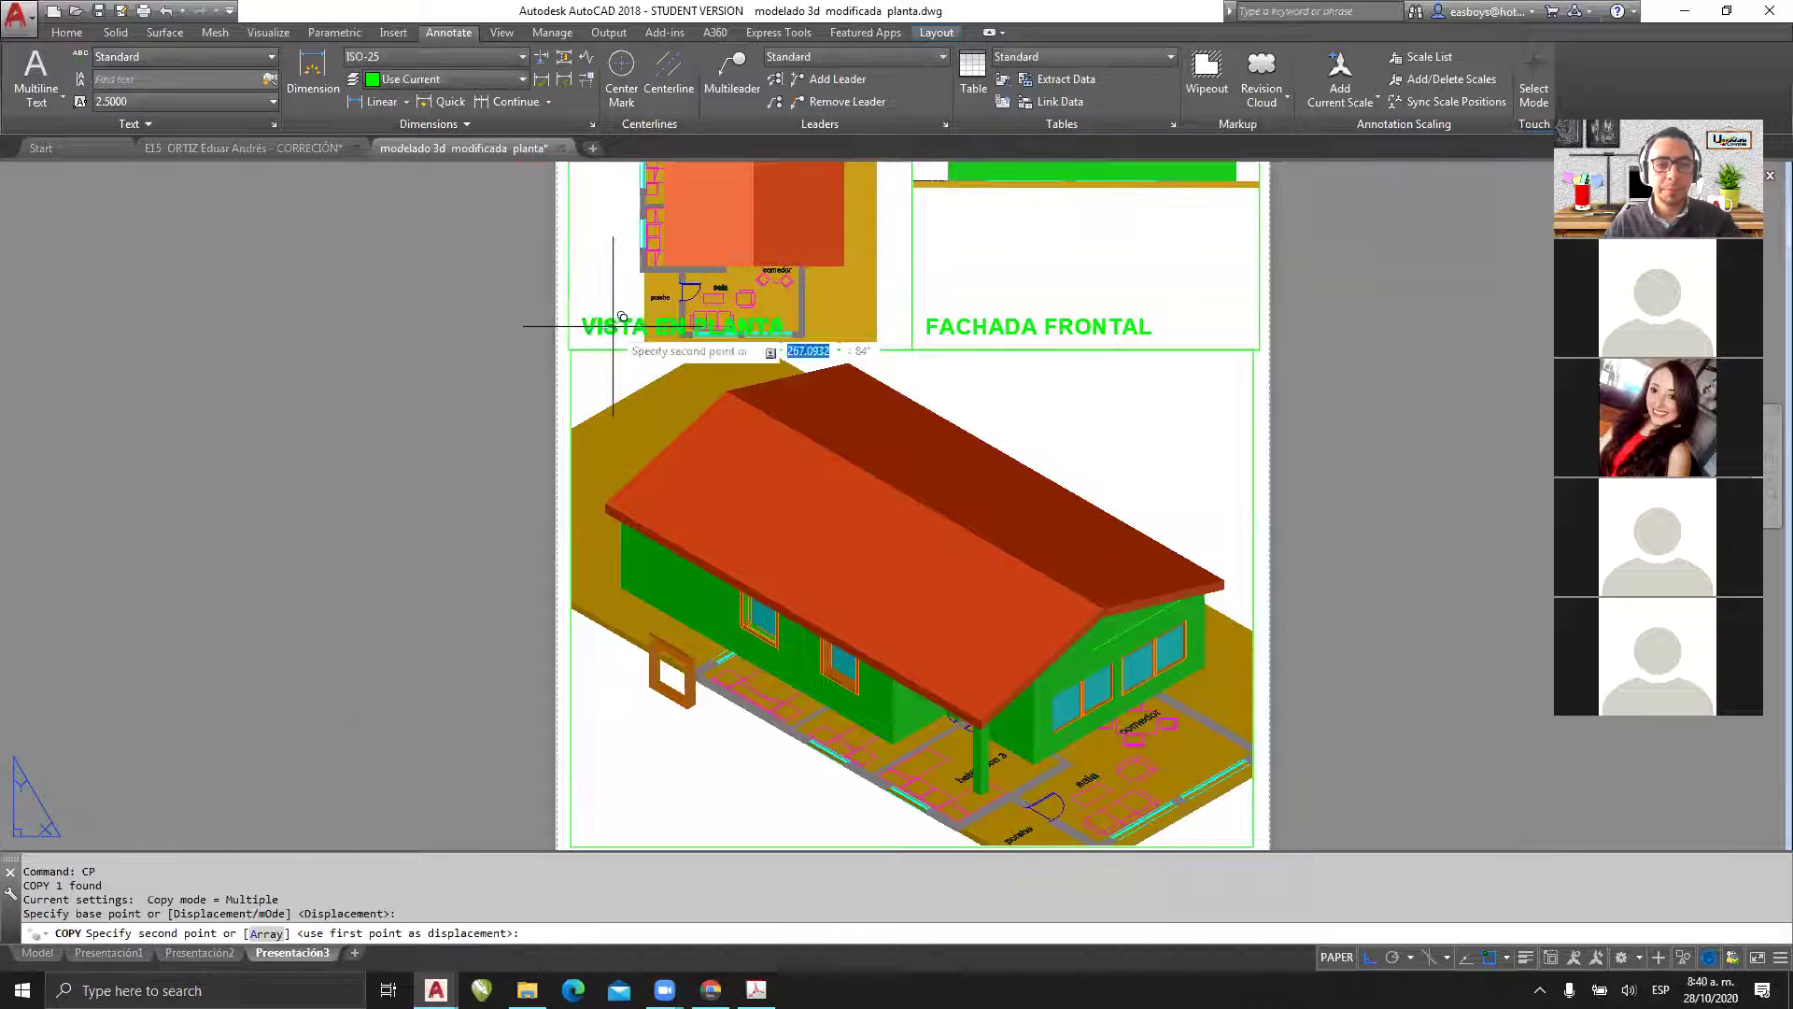
middle_click_drag(660, 721, 679, 524)
left_click(664, 622)
key("Escape")
- Replace the text of the copied label in the isometric viewport with "ISOMETRÍA"
key("Delete")
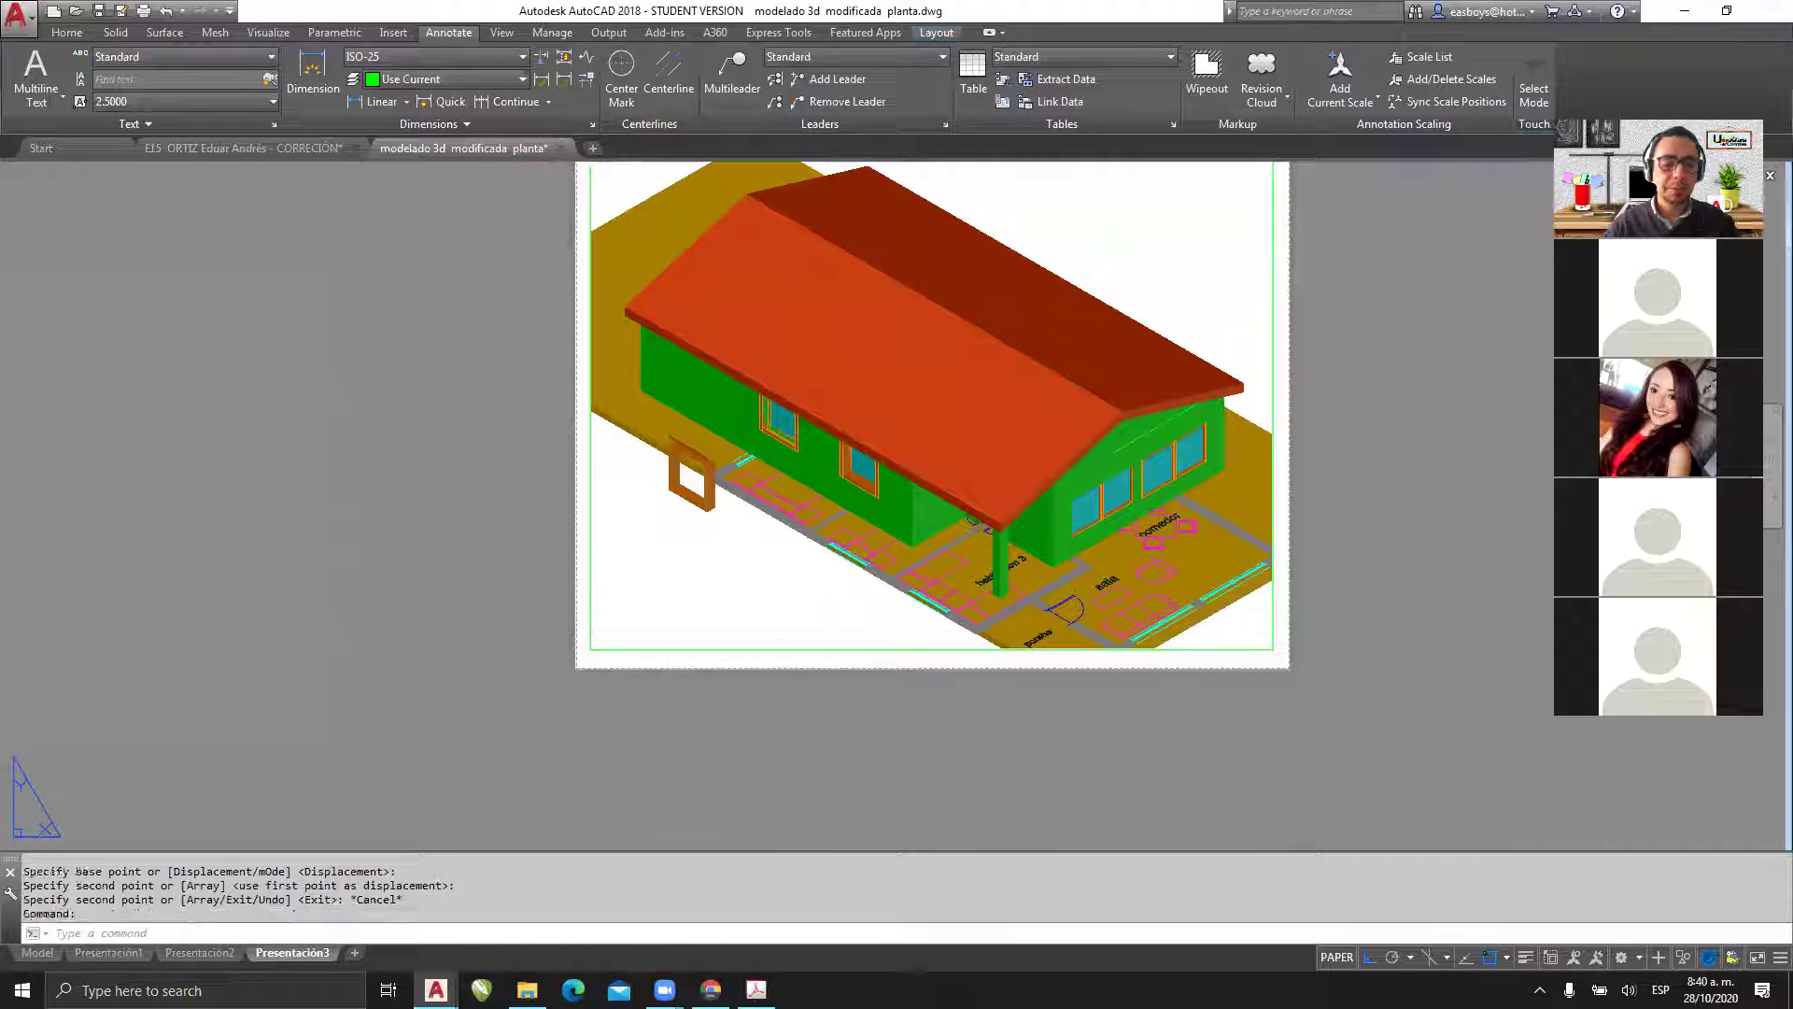
double_click(645, 628)
type("ISOME")
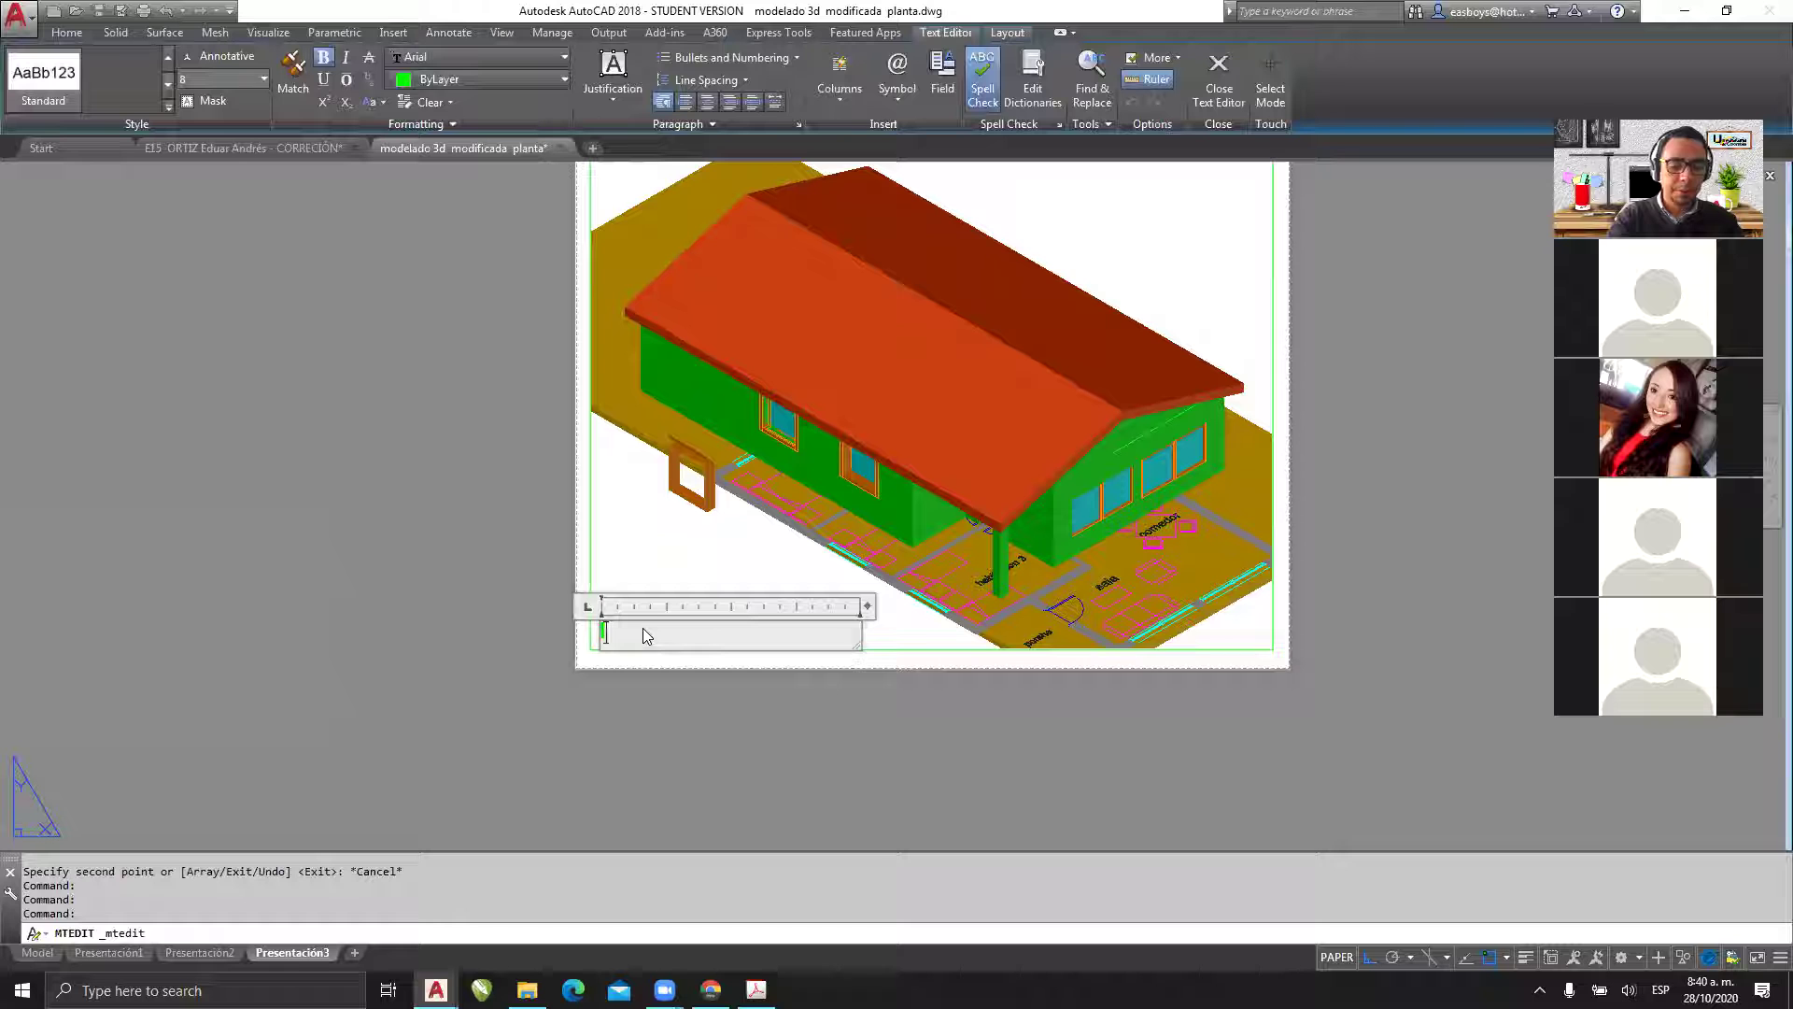
type("TRÍA")
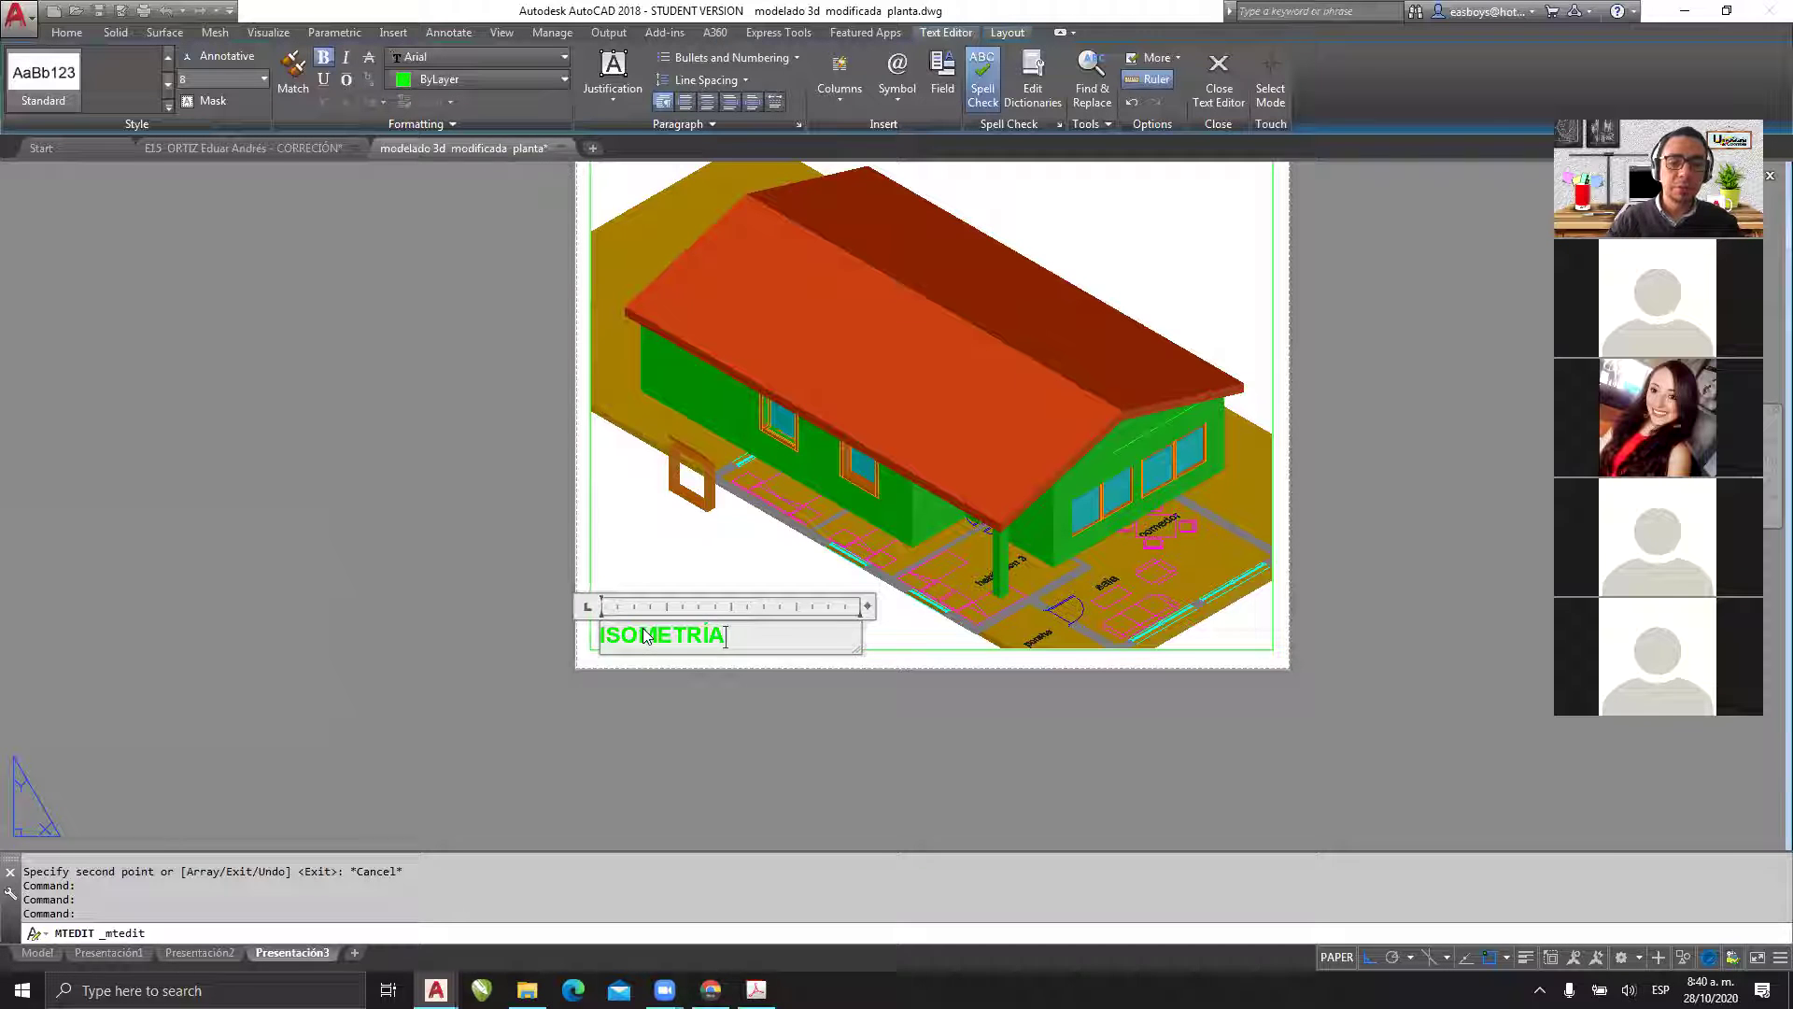
left_click(520, 558)
scroll(556, 569, "down", 5)
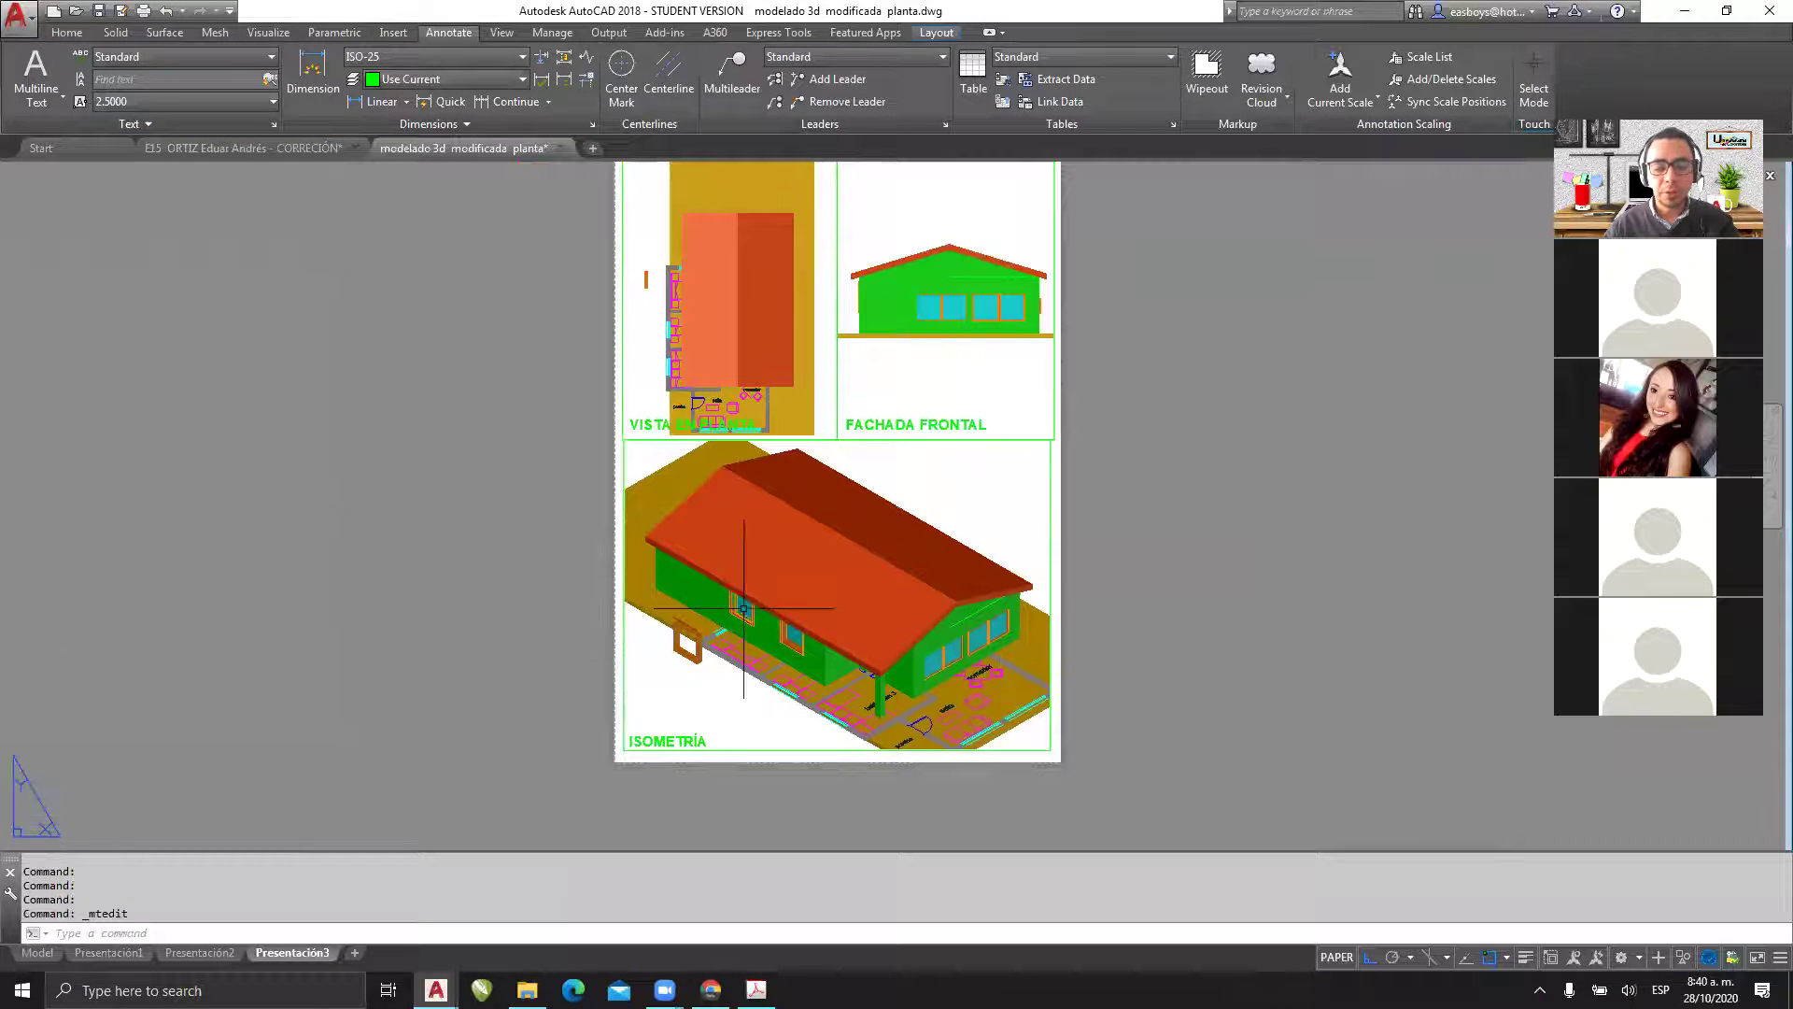
- Review the model space and the Presentación2 and Presentación1 layouts, and return to Presentación3
left_click(37, 953)
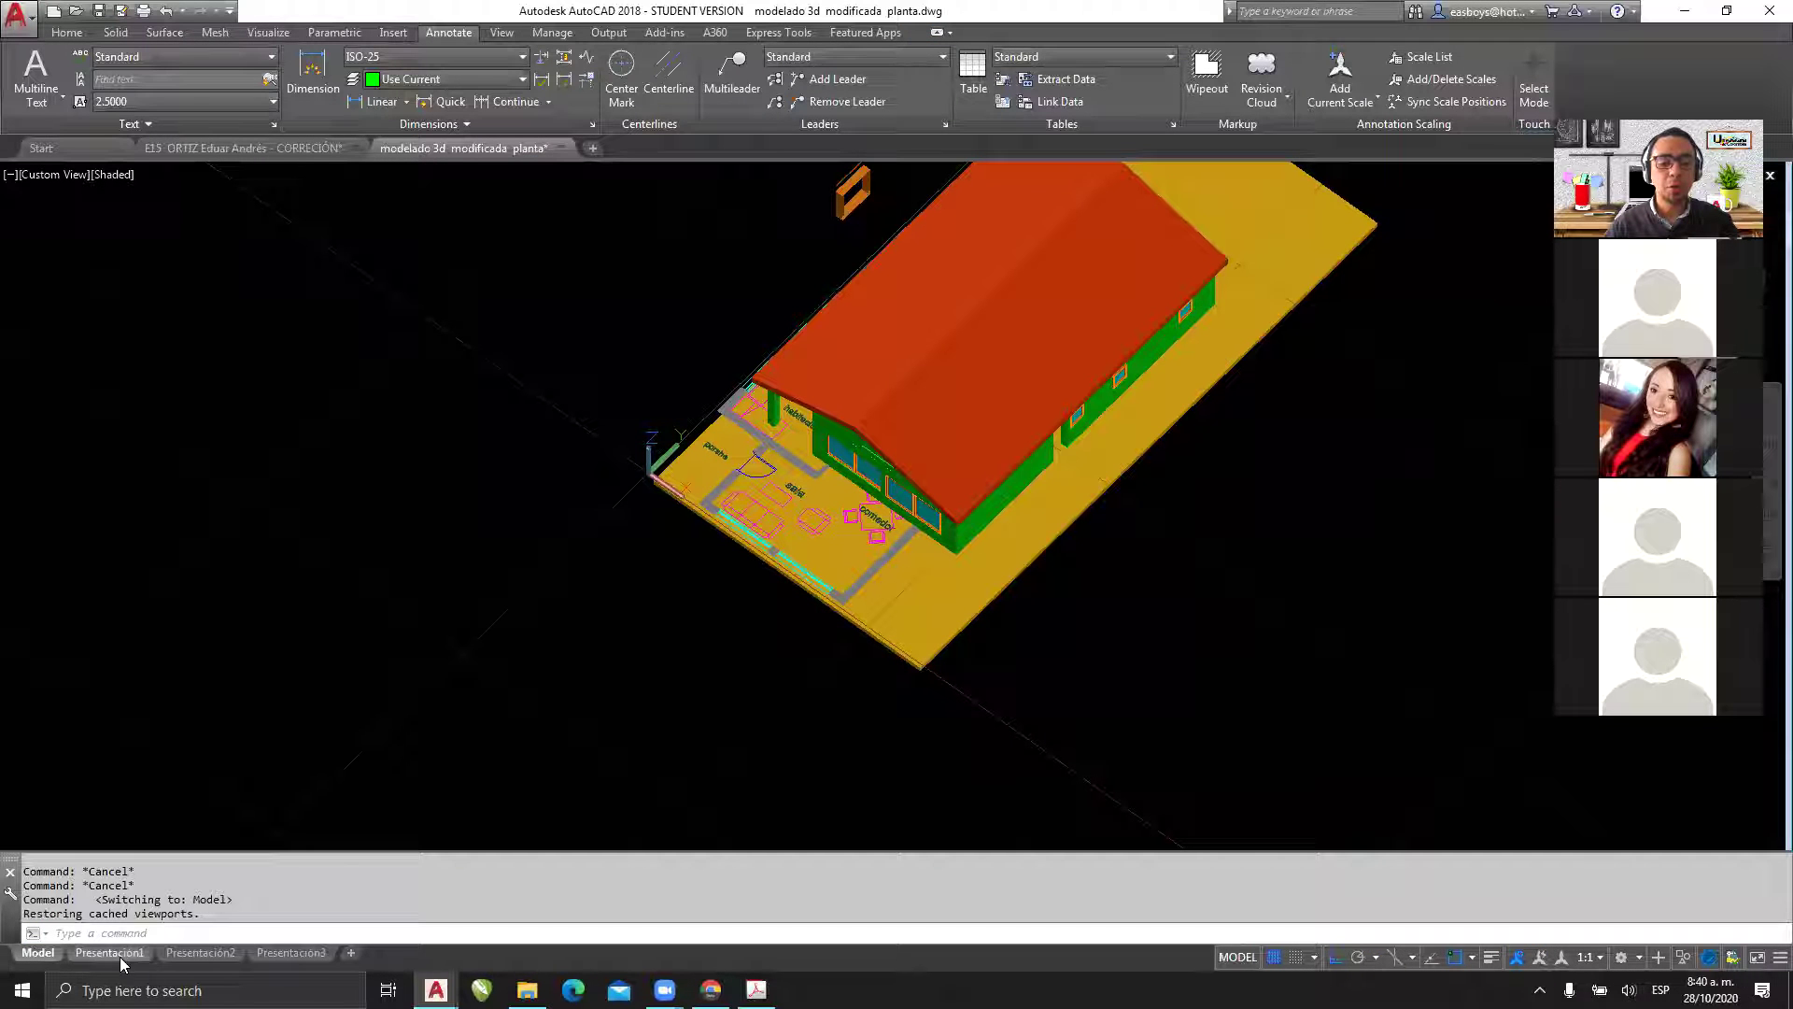
left_click(283, 952)
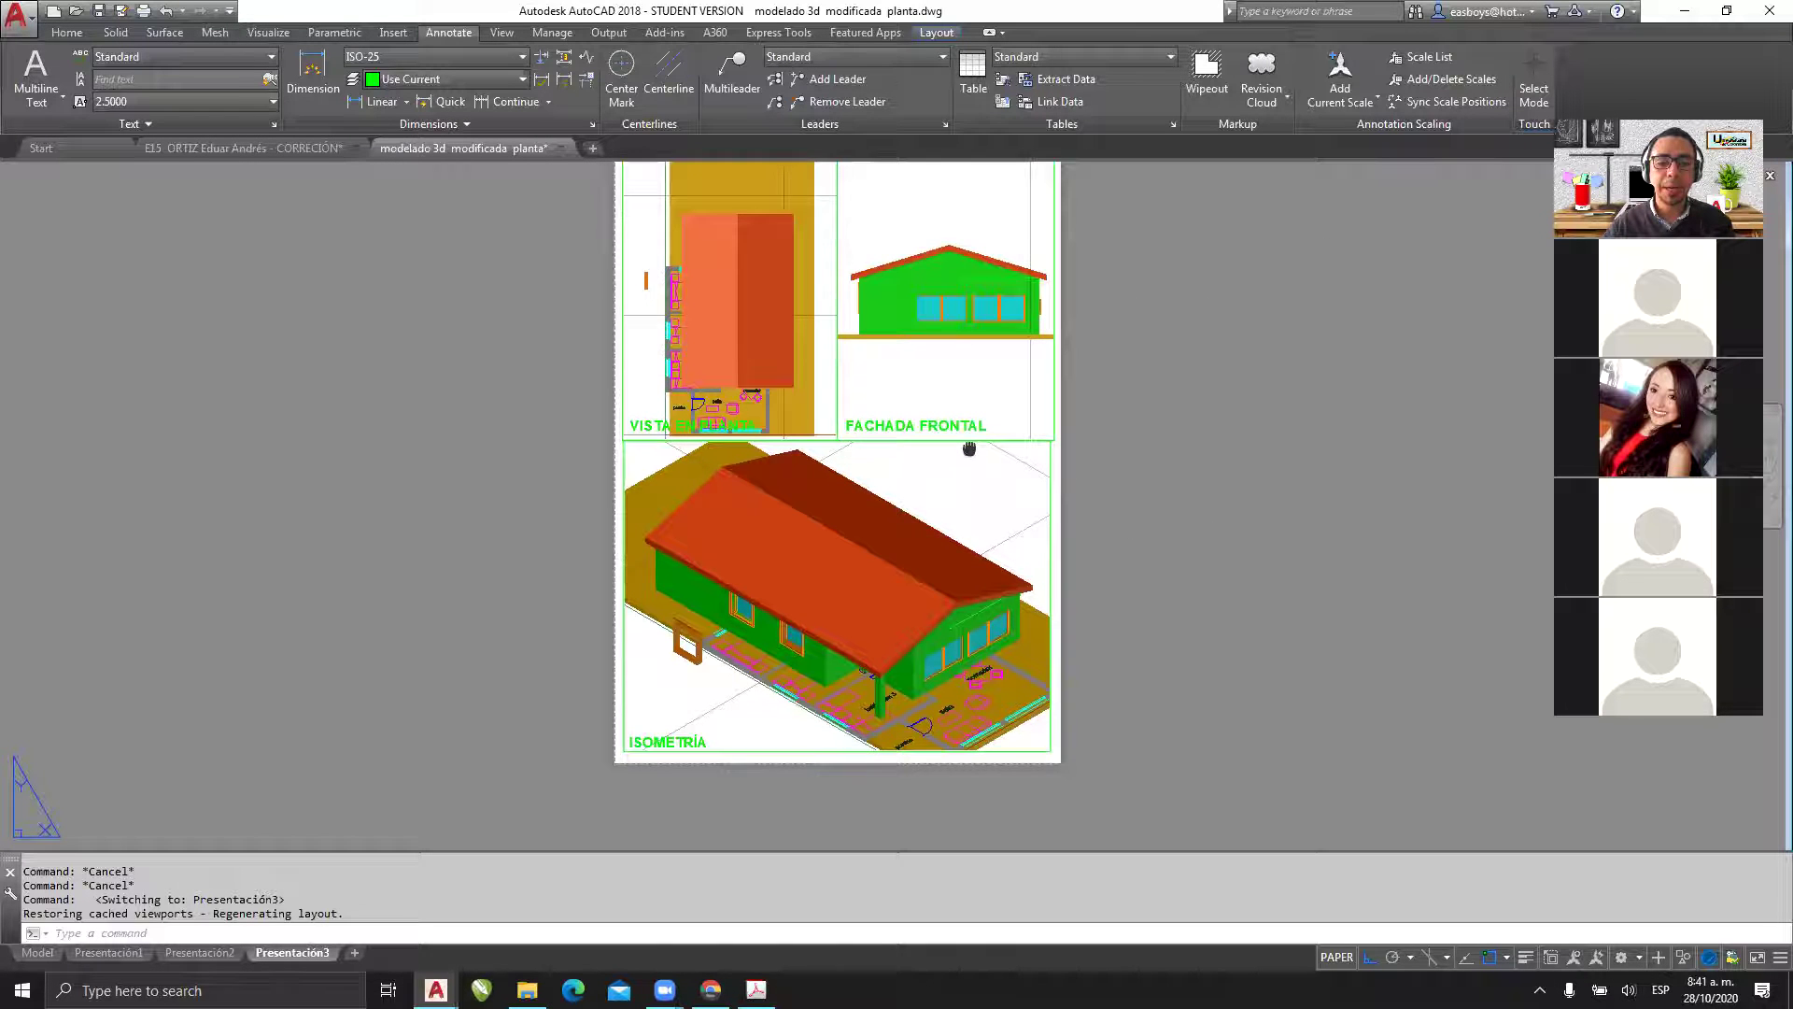
middle_click_drag(968, 446, 965, 478)
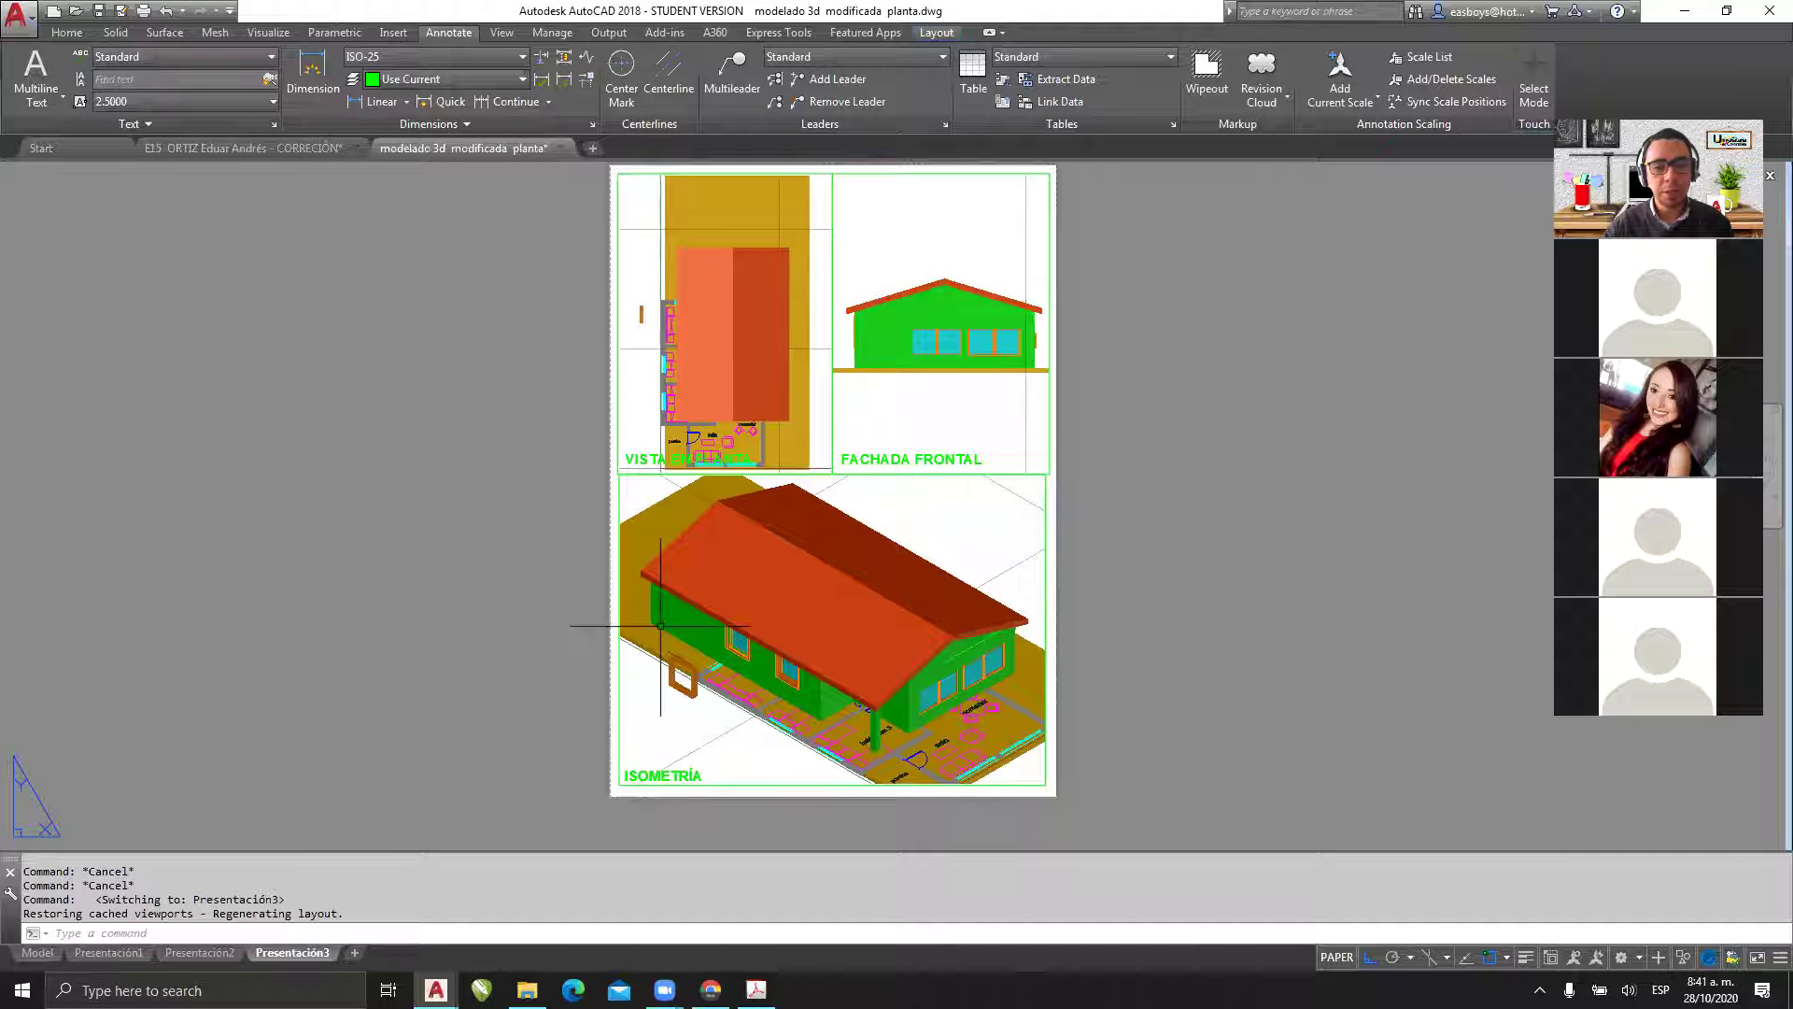
left_click(204, 953)
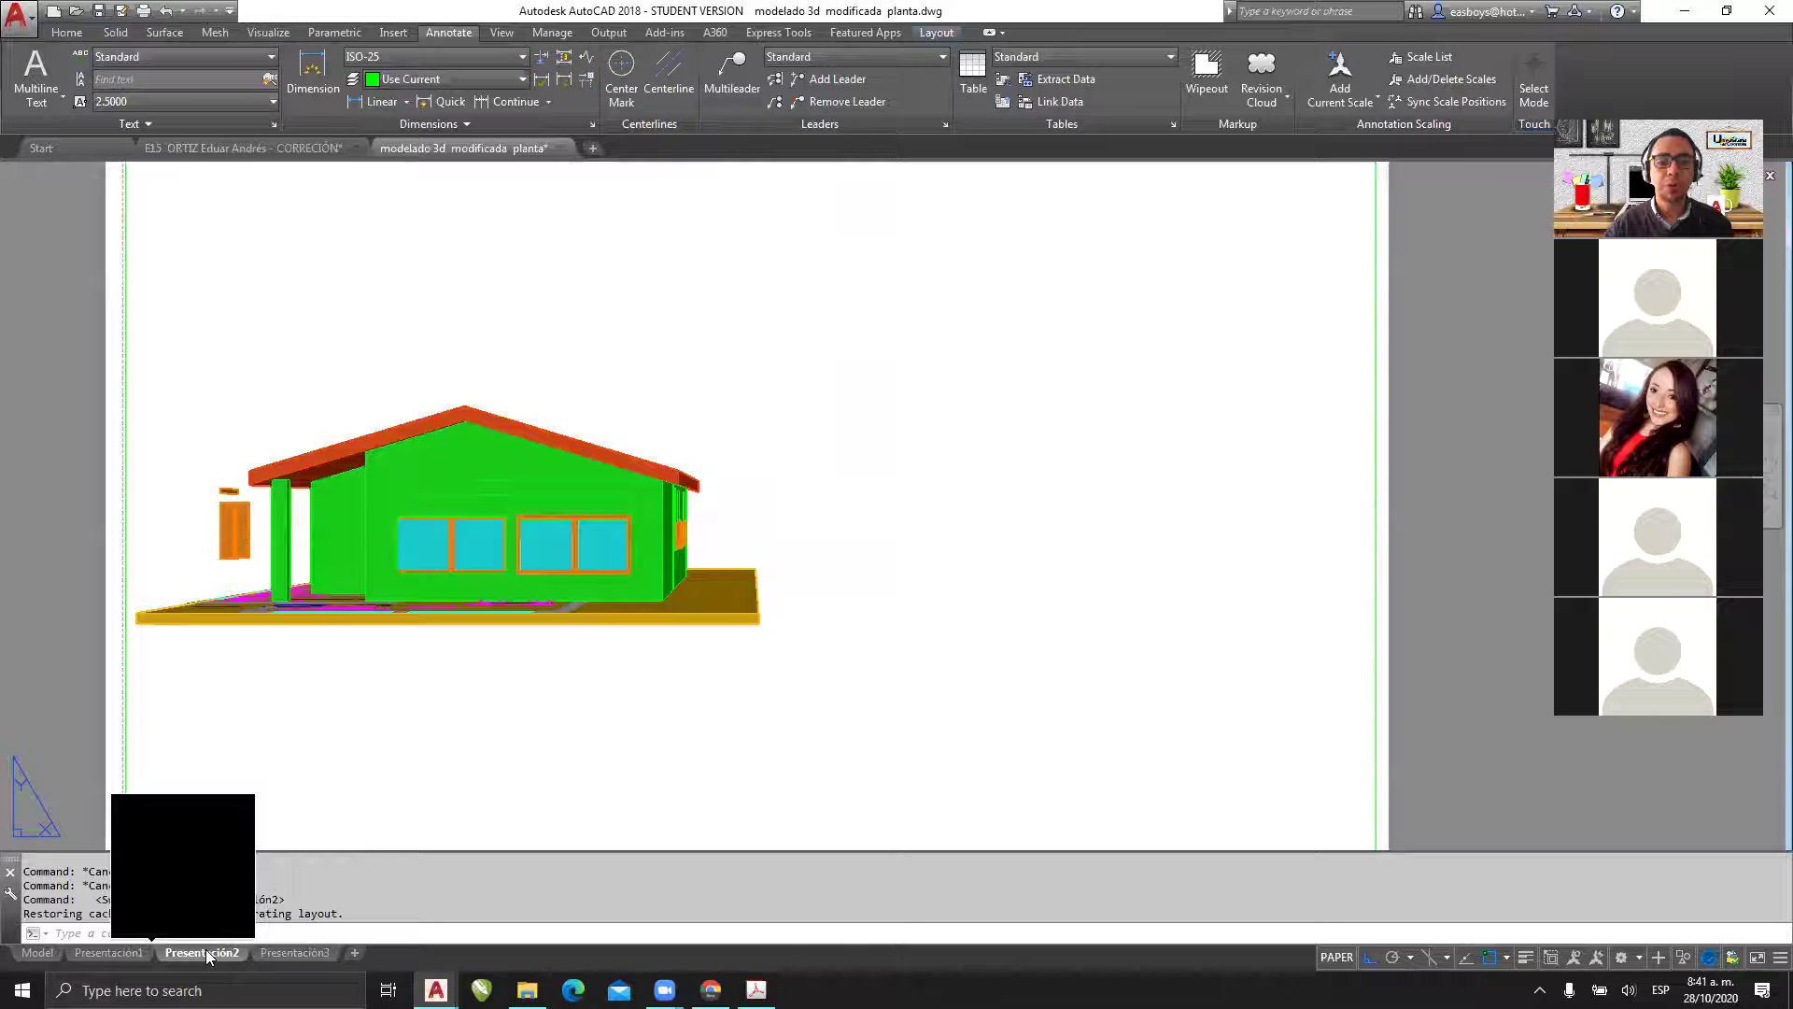
left_click(129, 955)
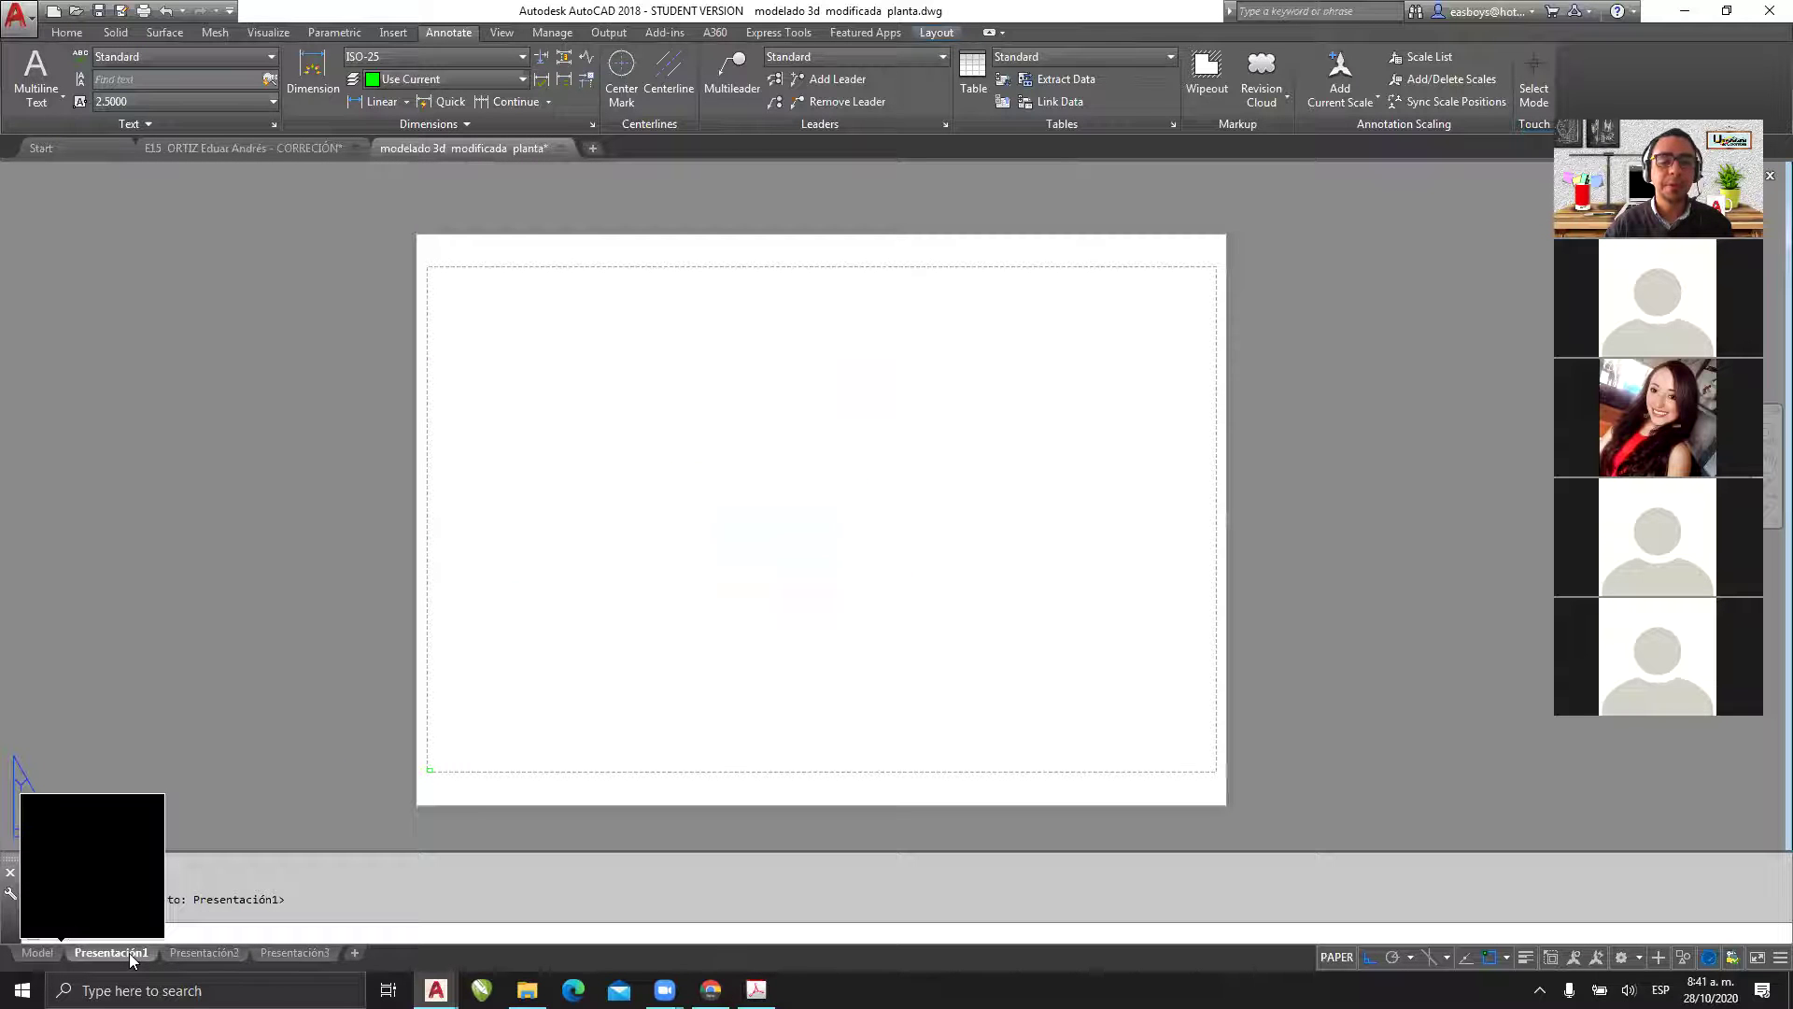
left_click(275, 953)
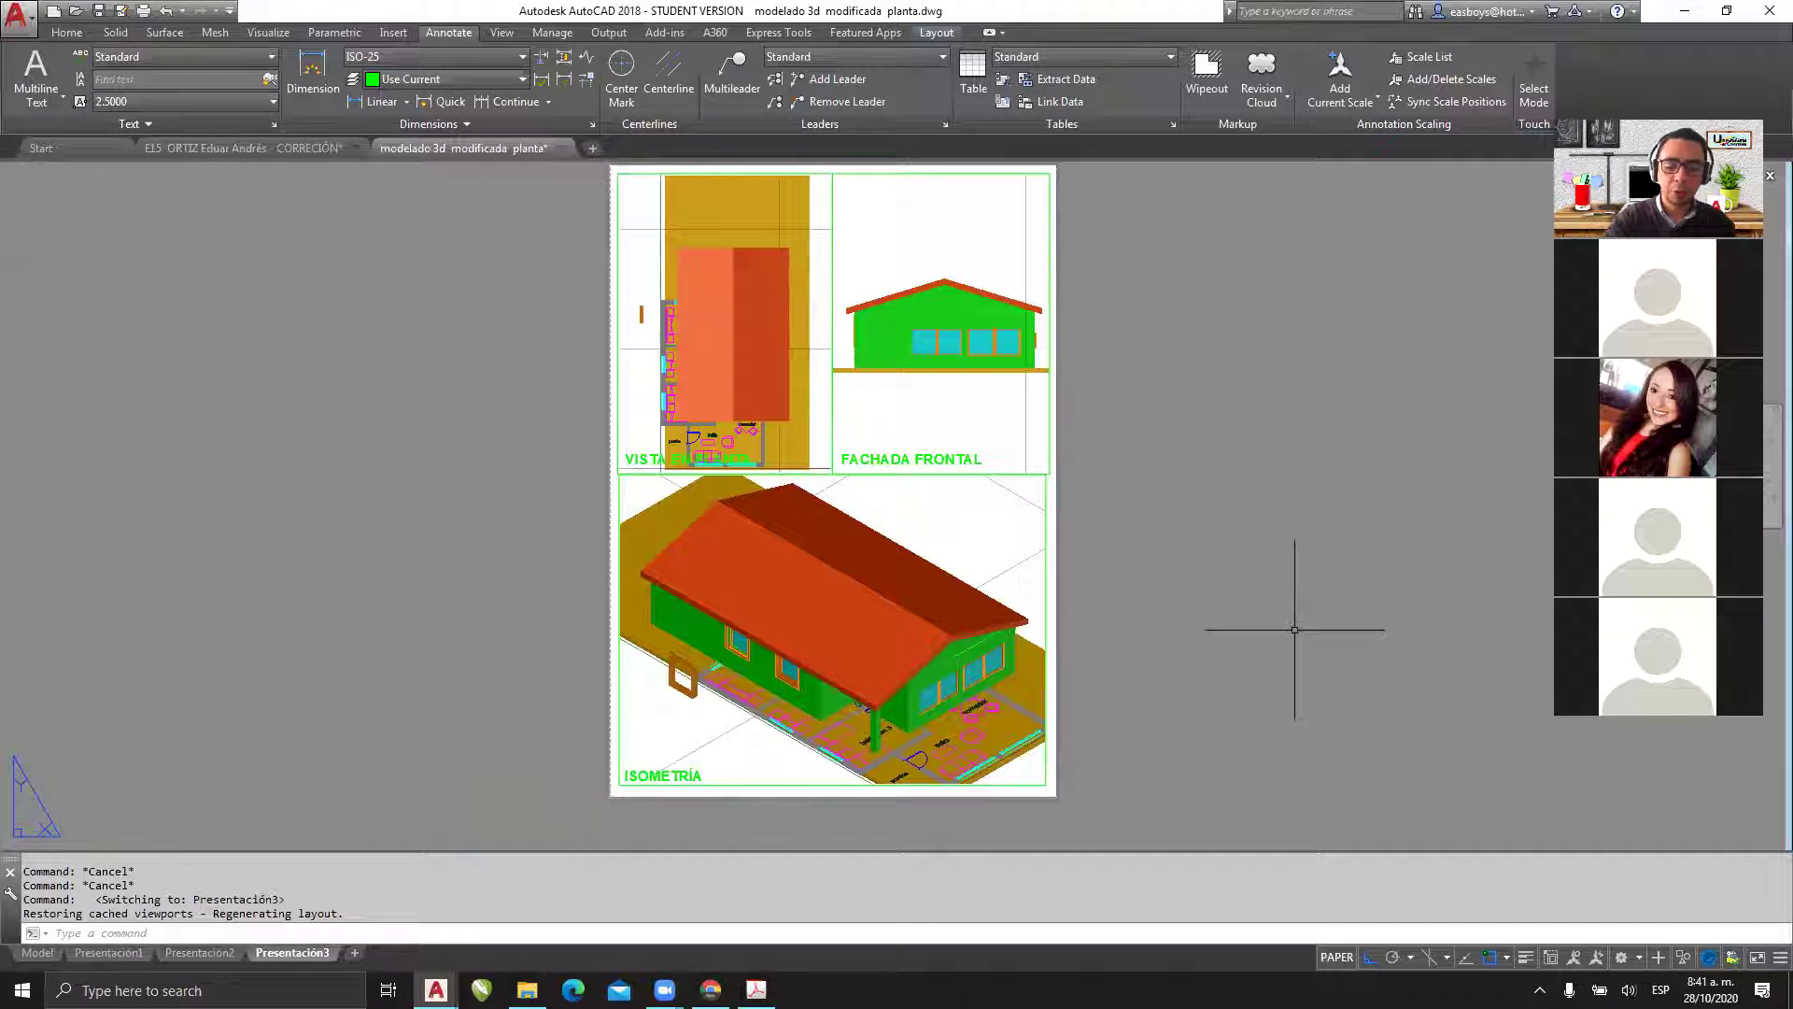
- Set the plot style table for plotting Presentación3 to Grayscale.ctb and inspect the plot preview
key("ctrl+p")
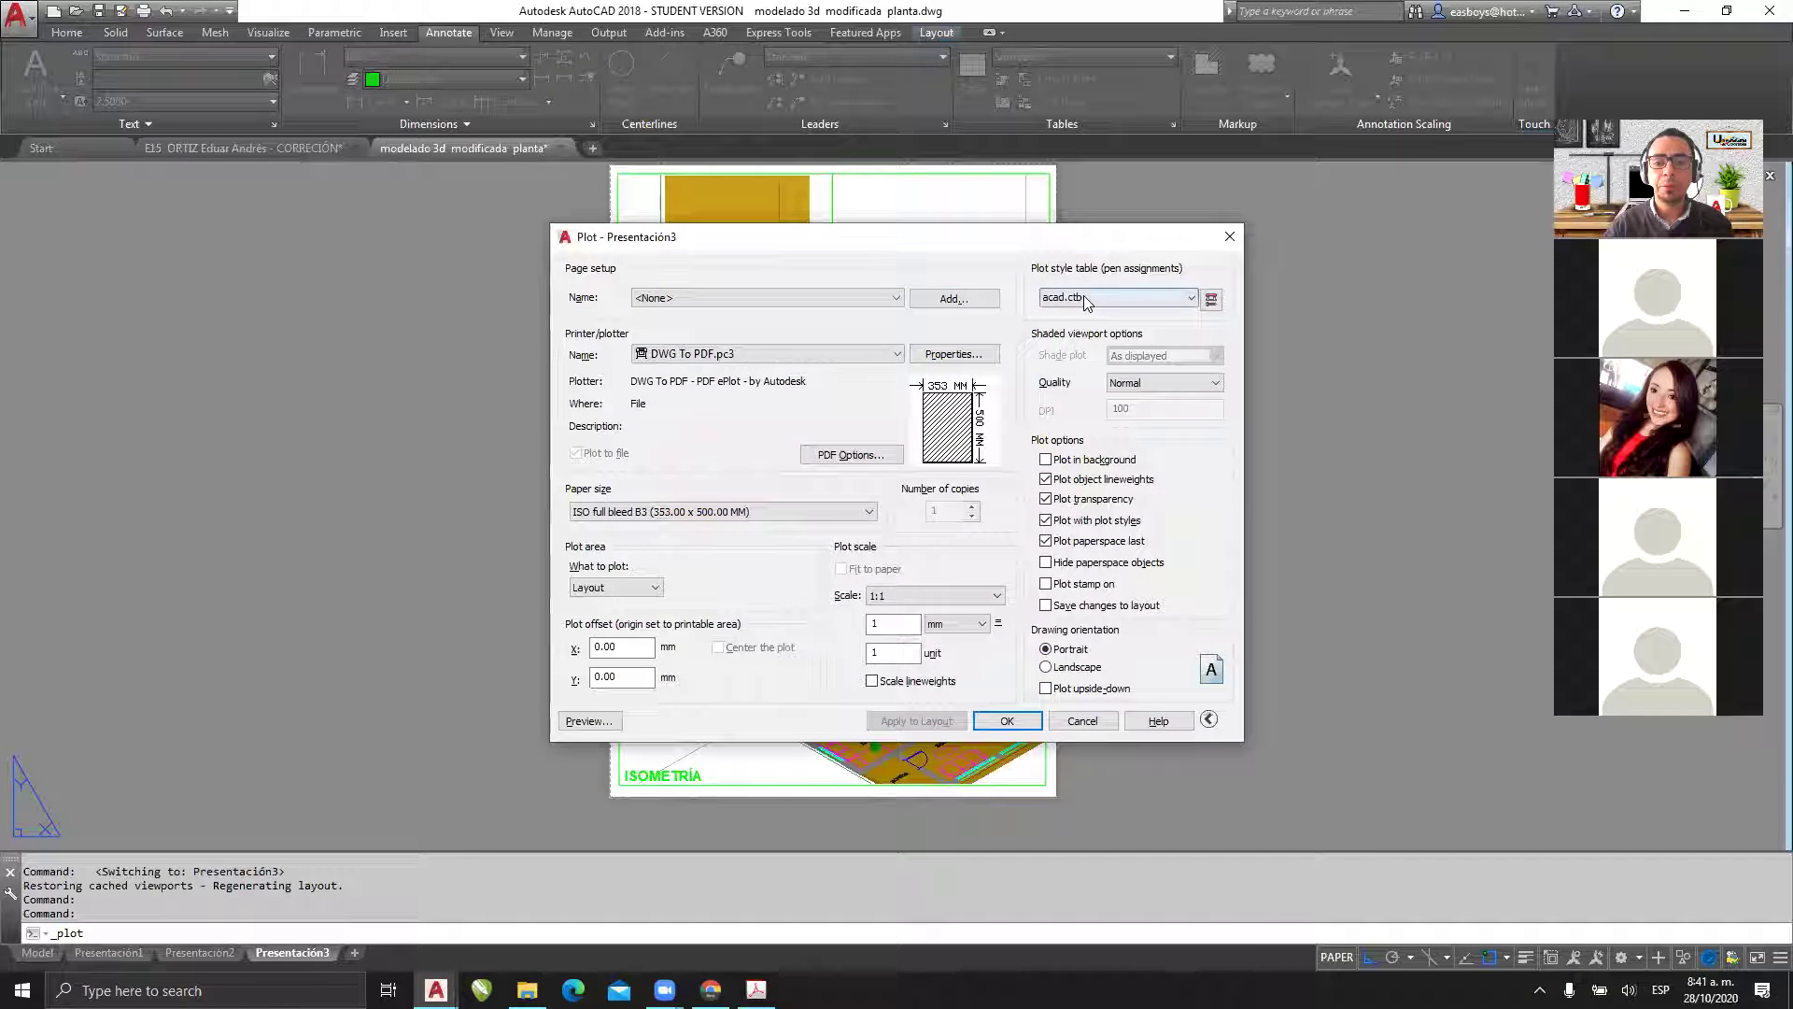
left_click(1083, 296)
left_click(1121, 383)
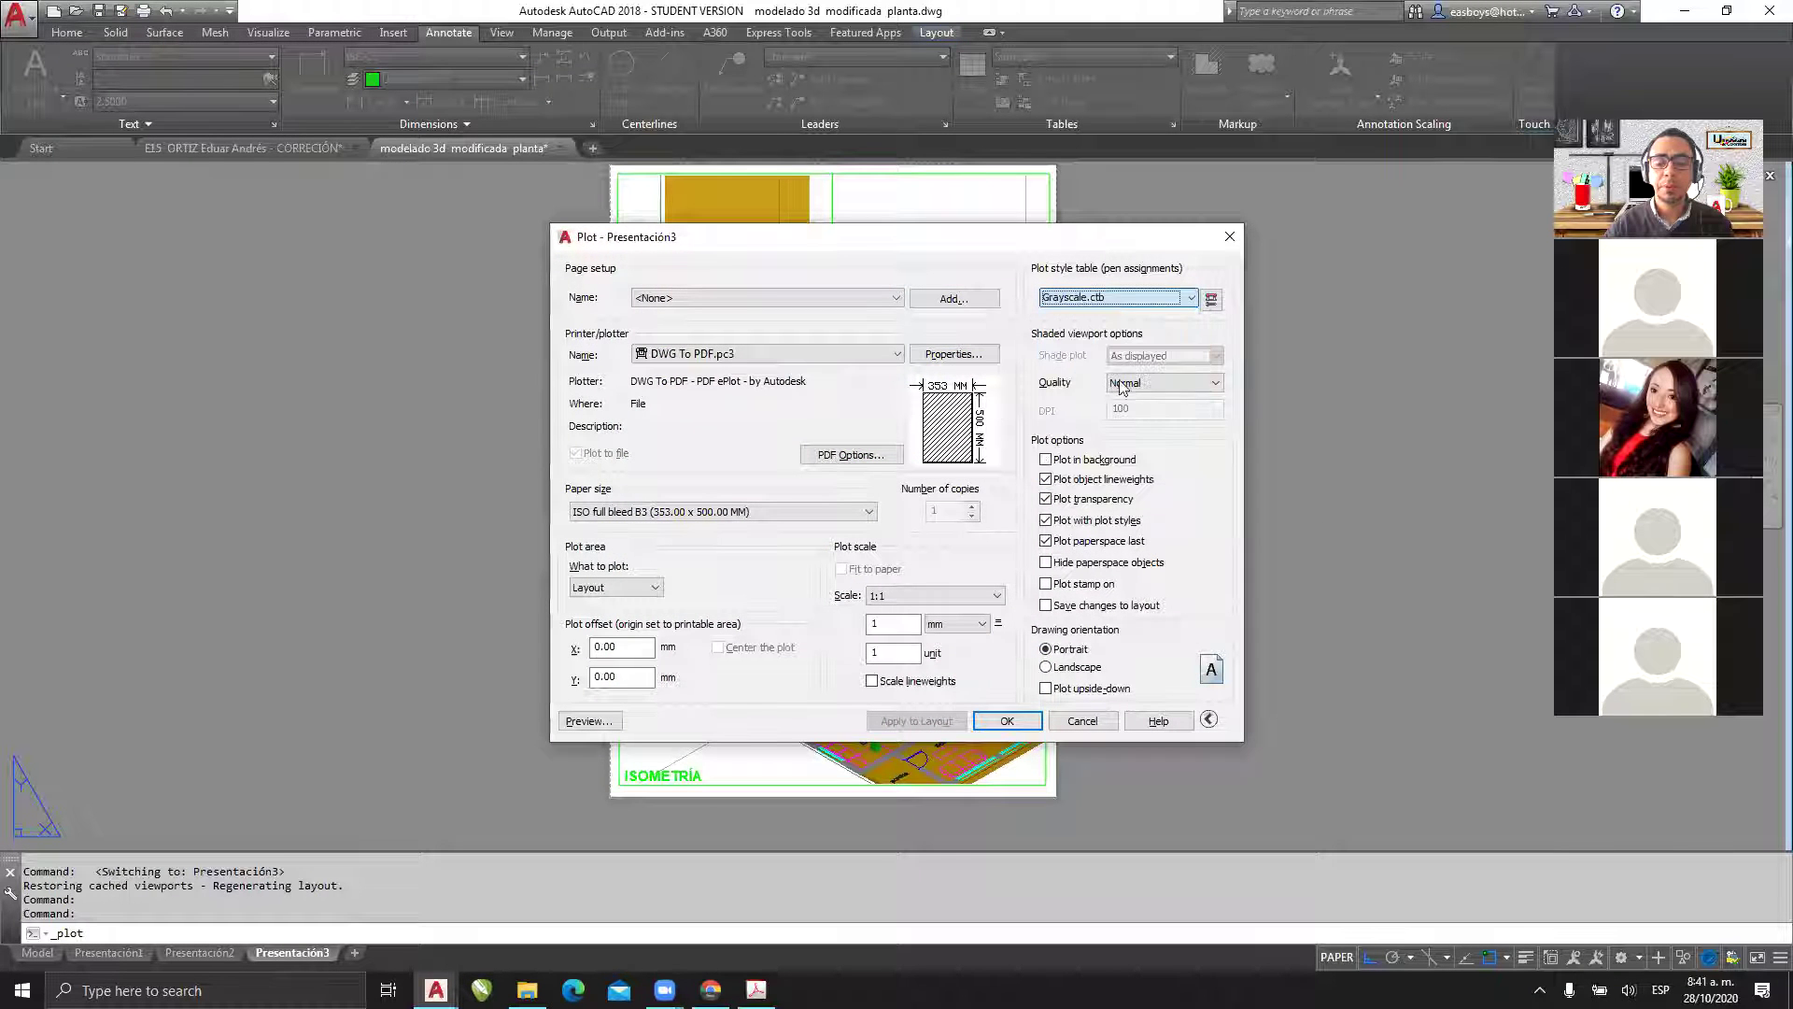
left_click(589, 721)
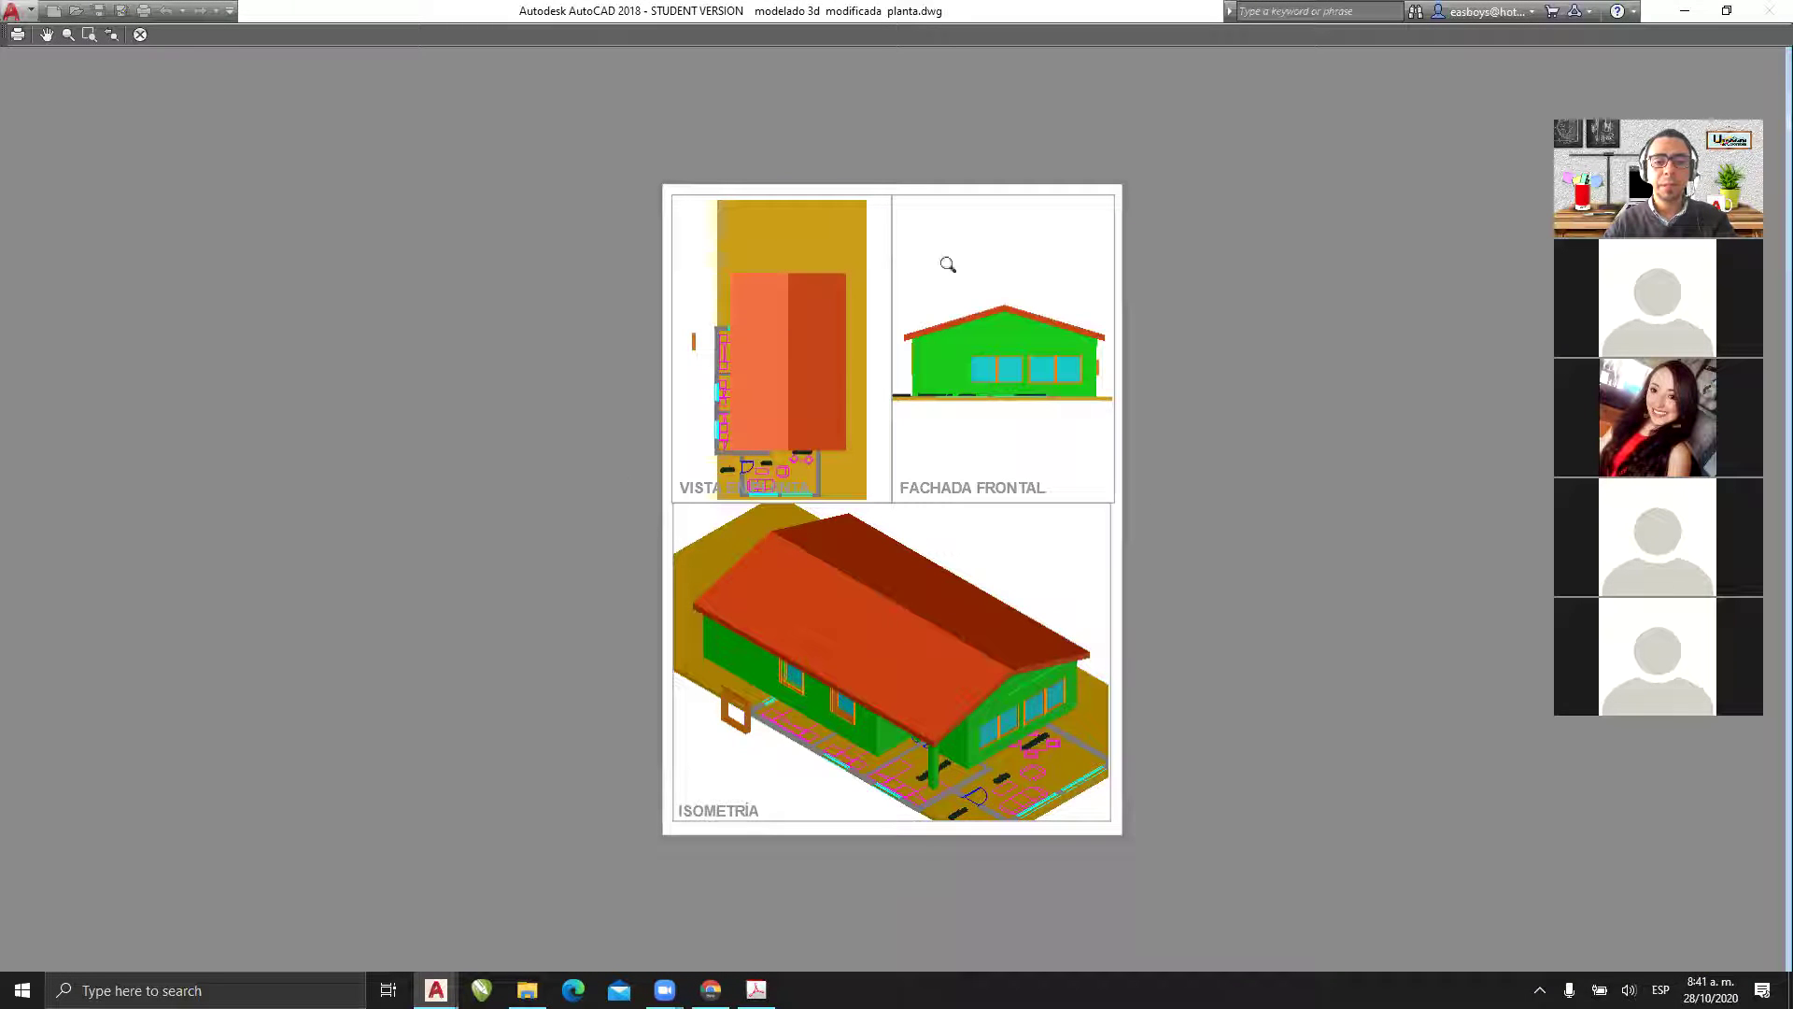
scroll(929, 738, "up", 3)
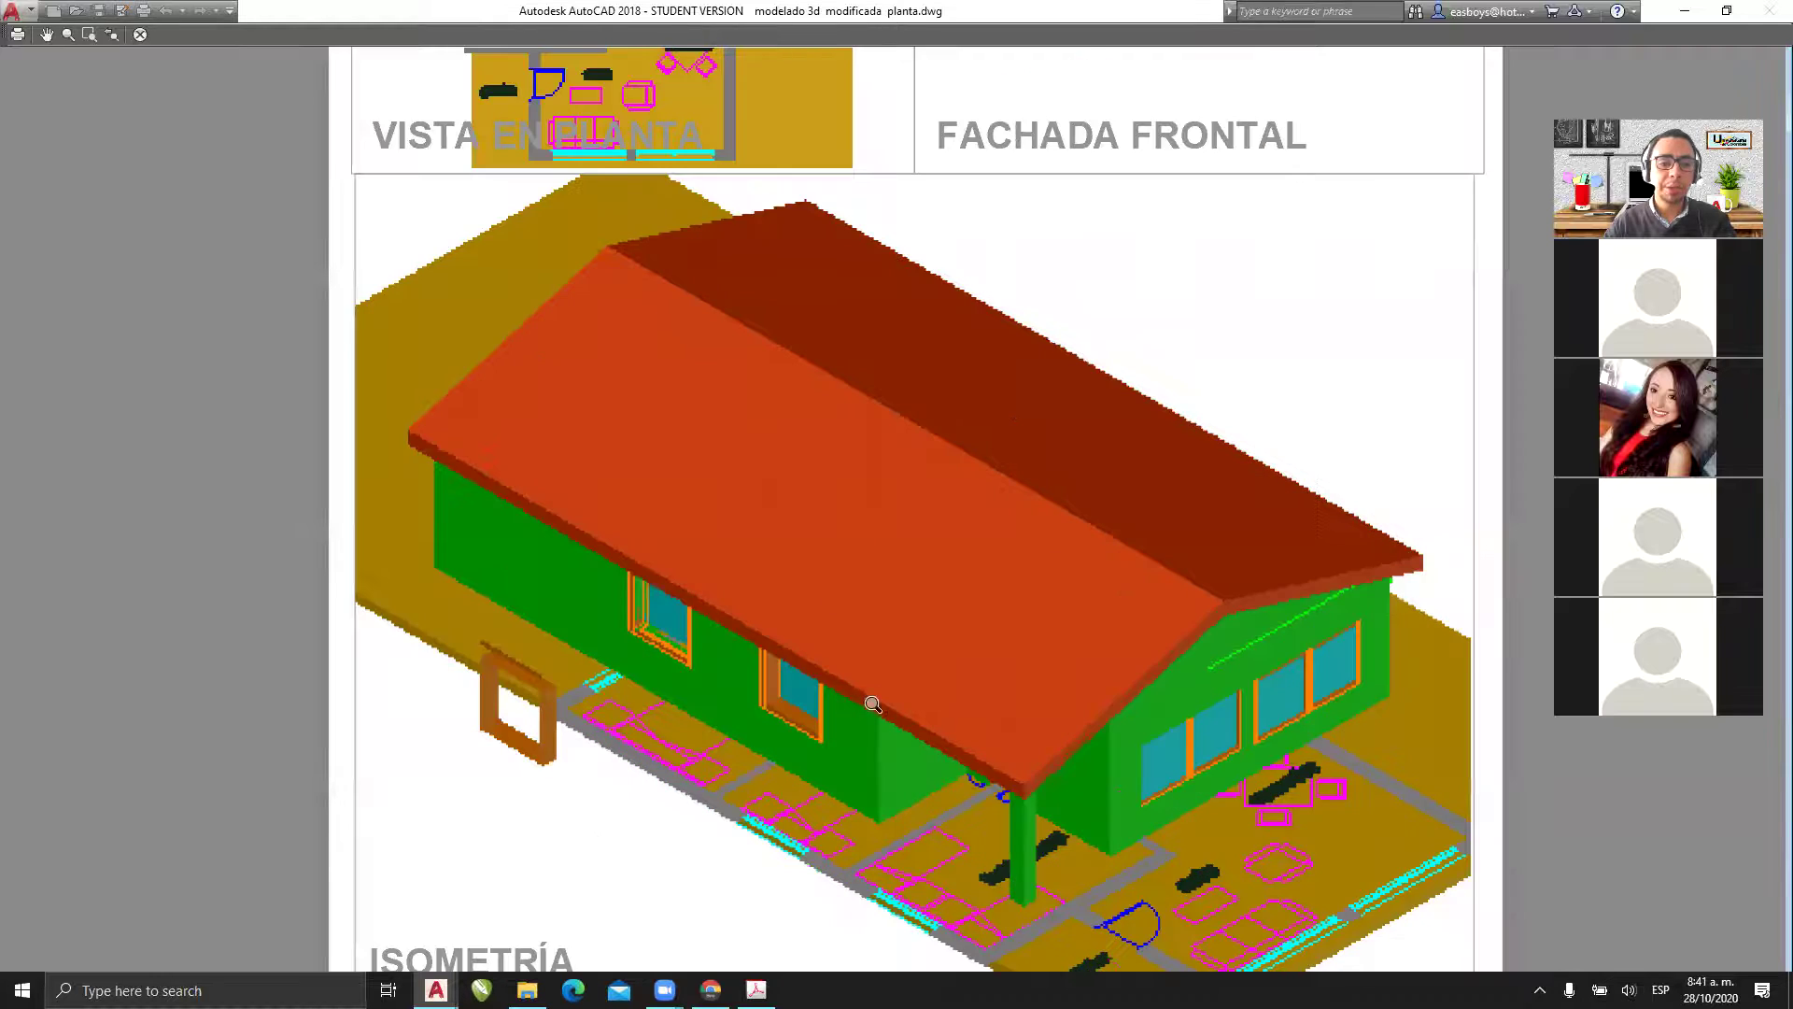
scroll(864, 707, "down", 3)
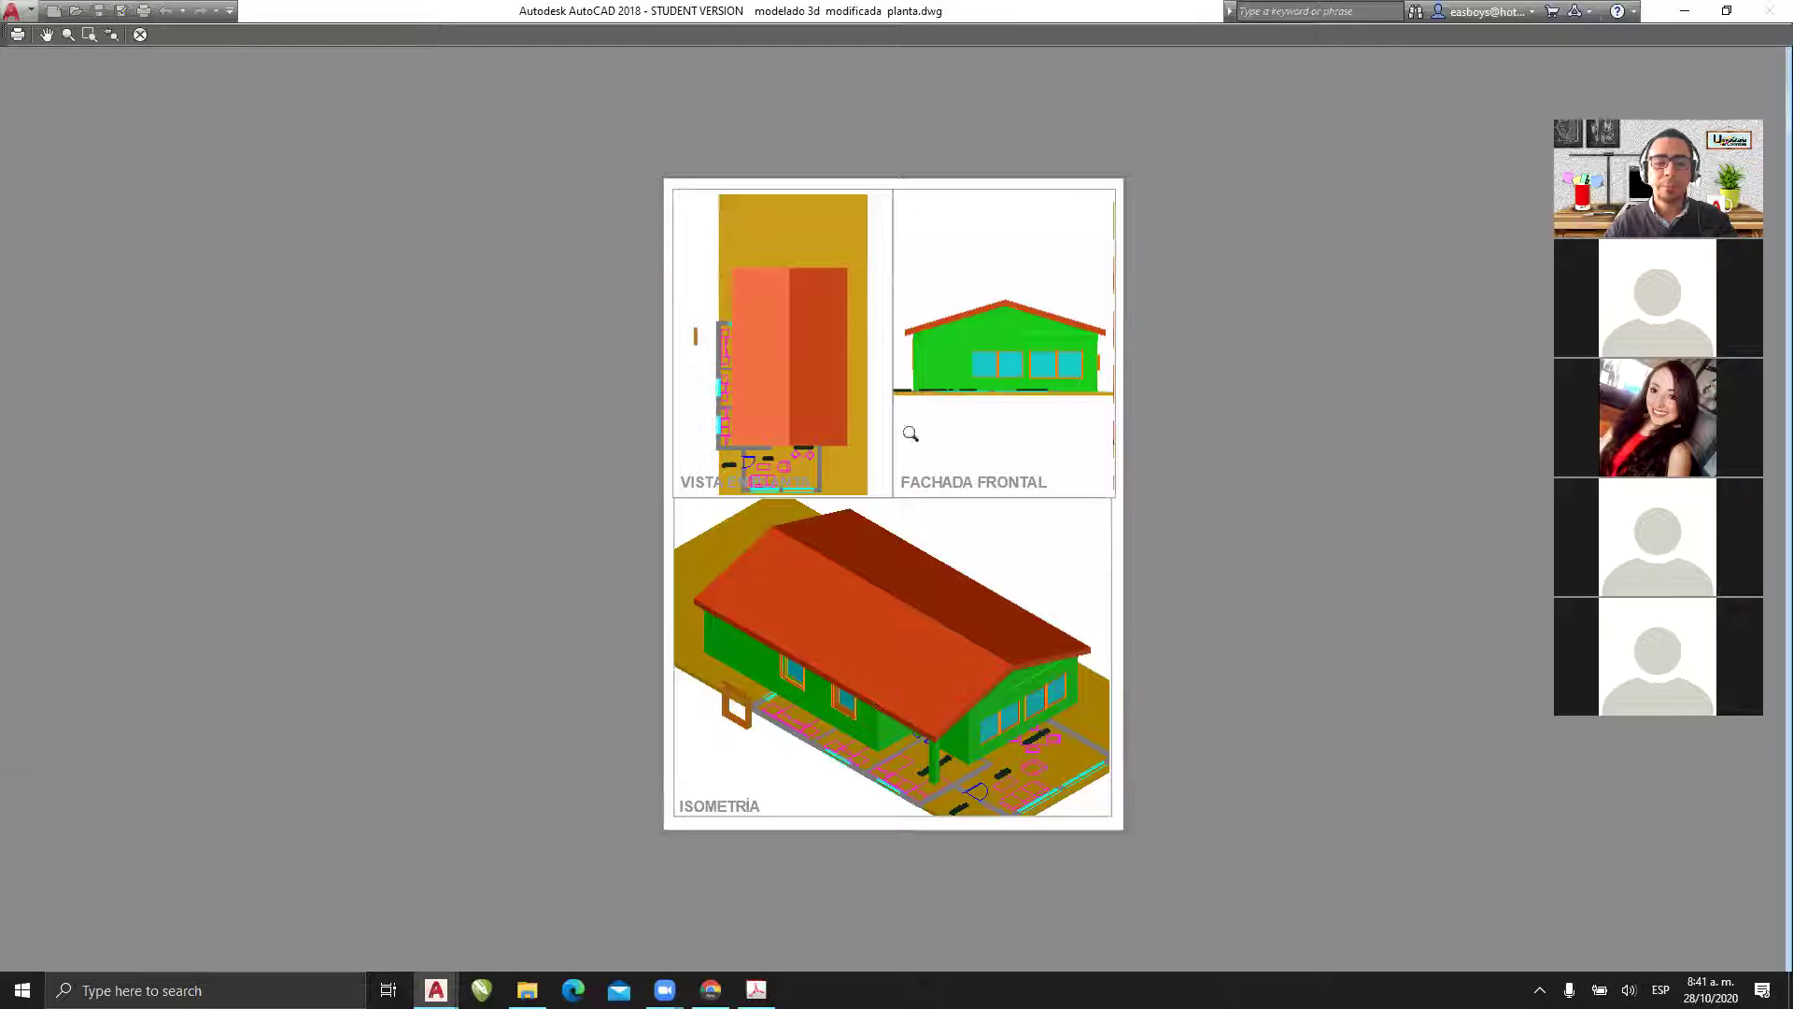
- Plot the previewed layout to the Desktop as "modelado 3d modificada planta-Presentación3.pdf" and close the opened PDF after viewing it
right_click(911, 434)
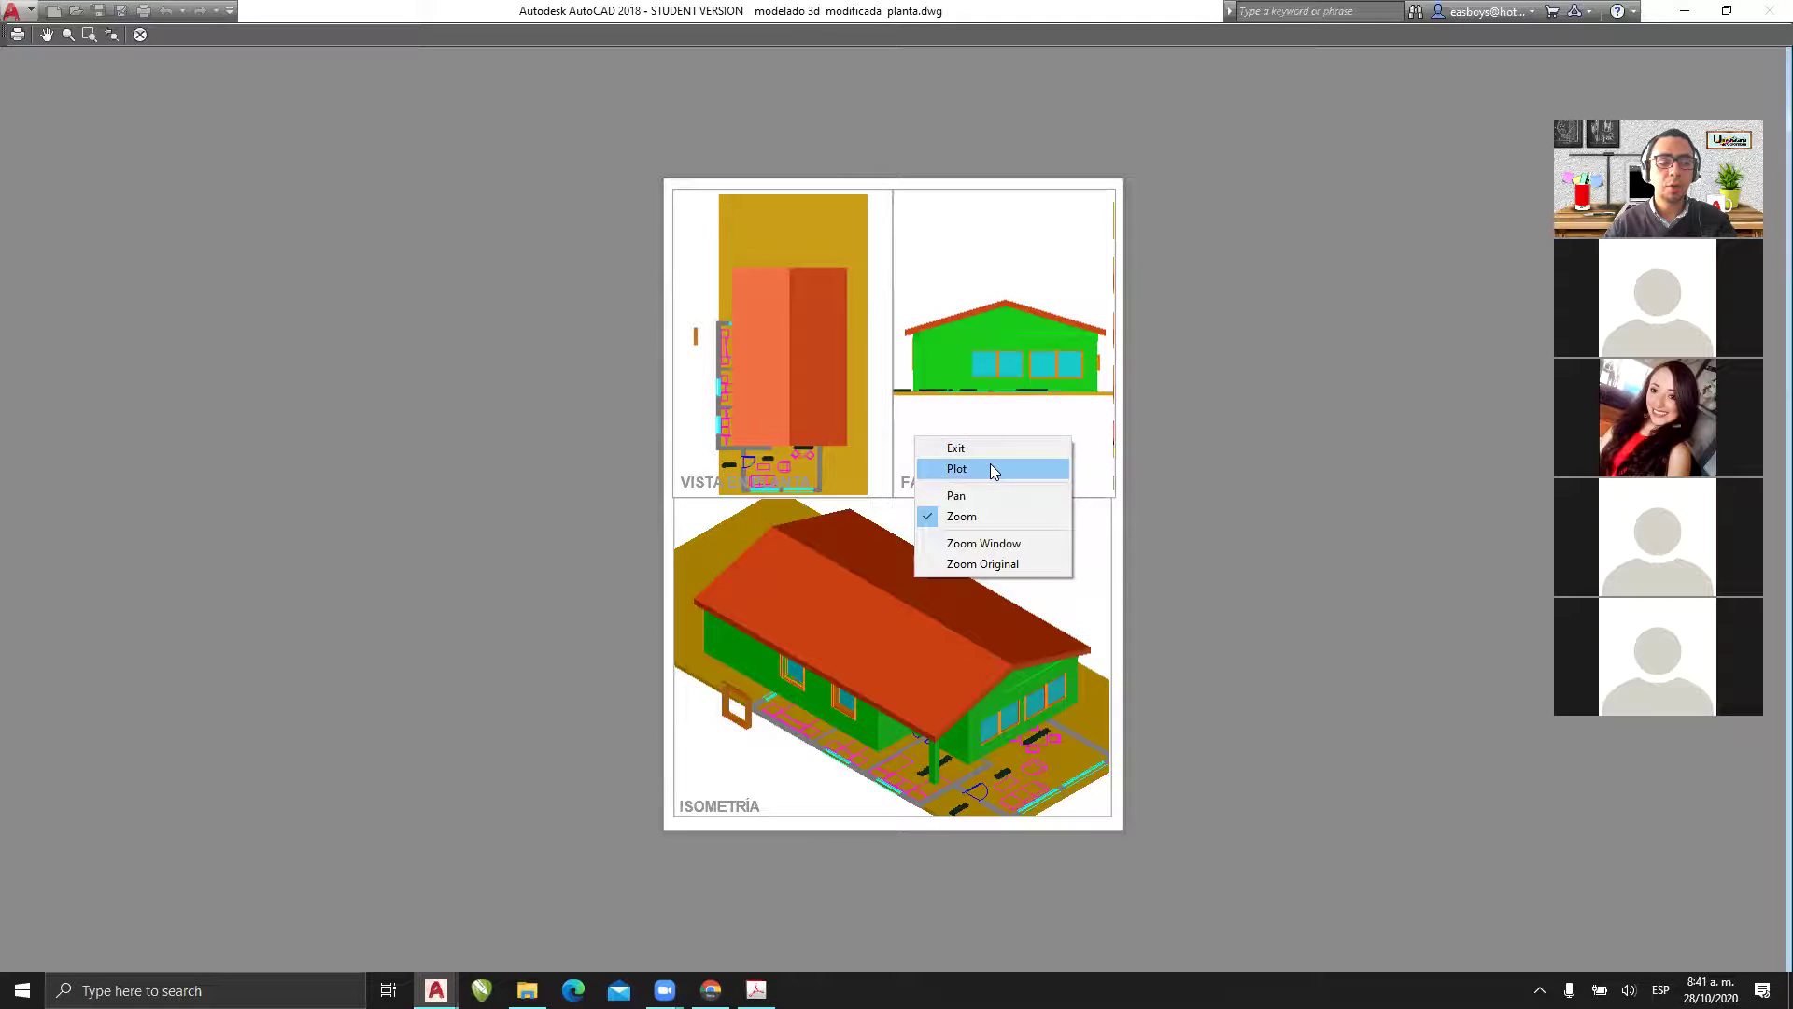
left_click(992, 467)
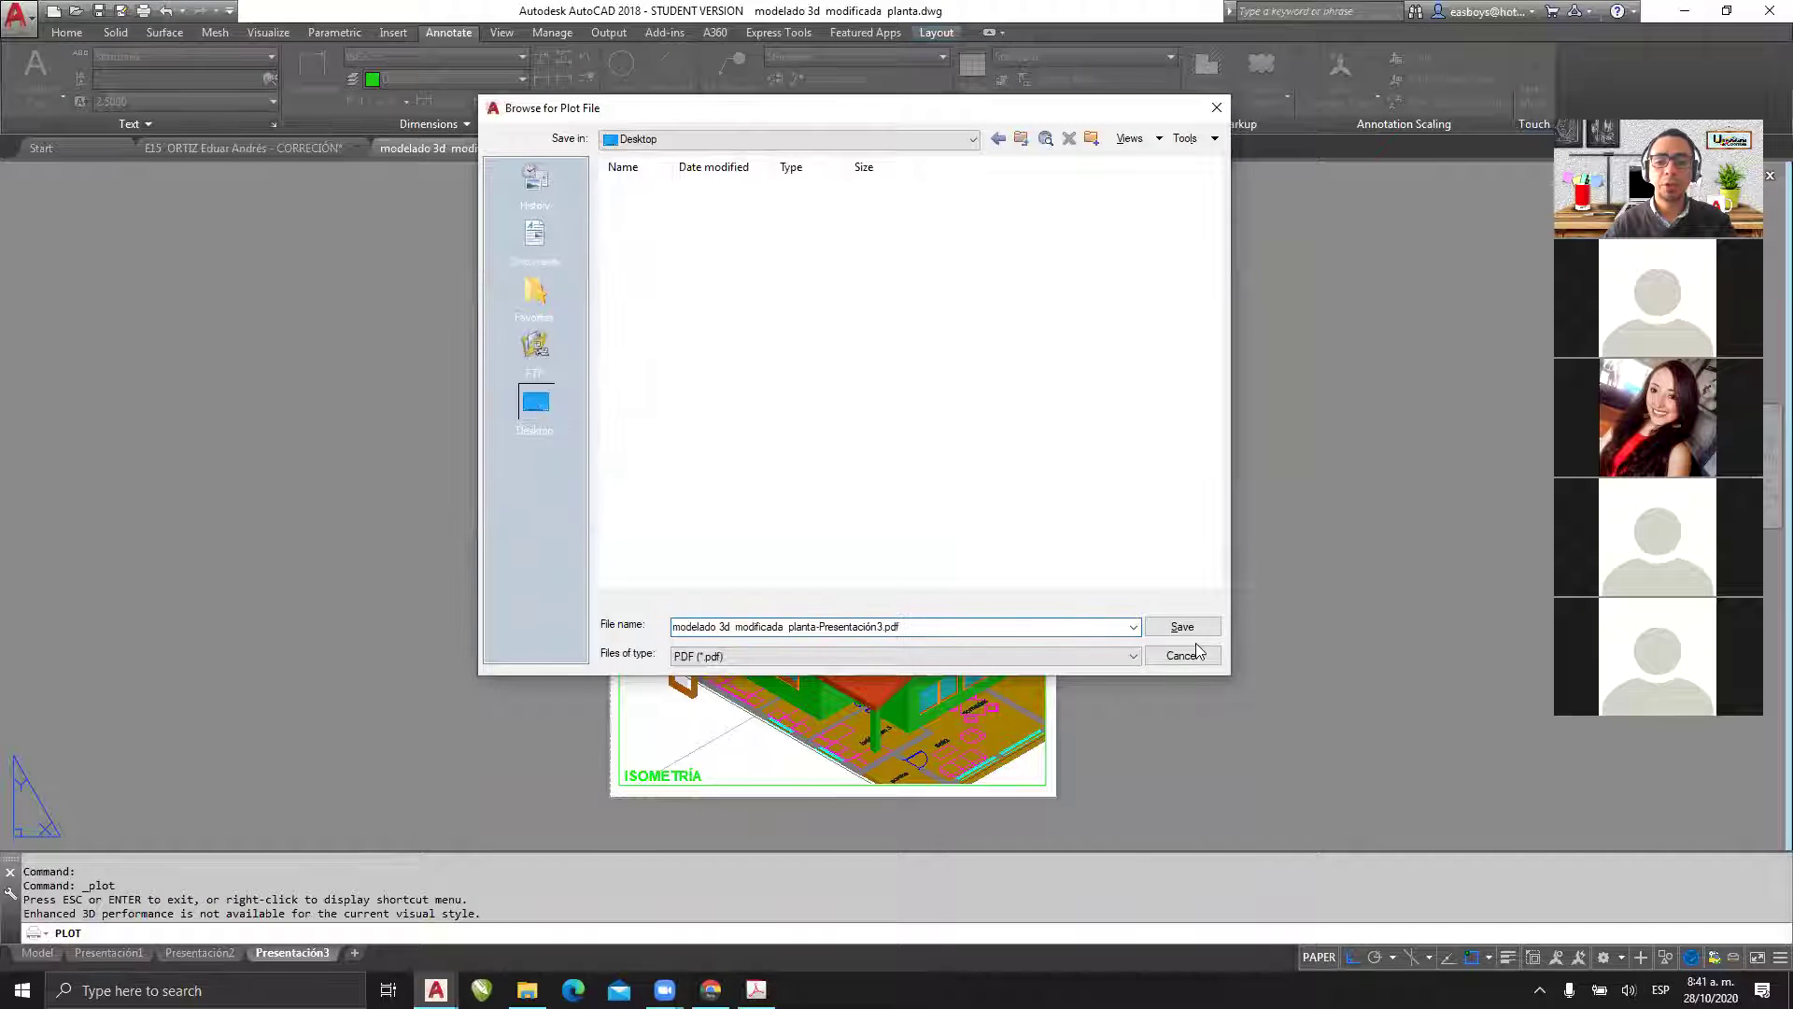
left_click(1183, 626)
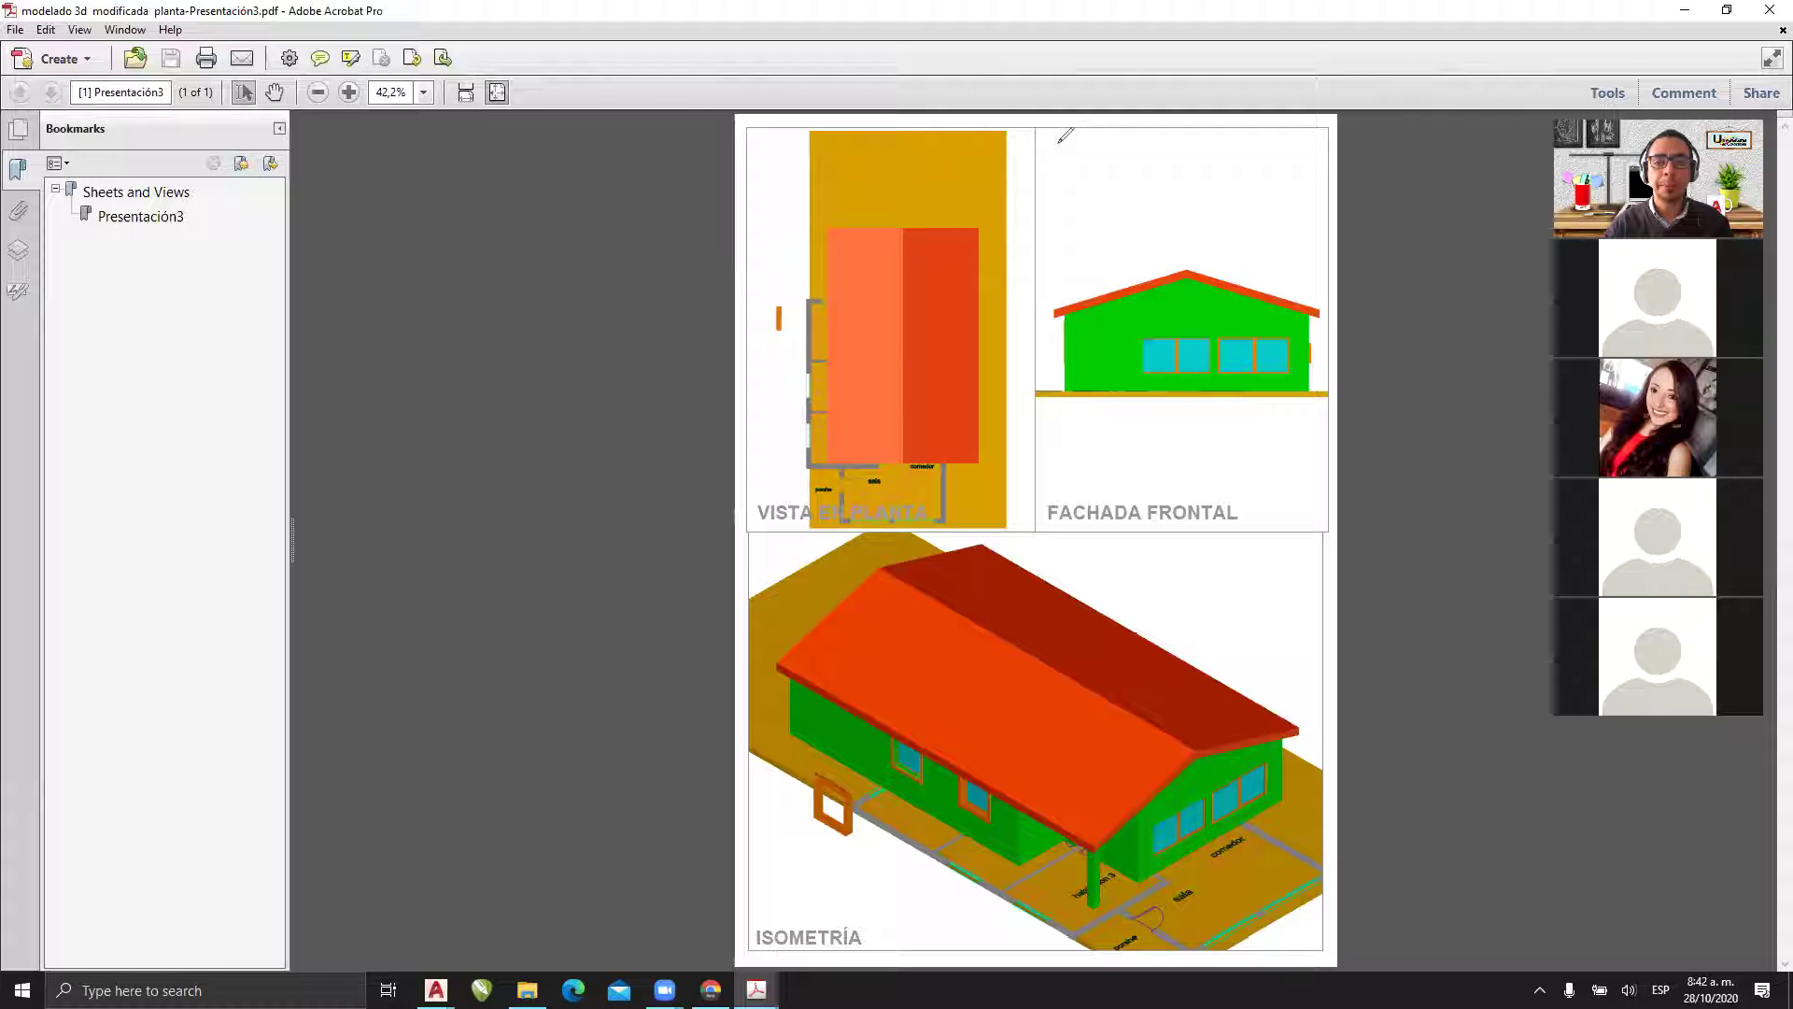
left_click(1112, 139)
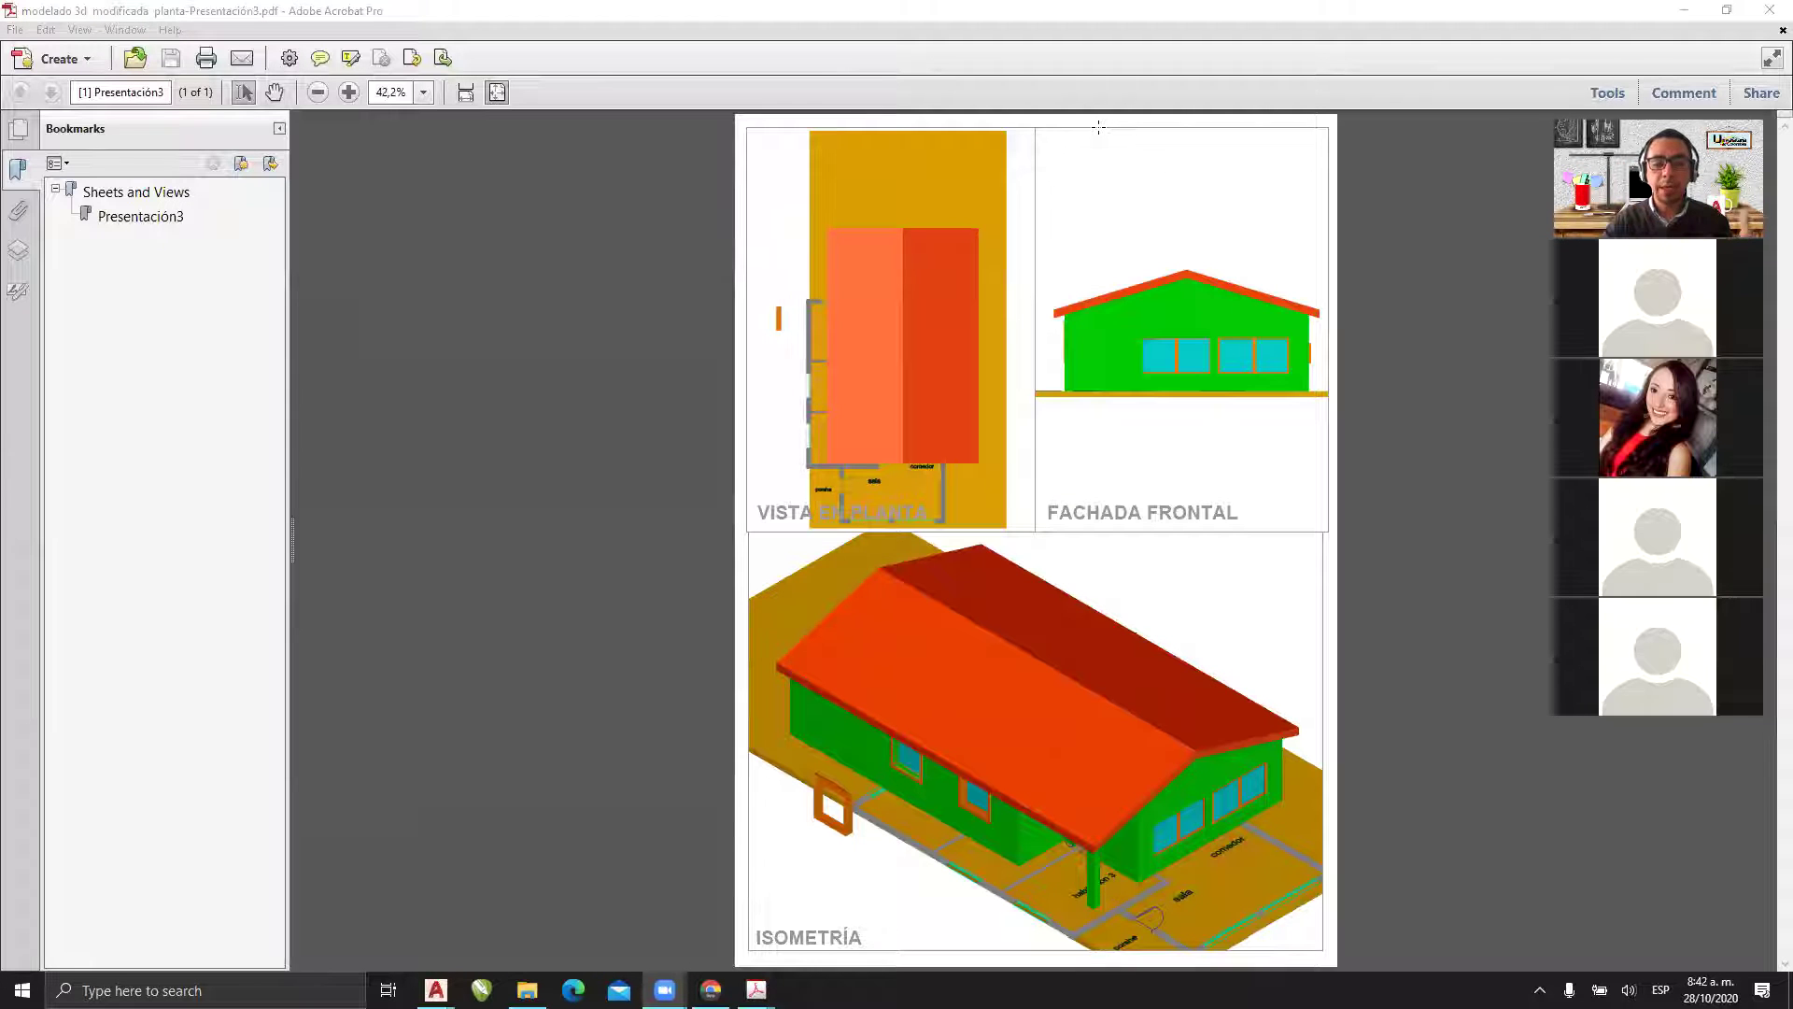
left_click(1768, 11)
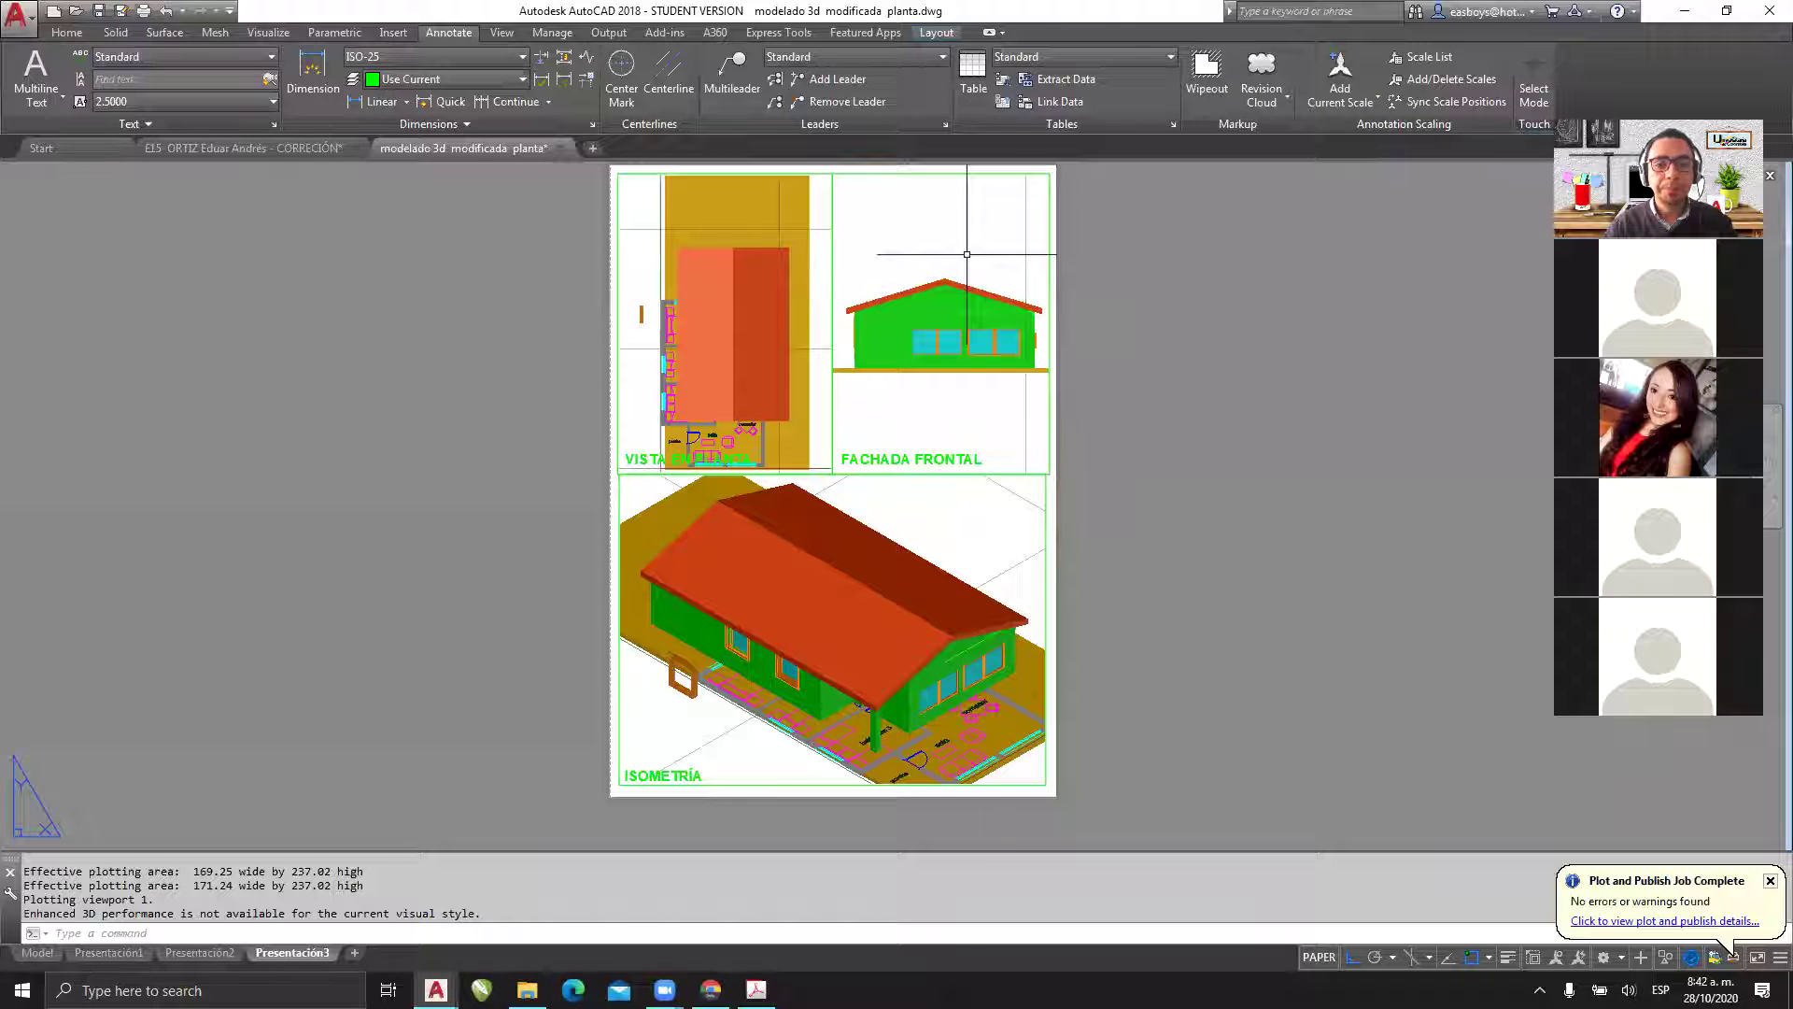
mouse_move(984, 187)
left_mouse_down()
mouse_move(987, 228)
mouse_move(1044, 179)
left_mouse_up()
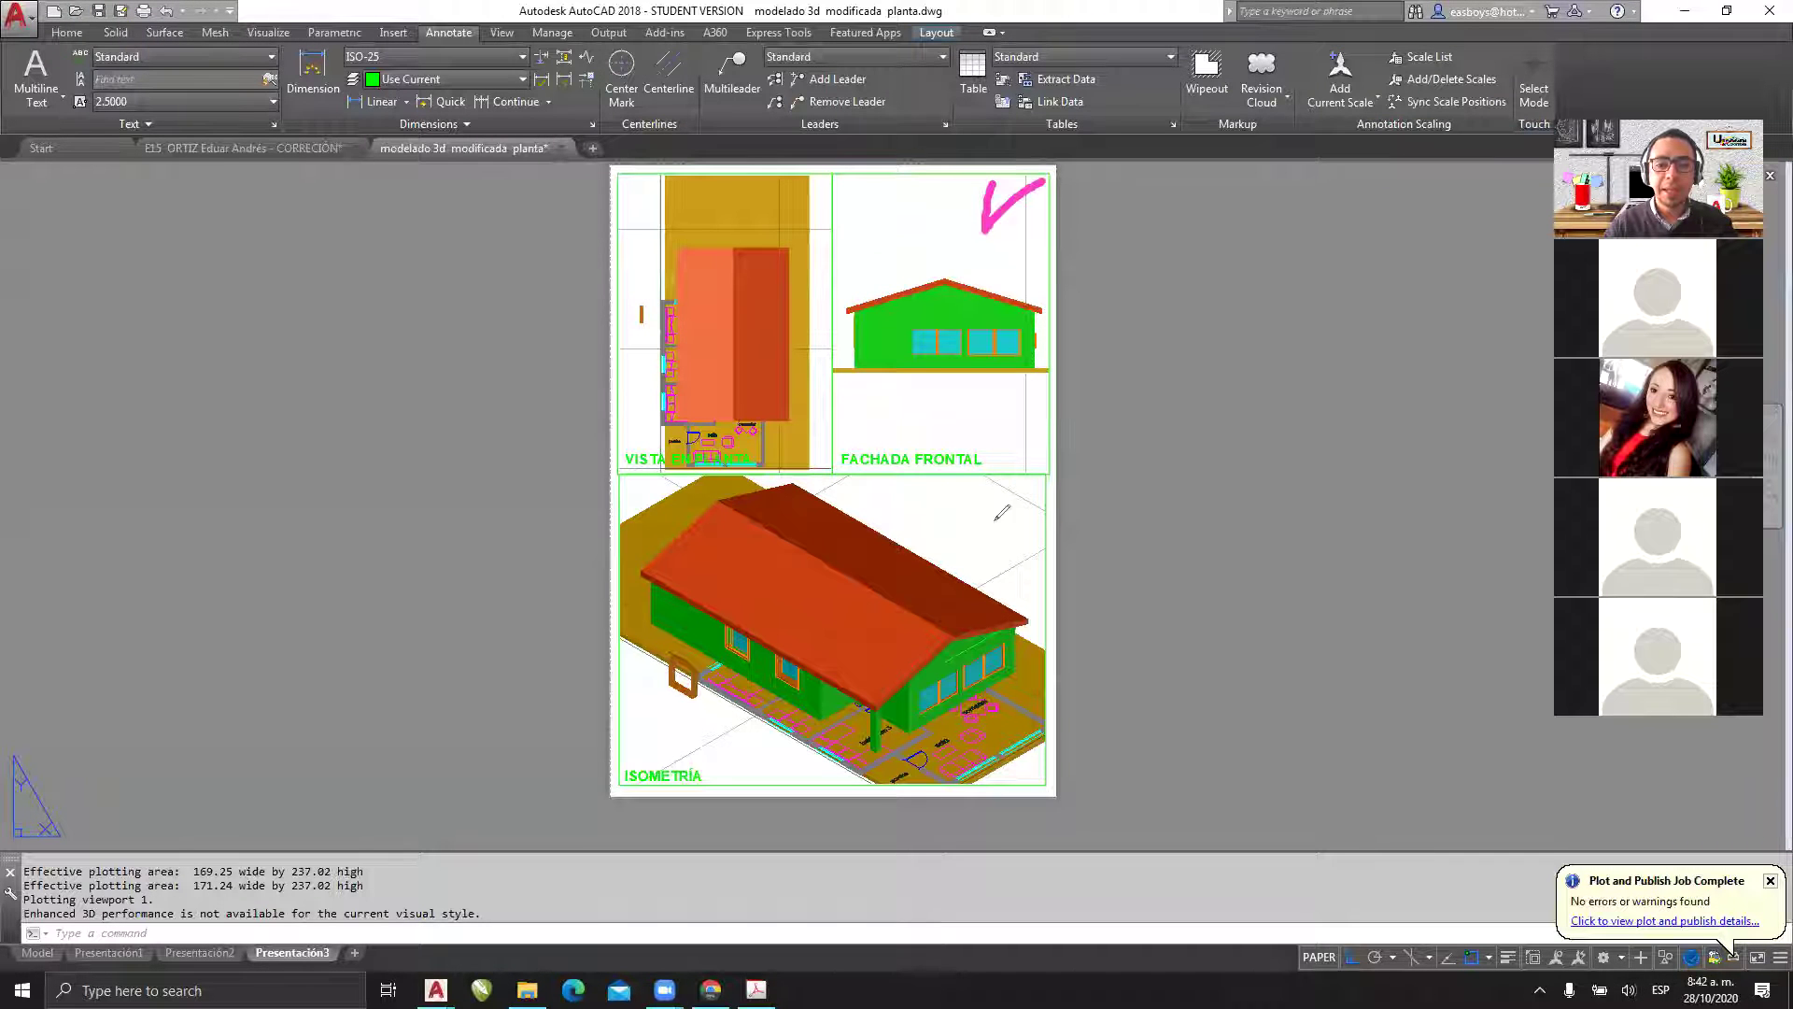
left_click_drag(988, 560, 1082, 476)
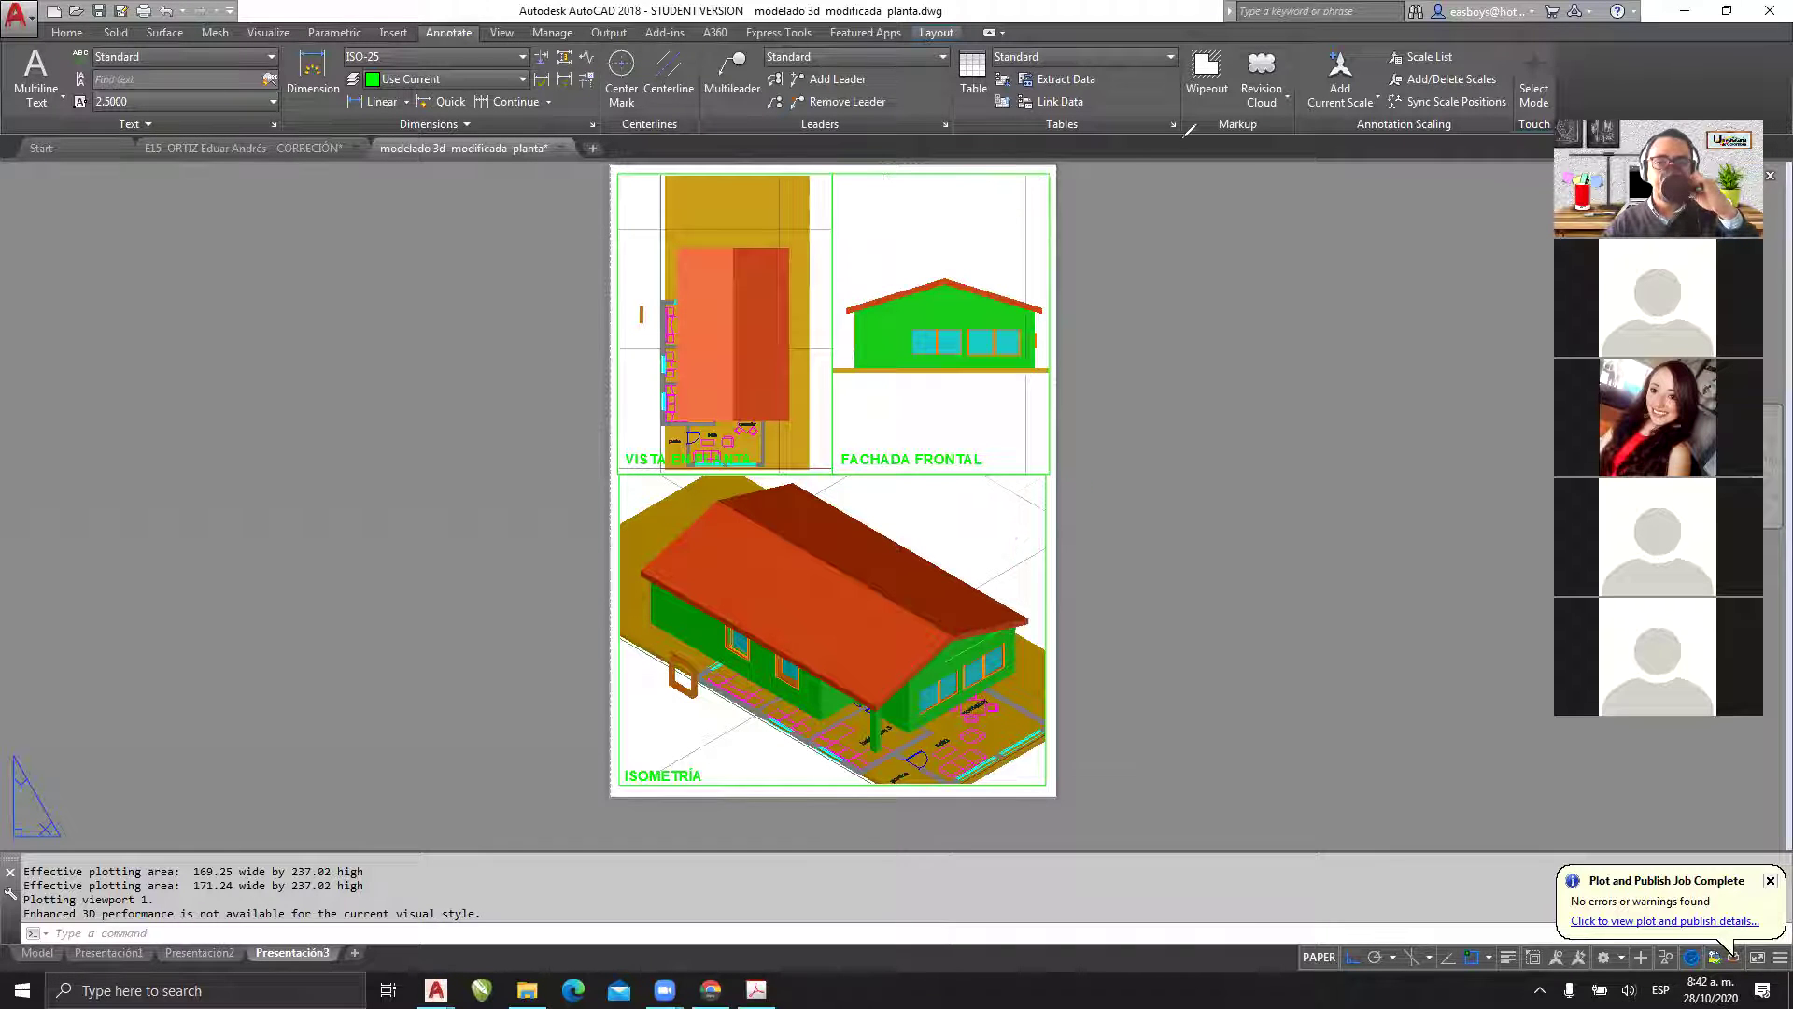
- Turn the piso 3D layer and the techo 3D layer off and back on to compare their effect across all viewports
left_click(66, 31)
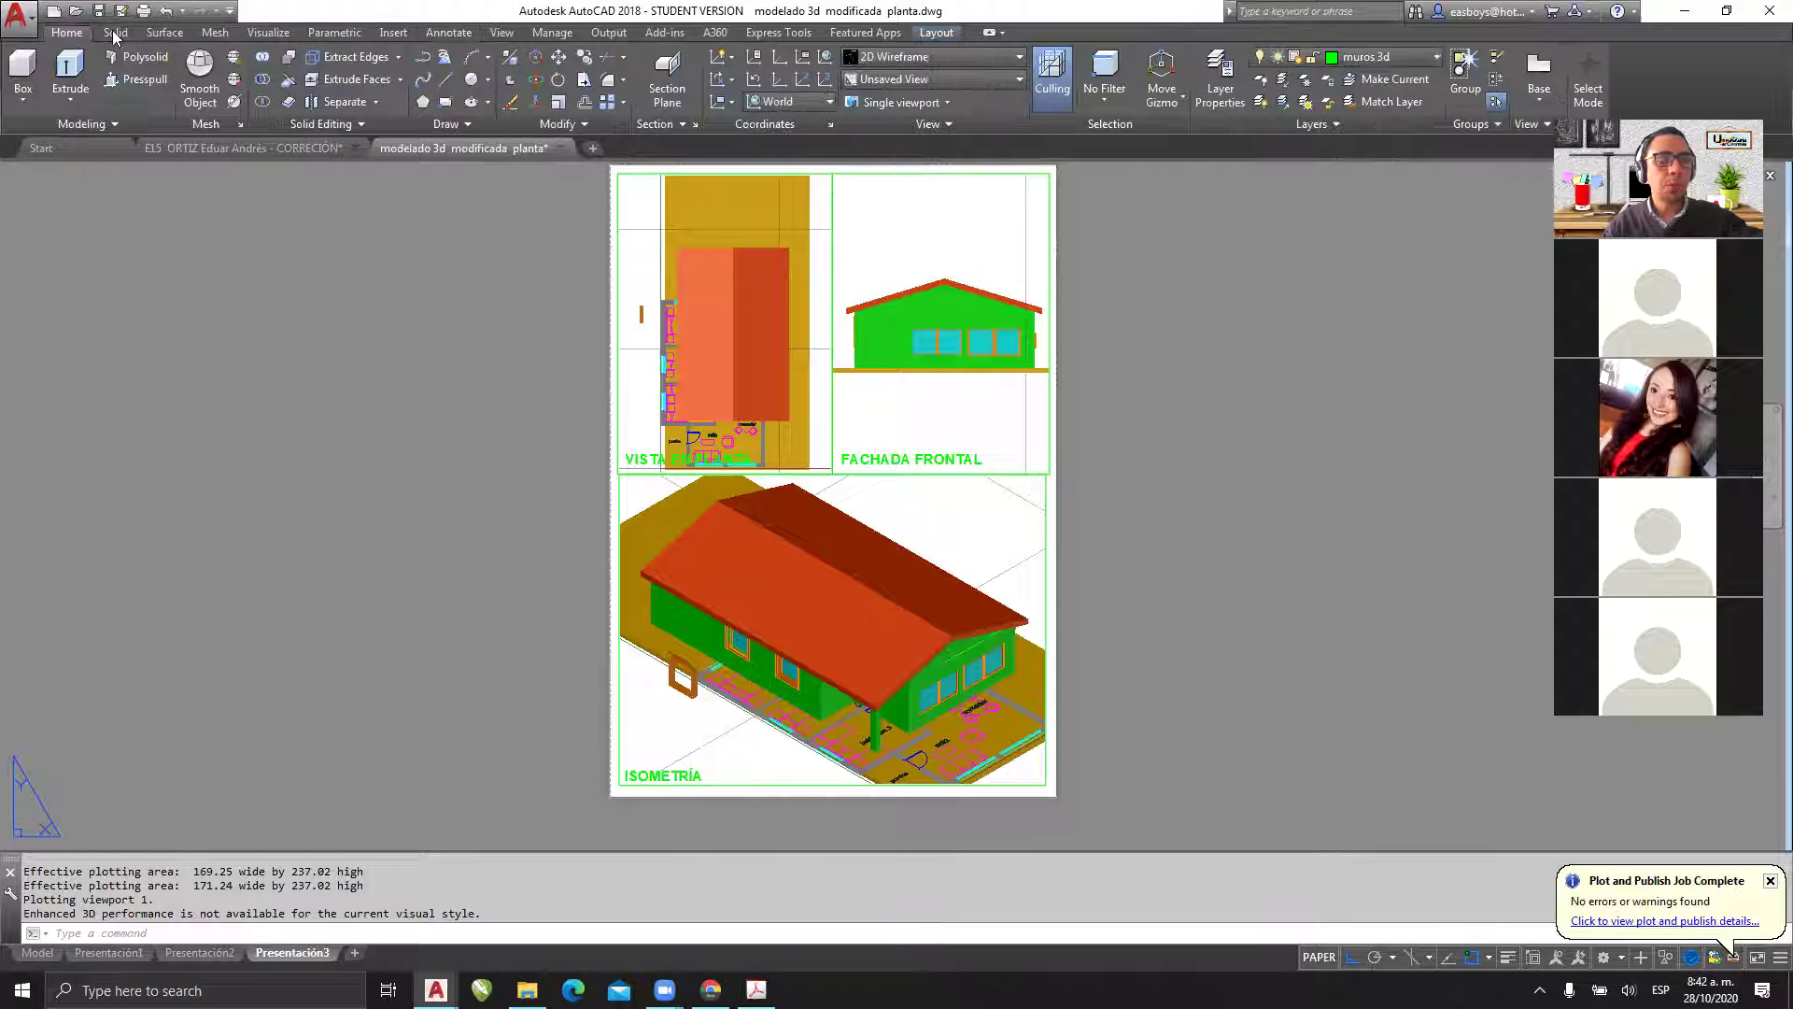
left_click(1412, 58)
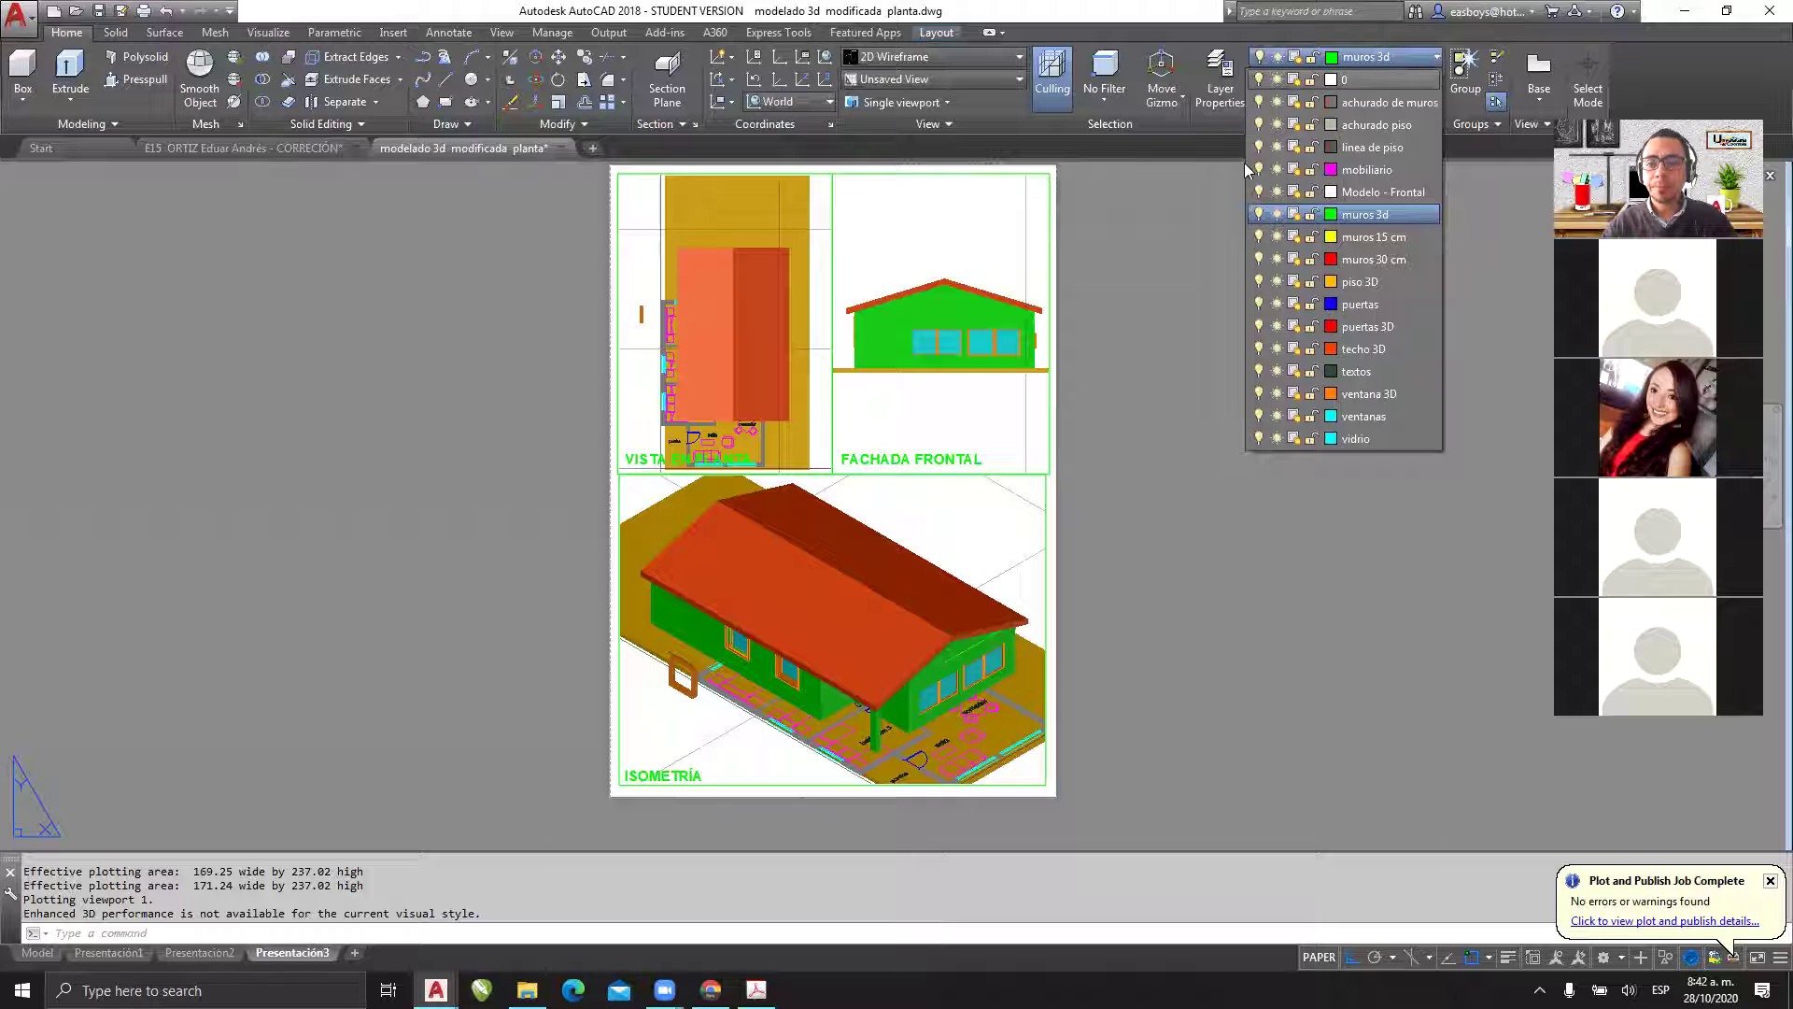
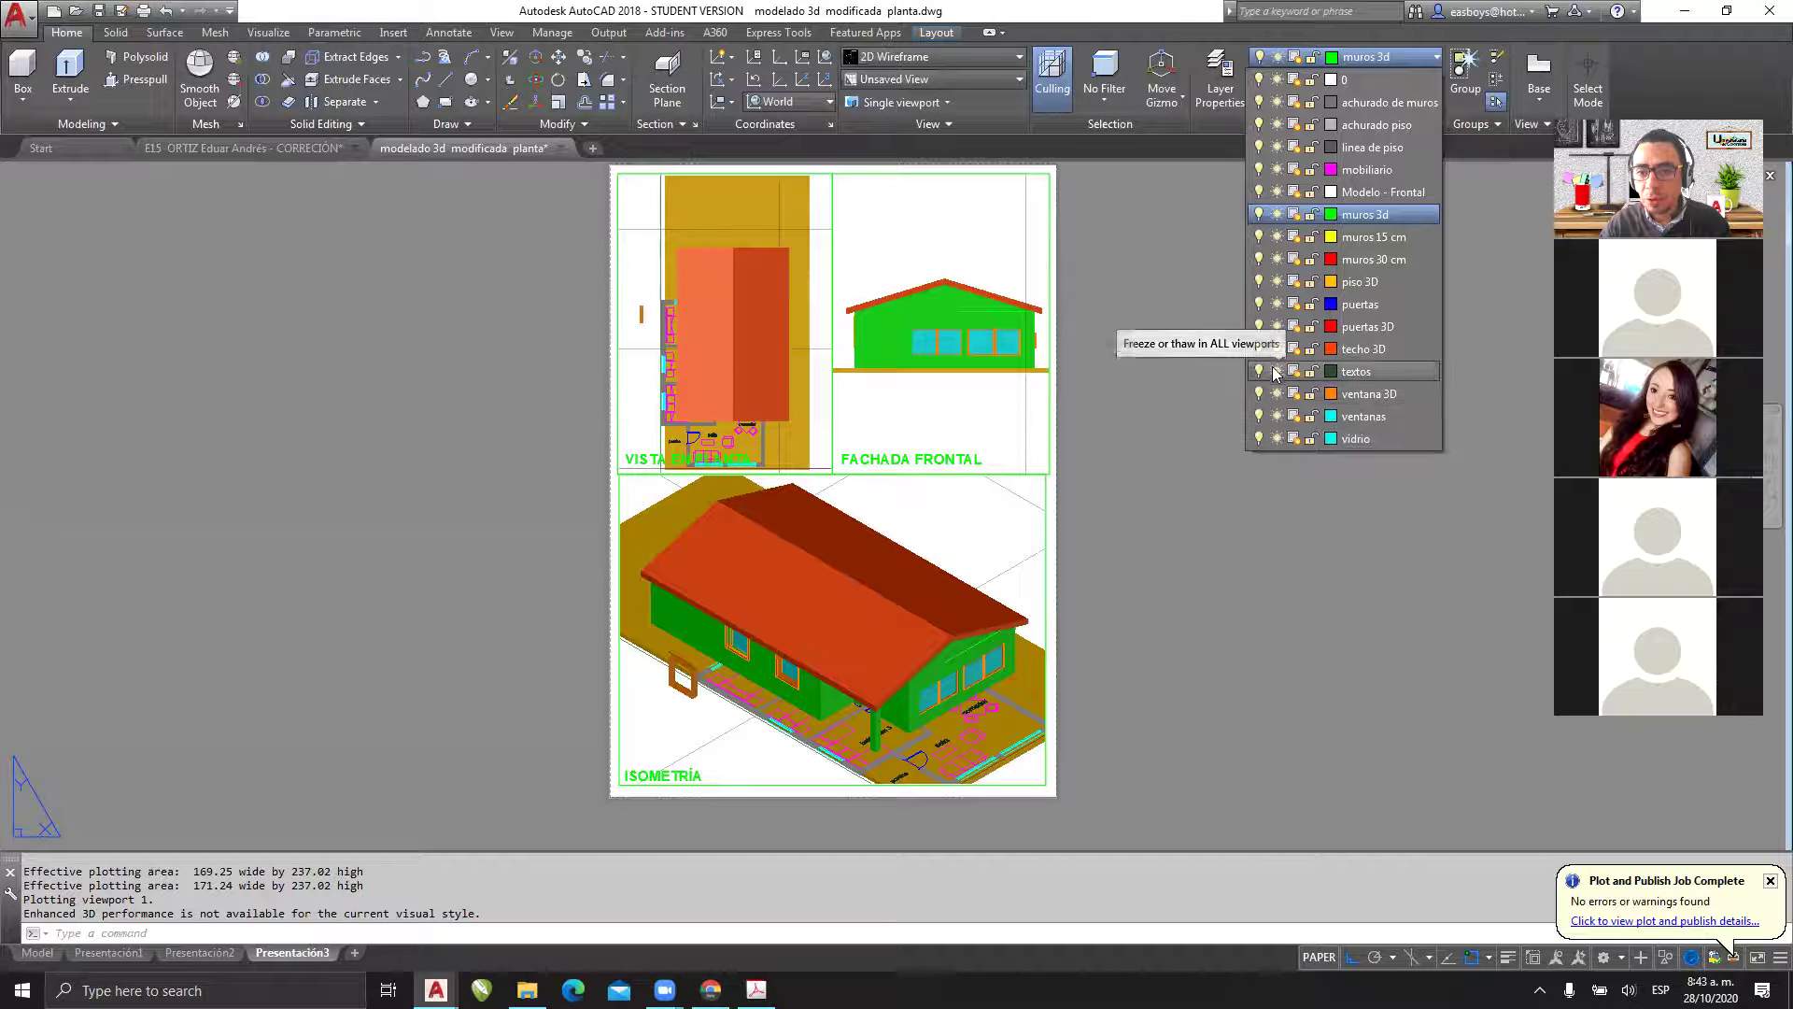
left_click(1260, 281)
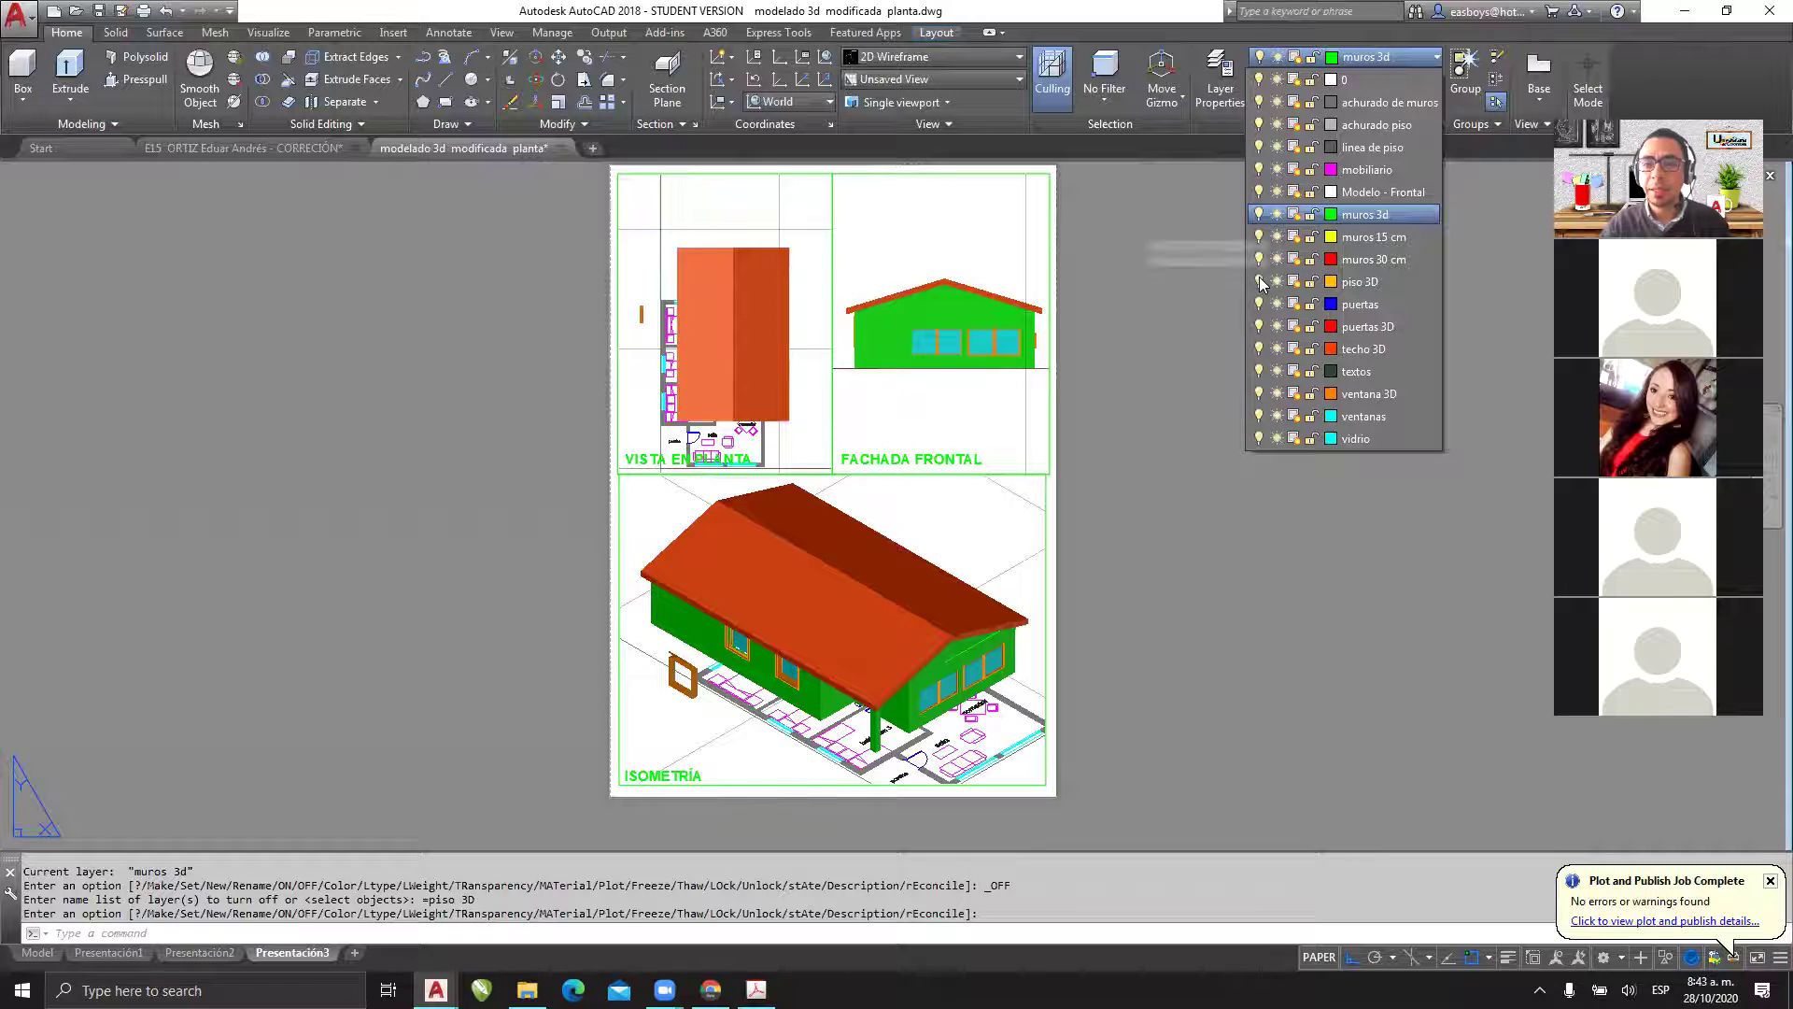
left_click(1260, 281)
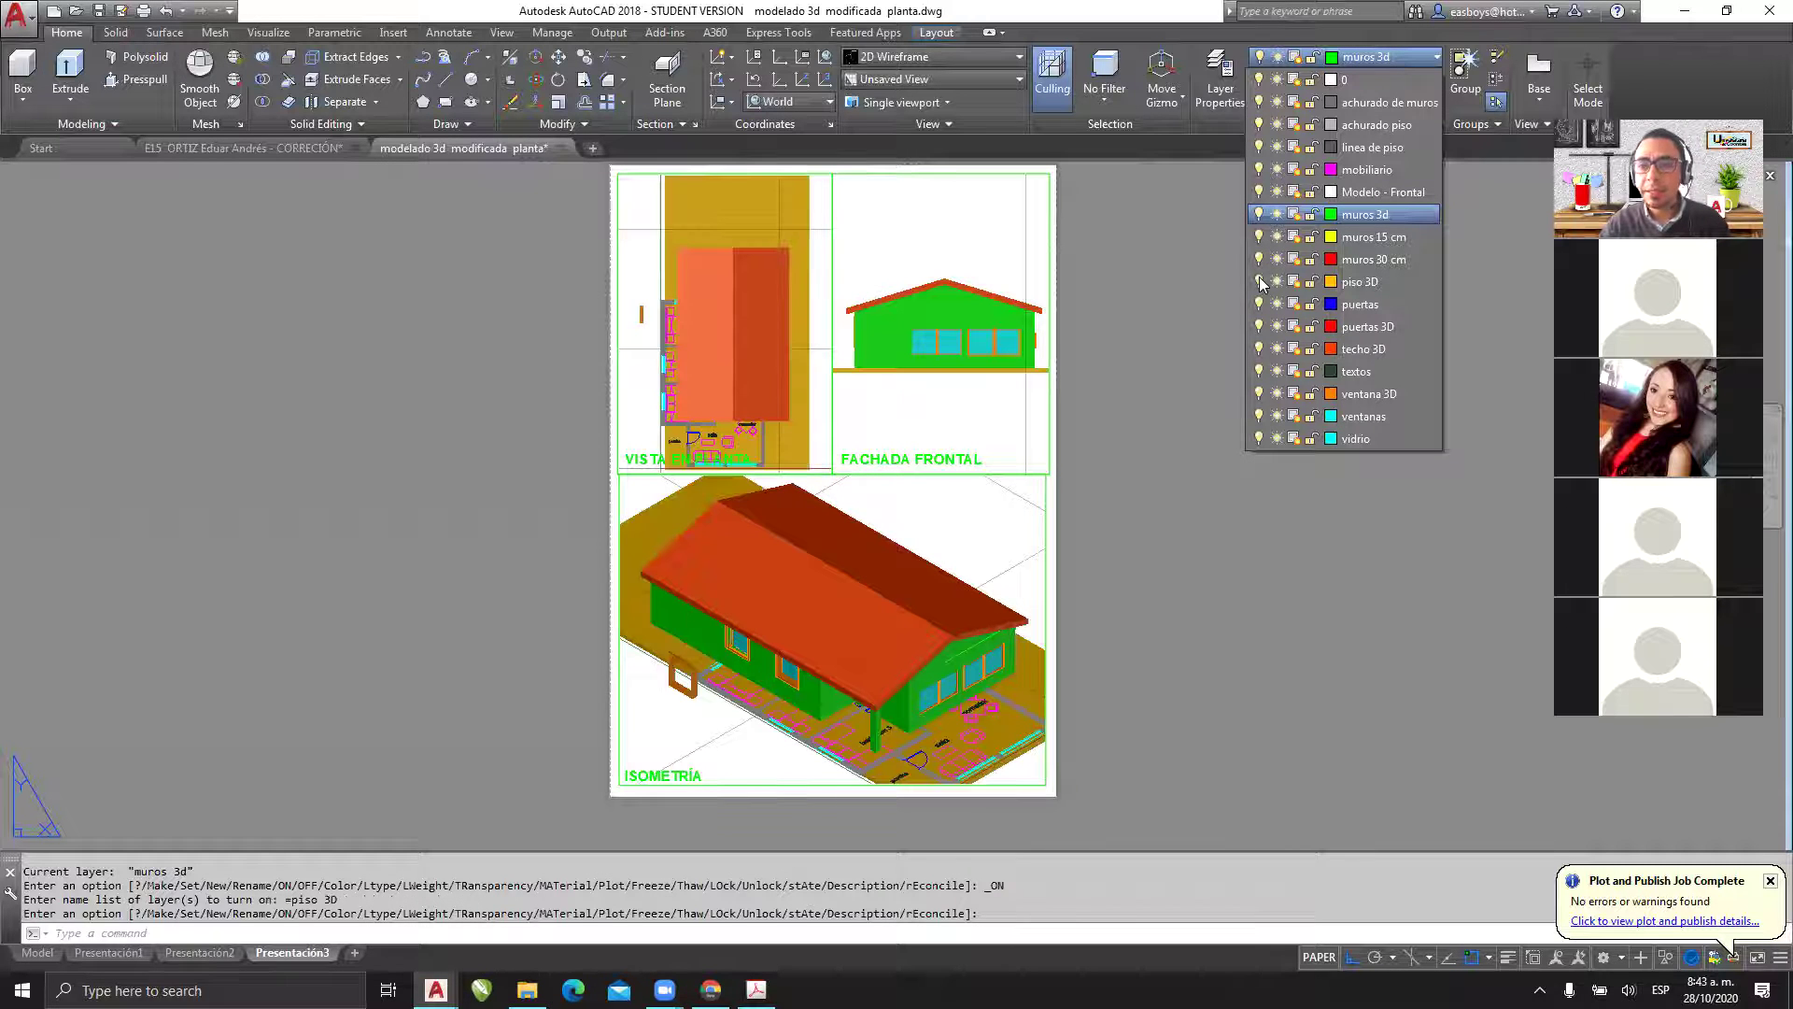
left_click(1260, 348)
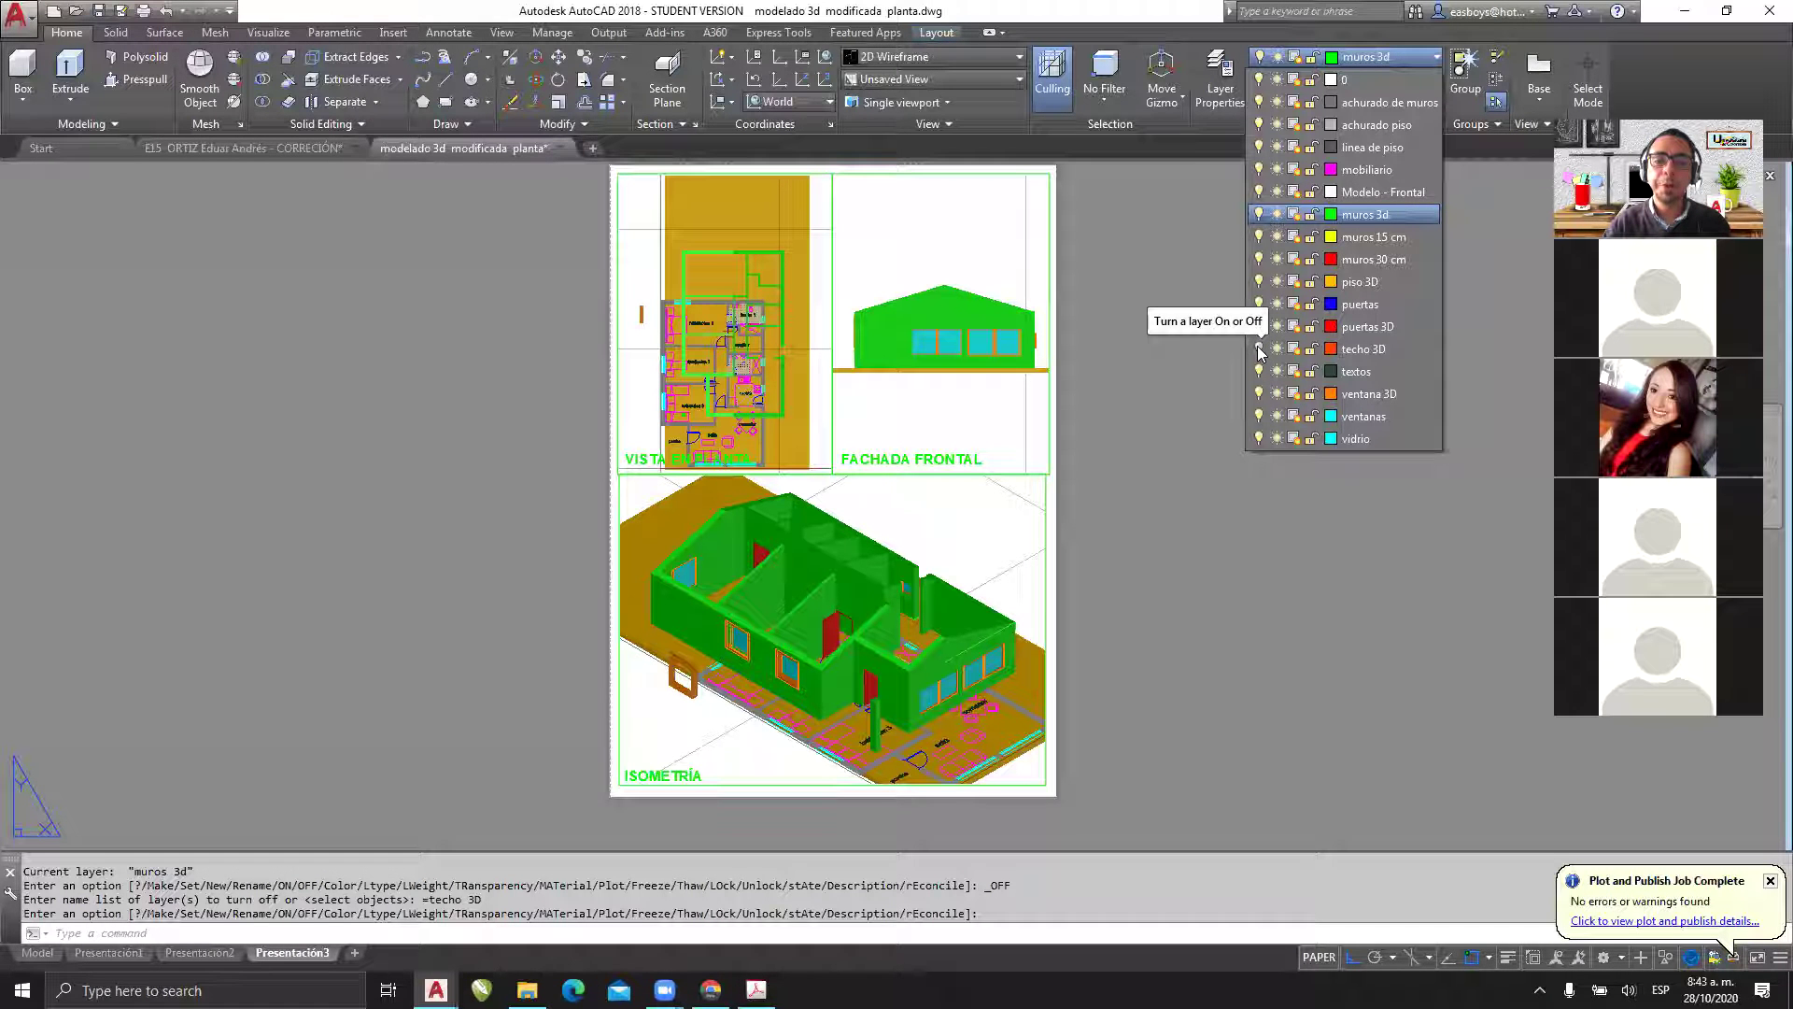
left_click(1260, 349)
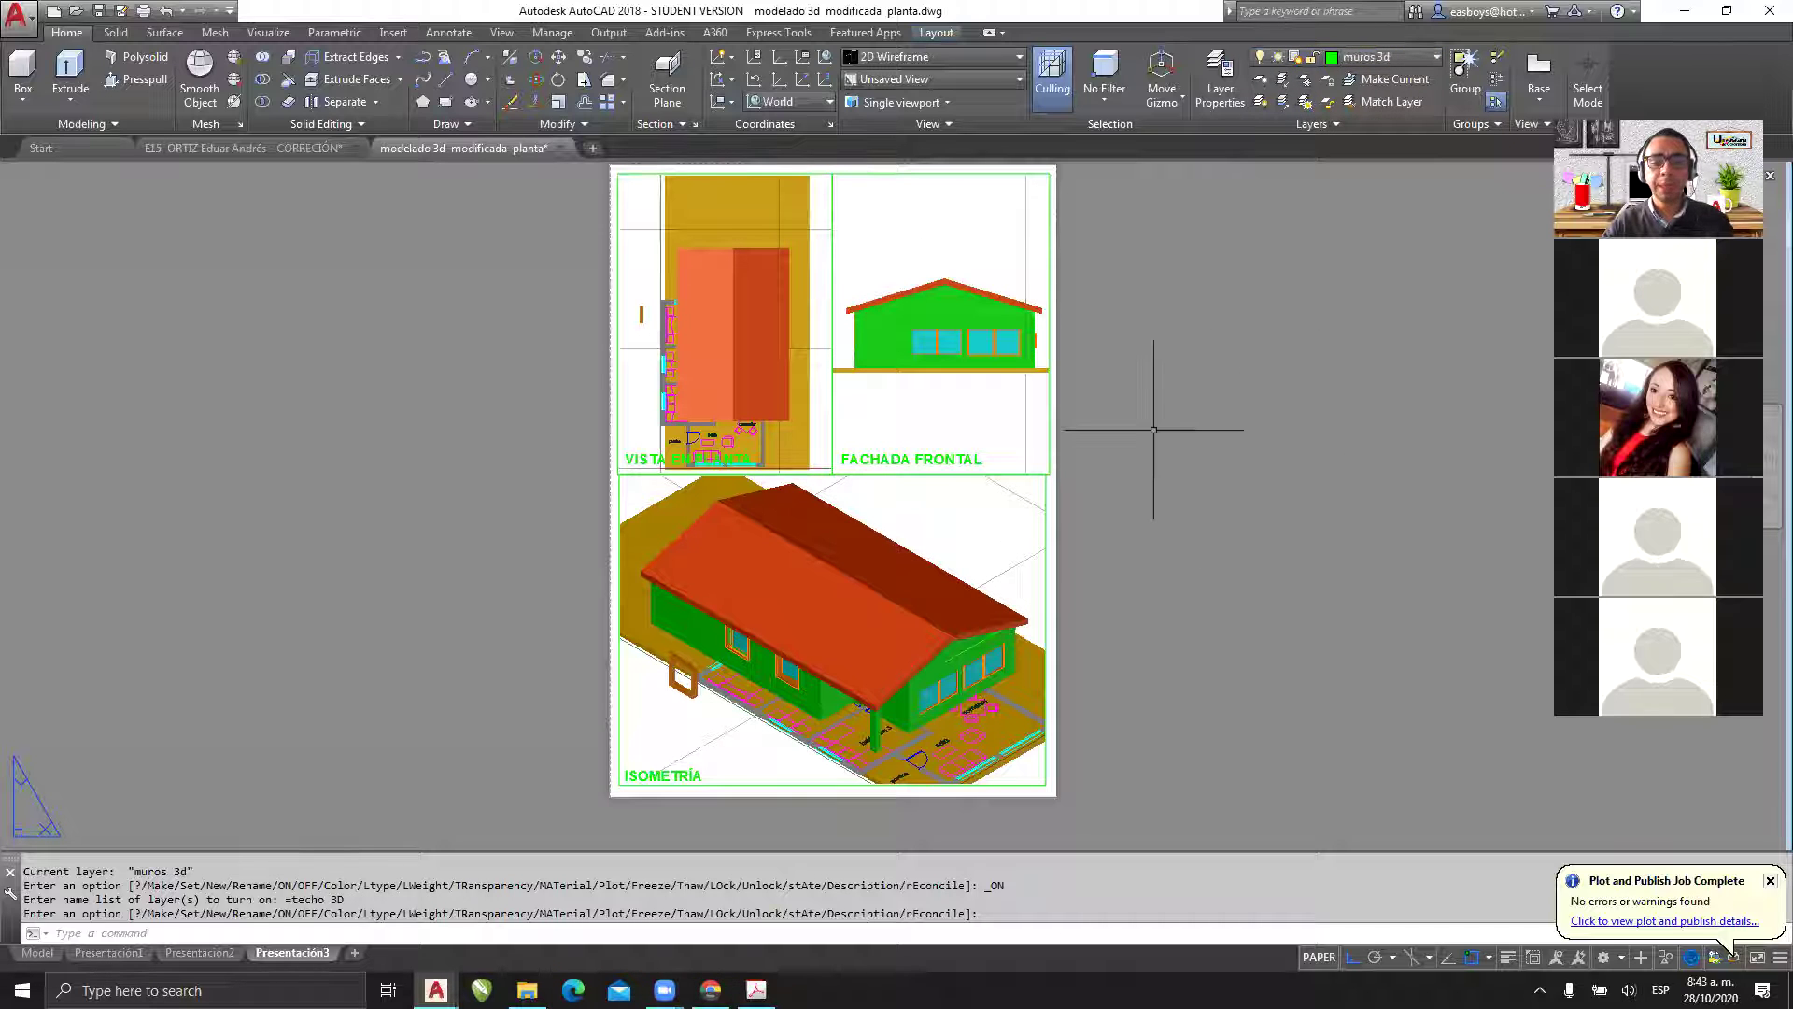
key("Escape")
- Open the Layer Properties Manager, narrow it so the sheet stays visible, and activate the top-view viewport
middle_click_drag(1042, 450, 1512, 462)
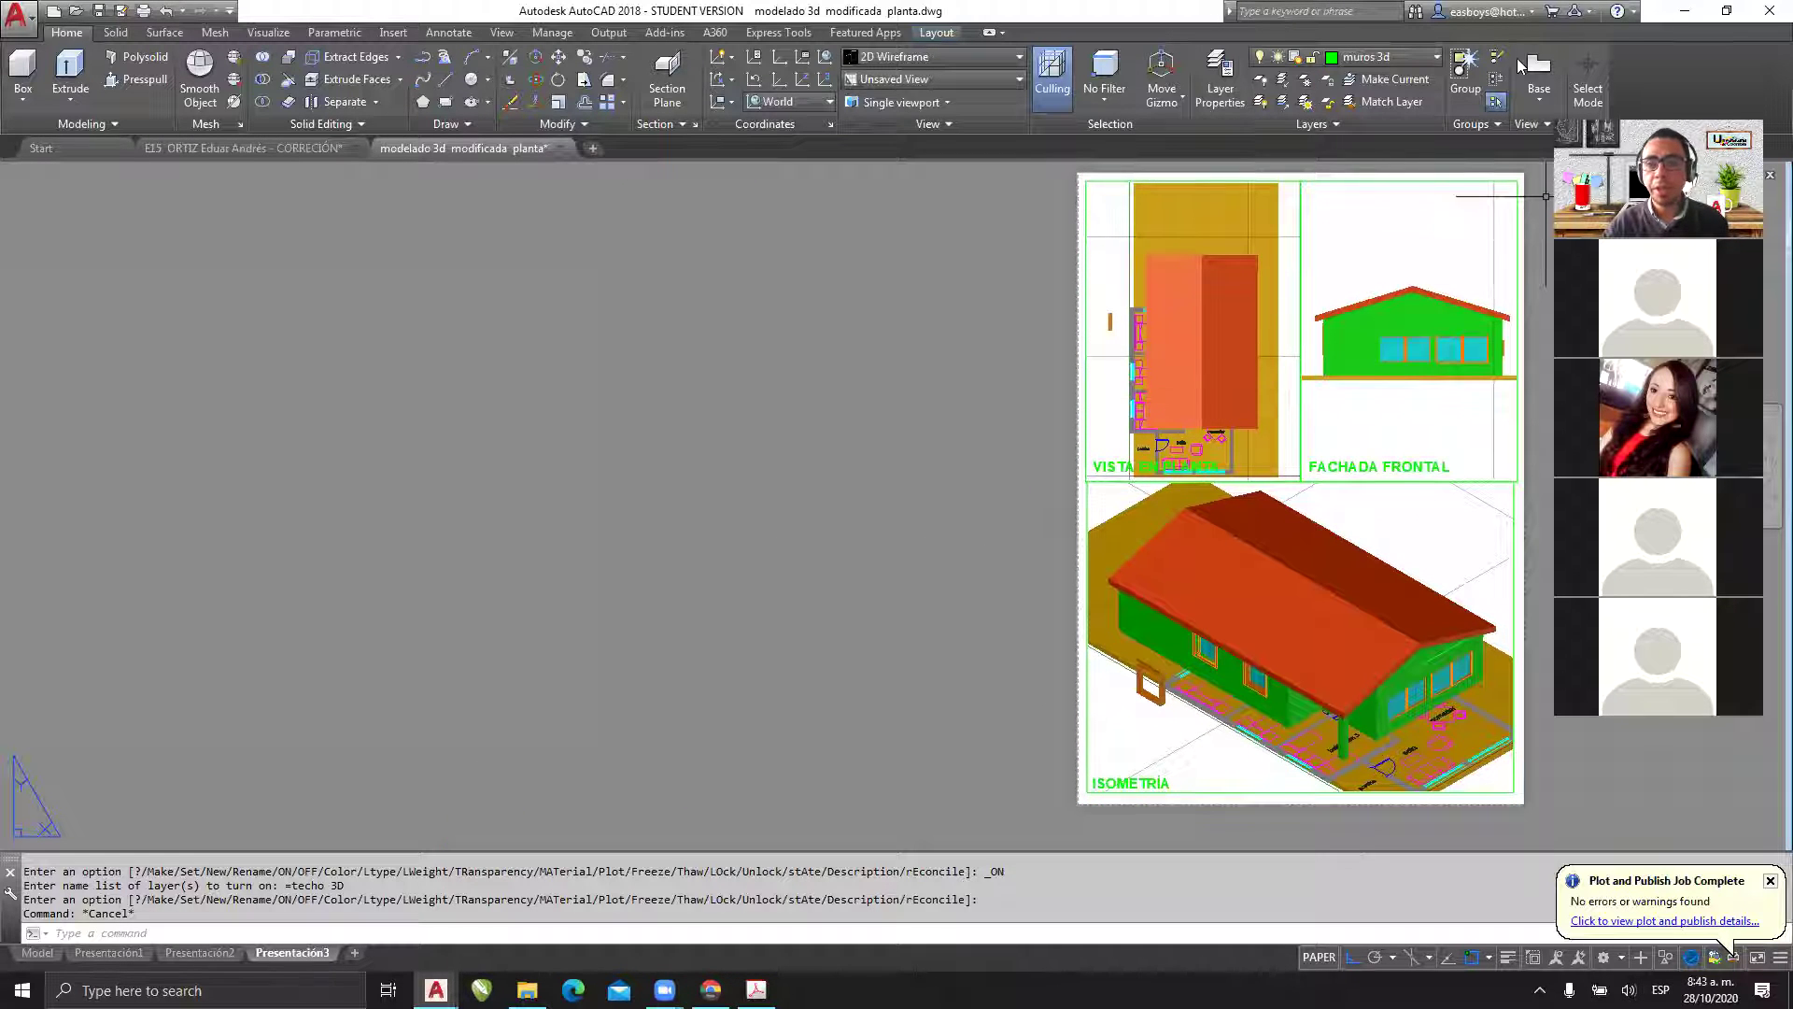
left_click(1222, 78)
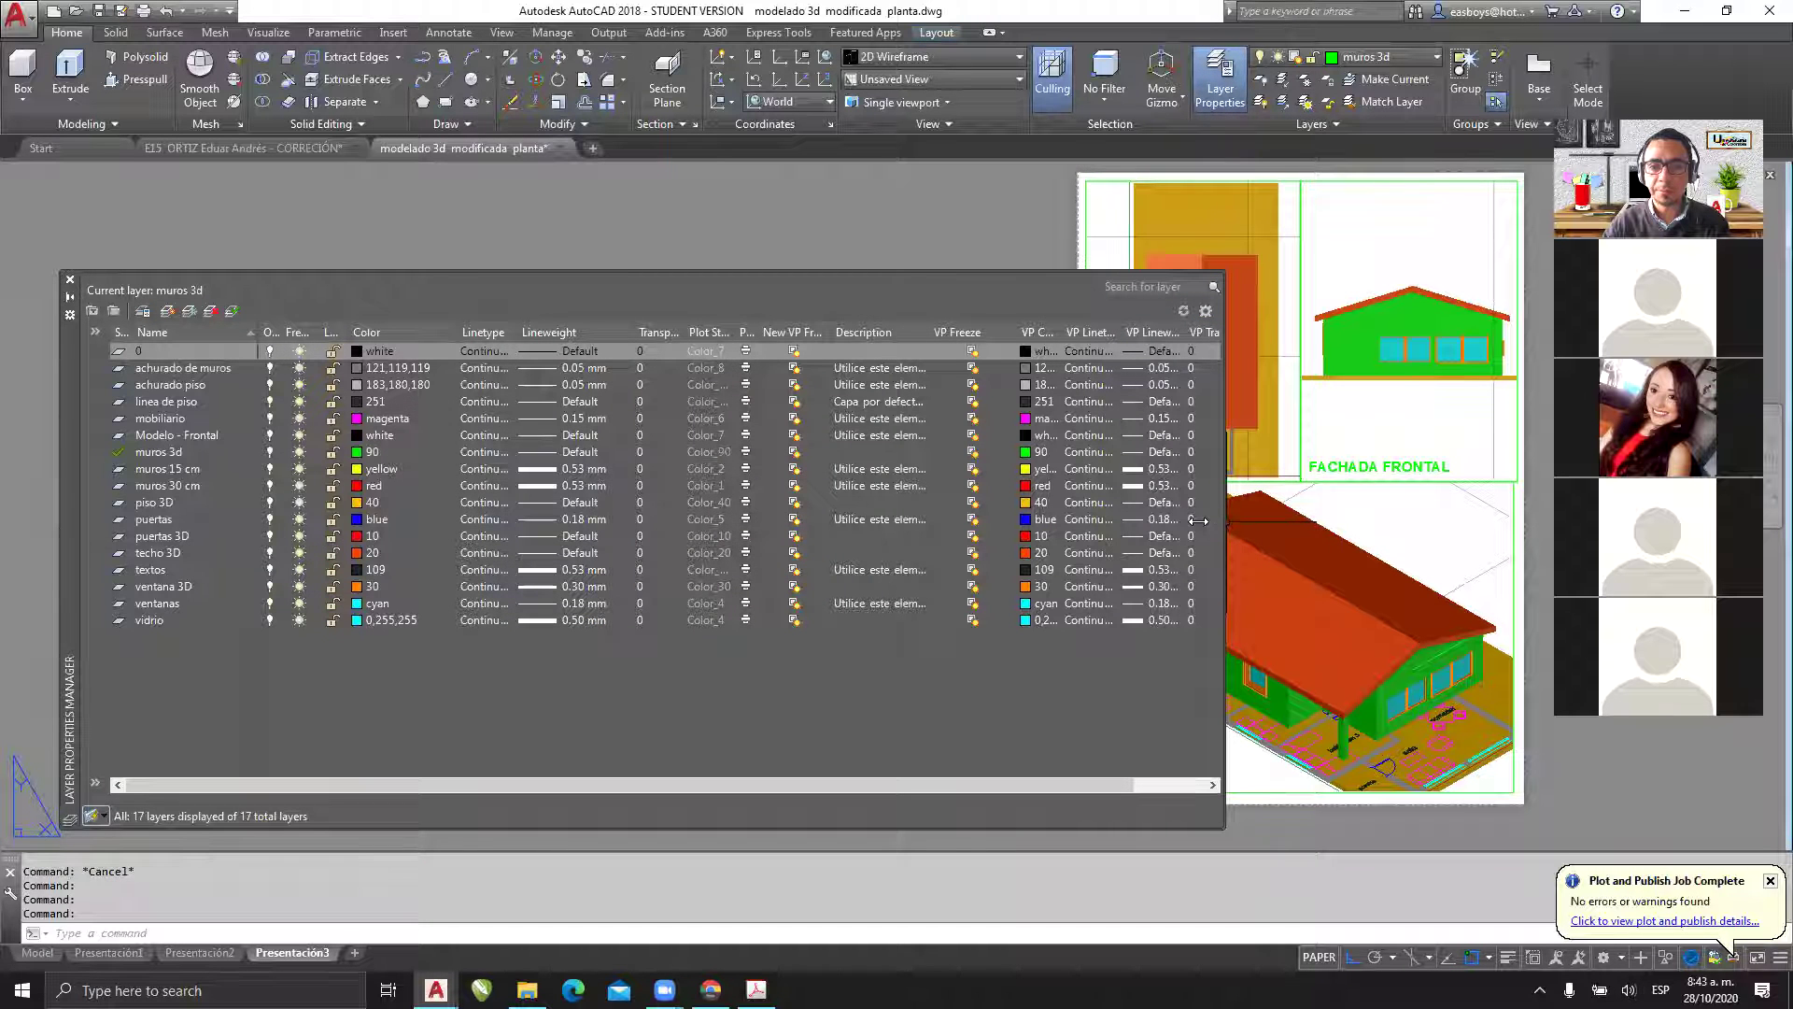
left_click_drag(1198, 520, 1099, 520)
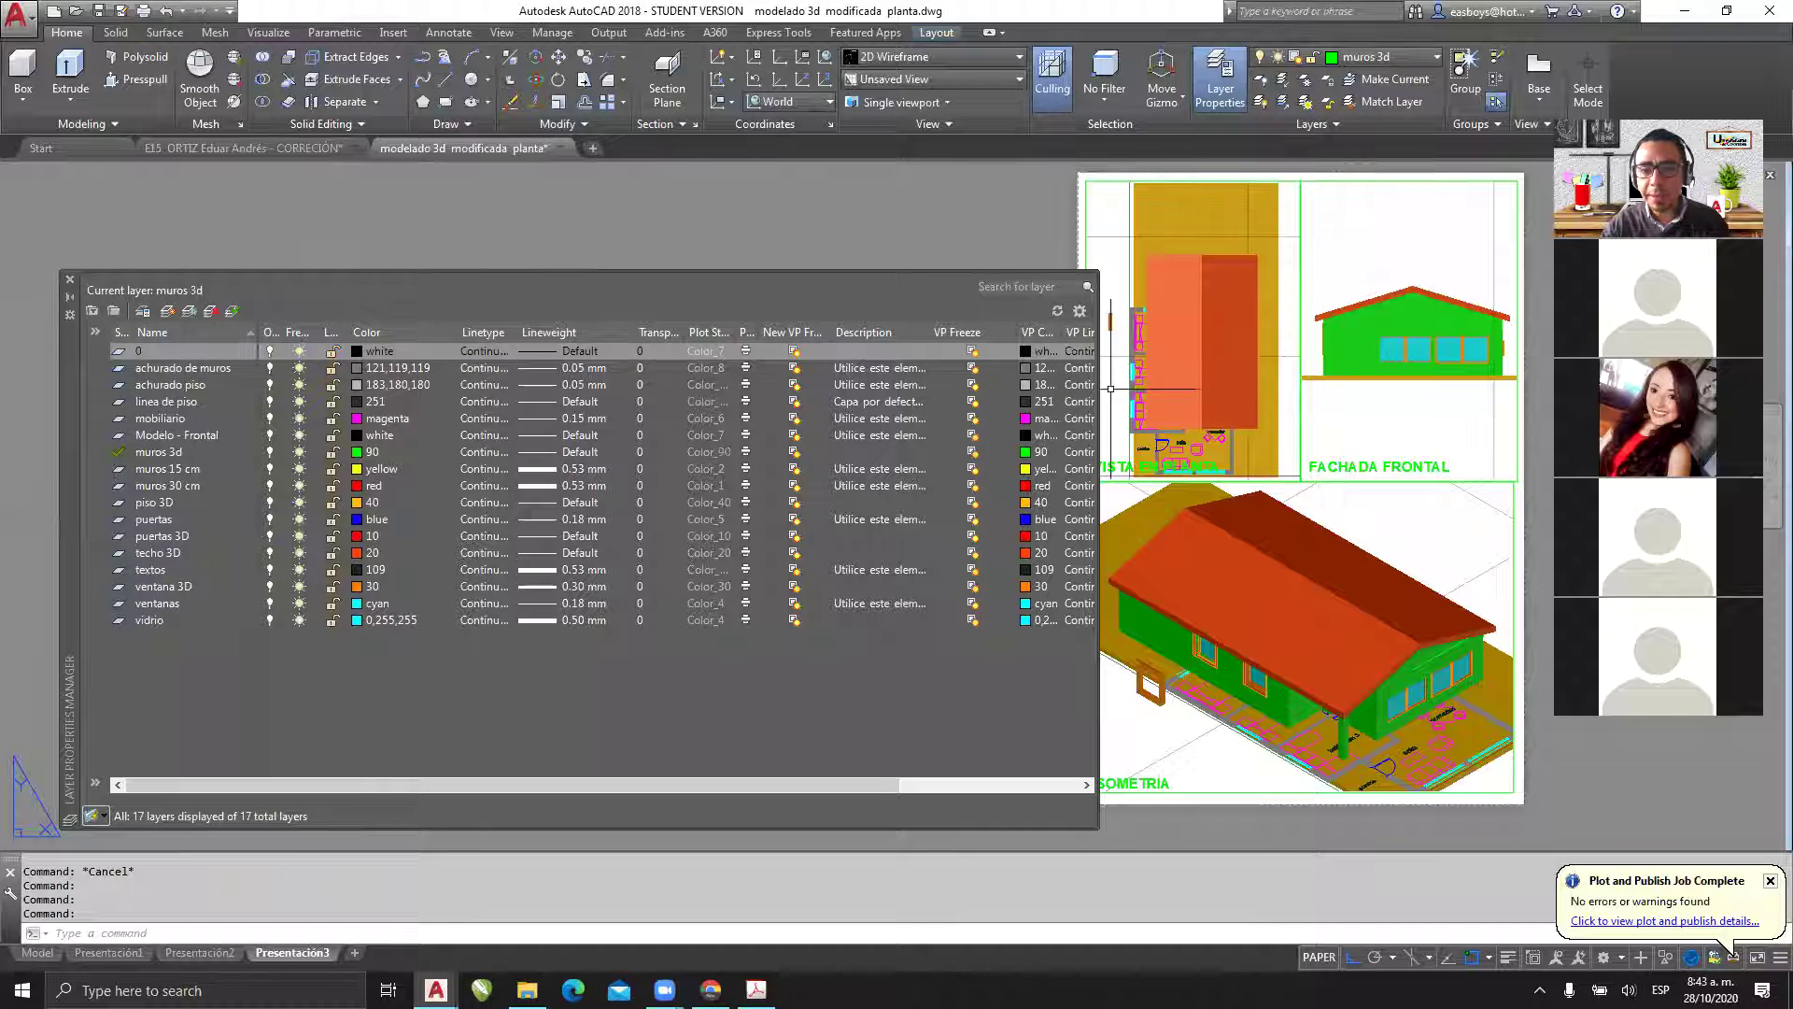
left_click(1229, 202)
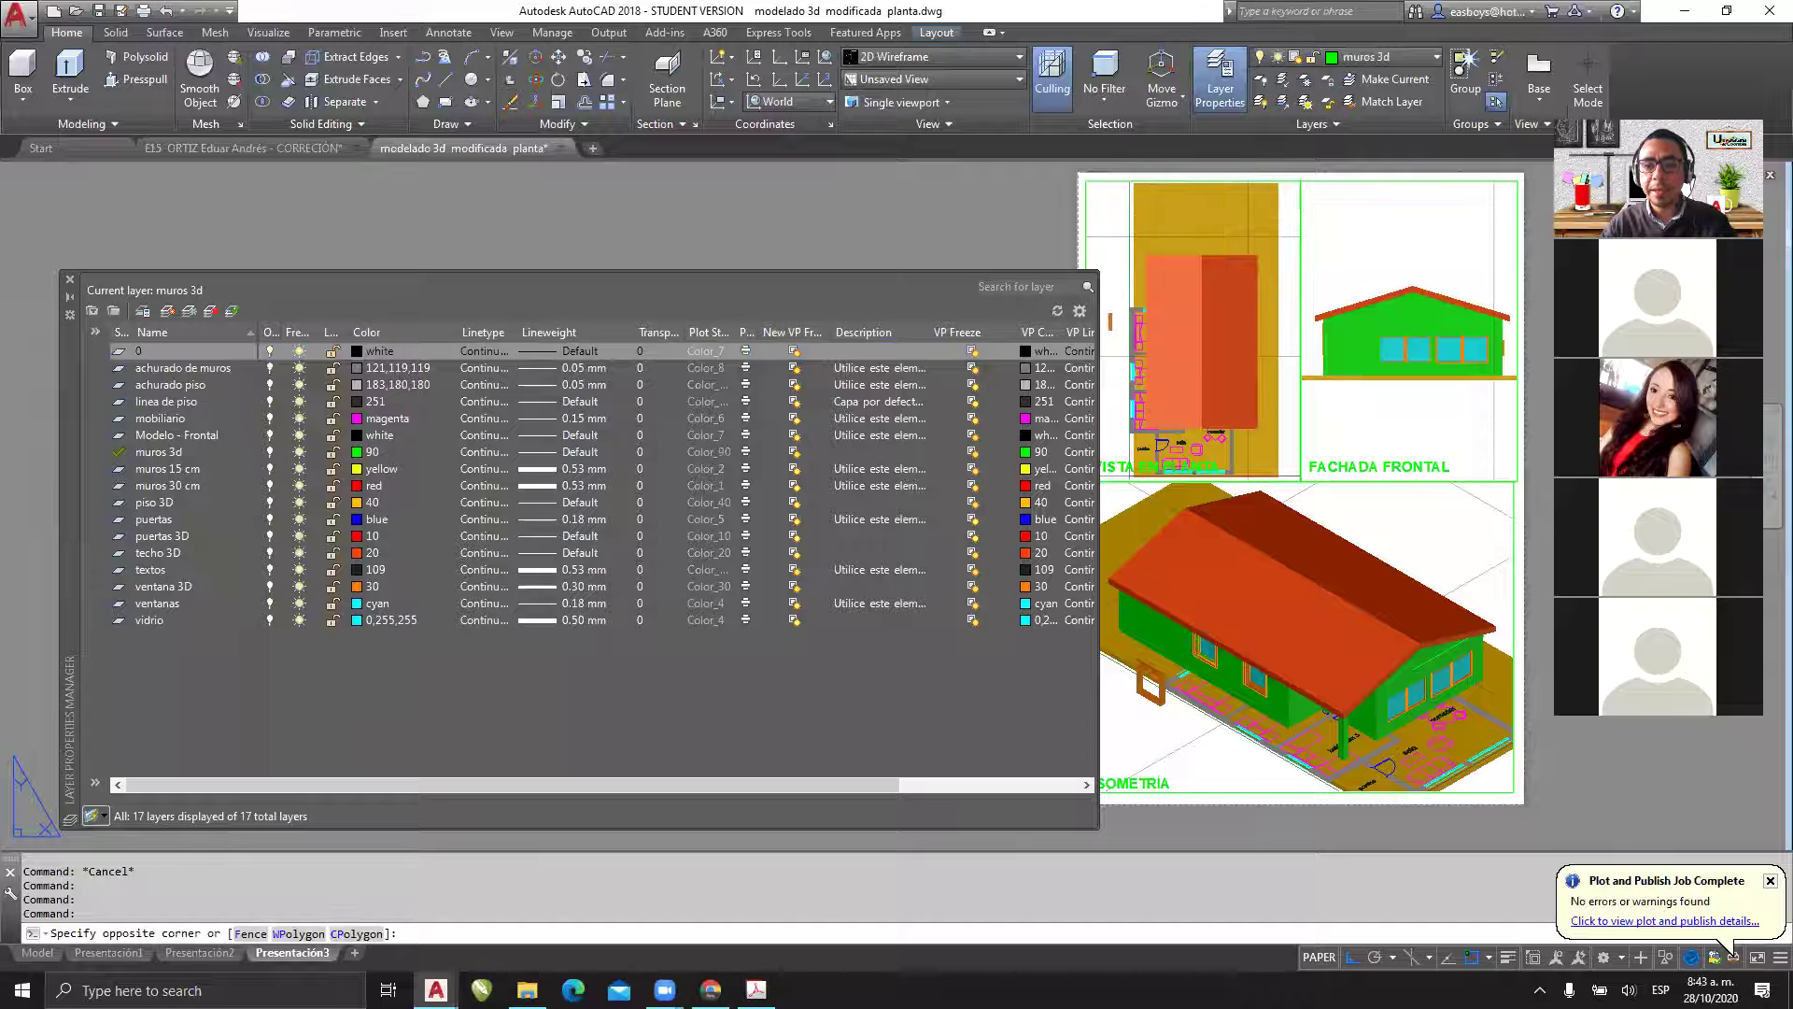
double_click(1273, 194)
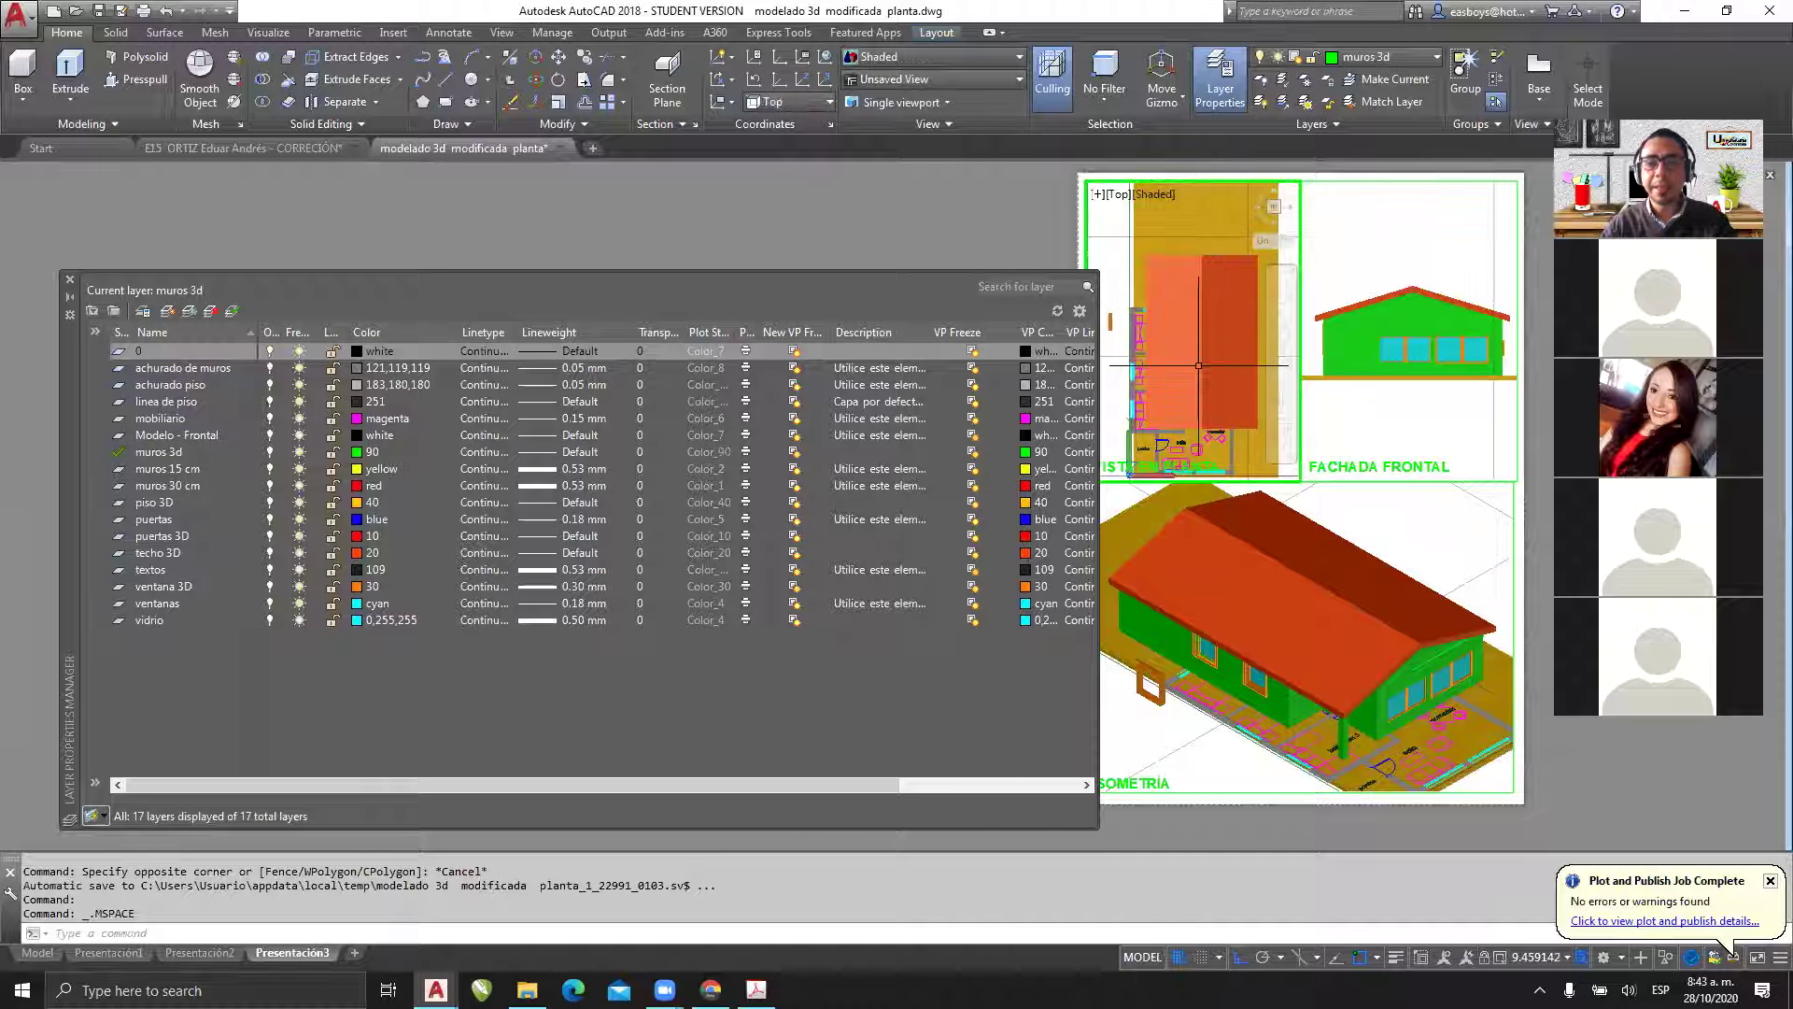
left_click(1373, 57)
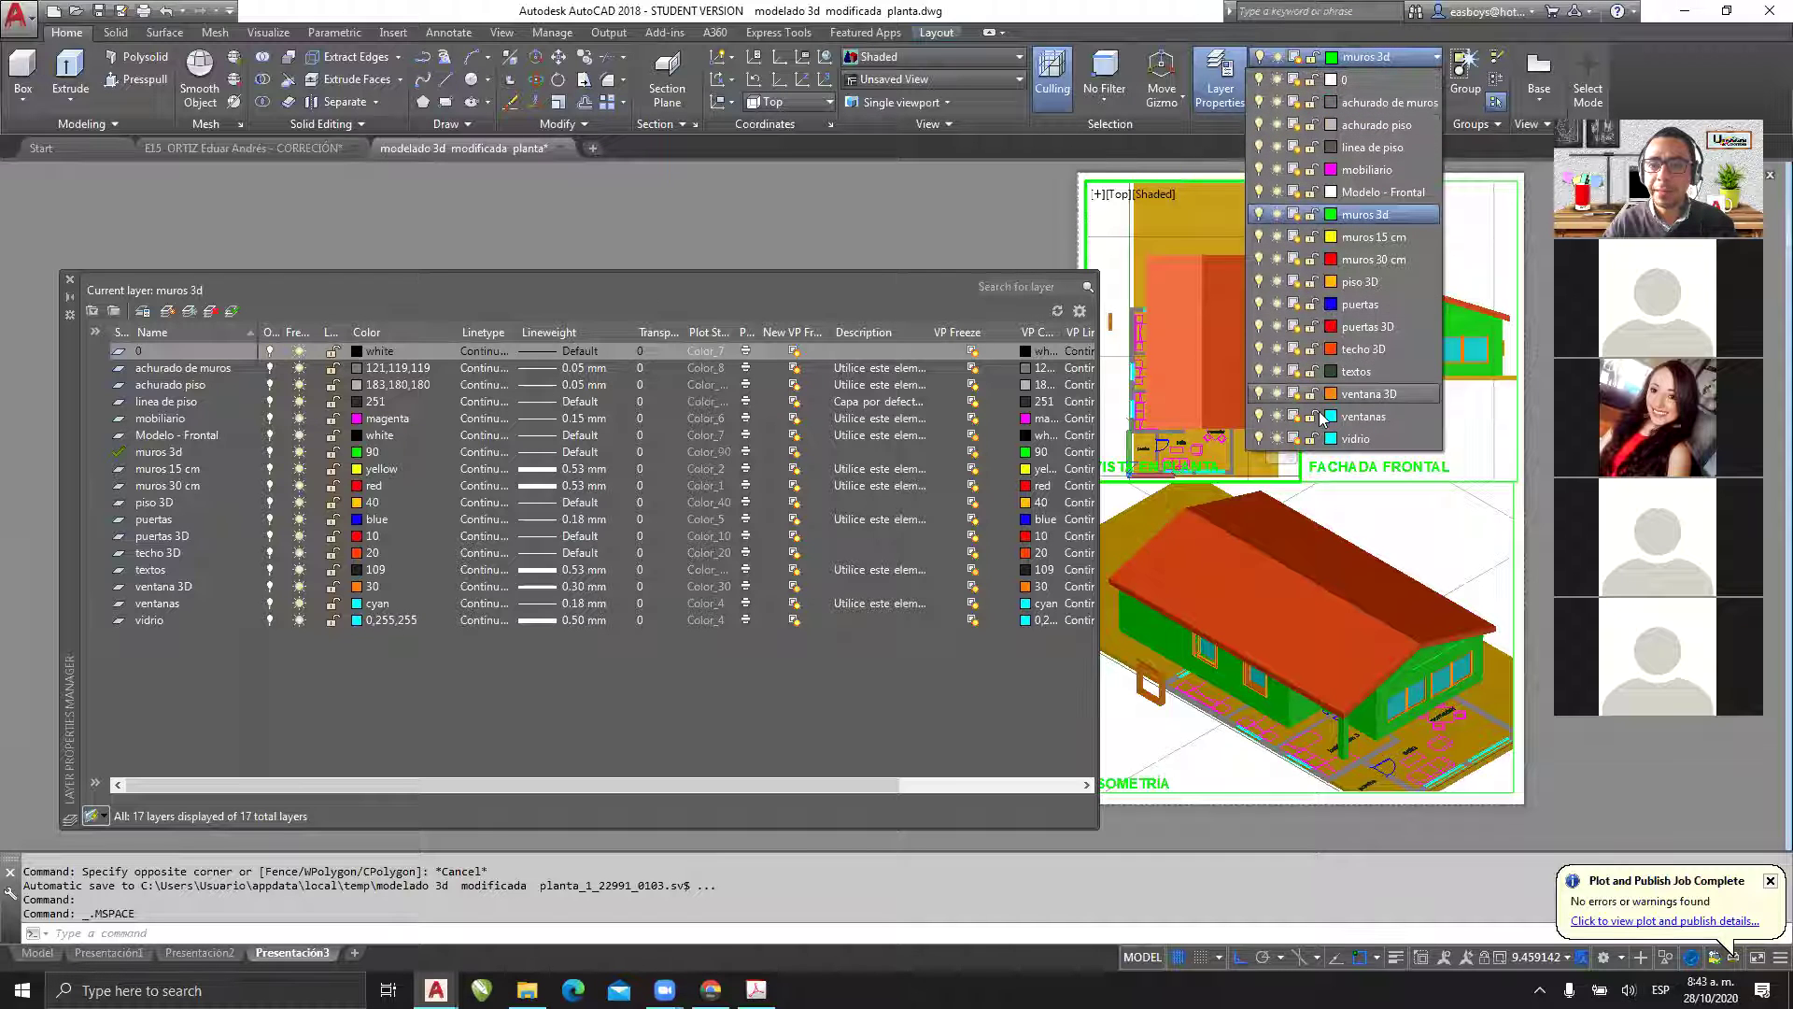
left_click(753, 161)
mouse_move(241, 317)
left_mouse_down()
mouse_move(360, 367)
mouse_move(365, 629)
mouse_move(347, 654)
mouse_move(254, 439)
mouse_move(260, 319)
left_mouse_up()
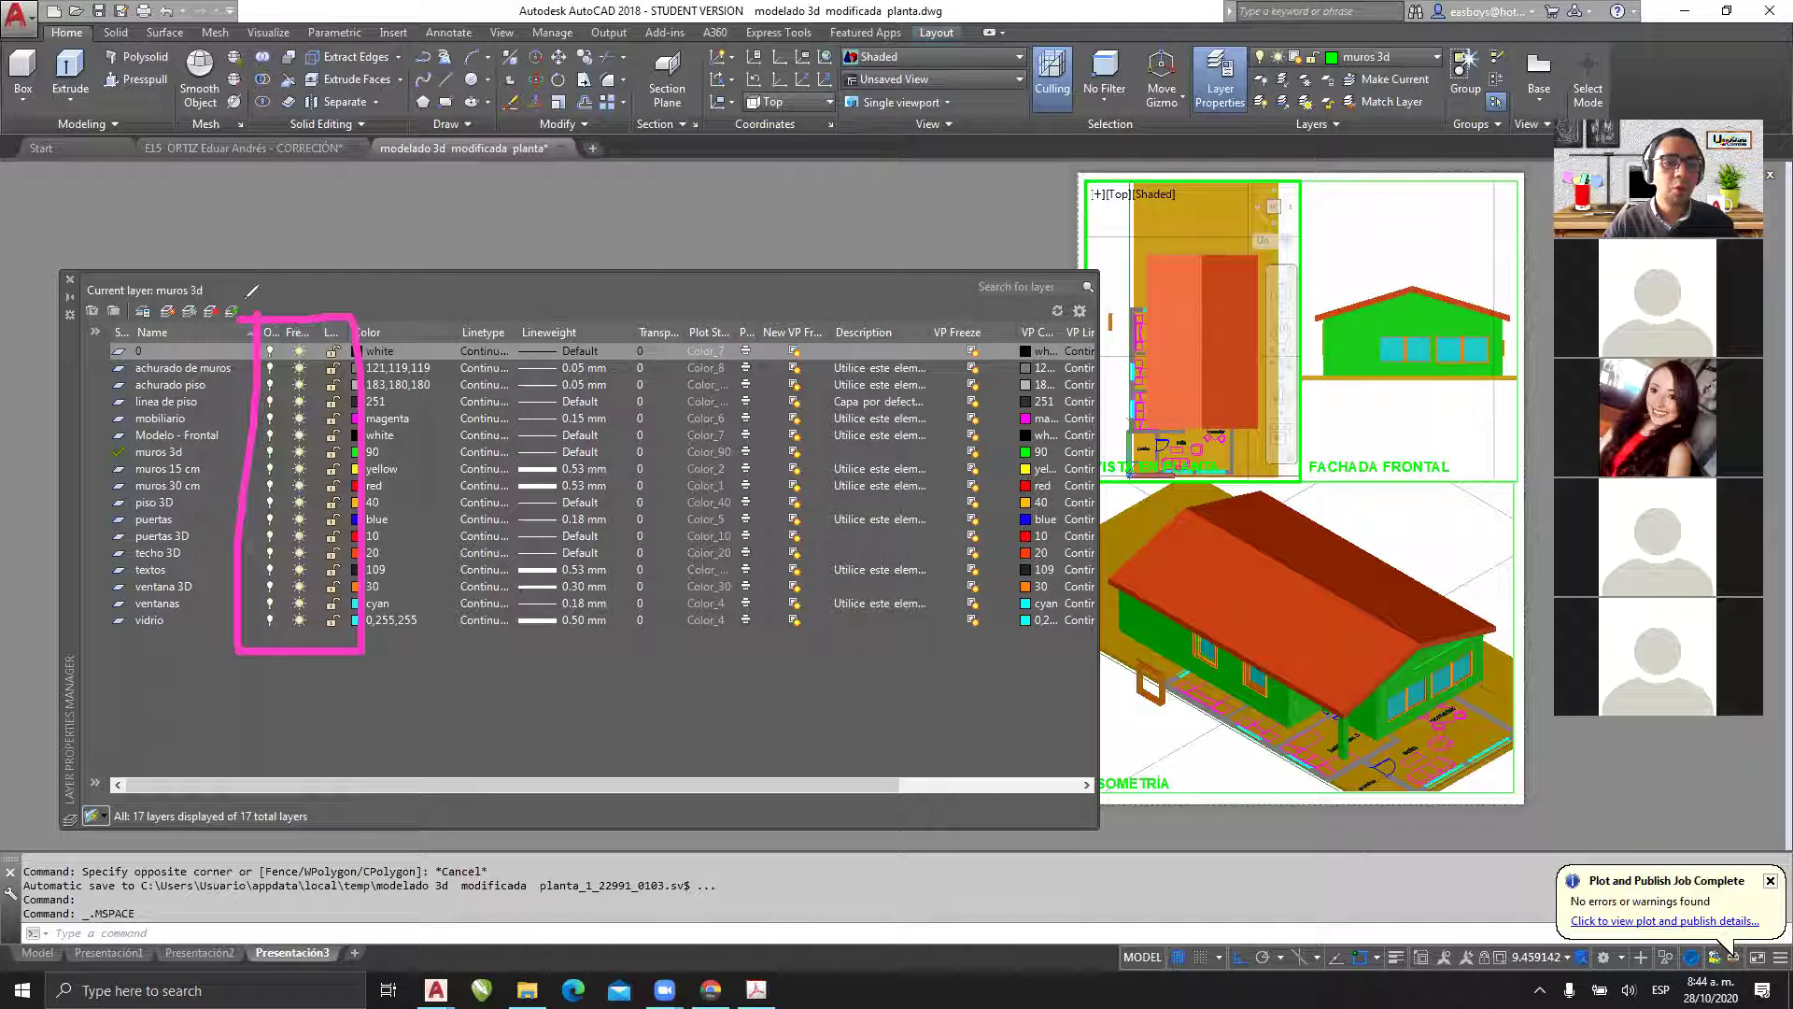
mouse_move(241, 301)
left_mouse_down()
mouse_move(294, 276)
mouse_move(329, 315)
mouse_move(370, 276)
mouse_move(353, 286)
left_mouse_up()
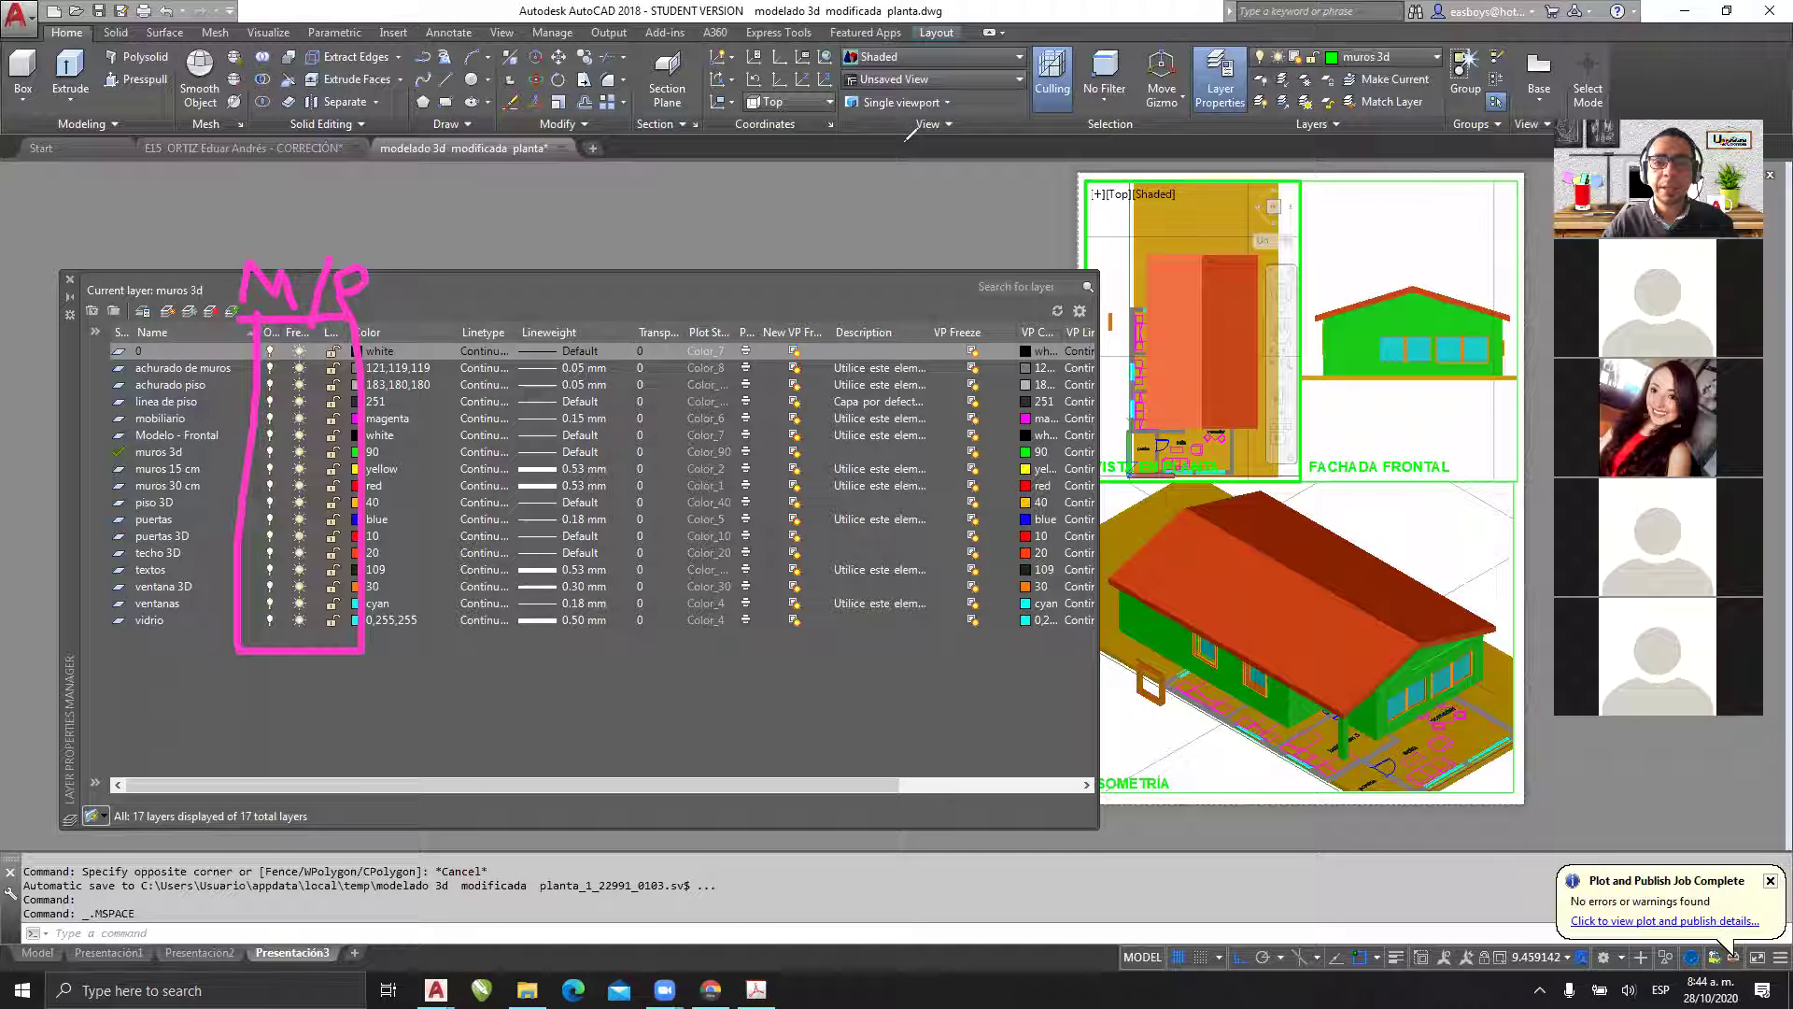
- Activate the front and isometric viewports in turn and return to the top-view viewport
left_click(1044, 231)
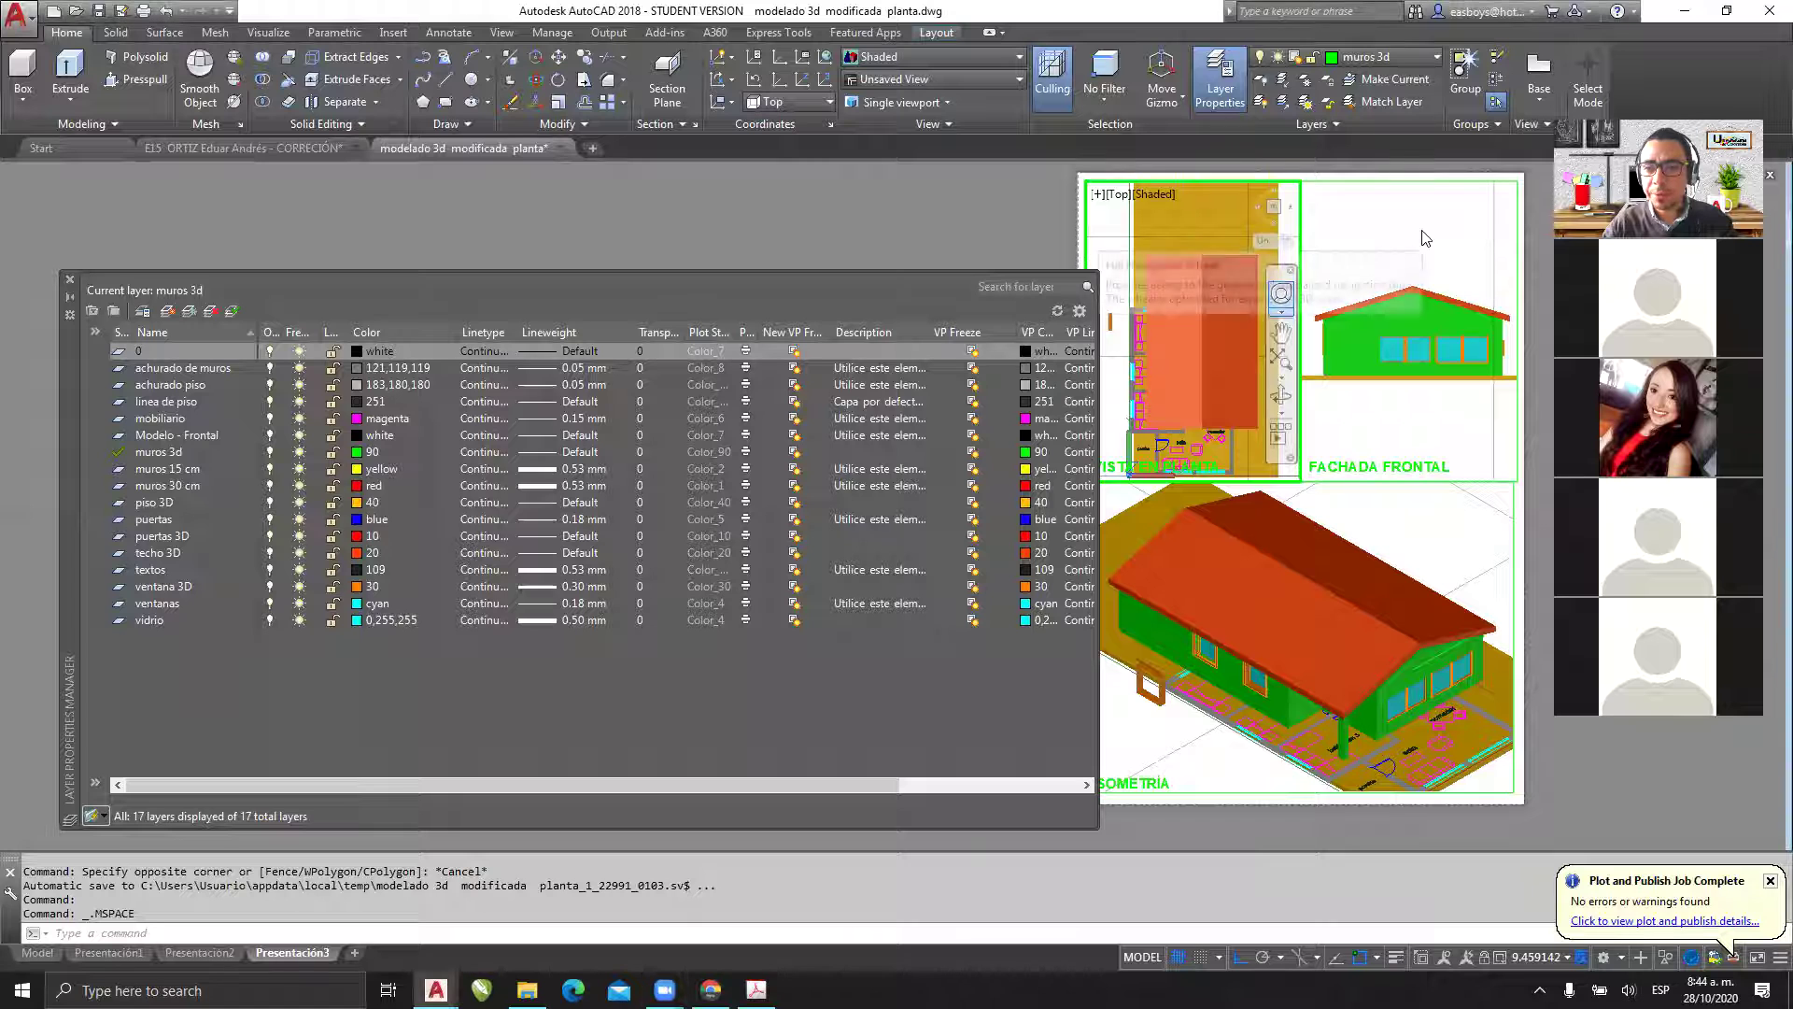
left_click(1410, 309)
left_click(1373, 517)
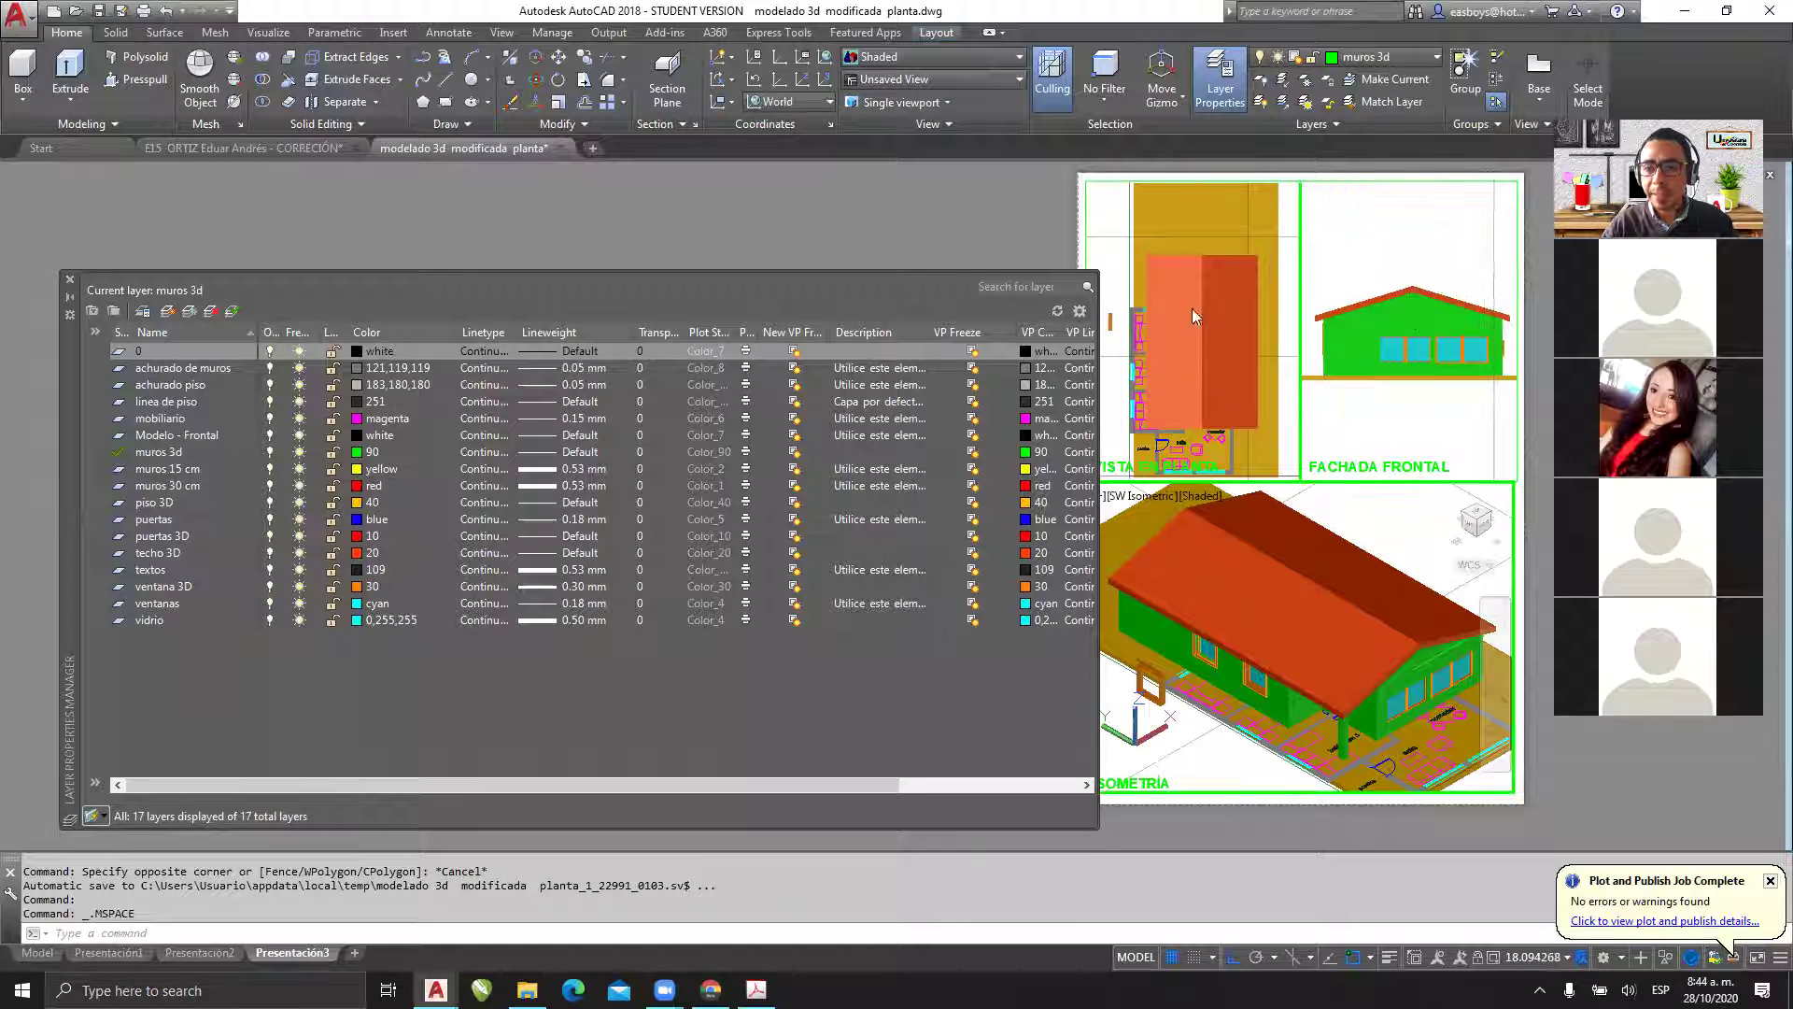
left_click(1181, 226)
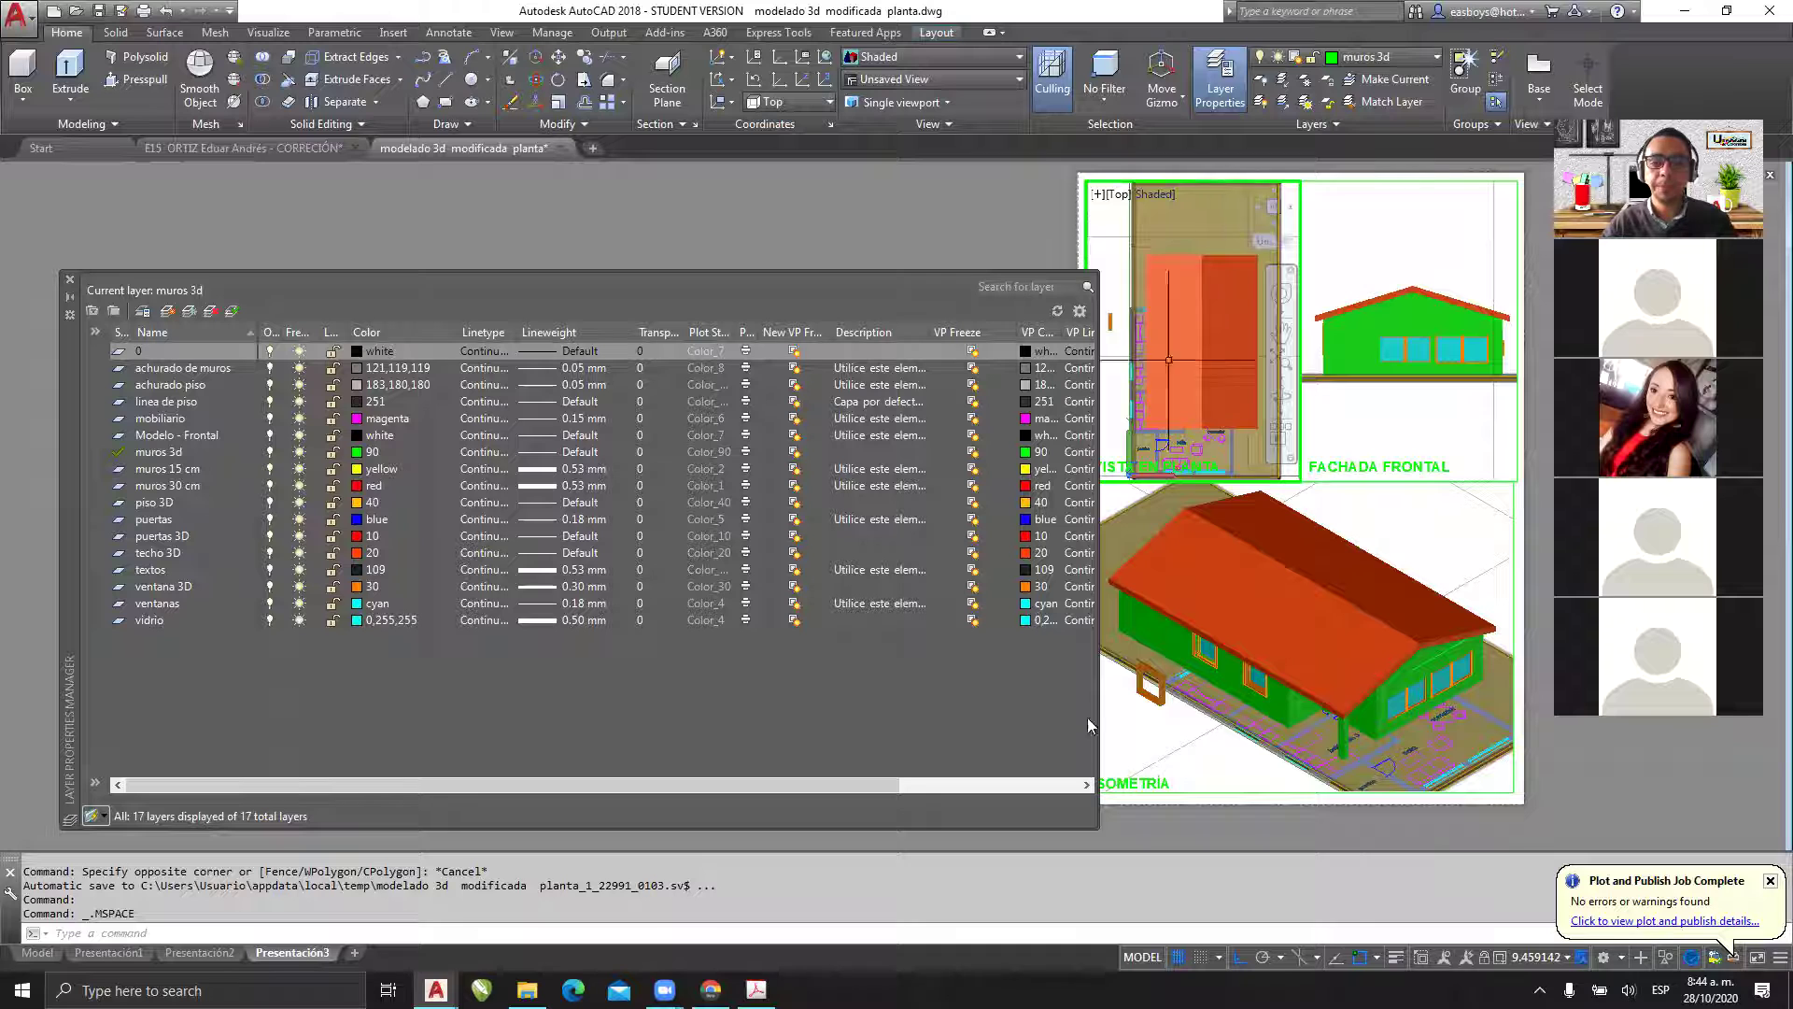
mouse_move(951, 244)
left_mouse_down()
mouse_move(957, 313)
mouse_move(997, 266)
left_mouse_up()
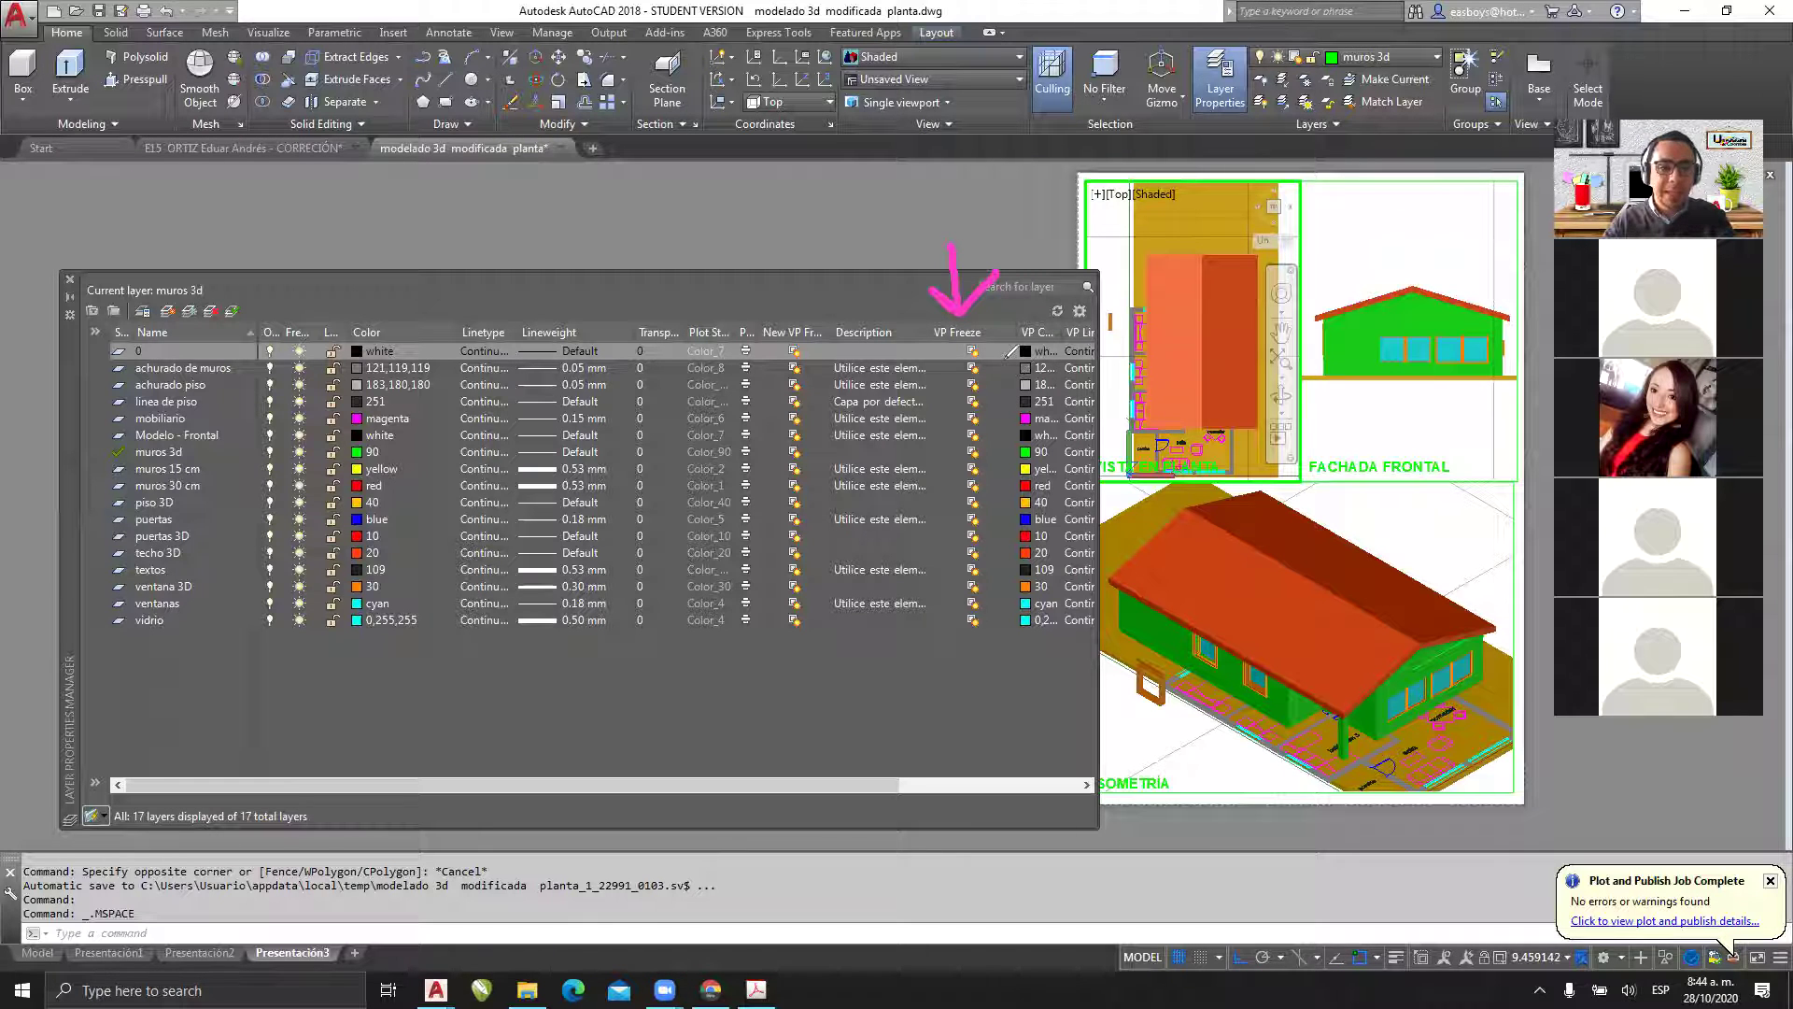
mouse_move(385, 274)
left_mouse_down()
mouse_move(435, 285)
mouse_move(431, 312)
mouse_move(392, 327)
left_mouse_up()
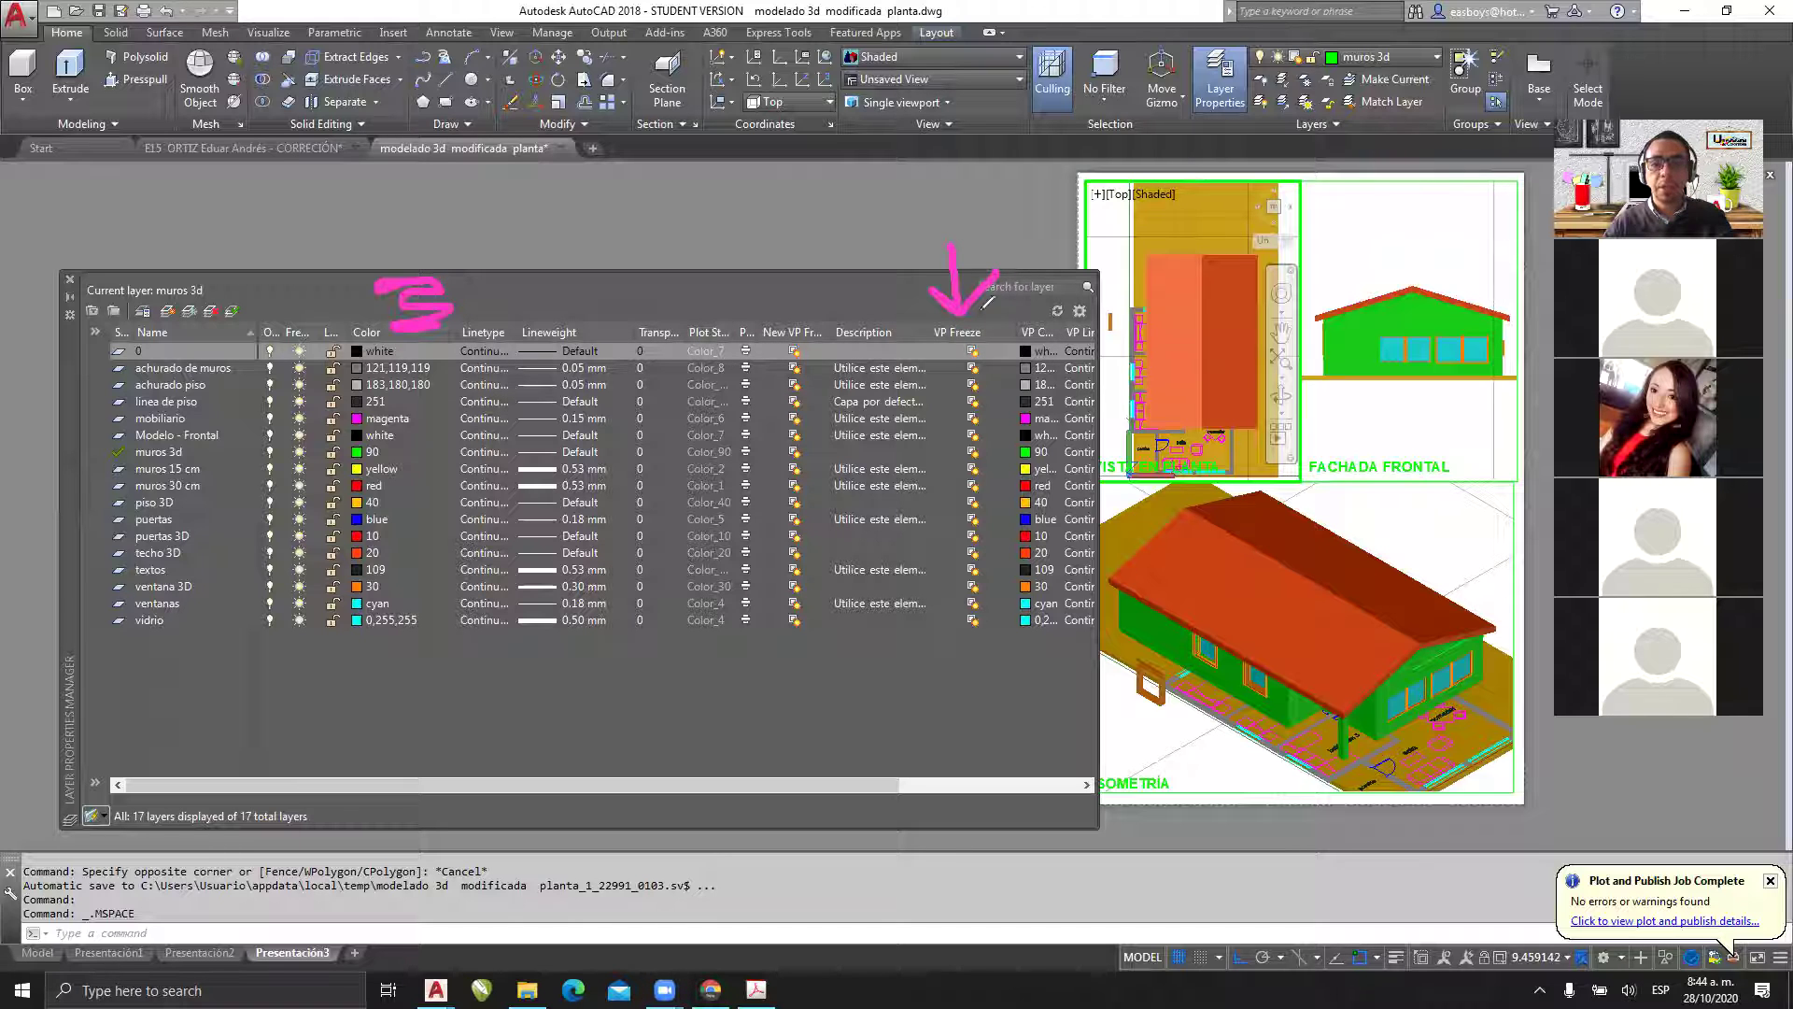
left_click_drag(782, 273, 783, 310)
left_click_drag(770, 297, 795, 308)
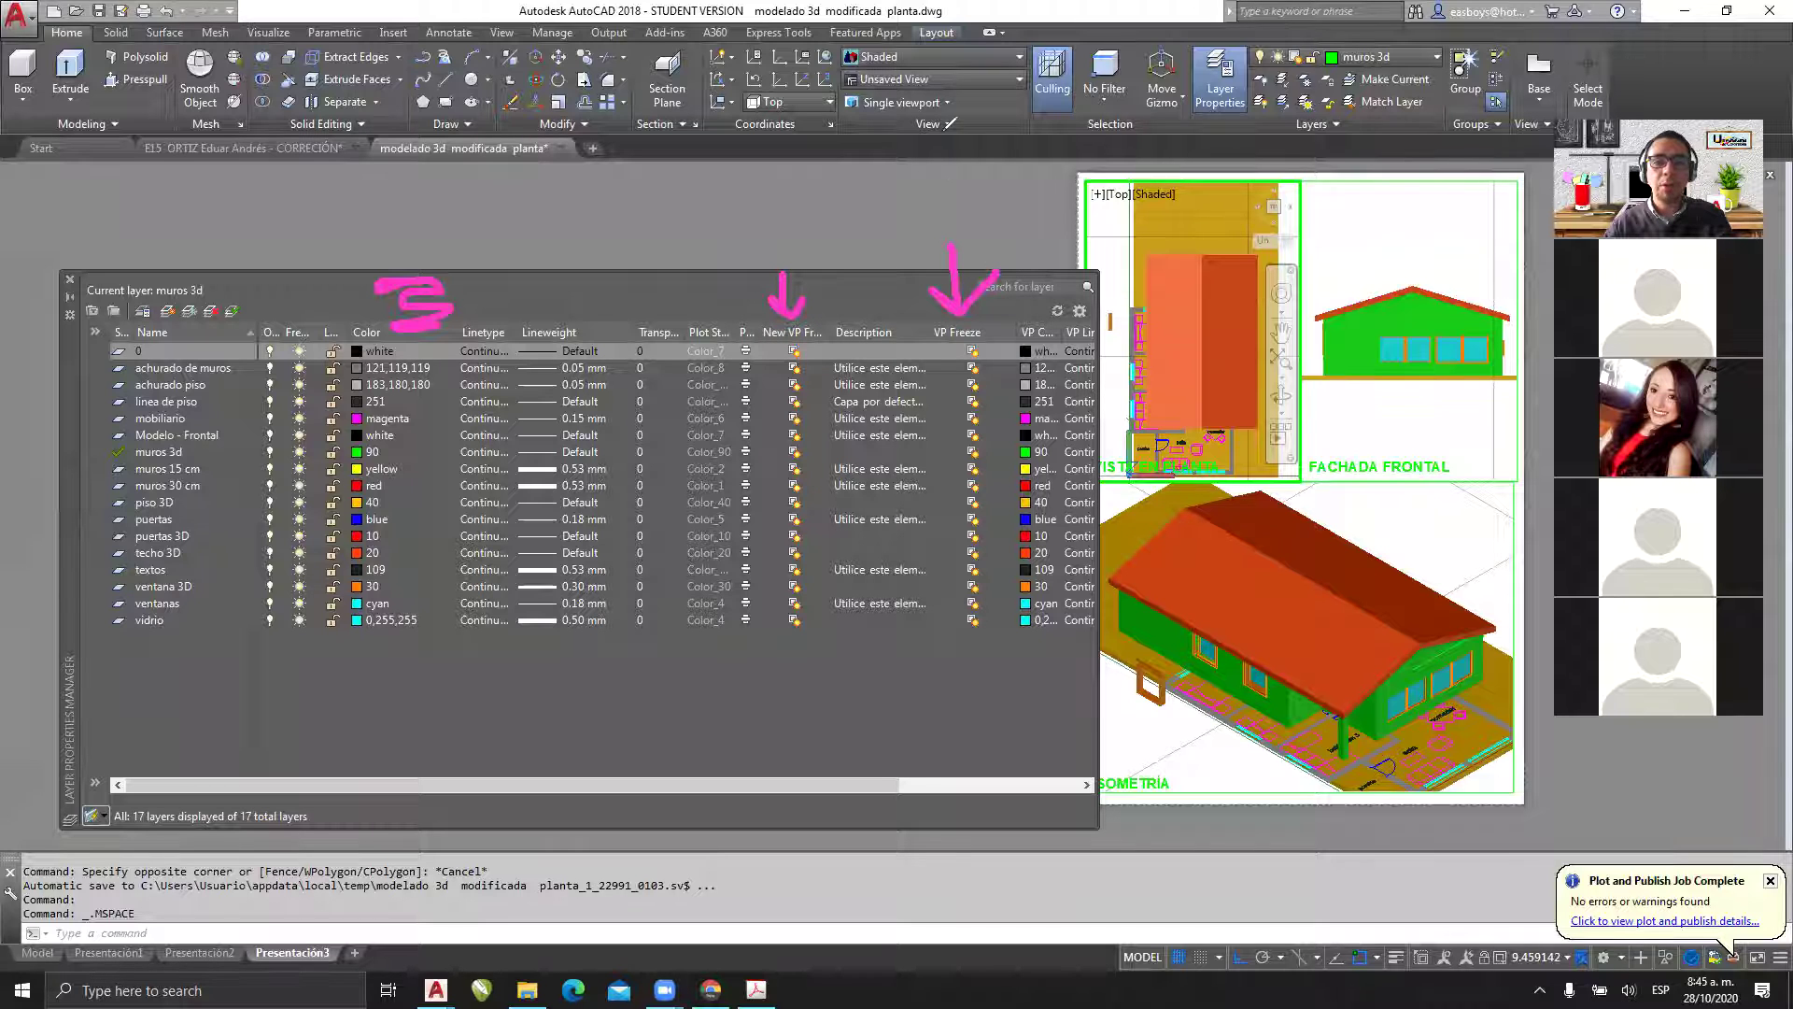
mouse_move(1022, 291)
left_mouse_down()
mouse_move(917, 291)
mouse_move(915, 542)
left_mouse_up()
mouse_move(932, 644)
left_mouse_down()
mouse_move(1027, 579)
mouse_move(1037, 275)
left_mouse_up()
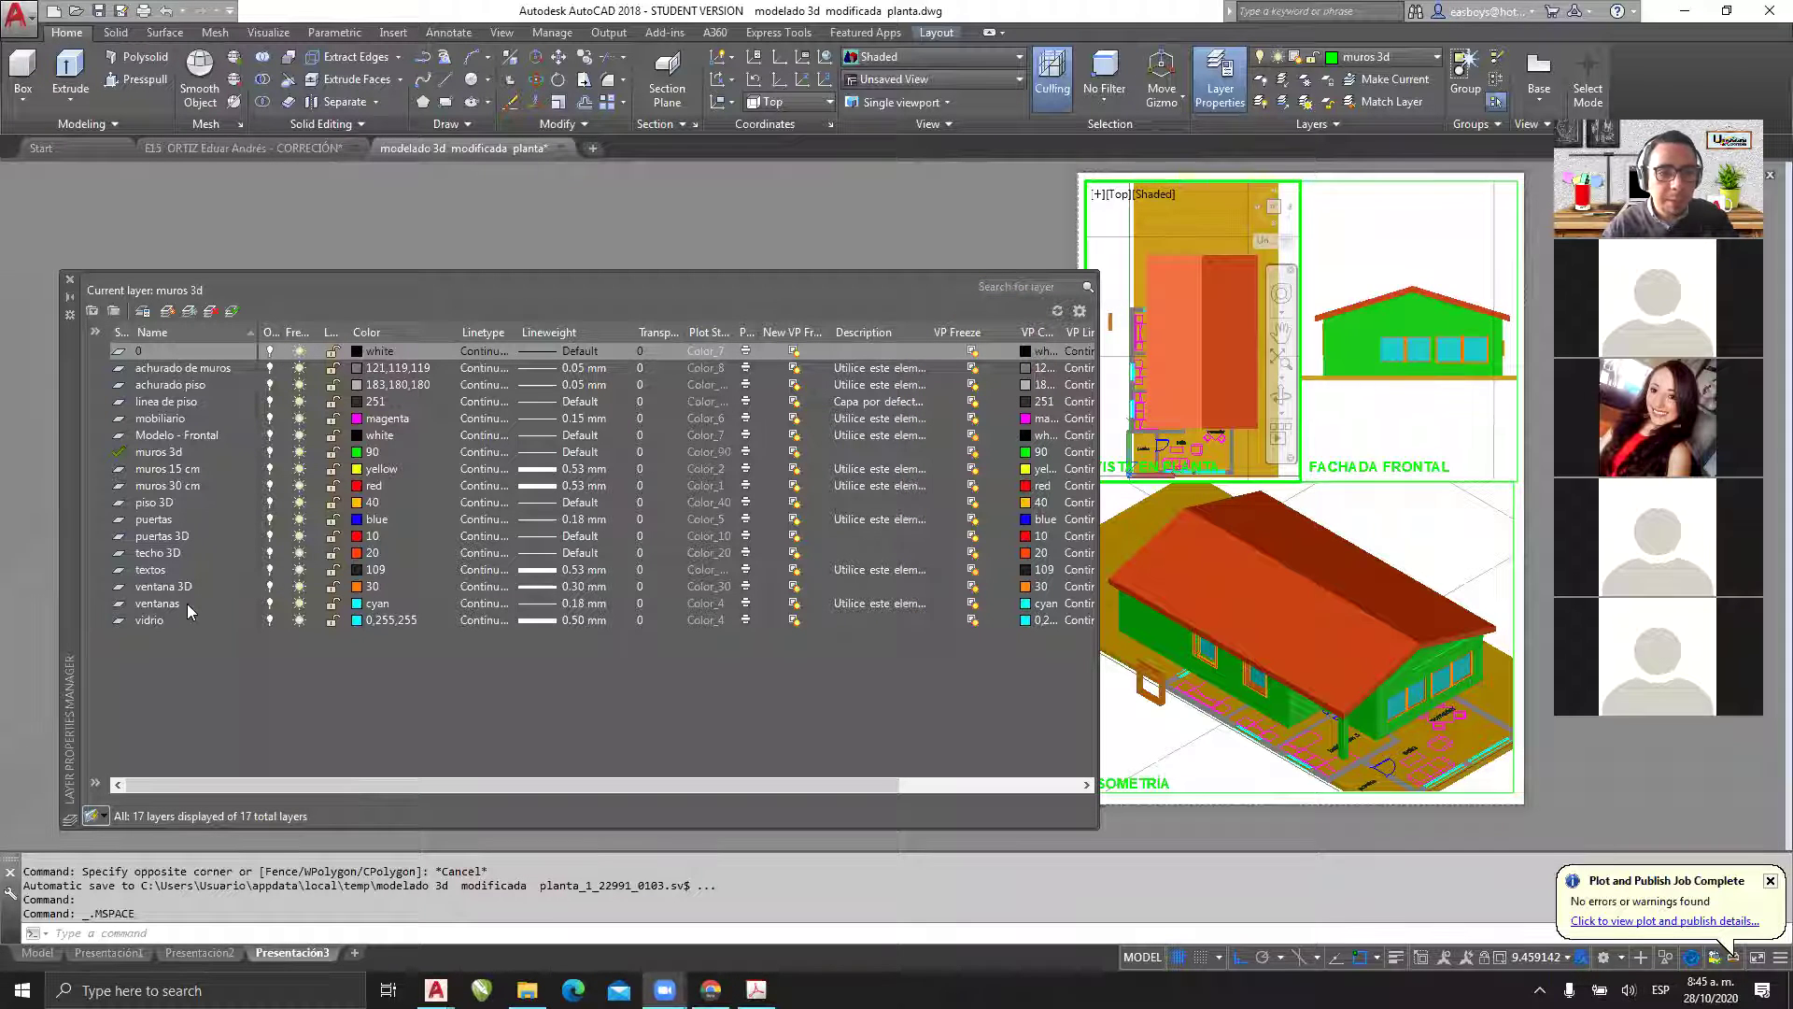
- Freeze the techo 3D layer in the top-view viewport only
left_click(152, 553)
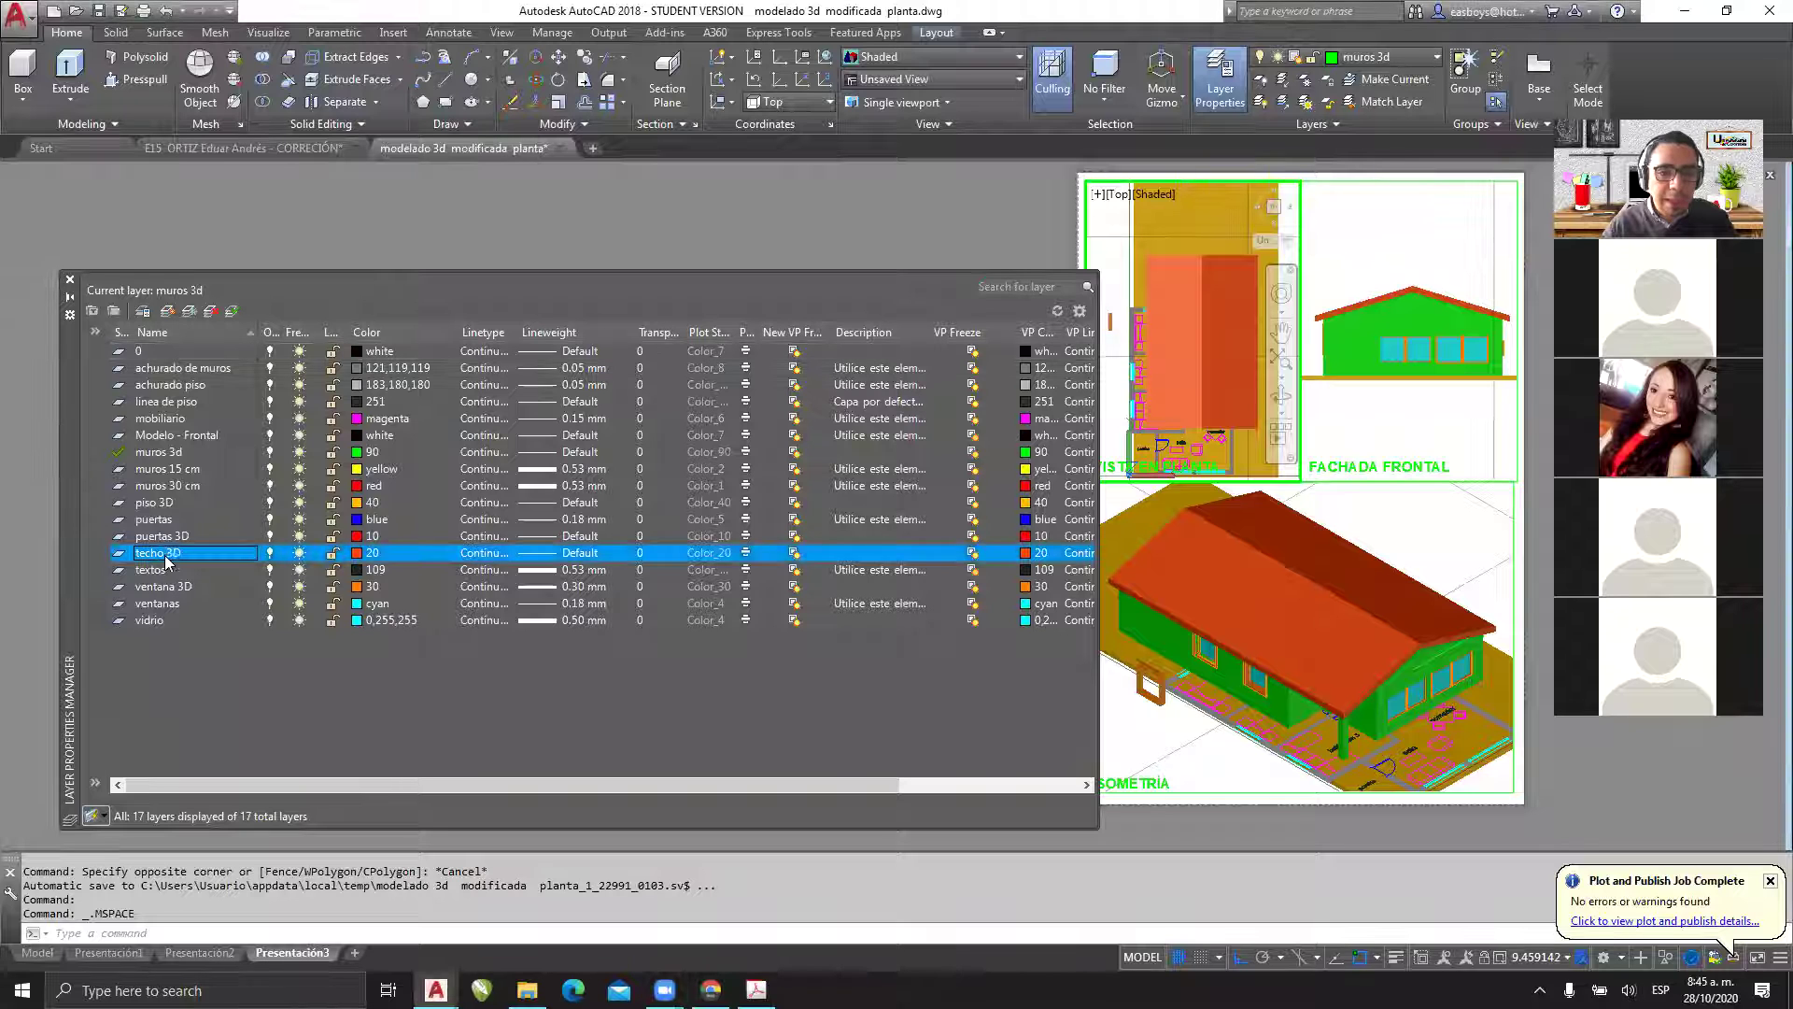
left_click(972, 553)
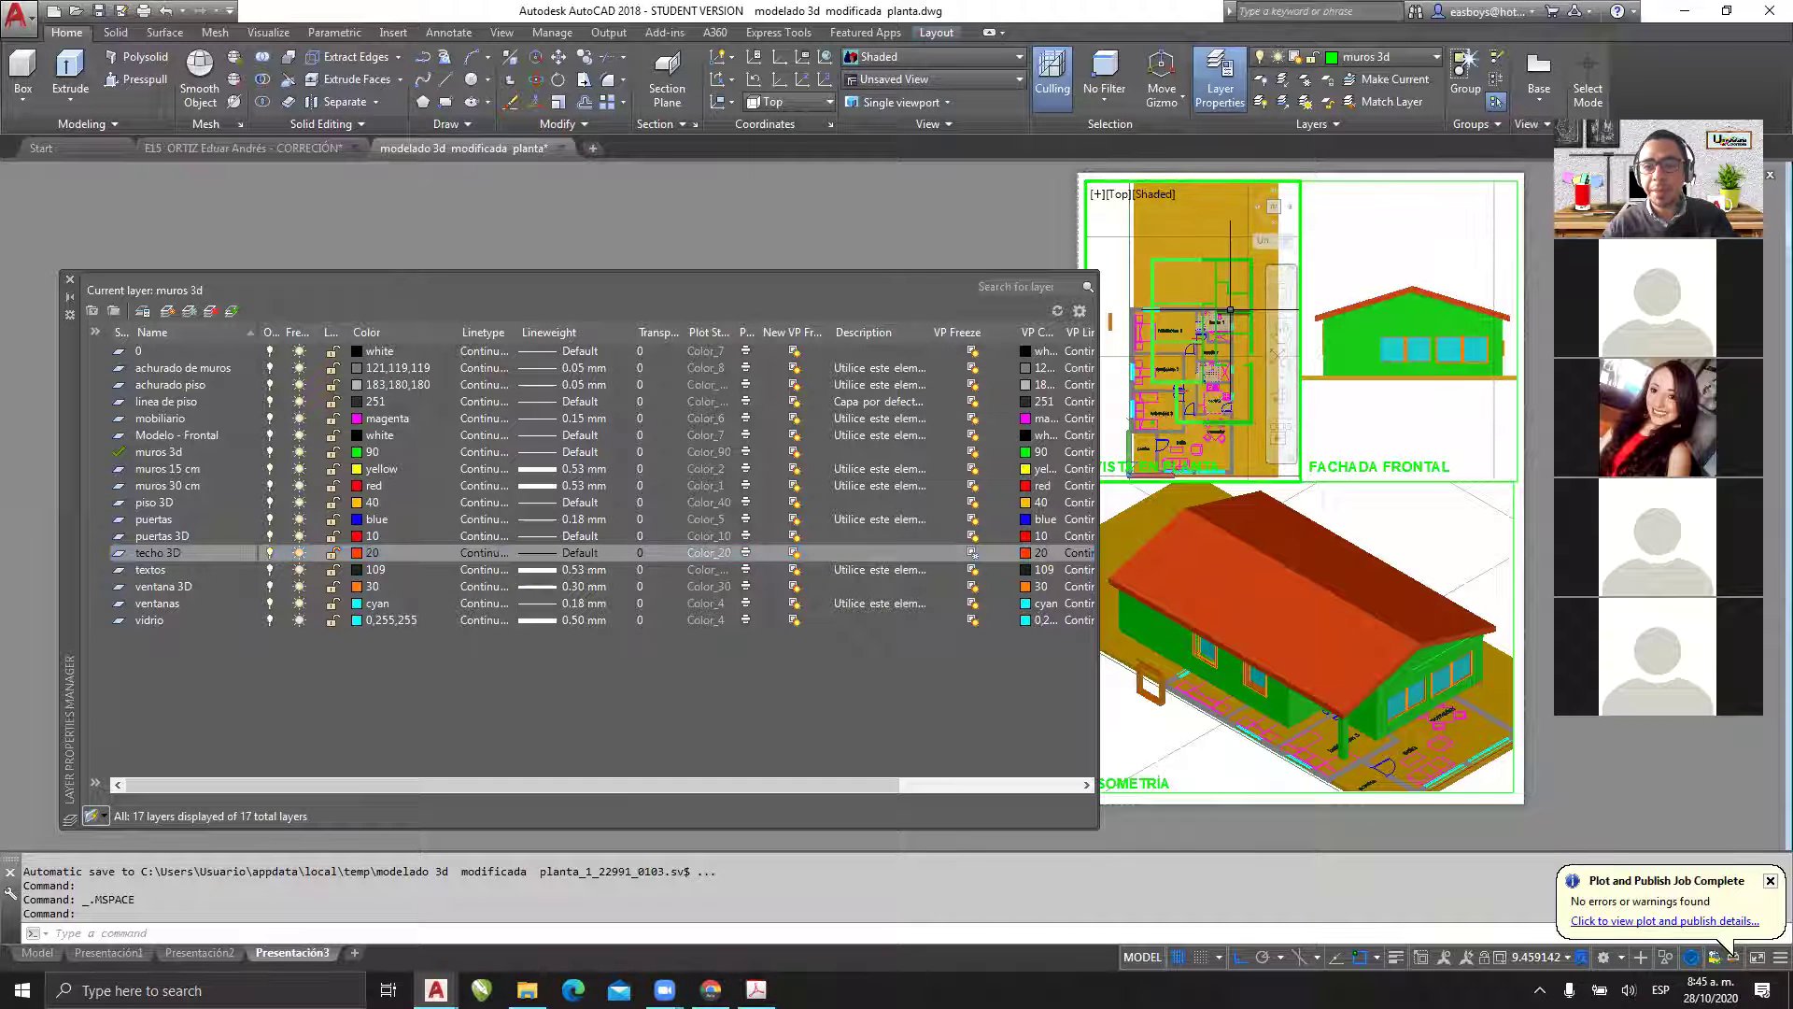
- Check the techo 3D layer's viewport freeze setting in the front, isometric and top viewports
left_click(1384, 235)
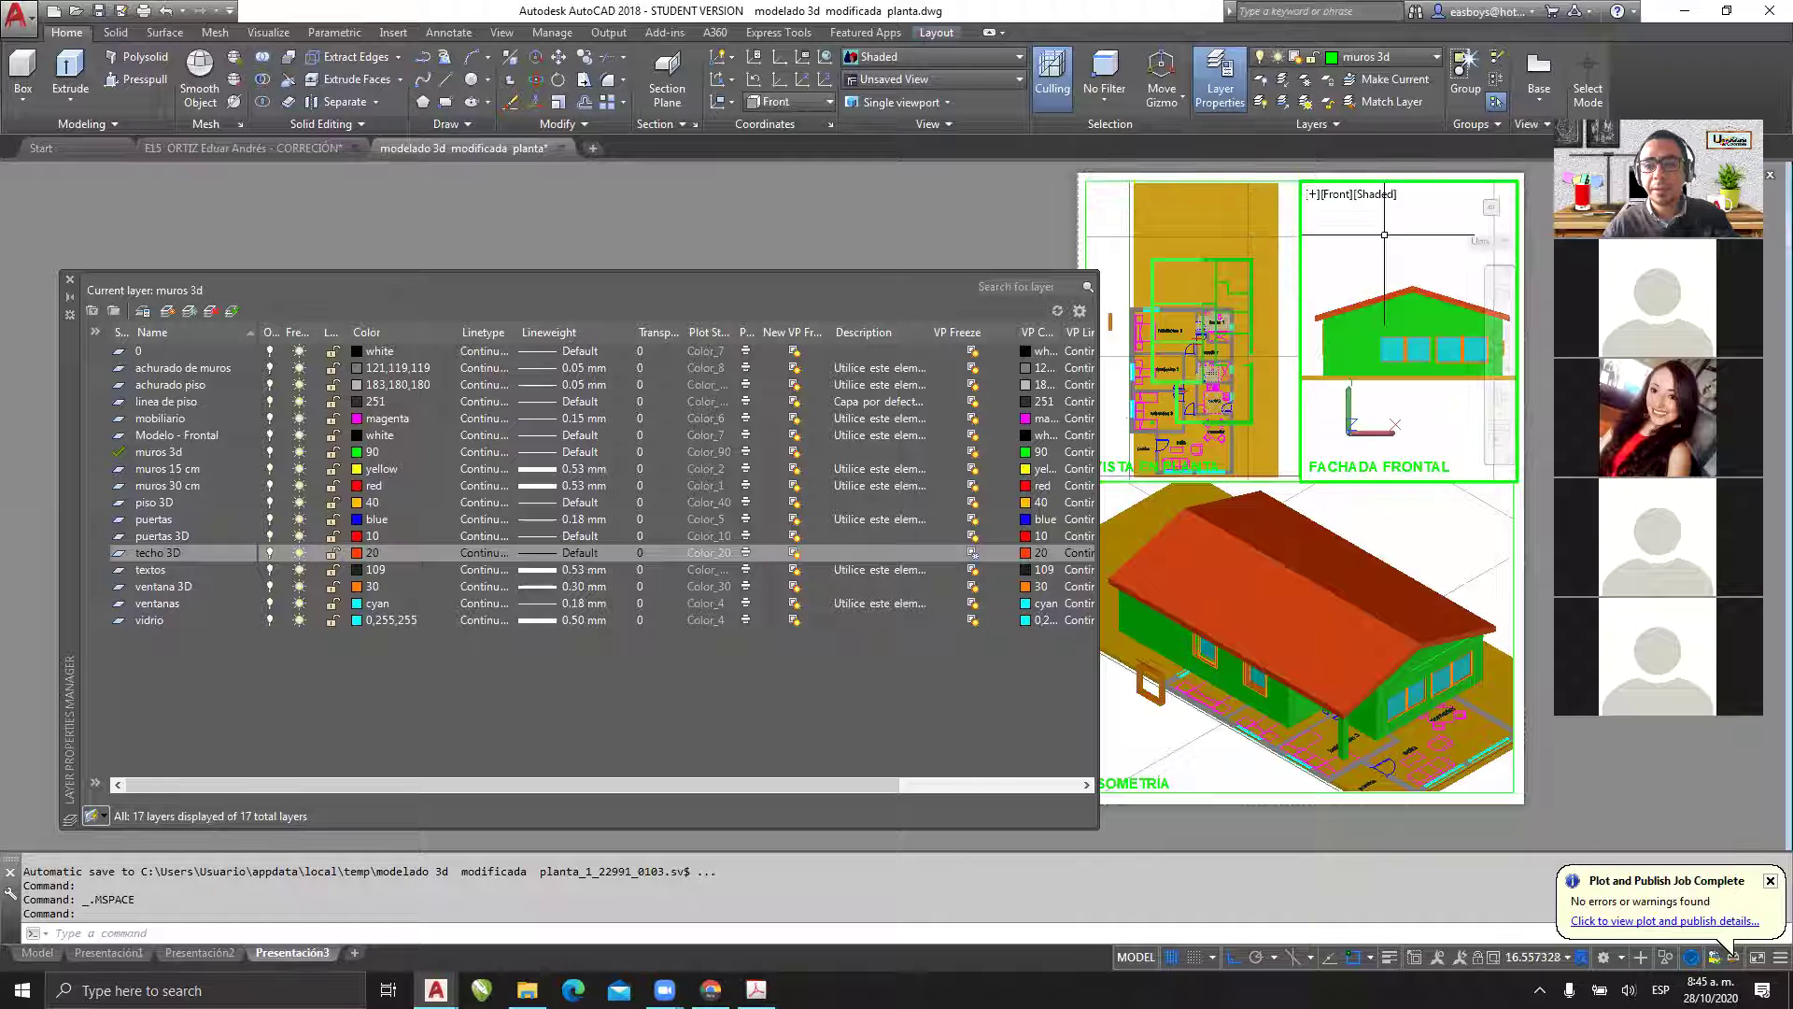
left_click(1420, 530)
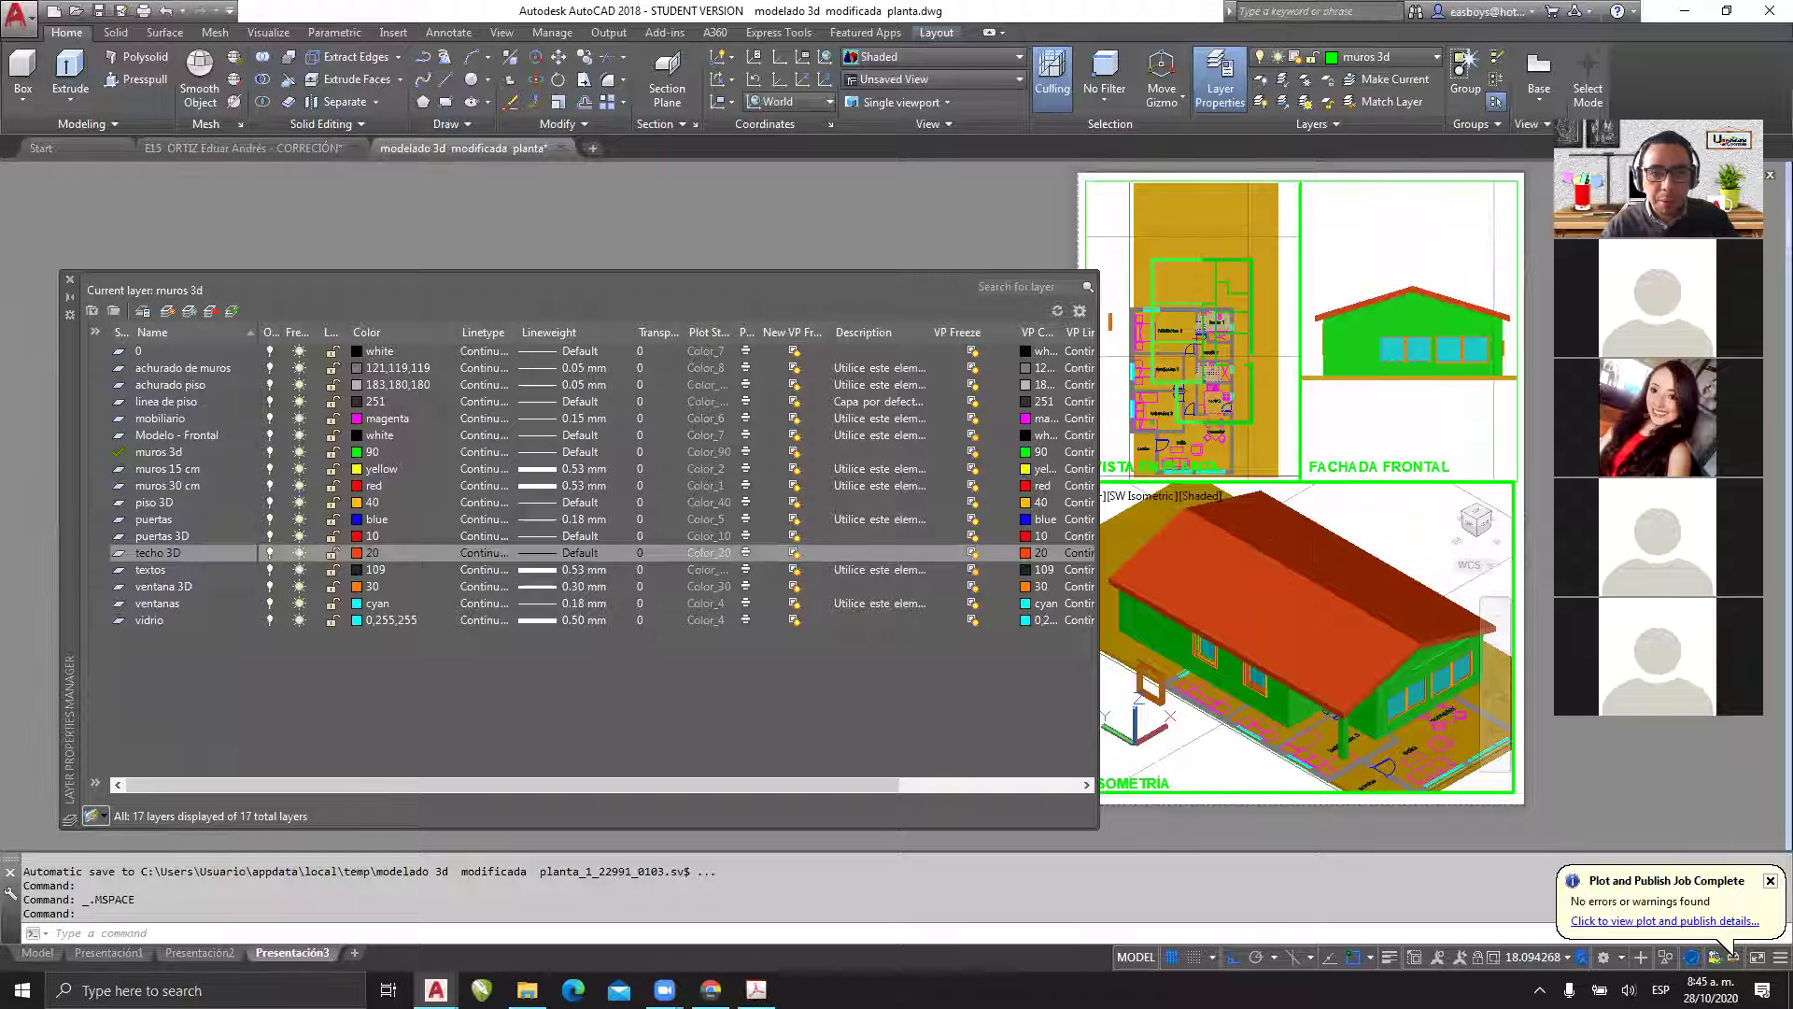
mouse_move(980, 530)
left_mouse_down()
mouse_move(945, 577)
mouse_move(999, 568)
mouse_move(988, 533)
left_mouse_up()
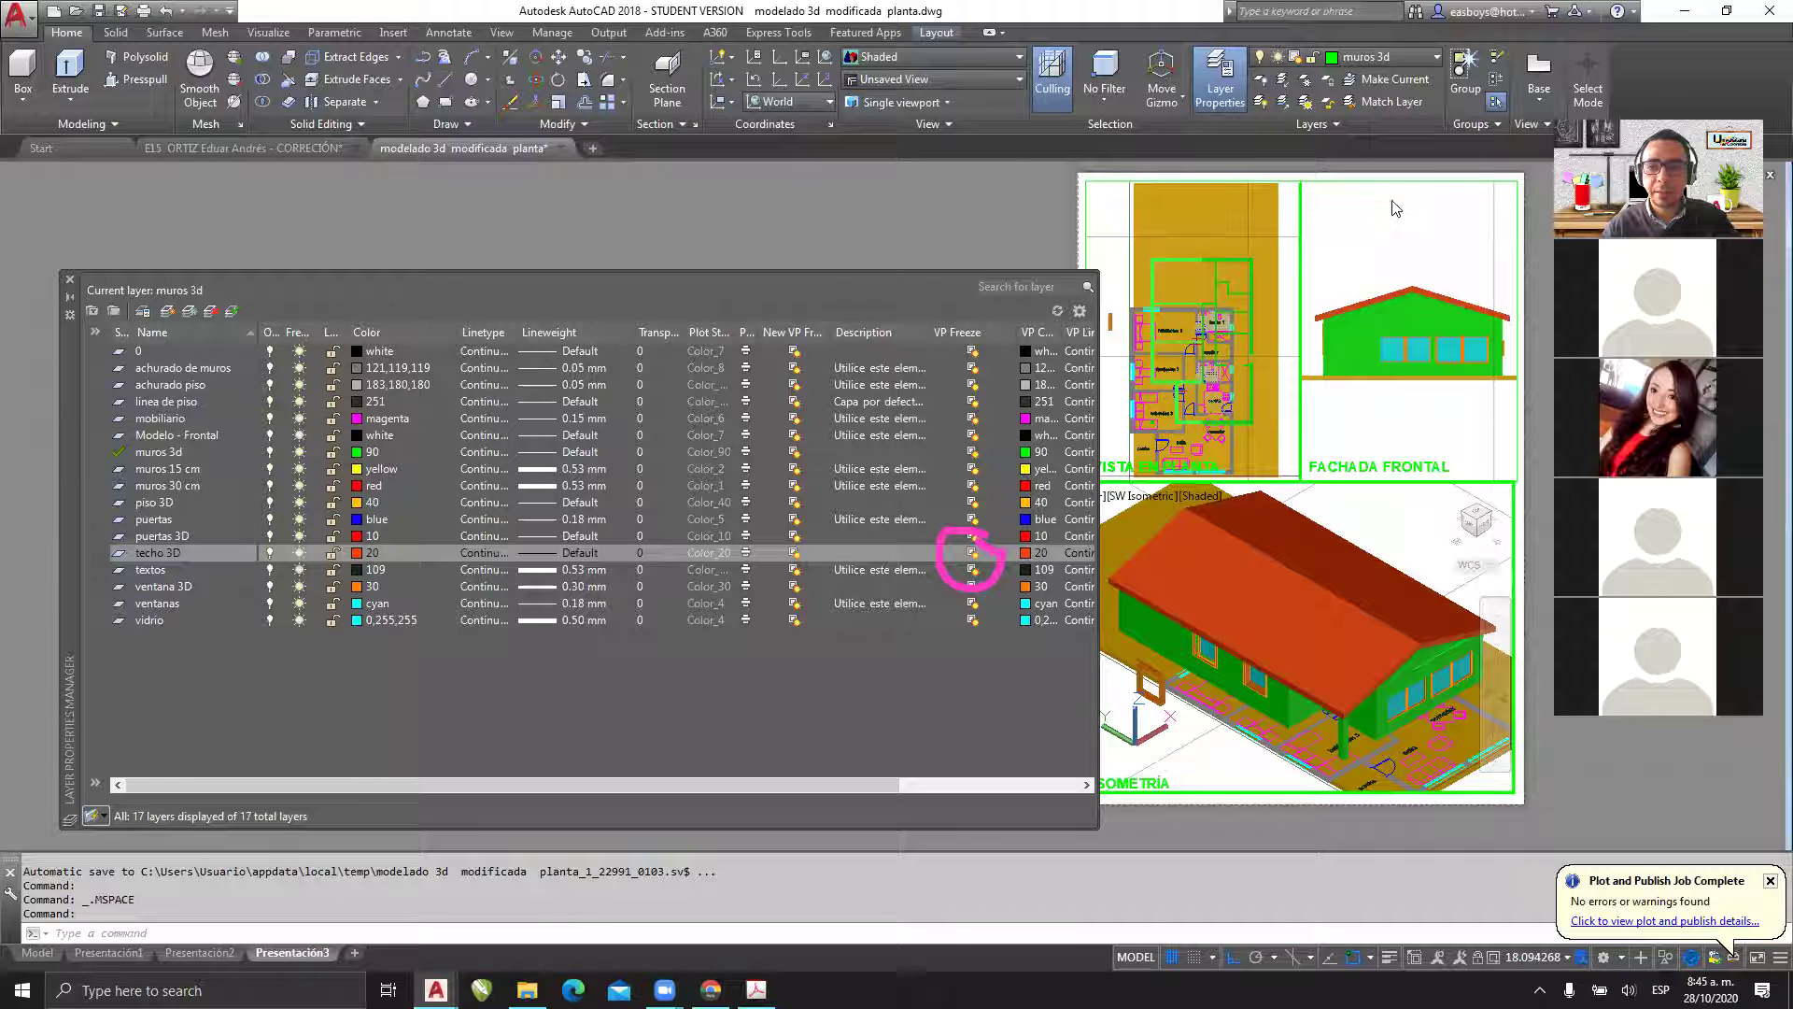
left_click(1390, 229)
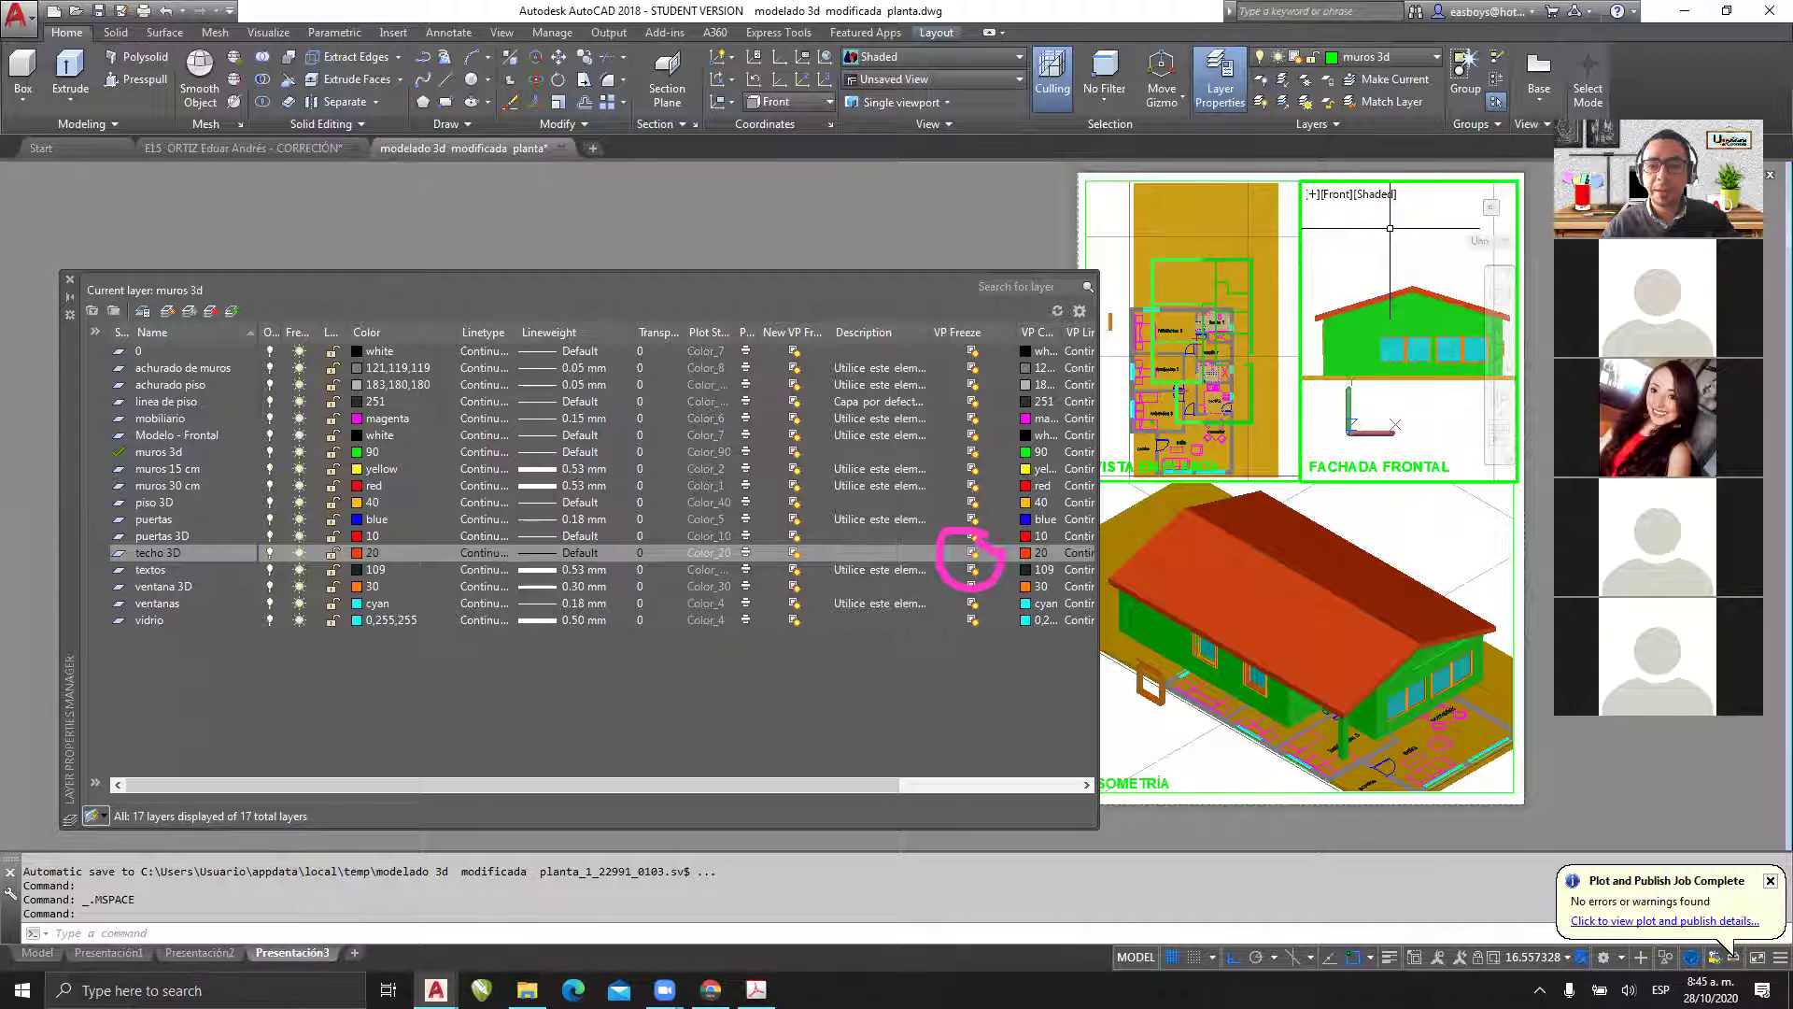
left_click(1218, 216)
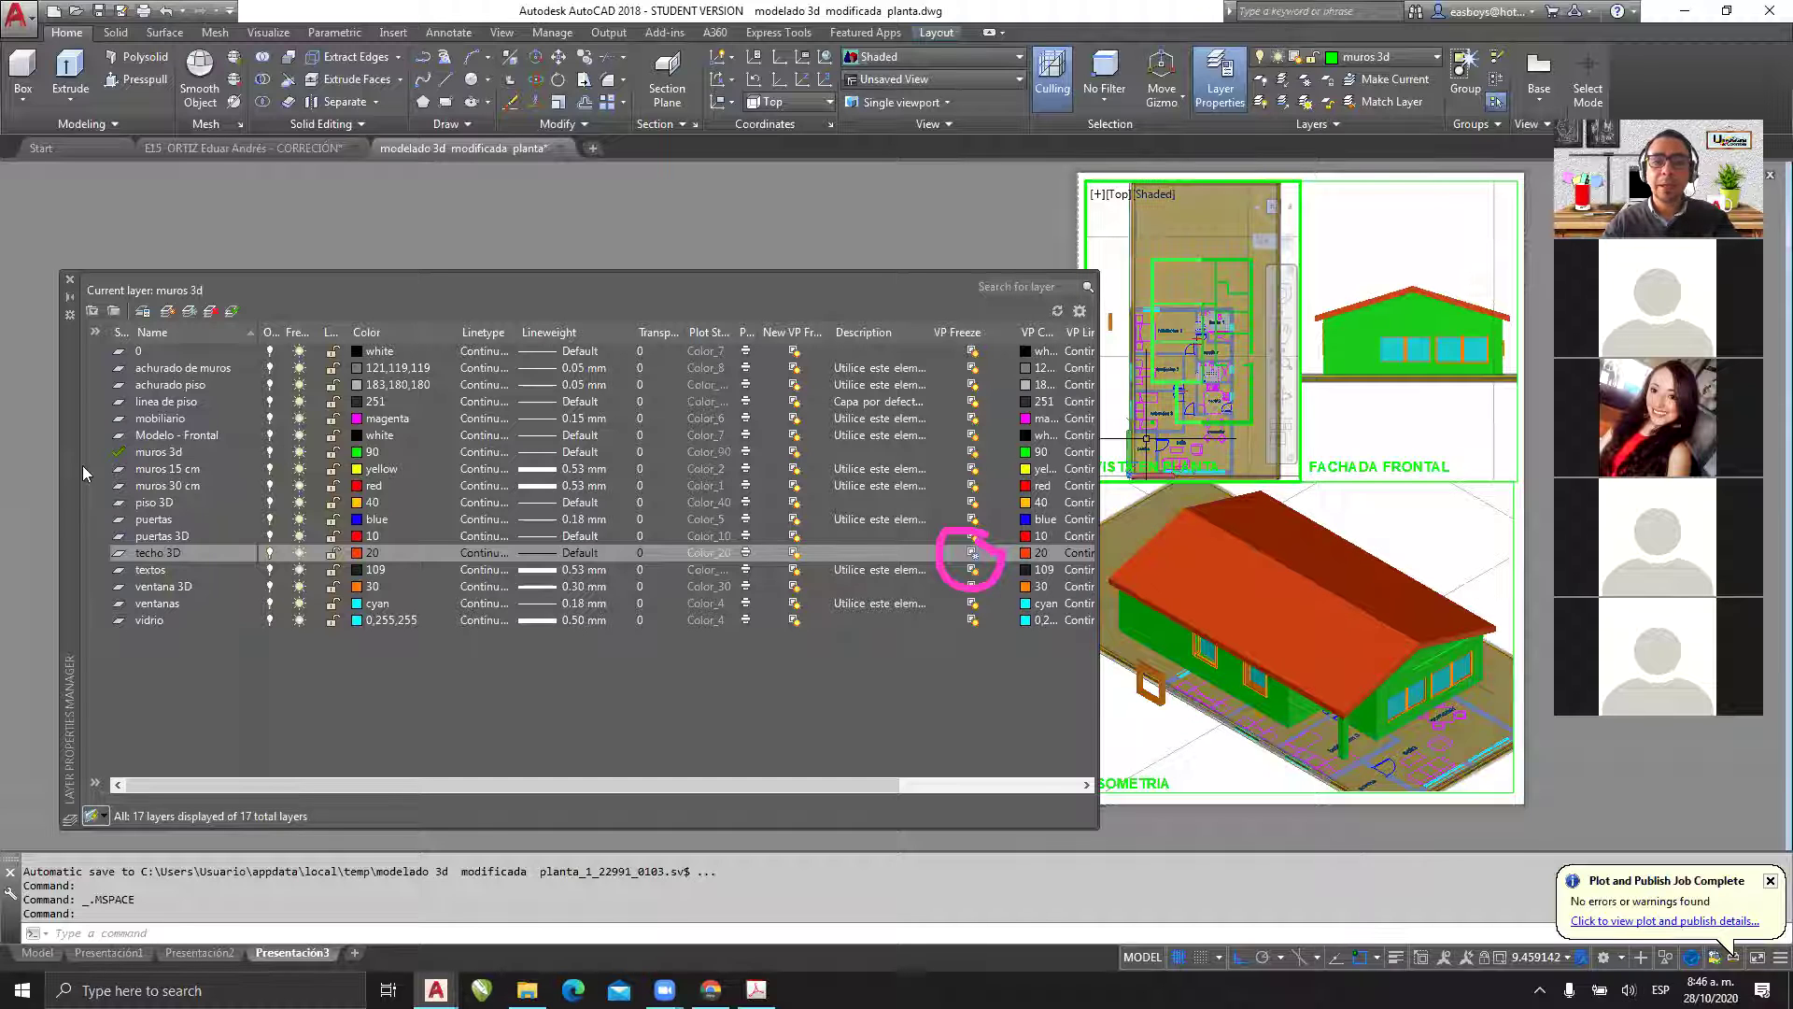
mouse_move(229, 304)
left_mouse_down()
mouse_move(367, 325)
mouse_move(308, 677)
mouse_move(205, 626)
mouse_move(229, 284)
left_mouse_up()
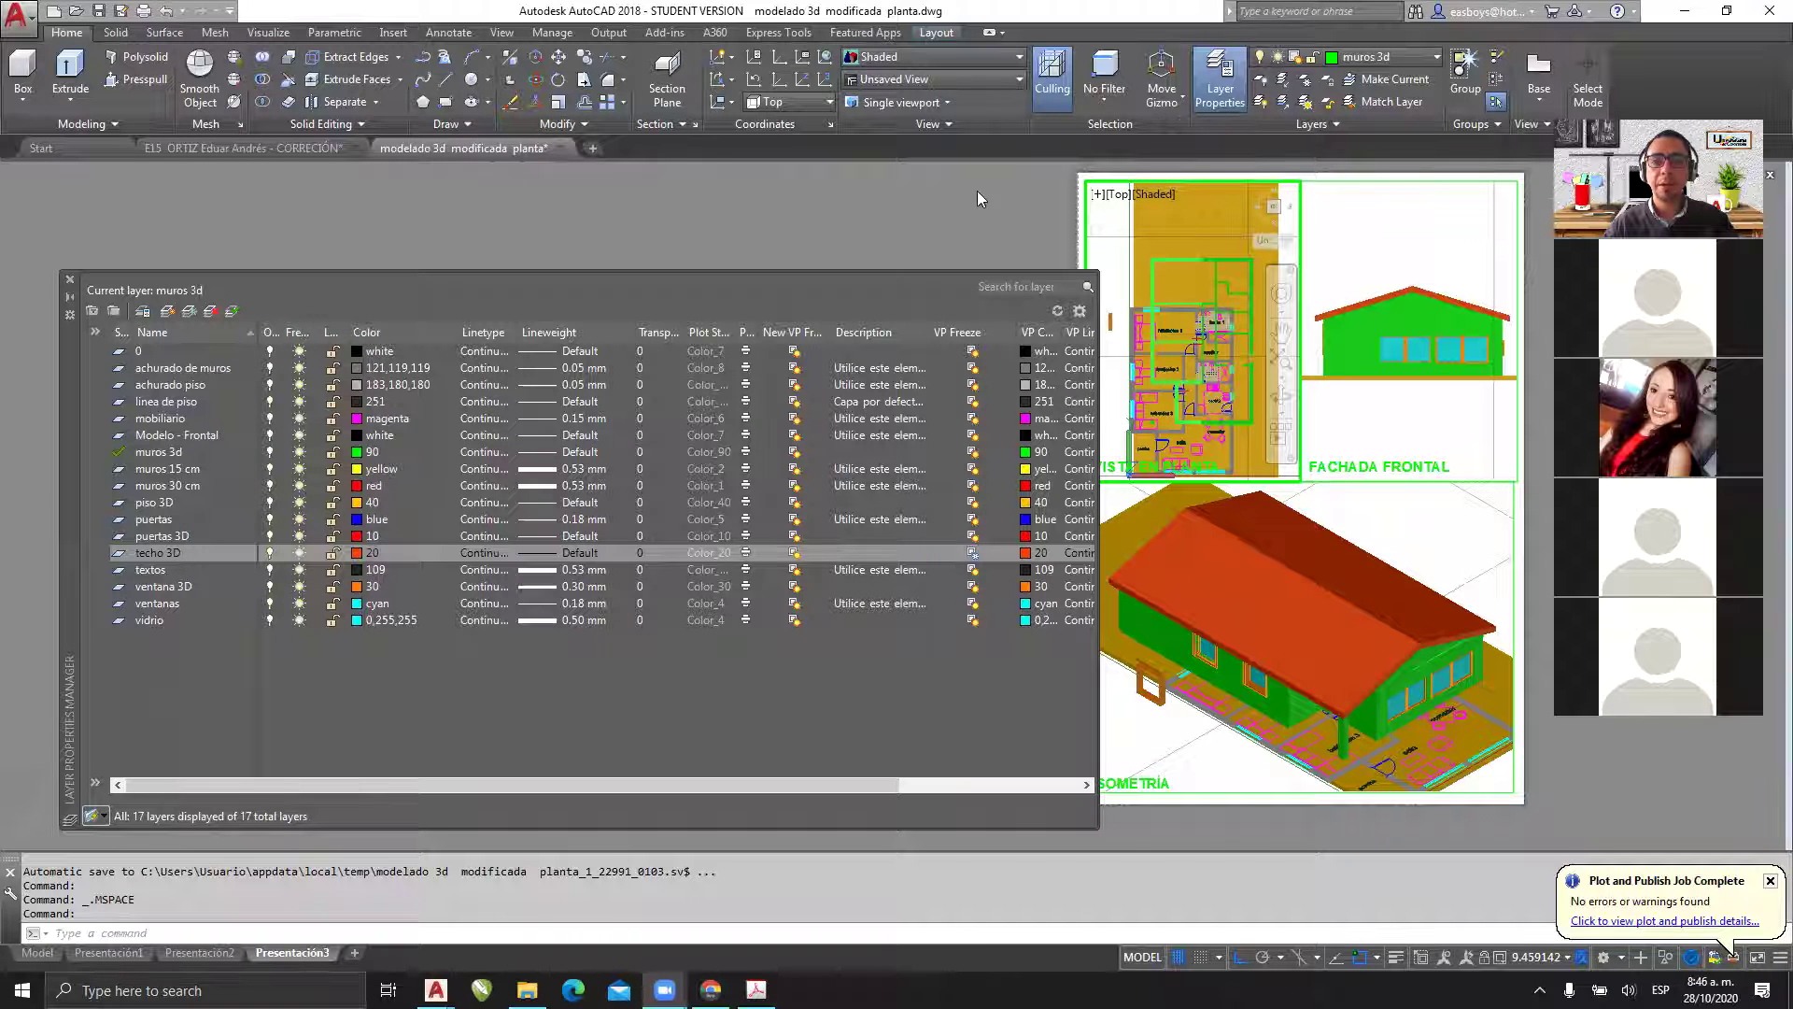
- Close the Layer Properties Manager and return from the top-view viewport to paper space
left_click(71, 280)
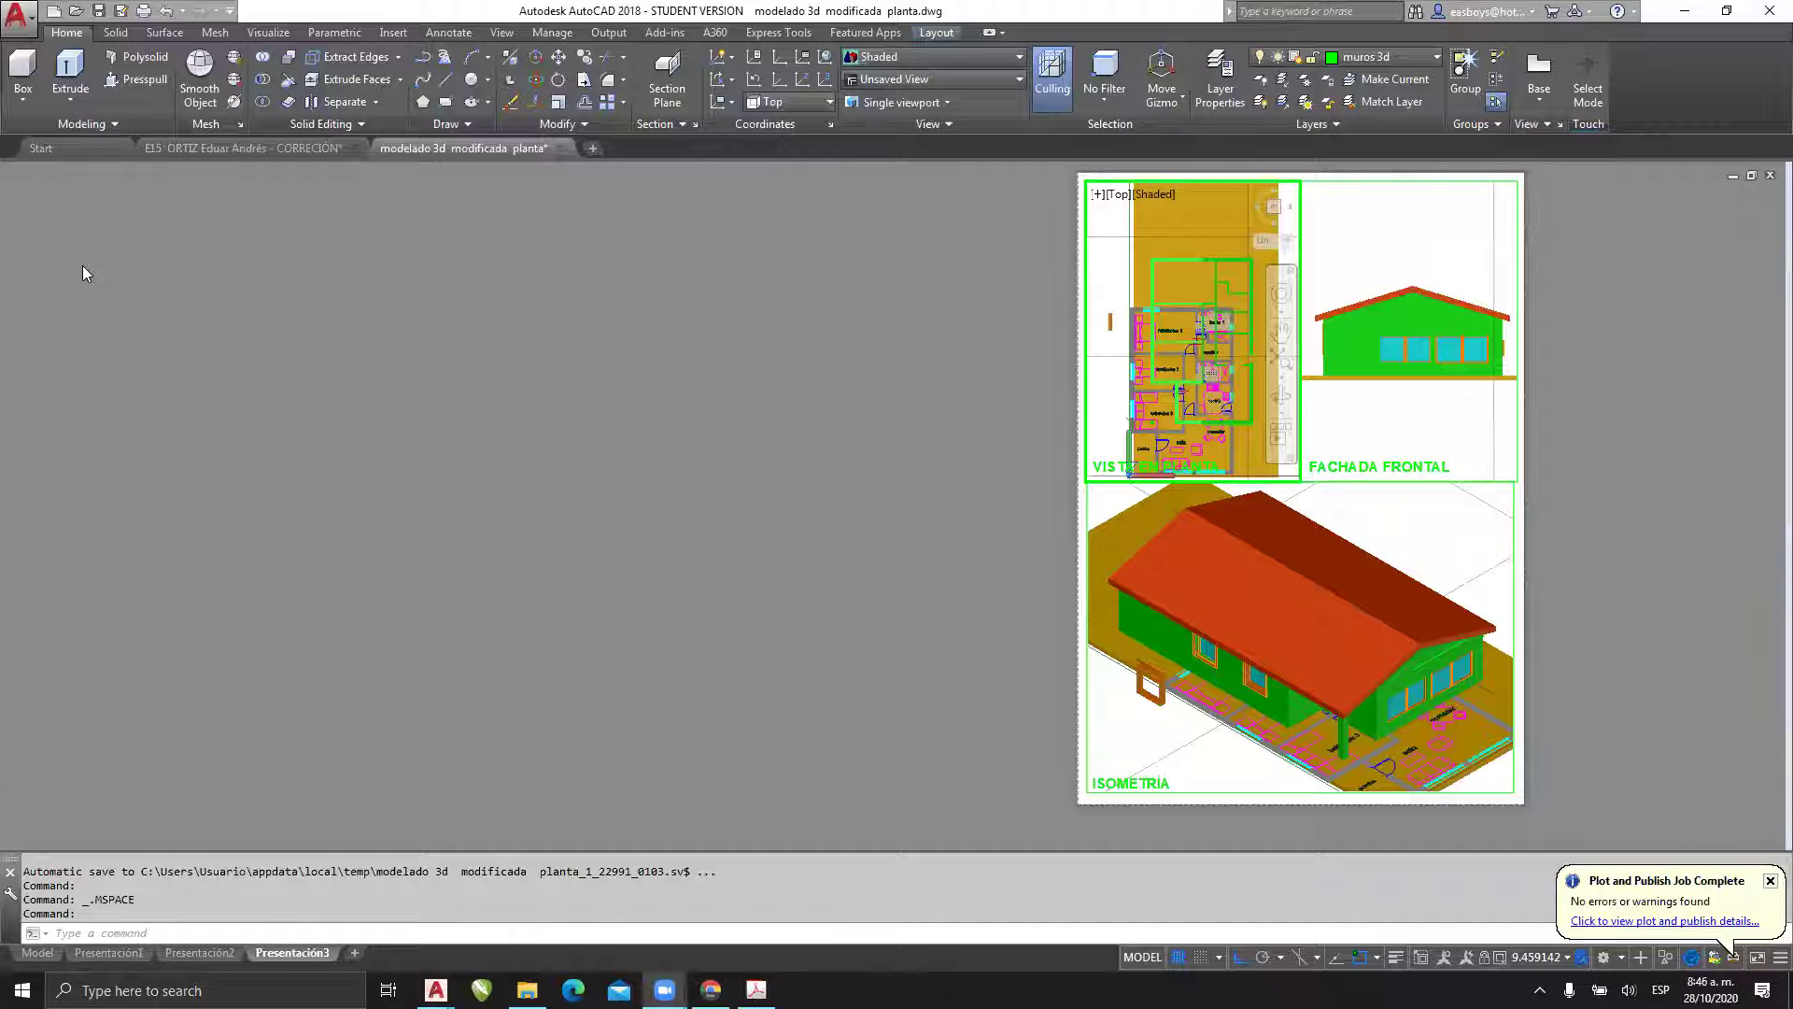
double_click(891, 402)
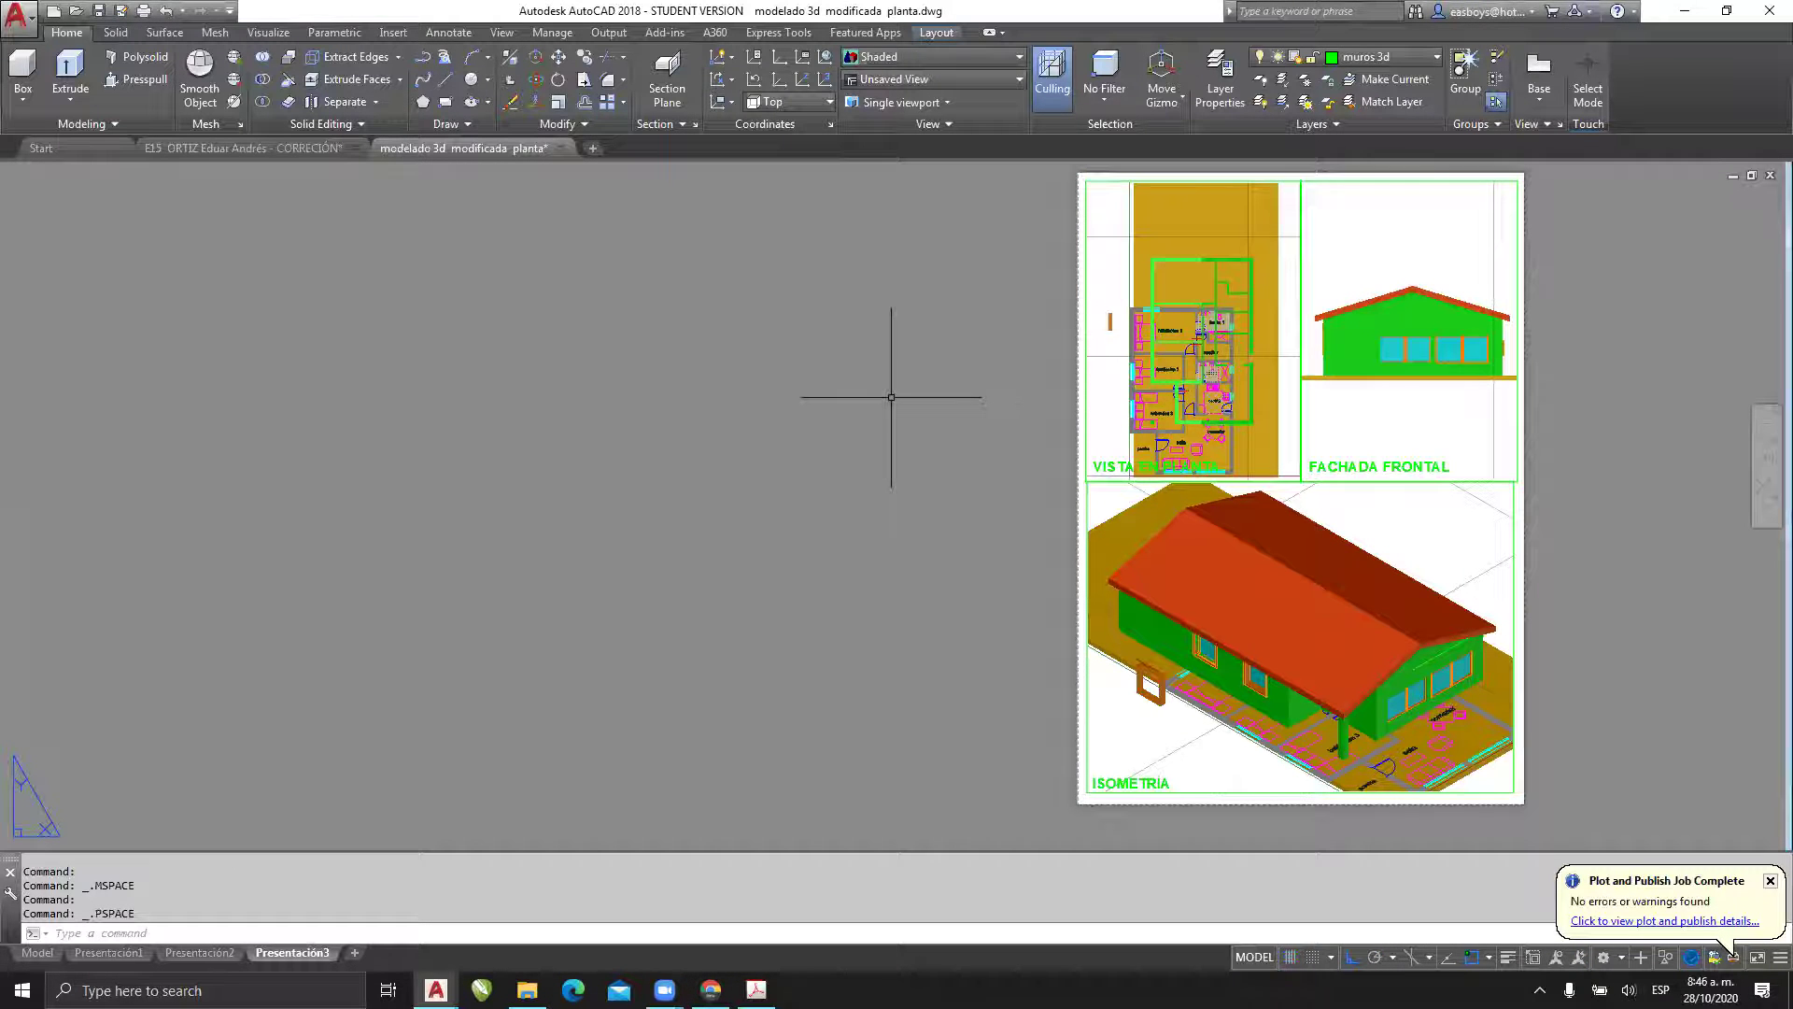
middle_click_drag(961, 440, 517, 467)
- Start plotting Presentación3 and load the <Previous plot> page setup, keeping the shaded viewport quality at Normal
key("ctrl+p")
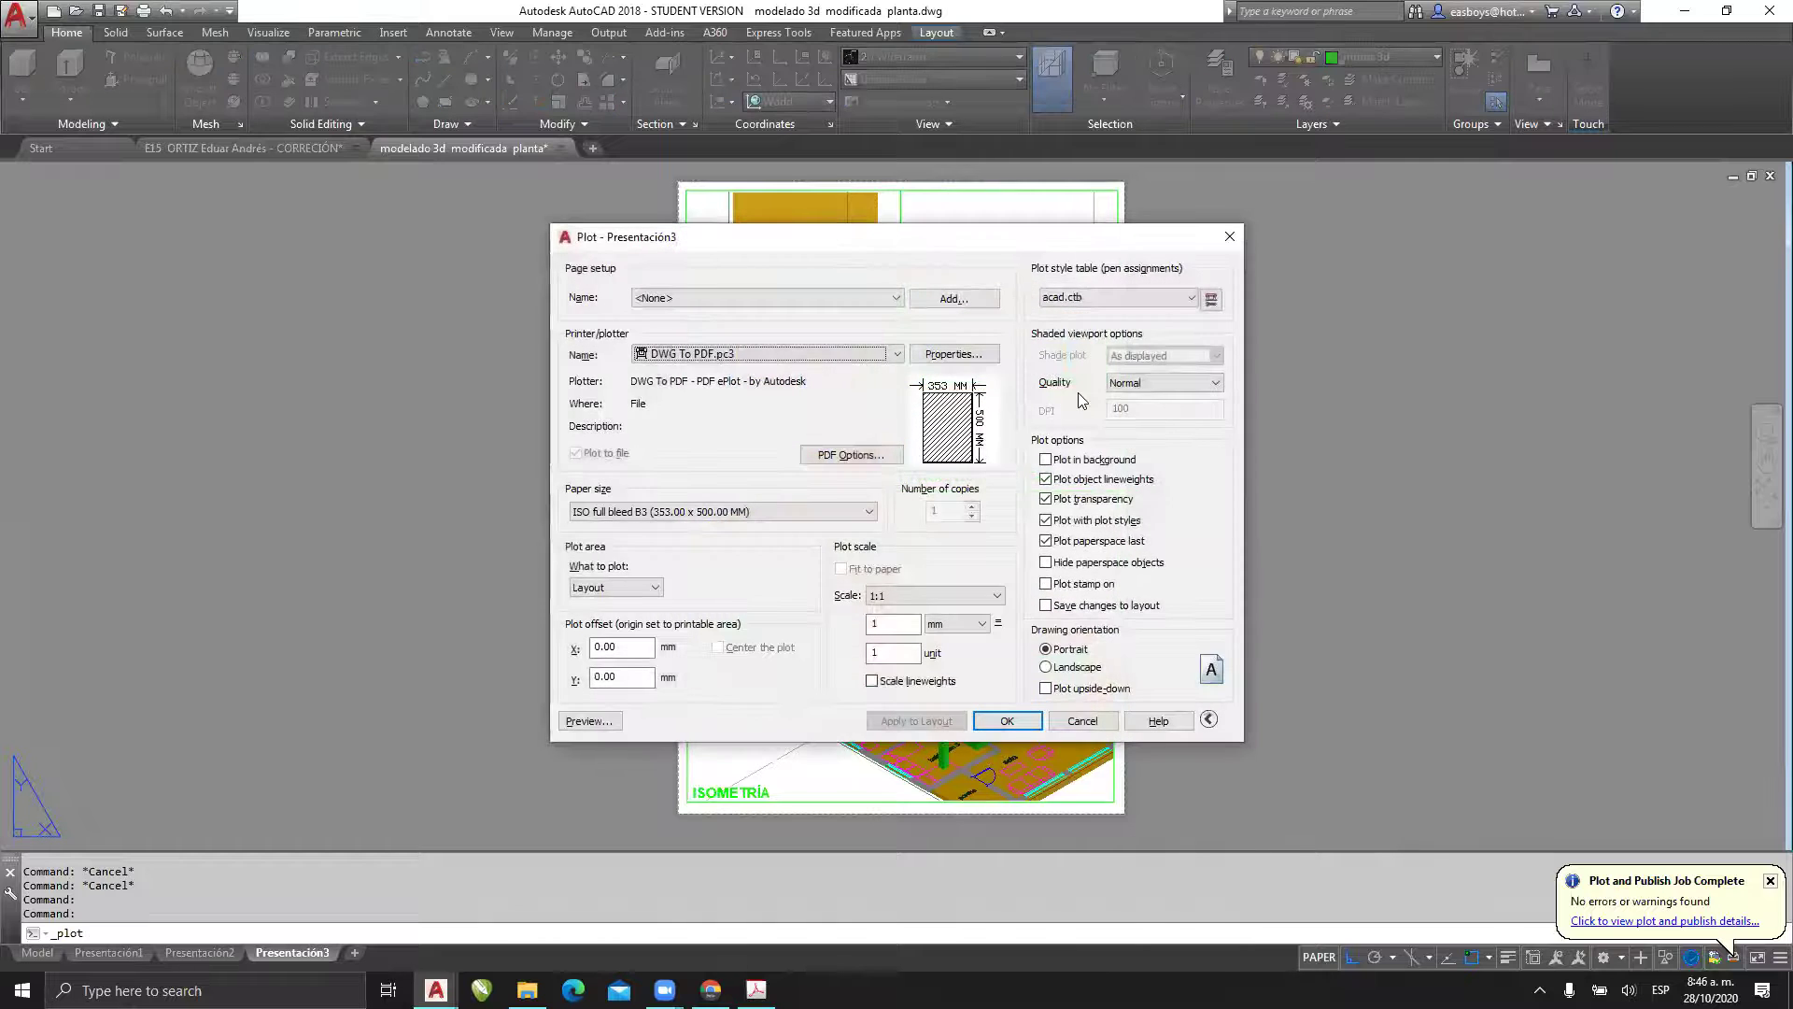
left_click(1141, 381)
left_click(1148, 385)
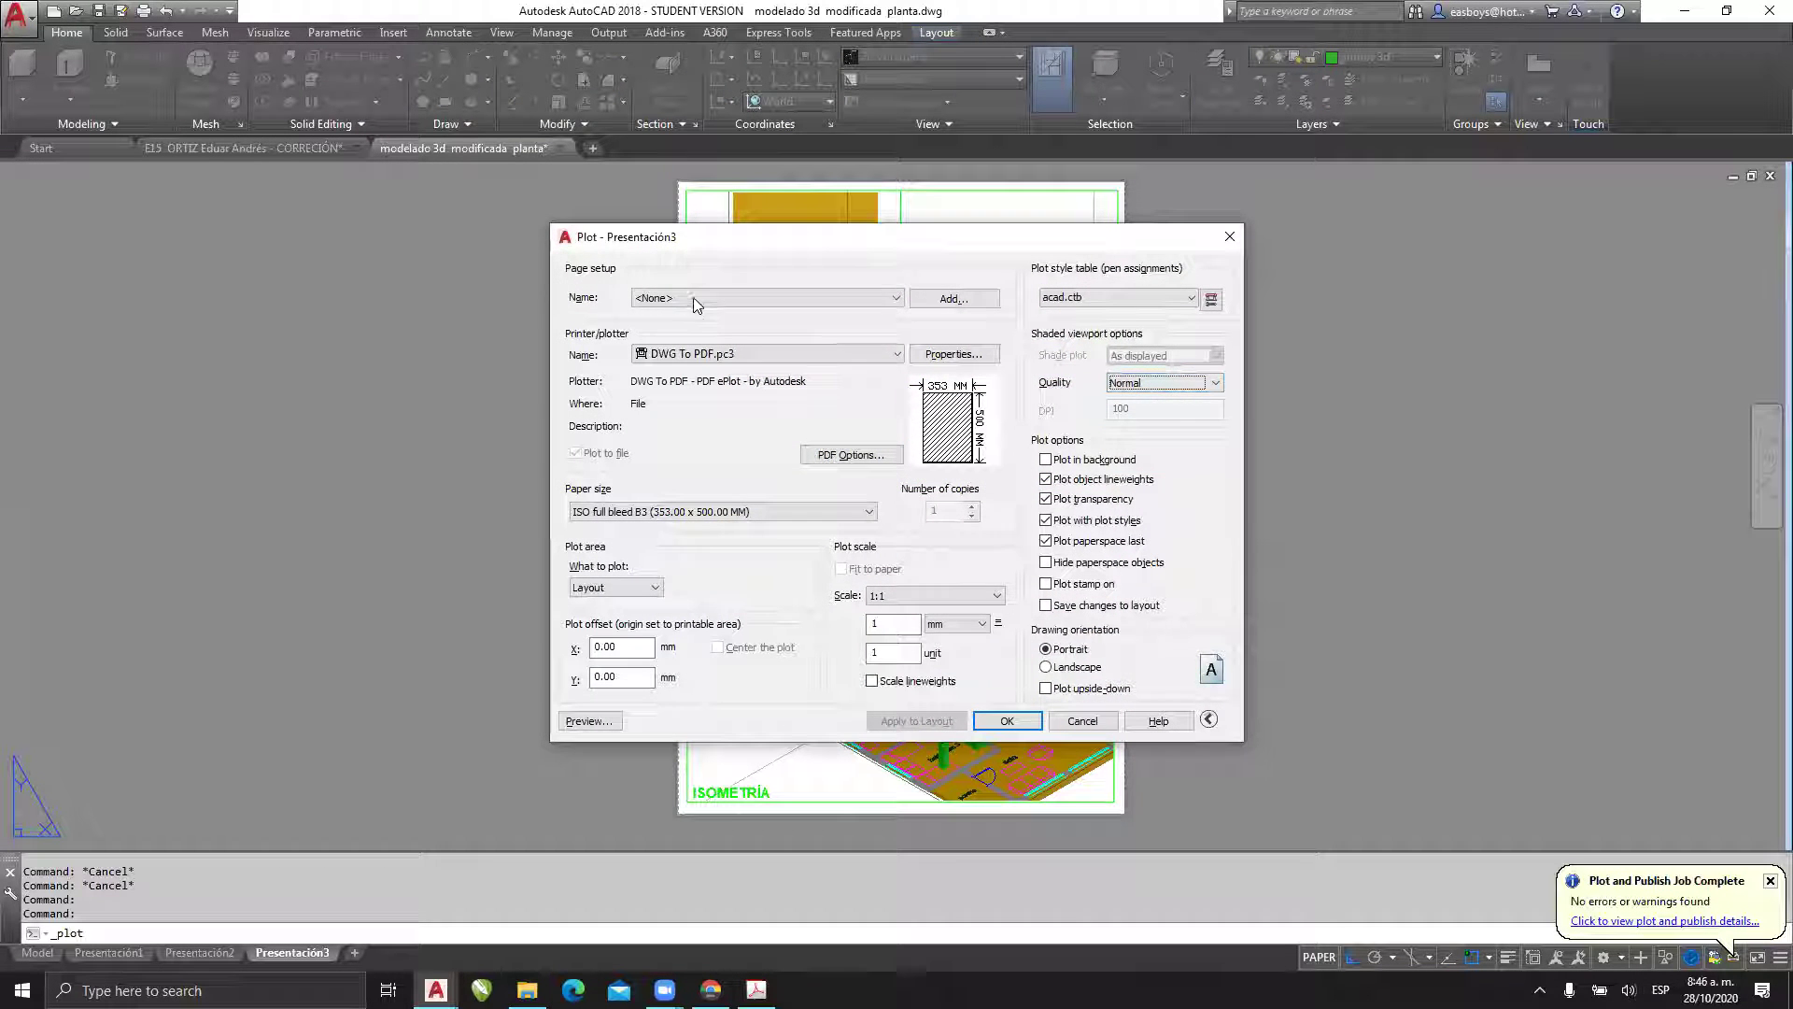
left_click(766, 297)
left_click(748, 329)
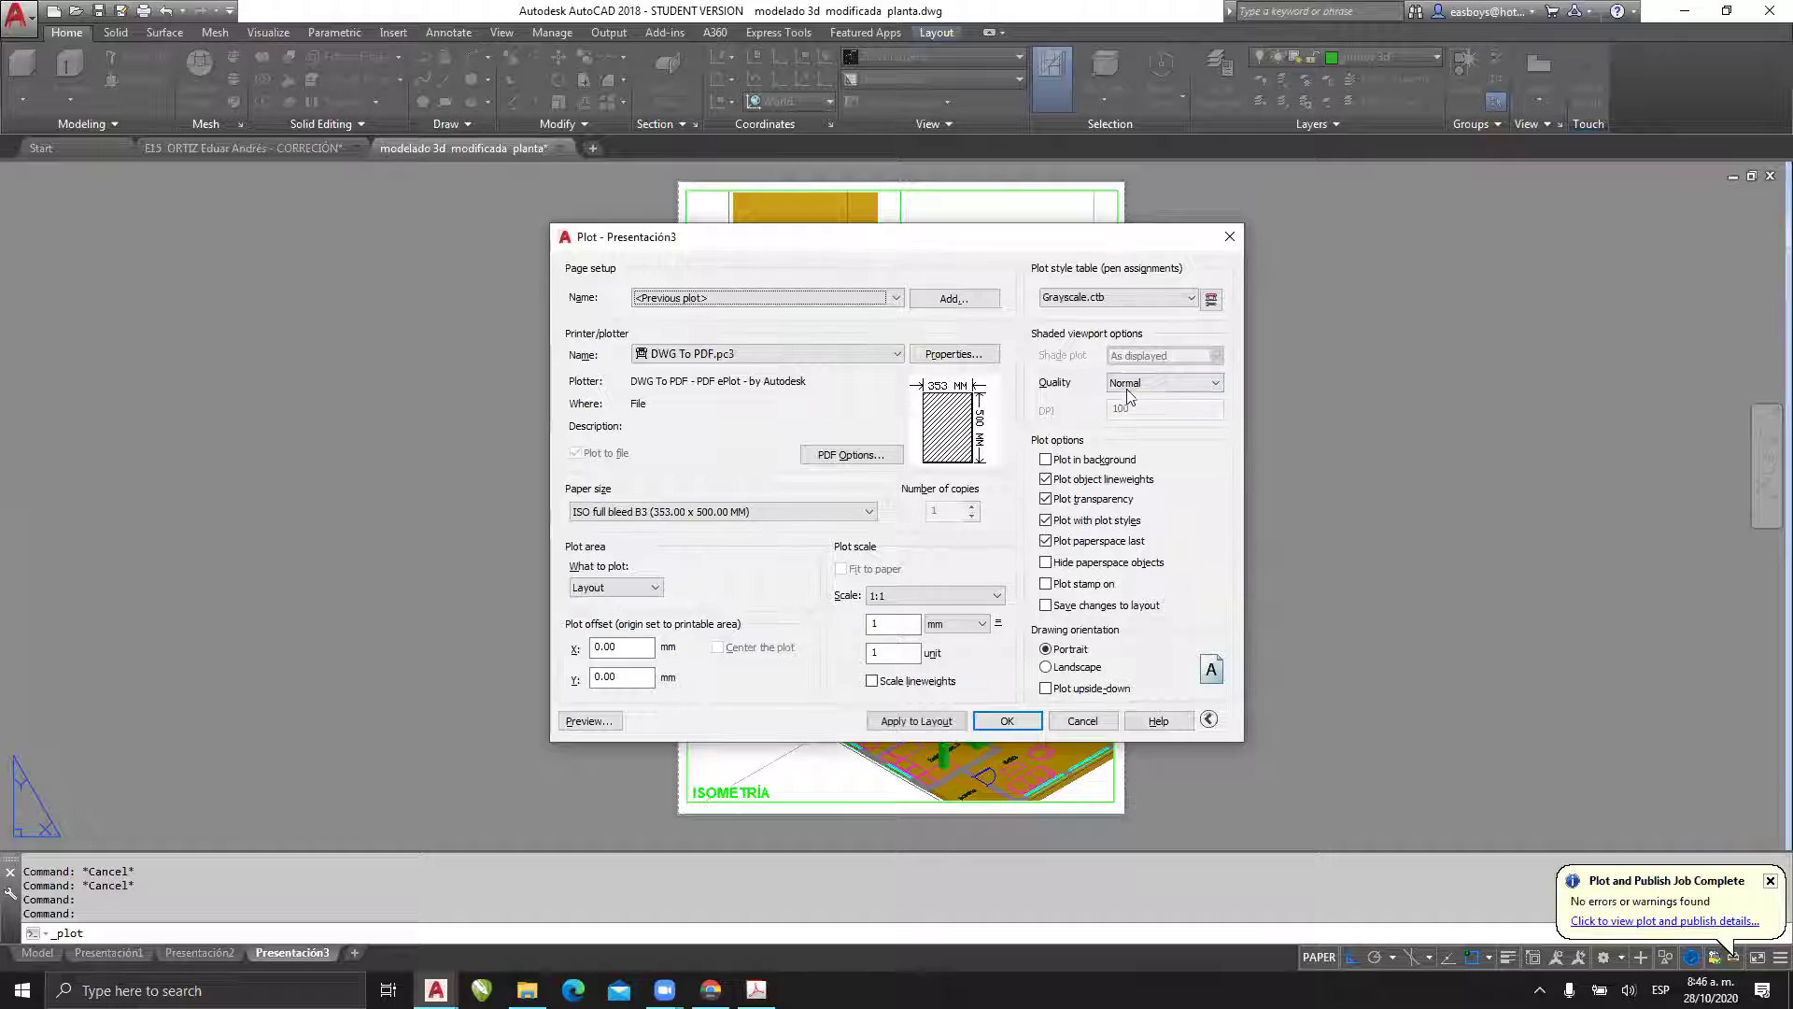
- Preview the Presentación3 plot and plot it to the PDF file, replacing the existing one
left_click(601, 723)
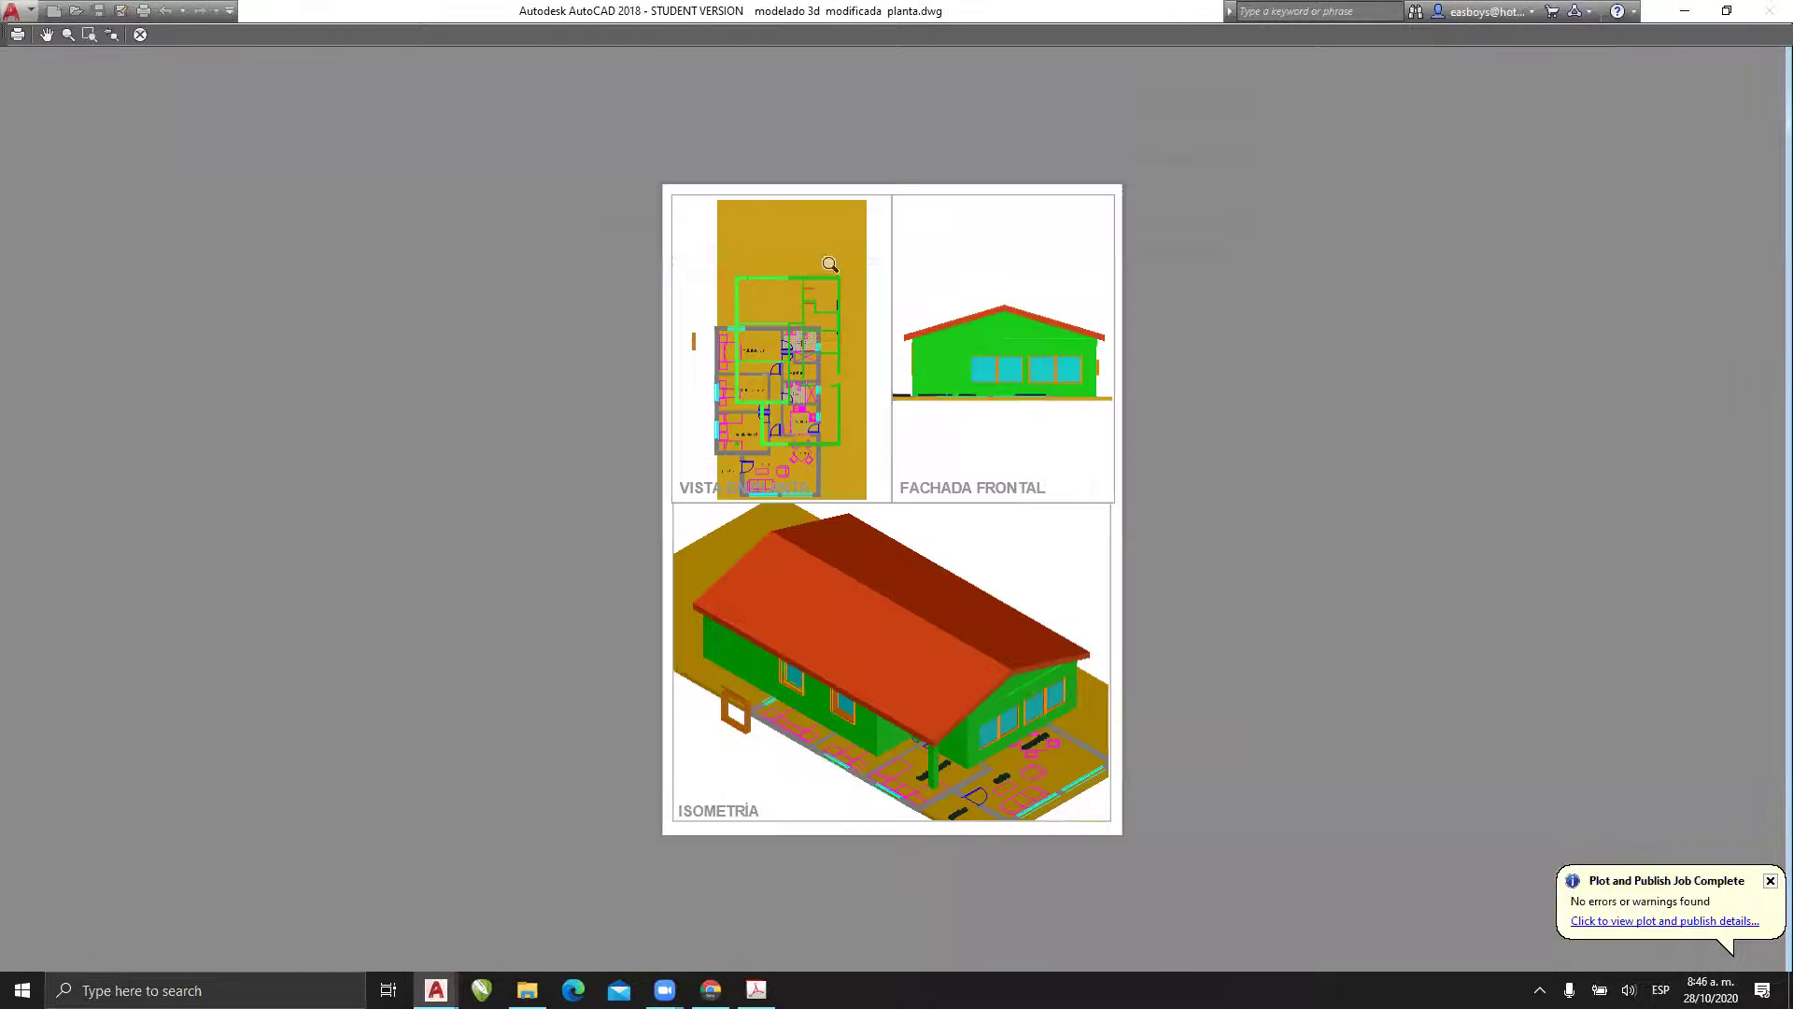
right_click(902, 446)
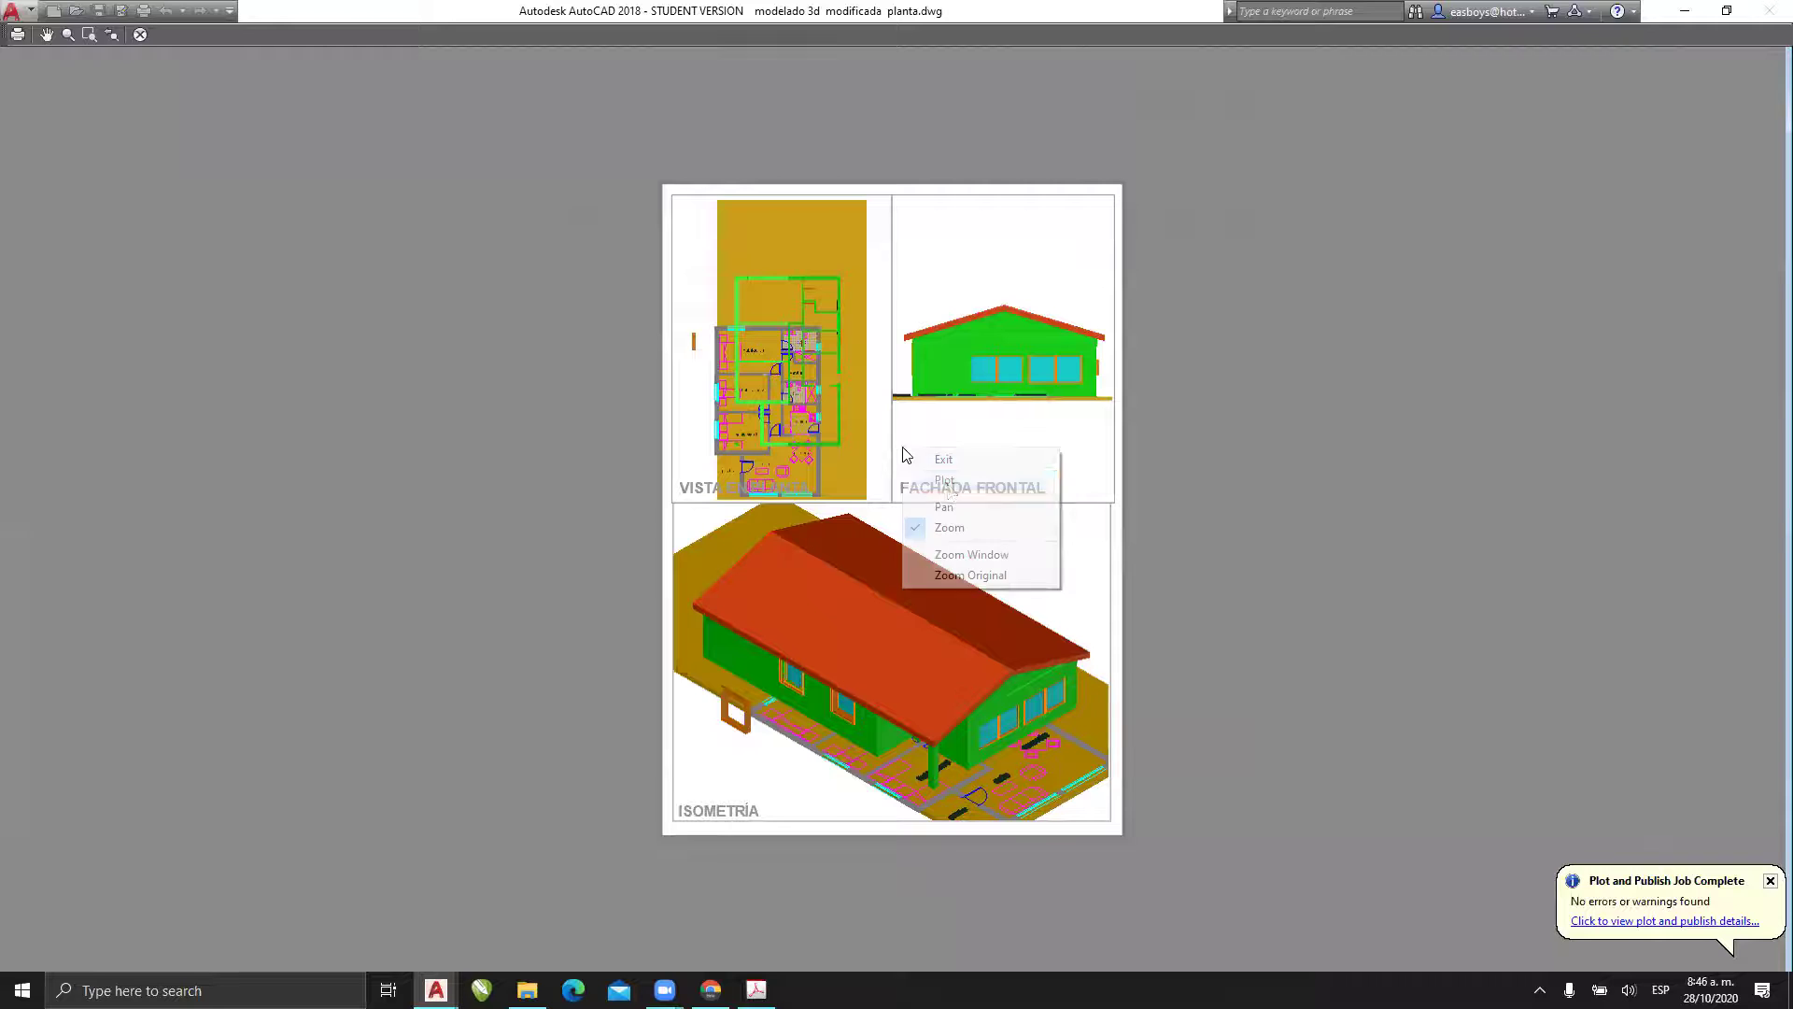
left_click(946, 478)
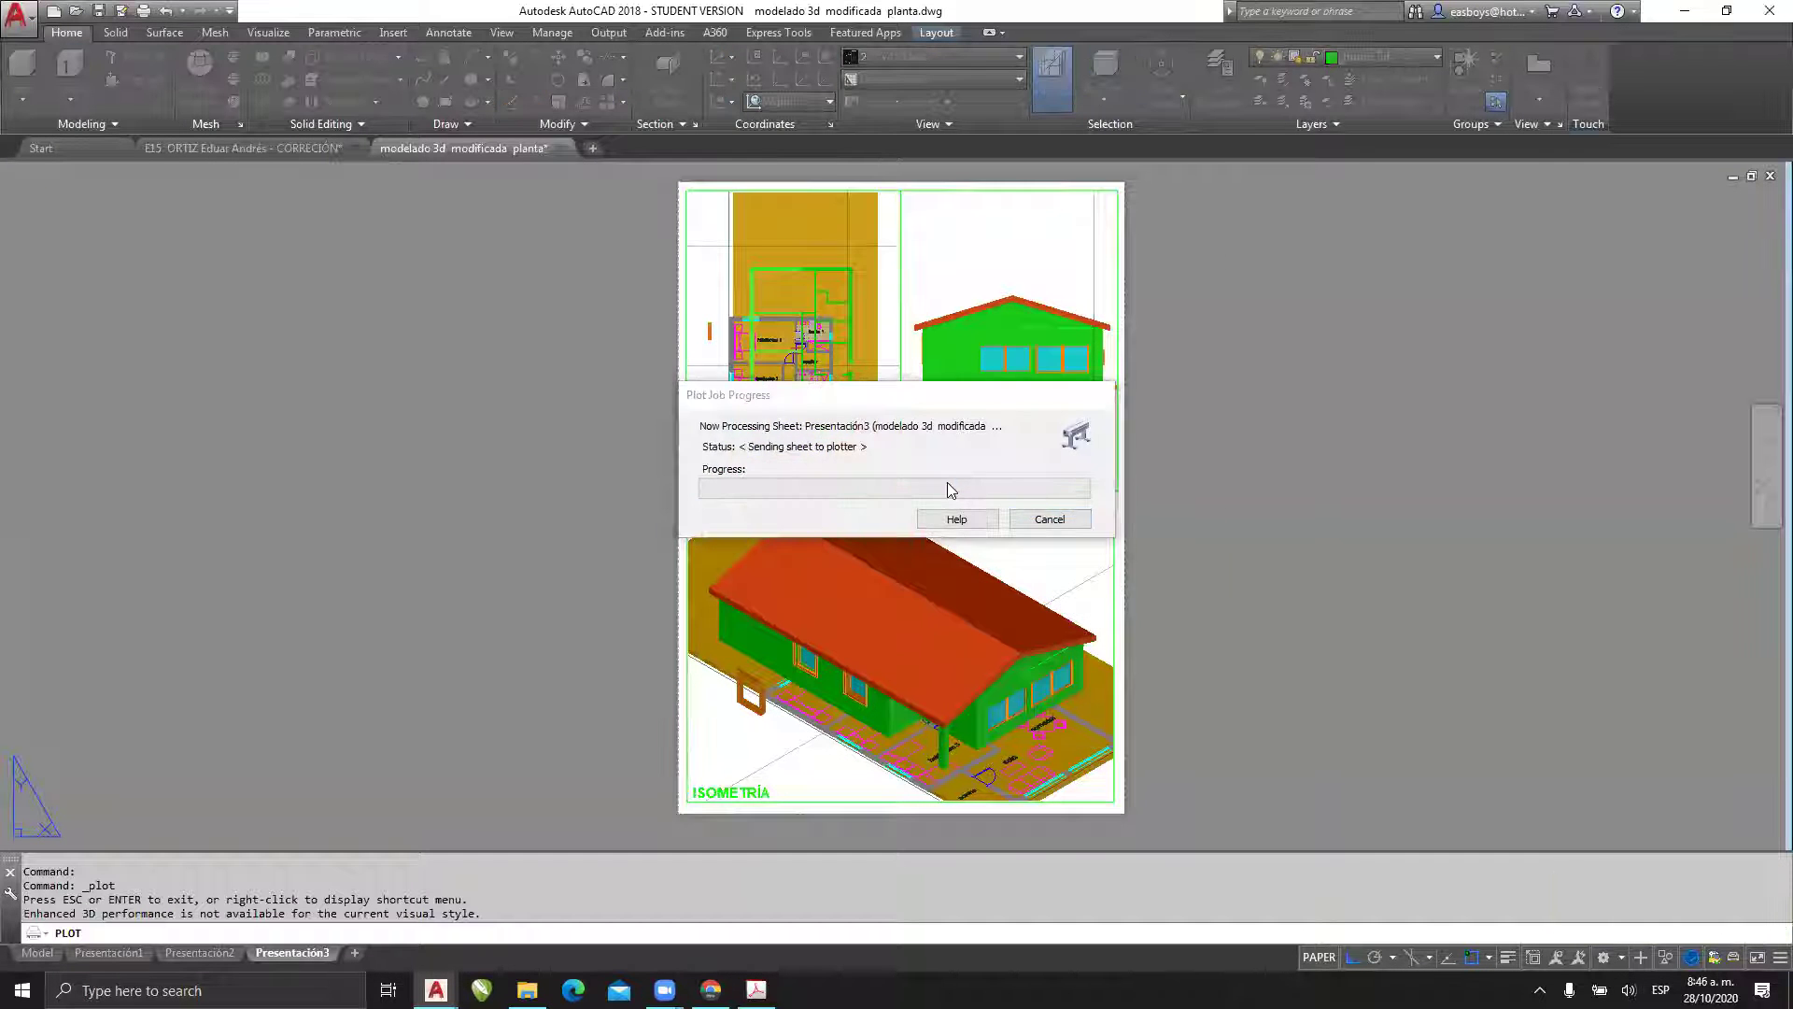
left_click(1182, 627)
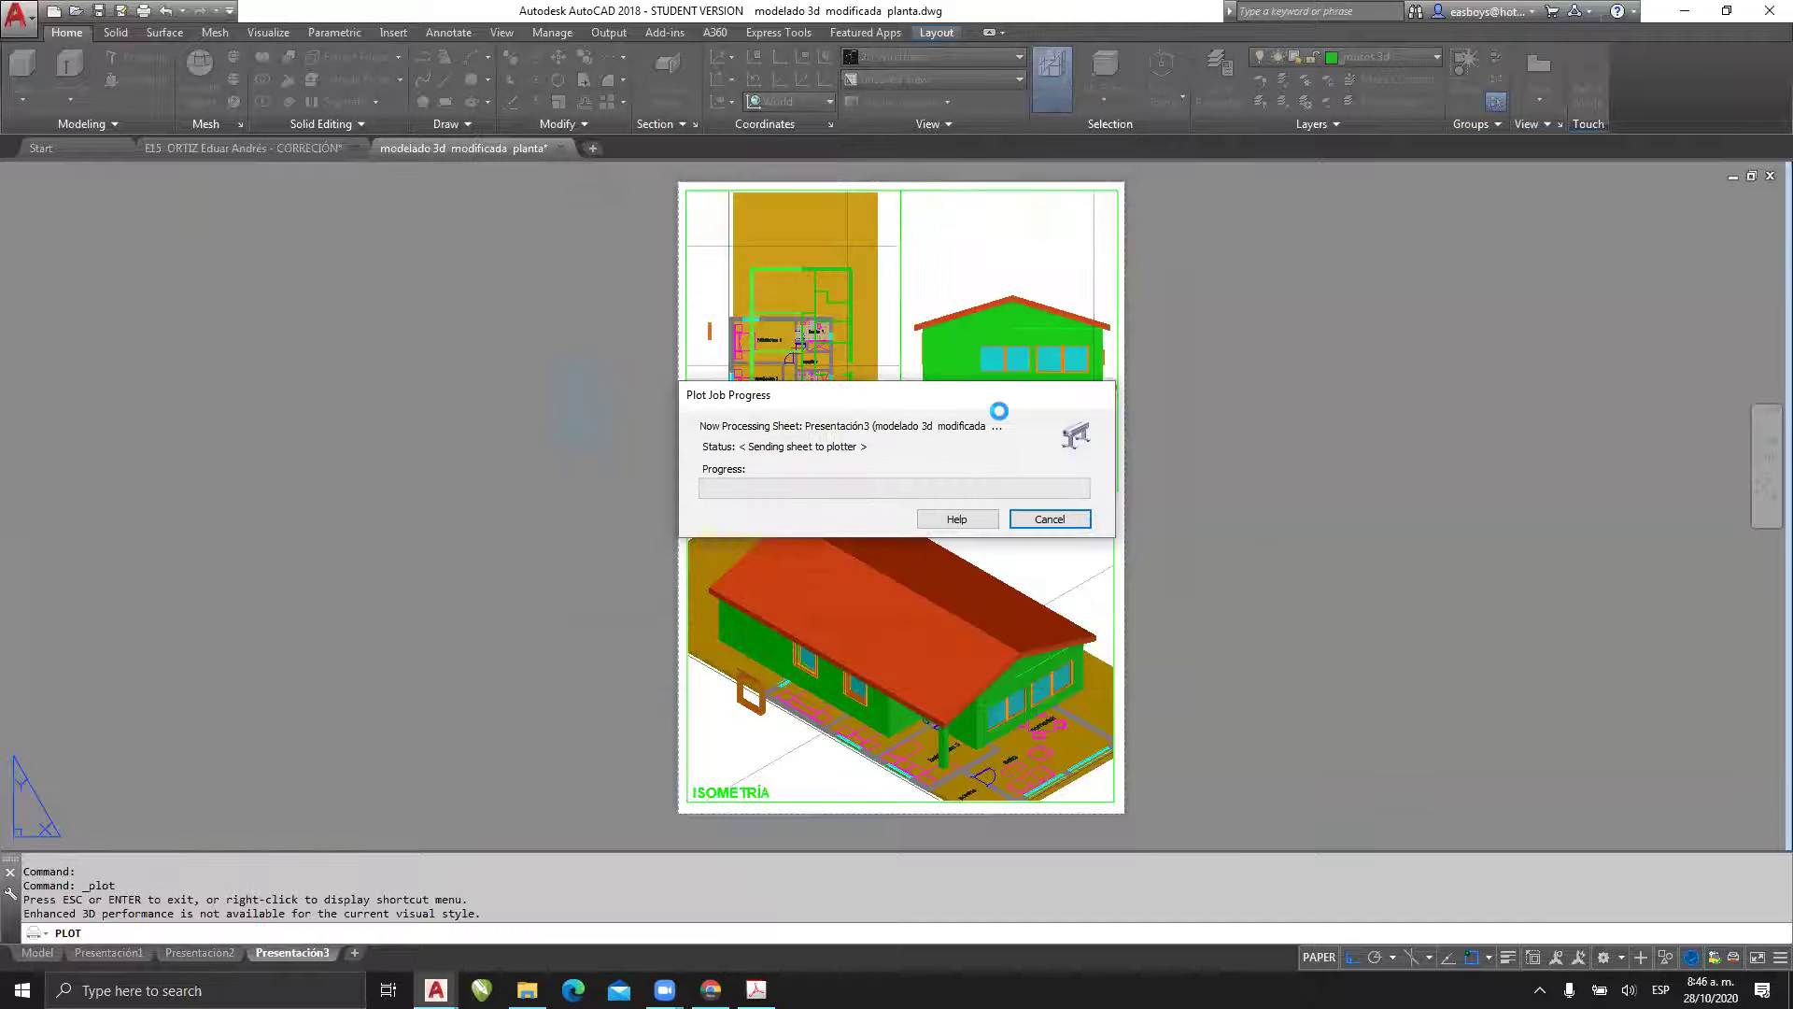
left_click(945, 536)
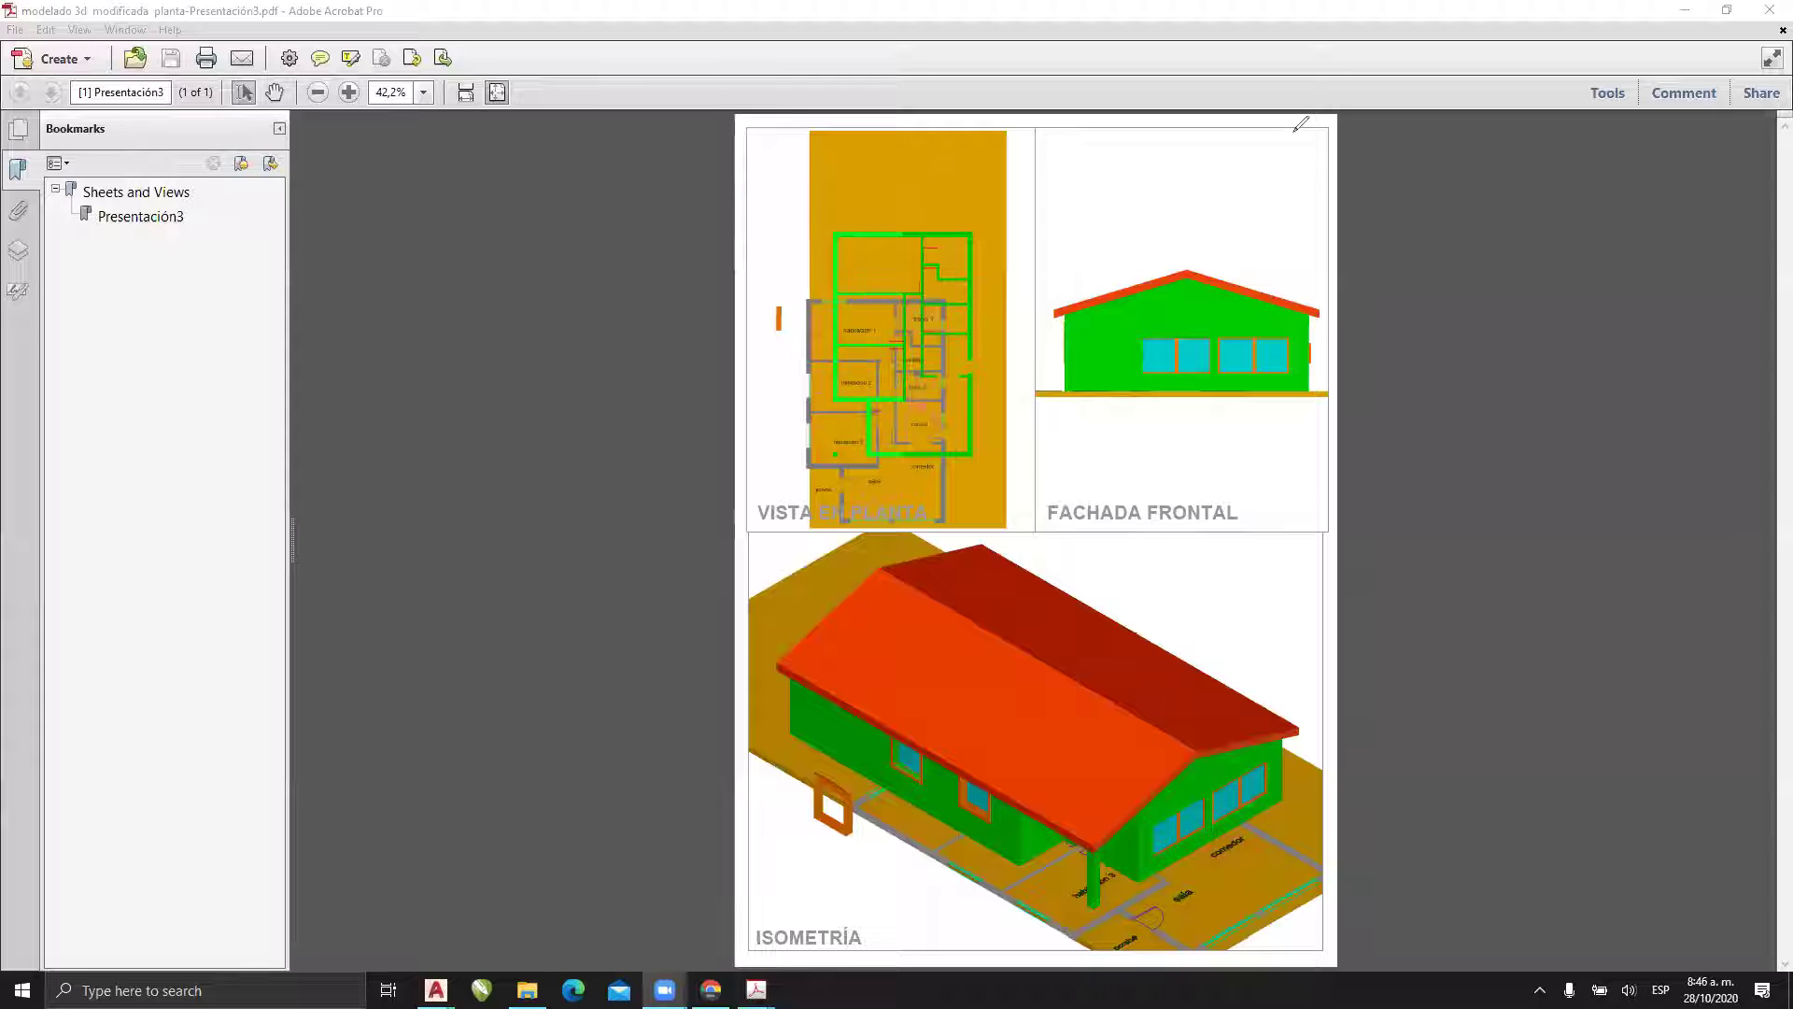
- Outline the FACHADA FRONTAL view with the on-screen pen and annotate it with the text "VIEWPORT" and "No imprimible"
mouse_move(1248, 128)
left_mouse_down()
mouse_move(1325, 128)
mouse_move(1337, 157)
left_mouse_up()
mouse_move(1343, 246)
left_mouse_down()
mouse_move(1338, 518)
mouse_move(1032, 527)
mouse_move(1025, 114)
left_mouse_up()
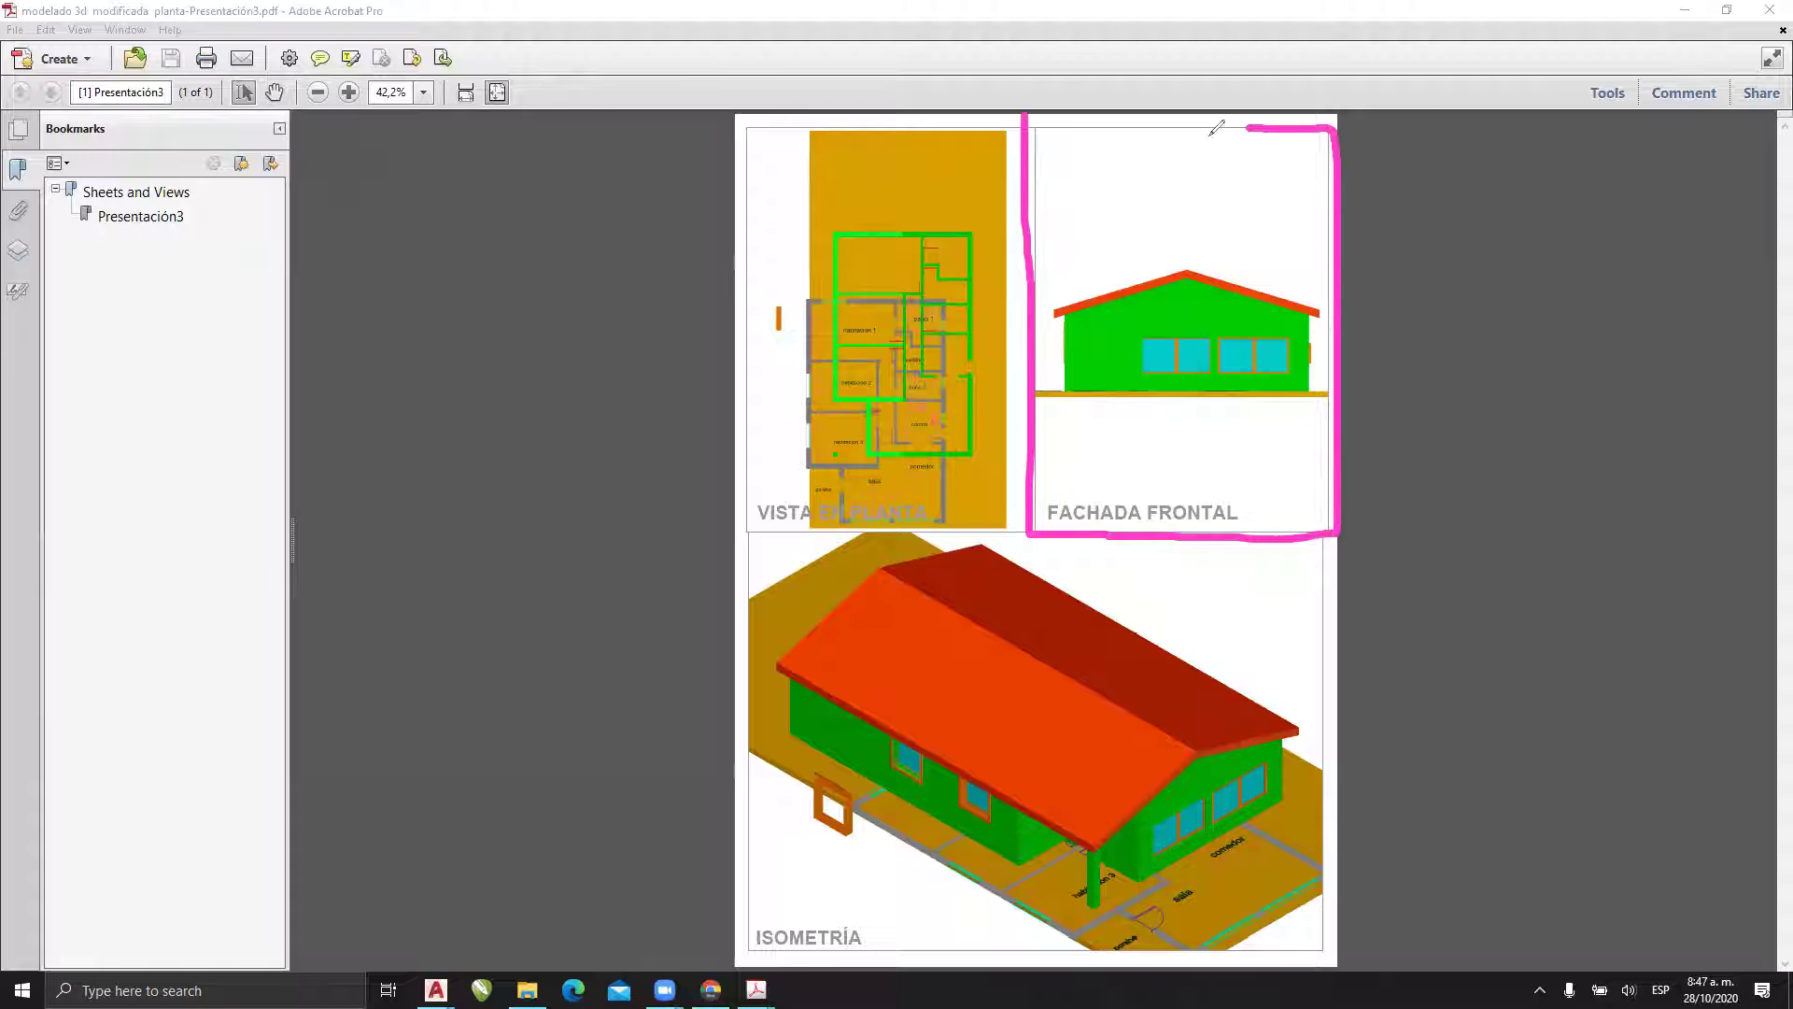
left_click(1370, 203)
type("VIEWPORT")
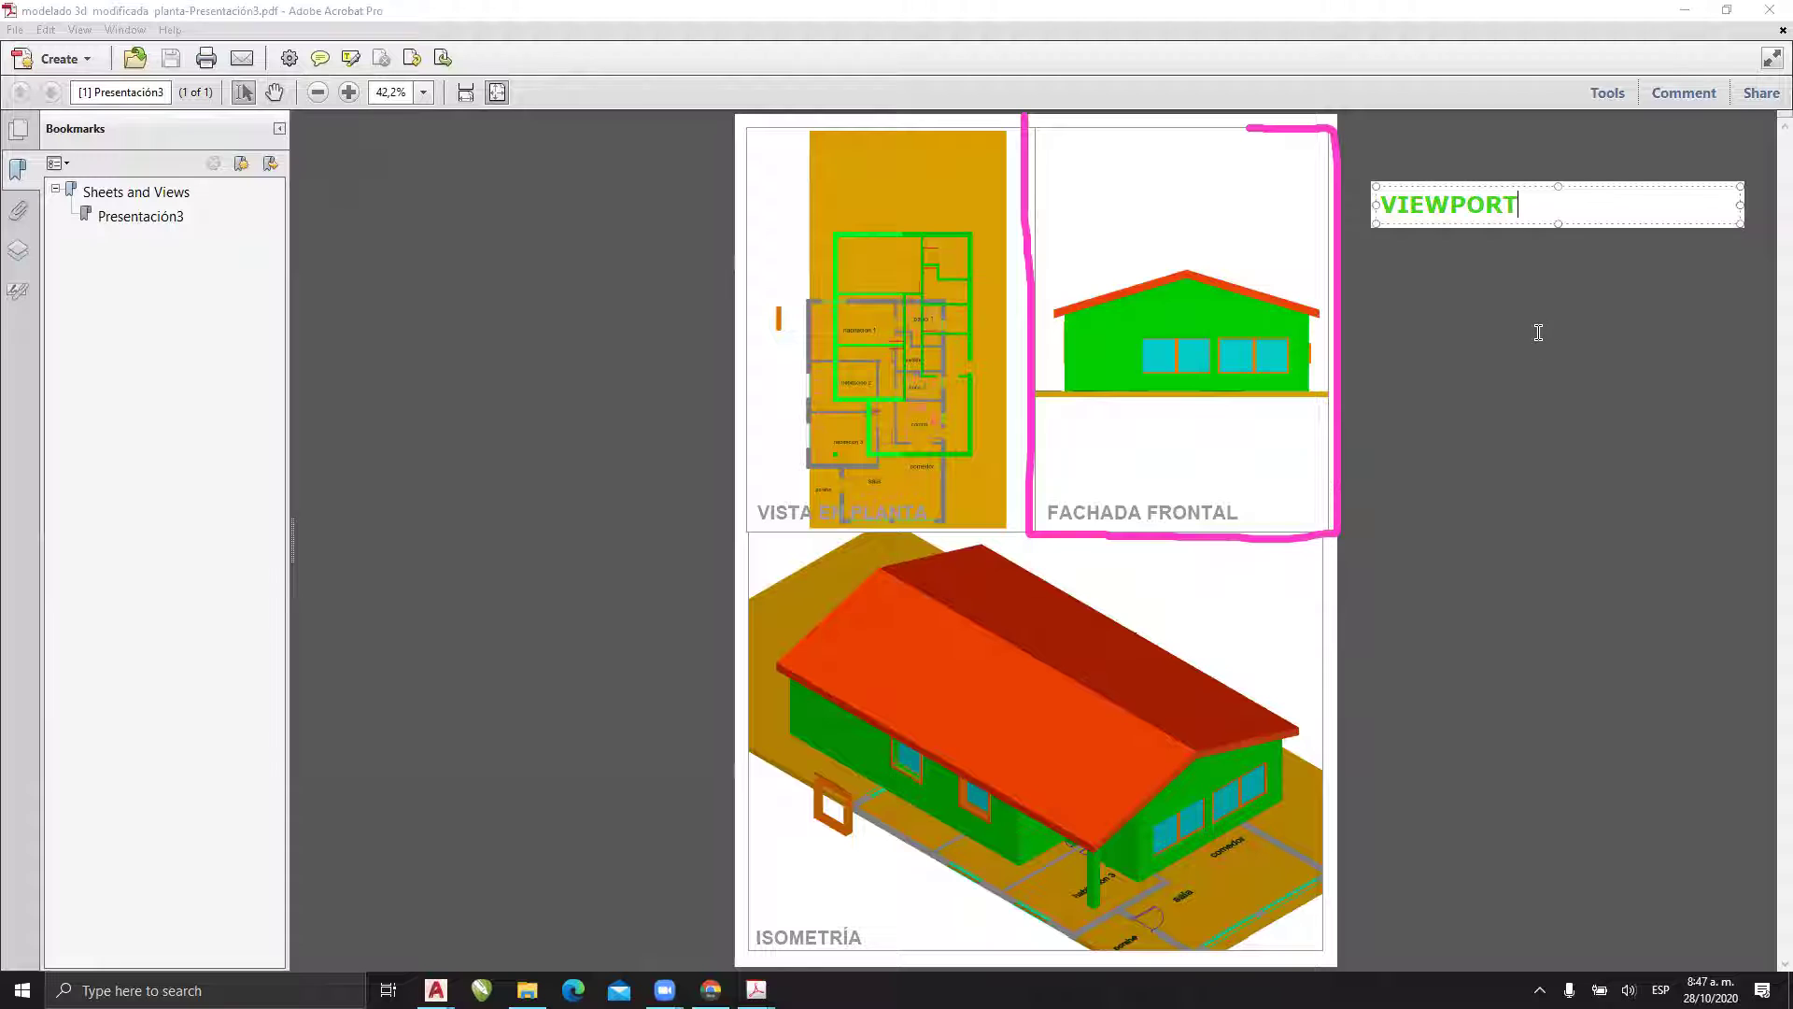
key("Return")
key("Return")
type("N")
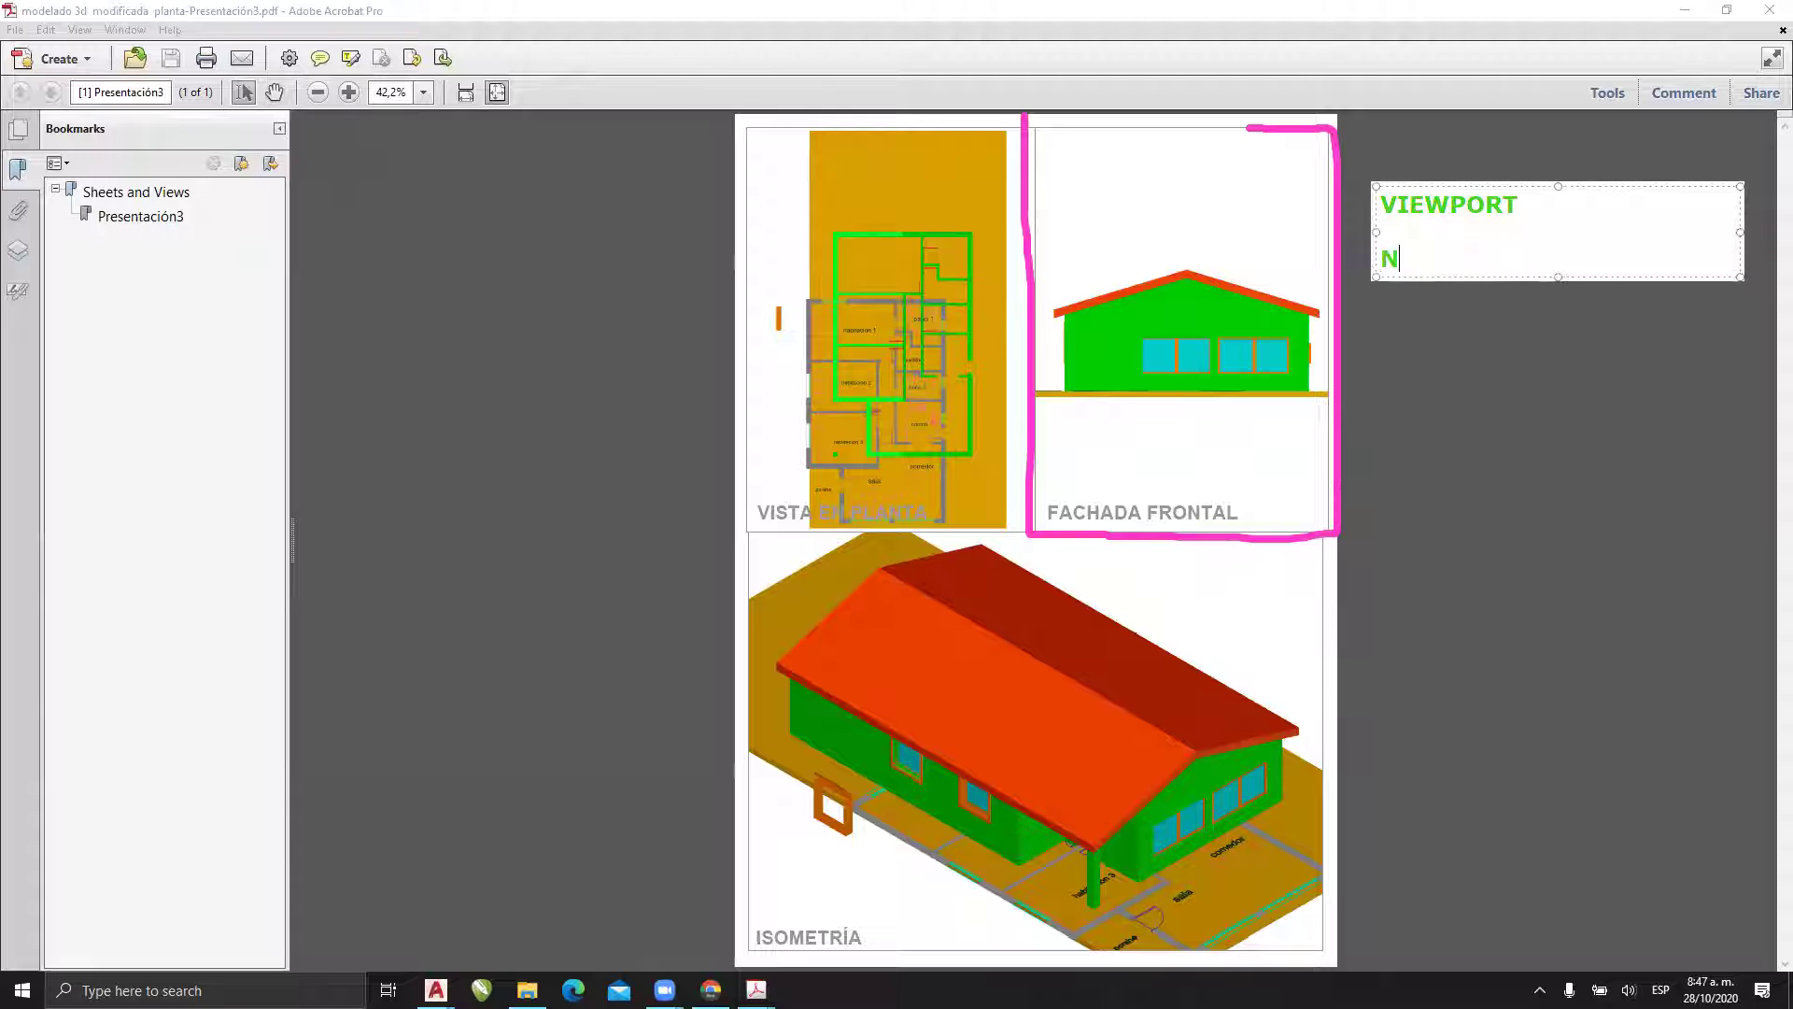
type("o imprimible")
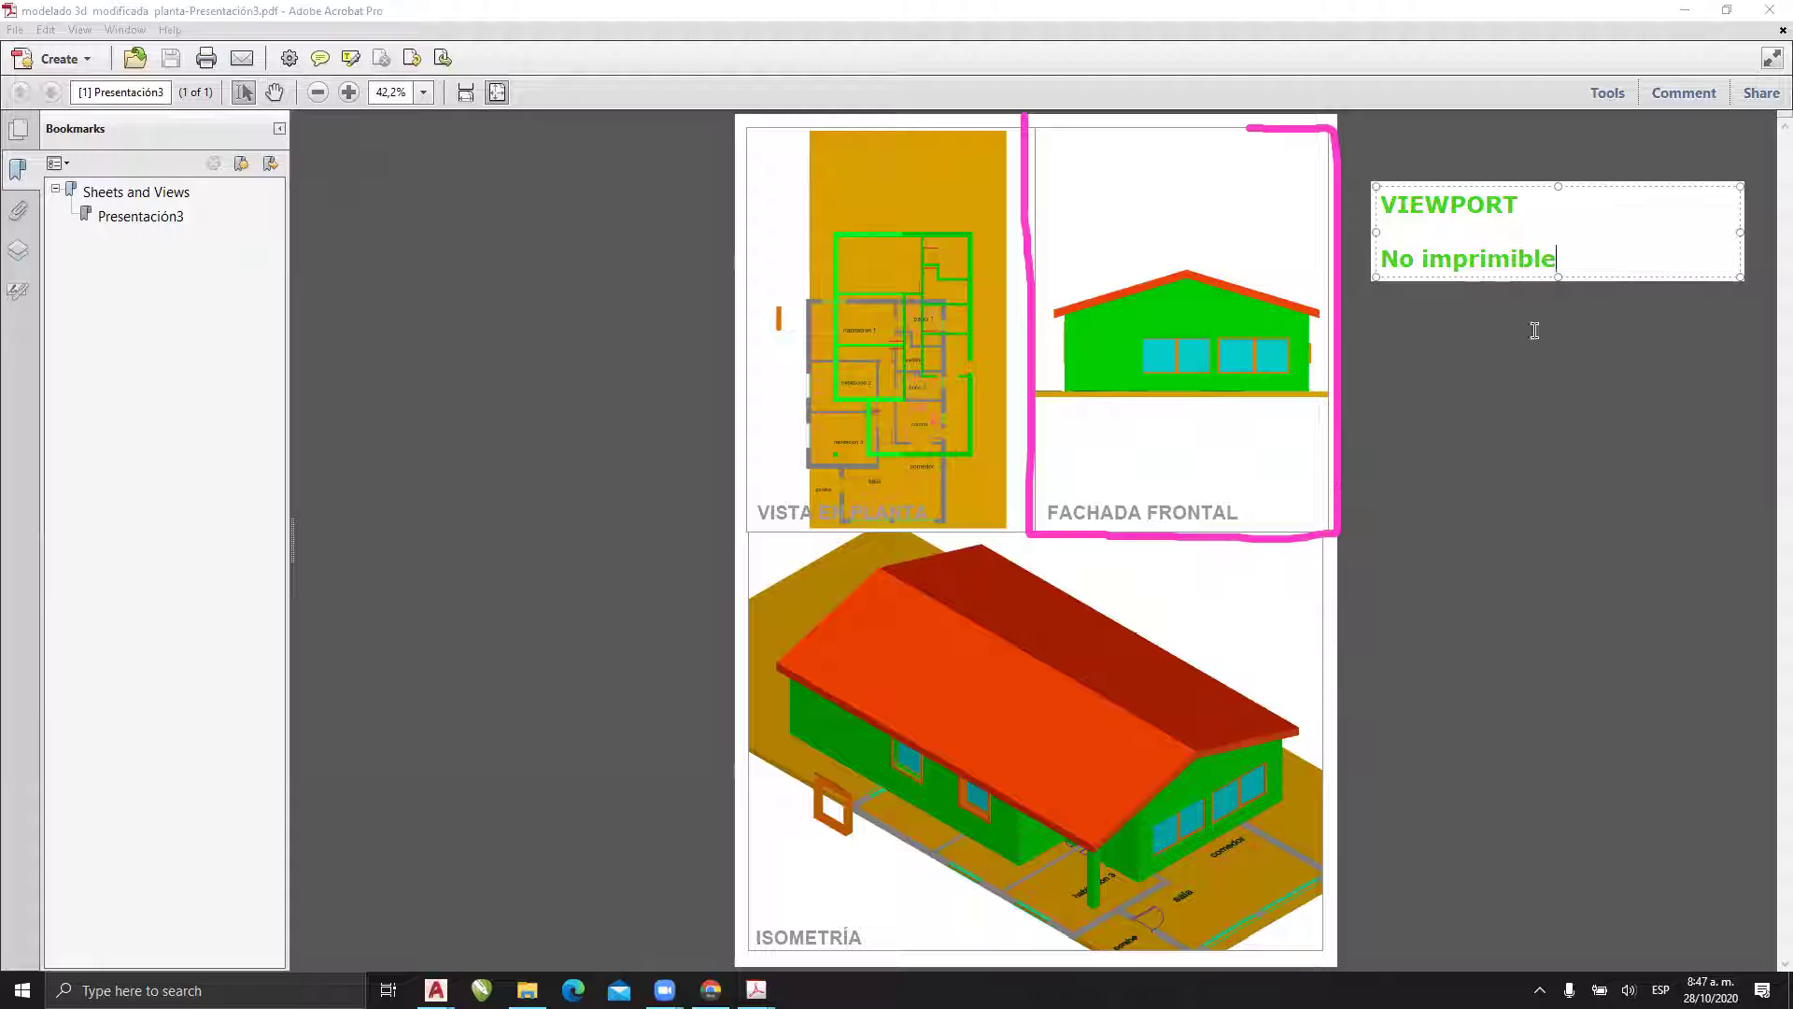
left_click(1588, 431)
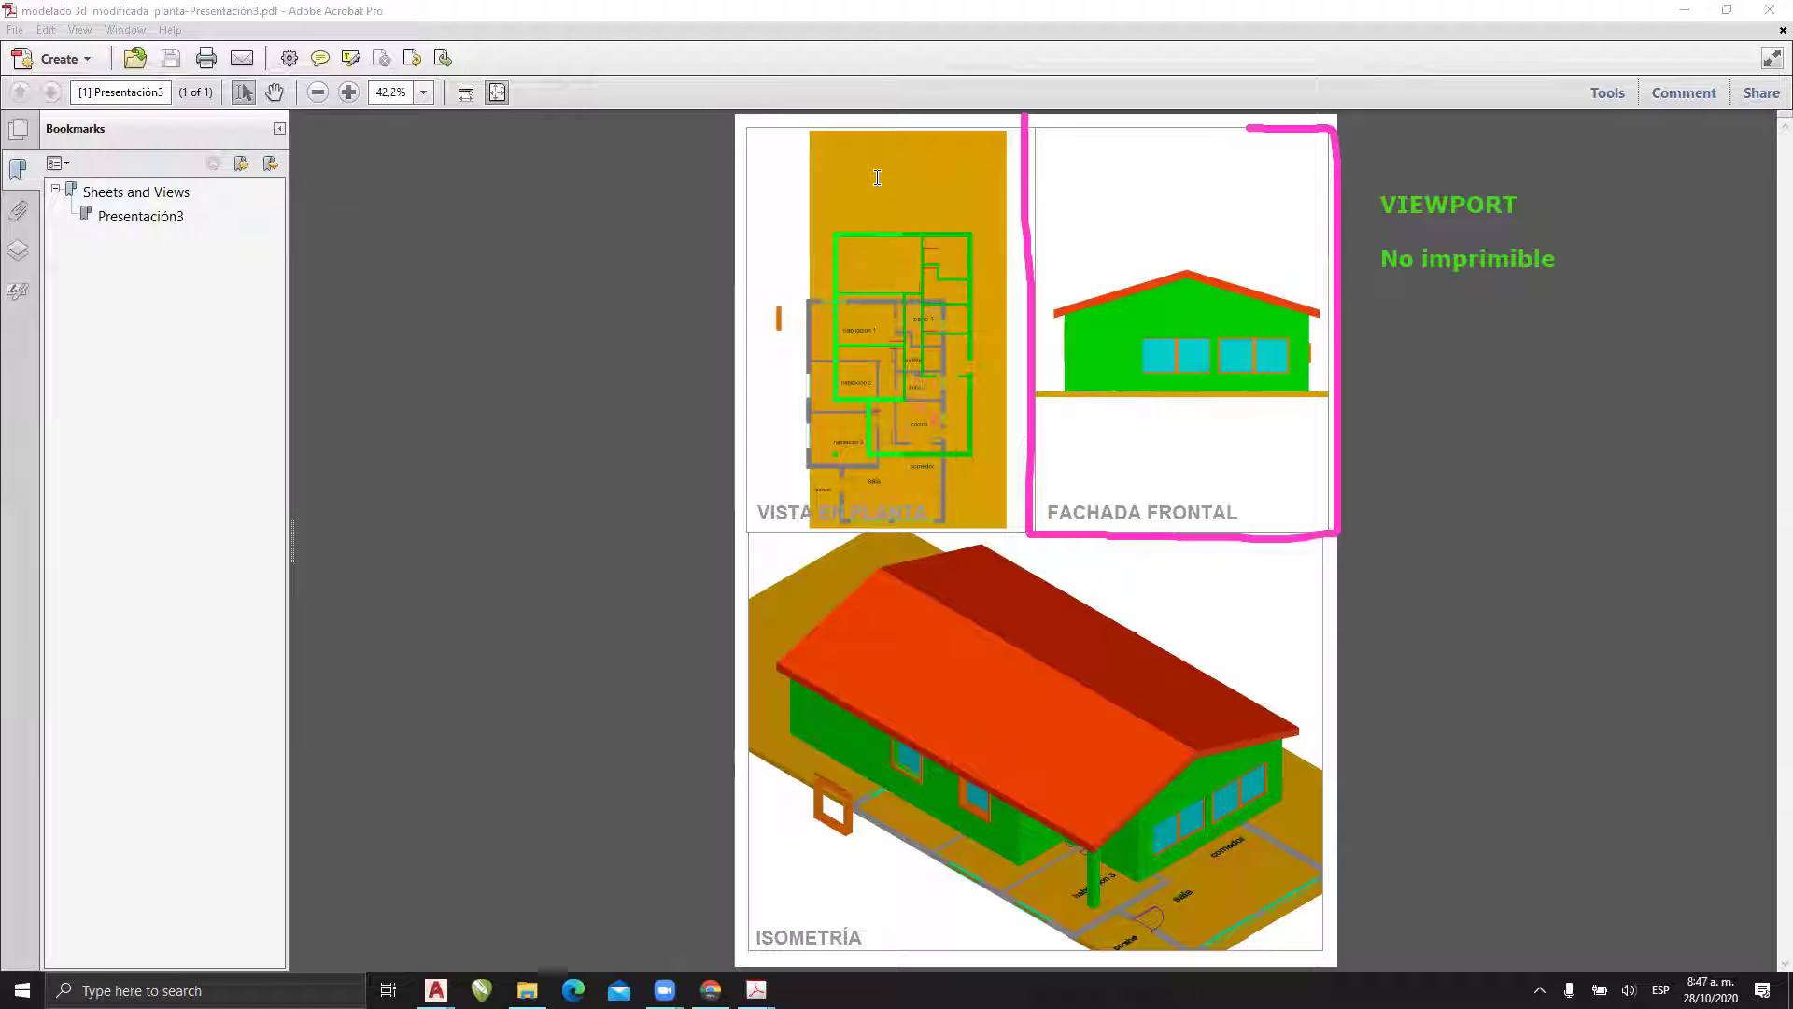
- Outline the VISTA EN PLANTA and ISOMETRÍA views with the on-screen pen and clear all annotations
mouse_move(756, 408)
left_mouse_down()
mouse_move(743, 520)
mouse_move(1028, 535)
left_mouse_up()
mouse_move(748, 581)
left_mouse_down()
mouse_move(747, 934)
mouse_move(1312, 974)
mouse_move(1336, 563)
left_mouse_up()
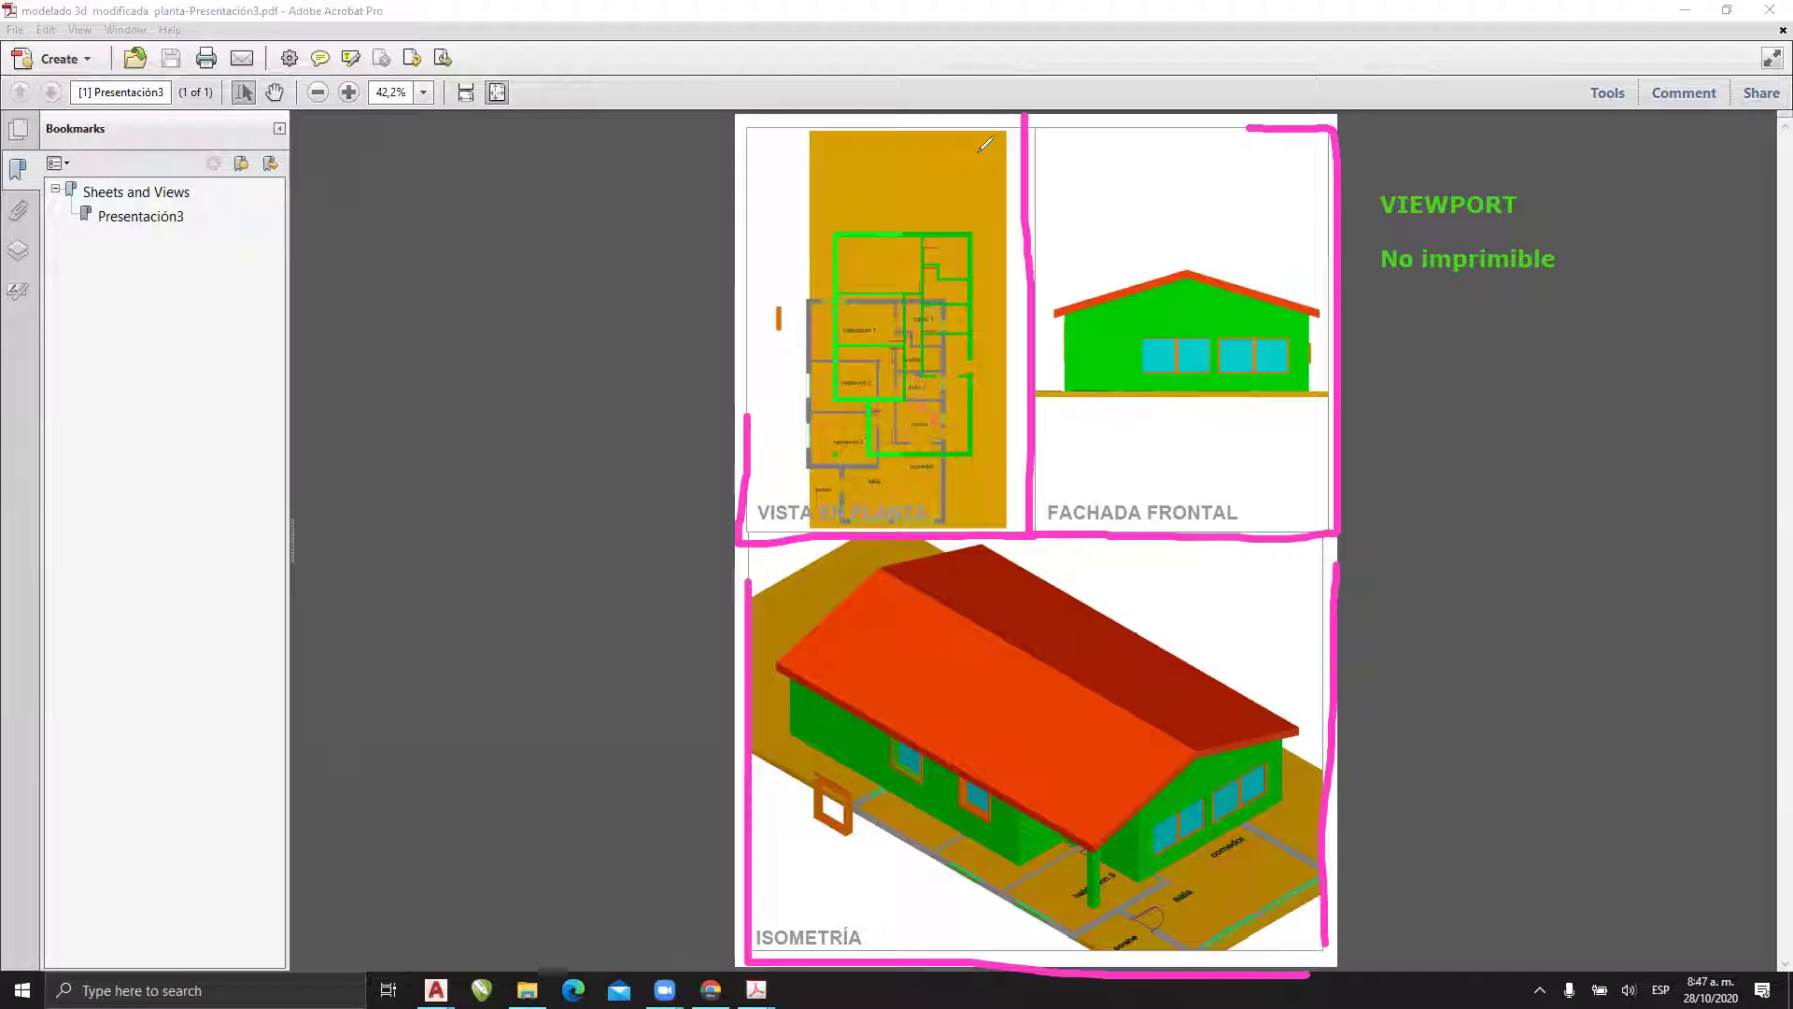
key("e")
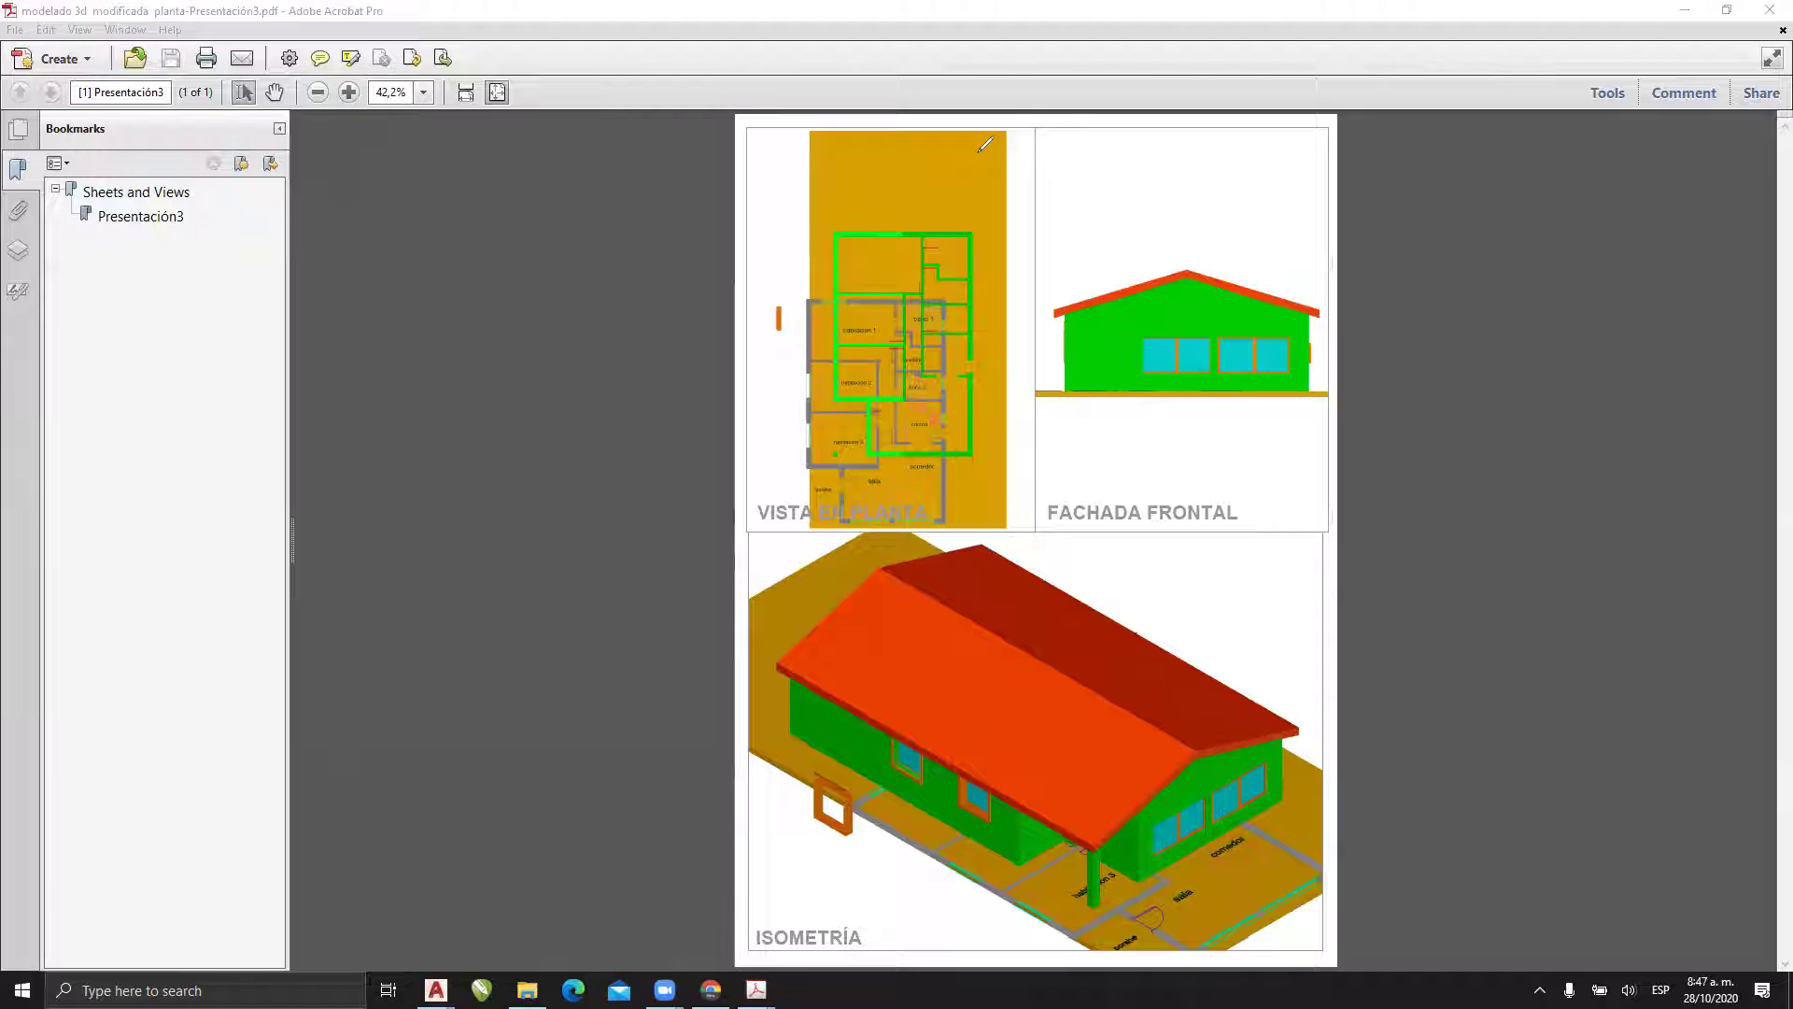
- Close the plotted PDF and switch to the open E15 correction drawing in AutoCAD, showing its floor plans
left_click(1770, 9)
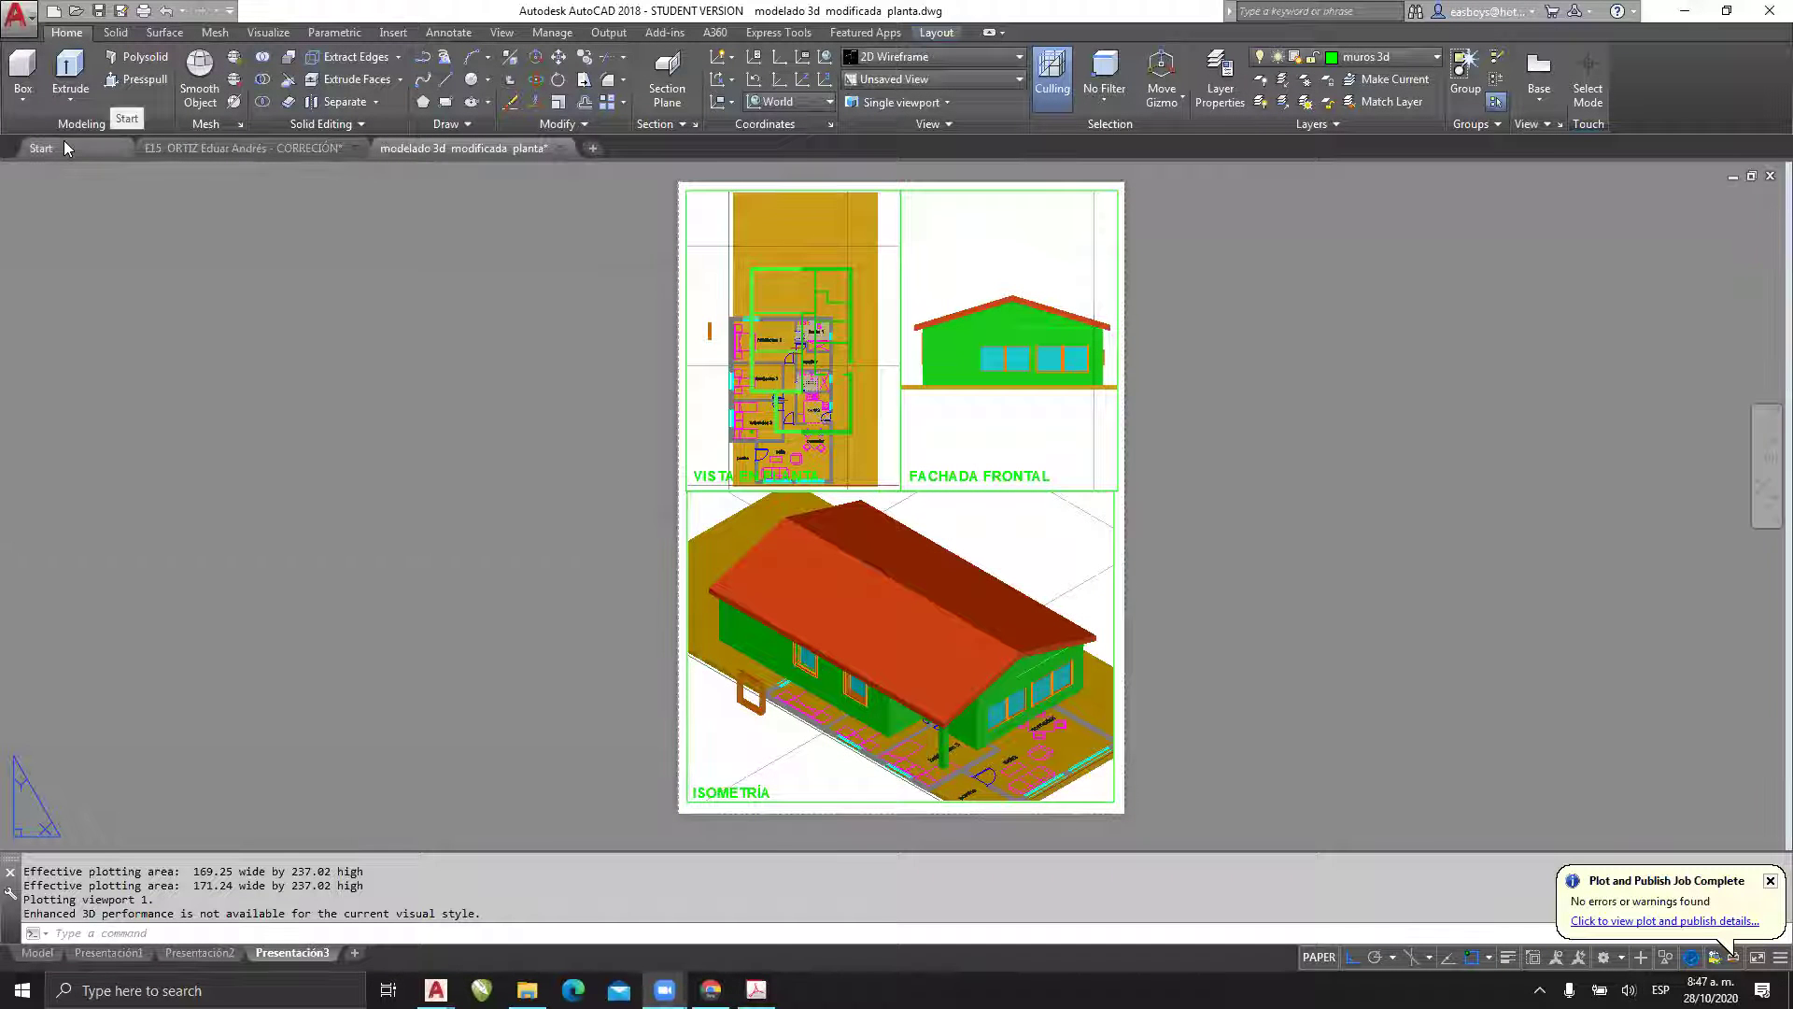
left_click(186, 150)
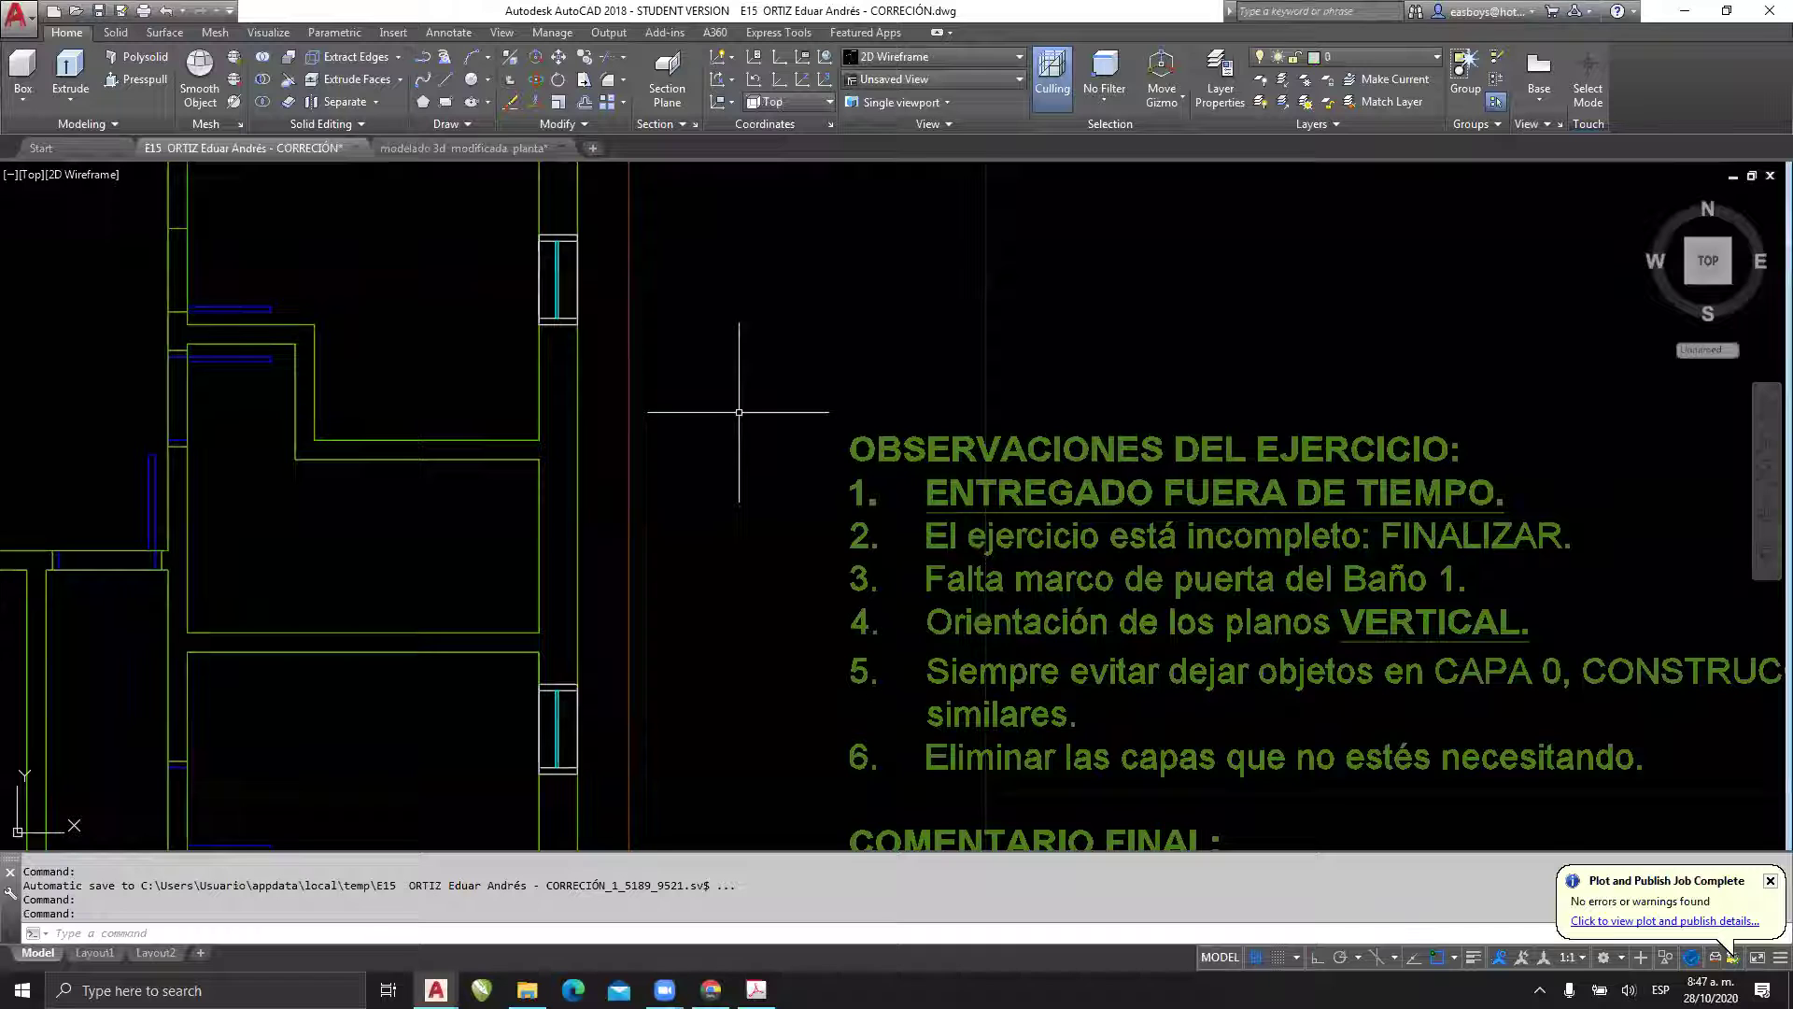
scroll(724, 434, "down", 4)
scroll(725, 437, "down", 2)
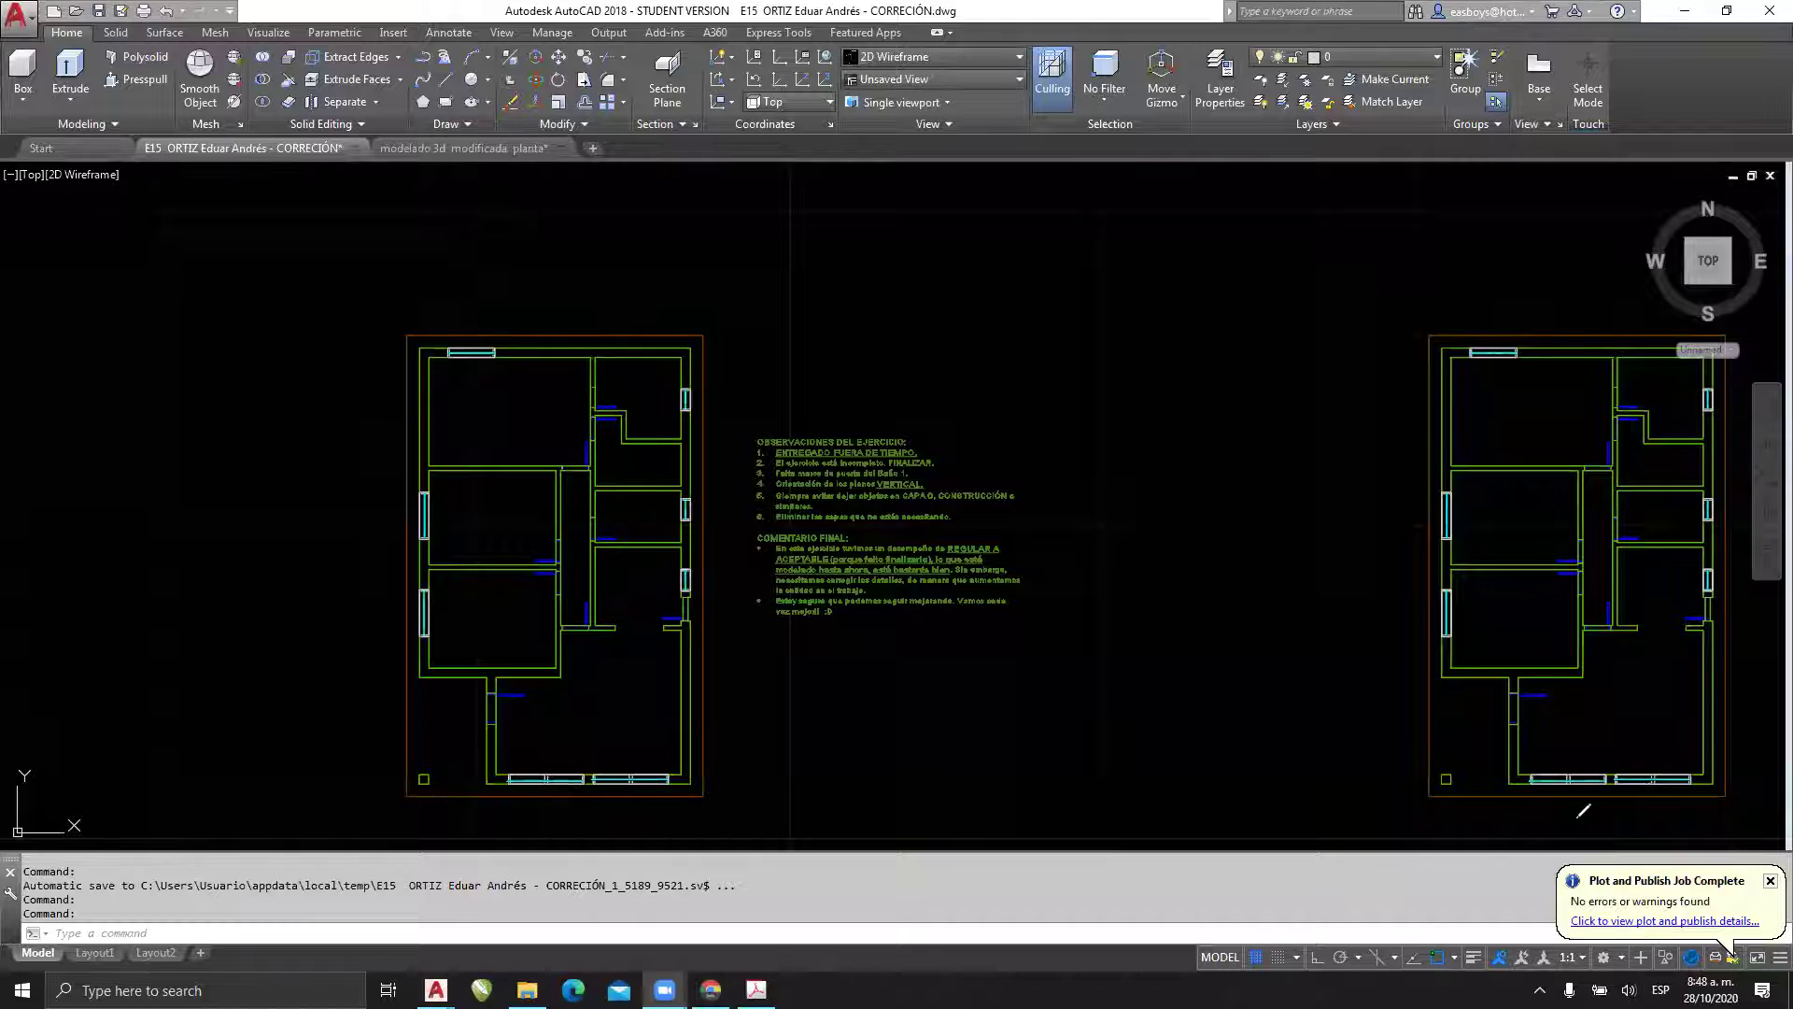
- Mark the plot completion notification with an on-screen curve and arrow, and clear the annotations
mouse_move(1491, 926)
left_mouse_down()
mouse_move(1566, 797)
mouse_move(1790, 809)
left_mouse_up()
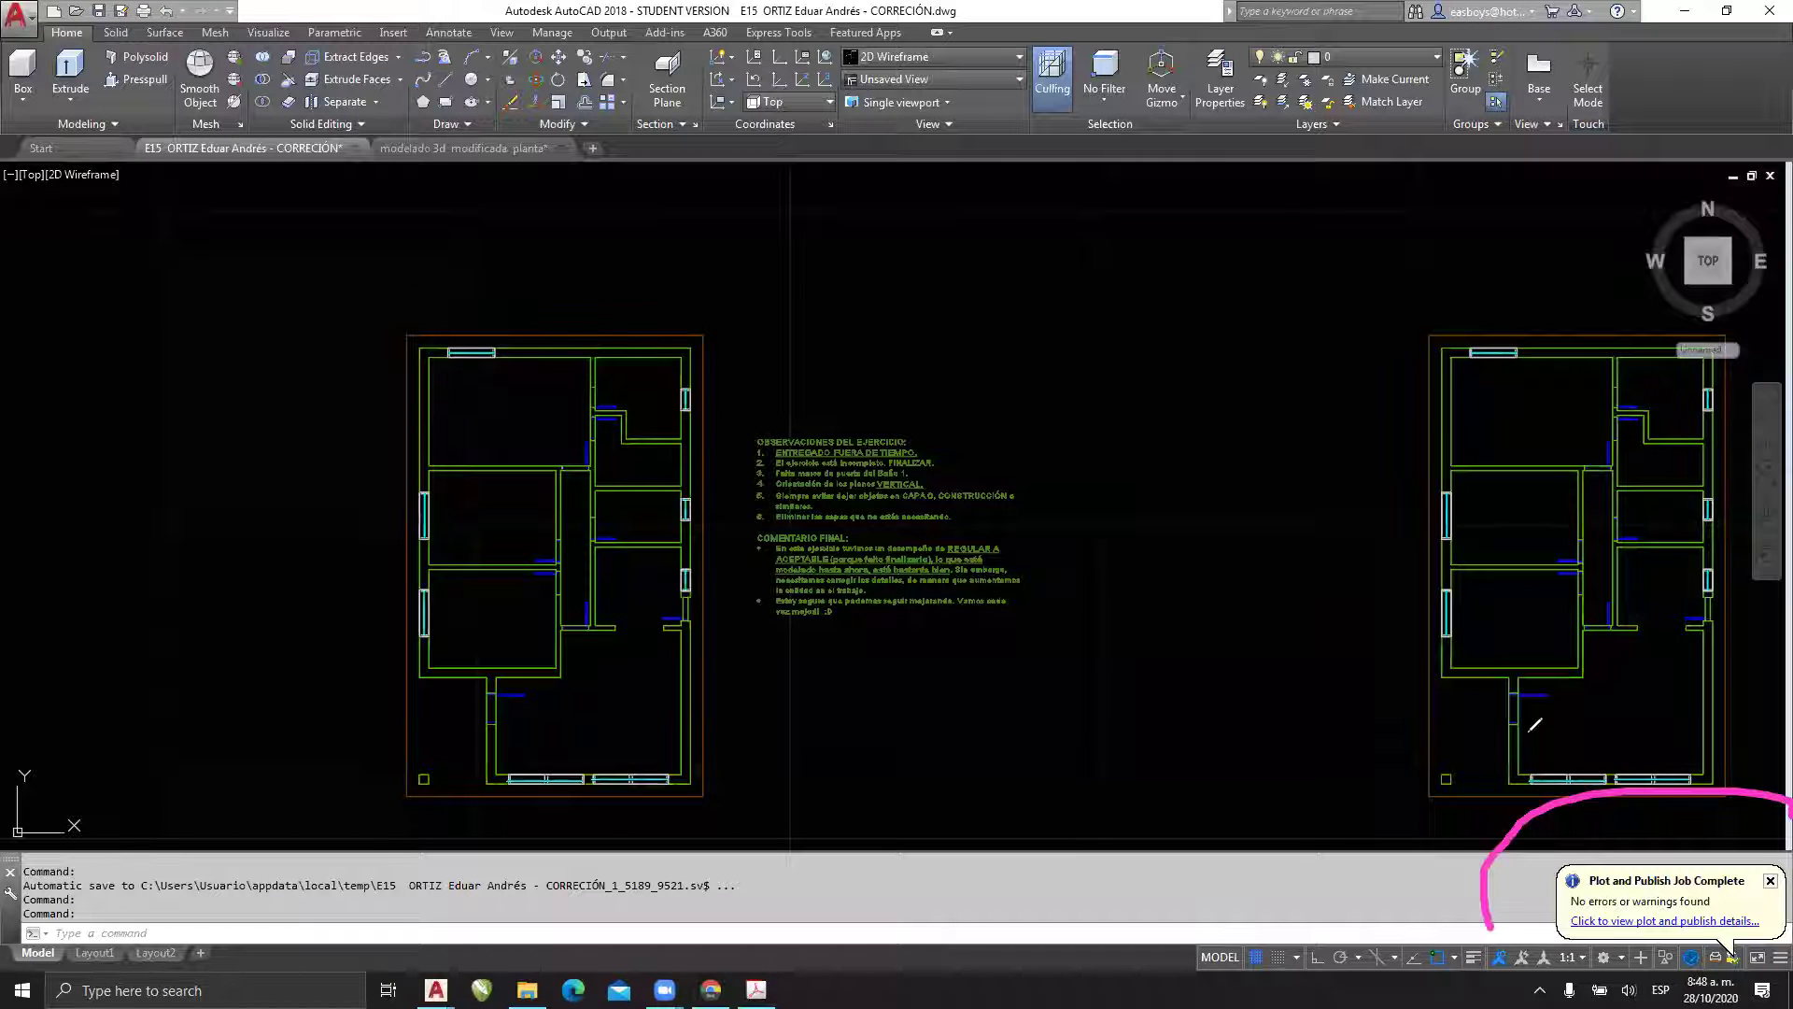
mouse_move(1289, 639)
left_mouse_down()
mouse_move(1494, 808)
mouse_move(1479, 737)
left_mouse_up()
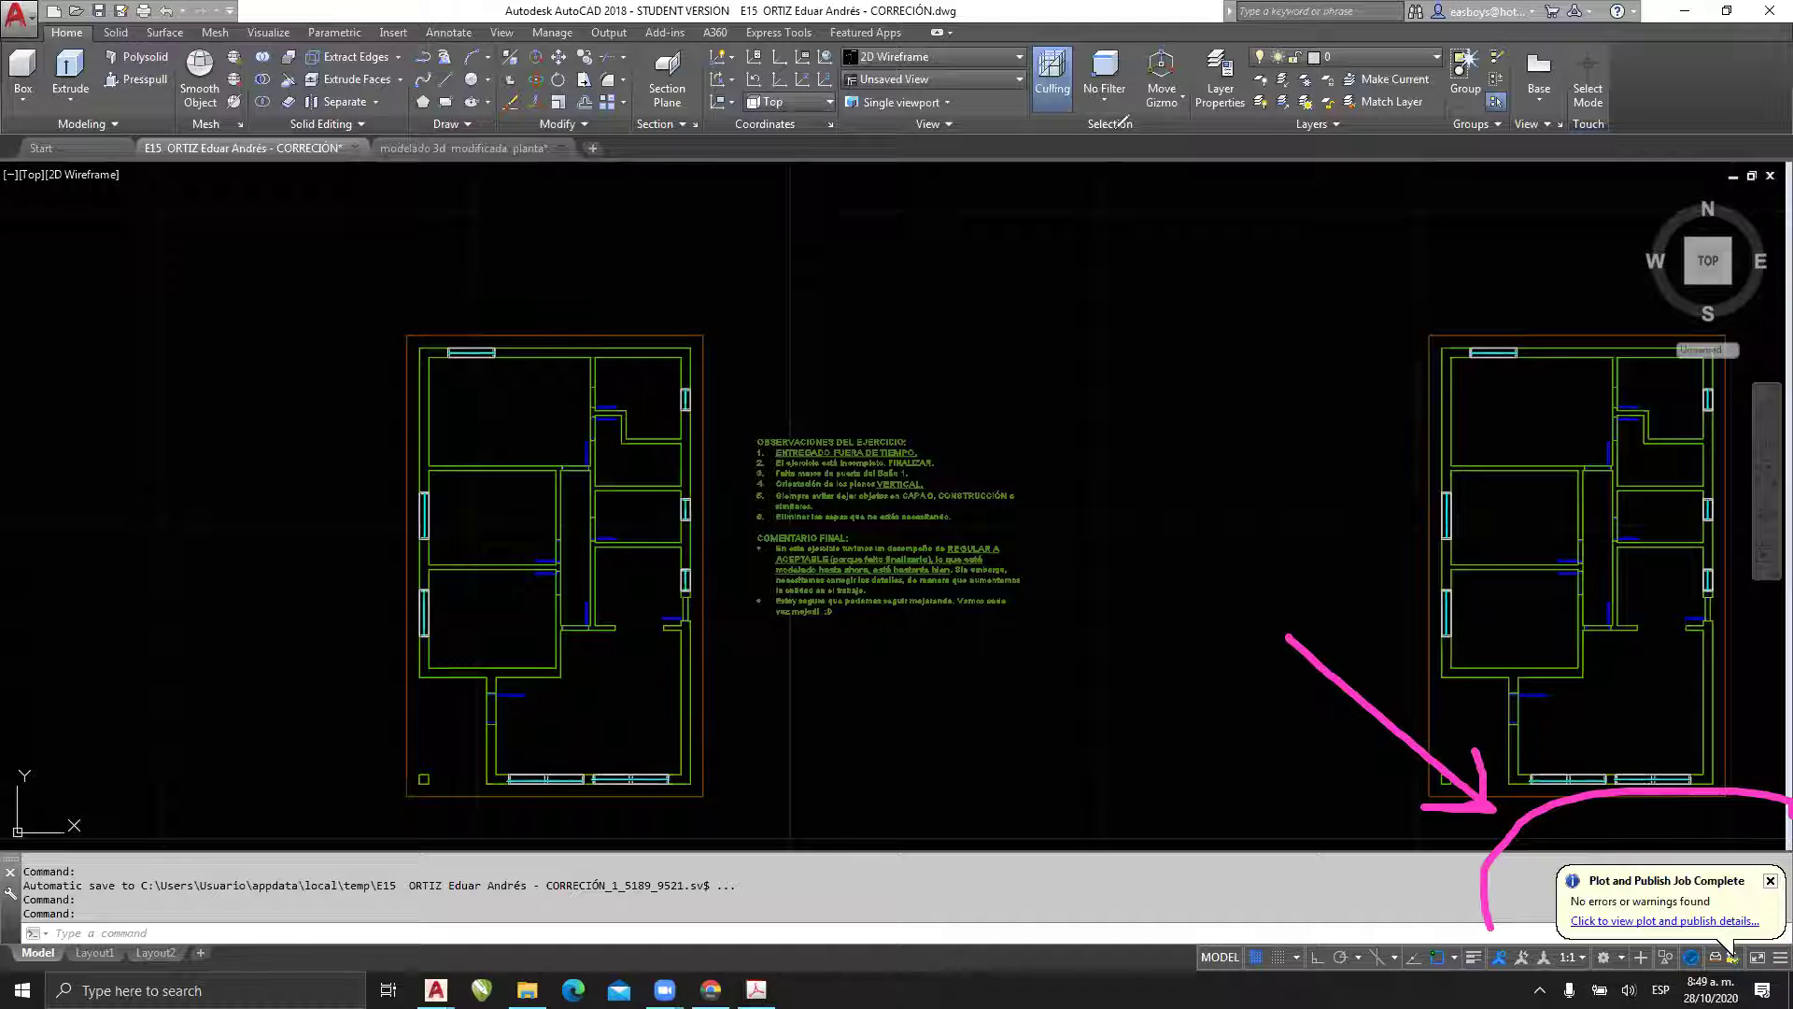
key("Escape")
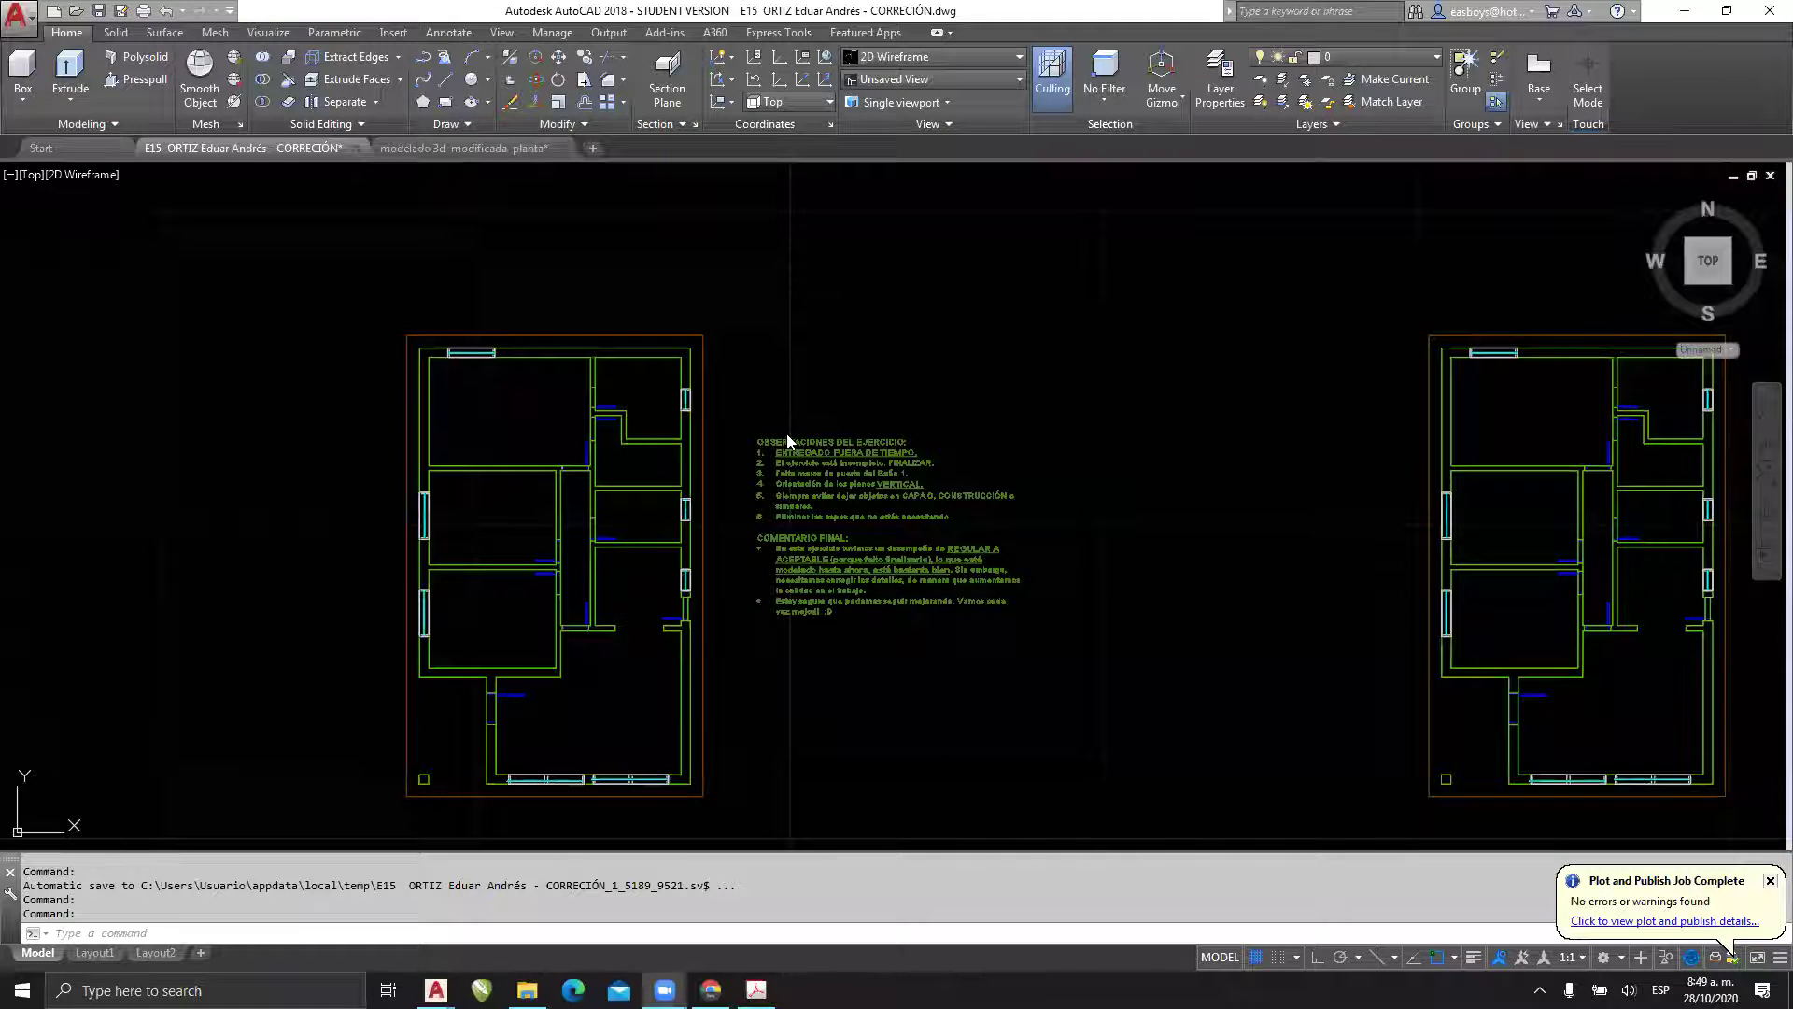
- Draw a closed irregular polyline with 14 vertices in the empty area left of the floor plans and select it
scroll(787, 440, "down", 2)
middle_click_drag(878, 420, 1378, 426)
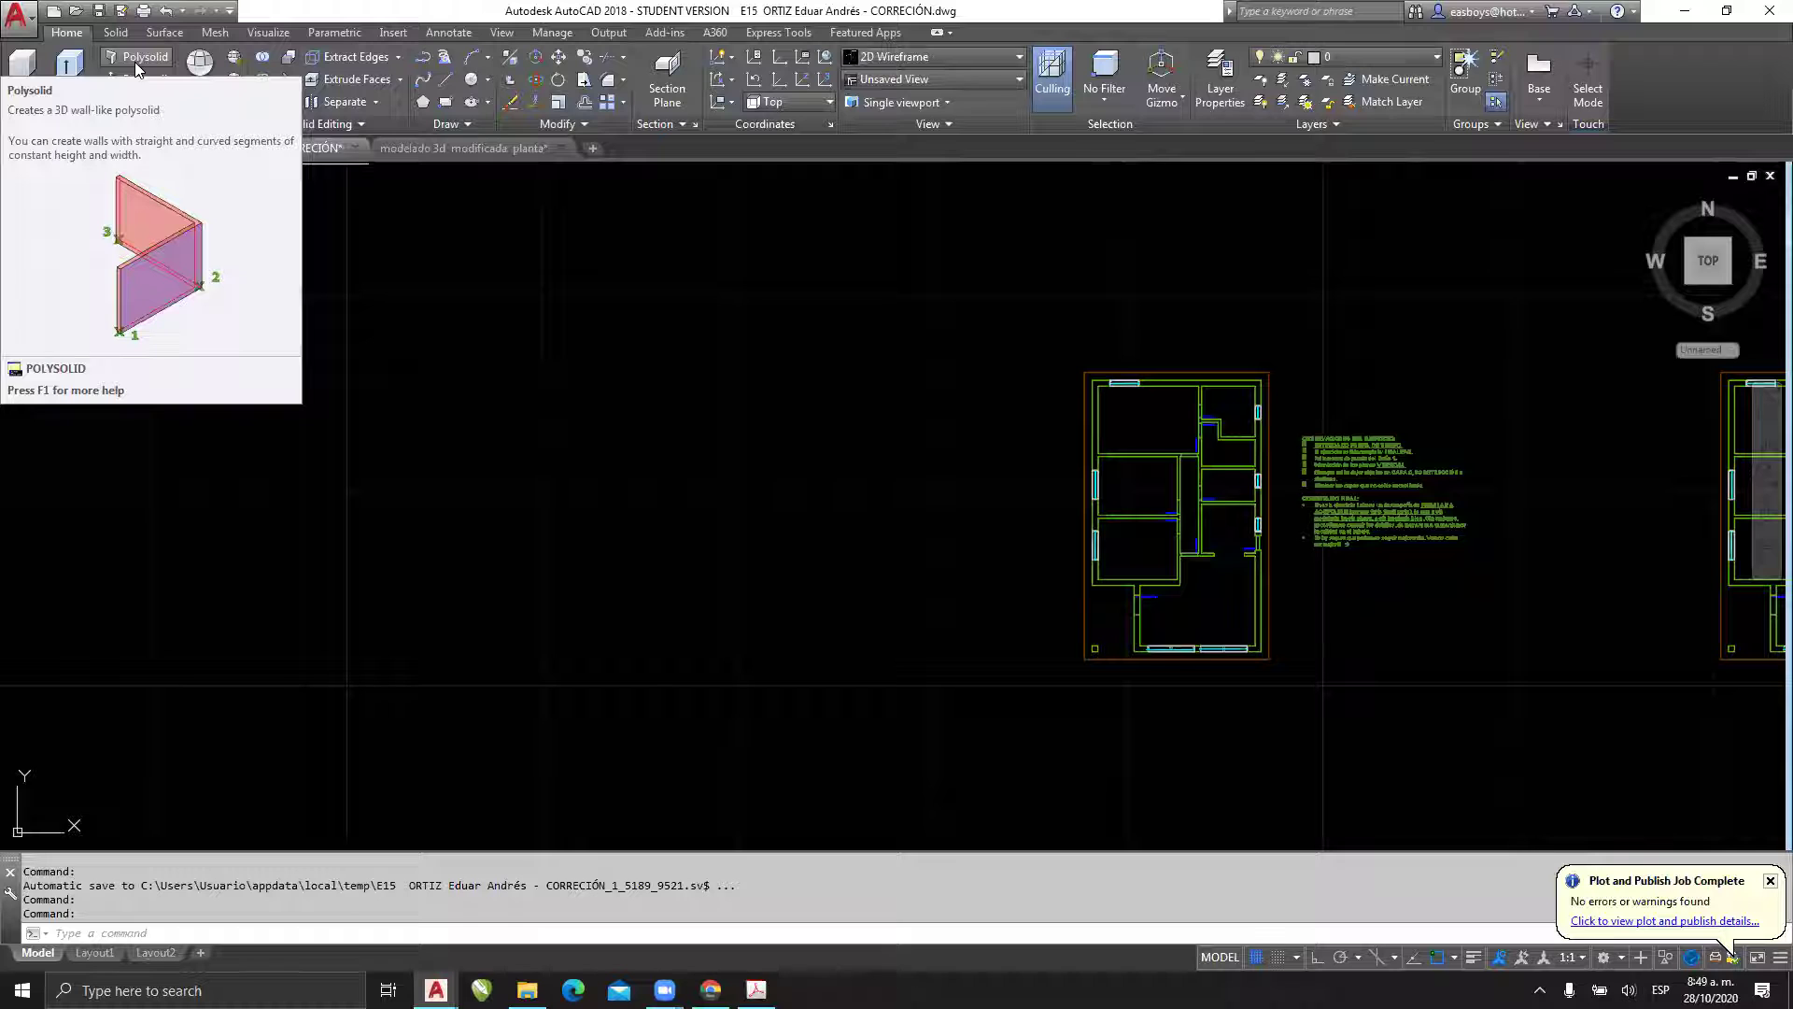
key("Escape")
key("Escape")
type("pl")
key("Return")
left_click(295, 662)
left_click(299, 430)
left_click(417, 559)
left_click(539, 353)
left_click(738, 486)
left_click(587, 589)
left_click(790, 539)
left_click(906, 690)
left_click(585, 744)
left_click(525, 634)
left_click(335, 738)
left_click(151, 727)
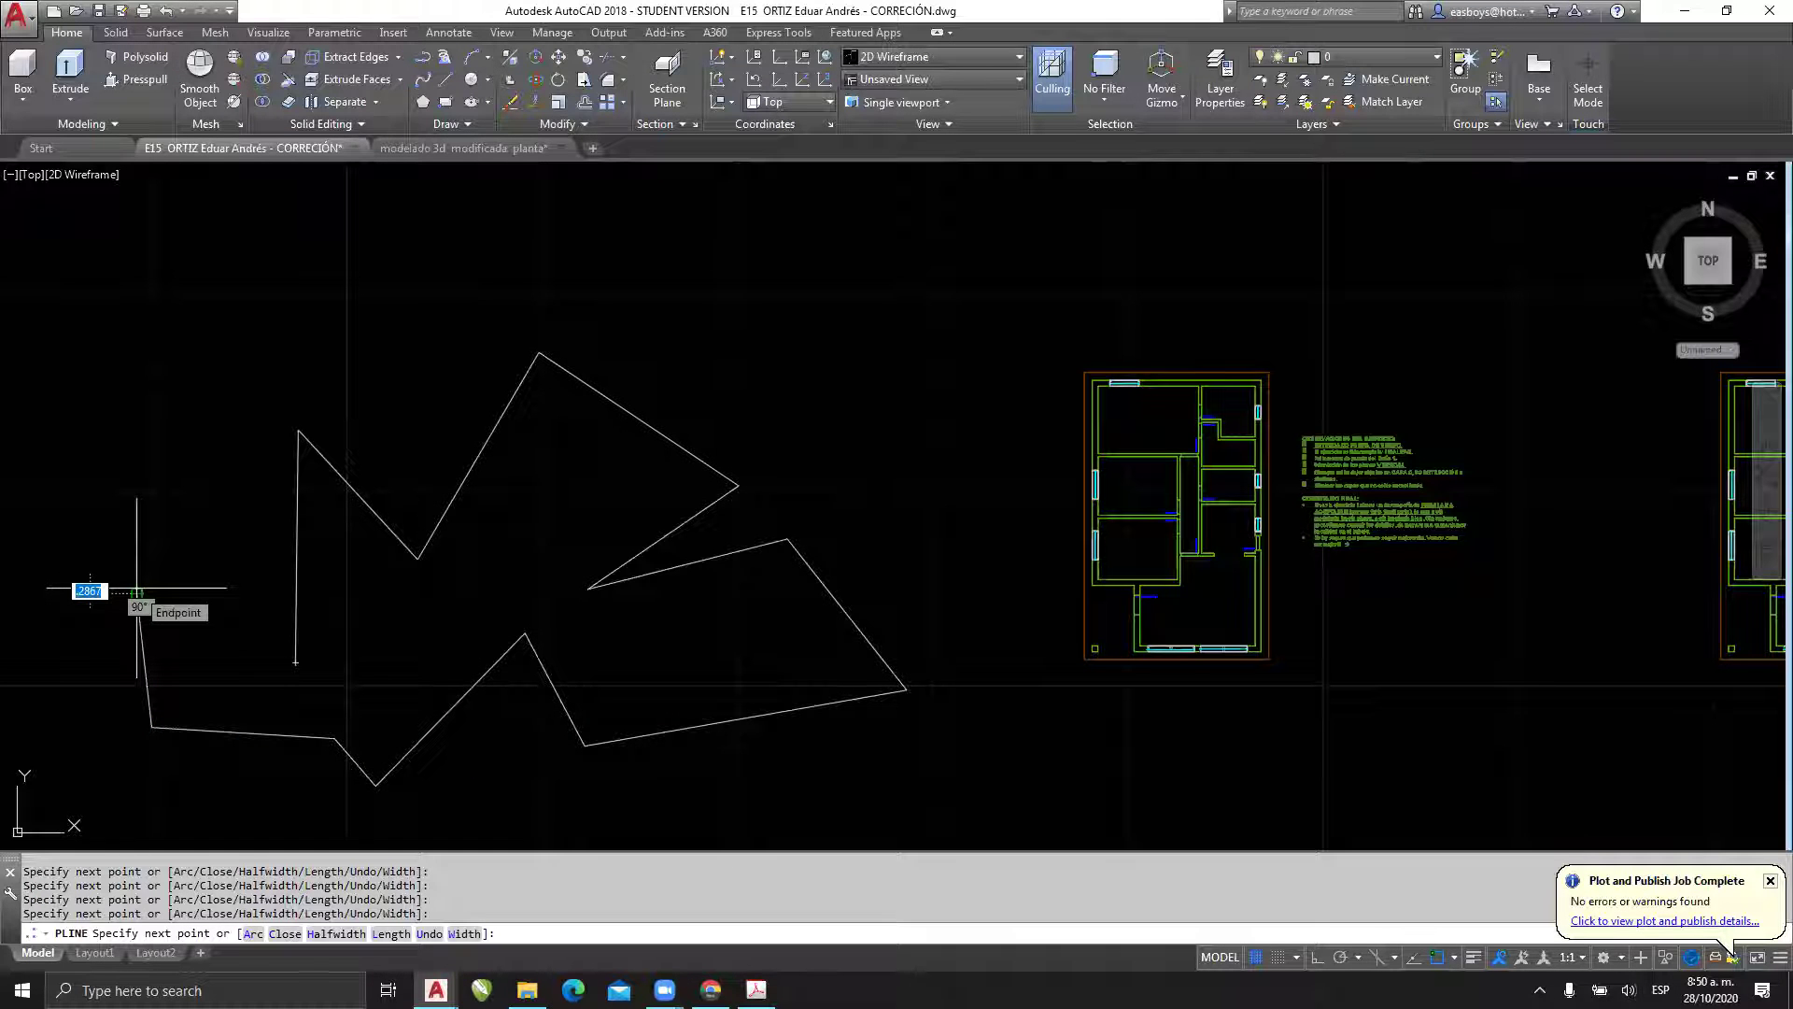
left_click(138, 592)
type("c")
key("Return")
left_click(301, 539)
left_click(207, 572)
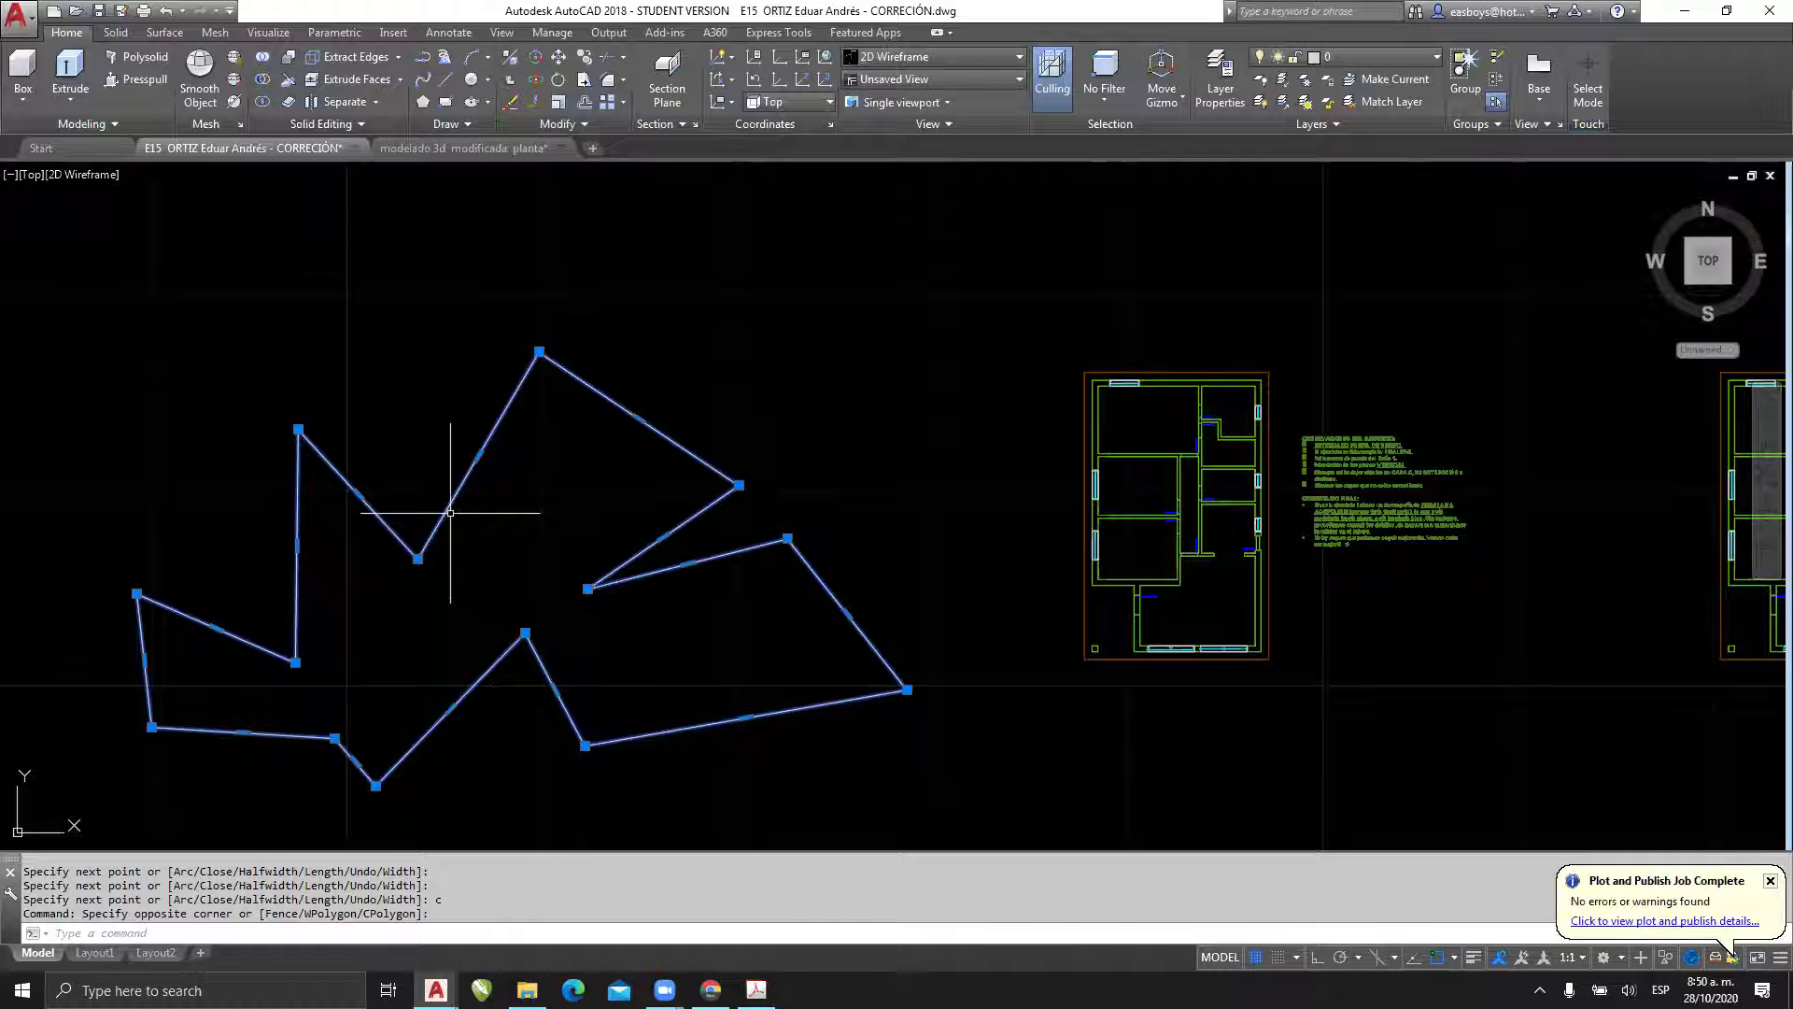
- Erase the closed zigzag polyline and start the Polysolid command
key("Delete")
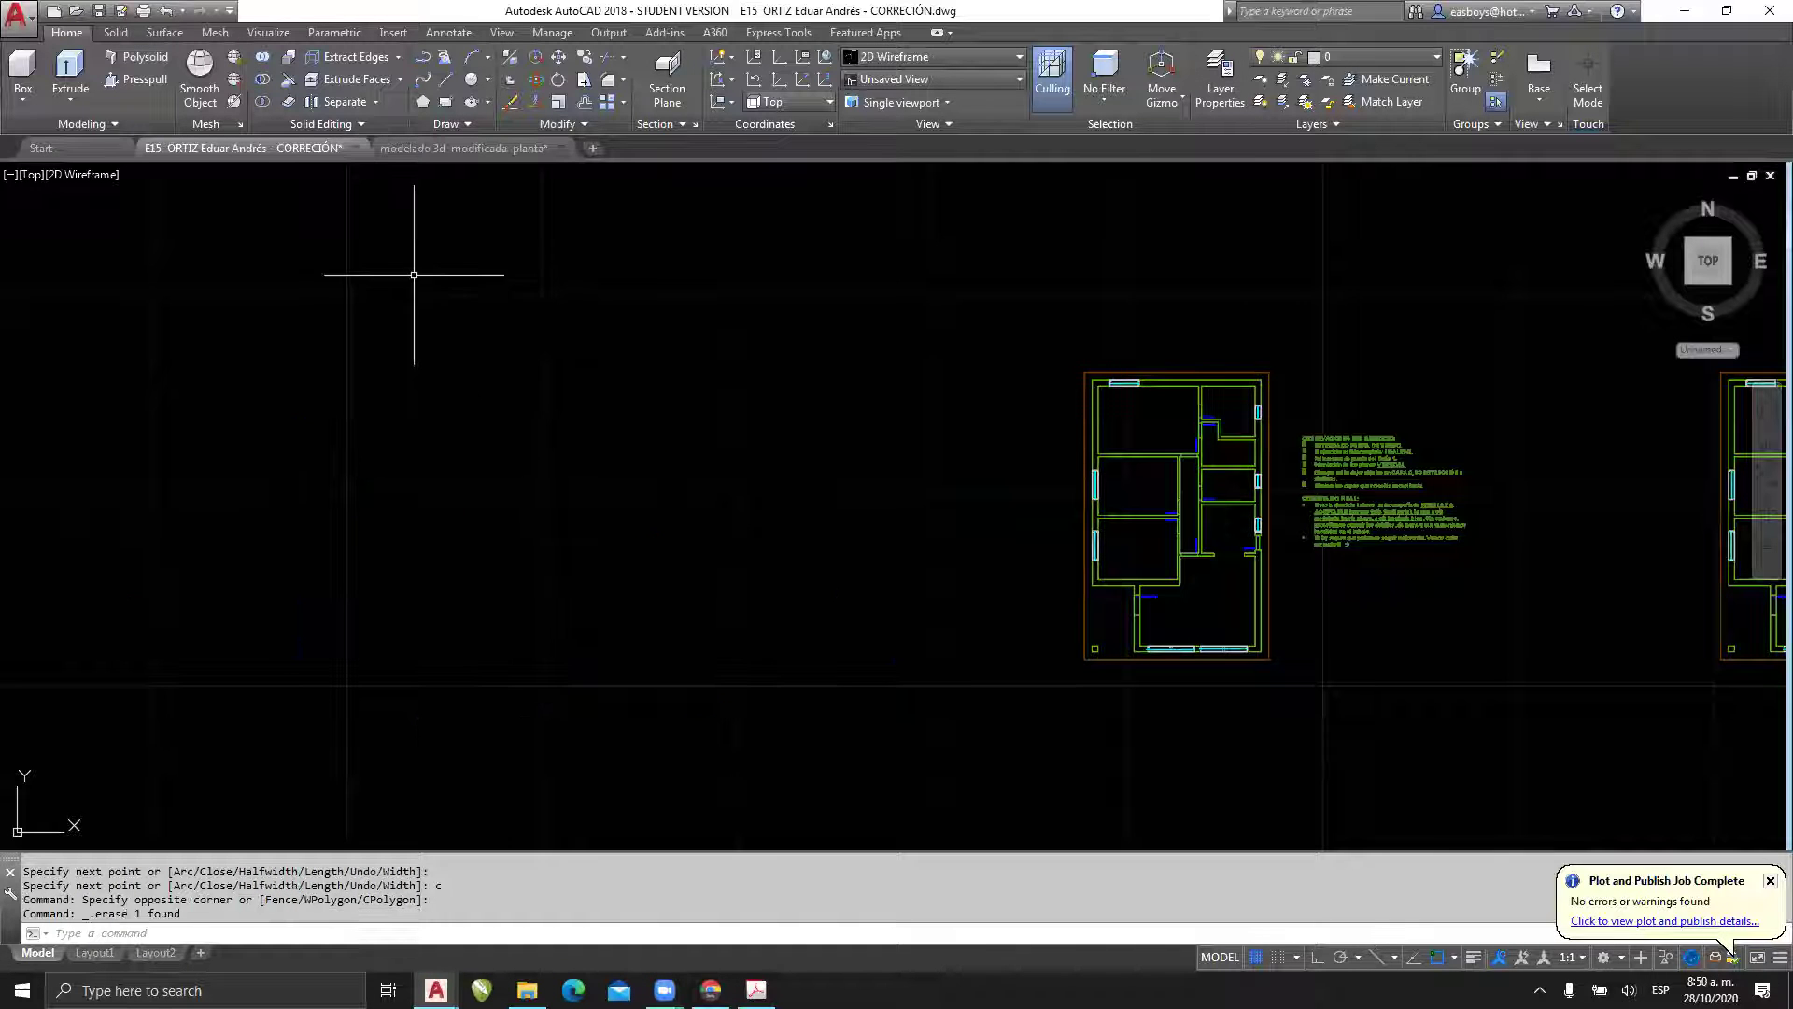
left_click(139, 60)
key("Escape")
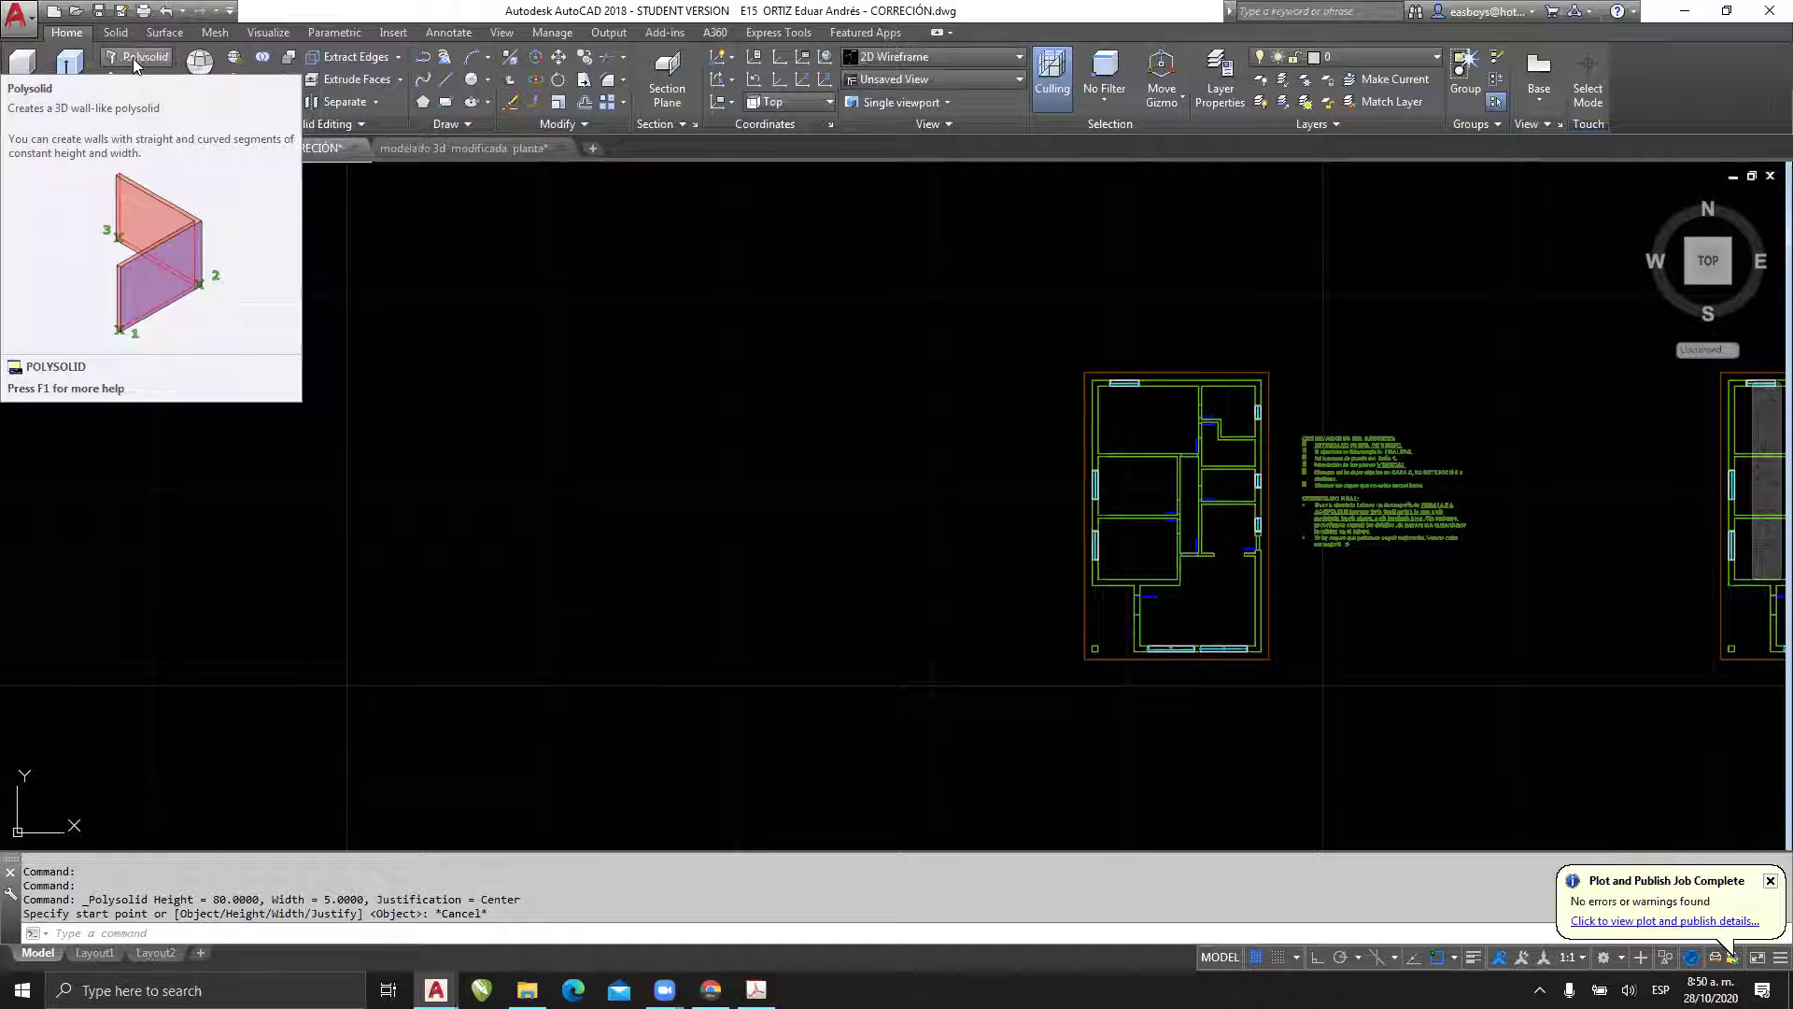
key("Escape")
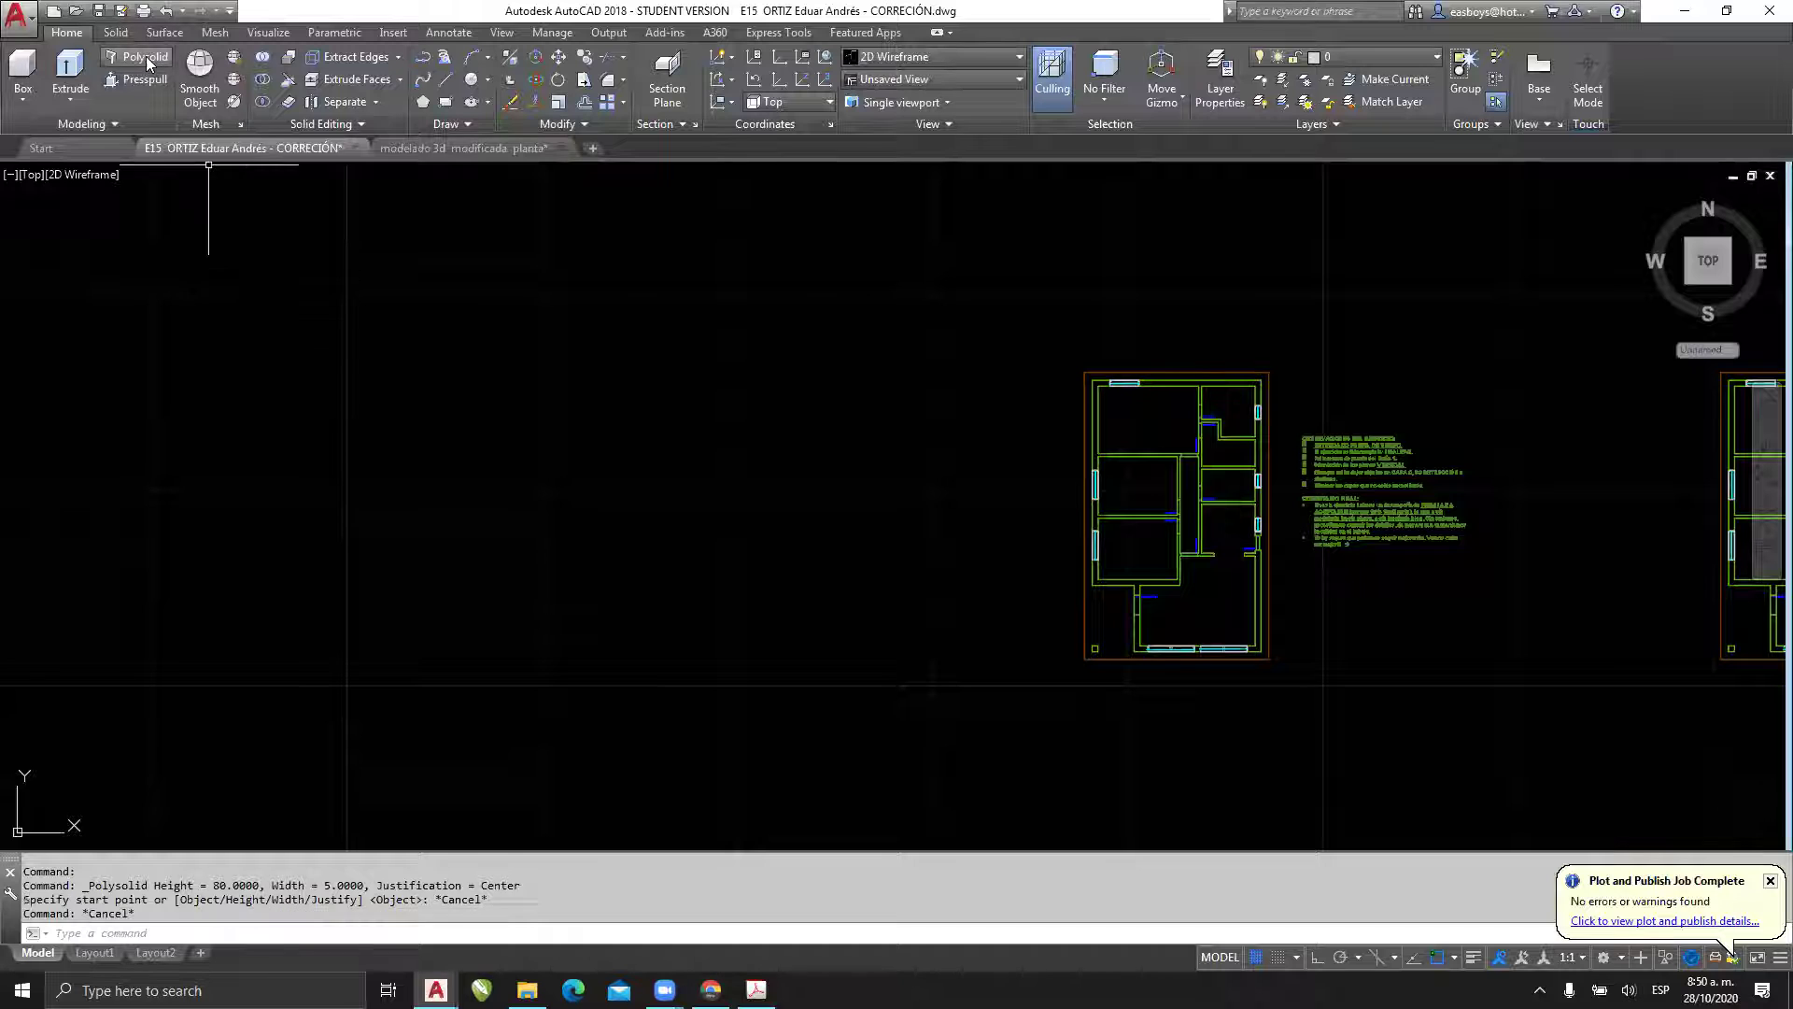
left_click(145, 56)
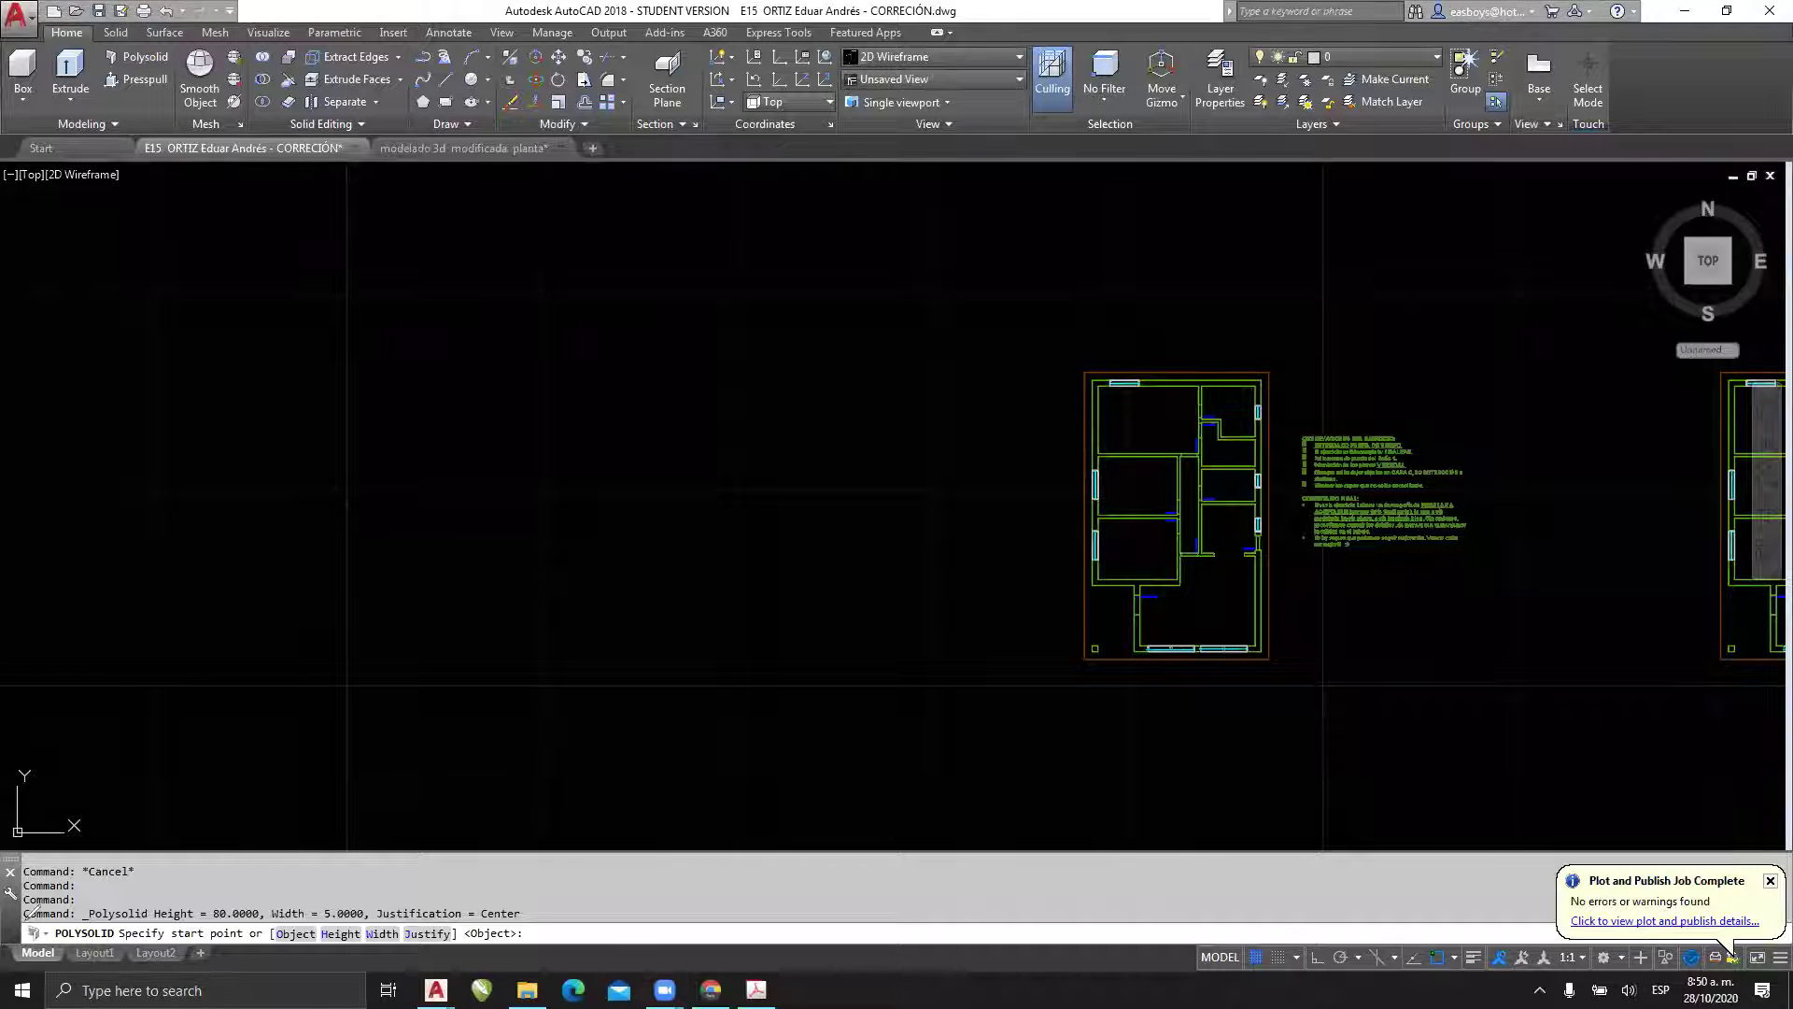
mouse_move(13, 892)
left_mouse_down()
mouse_move(565, 911)
mouse_move(467, 932)
mouse_move(28, 931)
mouse_move(34, 886)
left_mouse_up()
mouse_move(174, 747)
left_mouse_down()
mouse_move(174, 895)
mouse_move(206, 869)
left_mouse_up()
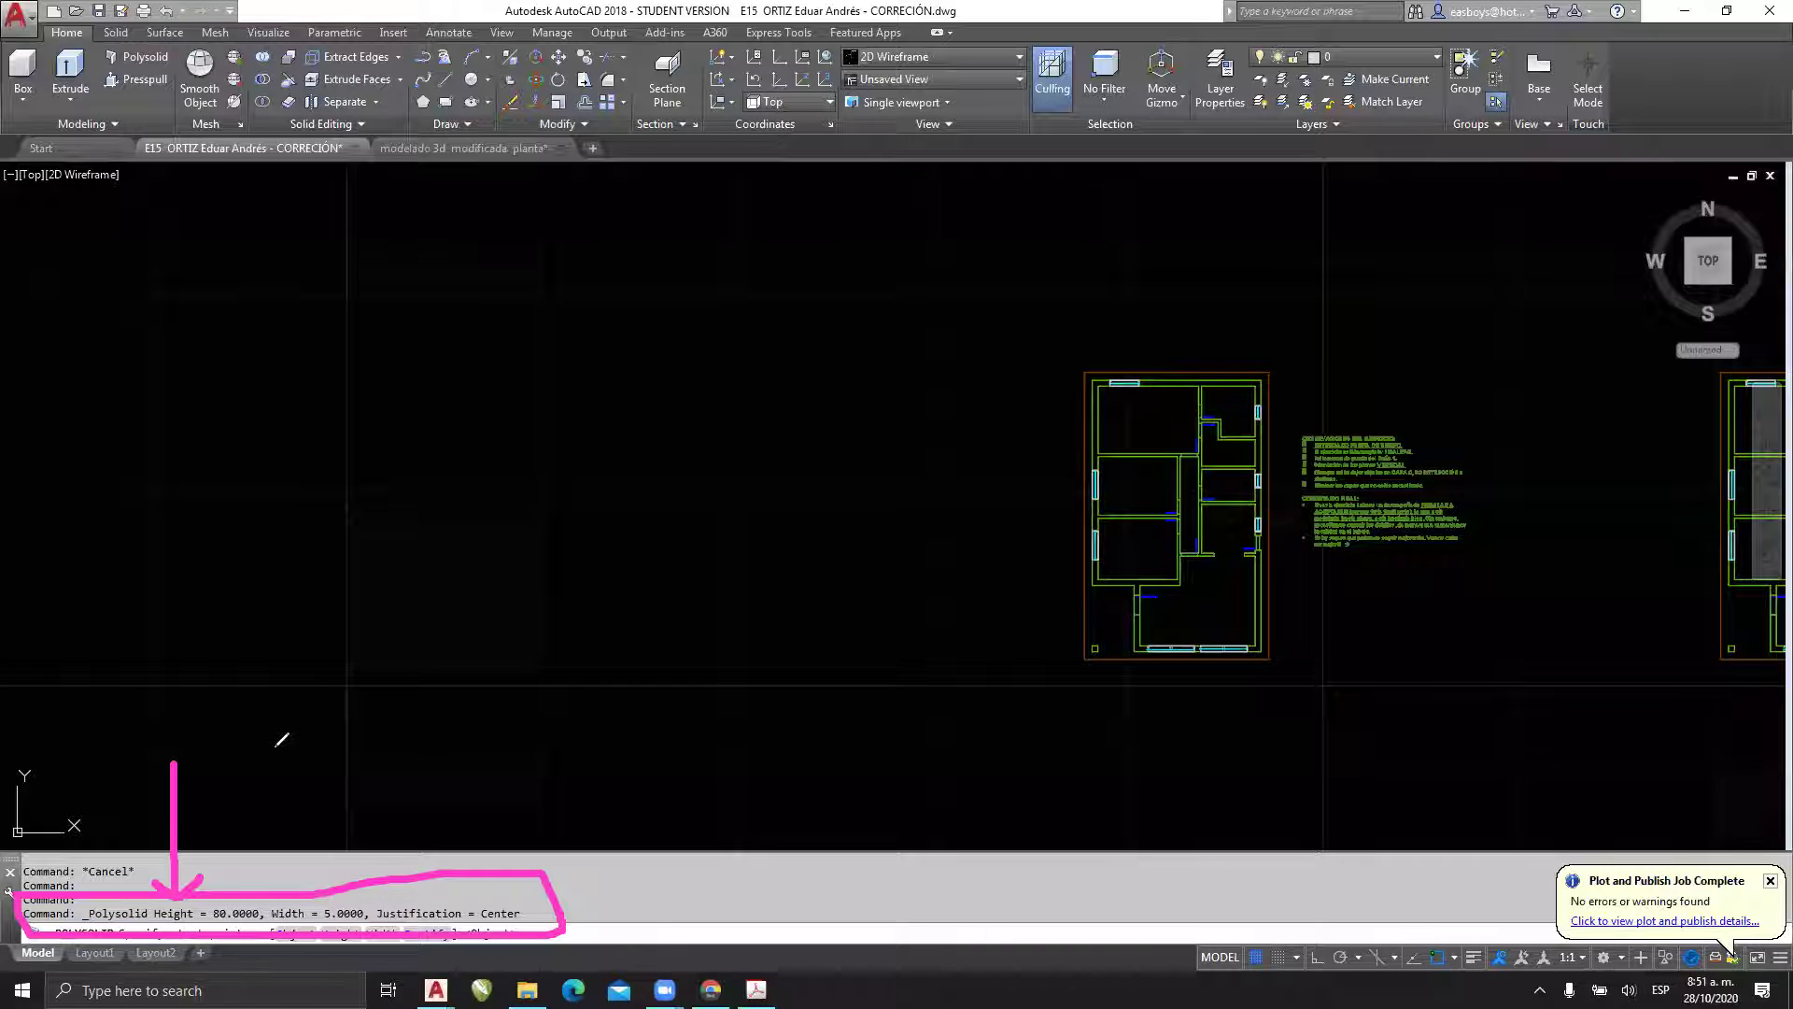
left_click_drag(338, 724, 329, 895)
key("ctrl+z")
mouse_move(326, 782)
left_mouse_down()
mouse_move(327, 895)
mouse_move(342, 887)
left_mouse_up()
mouse_move(453, 747)
left_mouse_down()
mouse_move(445, 870)
mouse_move(475, 874)
left_mouse_up()
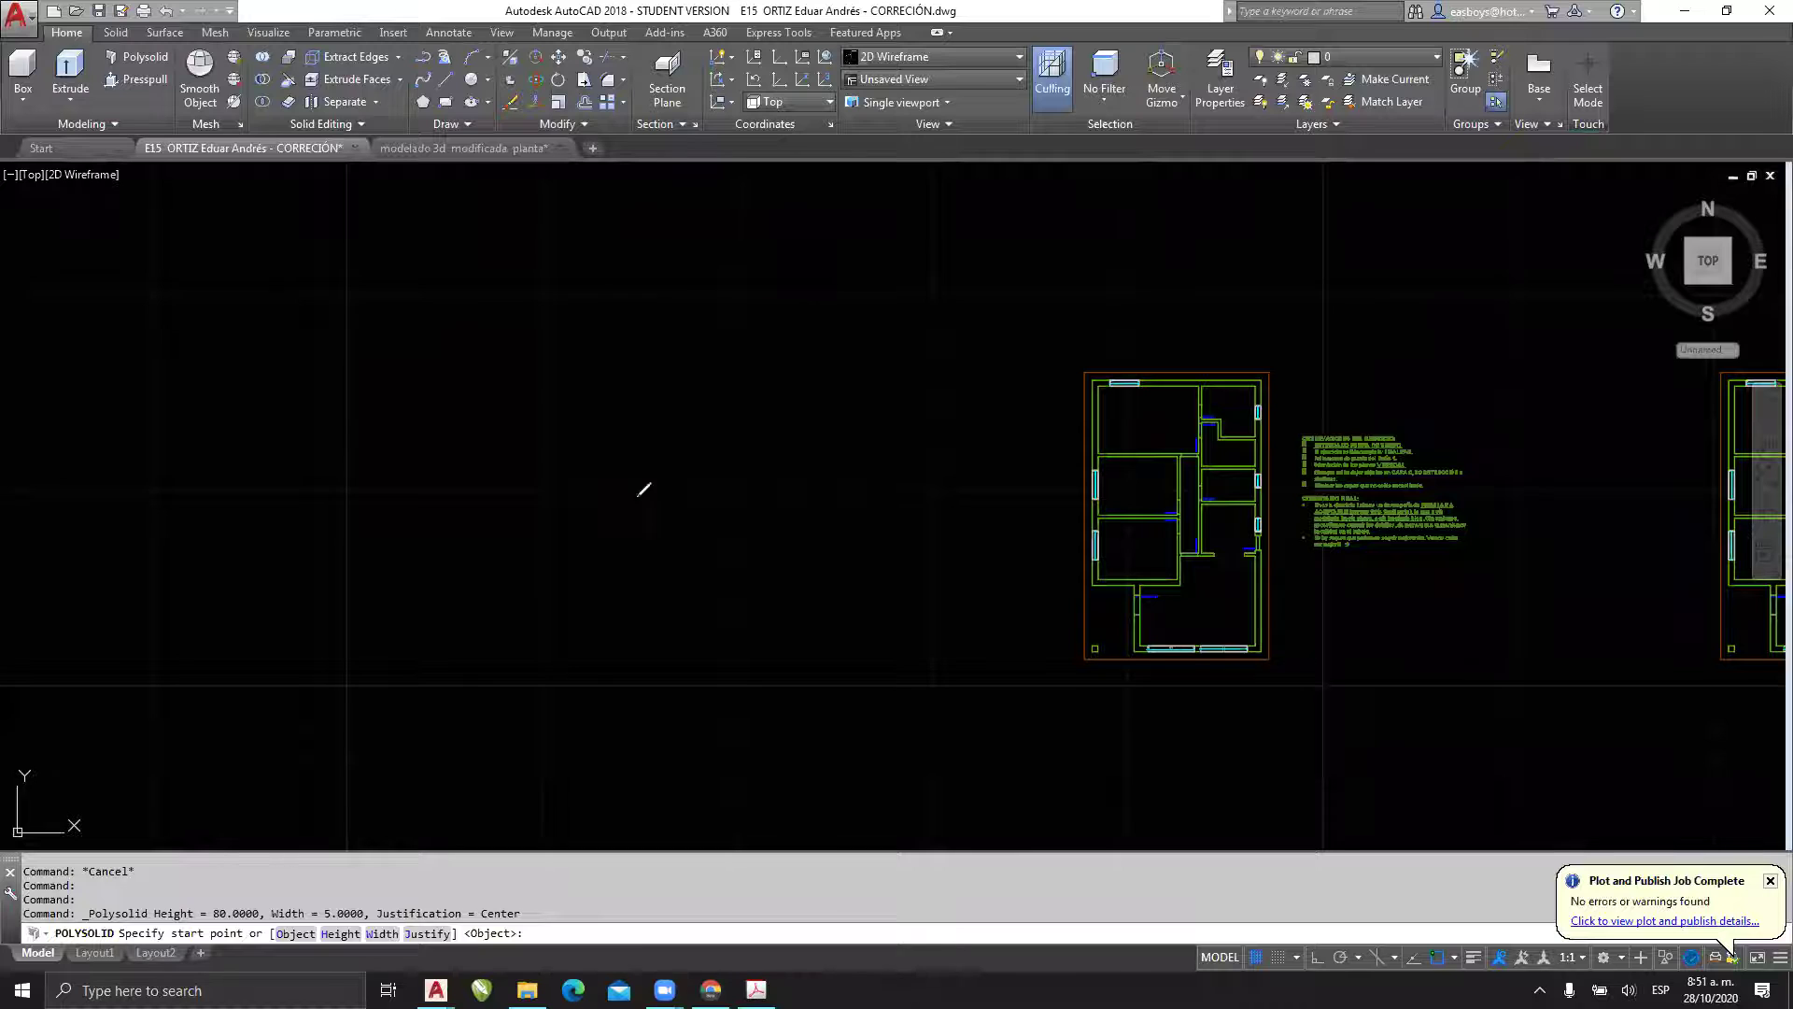
- Set the polysolid height to 3.5 and its width to 0.3
left_click(340, 934)
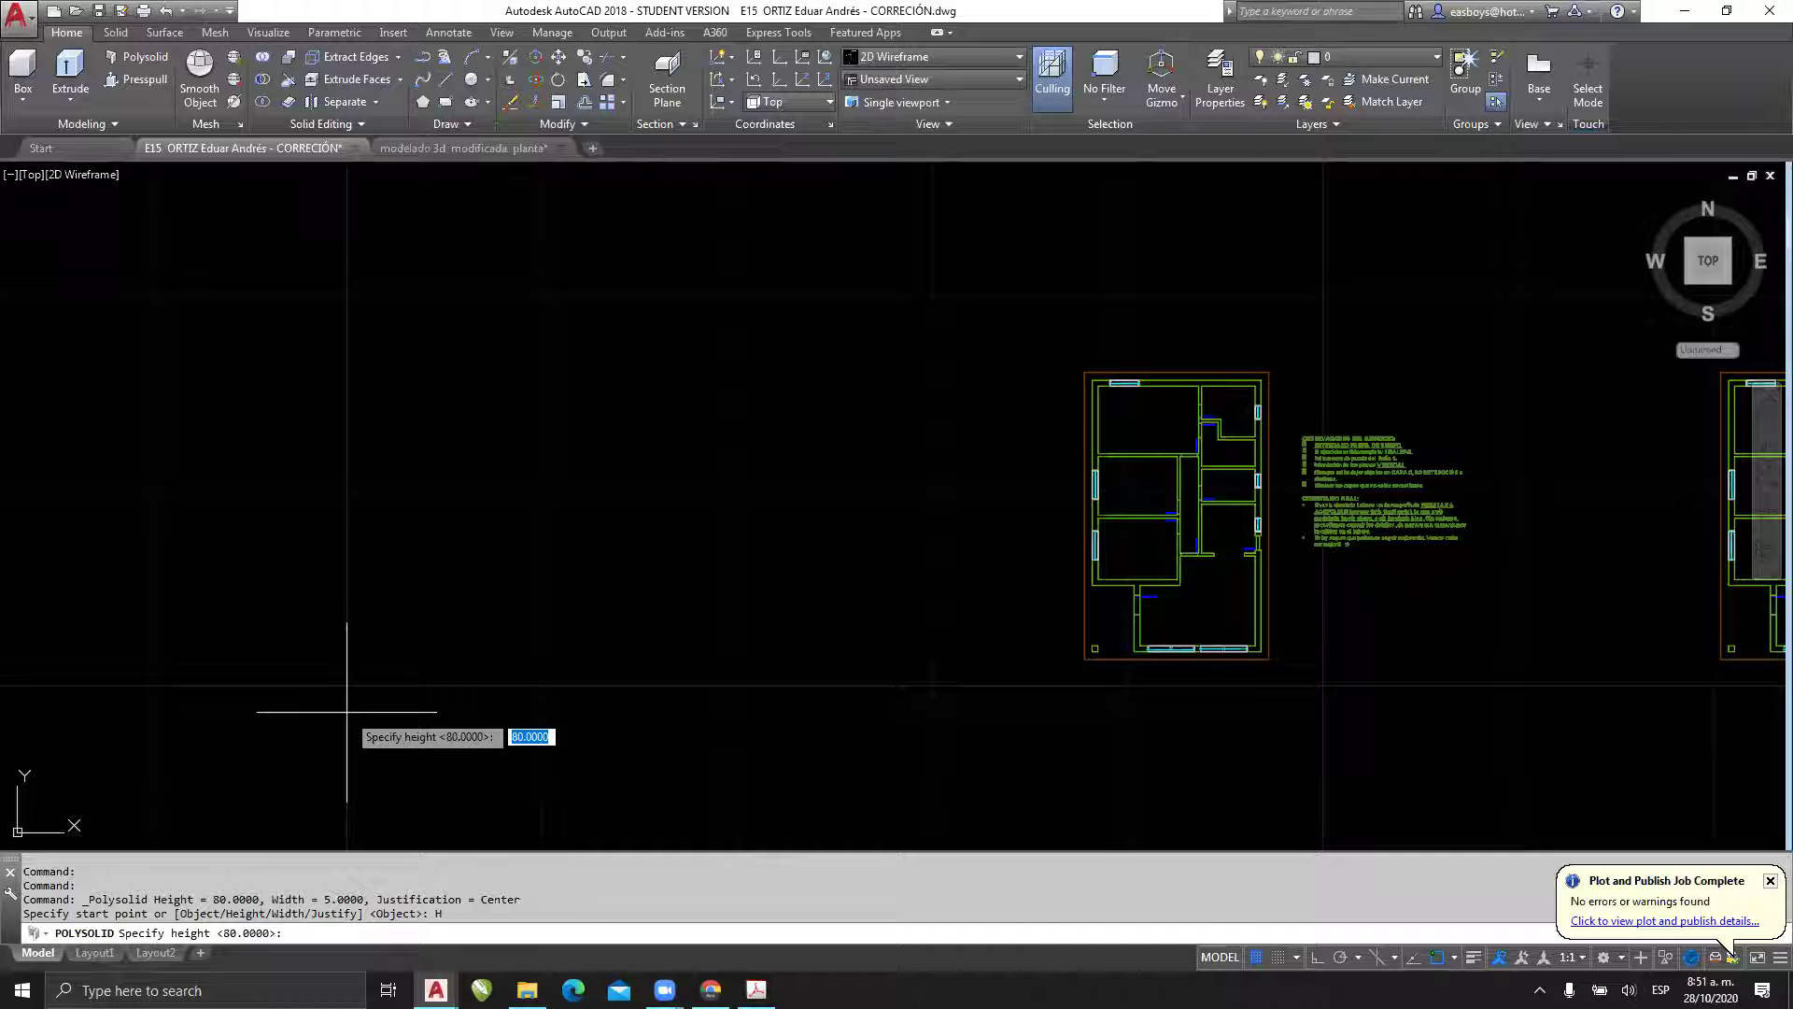
type("3.5")
key("Return")
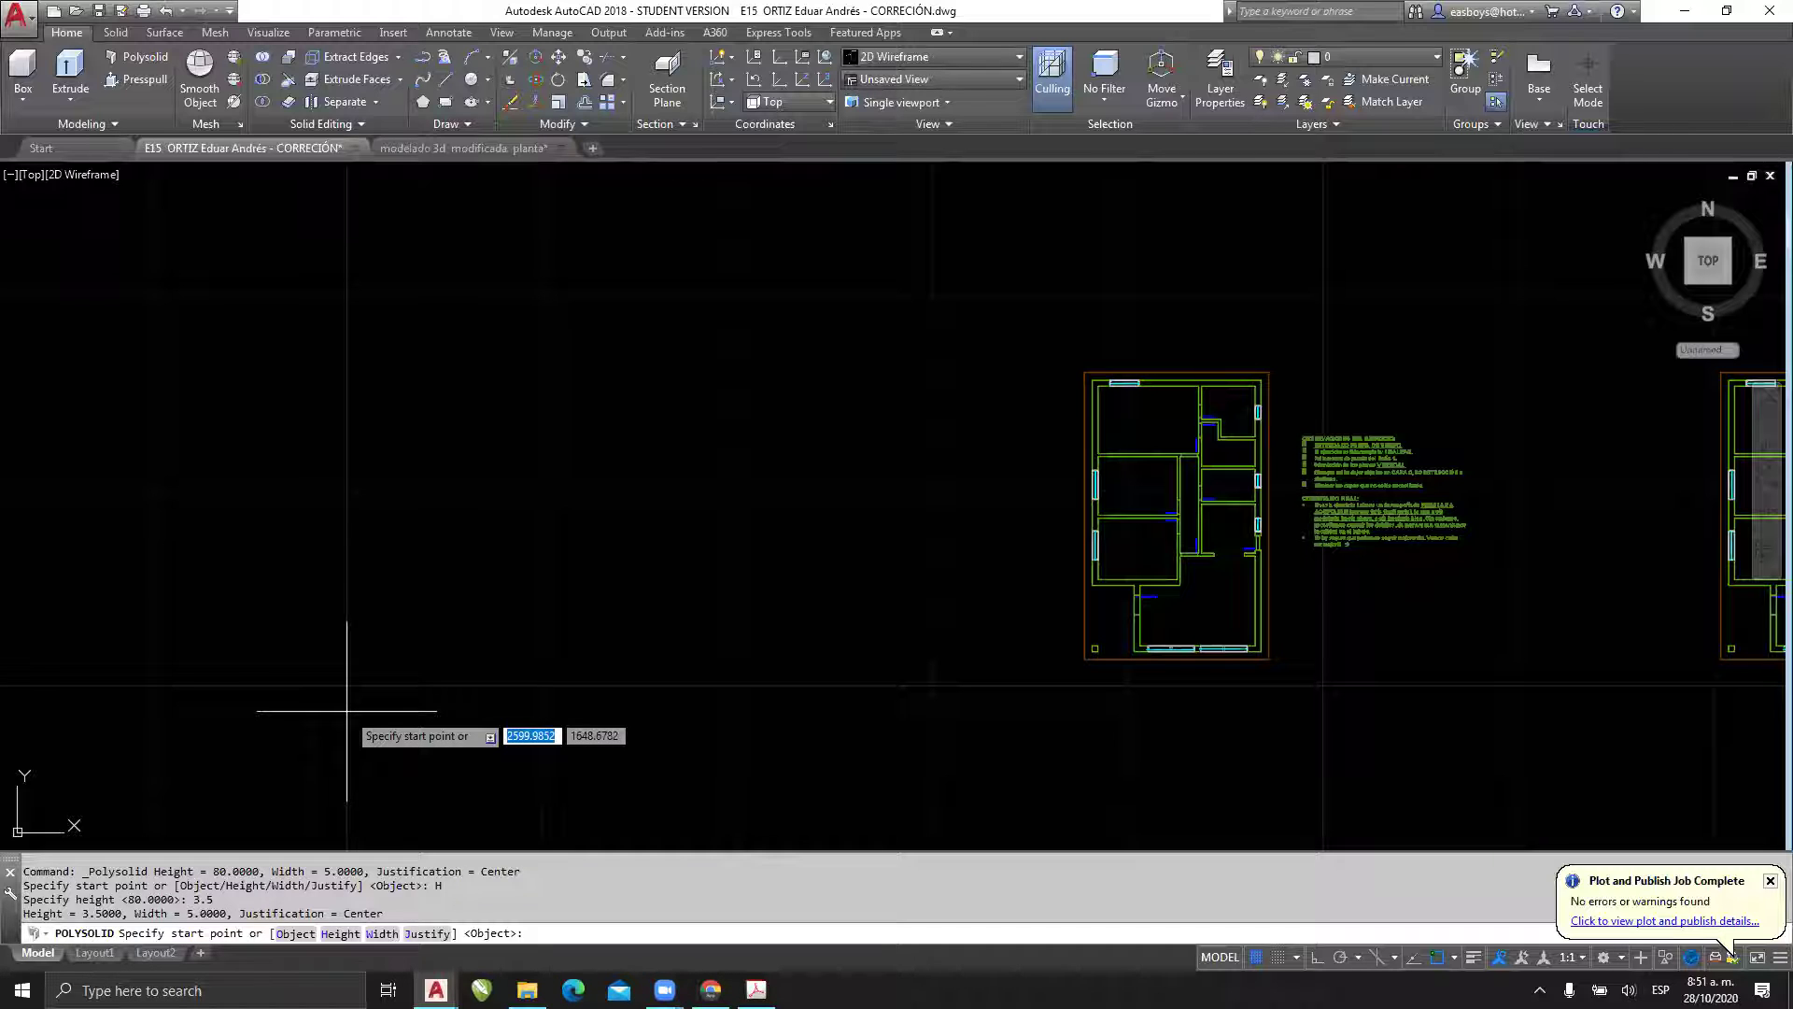
left_click(382, 934)
type("0")
key("Return")
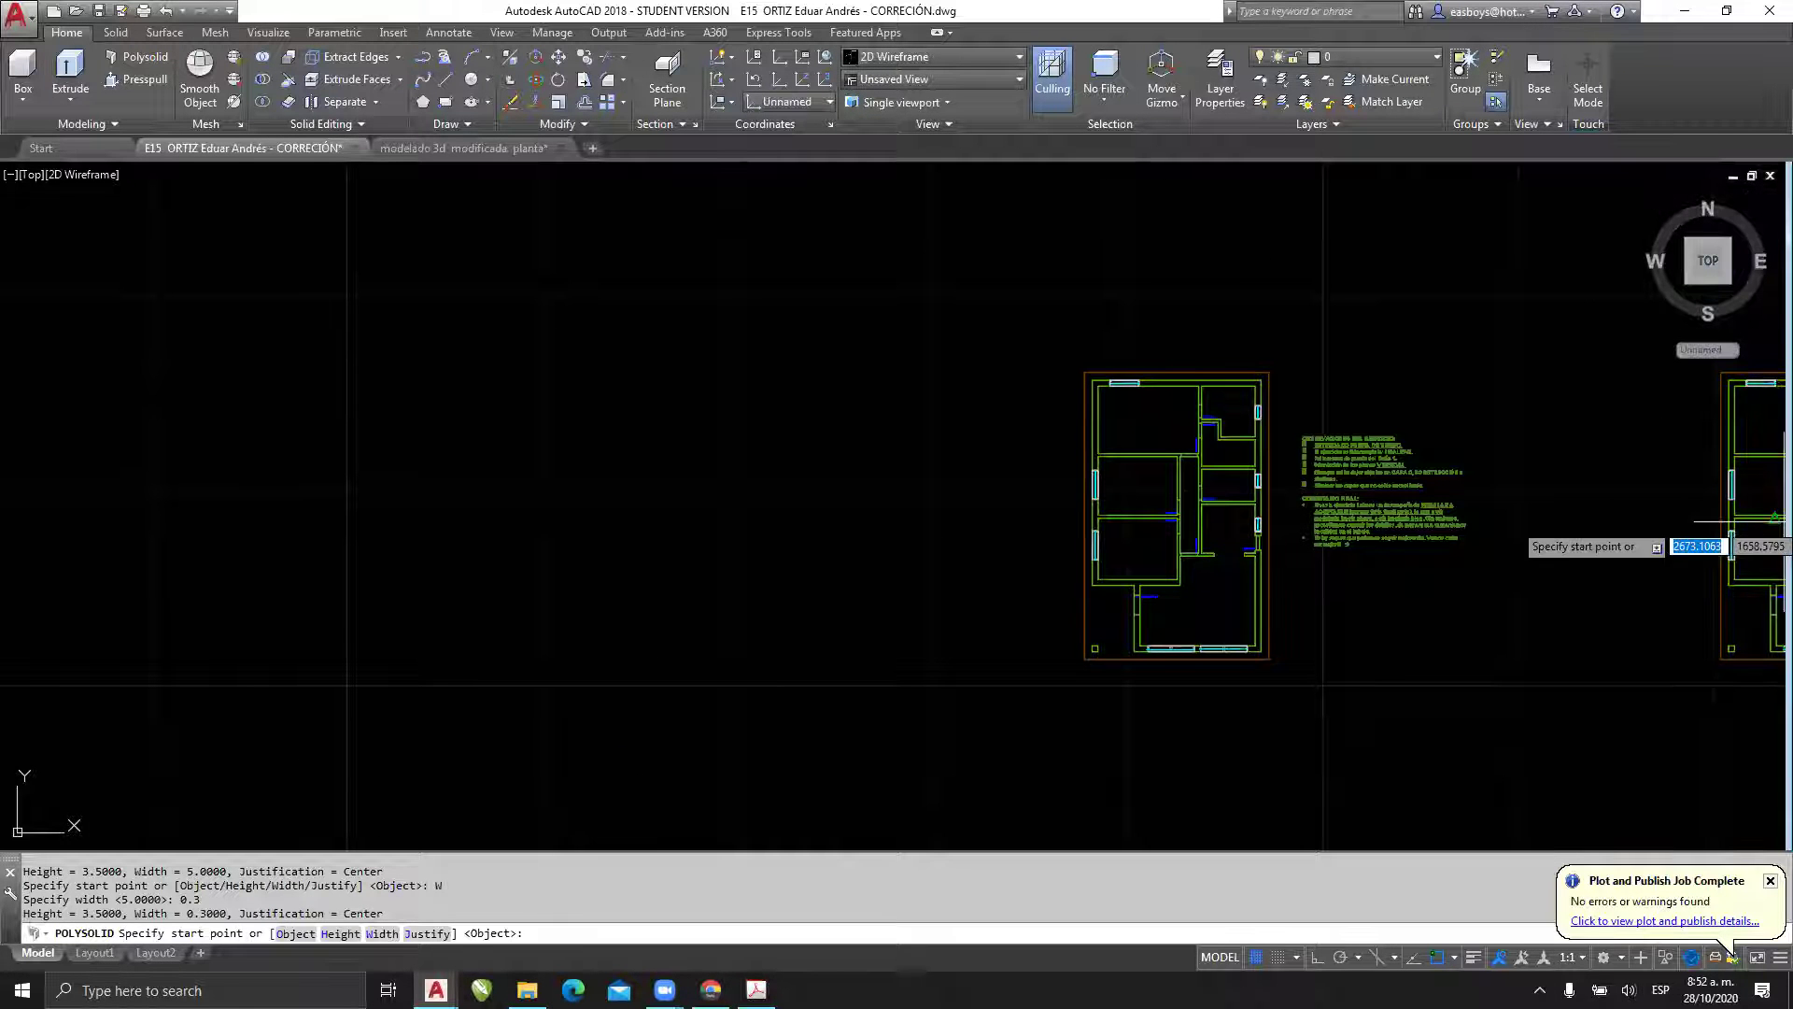
- In a tilted 3D view, draw a zigzag run of straight polysolid wall segments in the empty area beside the house models
middle_click_drag(1205, 518, 1205, 397, "shift")
middle_click_drag(707, 488, 887, 266, "shift")
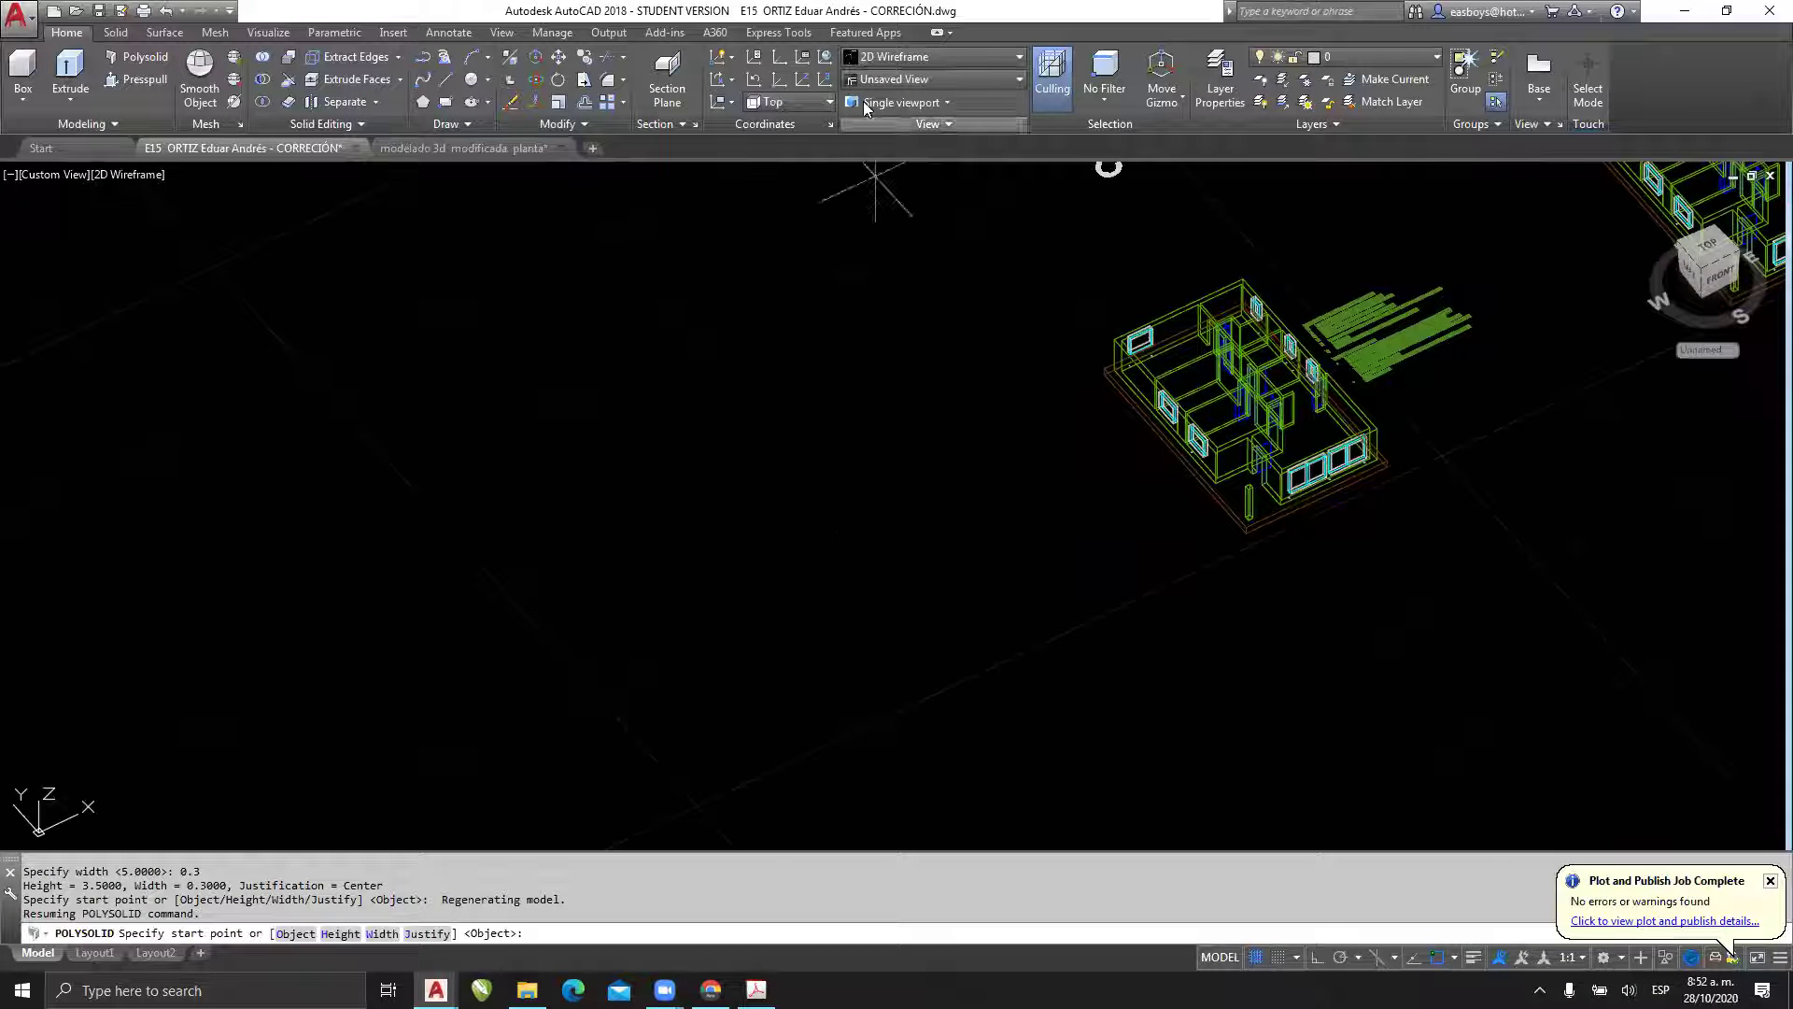
left_click(991, 592)
left_click(883, 411)
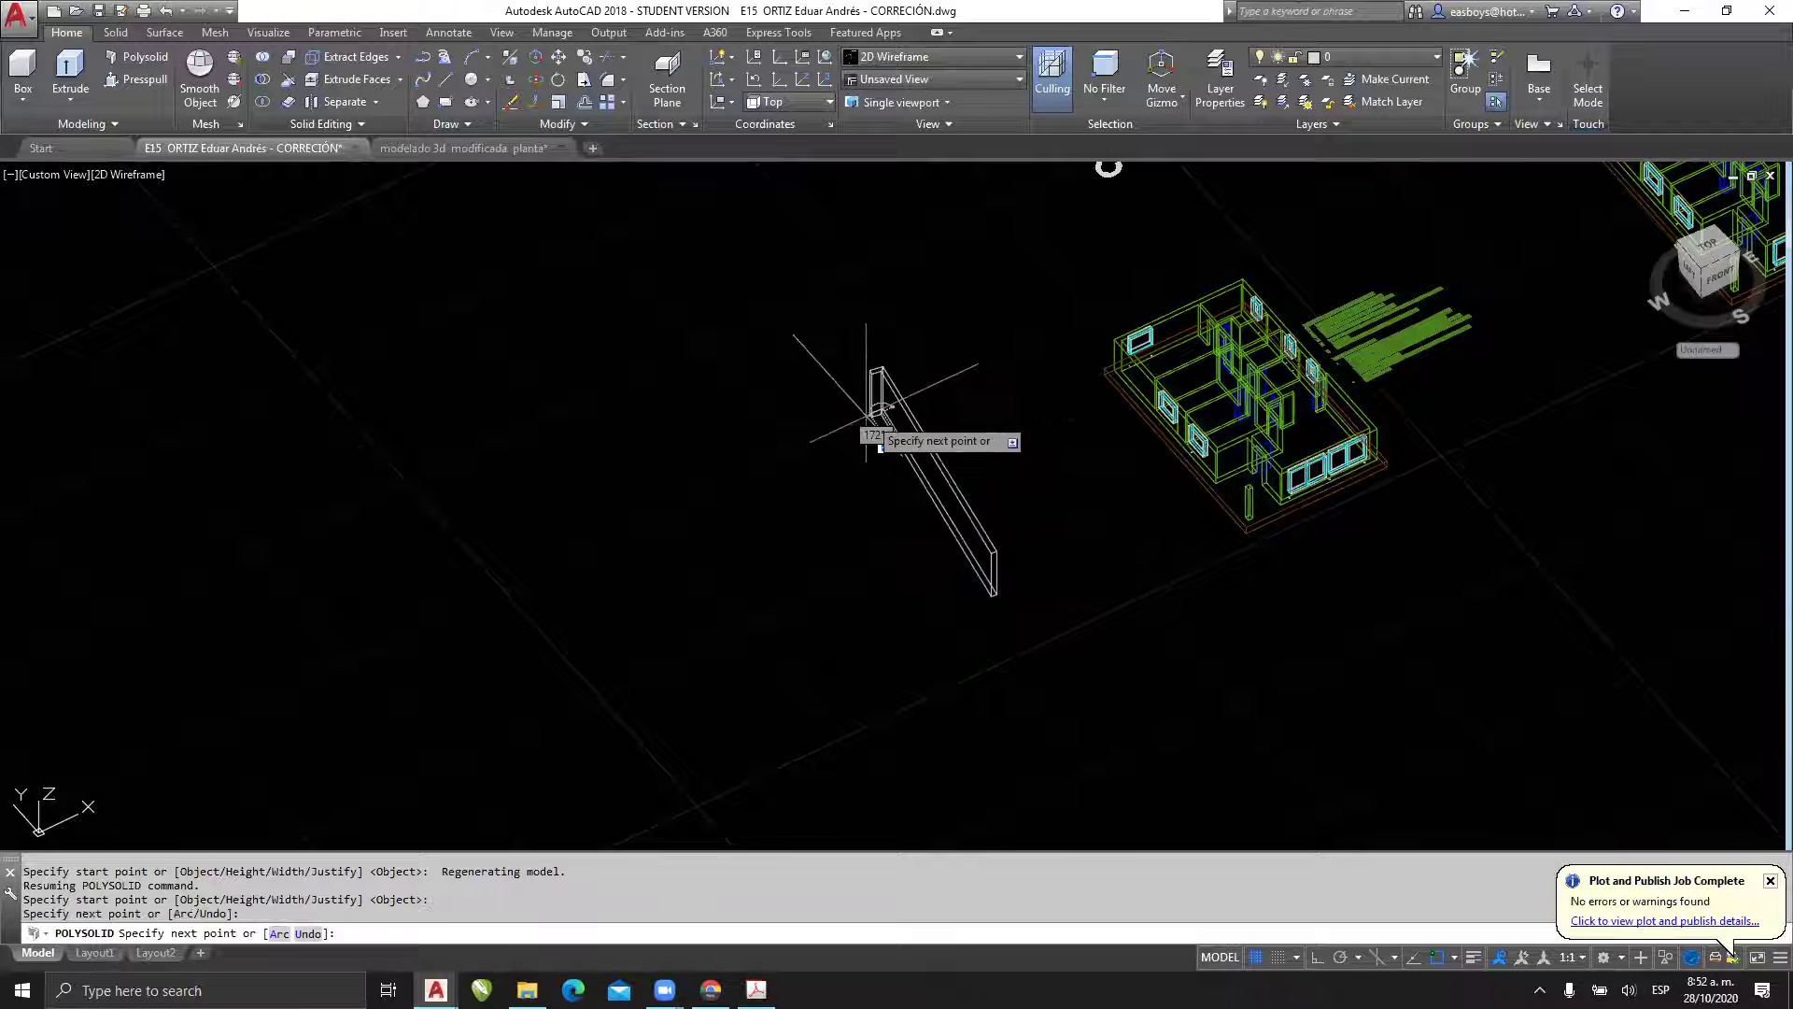
left_click(742, 451)
left_click(667, 311)
left_click(497, 332)
left_click(458, 463)
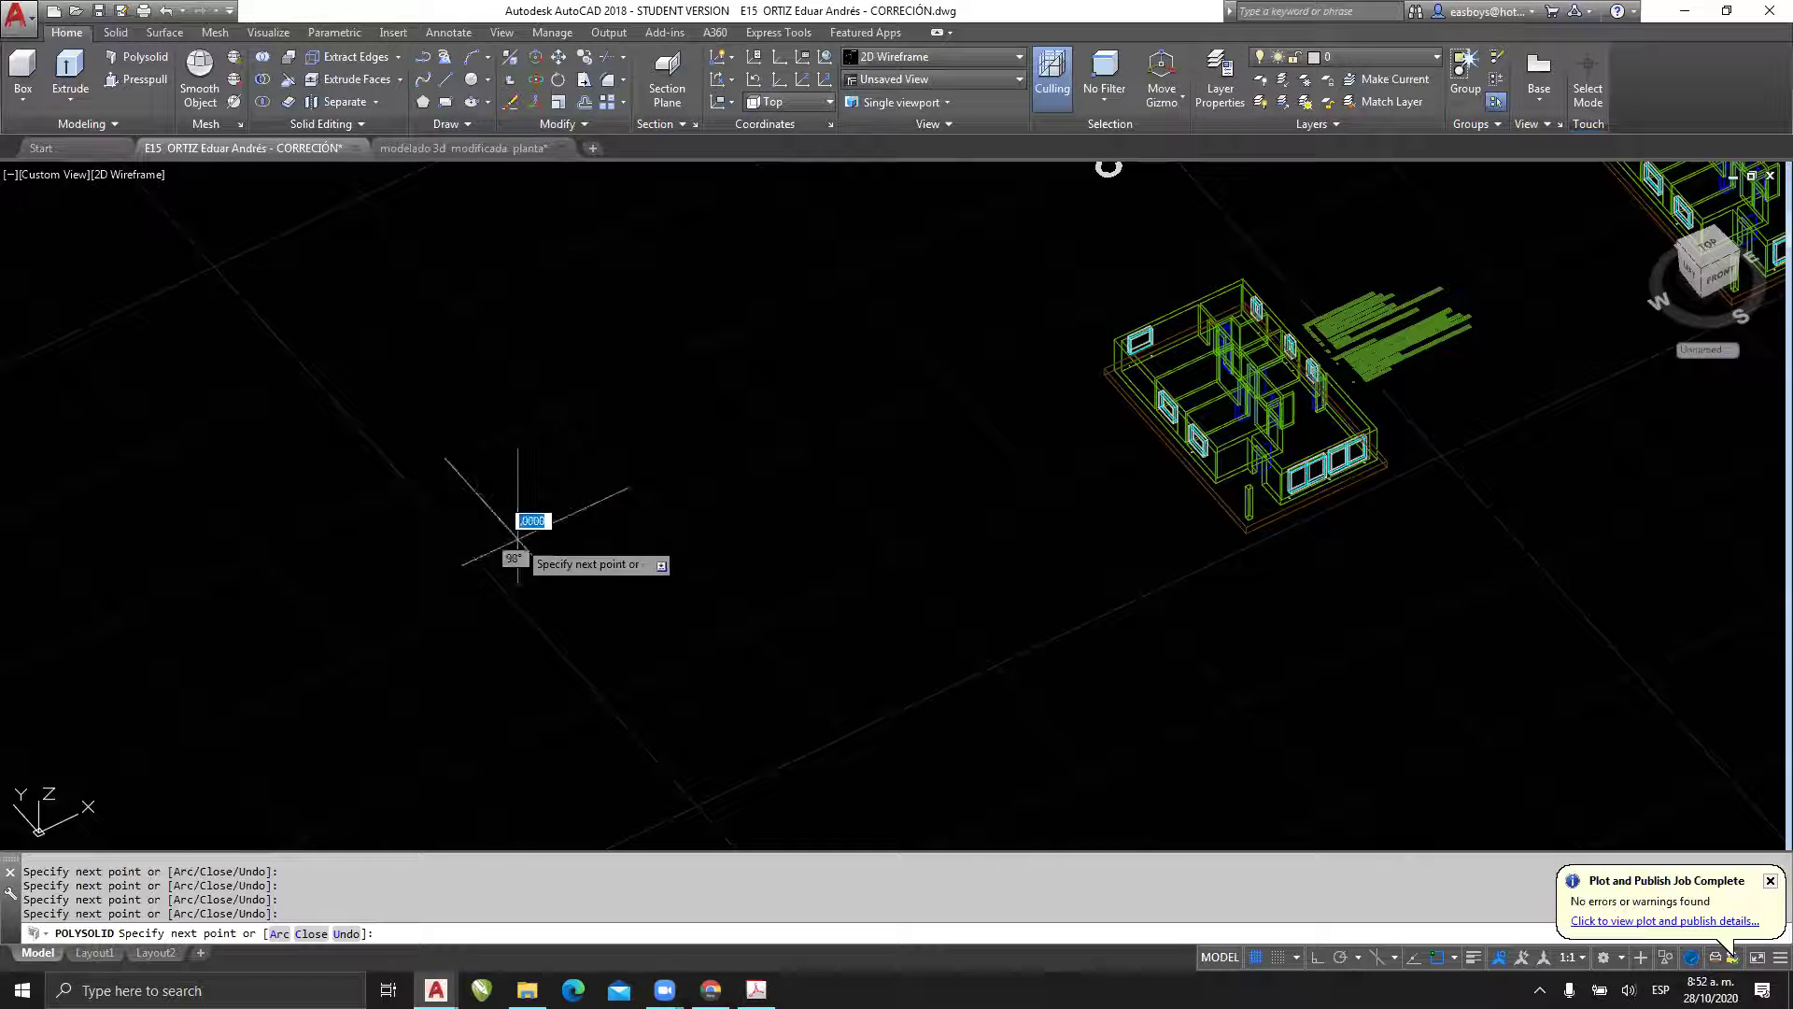
left_click(520, 539)
left_click(567, 621)
left_click(413, 584)
left_click(425, 711)
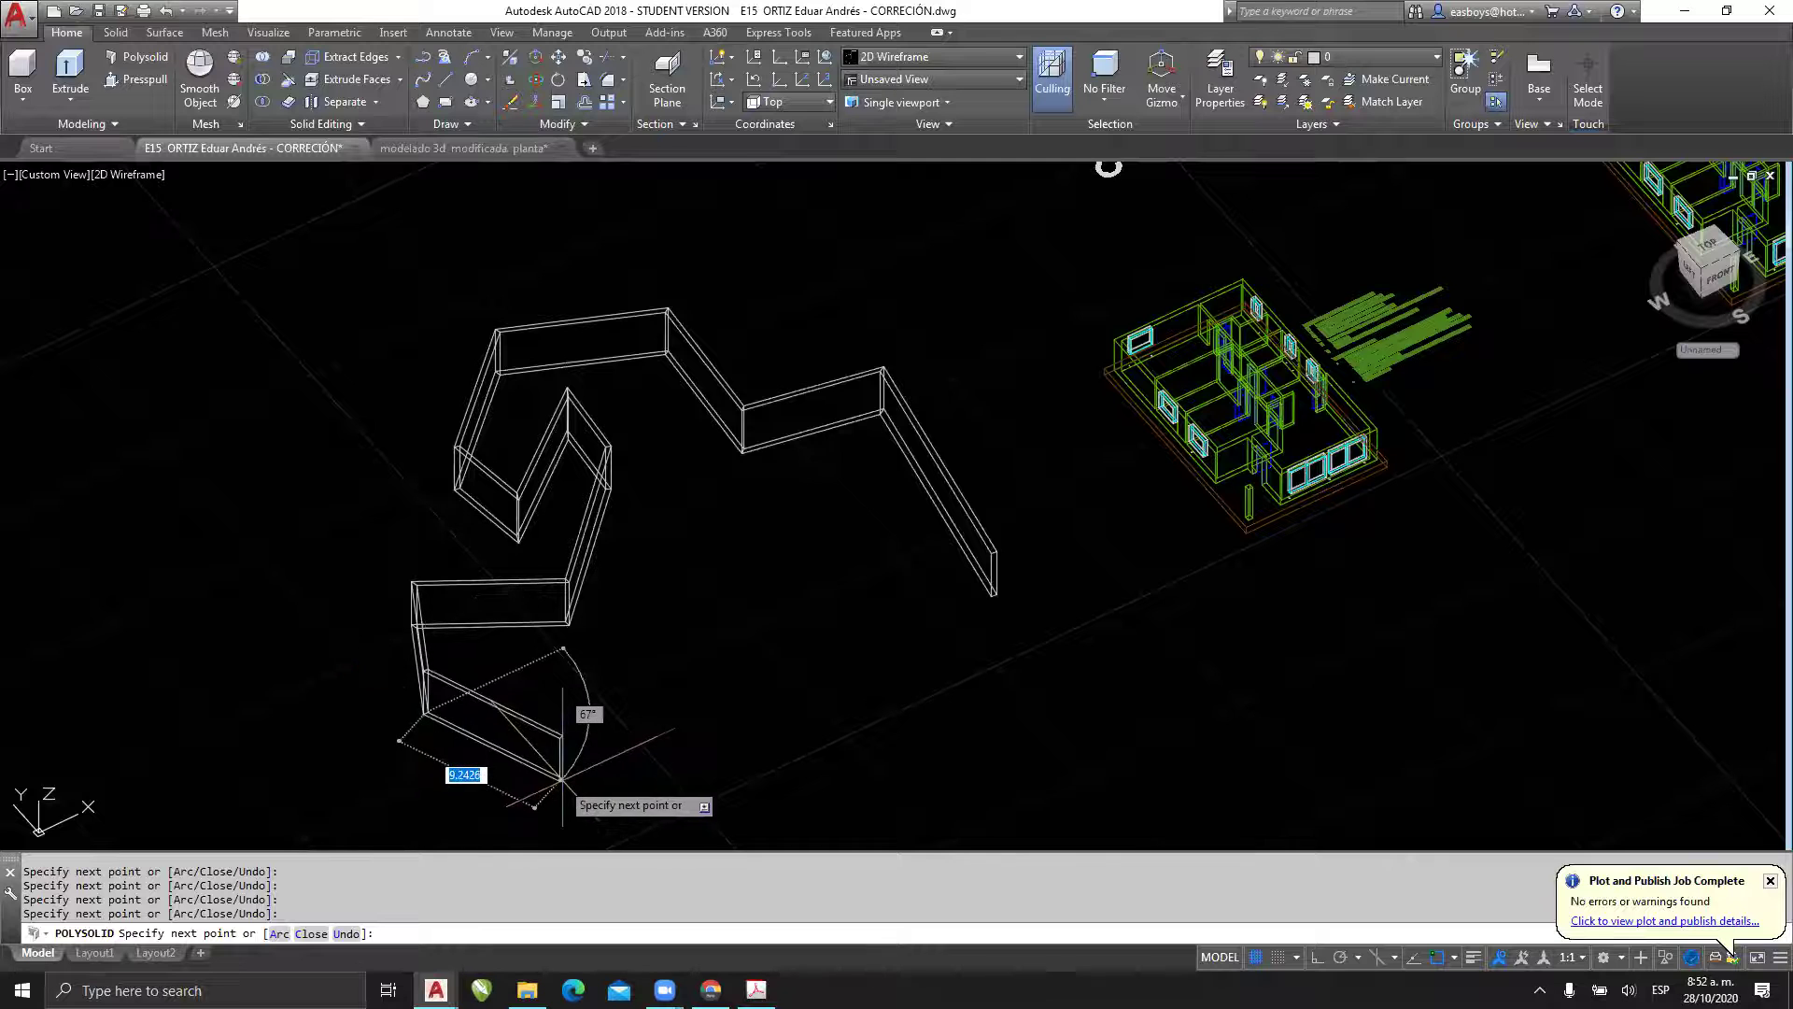
left_click(567, 777)
- Continue the polysolid wall with arc segments forming an S-shaped curve inside the outline
type("a")
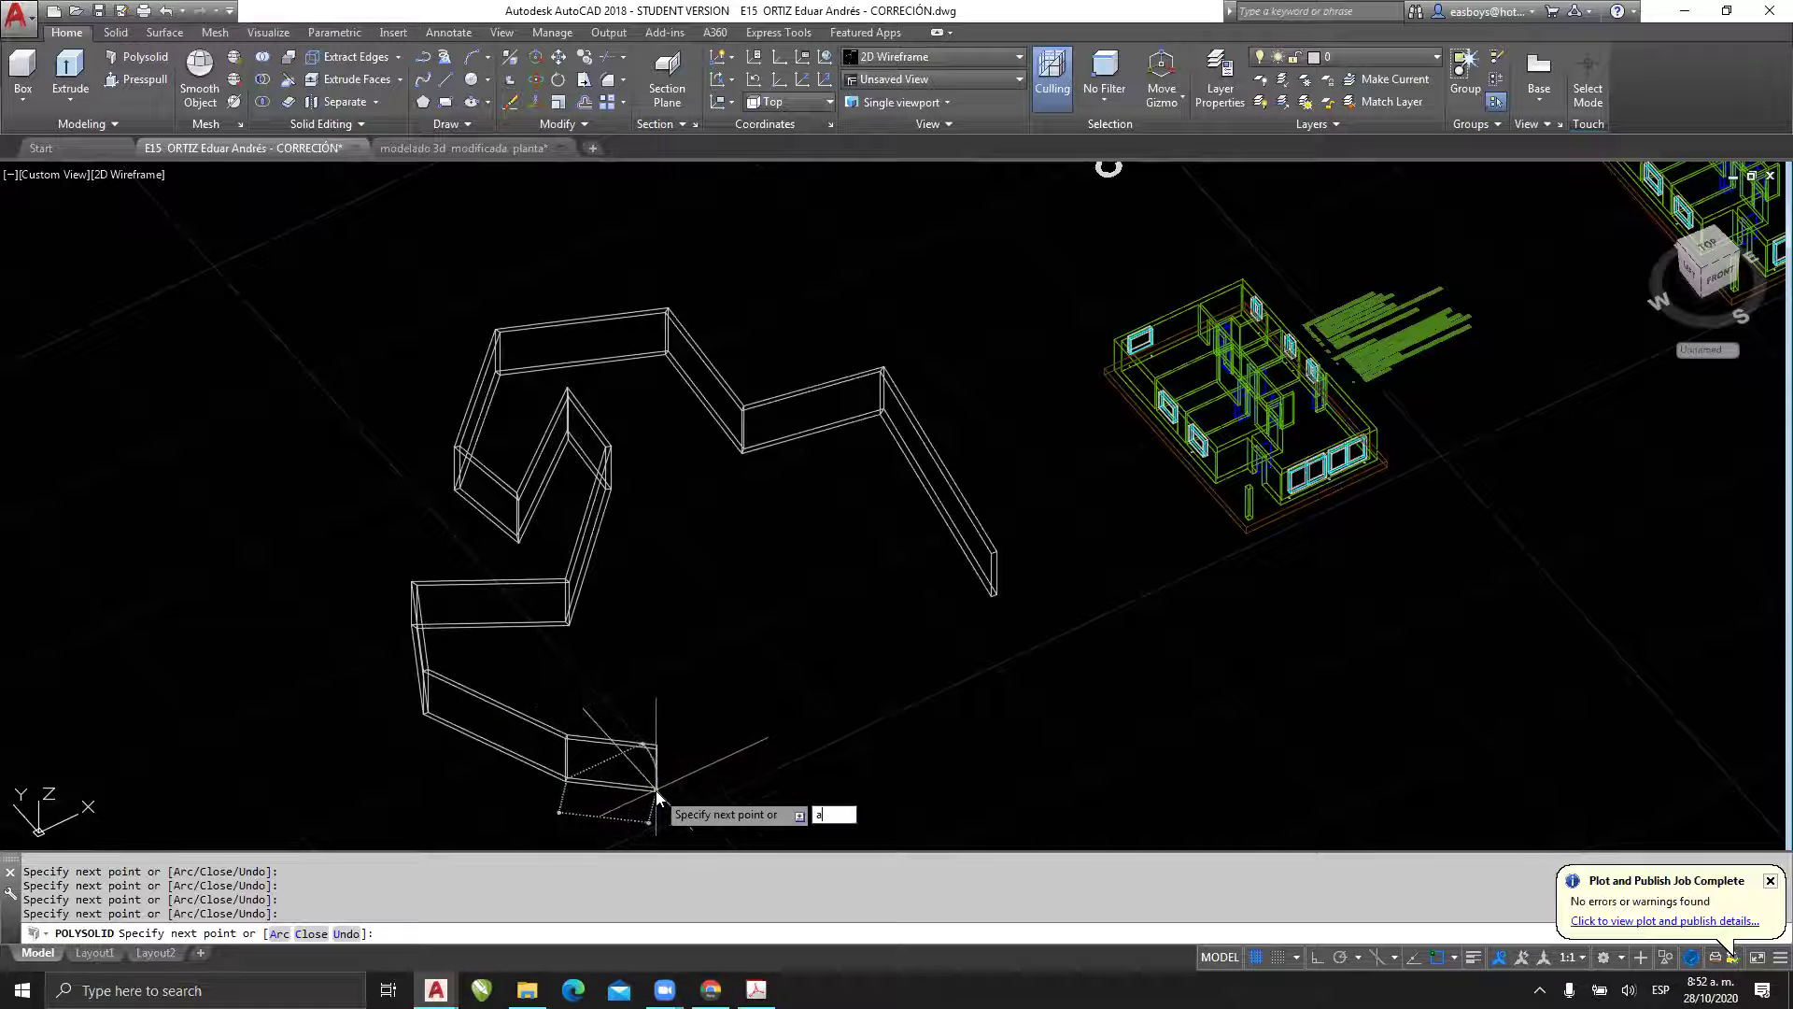
key("Return")
left_click(729, 665)
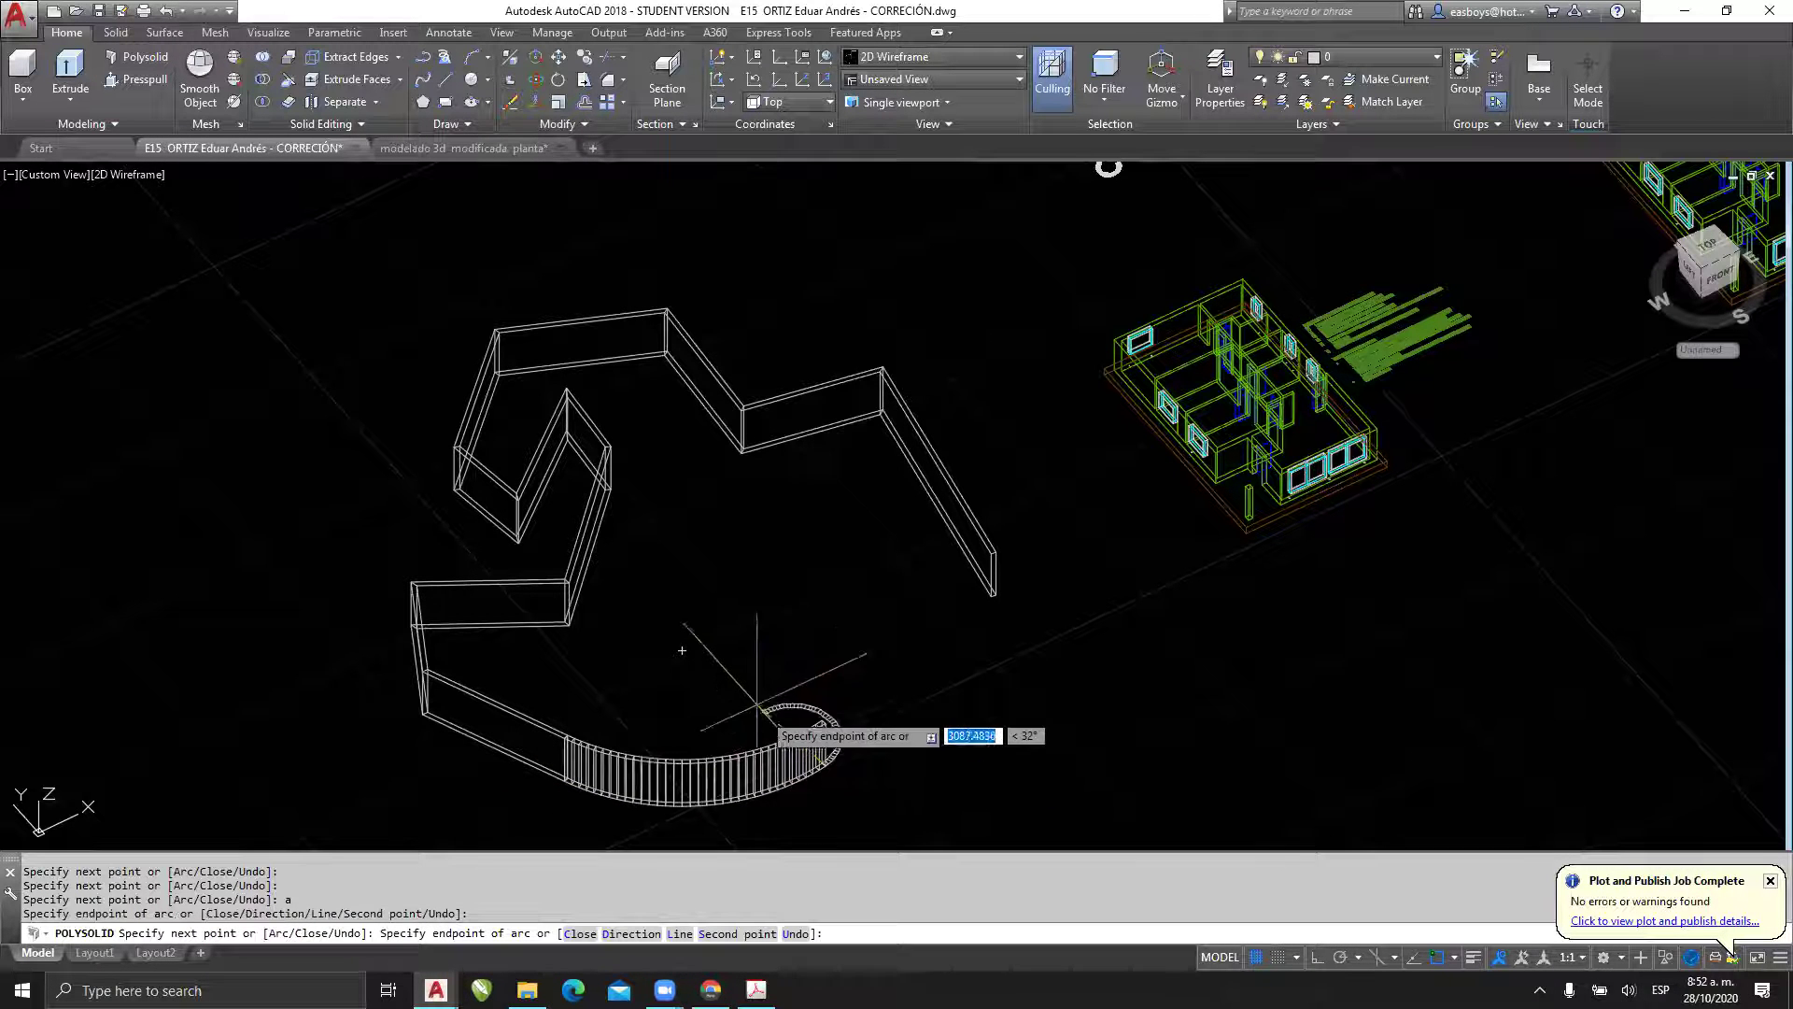
left_click(700, 592)
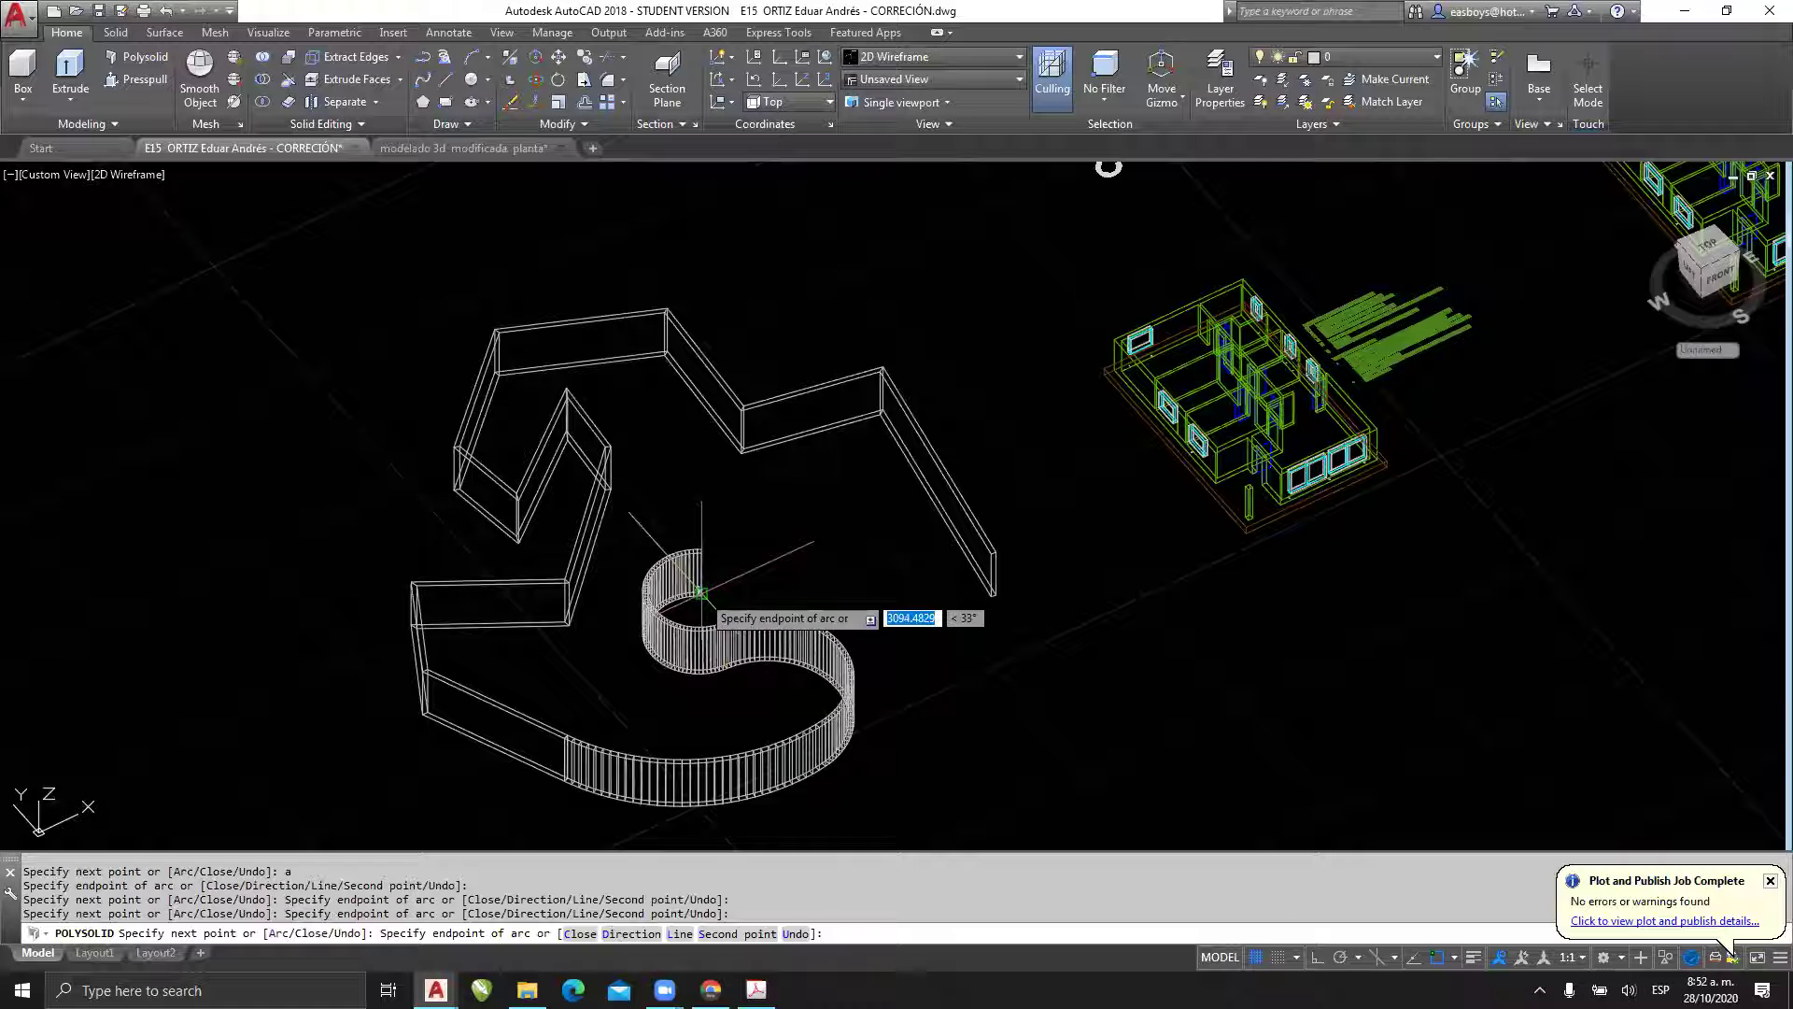
- Switch the polysolid back to straight segments, run the wall around toward its start point and close the outline
type("l")
key("Return")
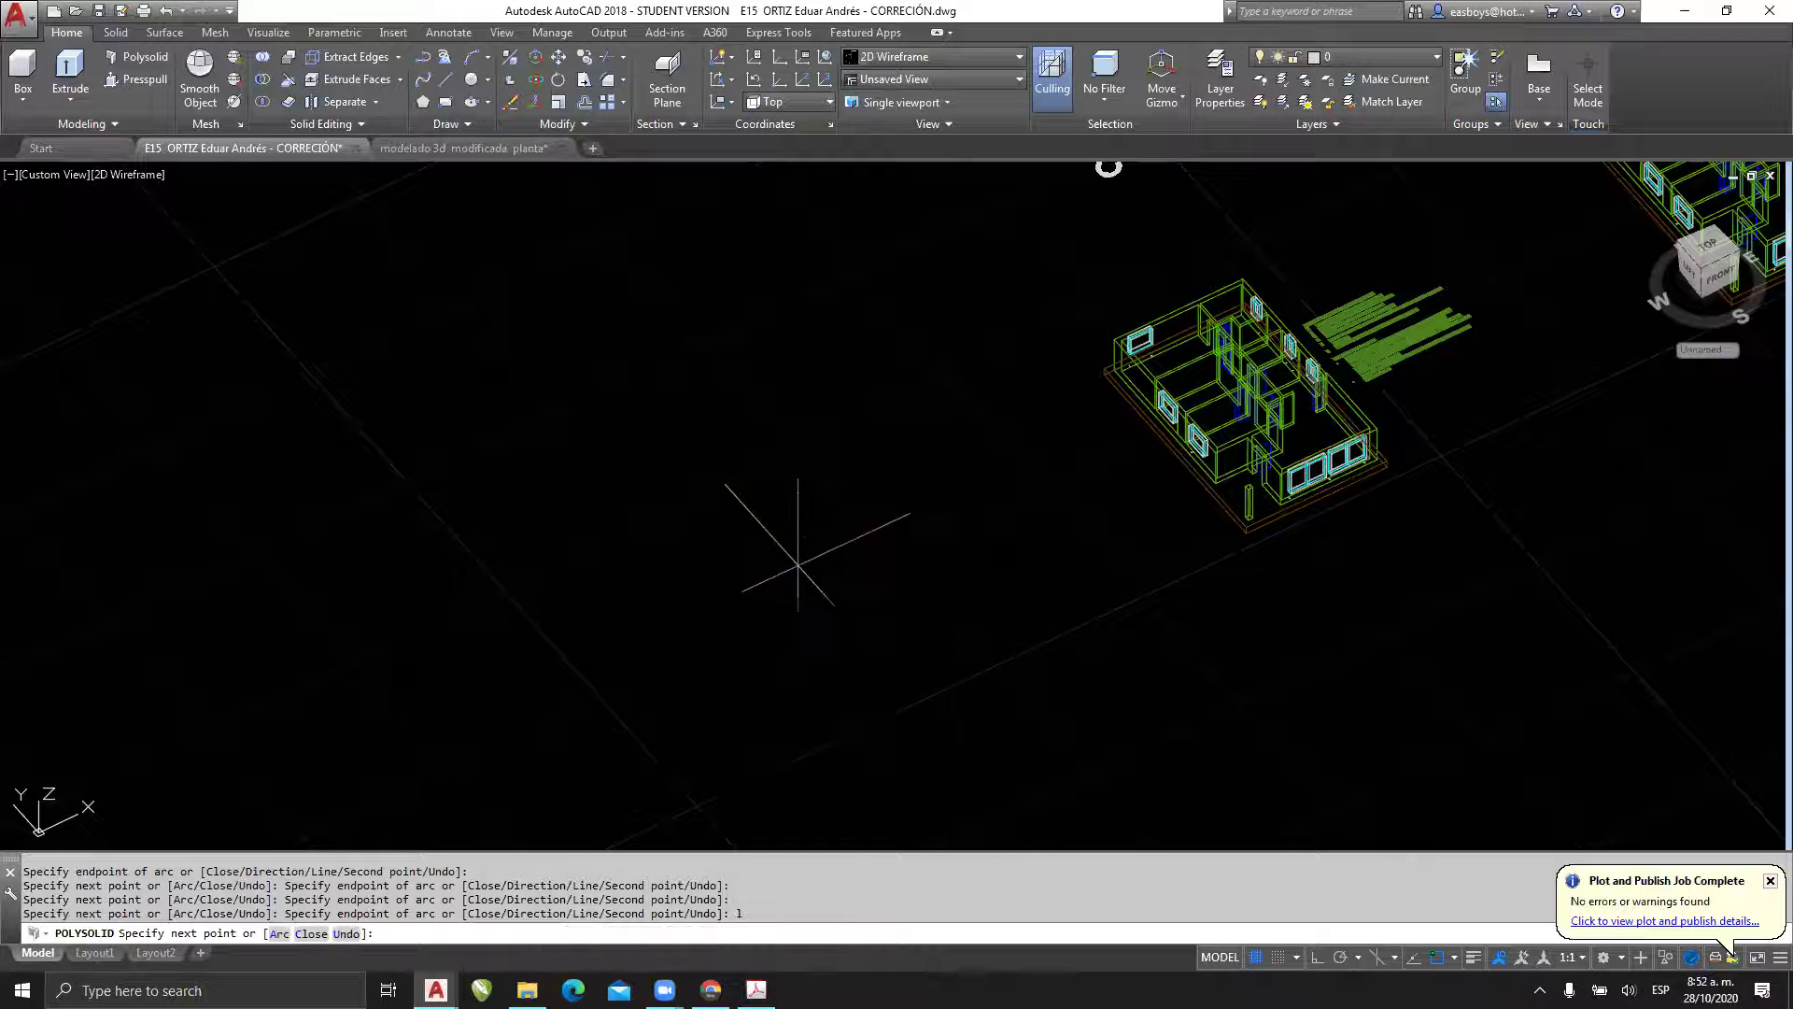
left_click(798, 565)
left_click(892, 590)
left_click(914, 748)
left_click(1039, 738)
left_click(1105, 551)
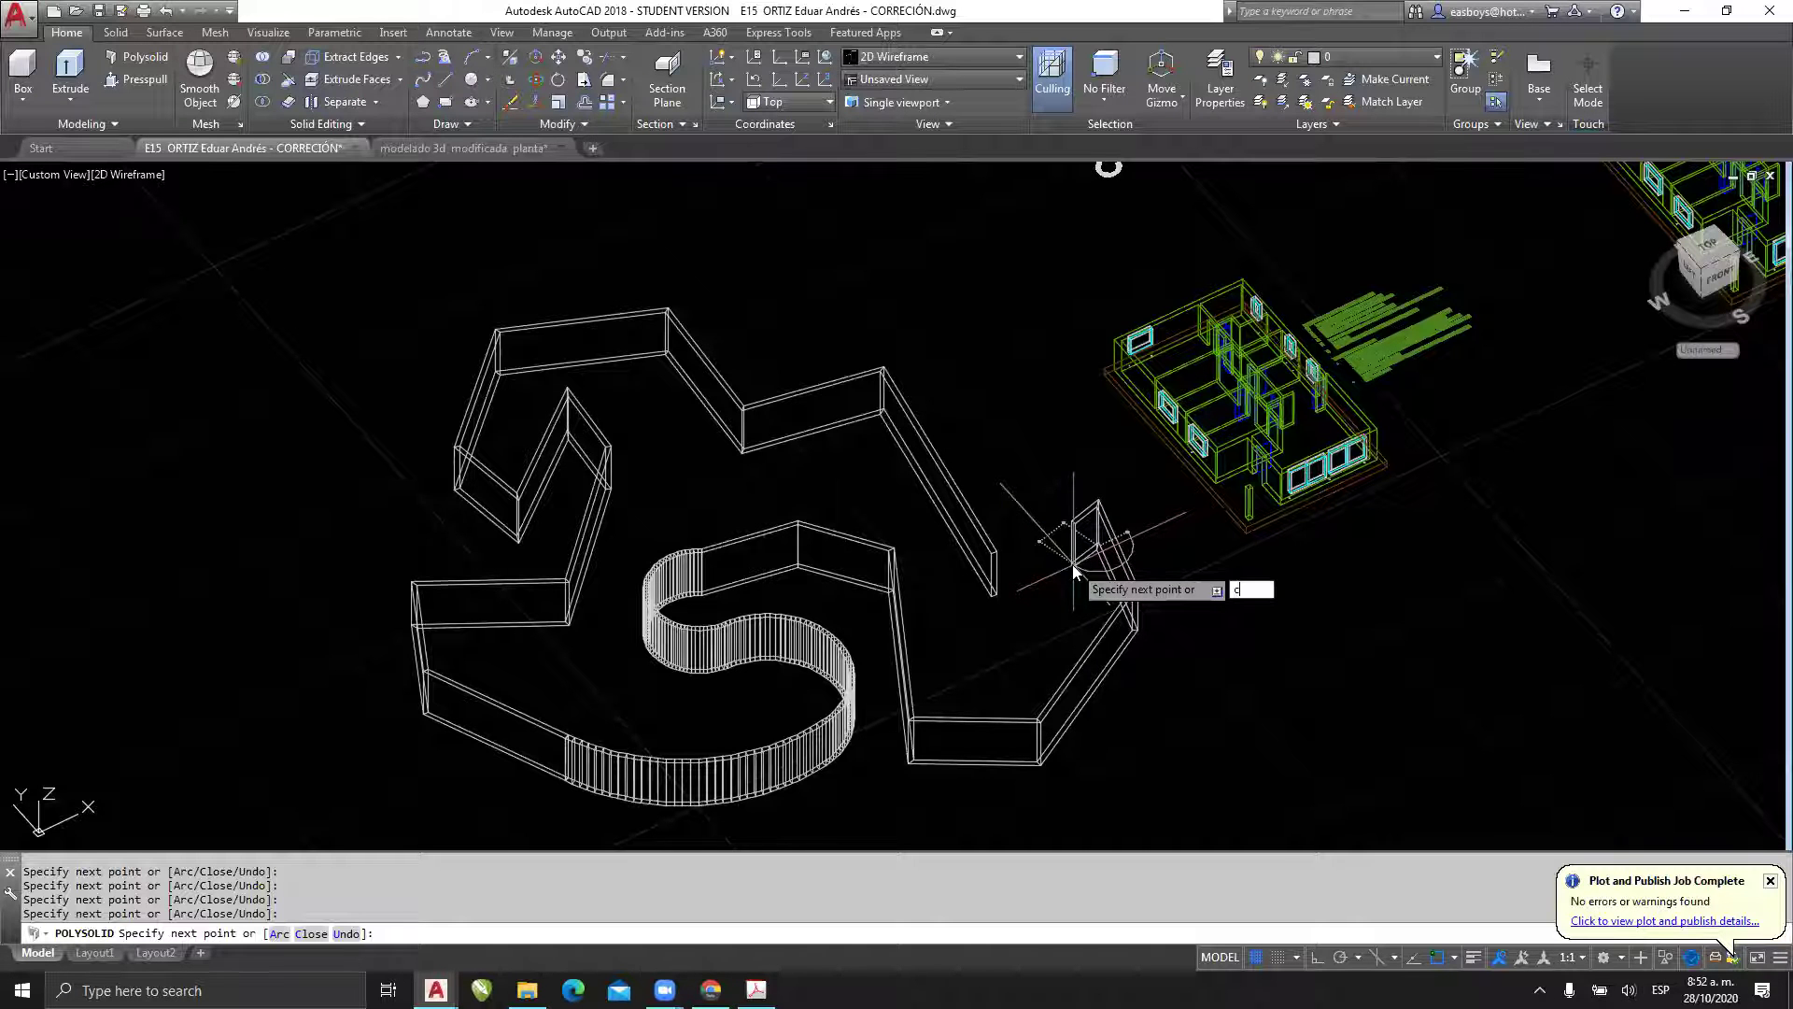
type("c")
key("Return")
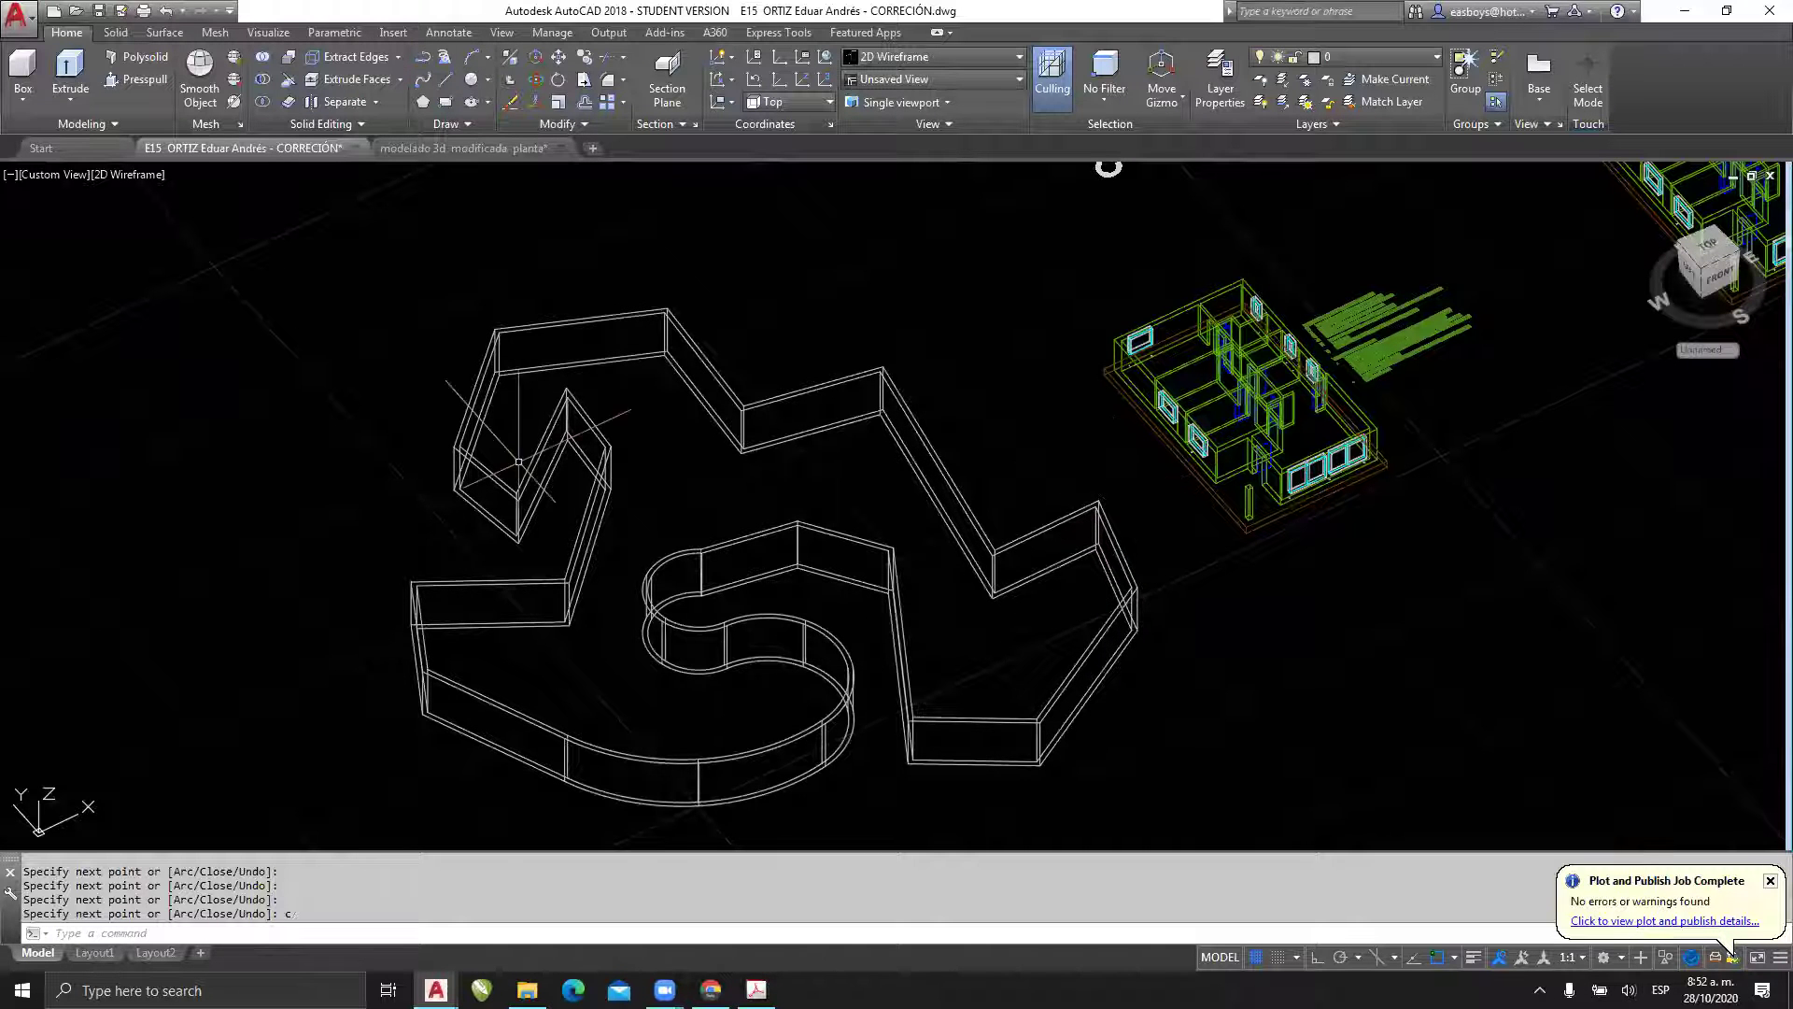
- Apply the Conceptual visual style to the model view
left_click(917, 56)
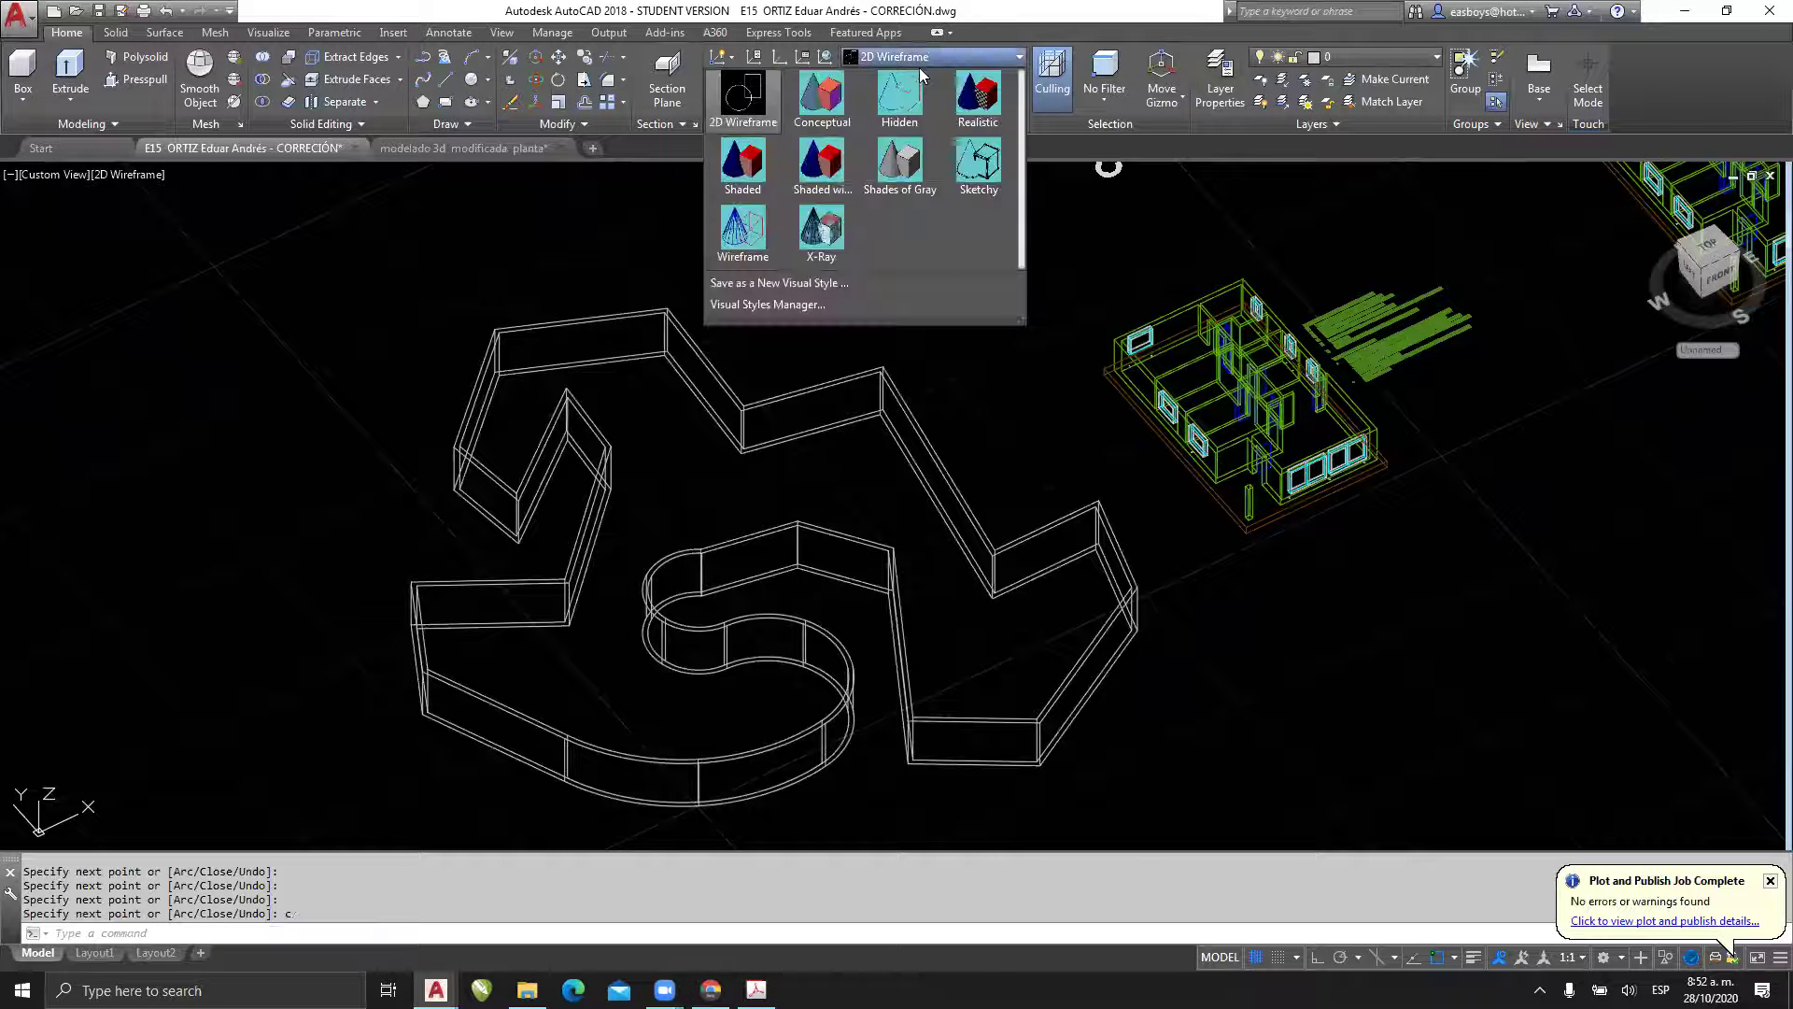
left_click(821, 102)
middle_click_drag(597, 467, 881, 523, "shift")
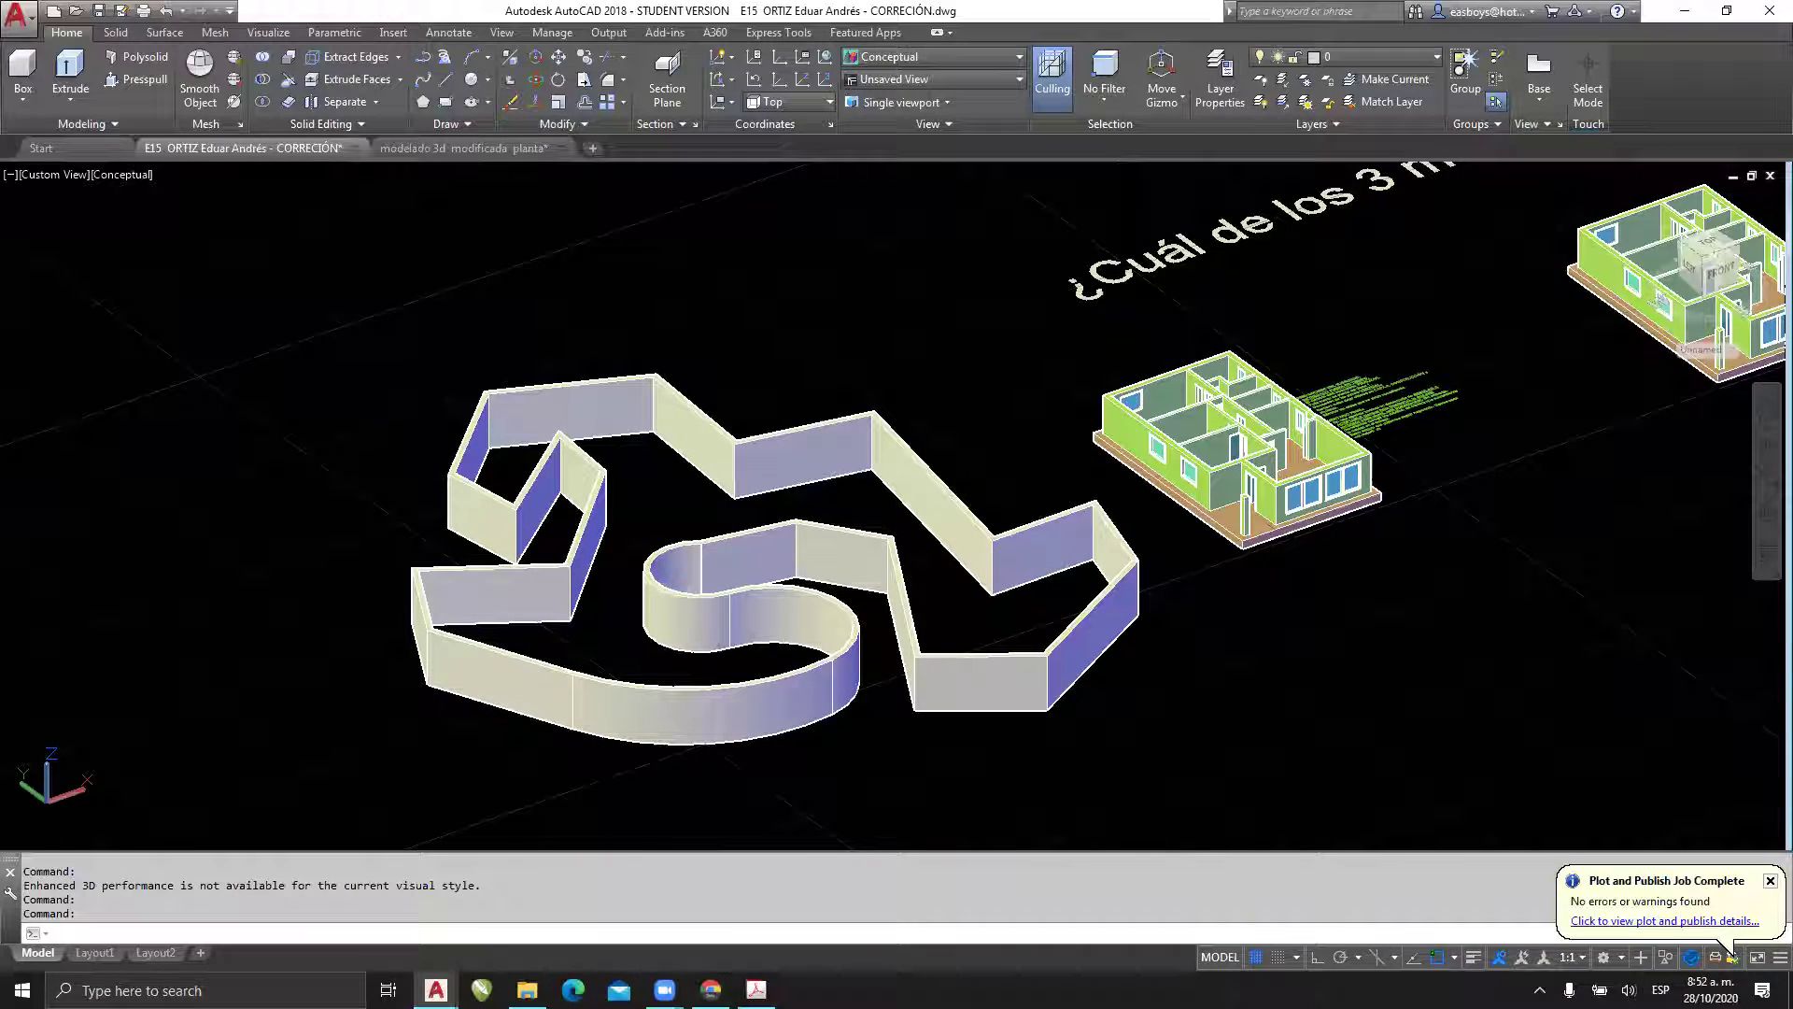
middle_click_drag(794, 523, 796, 465, "shift")
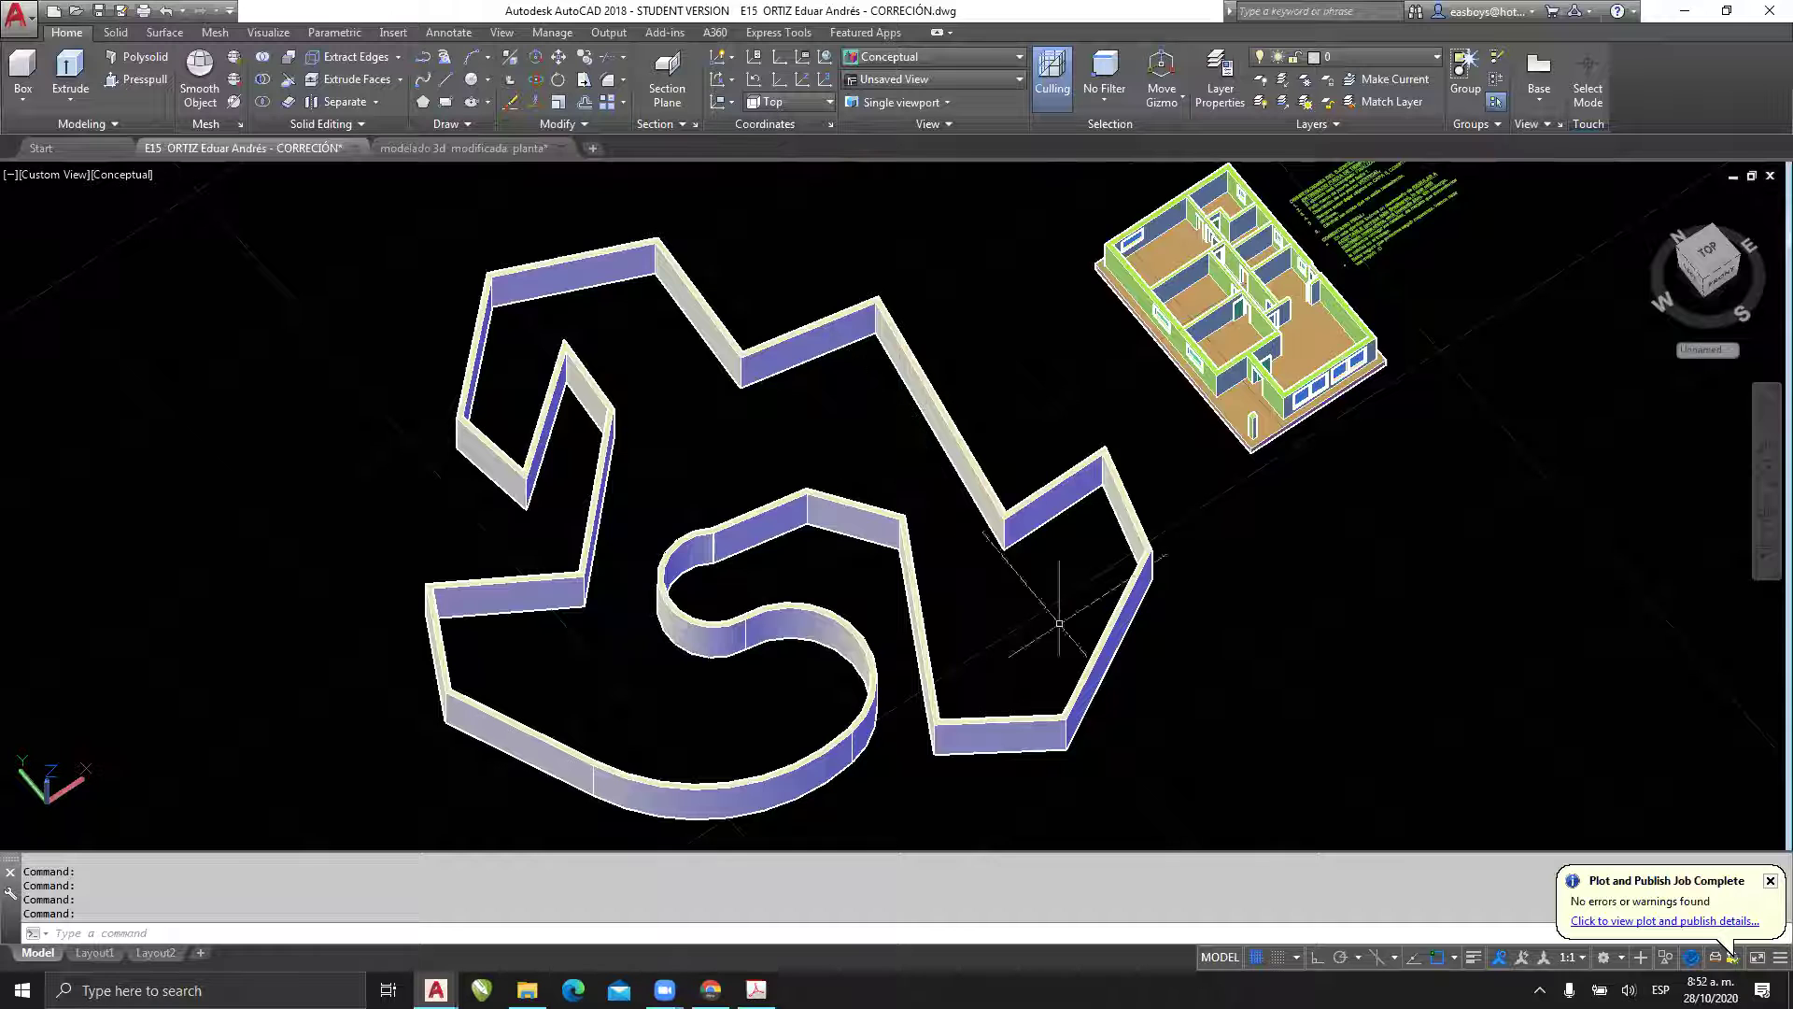
middle_click_drag(1048, 628, 875, 610)
left_click_drag(1073, 513, 713, 689)
key("Escape")
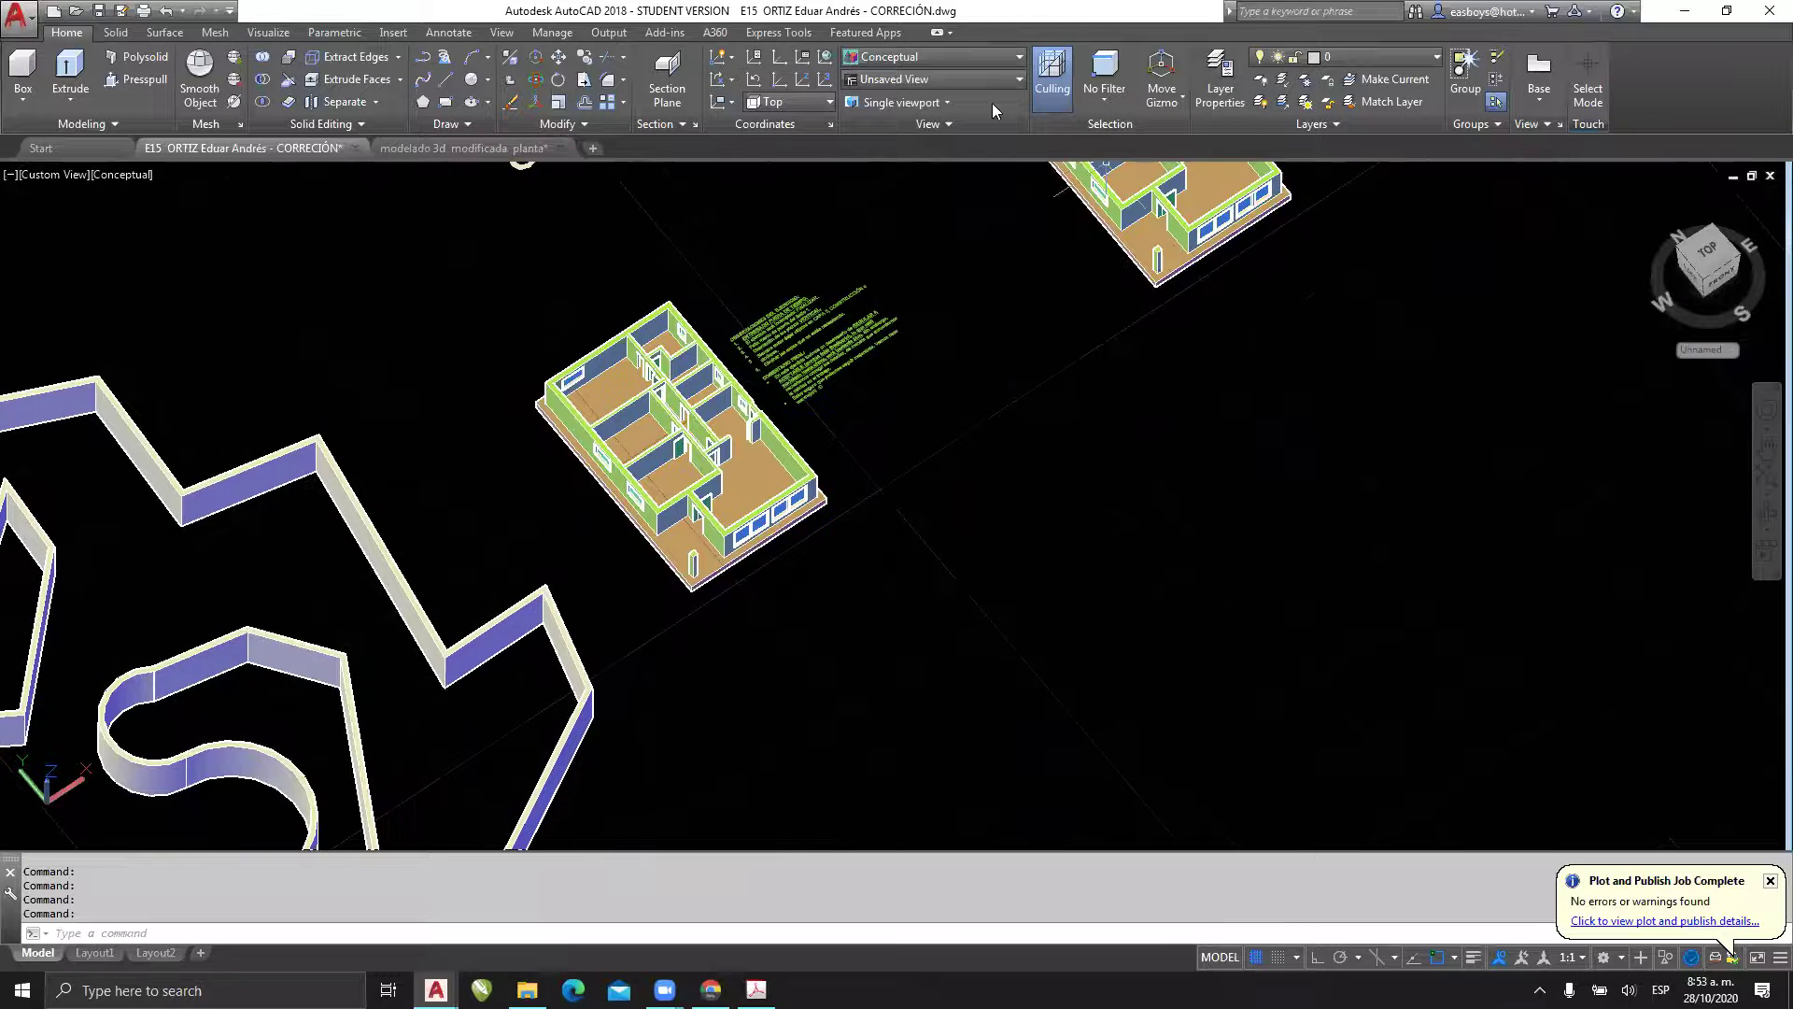
- Switch to the modelado 3d modificada planta drawing's model space and examine how the gable wall, side walls and roof of the house meet
left_click(482, 146)
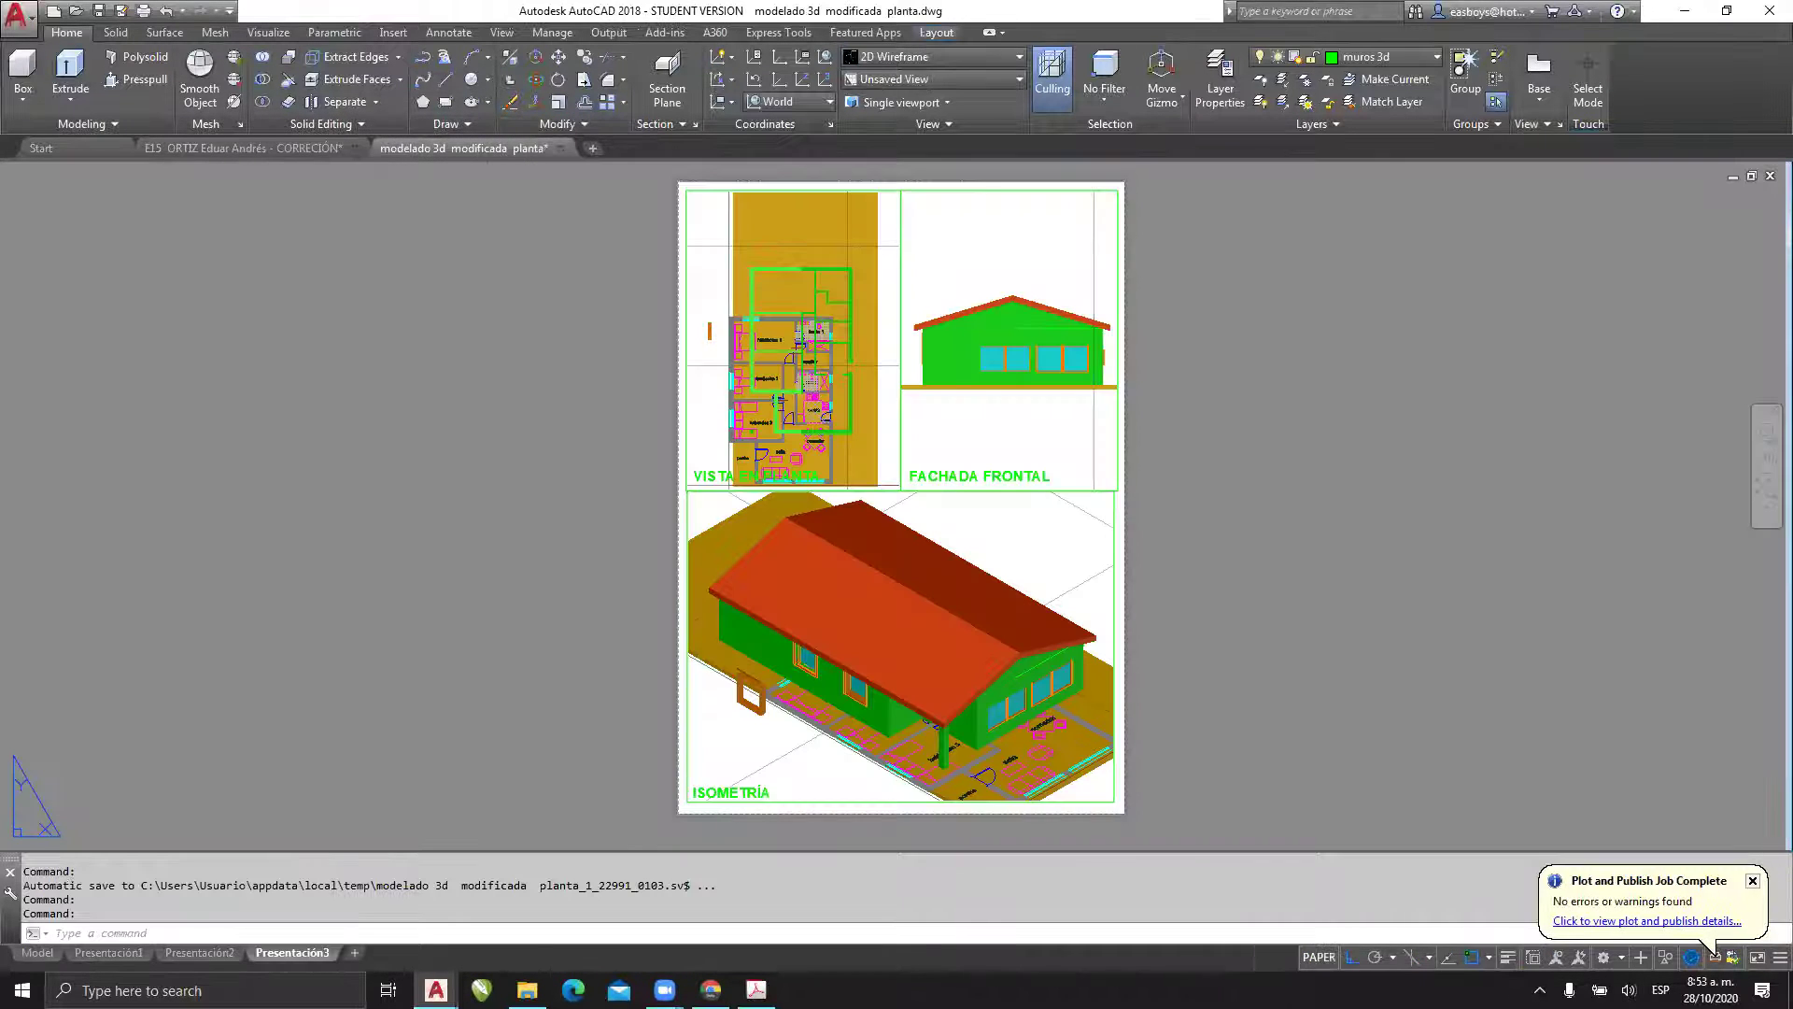
left_click(38, 953)
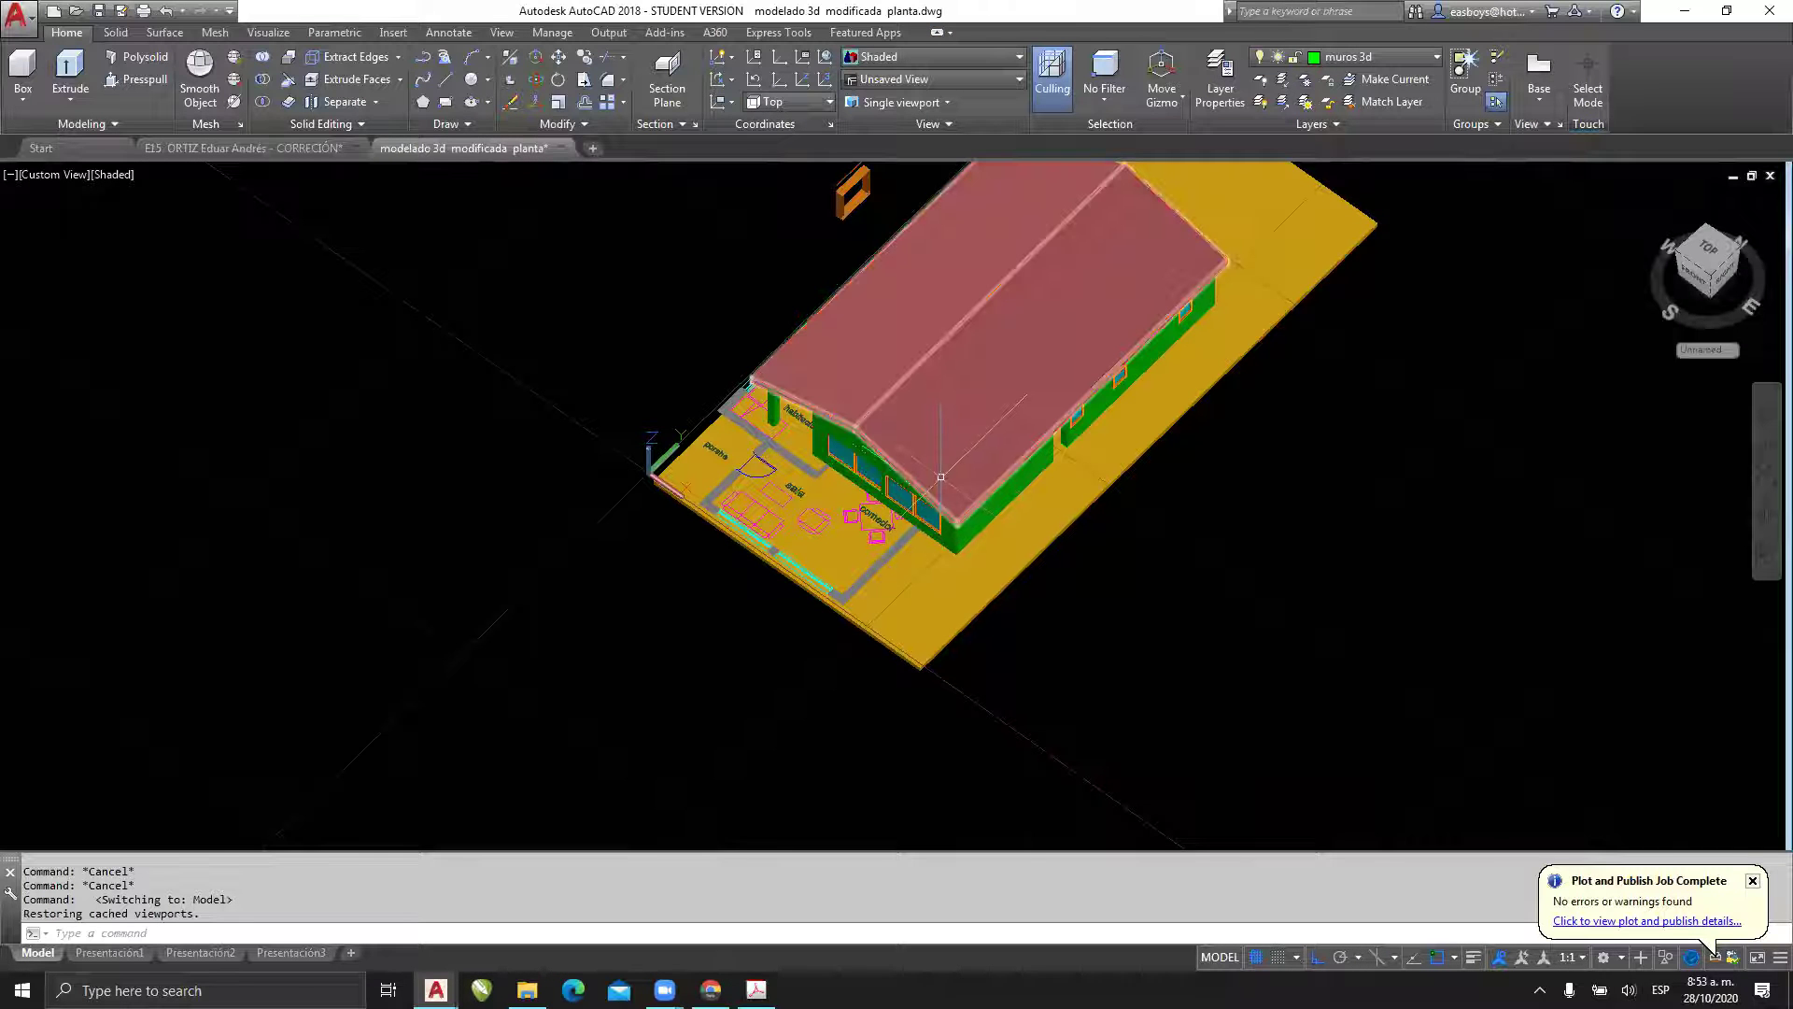
scroll(939, 479, "up", 5)
mouse_move(934, 484)
middle_mouse_down("shift")
mouse_move(917, 499)
mouse_move(990, 493)
mouse_move(860, 701)
middle_mouse_up("shift")
scroll(990, 493, "down", 3)
scroll(960, 574, "up", 3)
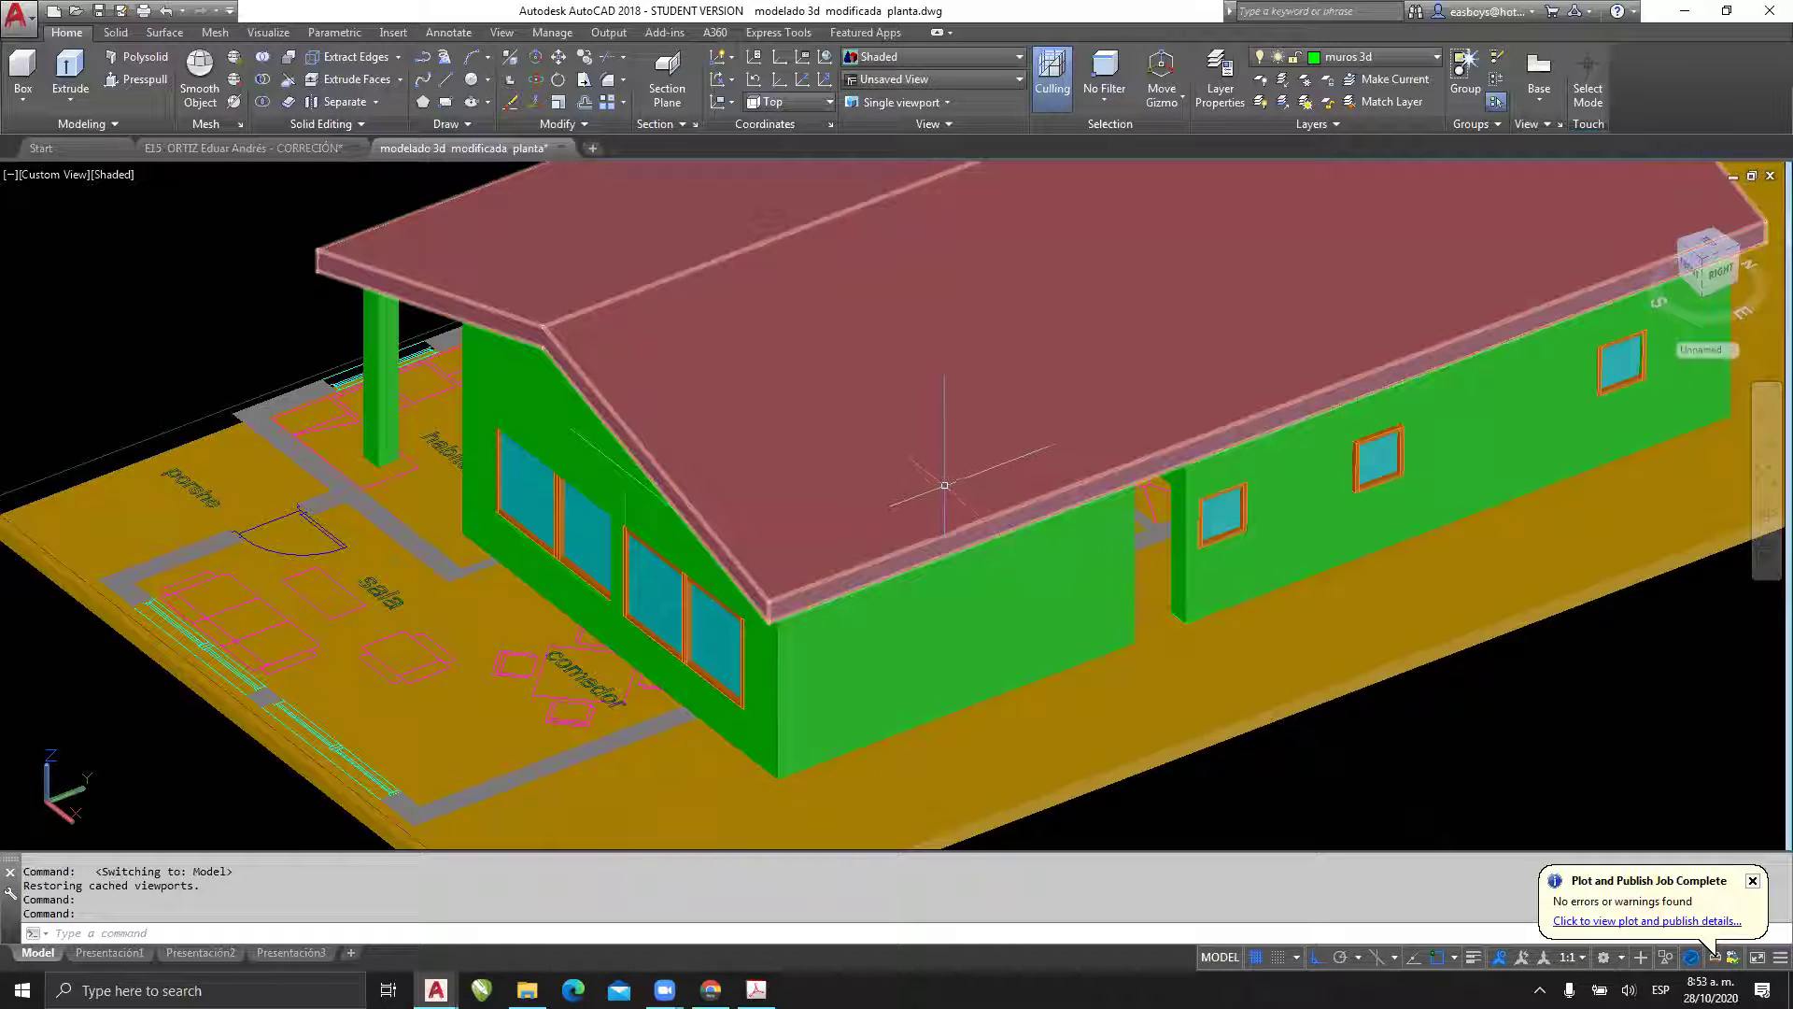
middle_click_drag(969, 519, 958, 550)
key("Escape")
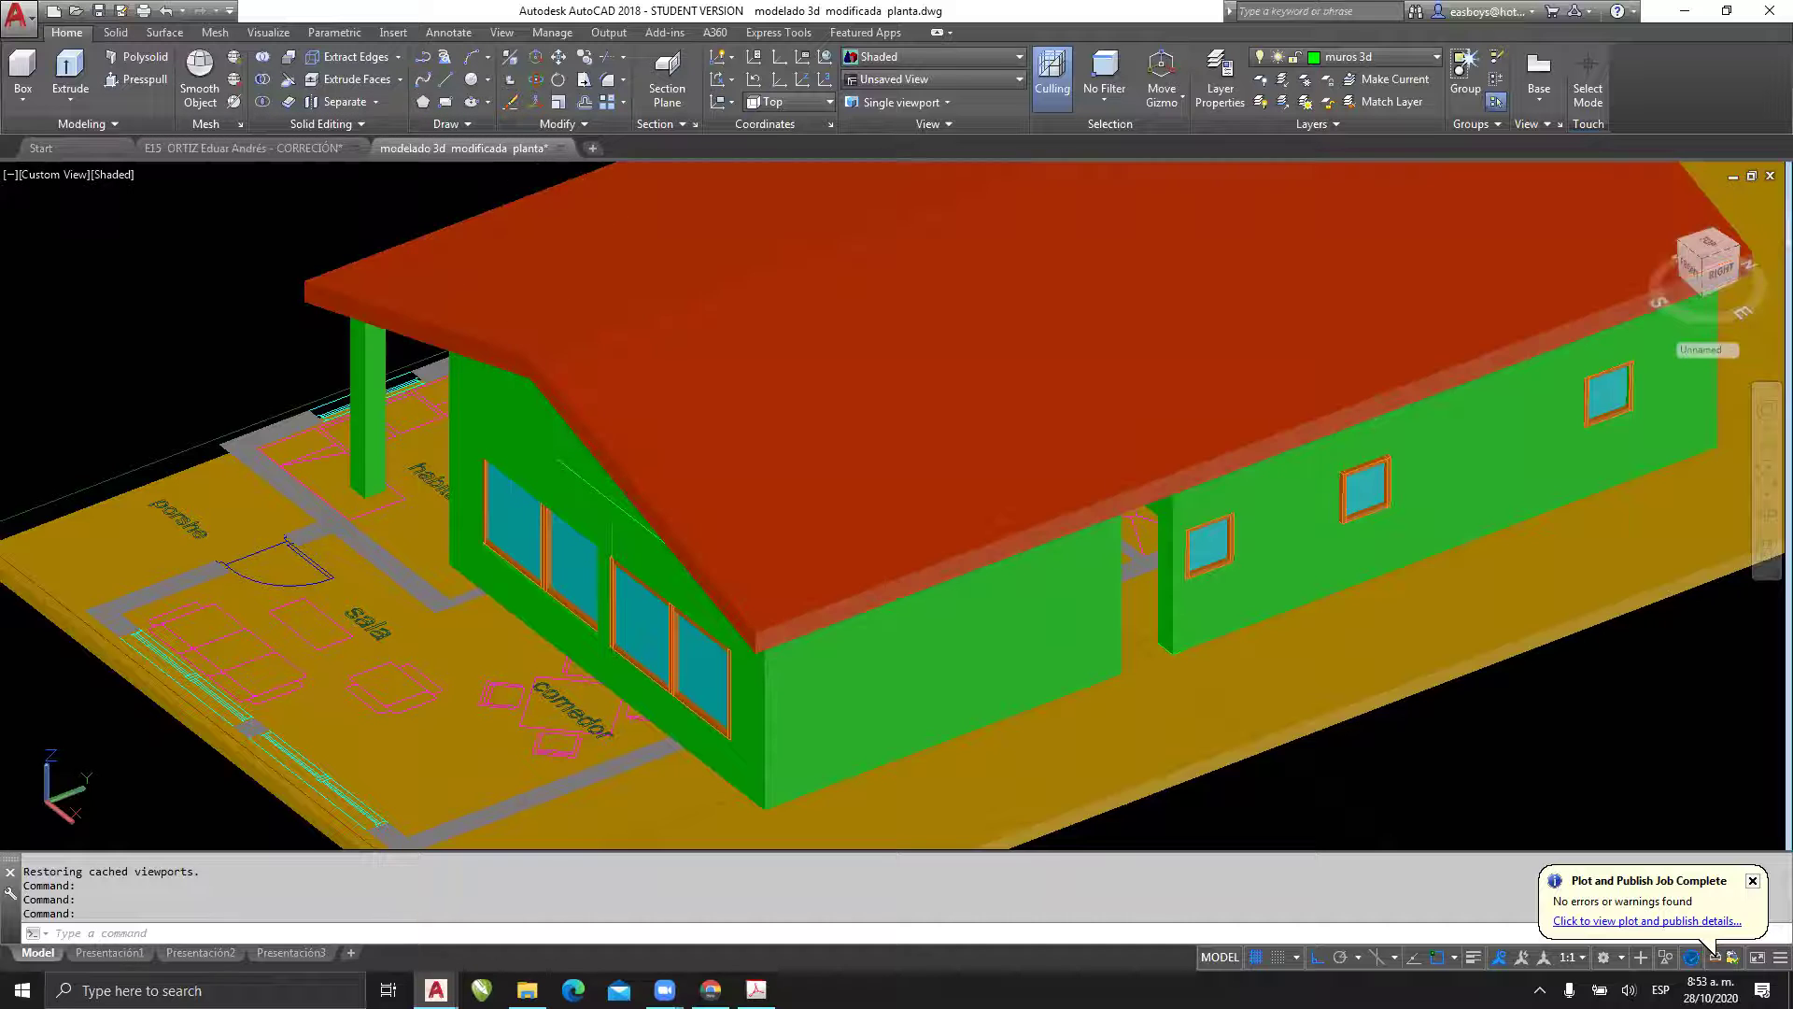
middle_click_drag(551, 439, 605, 439)
middle_click_drag(972, 495, 844, 379, "shift")
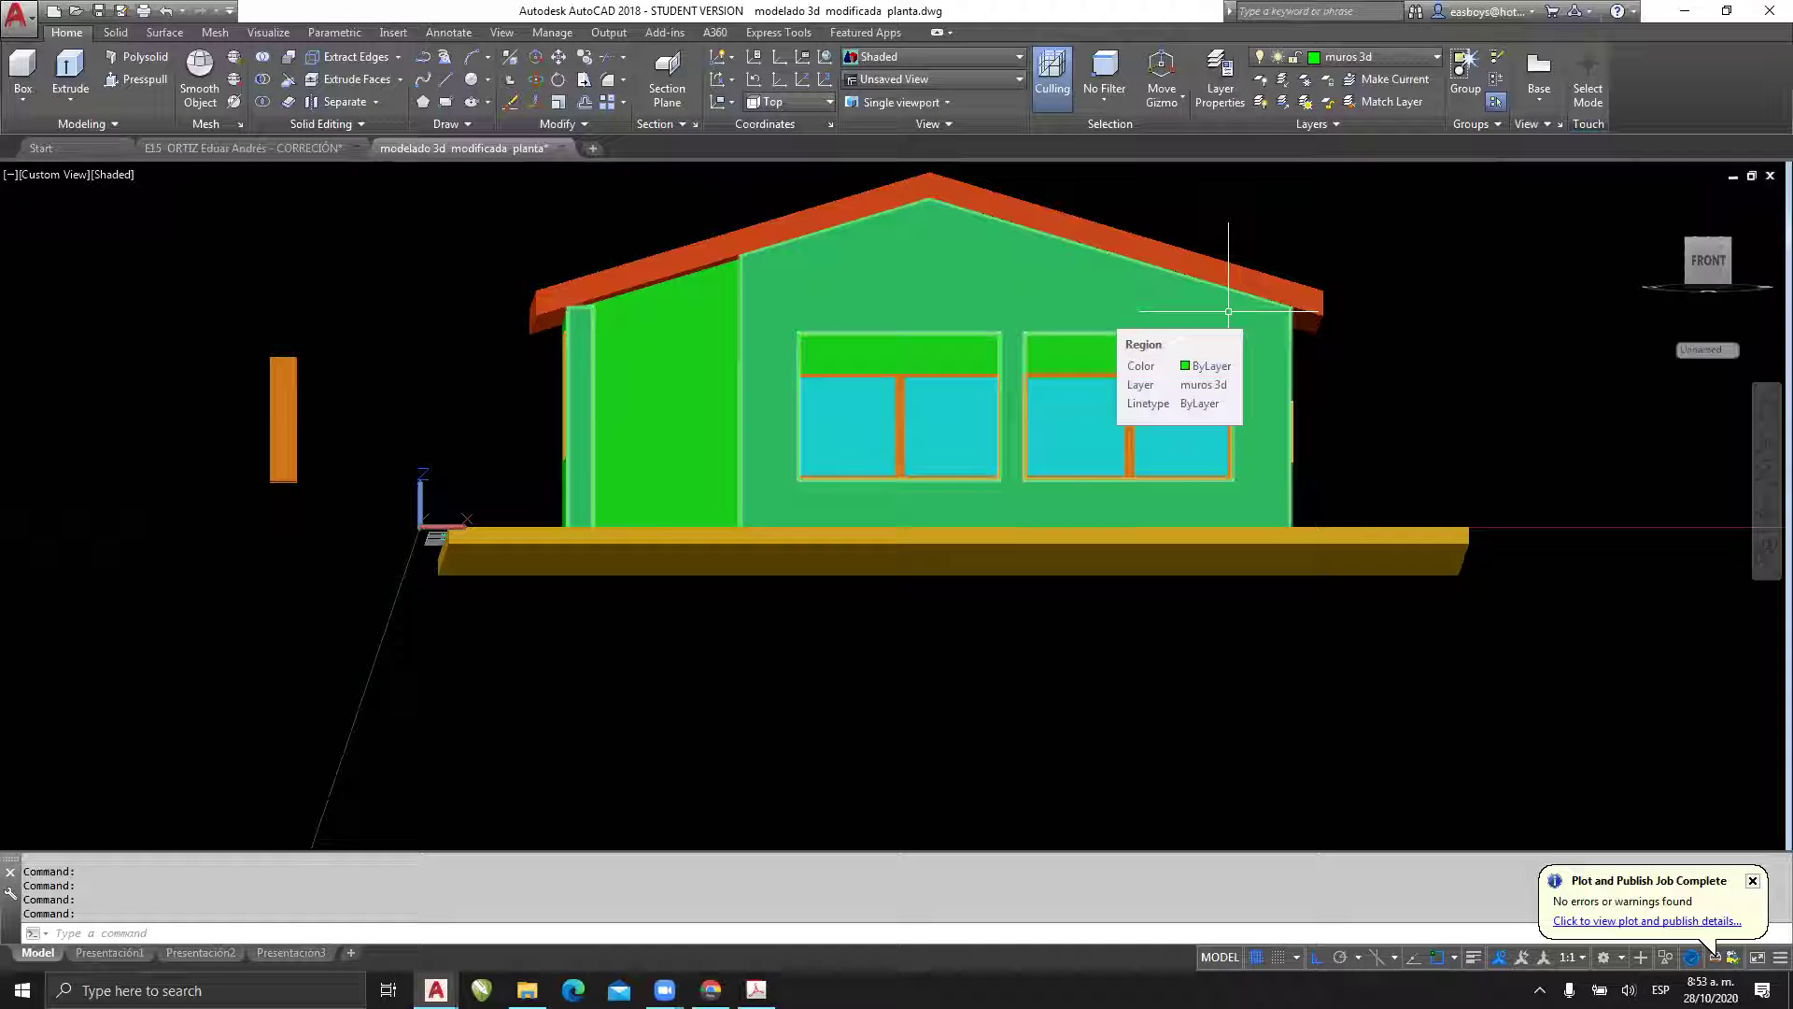
middle_click_drag(1229, 311, 700, 450, "shift")
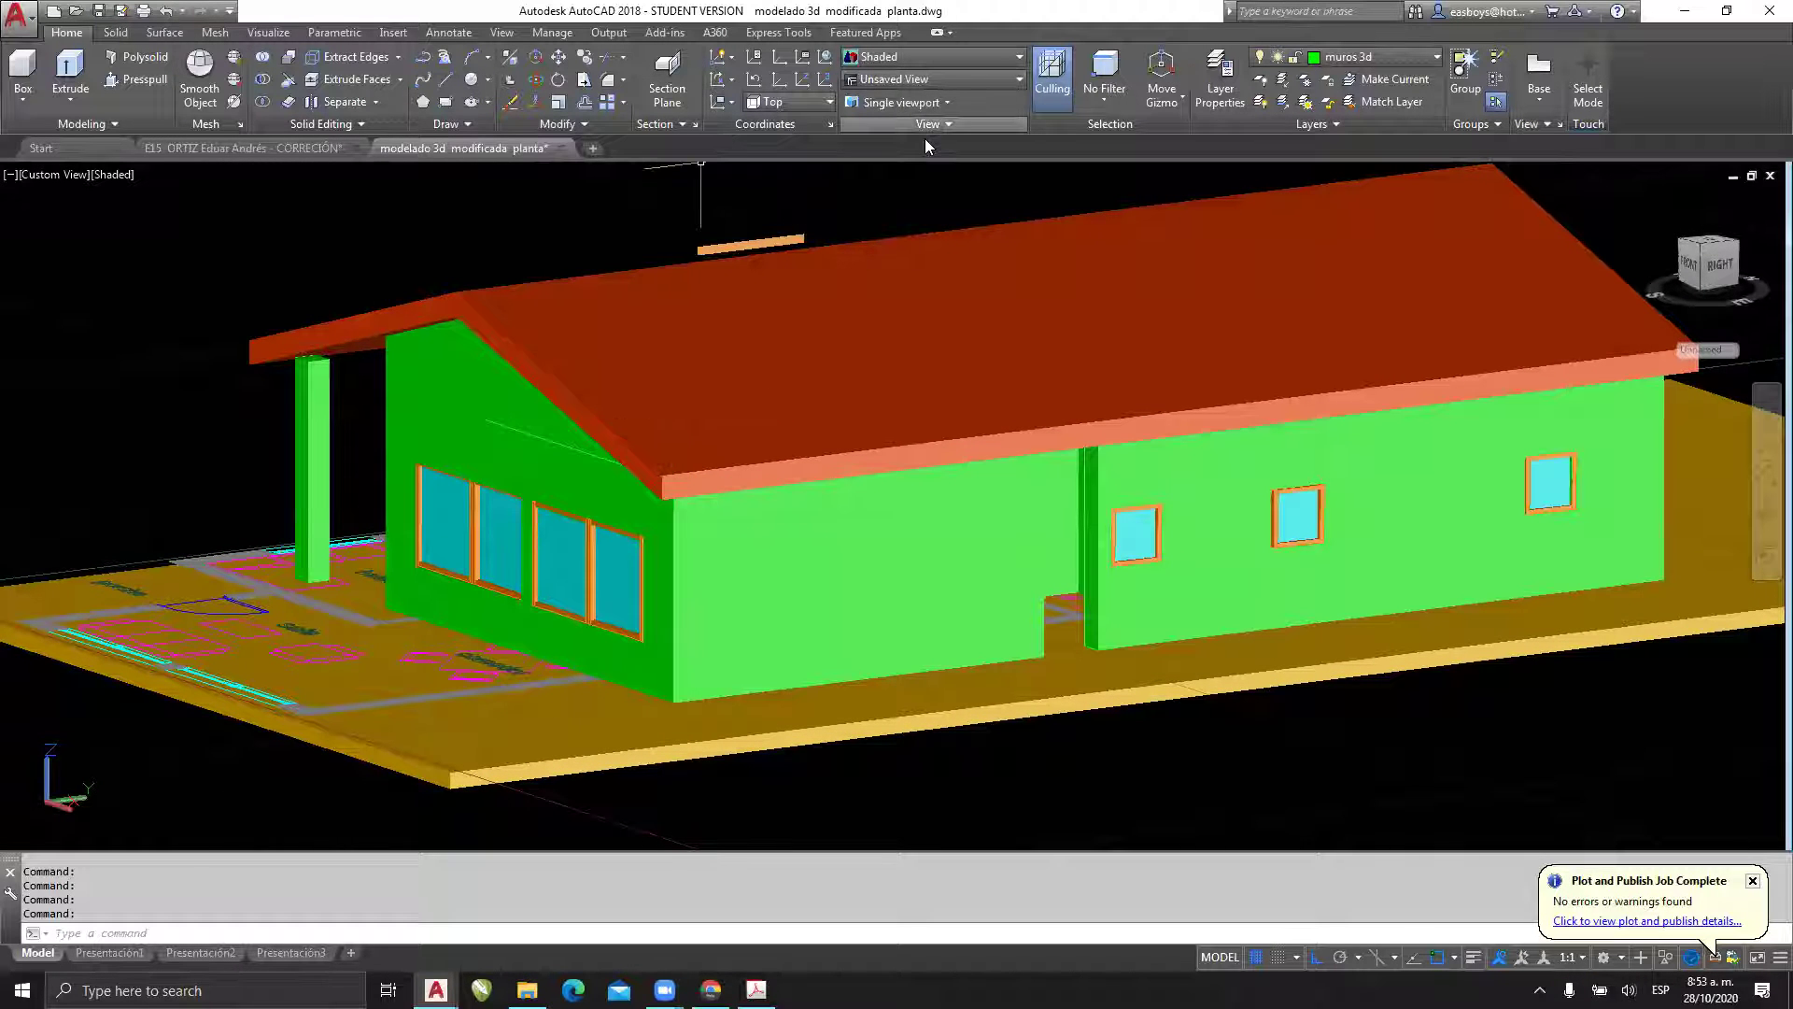
mouse_move(388, 312)
left_mouse_down()
mouse_move(471, 300)
mouse_move(605, 424)
left_mouse_up()
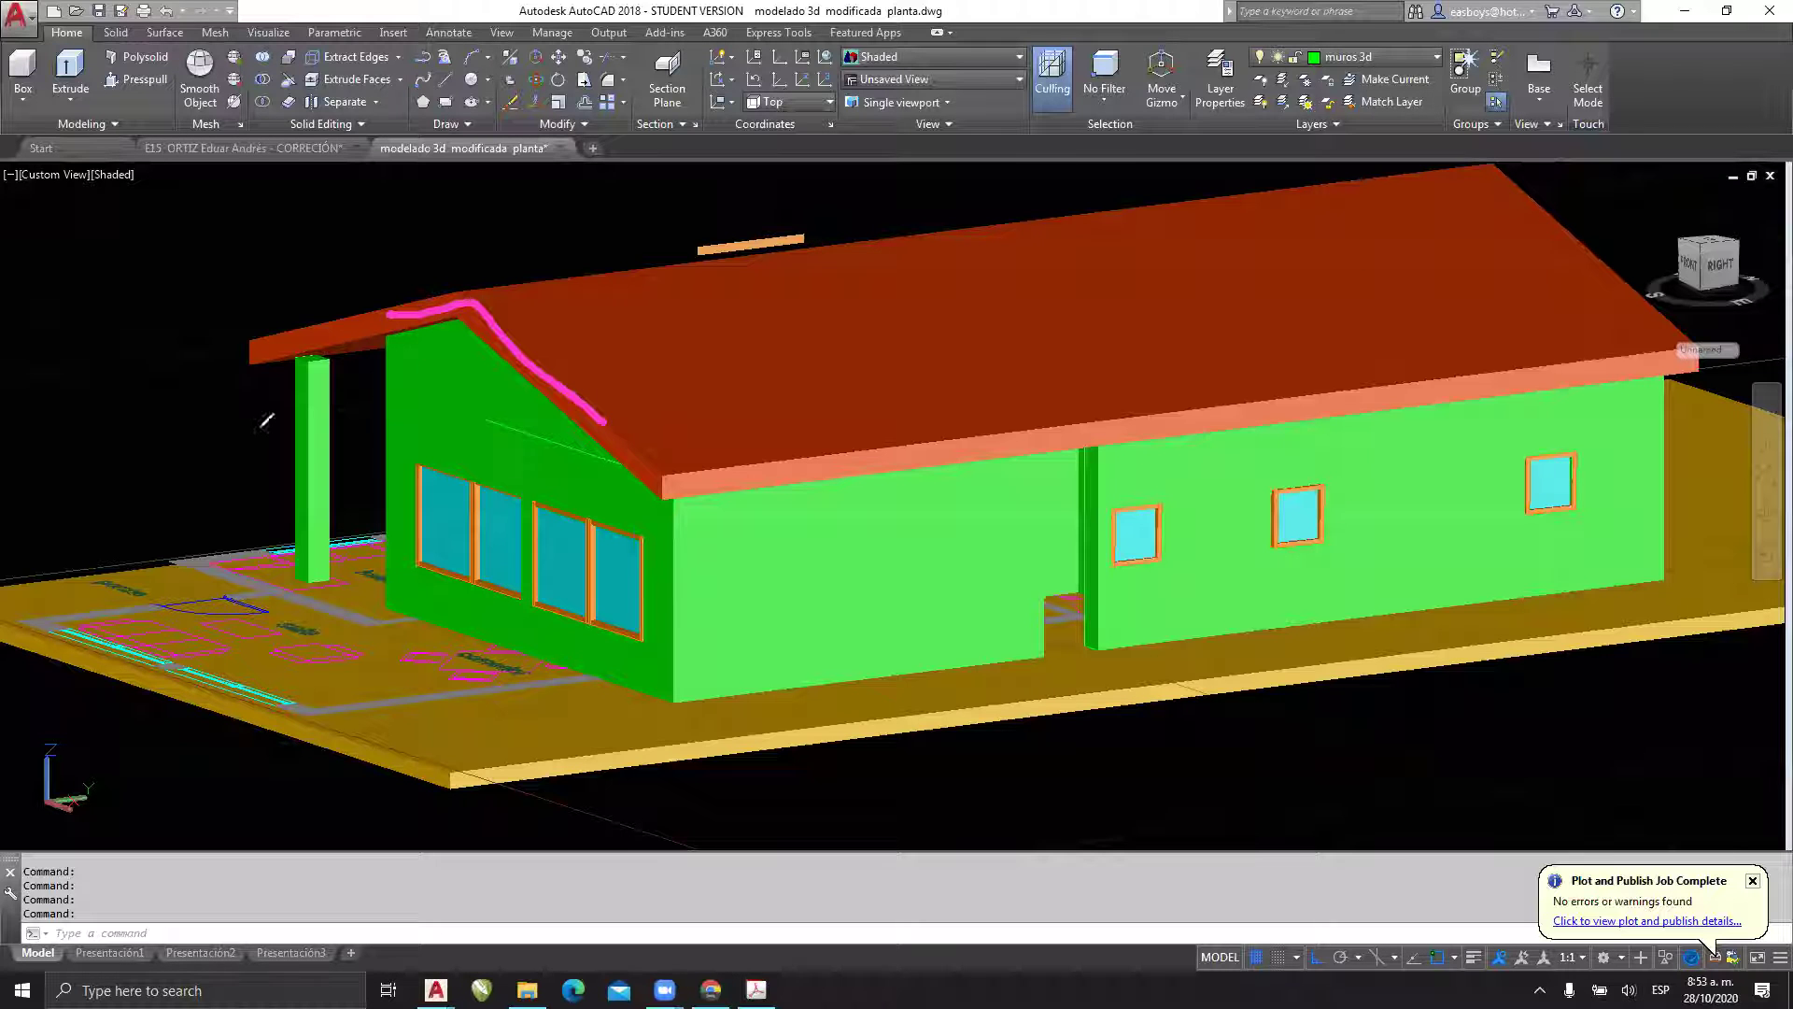
mouse_move(524, 606)
left_mouse_down()
mouse_move(643, 519)
mouse_move(574, 441)
mouse_move(380, 355)
left_mouse_up()
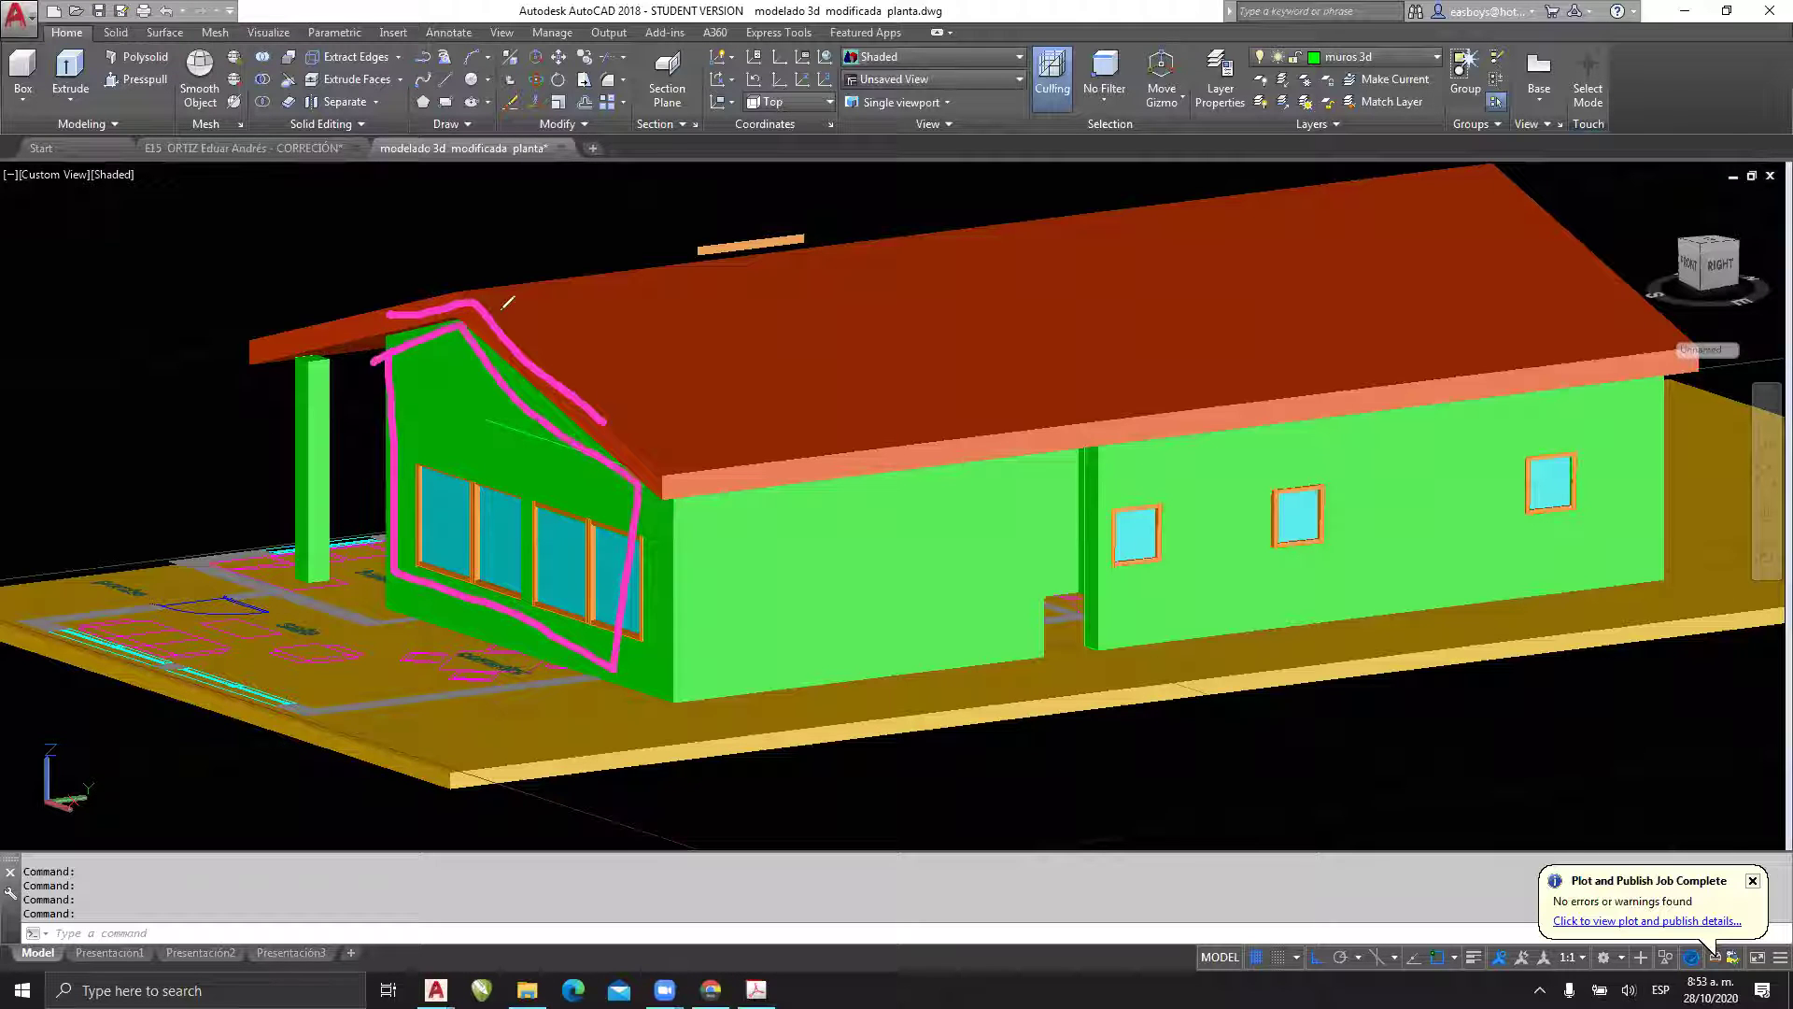
mouse_move(544, 284)
left_mouse_down()
mouse_move(495, 291)
mouse_move(462, 425)
mouse_move(538, 399)
left_mouse_up()
left_click_drag(602, 351, 551, 485)
left_click_drag(411, 291, 455, 280)
mouse_move(444, 282)
left_mouse_down()
mouse_move(430, 439)
mouse_move(424, 395)
left_mouse_up()
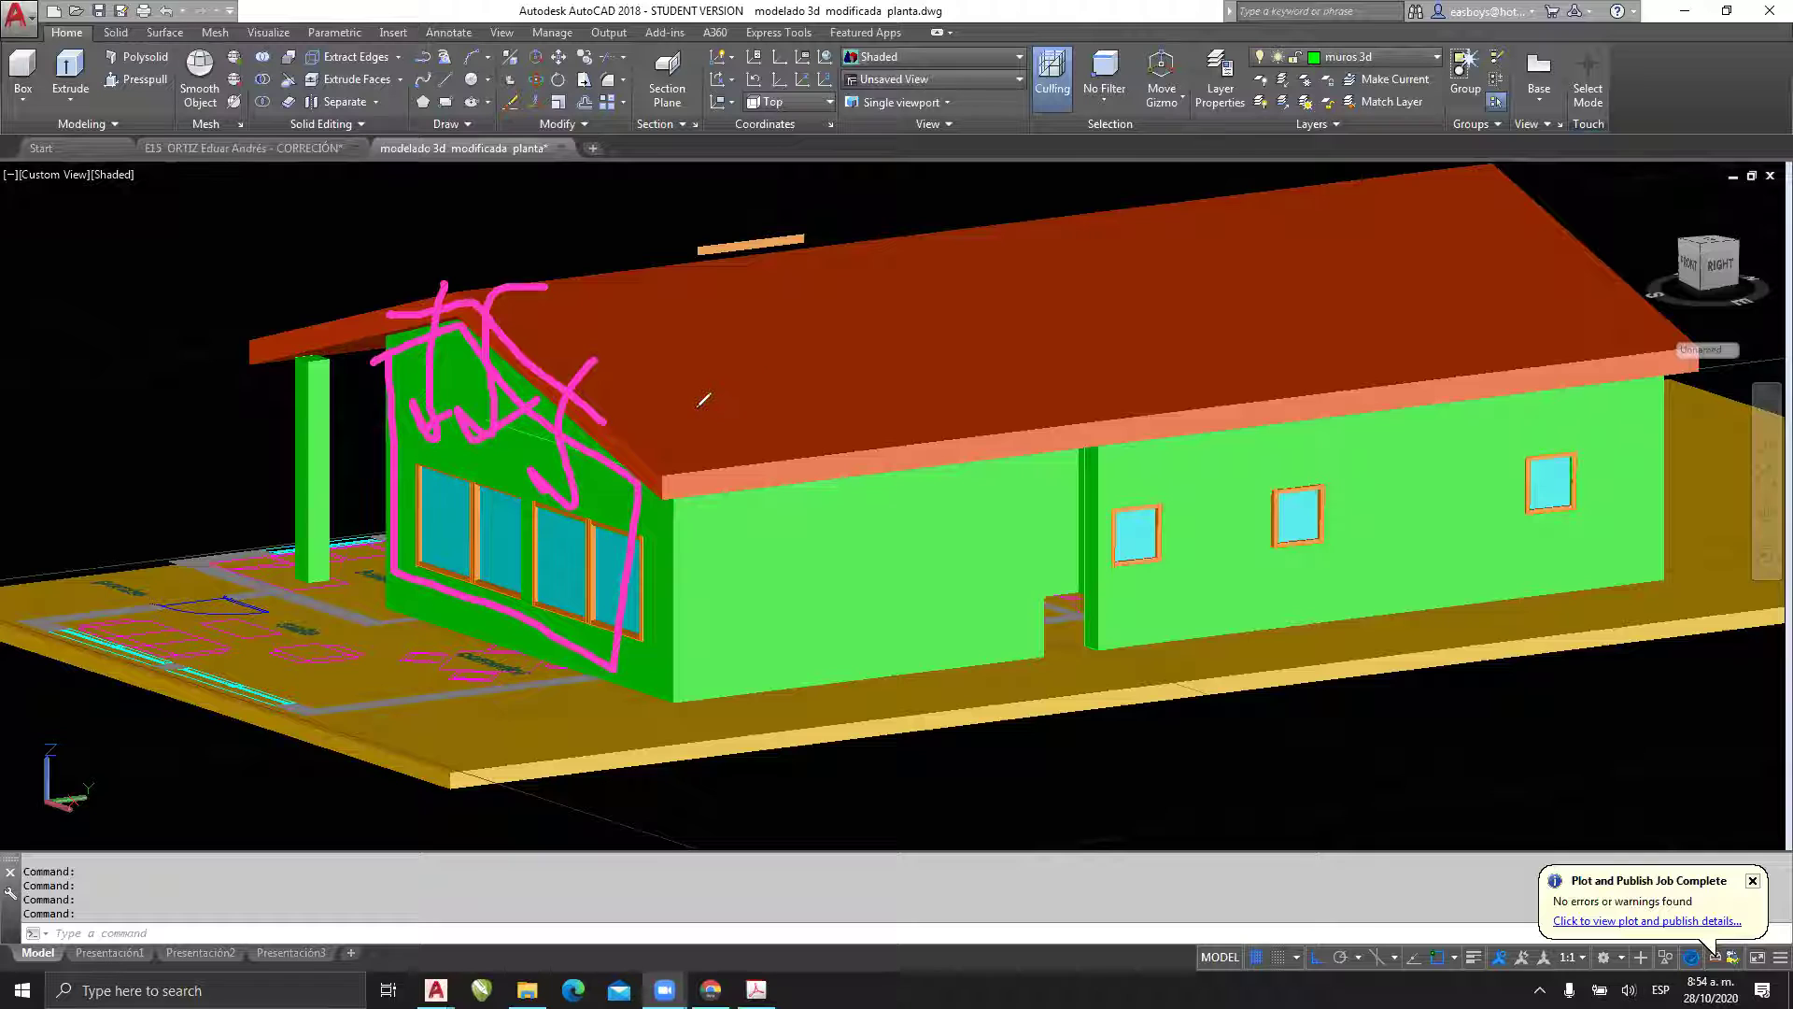
mouse_move(679, 390)
left_mouse_down()
mouse_move(779, 458)
mouse_move(811, 518)
mouse_move(834, 481)
left_mouse_up()
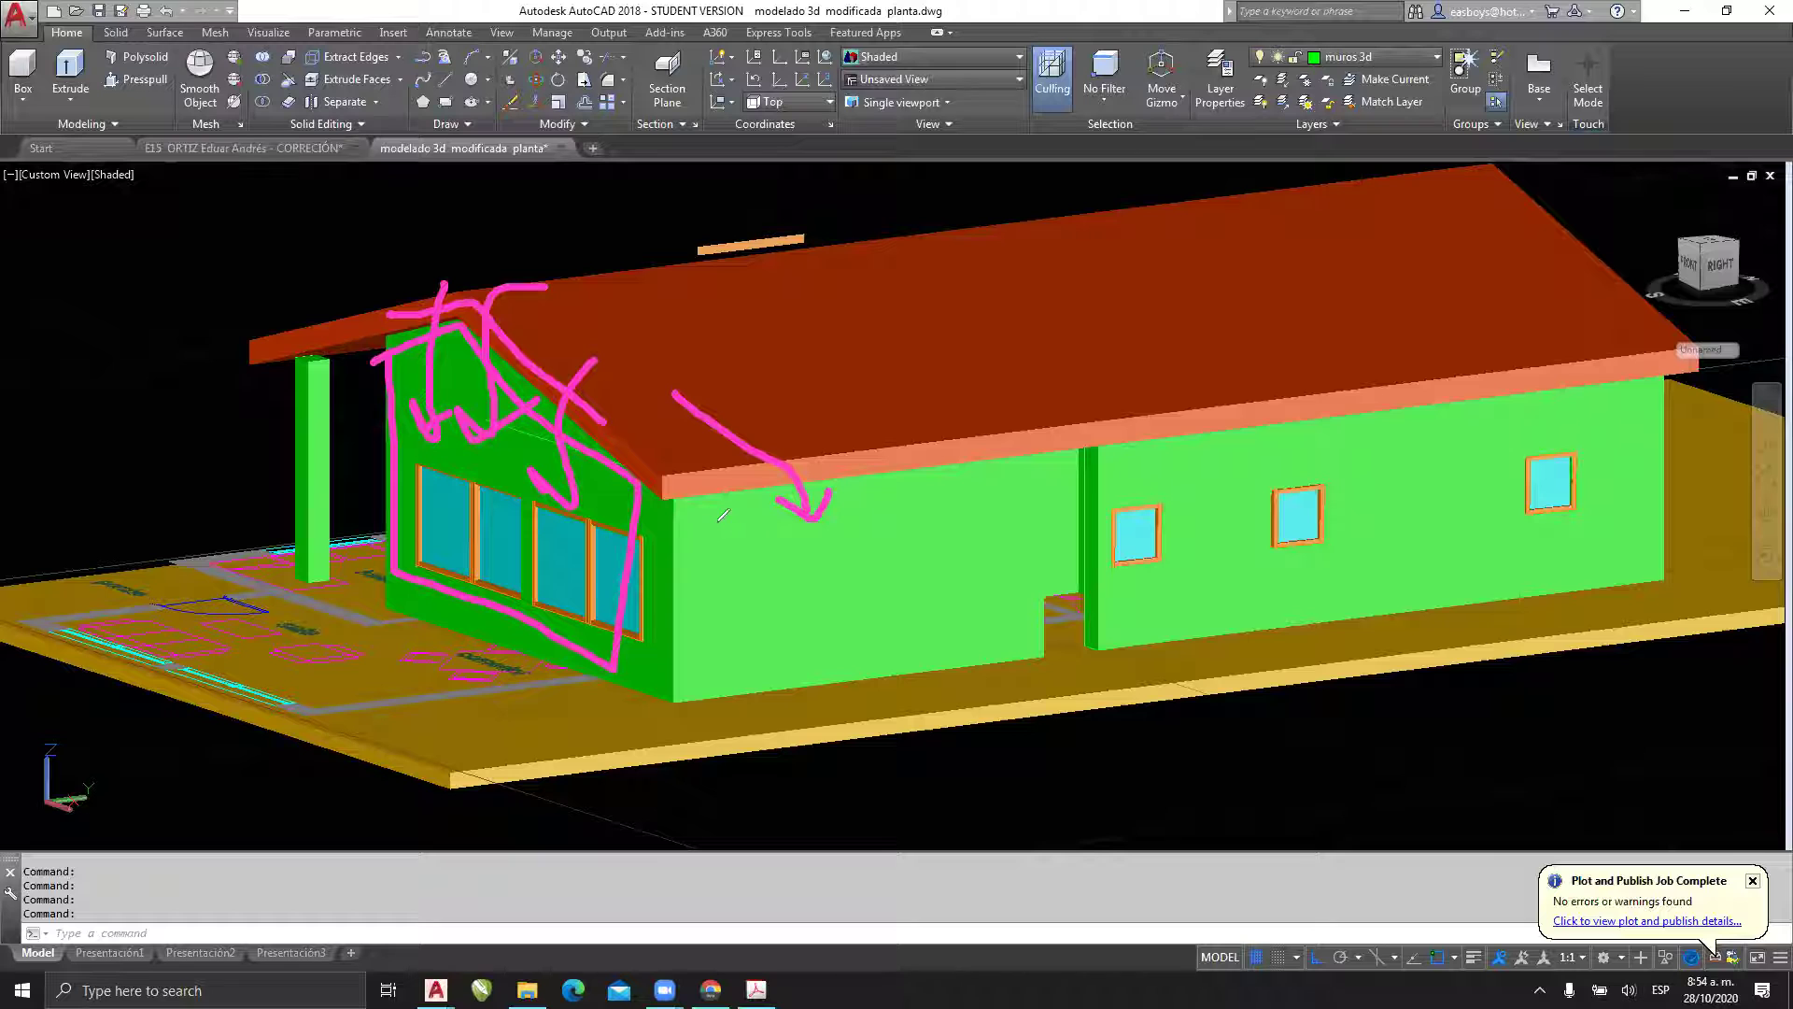
mouse_move(709, 514)
left_mouse_down()
mouse_move(836, 598)
mouse_move(873, 519)
mouse_move(1007, 516)
left_mouse_up()
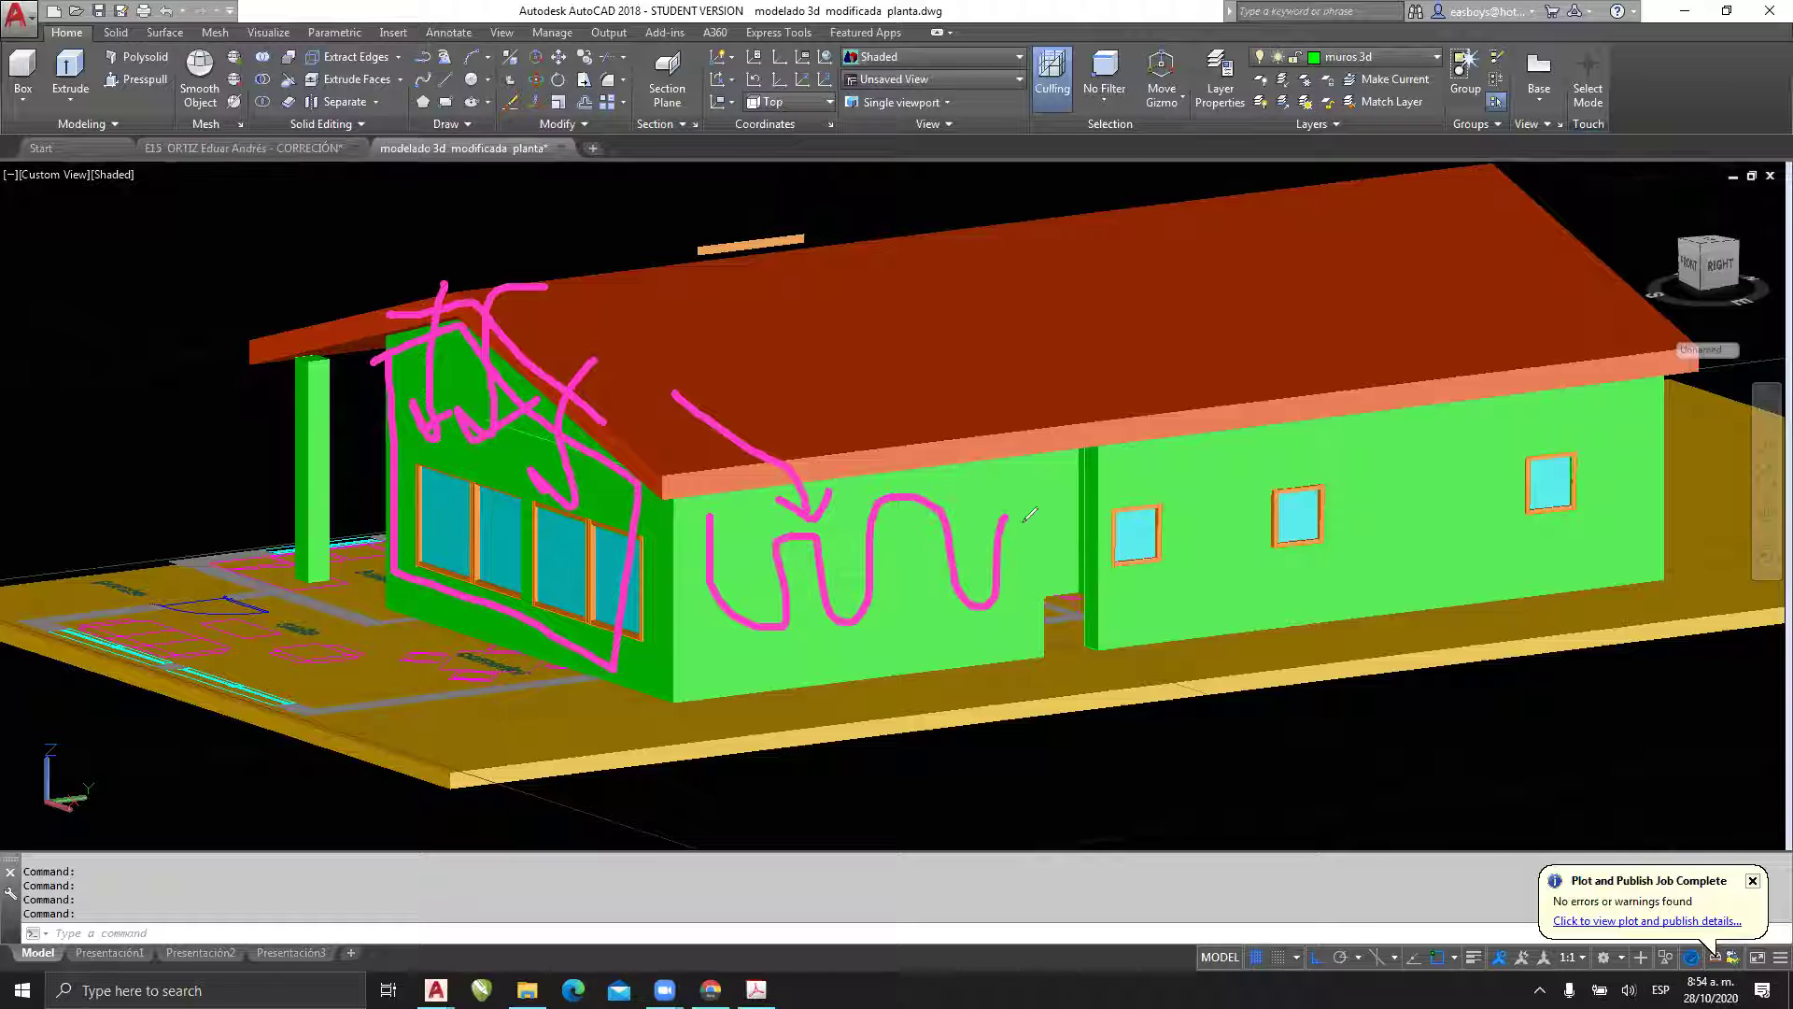
mouse_move(1131, 524)
left_mouse_down()
mouse_move(1383, 476)
mouse_move(1523, 485)
left_mouse_up()
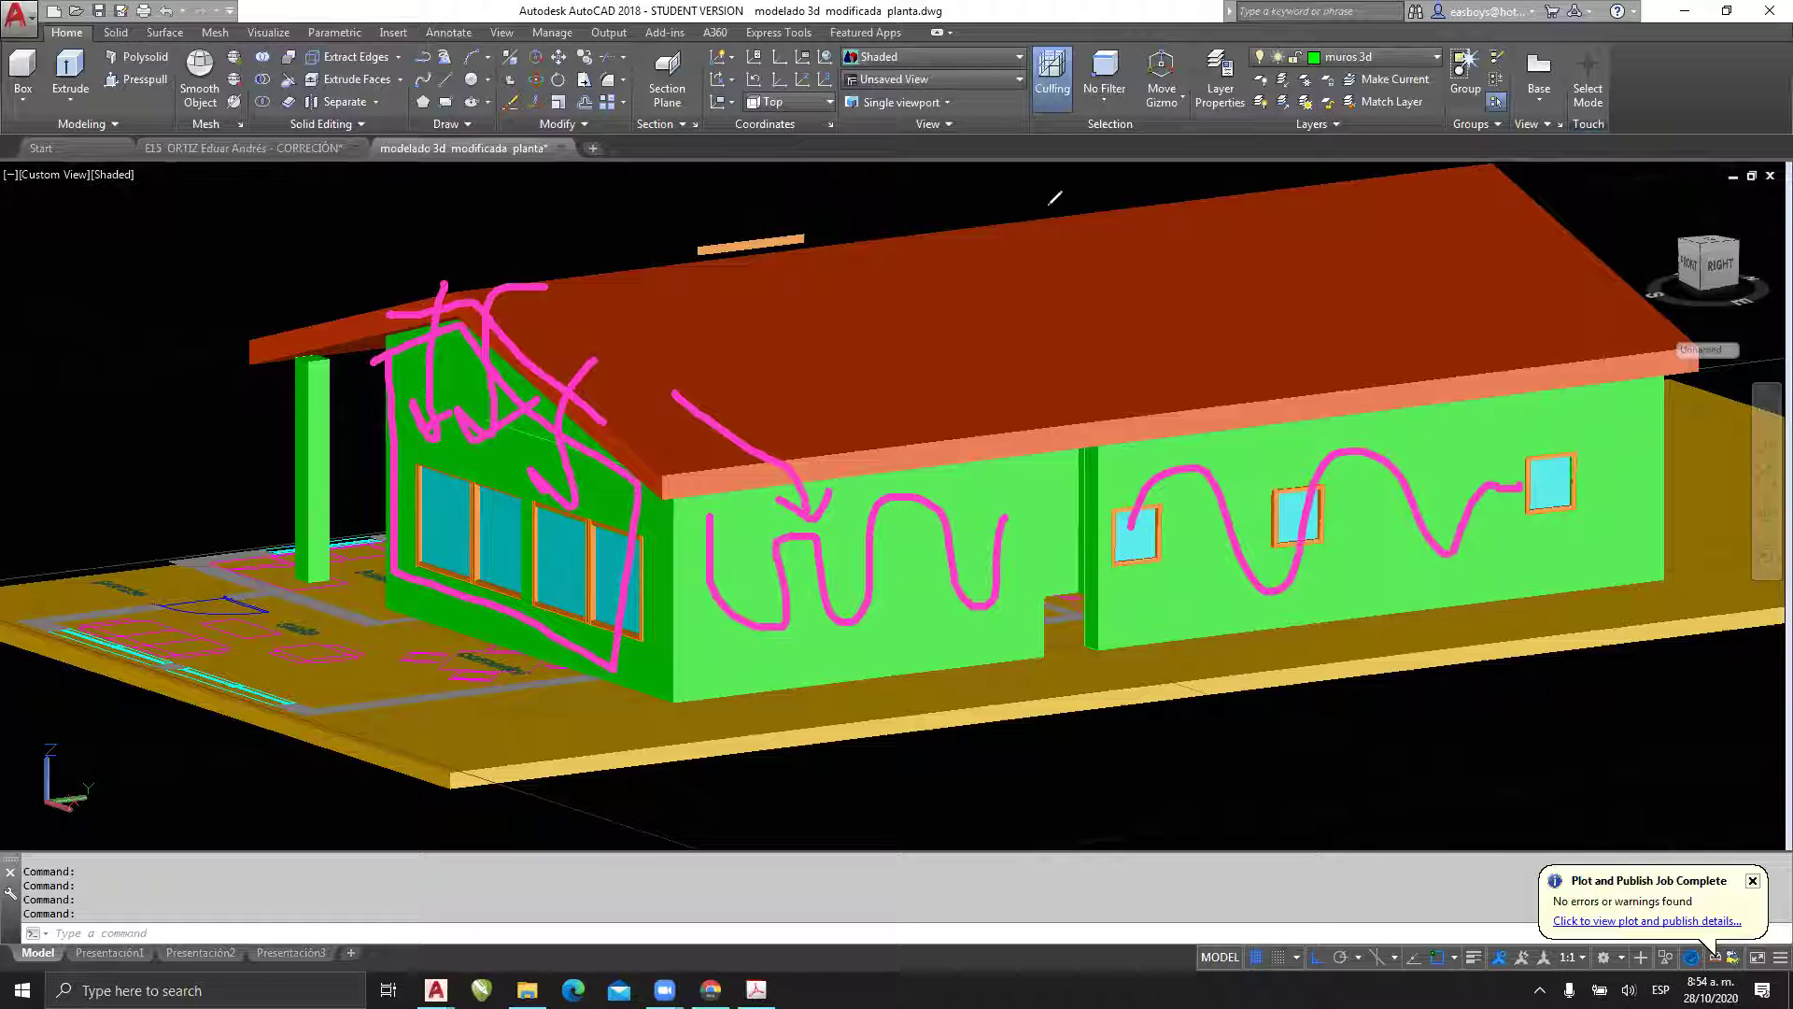
- Extend the gable end of the roof outward by 0.5 with Presspull
key("e")
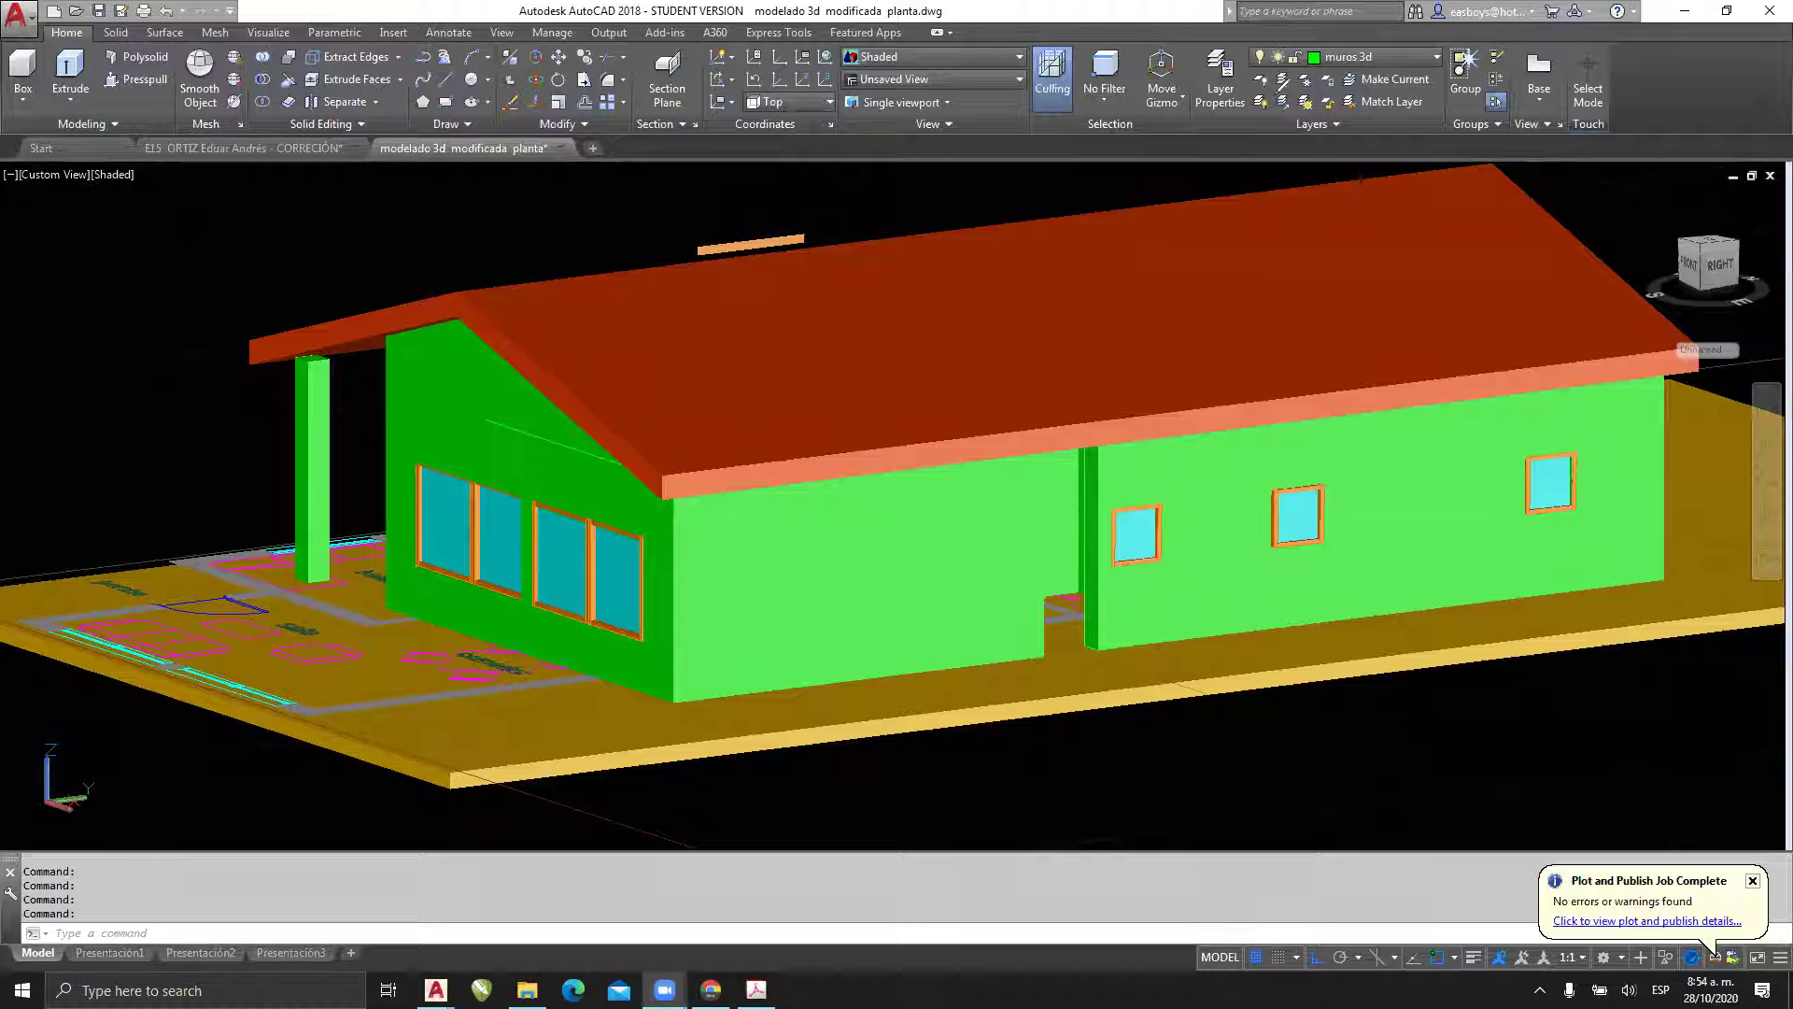
middle_click_drag(716, 392, 712, 420, "shift")
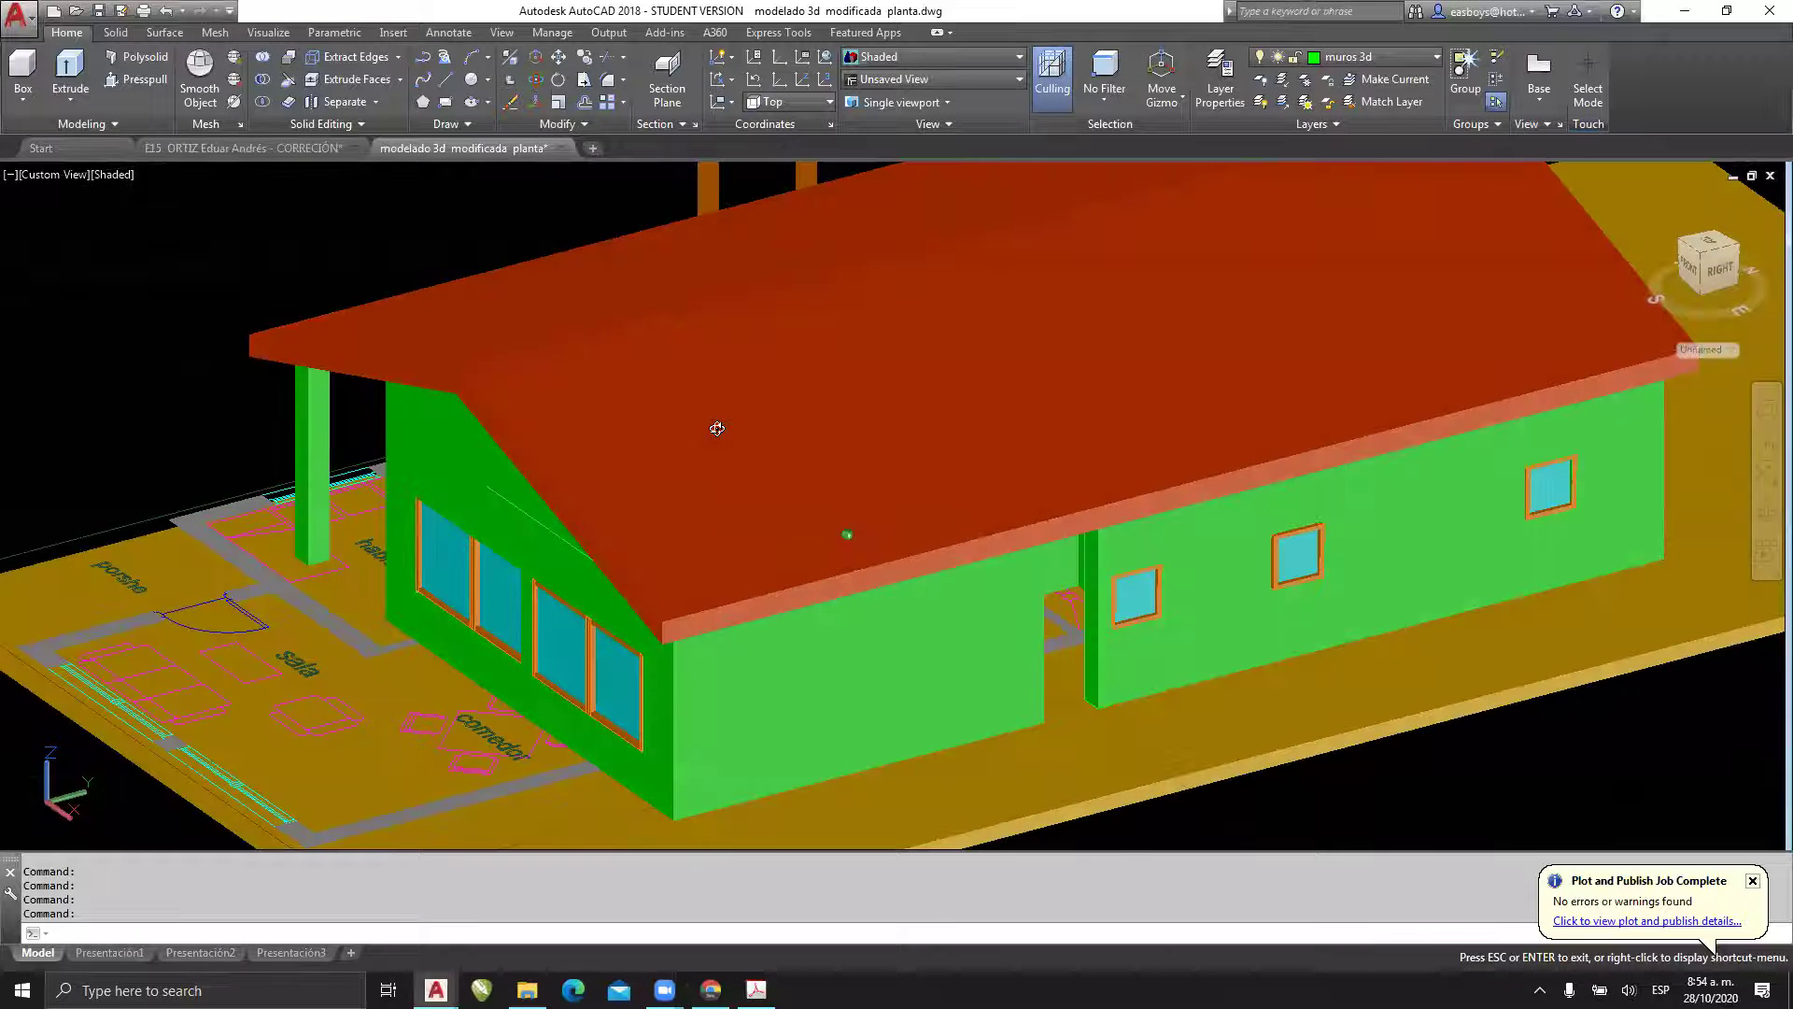
left_click(374, 363)
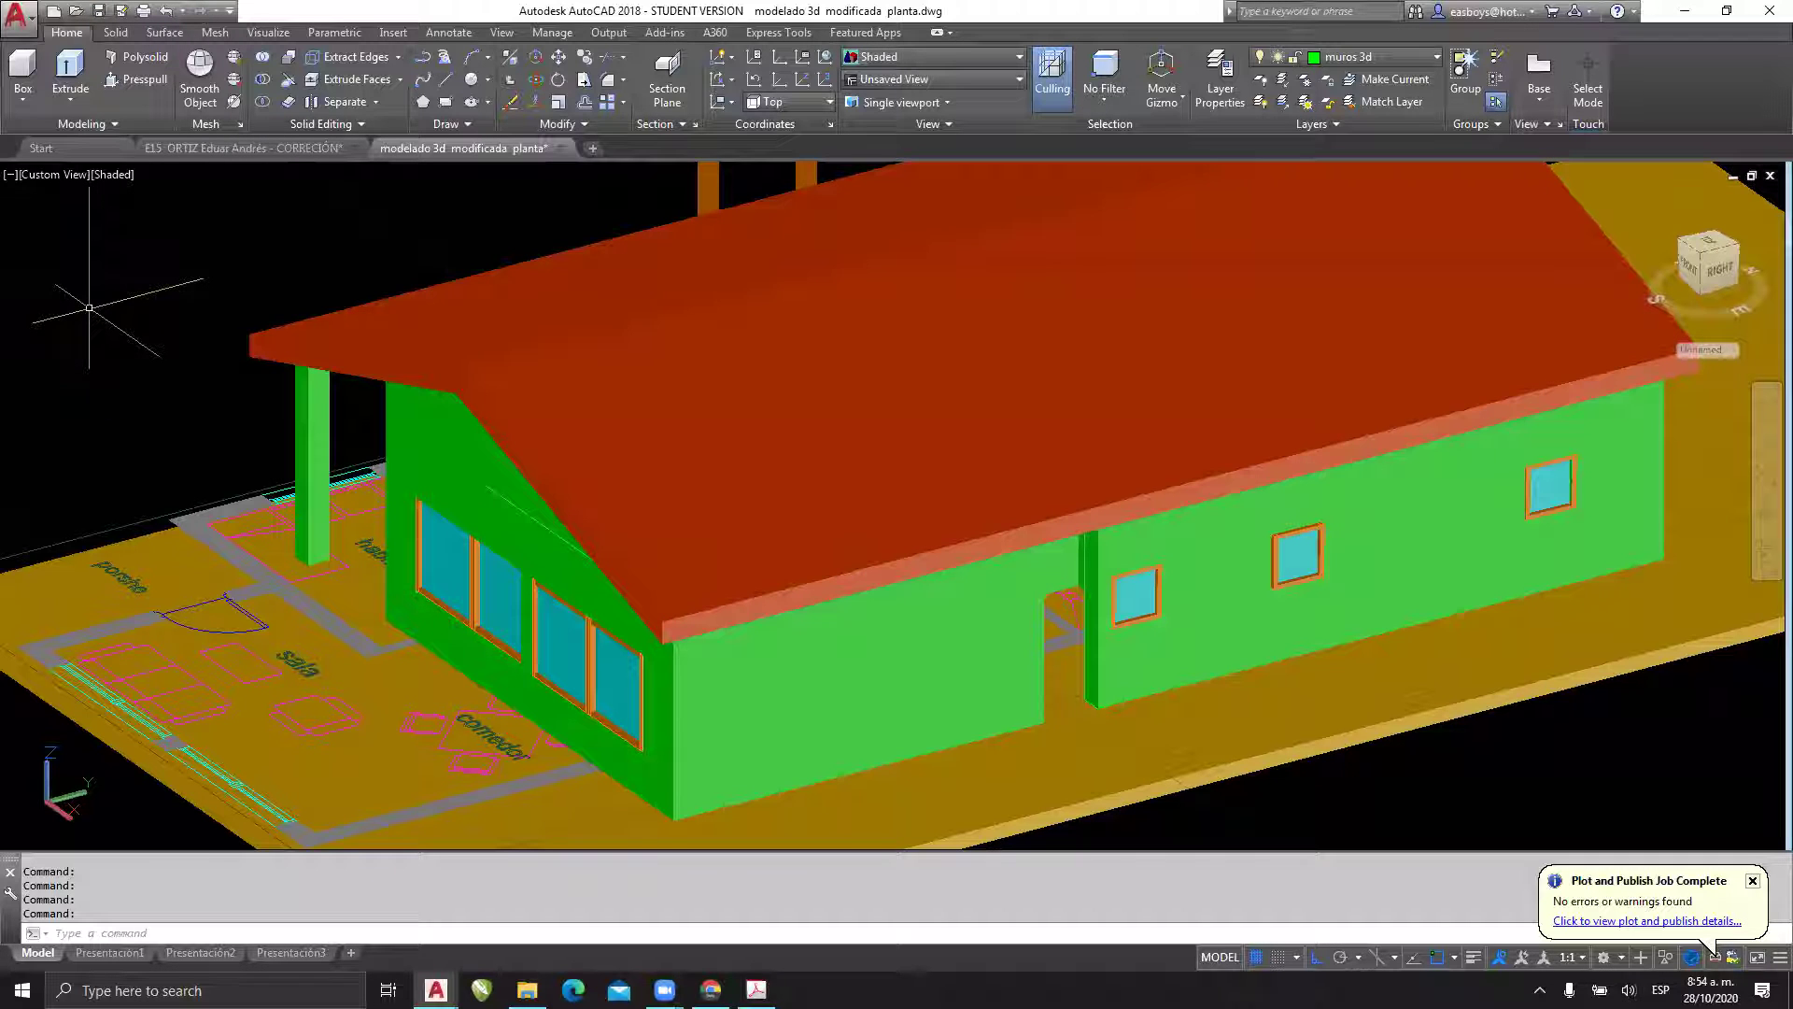
left_click(156, 84)
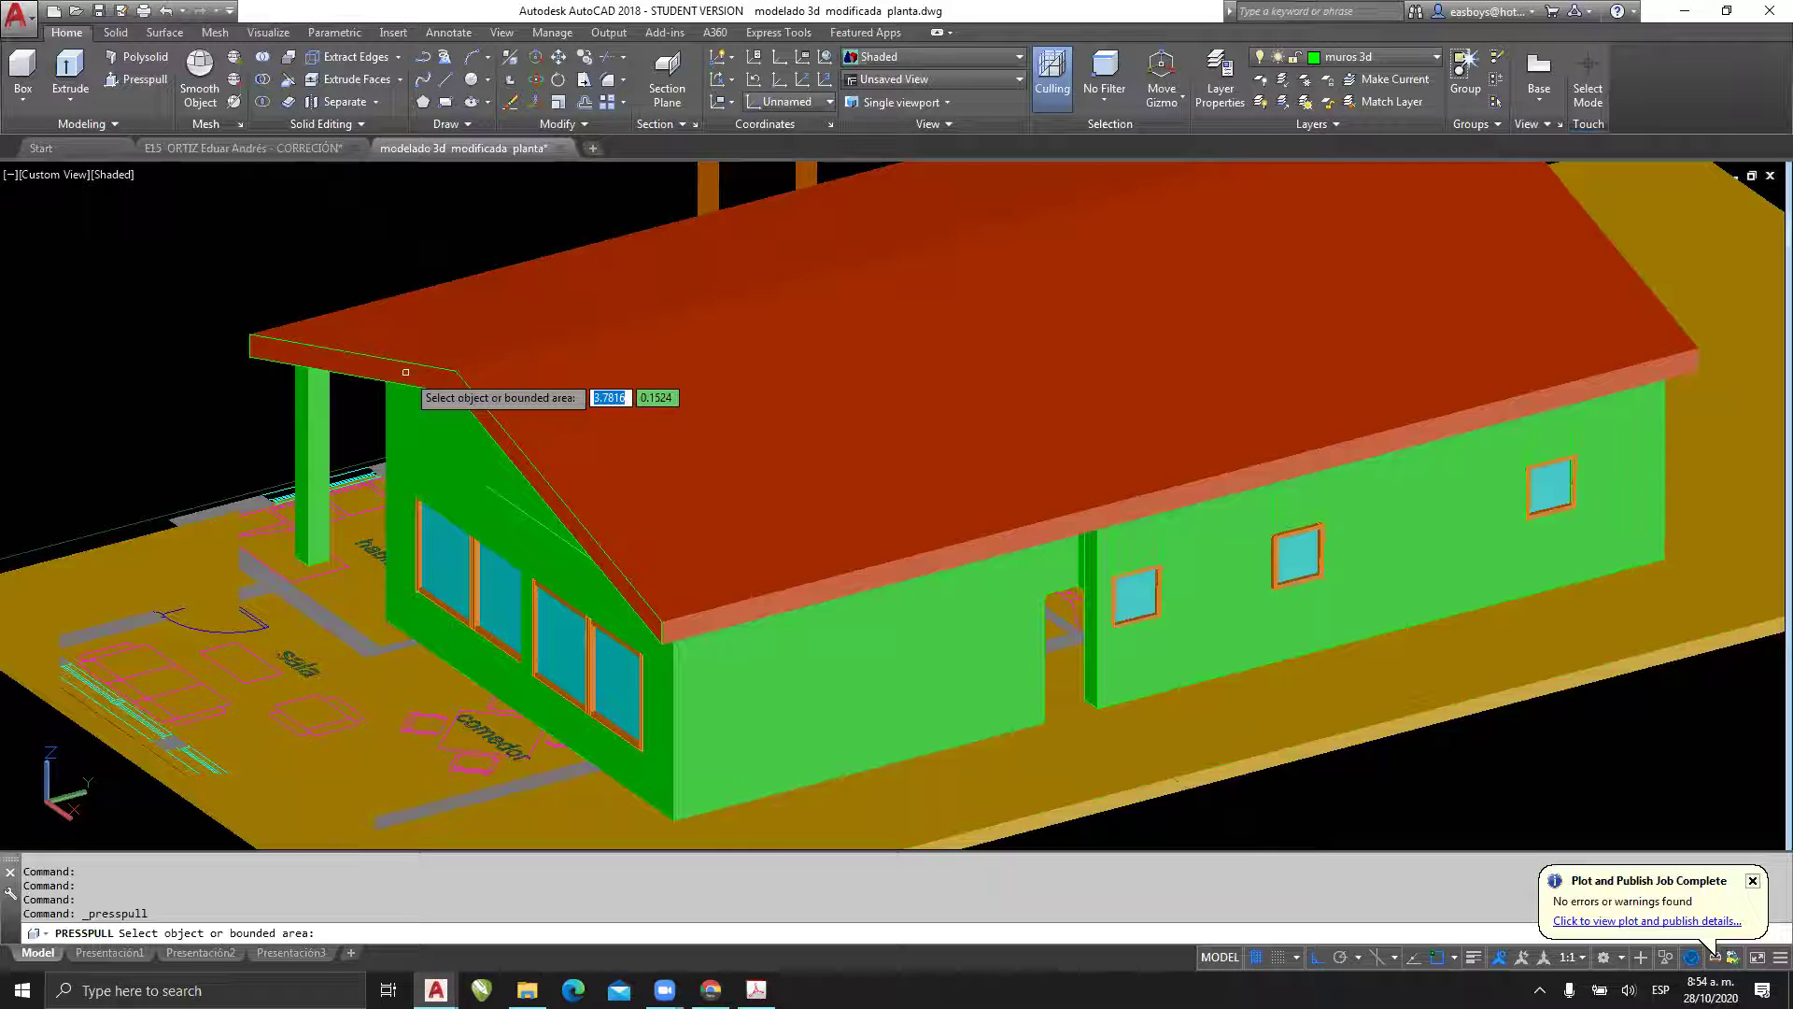
left_click(401, 369)
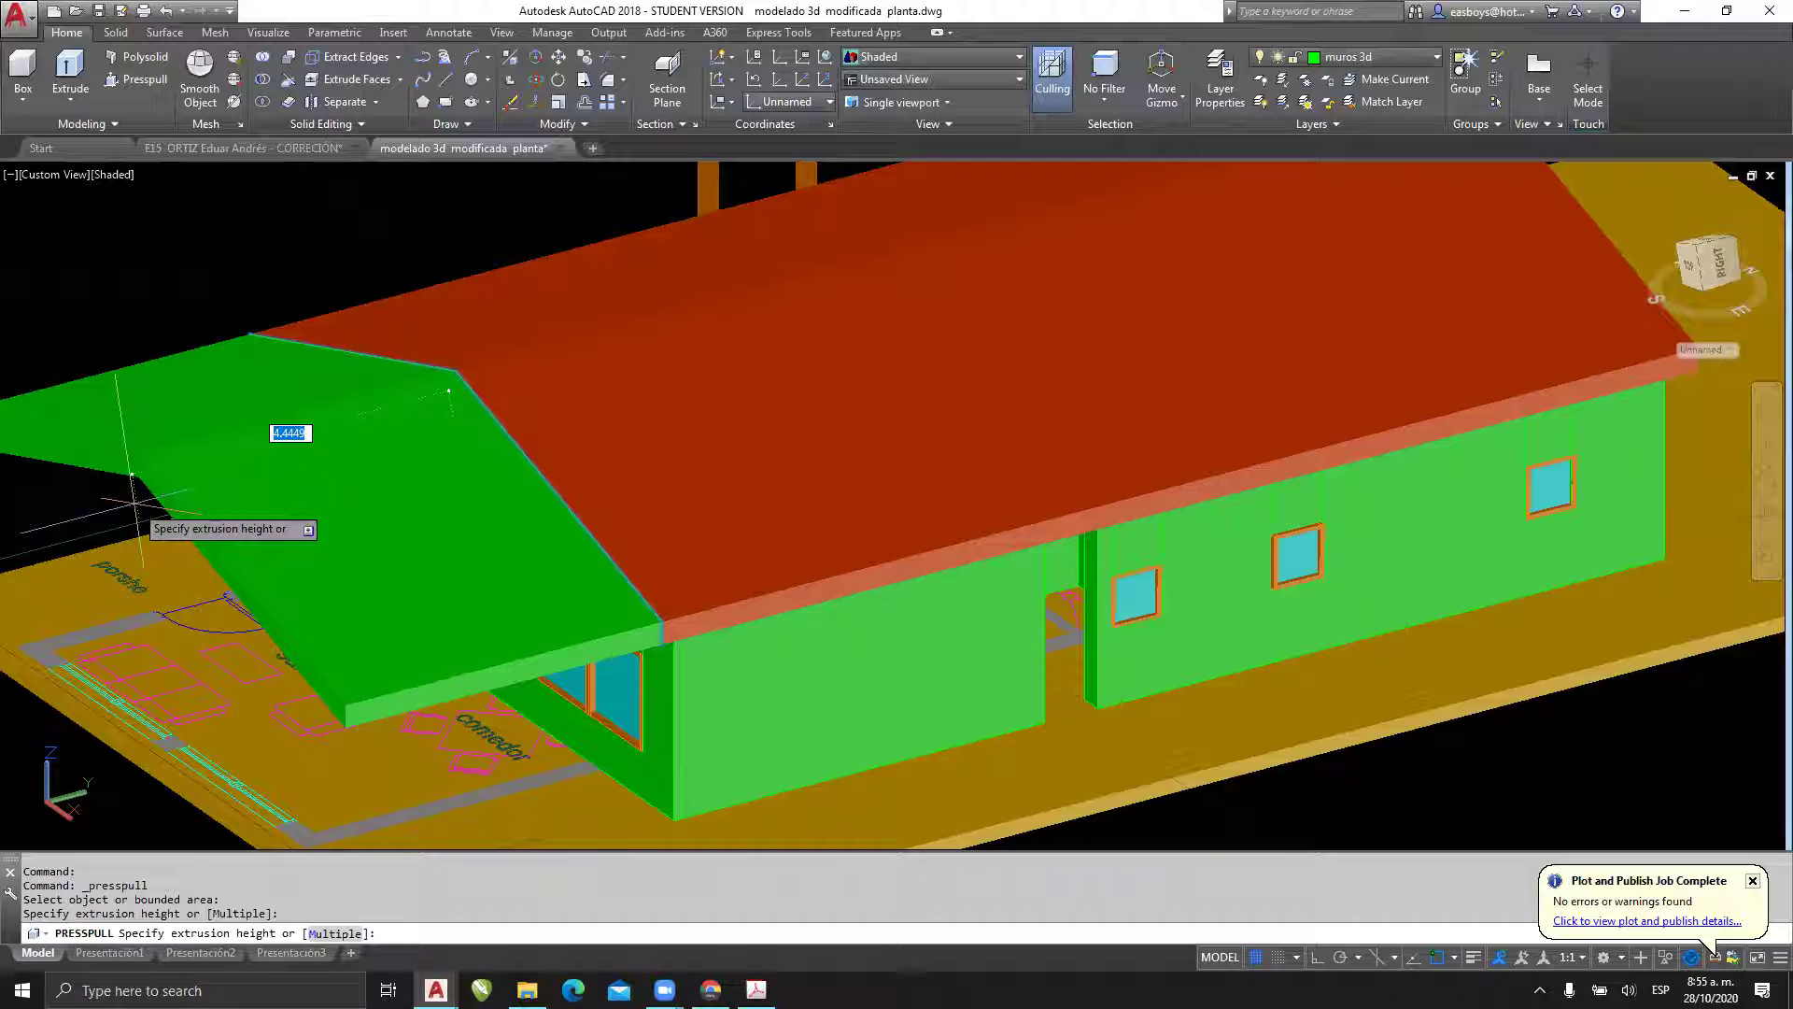
type("0.5")
key("Return")
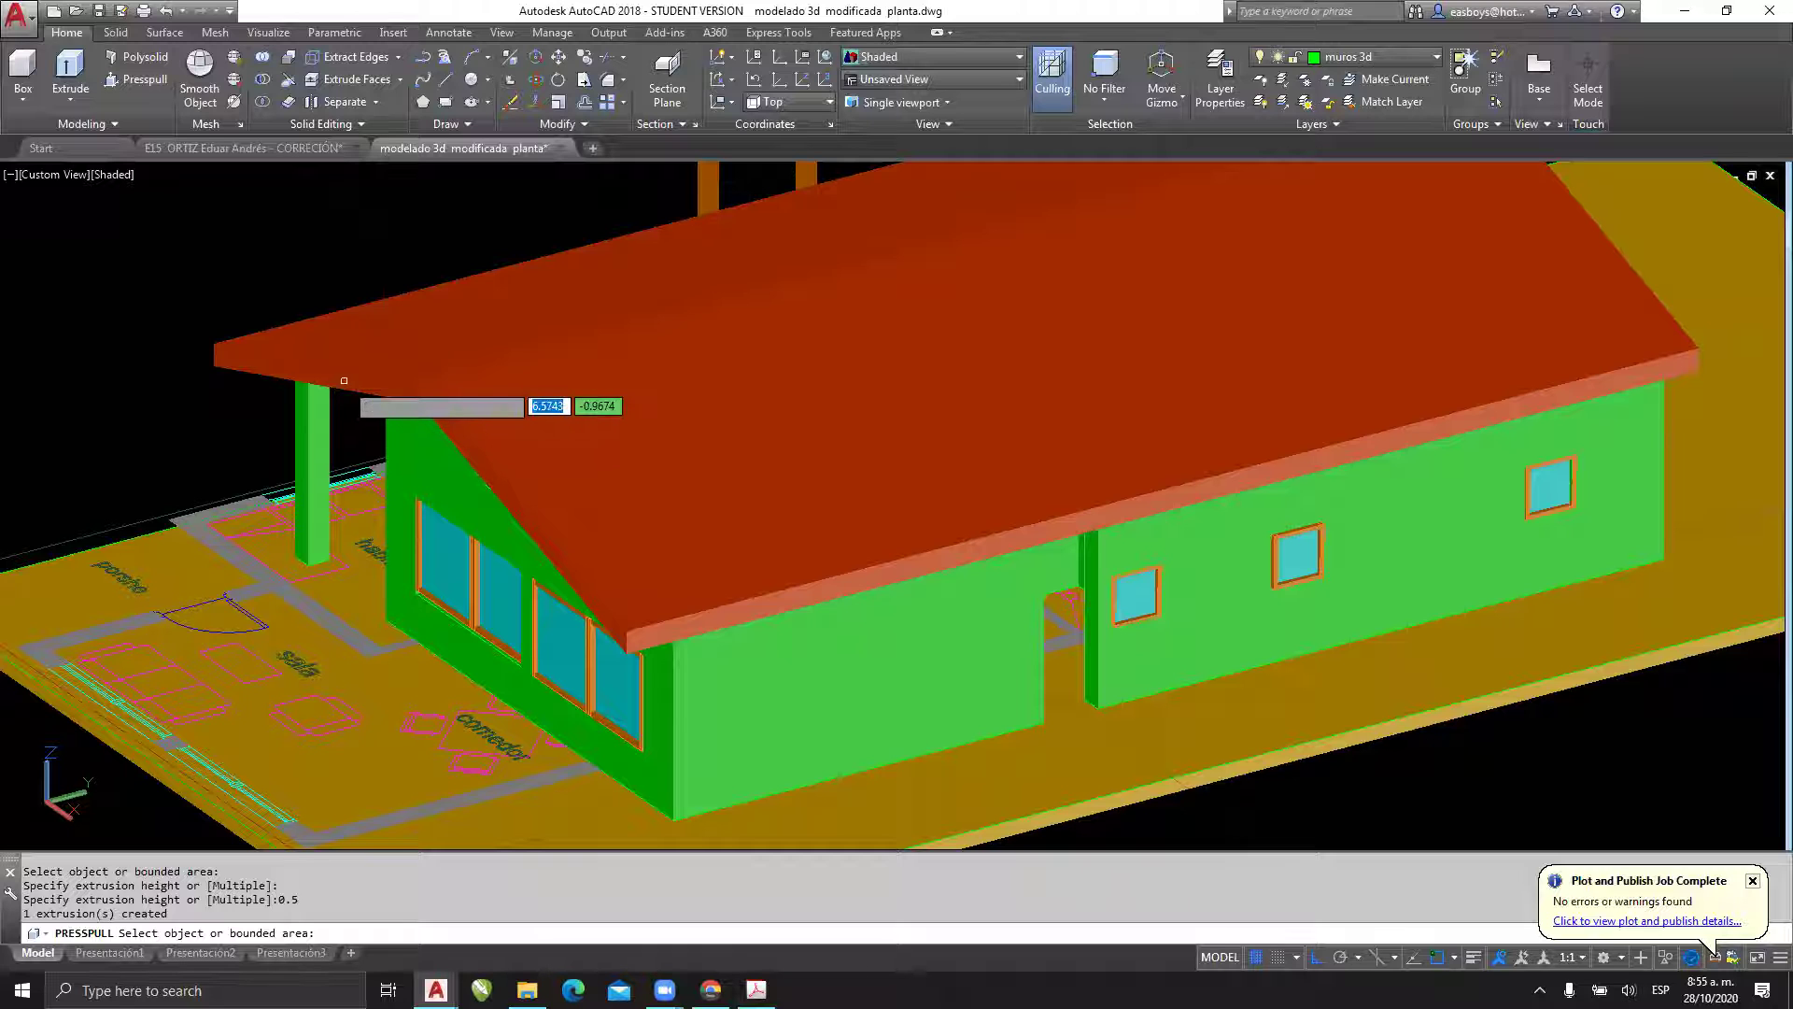
key("Return")
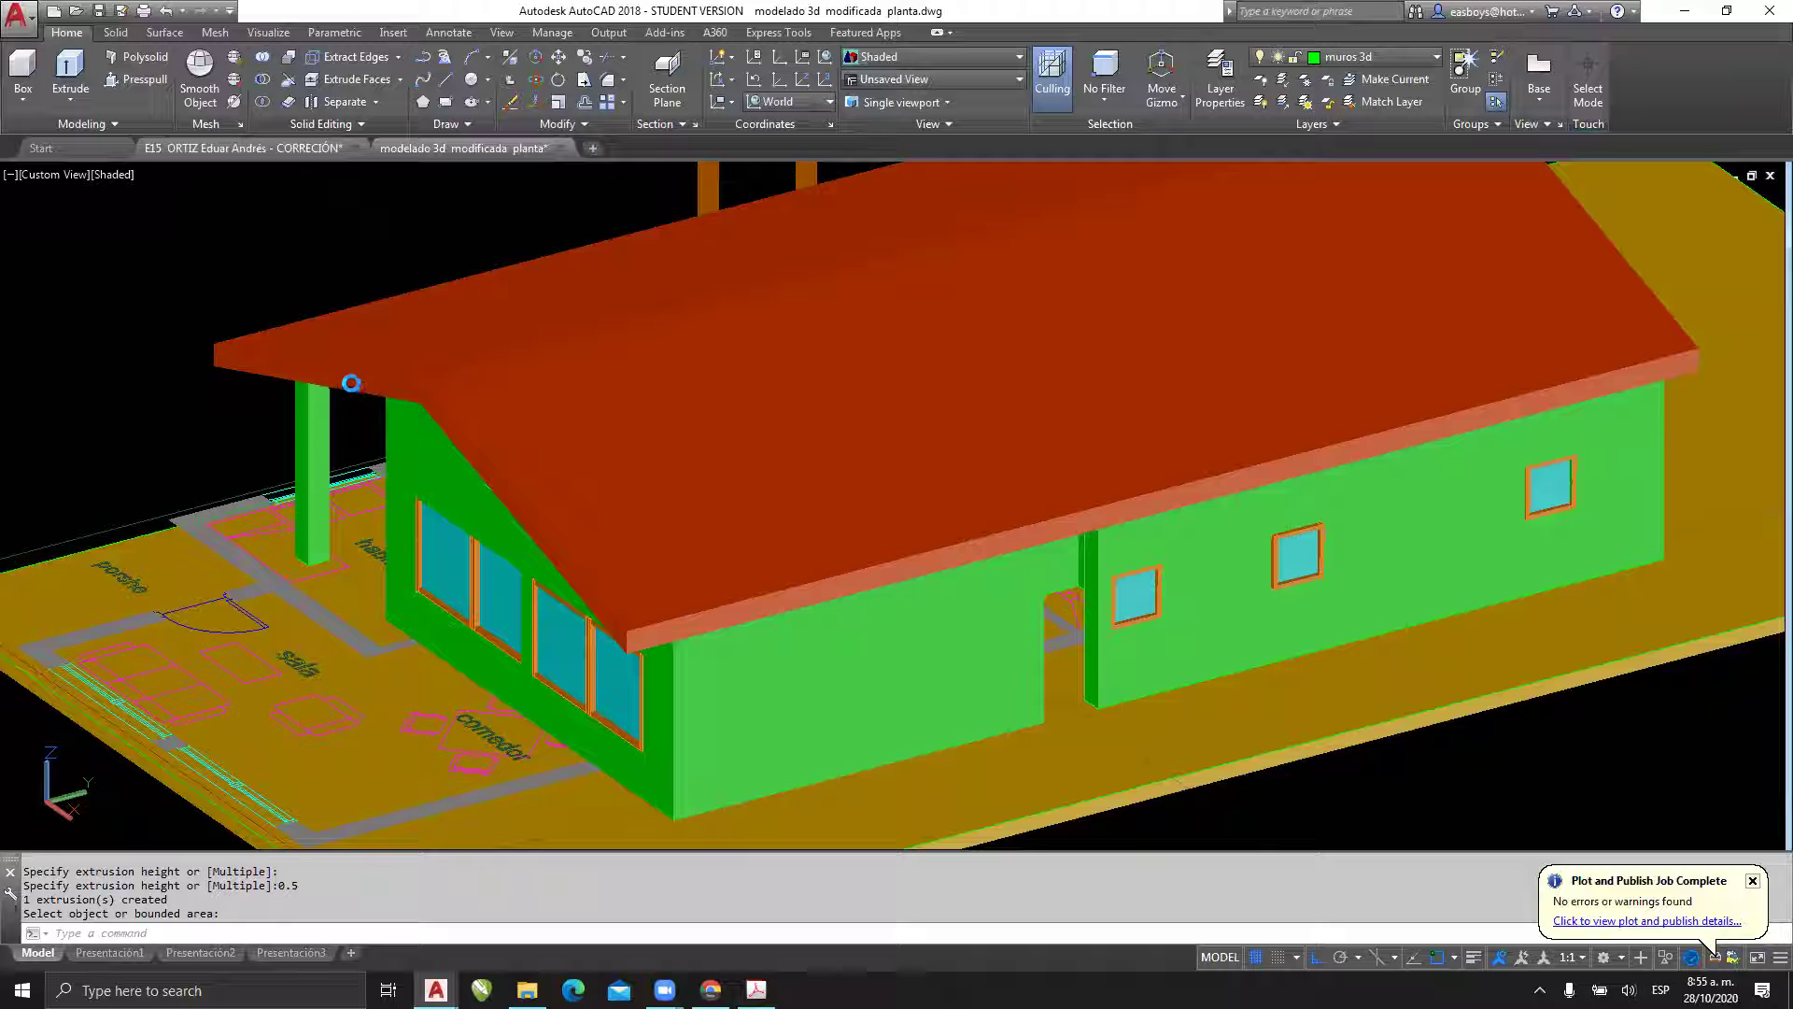
- Presspull the roof's gable-end face further outward, and push it back over the house by 3
key("Return")
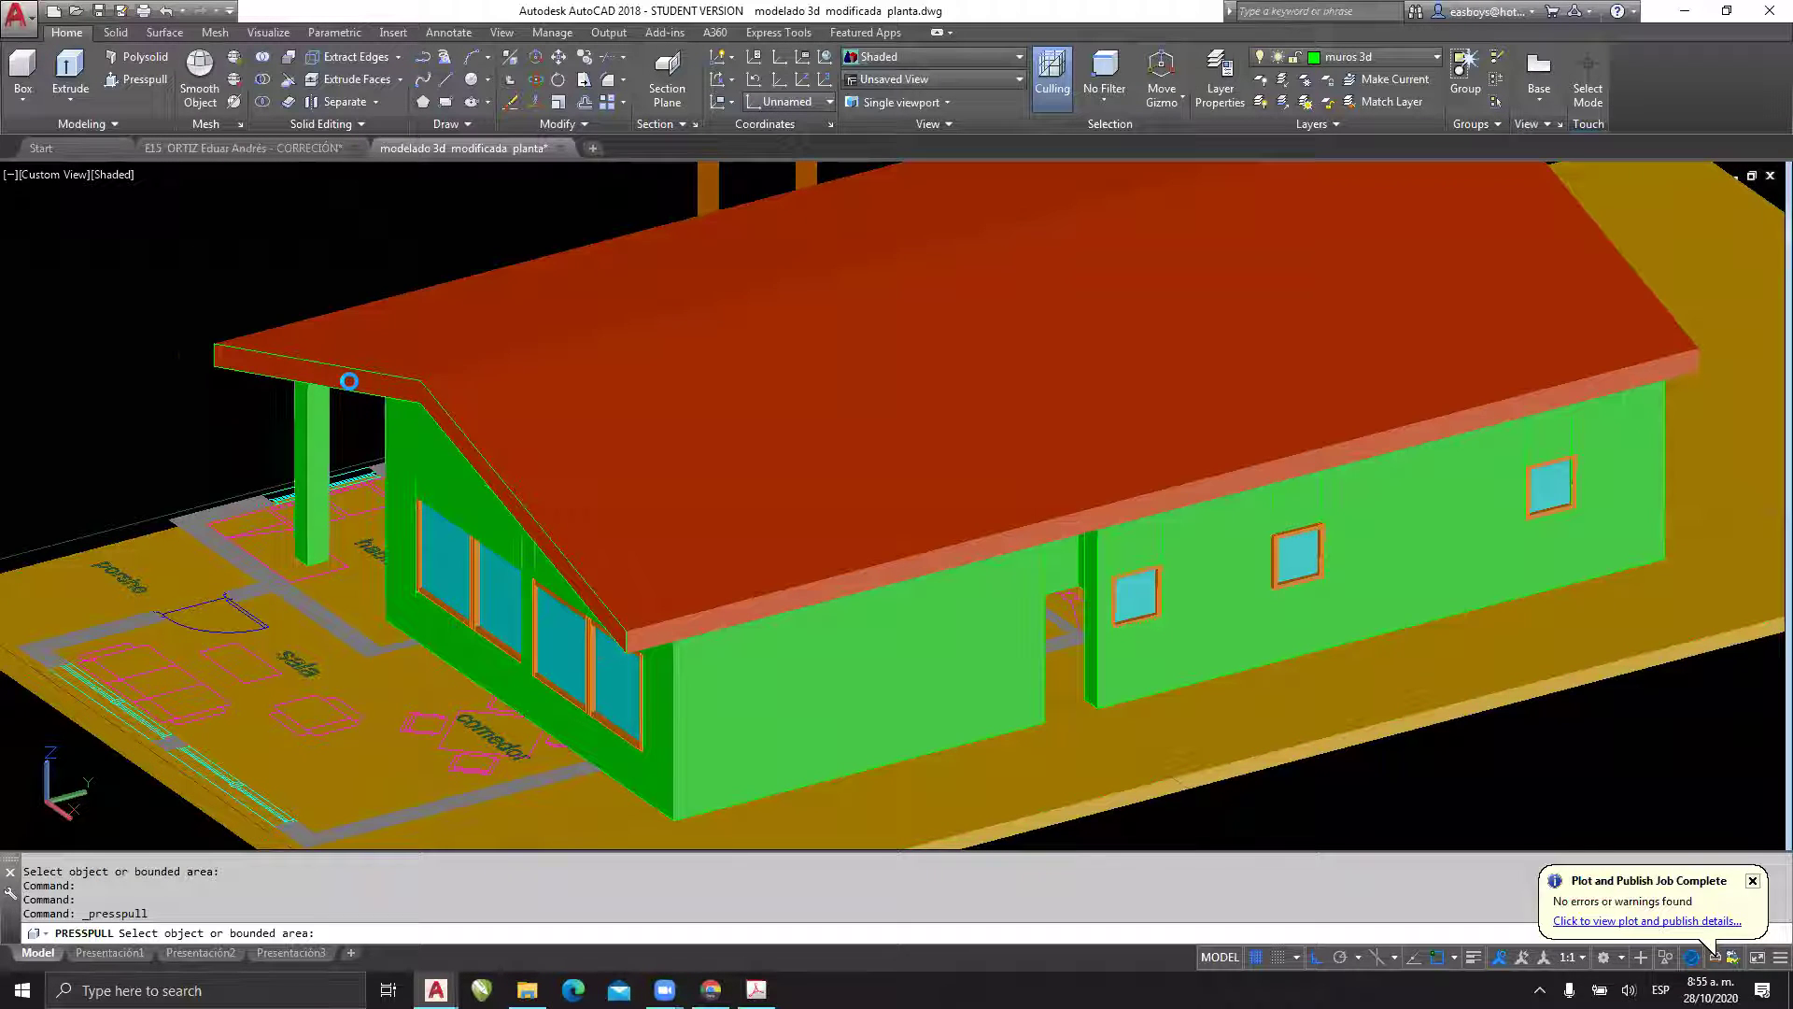
left_click(346, 380)
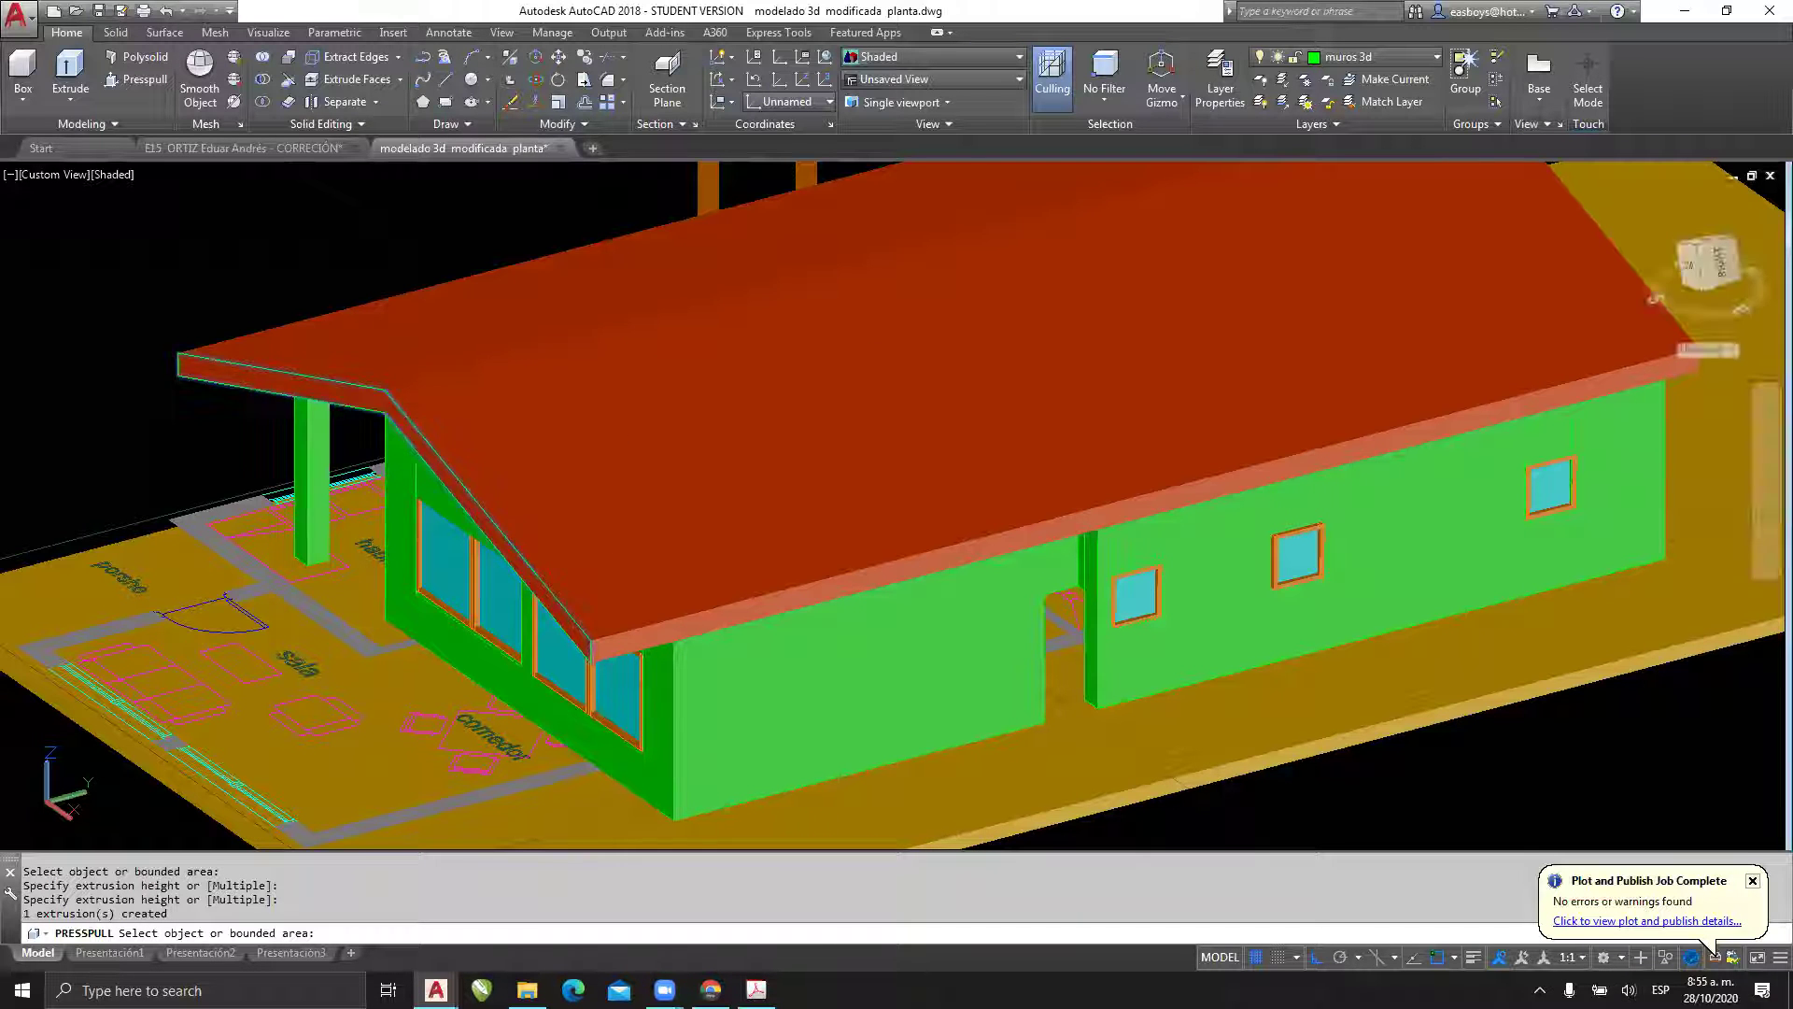
left_click(344, 399)
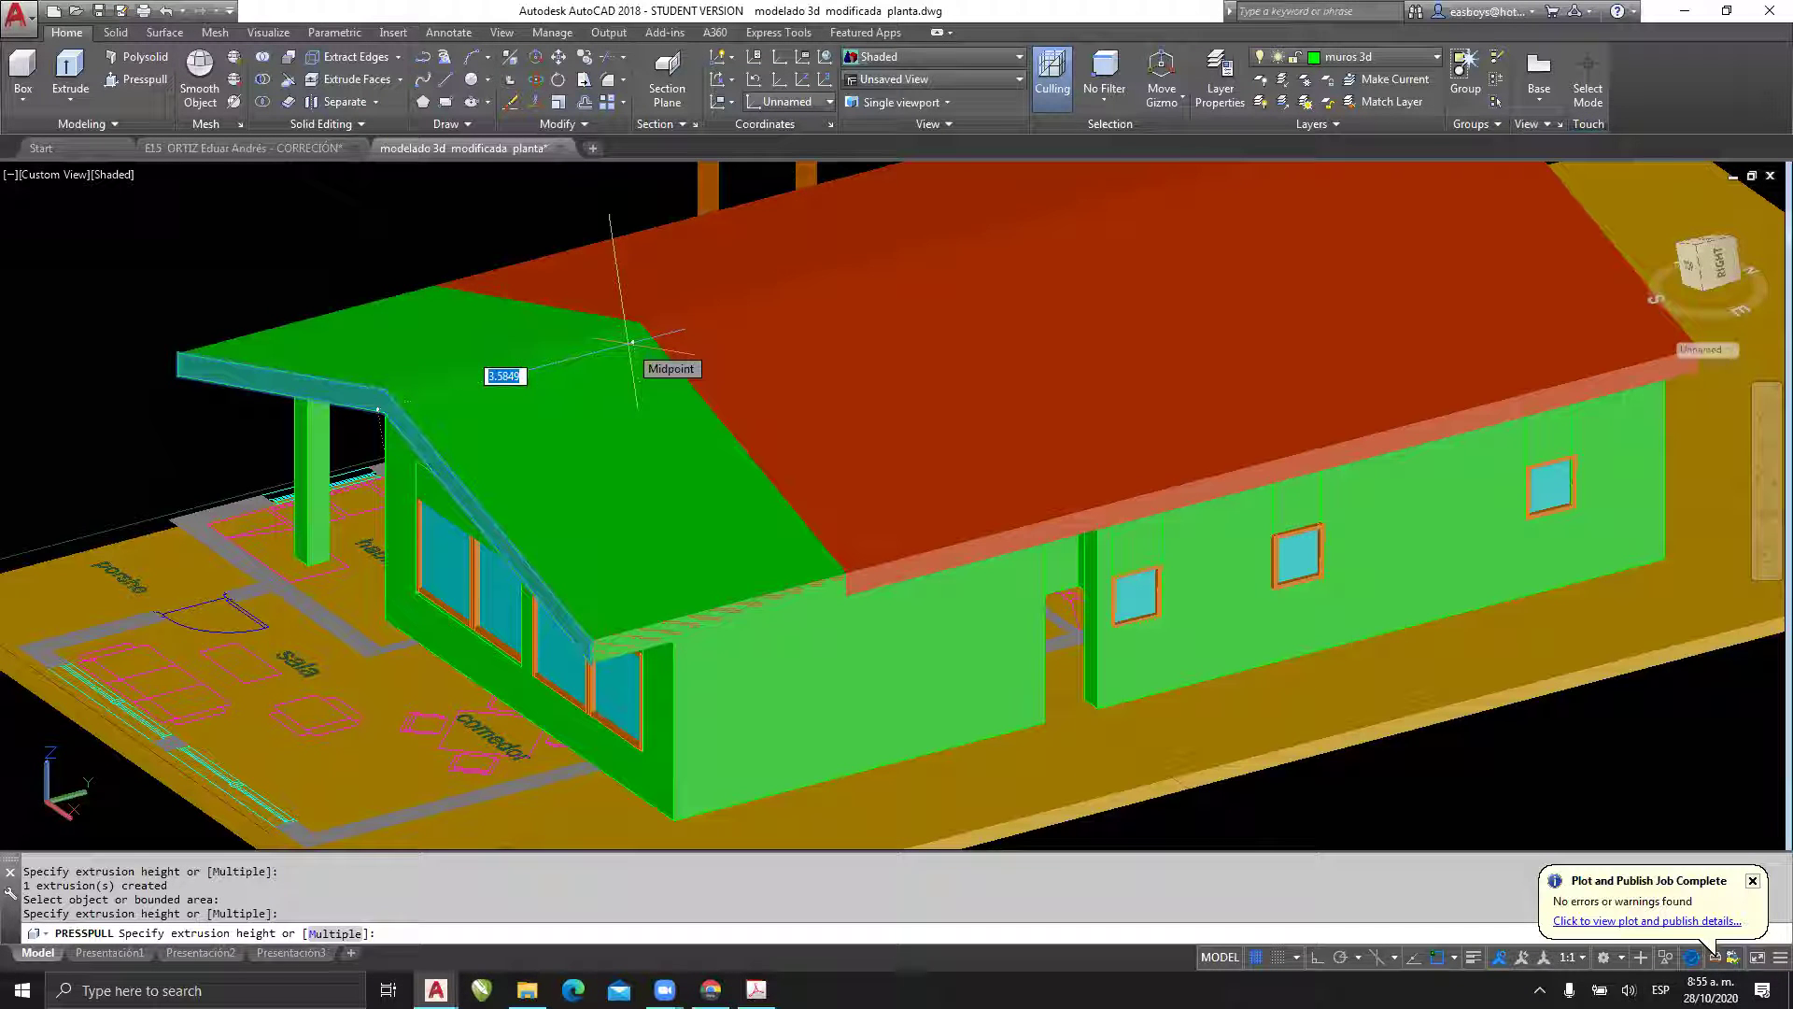
type("3")
key("Return")
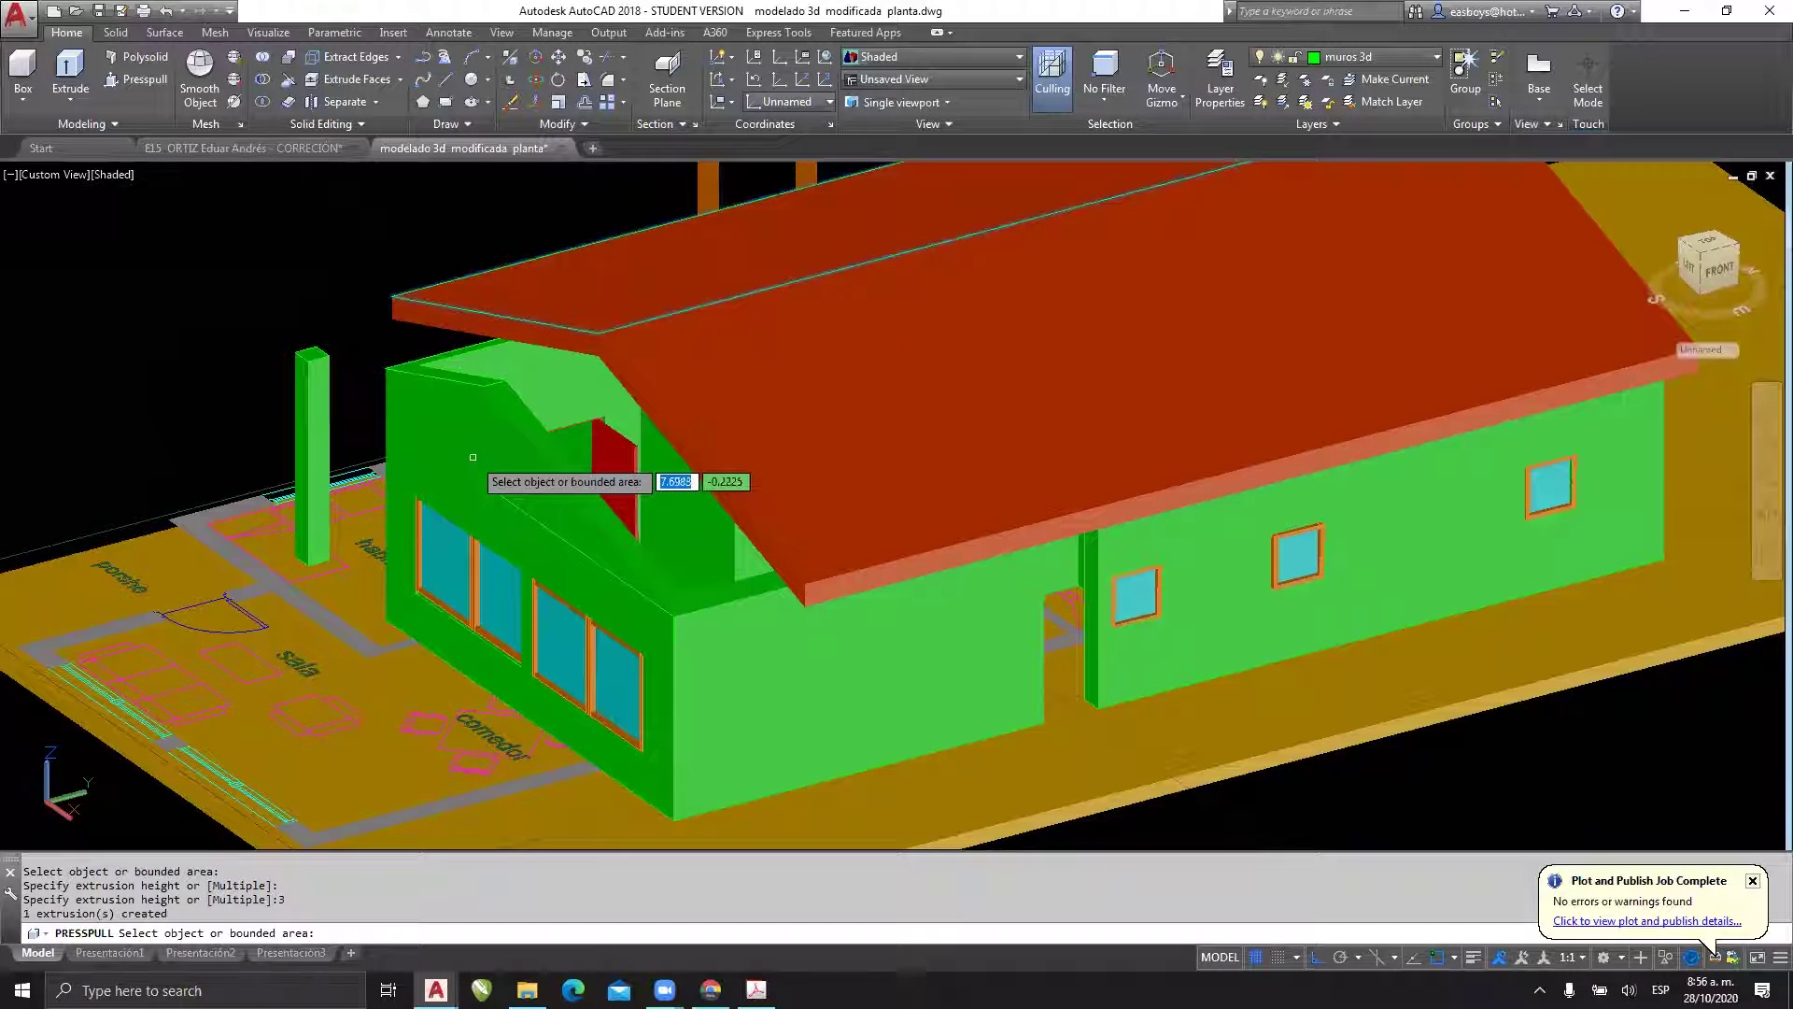
key("Escape")
- Cancel the running Presspull command and close the modelado 3d modificada planta drawing without saving the changes
middle_click_drag(643, 465, 525, 307, "shift")
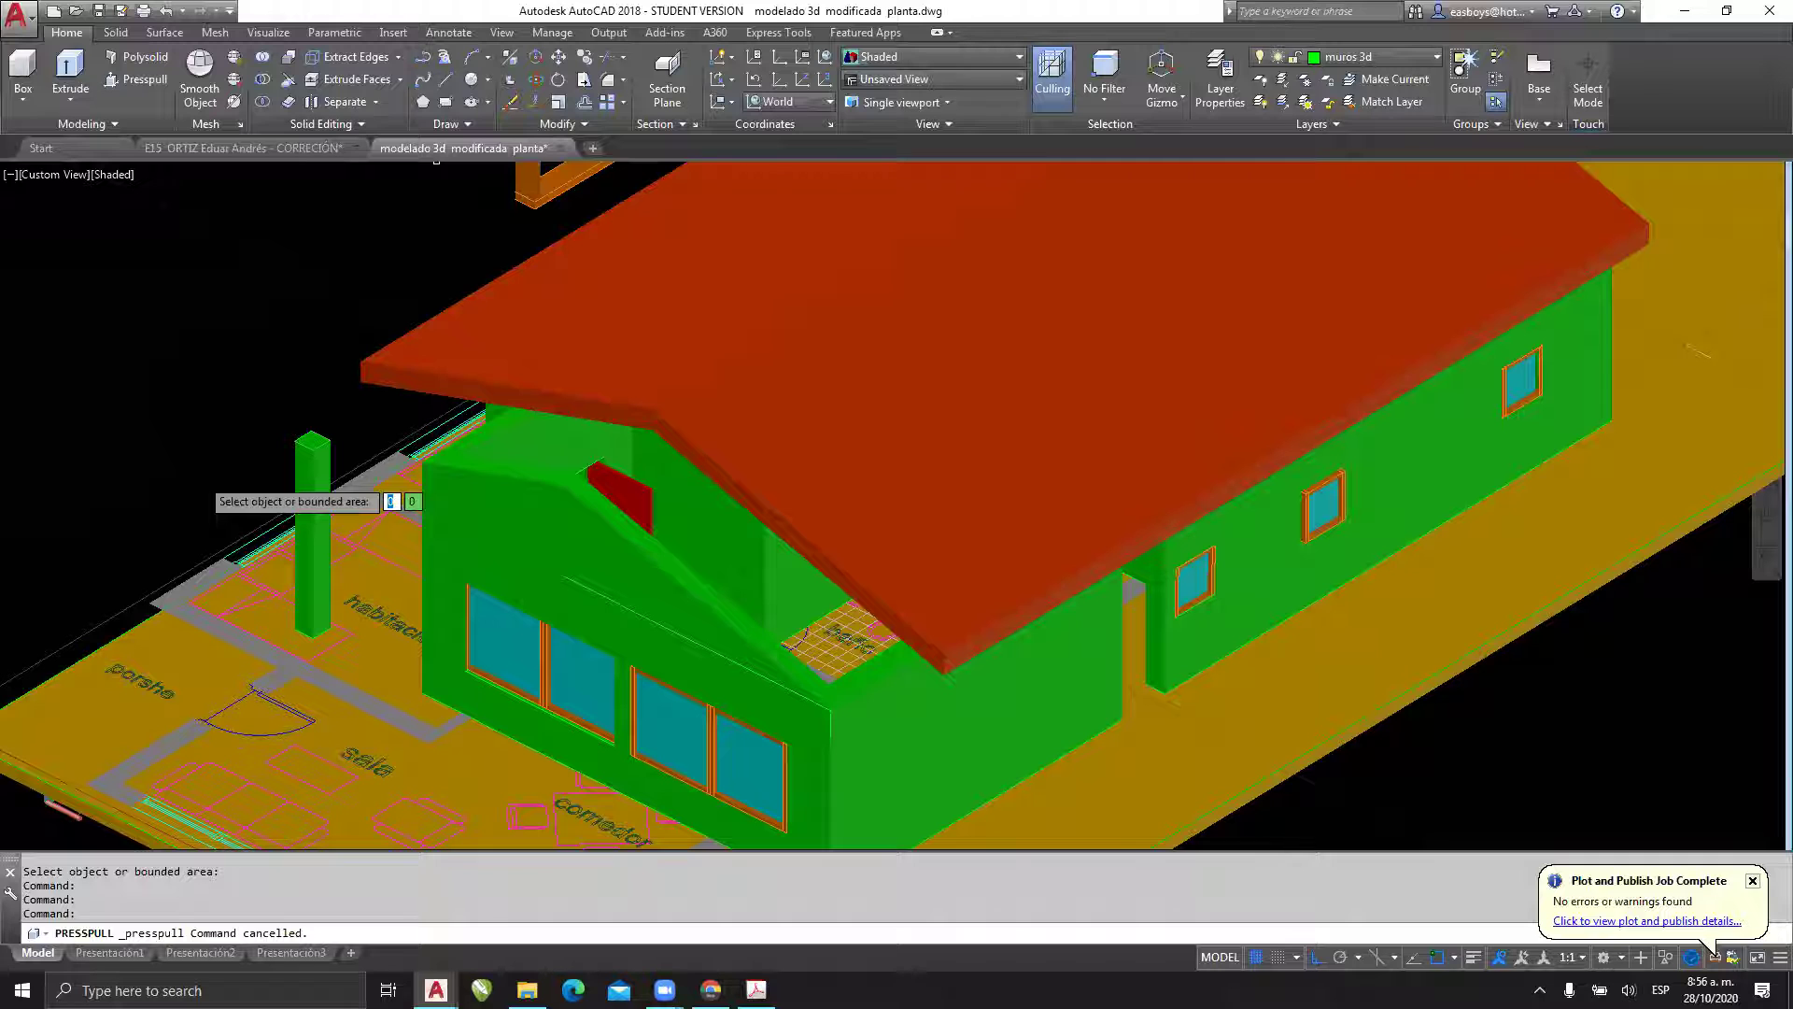
key("Escape")
key("Escape")
key("Escape")
key("Escape")
scroll(393, 465, "down", 5)
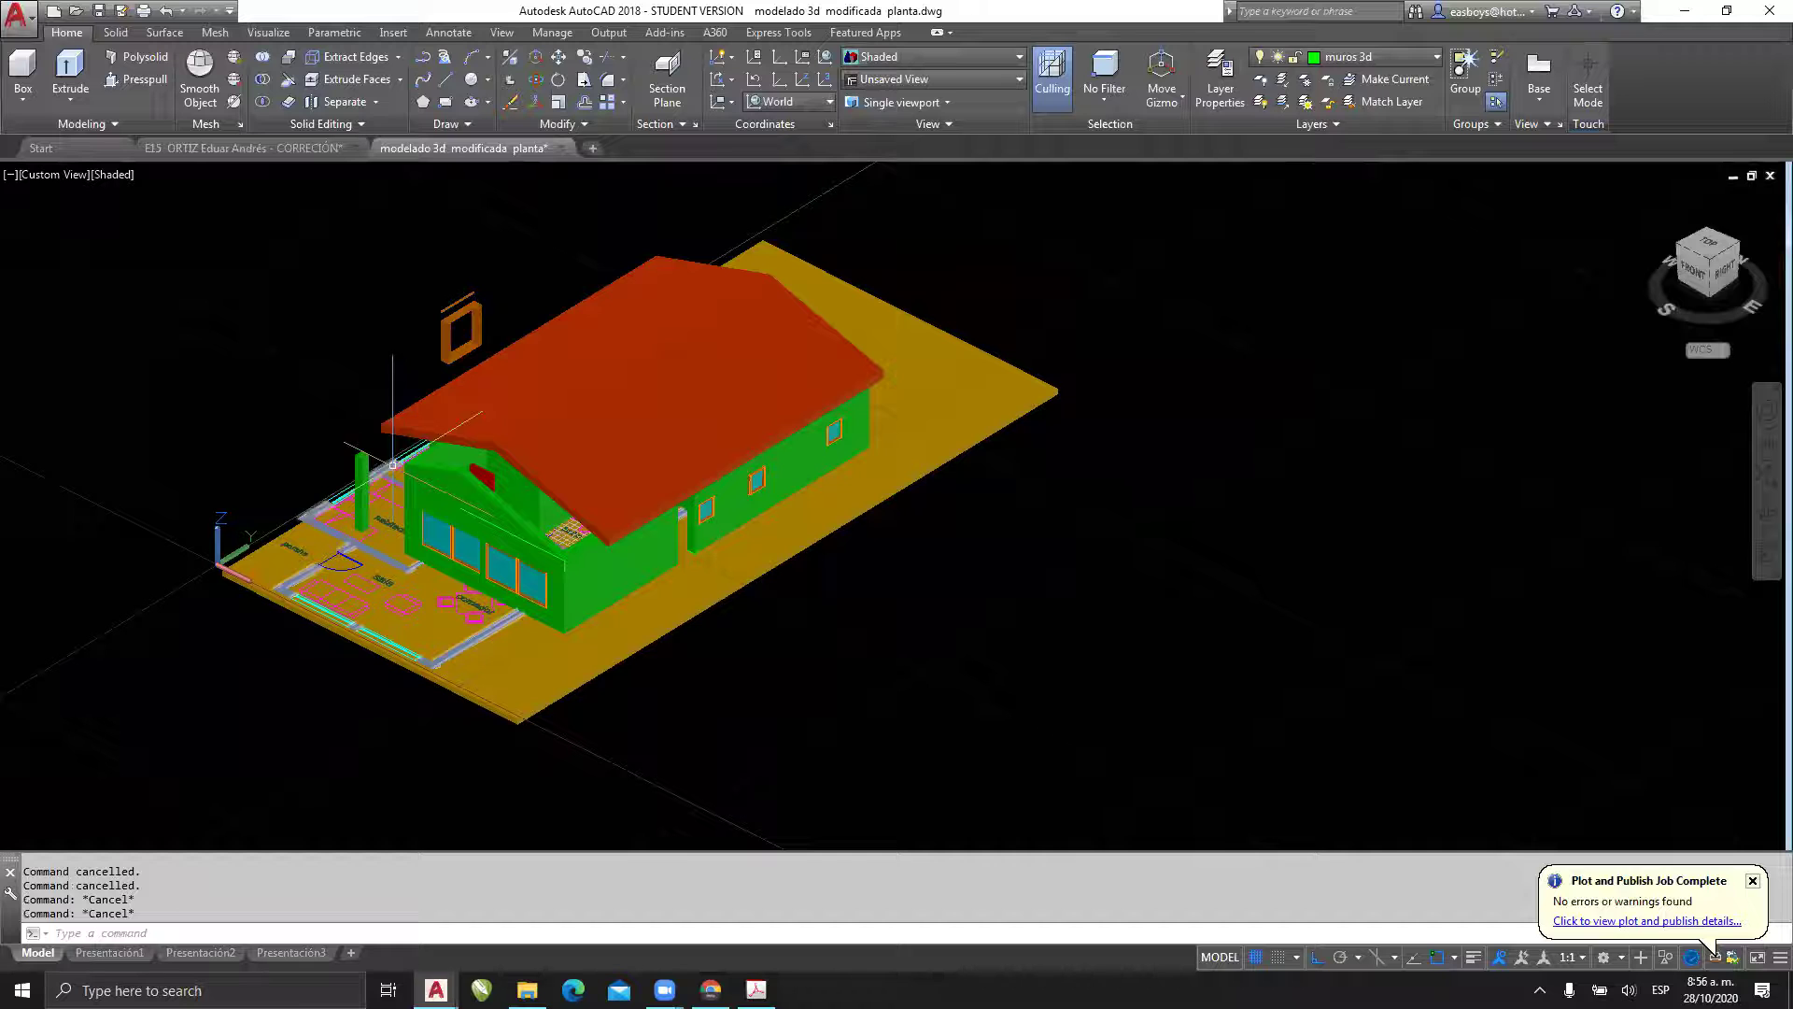
left_click(569, 147)
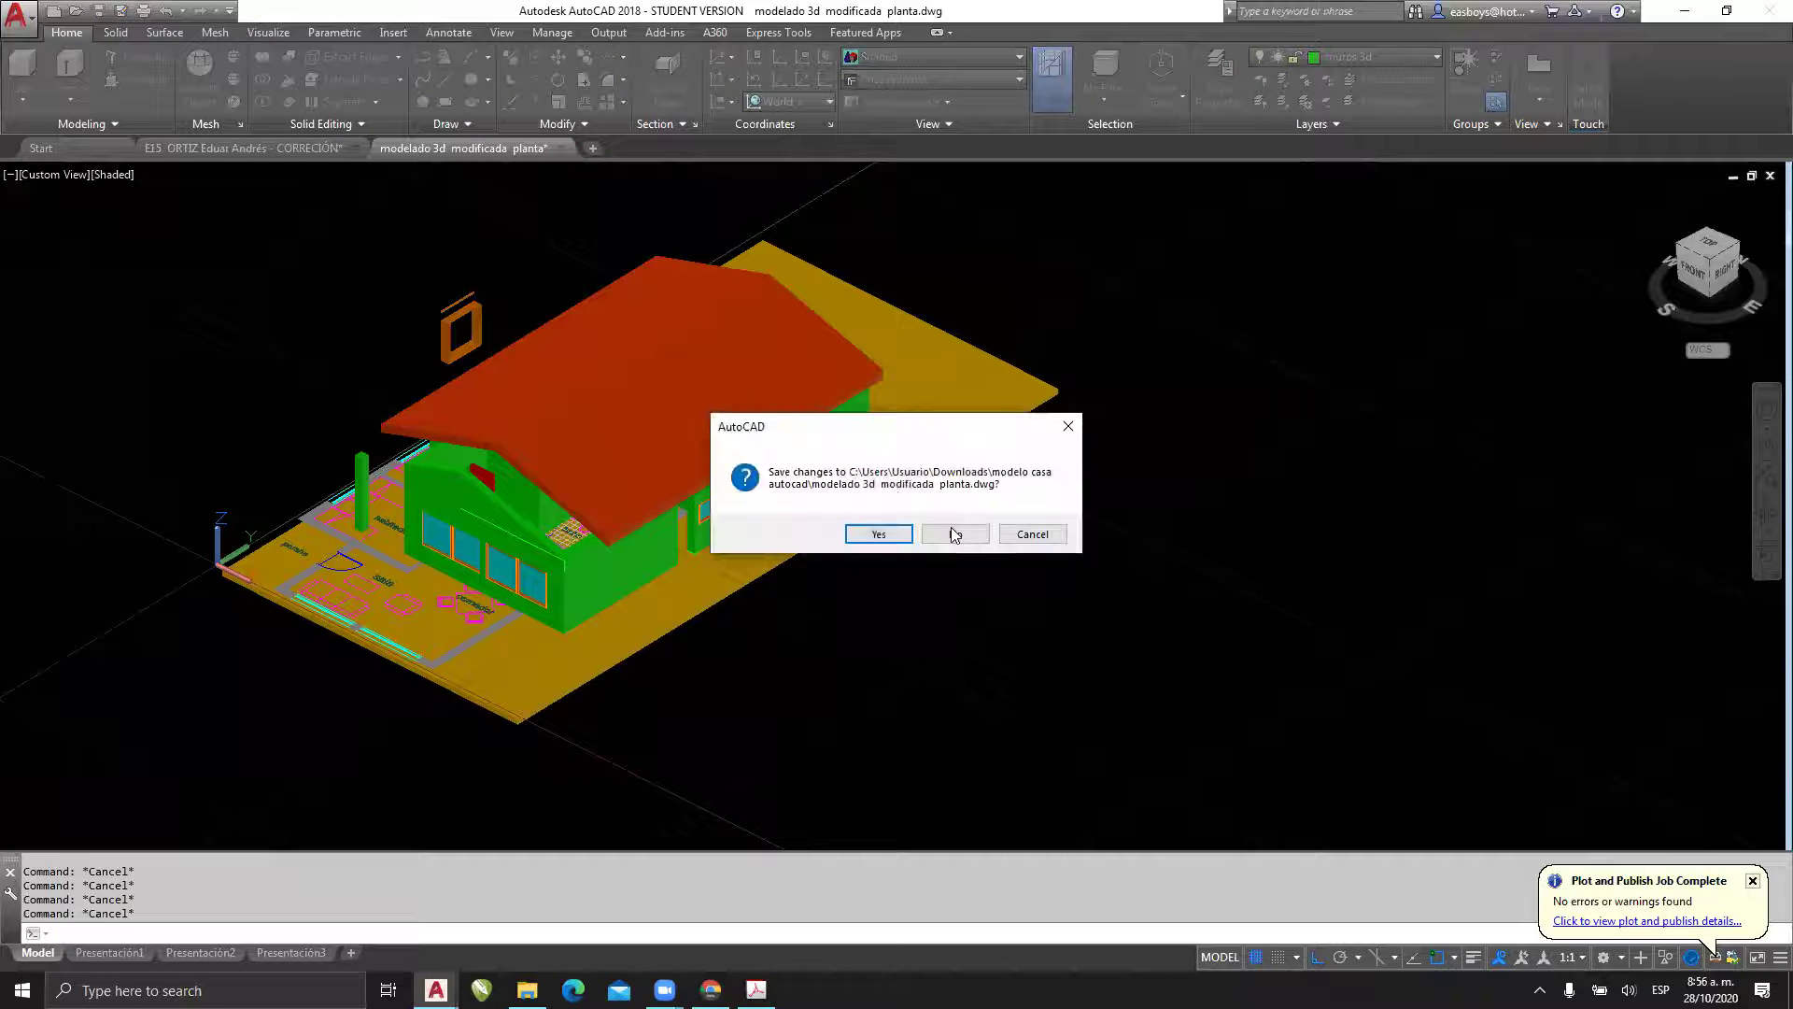
left_click(950, 534)
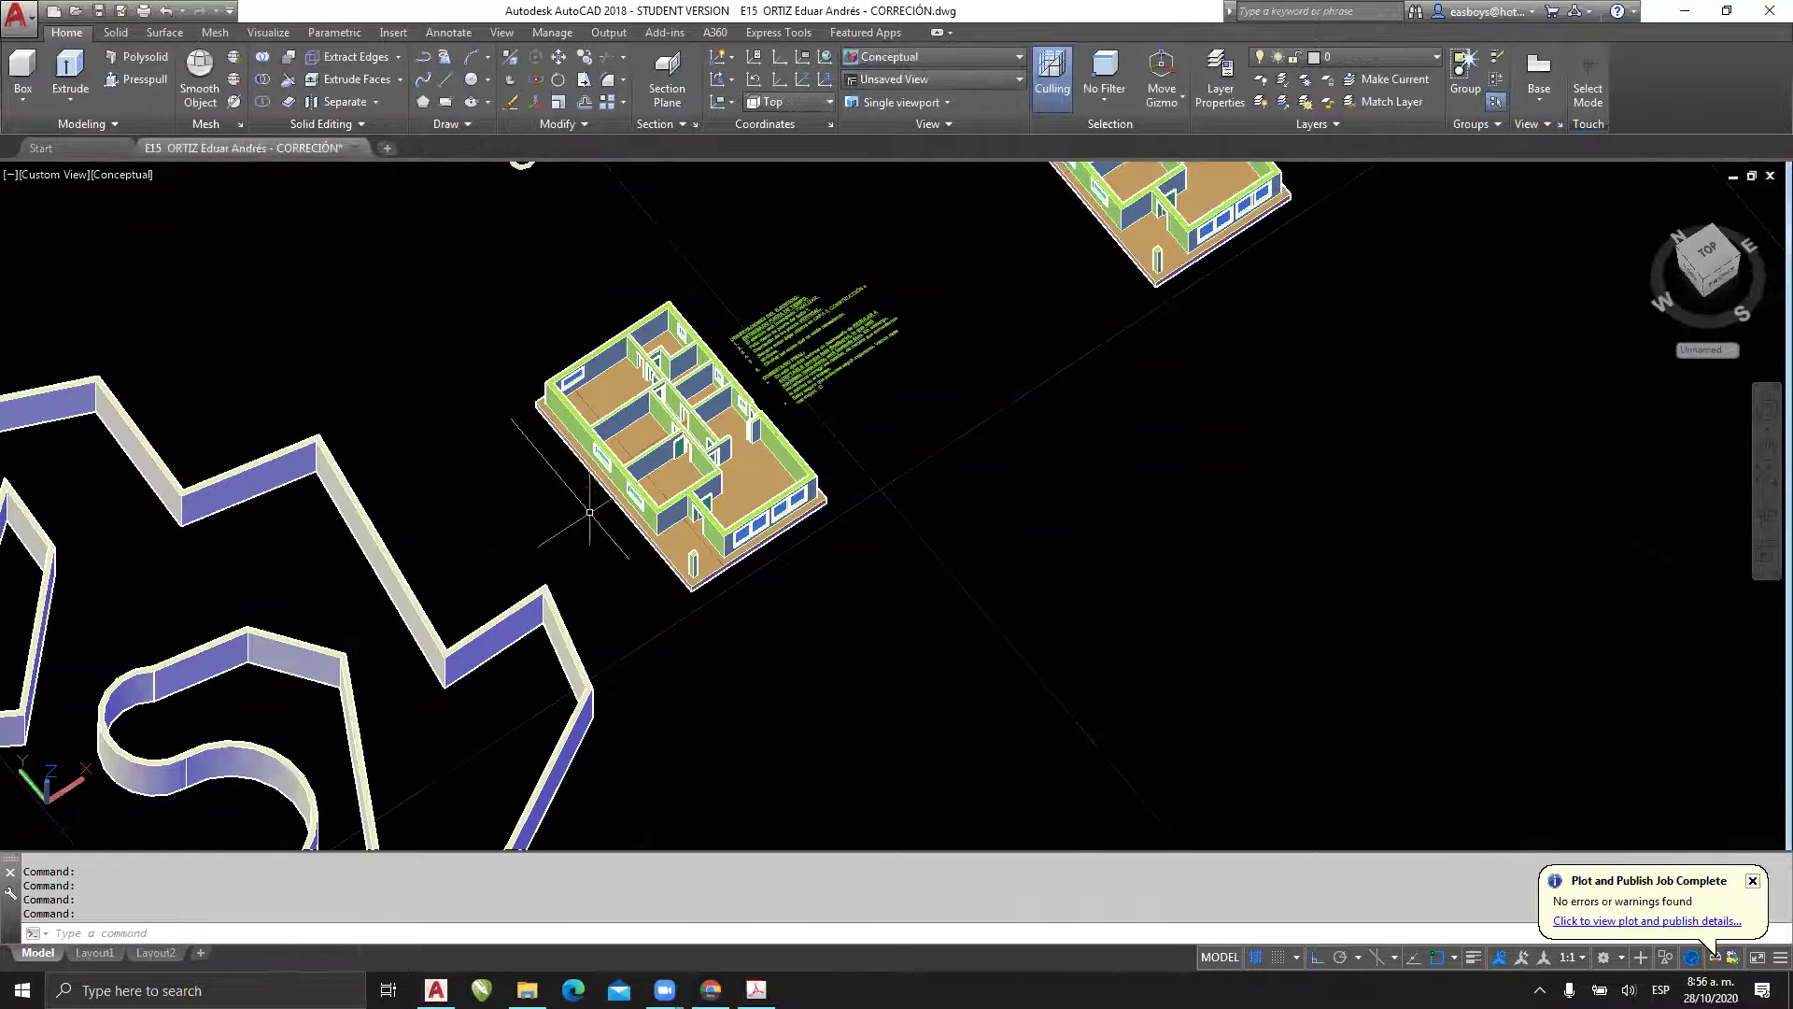
- Presspull the side faces of the house's porch column outward to stretch it into a wall panel
scroll(705, 528, "up", 3)
middle_click_drag(764, 559, 654, 523, "shift")
scroll(653, 523, "up", 4)
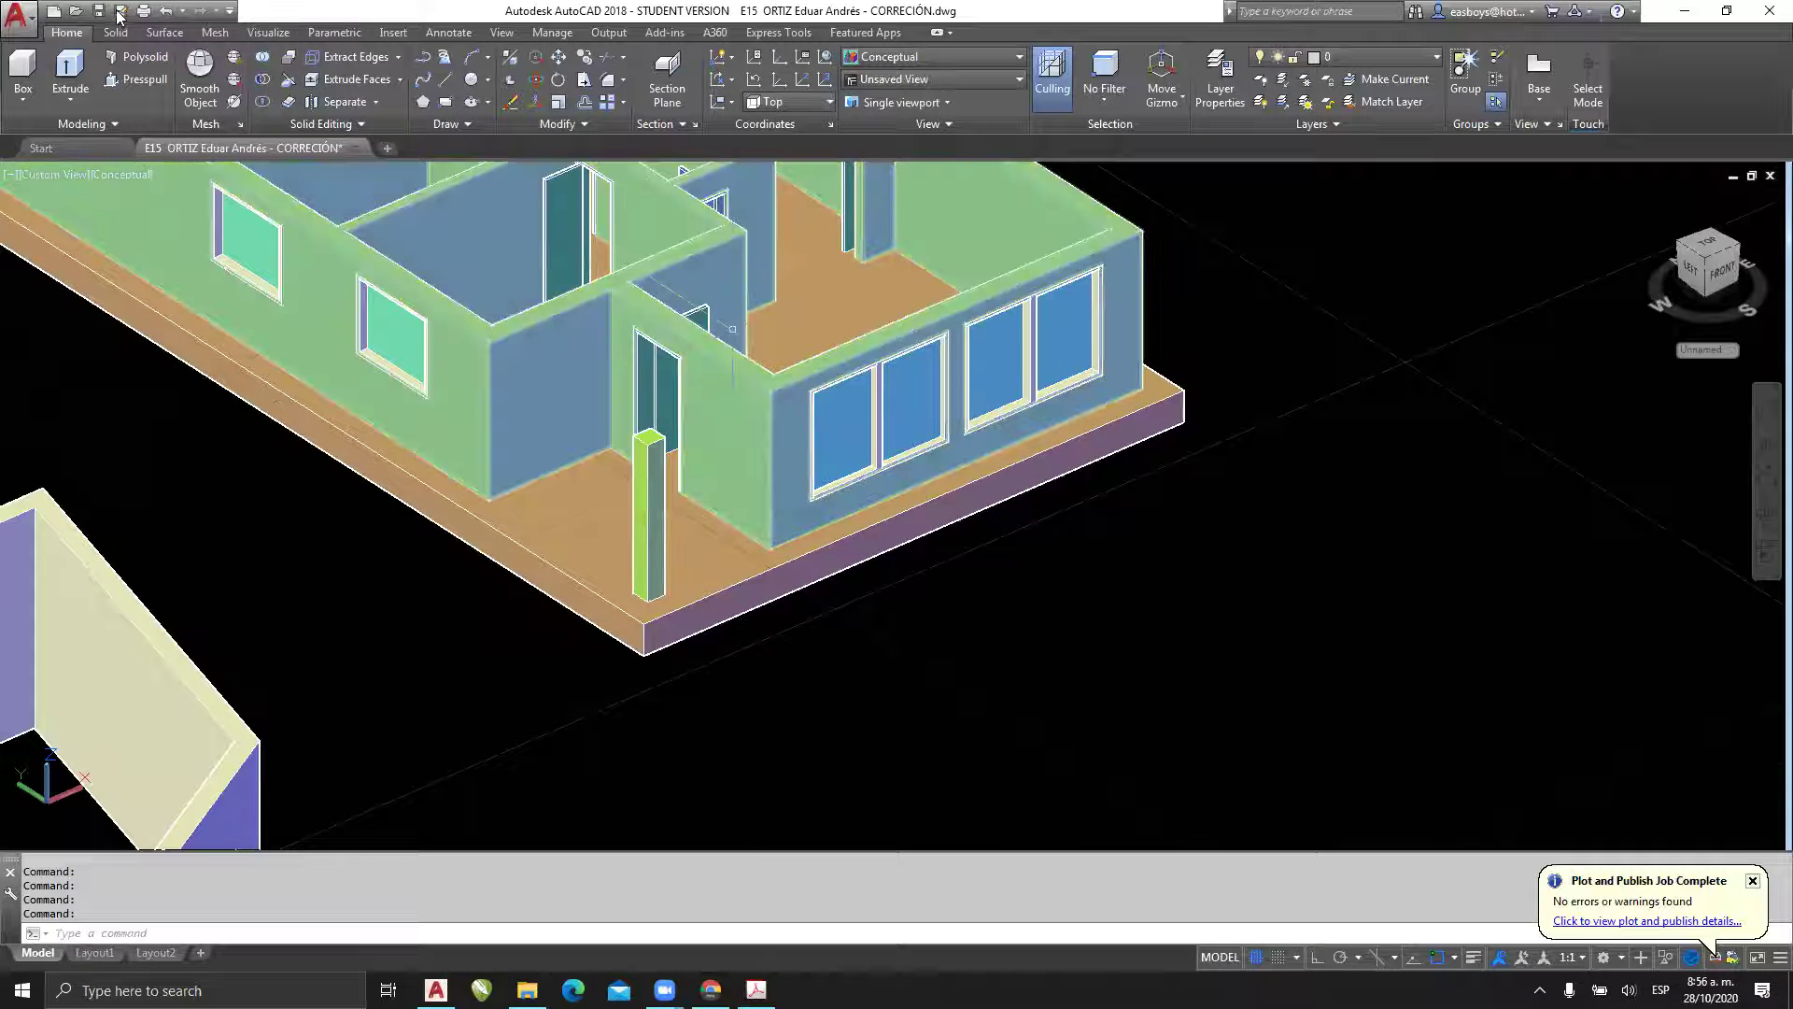
left_click(137, 80)
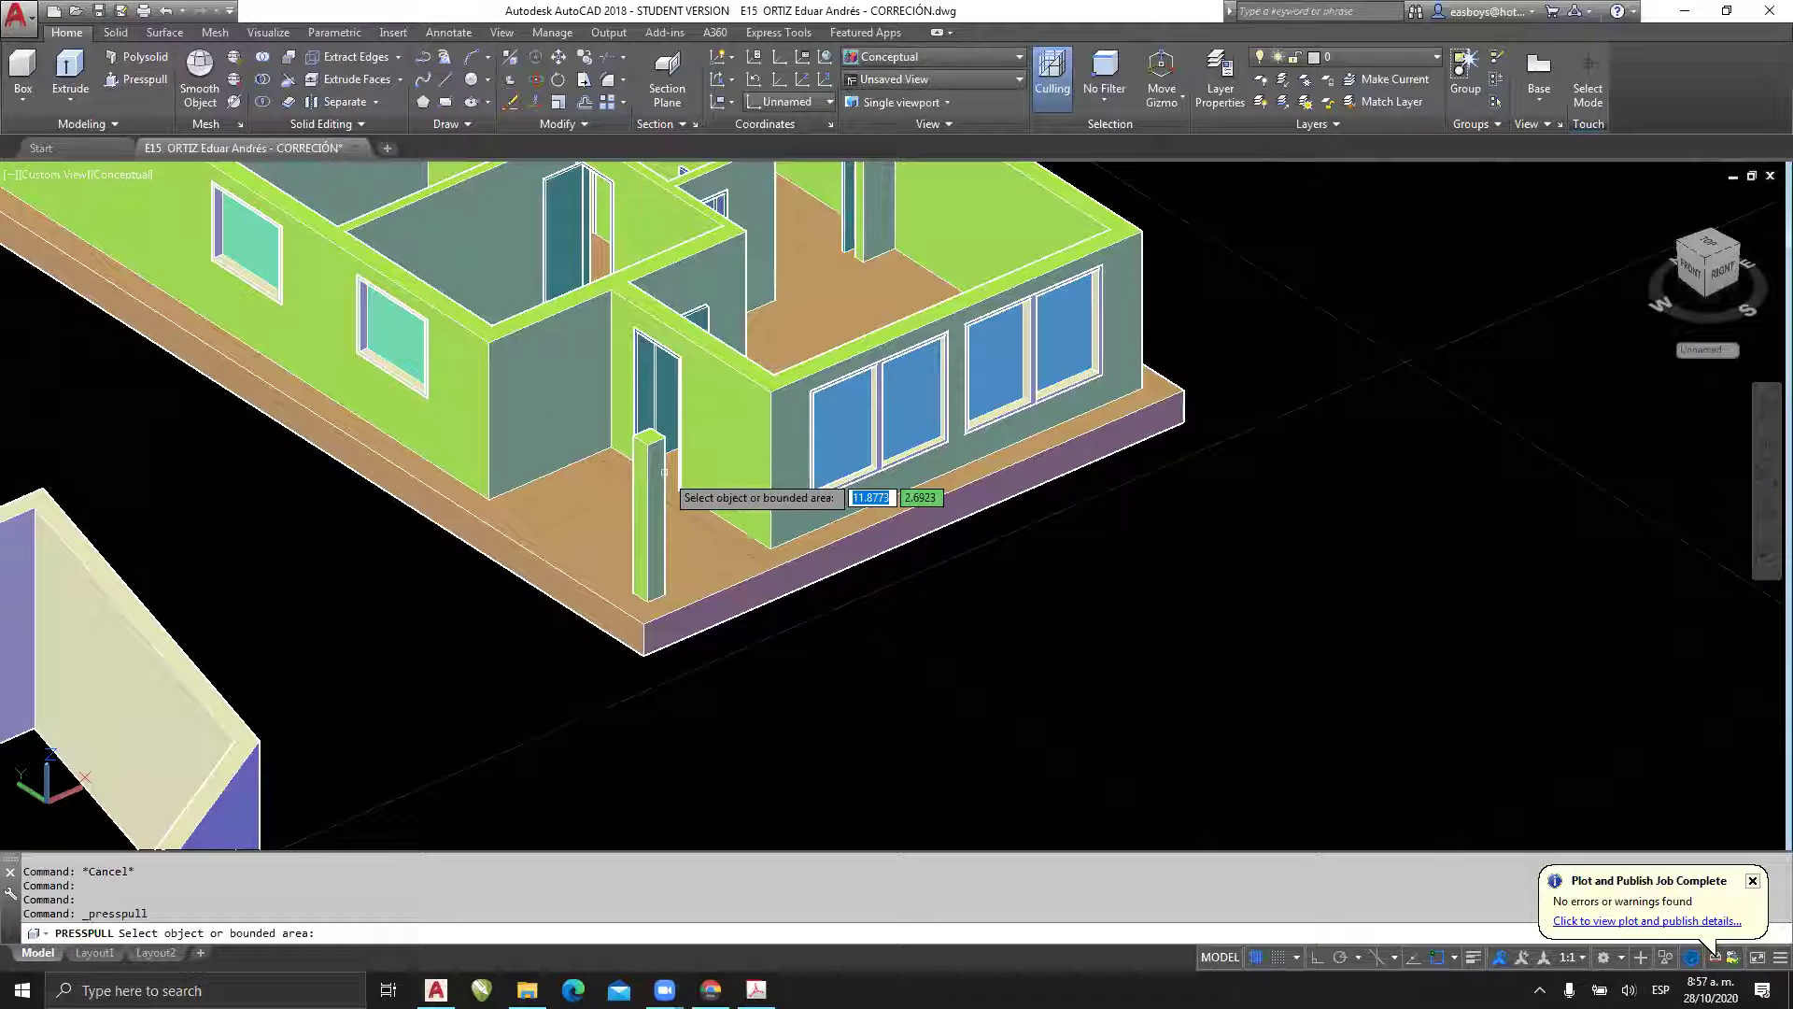
left_click(661, 472)
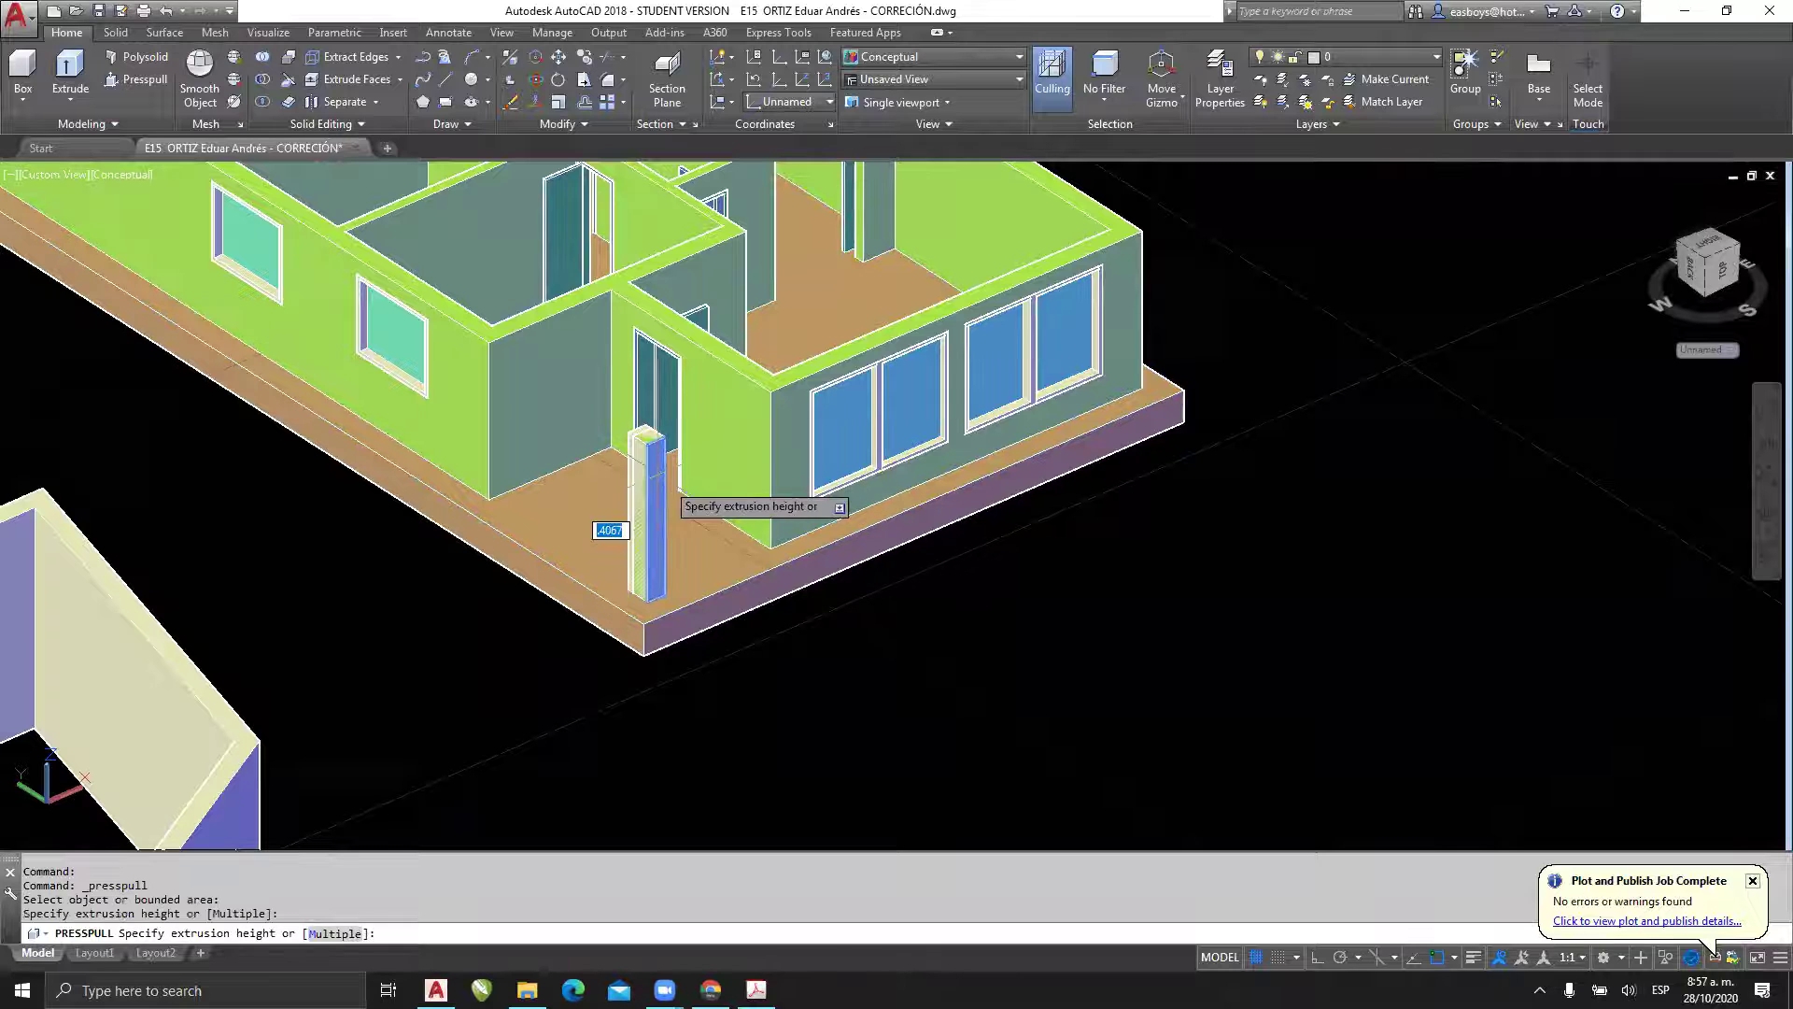
left_click(794, 575)
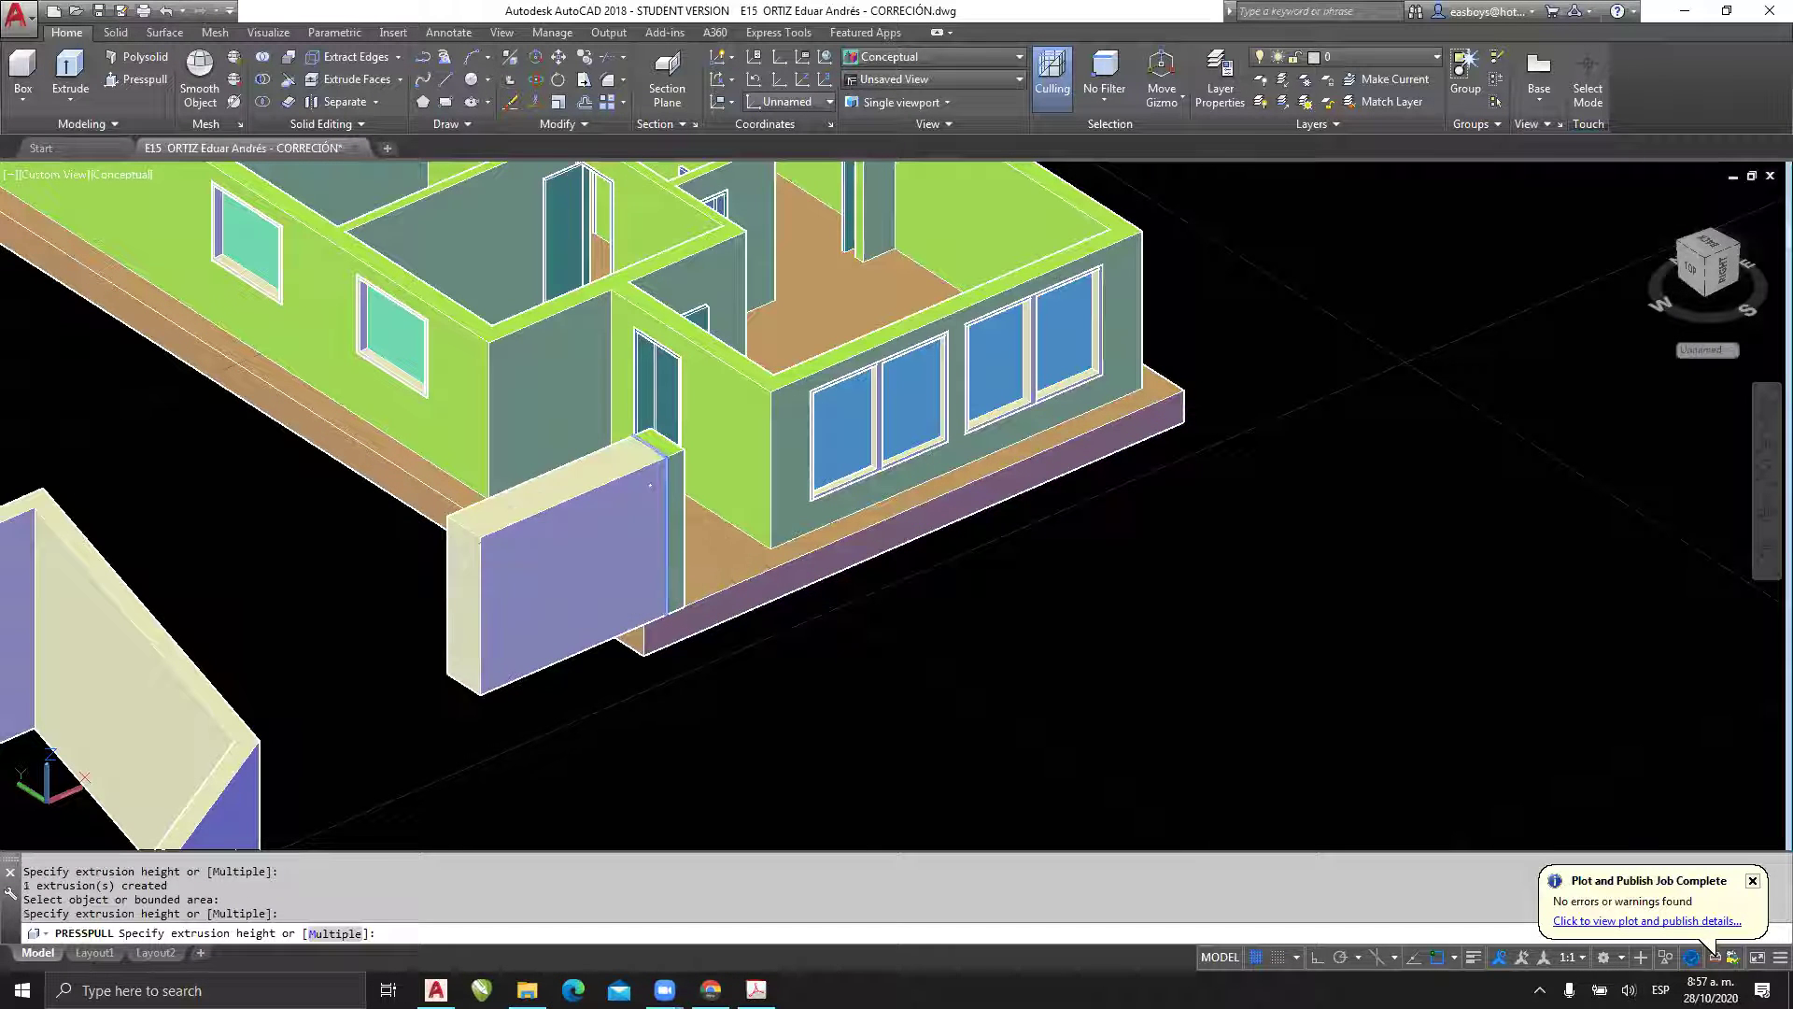
left_click(460, 577)
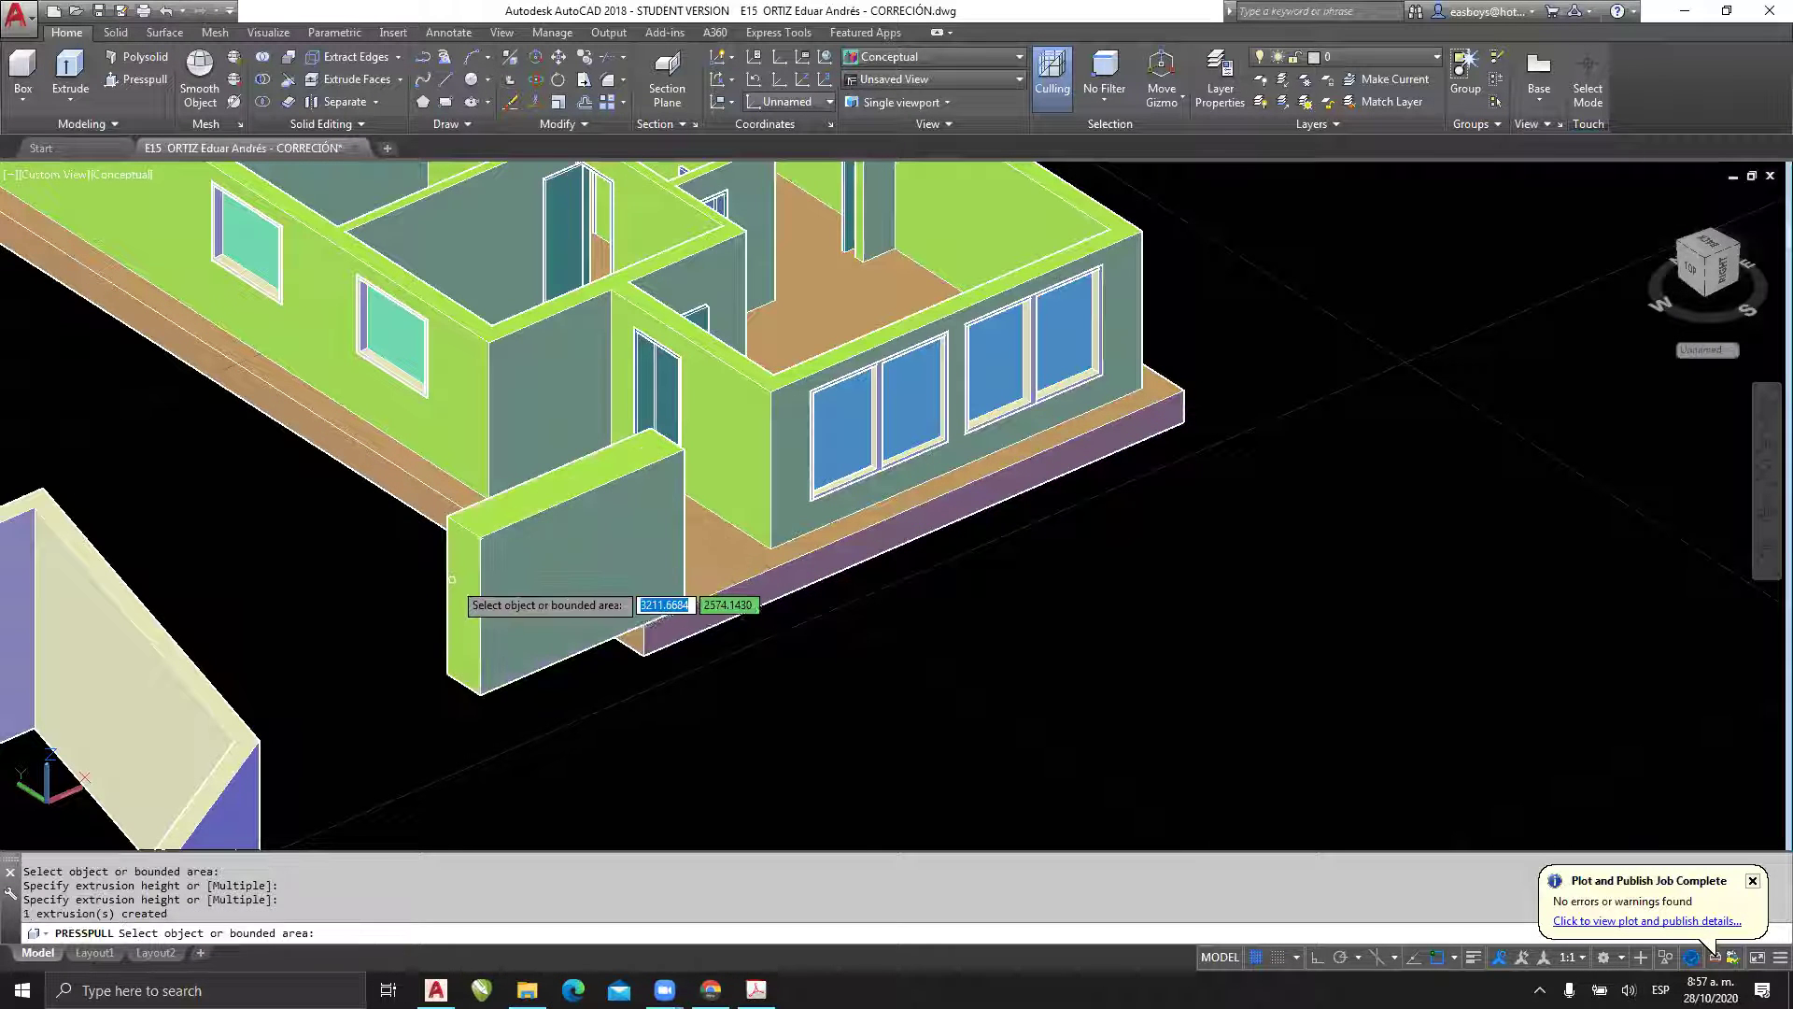
- Presspull the front wall around its windows outward by about 2.1, and pull the long side wall with two windows outward
left_click(795, 441)
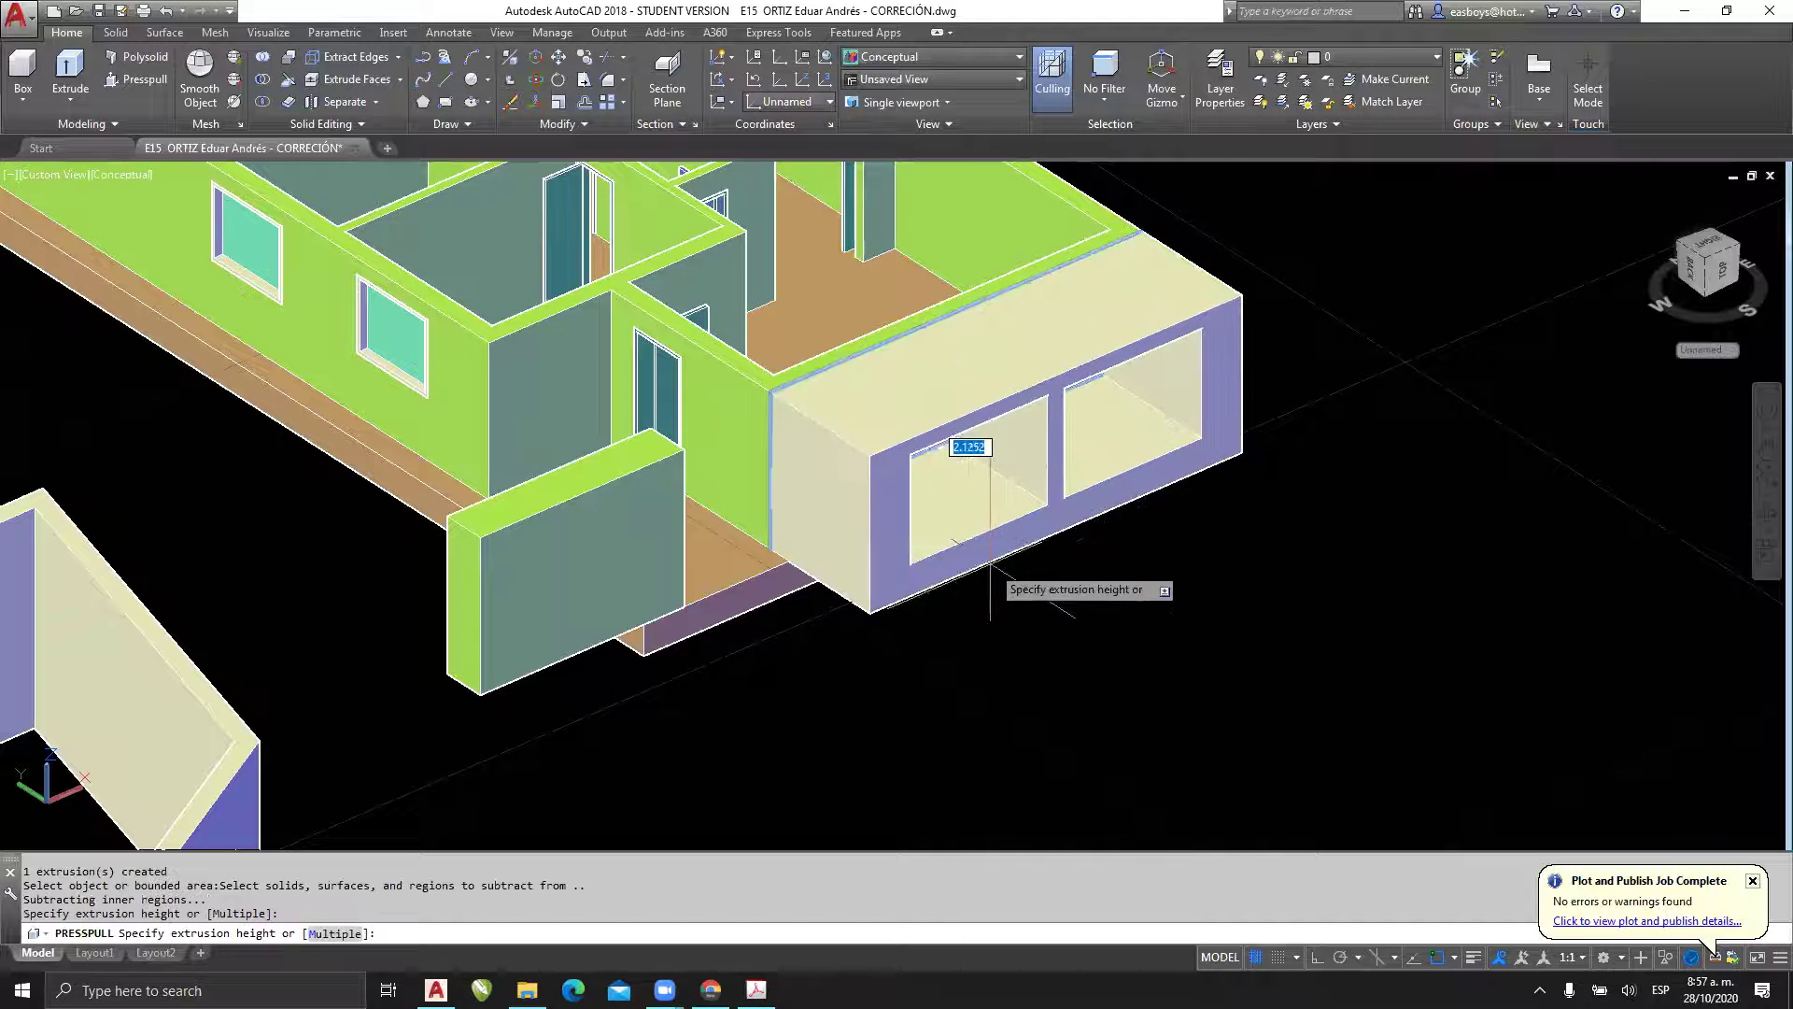
left_click(990, 562)
middle_click_drag(1043, 527, 803, 411, "shift")
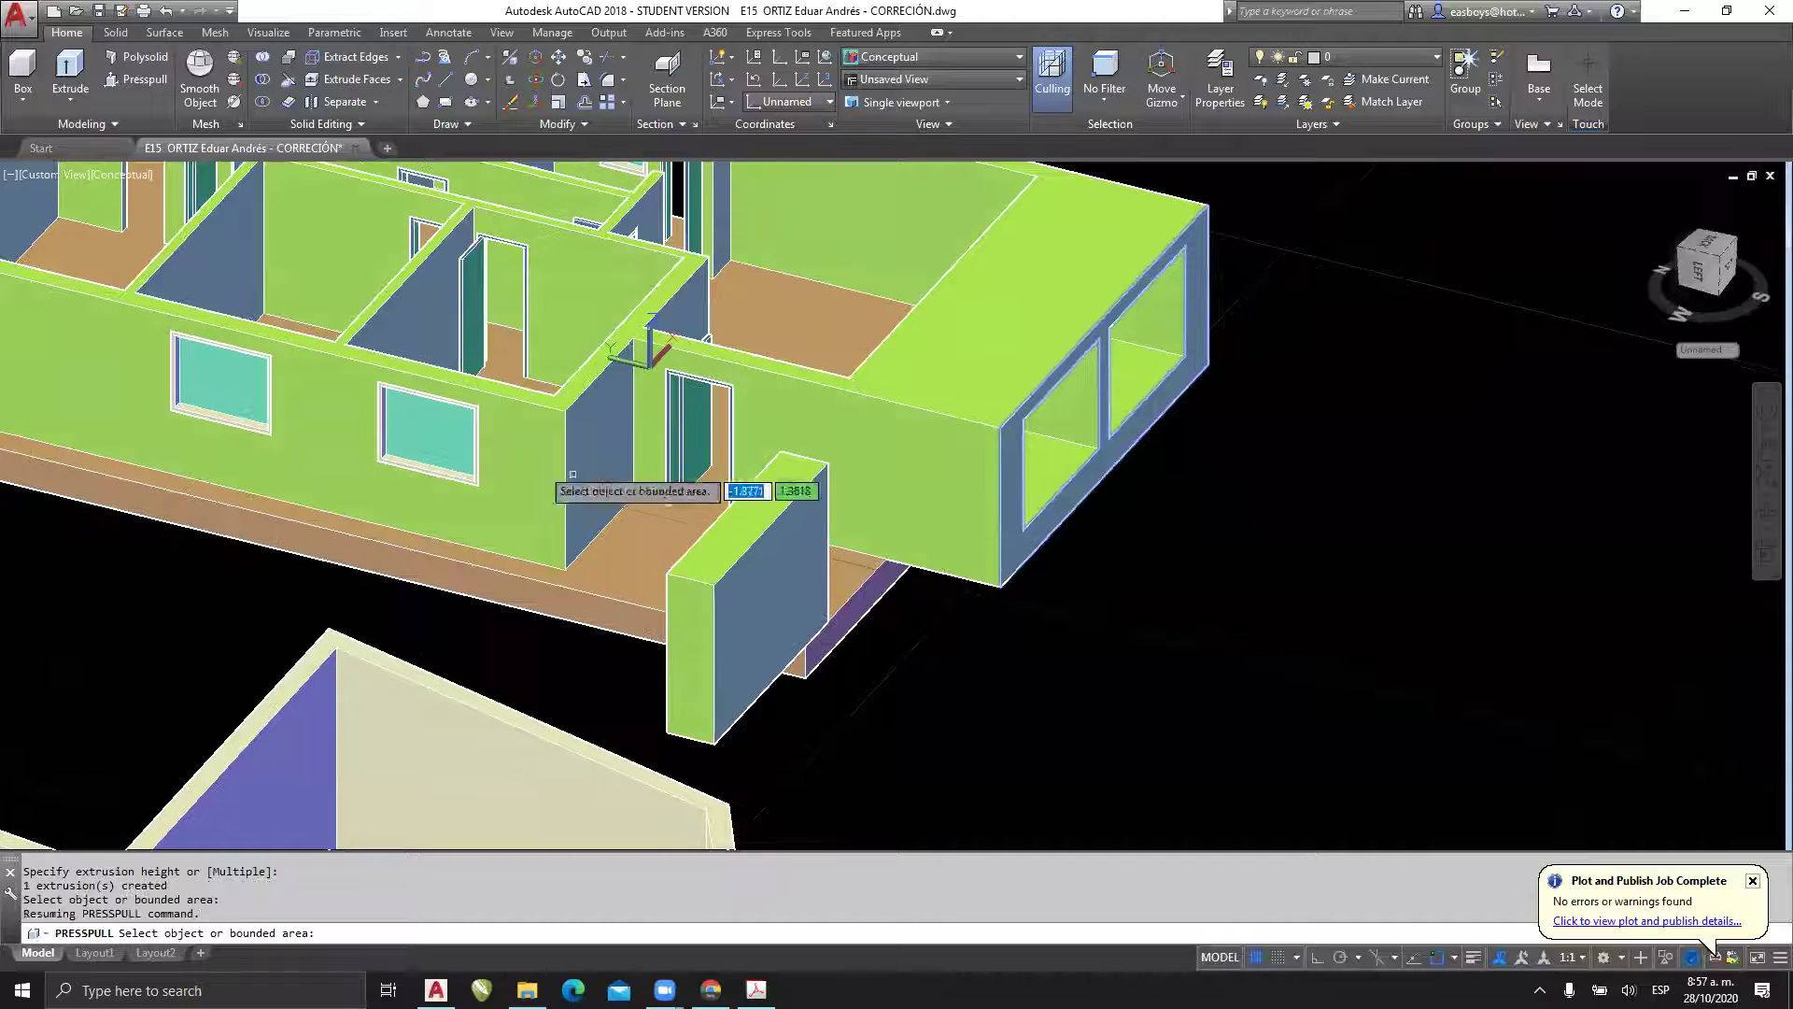
left_click(346, 425)
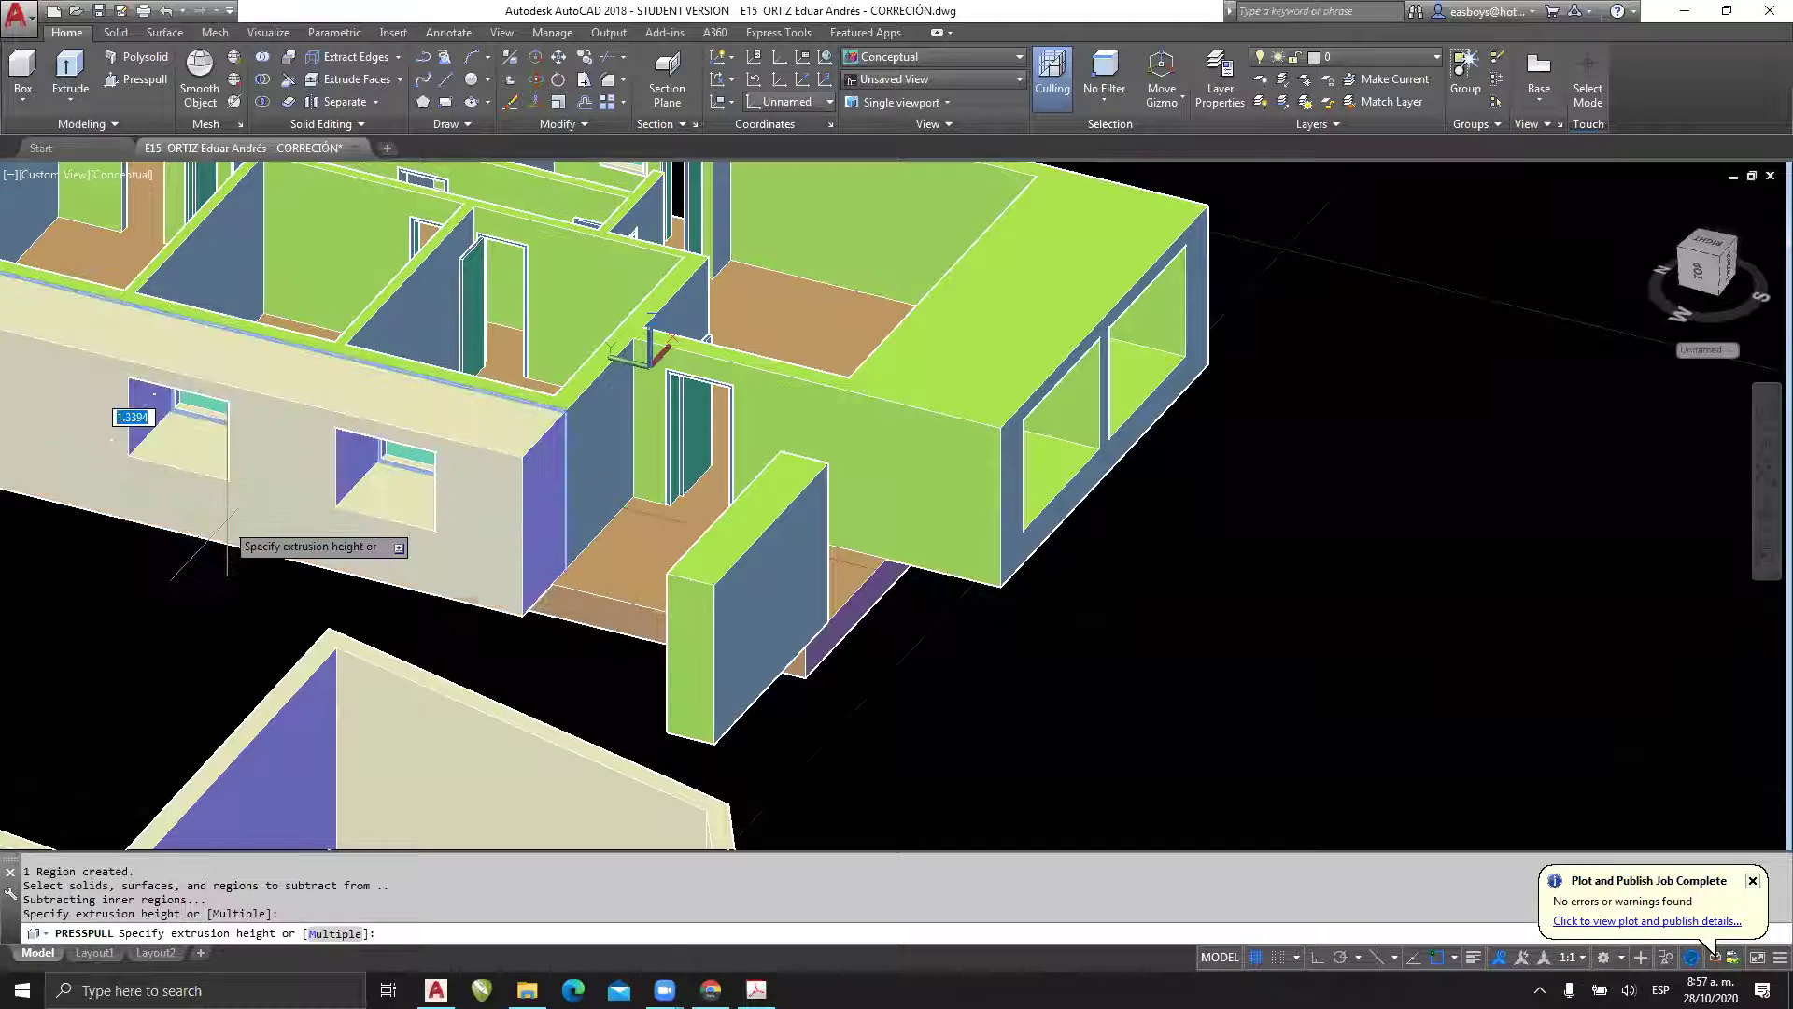
left_click(177, 520)
- Presspull the rear end wall of the house outward, and presspull the lintel face above the side doorway
middle_click_drag(654, 486, 850, 372, "shift")
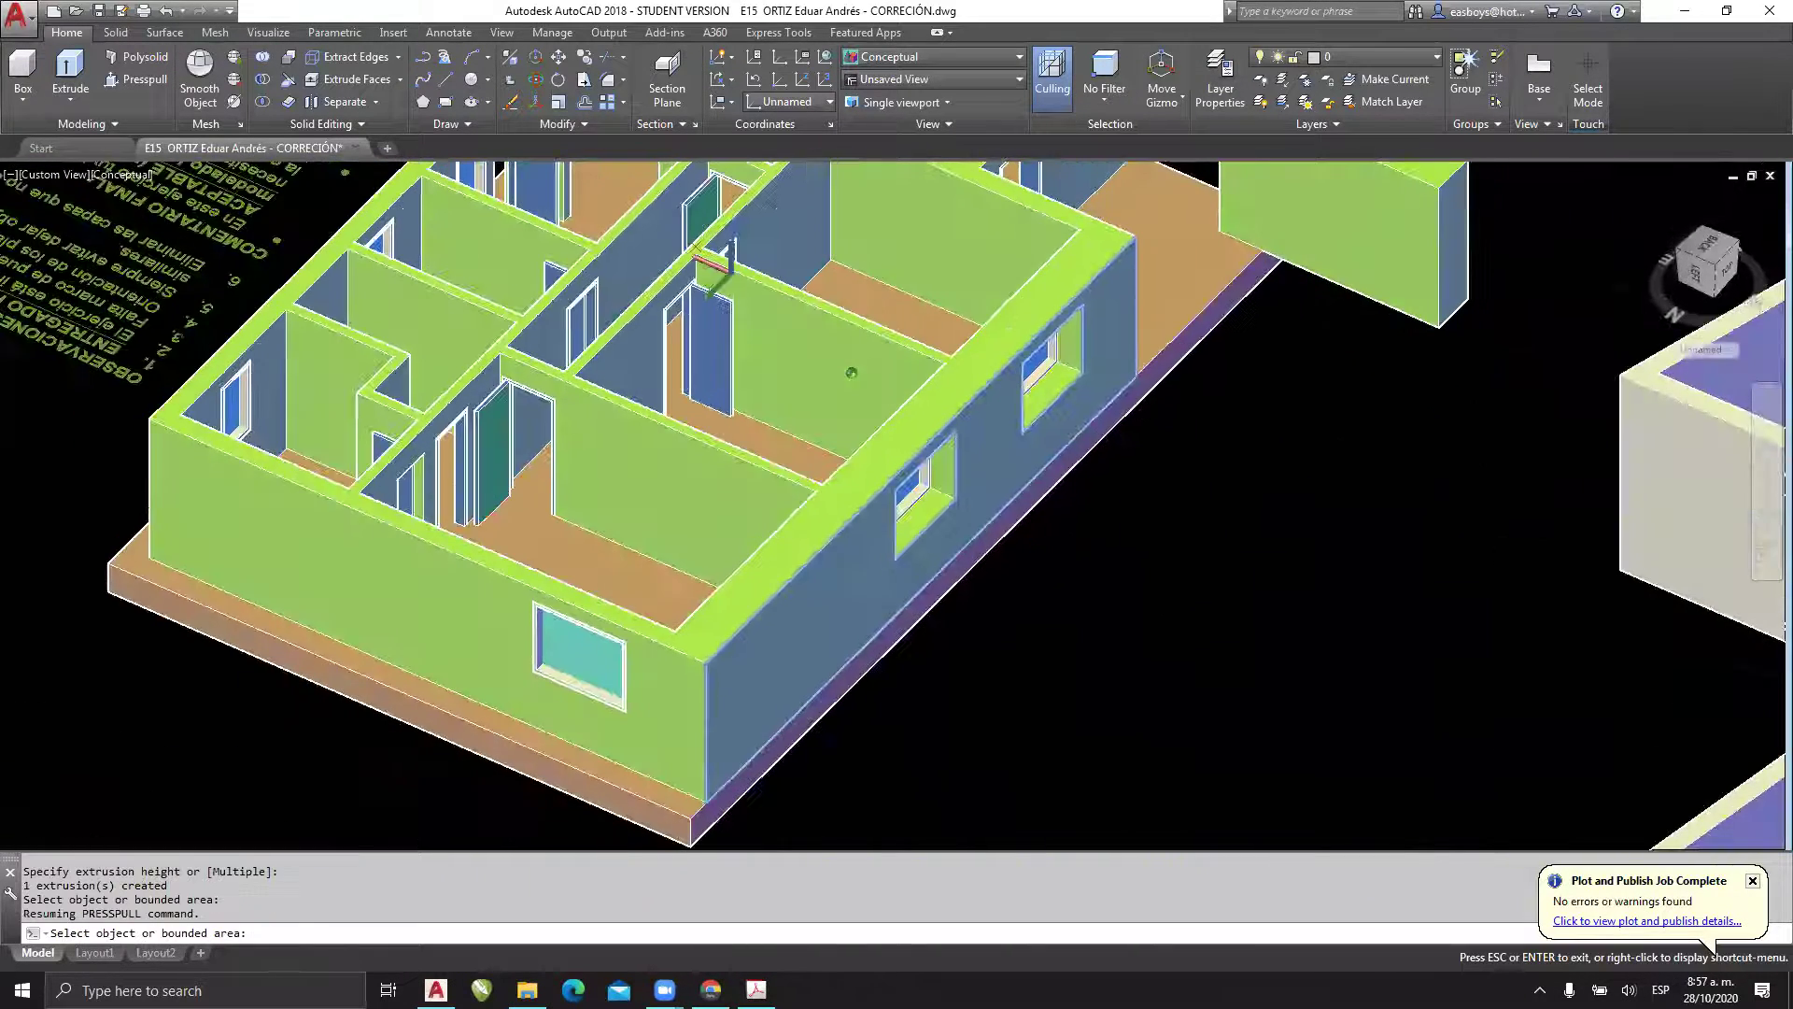
left_click(380, 592)
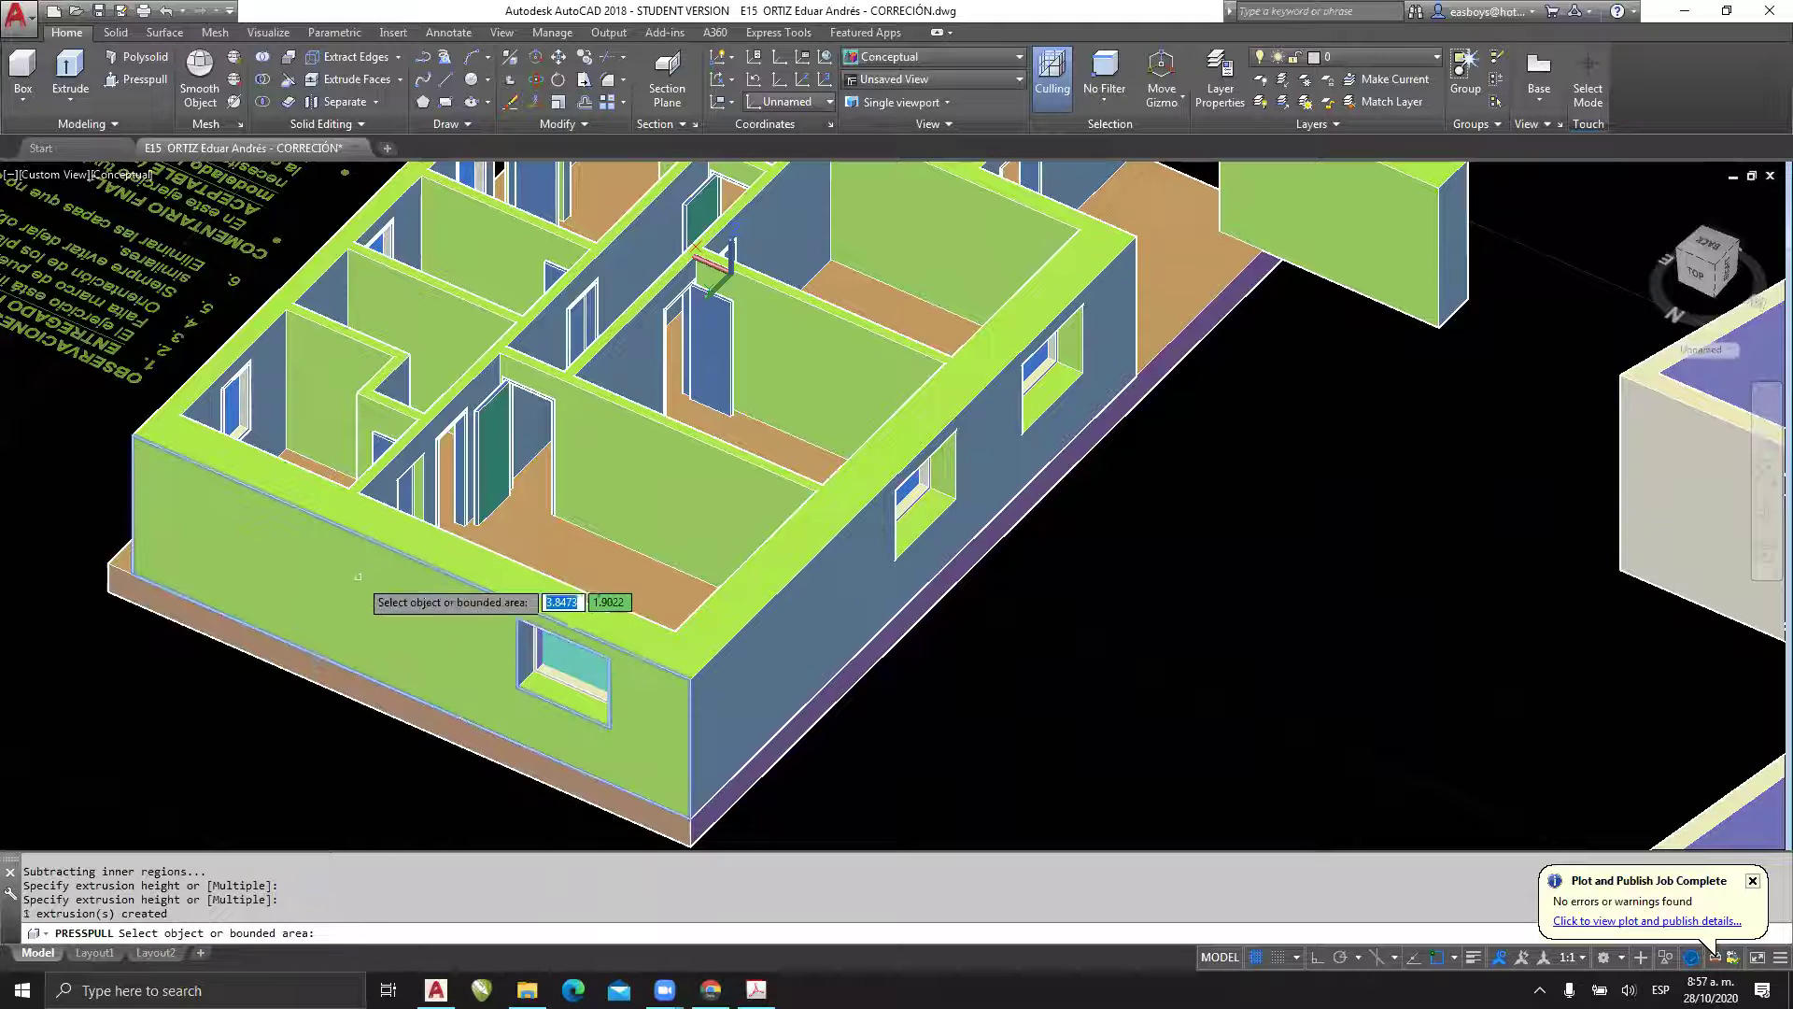
left_click(318, 644)
middle_click_drag(191, 649, 464, 564, "shift")
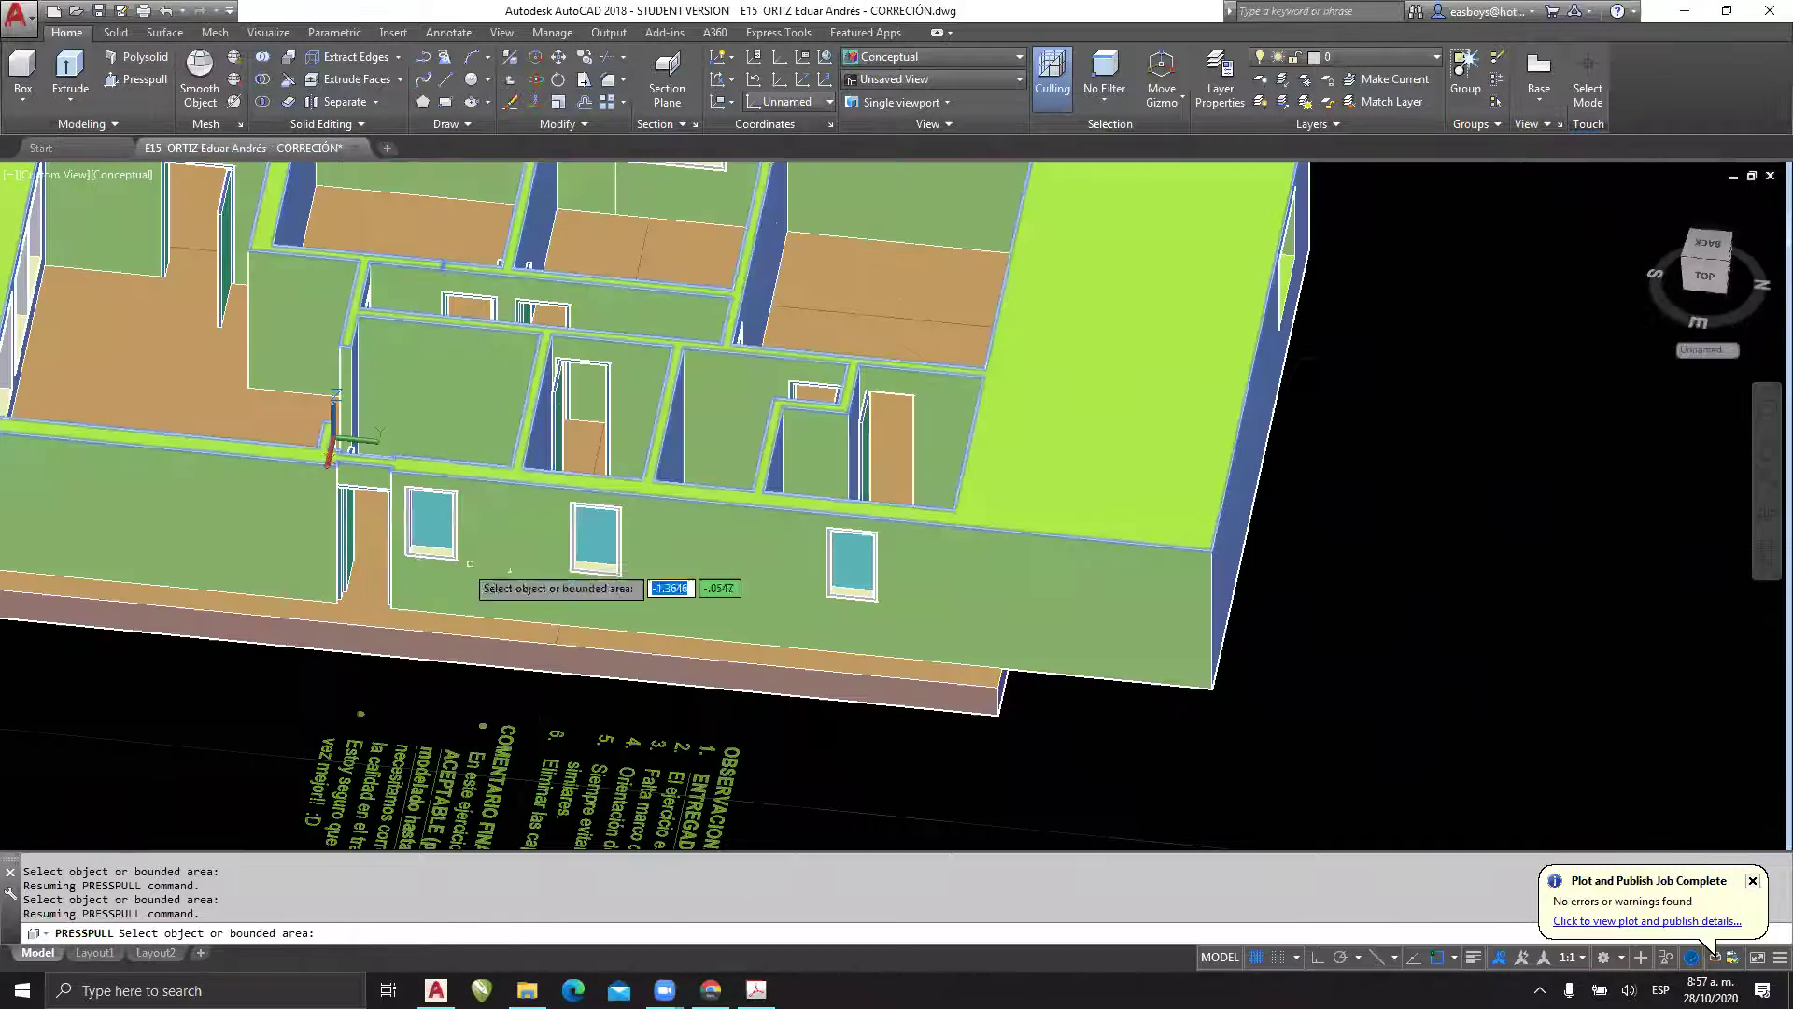
left_click(363, 477)
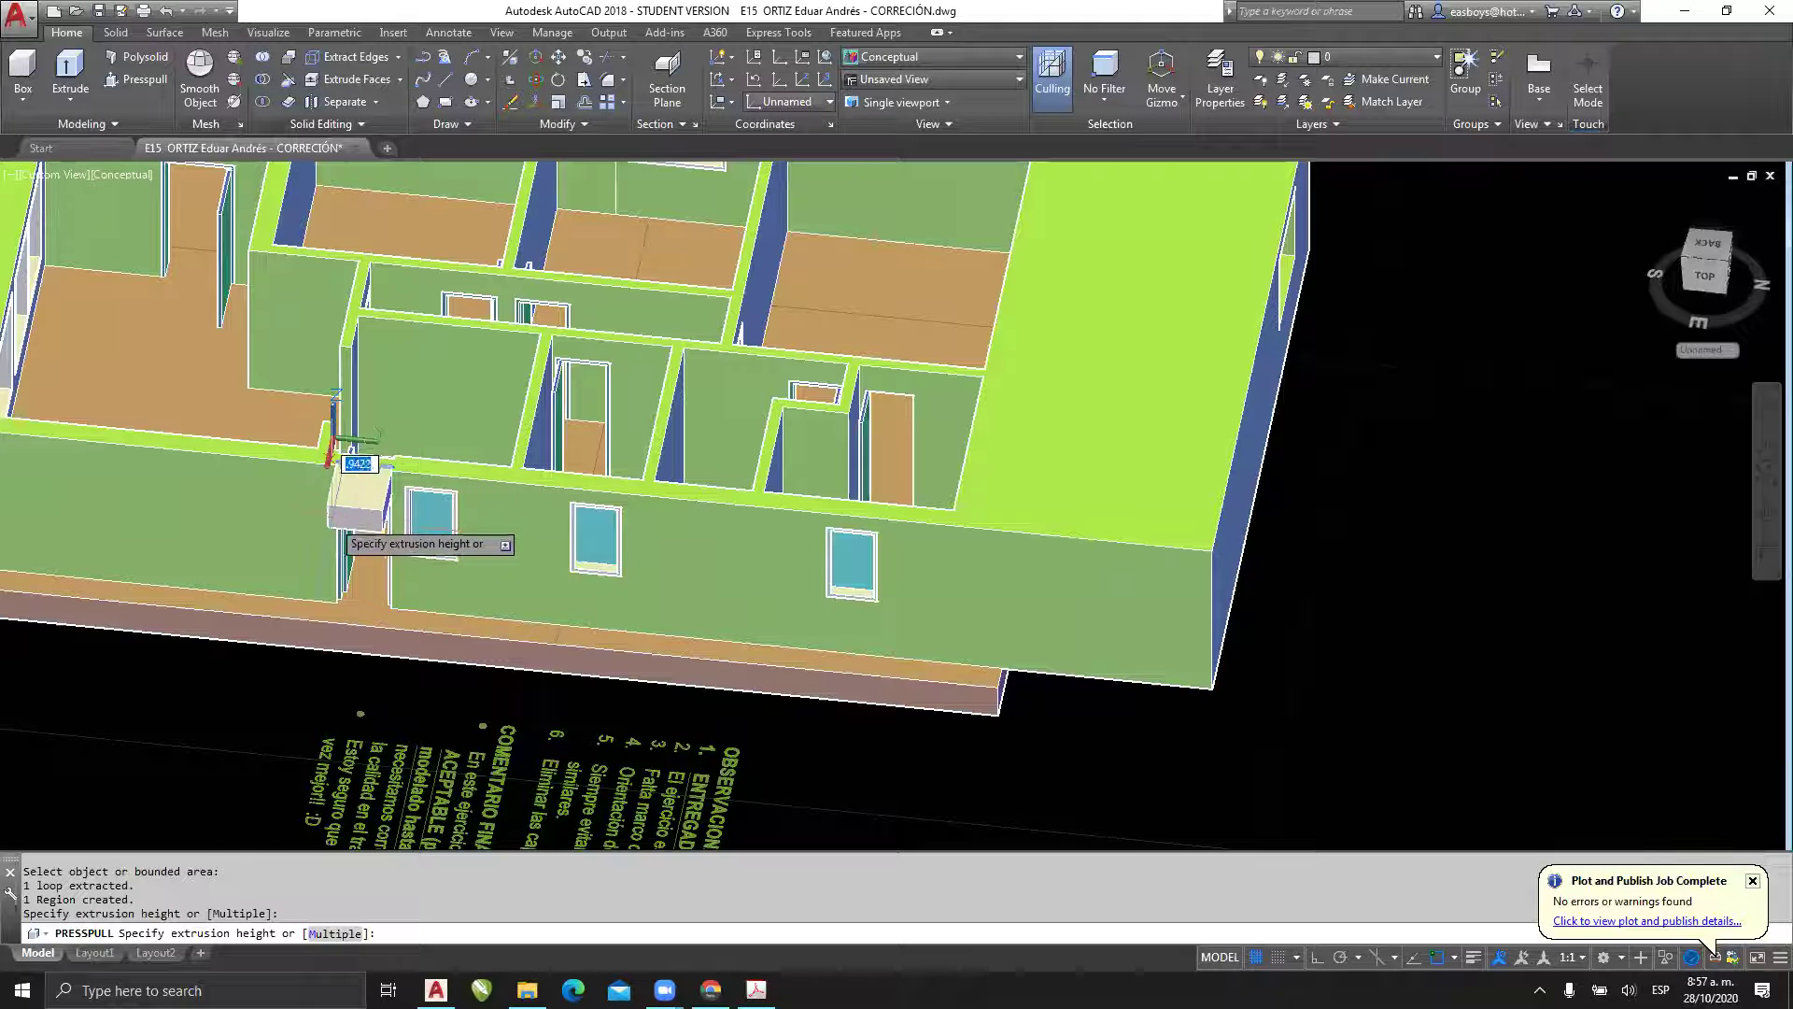
left_click(347, 546)
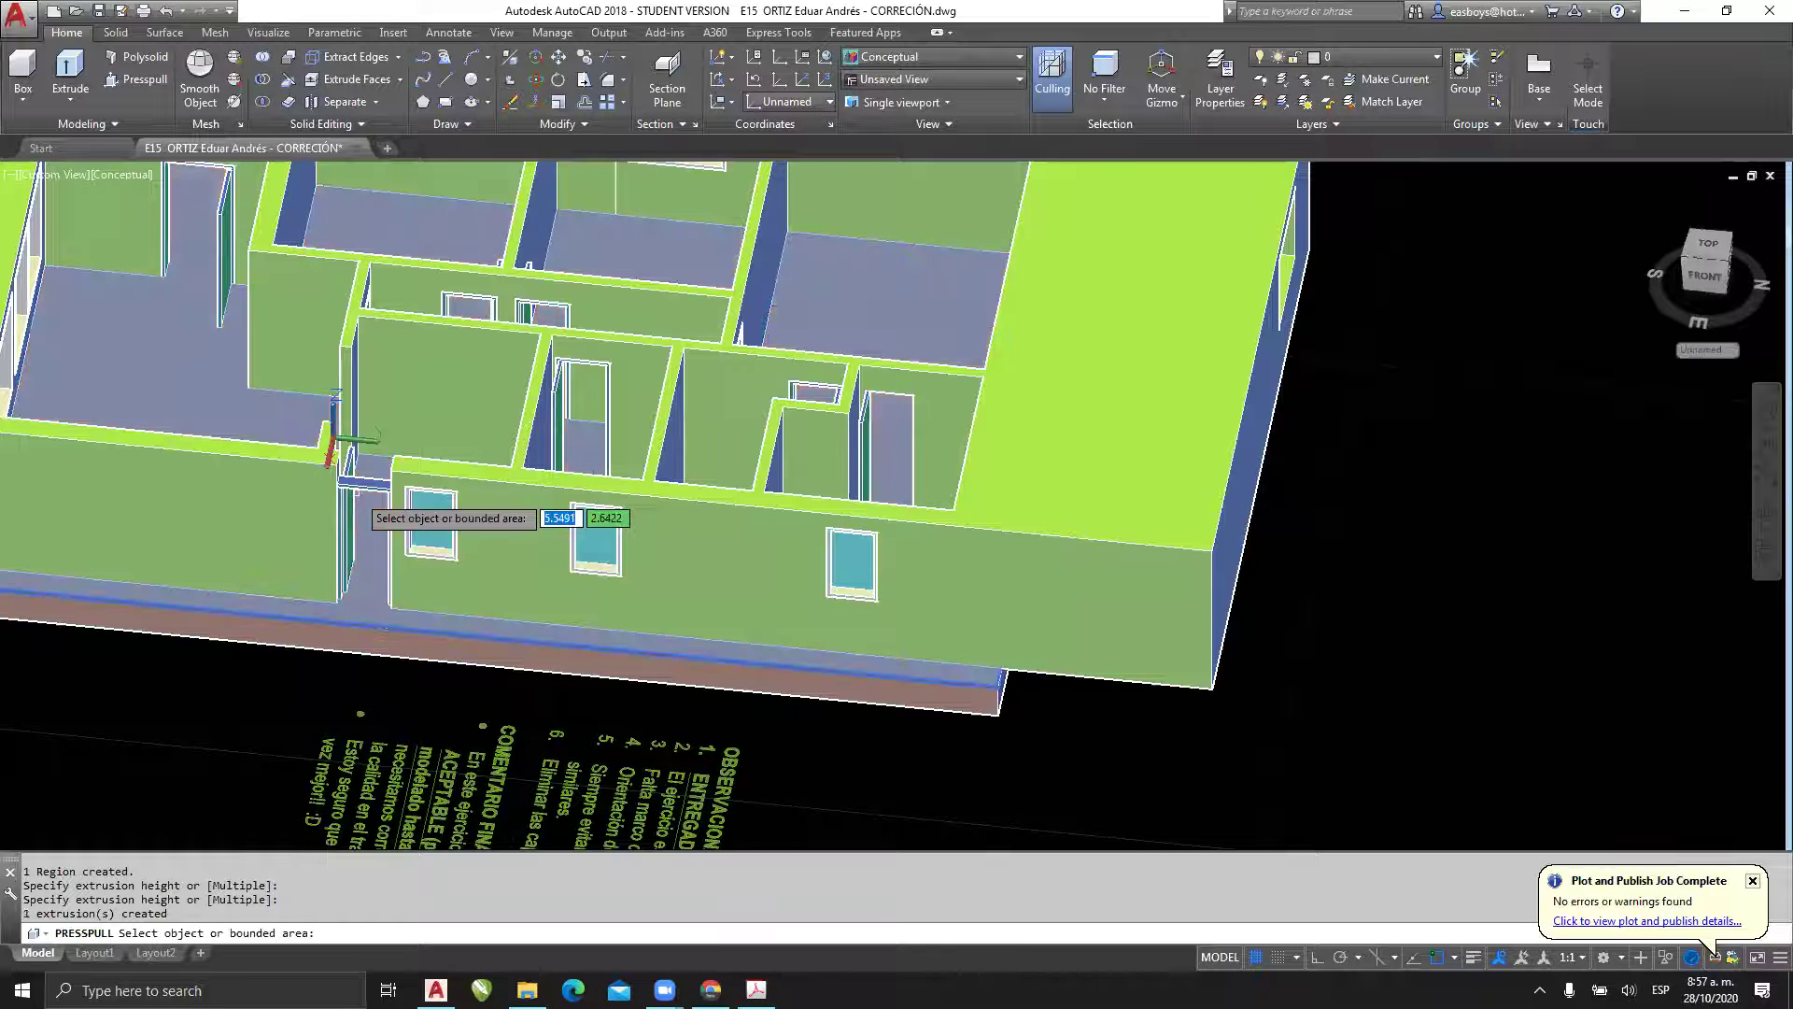
- Undo the Presspull changes made to the house's porch column, walls and doorway lintel
key("ctrl+z")
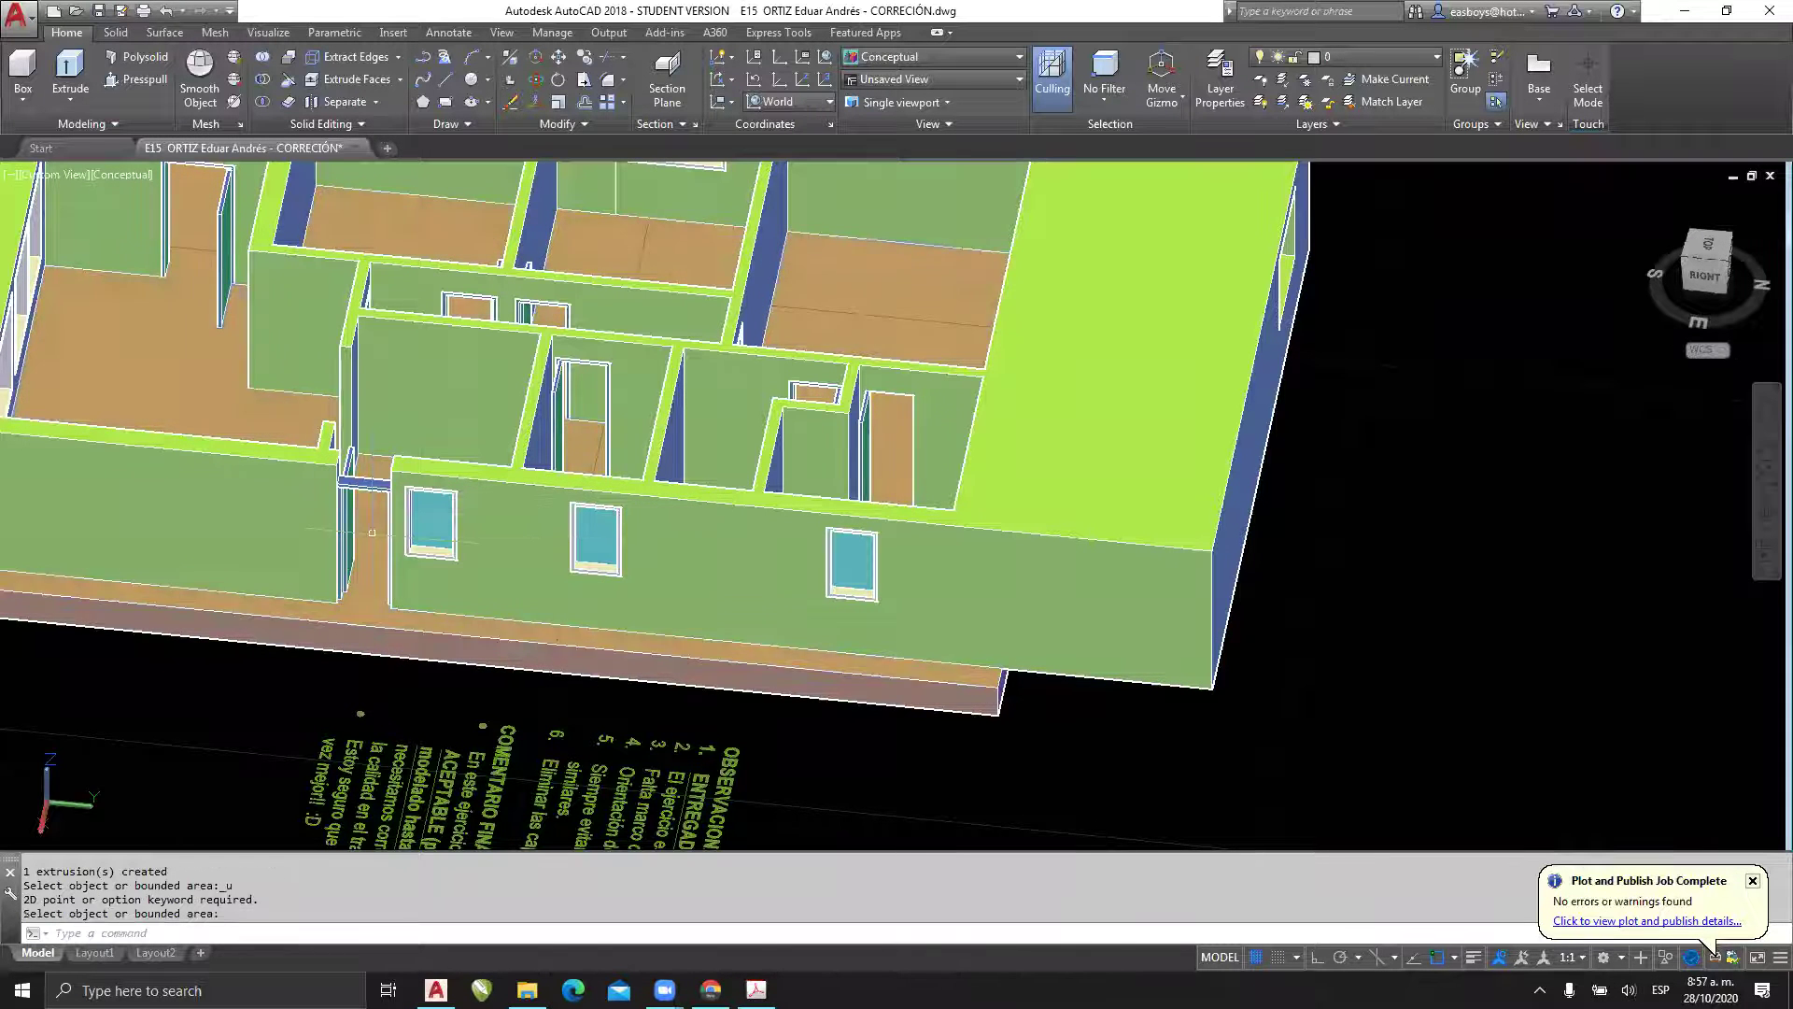
key("ctrl+z")
key("ctrl+z")
key("ctrl+z")
key("ctrl+z")
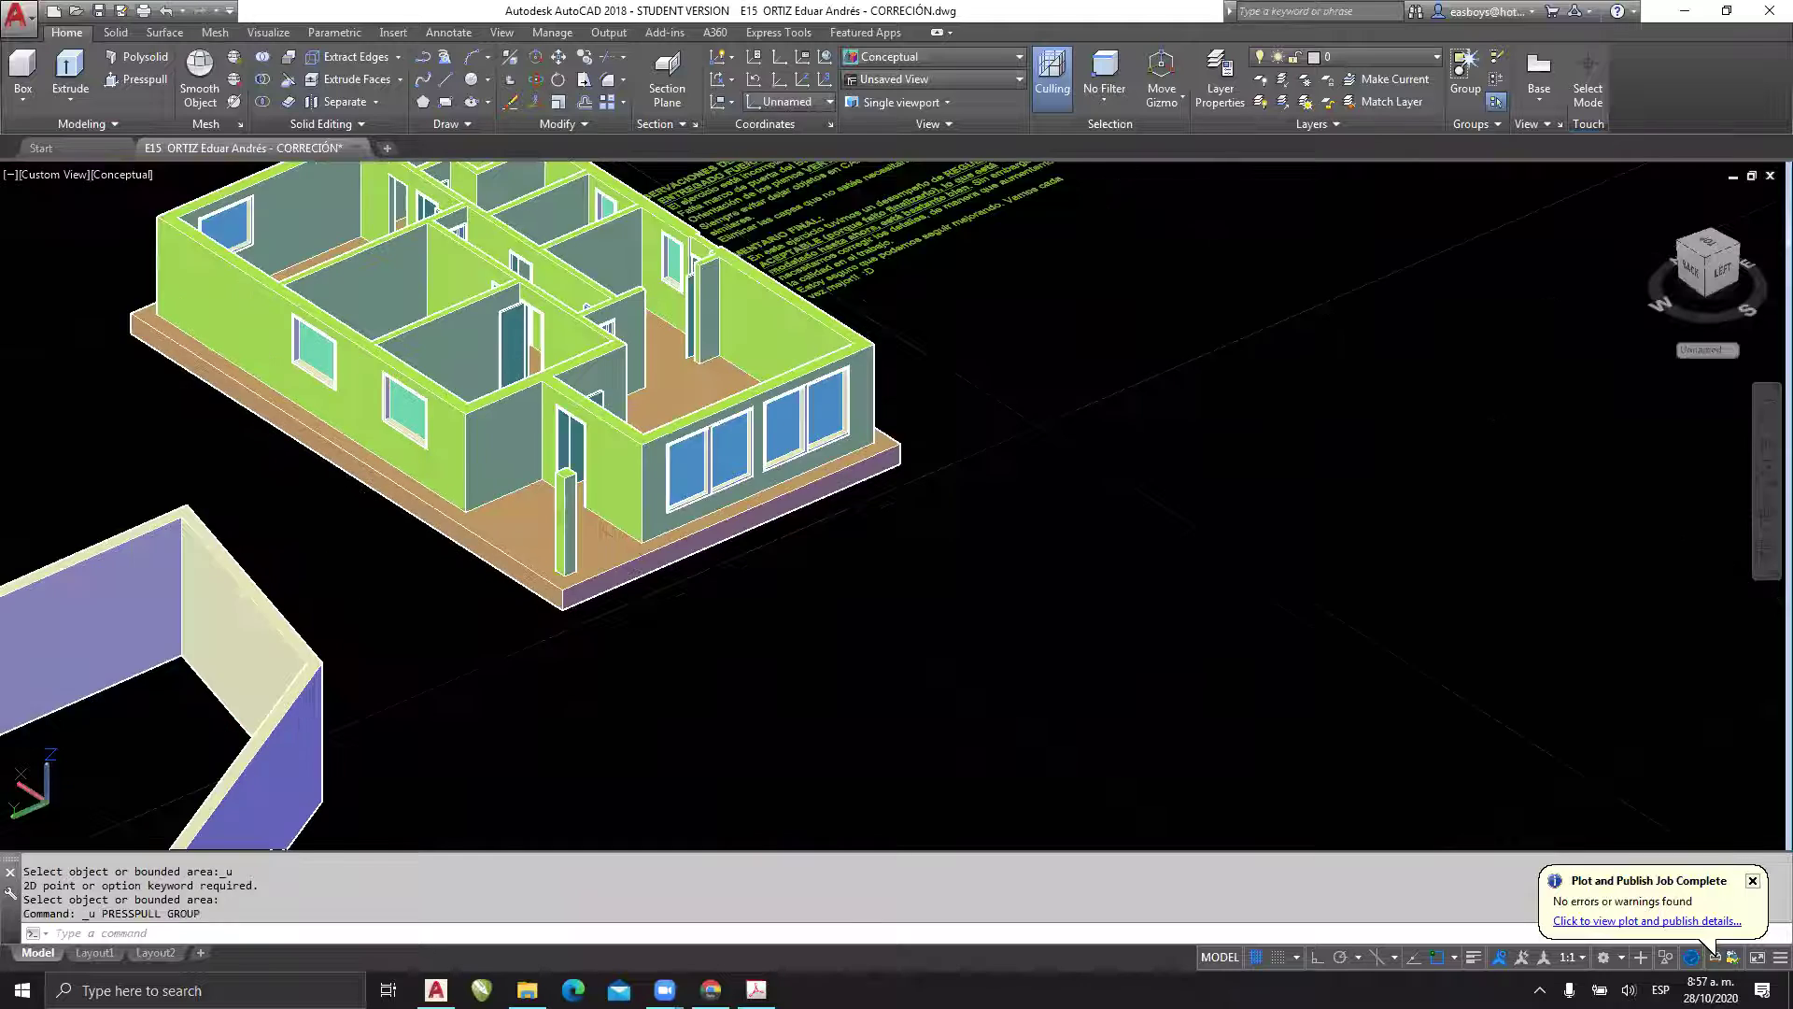
key("ctrl+z")
key("ctrl+z")
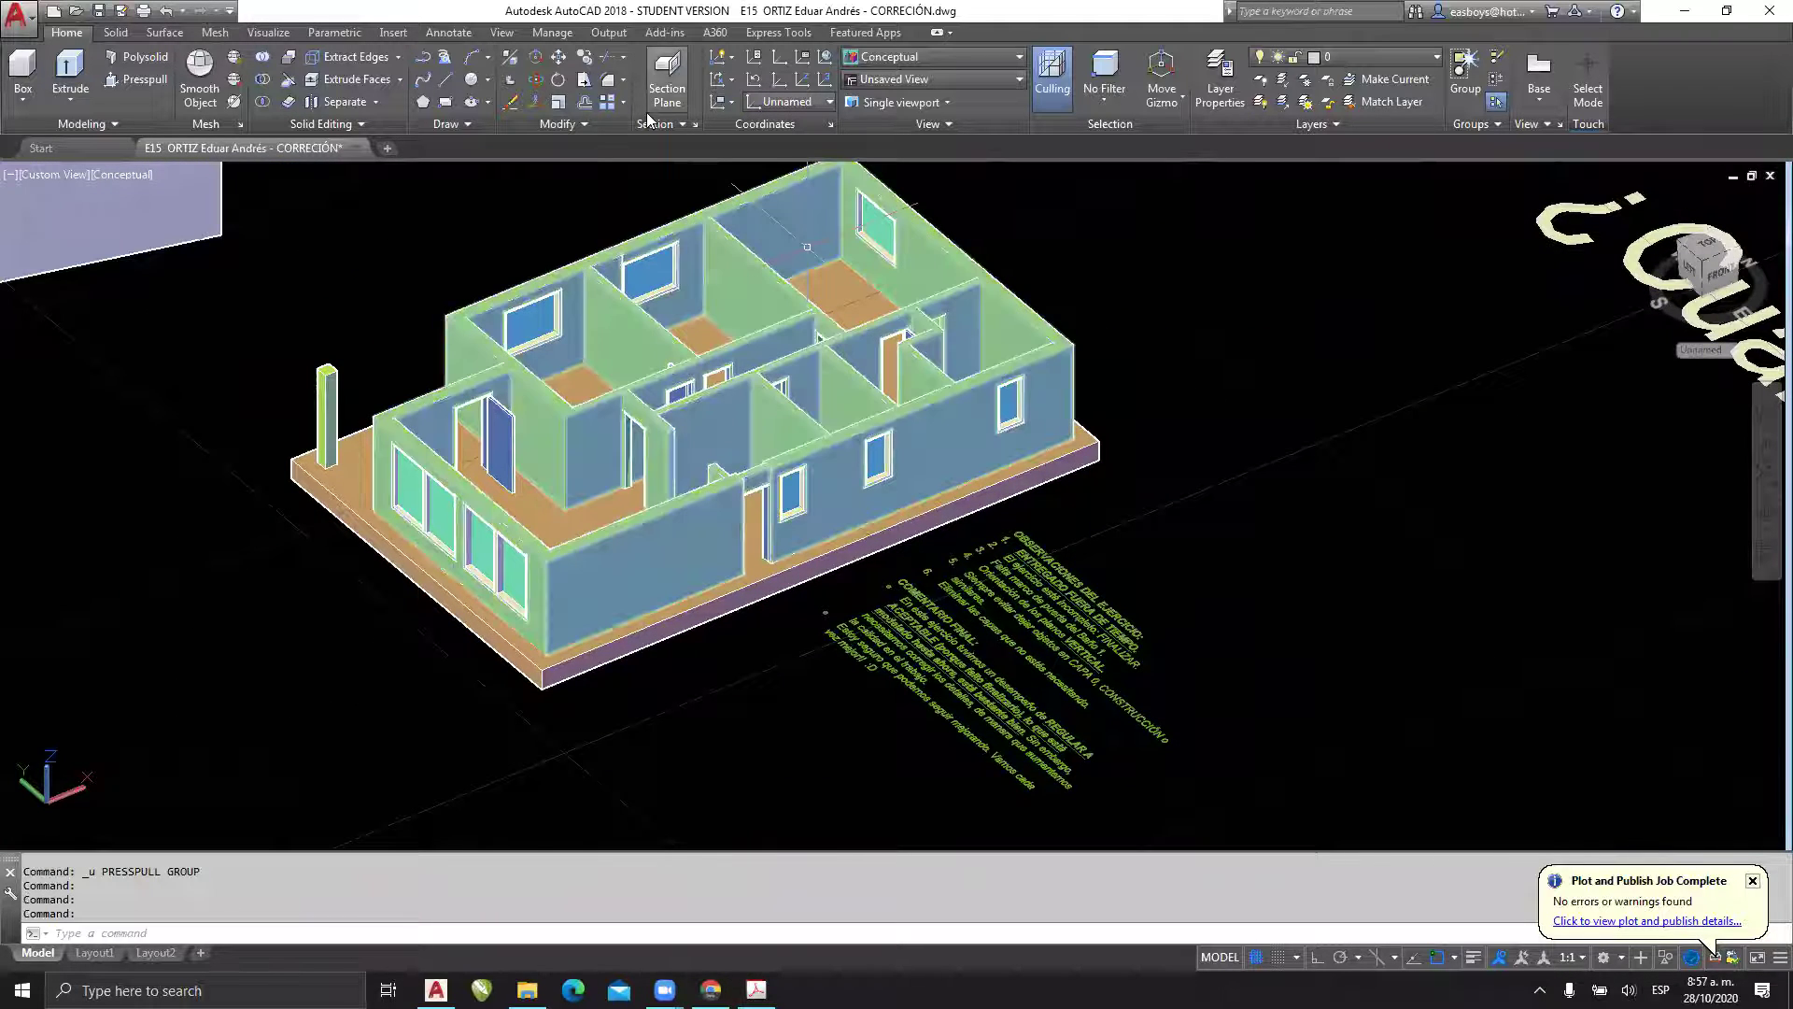
- Presspull the plain side wall beside the side doorway outward, and pull the adjoining front window wall outward
left_click(136, 80)
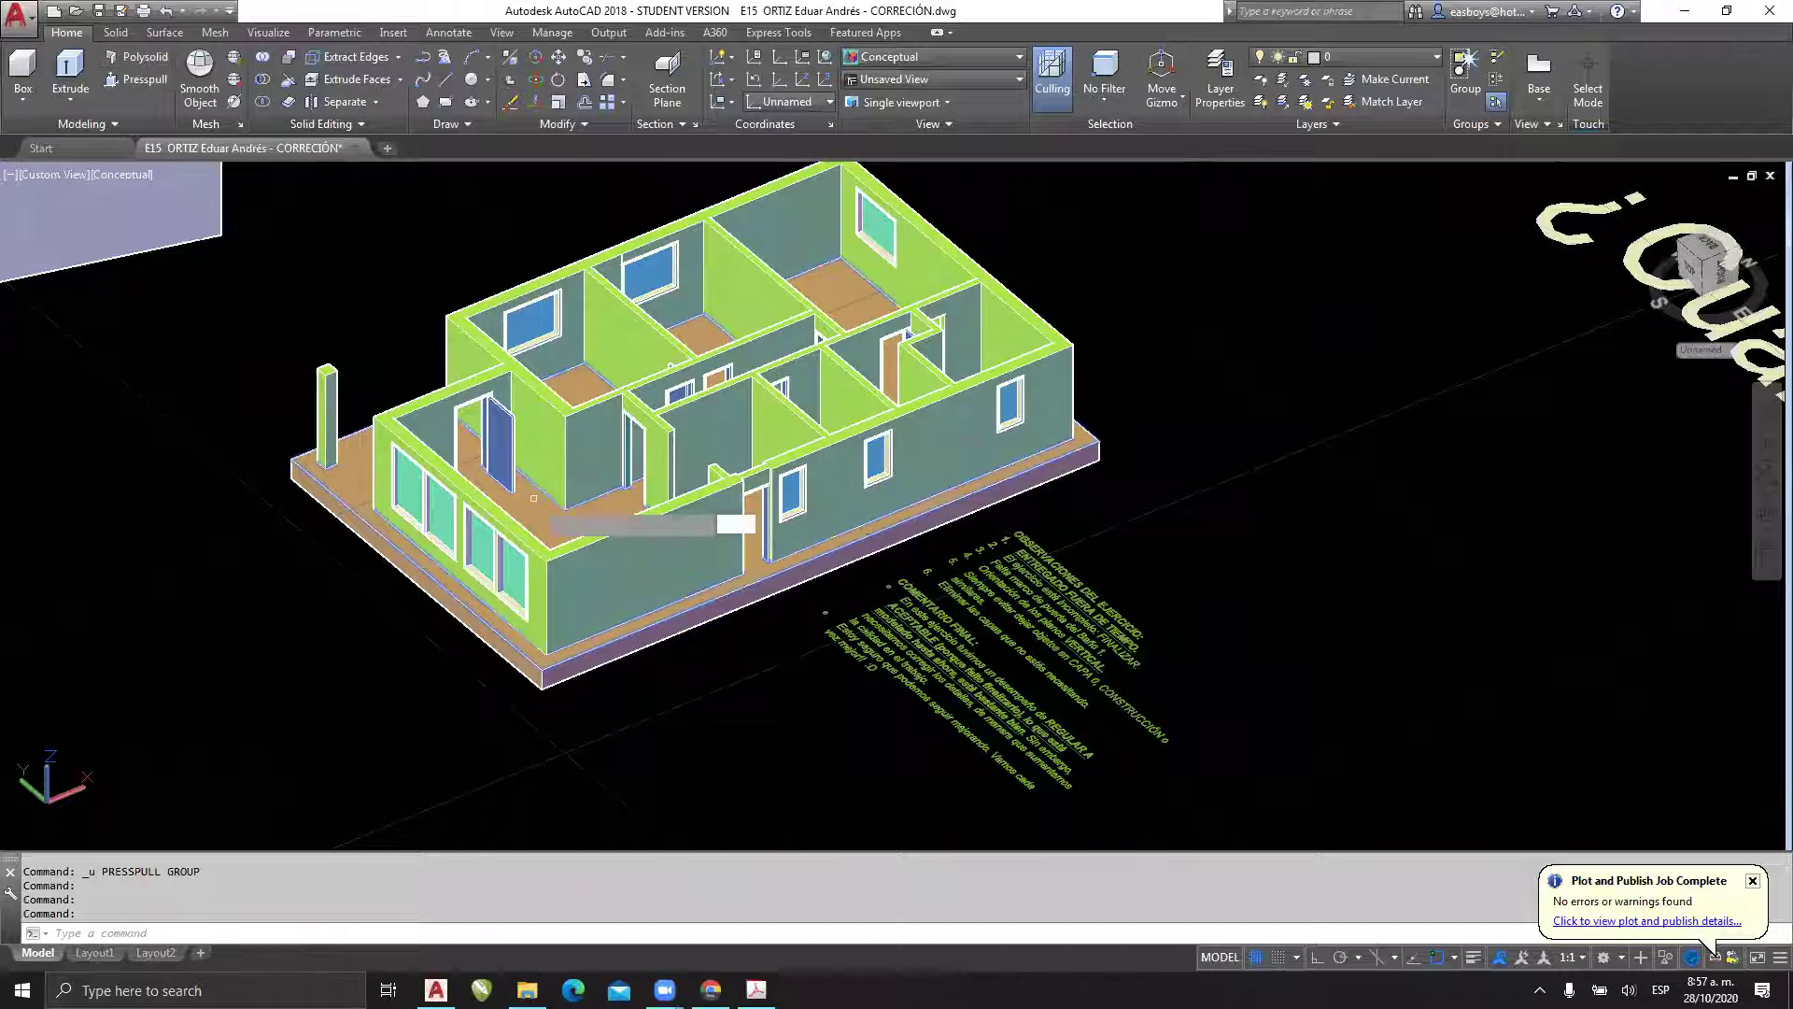
left_click(671, 598)
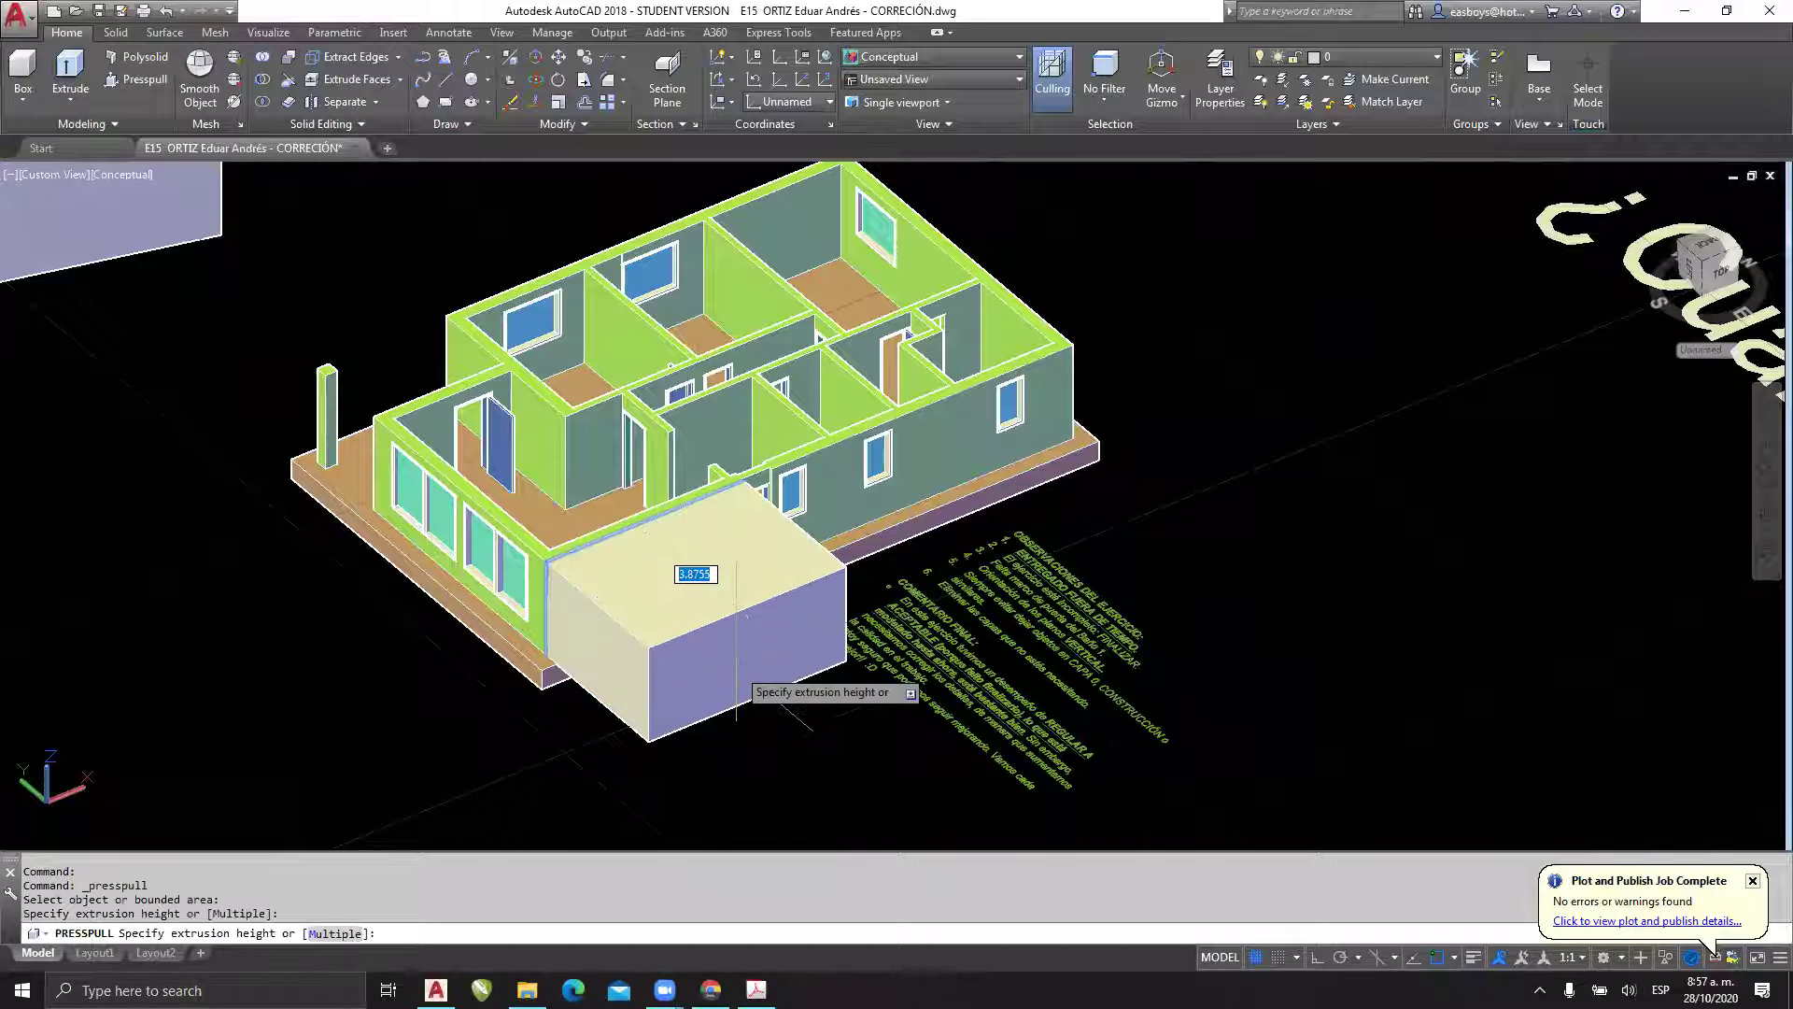
left_click(737, 680)
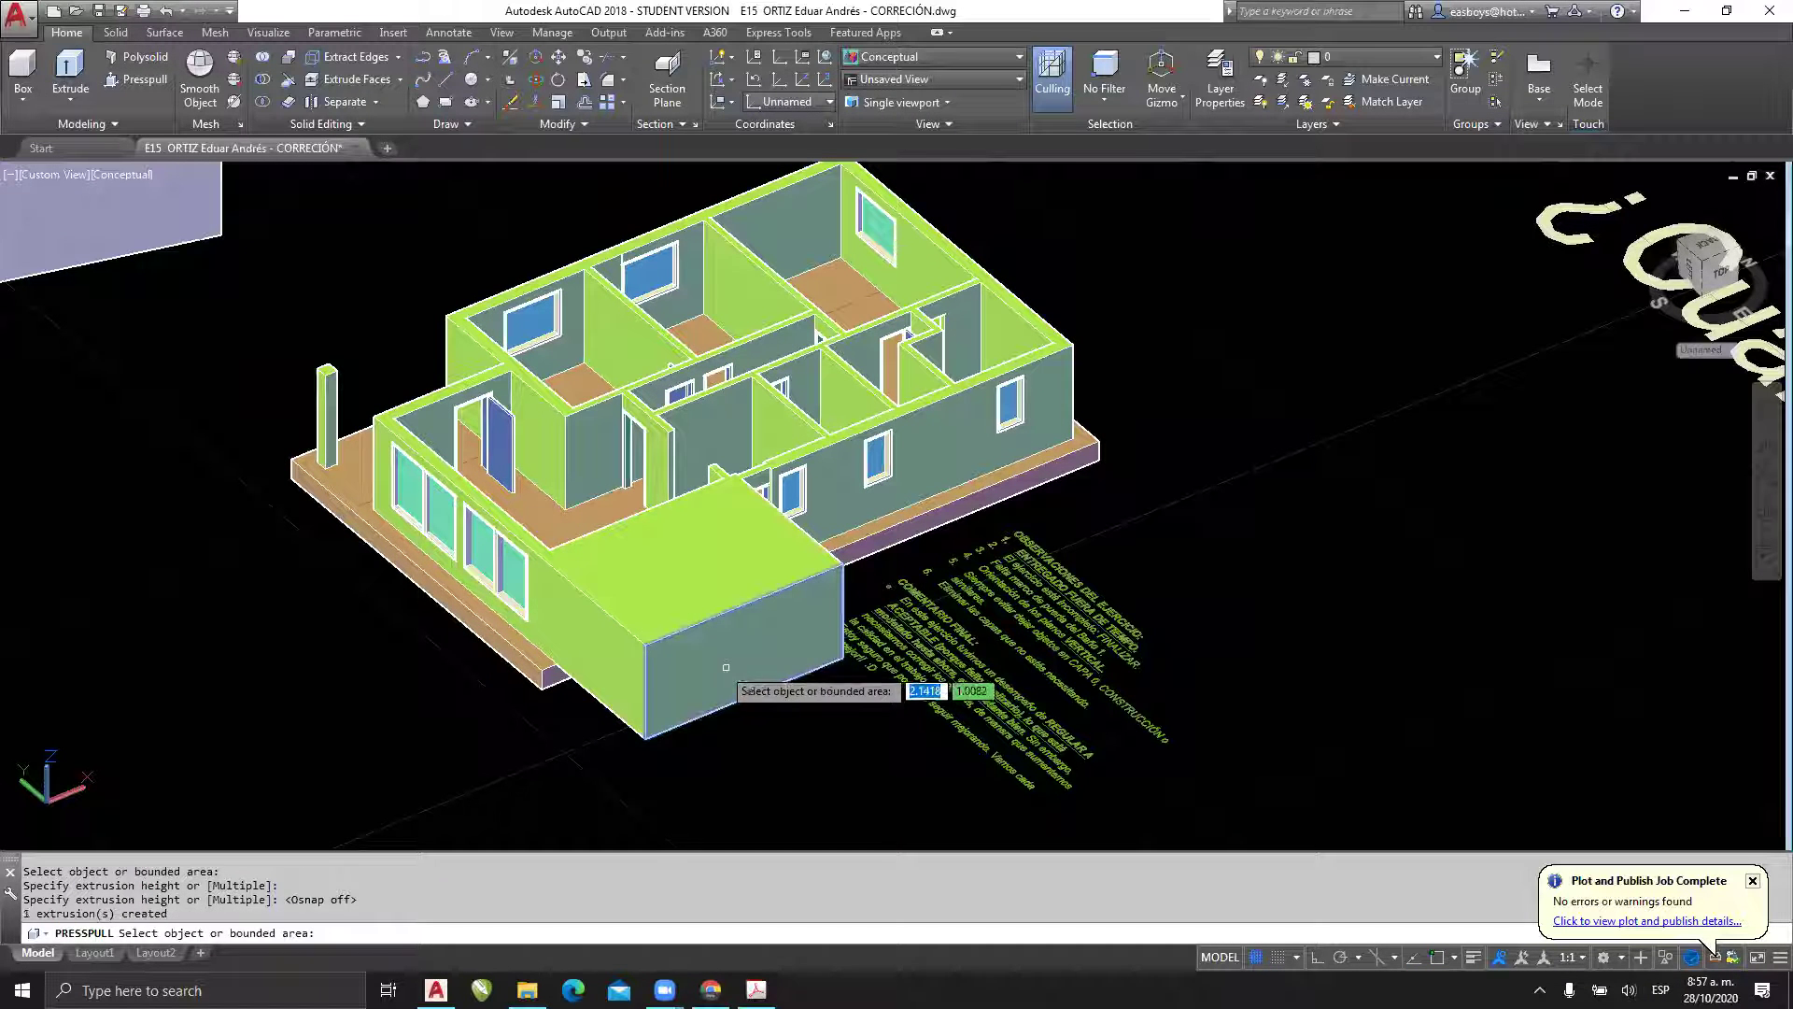
left_click(585, 665)
left_click(458, 702)
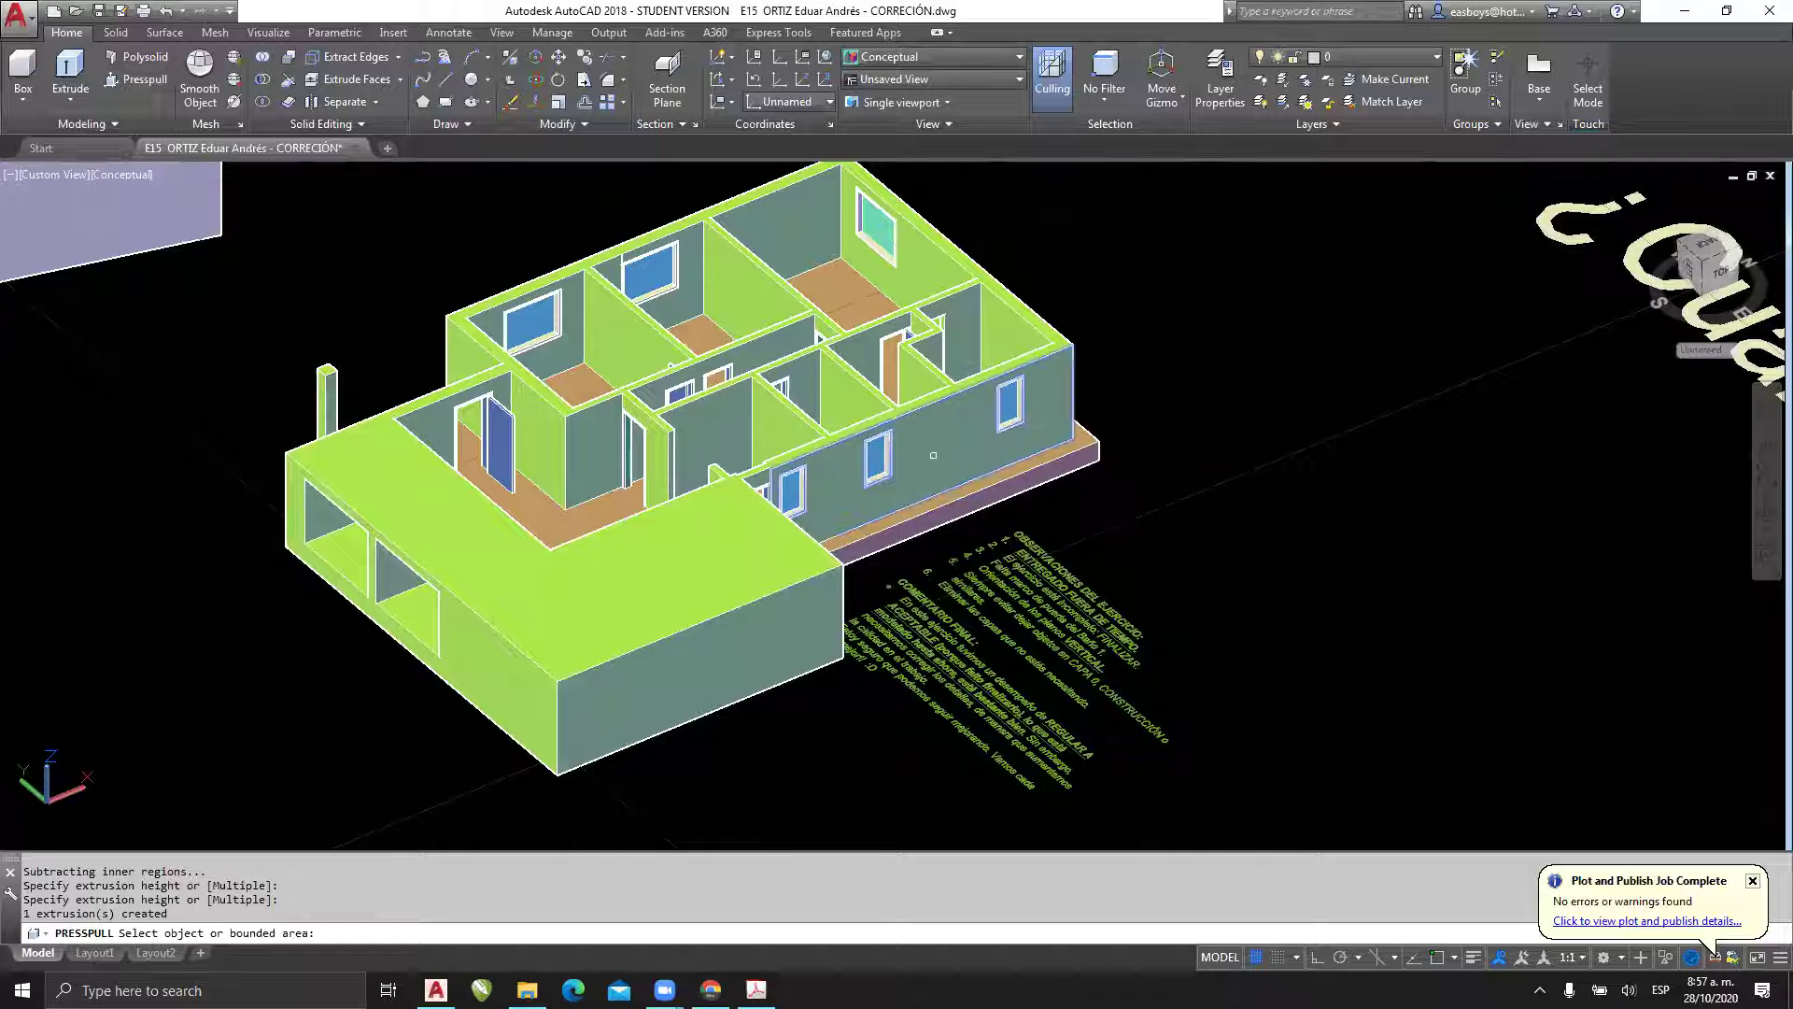
- Presspull the long side wall with three windows outward, and try to raise the resulting top surface
left_click(968, 504)
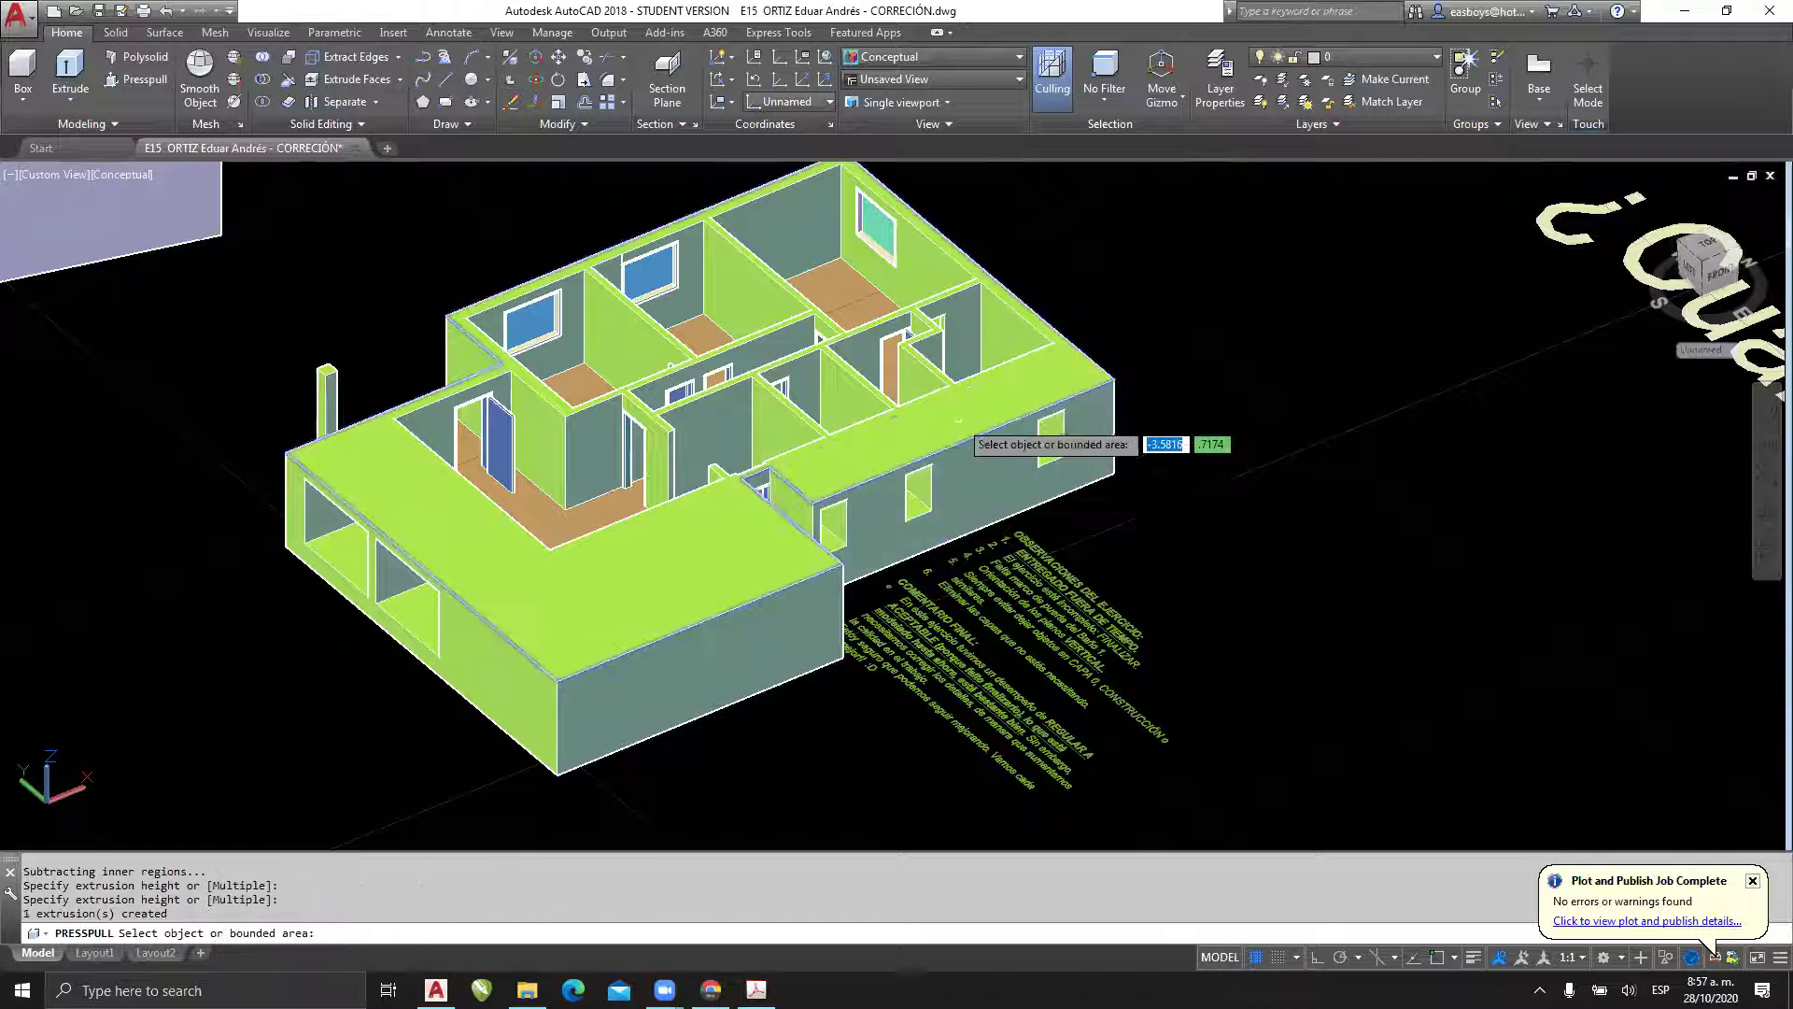
left_click(968, 505)
left_click(968, 422)
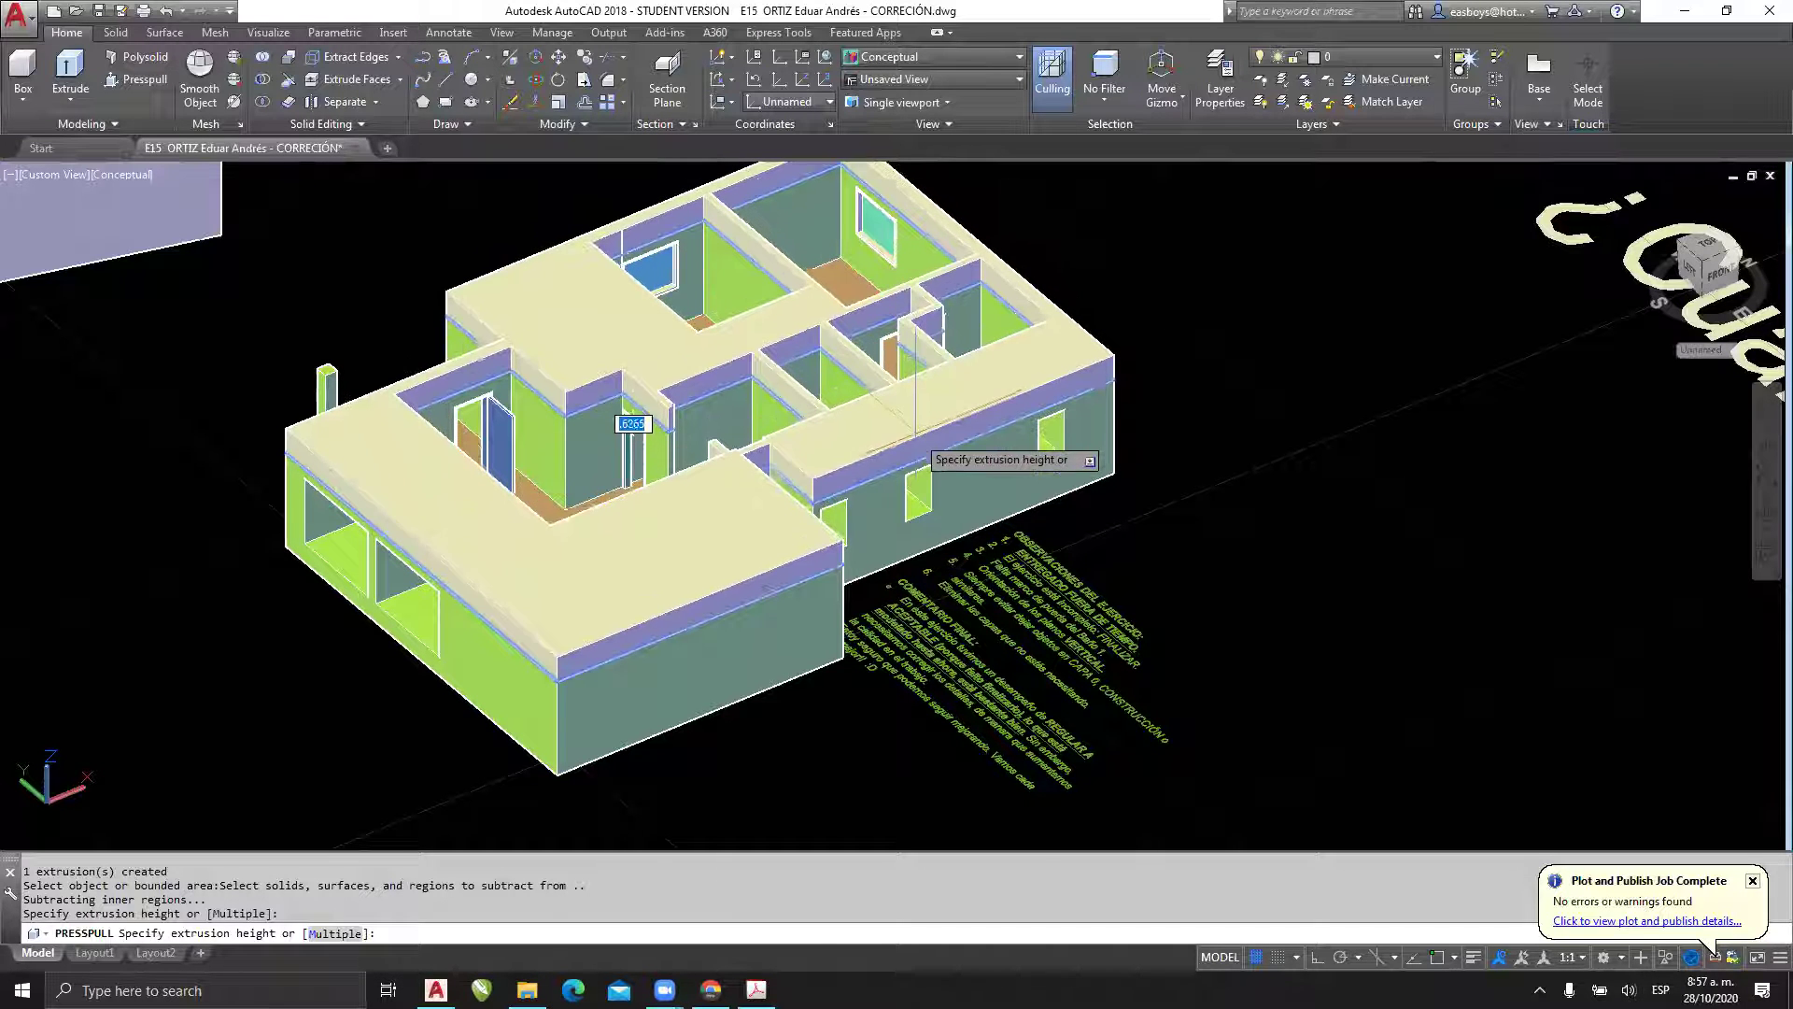
key("Escape")
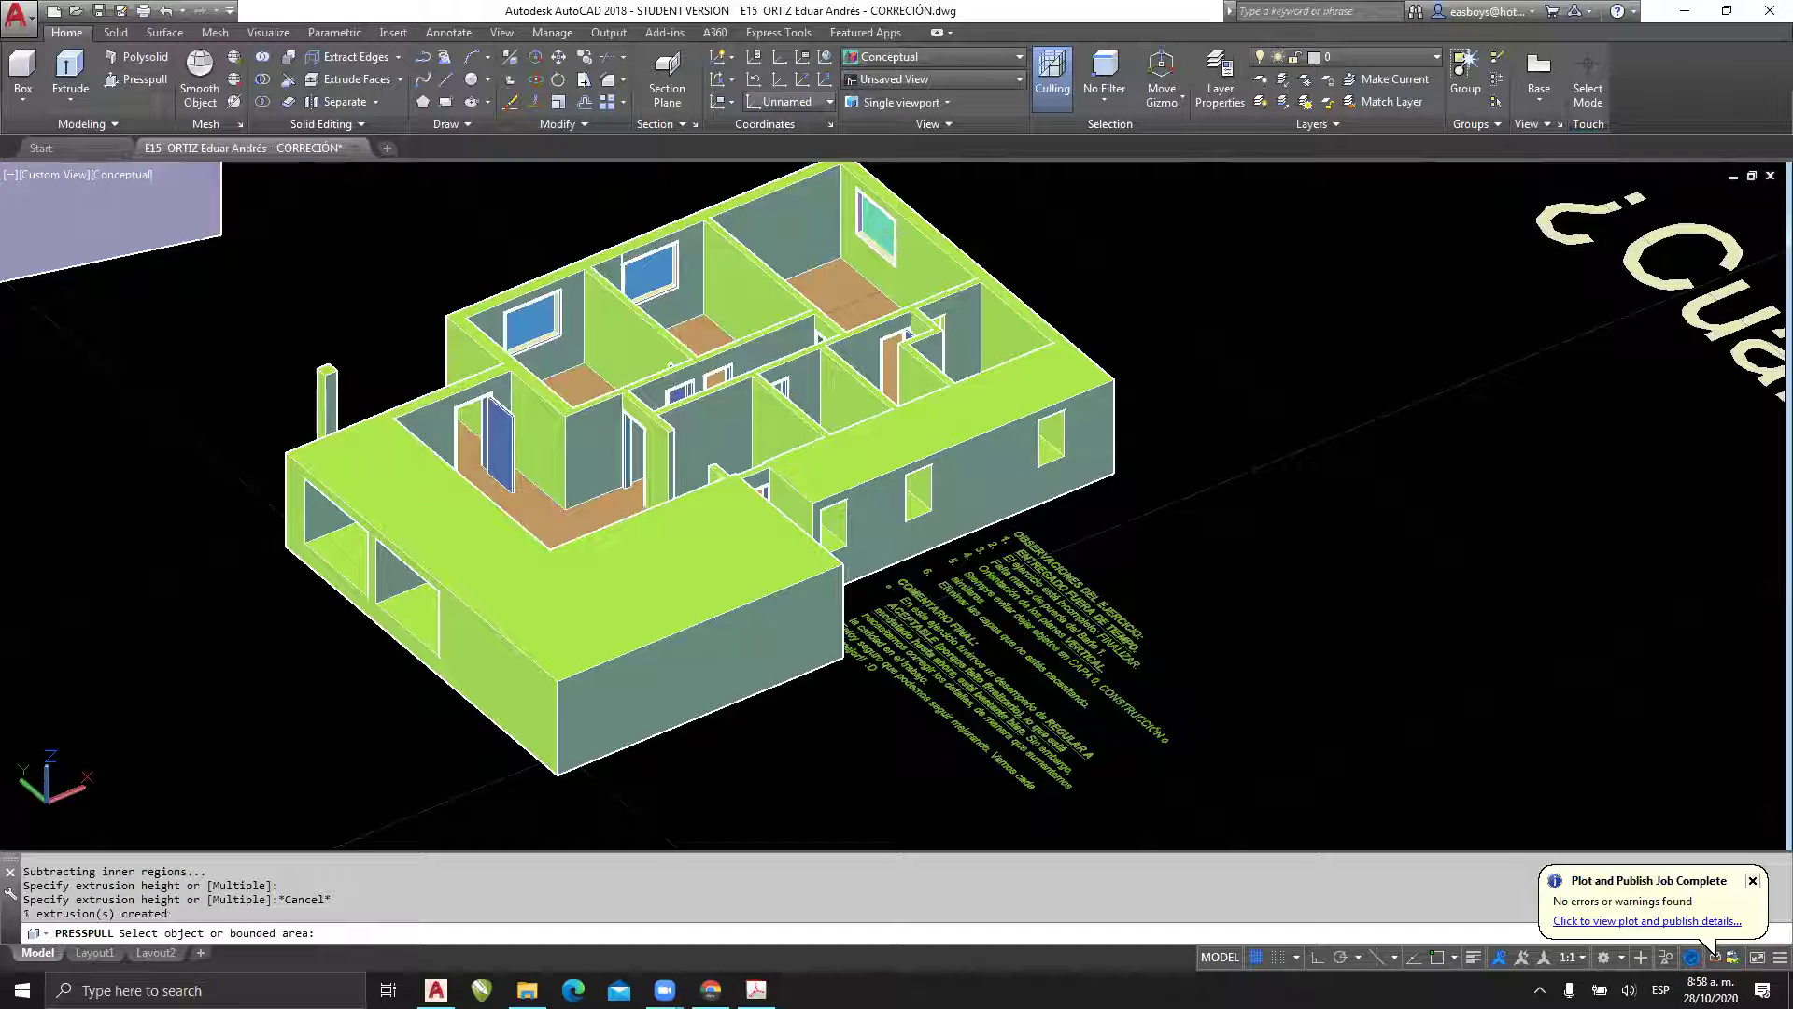
key("Return")
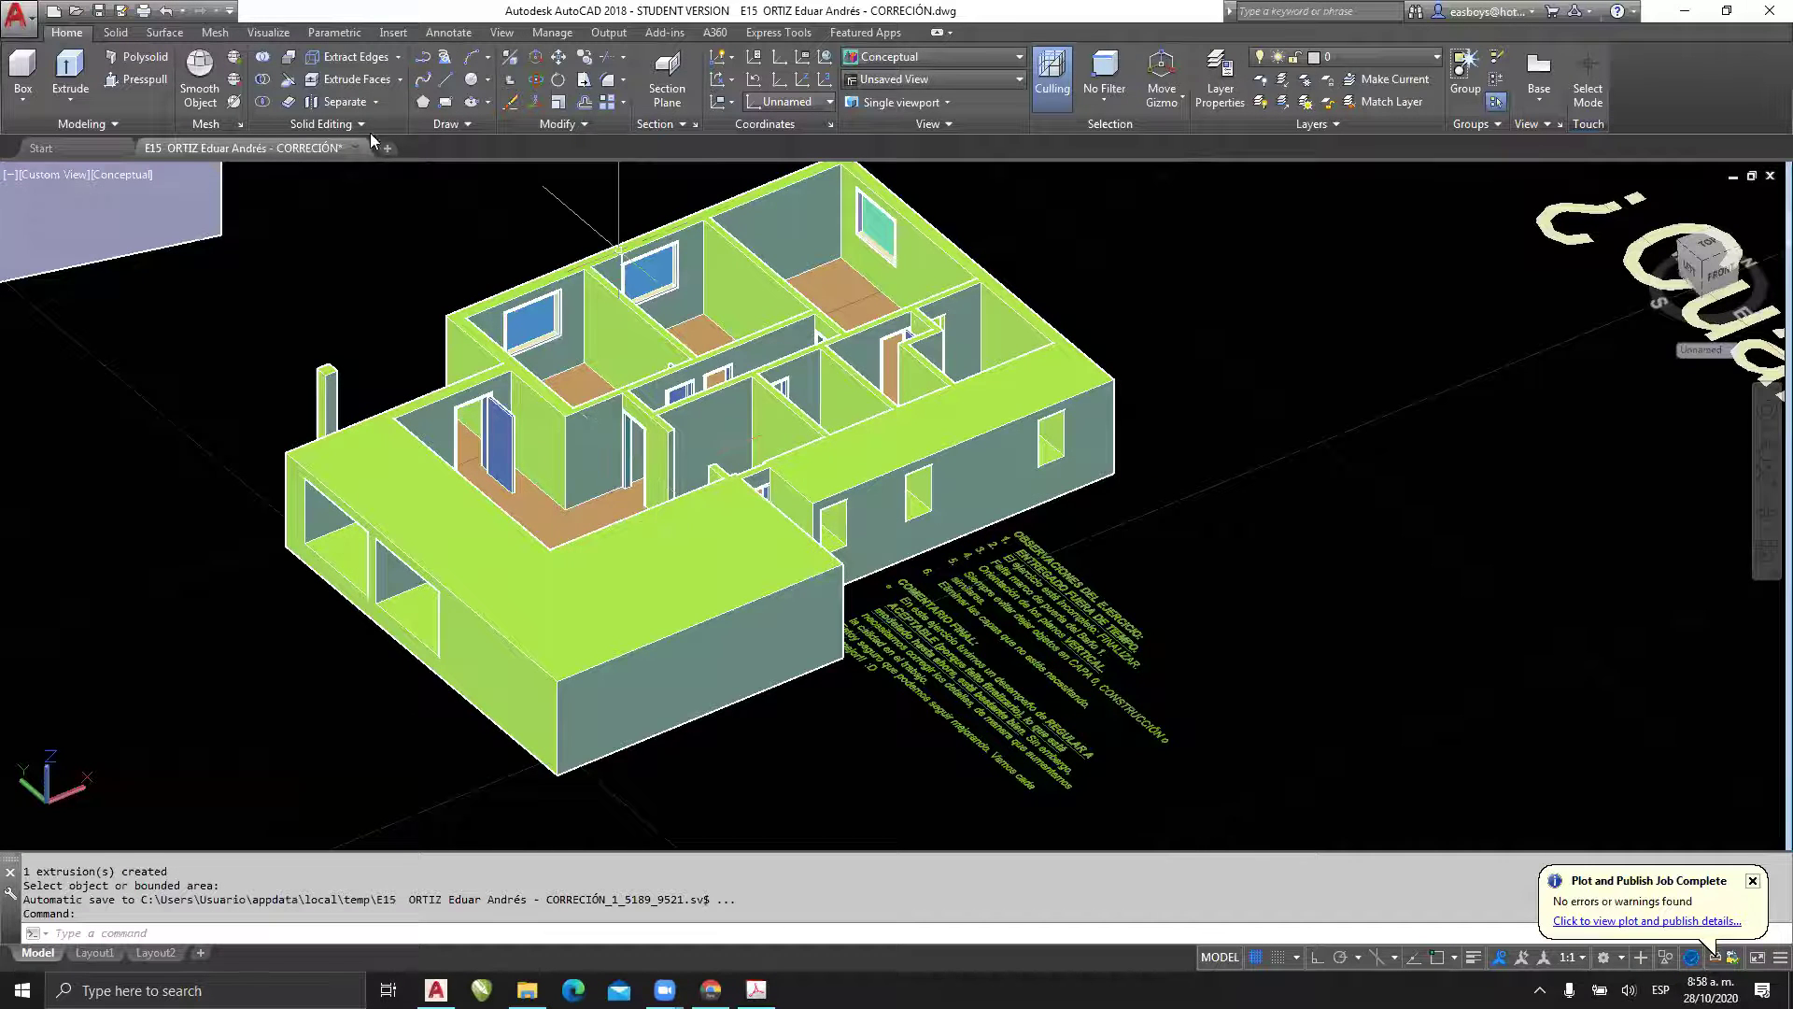
- Try to presspull the continuous top face of all the house walls upward
scroll(763, 504, "up", 3)
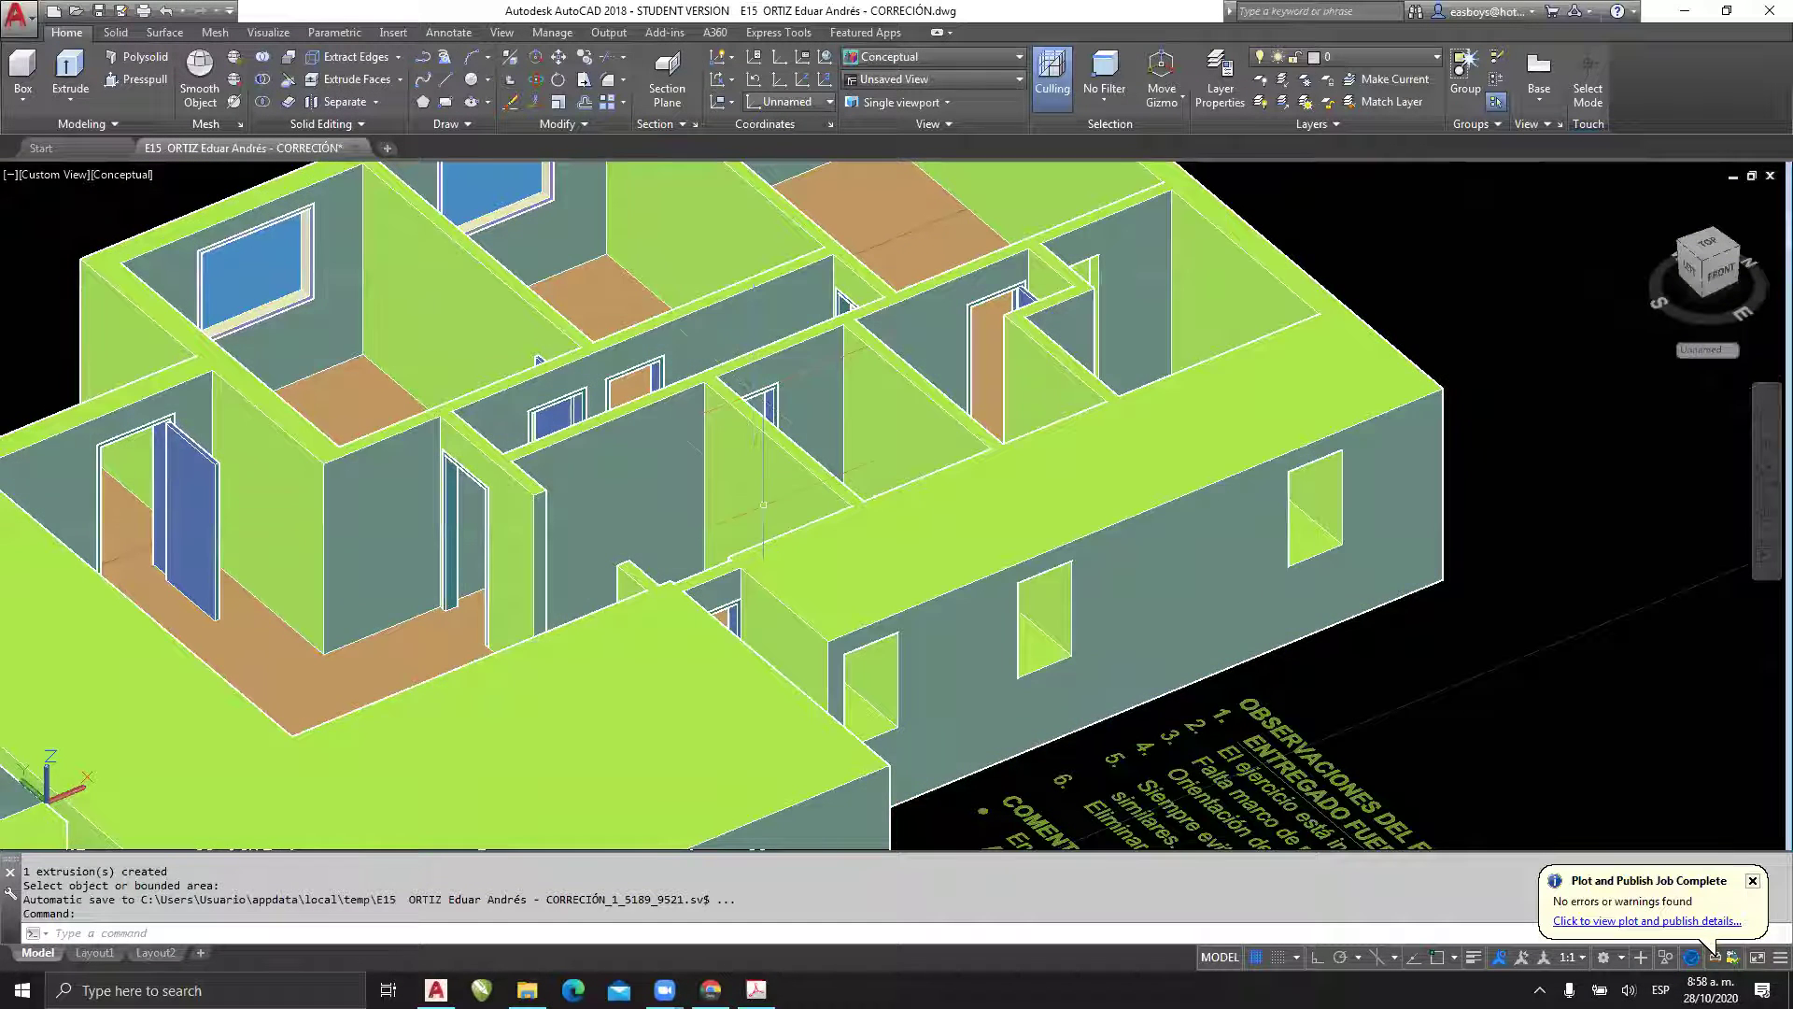
left_click(129, 80)
left_click(970, 498)
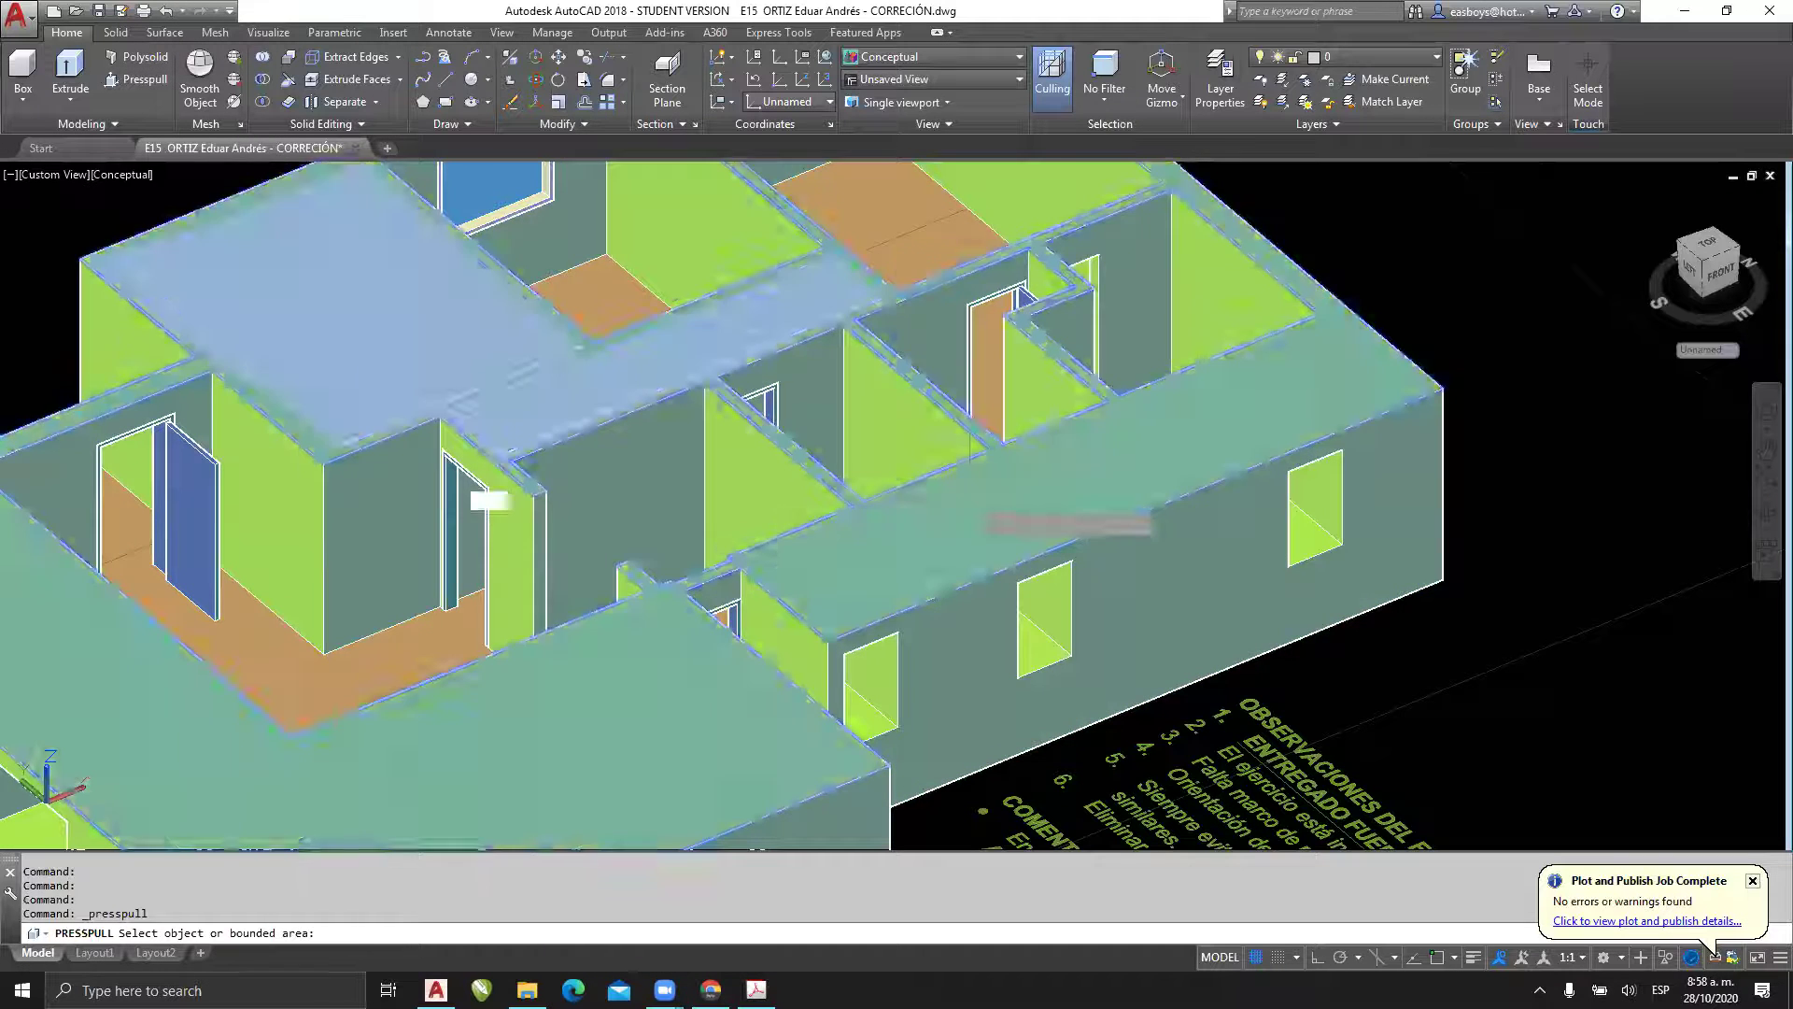
key("Escape")
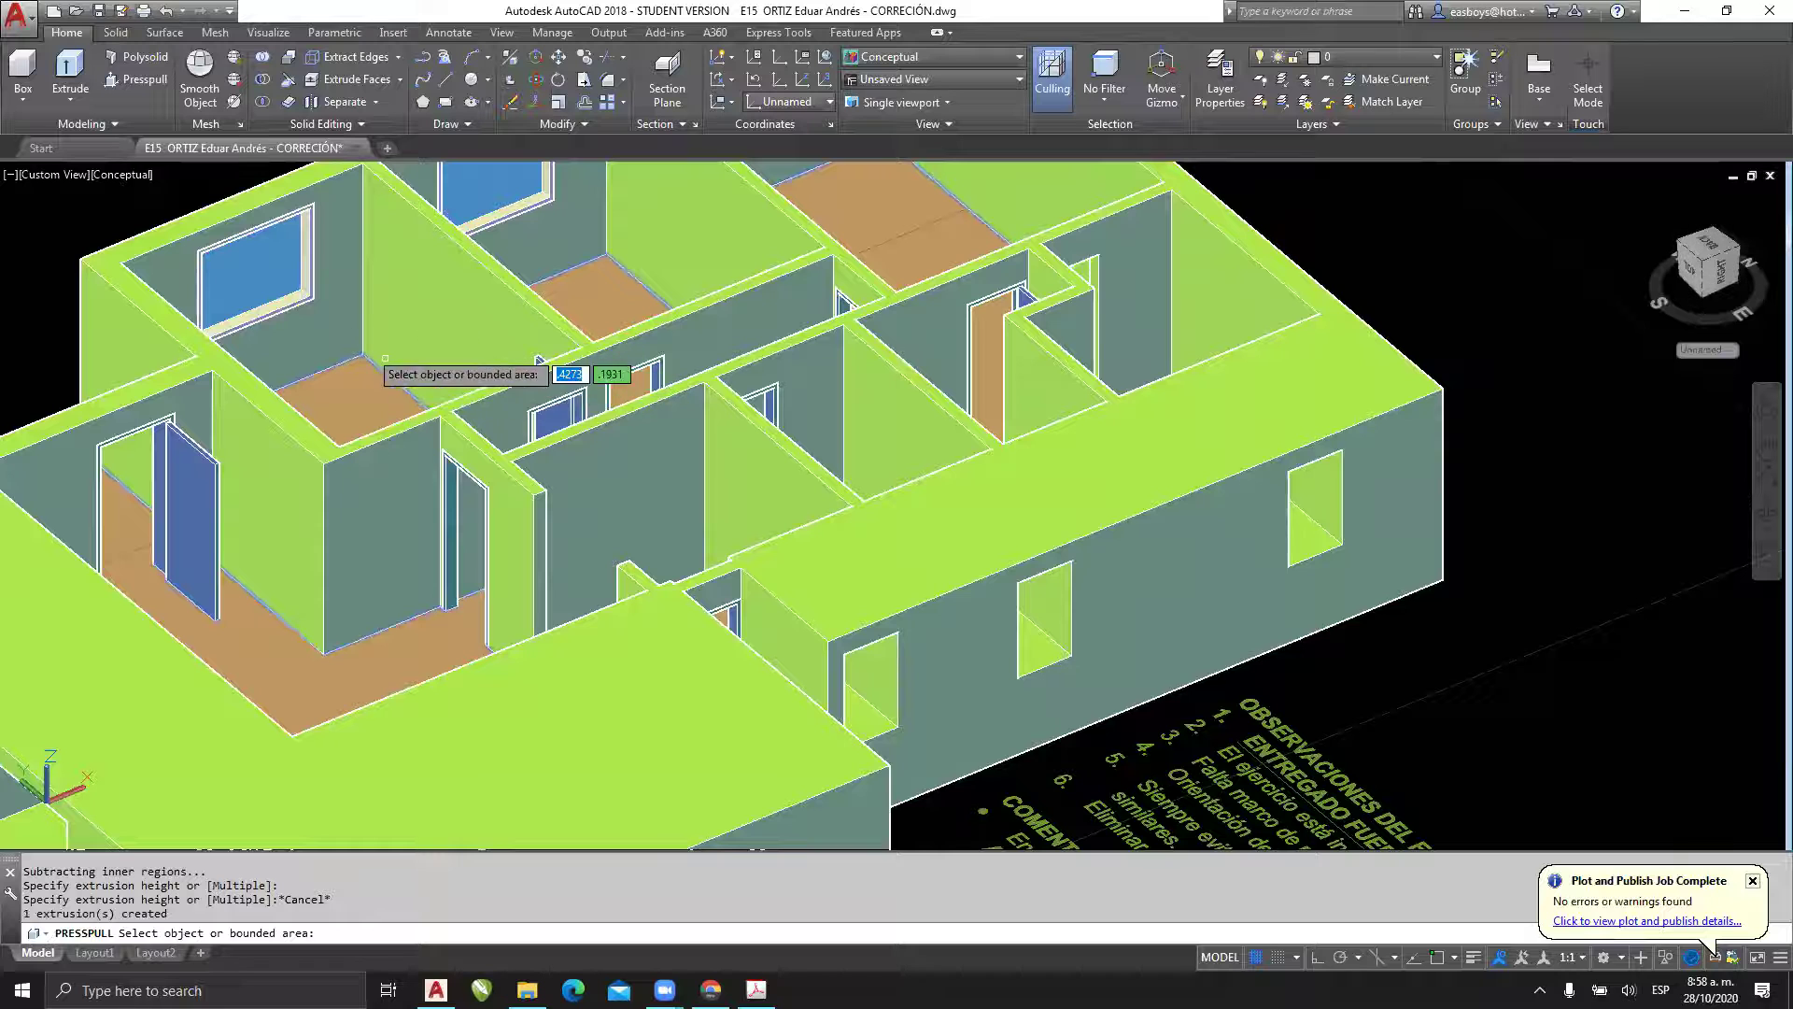
left_click(913, 553)
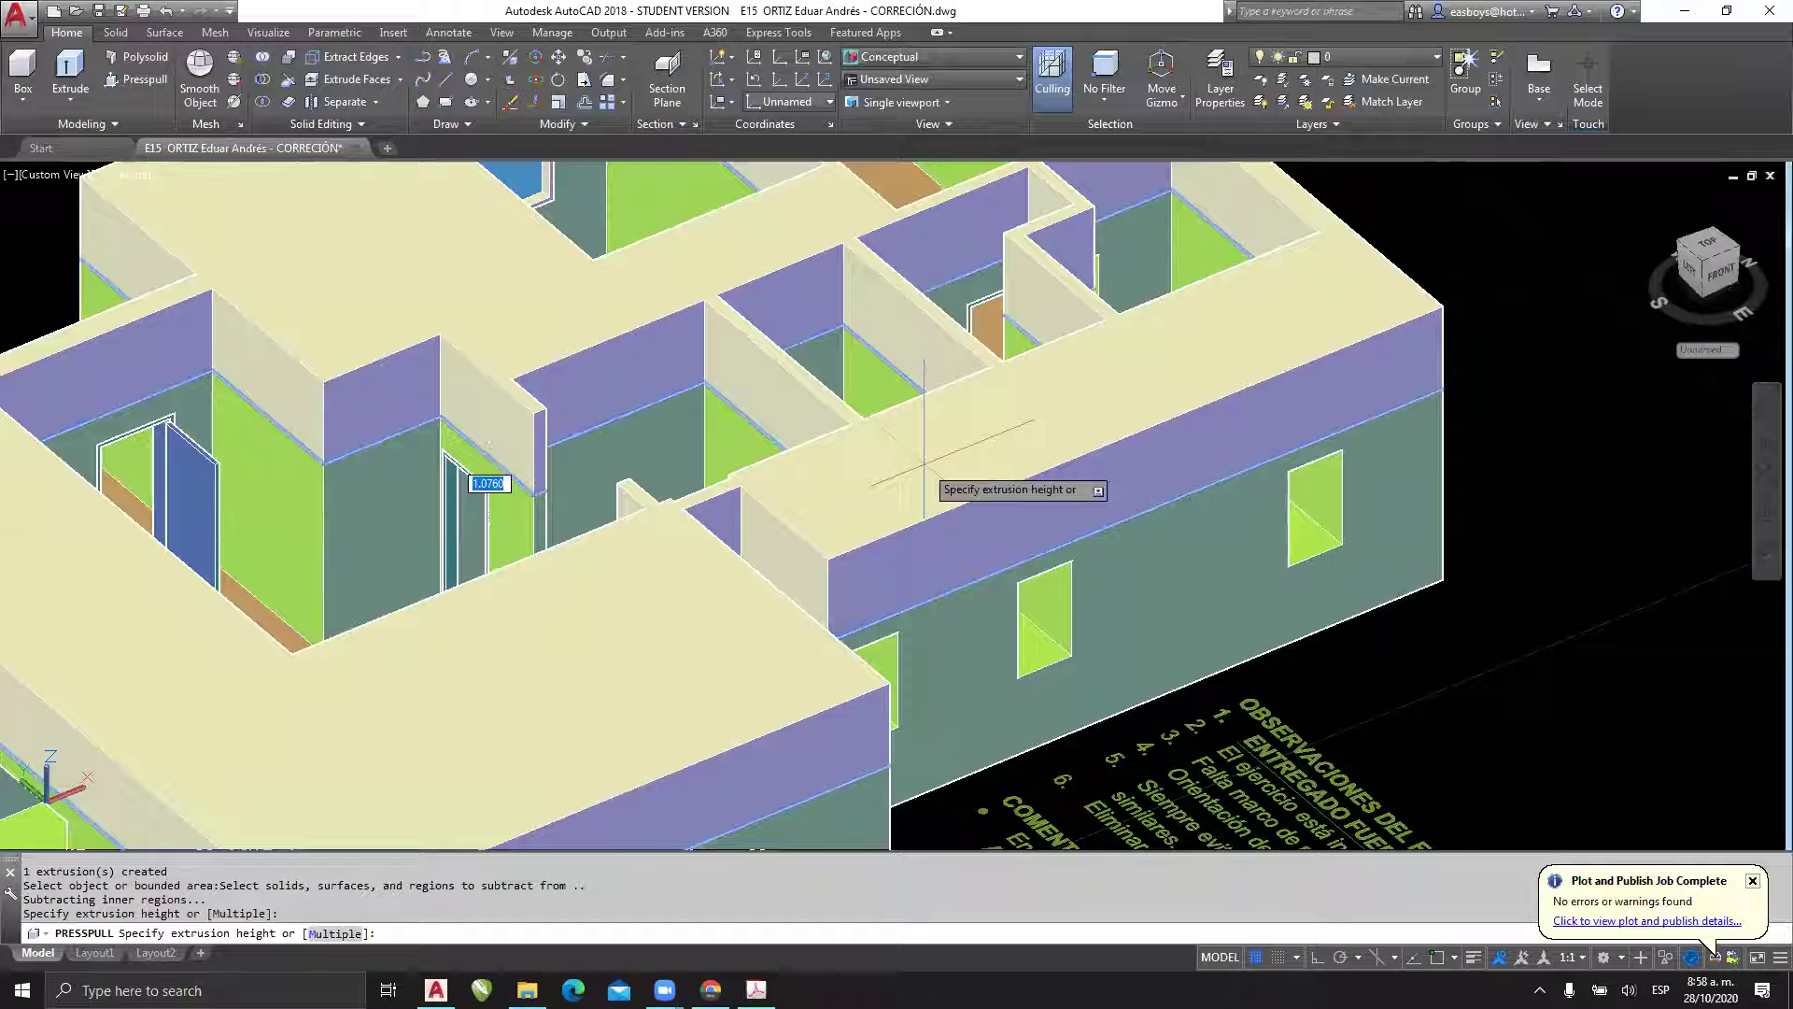
key("Escape")
middle_click_drag(710, 508, 852, 511)
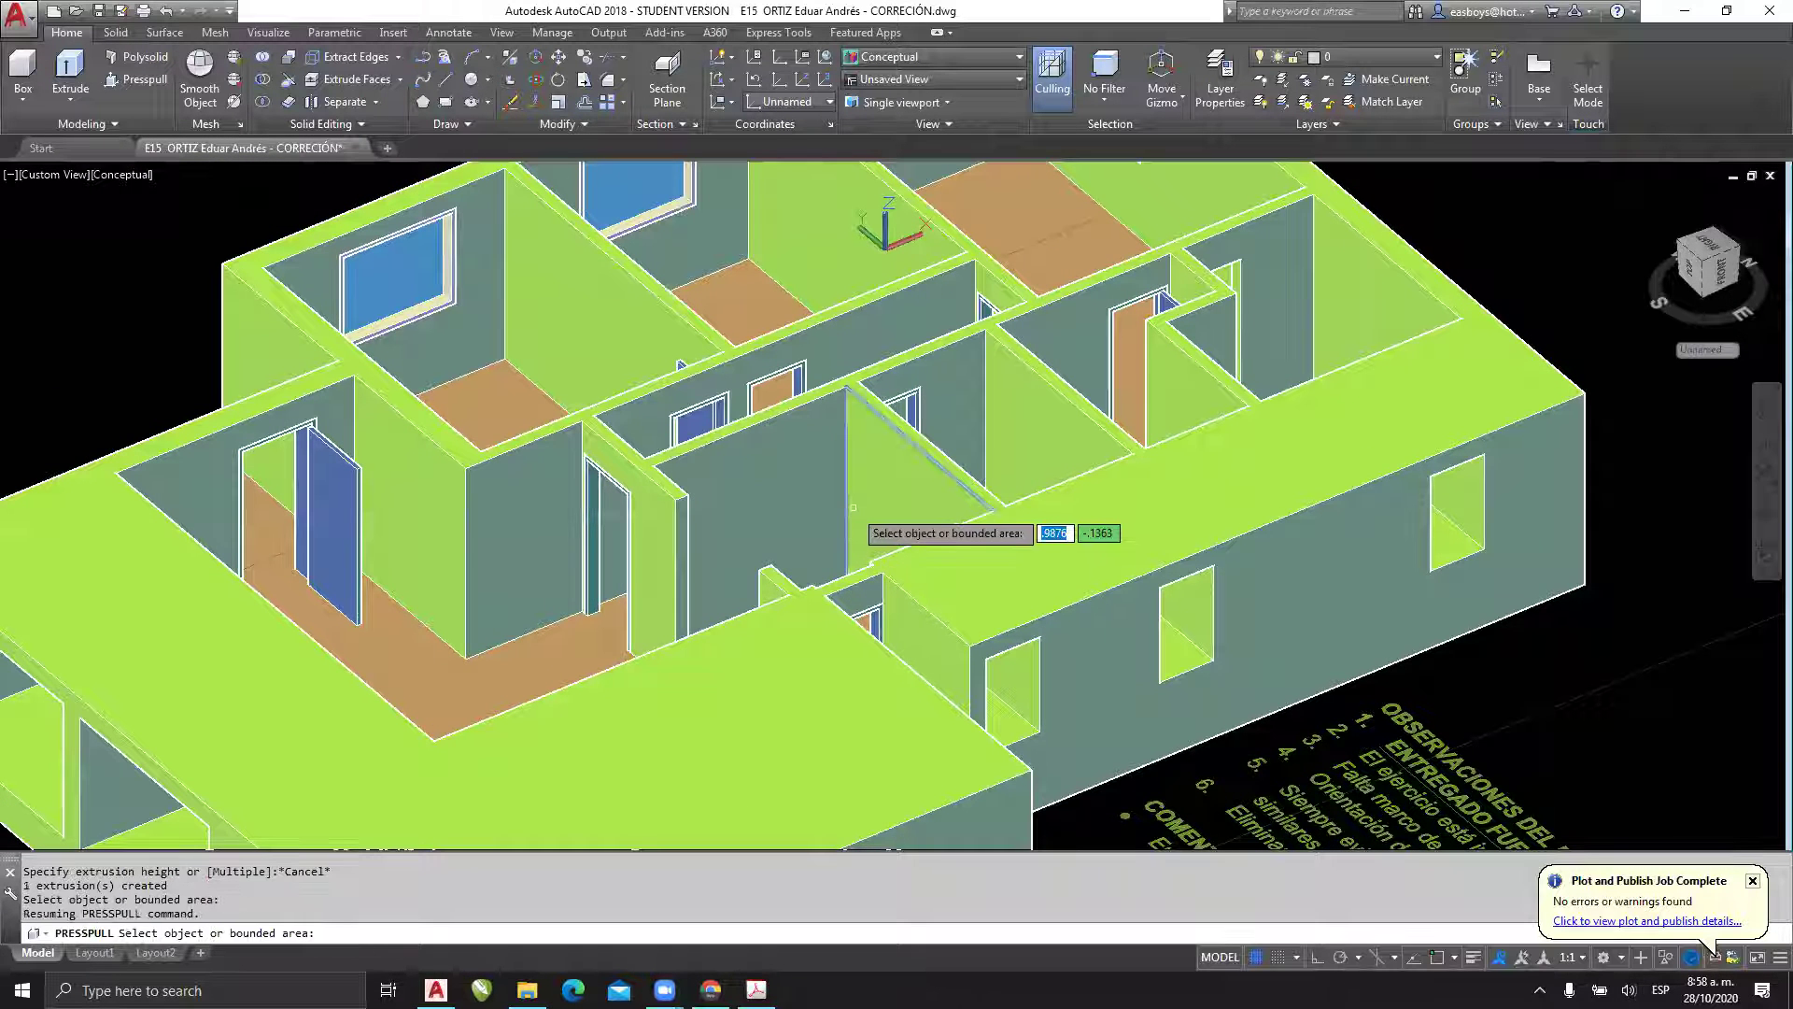
- Undo the Presspull changes made to the house's front and side walls
key("ctrl+z")
key("ctrl+z")
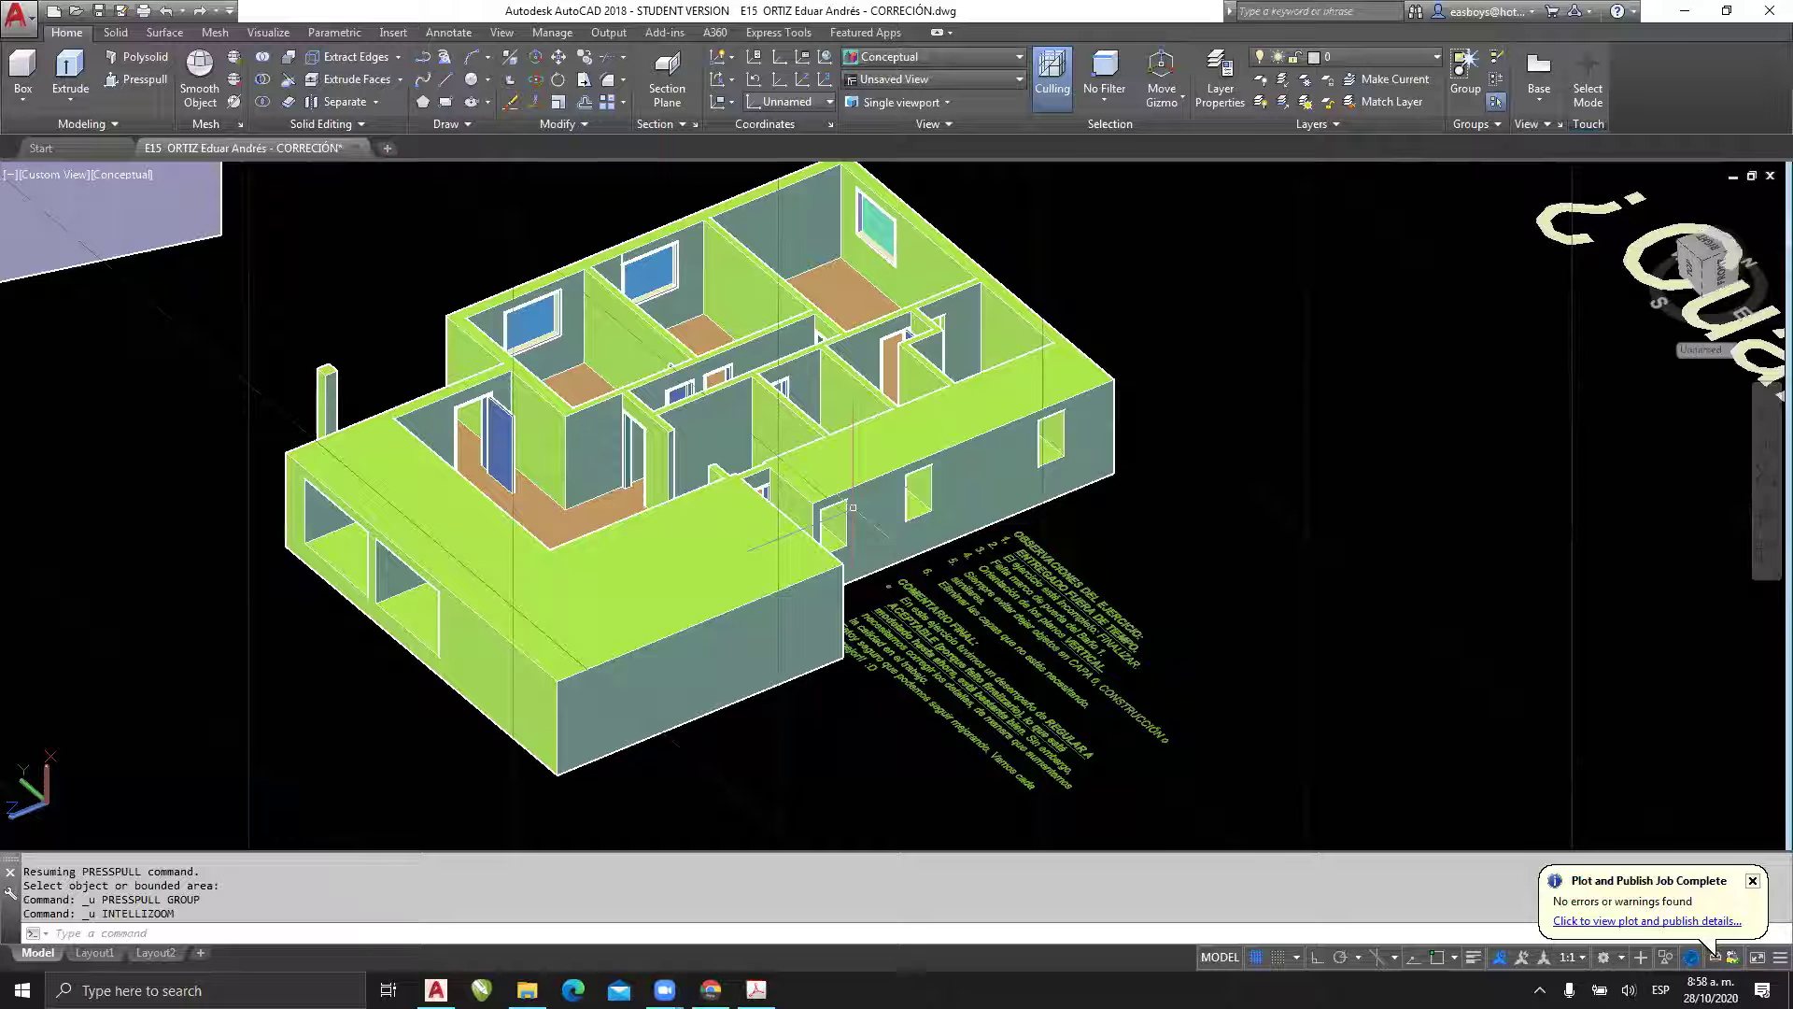
key("ctrl+z")
- Extrude the top face of all the house walls upward by 2 with a taper angle of 0, using Extrude Faces
middle_click_drag(653, 346, 579, 364, "shift")
scroll(578, 364, "up", 2)
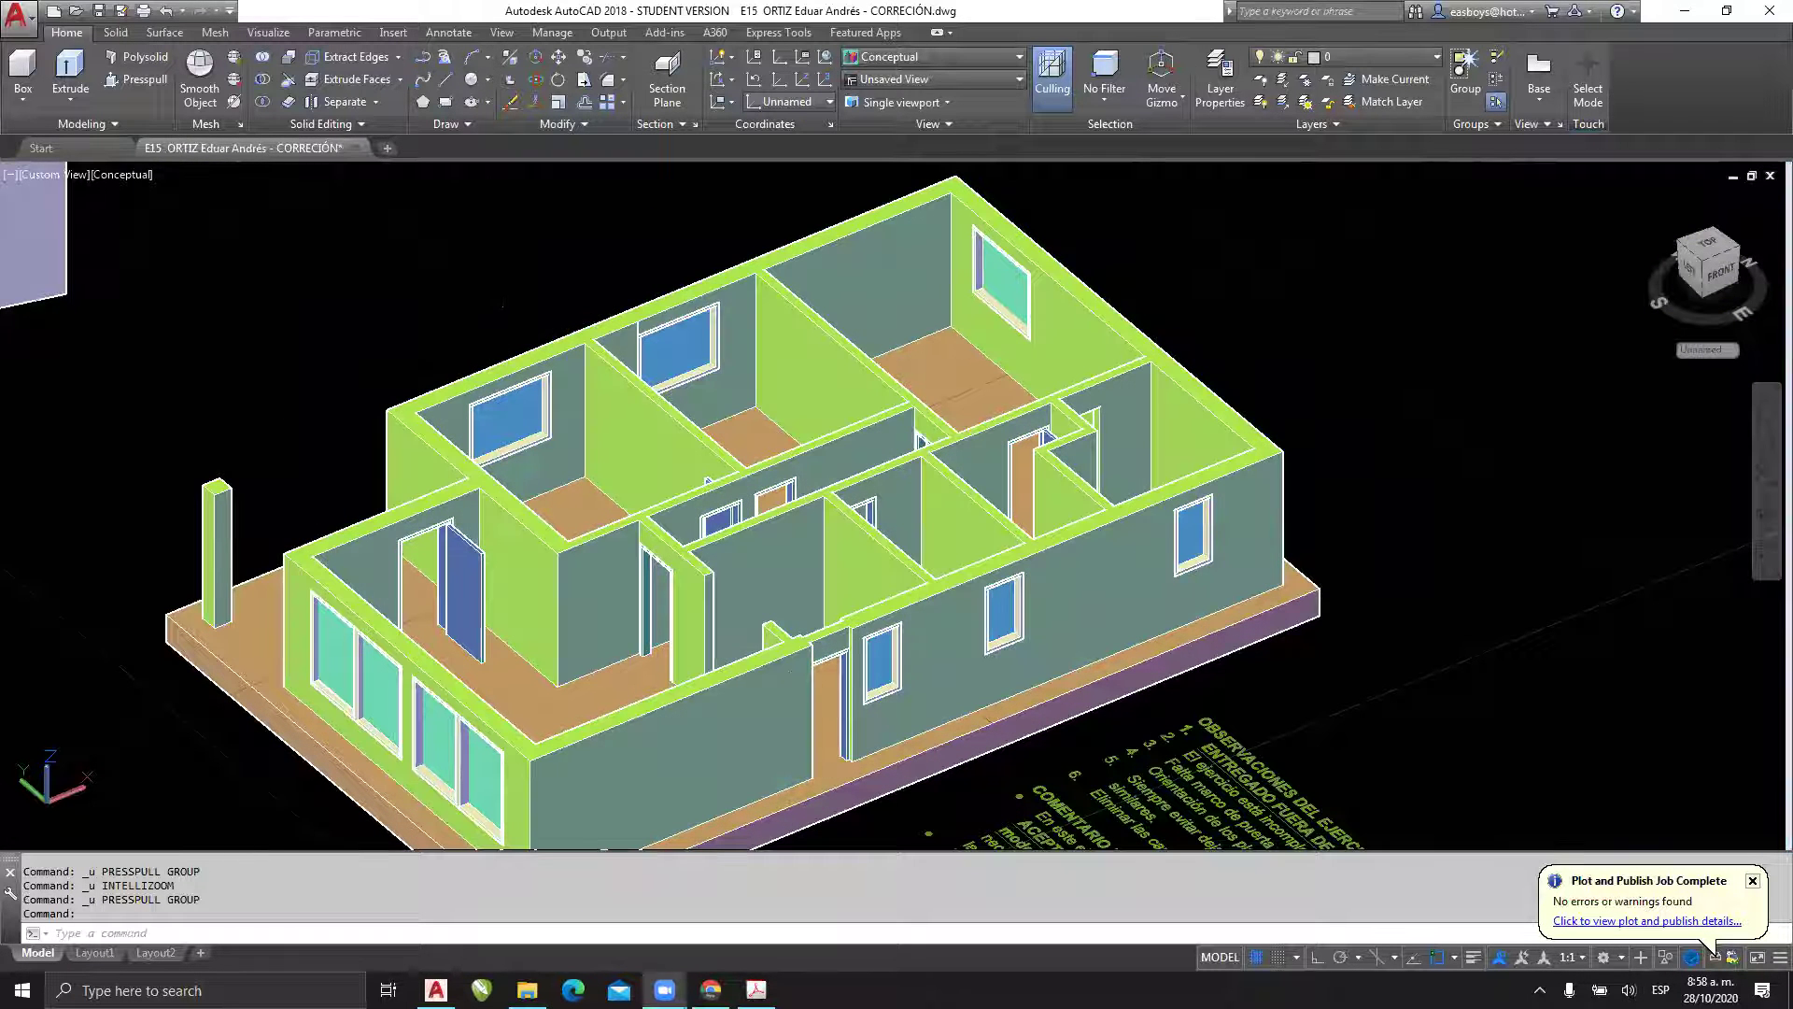
left_click_drag(589, 334, 408, 481)
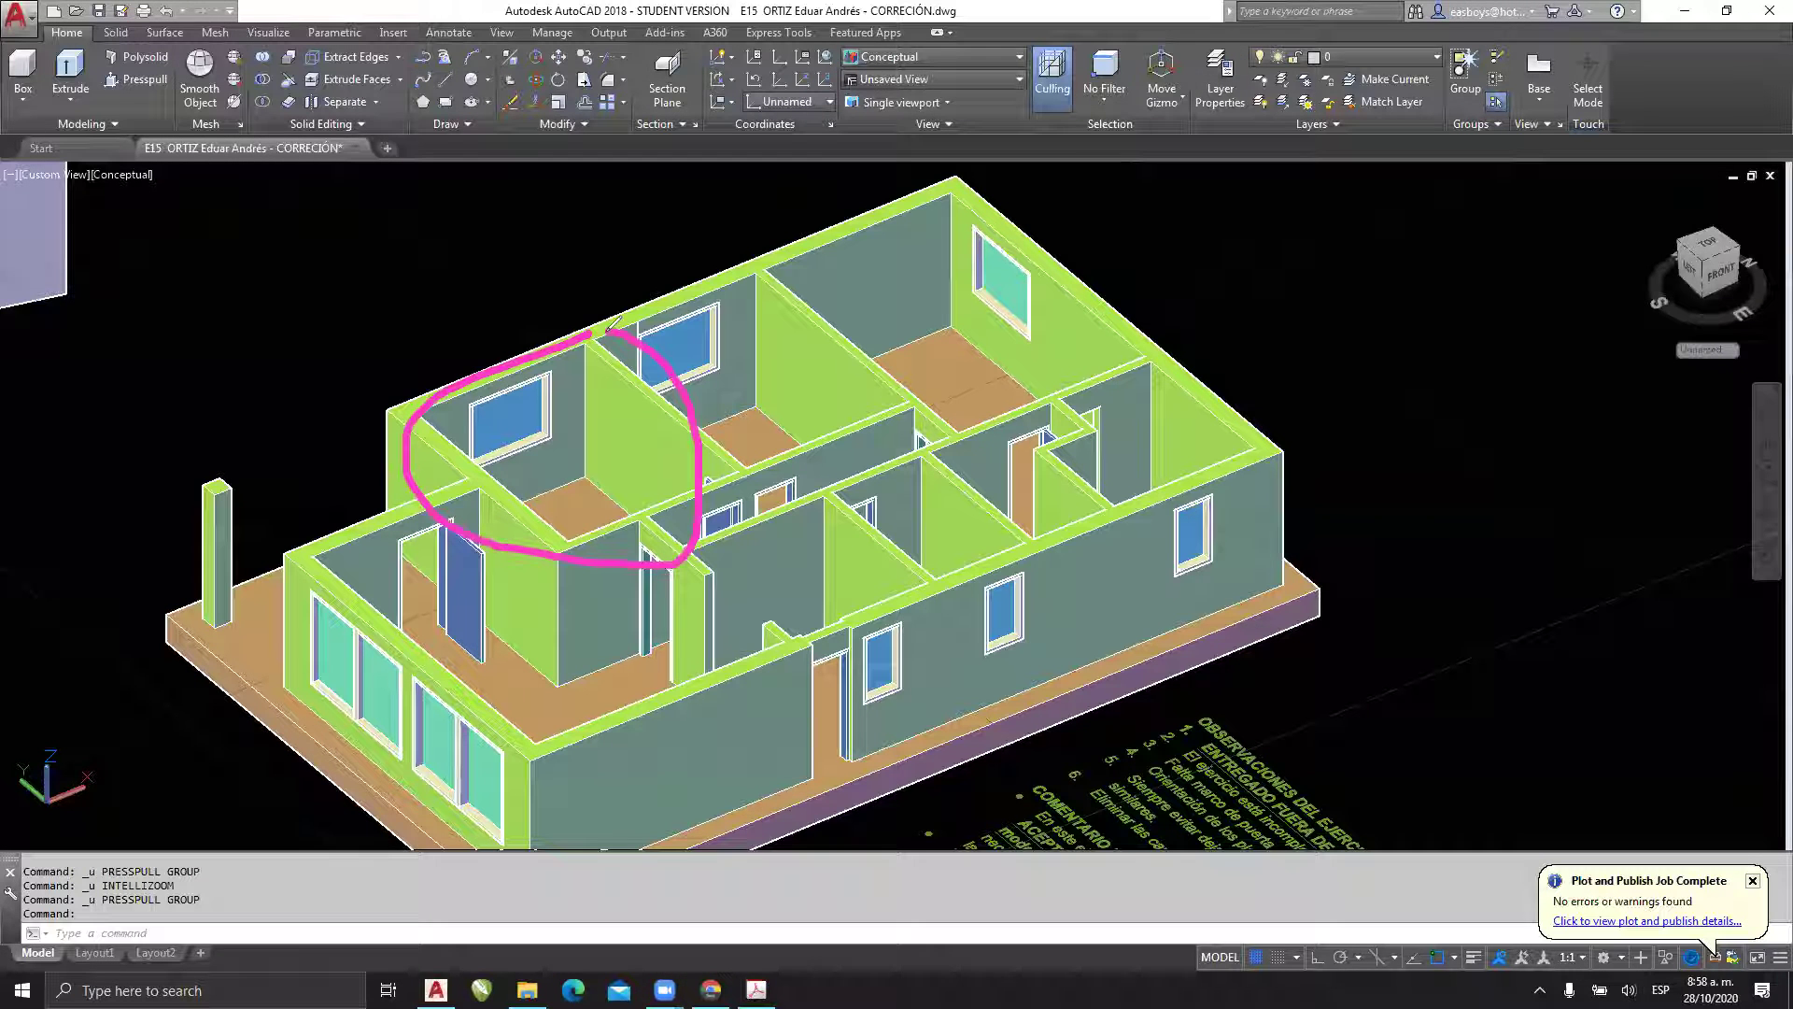
left_click(400, 80)
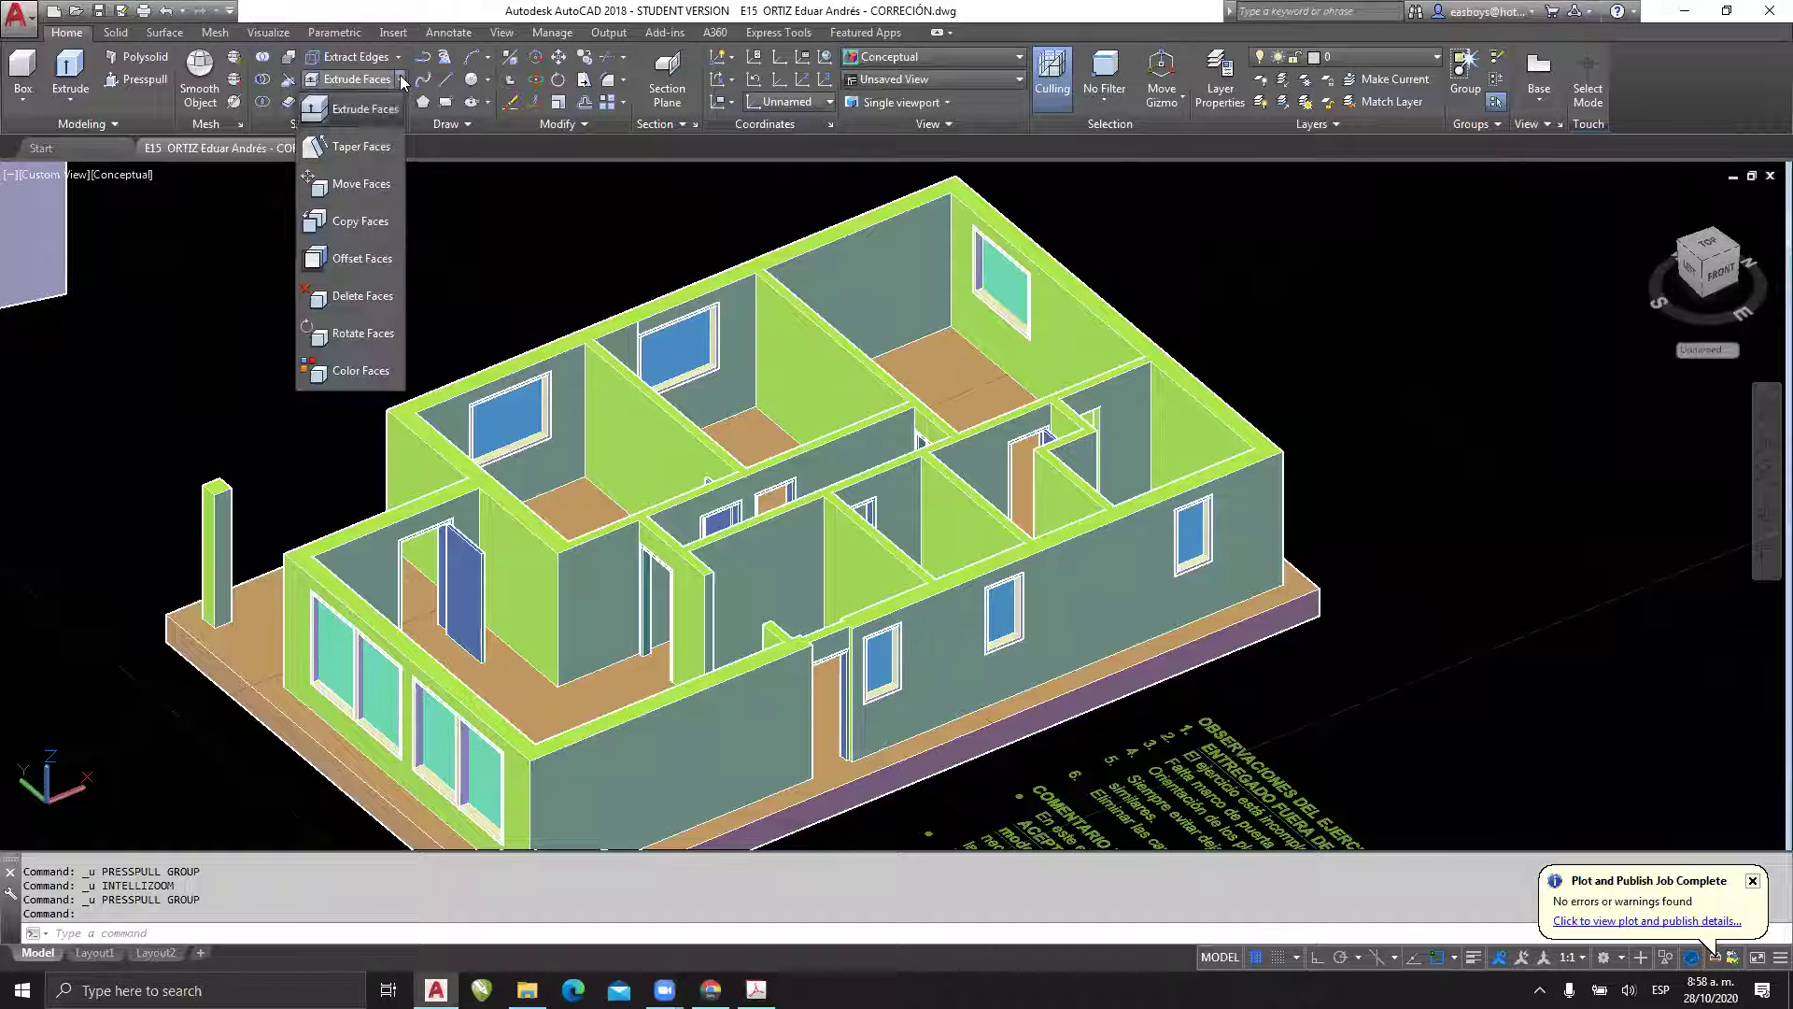
left_click(366, 110)
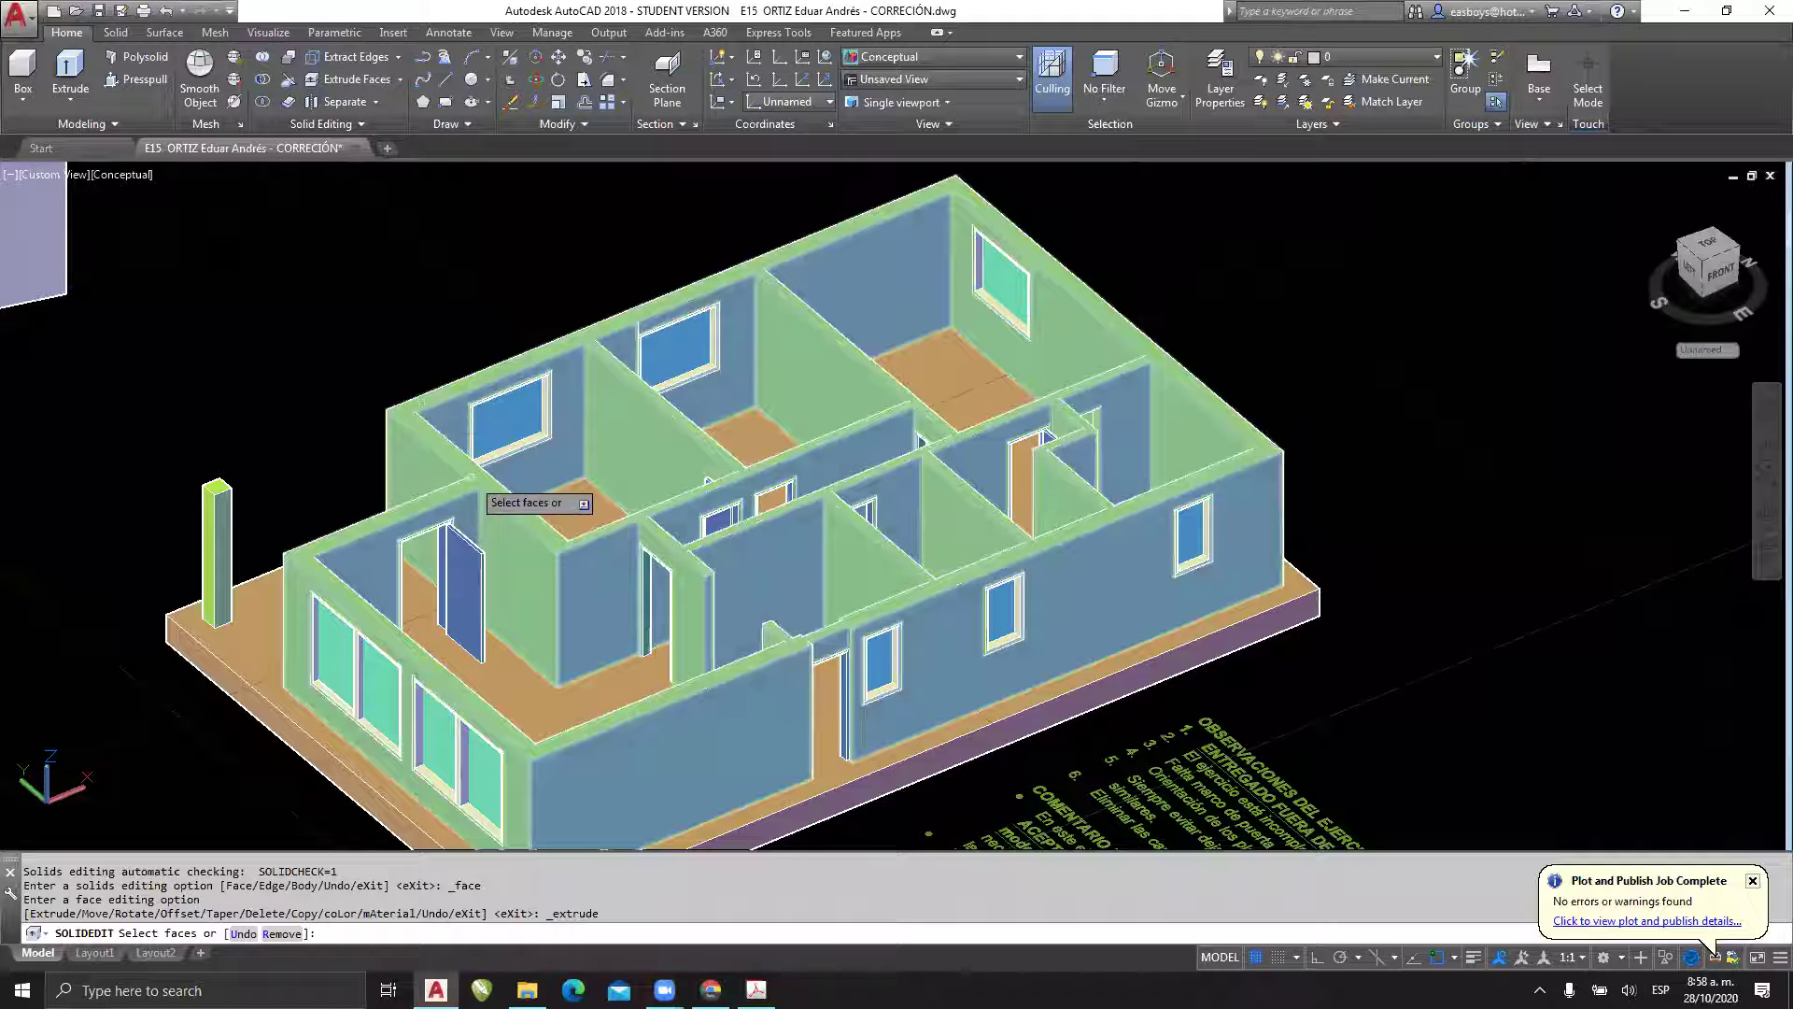
left_click(410, 410)
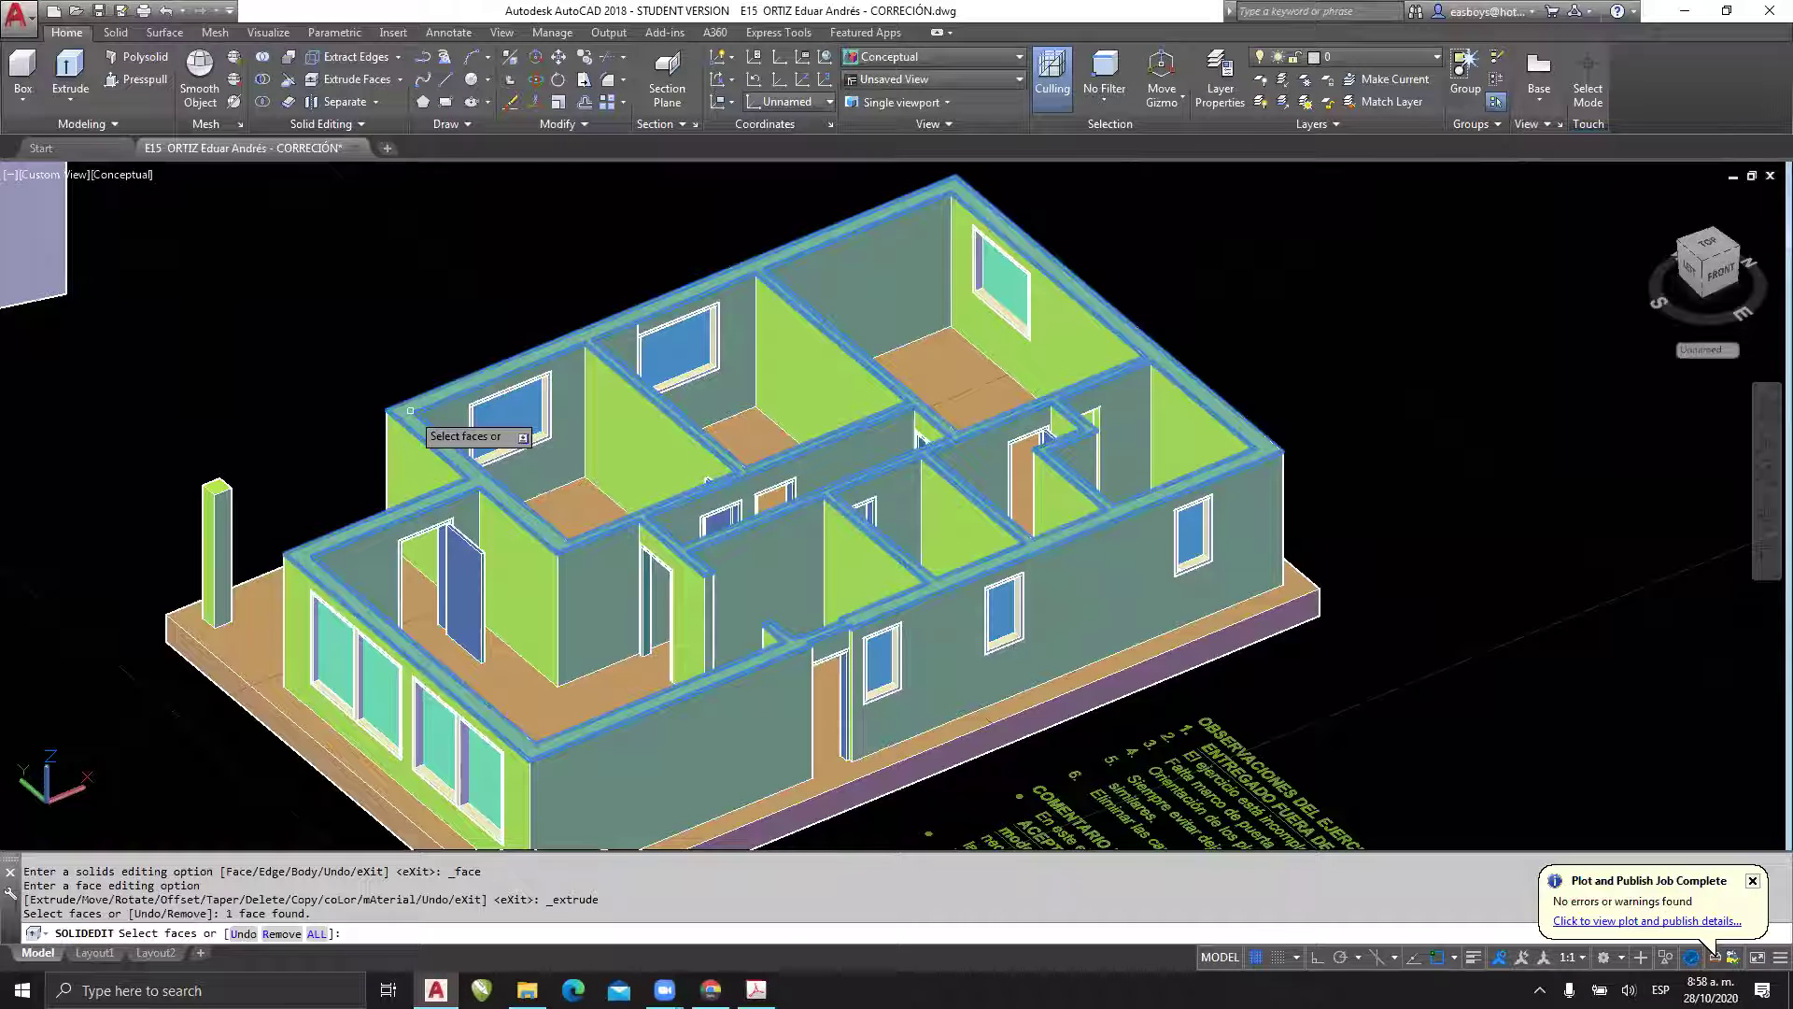
key("Return")
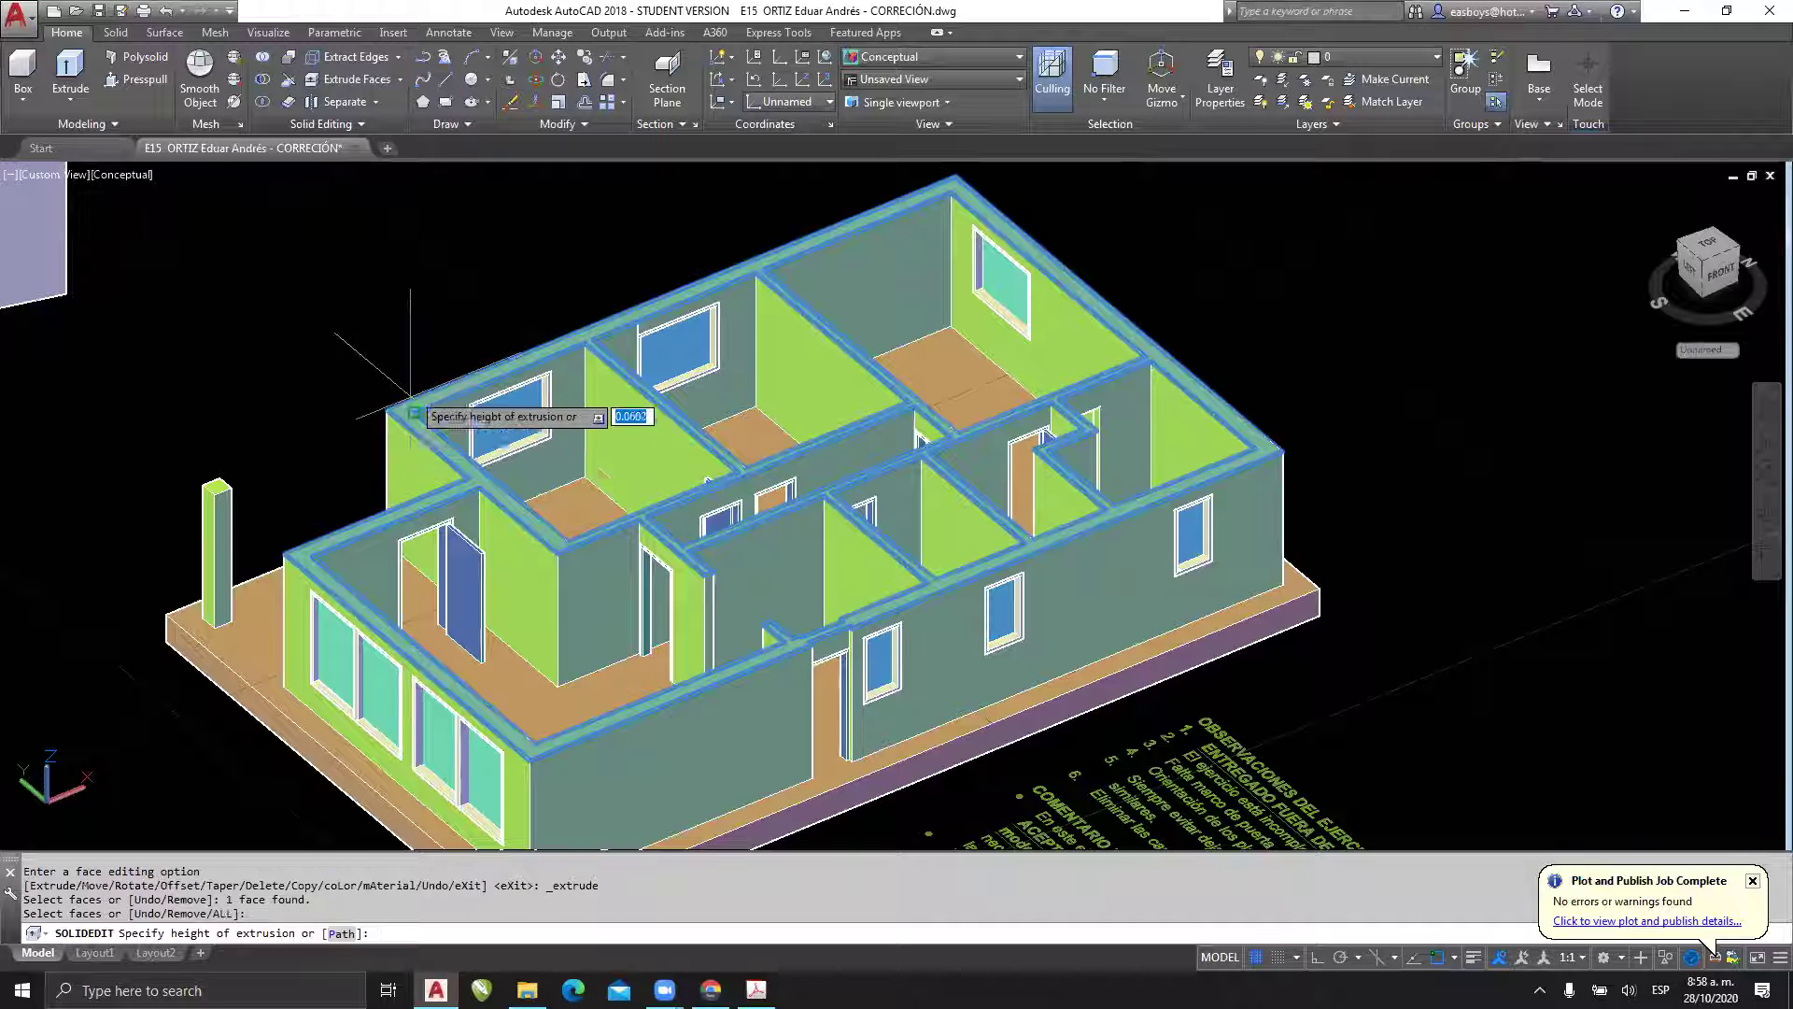
left_click(385, 409)
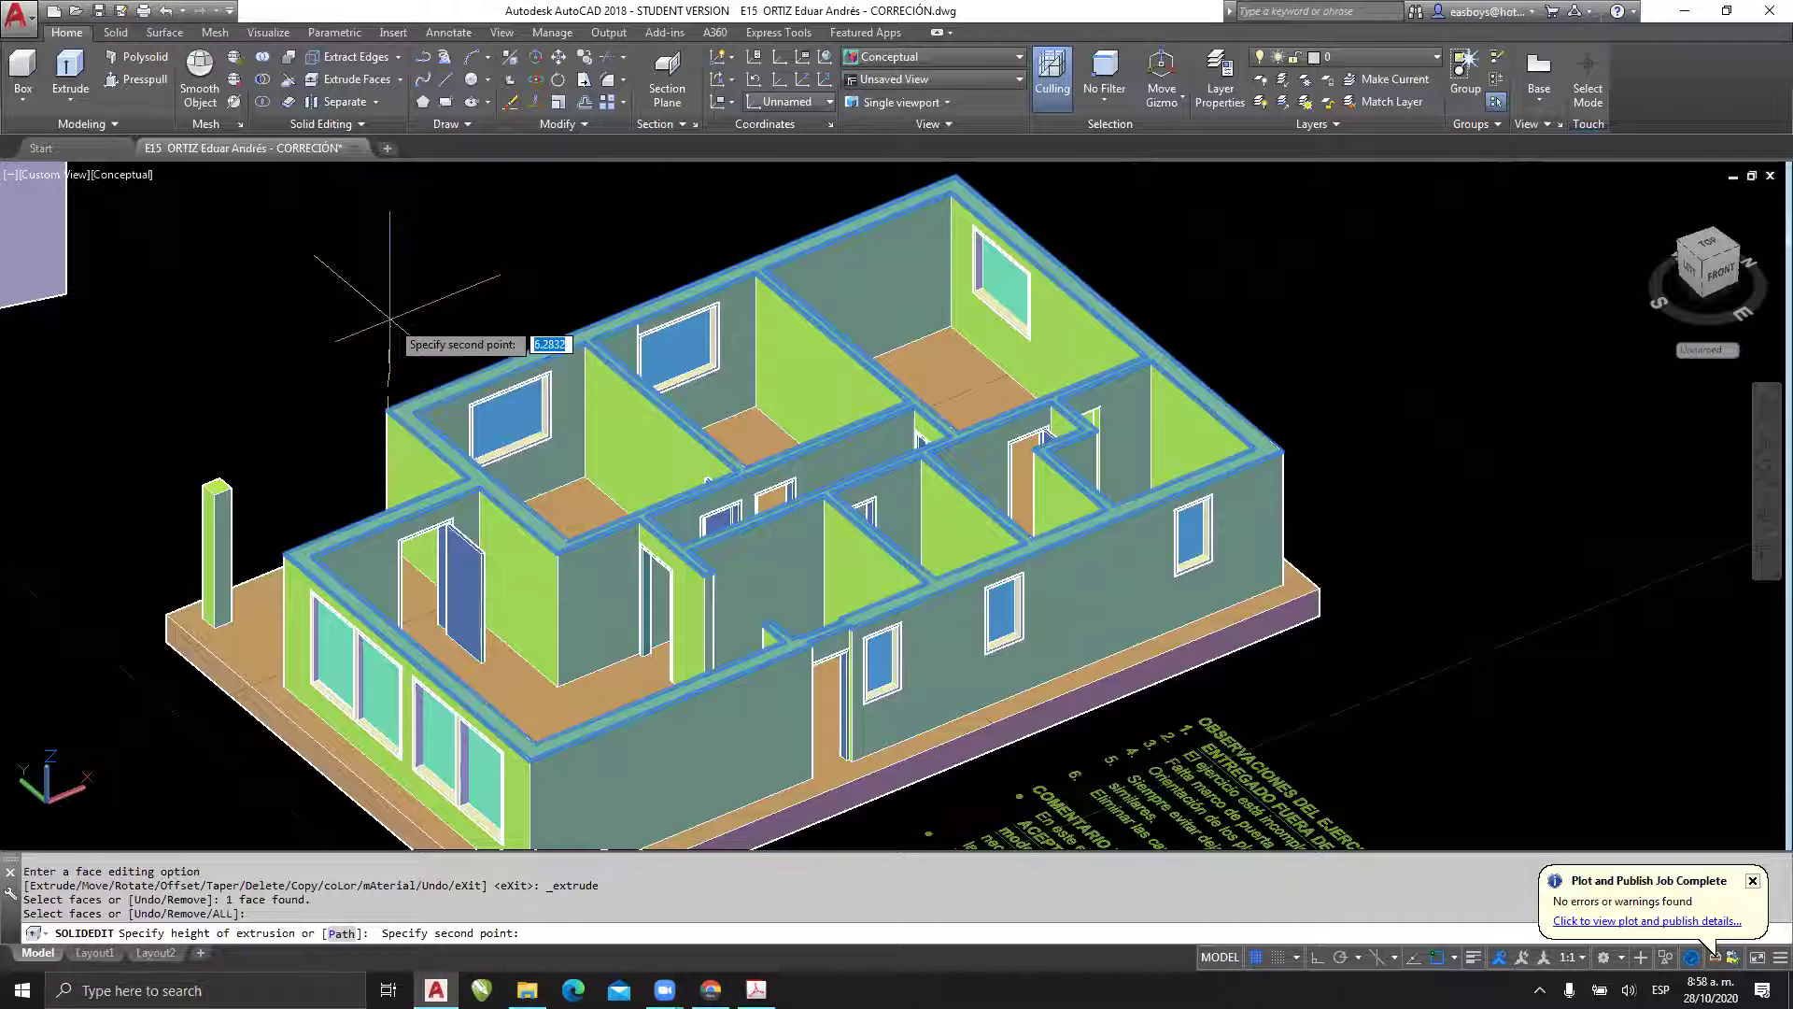
key("F8")
type("2")
key("Return")
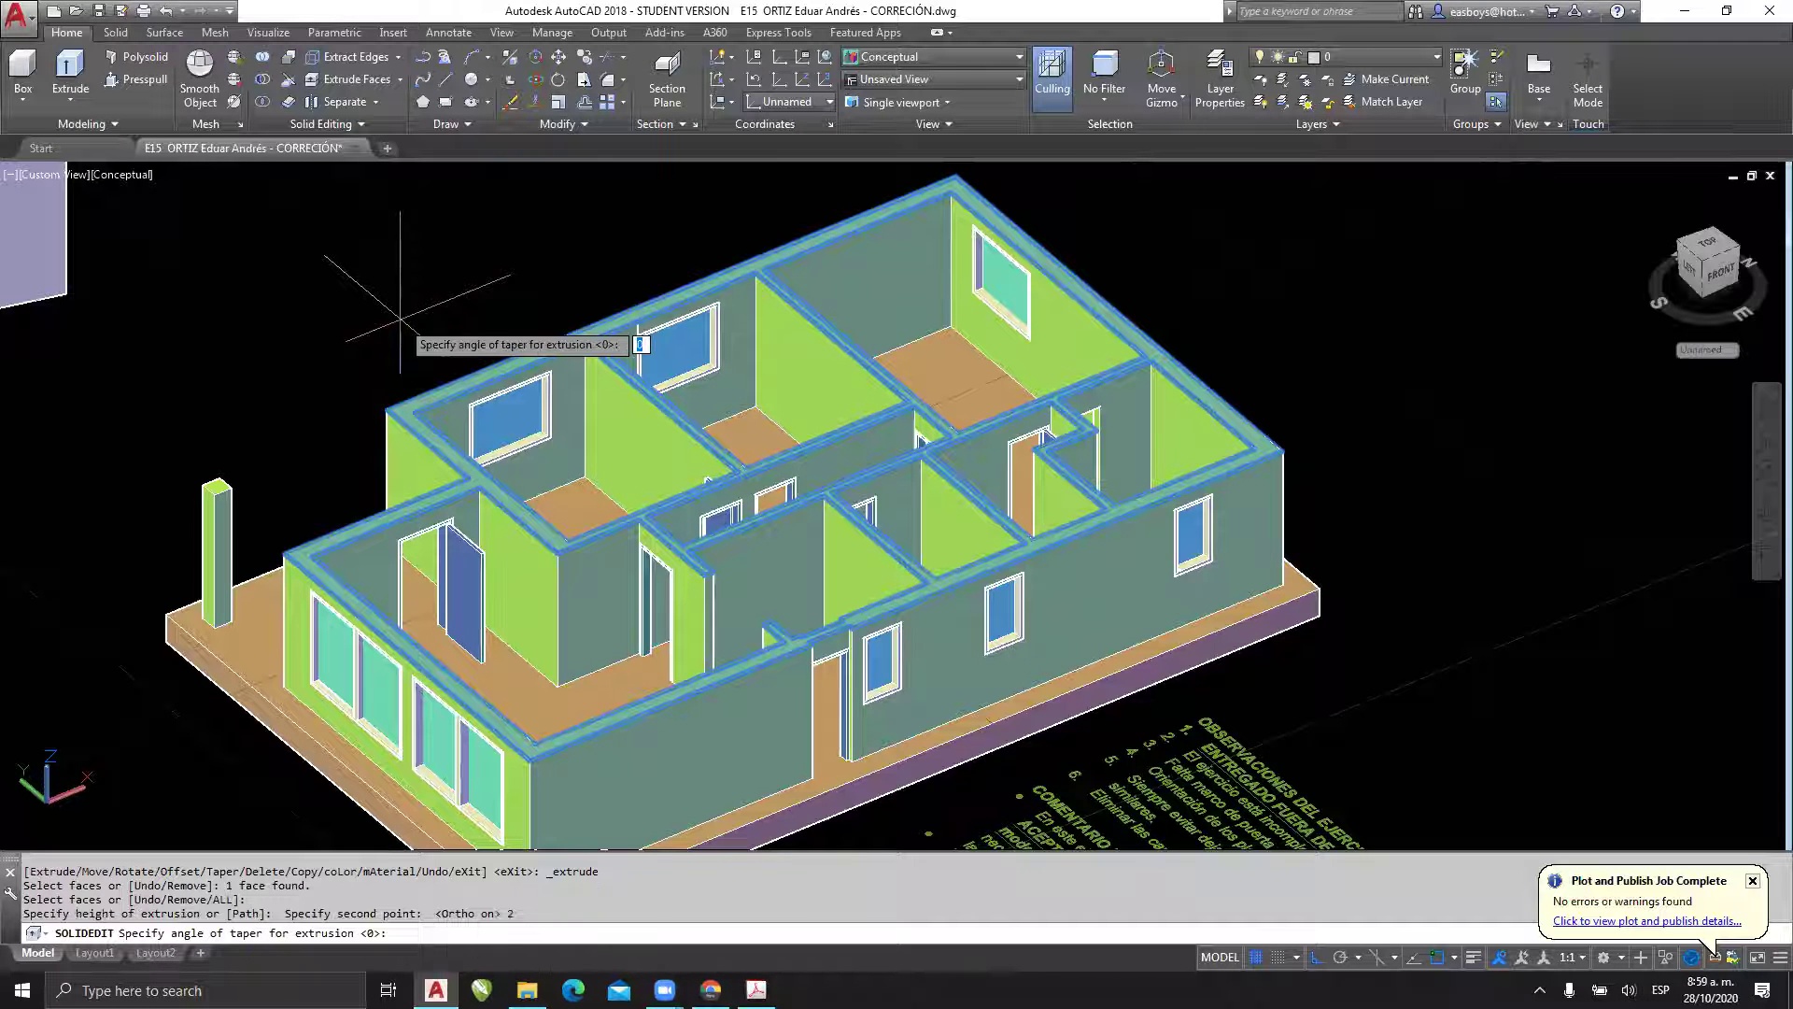
key("Return")
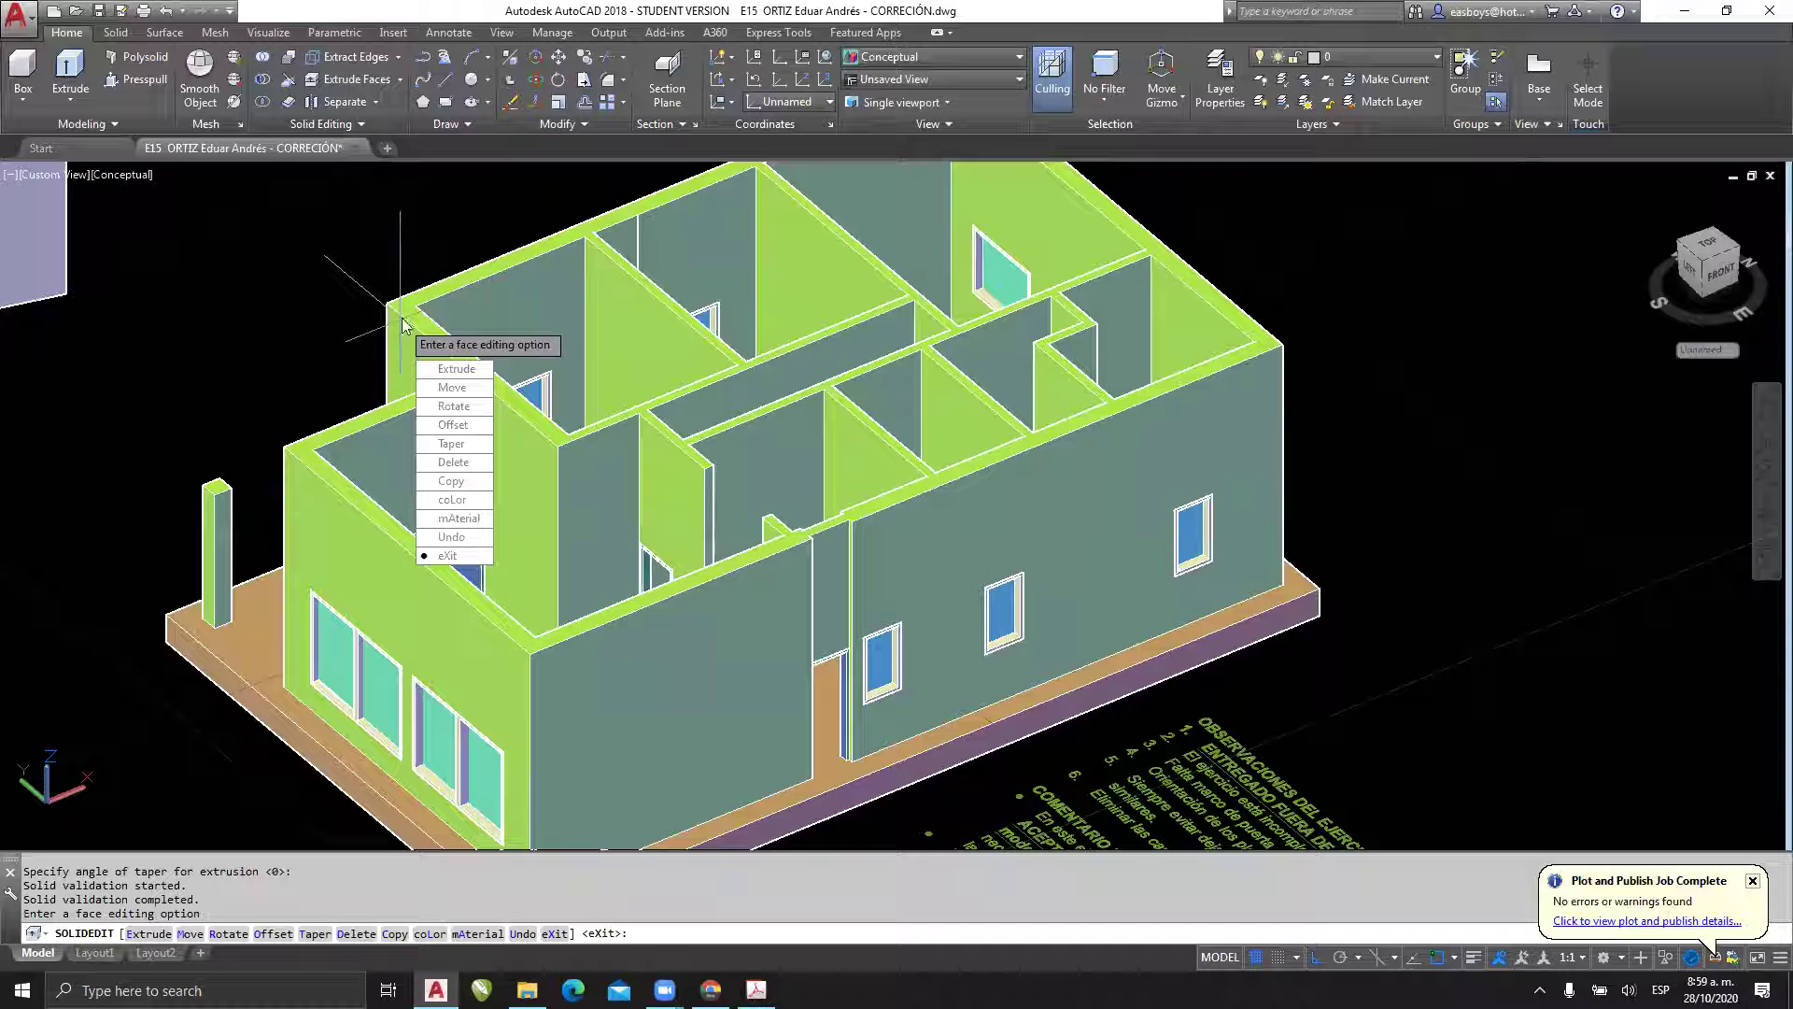
key("Escape")
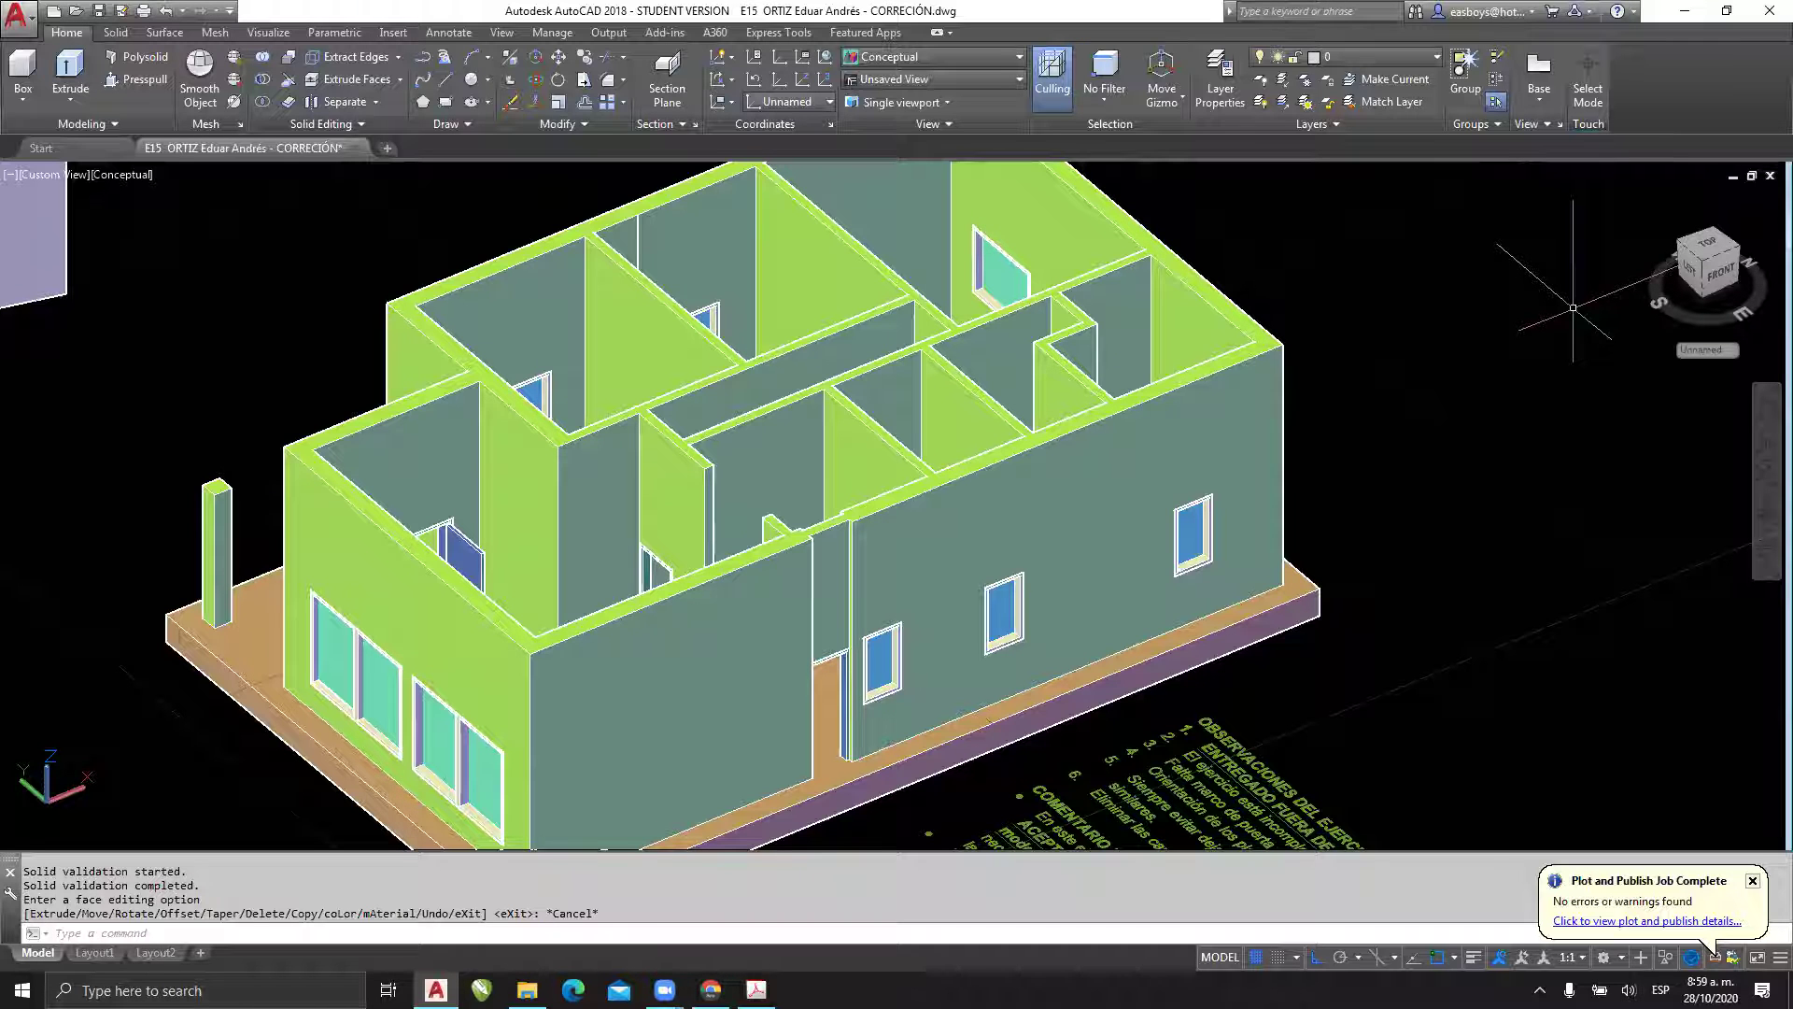
- Undo the face extrusion of the house walls
key("ctrl+z")
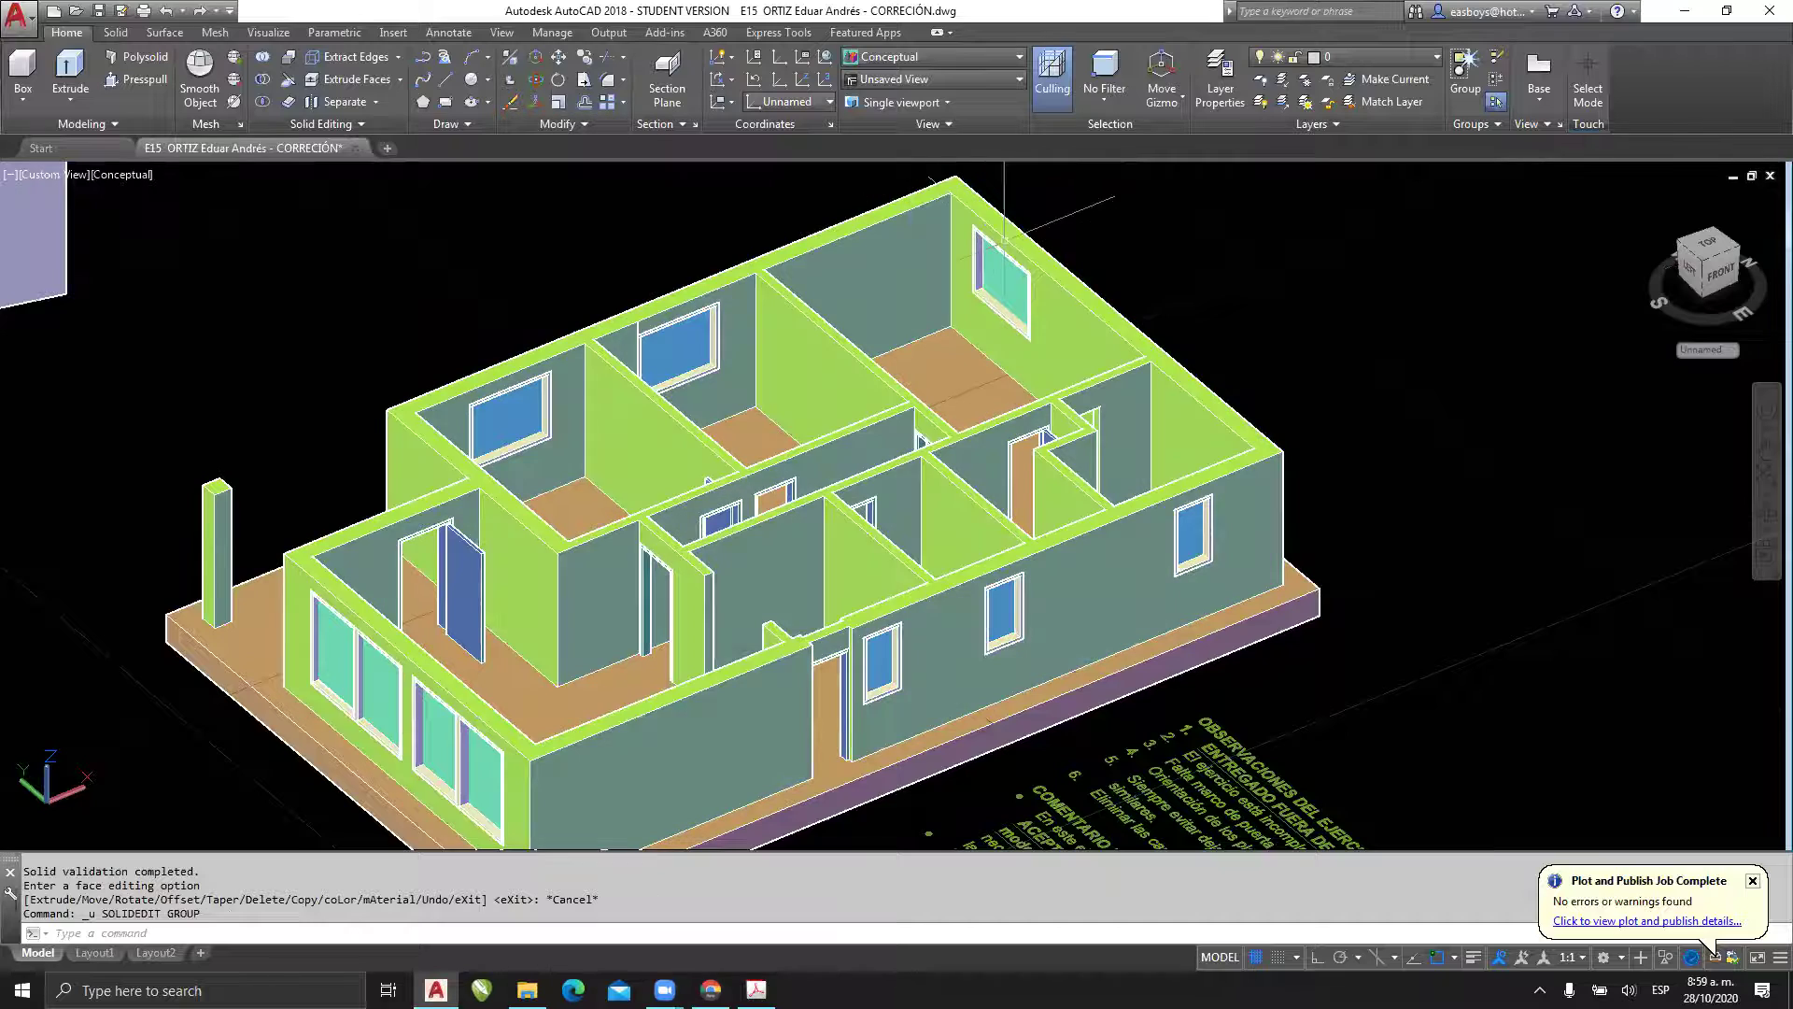
scroll(772, 478, "down", 5)
middle_click_drag(771, 478, 749, 584, "shift")
scroll(986, 492, "down", 3)
middle_click_drag(933, 601, 1055, 636)
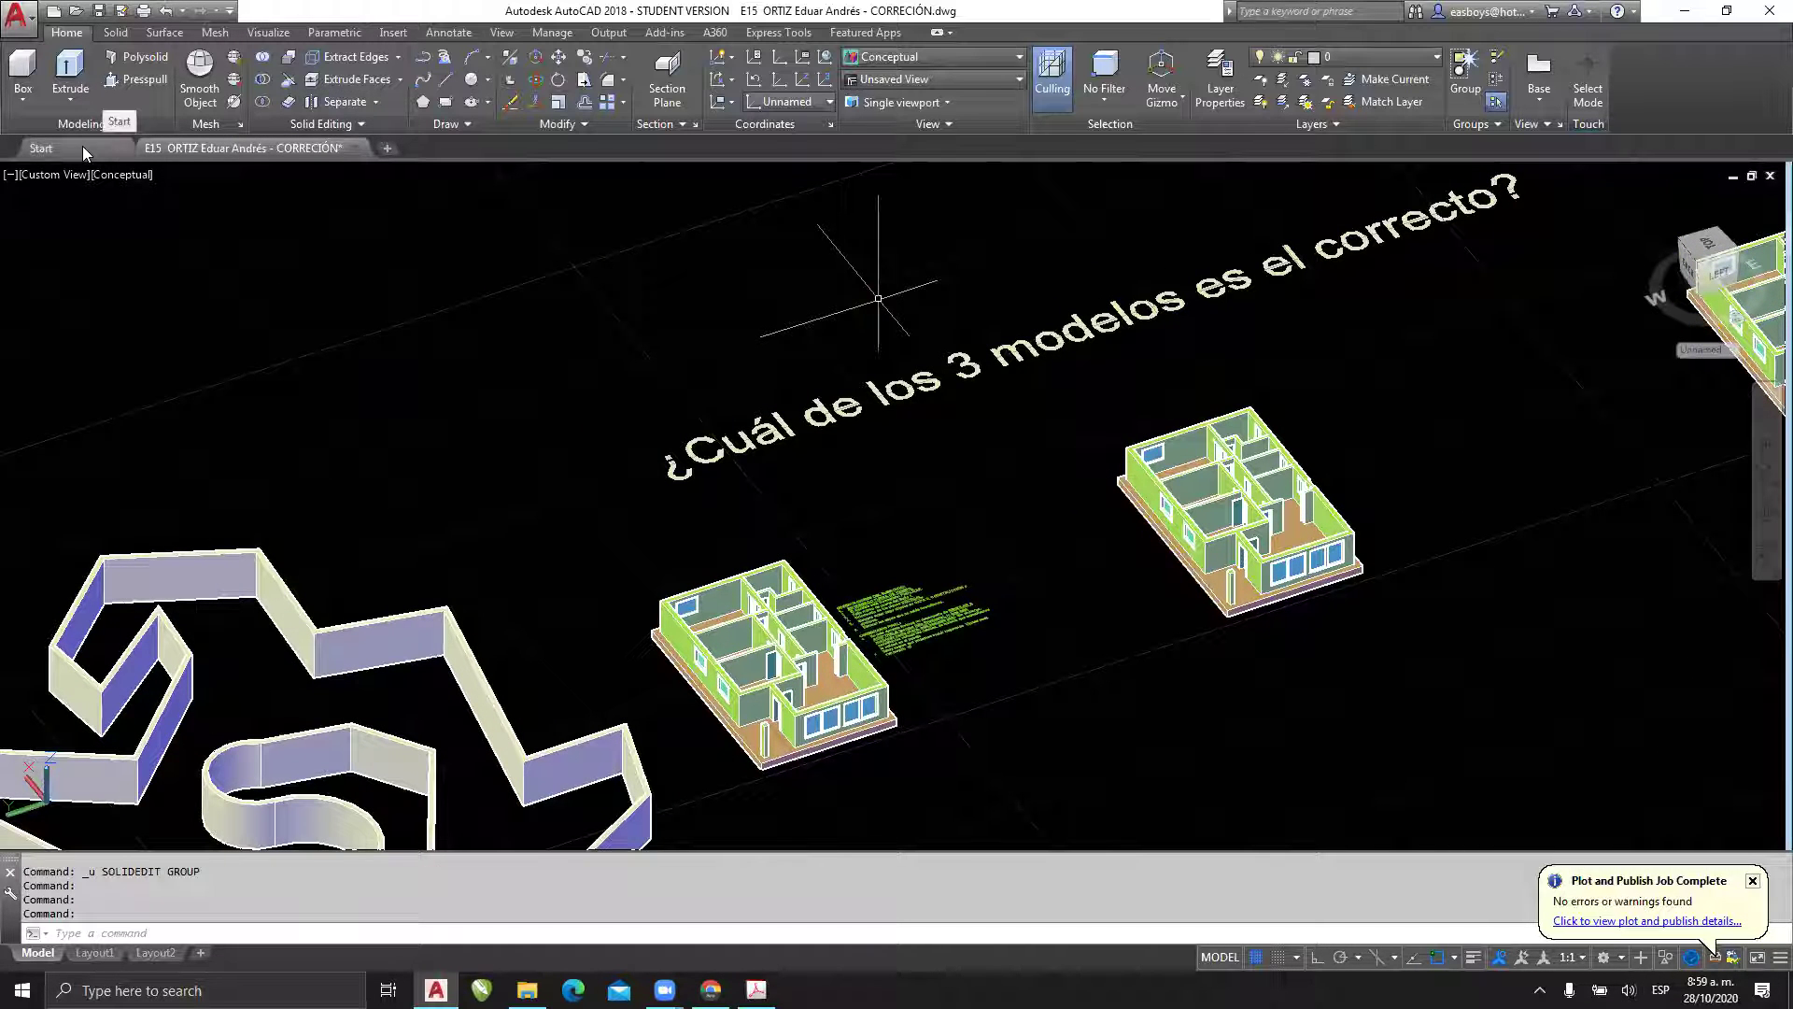
middle_click_drag(552, 429, 726, 538)
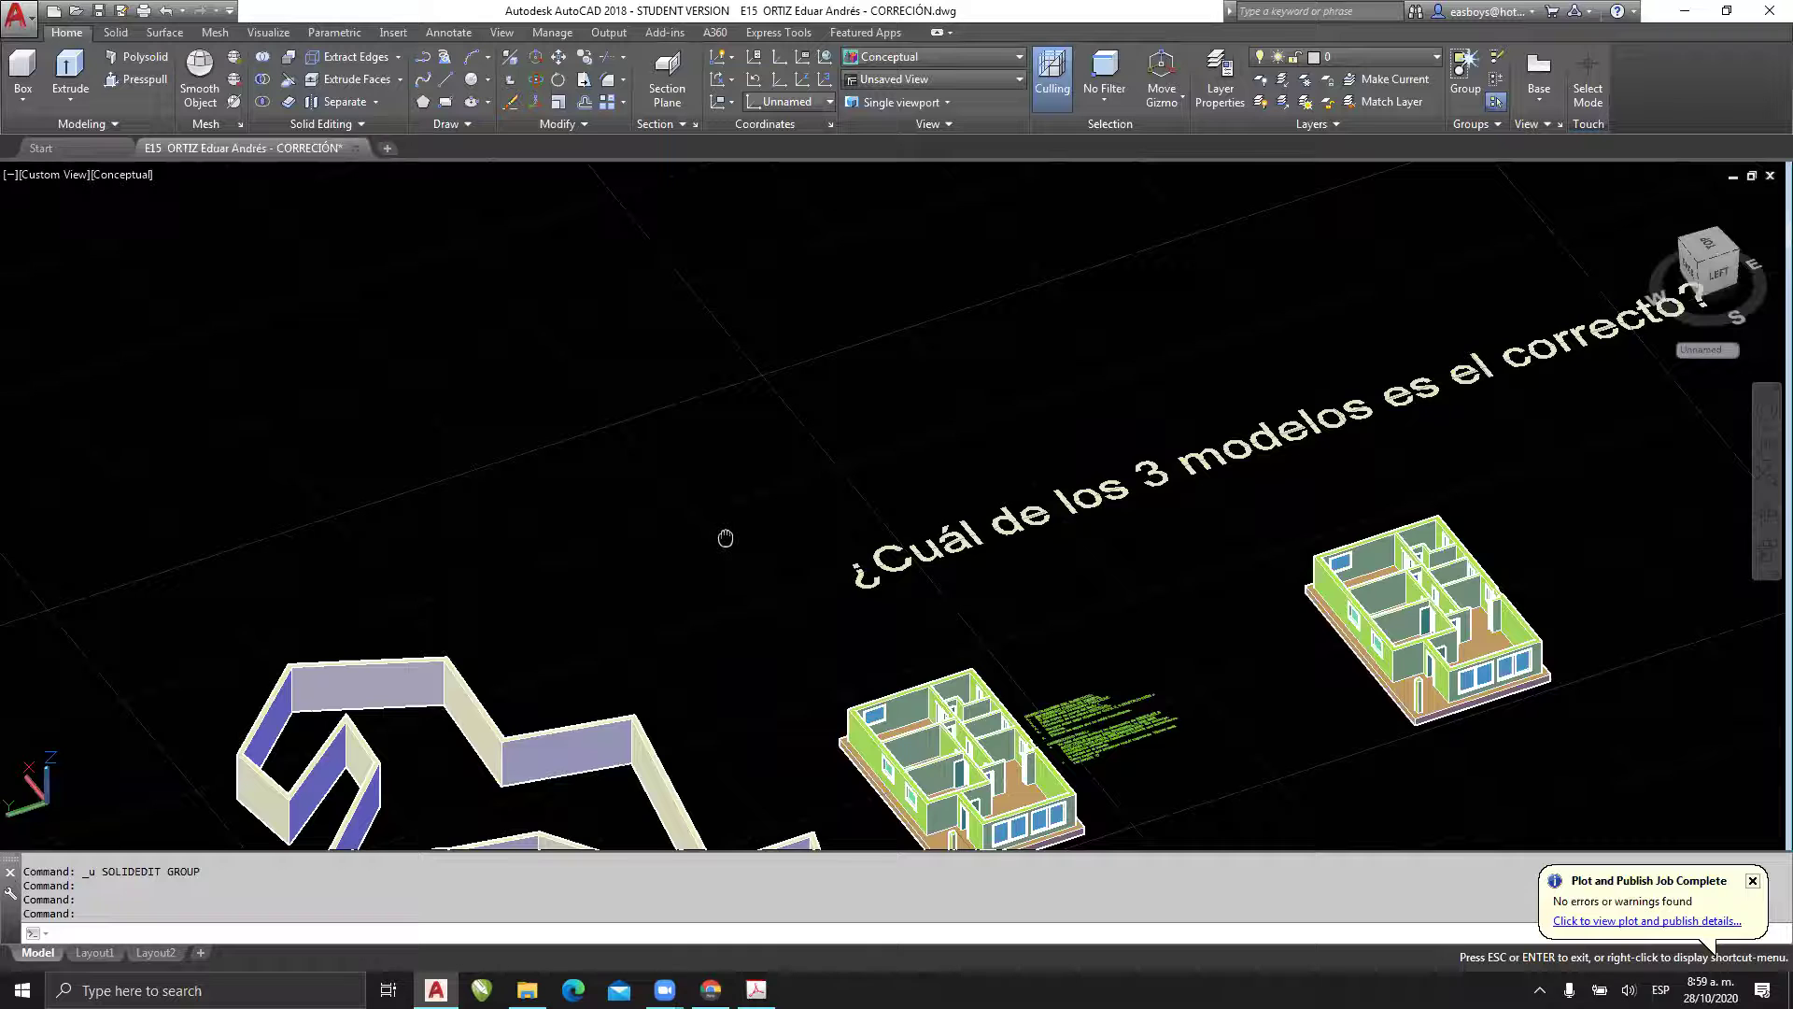
key("Escape")
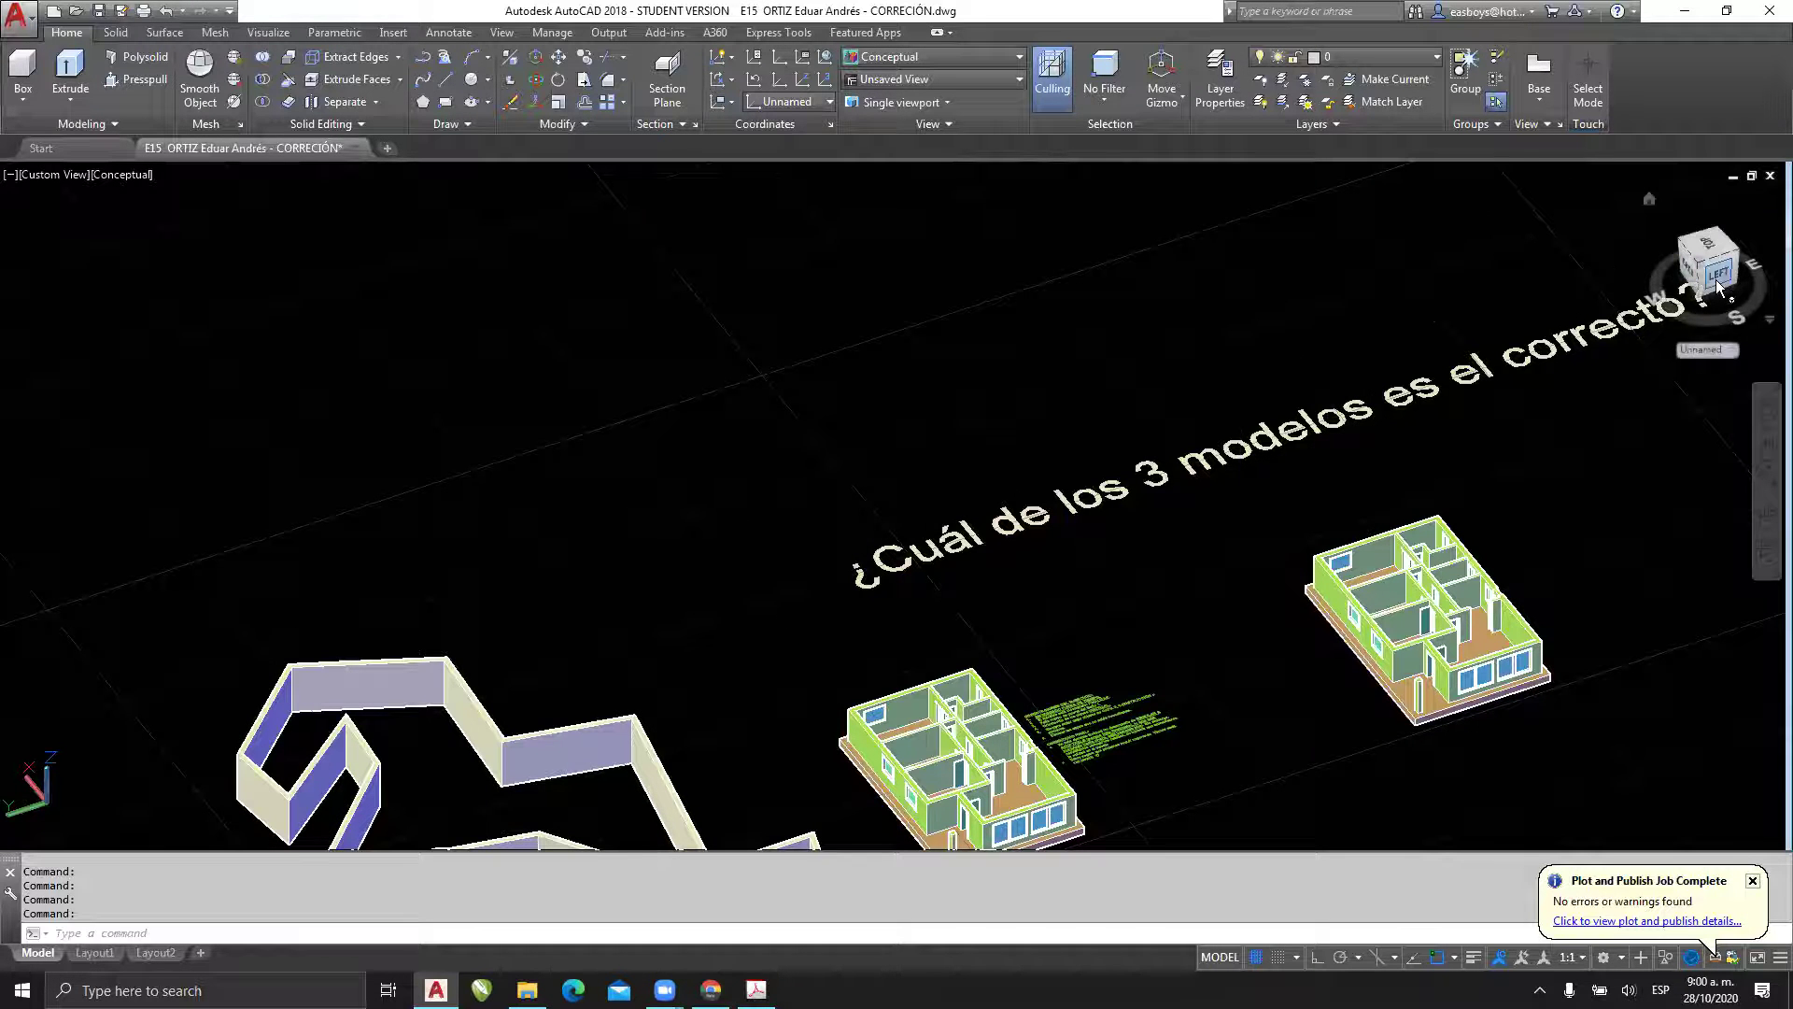
- Restore the World UCS and set the view to SW Isometric, framing the empty ground in front of the first house
left_click(825, 57)
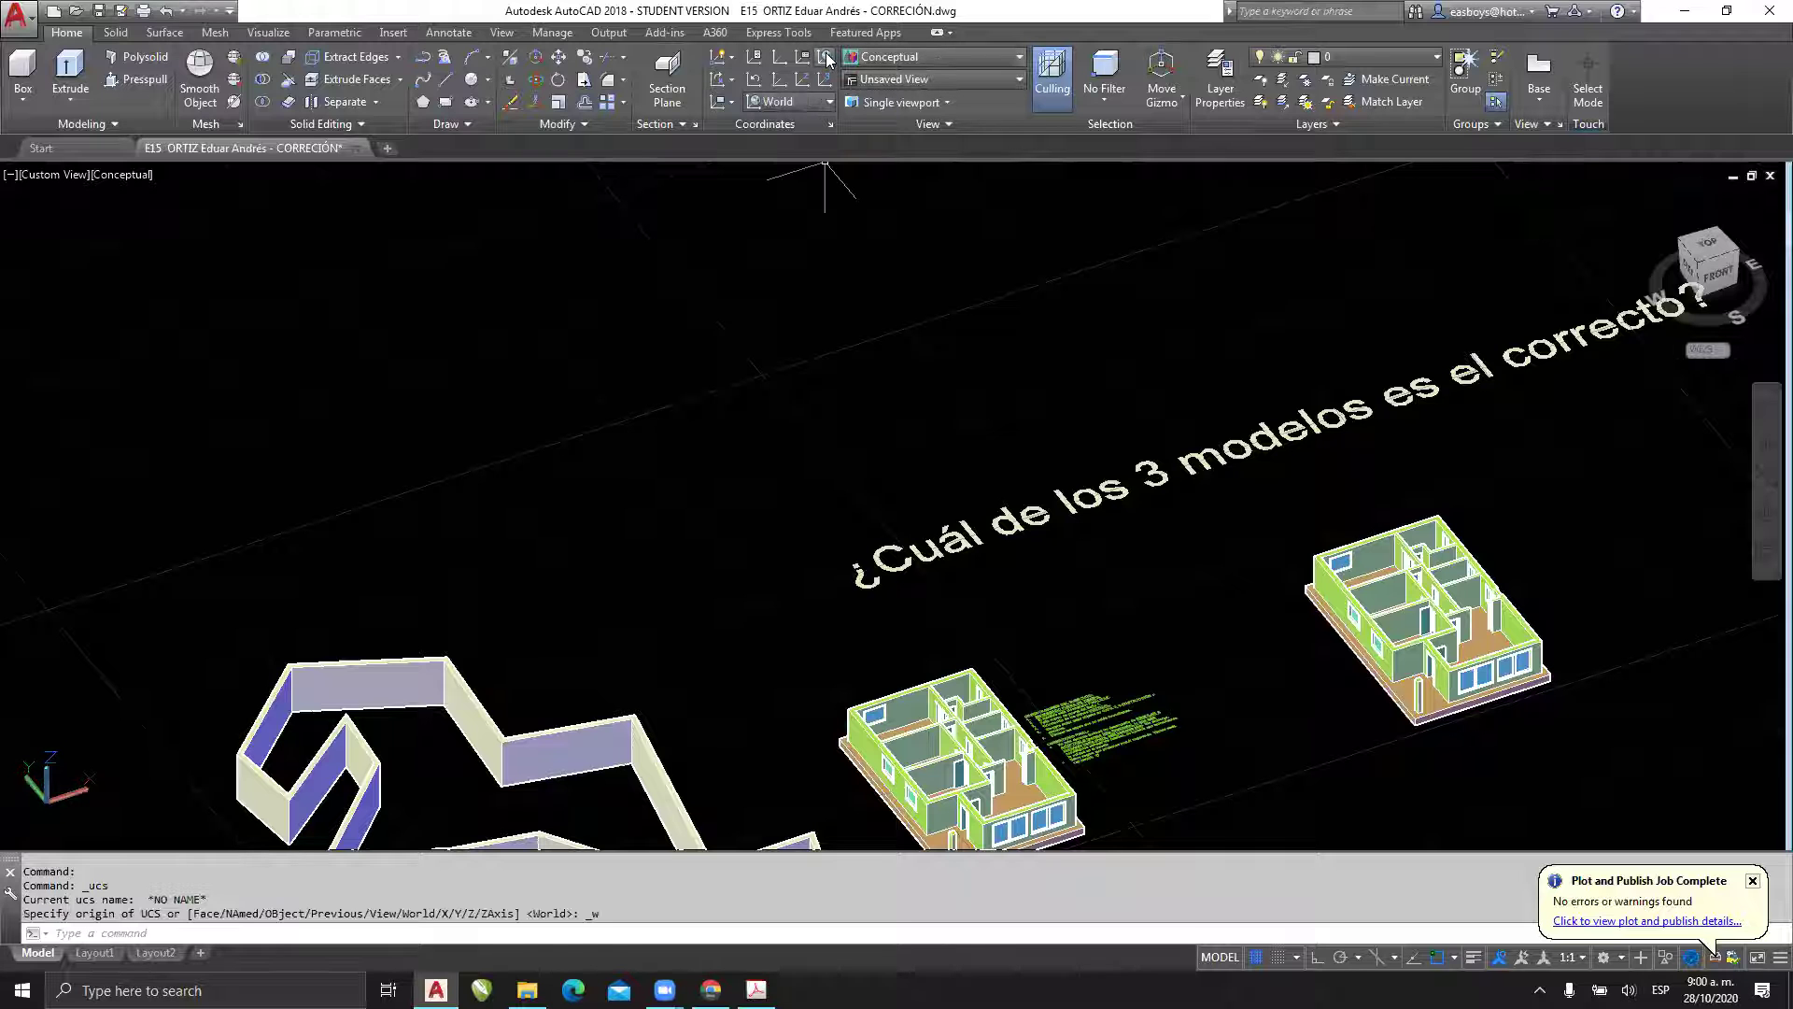
left_click(952, 83)
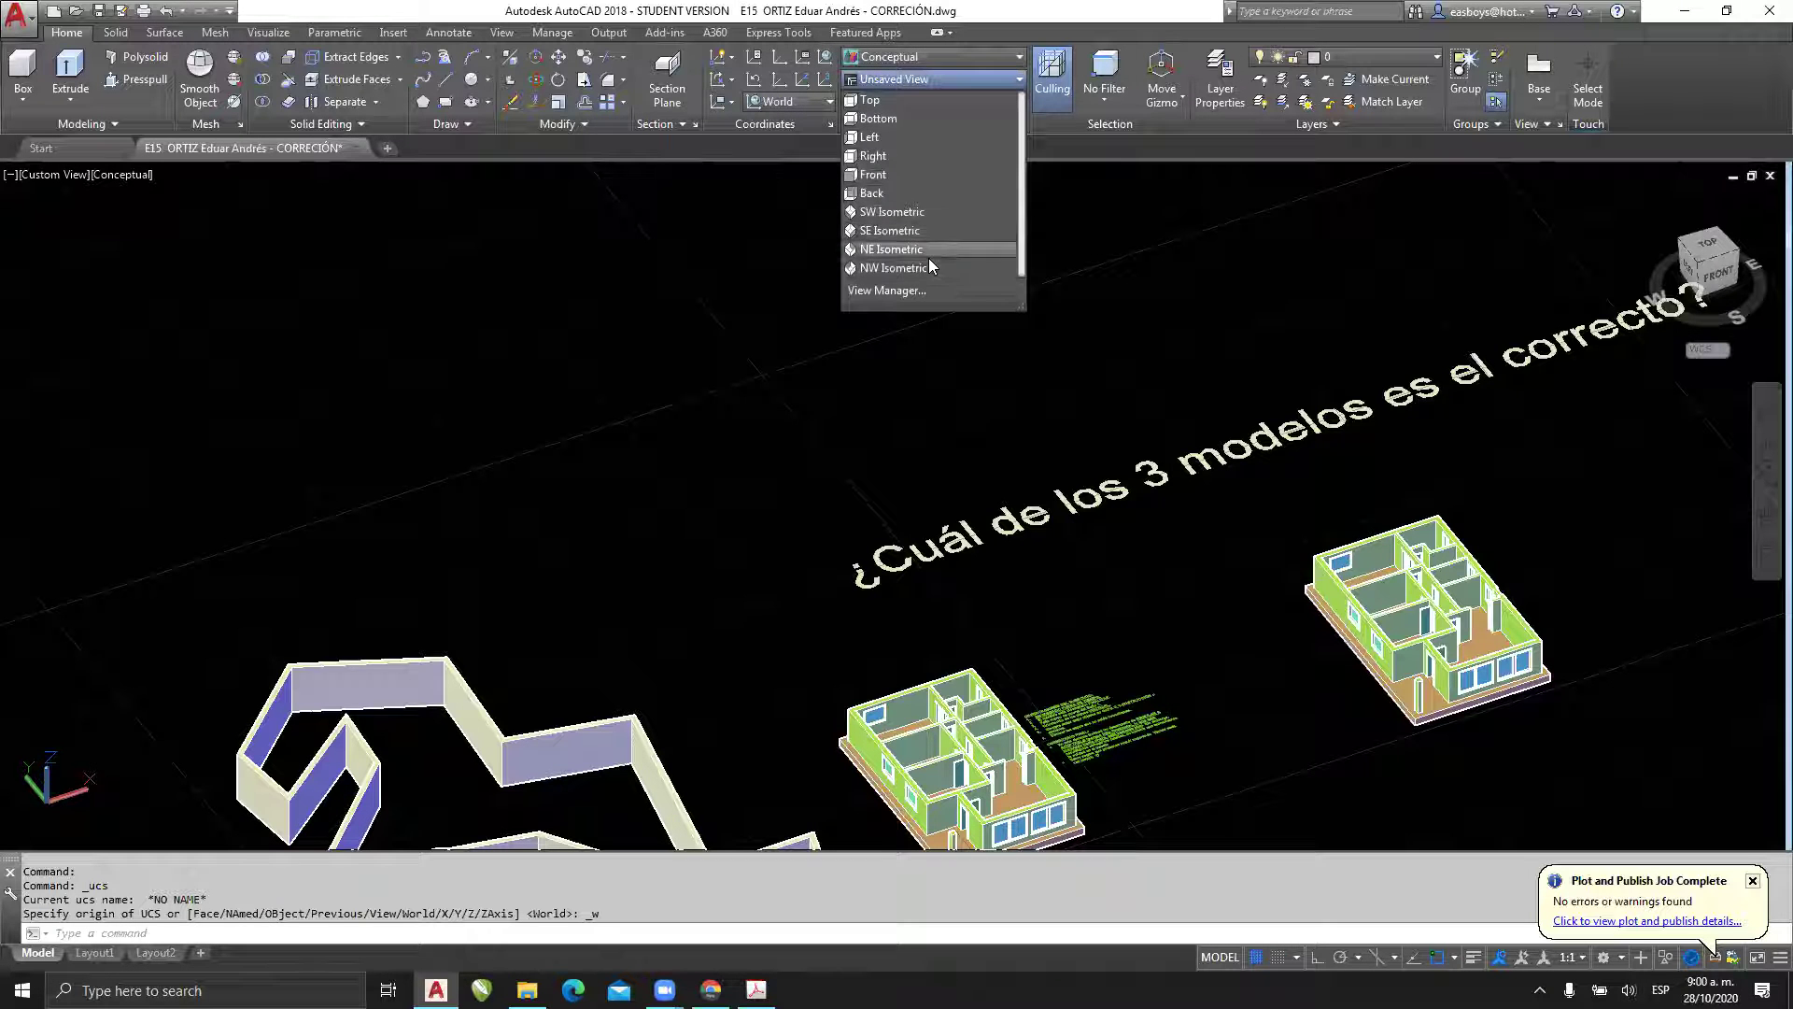
left_click(892, 213)
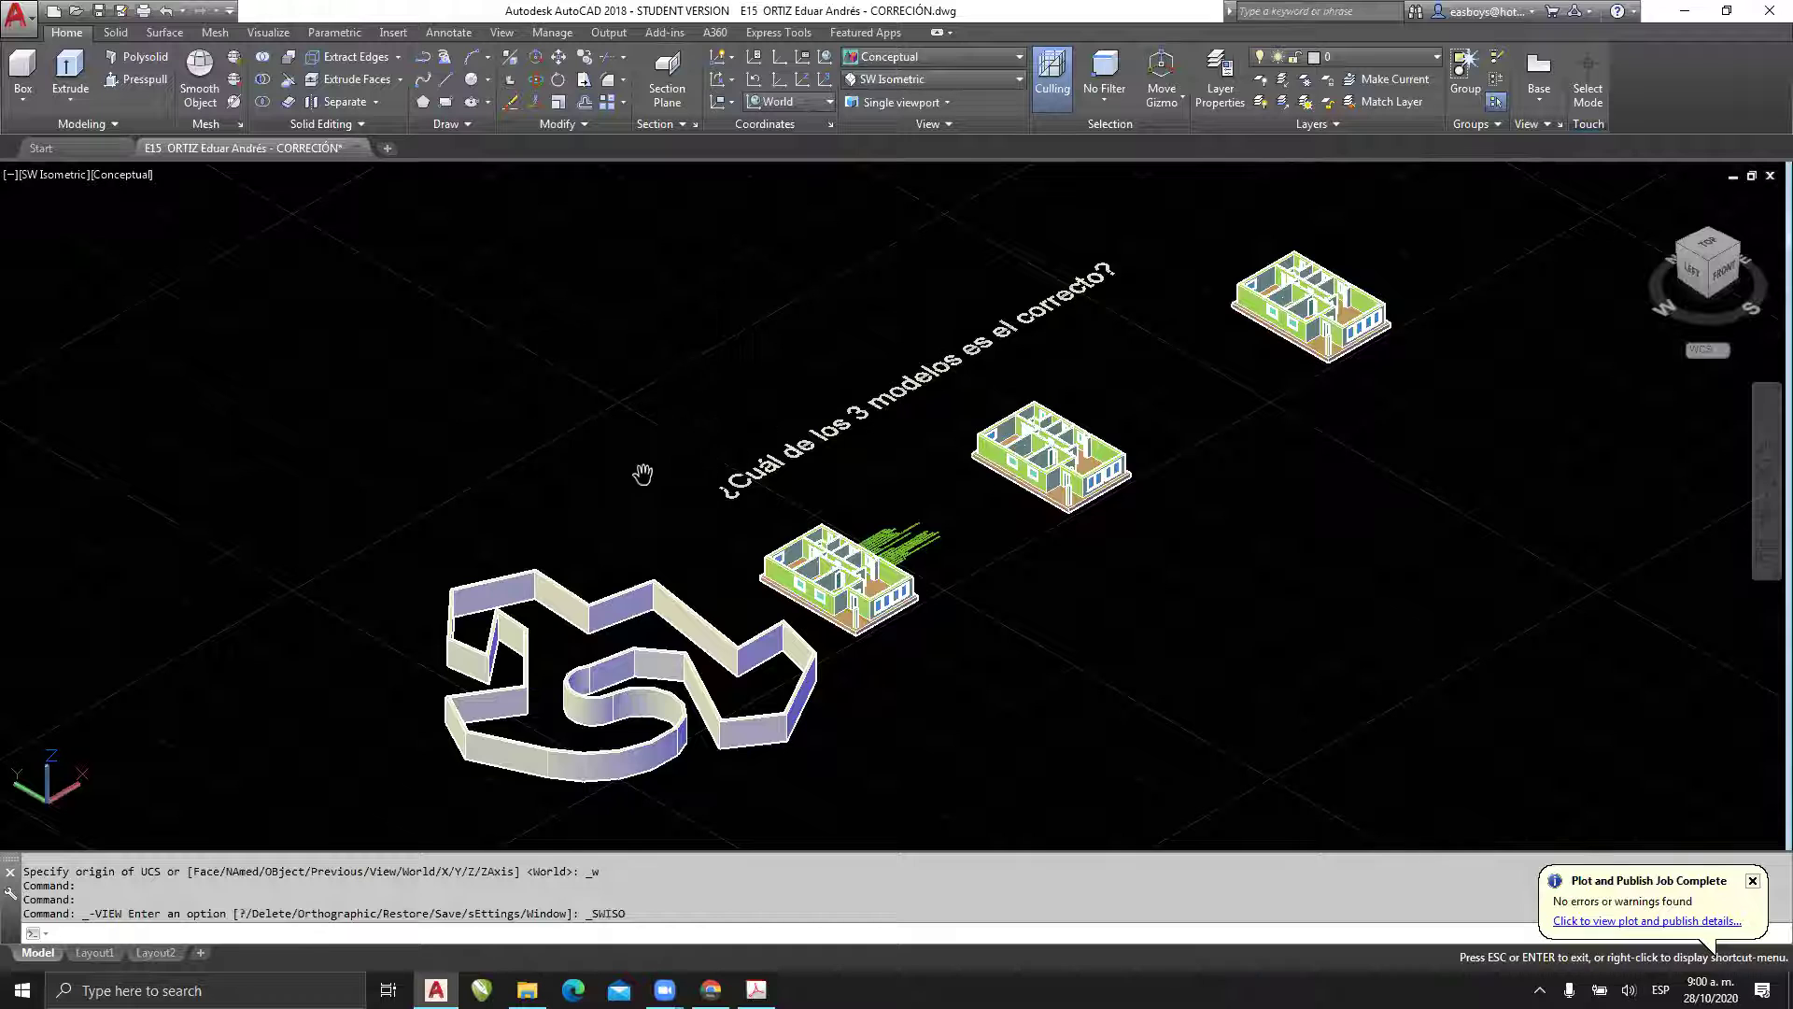
middle_click_drag(641, 473, 573, 272)
scroll(894, 470, "up", 2)
scroll(894, 470, "up", 4)
middle_click_drag(831, 448, 841, 697)
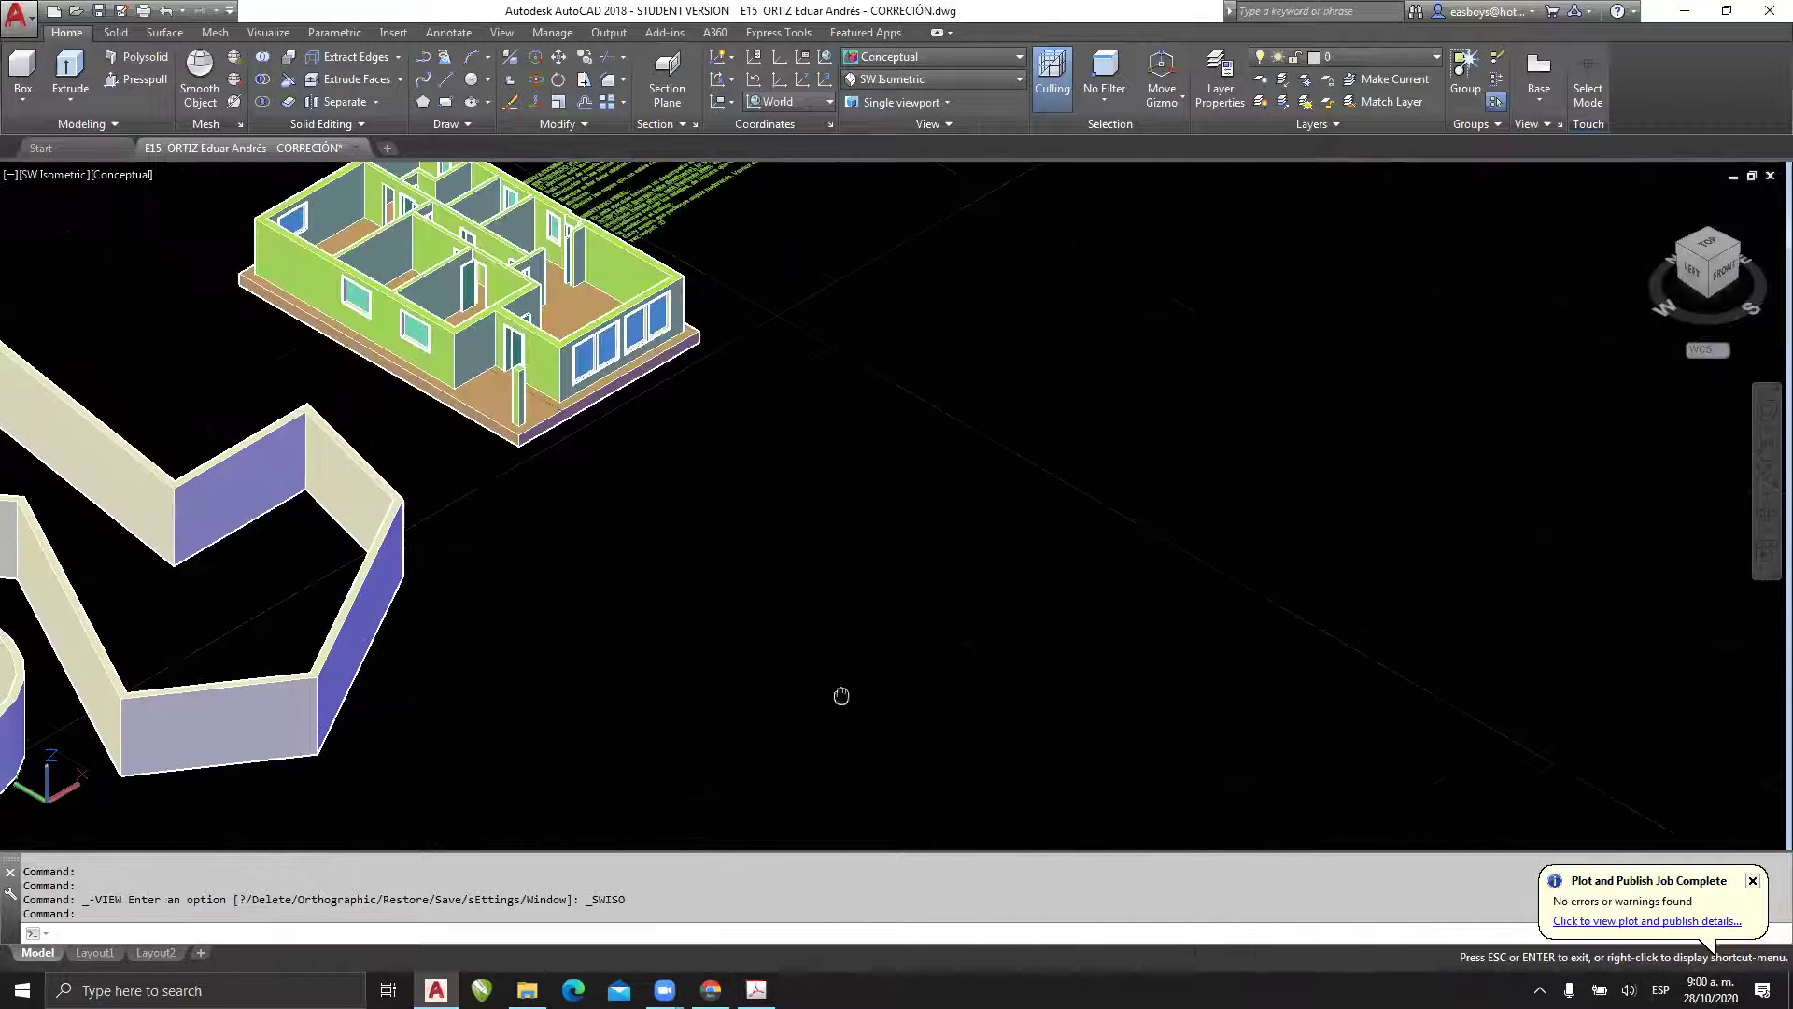
scroll(636, 560, "up", 2)
middle_click_drag(650, 505, 701, 636)
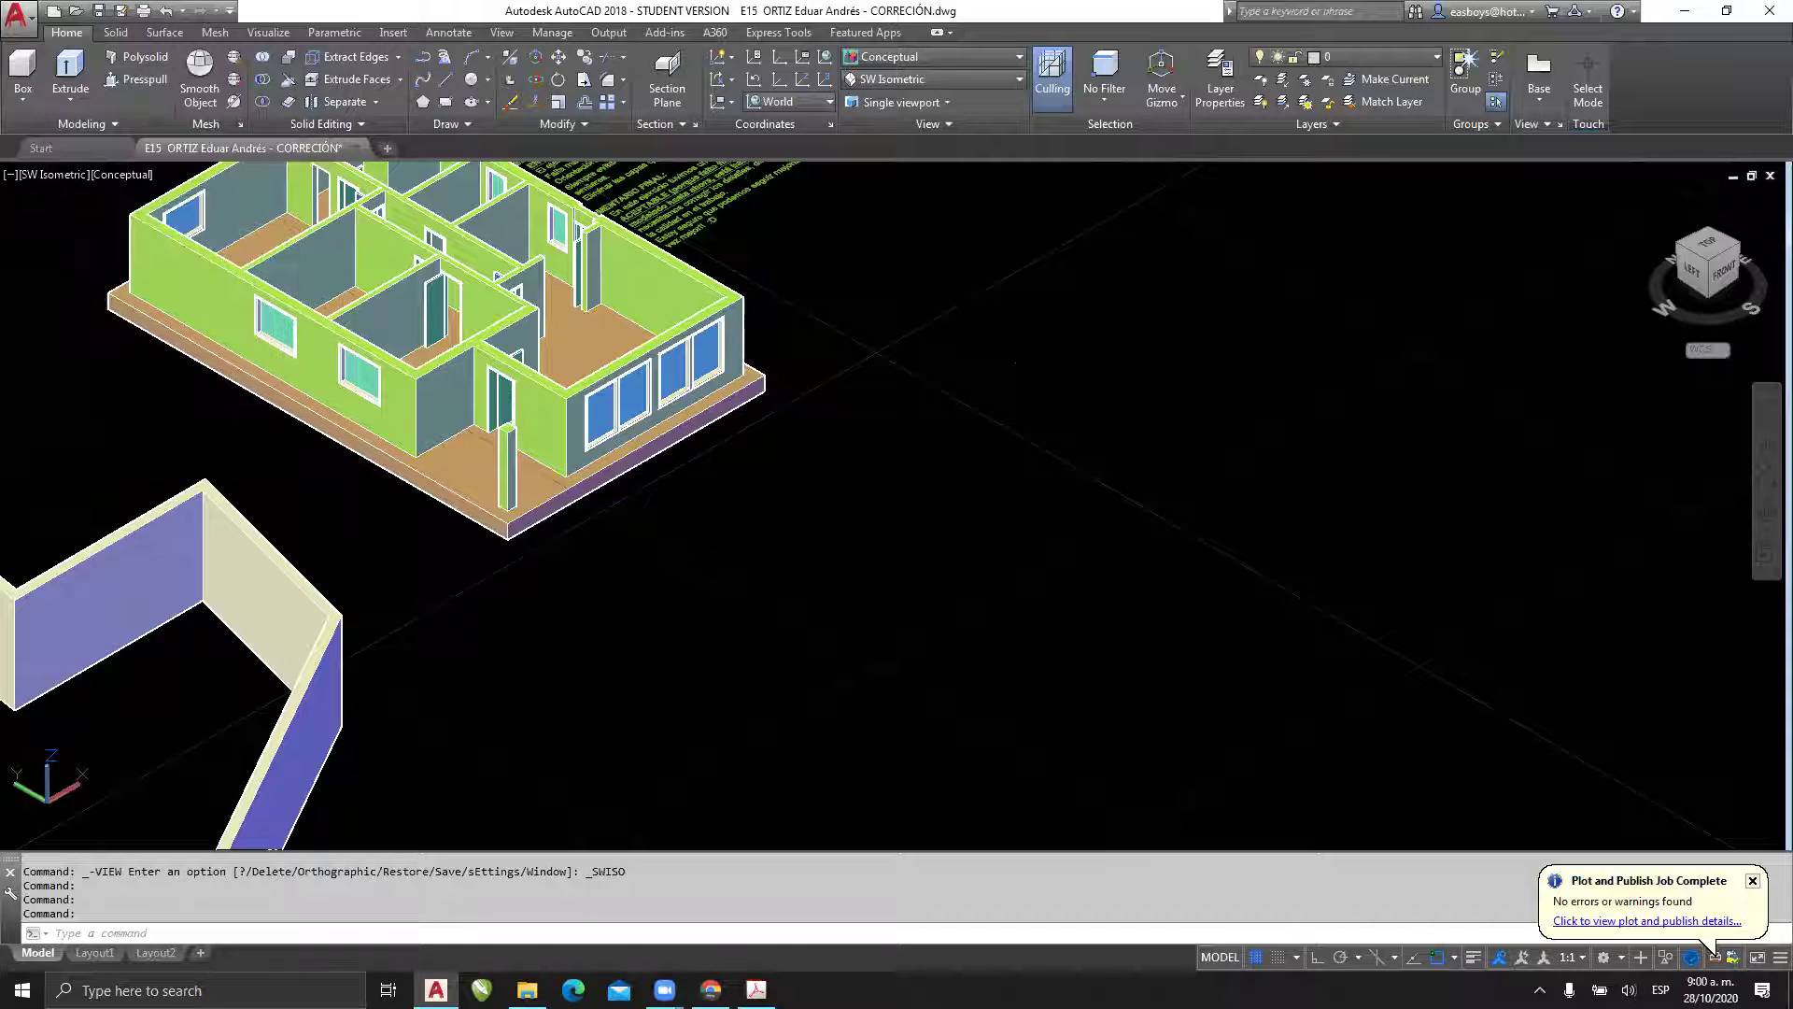
key("Escape")
key("Escape")
key("Escape")
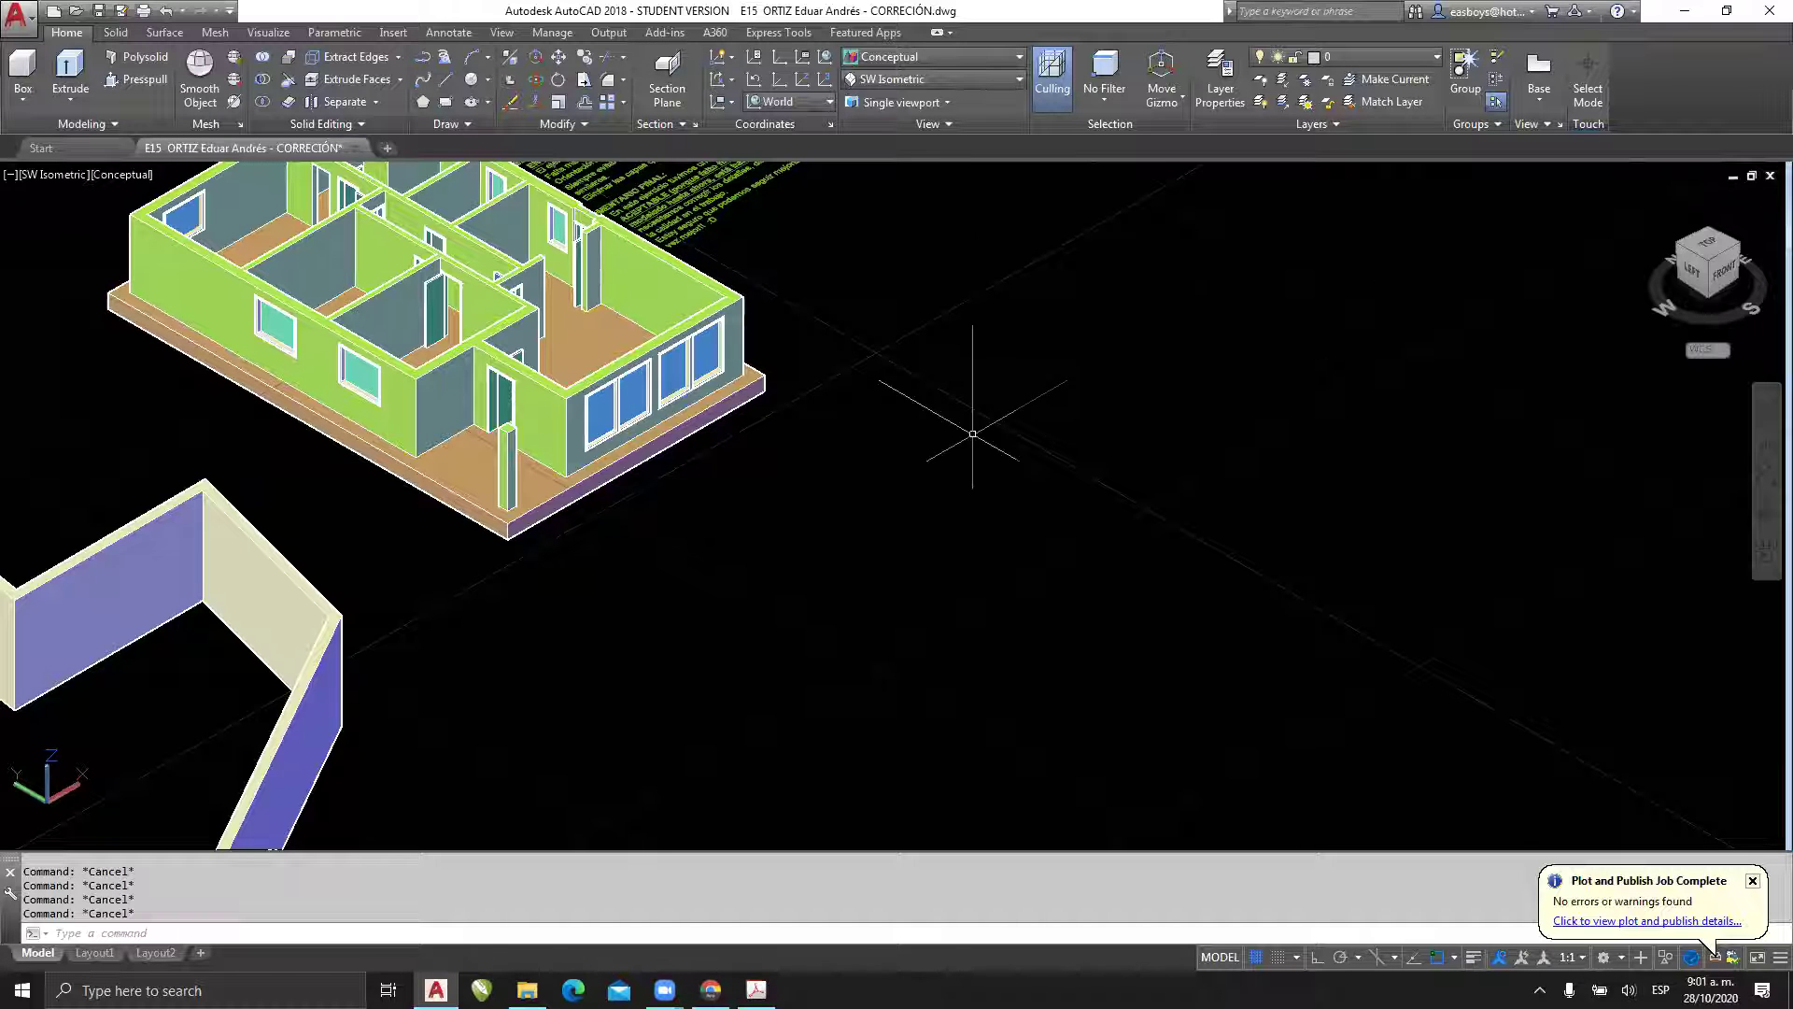
- Draw three connected straight polyline segments in a zigzag on the empty ground in front of the first house
type("PL")
key("Return")
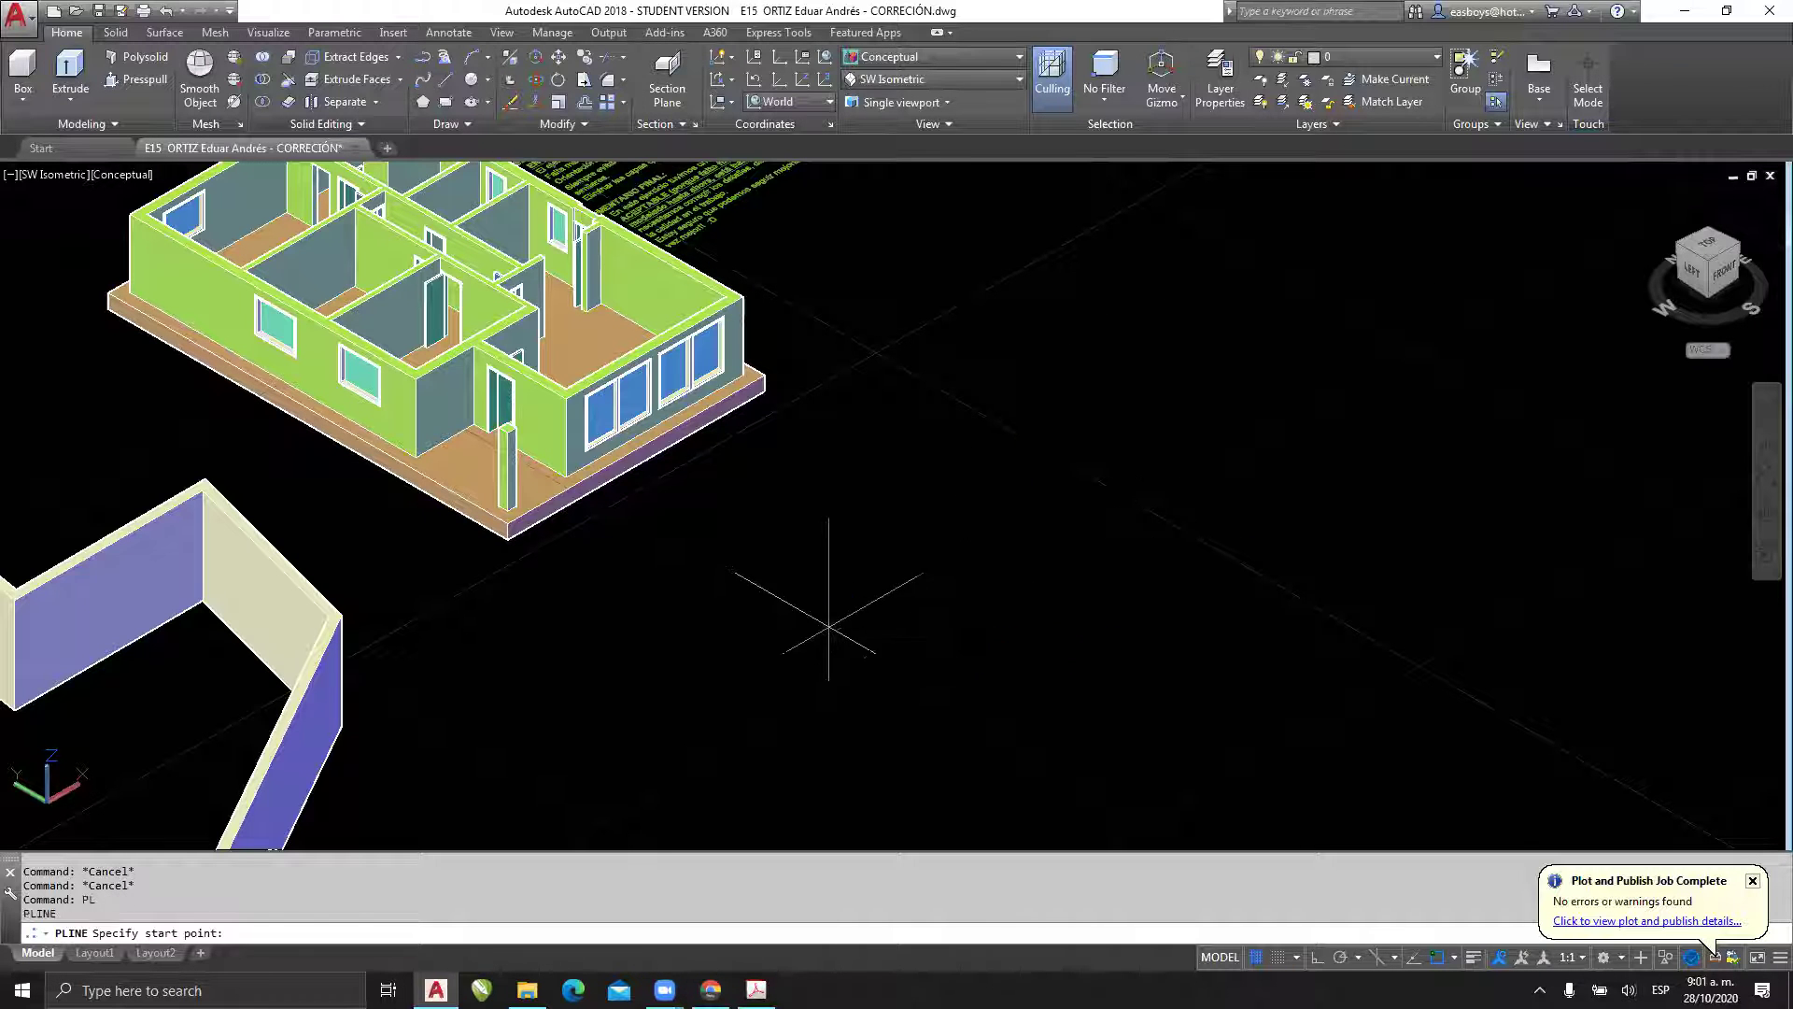
left_click(830, 626)
left_click(999, 561)
left_click(963, 383)
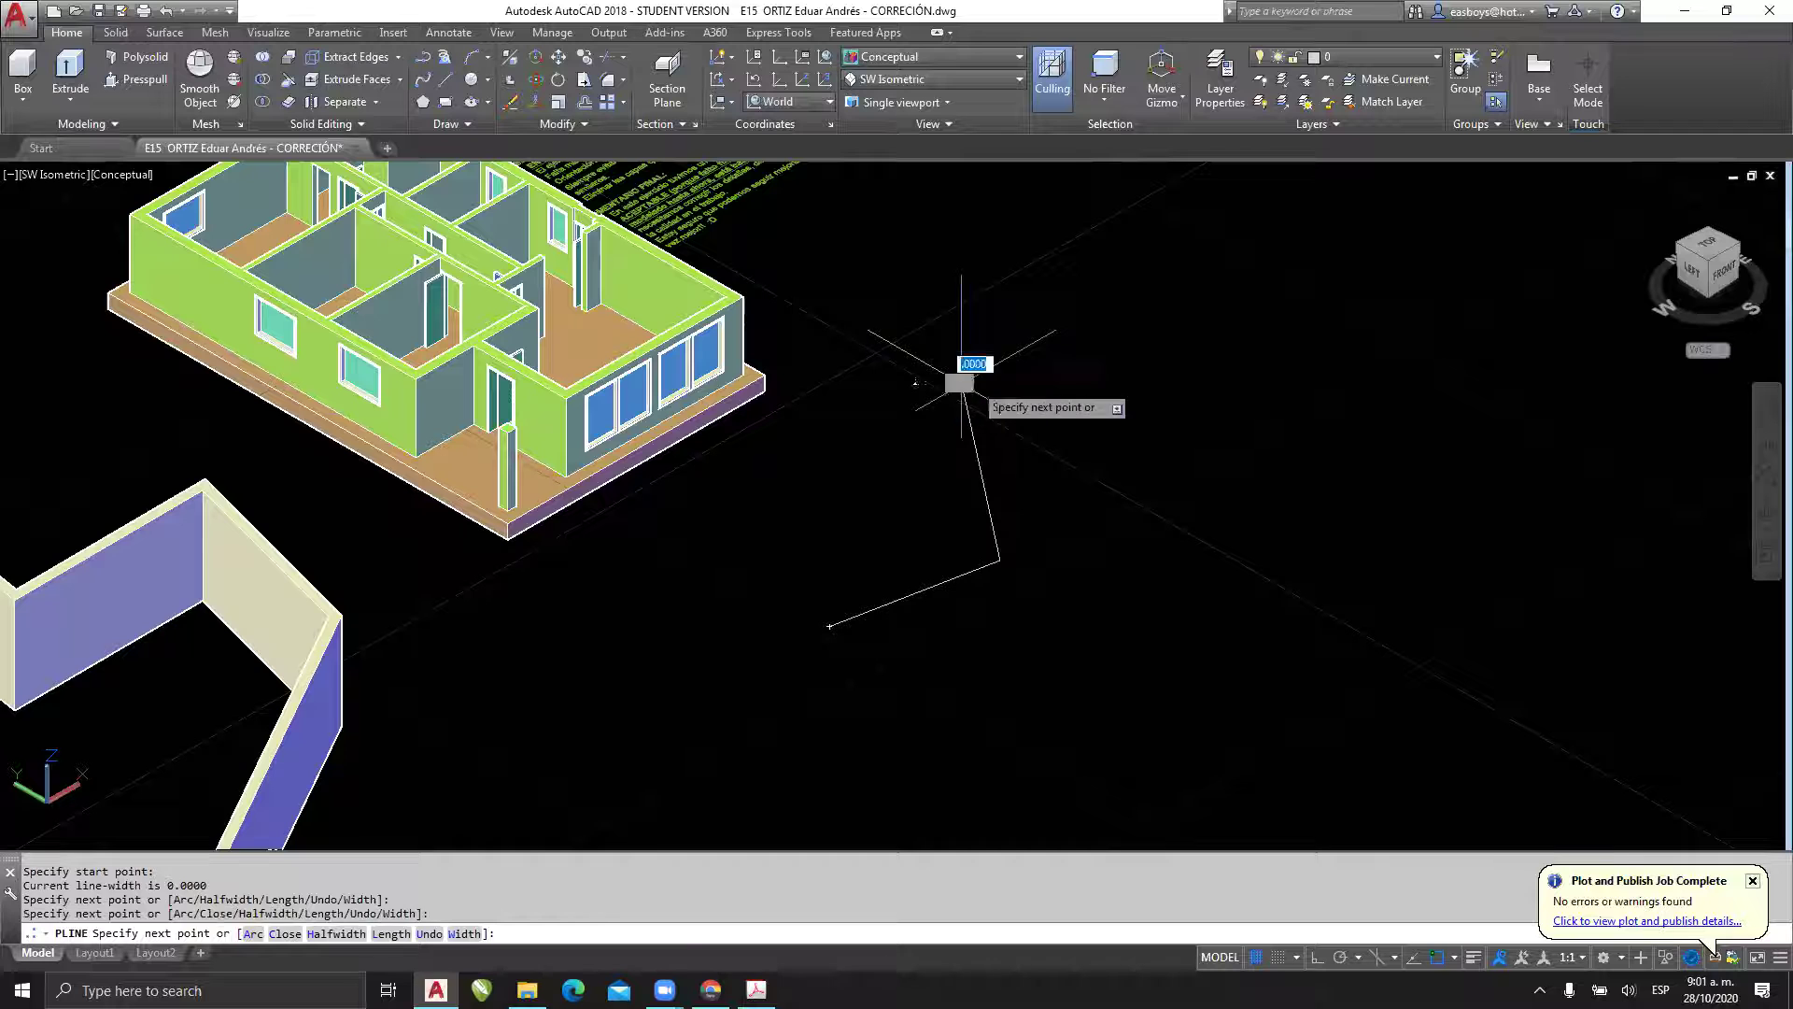
left_click(1178, 323)
- Continue the polyline with a chain of connected tangent arcs and finish it with one long straight segment back toward its start
type("a")
key("Return")
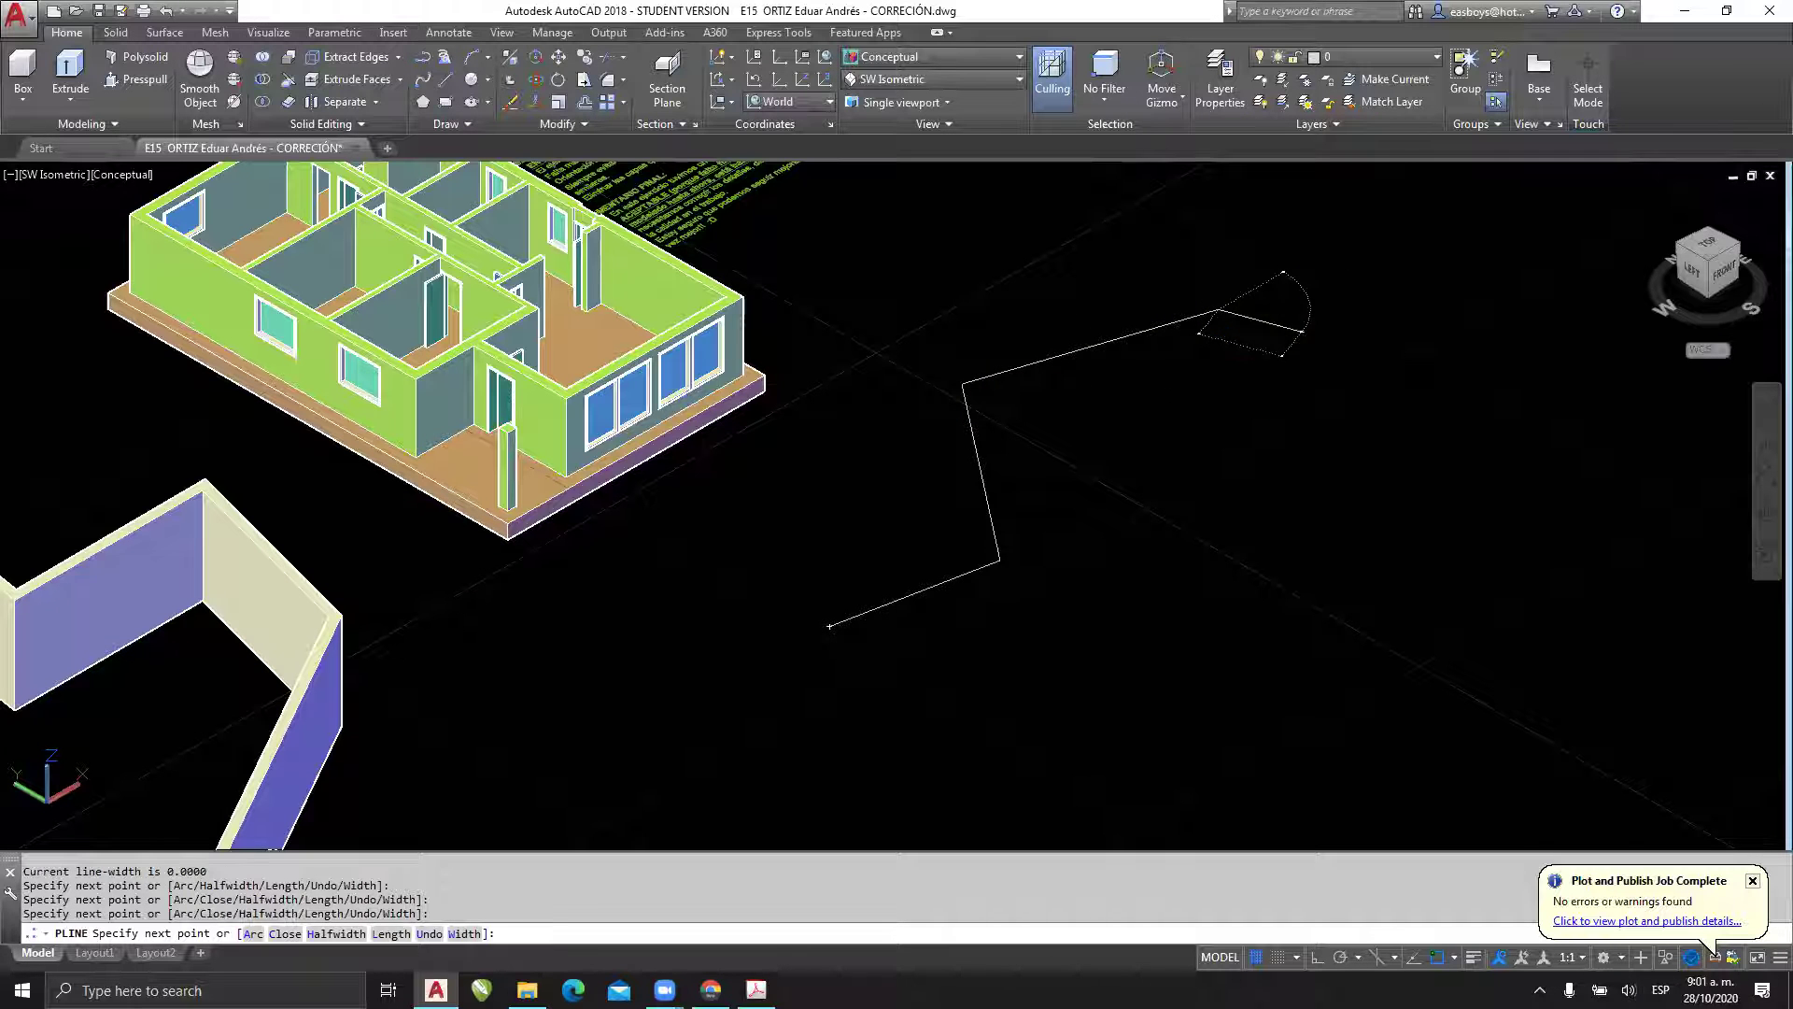
left_click(1334, 428)
left_click(1300, 529)
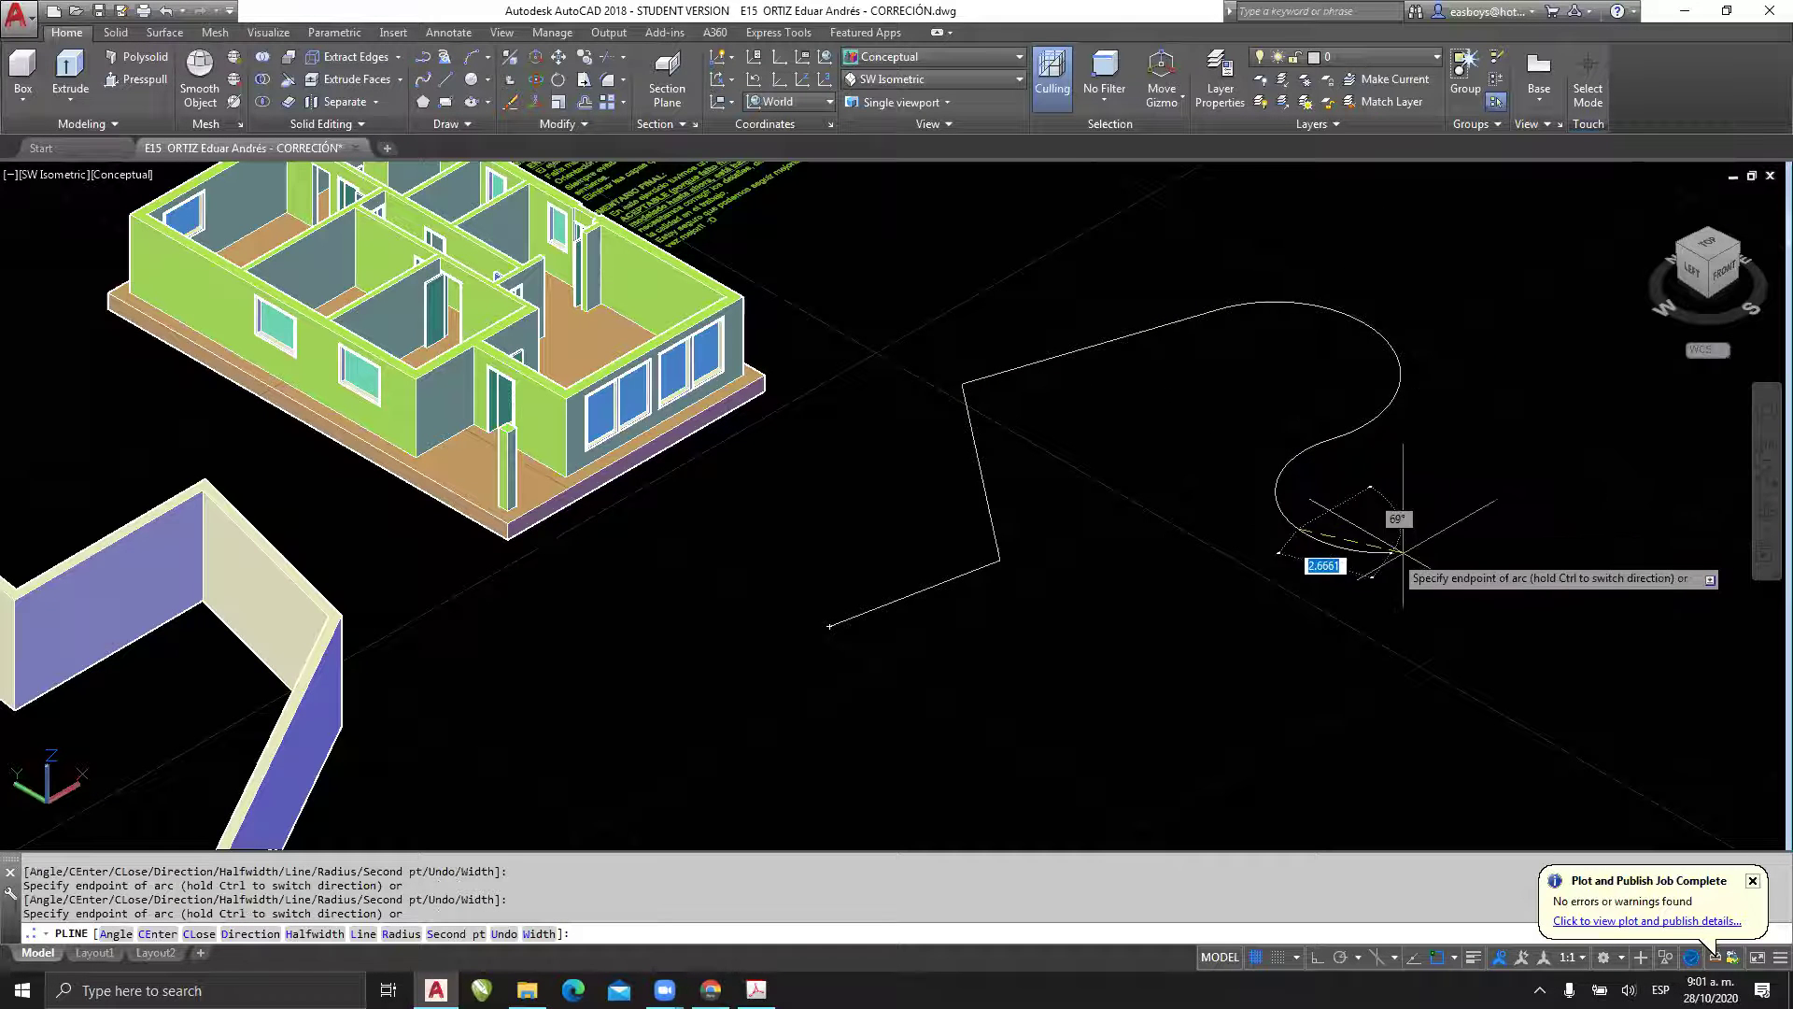
left_click(1462, 513)
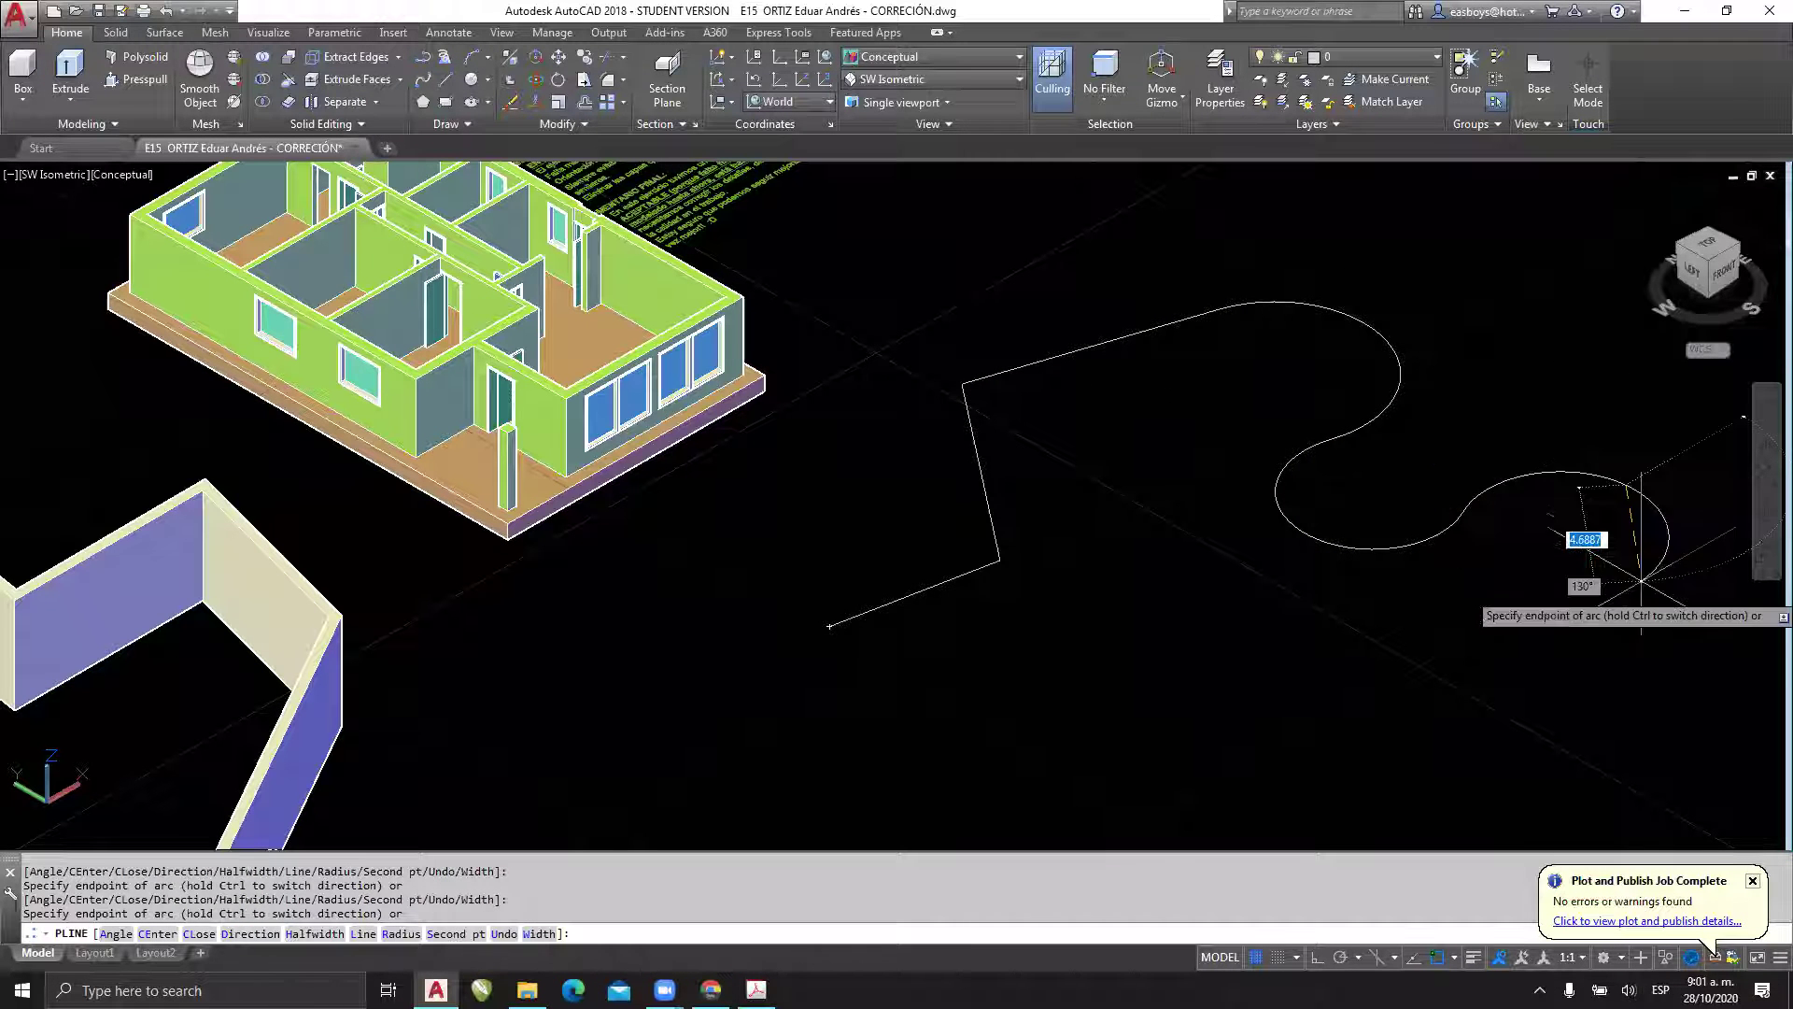
left_click(1617, 650)
type("l")
key("Return")
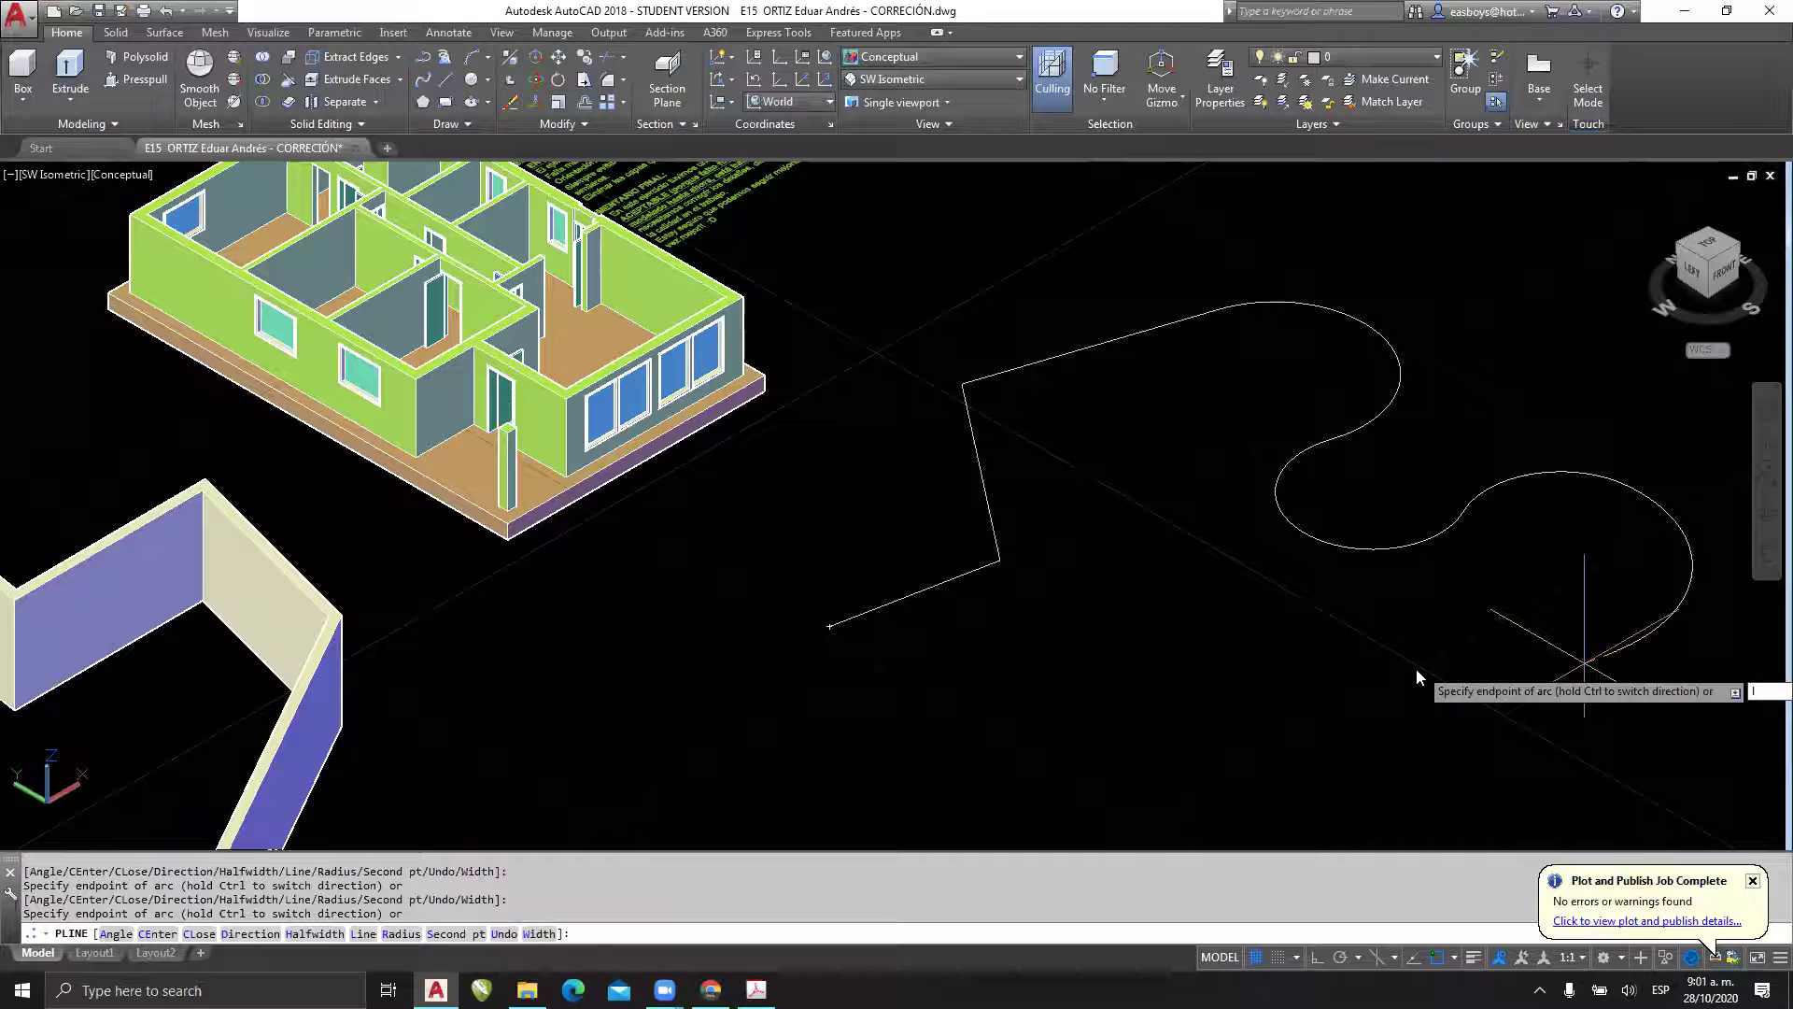
left_click(980, 680)
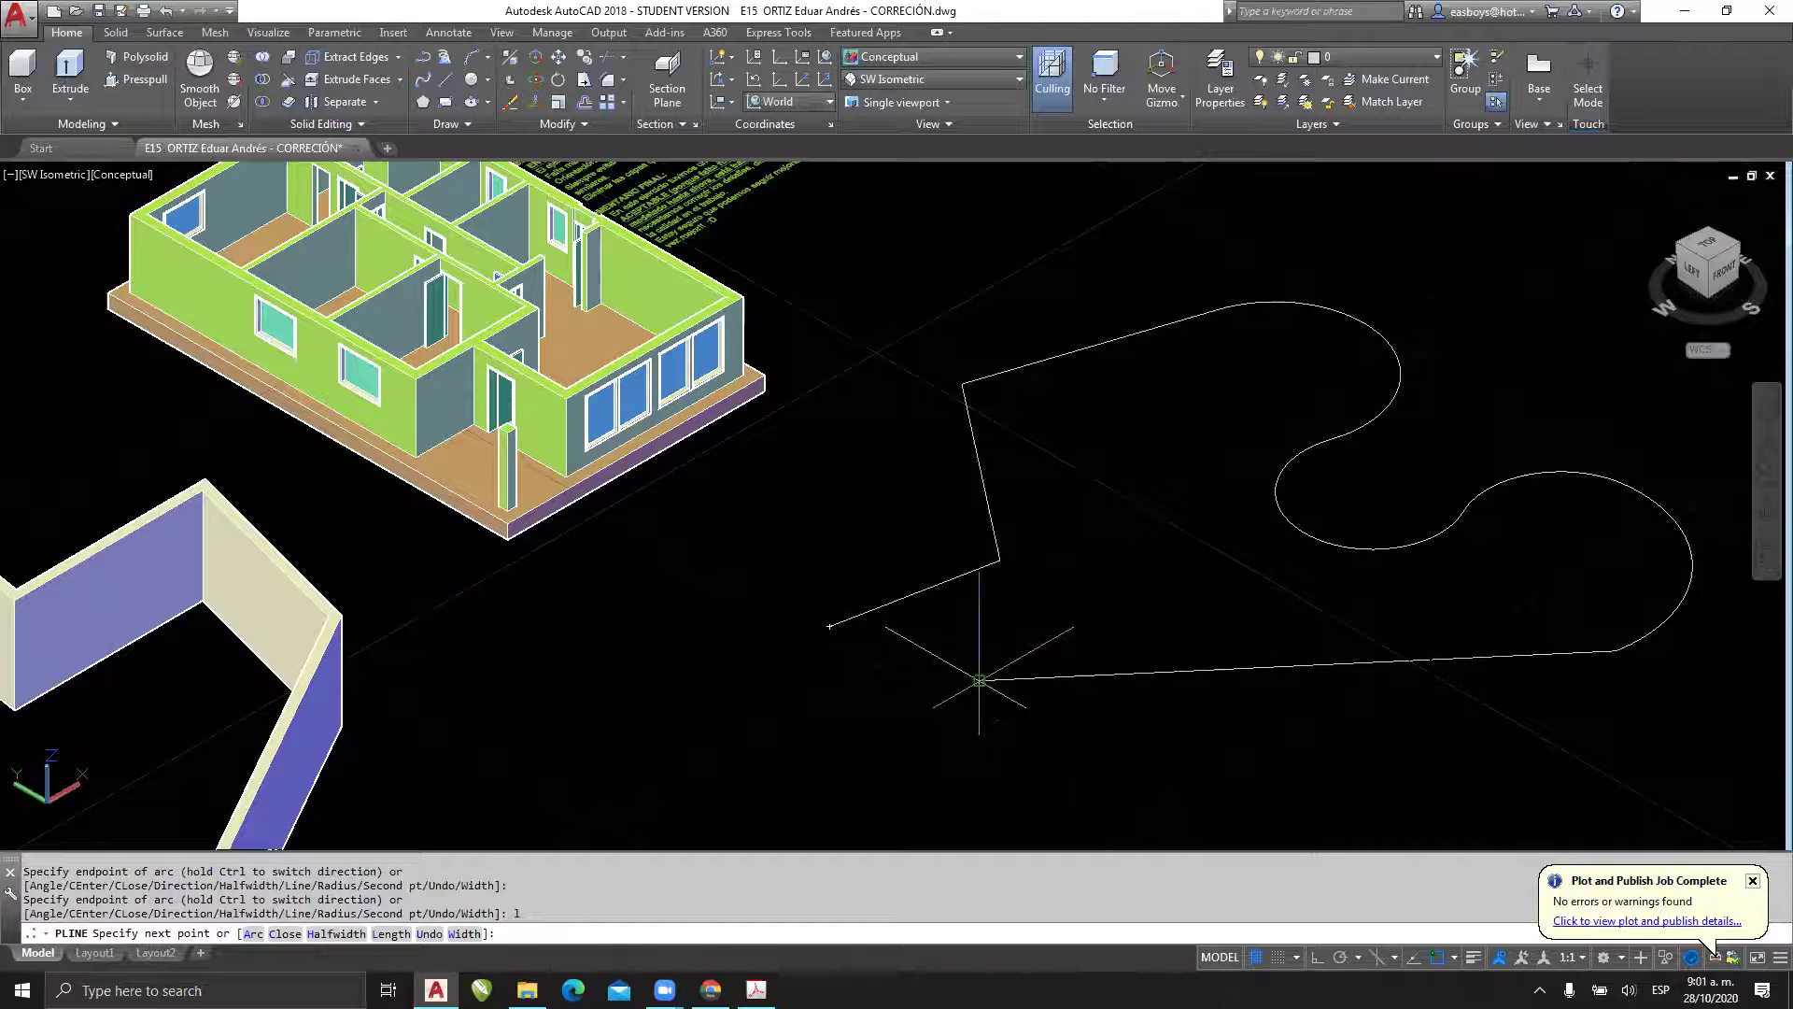
key("Escape")
- Erase the mixed straight-and-arc polyline from the ground in front of the first house
left_click(888, 602)
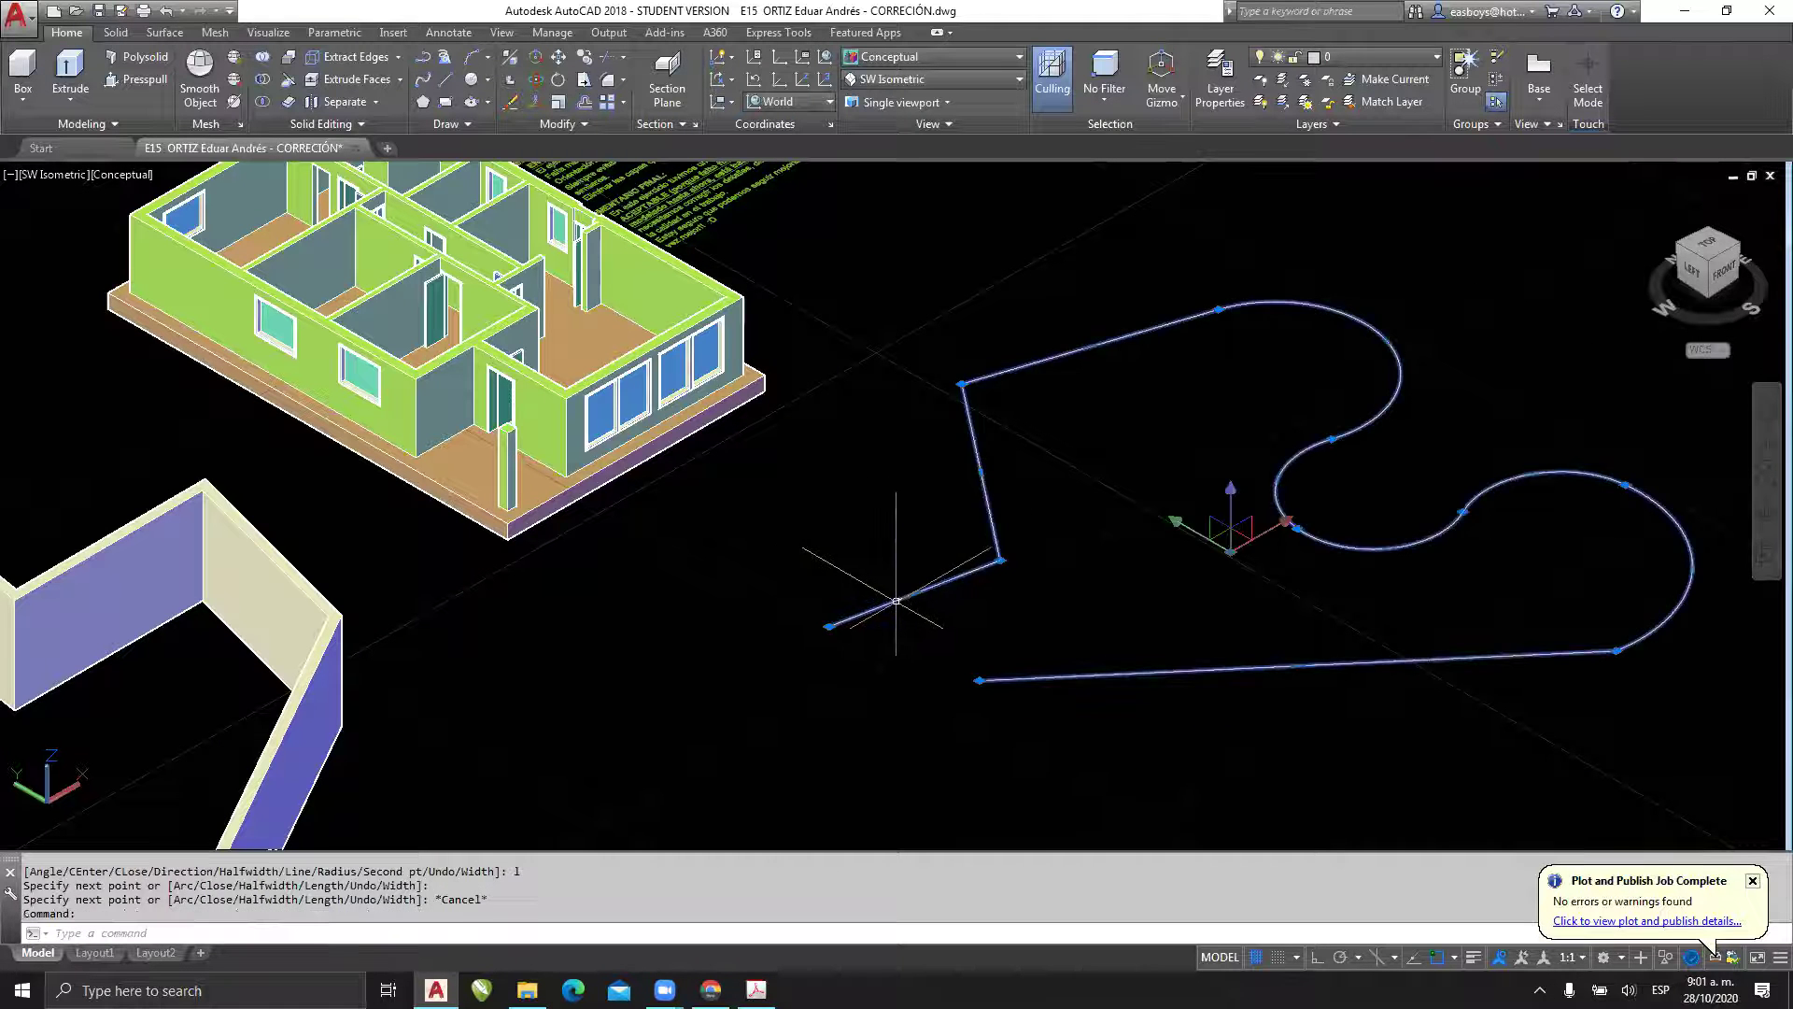
key("Escape")
key("Escape")
scroll(852, 621, "up", 5)
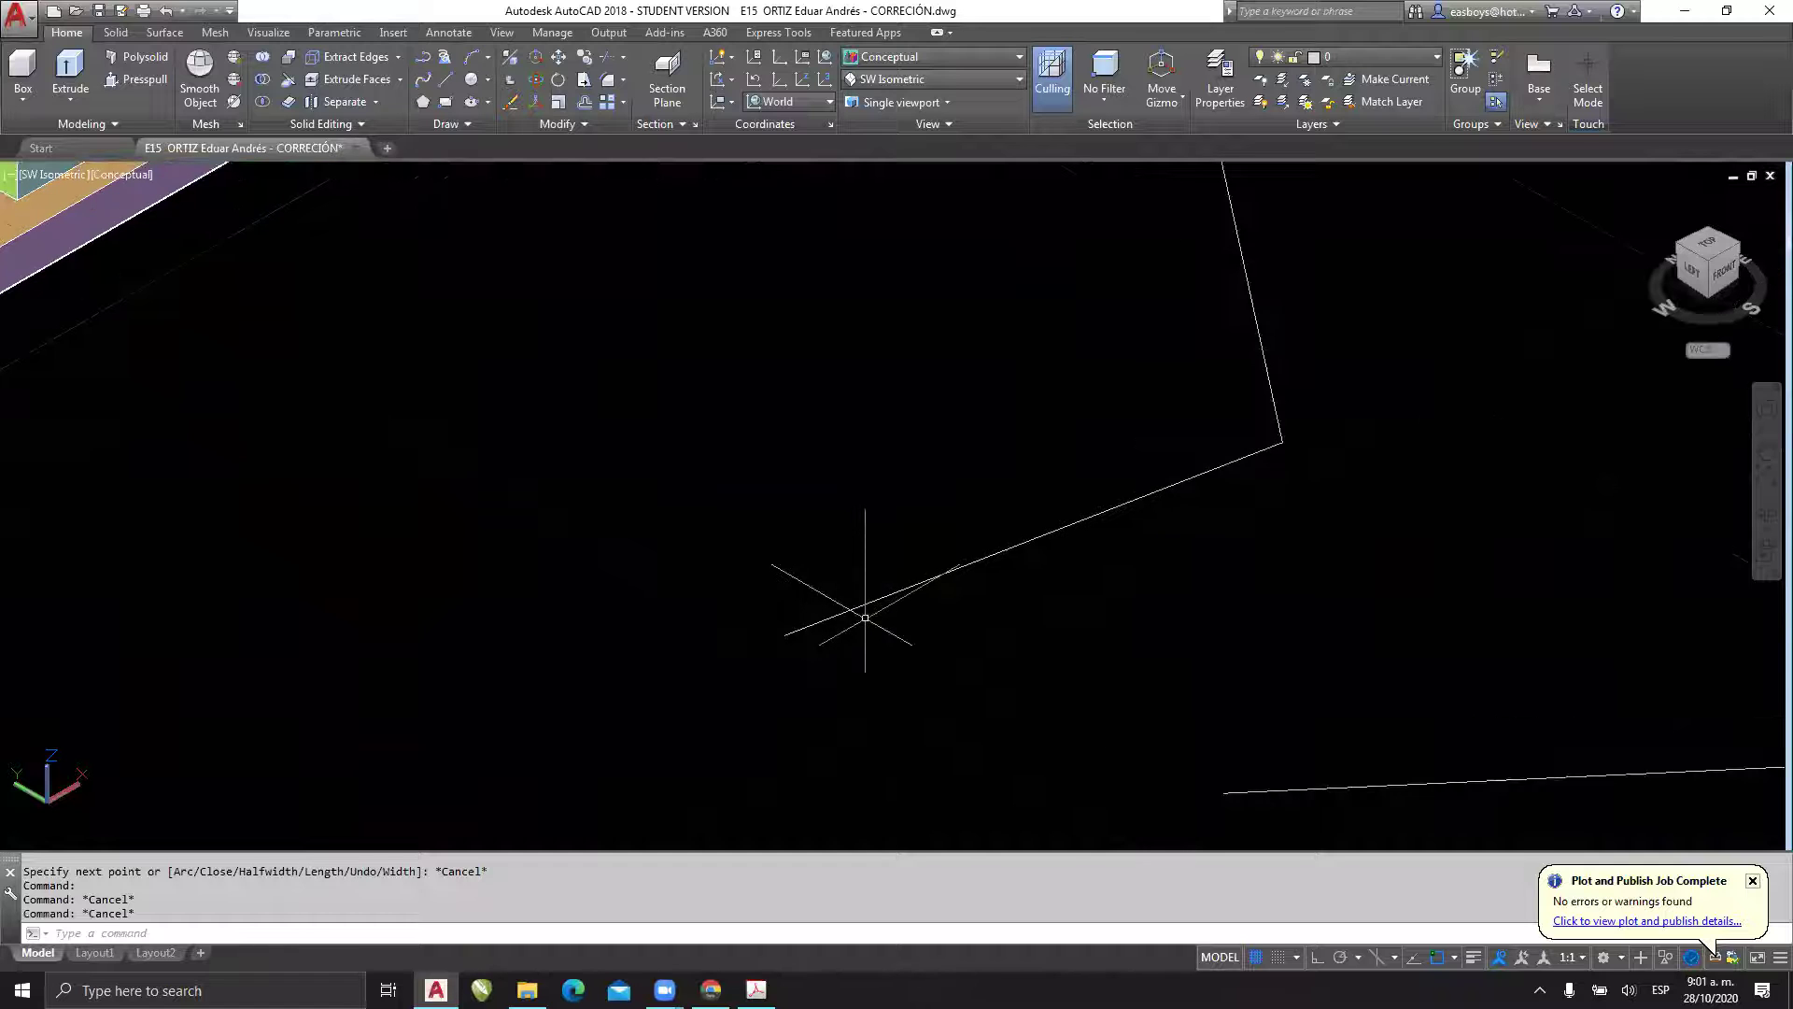
scroll(866, 617, "down", 5)
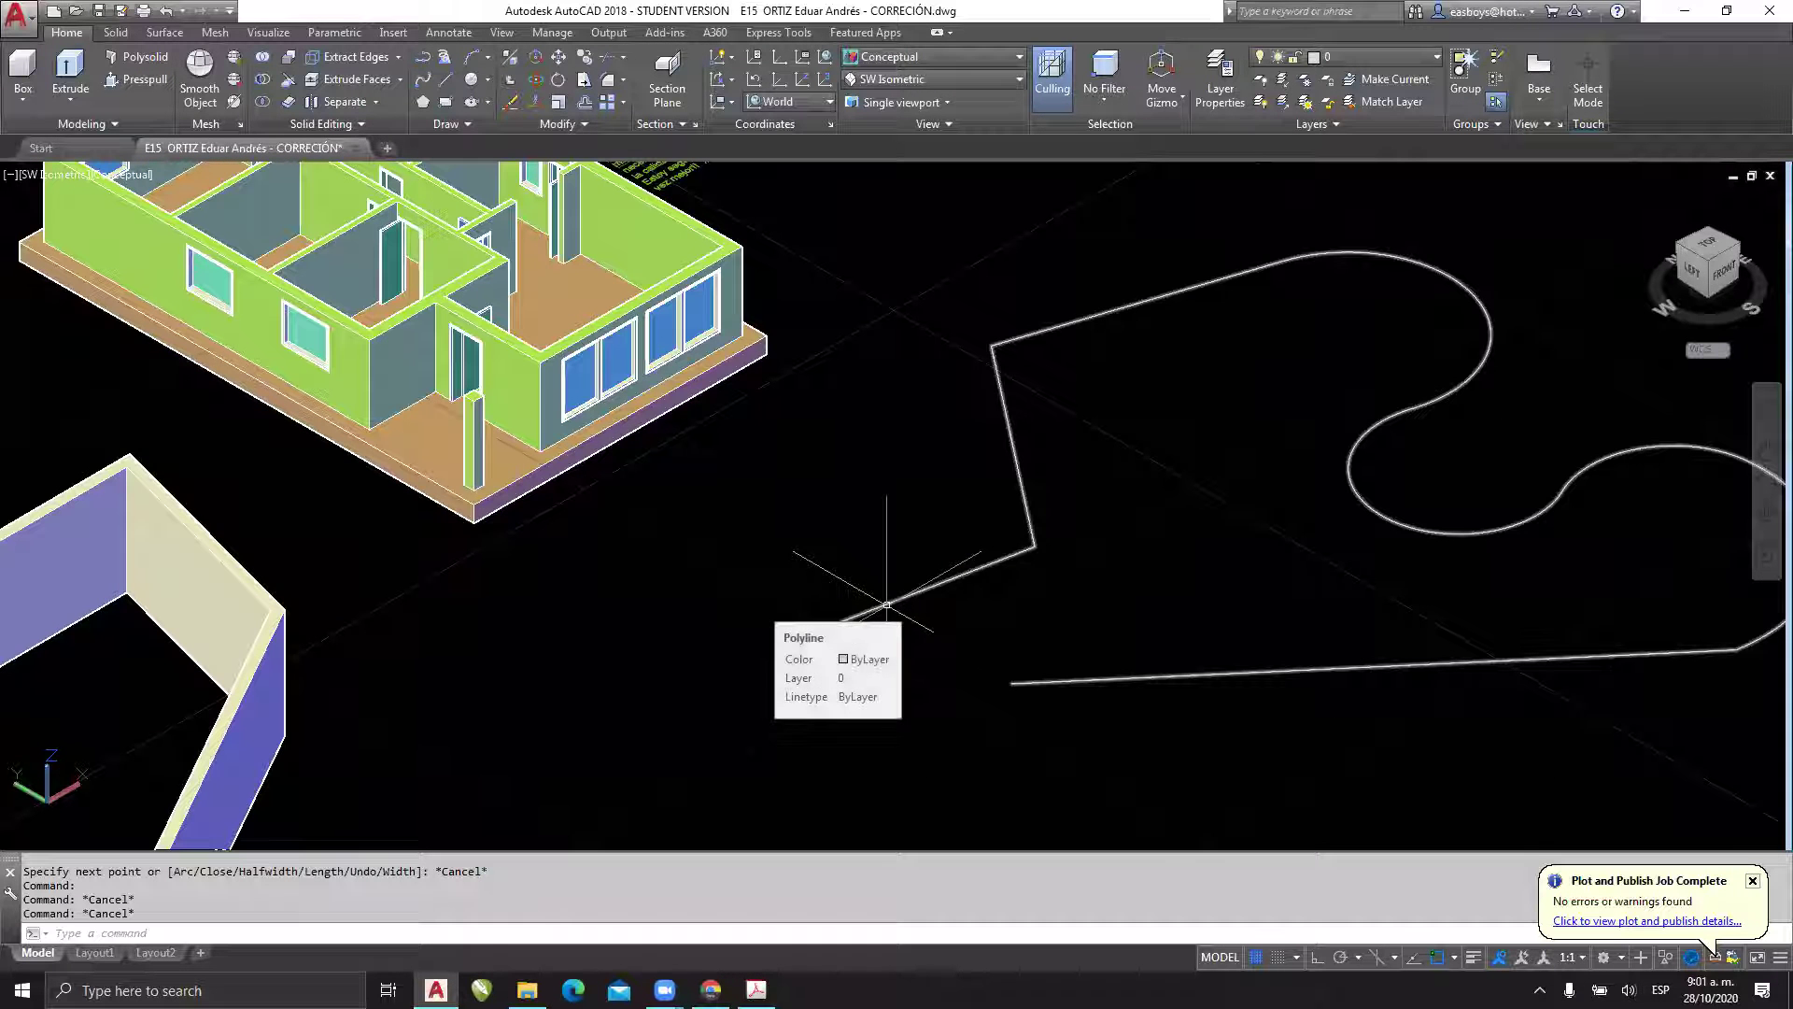
left_click(1029, 592)
left_click(963, 522)
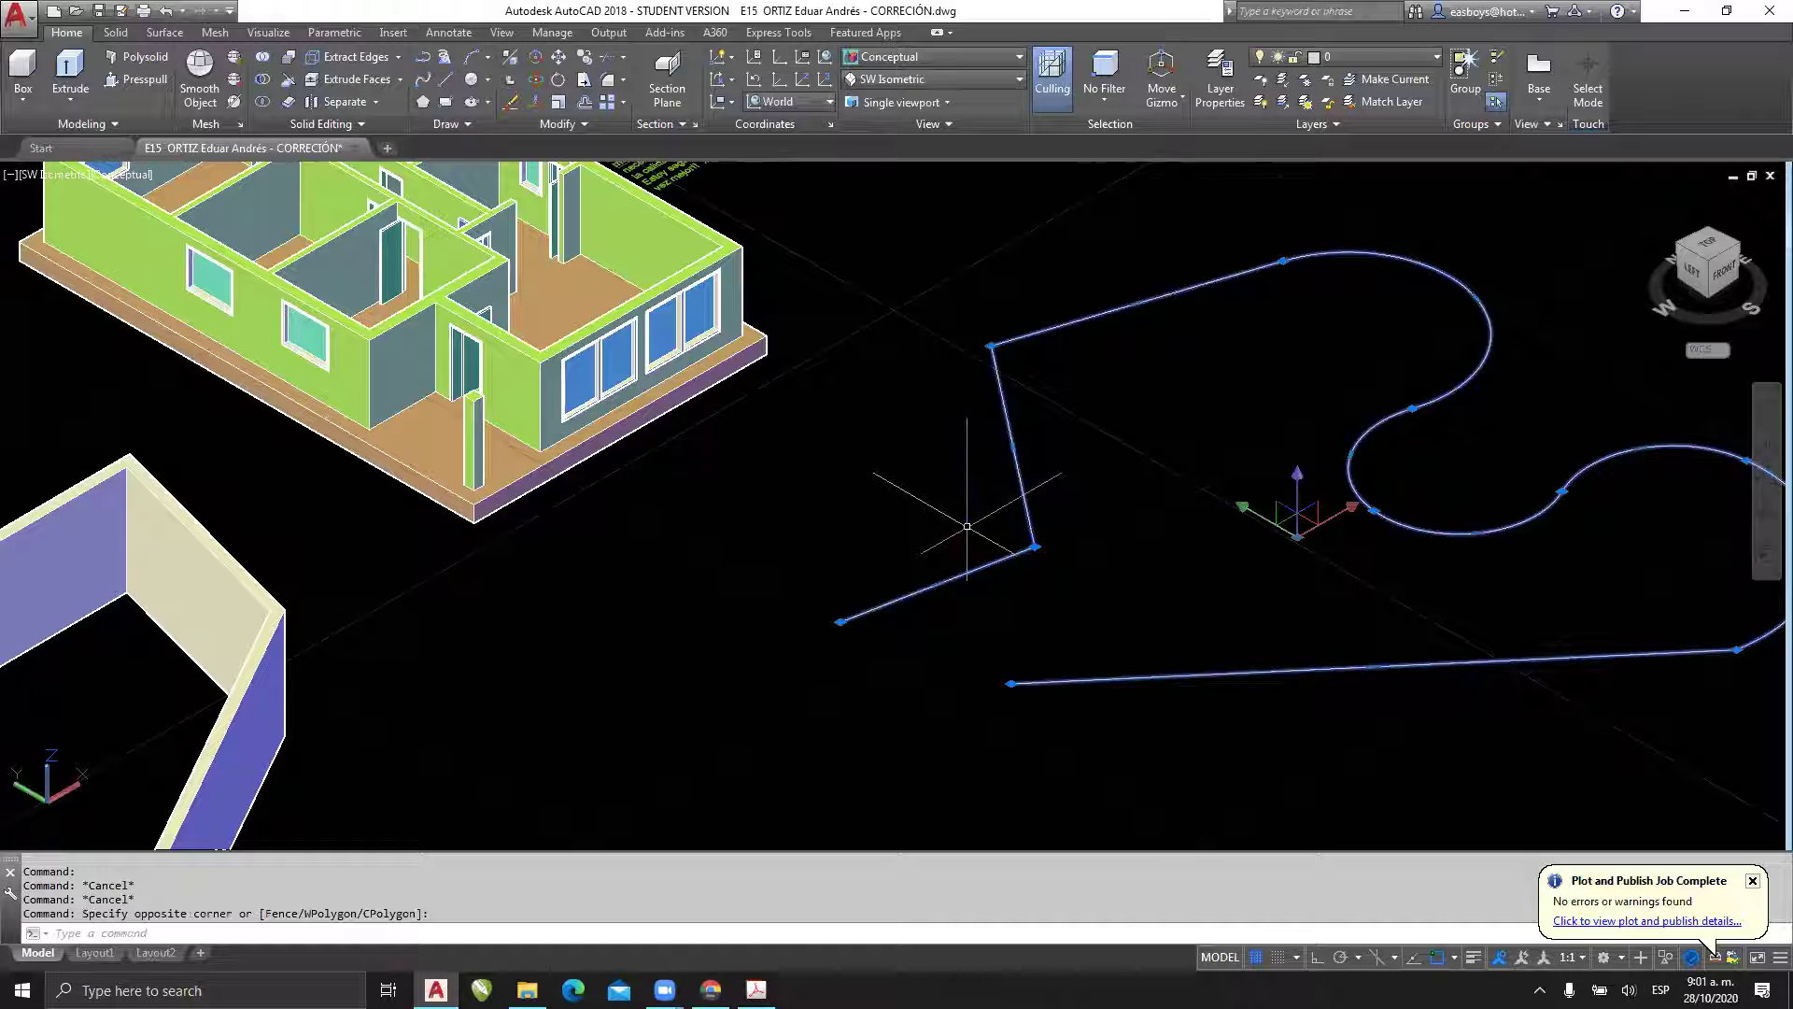
key("Delete")
- Start a new polyline with four zigzag straight segments on the empty ground, keeping the first one orthogonal
type("p")
key("Return")
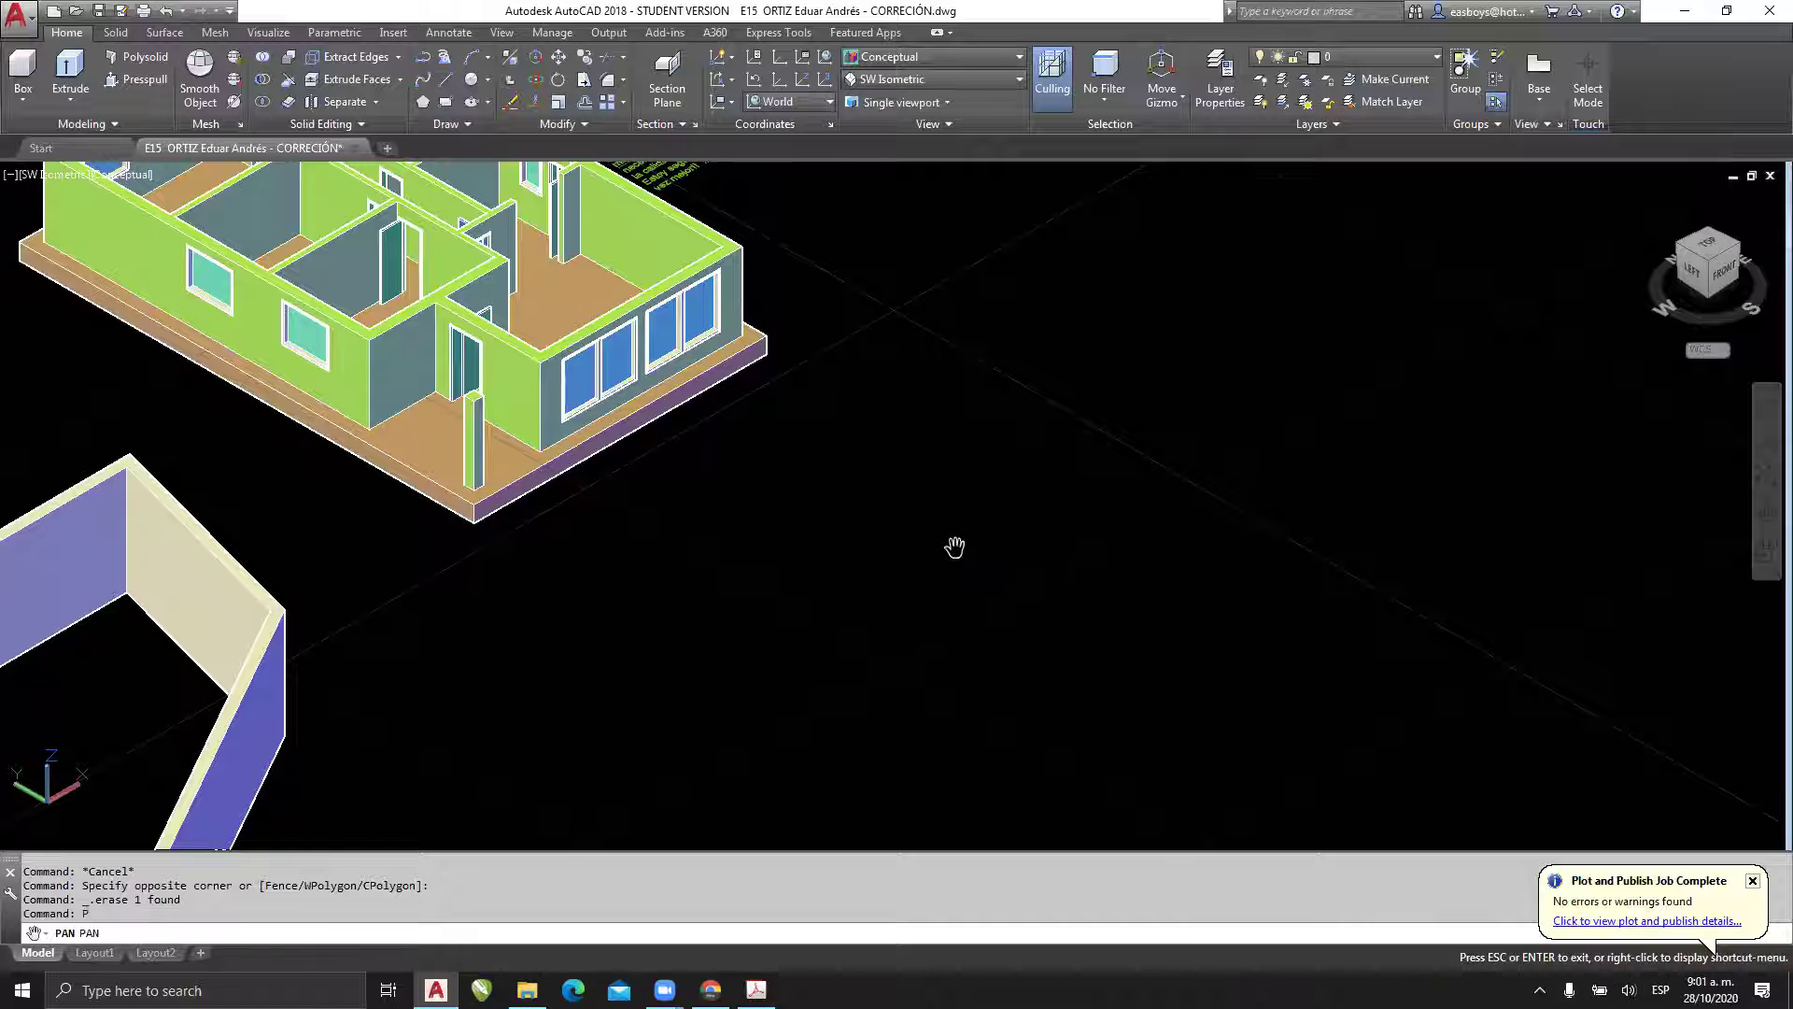
key("Escape")
type("pl")
key("Return")
left_click(800, 712)
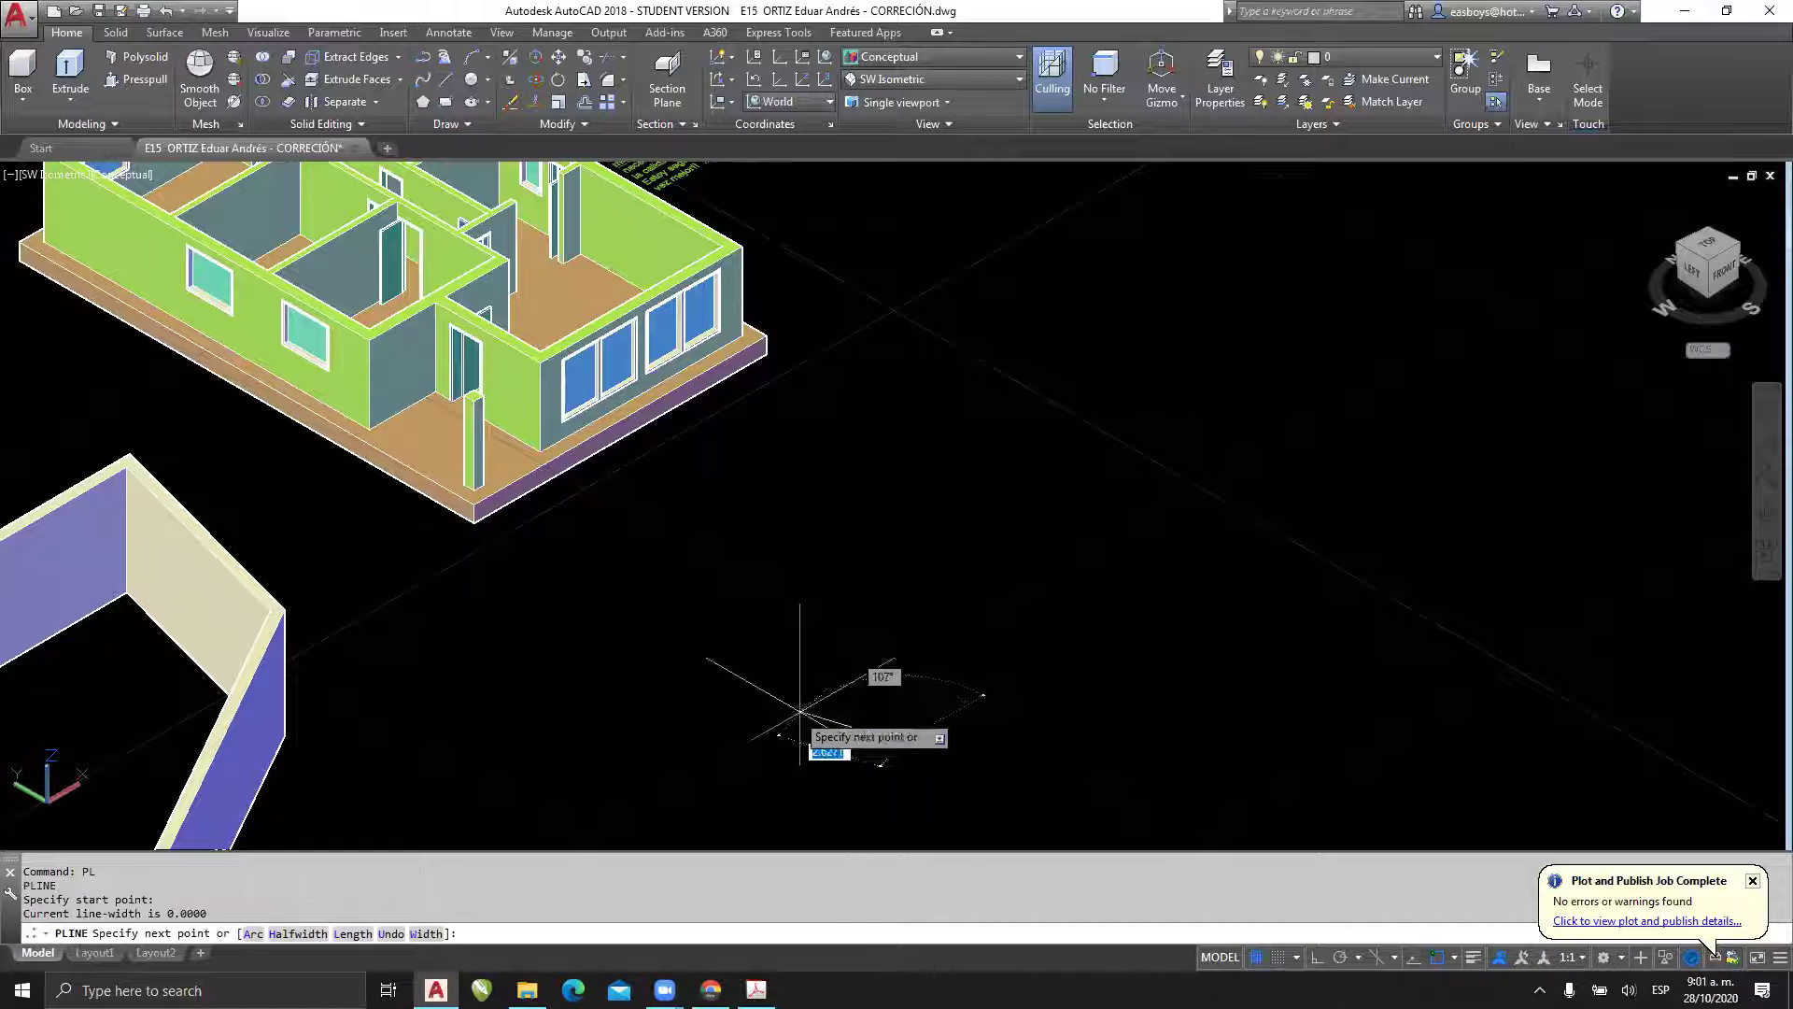
key("F8")
left_click(831, 613)
key("F8")
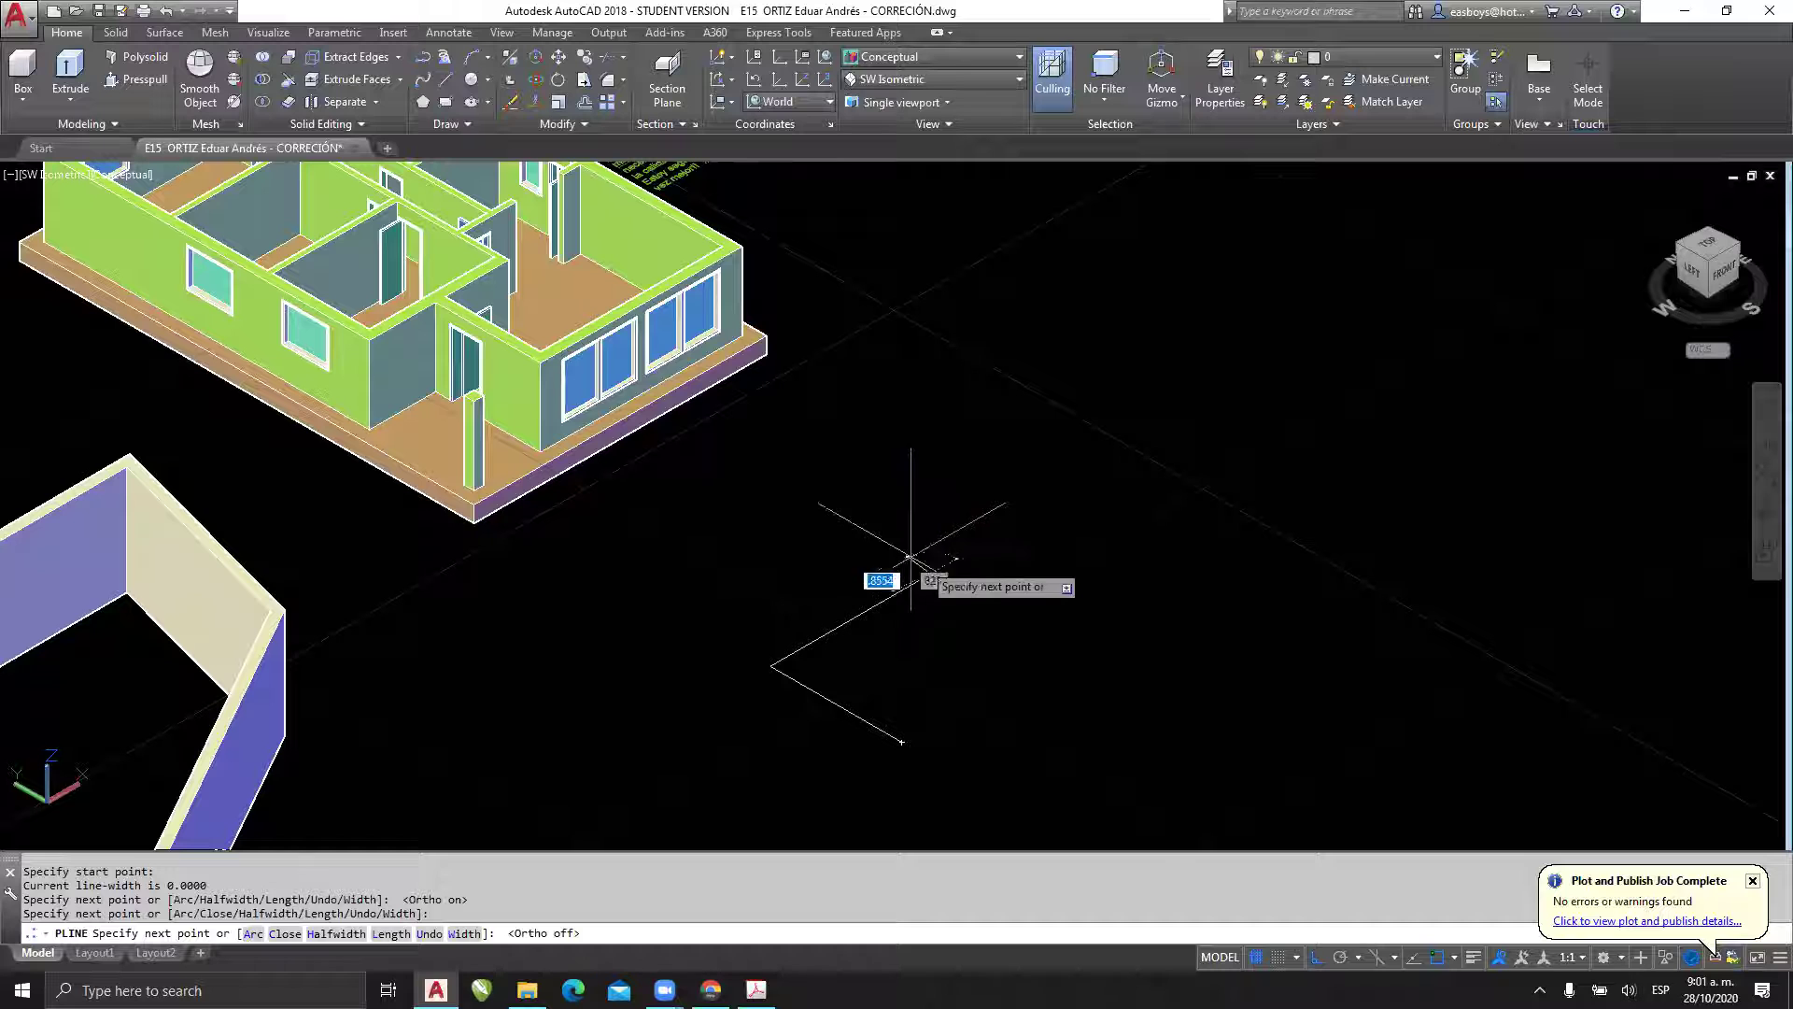
left_click(929, 575)
left_click(892, 432)
left_click(1026, 327)
- Continue the polyline in Arc mode with a winding S-shaped chain of tangent arcs
type("a")
key("Return")
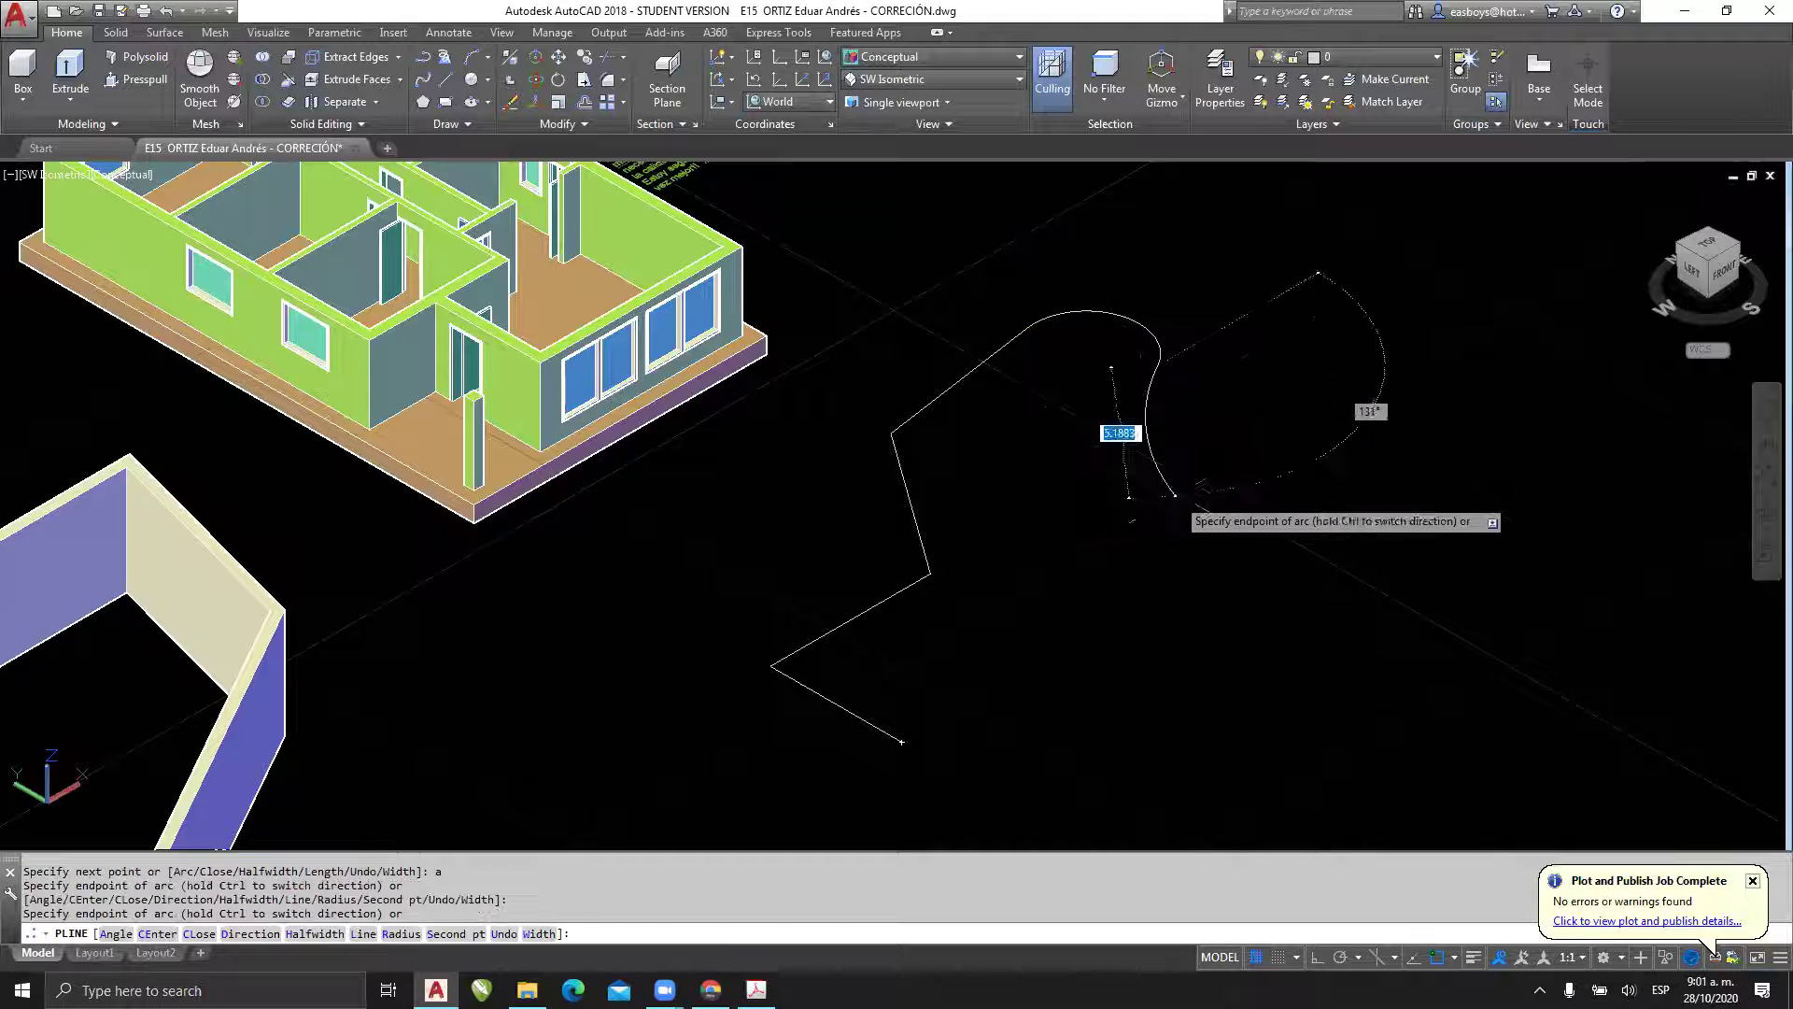
left_click(1397, 343)
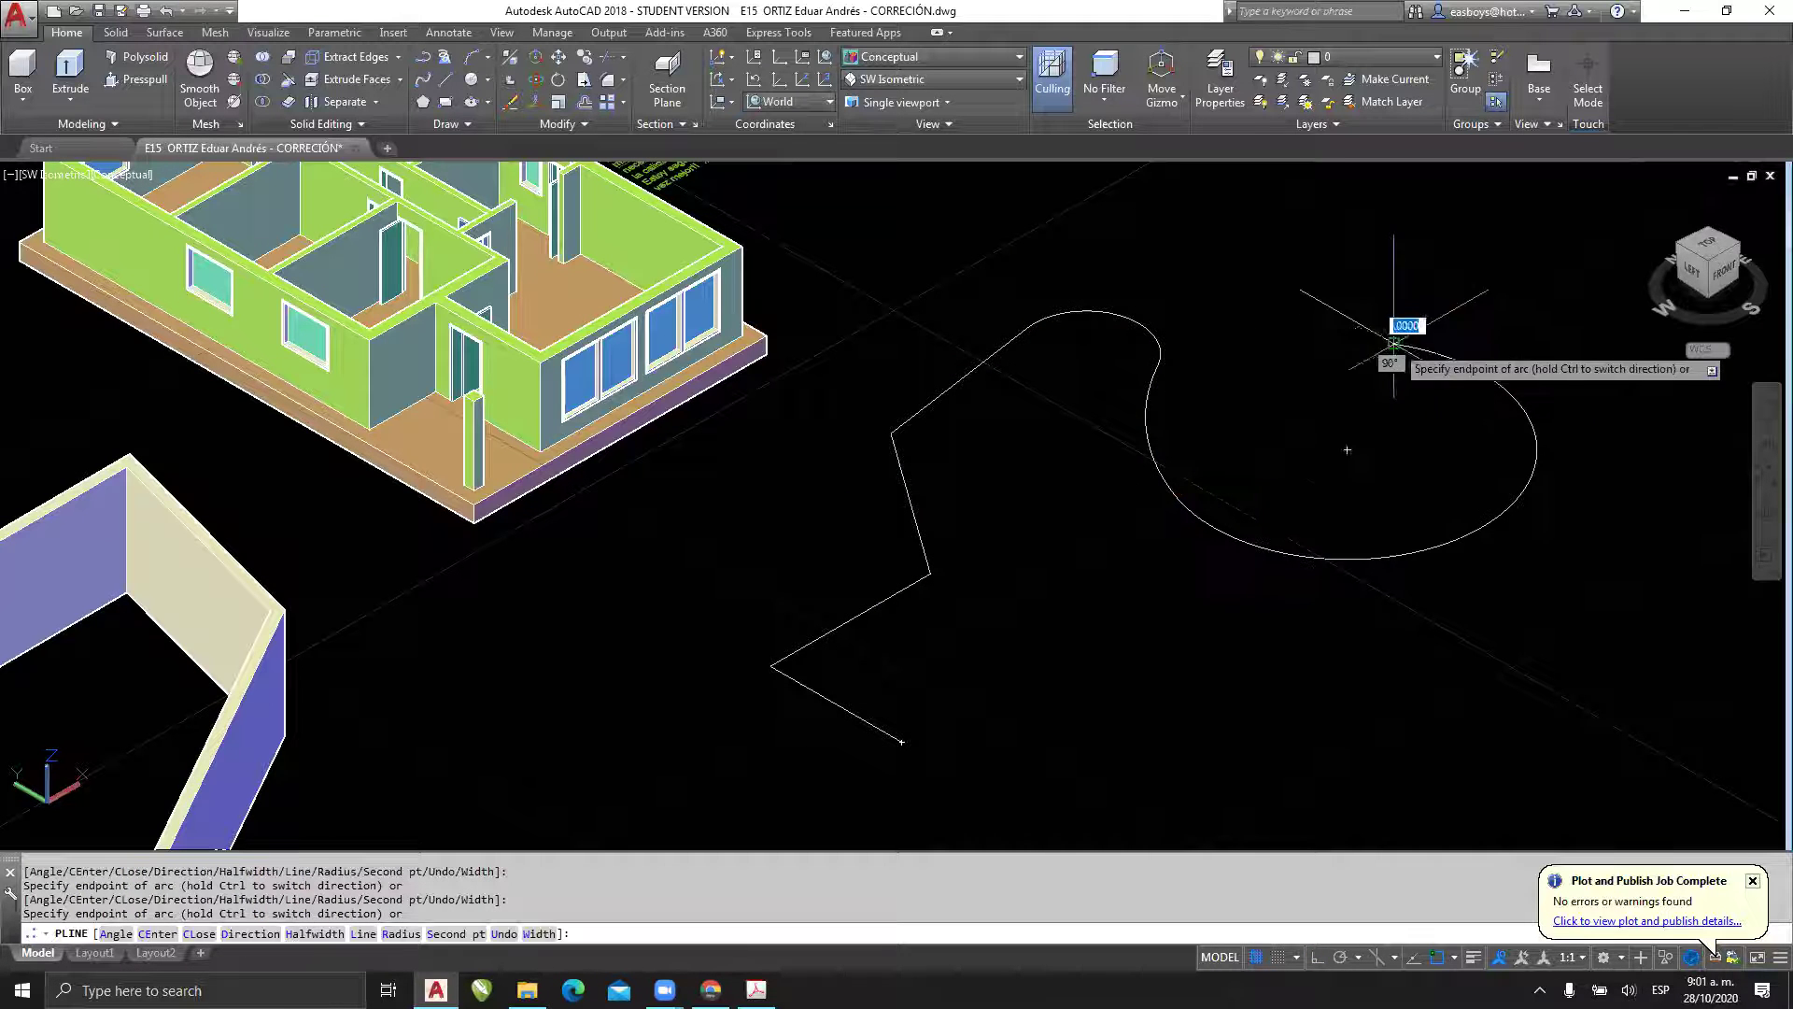
left_click(1514, 254)
- Return the polyline to Line mode, add four straight segments curving back toward the start, and end it open
type("l")
key("Return")
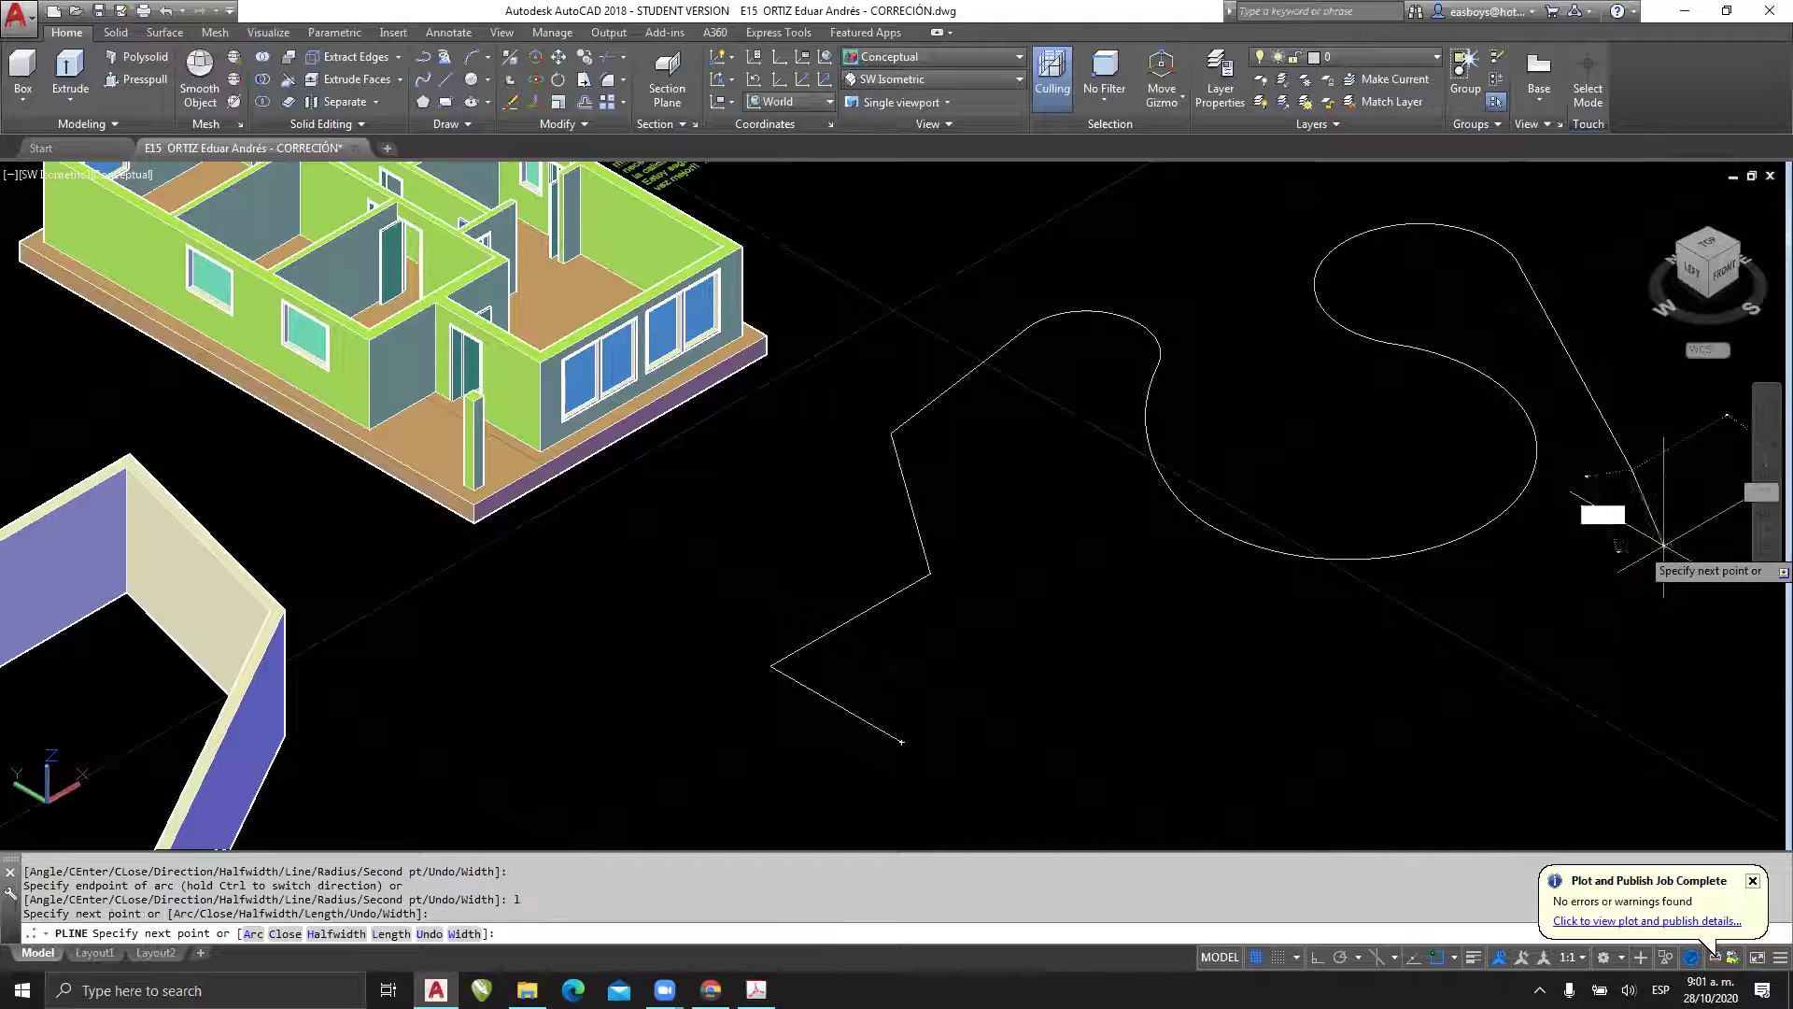
left_click(1672, 654)
left_click(1298, 763)
left_click(1055, 777)
key("Return")
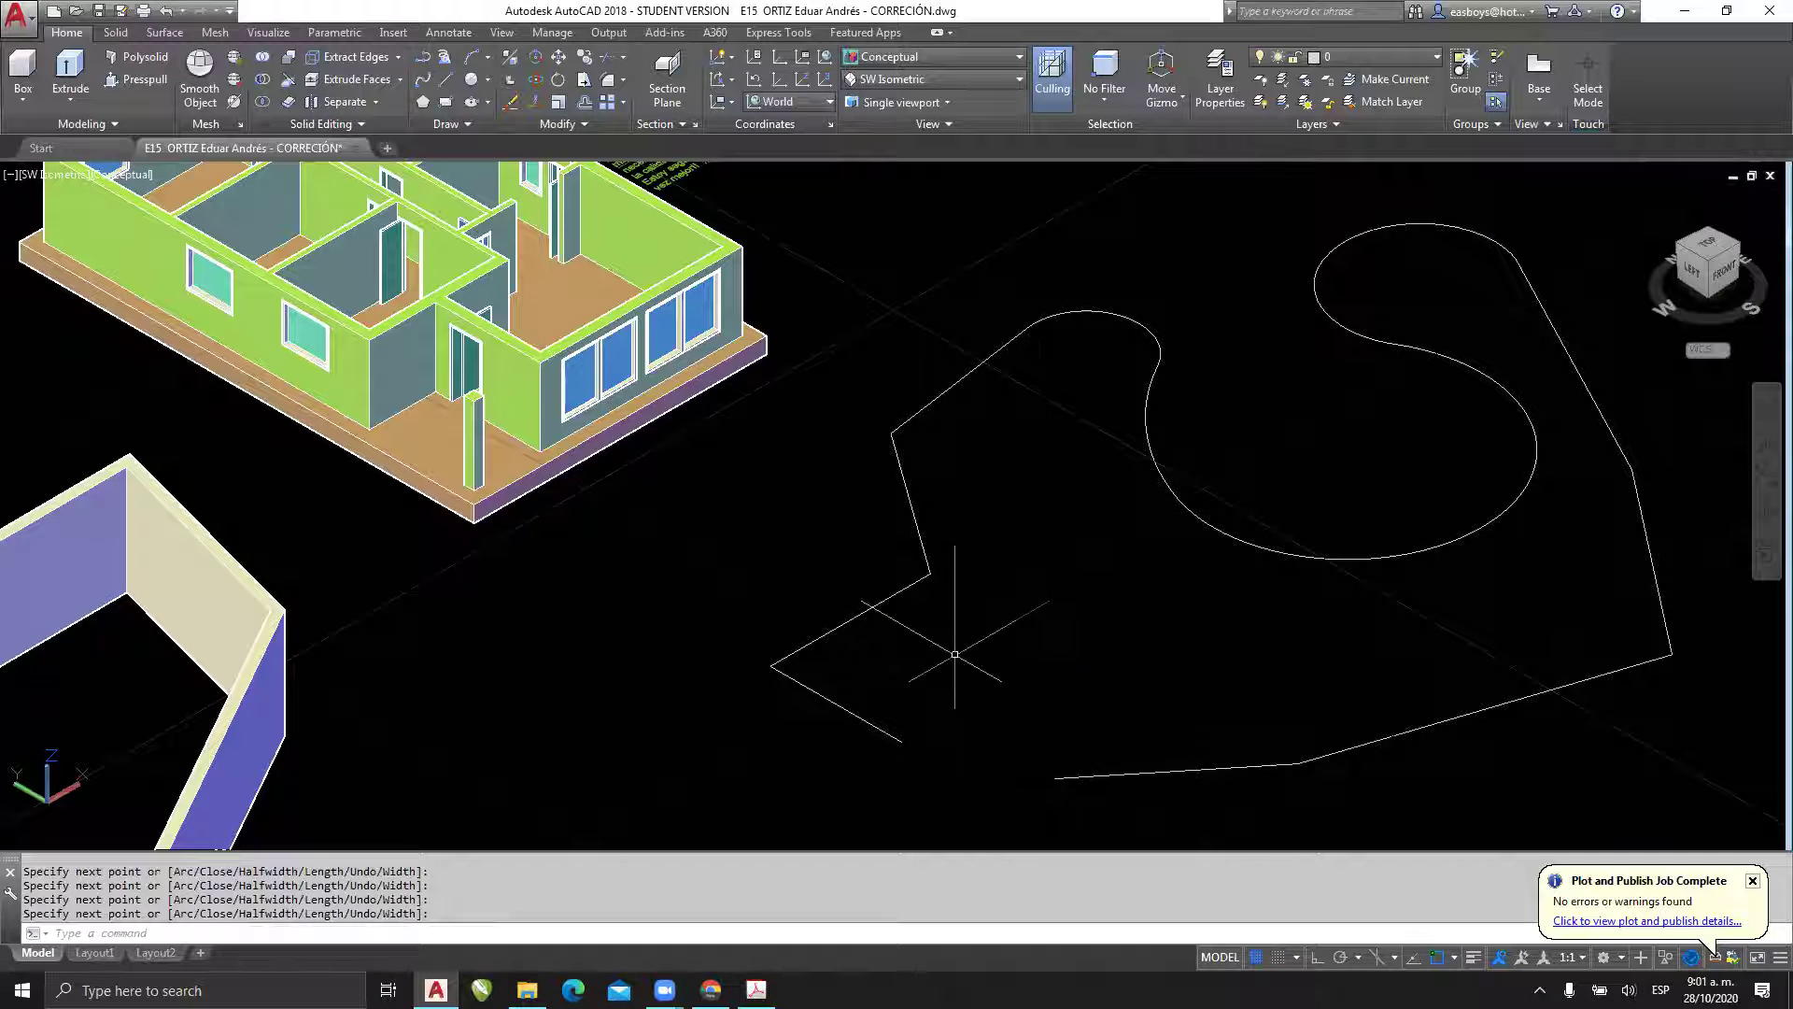
- Set the UCS to Front and draw a circle of about 0.38 radius centred on the polyline's start point
left_click(809, 106)
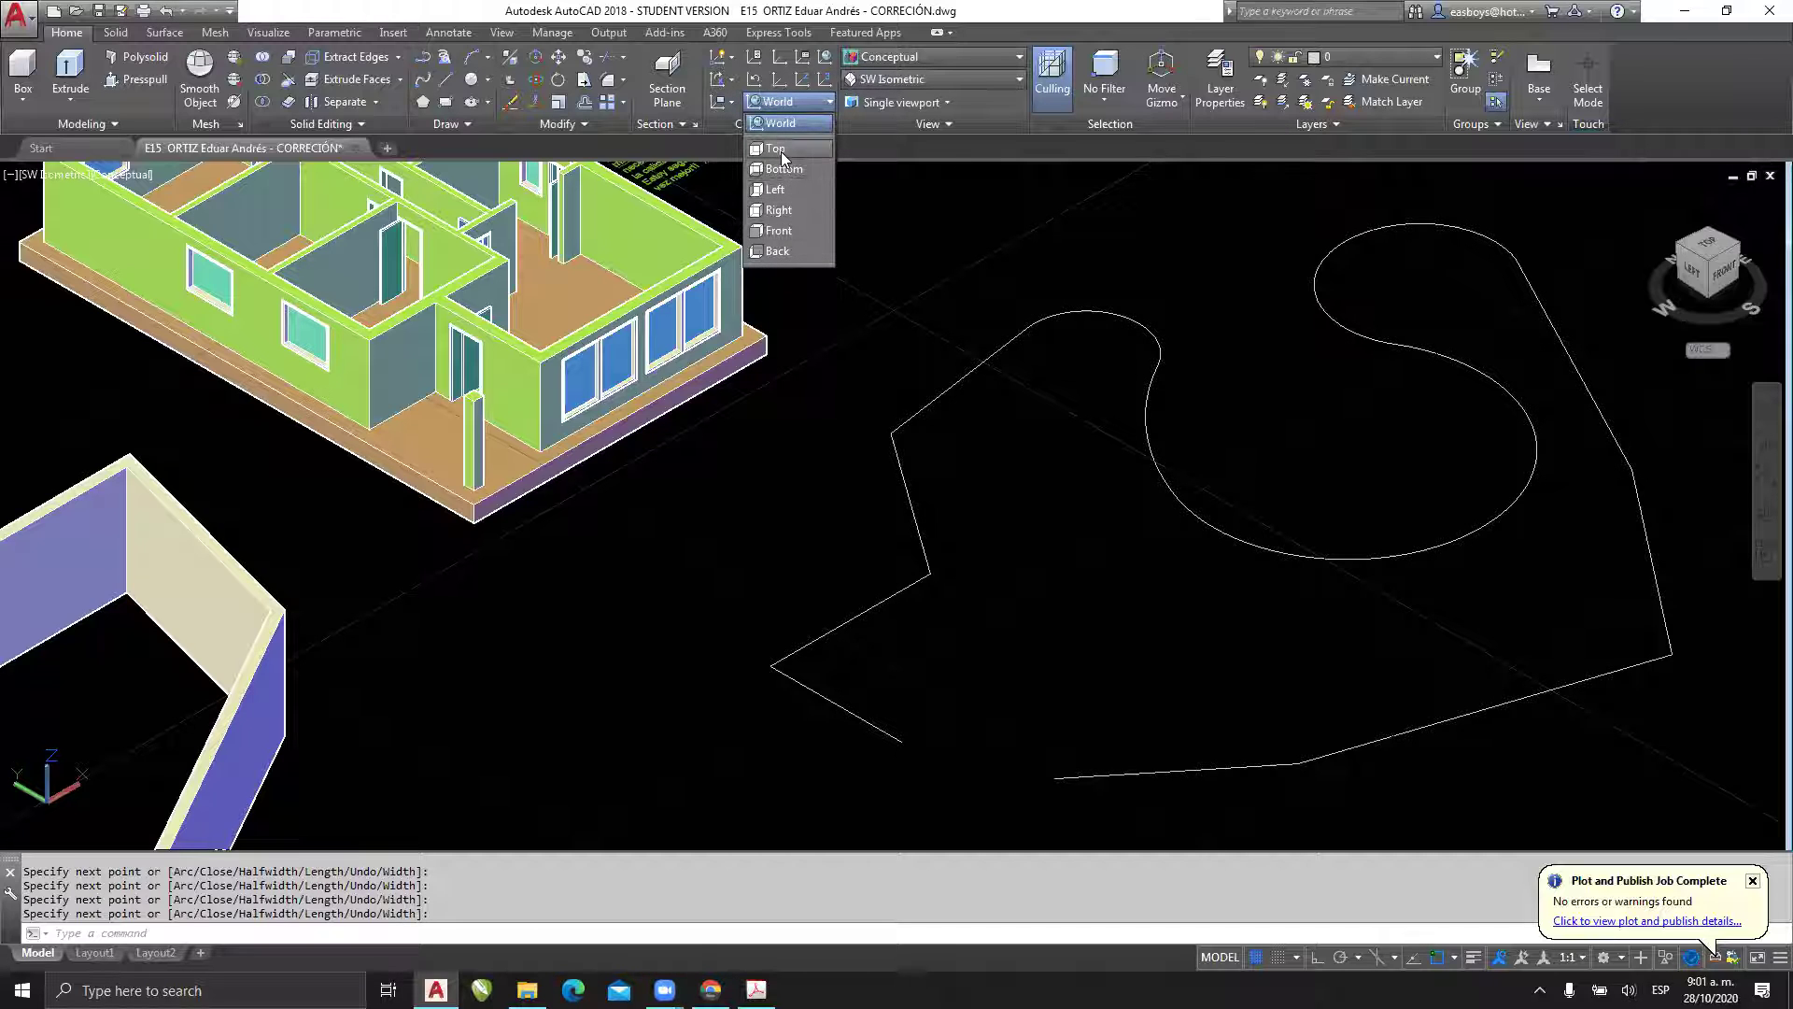
left_click(791, 236)
scroll(901, 556, "up", 2)
scroll(877, 696, "up", 2)
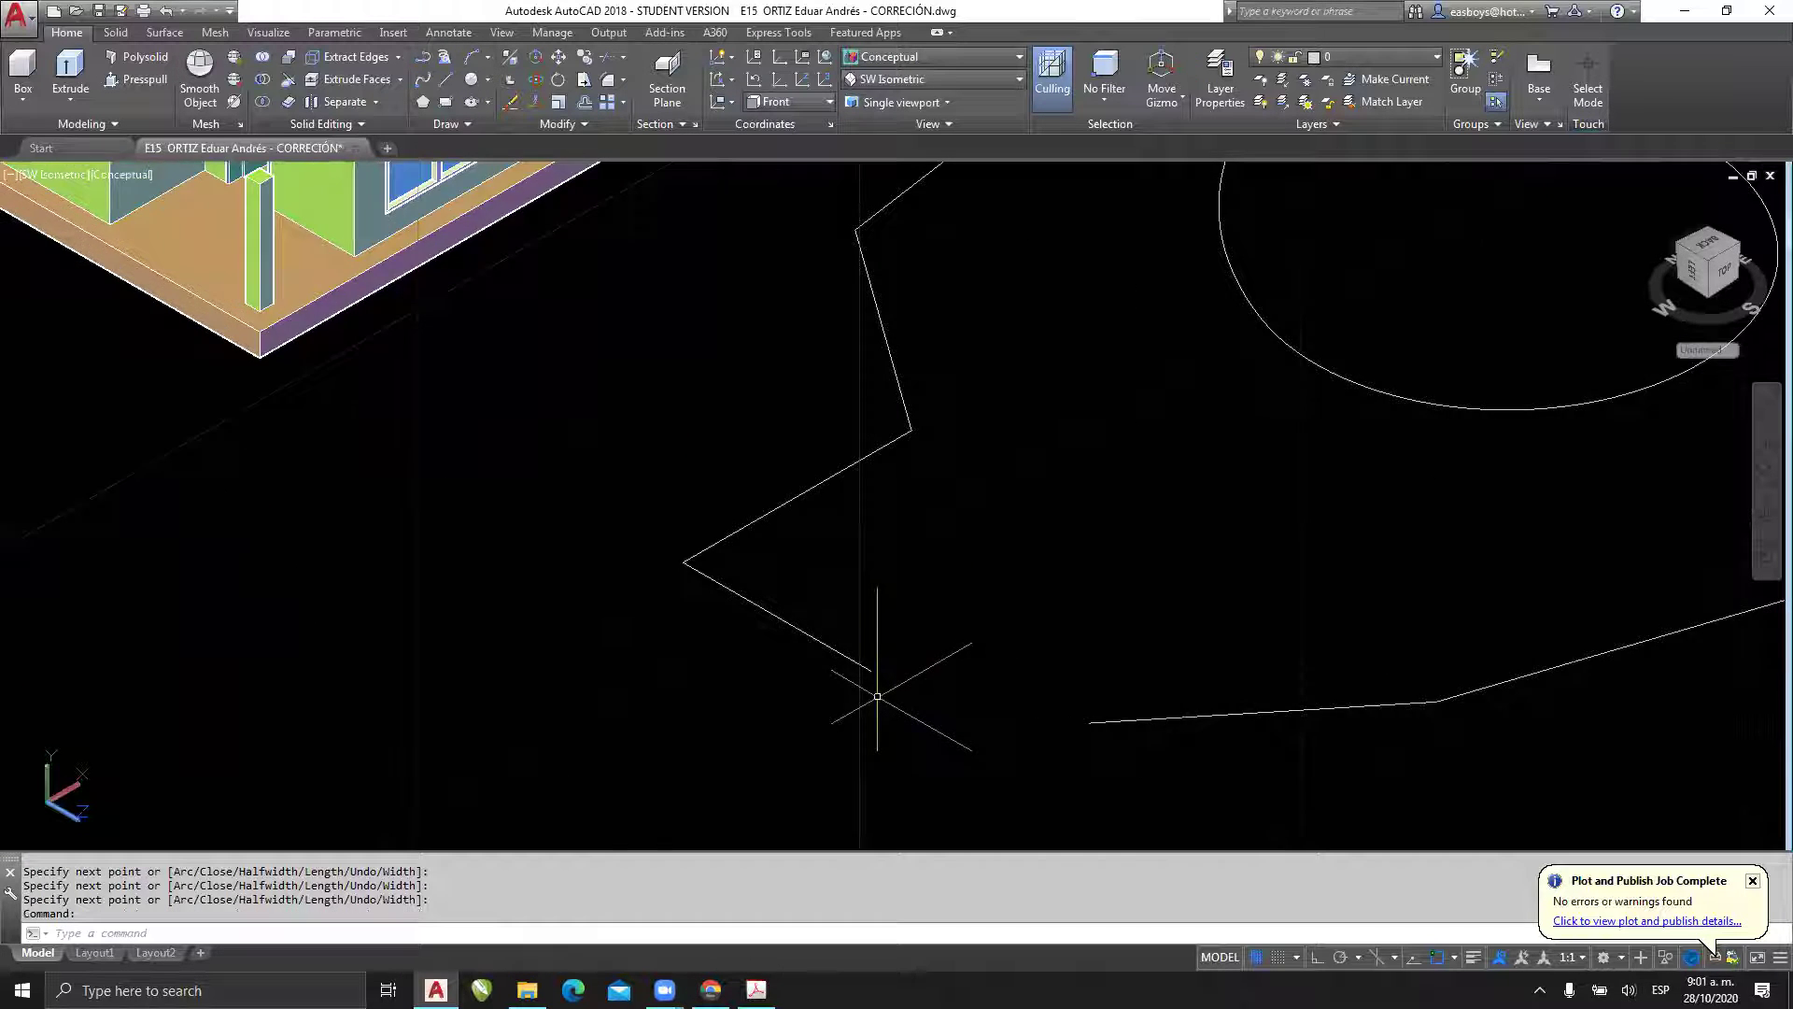
scroll(877, 696, "up", 4)
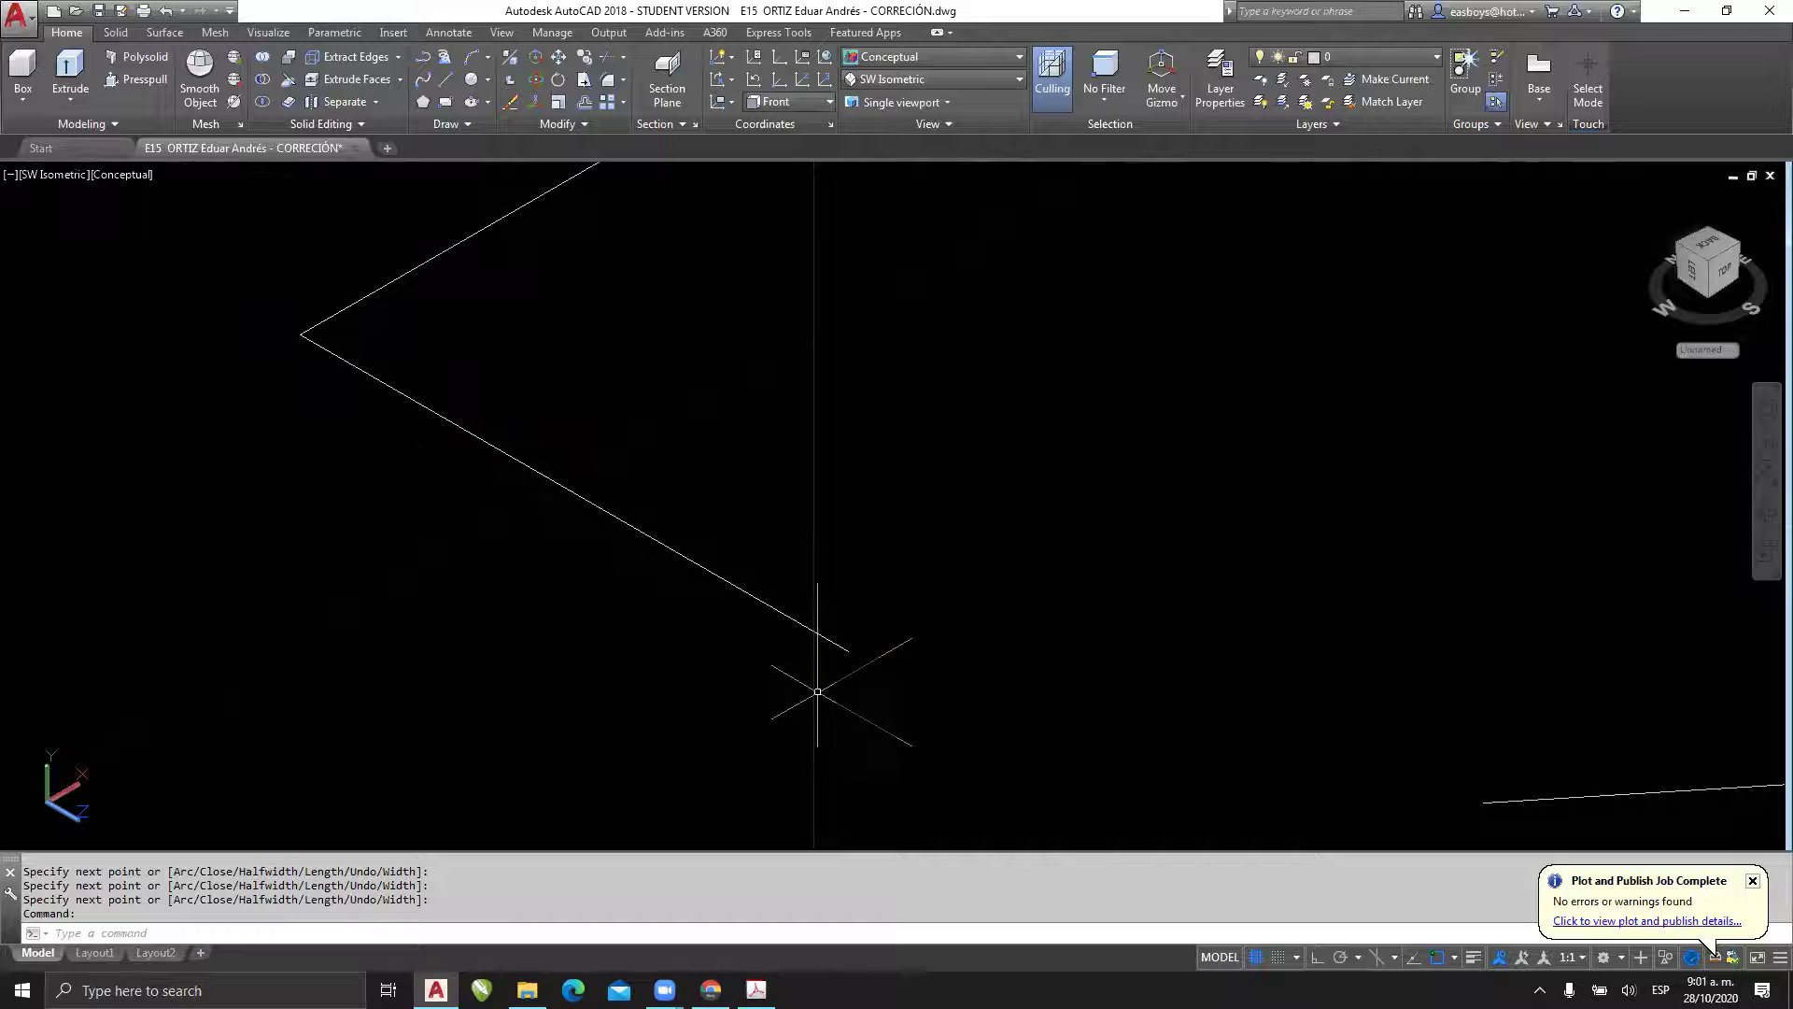
type("c")
key("Return")
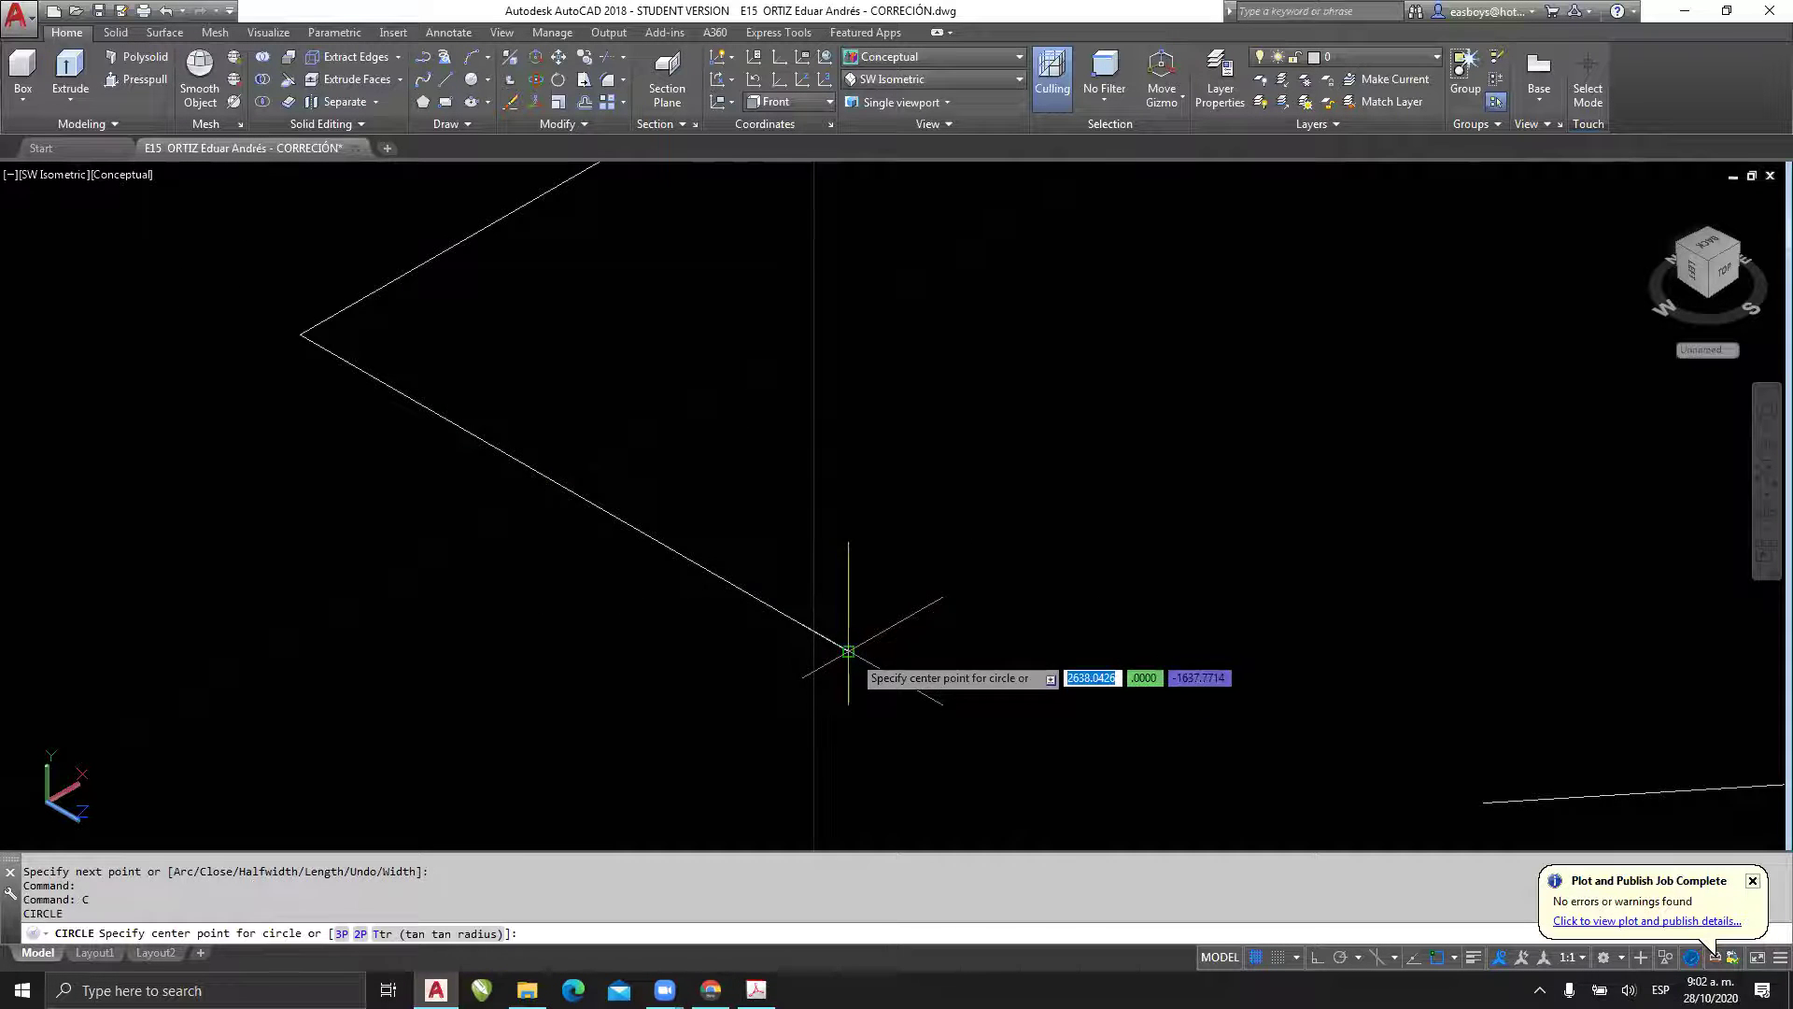
left_click(848, 651)
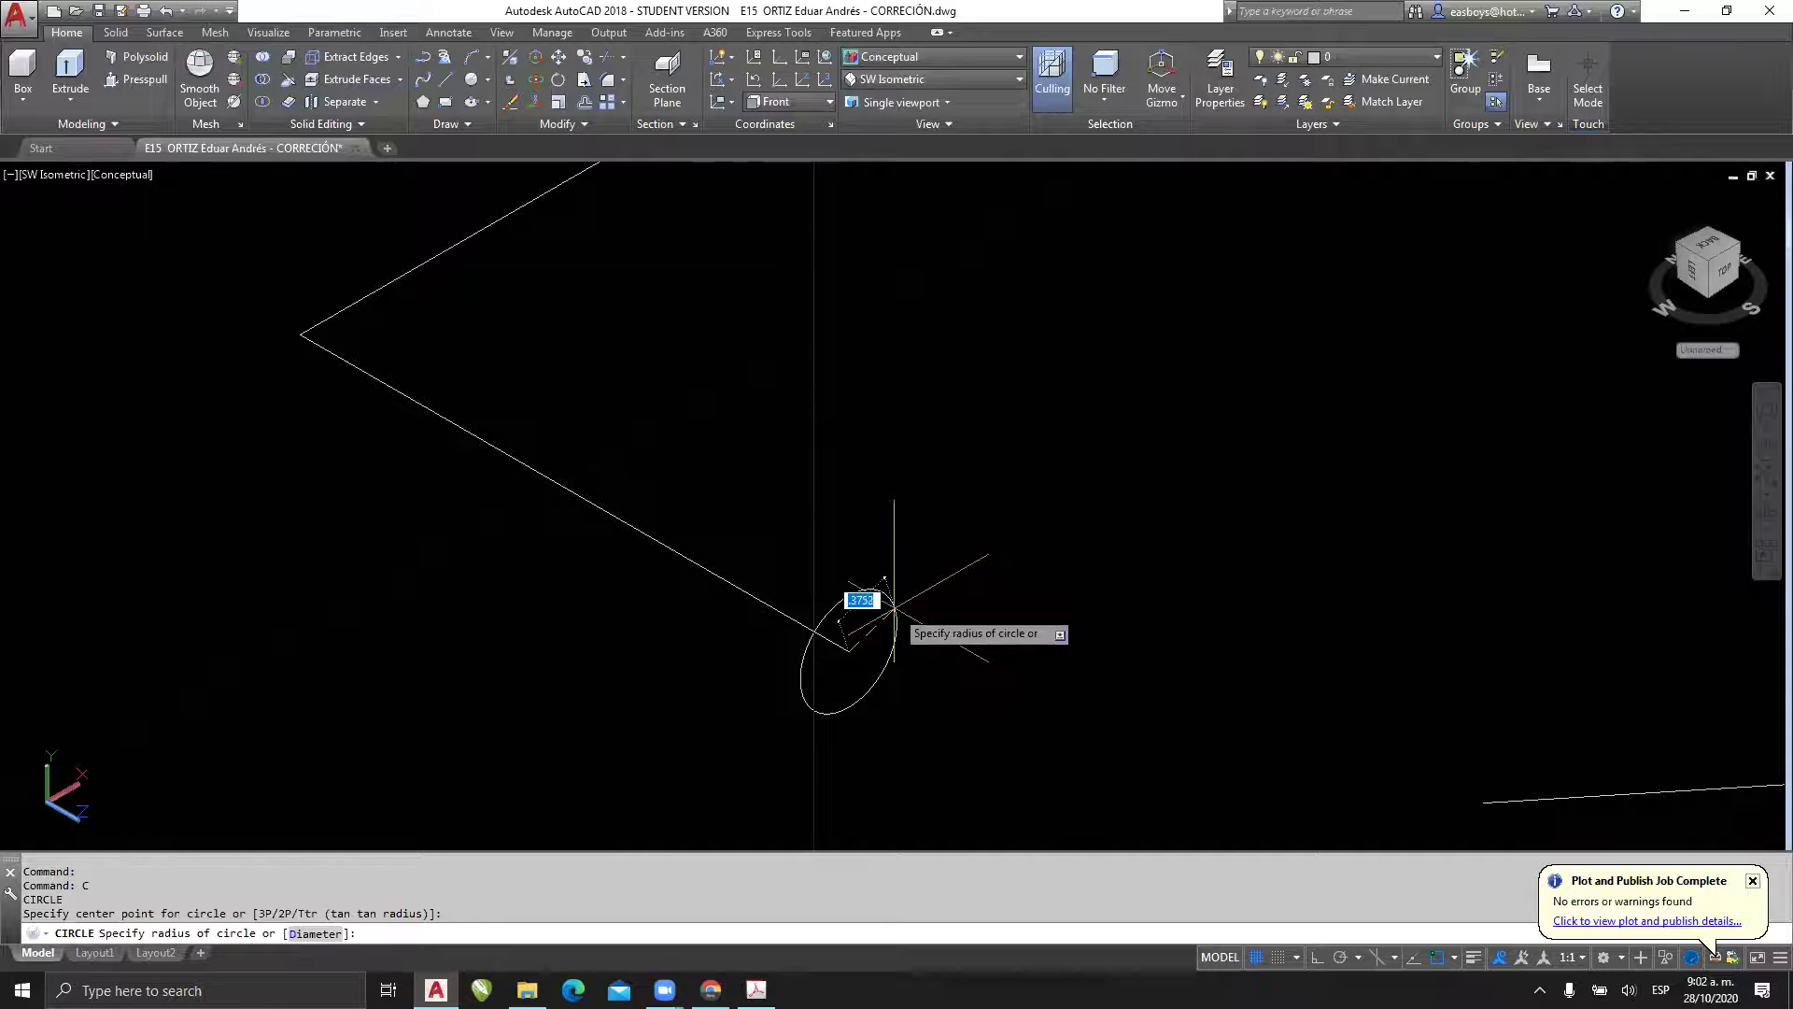
left_click(894, 607)
scroll(894, 607, "down", 7)
middle_click_drag(901, 601, 816, 705)
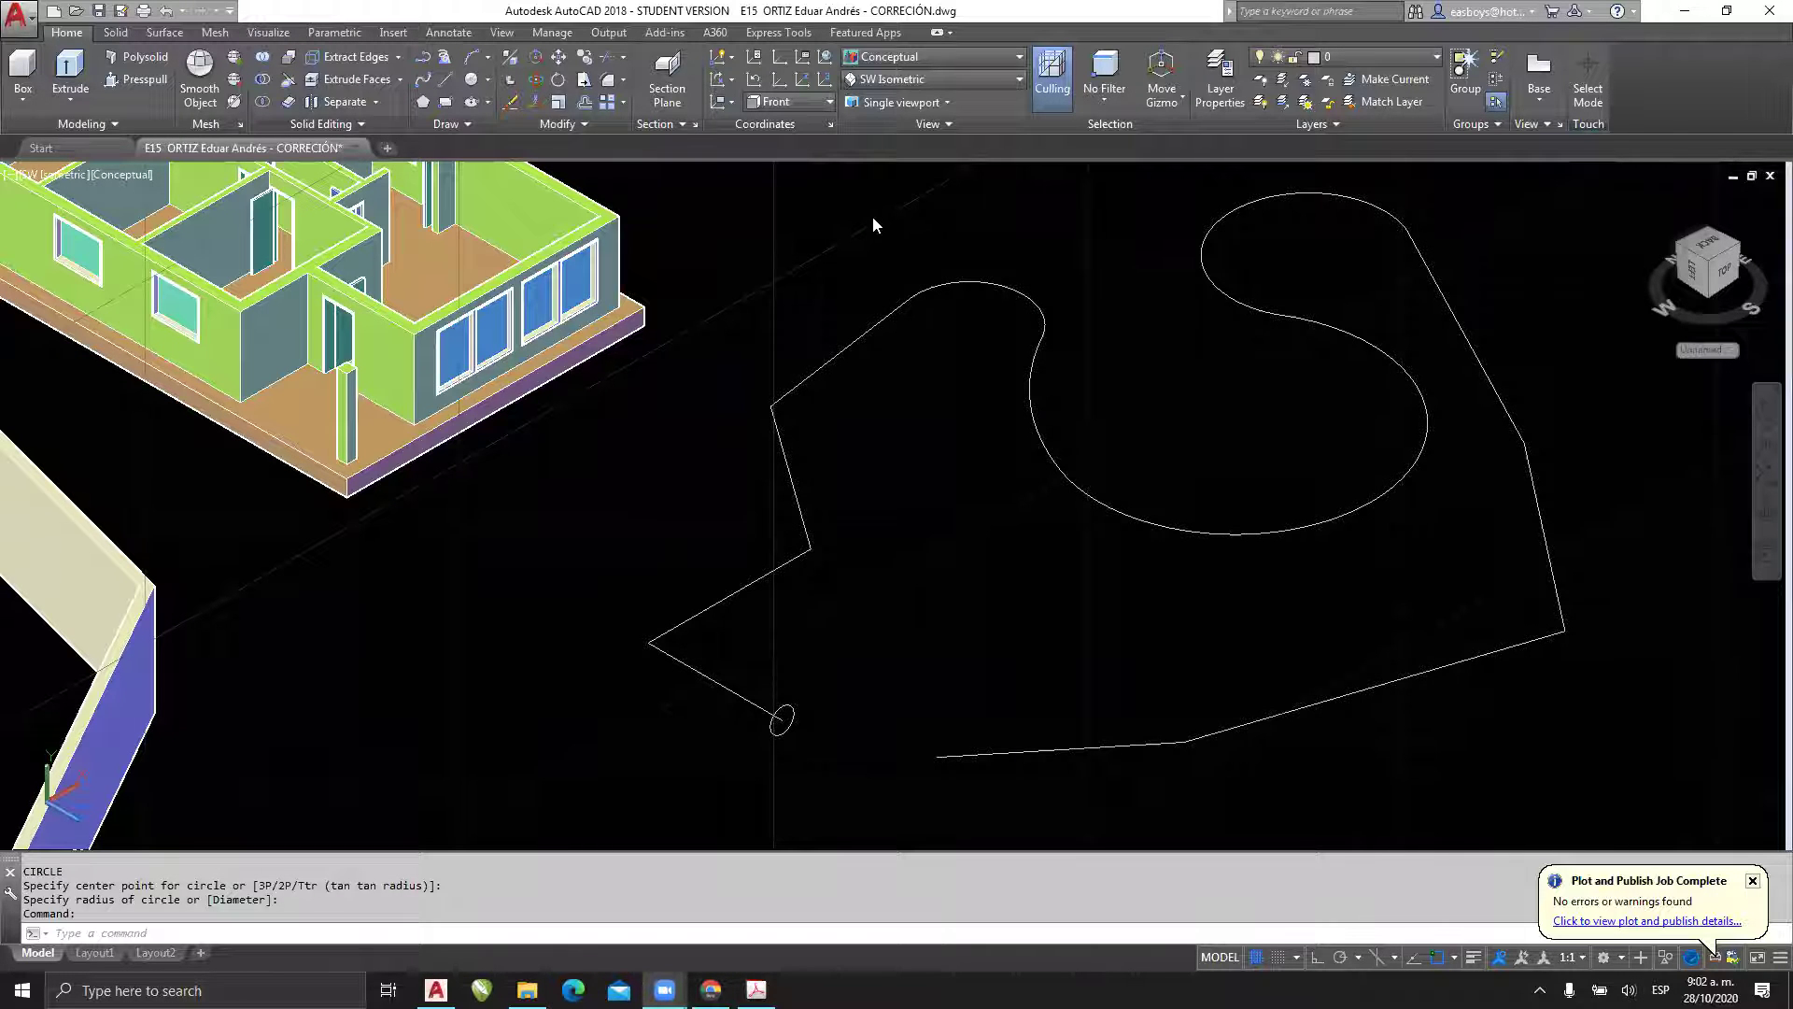
mouse_move(795, 696)
left_mouse_down()
mouse_move(810, 721)
mouse_move(656, 651)
left_mouse_up()
mouse_move(747, 576)
left_mouse_down()
mouse_move(813, 510)
mouse_move(772, 402)
mouse_move(1073, 280)
mouse_move(1079, 502)
mouse_move(1386, 313)
mouse_move(1398, 205)
mouse_move(1566, 558)
mouse_move(1443, 733)
left_mouse_up()
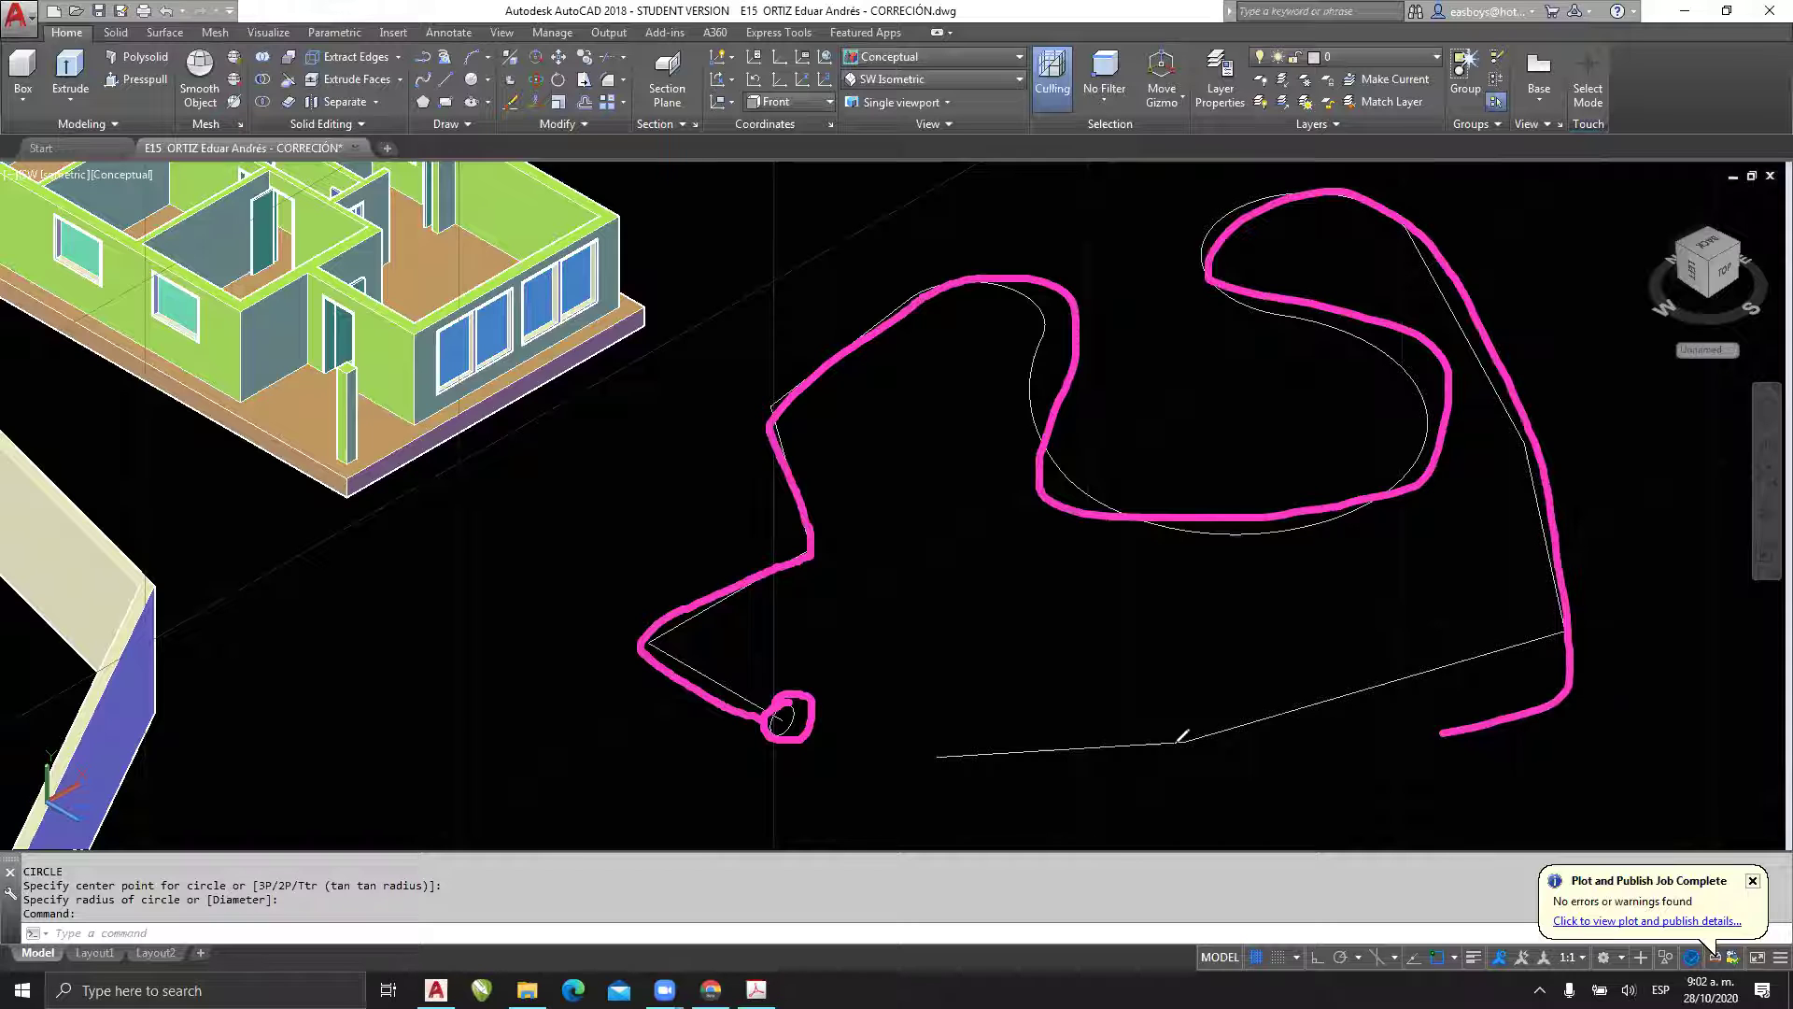
left_click_drag(1181, 737, 973, 756)
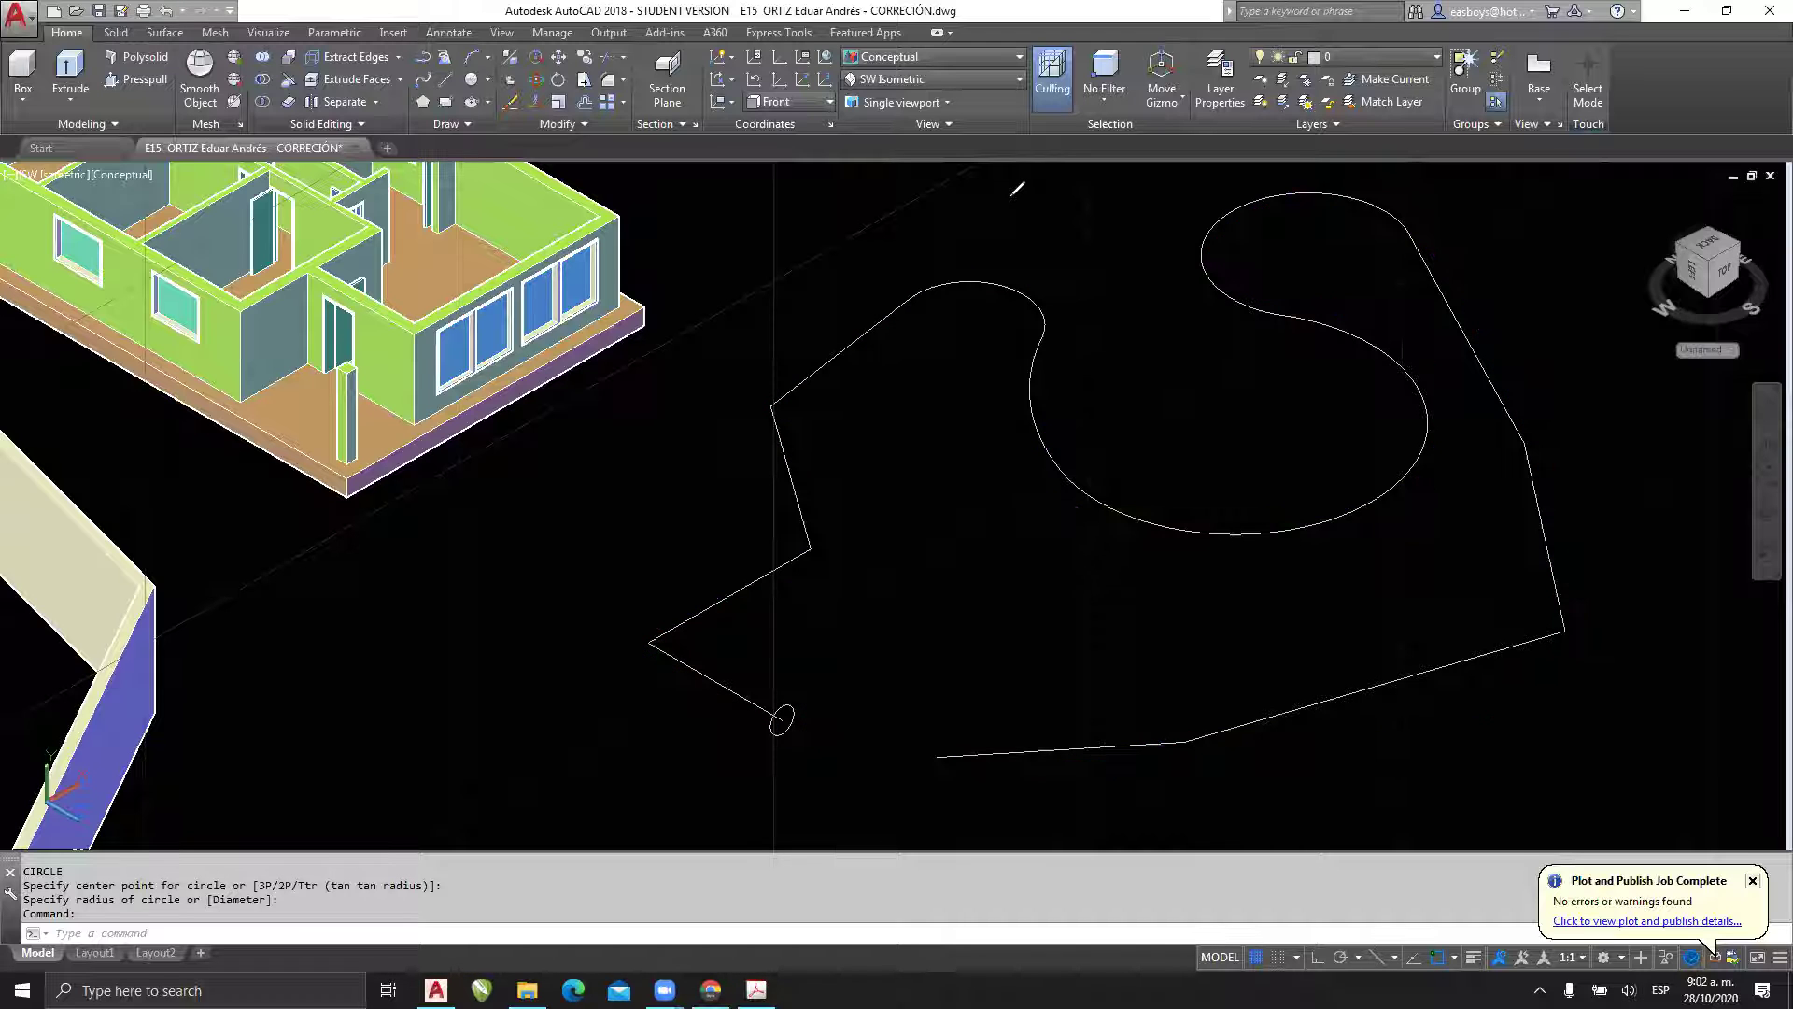
- Extrude the circle as a solid with the Path option, using the whole polyline as the extrusion path
left_click(75, 67)
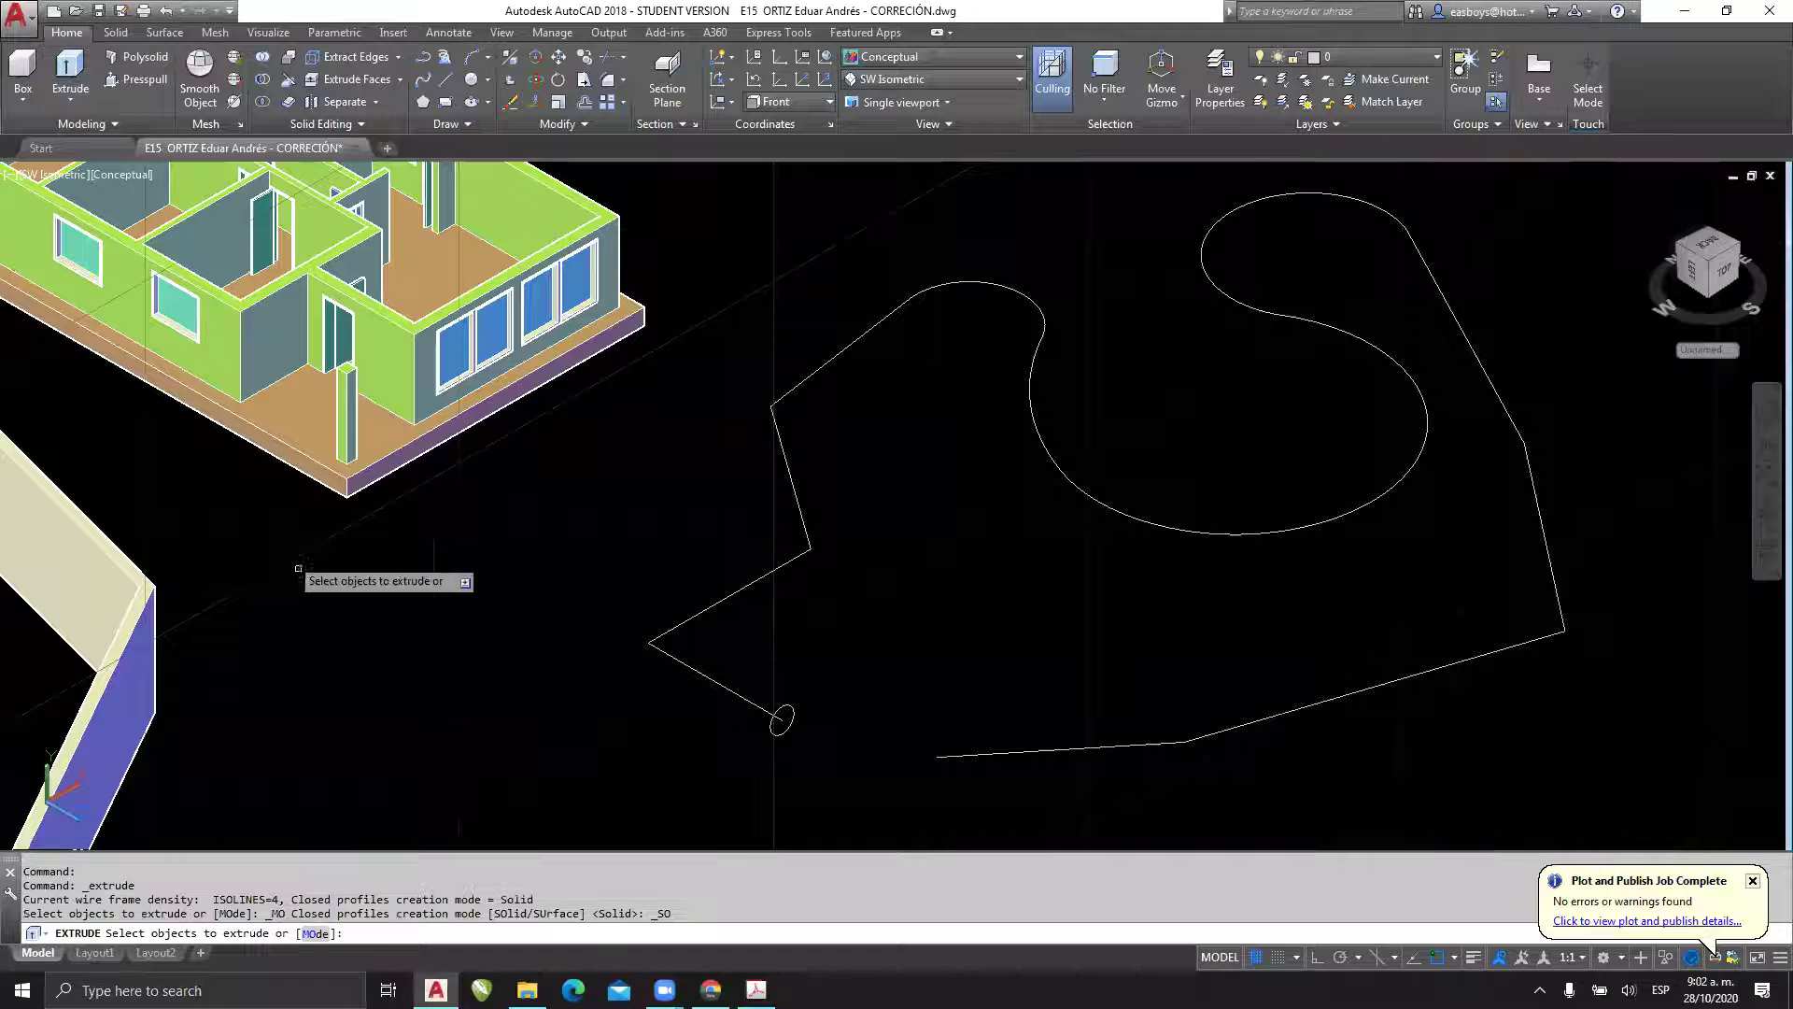
left_click(772, 725)
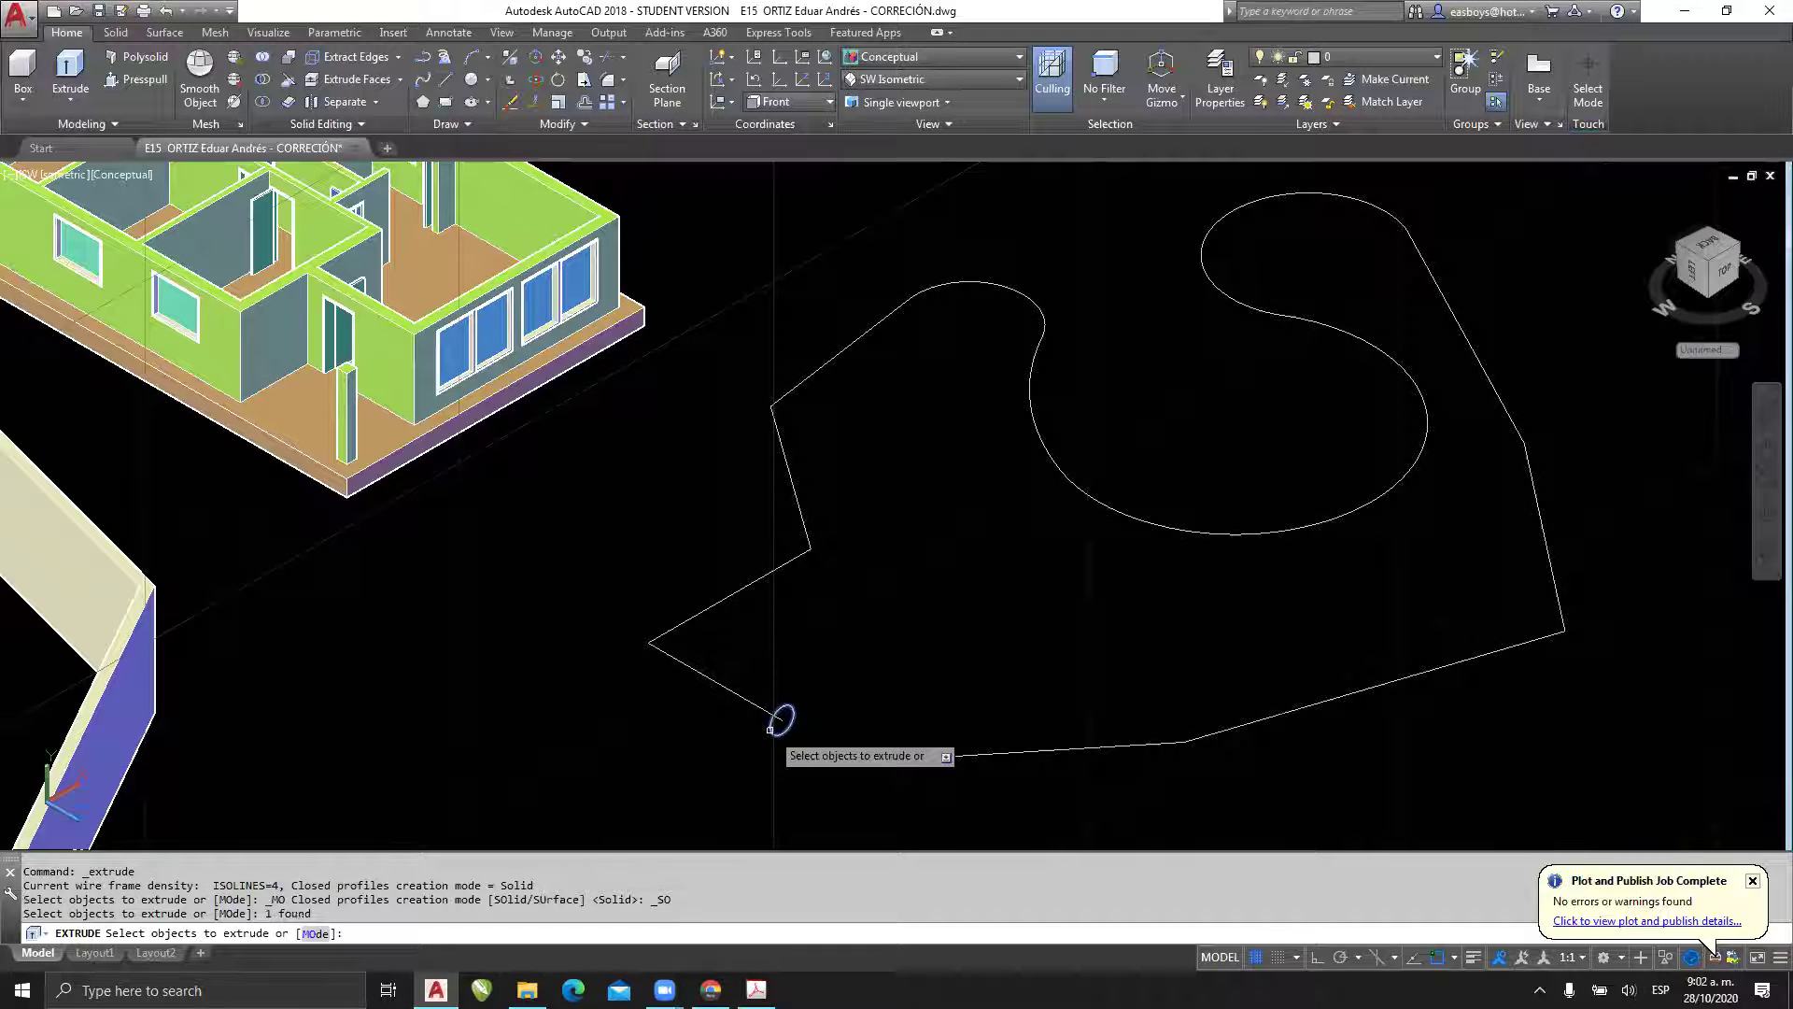
key("Return")
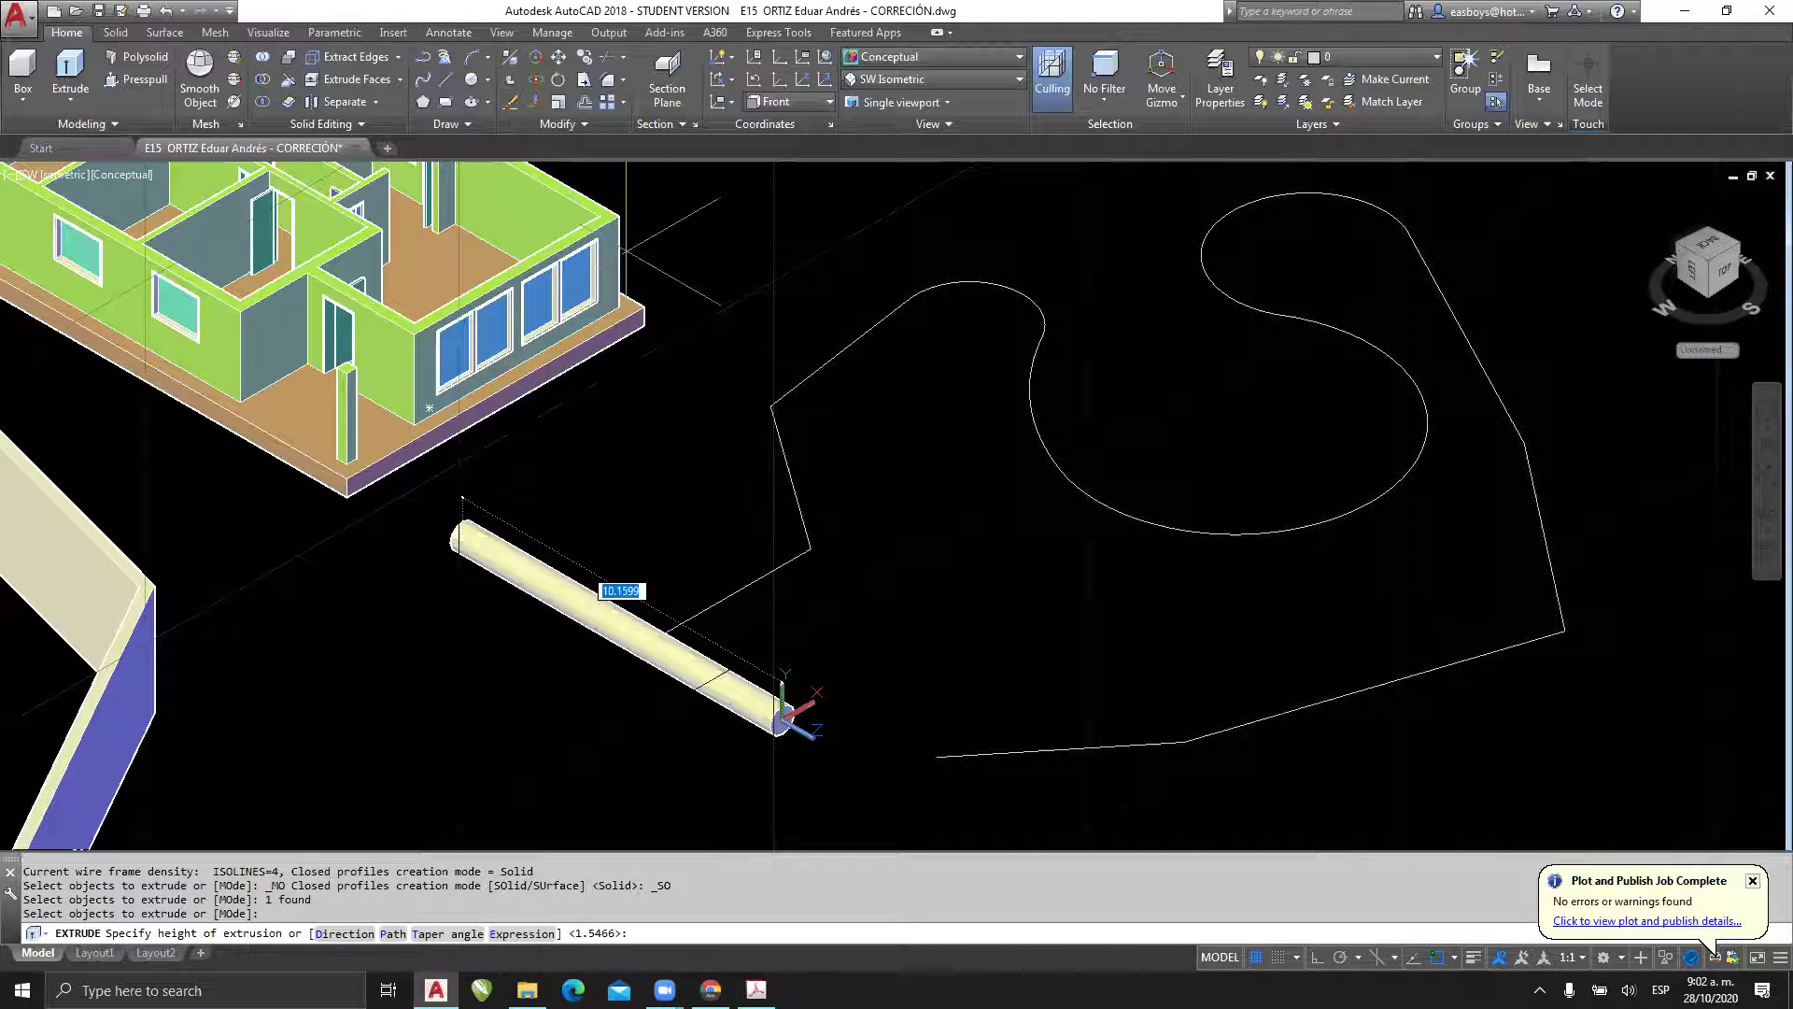
left_click_drag(286, 919, 661, 912)
mouse_move(378, 699)
left_mouse_down()
mouse_move(383, 845)
mouse_move(411, 824)
left_mouse_up()
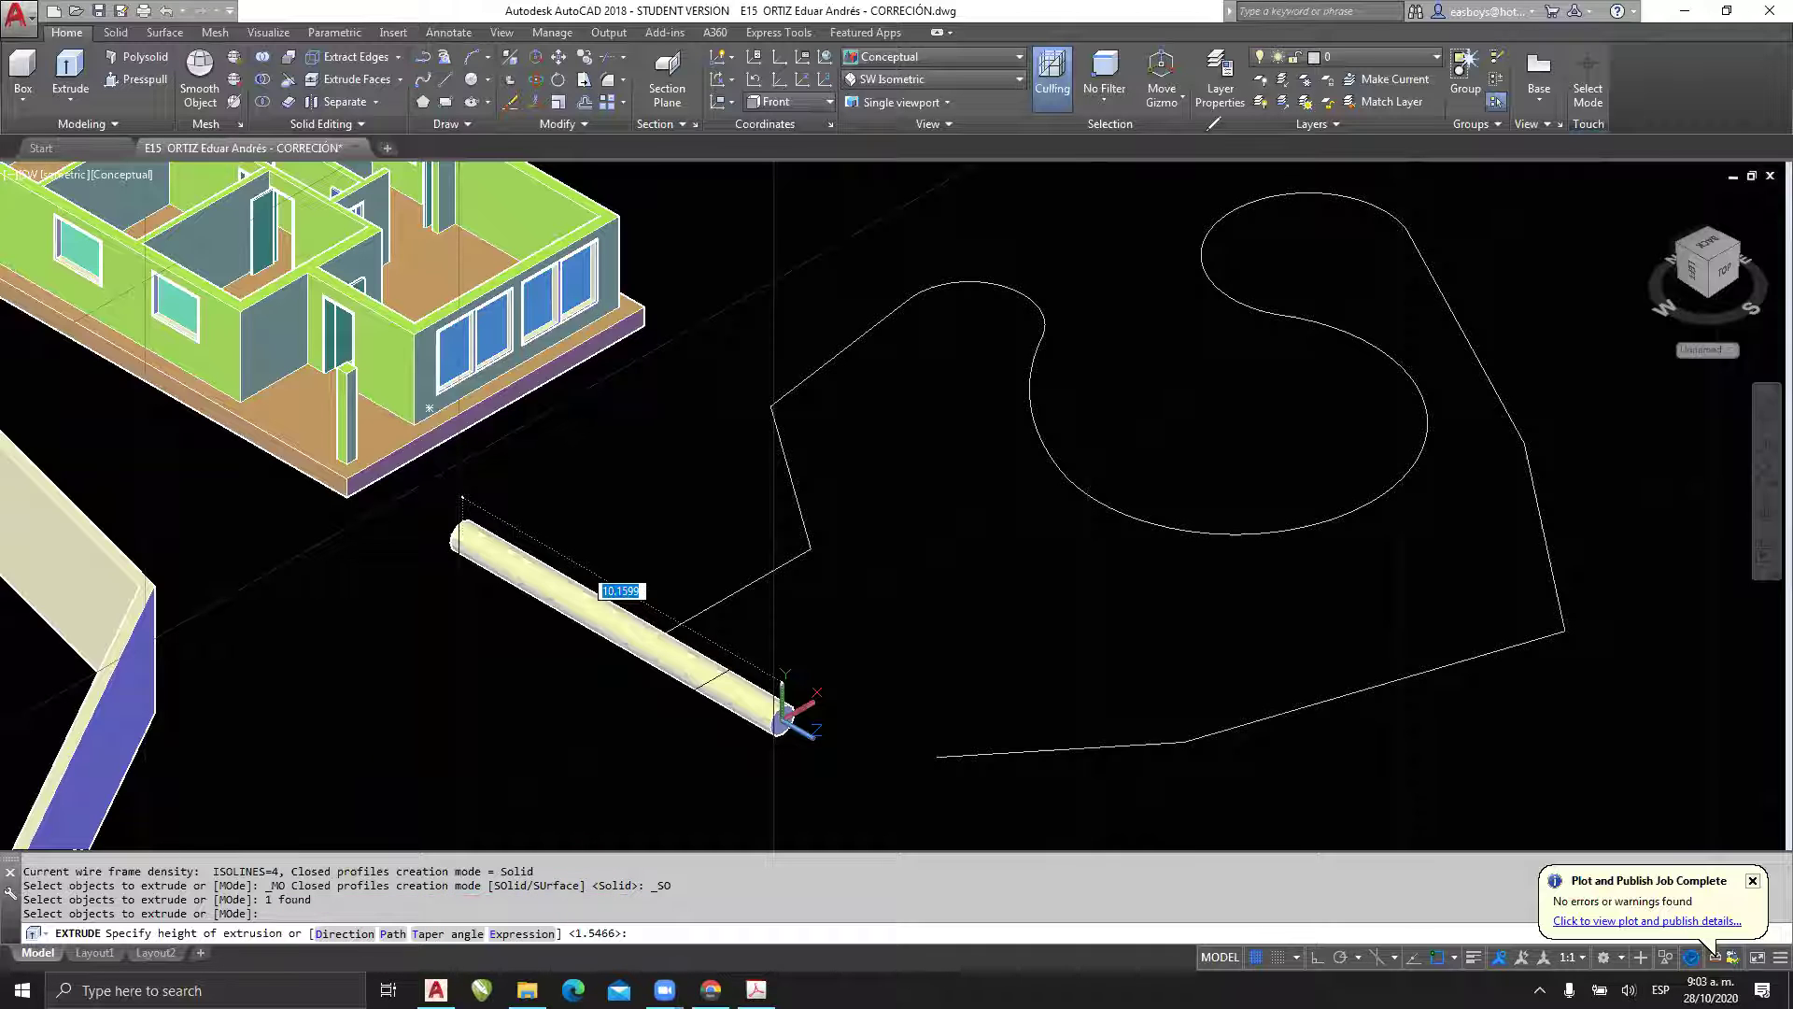
left_click(391, 934)
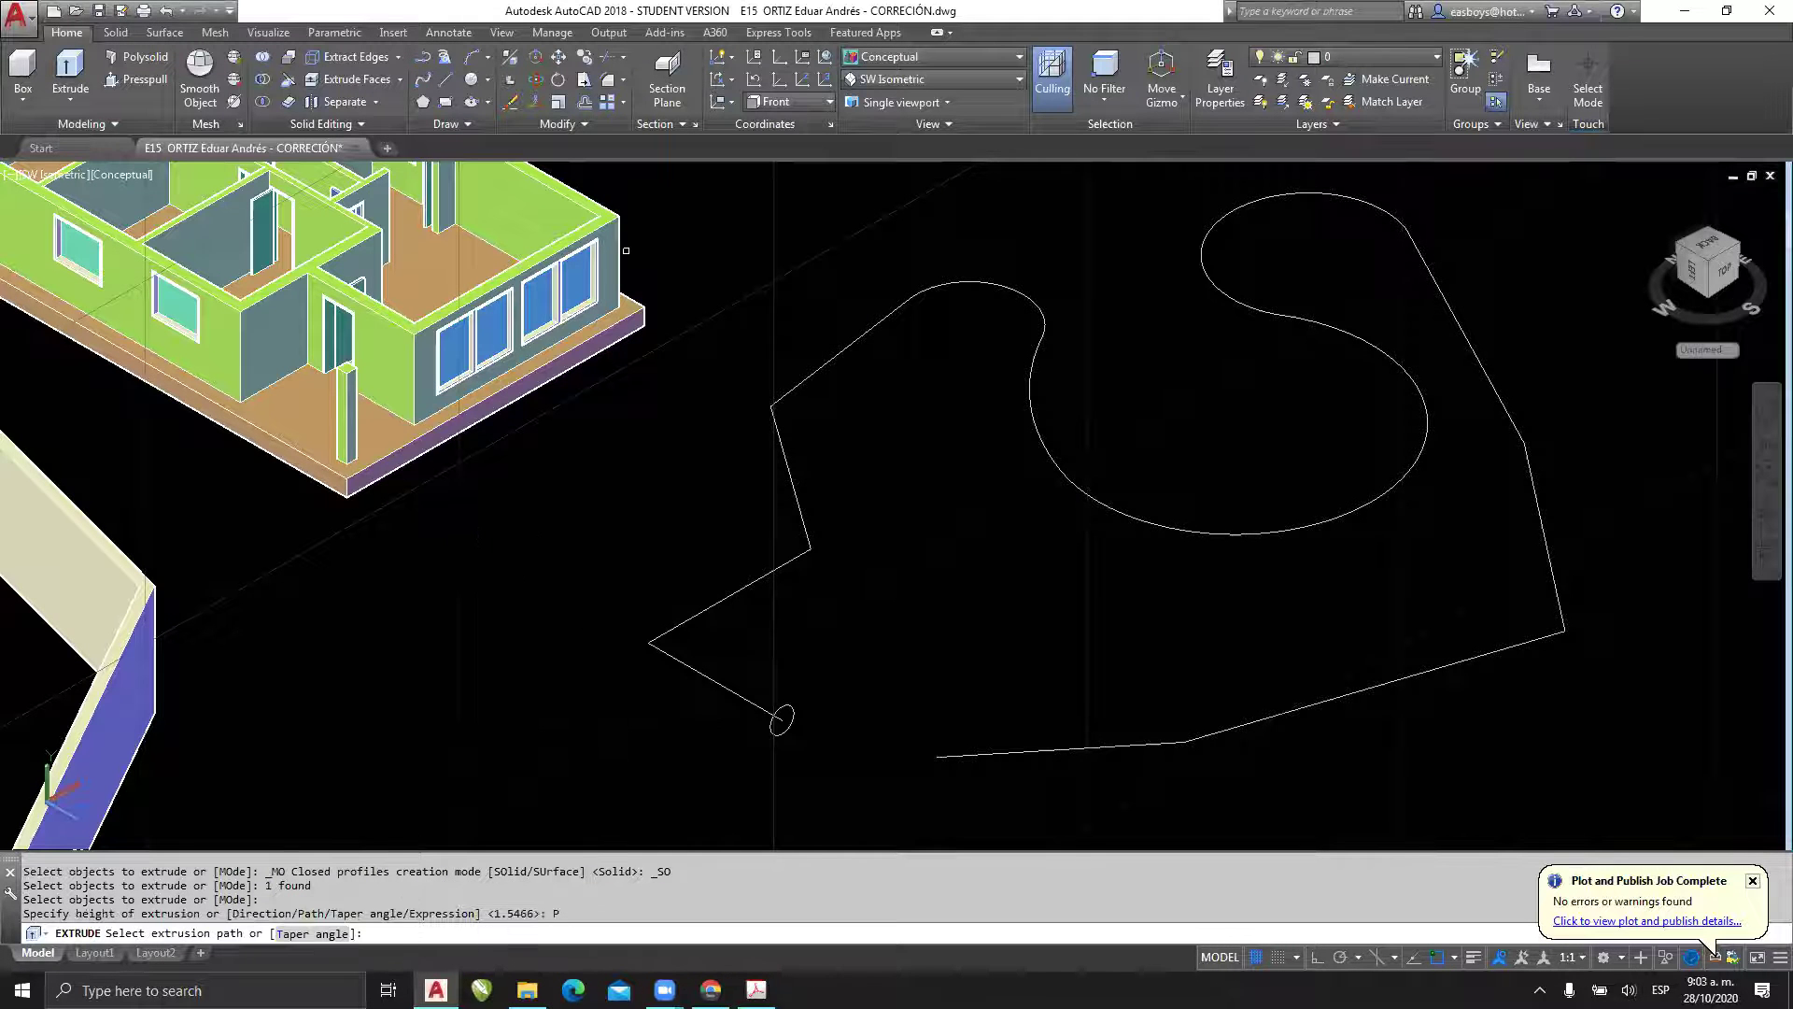
left_click(707, 607)
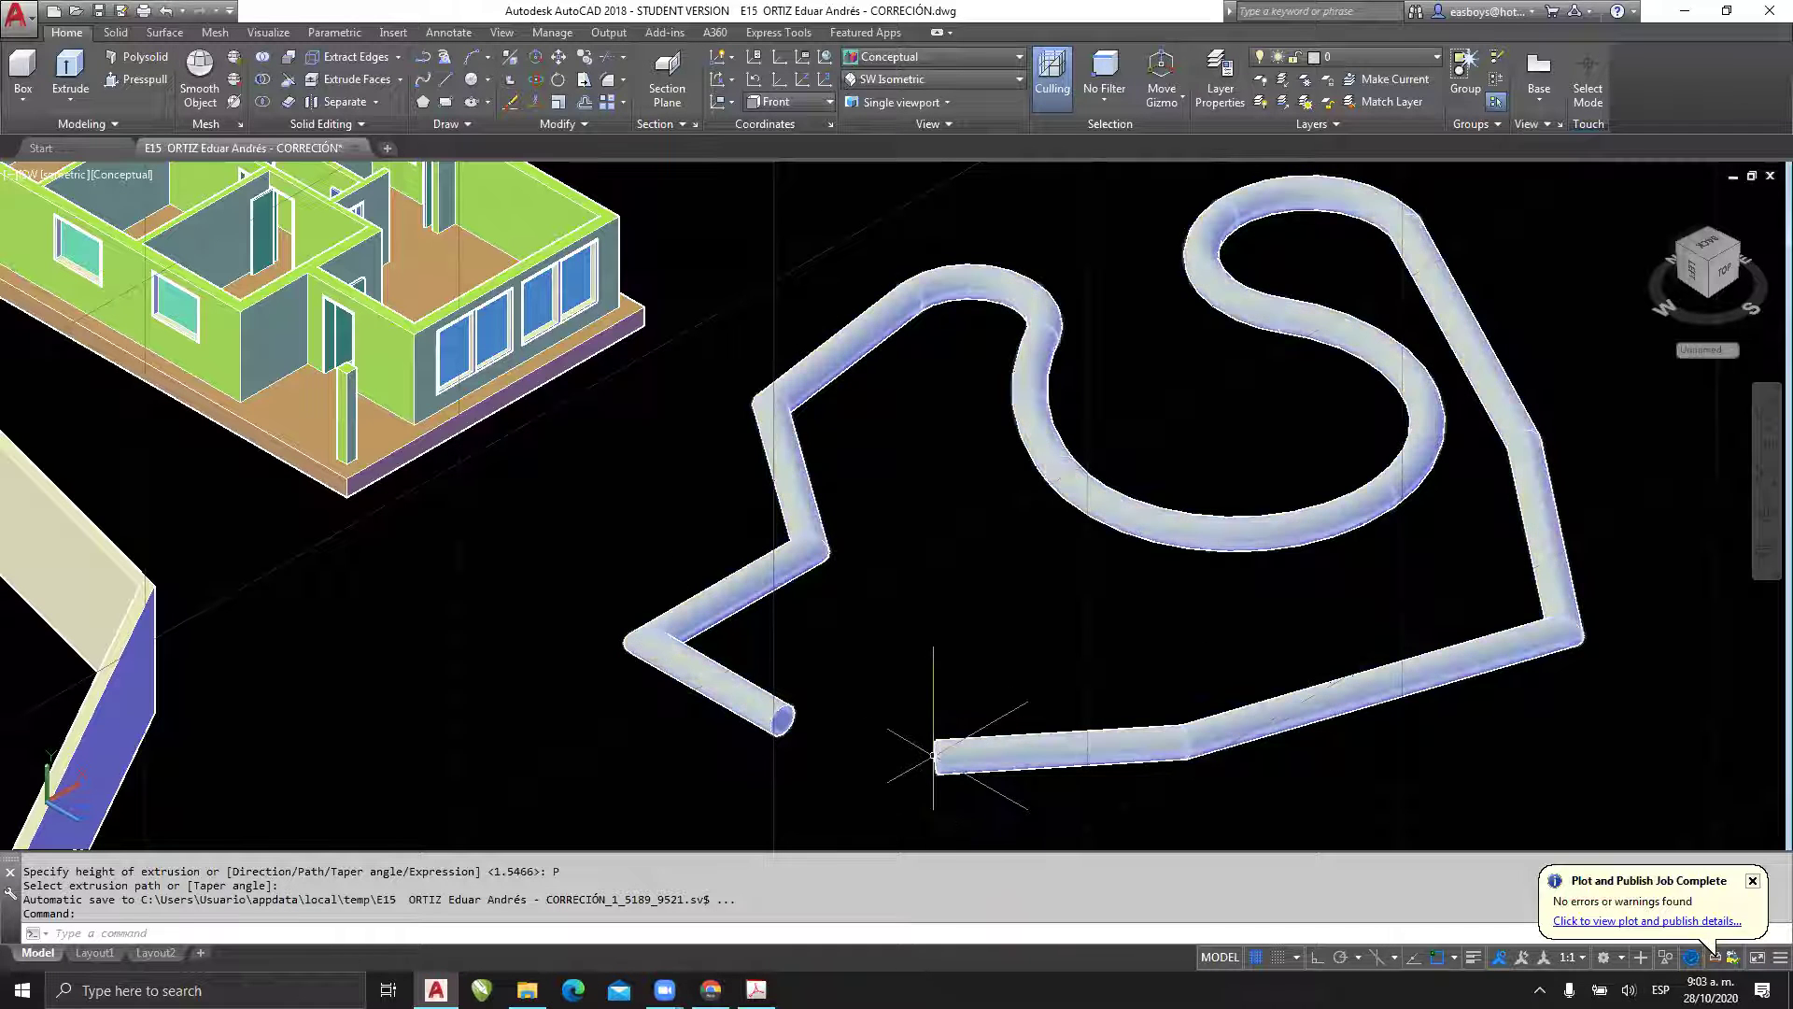
- Preview the extruded pipe in the Realistic visual style and switch back to Conceptual
left_click(919, 58)
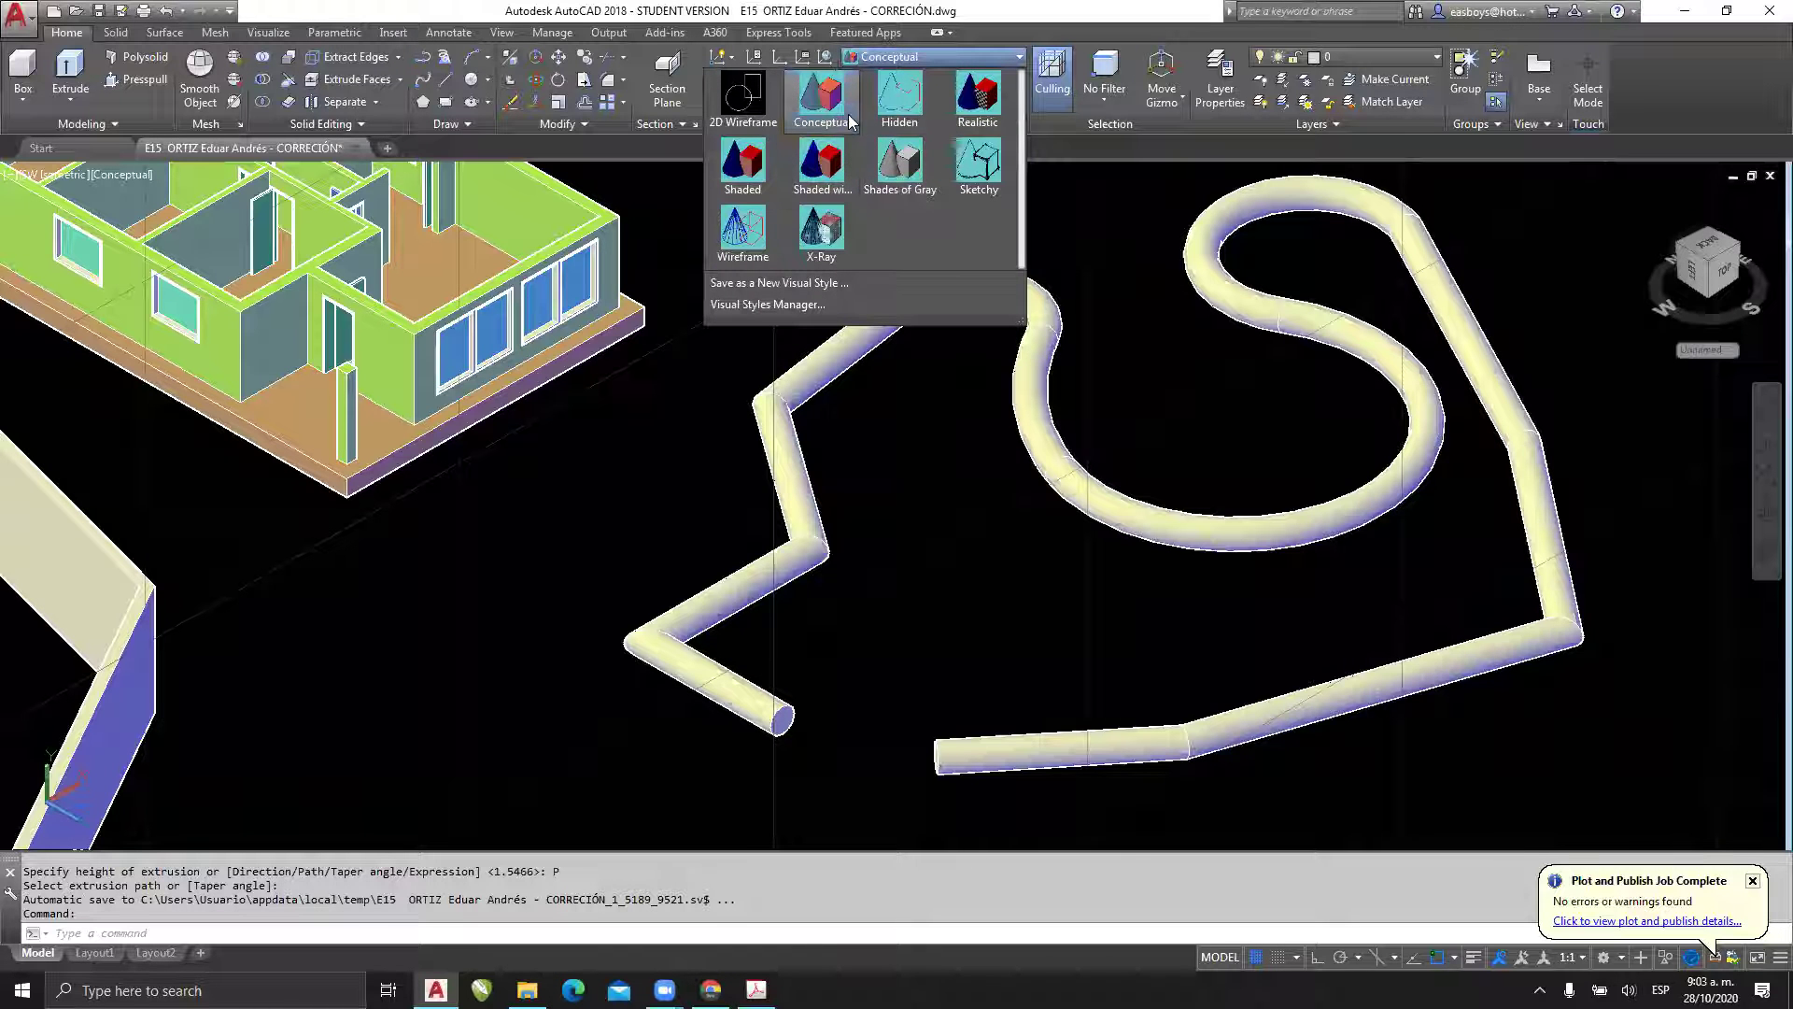
left_click(978, 95)
mouse_move(949, 600)
middle_mouse_down("shift")
mouse_move(949, 556)
mouse_move(849, 508)
mouse_move(748, 521)
mouse_move(900, 560)
mouse_move(921, 620)
mouse_move(938, 490)
mouse_move(905, 505)
mouse_move(955, 545)
mouse_move(945, 600)
middle_mouse_up("shift")
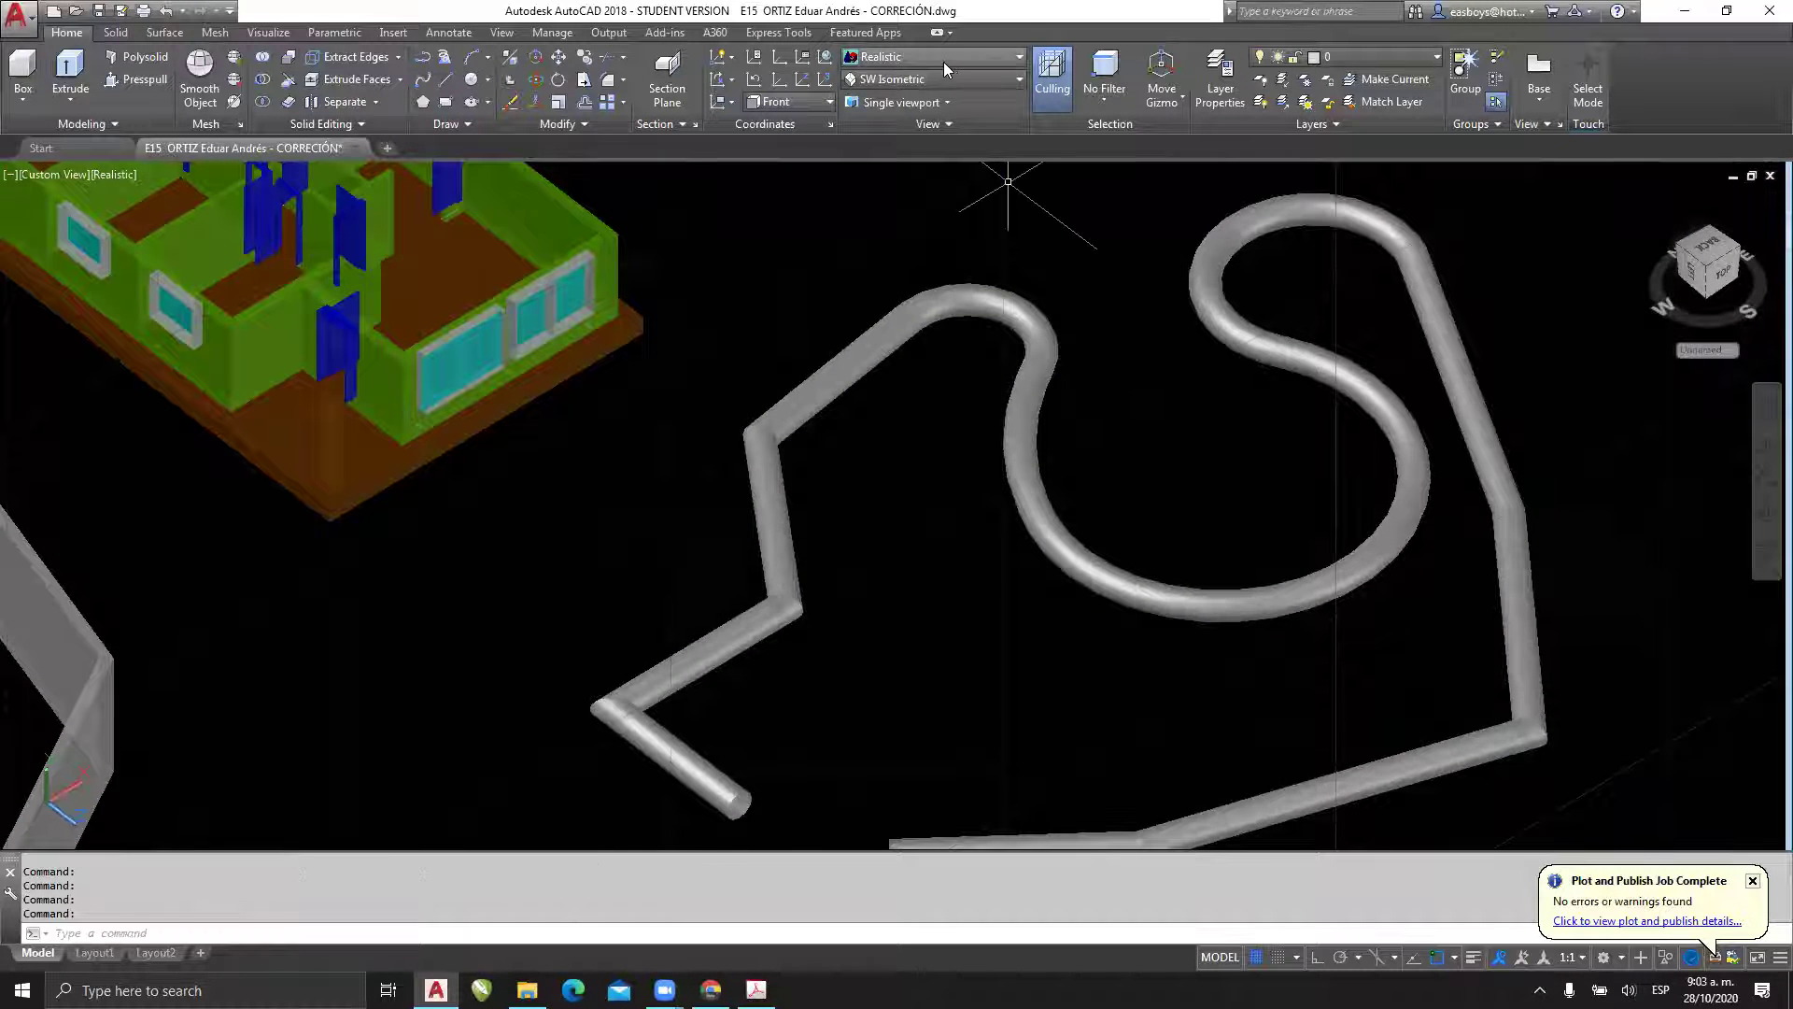
left_click(916, 58)
left_click(818, 95)
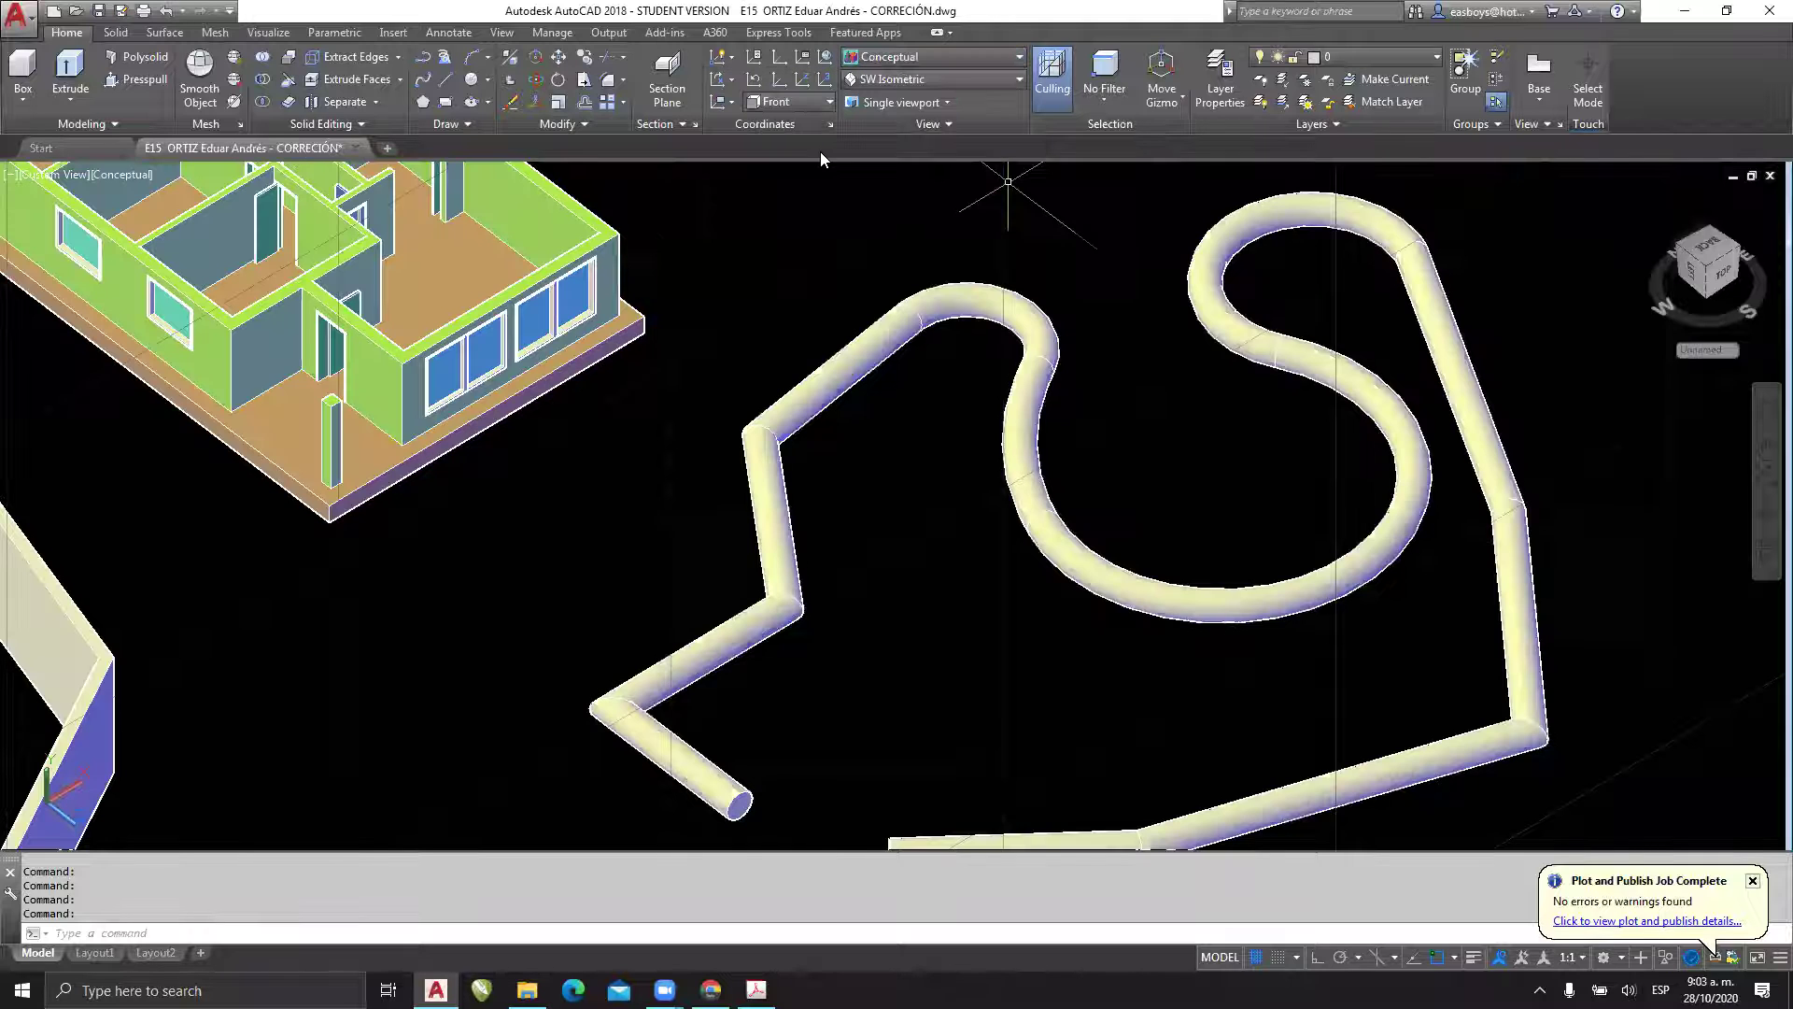
- Restore the World UCS and frame the empty ground between the polysolid walls and the pipe
scroll(960, 449, "up", 2)
scroll(490, 600, "up", 2)
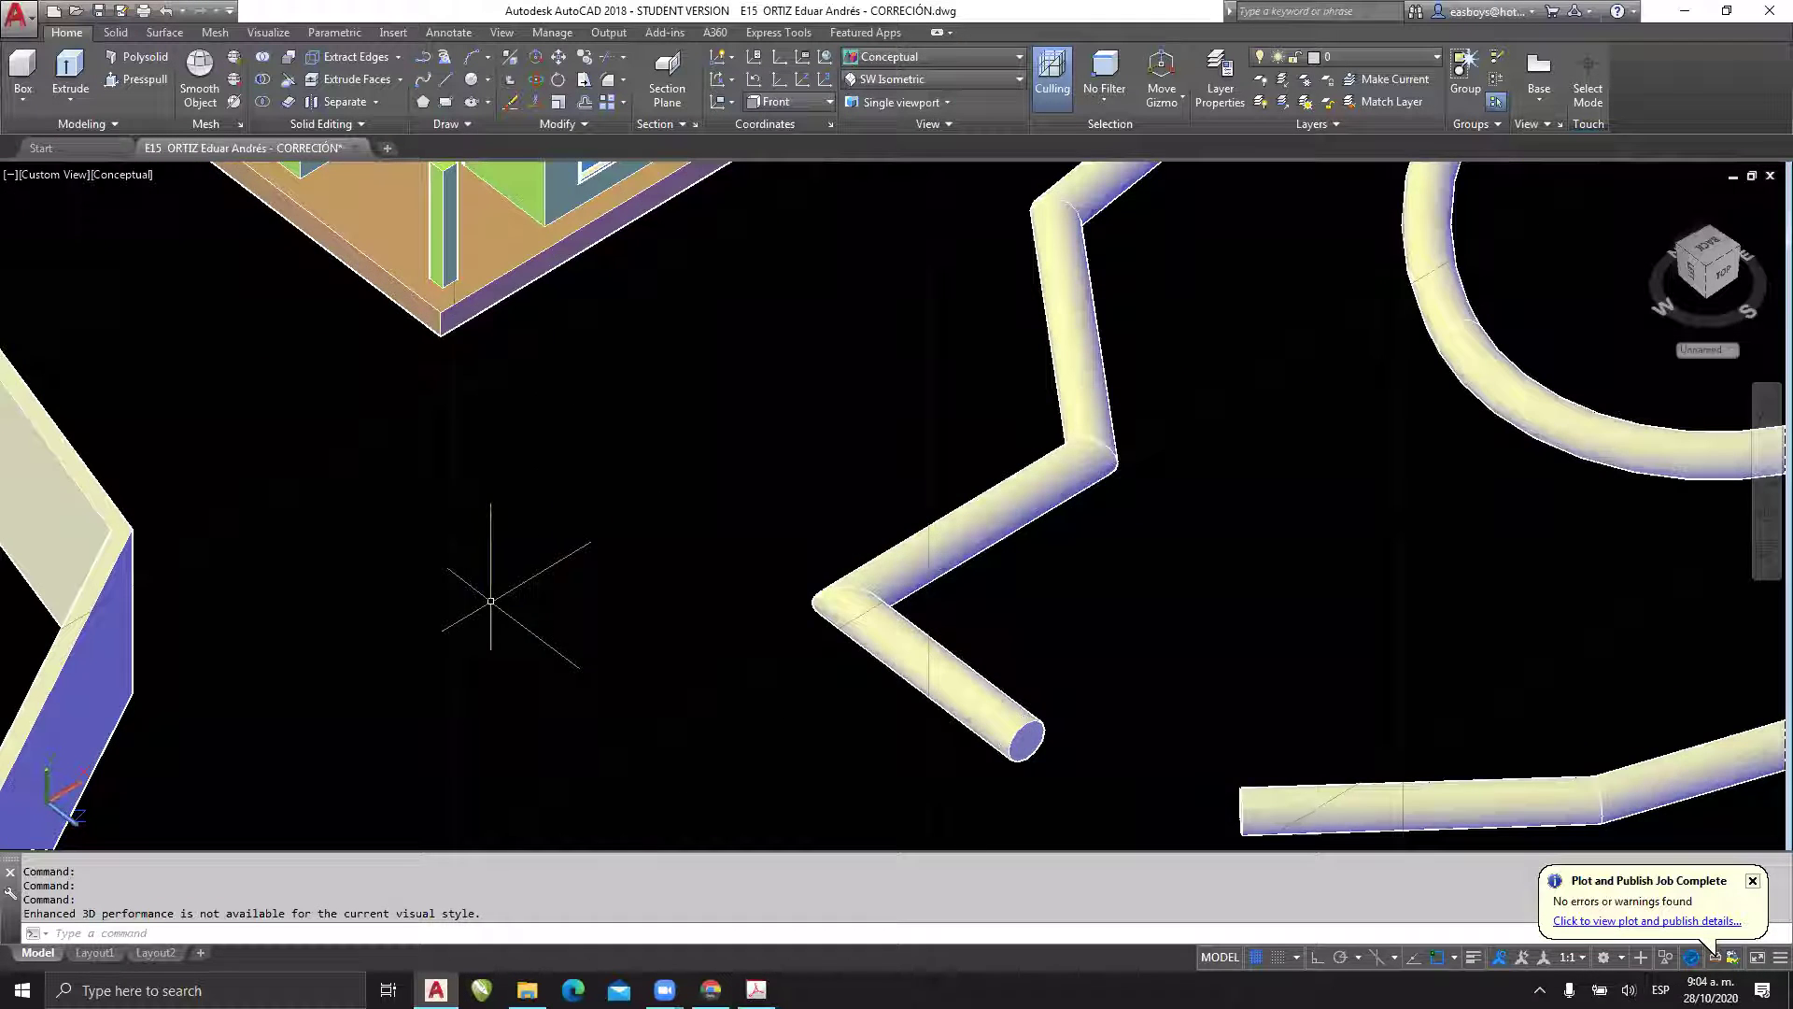
middle_click_drag(492, 589, 579, 536)
left_click(825, 101)
left_click(779, 120)
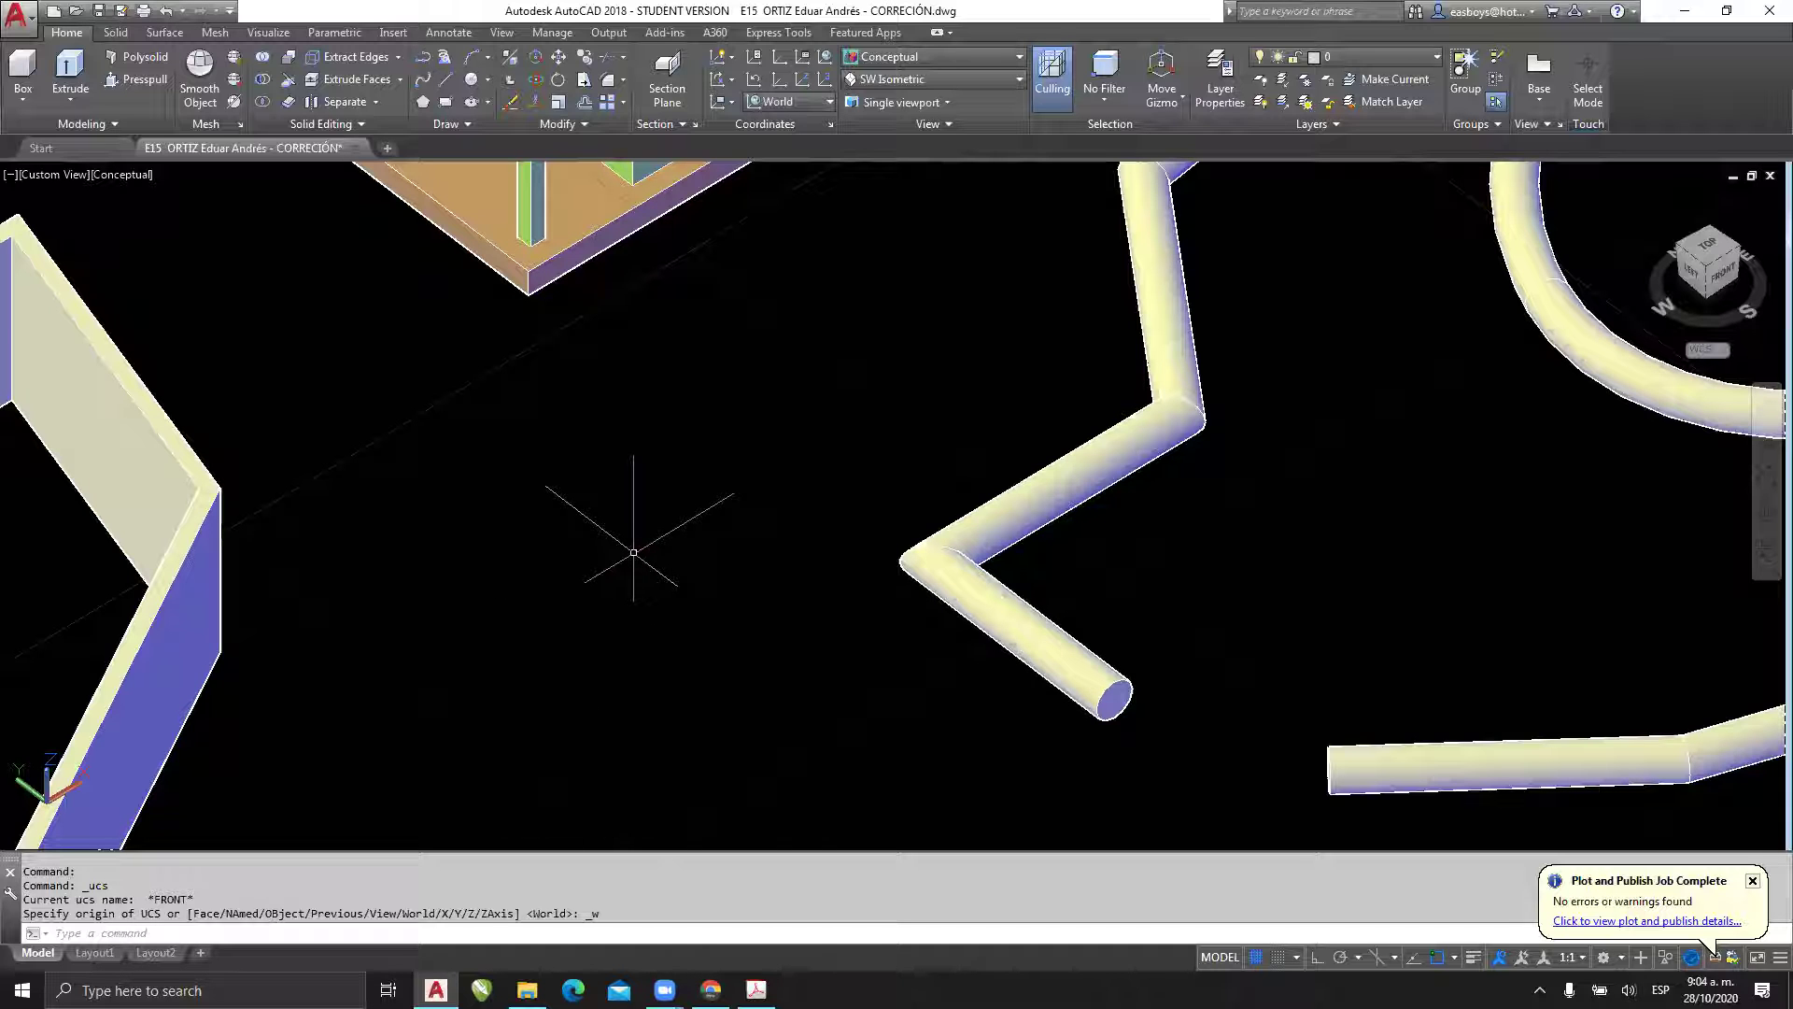
- Draw a small rectangle on the ground between the polysolid walls and the pipe
type("rec")
key("Return")
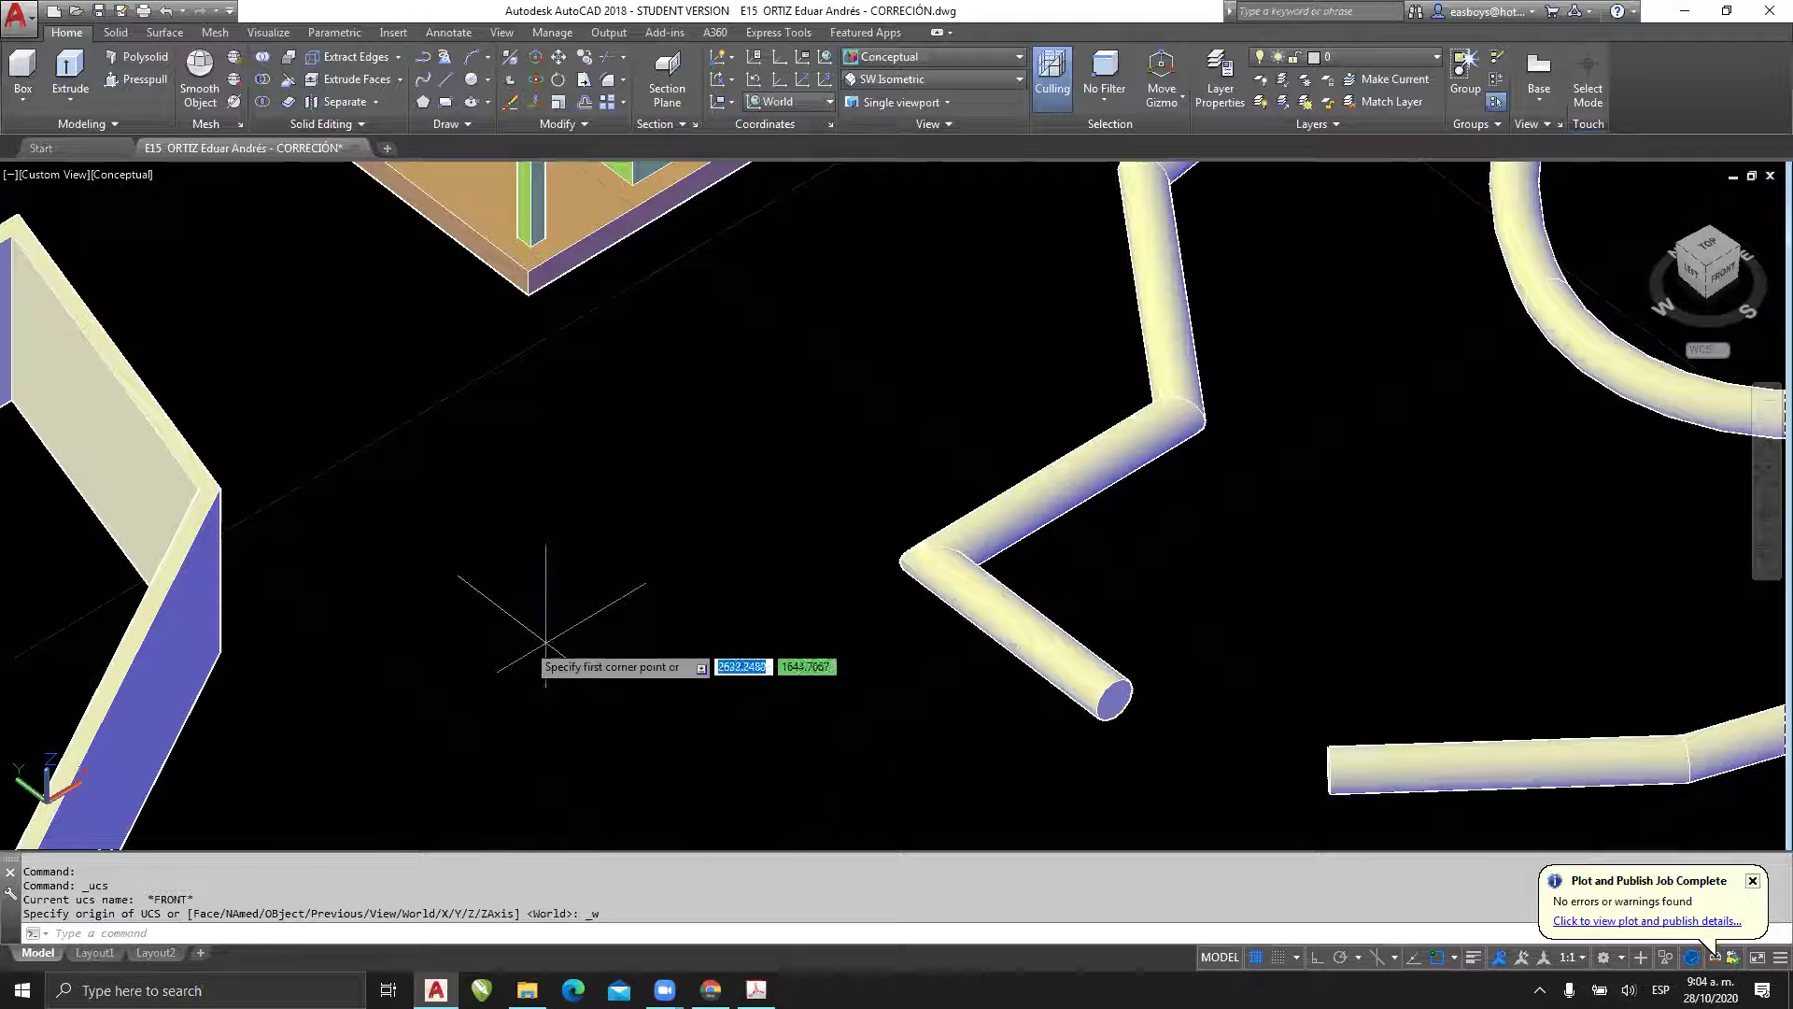
left_click(487, 758)
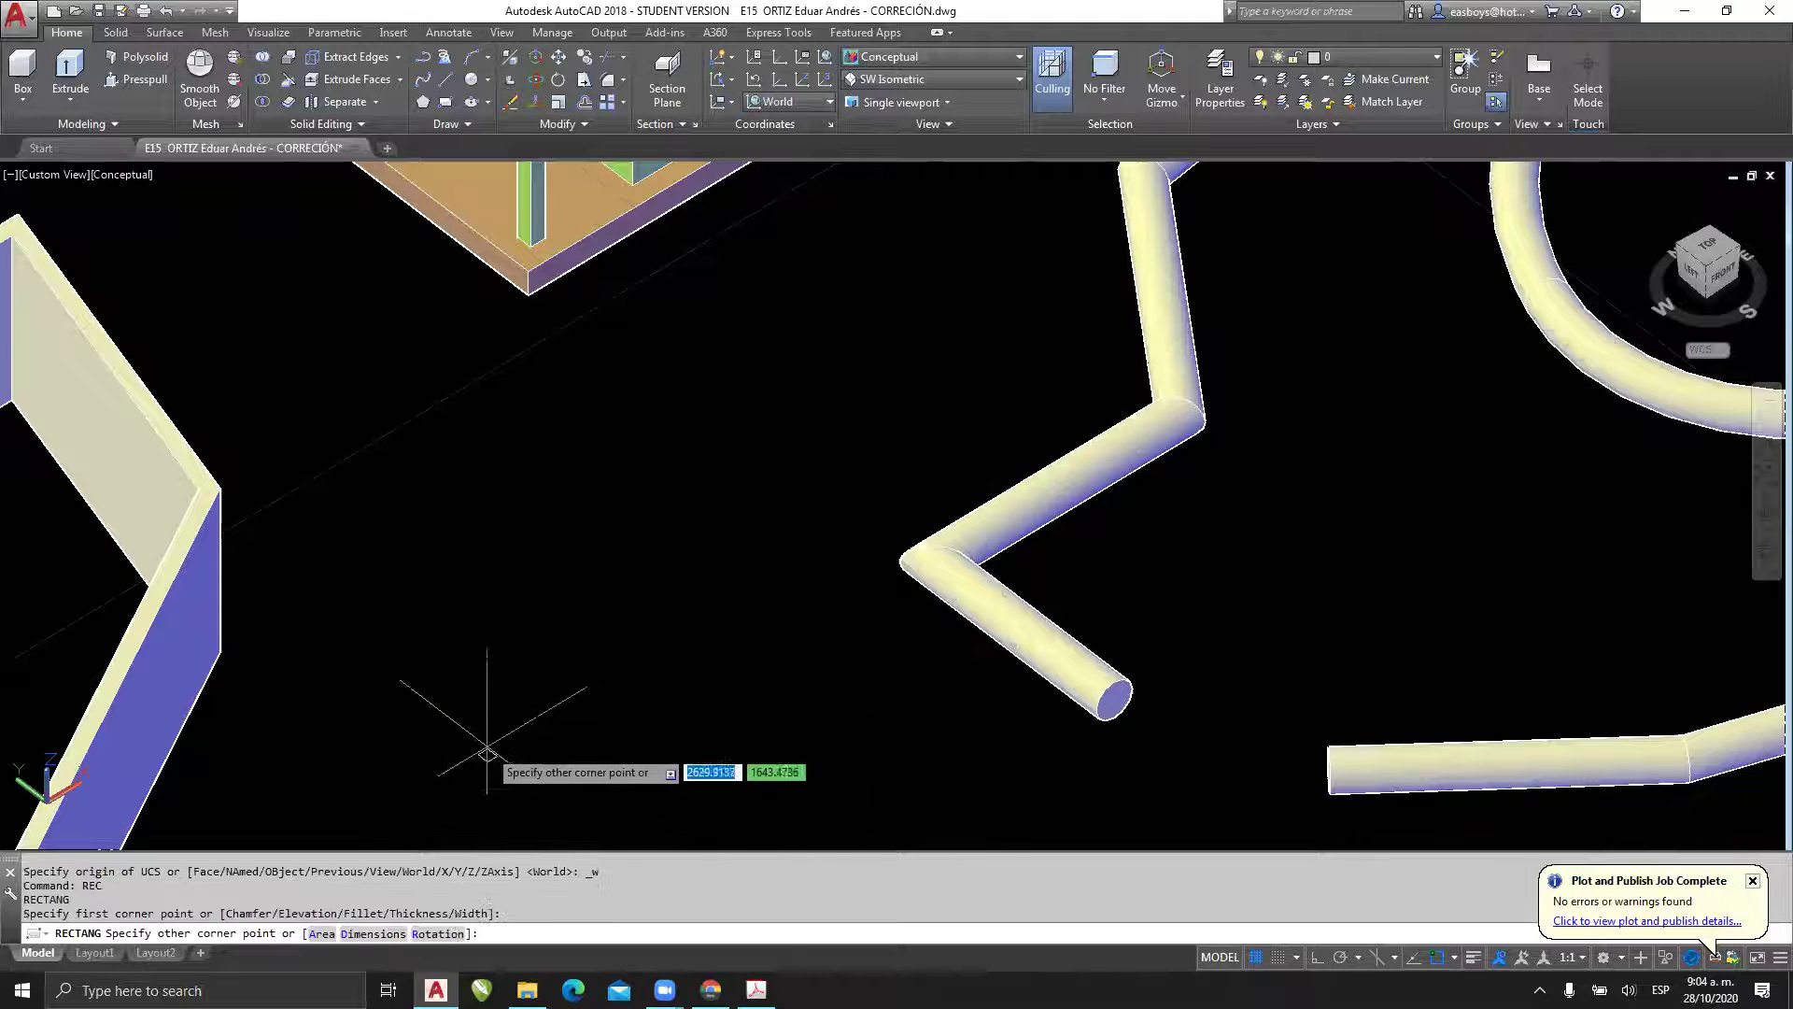
left_click(455, 684)
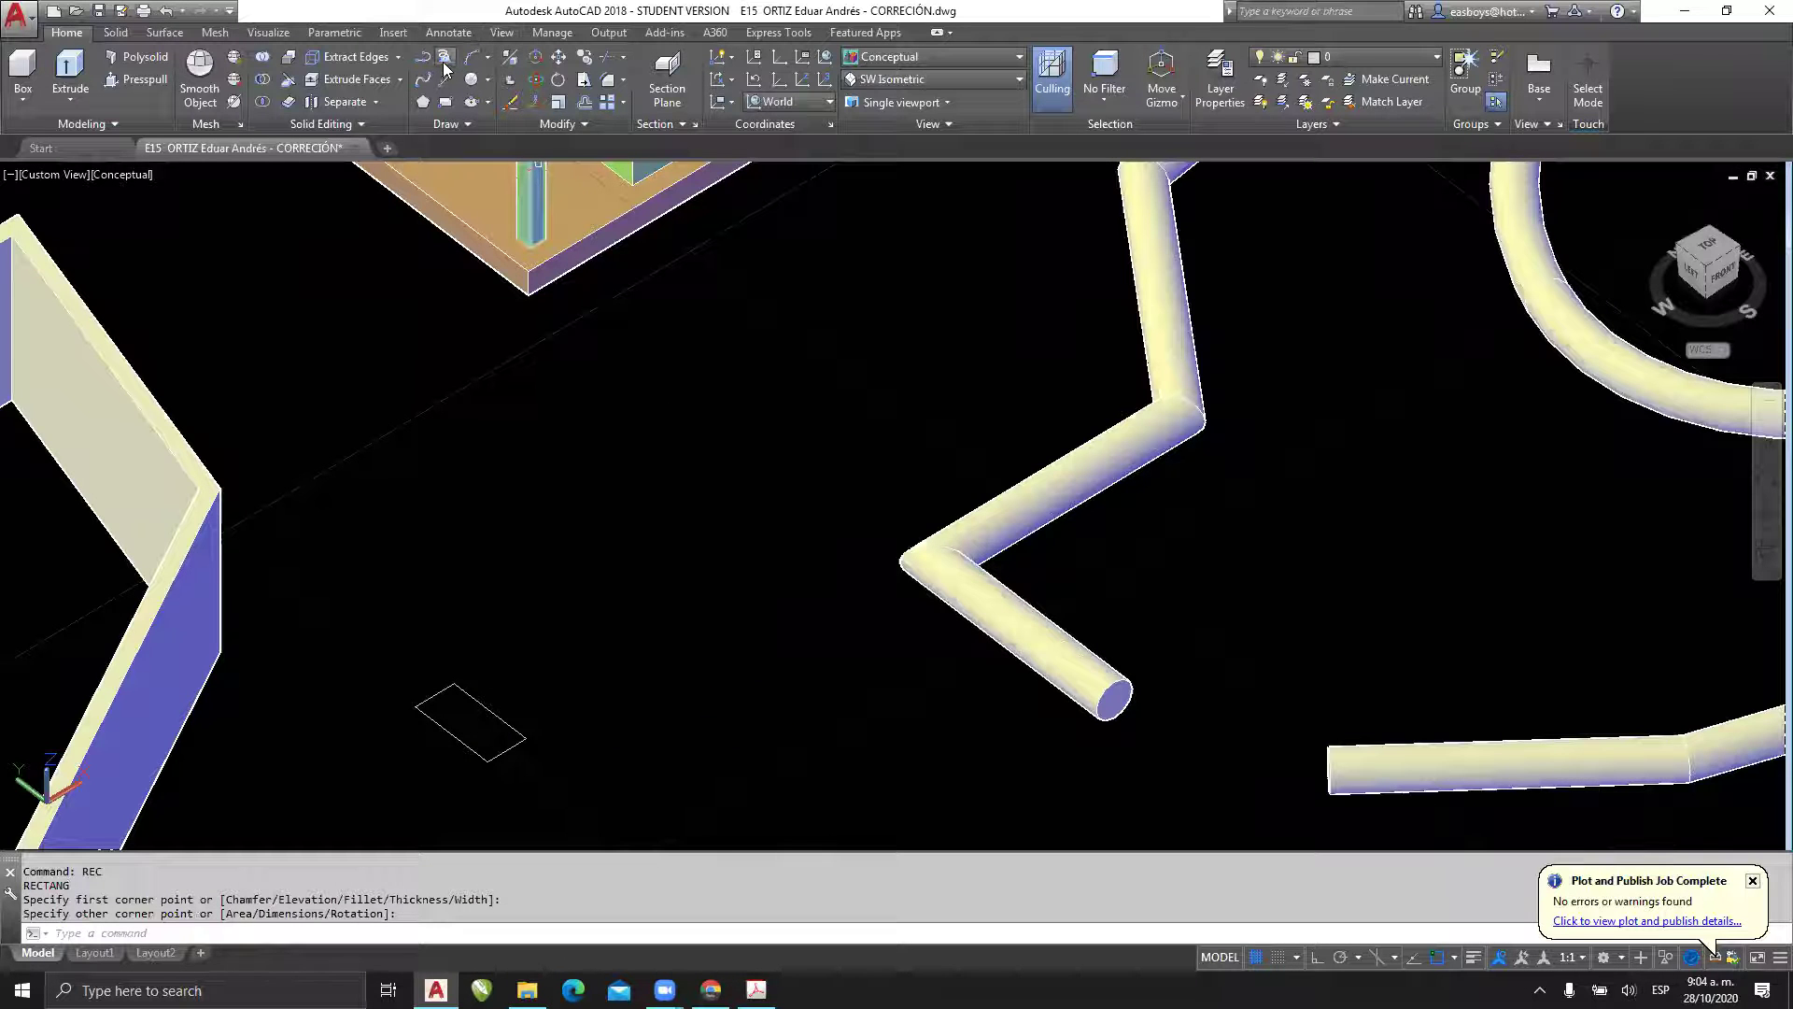
- With Ortho on, draw a 3D polyline from the rectangle's near corner, going straight up, across along X and back down
left_click(445, 62)
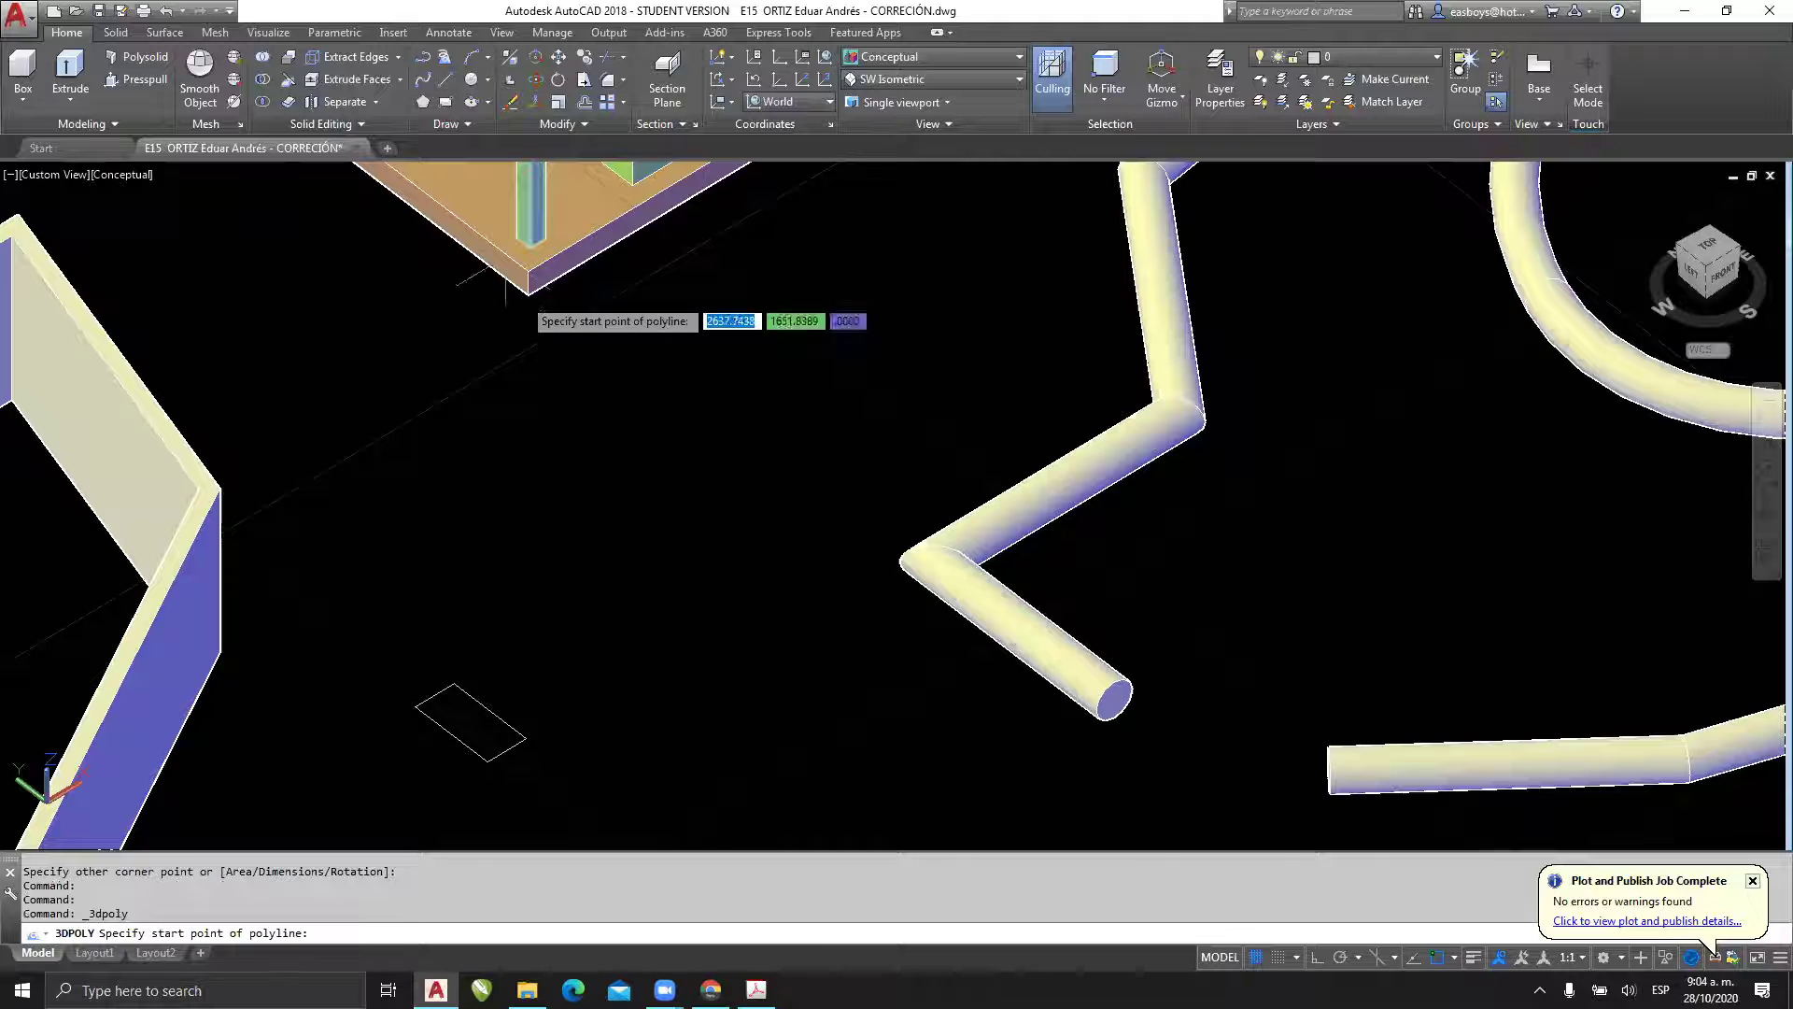
left_click(487, 761)
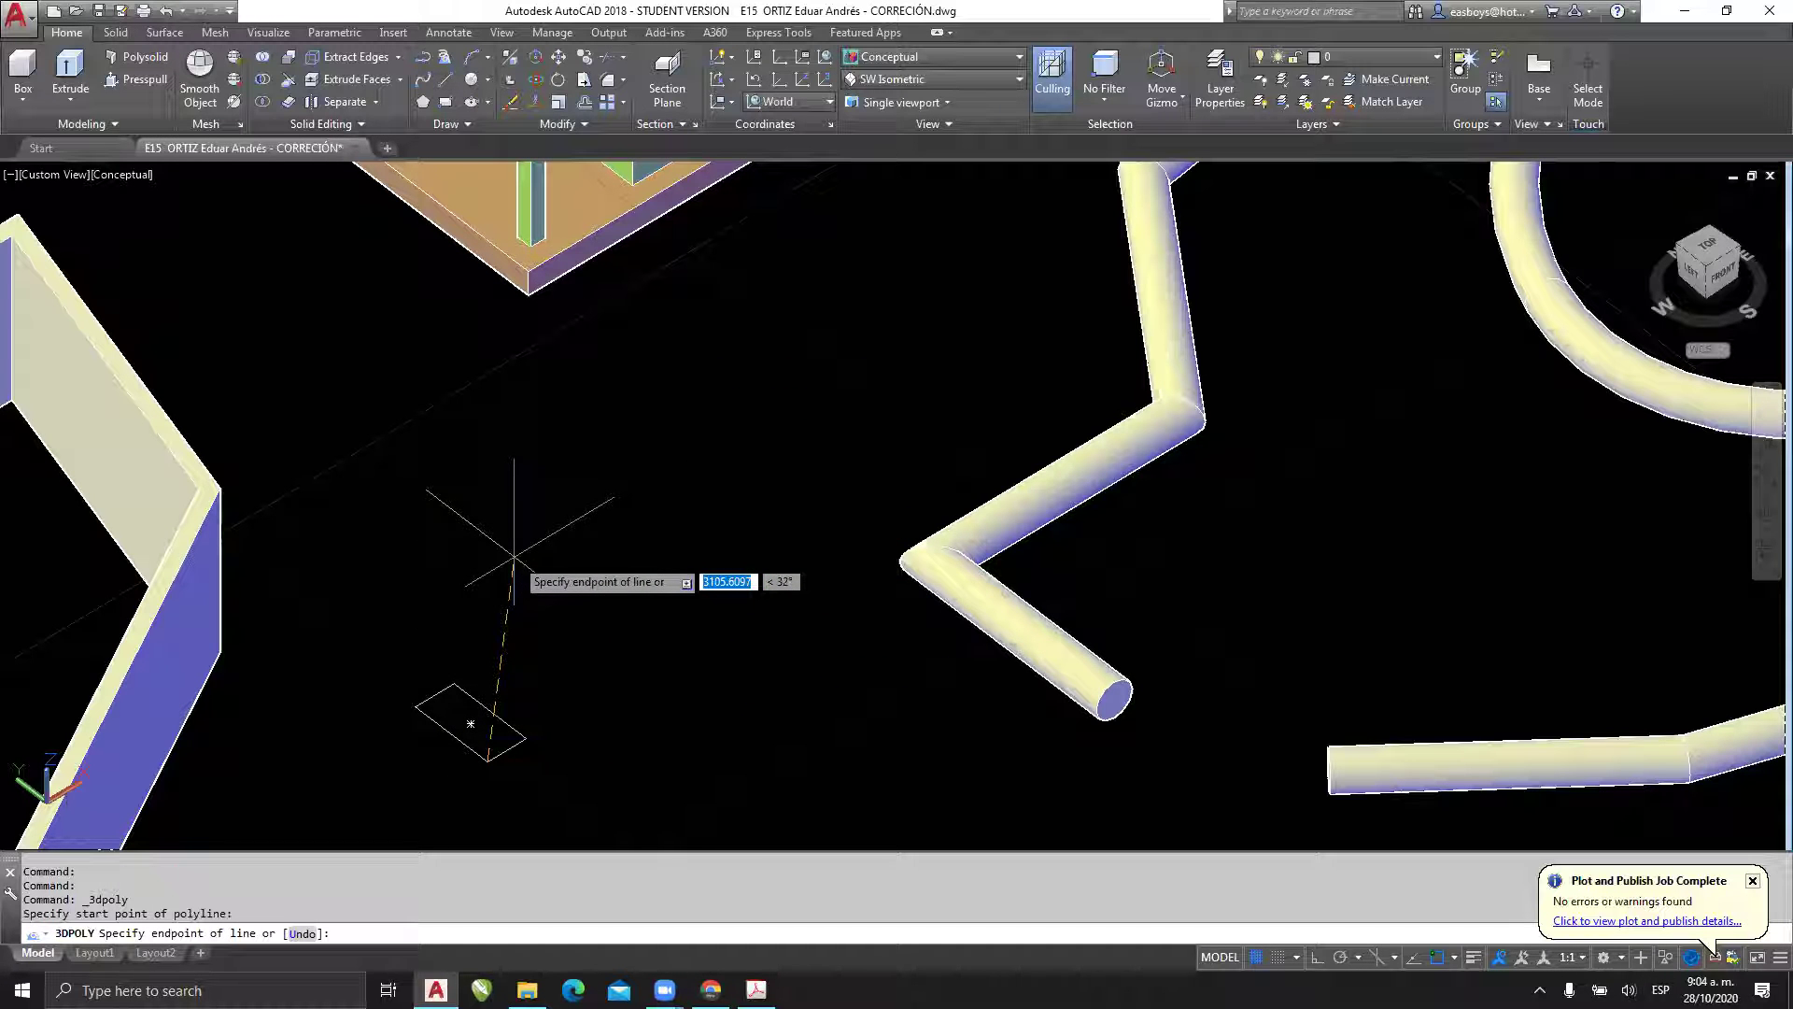
key("F8")
middle_click_drag(480, 514, 473, 561)
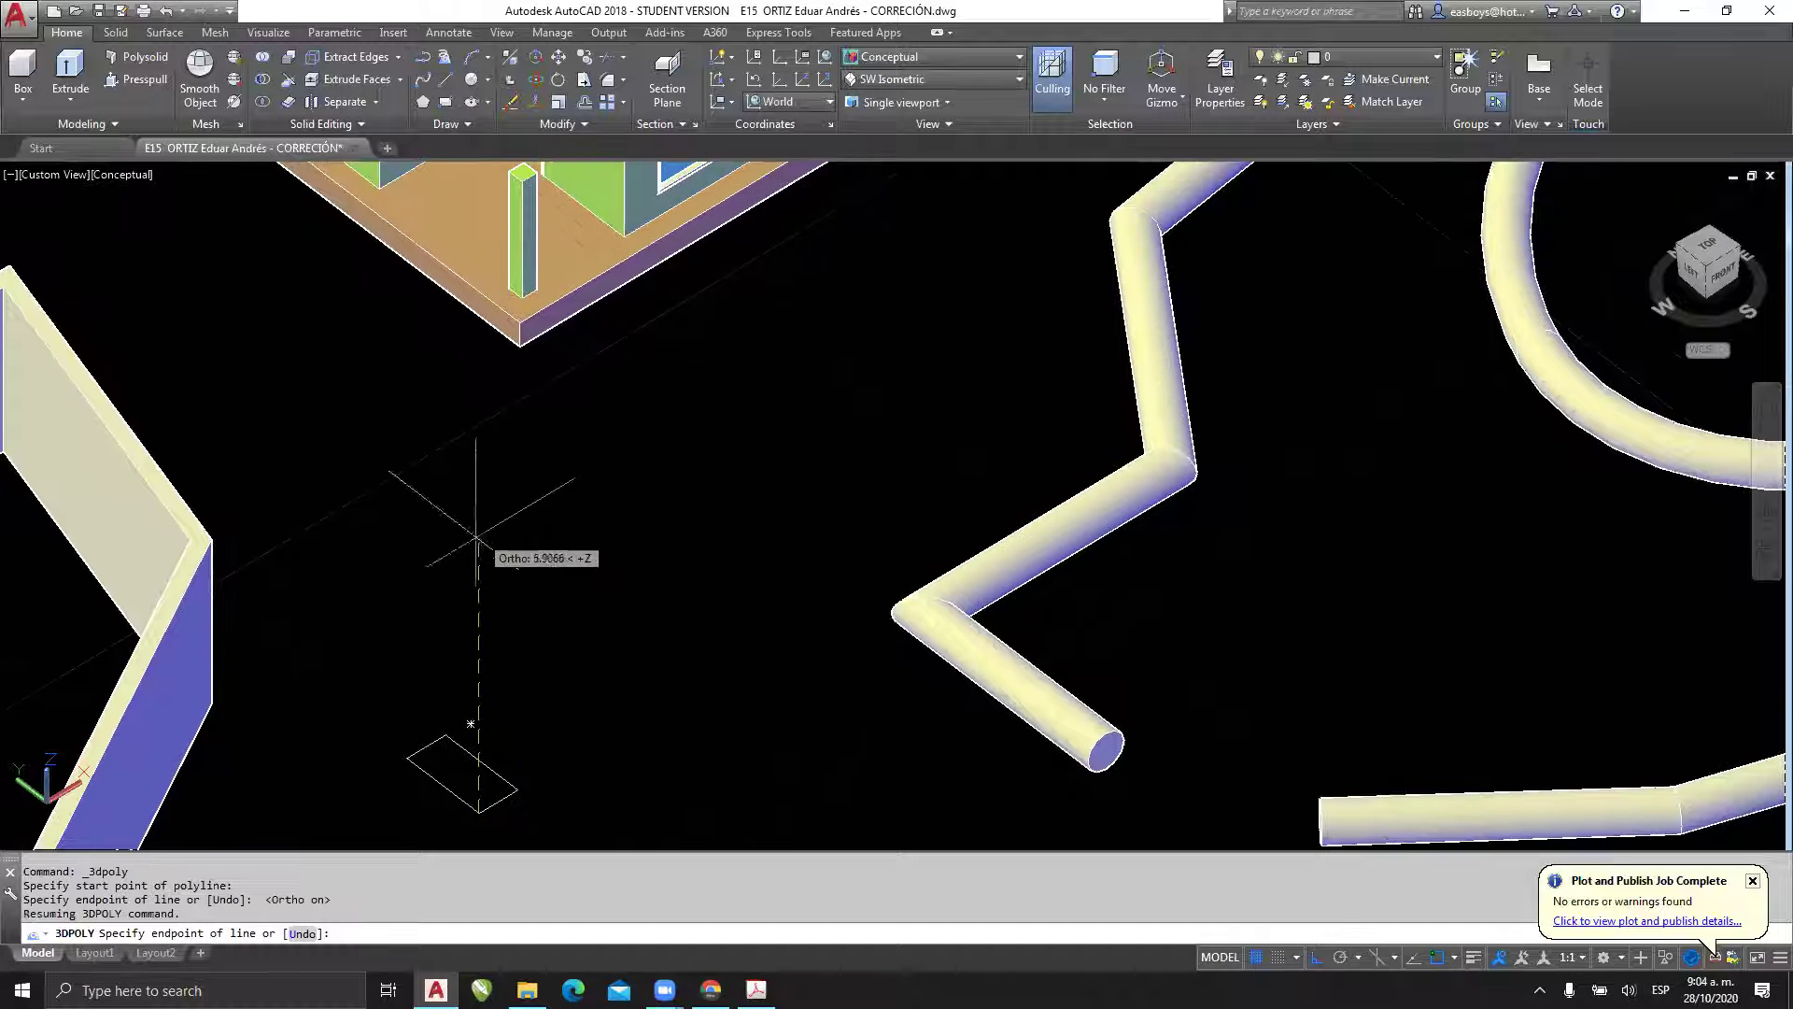
left_click(488, 415)
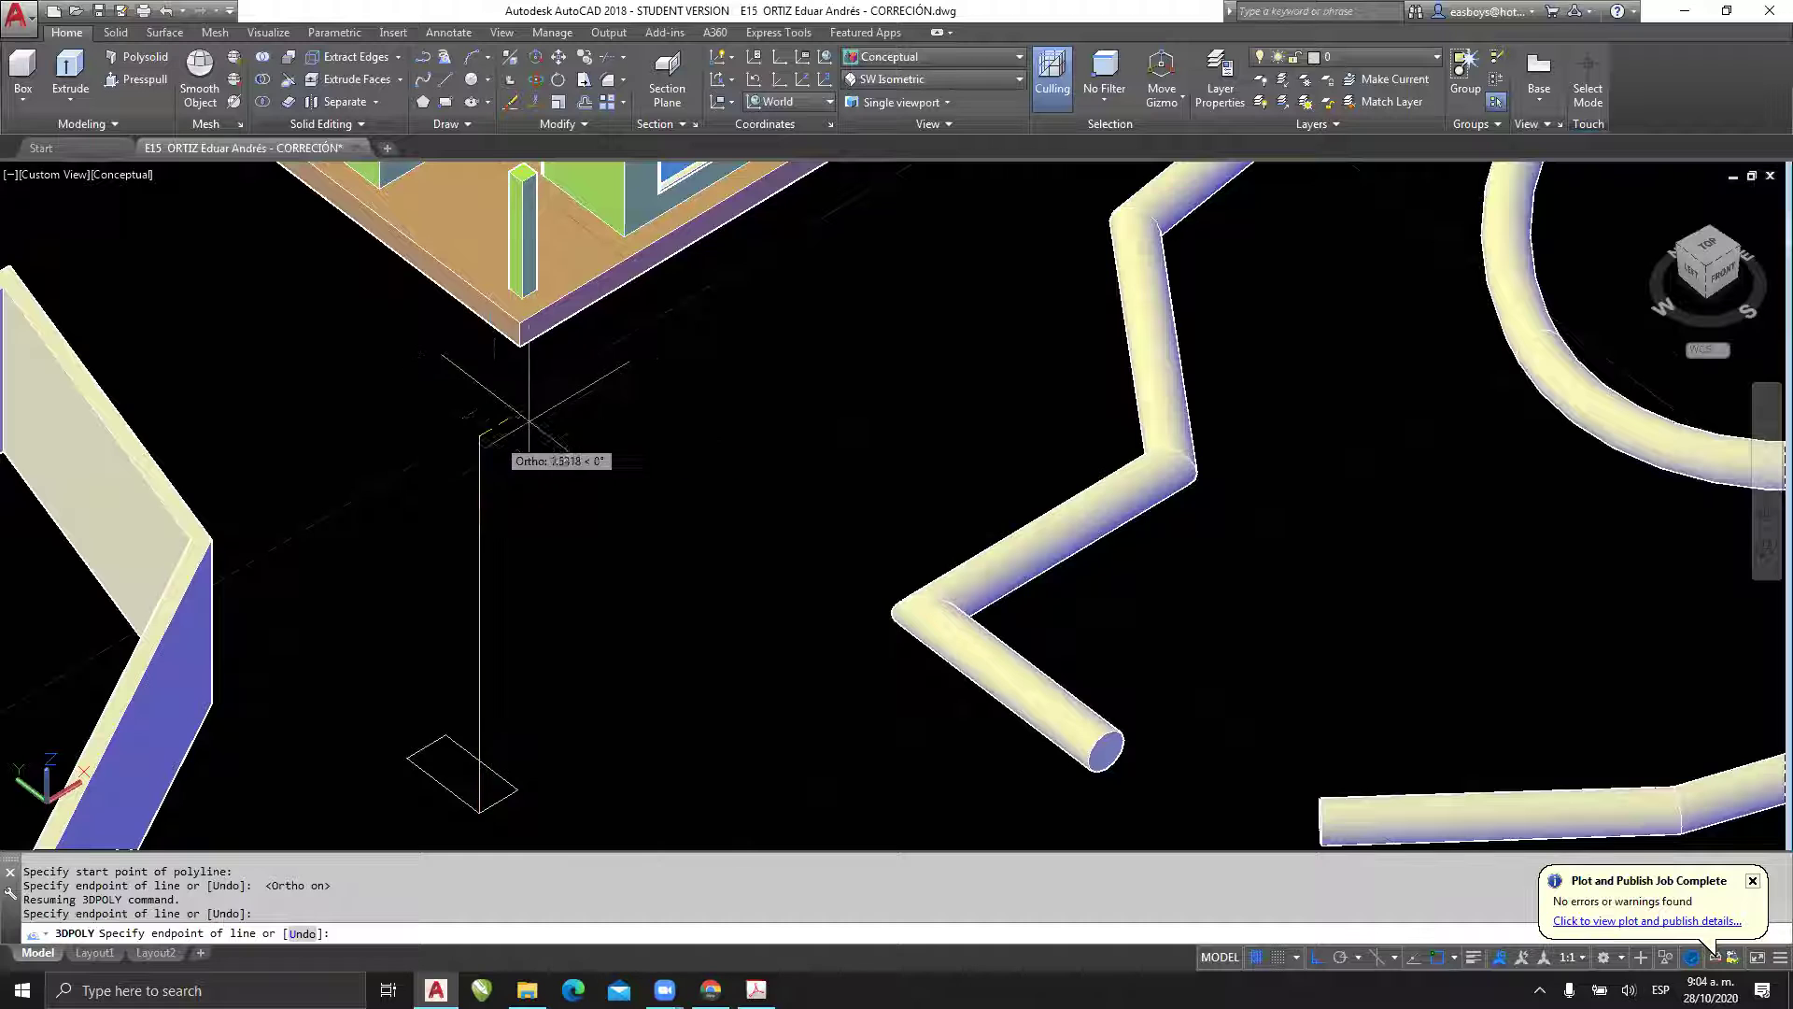
left_click(696, 336)
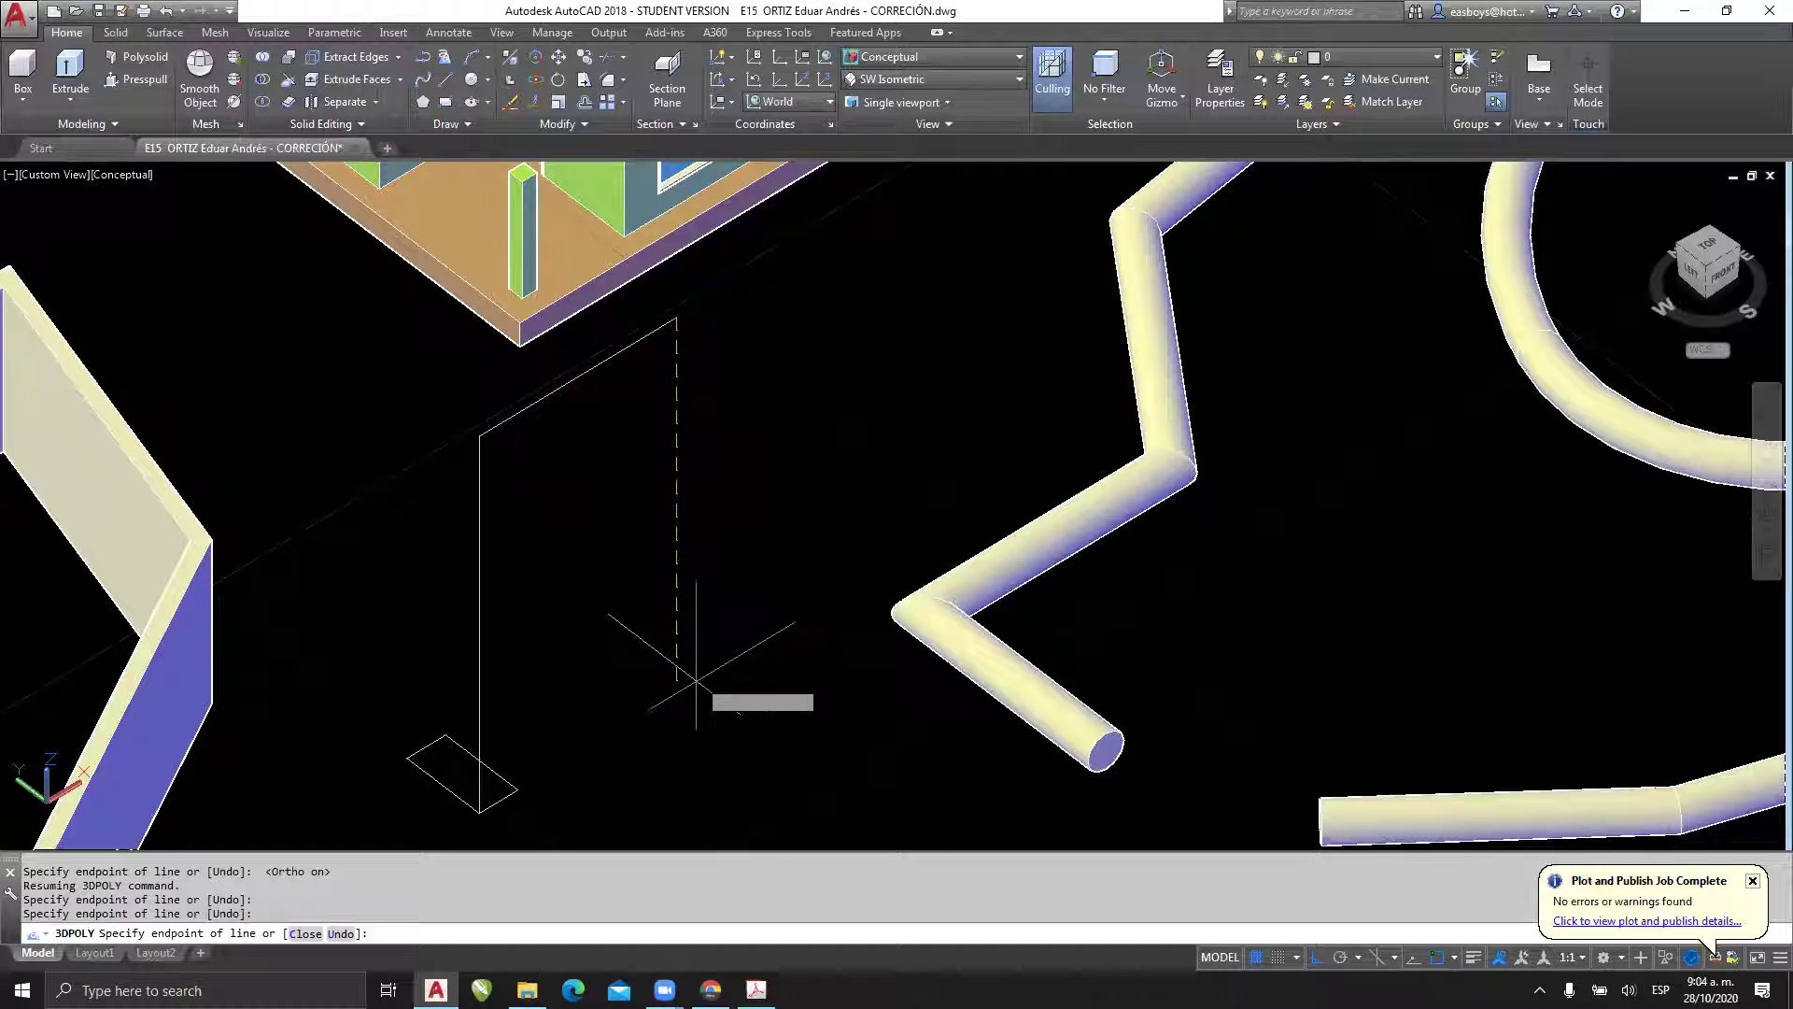
left_click(689, 698)
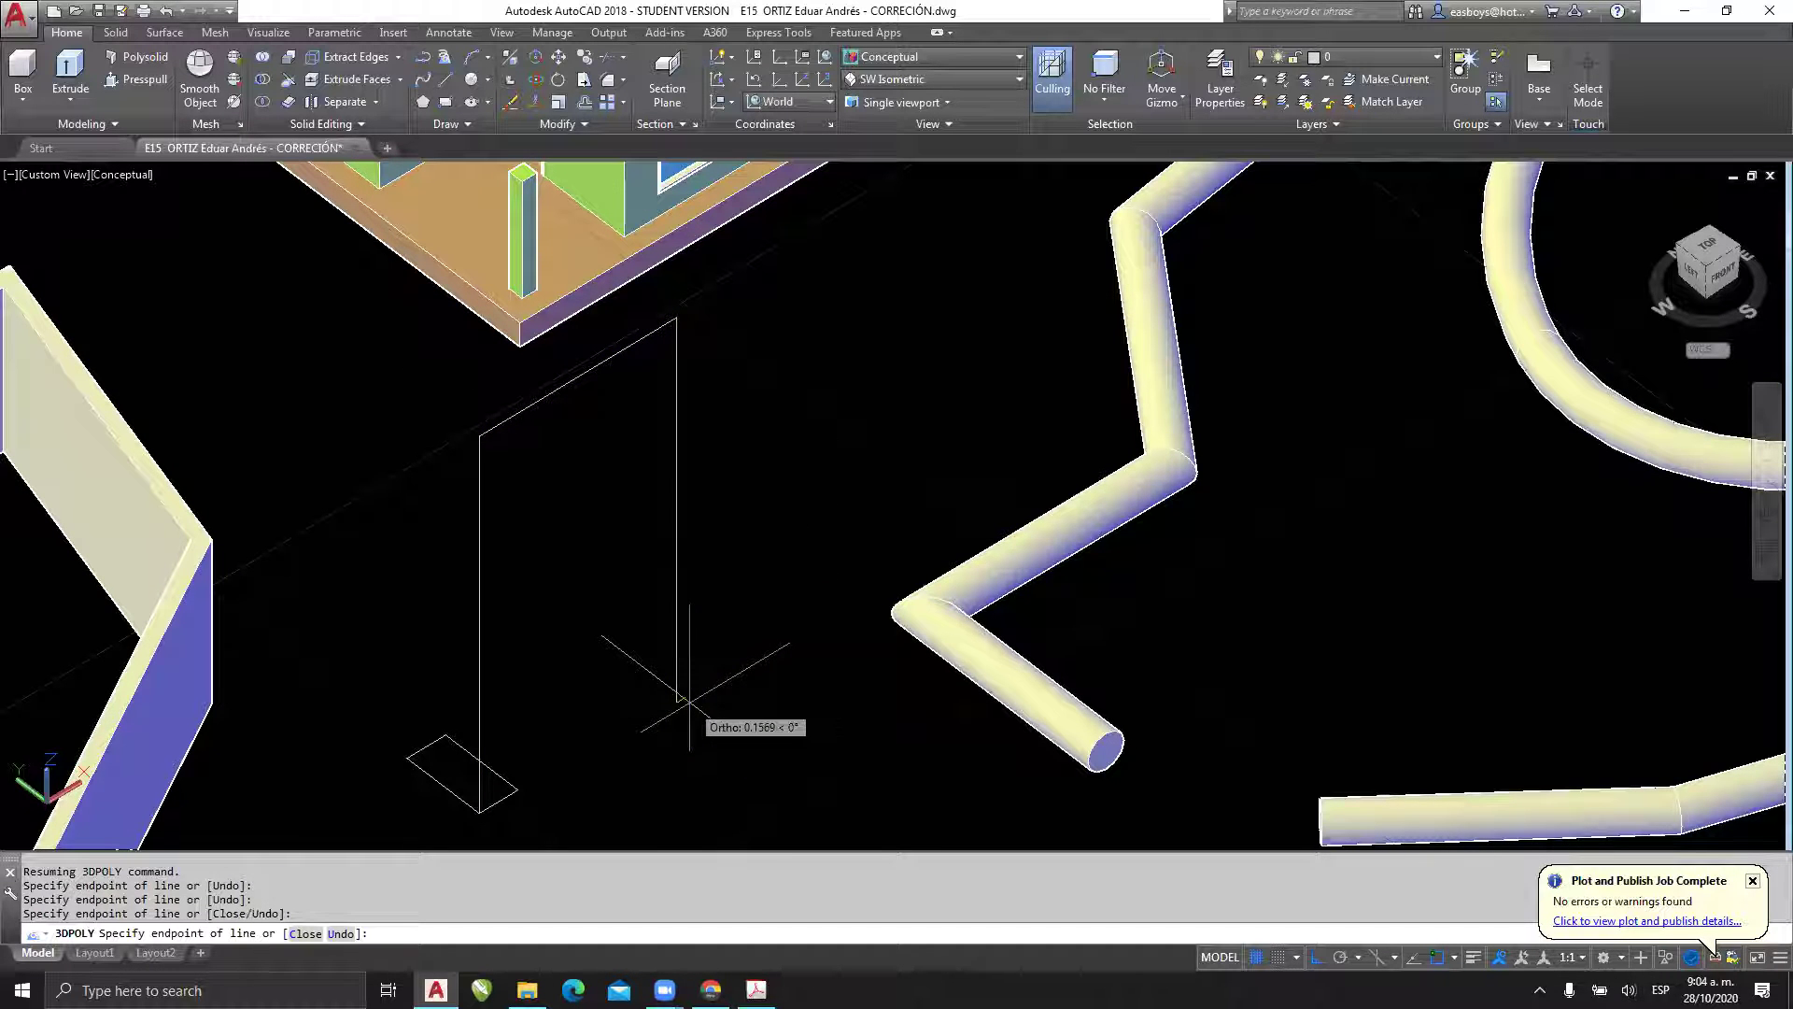
key("Return")
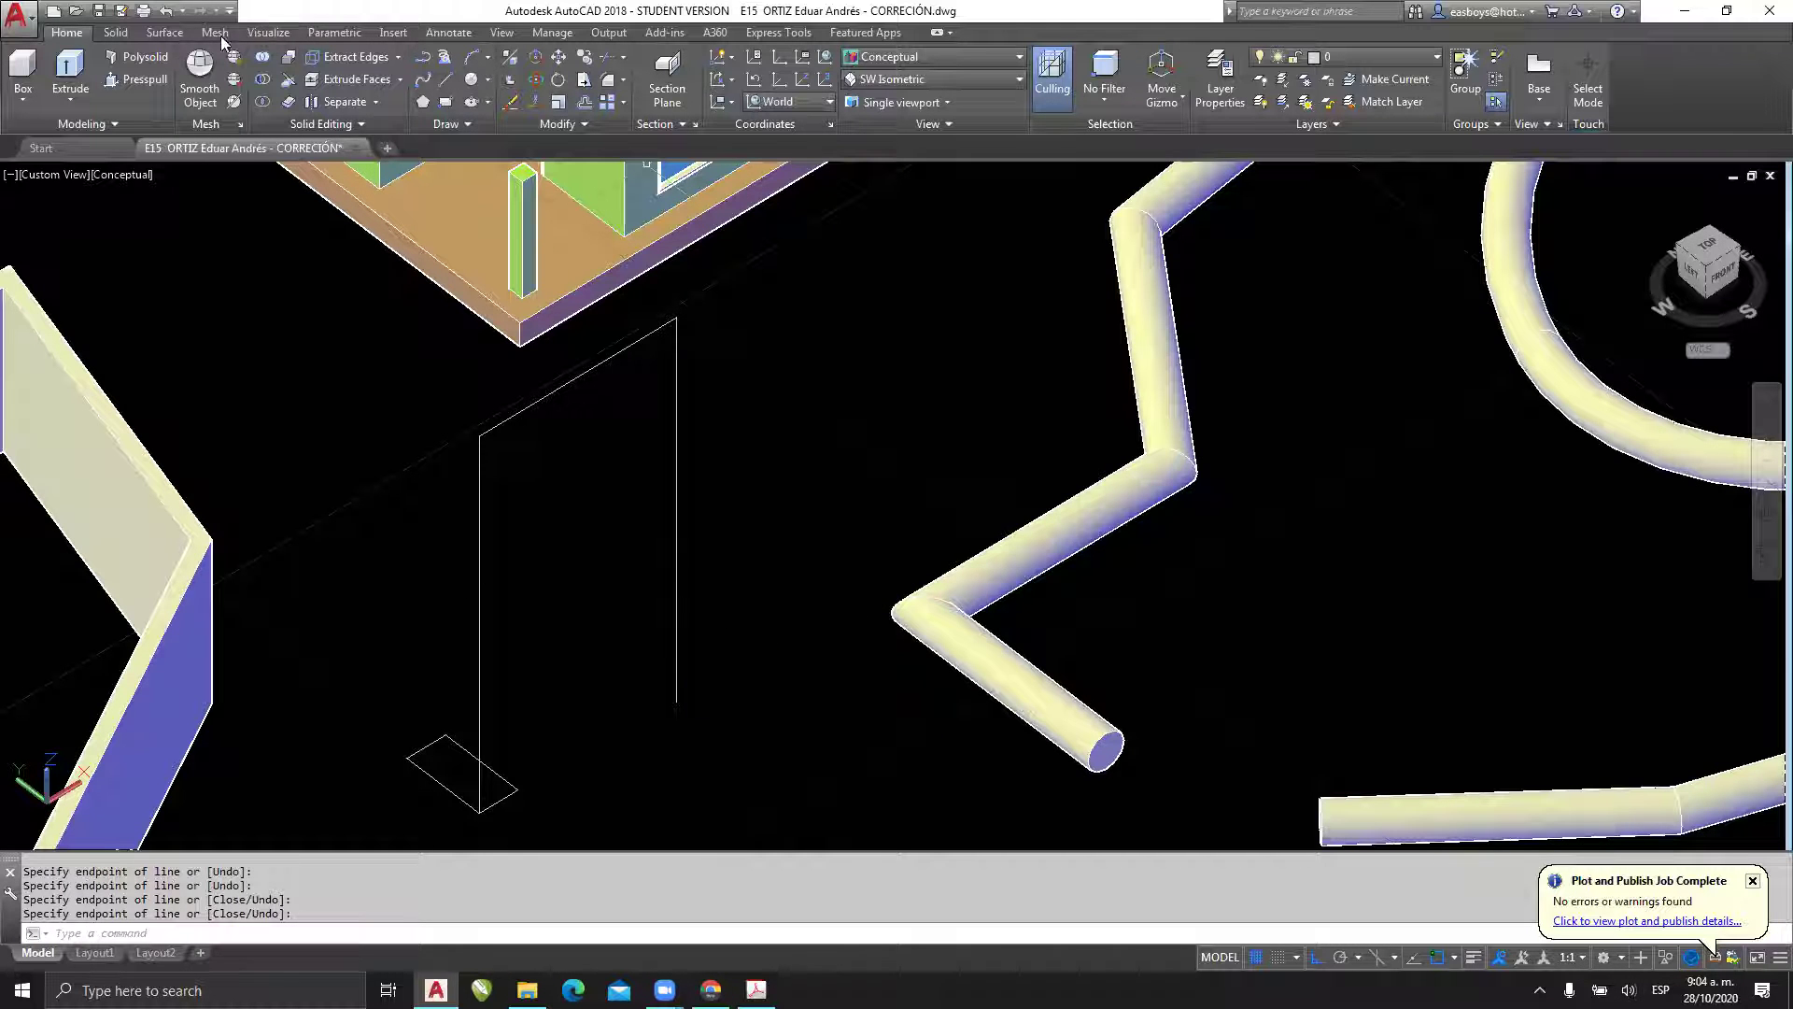
- Extrude the rectangle as a solid with the Path option, using the 3D polyline as the extrusion path
left_click(73, 65)
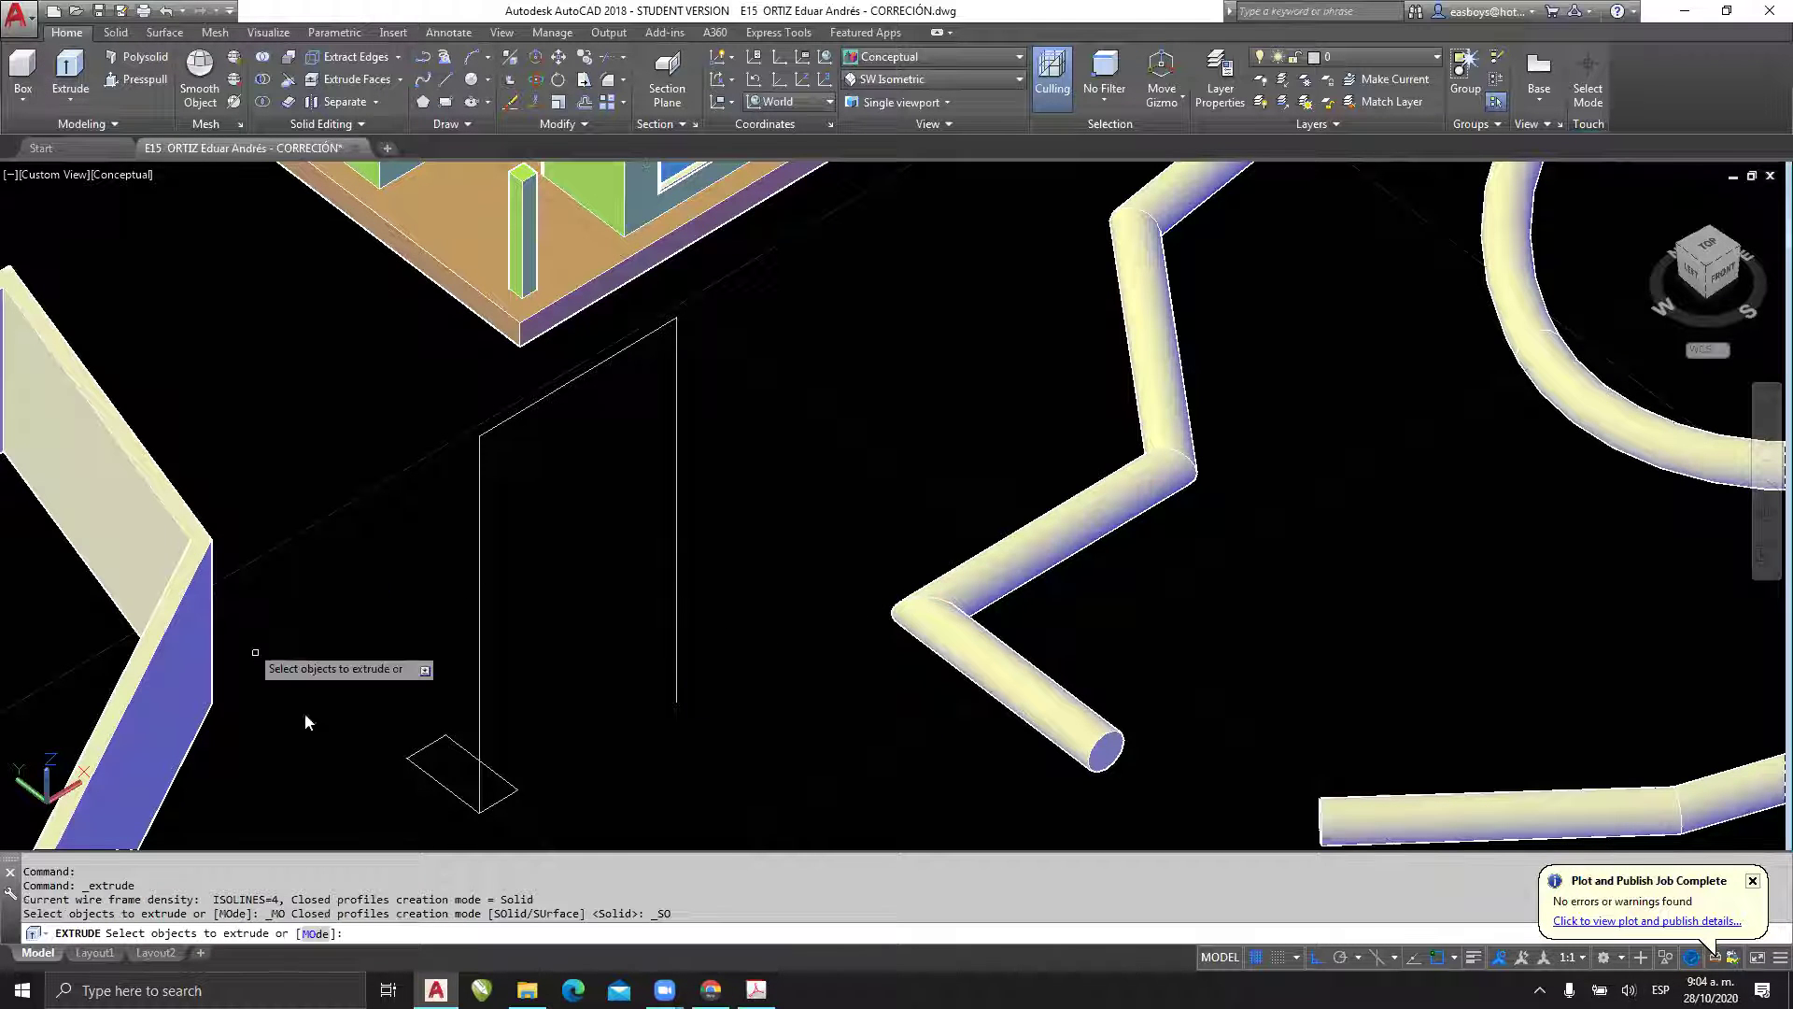
left_click(436, 780)
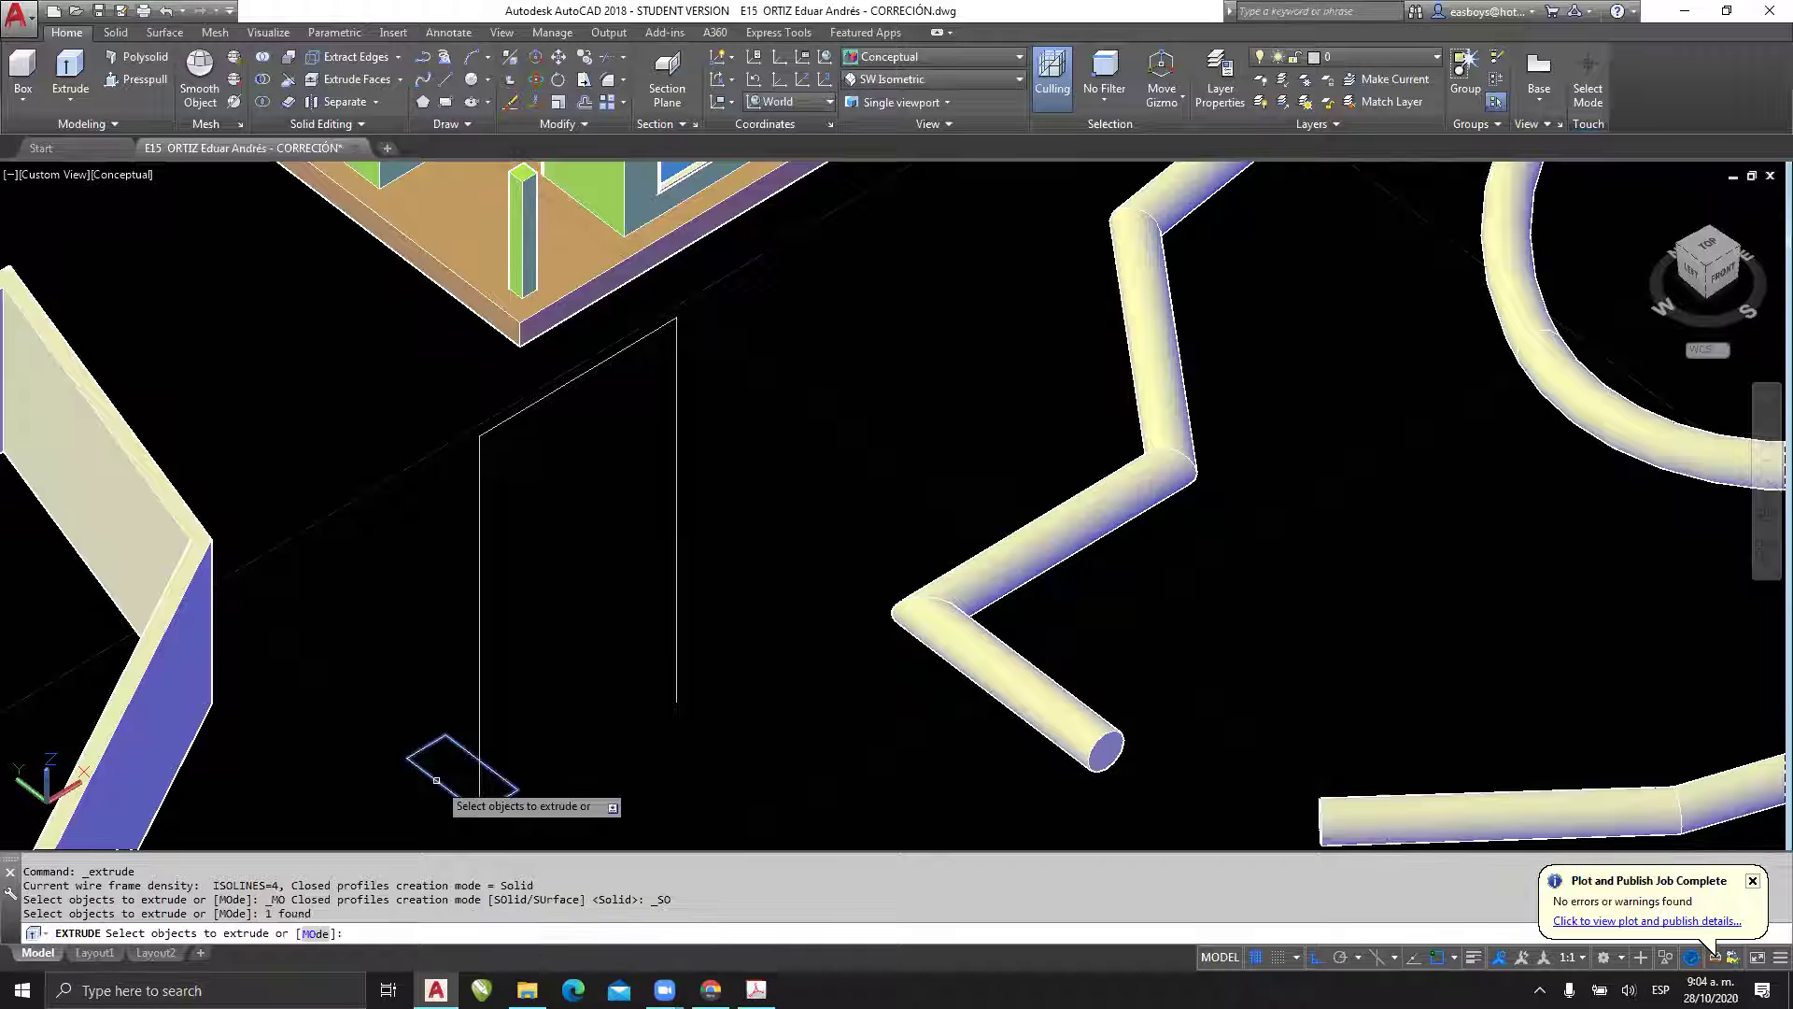
key("Return")
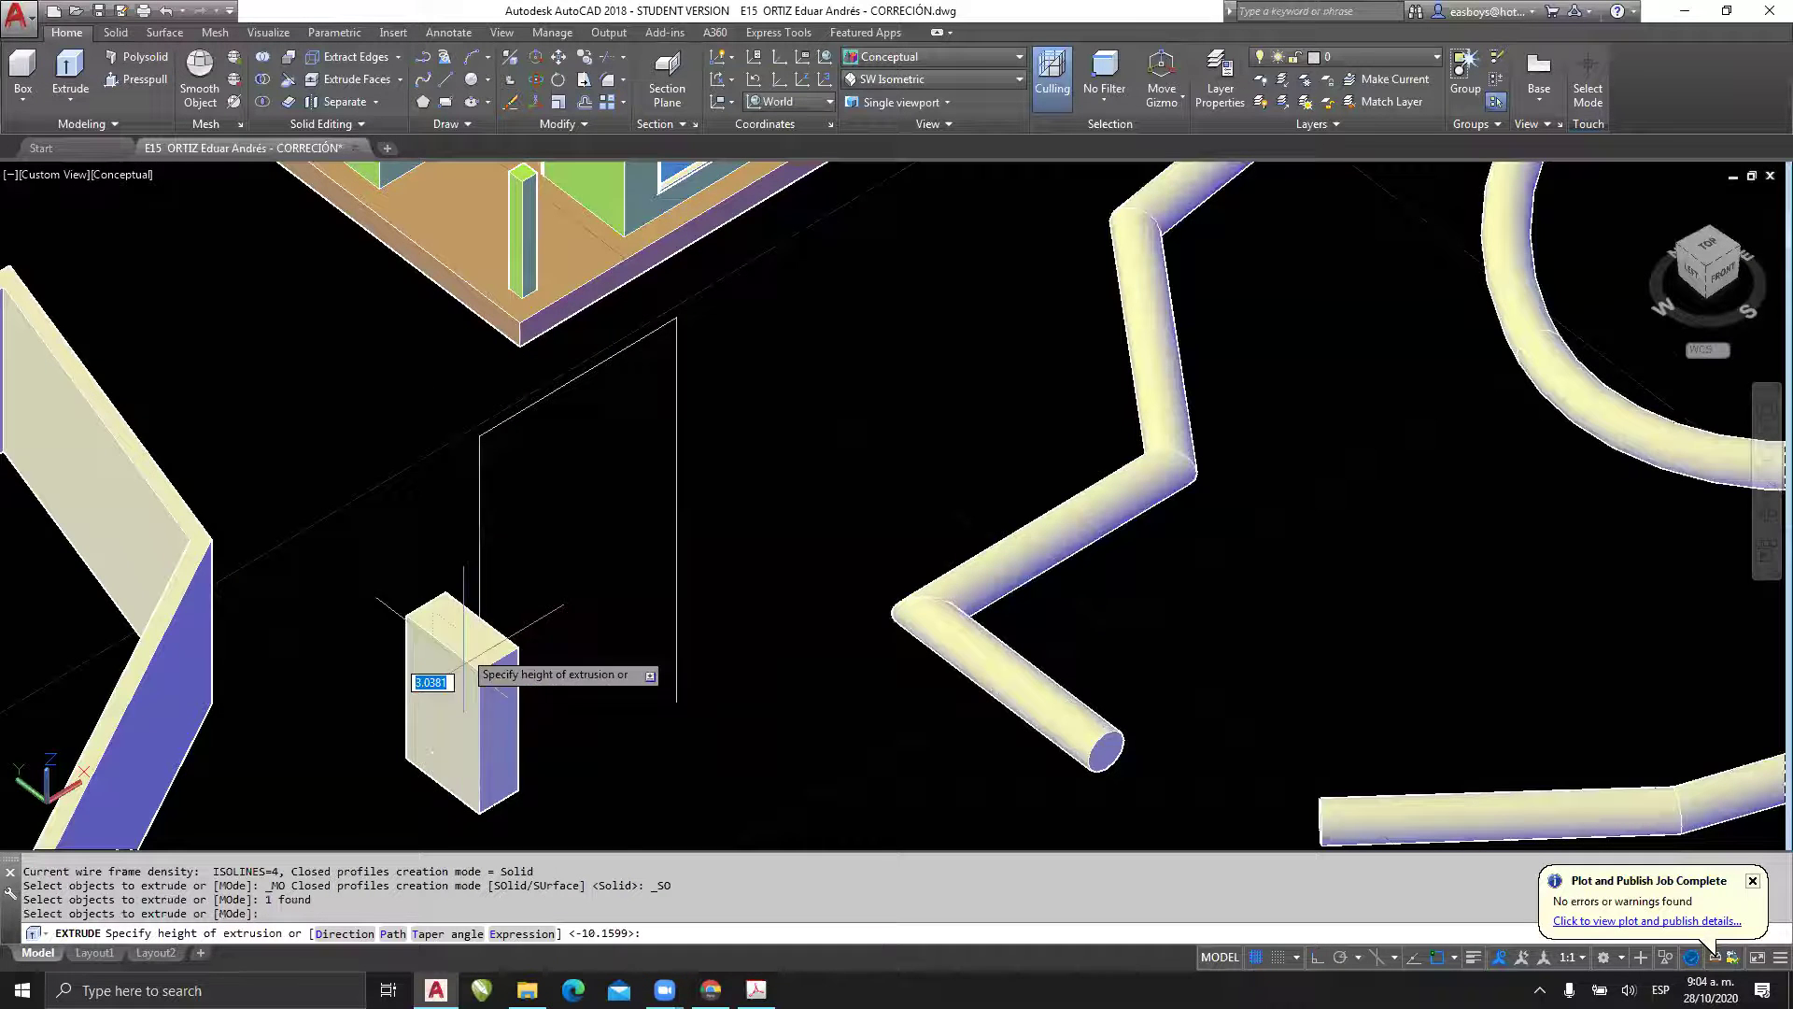
left_click(394, 936)
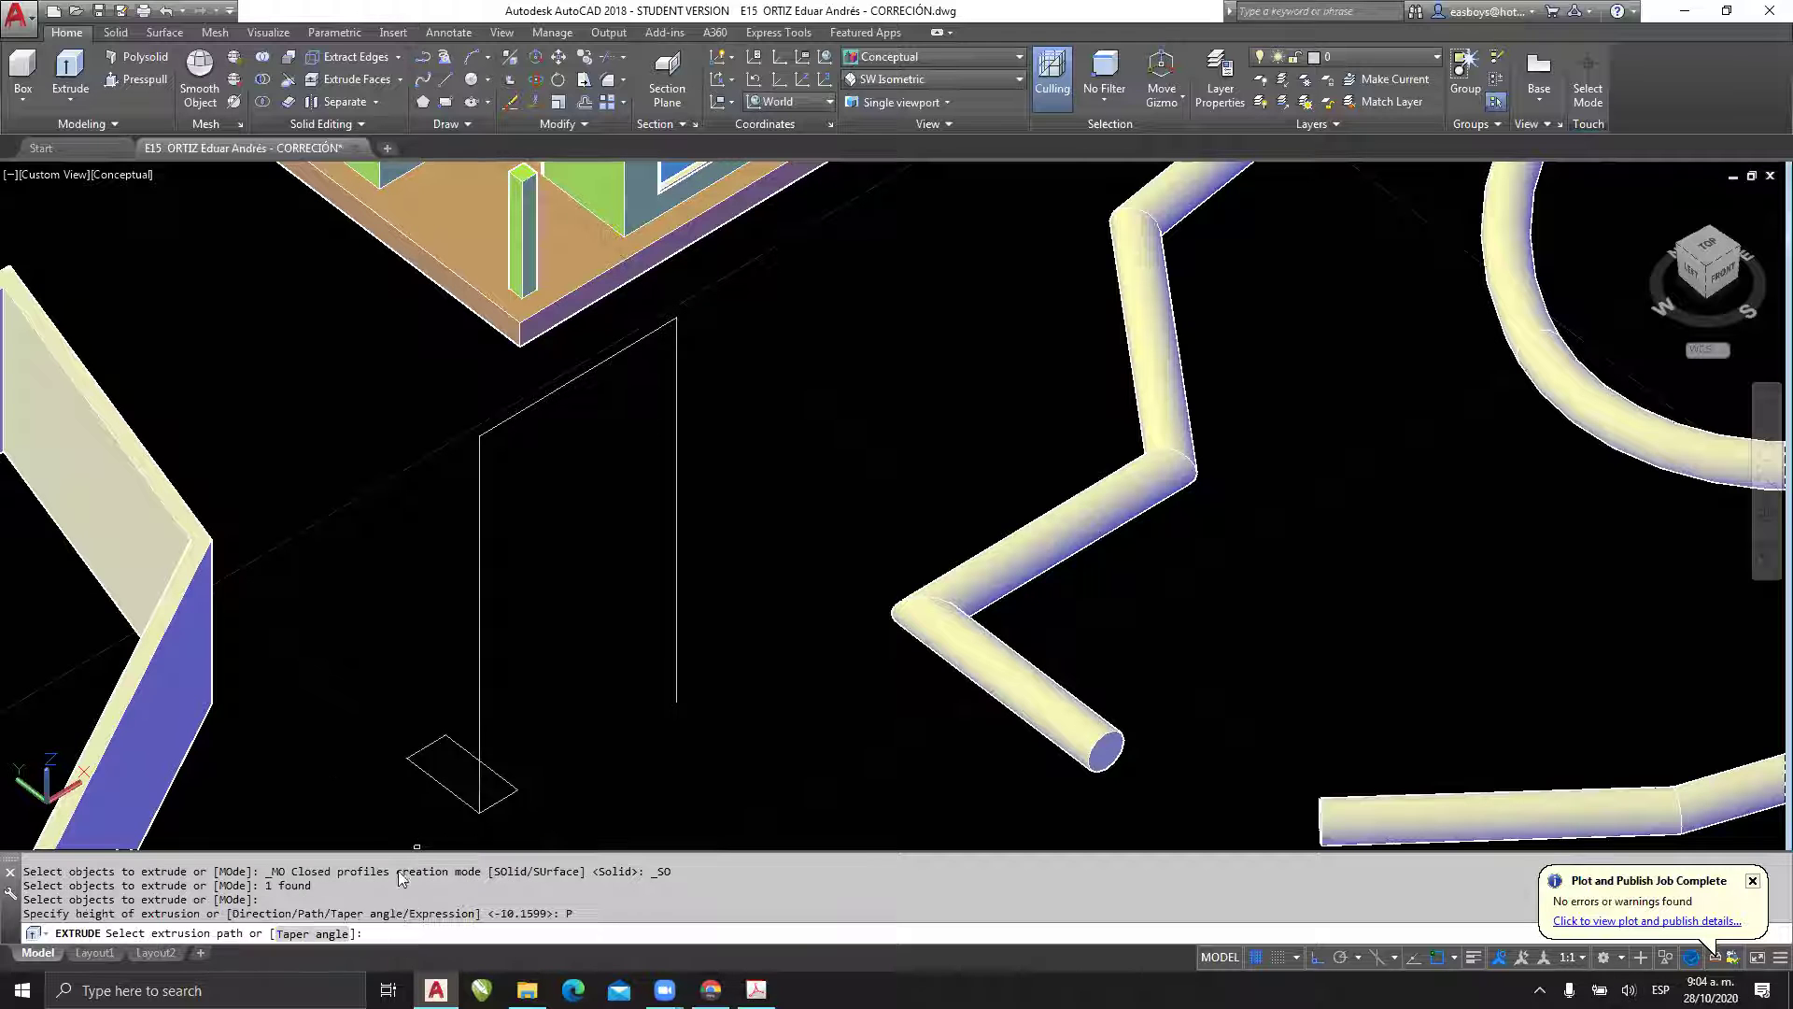
left_click(479, 594)
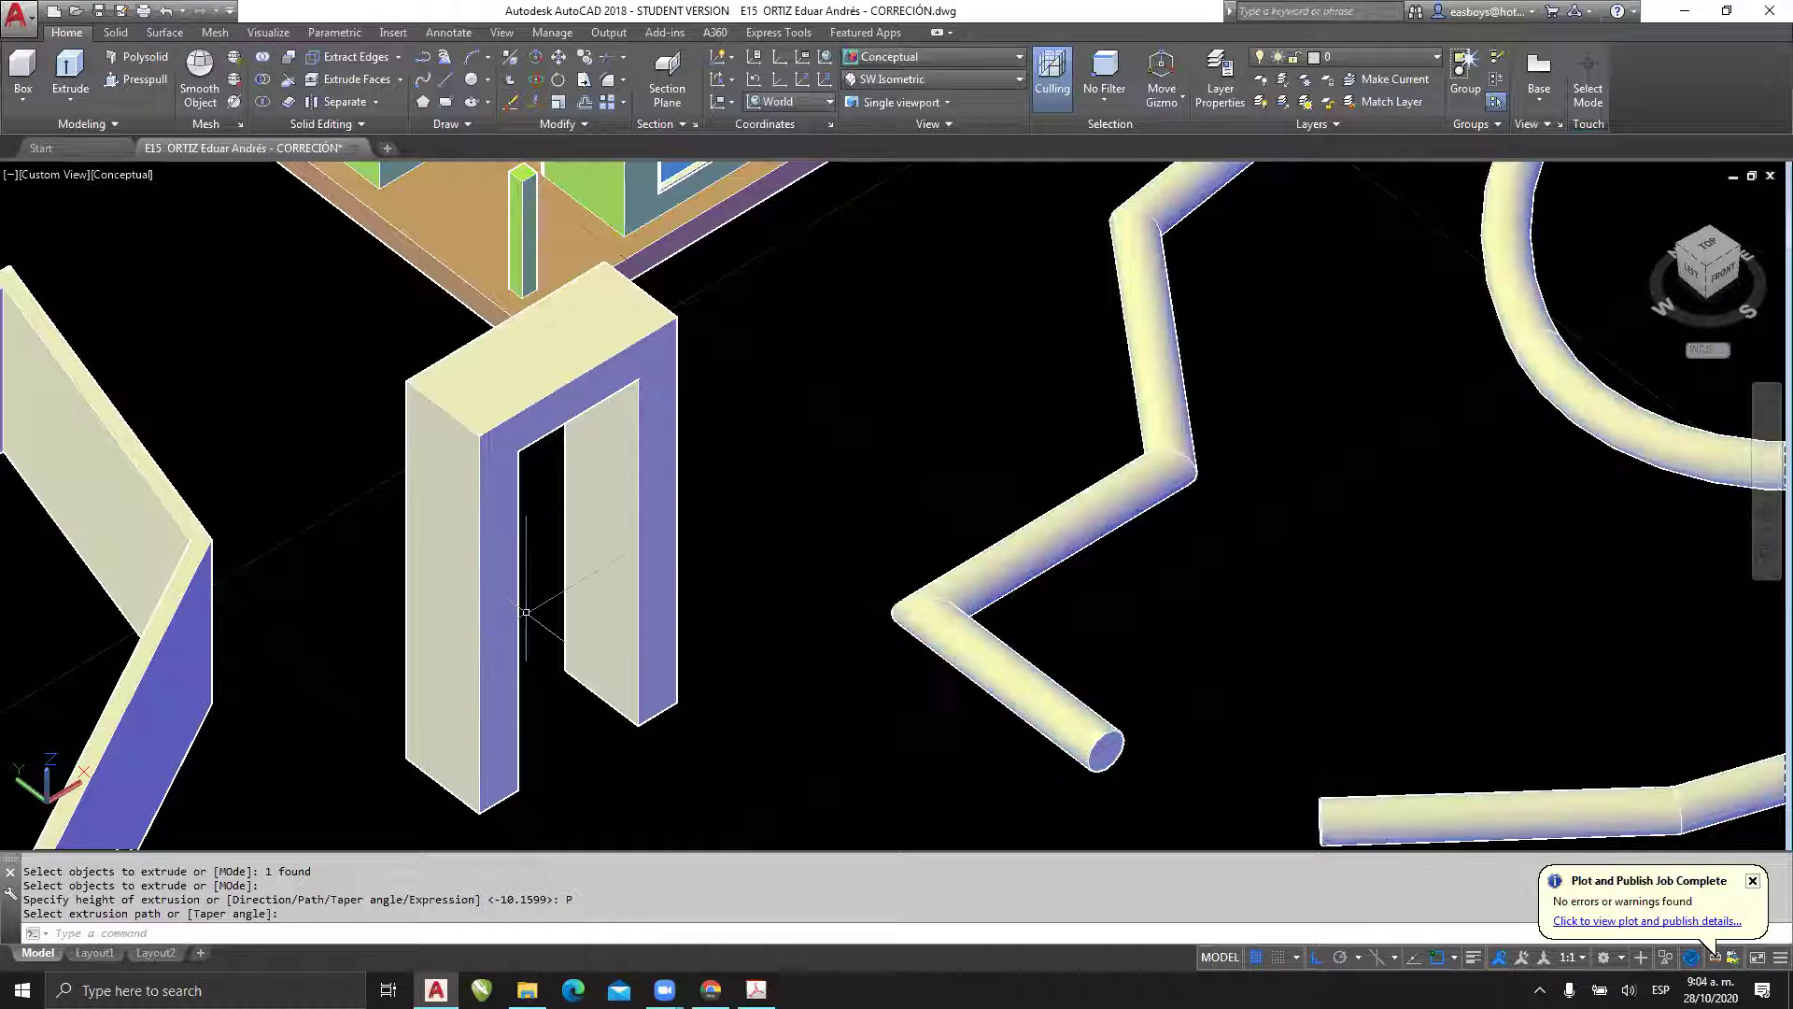
- Inspect the arch from its other side, then erase the arch, the pipe and the polysolid walls
middle_click_drag(542, 598, 768, 644, "shift")
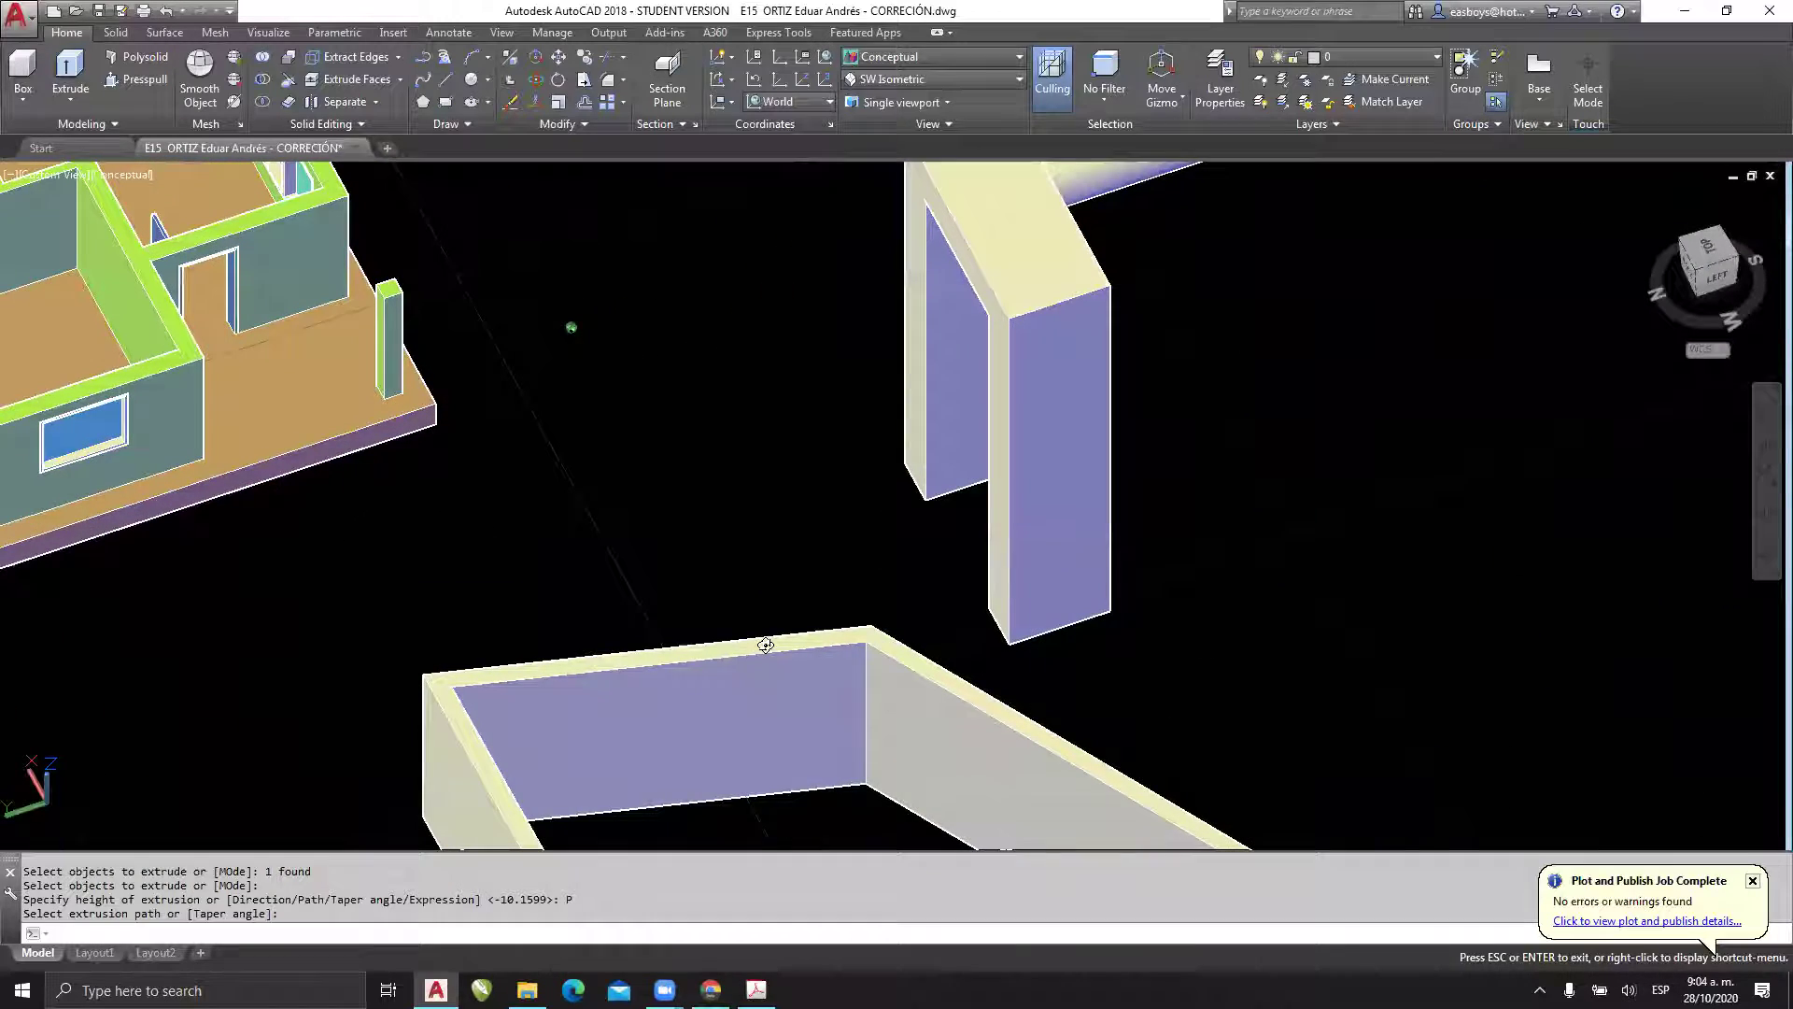
key("Escape")
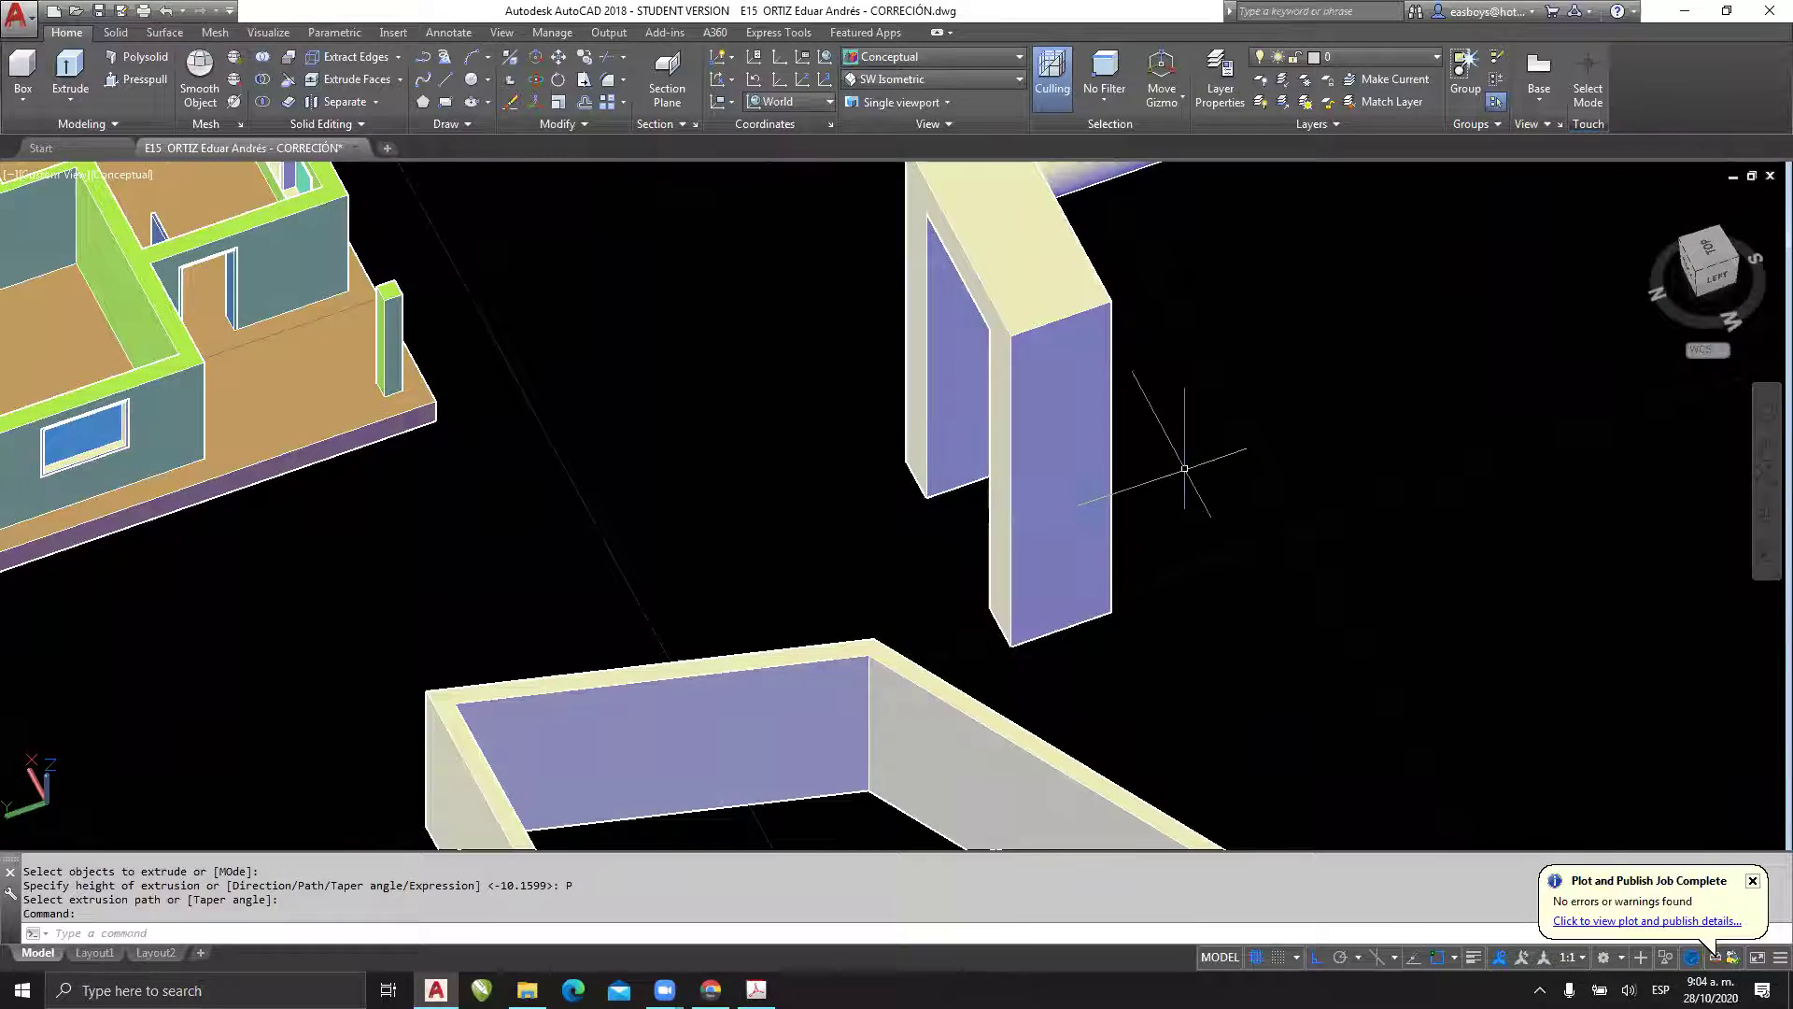
middle_click_drag(945, 513, 747, 495, "shift")
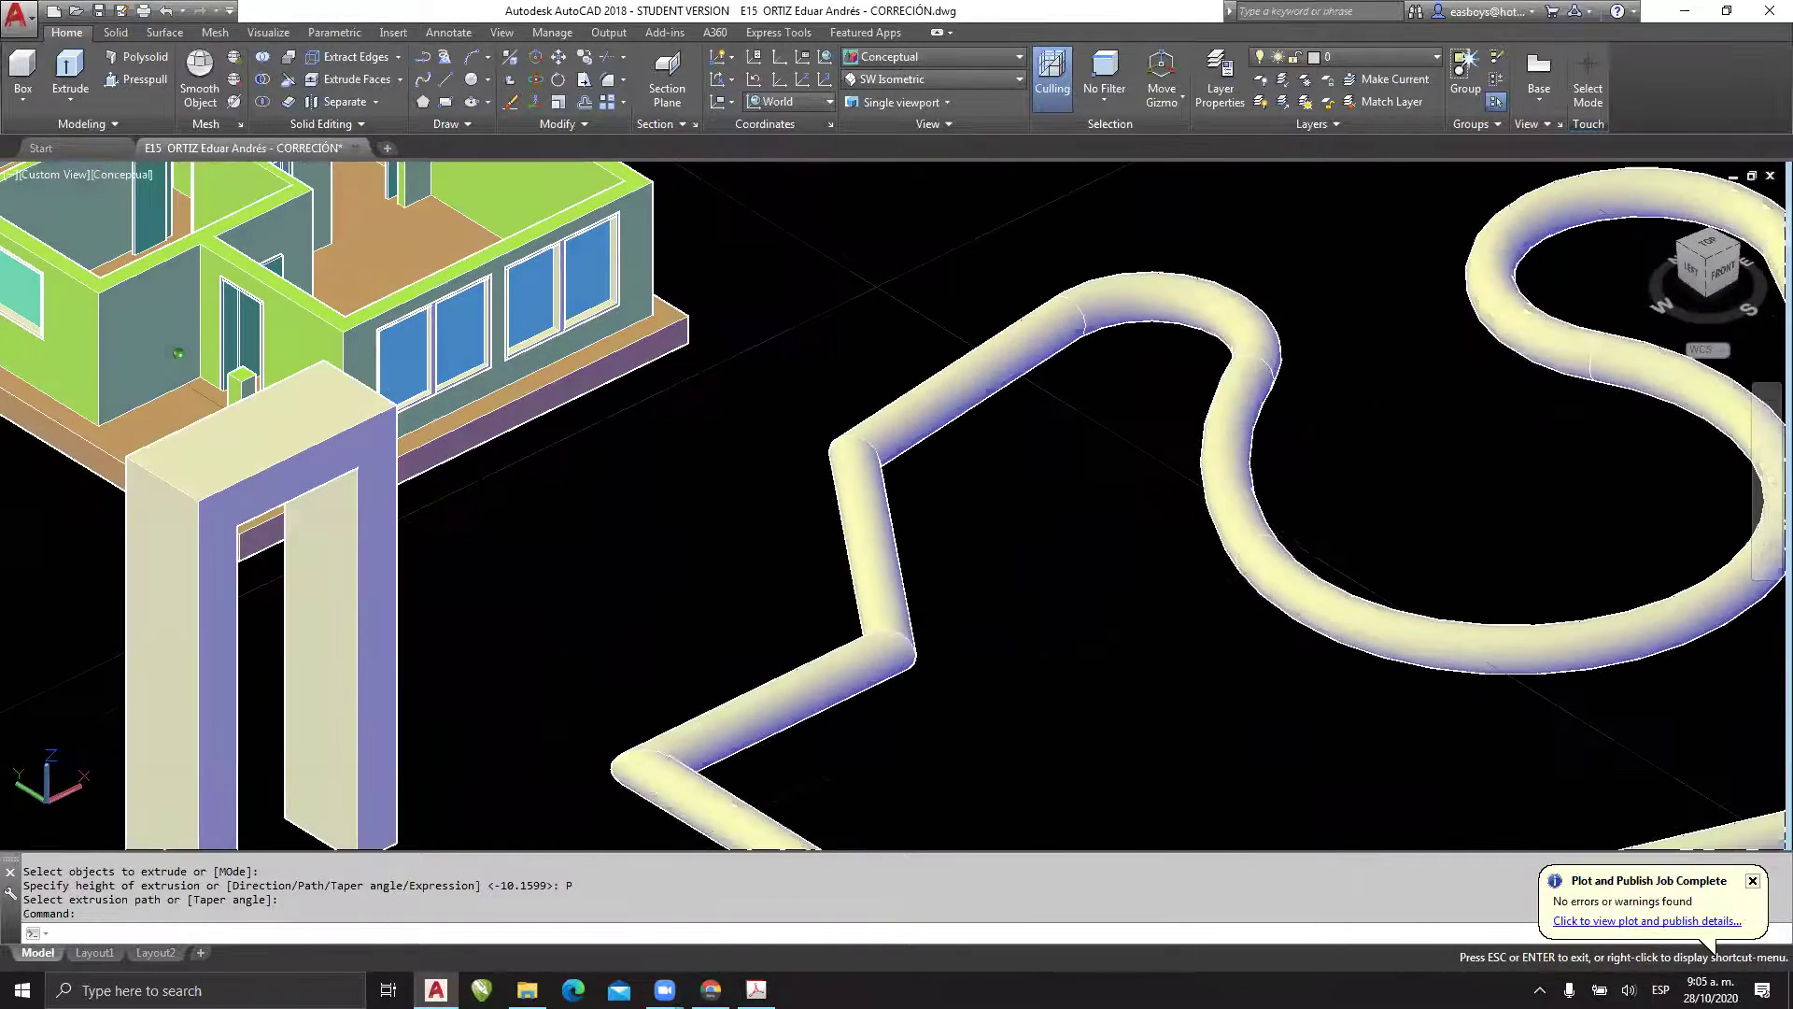
scroll(734, 654, "down", 5)
left_click(689, 698)
left_click(624, 705)
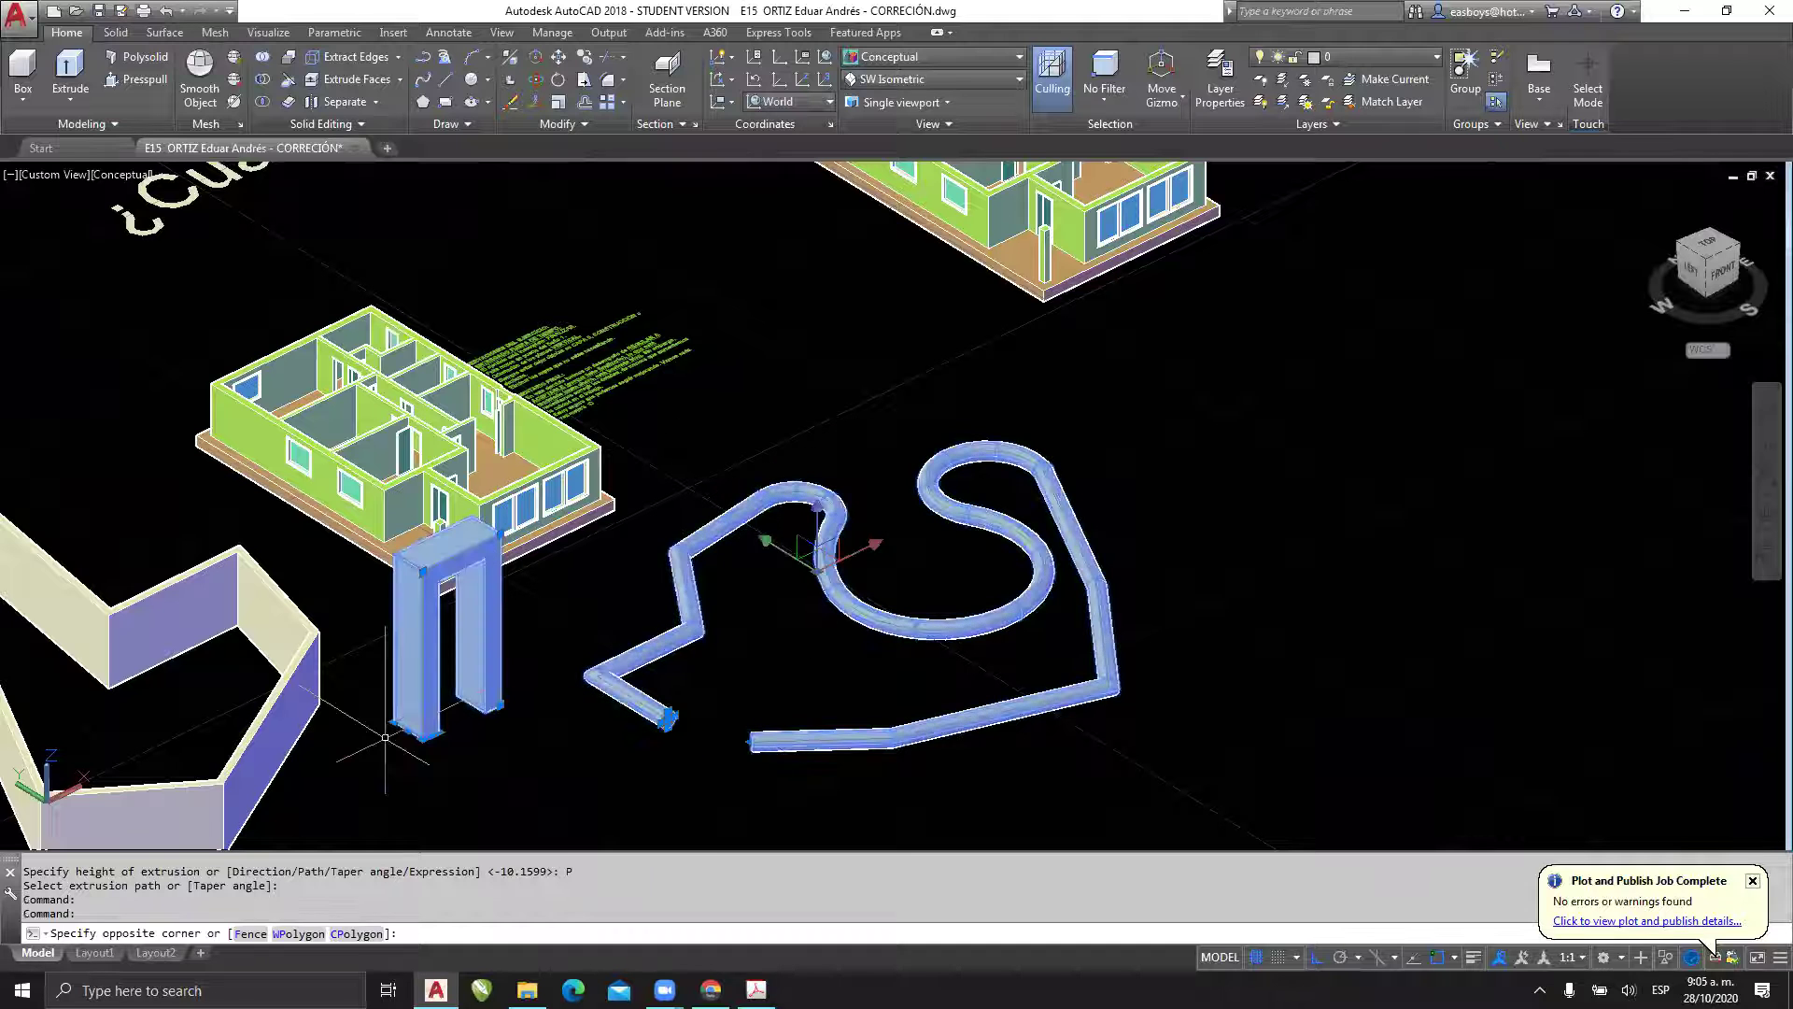
key("Delete")
left_click(360, 693)
left_click(309, 702)
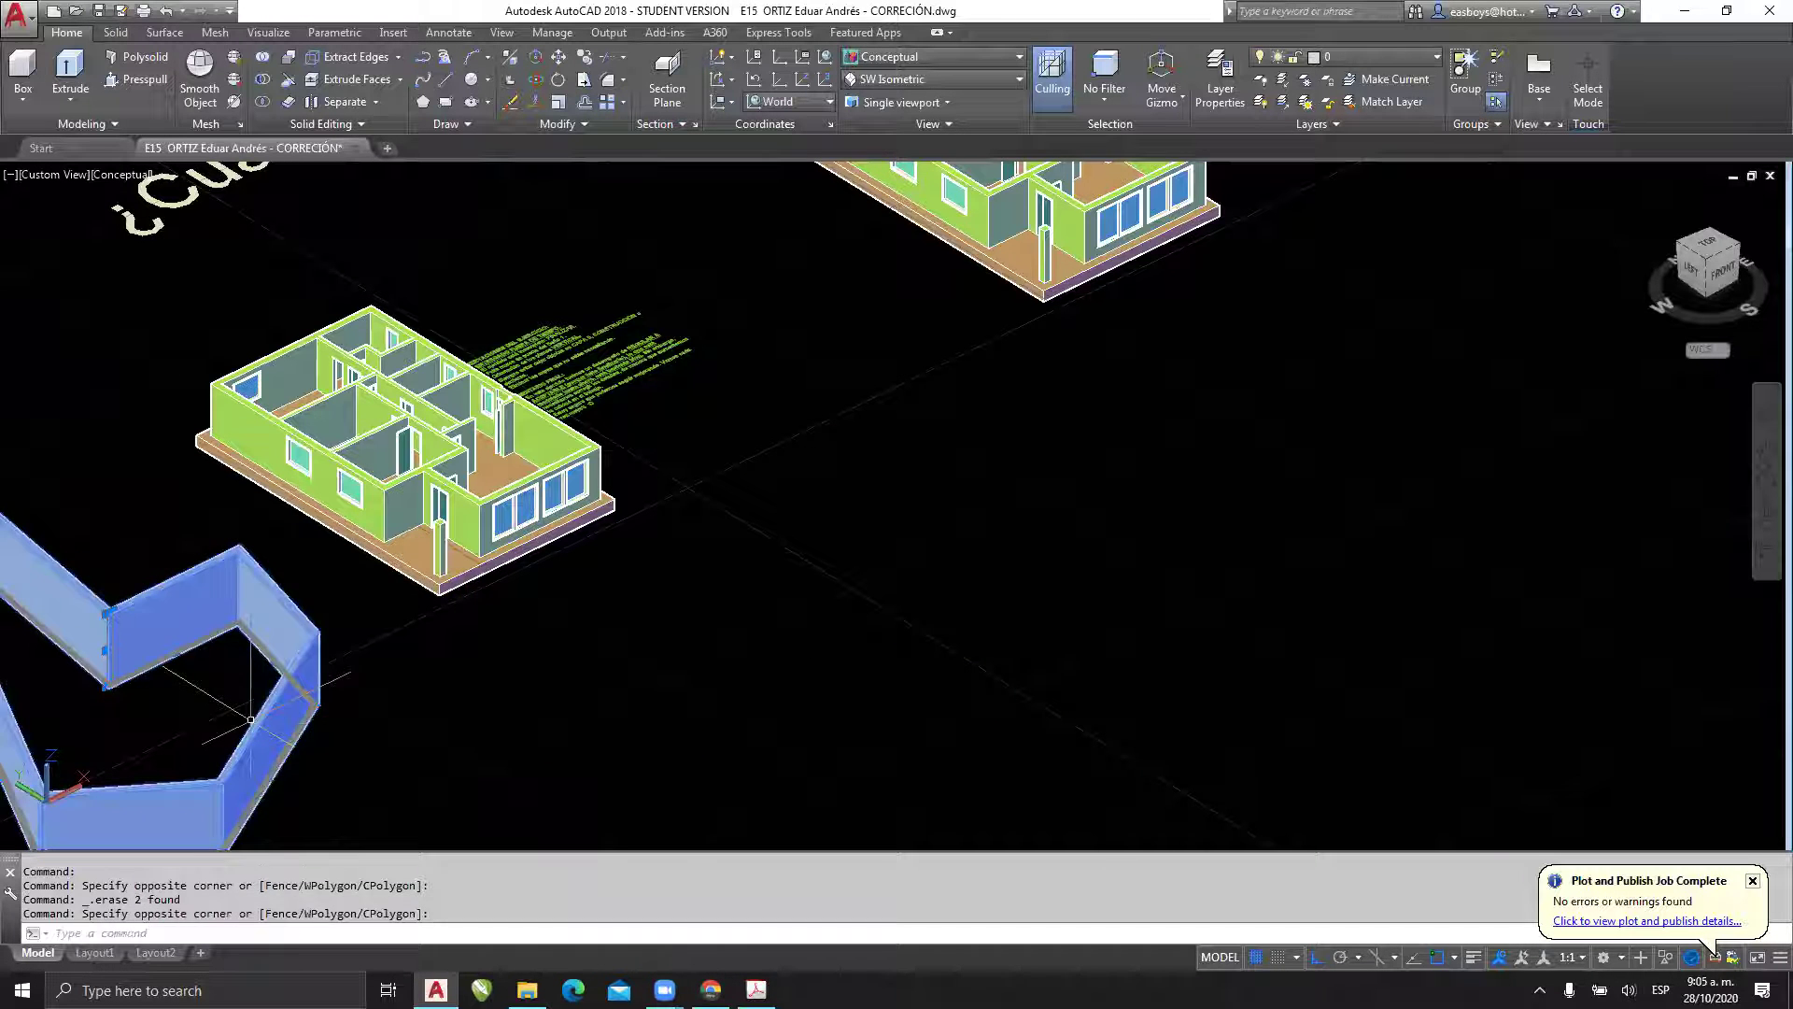
key("Delete")
mouse_move(540, 554)
middle_mouse_down()
mouse_move(824, 607)
mouse_move(919, 590)
middle_mouse_up()
scroll(825, 607, "down", 4)
scroll(620, 561, "up", 3)
middle_click_drag(784, 544, 778, 518)
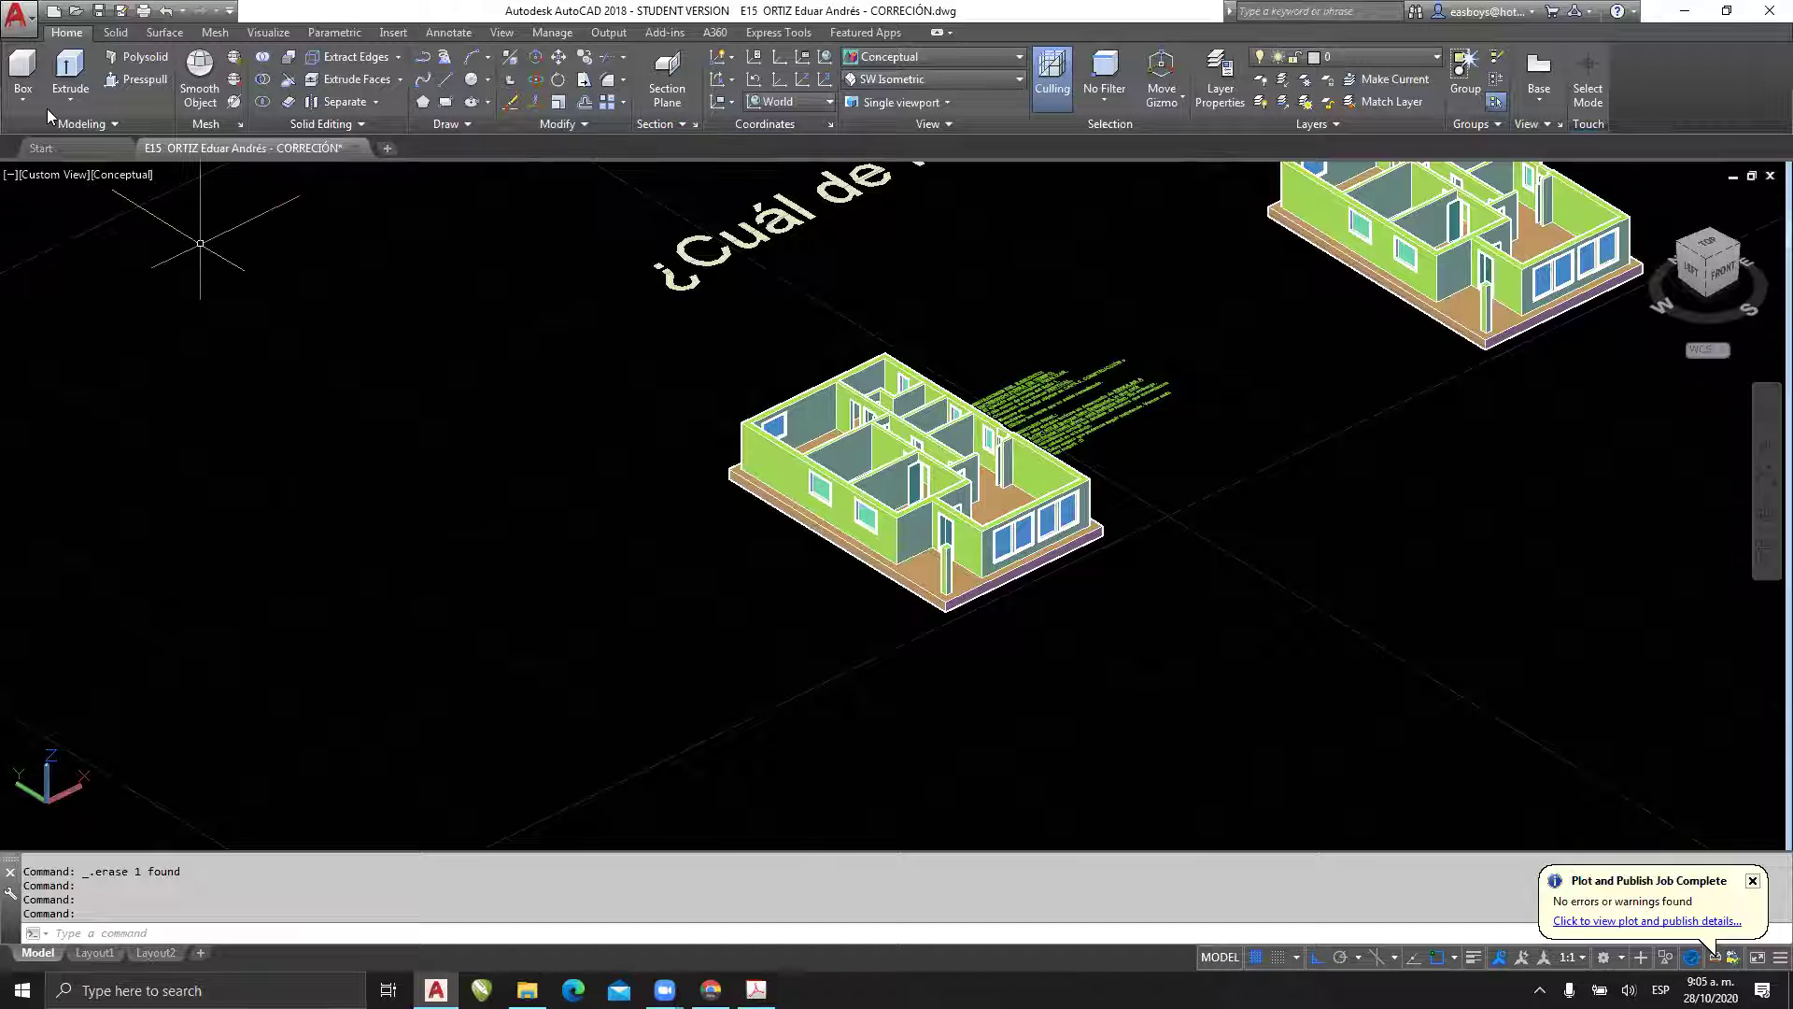
left_click(75, 95)
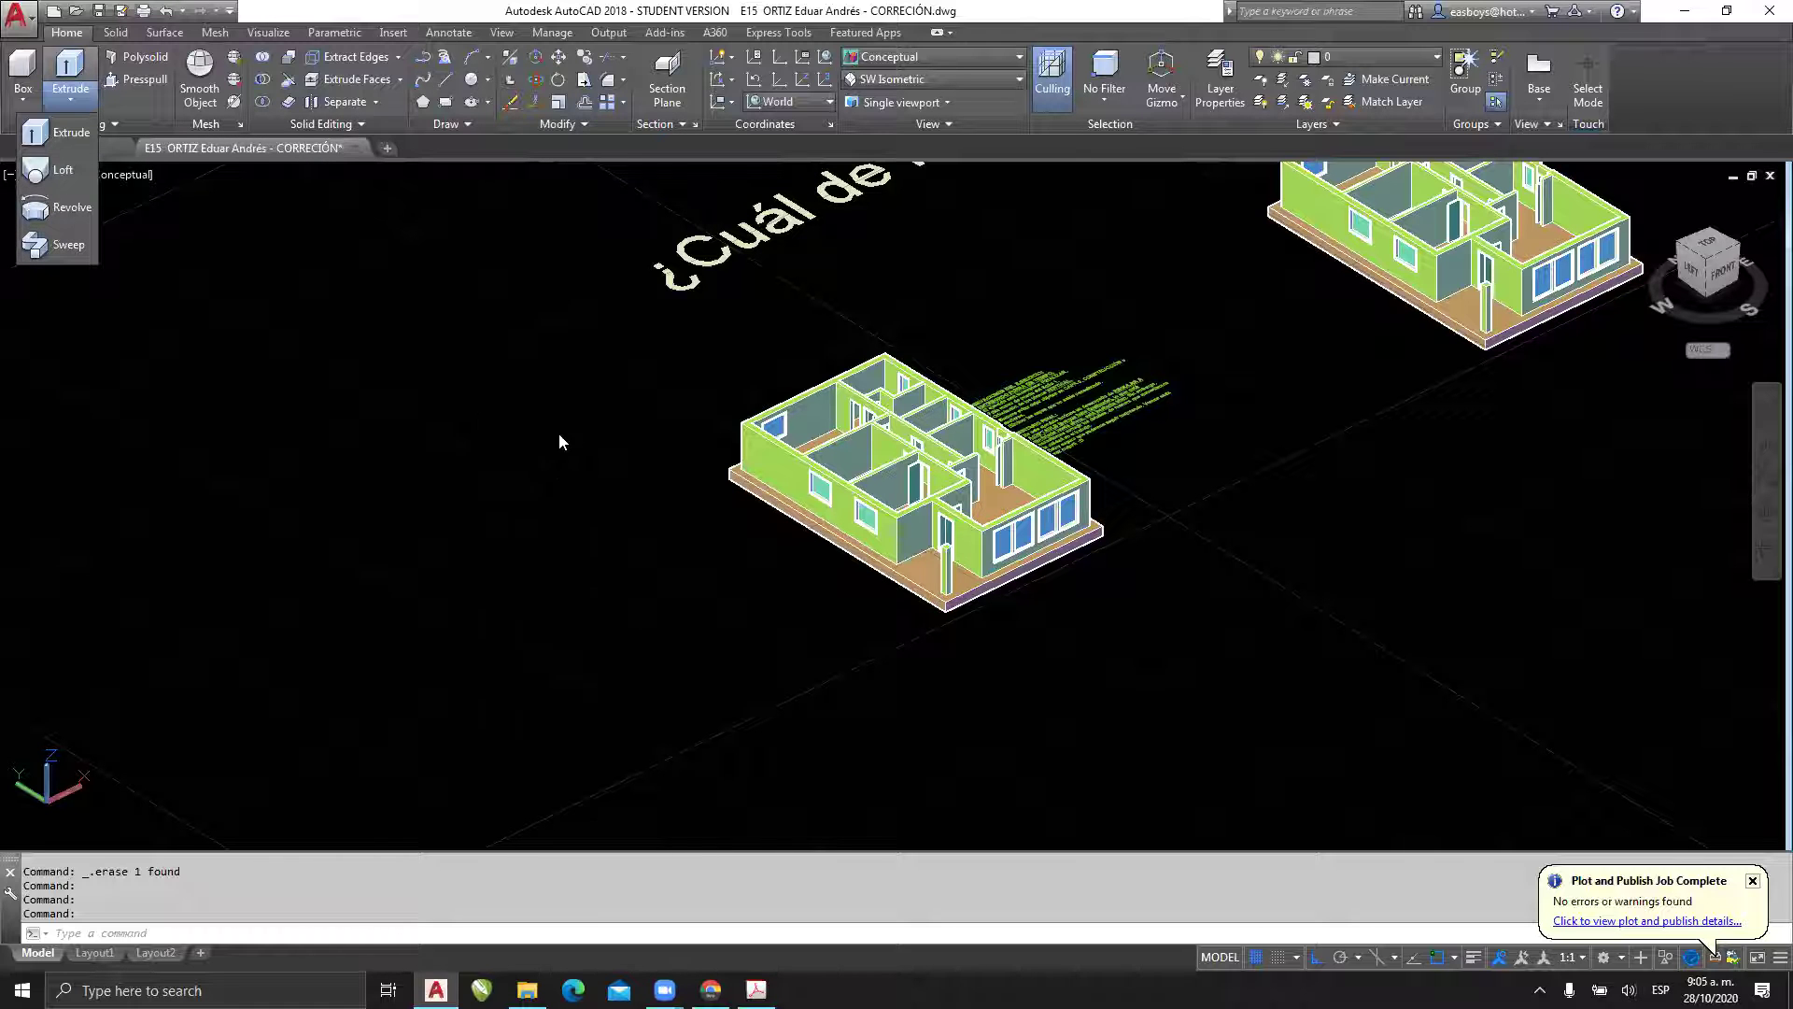
key("Escape")
key("Escape")
- Set the UCS to Front and orbit to a near-frontal view with empty space beside the house
middle_click_drag(523, 566, 747, 495)
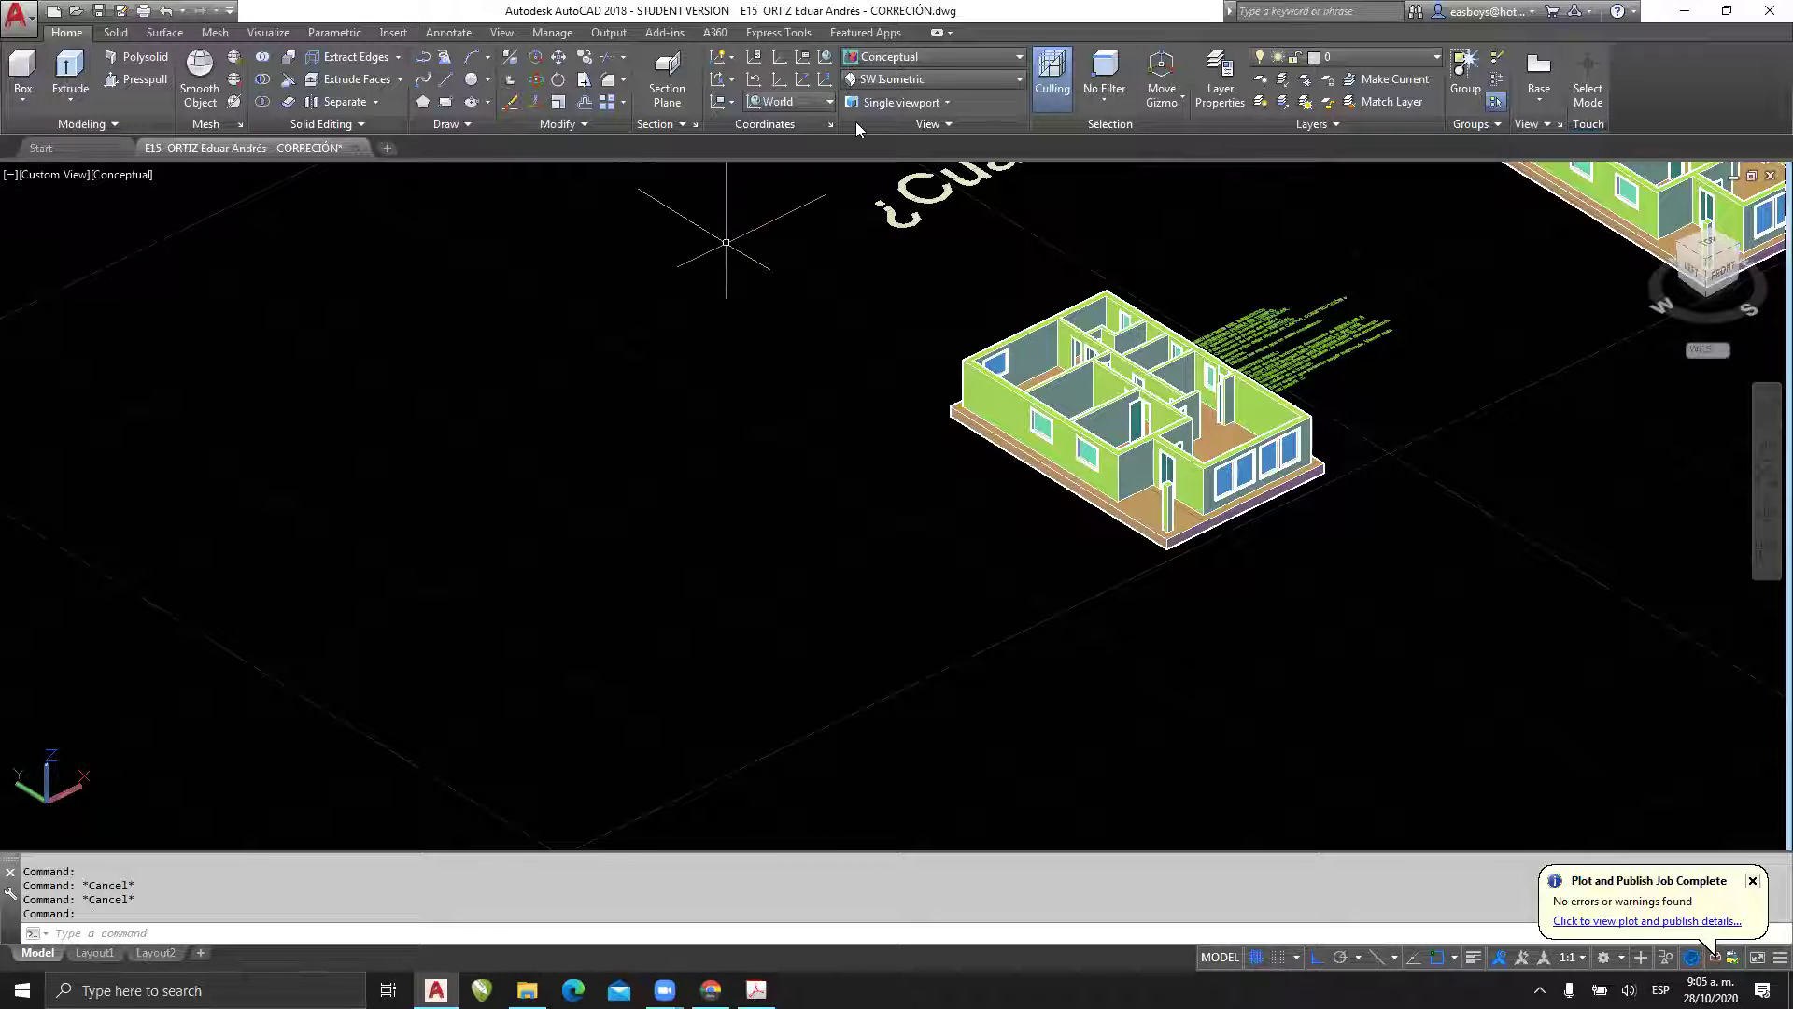
left_click(788, 103)
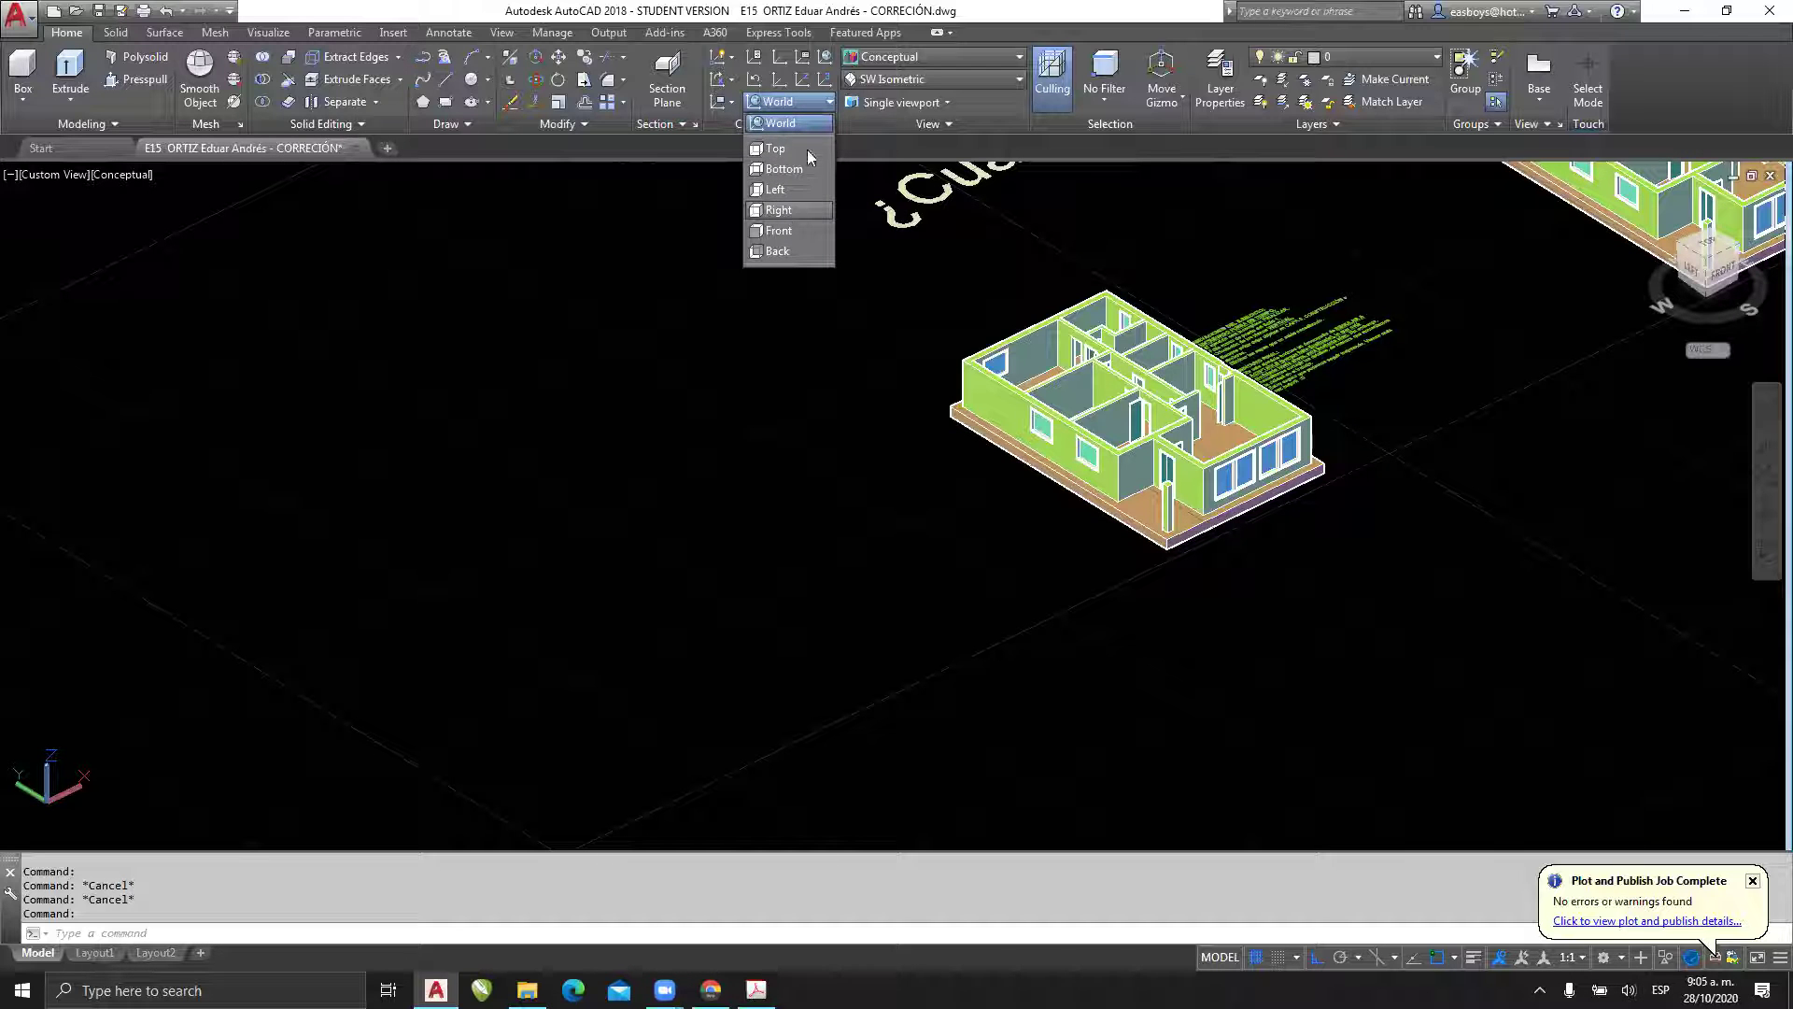
left_click(788, 231)
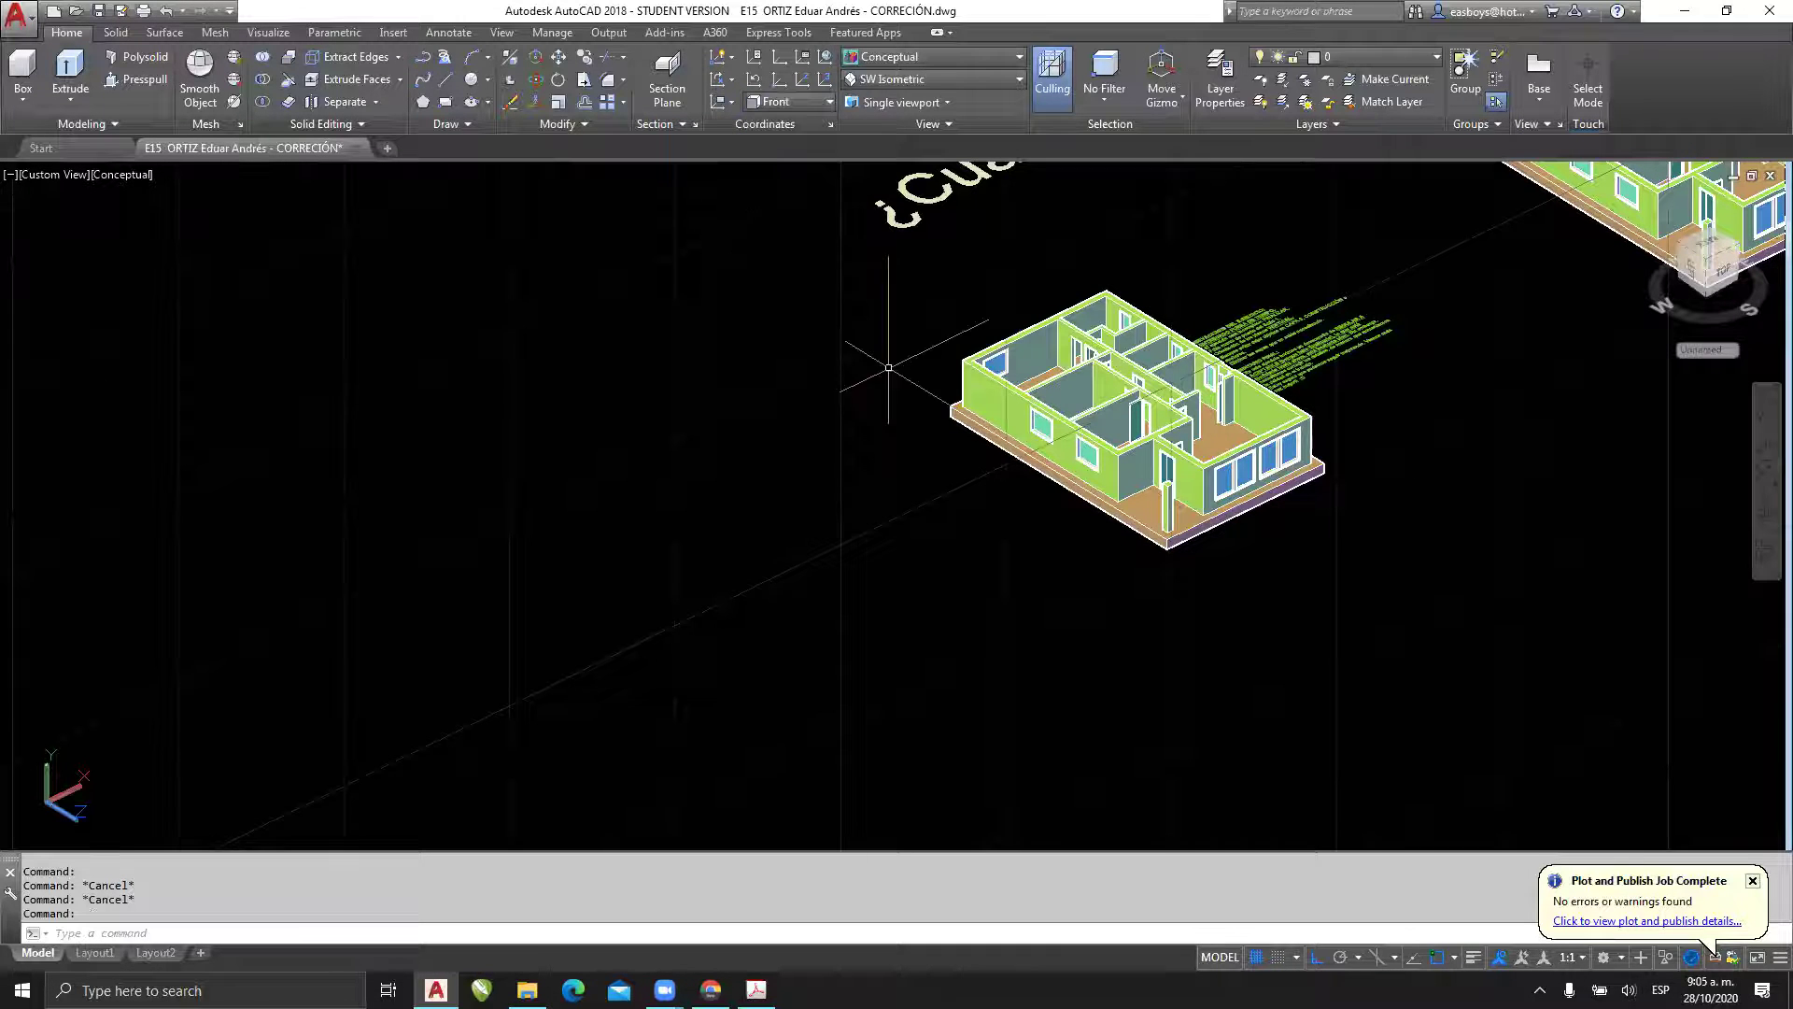
middle_click_drag(757, 493, 709, 610, "shift")
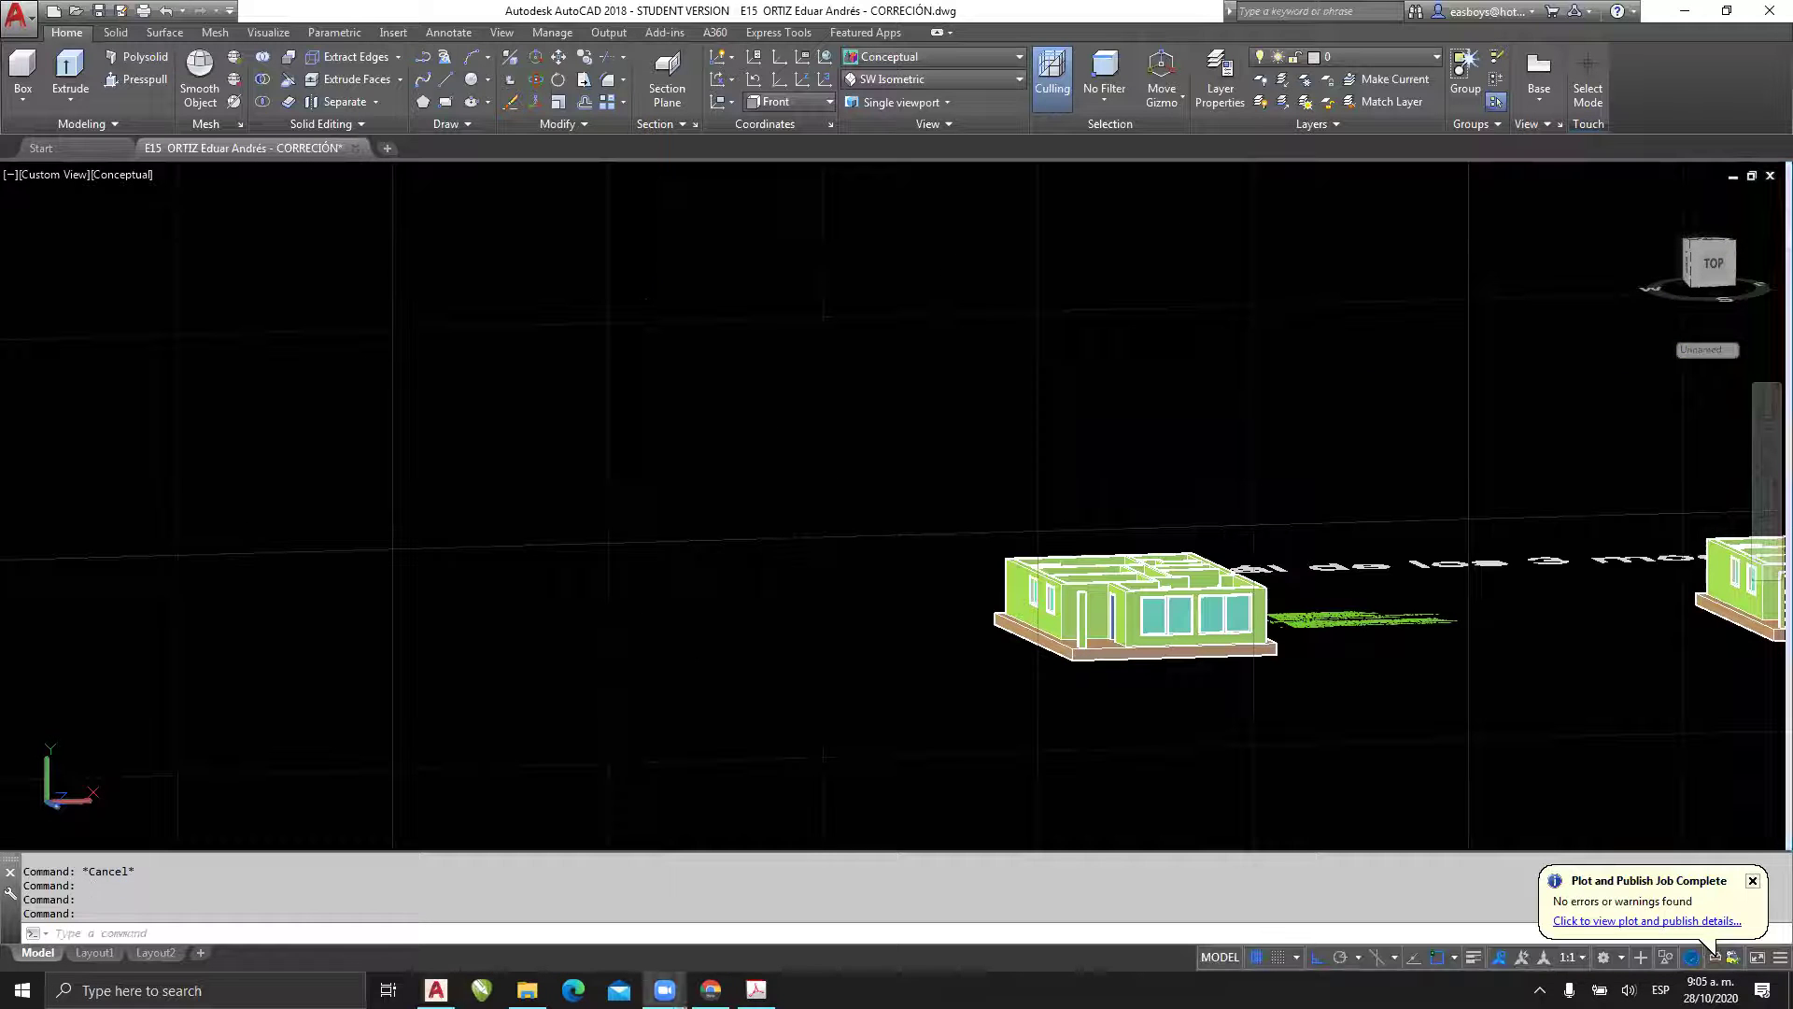
mouse_move(254, 341)
left_mouse_down()
mouse_move(114, 353)
mouse_move(131, 403)
mouse_move(74, 558)
mouse_move(134, 731)
mouse_move(339, 732)
mouse_move(350, 585)
mouse_move(294, 530)
left_mouse_up()
left_click_drag(284, 468, 270, 376)
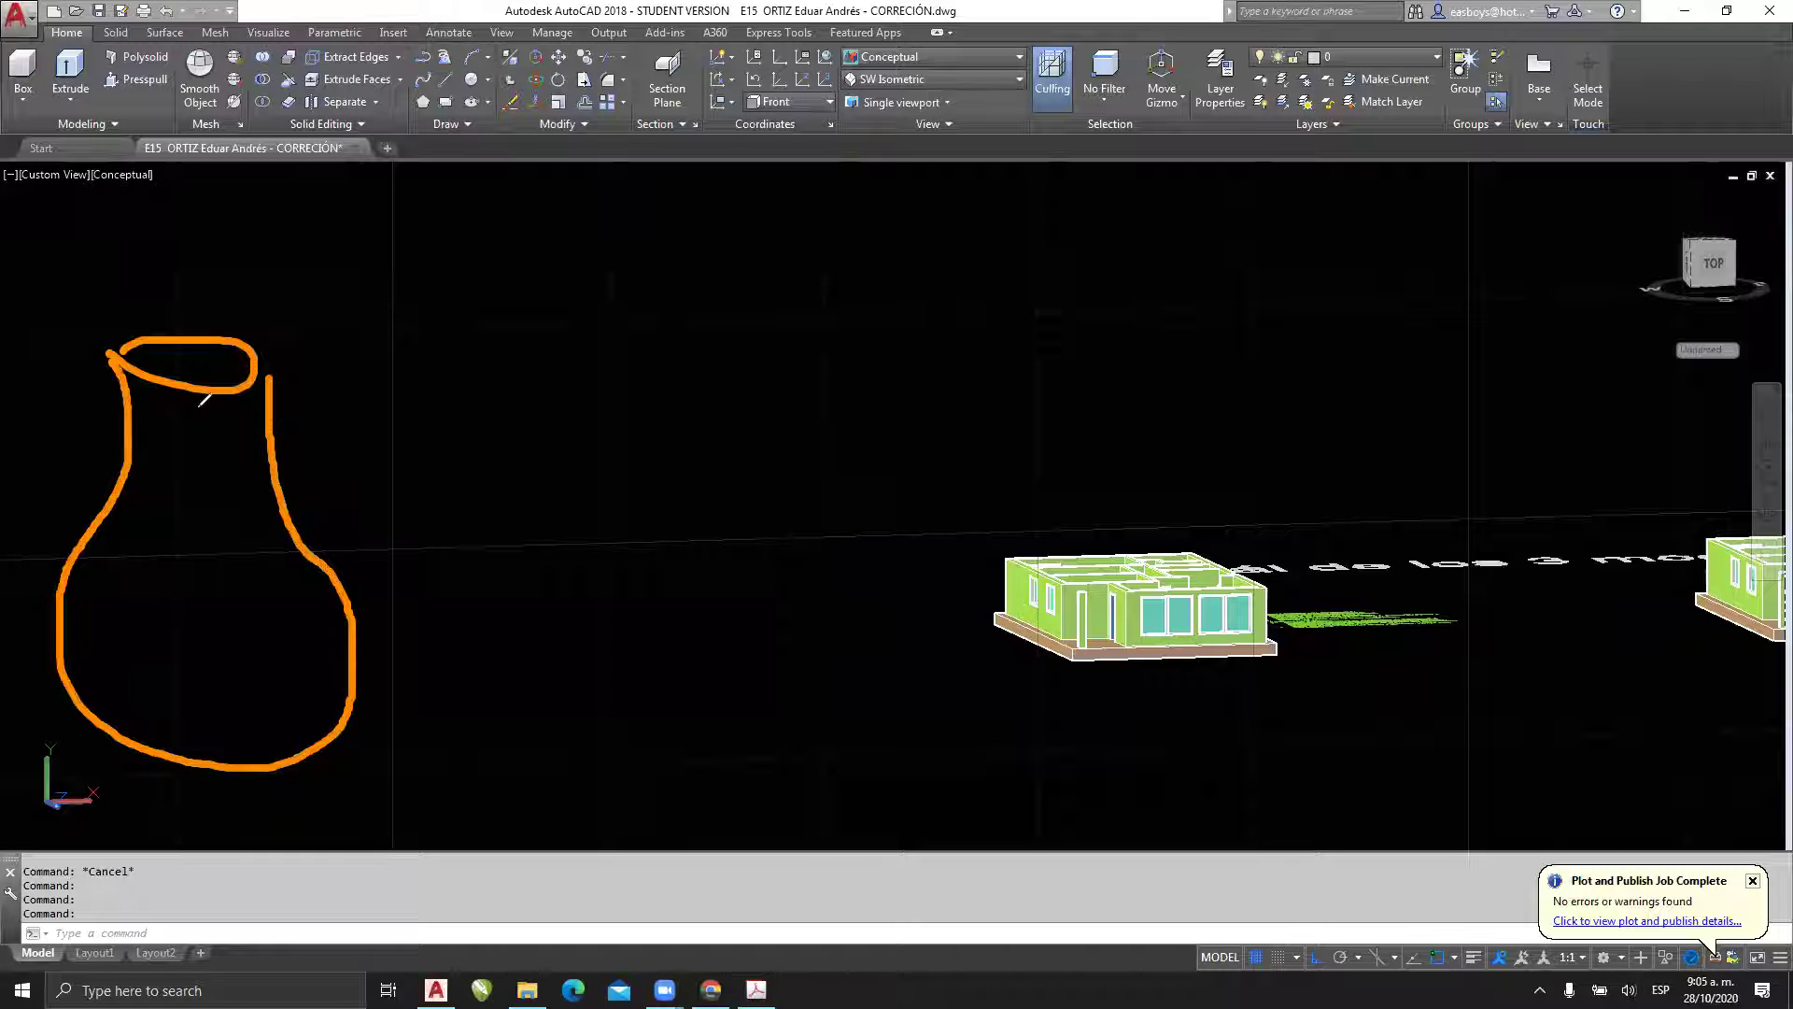
mouse_move(180, 349)
left_mouse_down()
mouse_move(149, 357)
mouse_move(229, 367)
mouse_move(213, 348)
mouse_move(150, 355)
left_mouse_up()
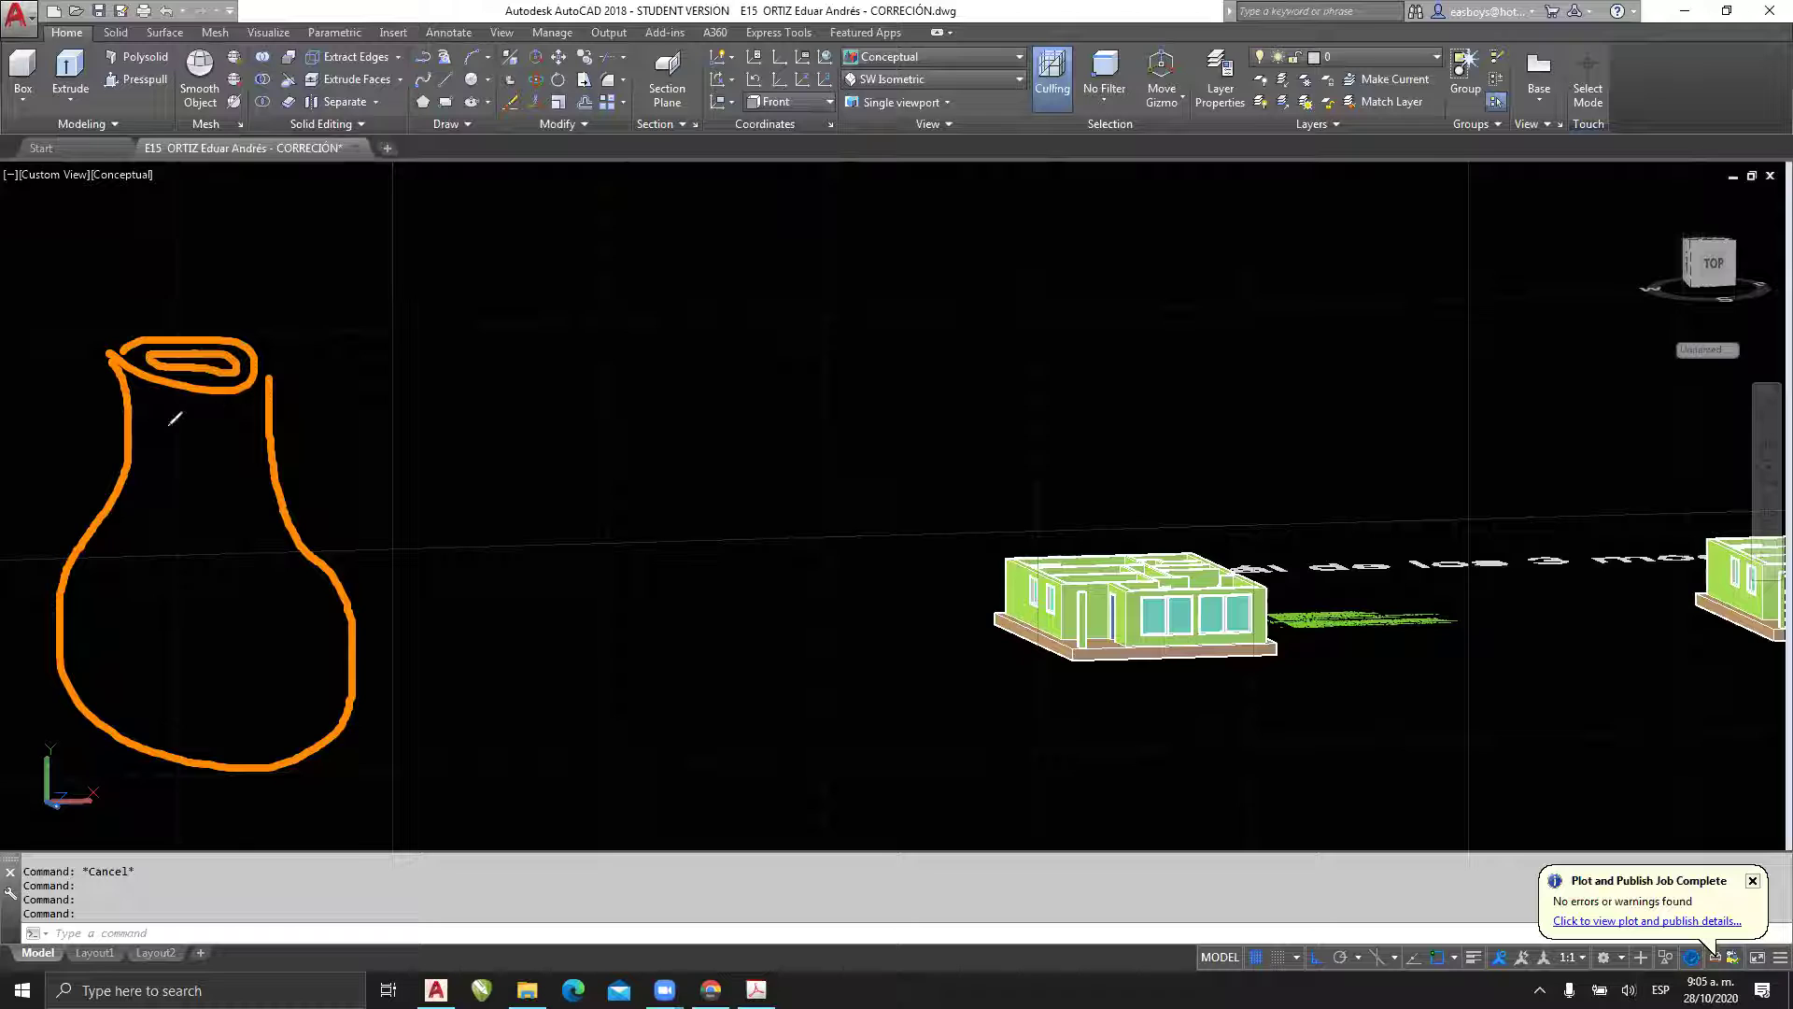
left_click_drag(2, 609, 53, 607)
left_click_drag(347, 608, 454, 597)
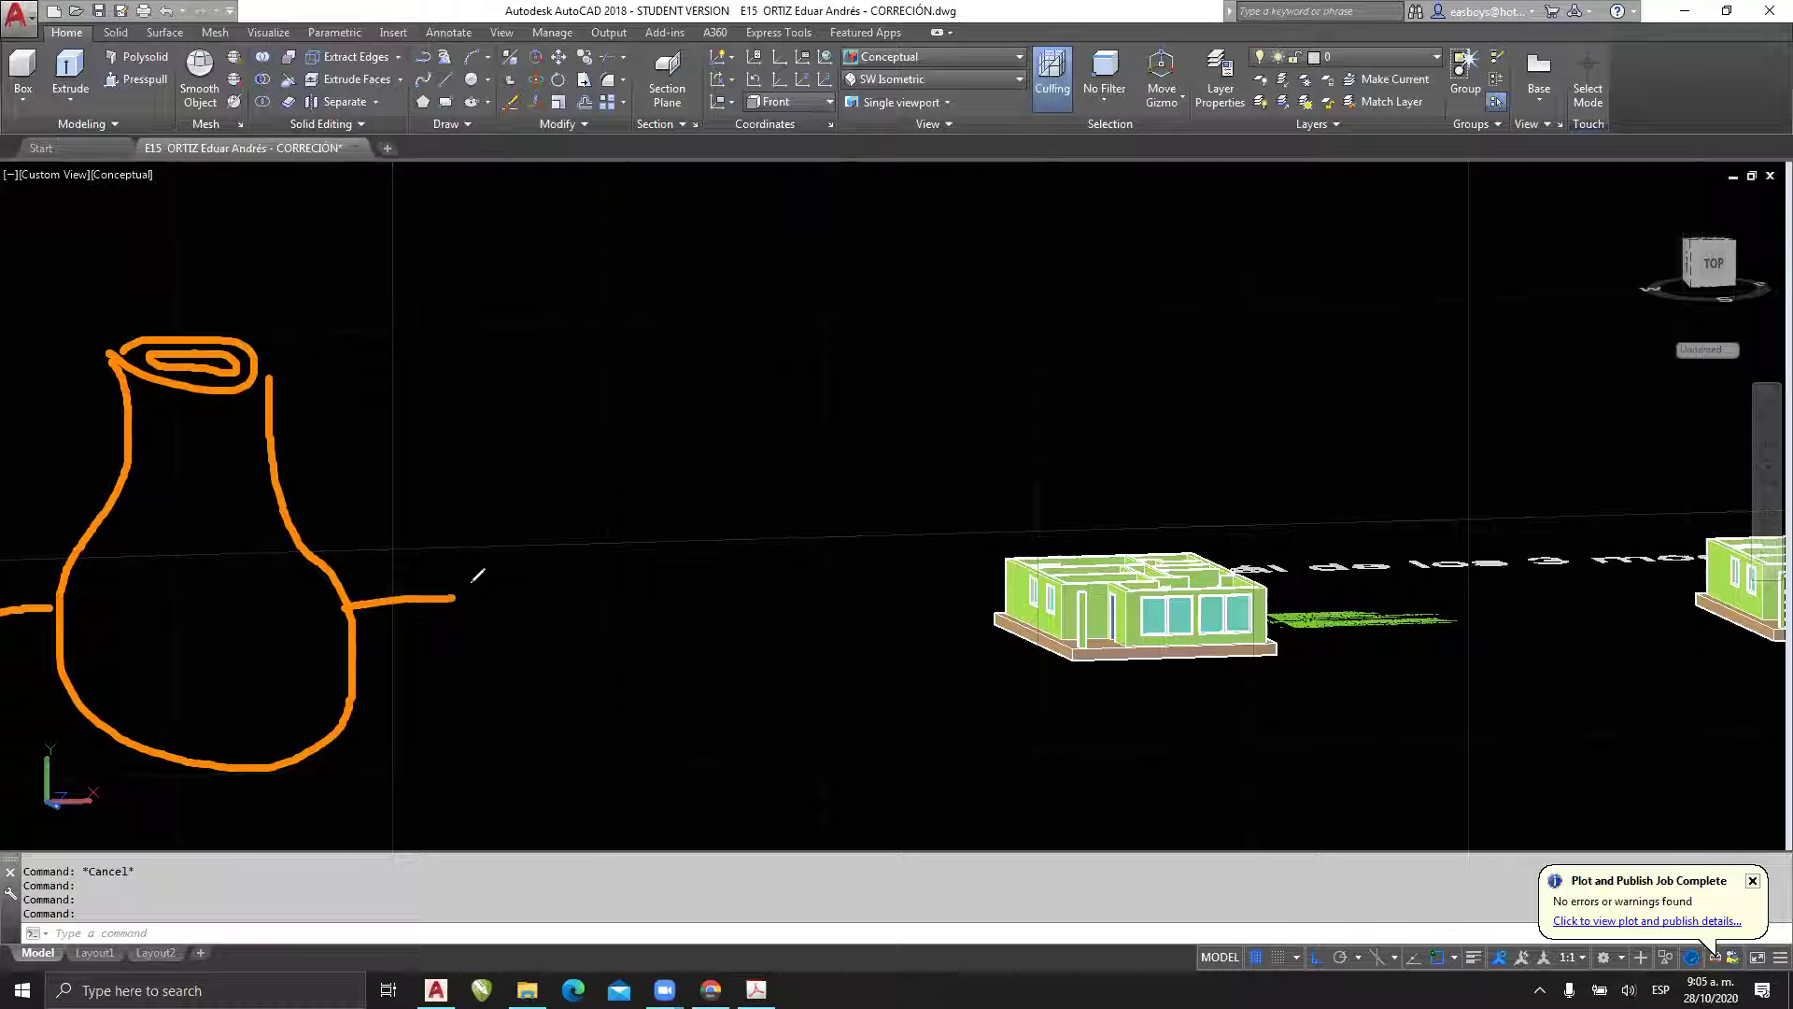
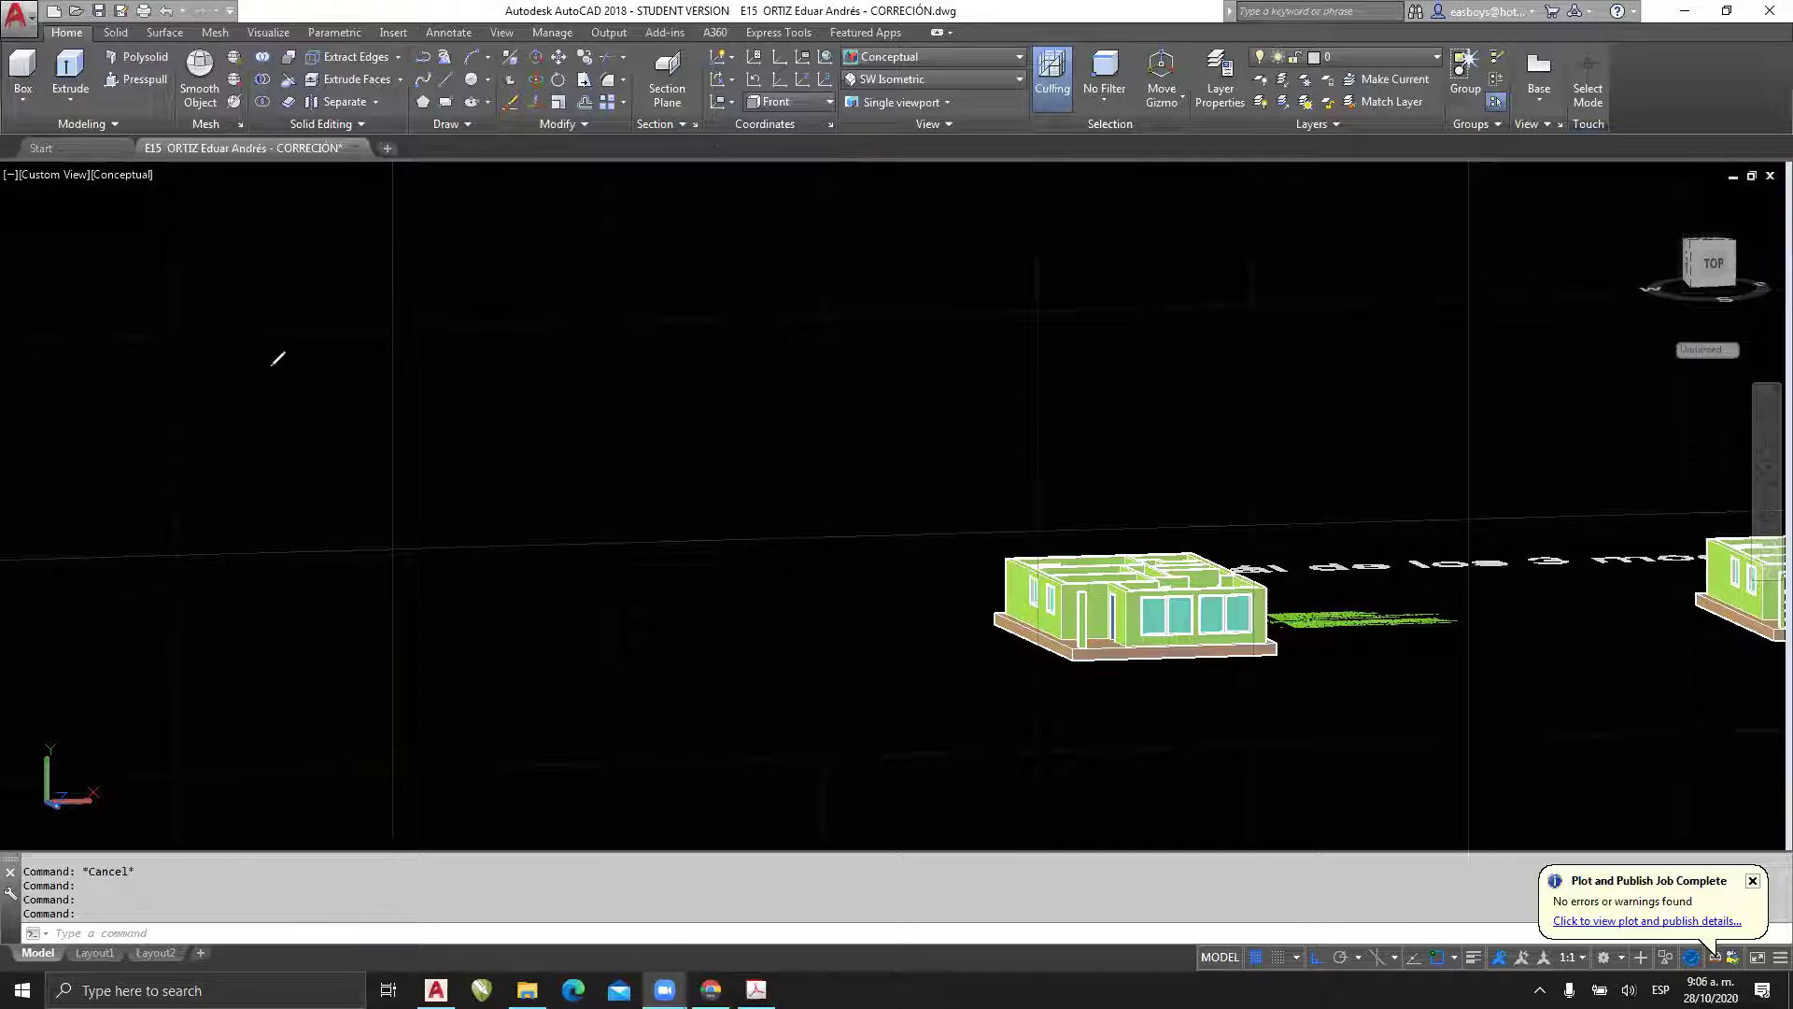
mouse_move(297, 338)
left_mouse_down()
mouse_move(343, 334)
mouse_move(343, 388)
mouse_move(303, 422)
mouse_move(262, 537)
mouse_move(313, 635)
mouse_move(353, 658)
mouse_move(355, 689)
mouse_move(239, 616)
mouse_move(244, 441)
mouse_move(300, 399)
mouse_move(299, 338)
mouse_move(369, 347)
mouse_move(365, 752)
left_mouse_up()
left_click(370, 289)
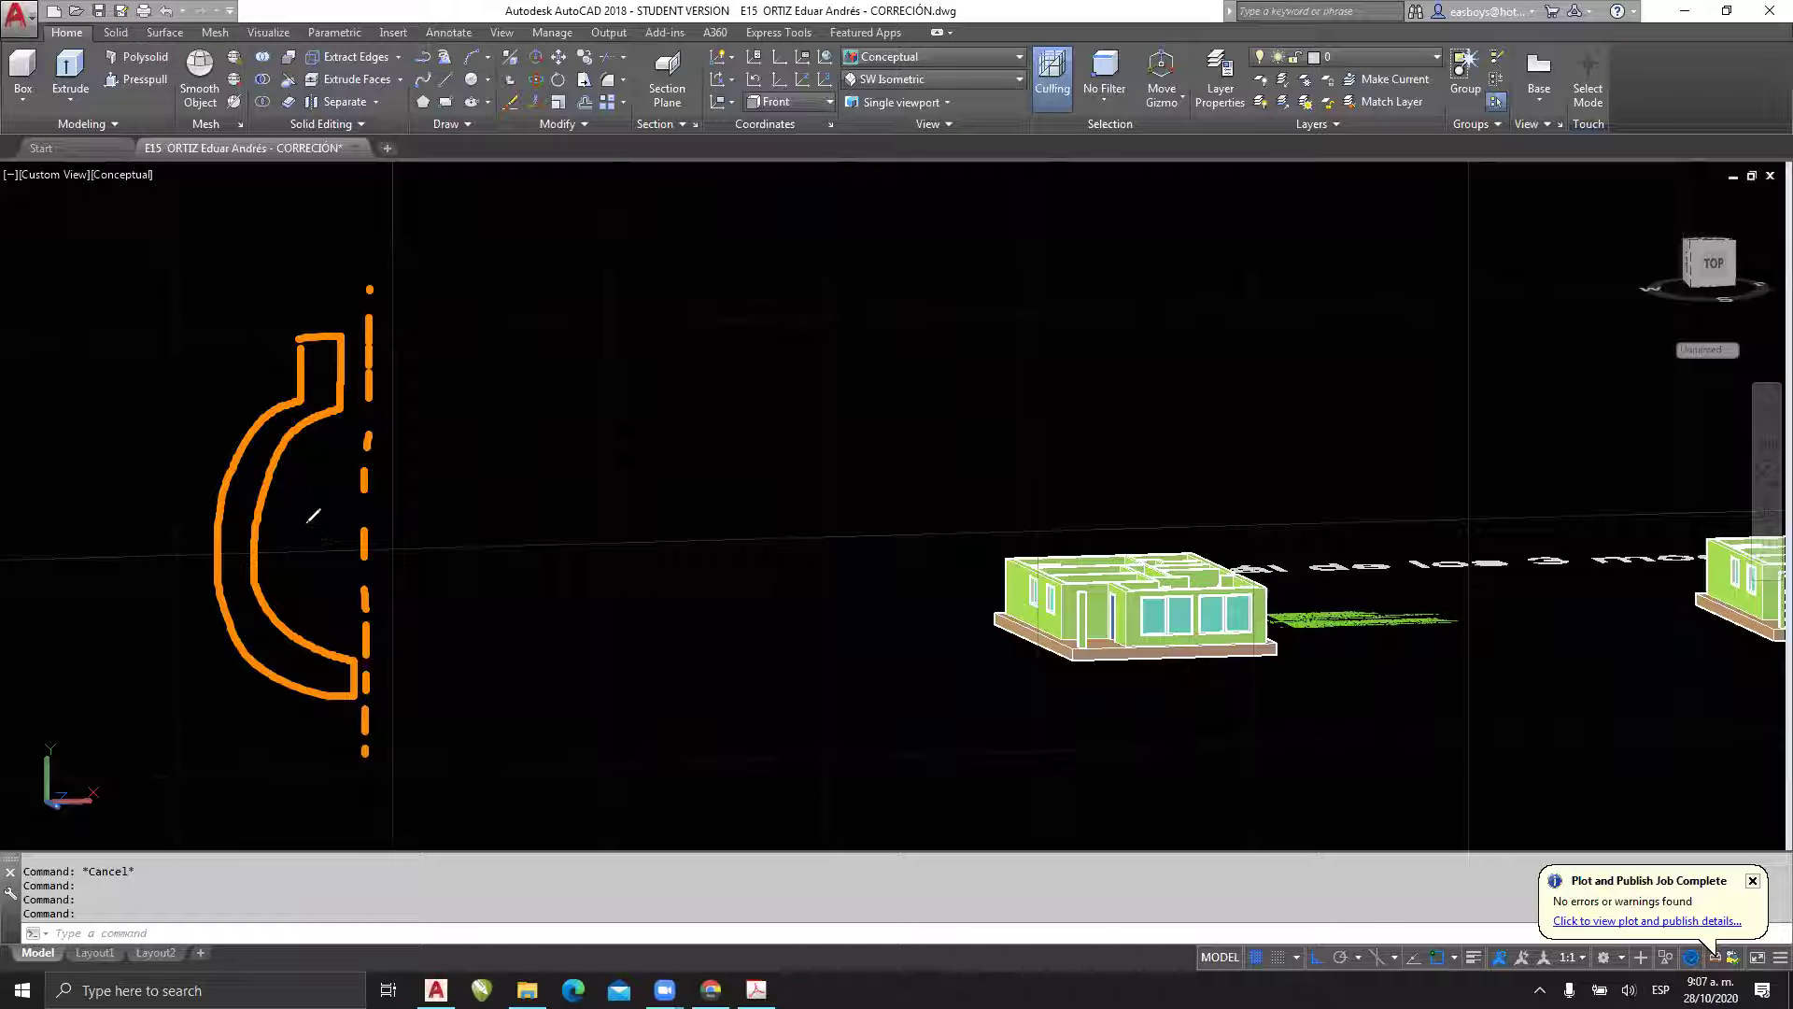
left_click_drag(303, 515, 474, 534)
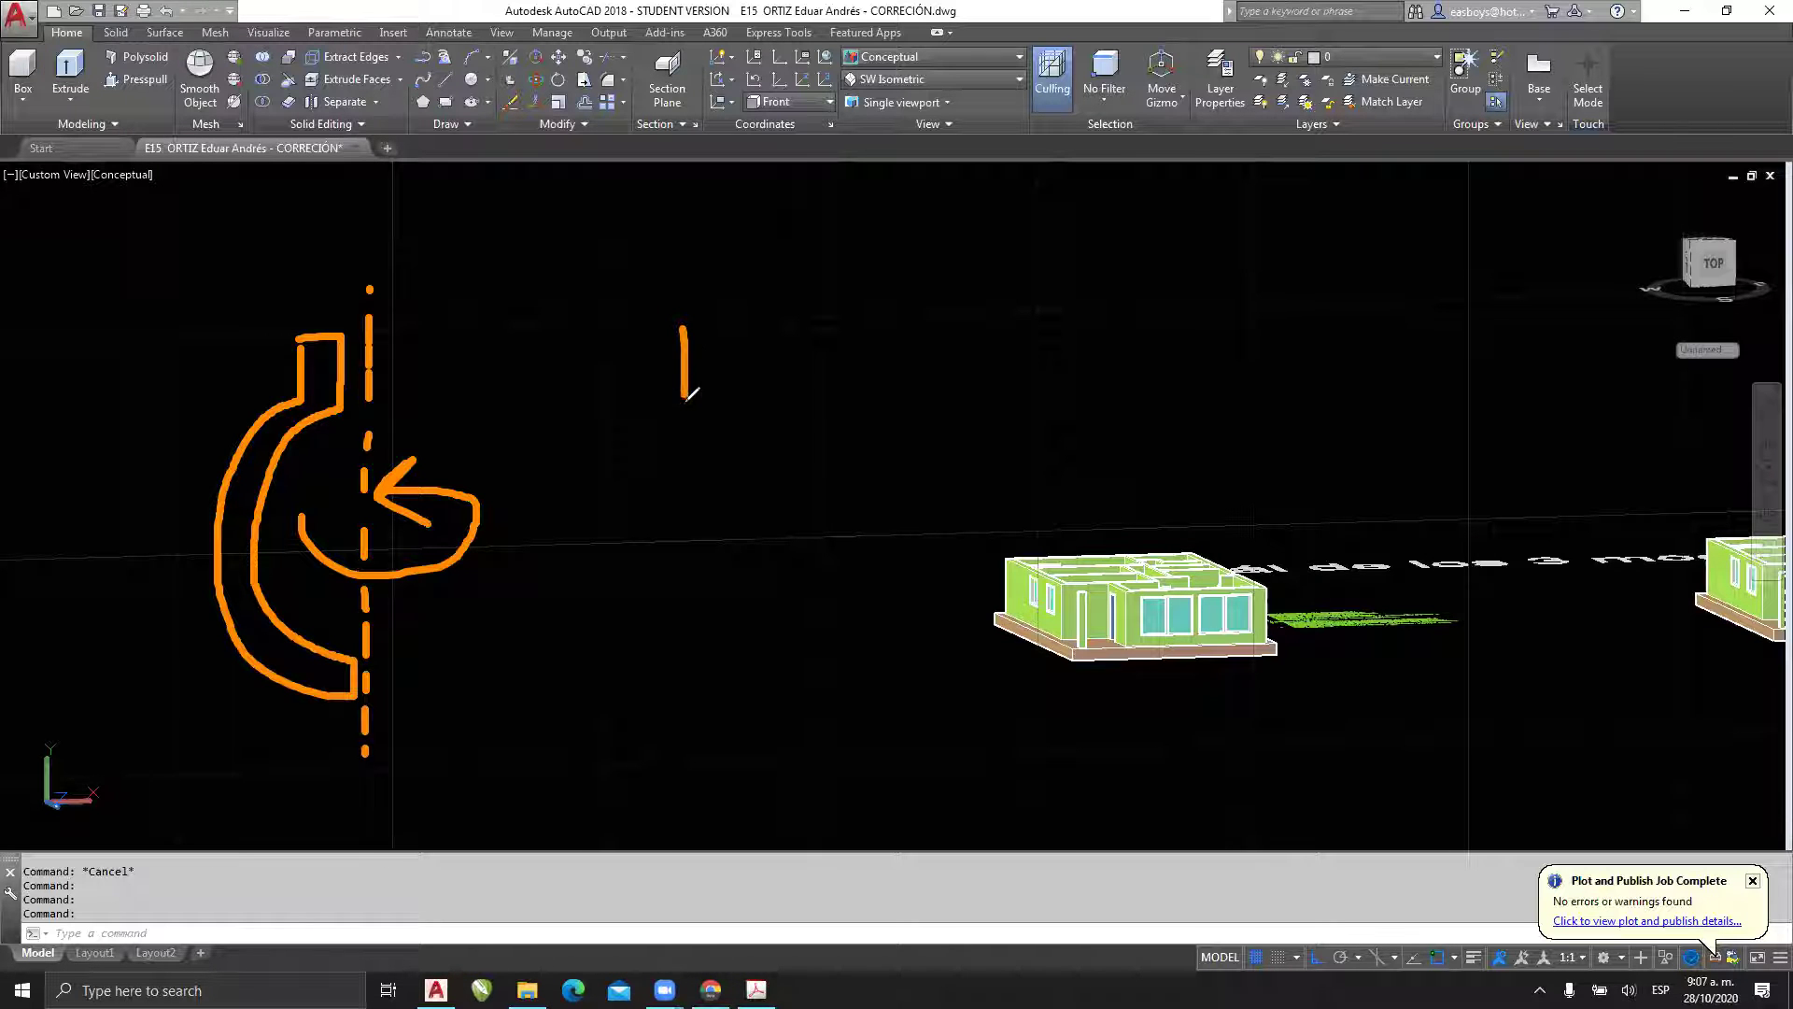
left_click_drag(861, 711, 875, 502)
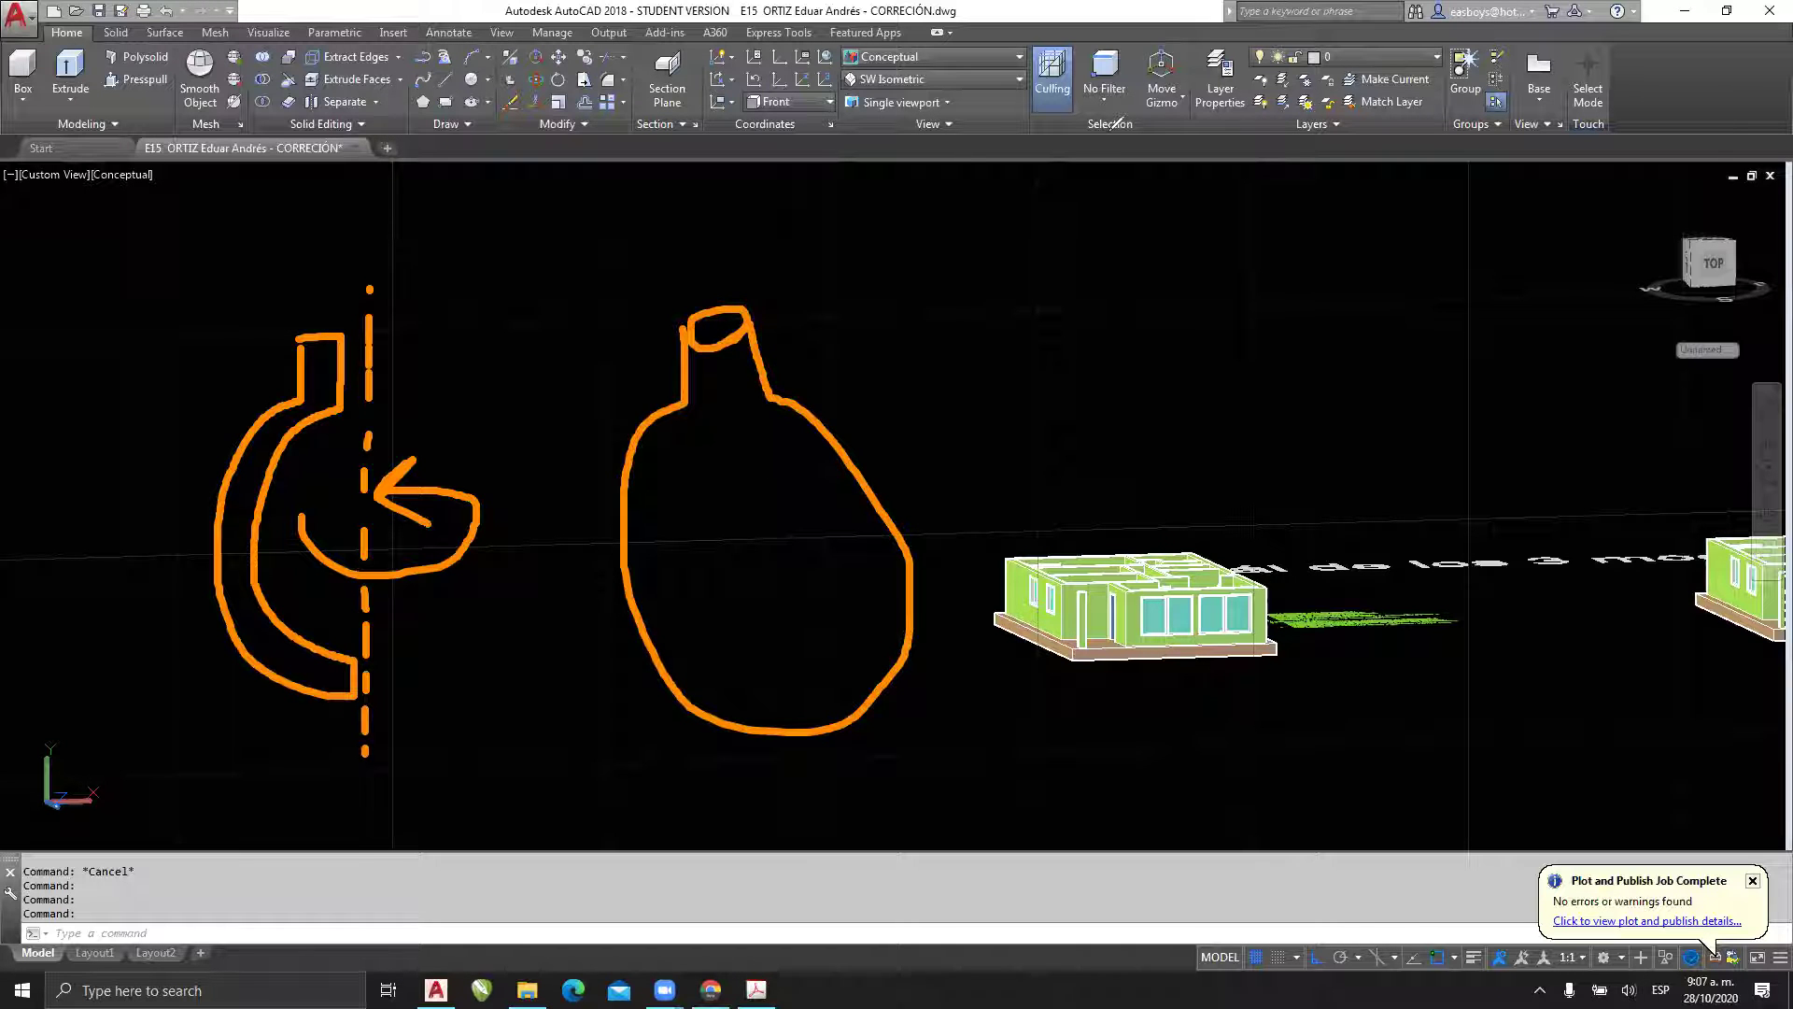
key("e")
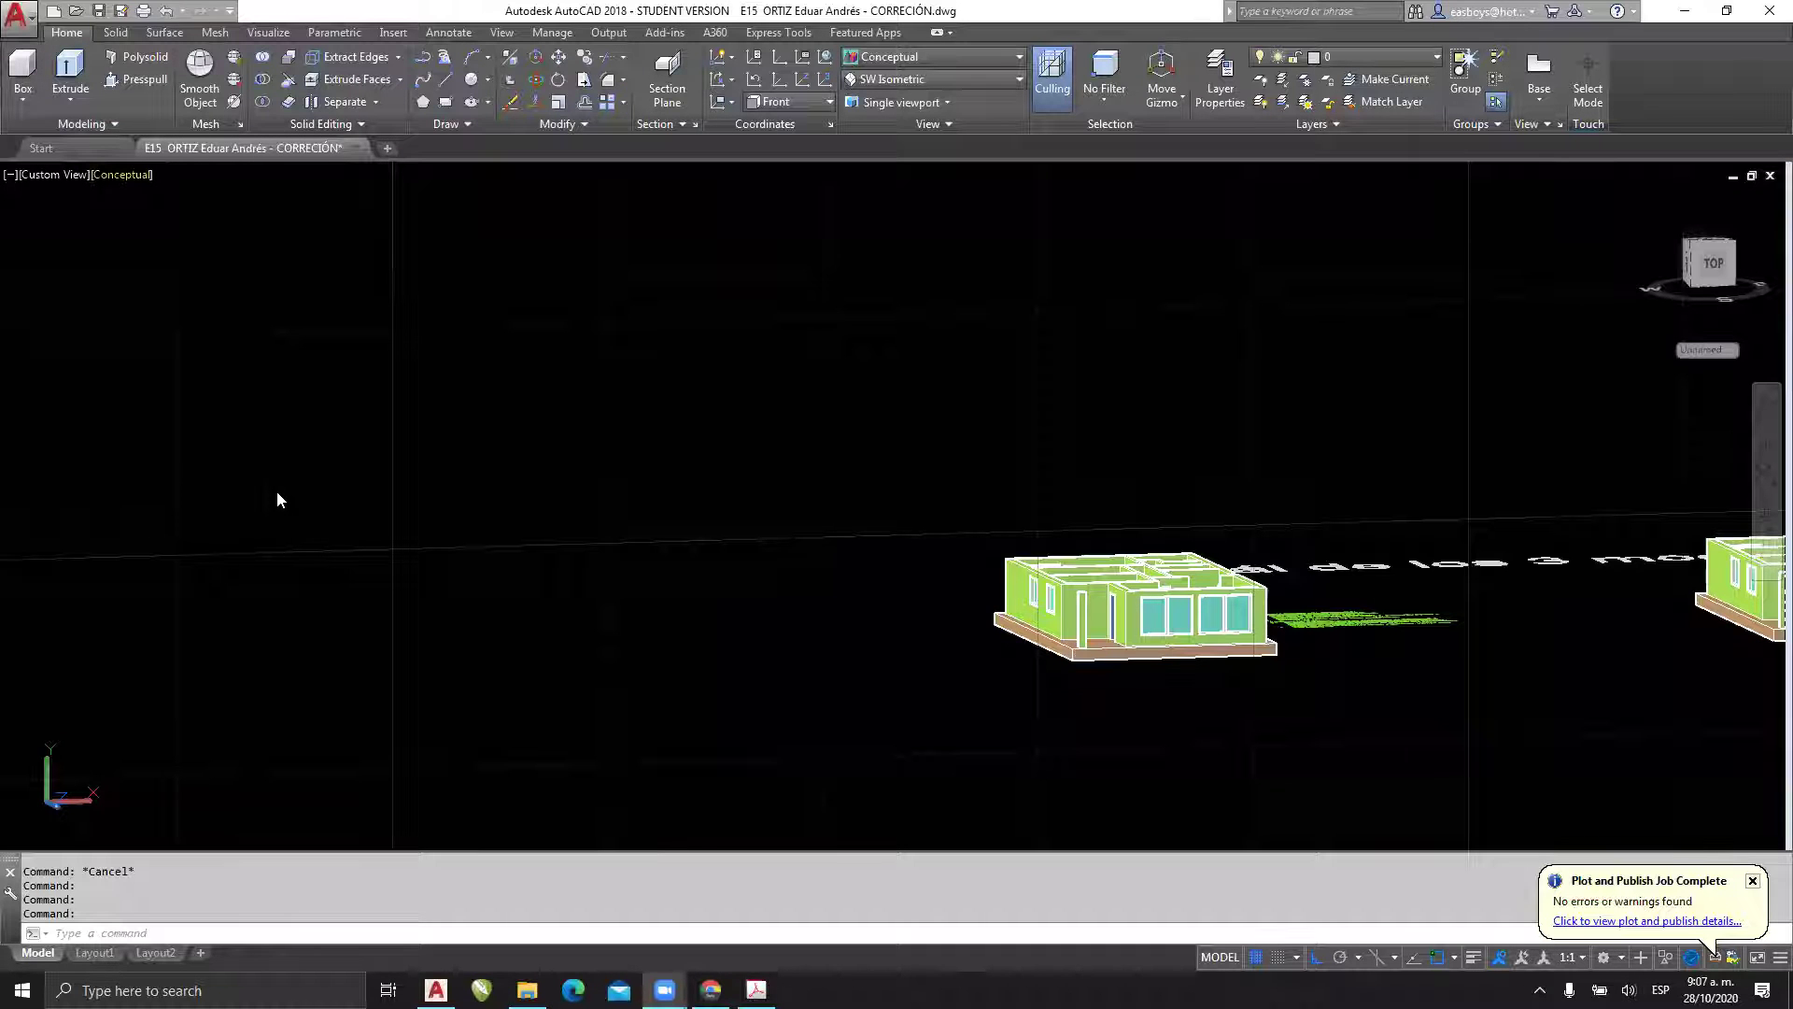
- Start a polyline with a horizontal base about 5.9 units long, drawn towards negative X, then turn Ortho off for a slanted lower side
key("Escape")
key("Return")
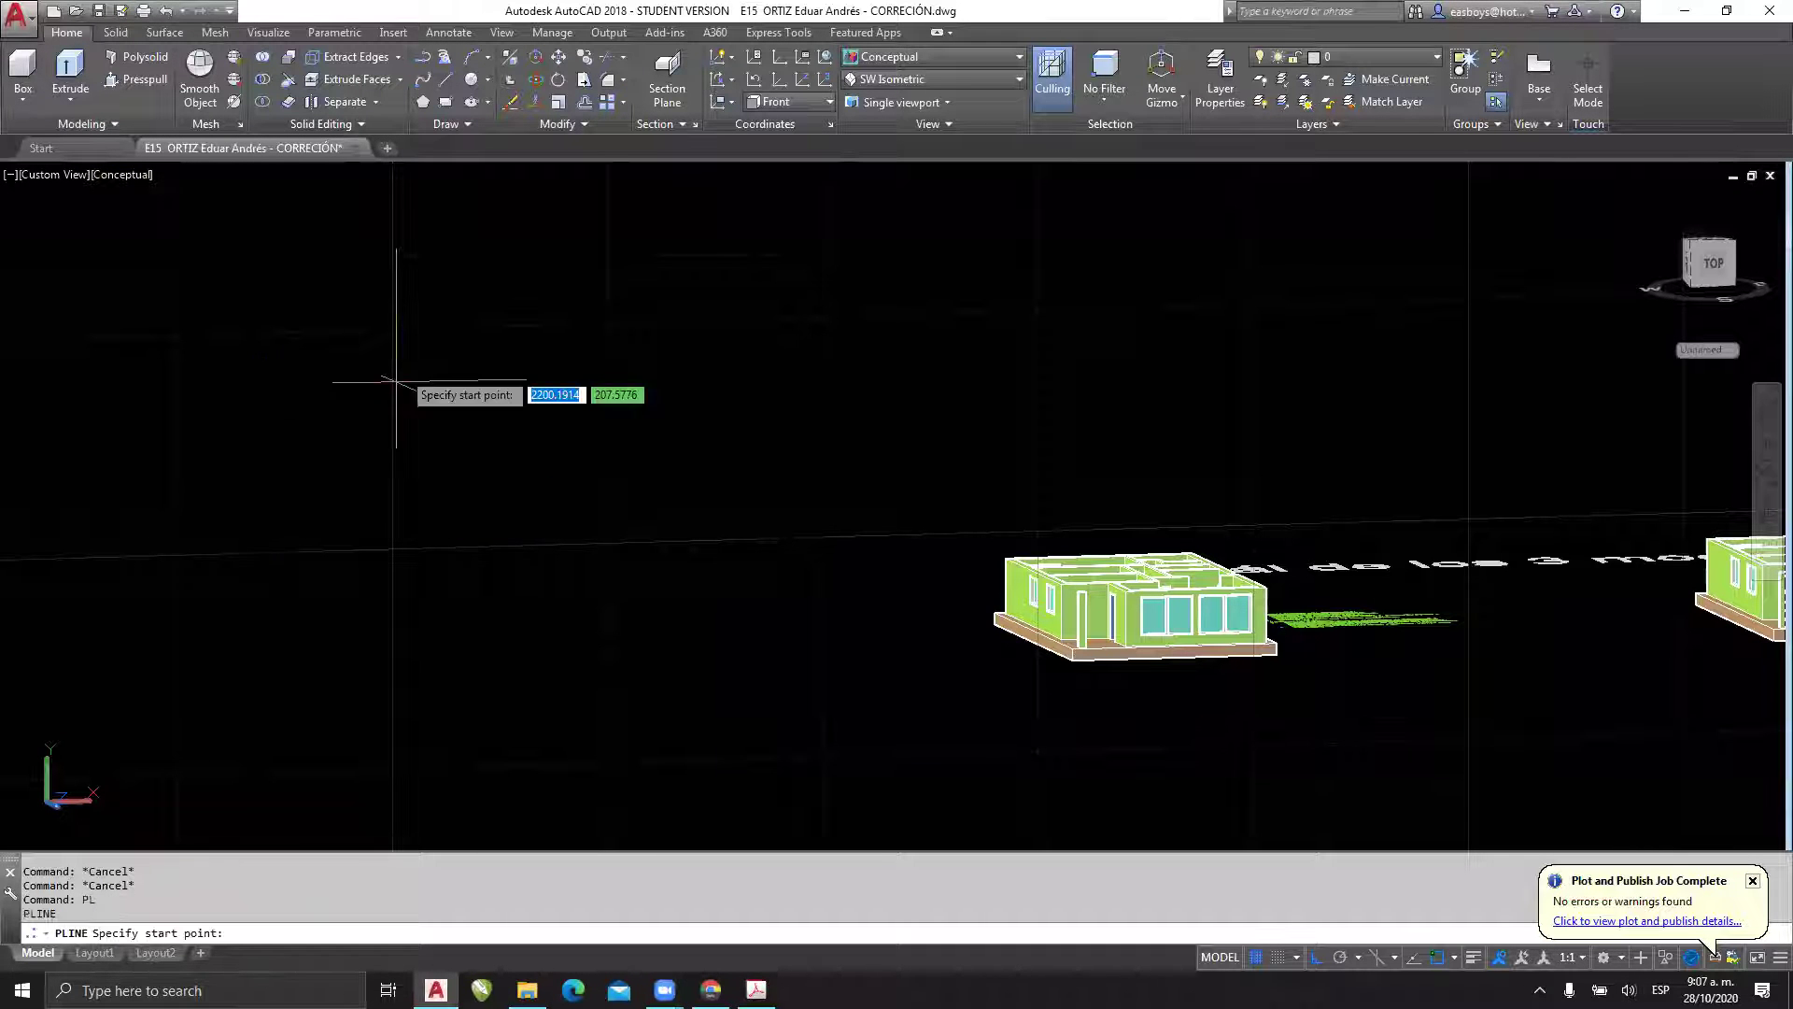
left_click(498, 691)
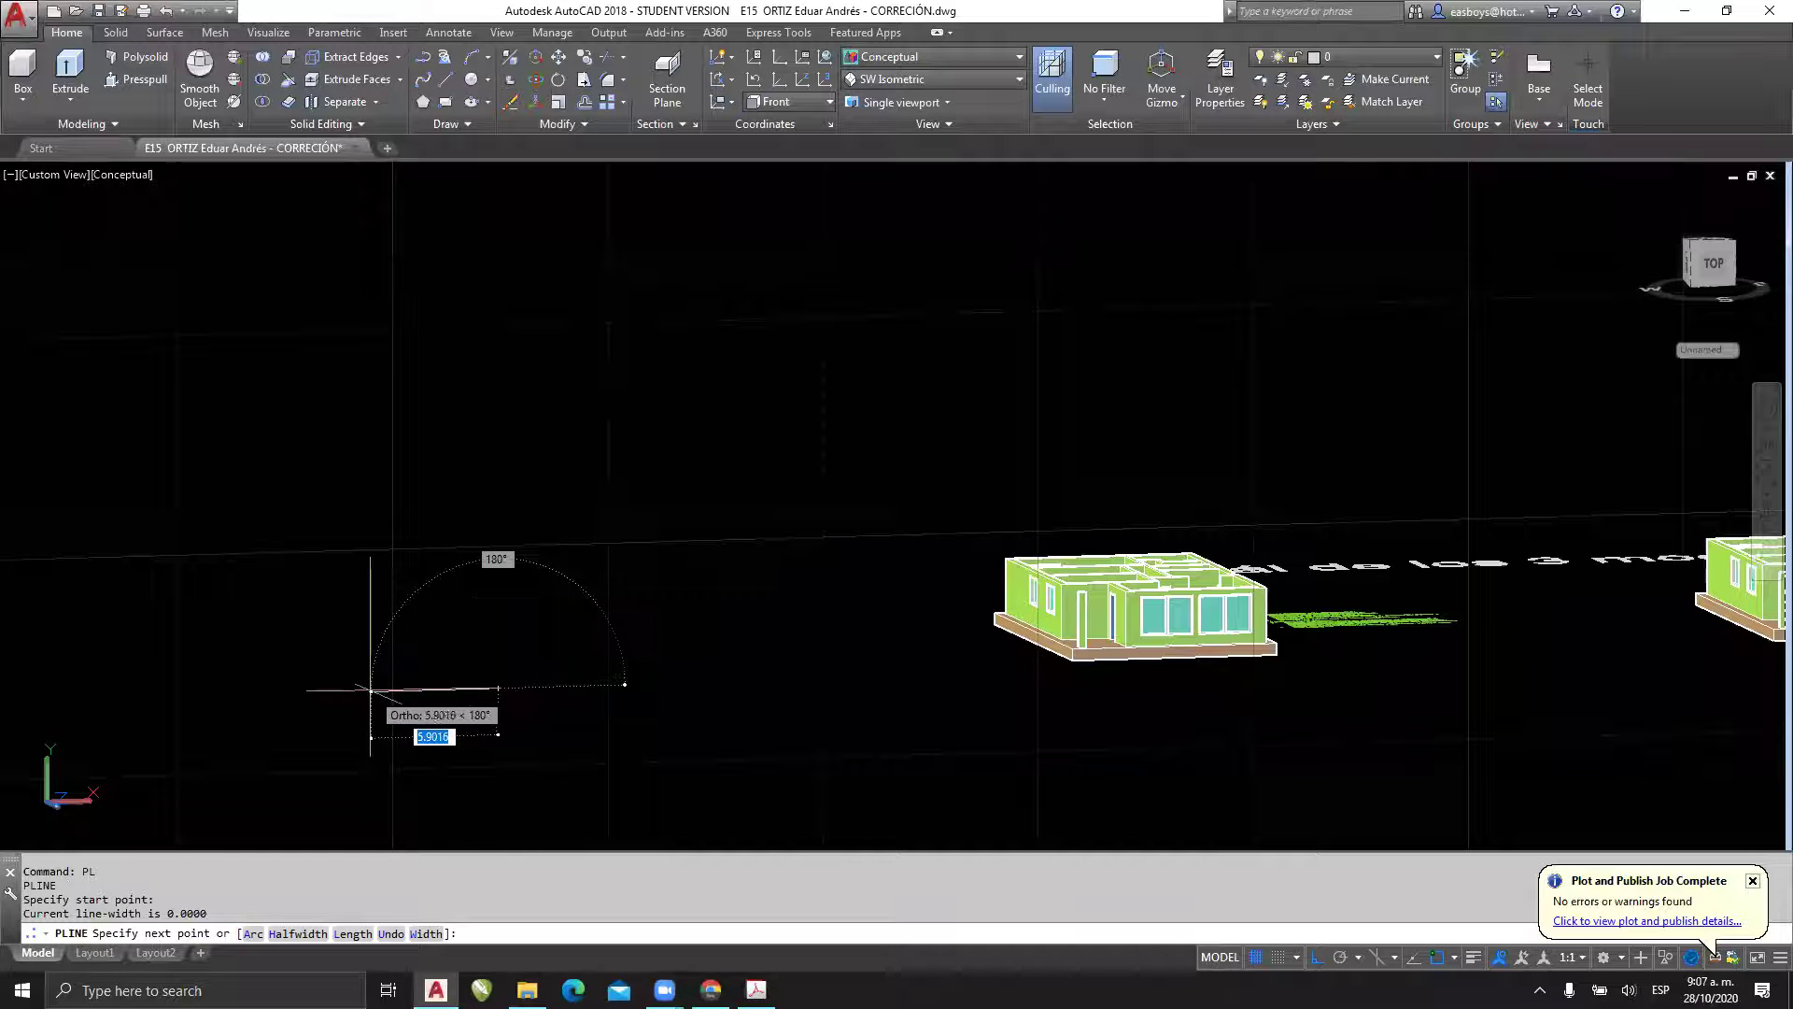
left_click(379, 689)
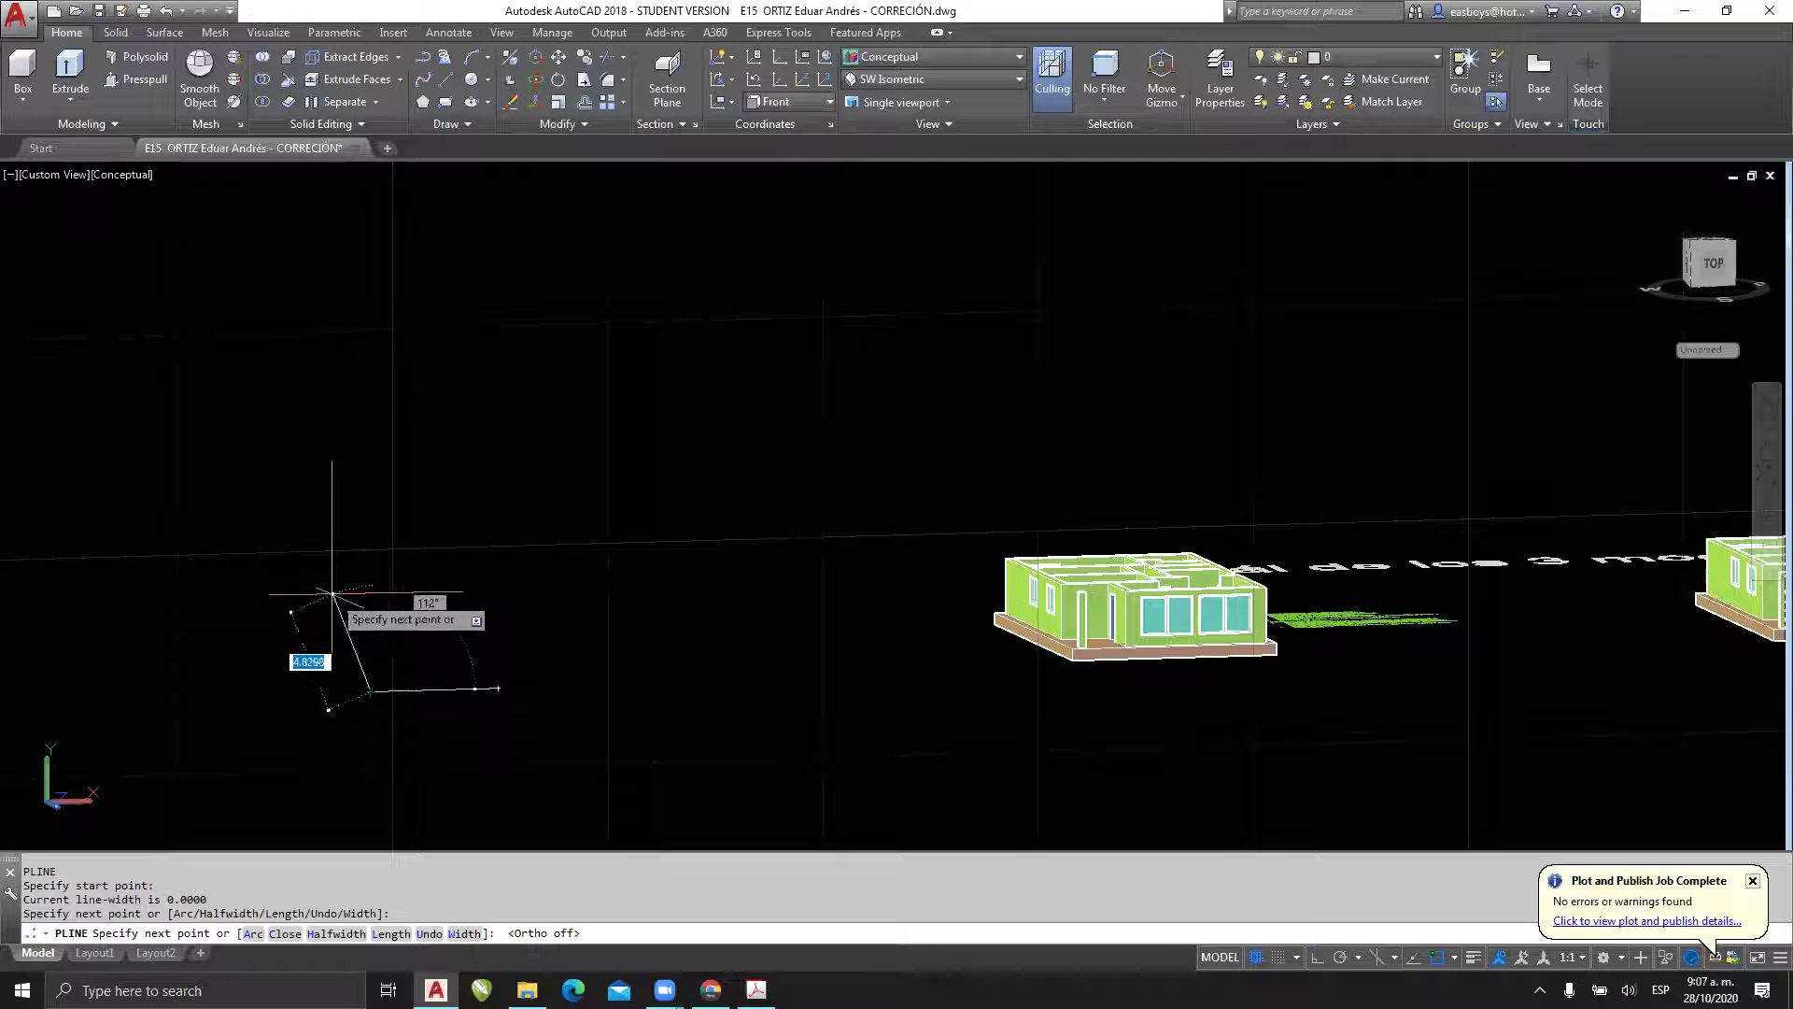
key("F8")
- Continue the polyline with arcs for the vase's belly and neck, and finish with a straight segment sloping up and outward for the mouth
type("a")
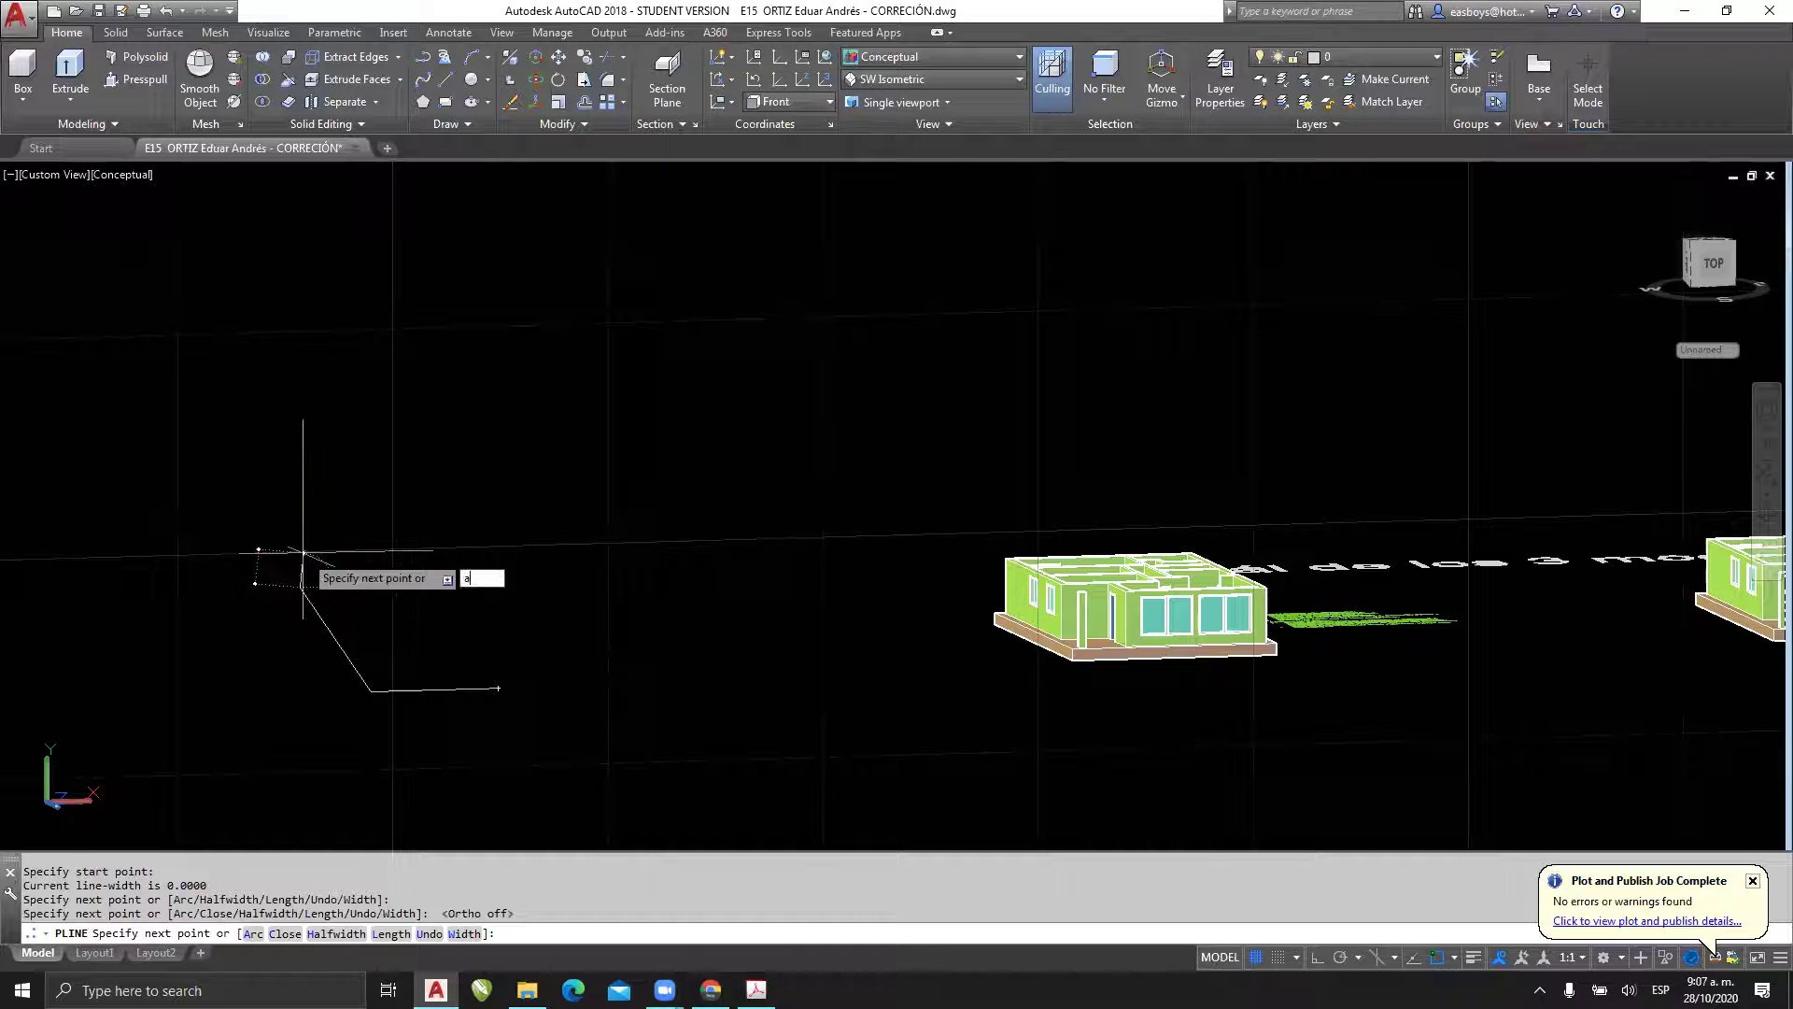
key("Return")
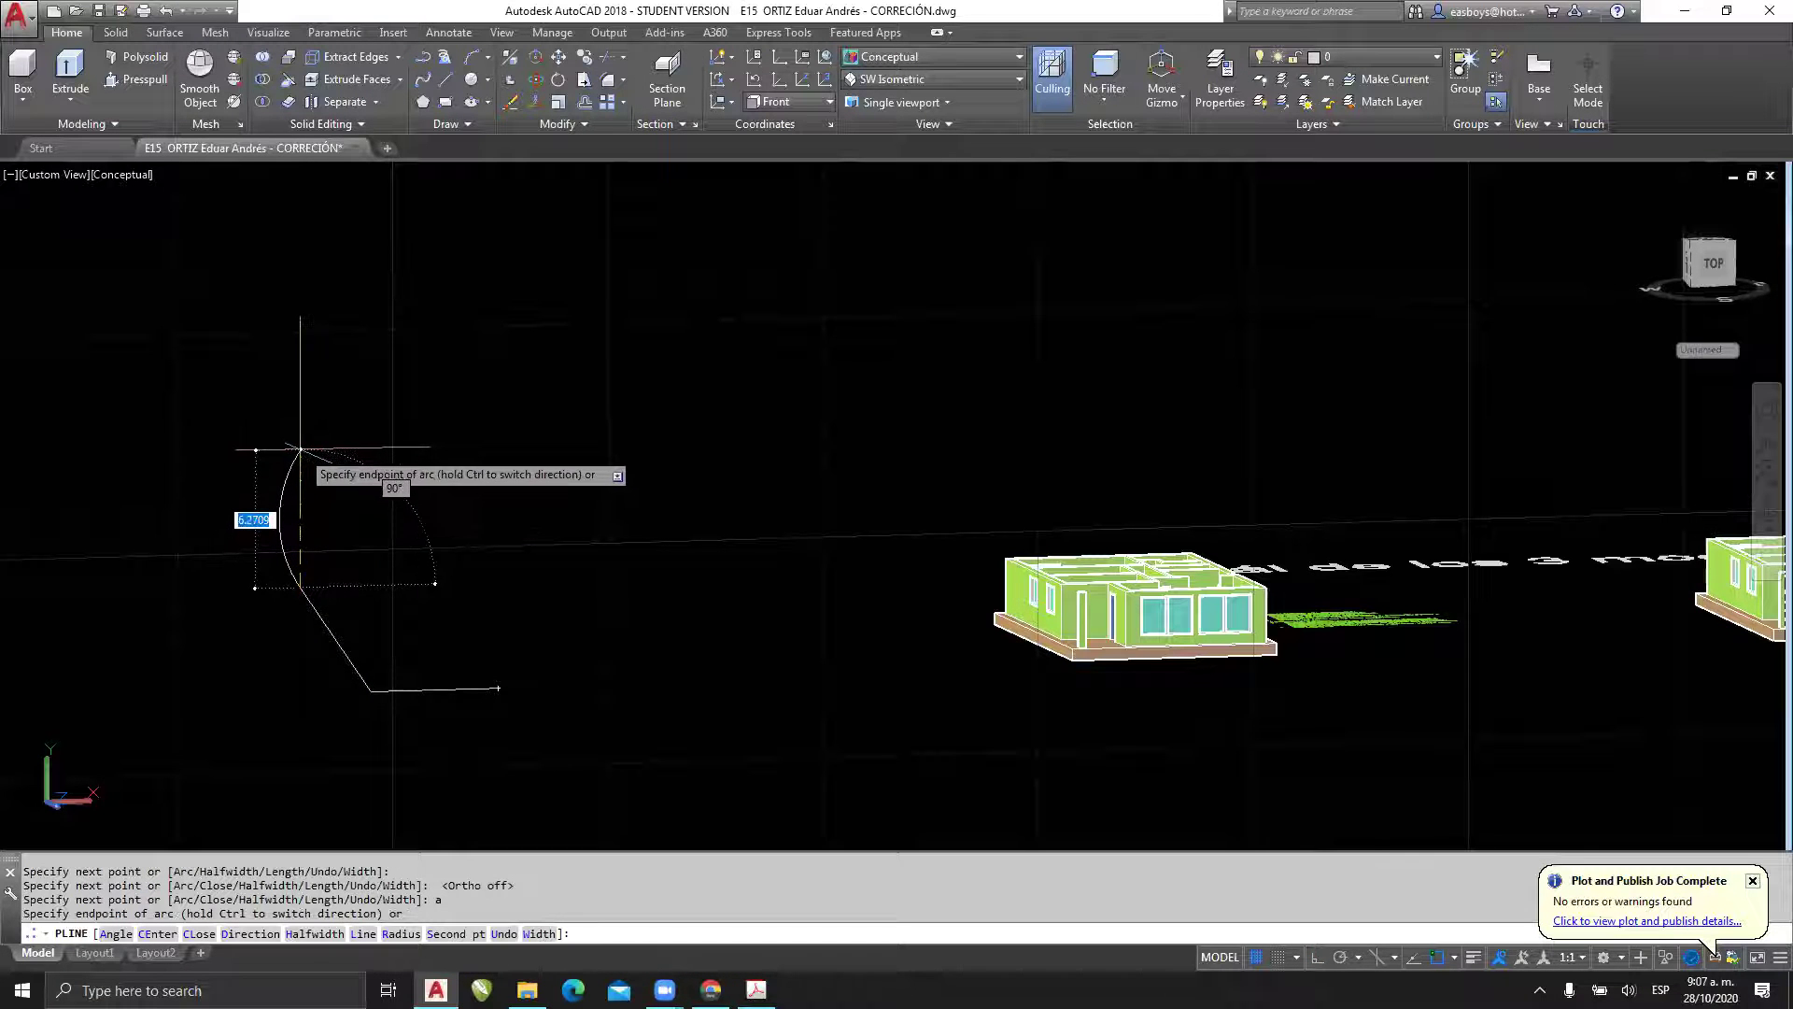
left_click(298, 459)
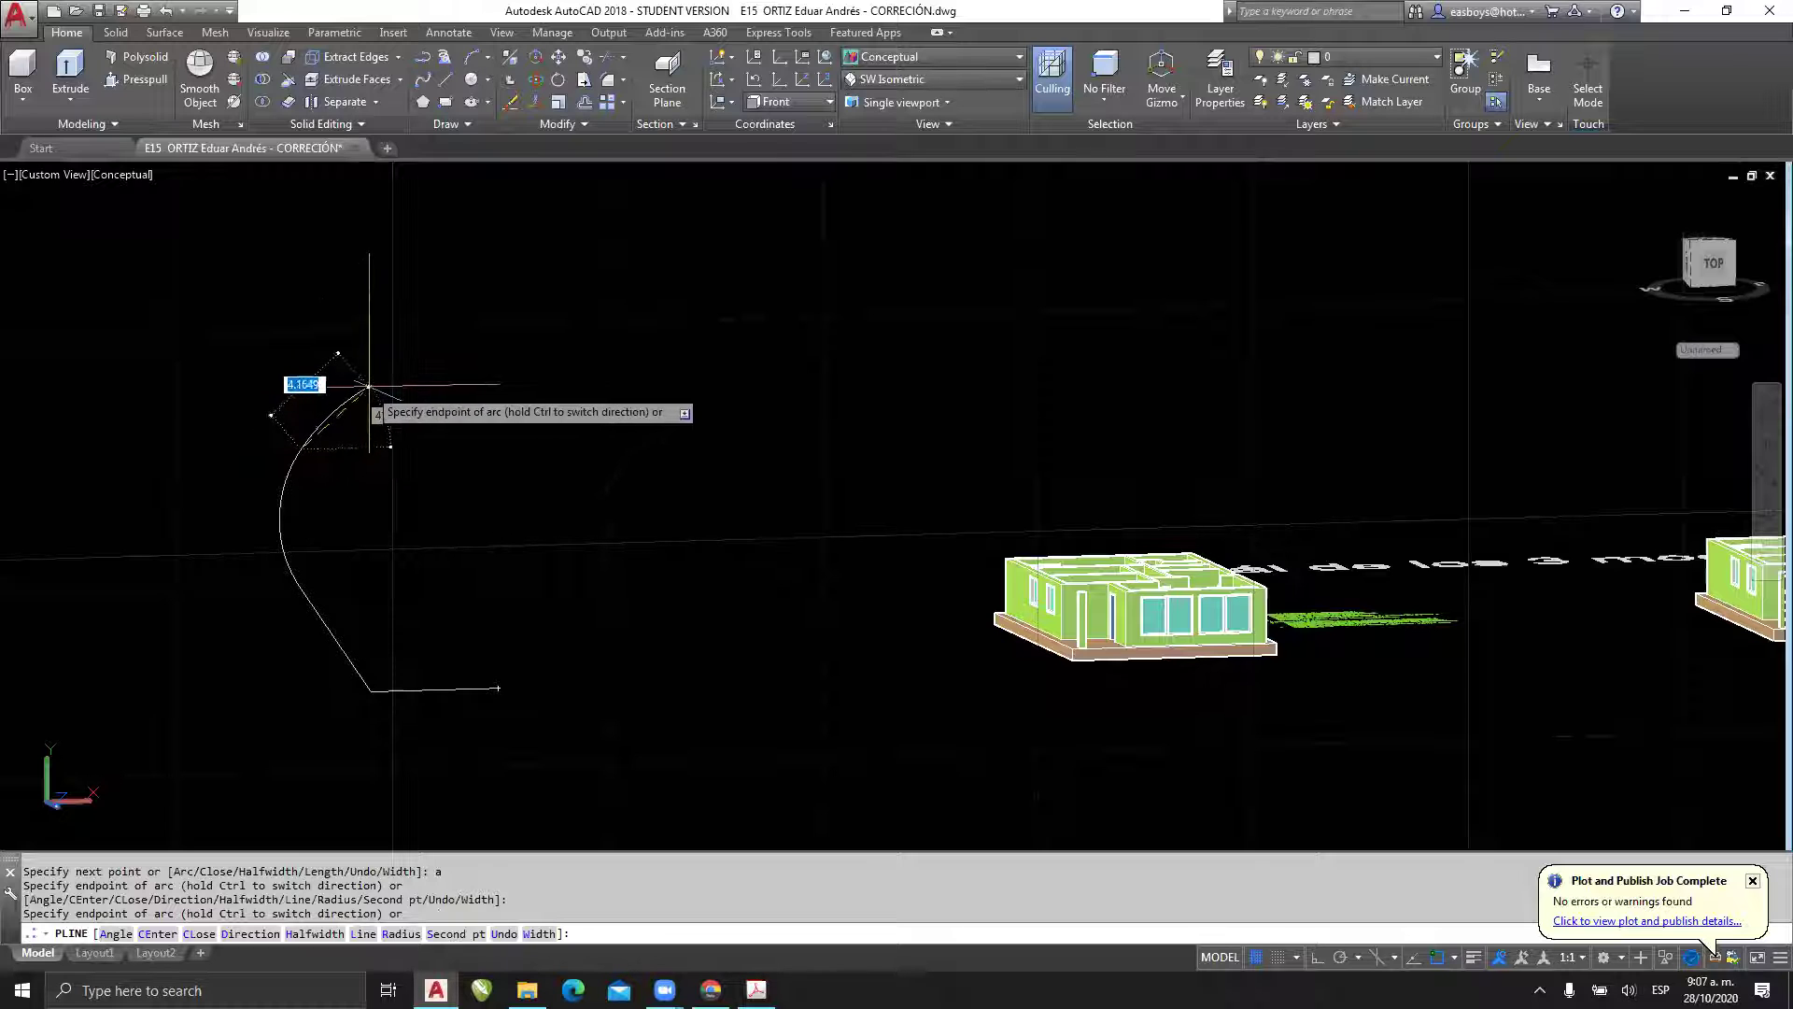
middle_click_drag(384, 400, 413, 556)
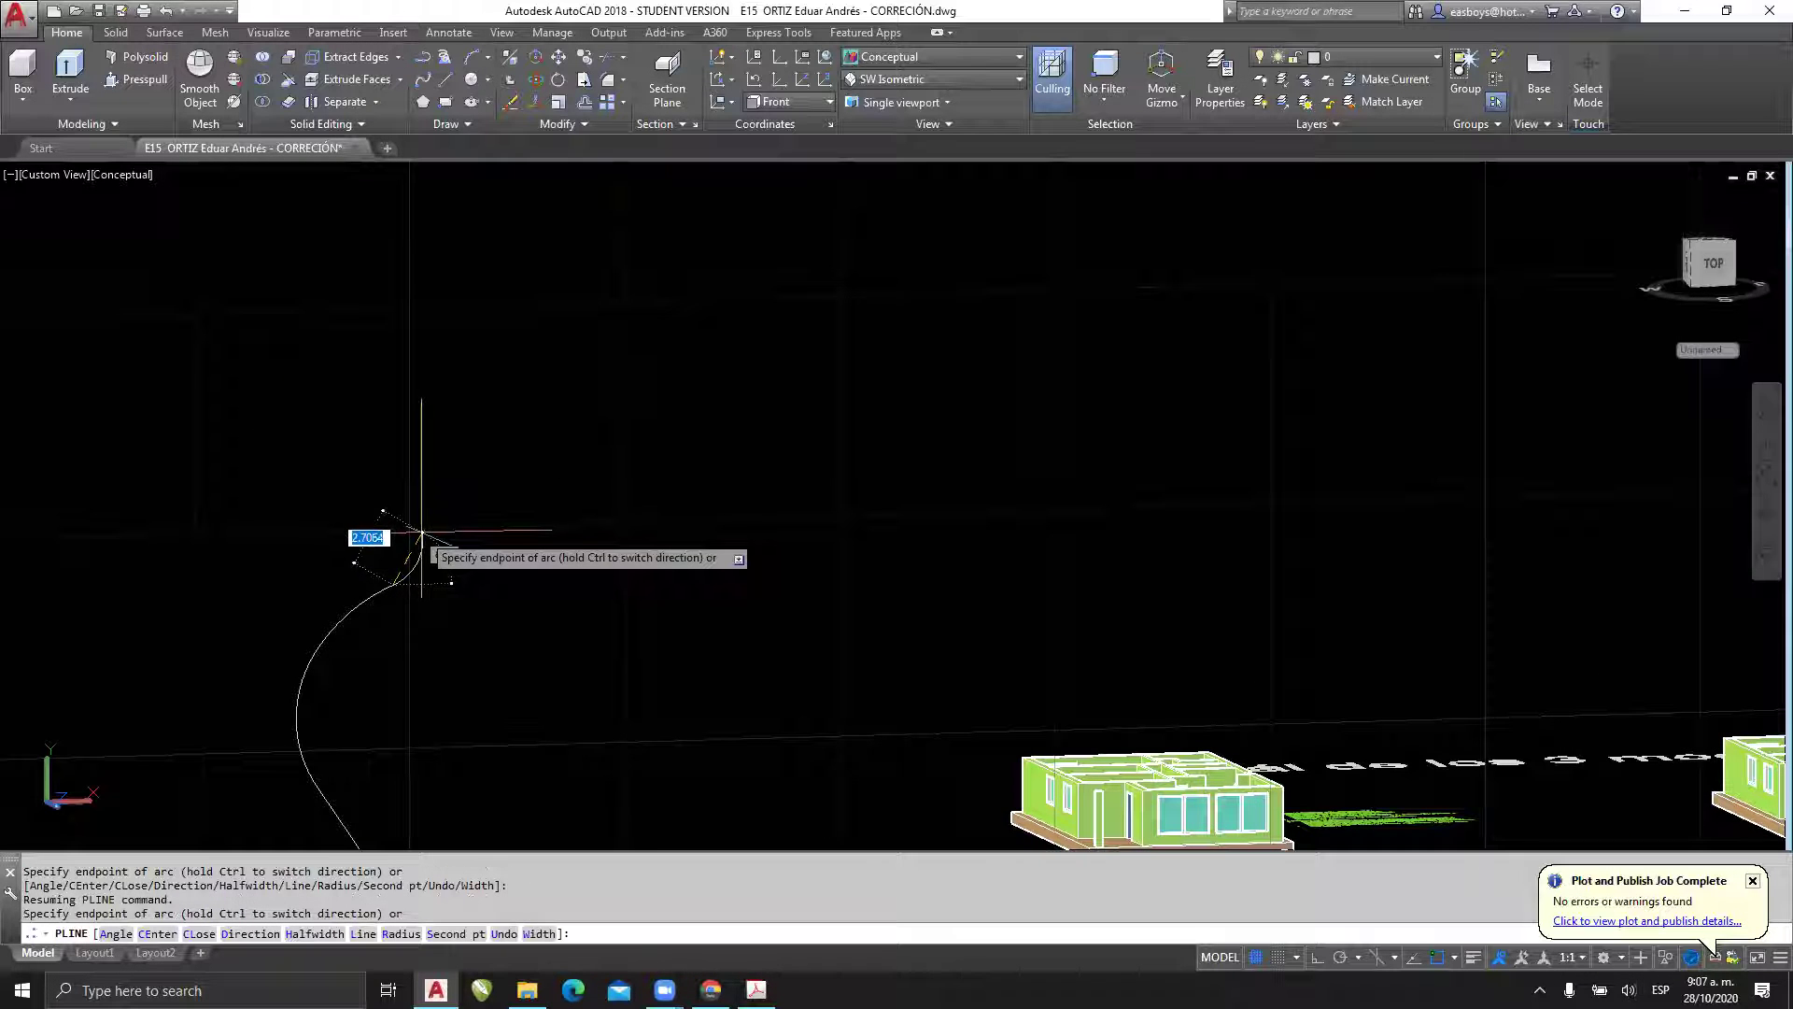
left_click(432, 513)
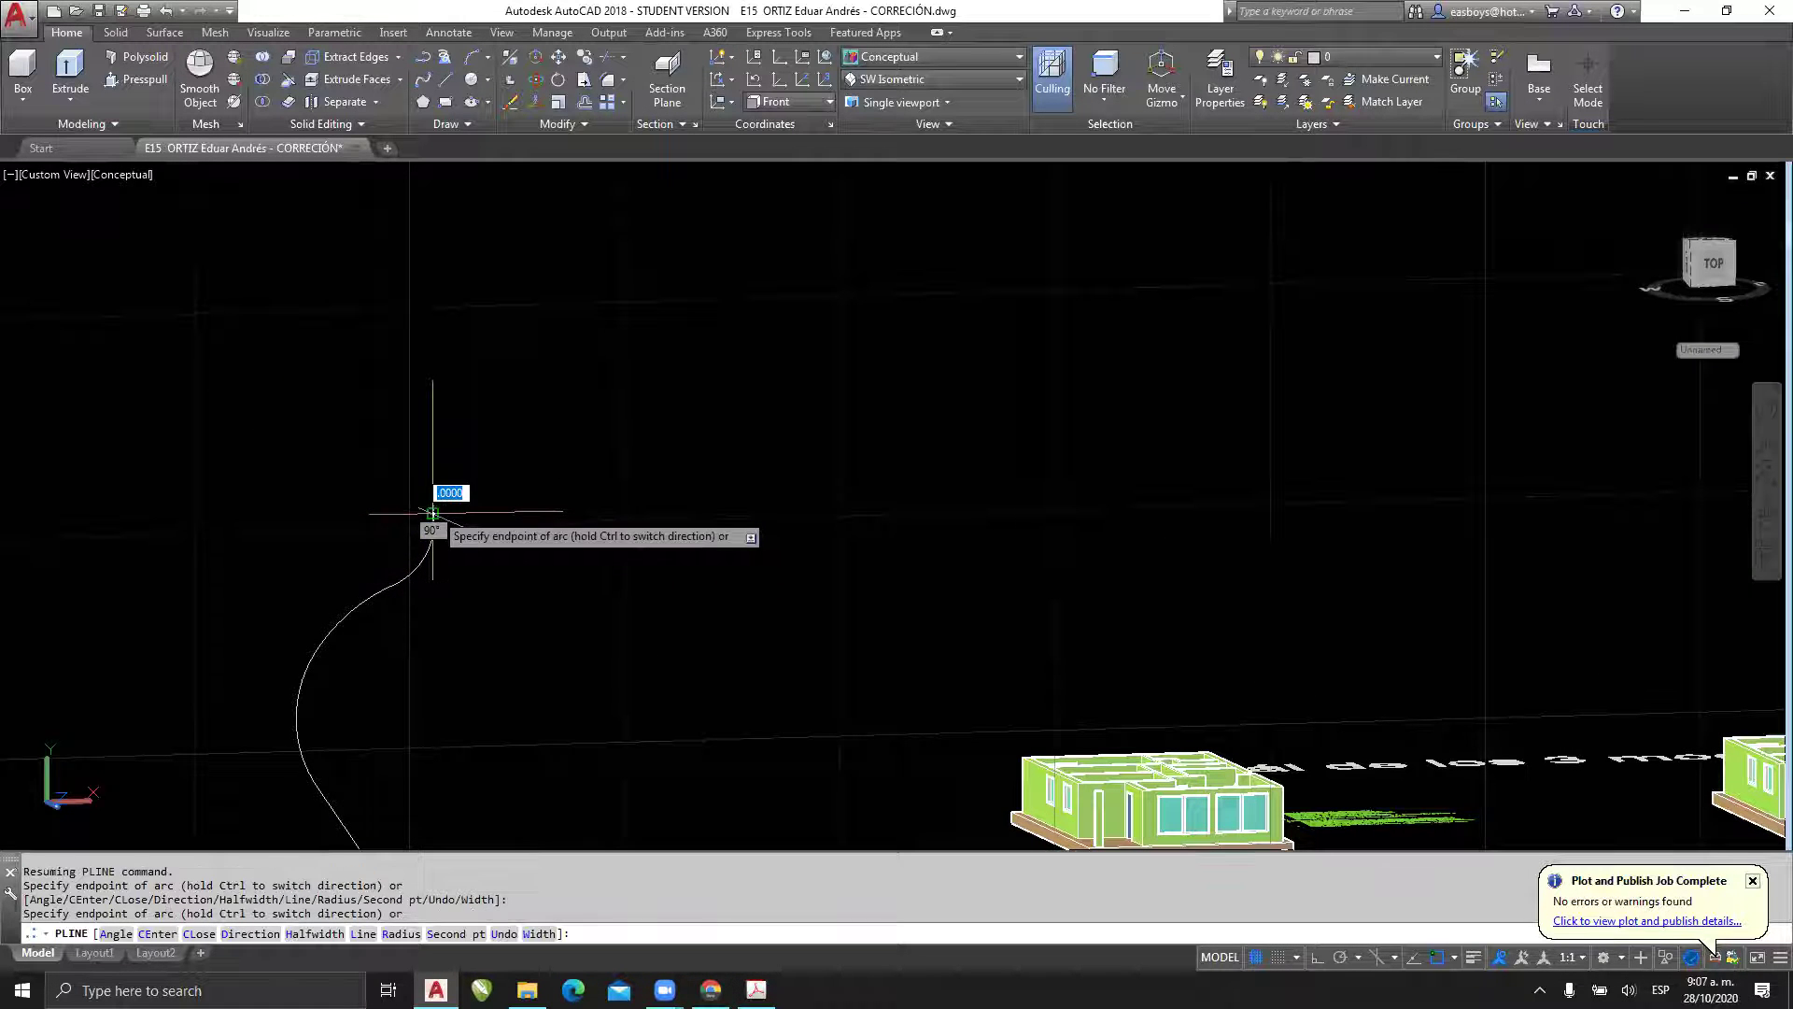
type("l")
key("Return")
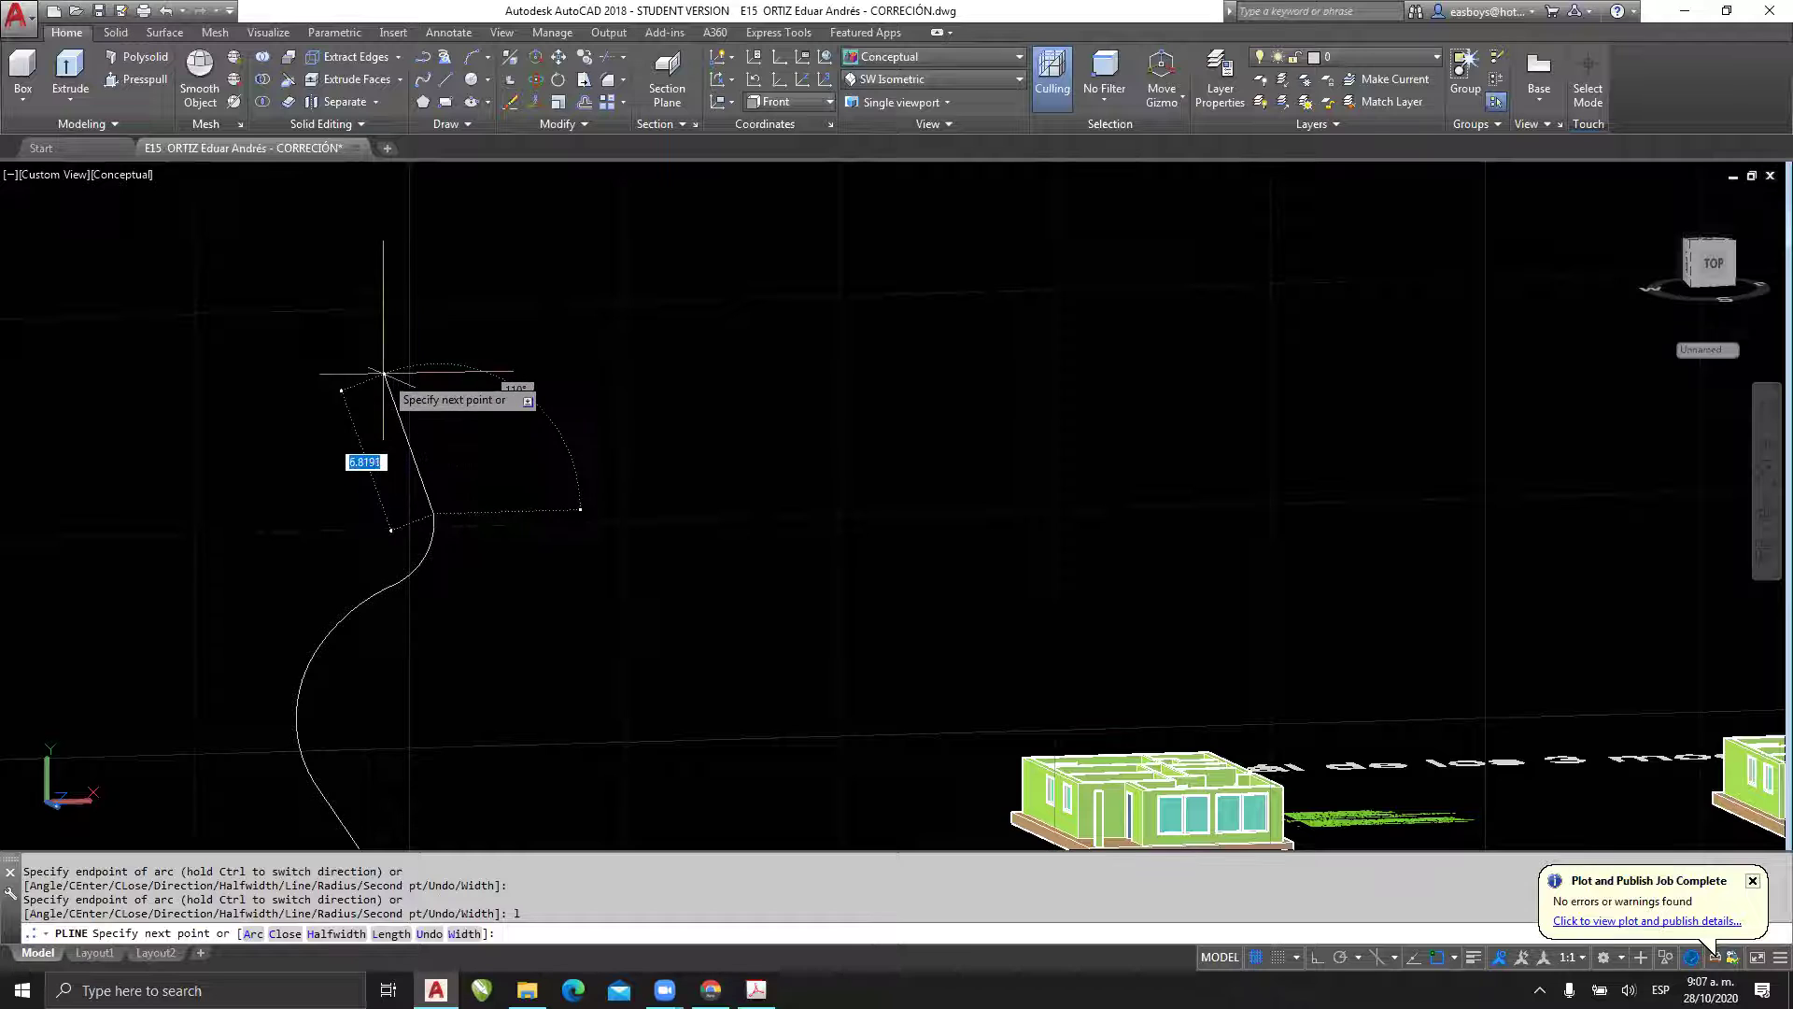
left_click(411, 414)
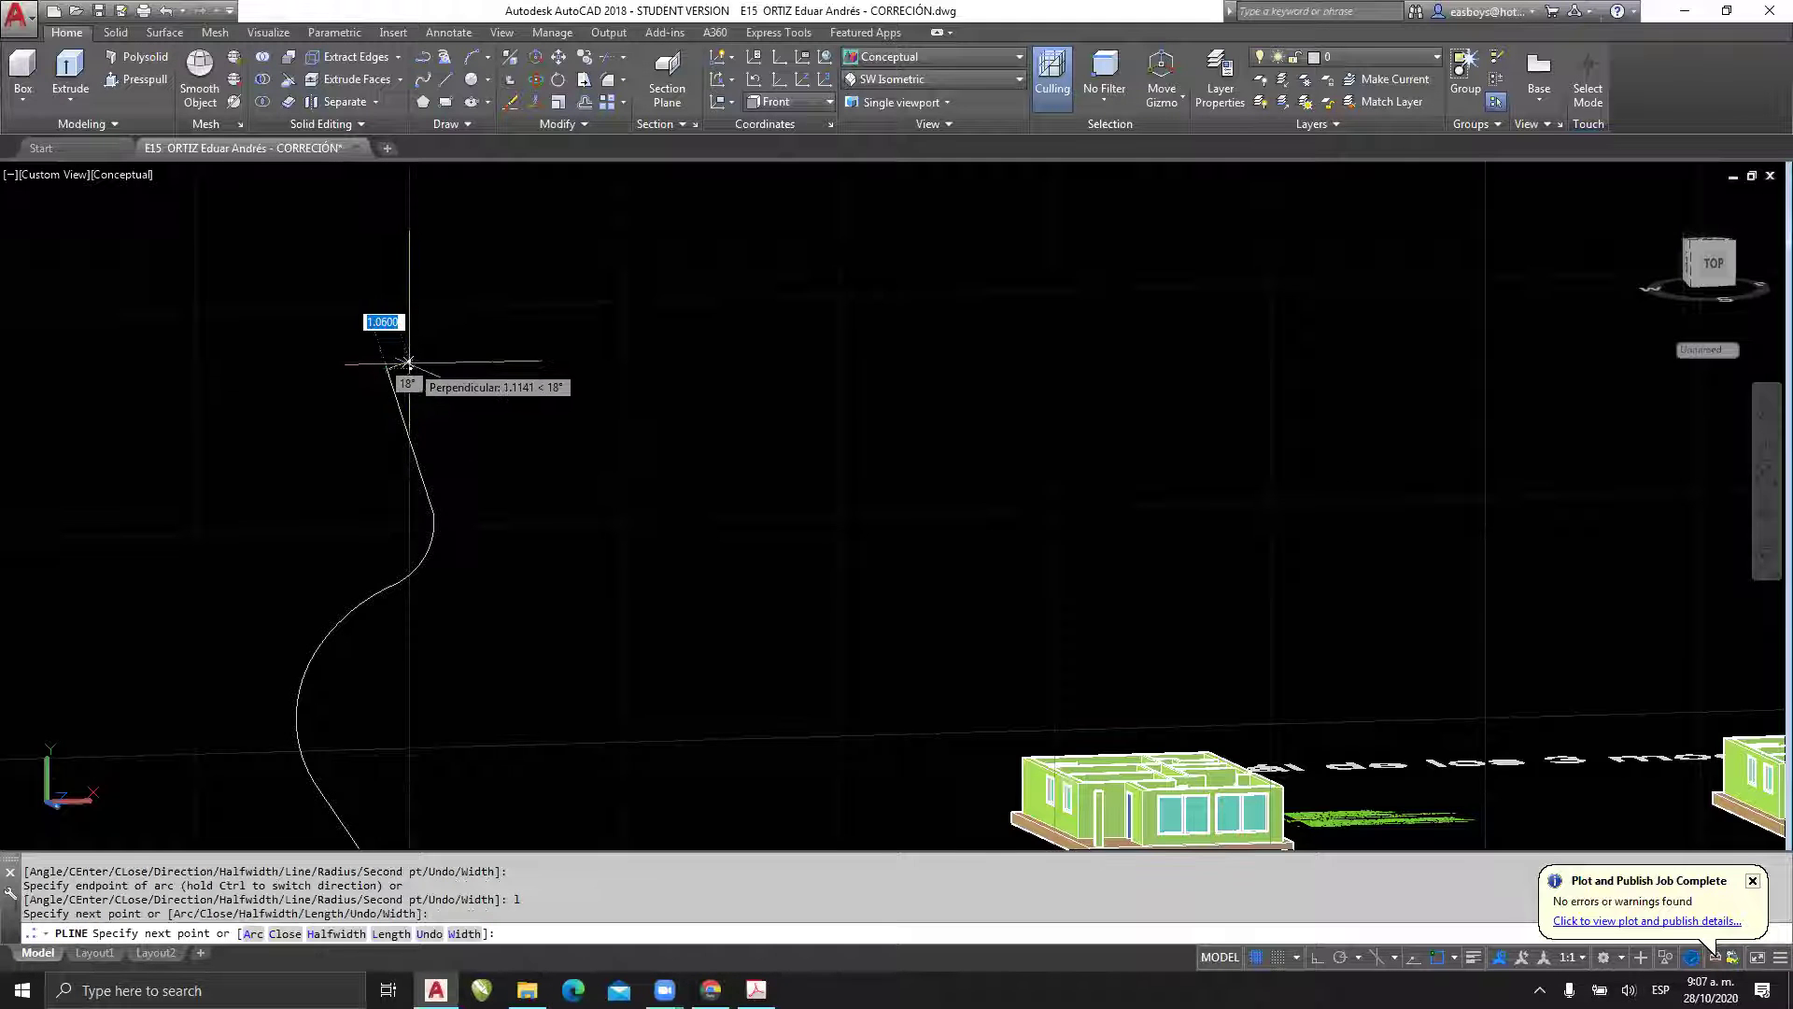
scroll(402, 374, "down", 2)
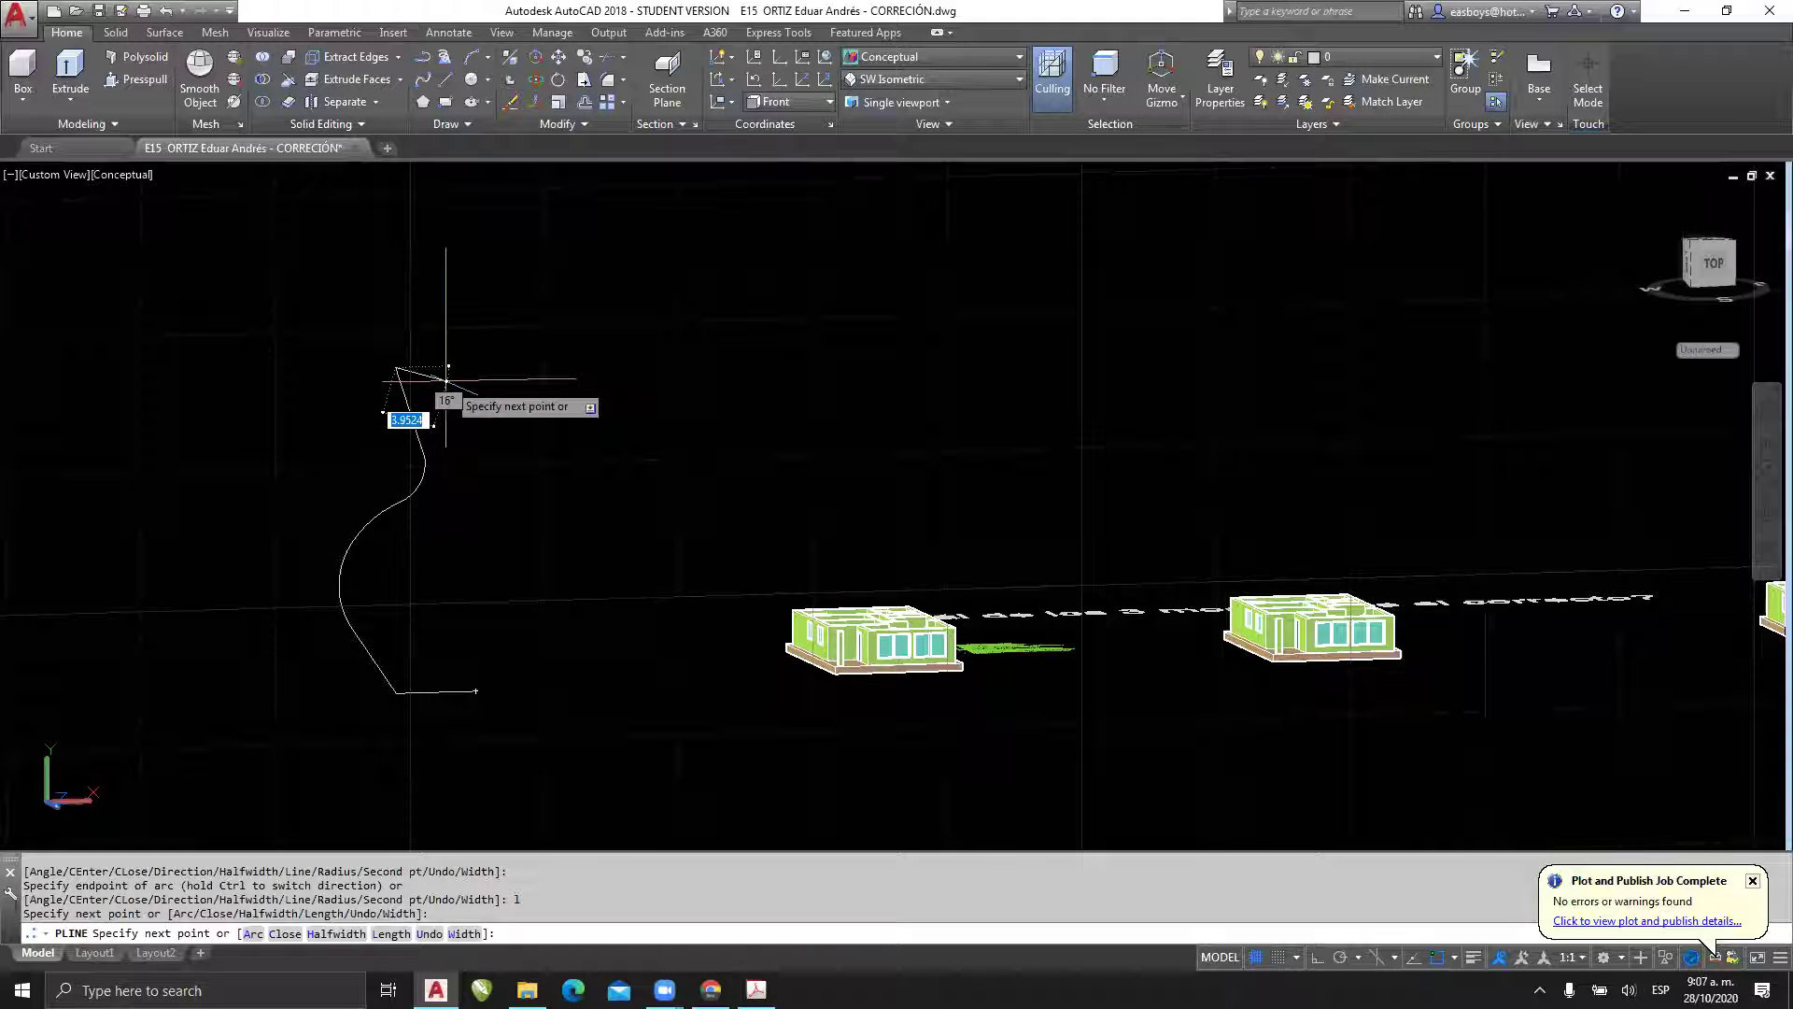
key("Return")
- Offset the vase profile inward by a small wall thickness picked from two points at its upper end
scroll(401, 385, "up", 2)
type("o")
key("Return")
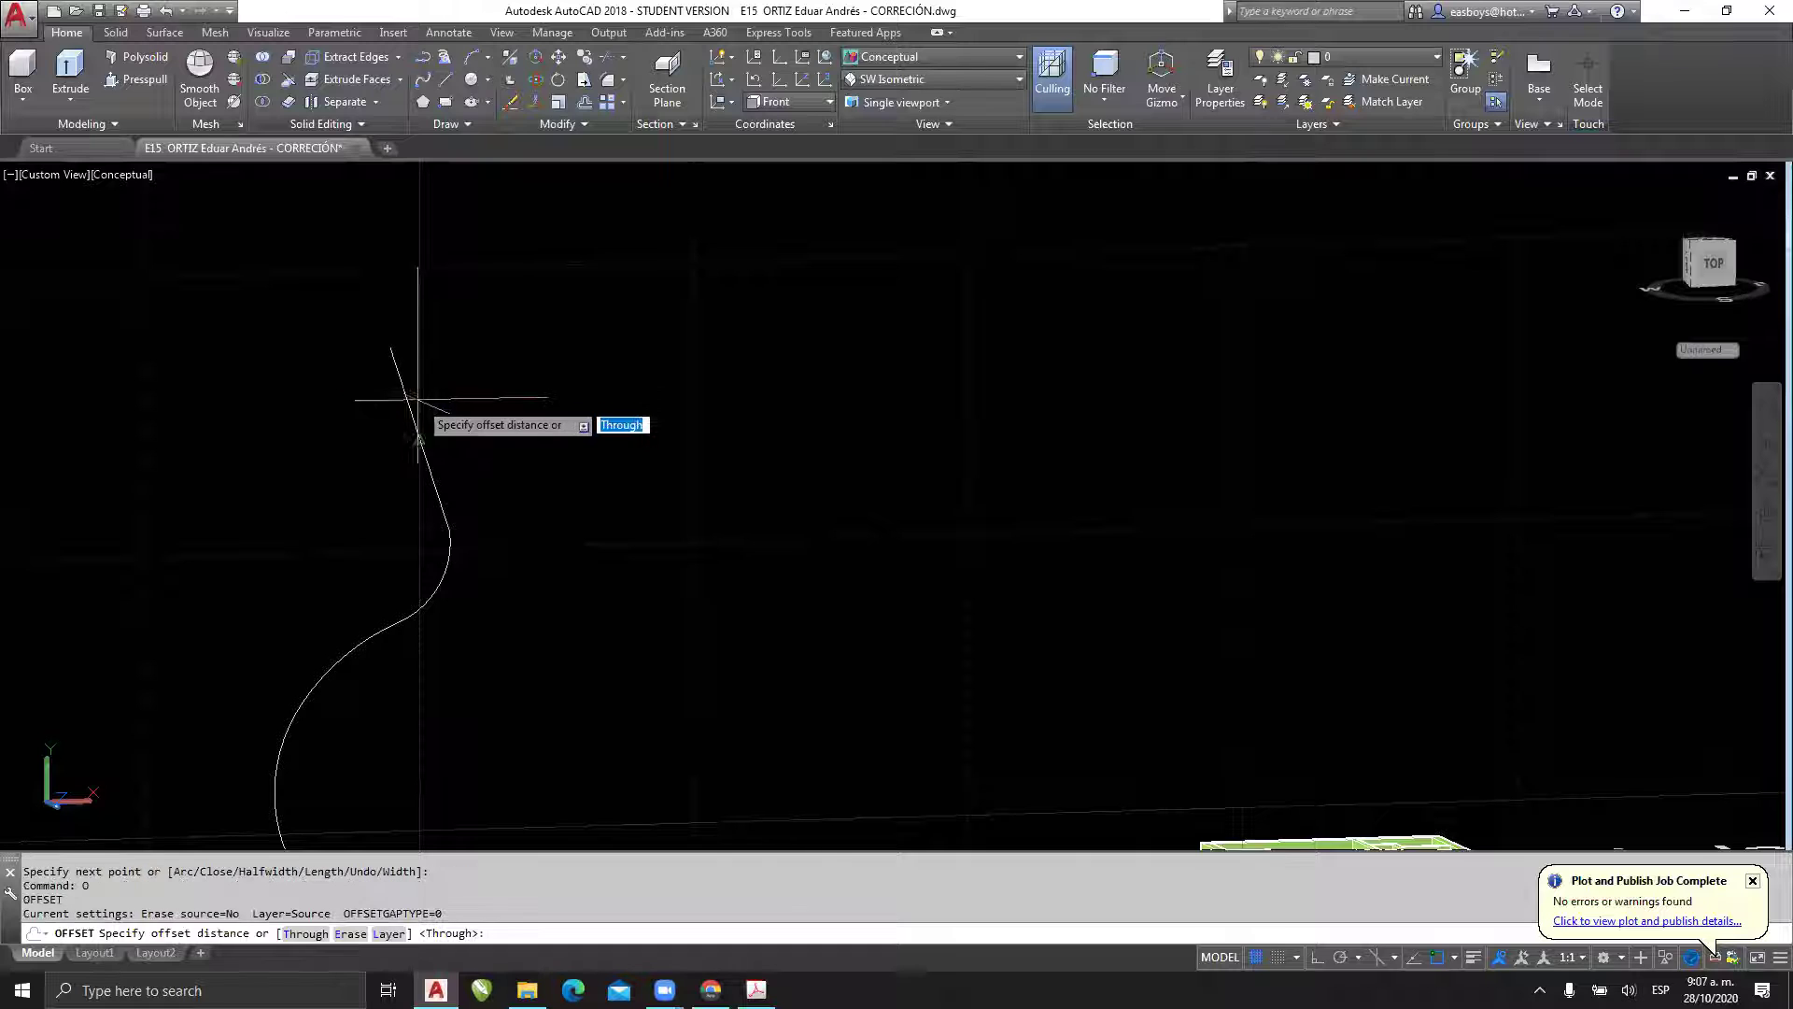
left_click(394, 344)
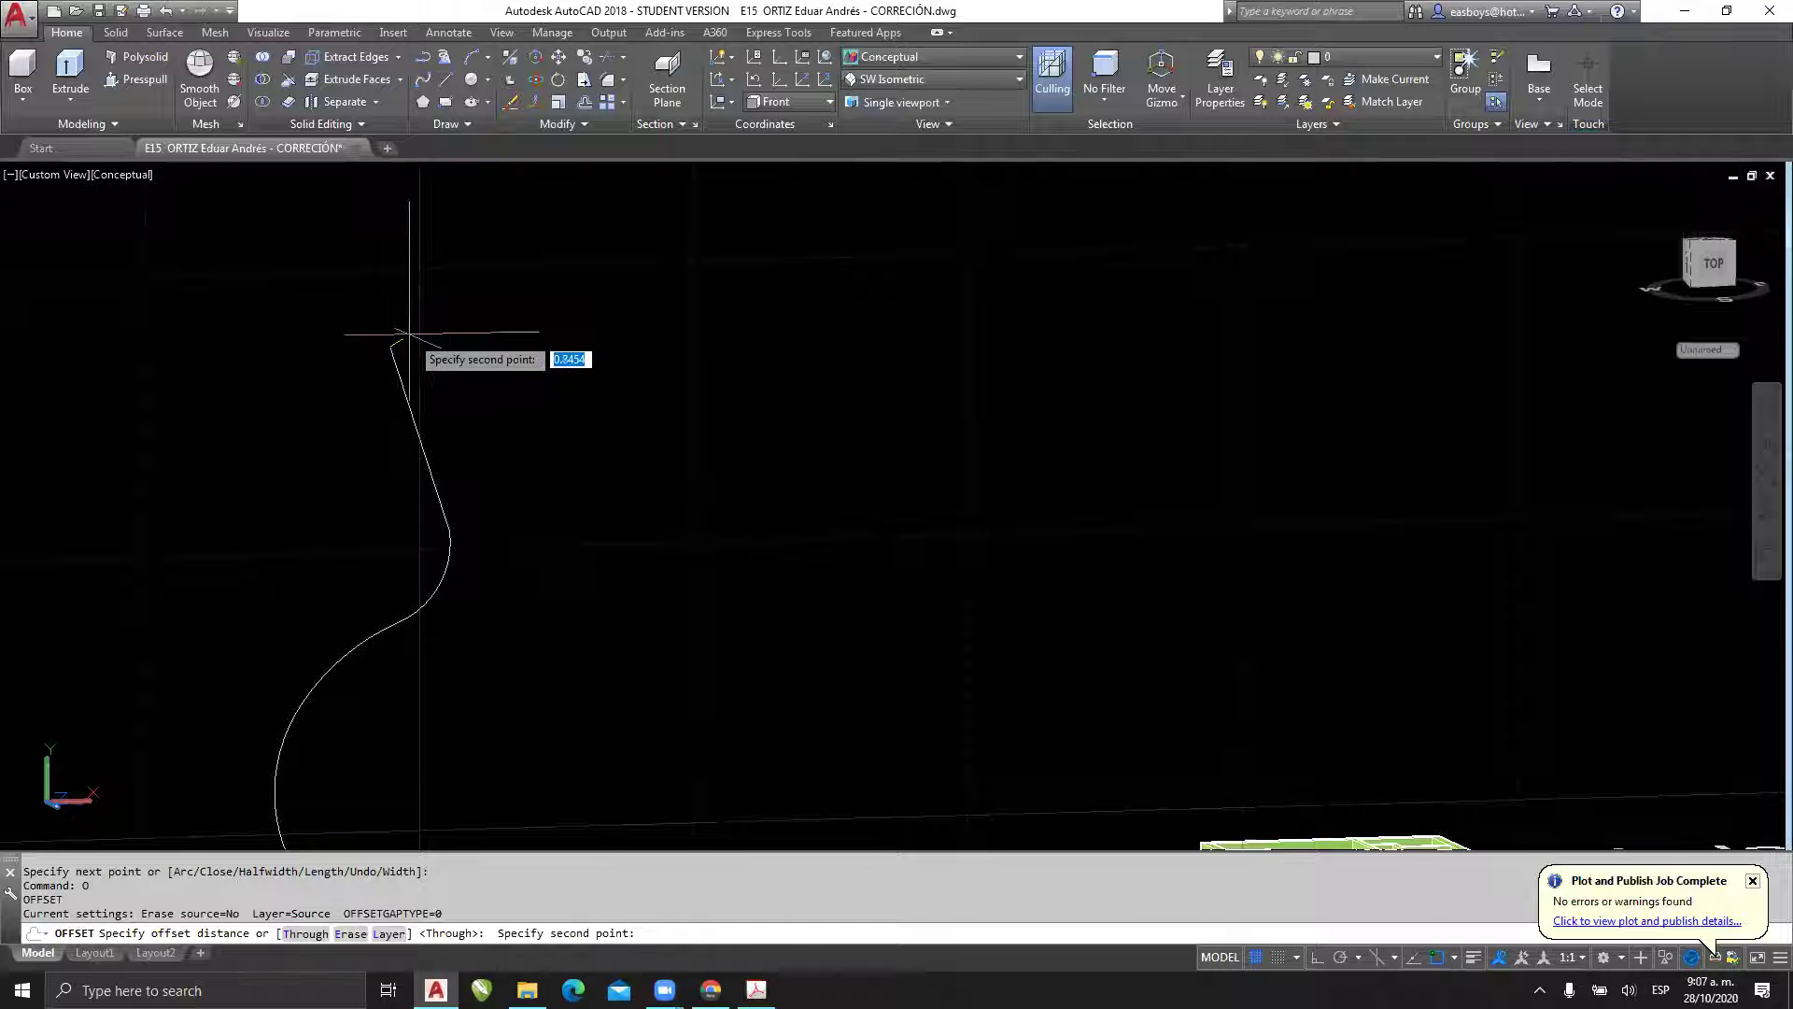
left_click(415, 370)
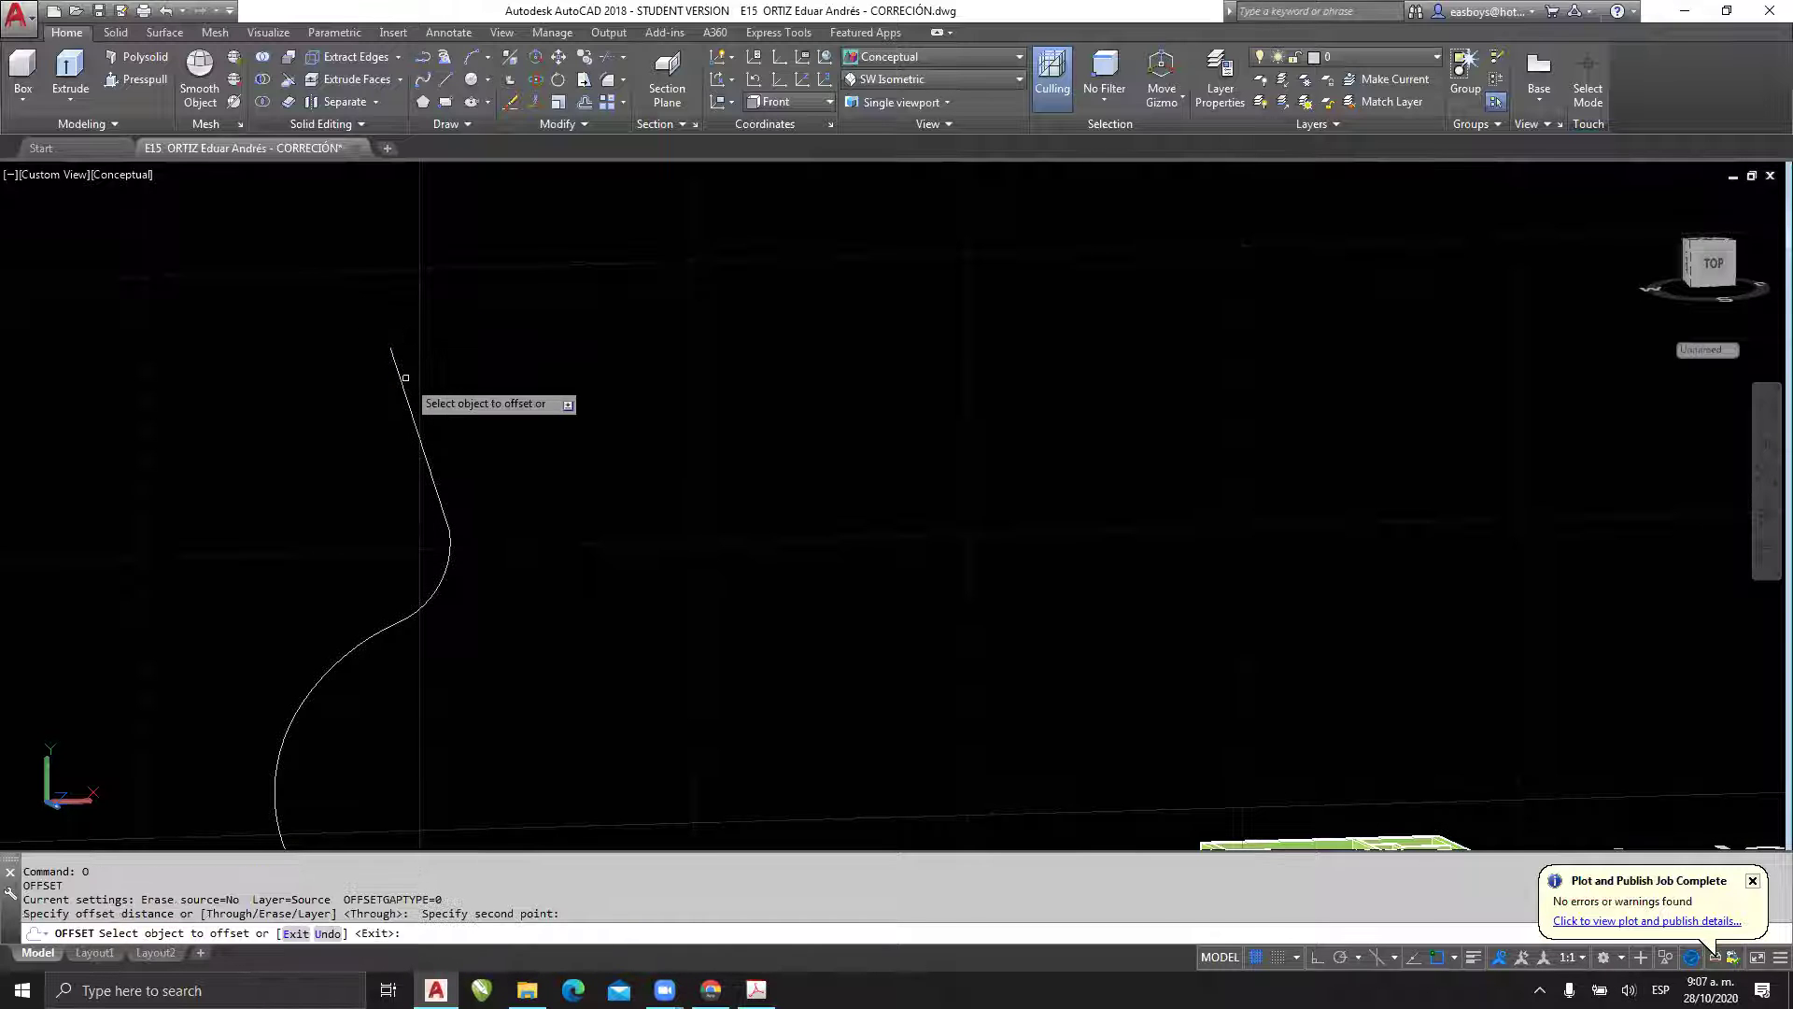
left_click(406, 377)
left_click(481, 361)
key("Escape")
- Close the mouth of the profile with a polyline between the upper ends of the two offset curves
type("p")
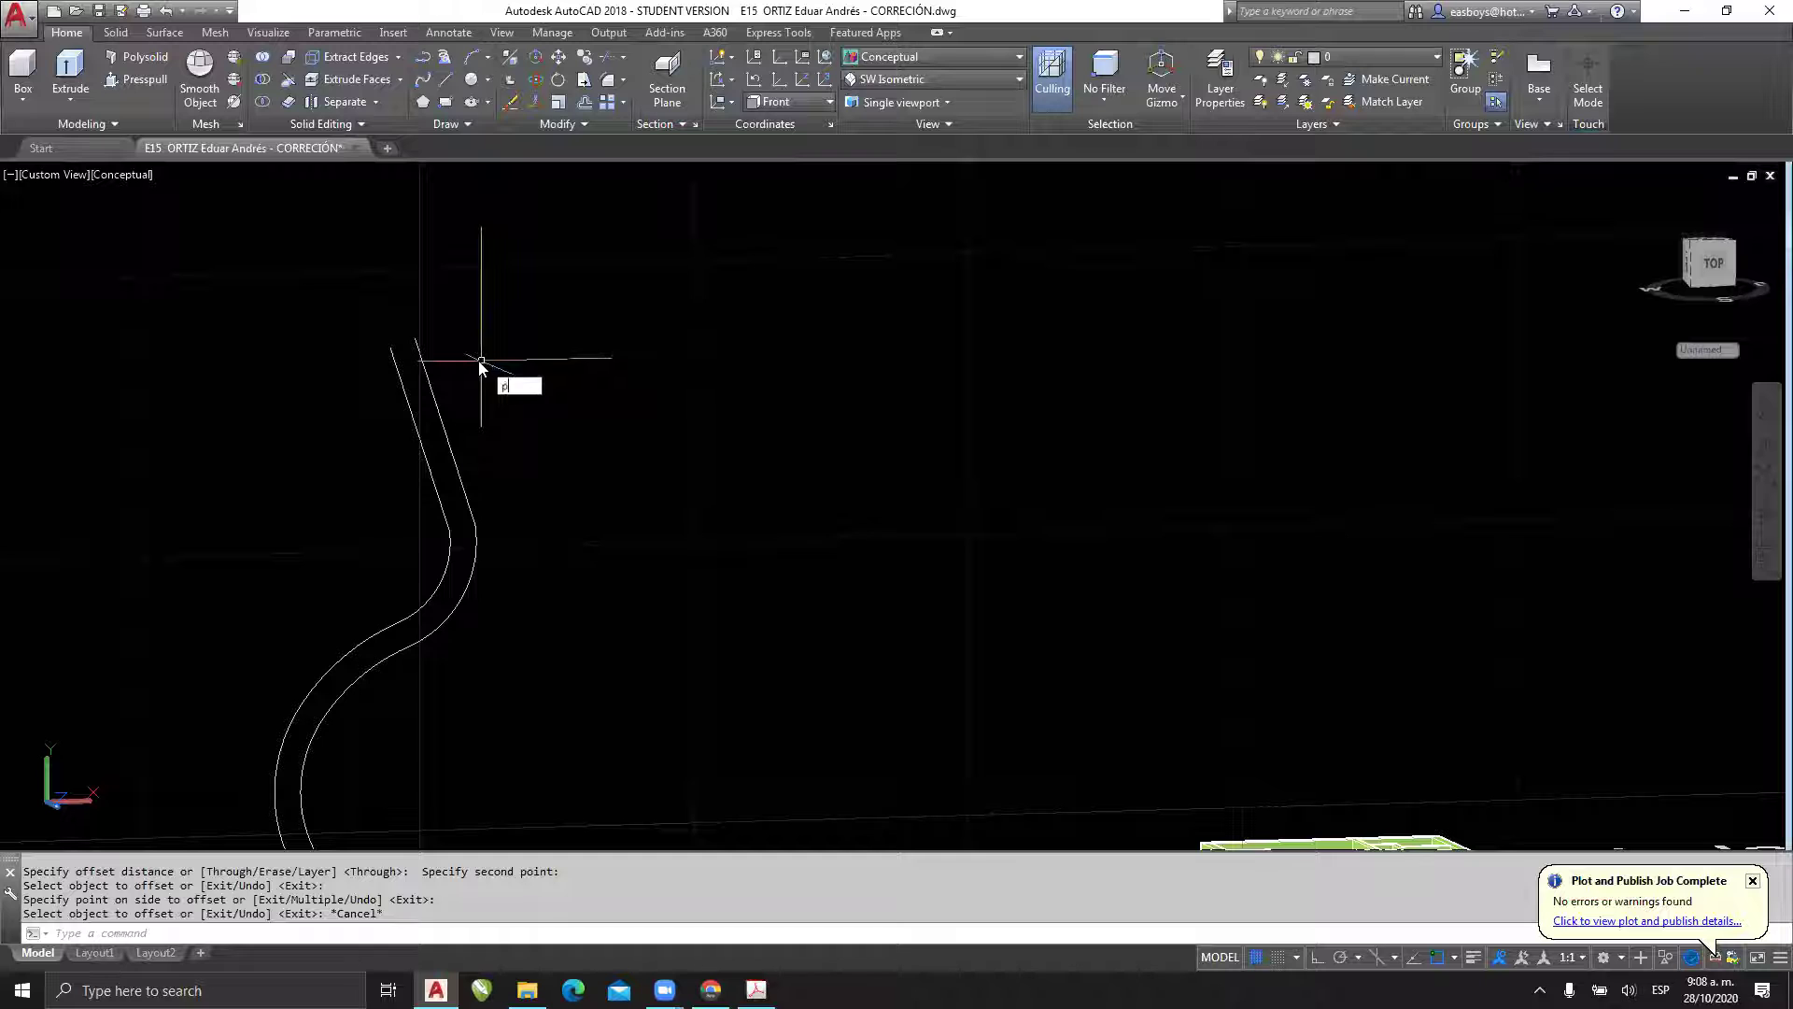
type("l")
key("Return")
left_click(391, 344)
left_click(415, 338)
key("Return")
- Join the two profile curves and the mouth segment into one polyline with Polyline Edit, and close it at the base
left_click(495, 375)
left_click(423, 399)
type("pe")
key("Return")
type("j")
key("Return")
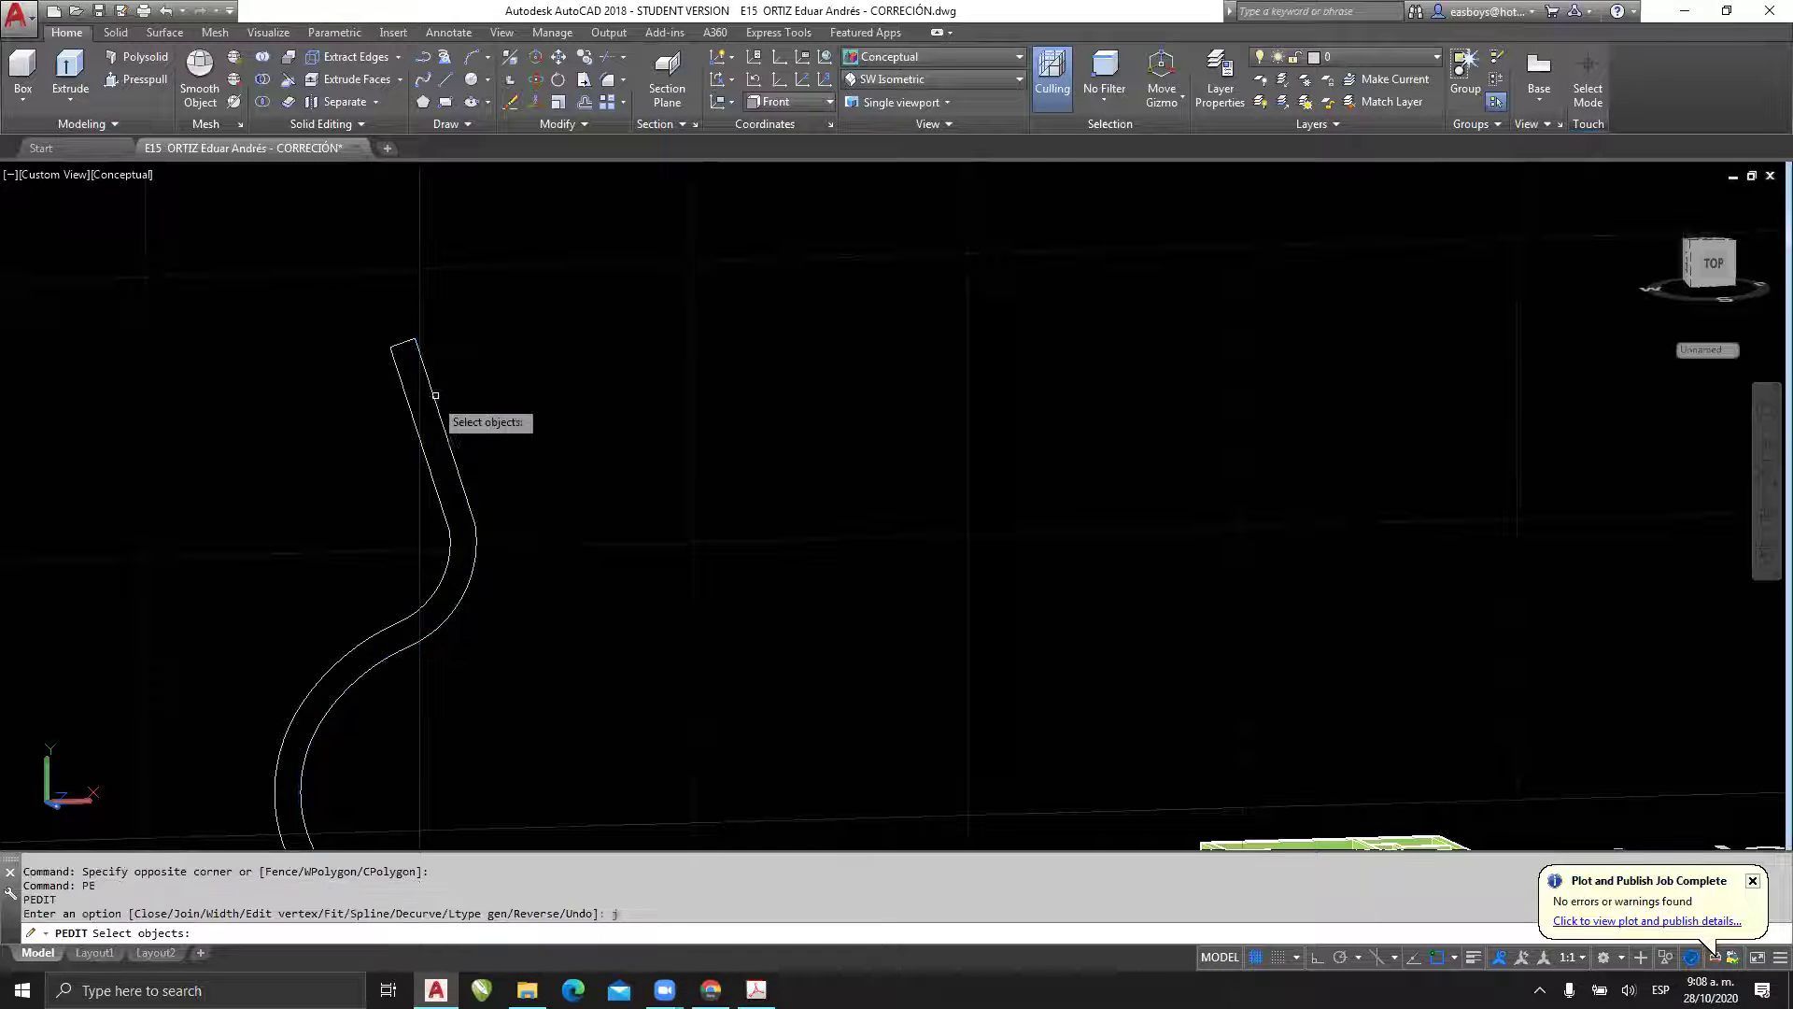
left_click(471, 317)
left_click(346, 401)
middle_click_drag(659, 841, 621, 494)
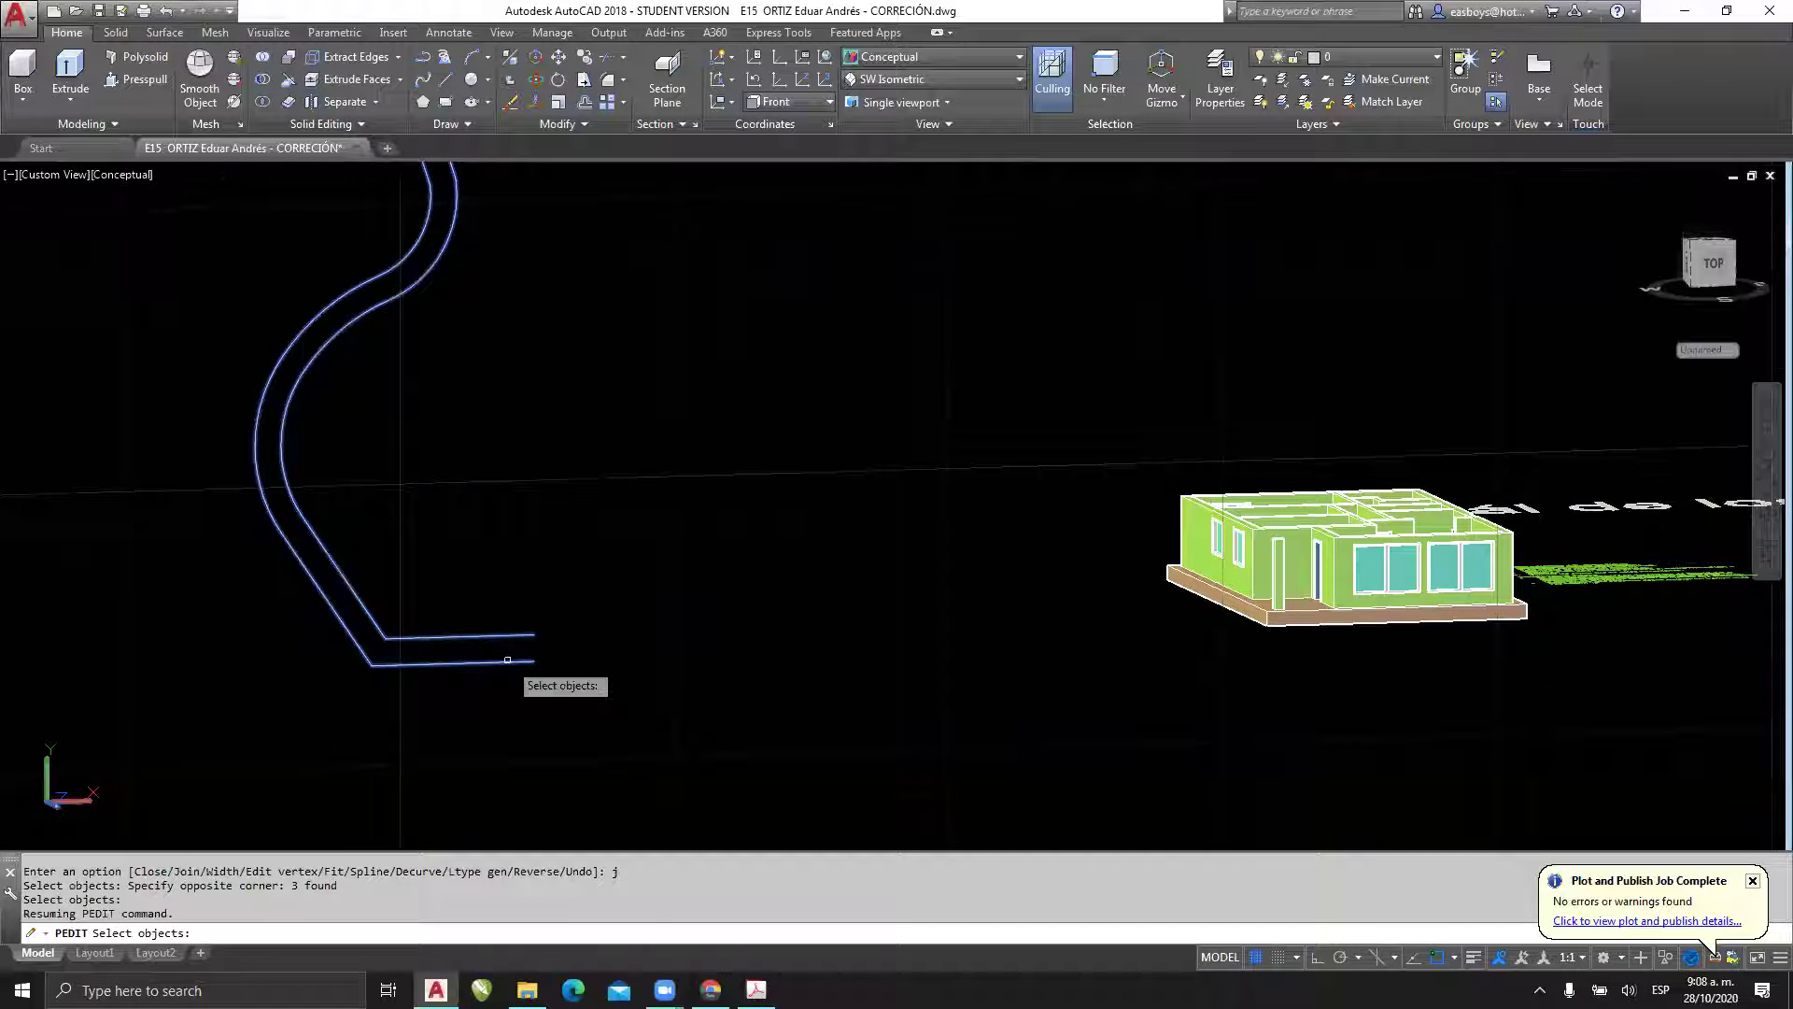
scroll(507, 661, "up", 2)
key("Return")
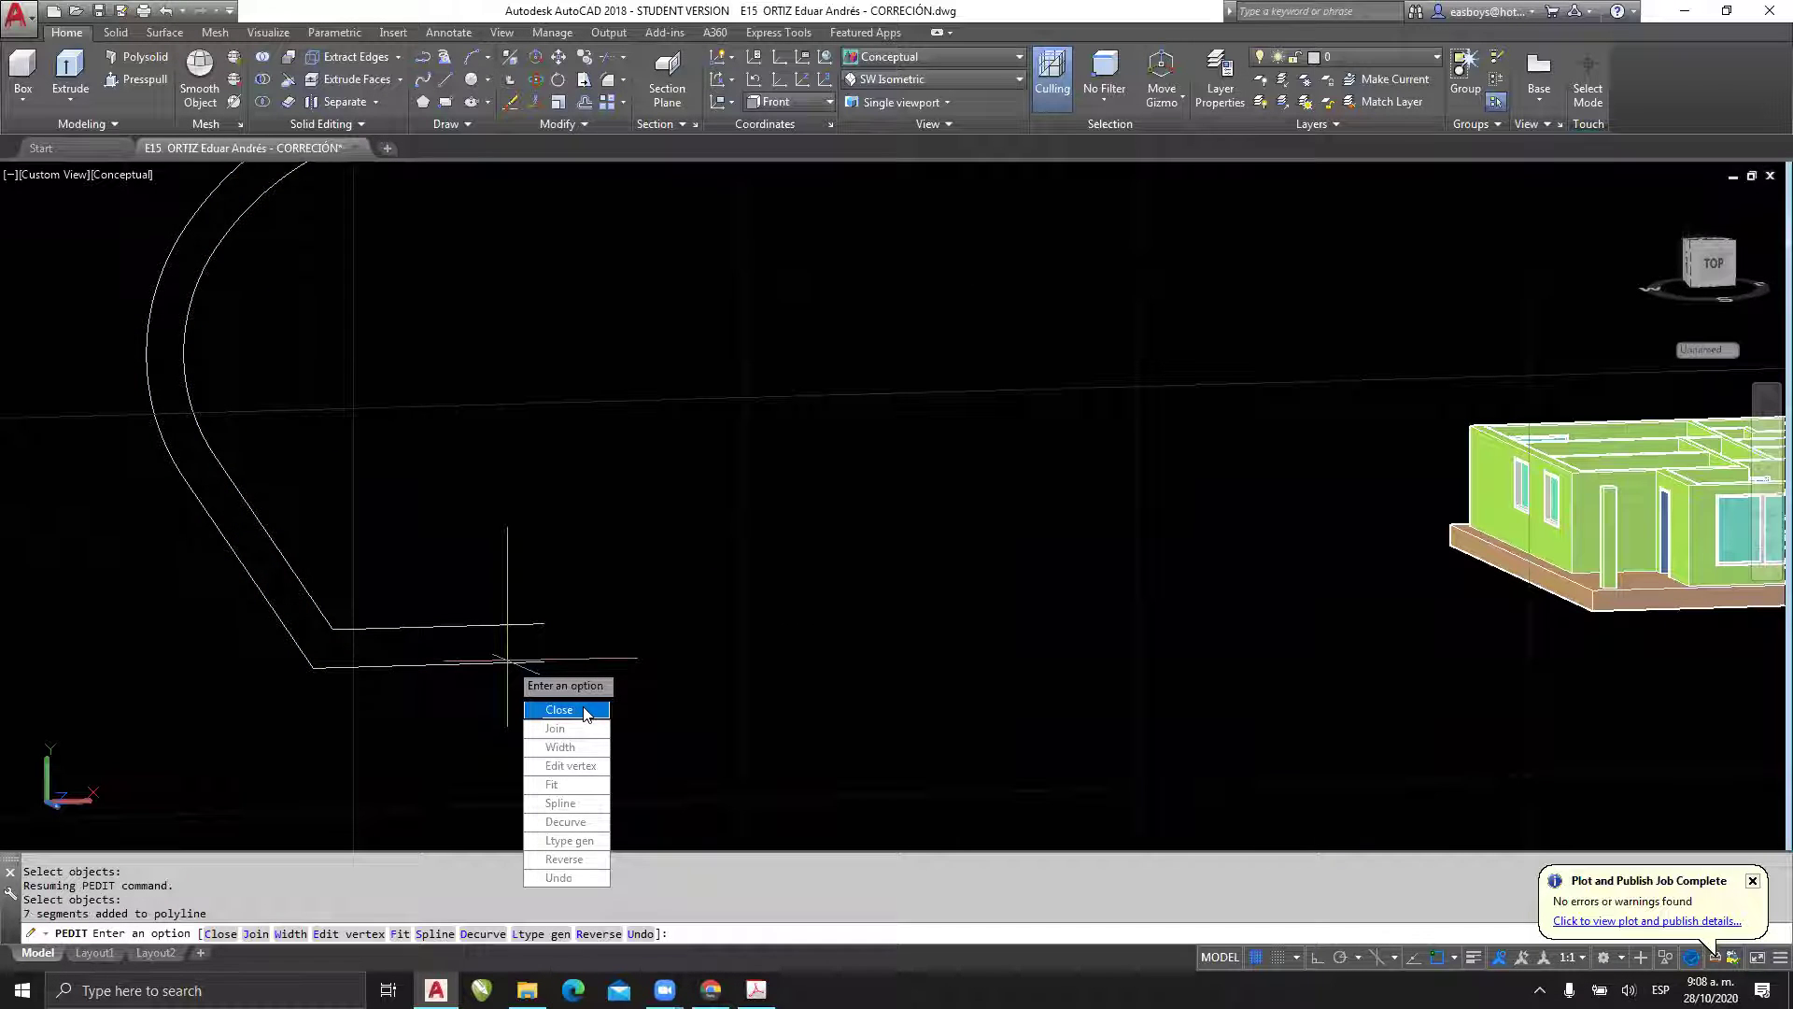
left_click(585, 713)
key("Escape")
key("Escape")
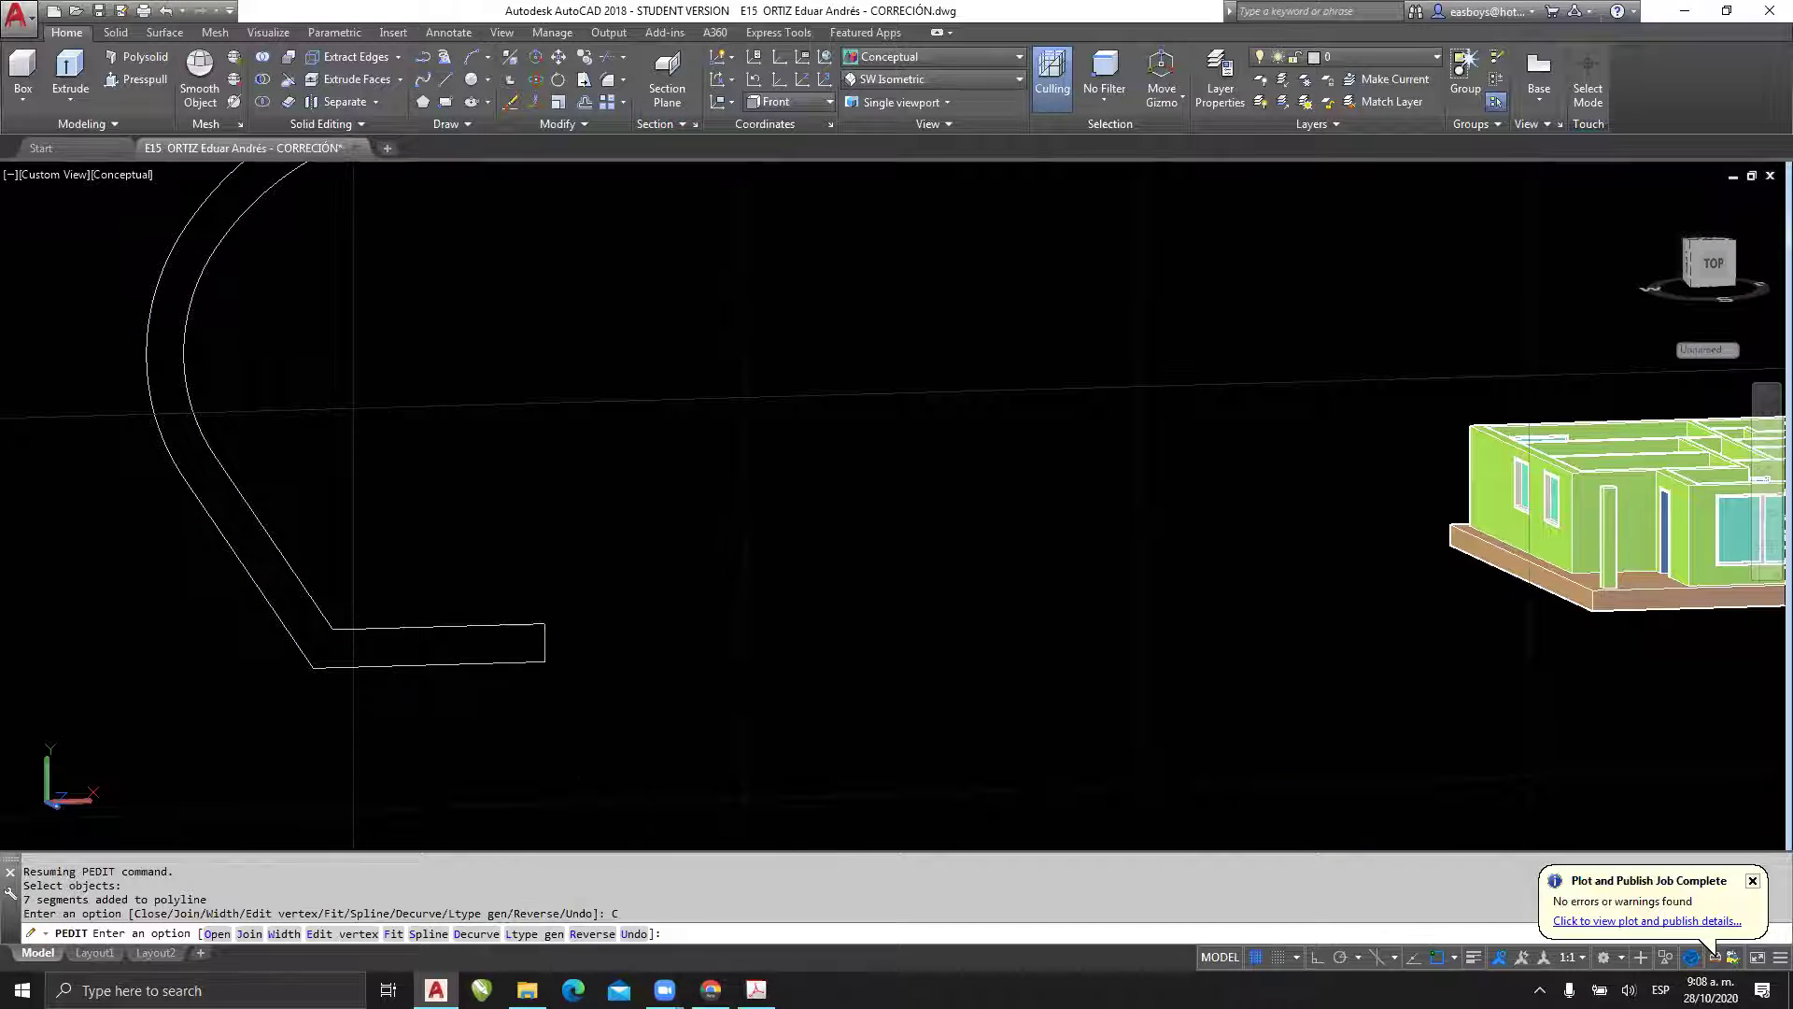
- With Ortho on, draw a vertical axis line from the inner end of the profile's base up past the vase's mouth
scroll(680, 620, "down", 4)
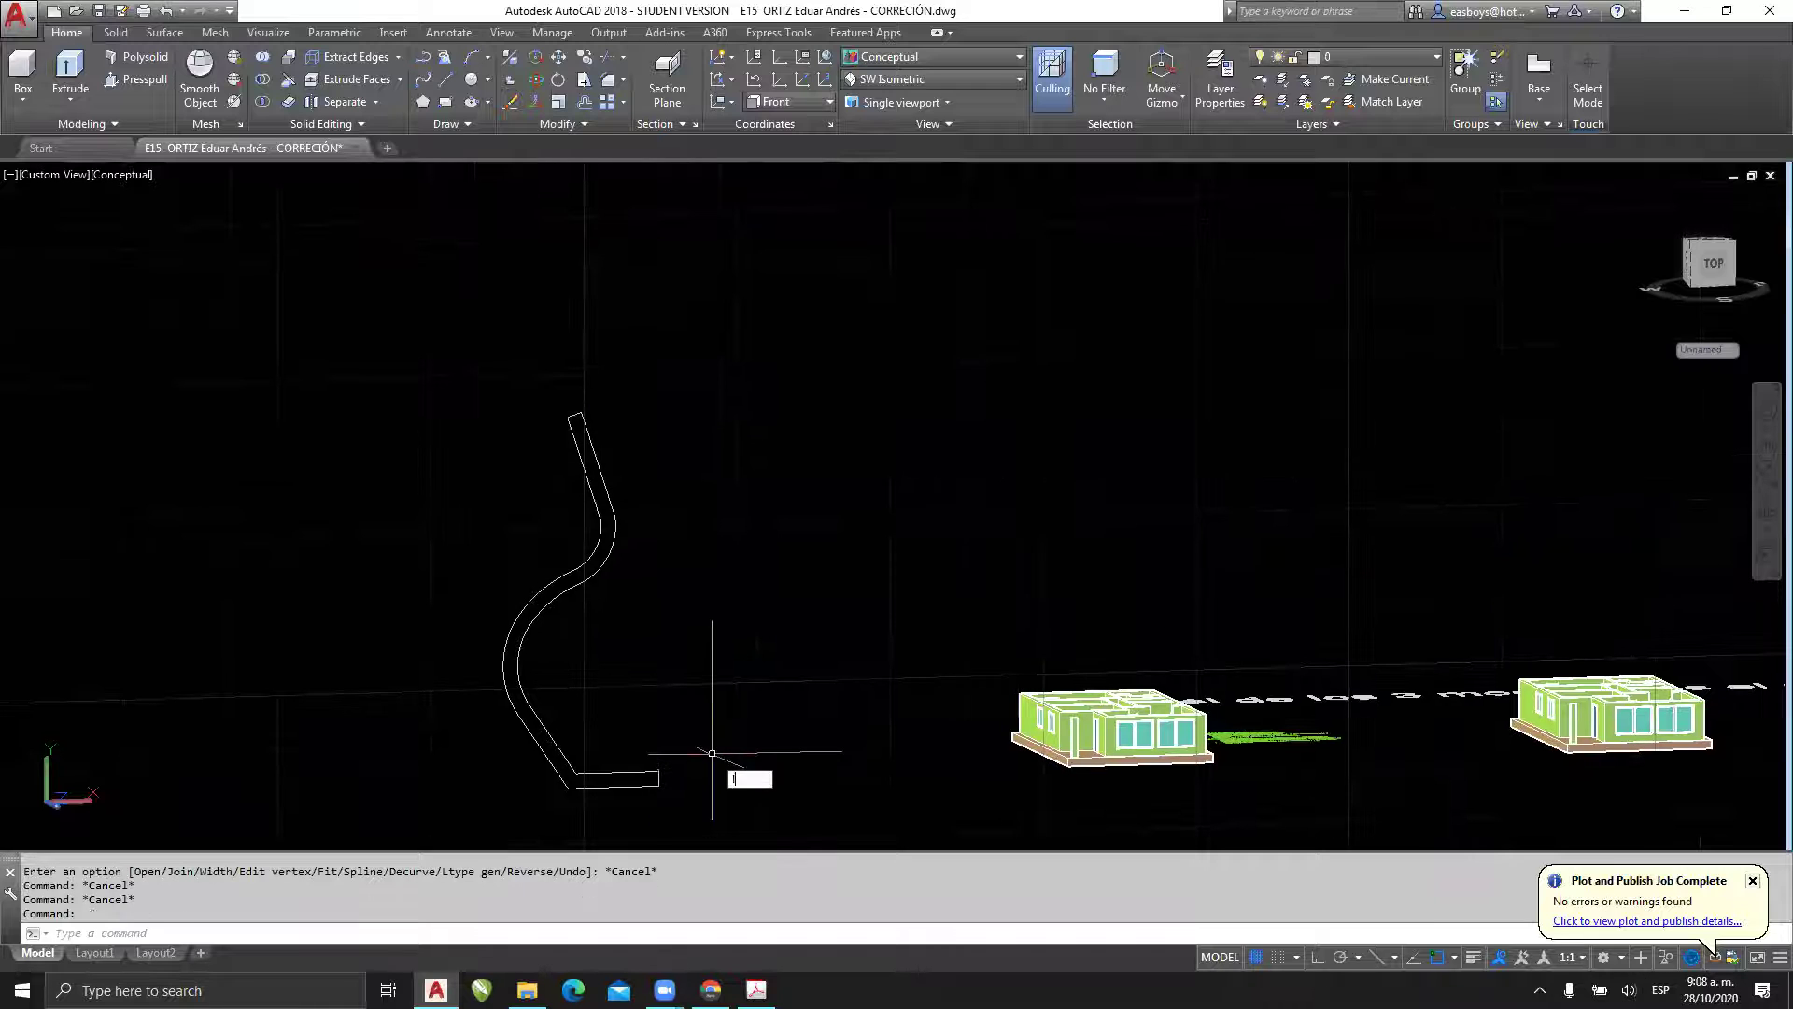
type("L")
key("Return")
key("Escape")
type("L")
key("Return")
left_click(659, 769)
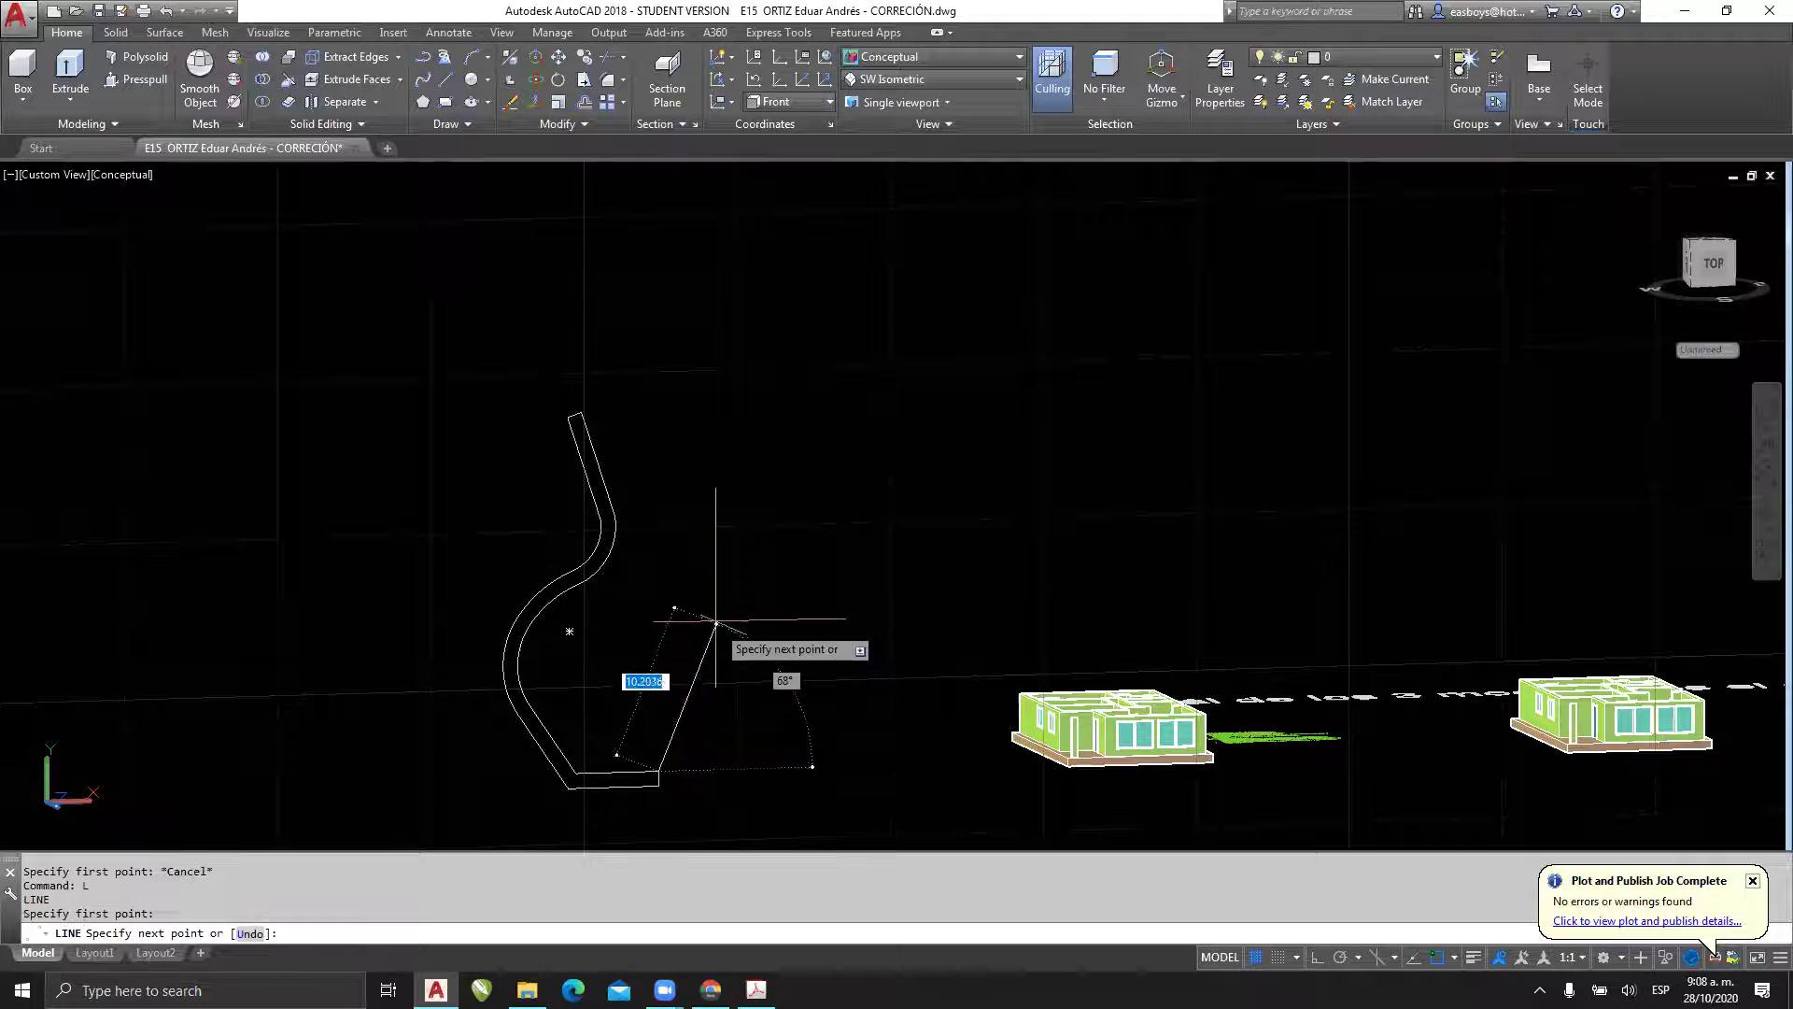
key("F8")
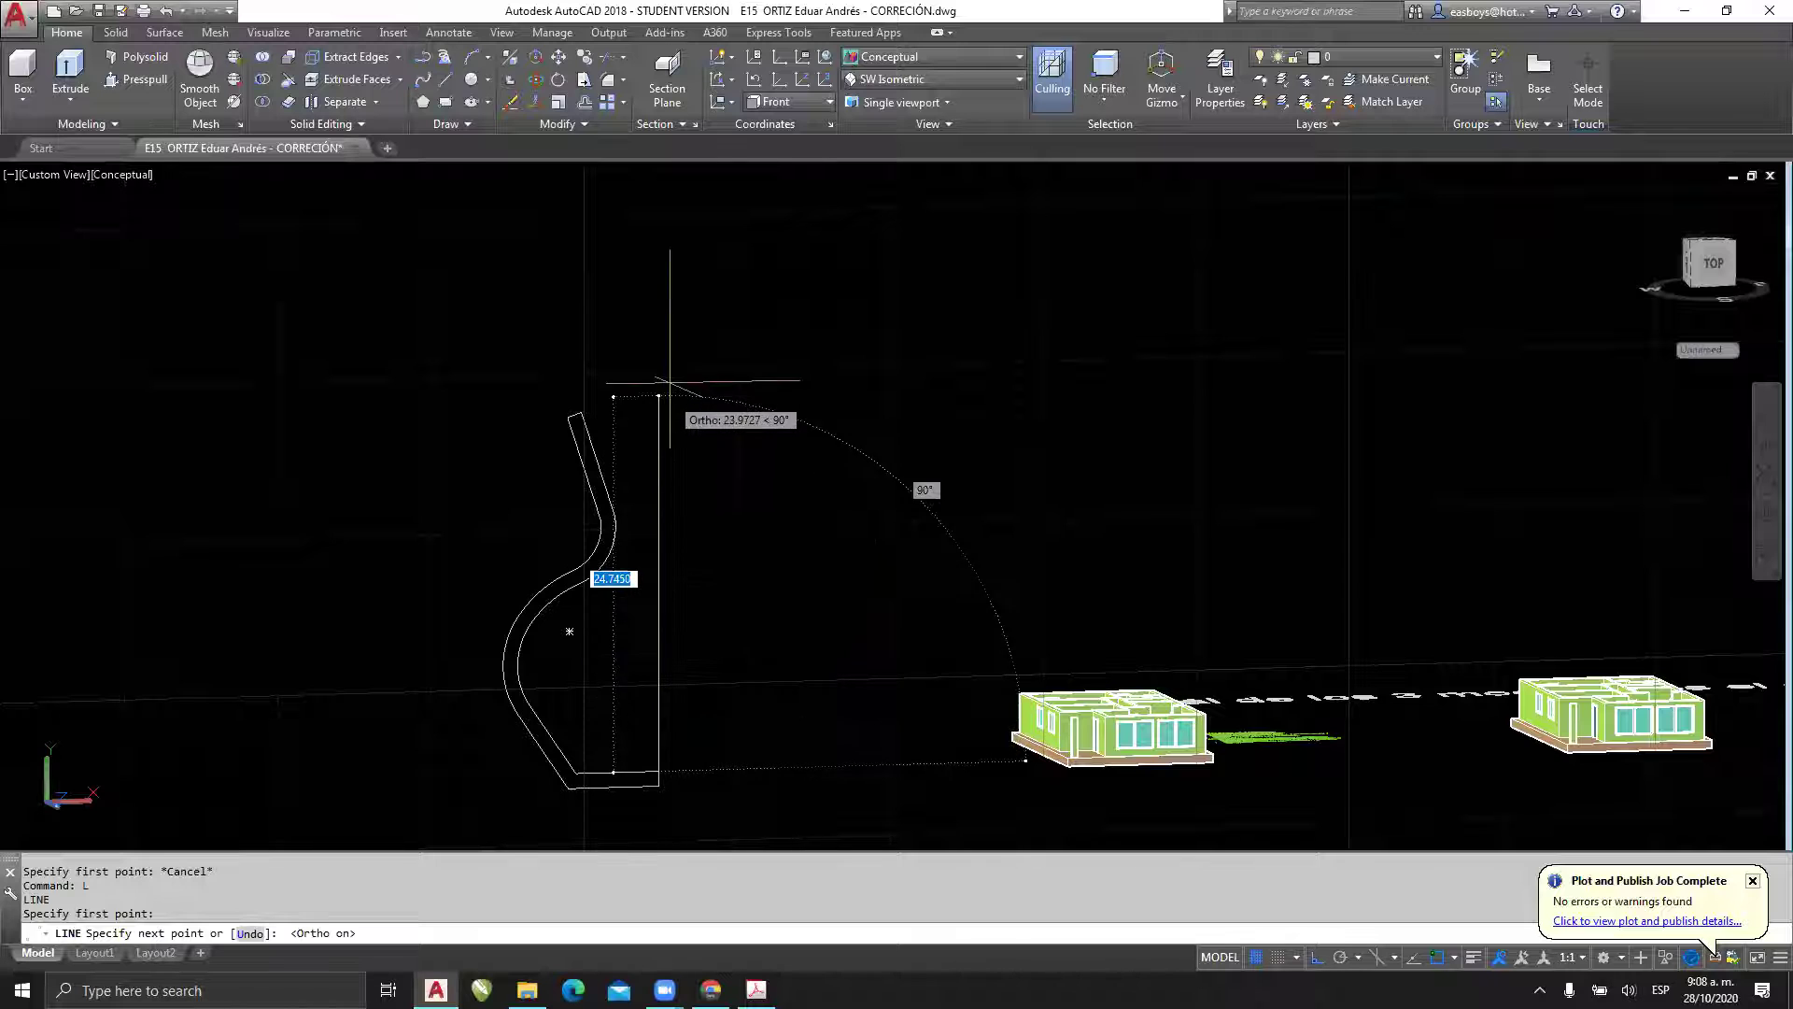
left_click(689, 281)
key("Escape")
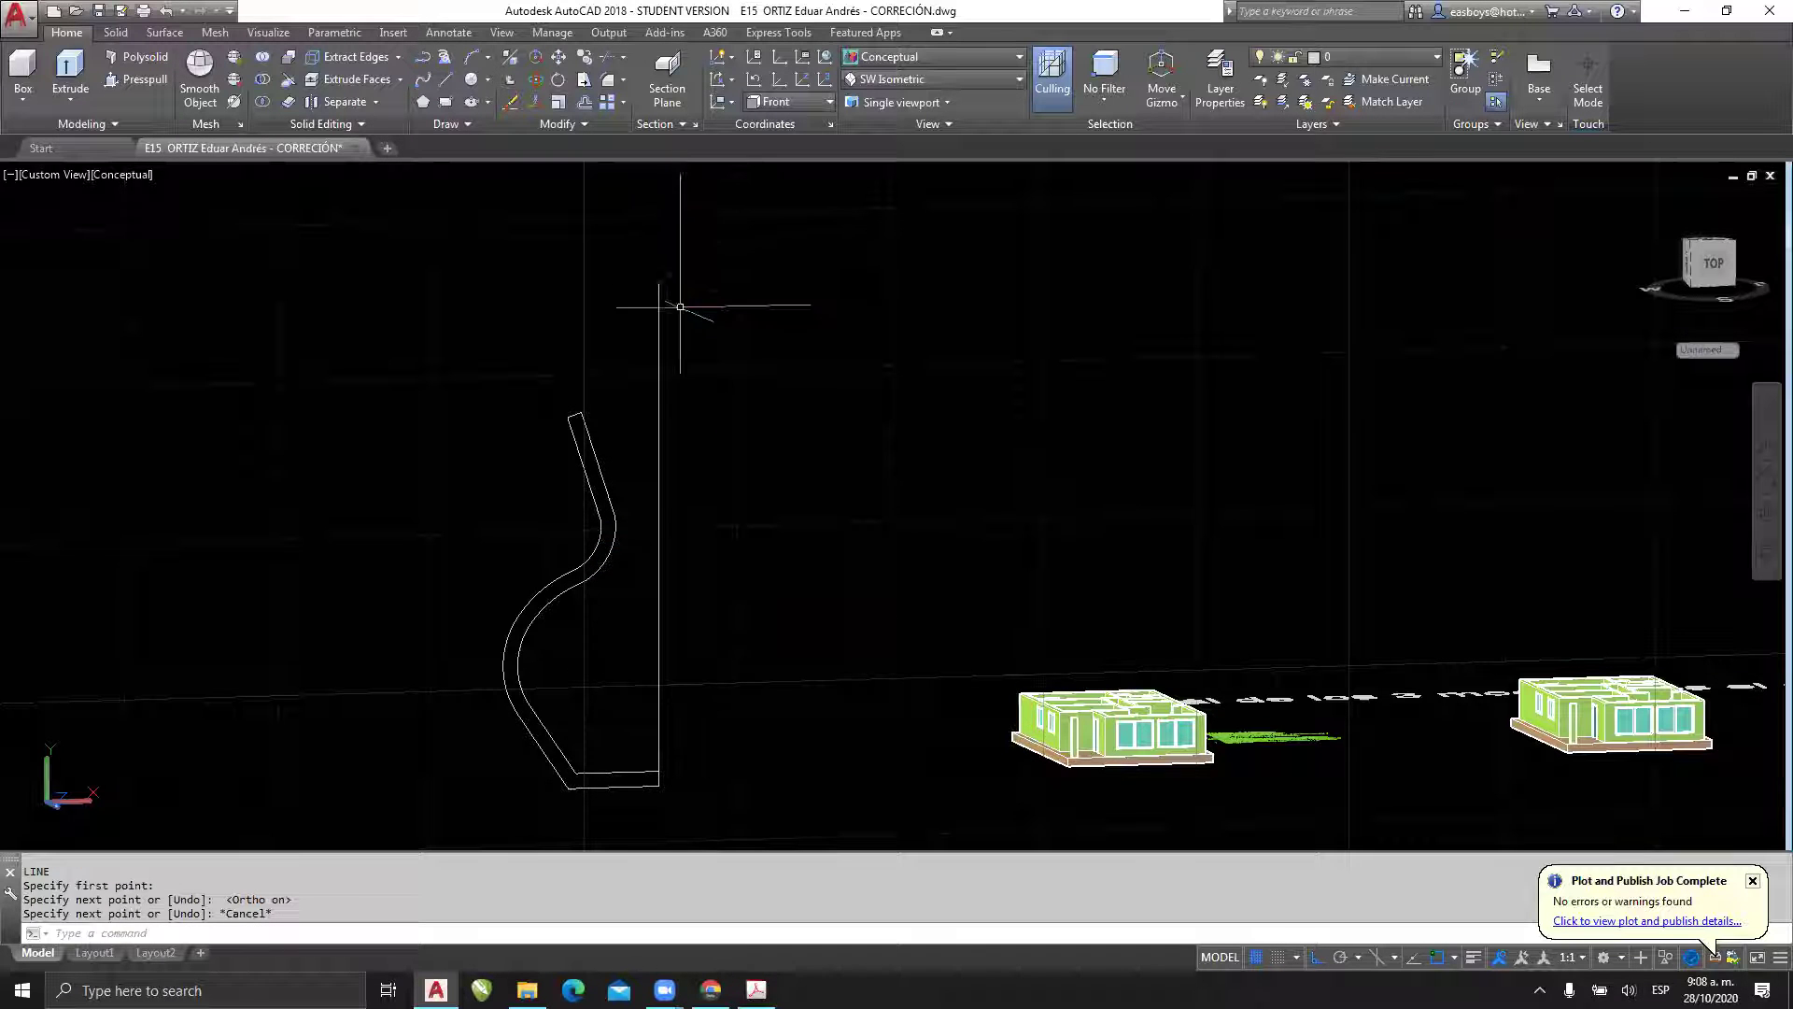
- Set the UCS to World, switch to the SW Isometric view, and zoom in on the vase profile and axis
left_click(828, 62)
left_click(912, 79)
left_click(923, 211)
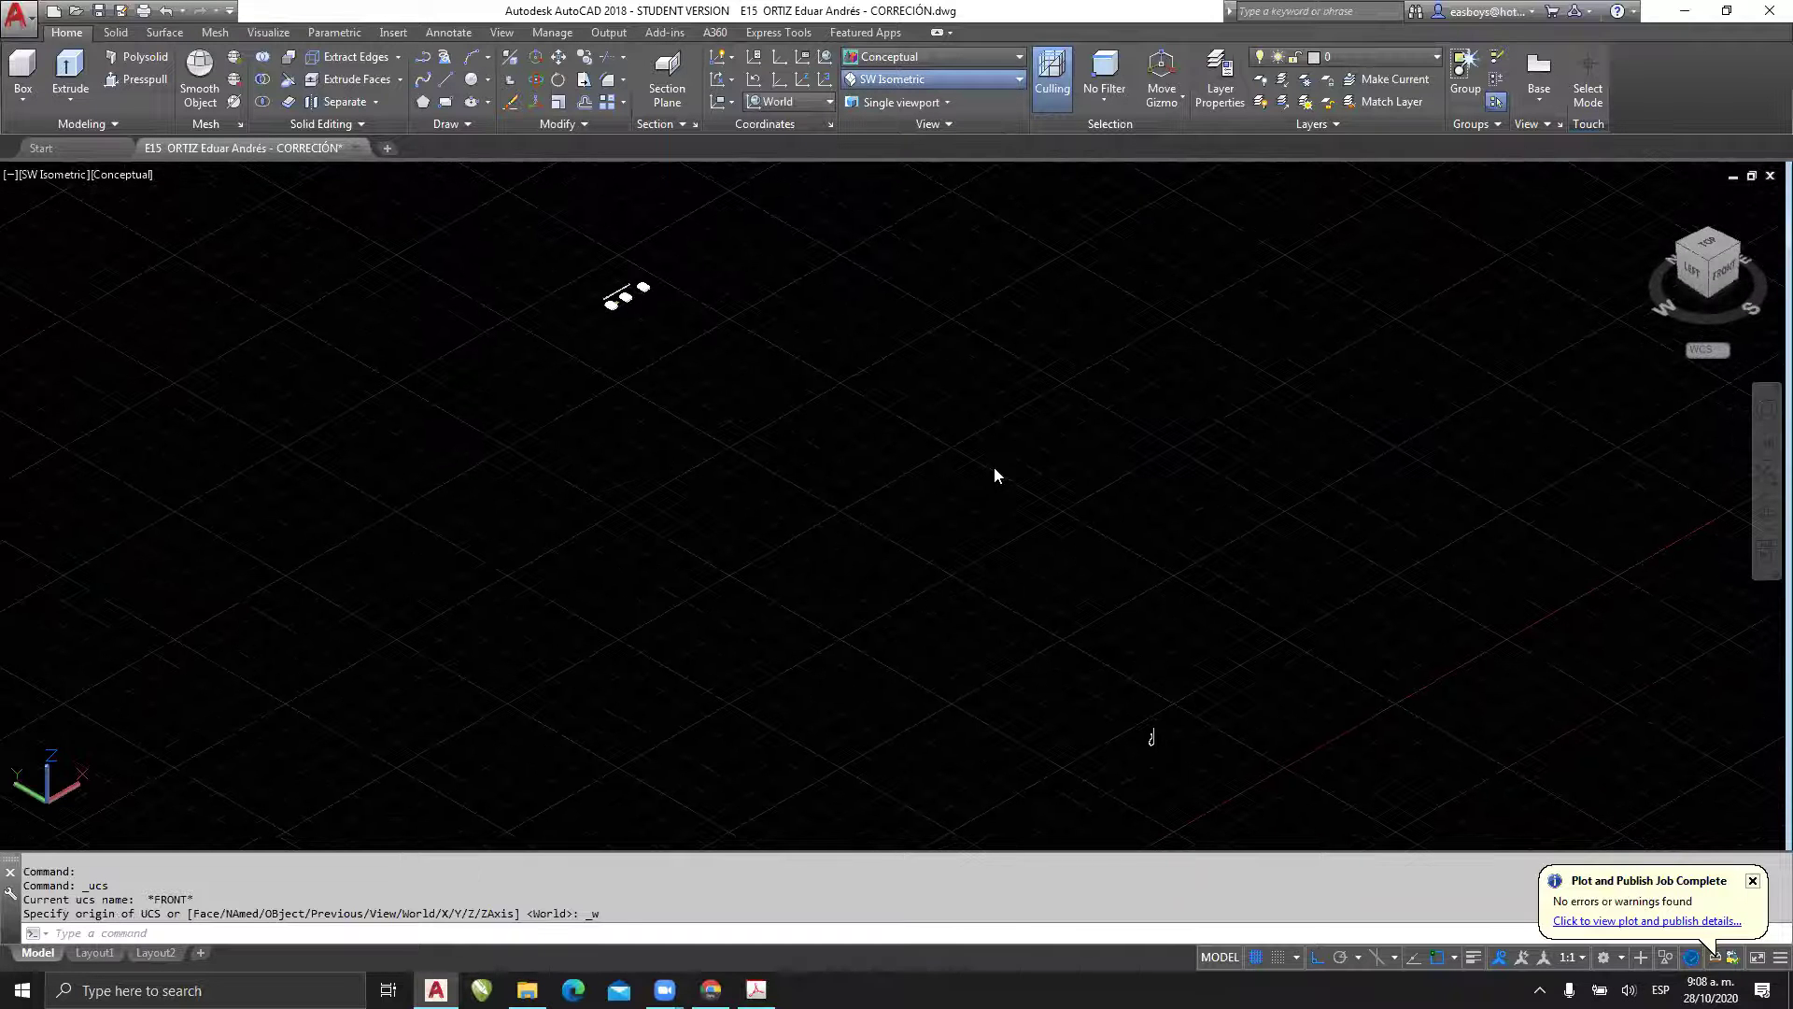
type("z")
key("Return")
left_click(1125, 764)
scroll(1124, 767, "up", 1)
scroll(980, 300, "up", 10)
middle_click_drag(1000, 420, 944, 346)
key("Escape")
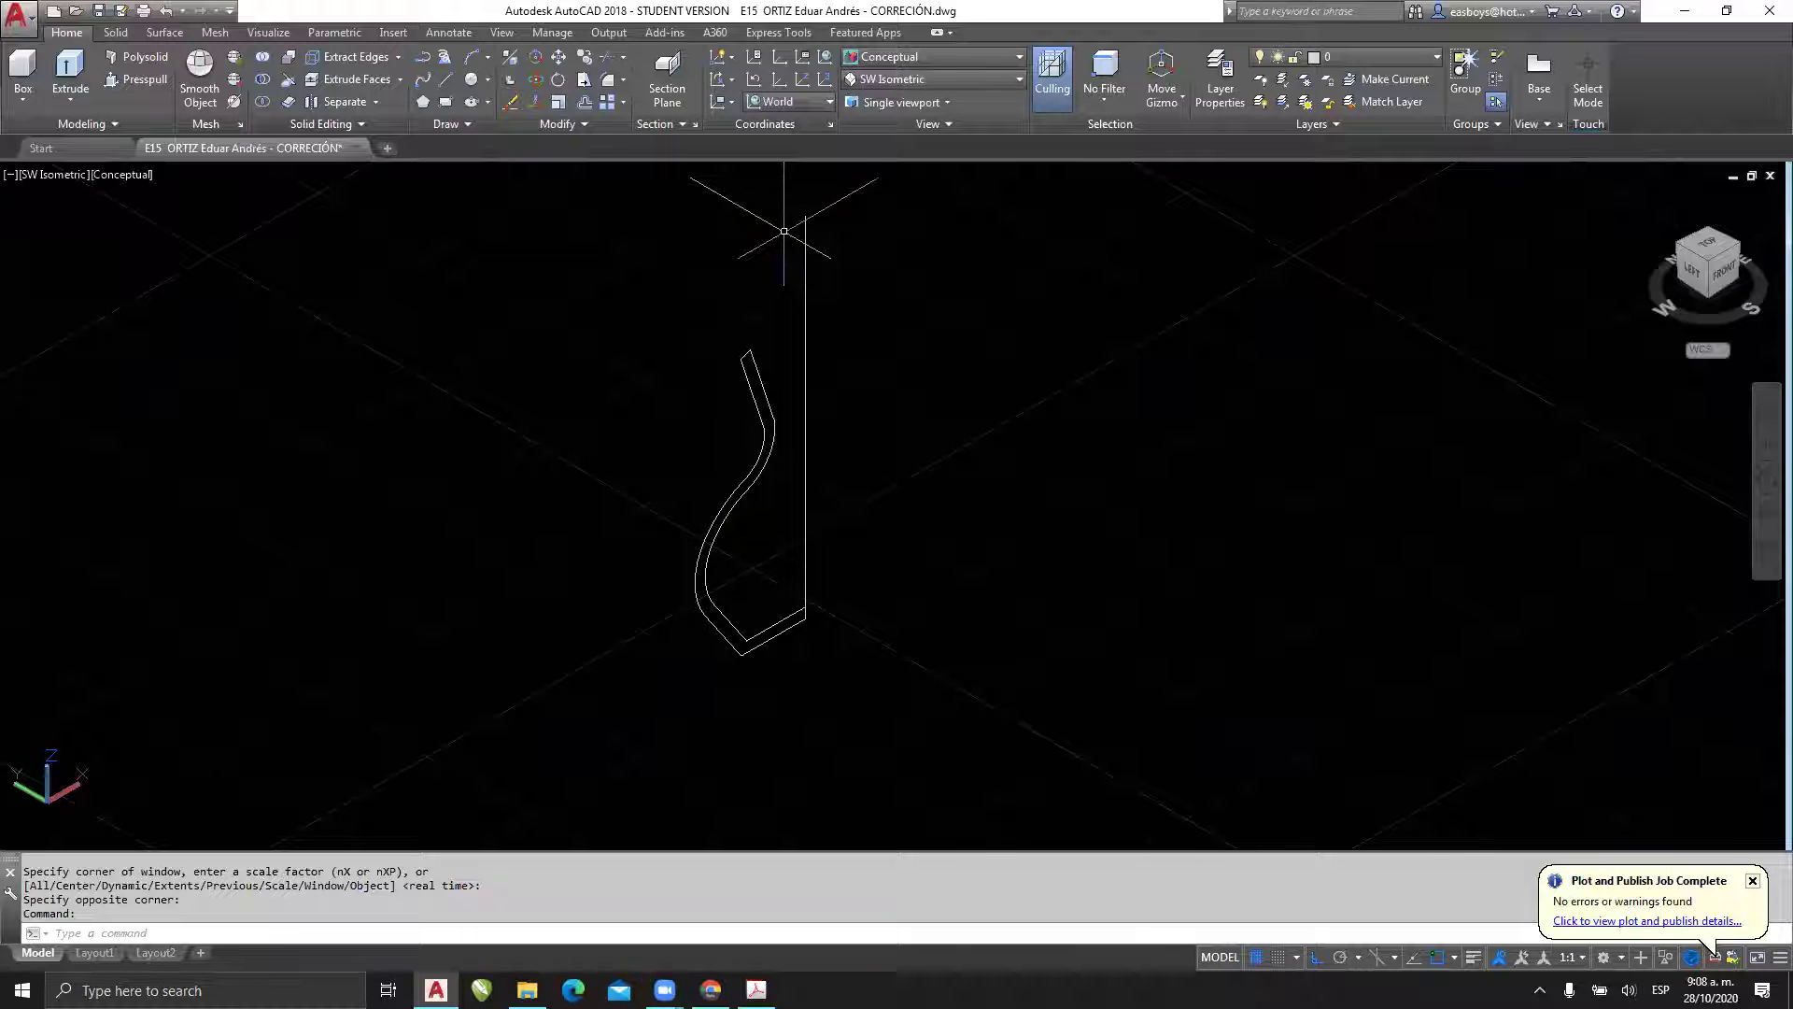
mouse_move(765, 383)
left_mouse_down()
mouse_move(1033, 321)
mouse_move(721, 269)
left_mouse_up()
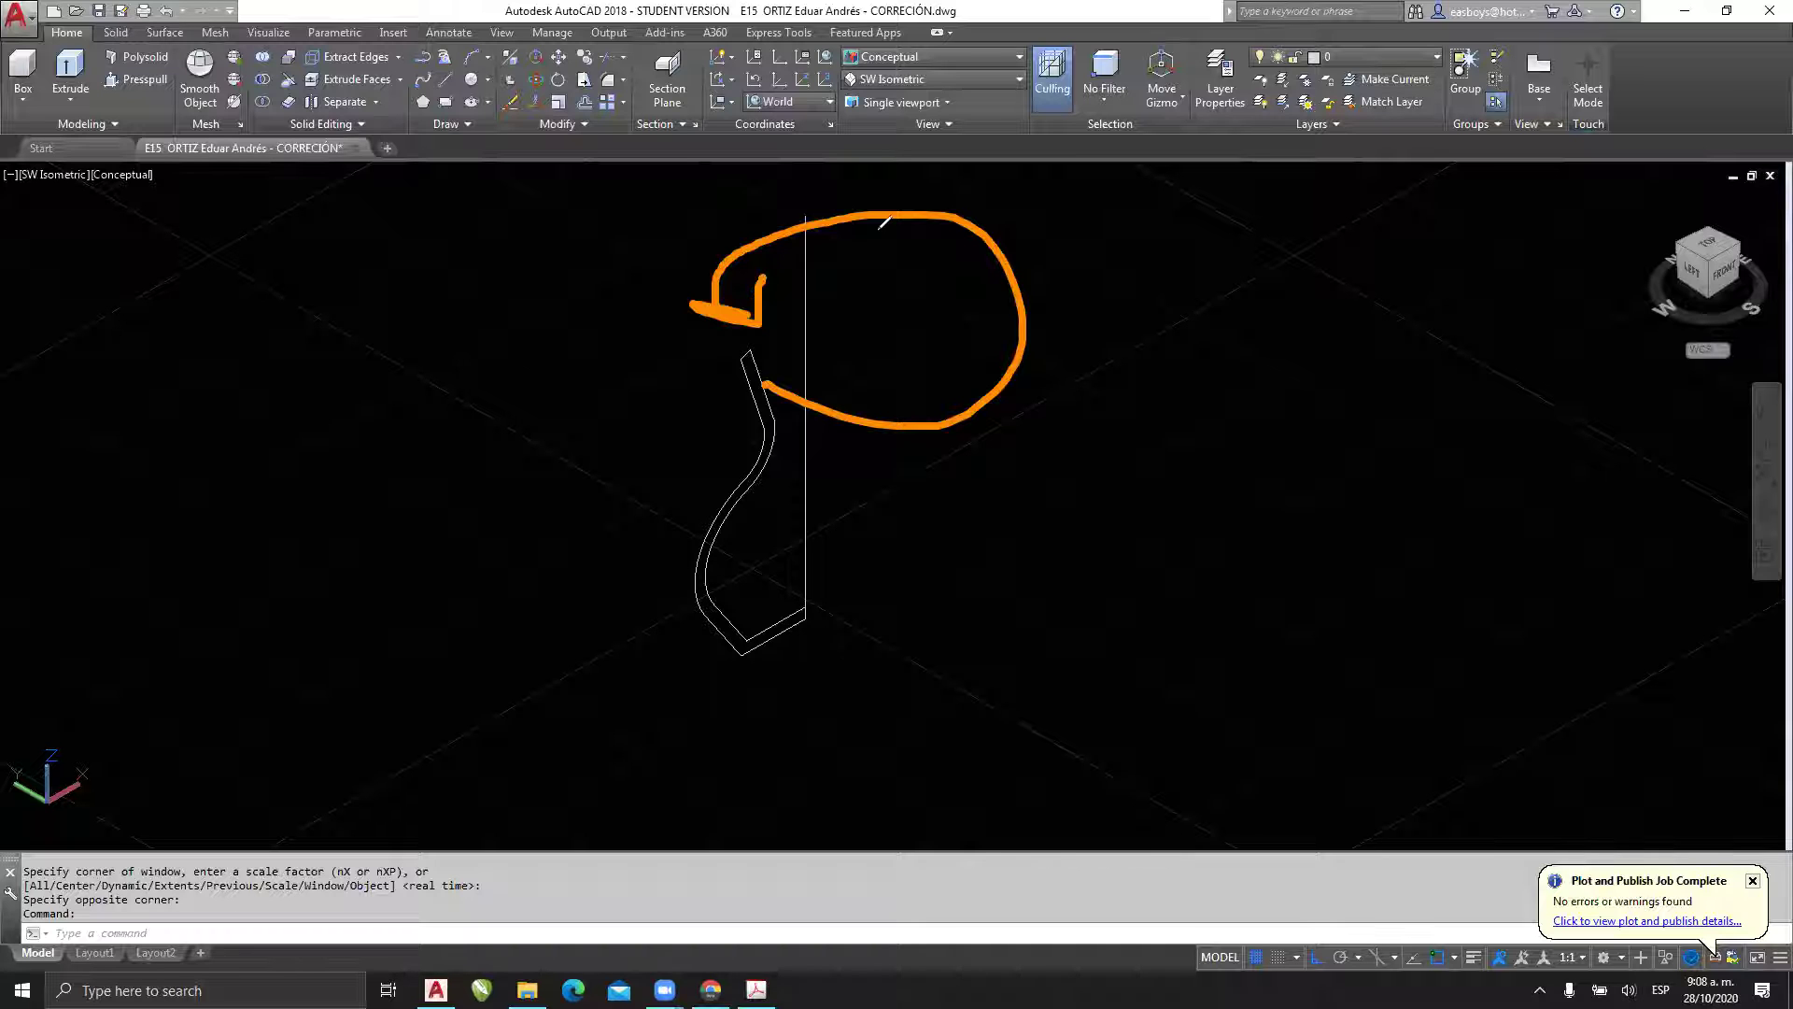
key("Escape")
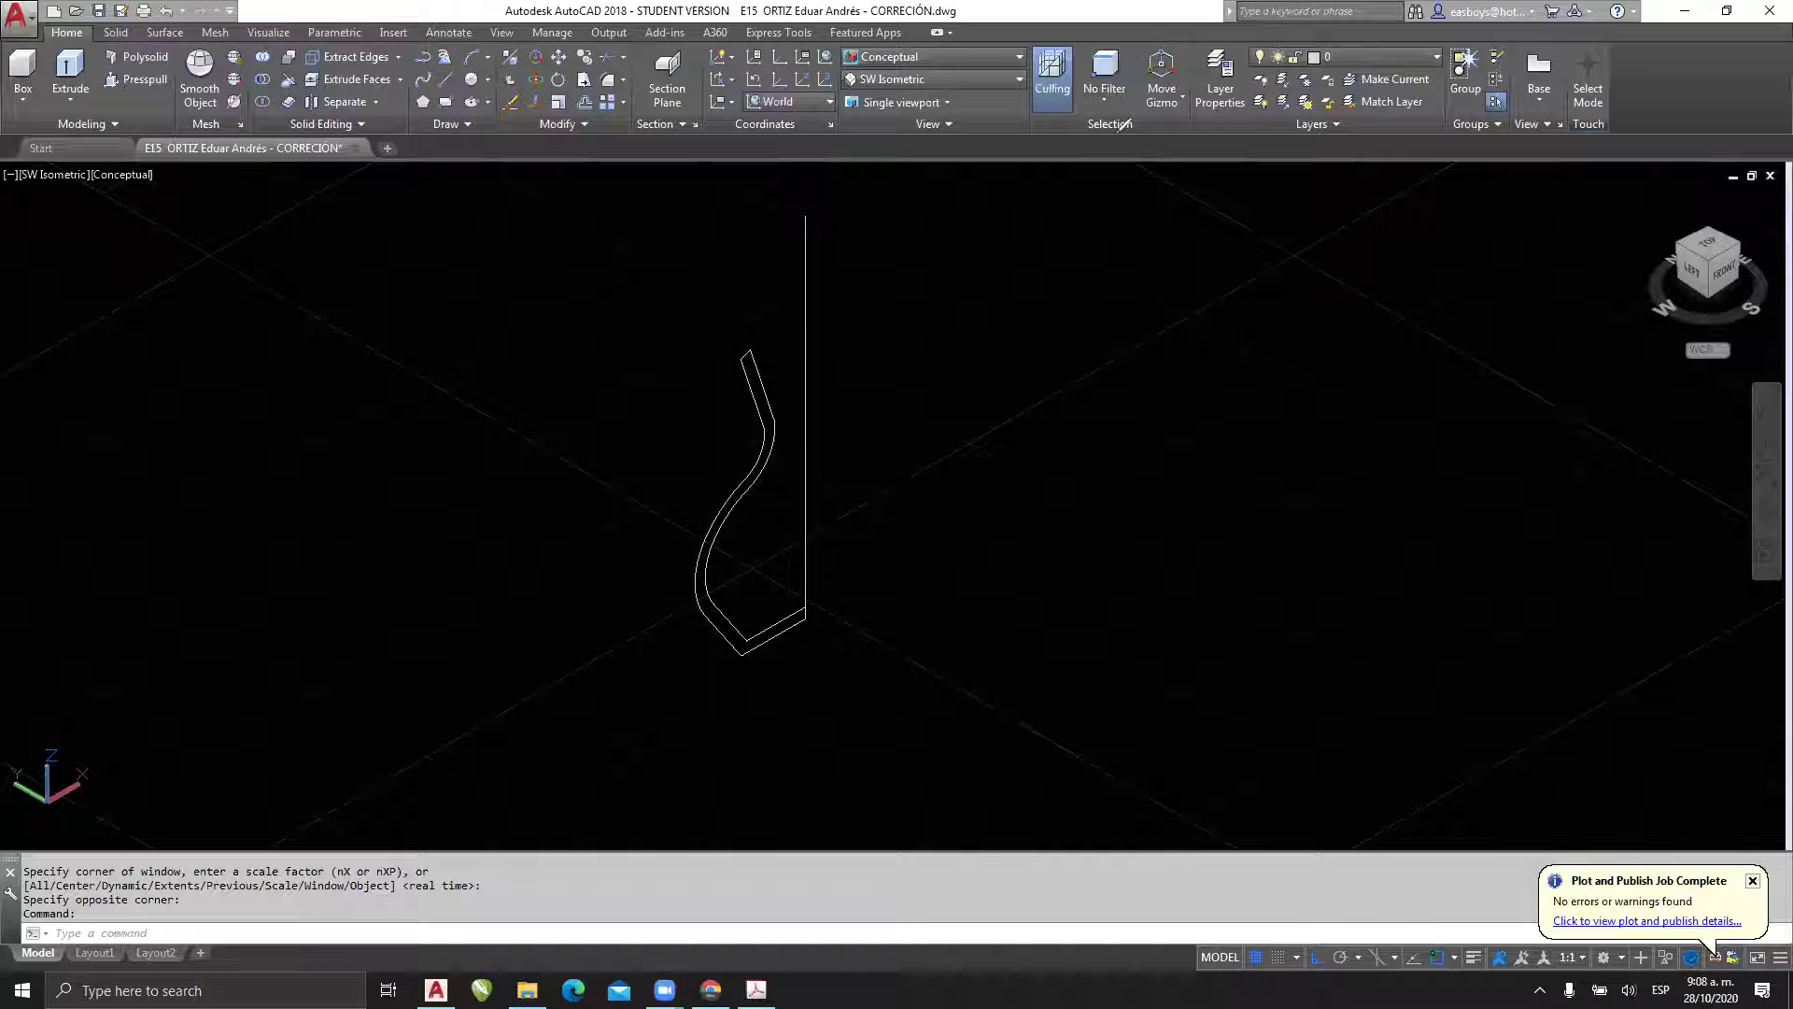
- Revolve the closed vase profile 360 degrees as a solid around the vertical line, picking its upper end and base point as the axis
left_click(59, 97)
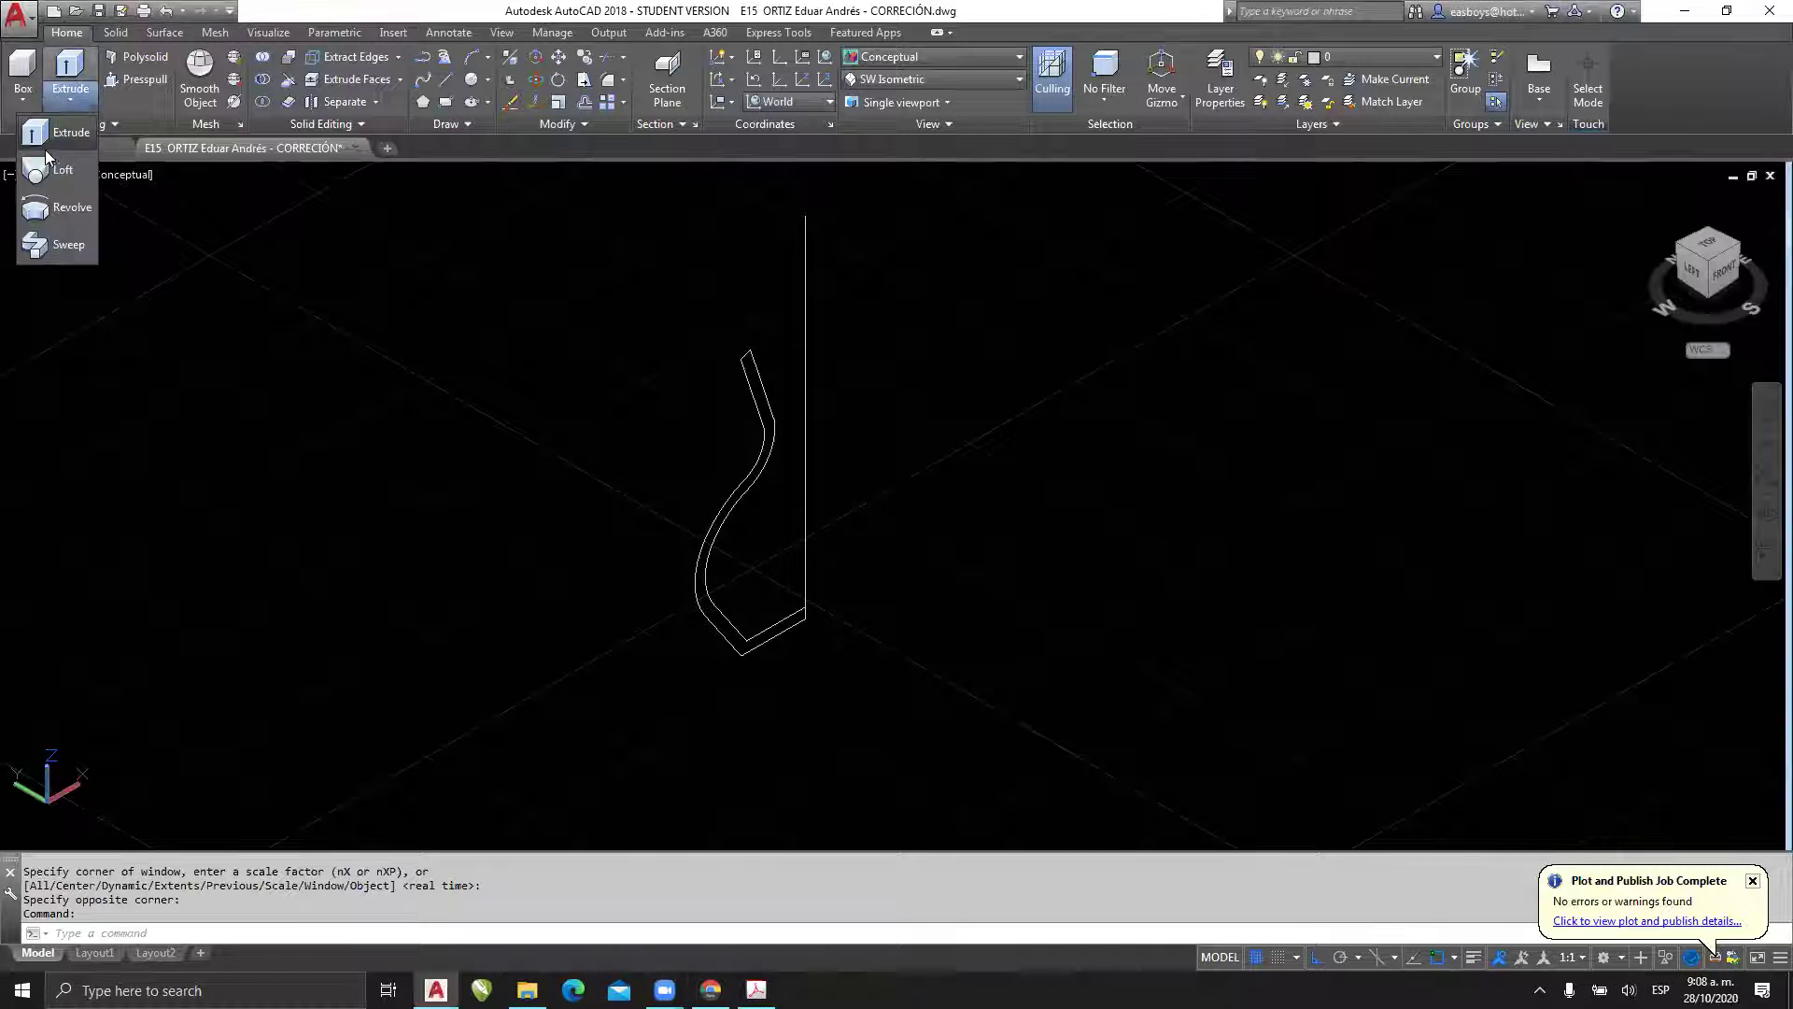
left_click(66, 207)
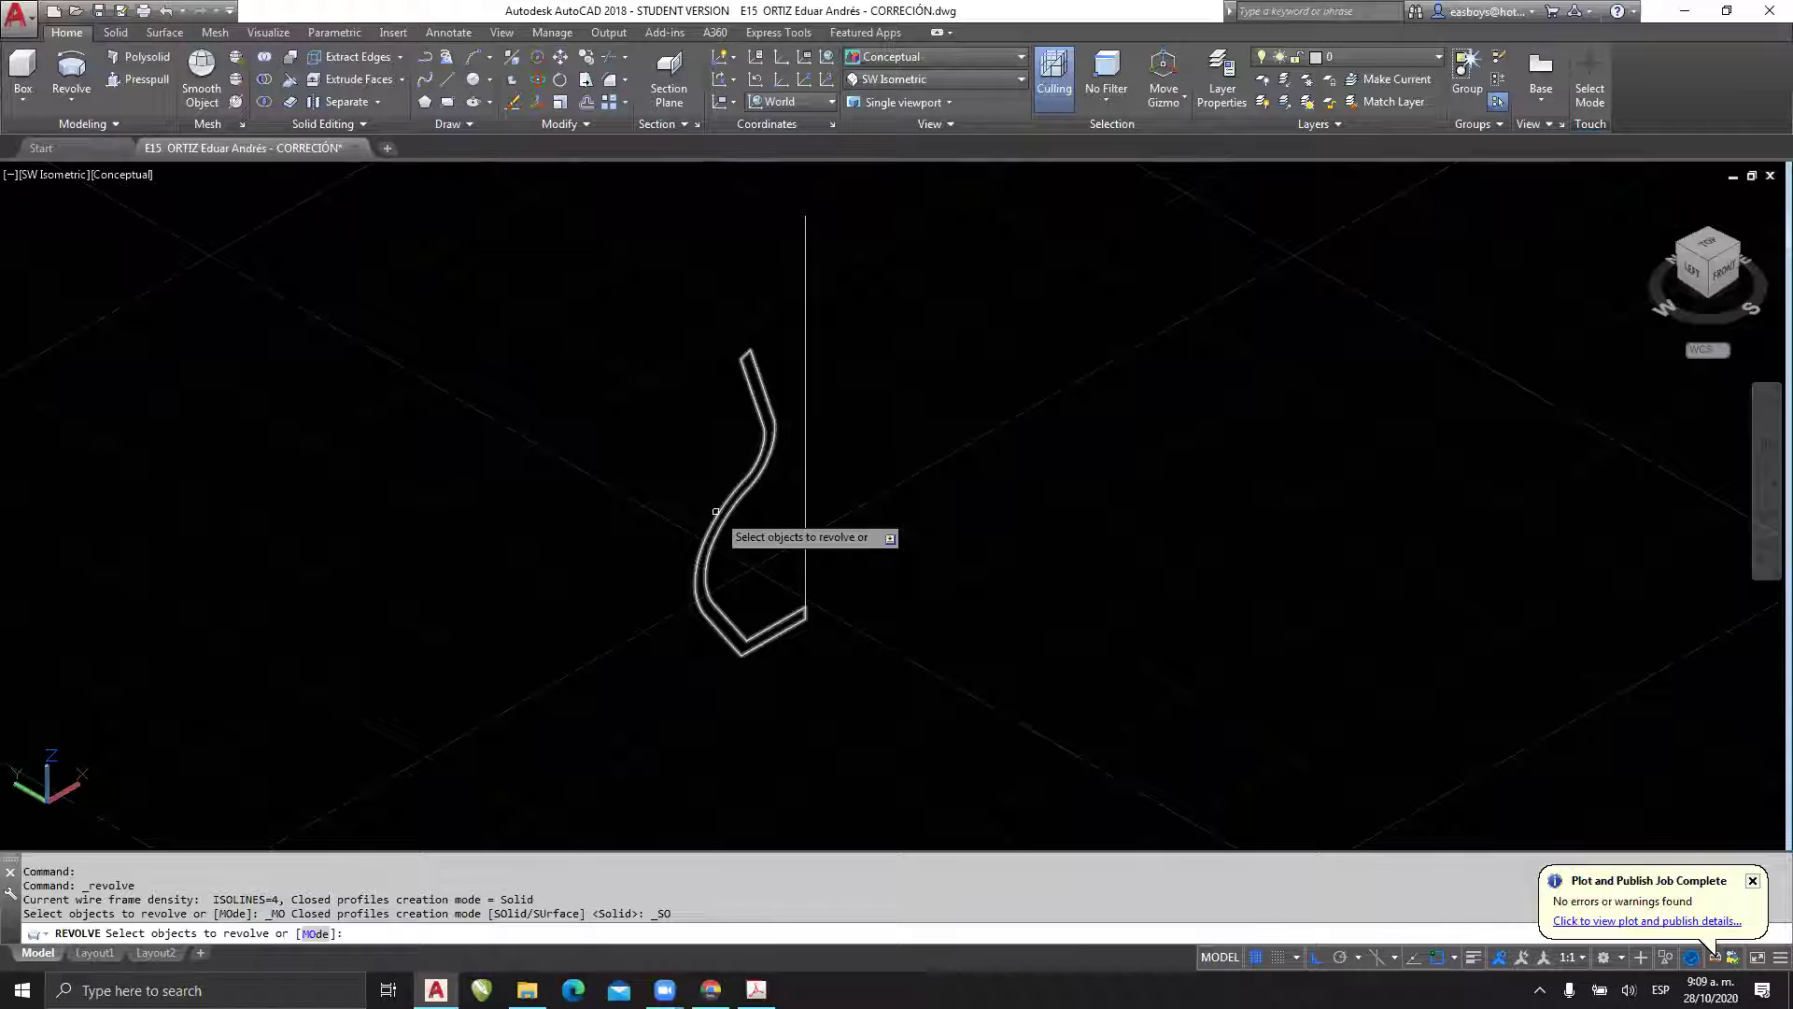
left_click(751, 471)
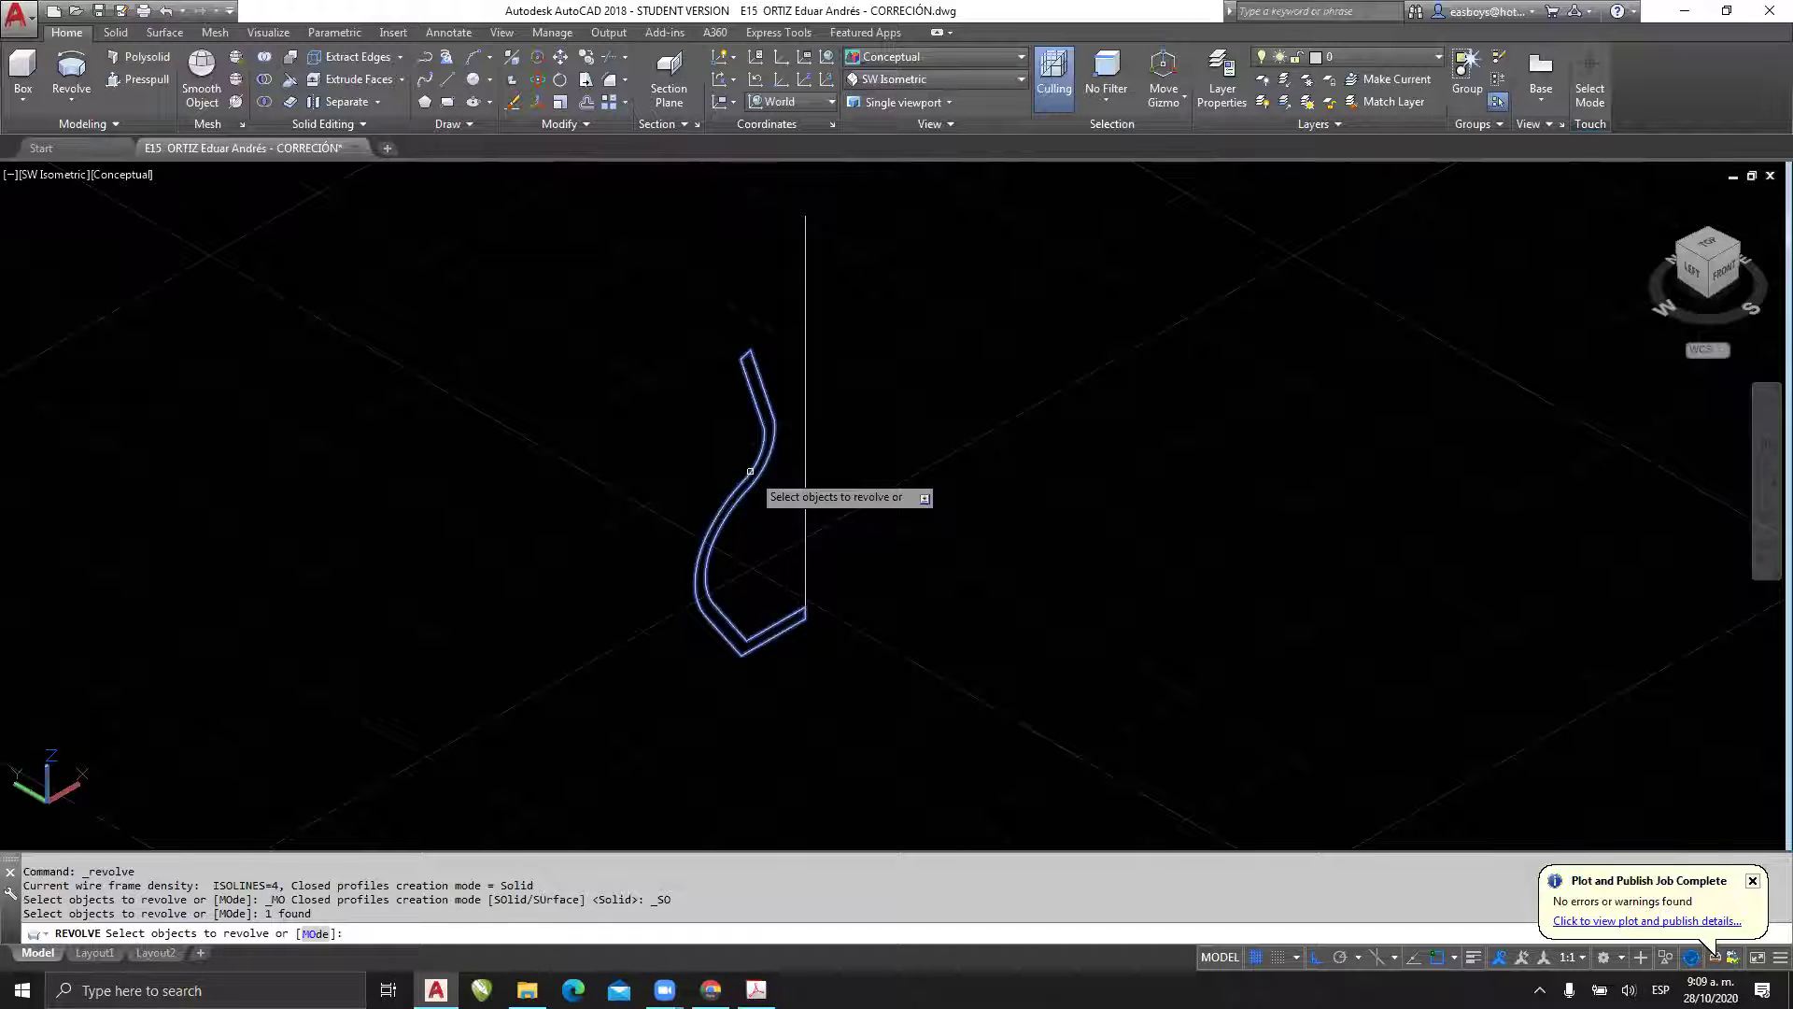
key("Return")
middle_click_drag(852, 475, 773, 524)
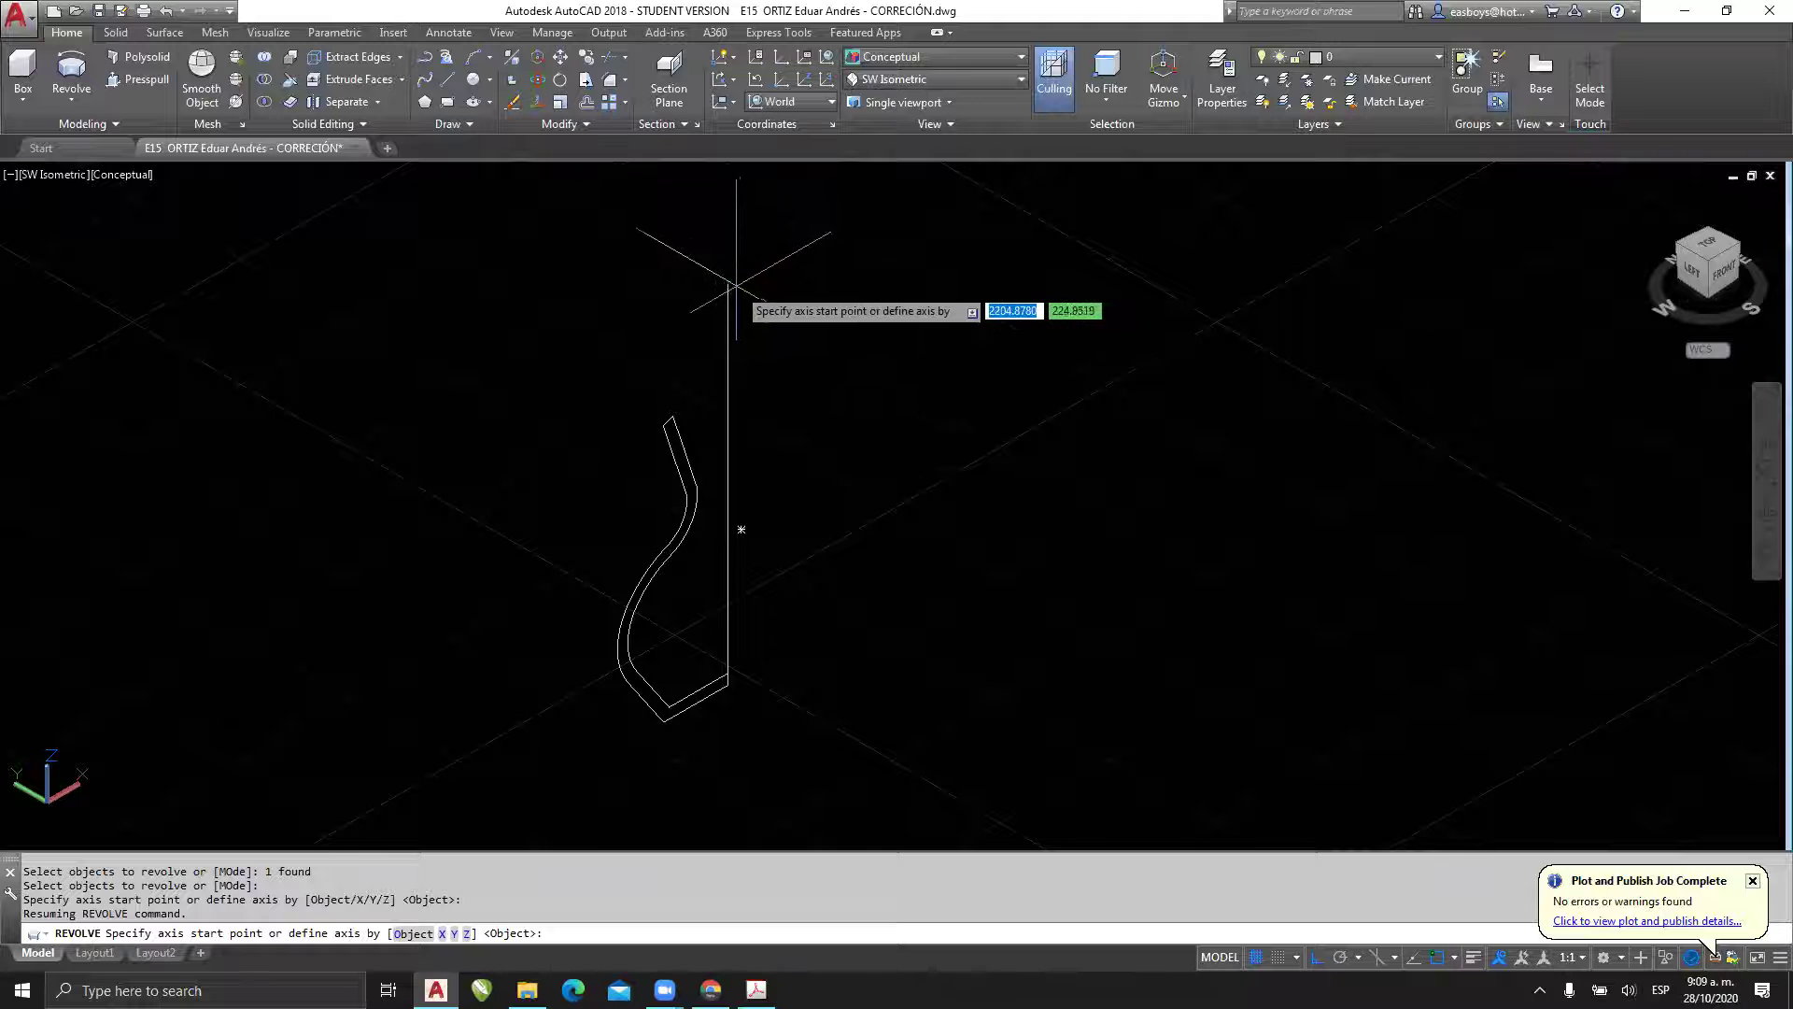
left_click(727, 282)
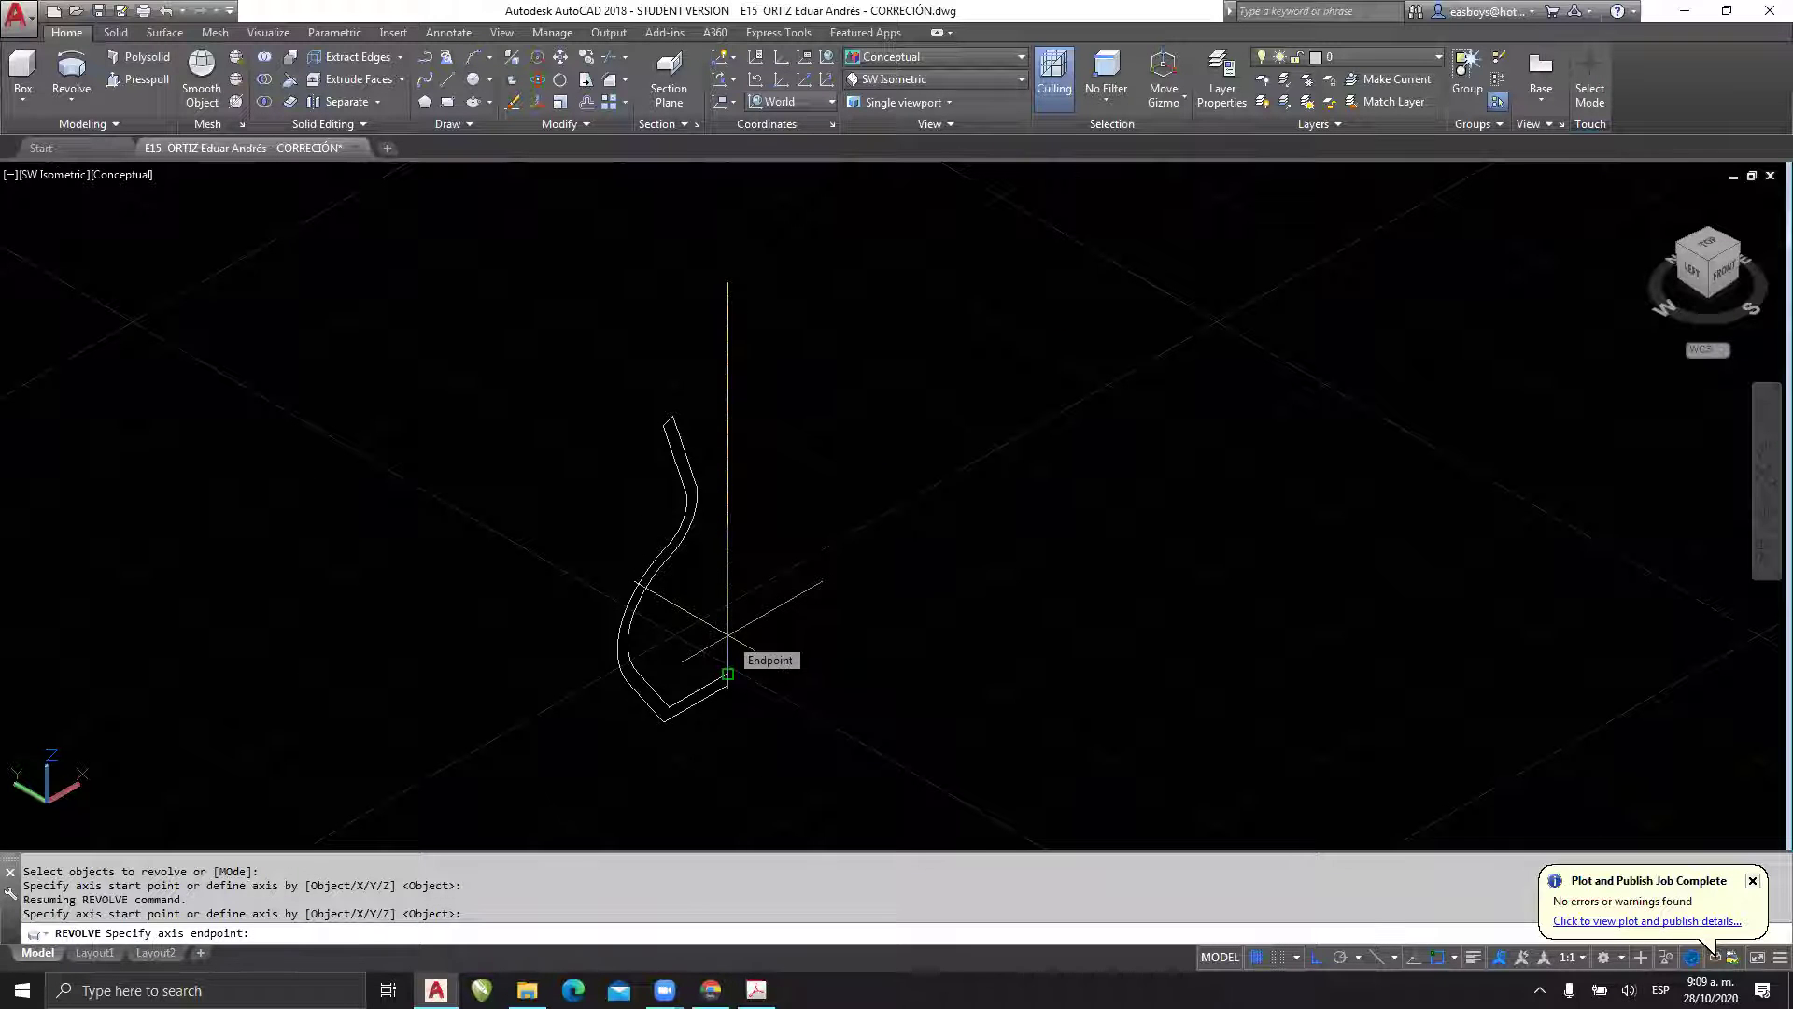
left_click(727, 674)
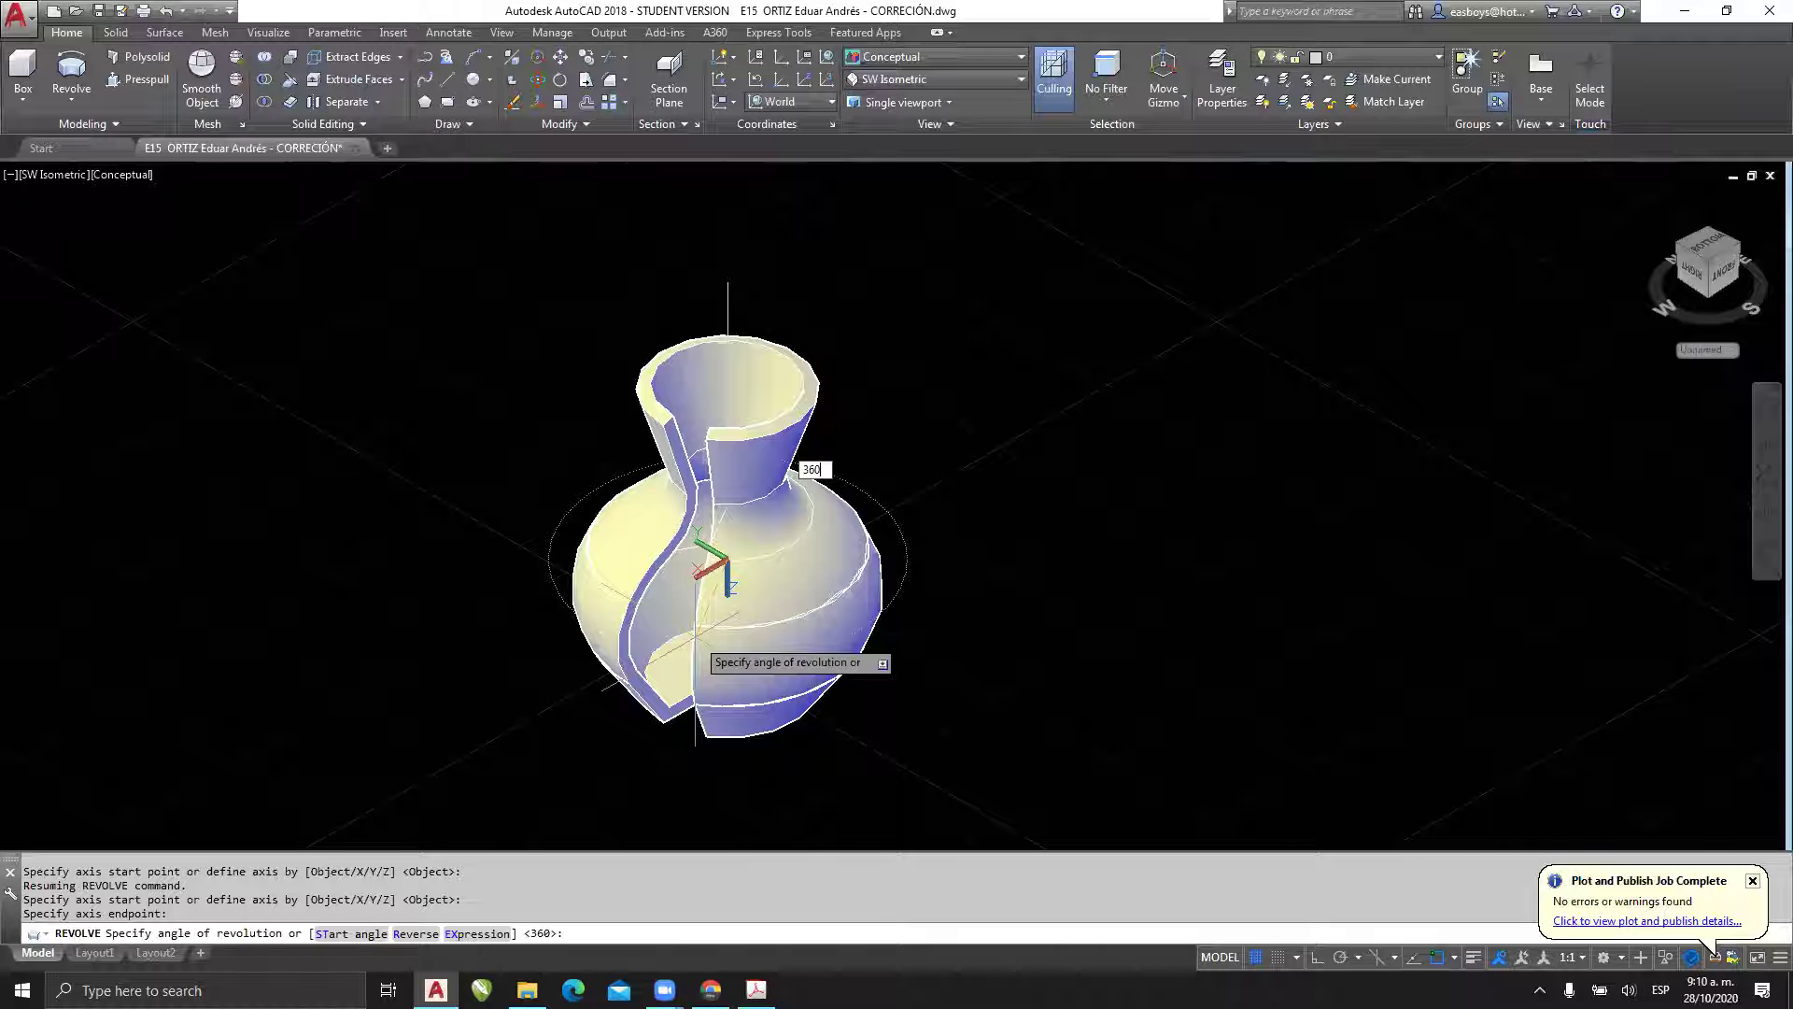
key("Return")
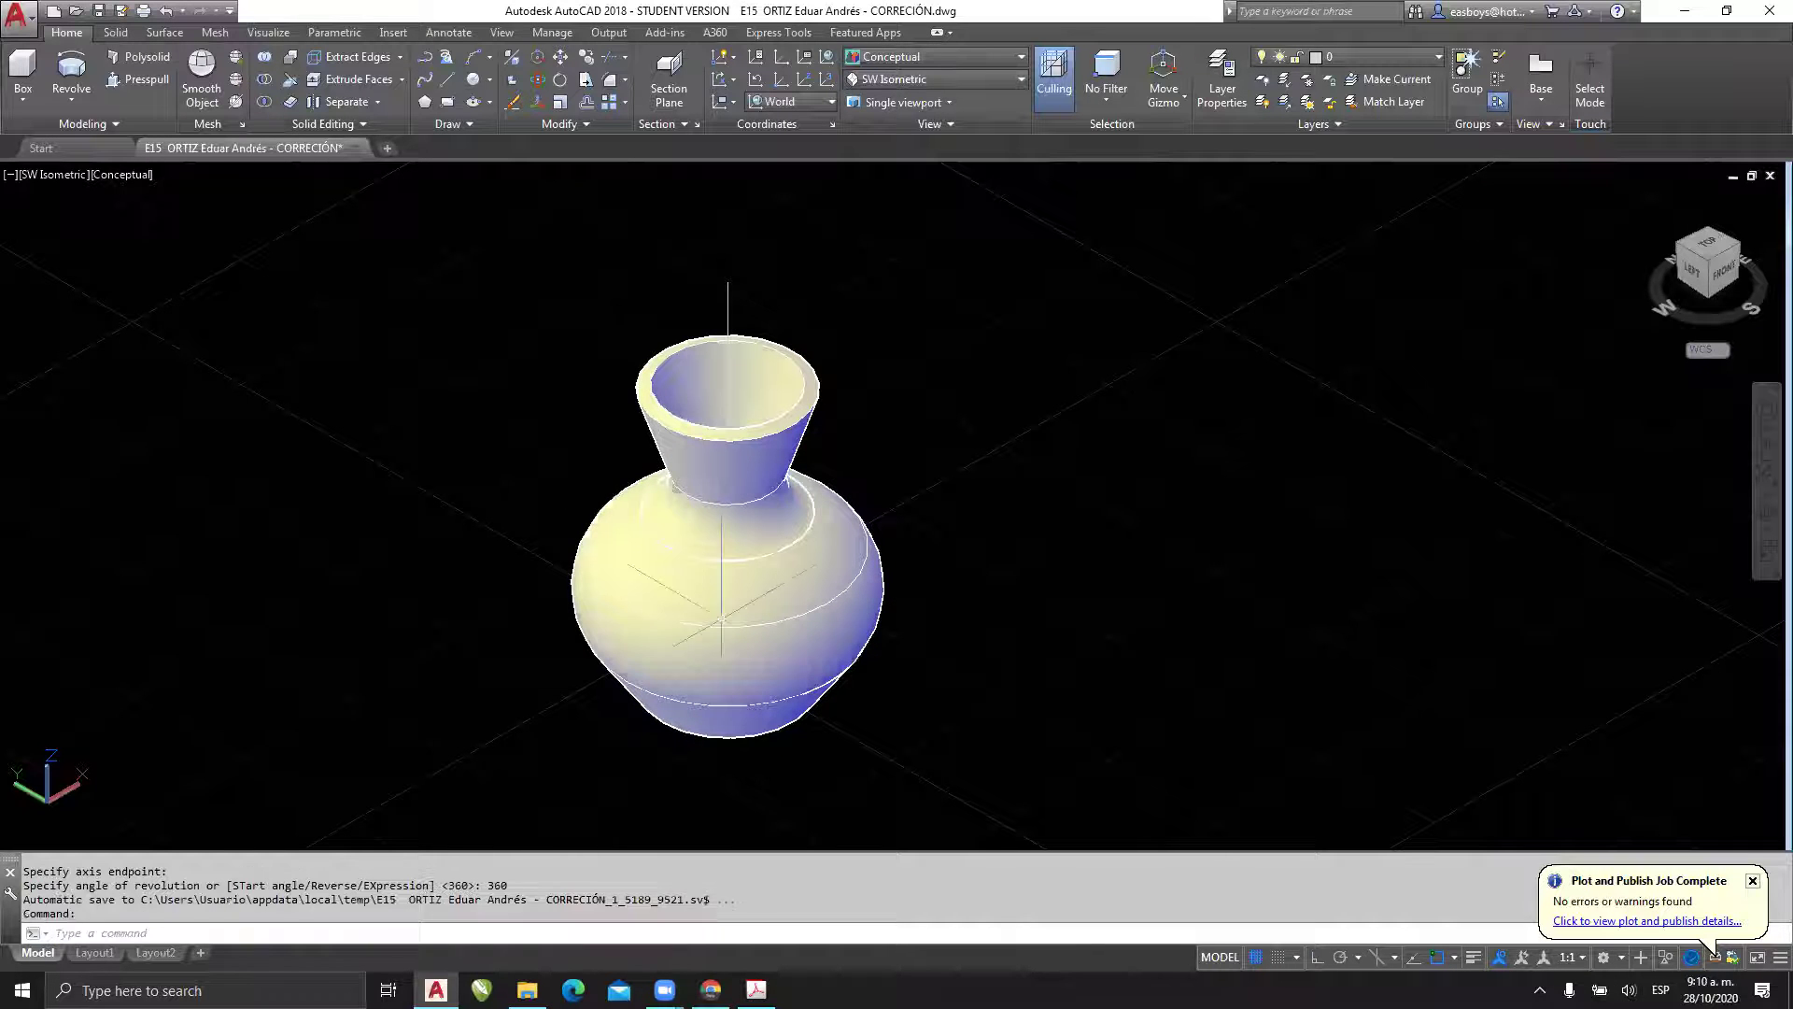
- Display the vase in the Realistic visual style, orbit around it, and return to the Conceptual style
left_click(934, 58)
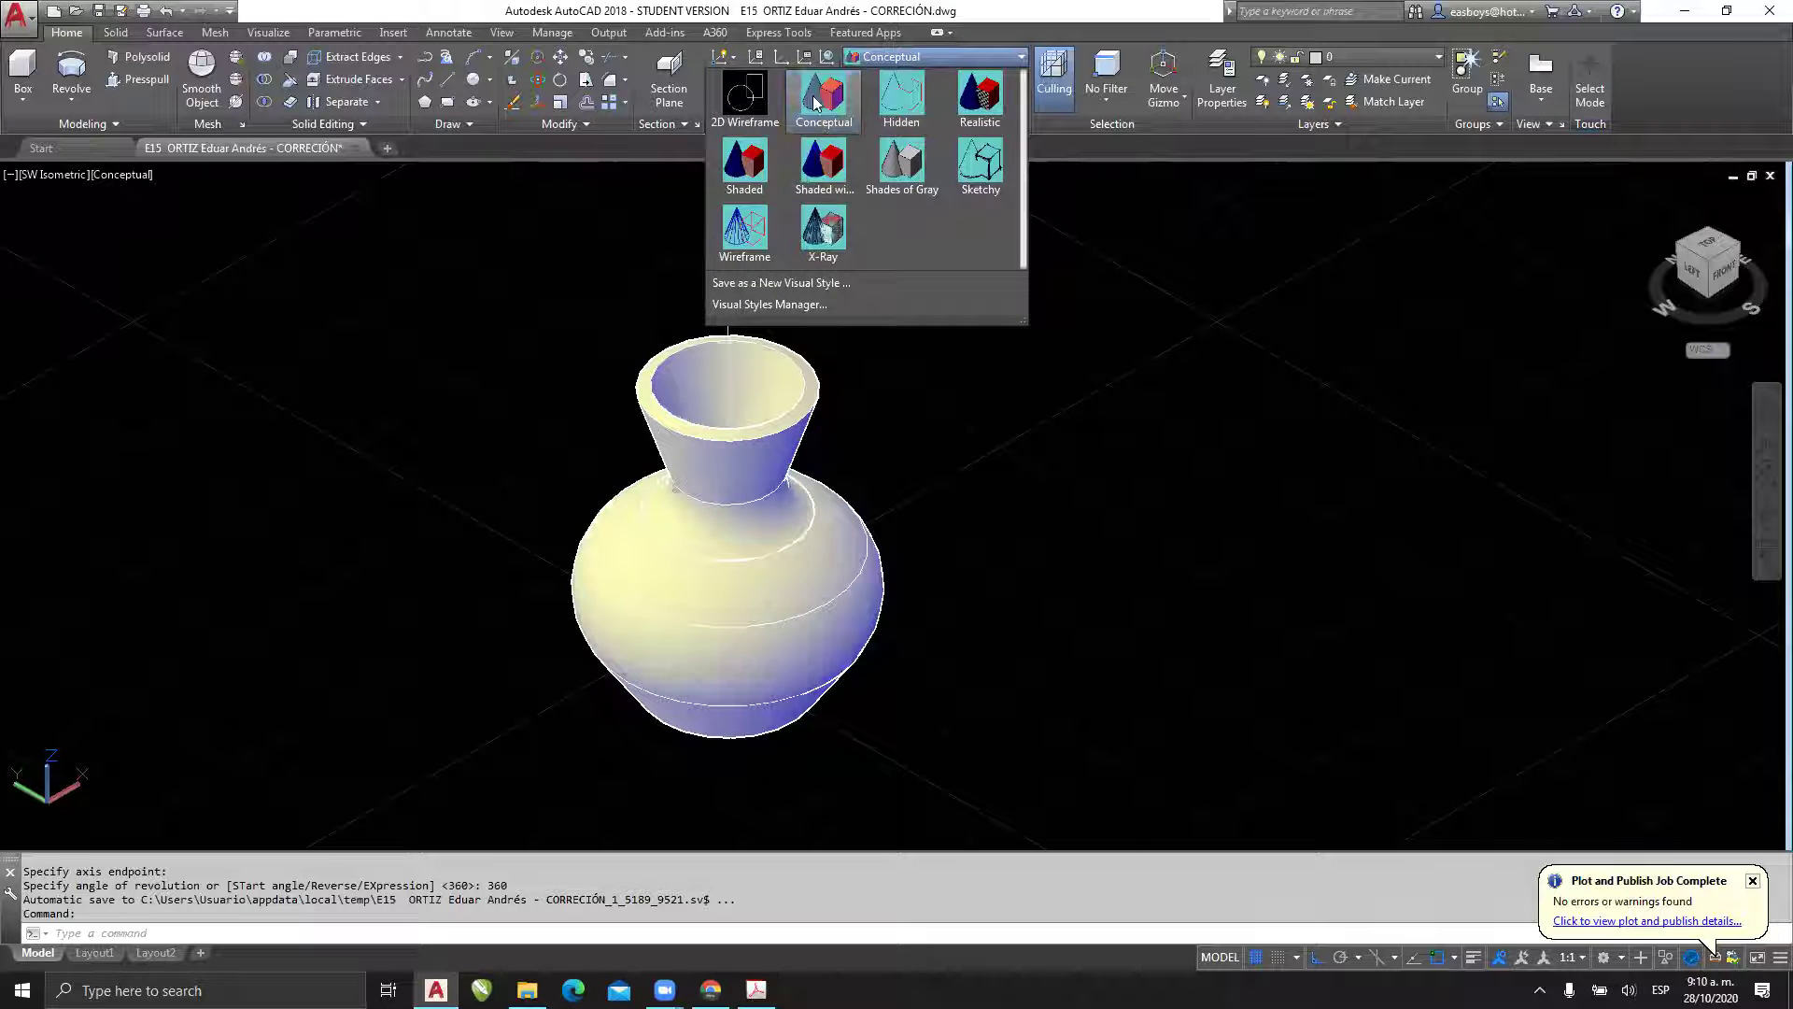
left_click(977, 101)
middle_click_drag(813, 328, 783, 623, "shift")
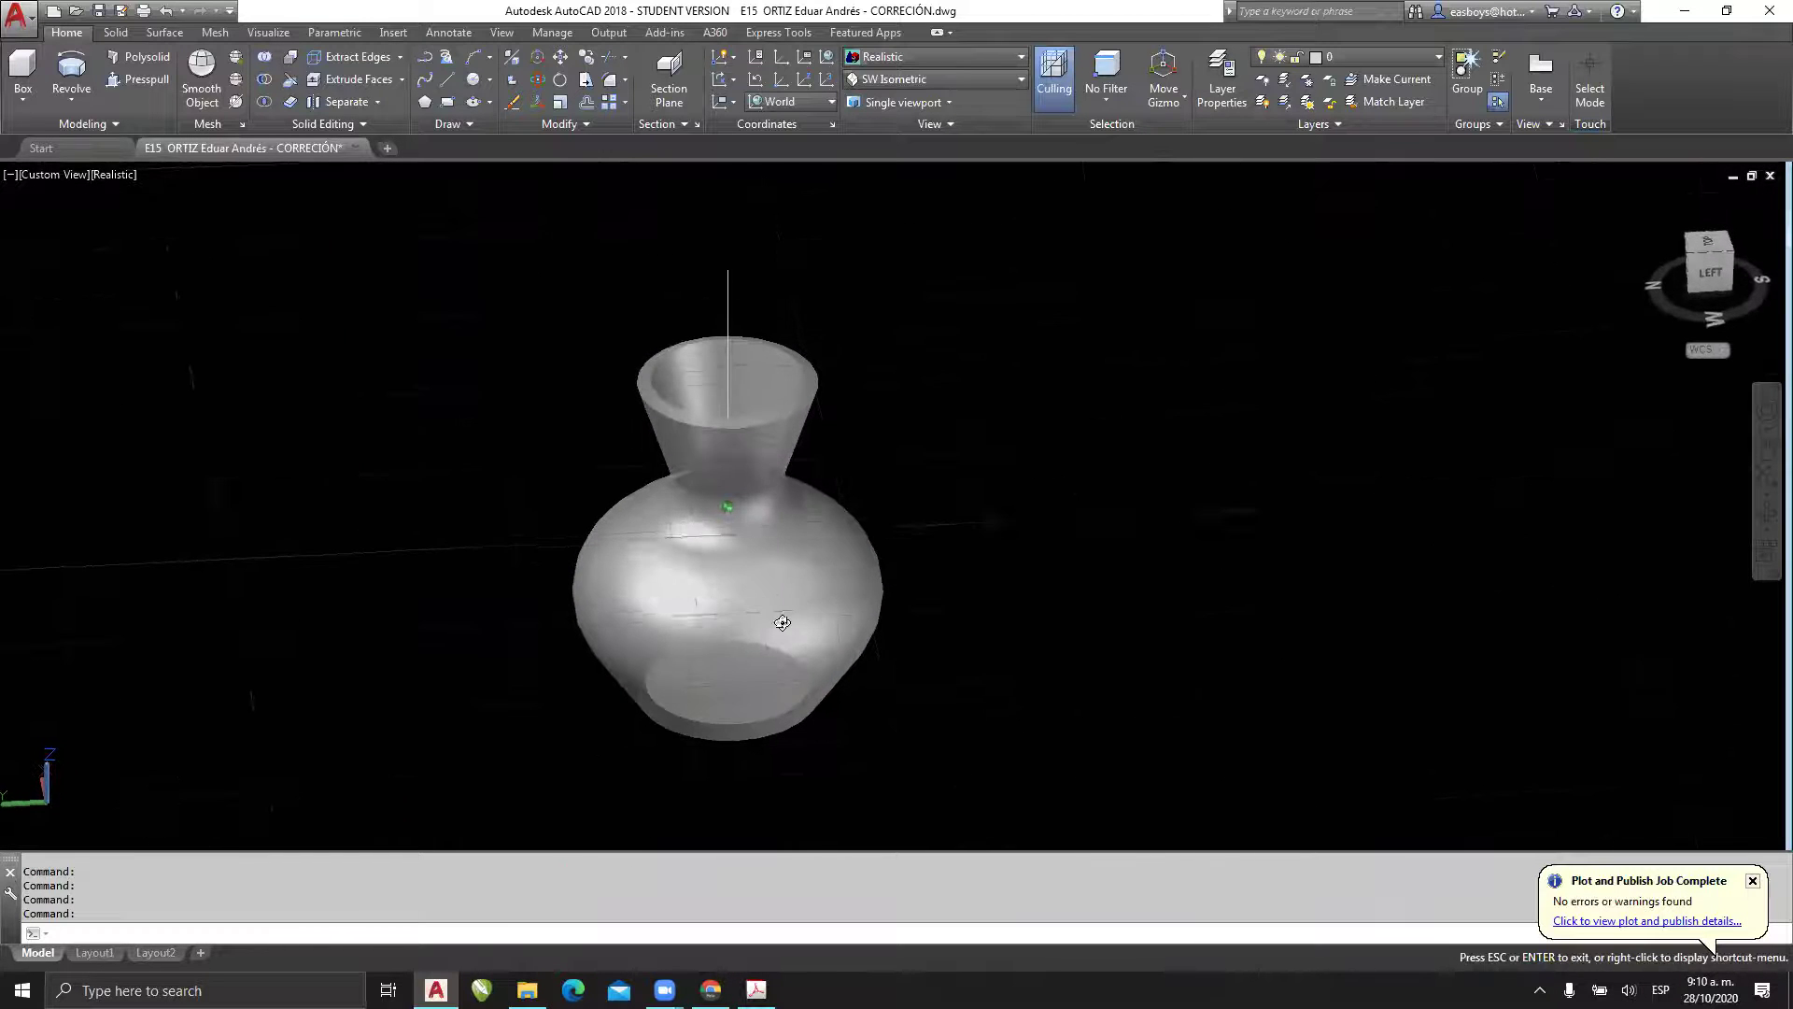
left_click(897, 57)
left_click(830, 99)
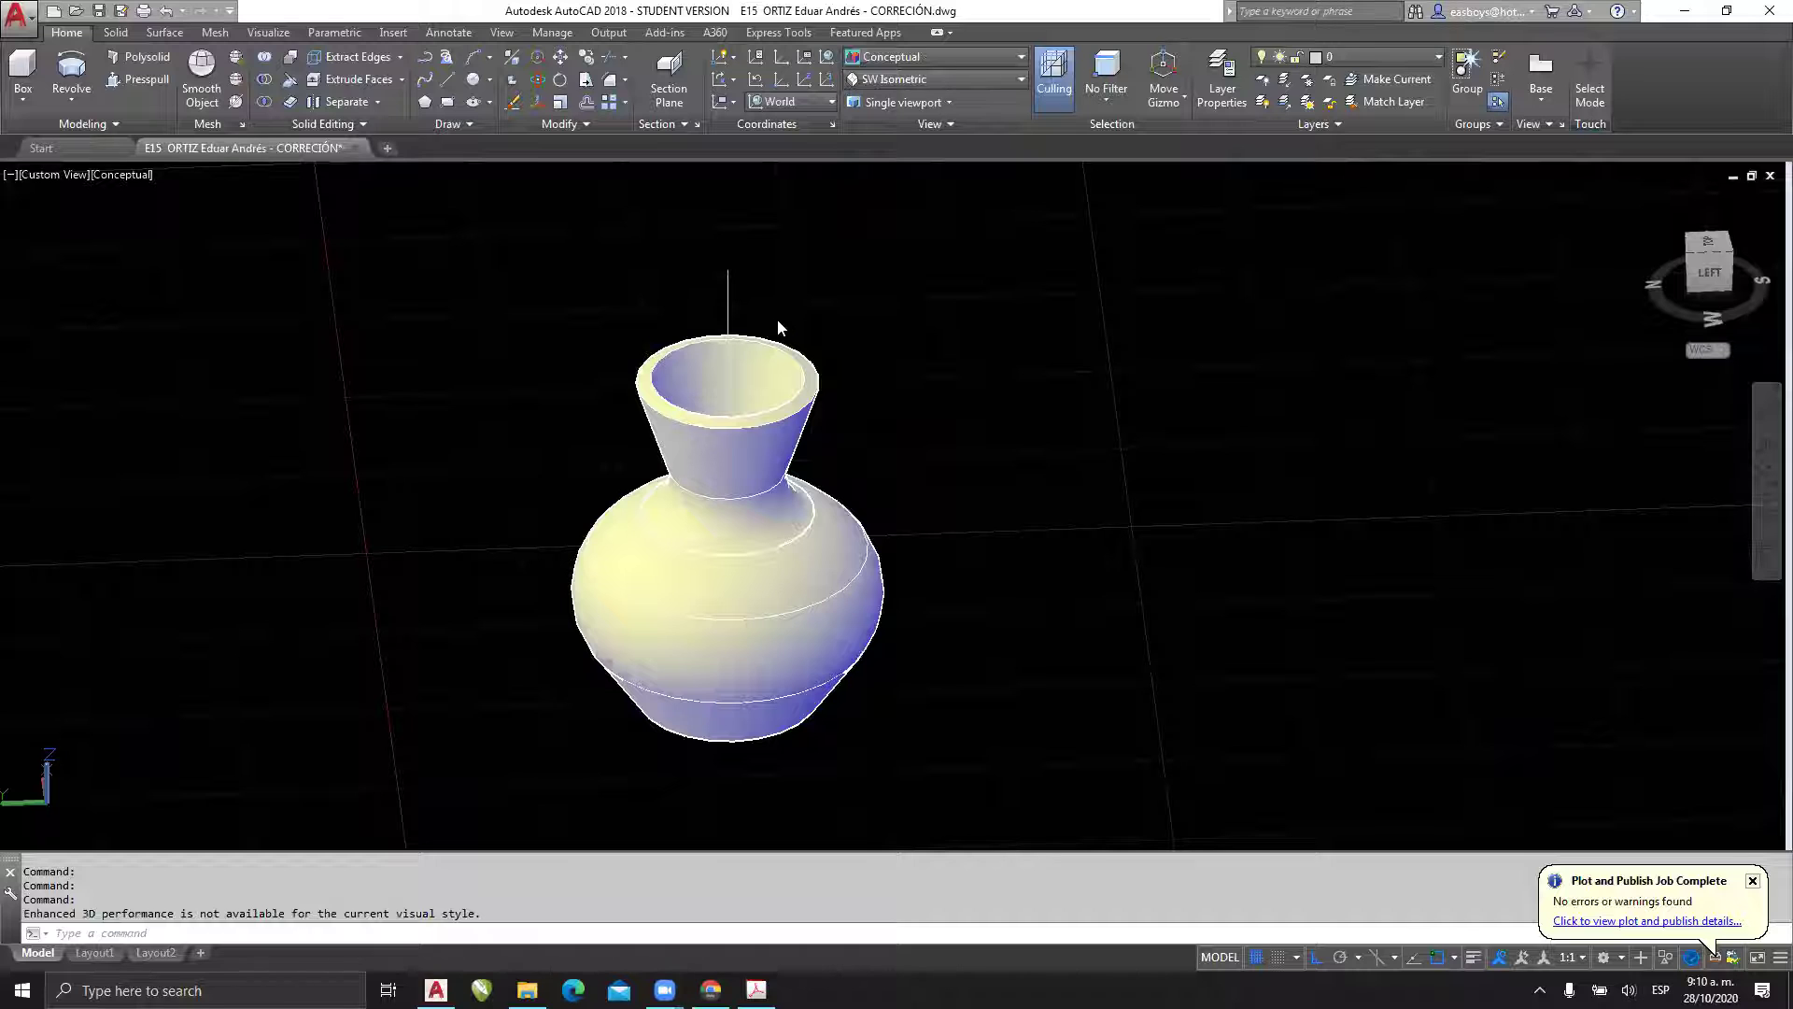
- Undo the visual style changes, the orbit and the revolve of the vase
key("ctrl+z")
key("ctrl+z")
key("ctrl+z")
key("ctrl+z")
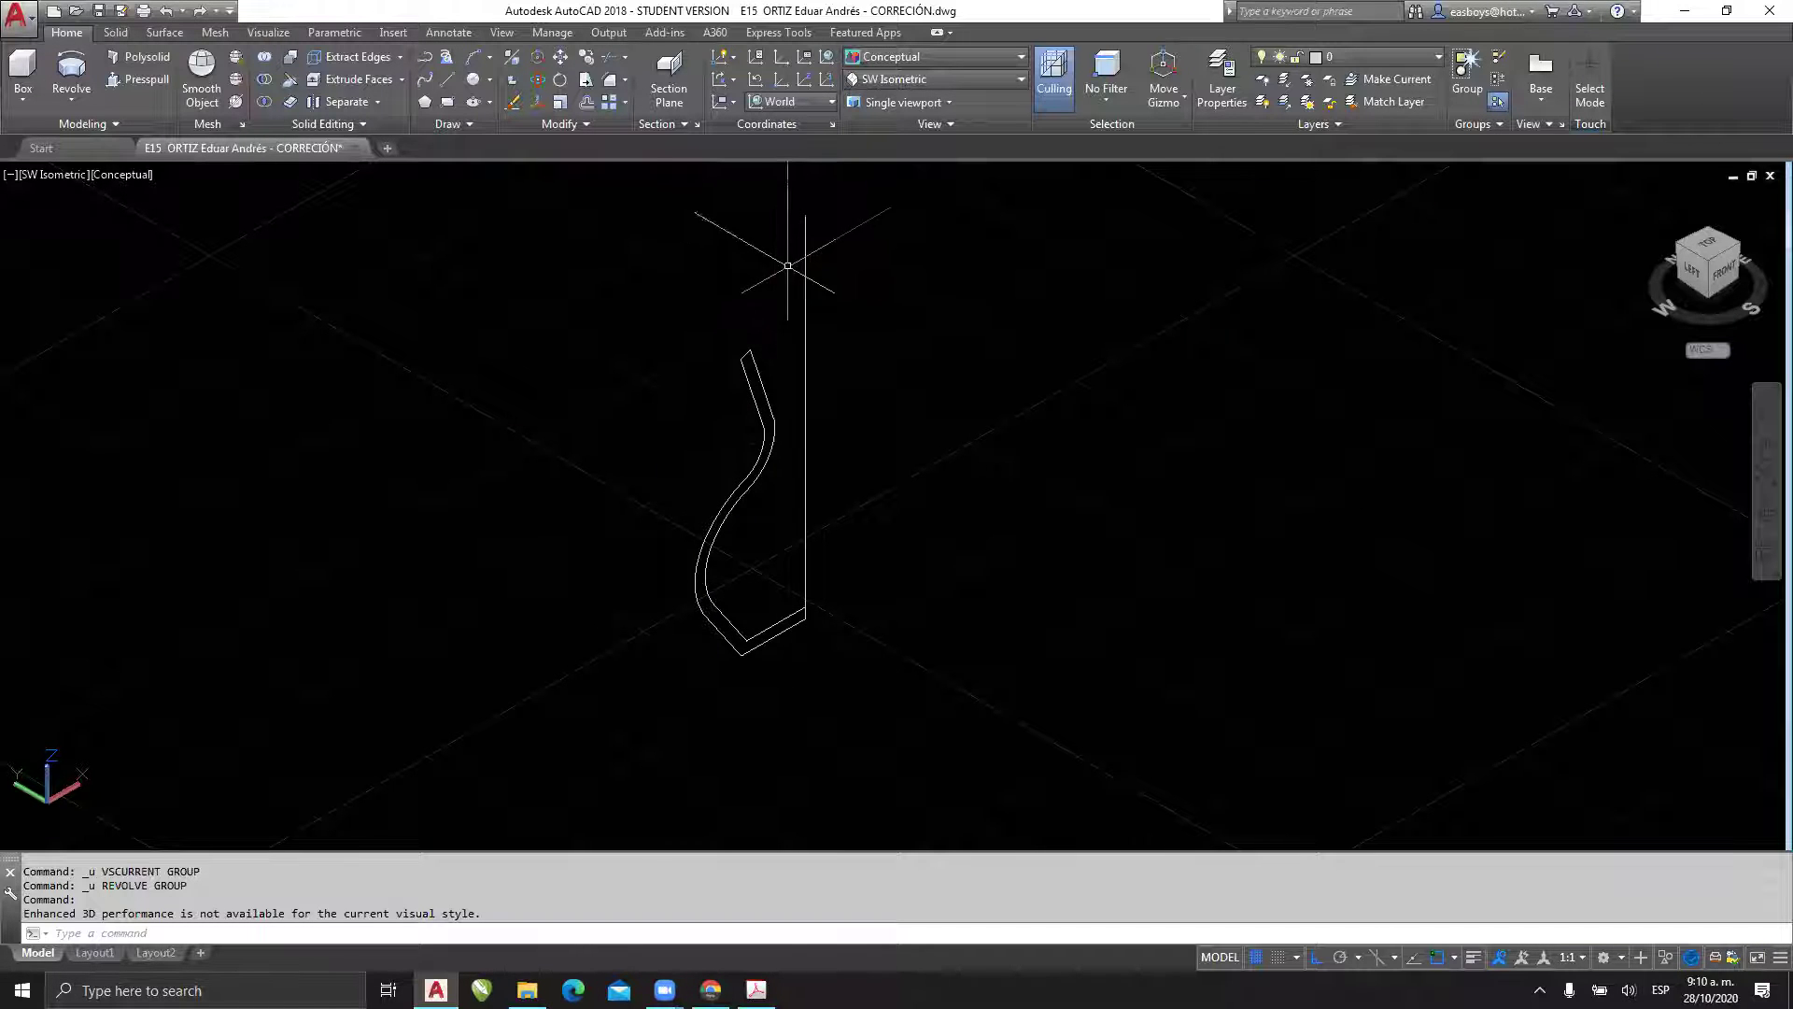
- Move the vertical axis line away from the vase profile, toward its open inner side
middle_click_drag(835, 575, 527, 706)
key("Escape")
left_click(548, 396)
left_click(452, 428)
type("m")
key("Return")
left_click(635, 573)
left_click(1048, 365)
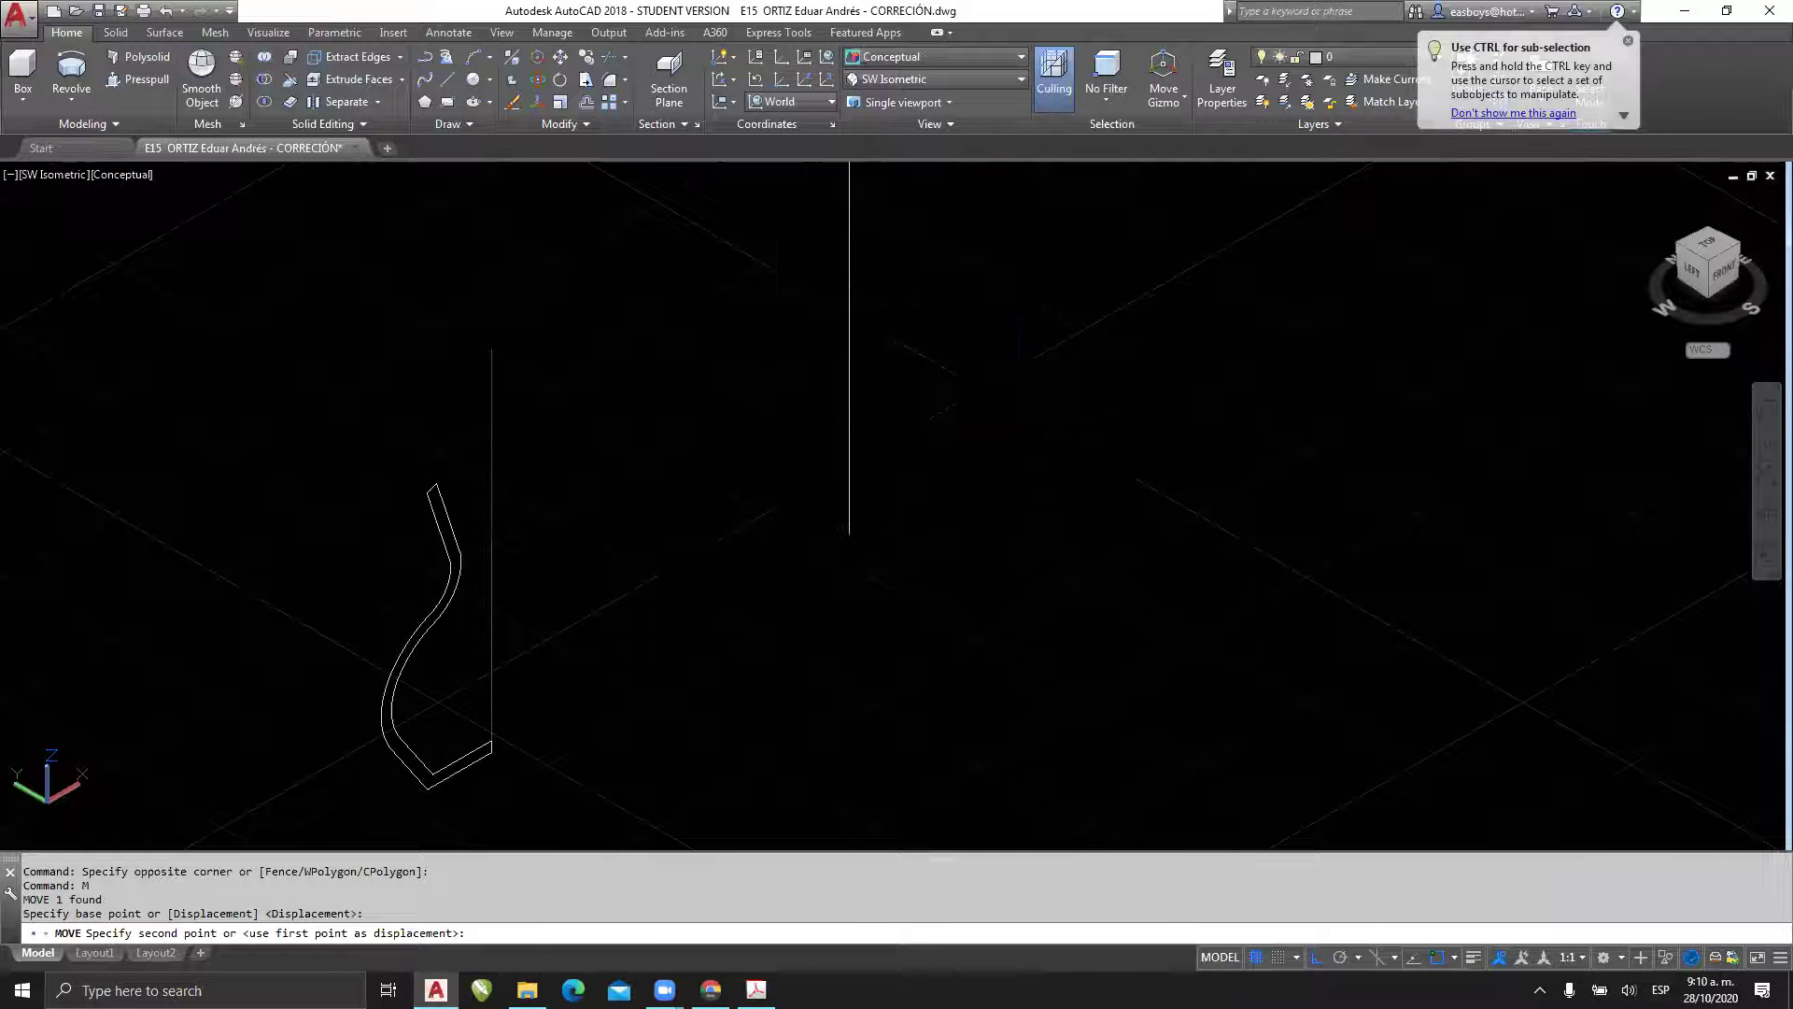
scroll(1027, 364, "down", 4)
middle_click_drag(841, 467, 698, 551)
key("Escape")
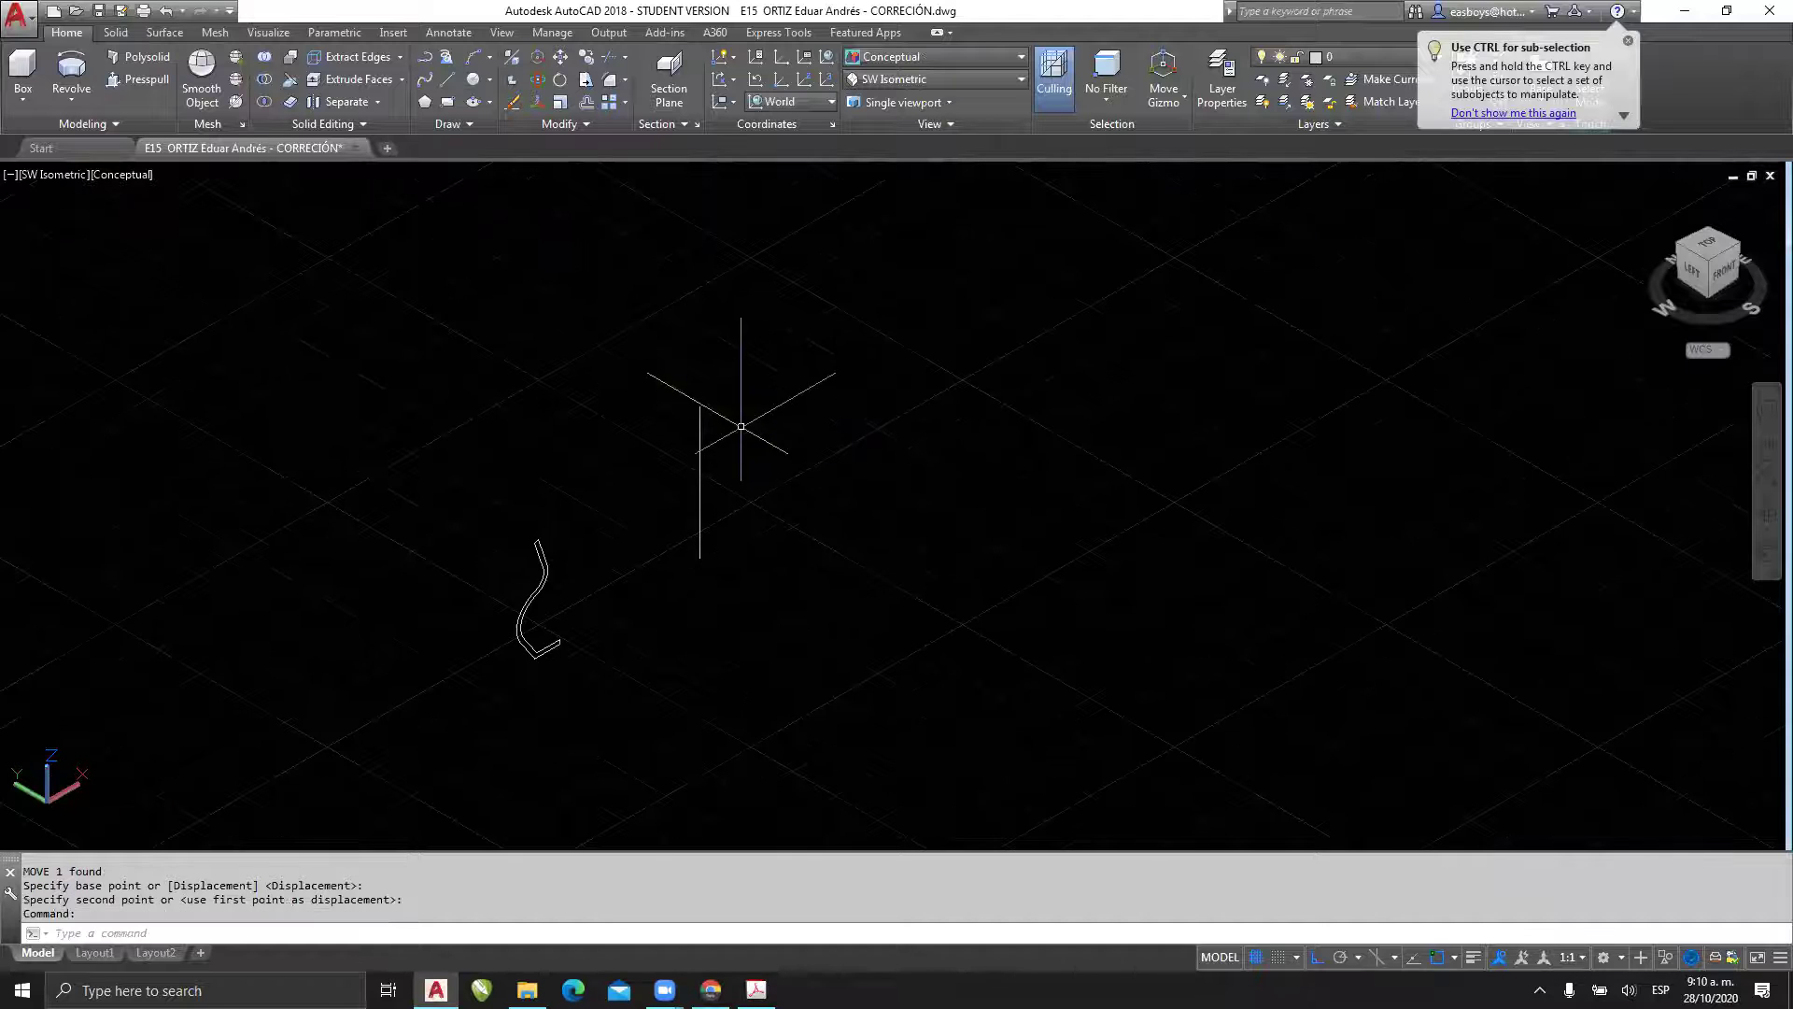
- Revolve the vase profile 360 degrees as a solid around the displaced line, using its upper and lower endpoints as the axis
left_click(70, 74)
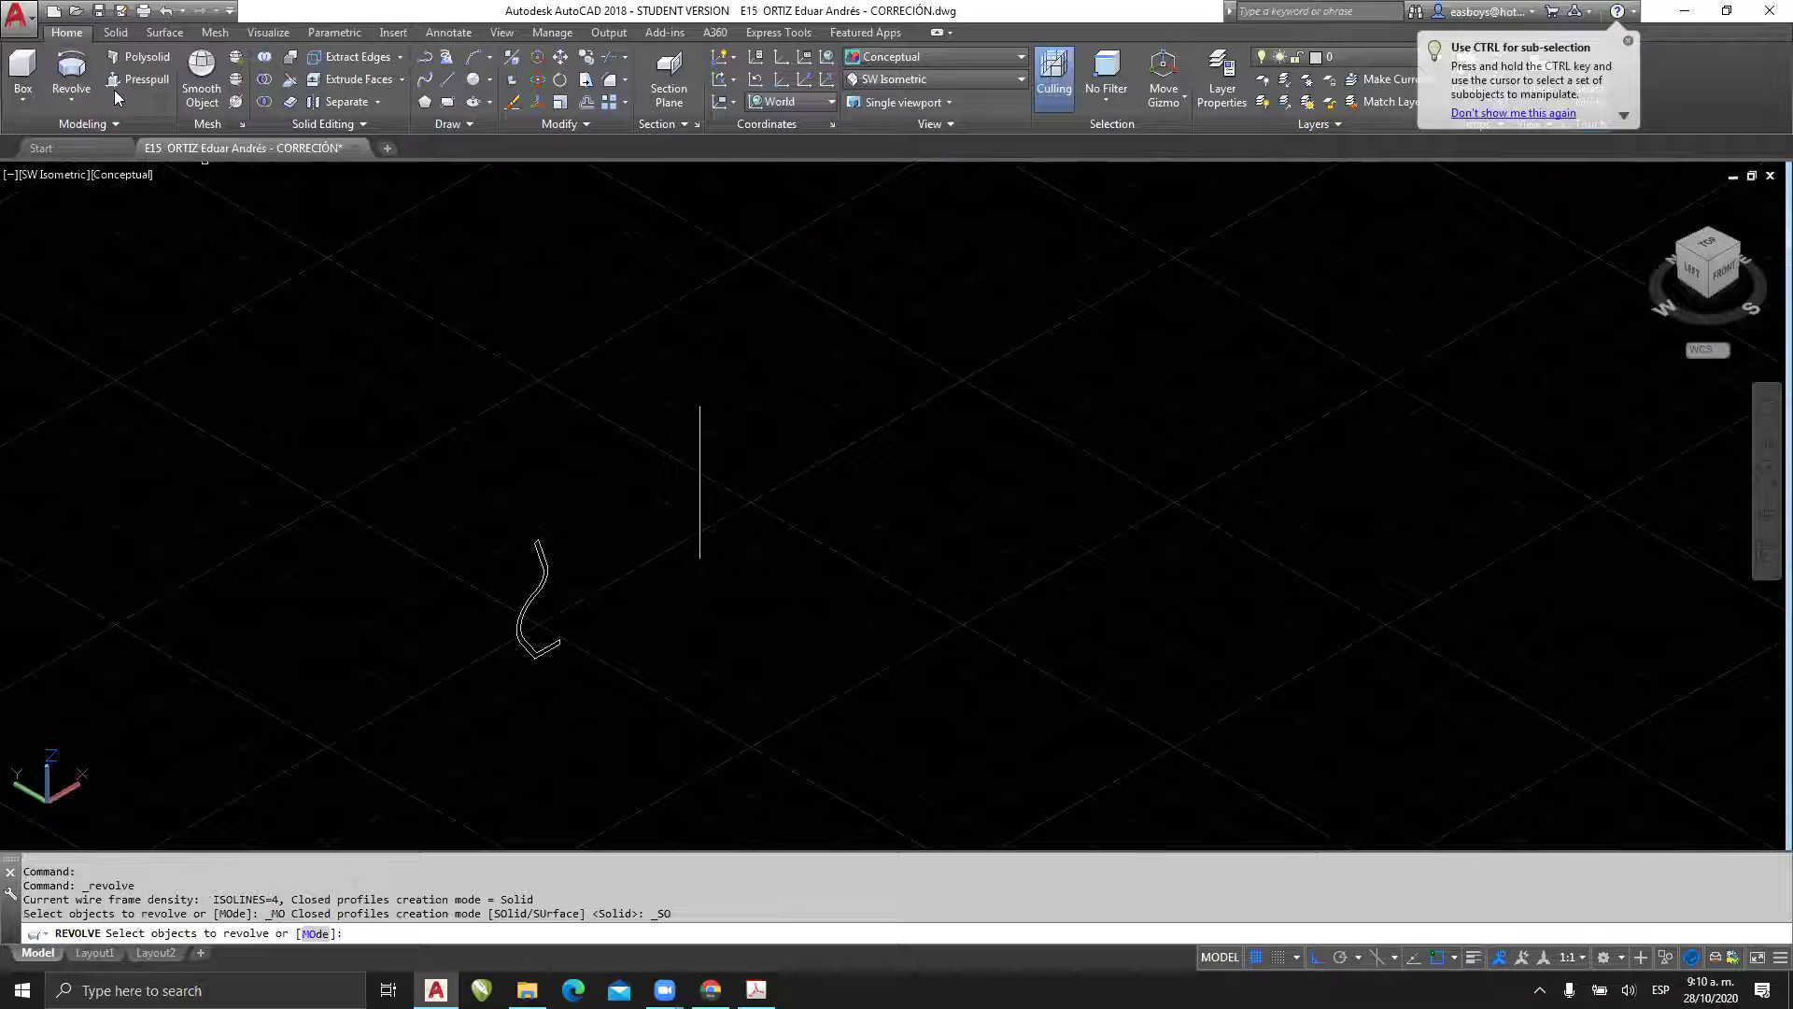
left_click(537, 594)
key("Return")
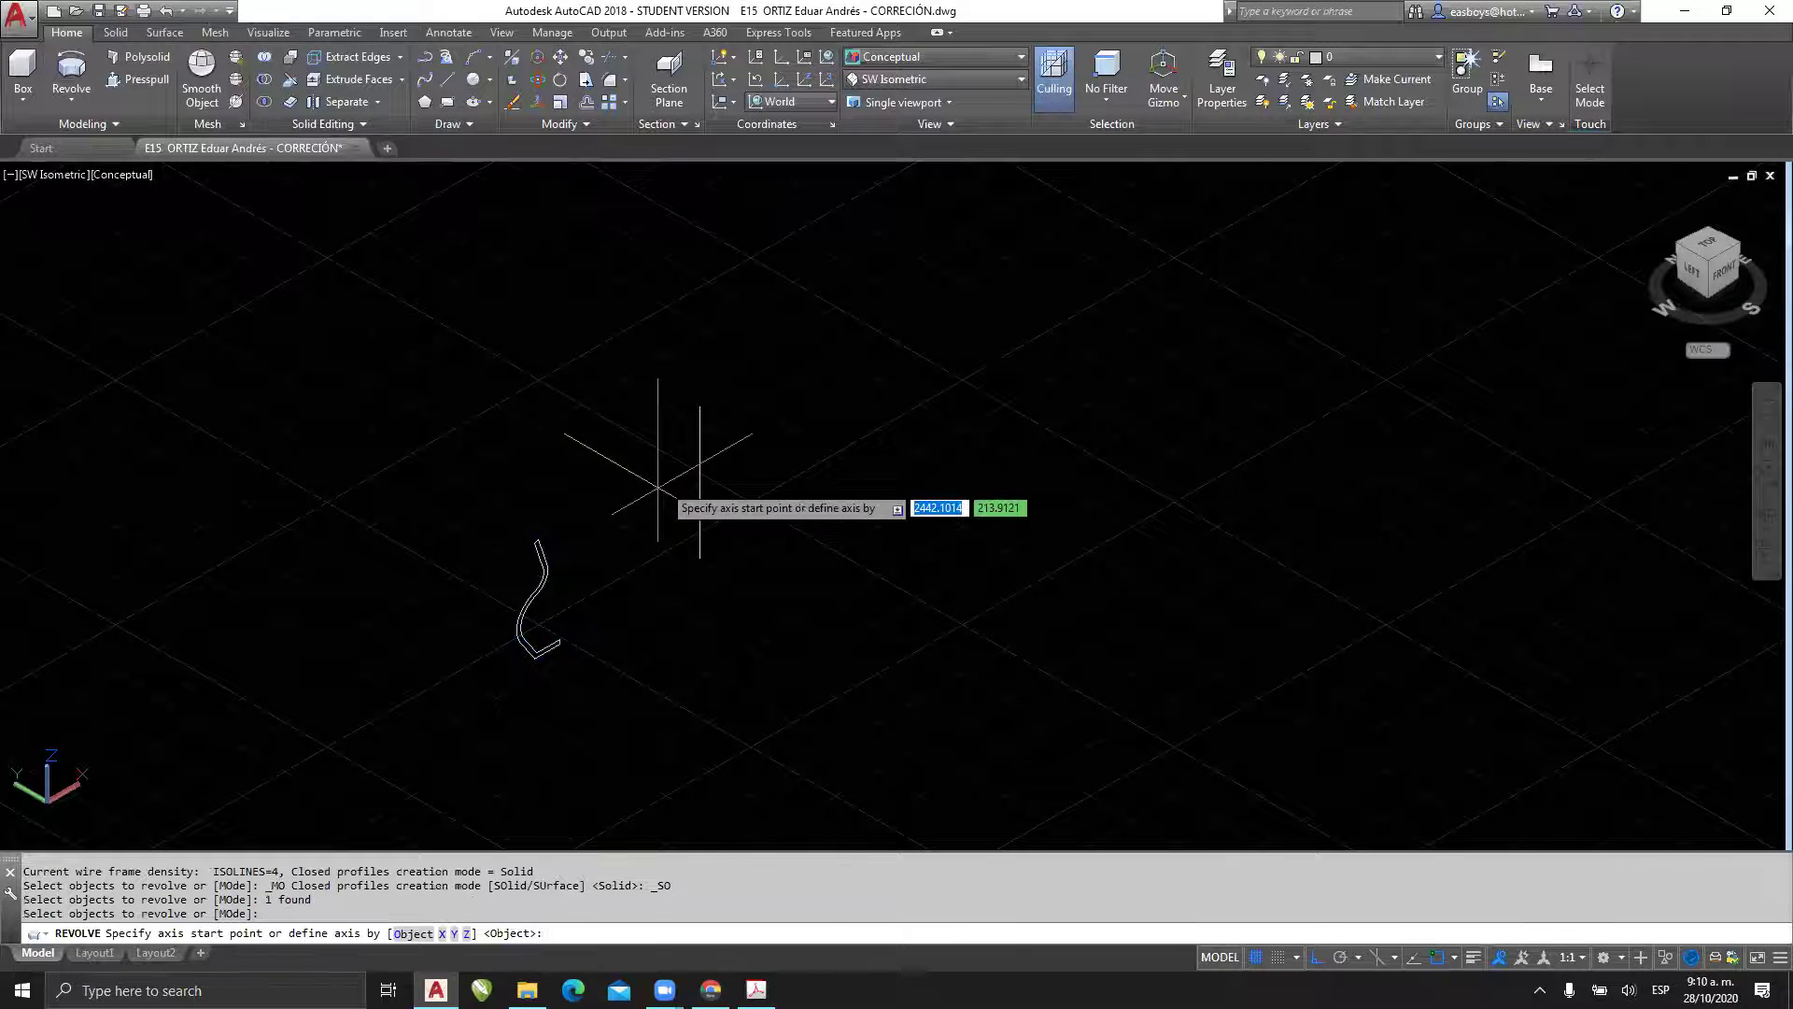
left_click(700, 405)
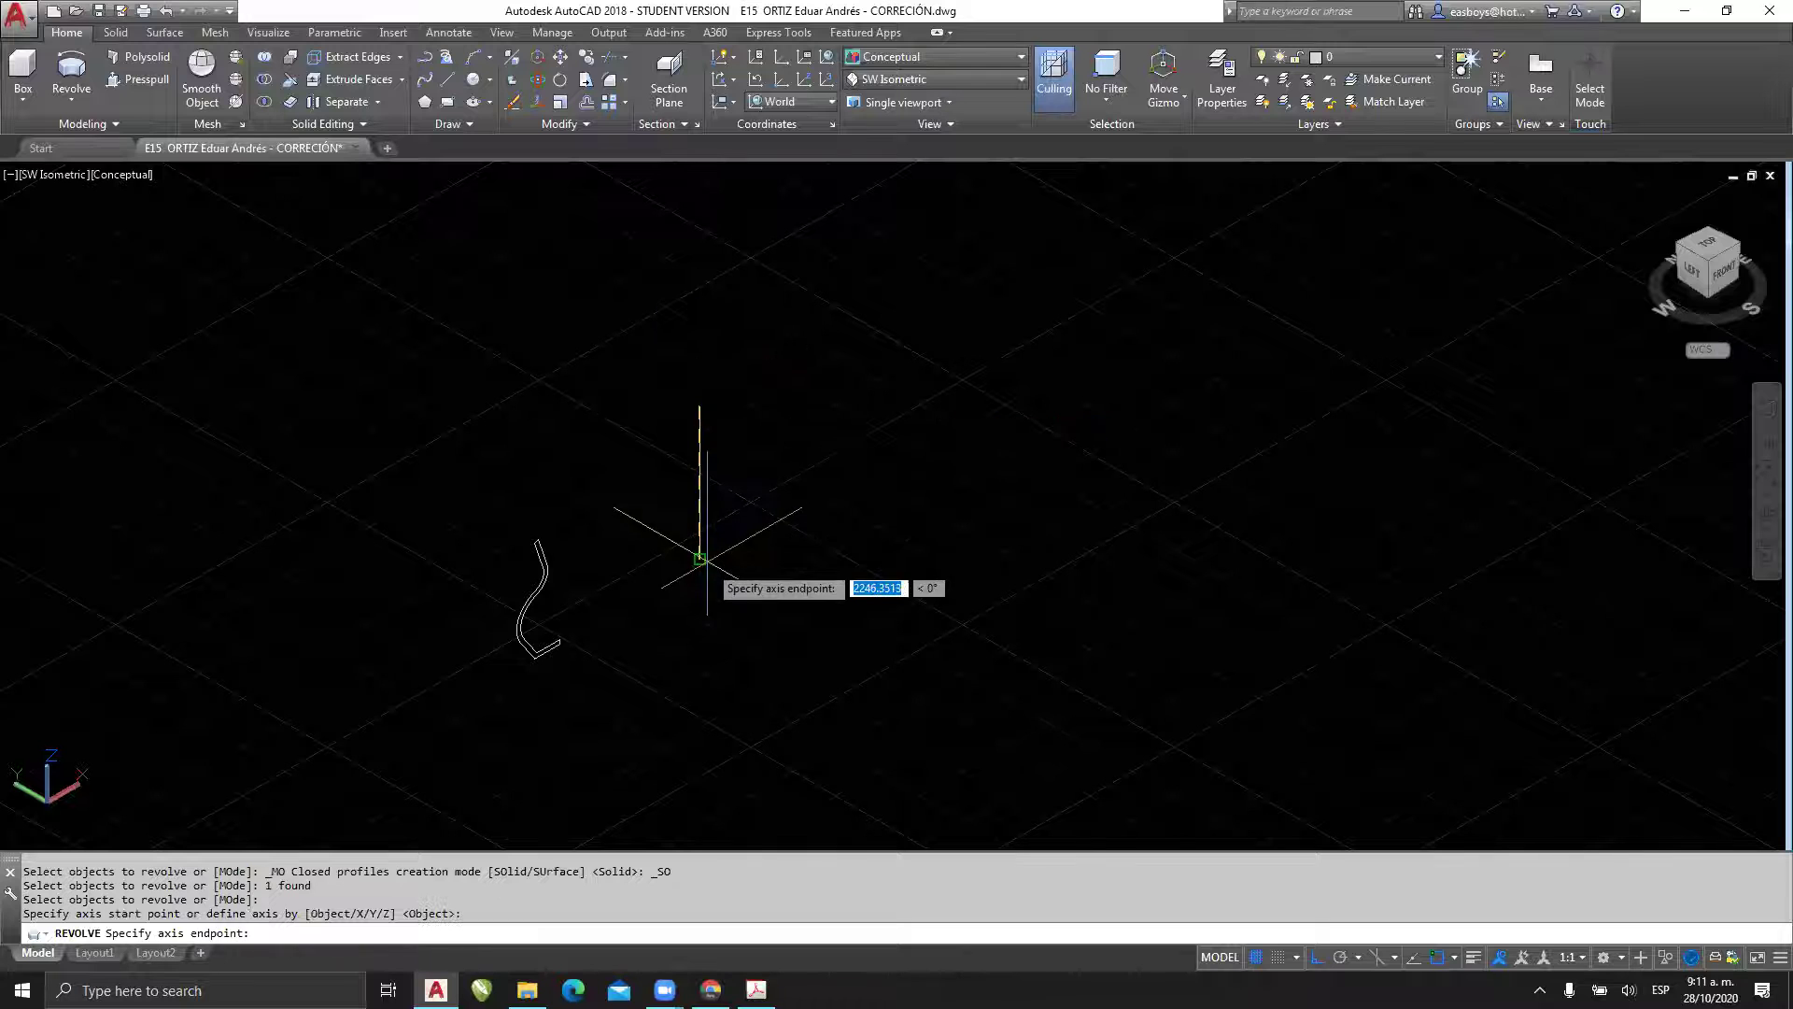
left_click(699, 551)
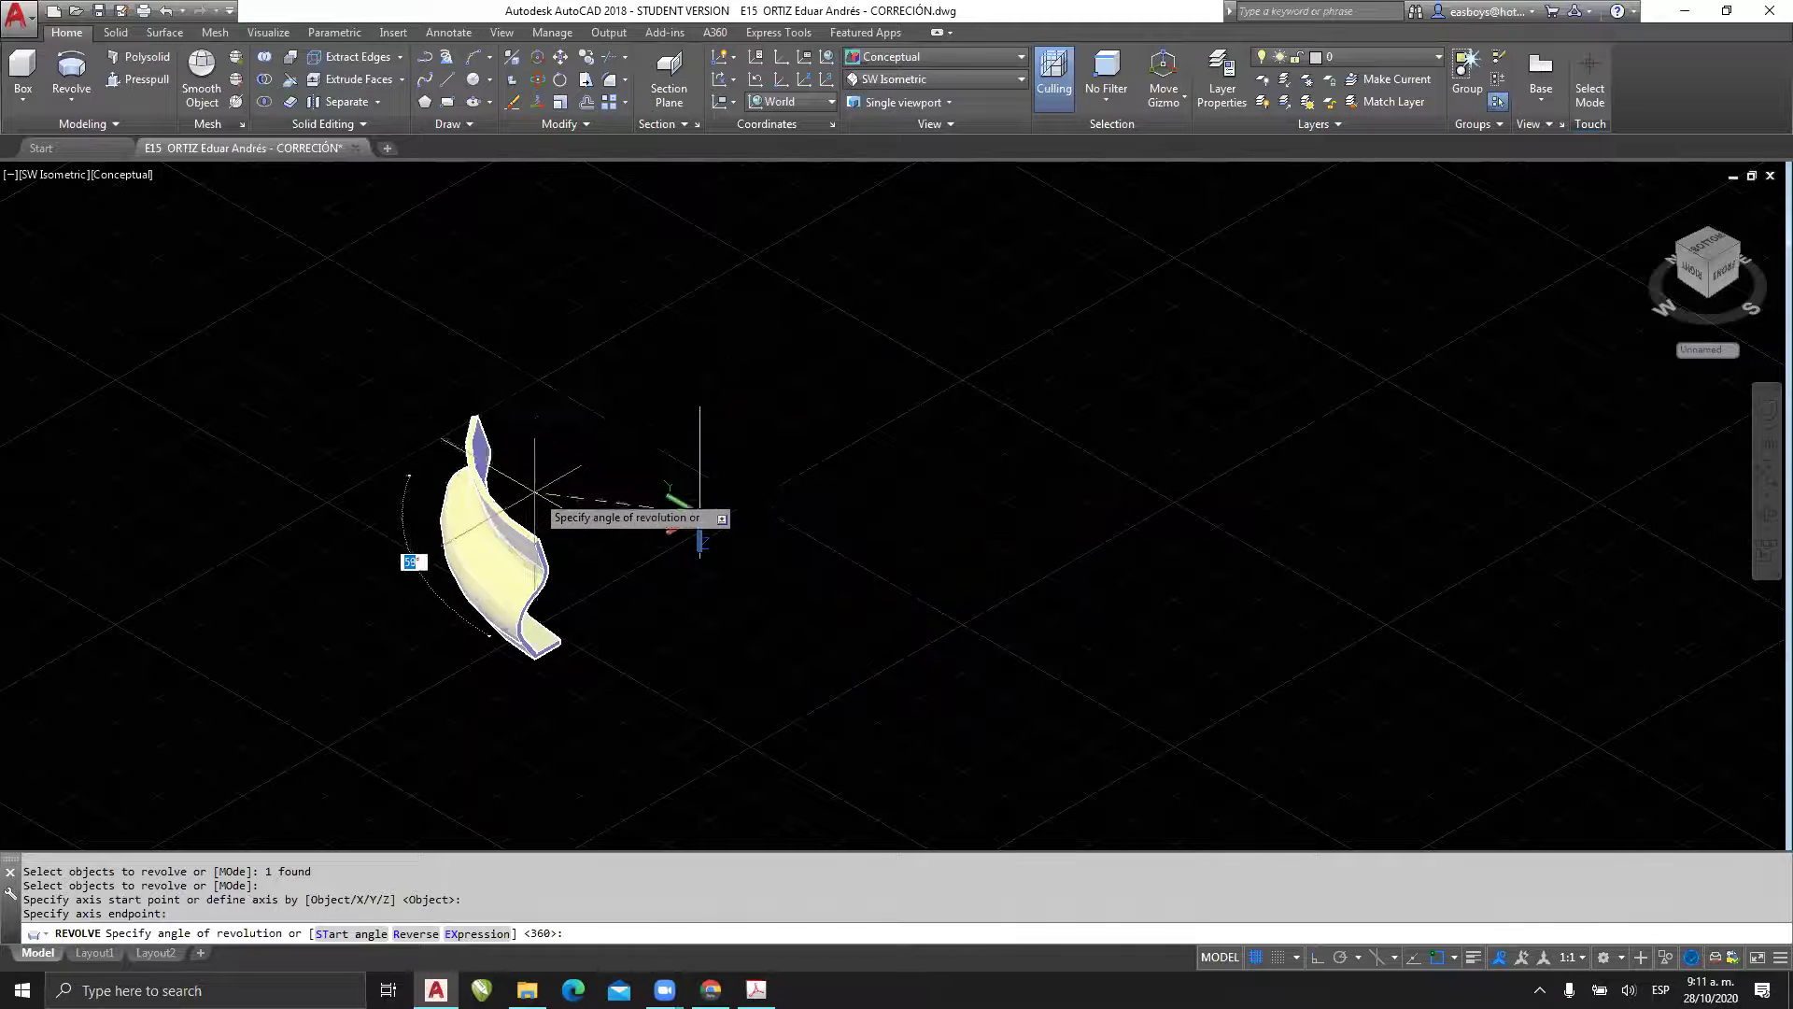
type("360")
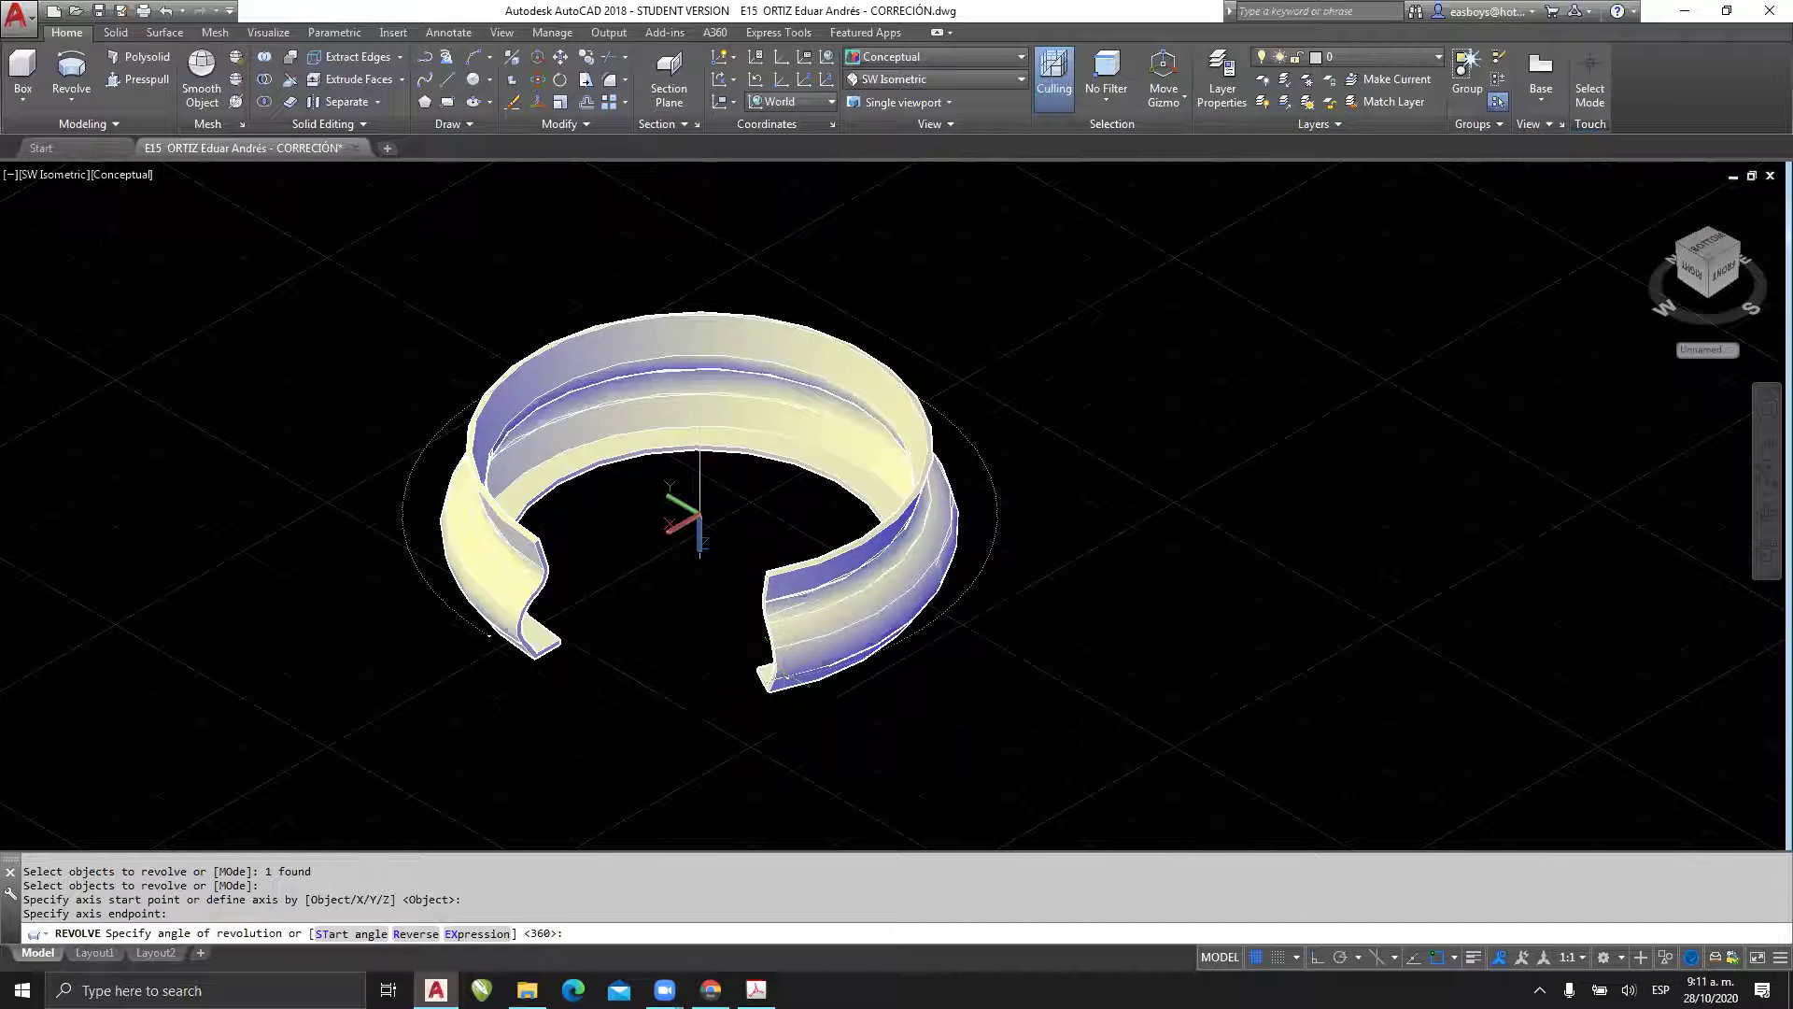
key("Return")
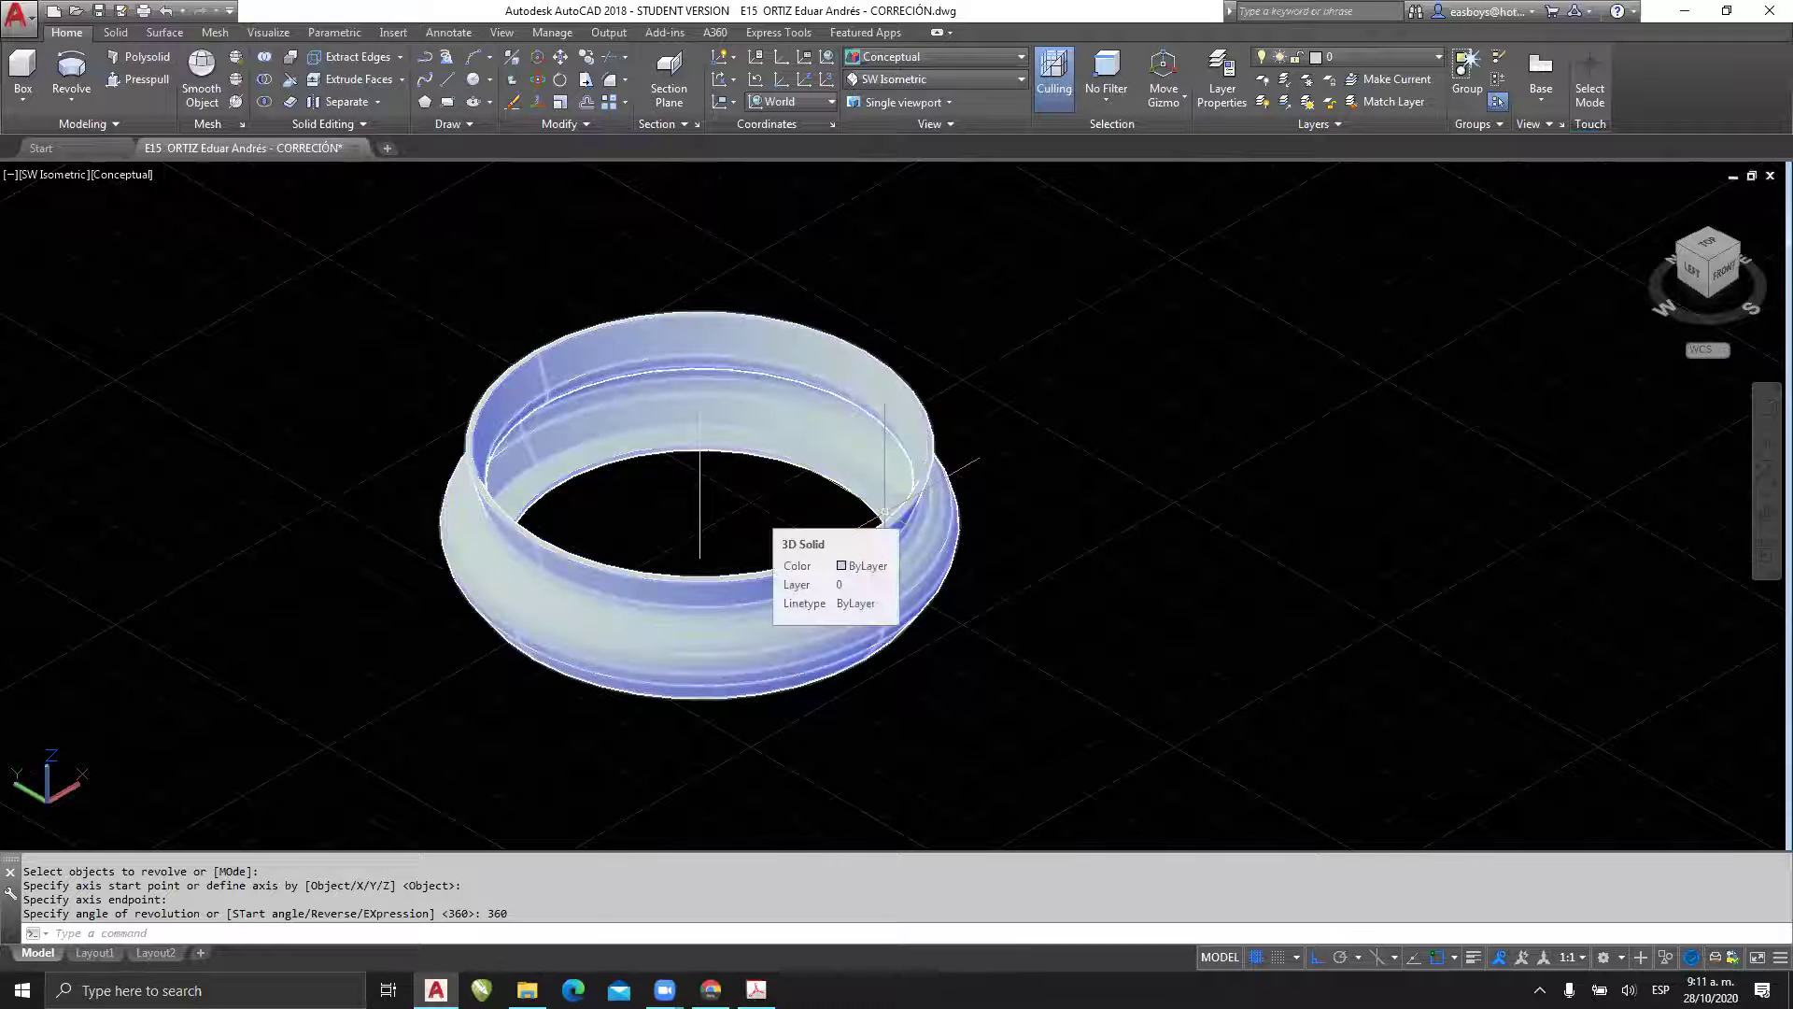
- Undo the wide ring revolve and the move of the axis line
key("ctrl+z")
key("ctrl+z")
key("ctrl+z")
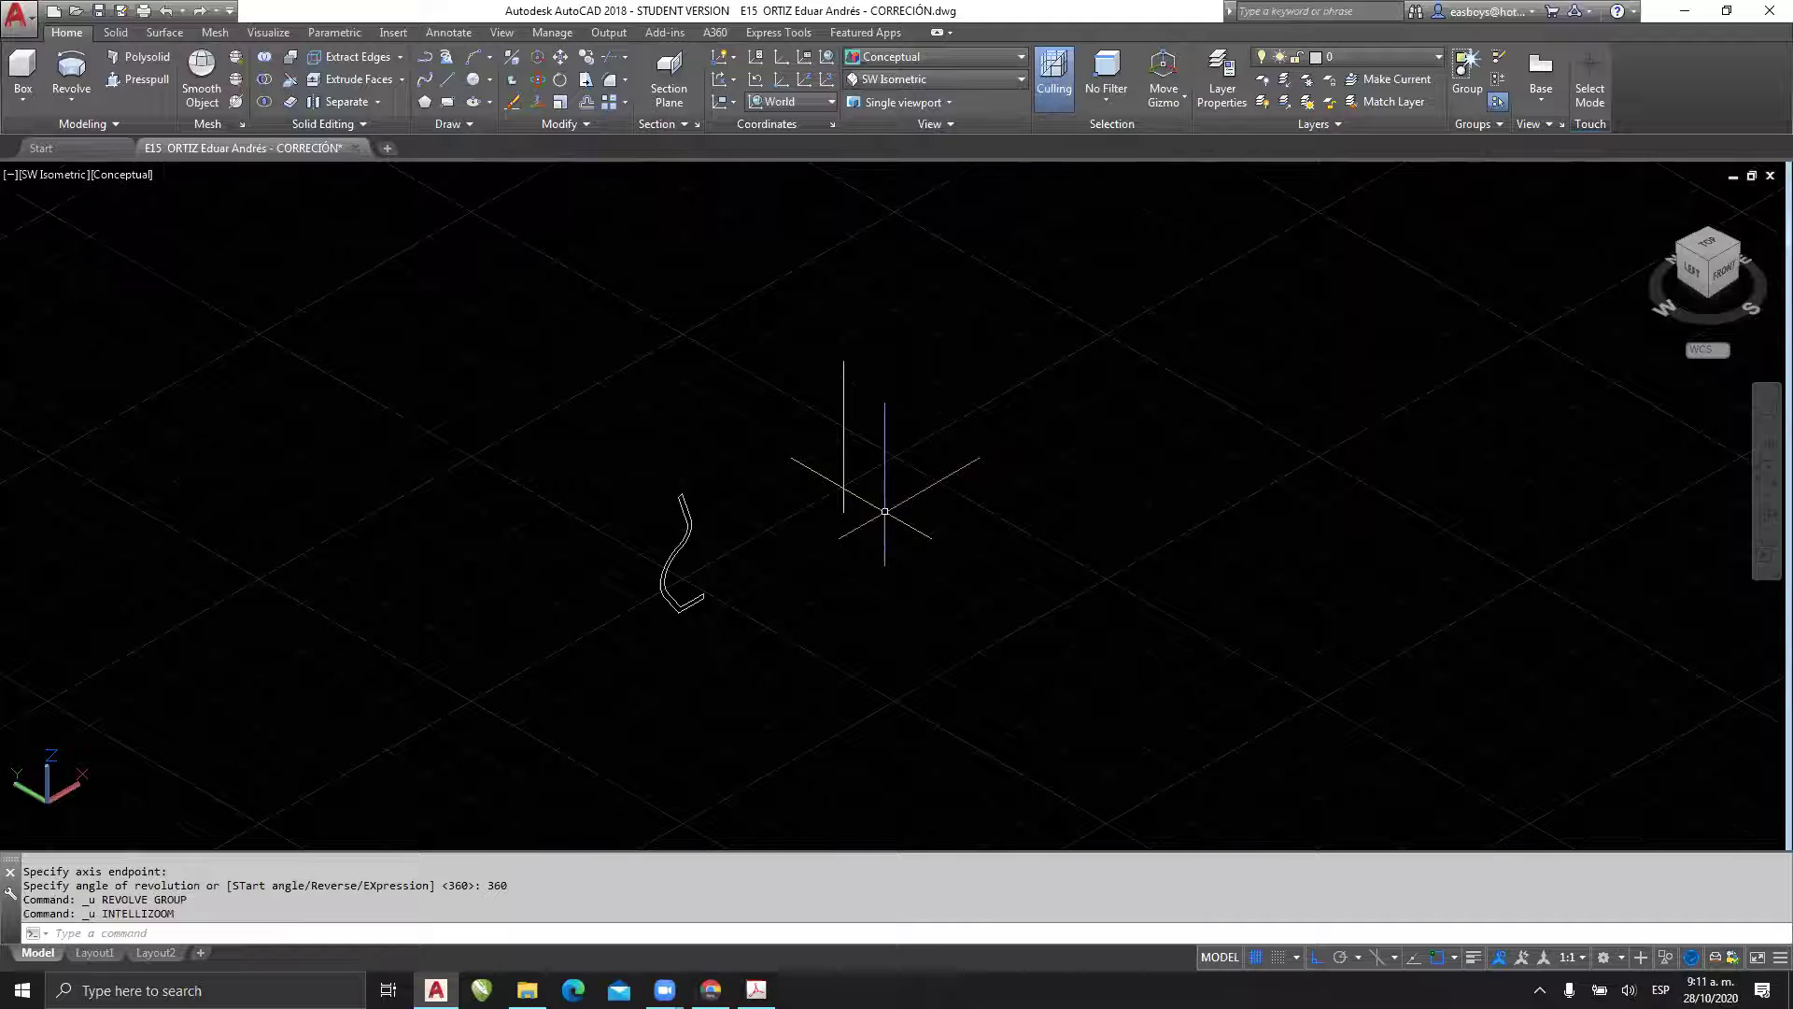
key("ctrl+z")
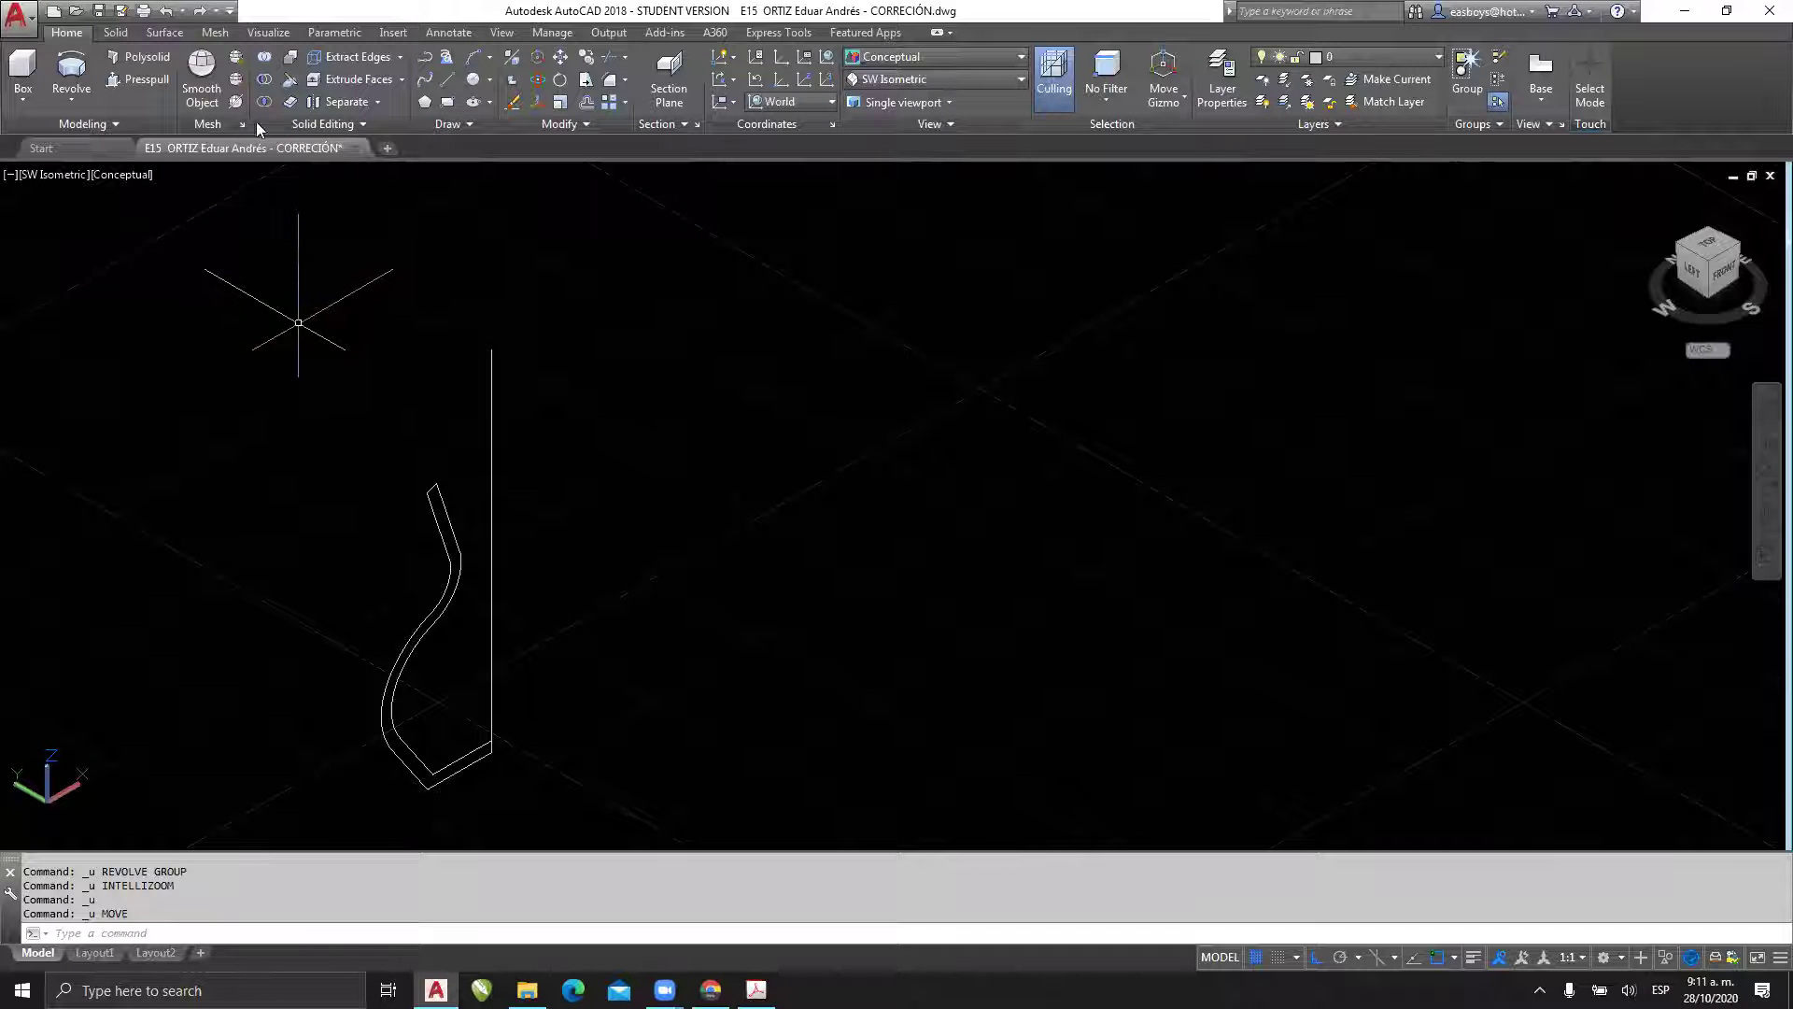
- Revolve the vase profile 360 degrees as a solid around the vertical line at its base, and orbit to inspect the vase
left_click(75, 70)
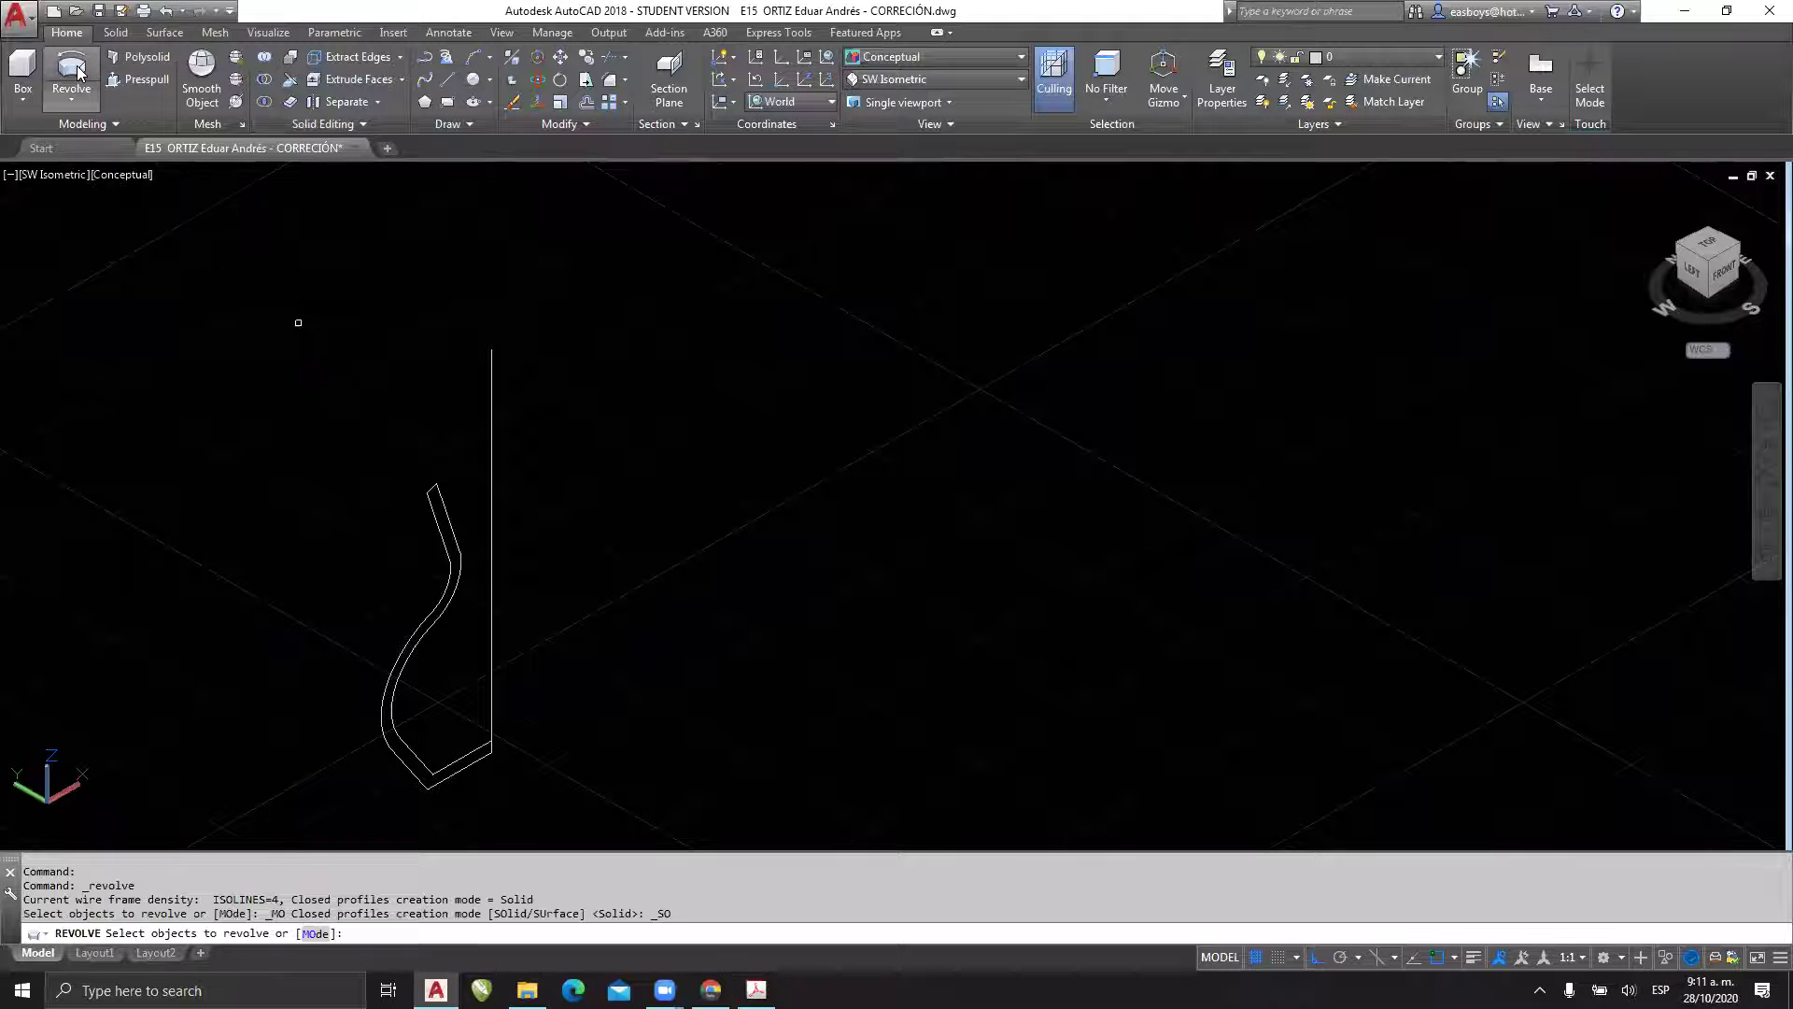
left_click(435, 517)
key("Return")
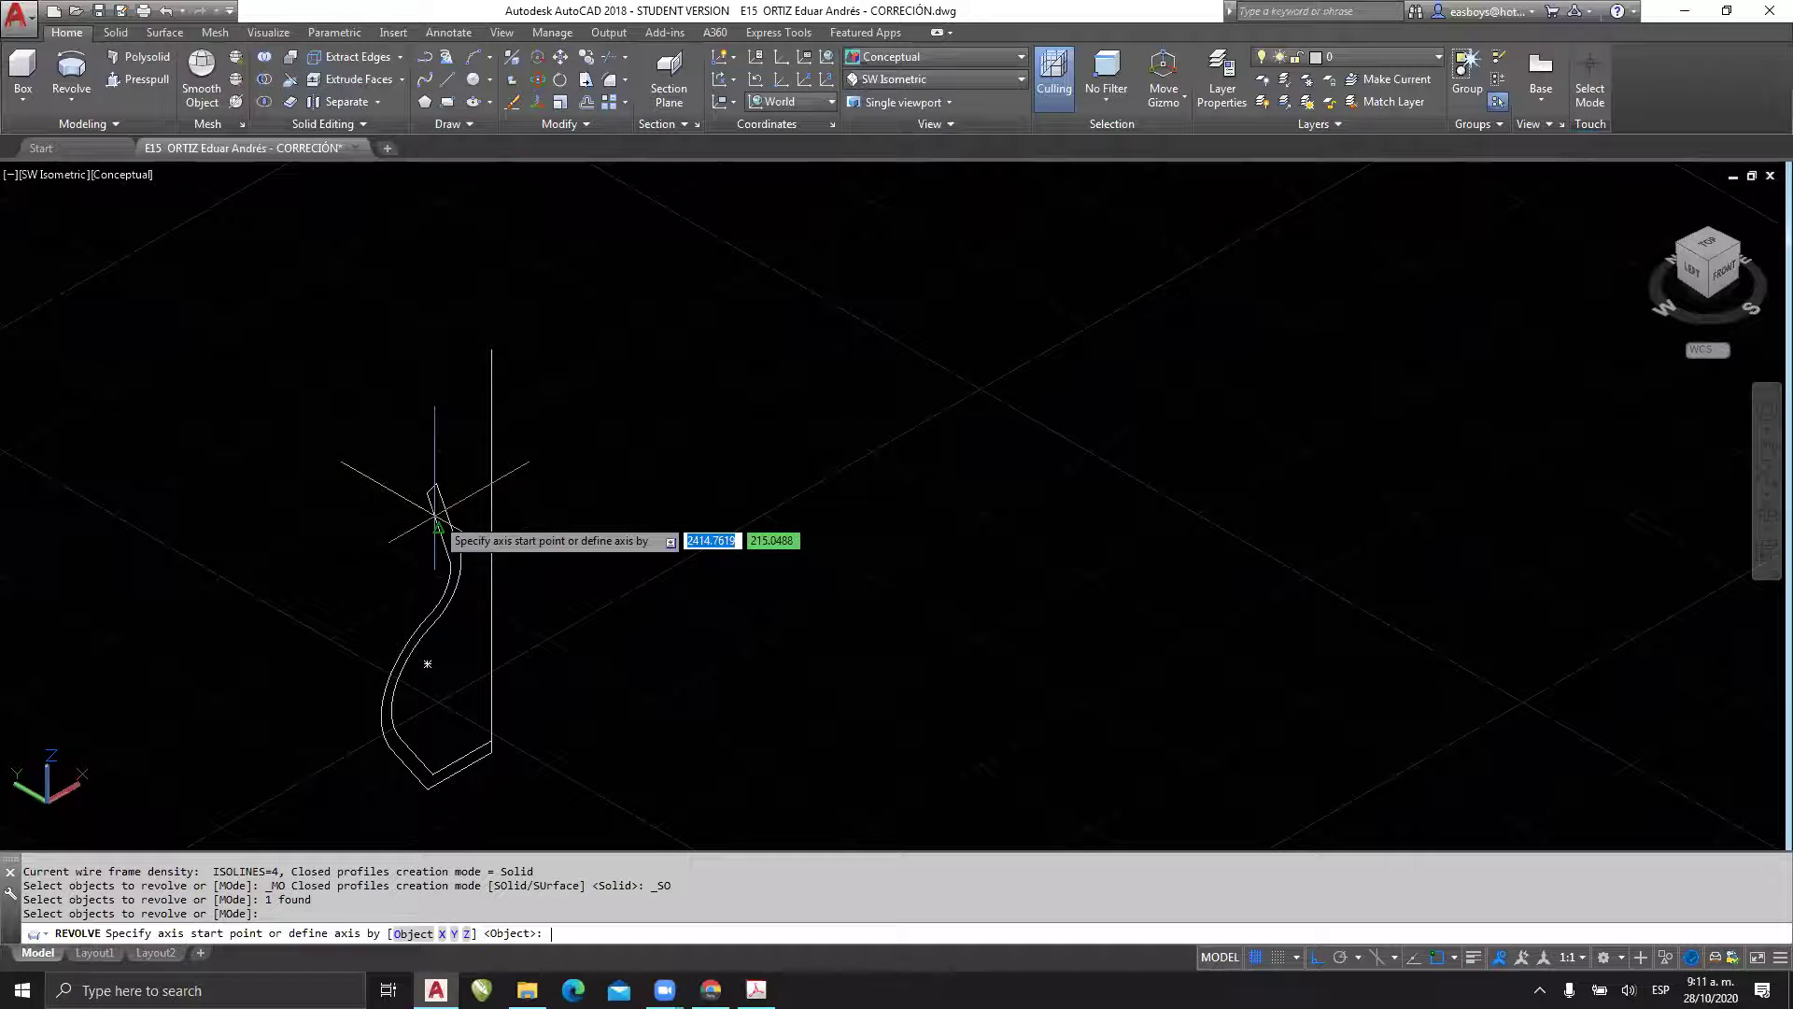
left_click(490, 348)
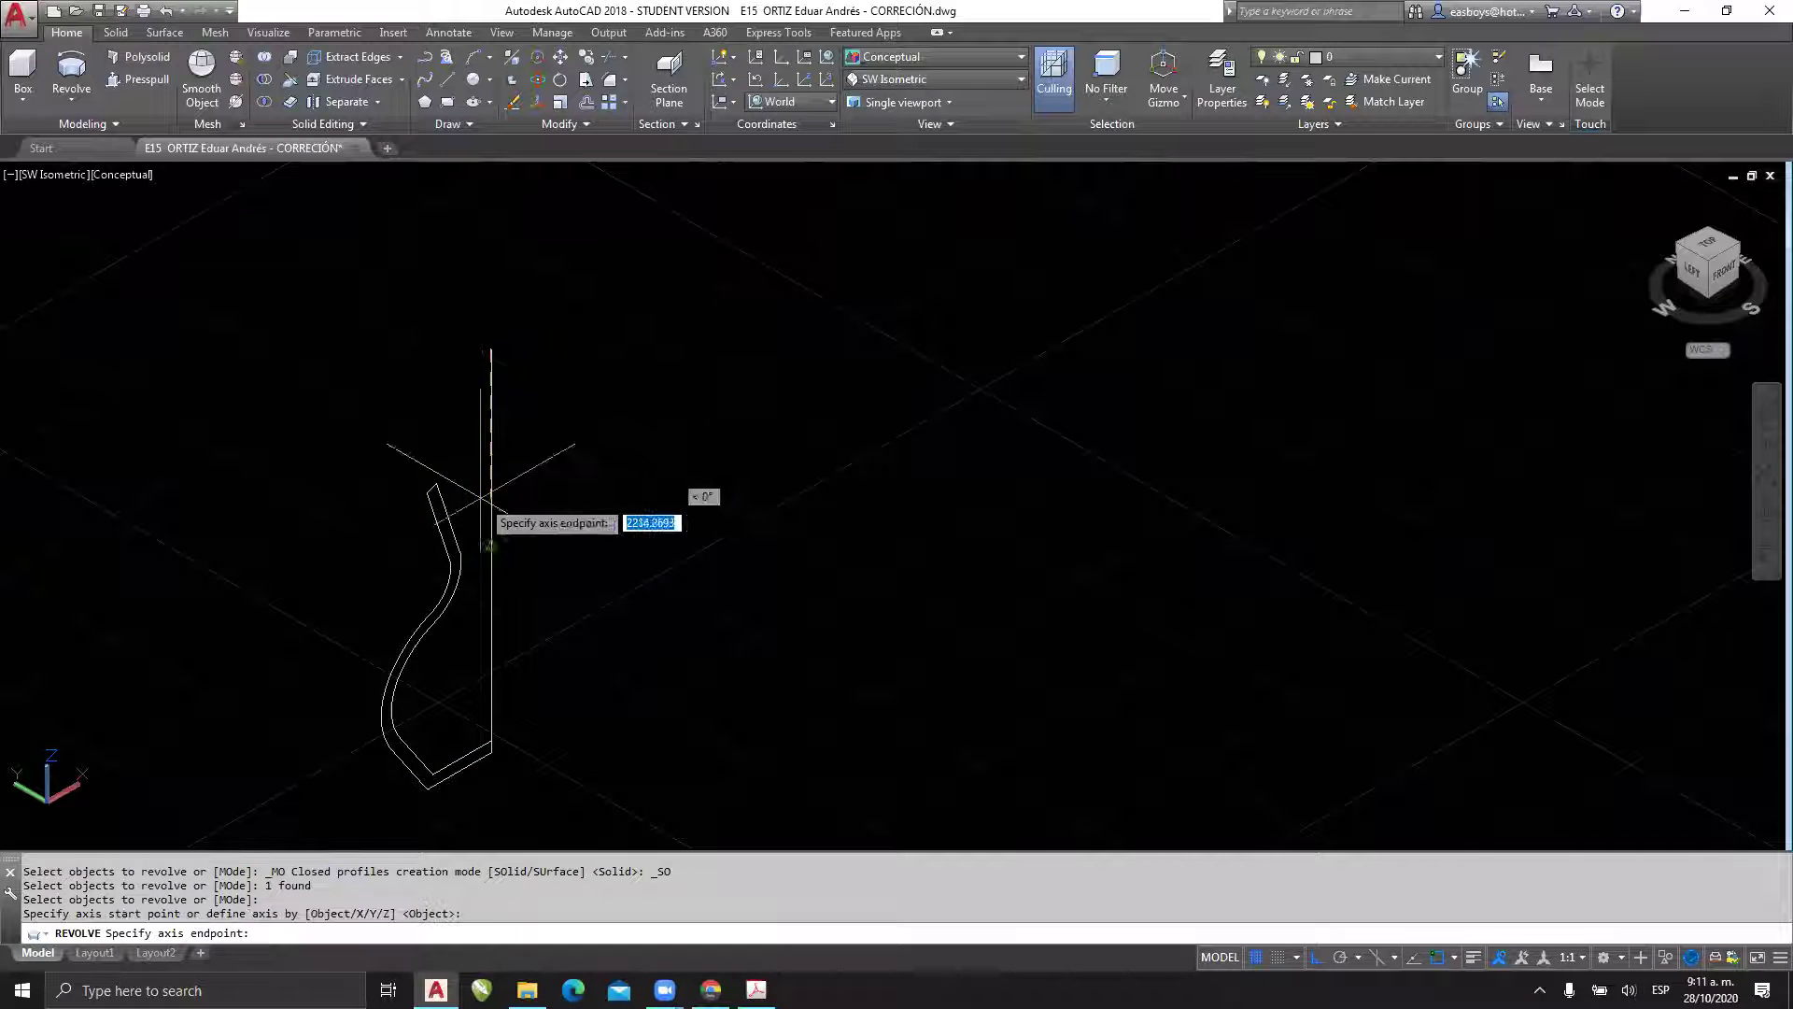
left_click(491, 730)
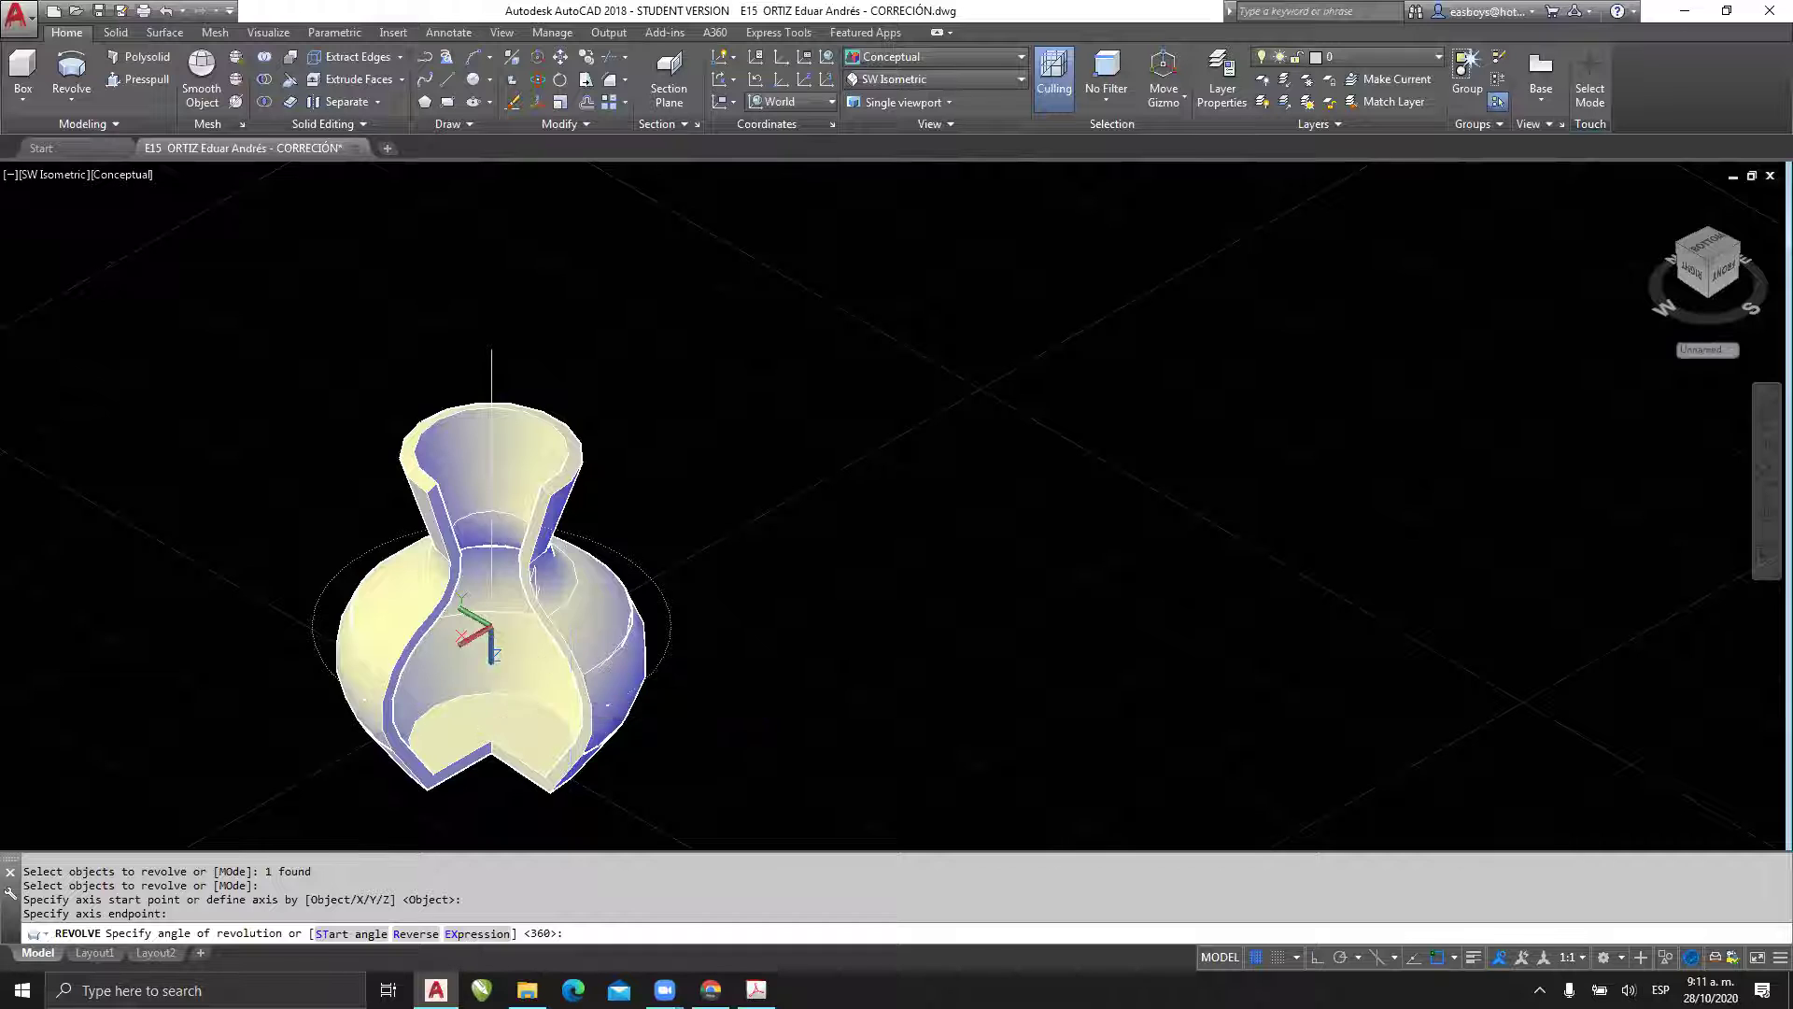
key("Return")
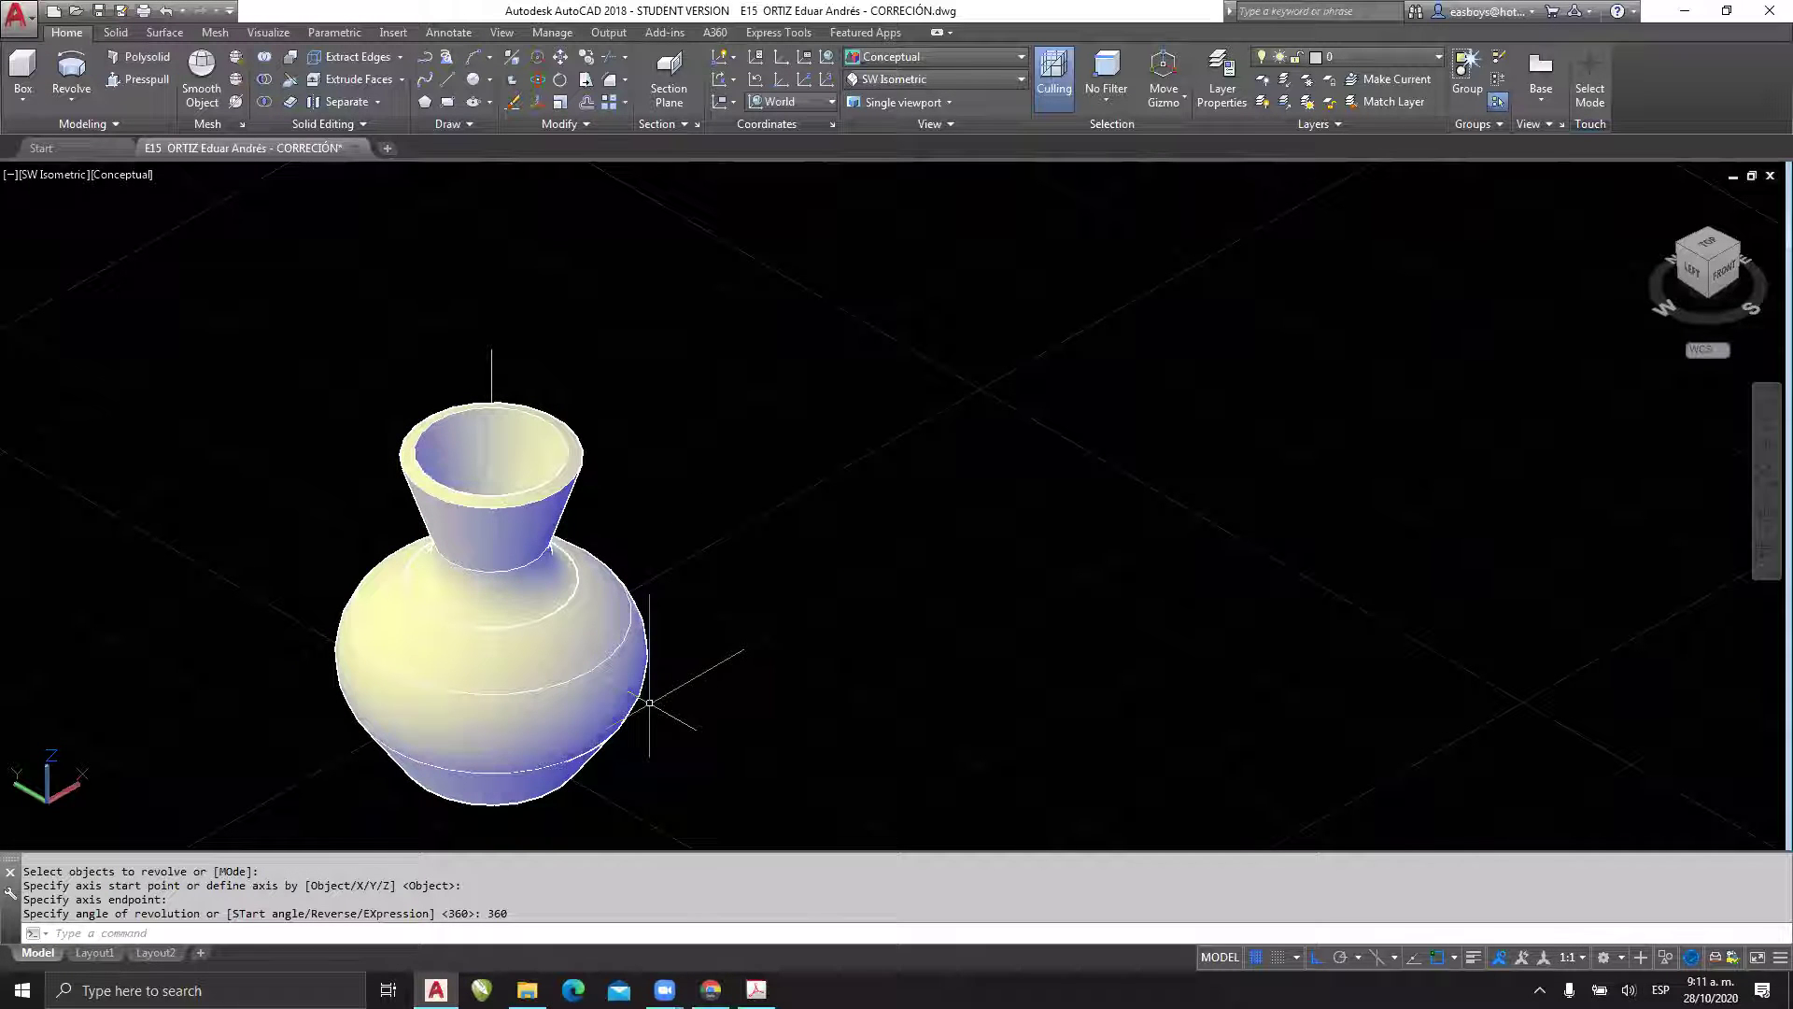
middle_click_drag(588, 534, 509, 644, "shift")
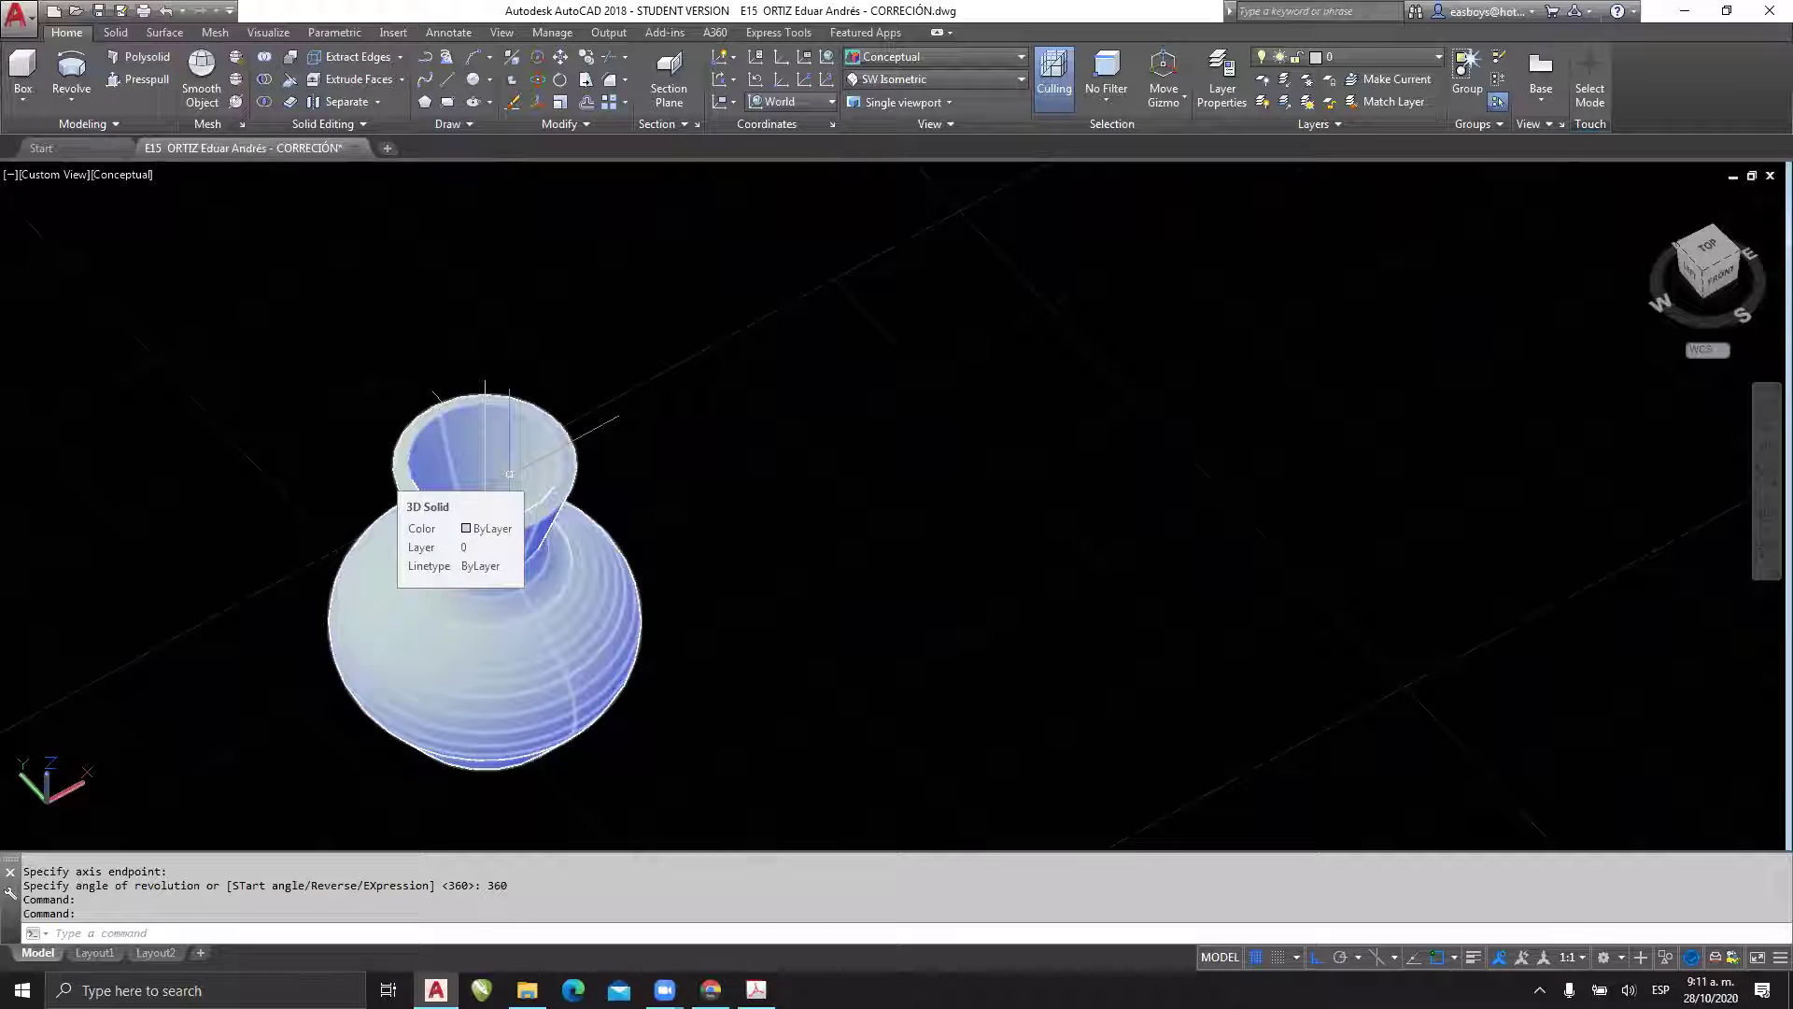
middle_click_drag(485, 516, 478, 404, "shift")
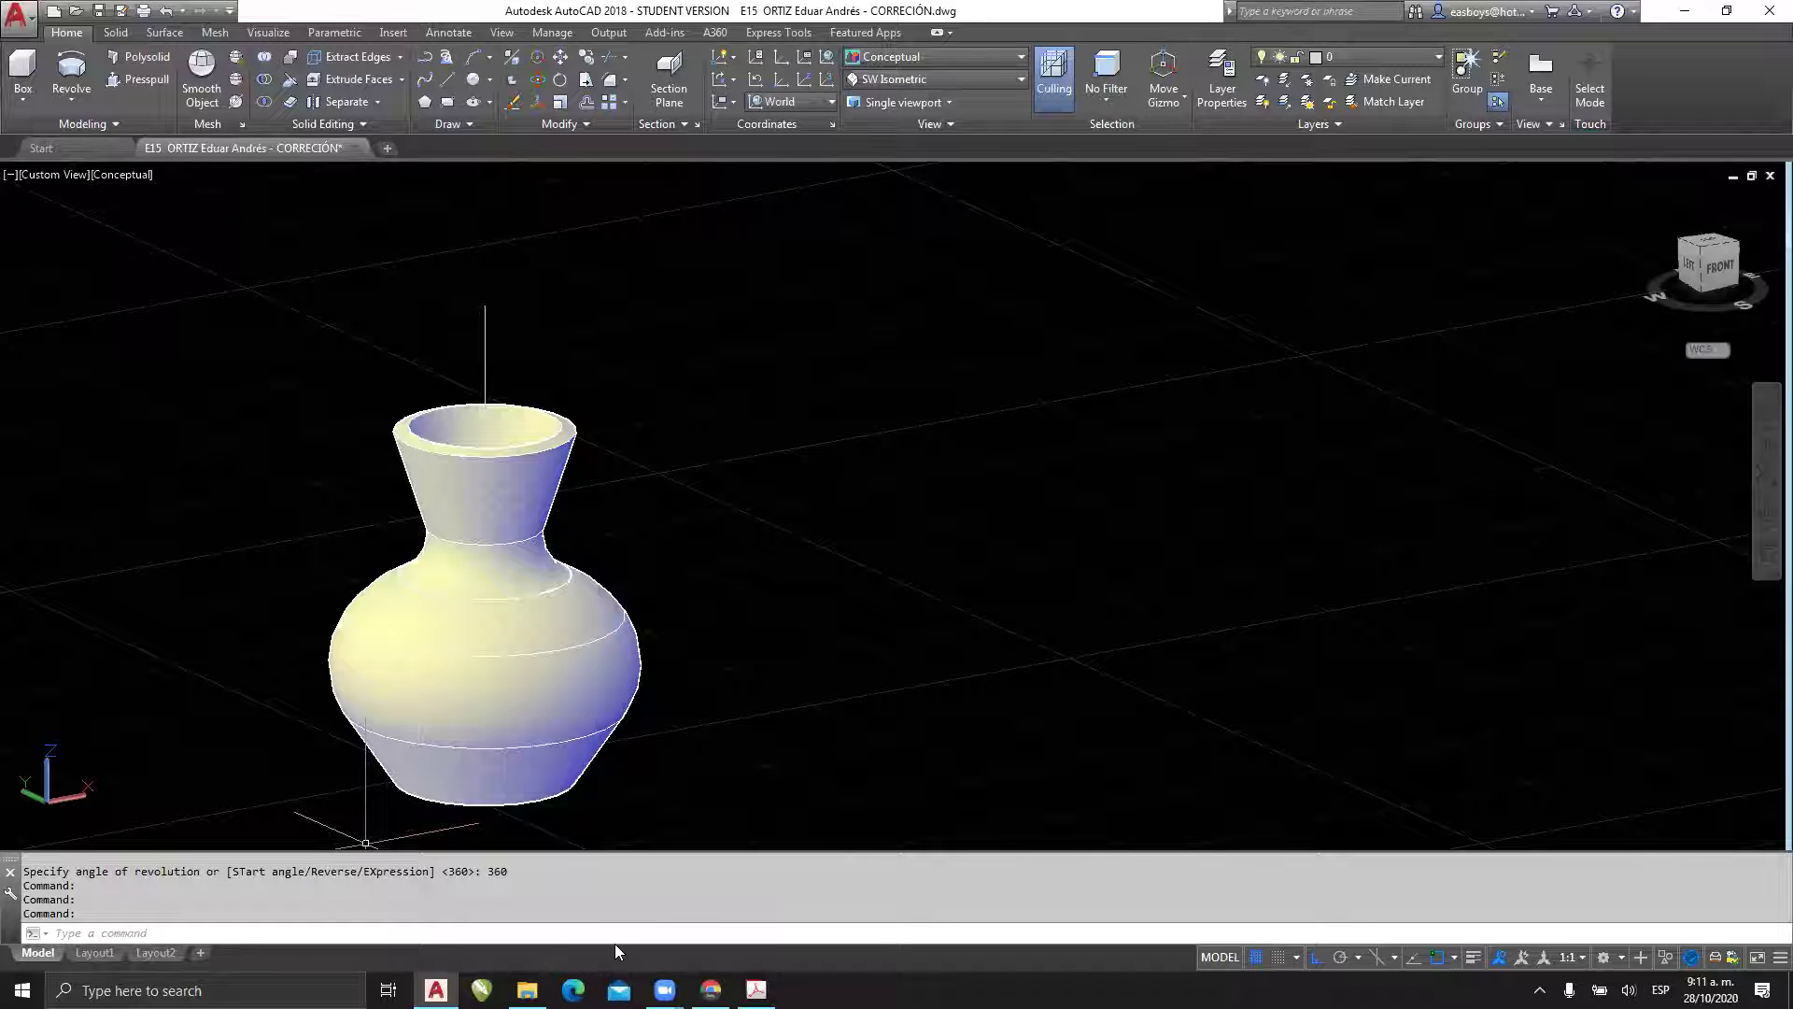
- Switch to the AutoCAD Diurno course page in Chrome and open the "SESIÓN 15 - Recursos Adicionales" folder to review its contents
mouse_move(527, 990)
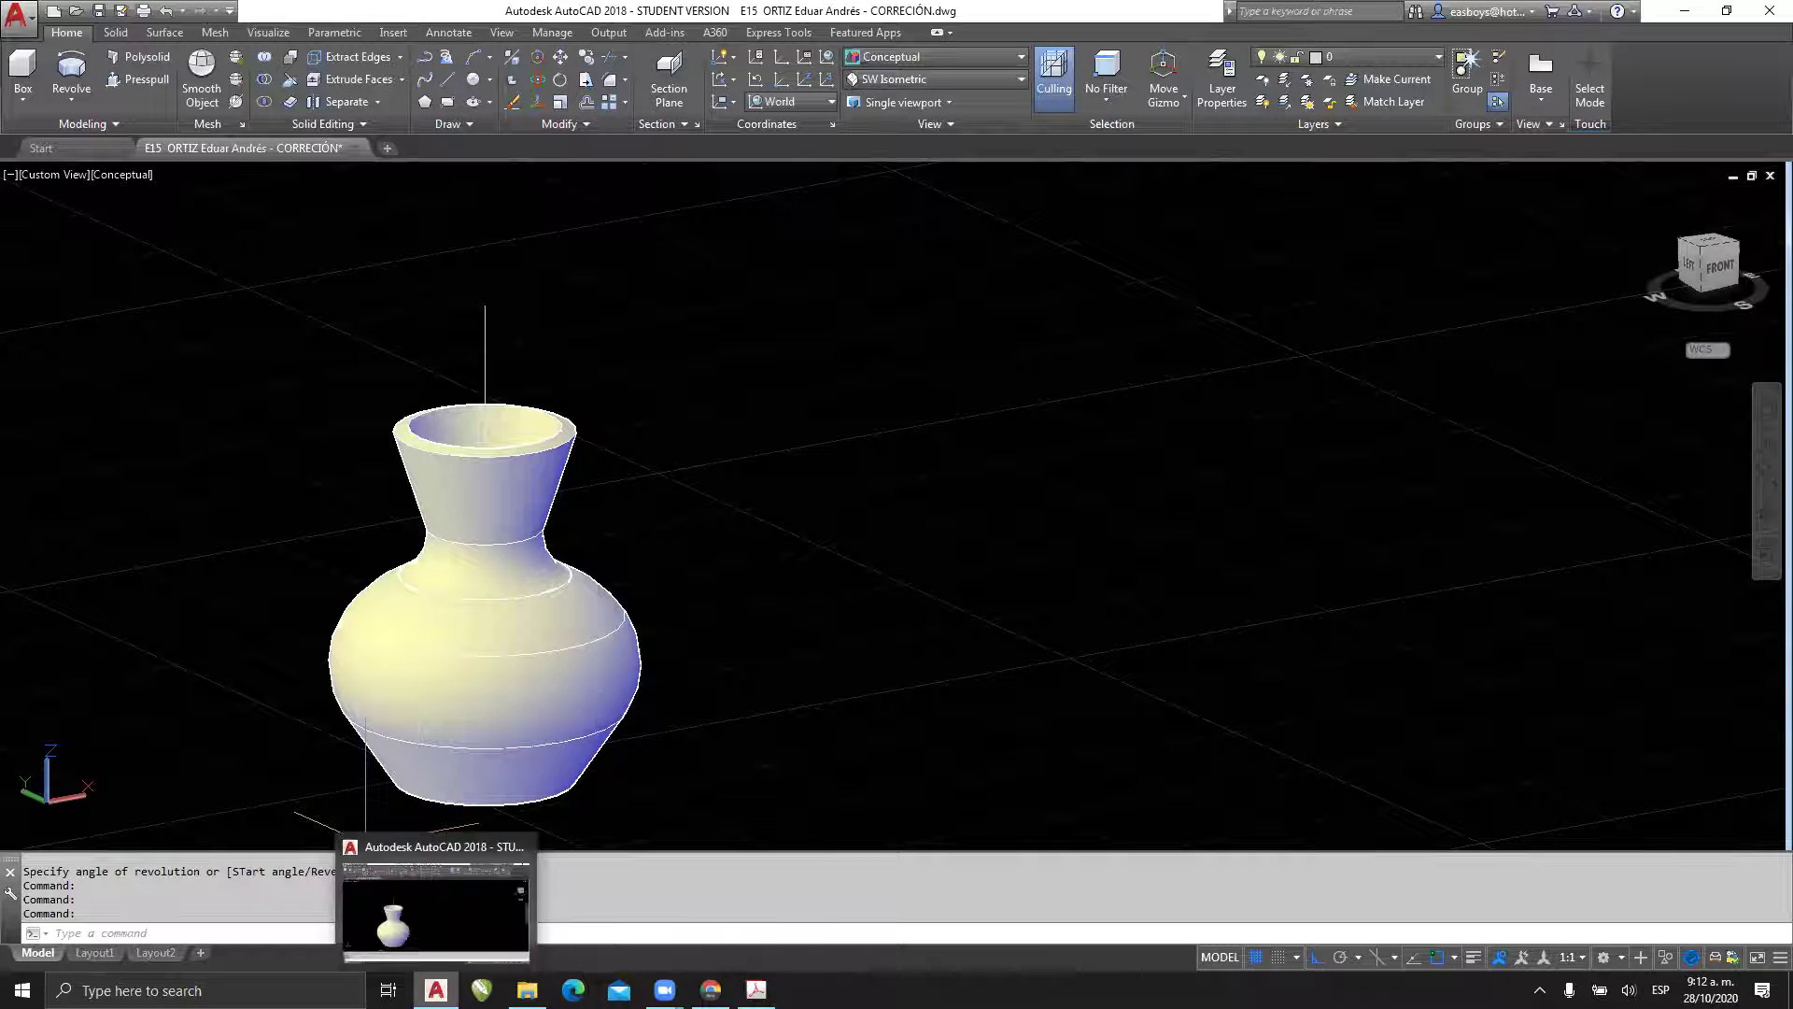
mouse_move(711, 990)
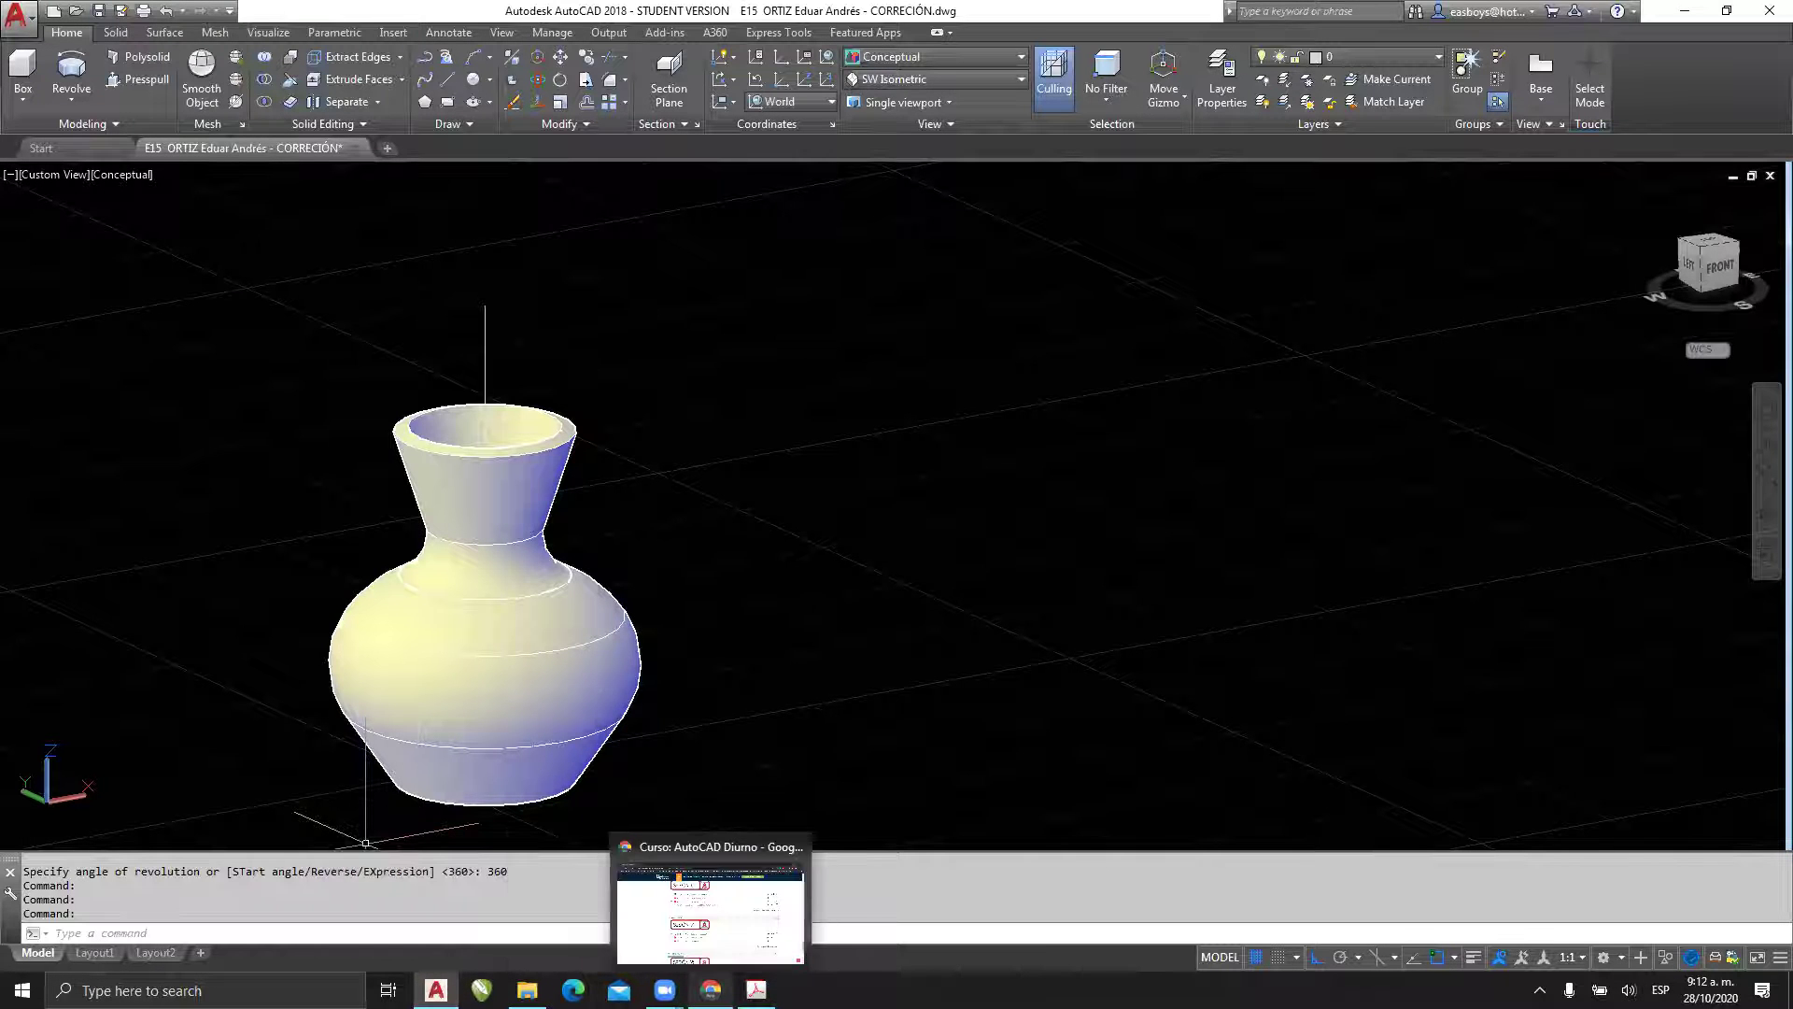
left_click(710, 911)
scroll(867, 738, "up", 3)
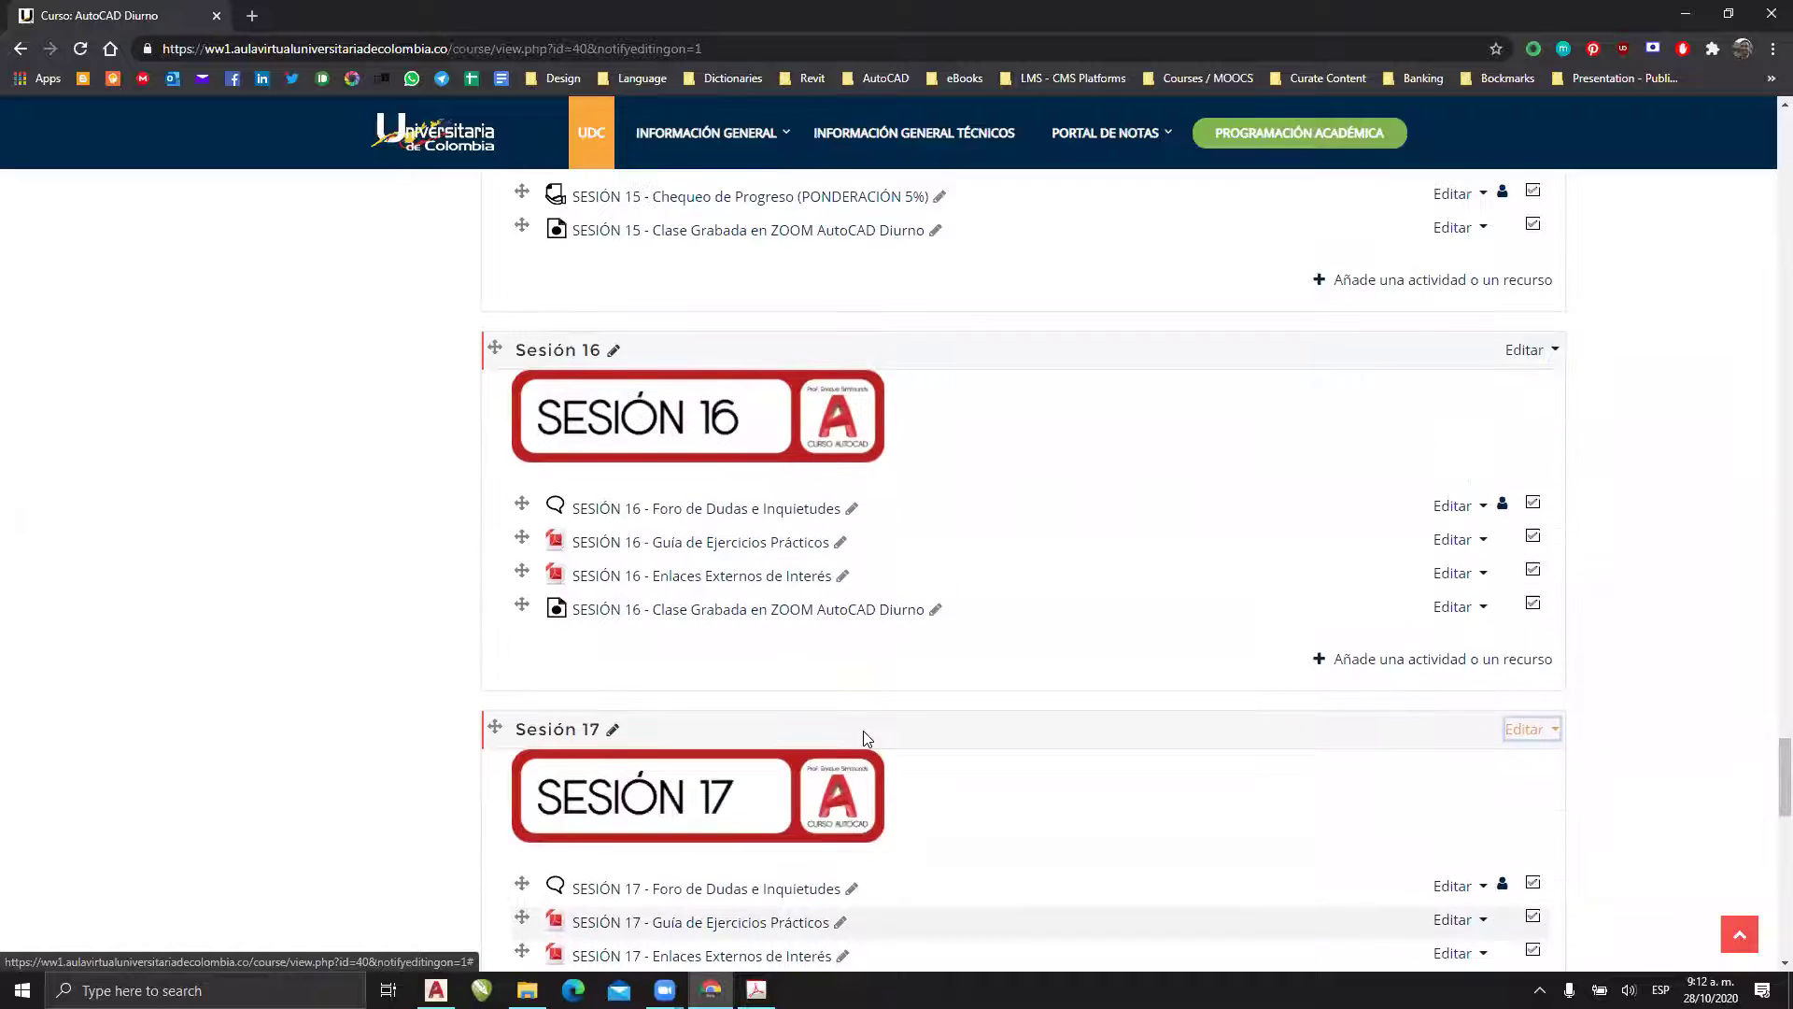
scroll(864, 738, "up", 1)
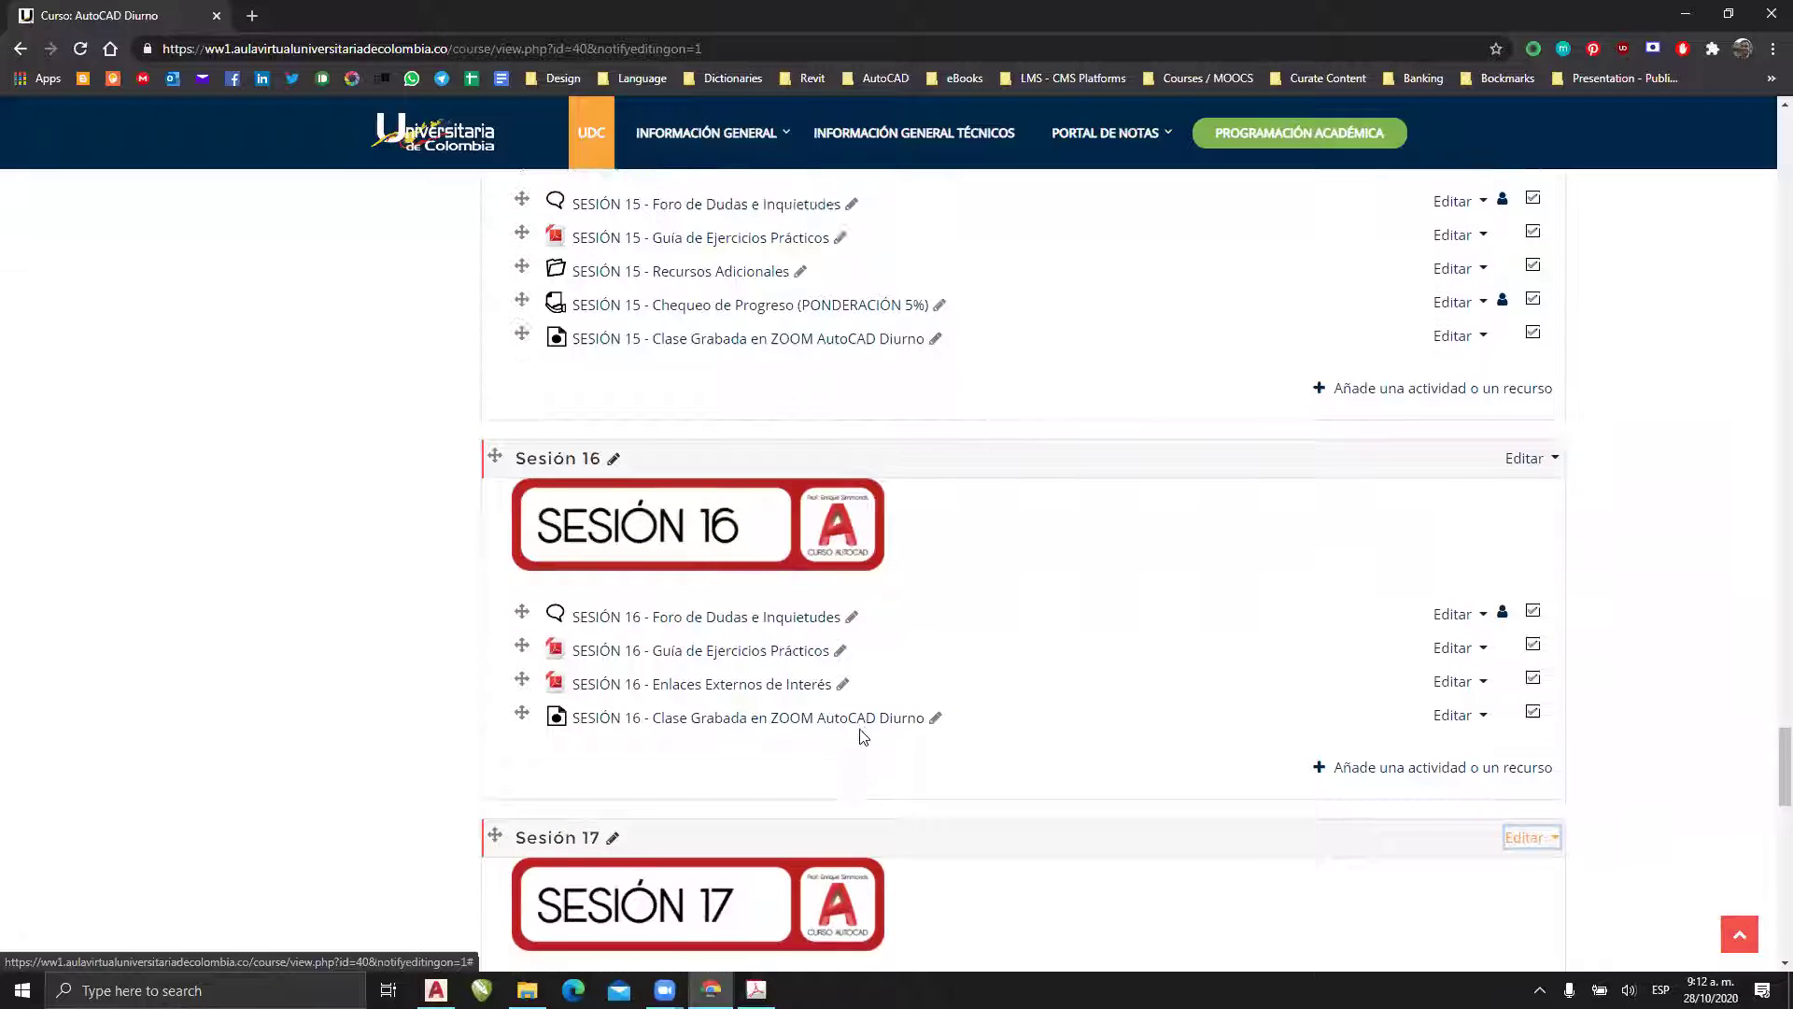
scroll(864, 738, "up", 1)
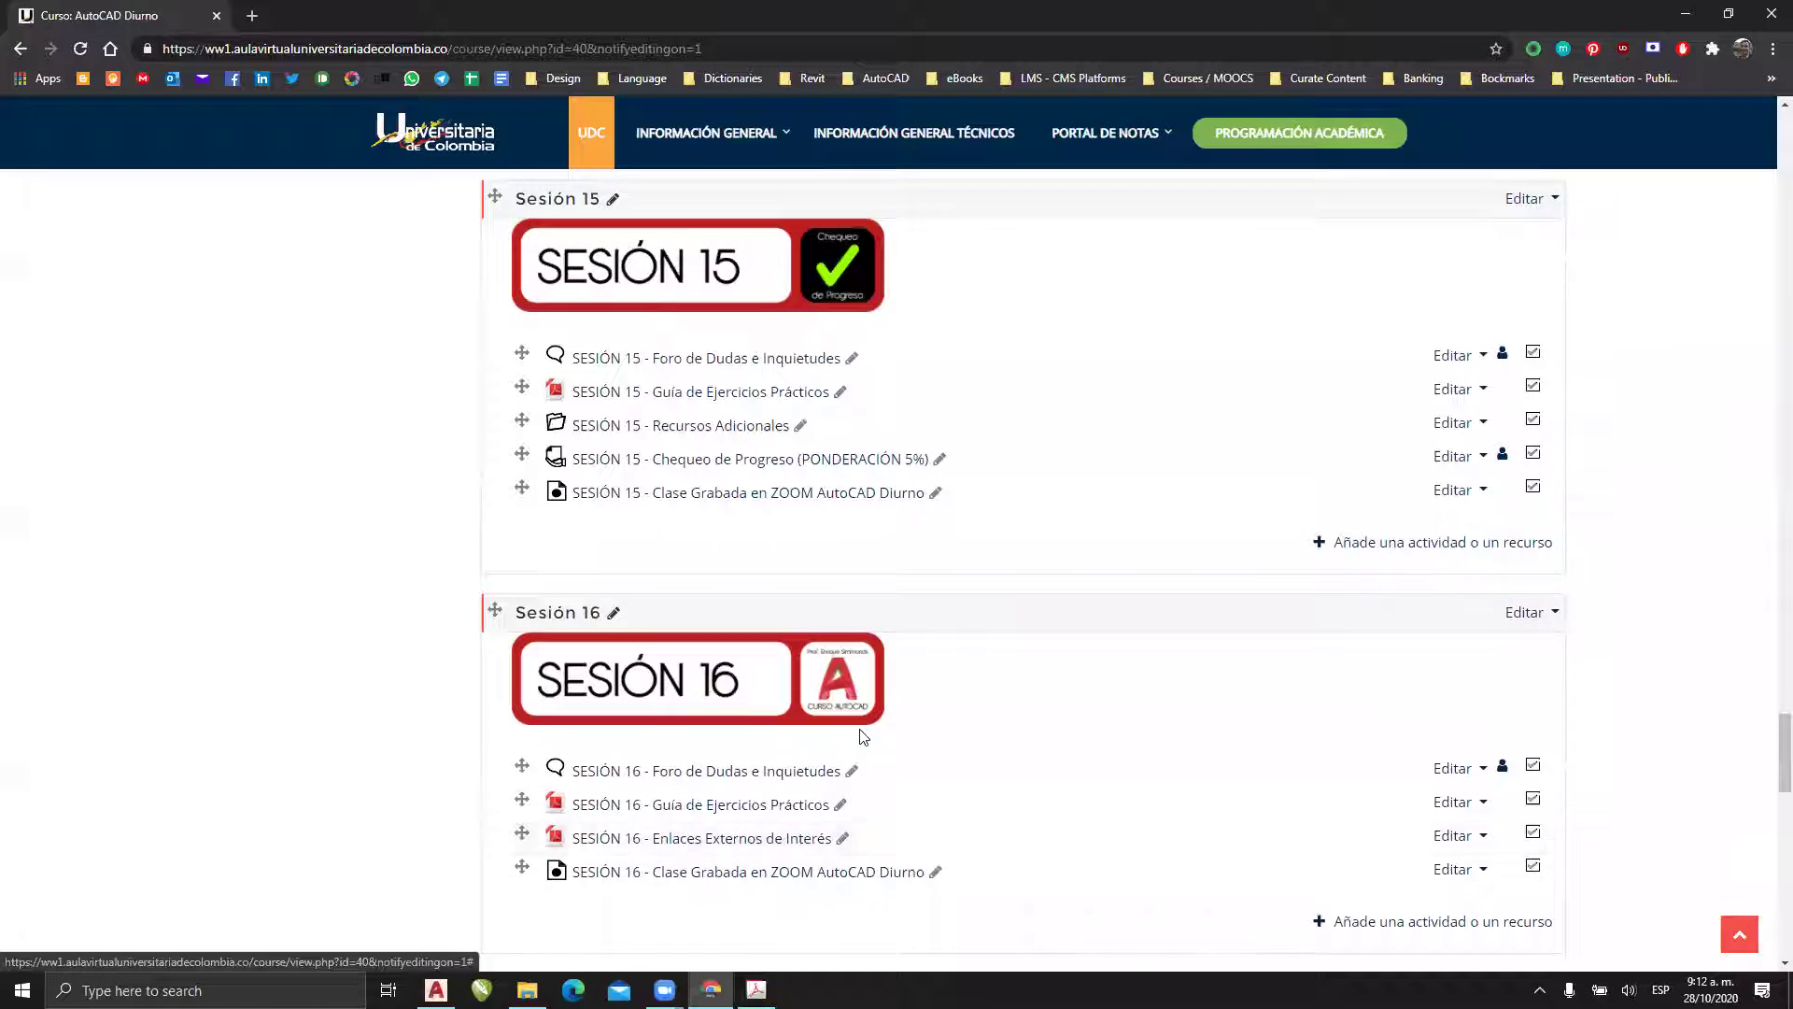
scroll(864, 738, "down", 2)
scroll(864, 738, "up", 1)
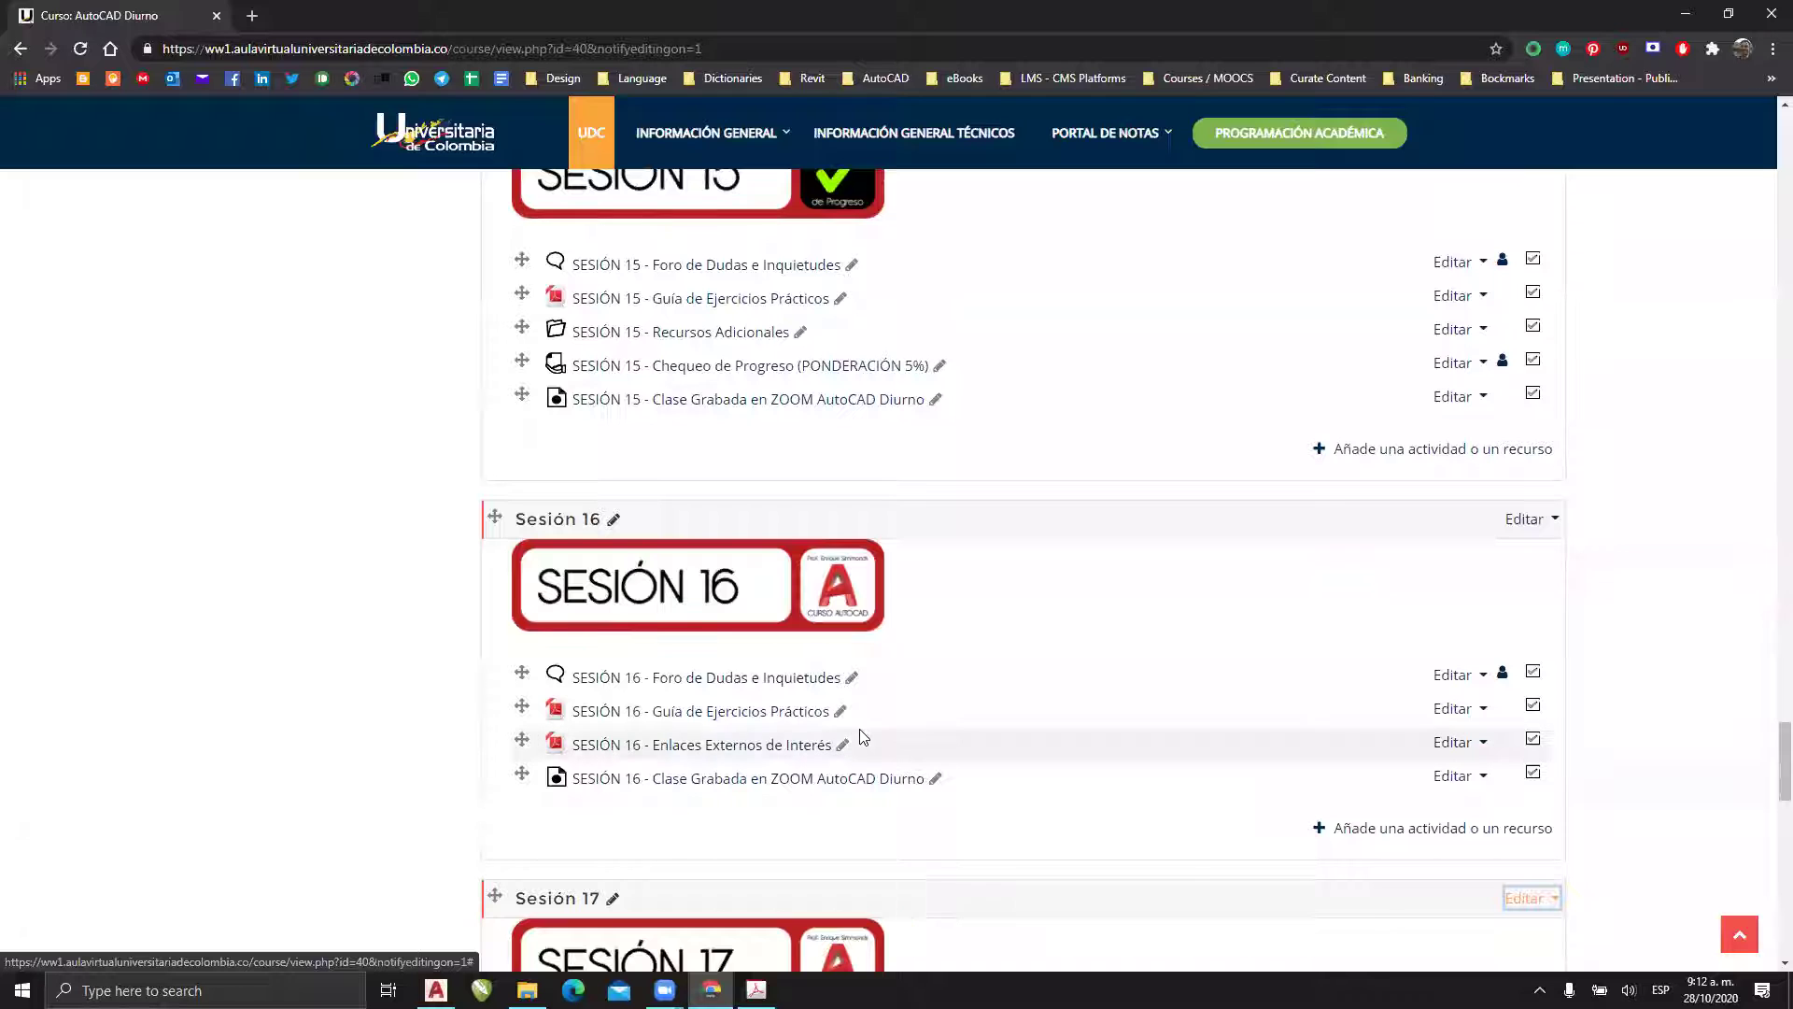
scroll(719, 381, "up", 1)
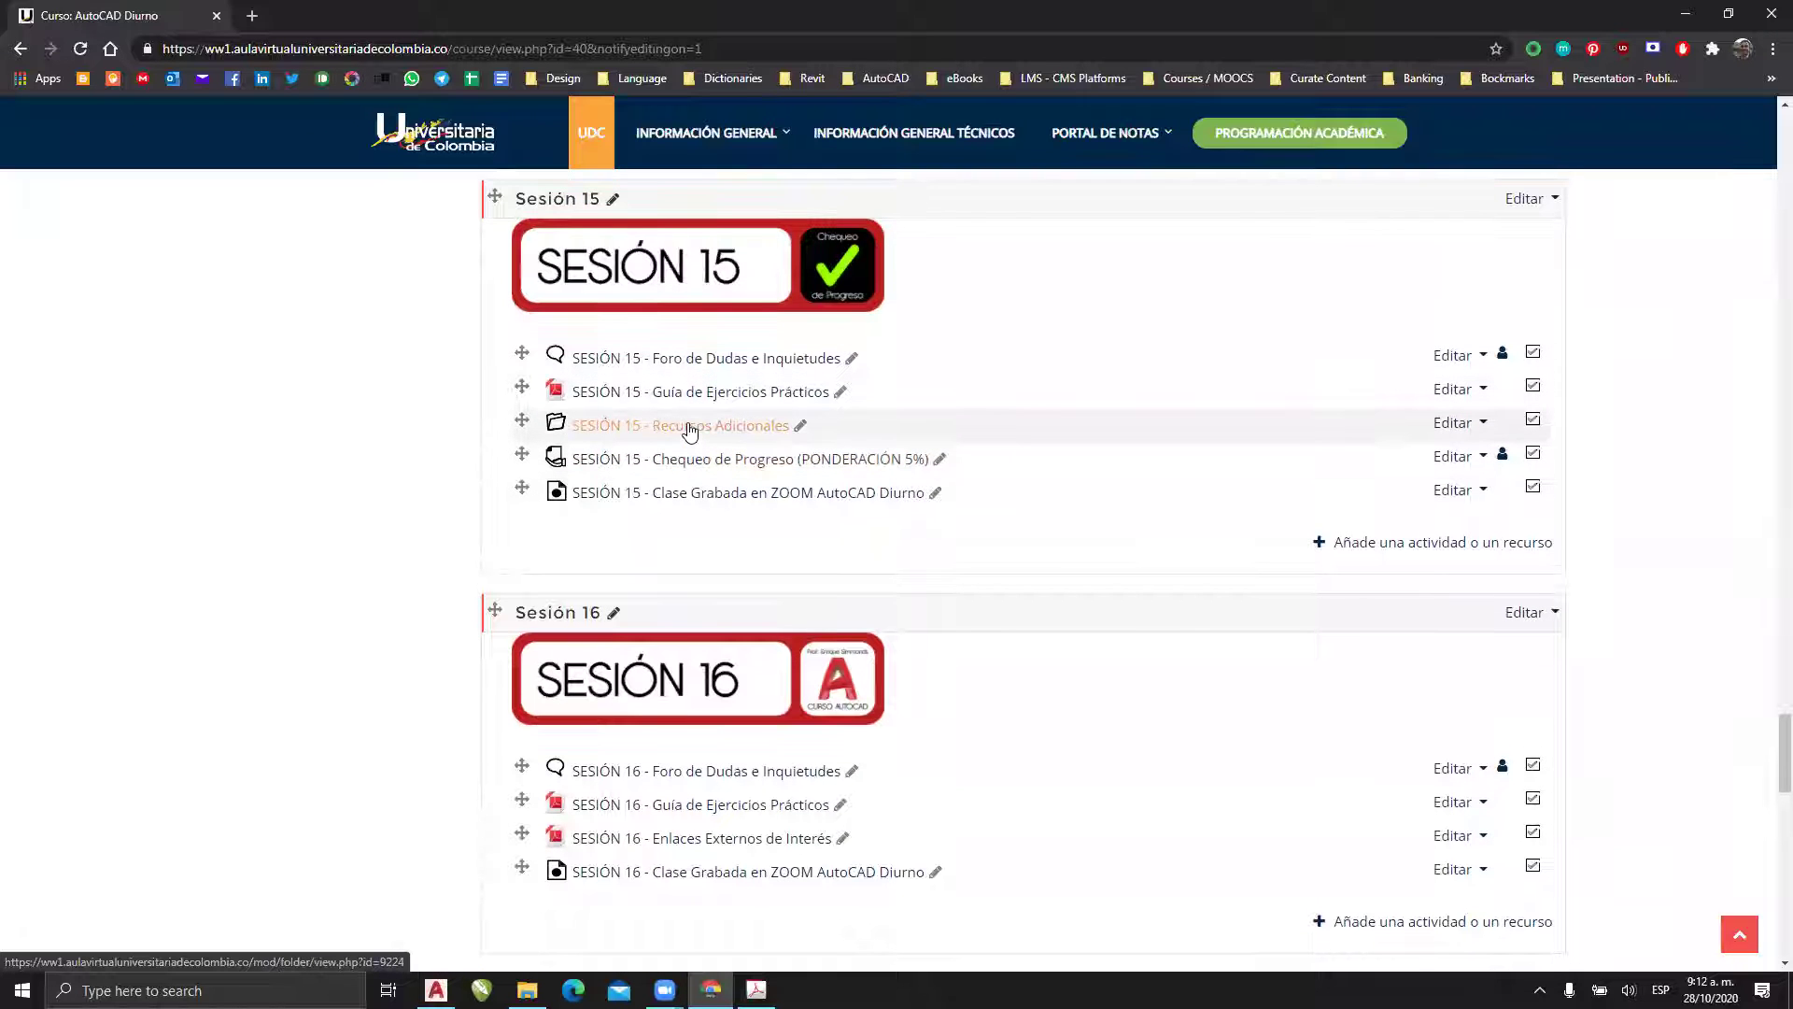
left_click(689, 427)
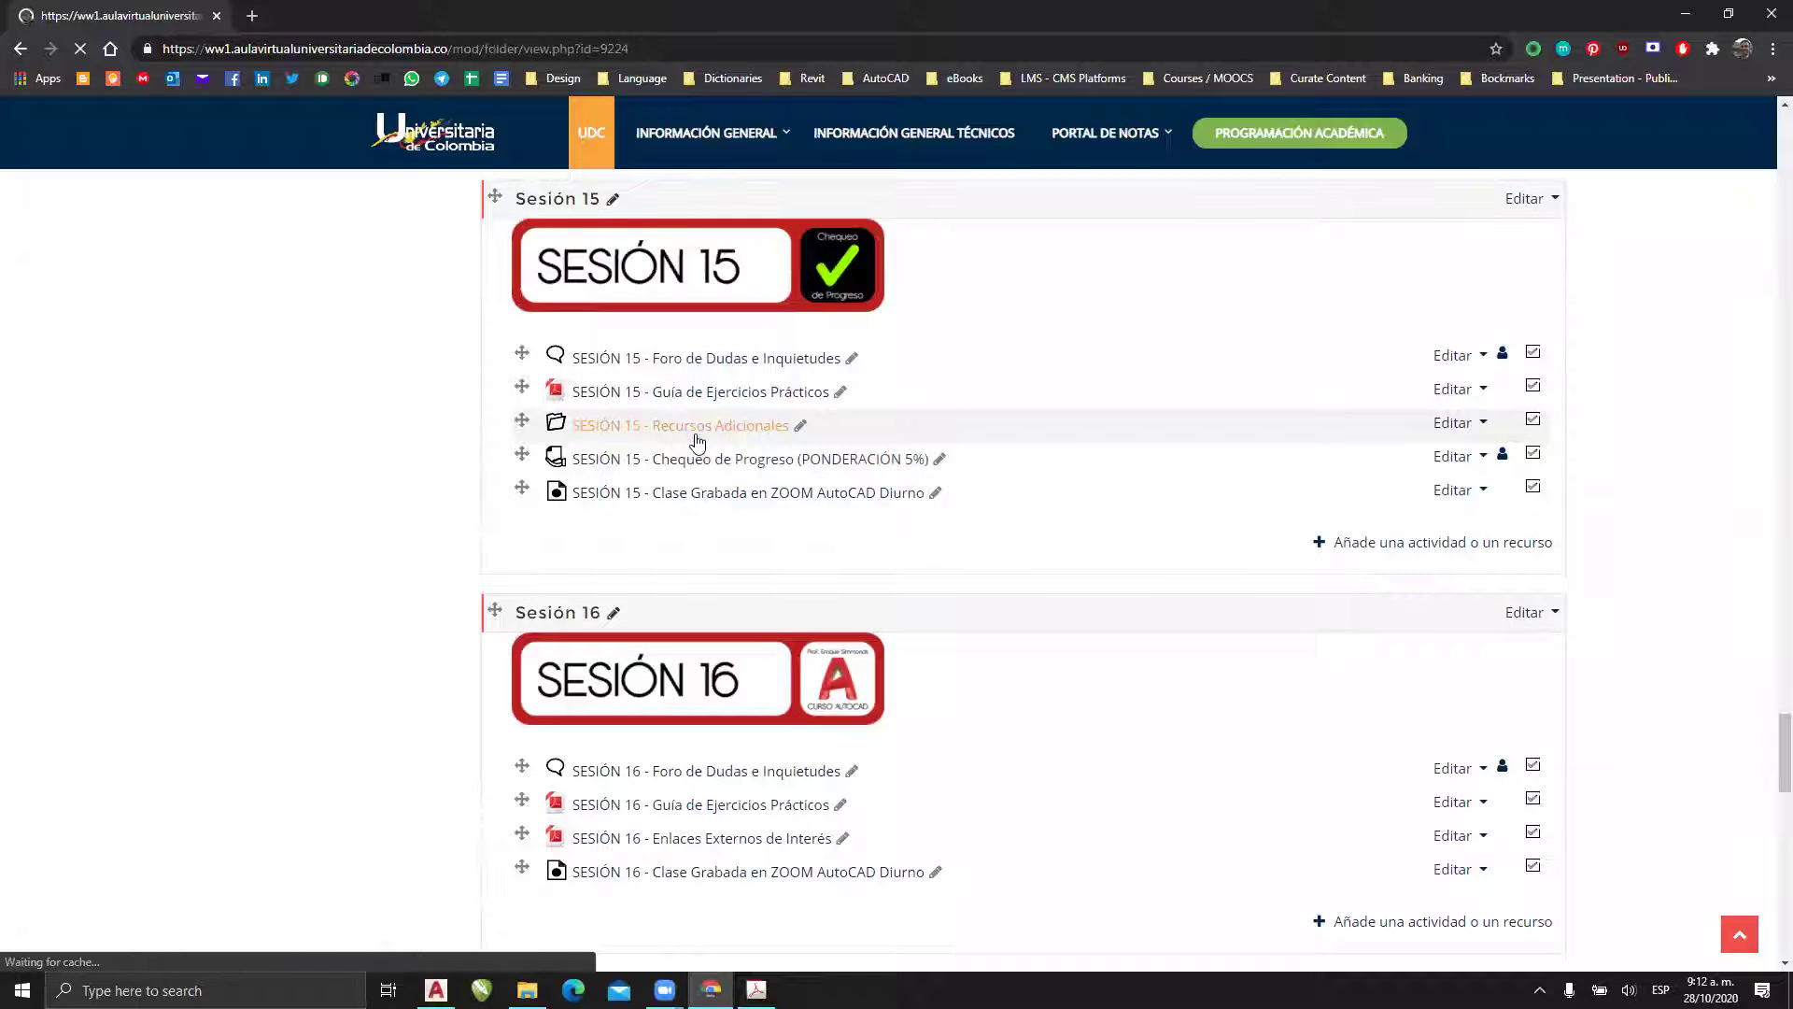
scroll(857, 443, "down", 6)
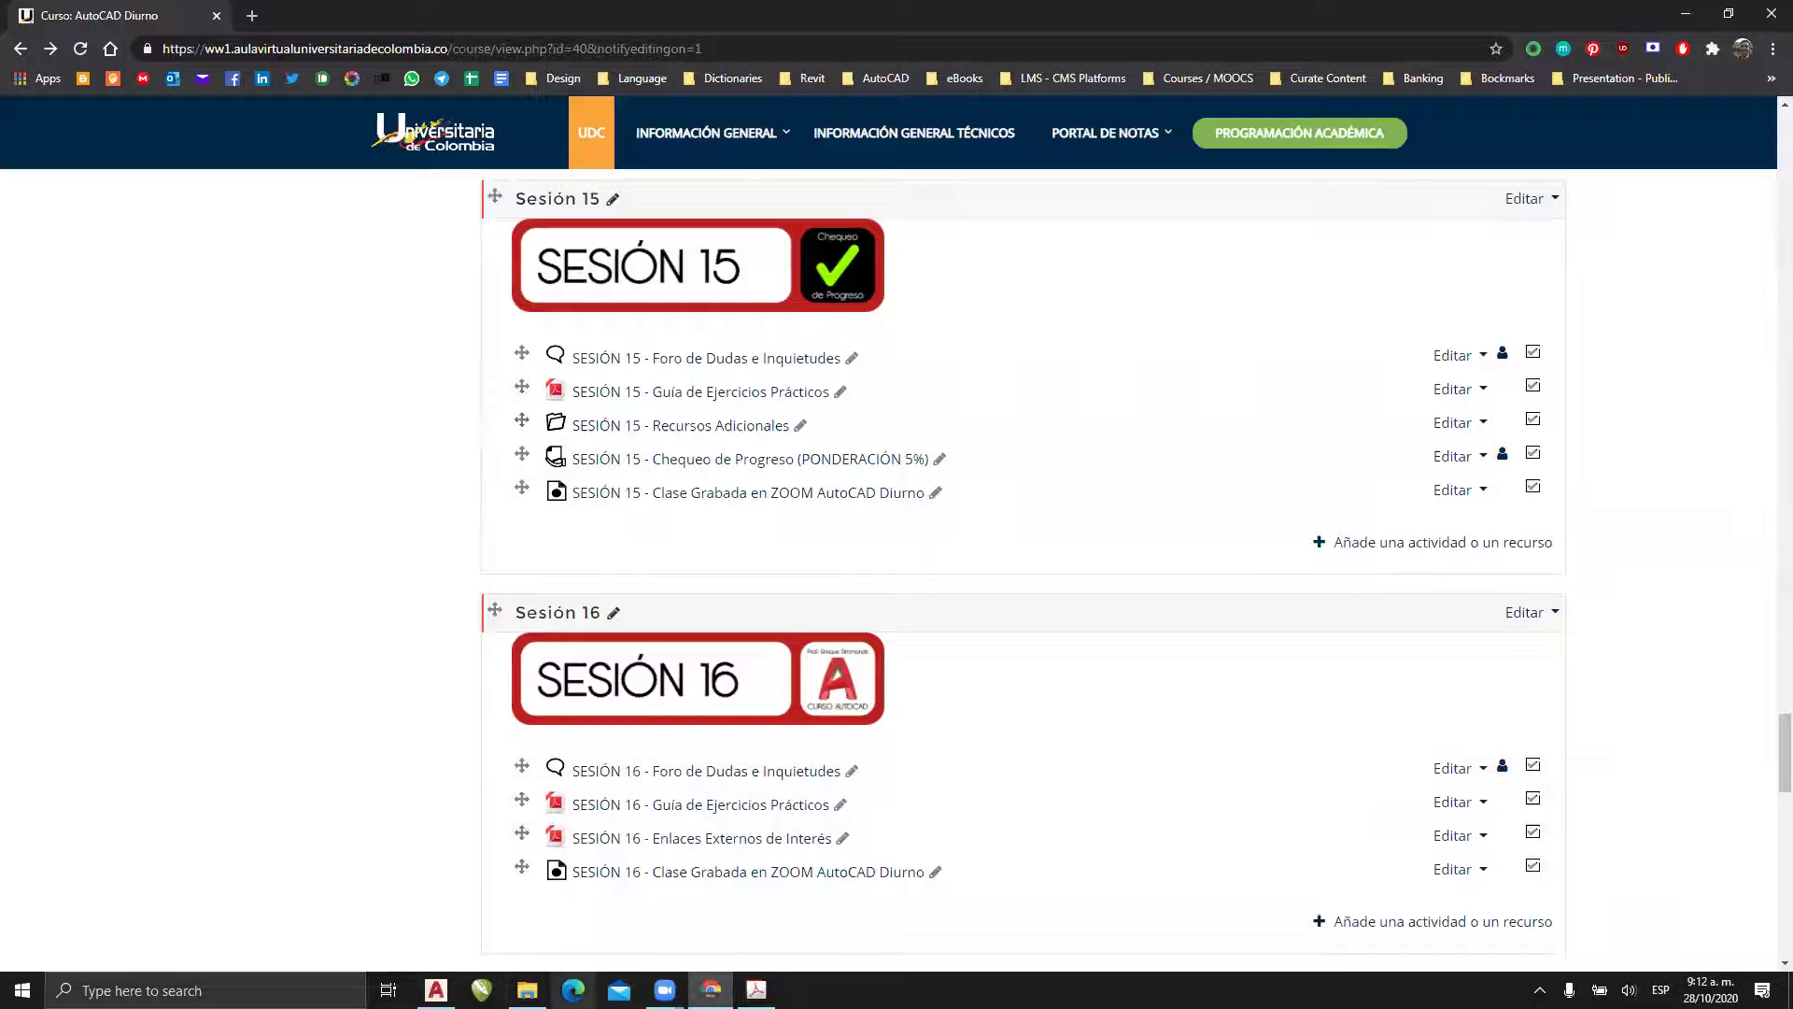
- Switch to File Explorer, browse to Autodek AutoCAD > Bloques Varios > 3D in the personal documents folder, and preview Árbol 3D 01
left_click(527, 989)
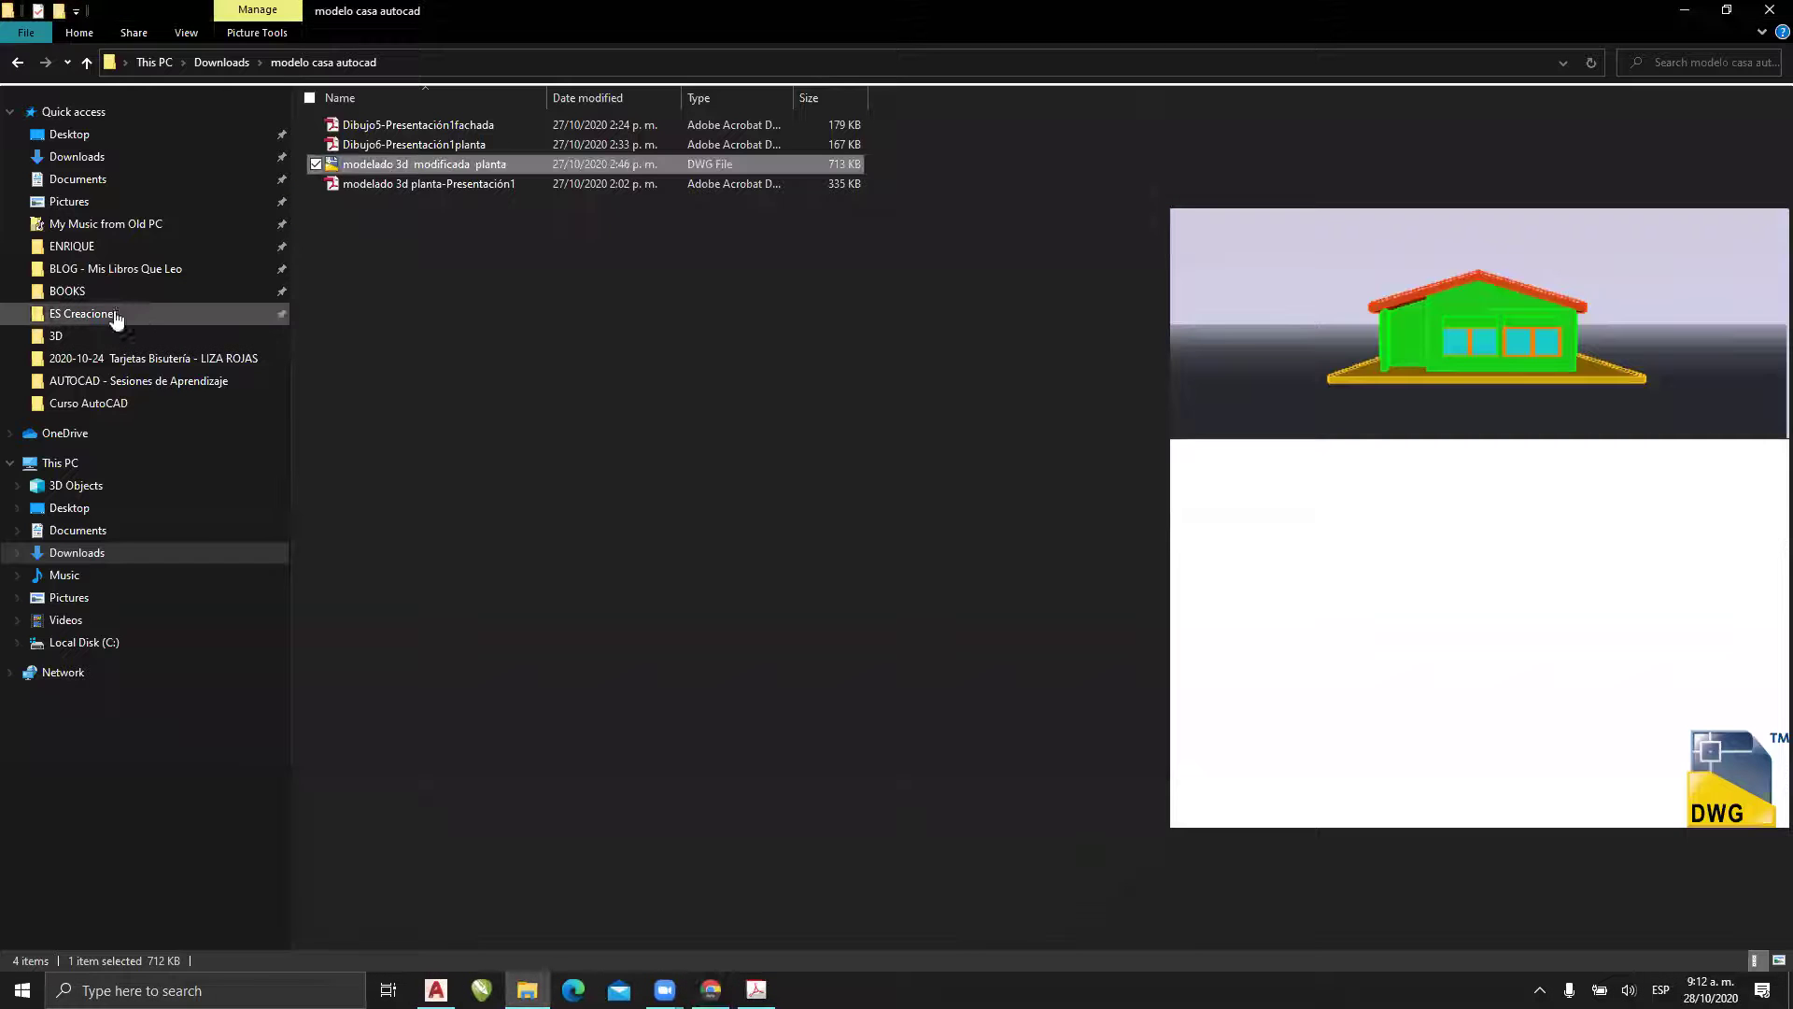
left_click(75, 247)
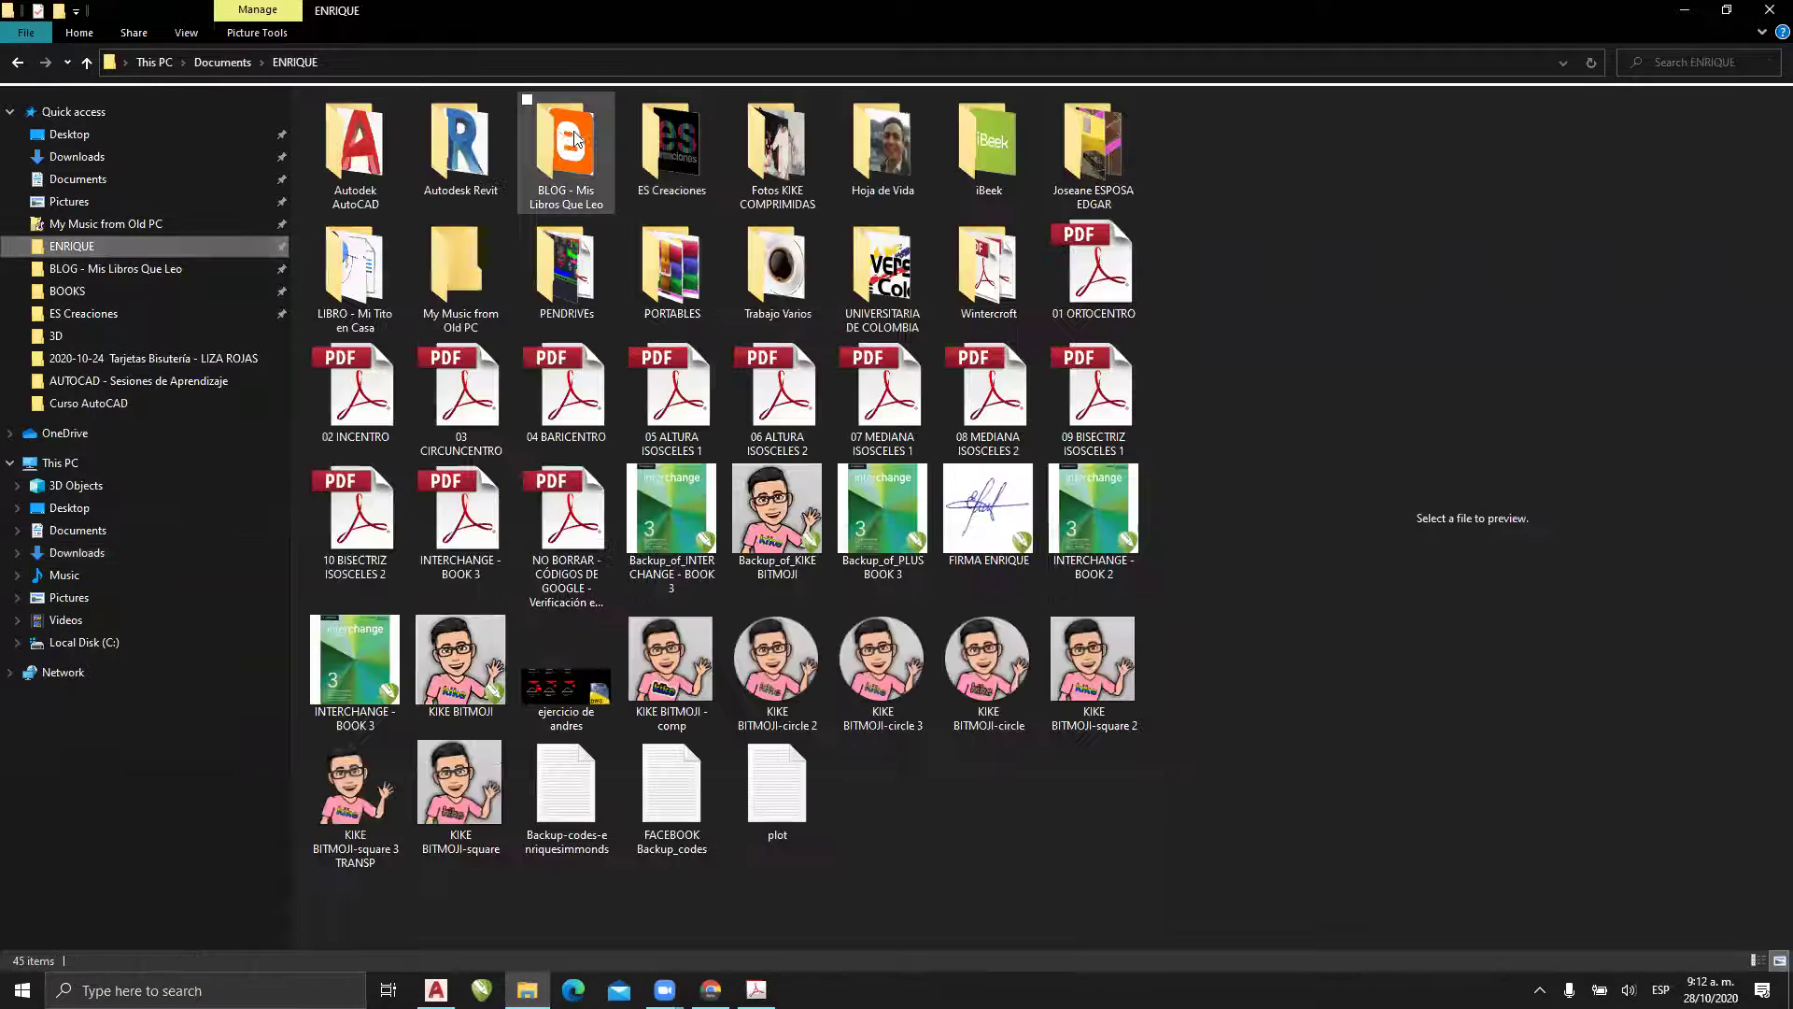
double_click(372, 138)
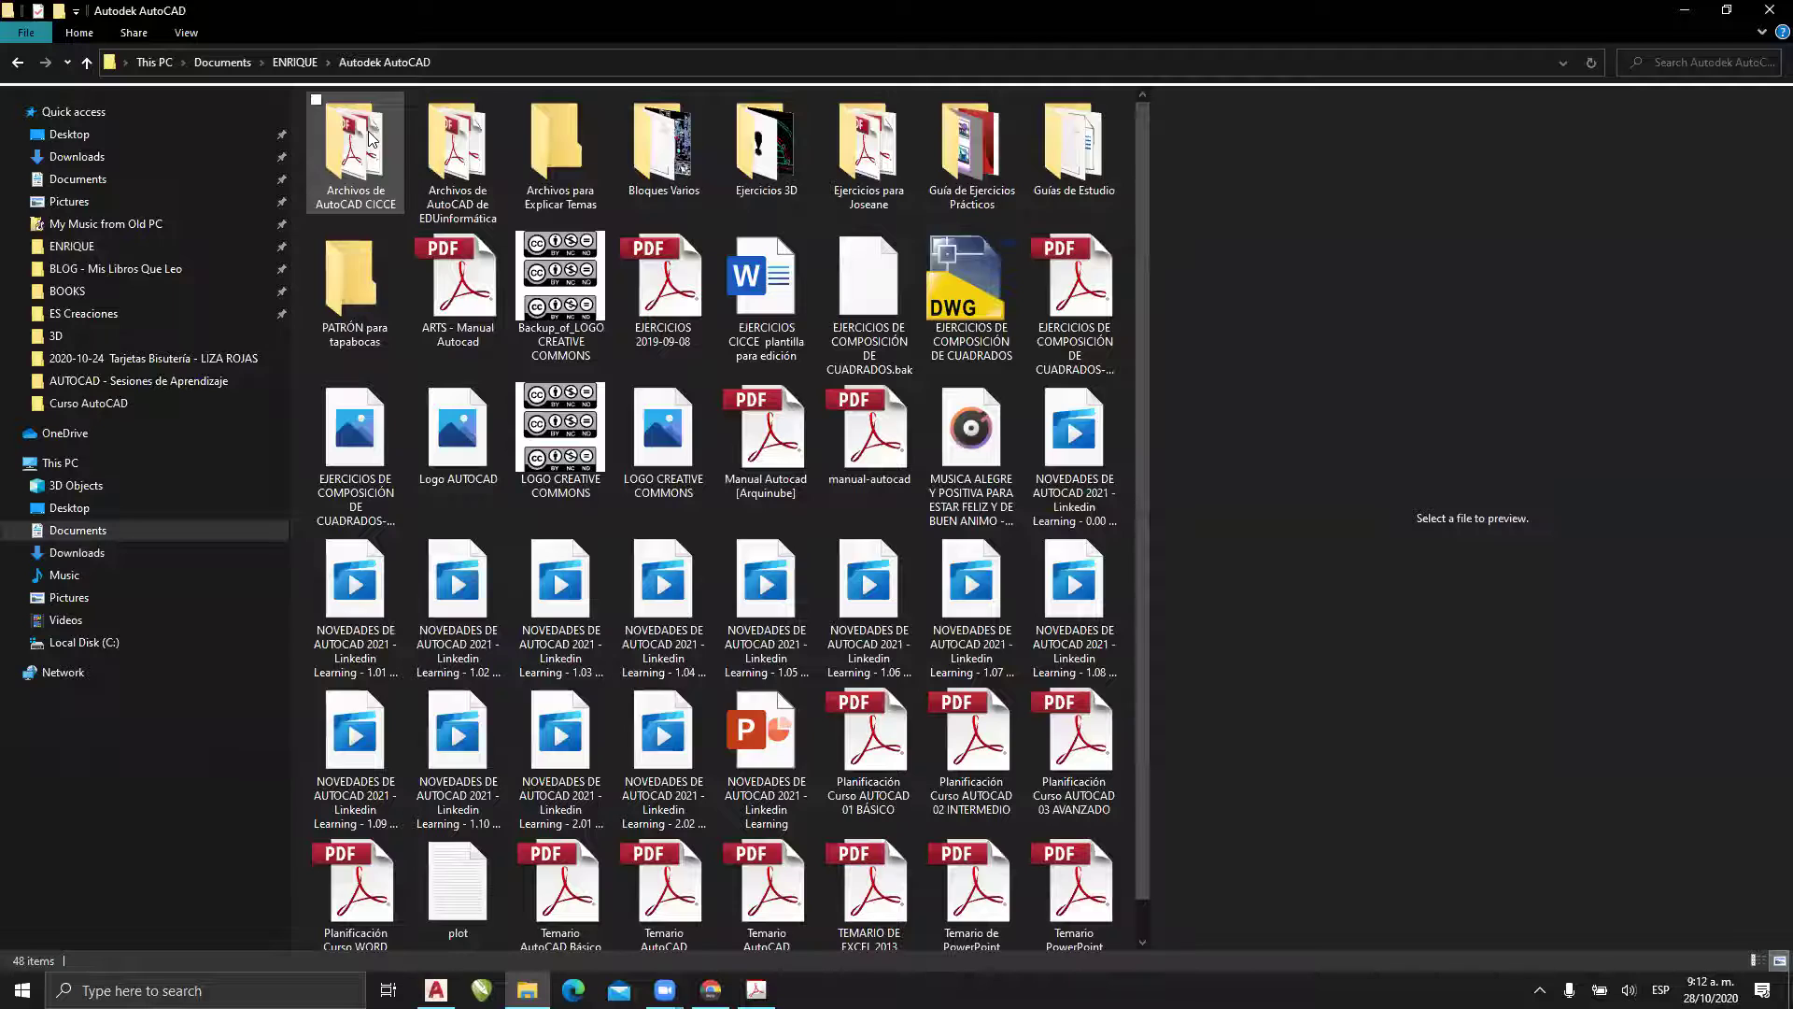
double_click(665, 136)
double_click(338, 125)
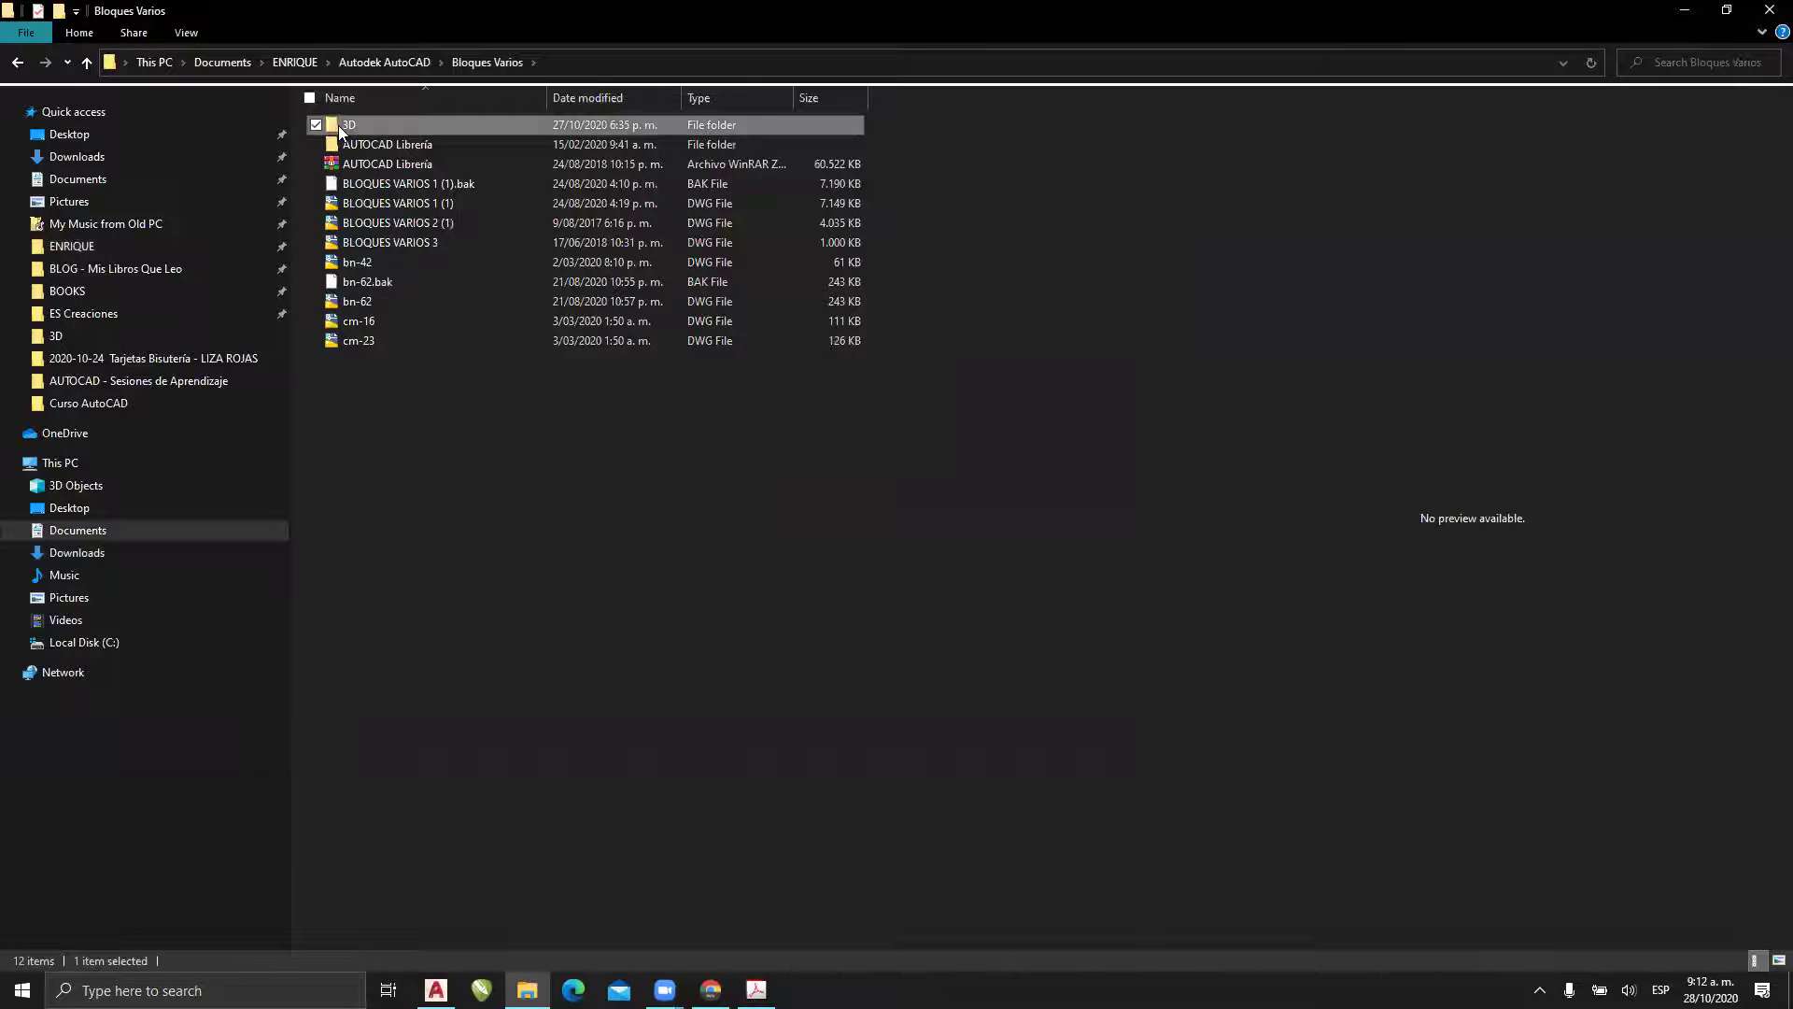
left_click(374, 170)
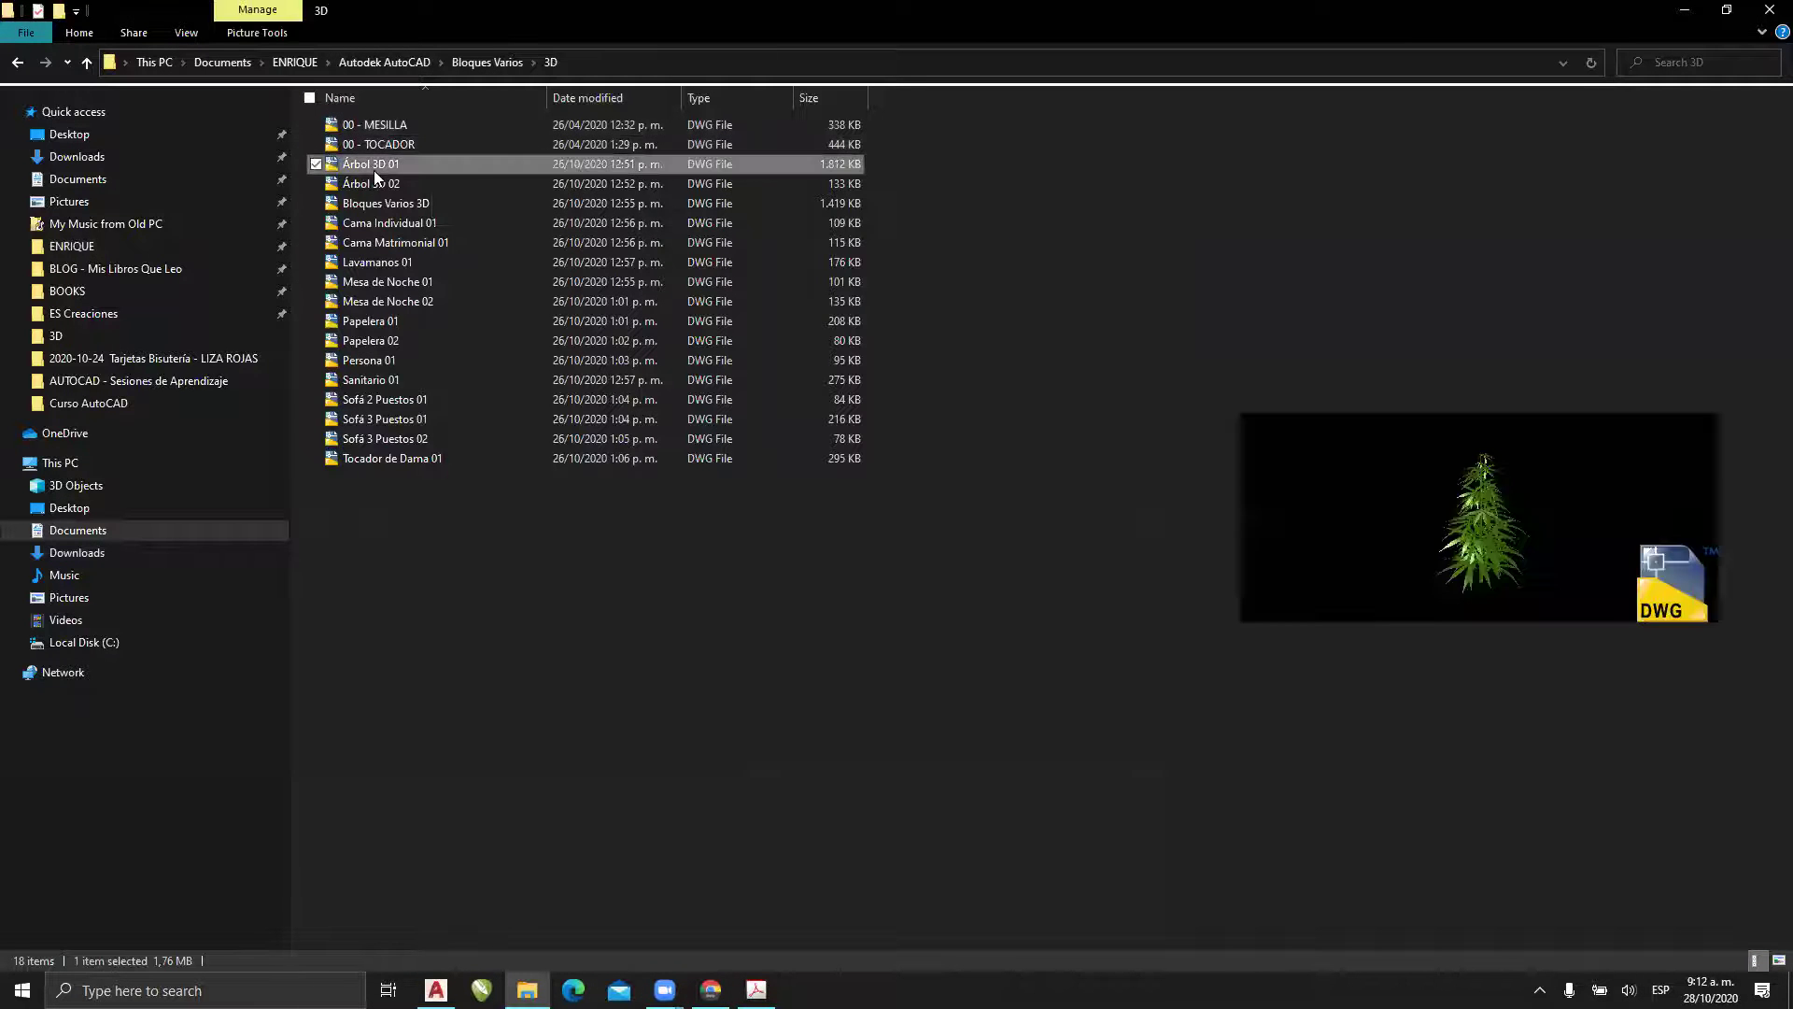
- Open the Árbol 3D 01 drawing and orbit around the tree to inspect it
double_click(374, 163)
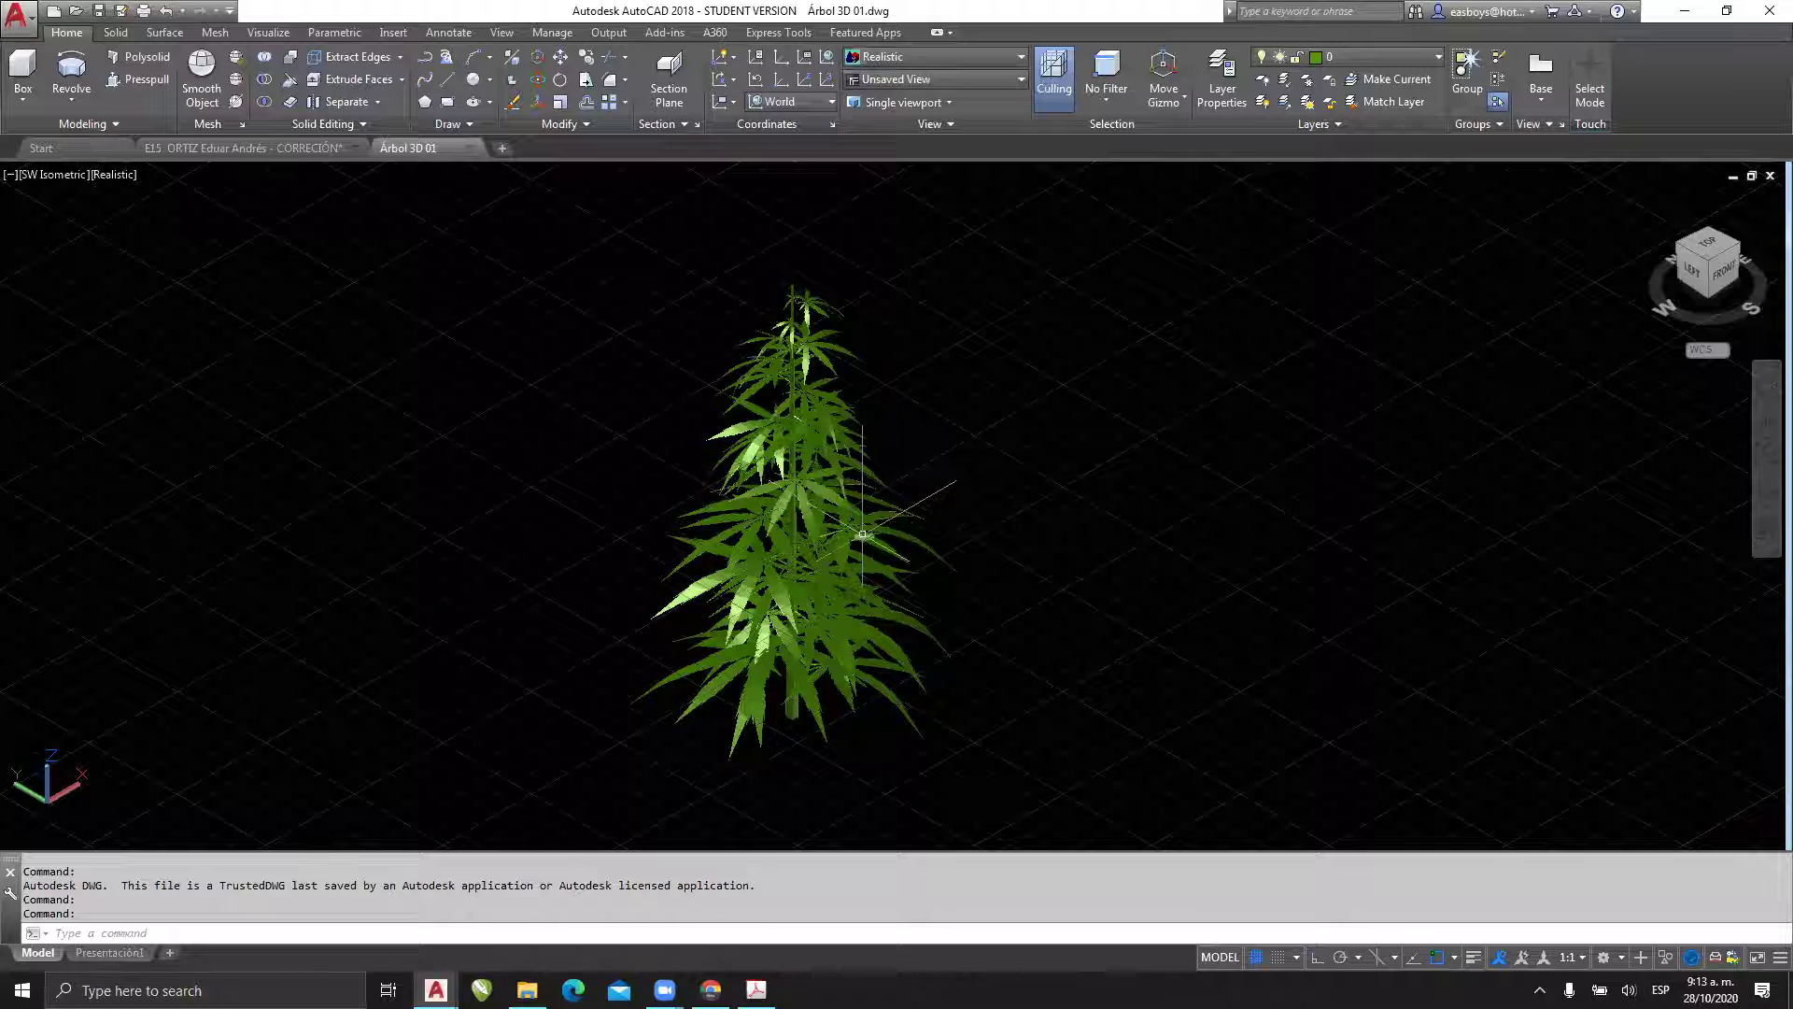
middle_click_drag(863, 534, 814, 461, "shift")
middle_click_drag(780, 399, 979, 455, "shift")
middle_click_drag(828, 401, 850, 509, "shift")
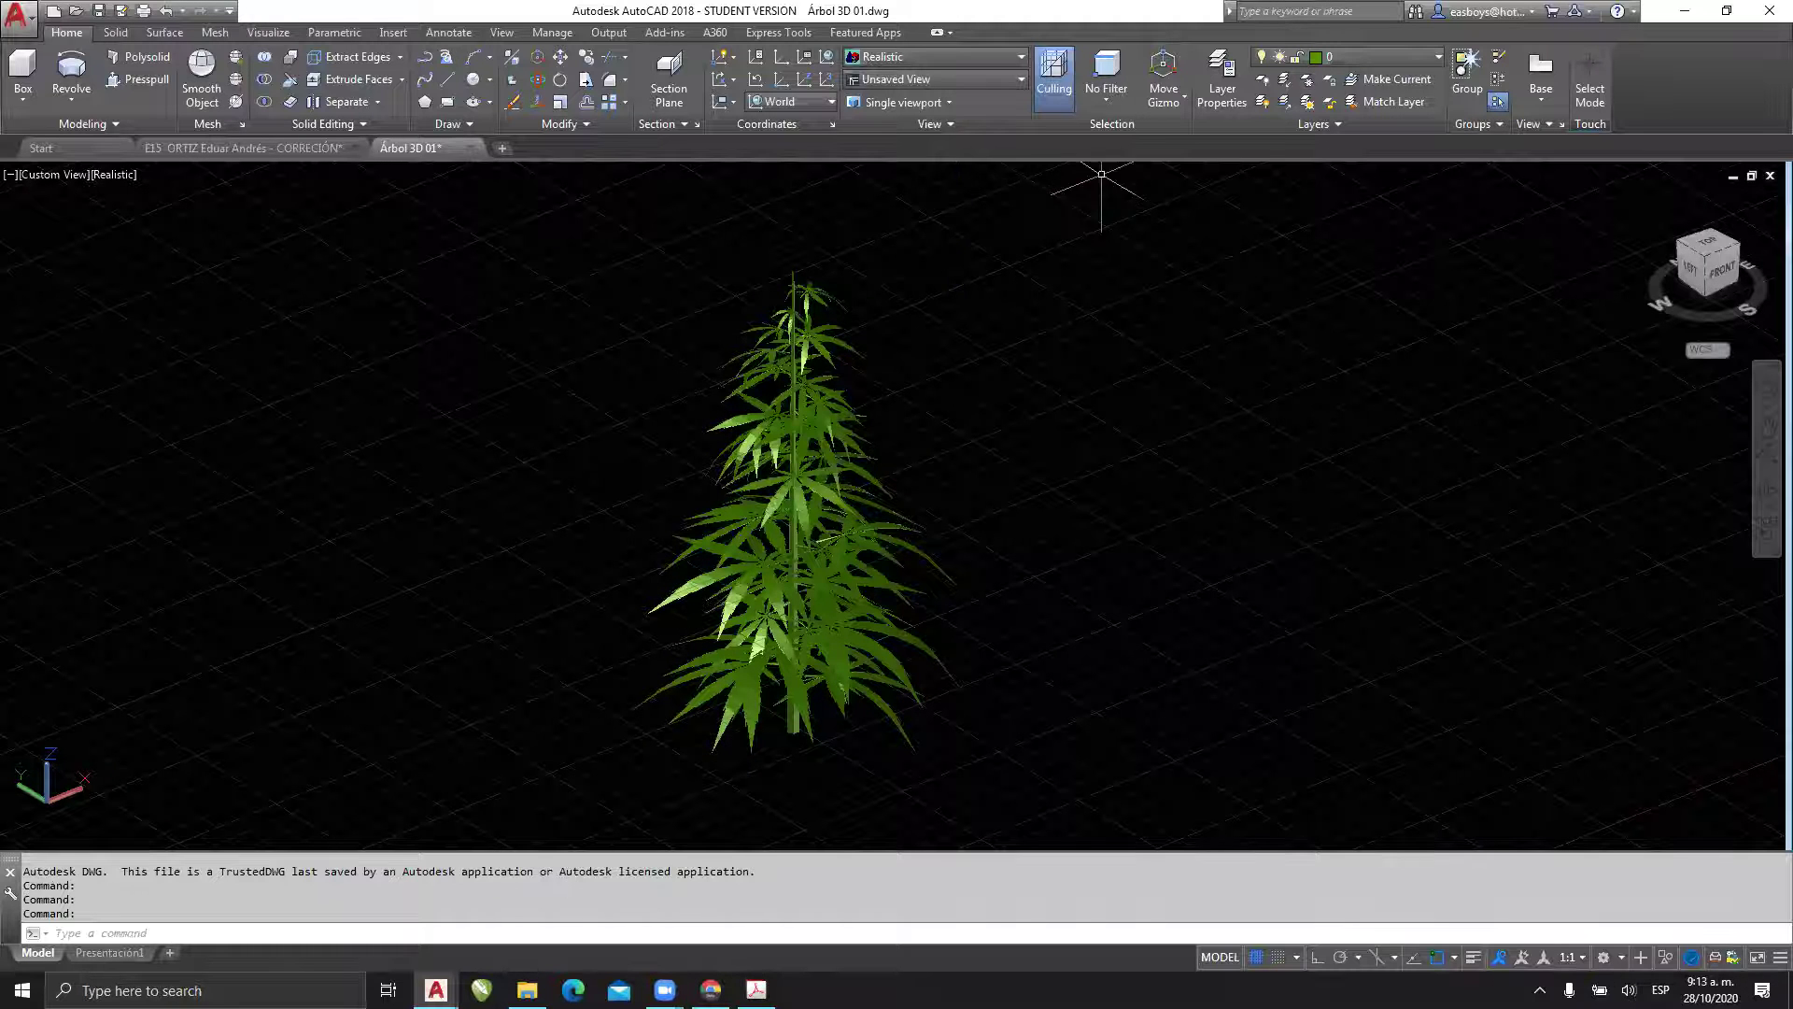
- Return to File Explorer, open the Bloques Varios 3D drawing, and examine its furniture, fixture, car and plant blocks up close
left_click(1683, 13)
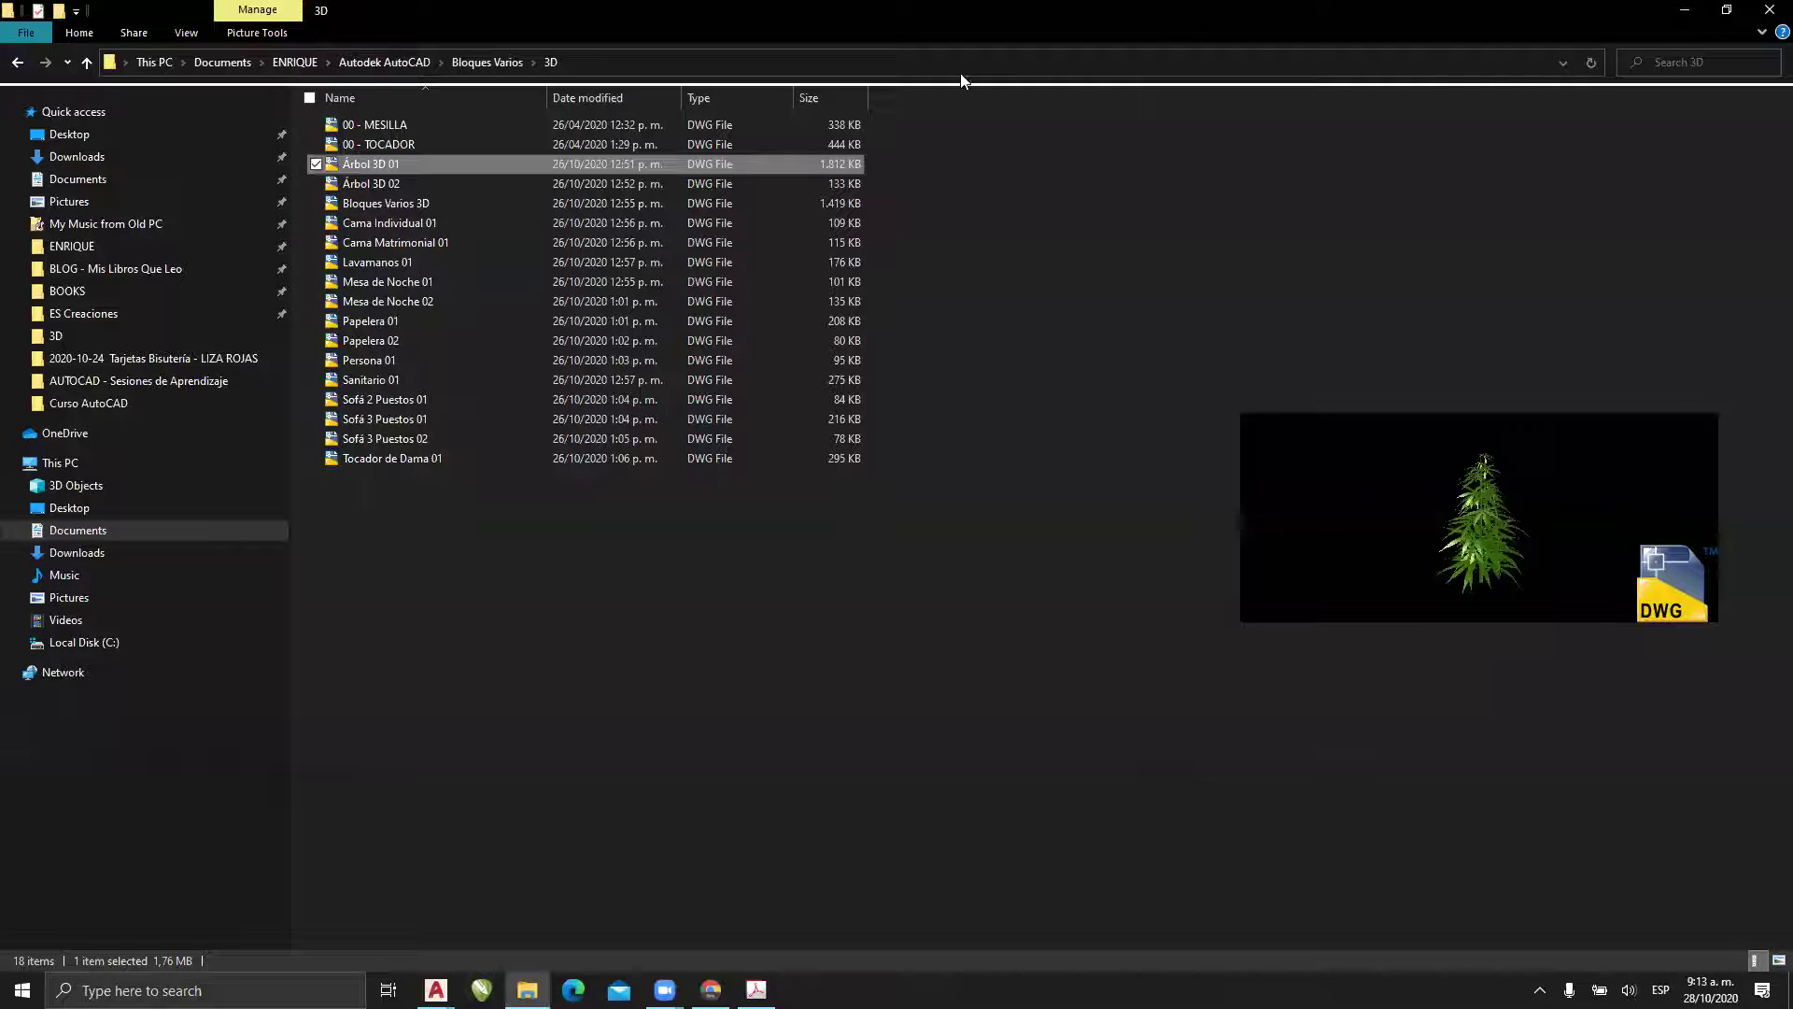
left_click(369, 185)
left_click(380, 206)
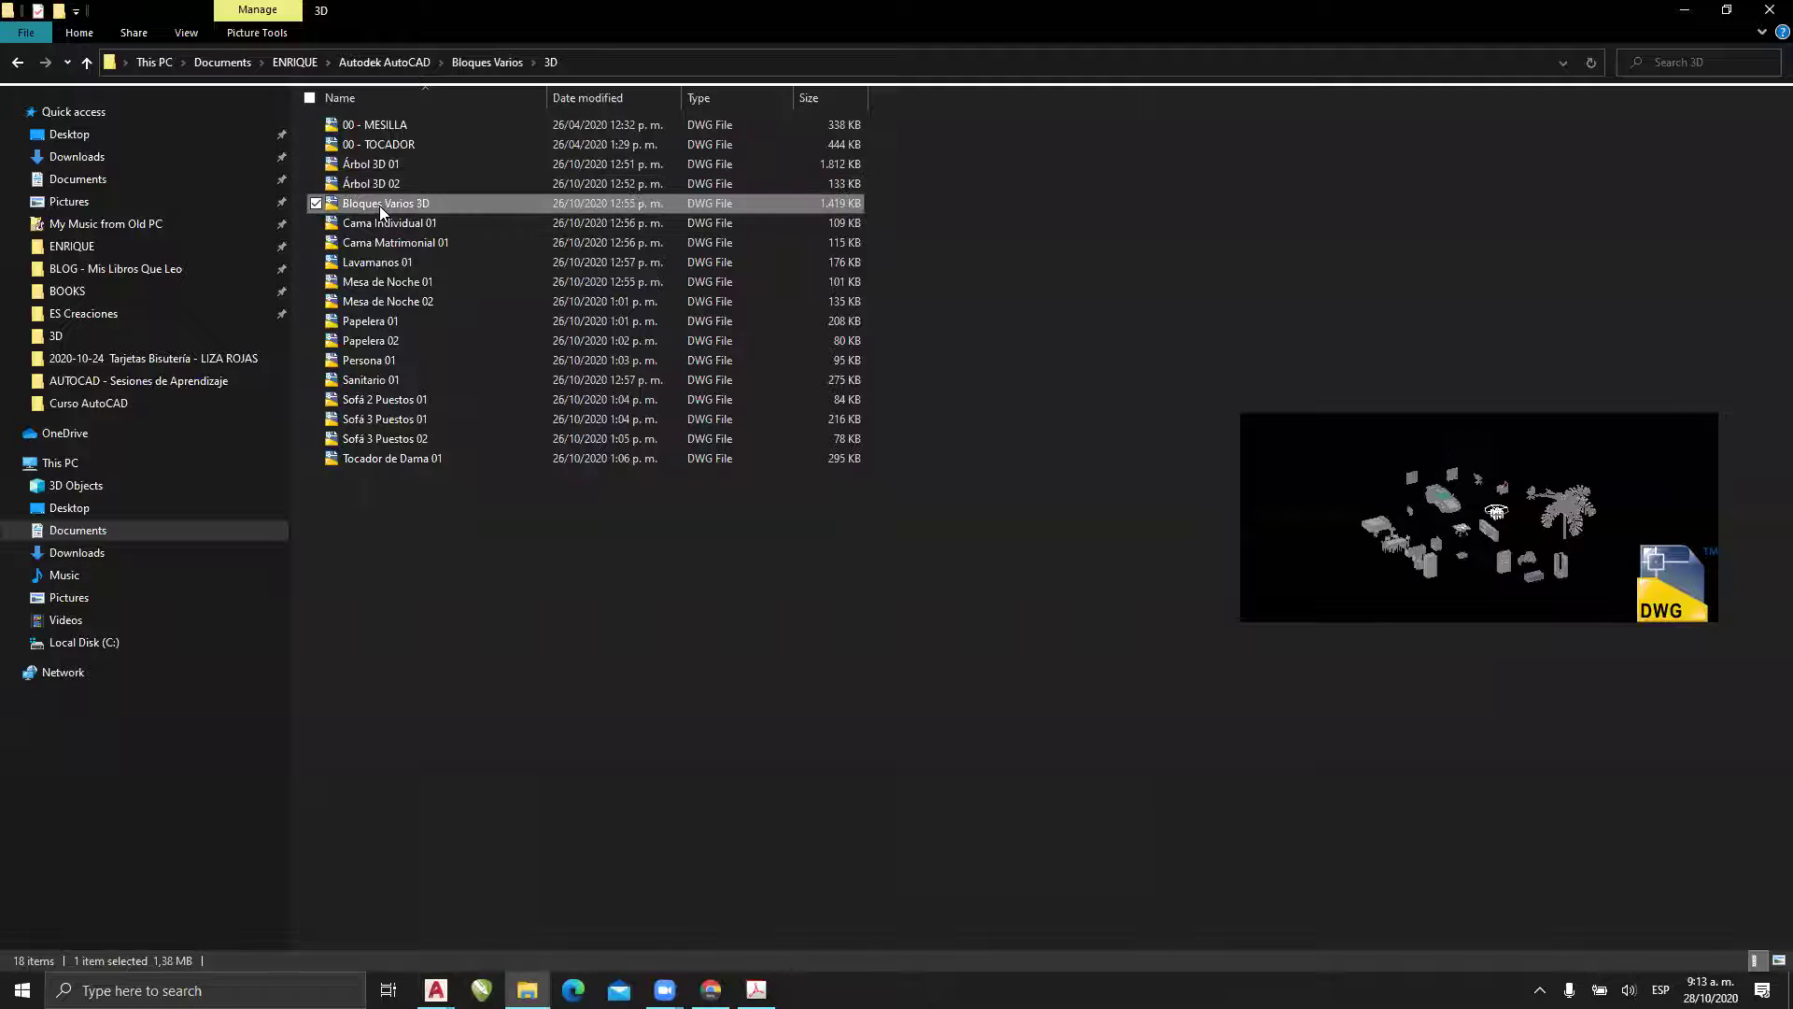
double_click(379, 203)
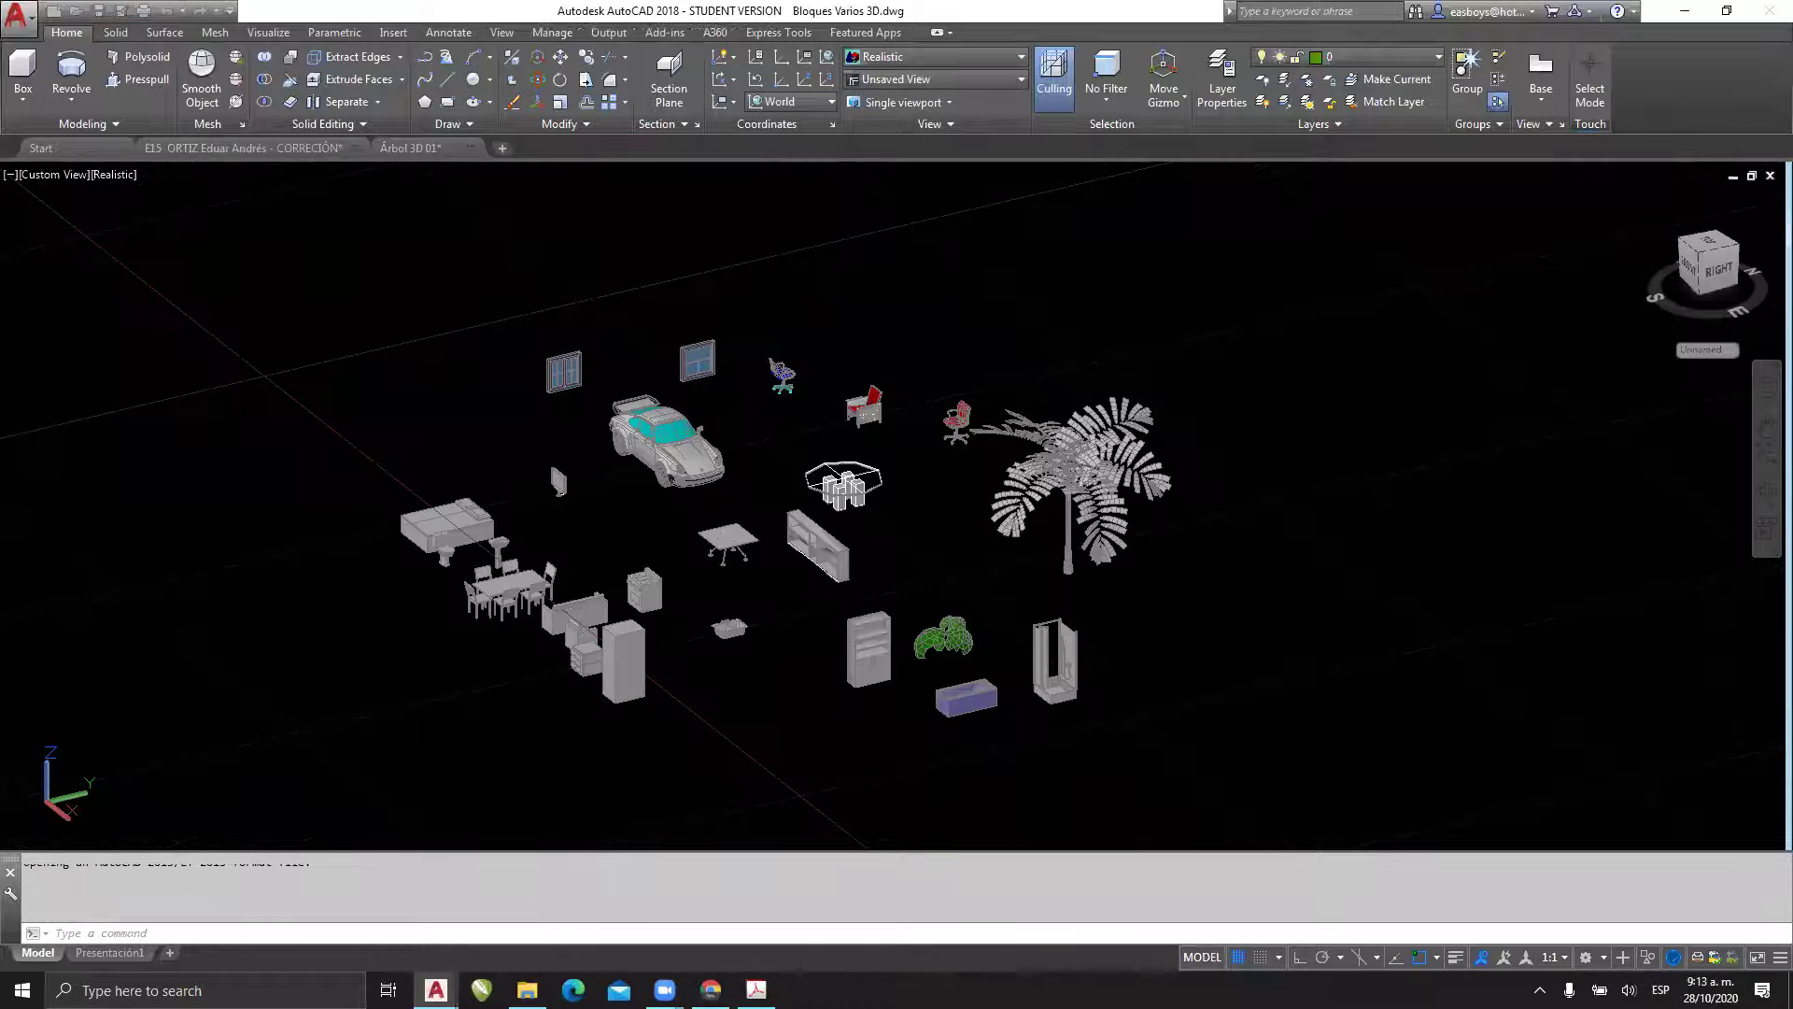
middle_click_drag(948, 640, 890, 634, "shift")
scroll(709, 598, "up", 3)
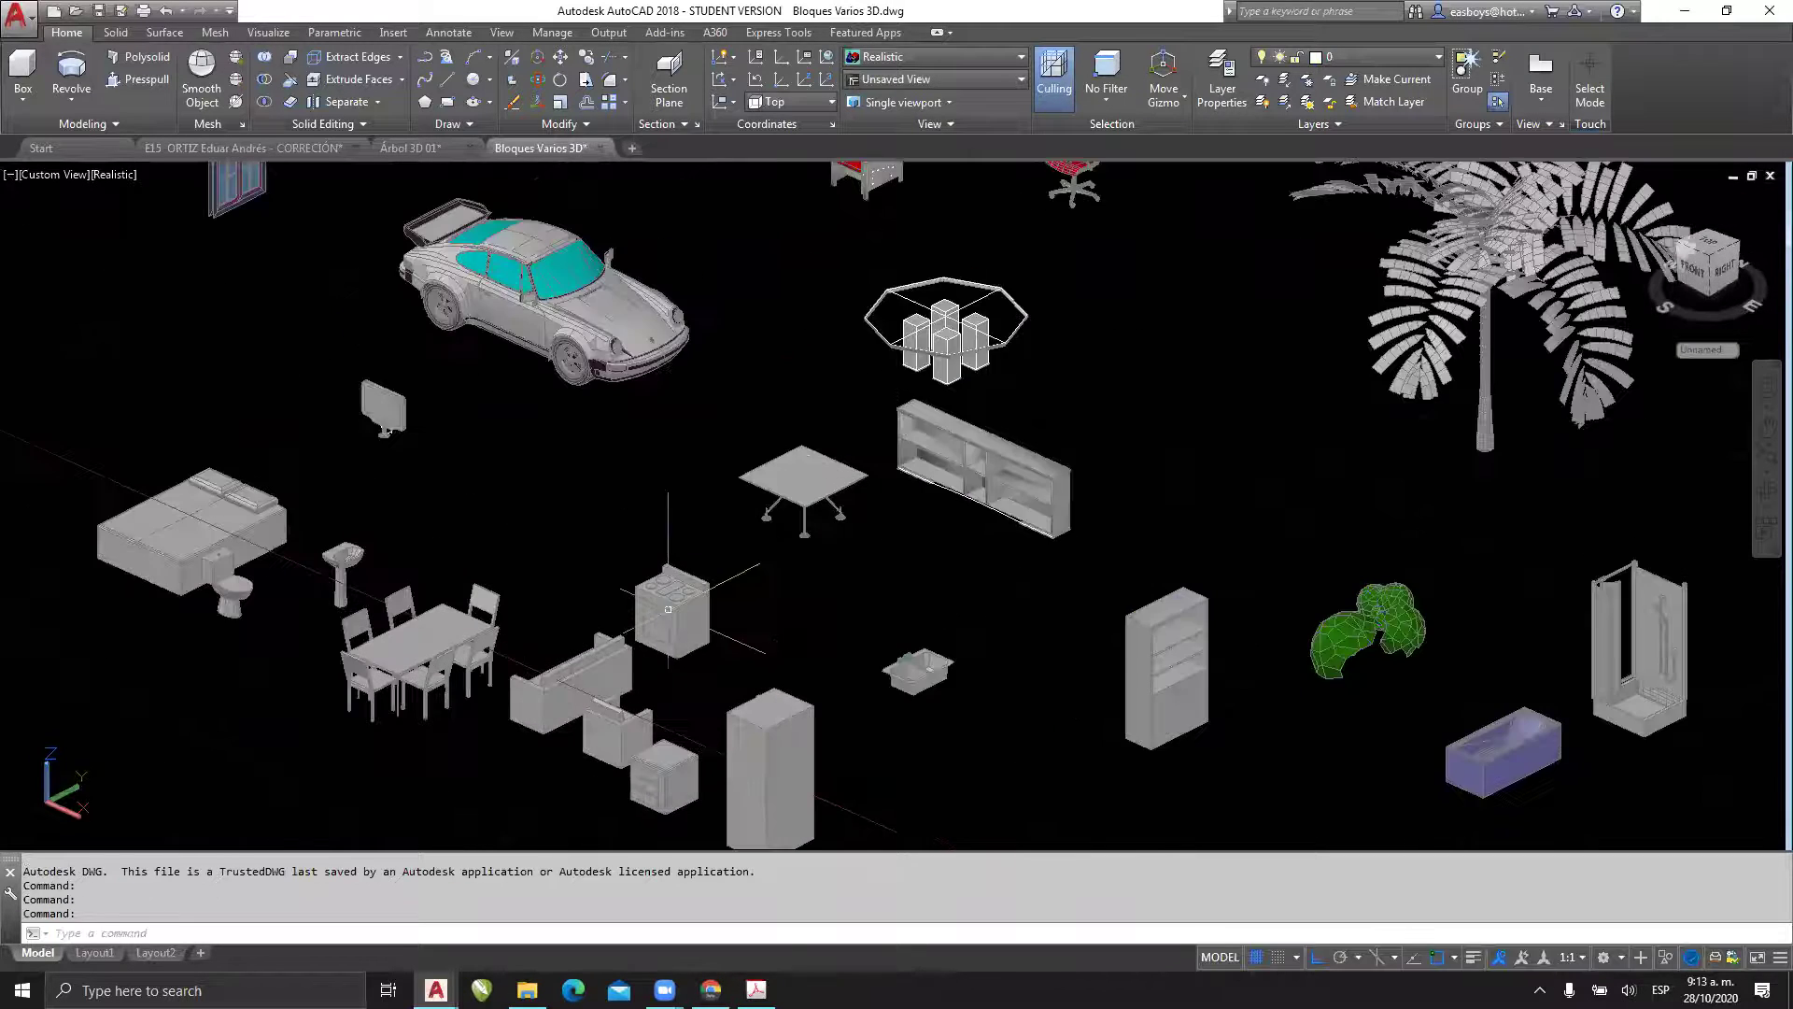
middle_click_drag(636, 626, 724, 578)
scroll(303, 561, "up", 5)
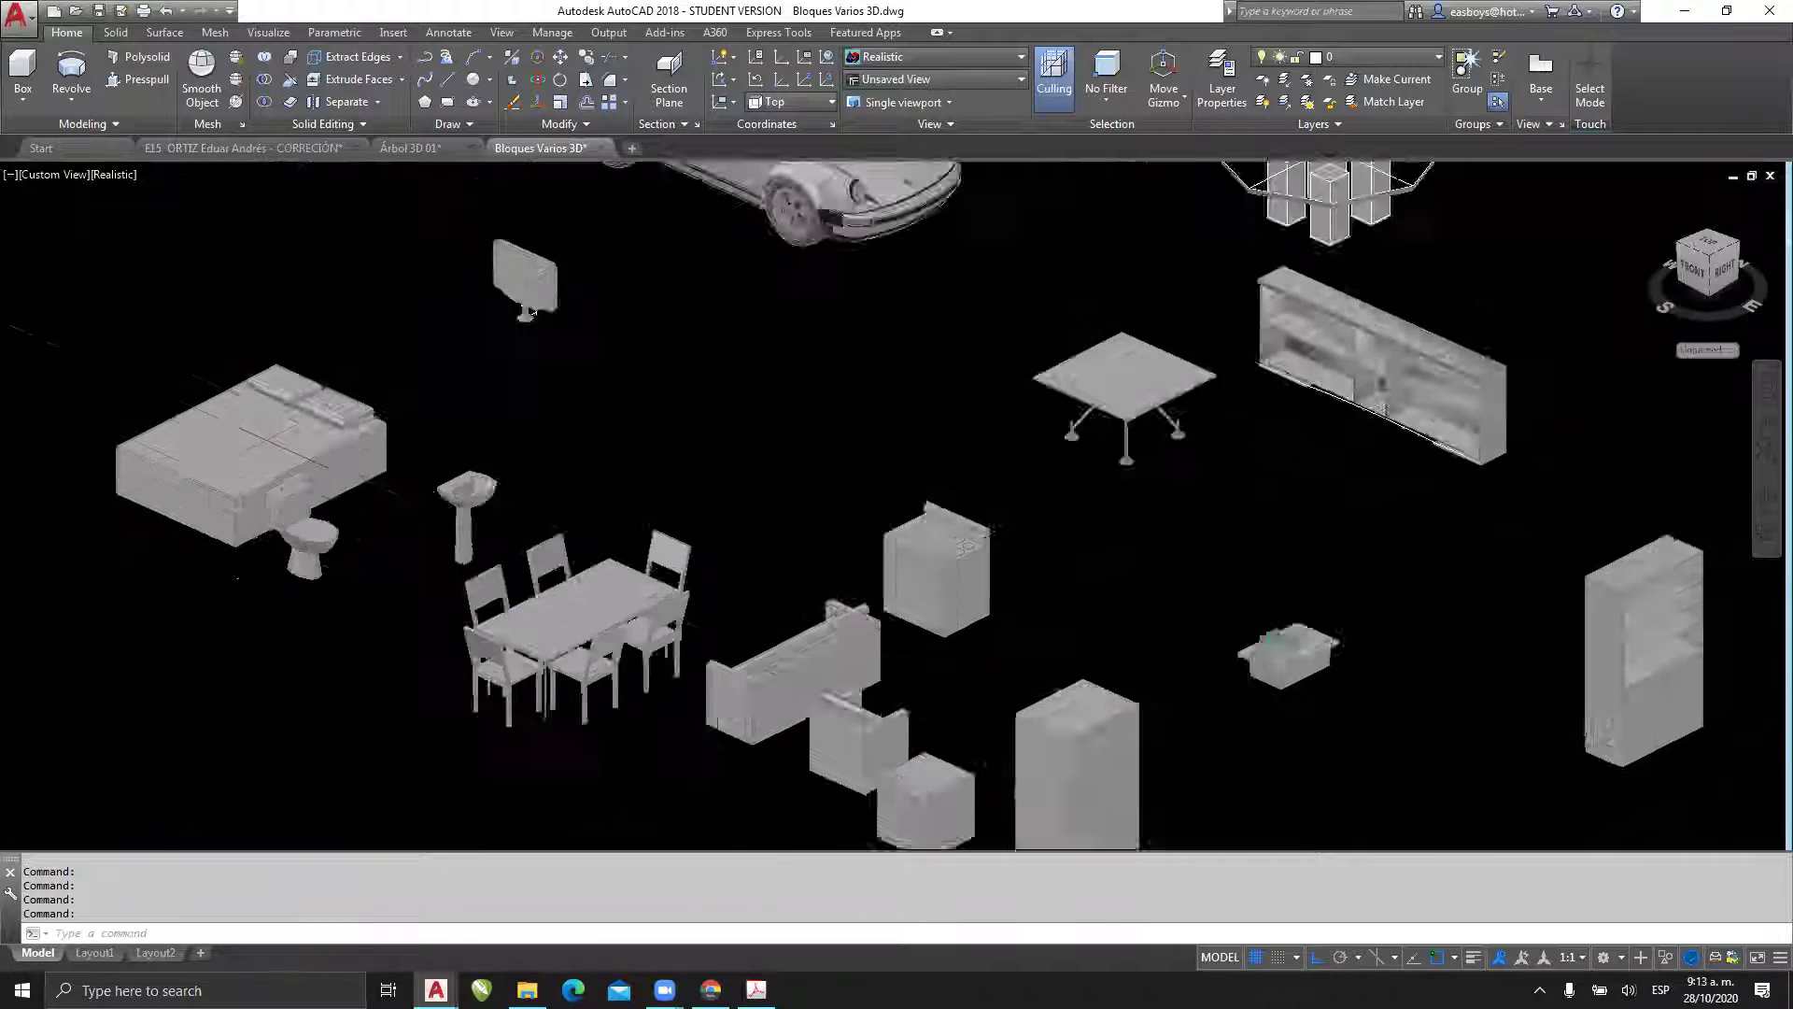
scroll(455, 556, "down", 4)
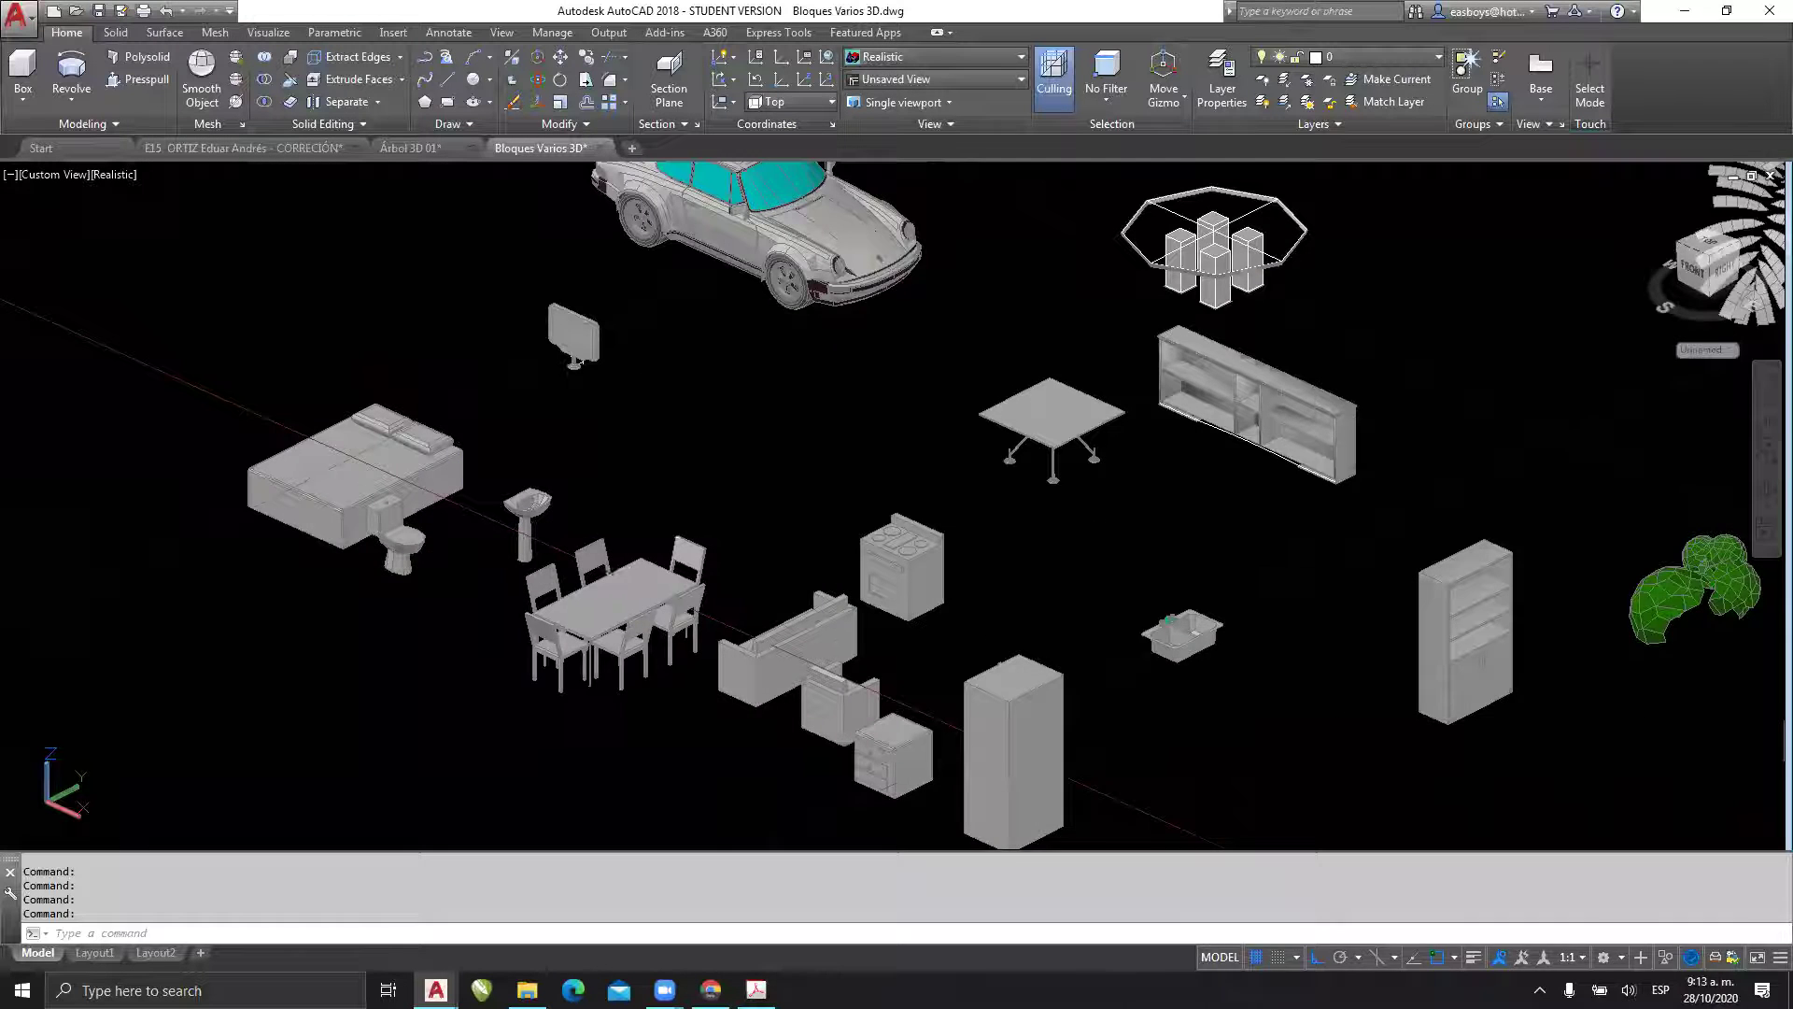
scroll(432, 548, "up", 5)
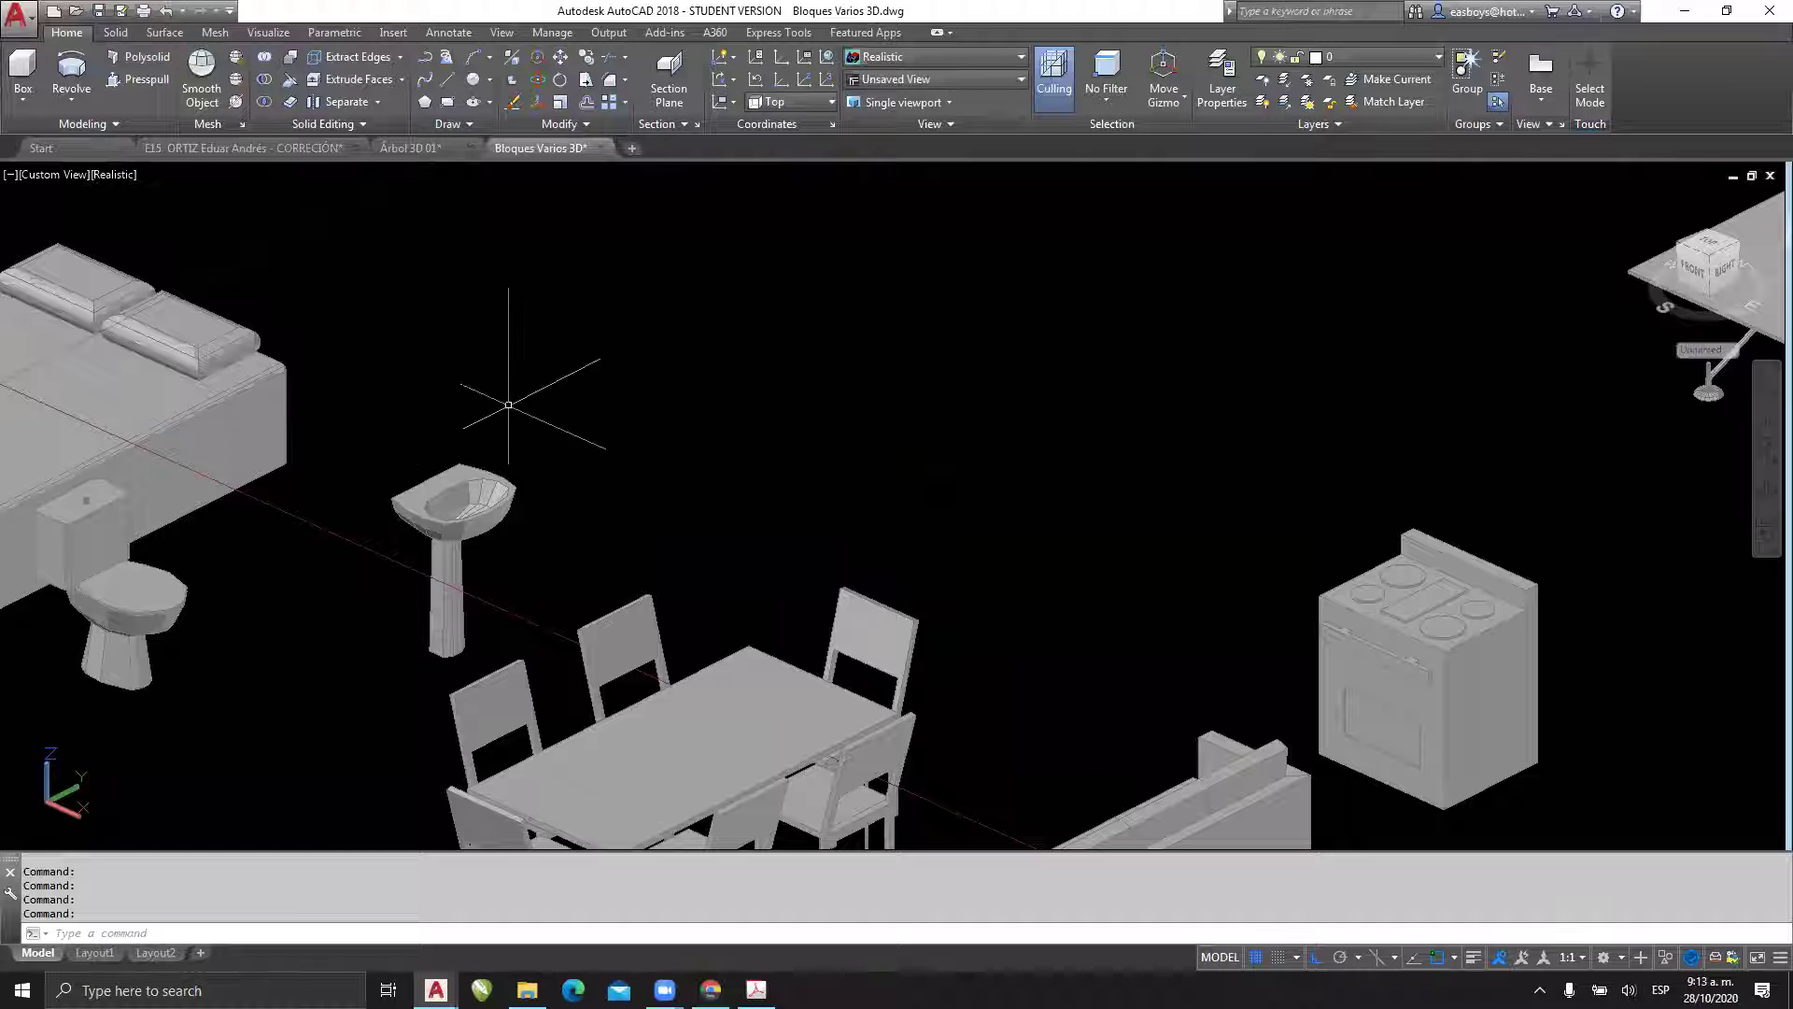
left_click(746, 814)
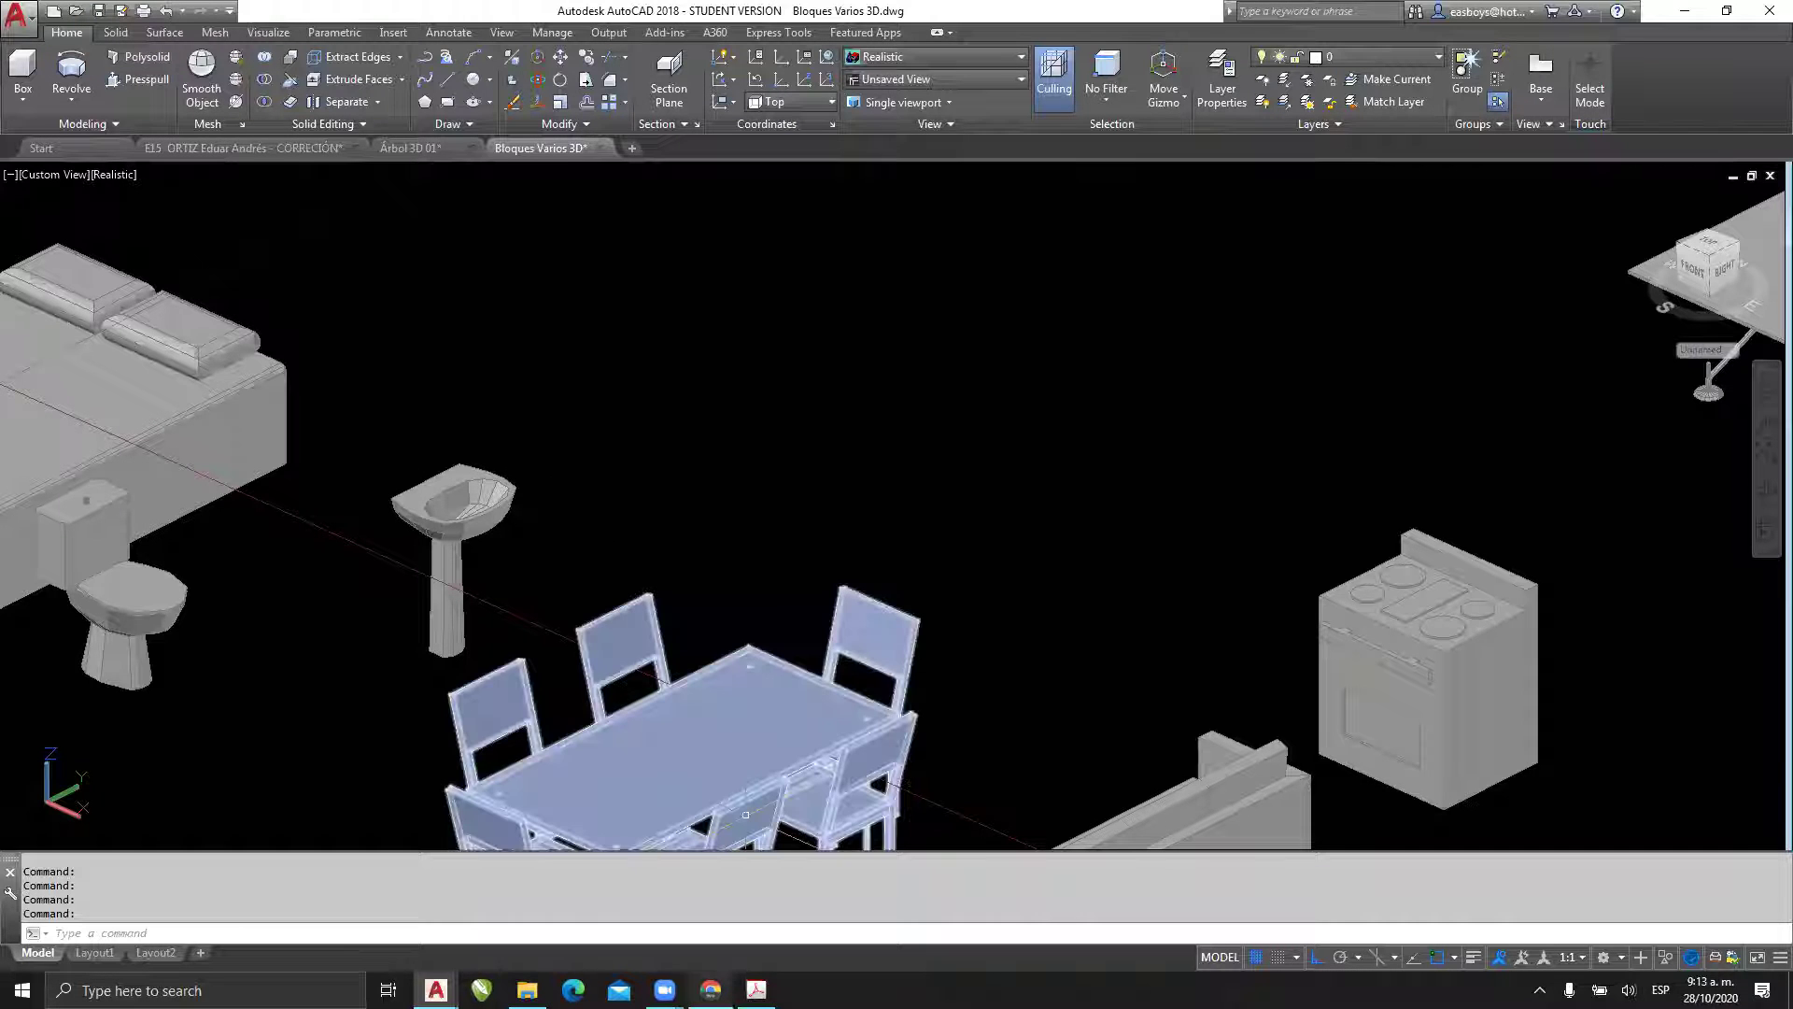
- Switch to File Explorer, open the Persona 01 drawing, and inspect the human figure from different angles and distances
left_click(528, 990)
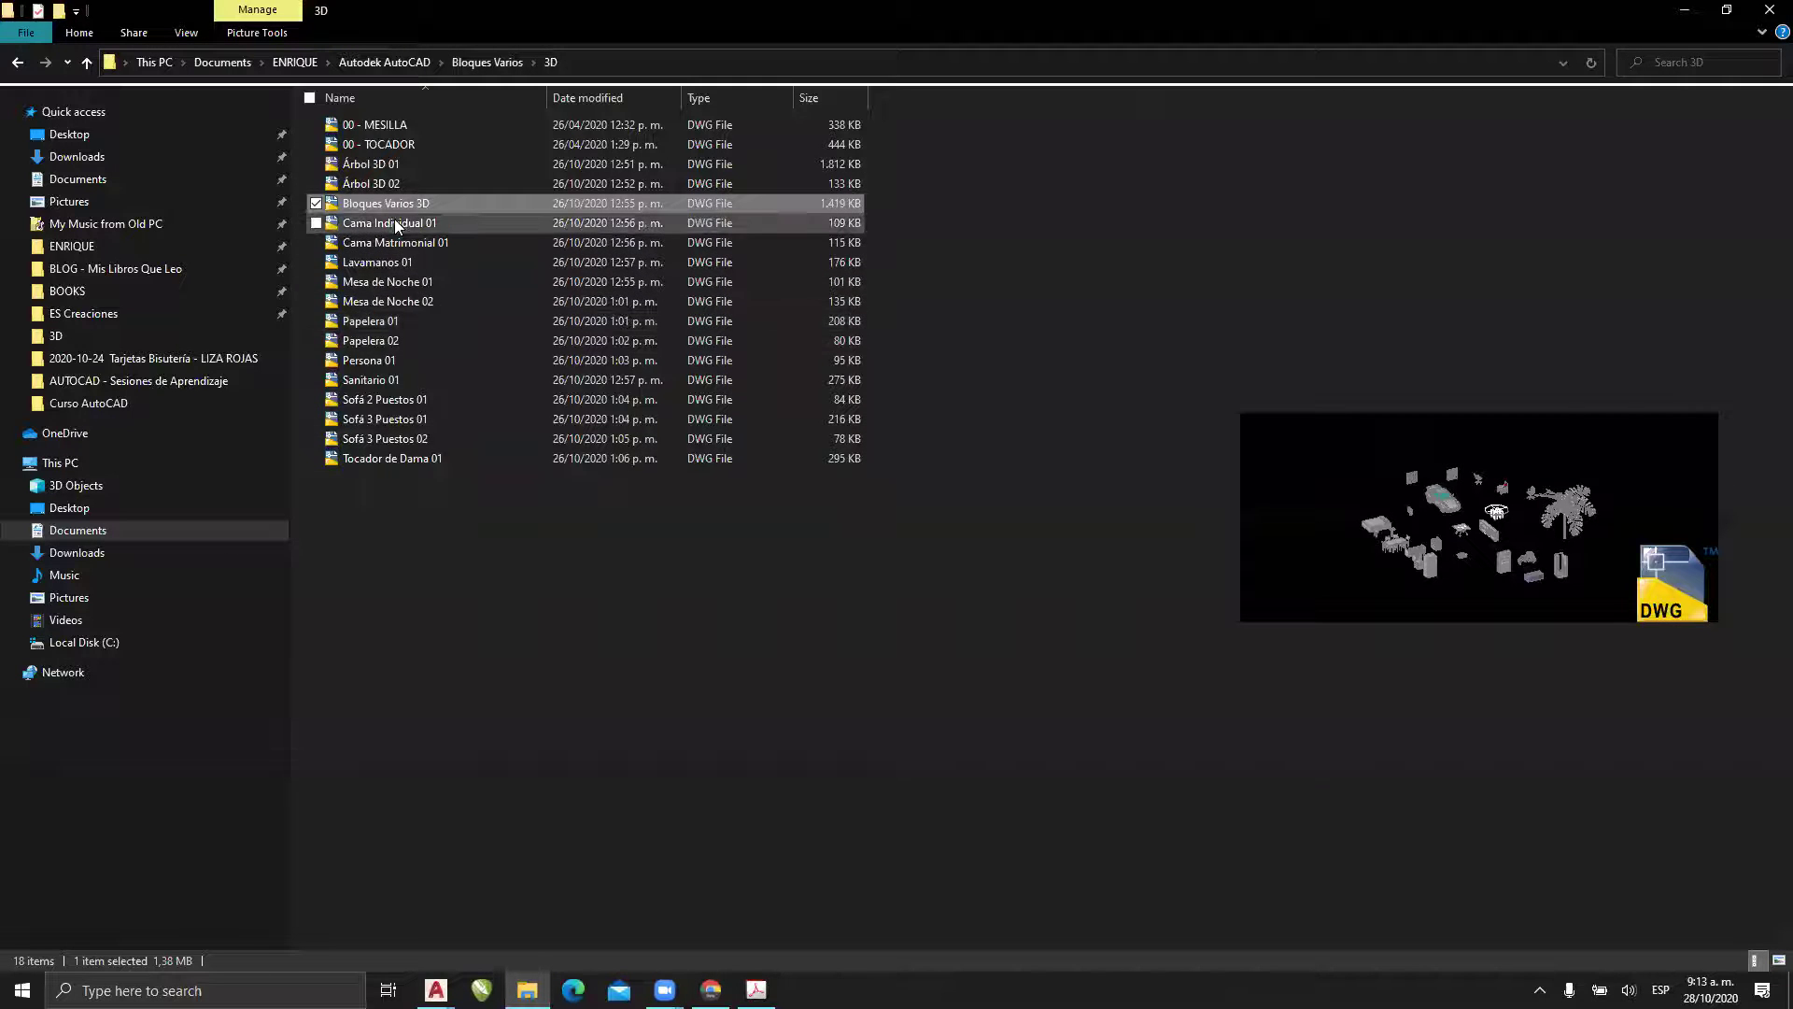
left_click(369, 360)
key("alt+Tab")
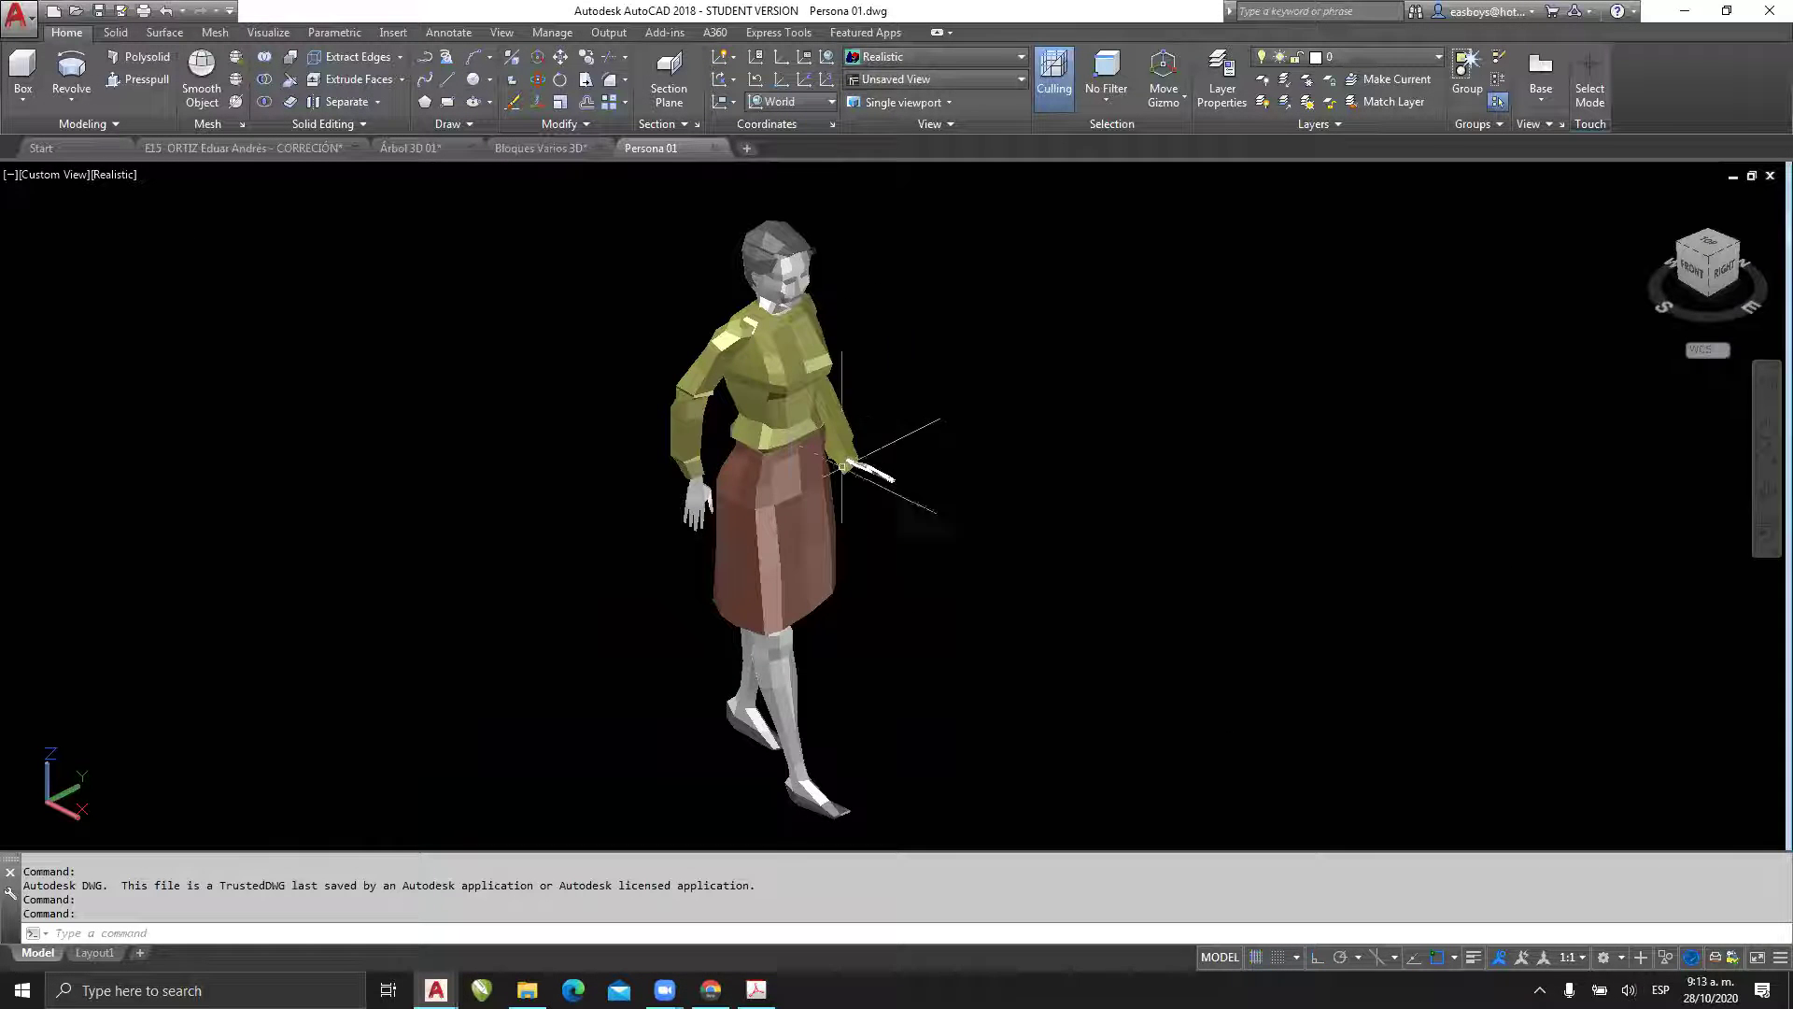
middle_click_drag(738, 462, 694, 465, "shift")
left_click_drag(589, 473, 1089, 440)
key("Escape")
scroll(1061, 453, "down", 4)
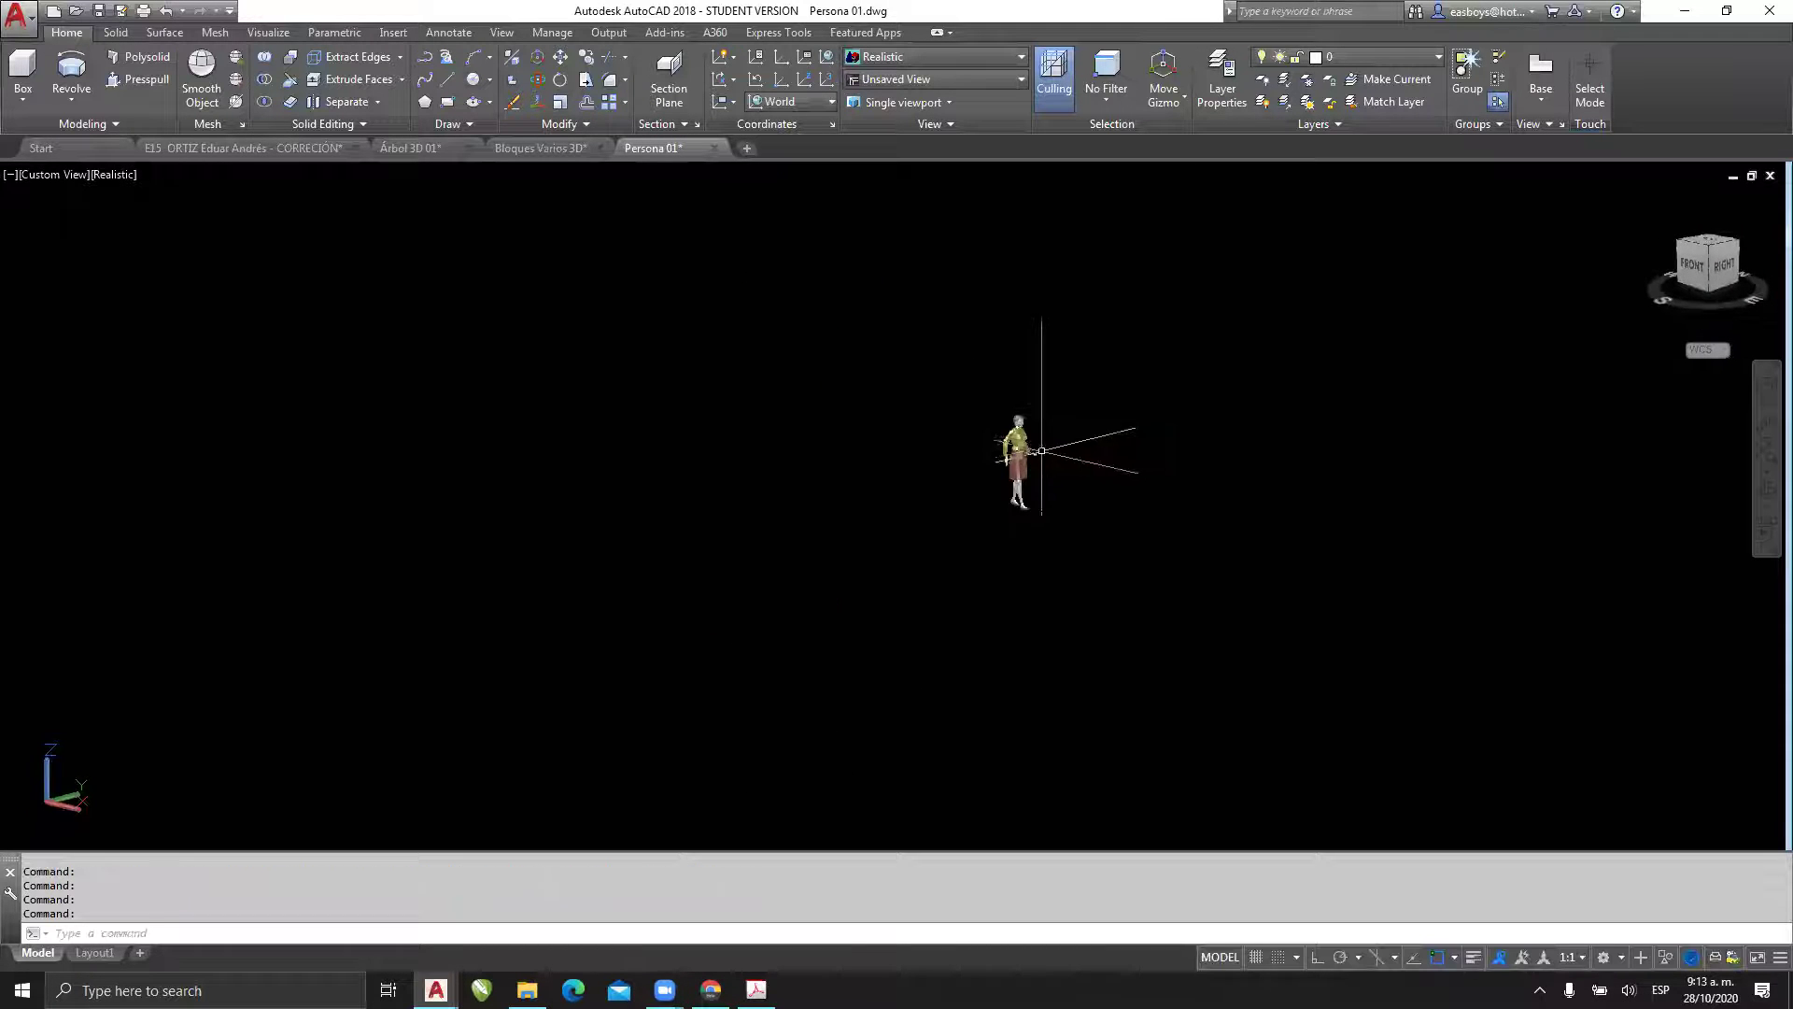
scroll(1061, 453, "up", 7)
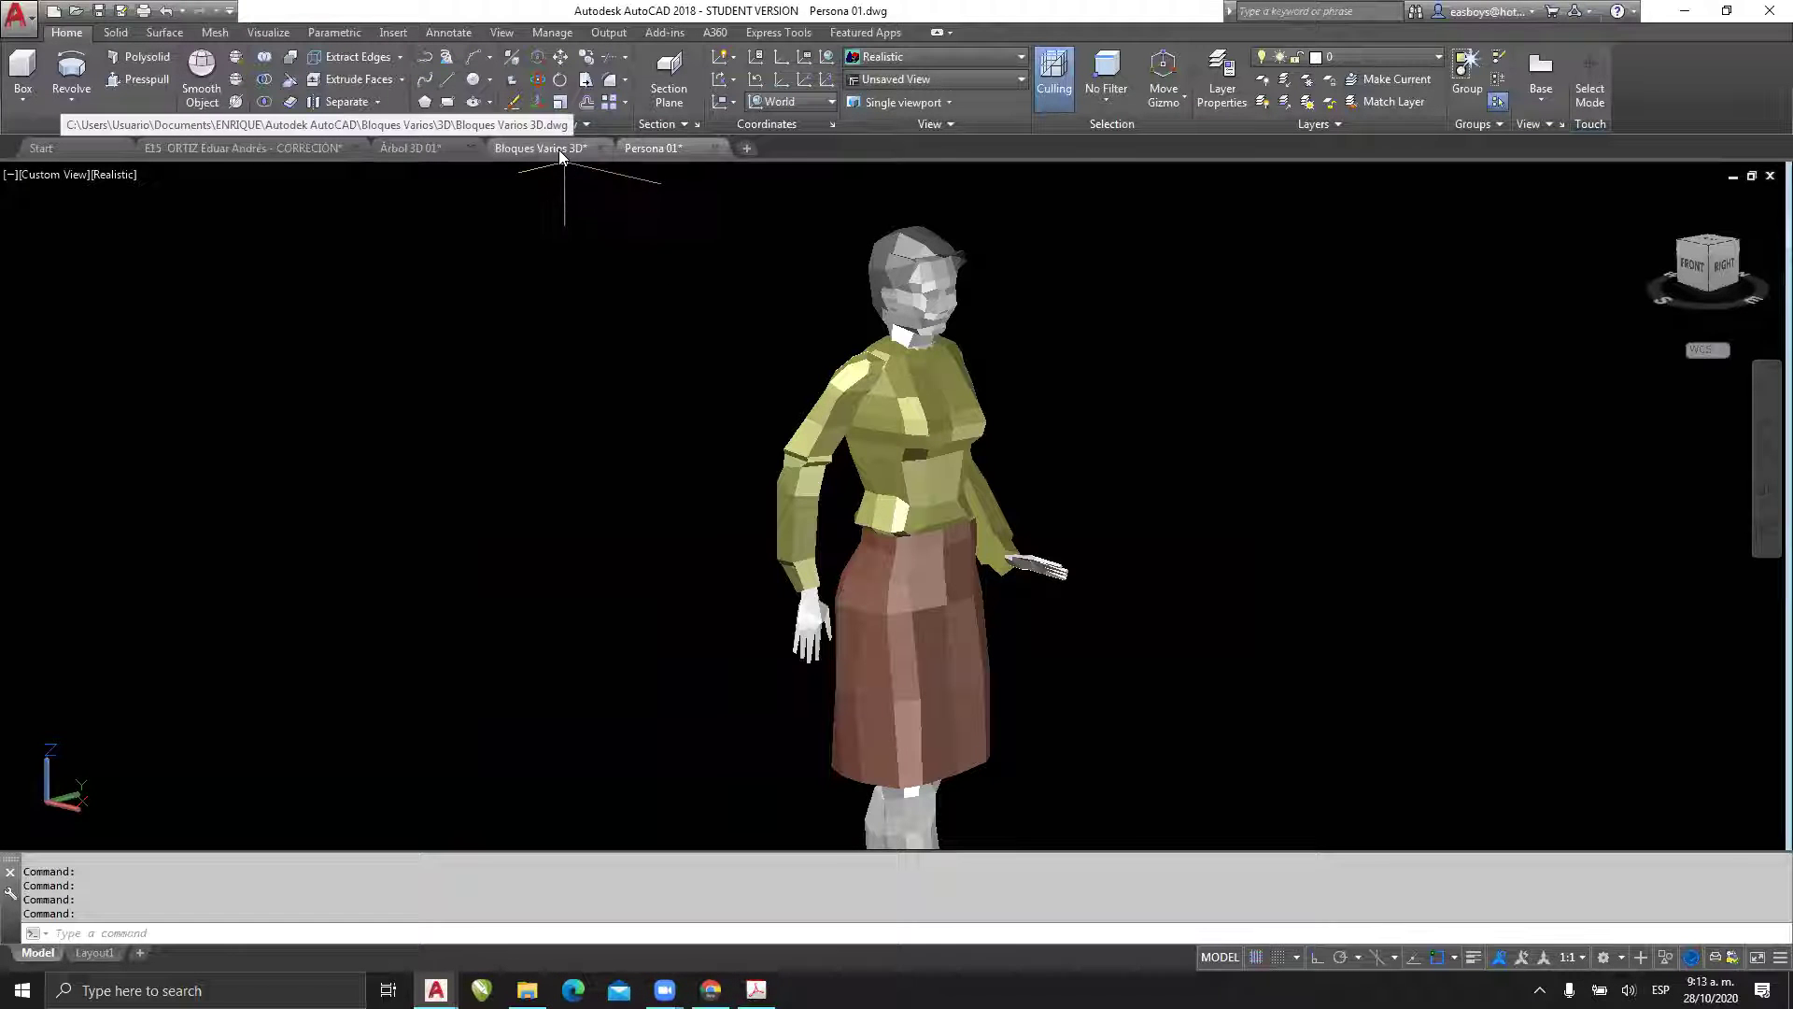
- Return to the Bloques Varios 3D drawing and review its list of layers
mouse_move(560, 155)
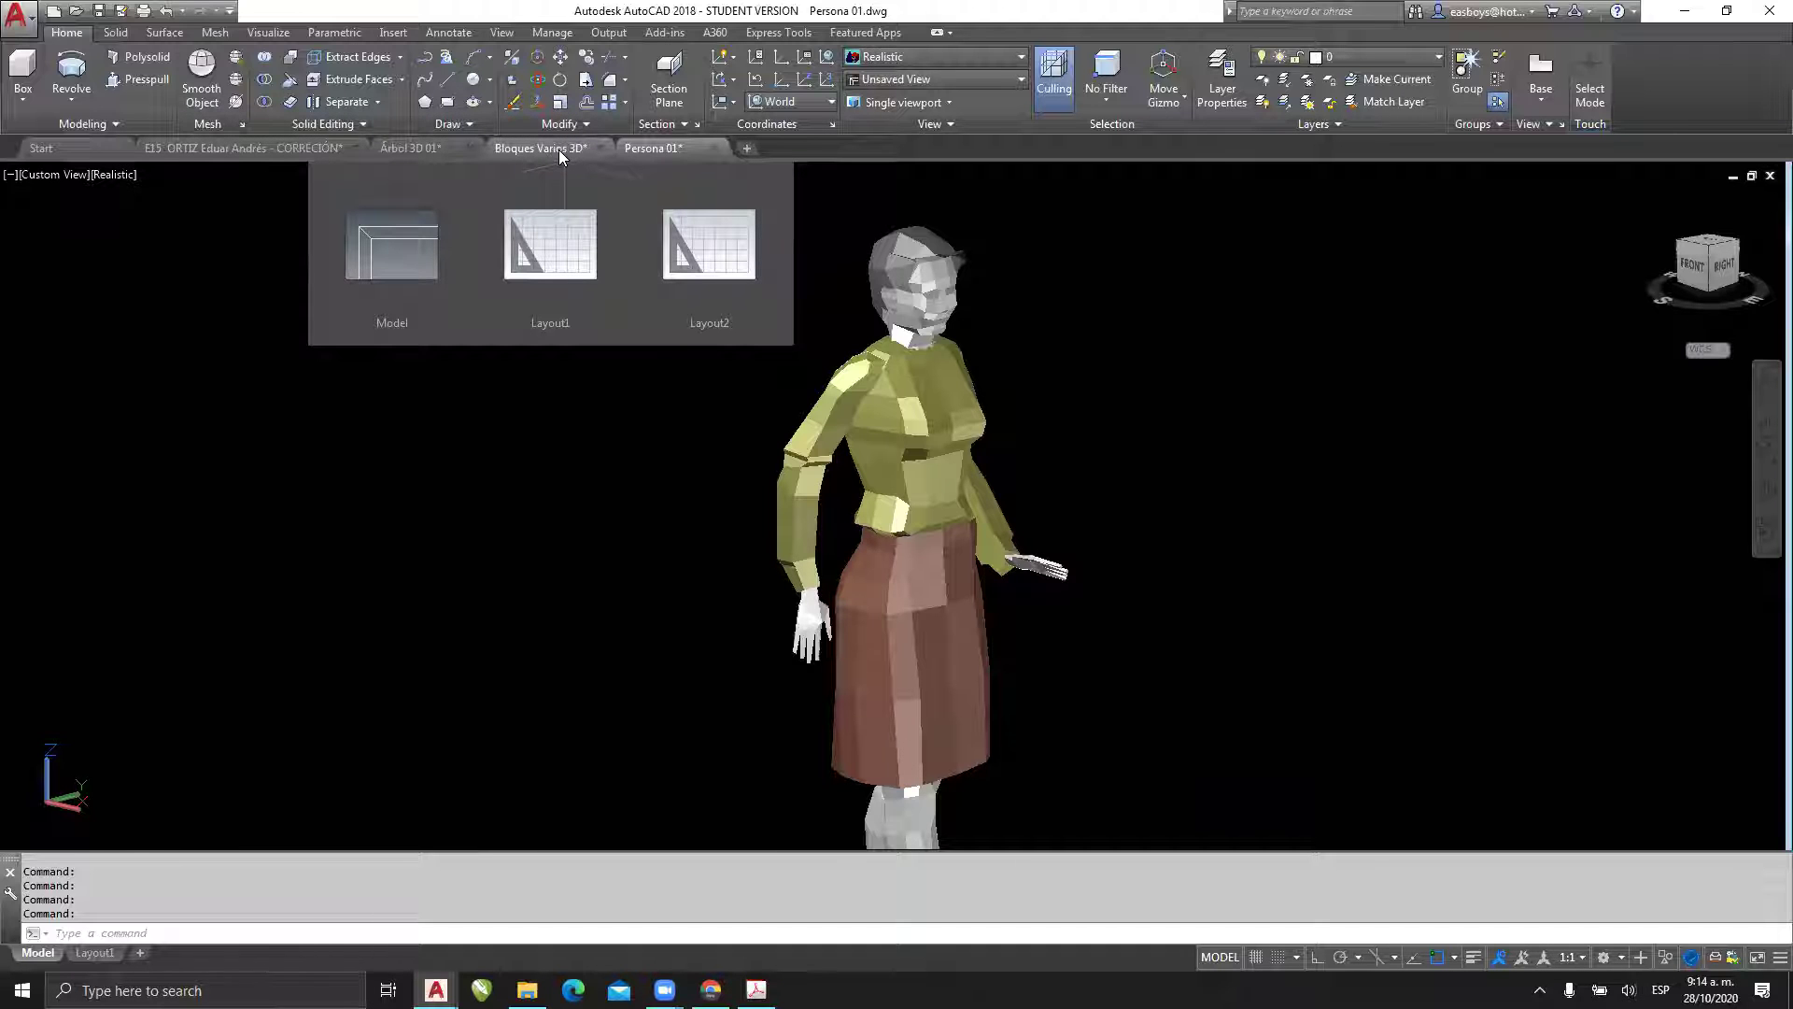
left_click(558, 149)
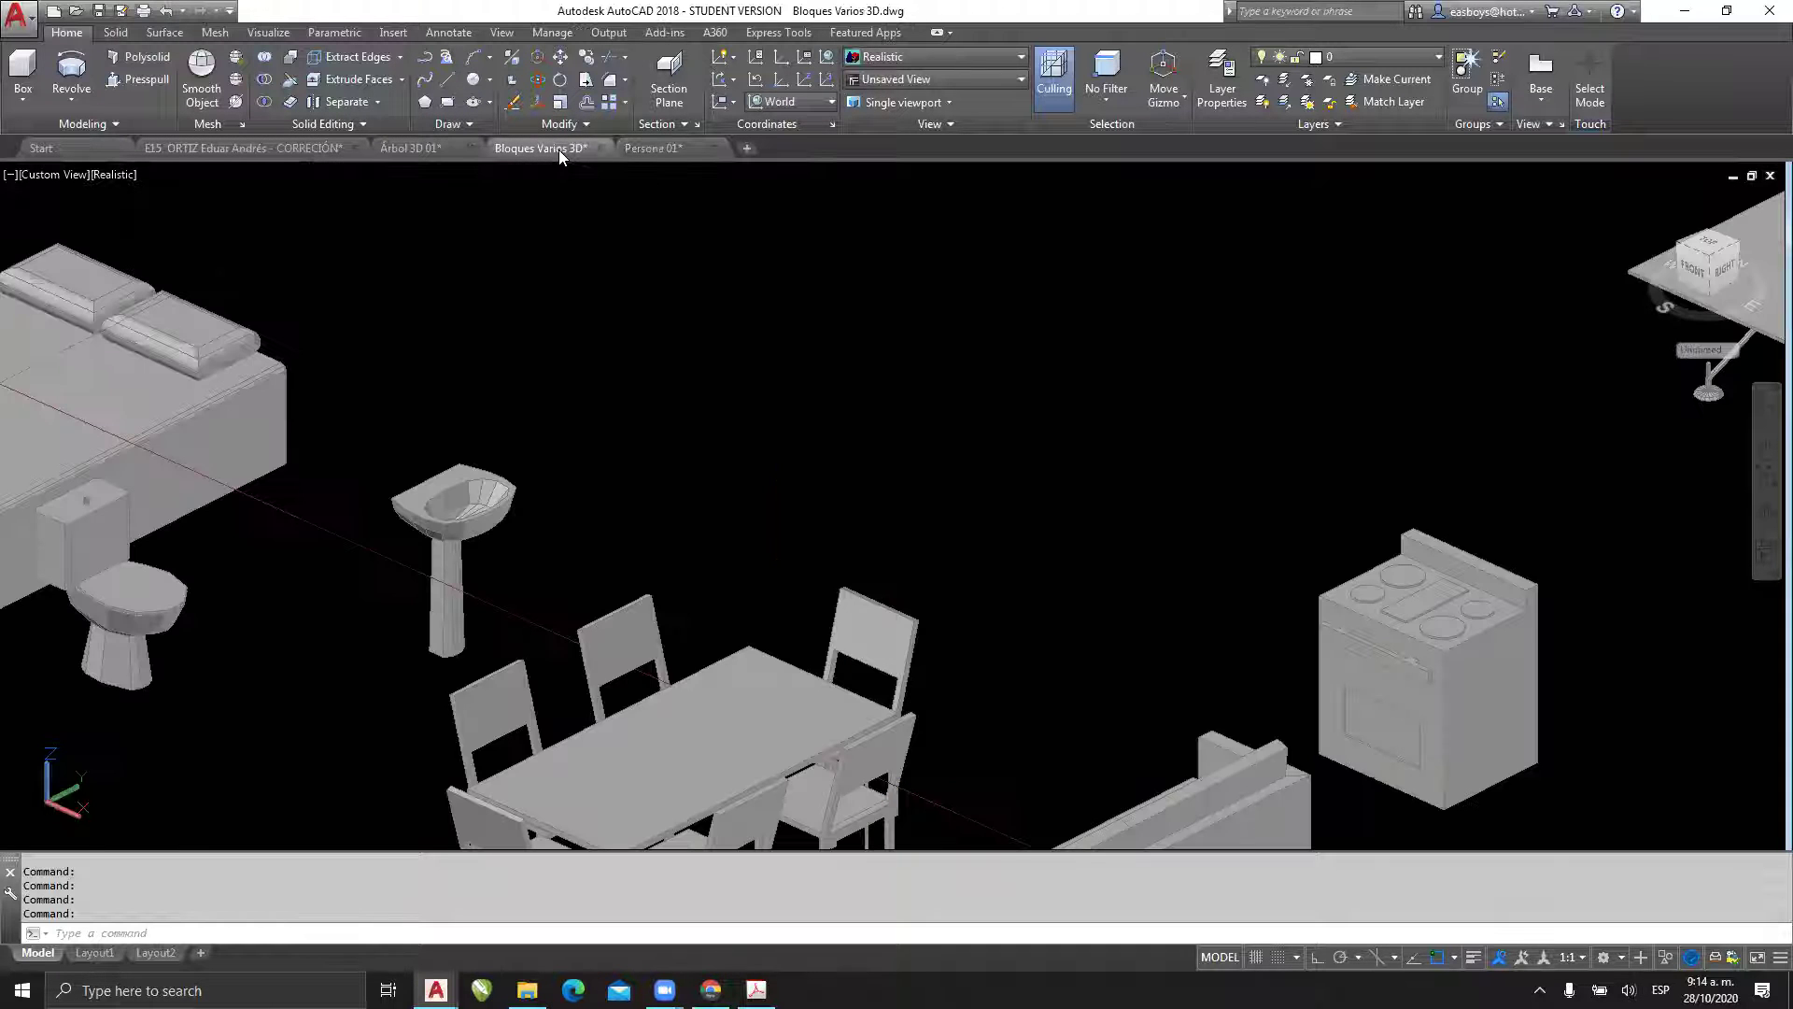
scroll(559, 212, "down", 5)
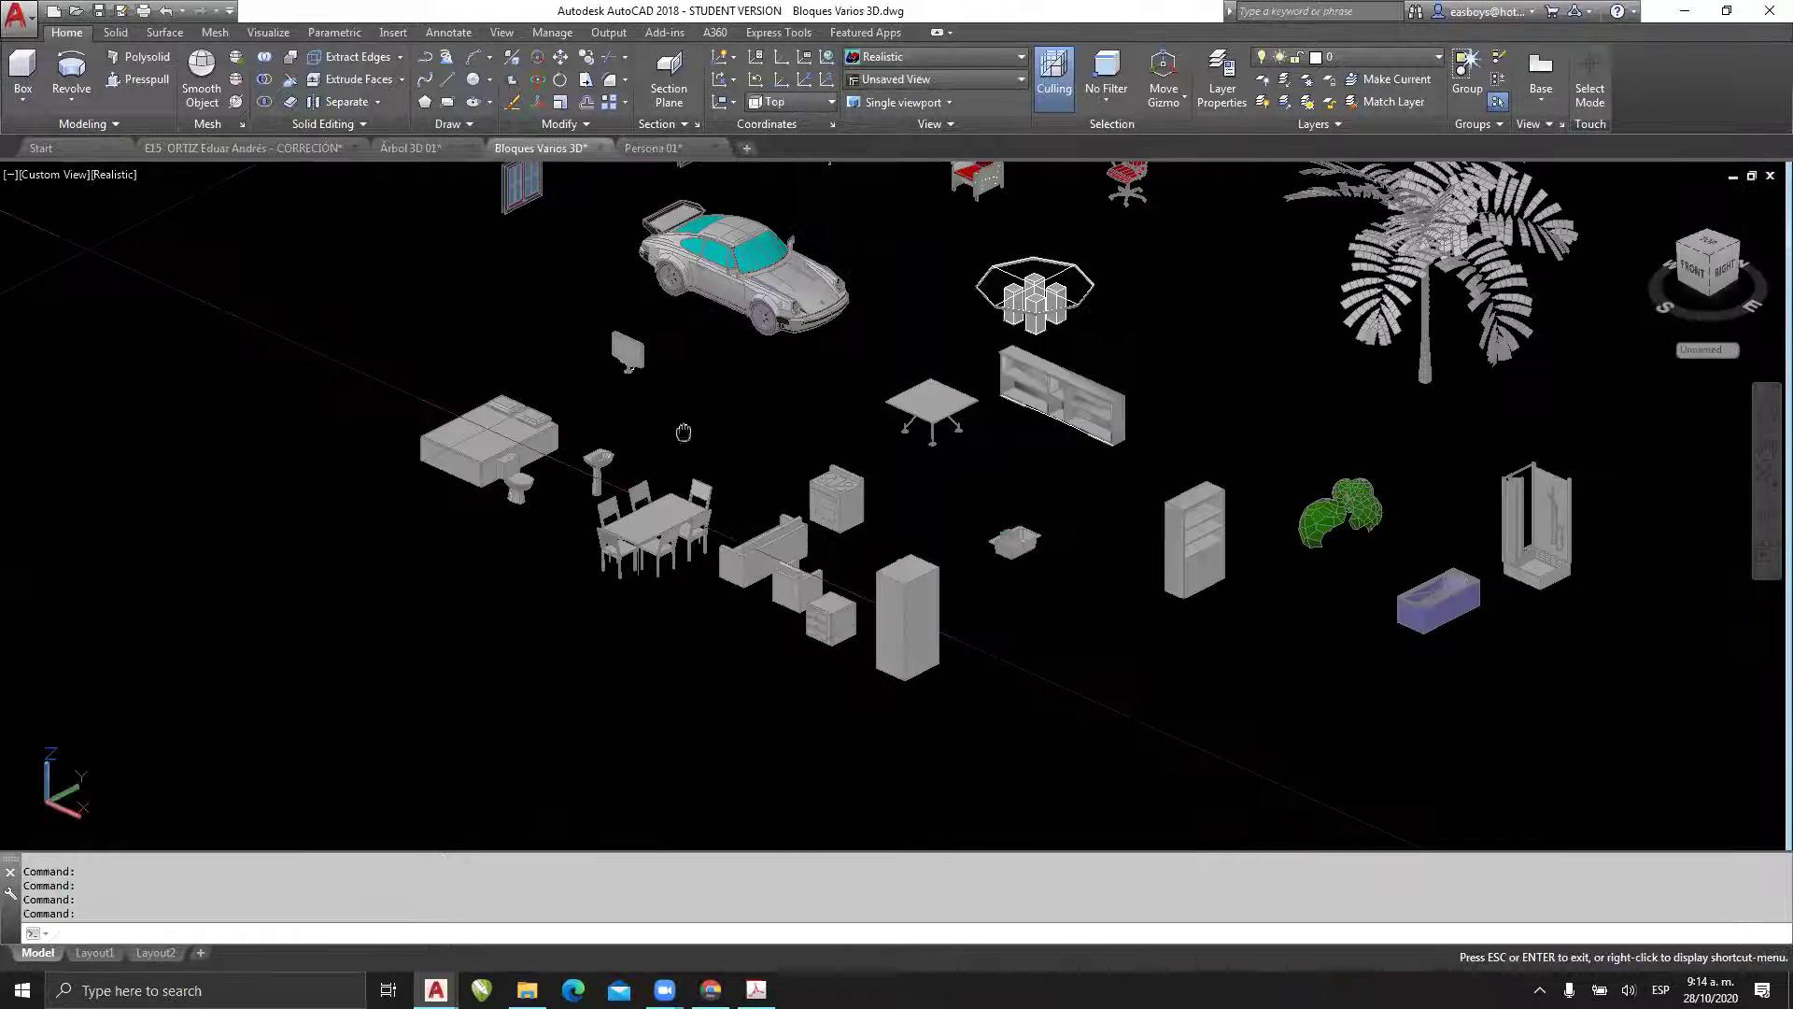
left_click(1367, 54)
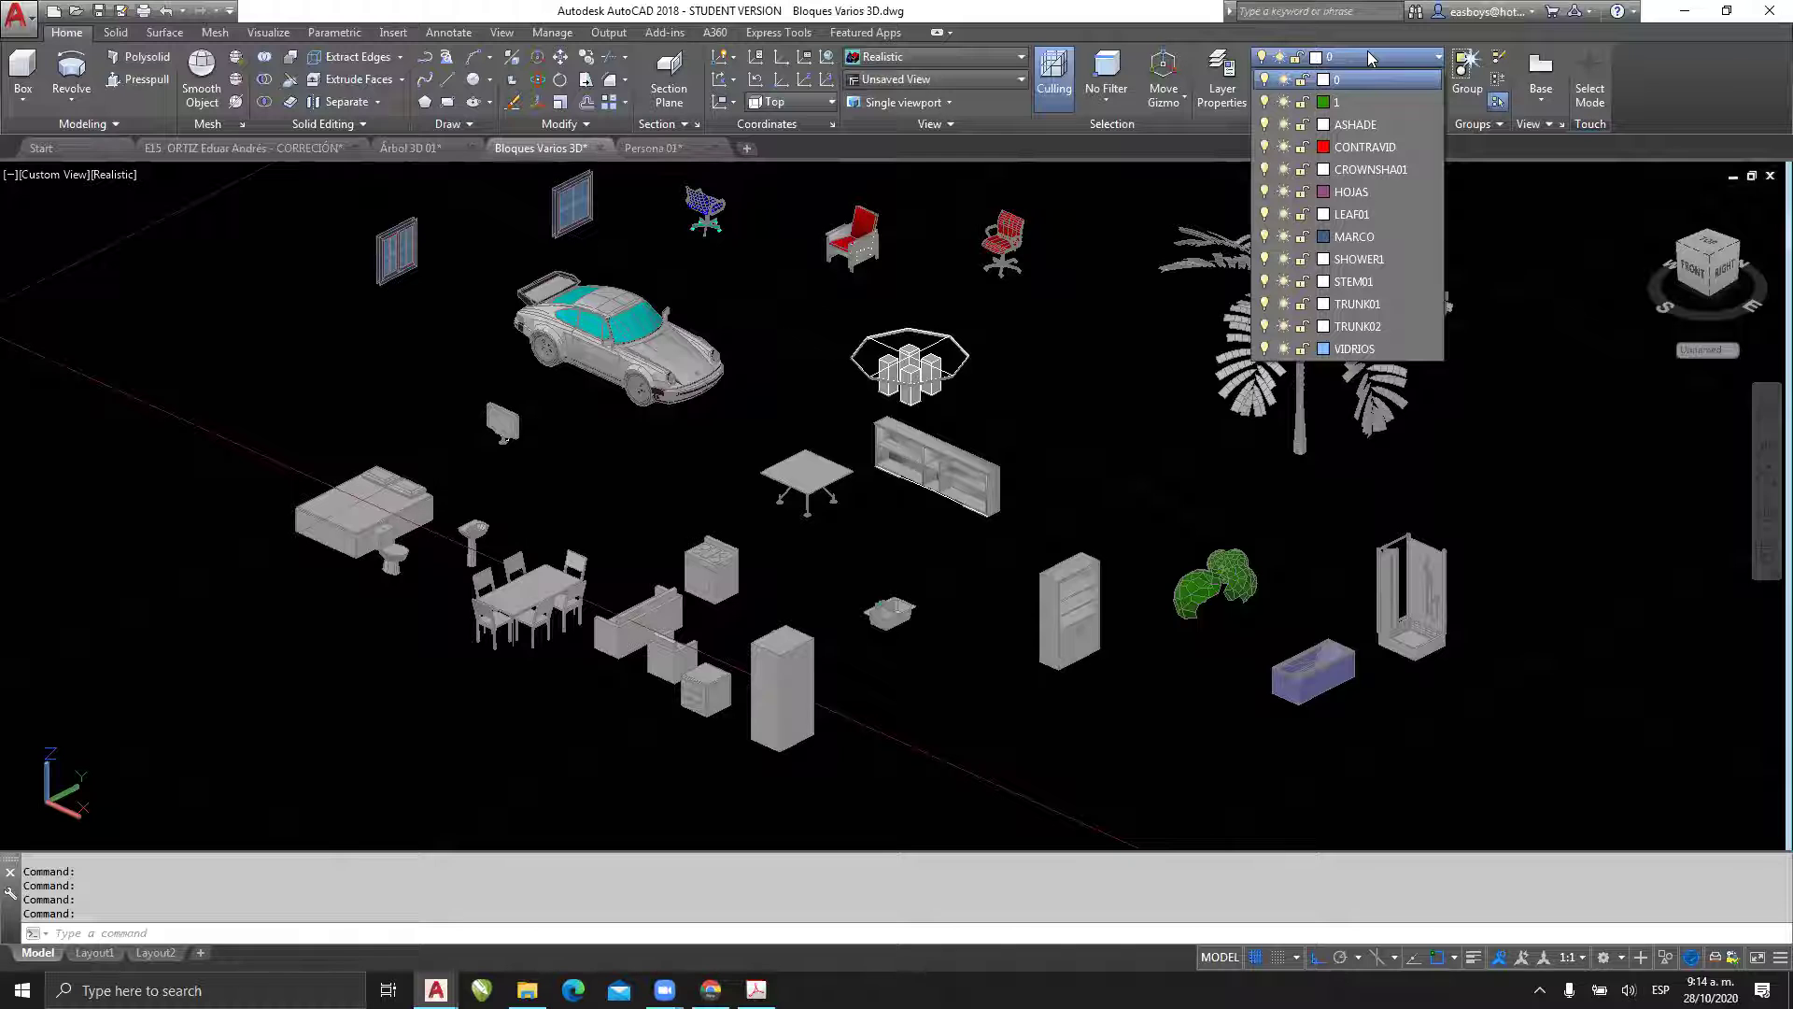
- Select the bed and toilet blocks with a crossing window, assign them to layer 0, and clear the selection
scroll(366, 523, "up", 5)
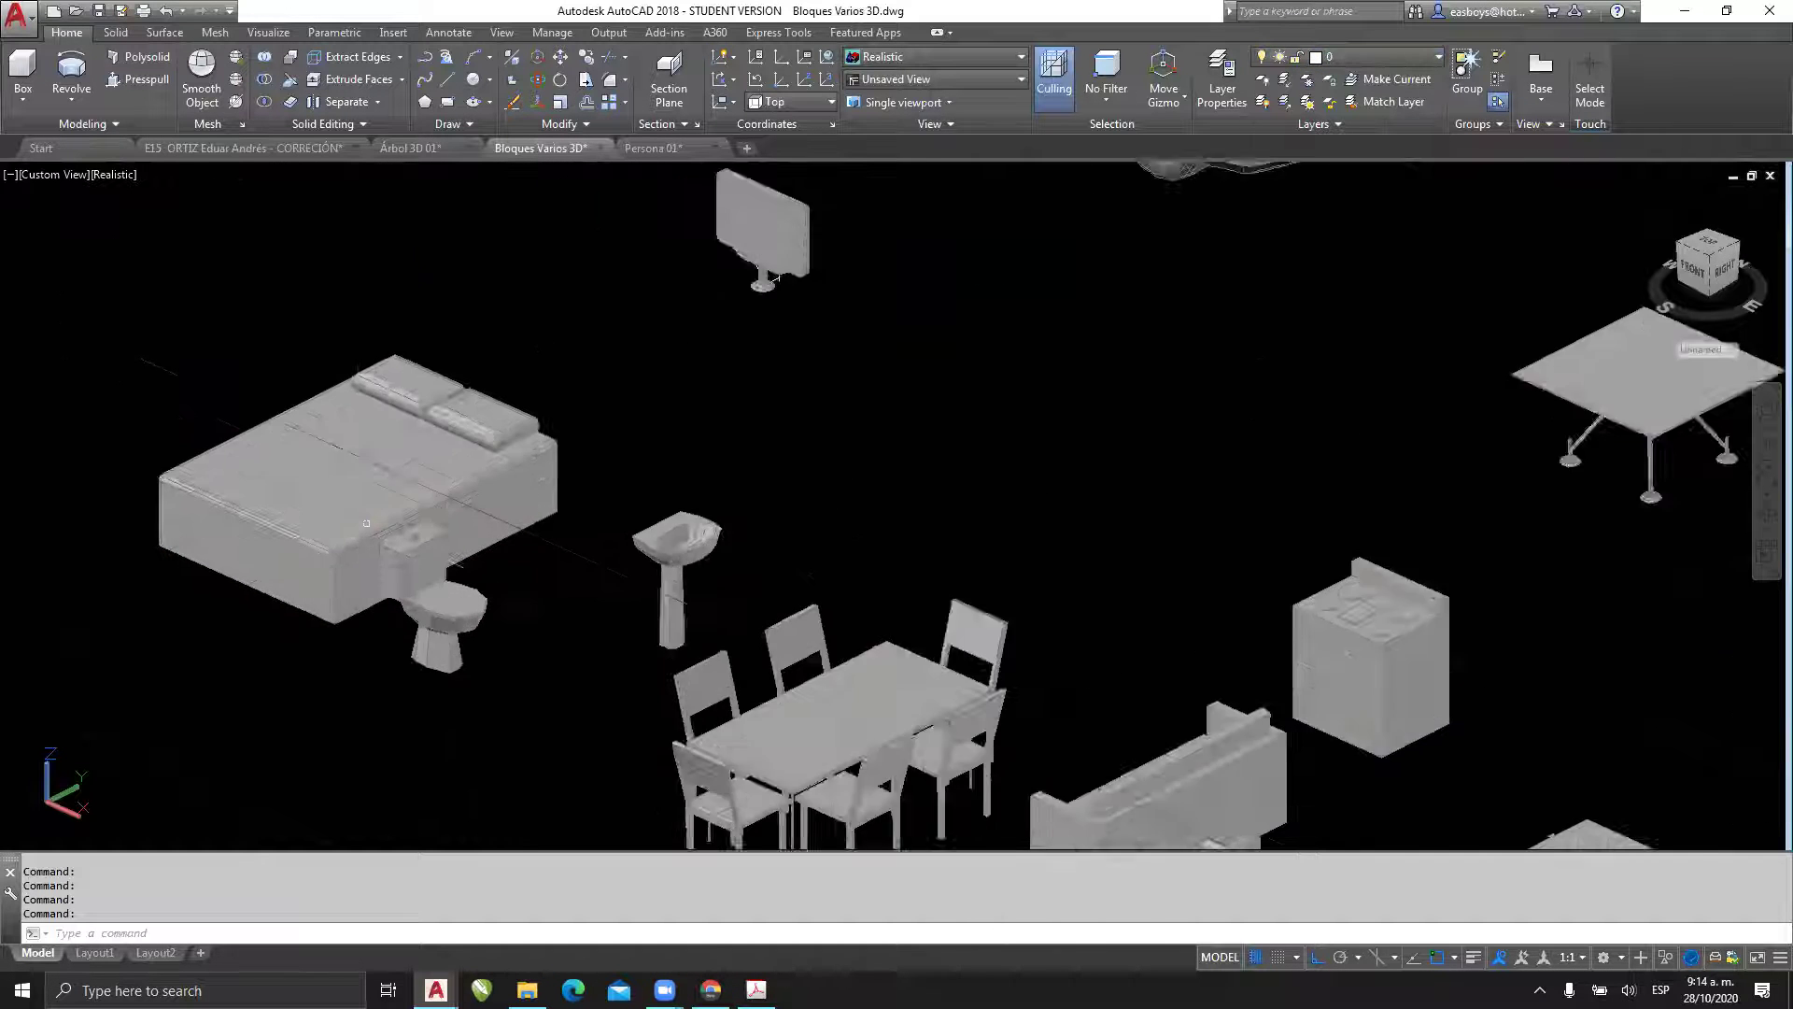
scroll(366, 523, "up", 2)
middle_click_drag(485, 424, 733, 413)
left_click(876, 201)
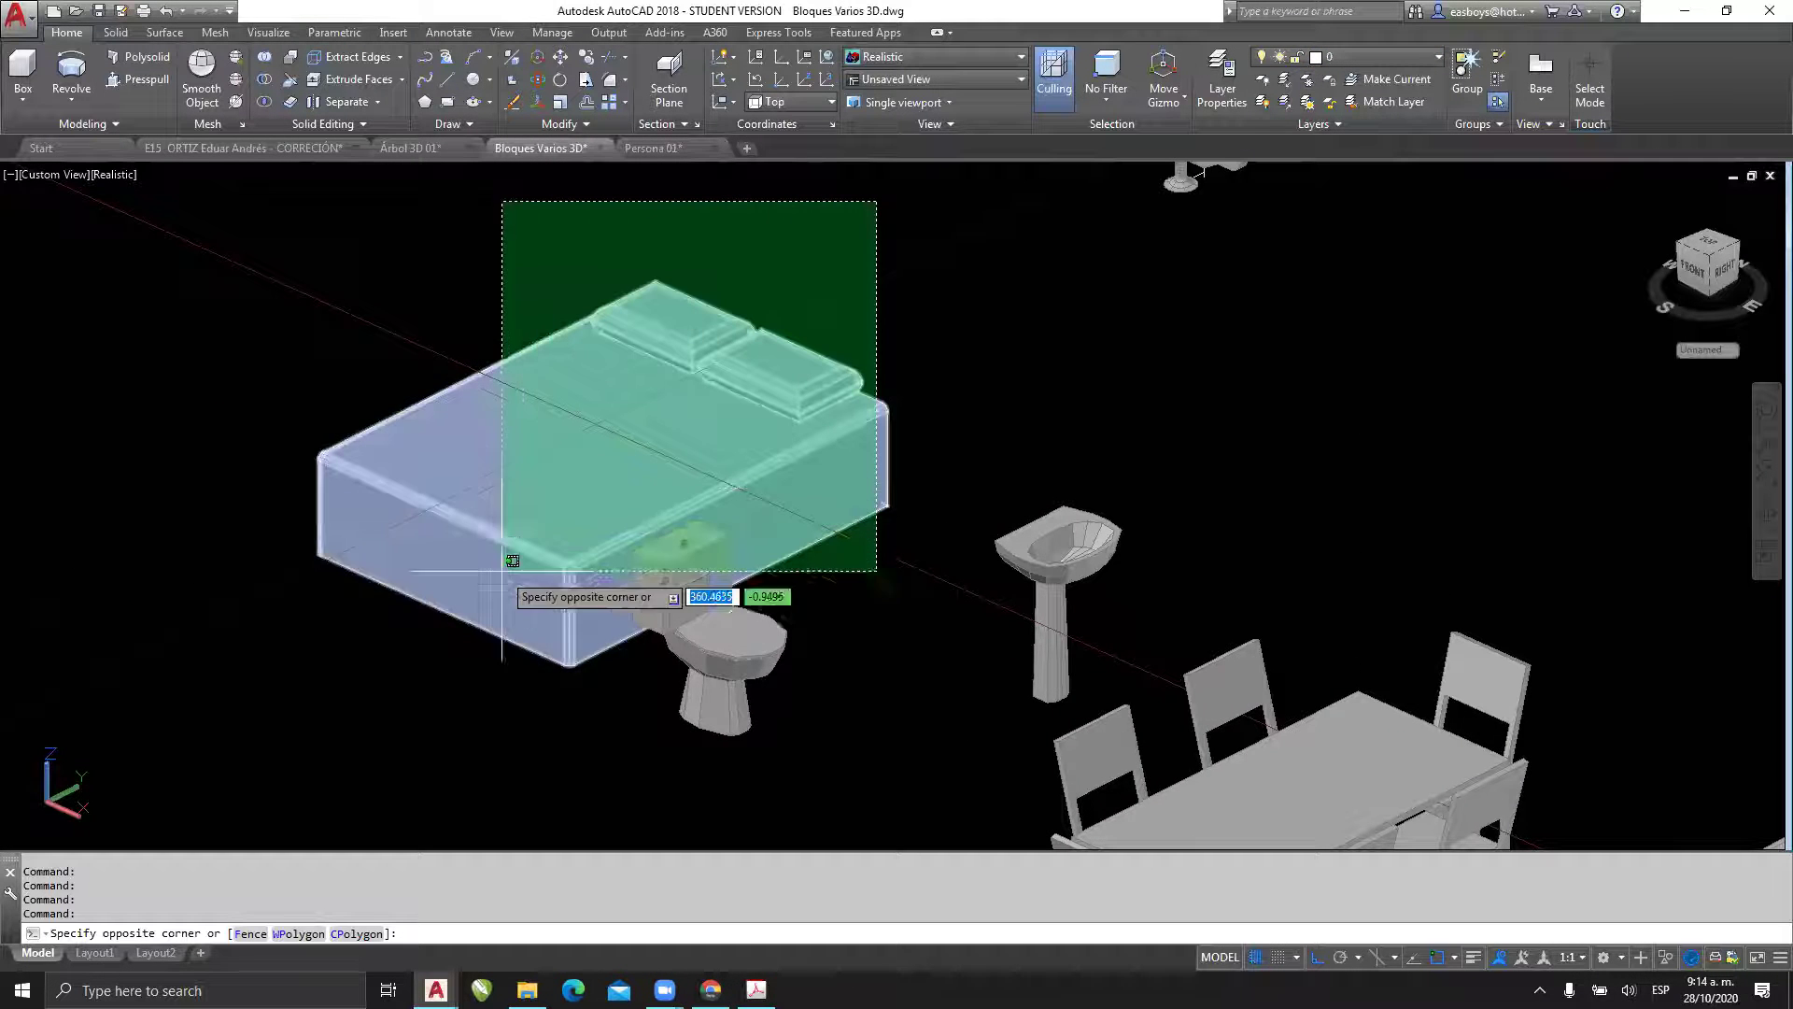
left_click(280, 740)
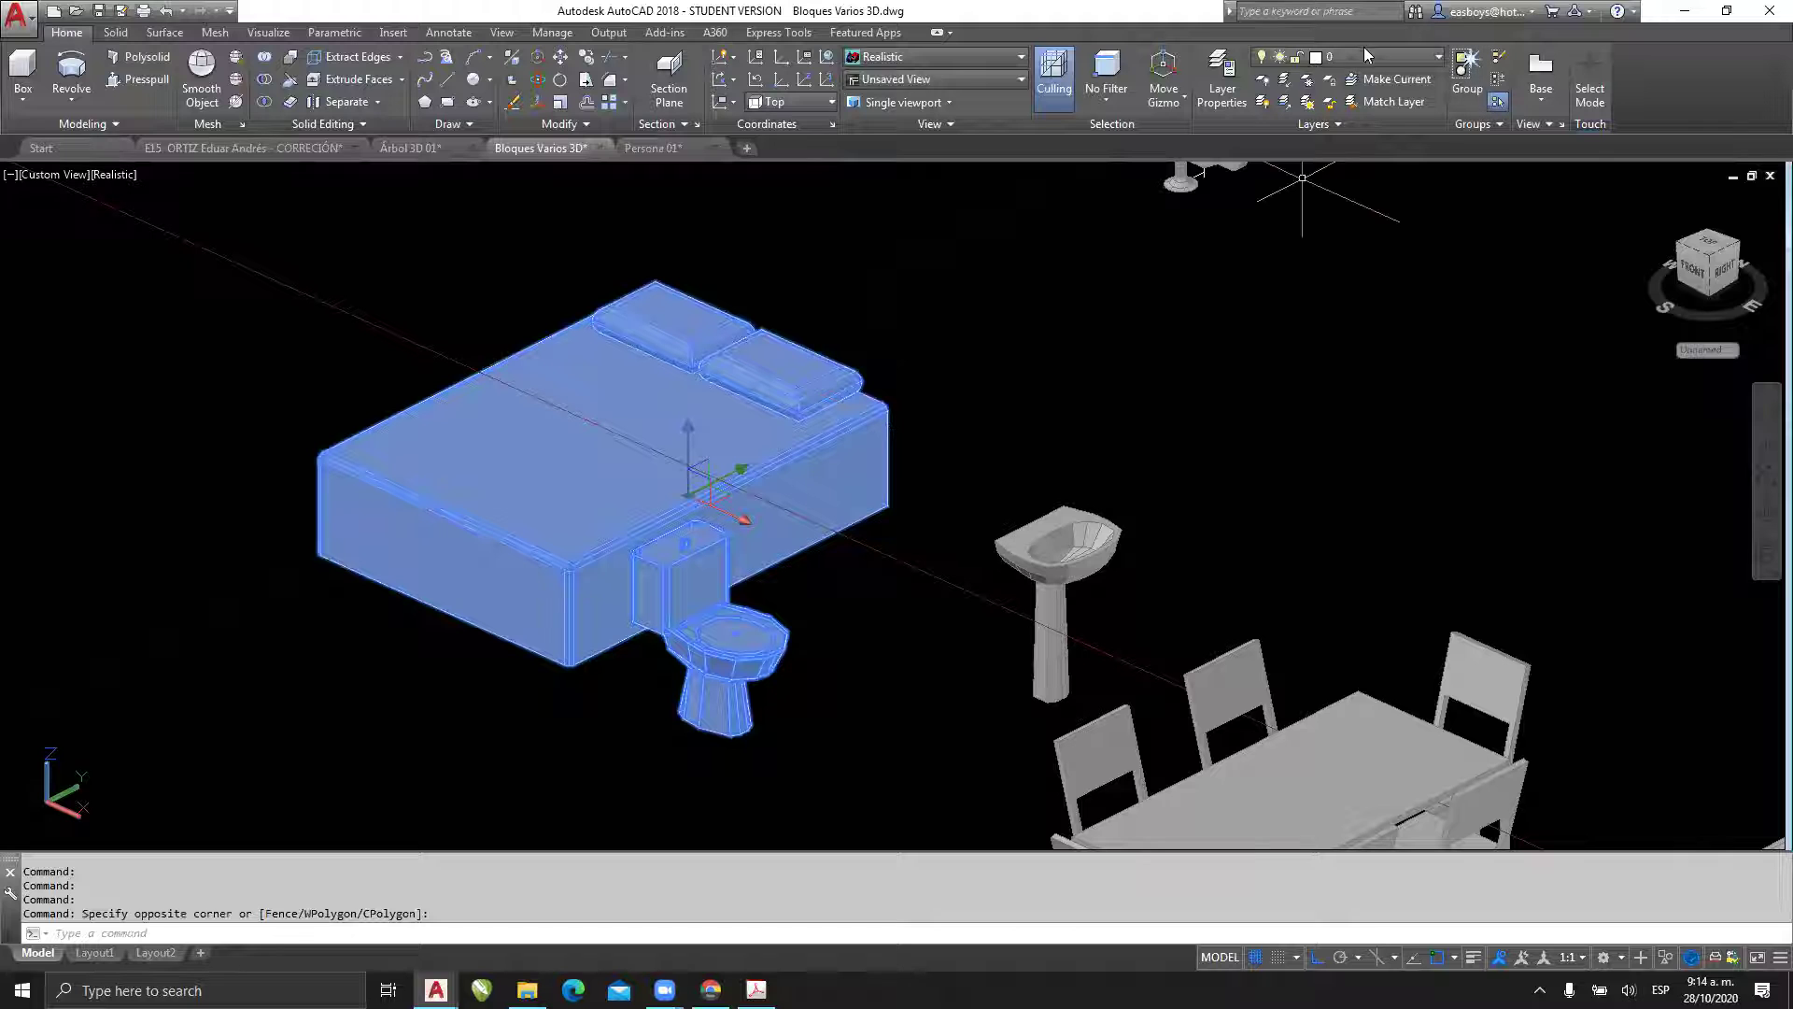
left_click(1351, 61)
left_click(1341, 77)
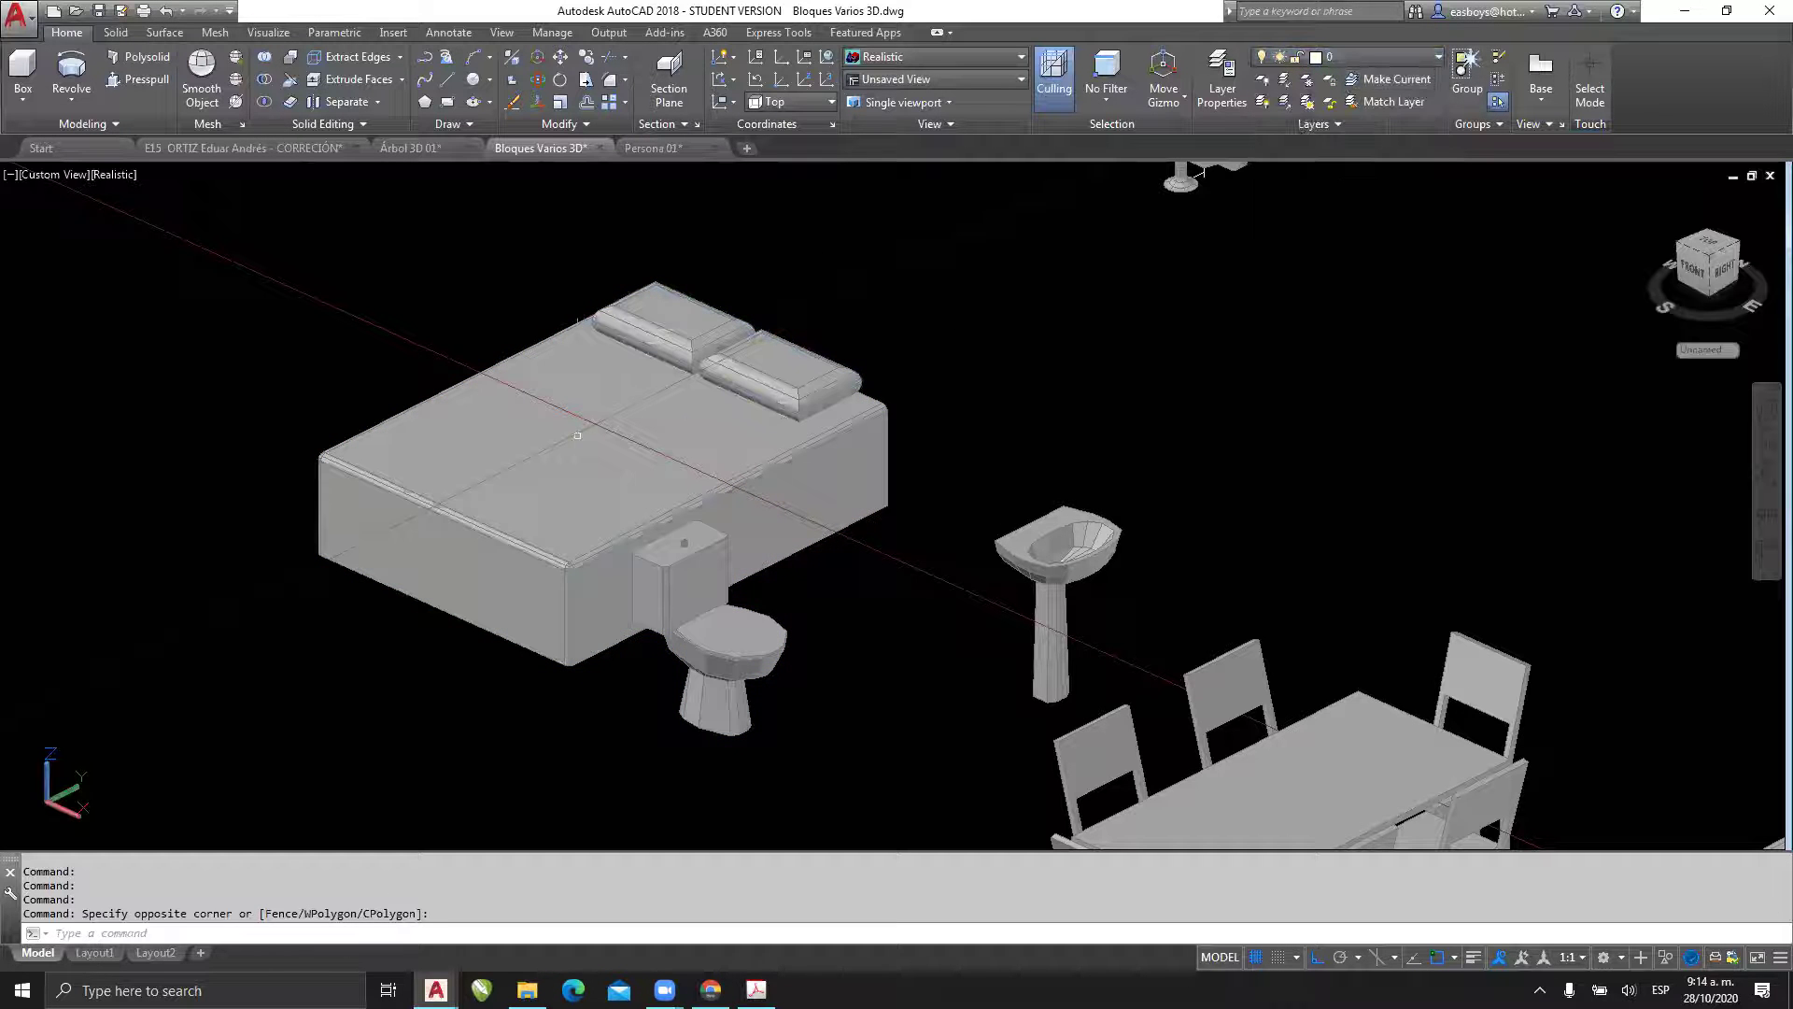
key("Escape")
key("Escape")
key("Escape")
- Preview a crossing selection over the bed and toilet, and check the lock controls in the layer list
left_click(800, 259)
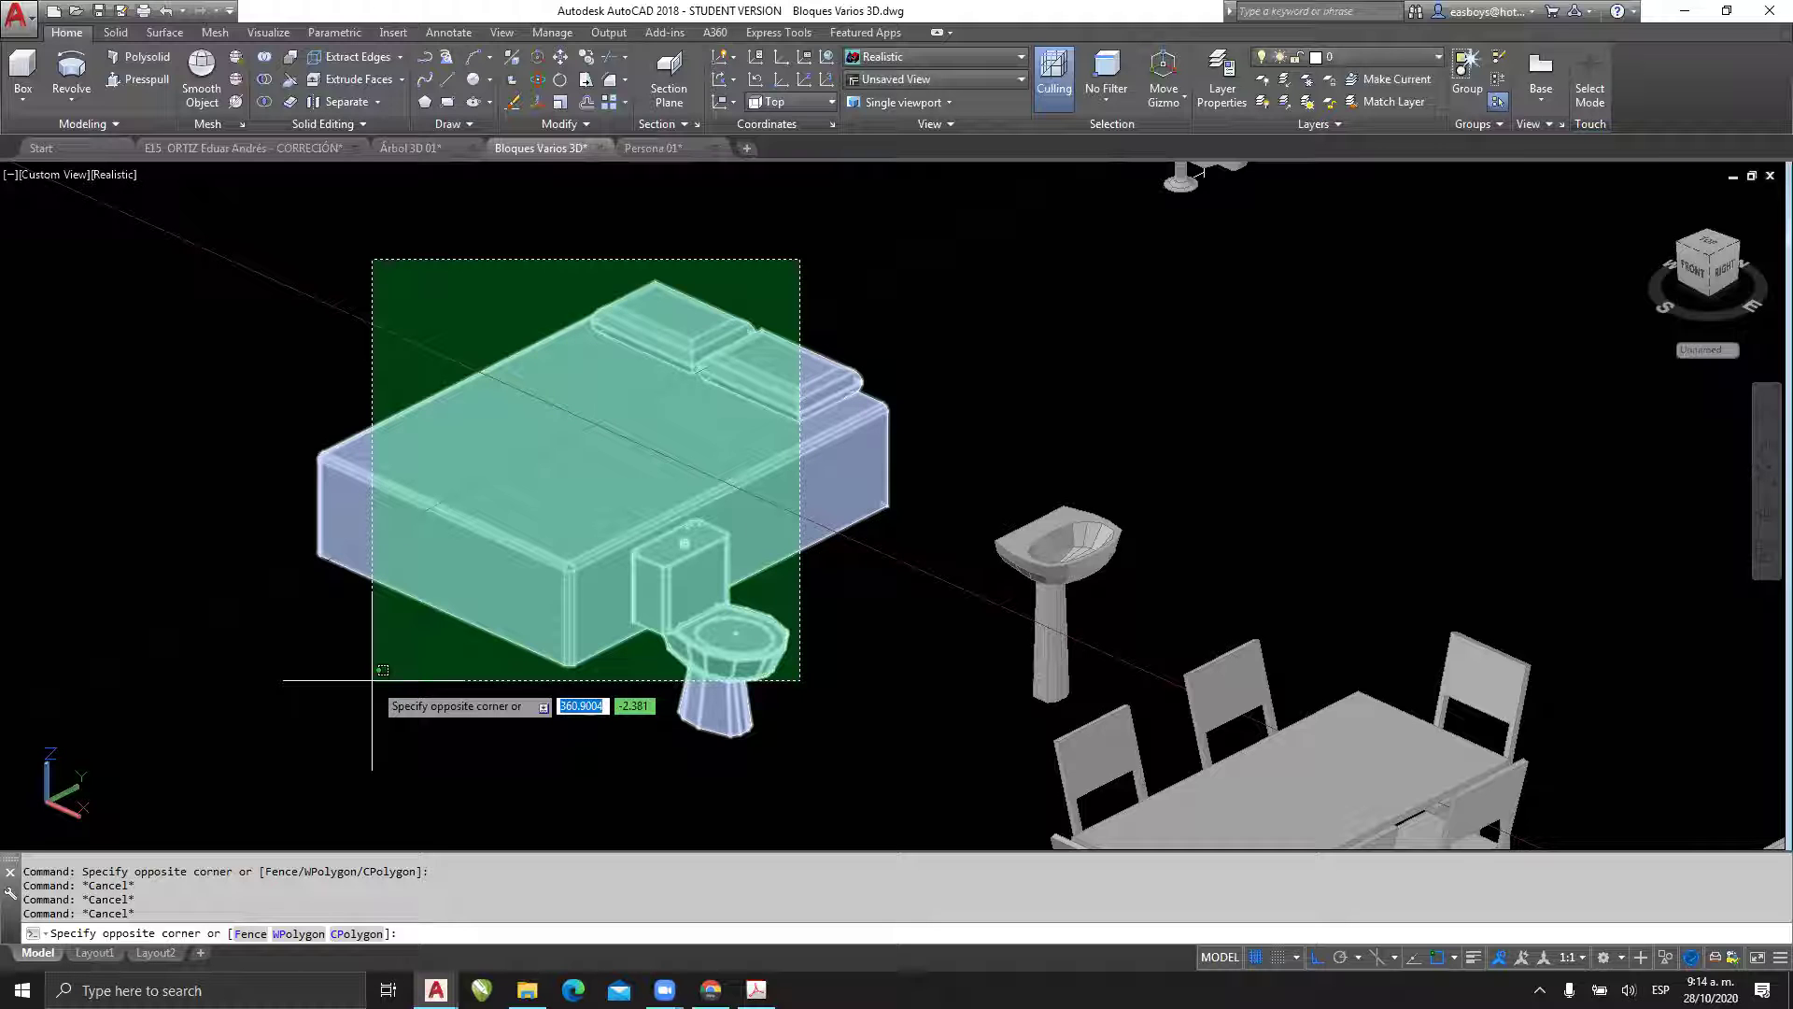
key("Escape")
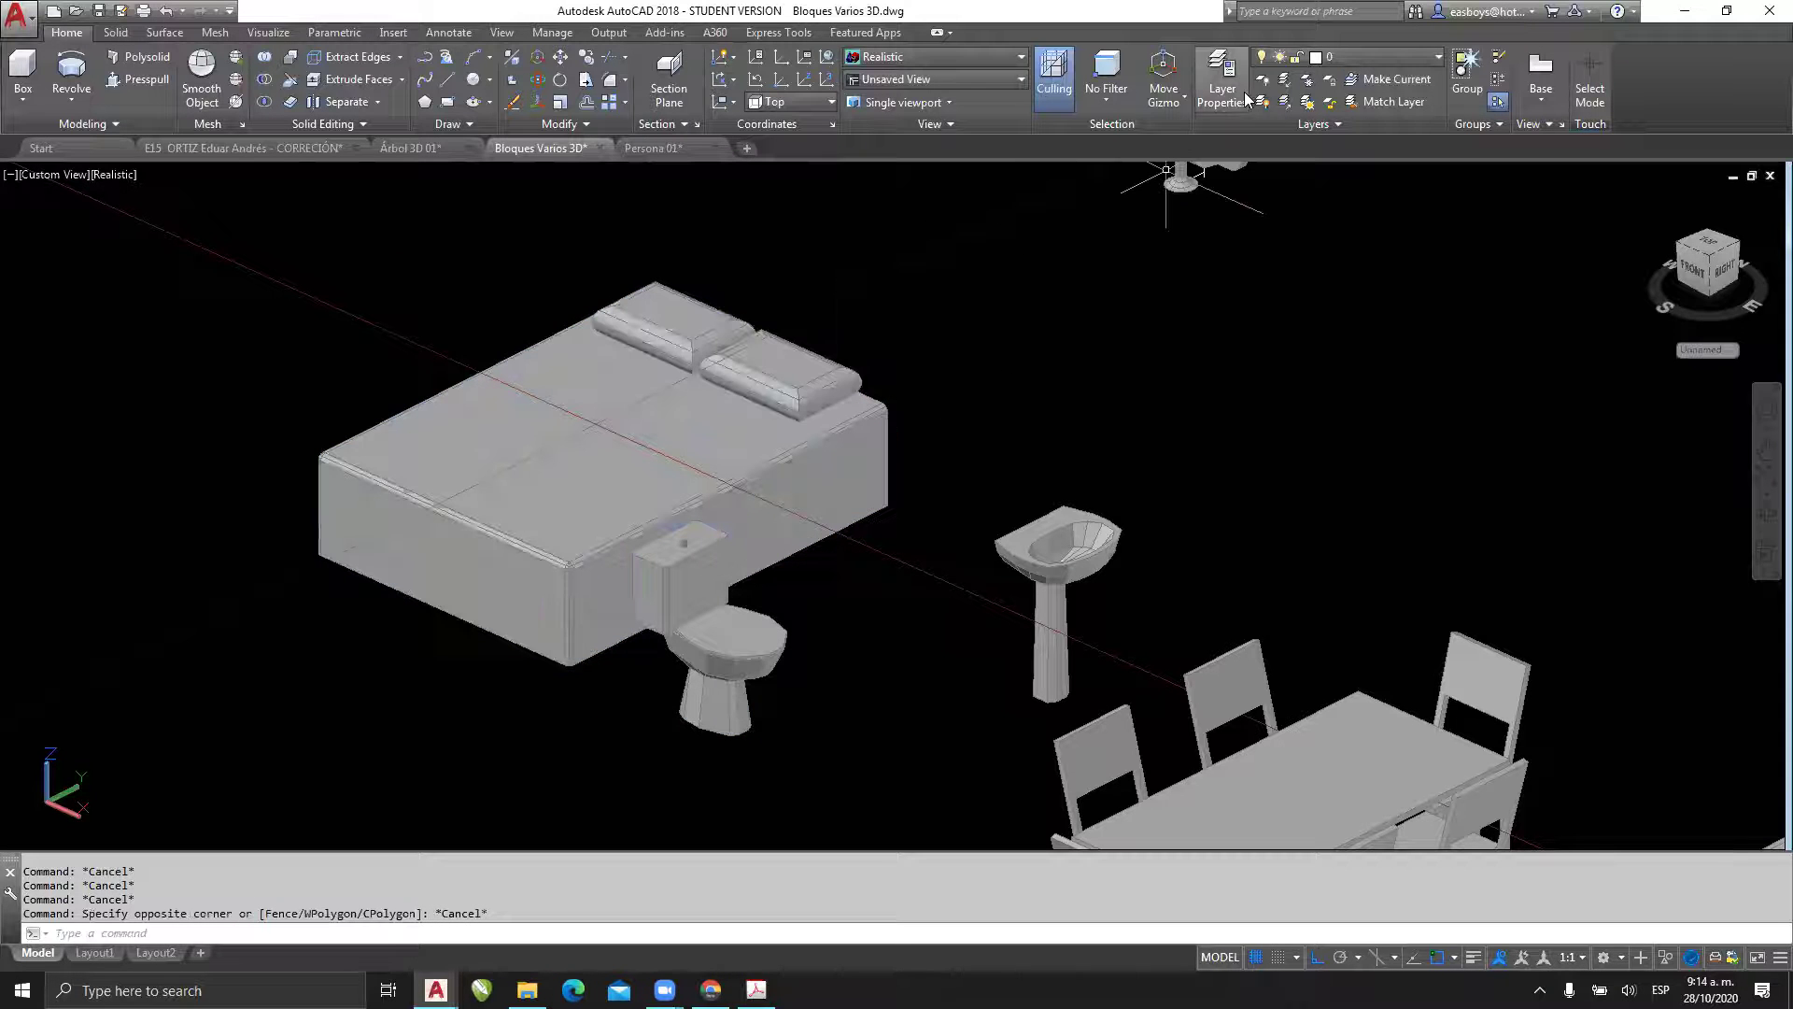
left_click(1378, 56)
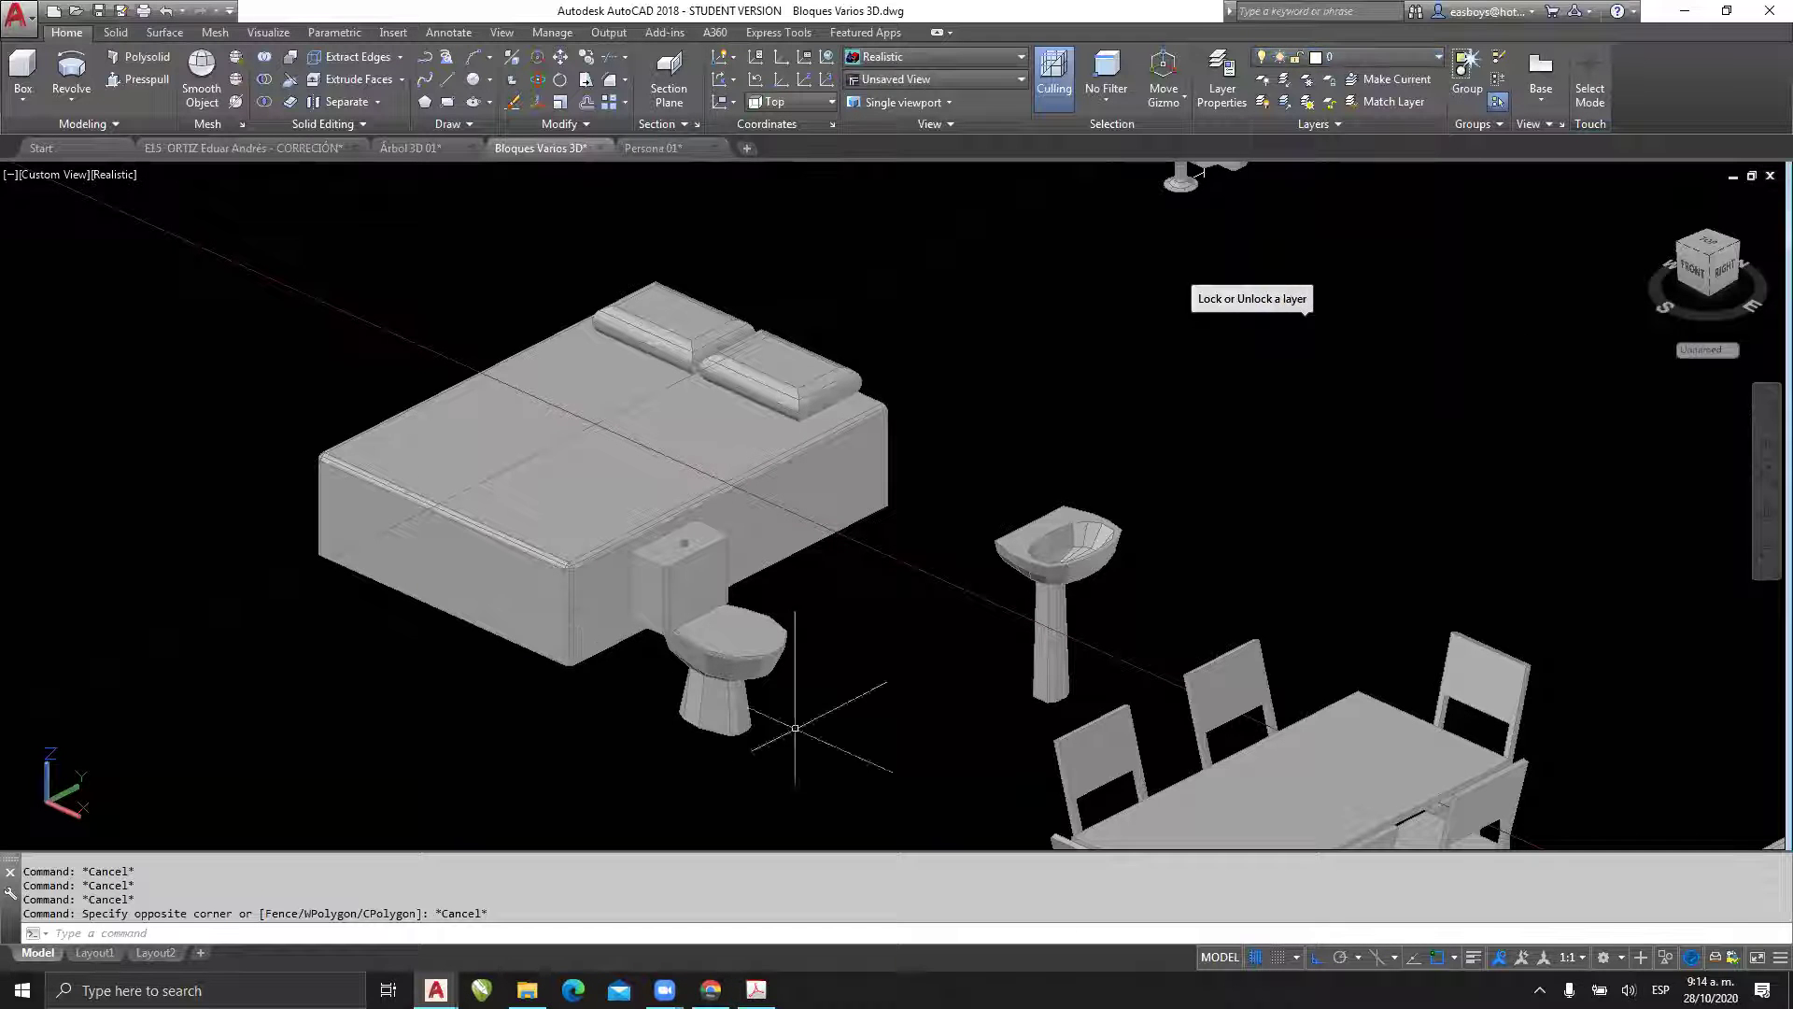
scroll(792, 627, "down", 4)
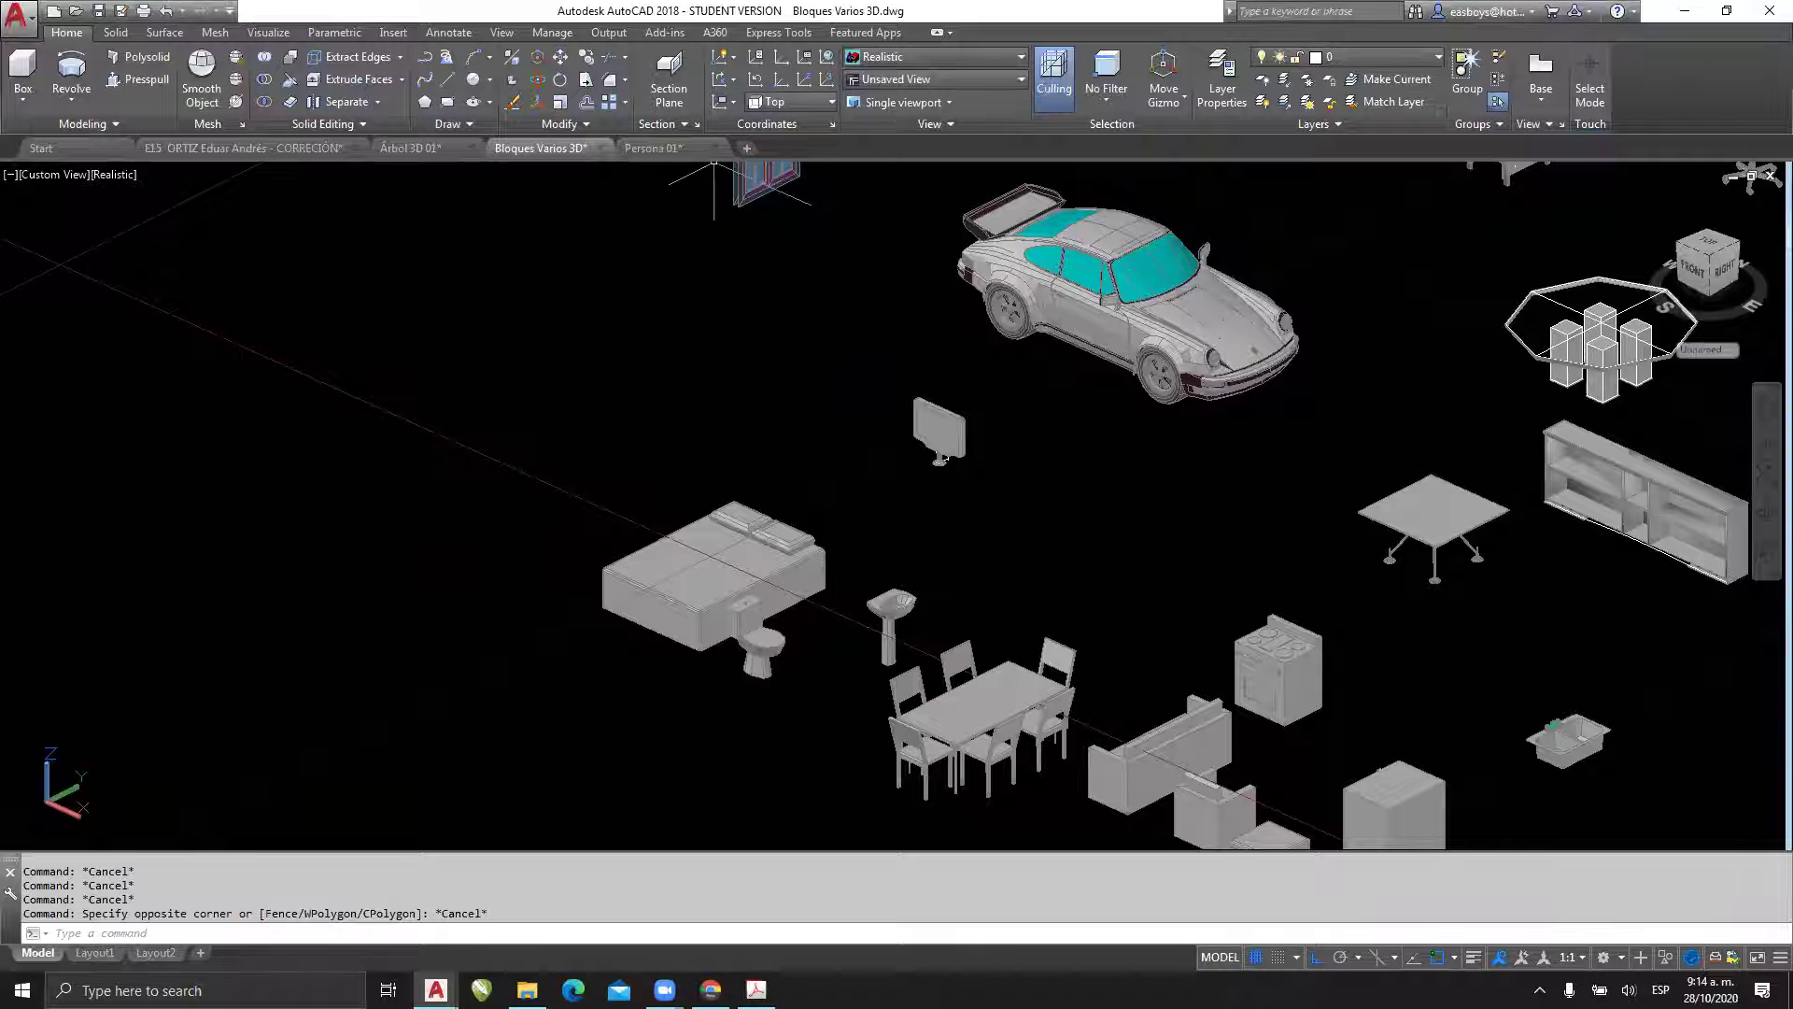
- Close the Árbol 3D 01, Bloques Varios 3D and Persona 01 drawings, accepting the default answer for each
left_click(453, 148)
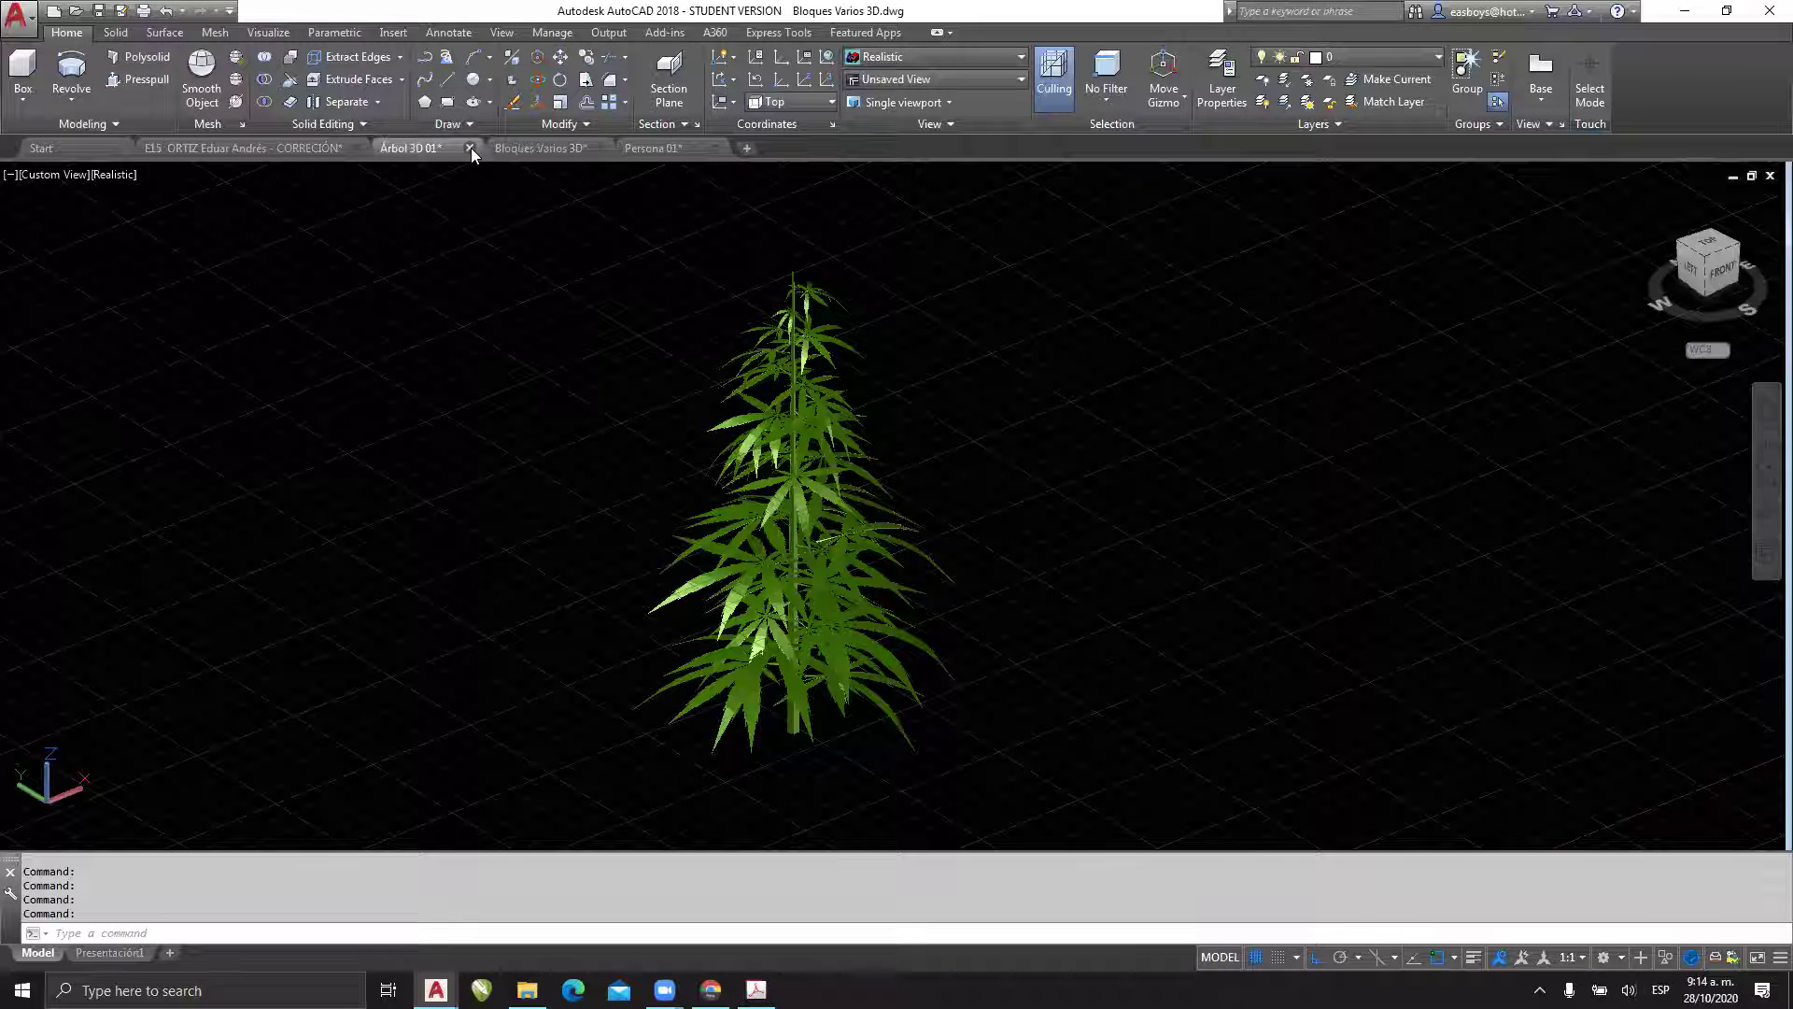
left_click(470, 148)
key("Return")
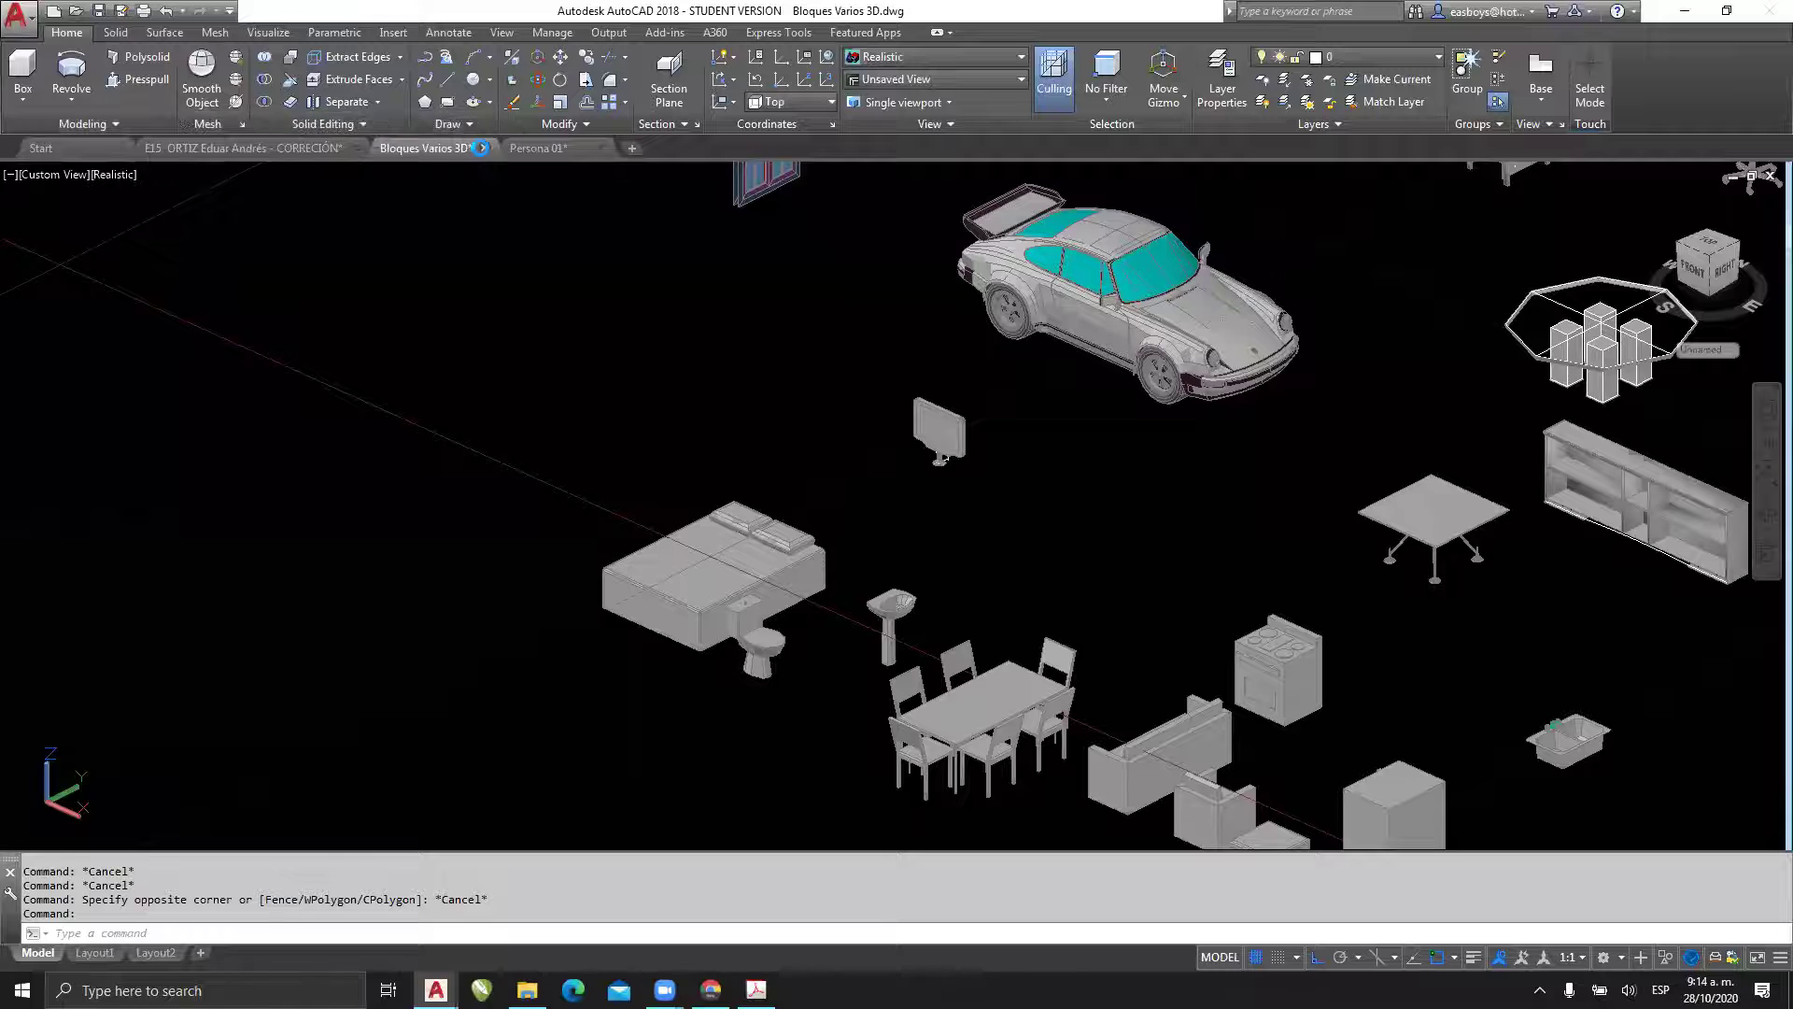
left_click(480, 147)
key("Return")
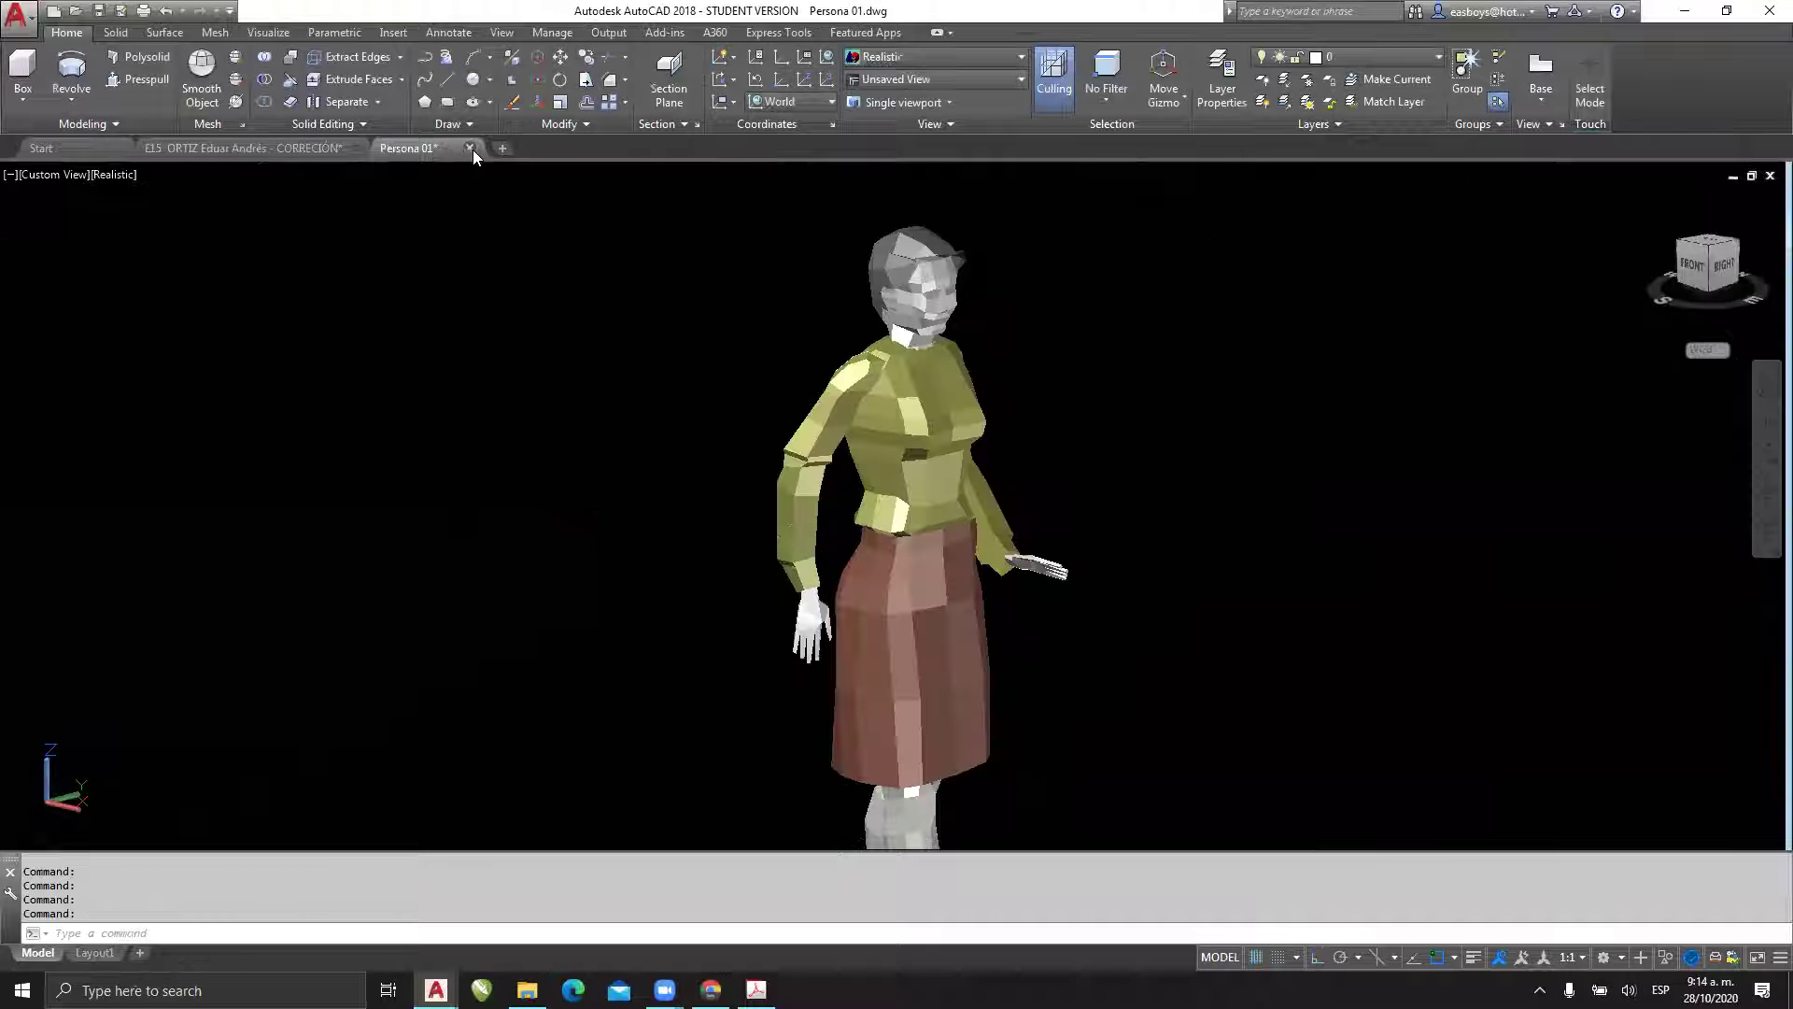
left_click(473, 149)
key("Return")
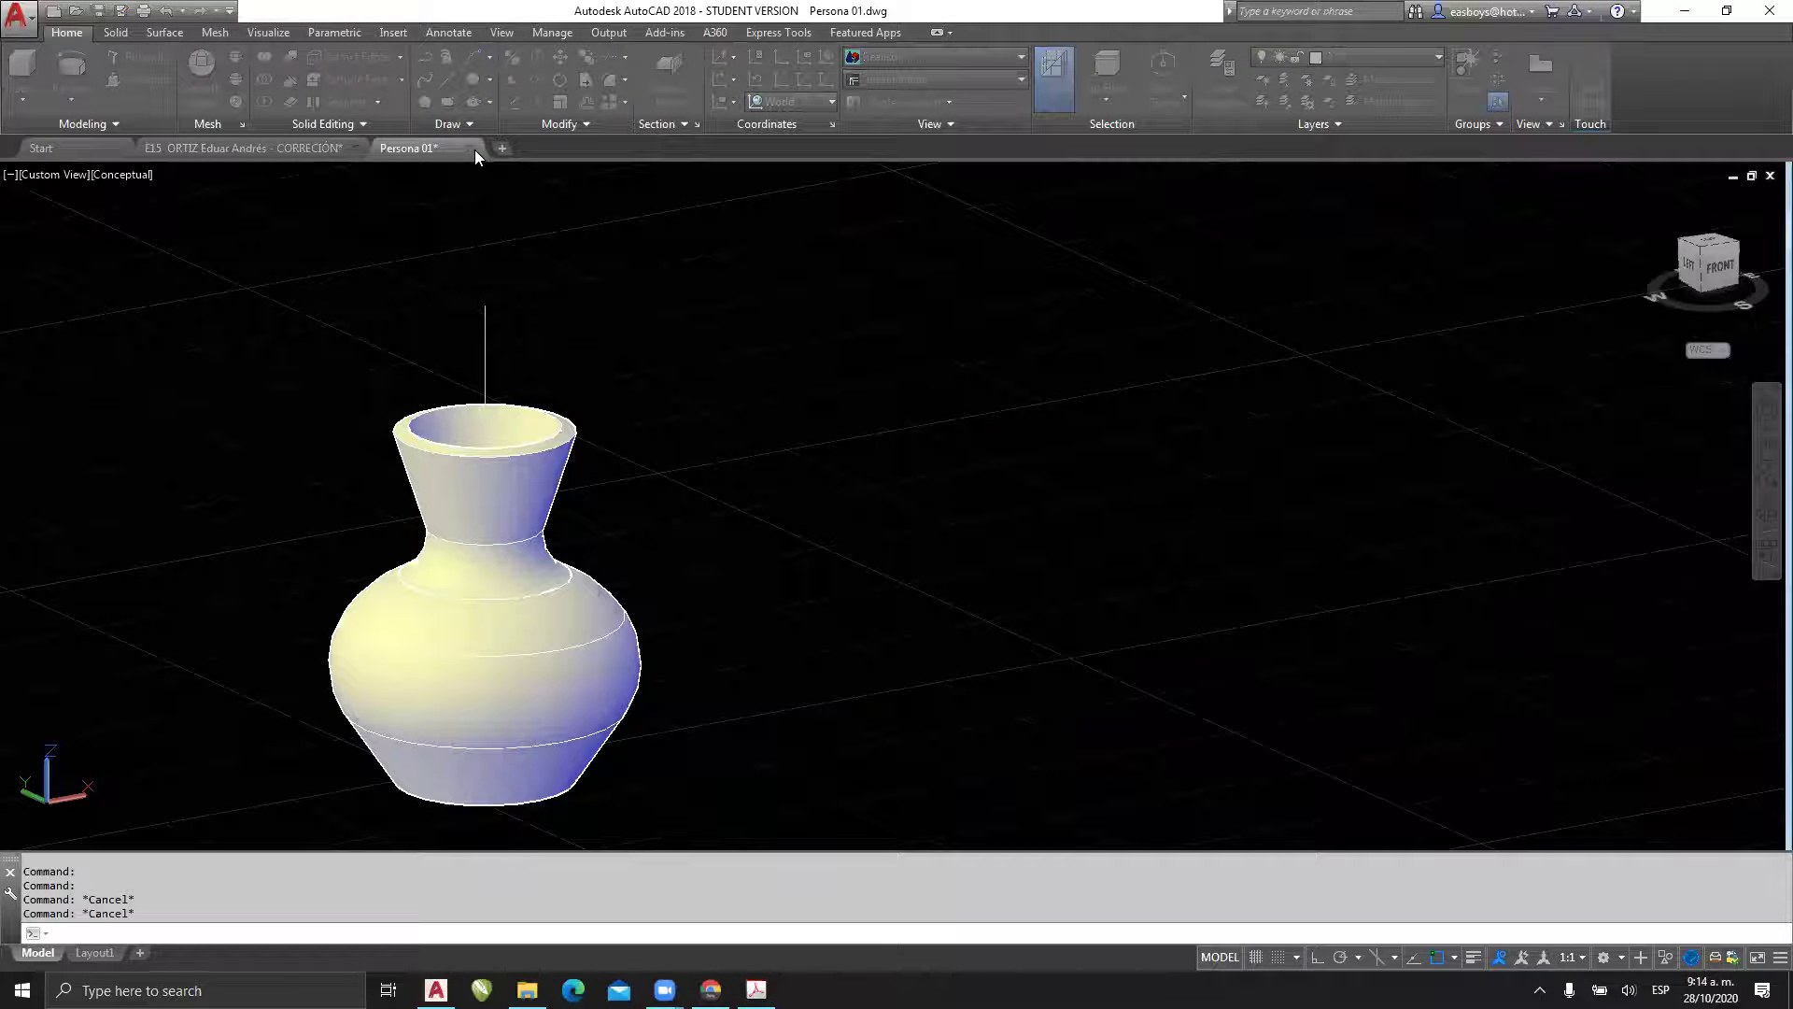
- Delete the revolved vase together with its vertical axis line
scroll(687, 308, "down", 5)
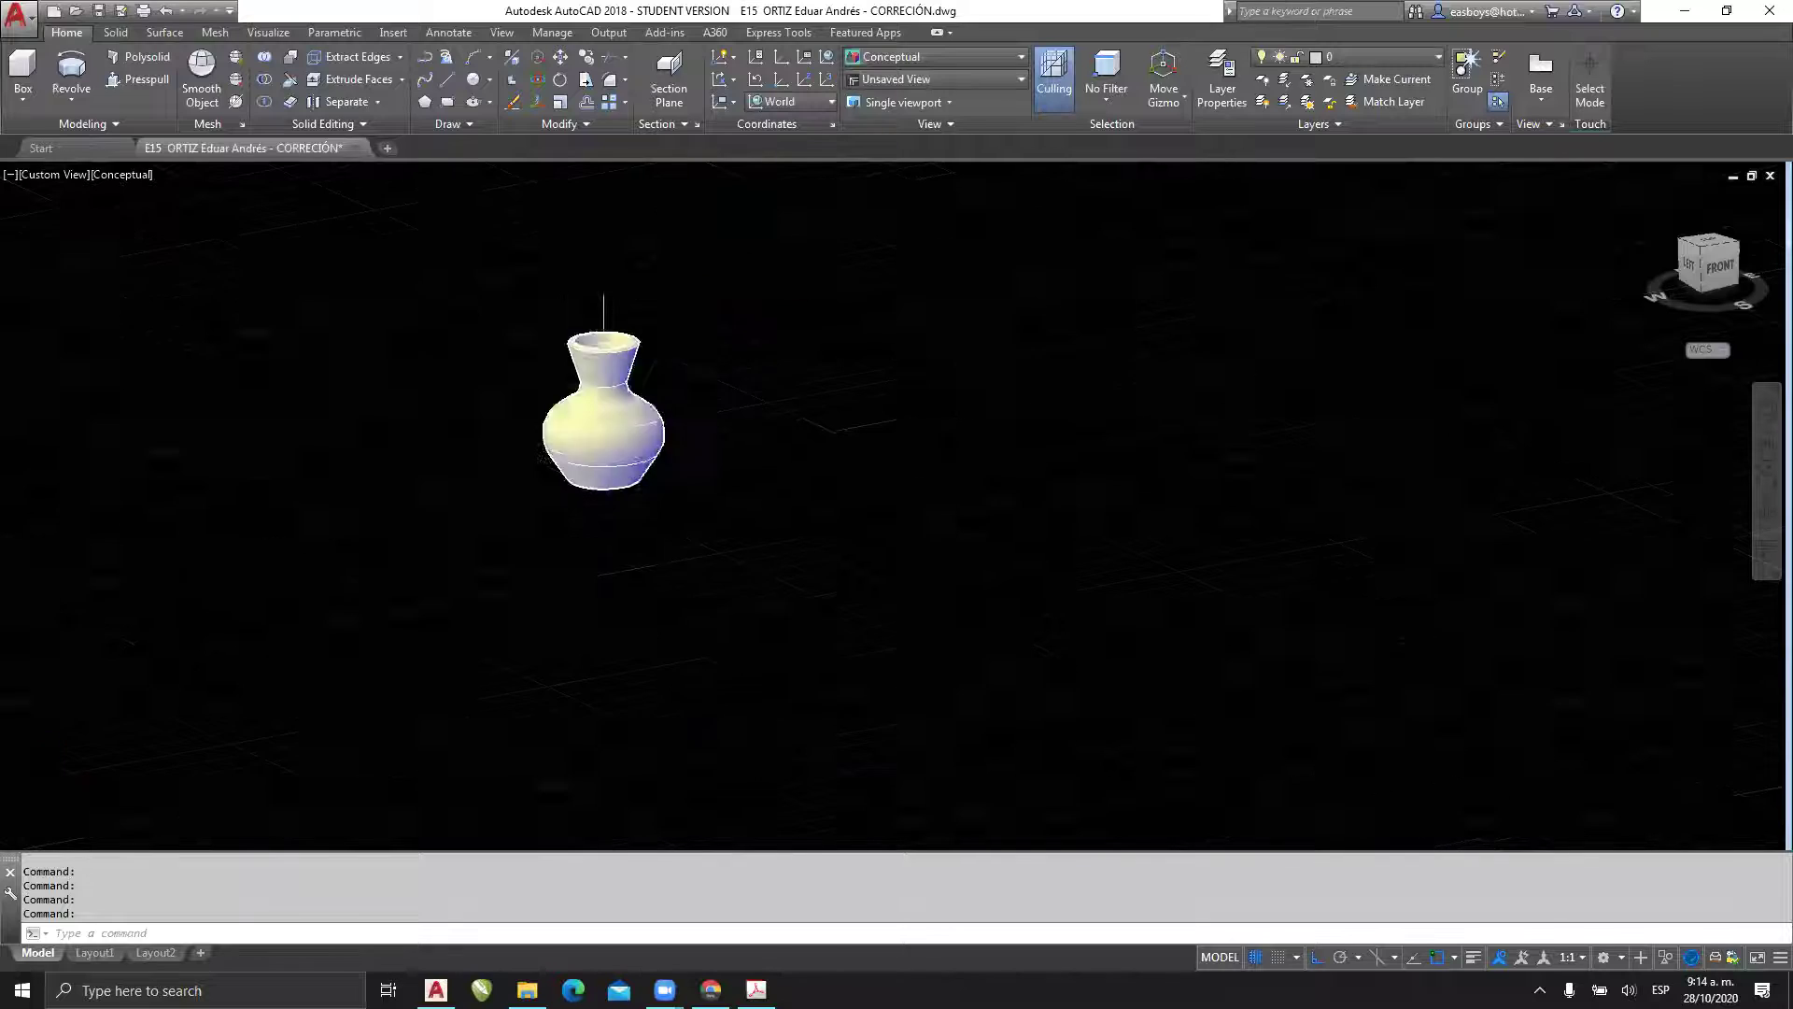
left_click(773, 230)
left_click(591, 412)
key("Delete")
- Zoom to the drawing extents and examine the three house models beside the question text
type("z")
key("Return")
type("e")
key("Return")
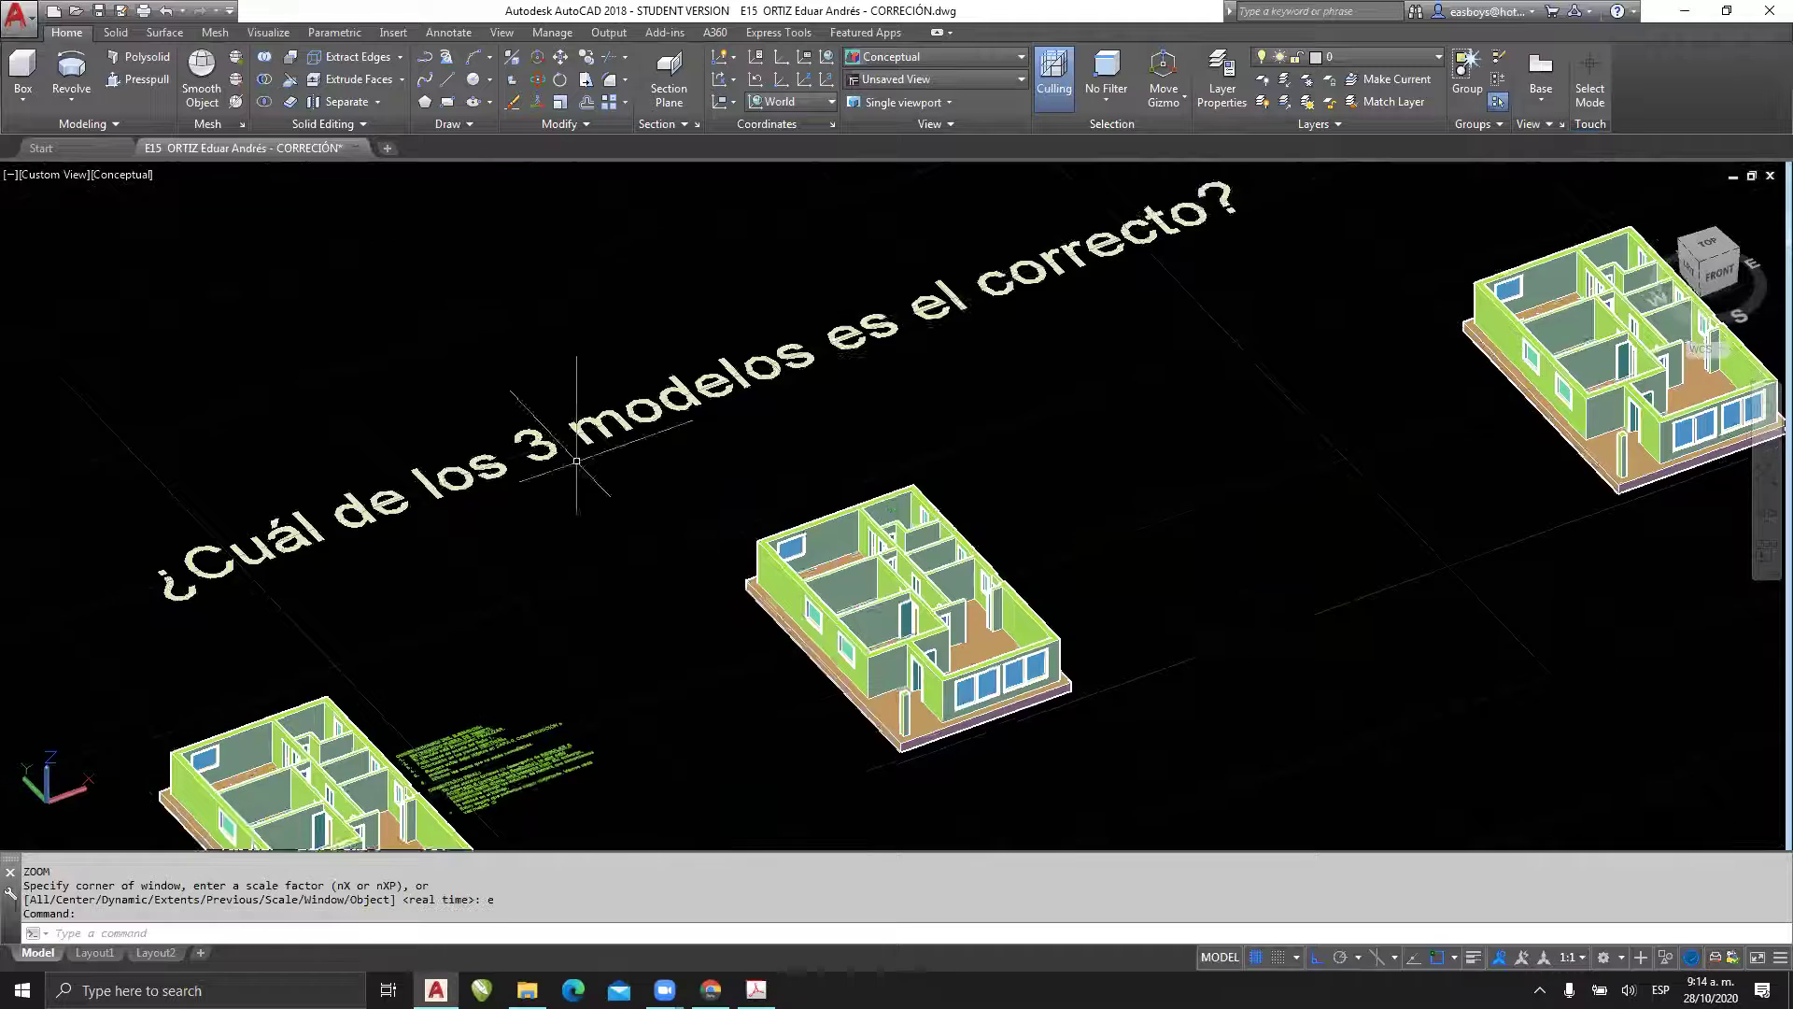
middle_click_drag(574, 462, 602, 458)
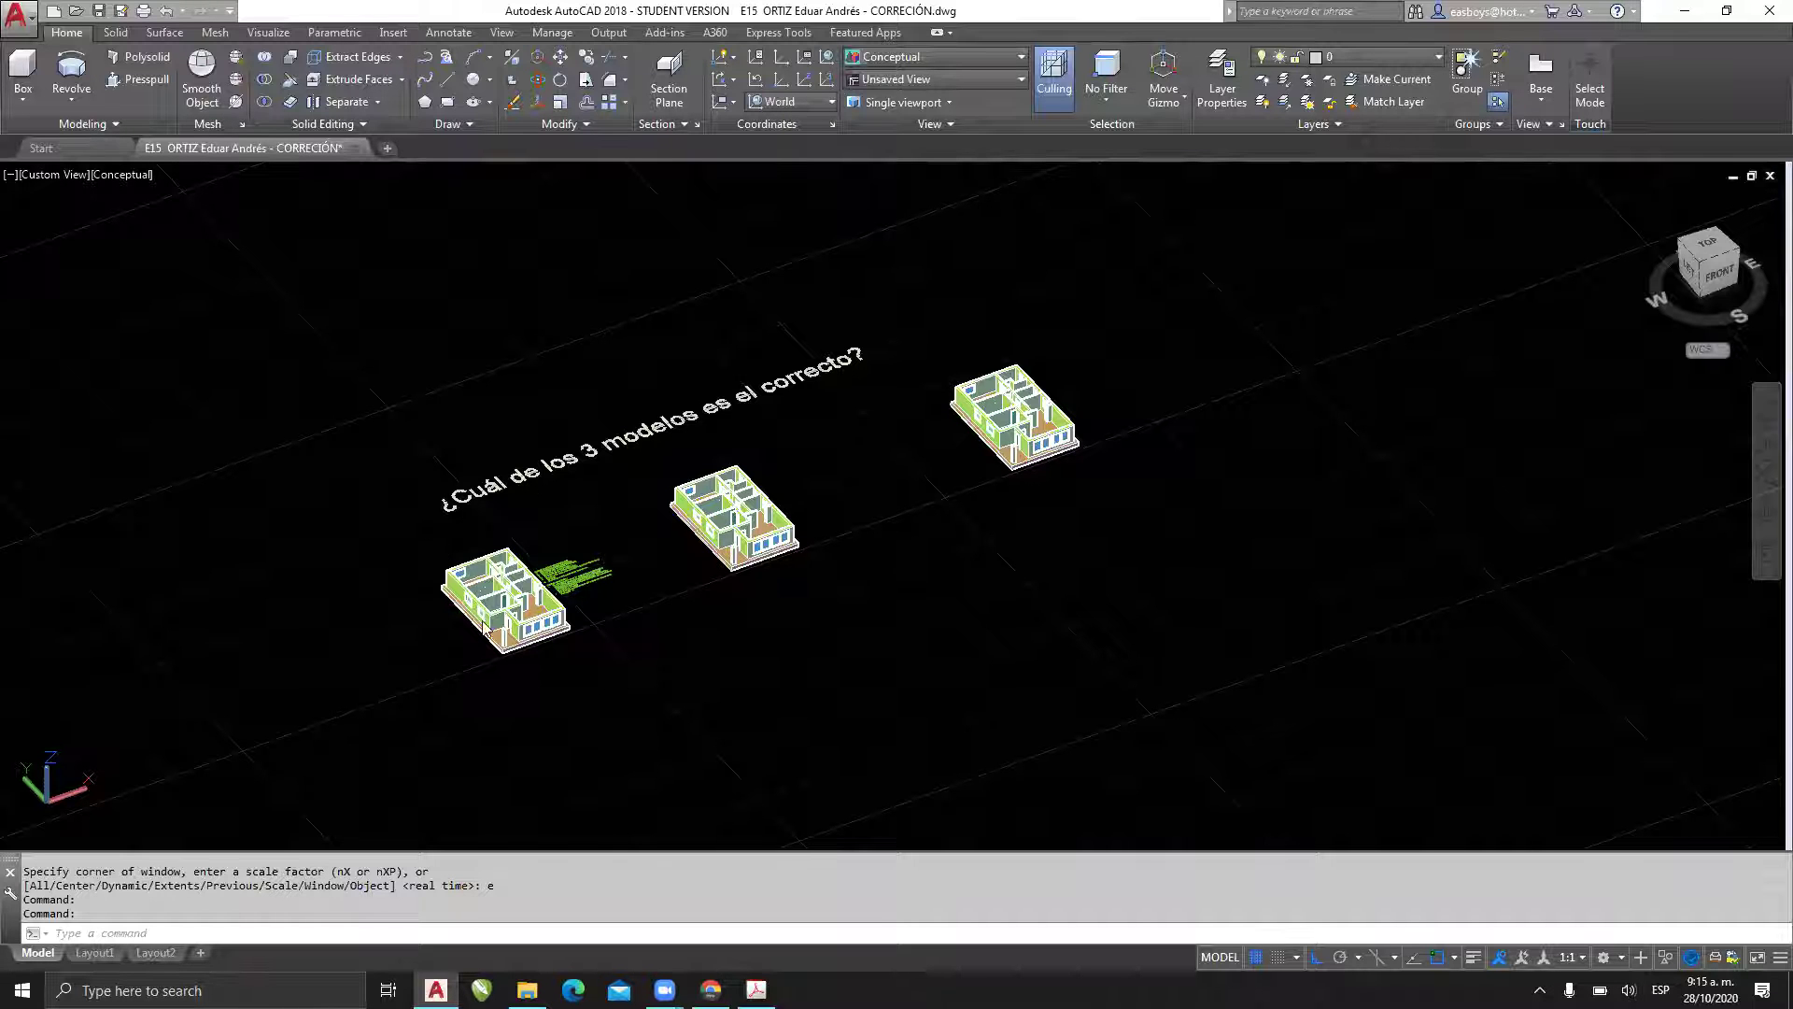
scroll(513, 613, "up", 4)
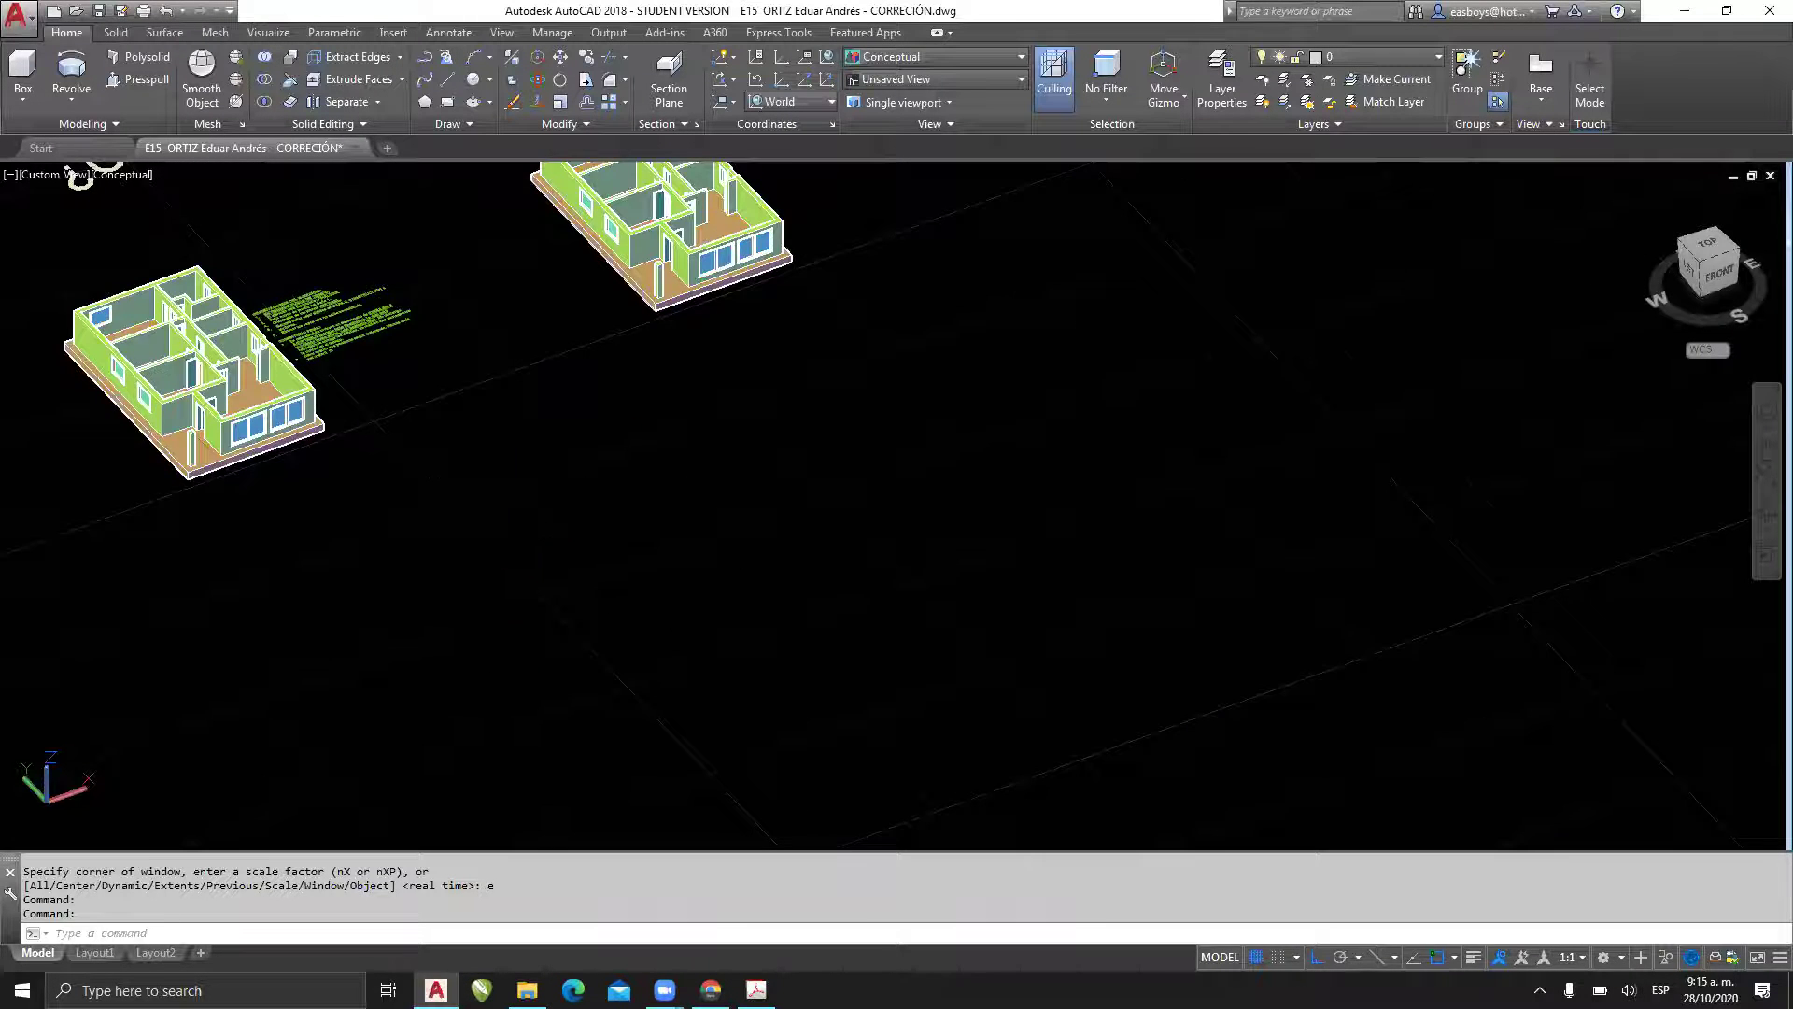
middle_click_drag(494, 550, 636, 609)
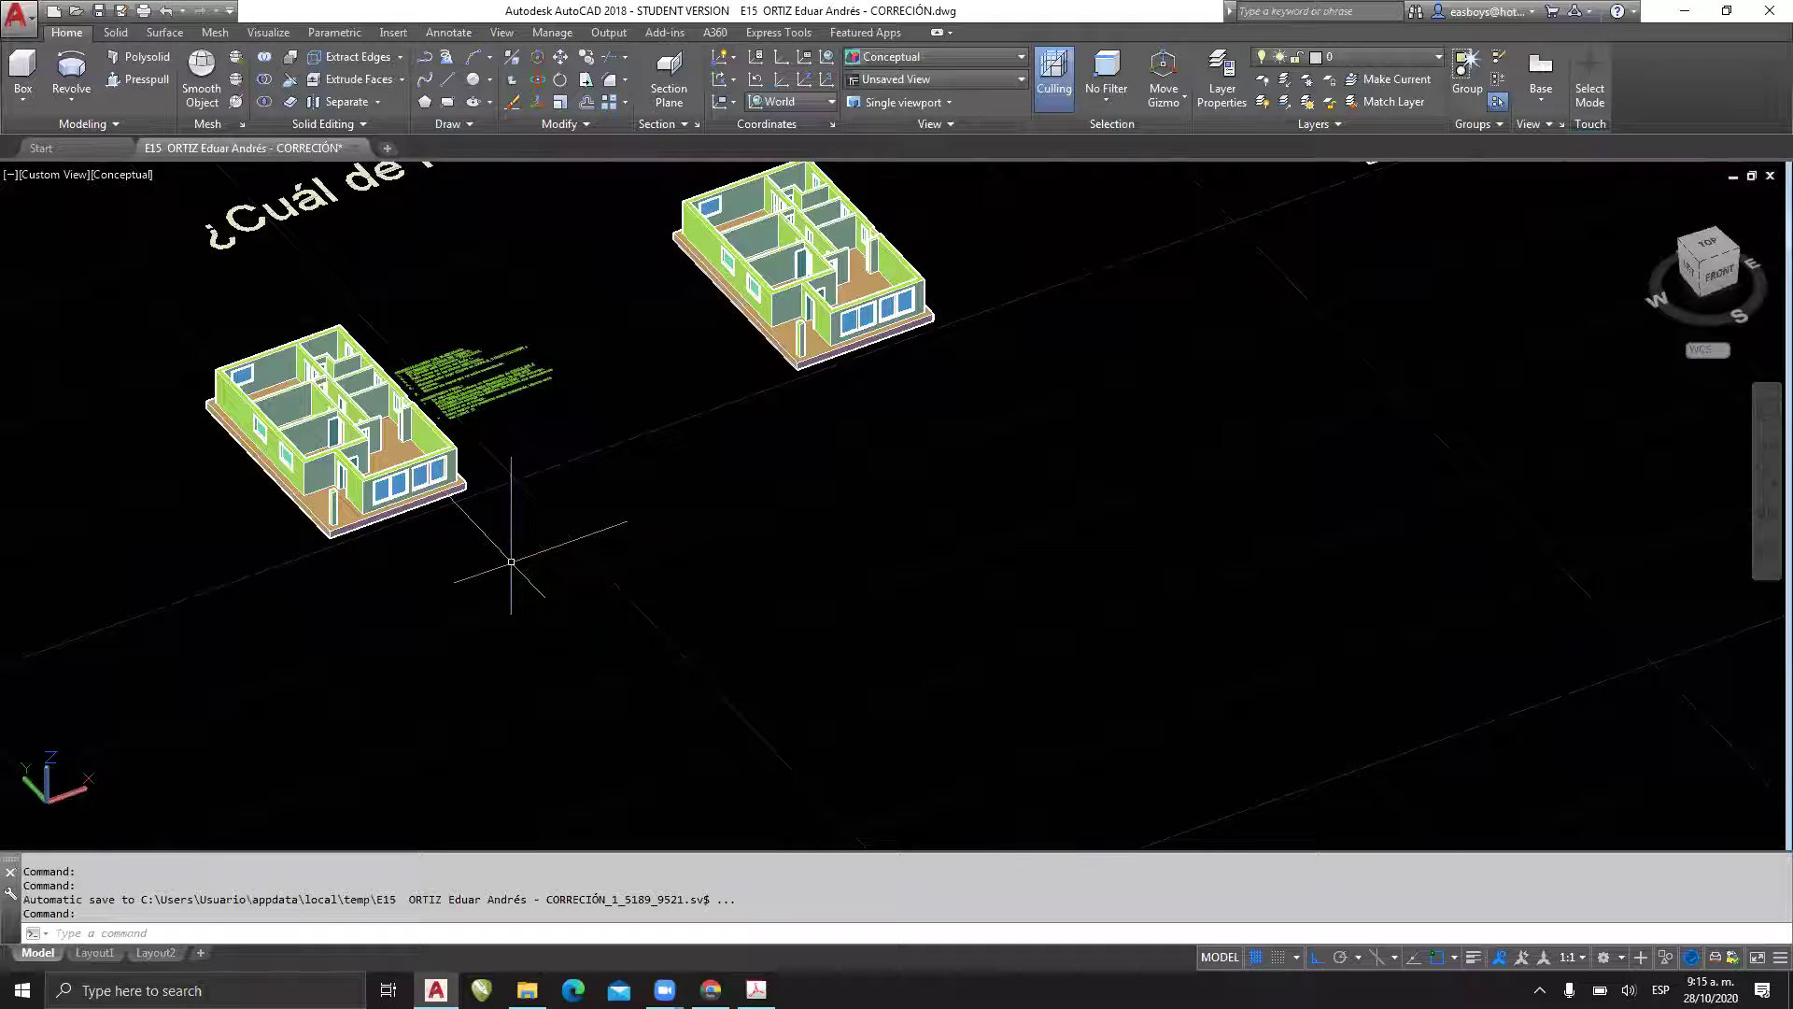
- Examine the house model beside the green observations text from close up and at a lower angle
middle_click_drag(508, 588, 701, 669)
scroll(558, 541, "up", 2)
middle_click_drag(558, 540, 809, 519)
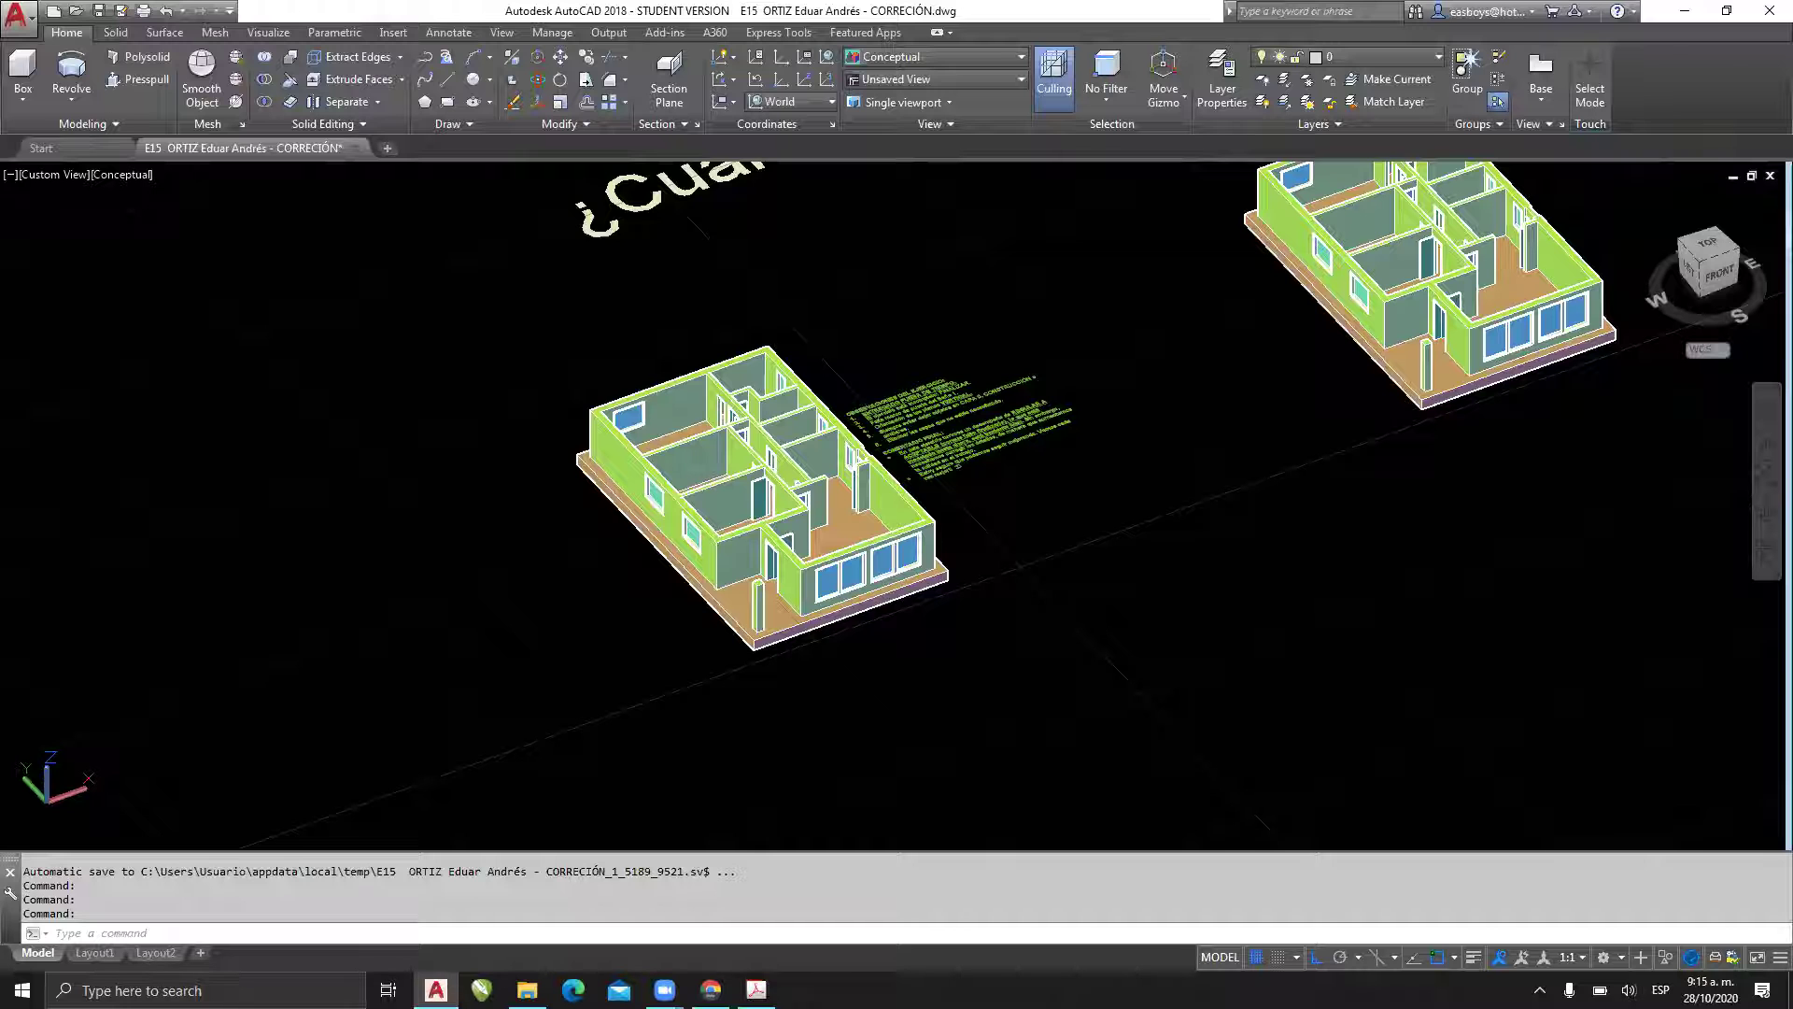
key("Escape")
middle_click_drag(810, 512, 724, 560)
scroll(721, 558, "up", 2)
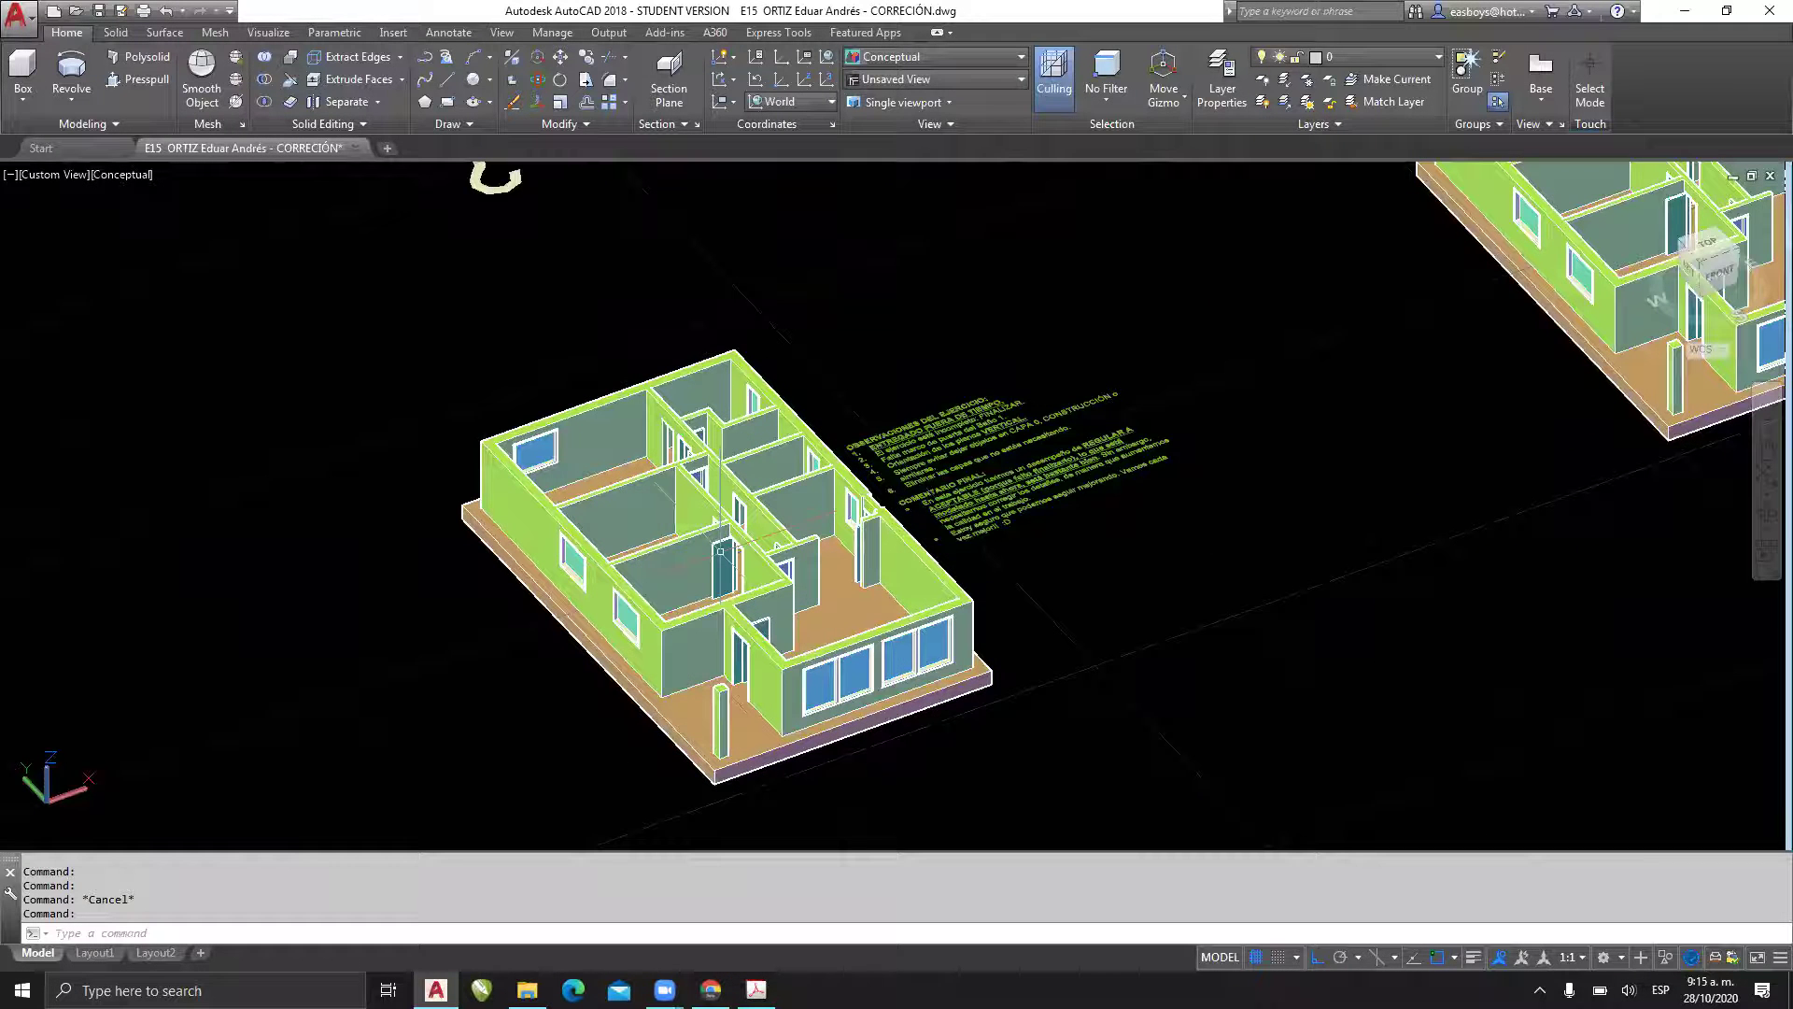
middle_click_drag(724, 551, 793, 449)
- Show the three house models in the SW Isometric, Top and Front preset views
left_click(932, 80)
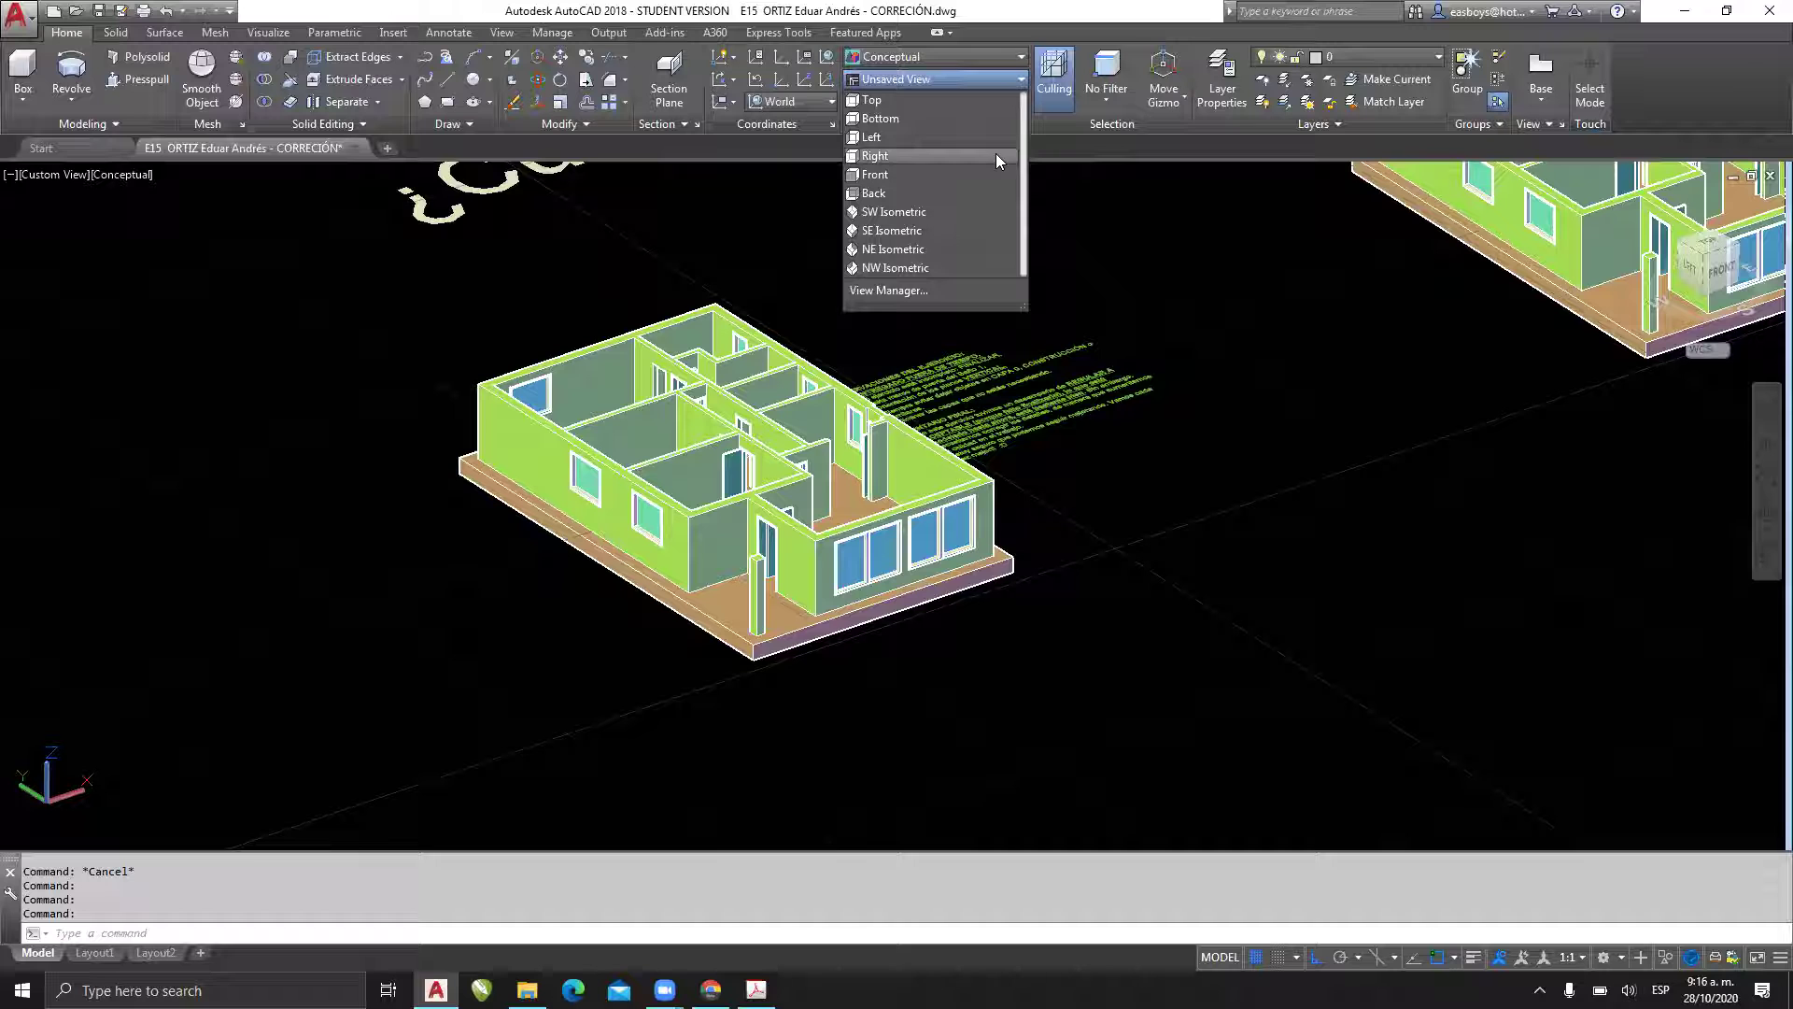
left_click(936, 211)
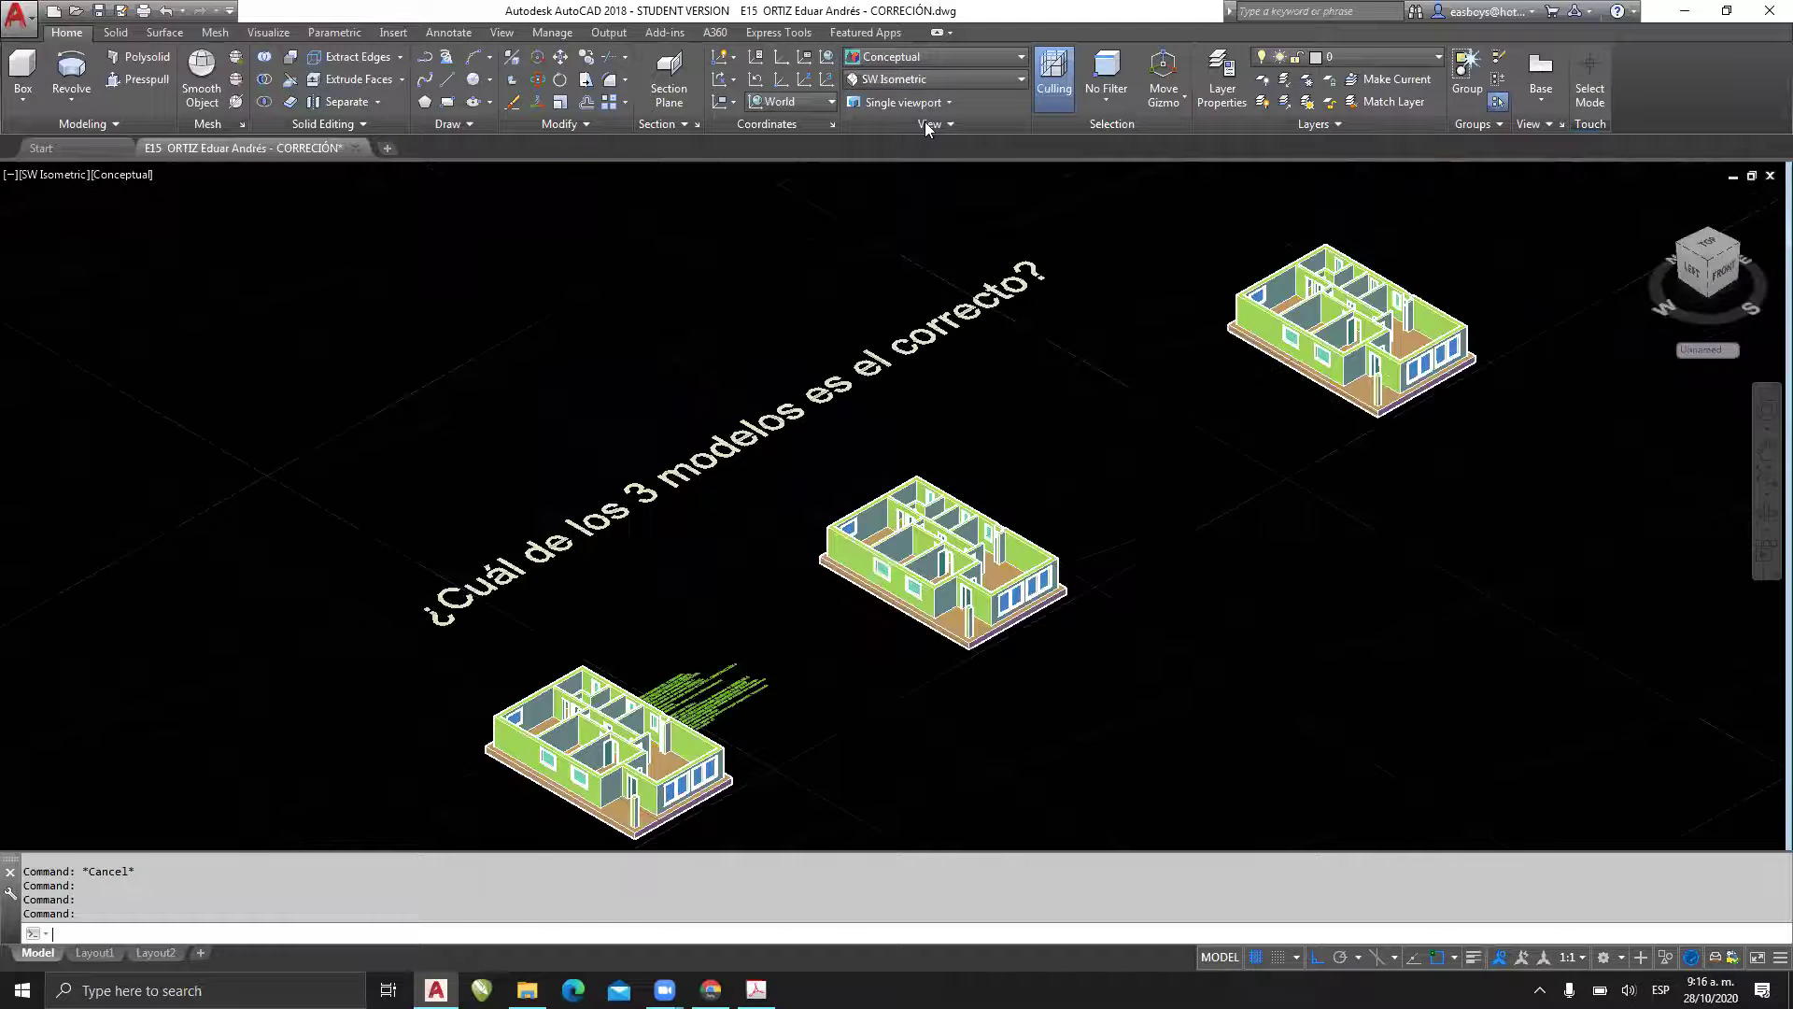
left_click(920, 80)
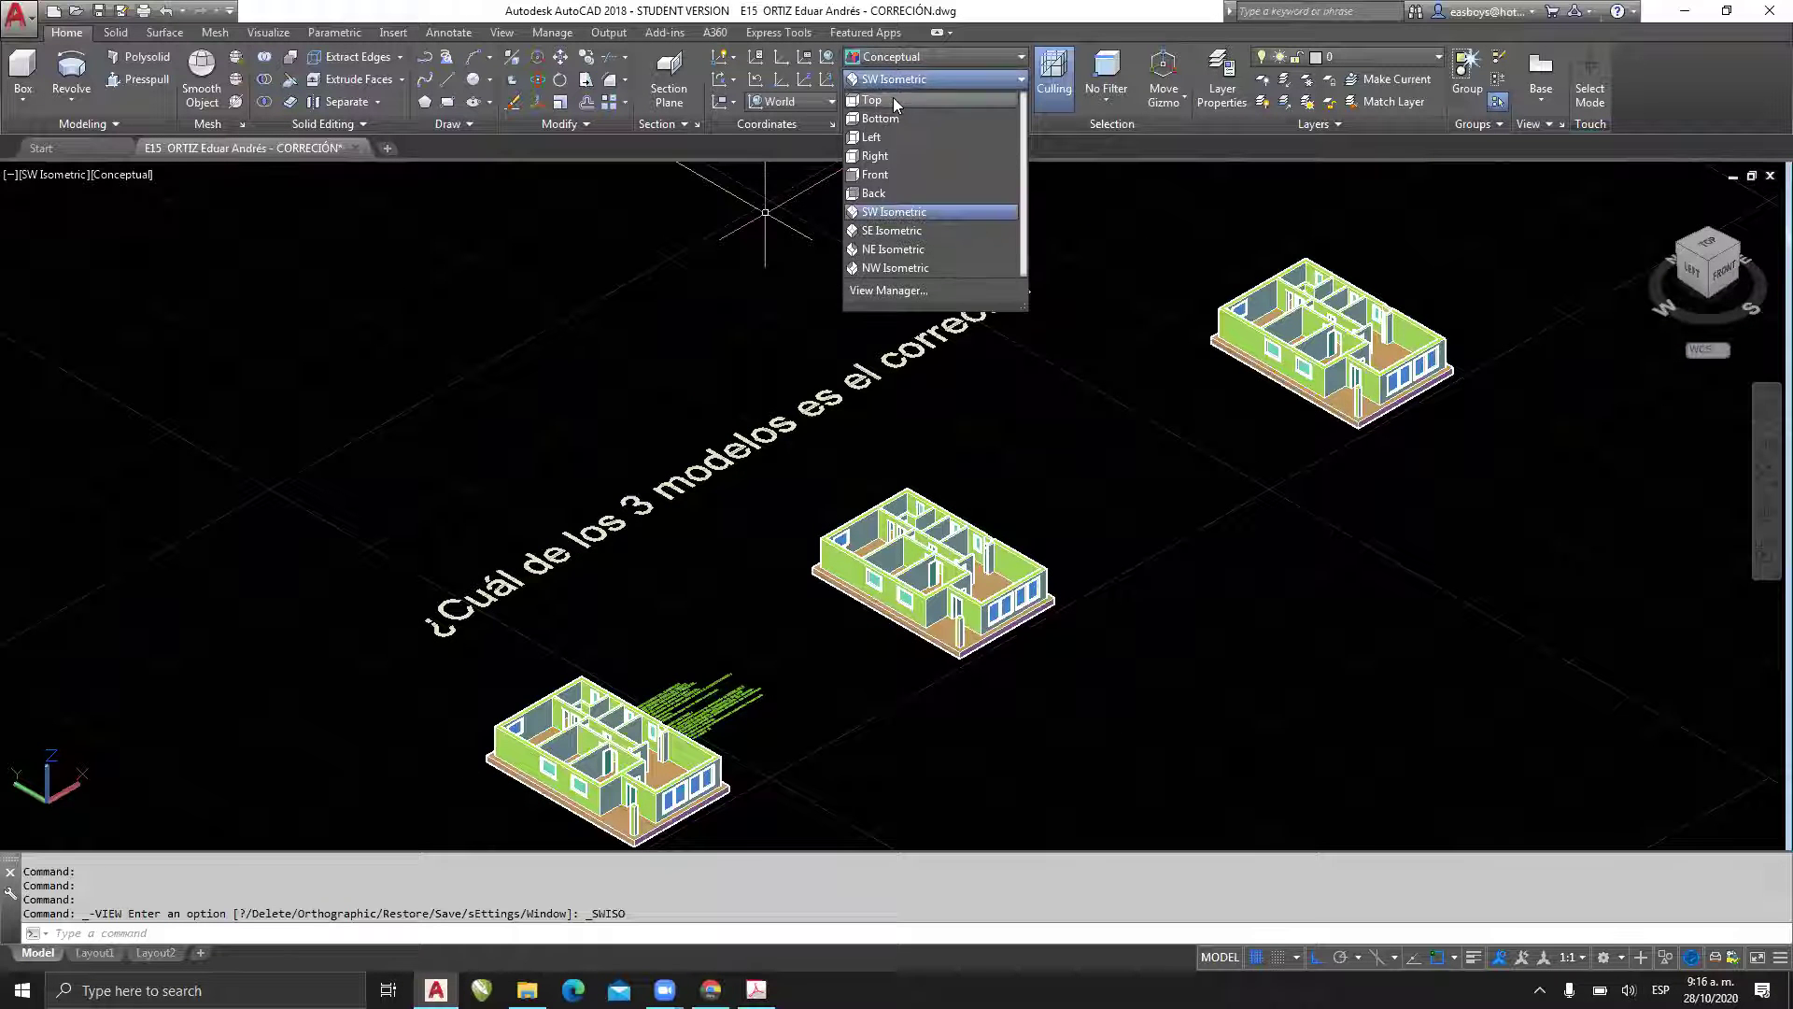
left_click(893, 97)
left_click(895, 79)
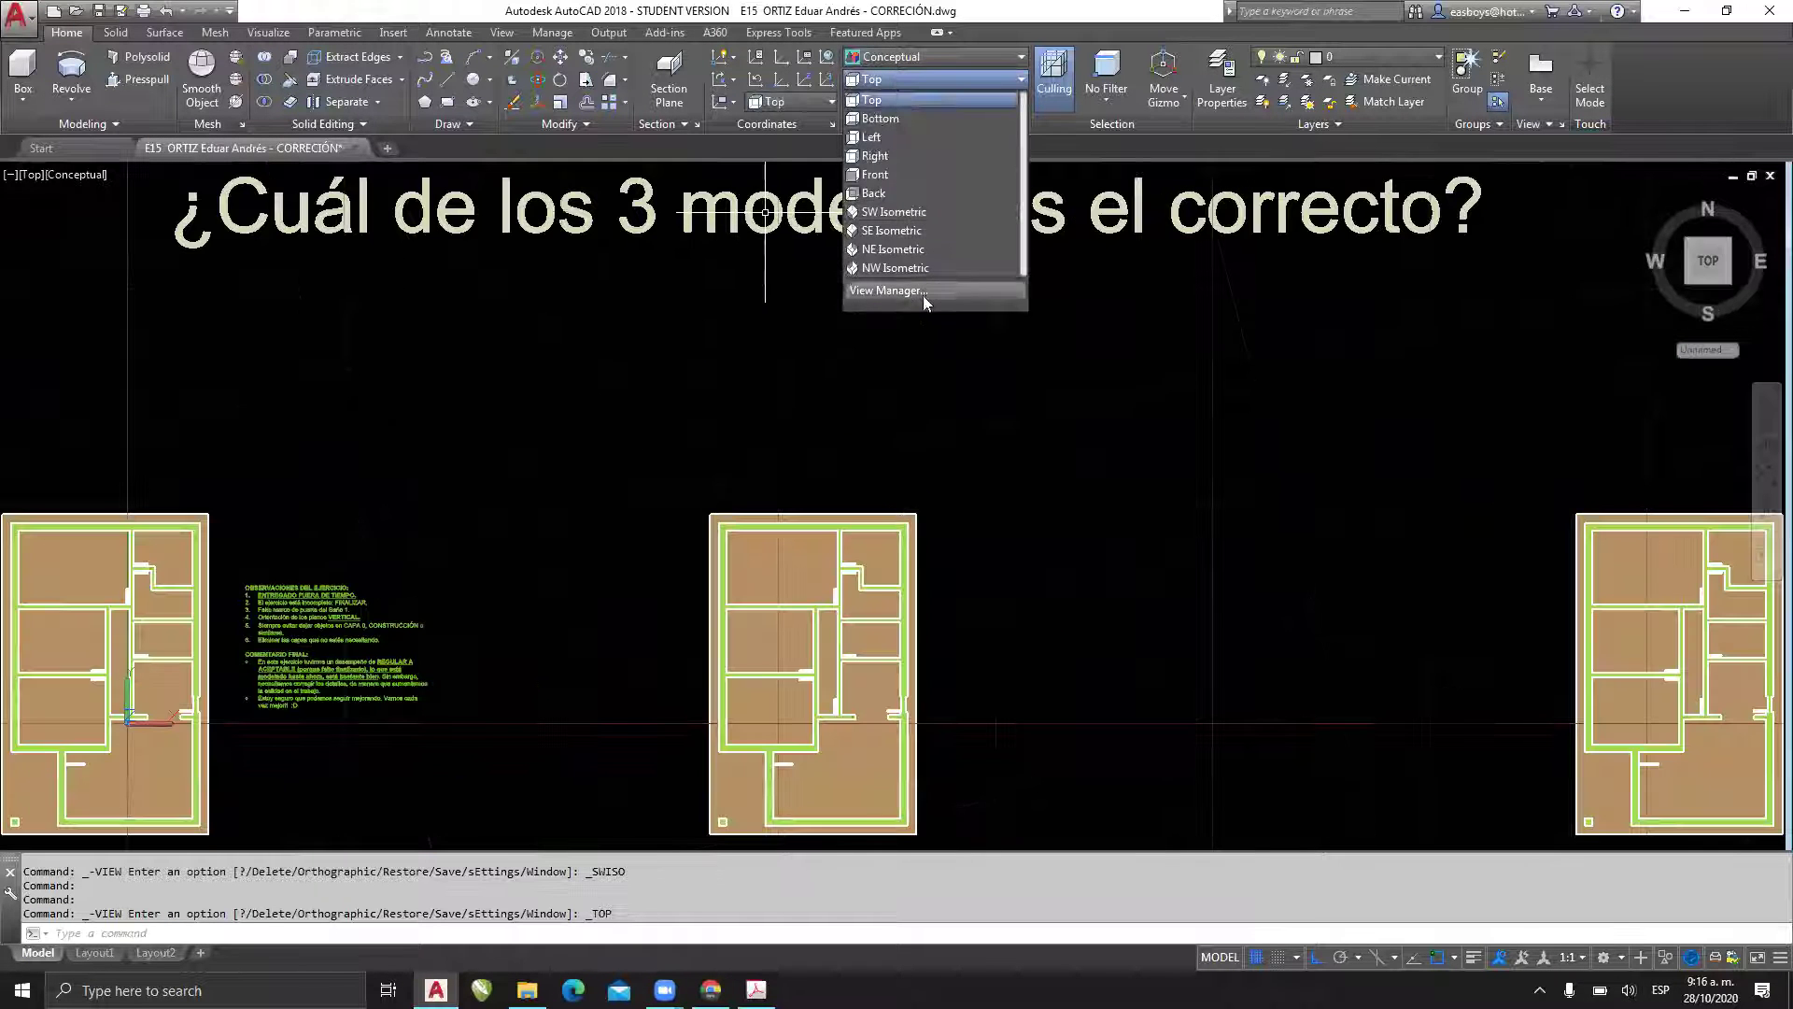
left_click(889, 174)
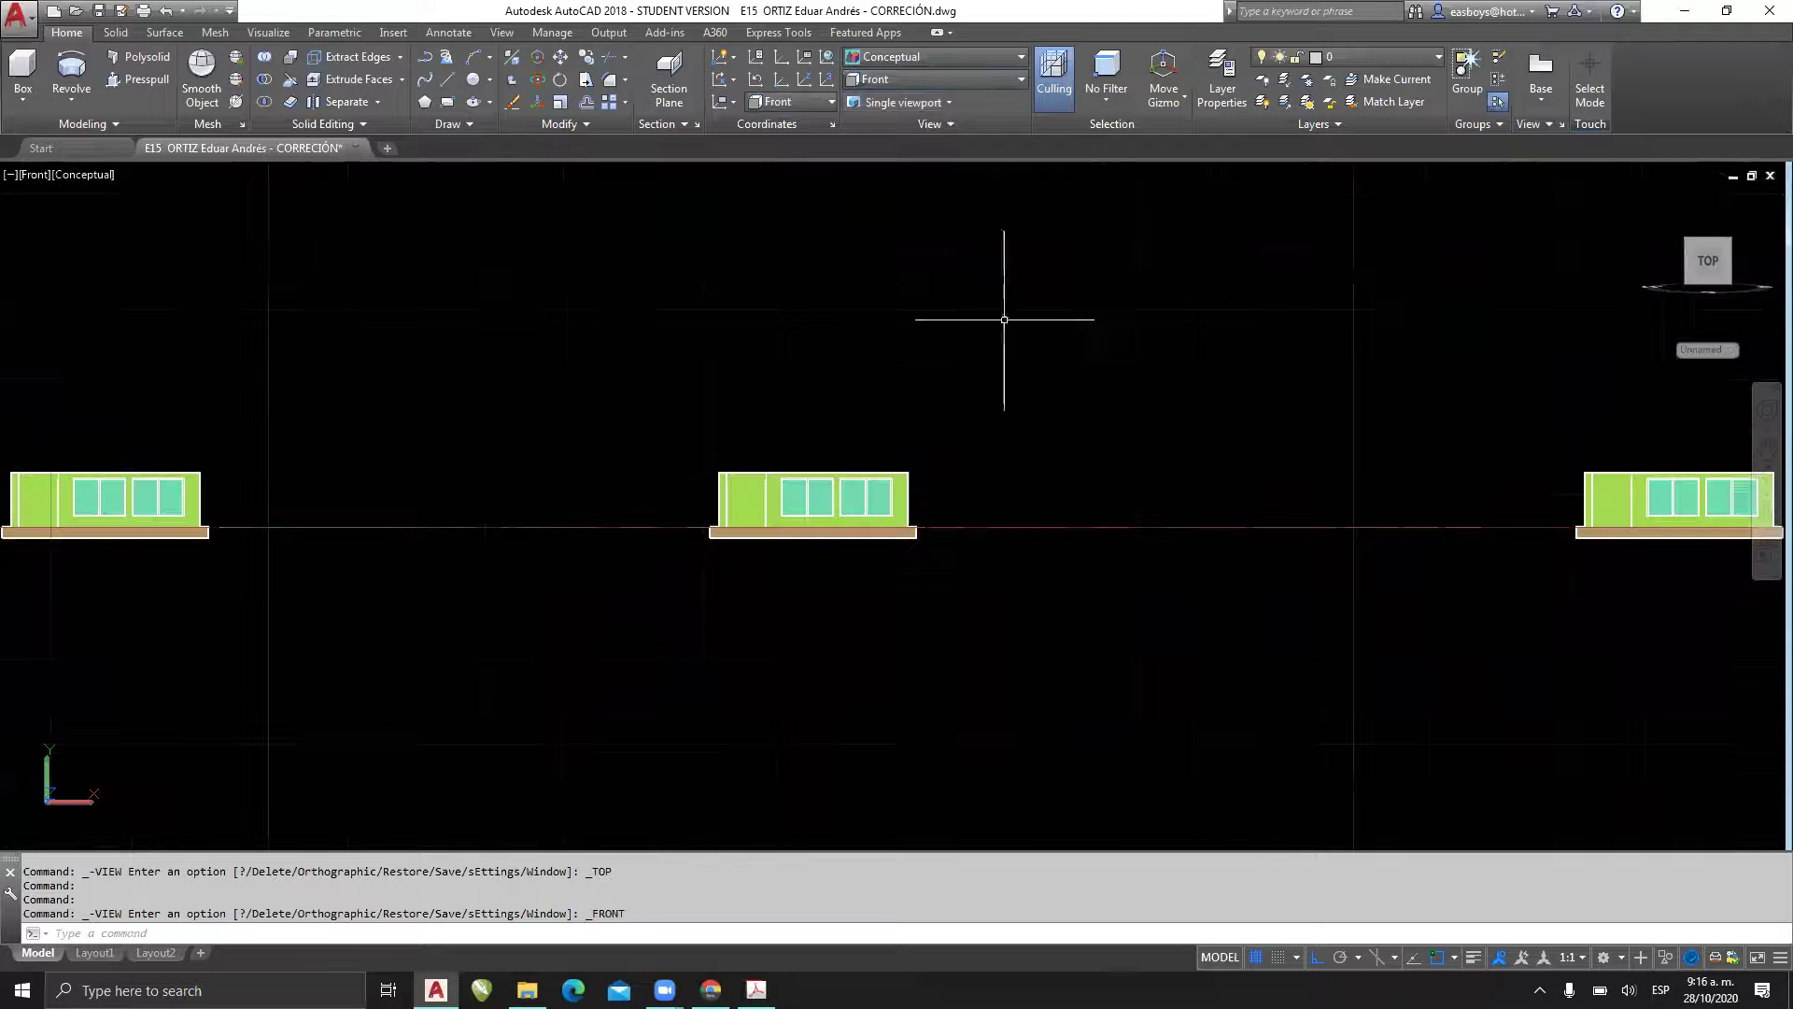
- Return to the SW Isometric view and reset the UCS to World
left_click(927, 80)
left_click(915, 211)
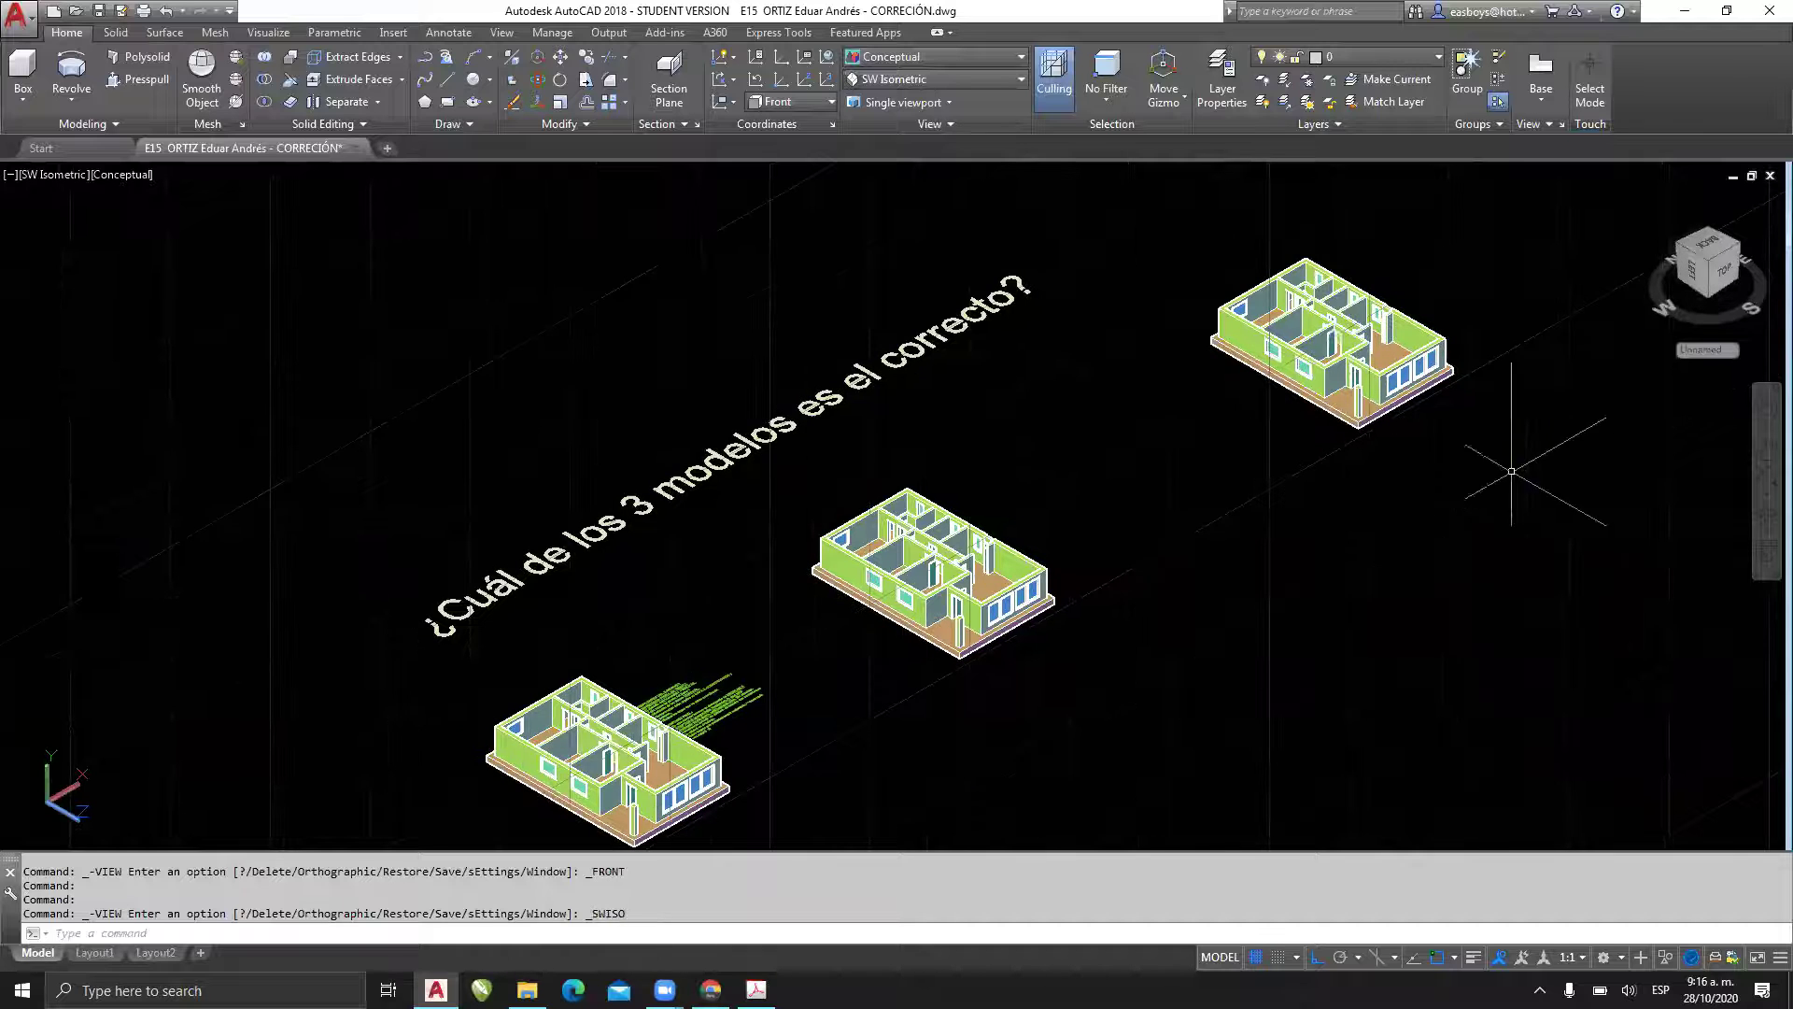
left_click(827, 56)
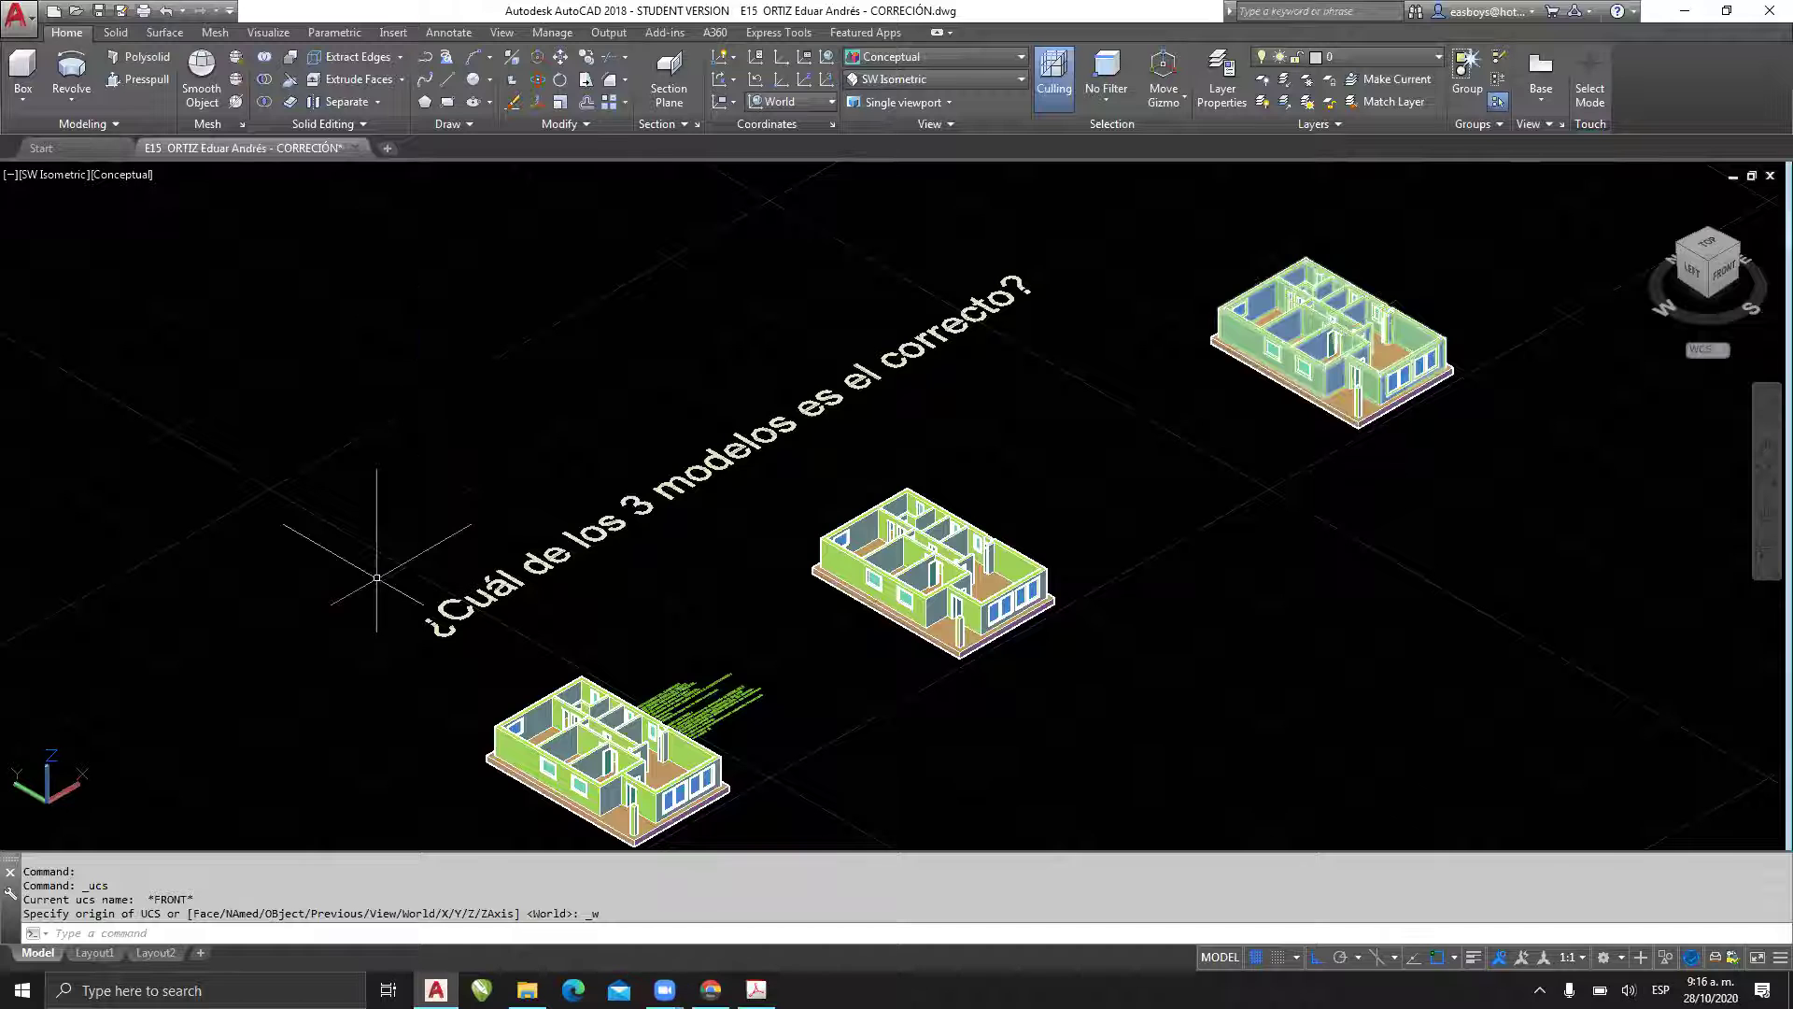
- Switch to File Explorer and open the student's E15 CORRECCIÓN drawing of the green, red-roofed house from the Downloads folder
key("alt+Tab")
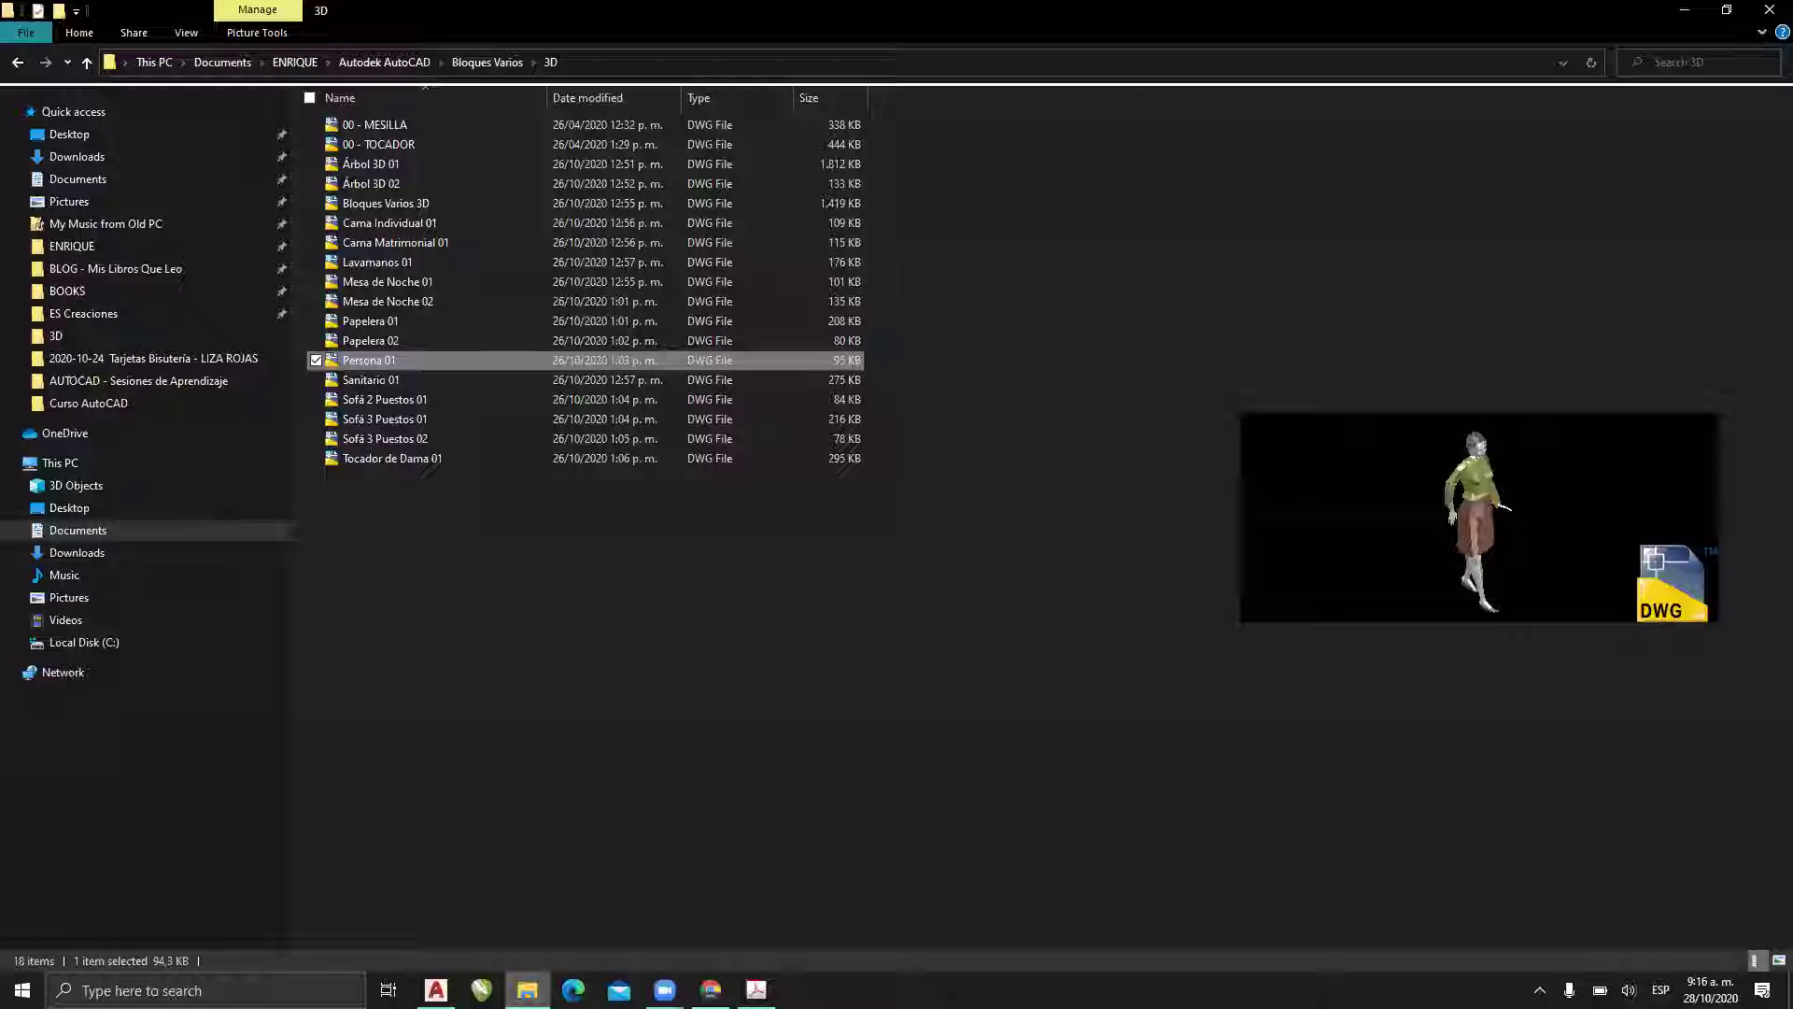
left_click(118, 159)
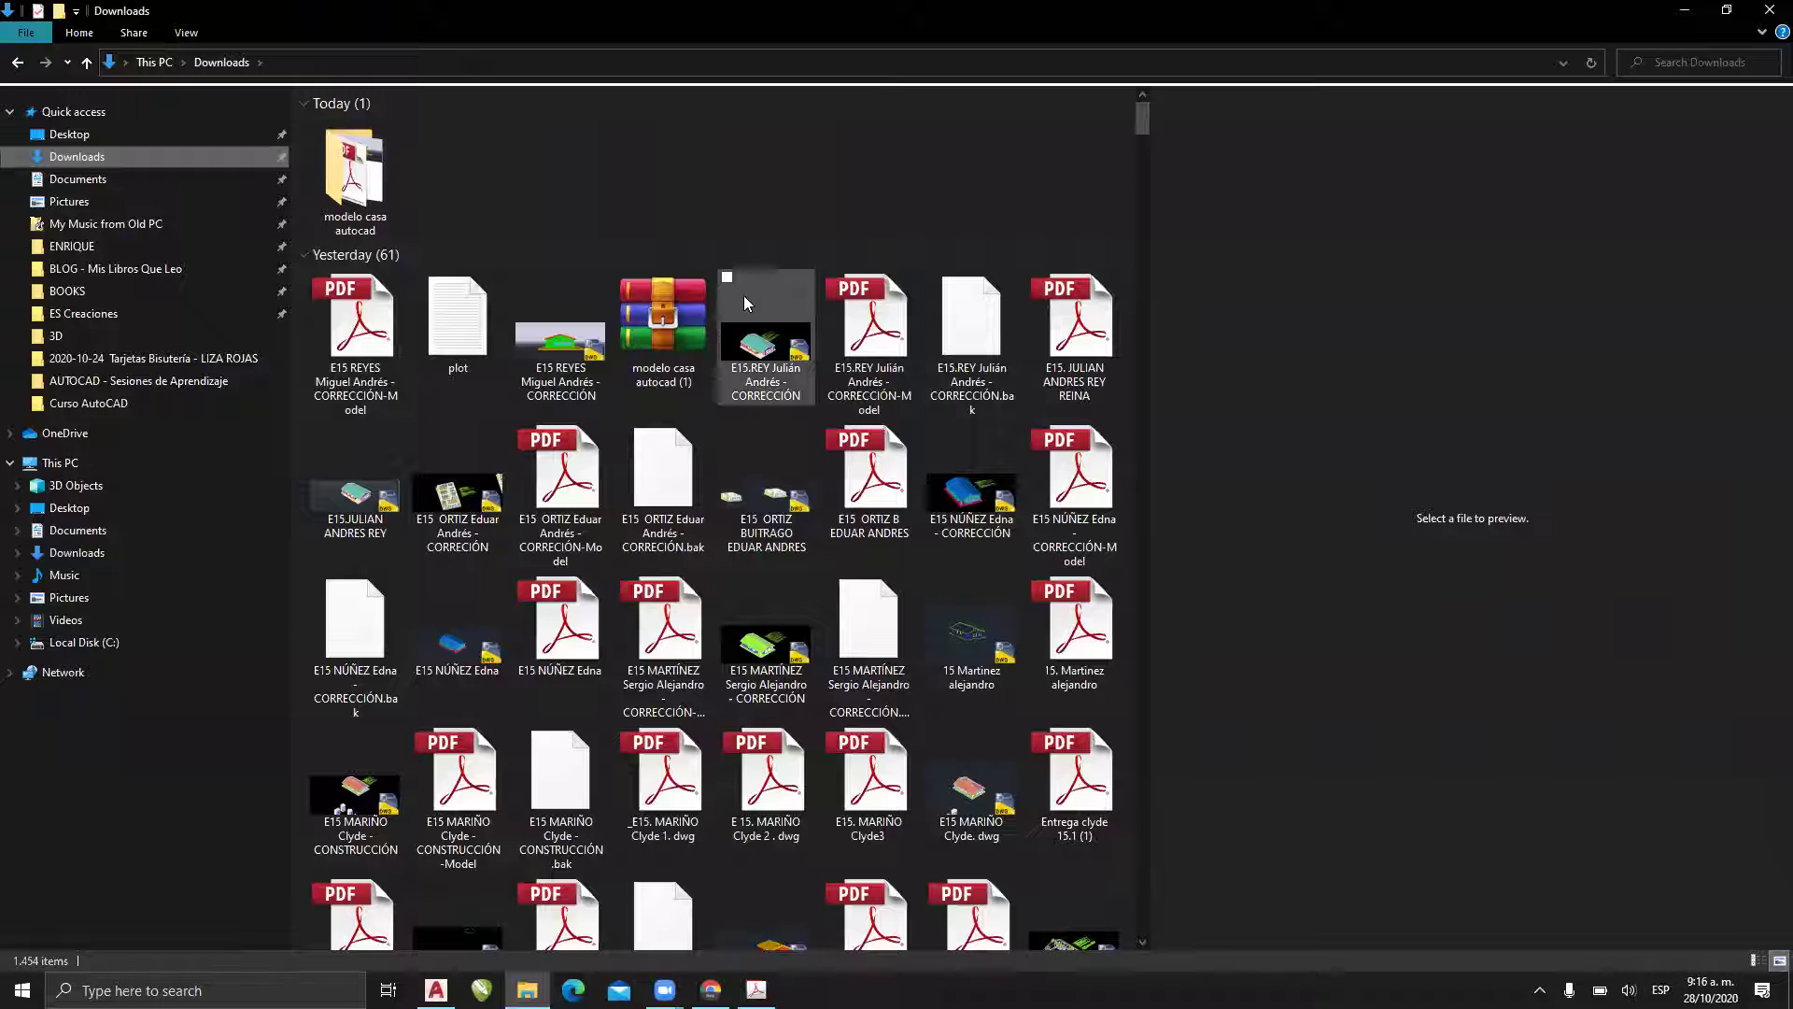
left_click(560, 335)
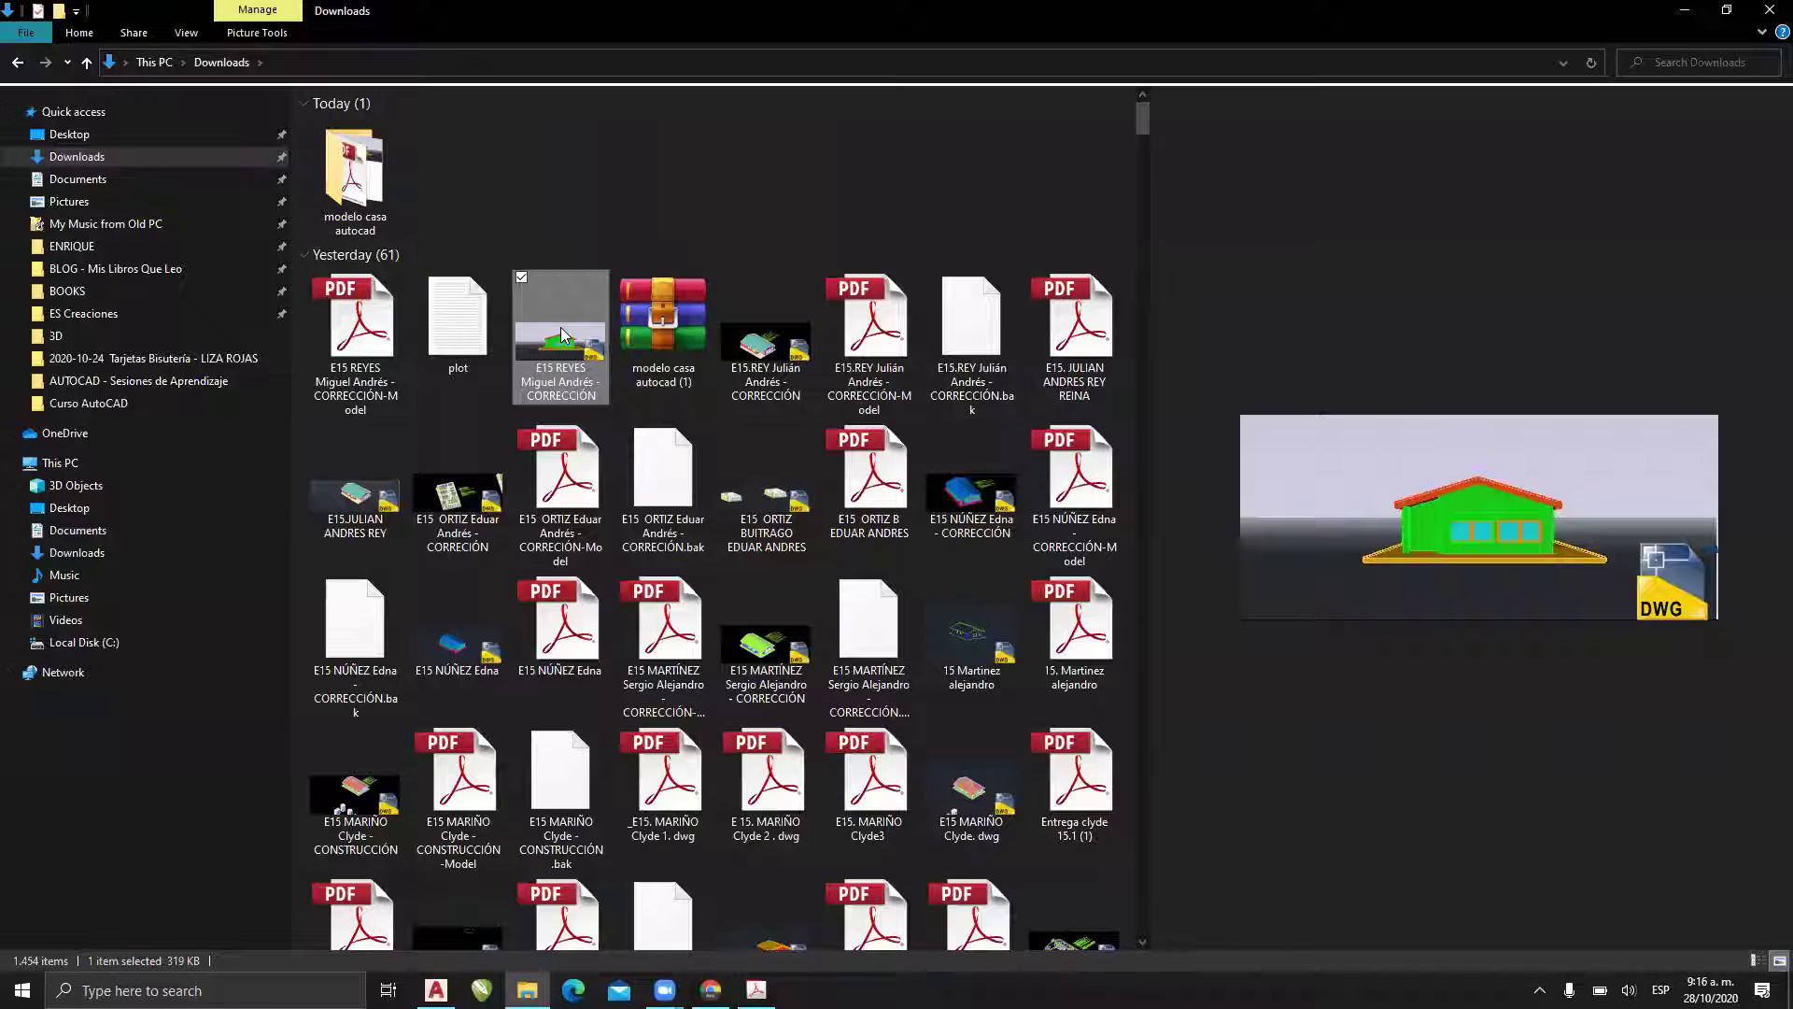
double_click(560, 334)
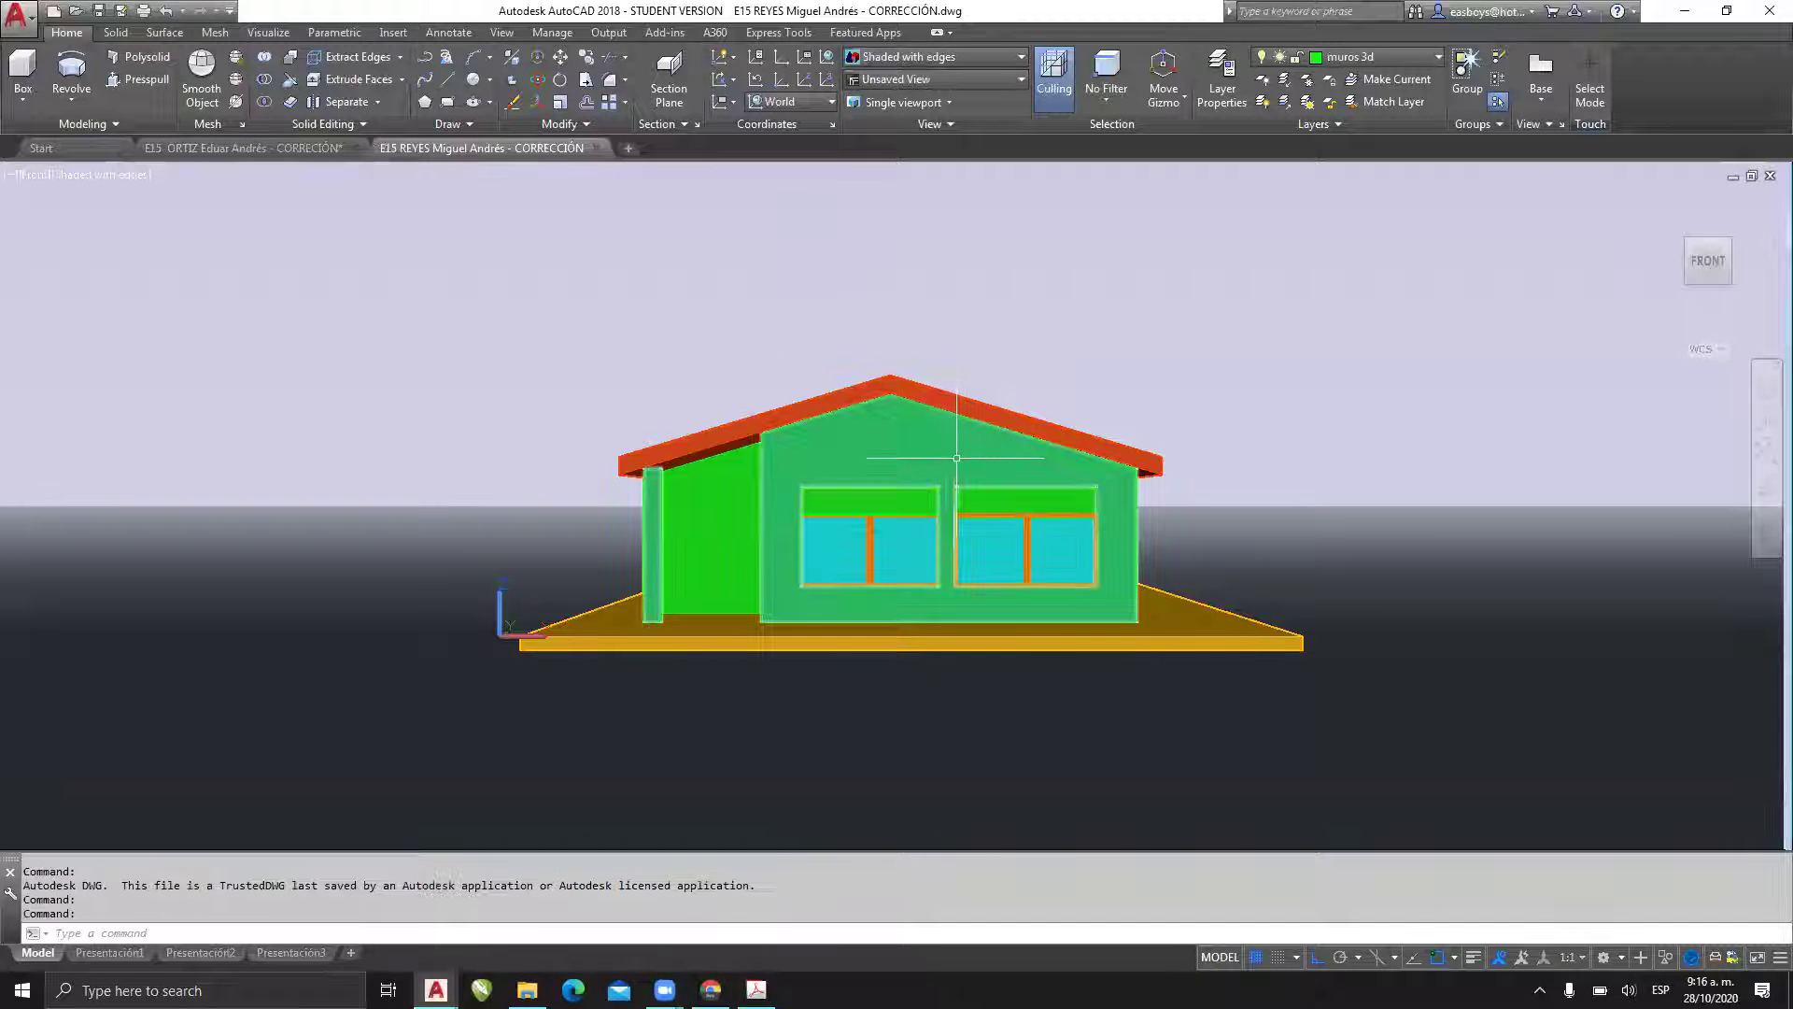
- Inspect the roofed house from the front corner in perspective and close its drawing
middle_click_drag(789, 475, 842, 480, "shift")
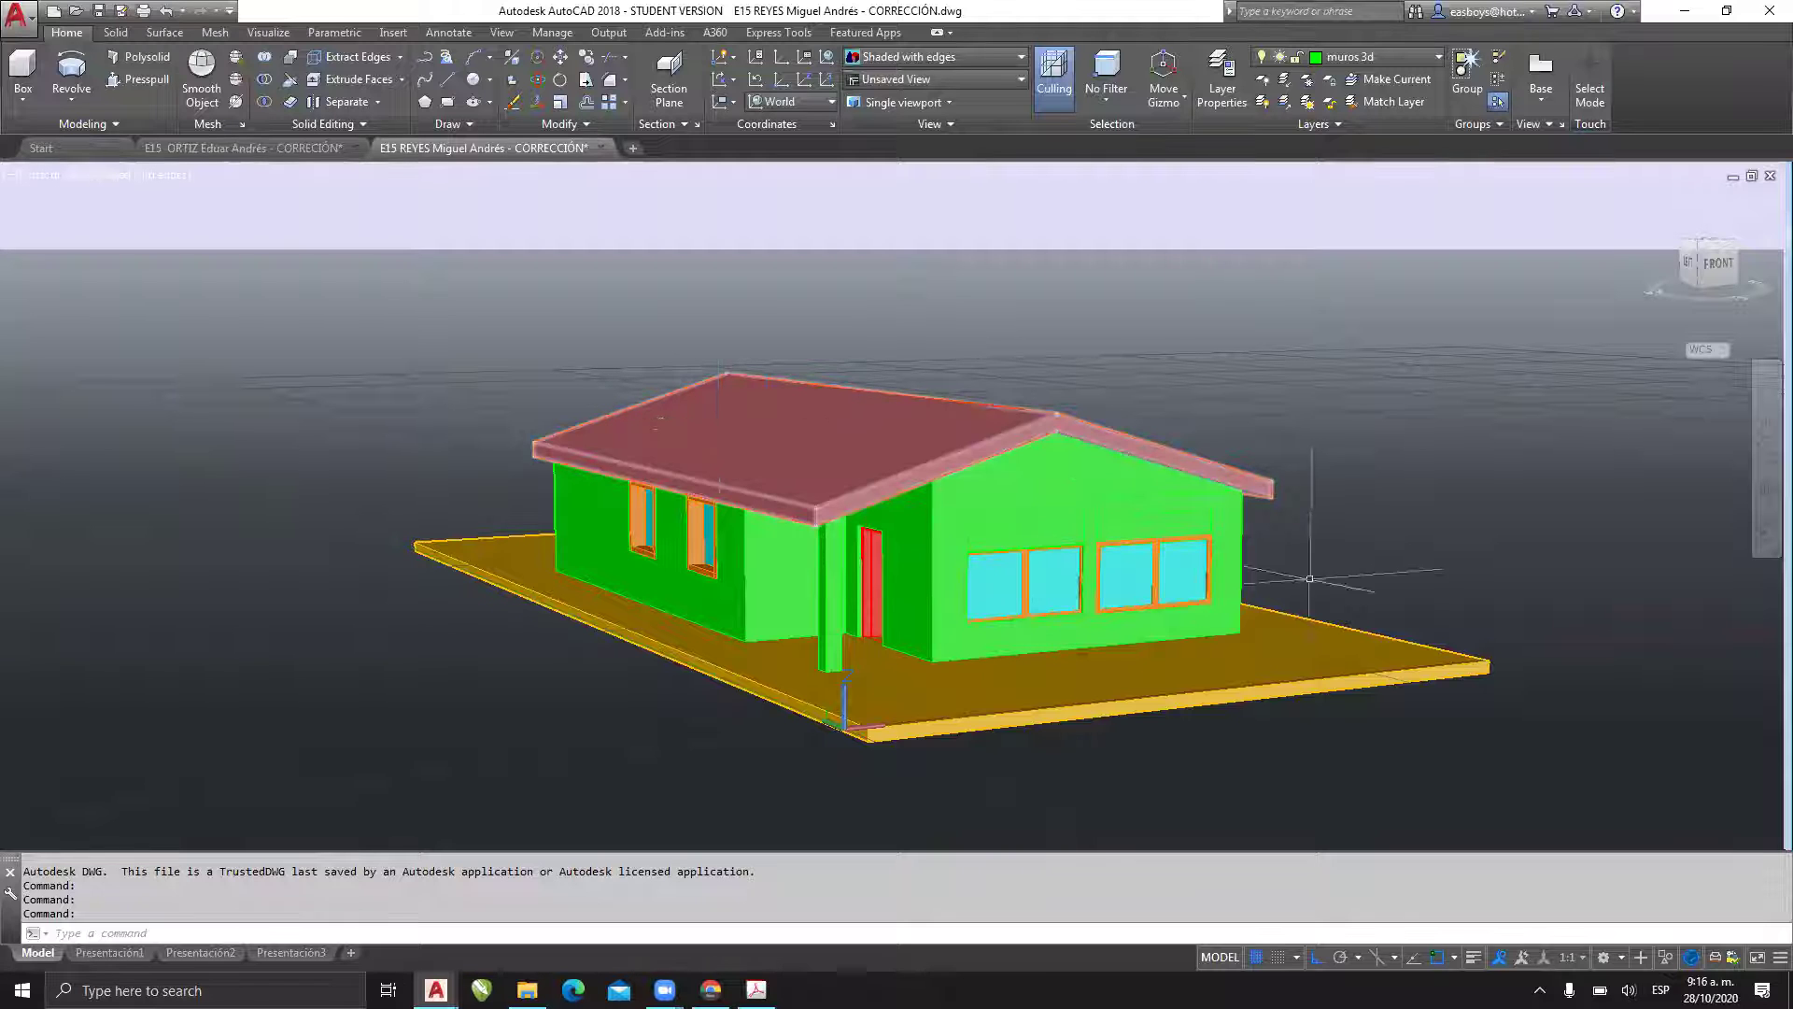
mouse_move(1037, 519)
middle_mouse_down("shift")
mouse_move(825, 520)
mouse_move(872, 560)
mouse_move(1046, 536)
mouse_move(1034, 523)
middle_mouse_up("shift")
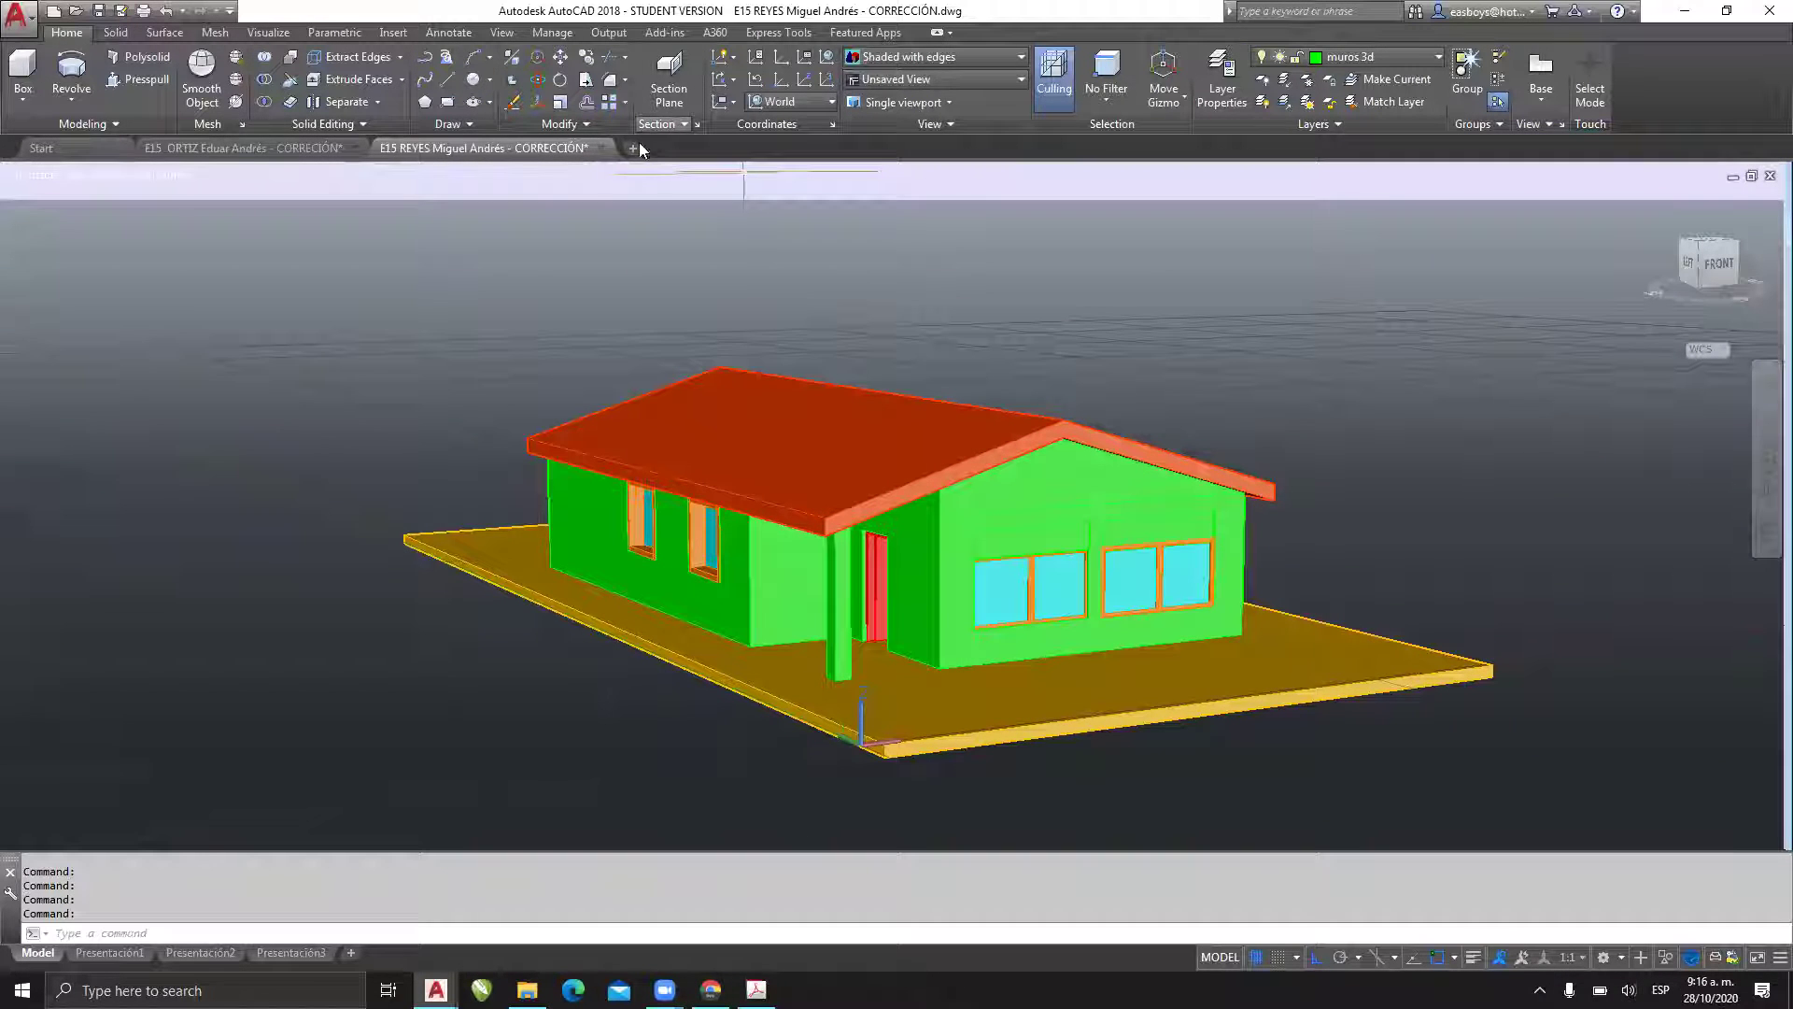
left_click(603, 148)
left_click(949, 538)
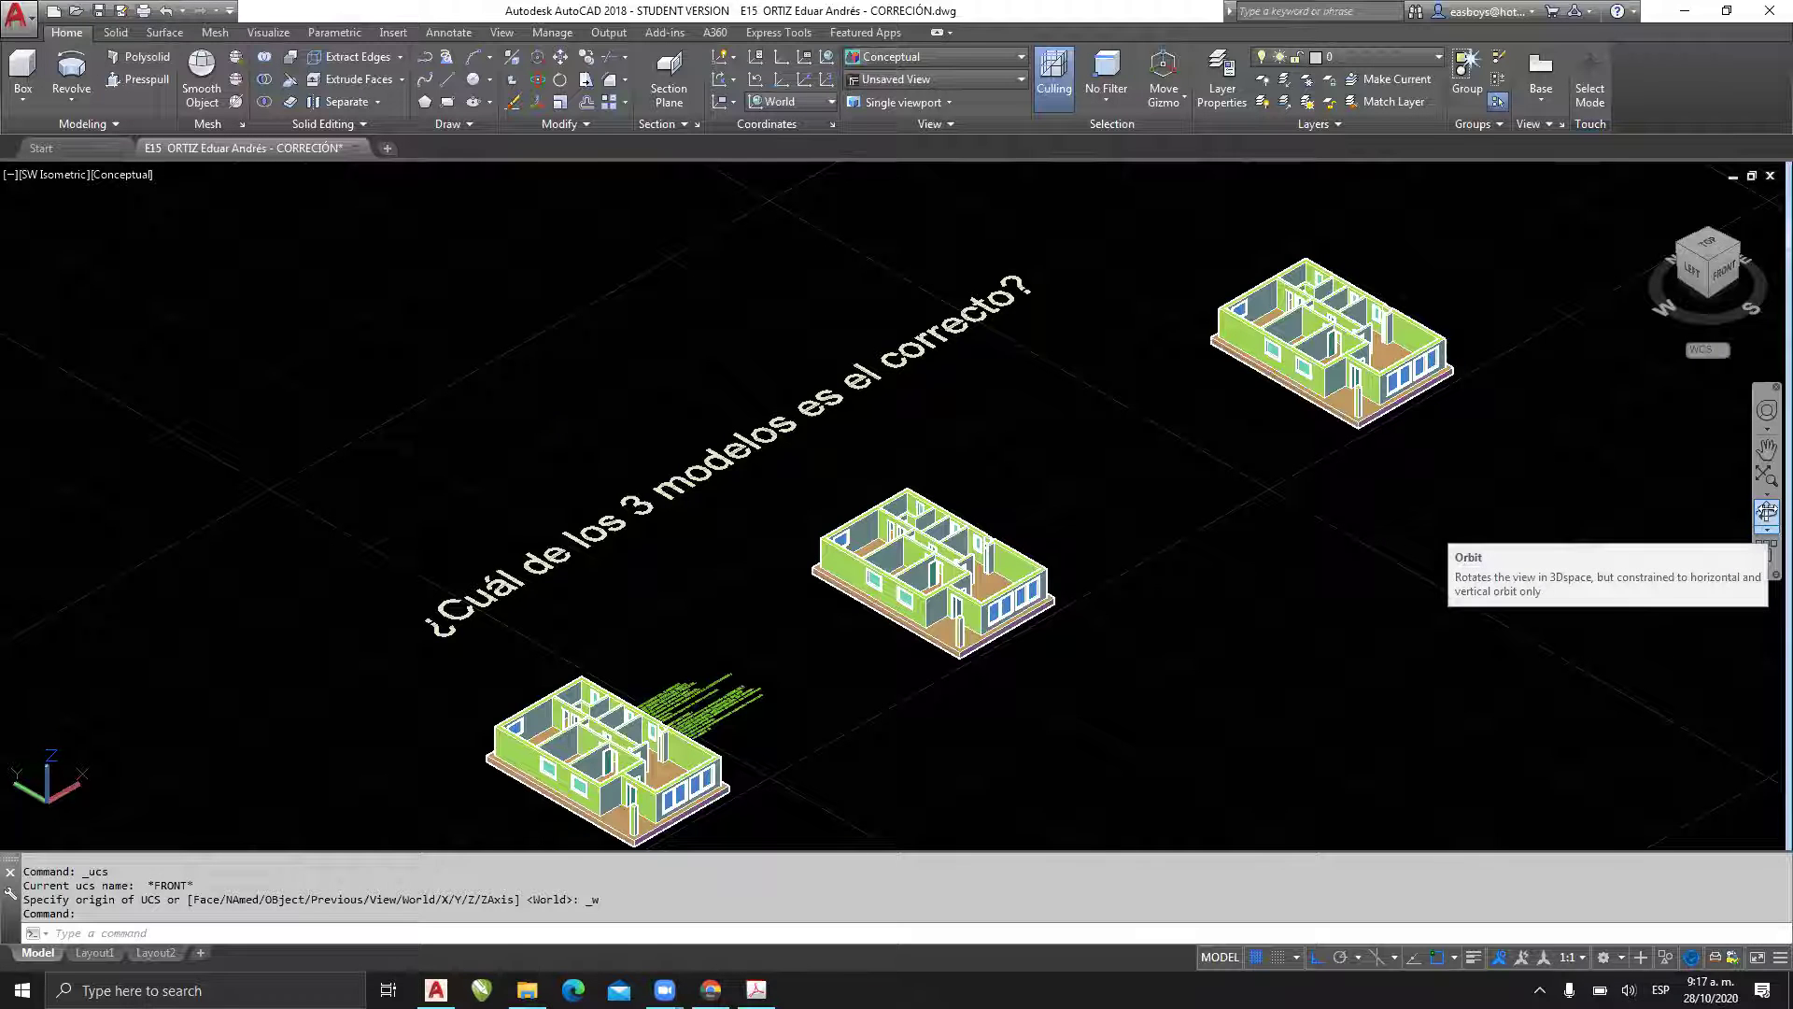
- Rotate the view around the three house models with the constrained Orbit tool
left_click(1767, 512)
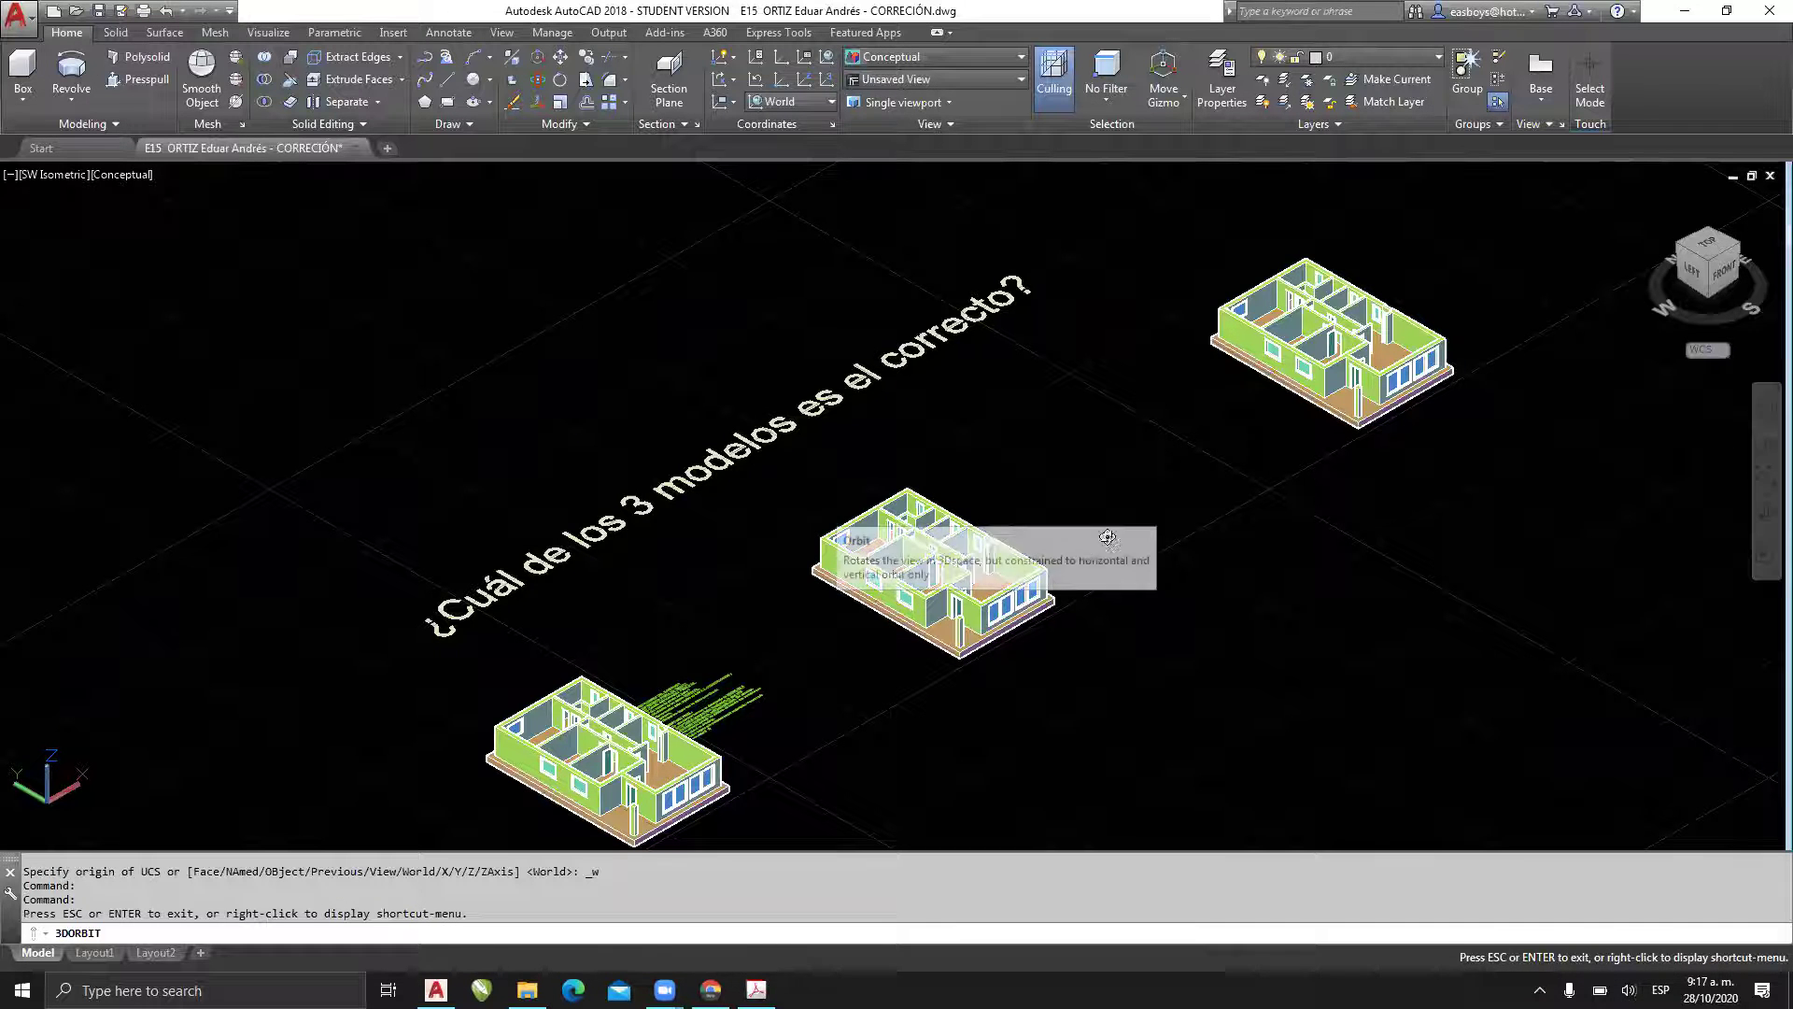
left_click_drag(958, 530, 913, 521)
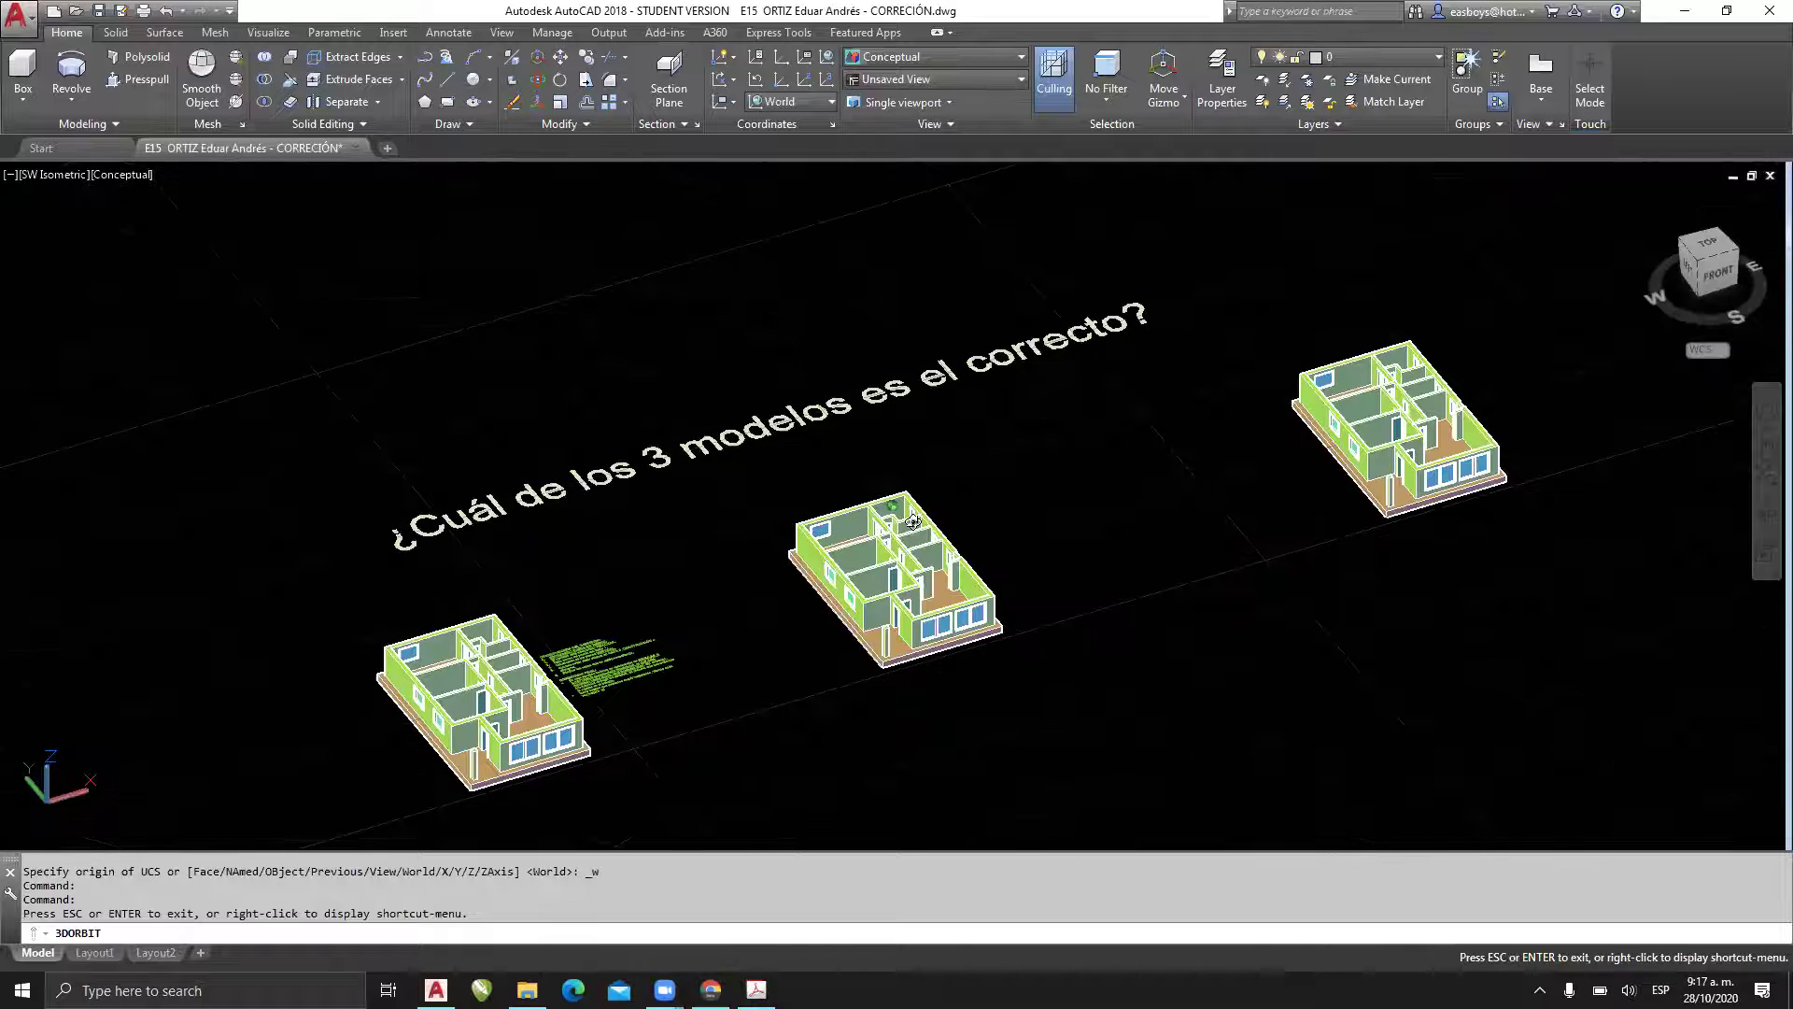
left_click_drag(922, 448, 1246, 530)
key("Escape")
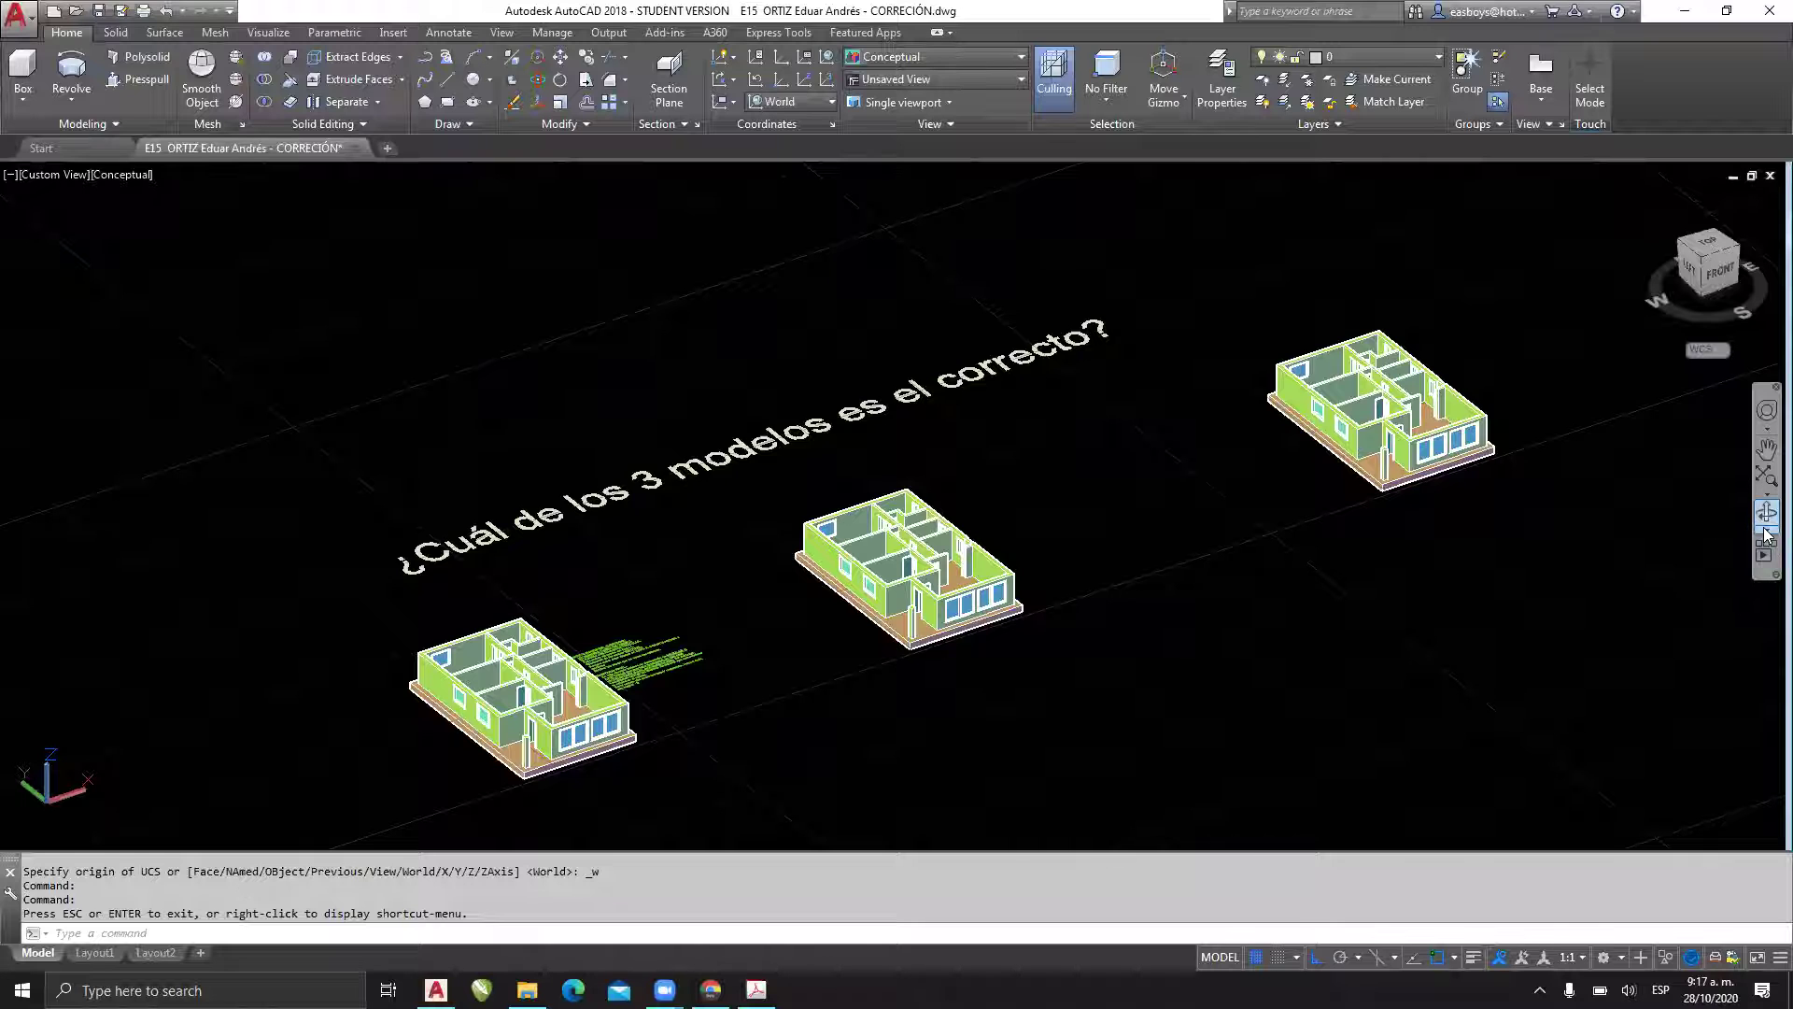
- Rotate the view around the three house models with Free Orbit
left_click(1765, 530)
left_click(1680, 566)
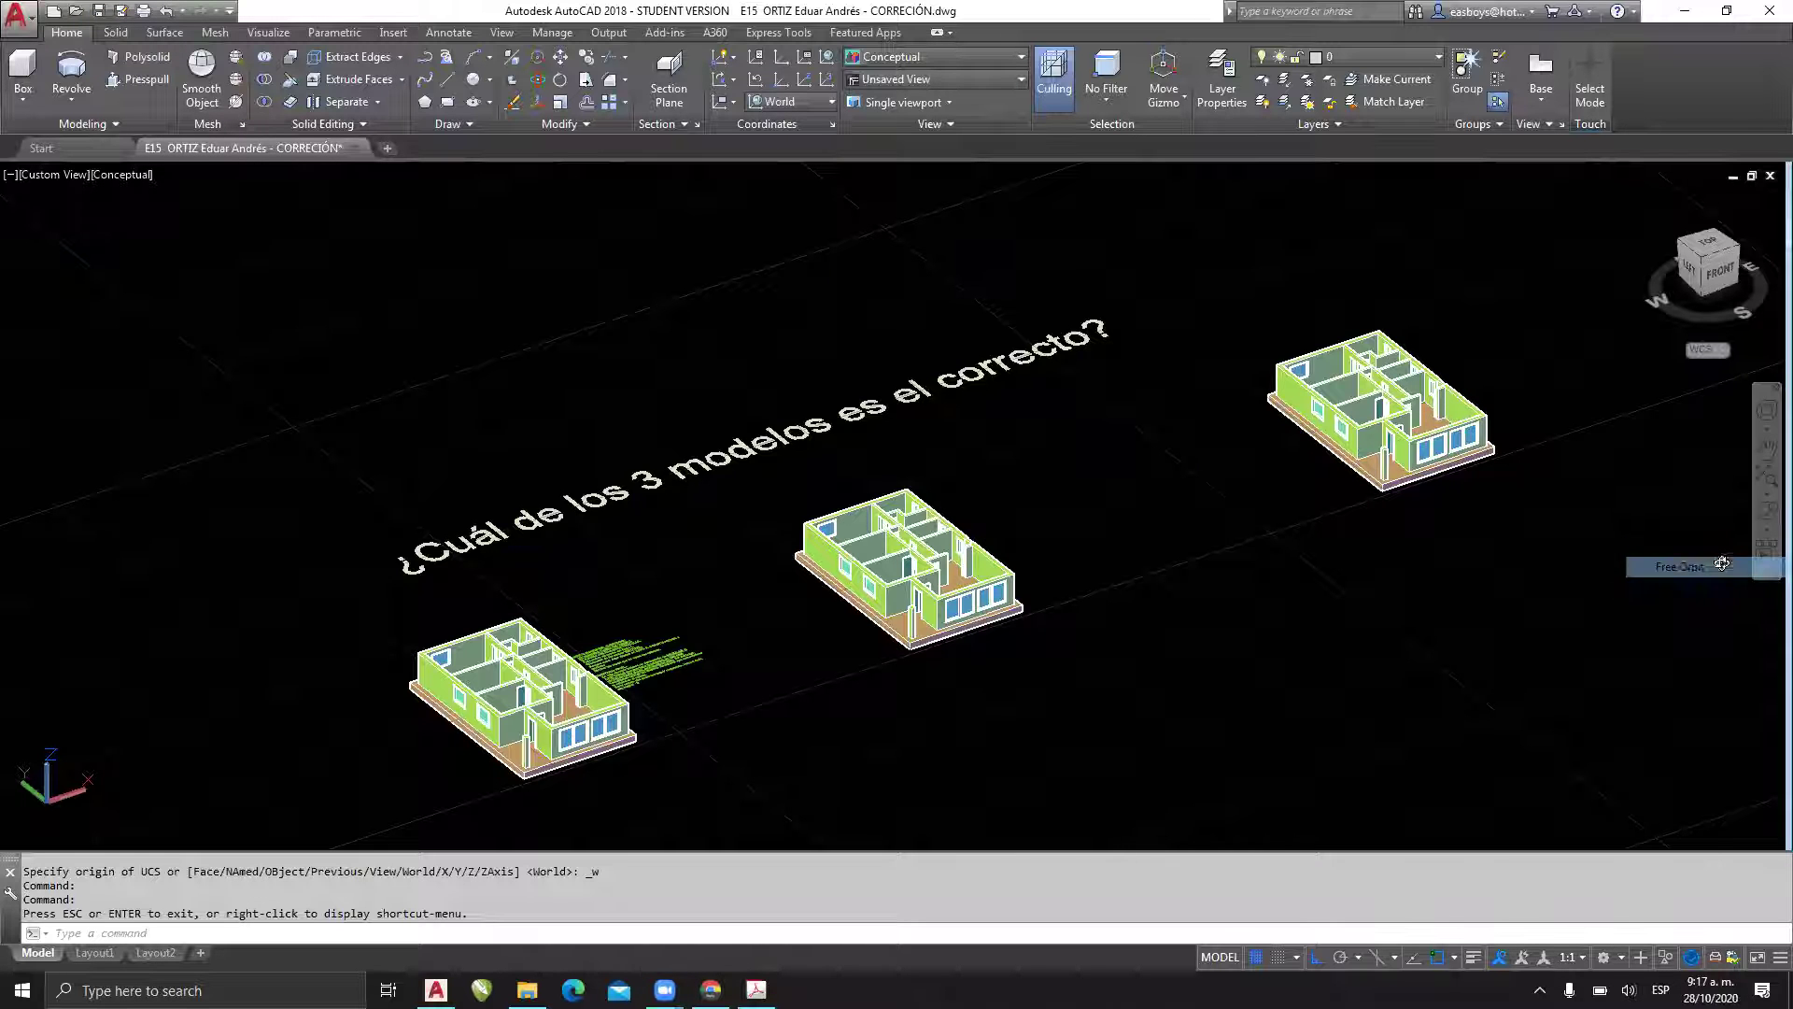
left_click_drag(621, 501, 876, 771)
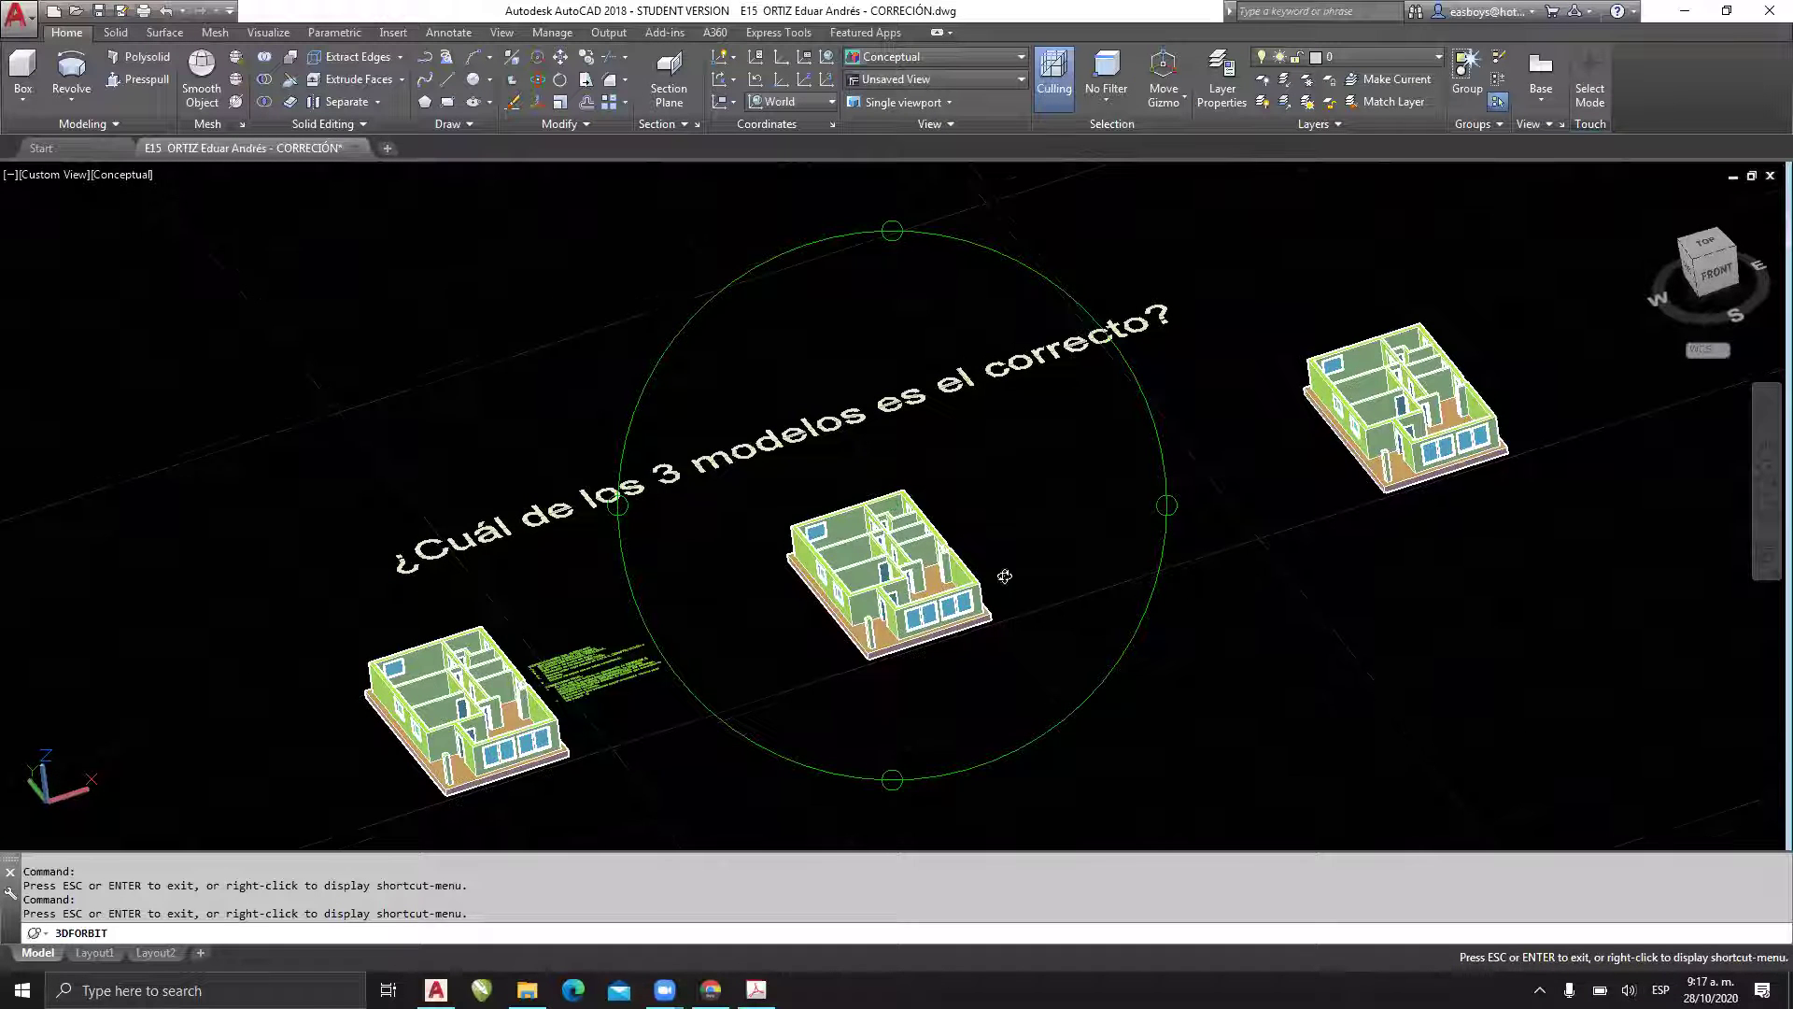
key("Escape")
- Spin the house models in several directions with Continuous Orbit and end the rotation
left_click(1765, 531)
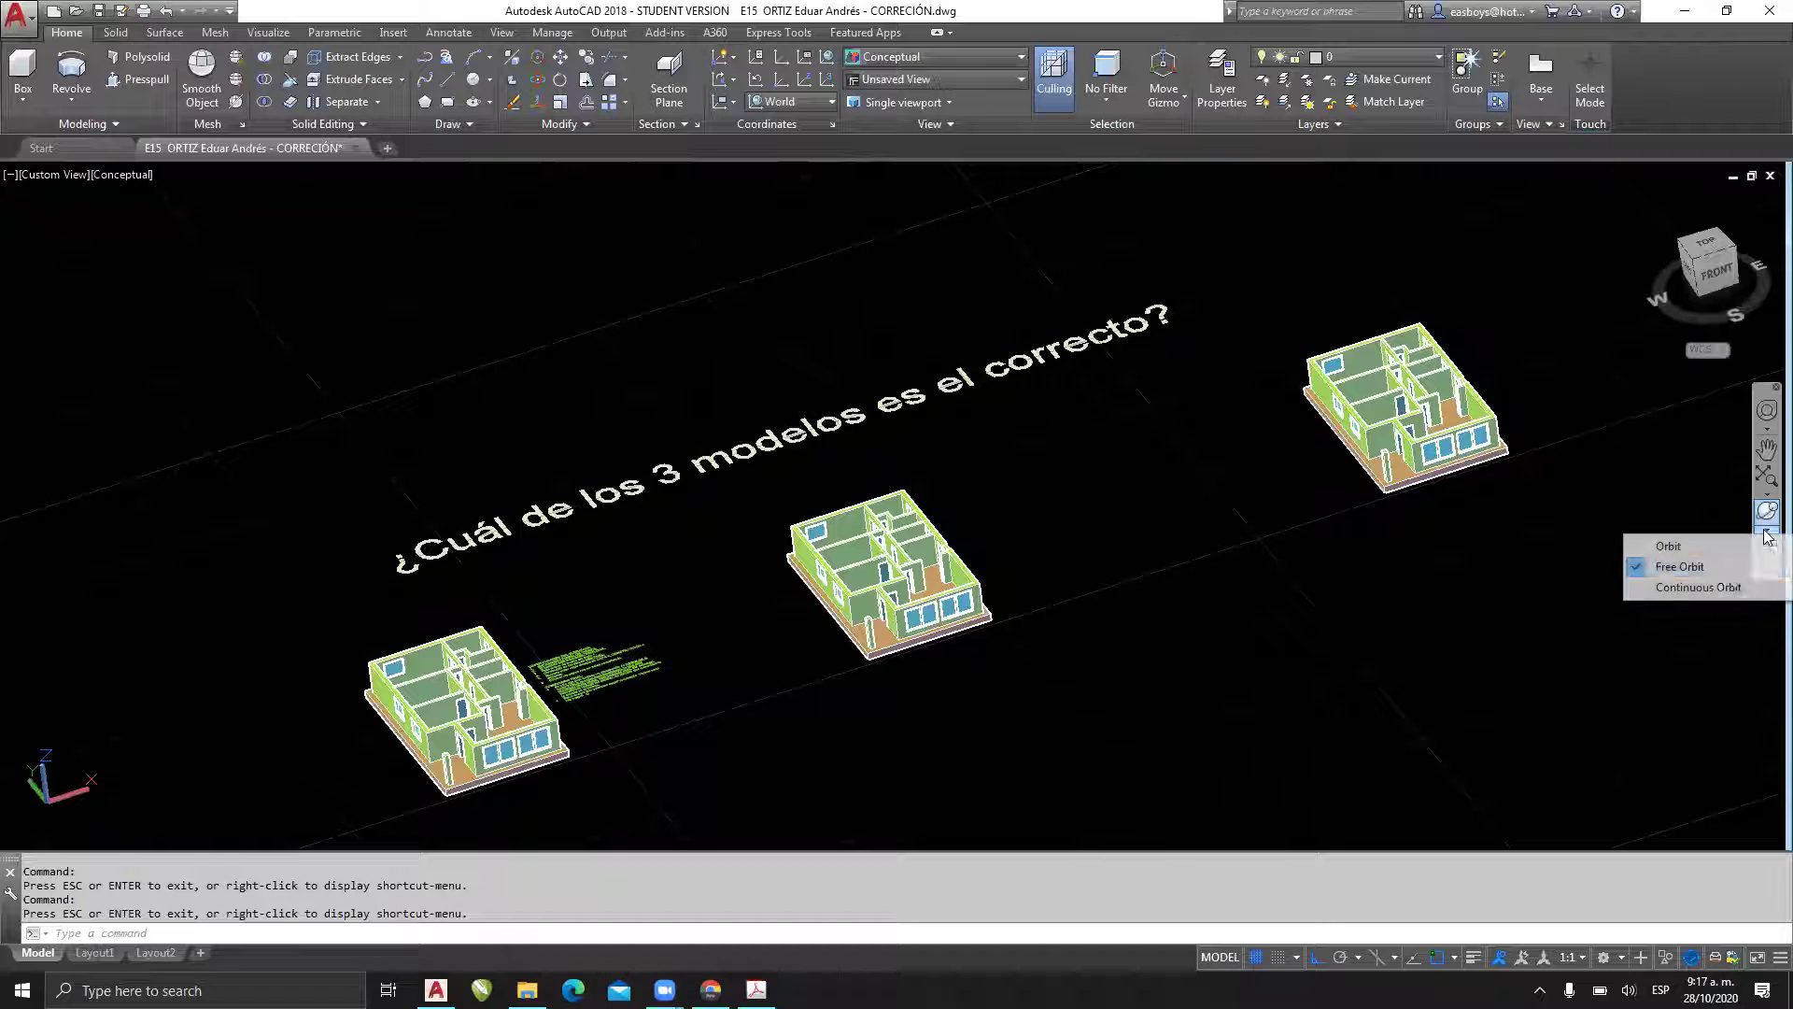
left_click(1698, 587)
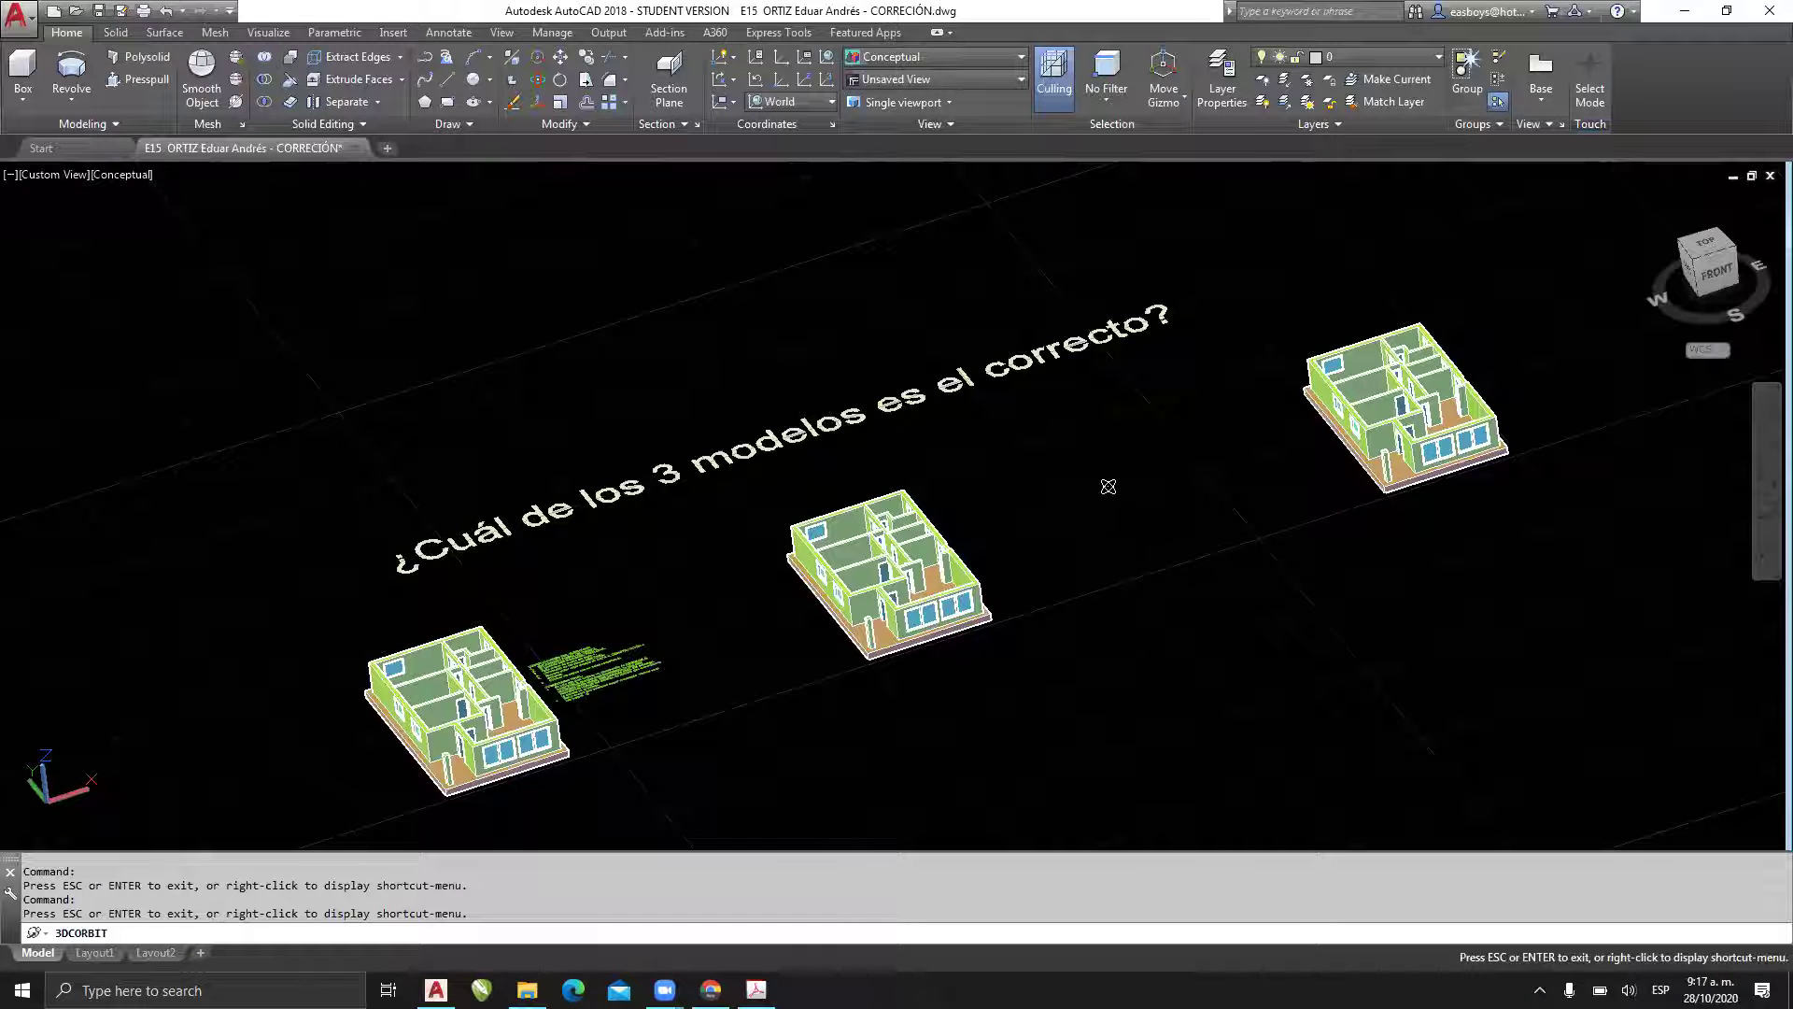
left_click_drag(1040, 508, 980, 688)
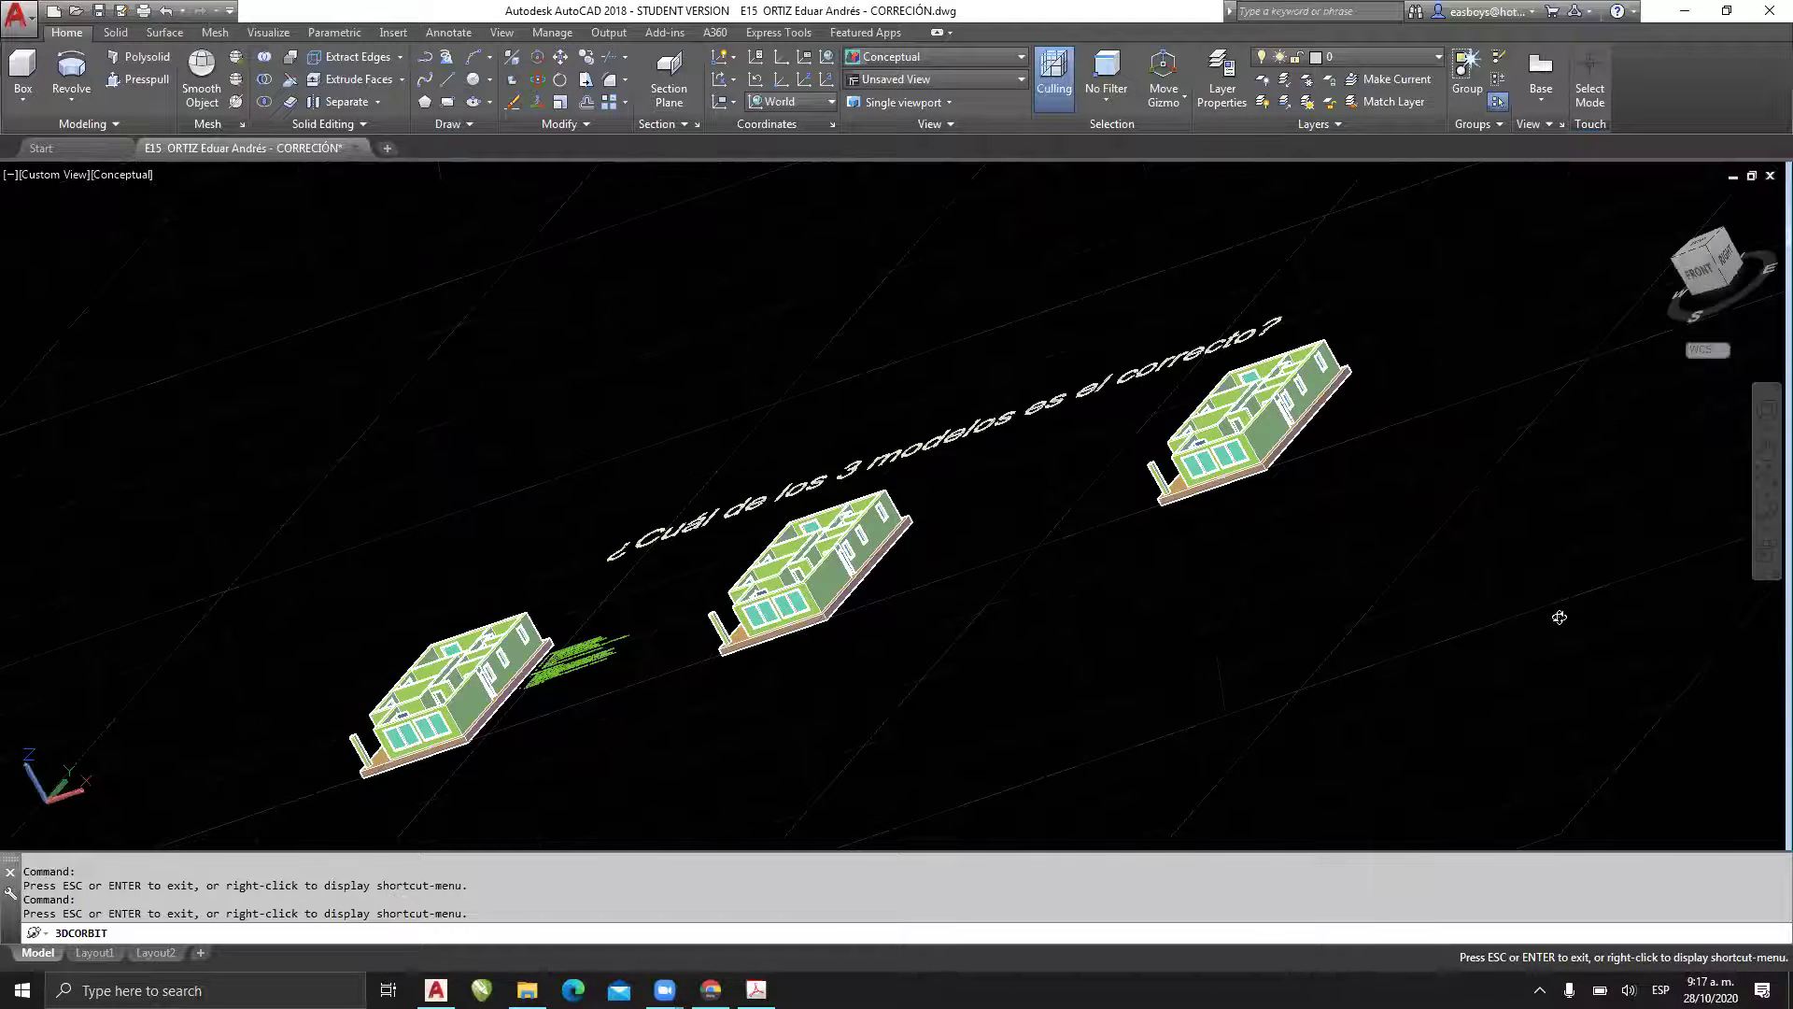
left_click_drag(1561, 620, 1559, 618)
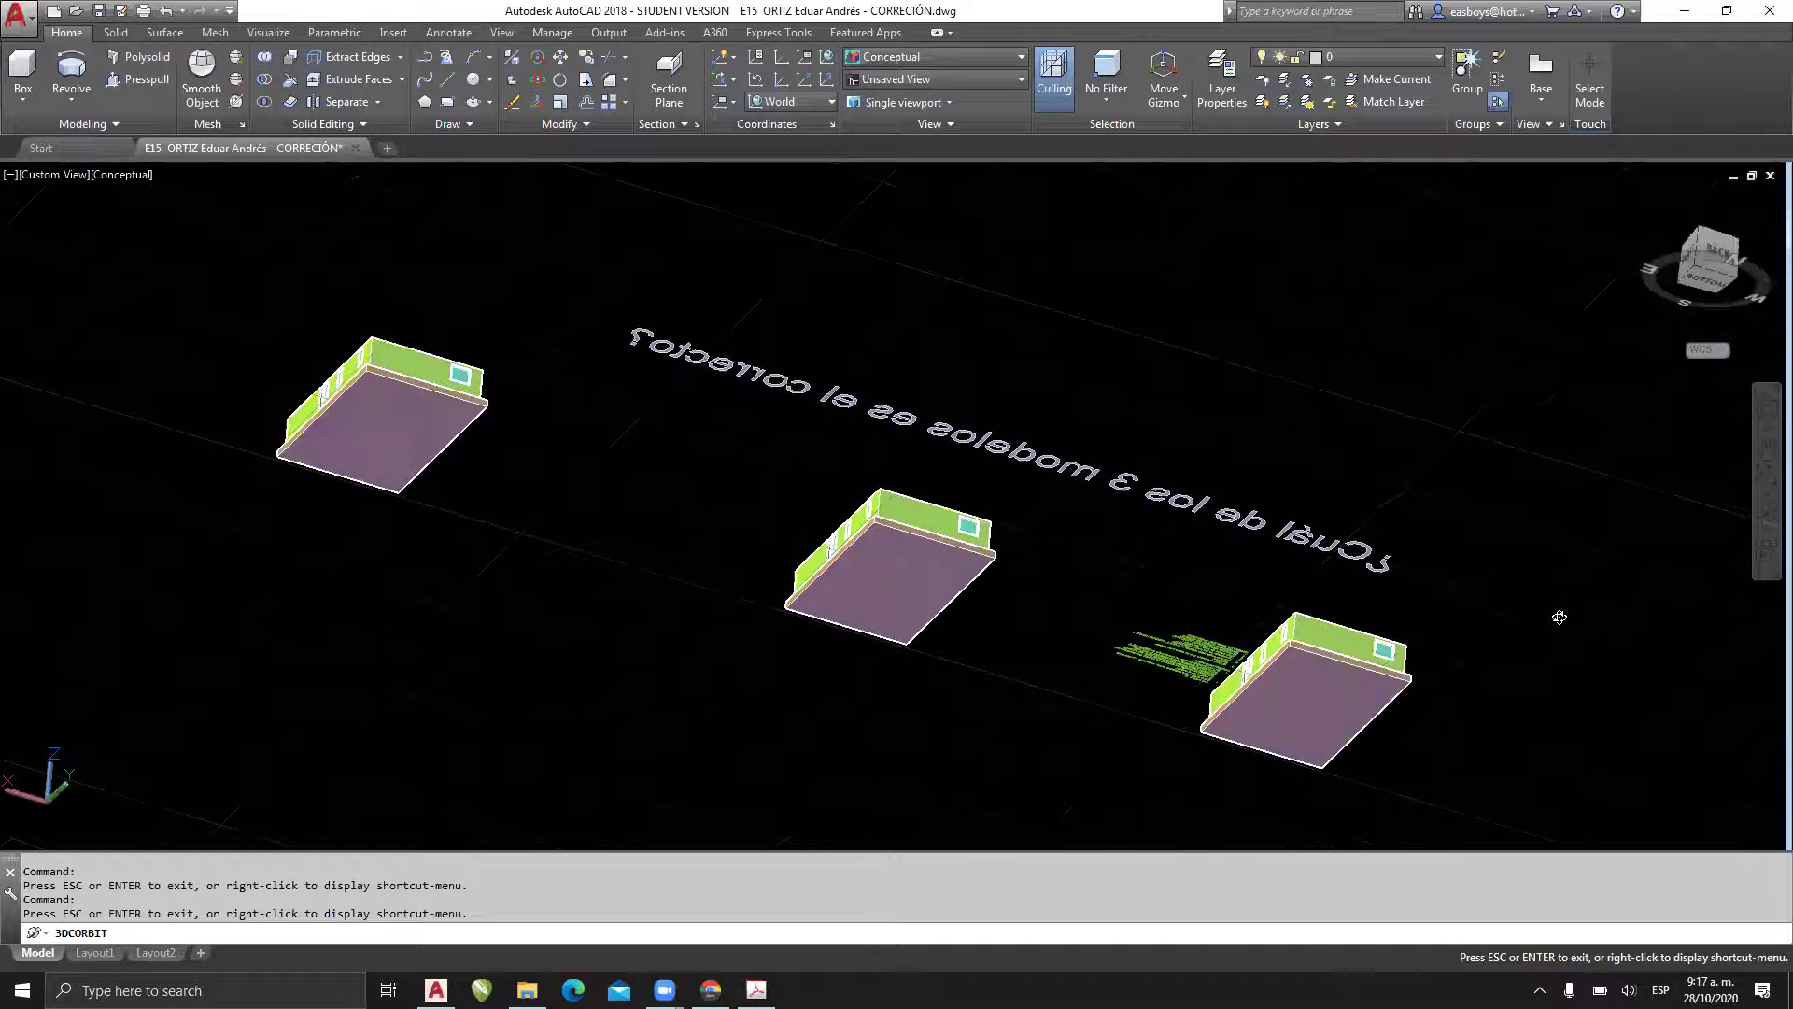
left_click(1557, 615)
left_click_drag(1417, 576, 867, 688)
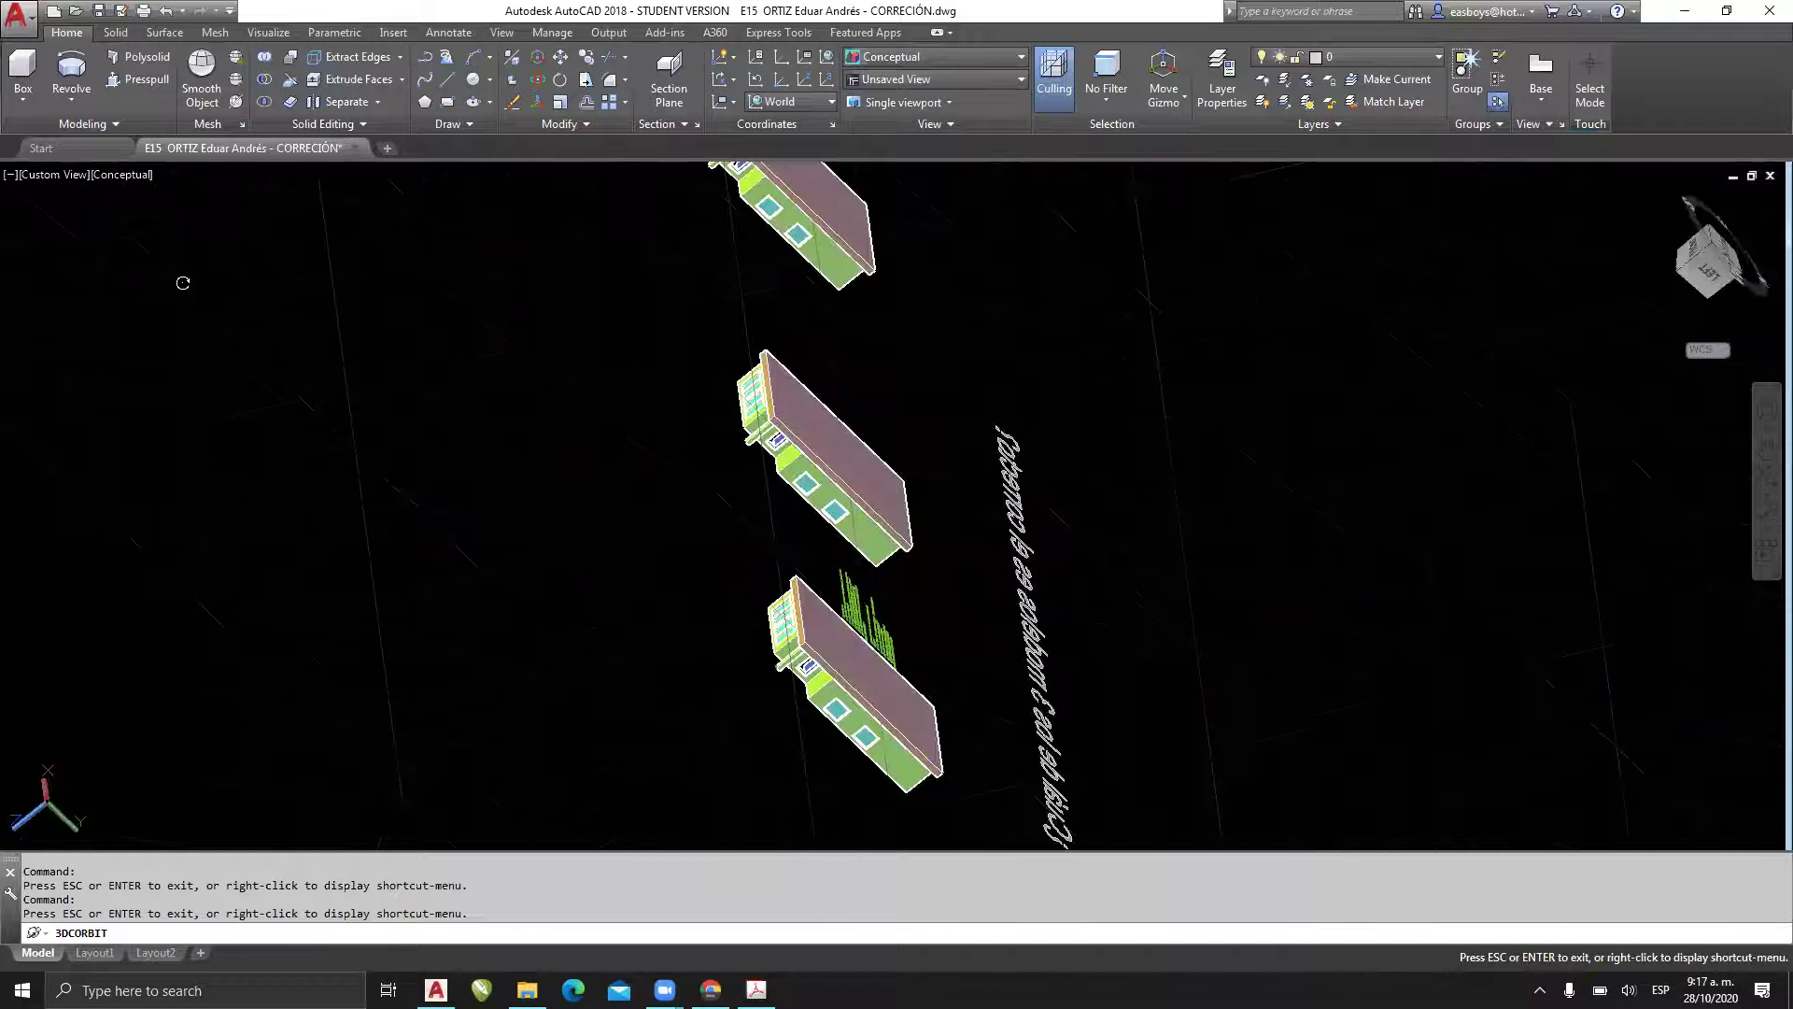
key("Escape")
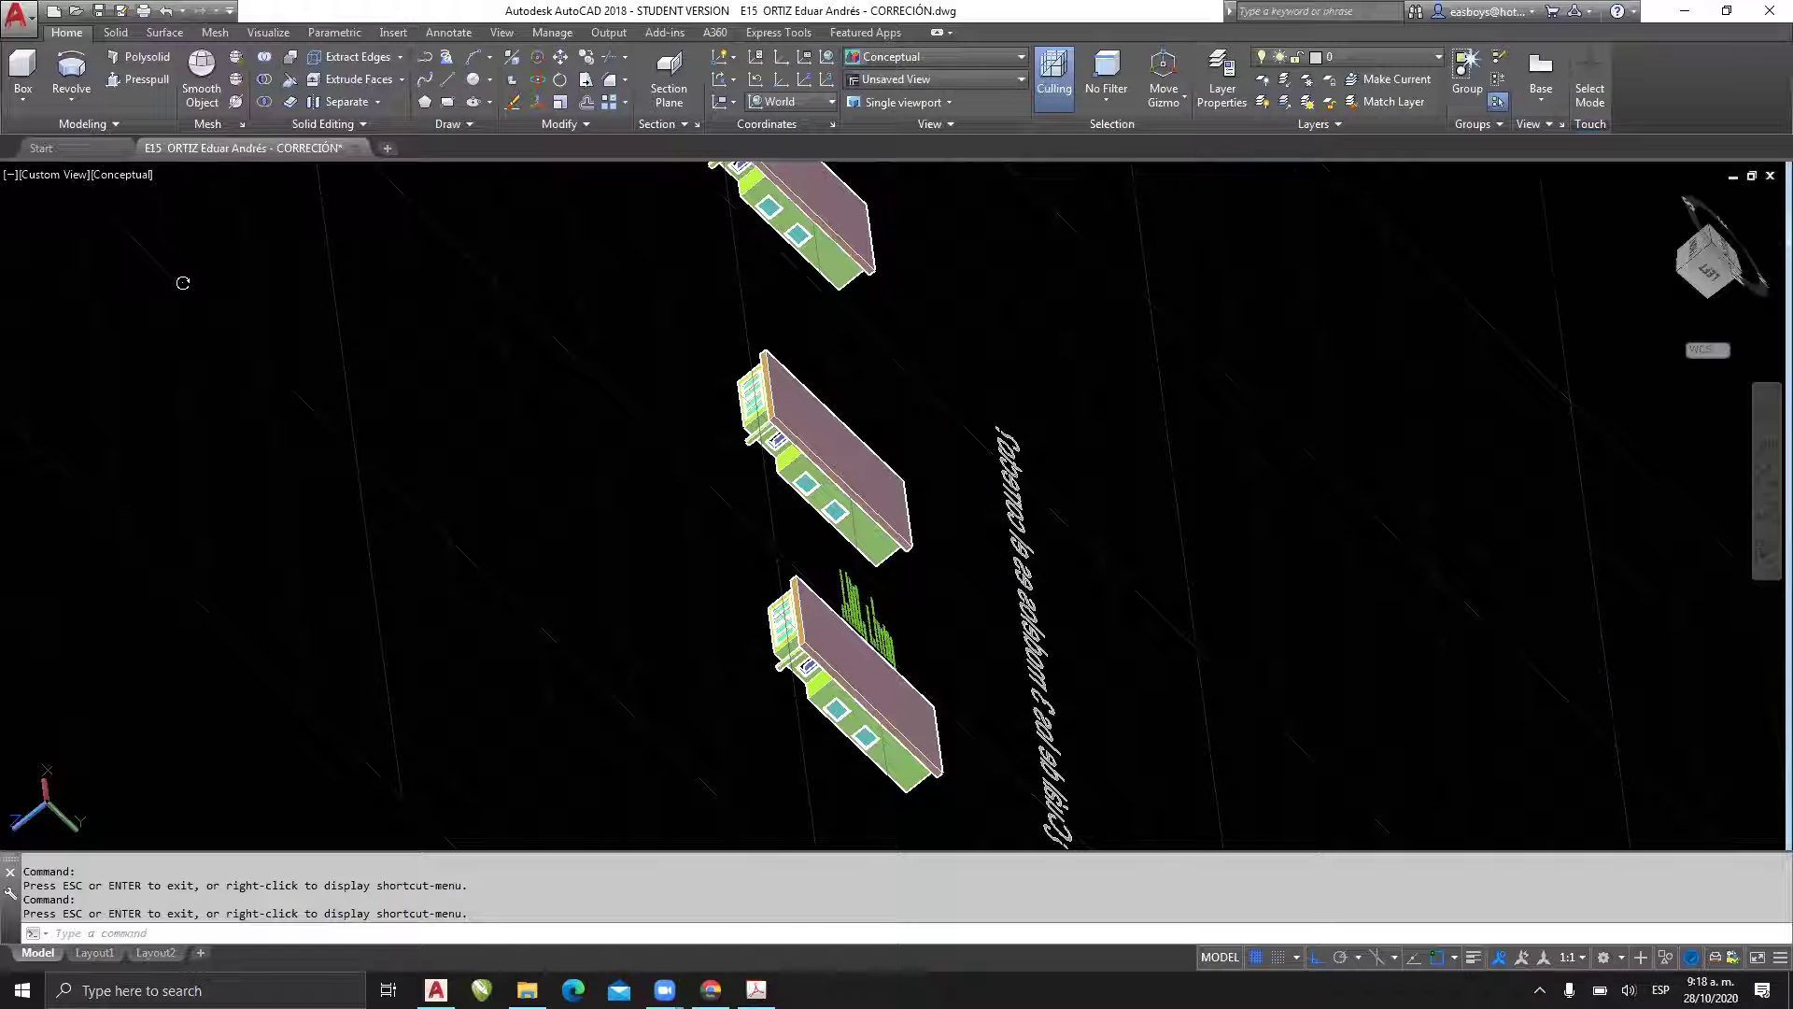
- Set the UCS to World and restore the SW Isometric view of the three models
left_click(826, 58)
left_click(906, 79)
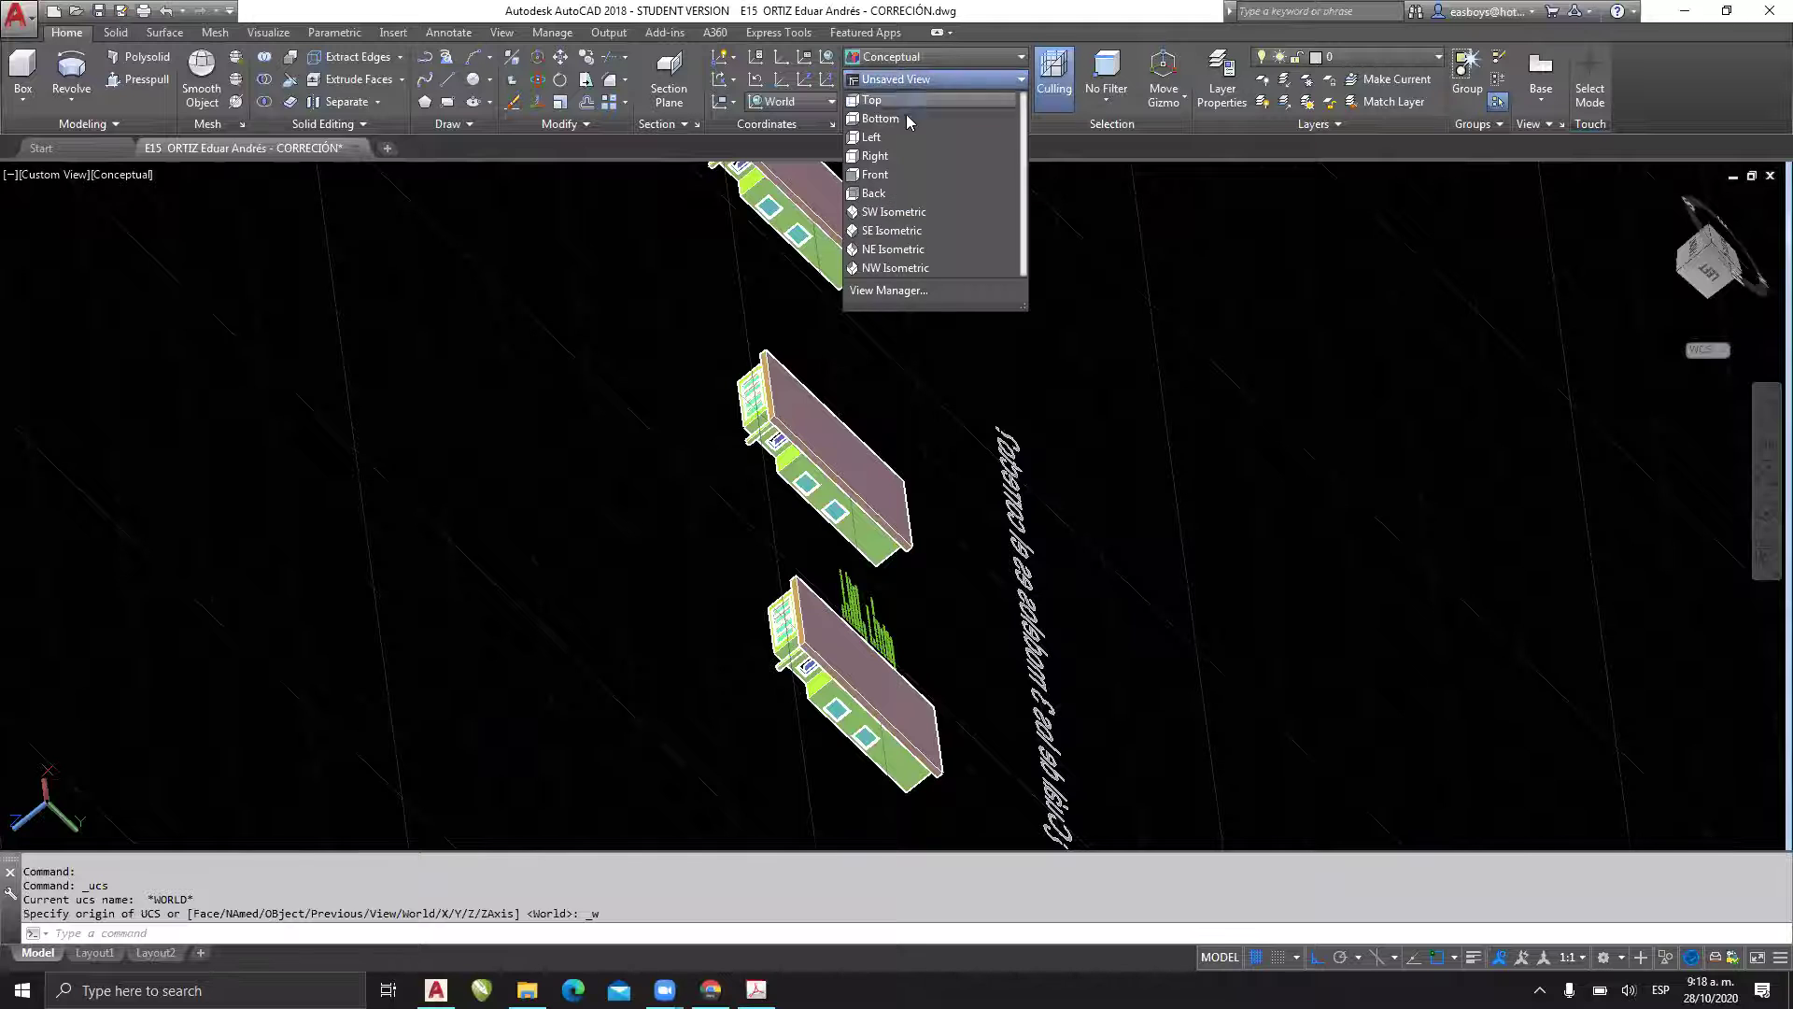
left_click(911, 213)
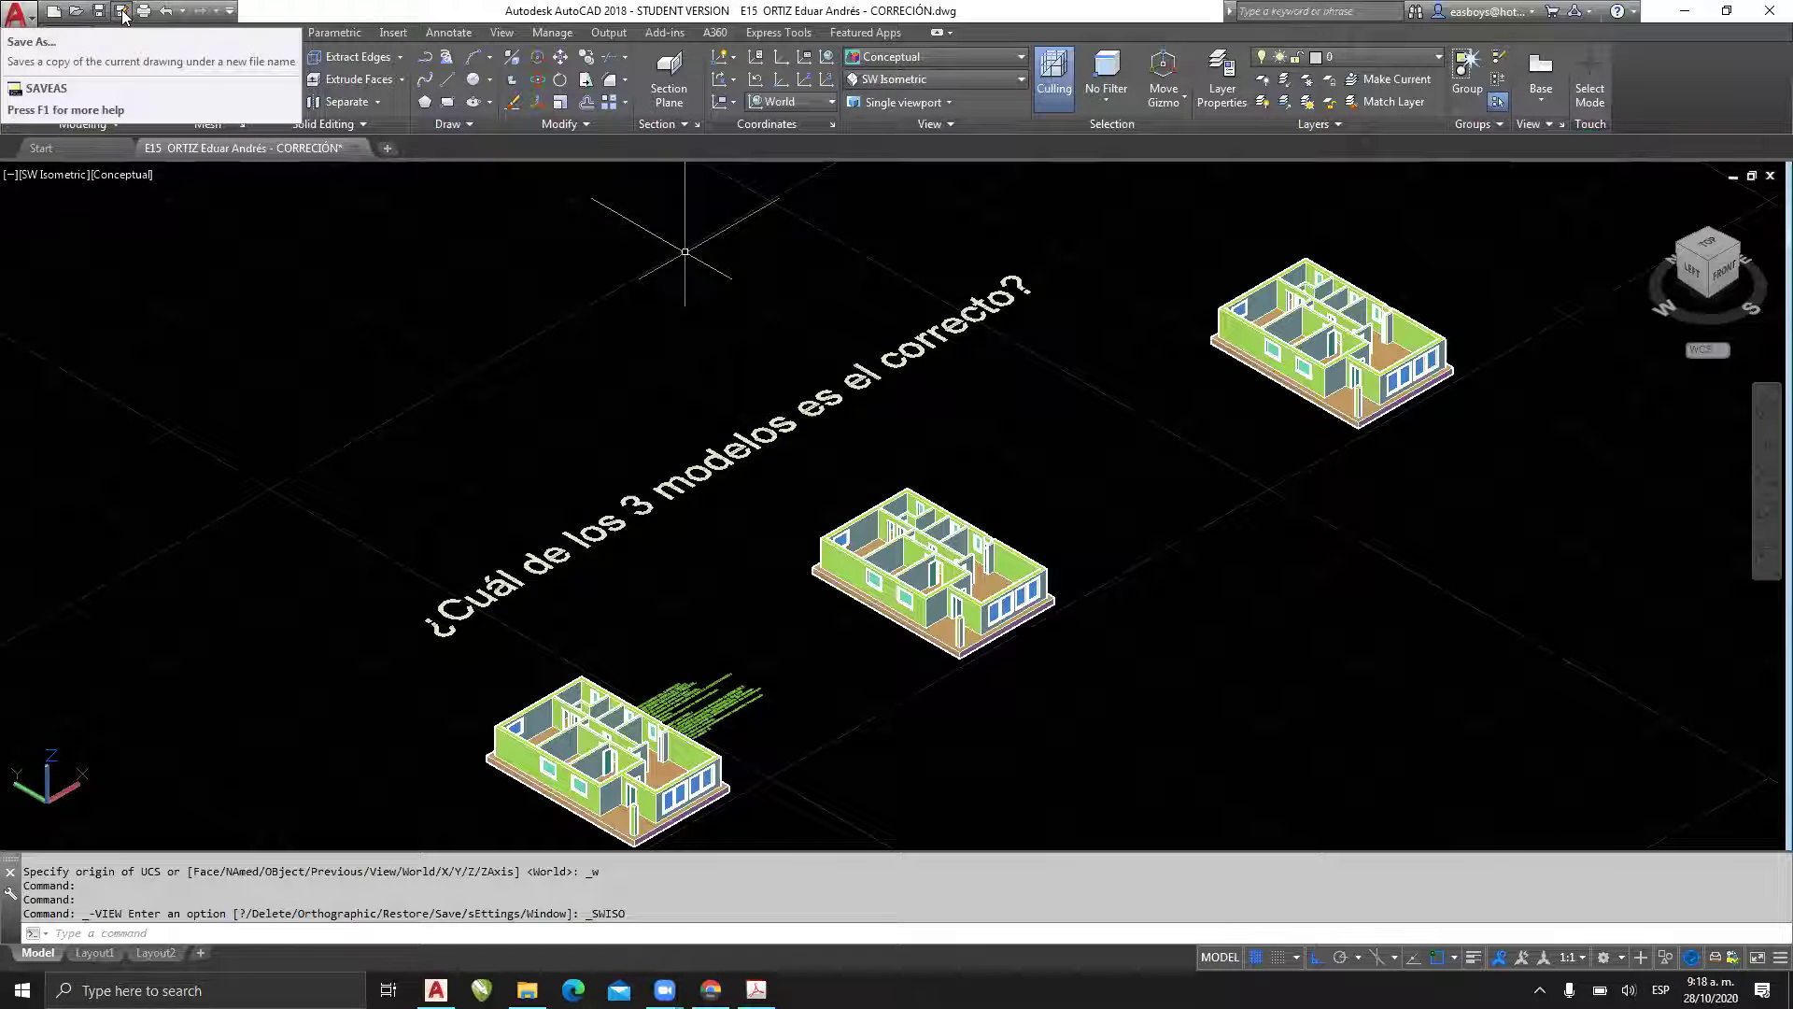
- Orbit the three models in constrained mode and change the projection from Parallel to Perspective
key("Escape")
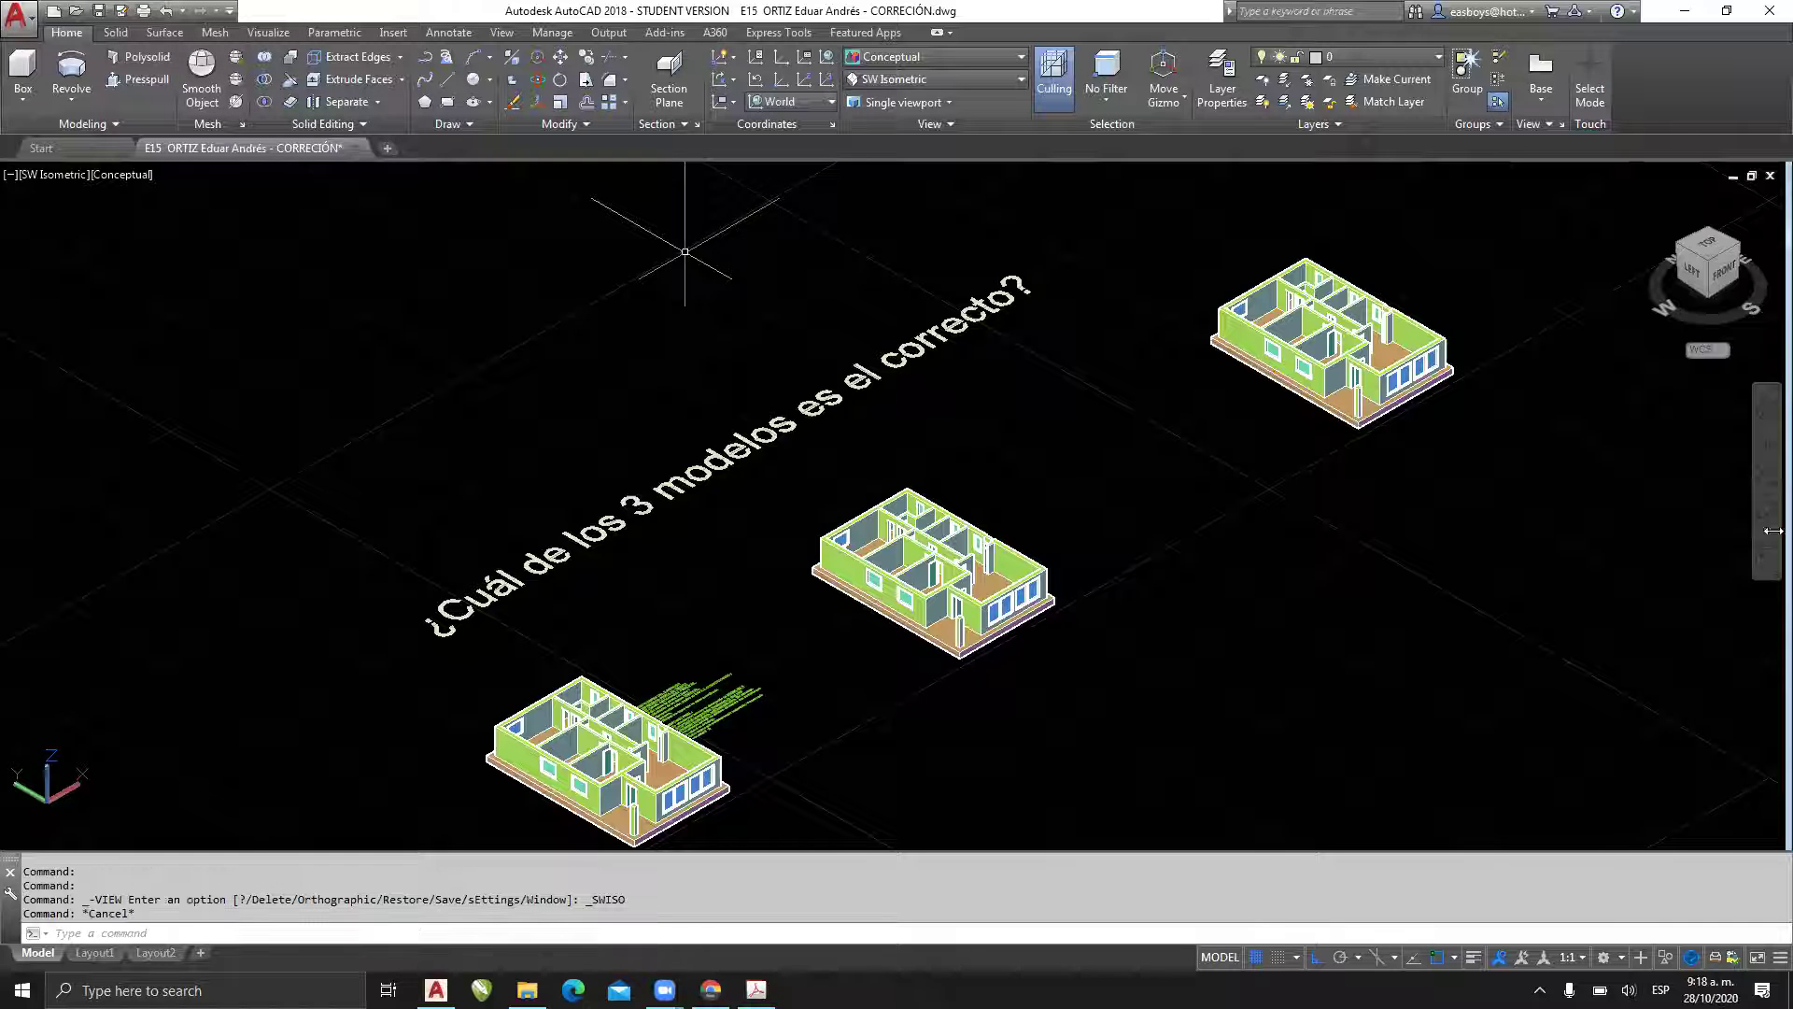
left_click(1767, 530)
left_click(1715, 543)
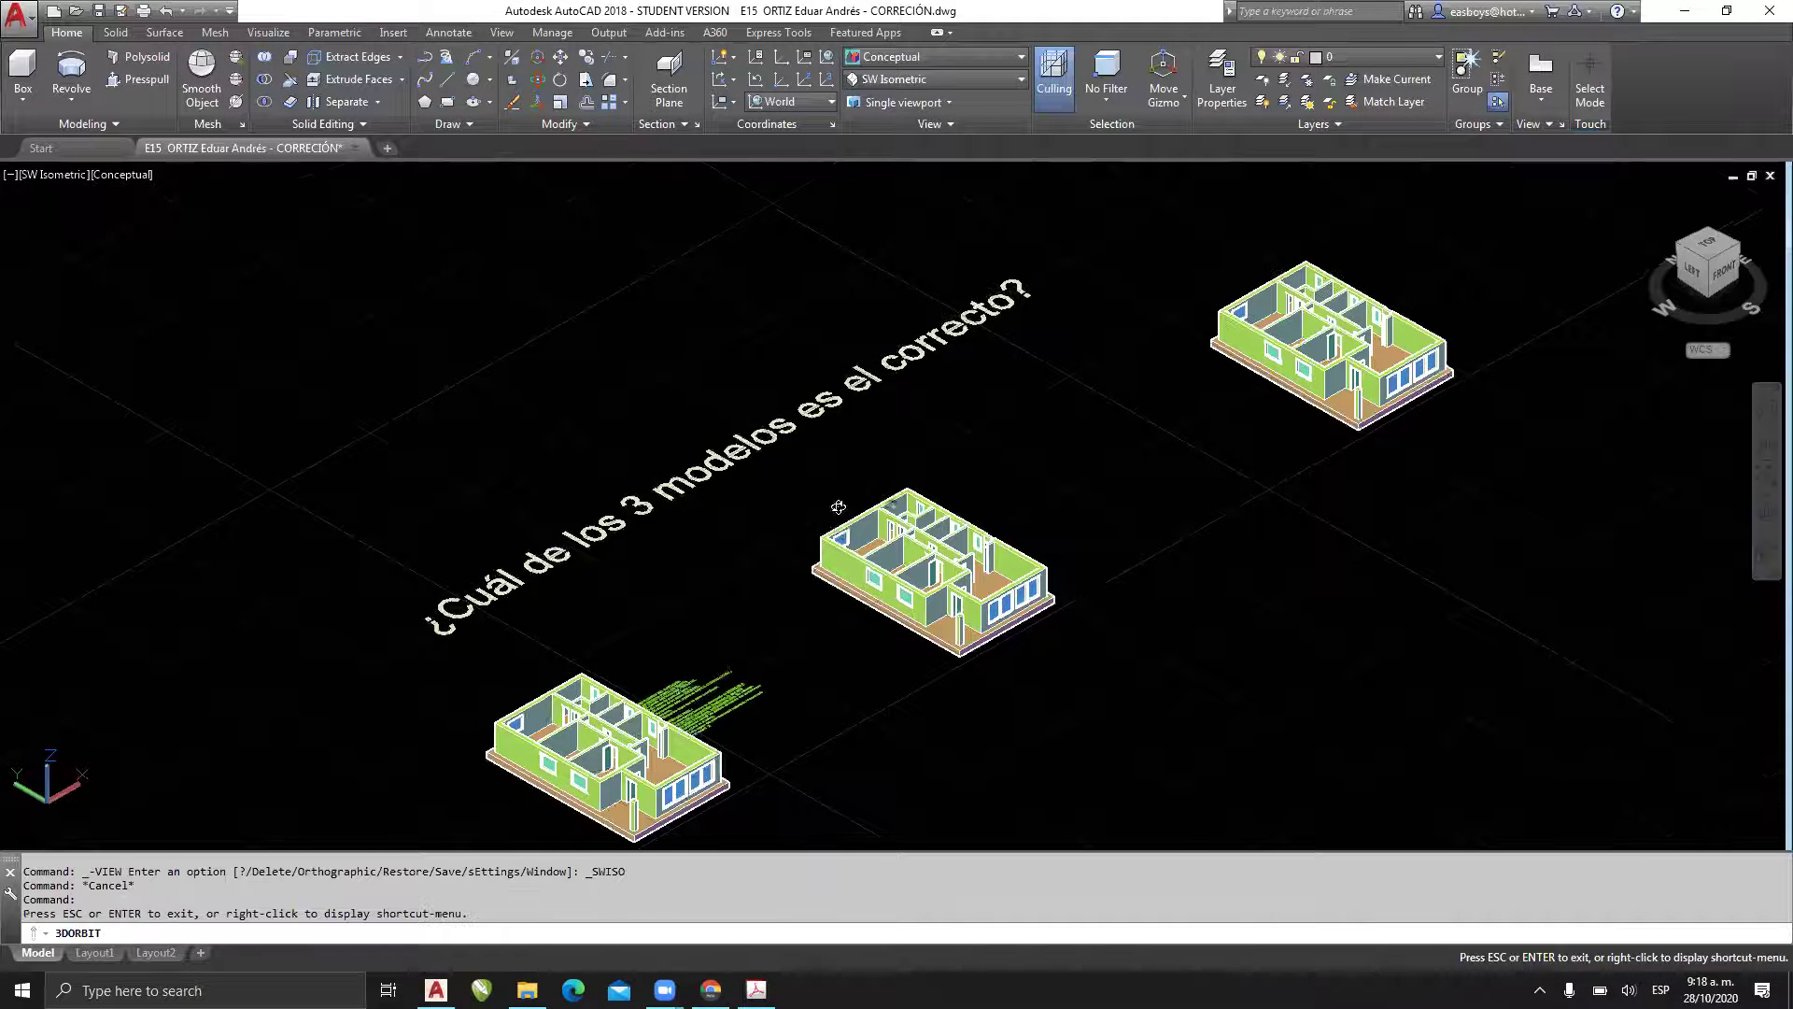
left_click_drag(837, 508, 801, 549)
left_click_drag(1009, 468, 1000, 440)
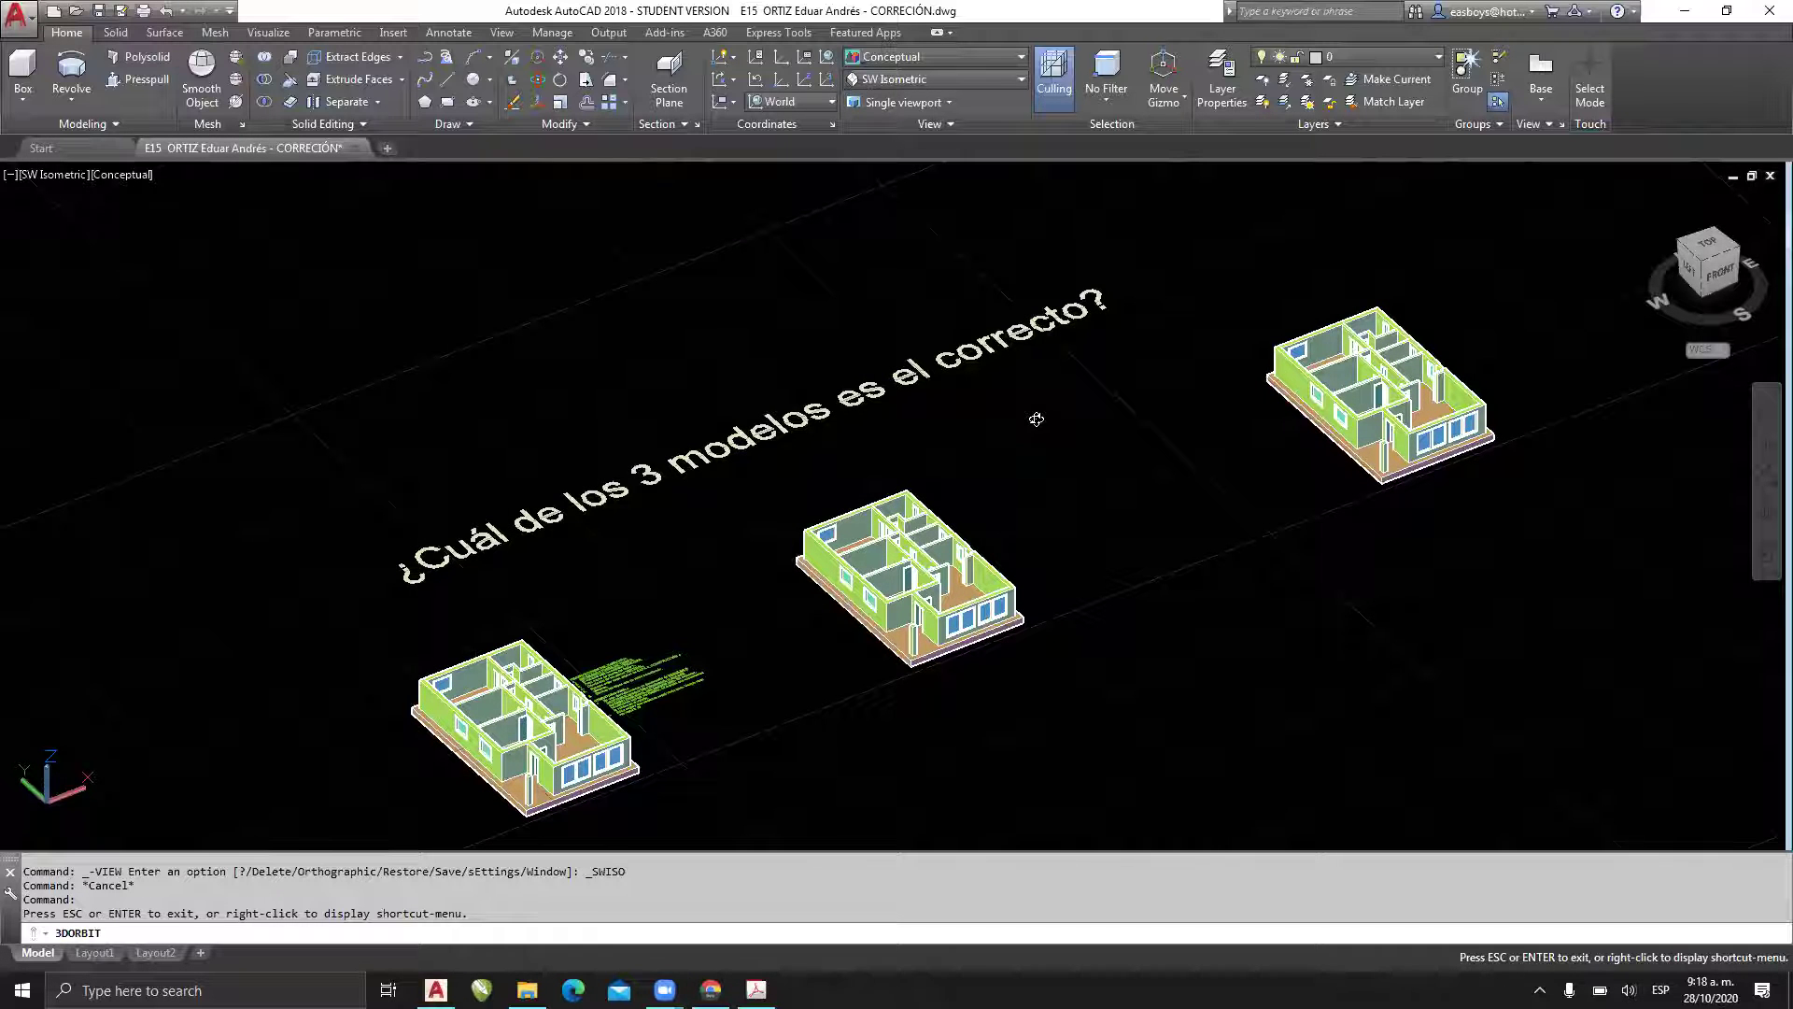
right_click(1036, 419)
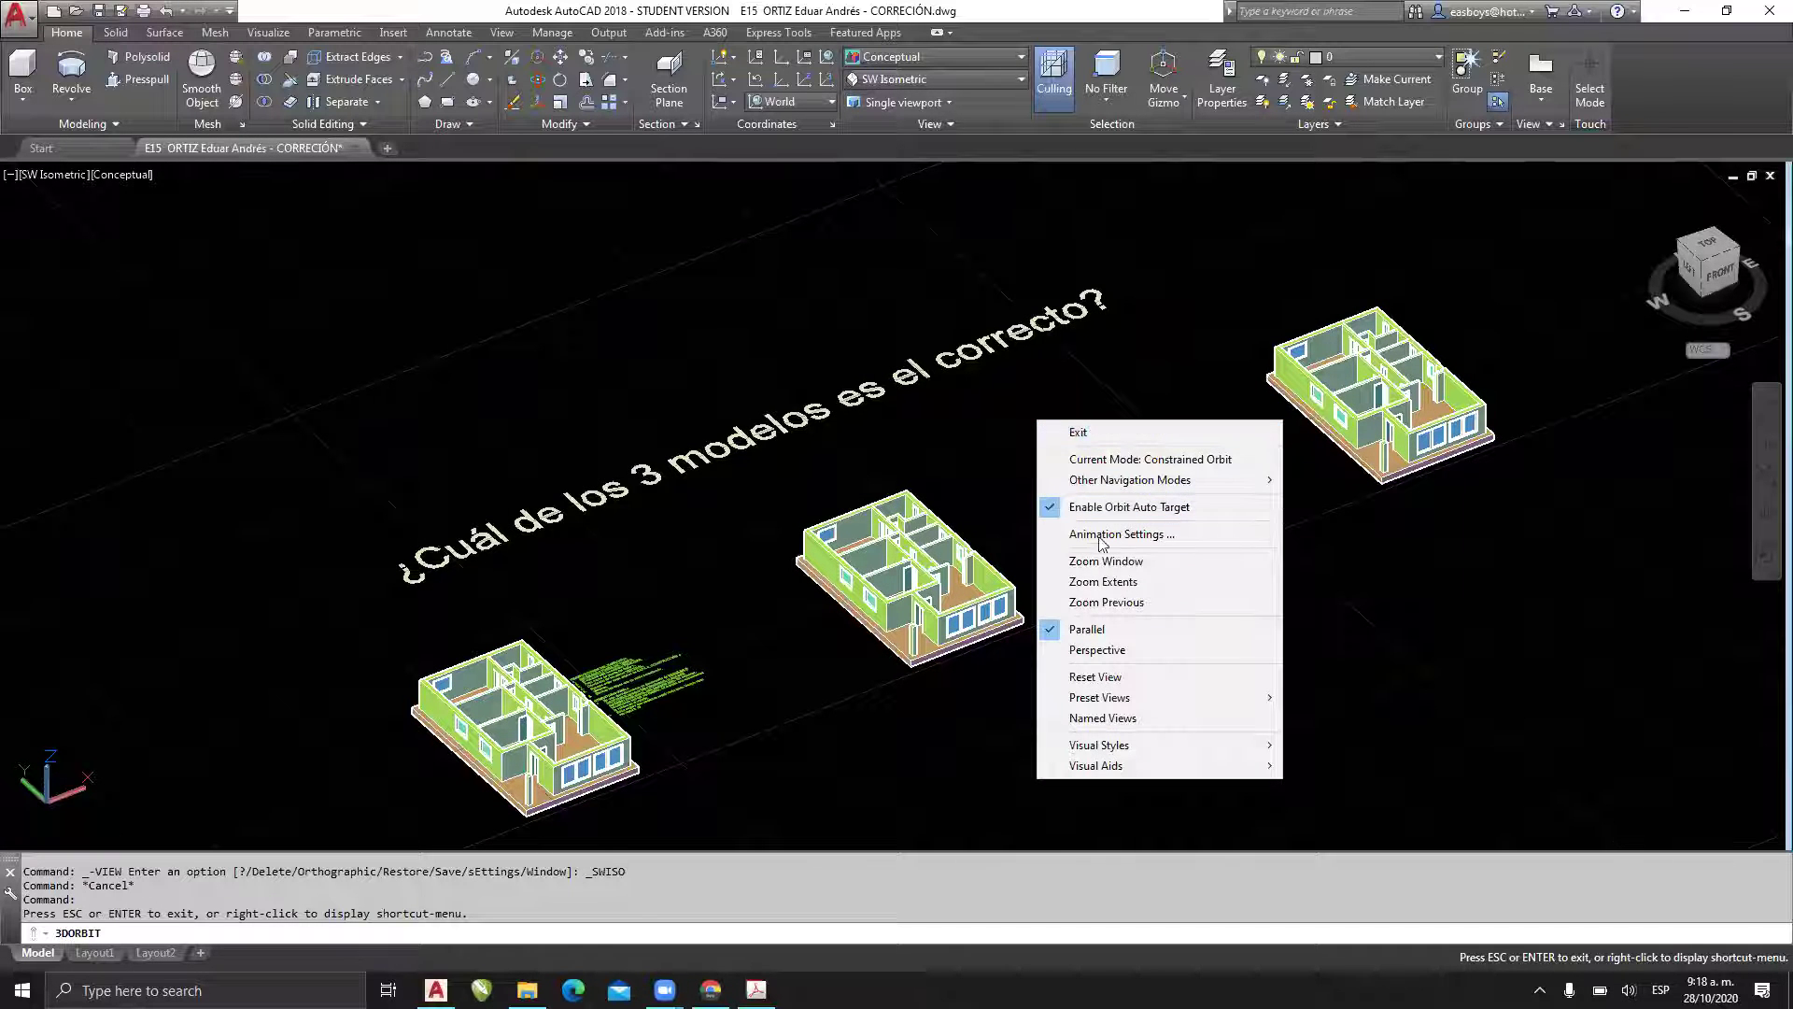
left_click(1138, 652)
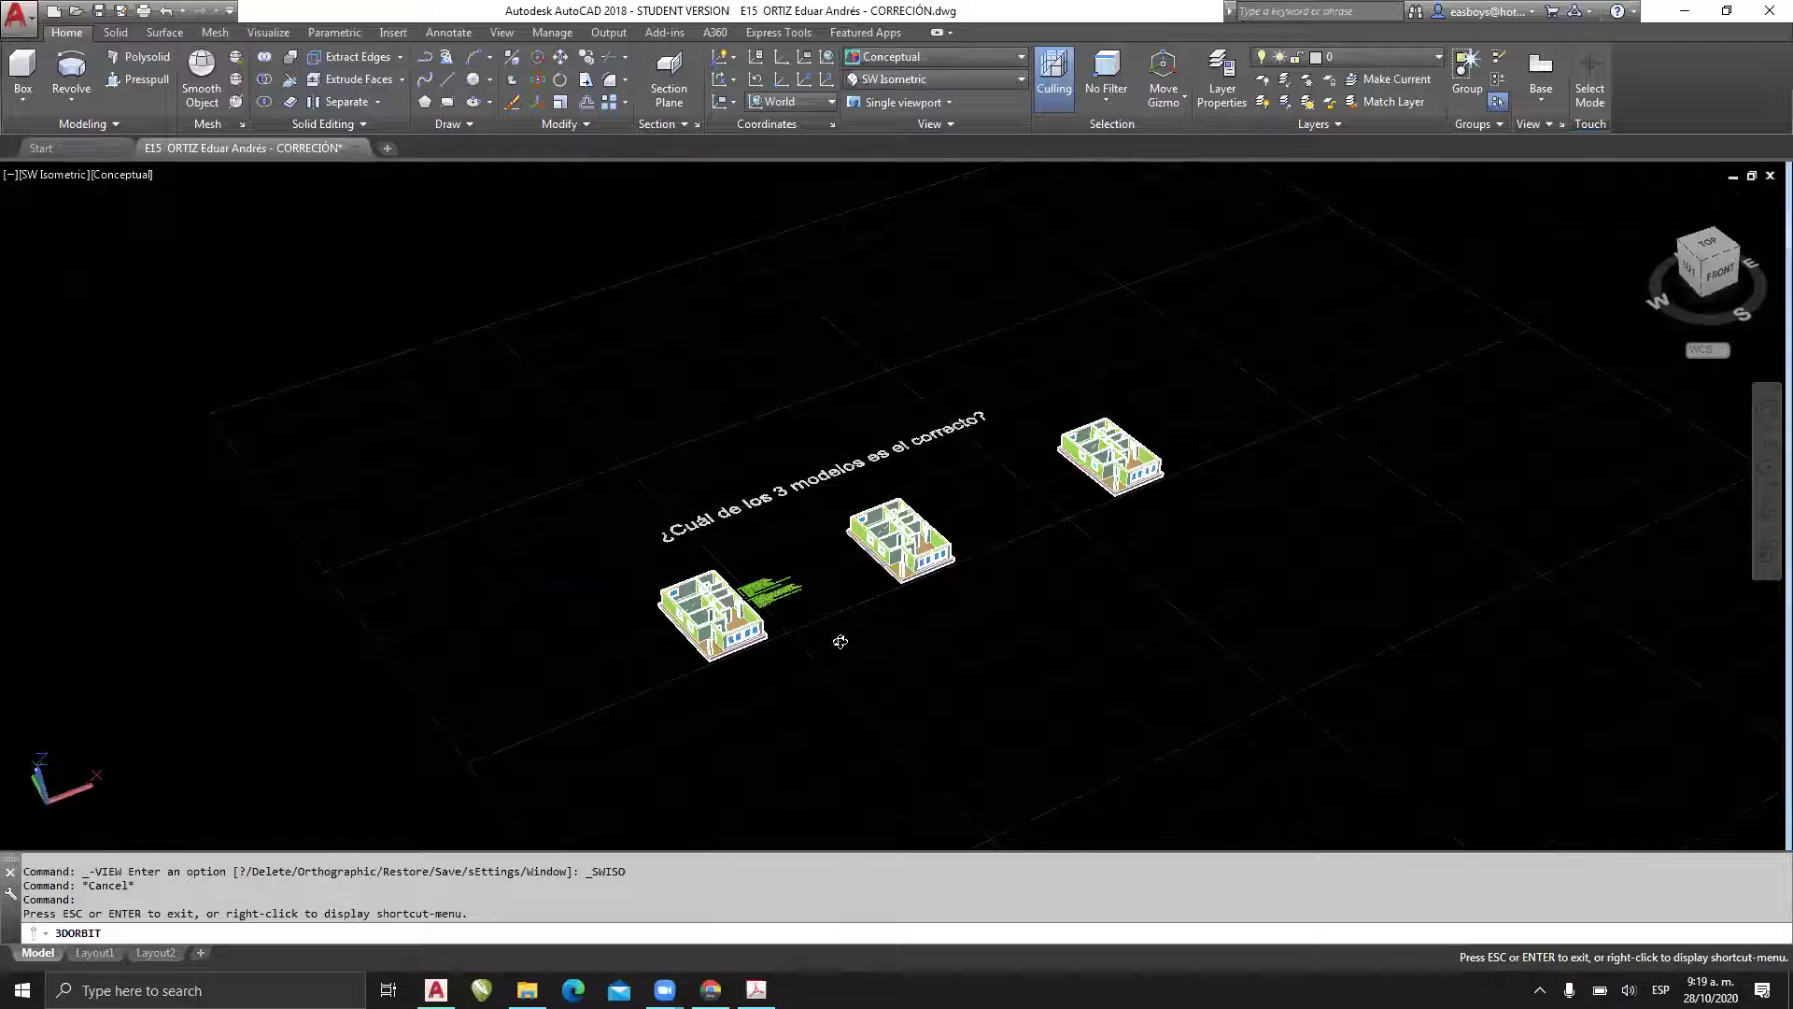
scroll(735, 603, "up", 5)
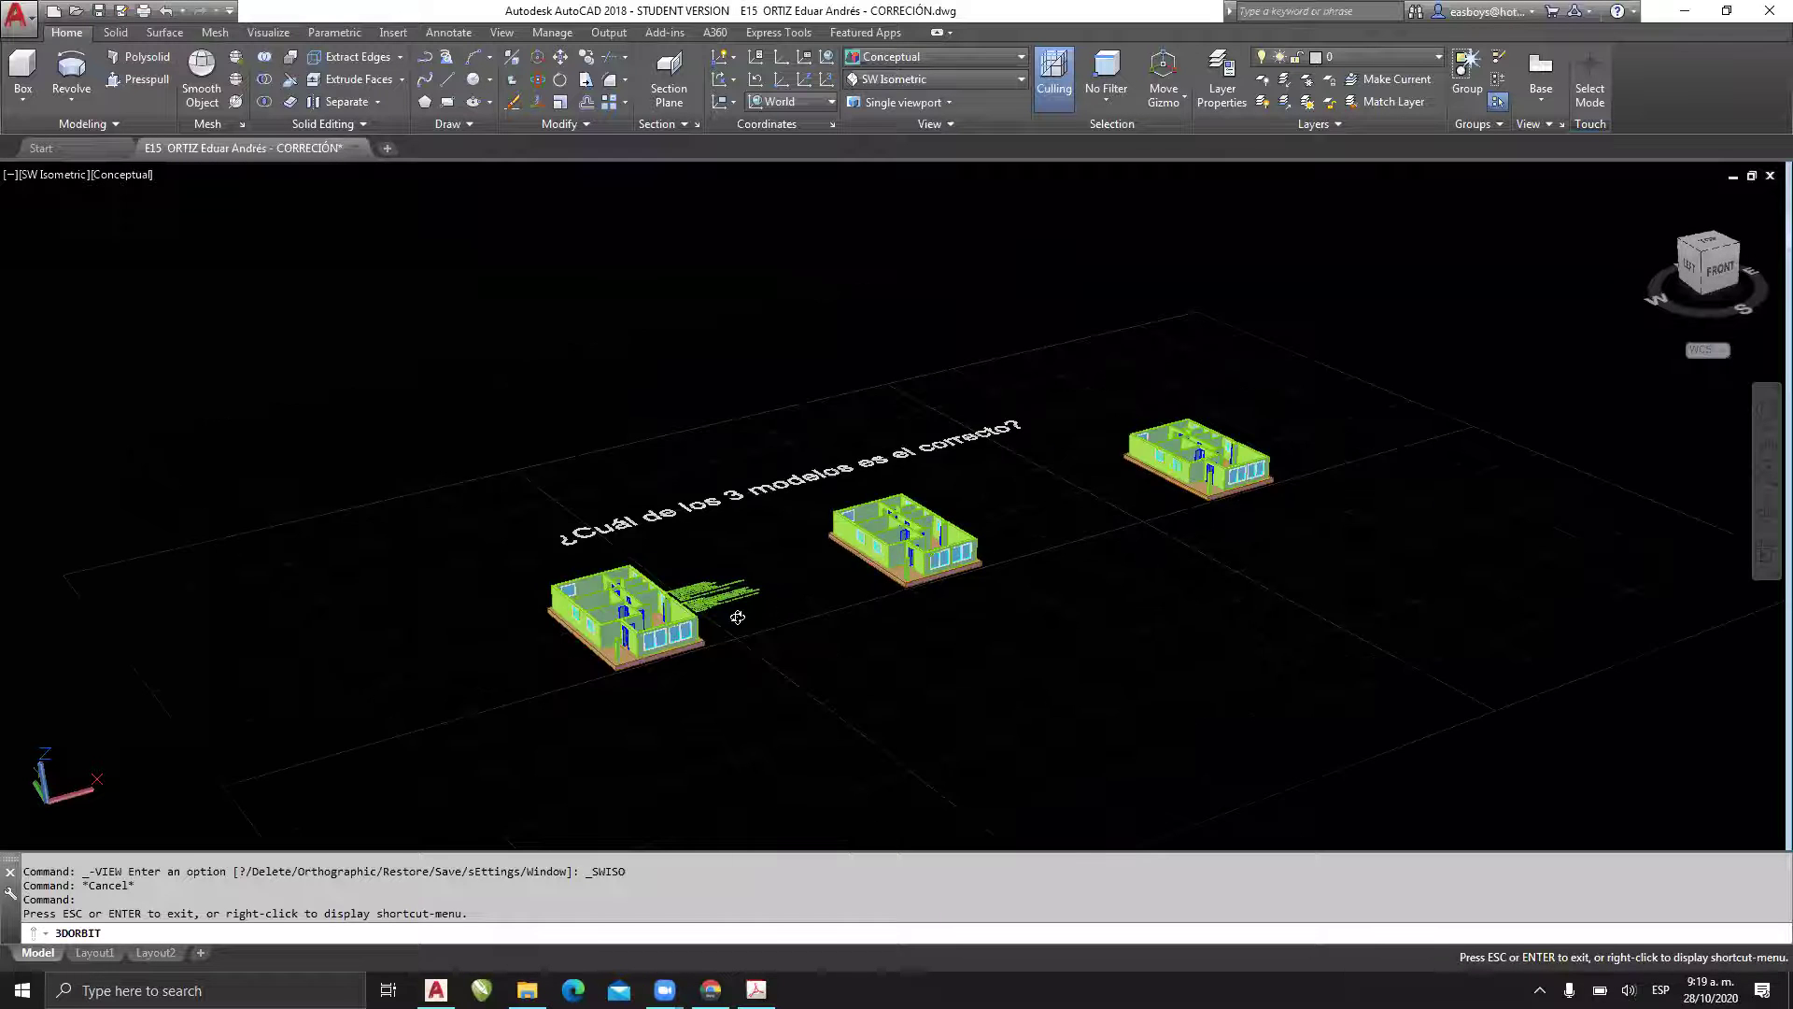
- Frame the middle house model with Zoom Window while staying in constrained orbit
scroll(751, 626, "up", 4)
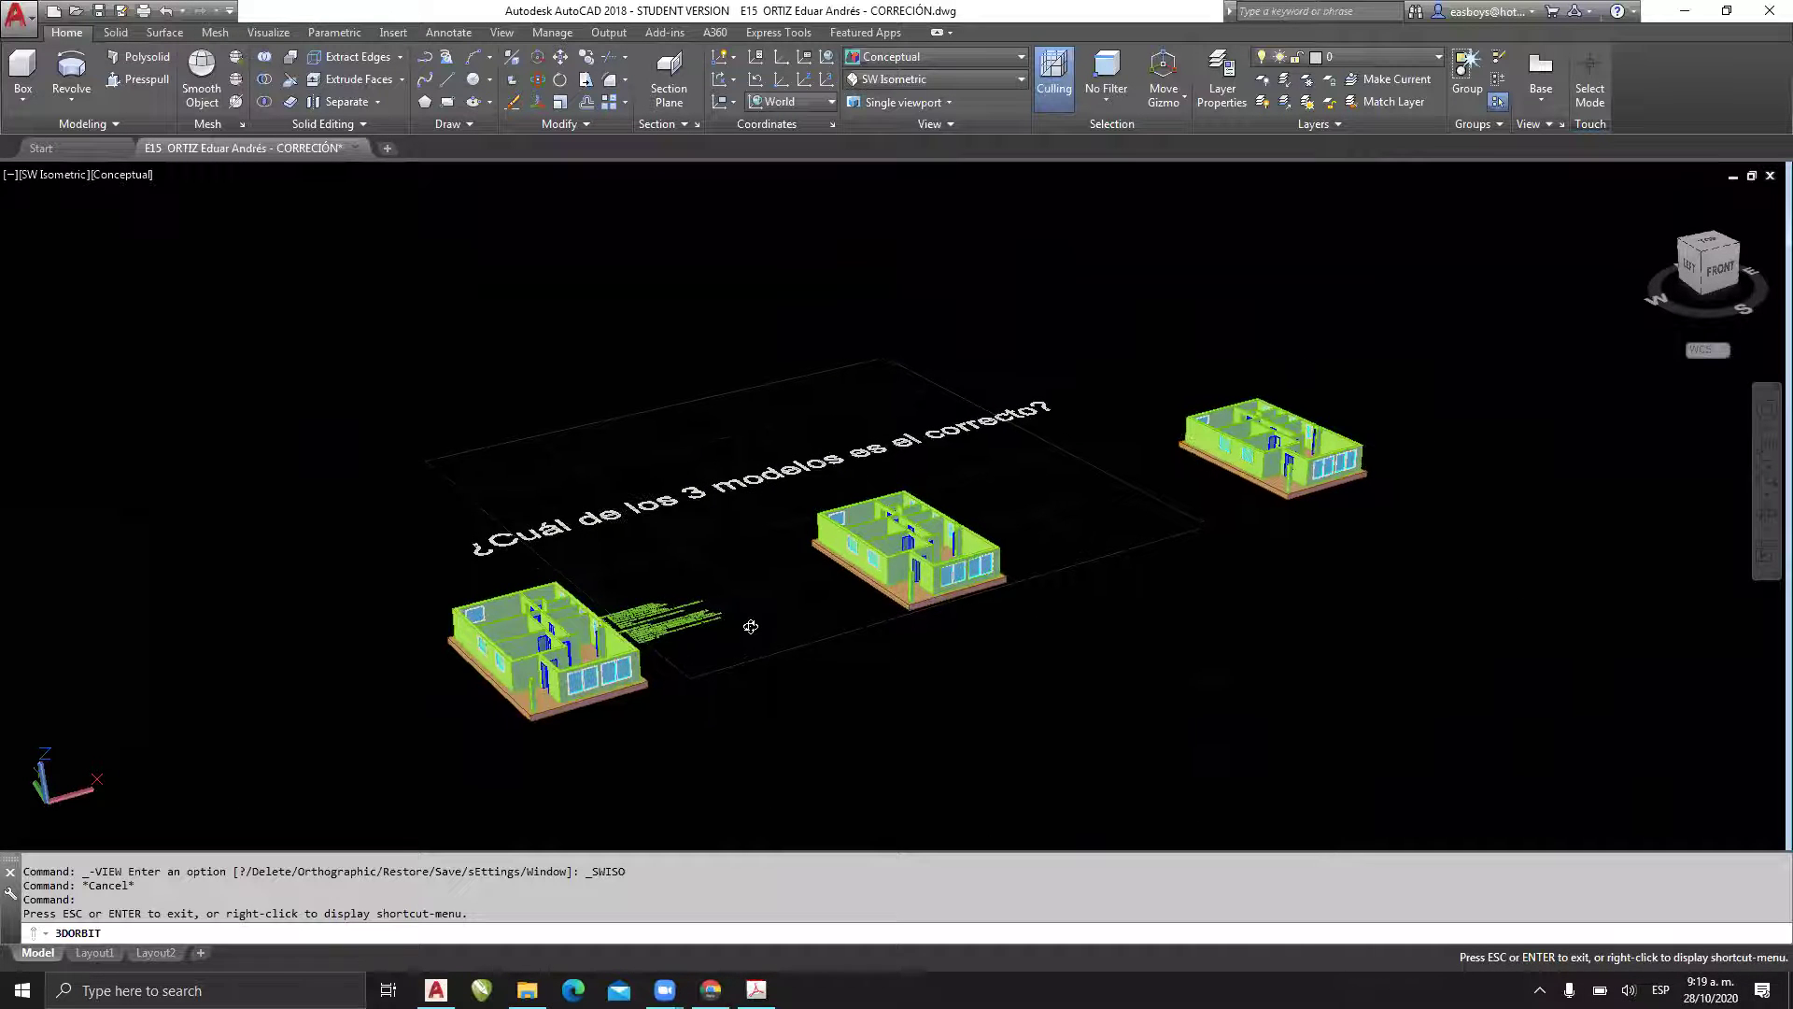
mouse_move(751, 626)
left_mouse_down()
mouse_move(772, 628)
mouse_move(772, 601)
left_mouse_up()
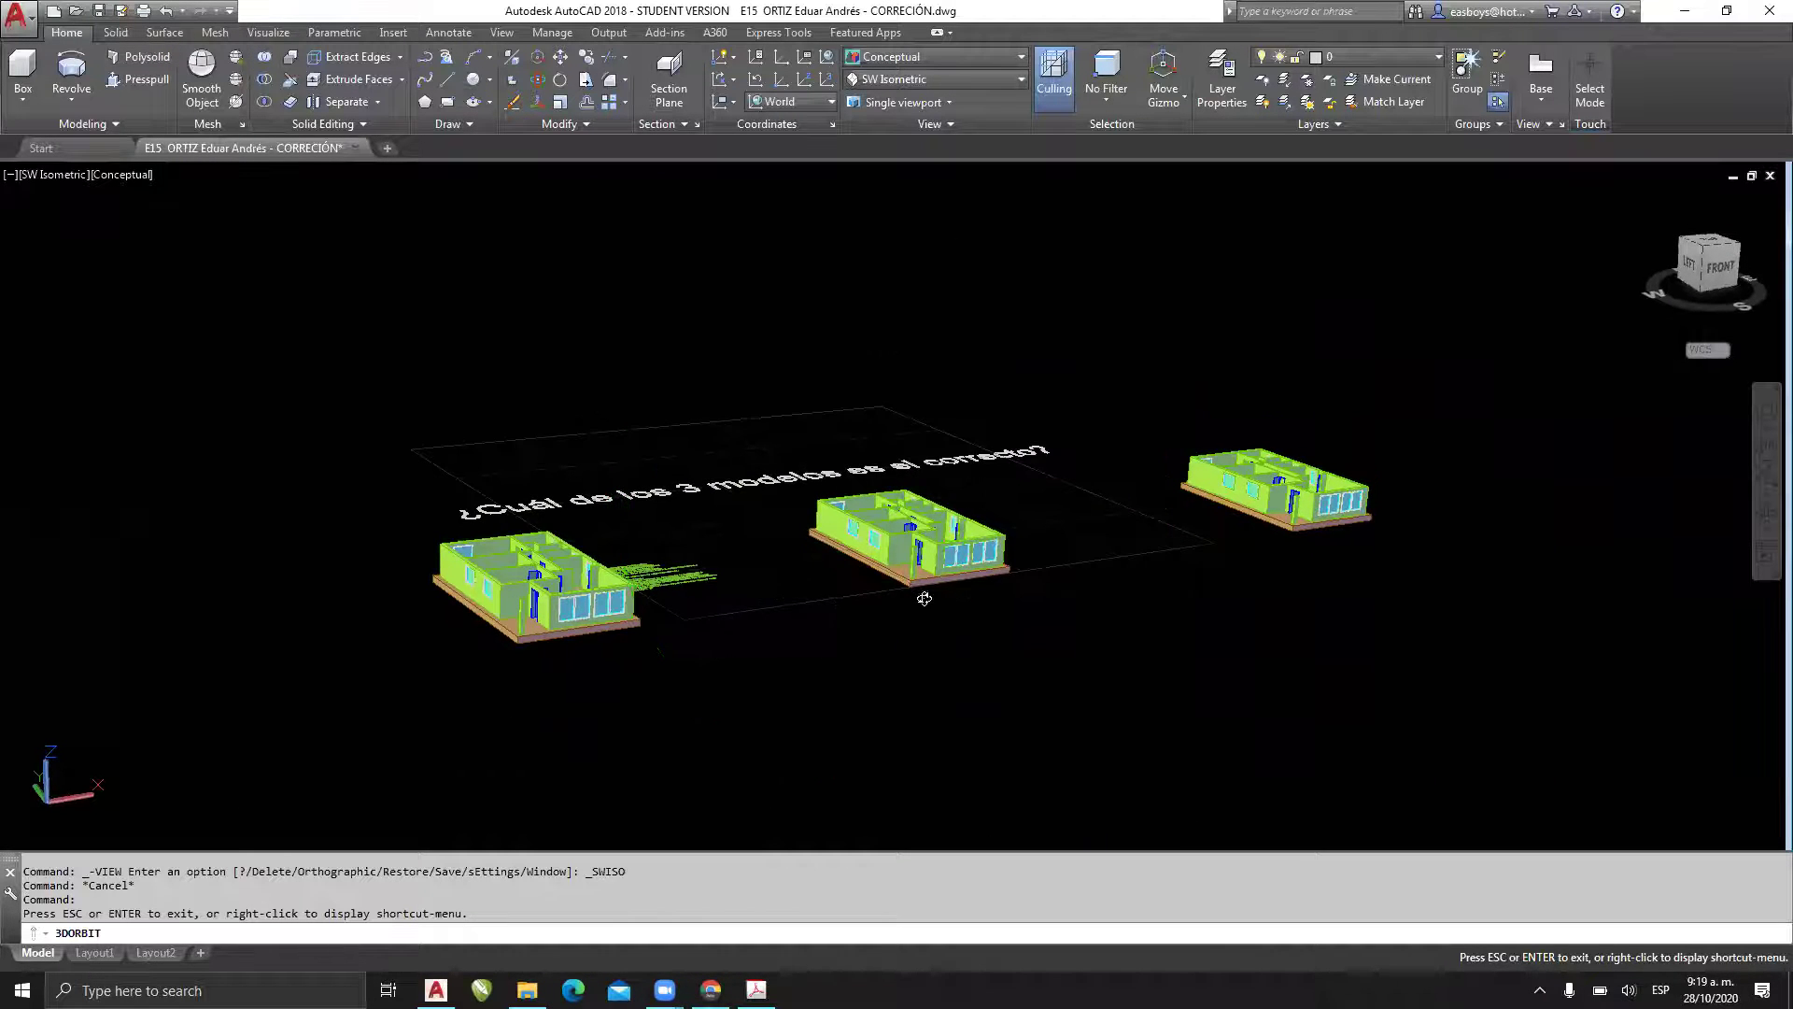
right_click(955, 517)
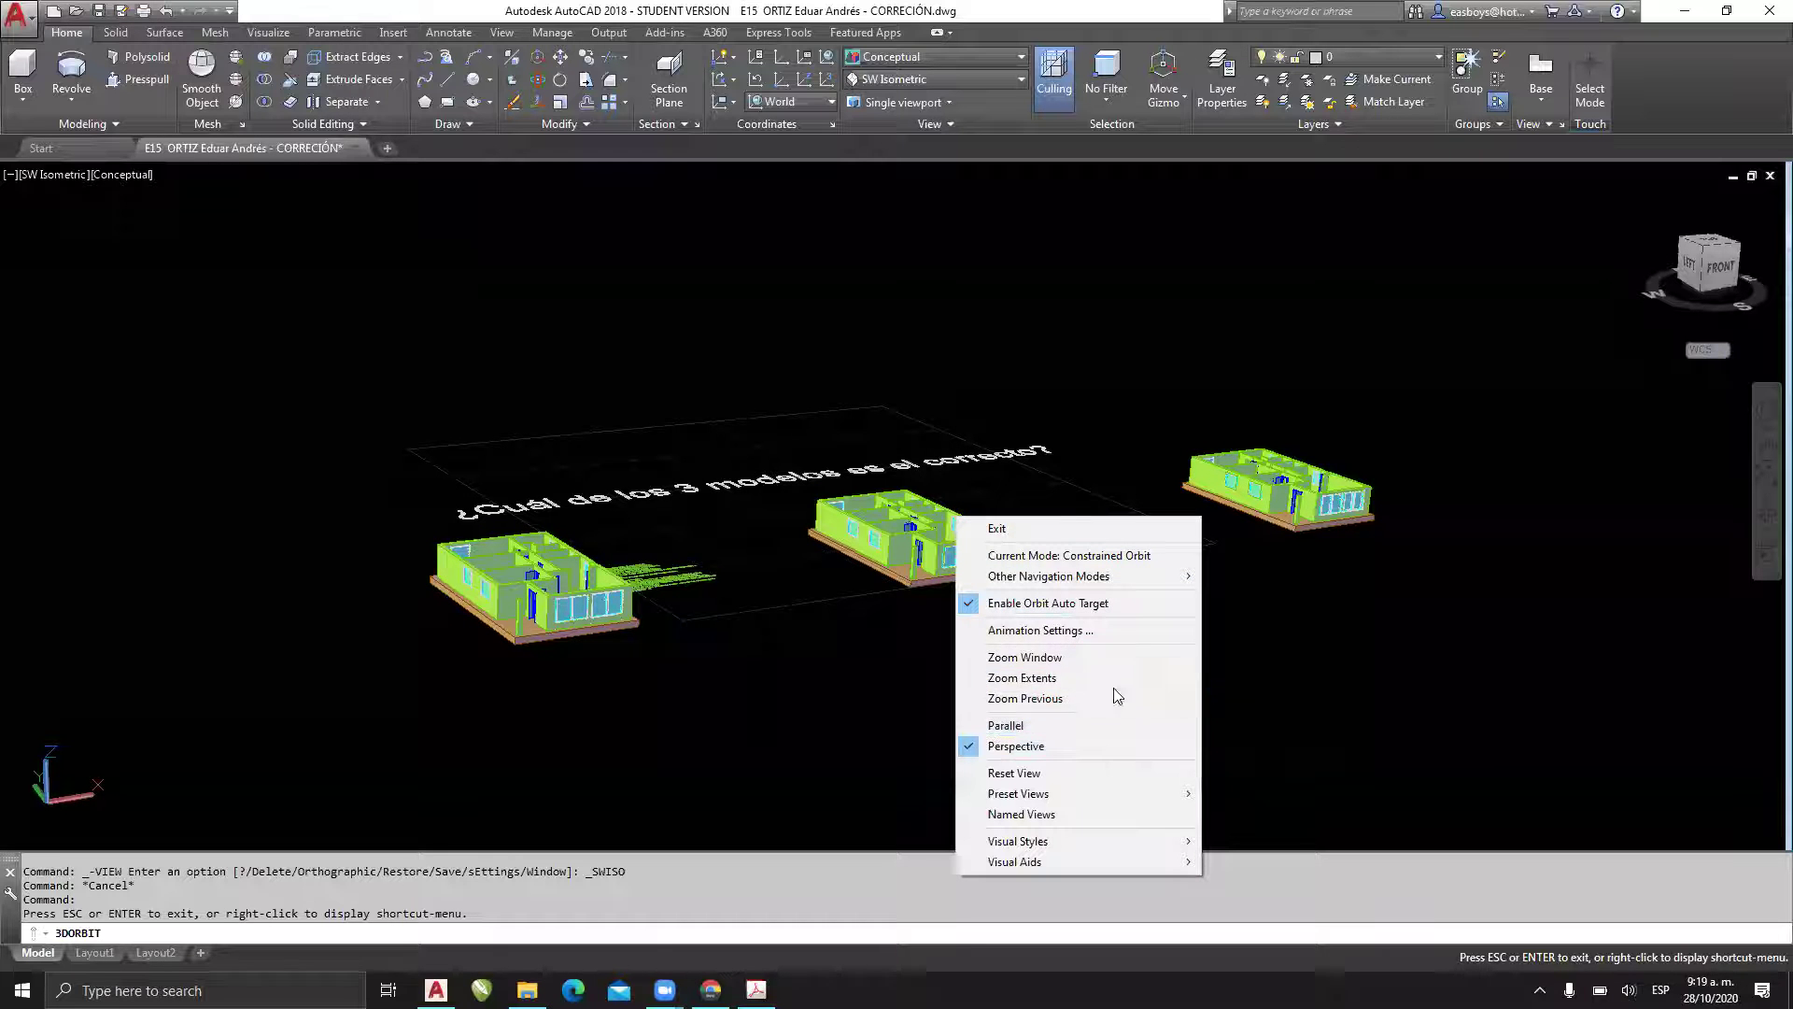
left_click(1082, 658)
left_click(1043, 423)
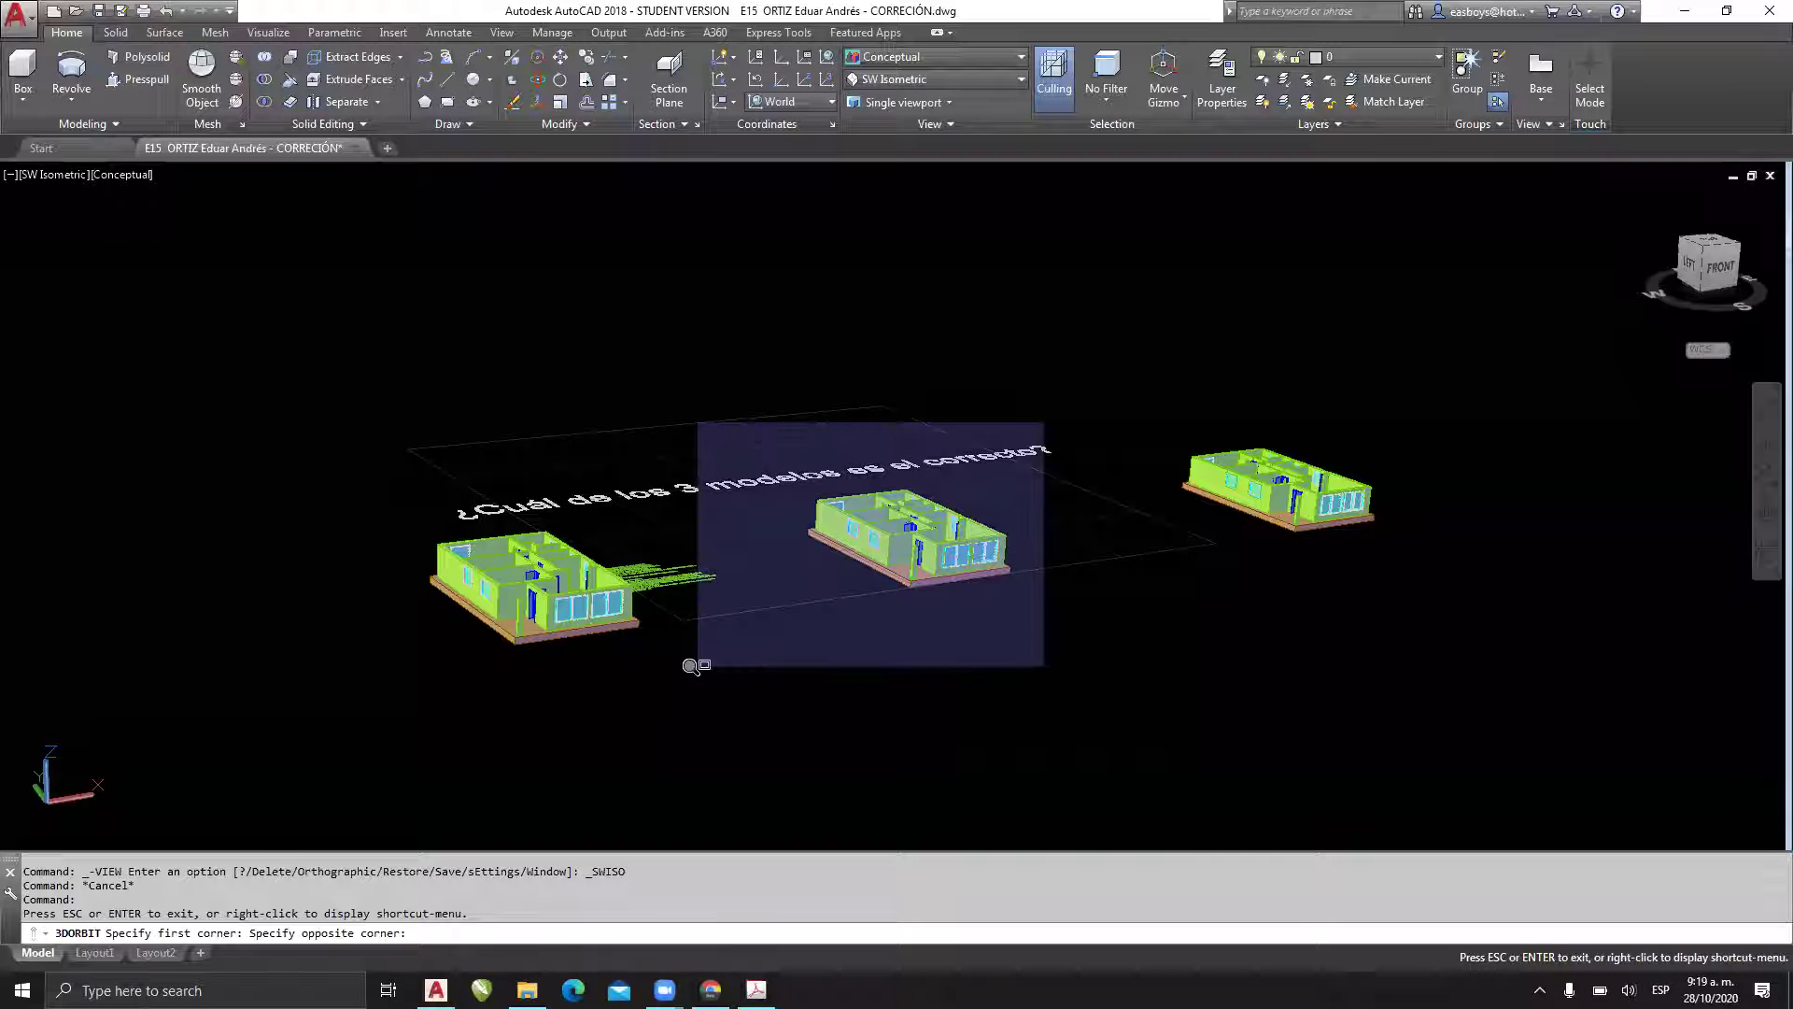
left_click(764, 656)
- Orbit around the middle house in perspective to examine its facade and its interior from above
left_click_drag(1071, 631, 887, 632)
left_click_drag(1006, 613, 1068, 616)
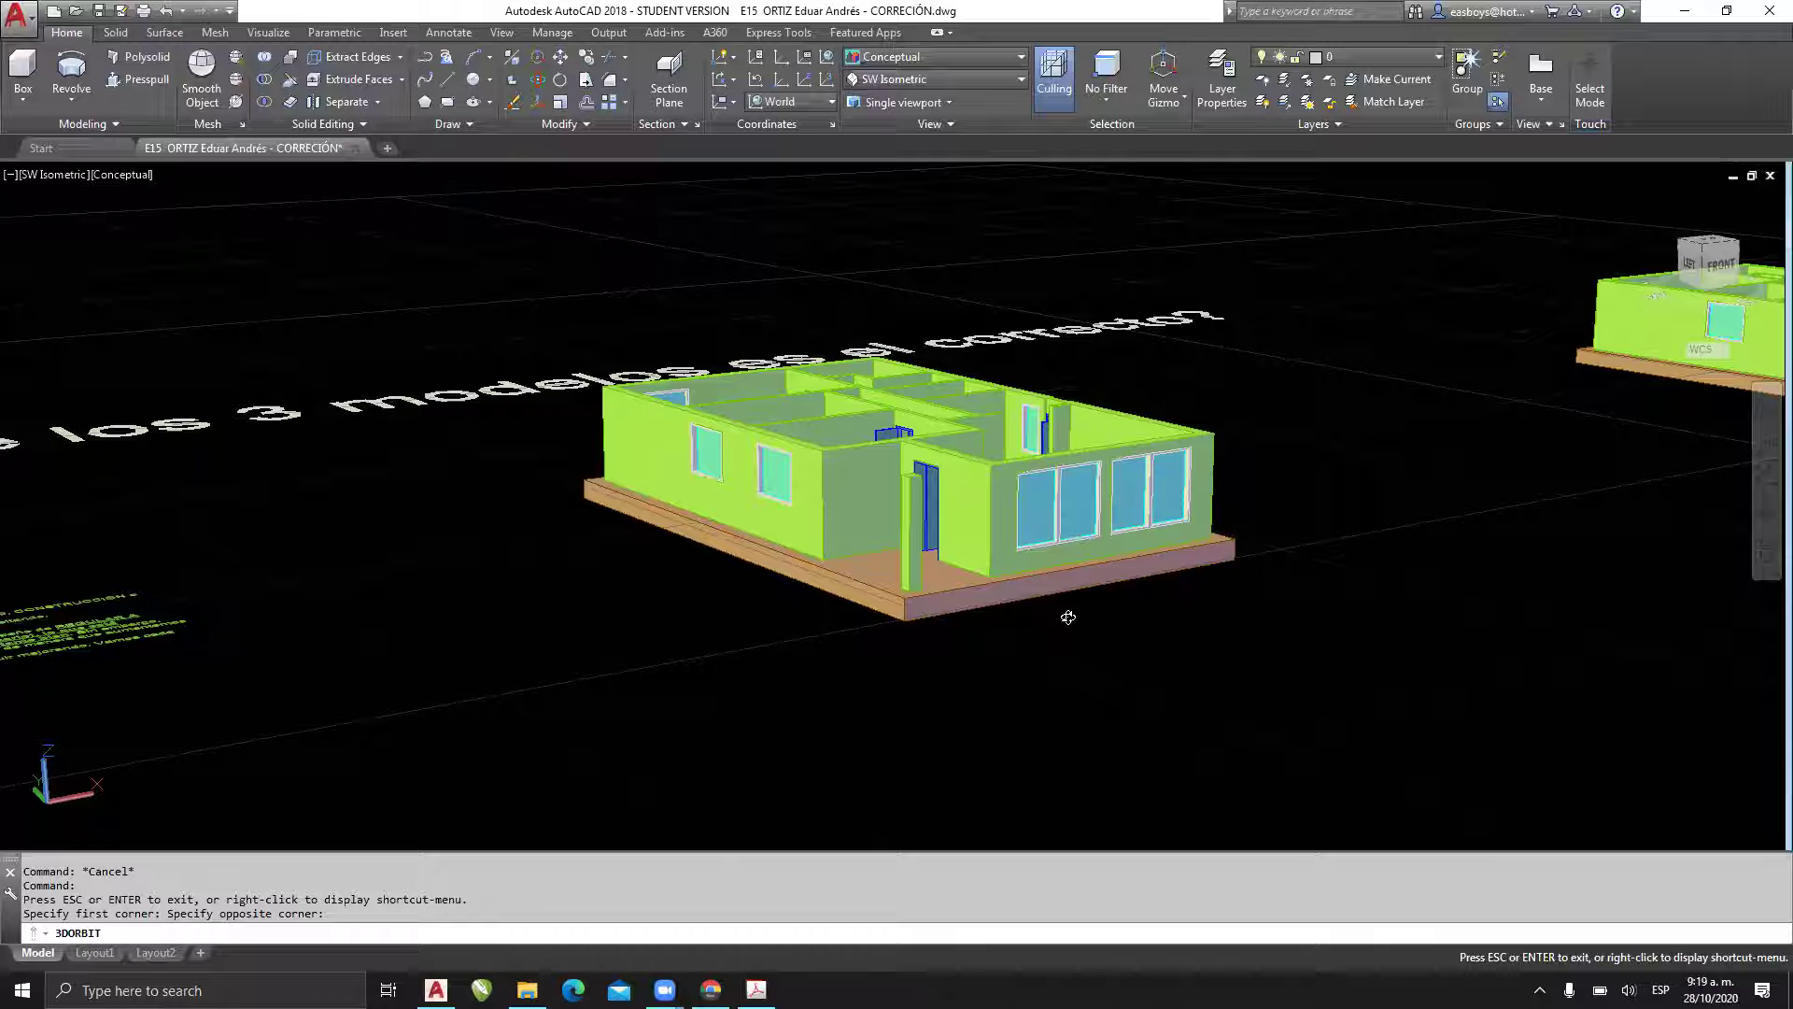
left_click_drag(880, 552, 919, 540)
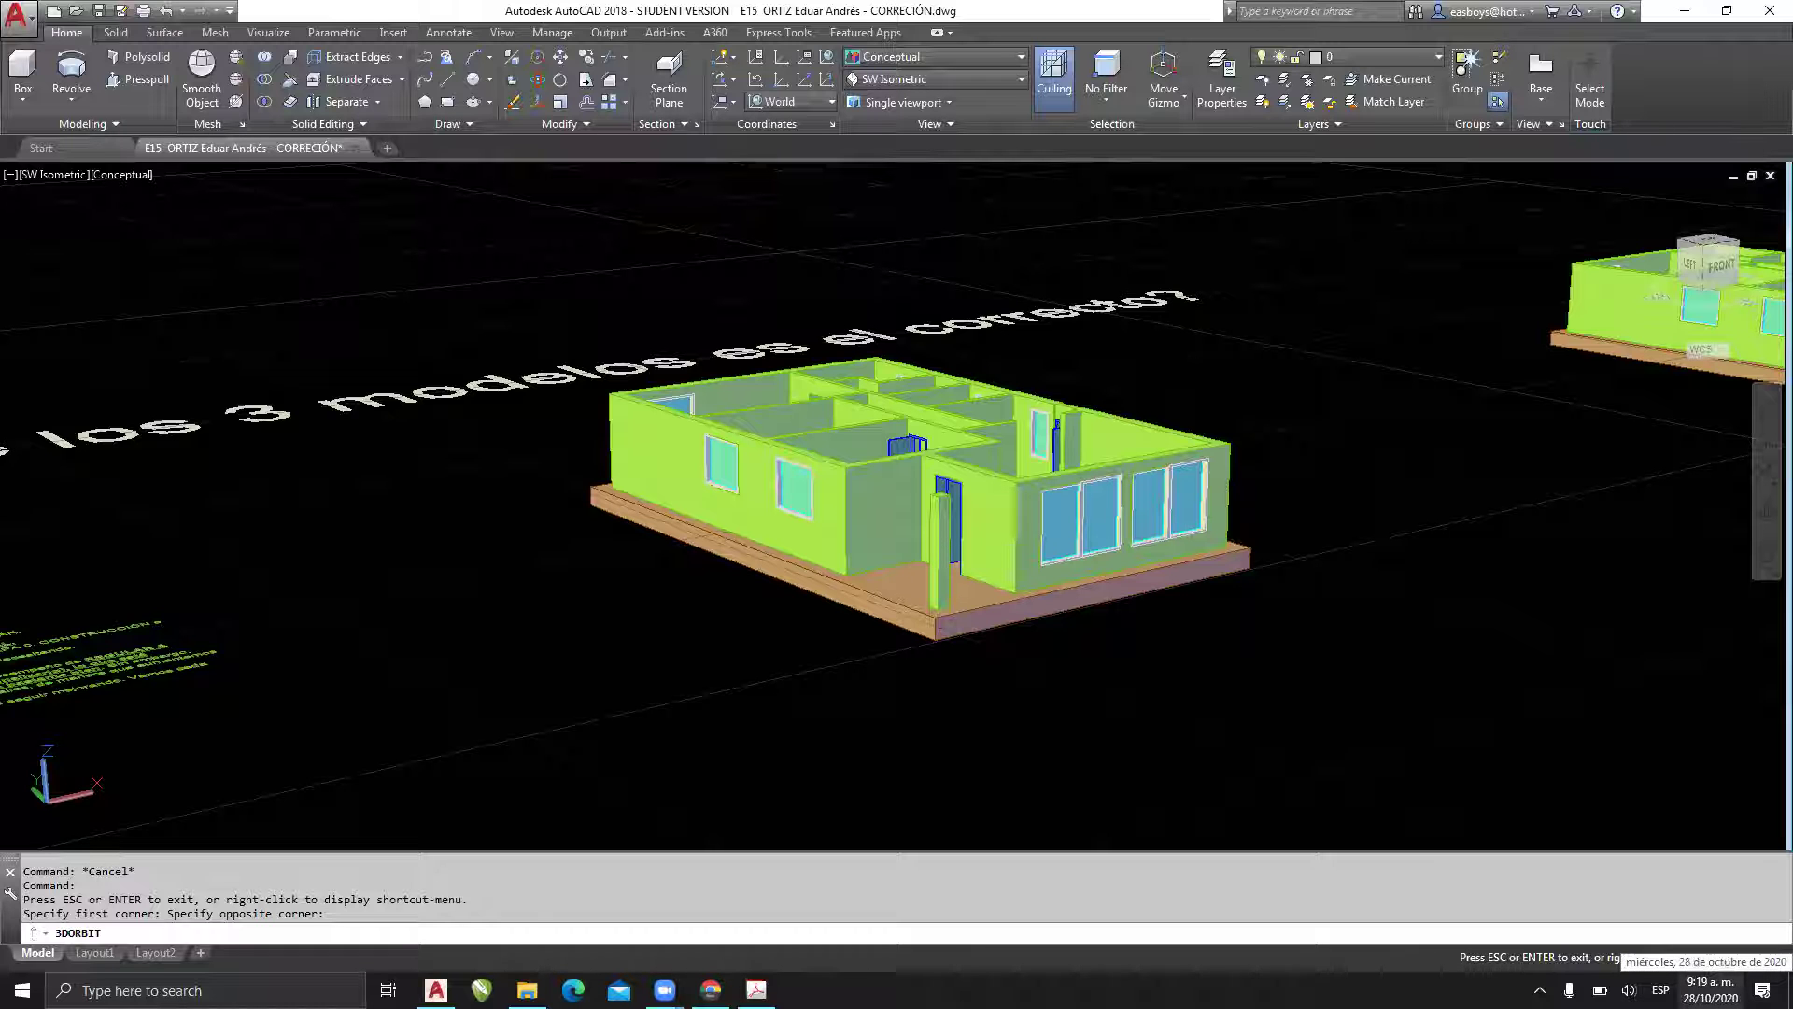
left_click_drag(1061, 469, 874, 442)
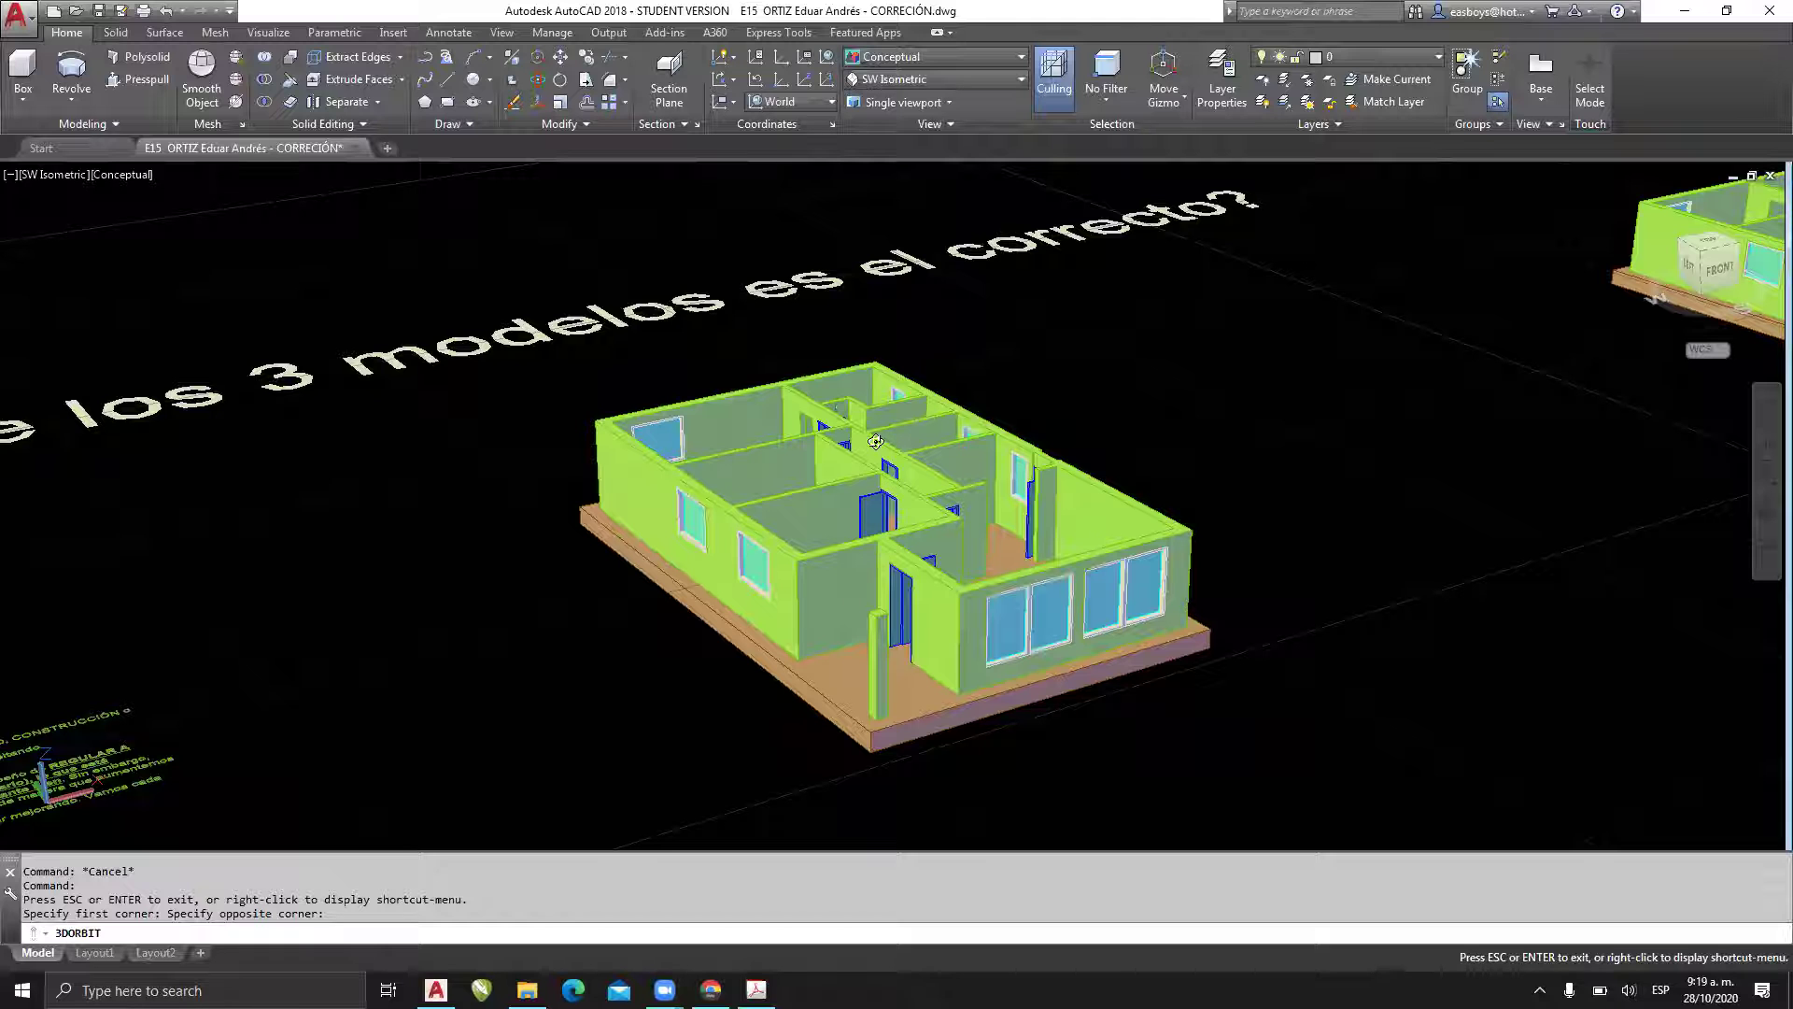
- Switch the projection to Parallel, bring the first house model into view, and end the orbit with all three models shown
right_click(875, 441)
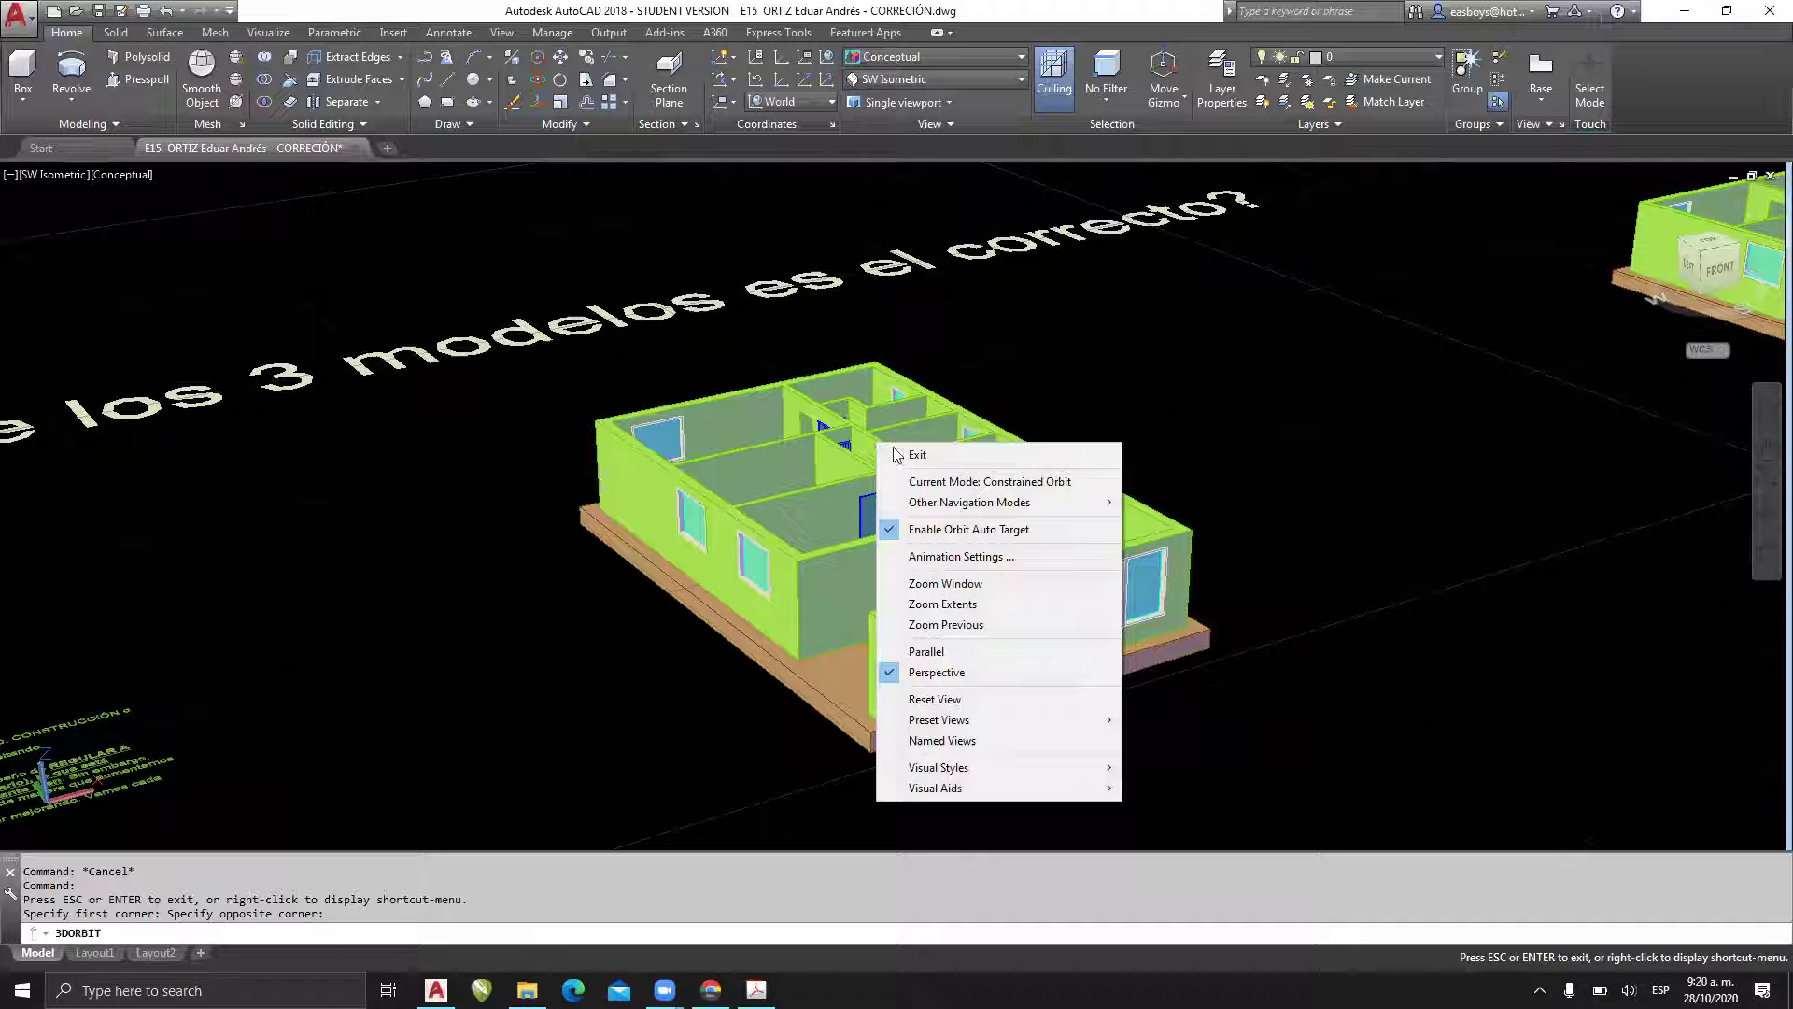
left_click(955, 654)
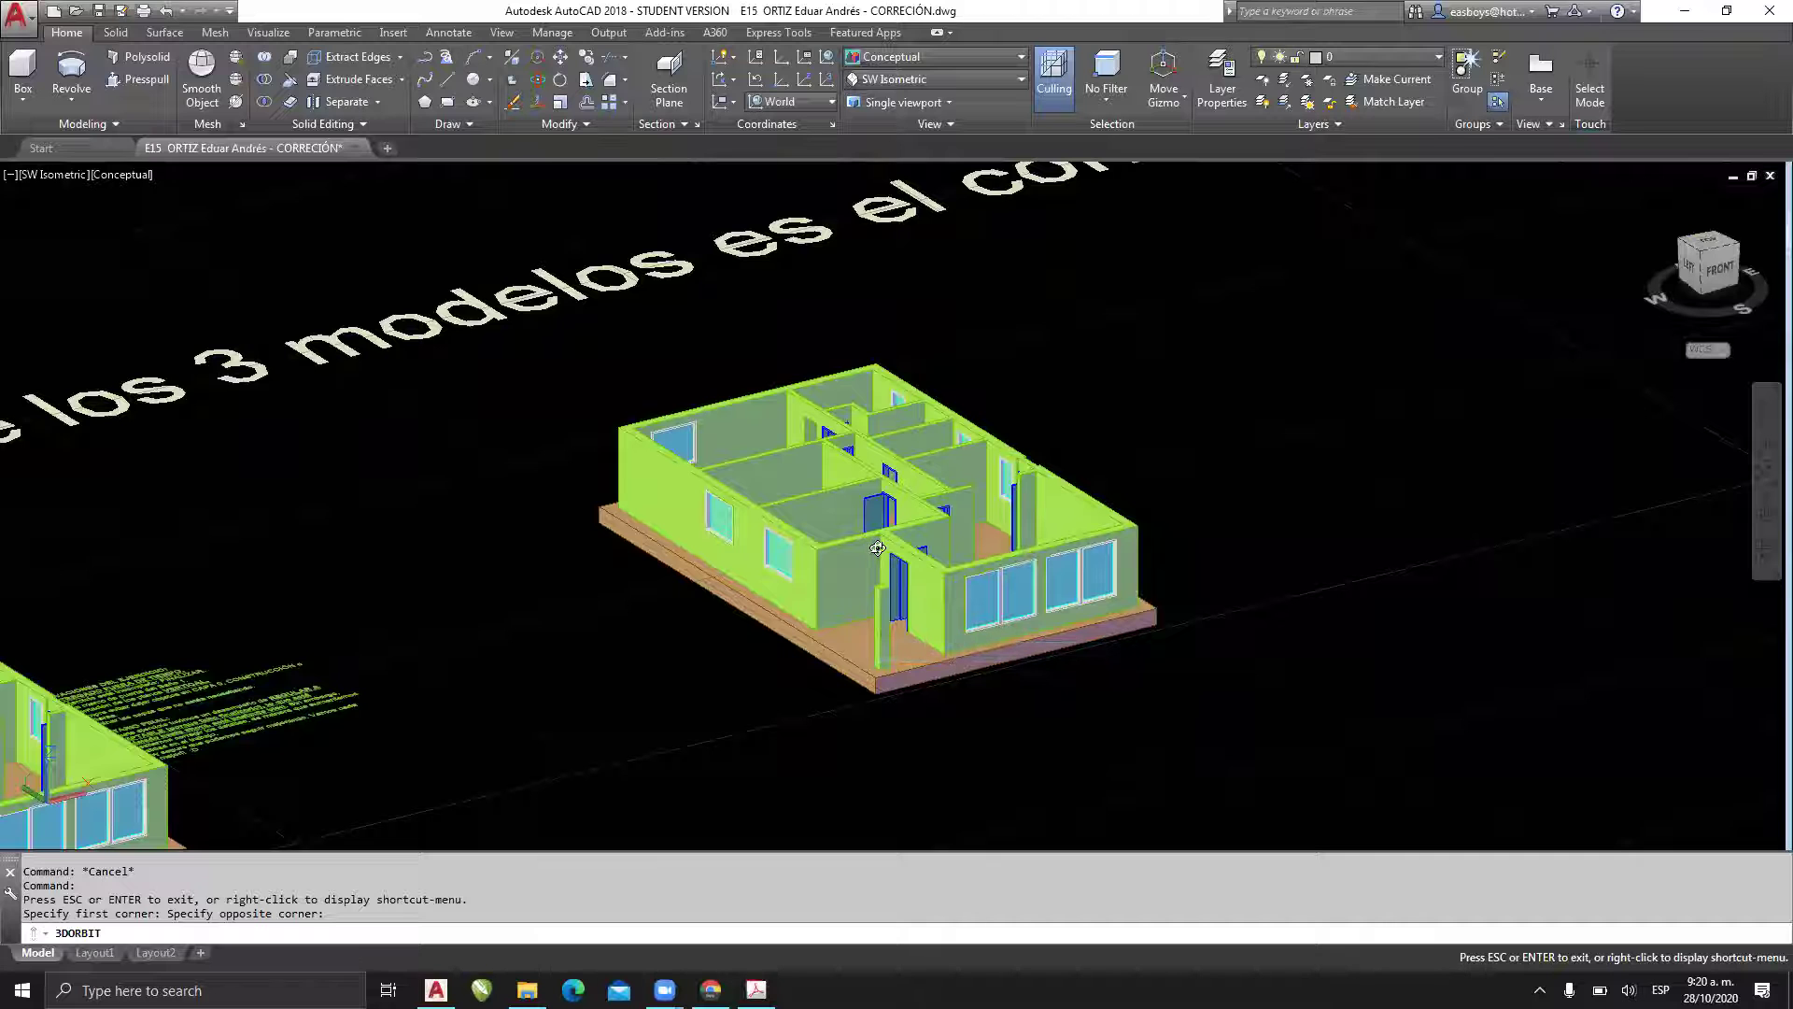
middle_click_drag(707, 561, 1056, 468)
mouse_move(581, 586)
left_mouse_down()
mouse_move(600, 618)
mouse_move(587, 578)
mouse_move(570, 591)
left_mouse_up()
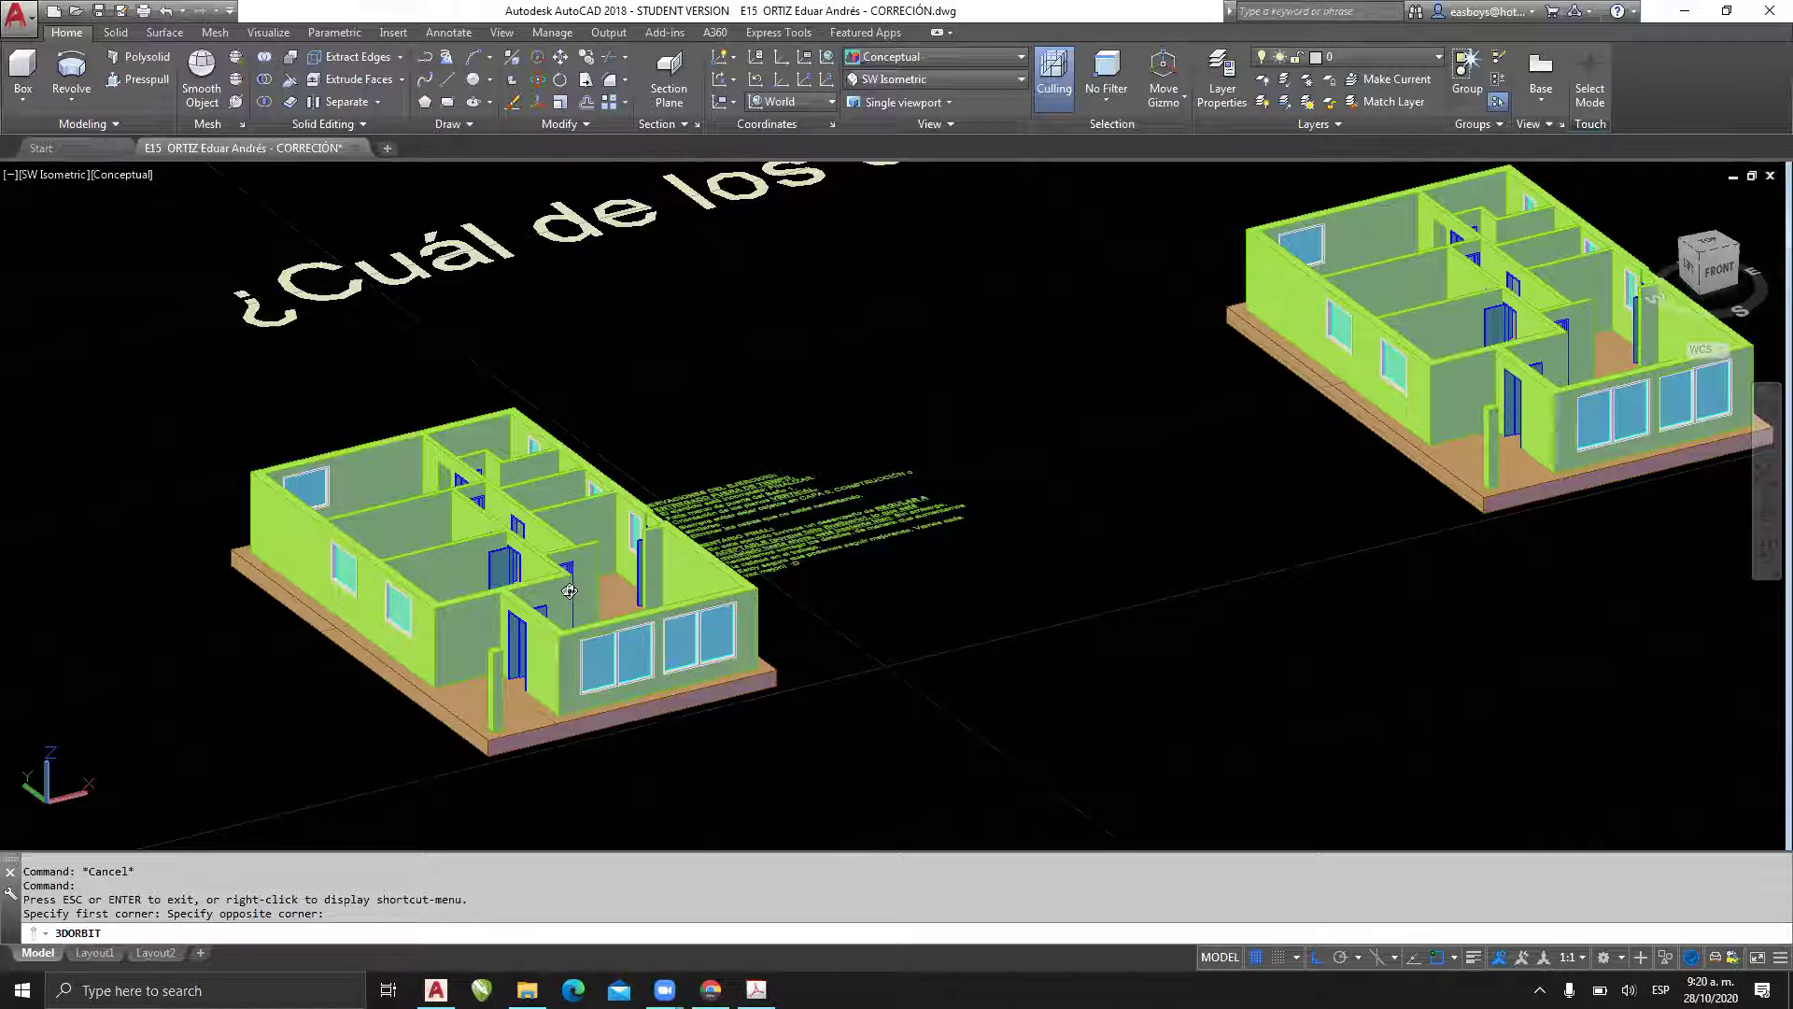
key("Escape")
key("Escape")
key("Escape")
scroll(715, 439, "down", 2)
scroll(844, 526, "down", 2)
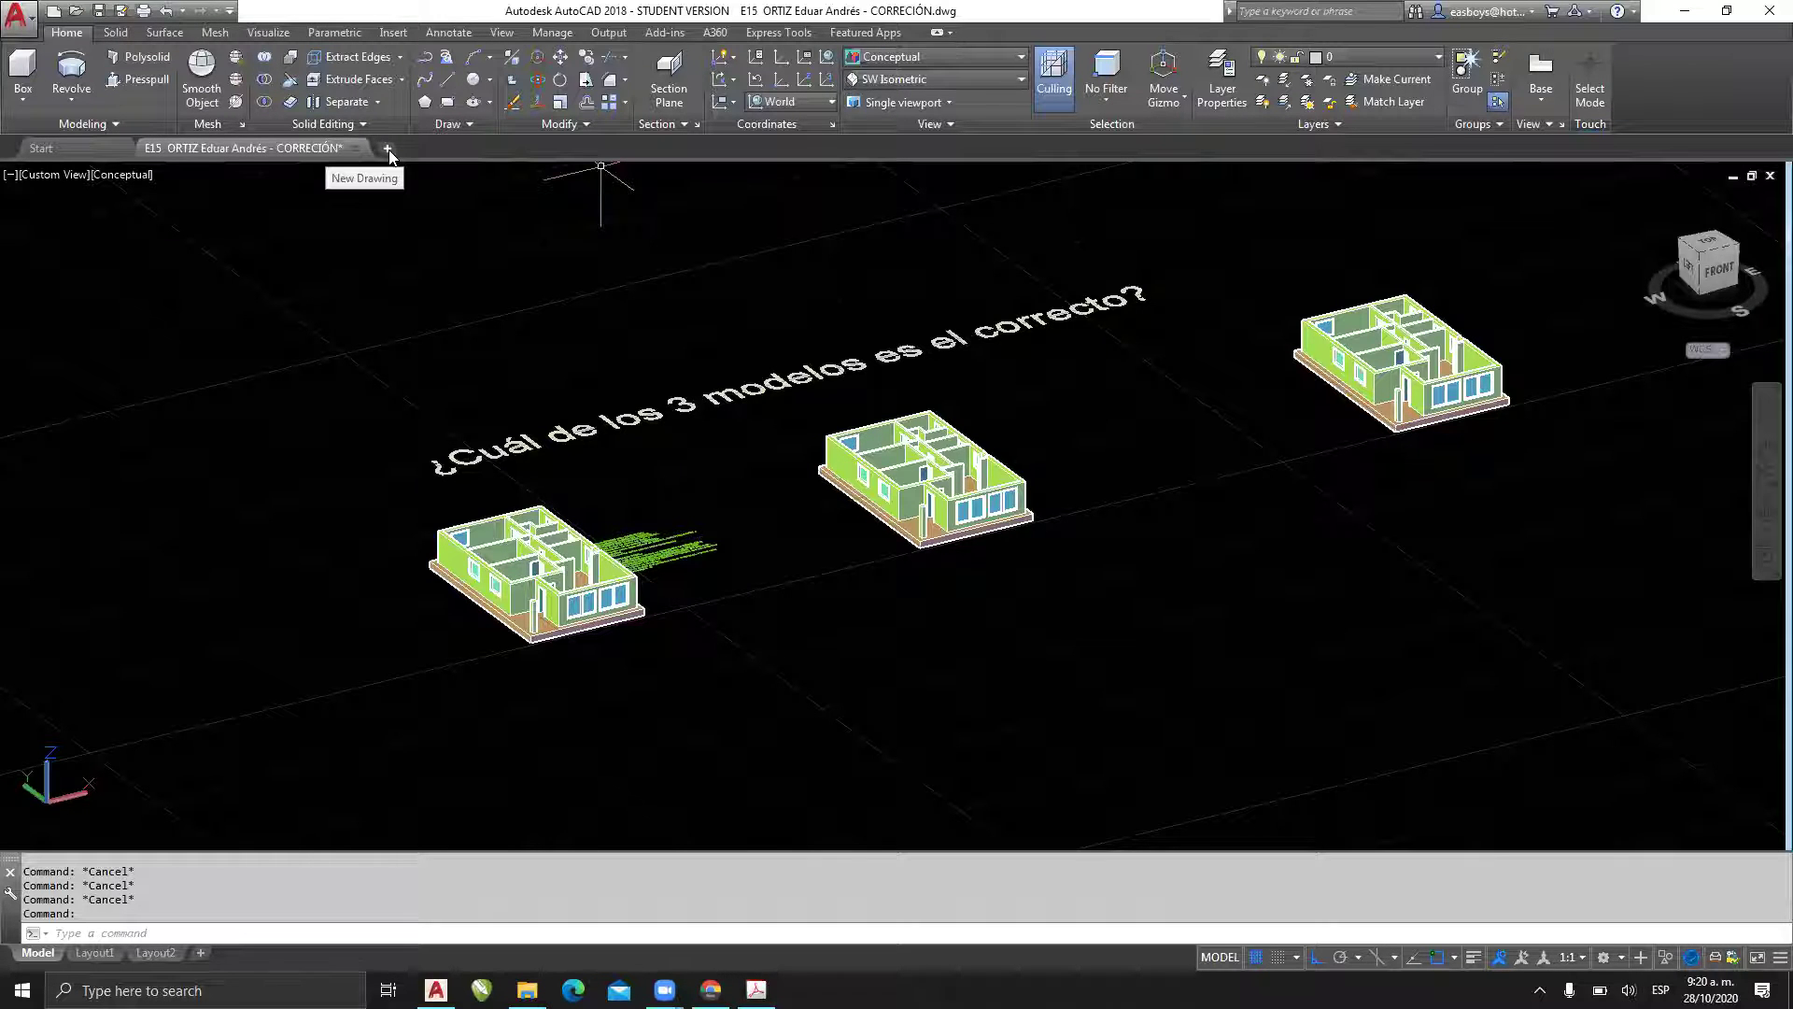
- Close the drawing with the three house models and start a new blank drawing
left_click(354, 148)
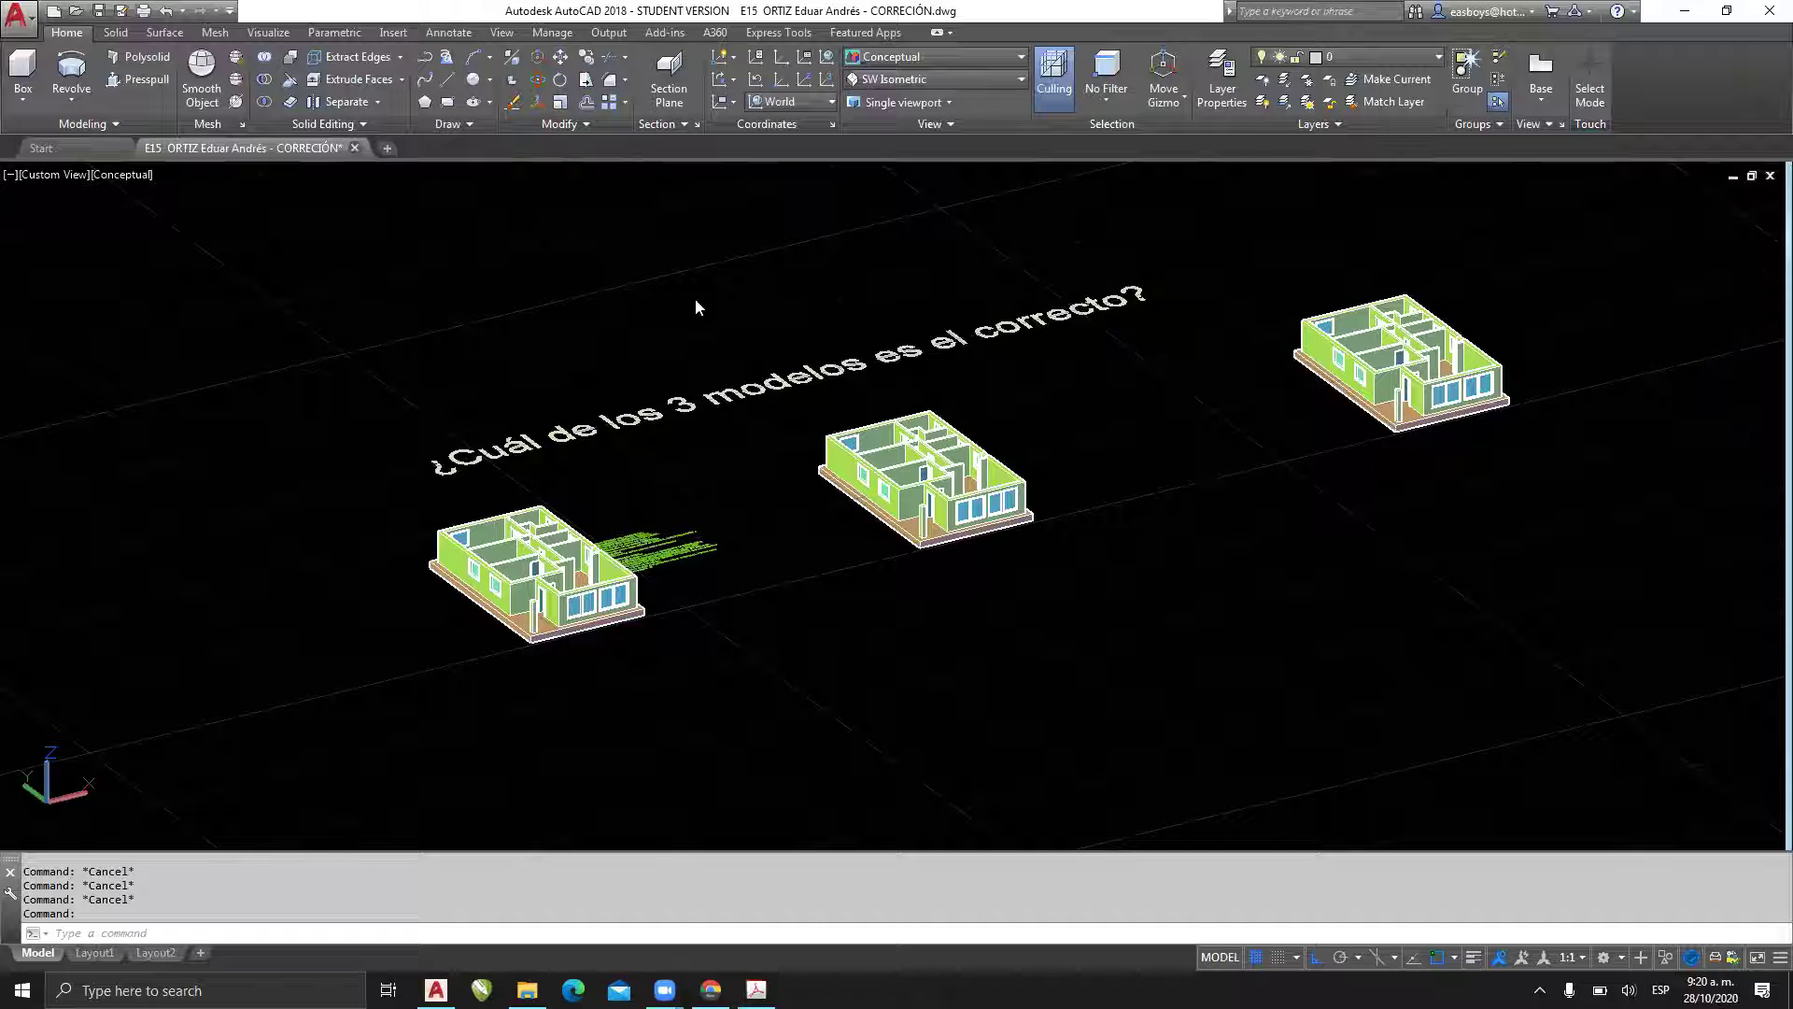
left_click(951, 532)
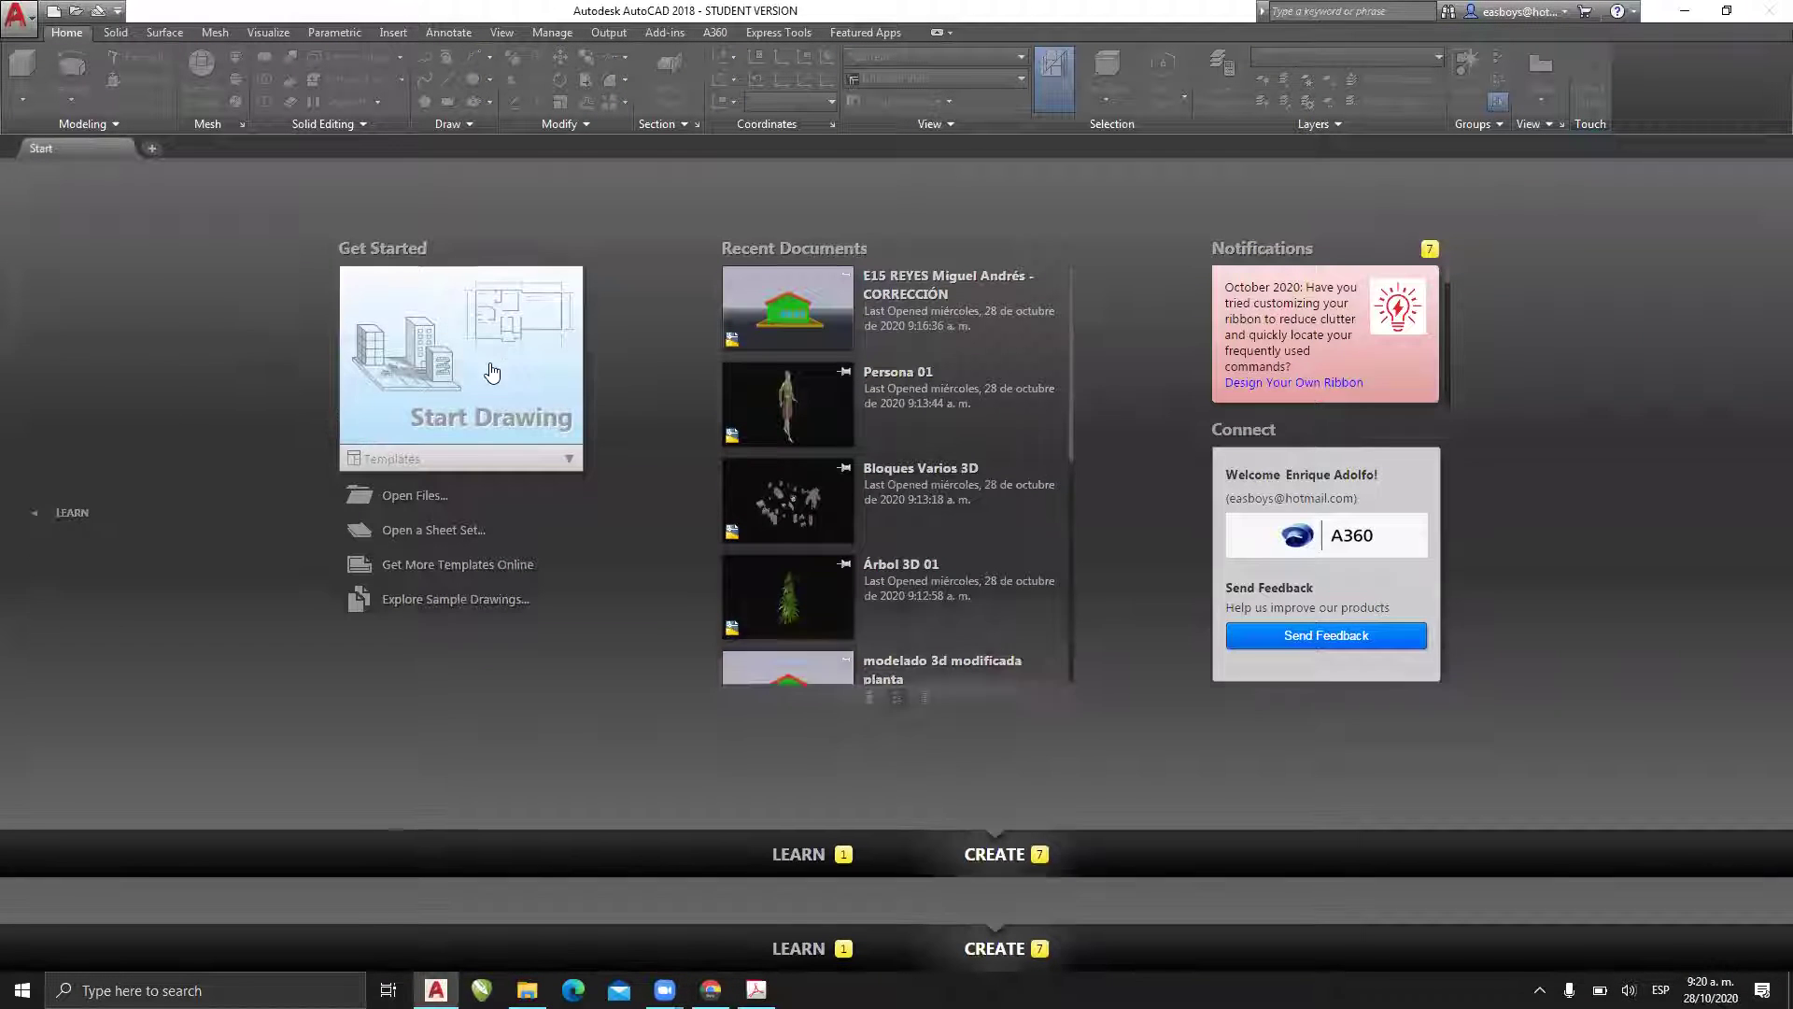
left_click(492, 372)
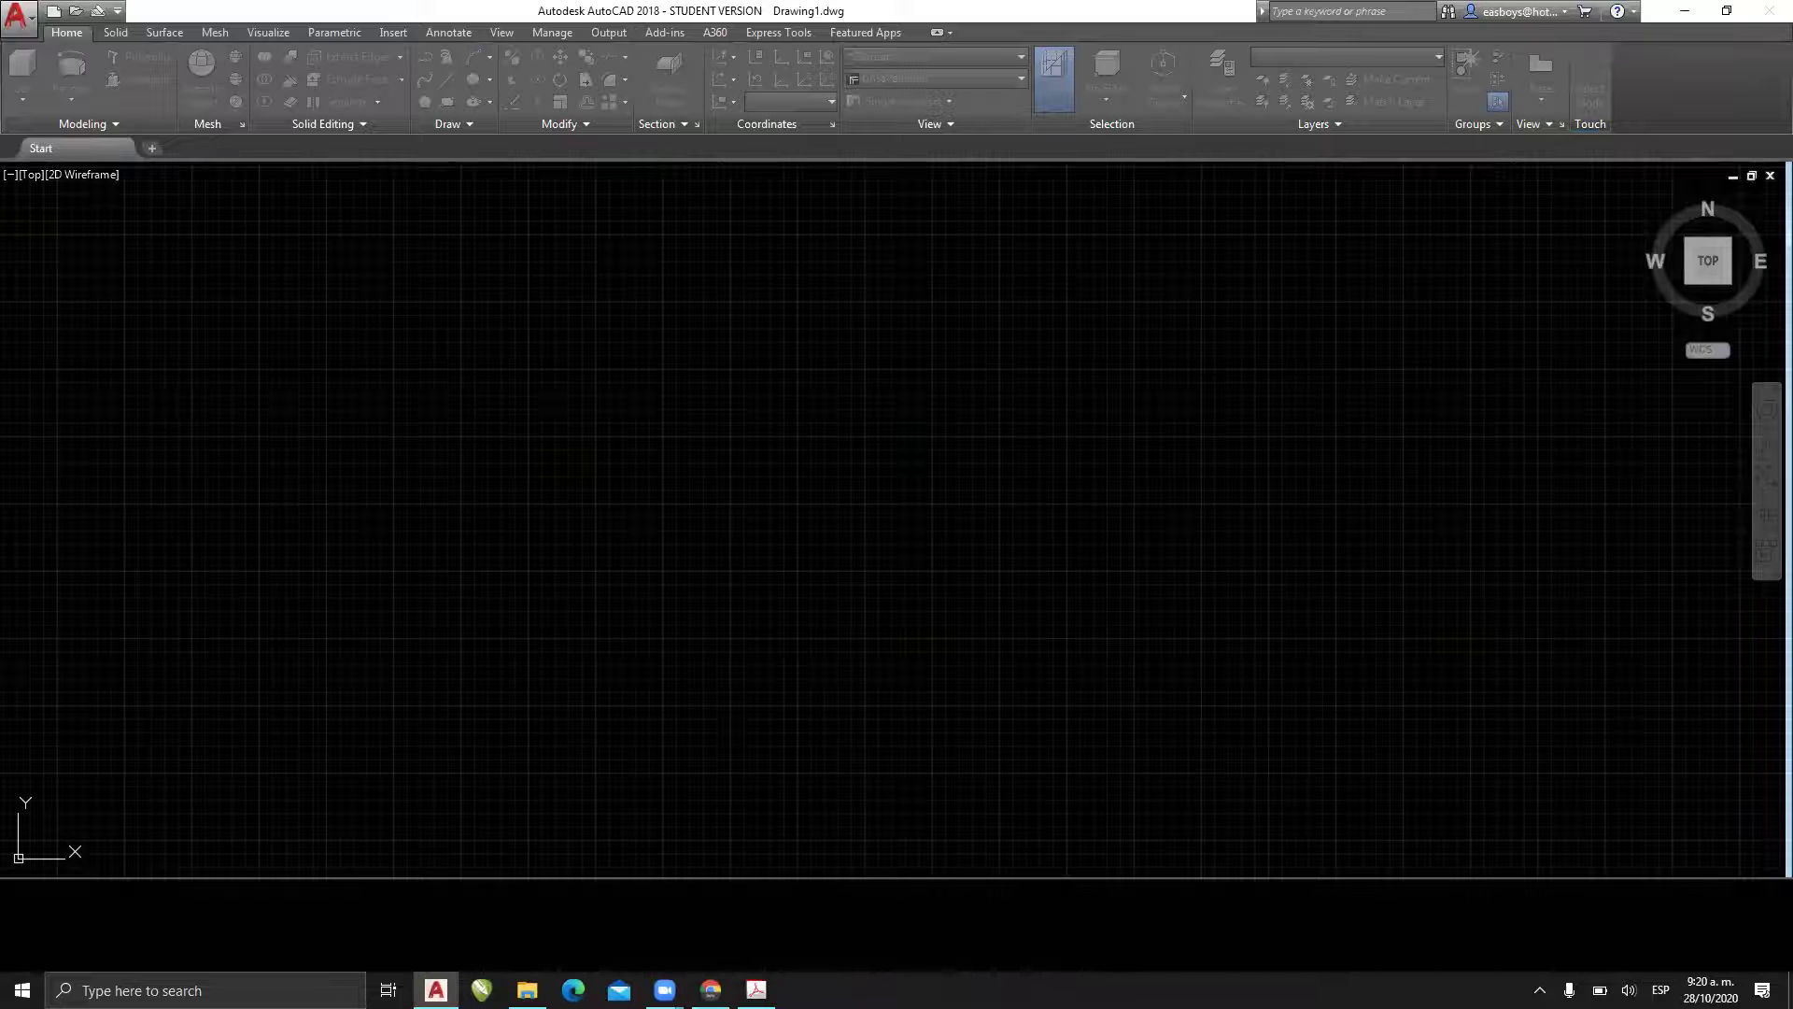
- Minimize AutoCAD to reach File Explorer and open the Curso AutoCAD folder
left_click(1687, 16)
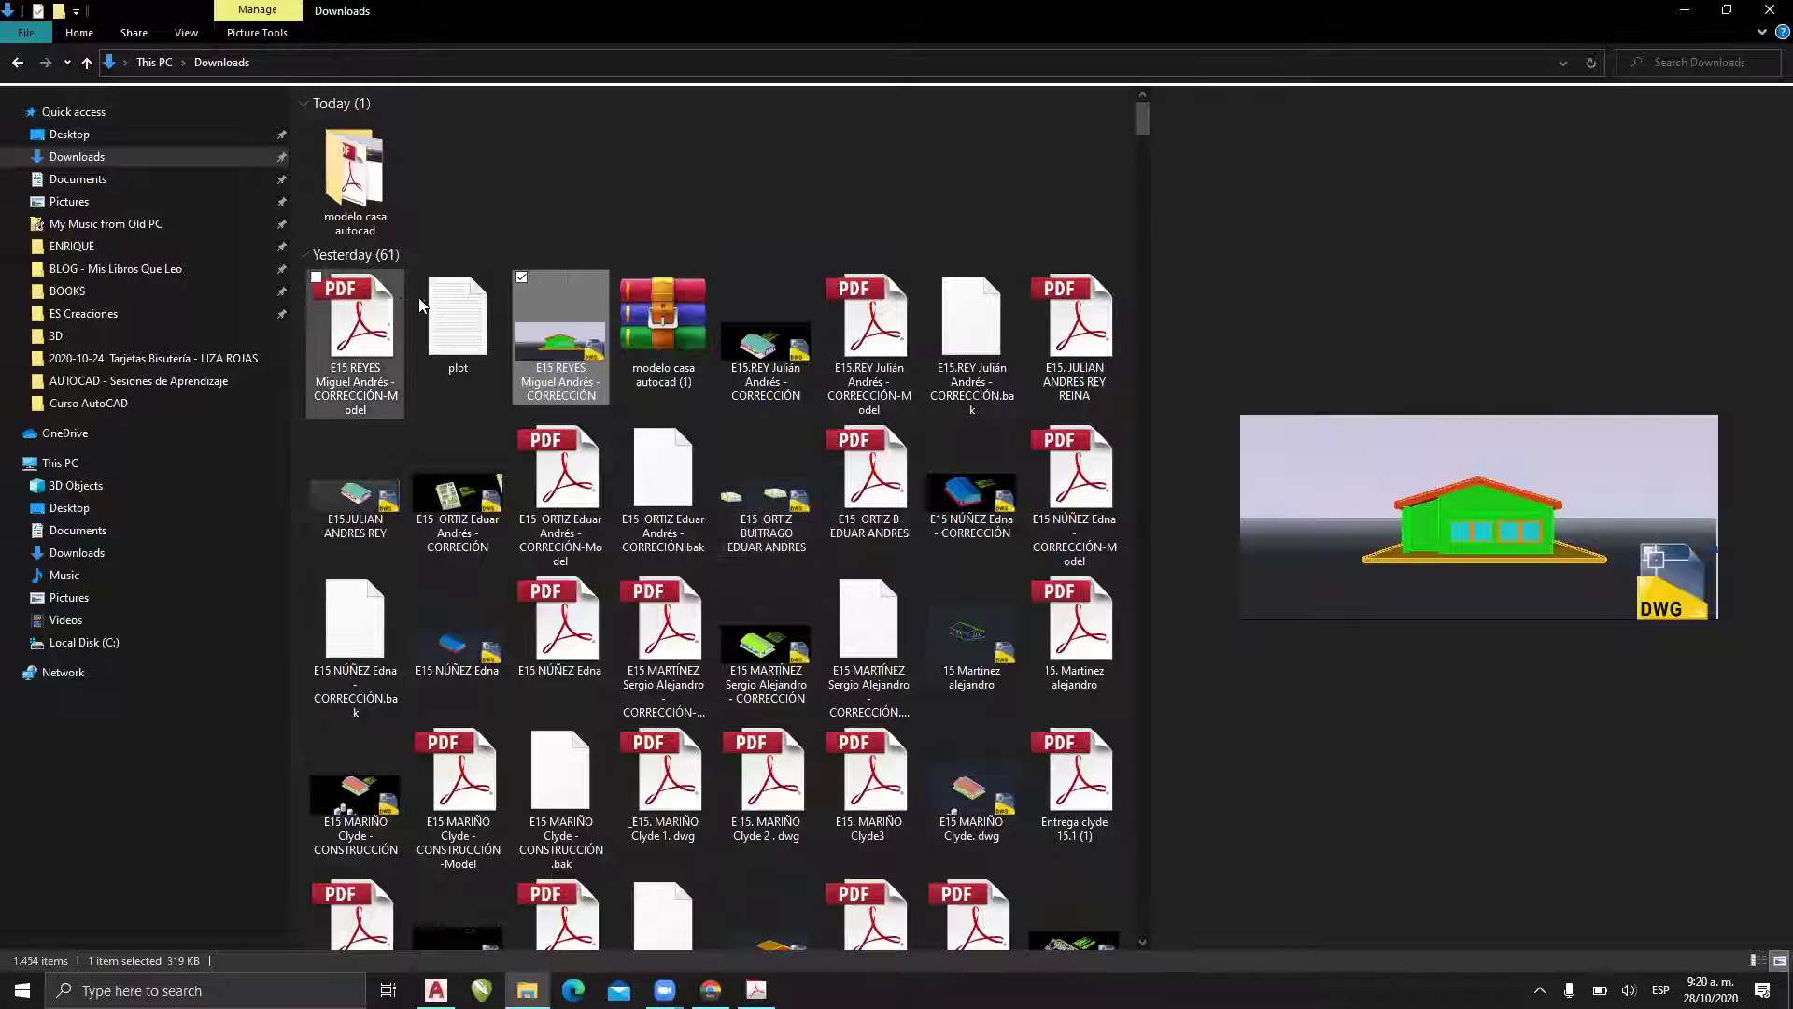
left_click(138, 402)
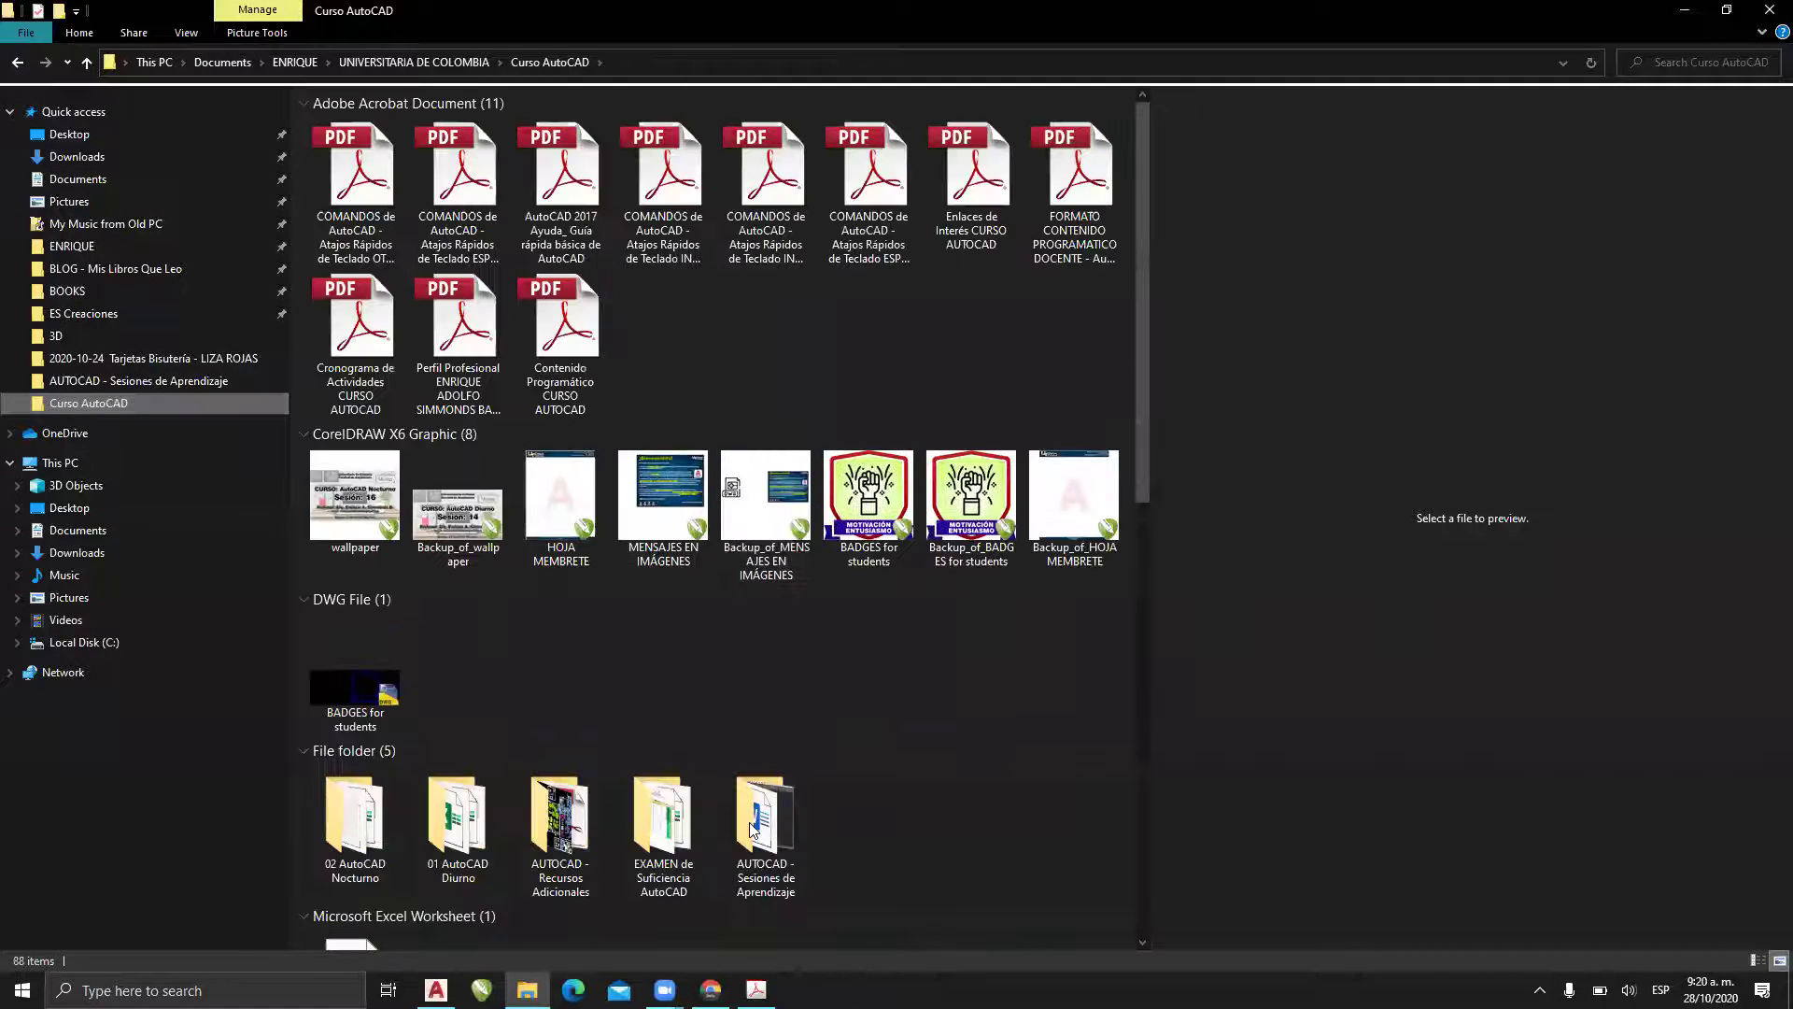
- Open the "AUTOCAD - Sesiones de Aprendizaje" folder inside Curso AutoCAD
scroll(753, 830, "down", 8)
scroll(792, 359, "up", 6)
left_click(758, 614)
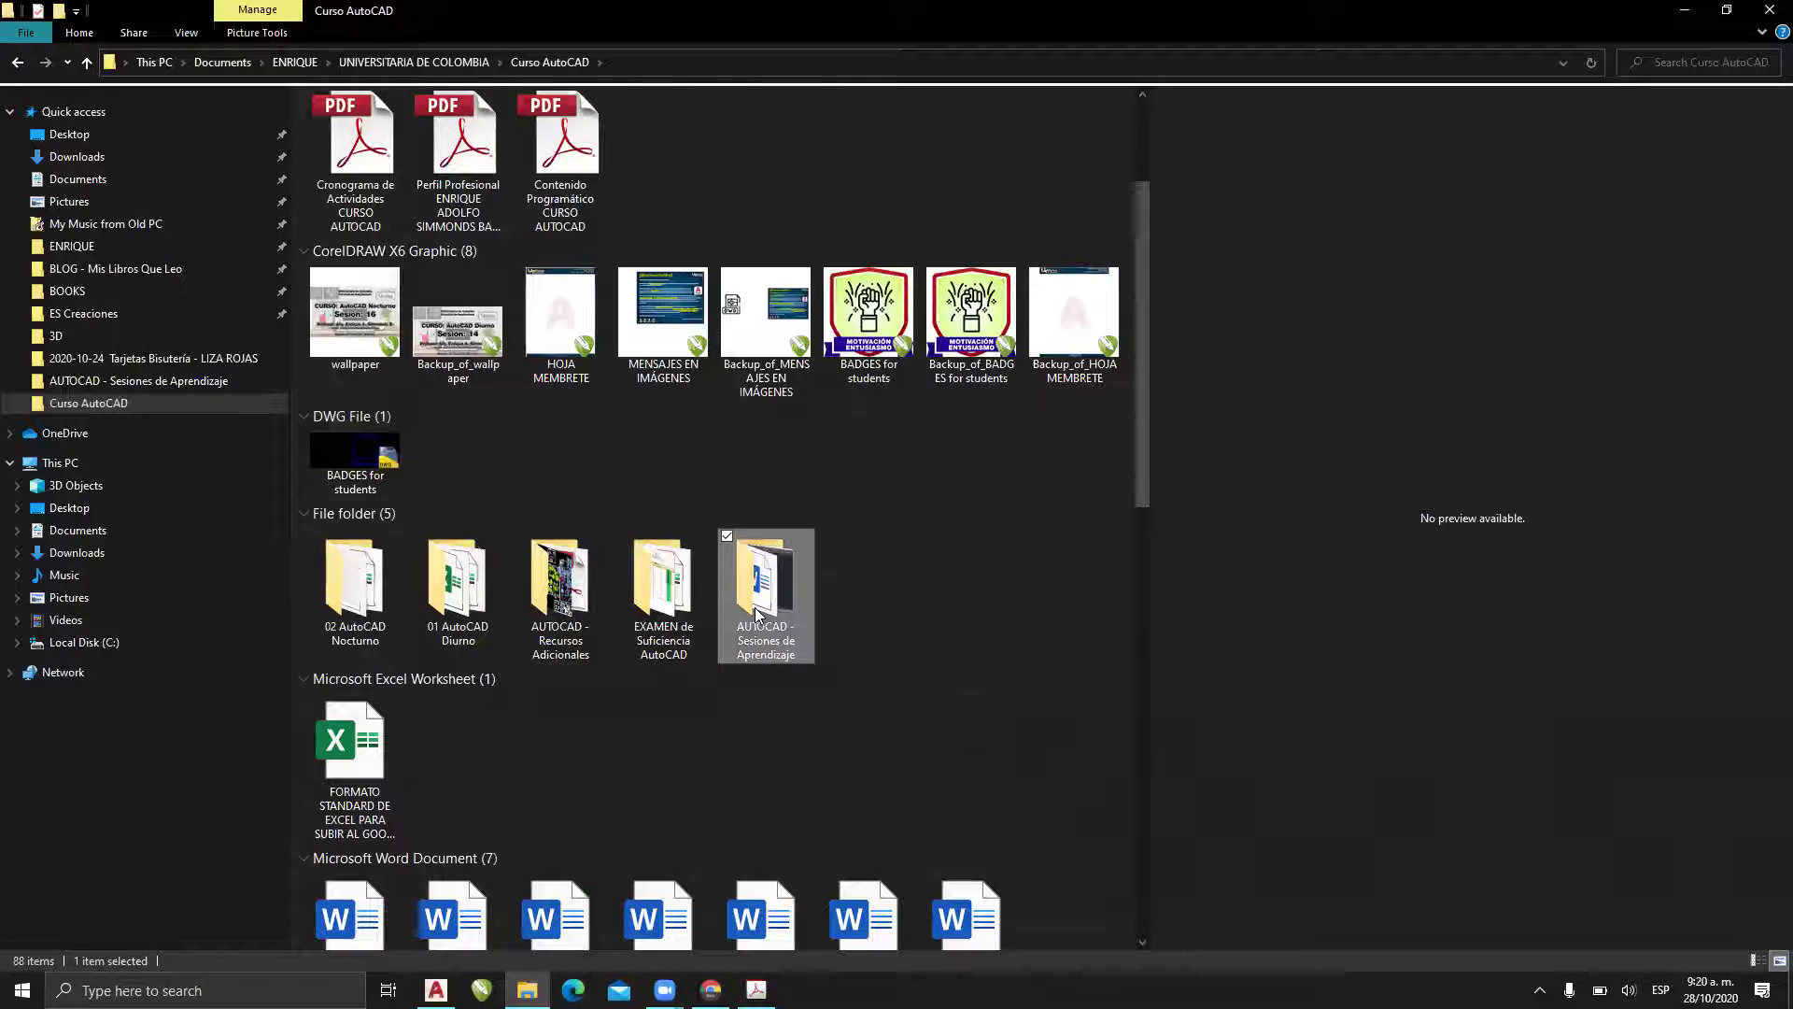
double_click(757, 611)
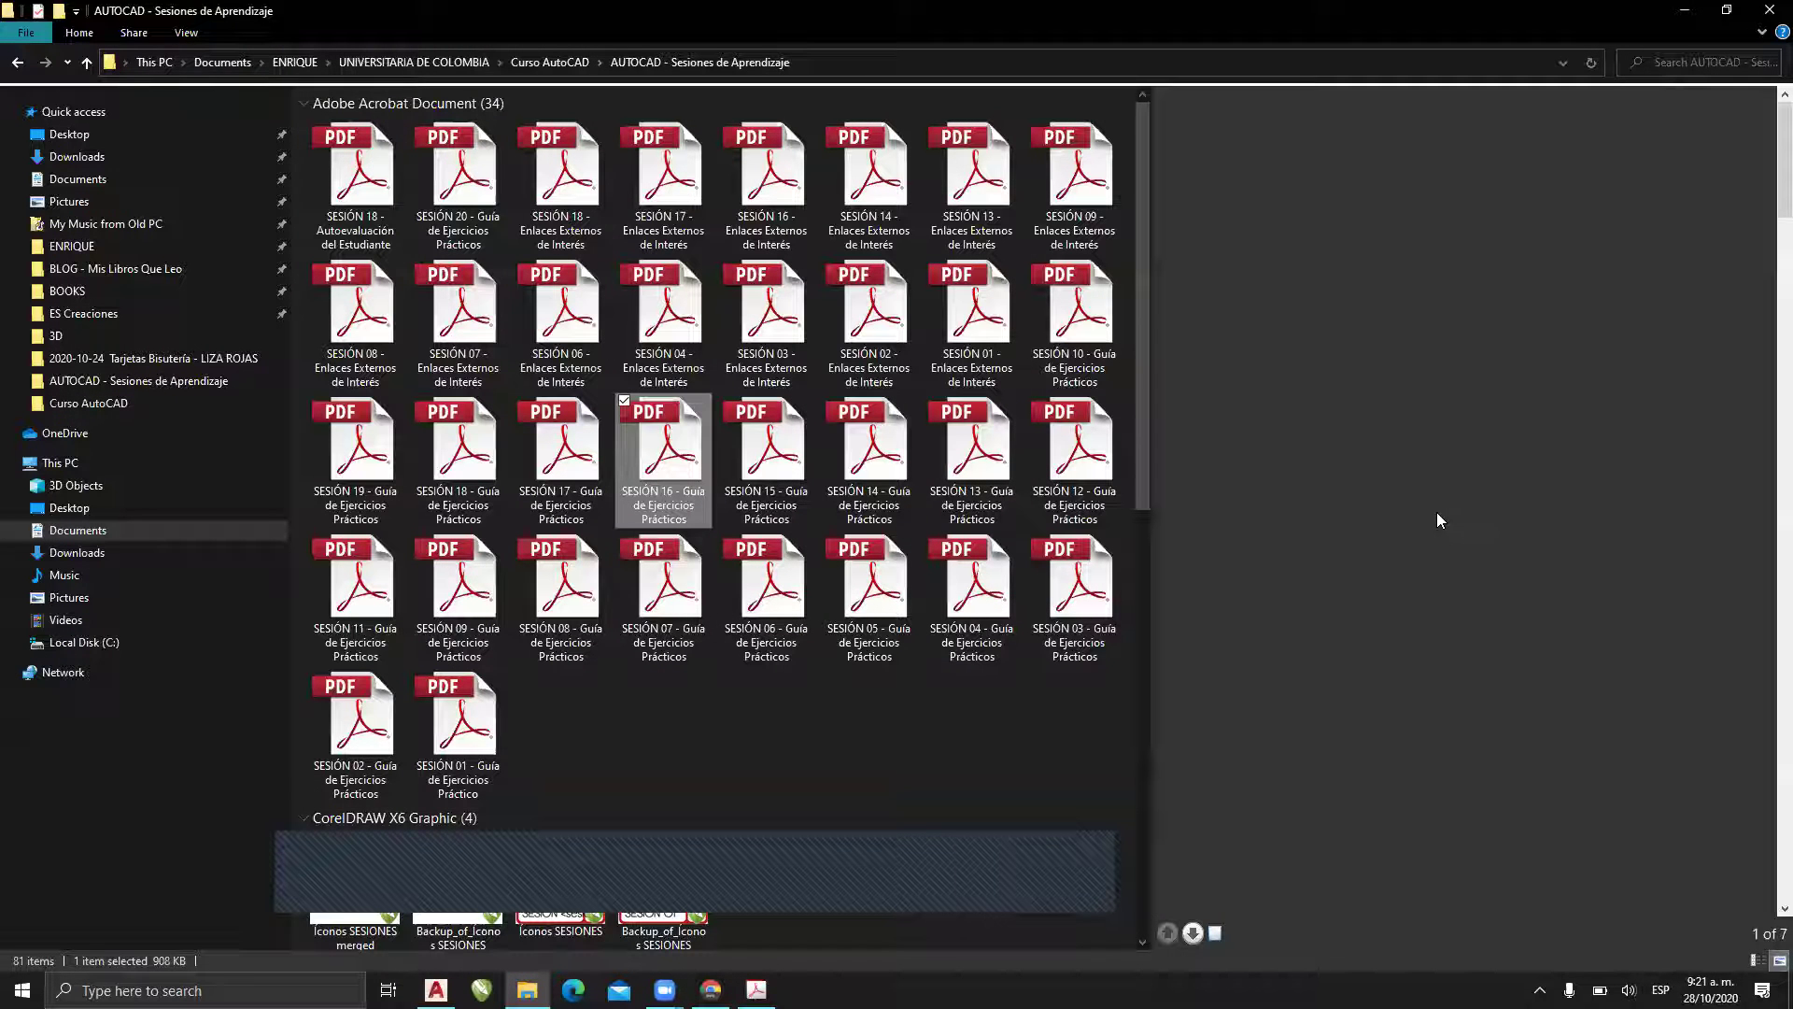
- Preview the PDF "SESIÓN 16 - Guía de Ejercicios Prácticos" down to Ejercicio 16.1 and open it in Adobe Acrobat Pro
left_click_drag(1152, 661, 1301, 654)
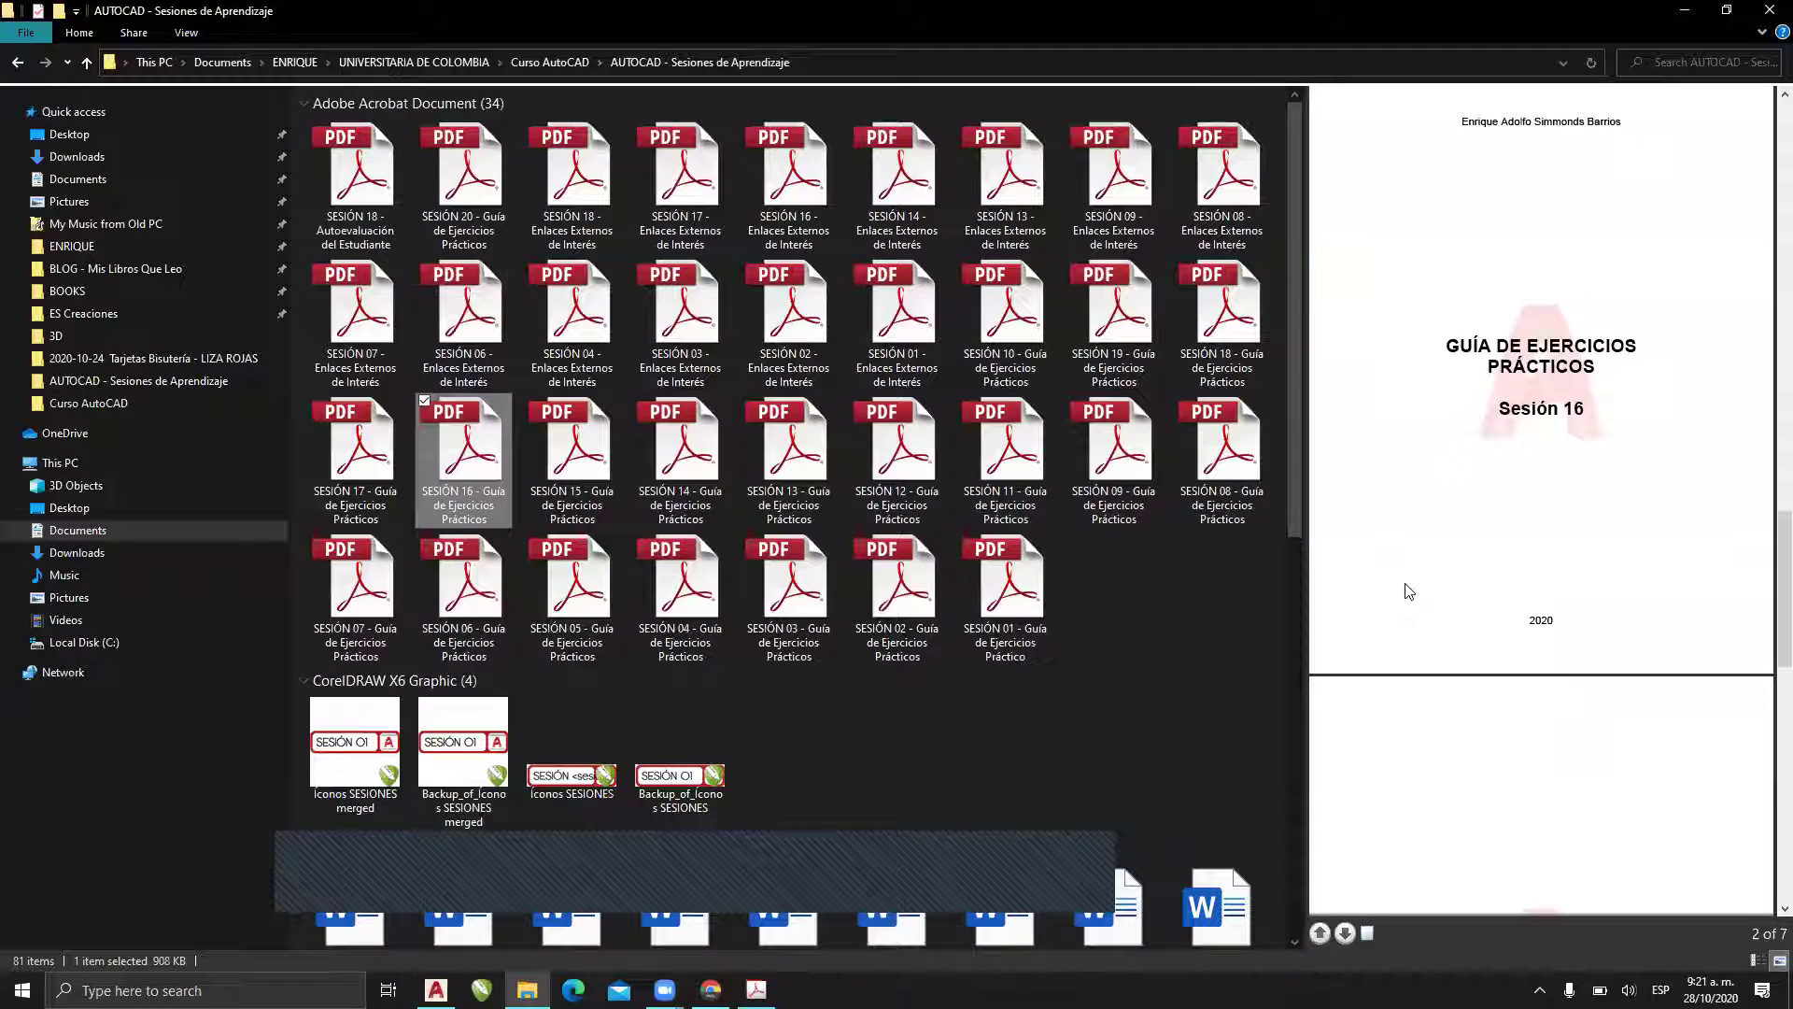
scroll(1407, 583, "down", 4)
scroll(1404, 583, "down", 10)
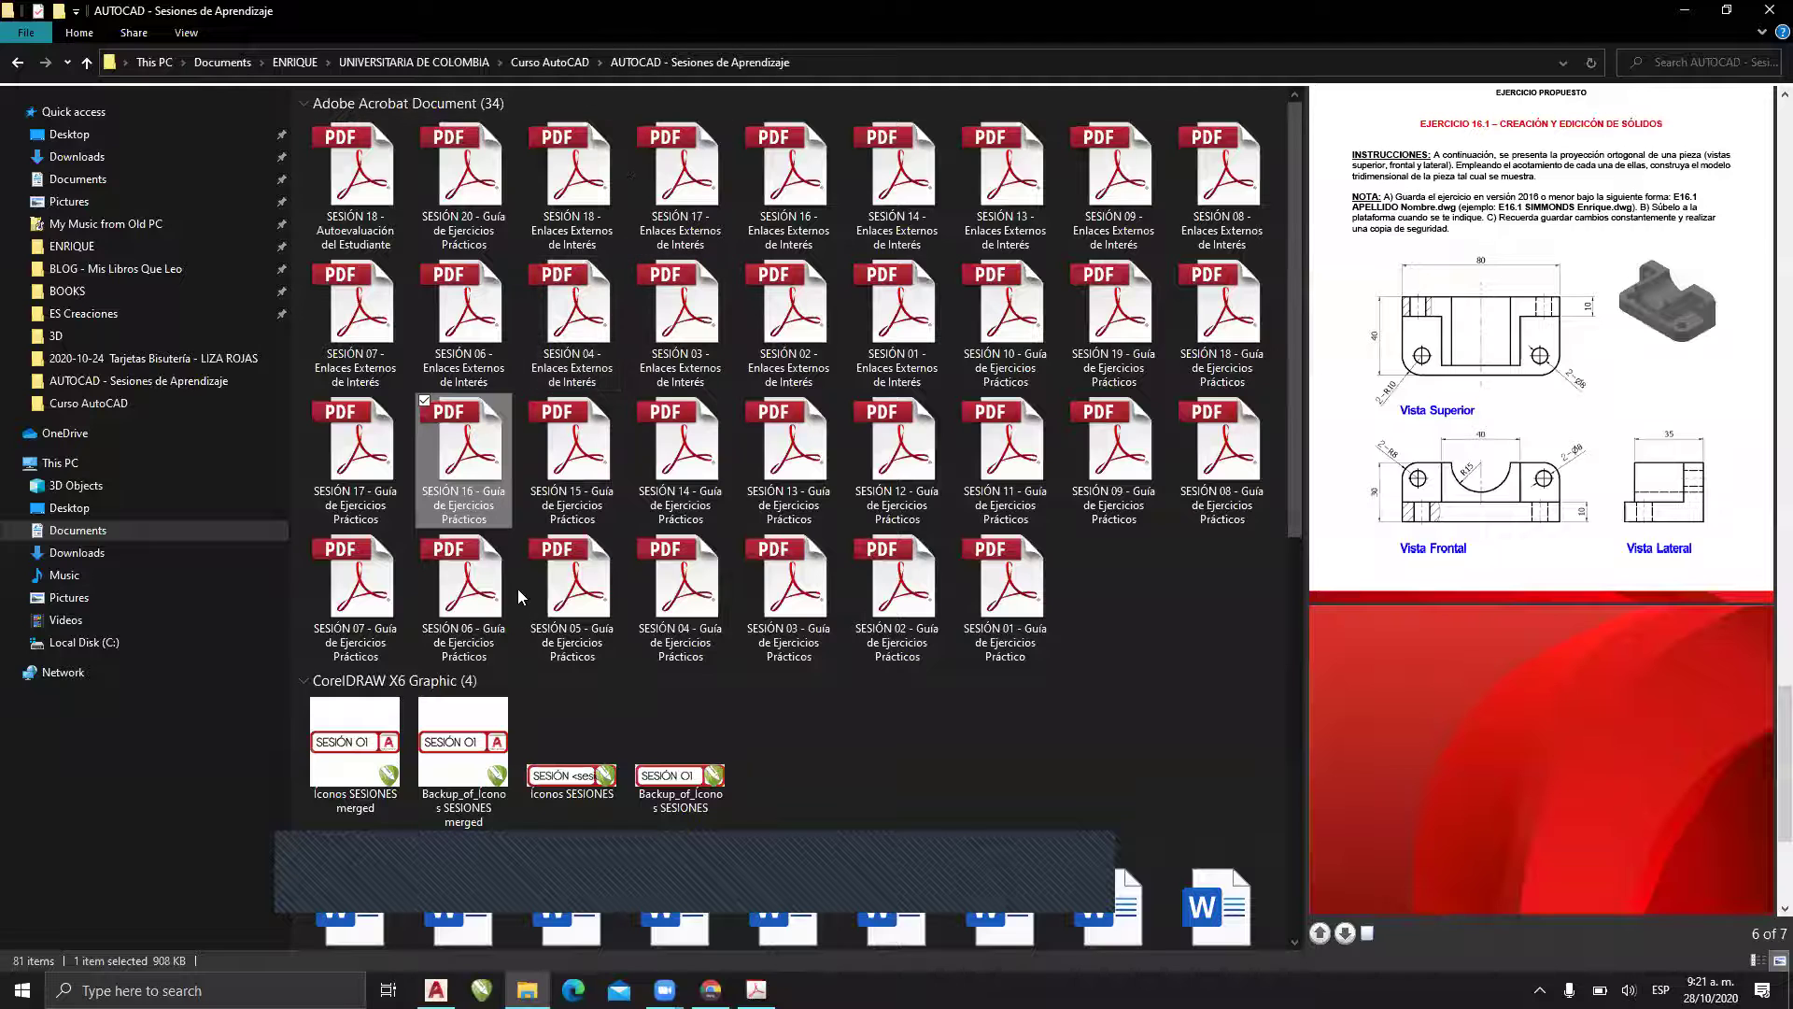
double_click(470, 437)
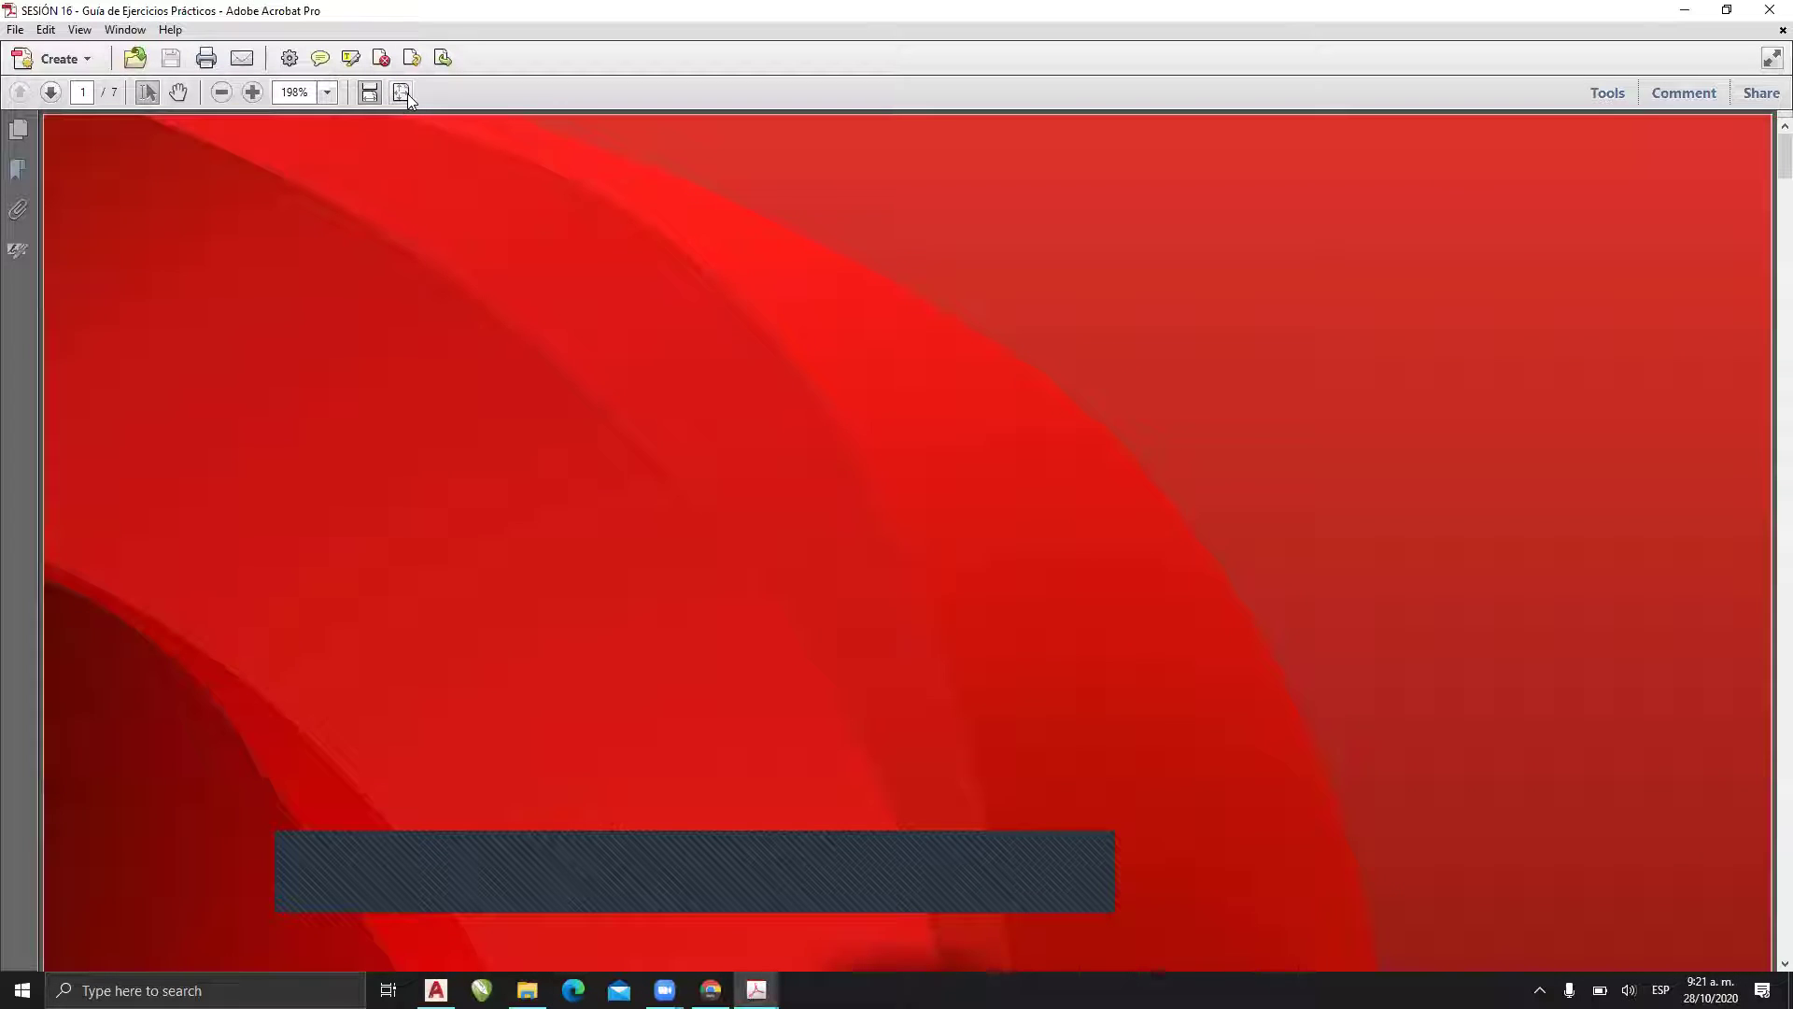
- Go to page 6 with Ejercicio 16.1 and enlarge it to 150% to examine the dimensioned views and the isometric image
left_click(407, 94)
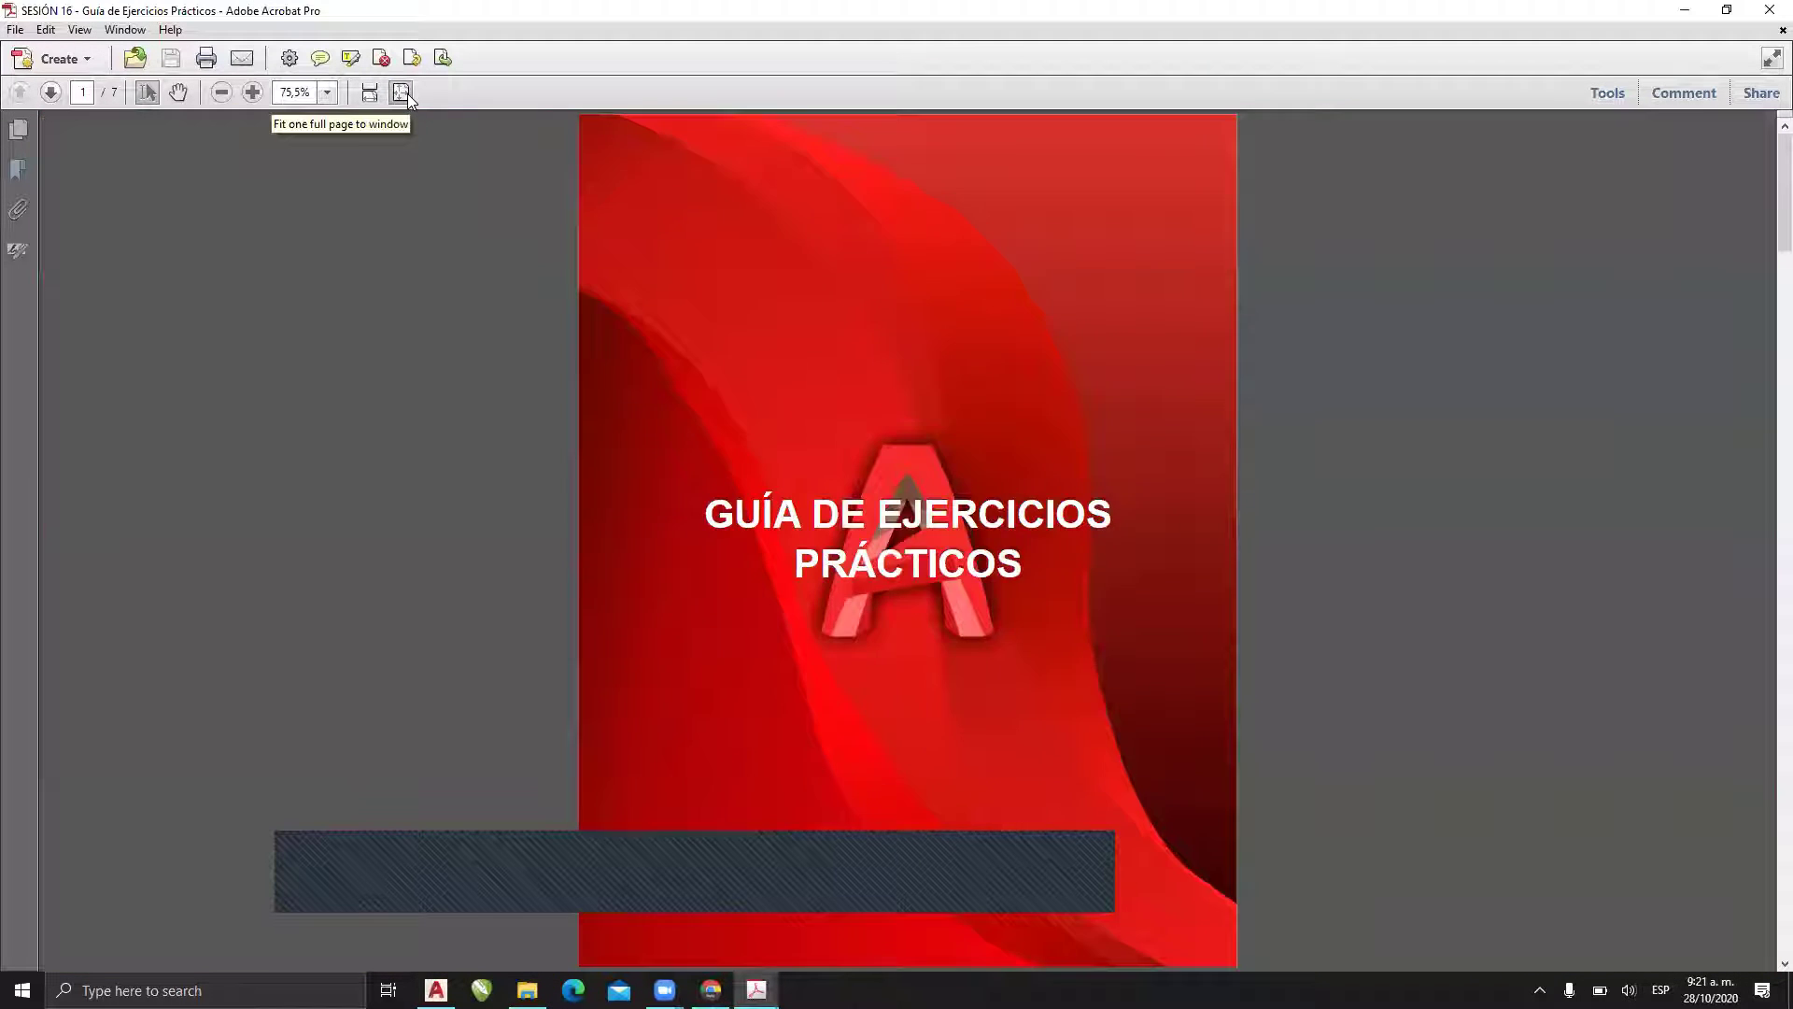
key("Right")
key("Right")
key("Right")
key("Right")
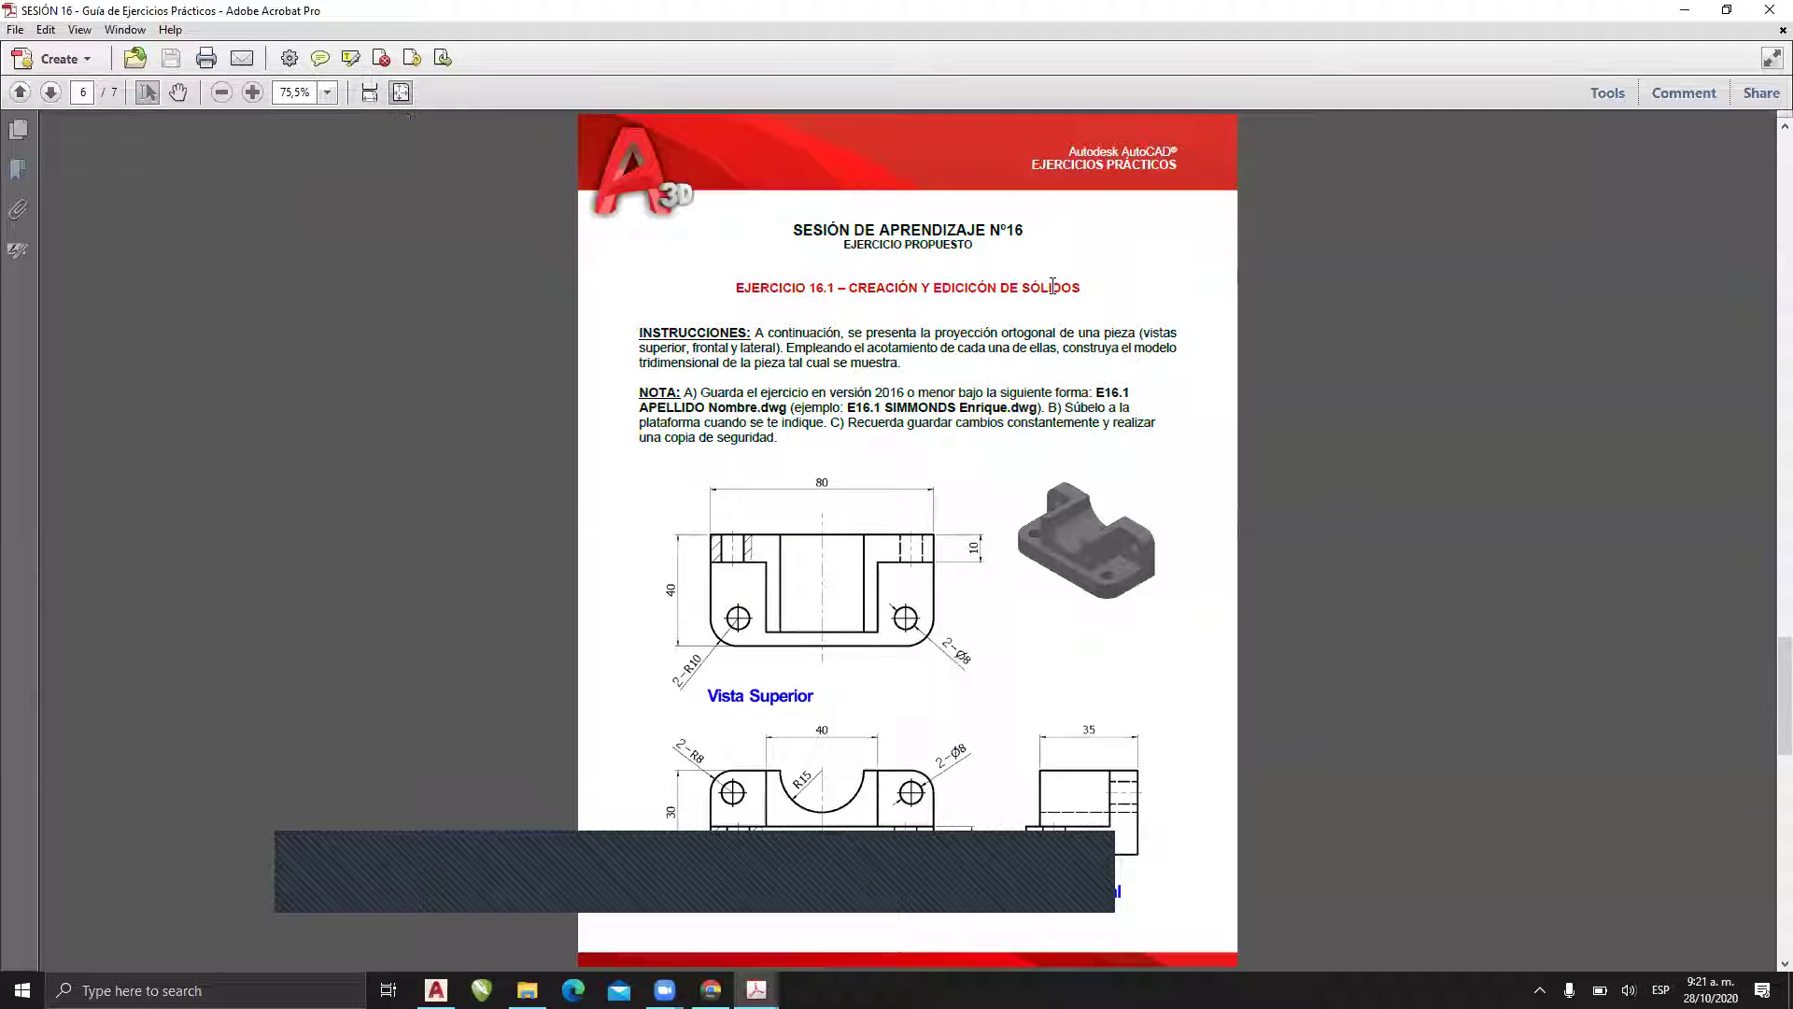
scroll(959, 631, "up", 3, "ctrl")
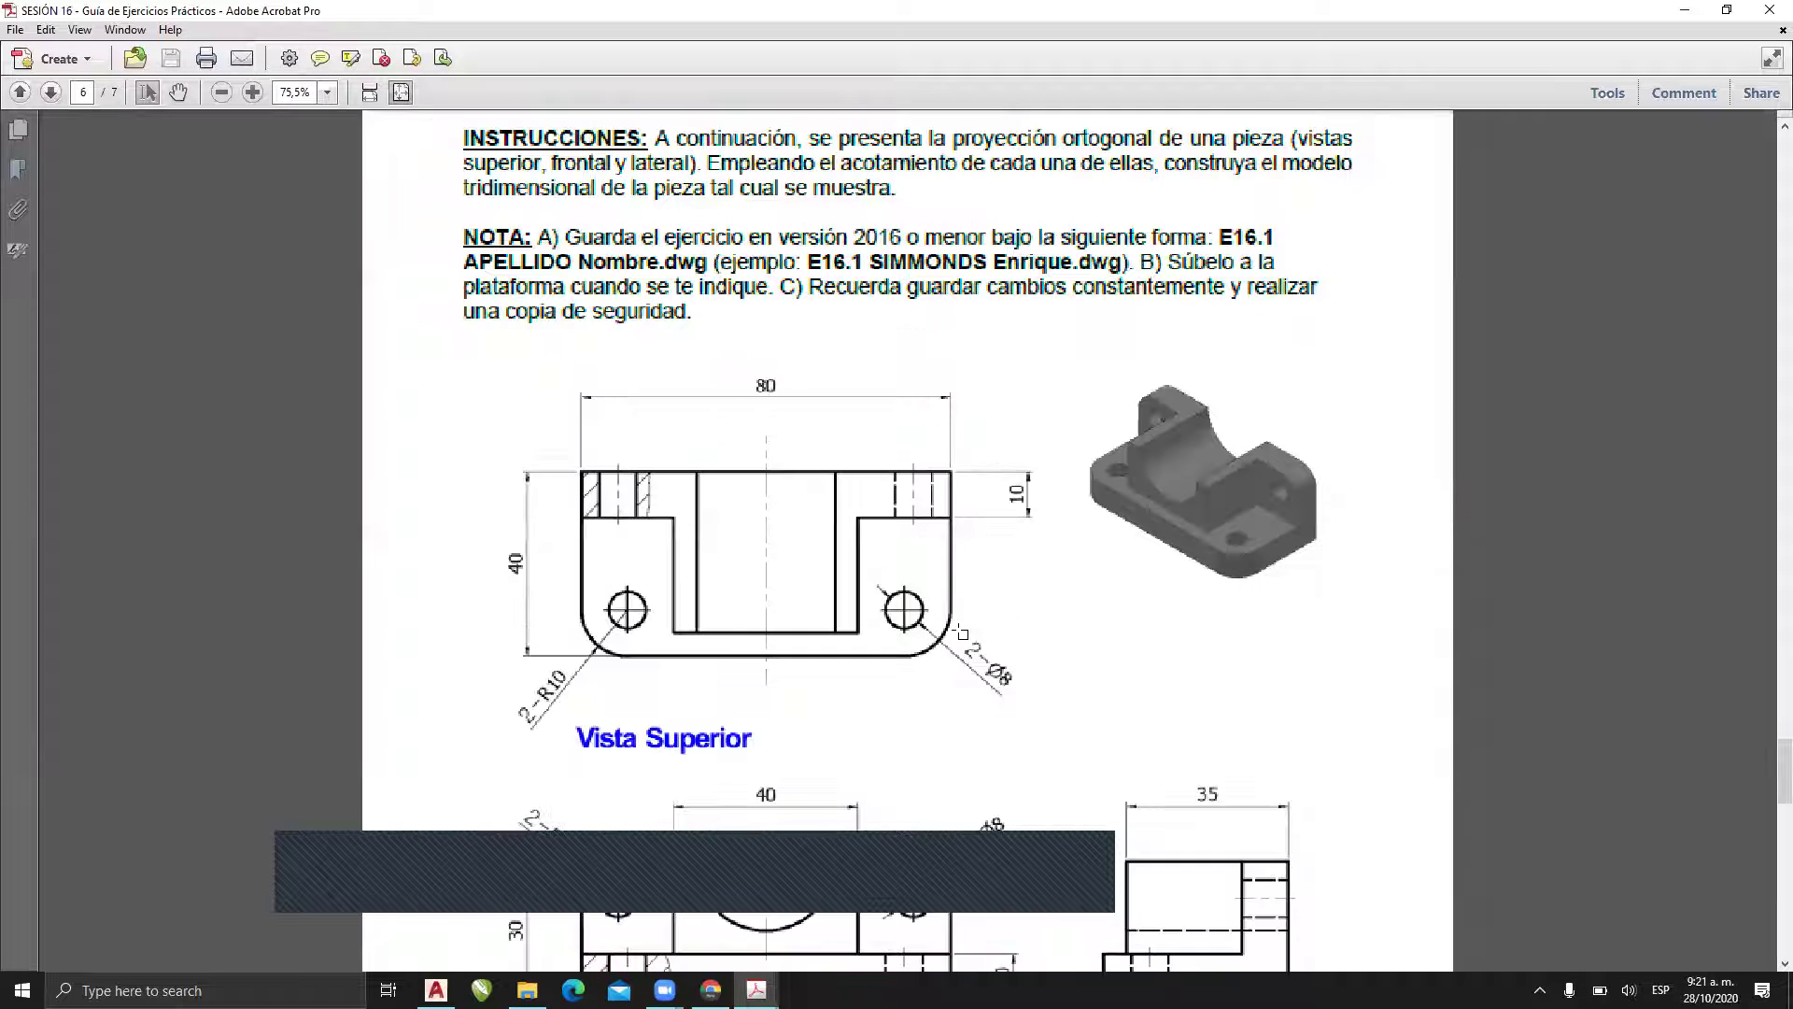
scroll(964, 624, "down", 3)
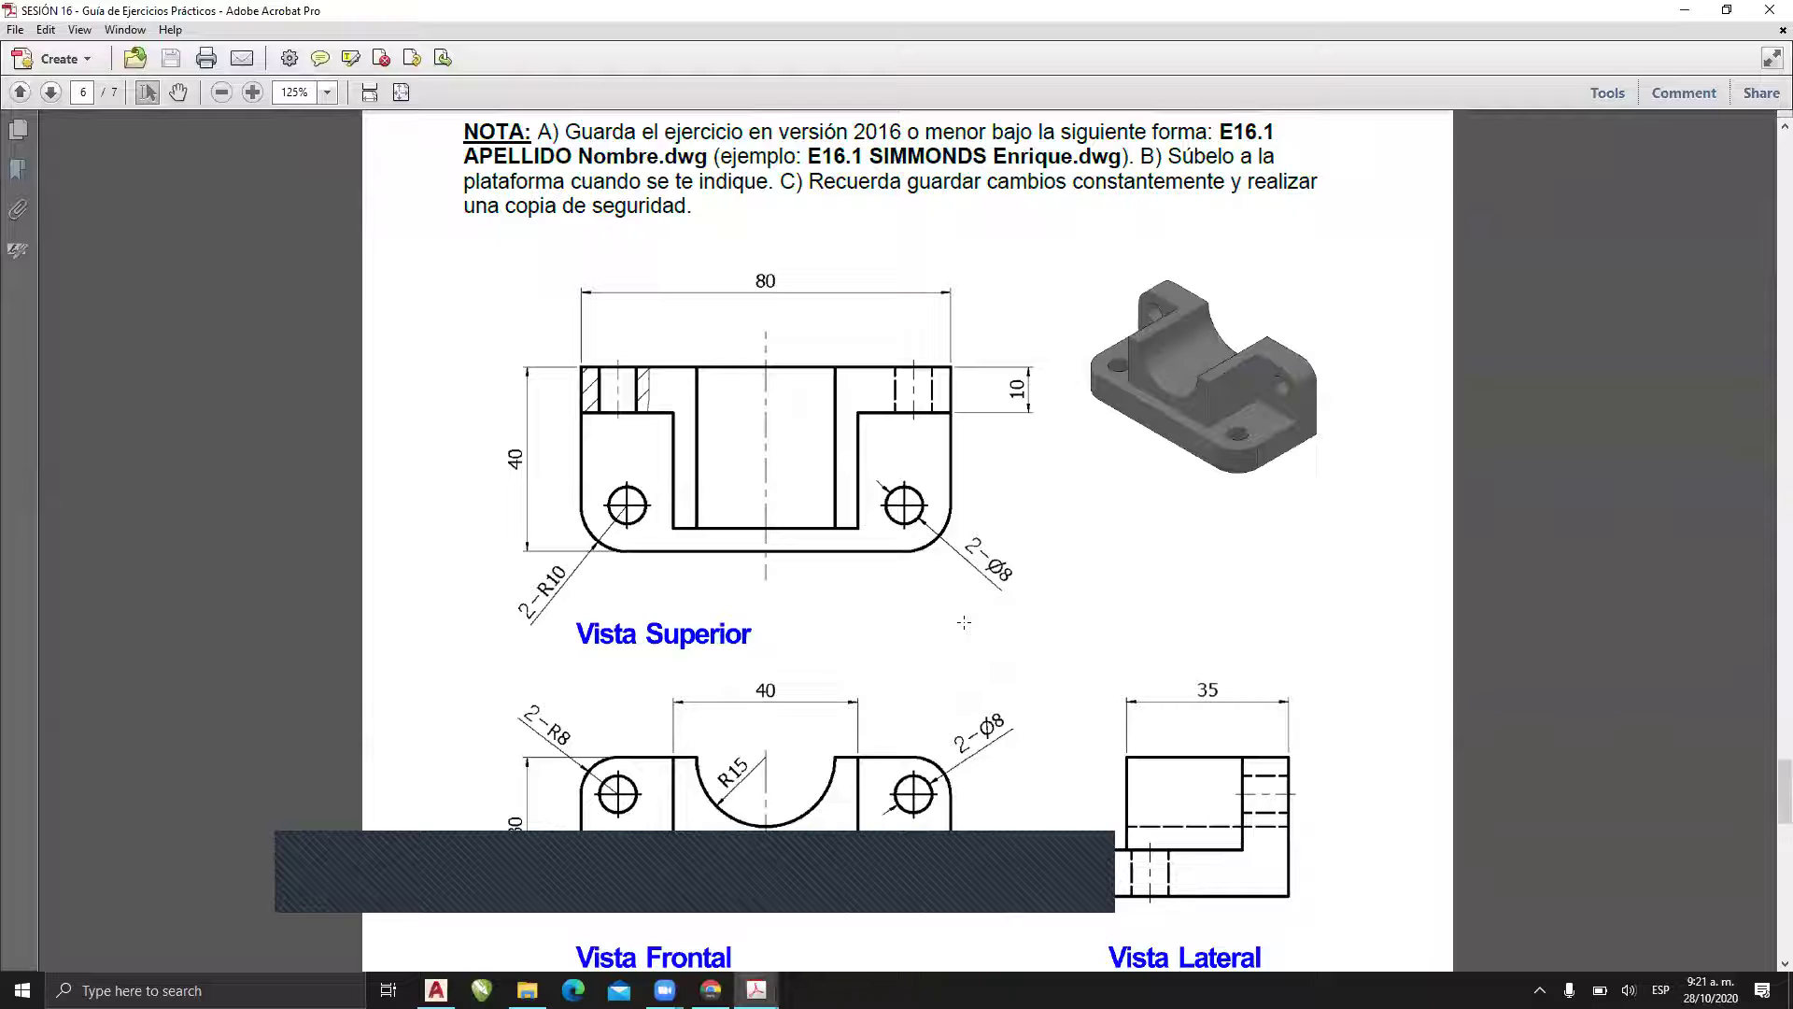
scroll(967, 623, "up", 1, "ctrl")
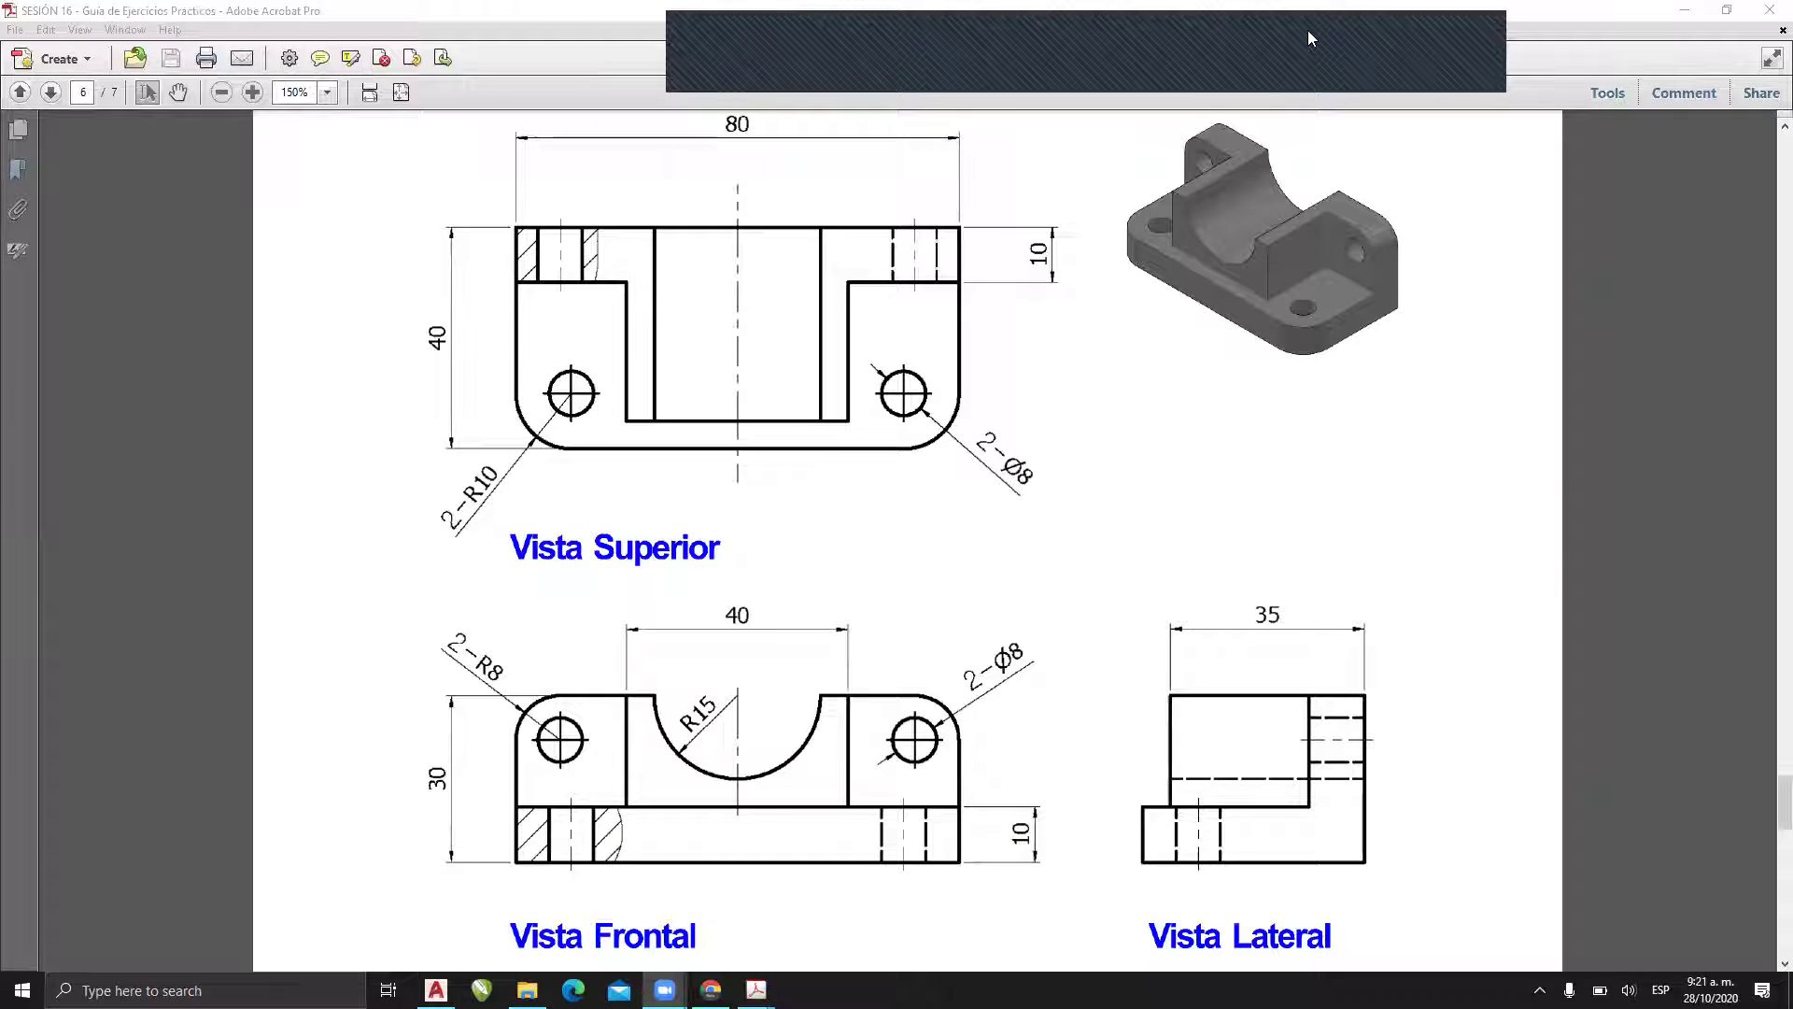
- Annotate the isometric image with an orange freehand curve around the part, and clear the drawing
mouse_move(1107, 261)
left_mouse_down()
mouse_move(1359, 403)
mouse_move(1233, 98)
mouse_move(1158, 138)
left_mouse_up()
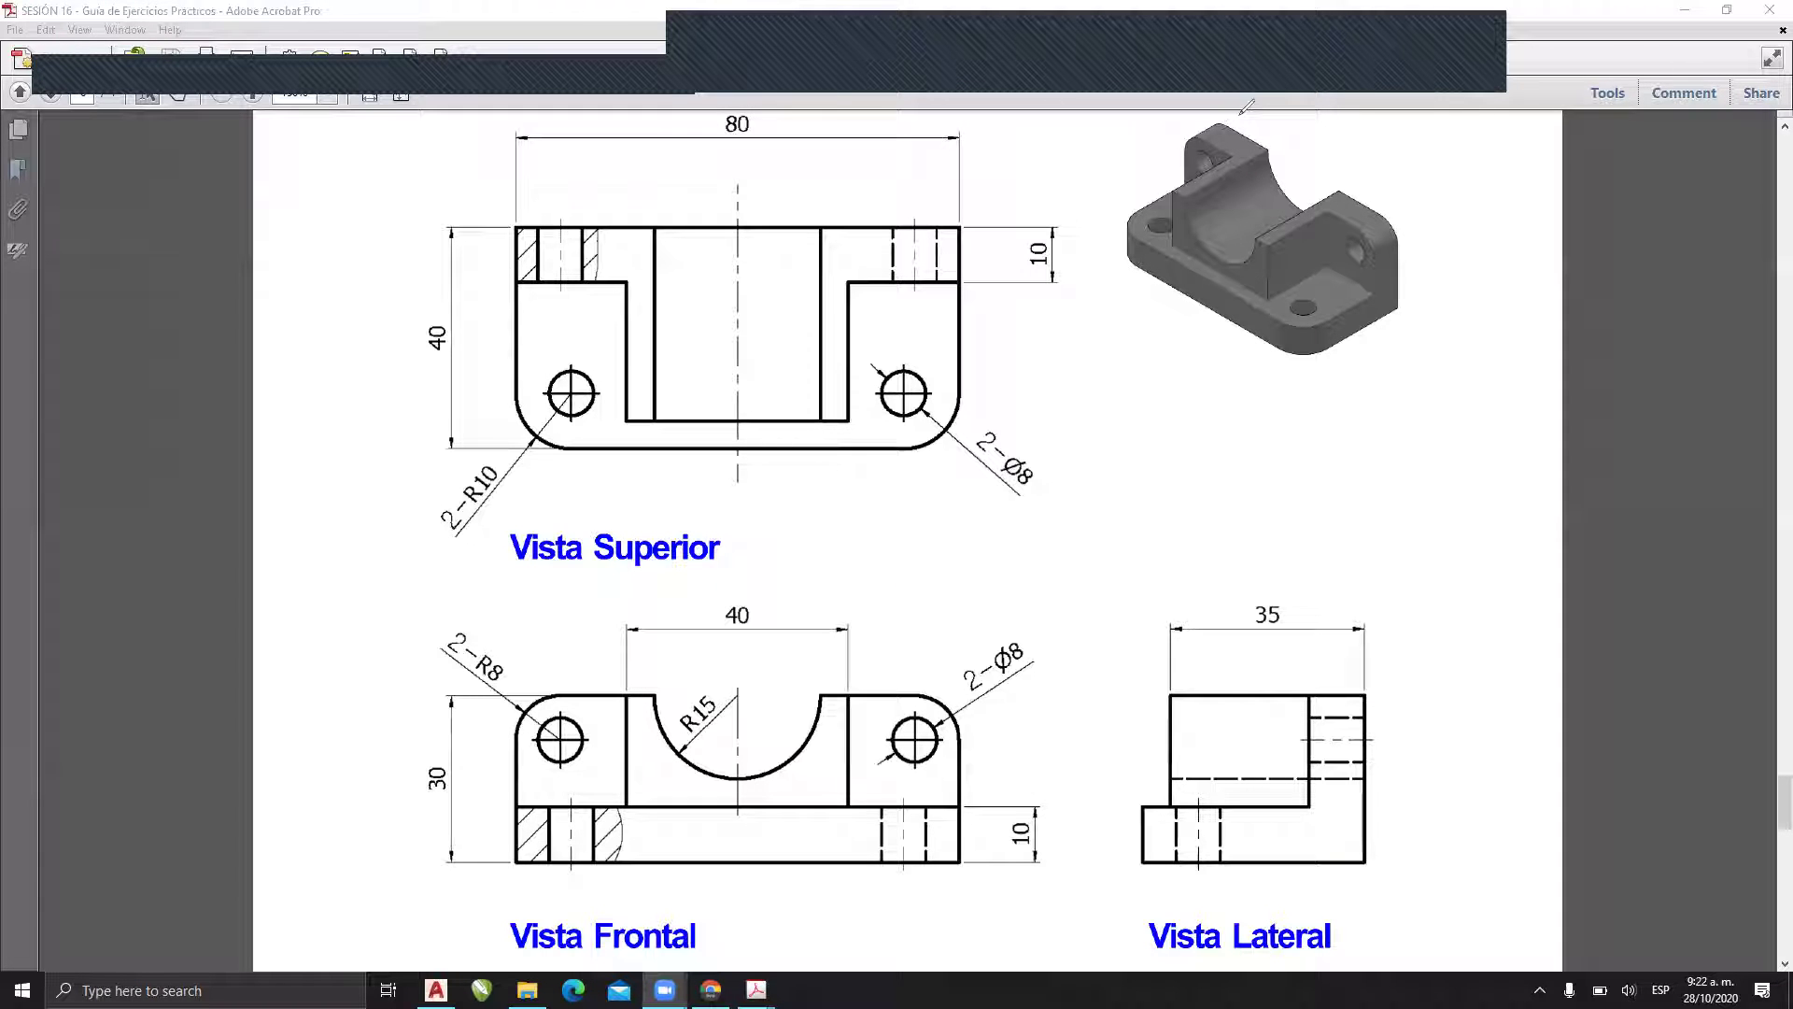
mouse_move(1490, 185)
left_mouse_down()
mouse_move(1462, 374)
mouse_move(1135, 332)
mouse_move(1090, 170)
left_mouse_up()
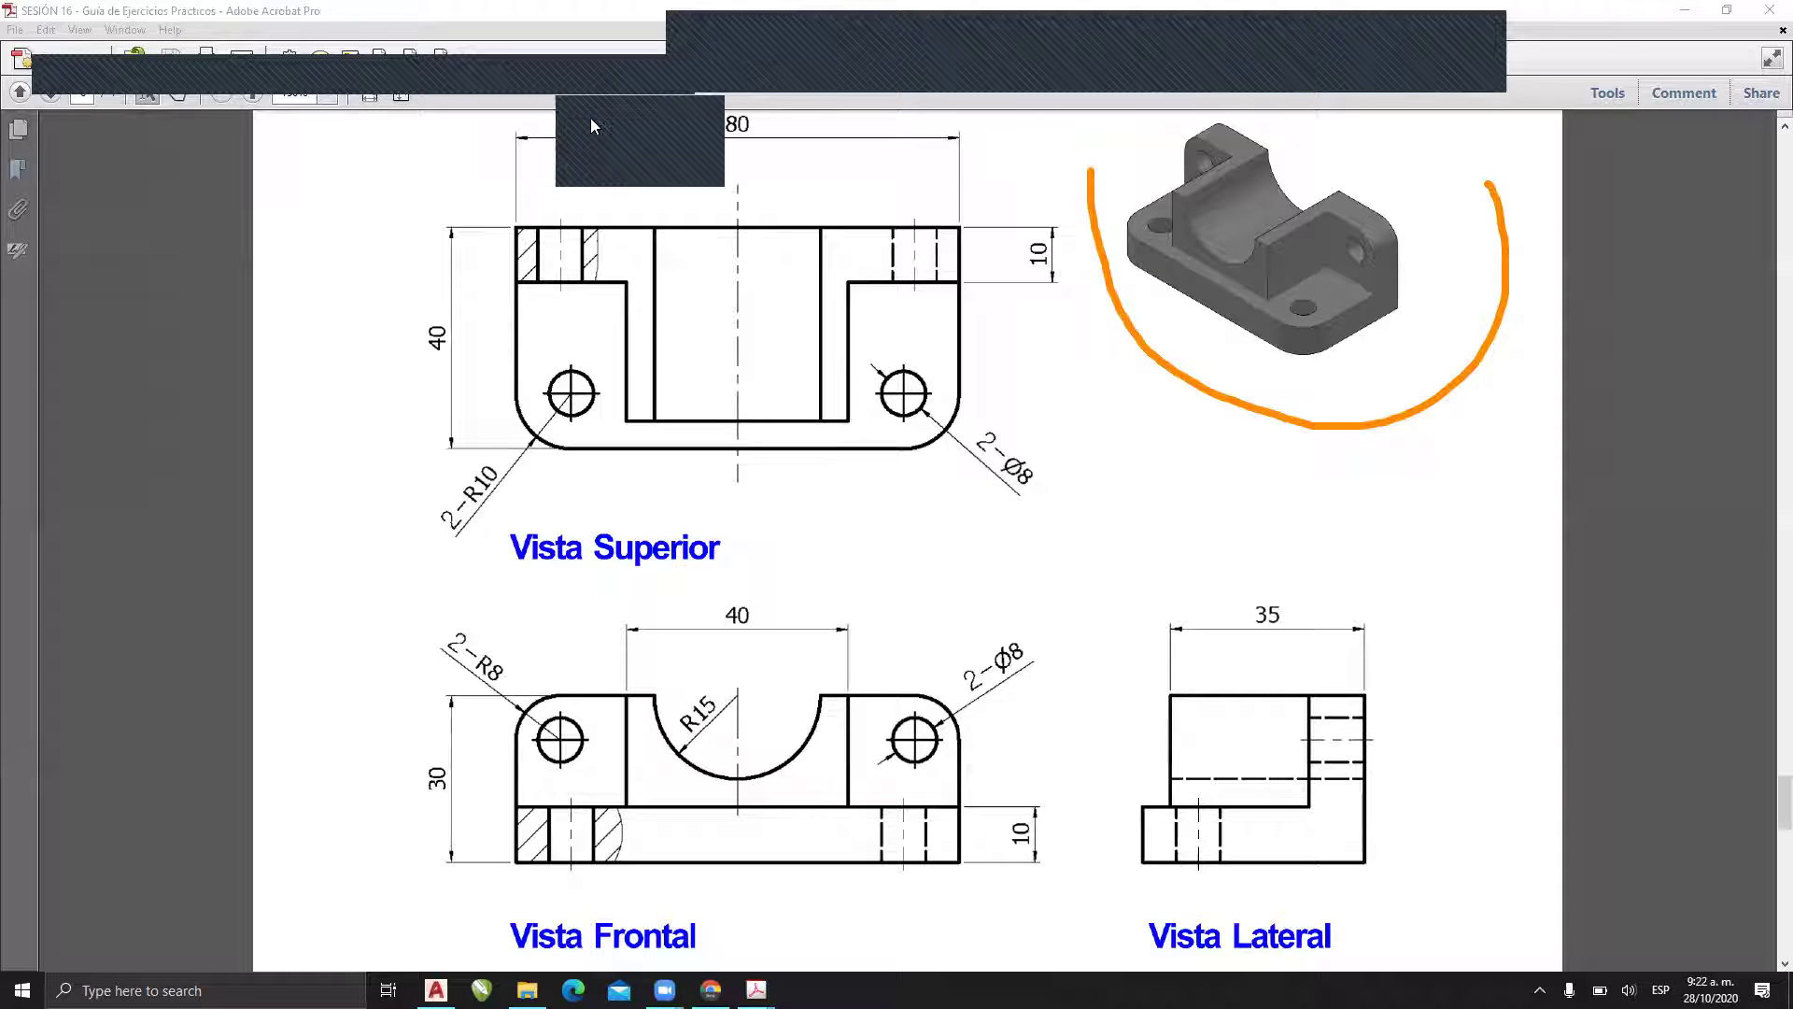
left_click(590, 118)
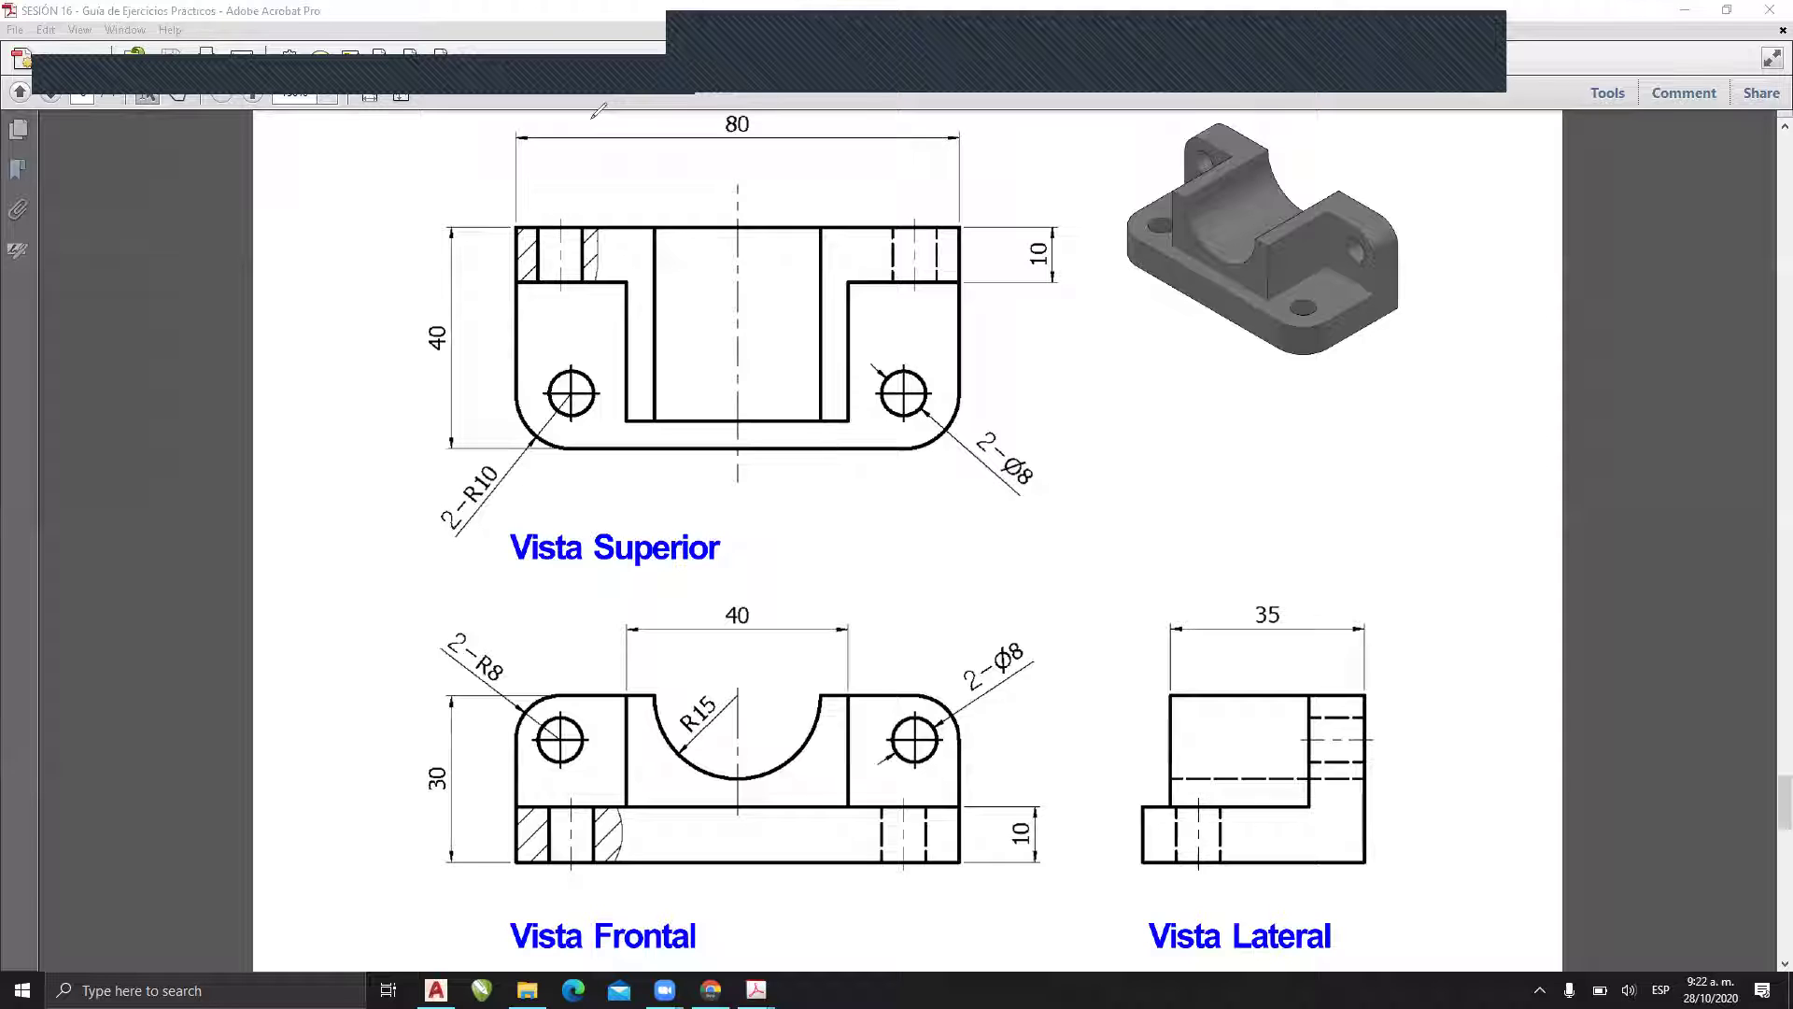
- Outline the part's base plate as an orange freehand box over the isometric image
key("XF86MonBrightnessUp")
mouse_move(1192, 172)
left_mouse_down()
mouse_move(1114, 224)
mouse_move(1314, 327)
mouse_move(1391, 280)
mouse_move(1180, 183)
left_mouse_up()
mouse_move(1104, 238)
left_mouse_down()
mouse_move(1319, 355)
mouse_move(1398, 293)
left_mouse_up()
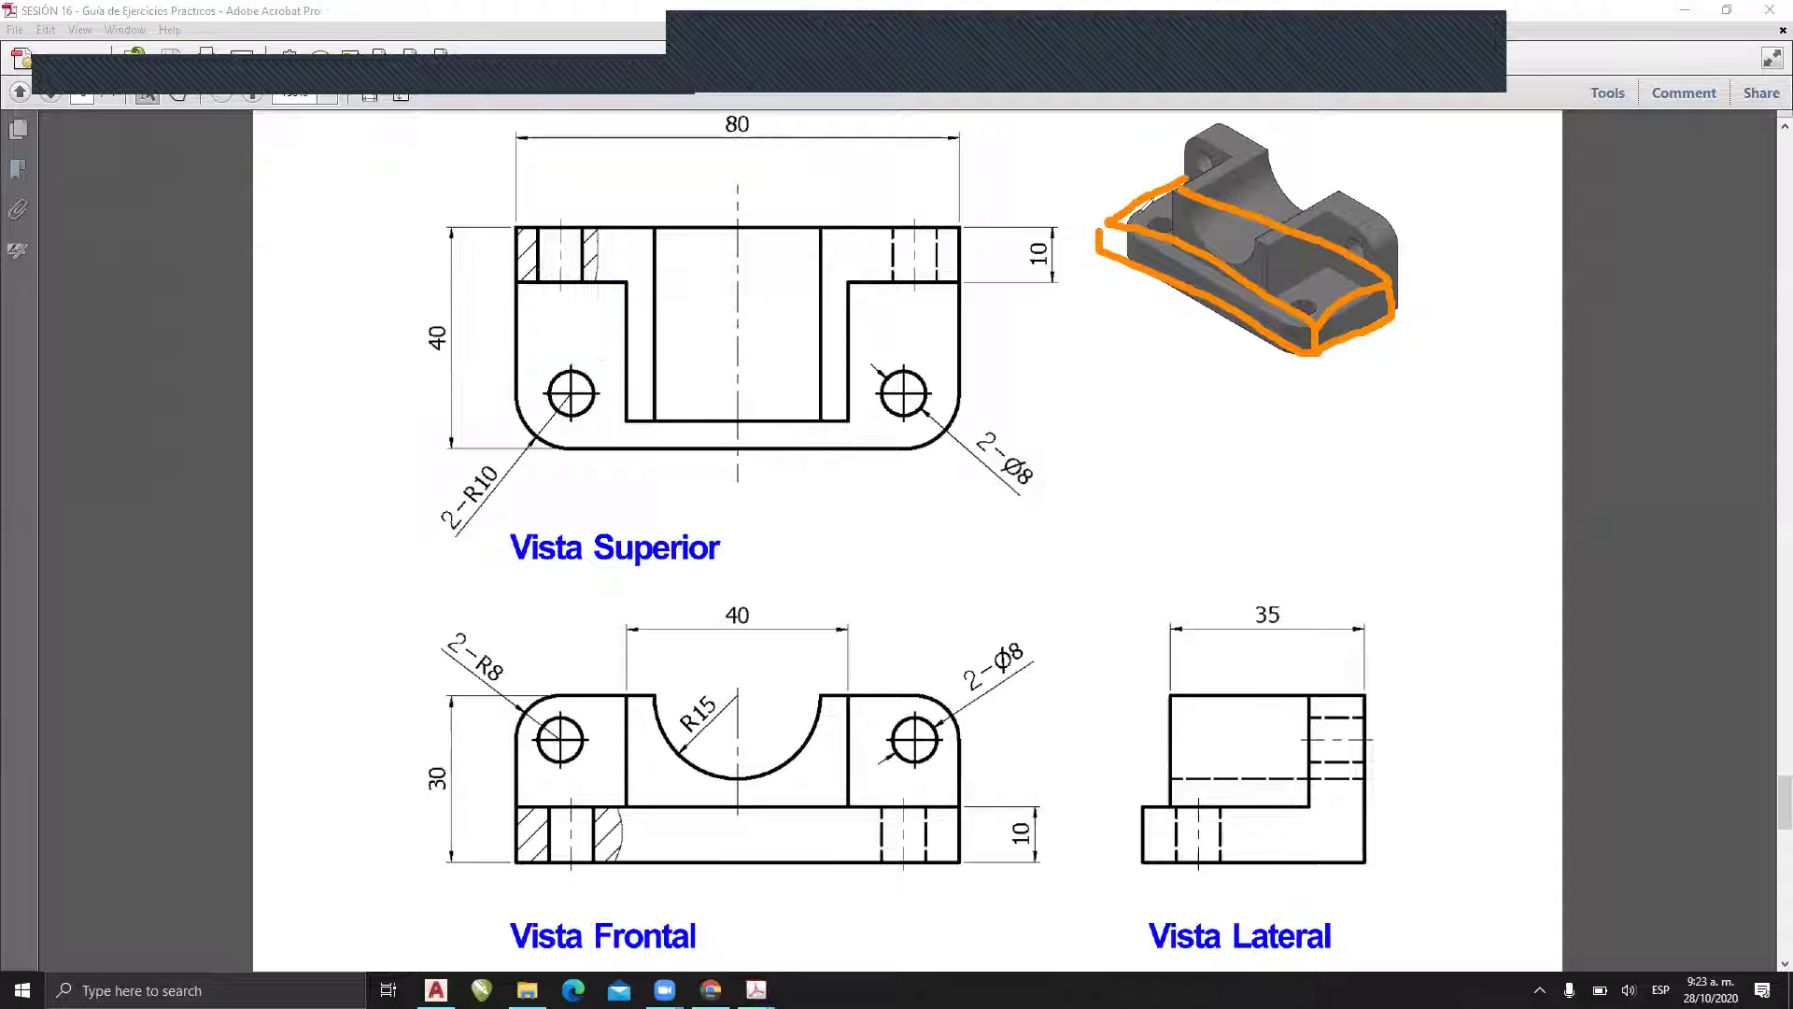
- Circle the base plate's two front corners in pink and undo both circles
mouse_move(1112, 204)
left_mouse_down()
mouse_move(1083, 267)
mouse_move(1134, 254)
left_mouse_up()
mouse_move(1250, 311)
left_mouse_down()
mouse_move(1336, 303)
mouse_move(1257, 297)
left_mouse_up()
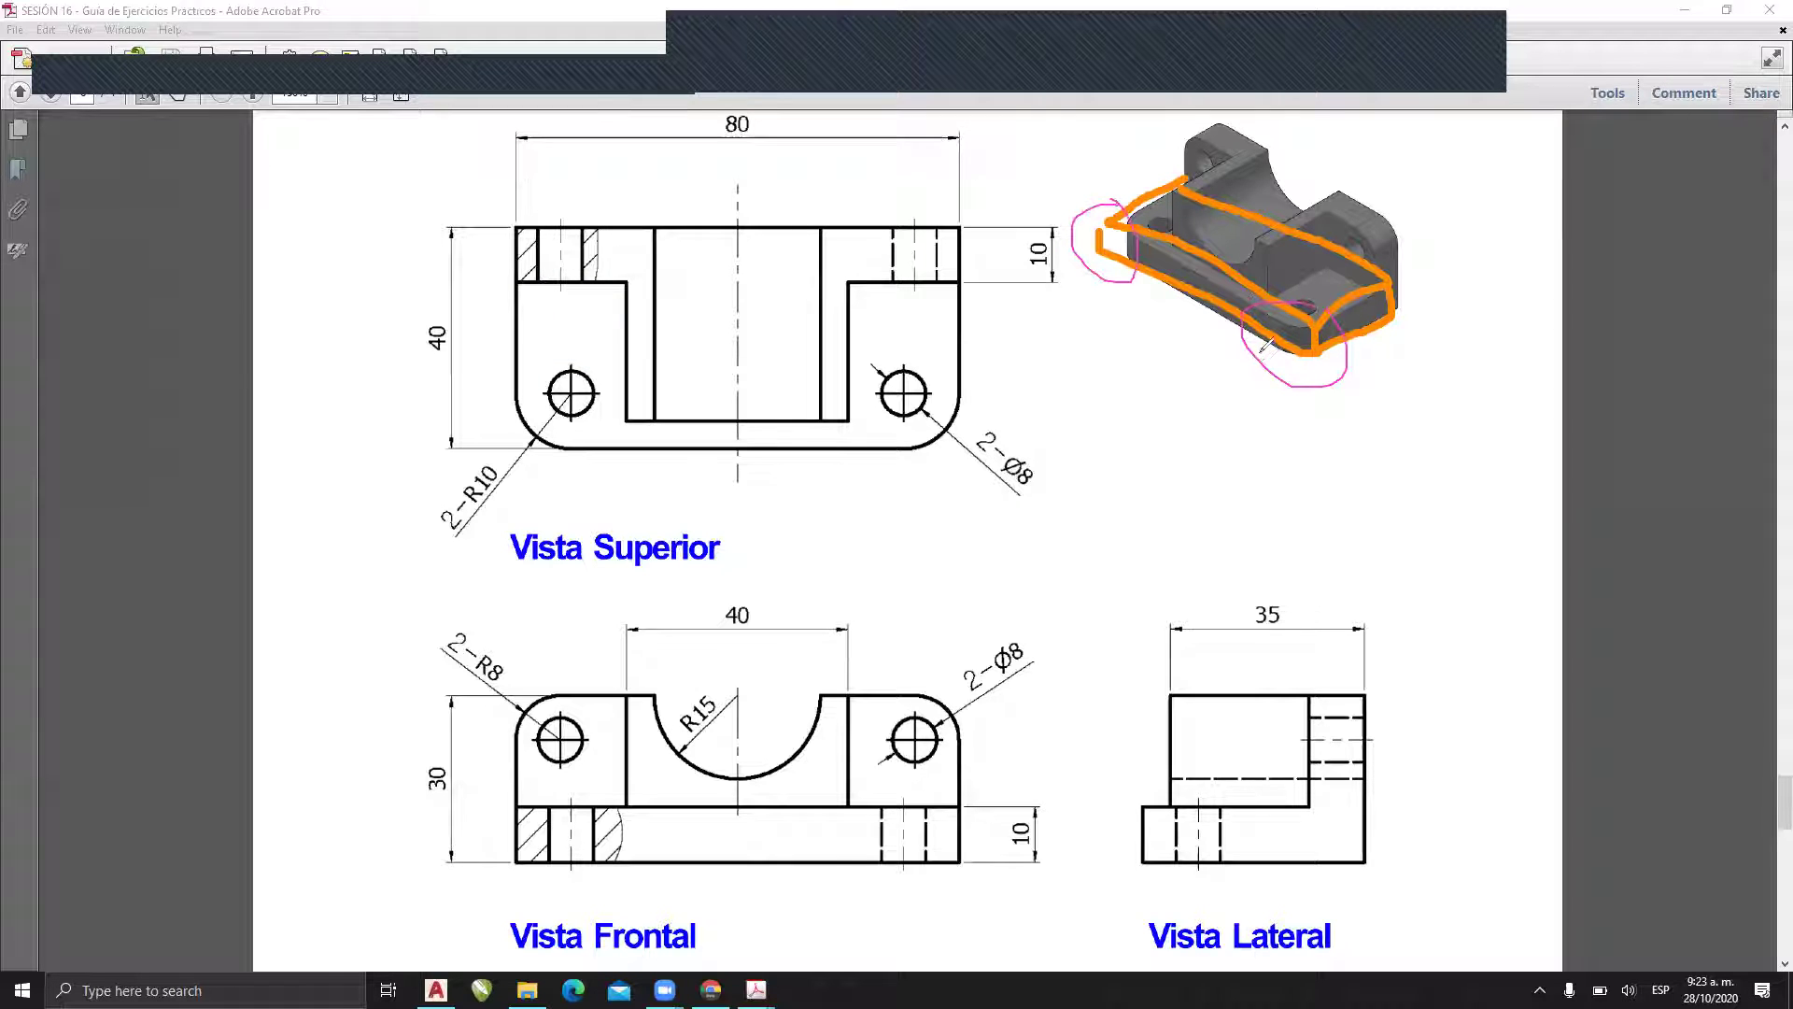
key("ctrl+z")
key("ctrl+z")
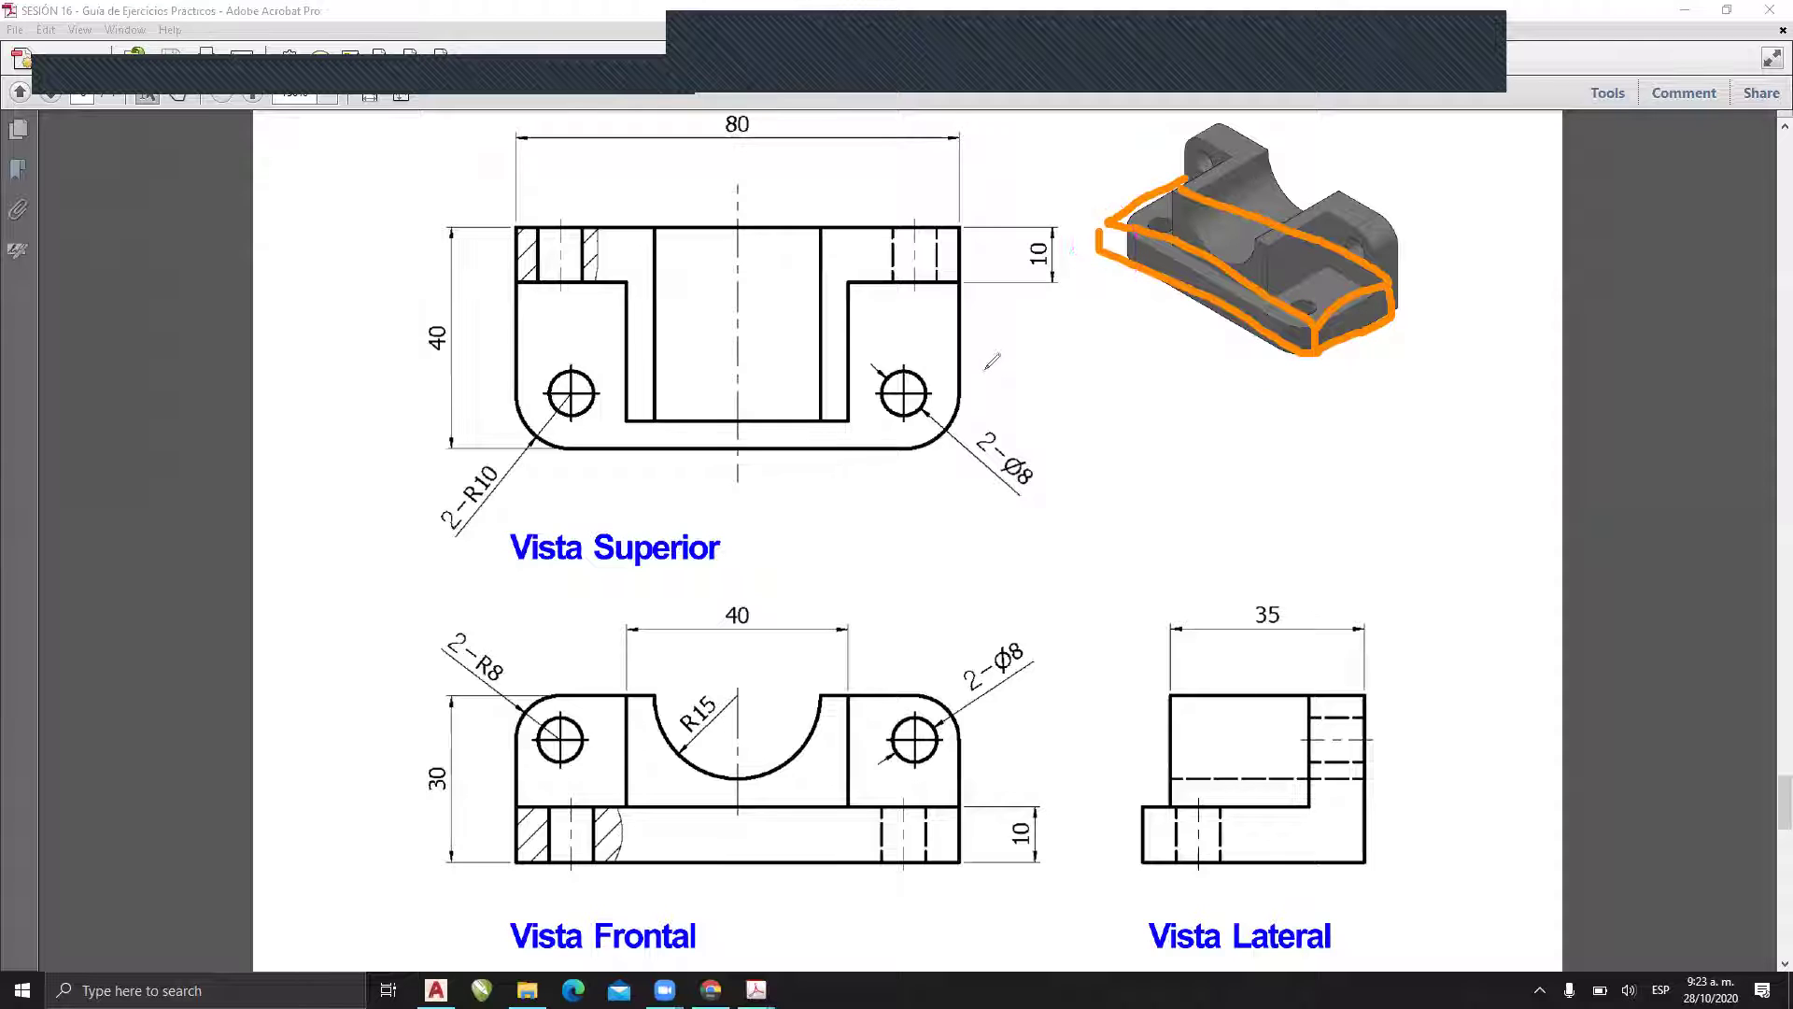
left_click(614, 78)
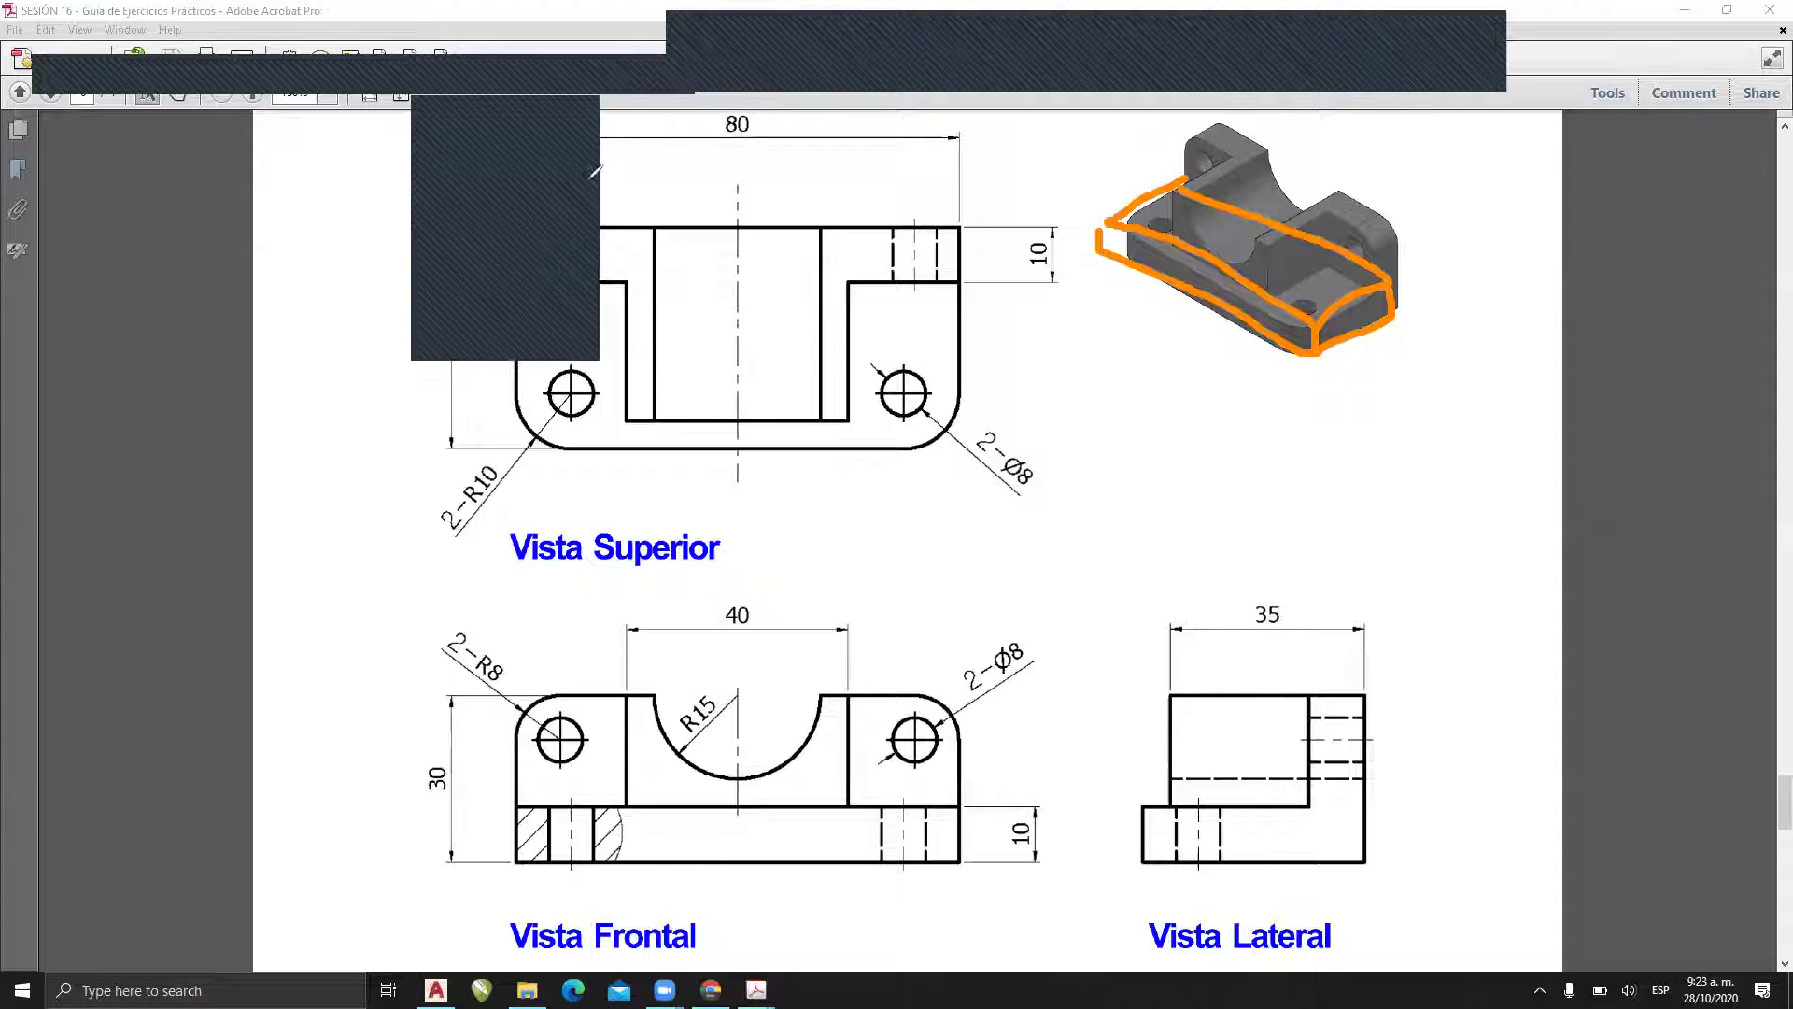
left_click(1183, 337)
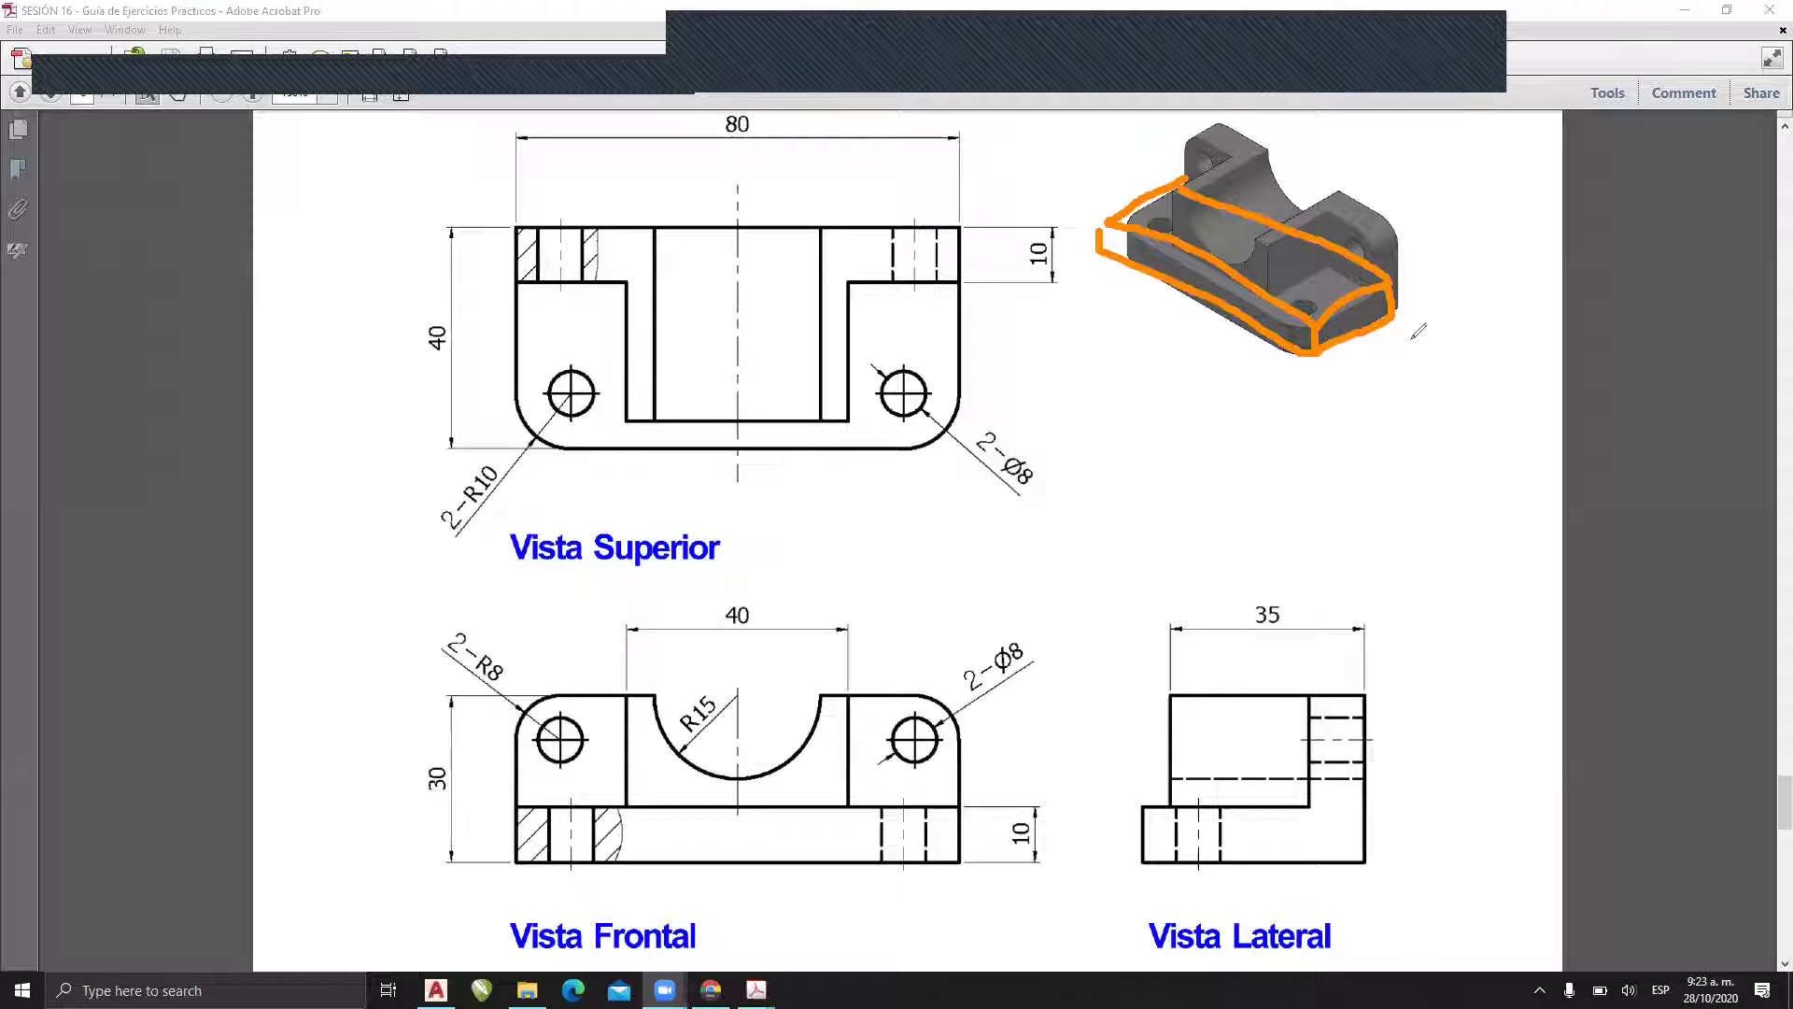
left_click(1481, 80)
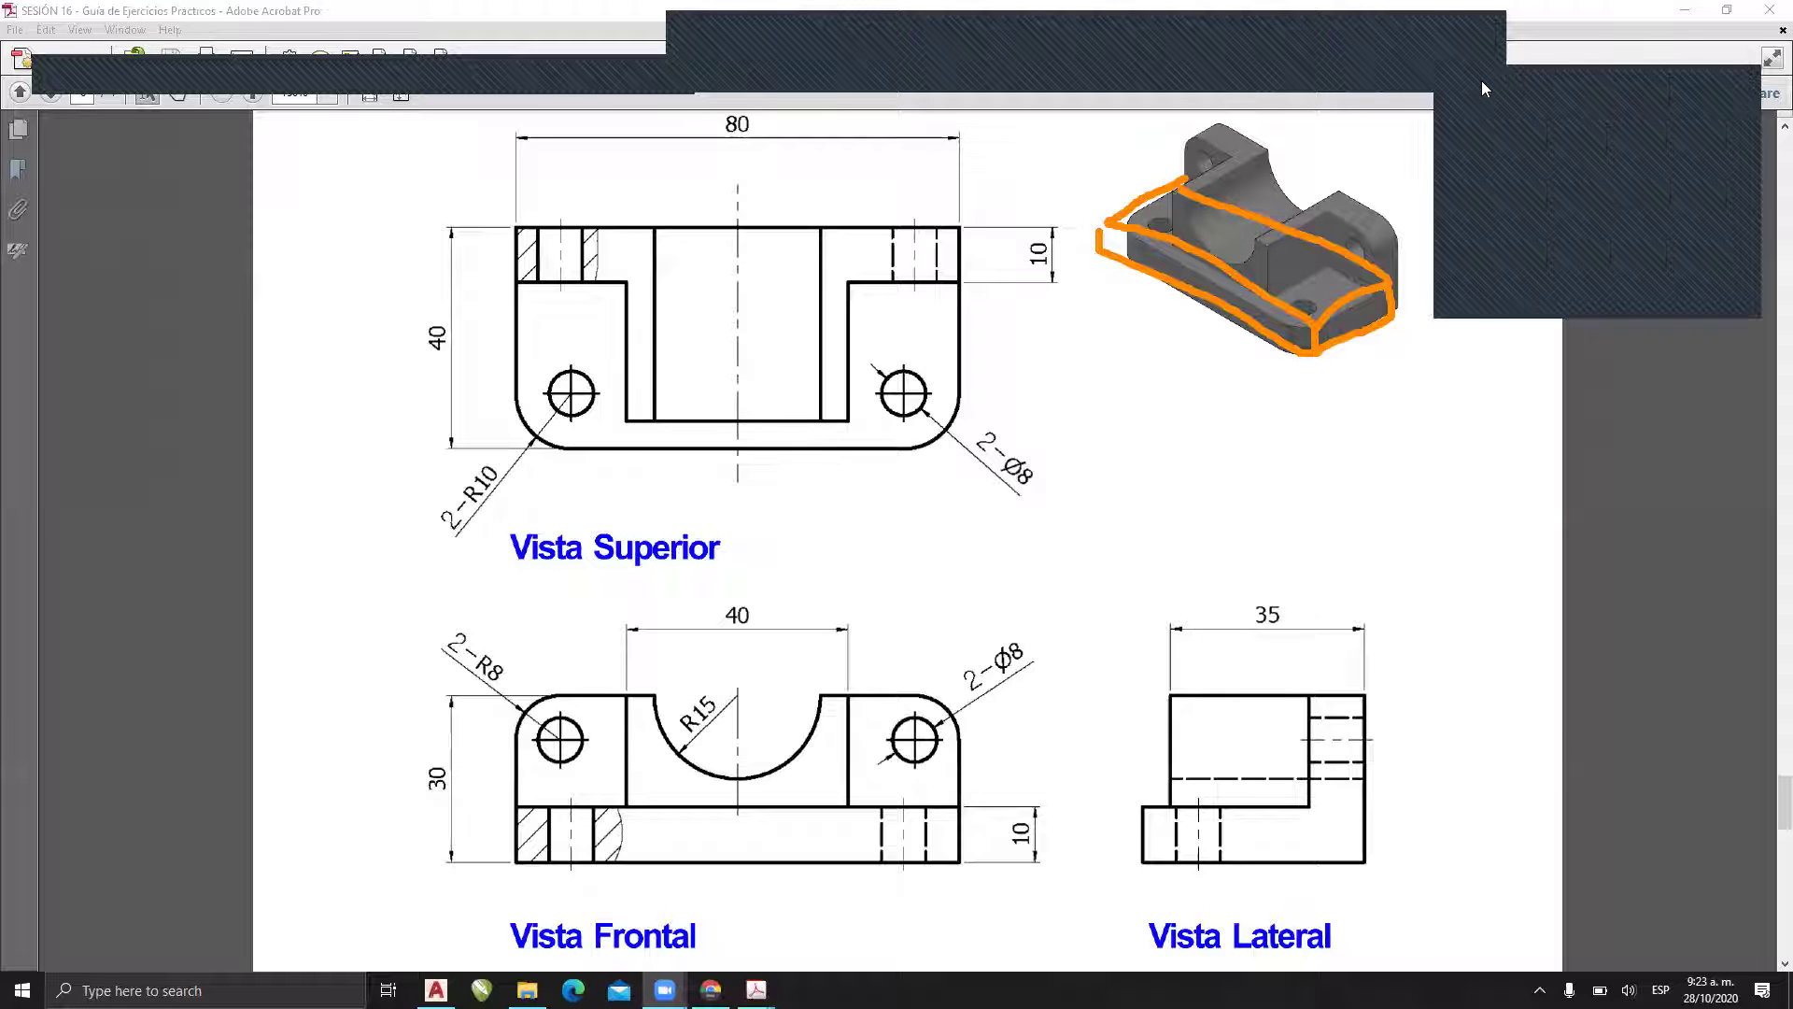
left_click(1307, 76)
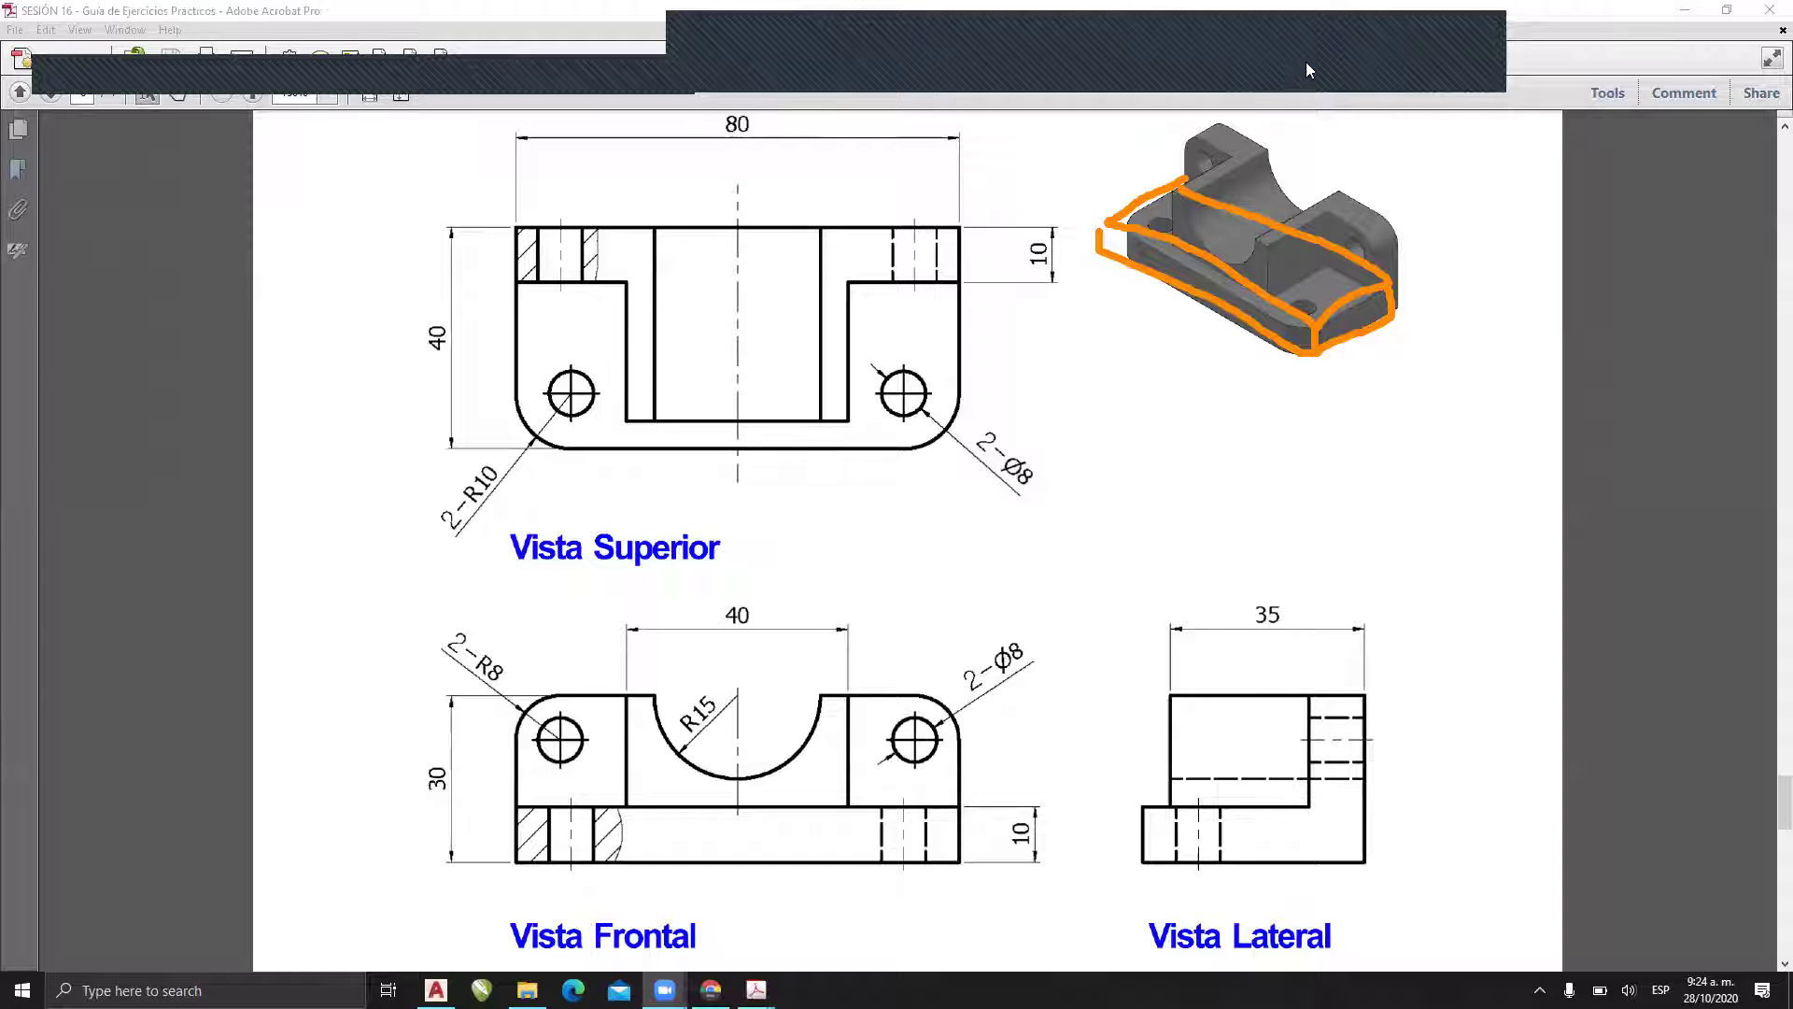
- Clear the annotations and enlarge the page to 400% around the isometric image of the part
left_click(732, 28)
left_click(644, 112)
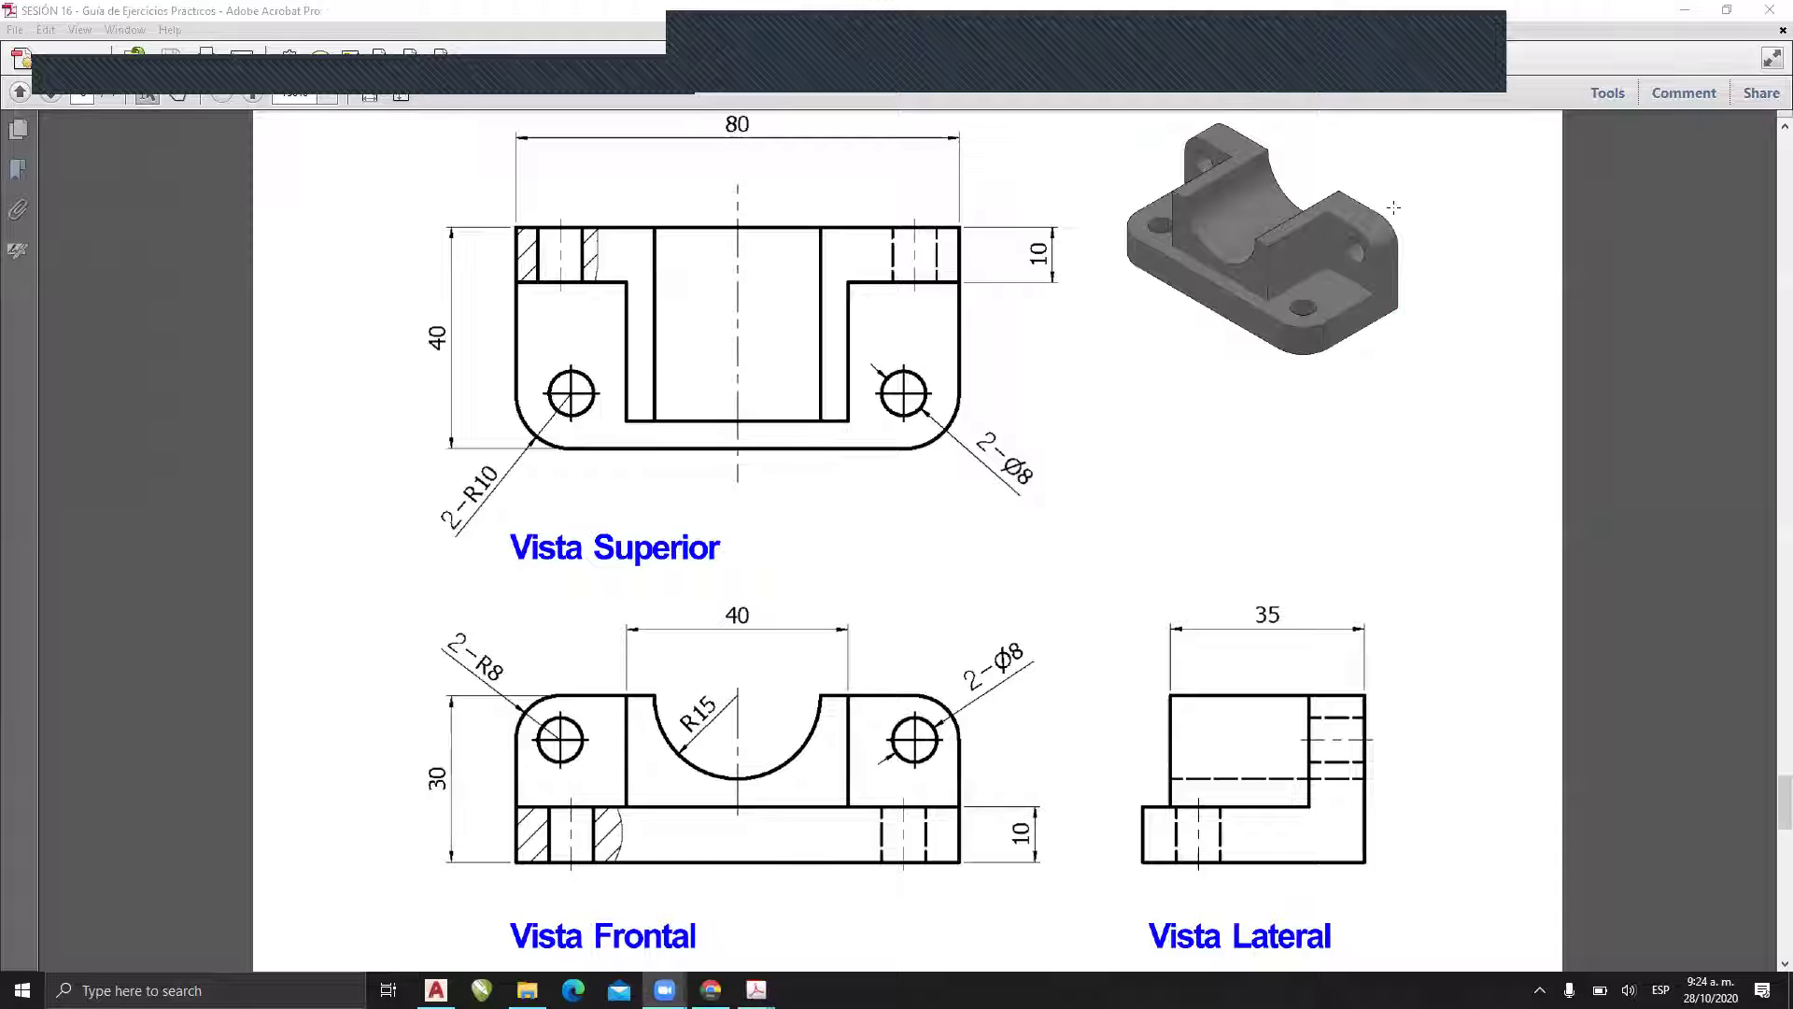
scroll(1415, 197, "up", 3, "ctrl")
scroll(1415, 197, "up", 1, "ctrl")
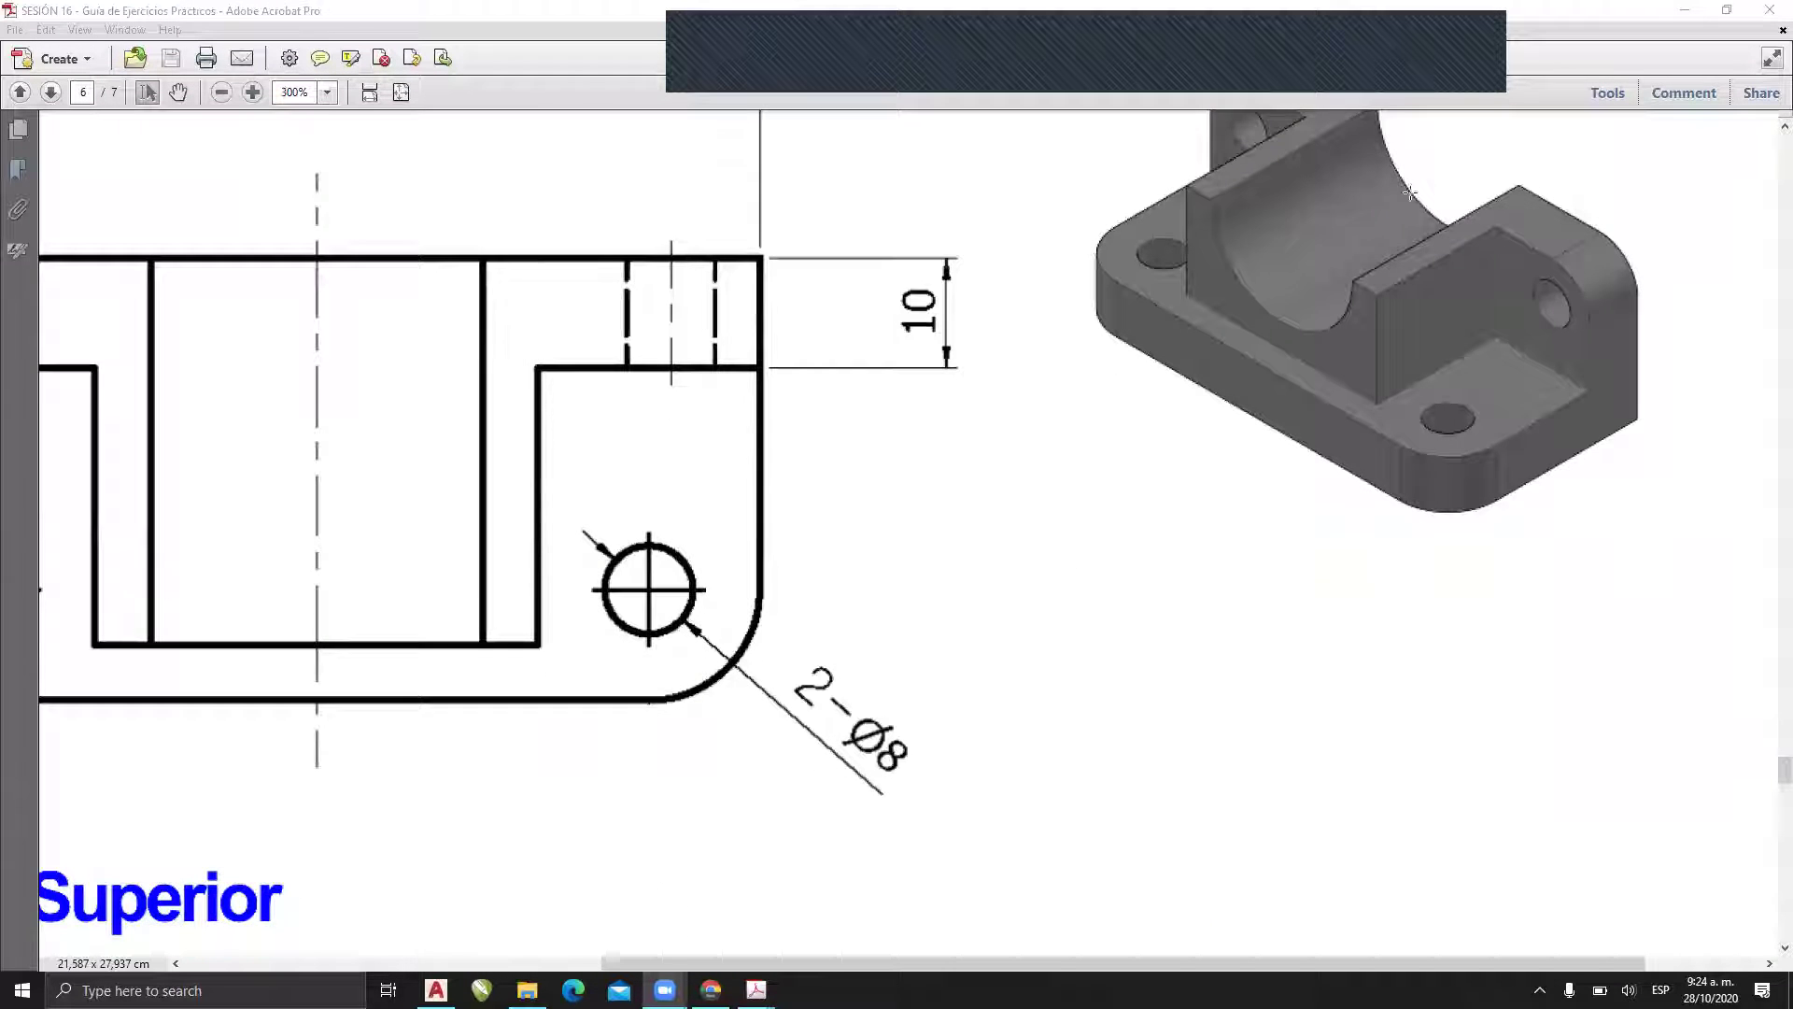
scroll(1411, 192, "up", 2)
scroll(1583, 235, "up", 1, "ctrl")
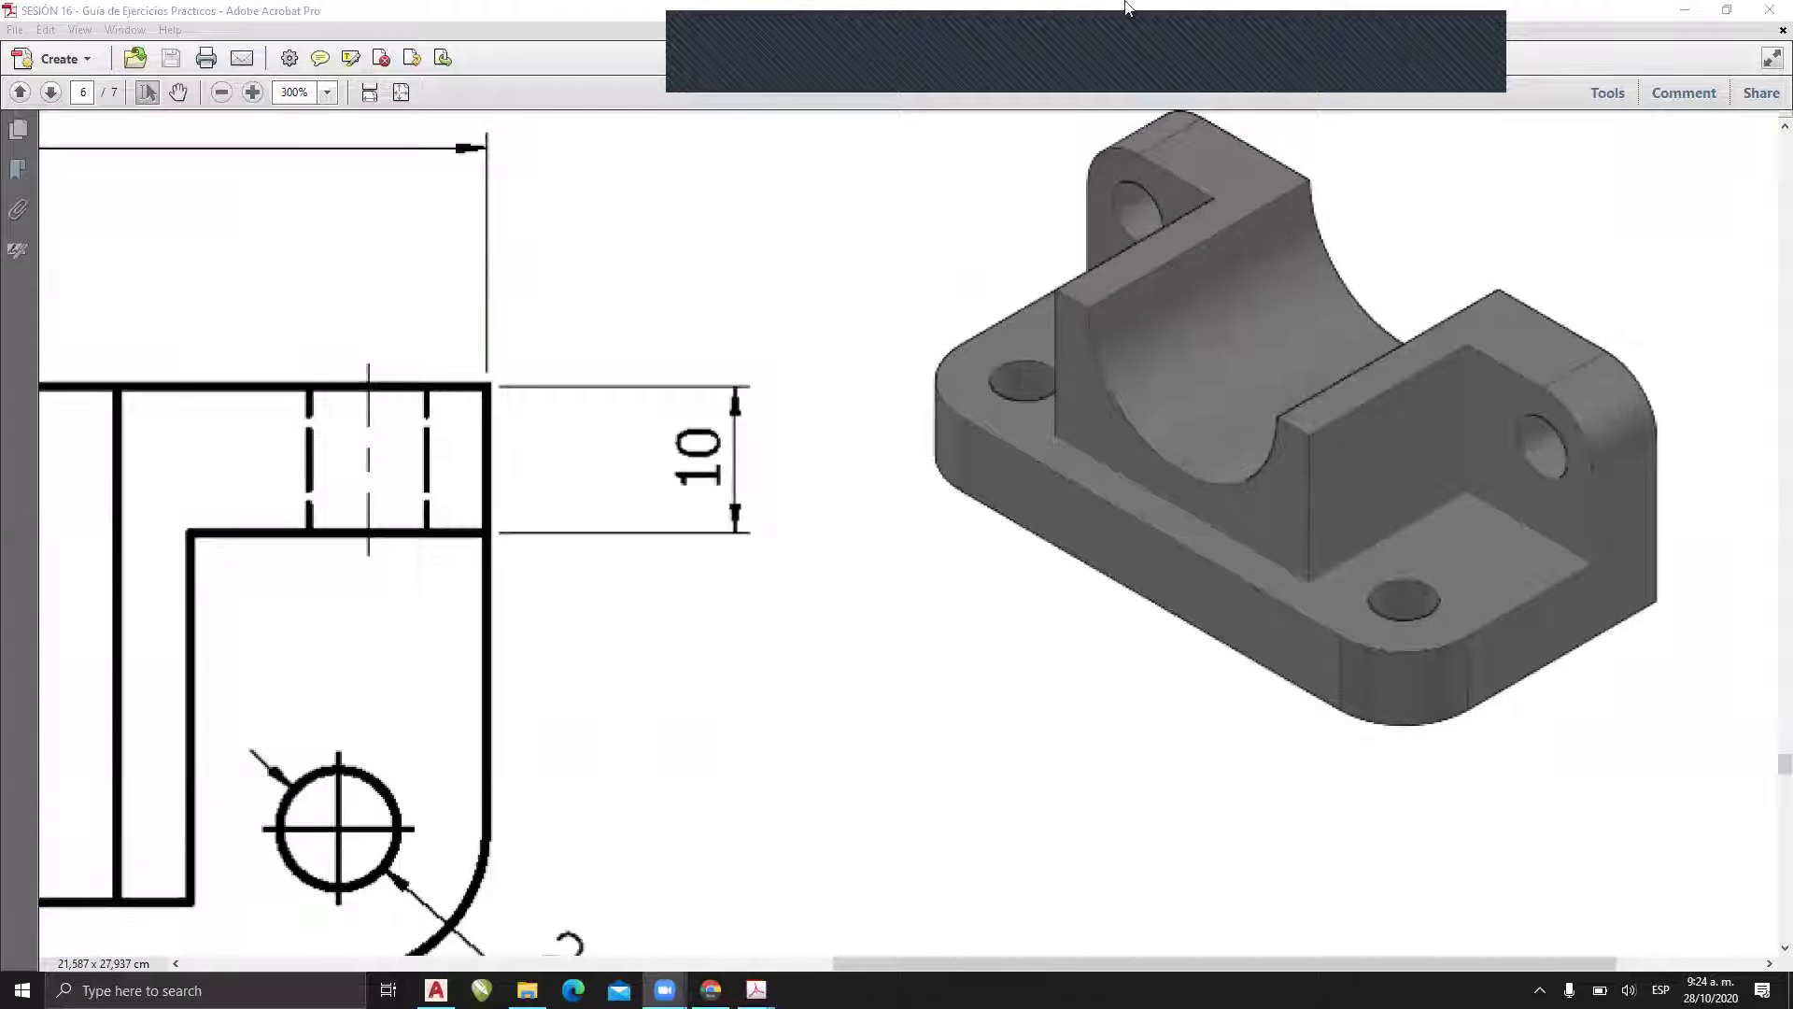
- Outline the base plate as a pink freehand box and mark its front corners and two vertical holes as cylinders
mouse_move(1116, 260)
left_mouse_down()
mouse_move(923, 360)
mouse_move(1390, 654)
mouse_move(1653, 530)
mouse_move(1659, 598)
mouse_move(1366, 718)
mouse_move(927, 457)
mouse_move(920, 355)
left_mouse_up()
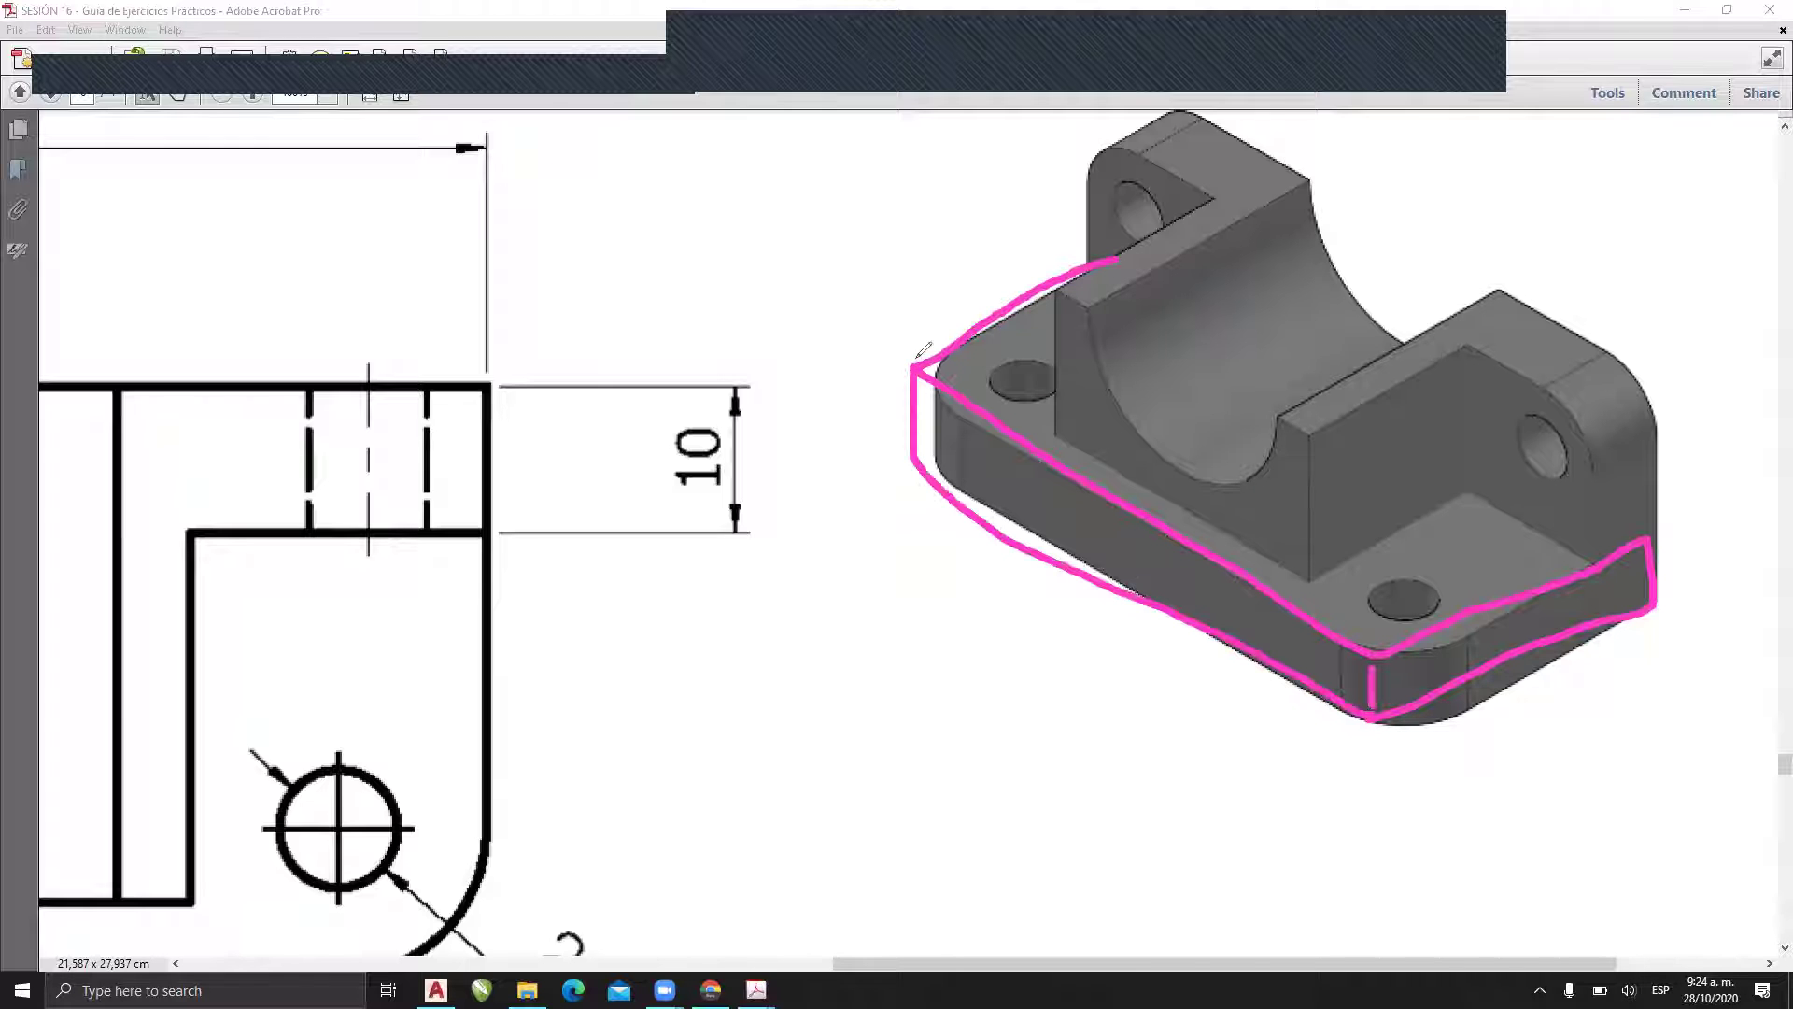
left_click_drag(1135, 241, 1605, 516)
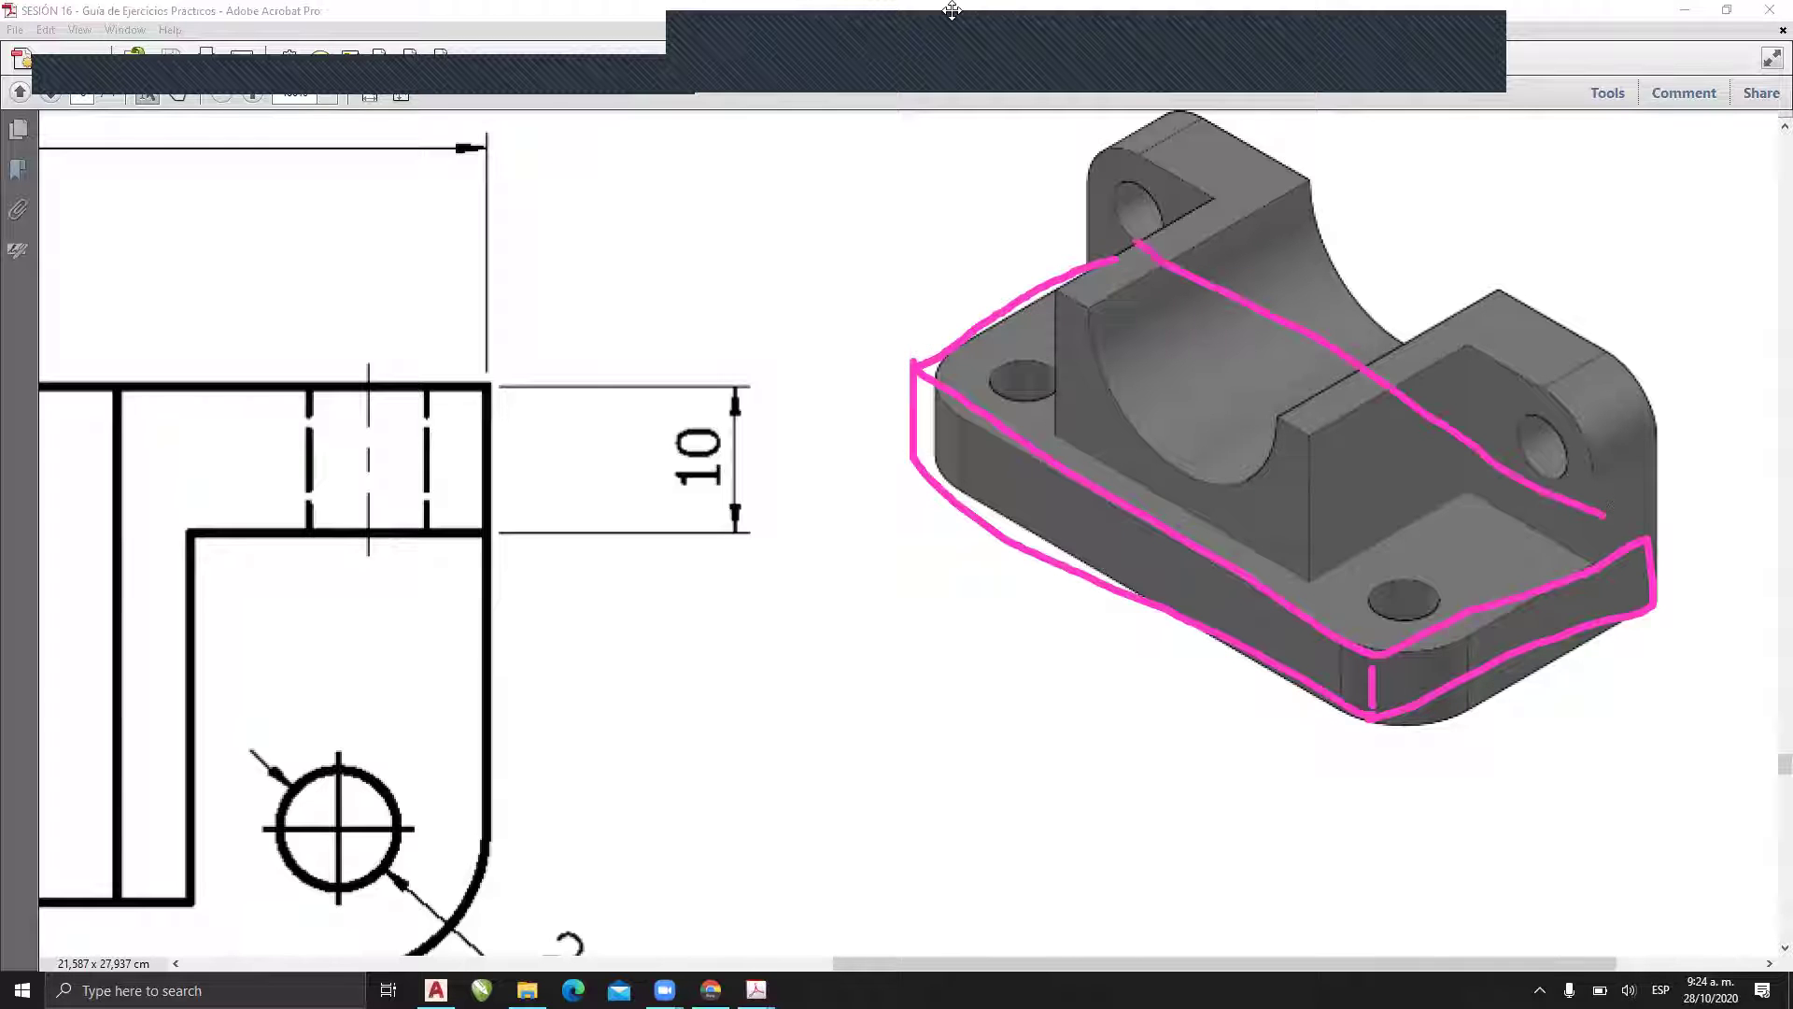
mouse_move(953, 341)
left_mouse_down()
mouse_move(945, 372)
mouse_move(1336, 630)
mouse_move(1396, 632)
left_mouse_up()
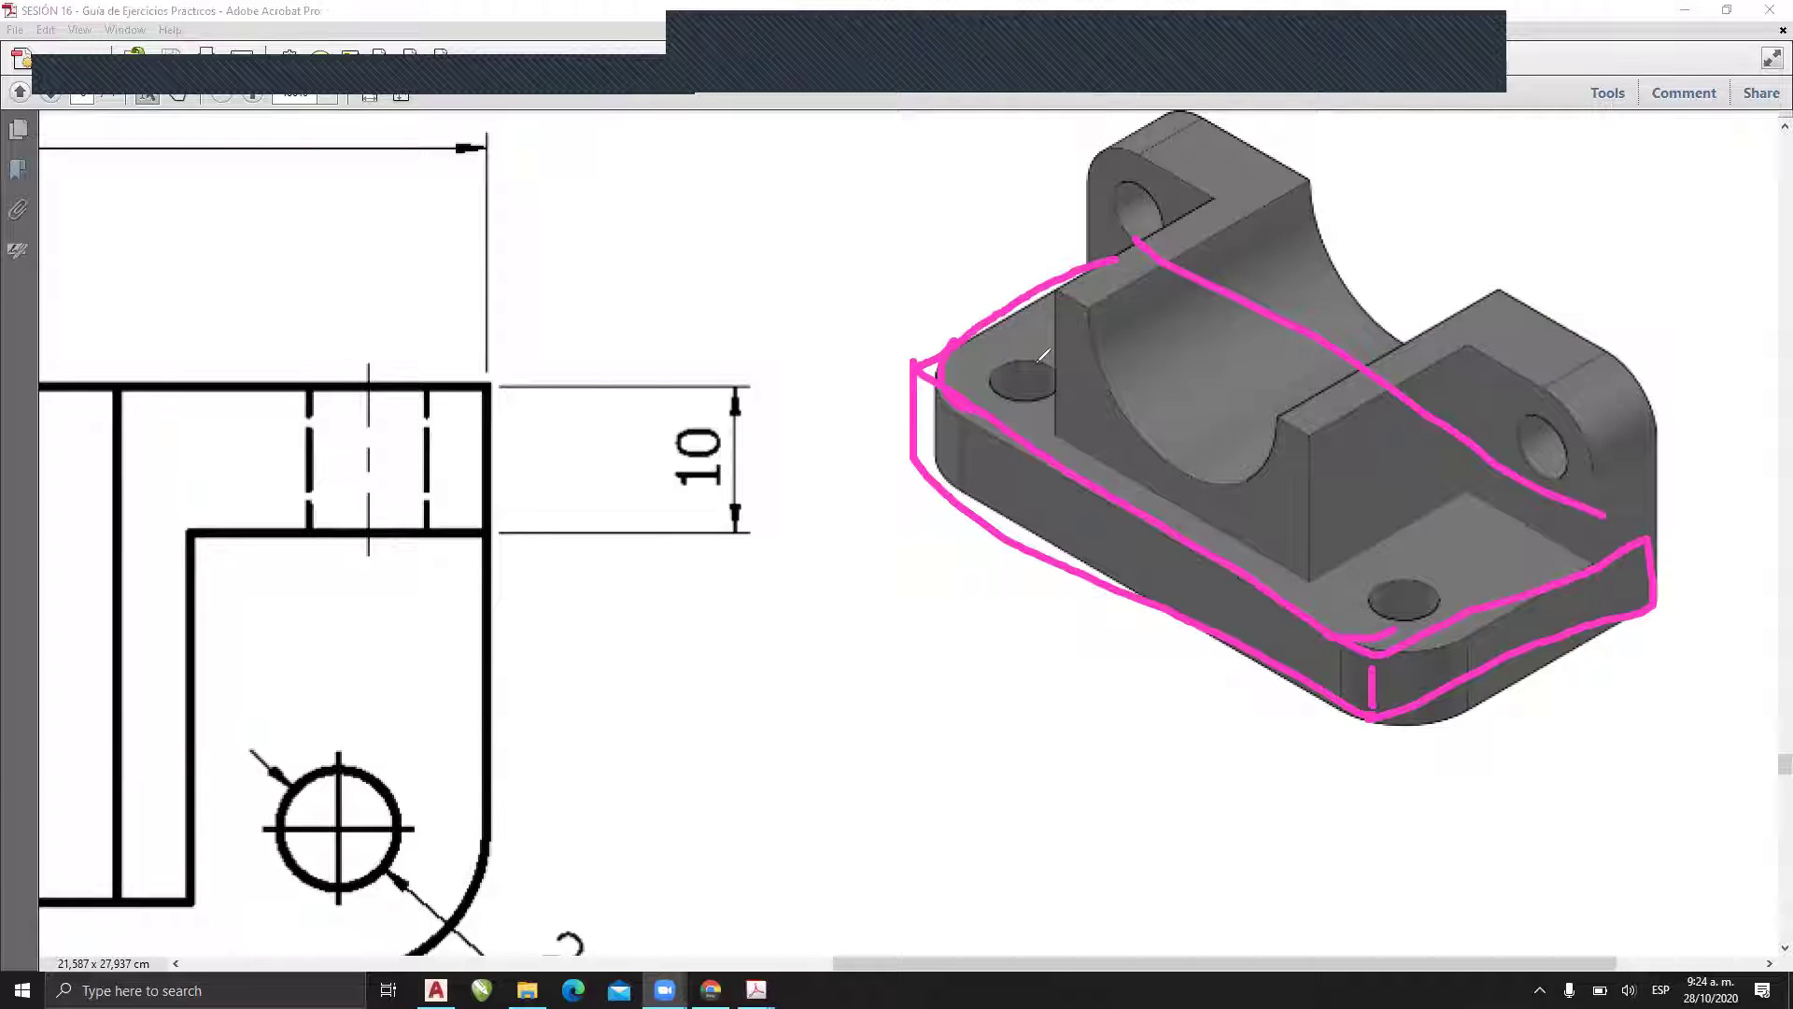
mouse_move(1038, 355)
left_mouse_down()
mouse_move(1007, 356)
mouse_move(988, 385)
mouse_move(1035, 405)
mouse_move(1069, 370)
mouse_move(1041, 355)
left_mouse_up()
mouse_move(981, 391)
left_mouse_down()
mouse_move(979, 476)
mouse_move(1061, 486)
left_mouse_up()
left_click_drag(1071, 393, 1062, 486)
mouse_move(1413, 579)
left_mouse_down()
mouse_move(1380, 581)
mouse_move(1364, 608)
mouse_move(1454, 696)
mouse_move(1438, 592)
left_mouse_up()
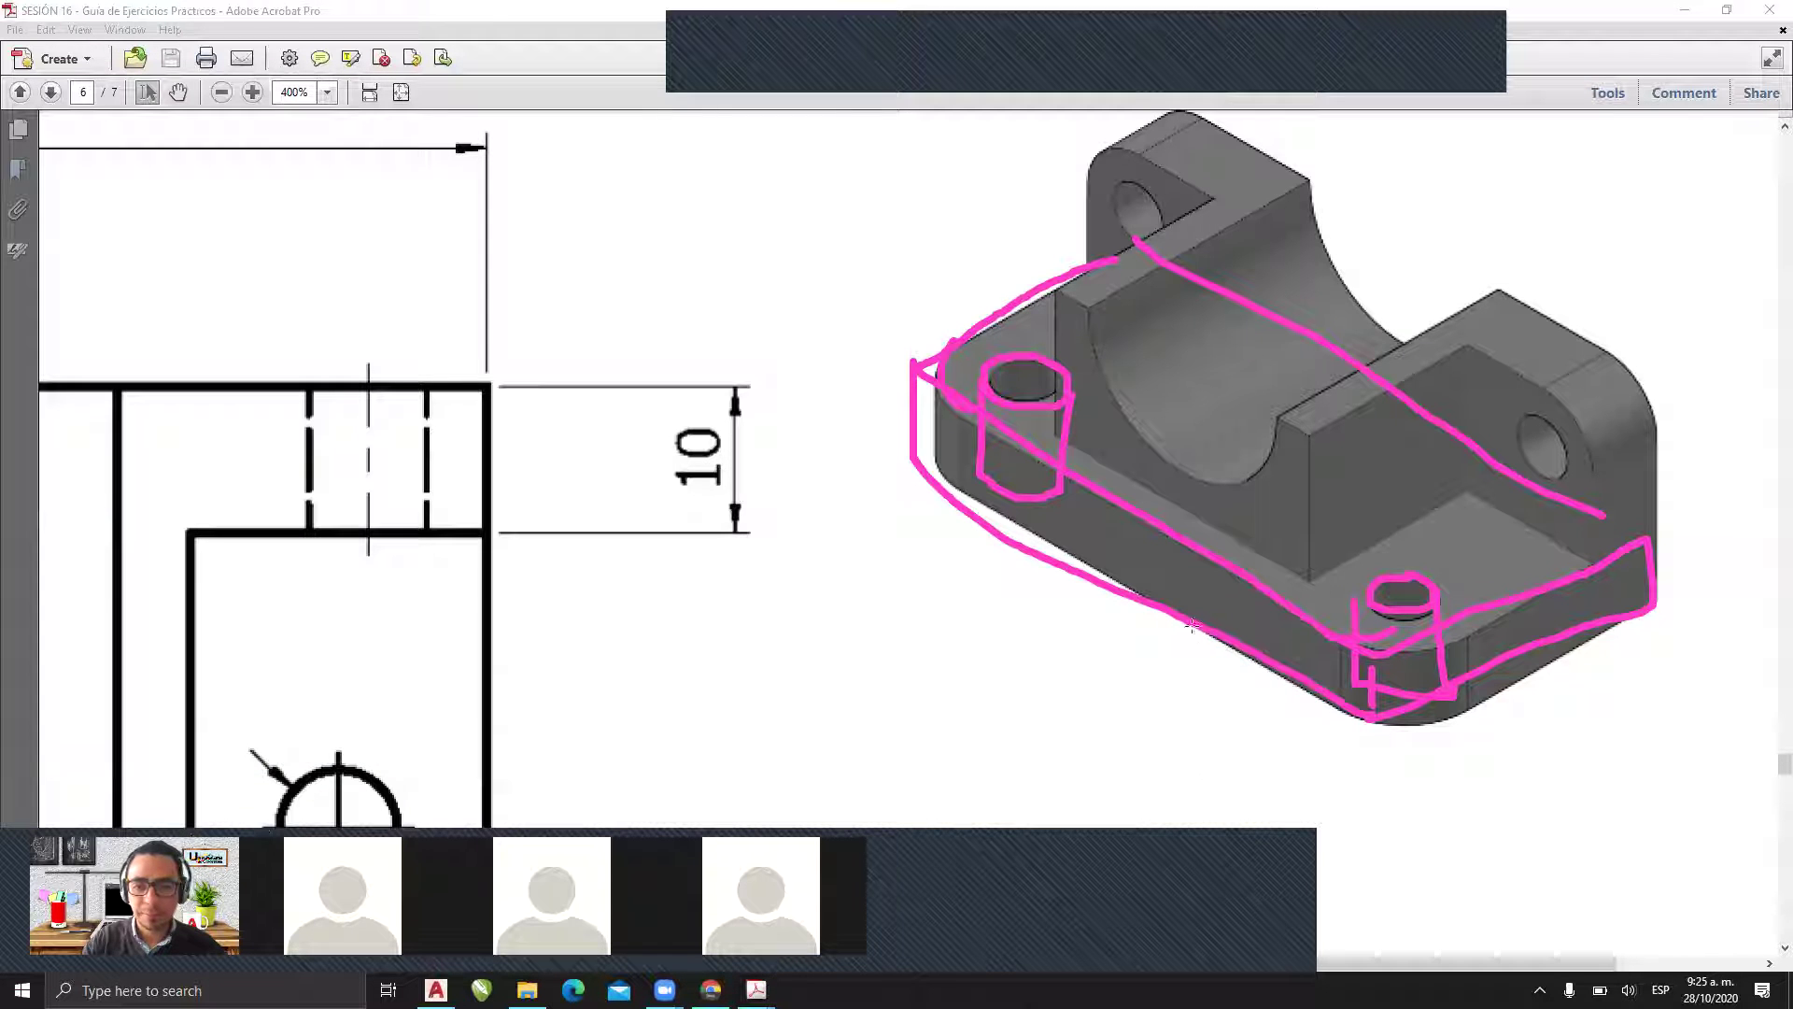
left_click(1299, 40)
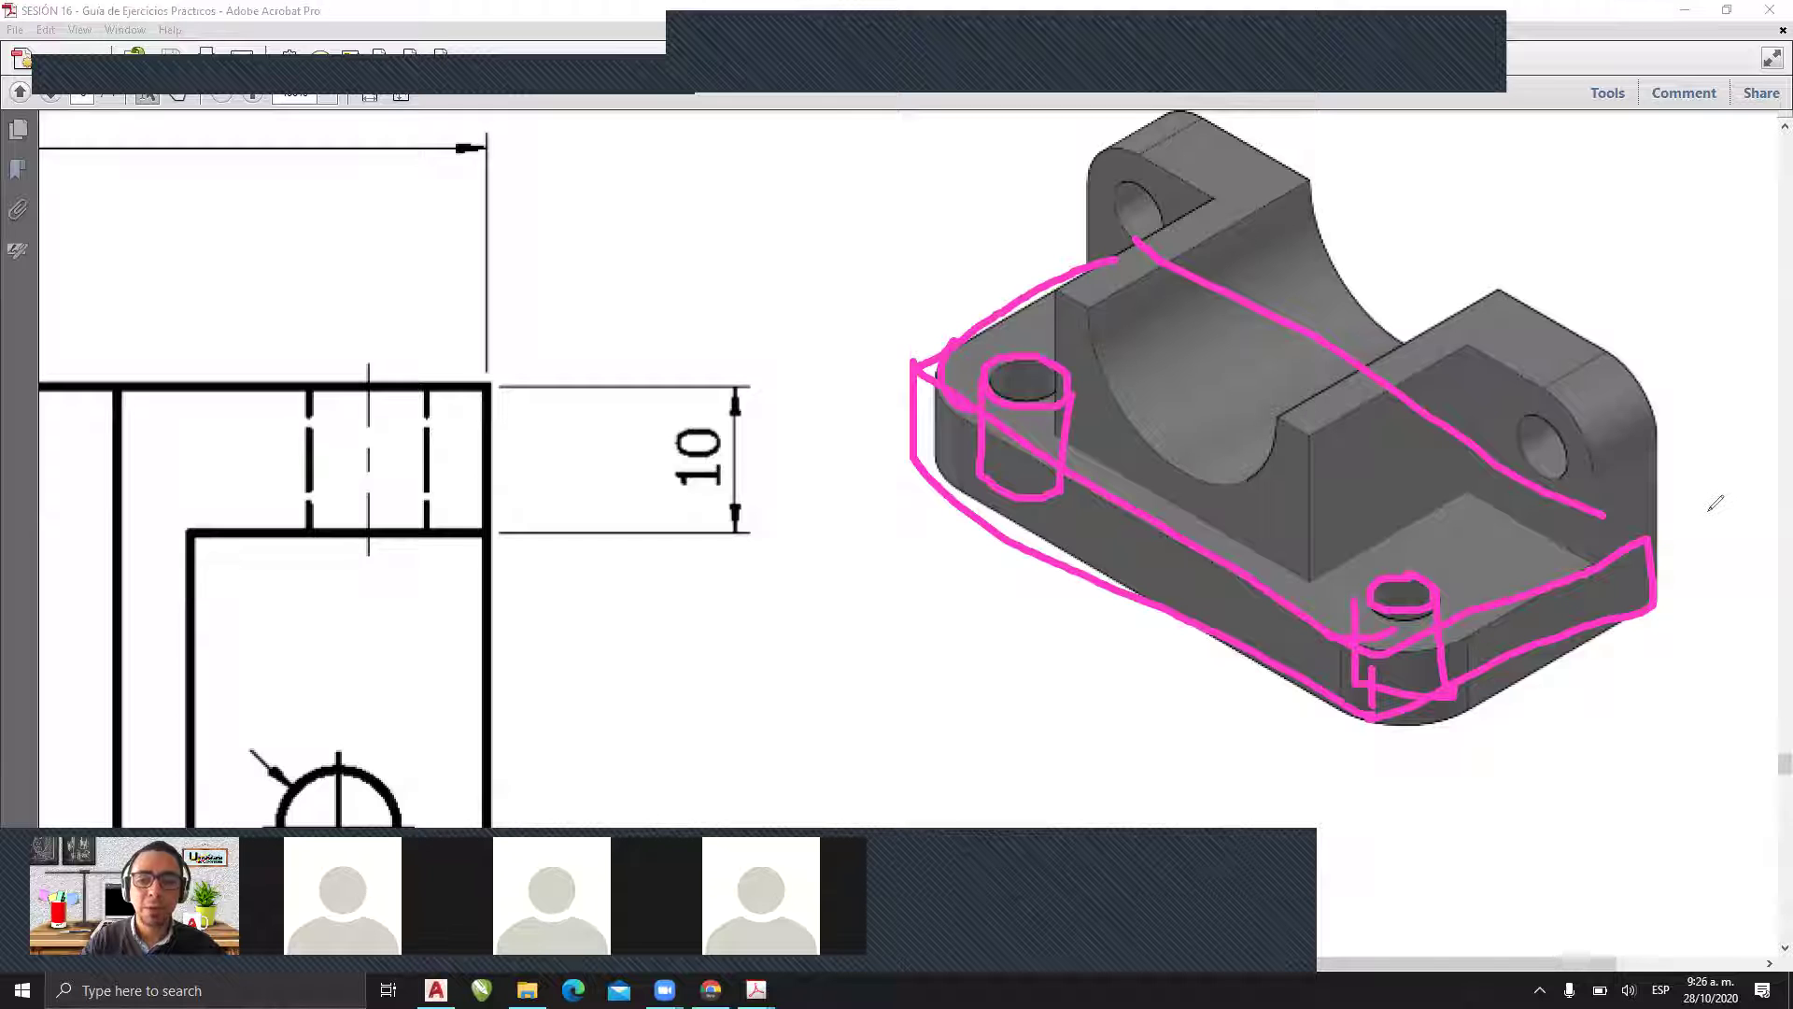
left_click(1604, 92)
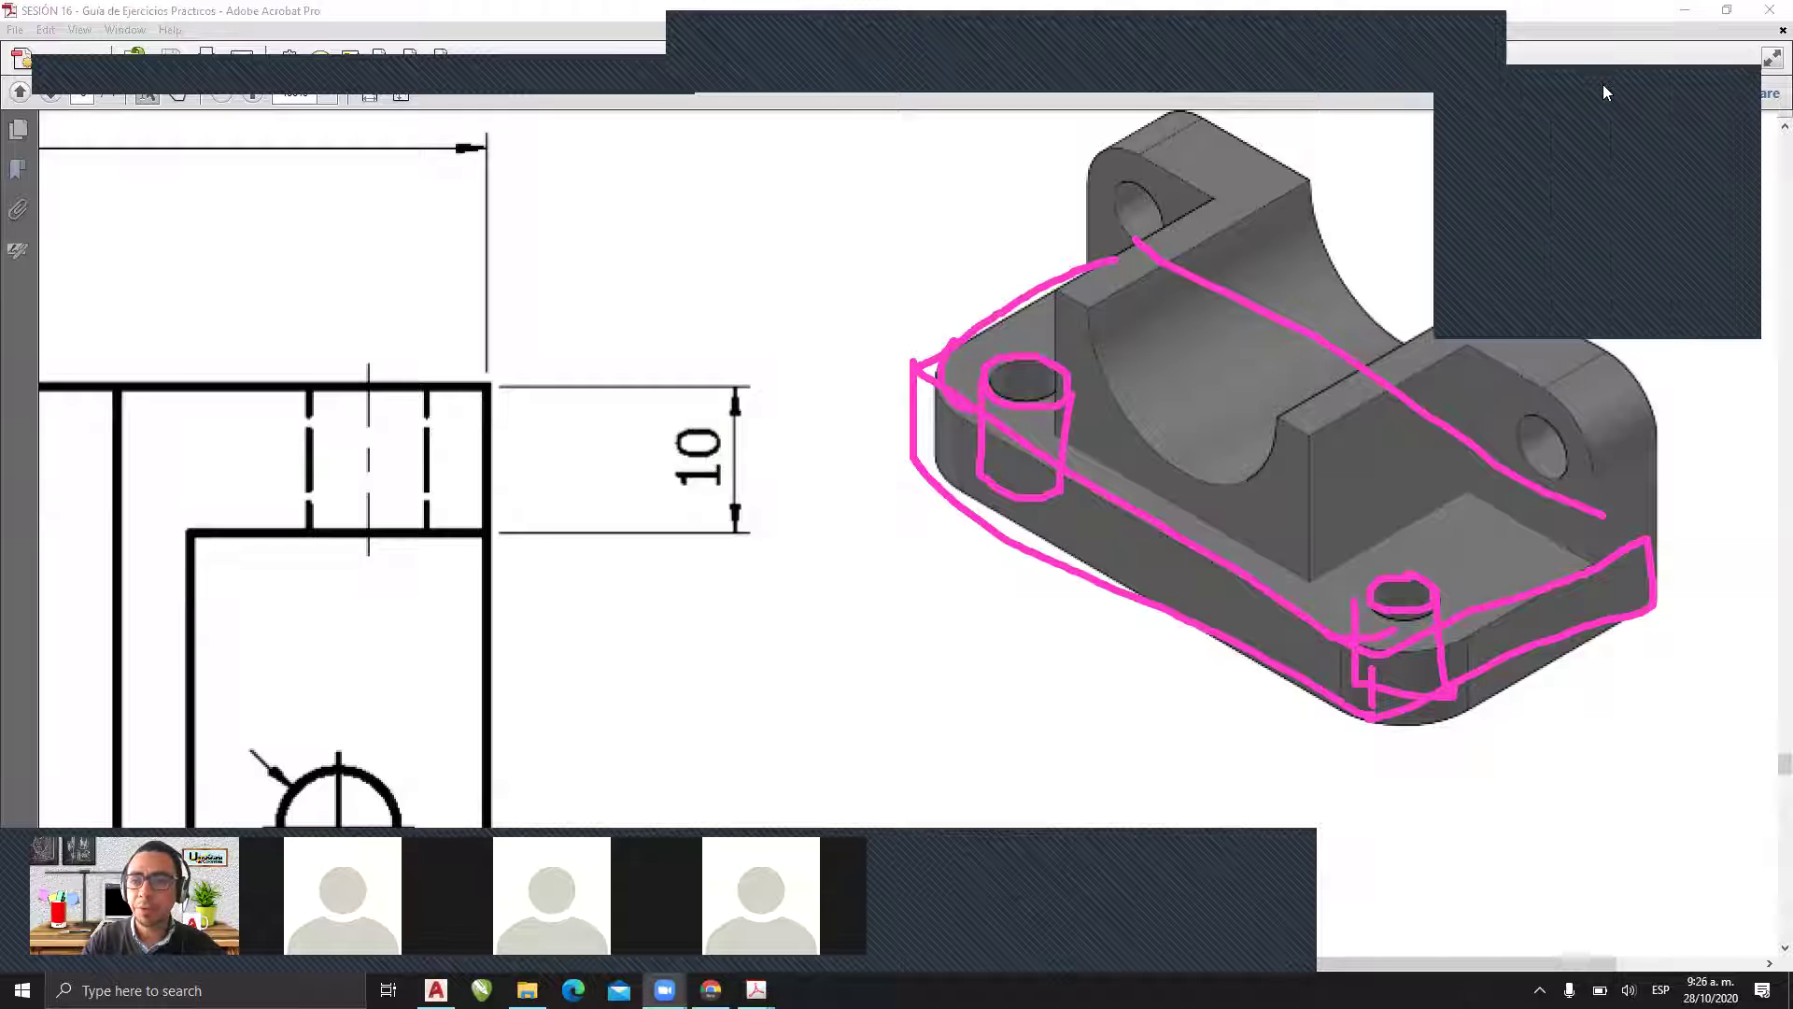
left_click(1597, 85)
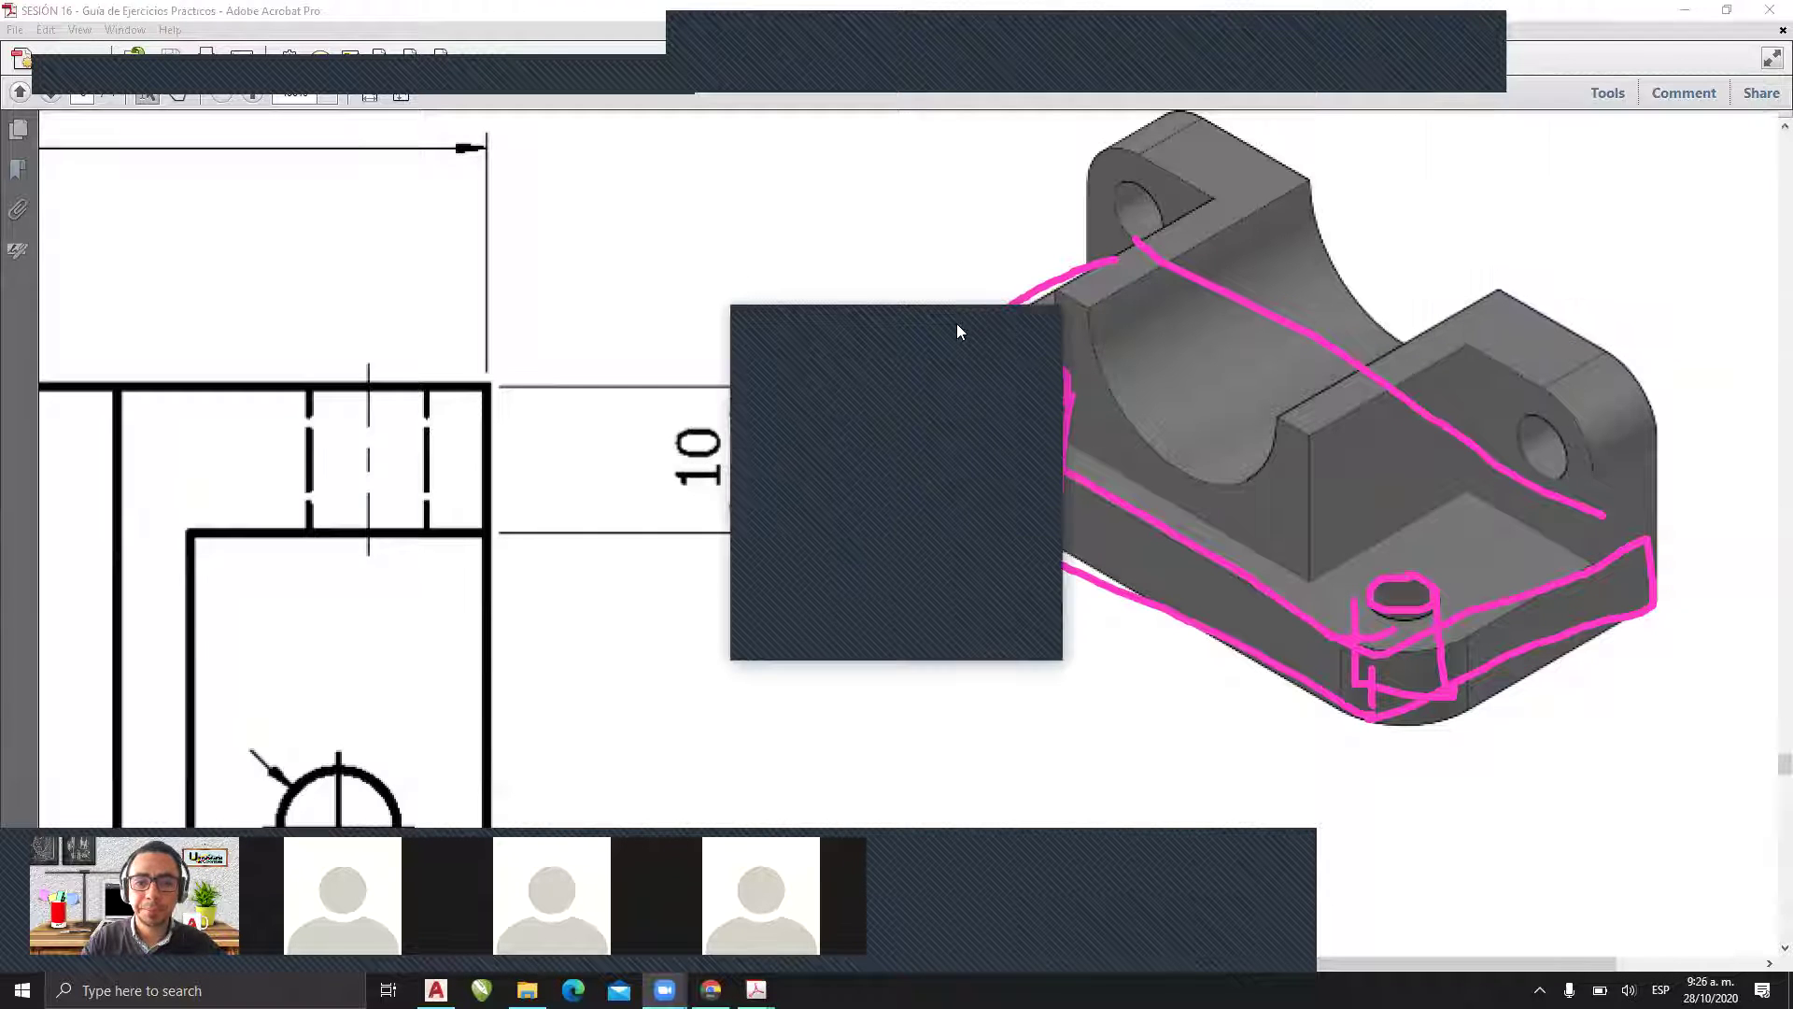
left_click(1036, 324)
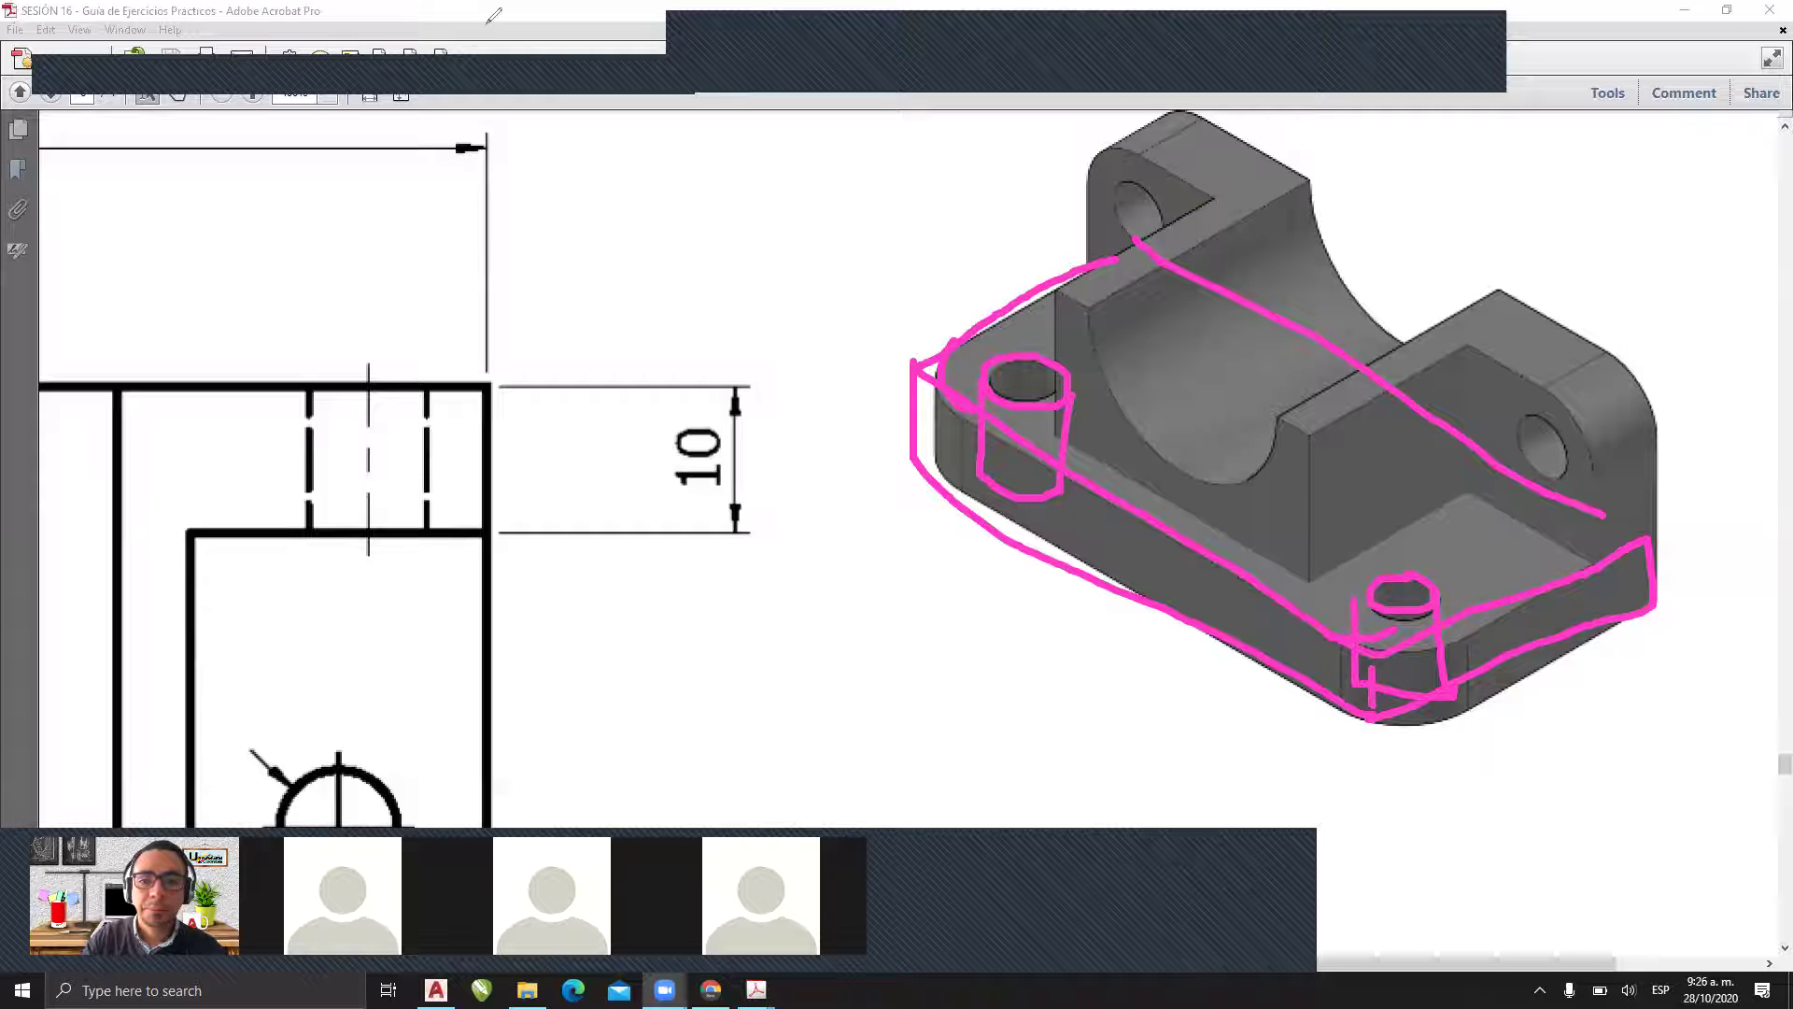
- Clear the annotations and outline the upper block above the base plate as a pink freehand box over the isometric image
left_click(589, 67)
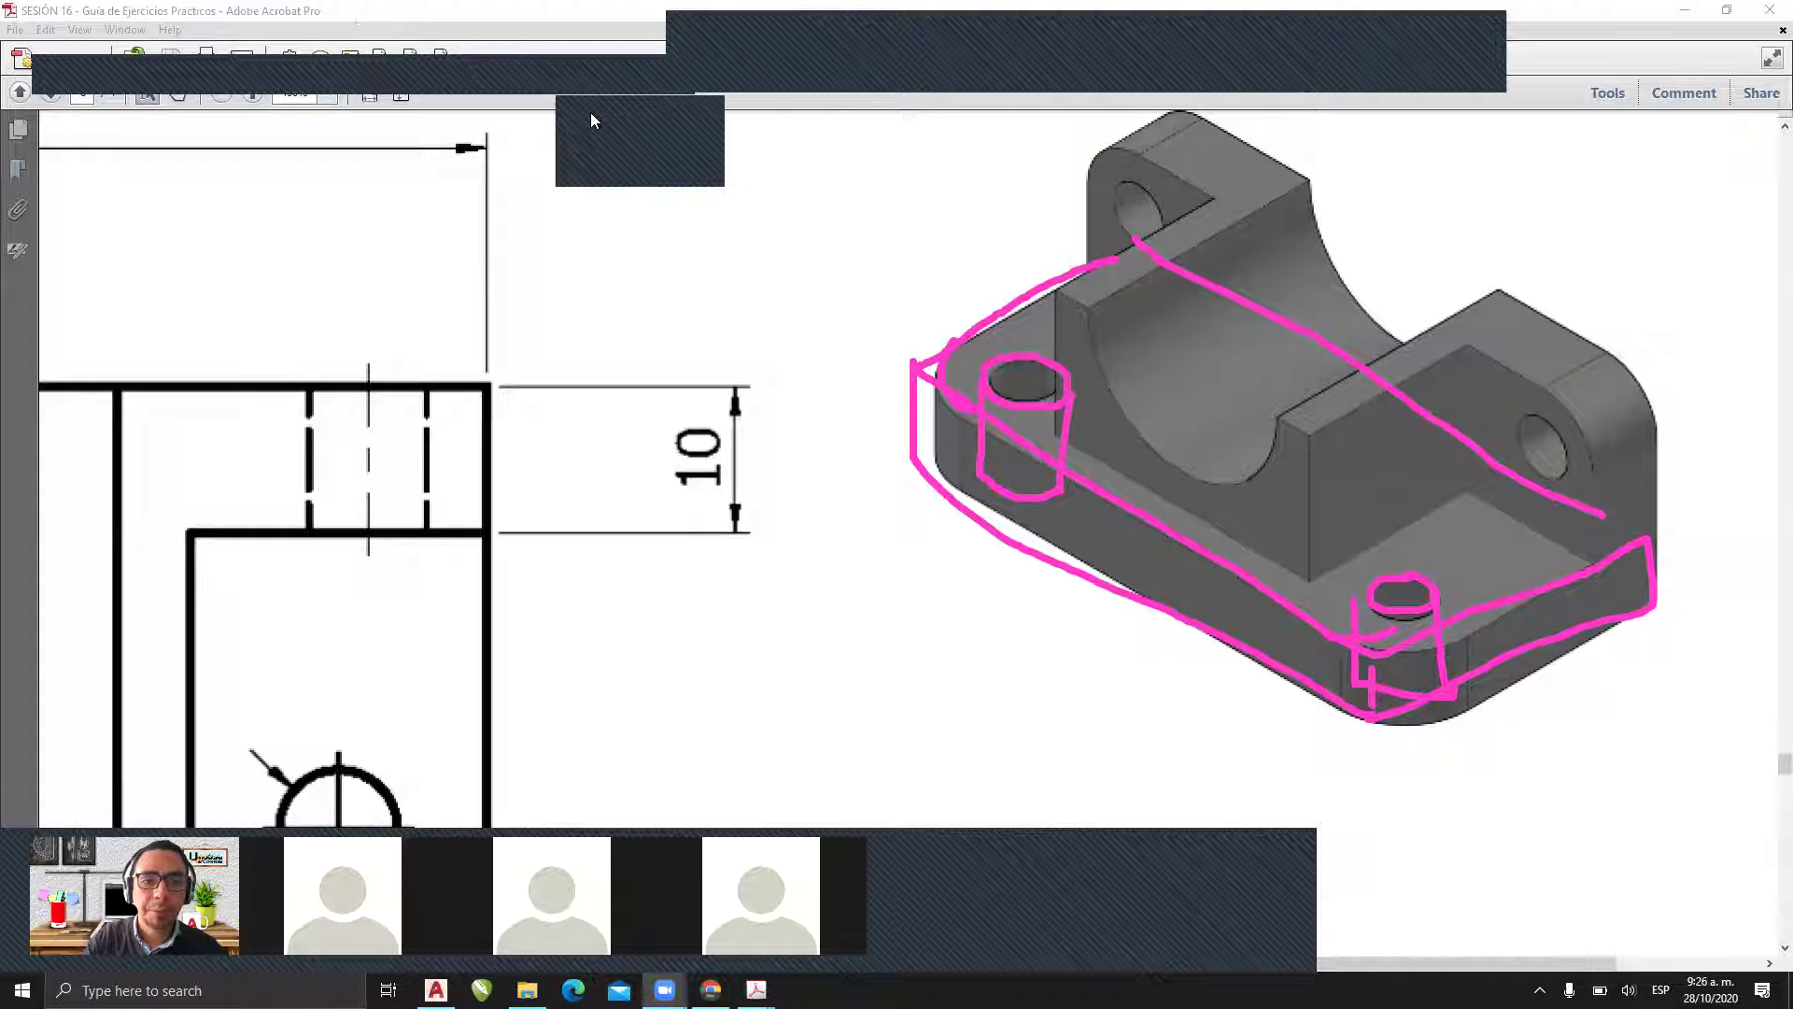
left_click(591, 112)
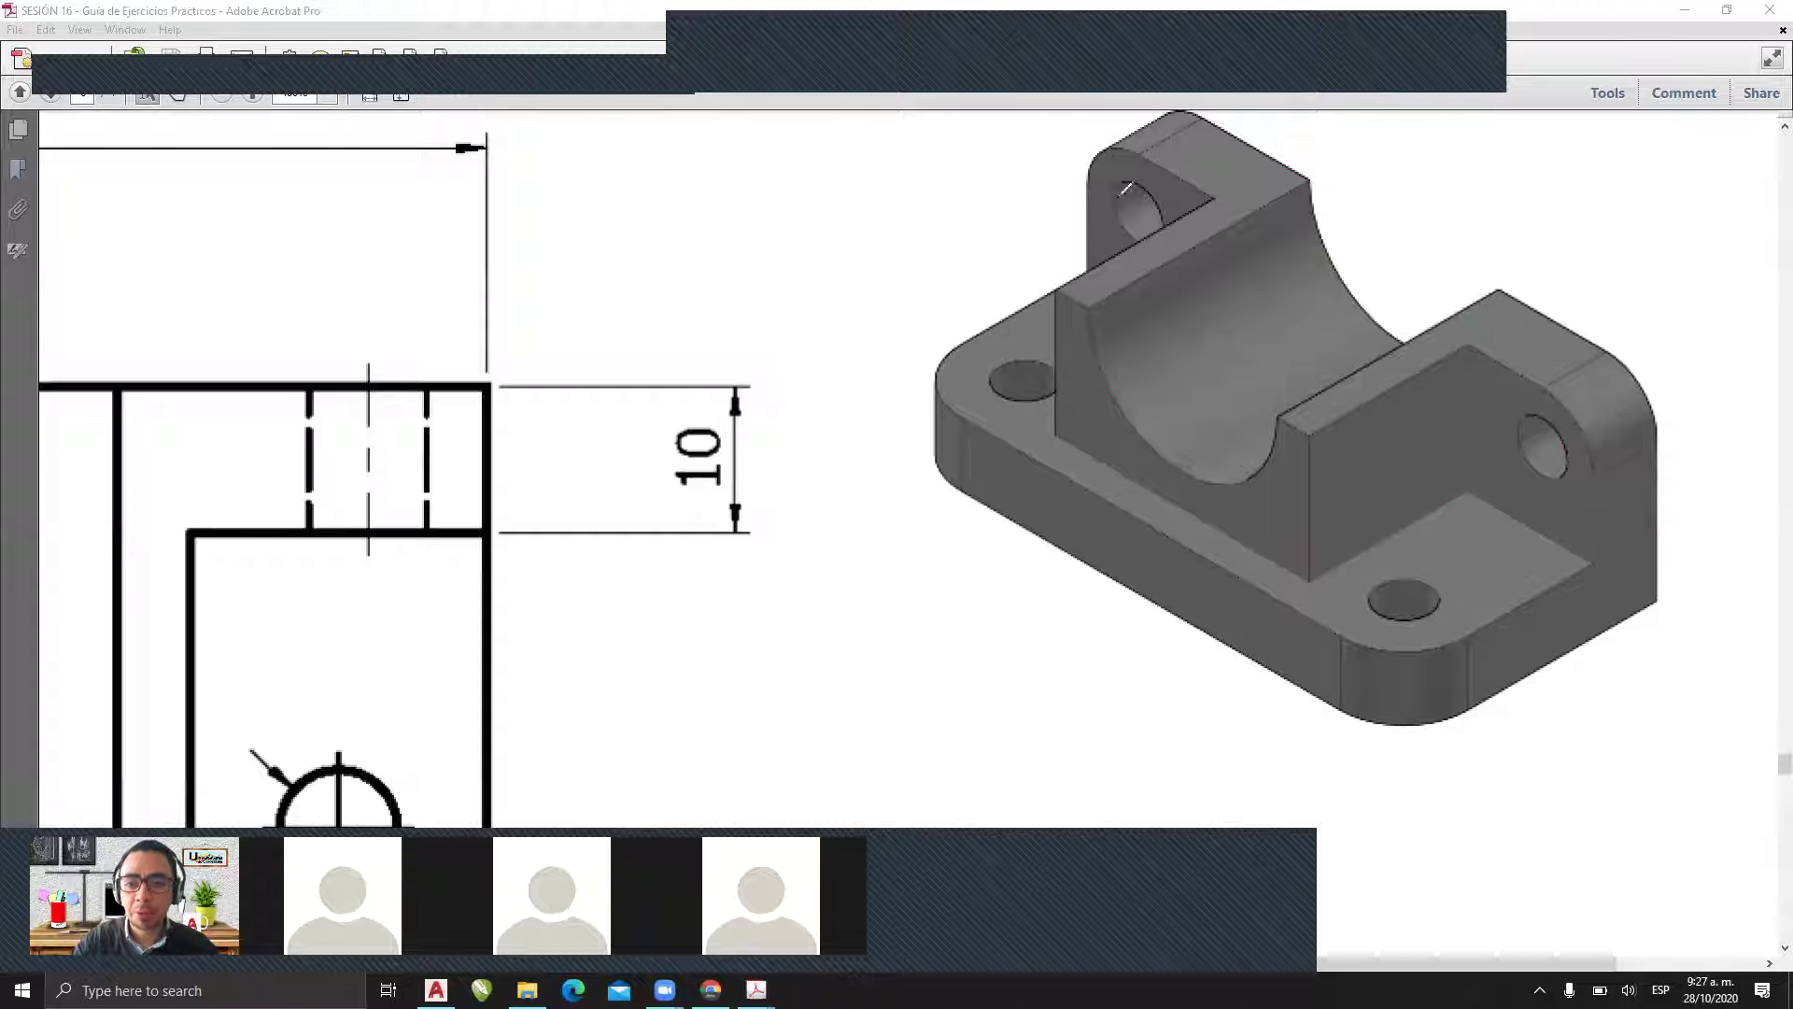
left_click(972, 377)
mouse_move(1102, 422)
left_mouse_down()
mouse_move(1247, 540)
mouse_move(1412, 628)
mouse_move(1420, 495)
mouse_move(1382, 428)
mouse_move(1294, 407)
mouse_move(975, 218)
mouse_move(967, 357)
left_mouse_up()
left_click_drag(1415, 456, 1630, 344)
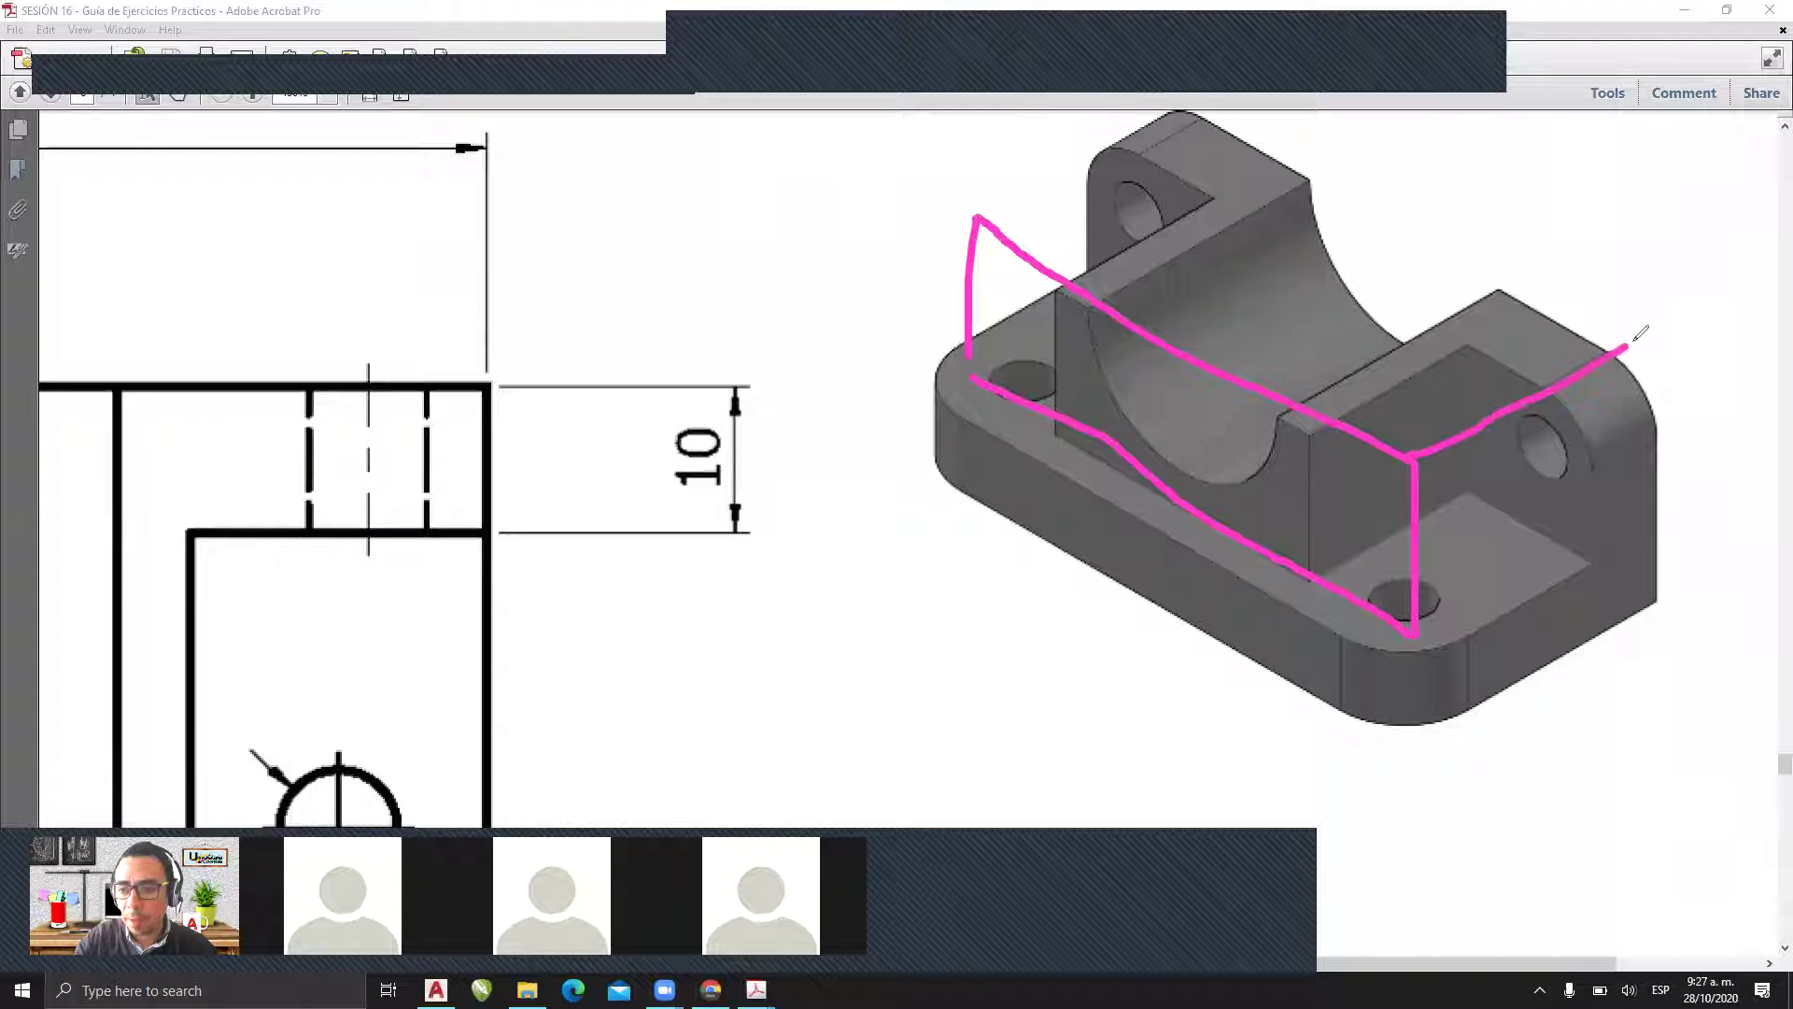
mouse_move(1412, 627)
left_mouse_down()
mouse_move(1623, 526)
mouse_move(1650, 490)
mouse_move(1635, 343)
left_mouse_up()
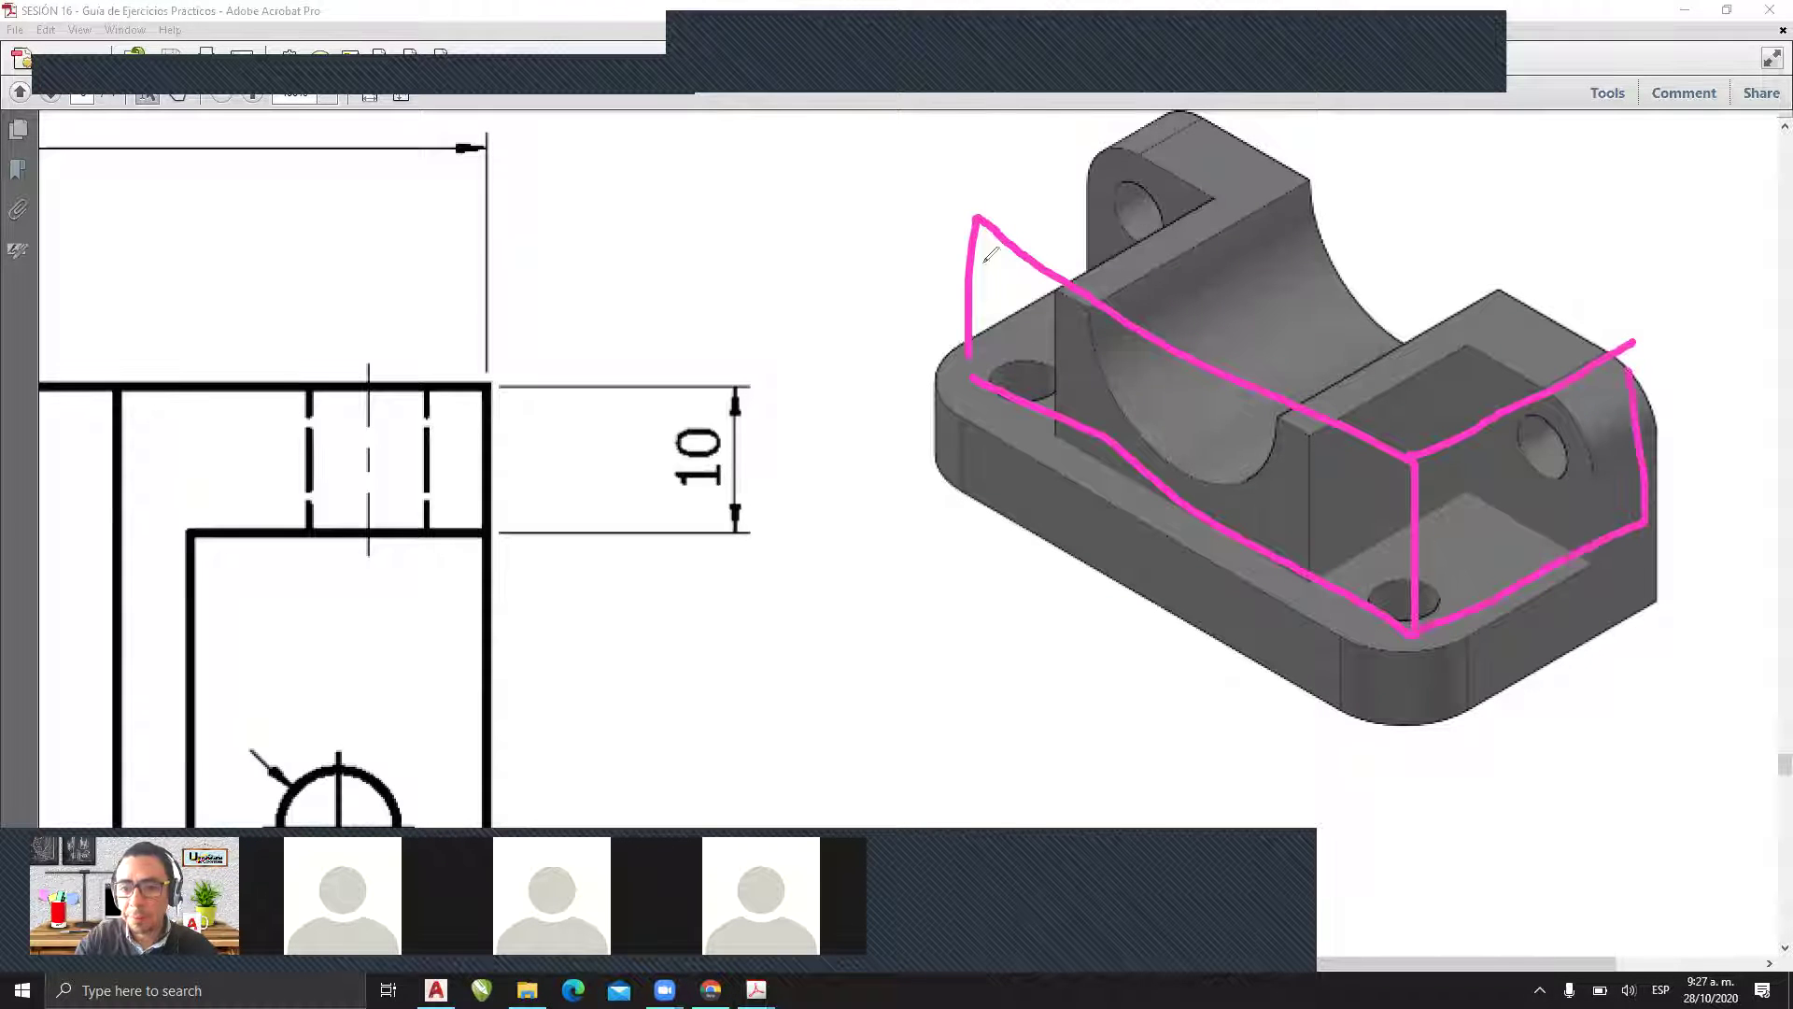
left_click_drag(975, 218, 1188, 127)
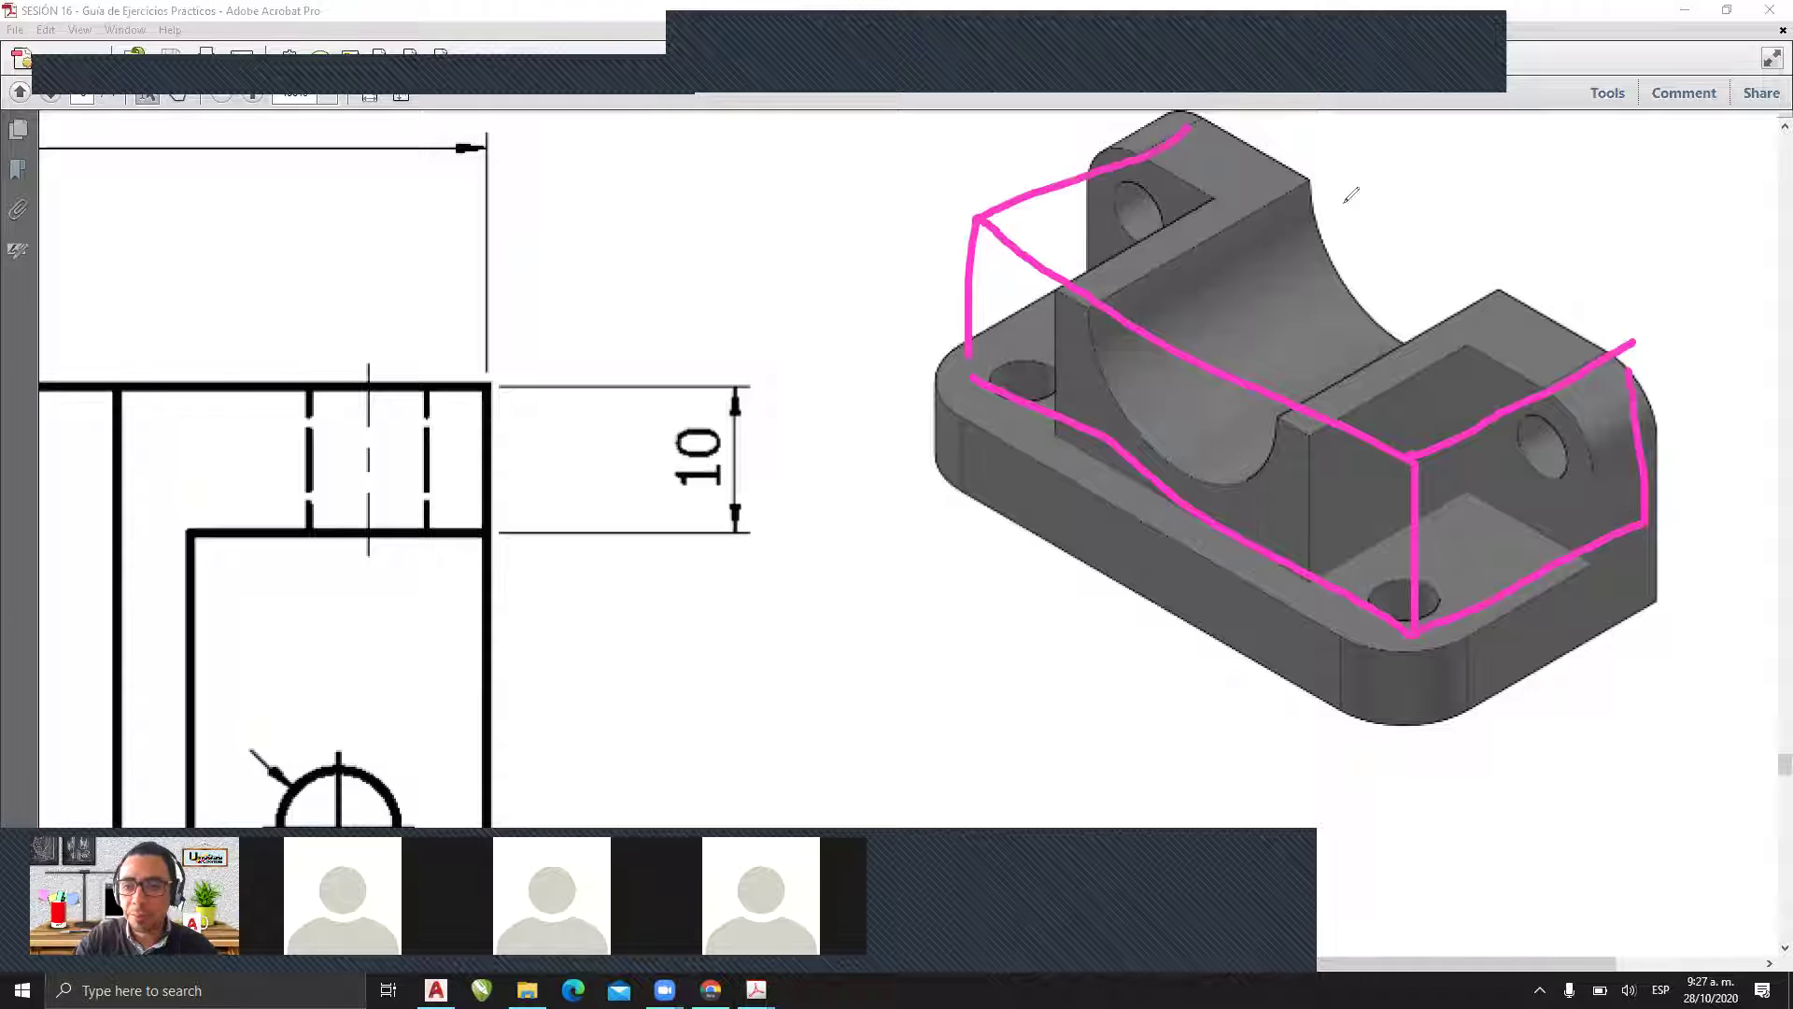
left_click_drag(1351, 194, 1630, 344)
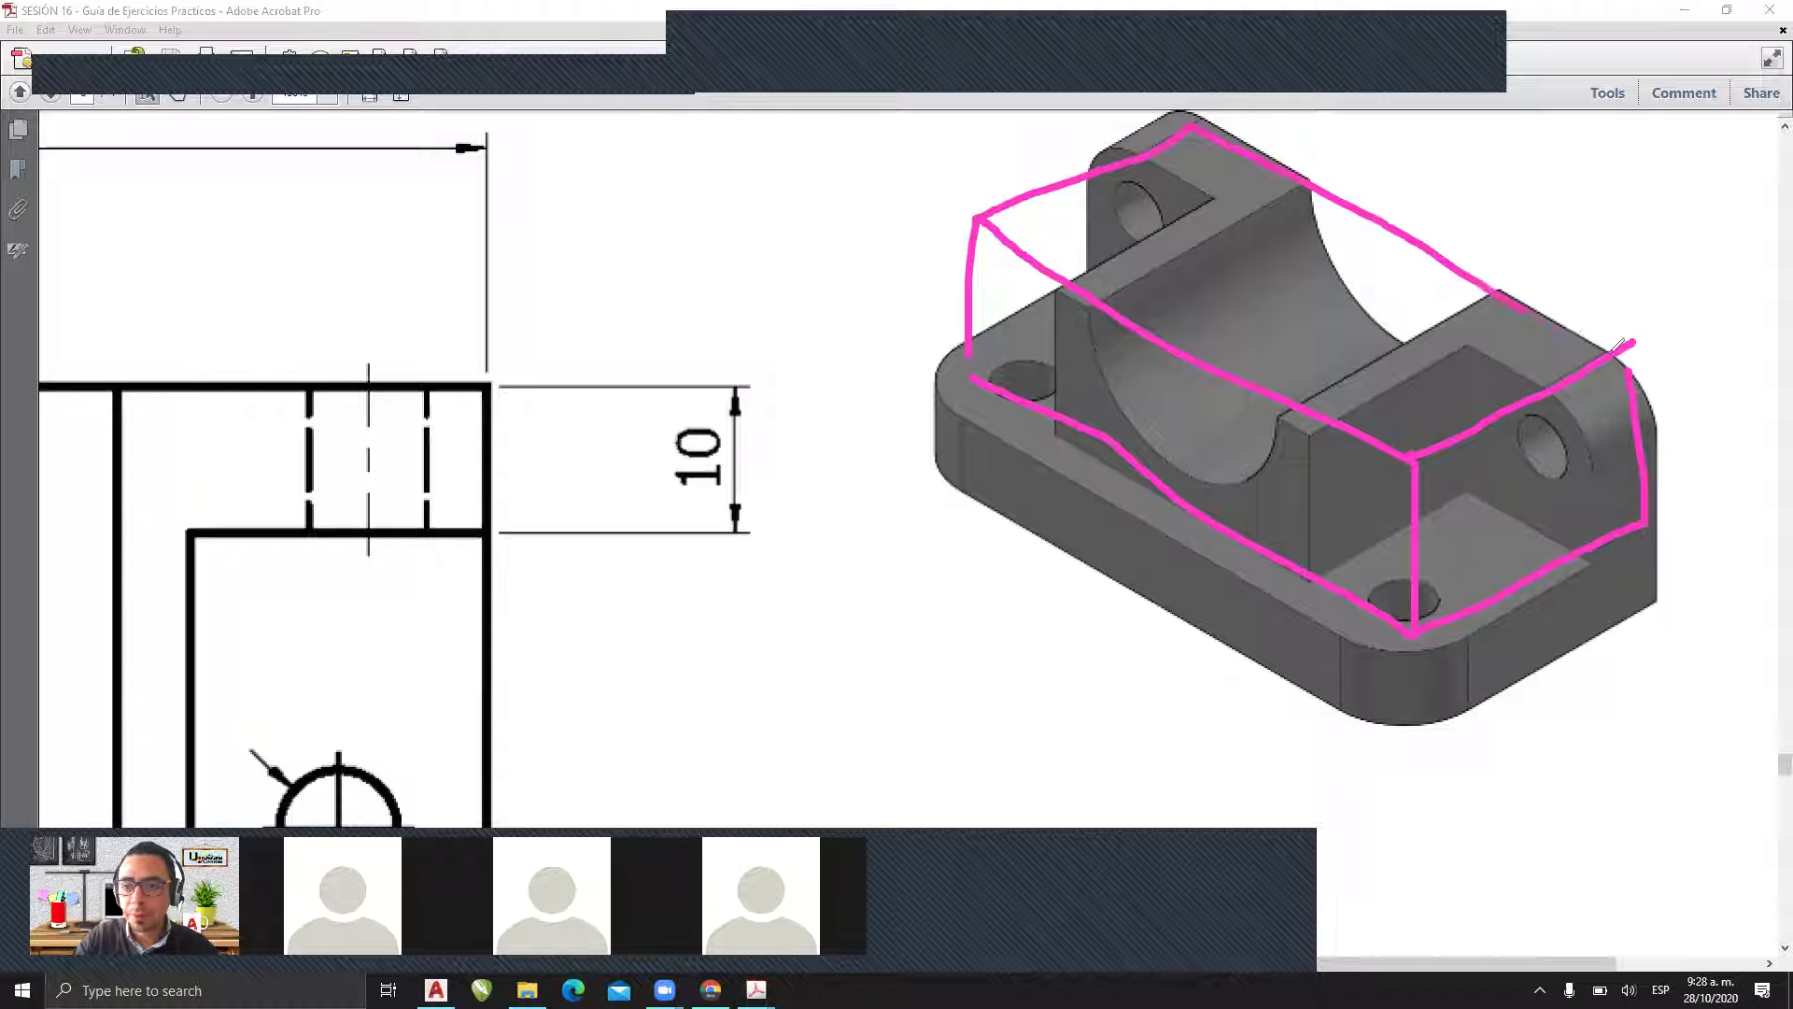
- Outline in orange the two boxes to cut out at the upper block's front corners, one on each side
left_click(456, 73)
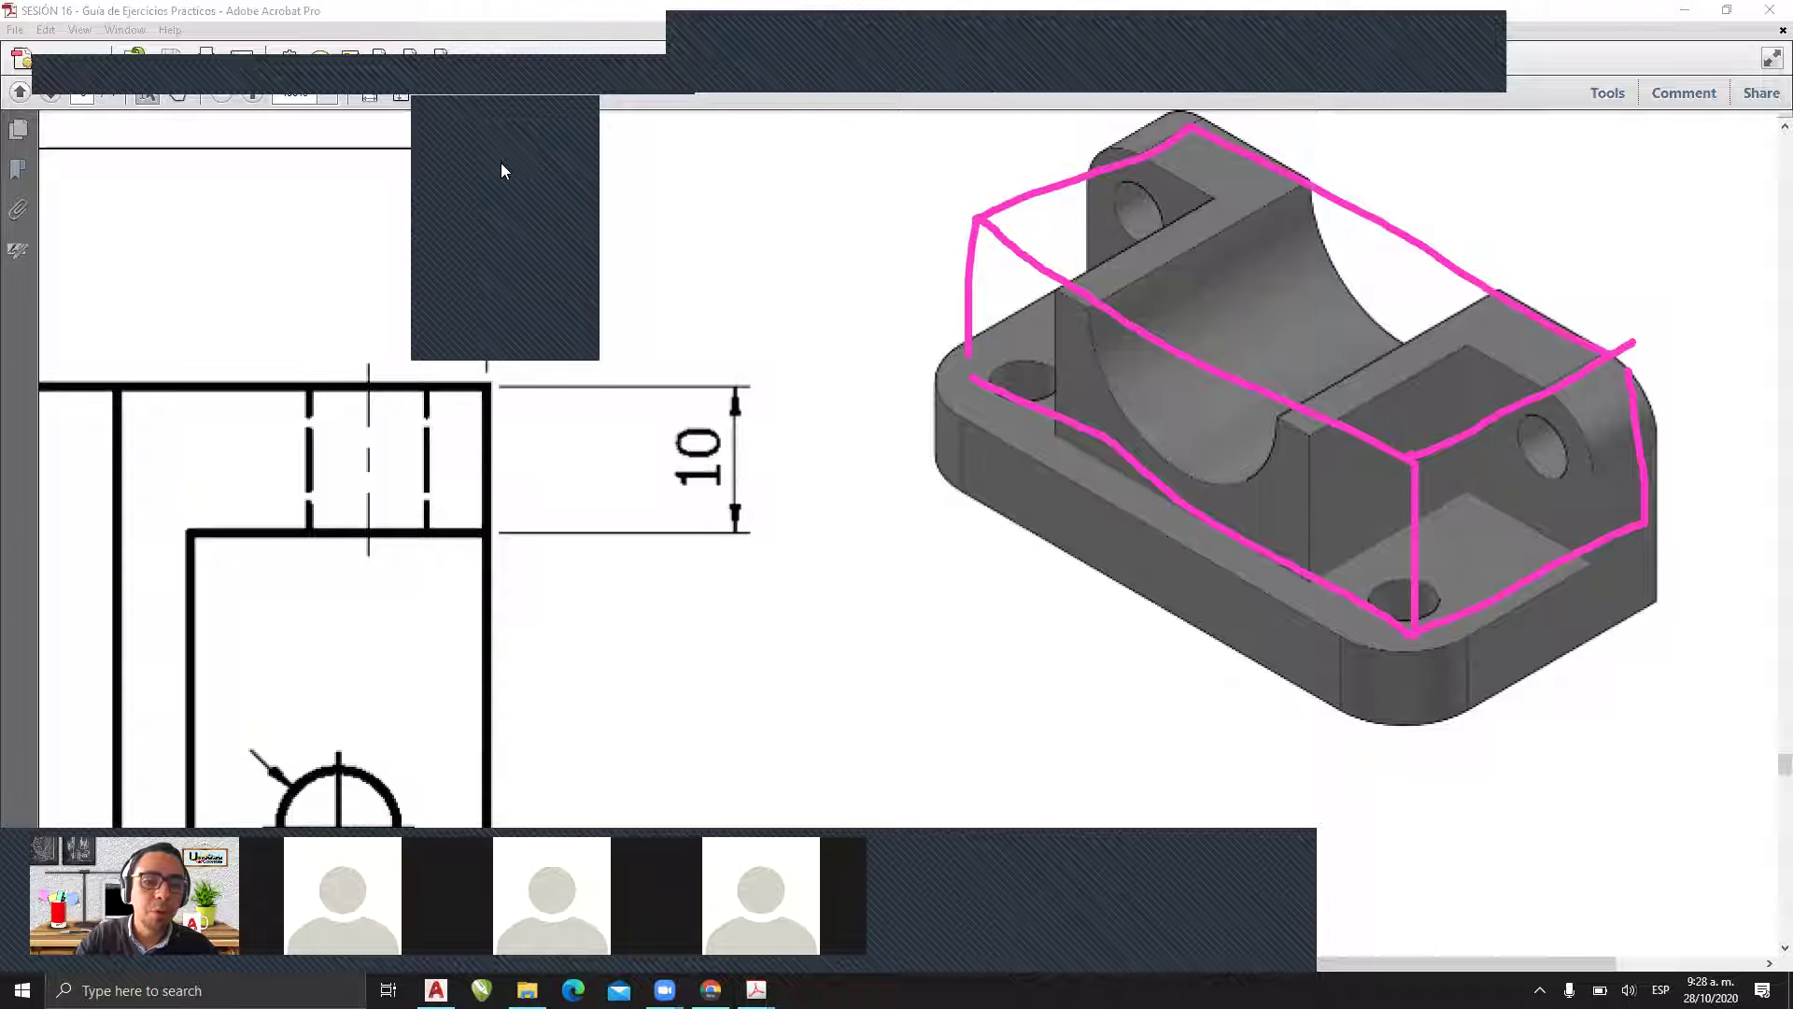
left_click(502, 170)
left_click_drag(1317, 422, 1474, 338)
left_click_drag(1315, 425, 1314, 590)
mouse_move(1455, 350)
left_mouse_down()
mouse_move(1541, 360)
mouse_move(1585, 406)
mouse_move(1587, 551)
left_mouse_up()
mouse_move(1412, 456)
left_mouse_down()
mouse_move(1580, 387)
mouse_move(1373, 439)
mouse_move(1317, 422)
left_mouse_up()
left_click_drag(1413, 460, 1423, 595)
mouse_move(1317, 561)
left_mouse_down()
mouse_move(1518, 572)
mouse_move(1588, 546)
left_mouse_up()
mouse_move(1121, 153)
left_mouse_down()
mouse_move(1207, 198)
mouse_move(1101, 266)
mouse_move(1037, 260)
mouse_move(978, 217)
mouse_move(1130, 153)
left_mouse_up()
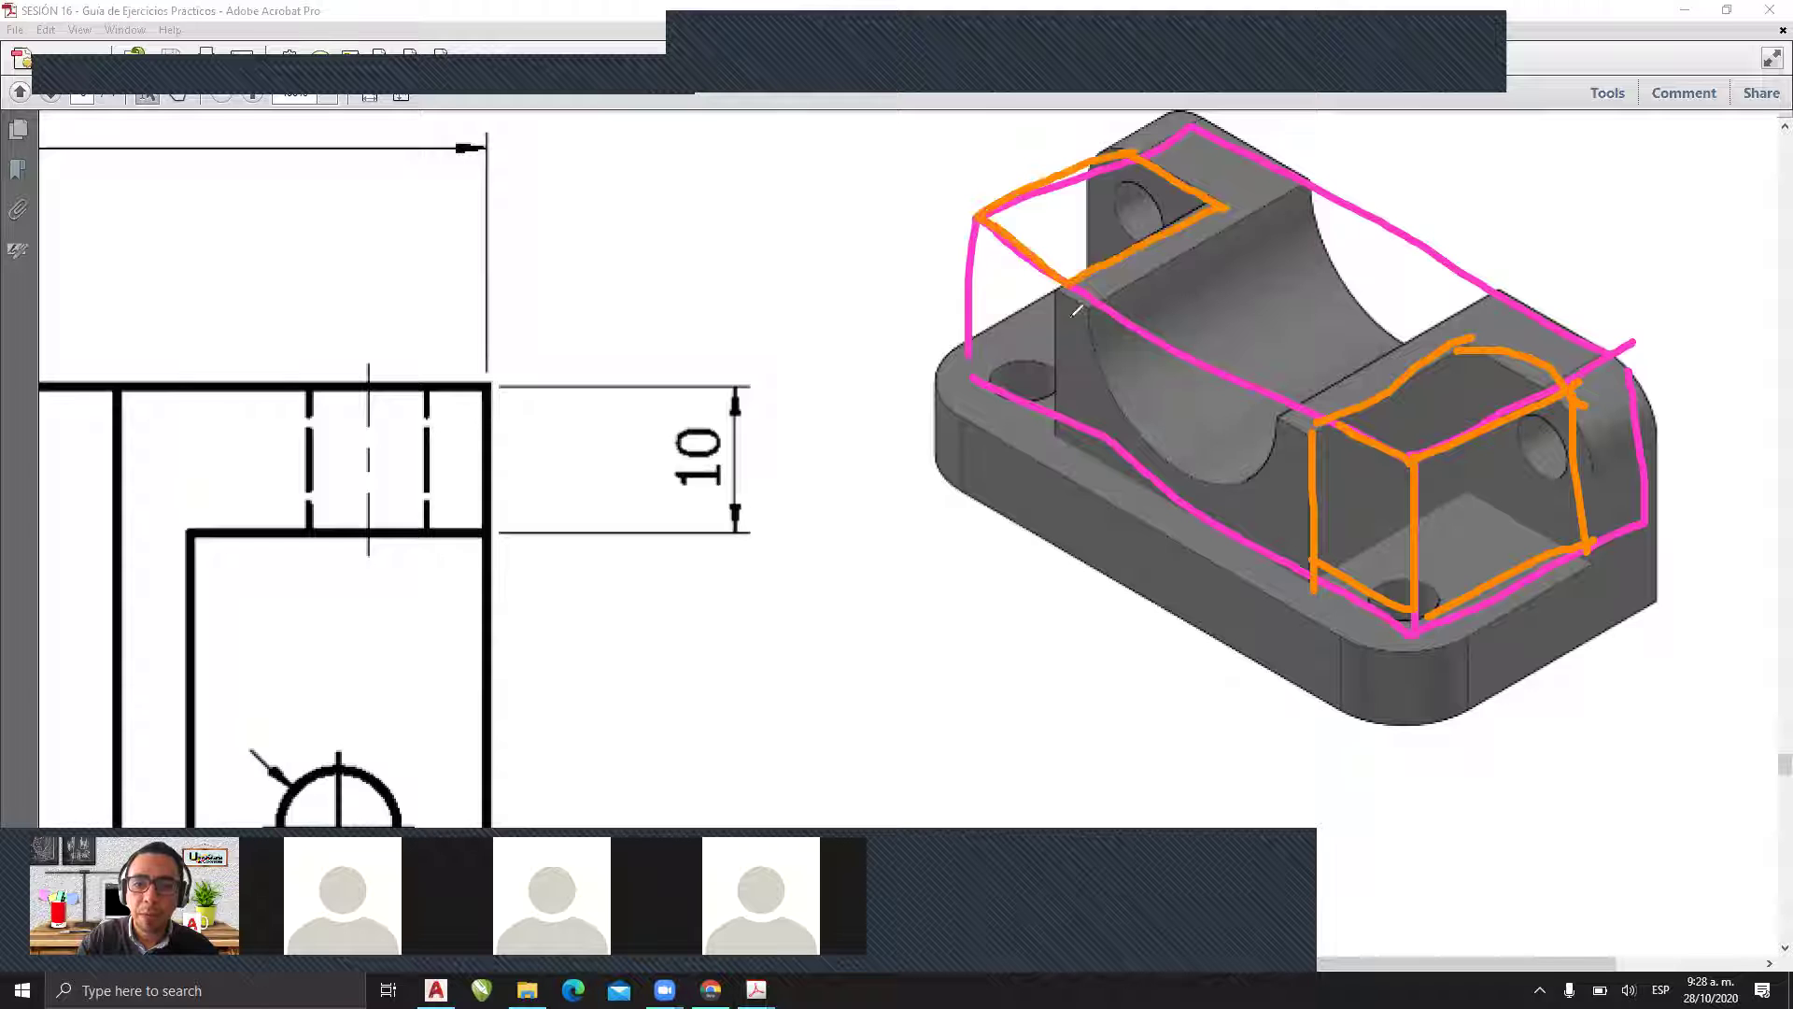
mouse_move(1058, 298)
left_mouse_down()
mouse_move(1052, 411)
mouse_move(945, 359)
mouse_move(974, 228)
left_mouse_up()
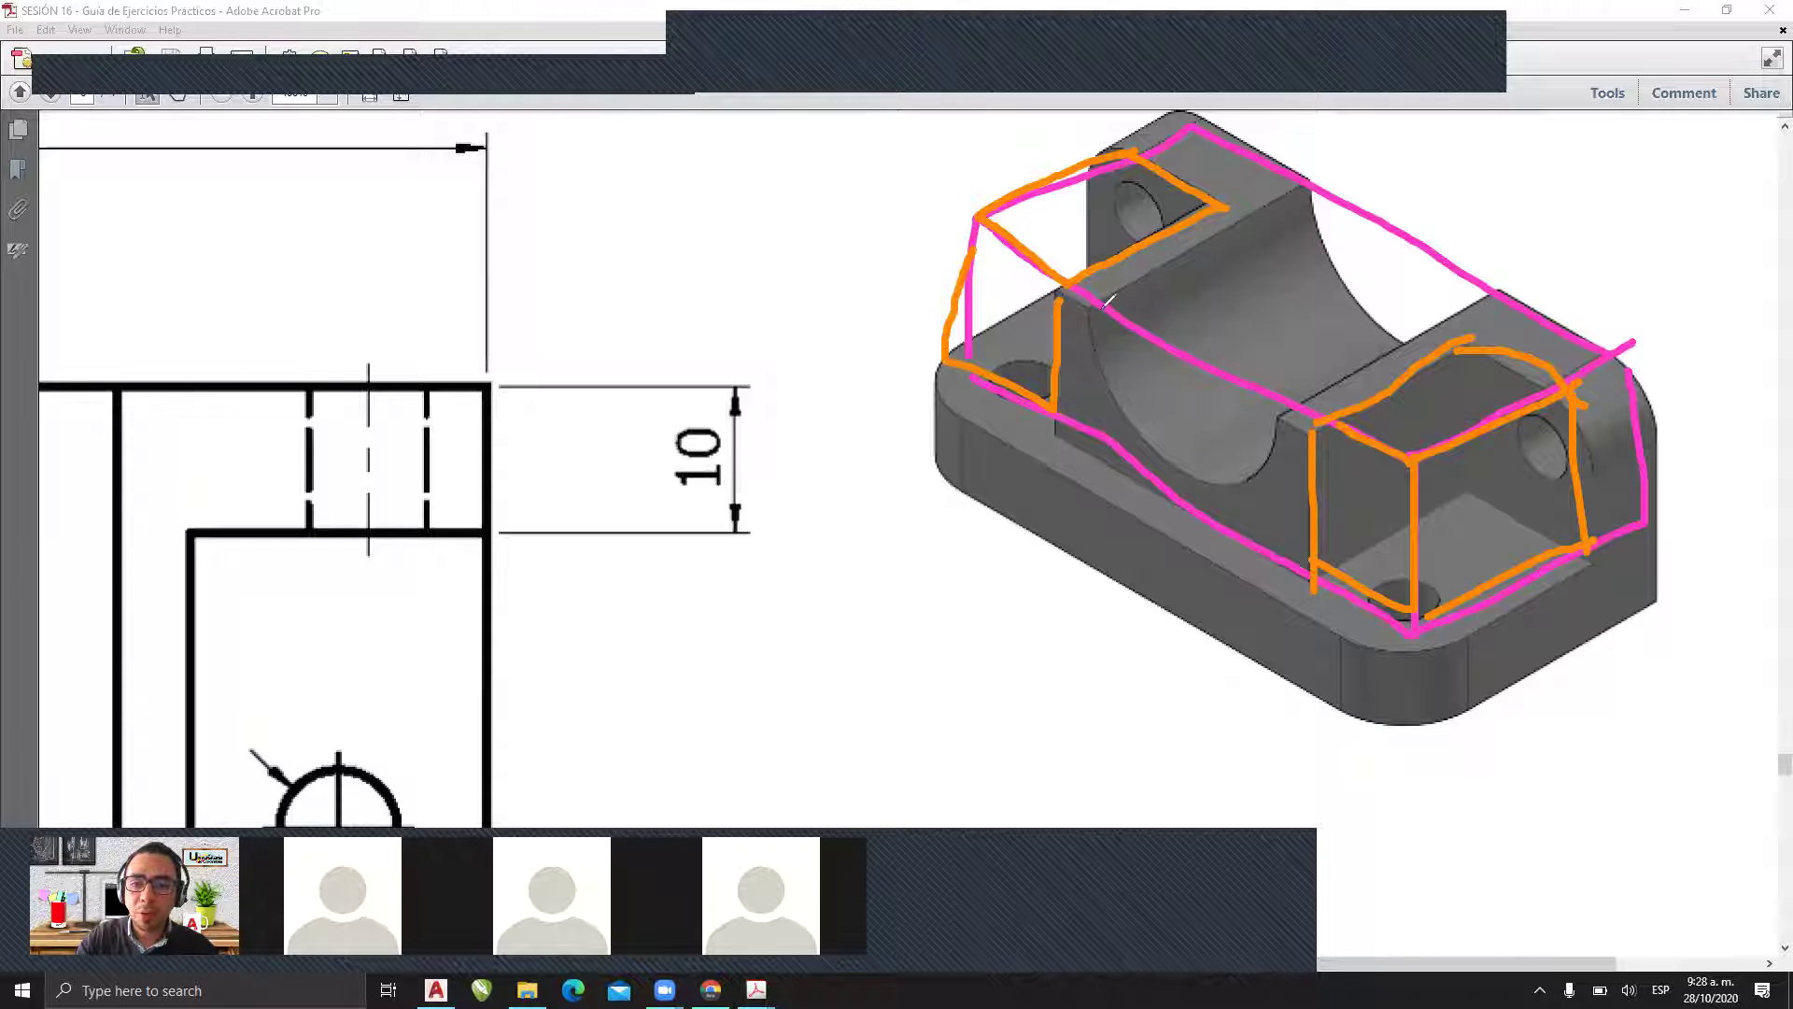
- Sketch the central semicircular channel as an orange cylinder and mark the rounded upper corners of the two rear lugs
mouse_move(1100, 308)
left_mouse_down()
mouse_move(1205, 458)
mouse_move(1307, 397)
mouse_move(1191, 254)
mouse_move(1116, 294)
mouse_move(1242, 213)
mouse_move(1532, 178)
left_mouse_up()
mouse_move(1313, 397)
left_mouse_down()
mouse_move(1585, 224)
mouse_move(1491, 177)
left_mouse_up()
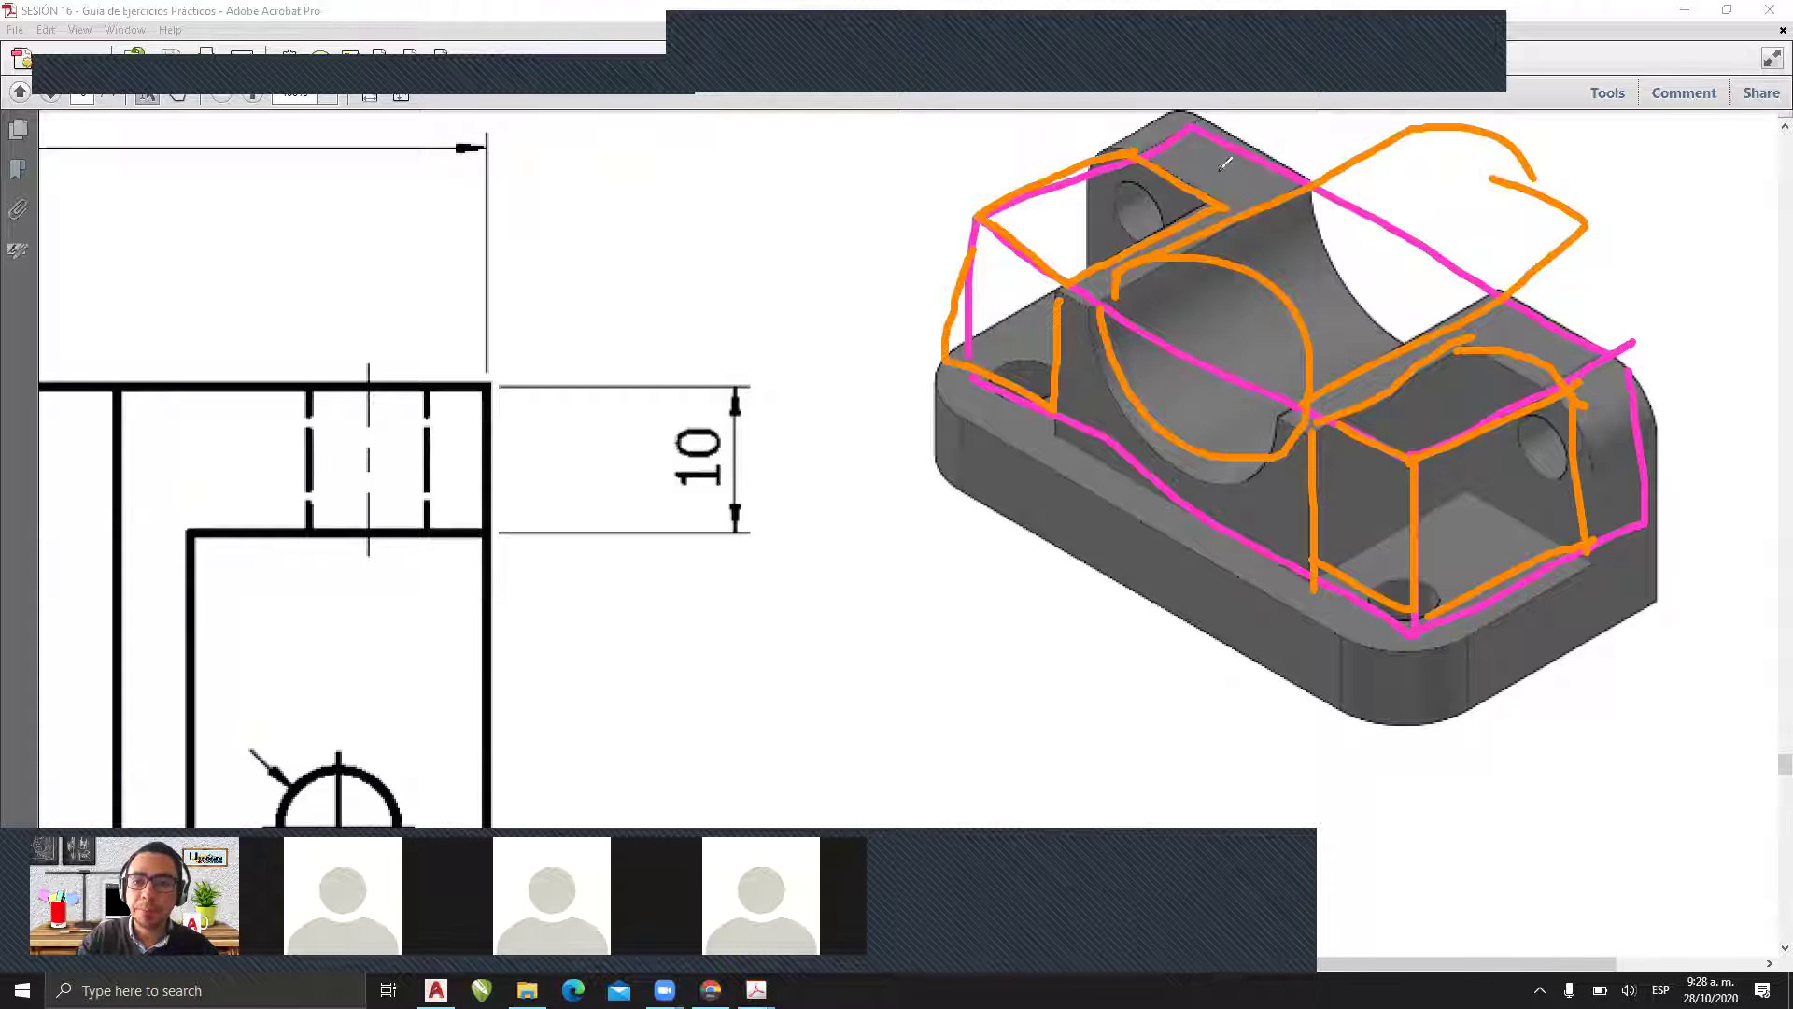
left_click_drag(1090, 145, 1207, 91)
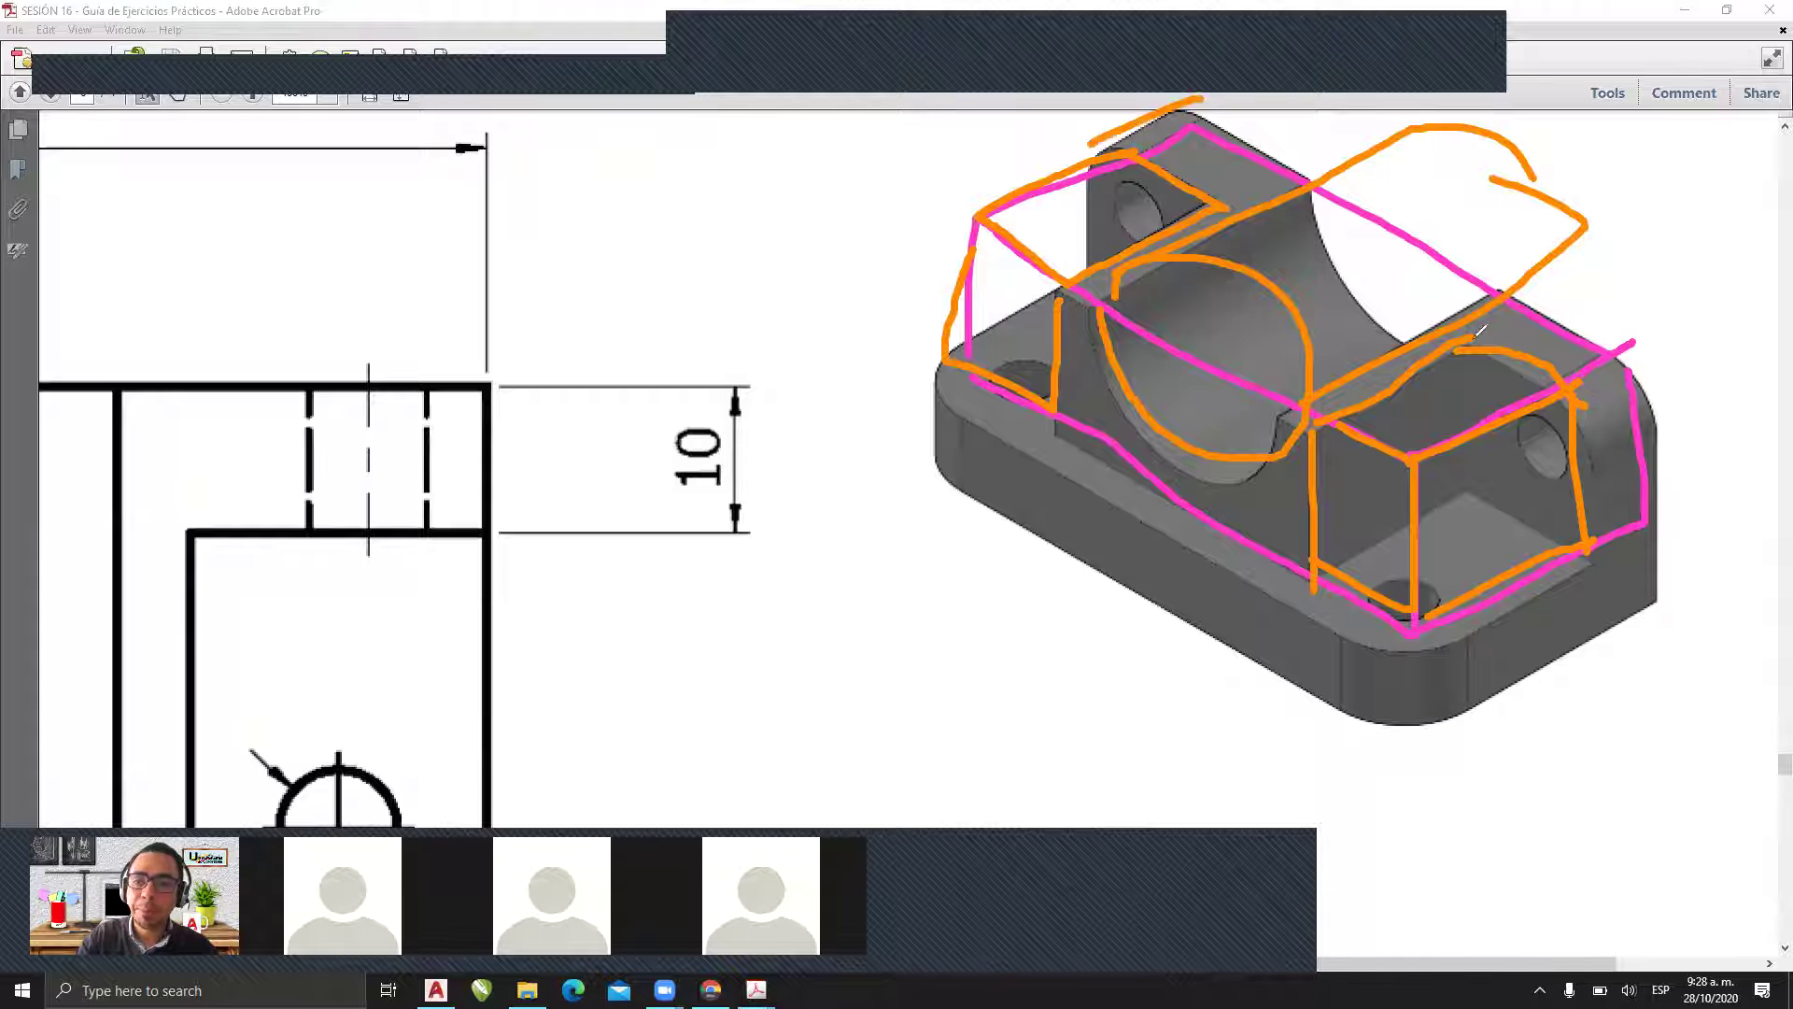
left_click_drag(1576, 409, 1627, 374)
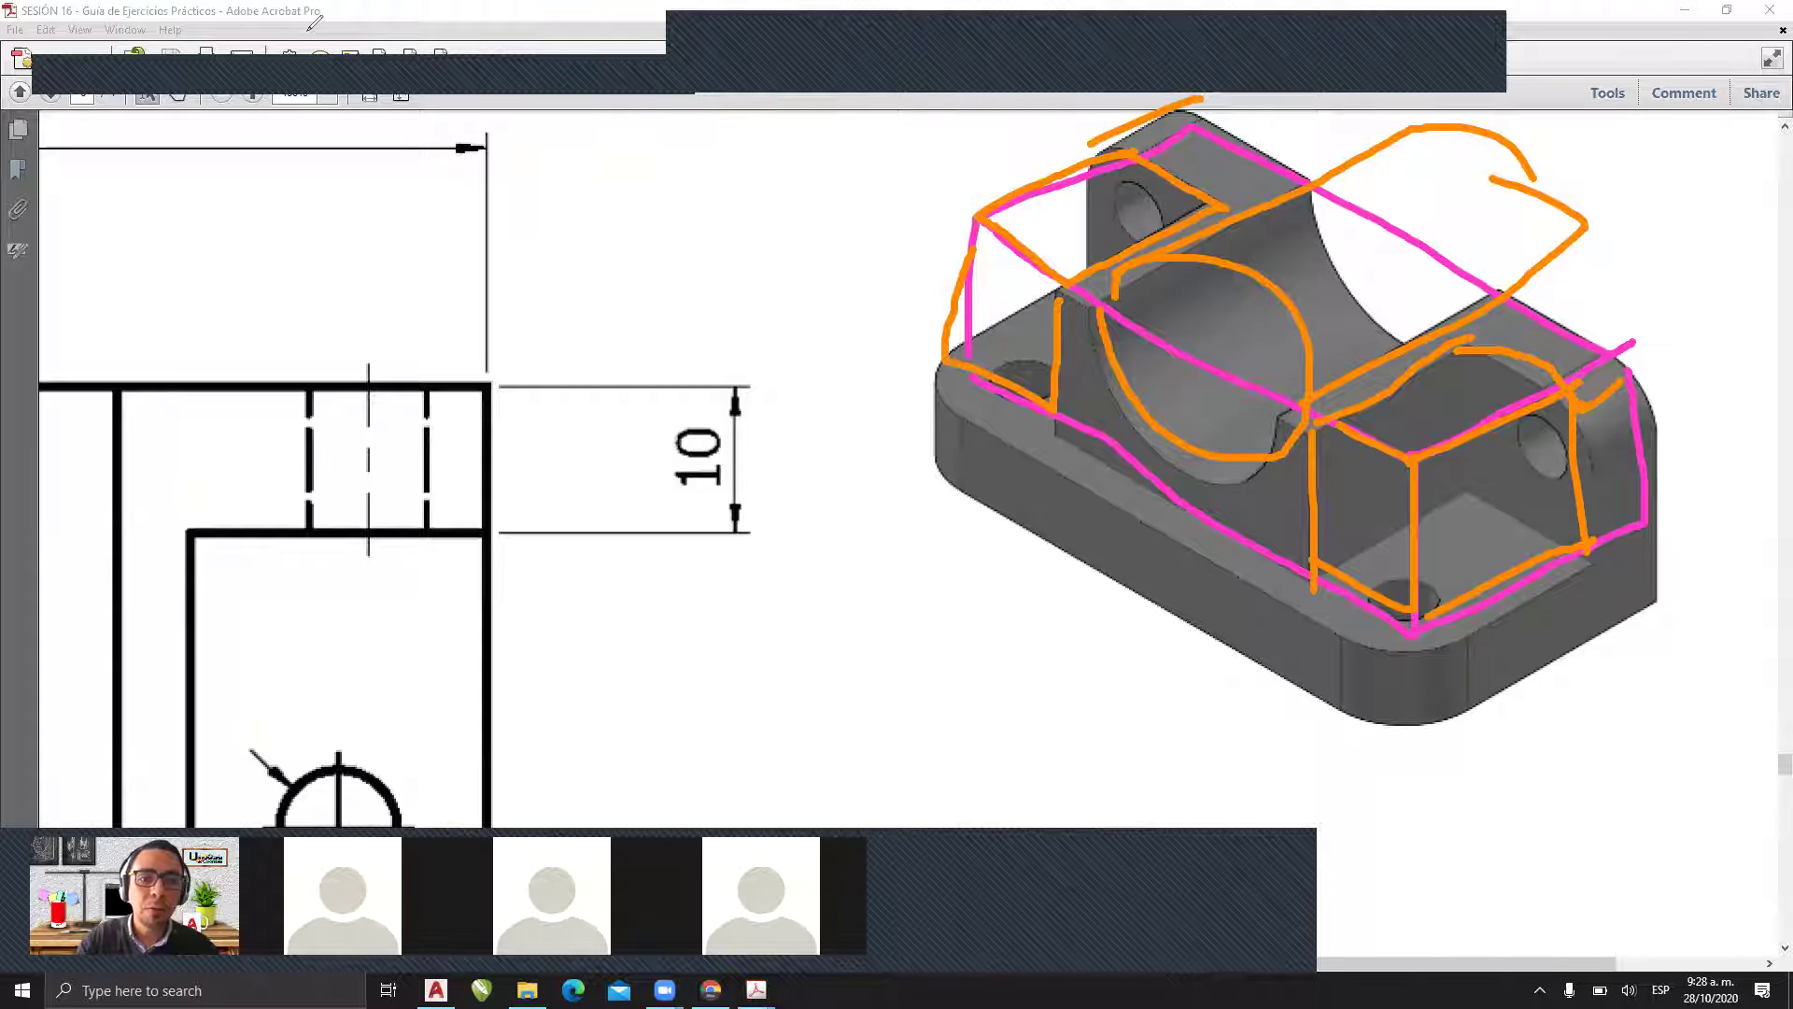
- Clear the annotations and outline the rear wall as an orange box with its two upper corners marked for rounding
left_click(639, 101)
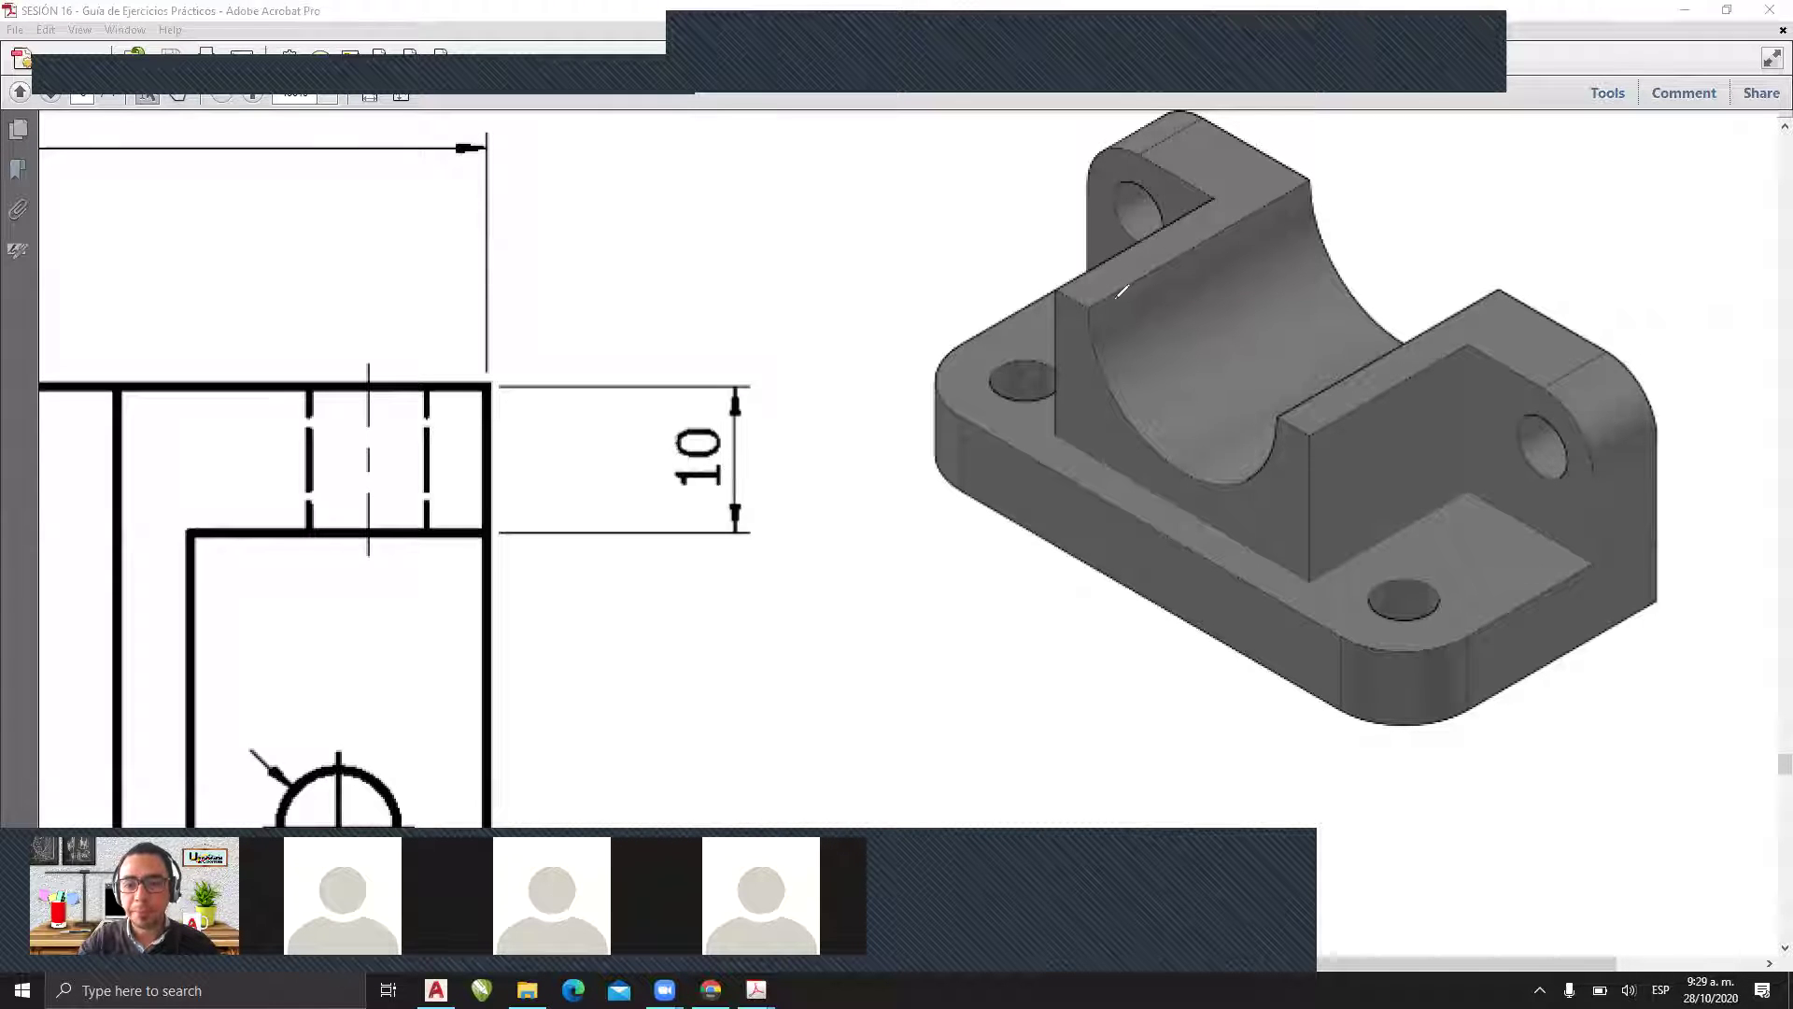
mouse_move(1085, 278)
left_mouse_down()
mouse_move(1599, 549)
mouse_move(1597, 378)
mouse_move(1298, 257)
mouse_move(1081, 134)
mouse_move(1072, 285)
left_mouse_up()
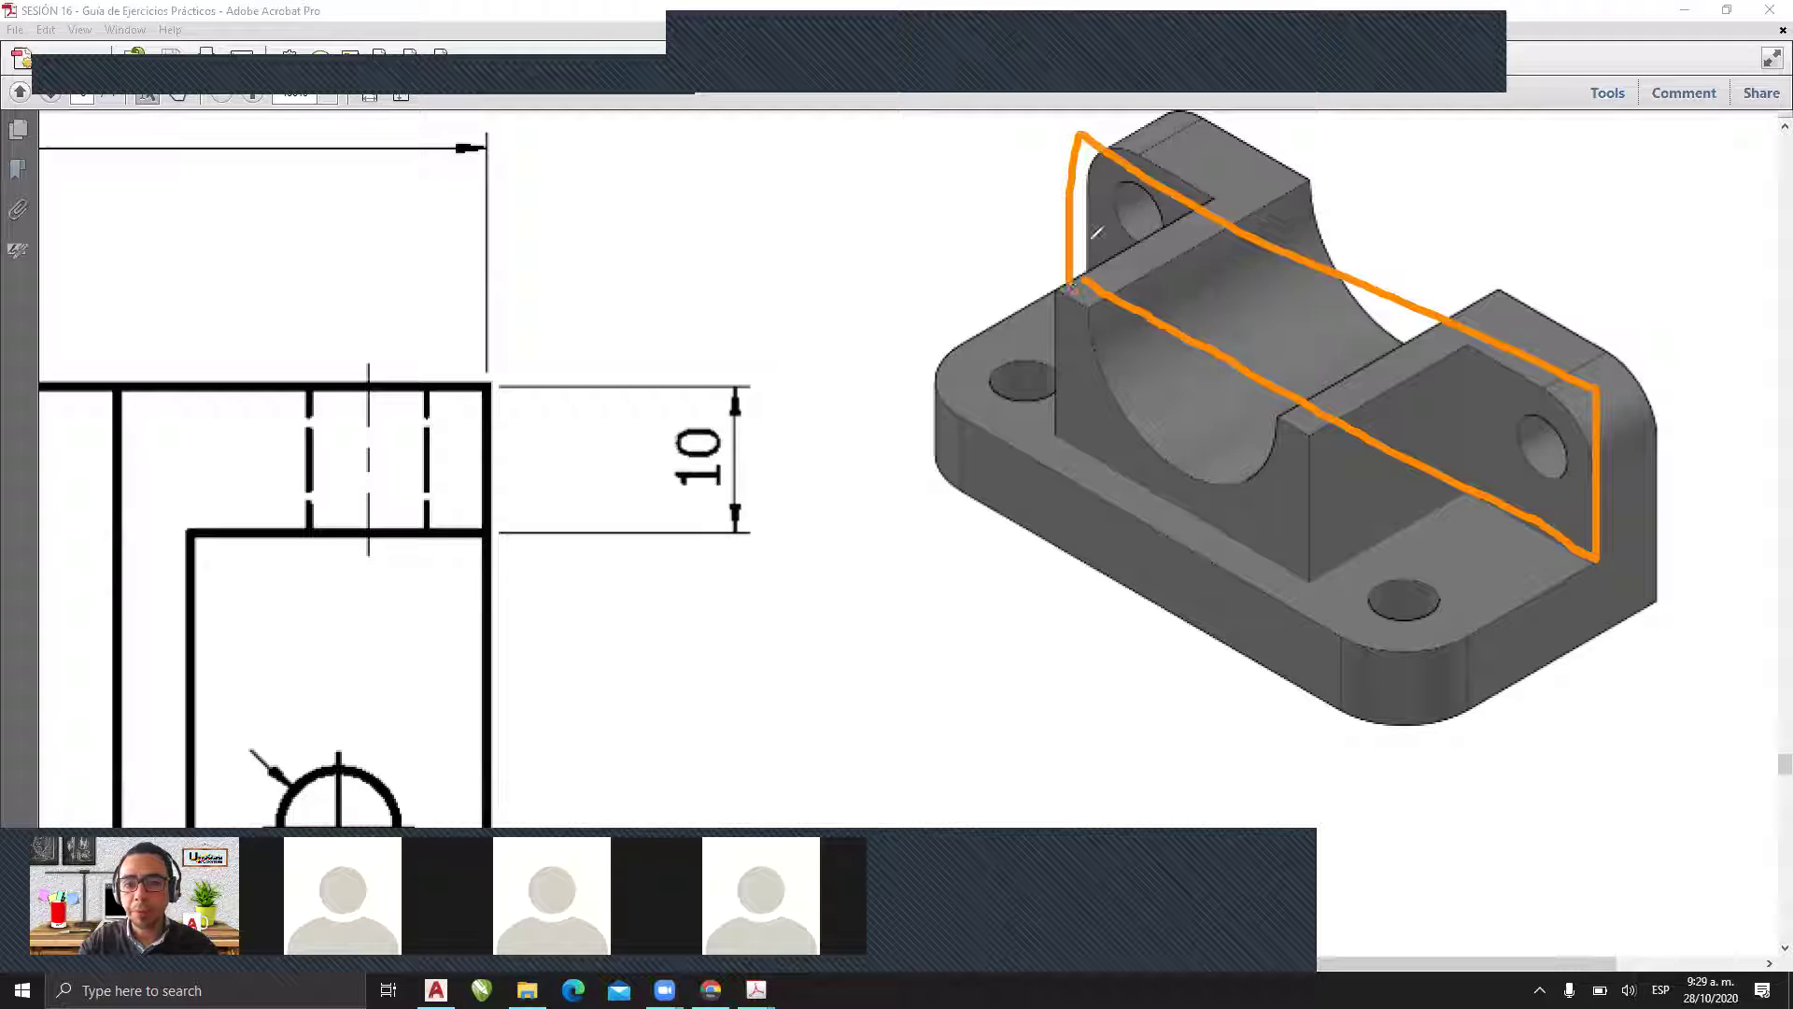
mouse_move(1084, 138)
left_mouse_down()
mouse_move(1181, 89)
mouse_move(1651, 305)
mouse_move(1592, 373)
left_mouse_up()
left_click_drag(1673, 310, 1689, 486)
left_click(1678, 499)
left_click_drag(1597, 556, 1678, 499)
mouse_move(1547, 372)
left_mouse_down()
mouse_move(1599, 415)
mouse_move(1583, 374)
mouse_move(1629, 295)
mouse_move(1660, 294)
mouse_move(1695, 343)
mouse_move(1600, 429)
left_mouse_up()
mouse_move(1056, 177)
left_mouse_down()
mouse_move(1147, 161)
mouse_move(1214, 98)
left_mouse_up()
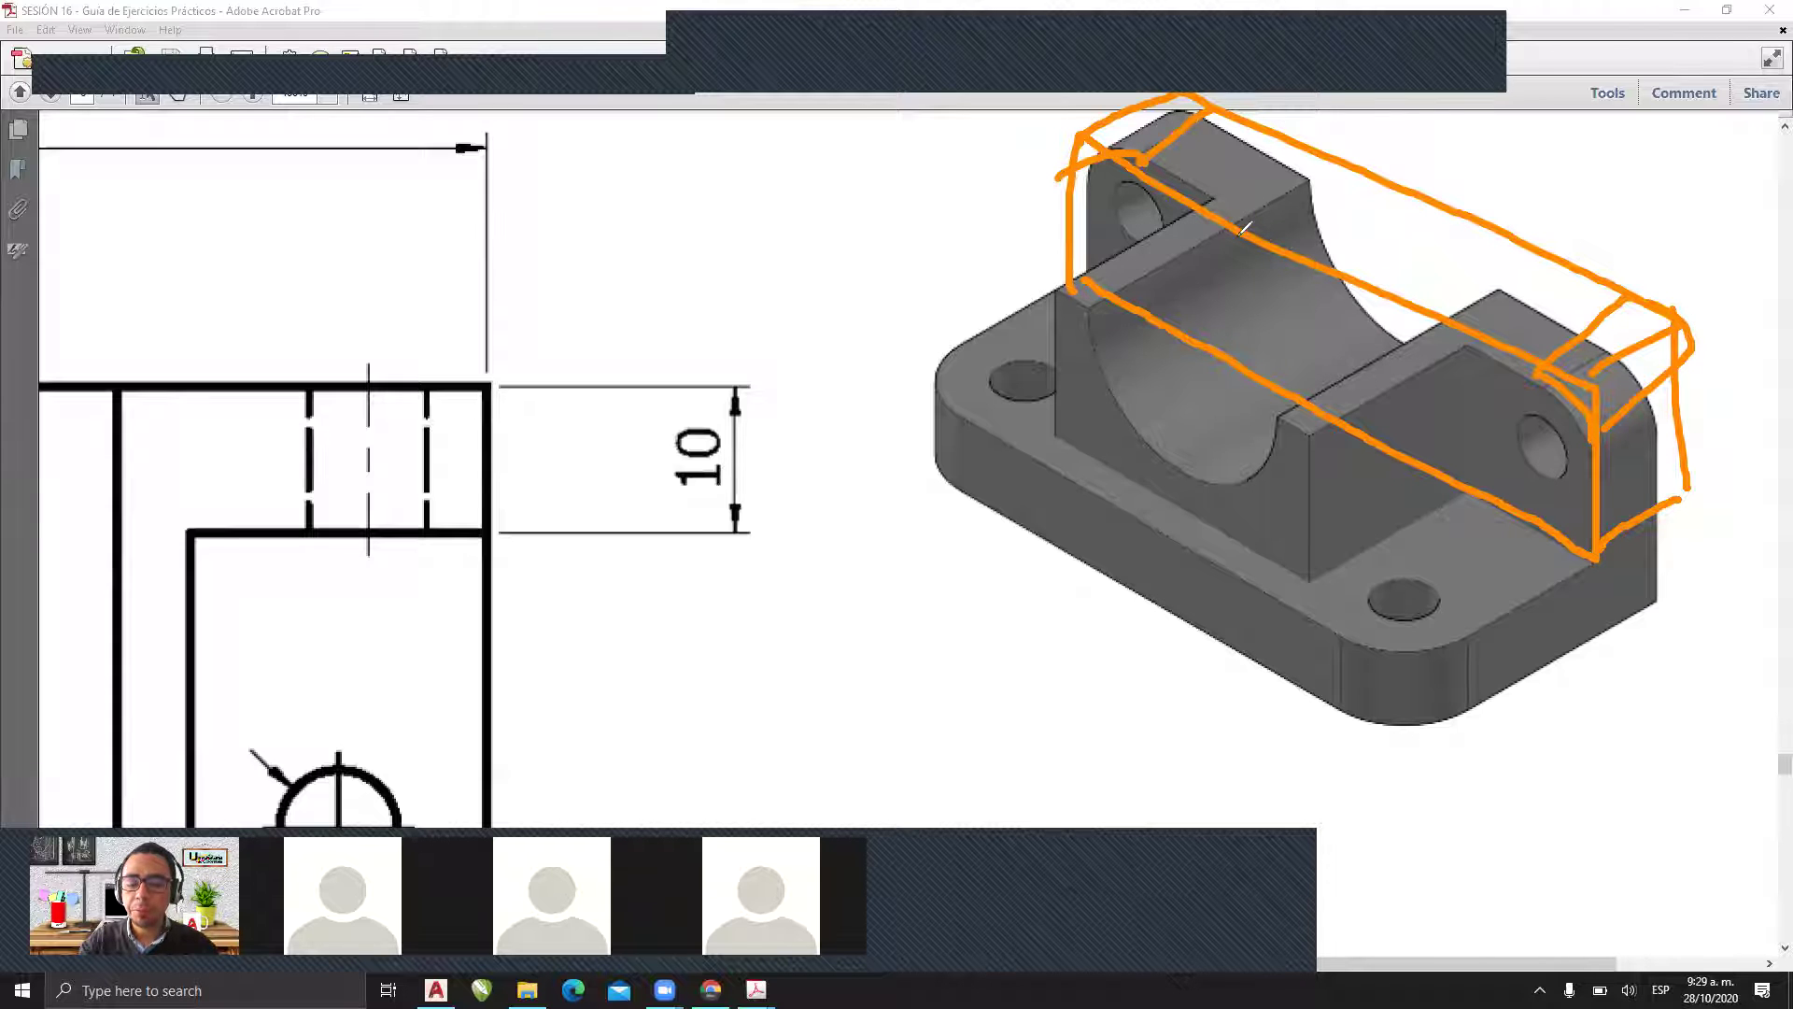
- Sketch an orange cylinder for the channel through the rear wall and undo its length lines, keeping only the front circle
mouse_move(1231, 228)
left_mouse_down()
mouse_move(1298, 359)
mouse_move(1394, 306)
left_mouse_up()
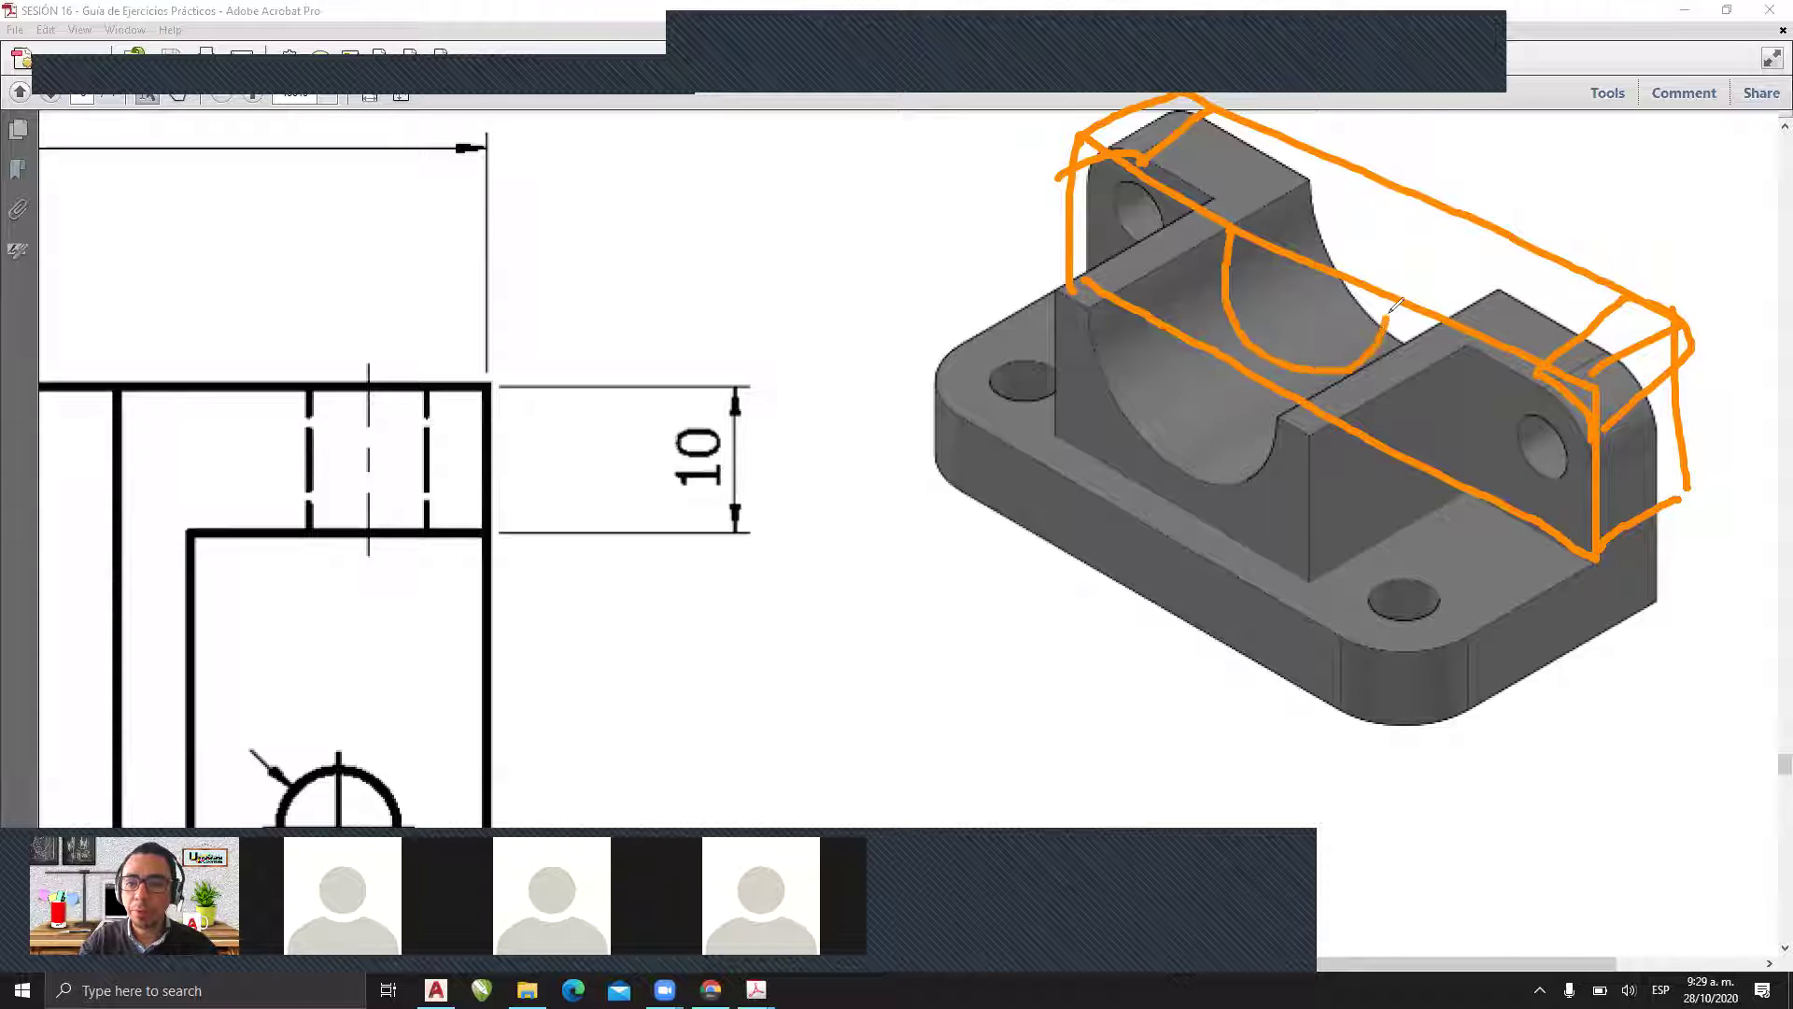
mouse_move(1235, 223)
left_mouse_down()
mouse_move(1382, 198)
mouse_move(1390, 319)
left_mouse_up()
mouse_move(1268, 185)
left_mouse_down()
mouse_move(1401, 108)
mouse_move(1492, 118)
mouse_move(1504, 158)
left_mouse_up()
mouse_move(1391, 308)
left_mouse_down()
mouse_move(1536, 198)
mouse_move(1504, 142)
left_mouse_up()
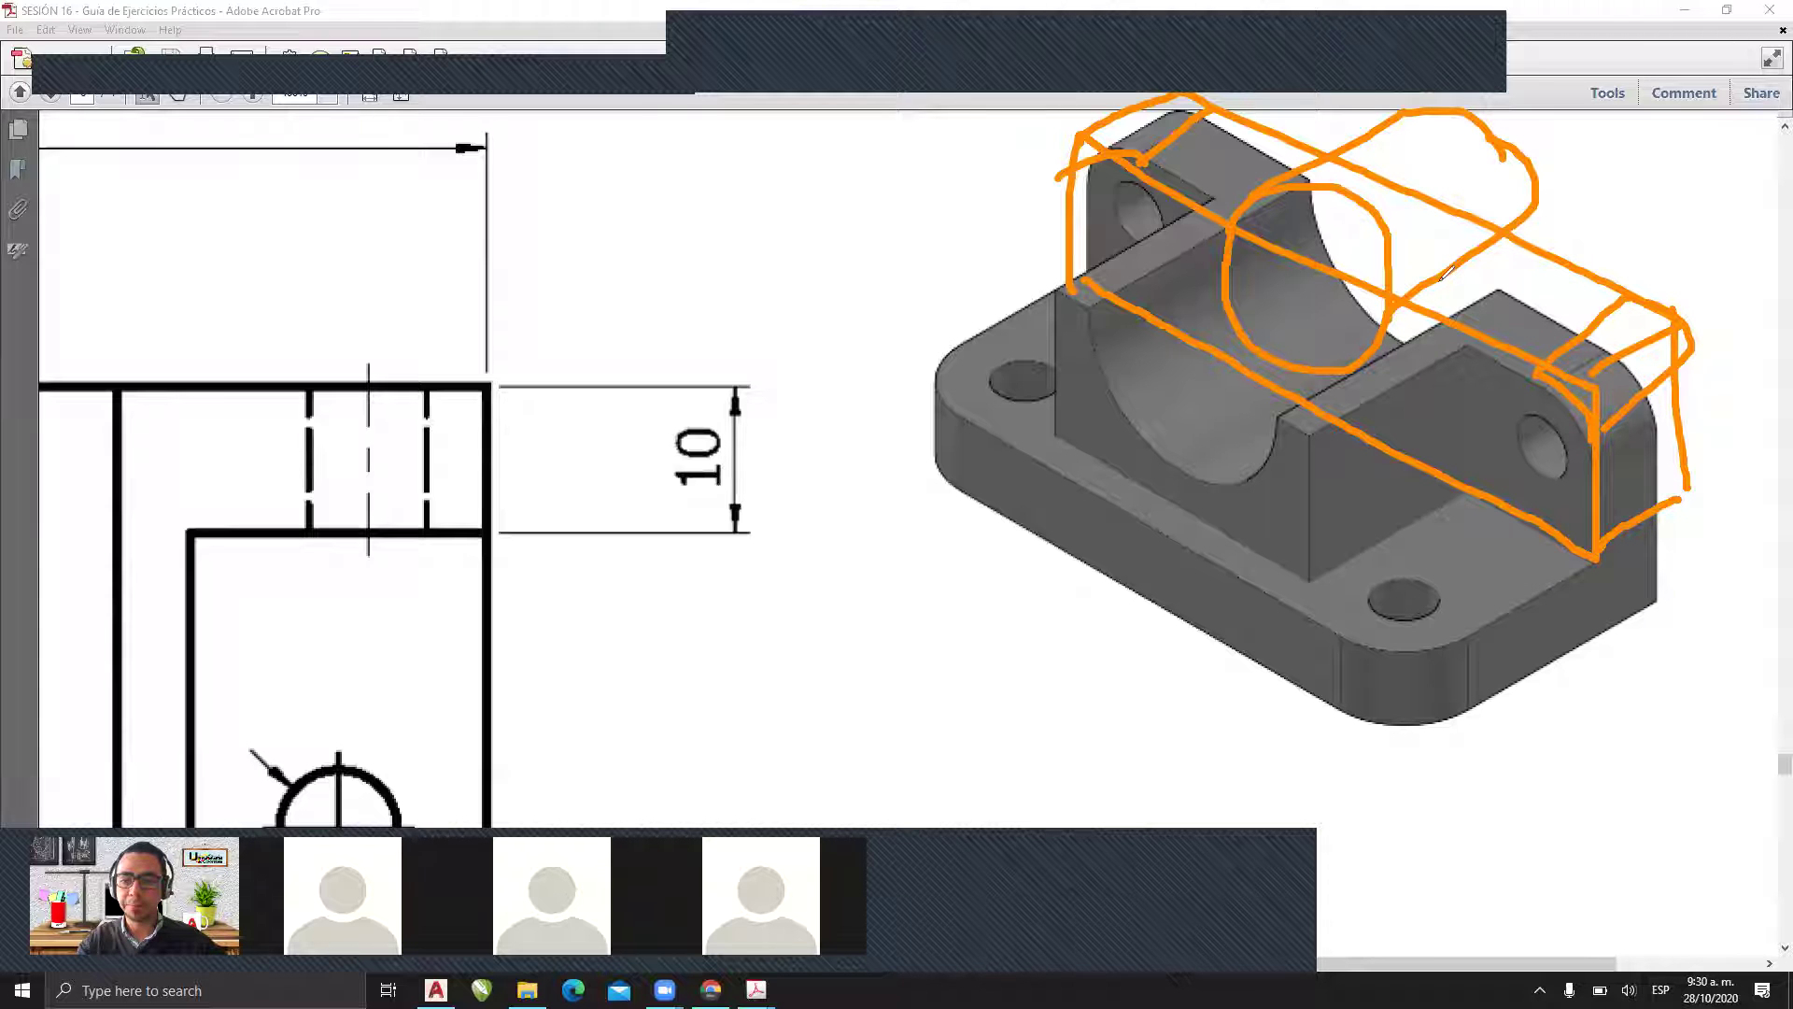
key("ctrl+z")
key("ctrl+z")
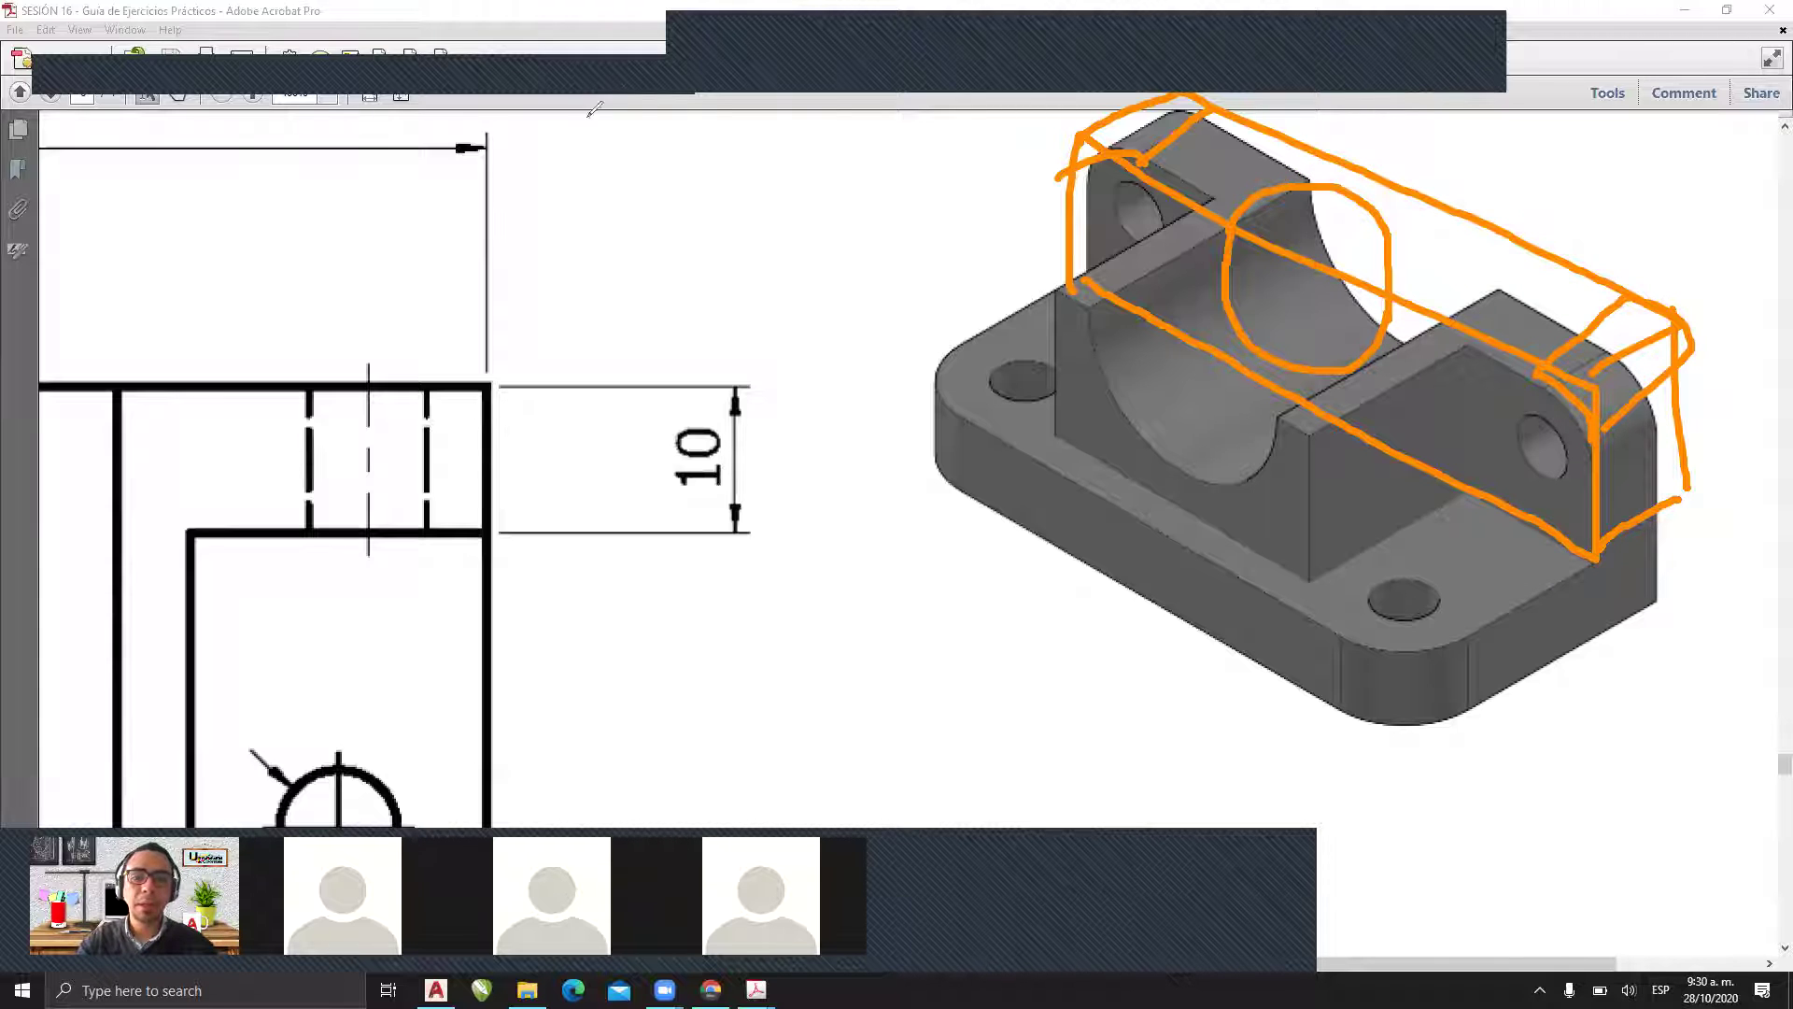
- Clear the annotations and outline the central block as an orange box with a cylinder for its channel
left_click(588, 116)
mouse_move(1206, 194)
left_mouse_down()
mouse_move(1429, 300)
mouse_move(1472, 341)
mouse_move(1281, 430)
mouse_move(1069, 292)
mouse_move(1214, 196)
left_mouse_up()
mouse_move(1063, 297)
left_mouse_down()
mouse_move(1062, 415)
mouse_move(1317, 571)
mouse_move(1303, 435)
left_mouse_up()
mouse_move(1472, 343)
left_mouse_down()
mouse_move(1405, 509)
mouse_move(1317, 547)
left_mouse_up()
left_click_drag(1096, 308, 1093, 385)
mouse_move(1154, 443)
left_mouse_down()
mouse_move(1285, 448)
mouse_move(1245, 299)
mouse_move(1107, 313)
mouse_move(1135, 295)
mouse_move(1450, 249)
left_mouse_up()
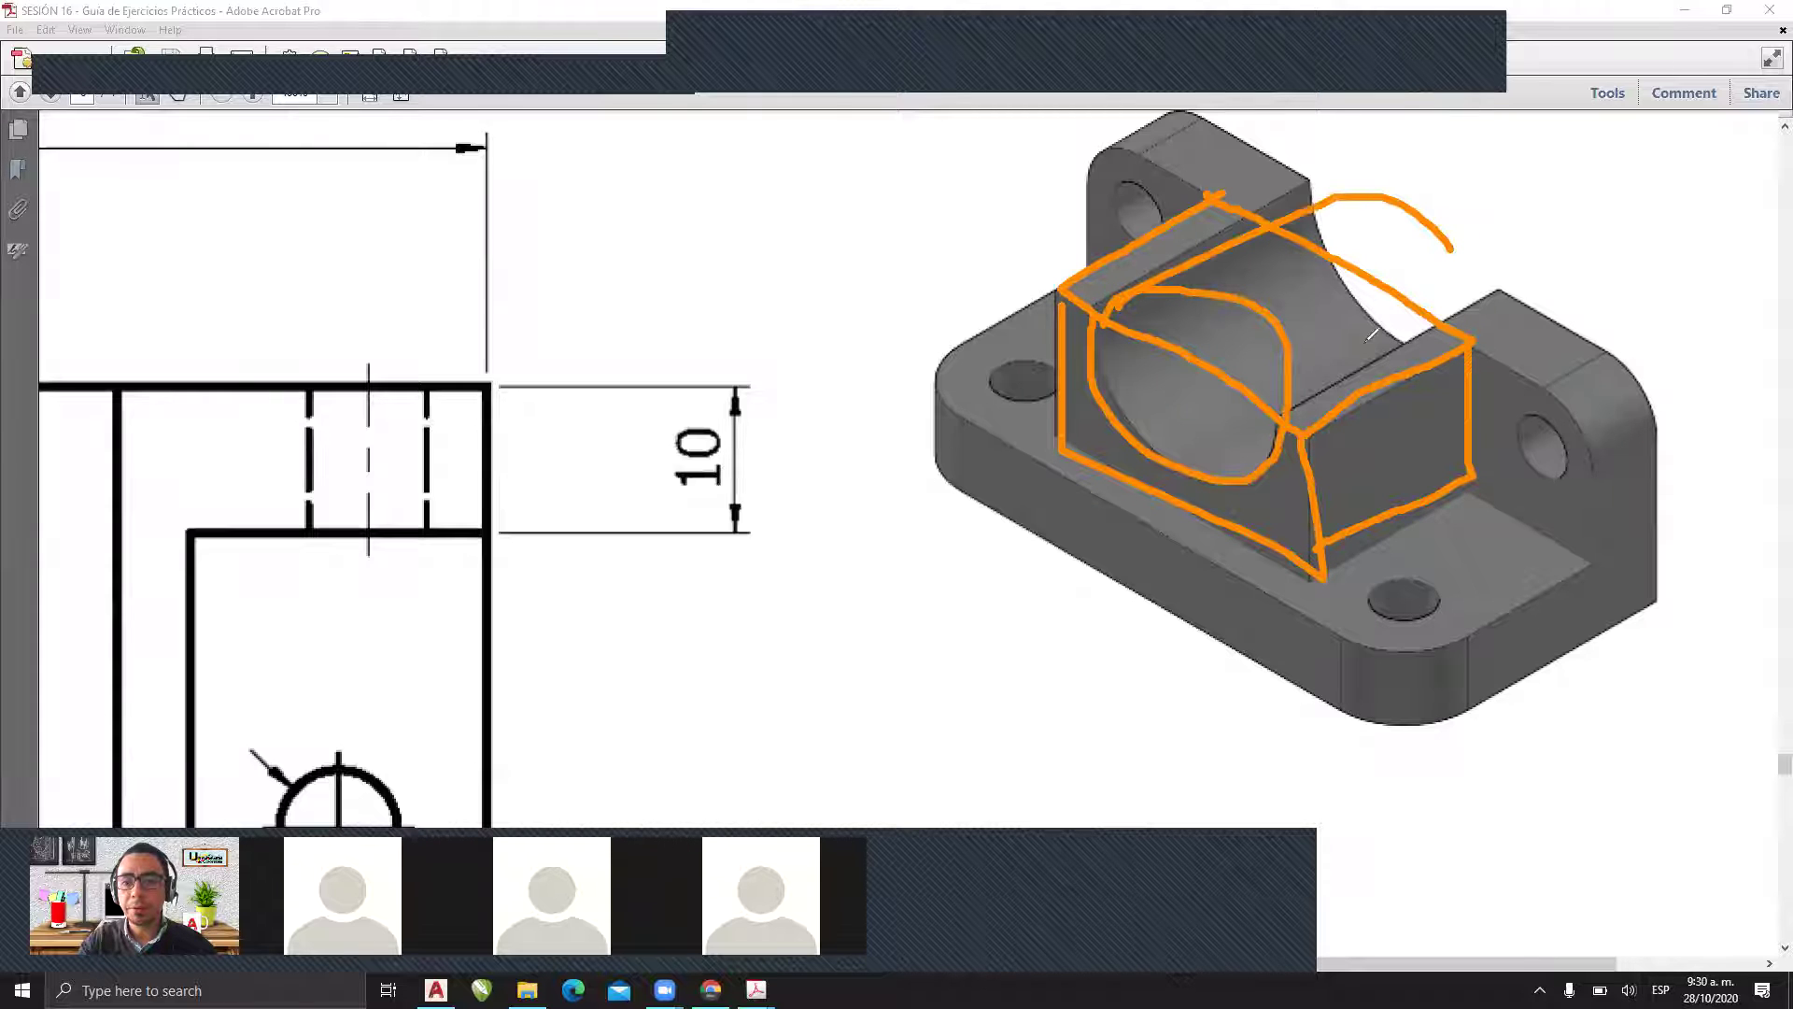
left_click_drag(1301, 416, 1497, 301)
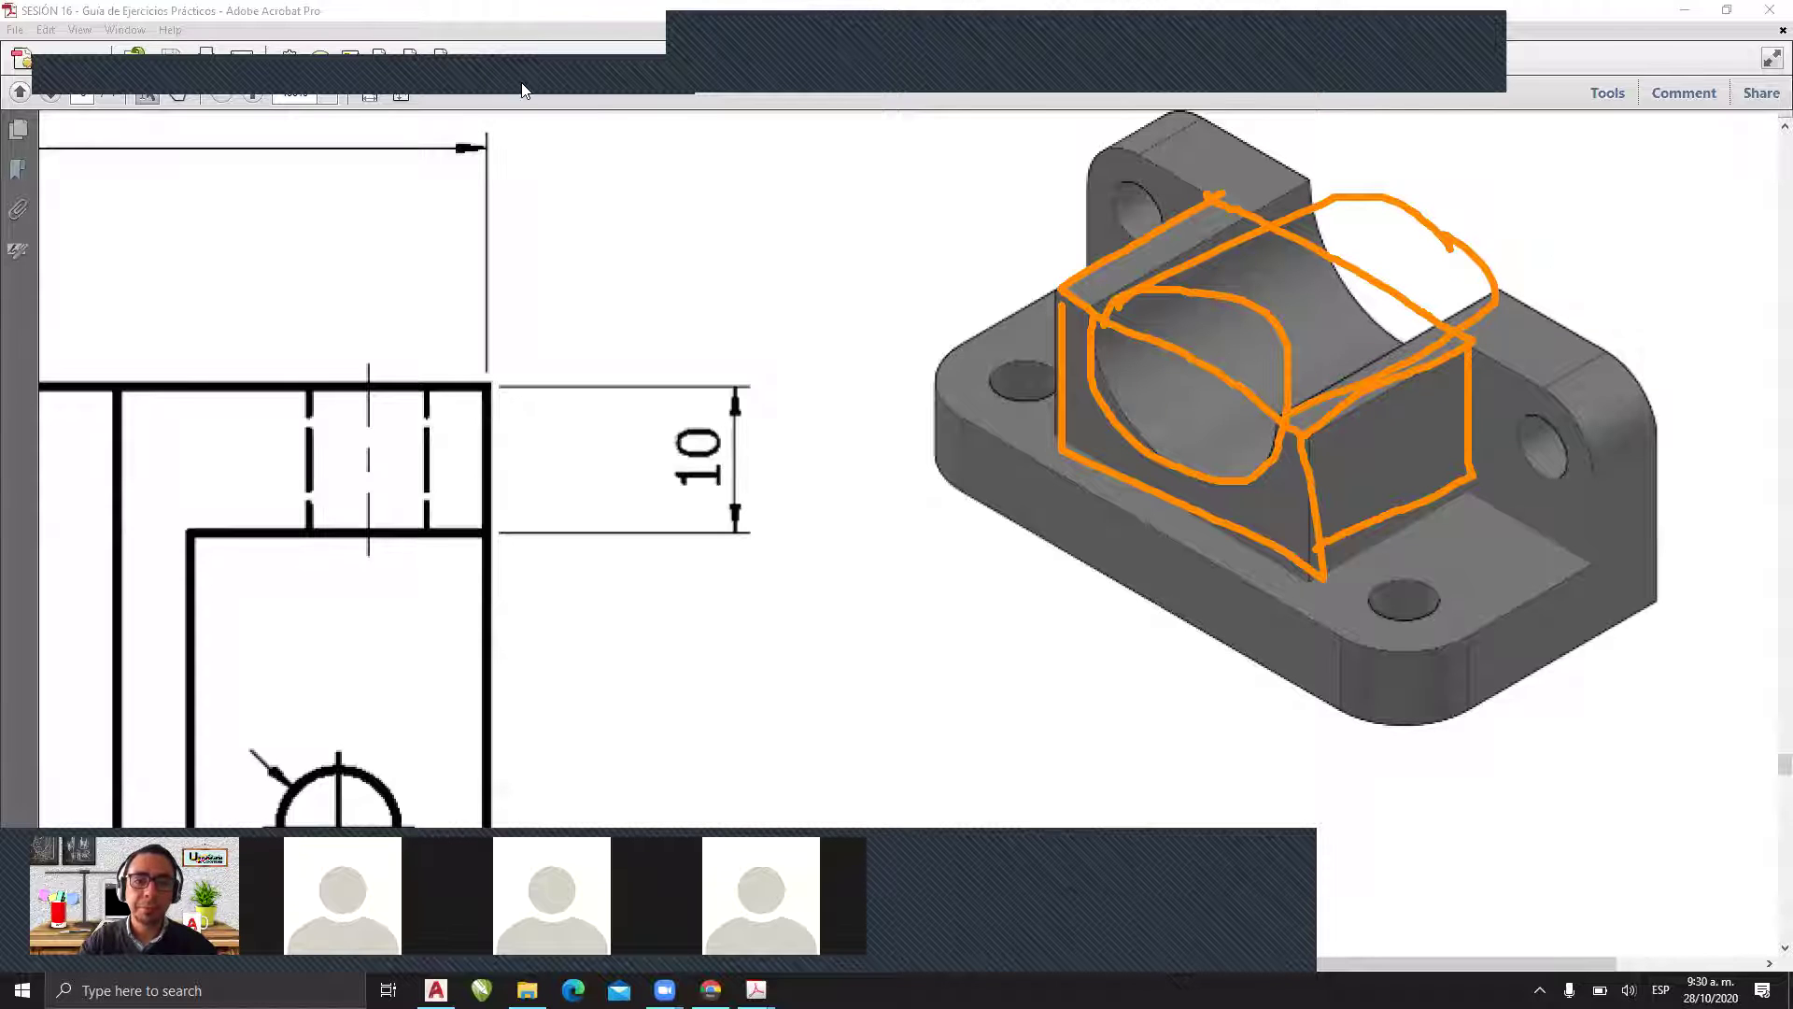
- Stop annotating and reduce the page to 150% to show the top, front and side views
left_click(594, 107)
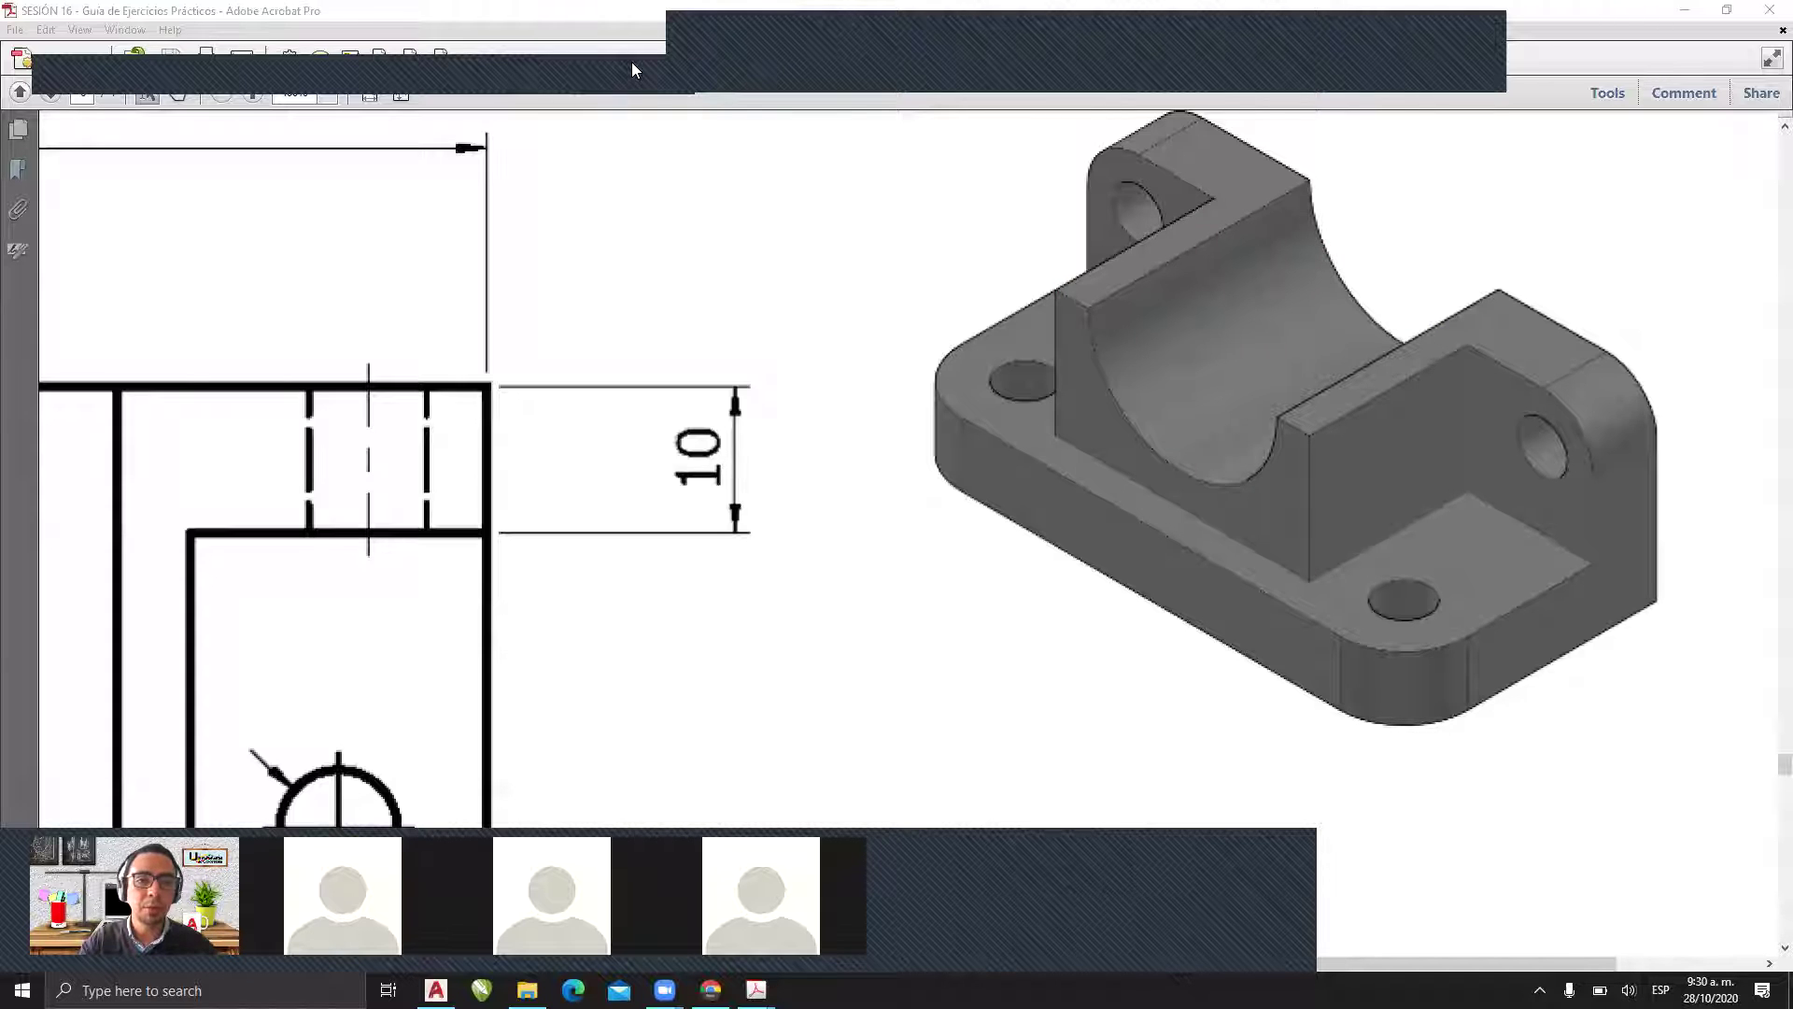
left_click(588, 80)
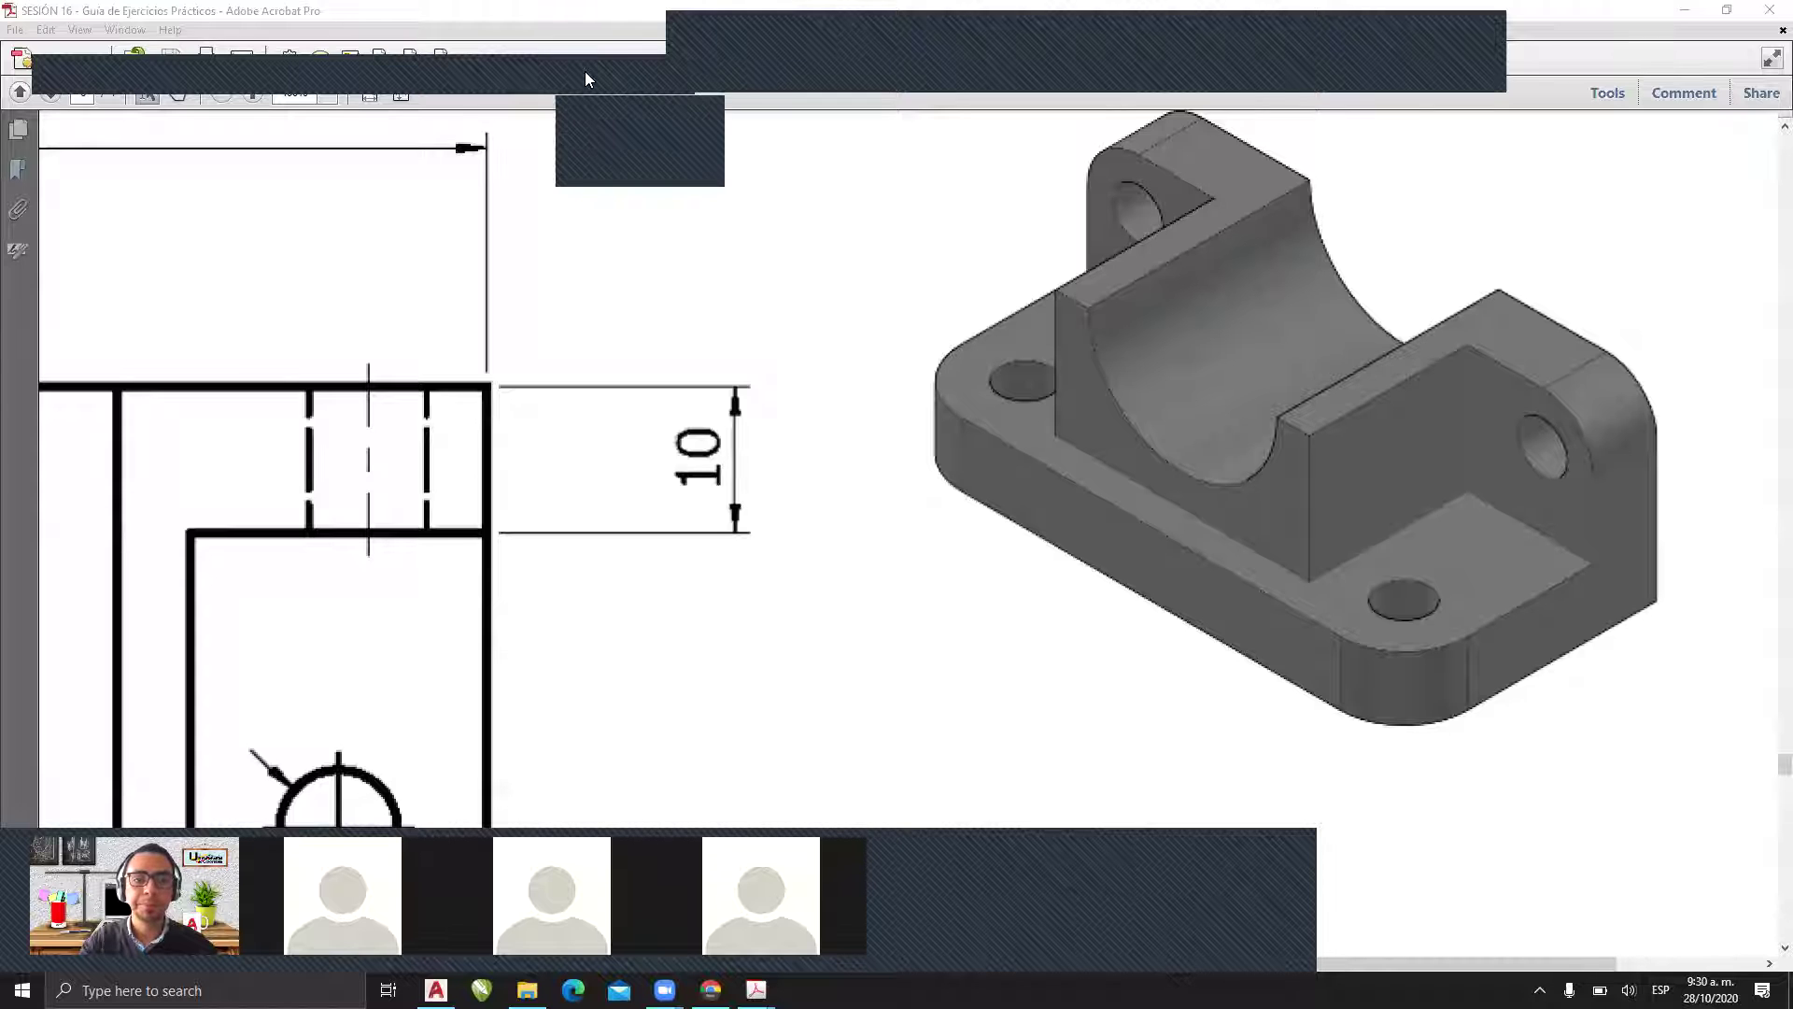
left_click(679, 81)
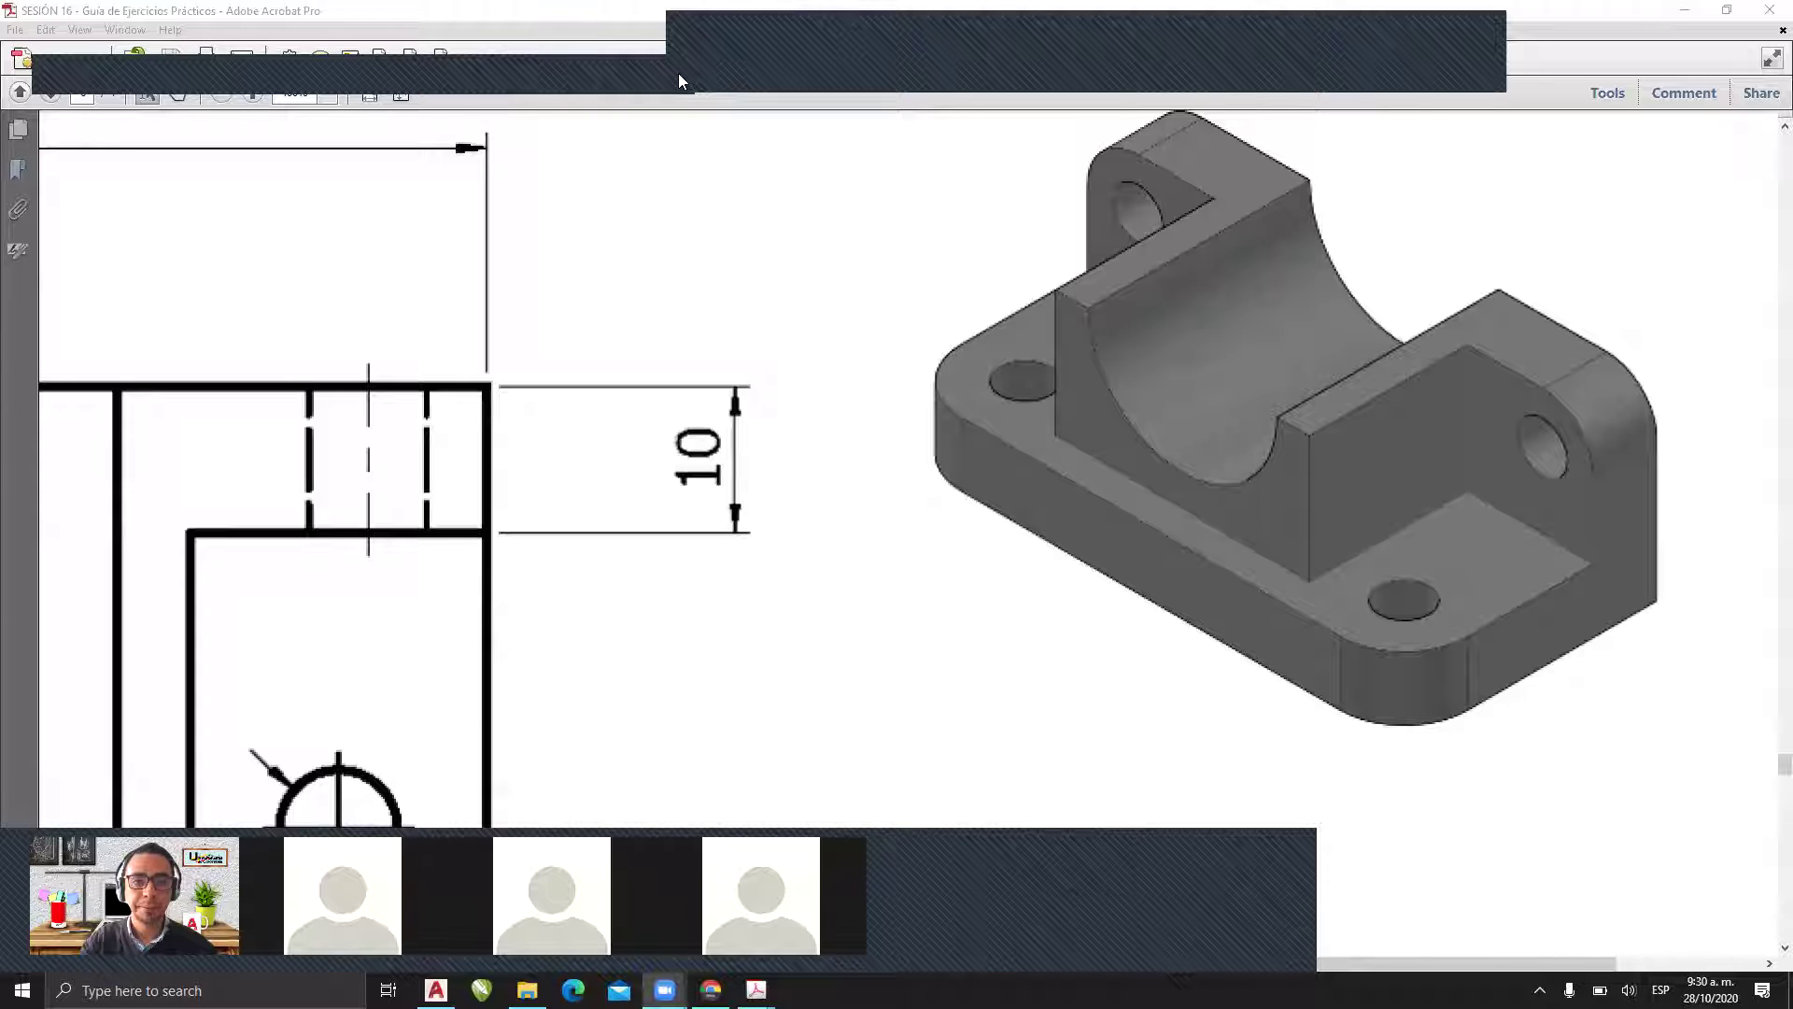
scroll(548, 346, "down", 3, "ctrl")
scroll(548, 351, "down", 2, "ctrl")
scroll(547, 343, "down", 2)
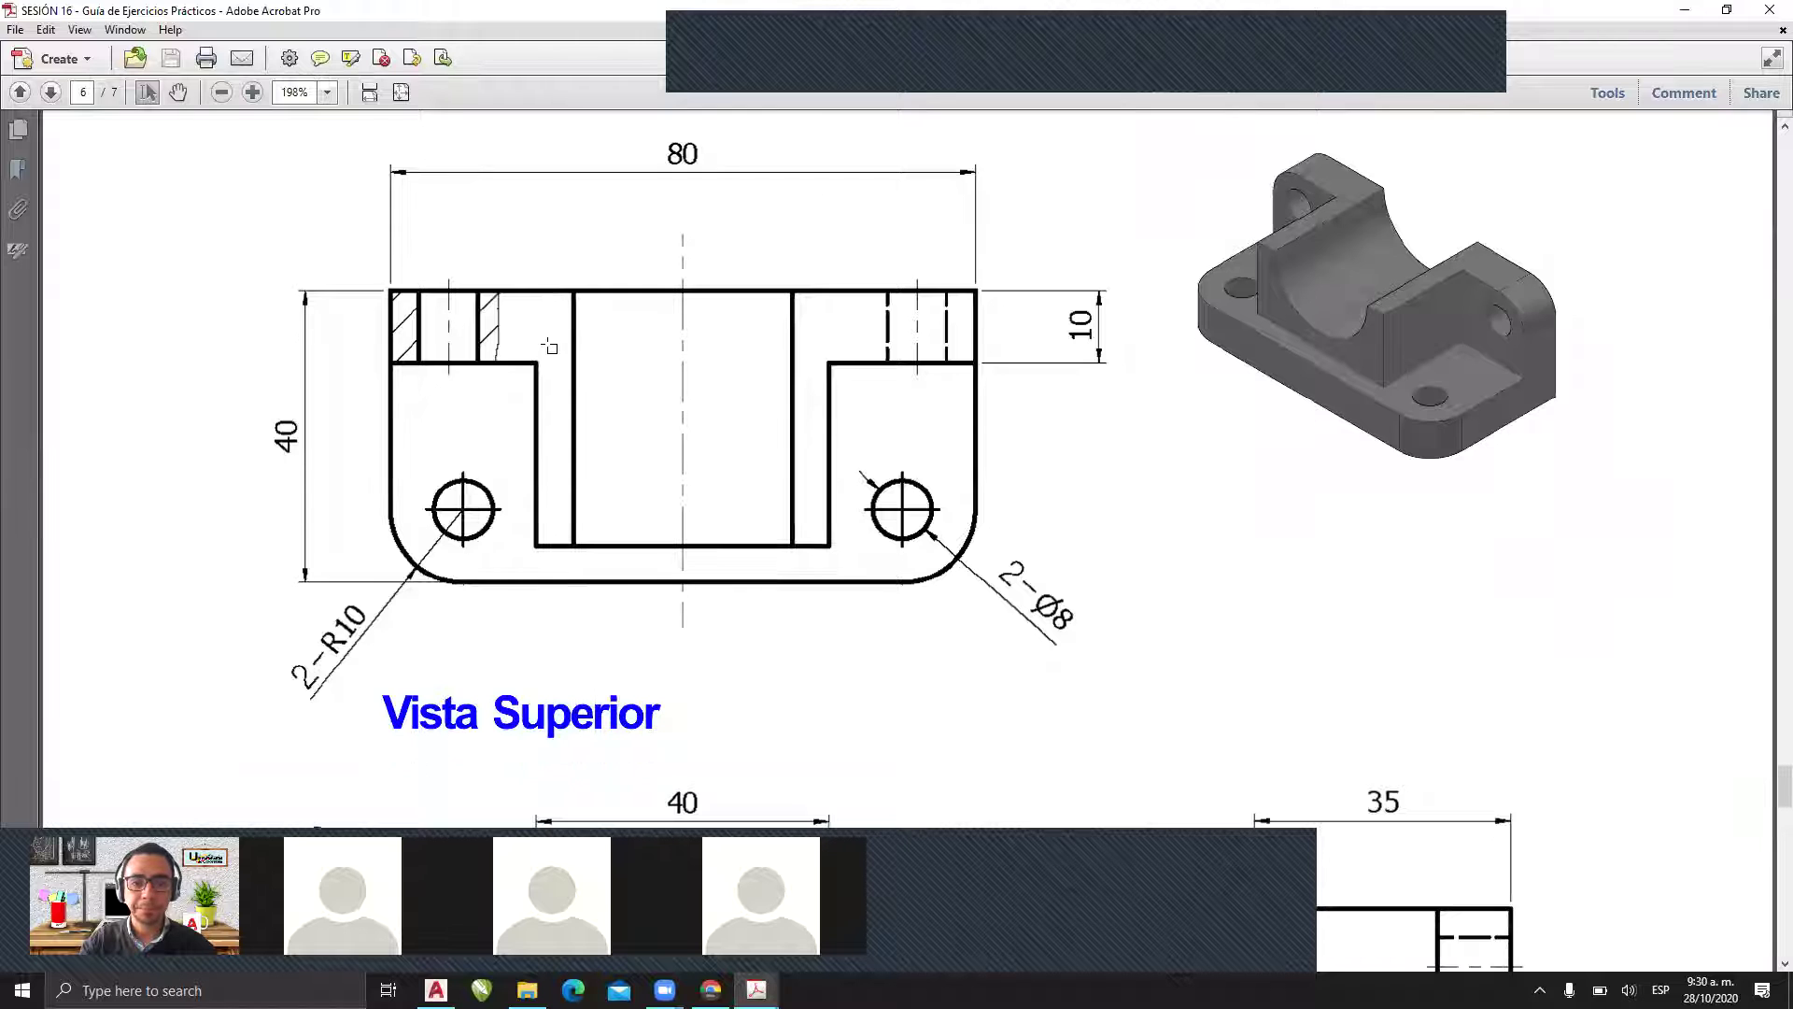
scroll(549, 346, "down", 1, "ctrl")
scroll(547, 344, "down", 2)
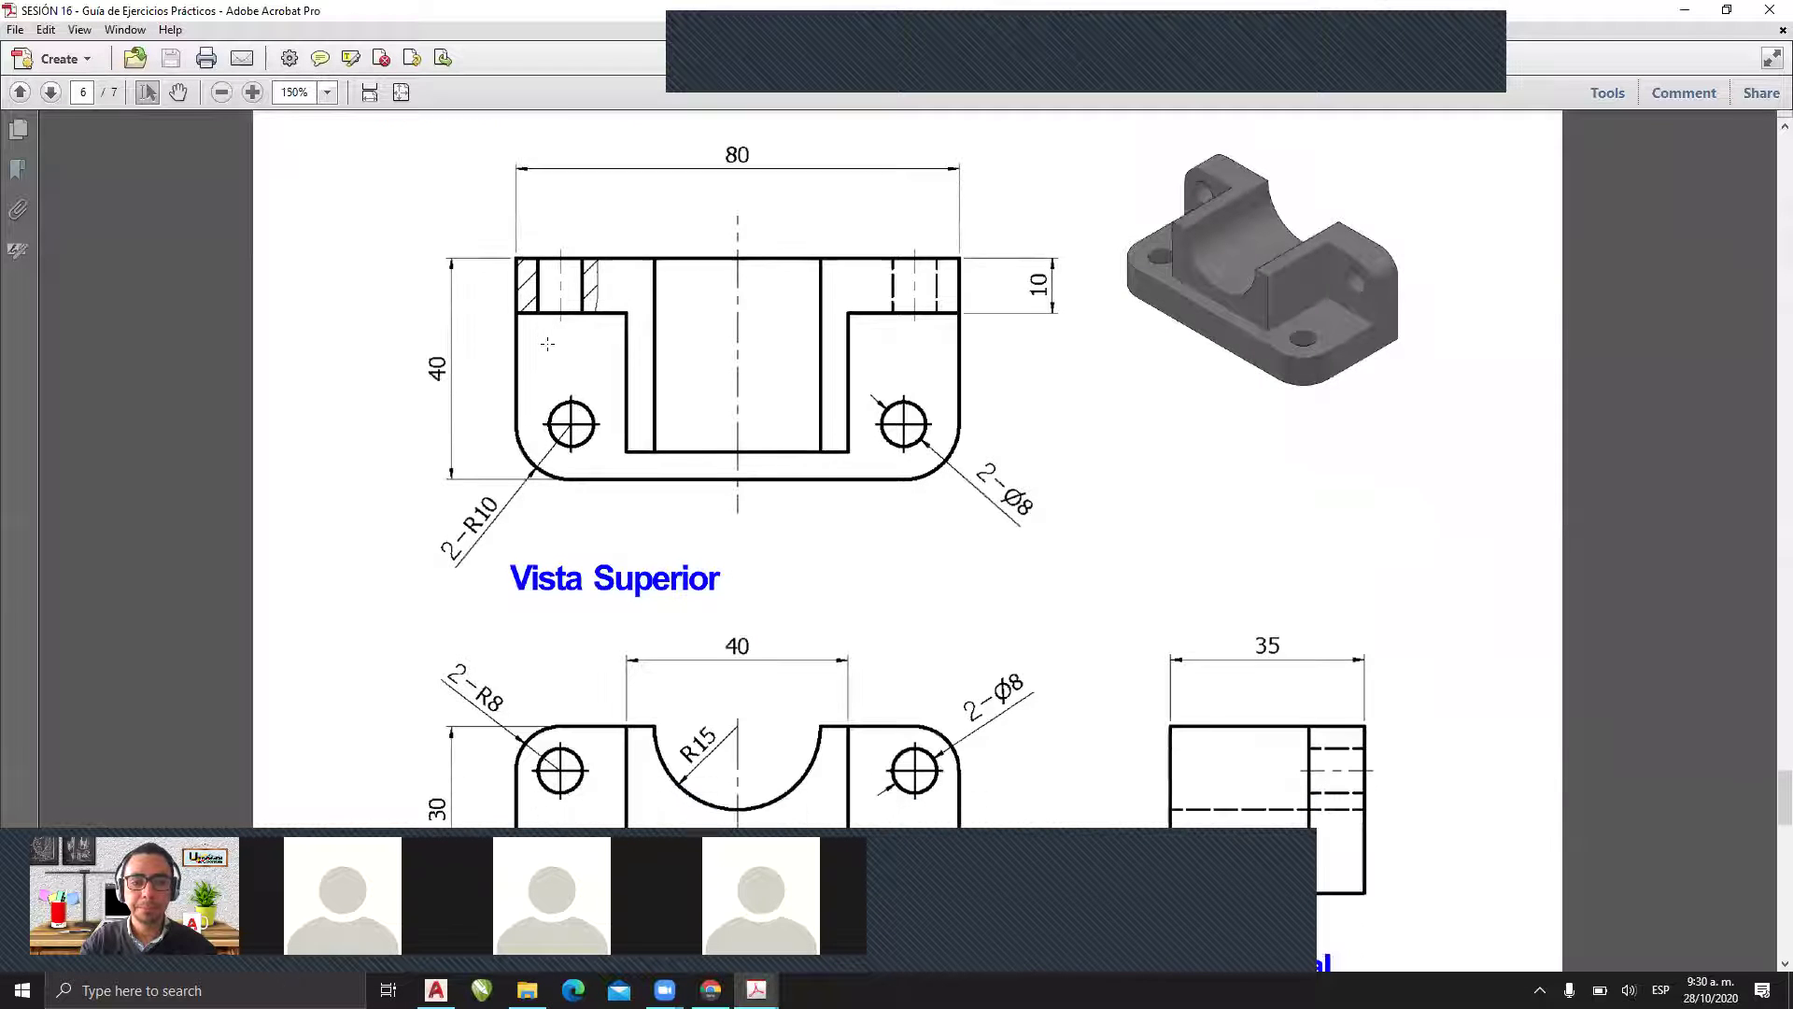
scroll(547, 344, "down", 1)
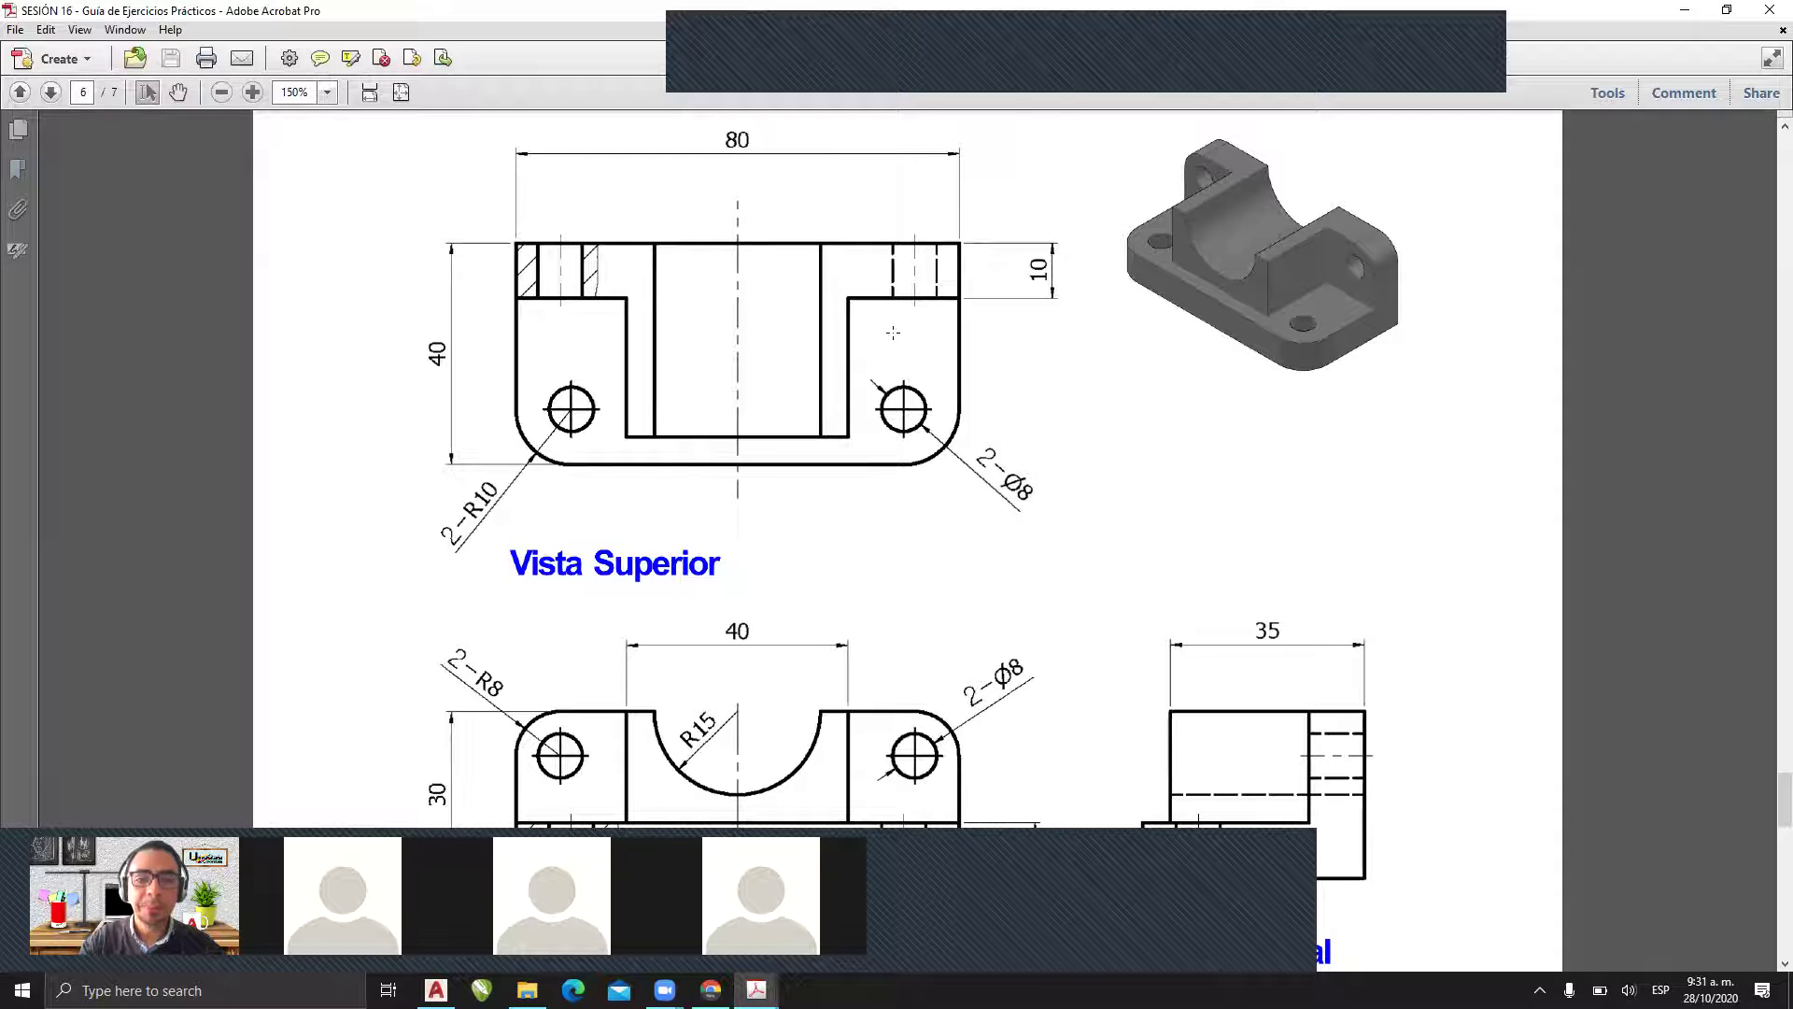
scroll(857, 436, "down", 3)
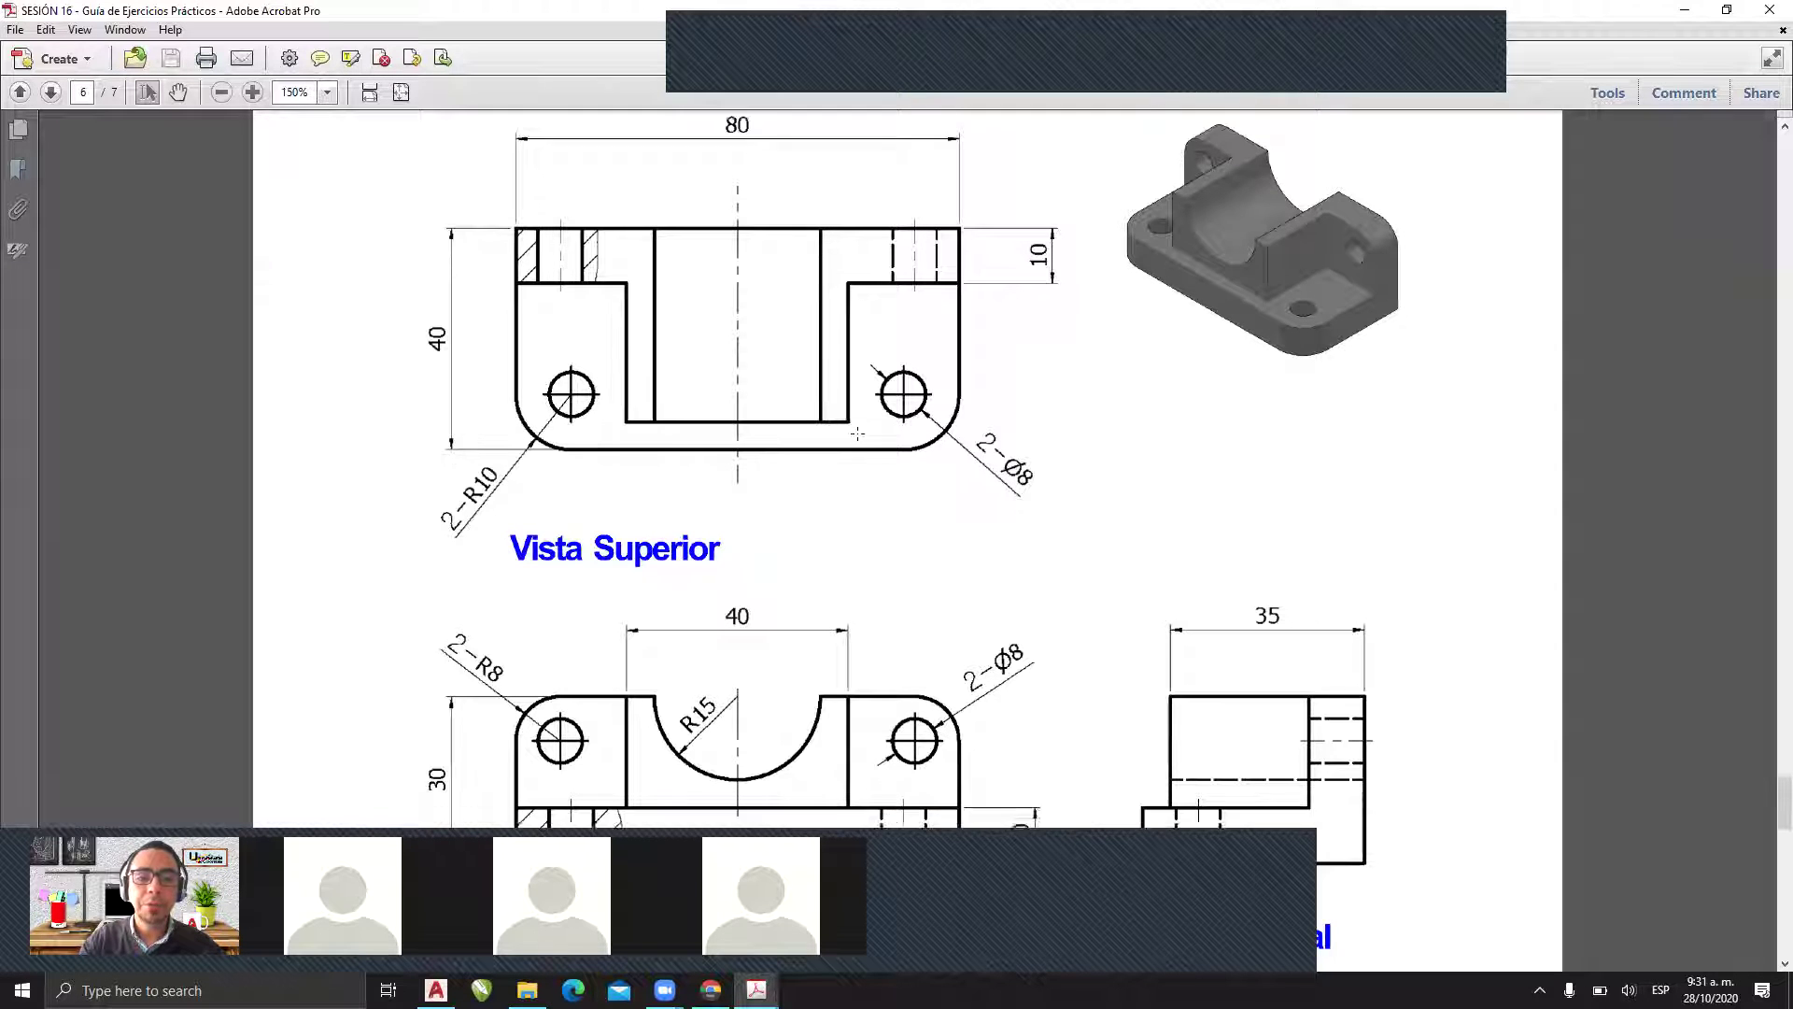
scroll(858, 435, "up", 2)
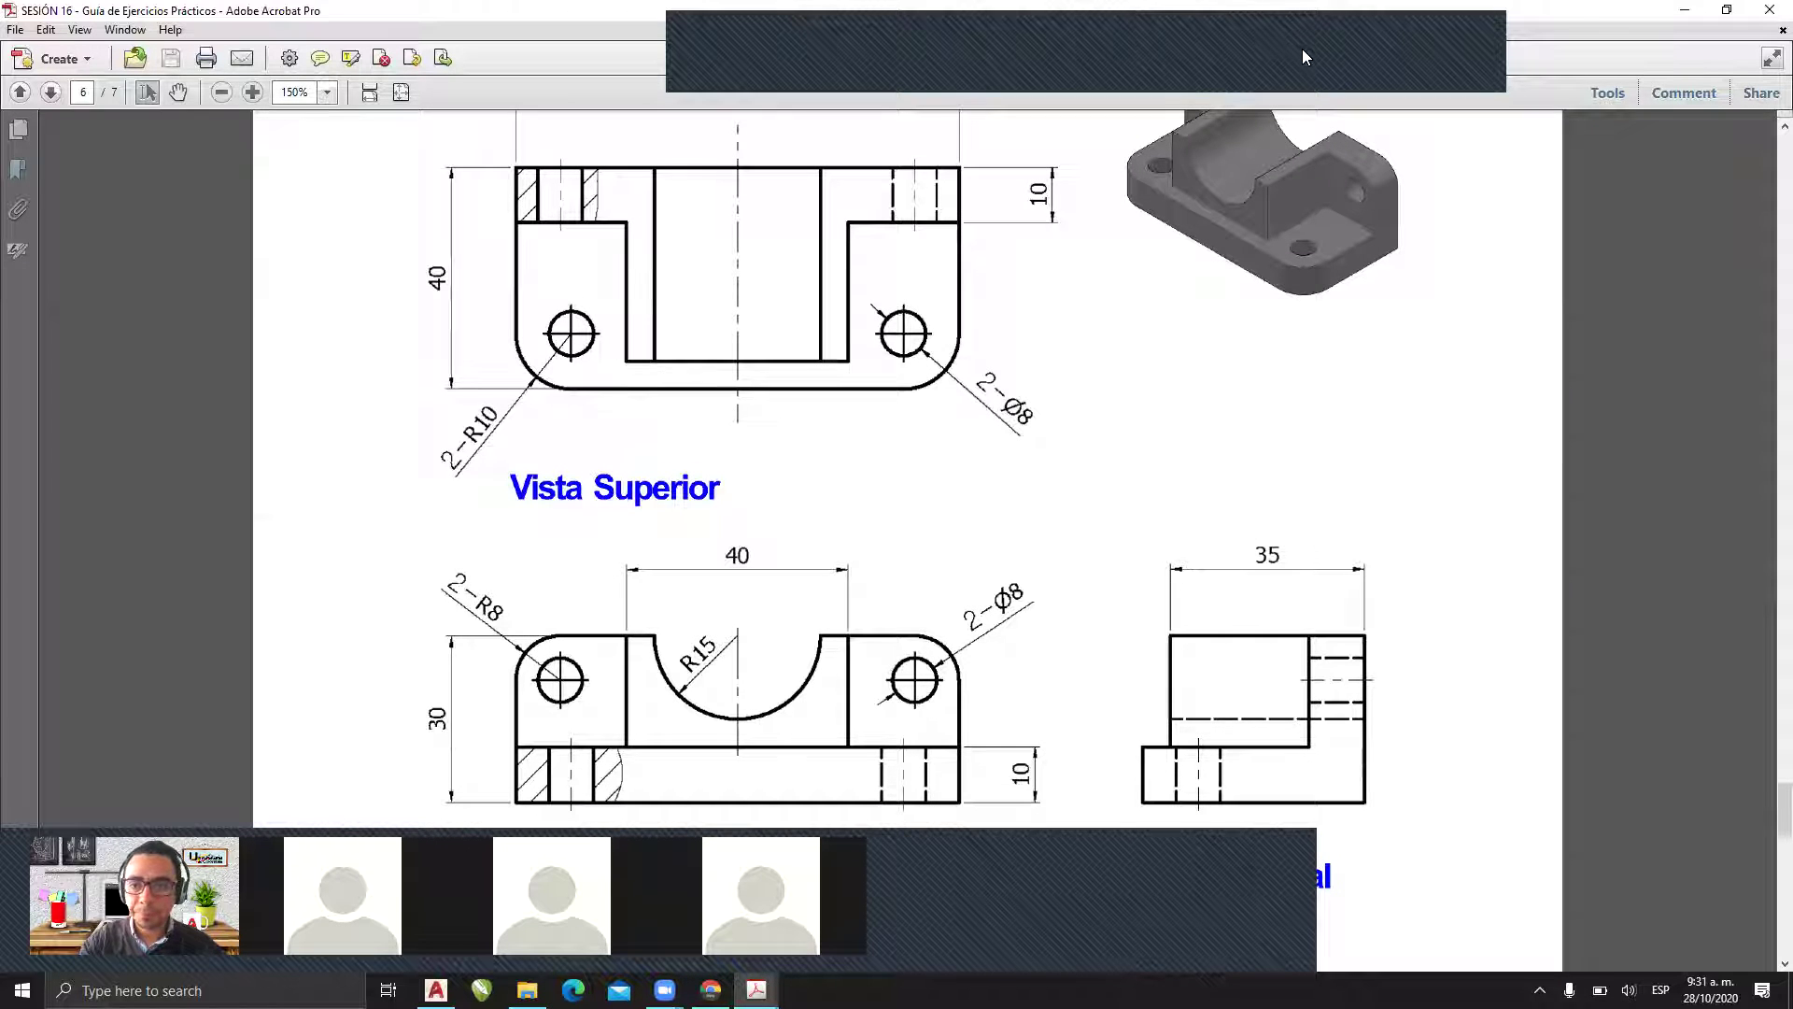
- Outline the part in orange on the top and front views, and its base plate and rear wall on the isometric image
mouse_move(516, 225)
left_mouse_down()
mouse_move(521, 297)
mouse_move(570, 371)
mouse_move(902, 382)
mouse_move(963, 229)
mouse_move(948, 196)
mouse_move(512, 196)
mouse_move(513, 235)
left_mouse_up()
mouse_move(514, 805)
left_mouse_down()
mouse_move(546, 634)
mouse_move(806, 634)
mouse_move(976, 700)
mouse_move(976, 803)
mouse_move(751, 799)
left_mouse_up()
mouse_move(1193, 128)
left_mouse_down()
mouse_move(1125, 157)
mouse_move(1181, 229)
mouse_move(1341, 238)
mouse_move(1192, 134)
left_mouse_up()
mouse_move(1379, 207)
left_mouse_down()
mouse_move(1219, 88)
mouse_move(1194, 131)
mouse_move(1404, 218)
mouse_move(1406, 159)
mouse_move(1266, 98)
left_mouse_up()
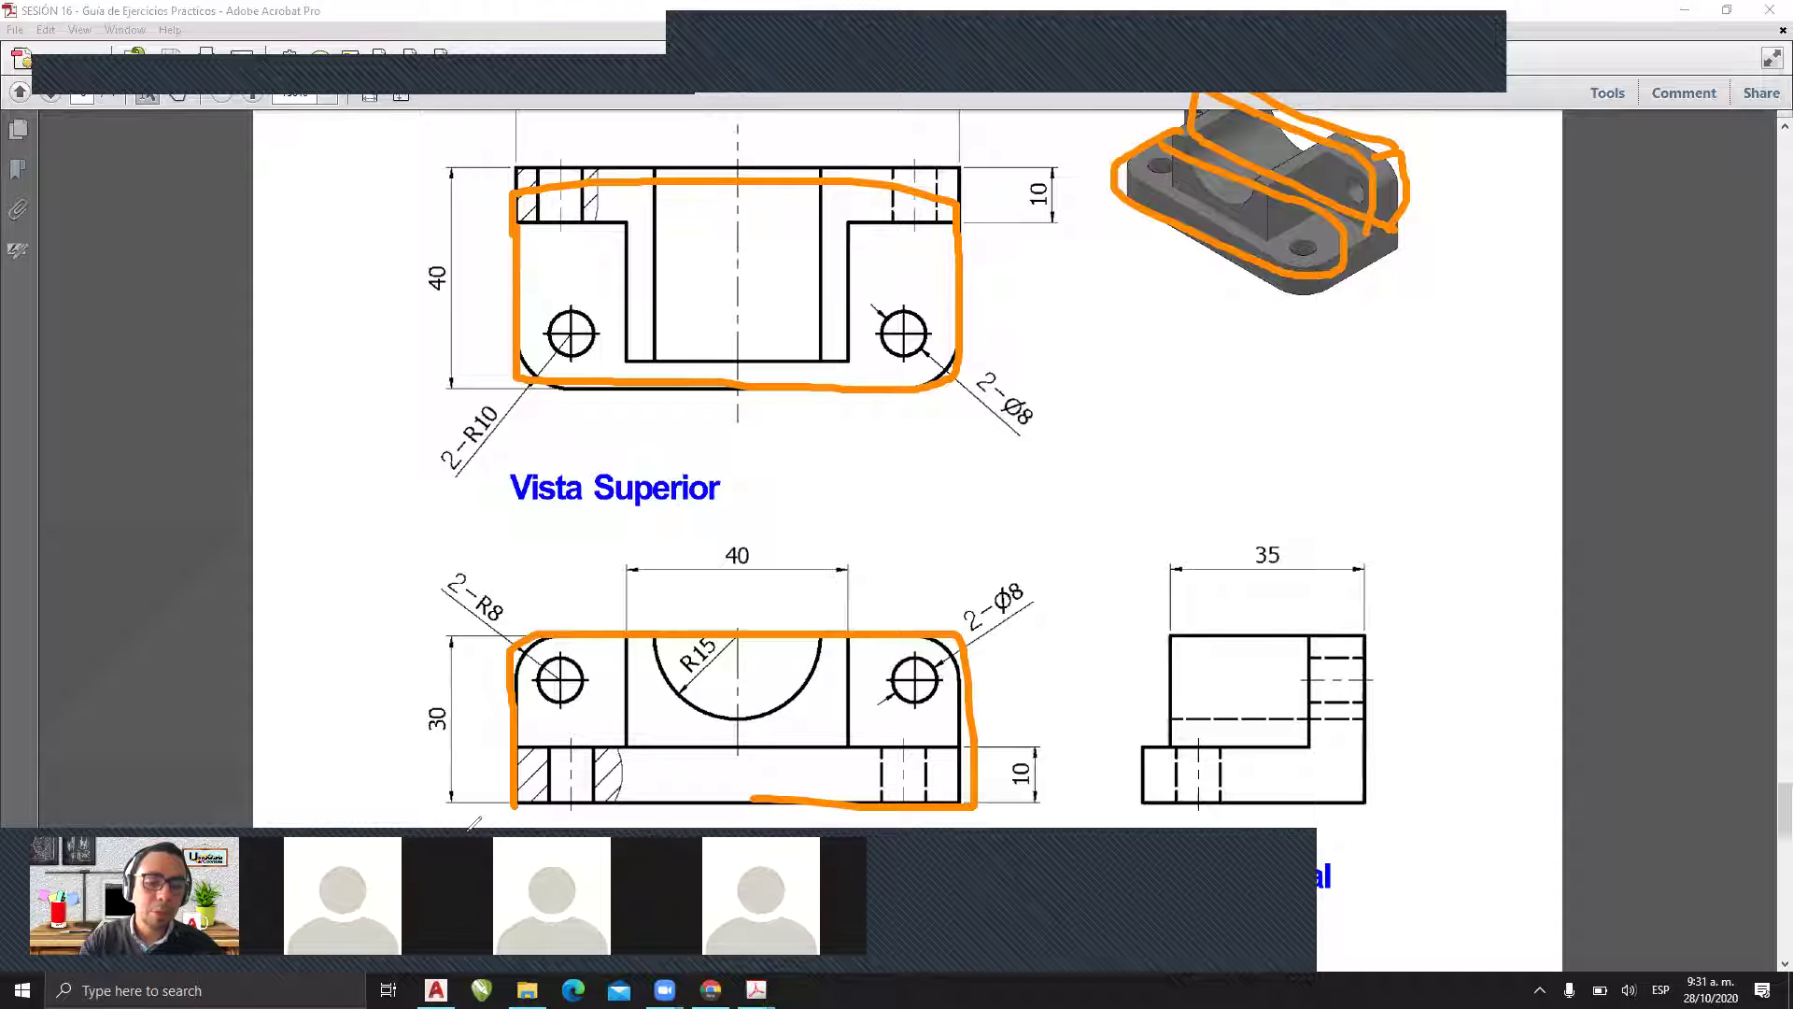
- Box the base plate's 10 thickness dimension in the front view and draw a downward arrow from the top edge to the plate
mouse_move(1046, 737)
left_mouse_down()
mouse_move(1026, 737)
mouse_move(1004, 816)
mouse_move(1065, 790)
mouse_move(1061, 721)
mouse_move(1035, 733)
left_mouse_up()
mouse_move(637, 707)
left_mouse_down()
mouse_move(636, 743)
mouse_move(635, 633)
mouse_move(667, 665)
left_mouse_up()
mouse_move(638, 740)
left_mouse_down()
mouse_move(624, 718)
mouse_move(663, 719)
left_mouse_up()
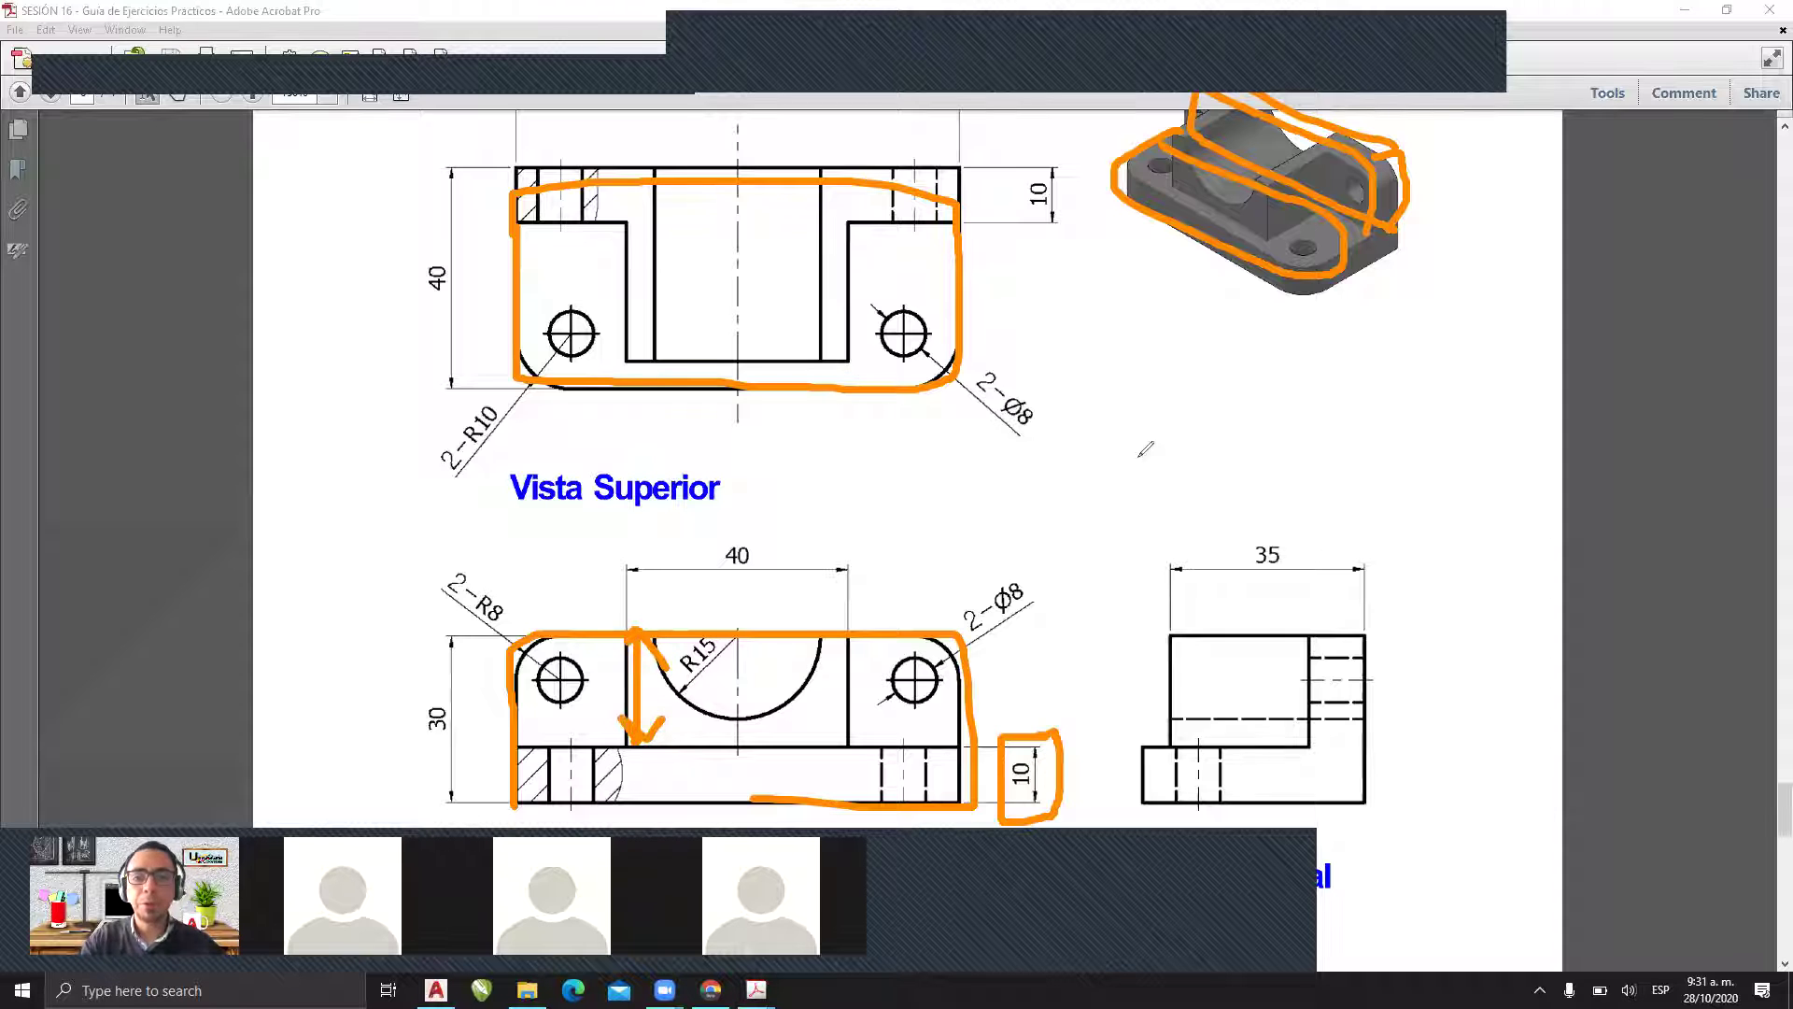
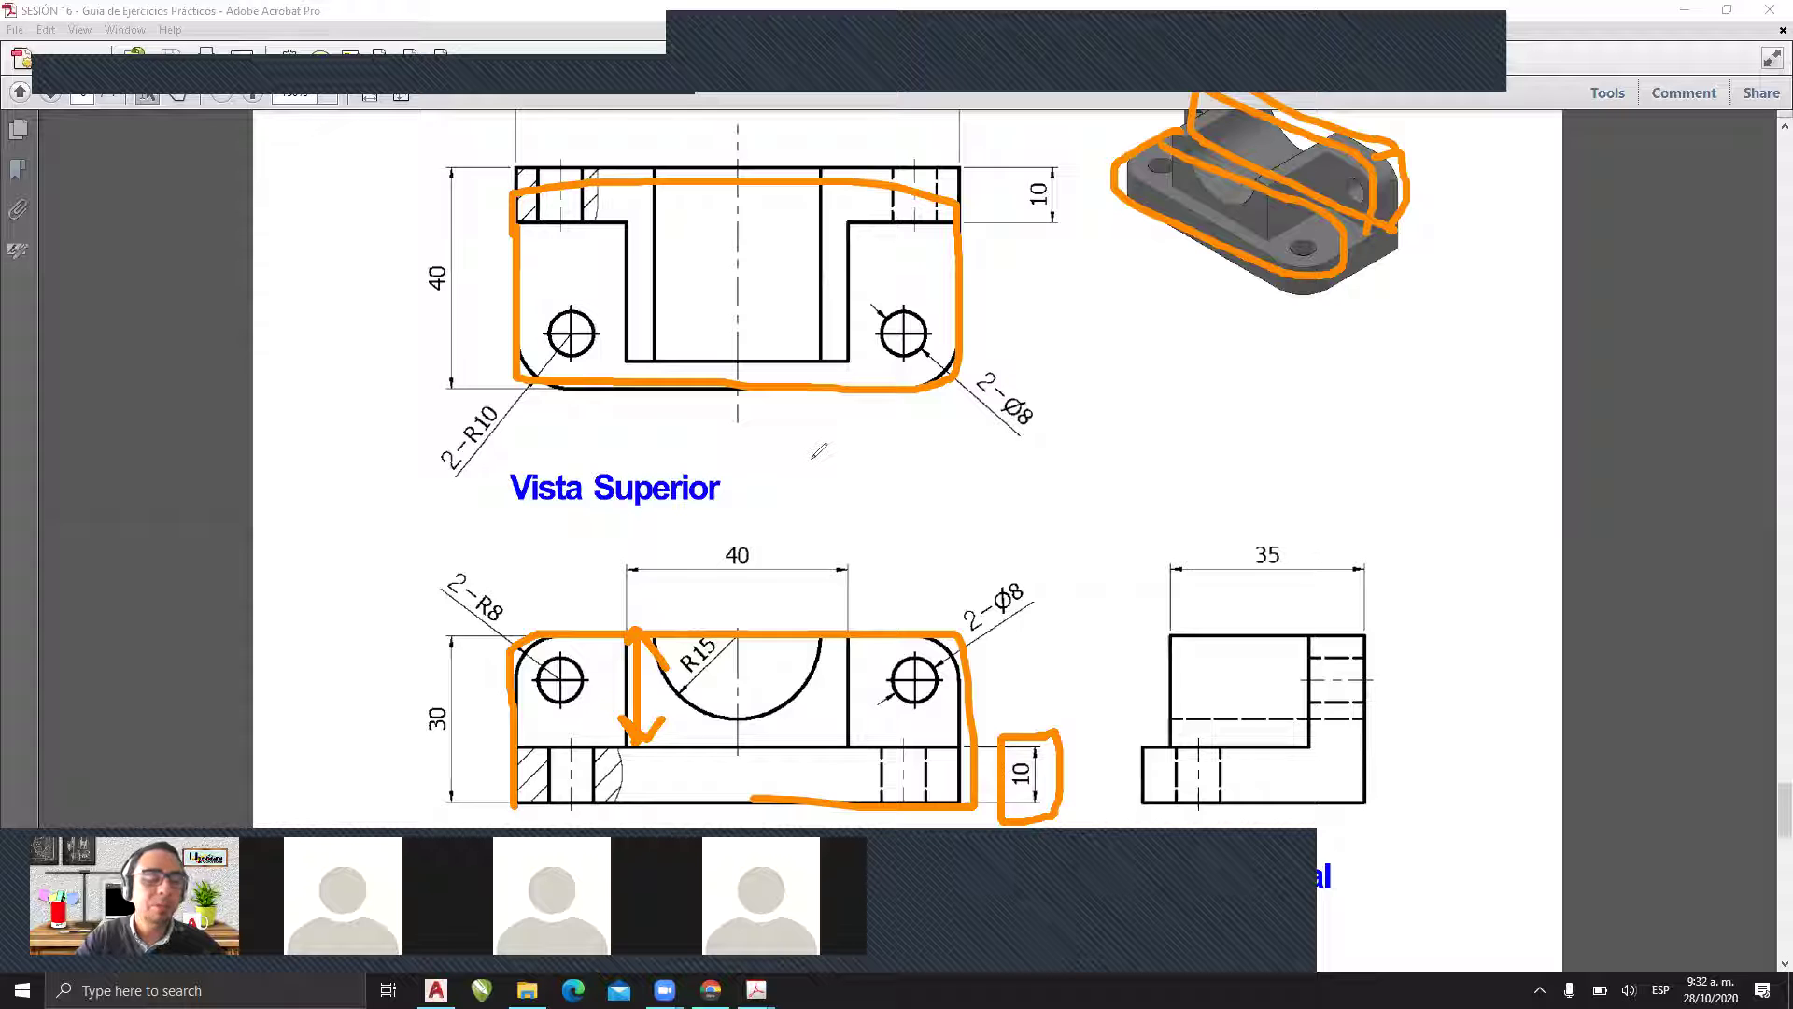
- Clear the annotations, stop annotating and place AutoCAD's Drawing1 side by side with the PDF guide
left_click(591, 78)
left_click(589, 119)
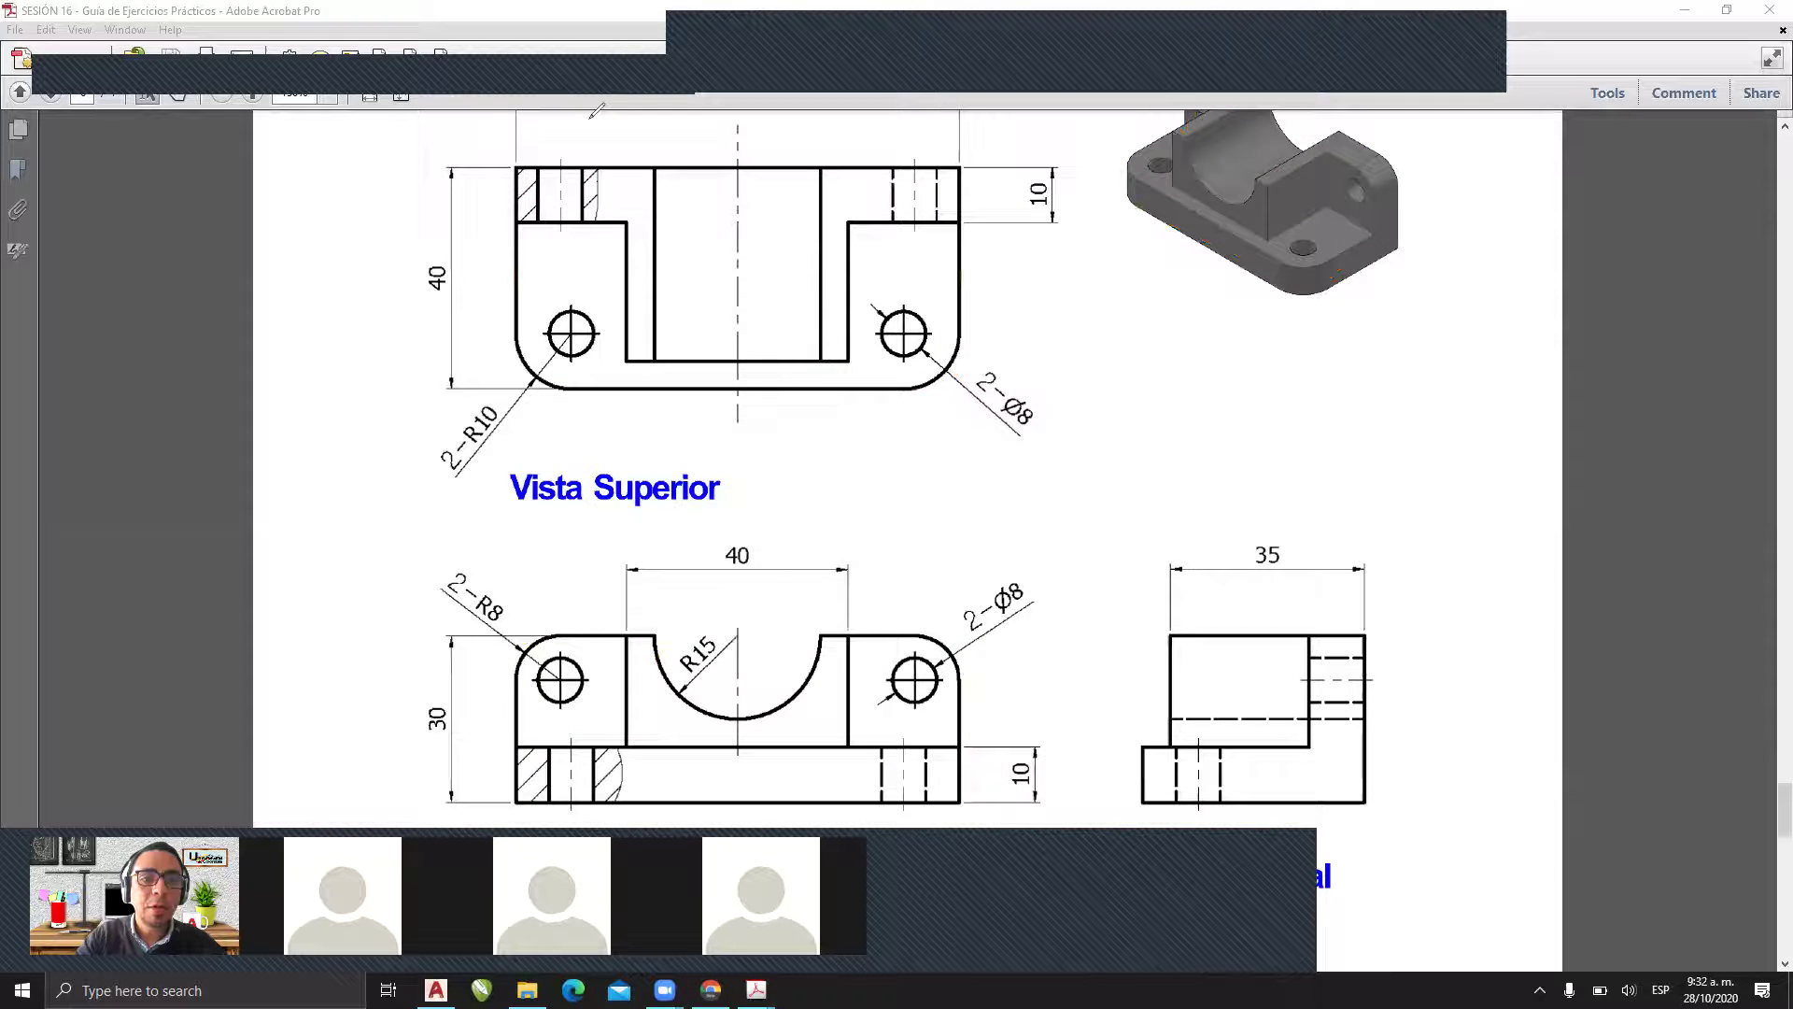
left_click(680, 69)
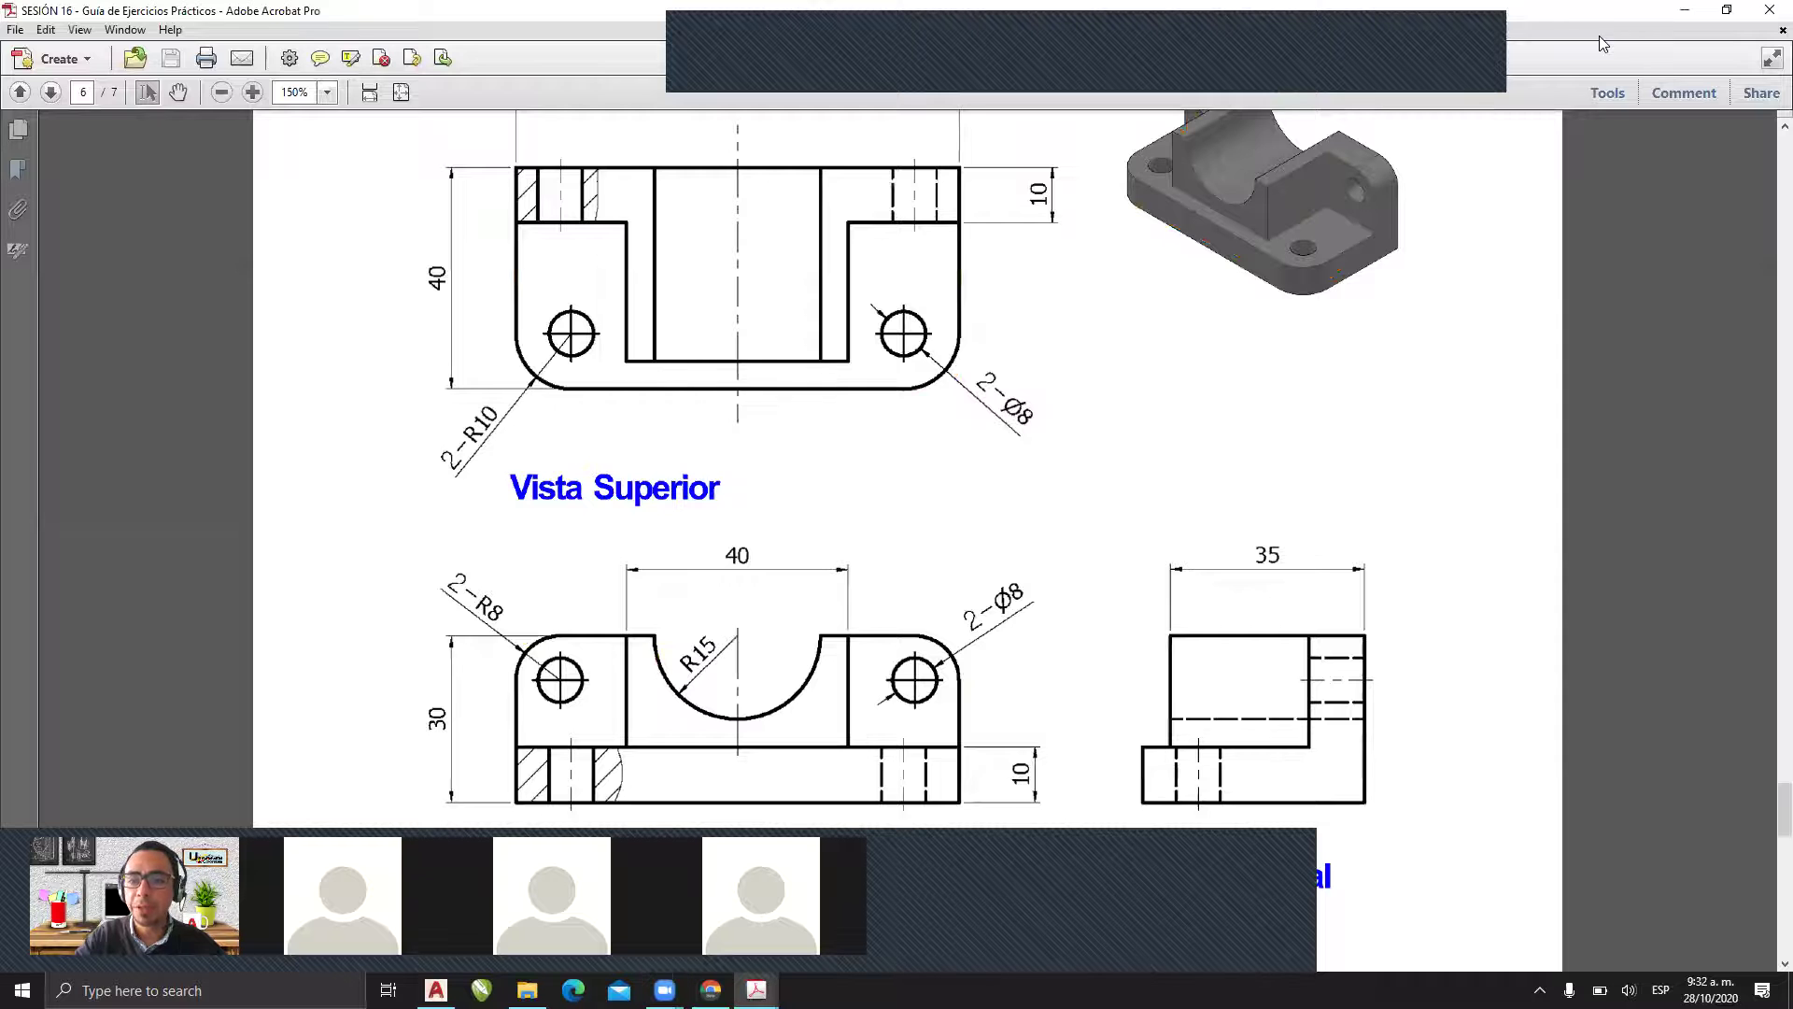
key("super+Right")
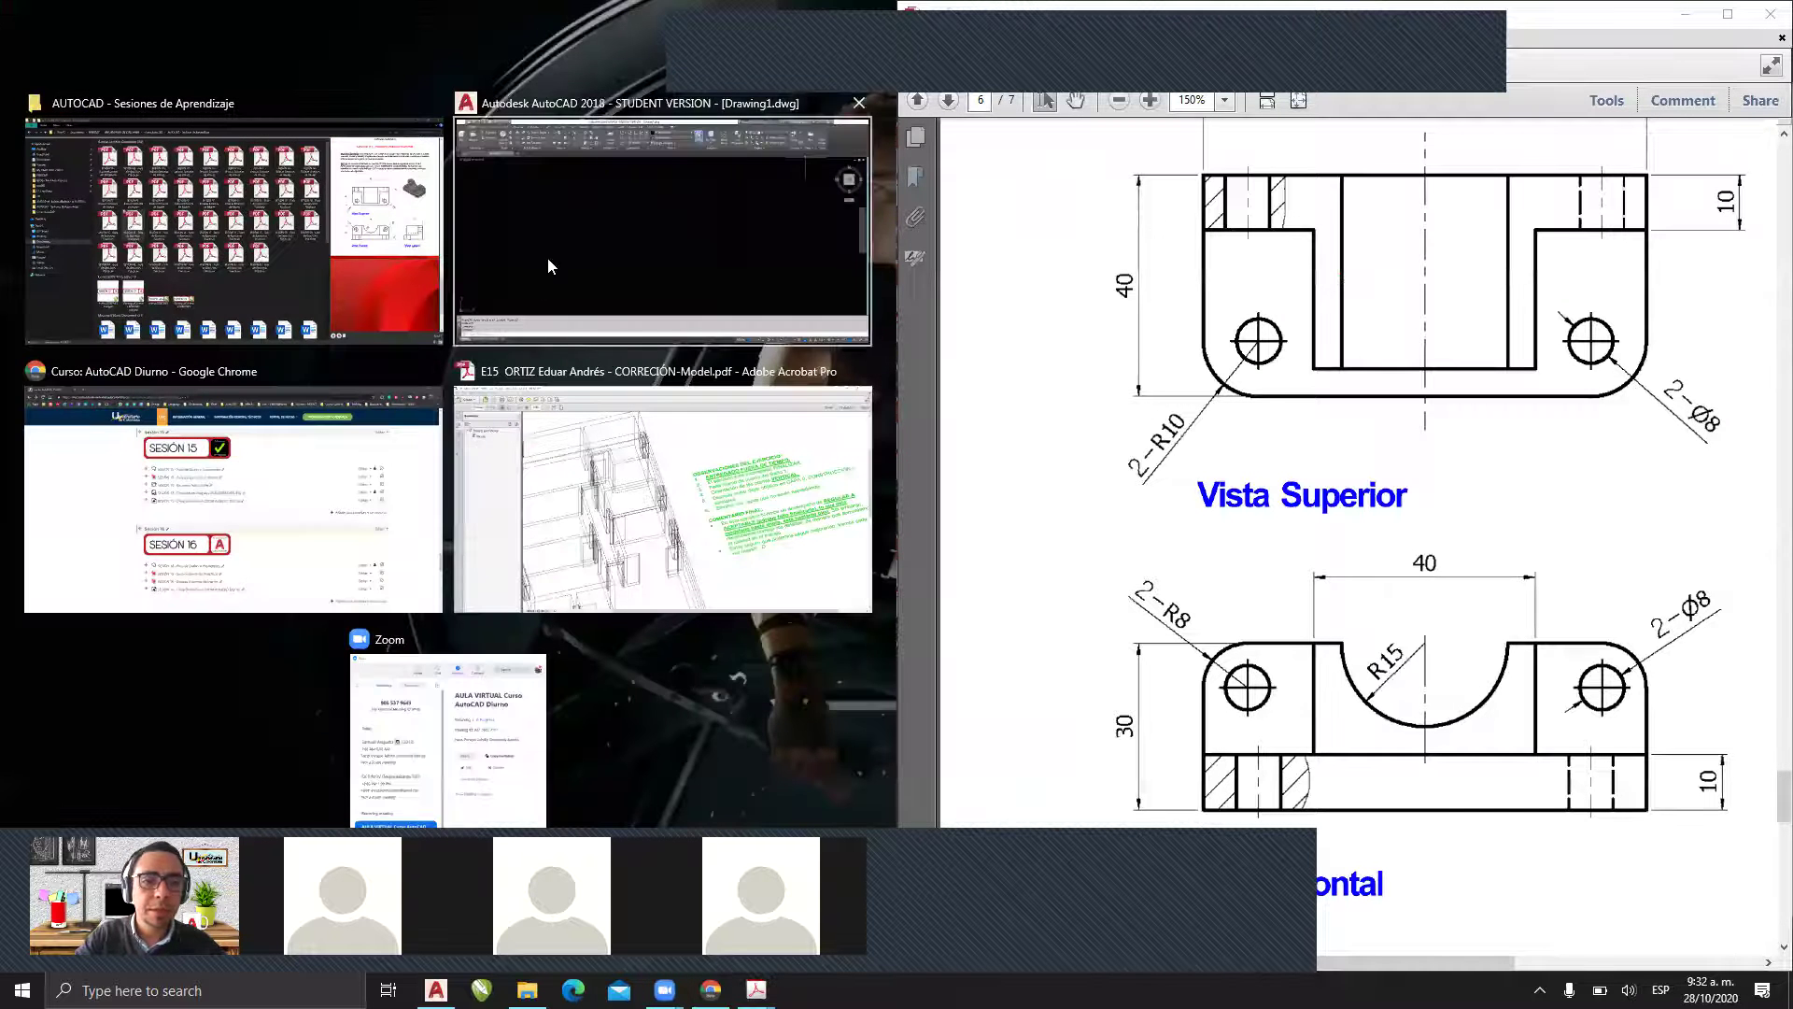
left_click(536, 280)
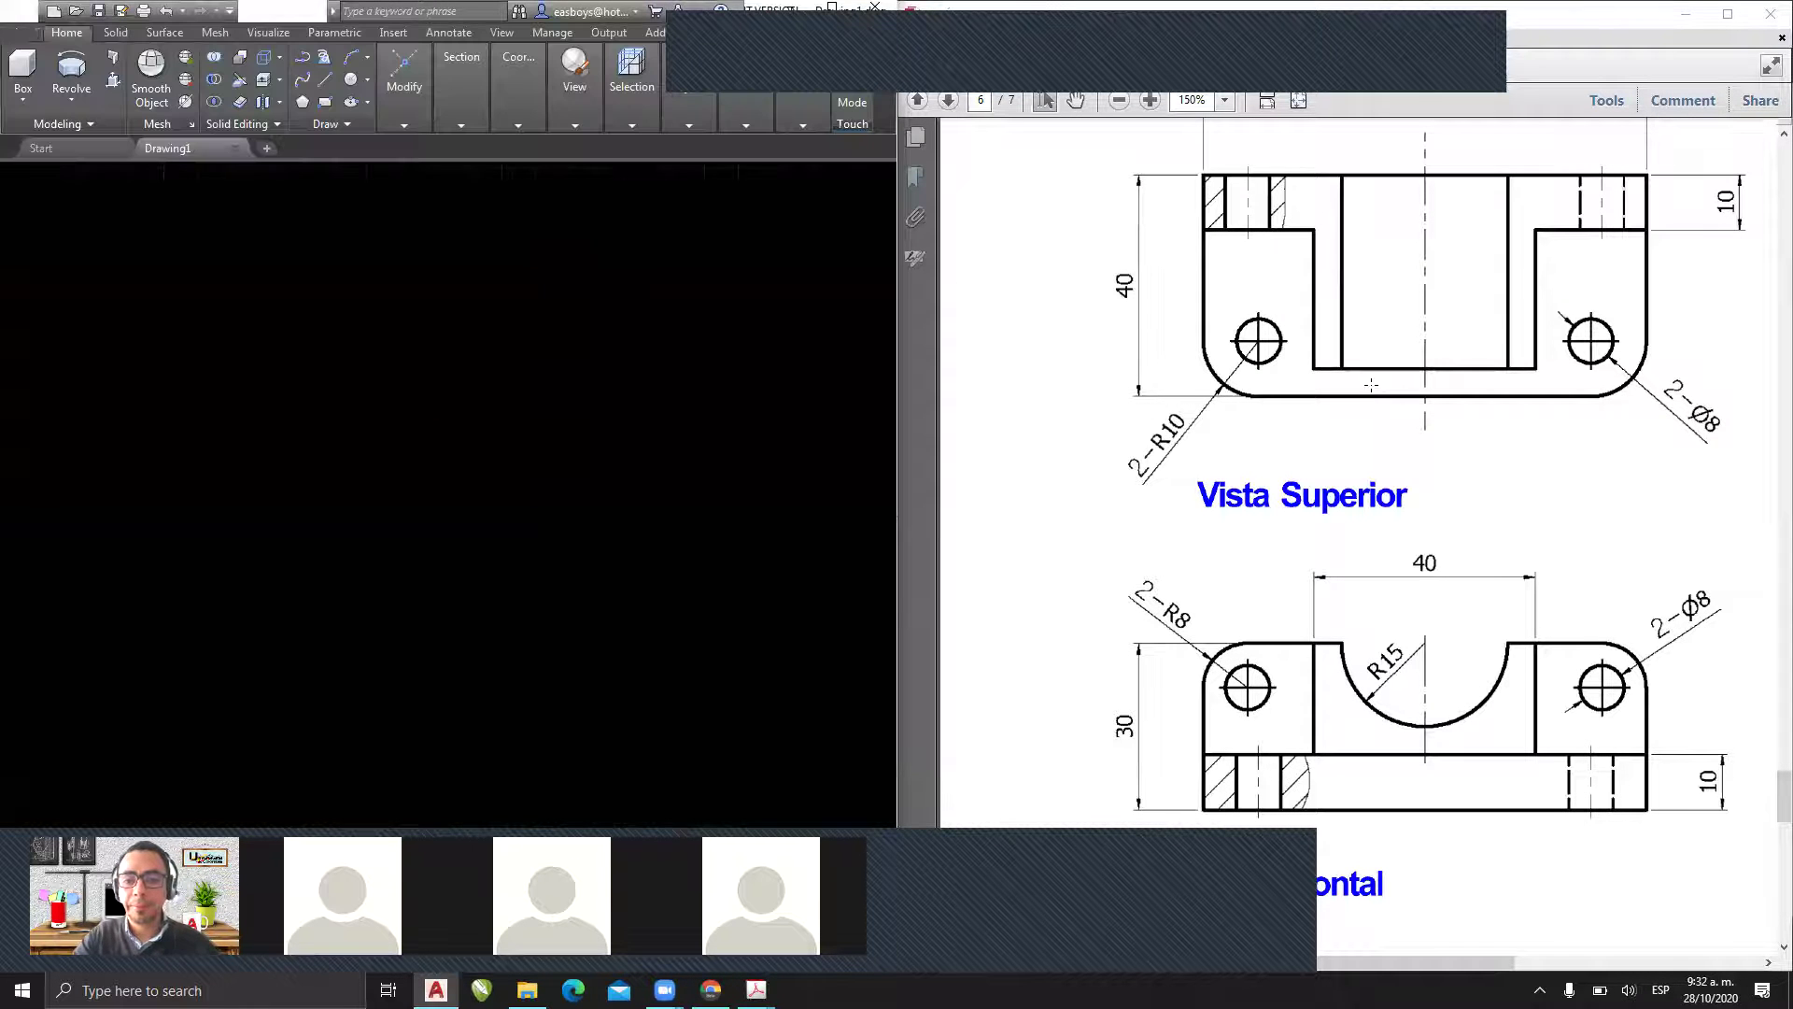
- Reduce the PDF page to show all views and set the drawing to a southeast isometric view
scroll(1053, 397, "down", 3, "ctrl")
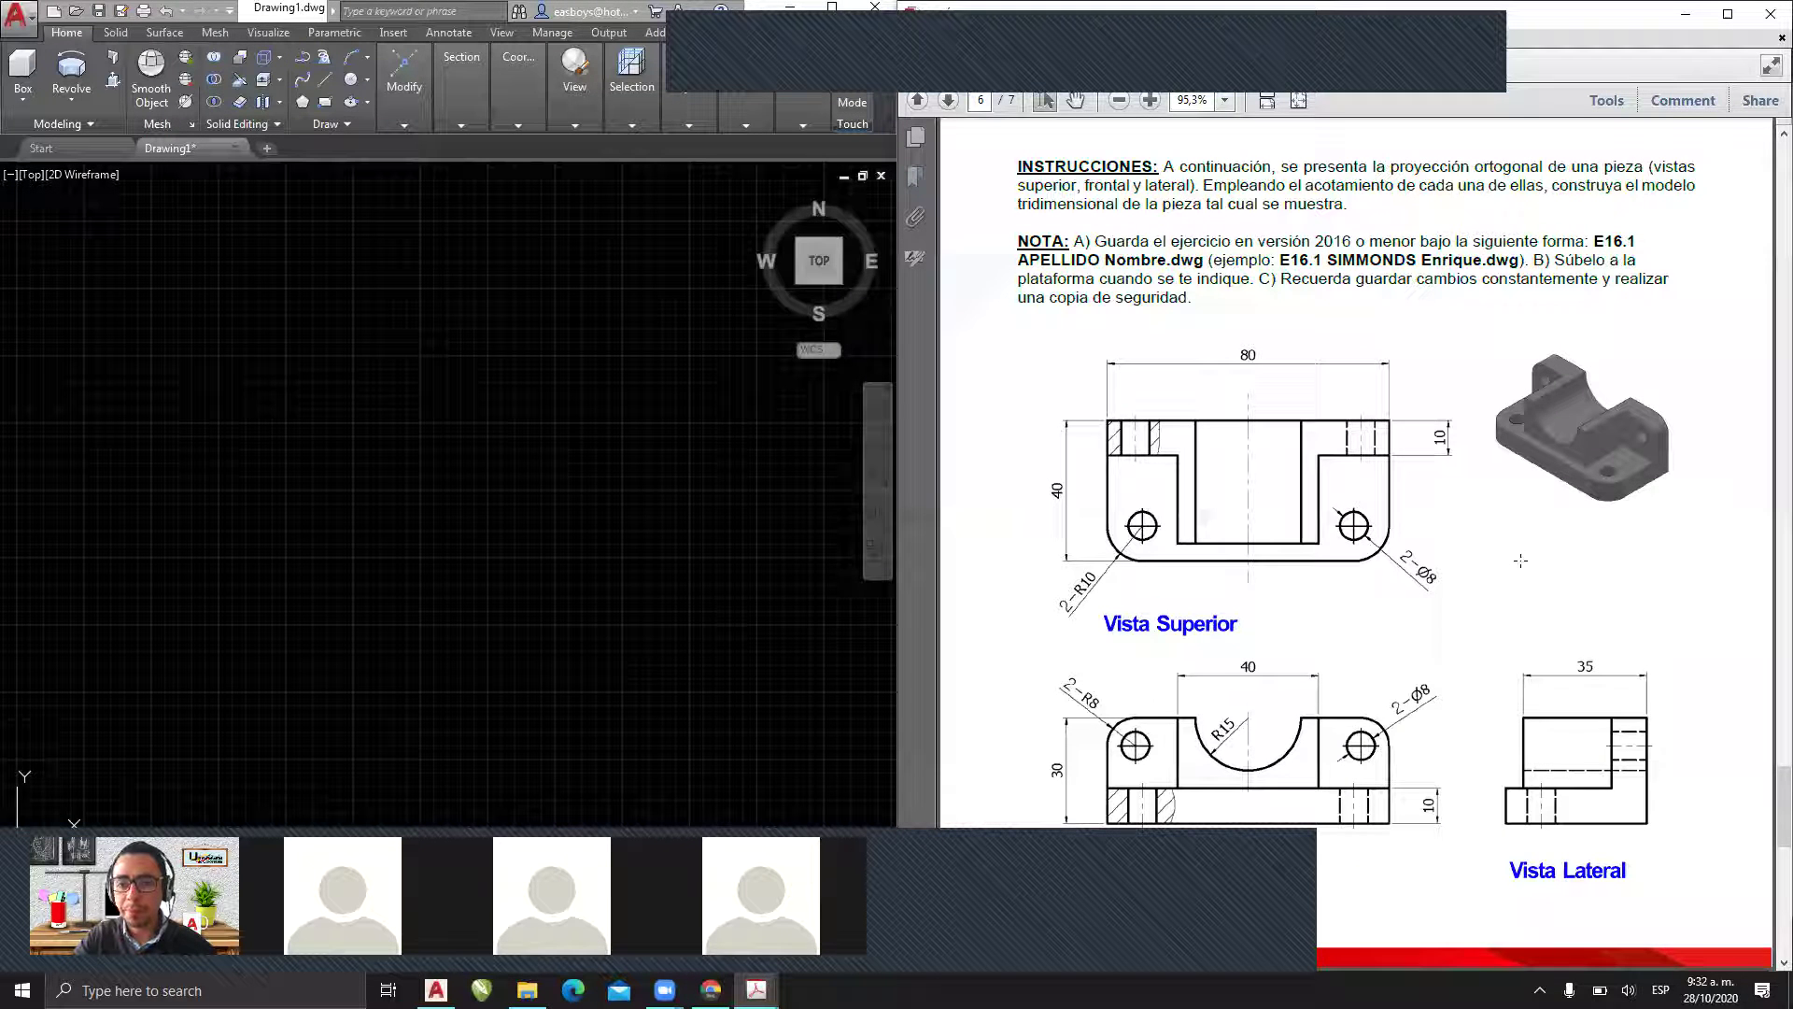
left_click(821, 261)
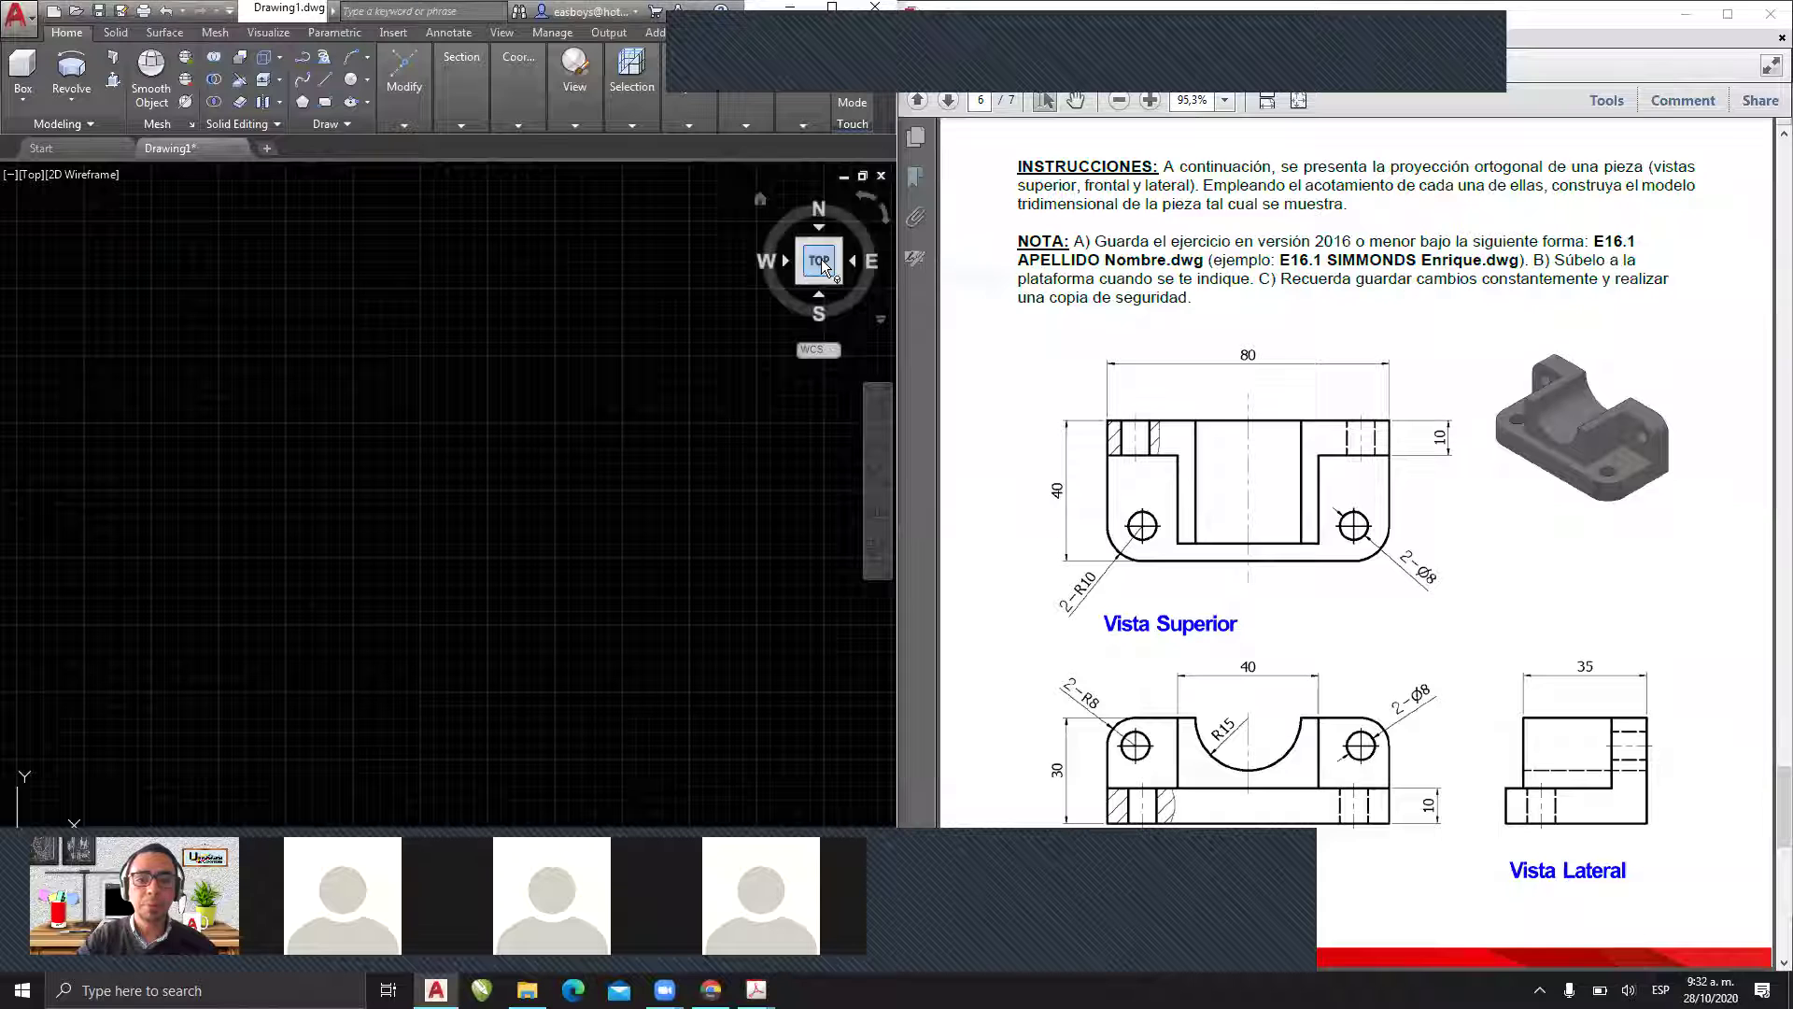
left_click(822, 263)
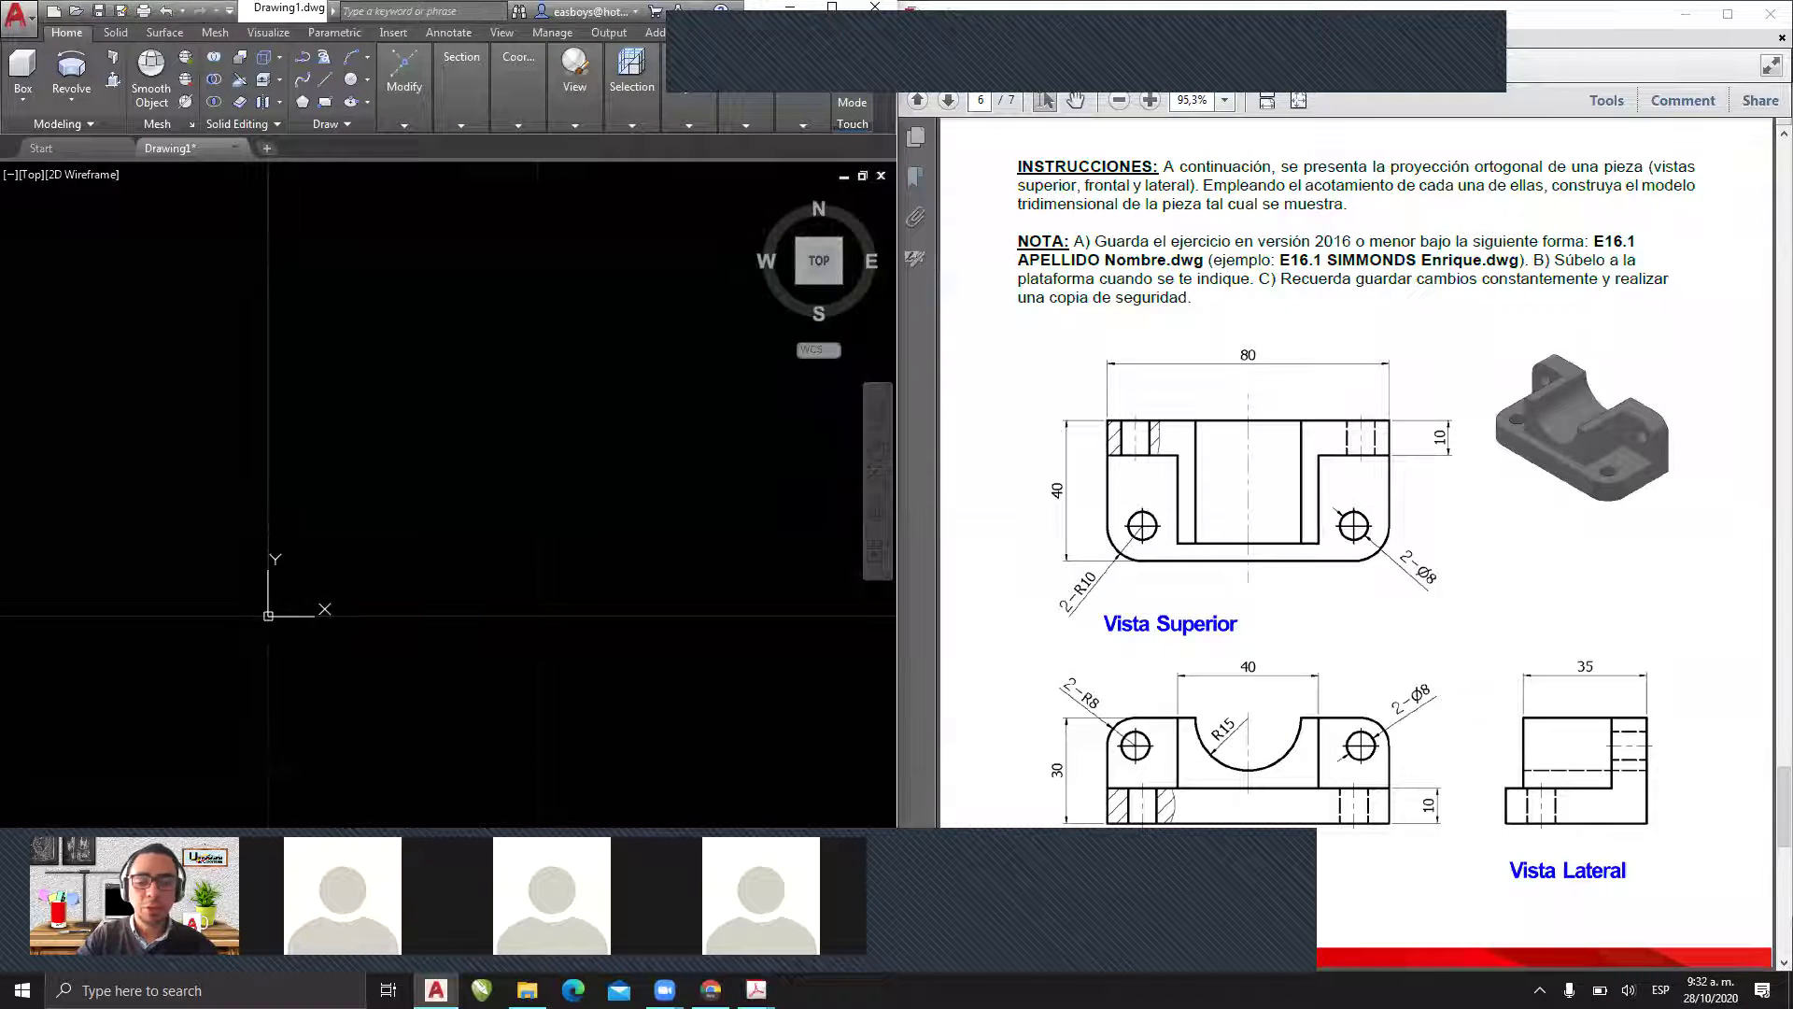
left_click(799, 281)
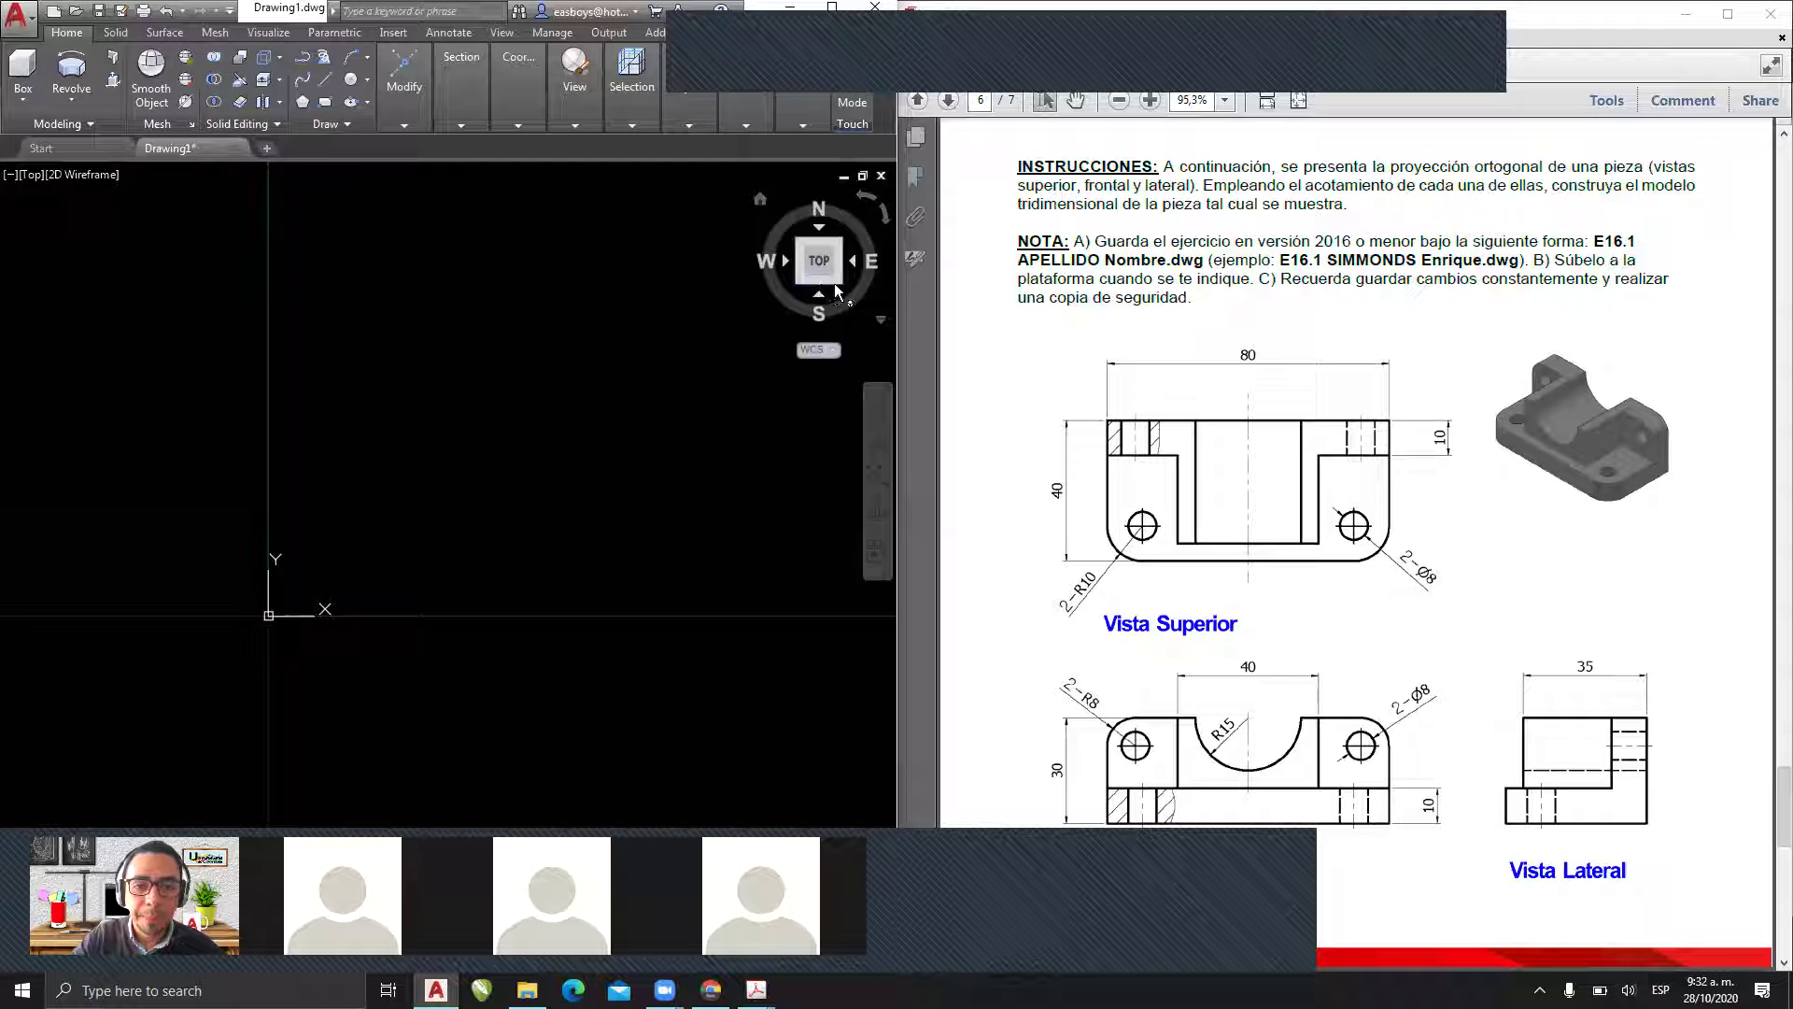
middle_click_drag(364, 509, 85, 525)
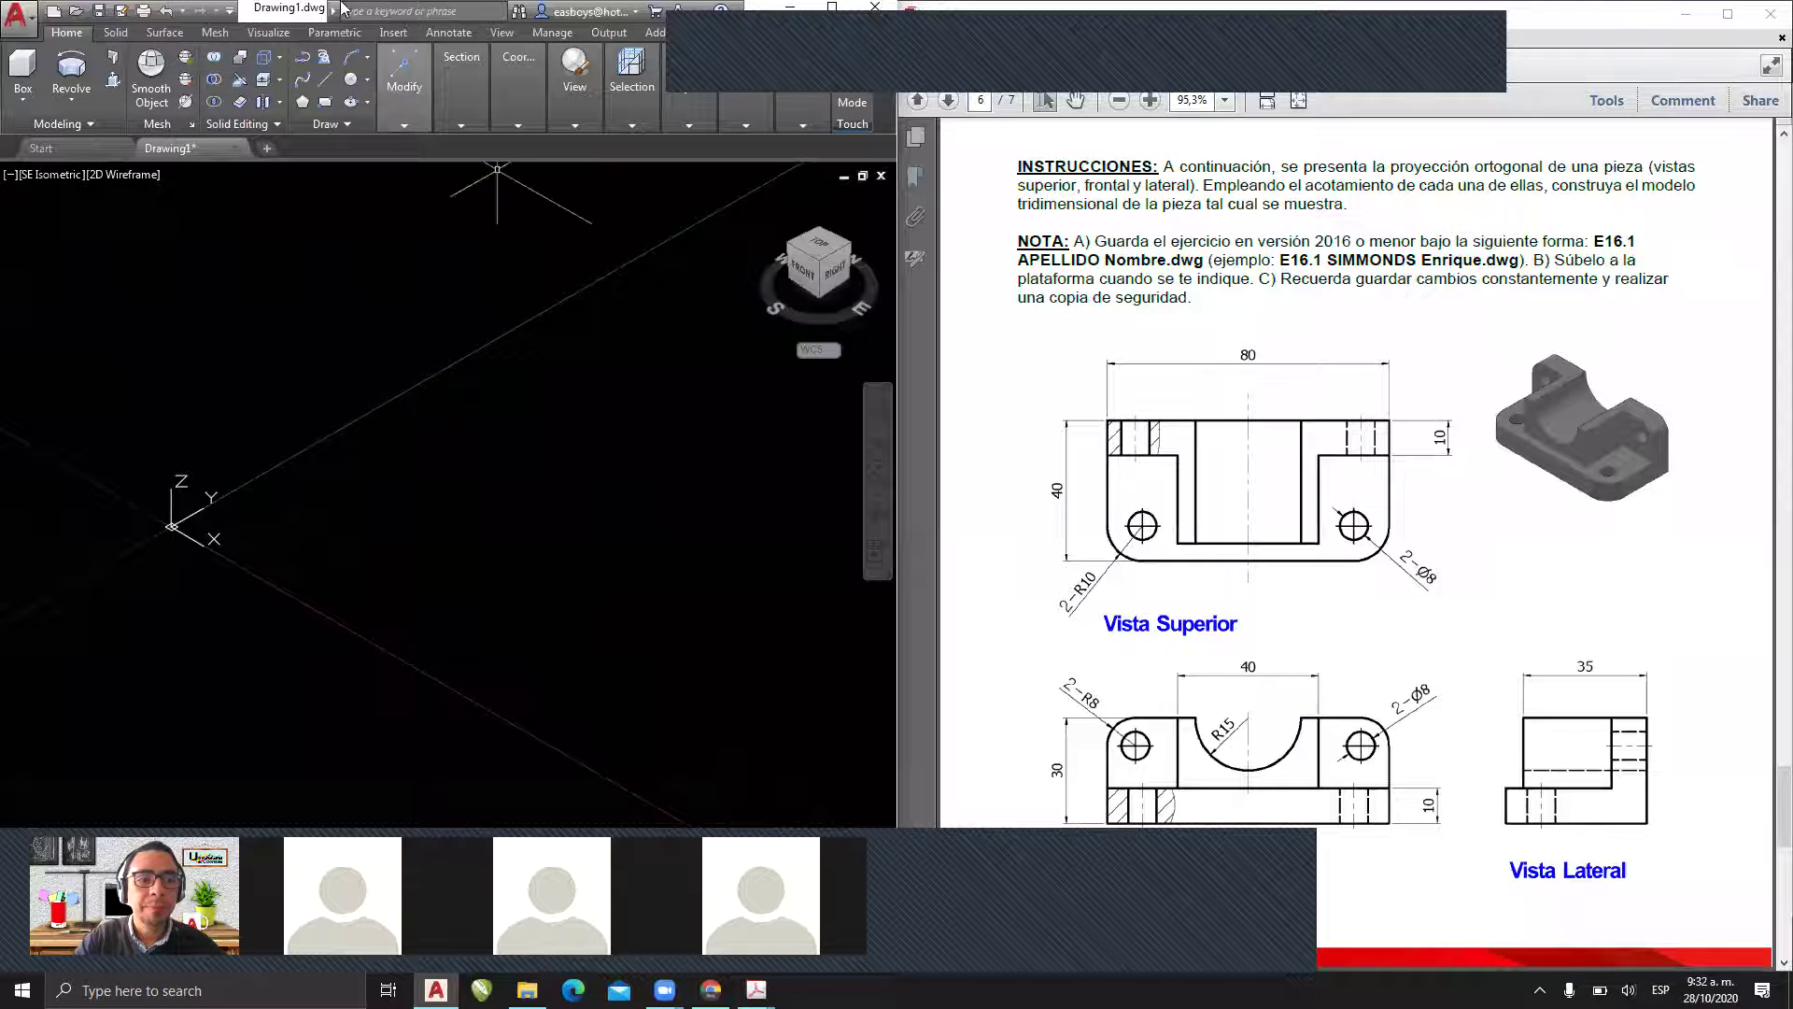
- Draw a freehand sample box beside the origin, picking two base corners and a height
left_click(23, 62)
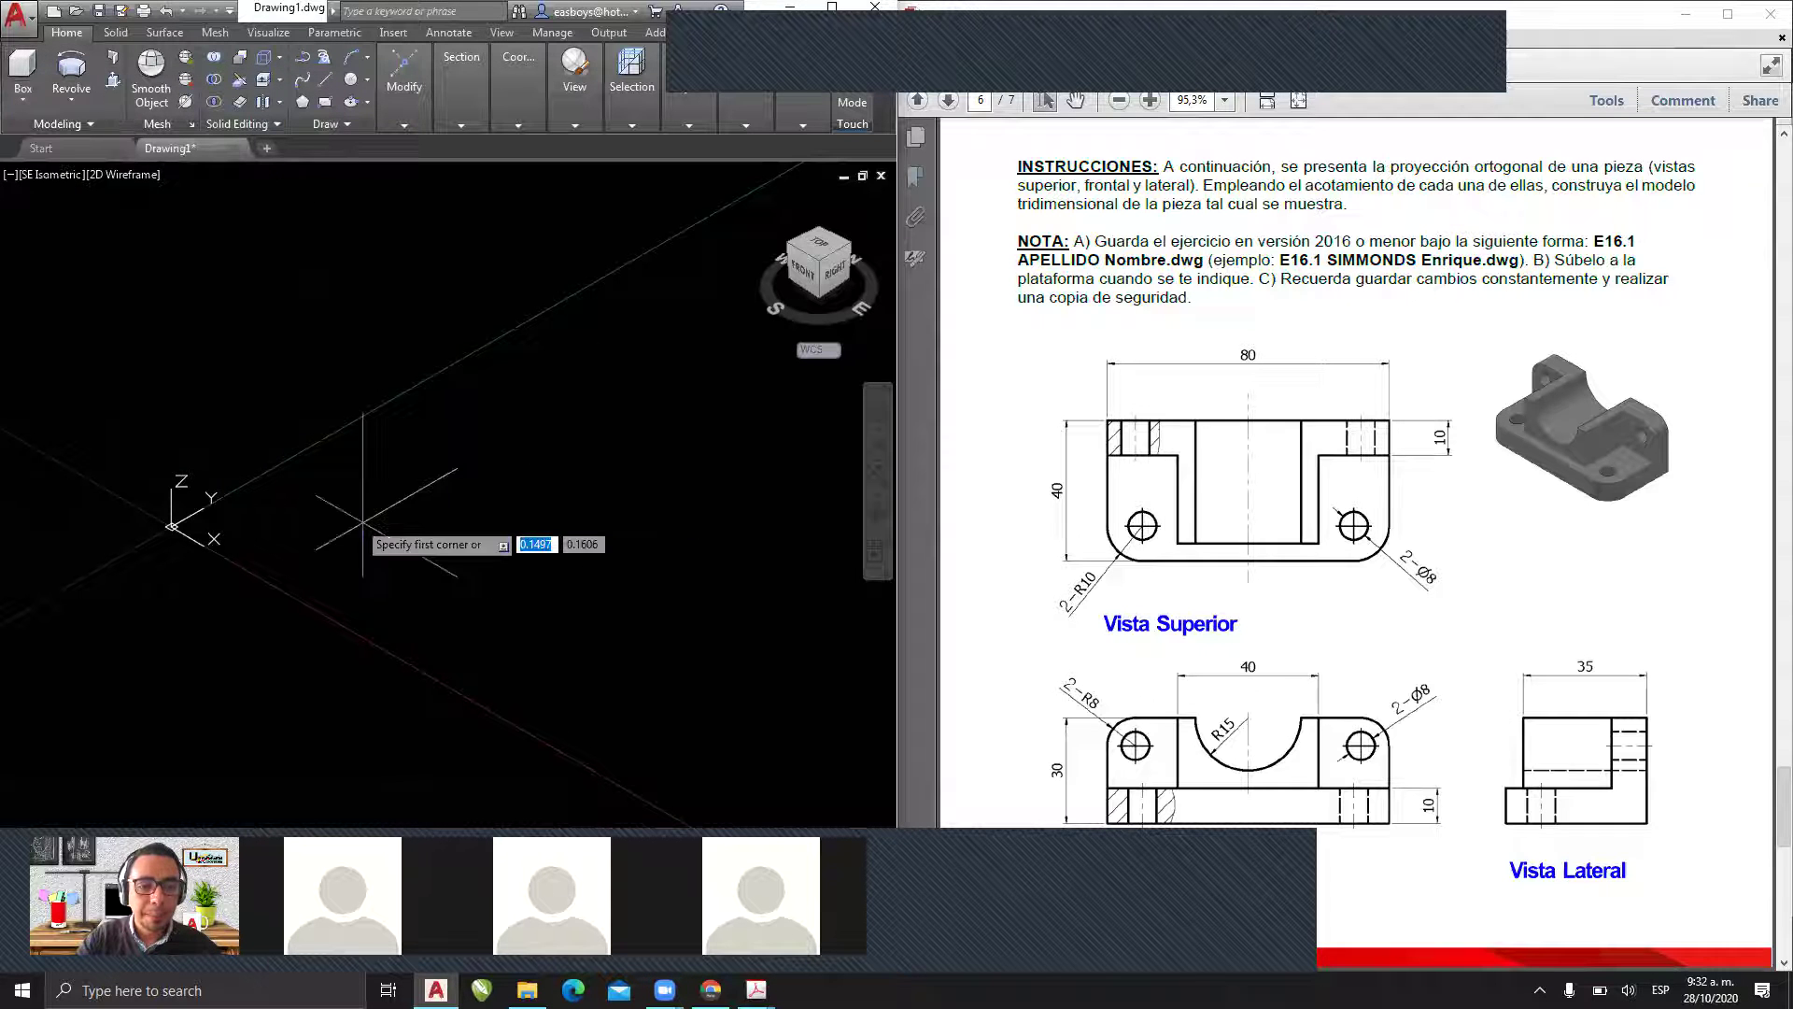
left_click(331, 507)
left_click(758, 616)
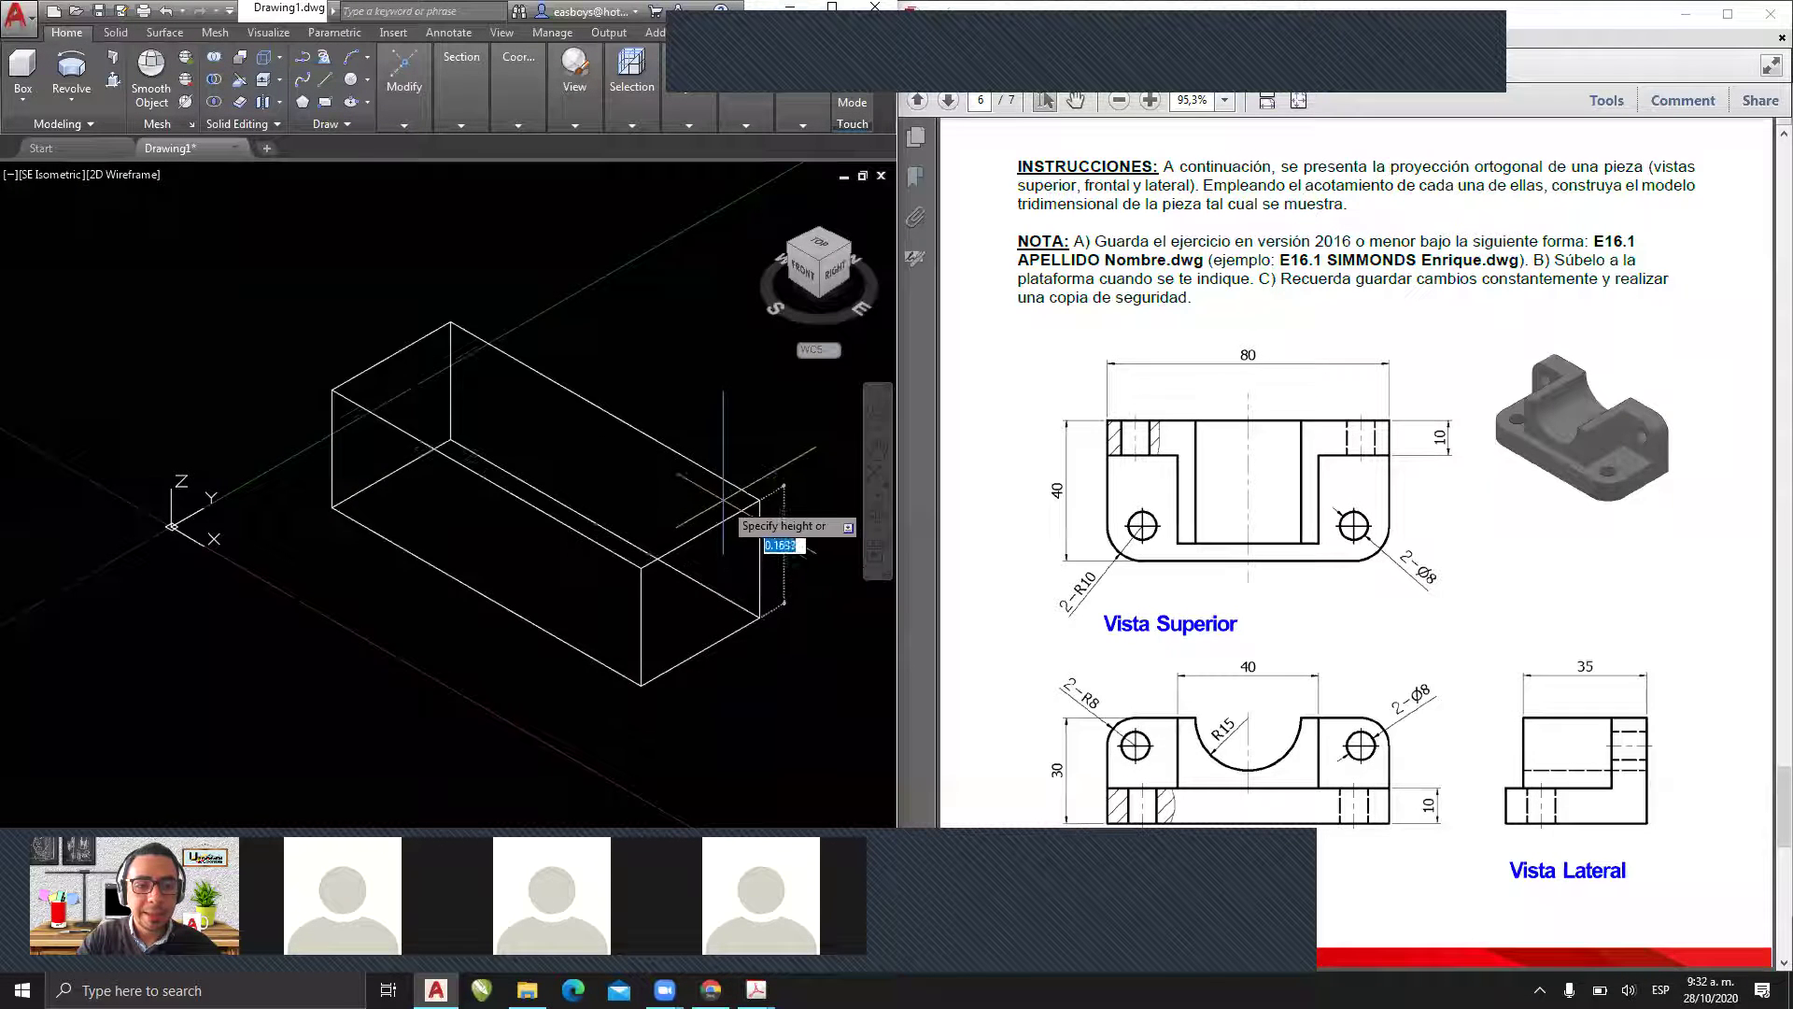
left_click(728, 524)
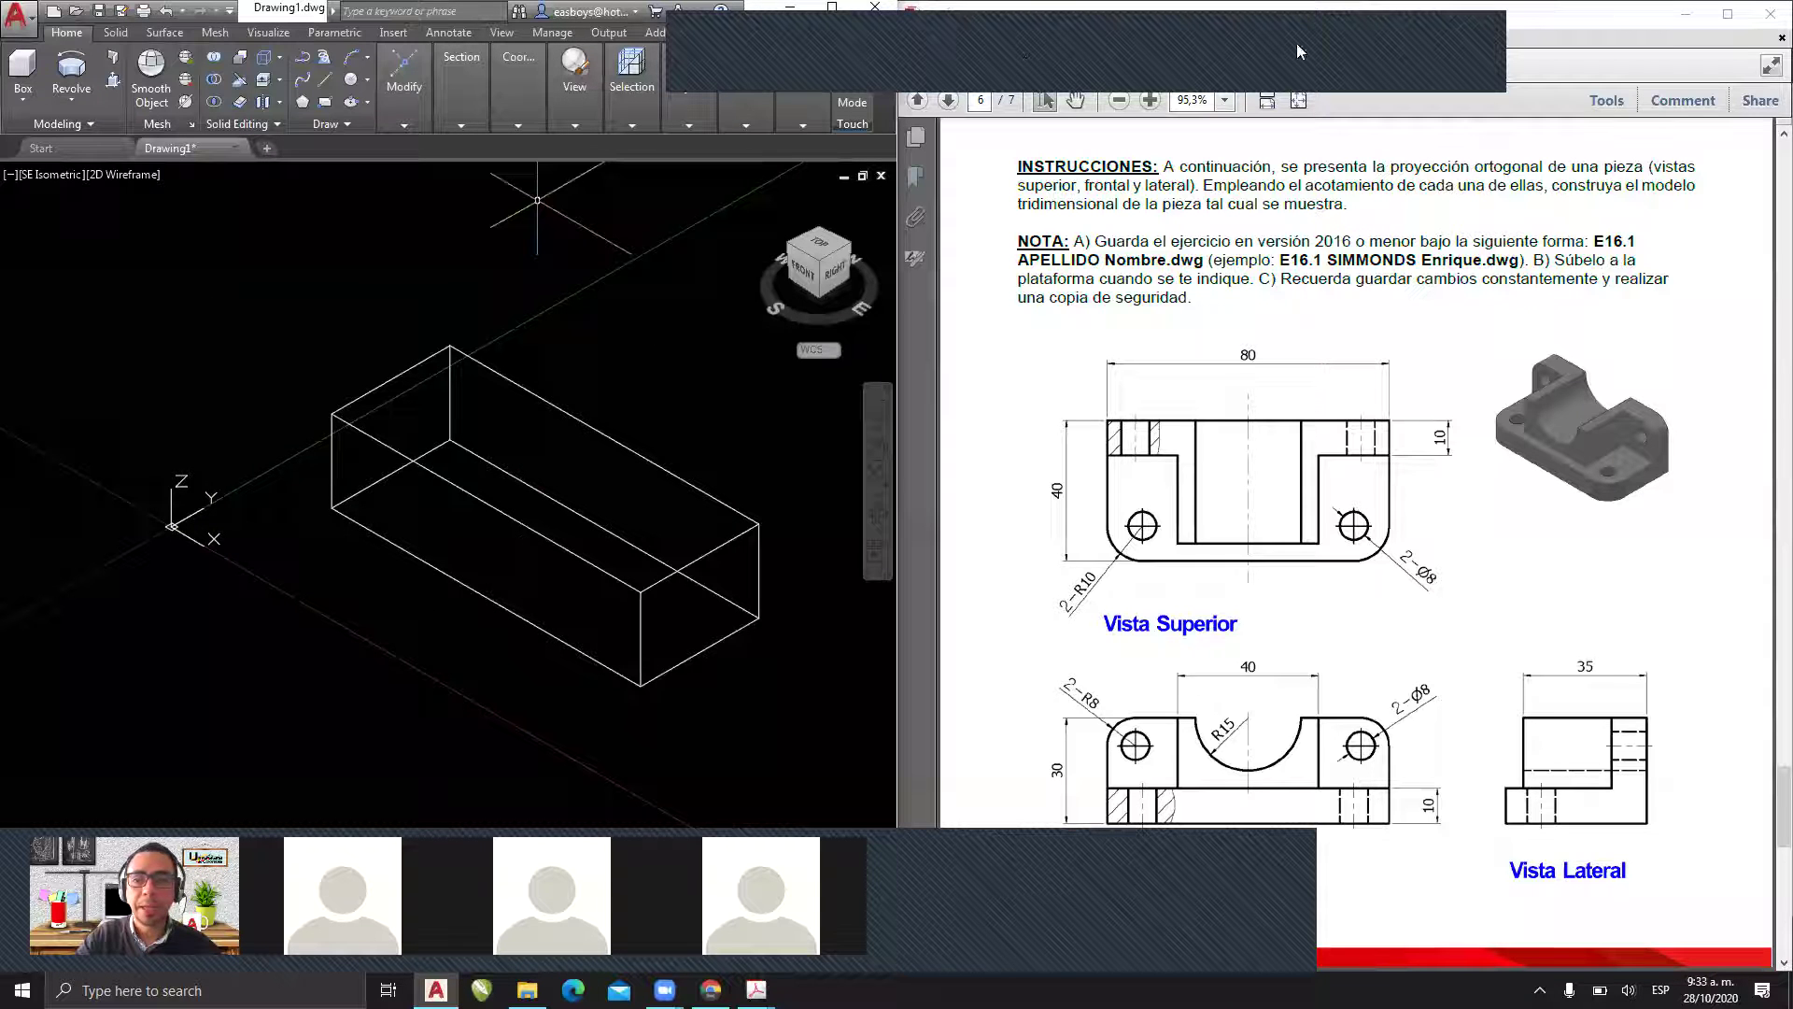
- Mark the sample box's length, width and height in orange, clear the marks and undo the box
mouse_move(329, 559)
left_mouse_down()
mouse_move(600, 753)
mouse_move(771, 662)
left_mouse_up()
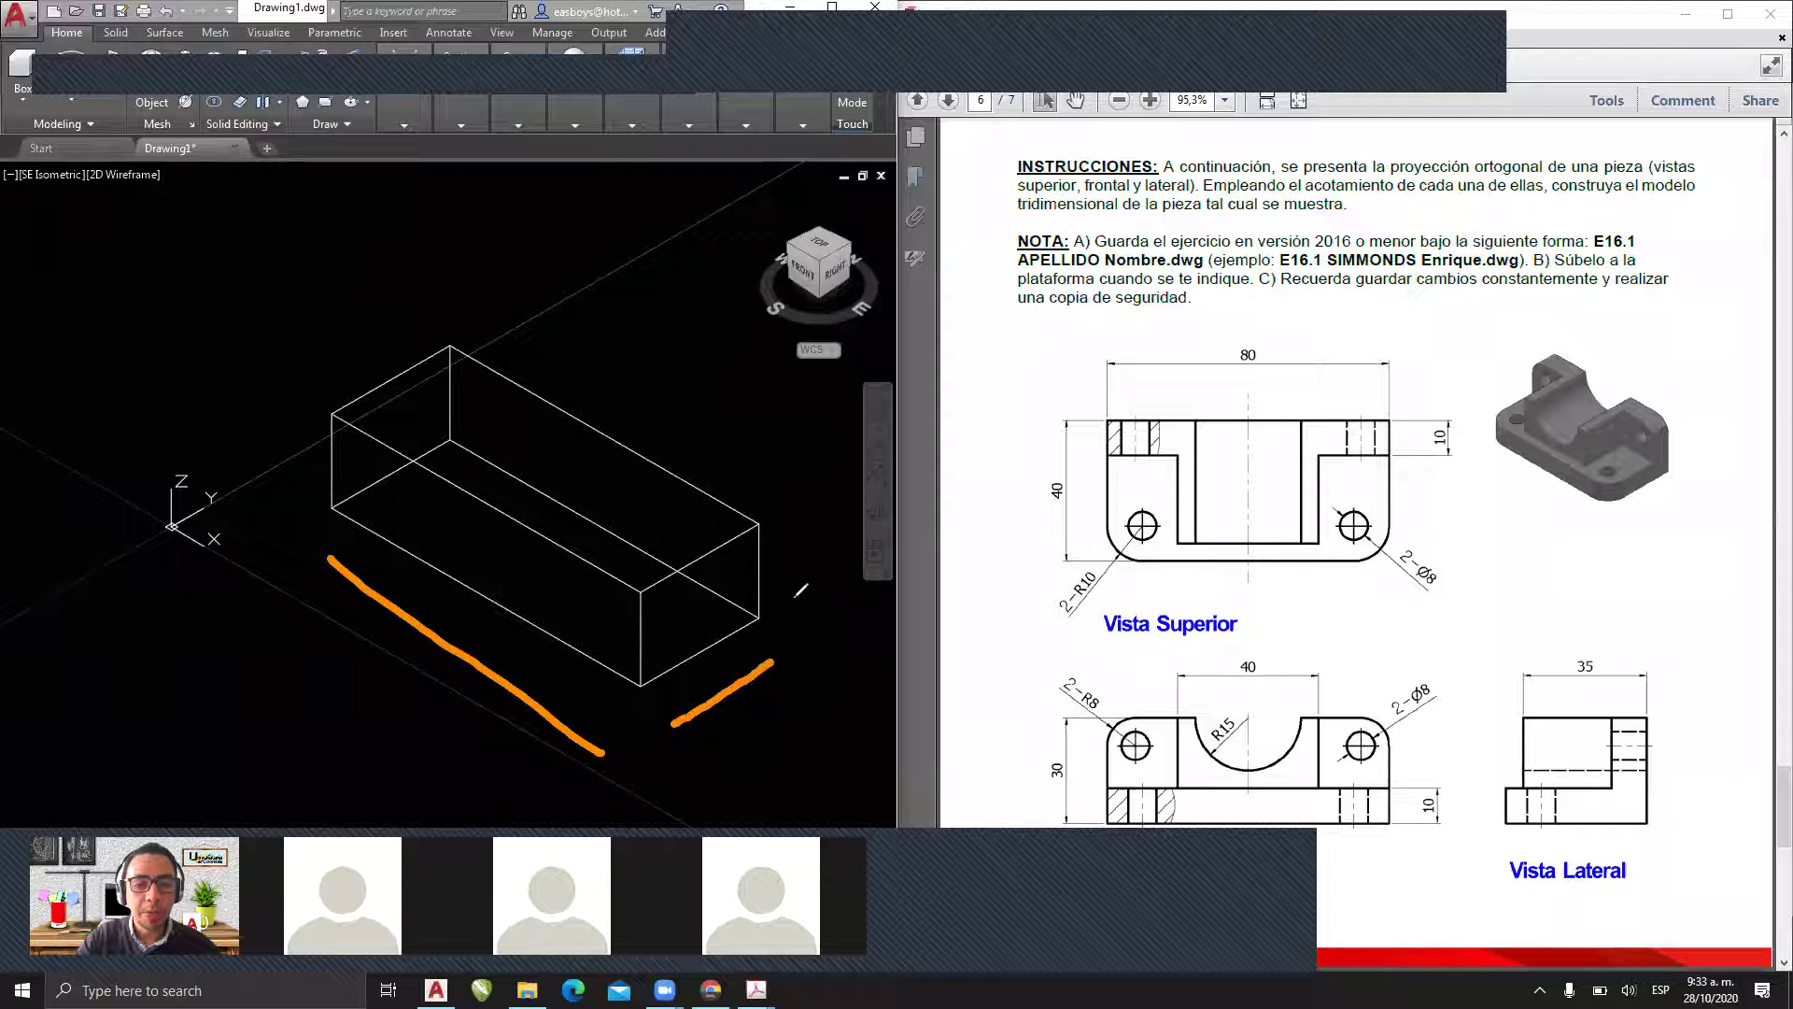
left_click_drag(793, 601, 793, 509)
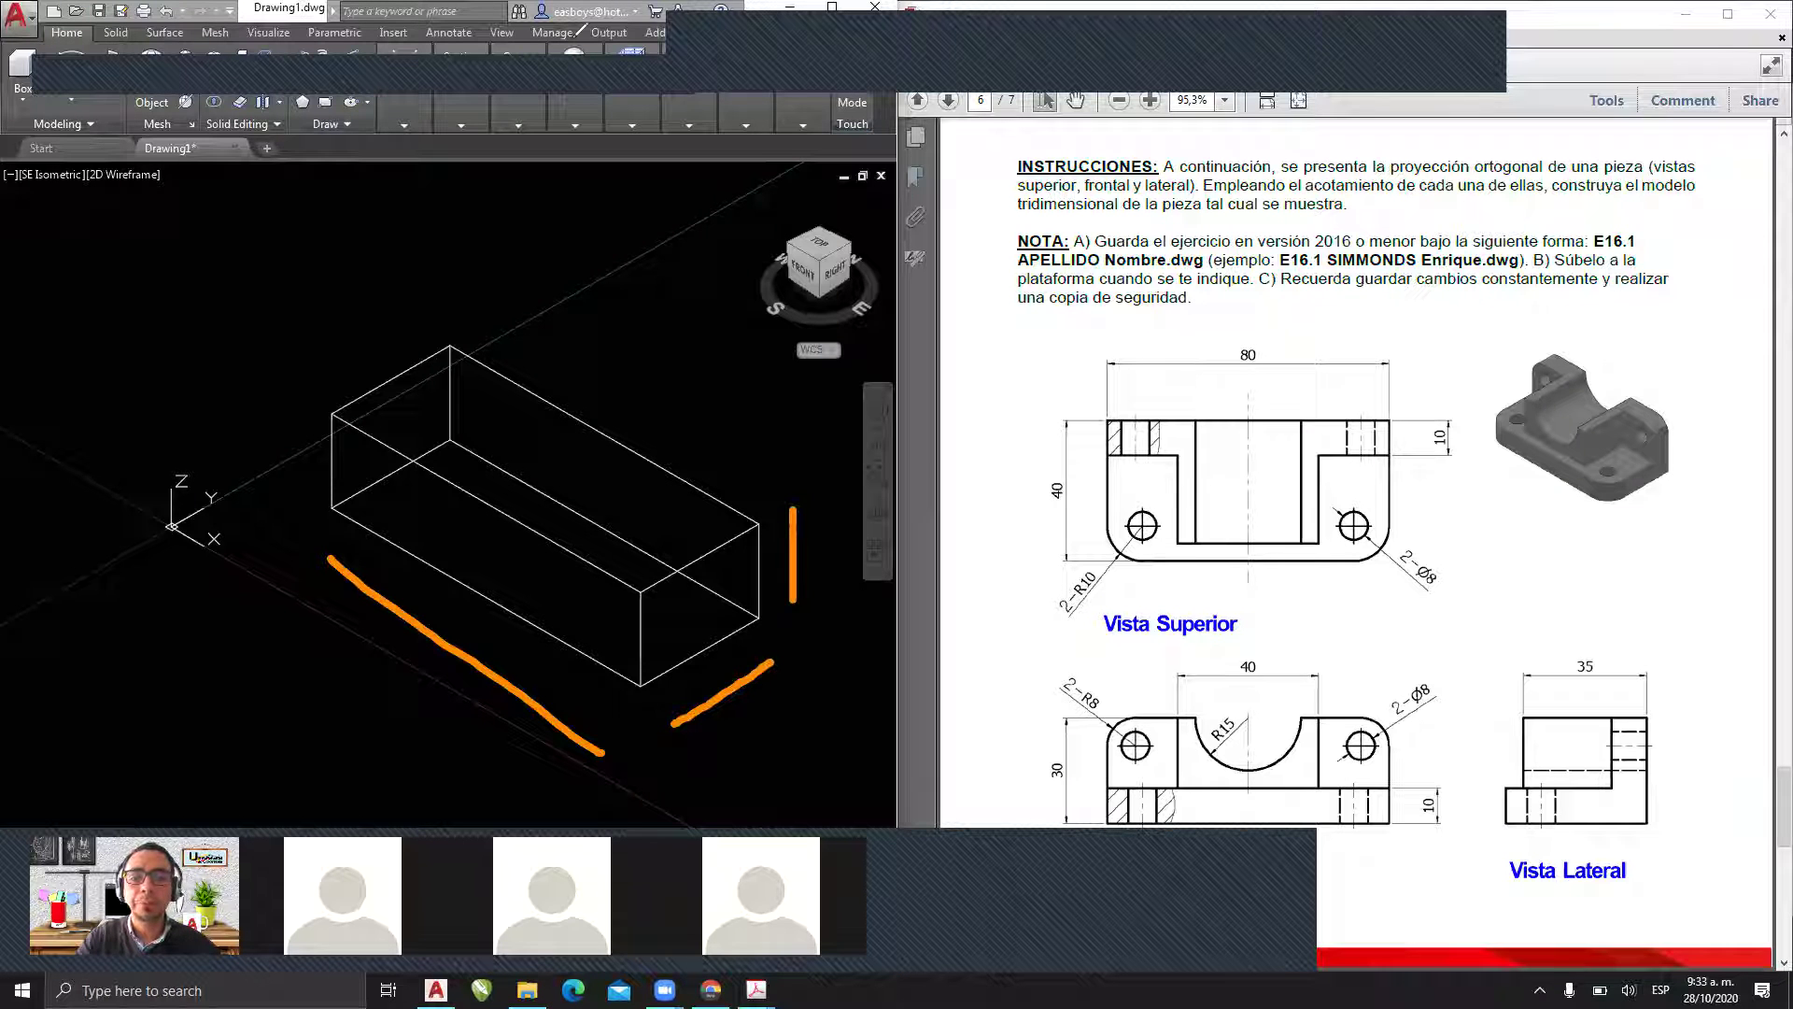
left_click(583, 65)
left_click(599, 114)
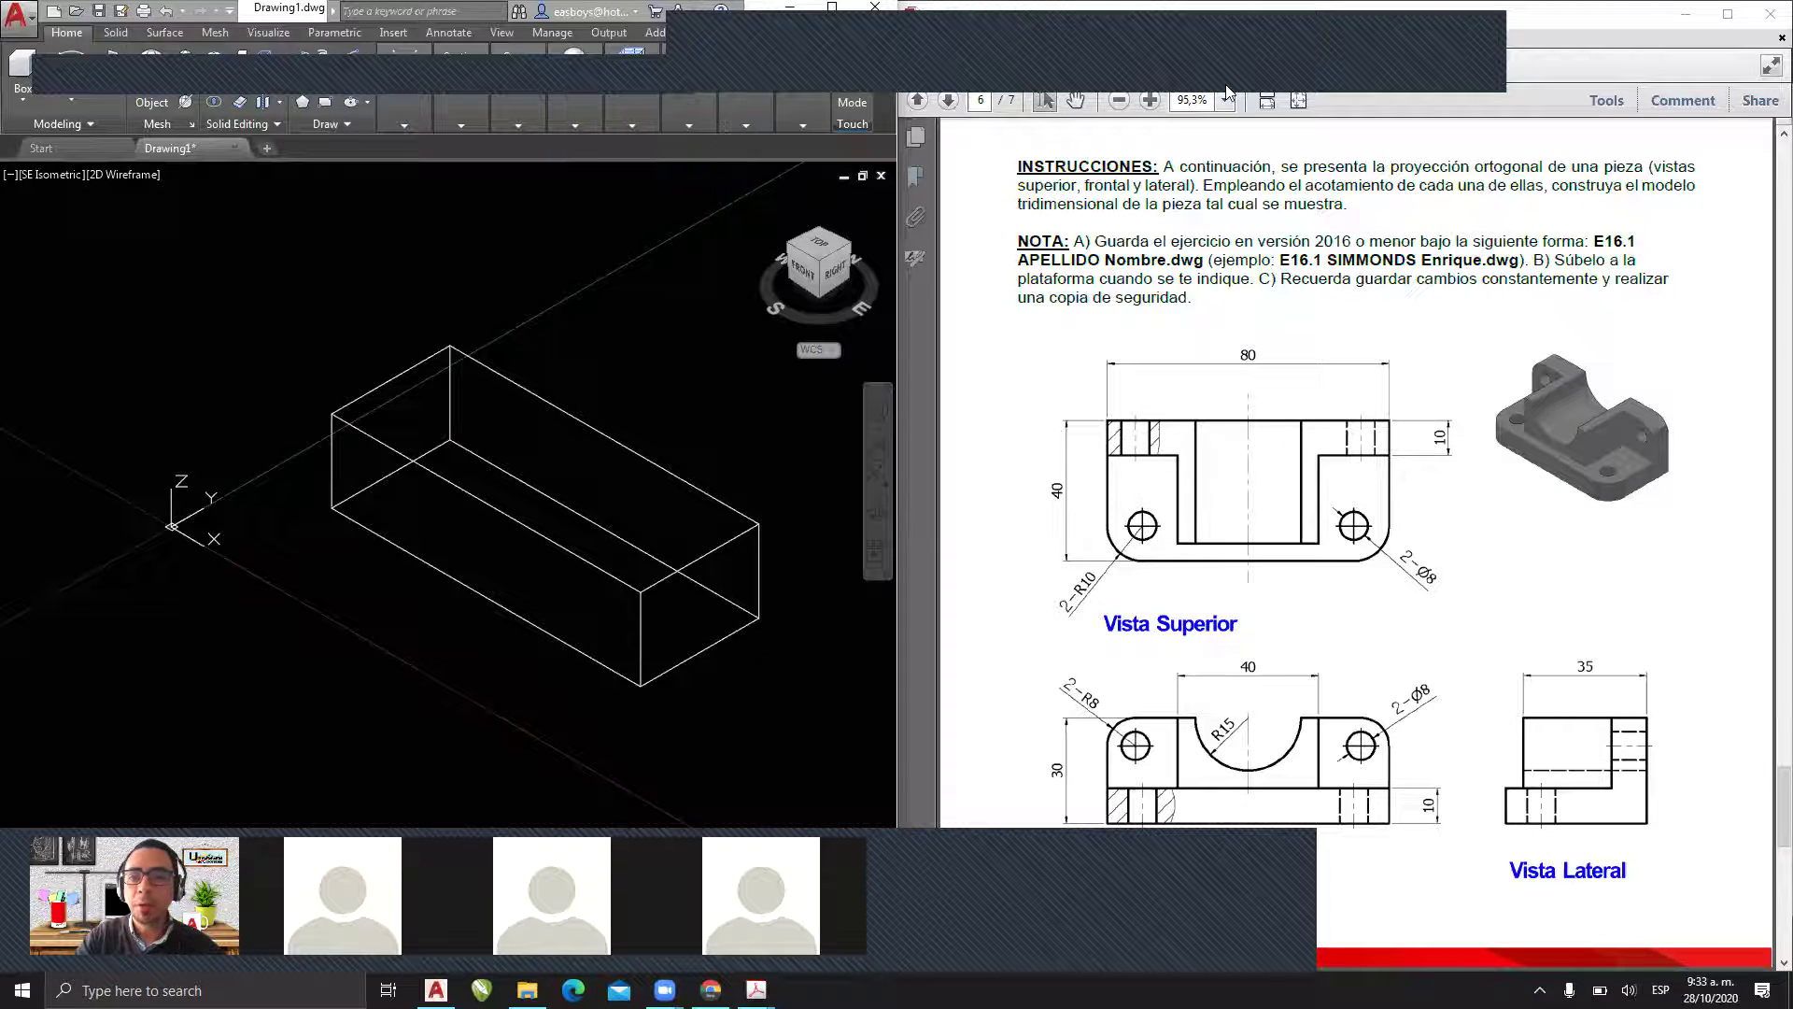
left_click(682, 77)
key("ctrl+z")
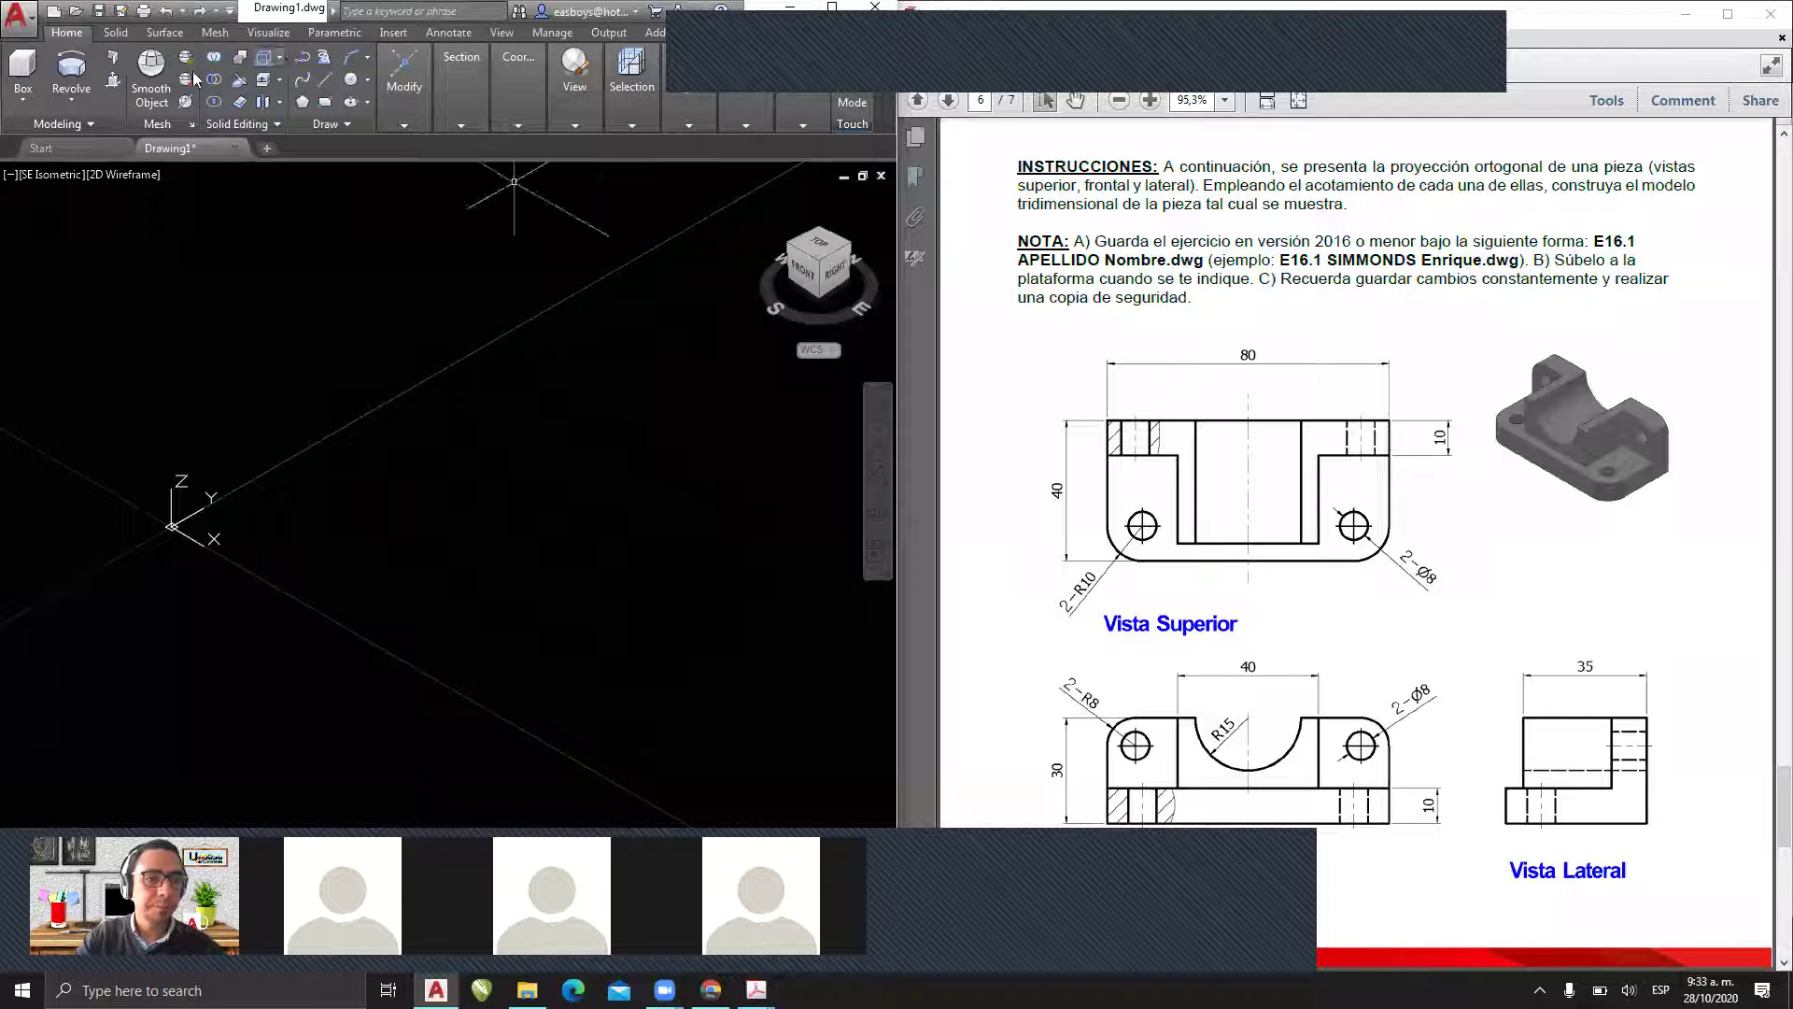
- Apply the Conceptual visual style and begin a box by the Length option, 80 long along X with Ortho on
left_click(123, 177)
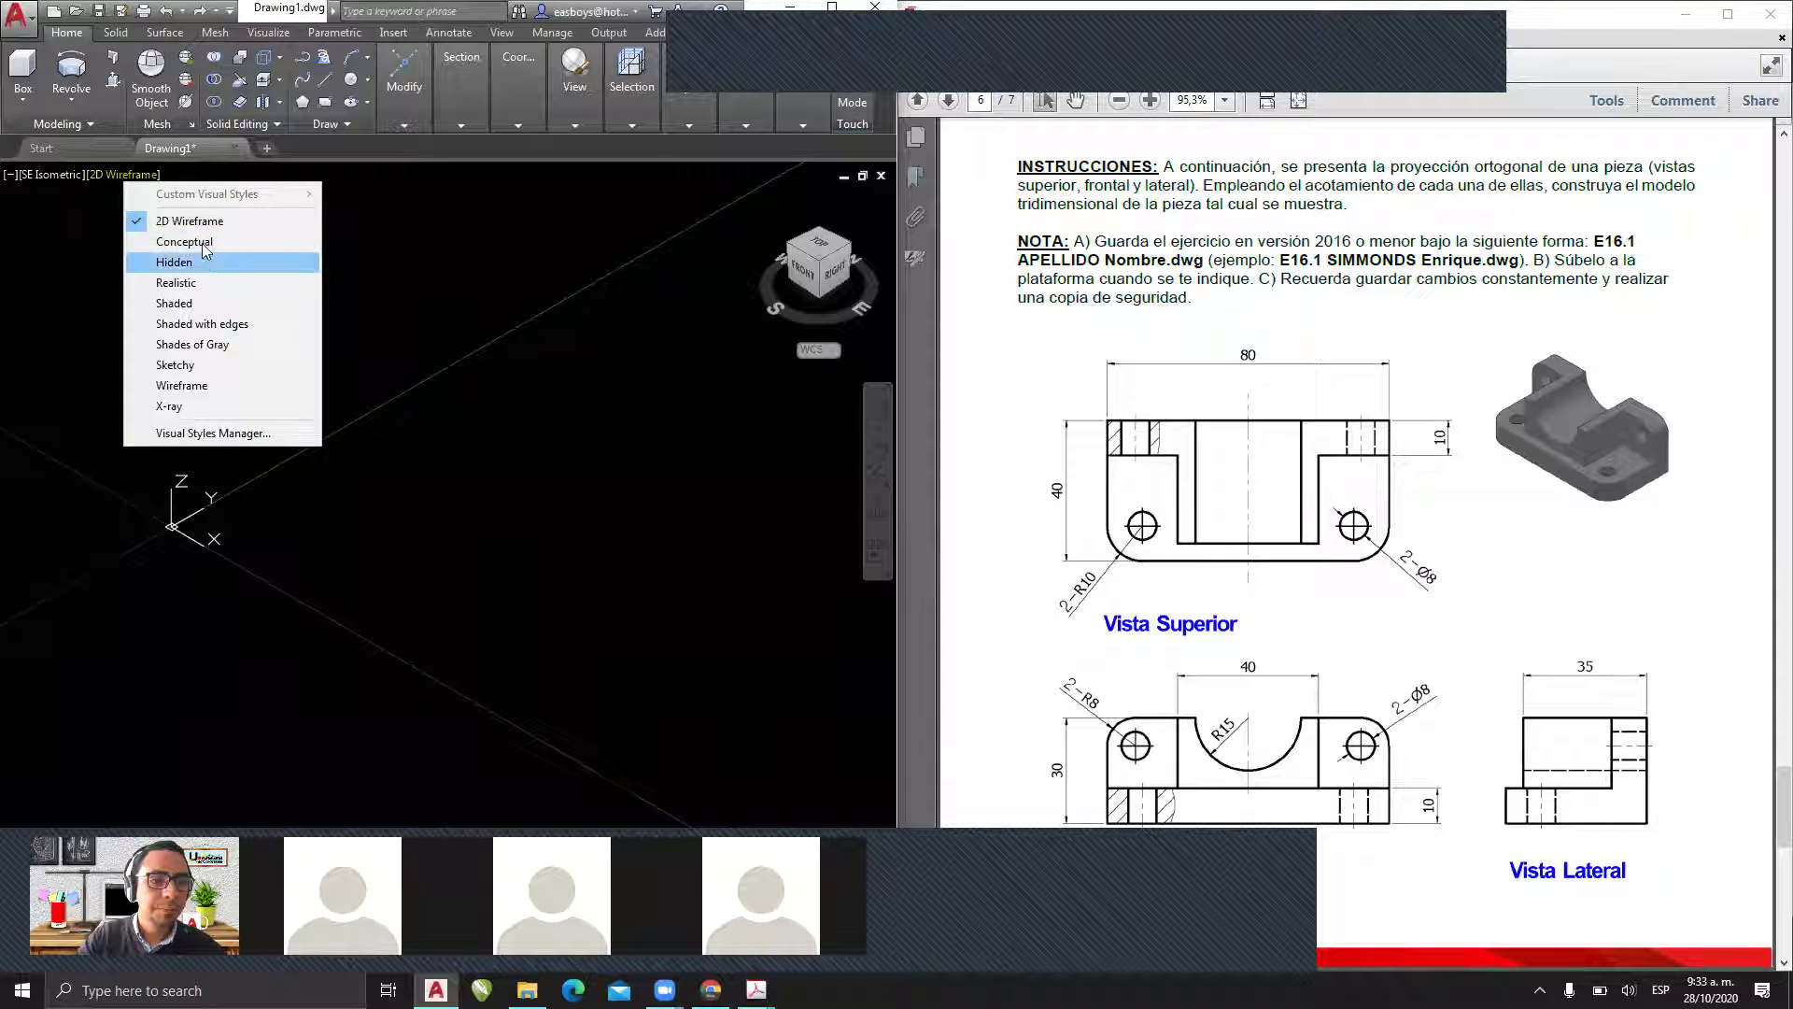
left_click(184, 241)
left_click(22, 70)
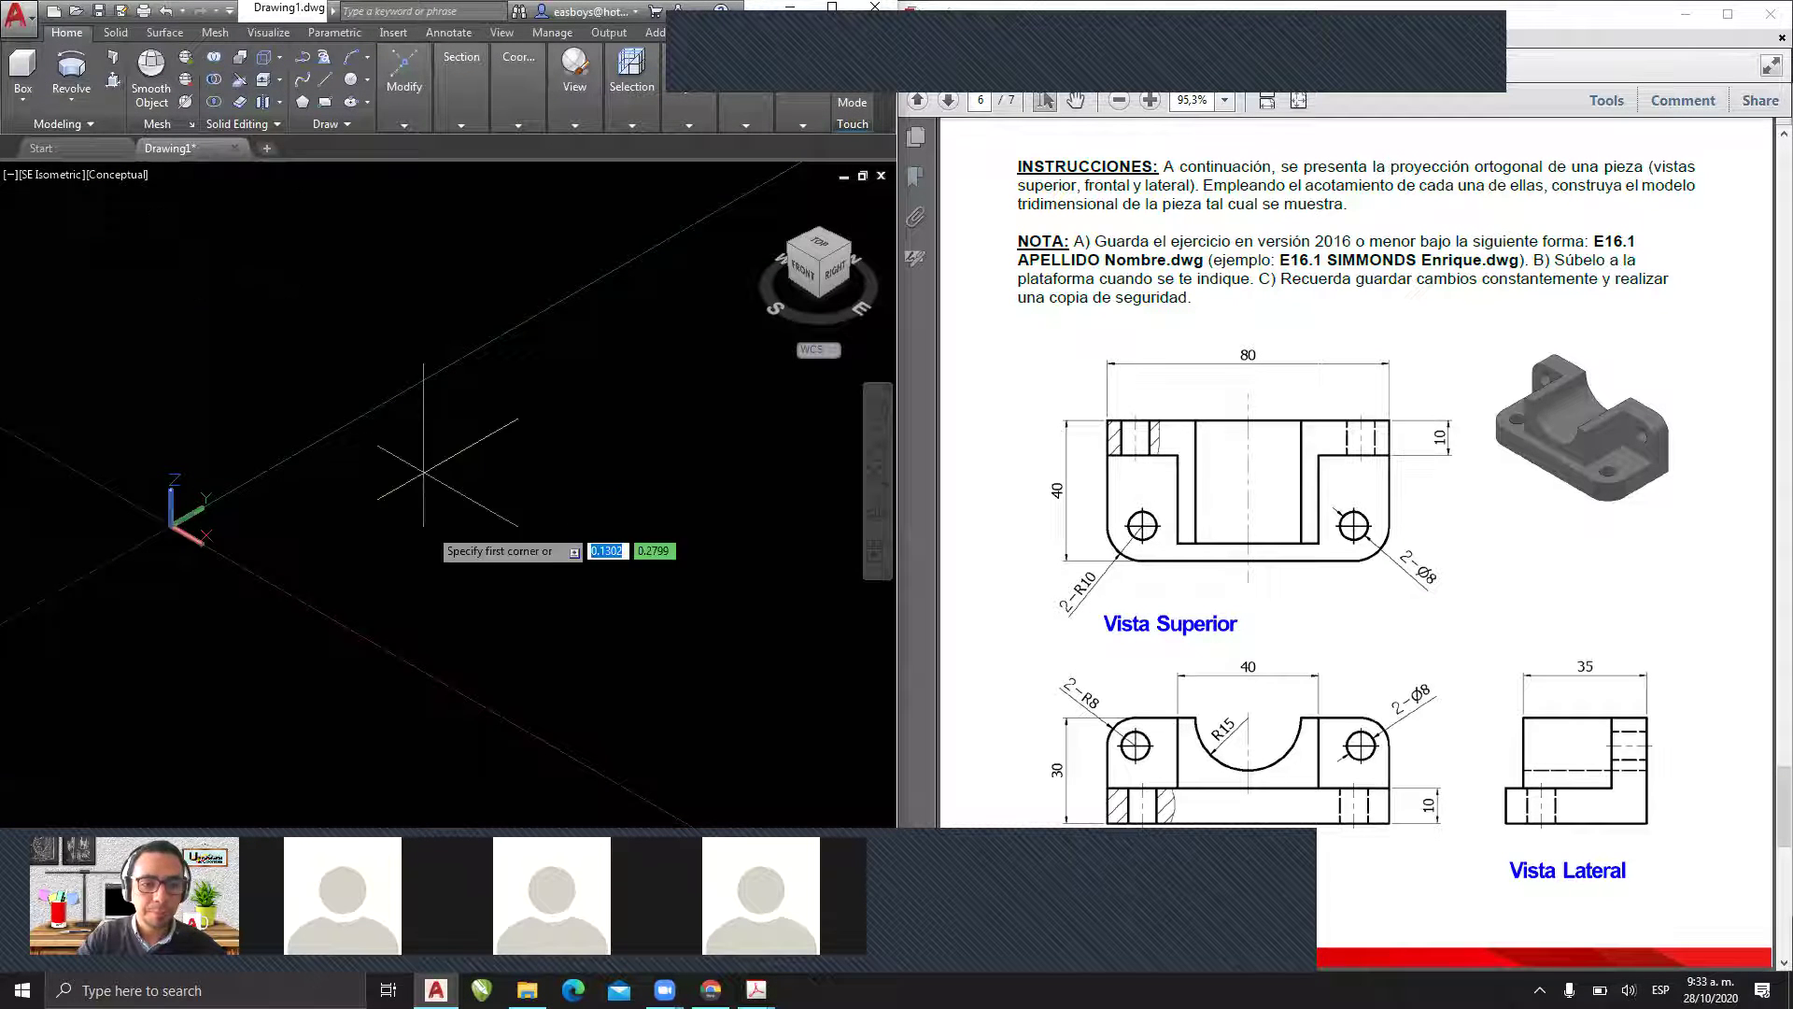
left_click(348, 488)
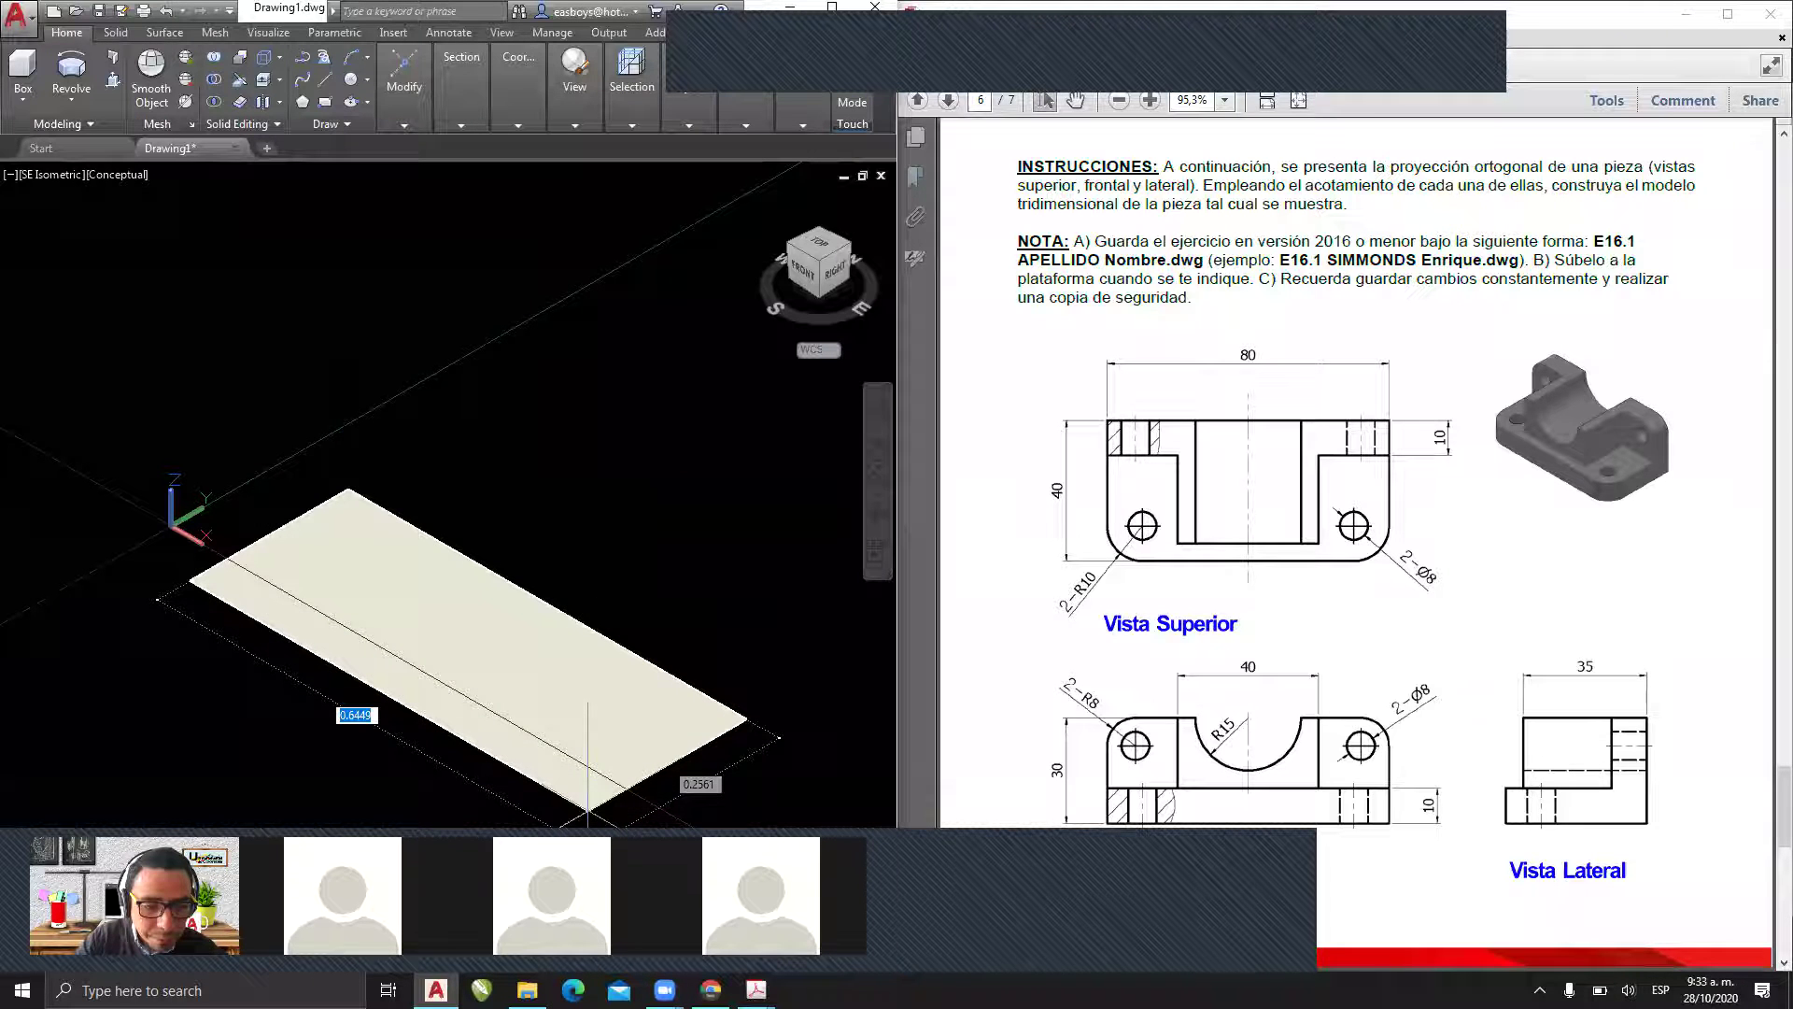
key("l")
key("Return")
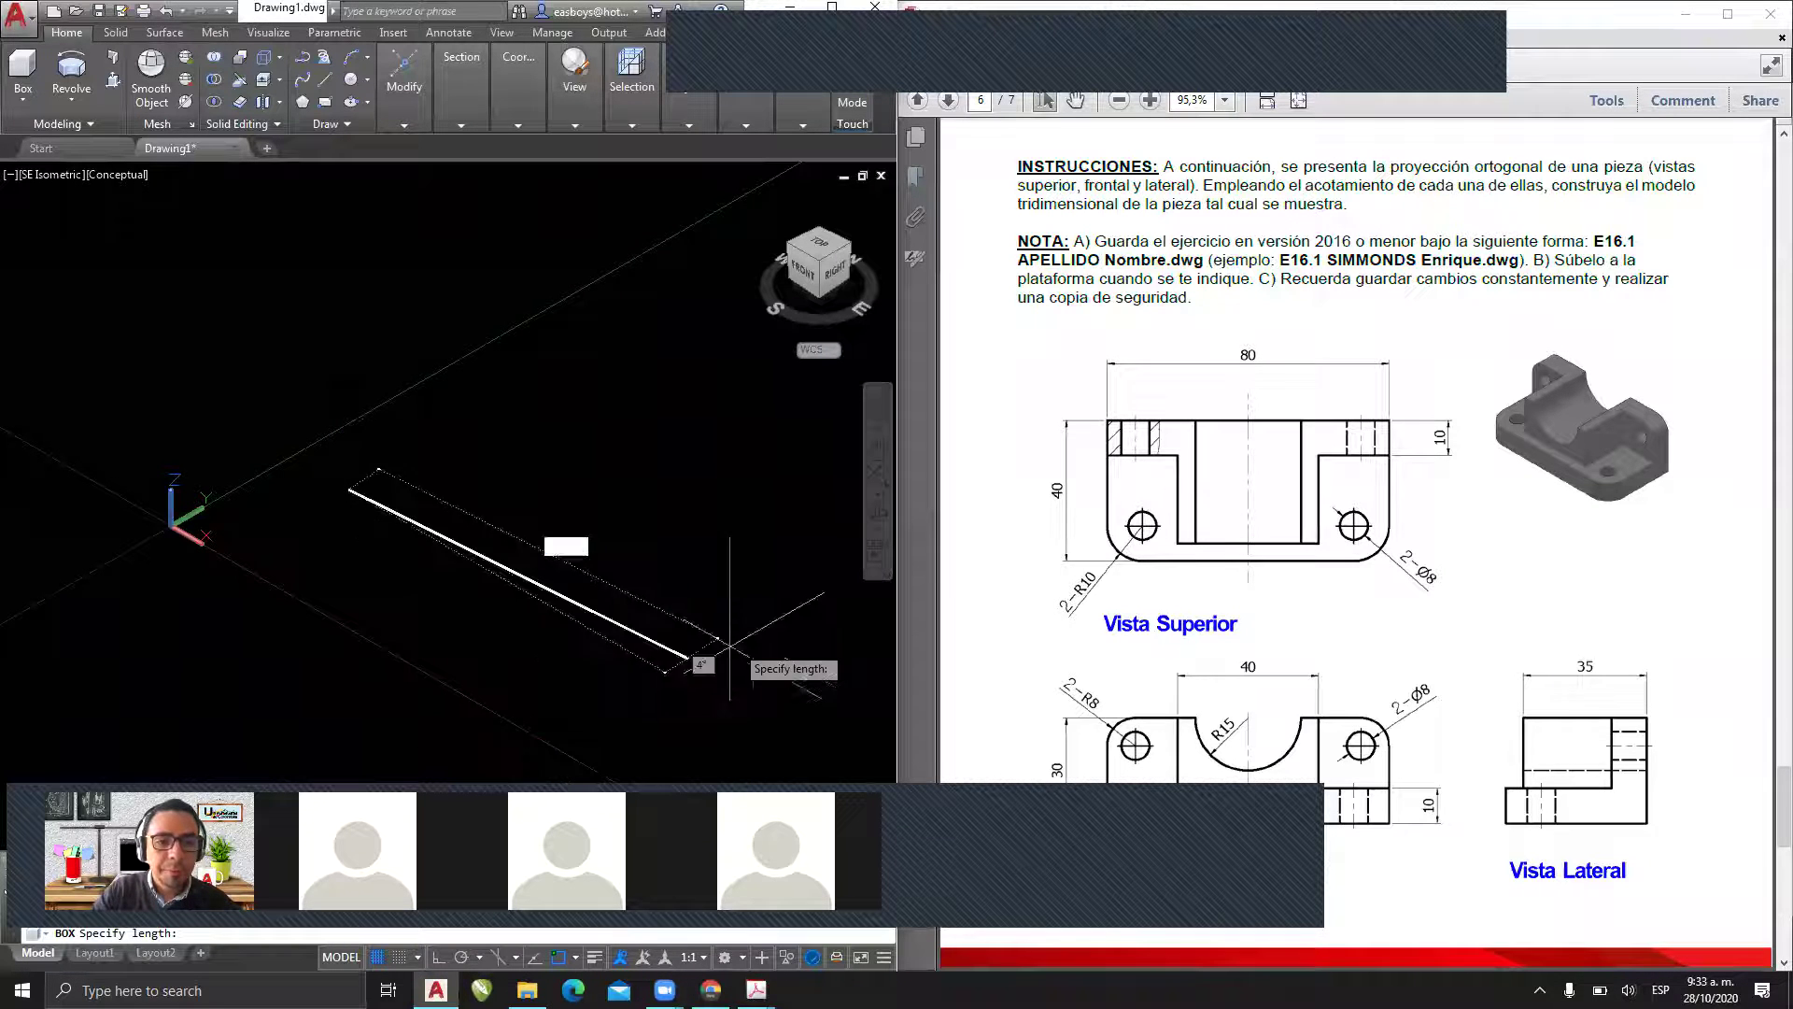
key("F8")
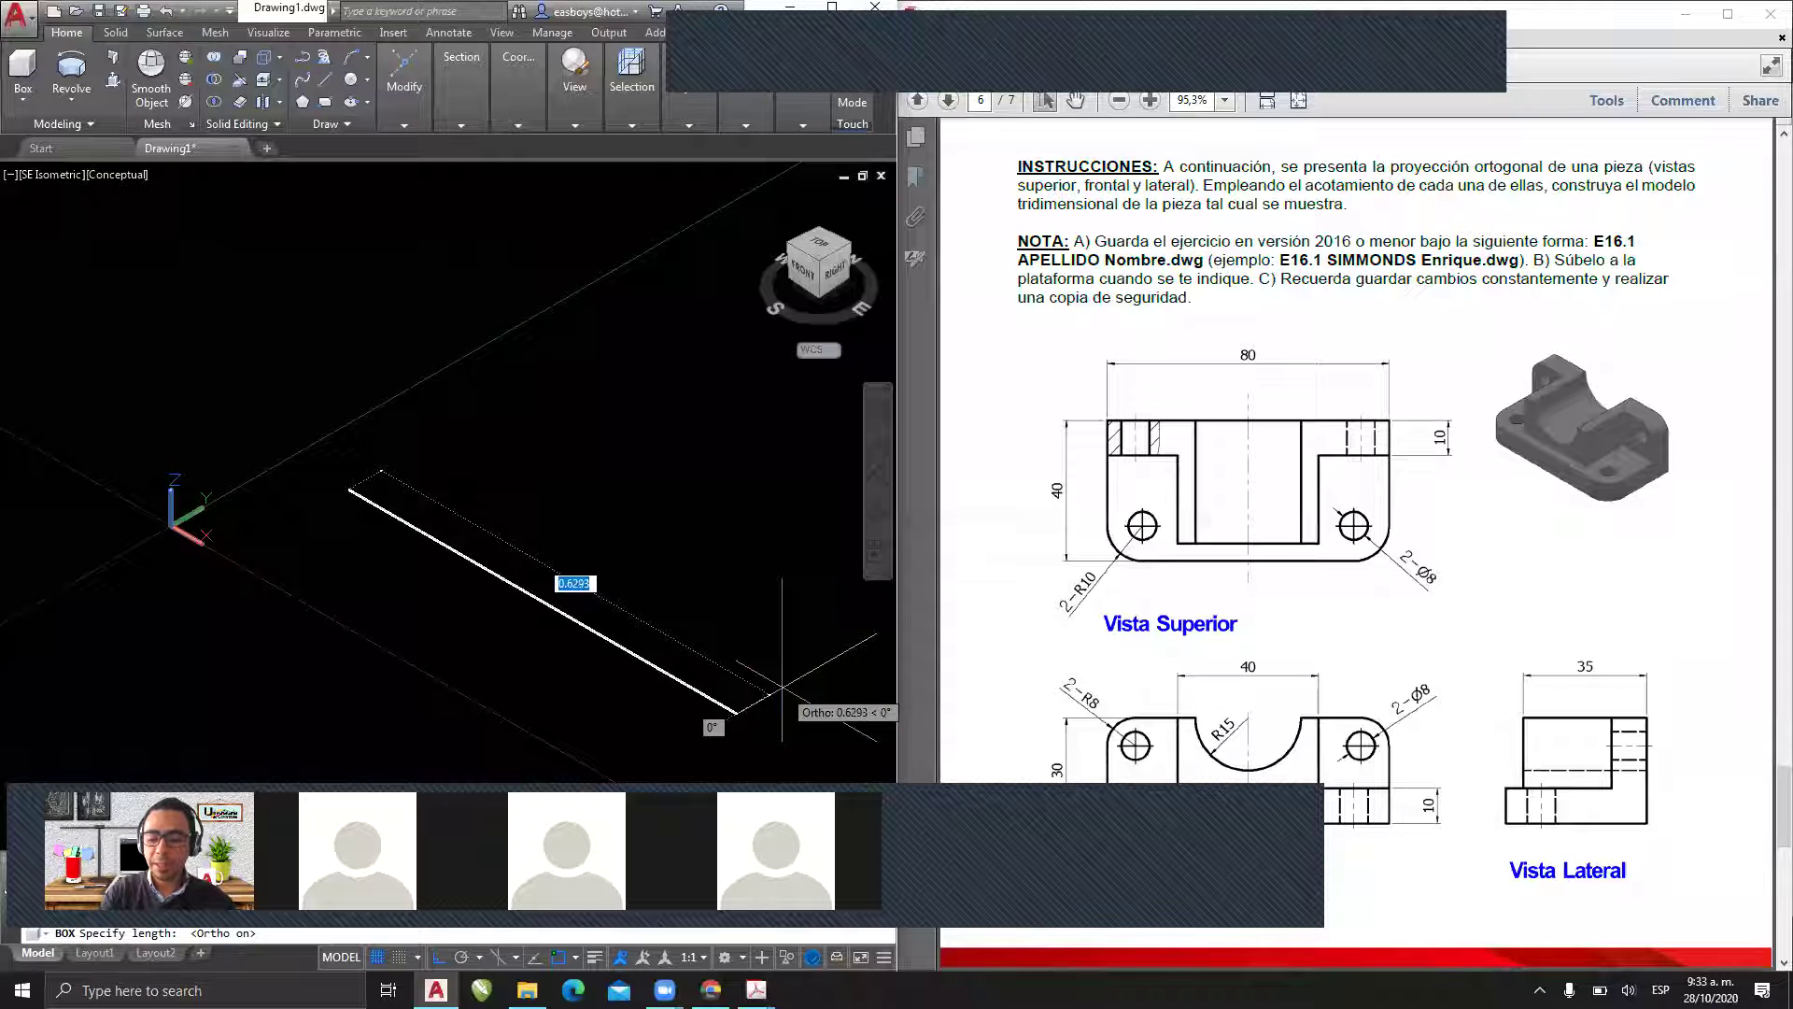
type("80")
key("Return")
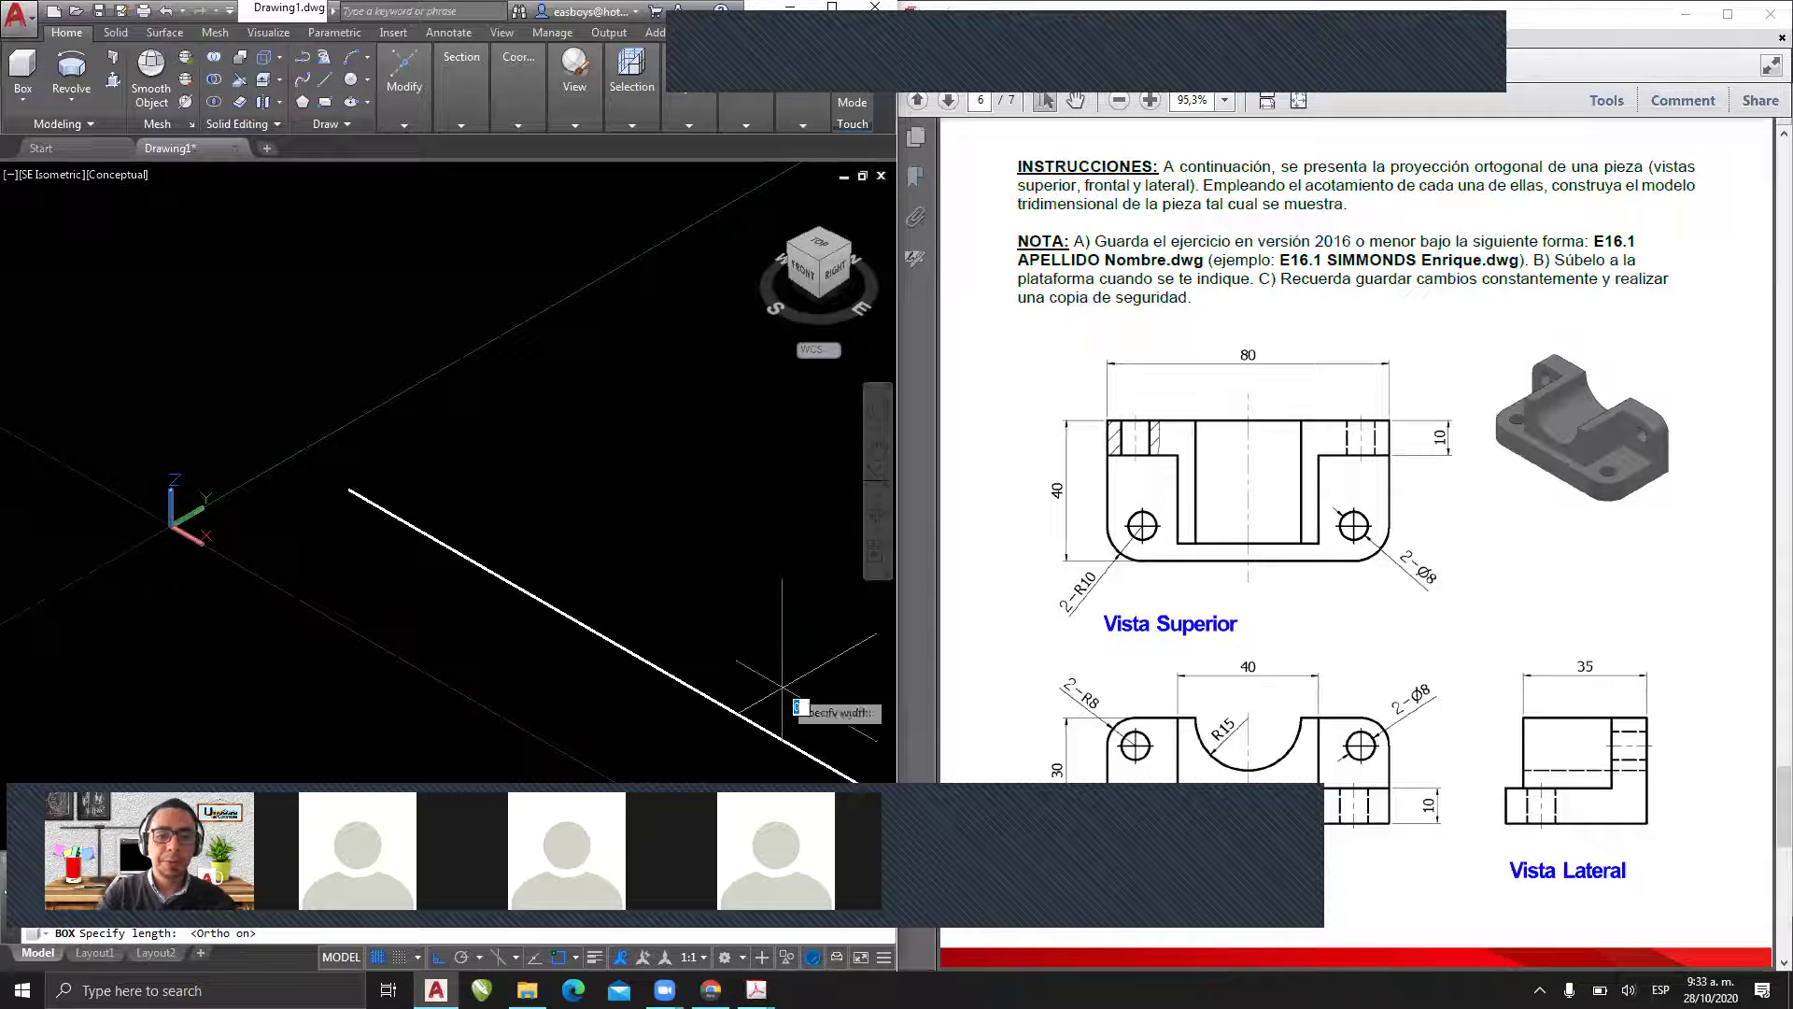
- Set the box's width to 40
scroll(616, 539, "up", 2)
scroll(616, 537, "down", 5)
middle_click_drag(652, 561, 327, 485)
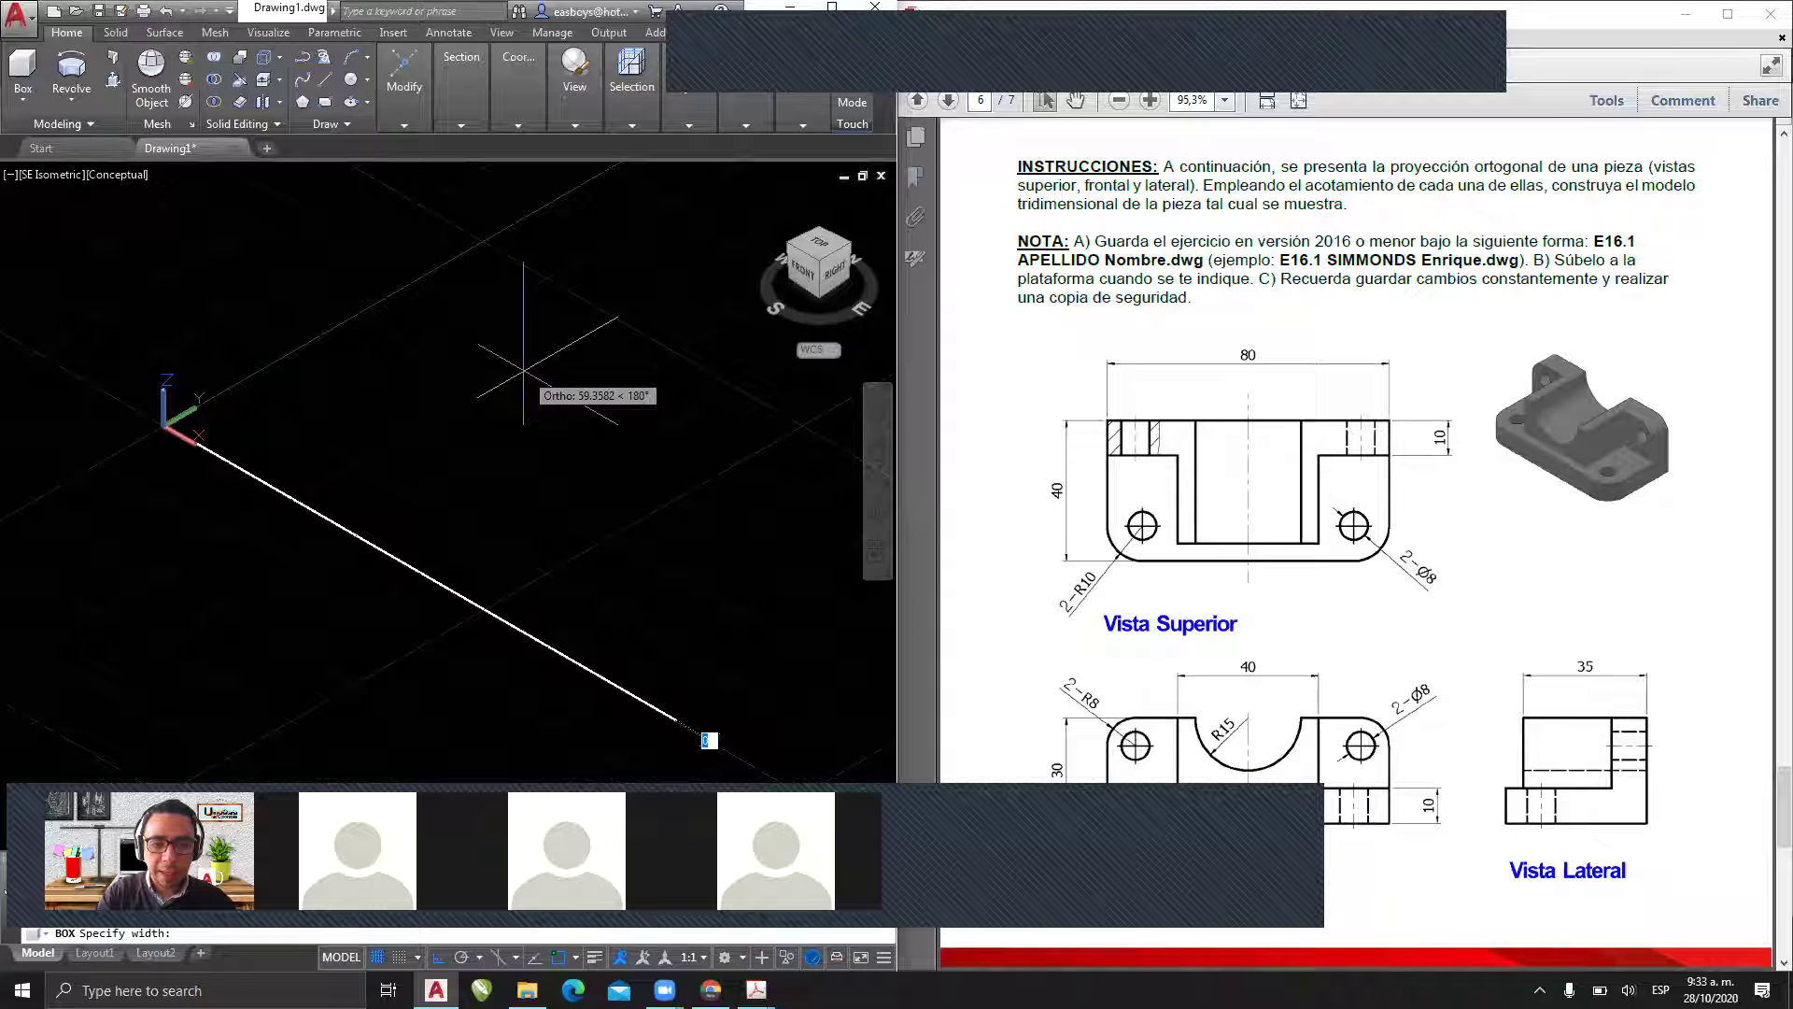
type("40")
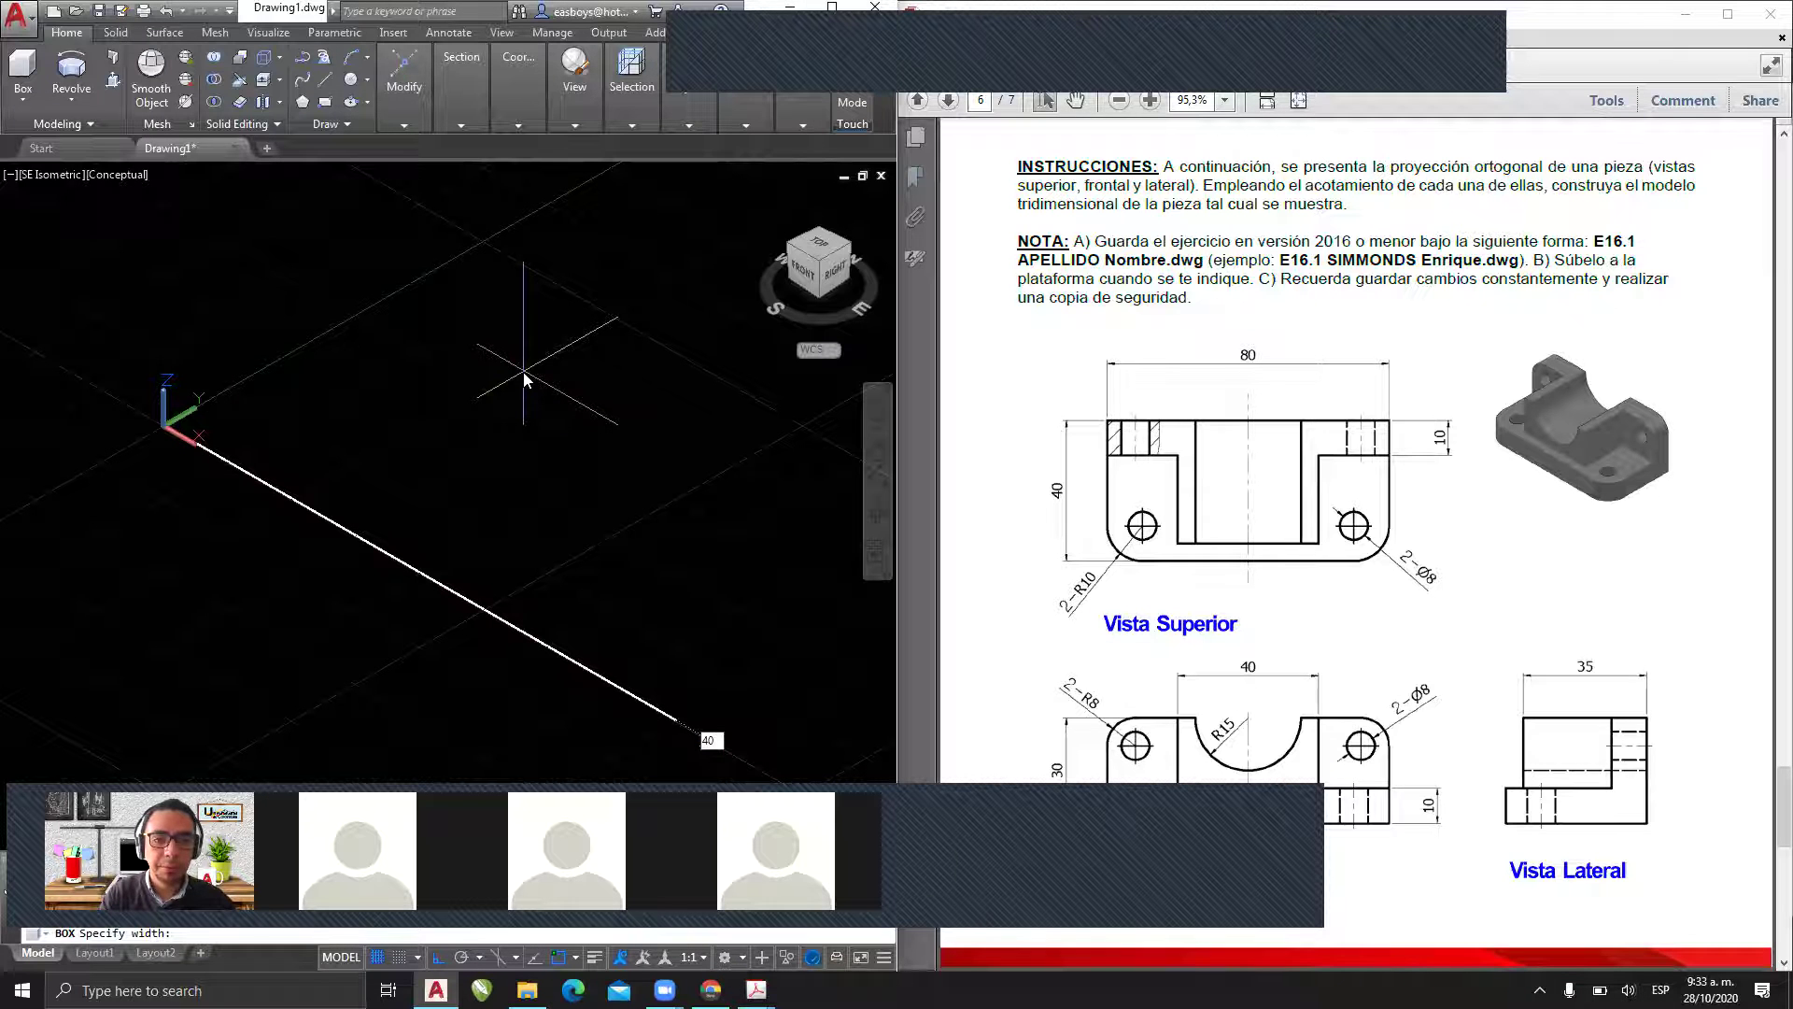
key("Return")
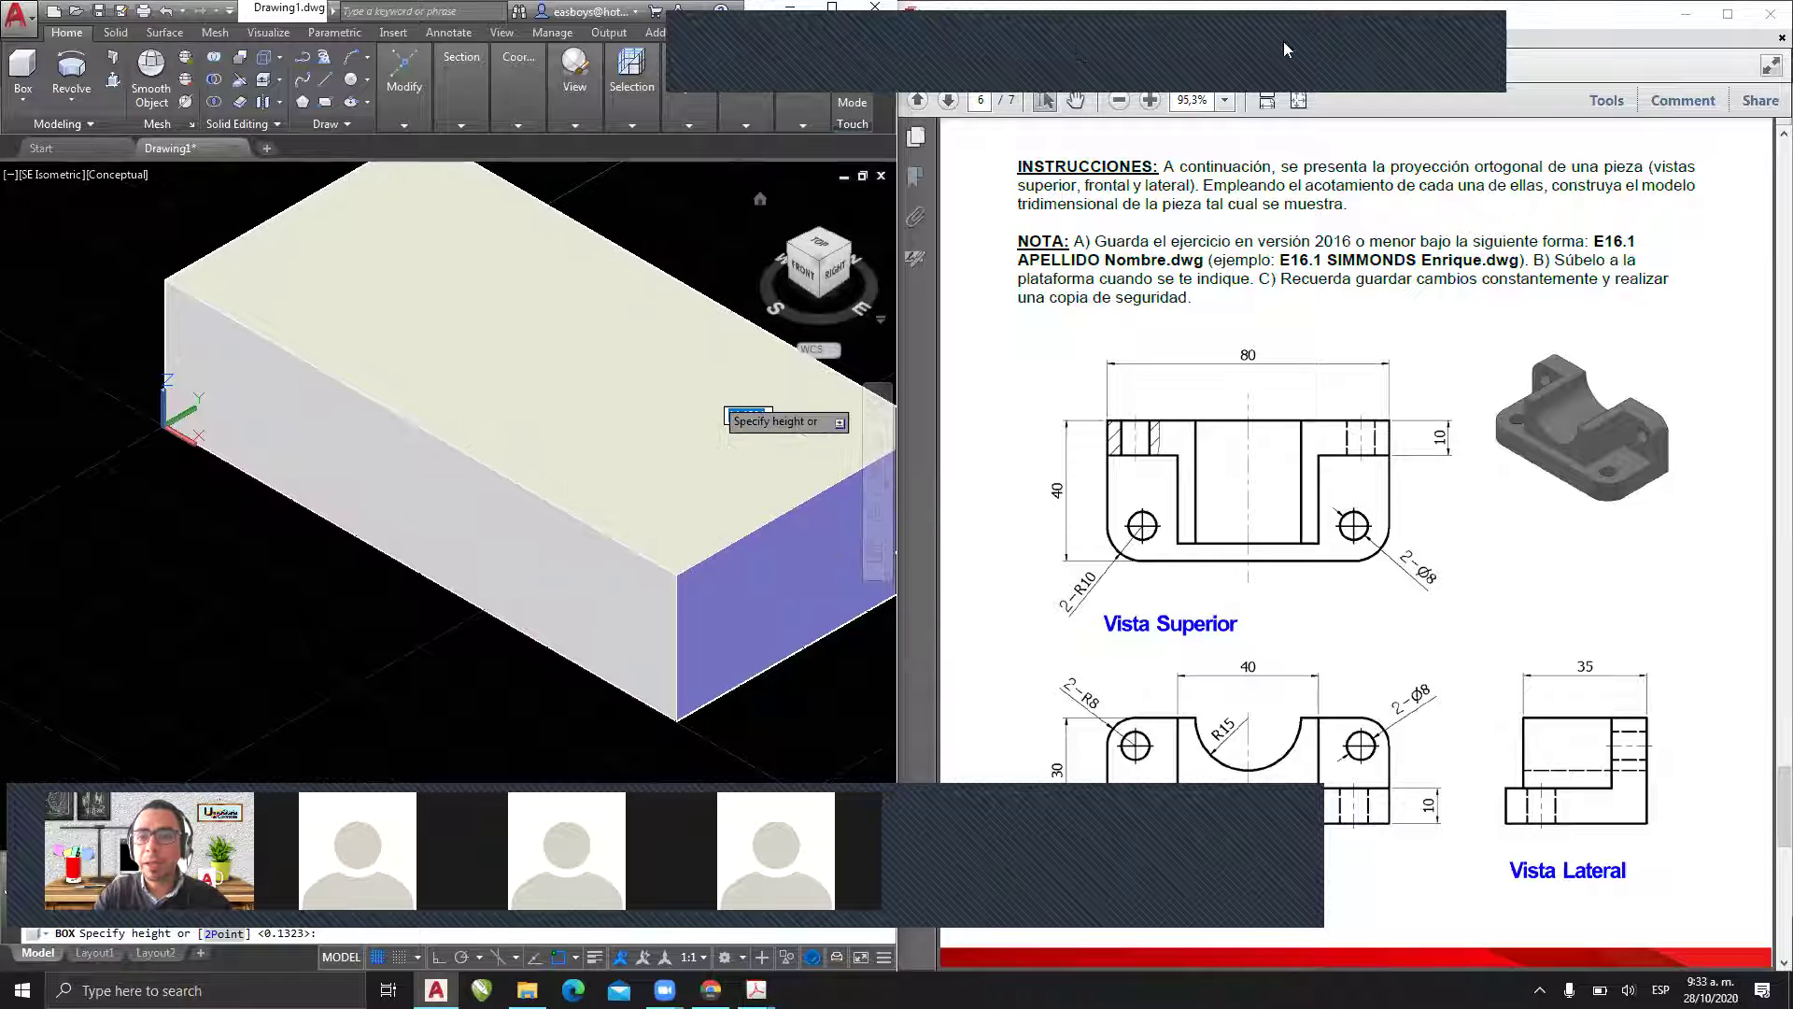
- Outline an enclosing box in orange over the isometric image, clear the annotation and stop annotating
mouse_move(1550, 354)
left_mouse_down()
mouse_move(1496, 378)
mouse_move(1622, 425)
mouse_move(1660, 405)
mouse_move(1545, 351)
mouse_move(1506, 379)
mouse_move(1498, 434)
mouse_move(1611, 492)
mouse_move(1606, 426)
mouse_move(1660, 397)
mouse_move(1664, 467)
mouse_move(1622, 481)
left_mouse_up()
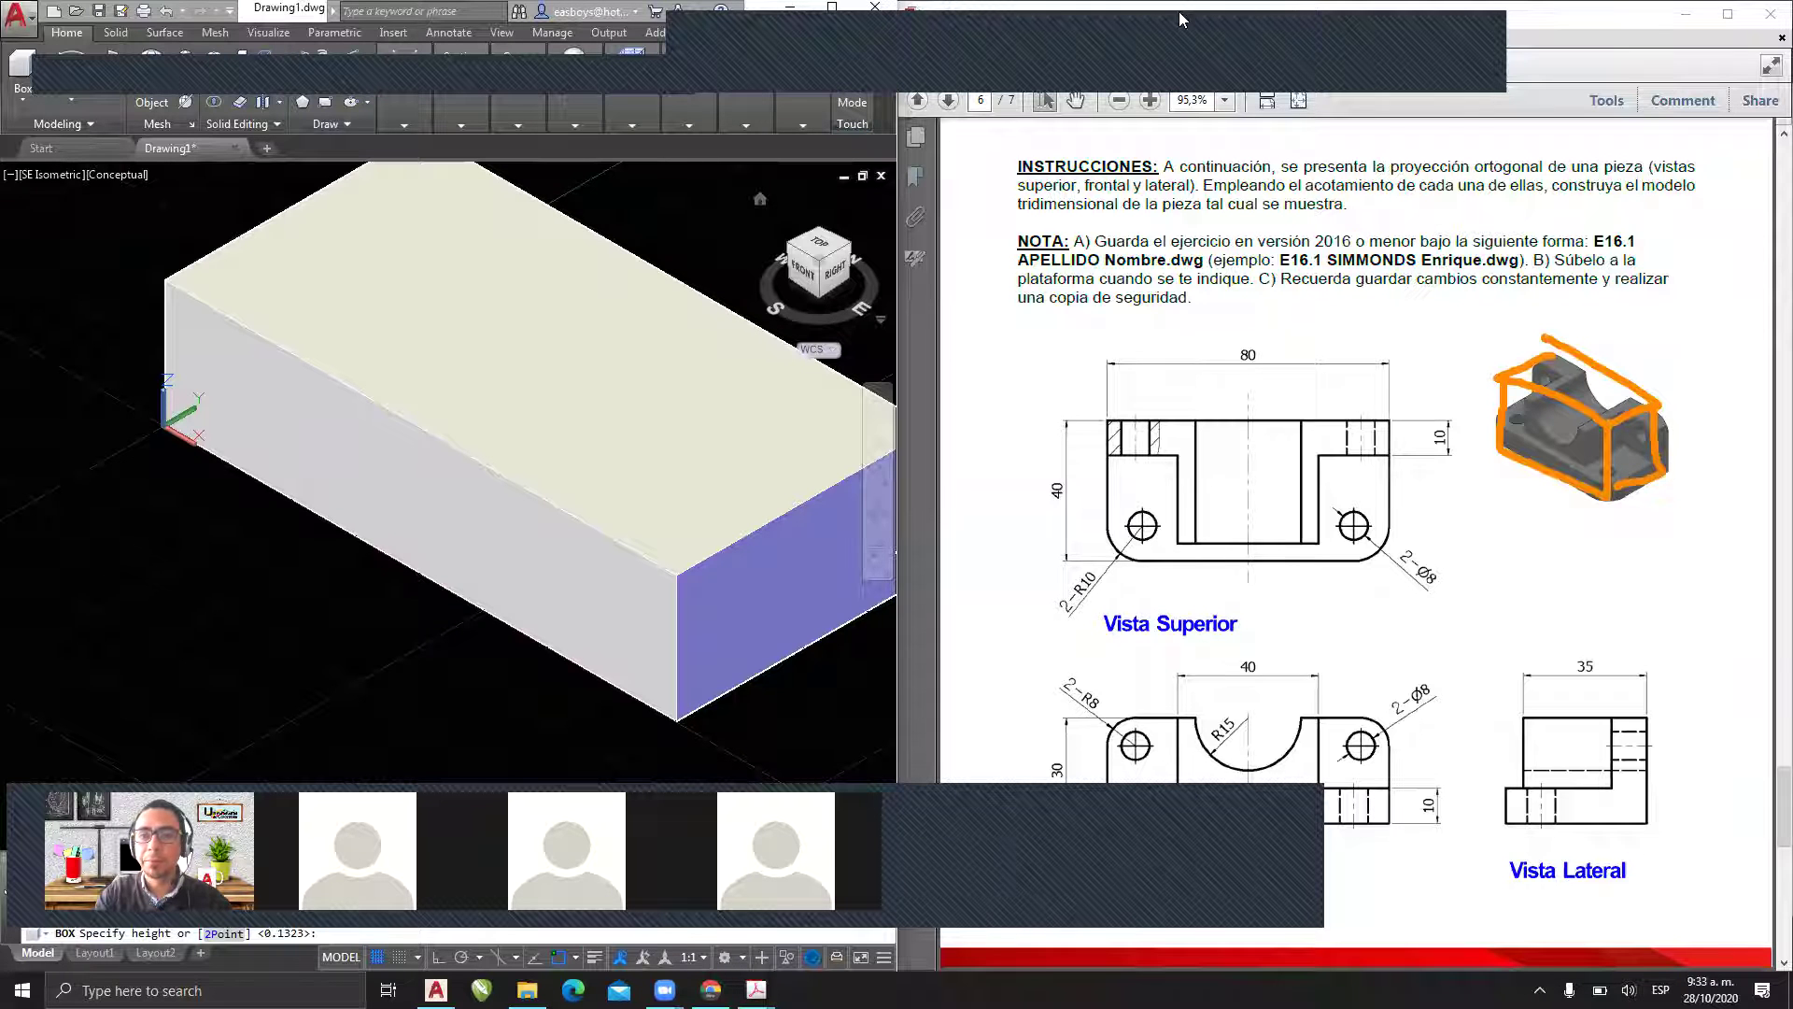
left_click(608, 82)
left_click(618, 106)
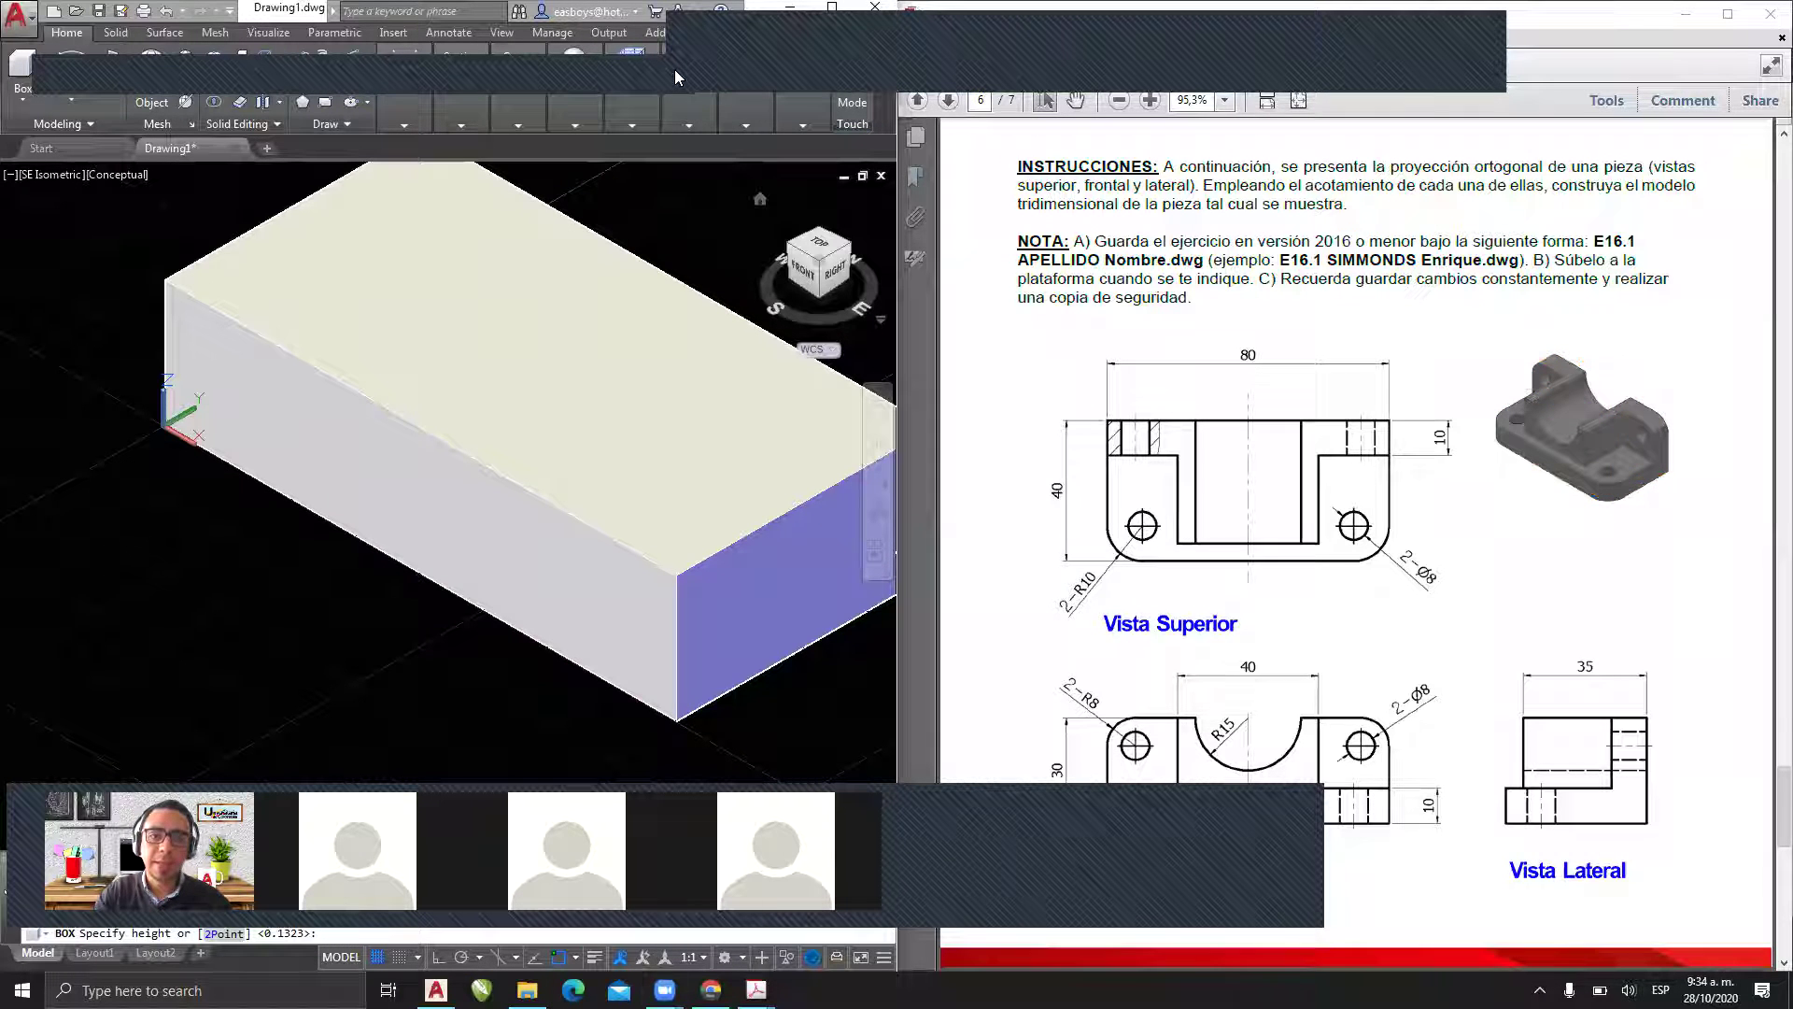
left_click(674, 69)
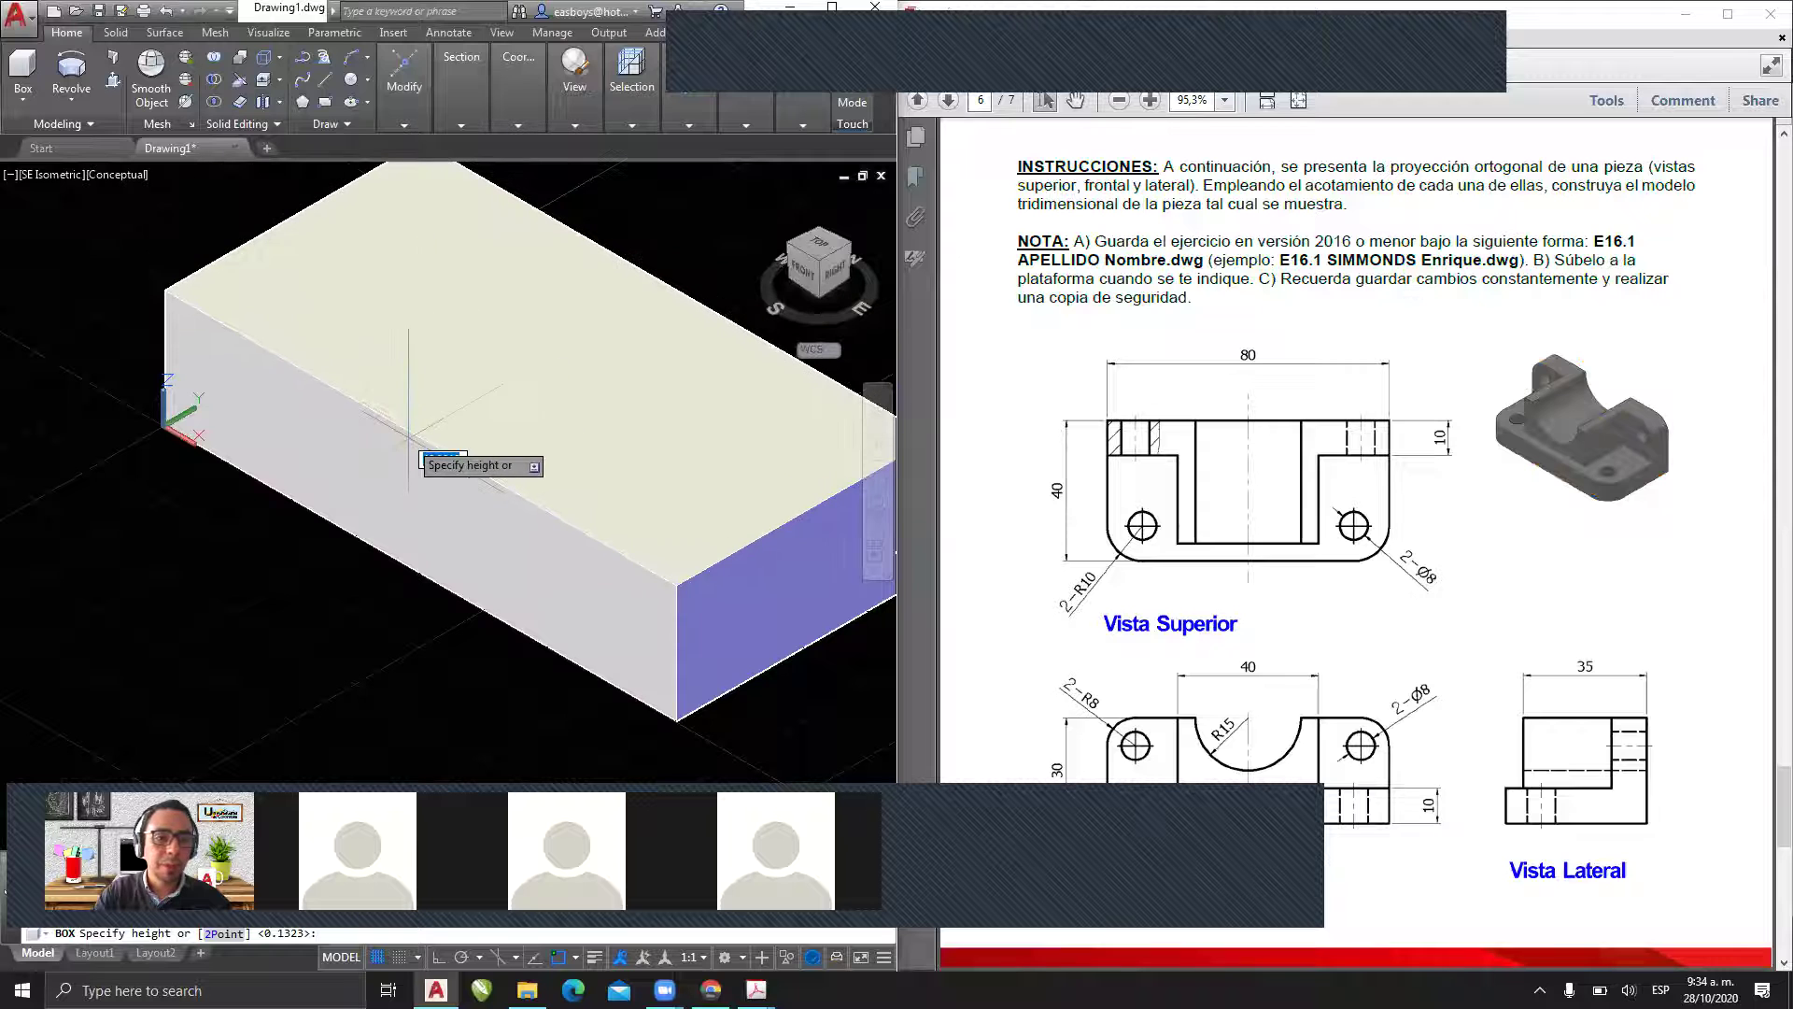
- Set the box's height to 10 to complete the base plate
type("10")
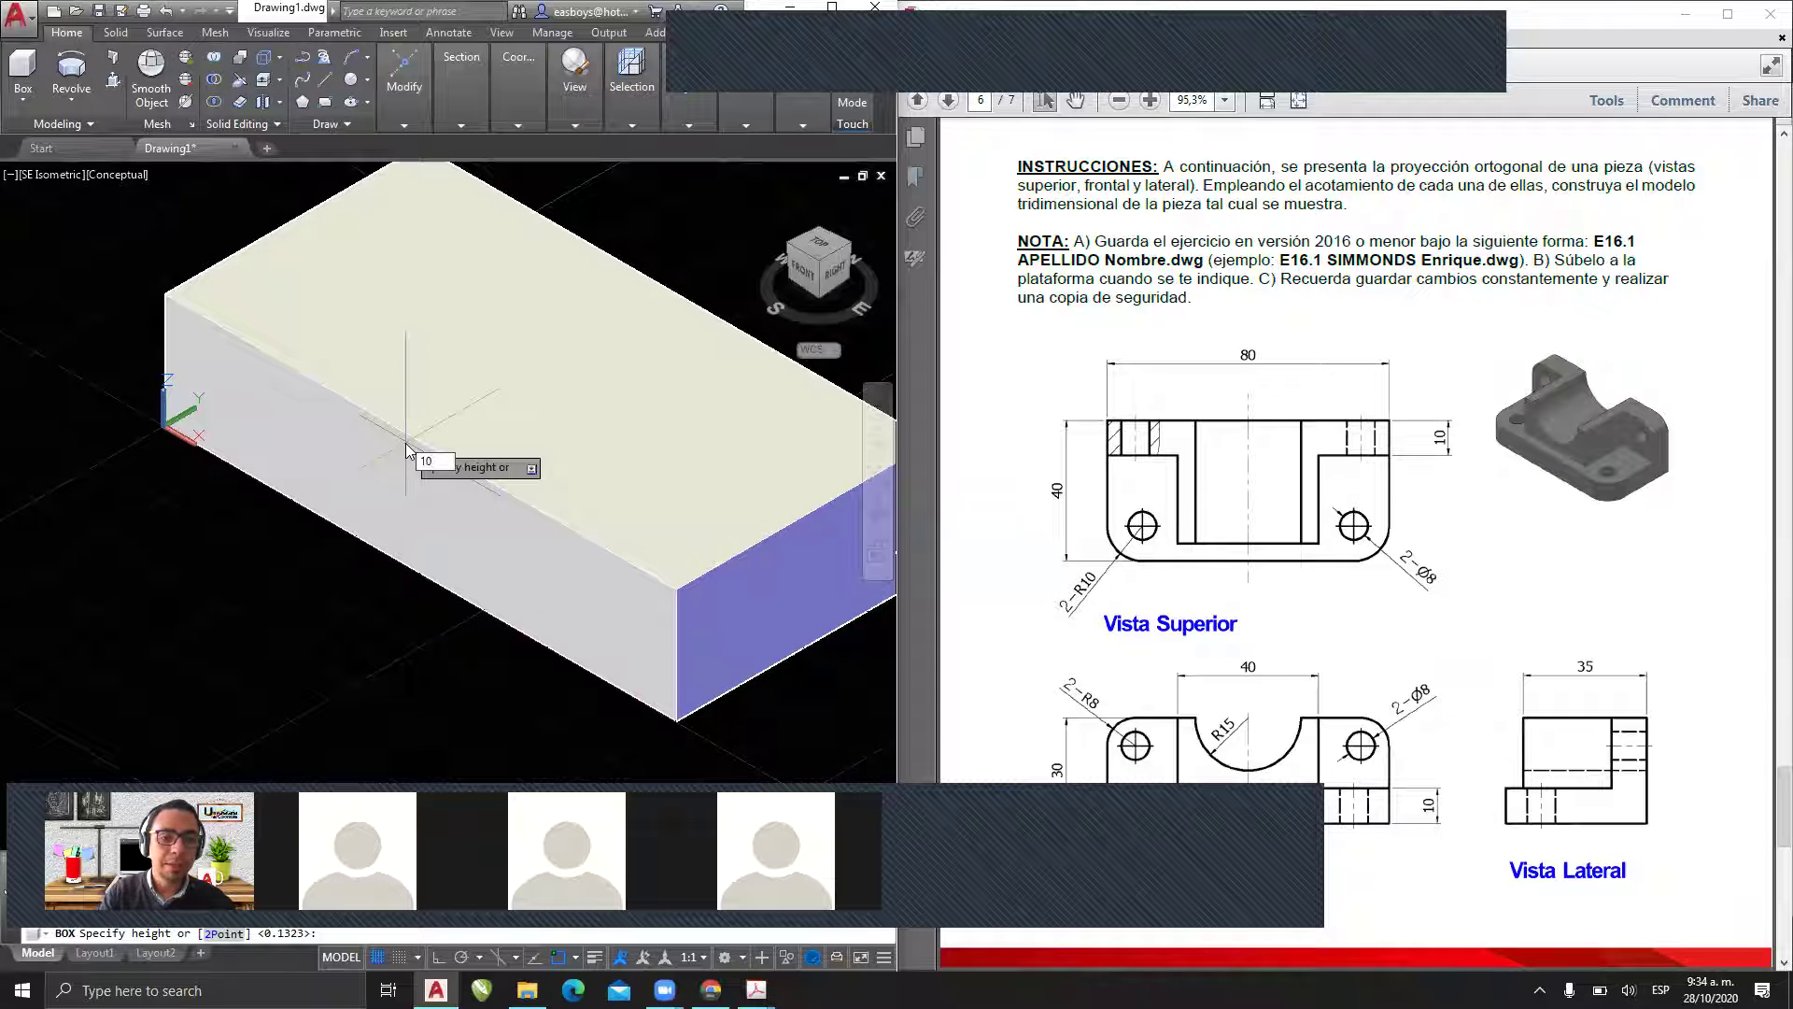
key("Return")
scroll(602, 557, "down", 4)
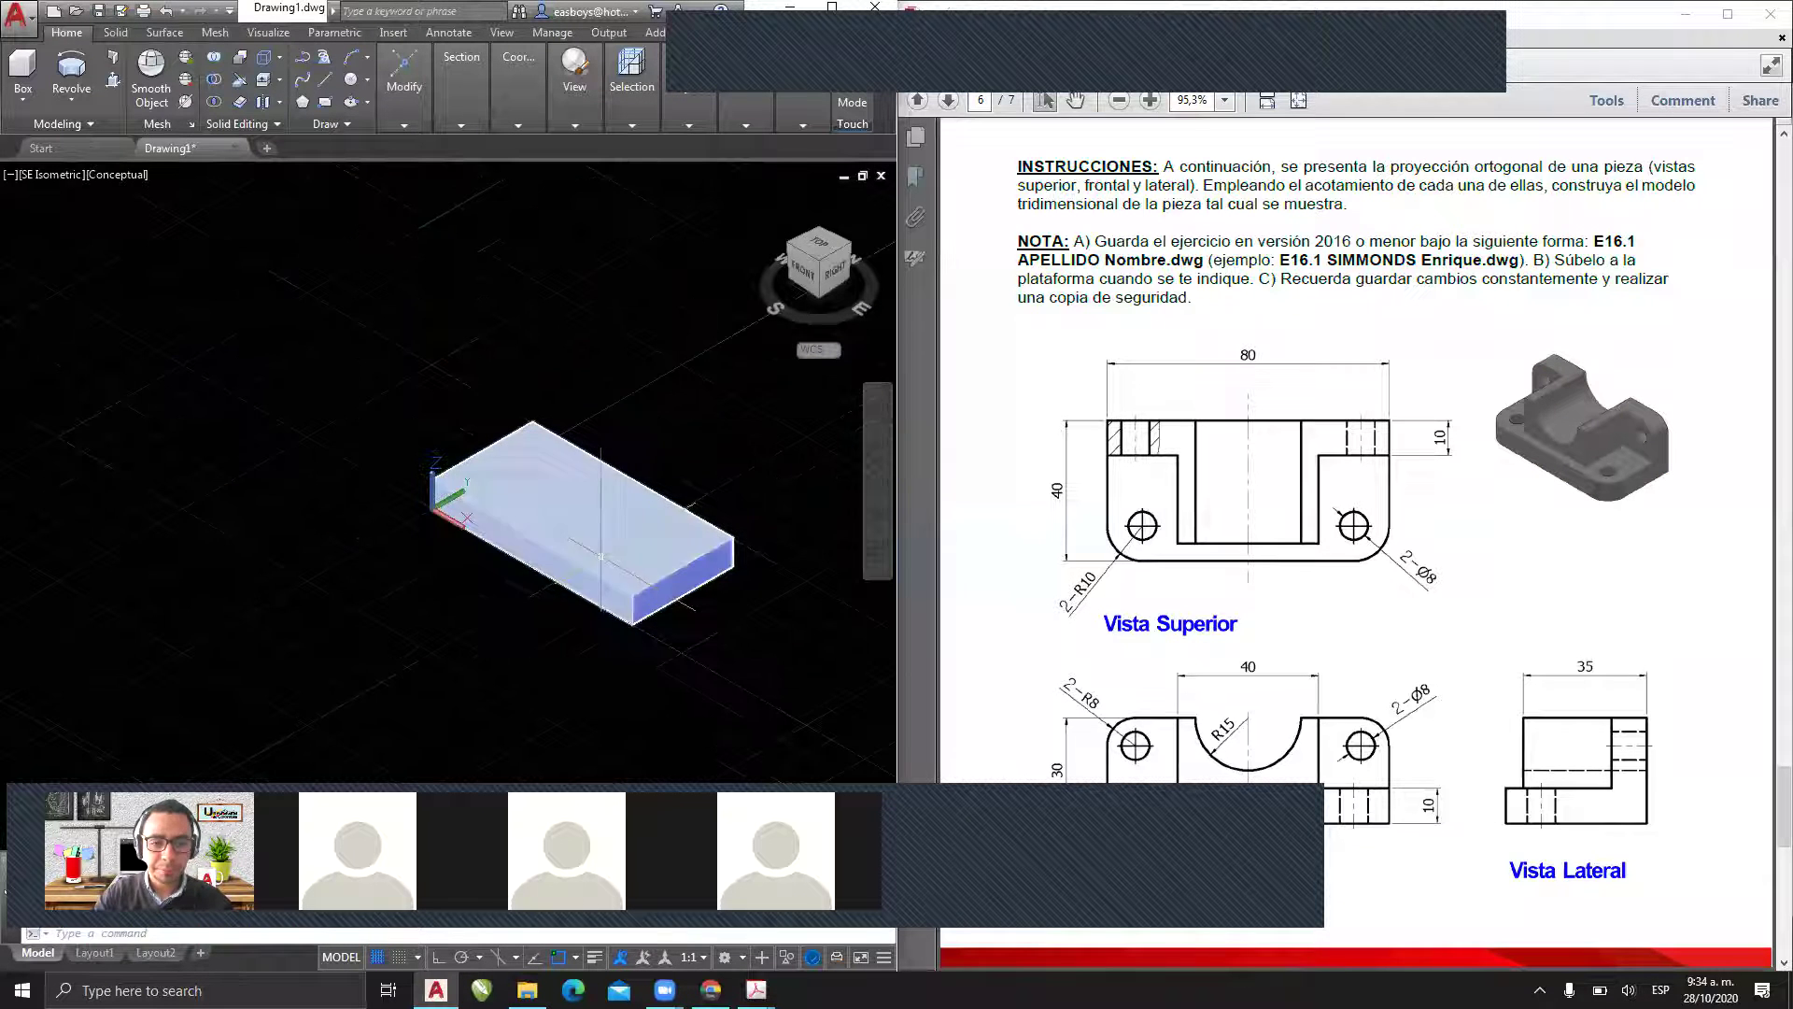
scroll(603, 558, "up", 3)
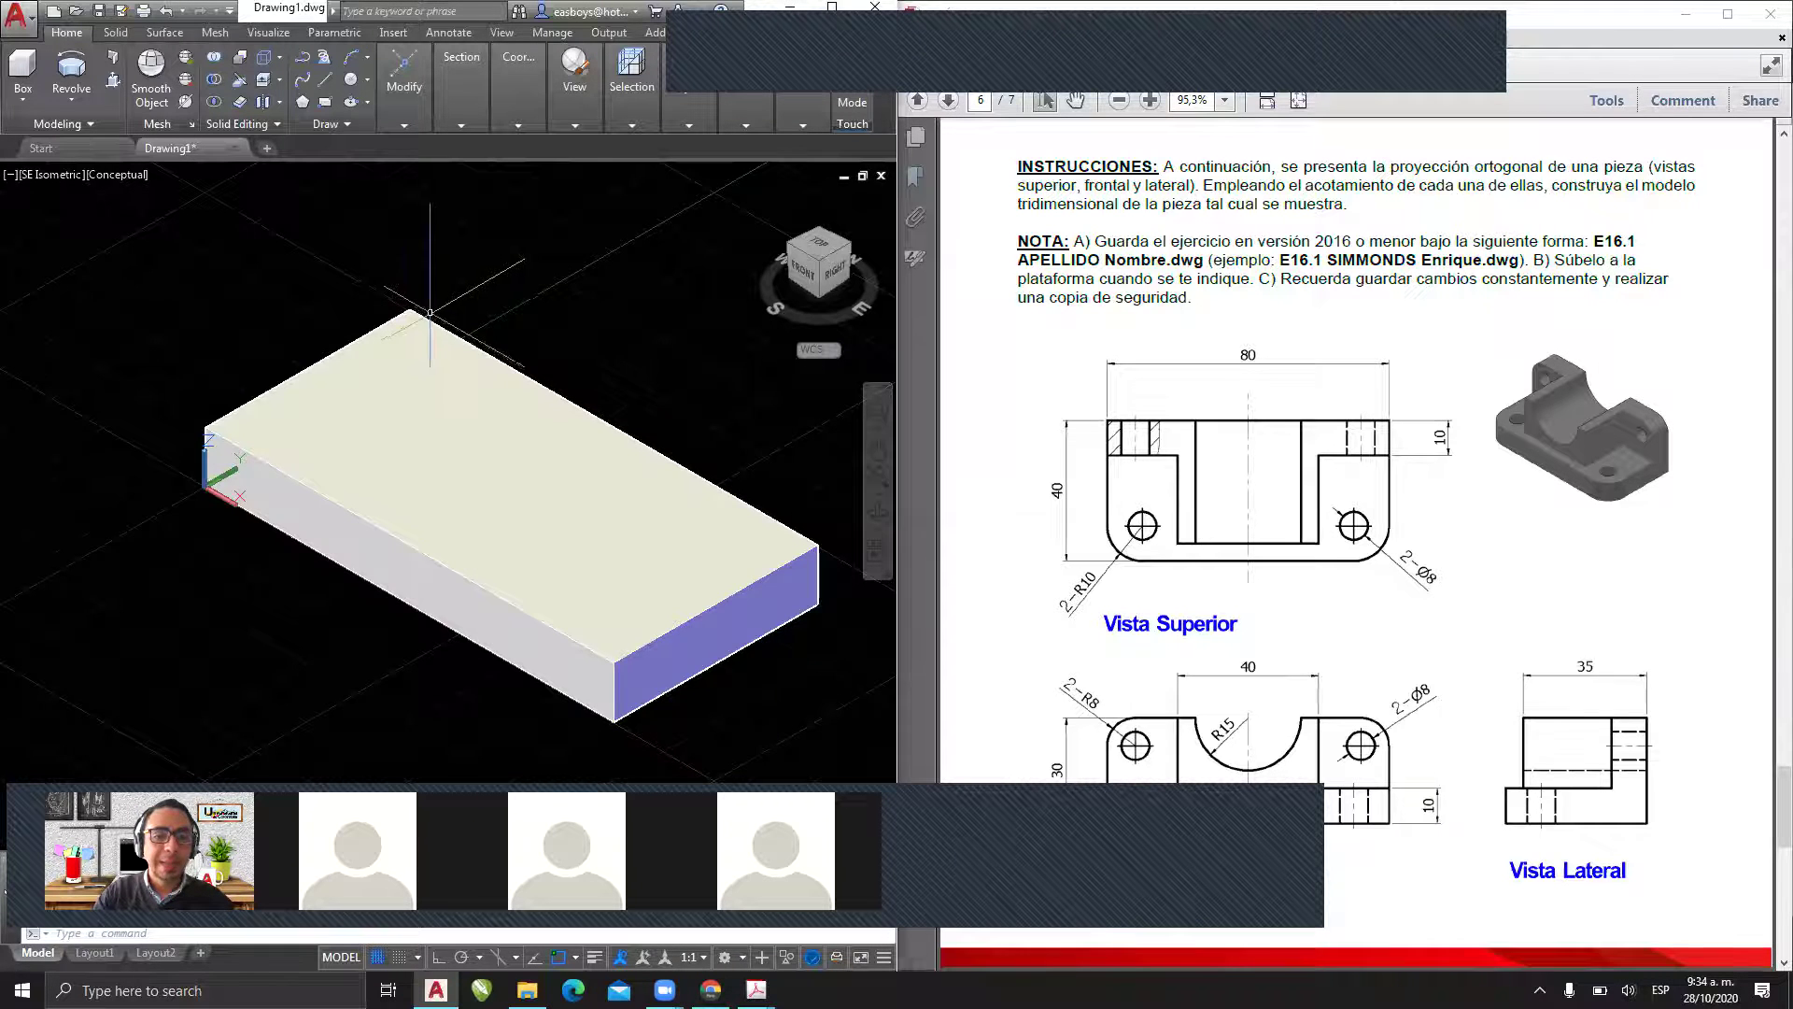
- Draw a freehand rectangle on the ground plane in front of the base plate
scroll(427, 312, "down", 3)
middle_click_drag(439, 439, 474, 407, "shift")
type("re")
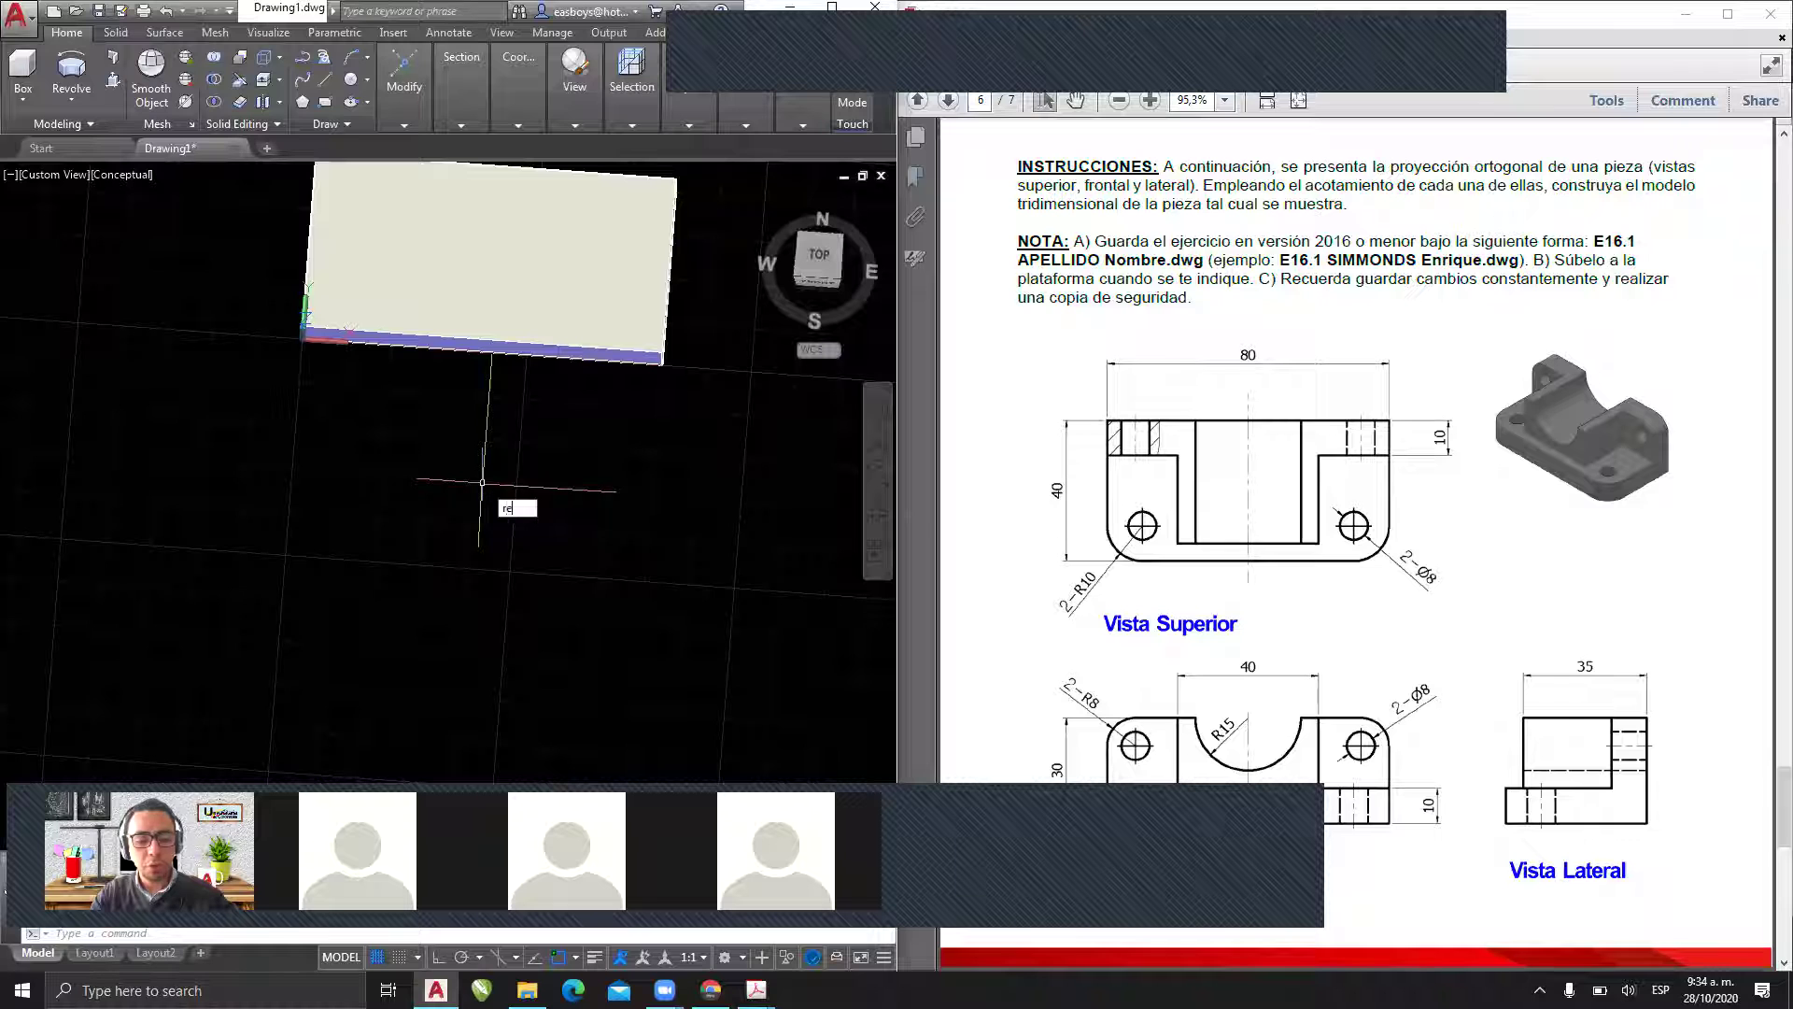
type("c")
key("Return")
left_click(277, 529)
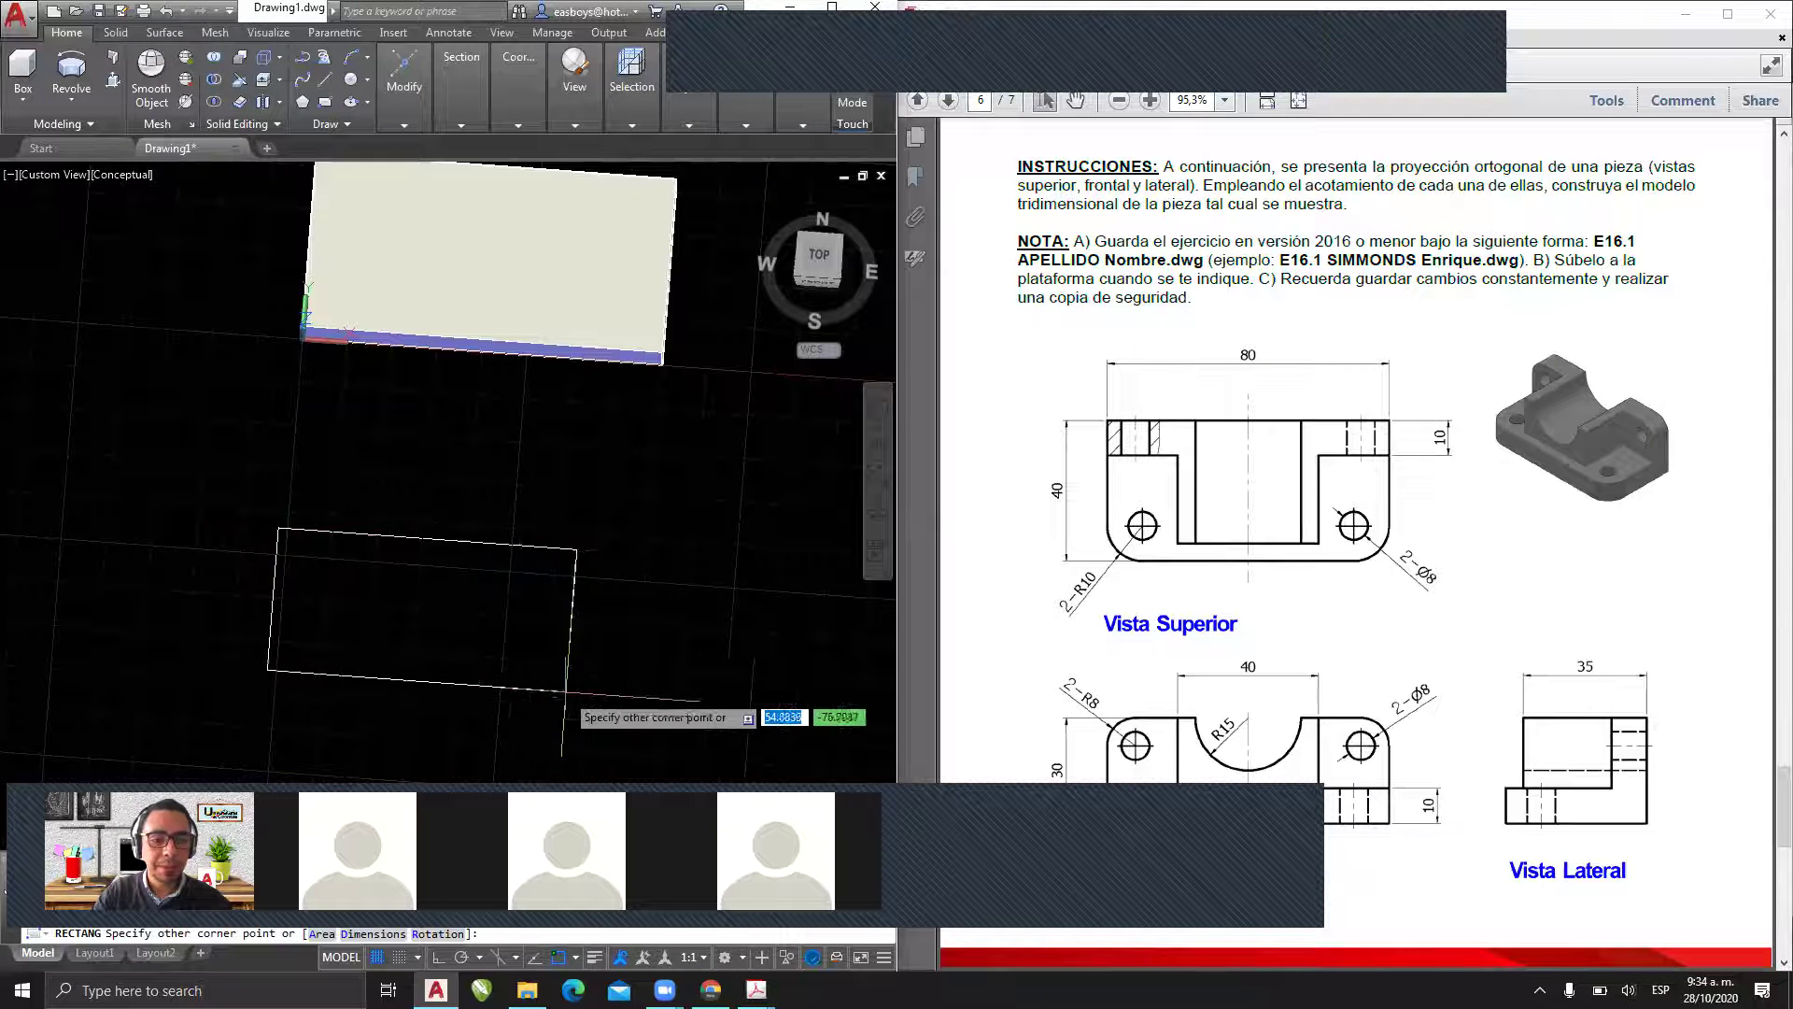
left_click(640, 739)
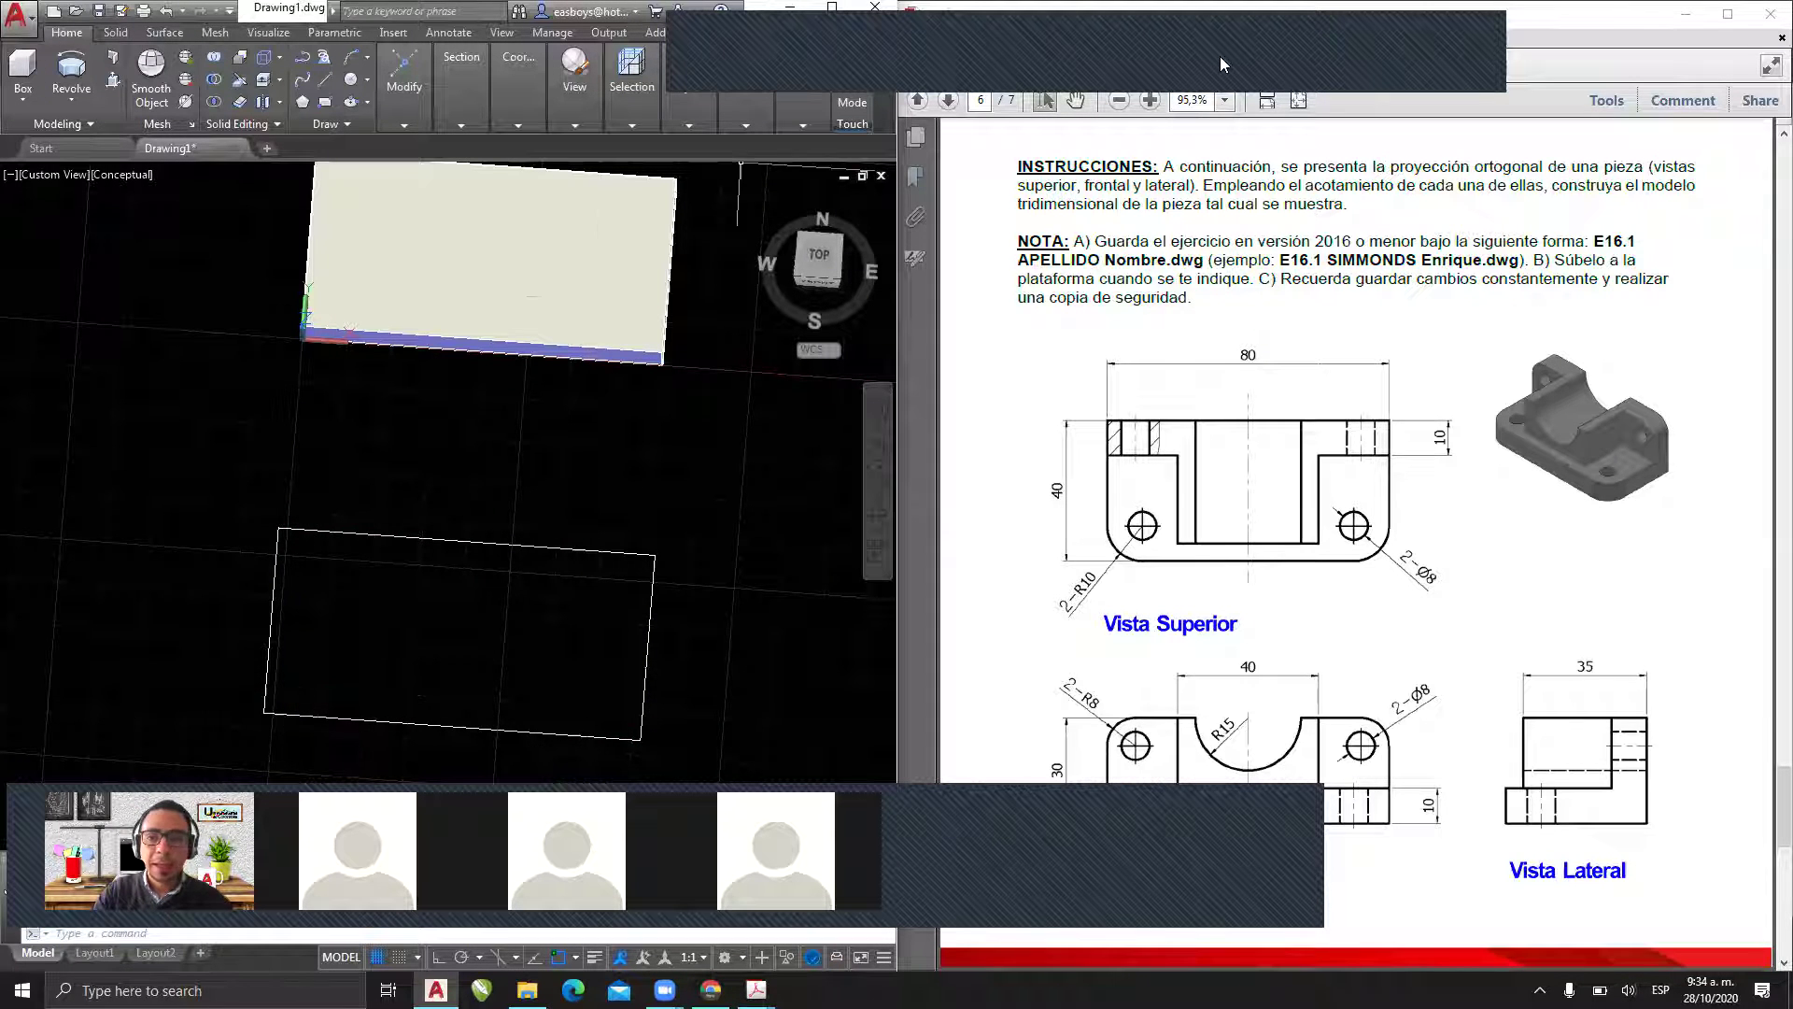
- Mark two rounded front corners and two holes in orange on the rectangle, and clear the annotations
left_click_drag(265, 656, 310, 717)
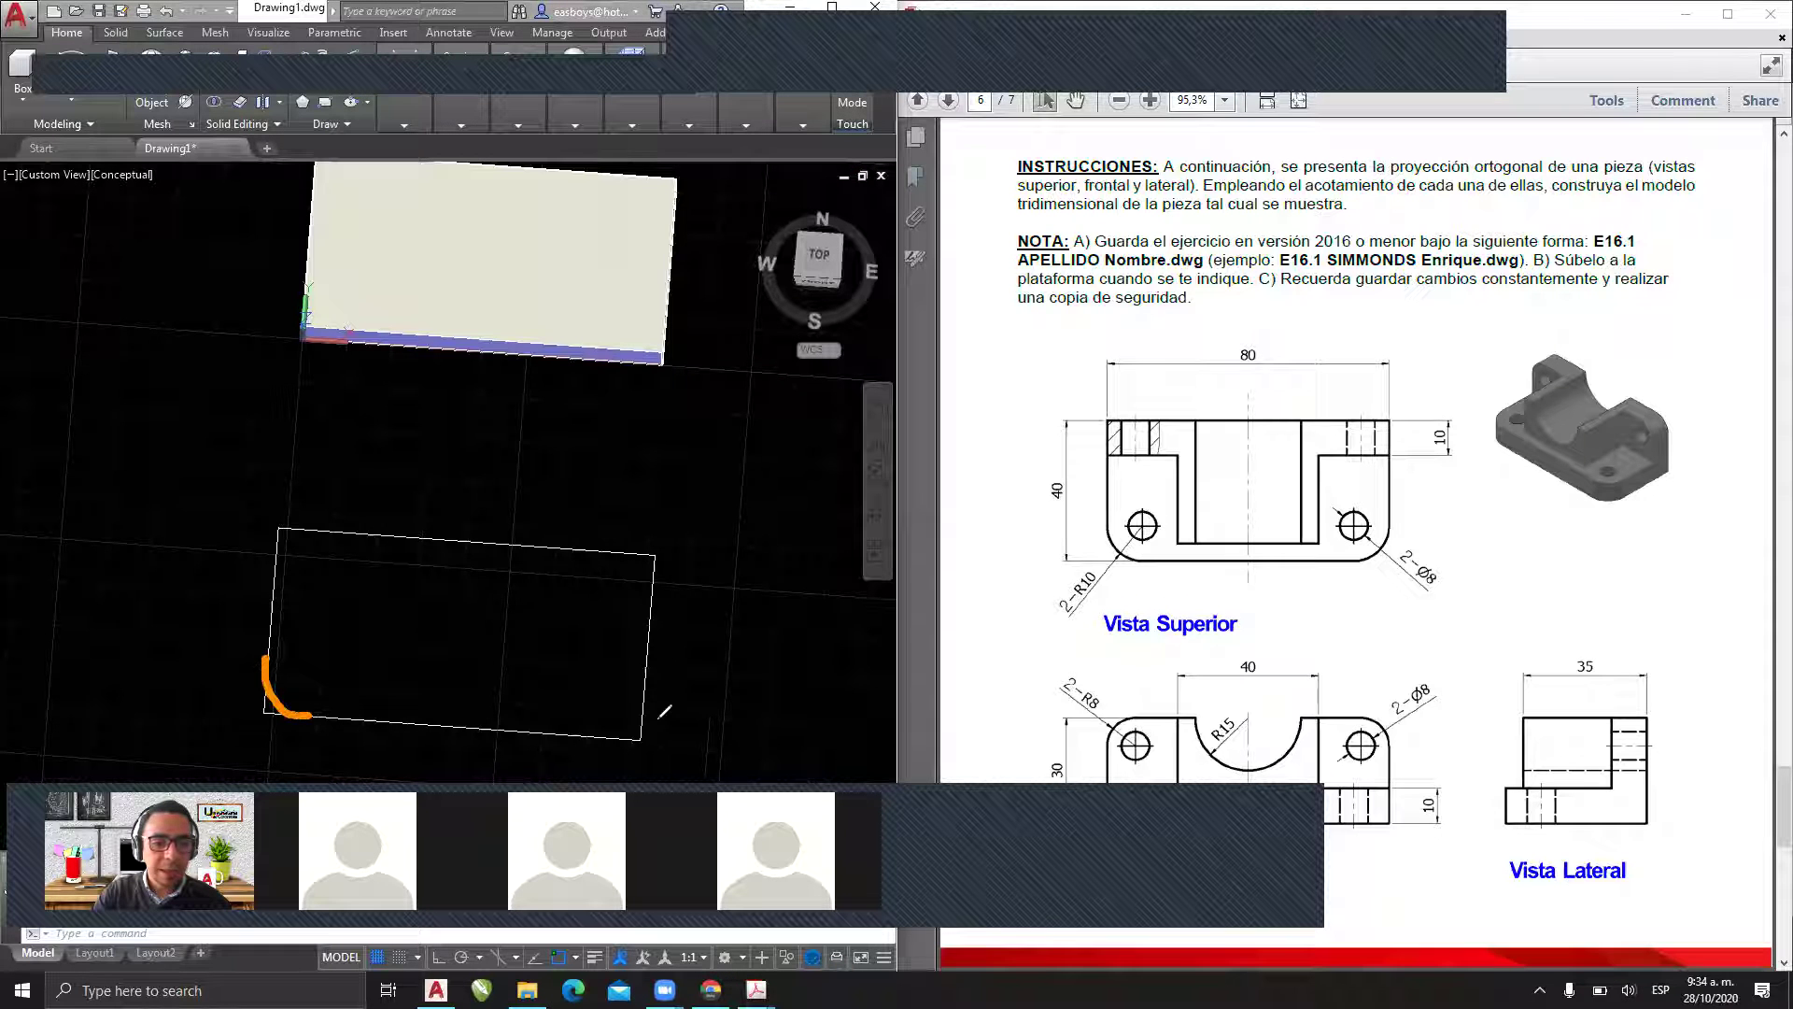
left_click_drag(641, 693, 591, 737)
mouse_move(338, 635)
left_mouse_down()
mouse_move(312, 665)
mouse_move(331, 637)
left_mouse_up()
mouse_move(605, 657)
left_mouse_down()
mouse_move(598, 701)
mouse_move(609, 663)
left_mouse_up()
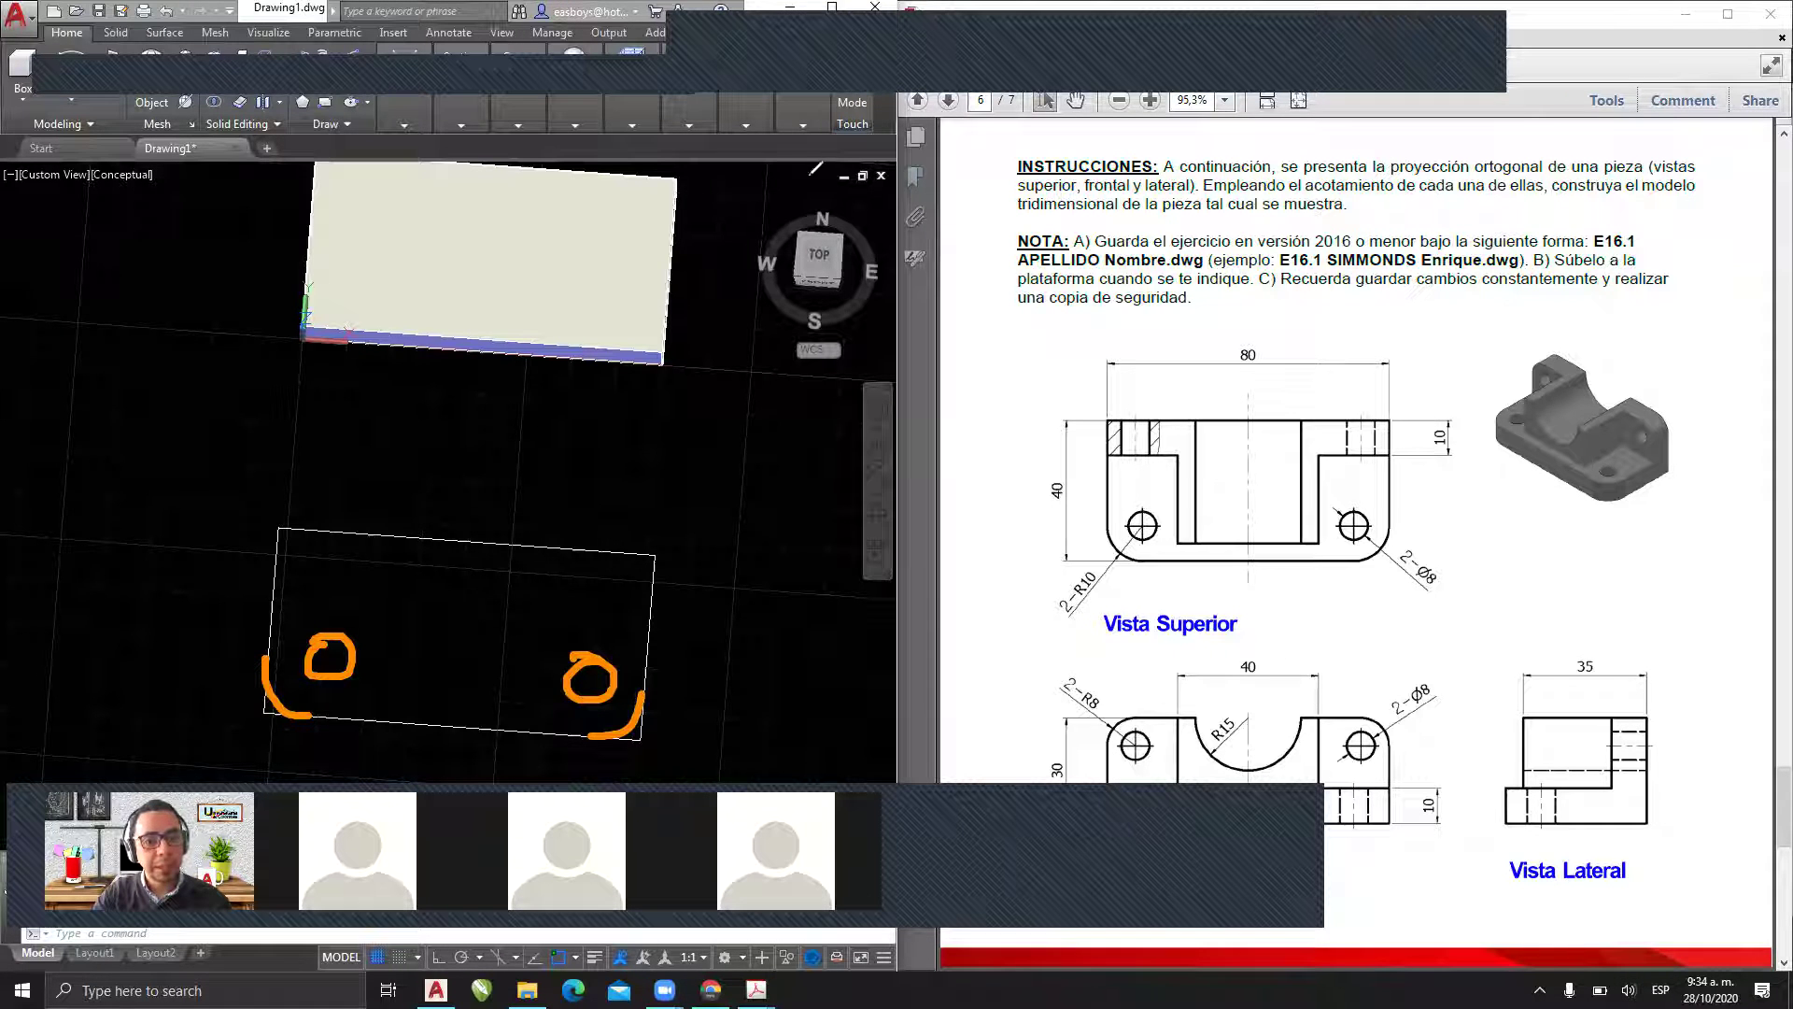
left_click(590, 86)
left_click(605, 112)
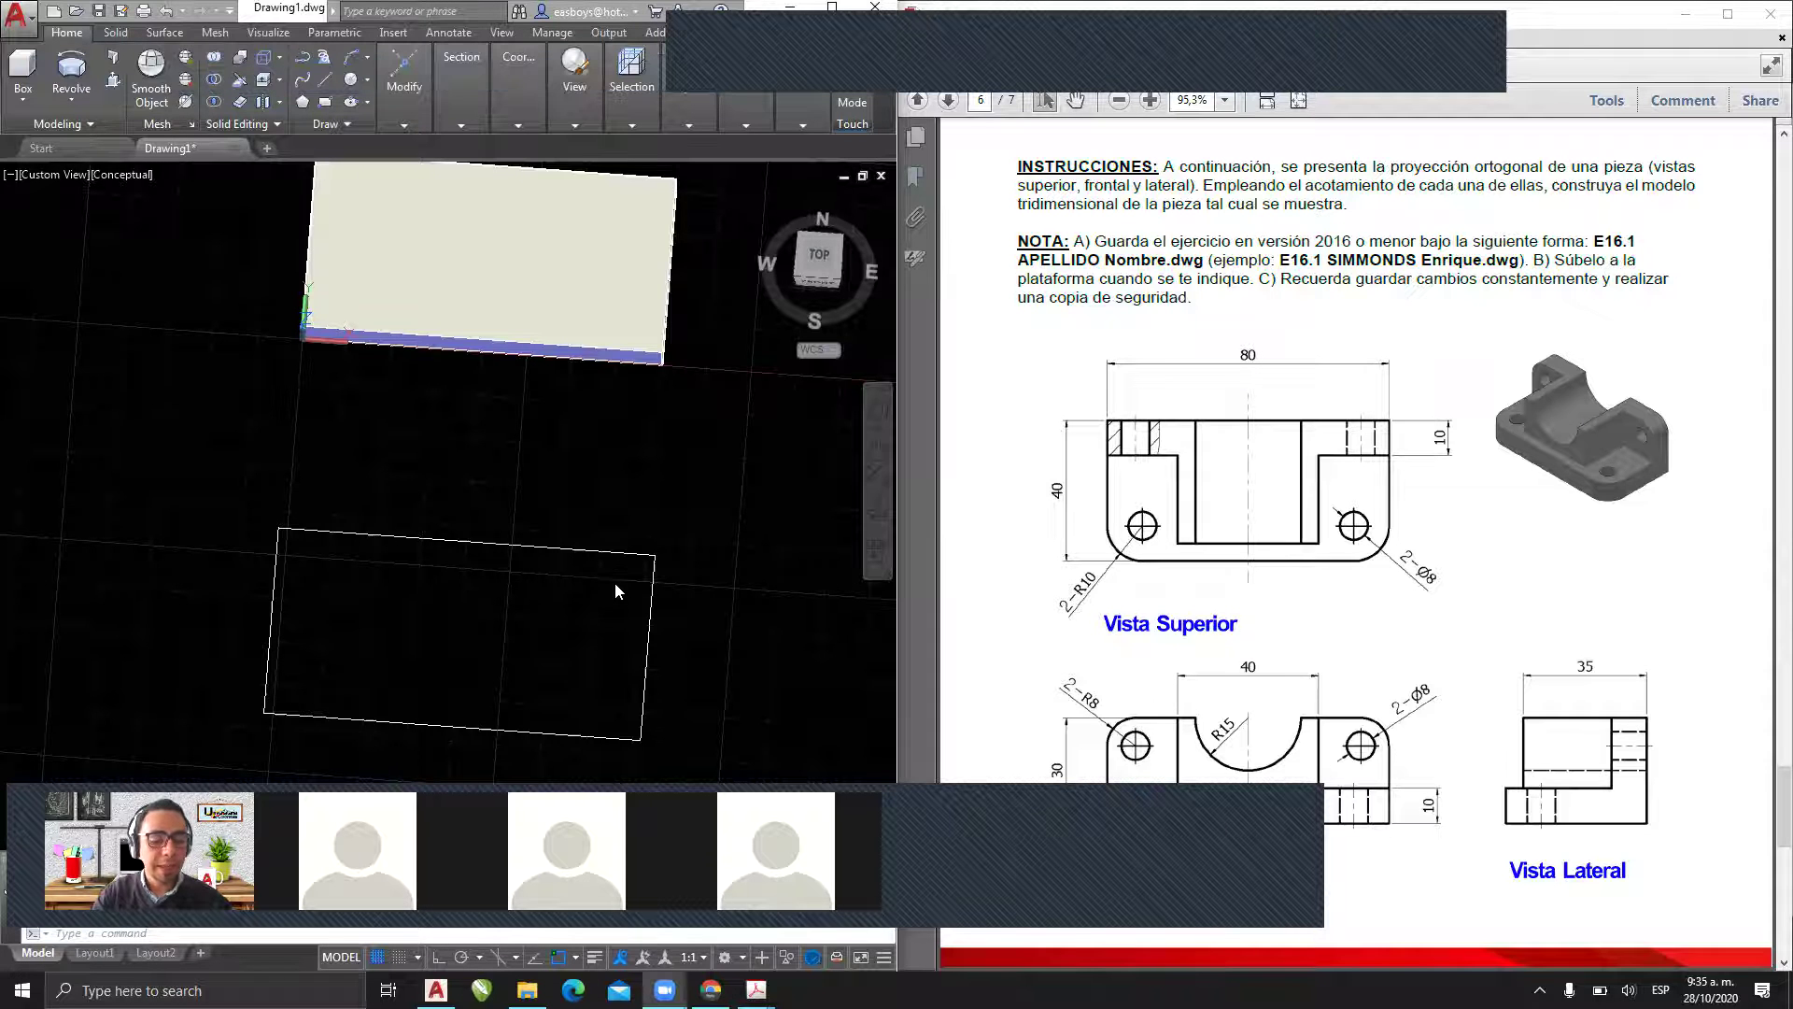
- Return to the southeast isometric view and show the base plate up close
left_click(663, 503)
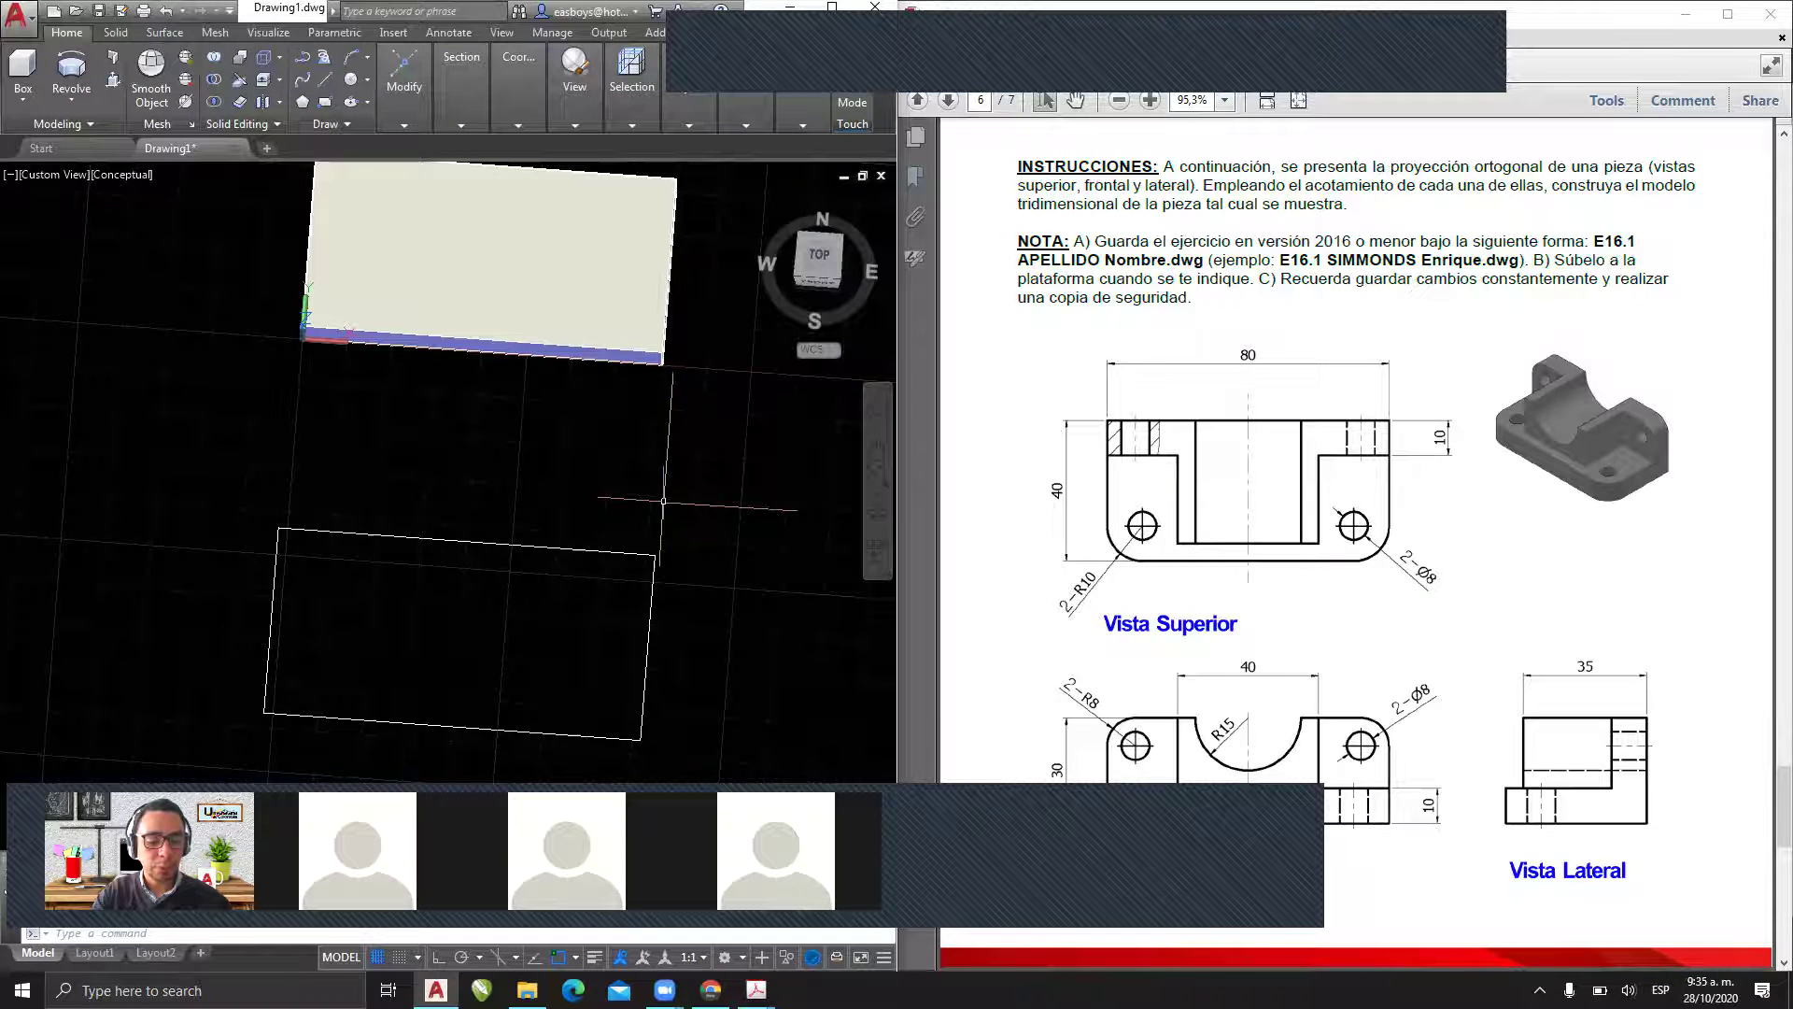
left_click(835, 290)
scroll(559, 448, "up", 3)
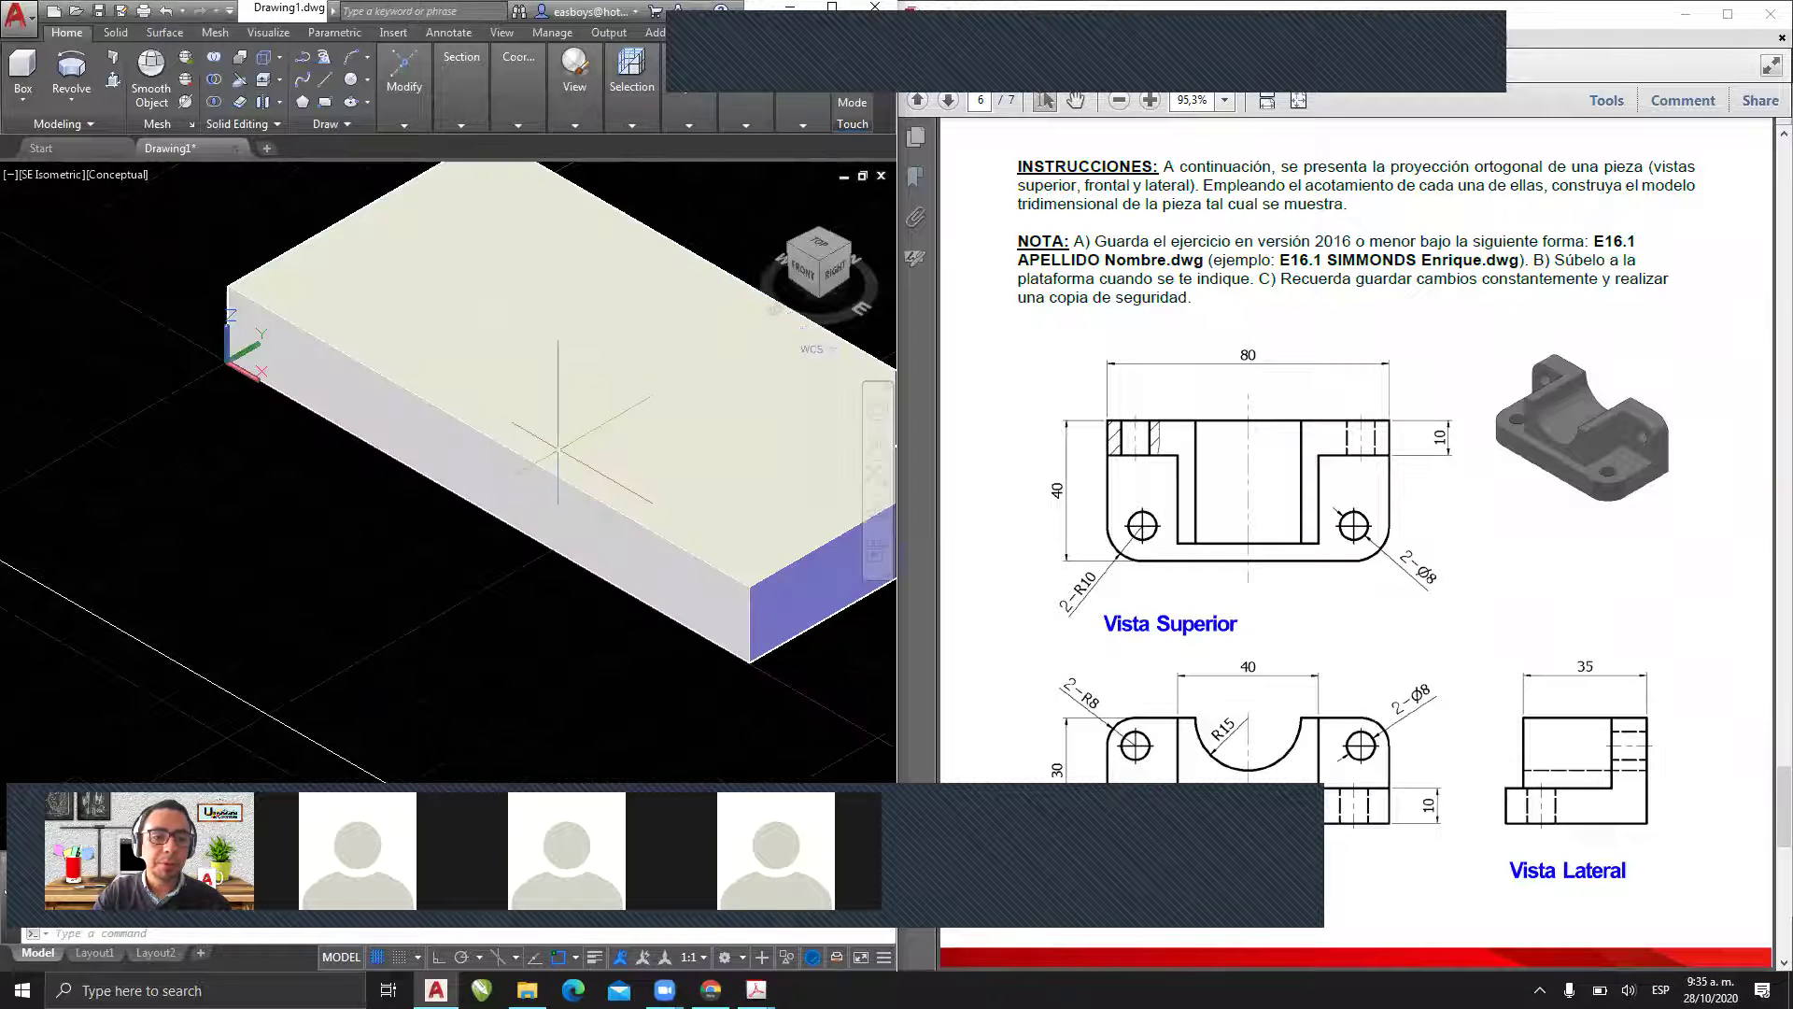
- Start Fillet Edge on the base plate and choose its radius option
scroll(560, 425, "up", 1)
scroll(561, 425, "down", 3)
scroll(464, 455, "up", 2)
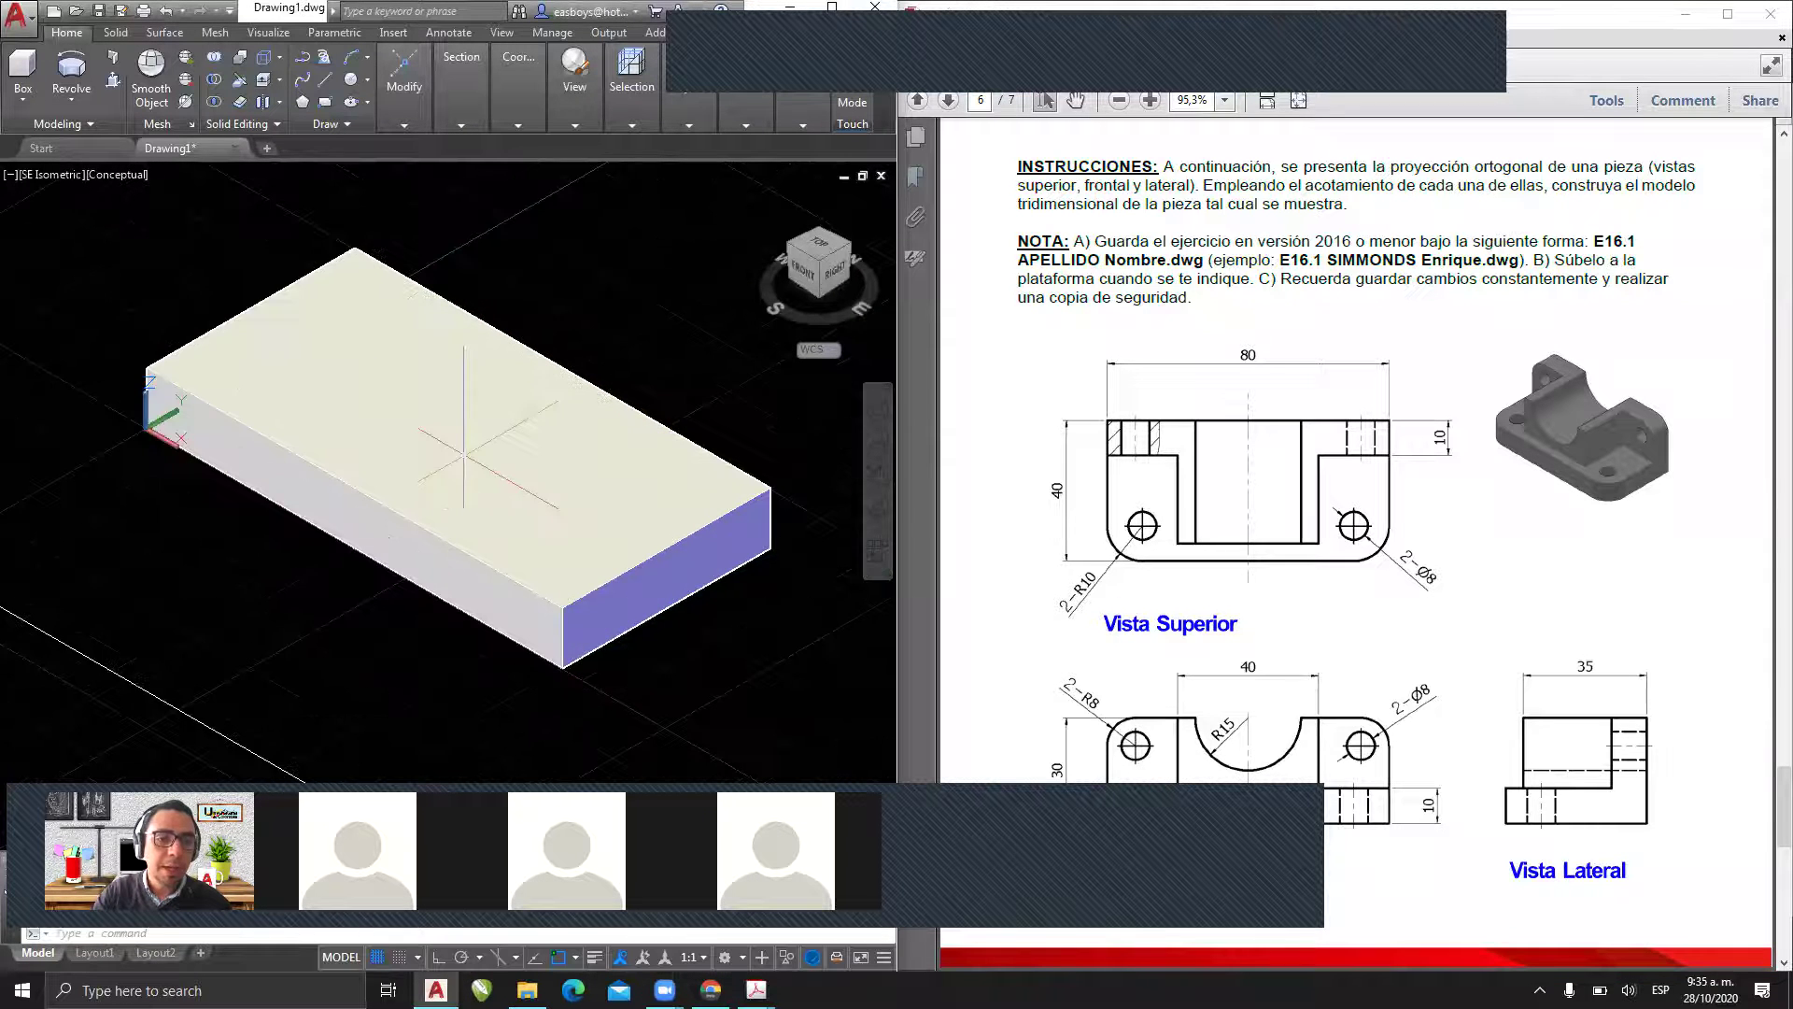
middle_click_drag(463, 454, 503, 454)
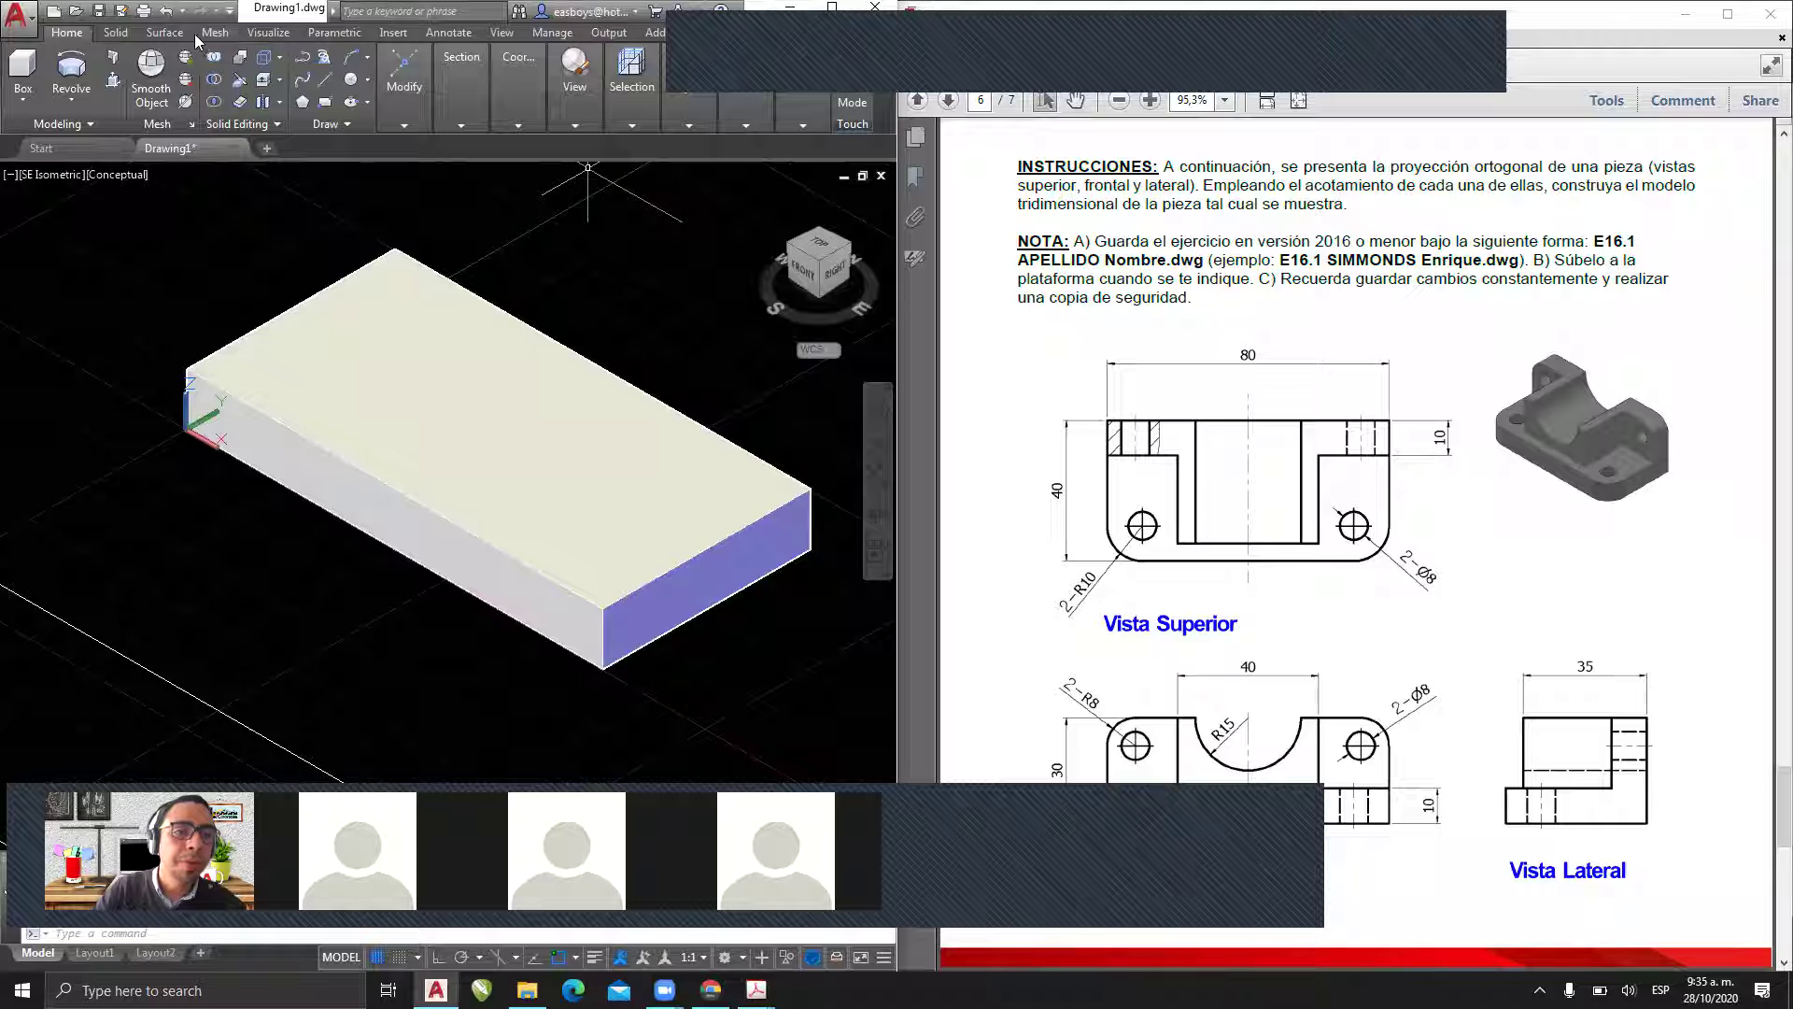
left_click(113, 32)
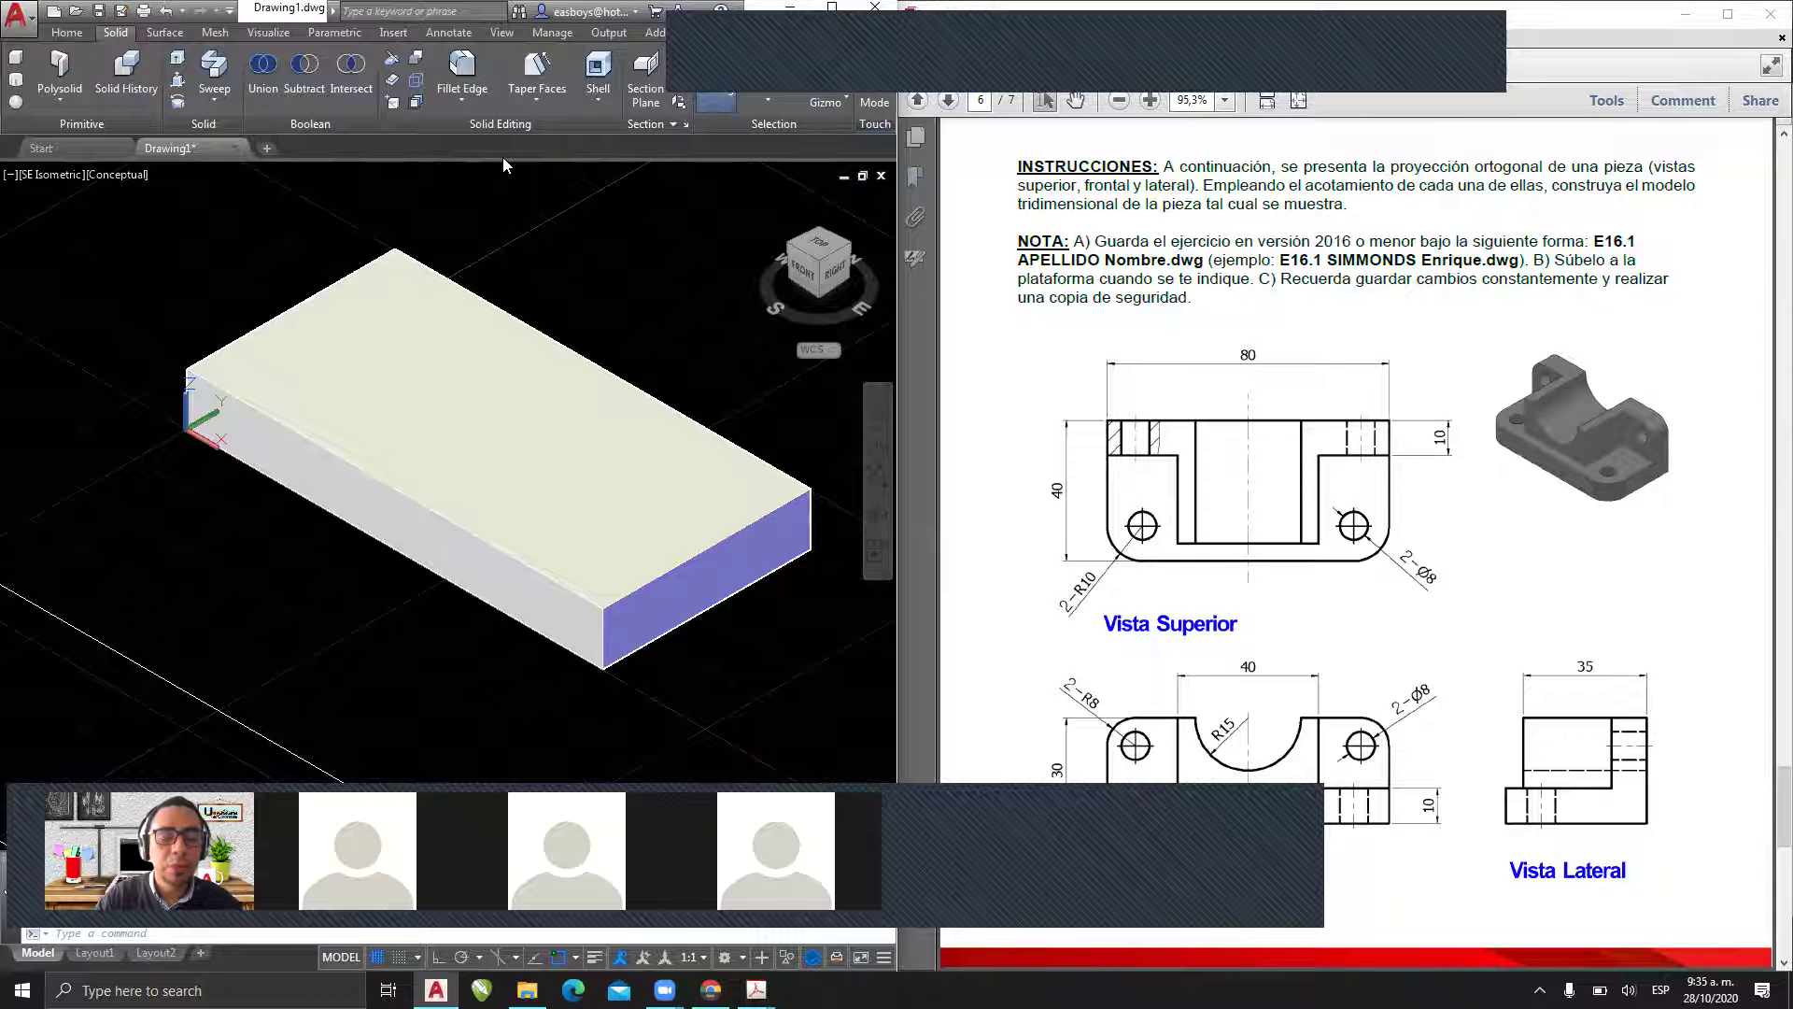
left_click(463, 97)
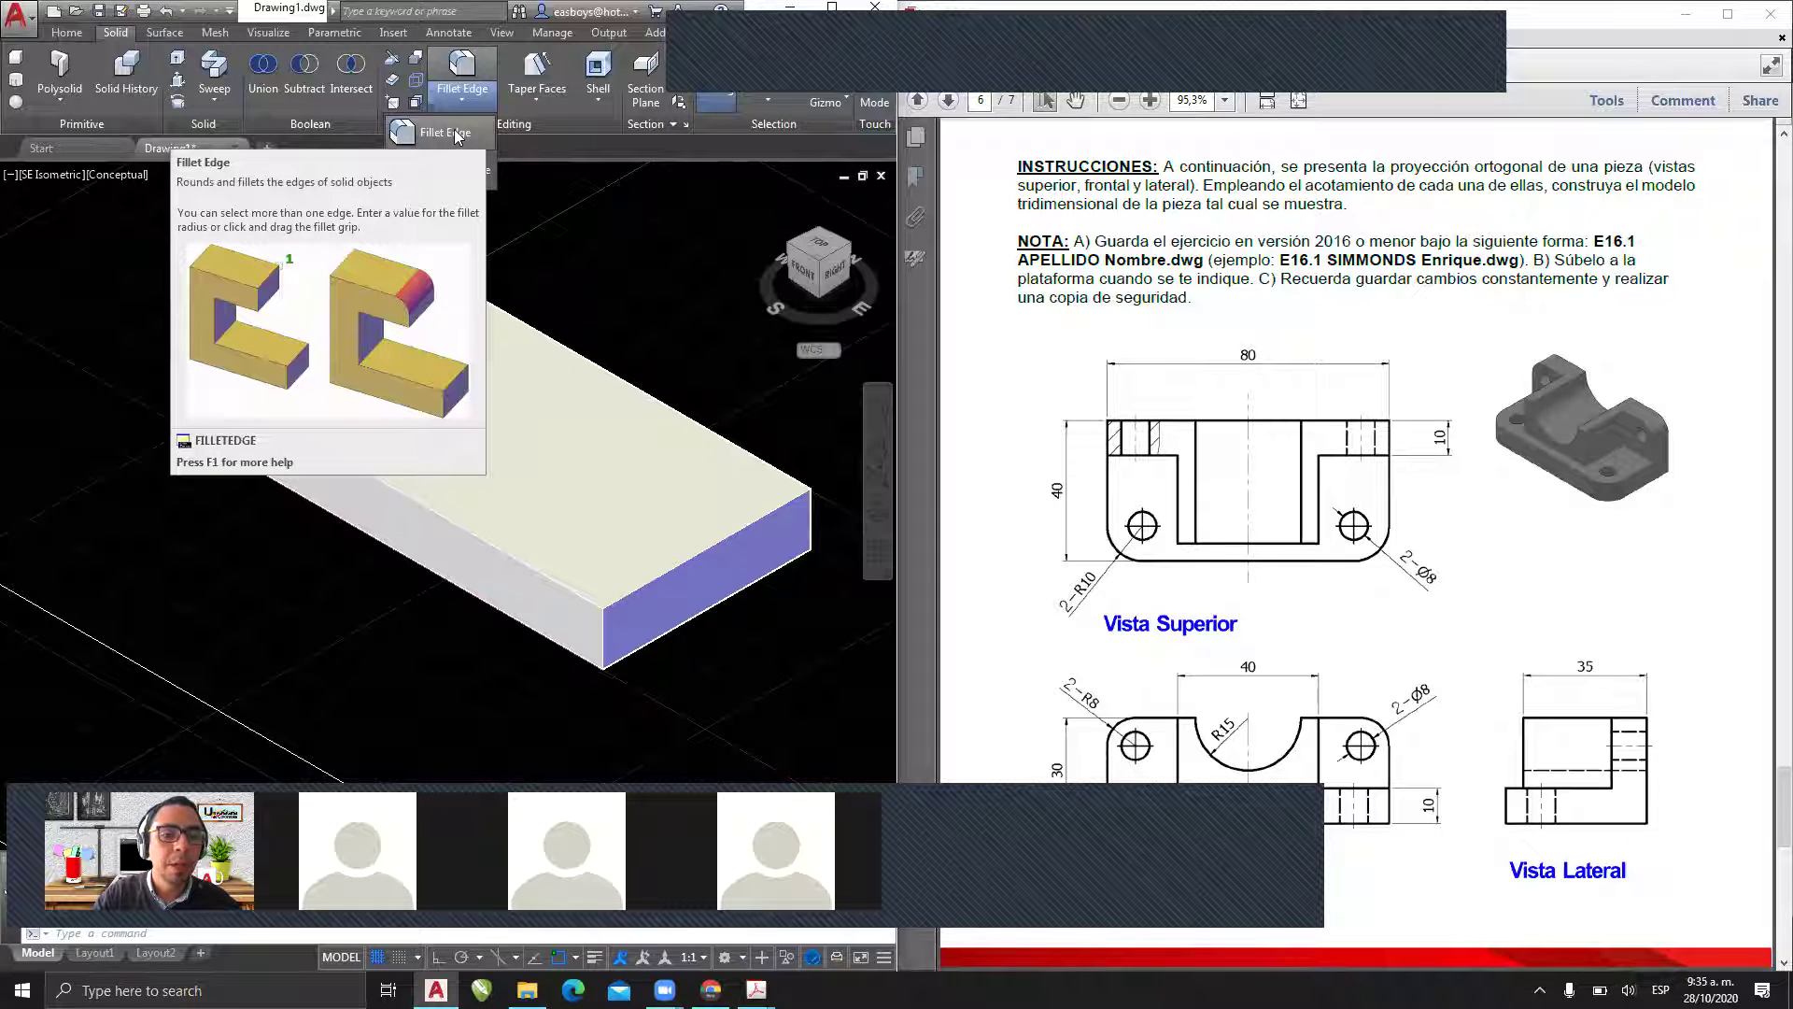
left_click(454, 132)
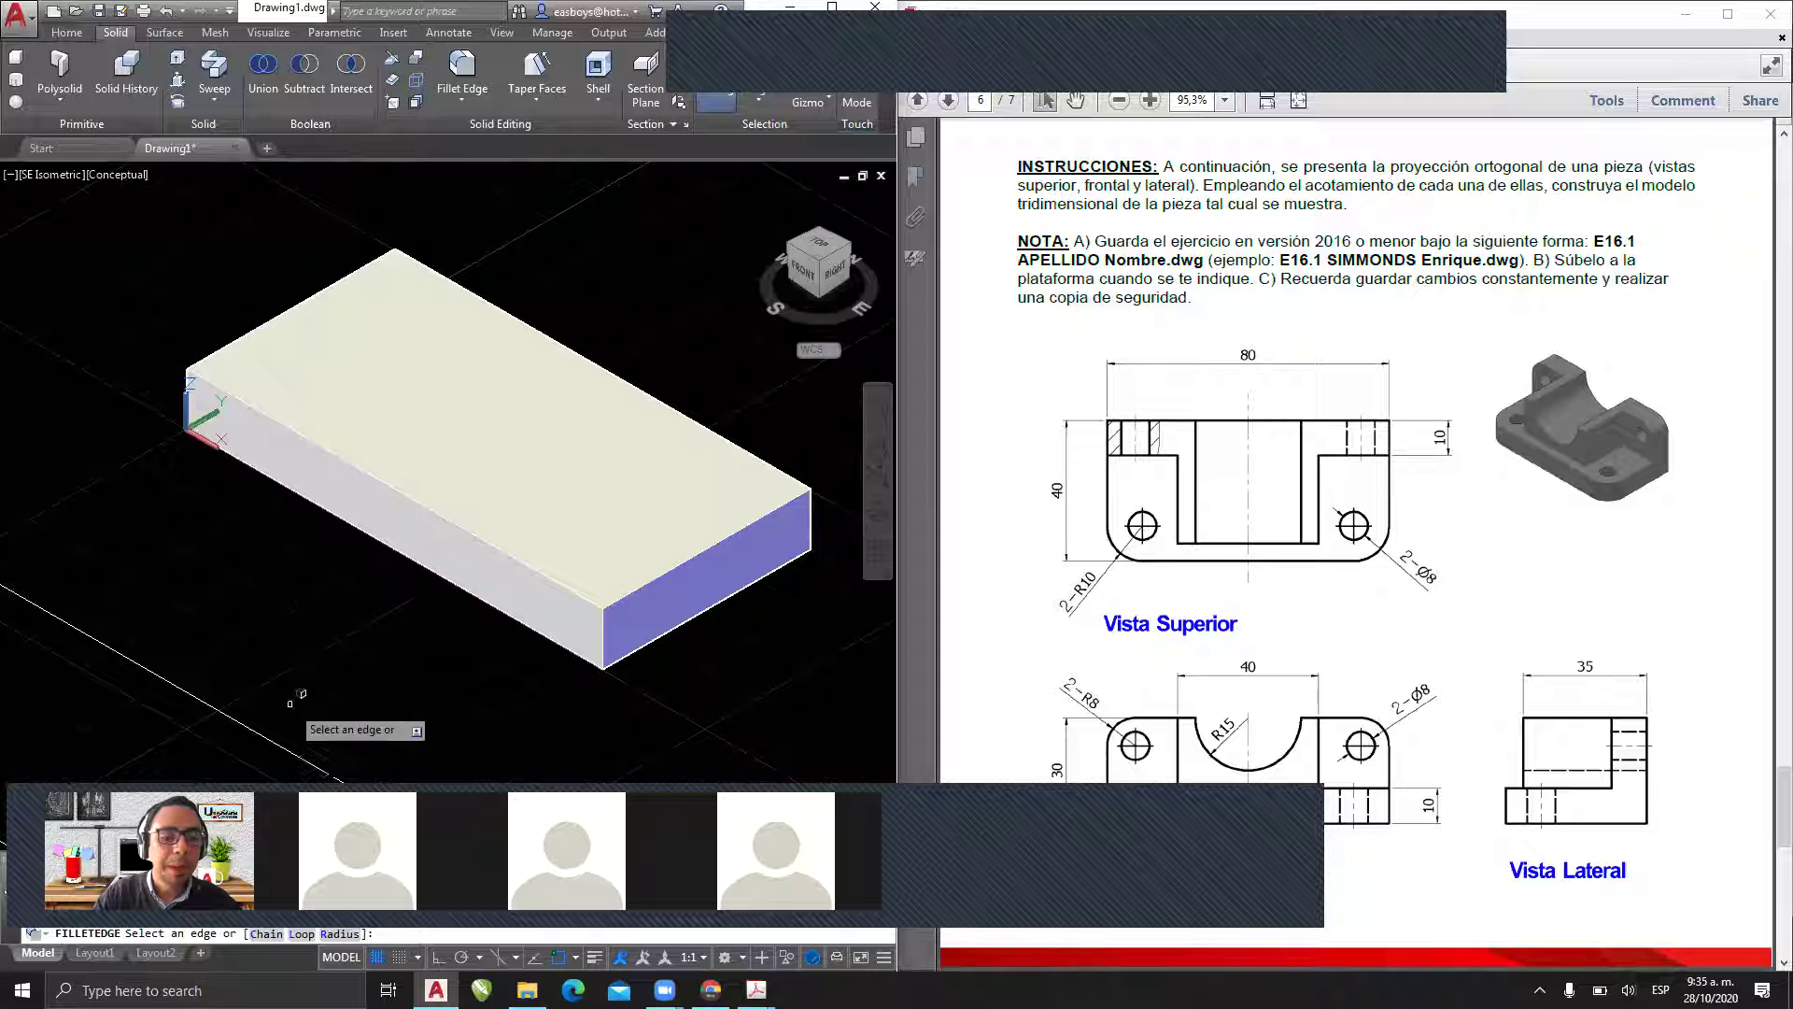
left_click(340, 932)
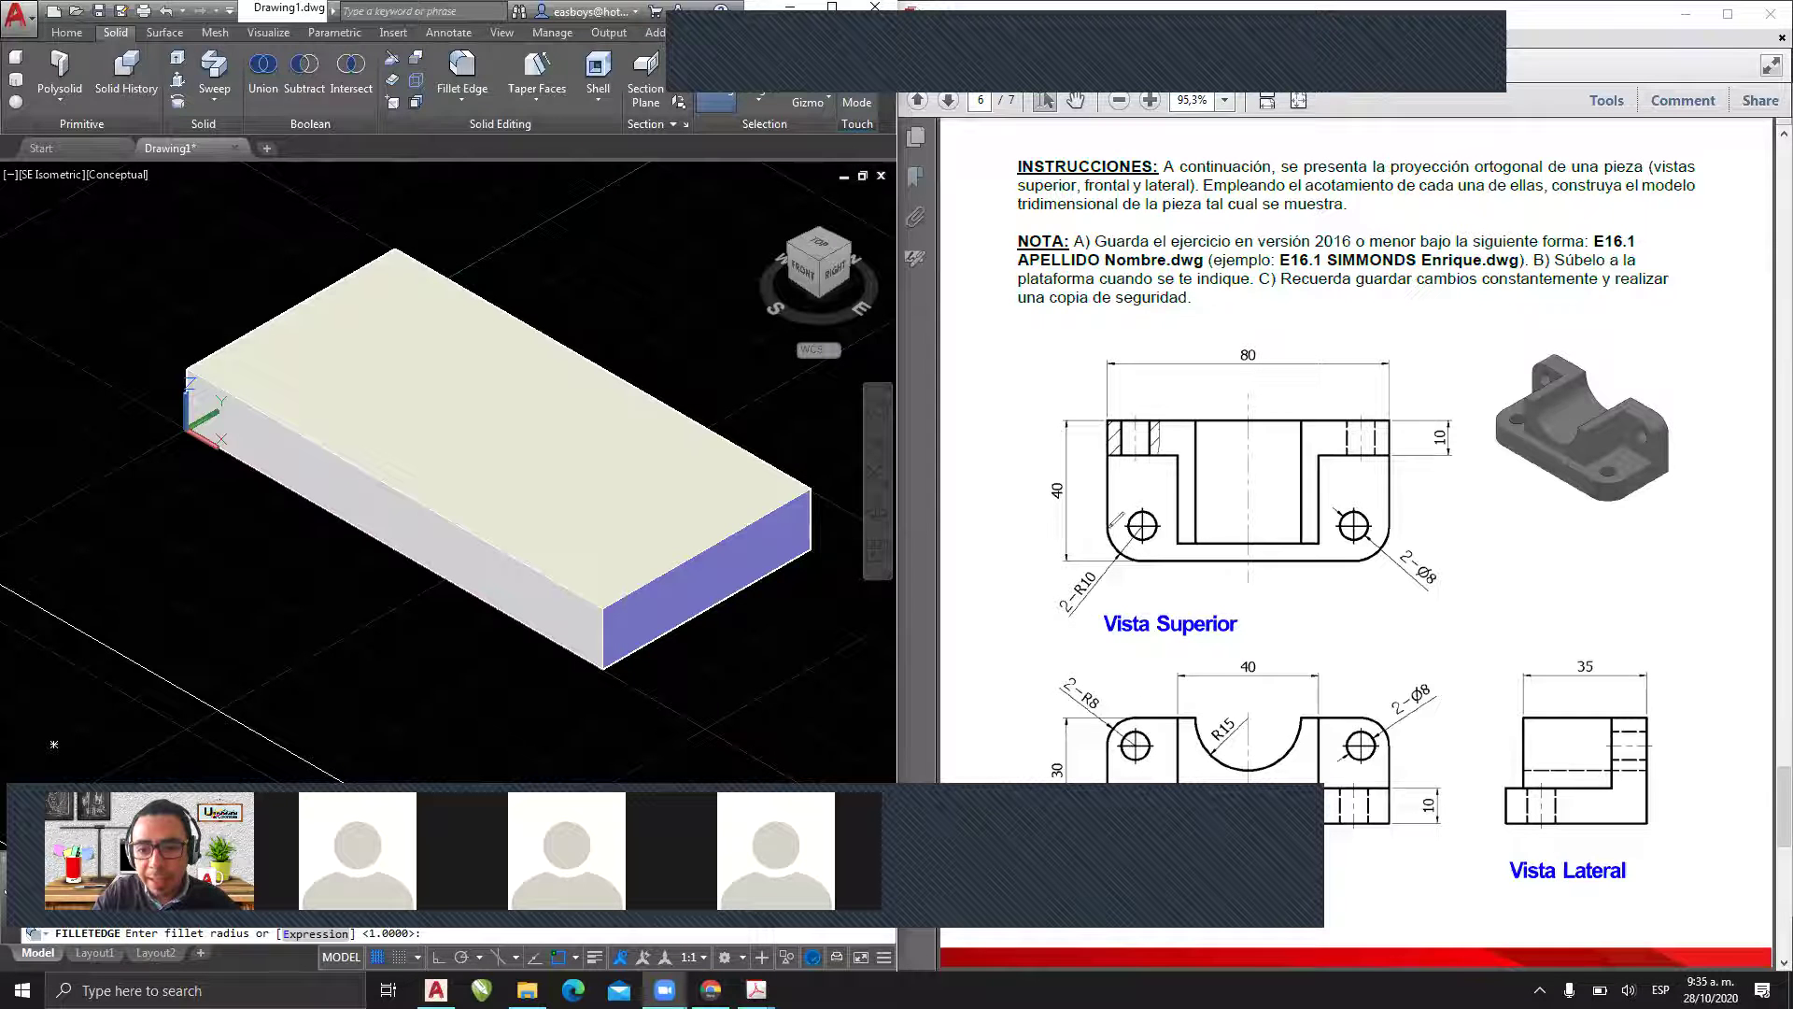
- Mark the two rounded lower corners of the Vista Superior drawing in orange, and clear the marks
left_click_drag(1106, 523, 1141, 558)
left_click_drag(1395, 516, 1362, 565)
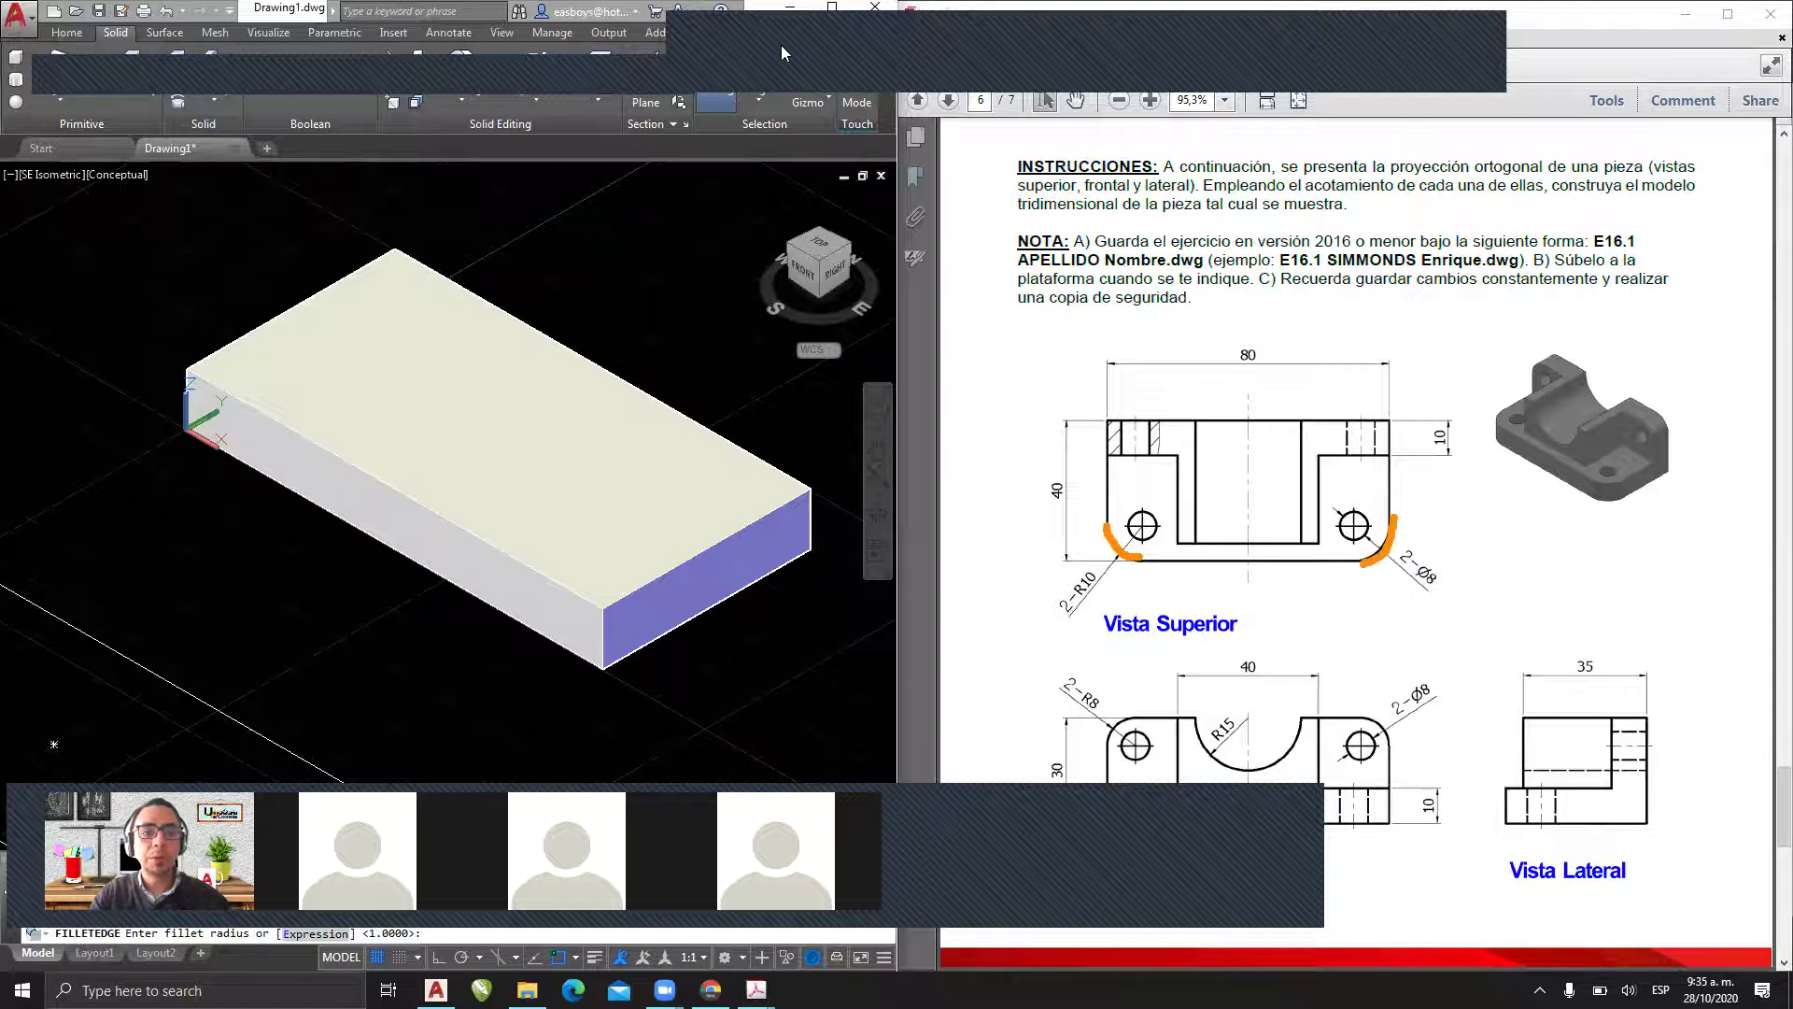
left_click(676, 75)
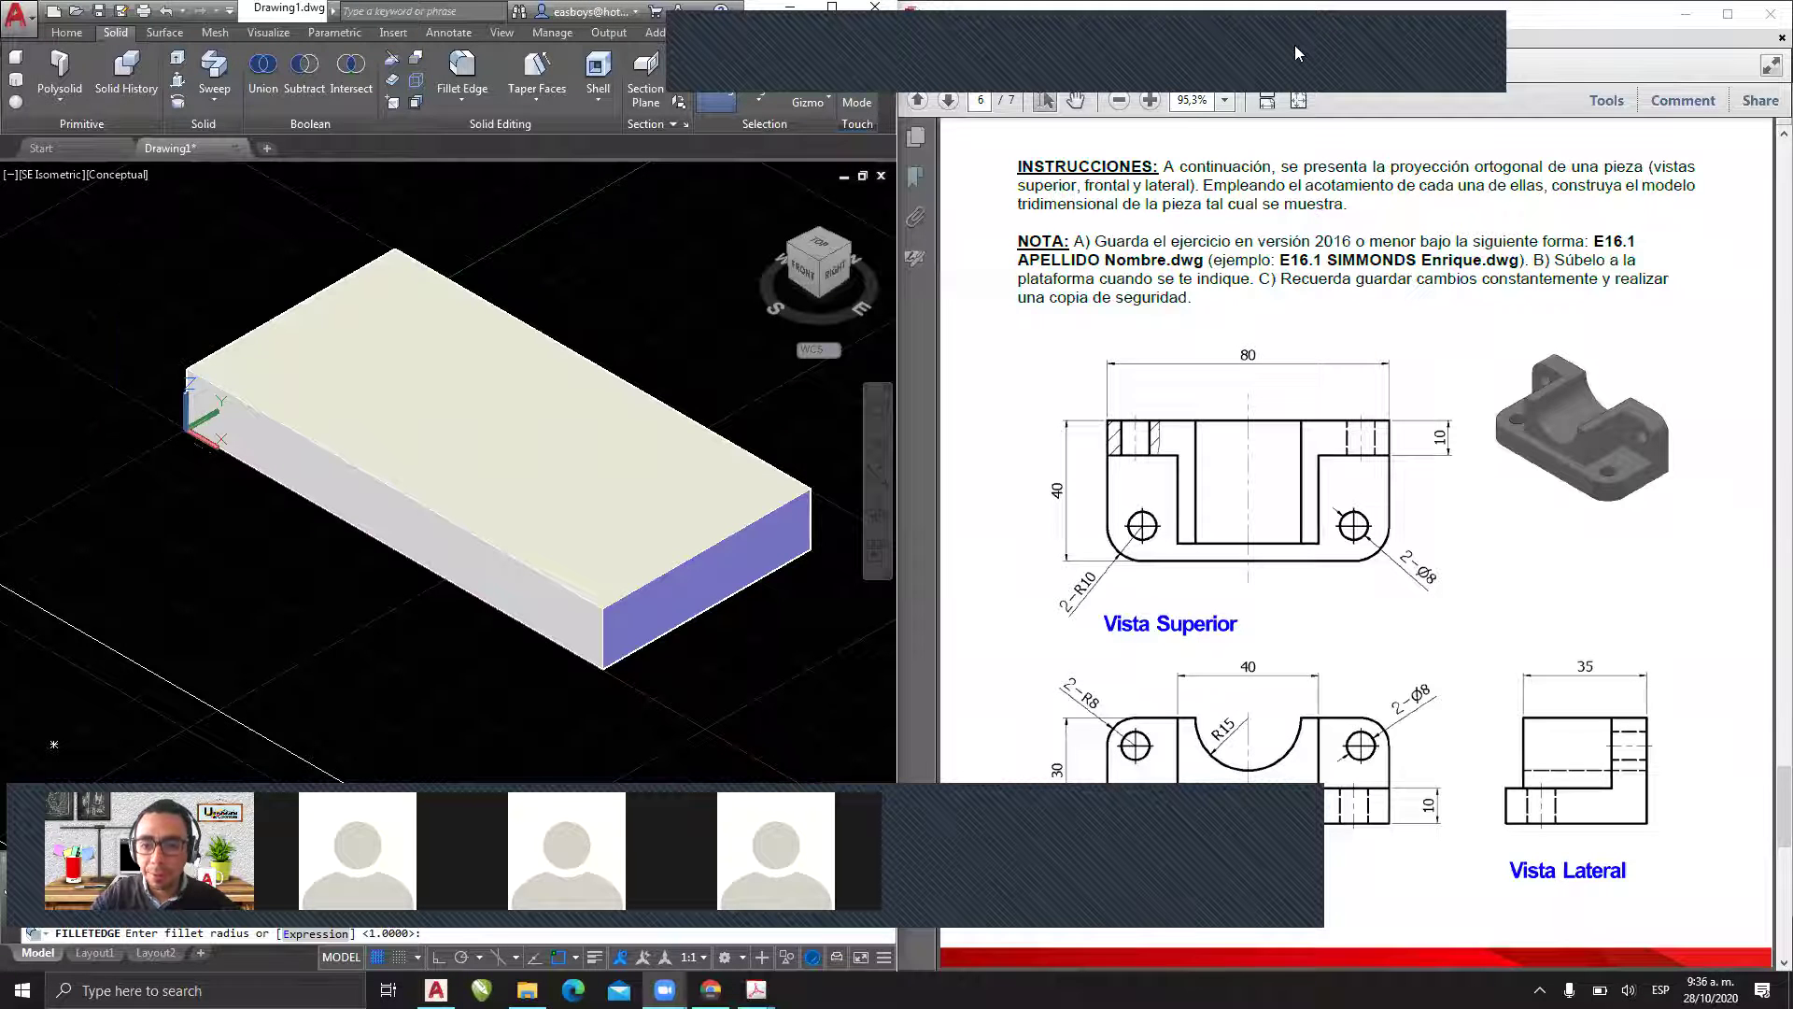
- Mark the 2-R10 and 2-Ø8 leader arrows of the Vista Superior in orange, and undo the marks
left_click_drag(1068, 636, 1107, 581)
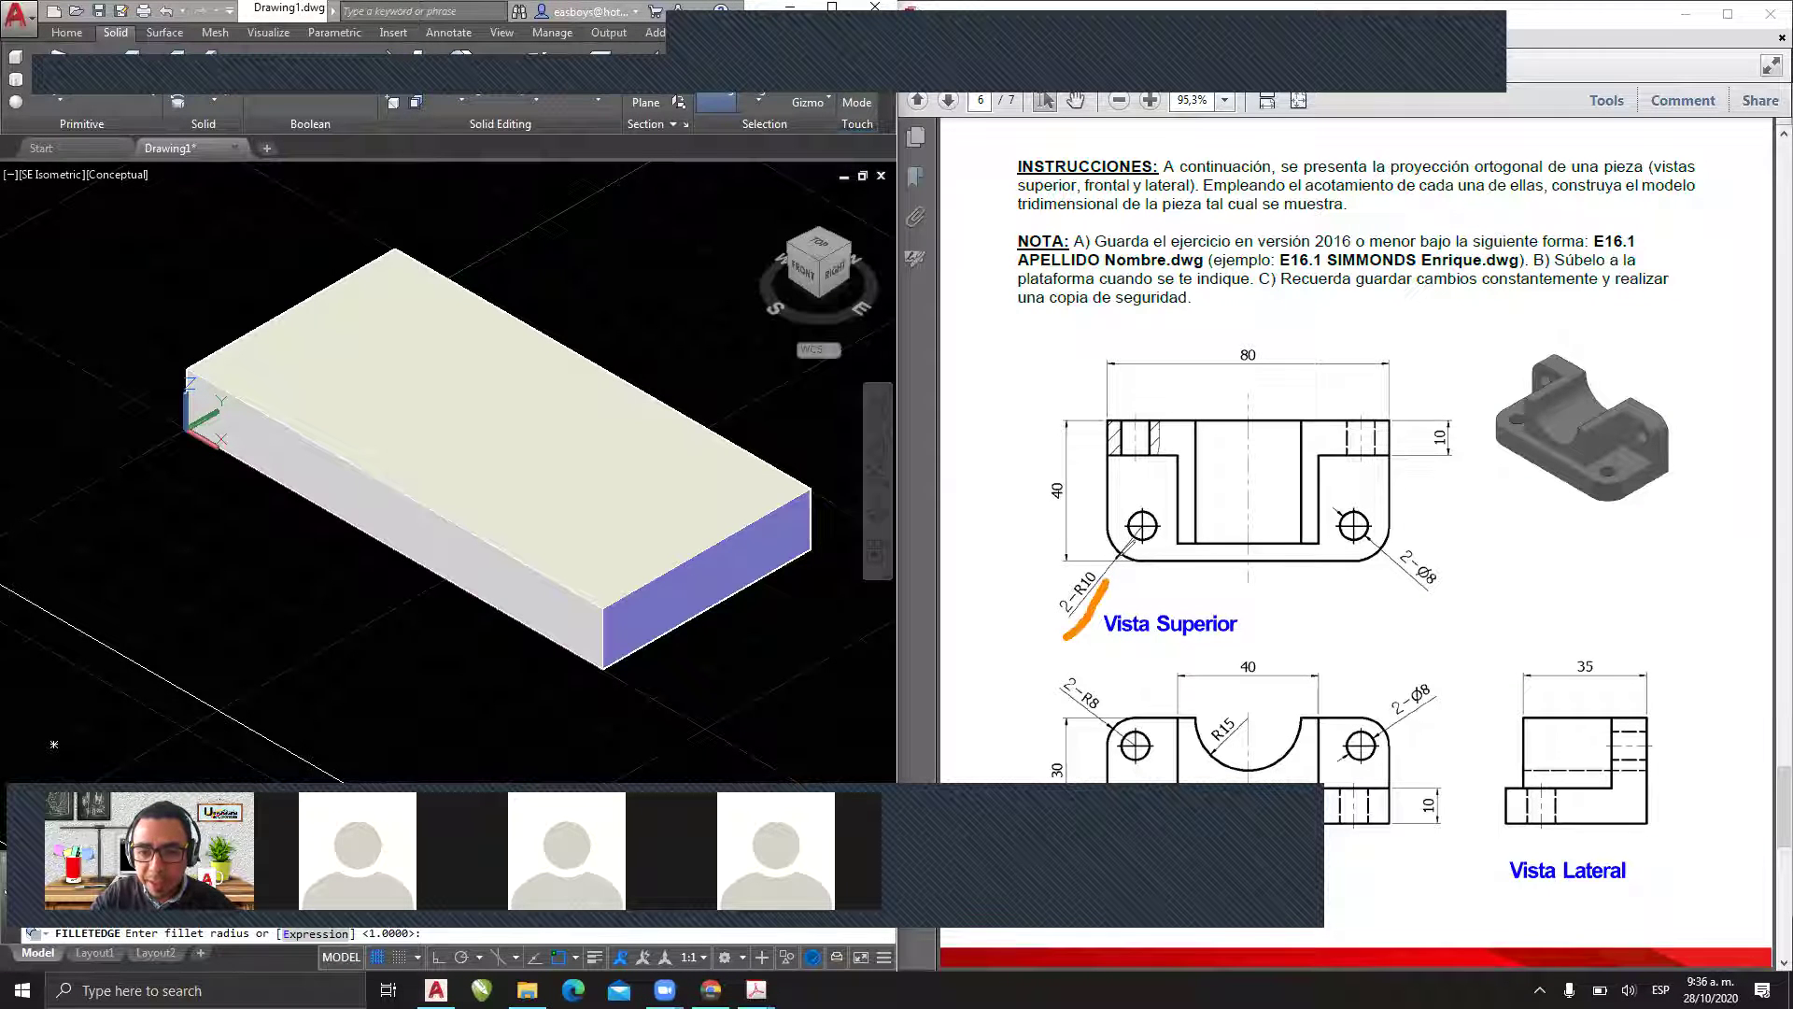
left_click_drag(1113, 555, 1120, 571)
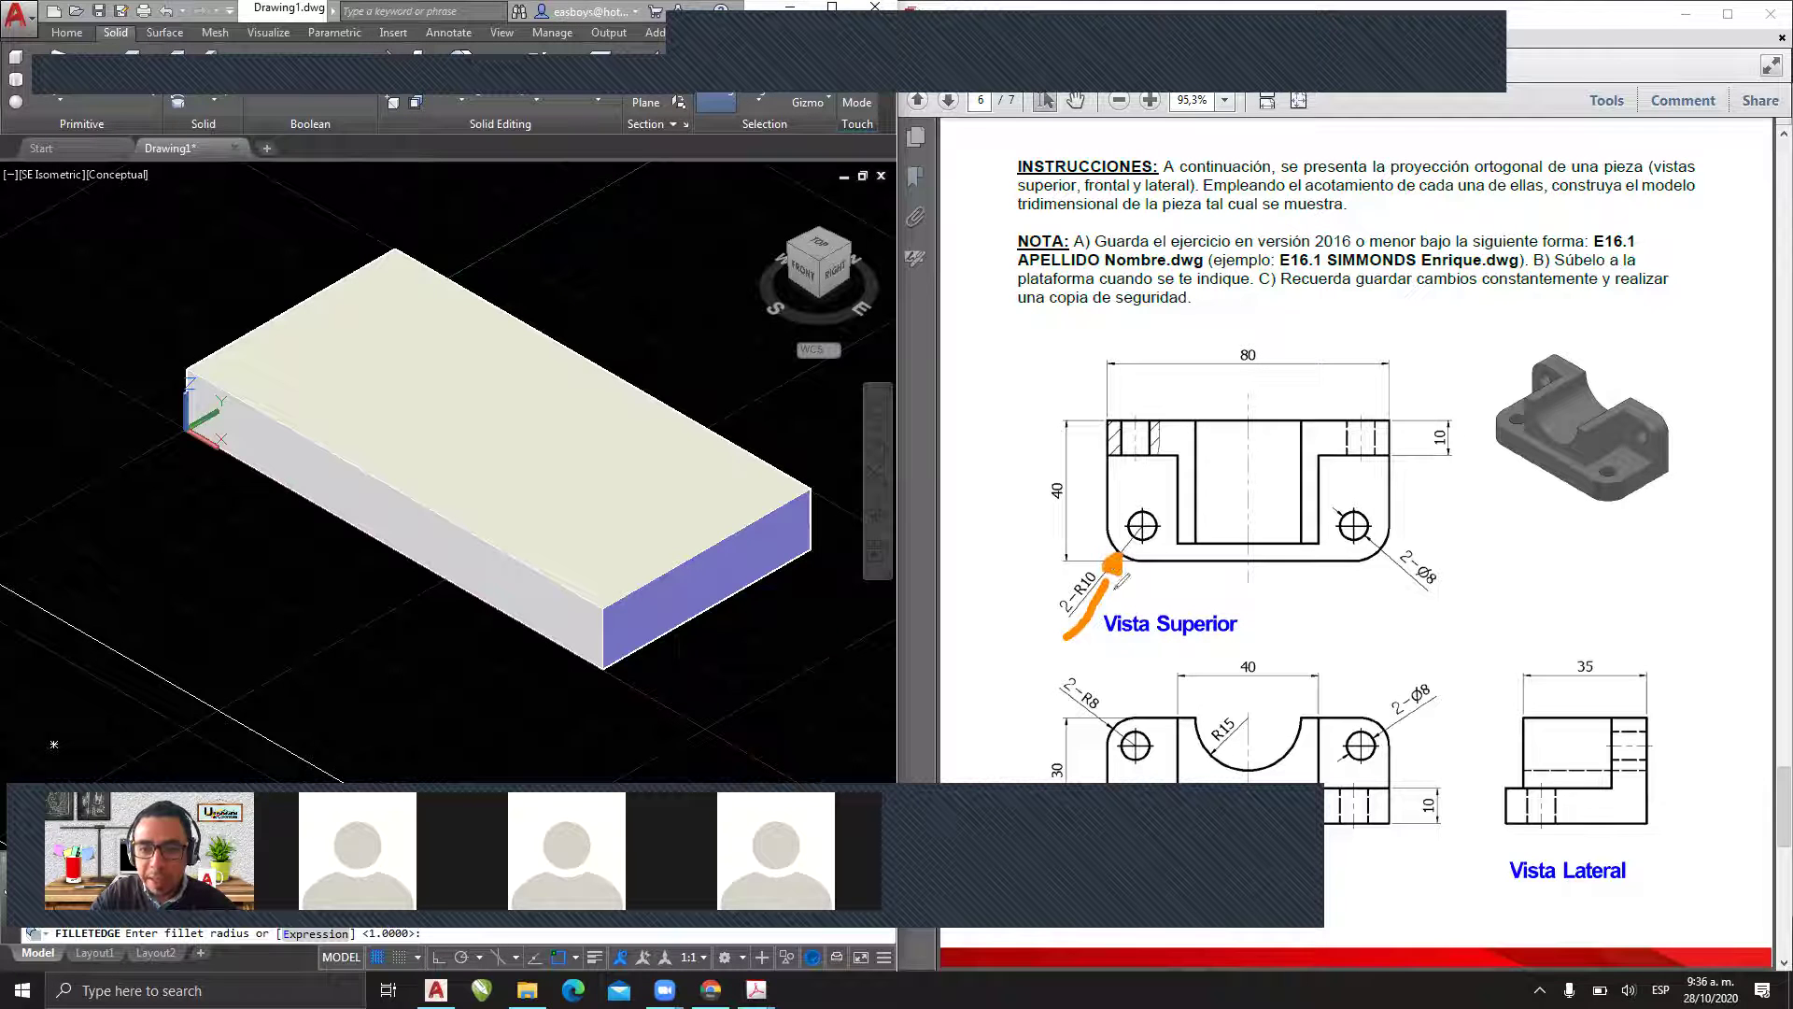
mouse_move(1327, 477)
left_mouse_down()
mouse_move(1429, 654)
mouse_move(1457, 486)
left_mouse_up()
key("ctrl+z")
left_click_drag(1362, 530, 1377, 551)
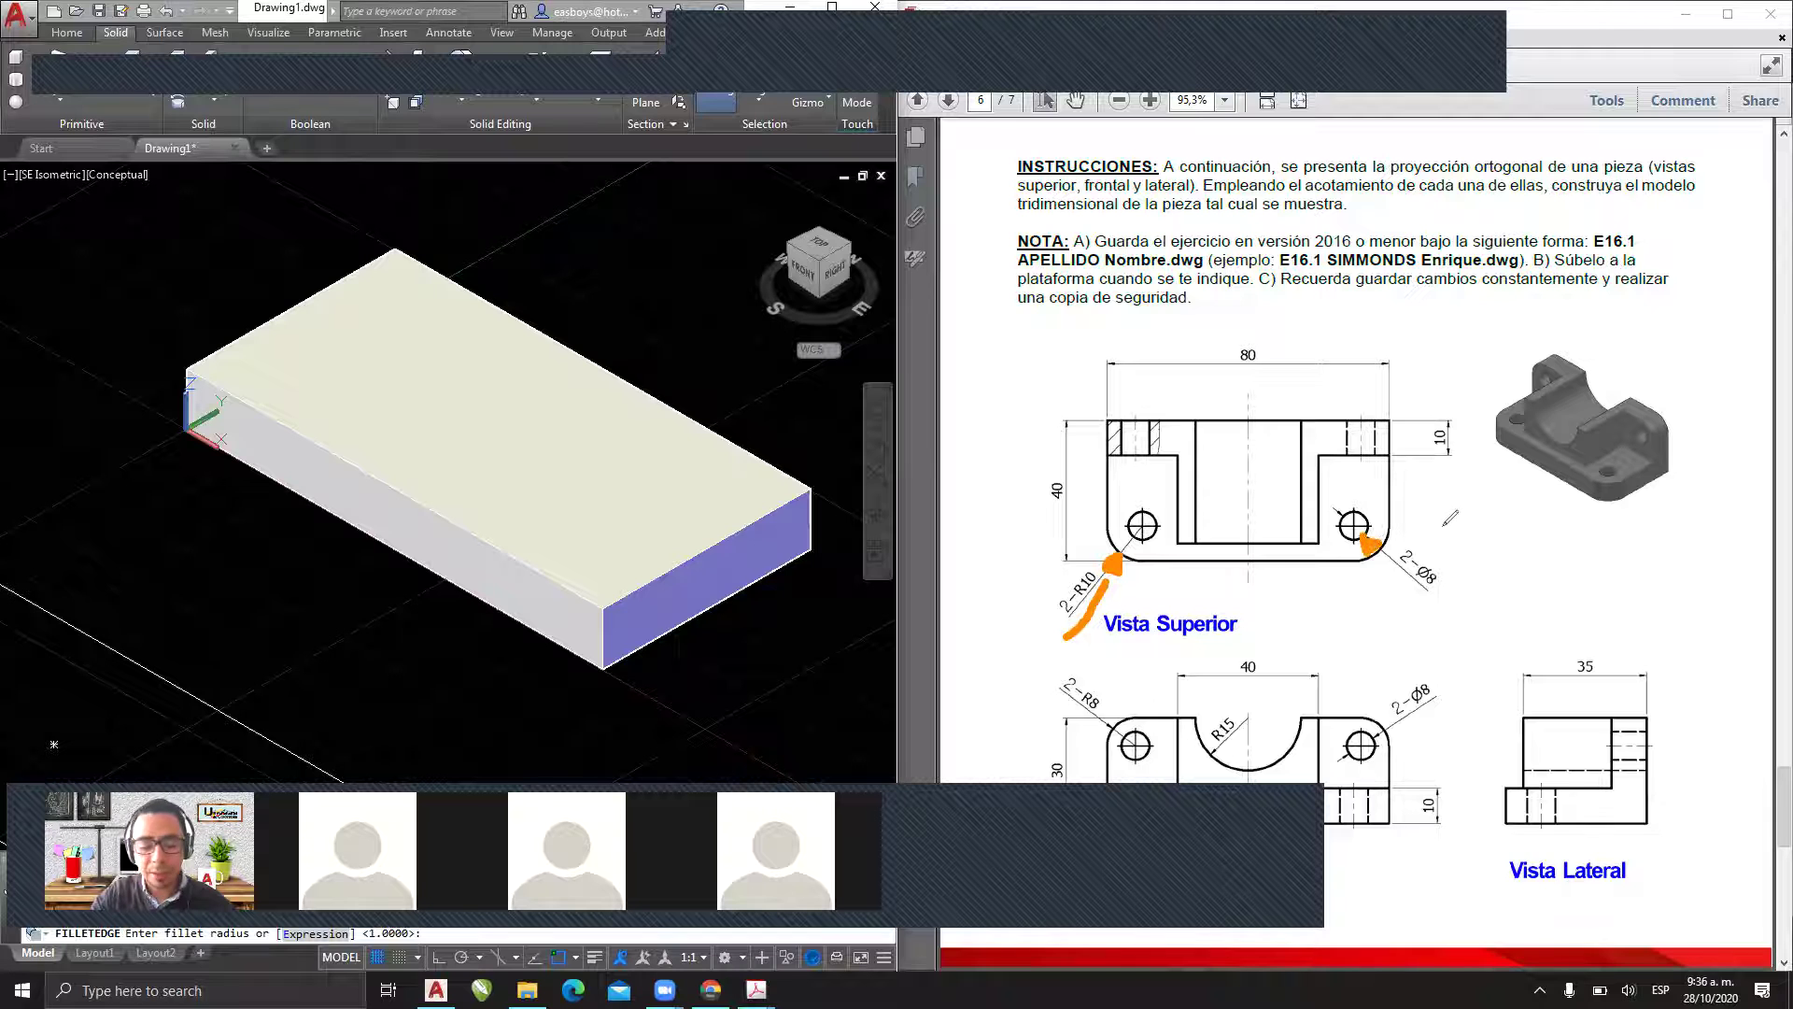
key("ctrl+z")
key("ctrl+z")
key("ctrl+z")
- Circle the 2-R10 note, trace the corners it applies to, circle the 2-Ø8 note, and clear the annotations
mouse_move(1116, 549)
left_mouse_down()
mouse_move(1088, 546)
mouse_move(1055, 598)
mouse_move(1089, 621)
mouse_move(1119, 557)
left_mouse_up()
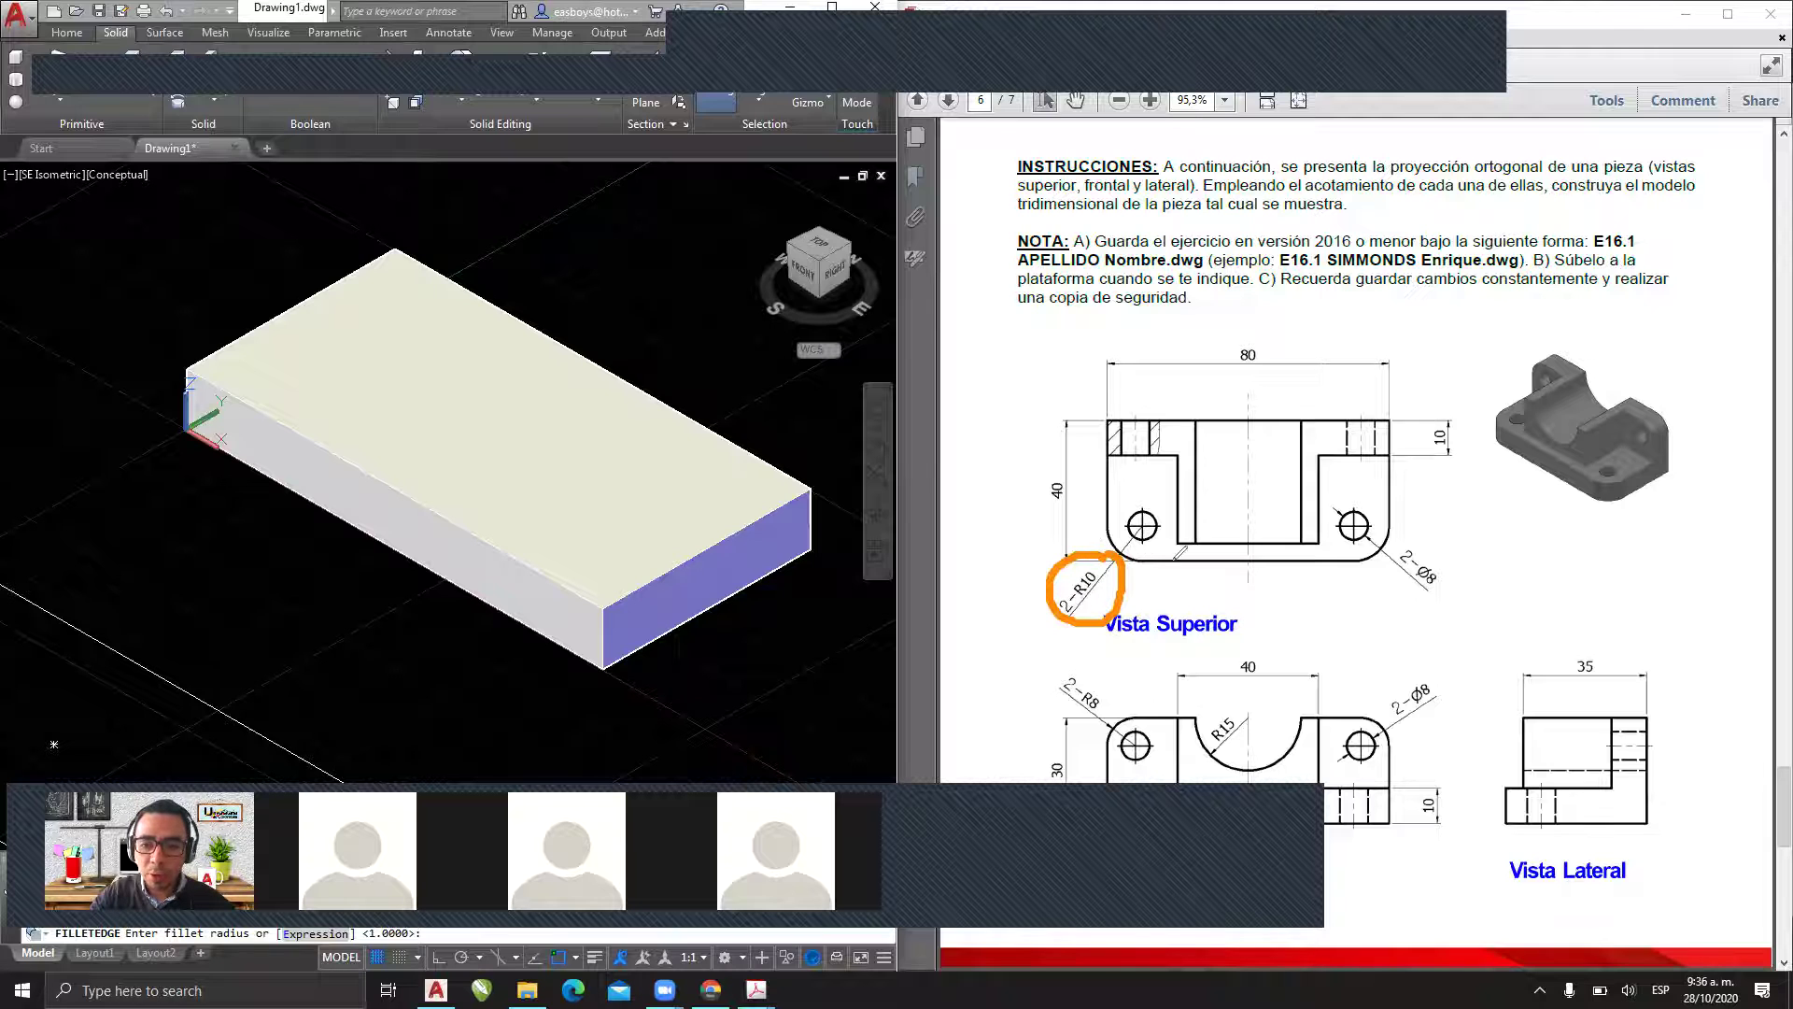
left_click_drag(1089, 595, 1141, 558)
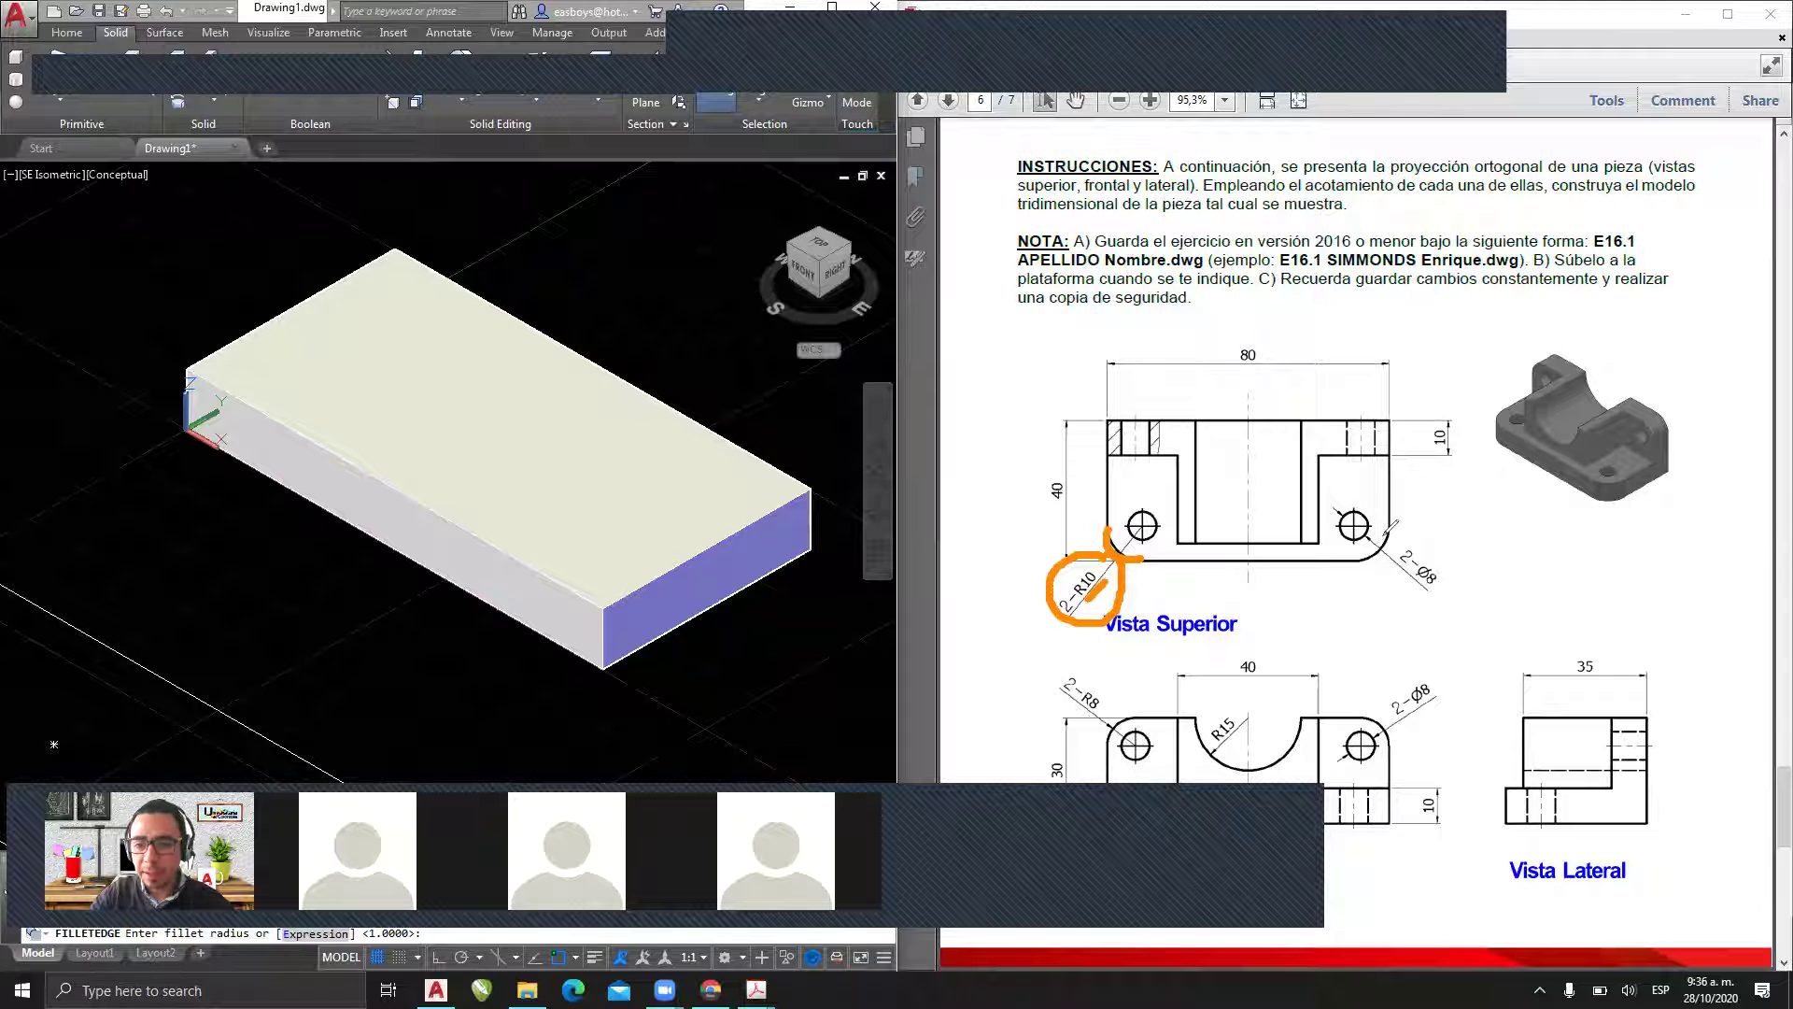
left_click_drag(1382, 529, 1369, 566)
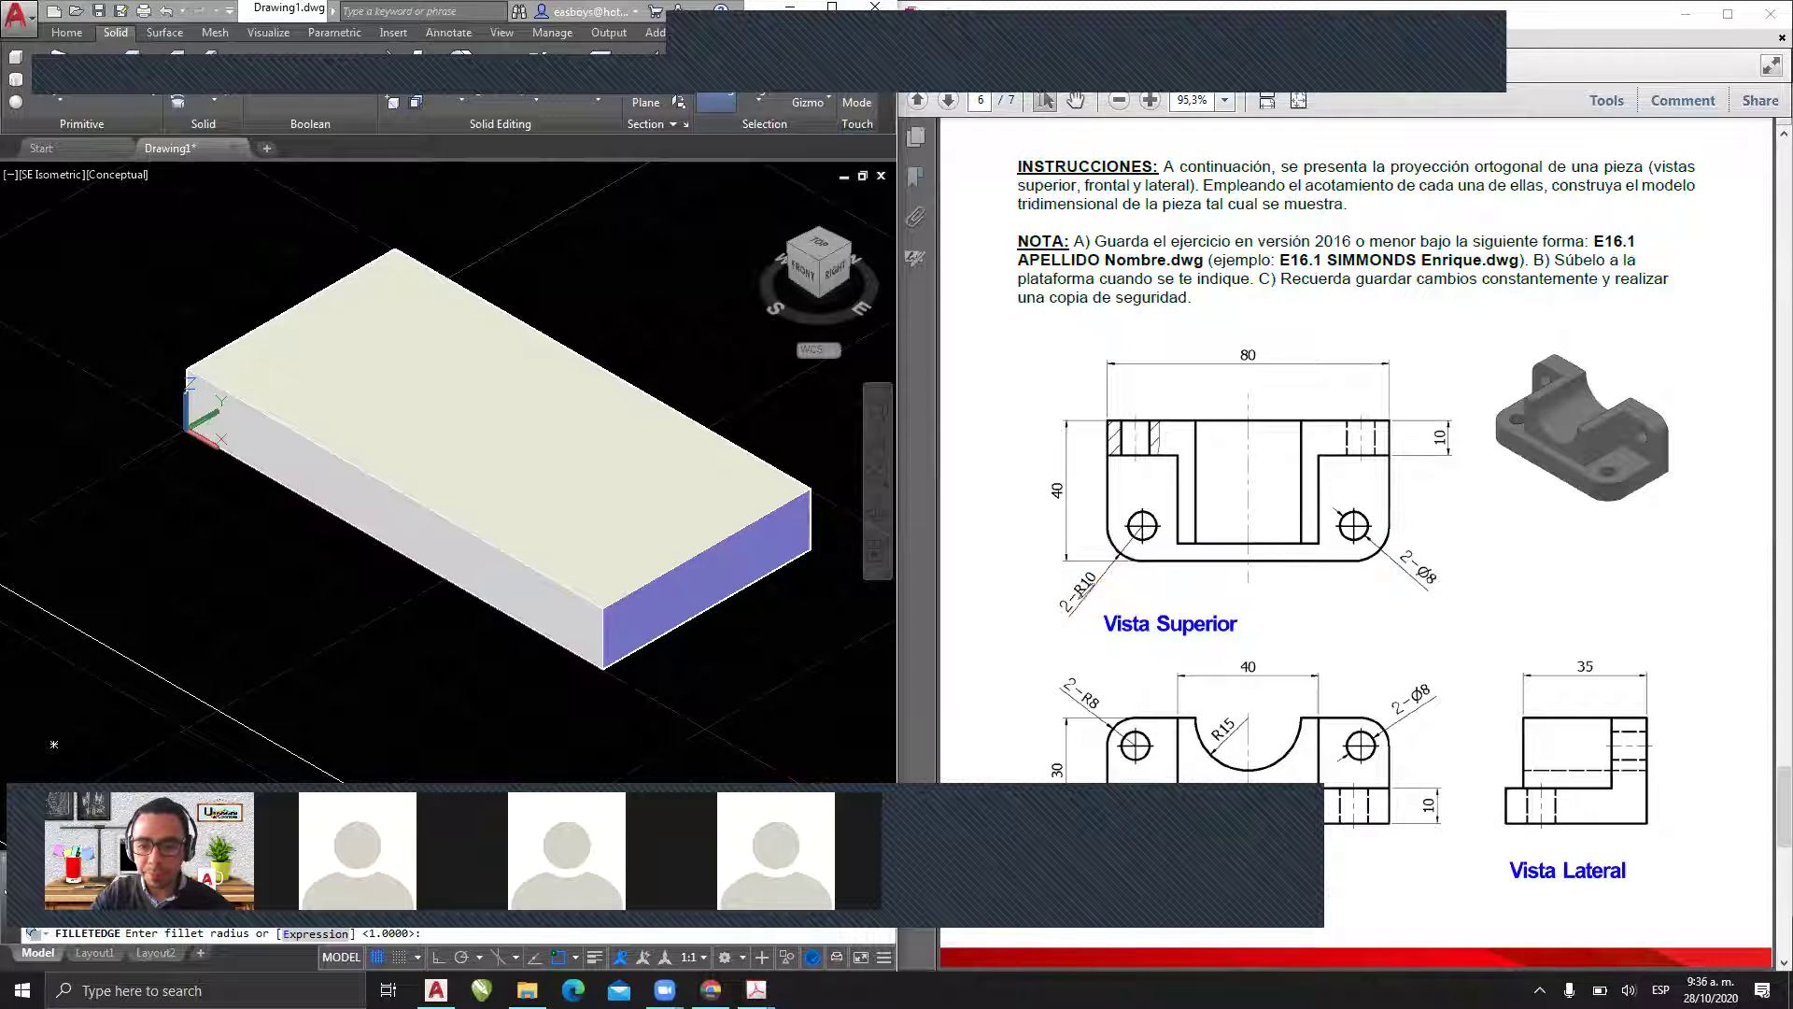
mouse_move(1399, 539)
left_mouse_down()
mouse_move(1415, 598)
mouse_move(1443, 602)
left_mouse_up()
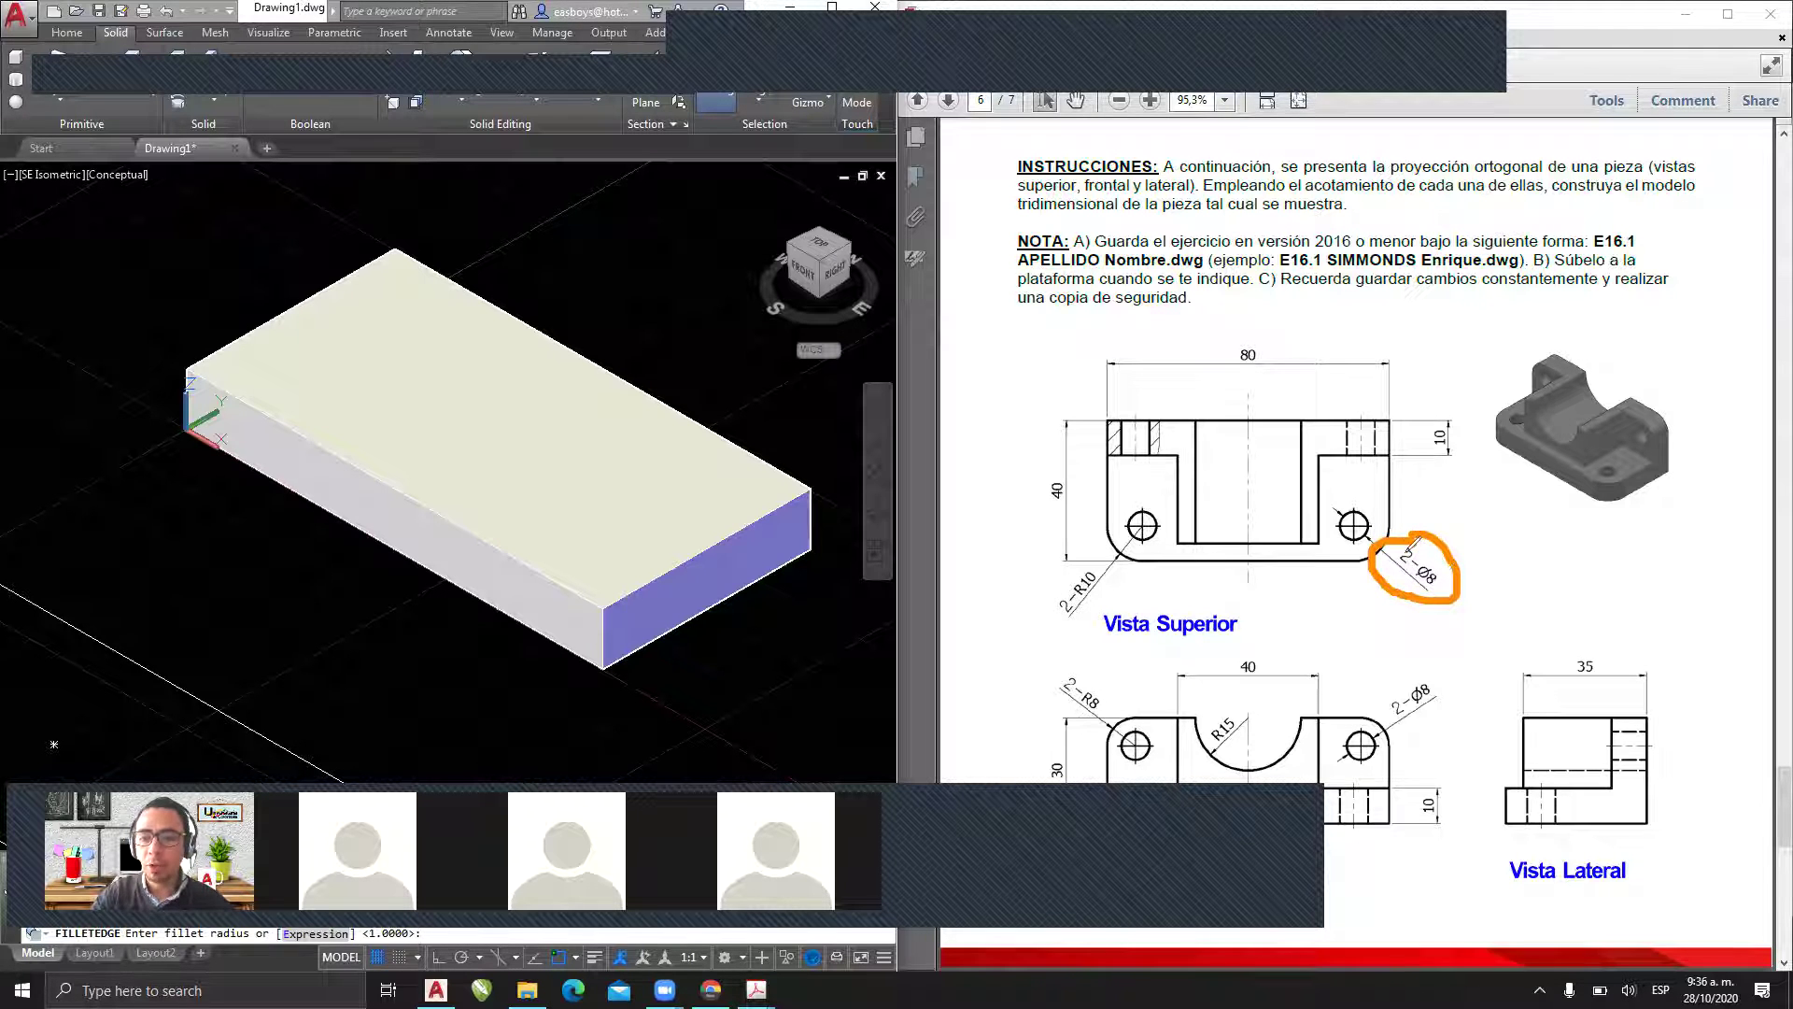
key("ctrl+z")
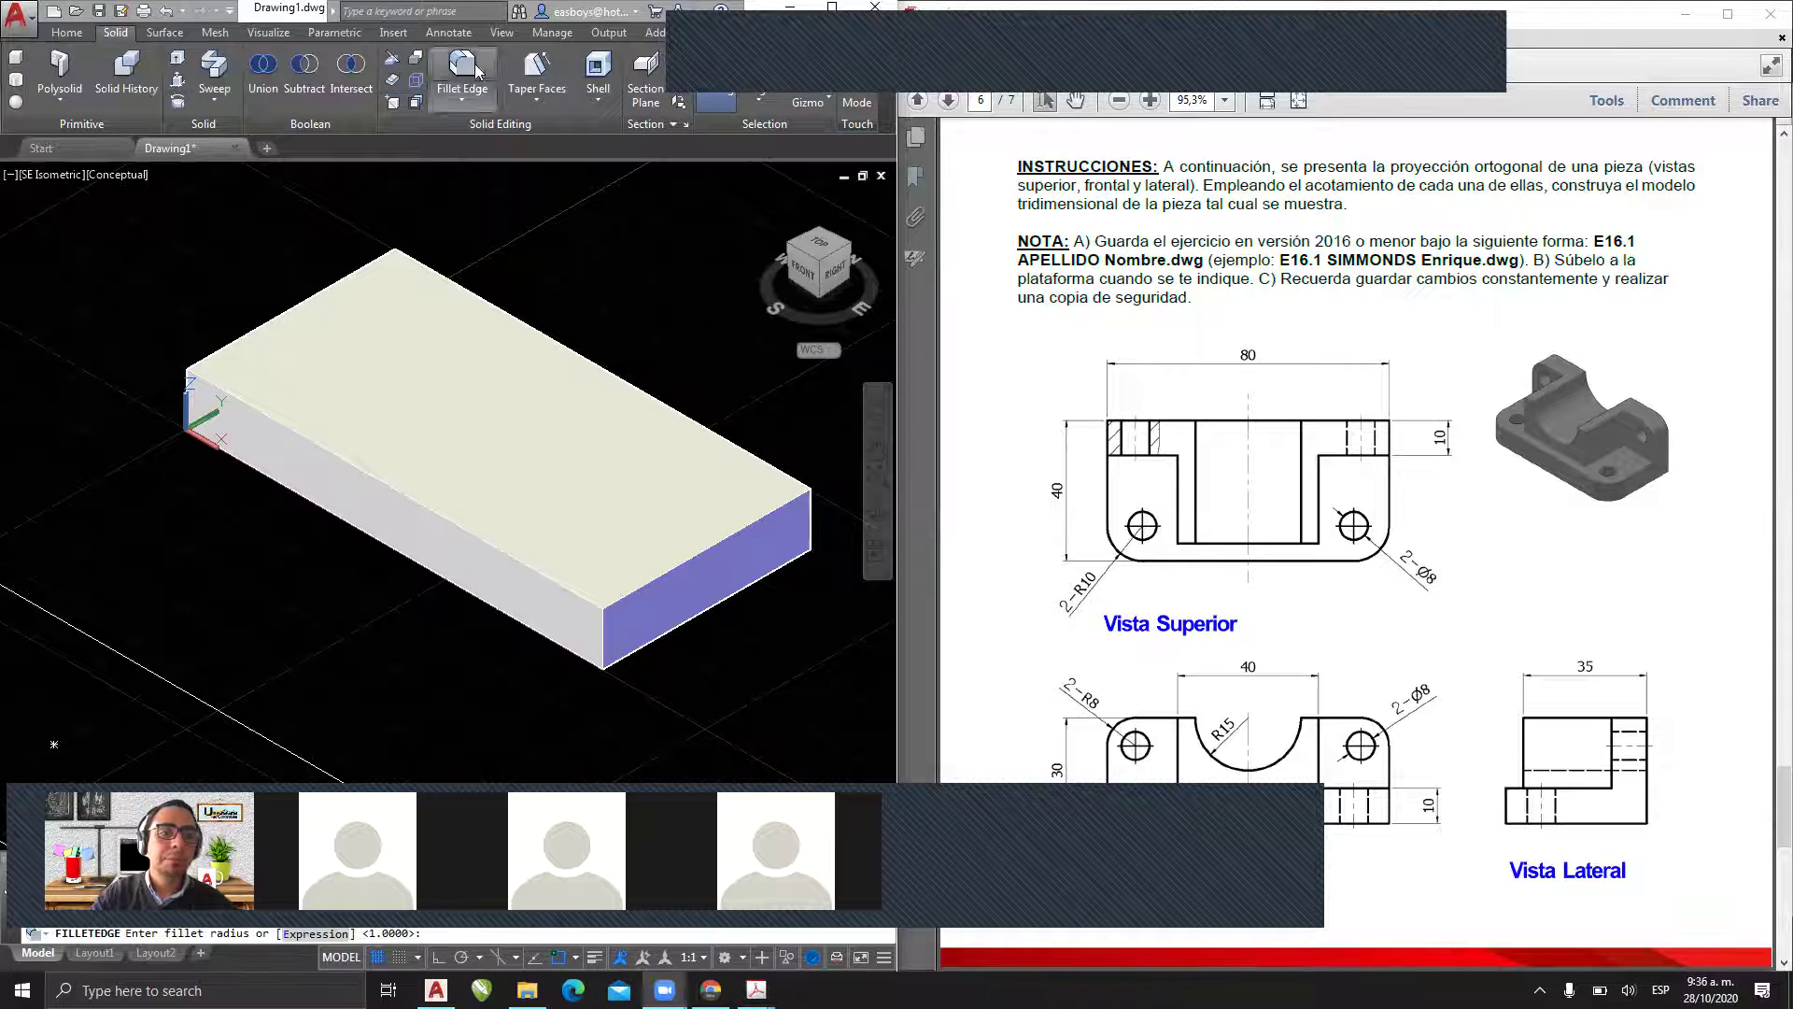
- Set the fillet radius to 10 and round the base plate's front-right vertical edge
left_click(473, 933)
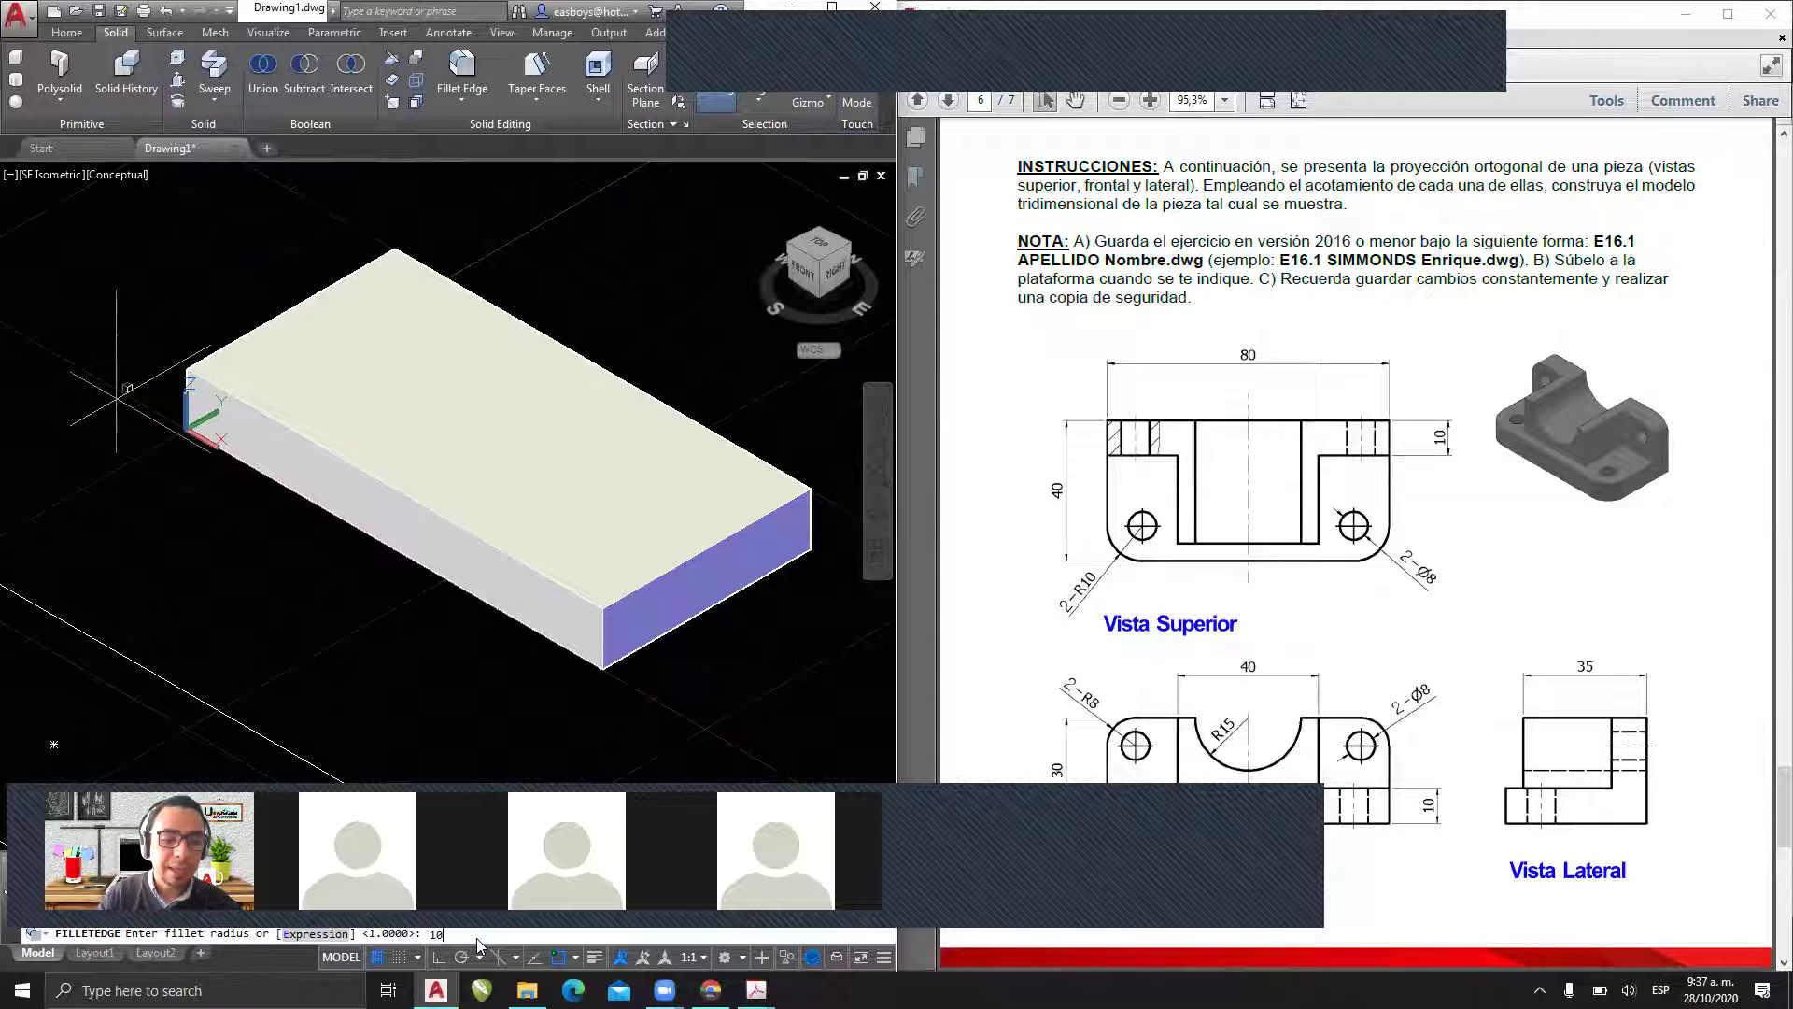
key("Return")
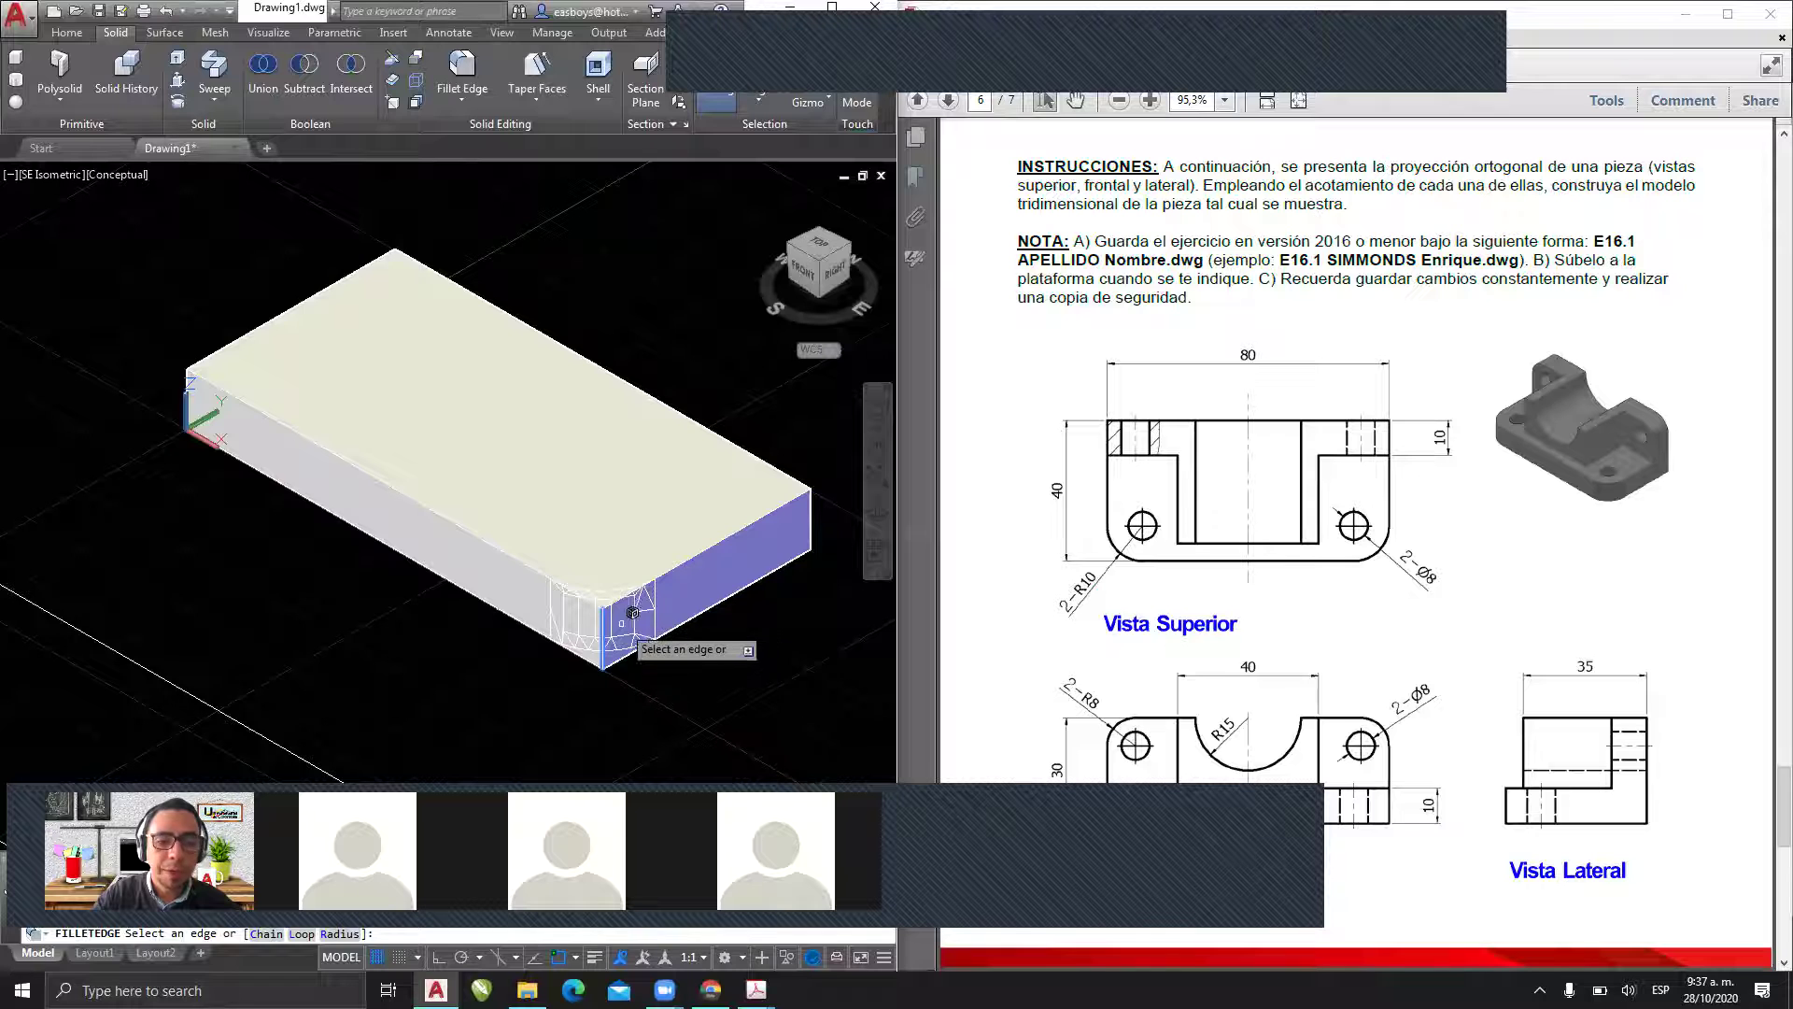
scroll(635, 612, "up", 3)
scroll(663, 644, "down", 5)
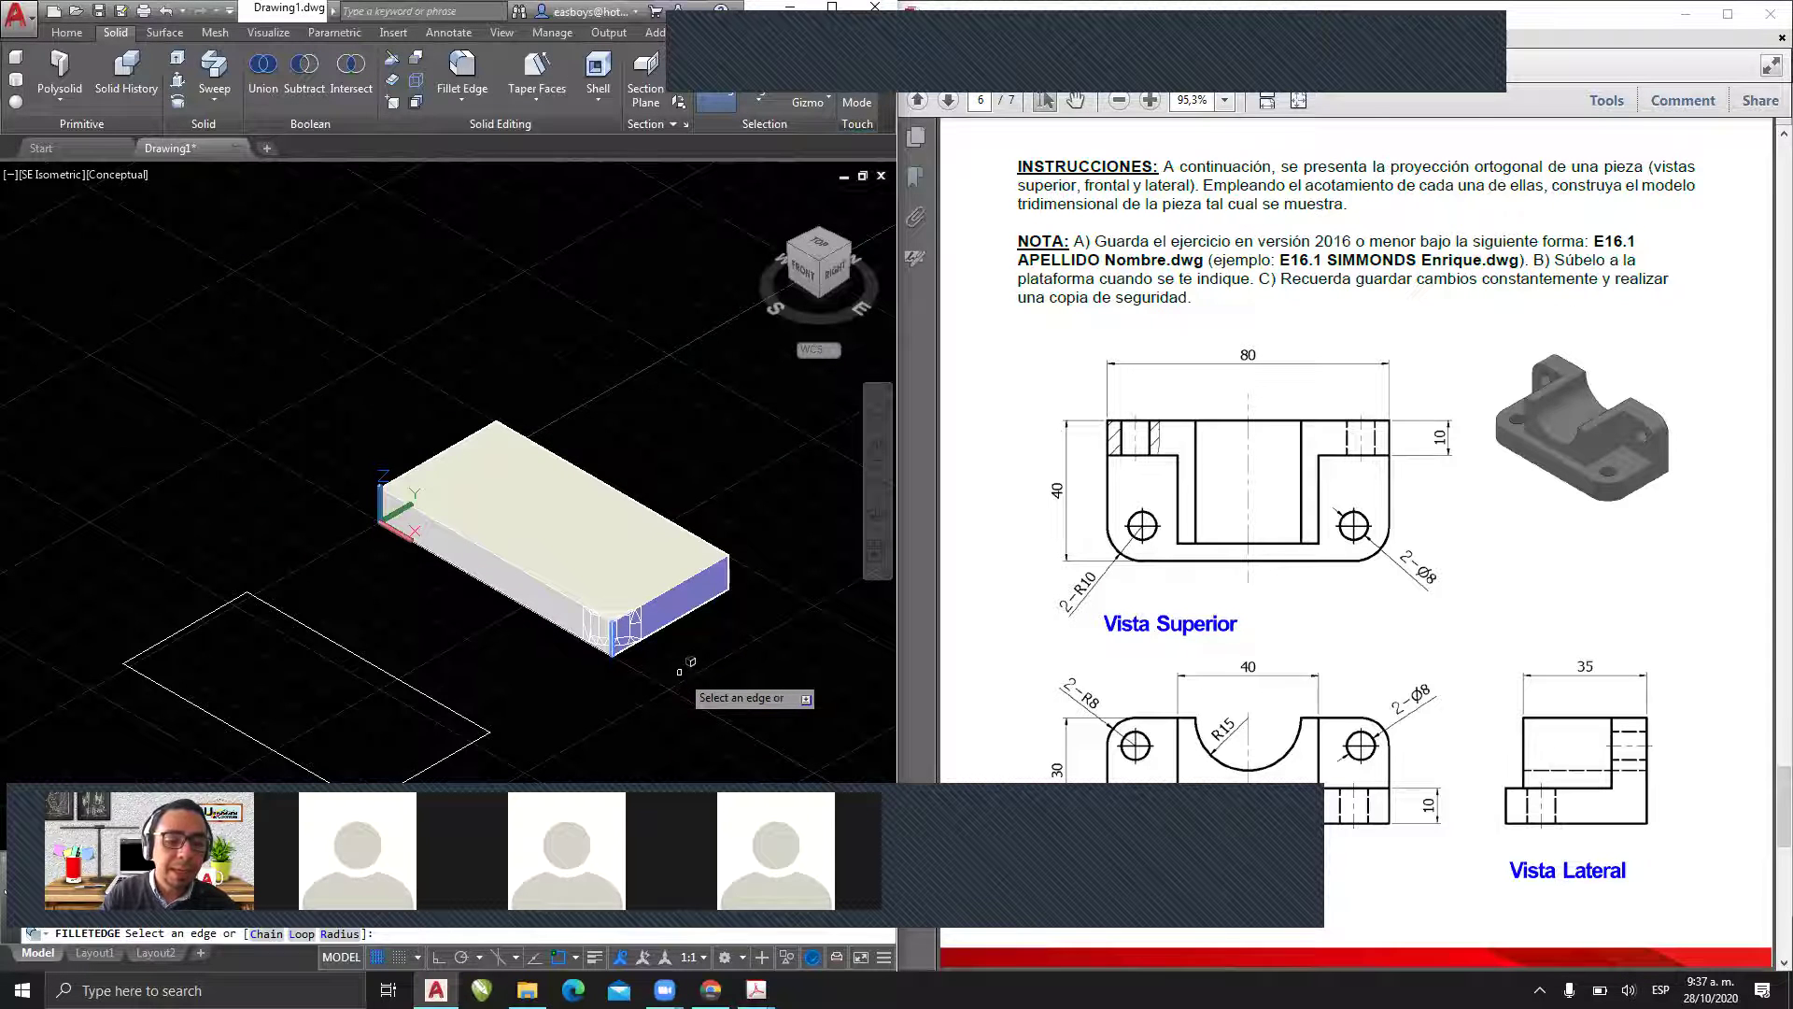
left_click(690, 663)
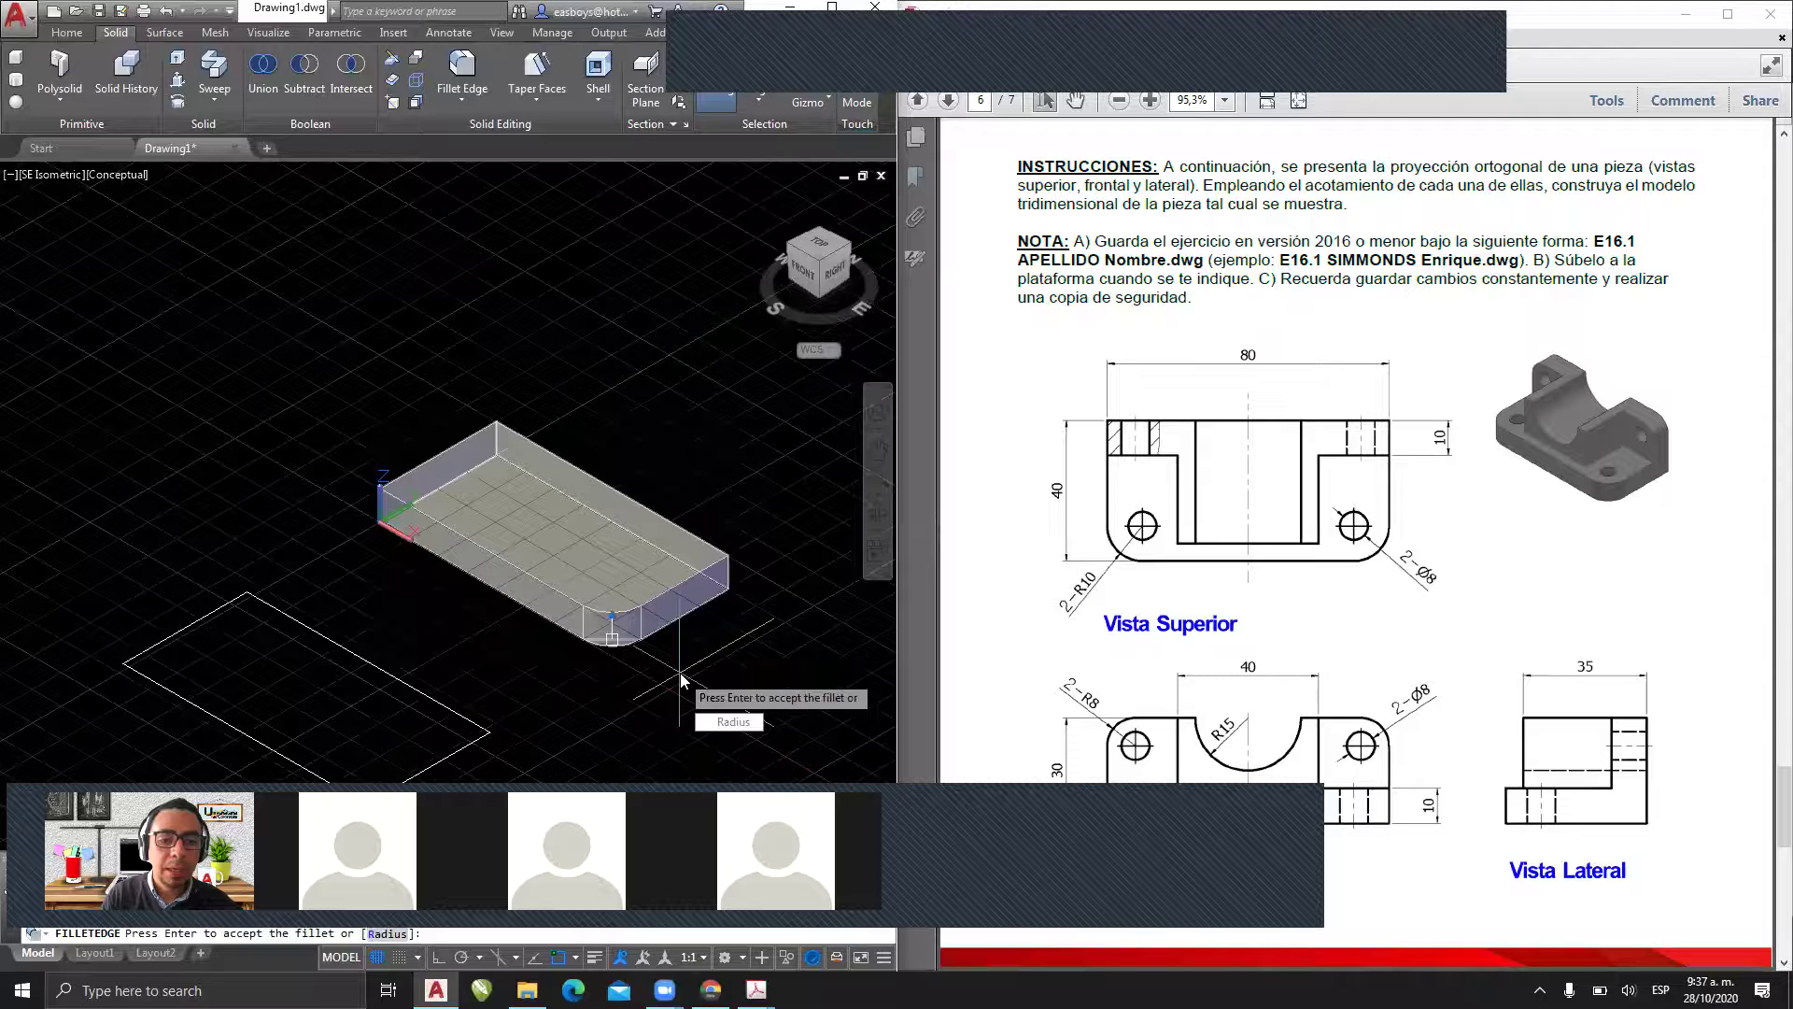
key("Return")
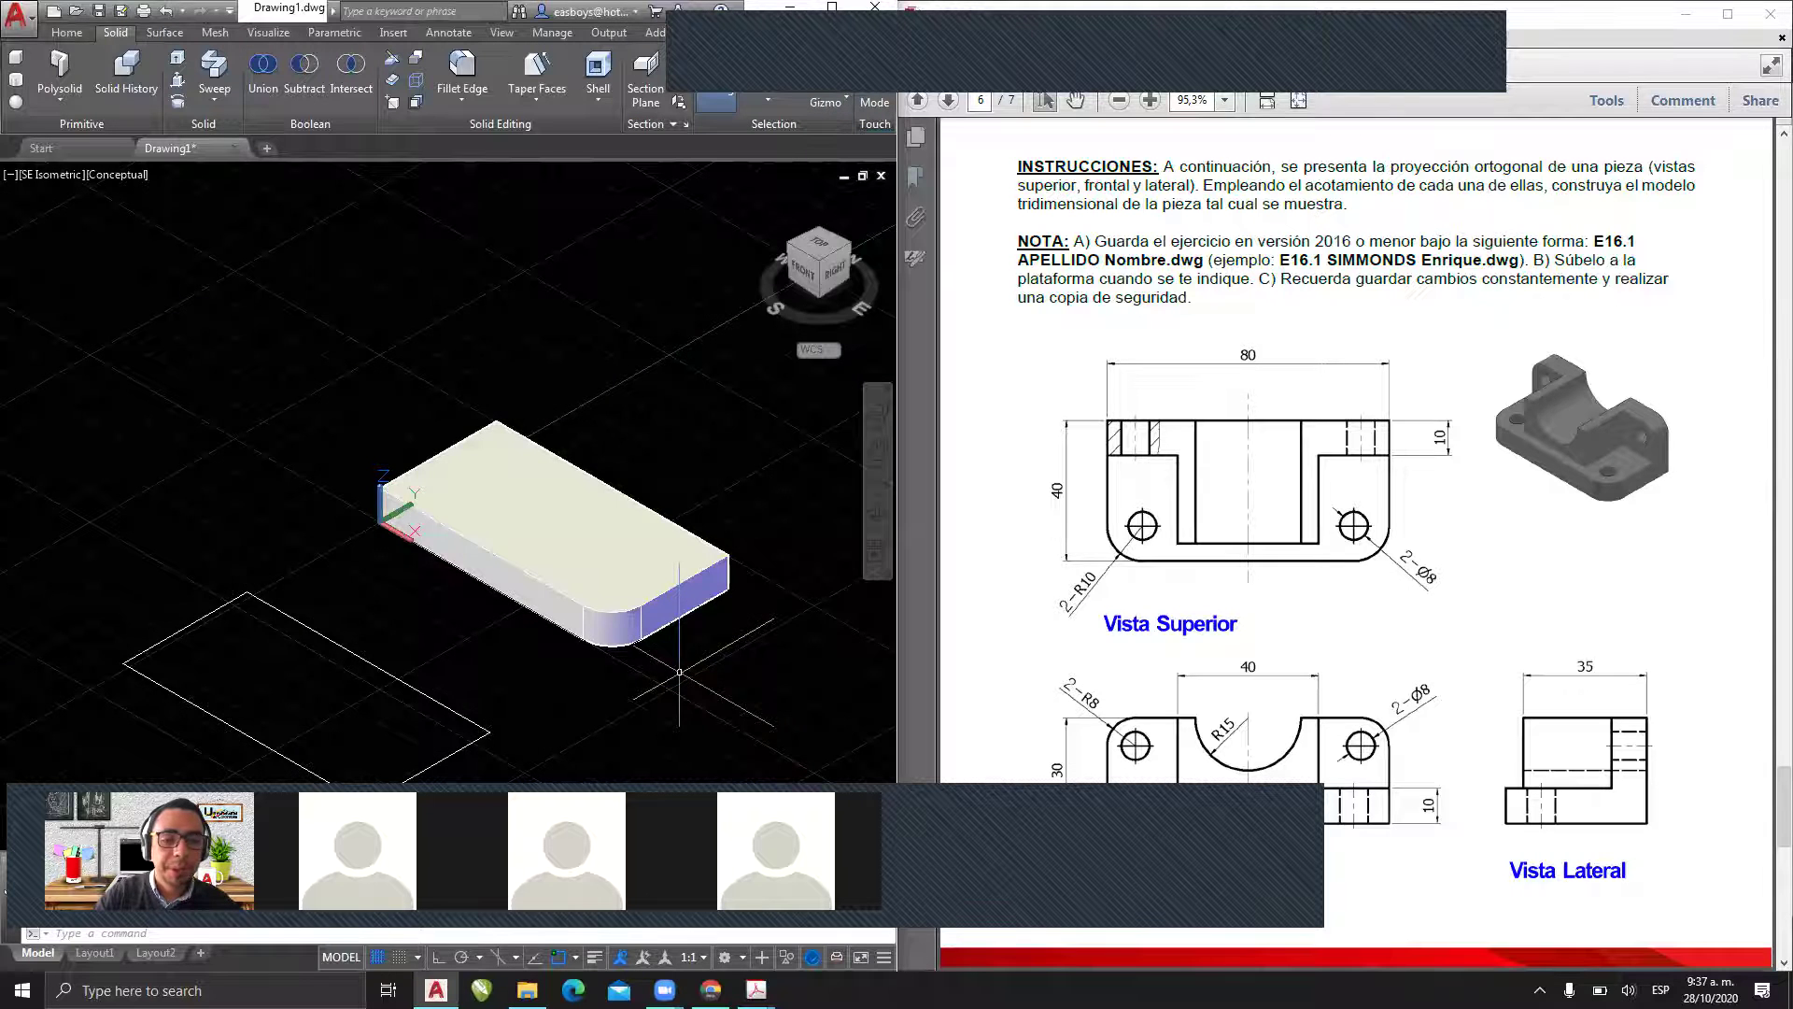
- Round the base plate's front-left vertical edge at the origin with the same Fillet Edge radius
scroll(572, 618, "up", 3)
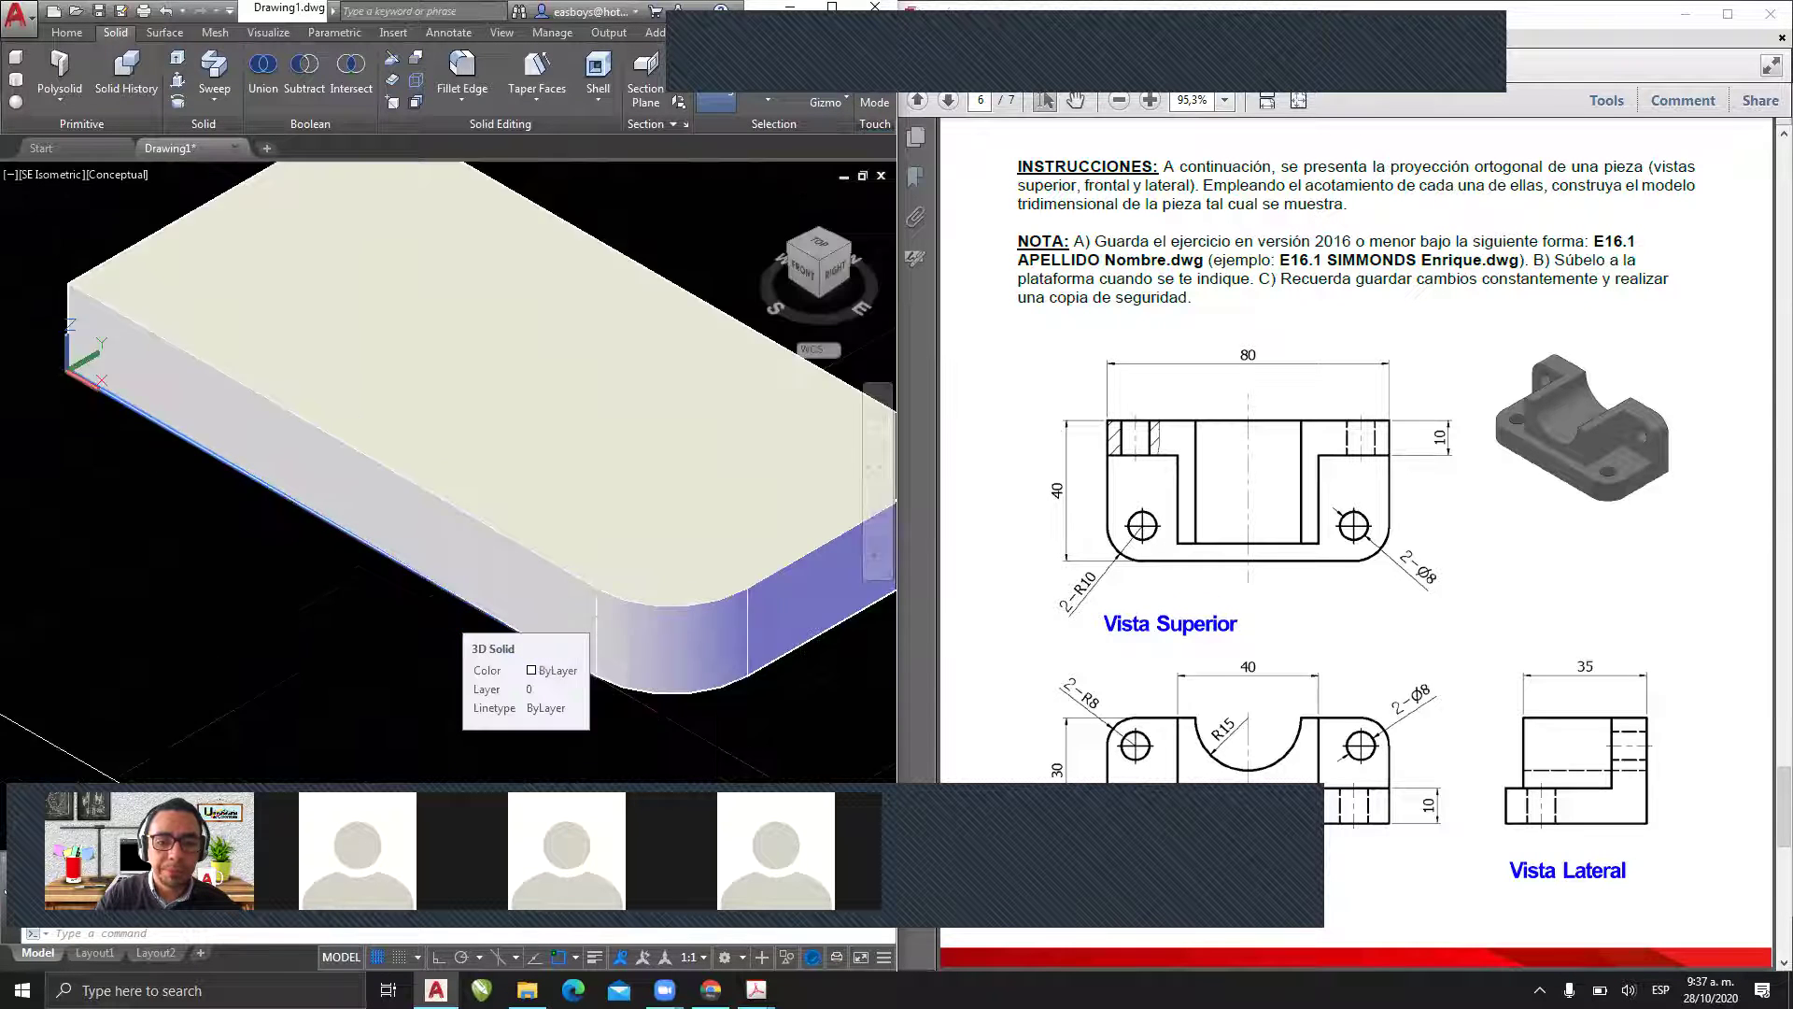
scroll(572, 618, "down", 3)
middle_click_drag(572, 618, 654, 560, "shift")
scroll(474, 642, "up", 4)
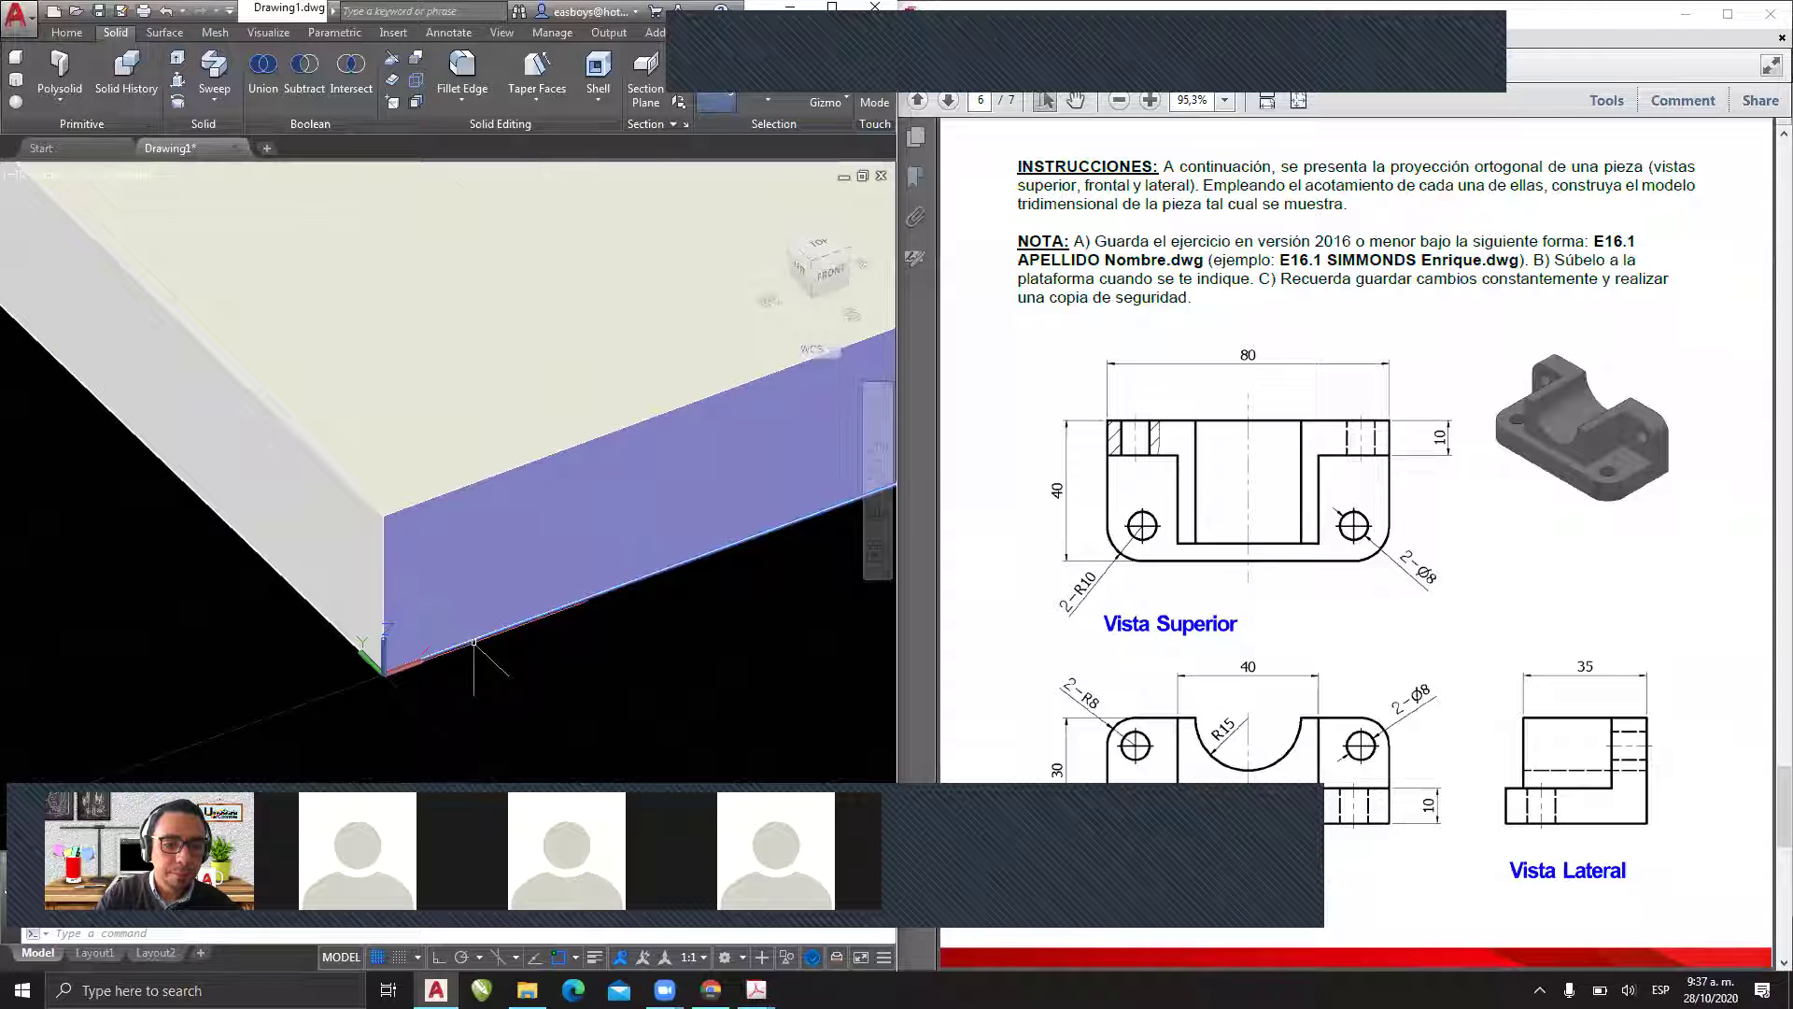
left_click(464, 69)
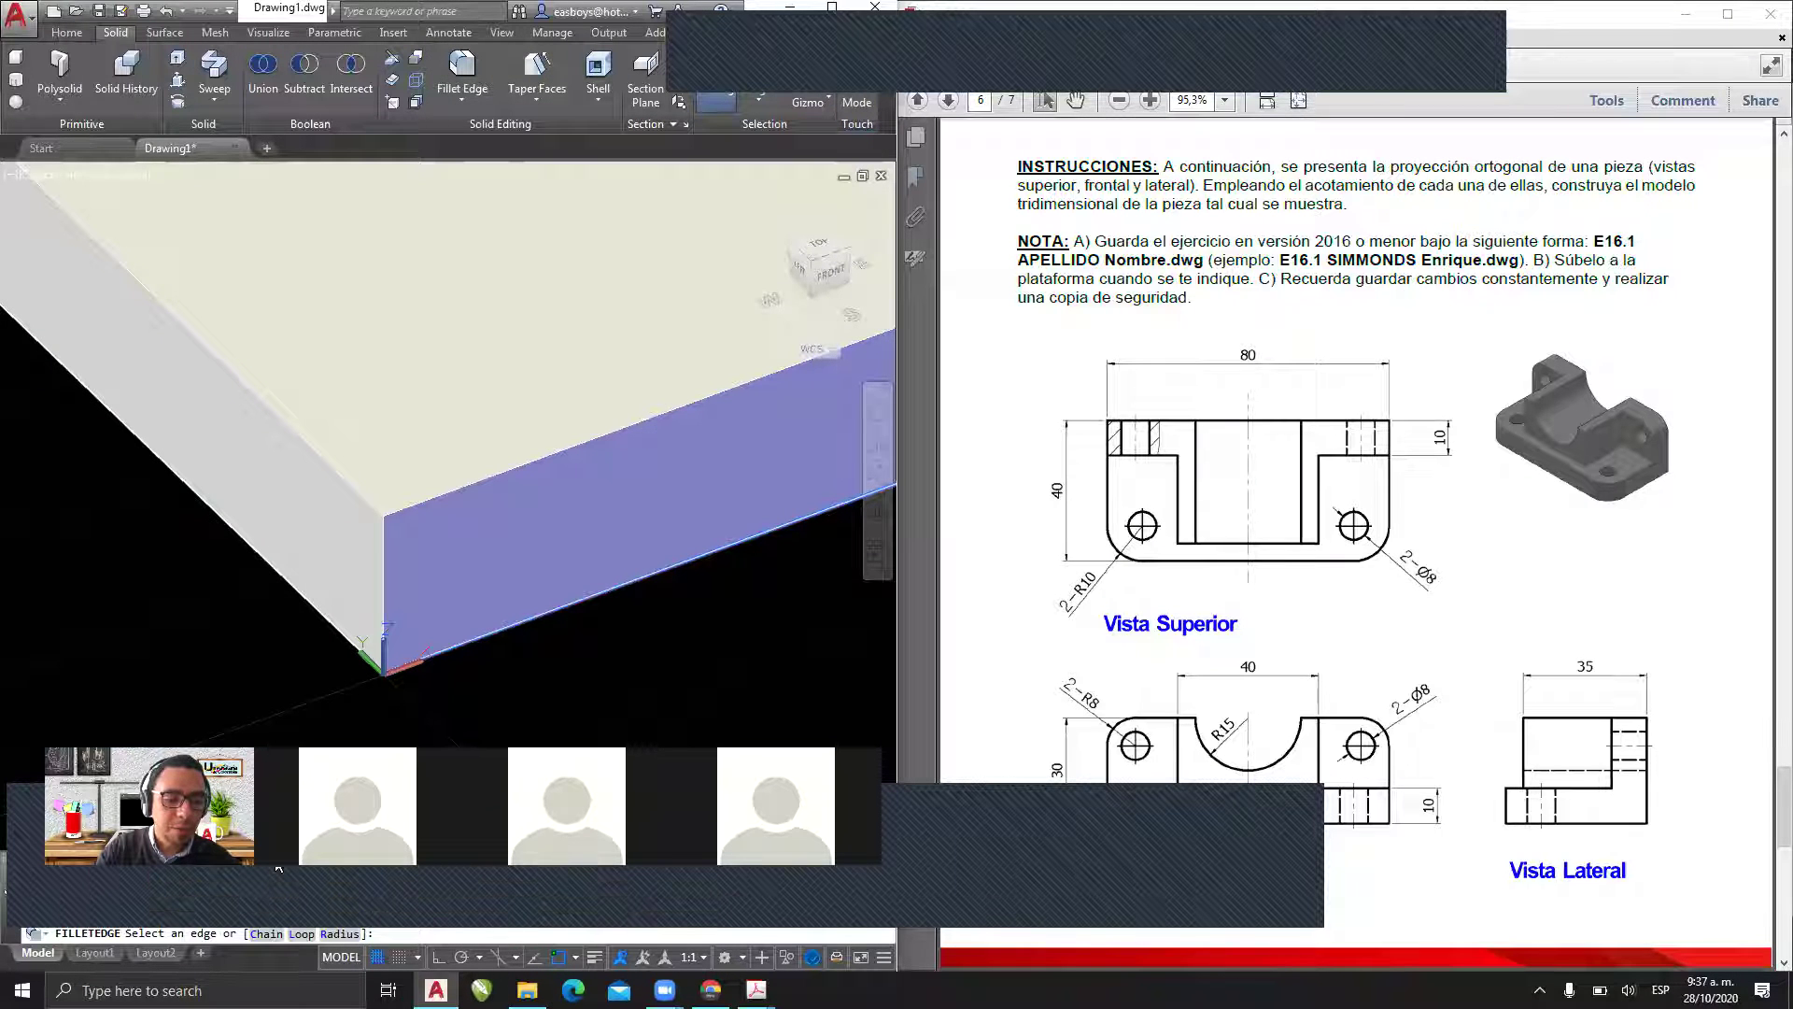
left_click(396, 579)
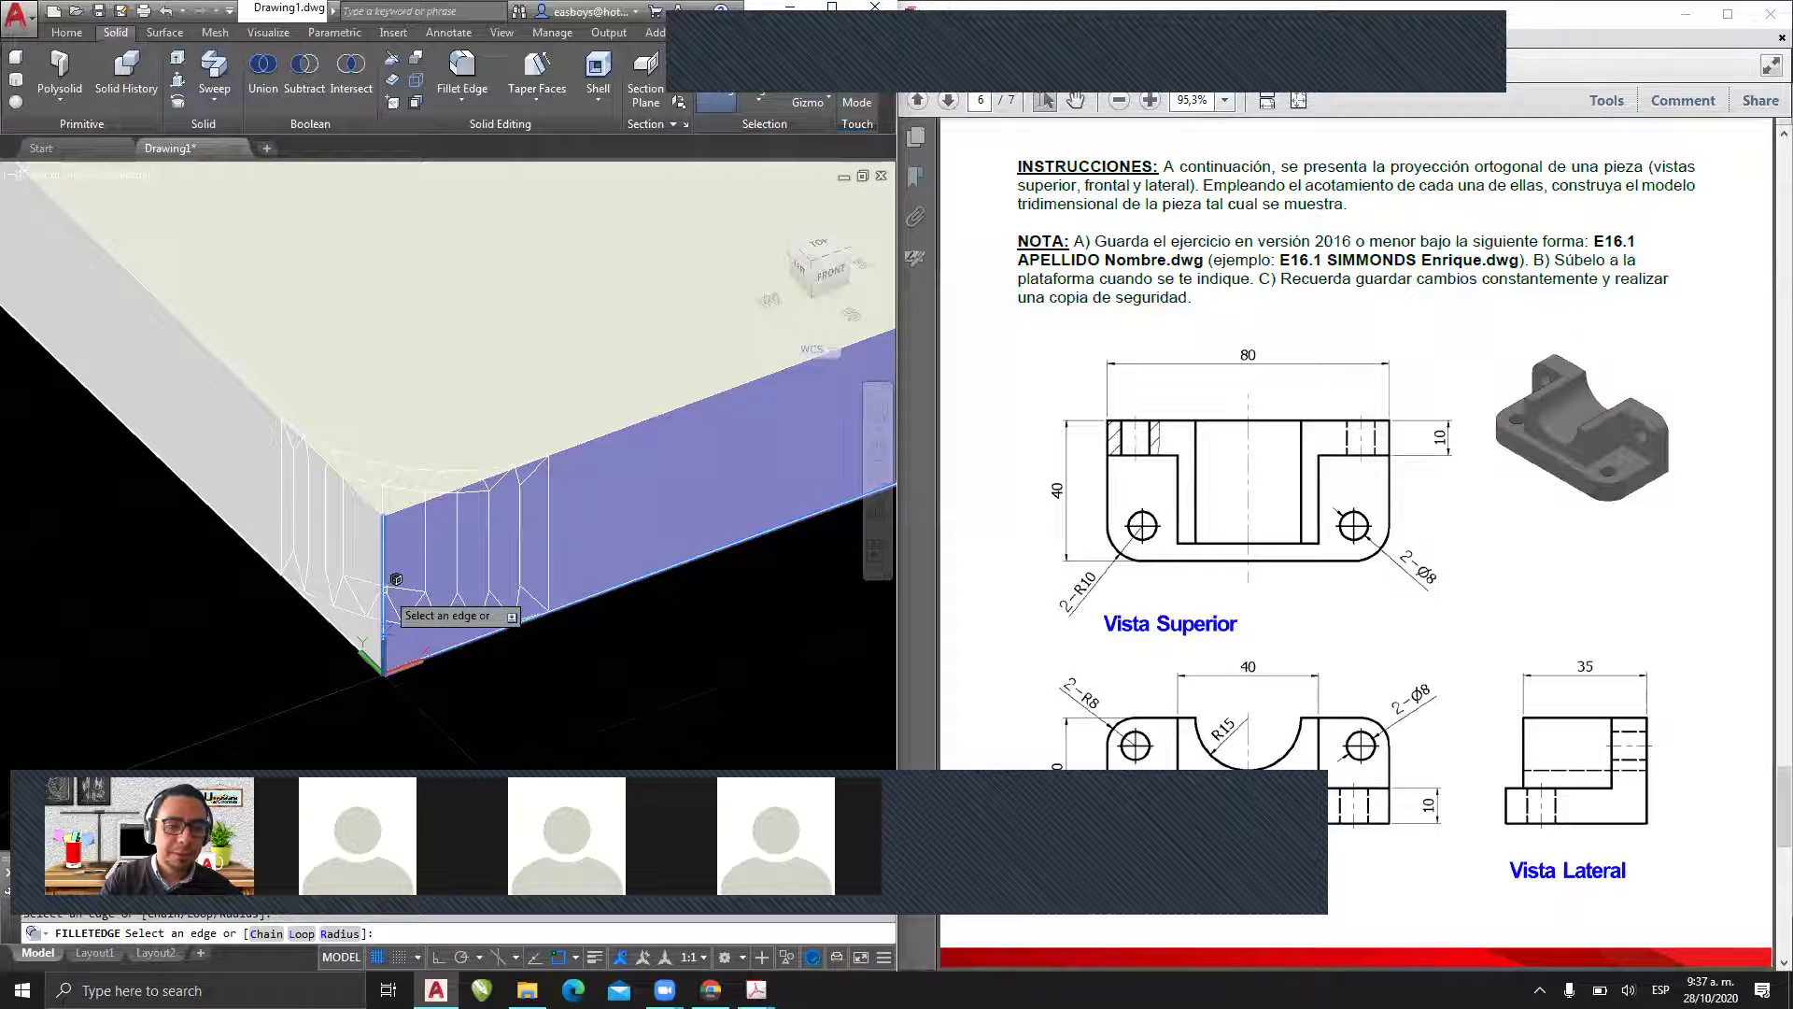
key("Return")
key("Return")
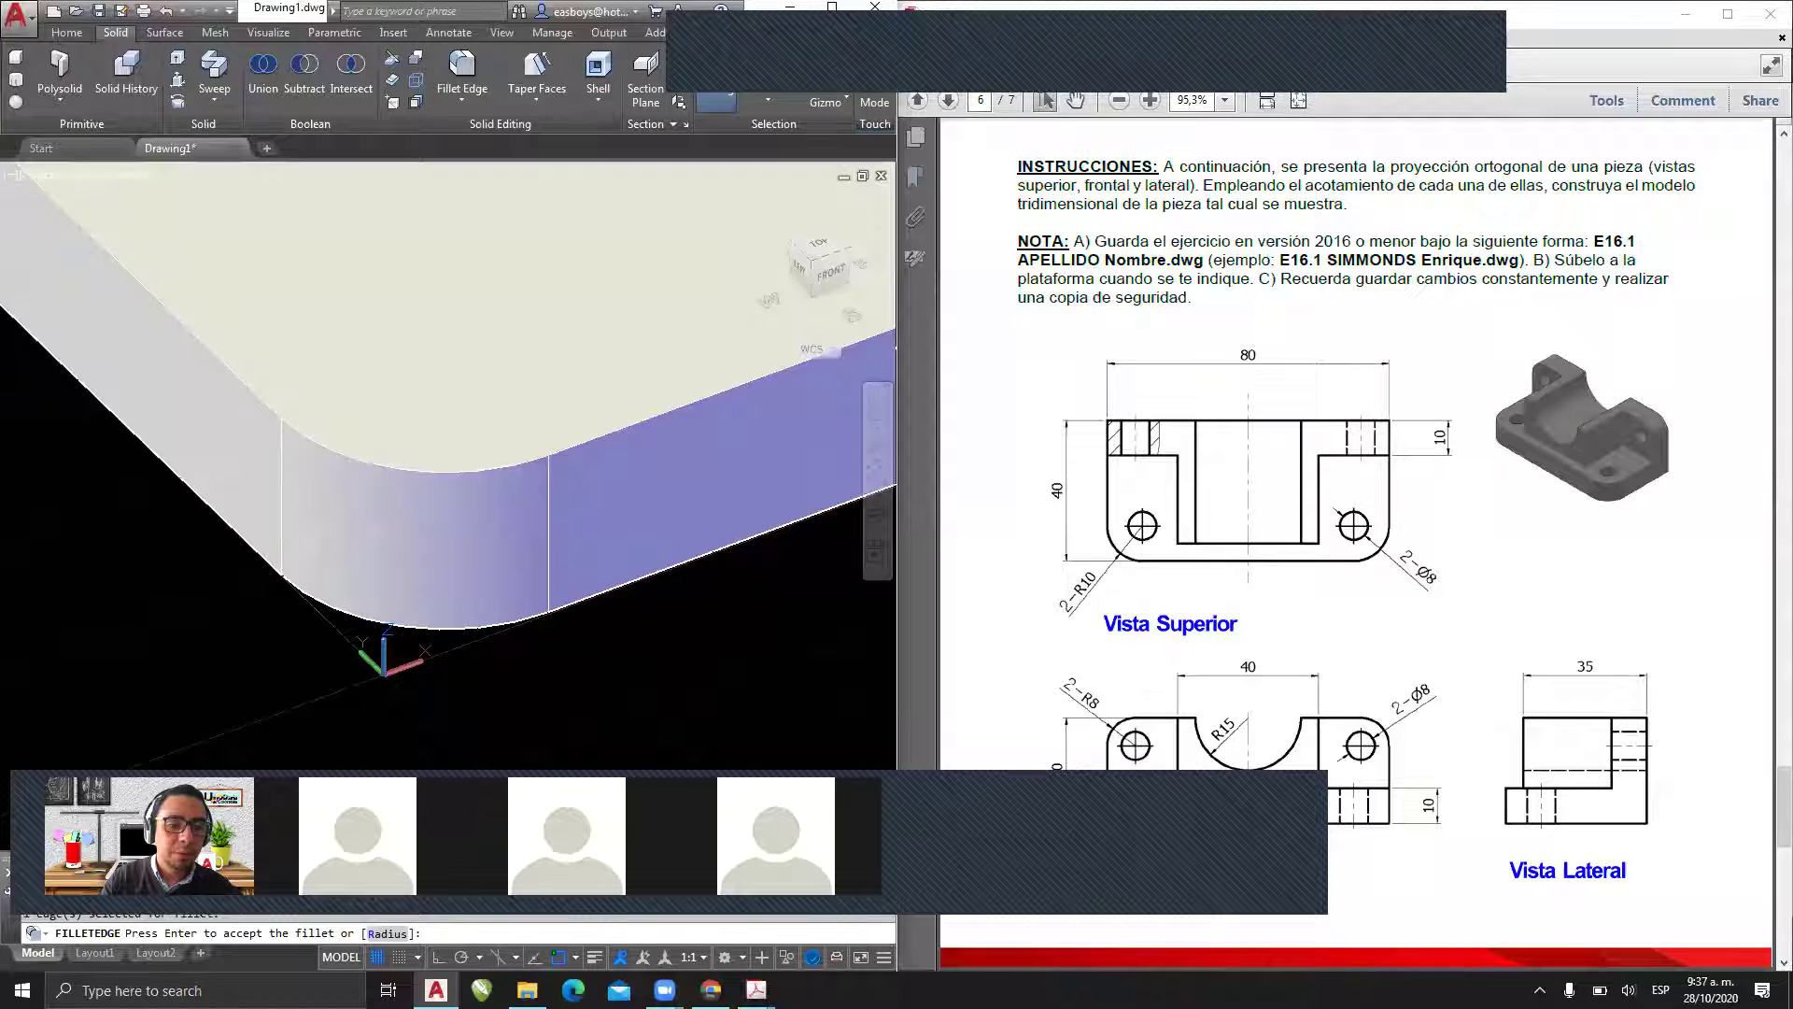
scroll(564, 602, "down", 8)
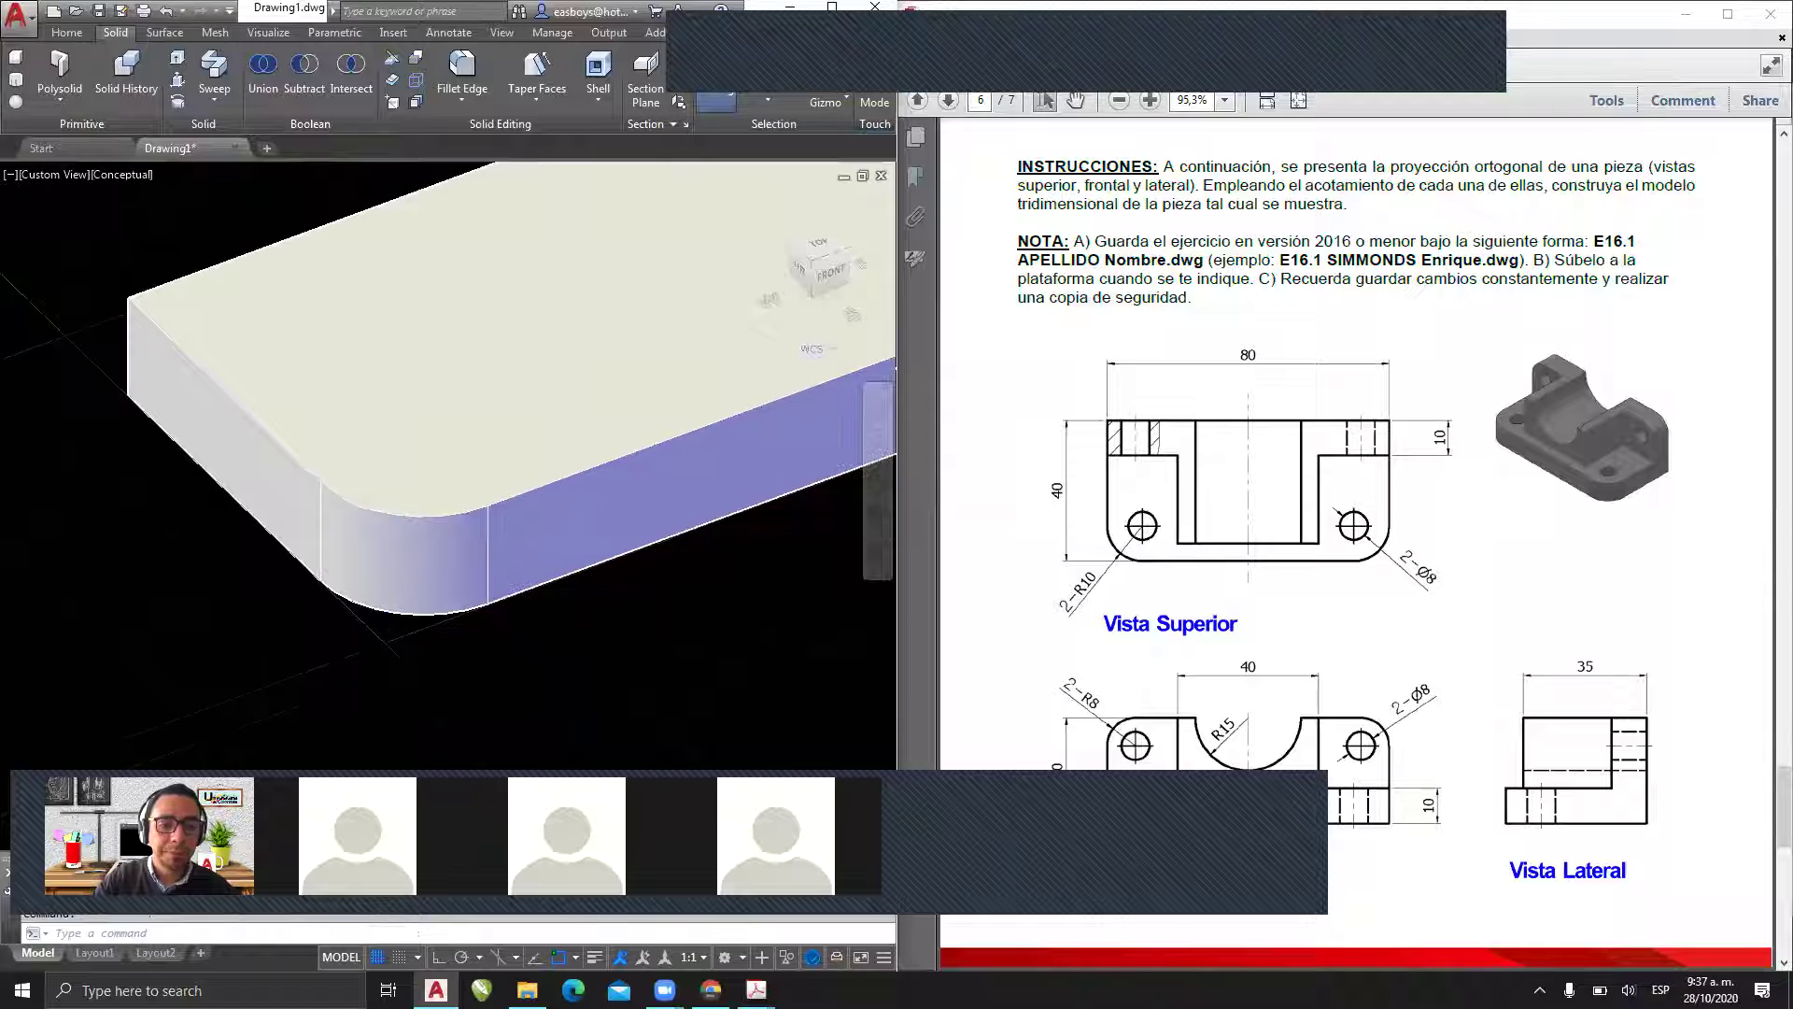
middle_click_drag(564, 601, 372, 622, "shift")
scroll(340, 493, "up", 4)
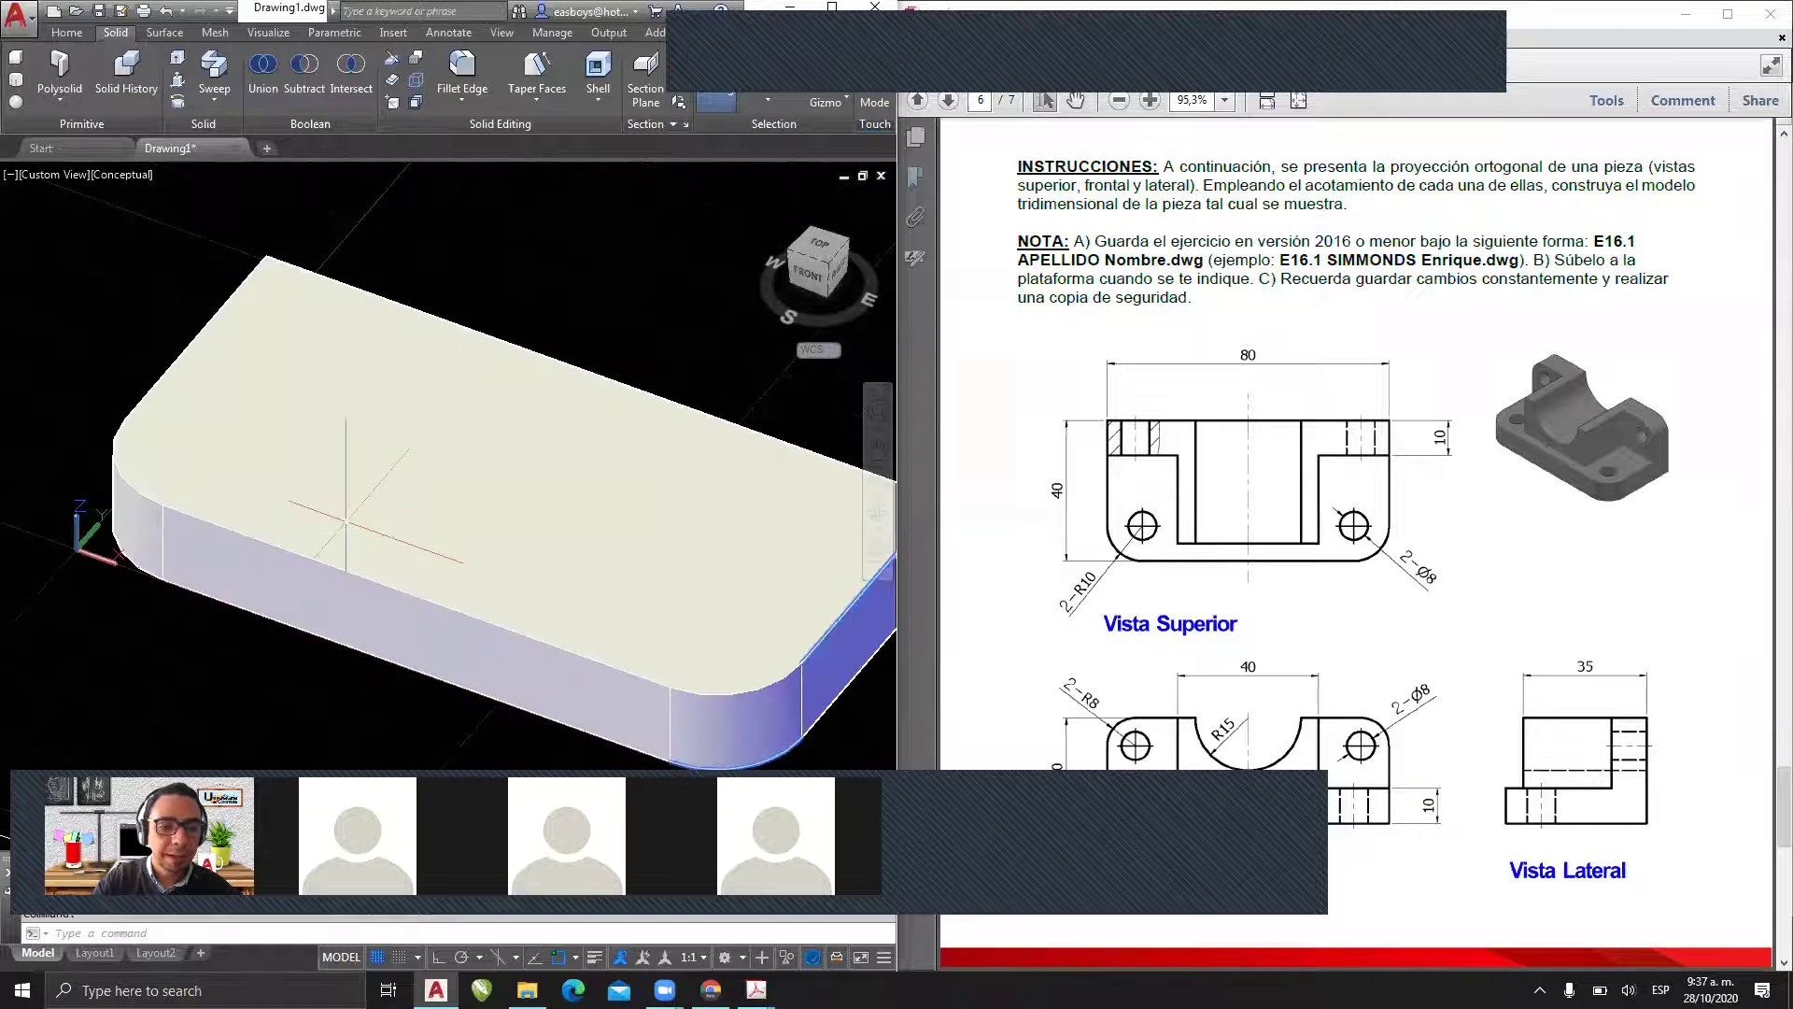
scroll(343, 500, "down", 1)
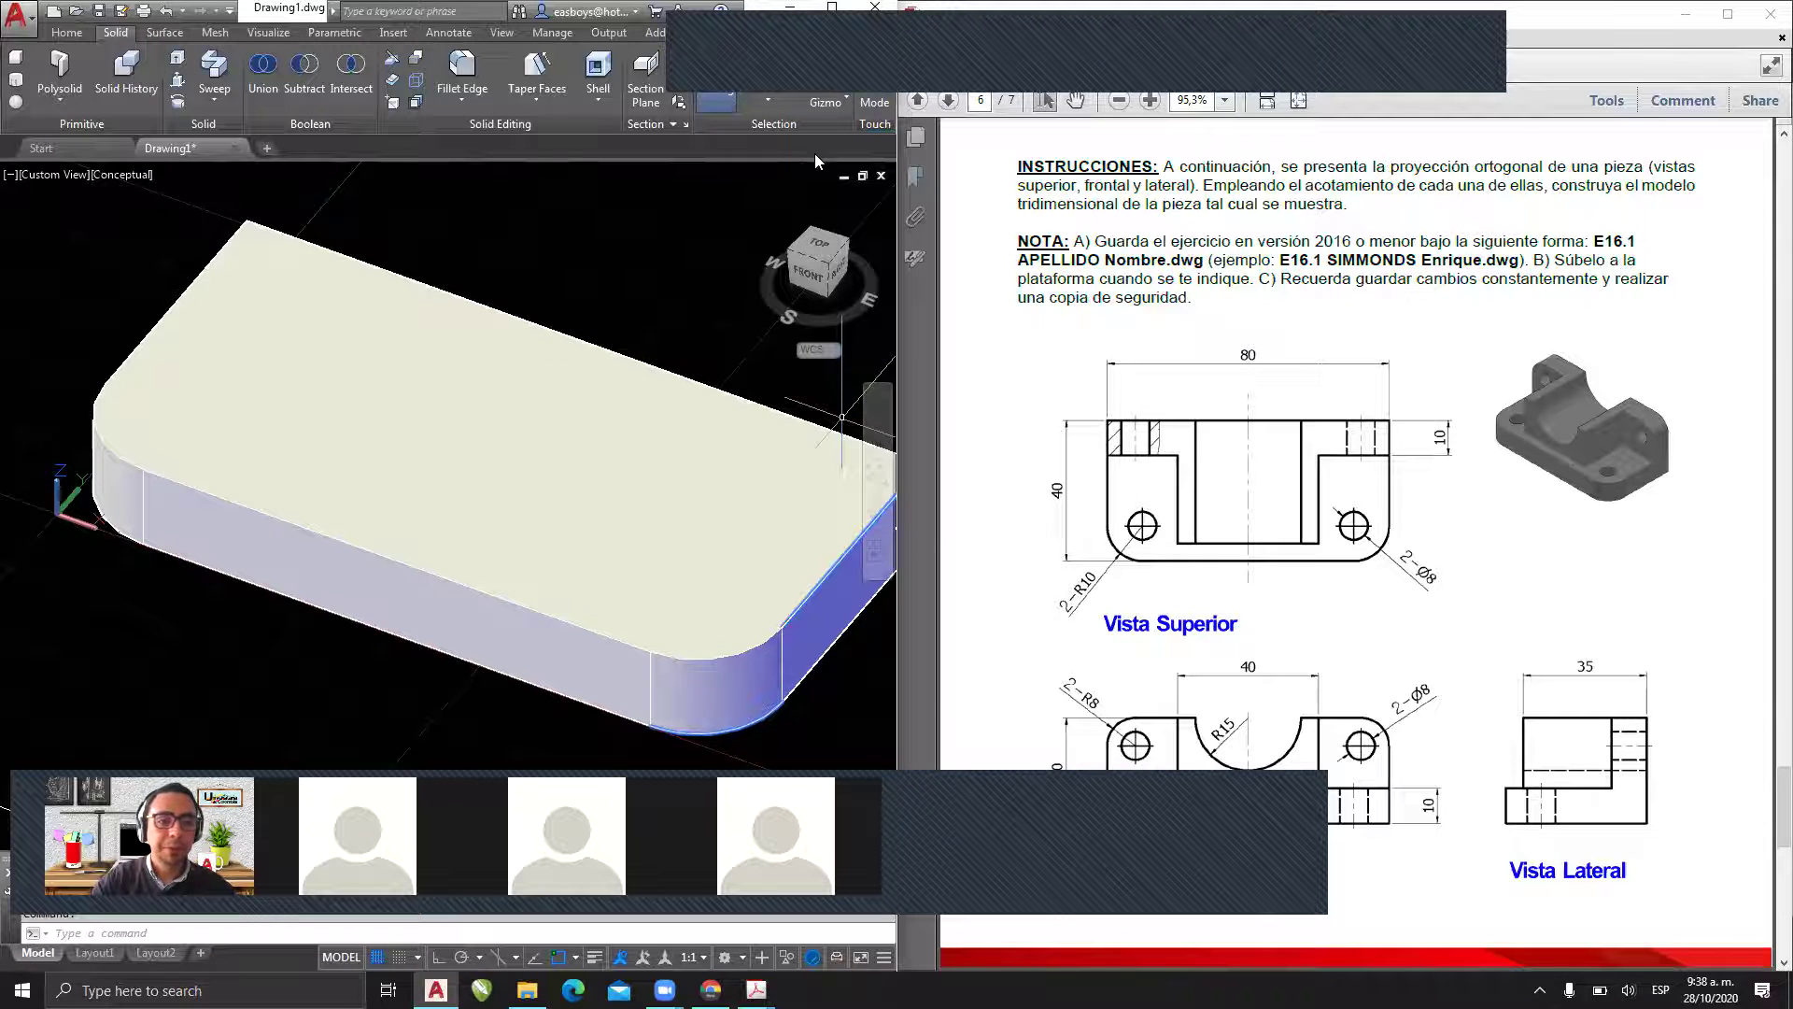
left_click(65, 33)
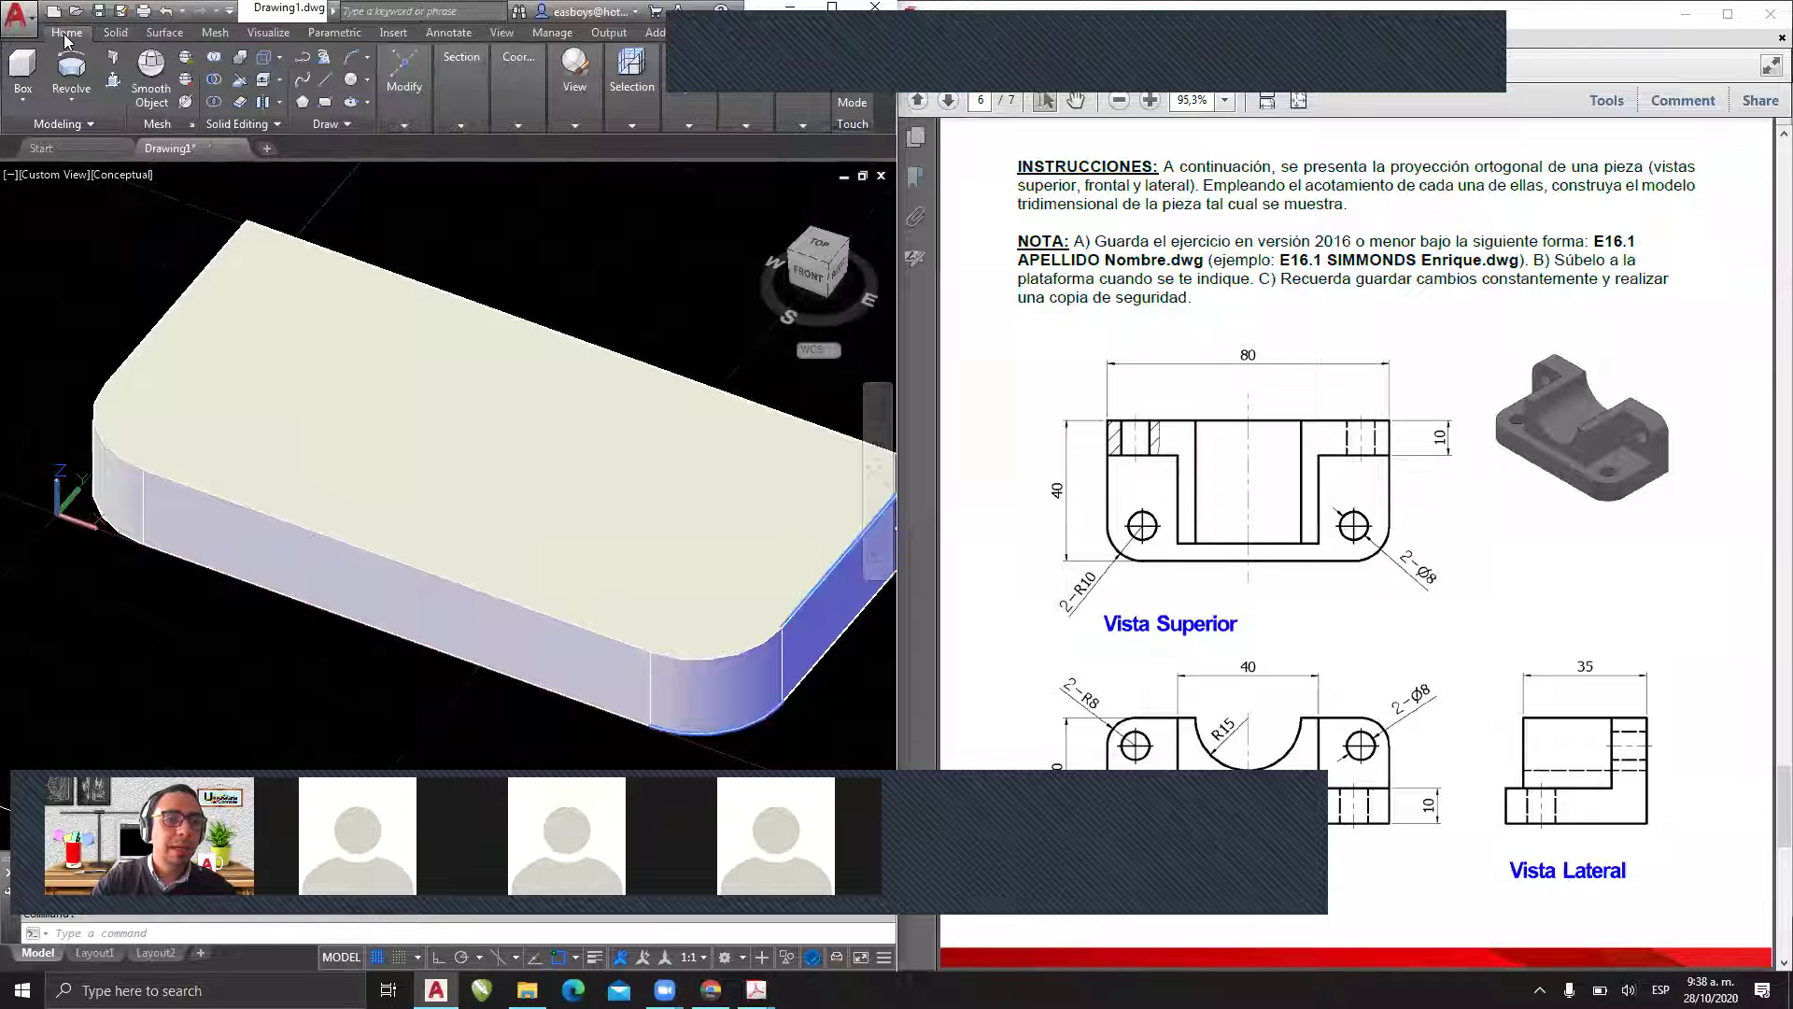
left_click(22, 94)
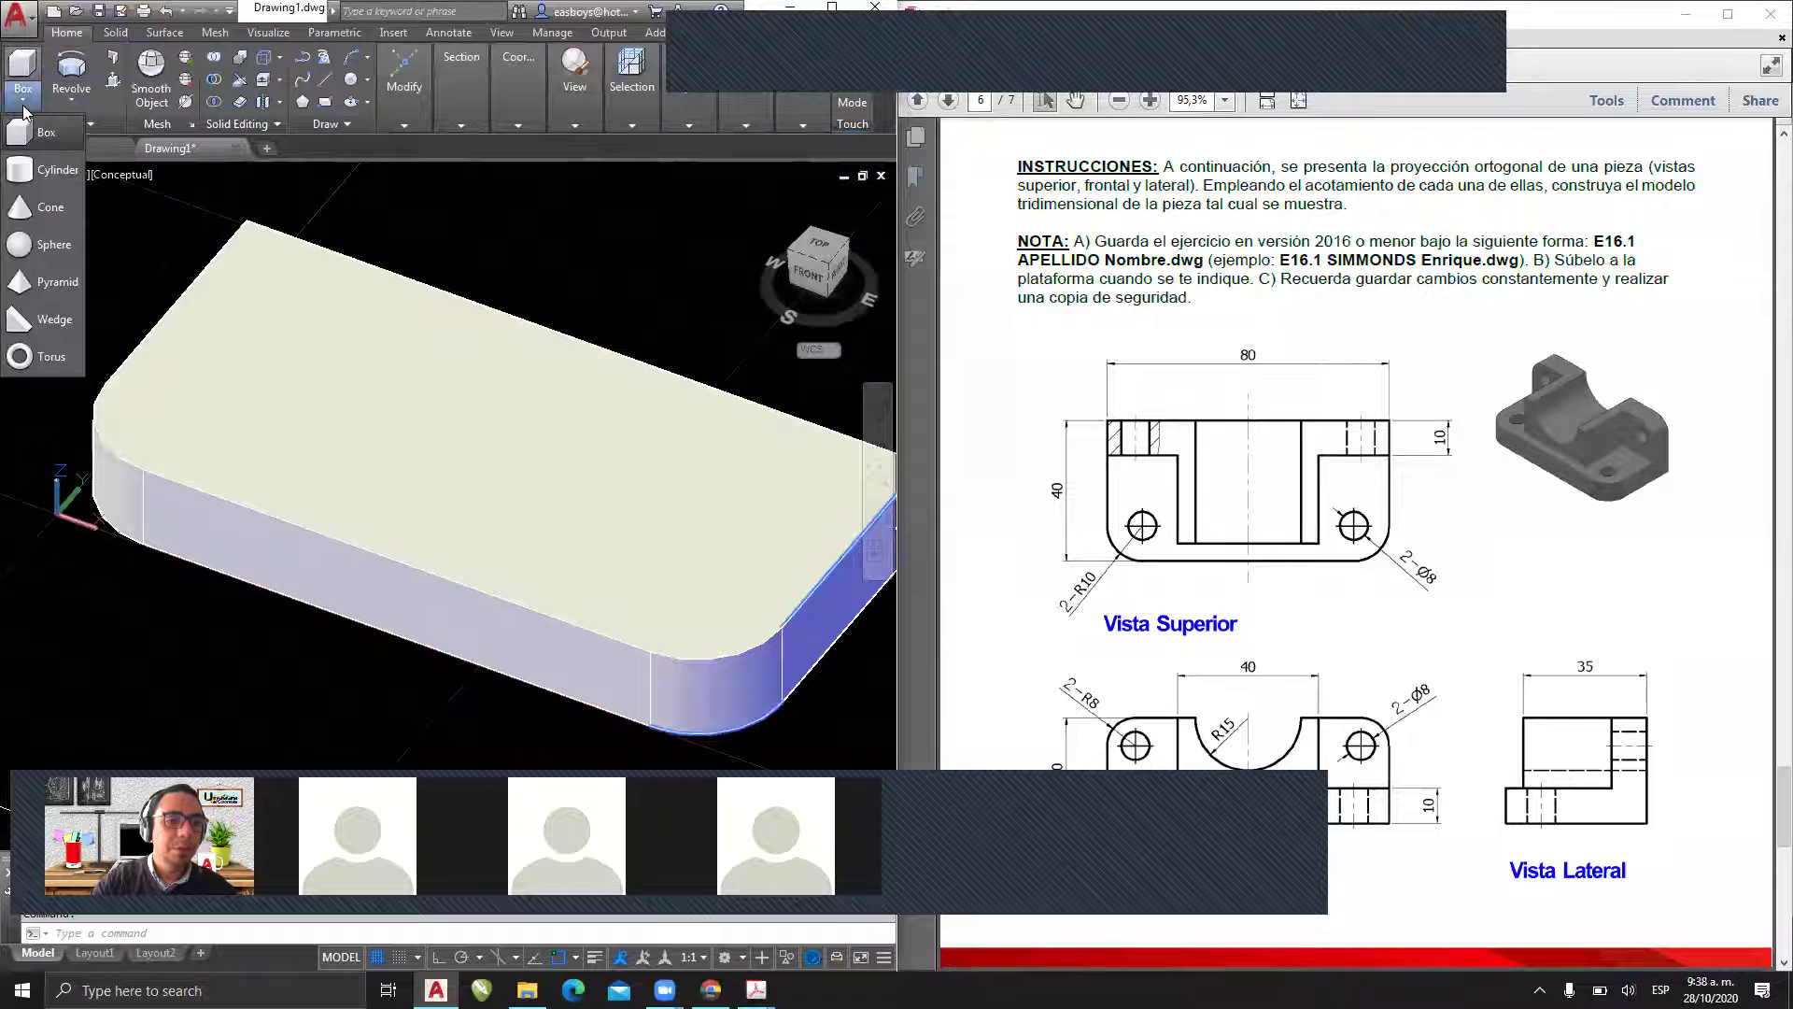
left_click(56, 172)
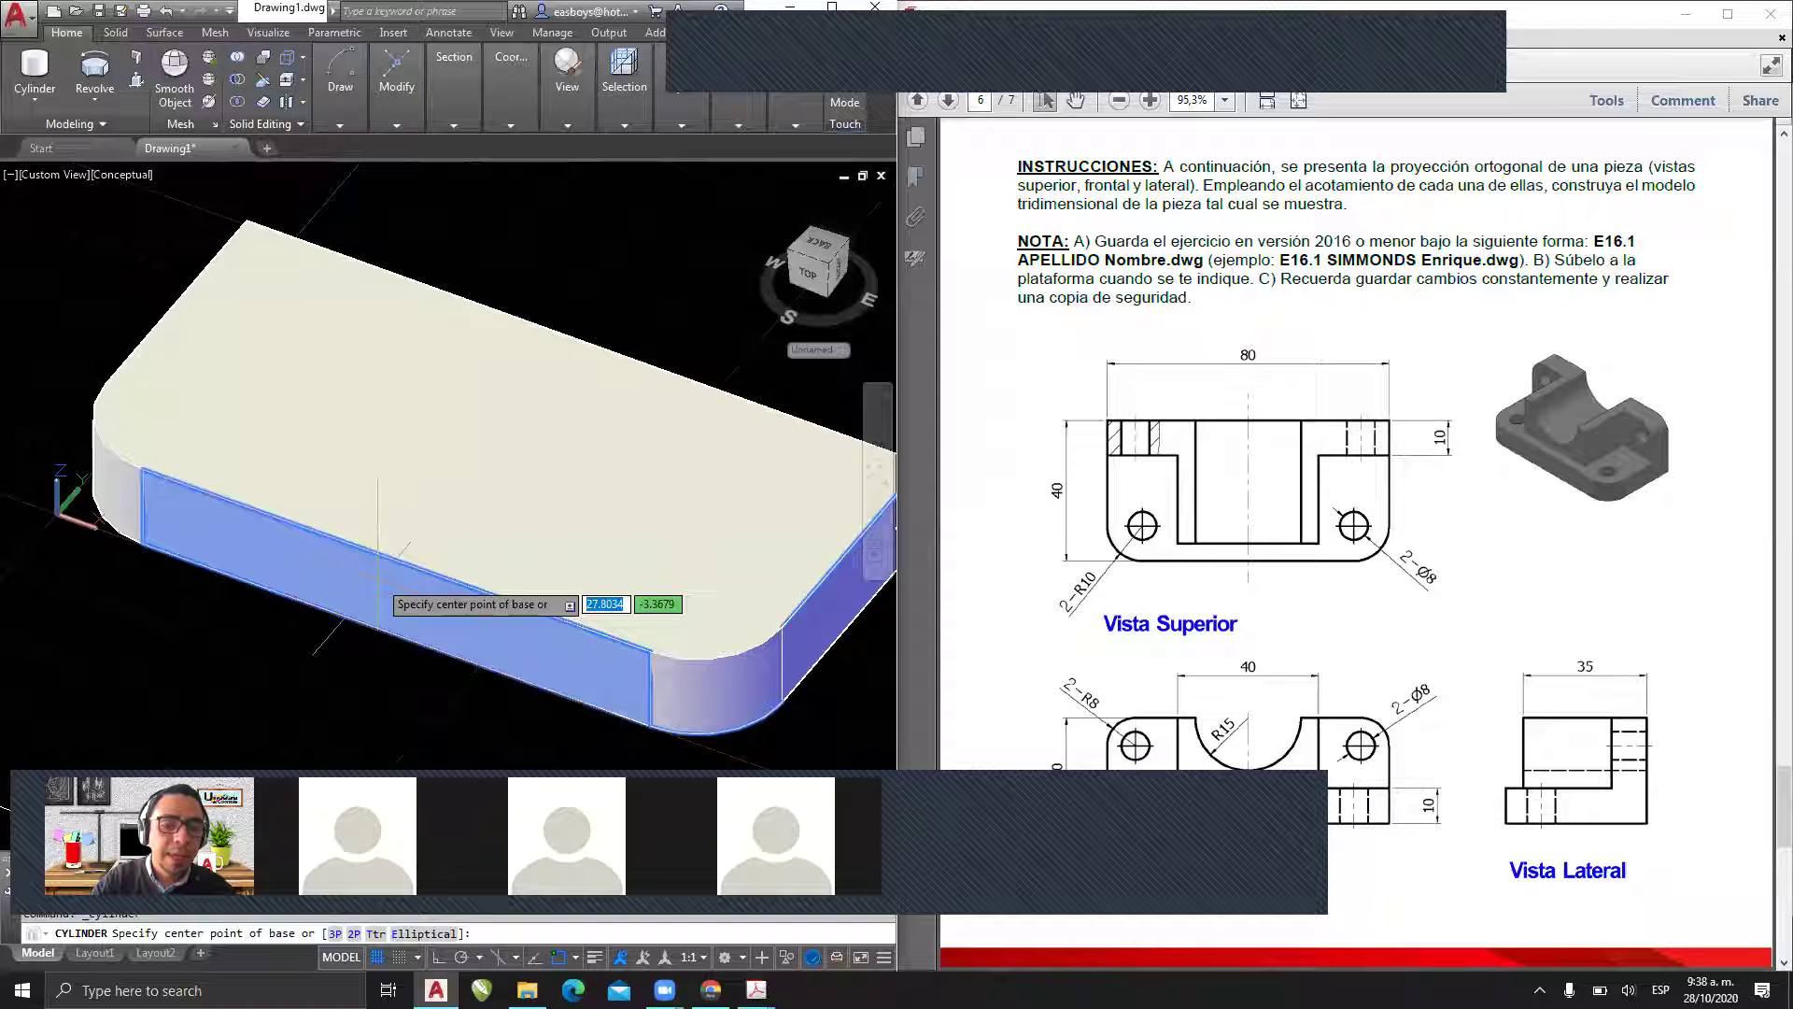
middle_click_drag(219, 492, 236, 489)
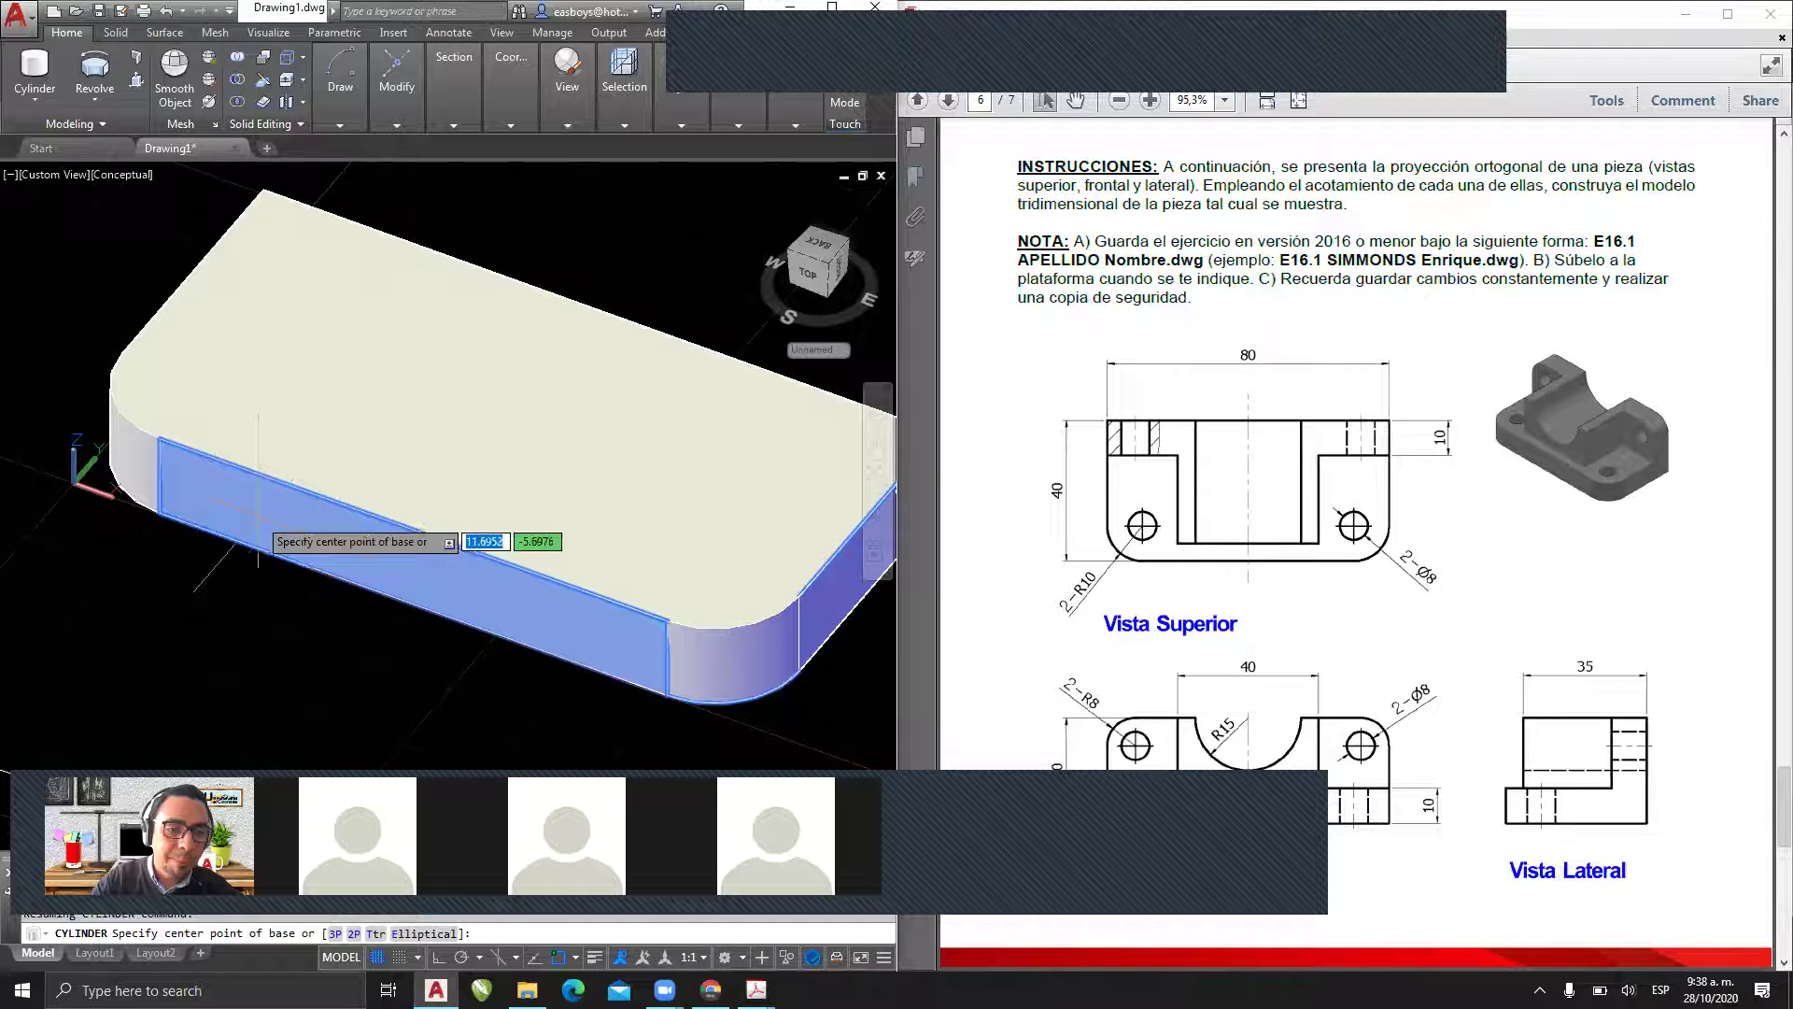
left_click(154, 455)
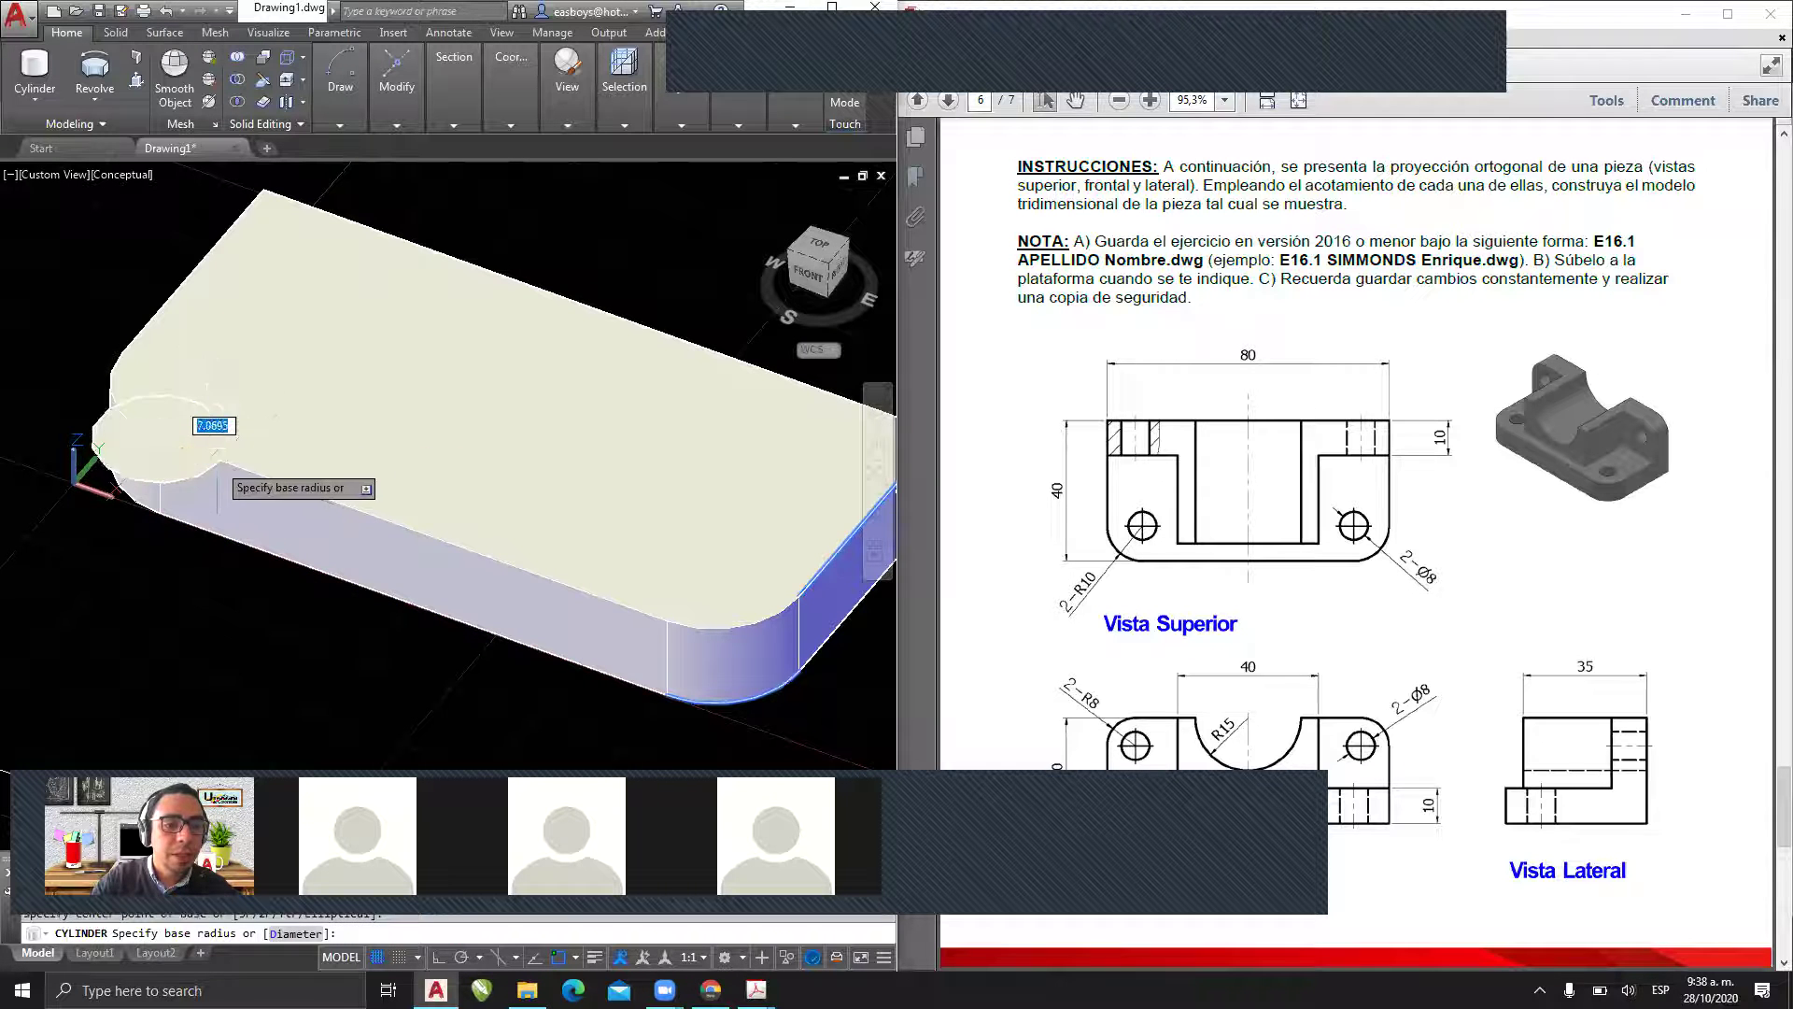
key("Escape")
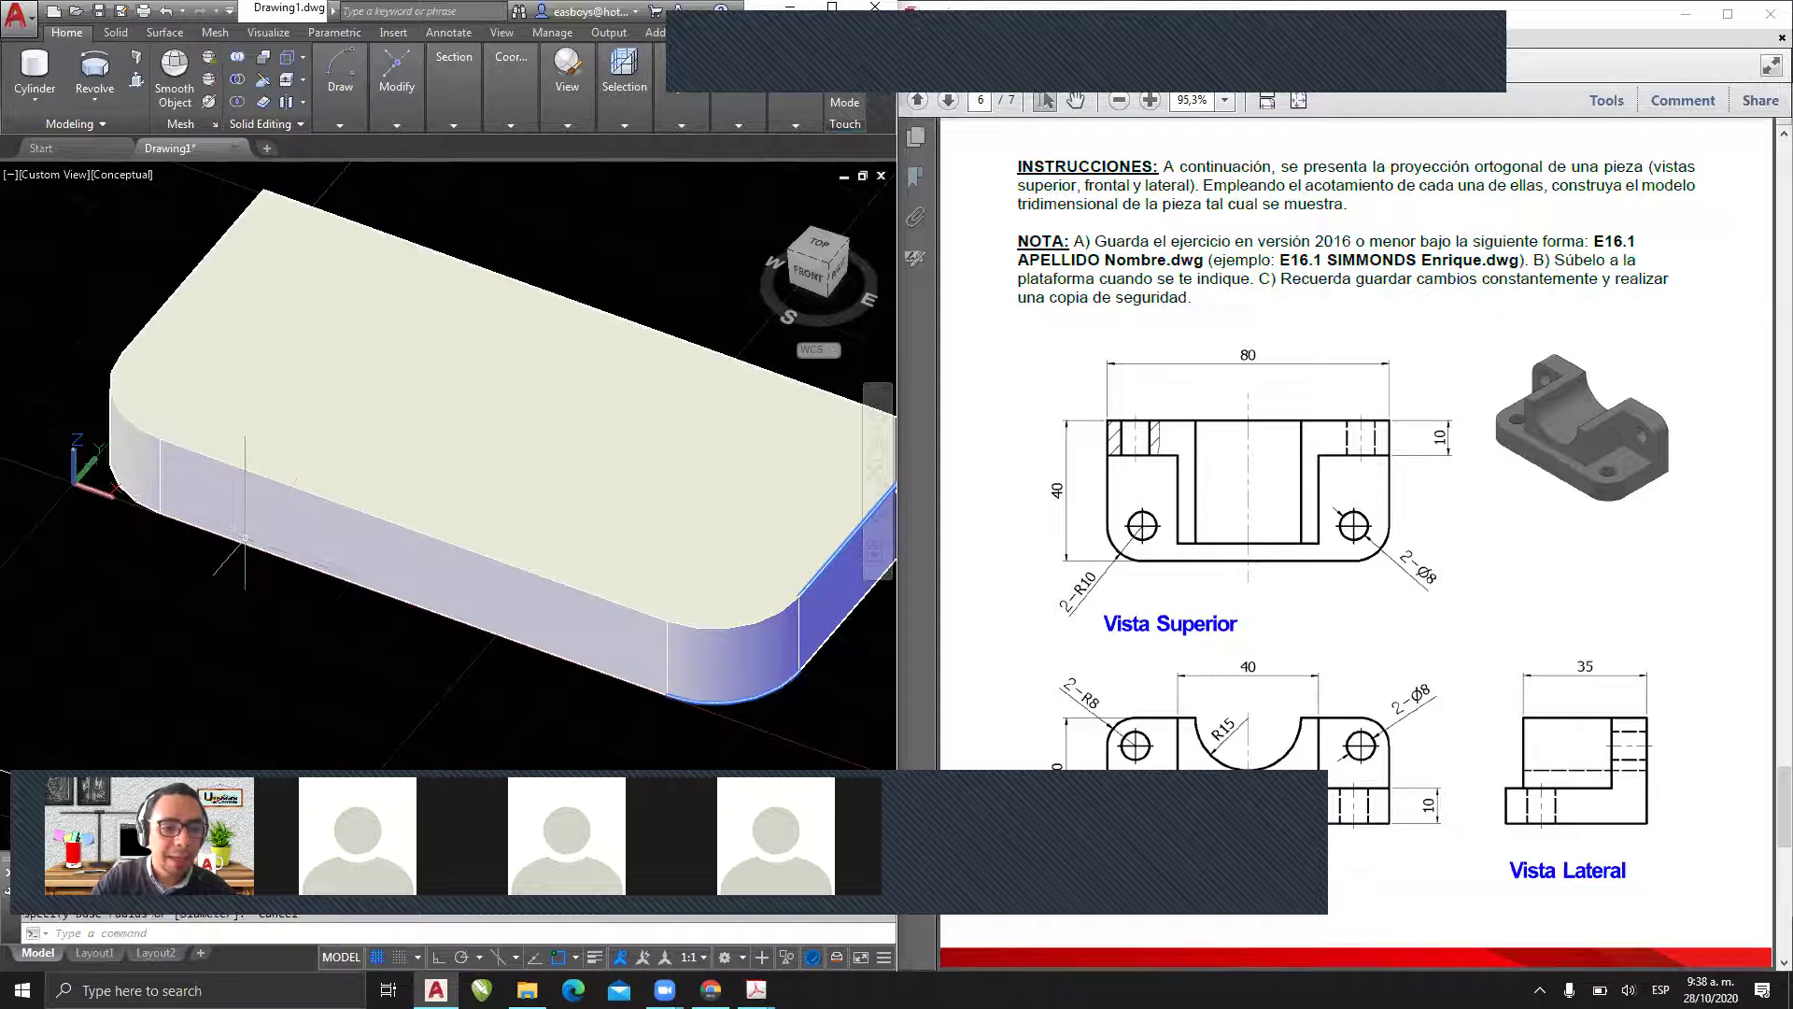
key("Return")
left_click(385, 559)
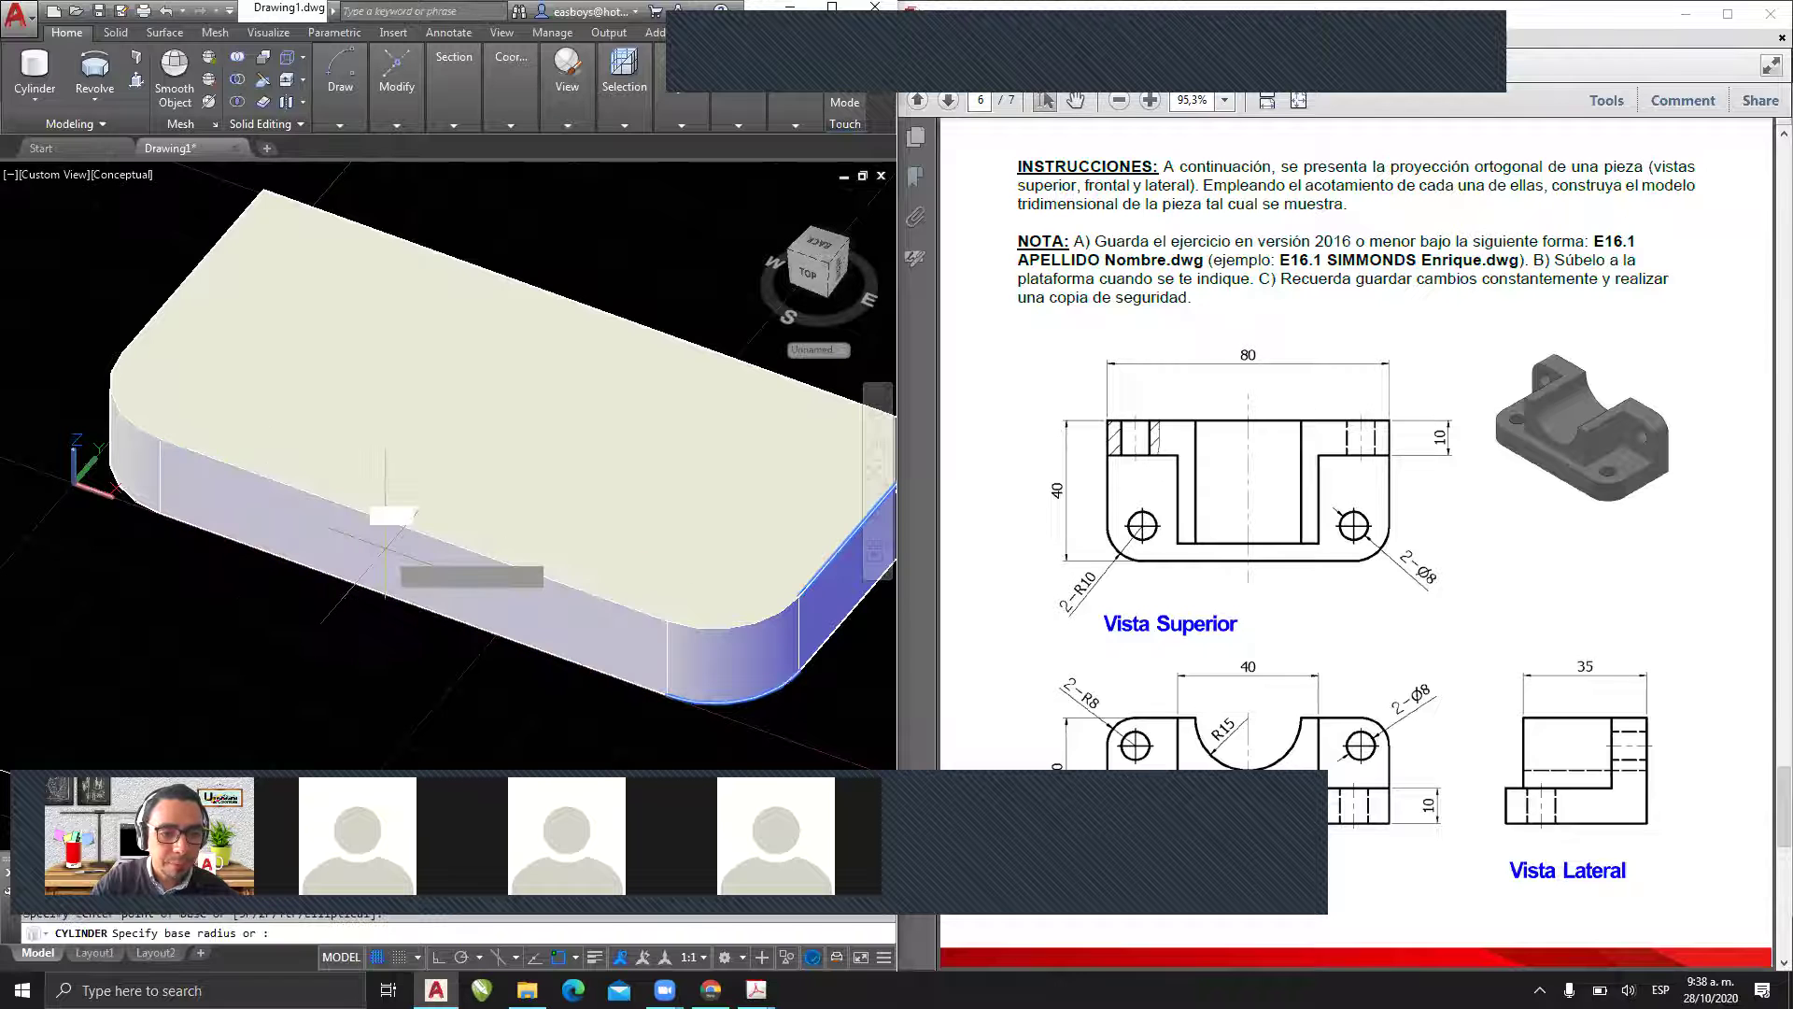
left_click(397, 603)
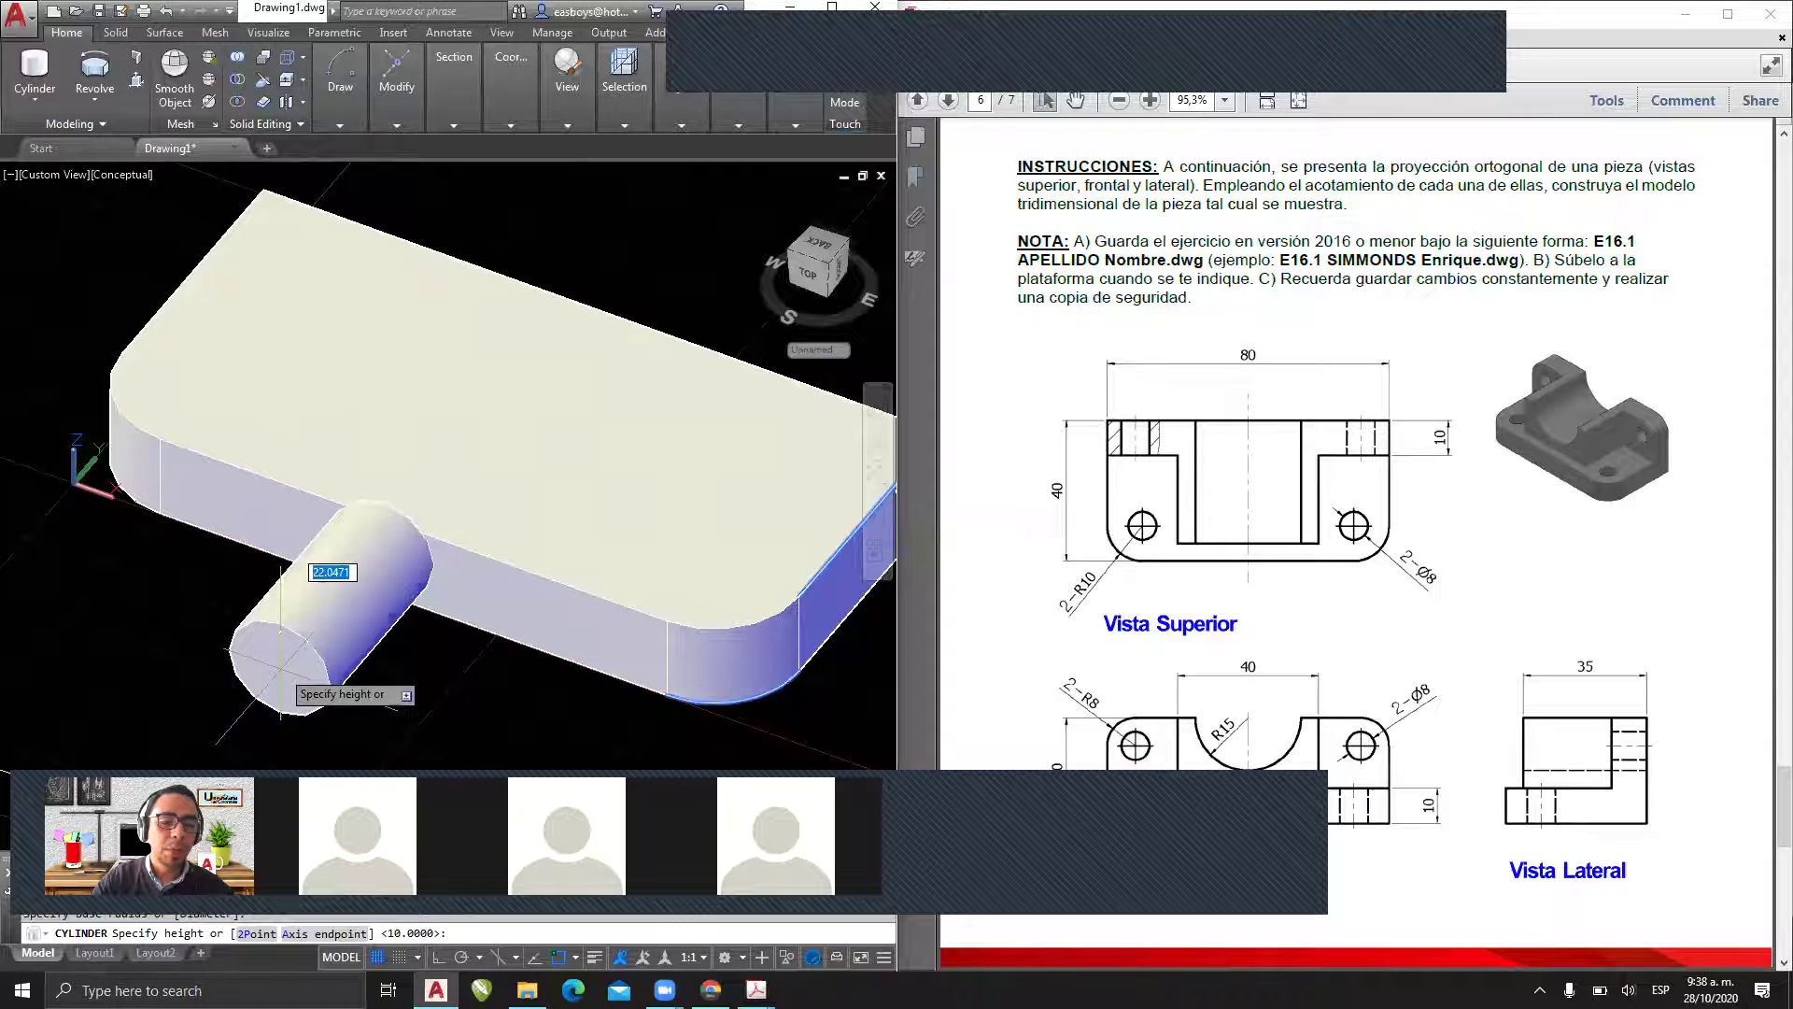
key("Escape")
key("Return")
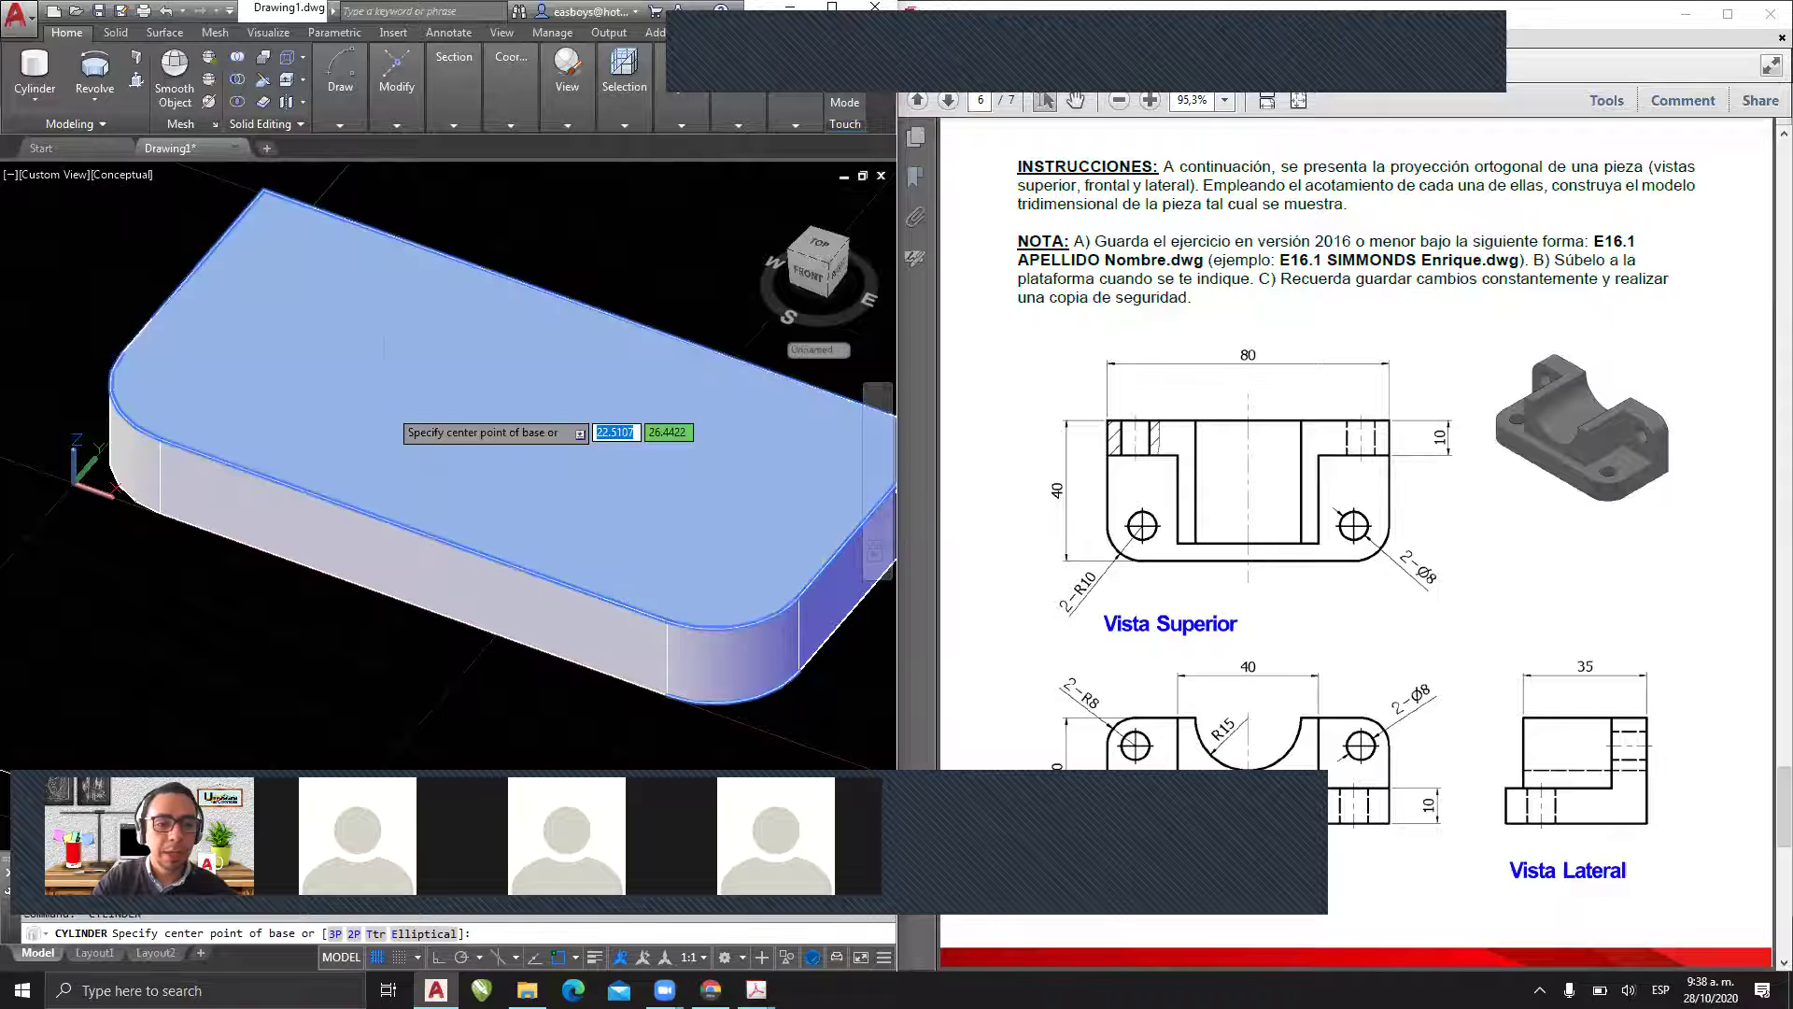
left_click(414, 424)
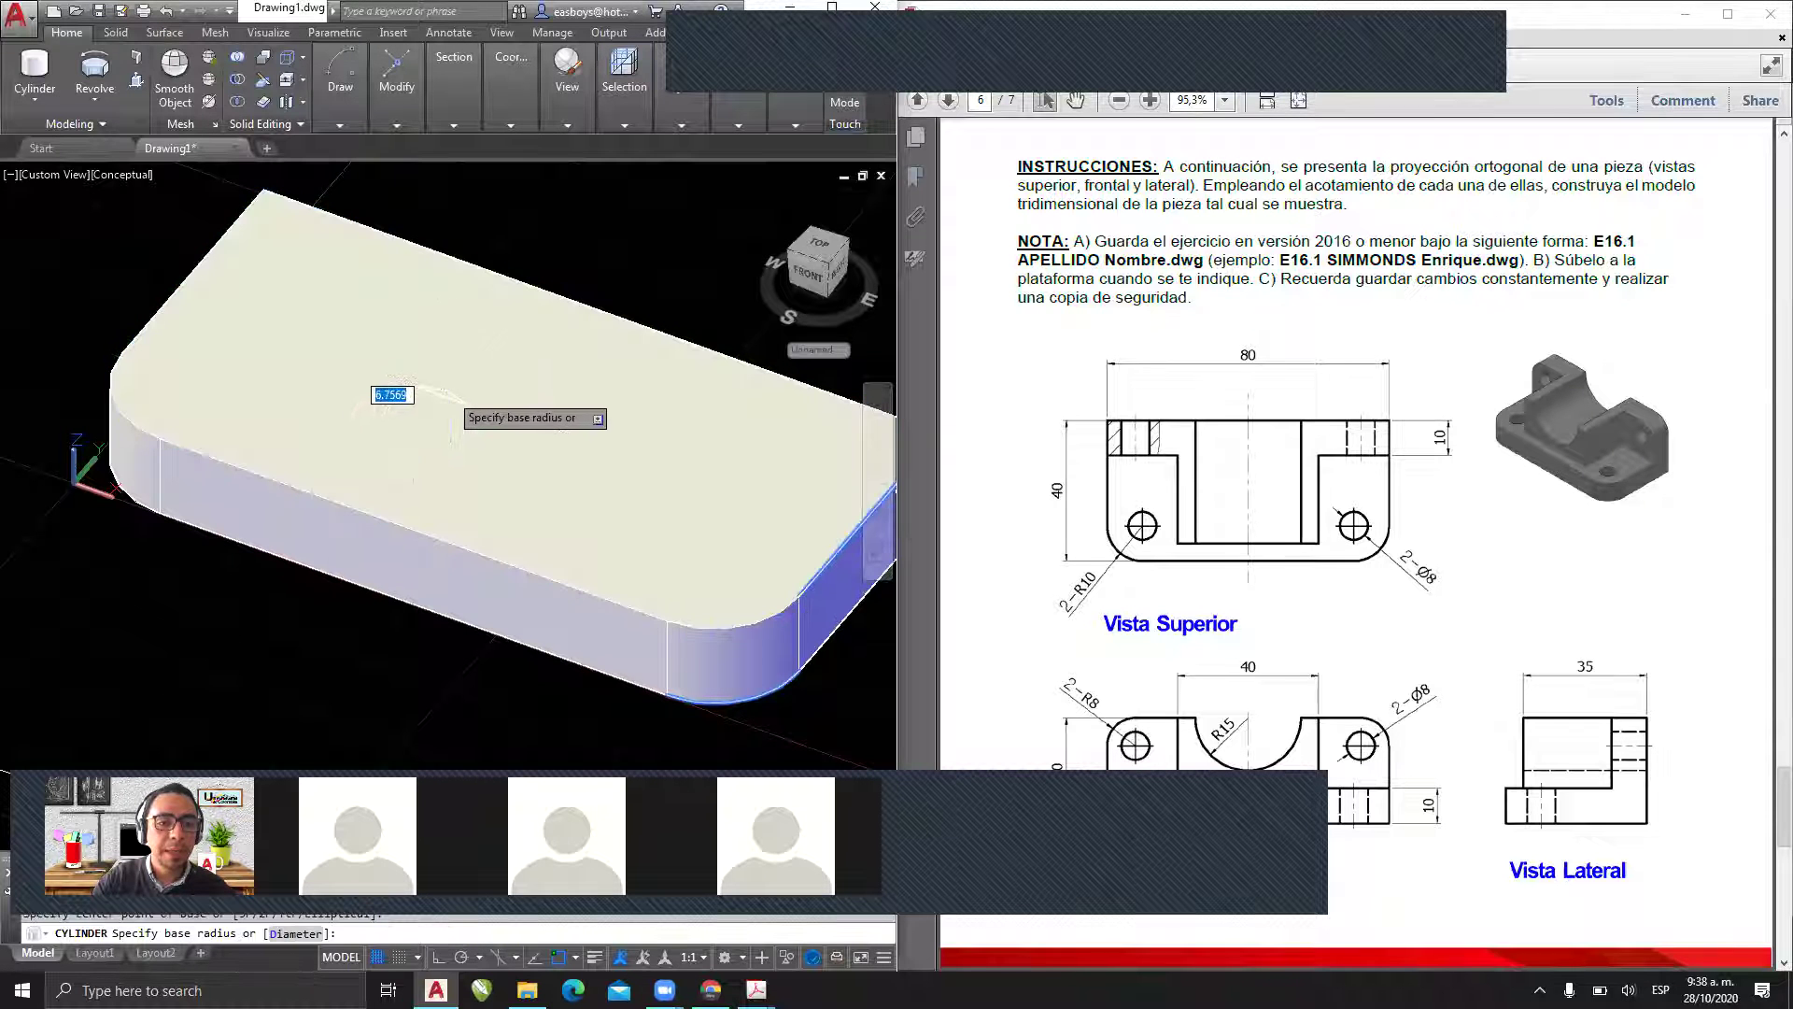
left_click(478, 423)
key("Escape")
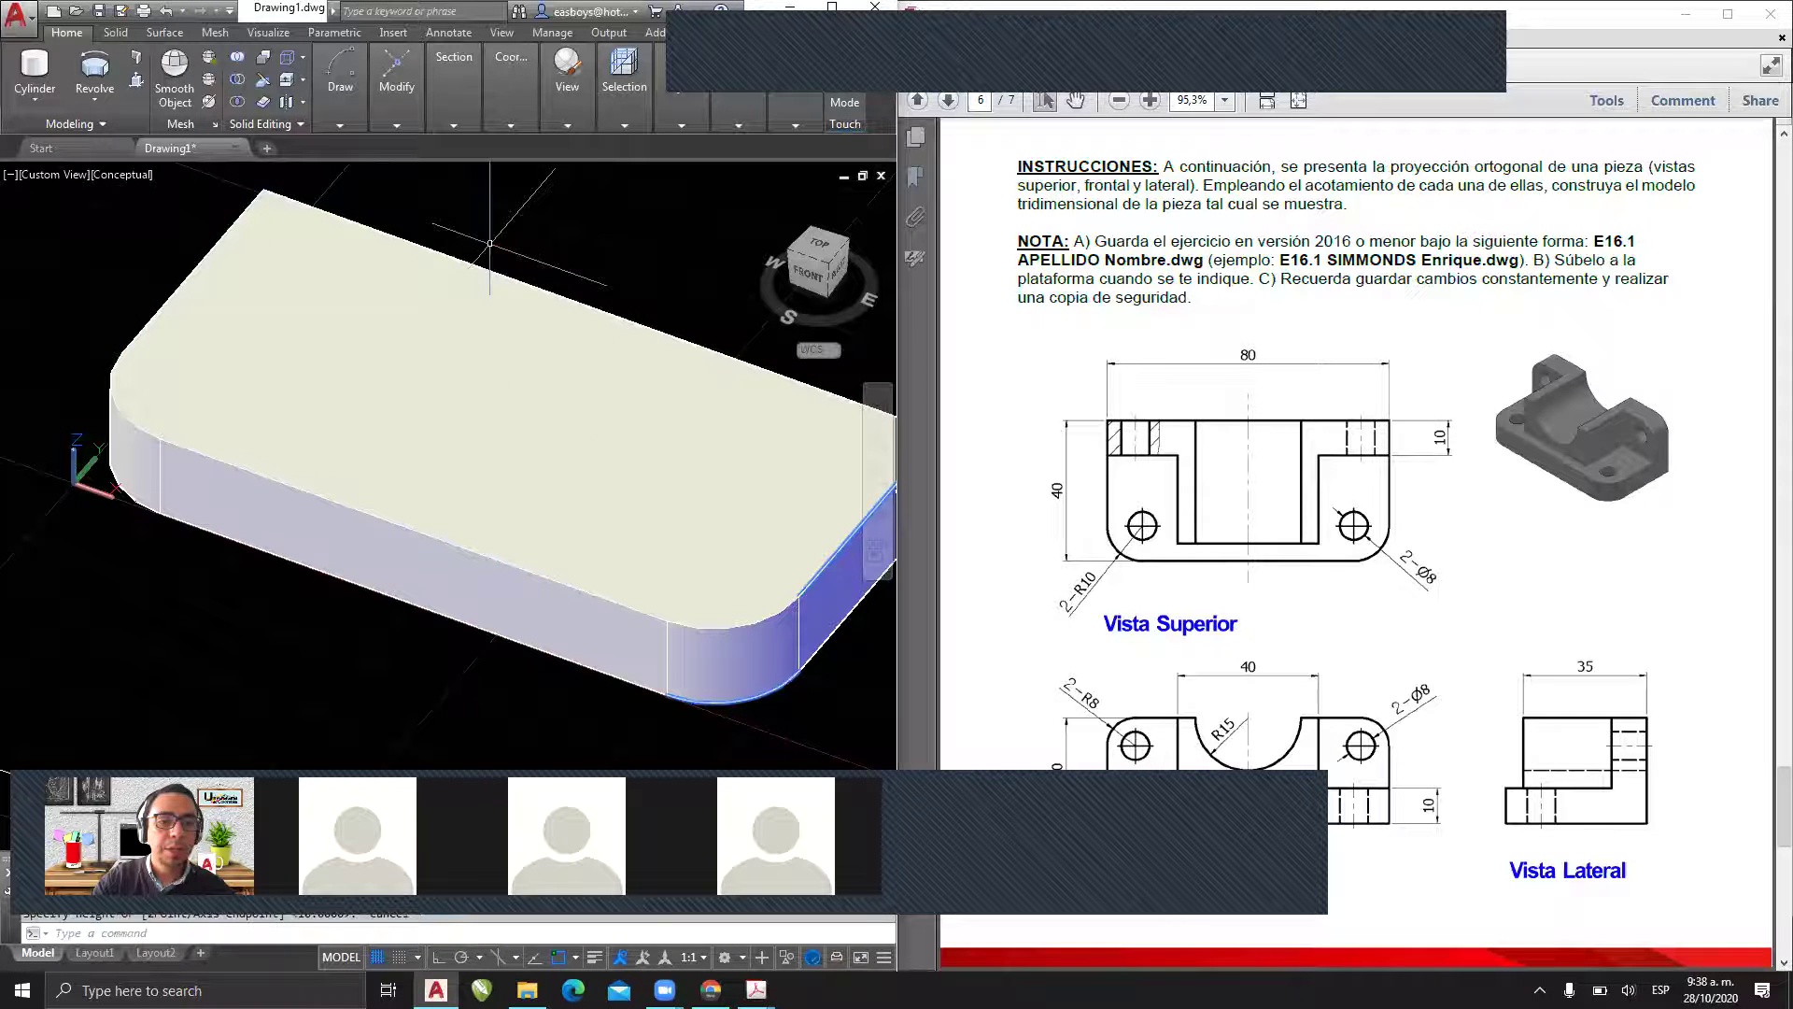
middle_click_drag(532, 380, 185, 379)
key("Return")
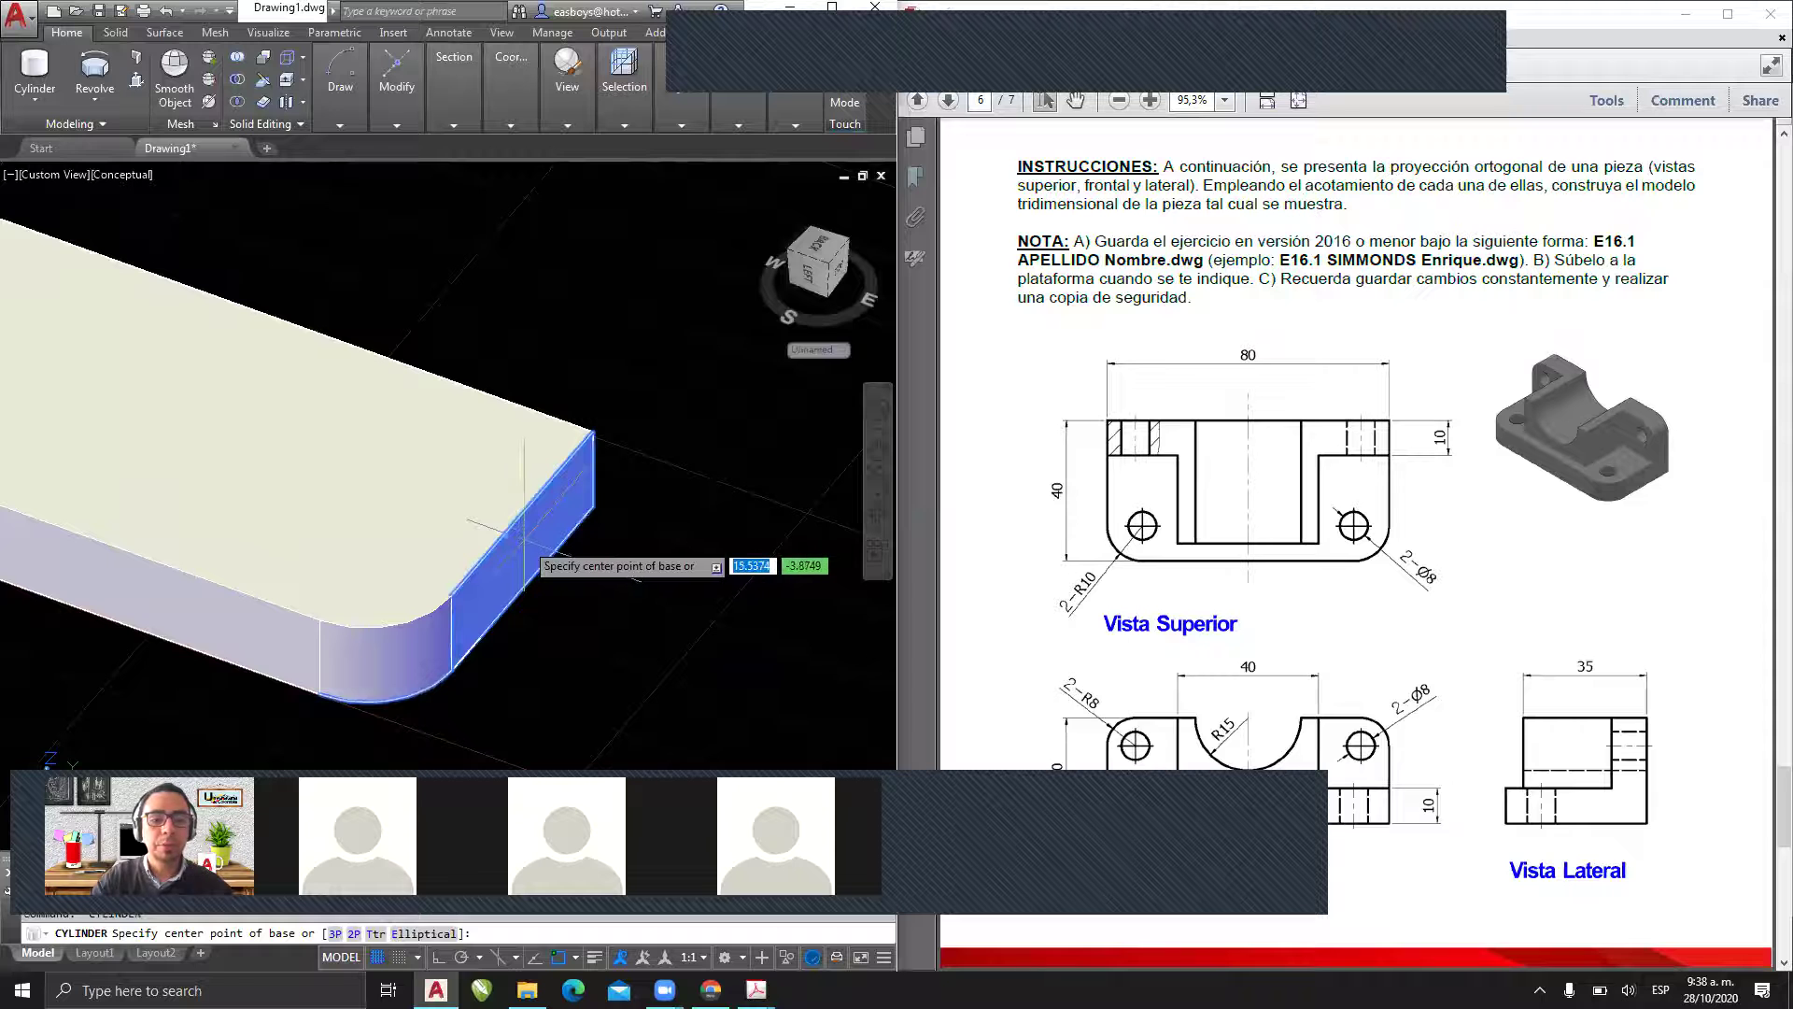
left_click(519, 540)
left_click(560, 523)
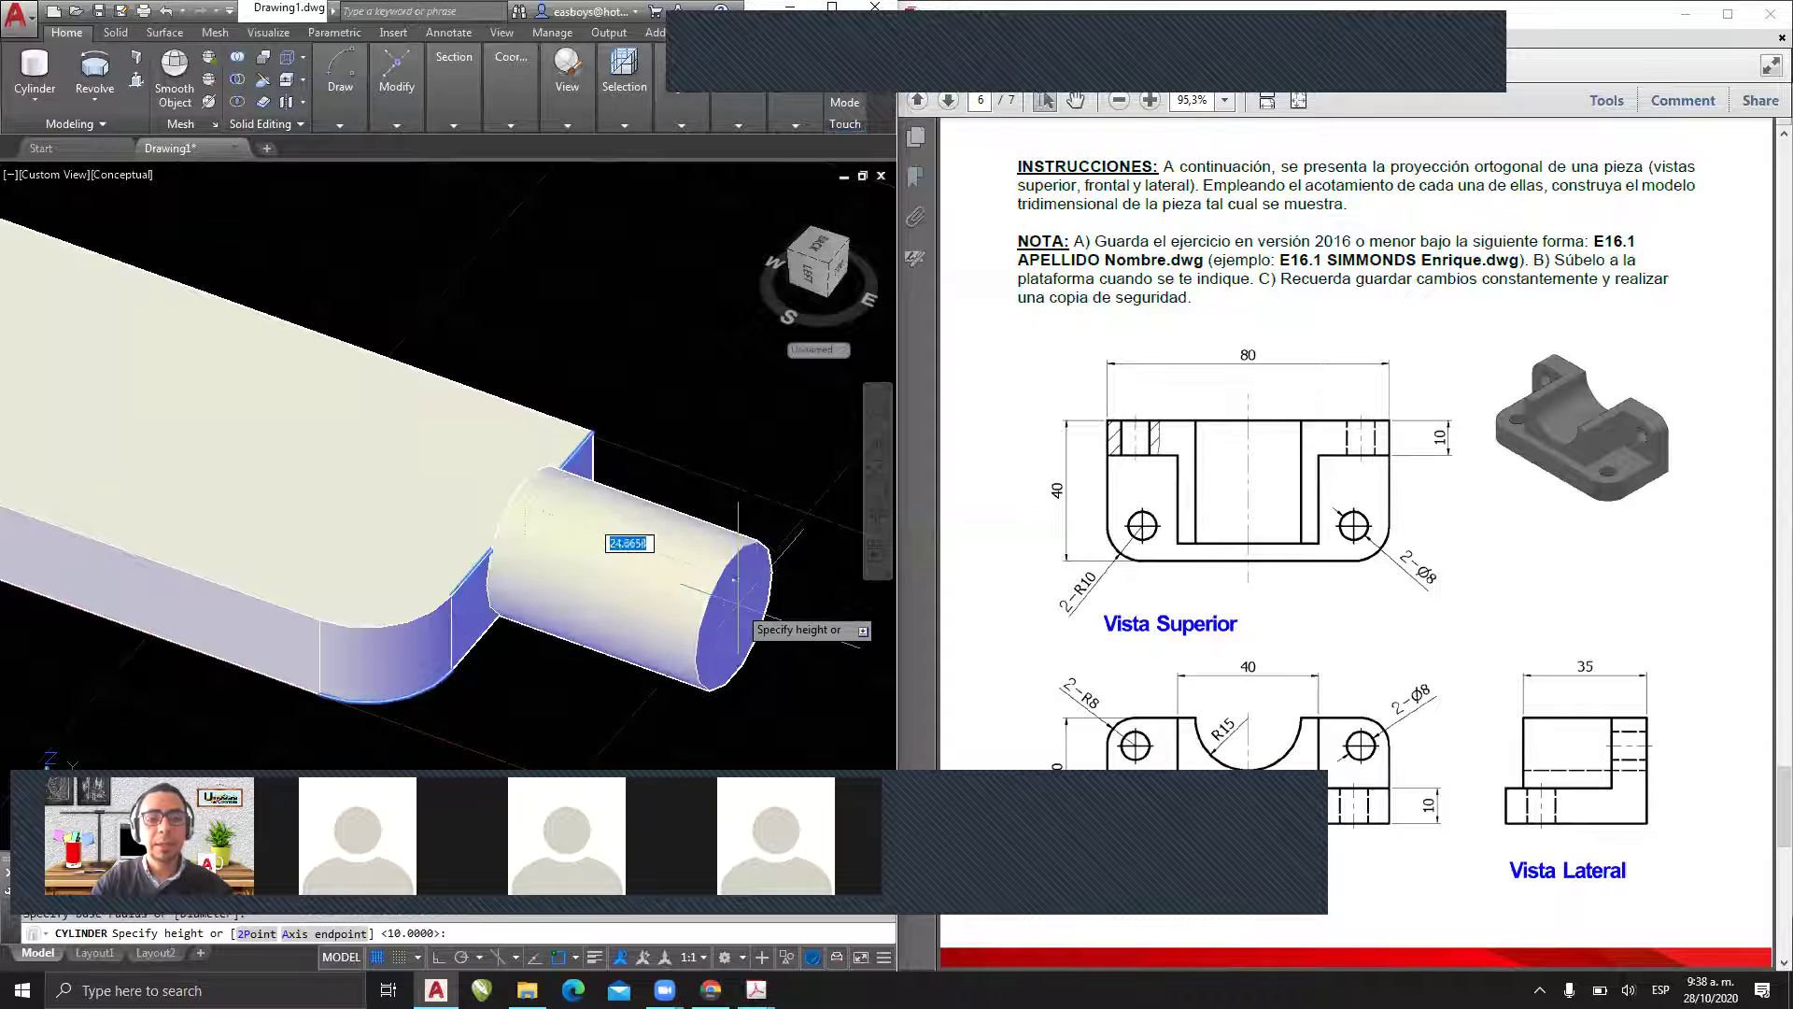
key("Escape")
middle_click_drag(735, 581, 491, 401, "shift")
scroll(480, 403, "up", 3)
scroll(374, 411, "down", 1)
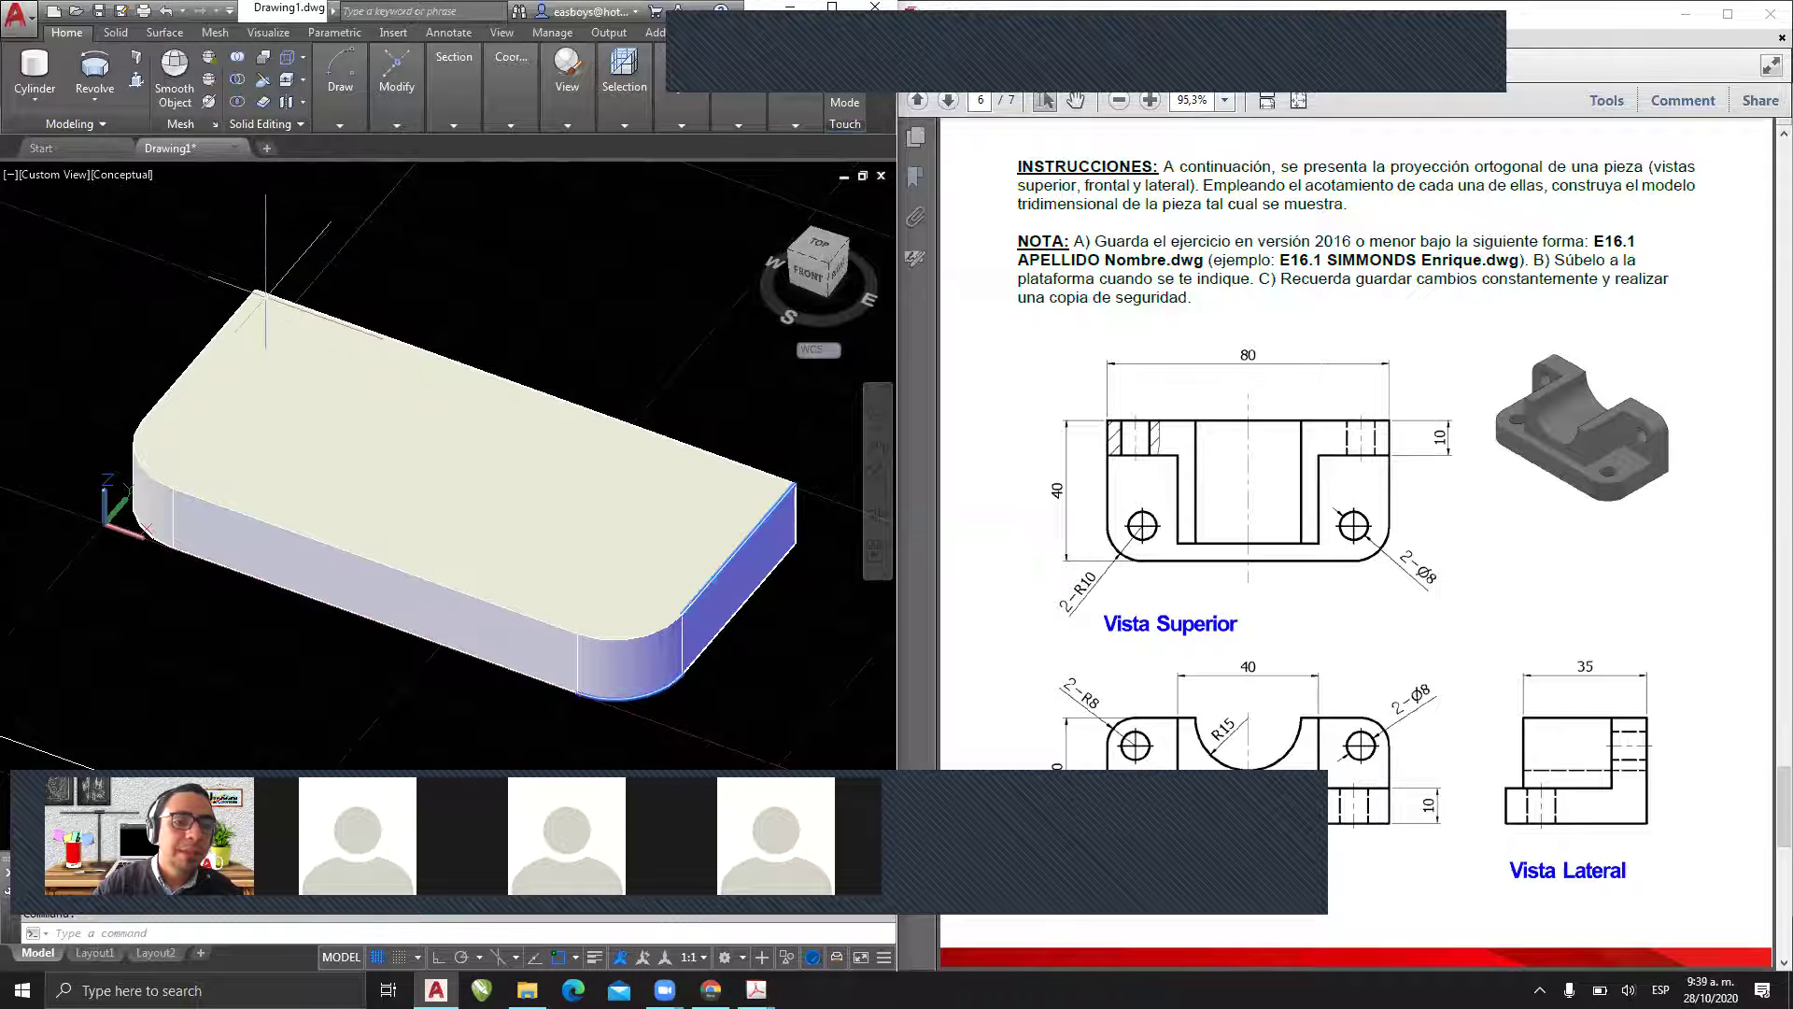
- Create an 8 mm diameter cylinder centred on the front-left rounded corner's top arc, extending down through the plate about 29 mm
left_click(36, 70)
scroll(198, 382, "up", 2)
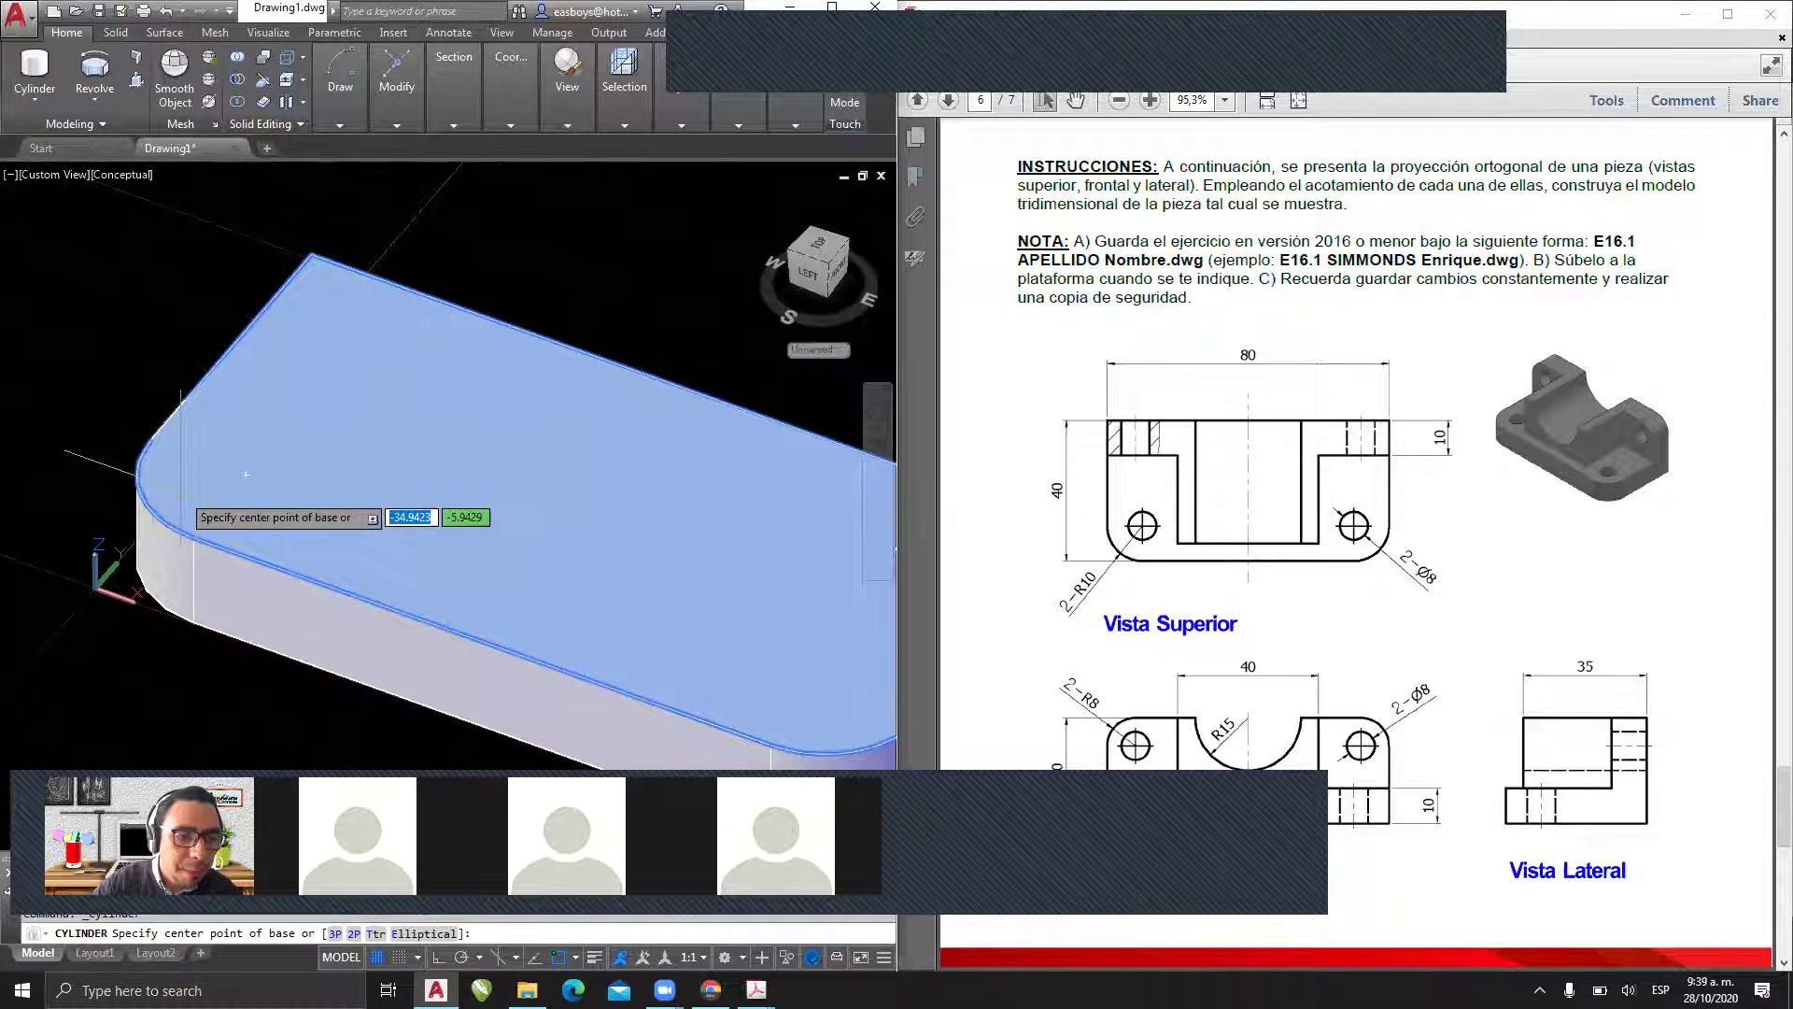
left_click(246, 476)
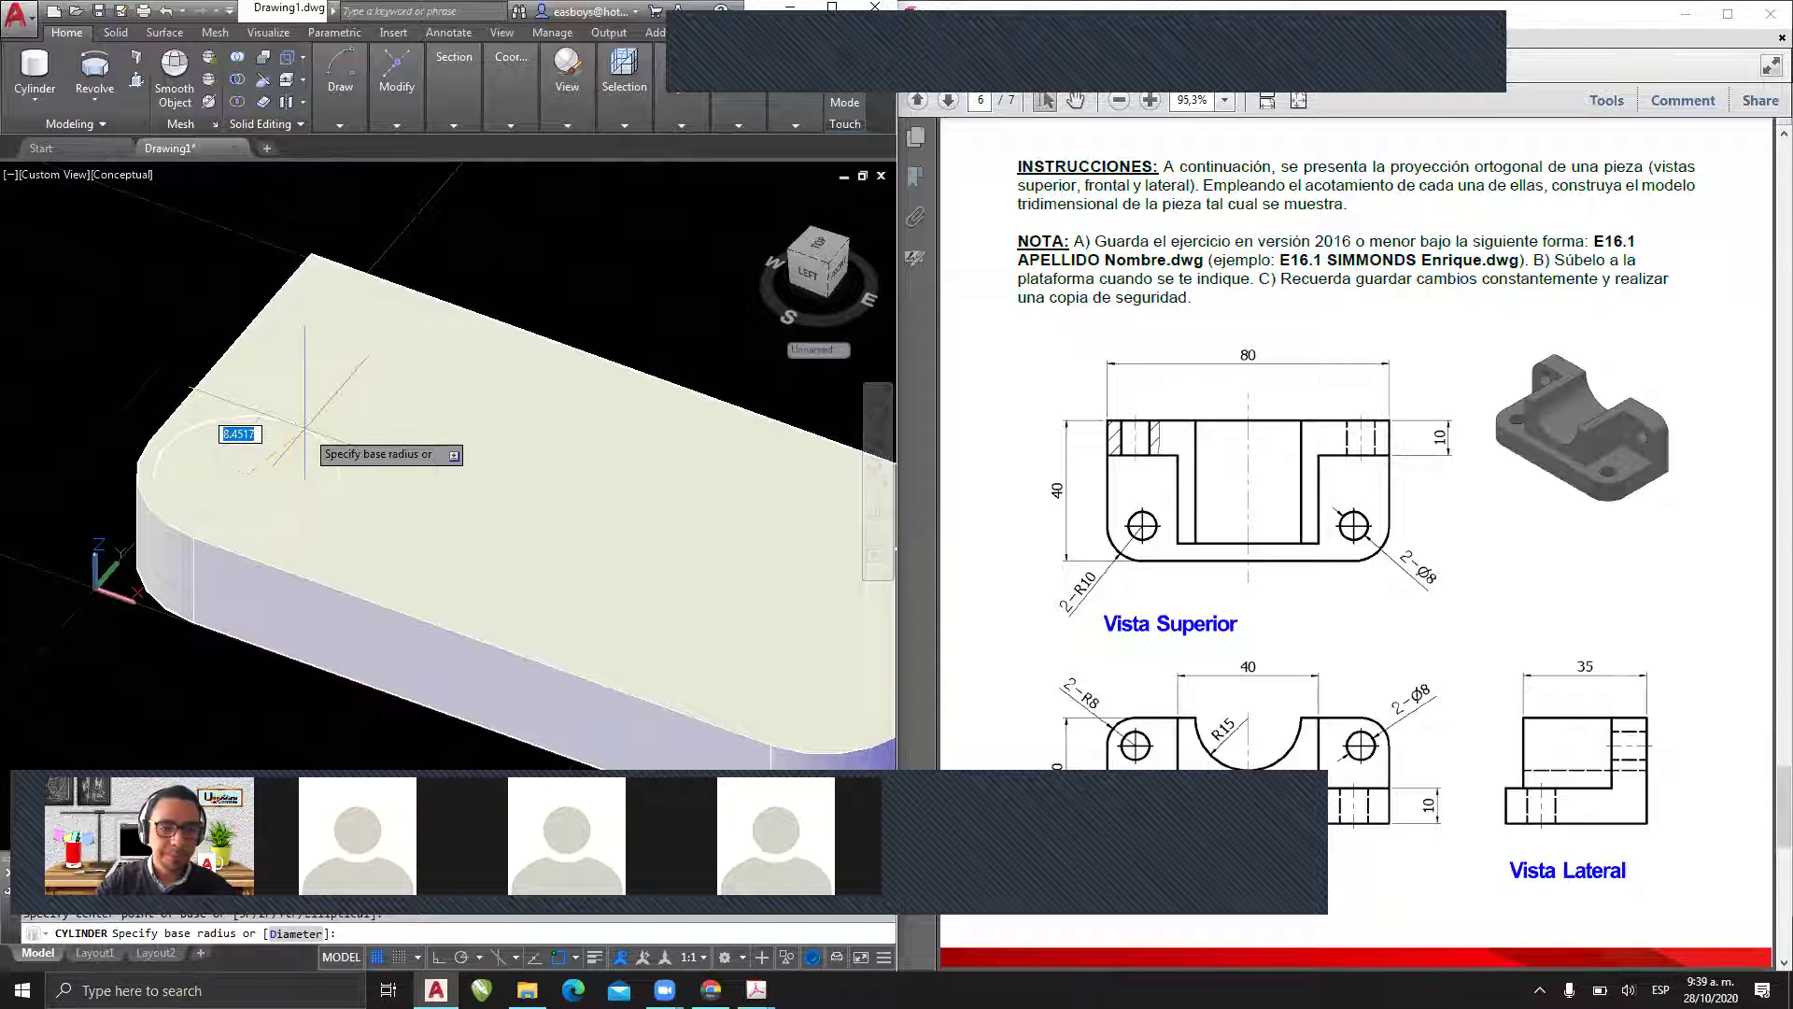
scroll(265, 659, "down", 3)
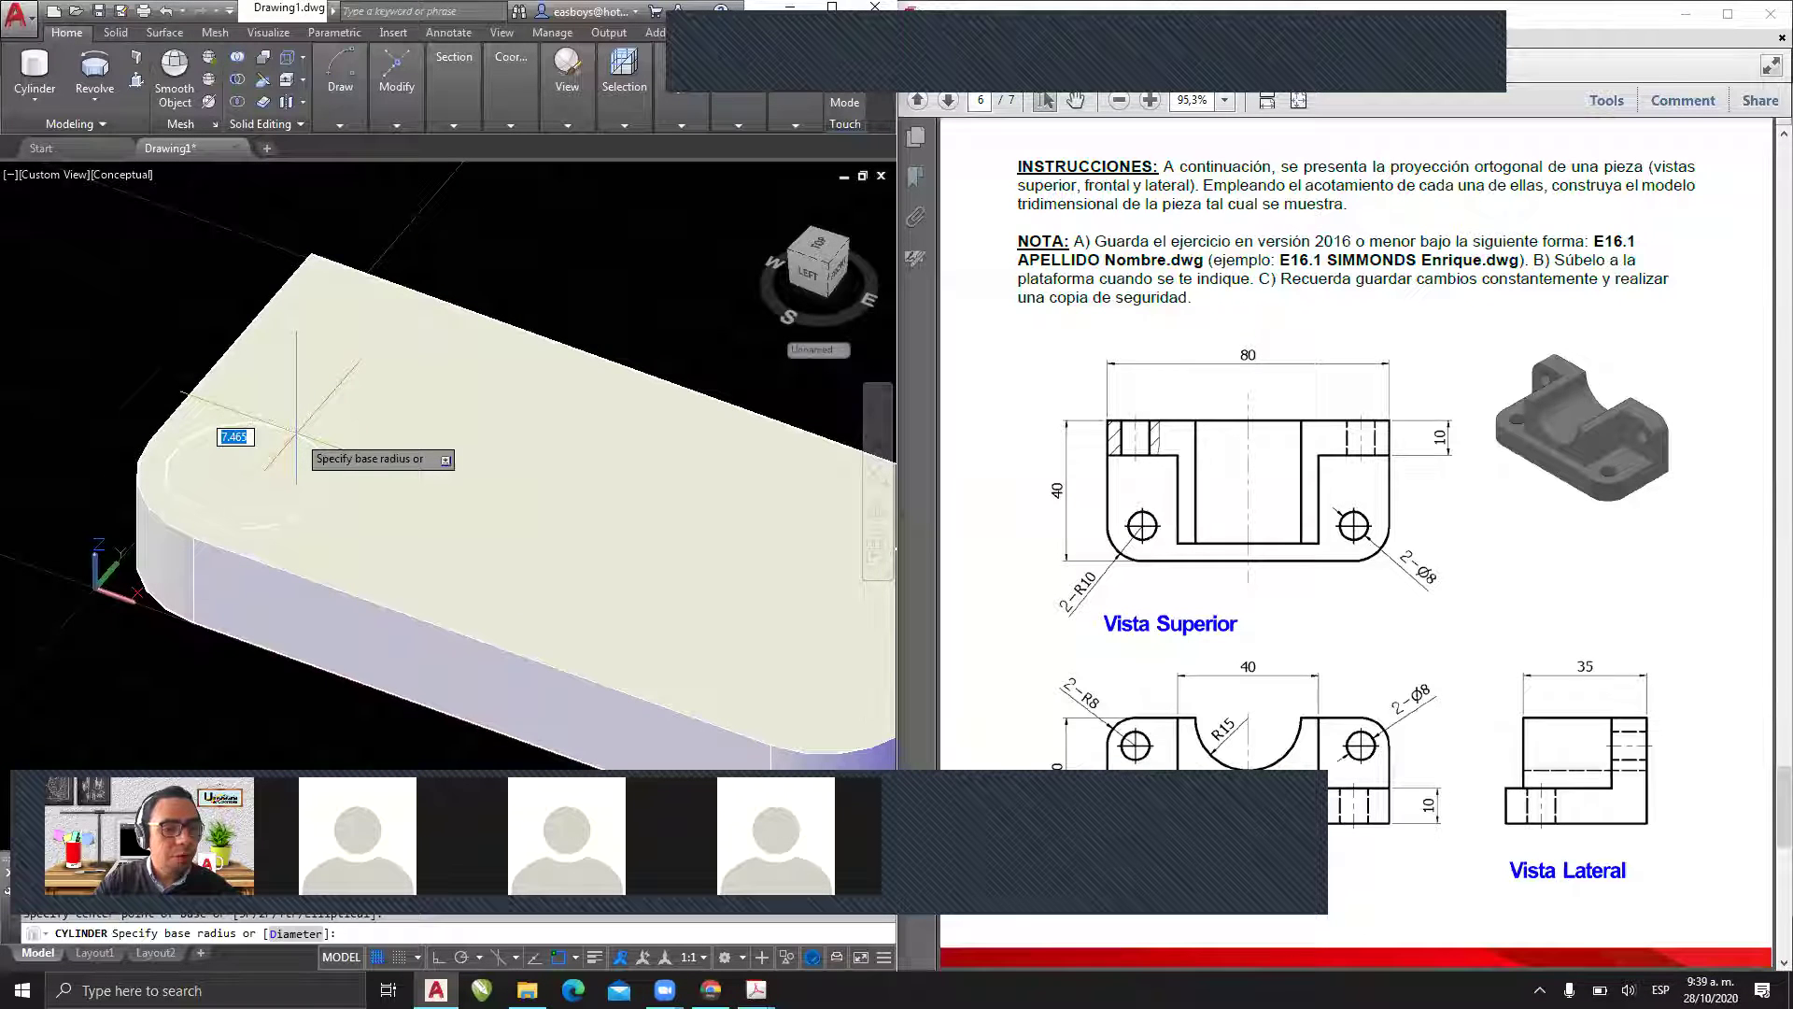
left_click(296, 933)
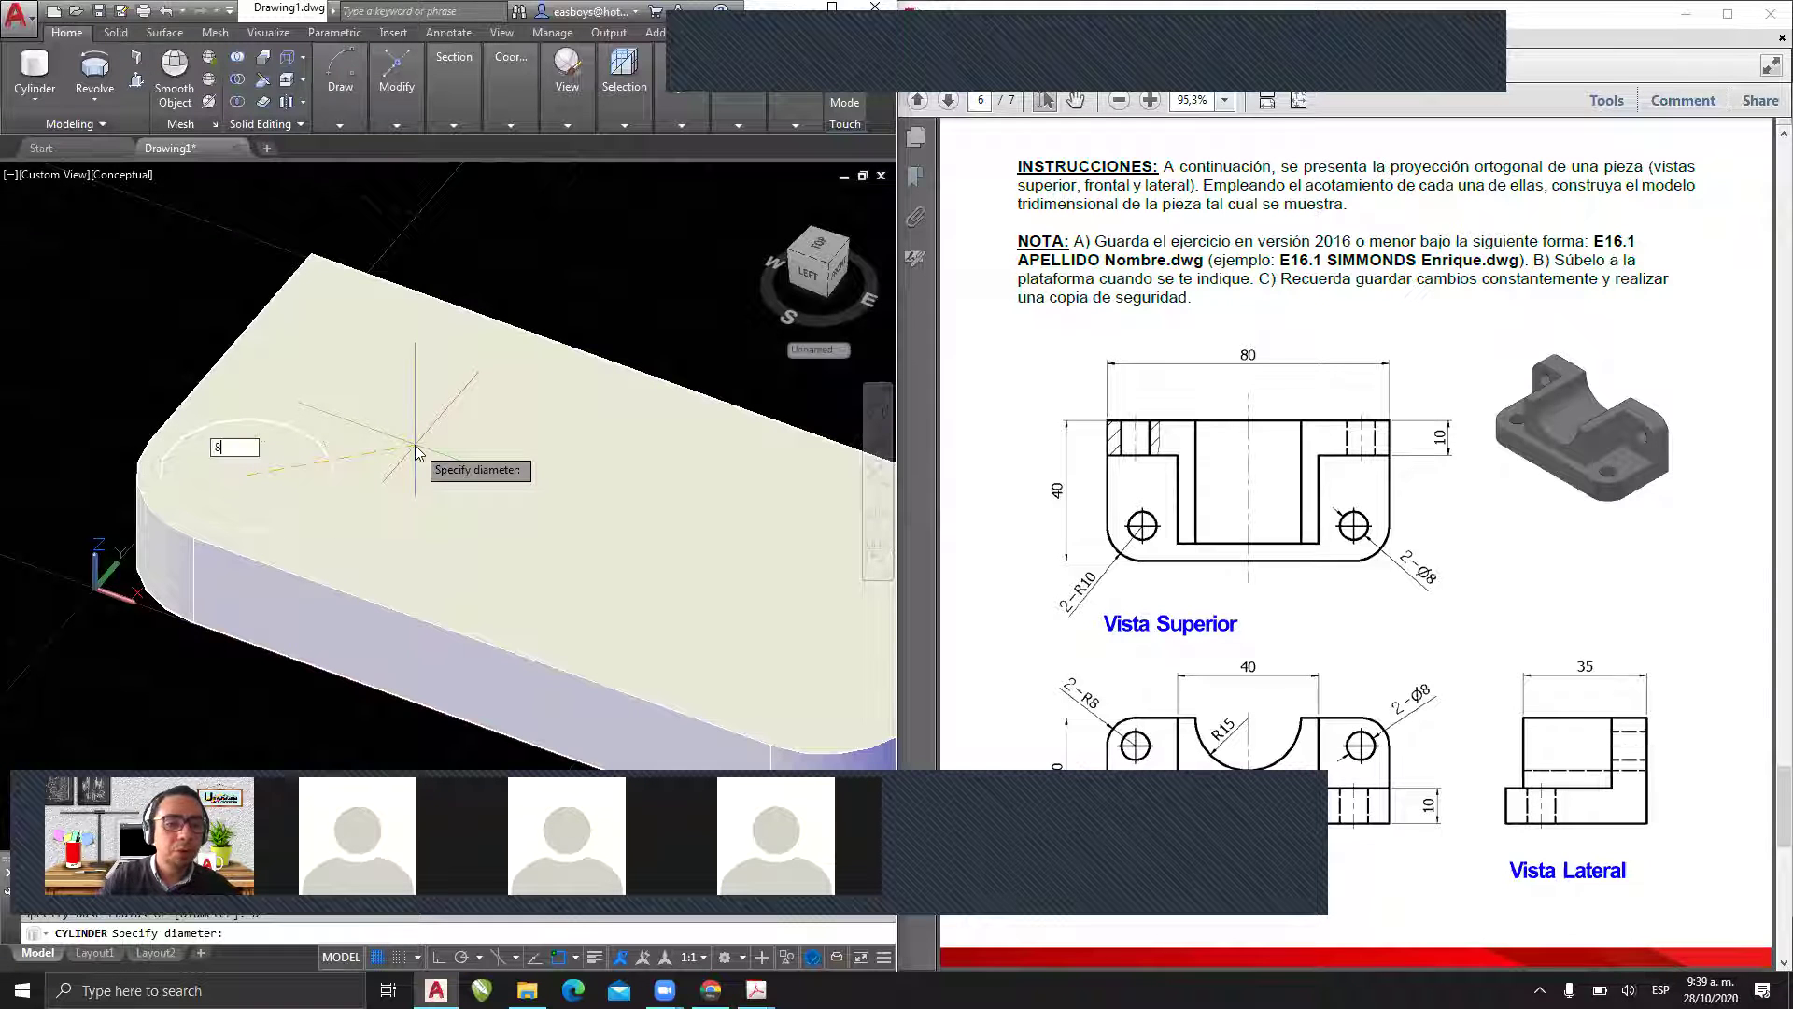
key("Return")
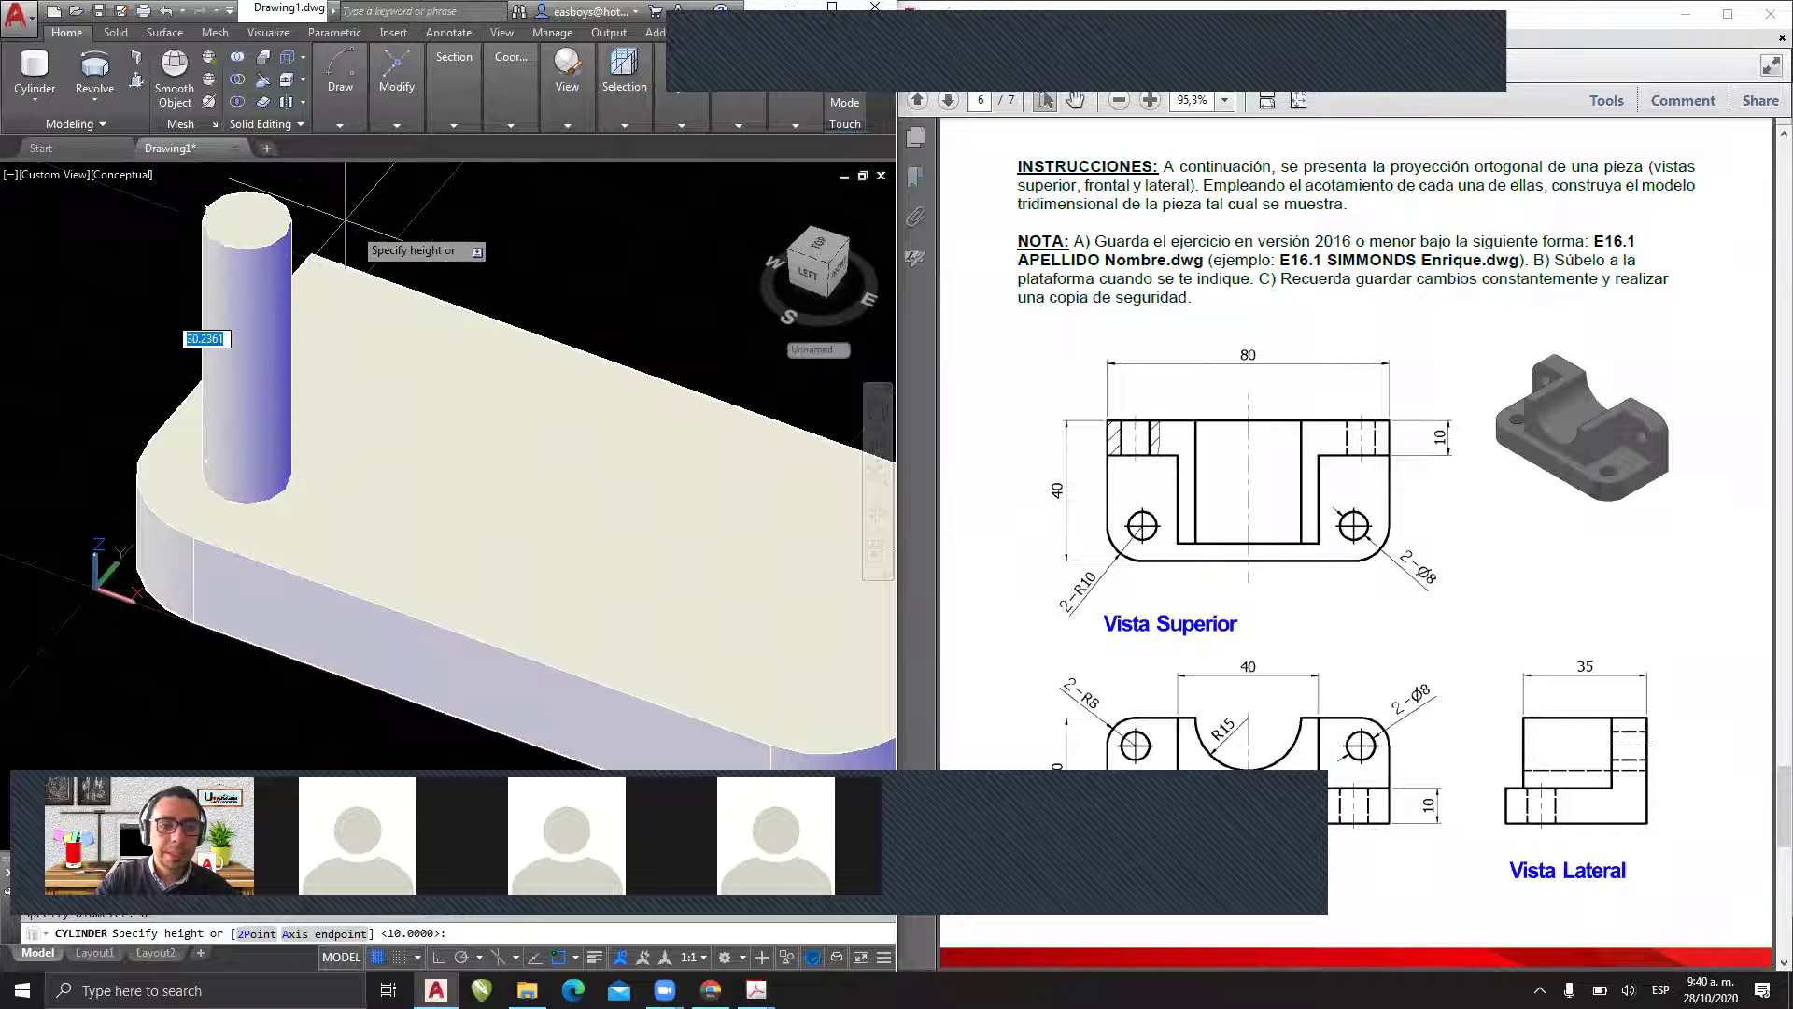
middle_click_drag(334, 245, 358, 215, "shift")
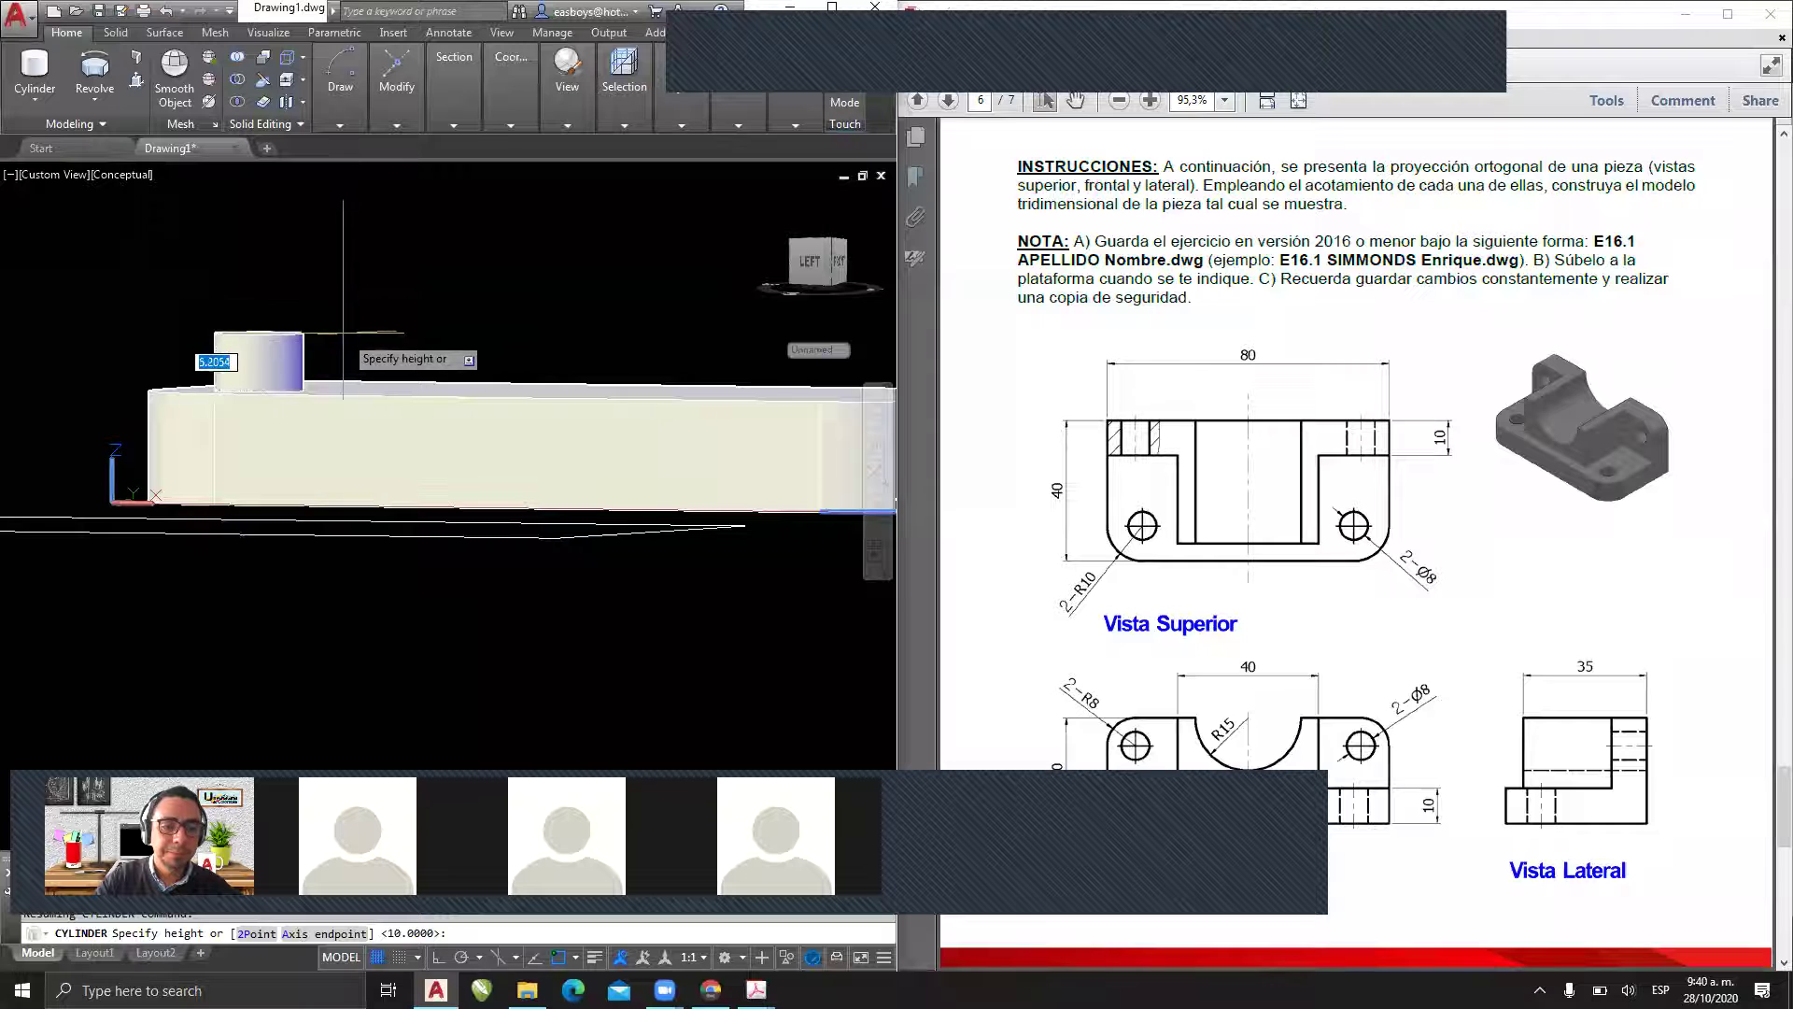
middle_click_drag(349, 285, 348, 452, "shift")
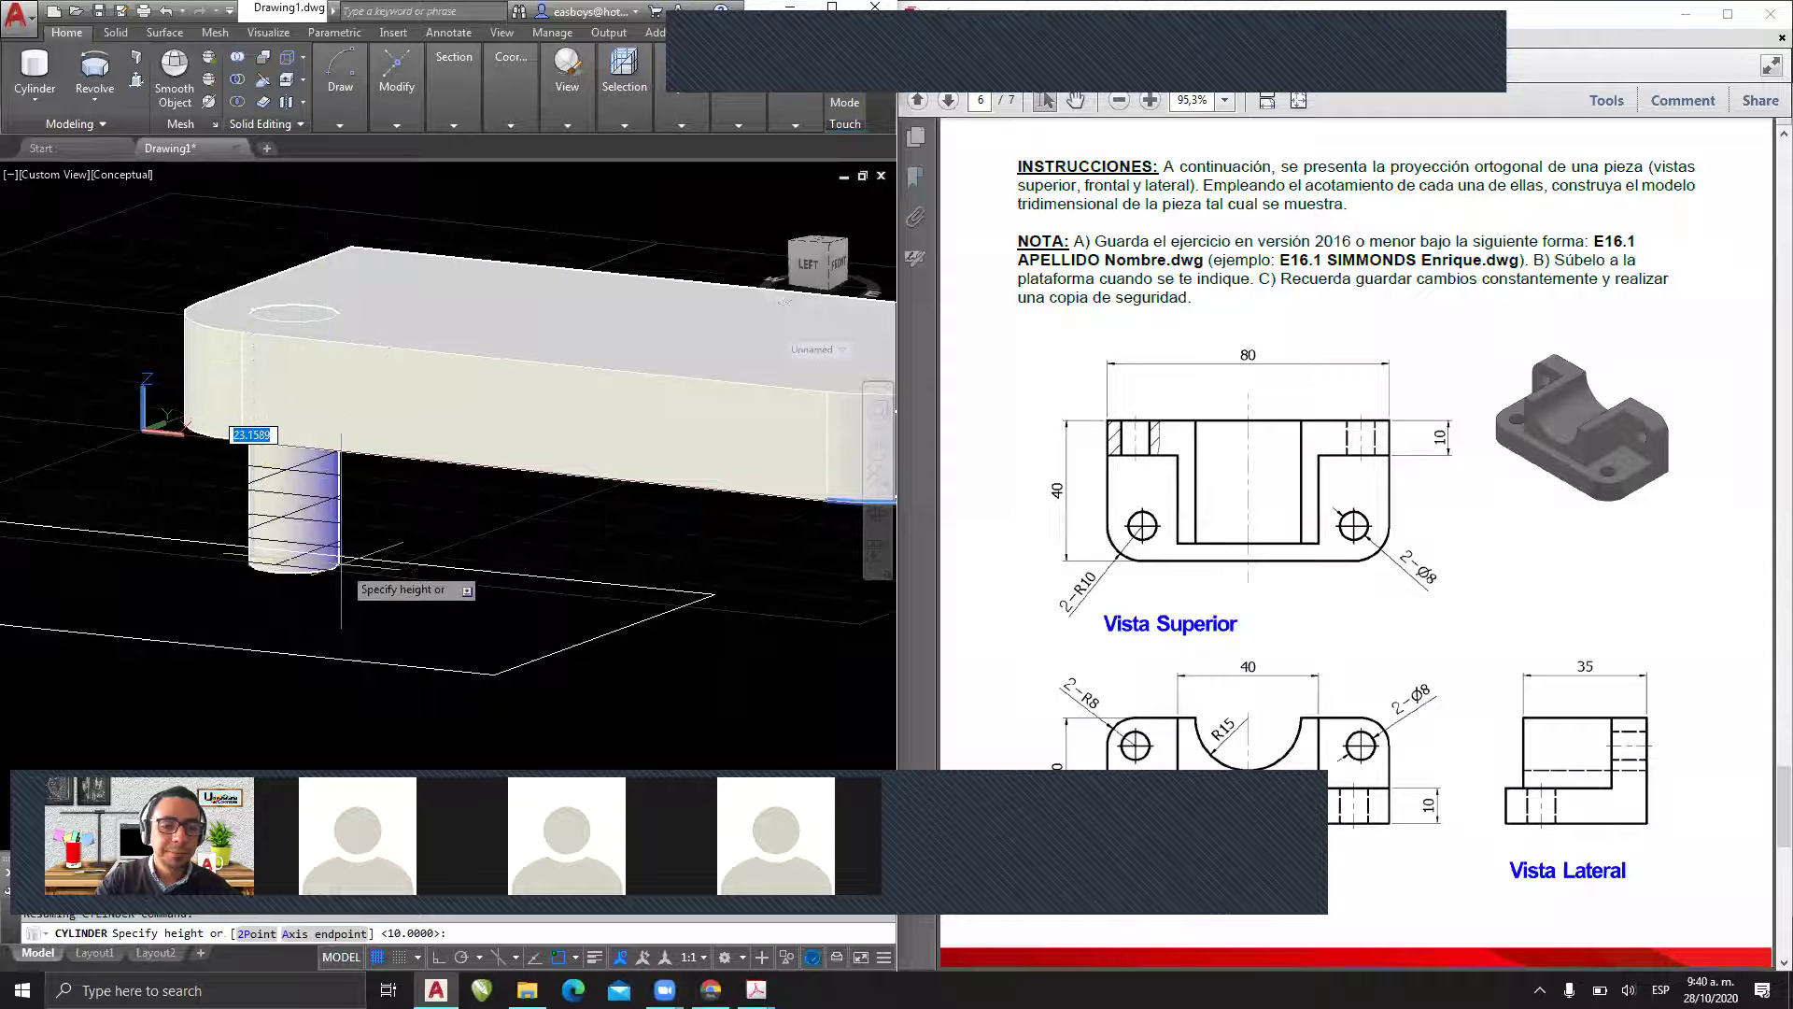
middle_click_drag(347, 518, 321, 546)
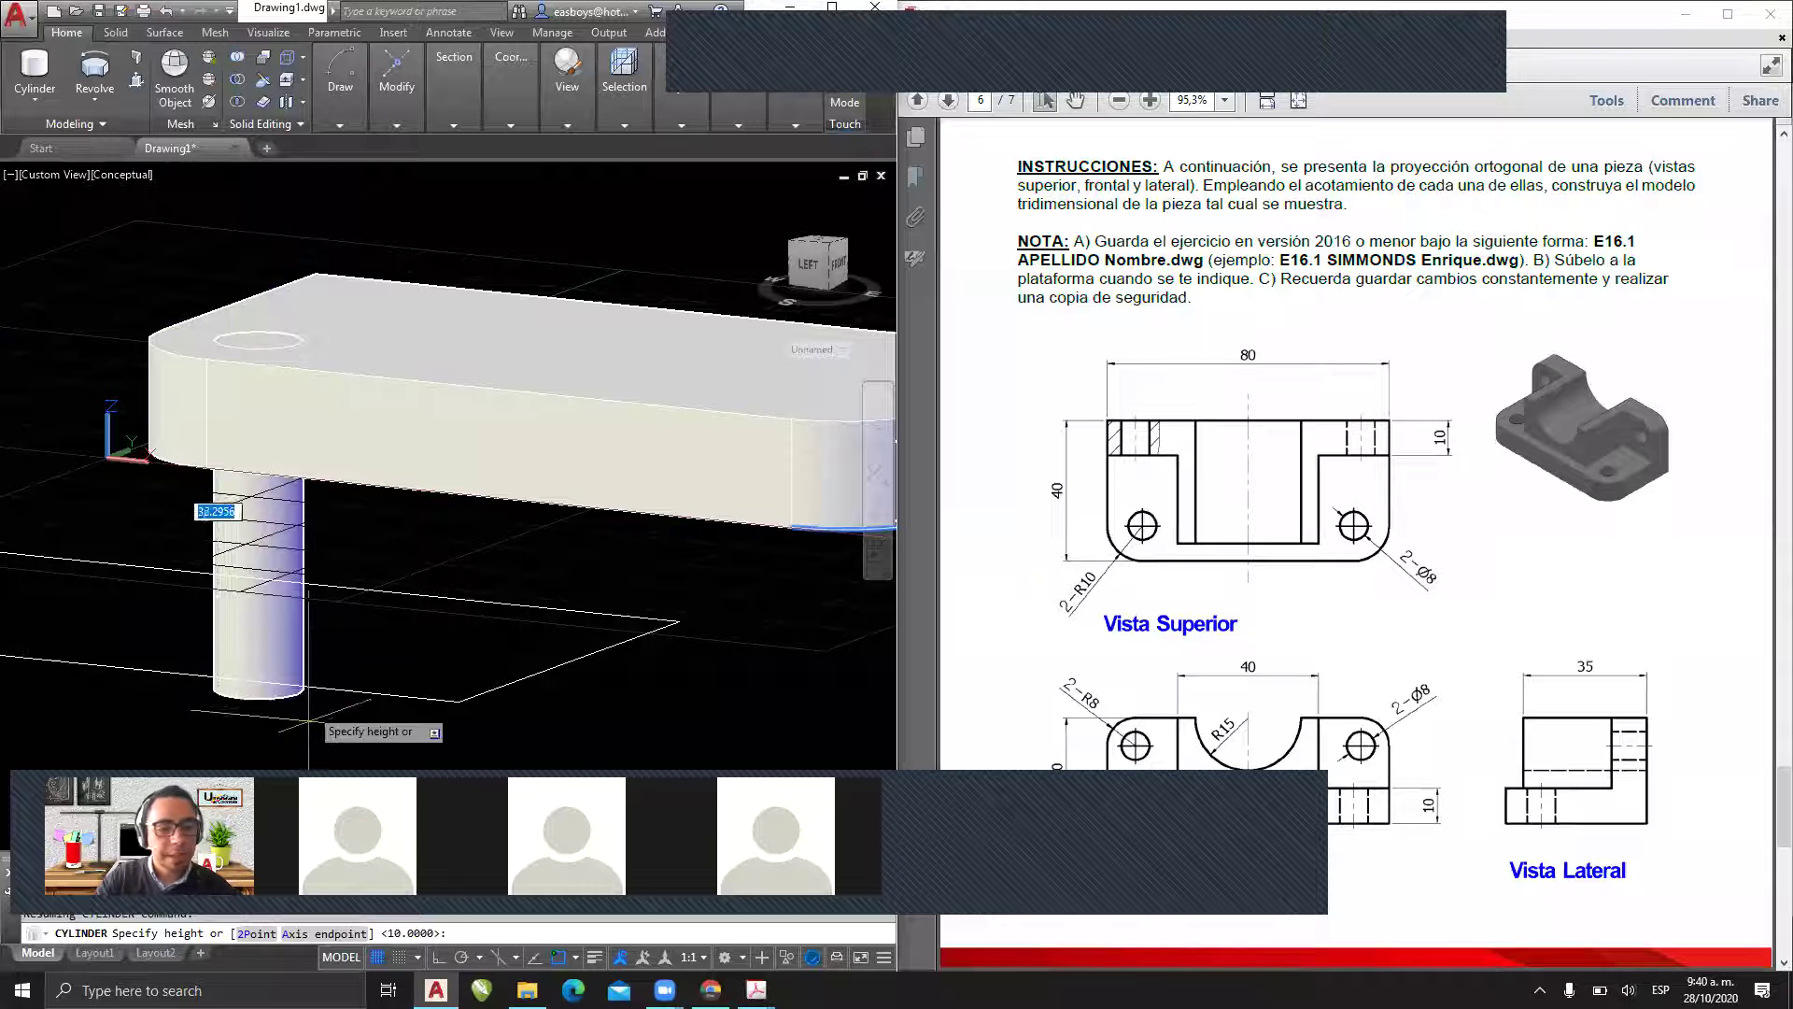
middle_click_drag(308, 735, 245, 677, "shift")
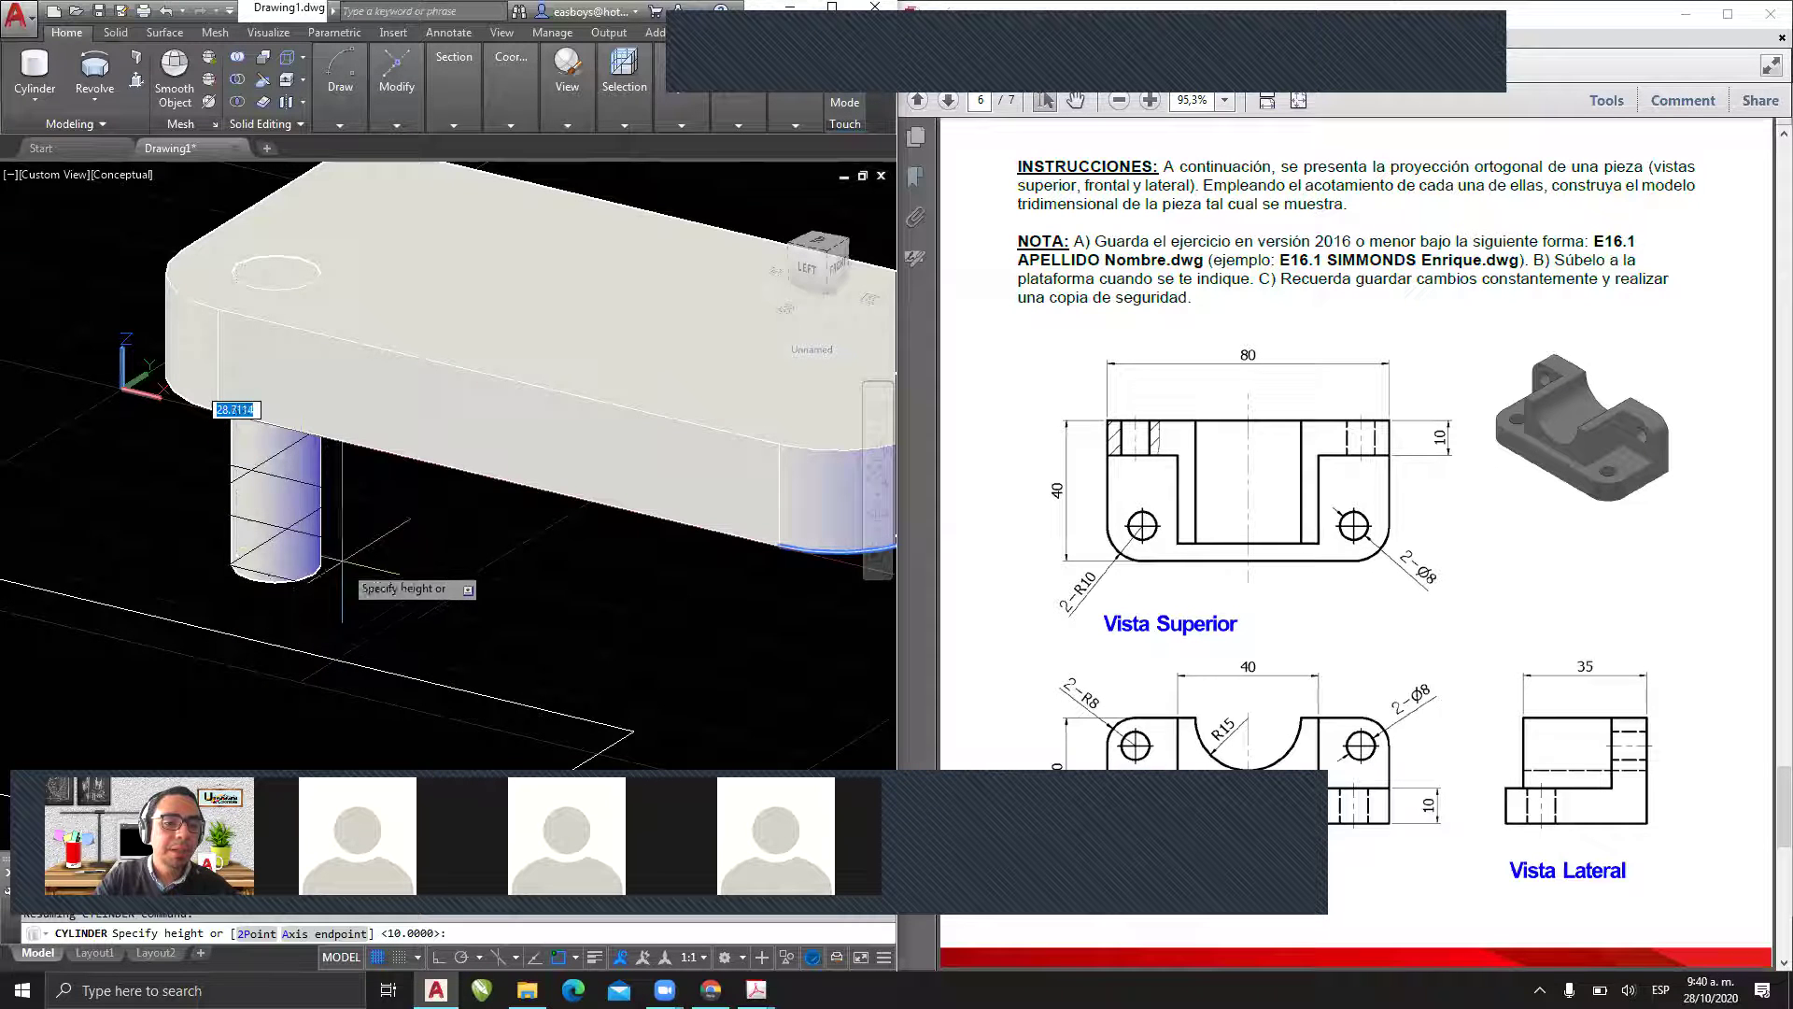
left_click(294, 570)
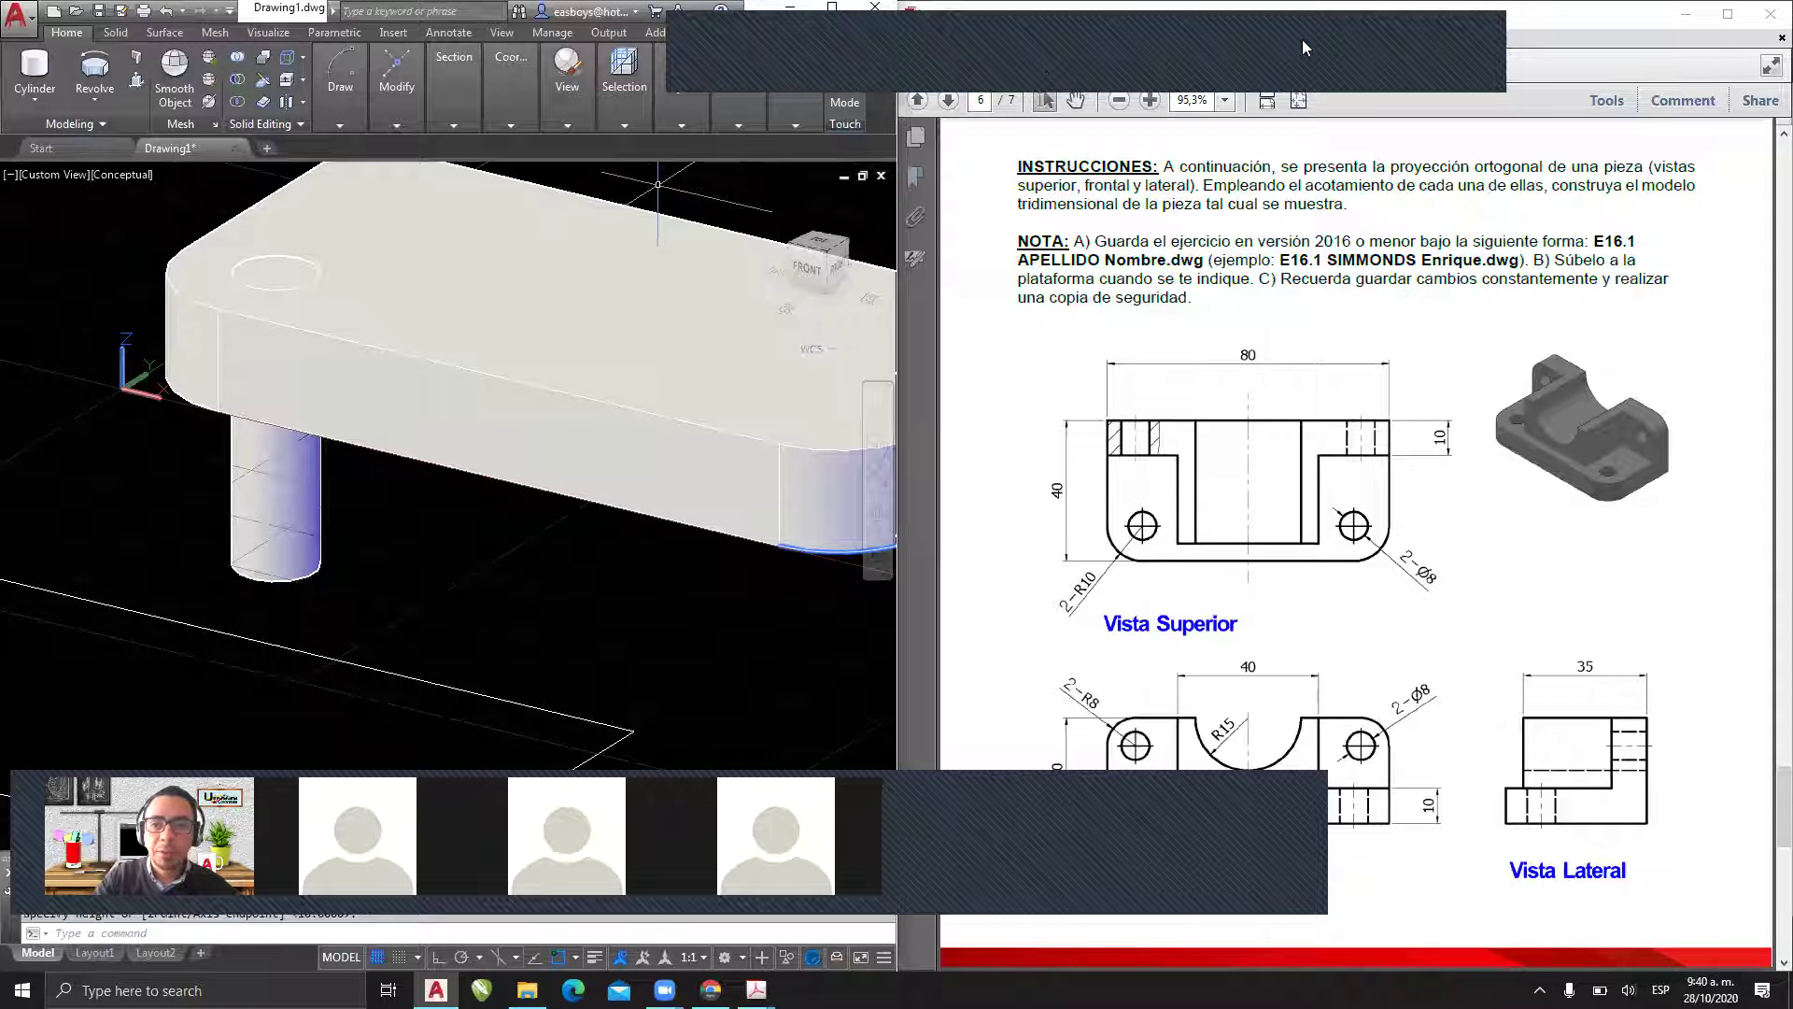
- Circle where the cylinder passes through the plate, clear the mark, and run an interference check on the two solids
mouse_move(280, 222)
left_mouse_down()
mouse_move(199, 383)
mouse_move(364, 416)
mouse_move(252, 217)
mouse_move(267, 235)
left_mouse_up()
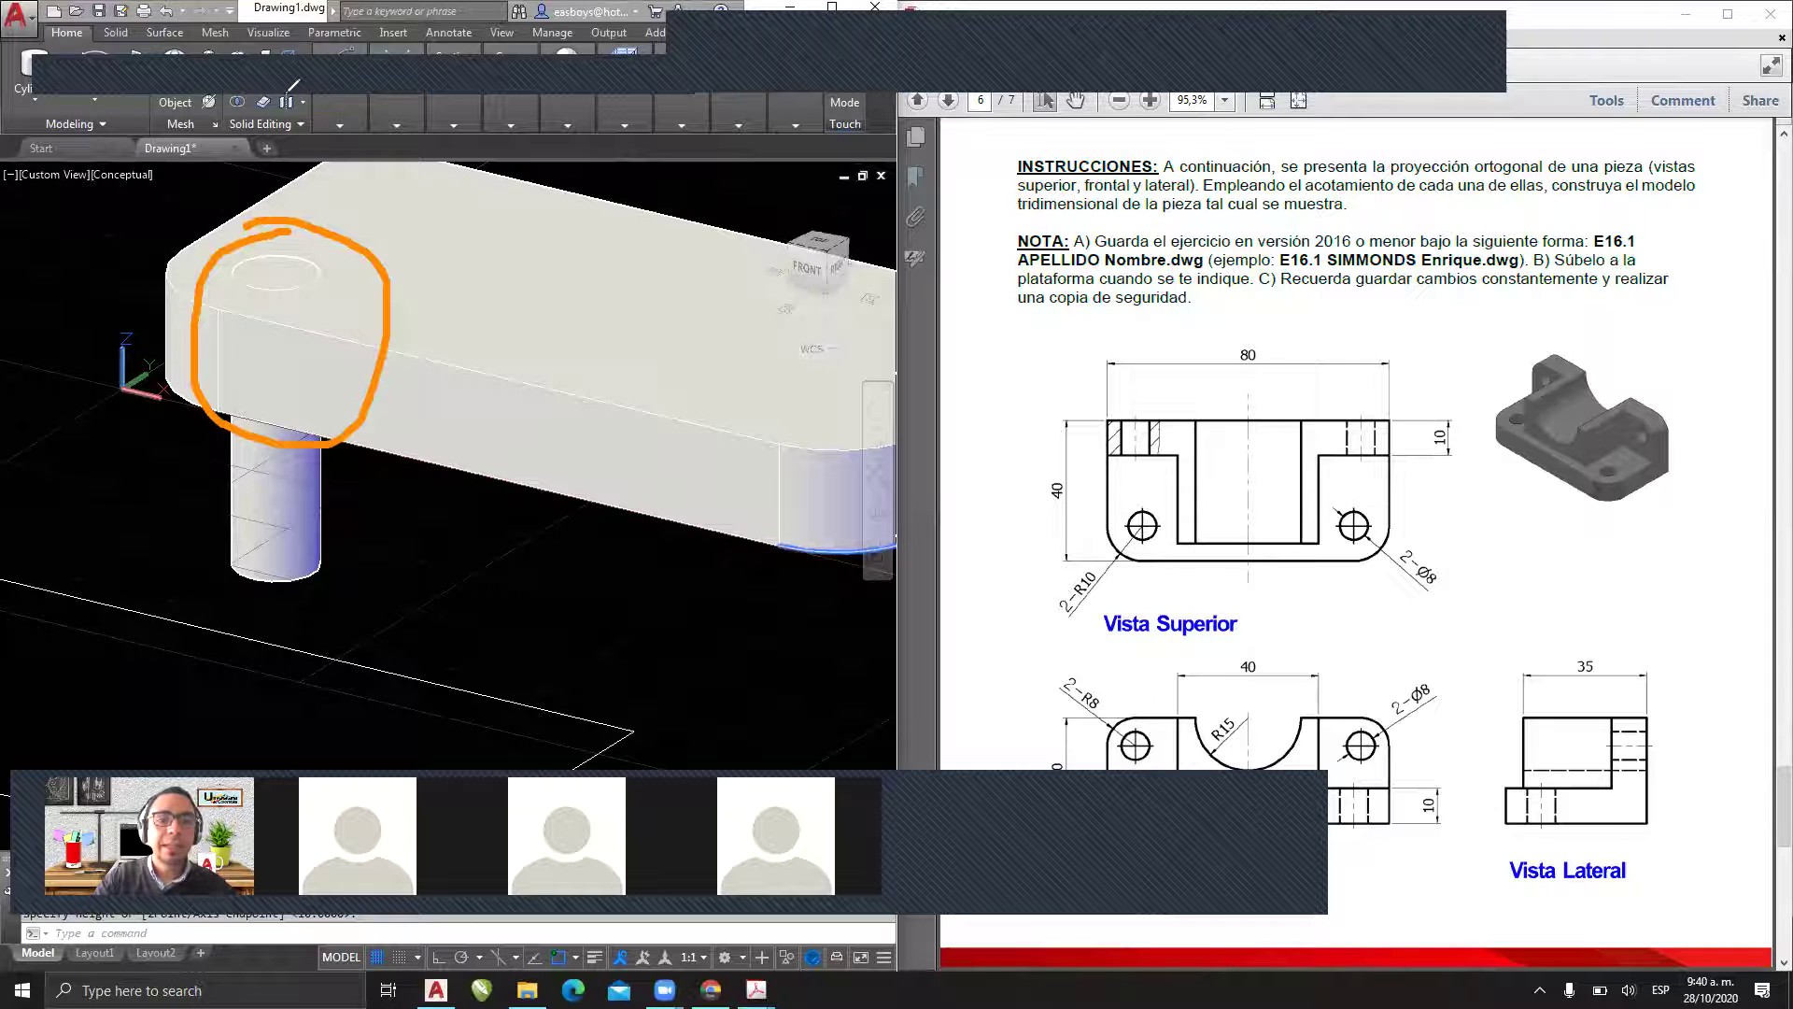
left_click(667, 67)
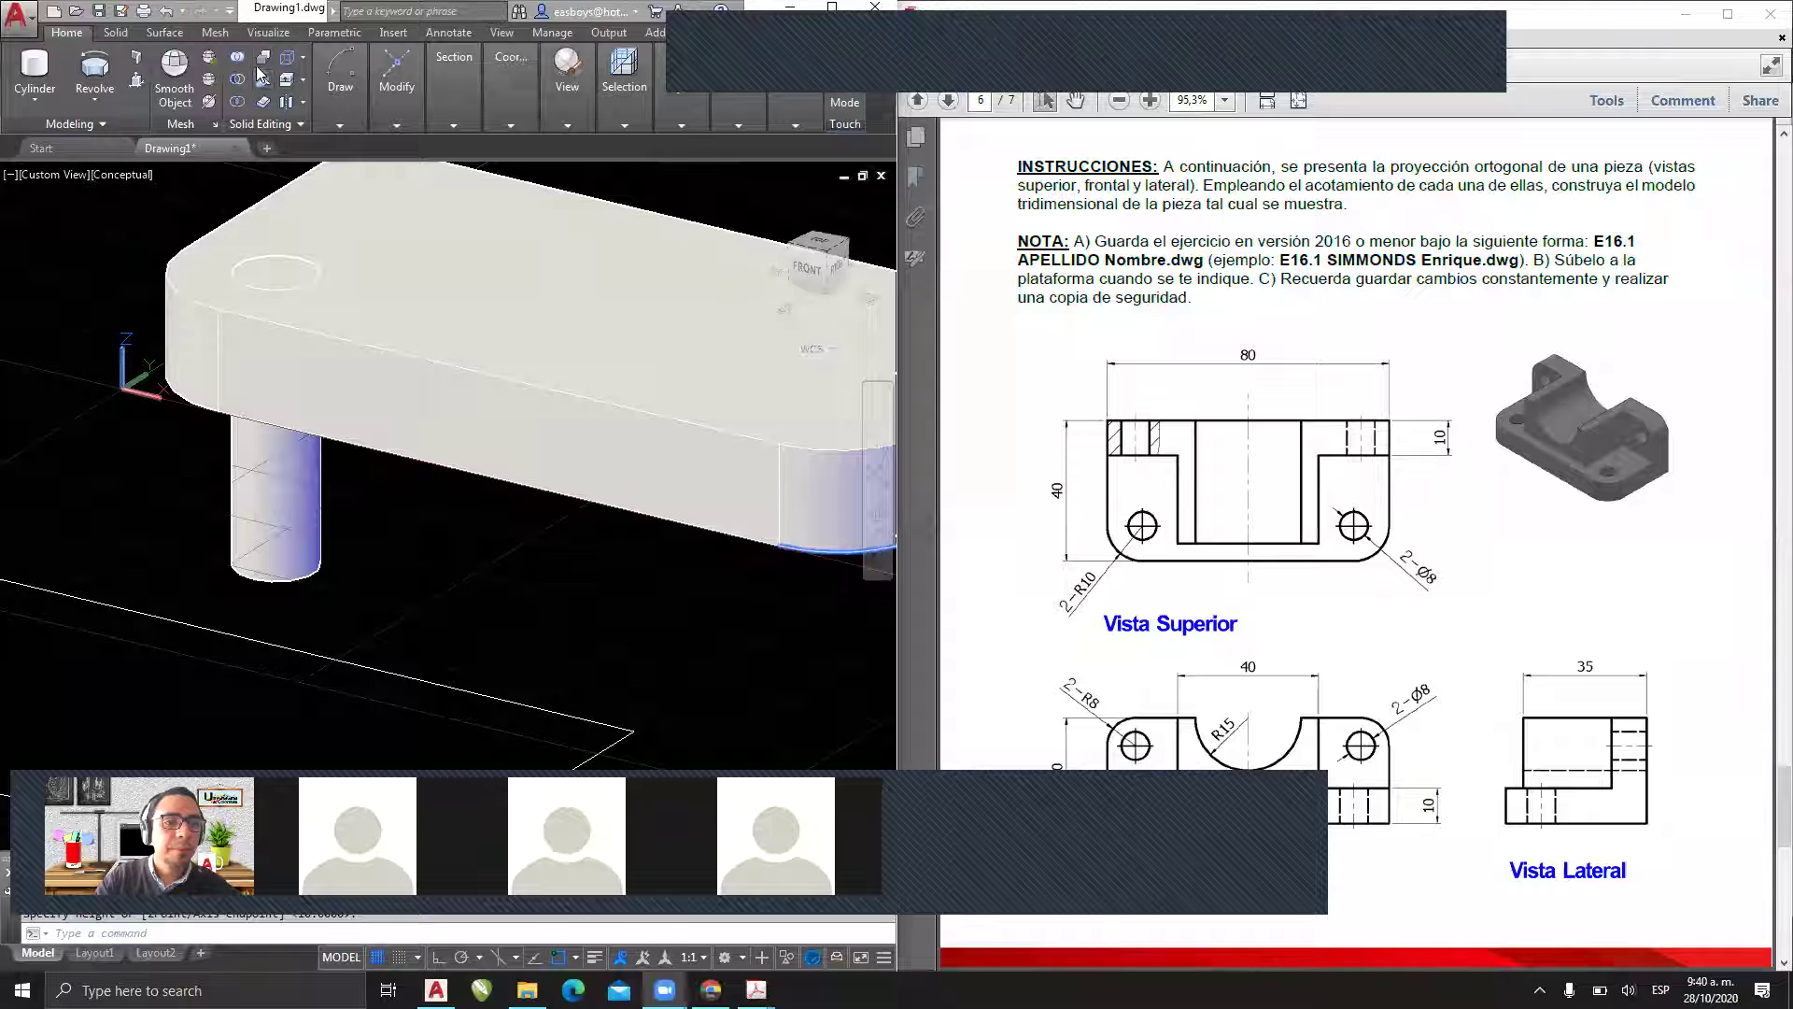
left_click(263, 57)
left_click(439, 535)
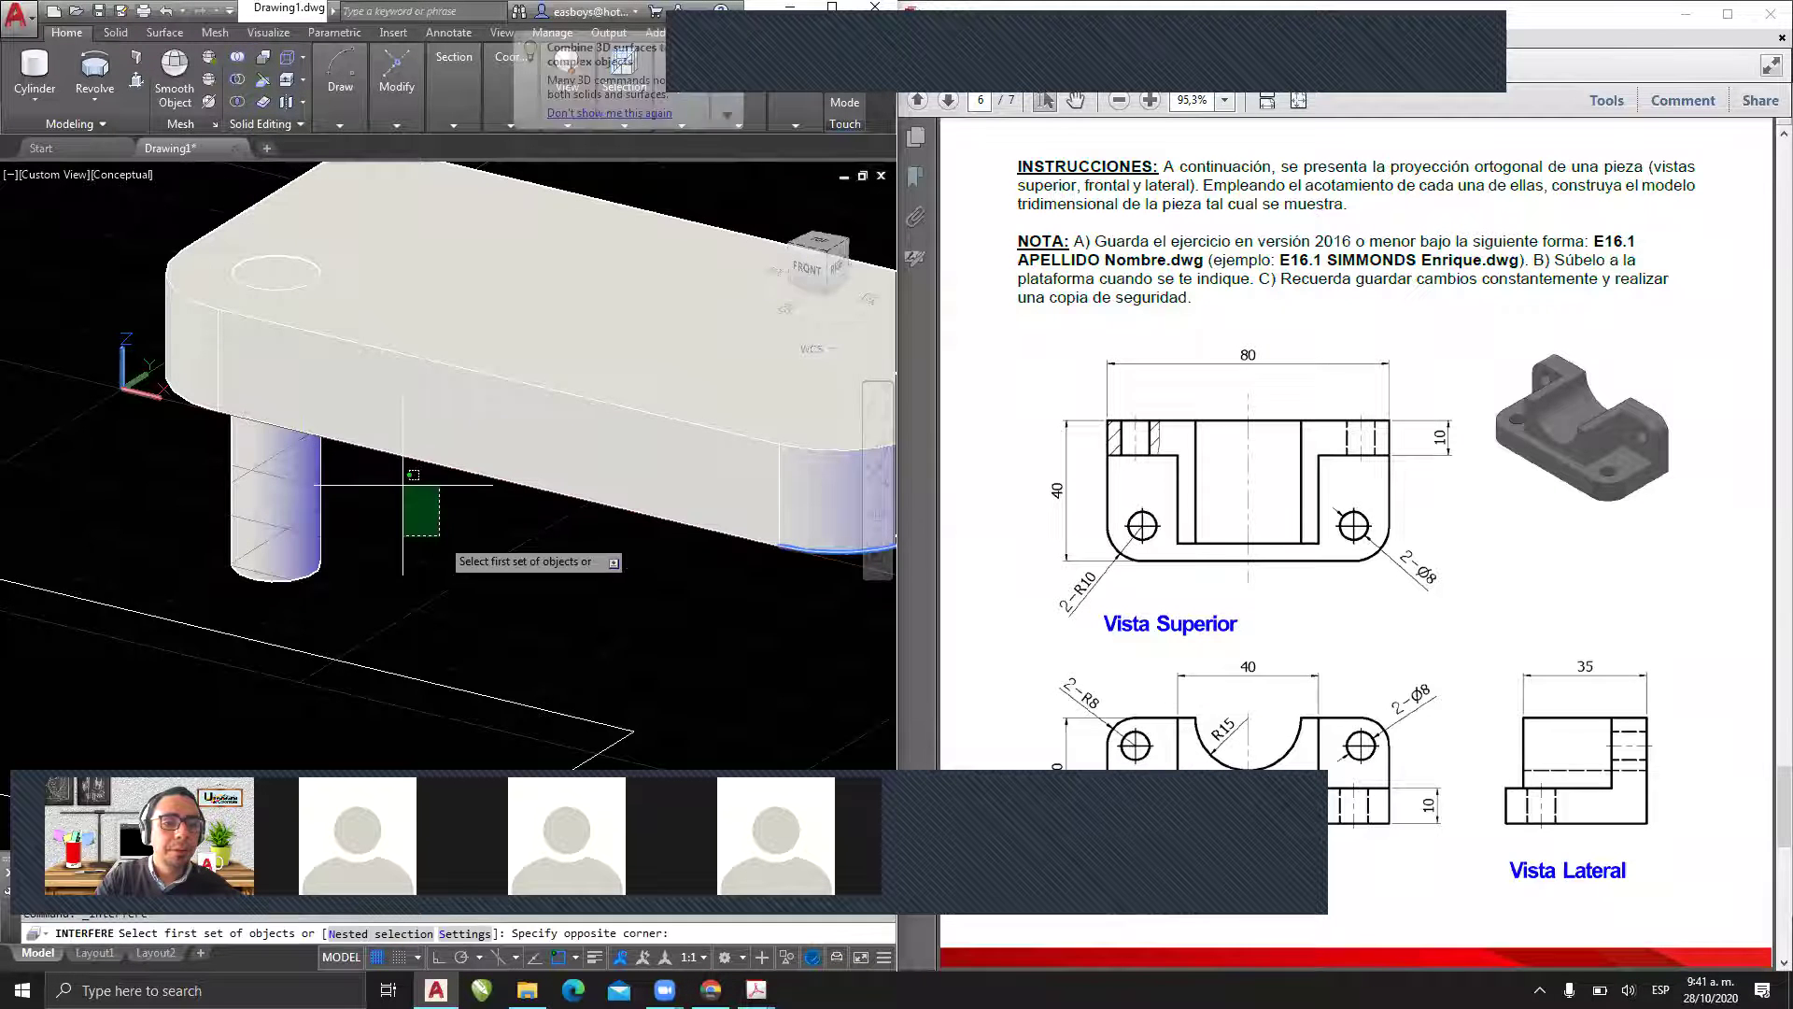
left_click(168, 262)
key("Return")
key("Return")
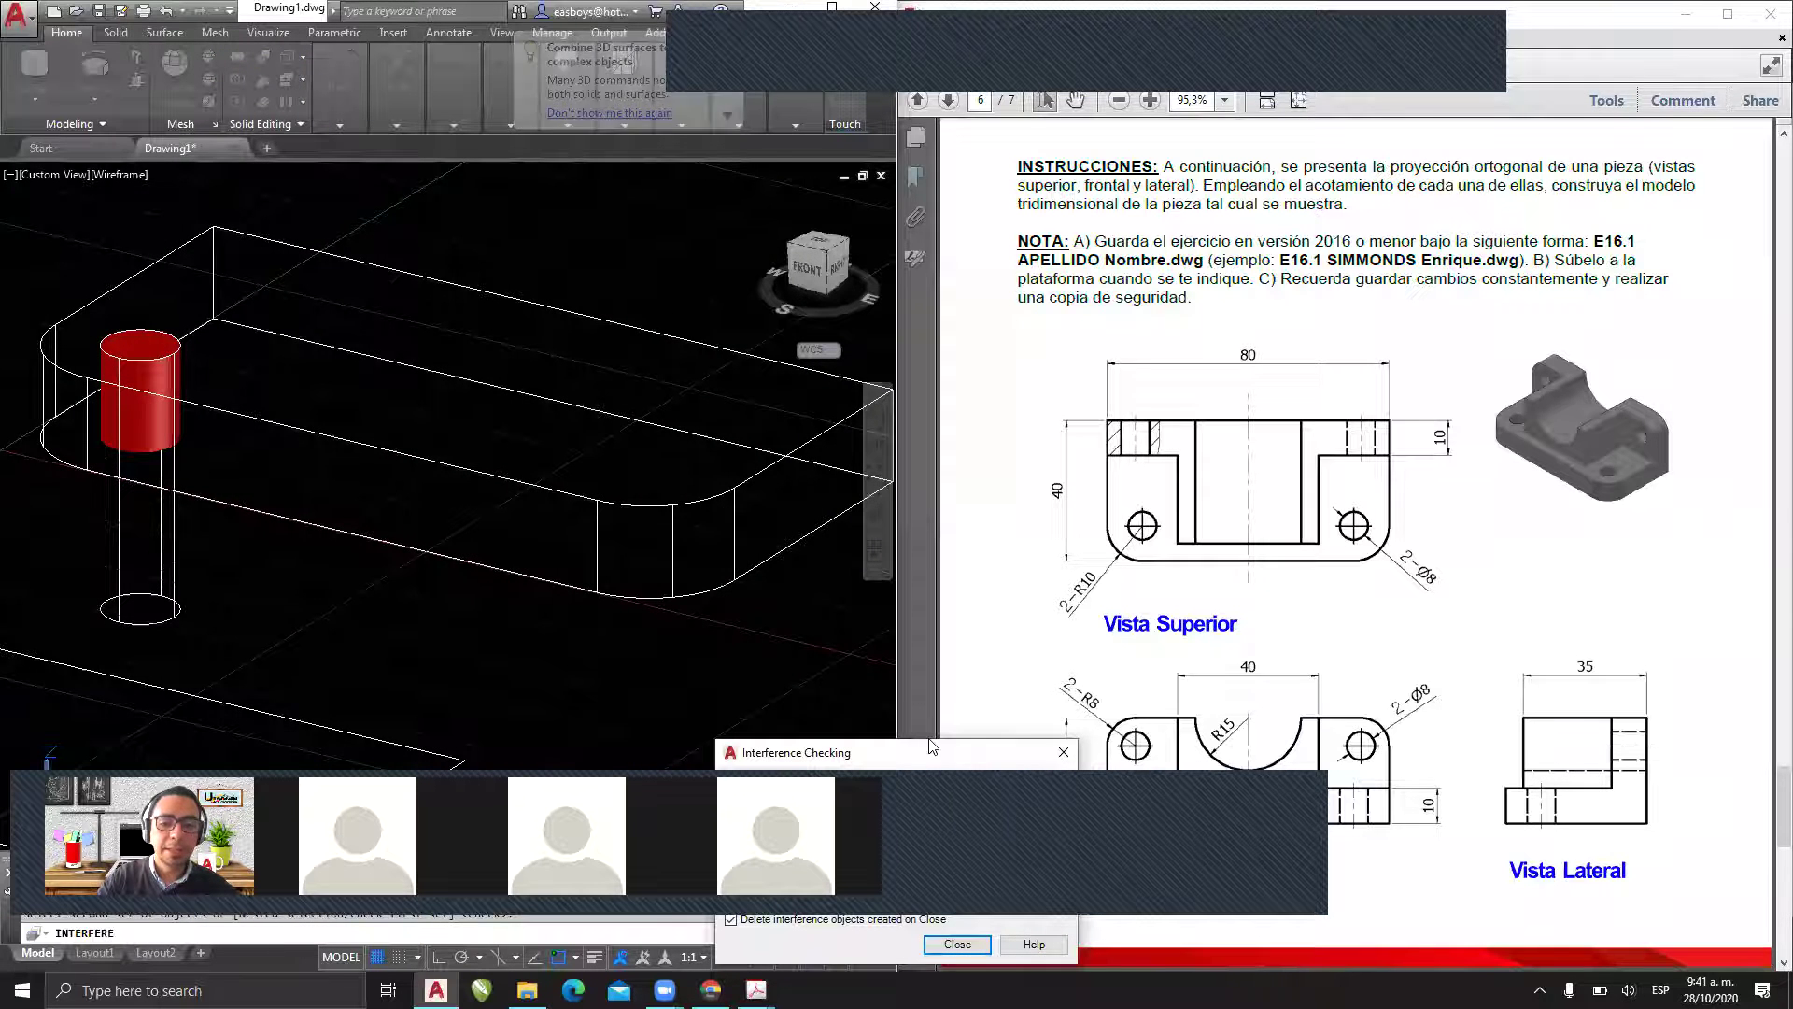
left_click_drag(1014, 757, 1036, 696)
left_click(1086, 690)
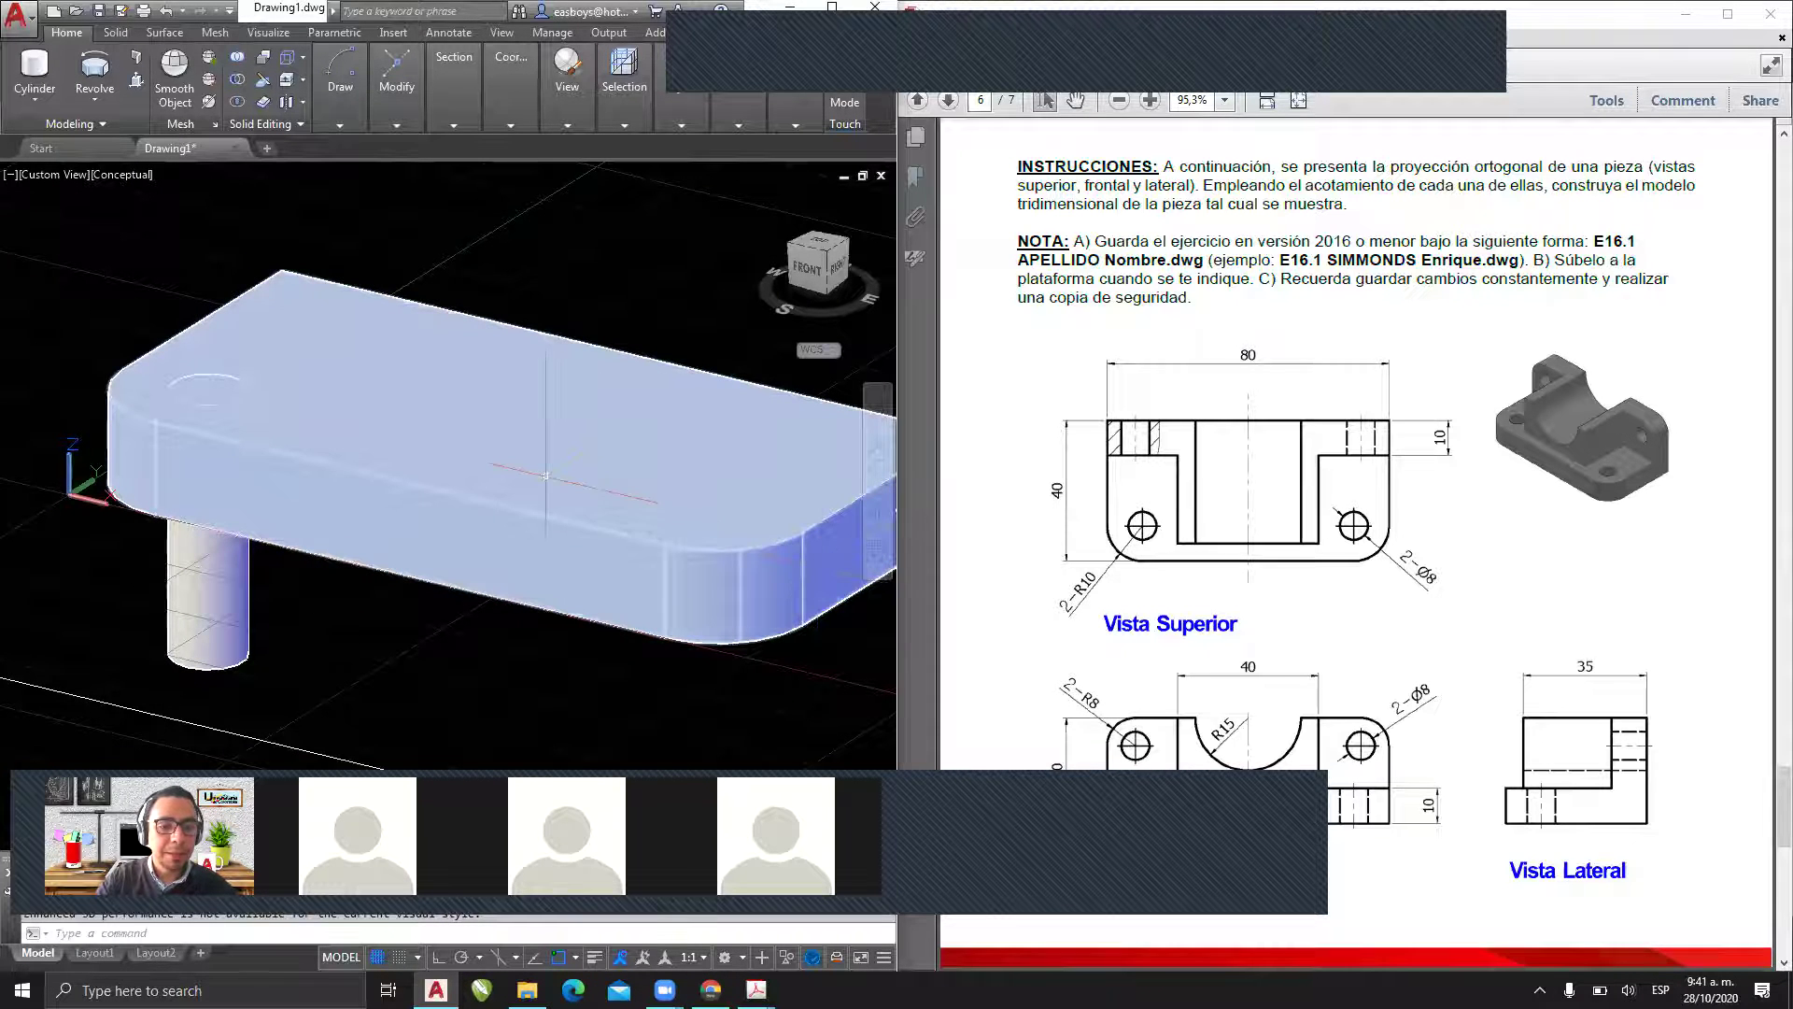
middle_click_drag(560, 557, 483, 608, "shift")
scroll(427, 608, "up", 3)
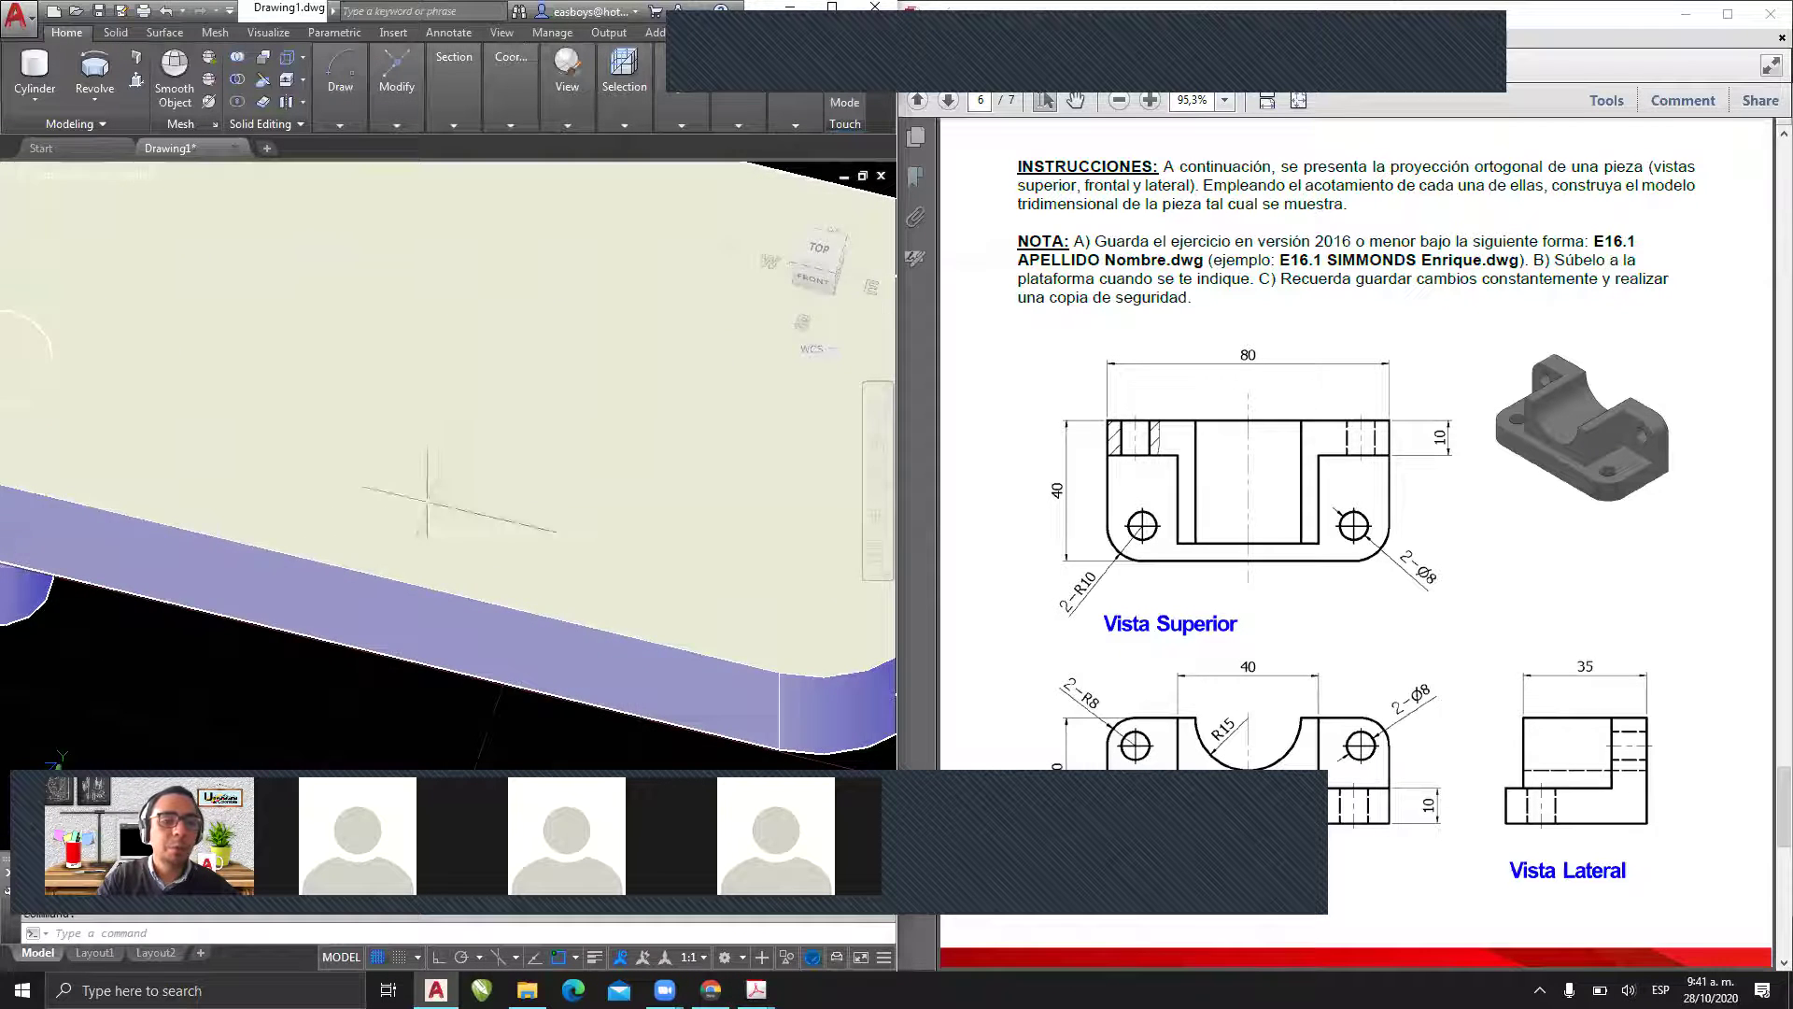
scroll(389, 494, "down", 6)
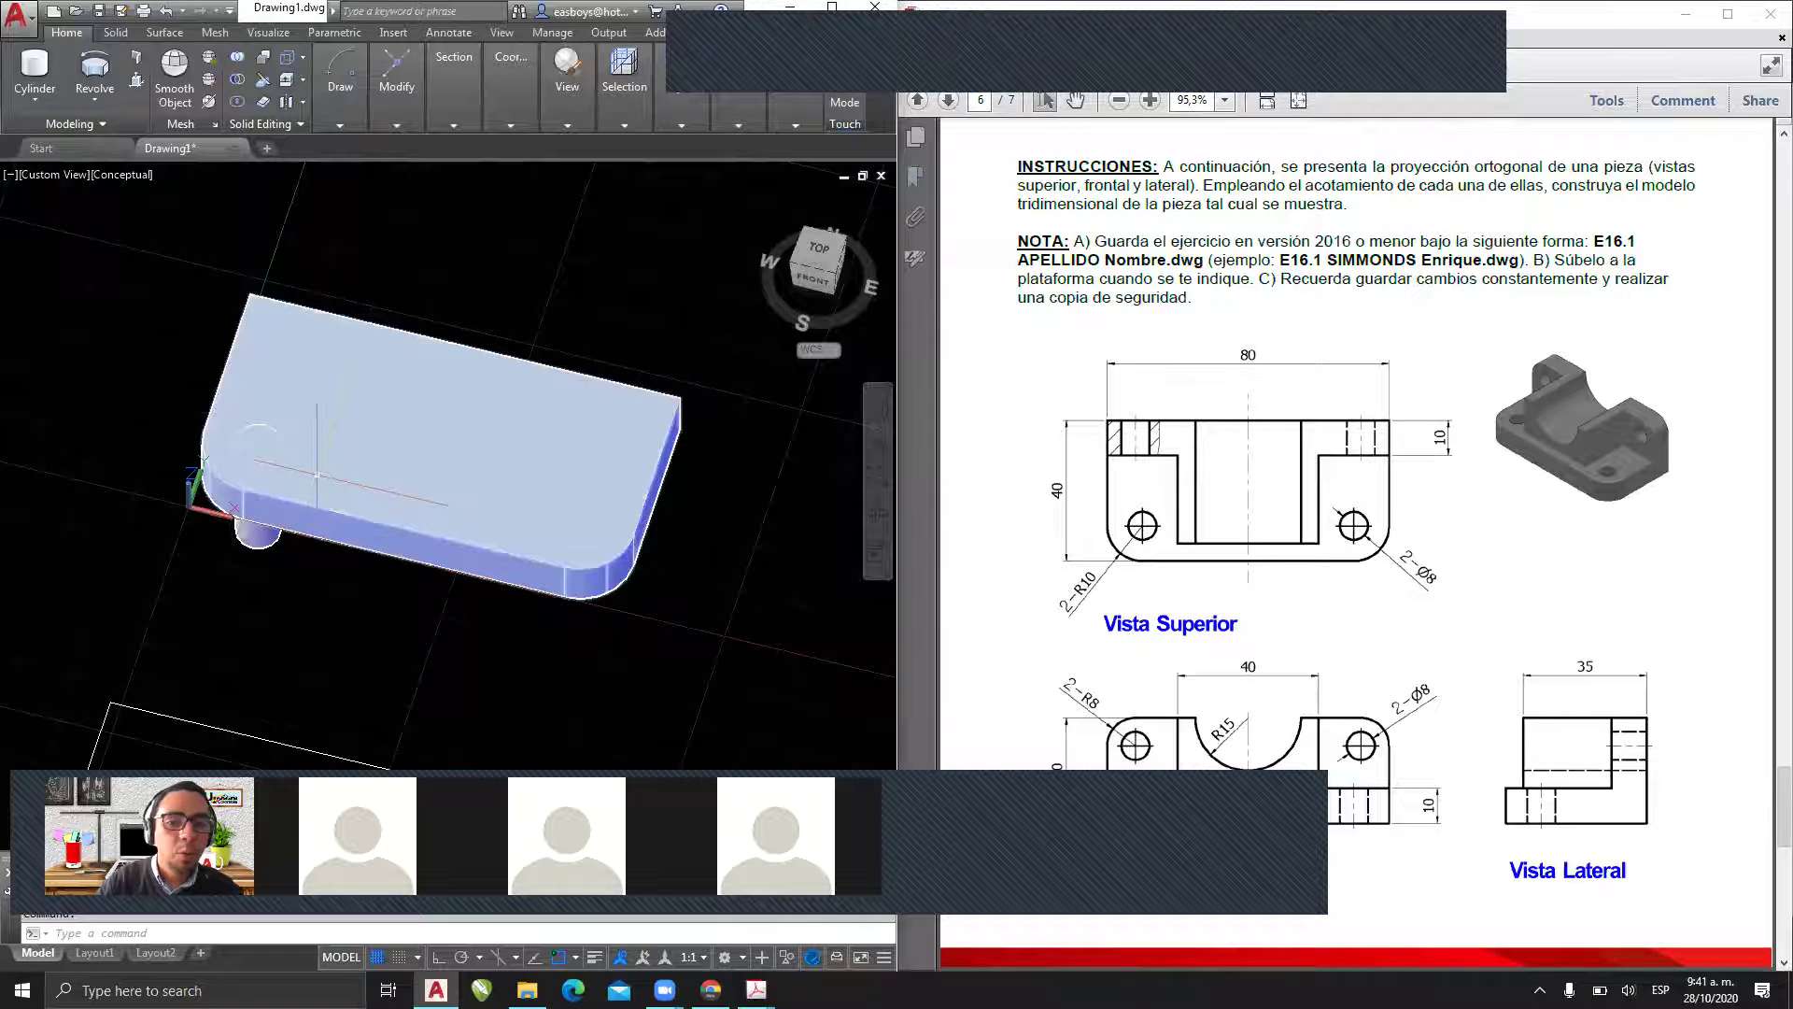
left_click(257, 532)
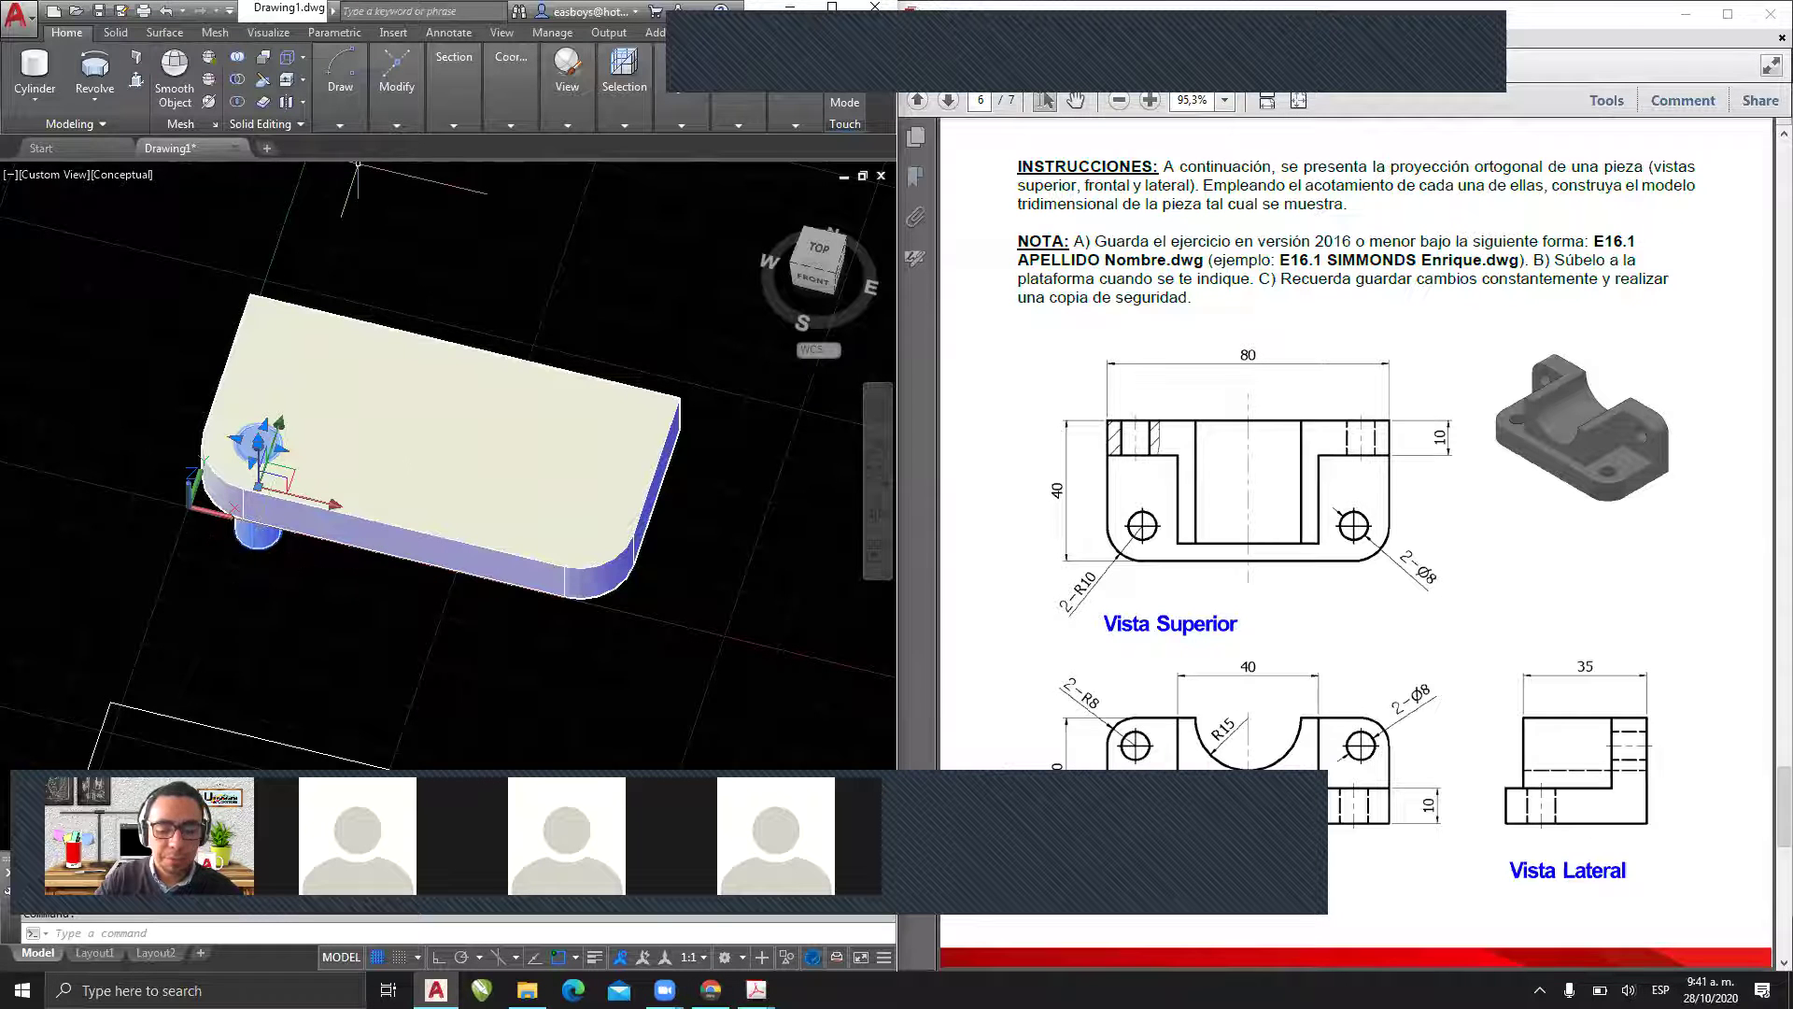
type("m")
key("Return")
key("Escape")
key("Escape")
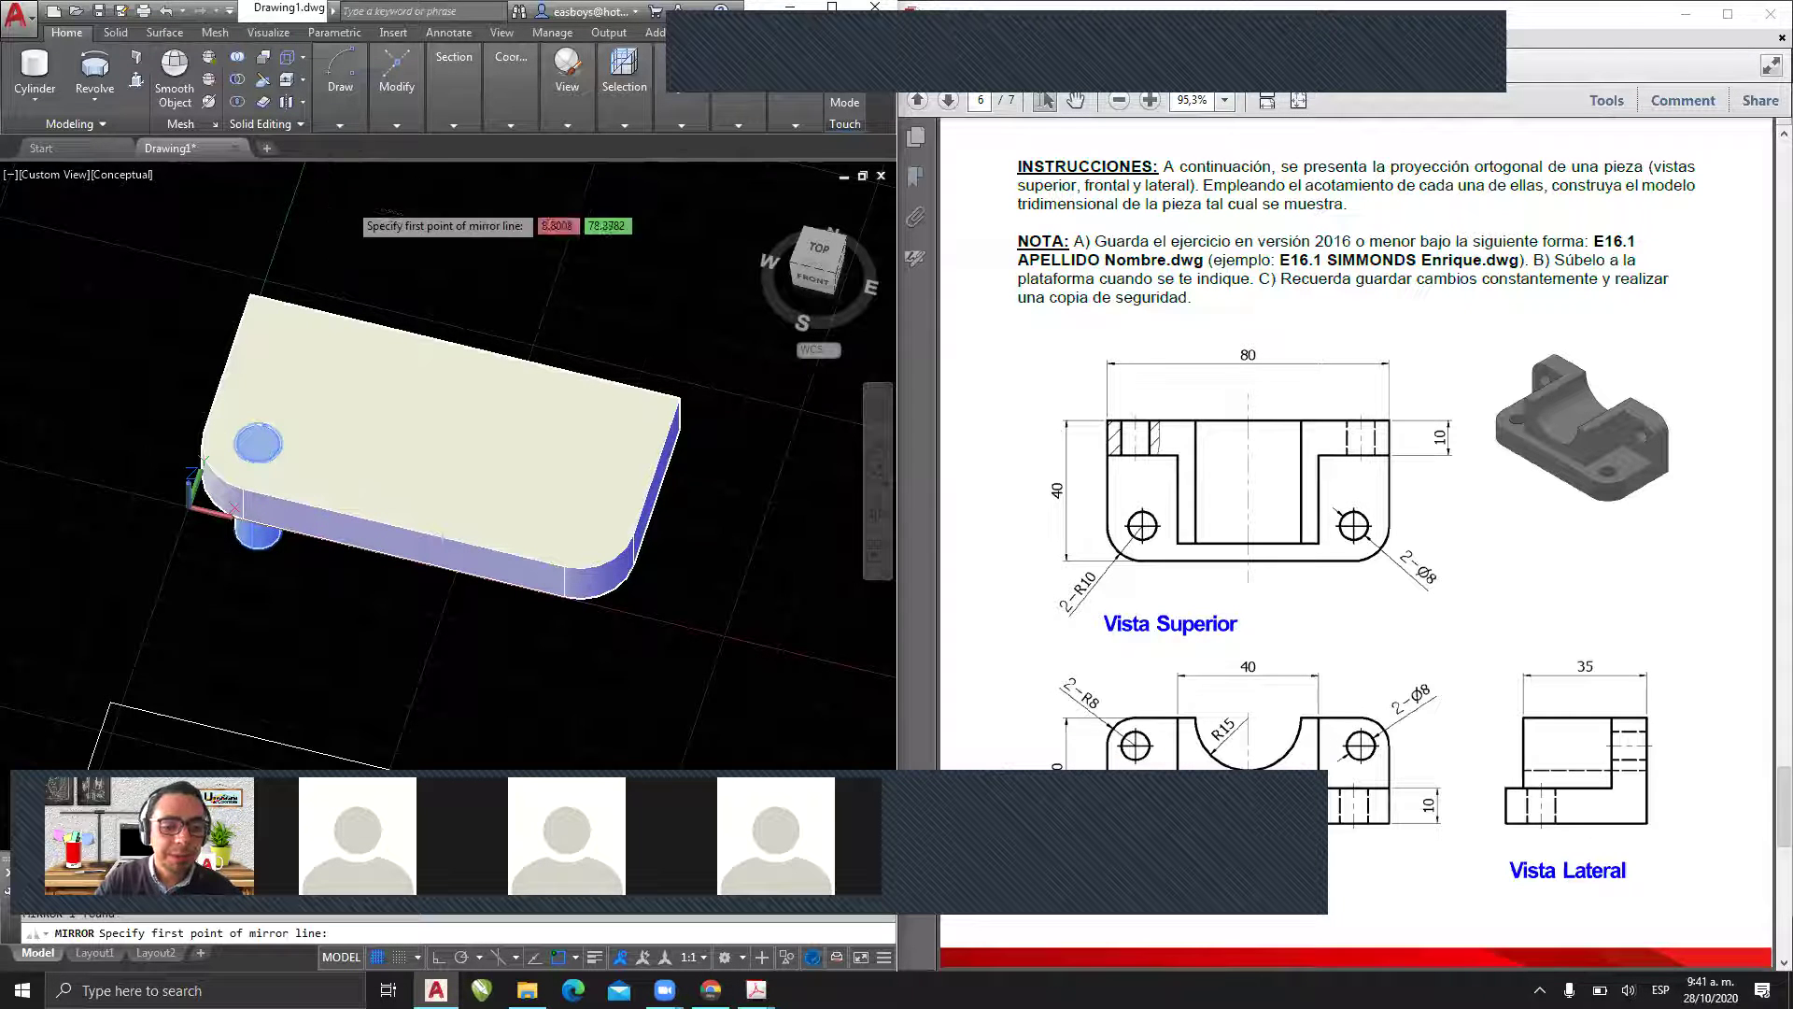
- Mirror the cylinder to the front-right corner about the plate's centreline from the front top edge's midpoint, using Ortho and keeping the original
type("mi")
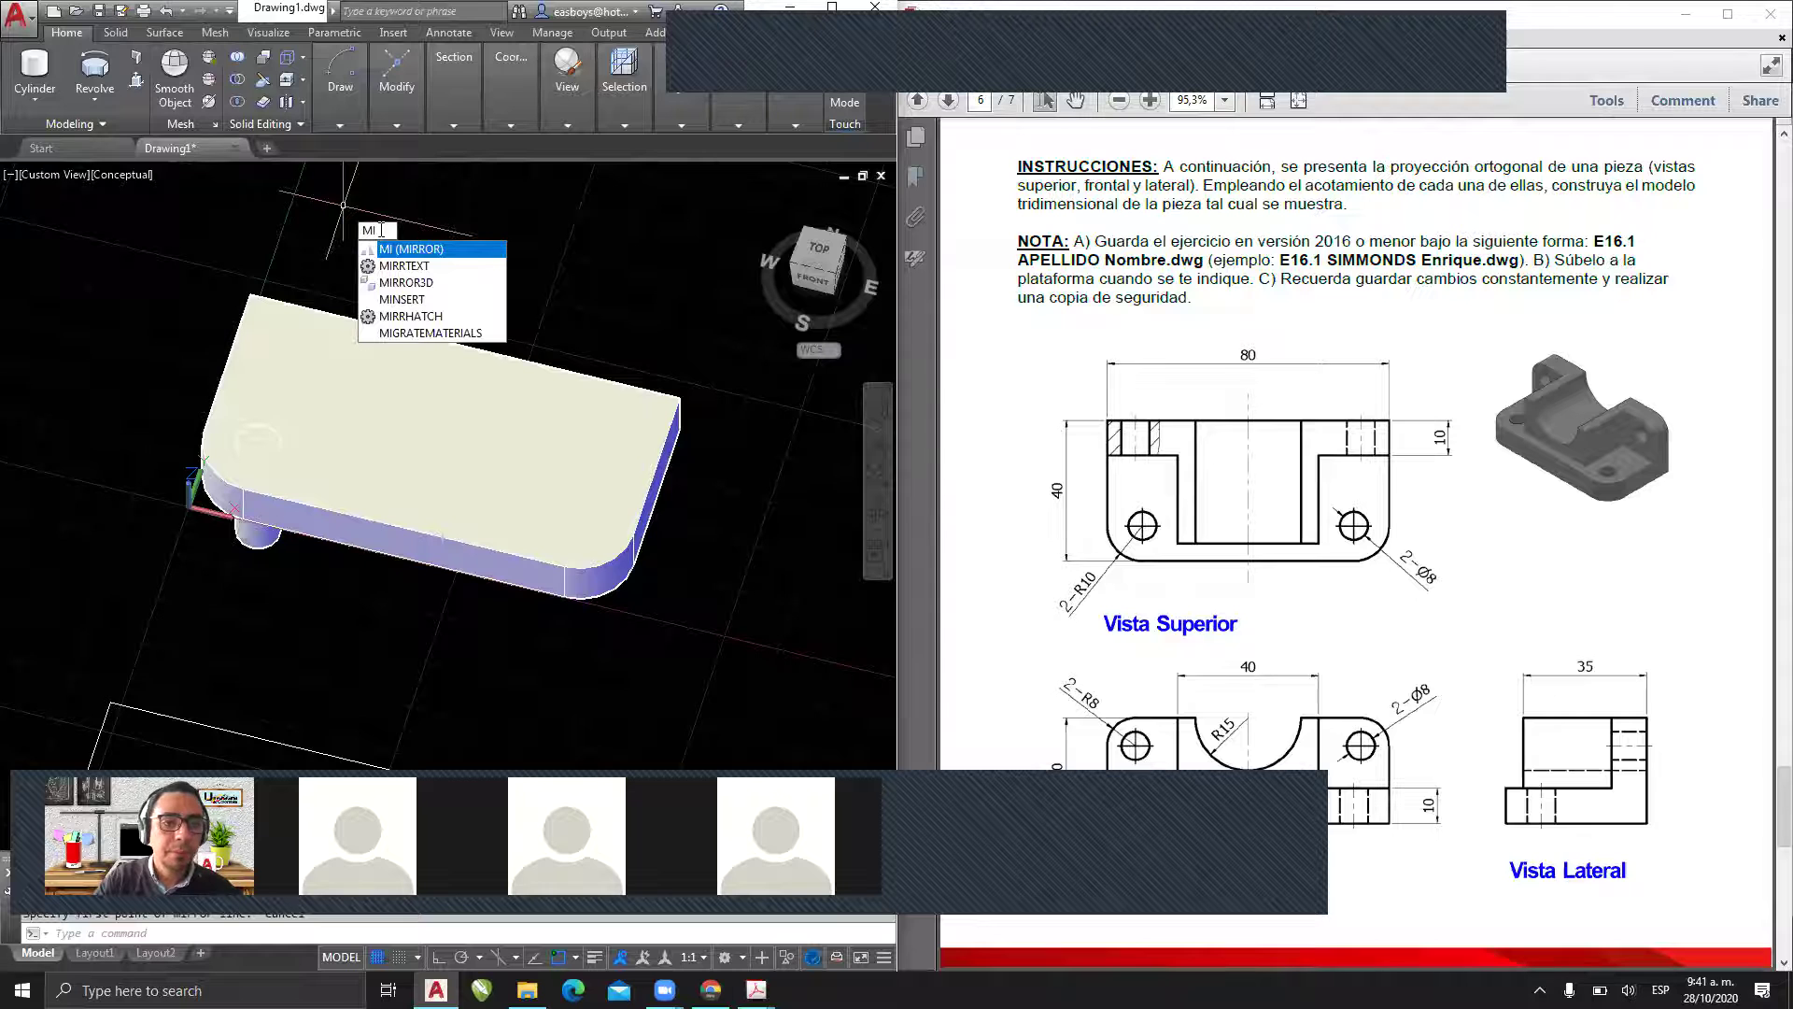
left_click(411, 251)
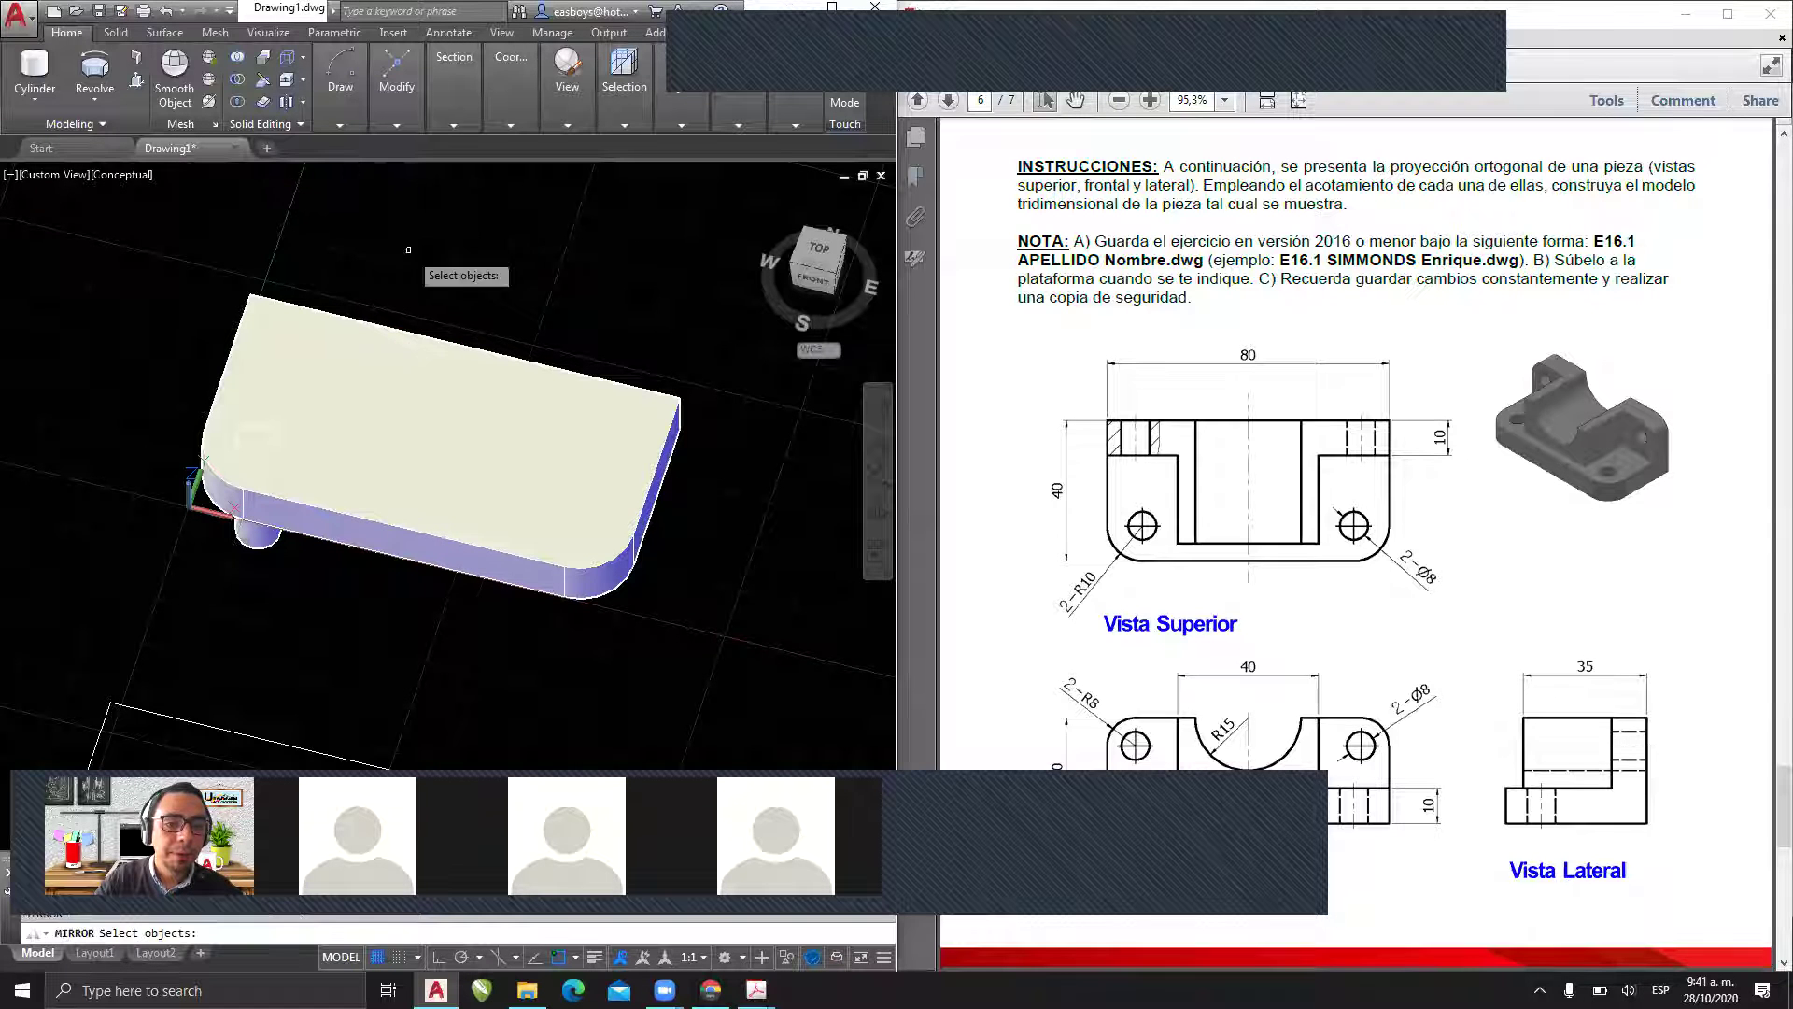
left_click(258, 540)
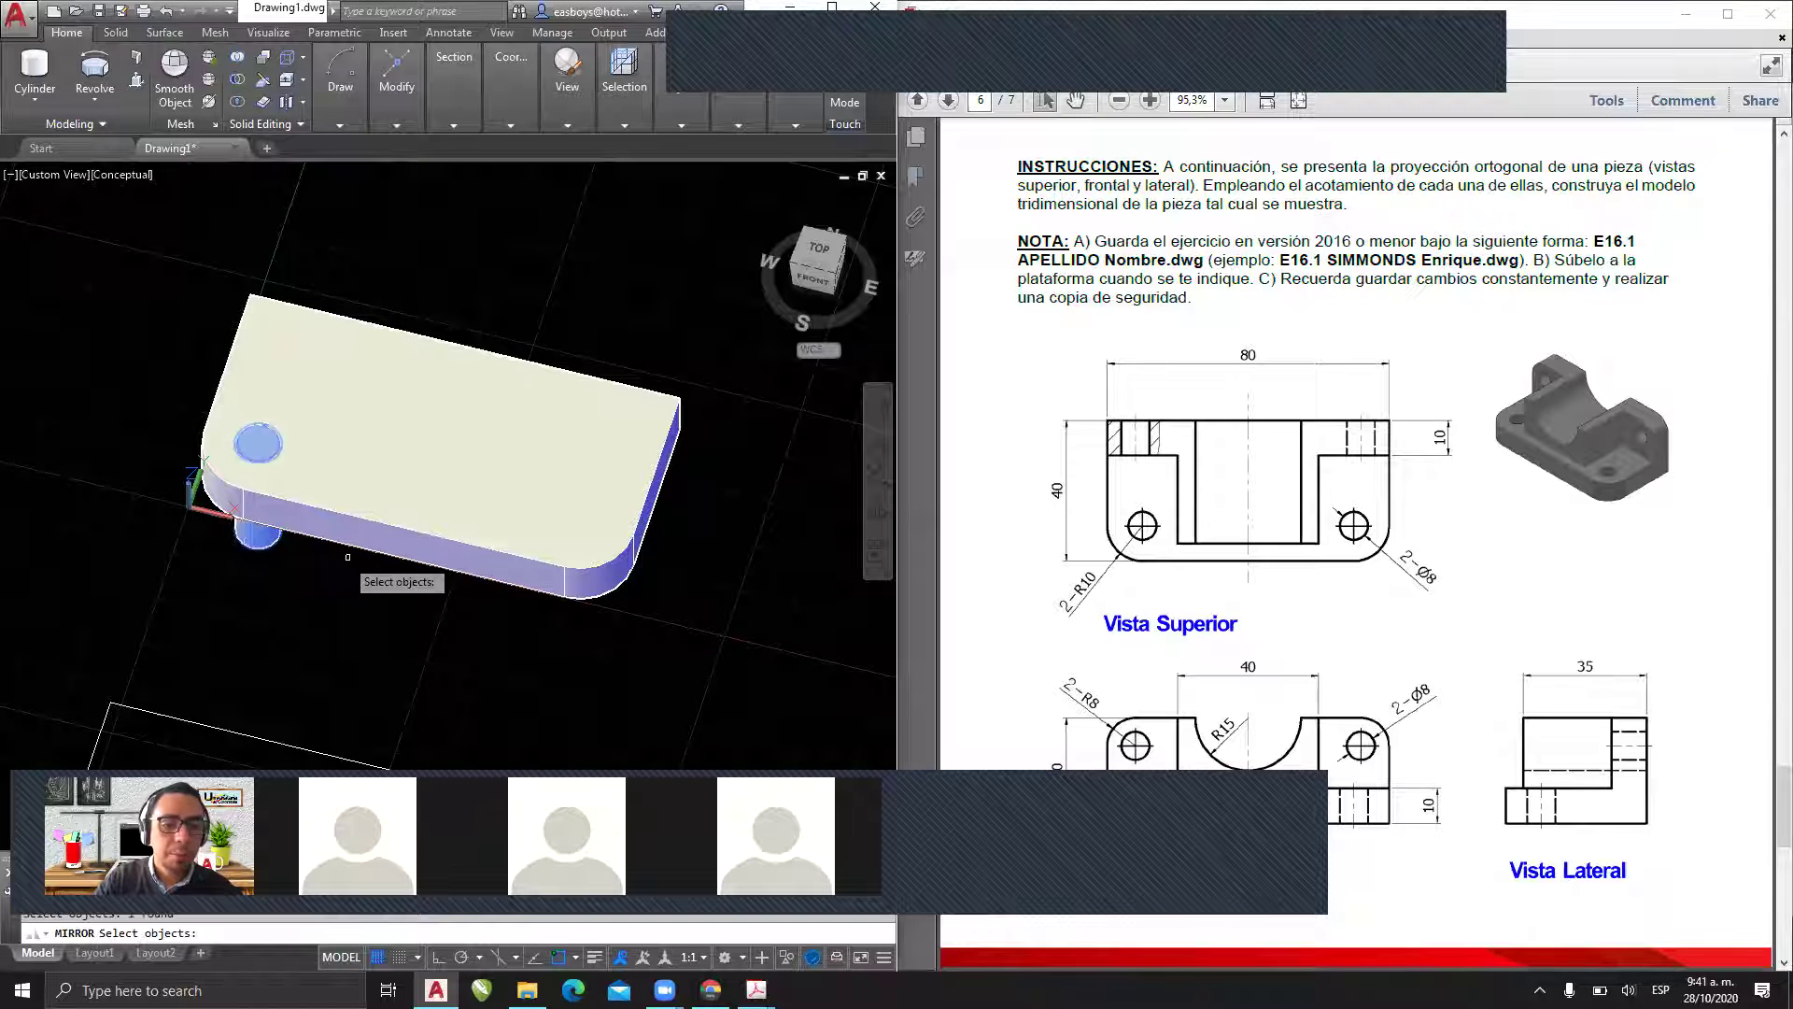
key("Return")
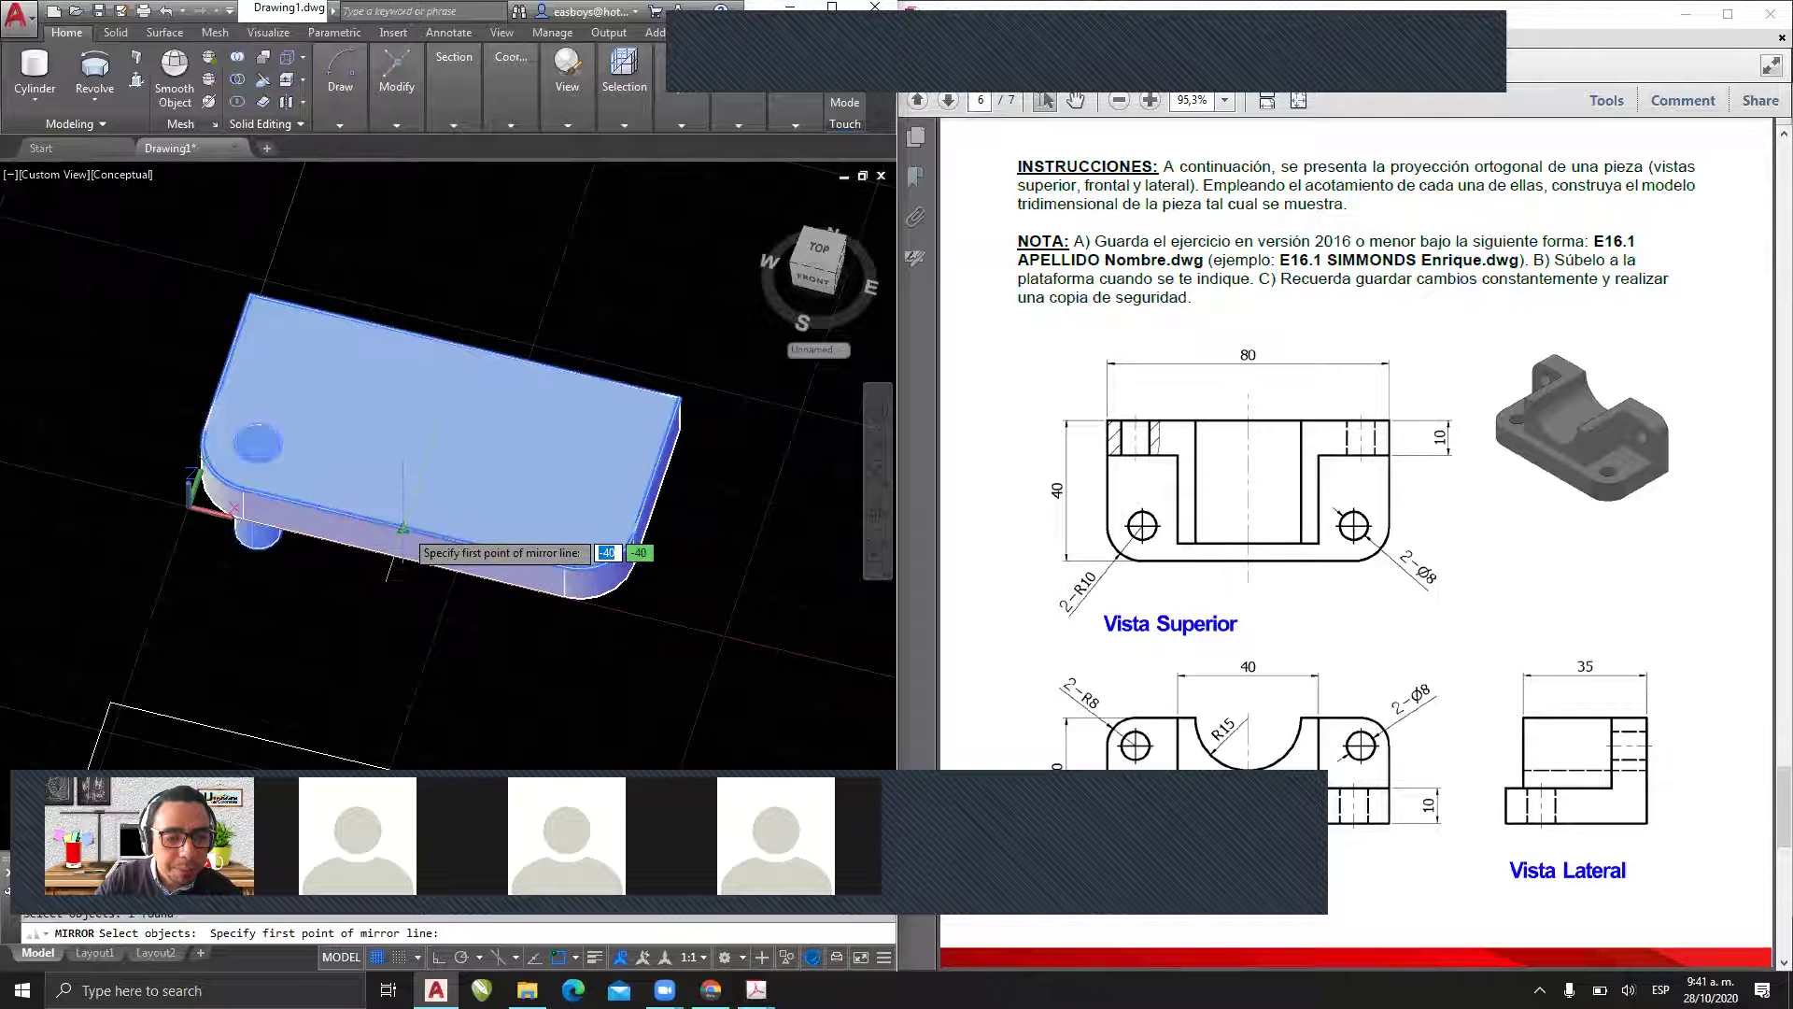
left_click(402, 529)
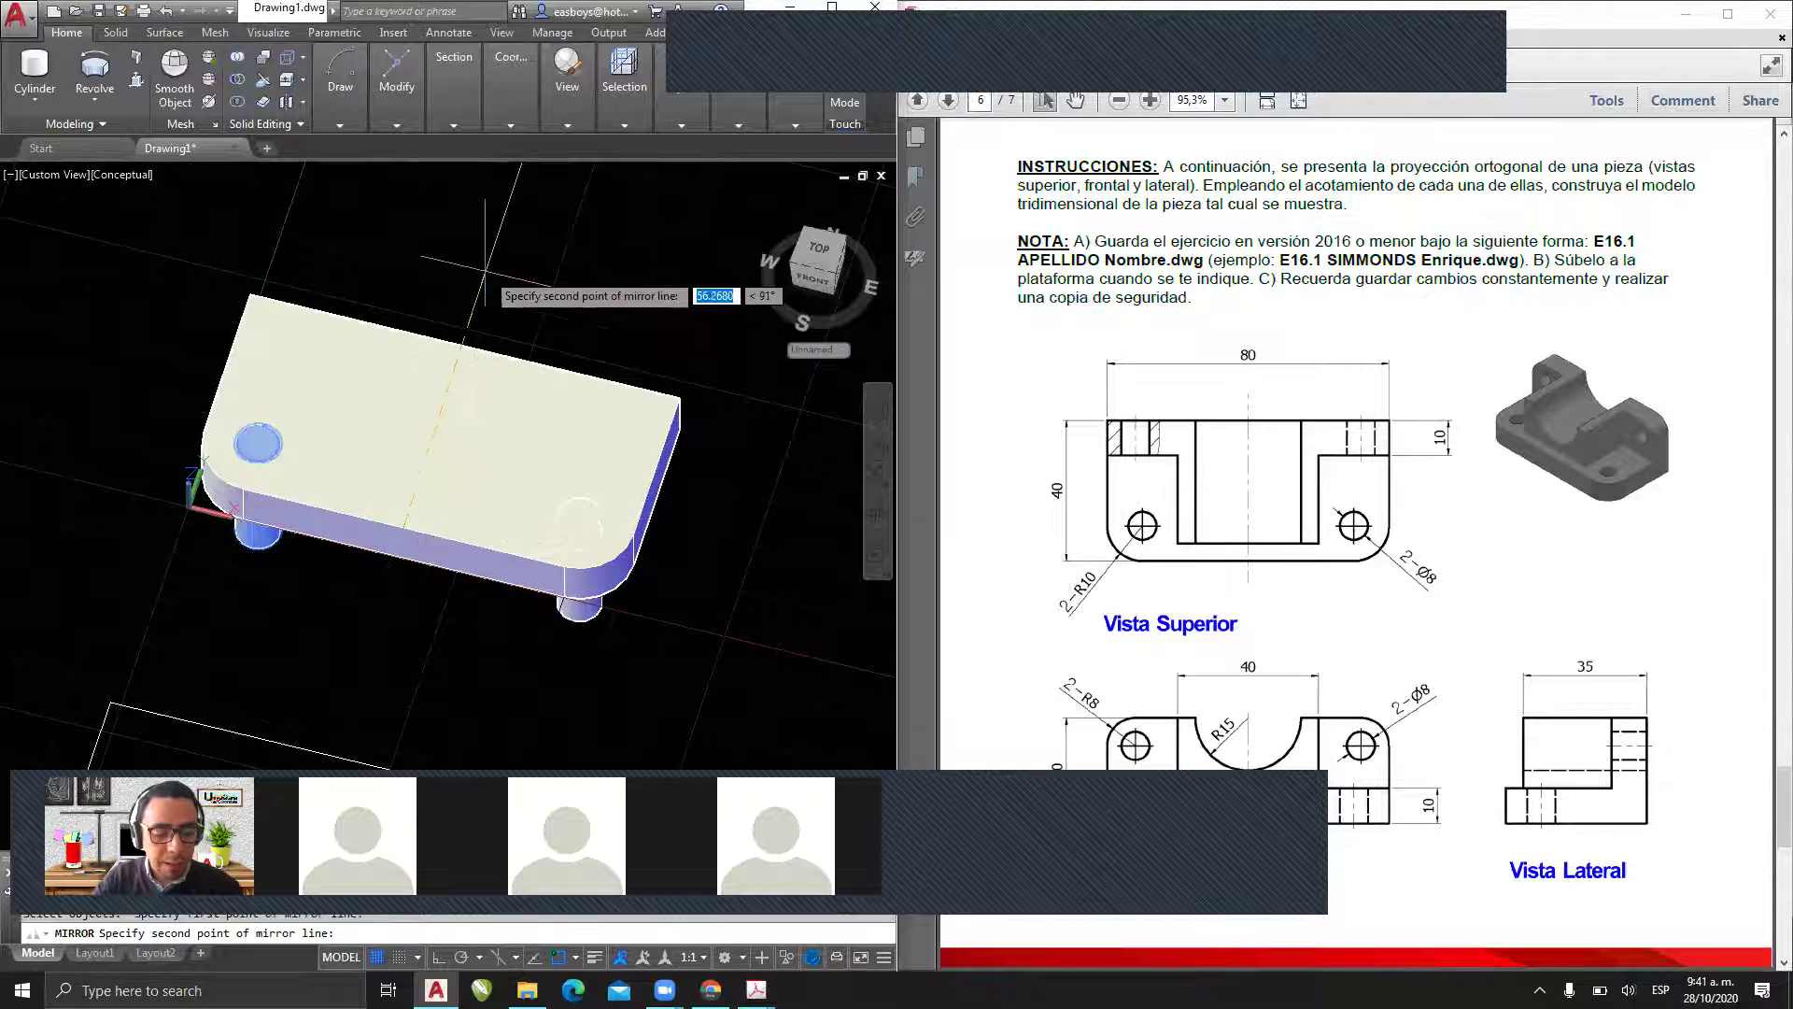
key("F8")
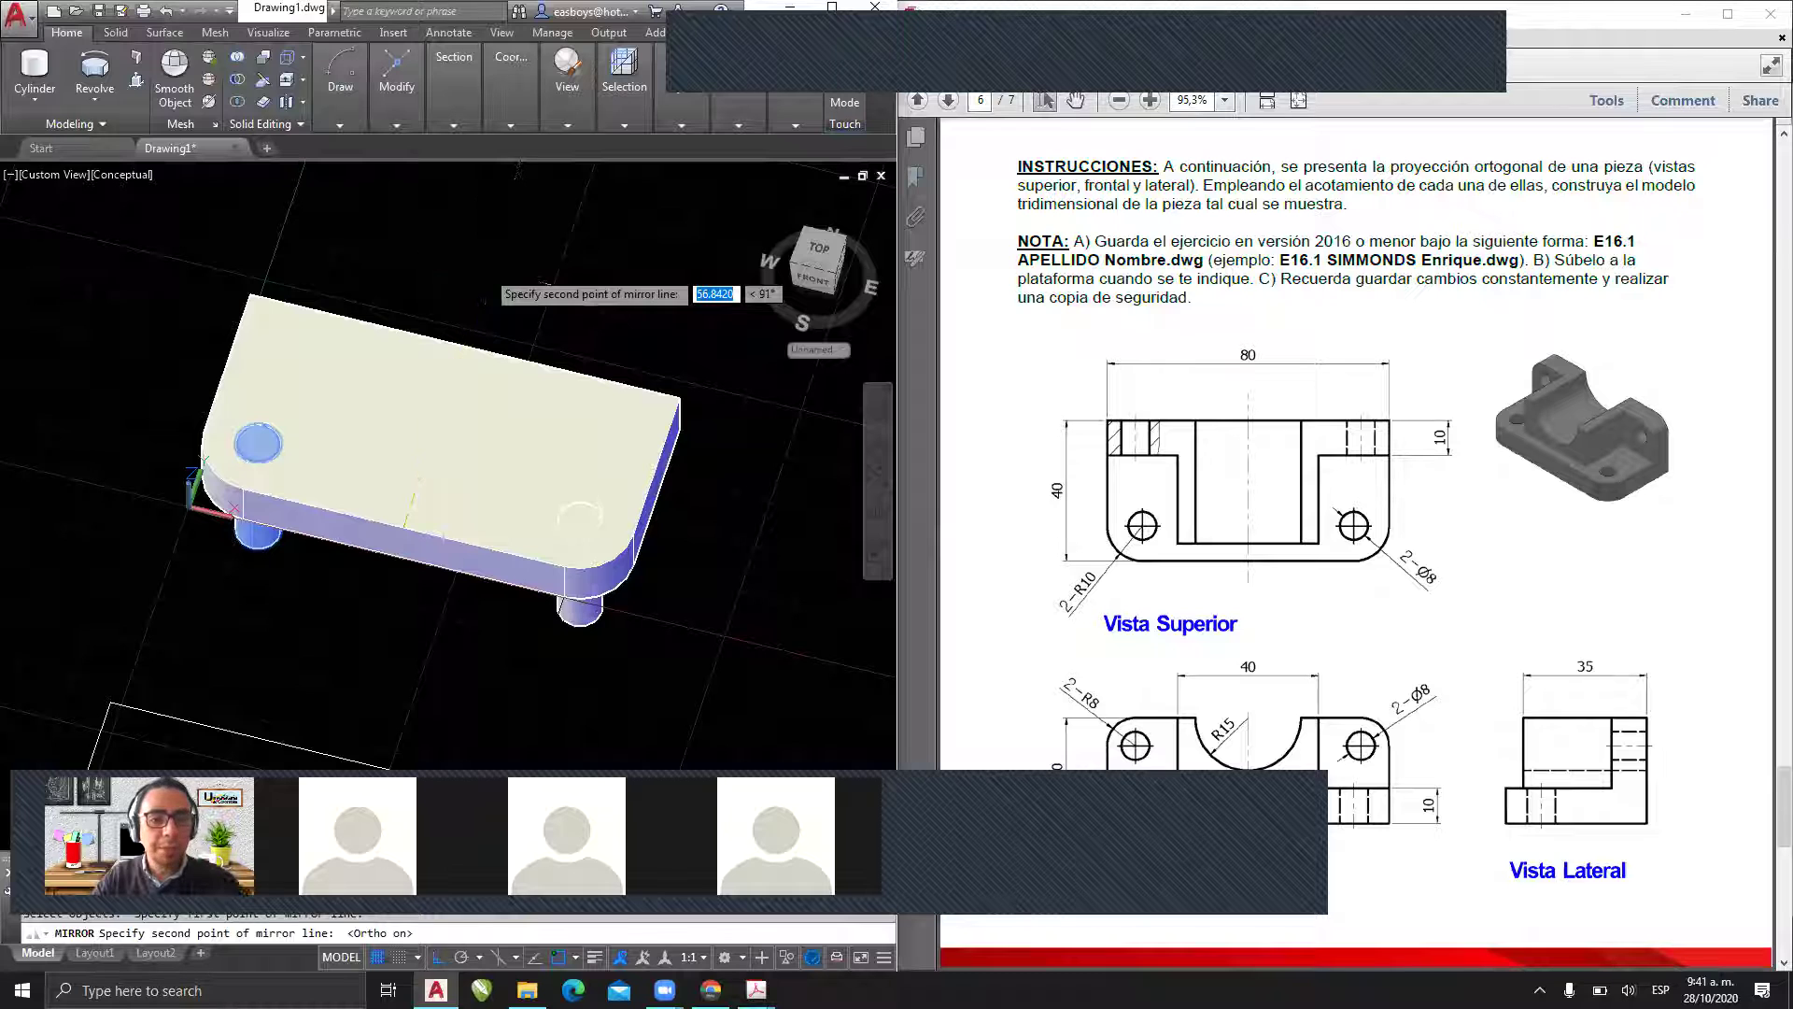
left_click(509, 229)
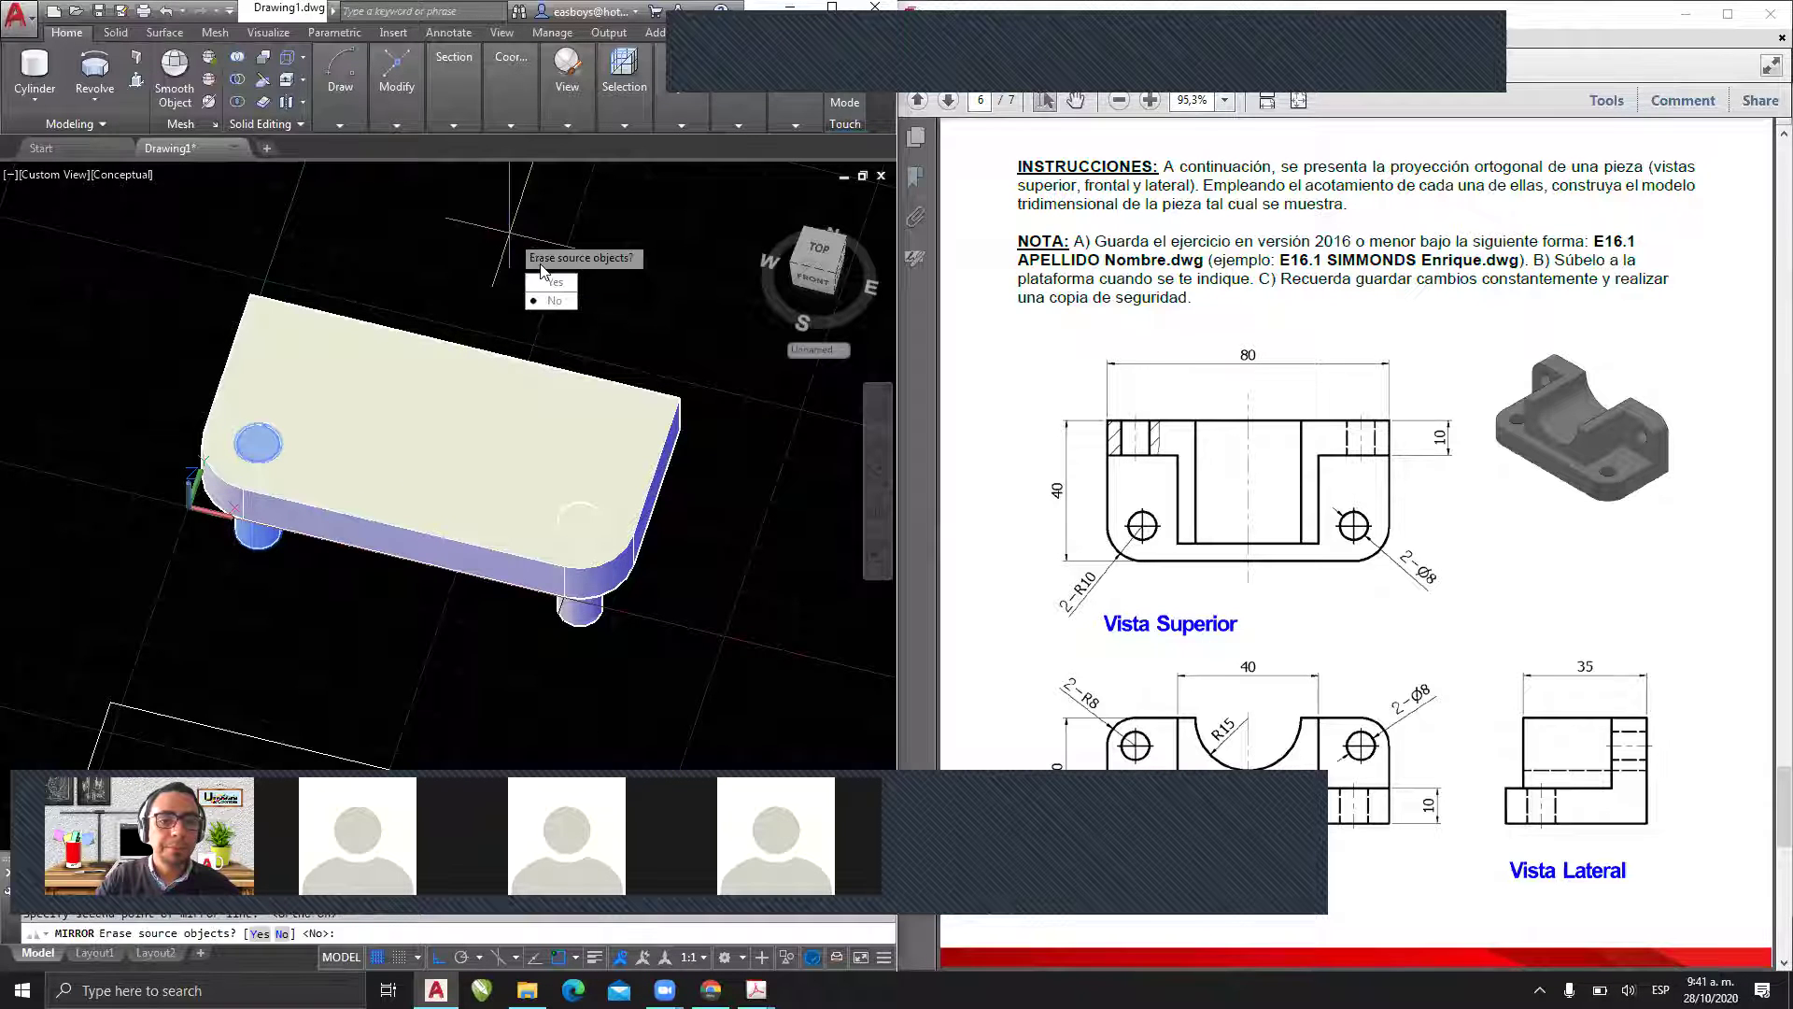
left_click(558, 299)
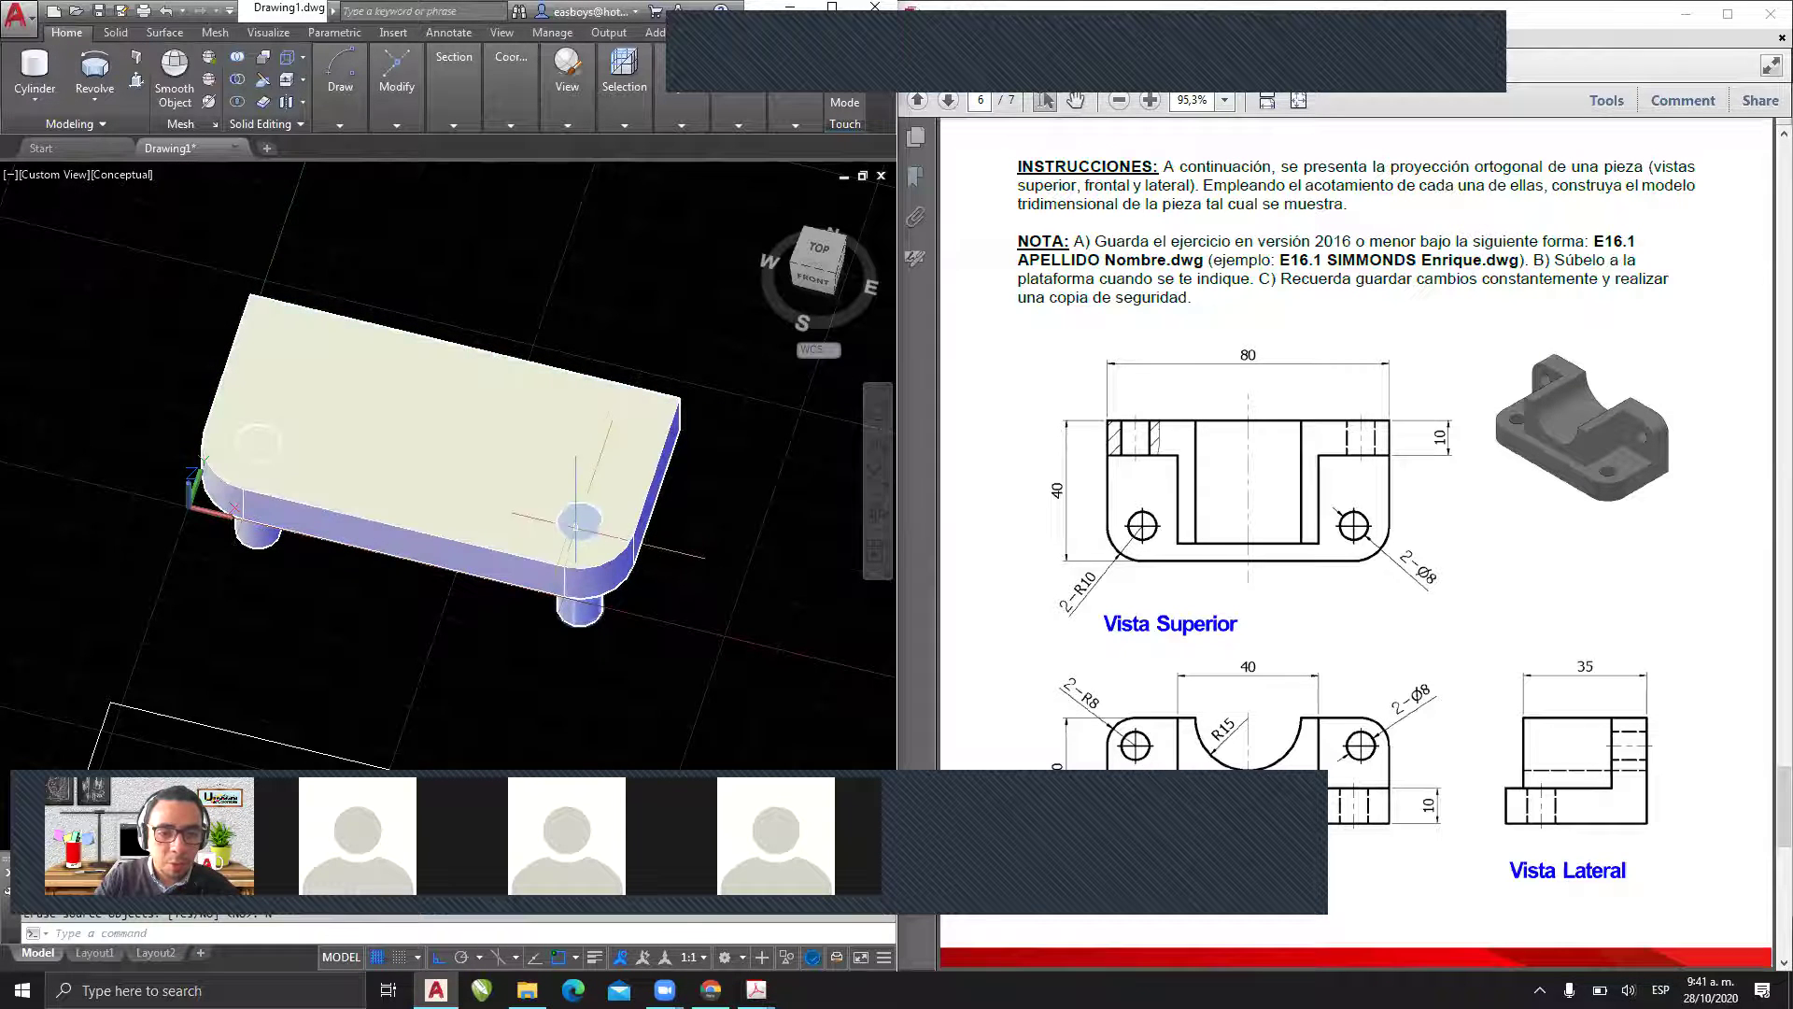
- Try subtracting the base plate from the two cylinders to show the reversed Subtract selection order, and undo it
middle_click_drag(495, 553, 423, 448, "shift")
scroll(397, 458, "up", 2)
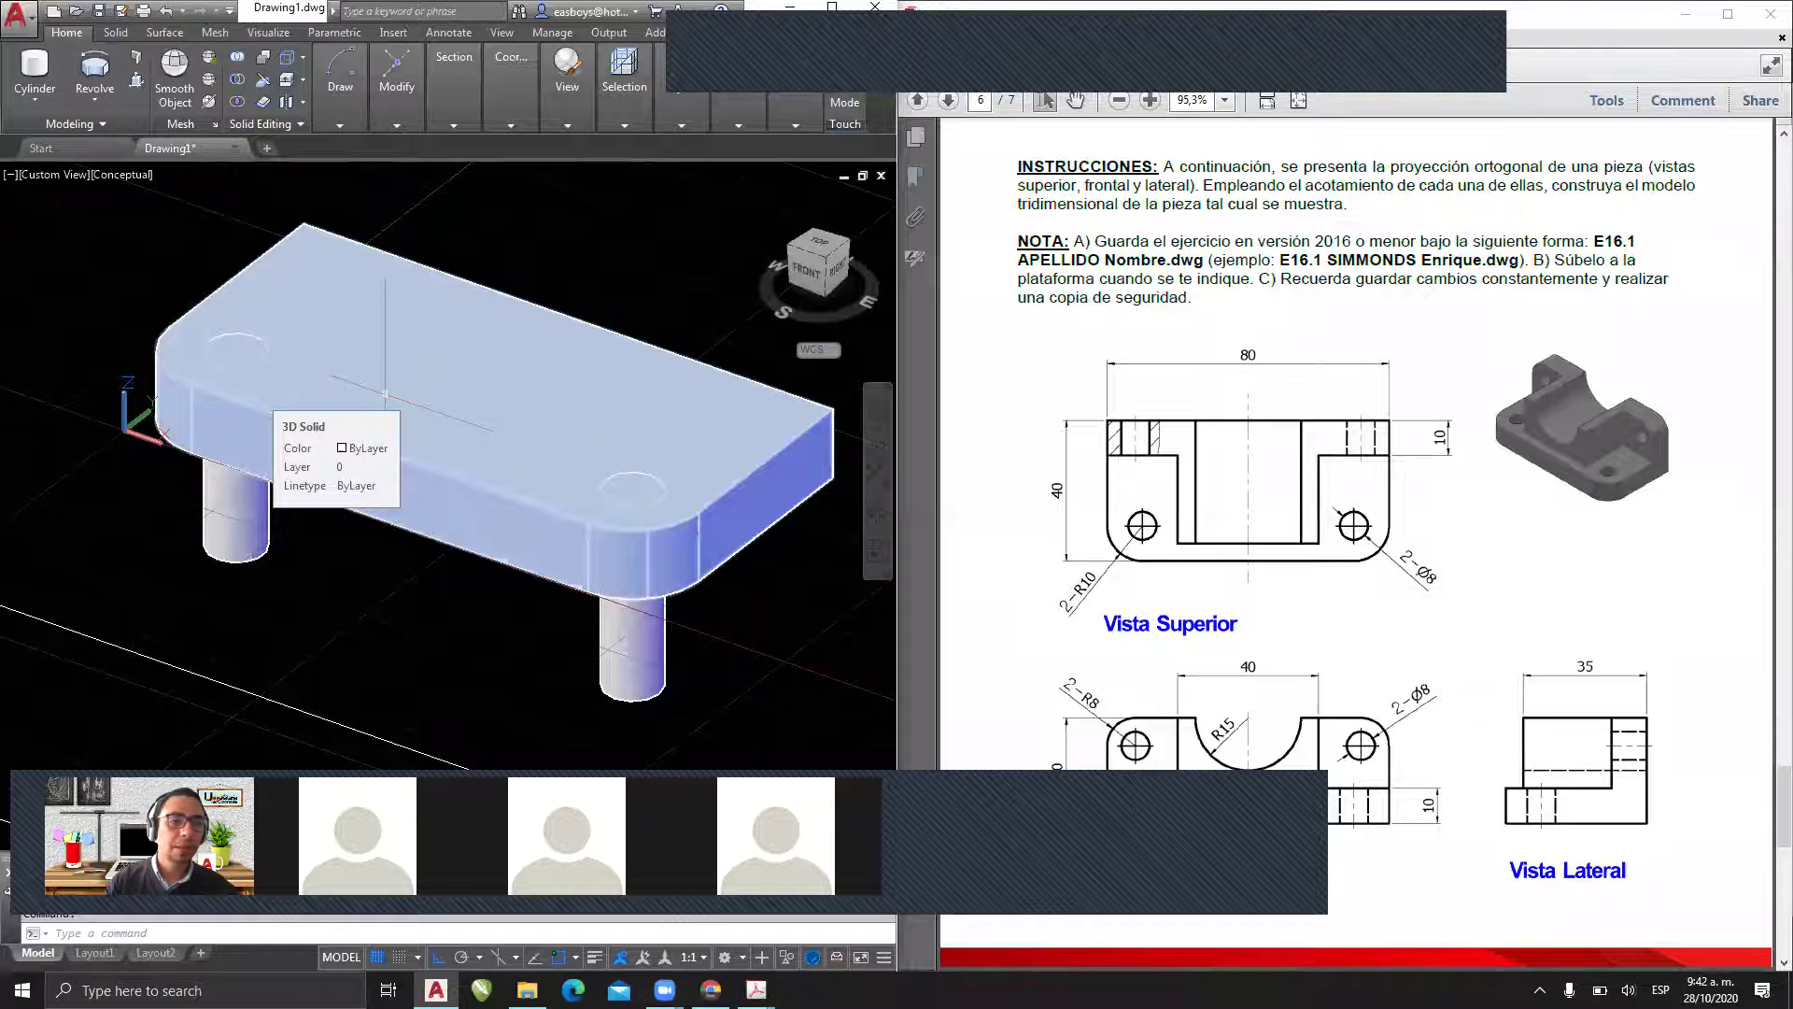
left_click(239, 82)
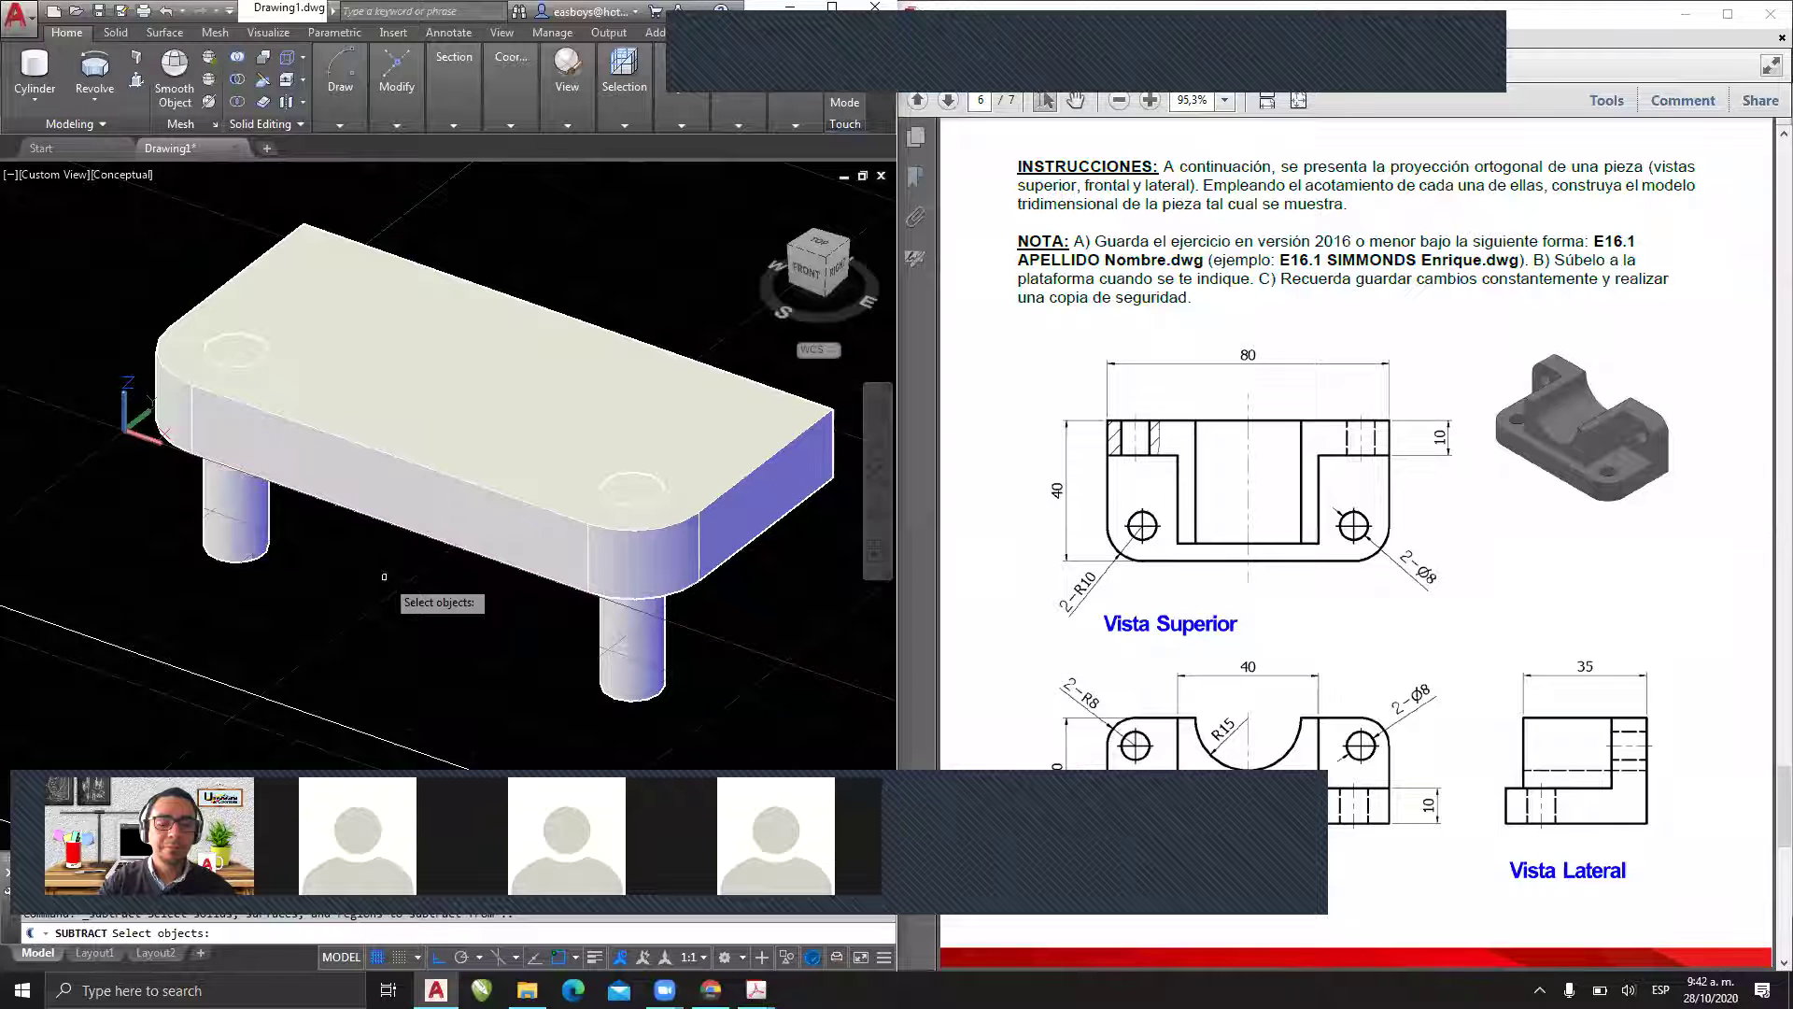
left_click(460, 475)
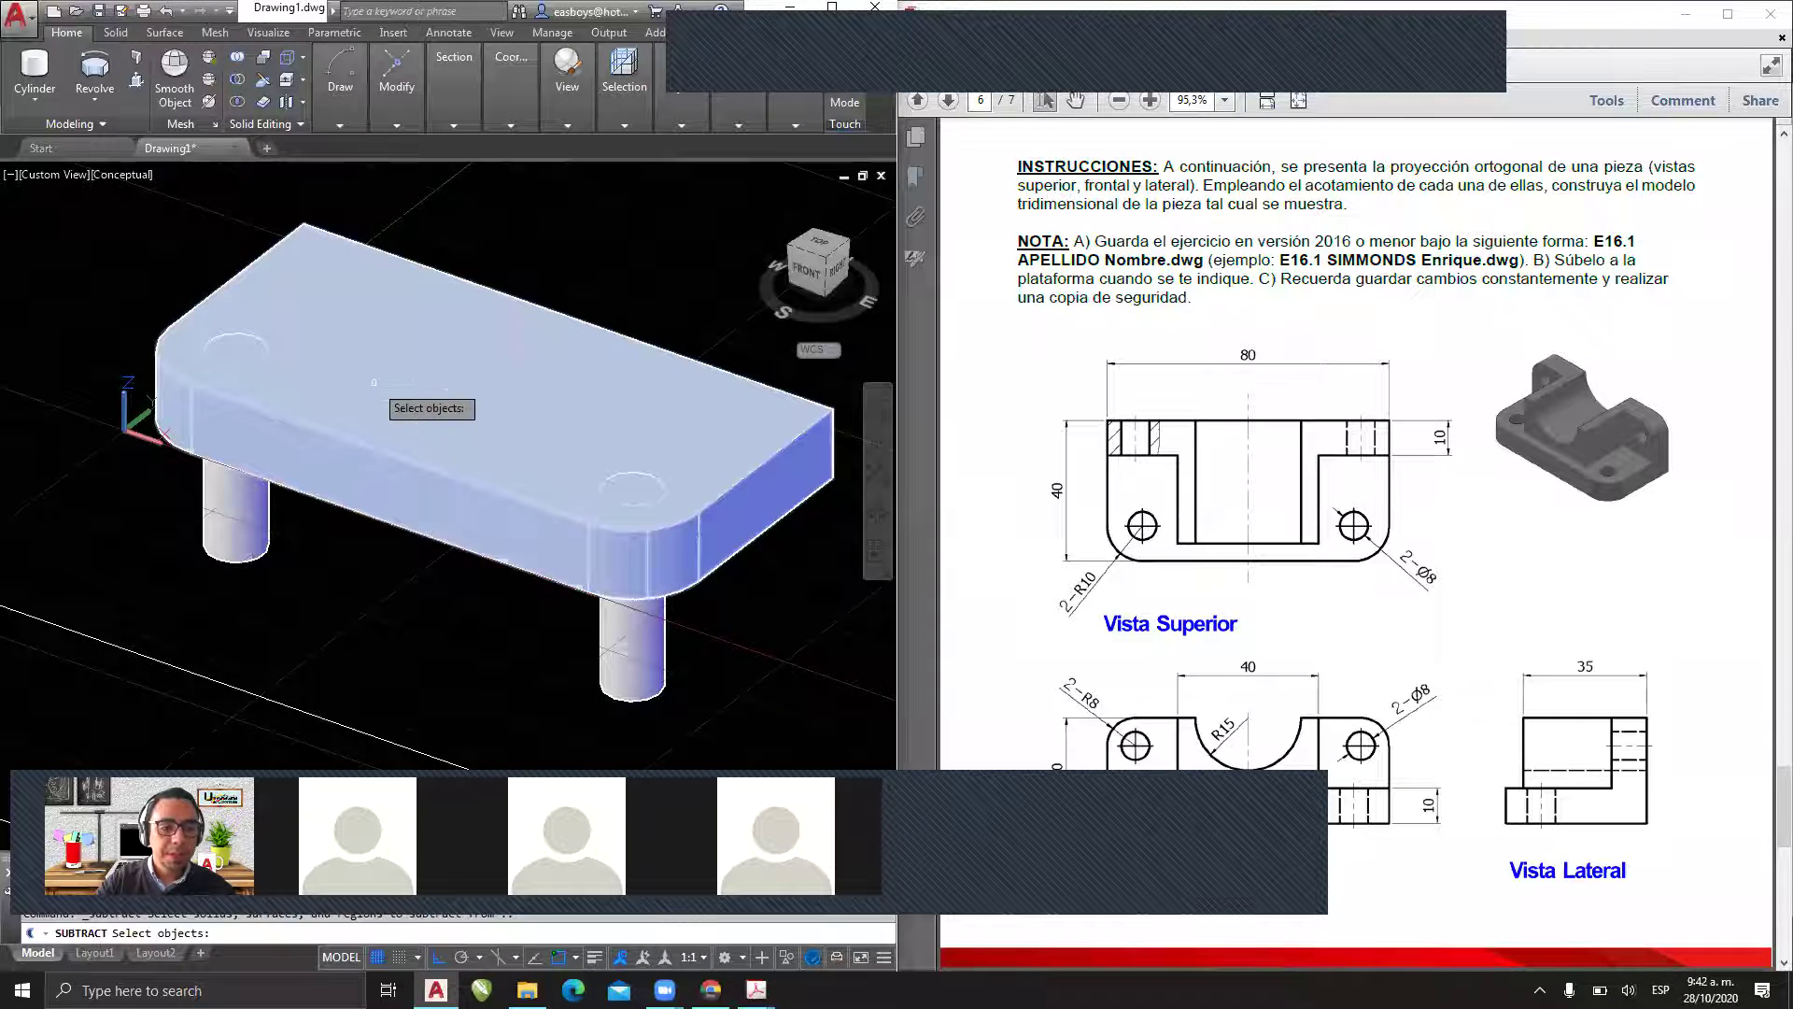
left_click(265, 528)
left_click(631, 654)
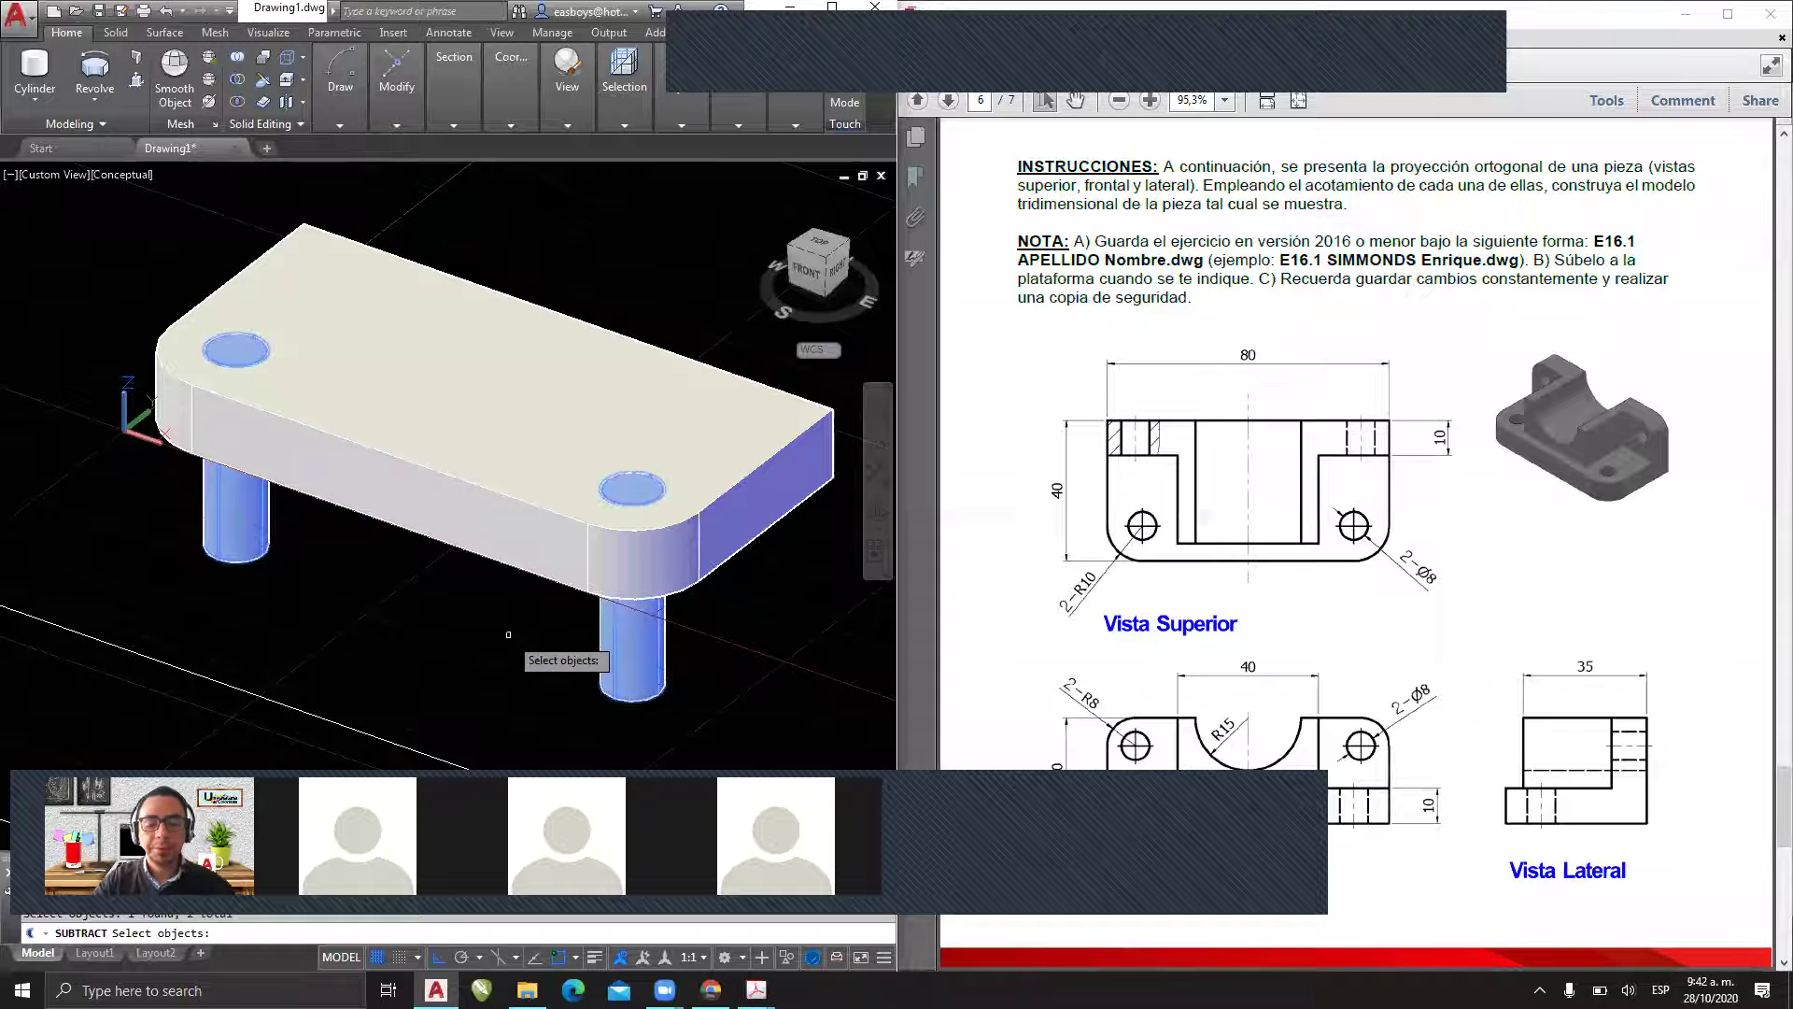
key("Return")
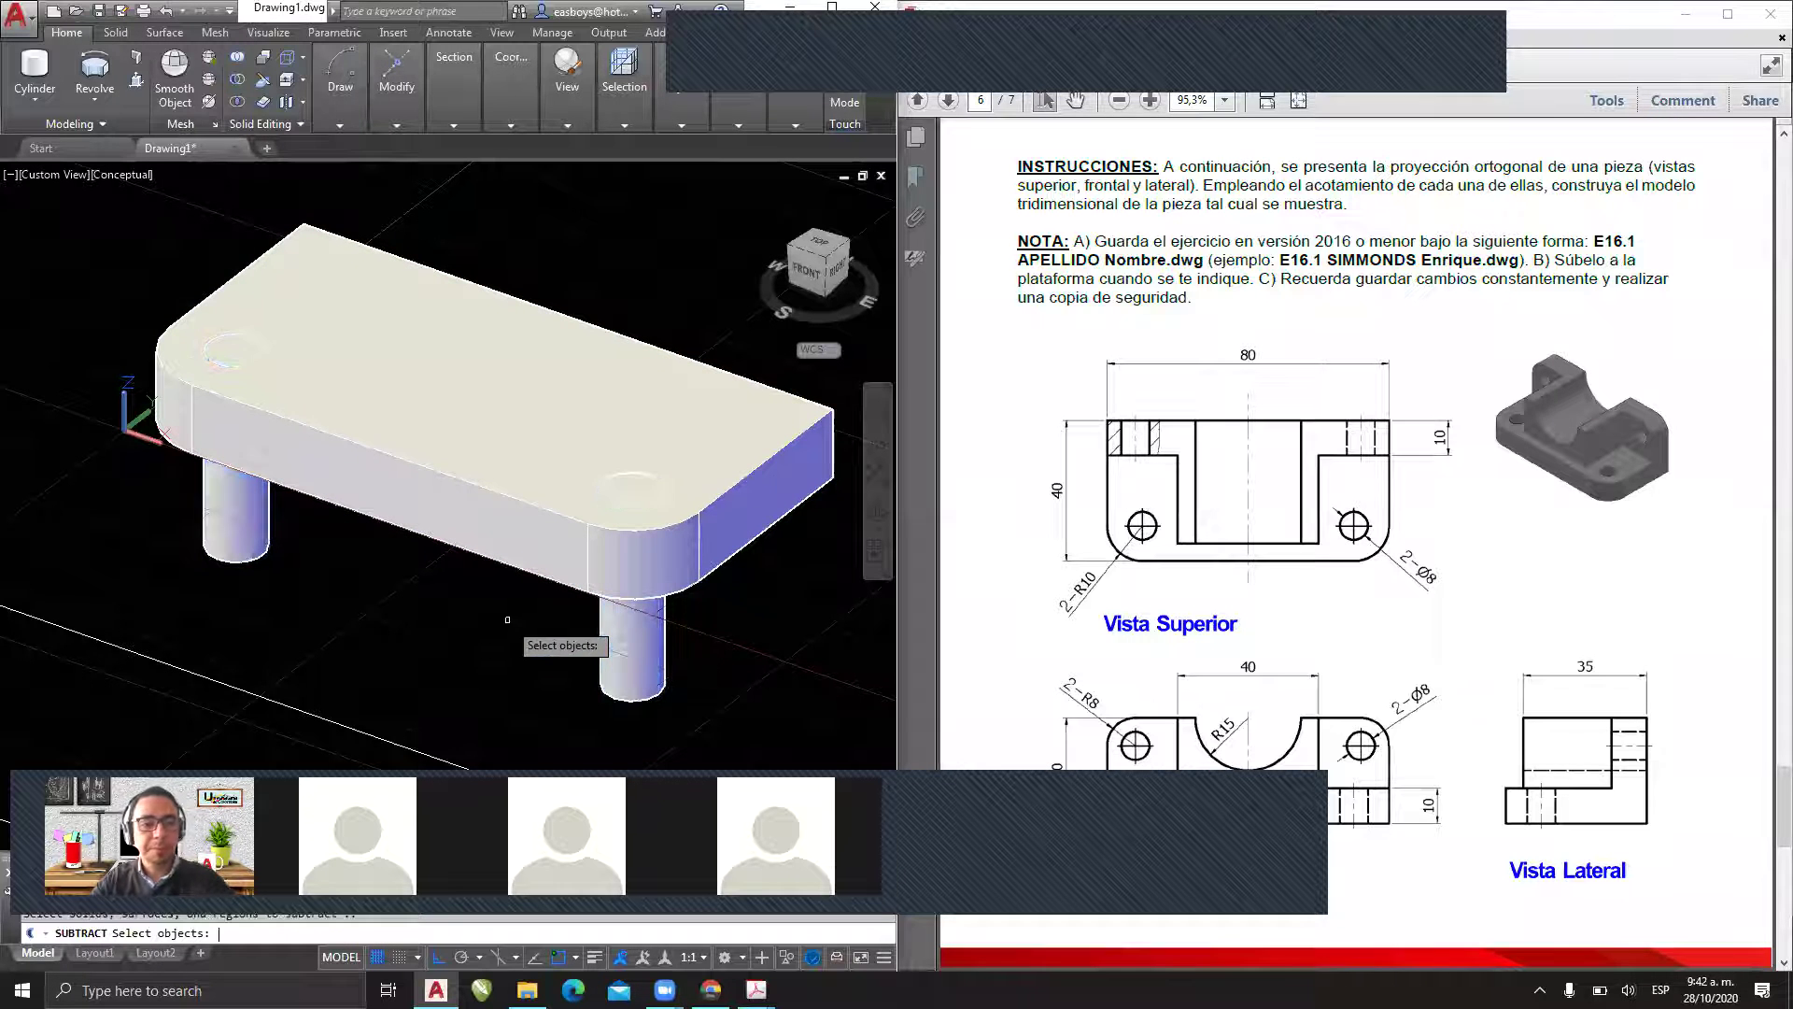
left_click(431, 476)
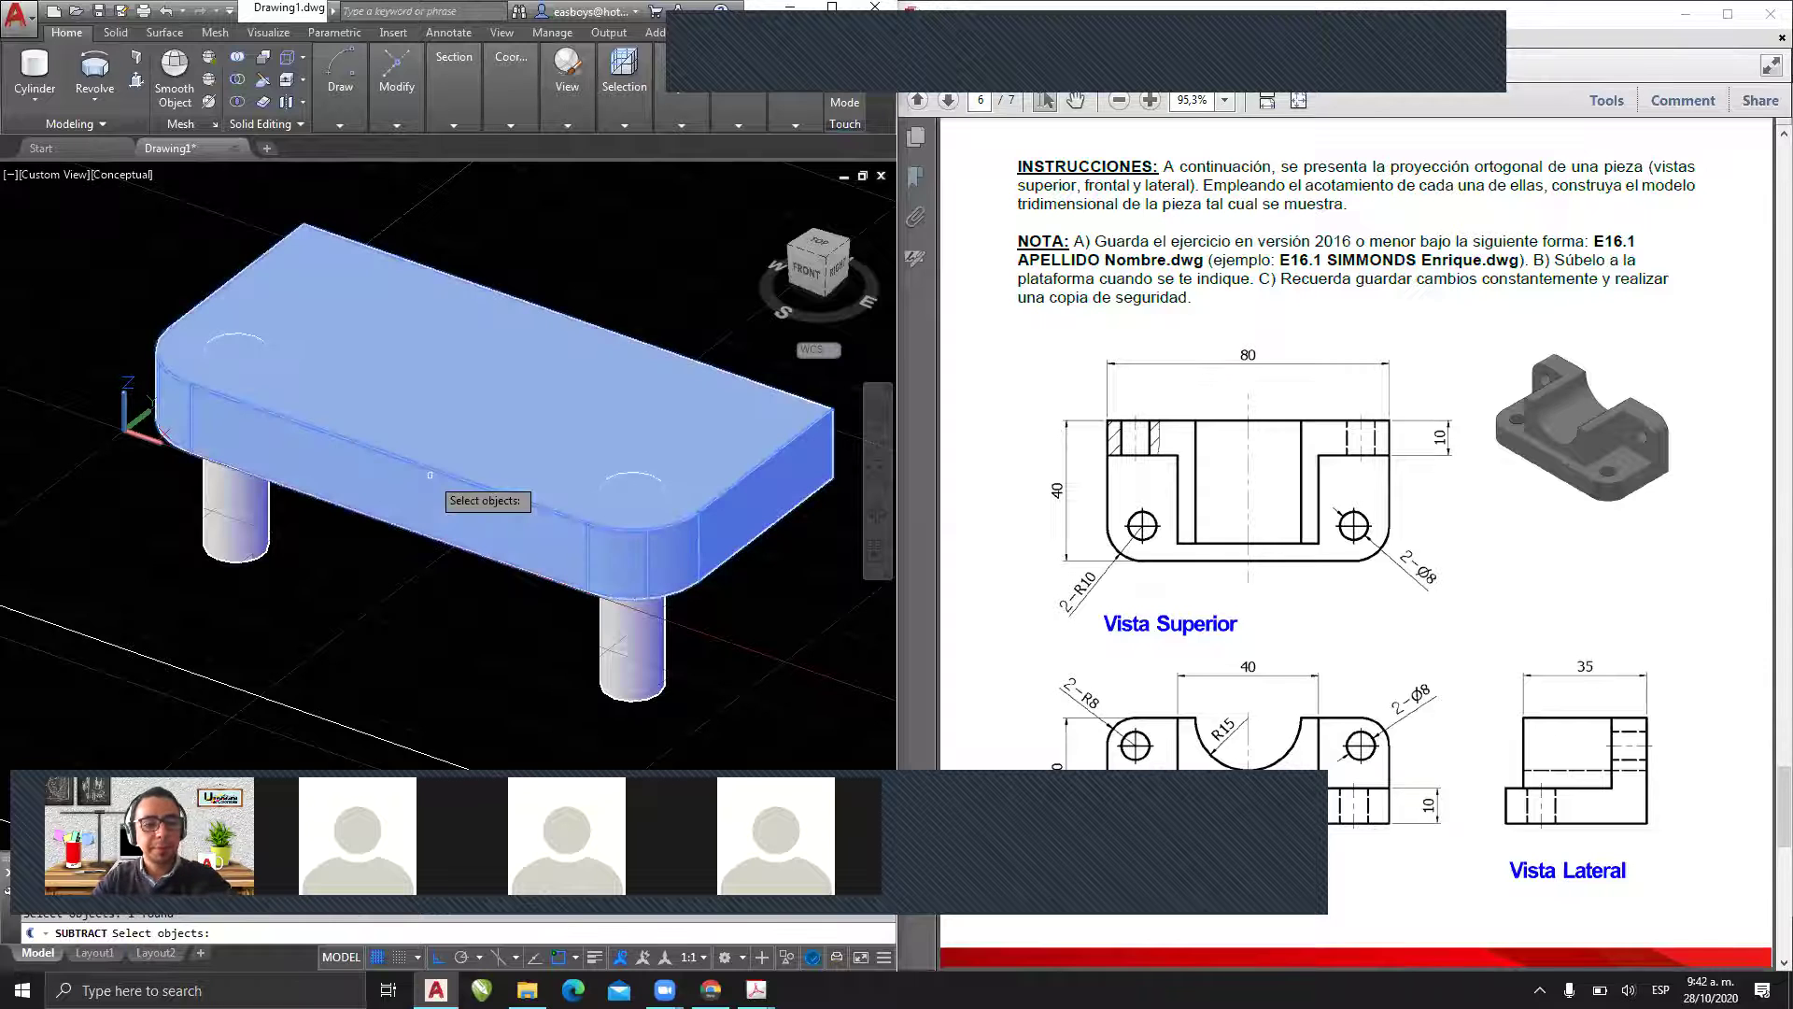
key("Return")
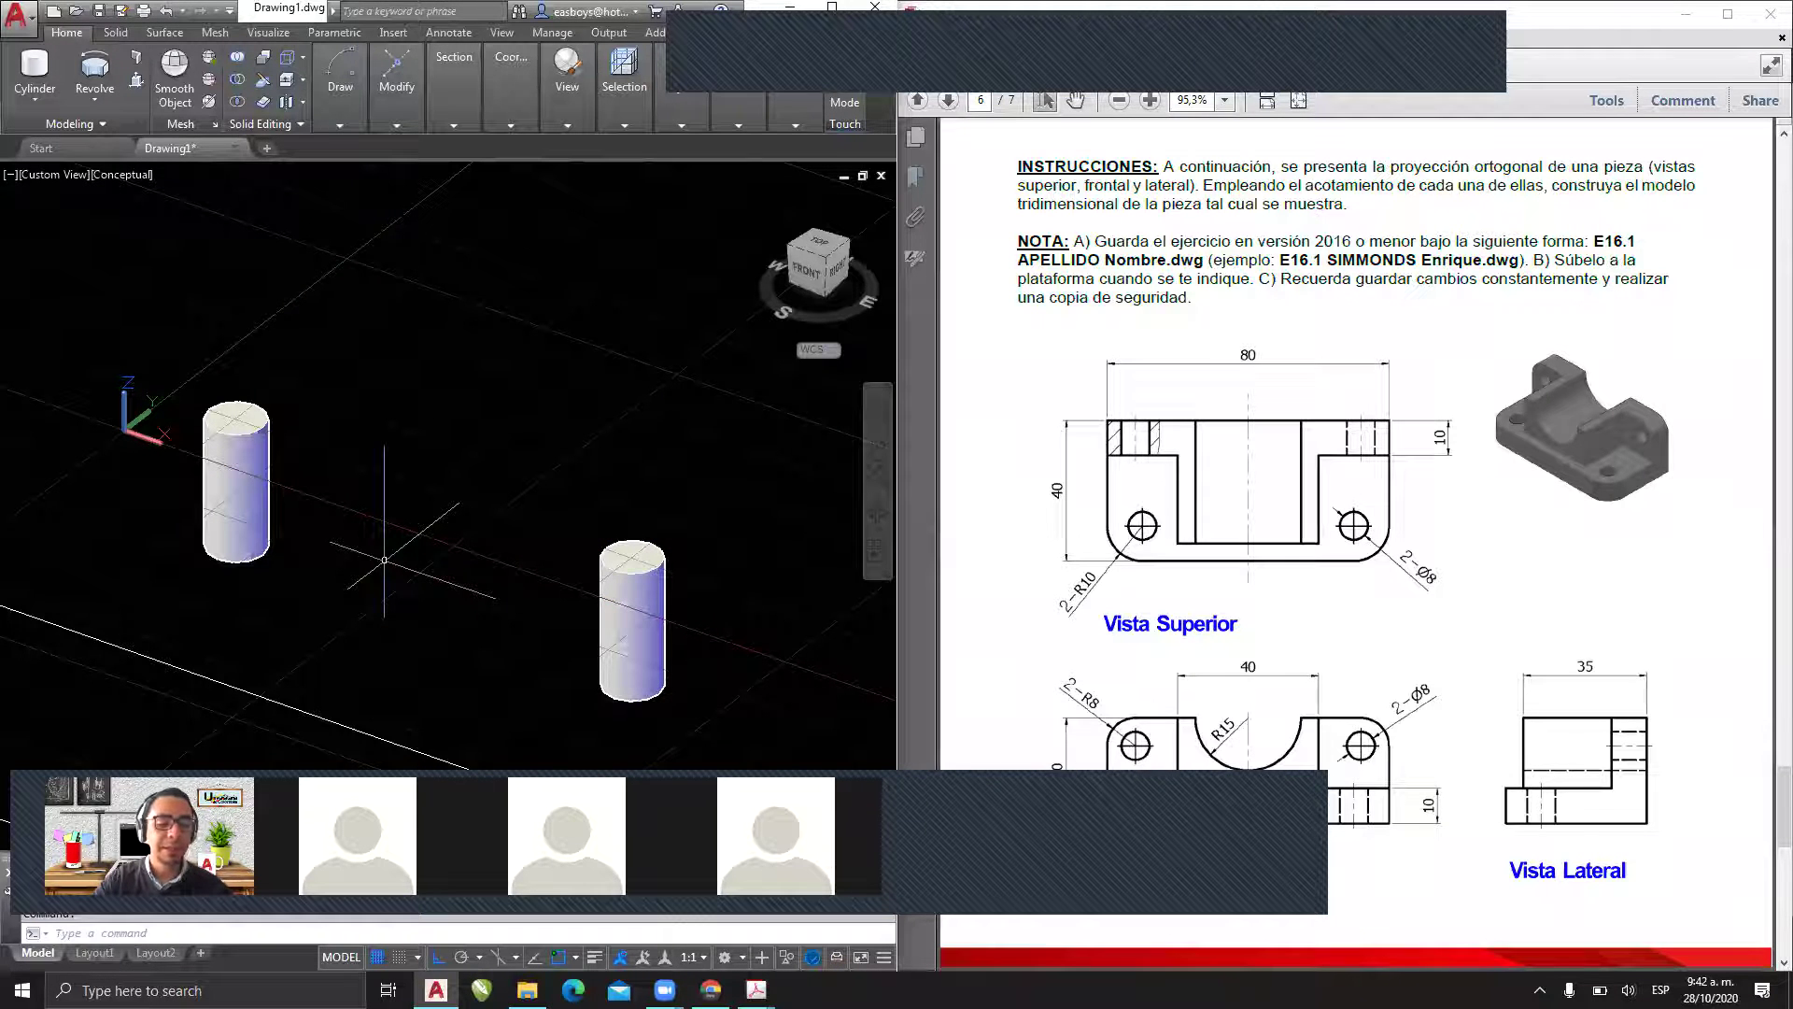
key("ctrl+z")
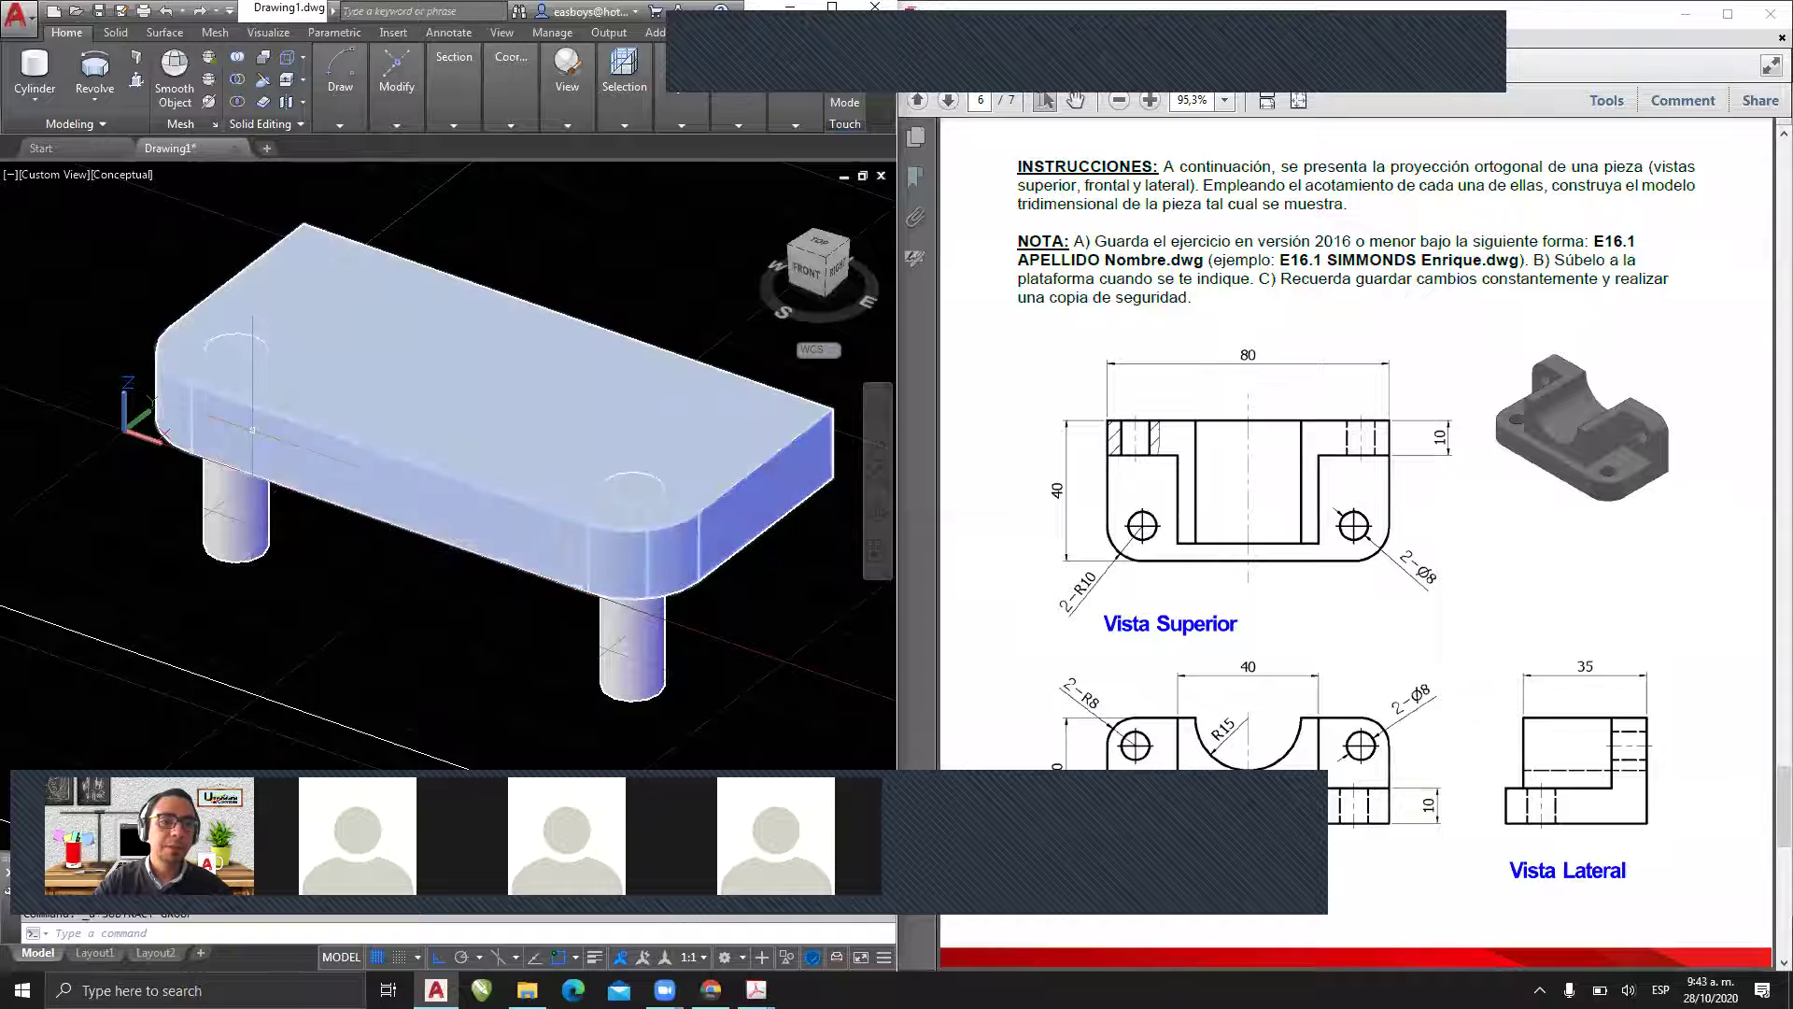
- Subtract the two 8 mm cylinders from the base plate to cut its through holes
left_click(238, 80)
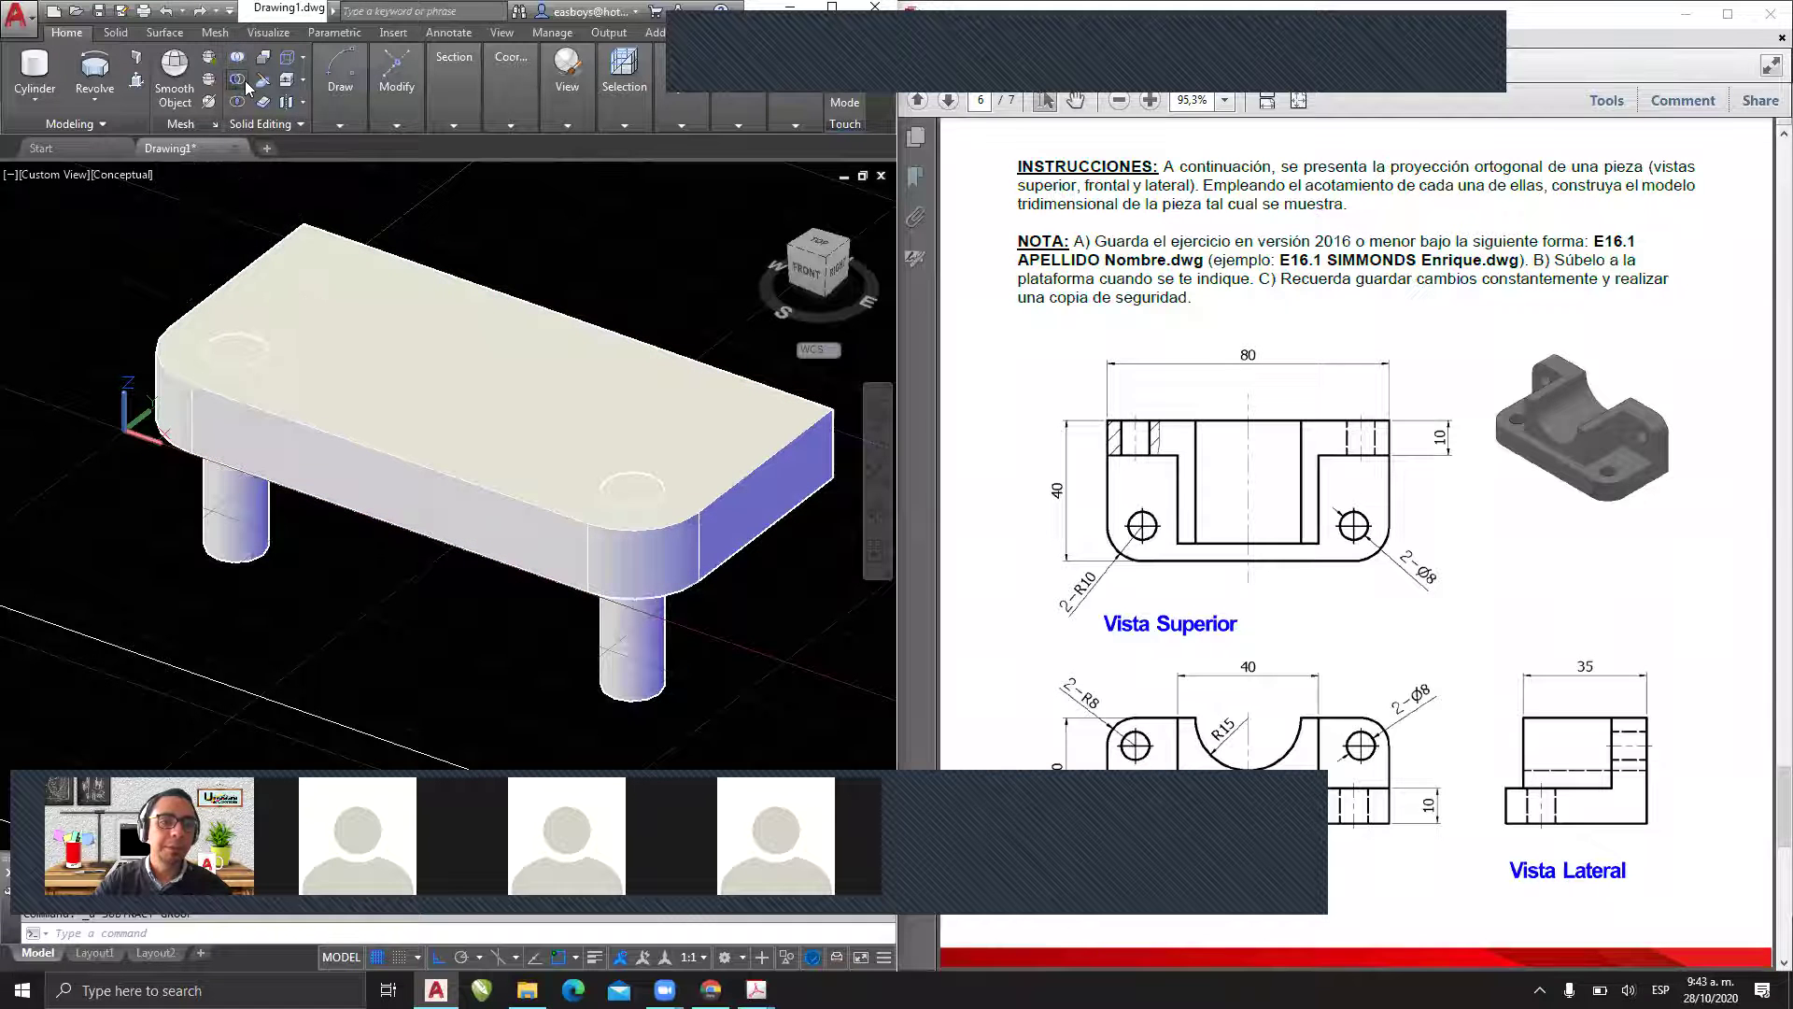
left_click(446, 288)
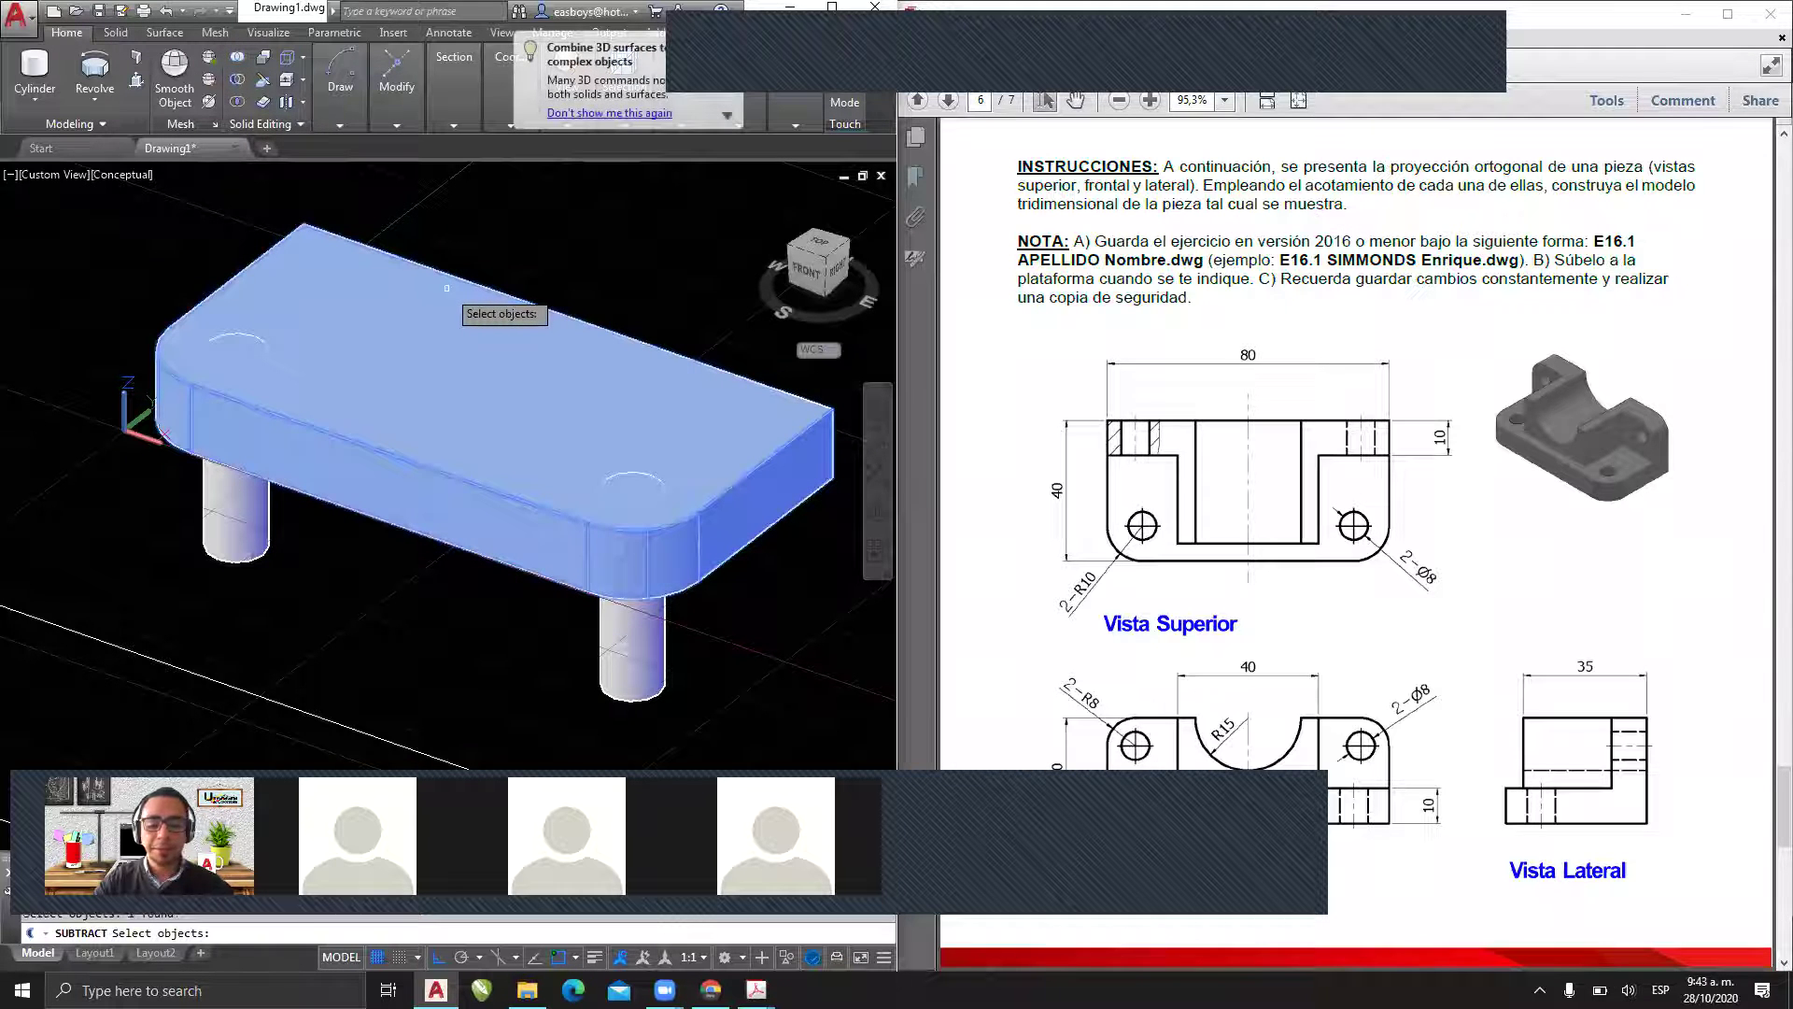
key("Return")
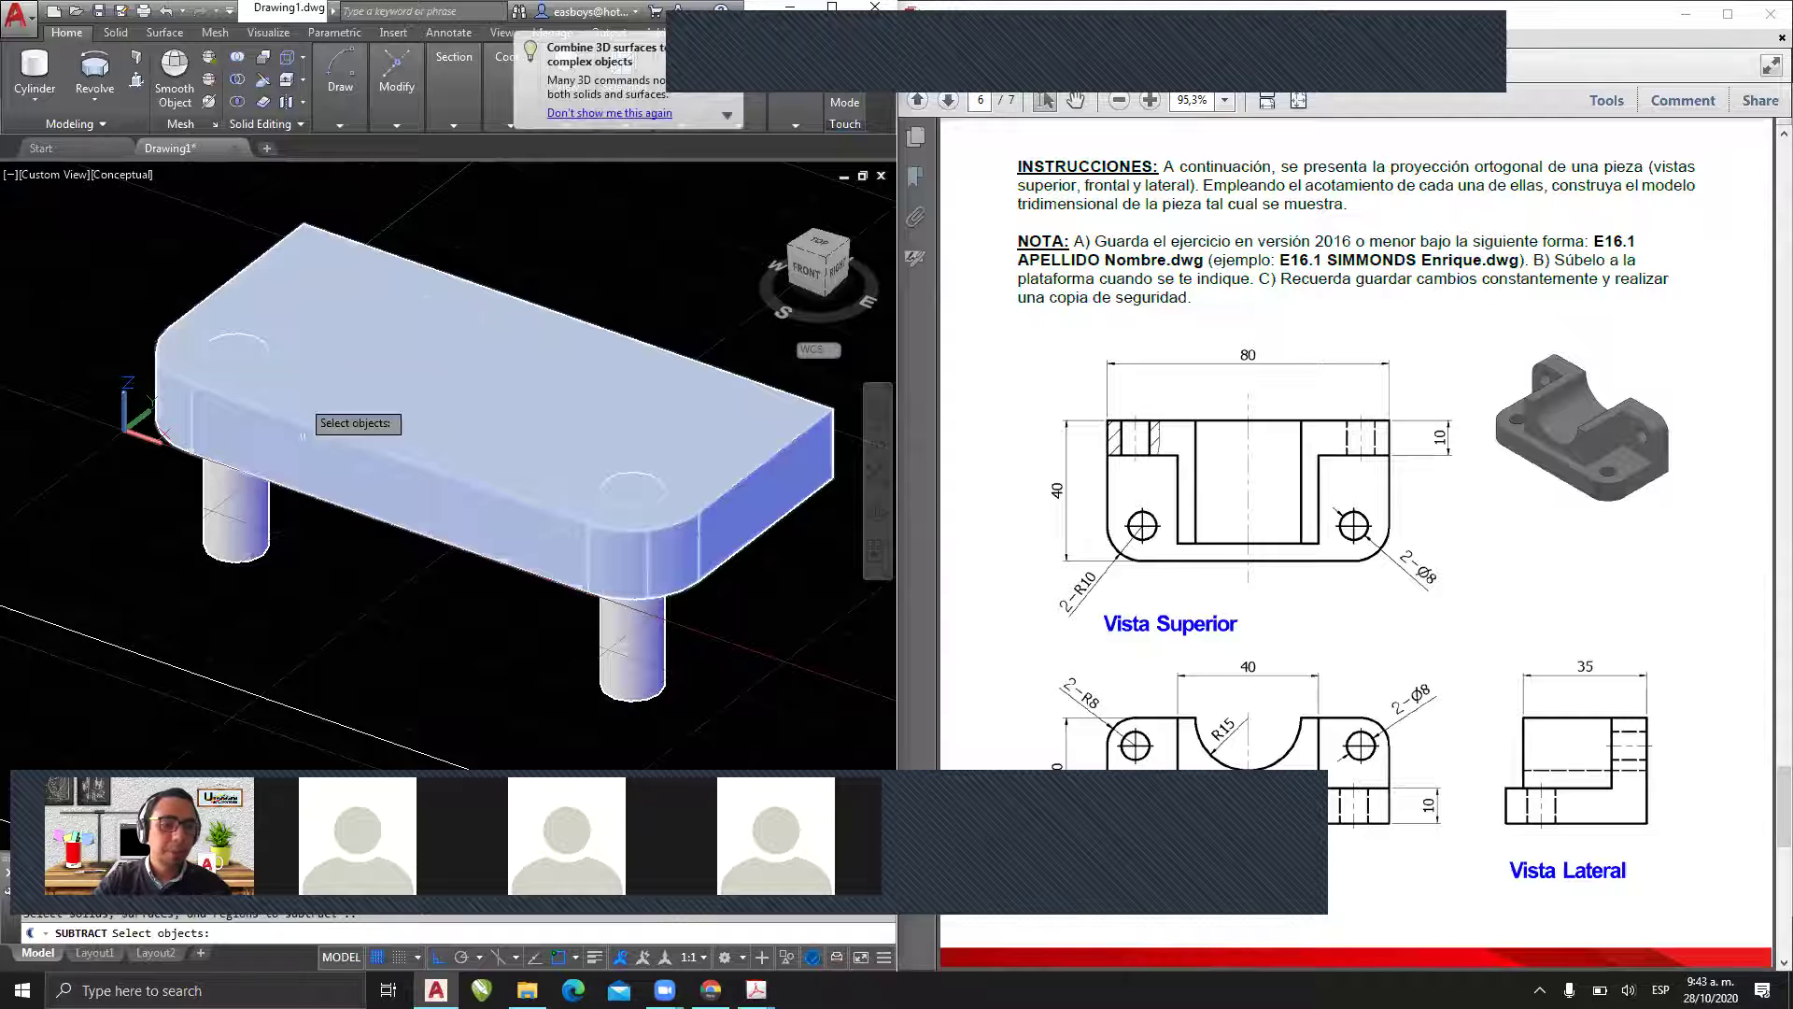
left_click(241, 547)
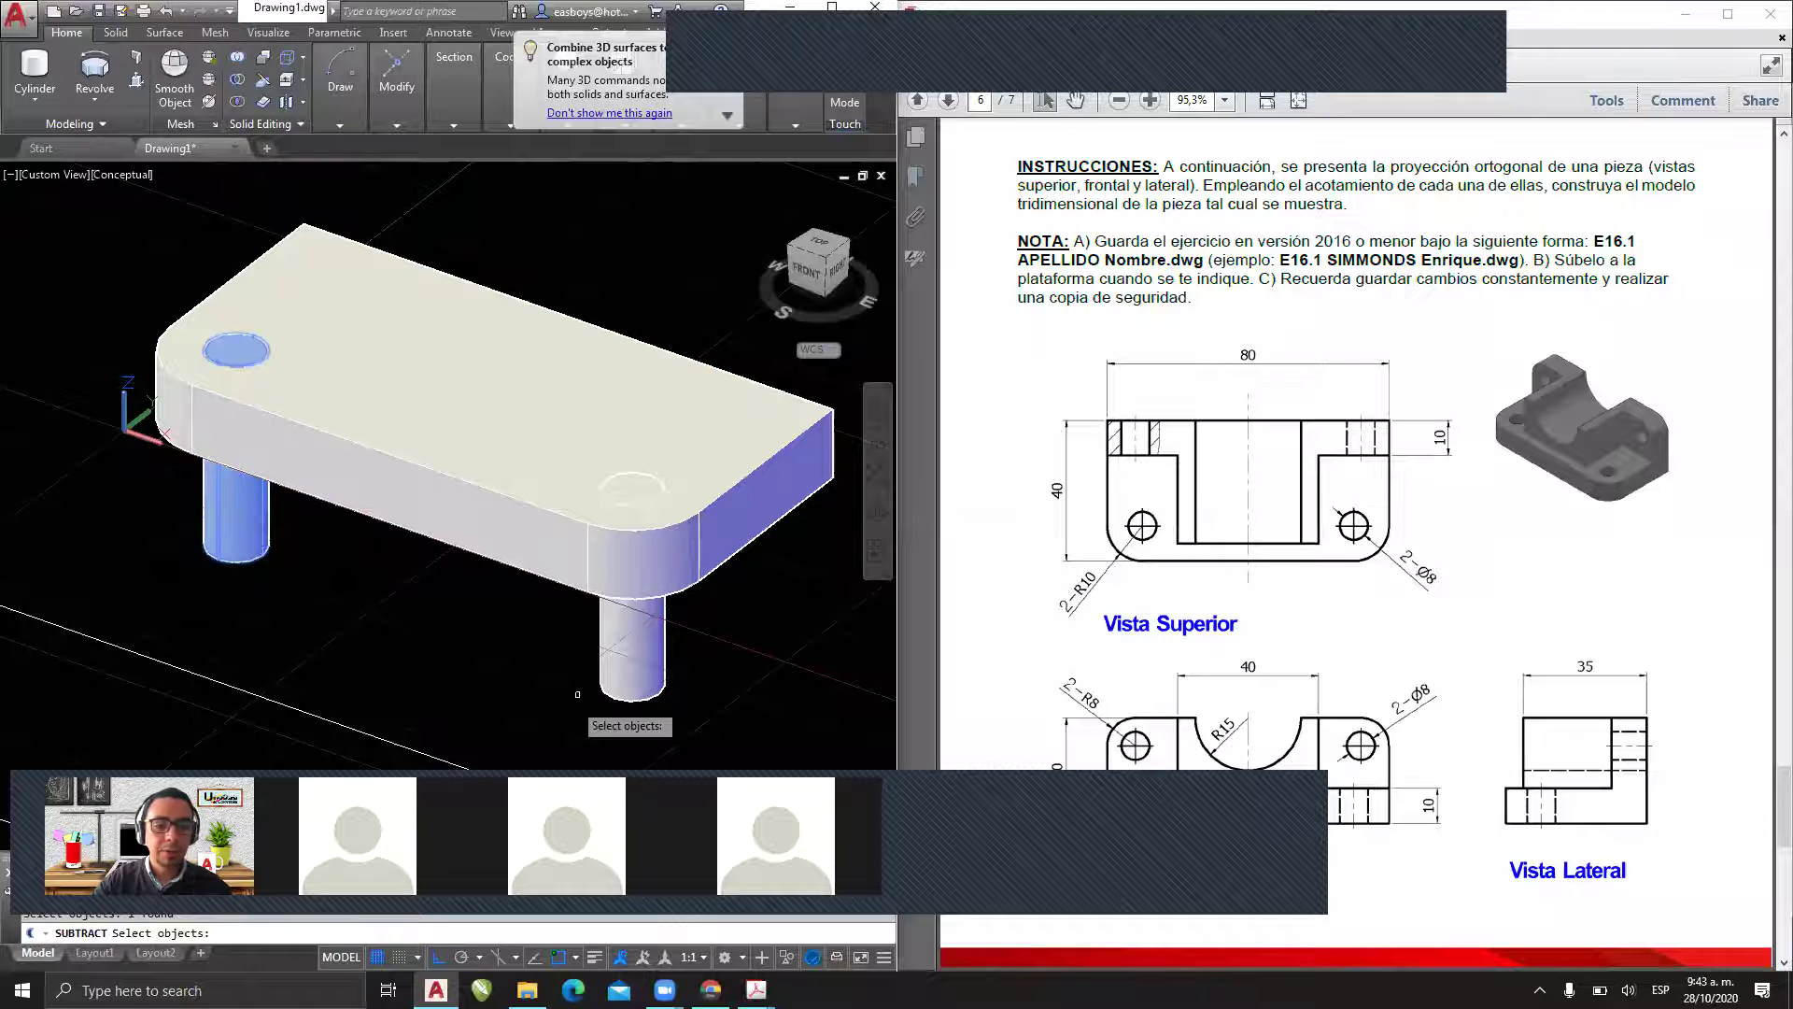
left_click(615, 651)
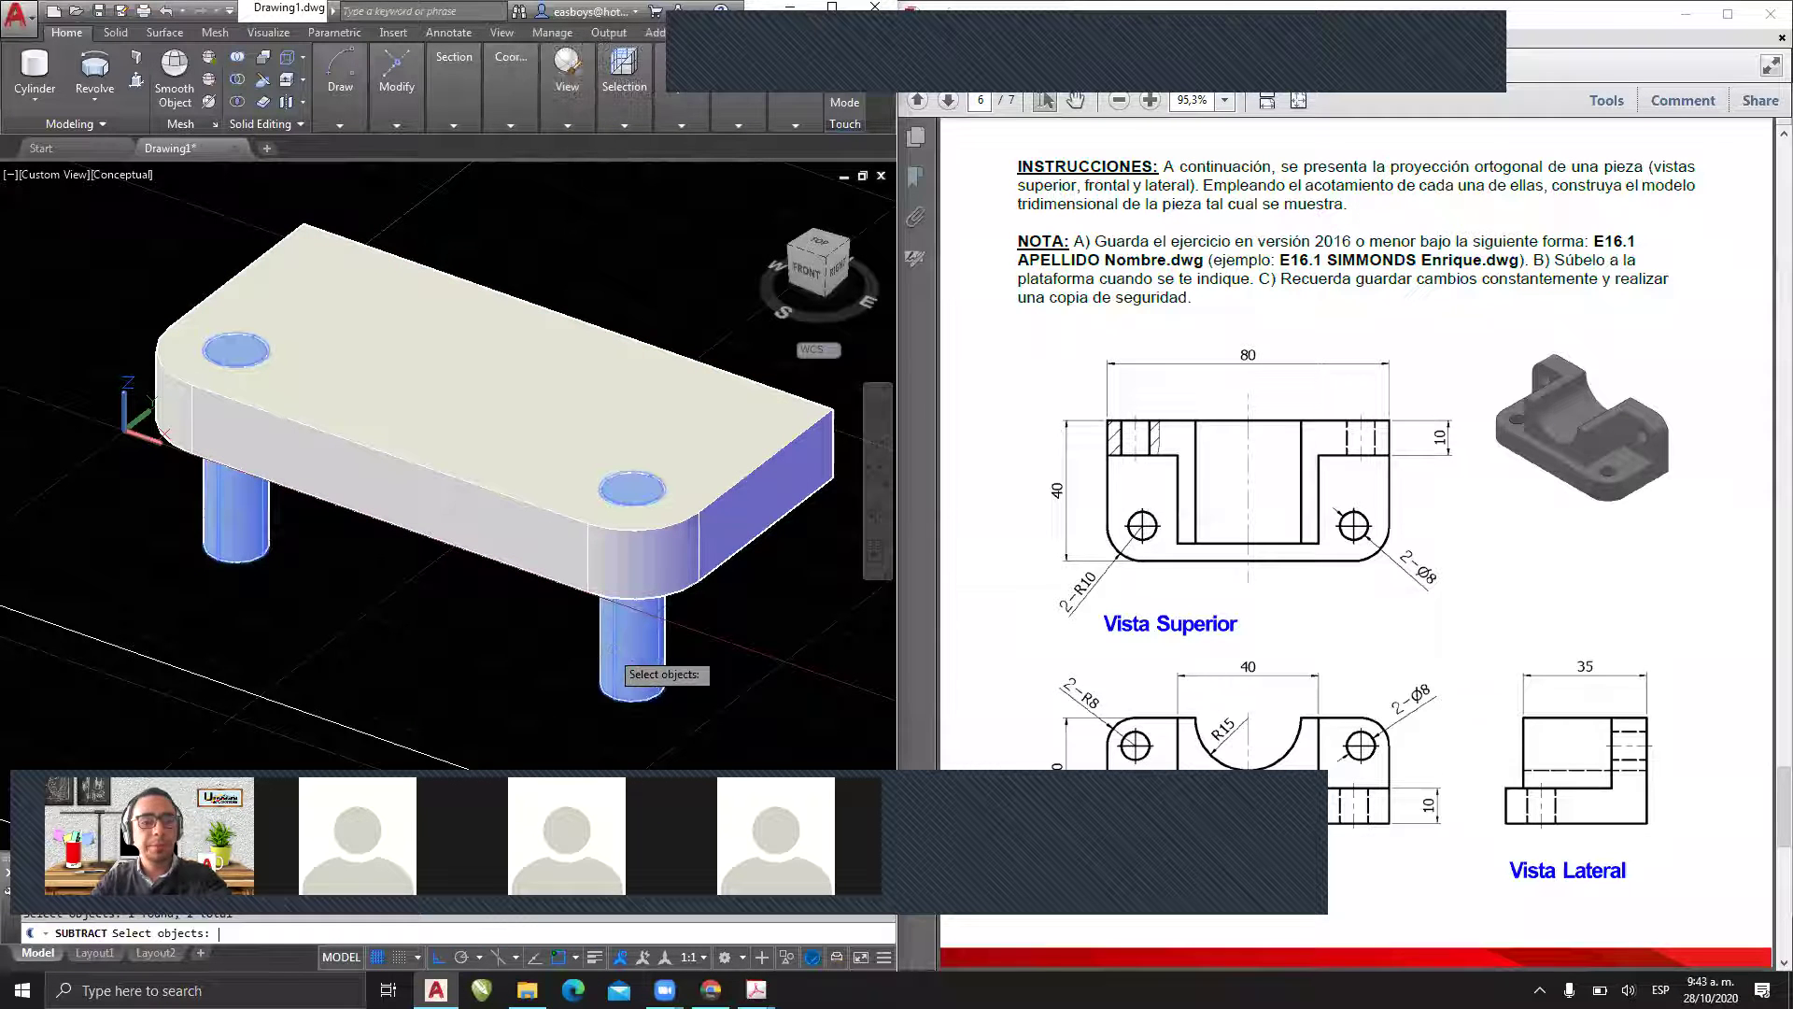
key("Return")
middle_click_drag(370, 432, 329, 518, "shift")
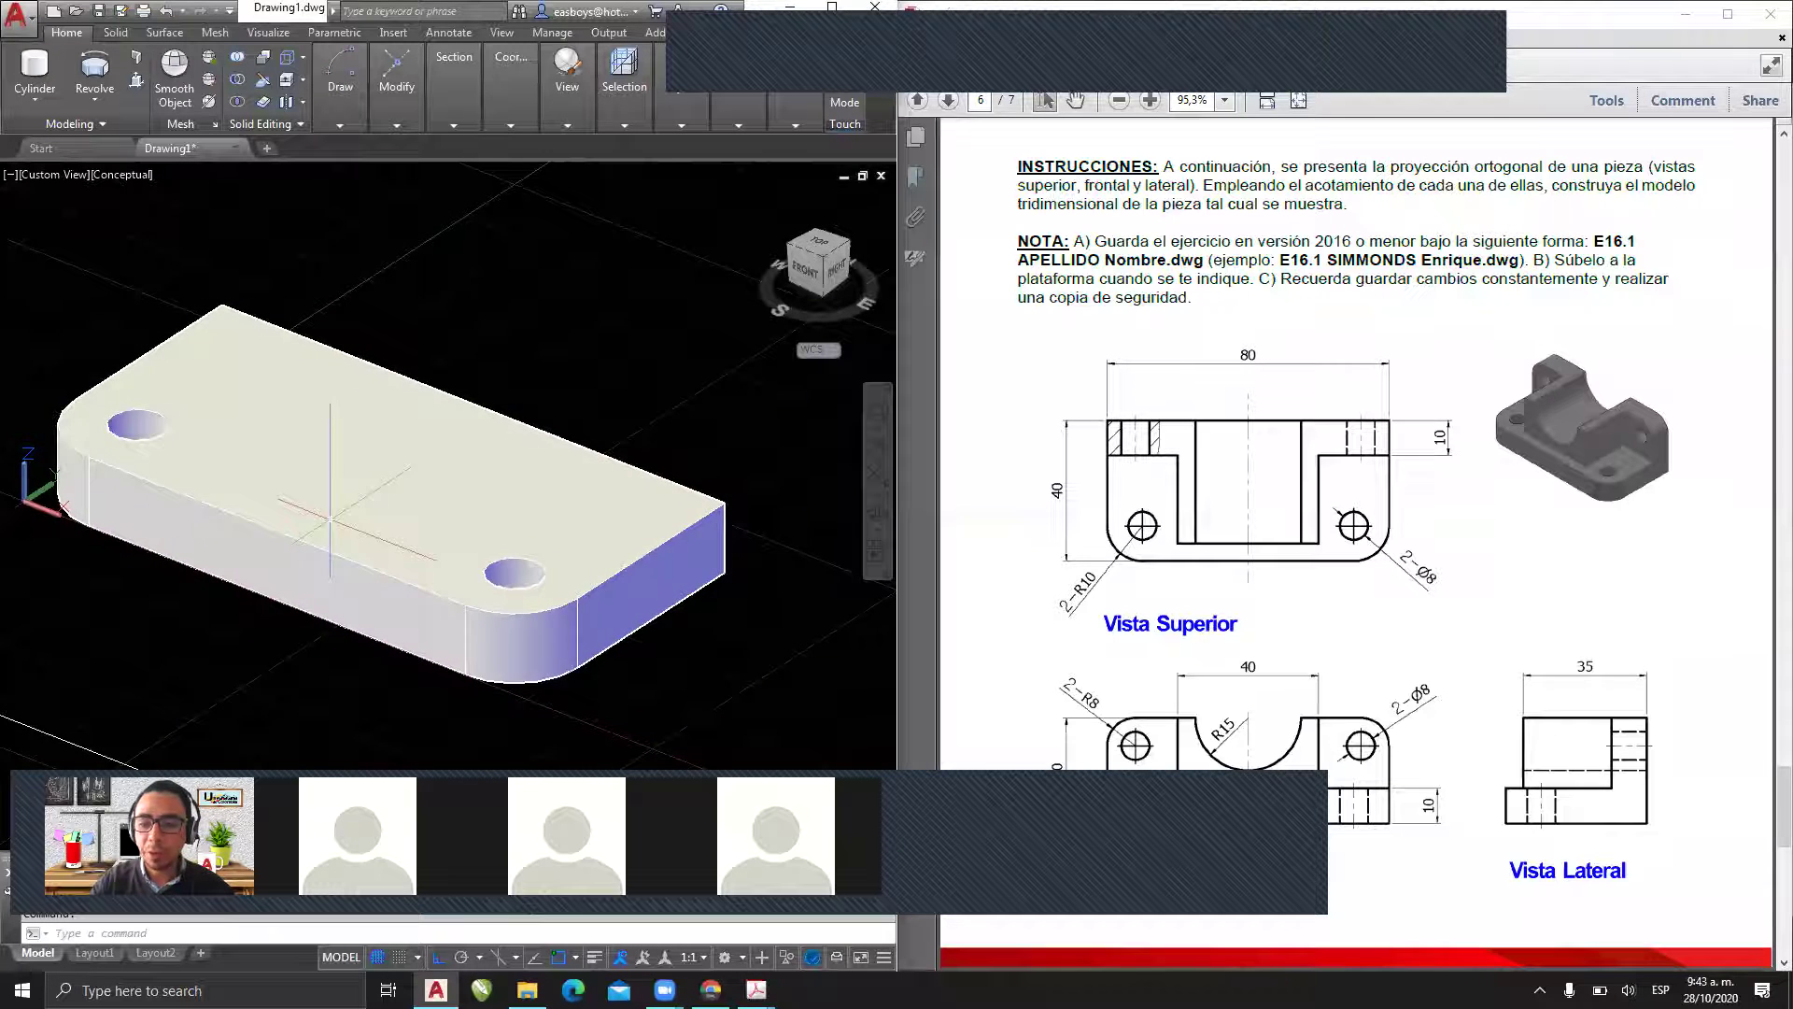
scroll(168, 579, "down", 2)
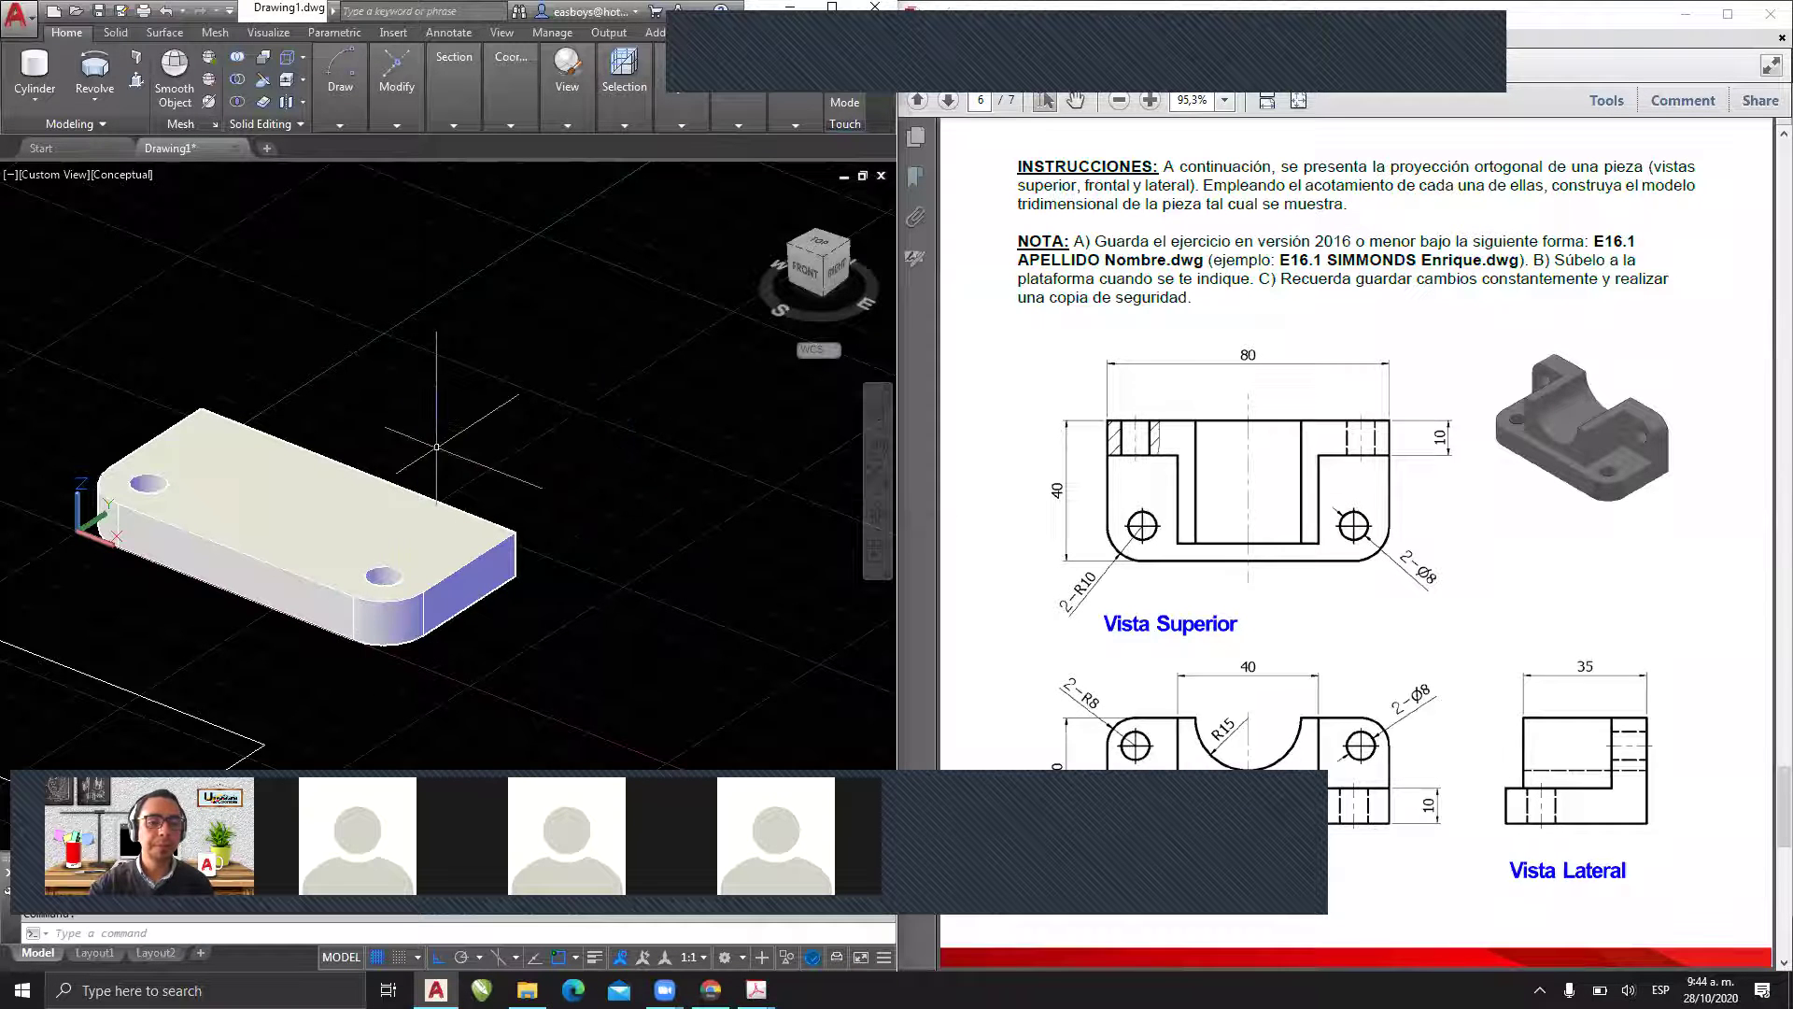
- Sketch a bounding box in orange over the PDF's isometric view of the part, and clear the marks
left_click(327, 546)
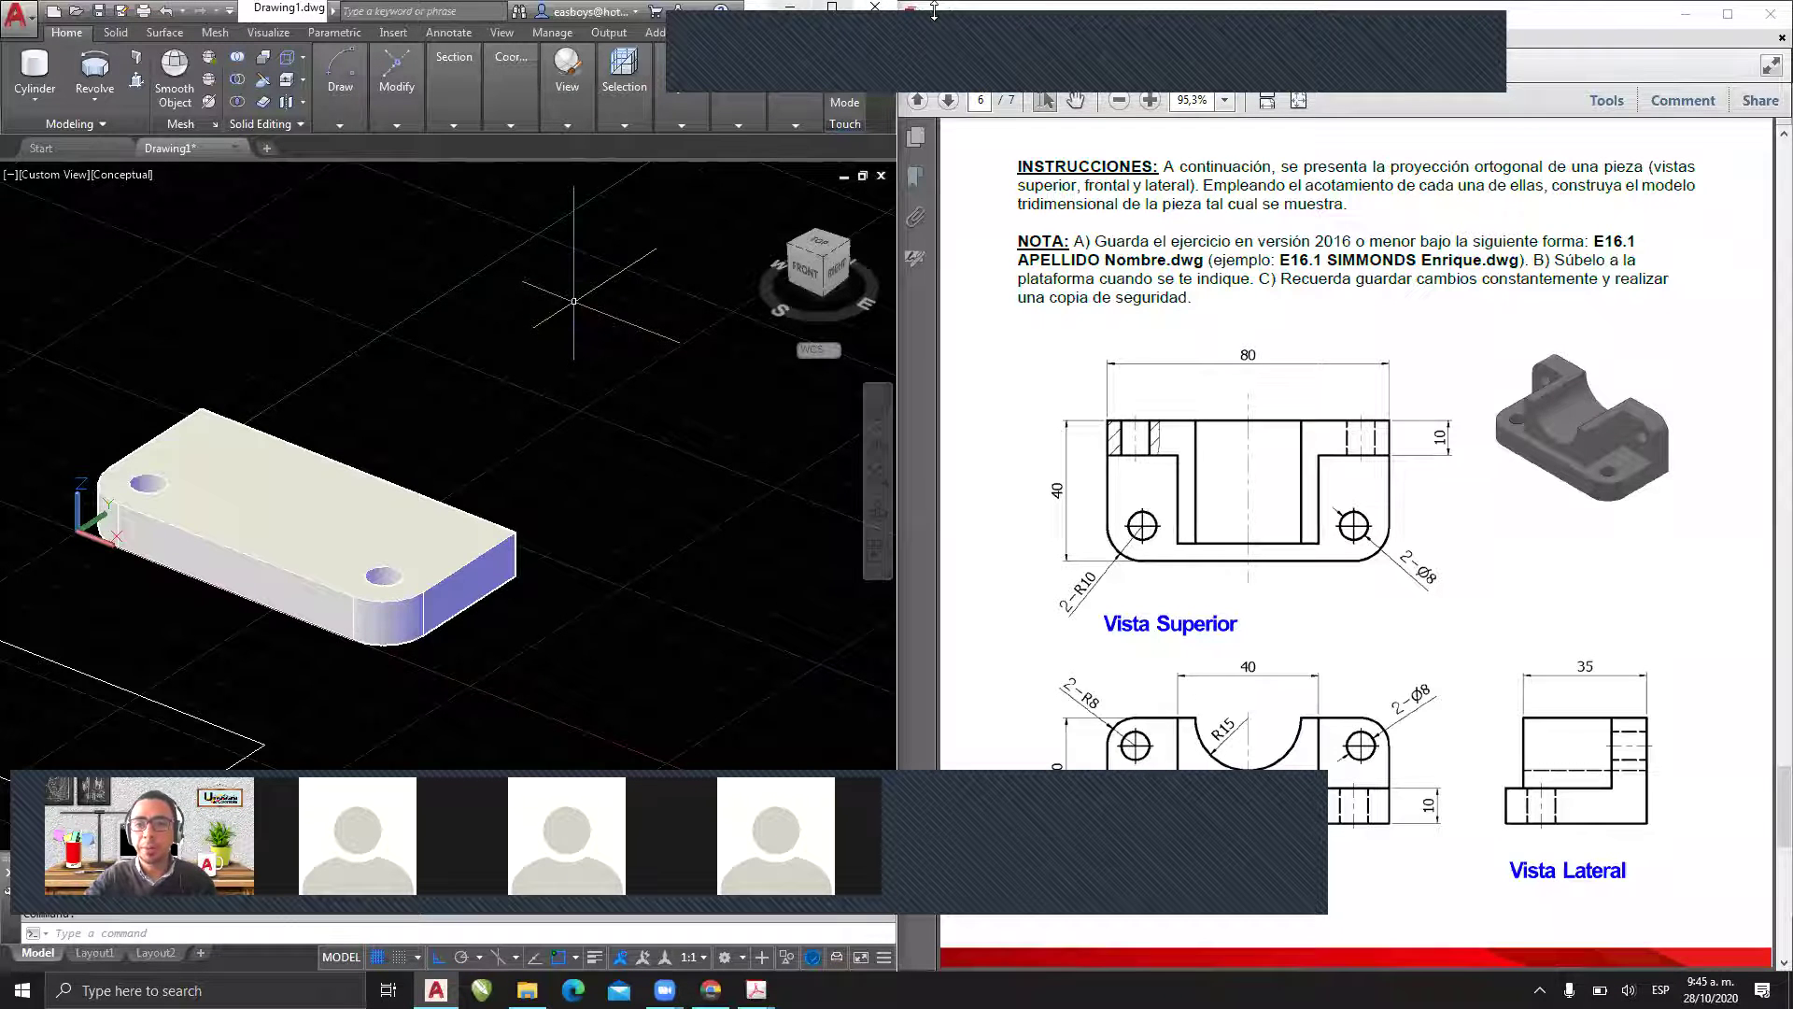
mouse_move(1551, 353)
left_mouse_down()
mouse_move(1498, 381)
mouse_move(1623, 441)
mouse_move(1614, 488)
mouse_move(1497, 432)
mouse_move(1495, 381)
left_mouse_up()
mouse_move(1648, 416)
left_mouse_down()
mouse_move(1557, 351)
mouse_move(1660, 418)
mouse_move(1664, 450)
mouse_move(1614, 489)
left_mouse_up()
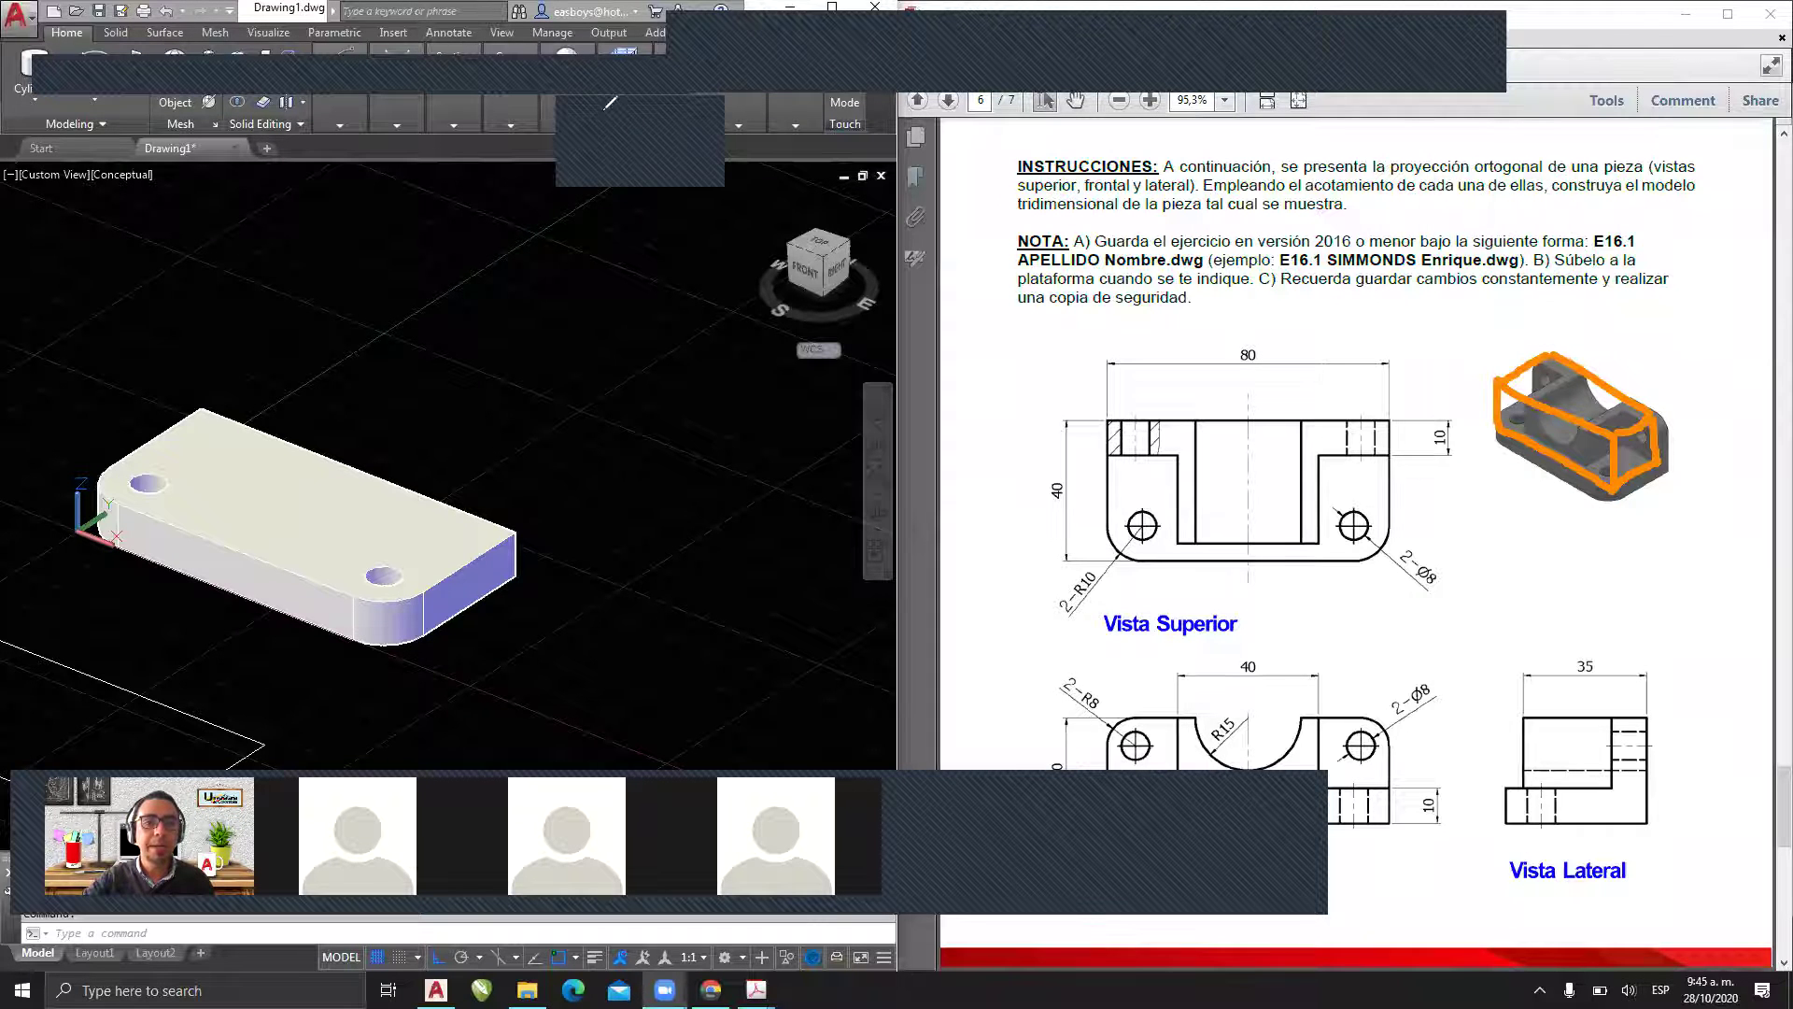
left_click(601, 112)
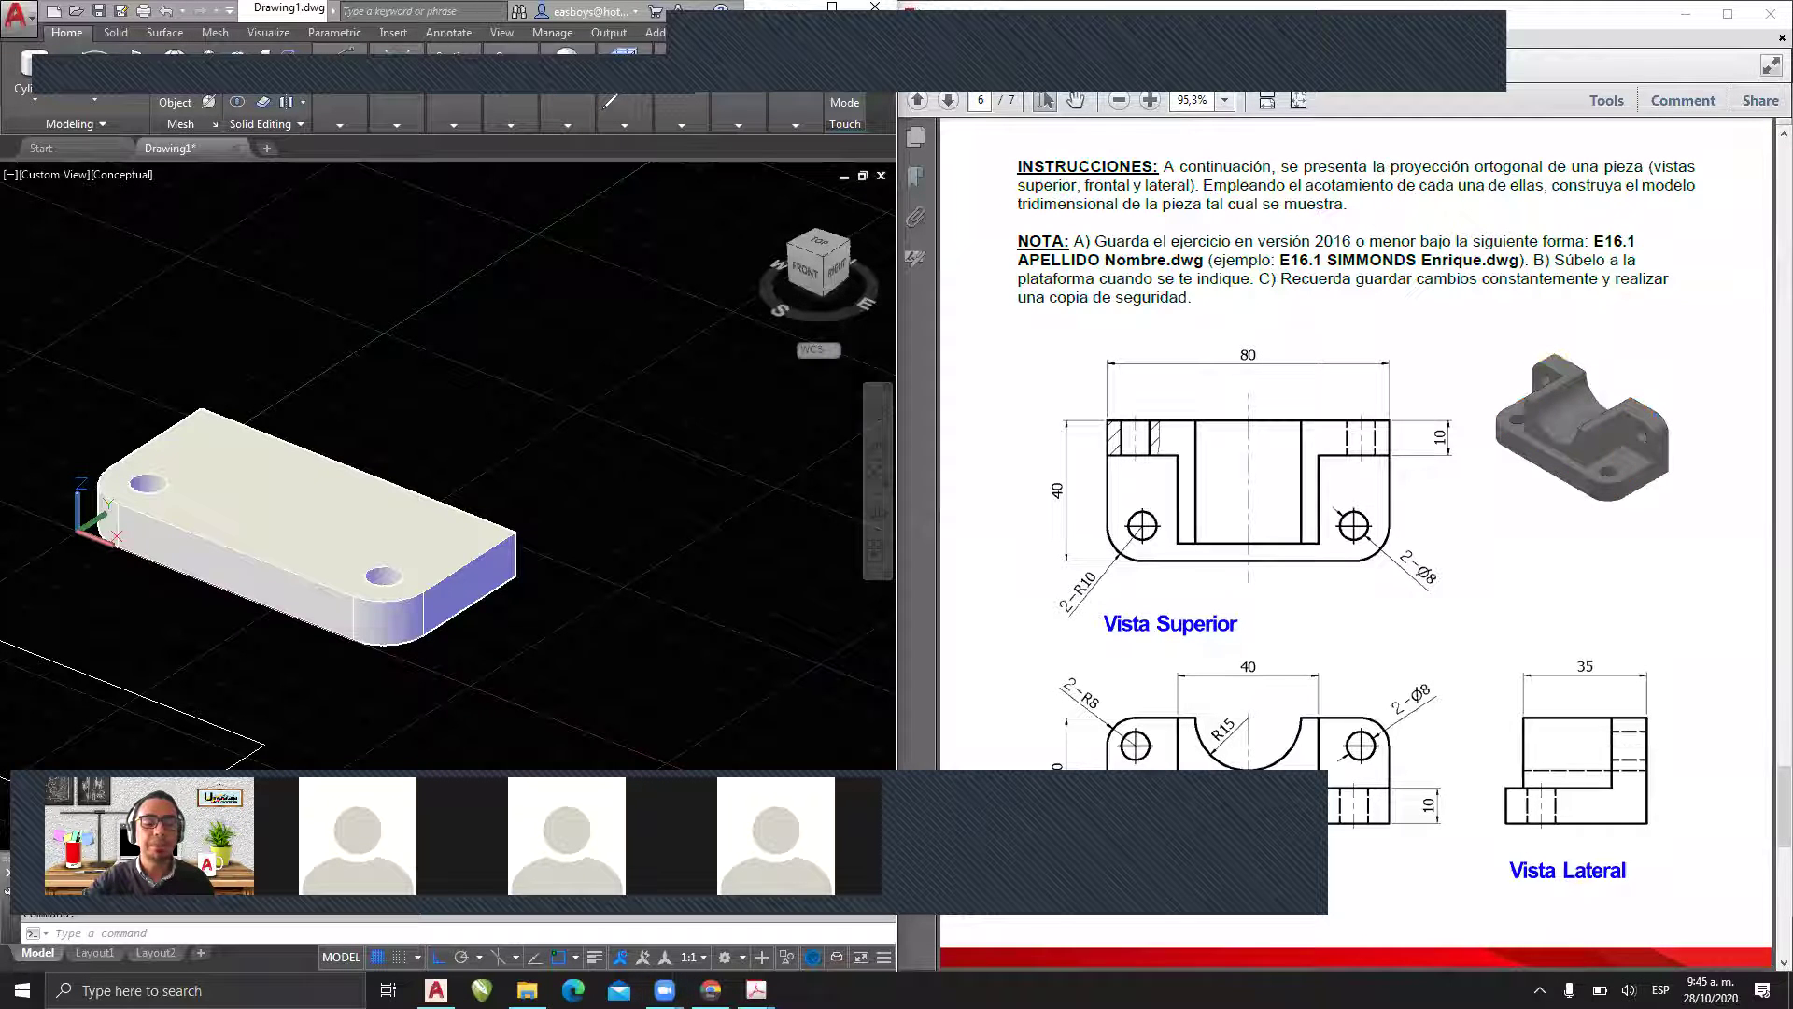
left_click(647, 344)
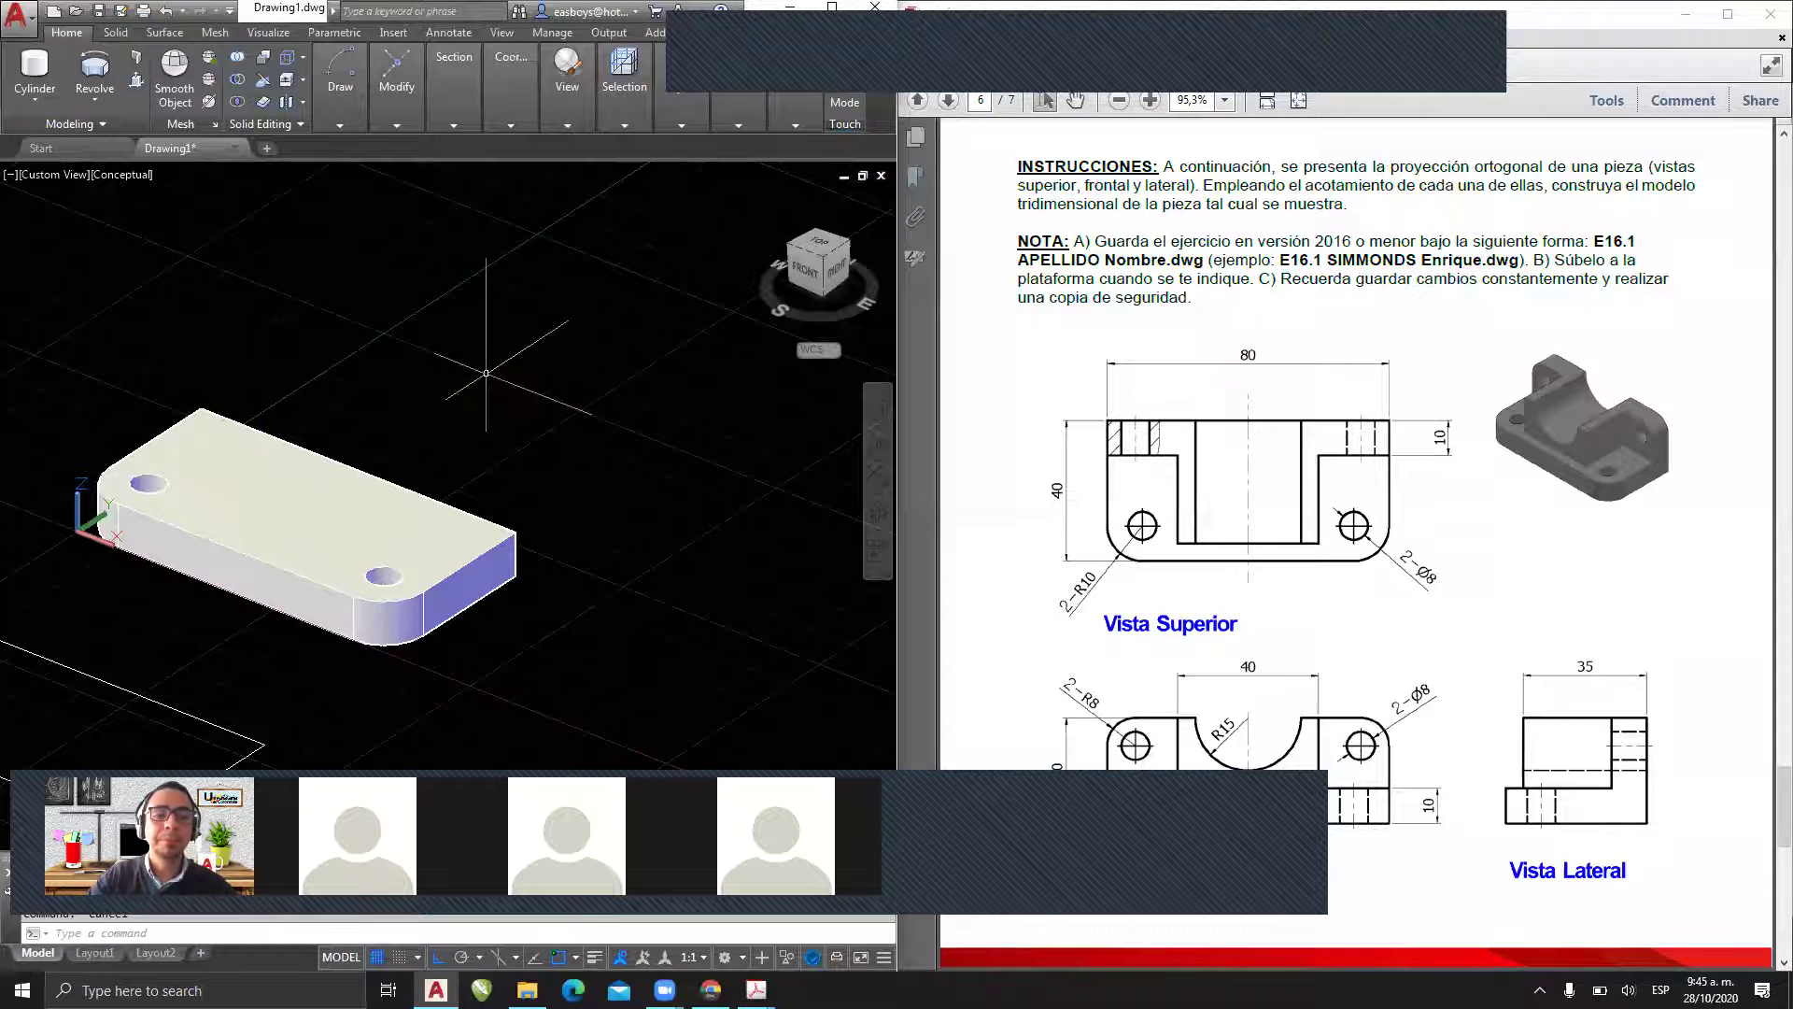
- Sketch the rounded upright and the grooved centre block freehand above the plate, with an arrow joining them, and clear the annotations
middle_click_drag(495, 369, 483, 468)
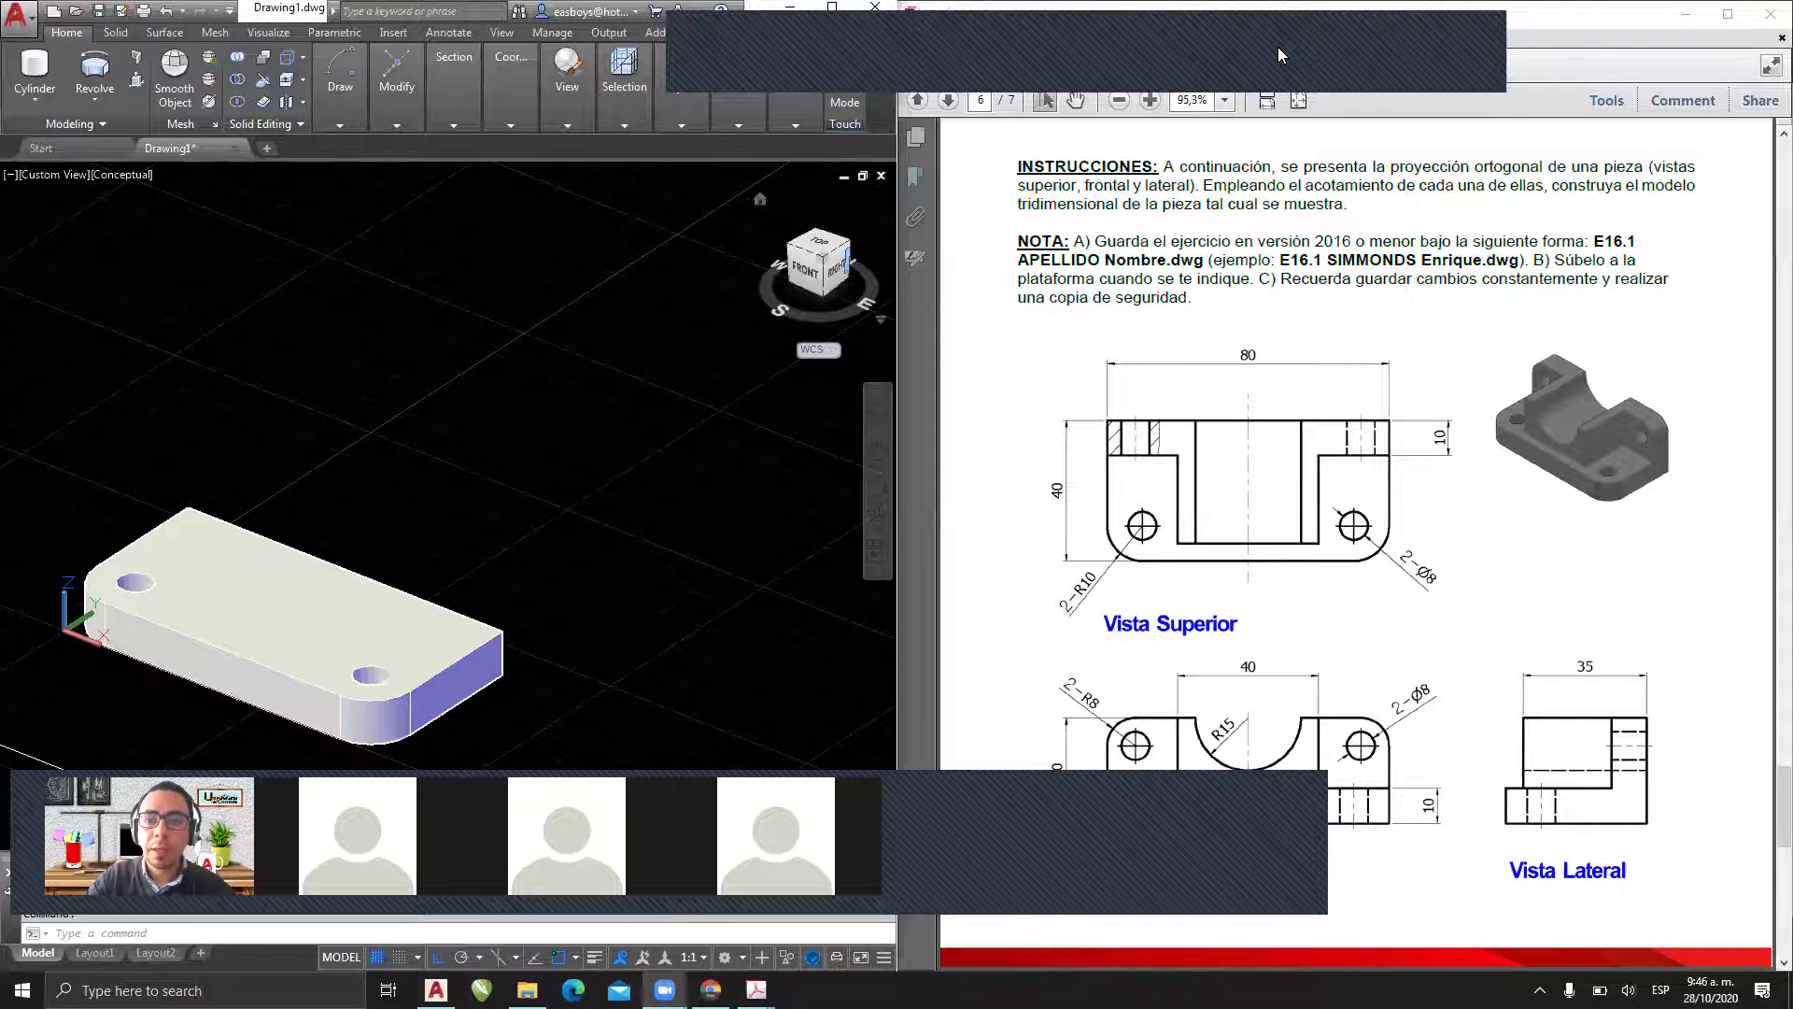
mouse_move(277, 435)
left_mouse_down()
mouse_move(280, 331)
mouse_move(327, 283)
mouse_move(391, 283)
mouse_move(496, 395)
mouse_move(602, 297)
mouse_move(725, 322)
mouse_move(748, 504)
mouse_move(273, 443)
left_mouse_up()
mouse_move(315, 265)
left_mouse_down()
mouse_move(523, 254)
mouse_move(469, 290)
mouse_move(546, 347)
mouse_move(632, 251)
mouse_move(738, 271)
mouse_move(805, 379)
mouse_move(799, 443)
mouse_move(753, 493)
left_mouse_up()
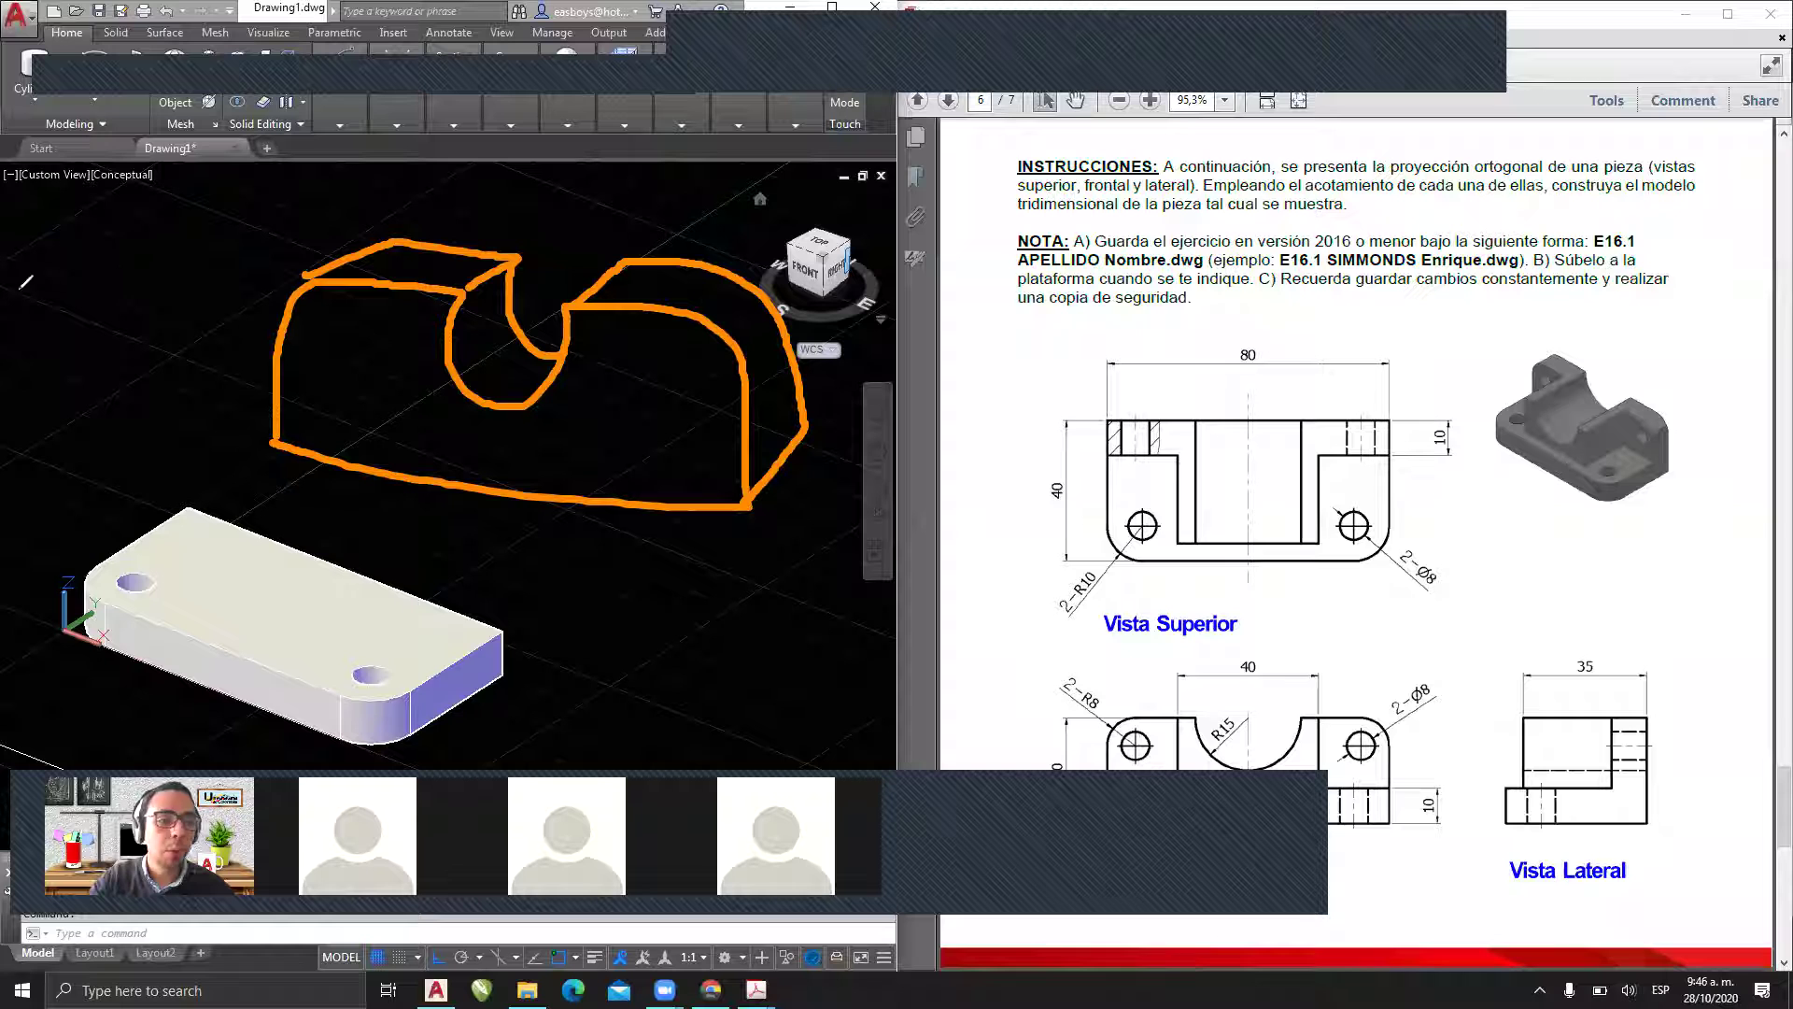
mouse_move(25, 369)
left_mouse_down()
mouse_move(25, 245)
mouse_move(77, 258)
mouse_move(68, 313)
mouse_move(152, 266)
mouse_move(192, 303)
mouse_move(183, 411)
mouse_move(35, 364)
left_mouse_up()
mouse_move(36, 230)
left_mouse_down()
mouse_move(87, 202)
mouse_move(154, 216)
mouse_move(101, 245)
mouse_move(145, 234)
mouse_move(159, 254)
mouse_move(210, 232)
mouse_move(238, 260)
mouse_move(230, 357)
mouse_move(184, 415)
mouse_move(379, 534)
mouse_move(471, 471)
mouse_move(511, 499)
left_mouse_up()
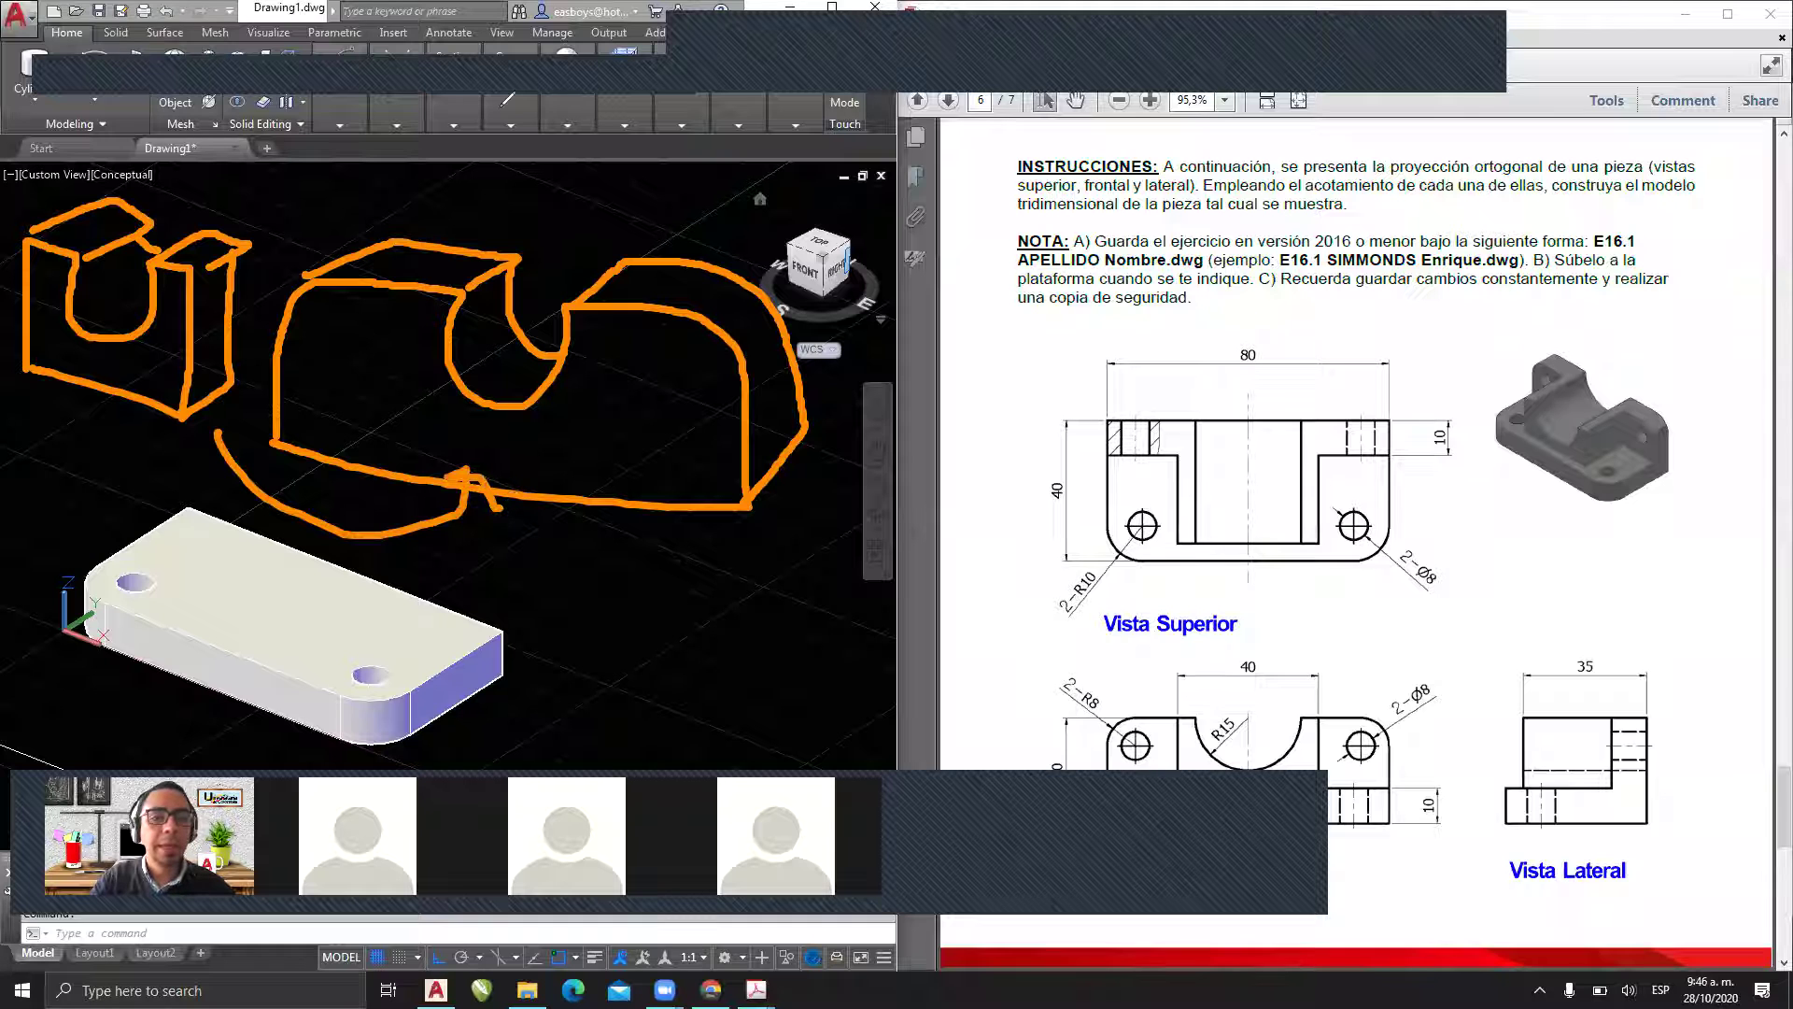
left_click(603, 119)
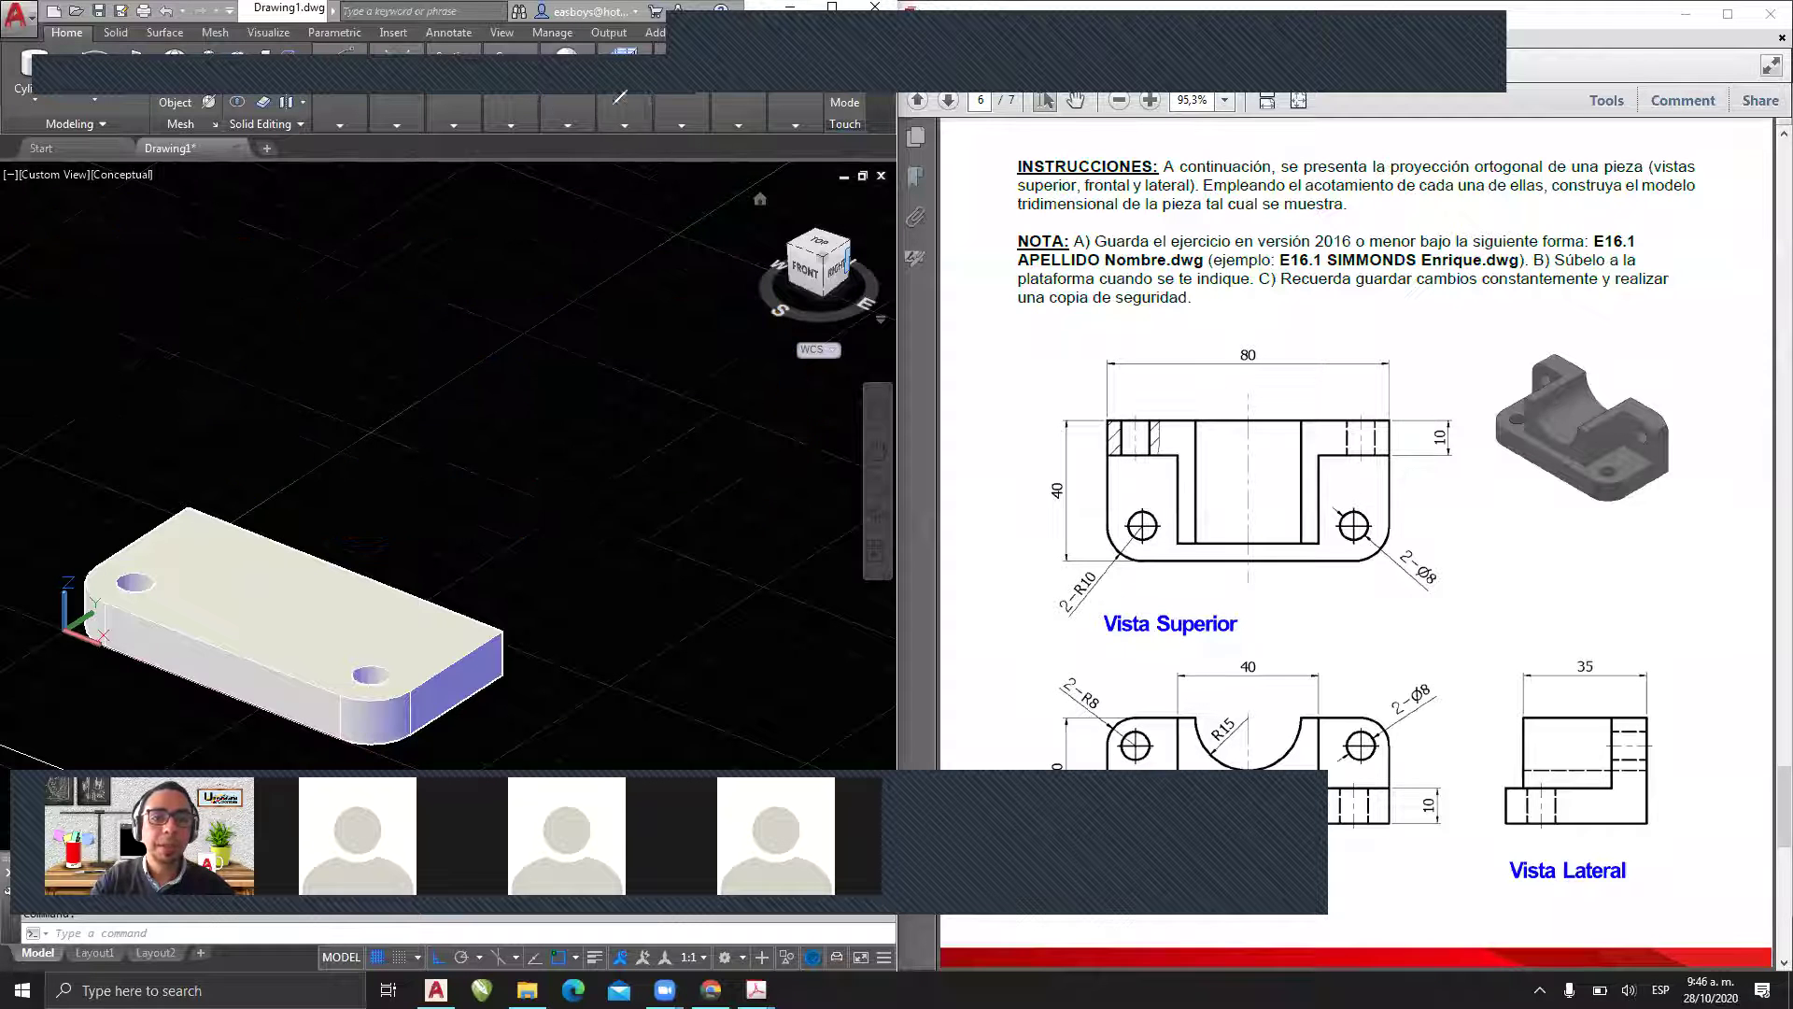
left_click(680, 70)
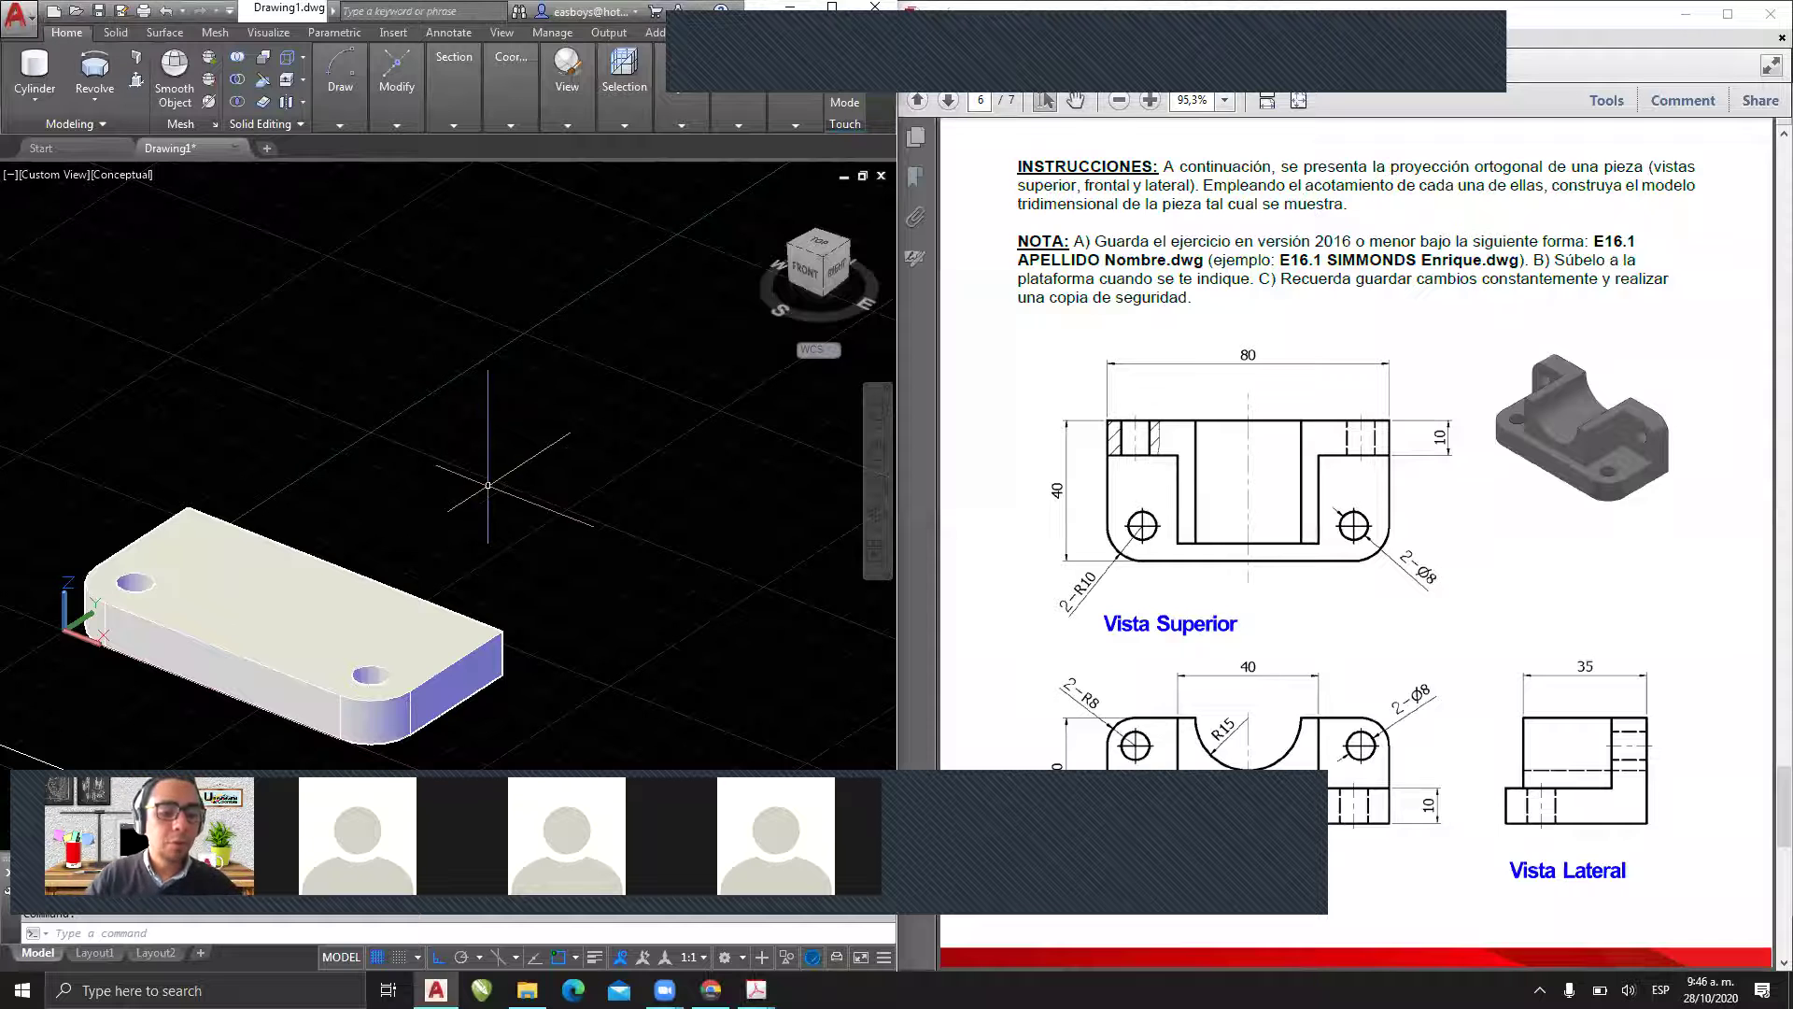
- Copy the drilled base plate to a free spot behind the original, away from the origin
middle_click_drag(450, 453, 469, 484)
left_click(530, 472)
left_click(264, 624)
type("co")
key("Return")
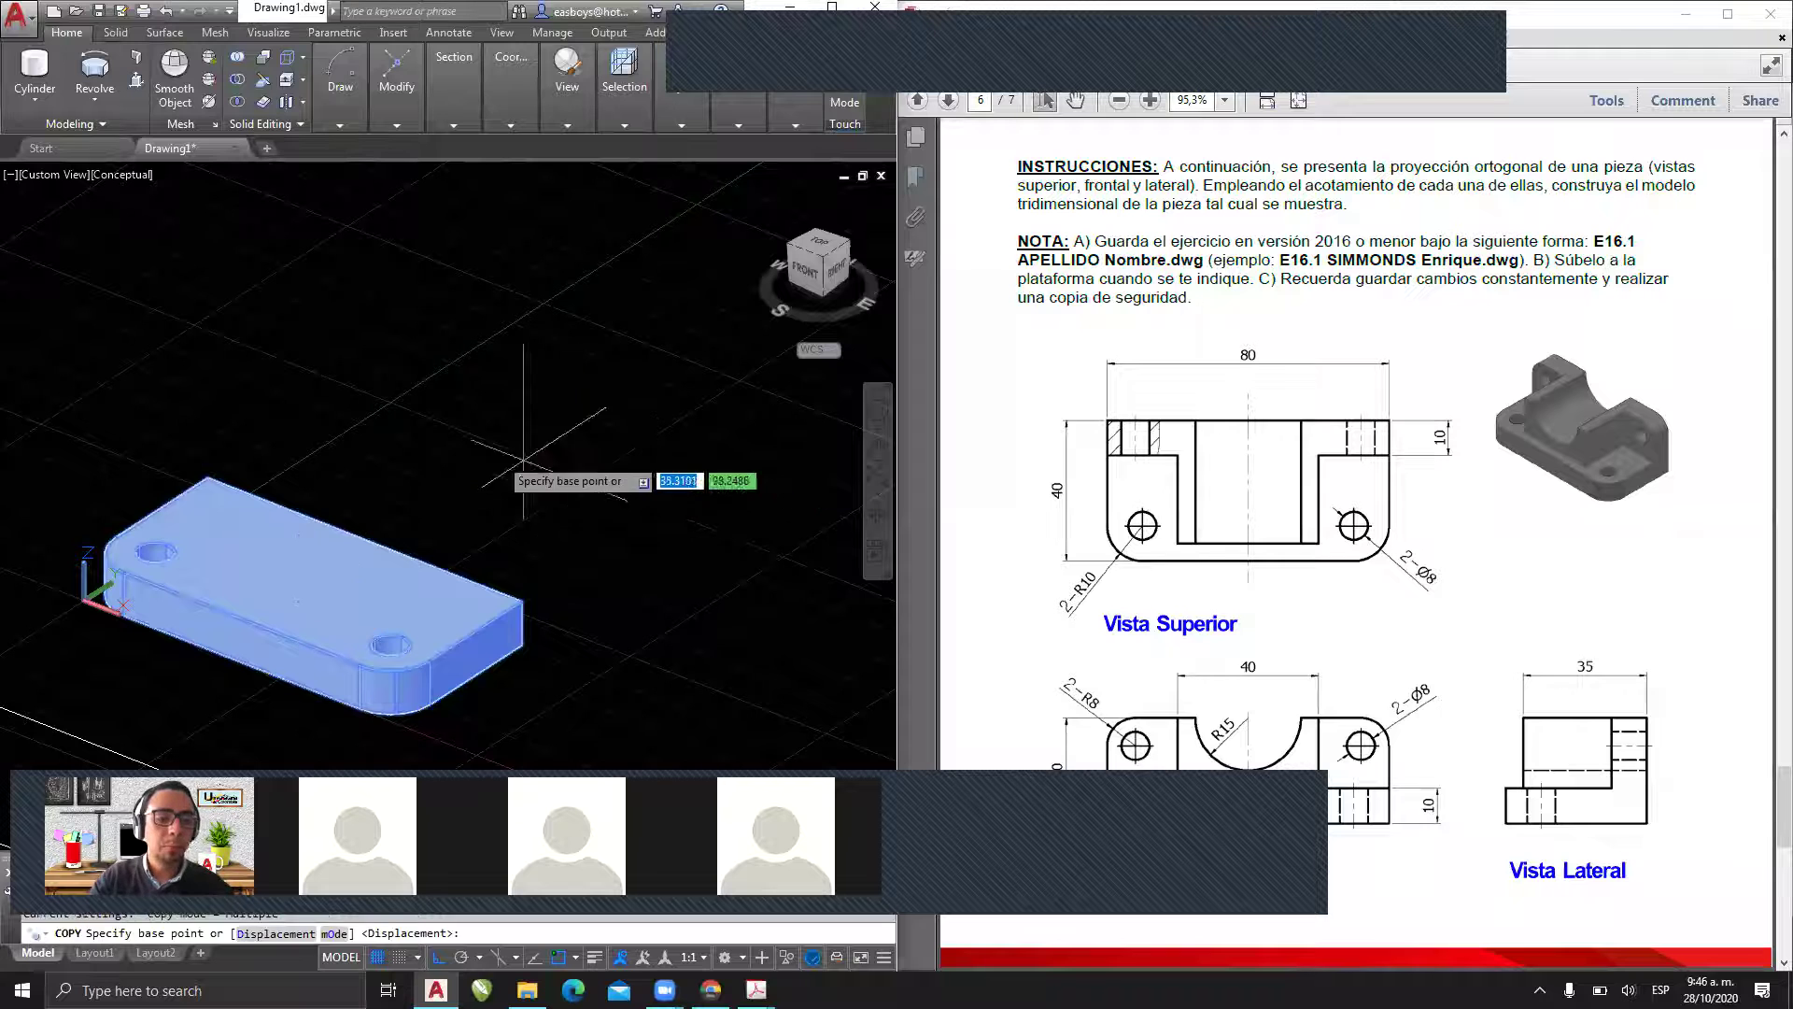
left_click(407, 494)
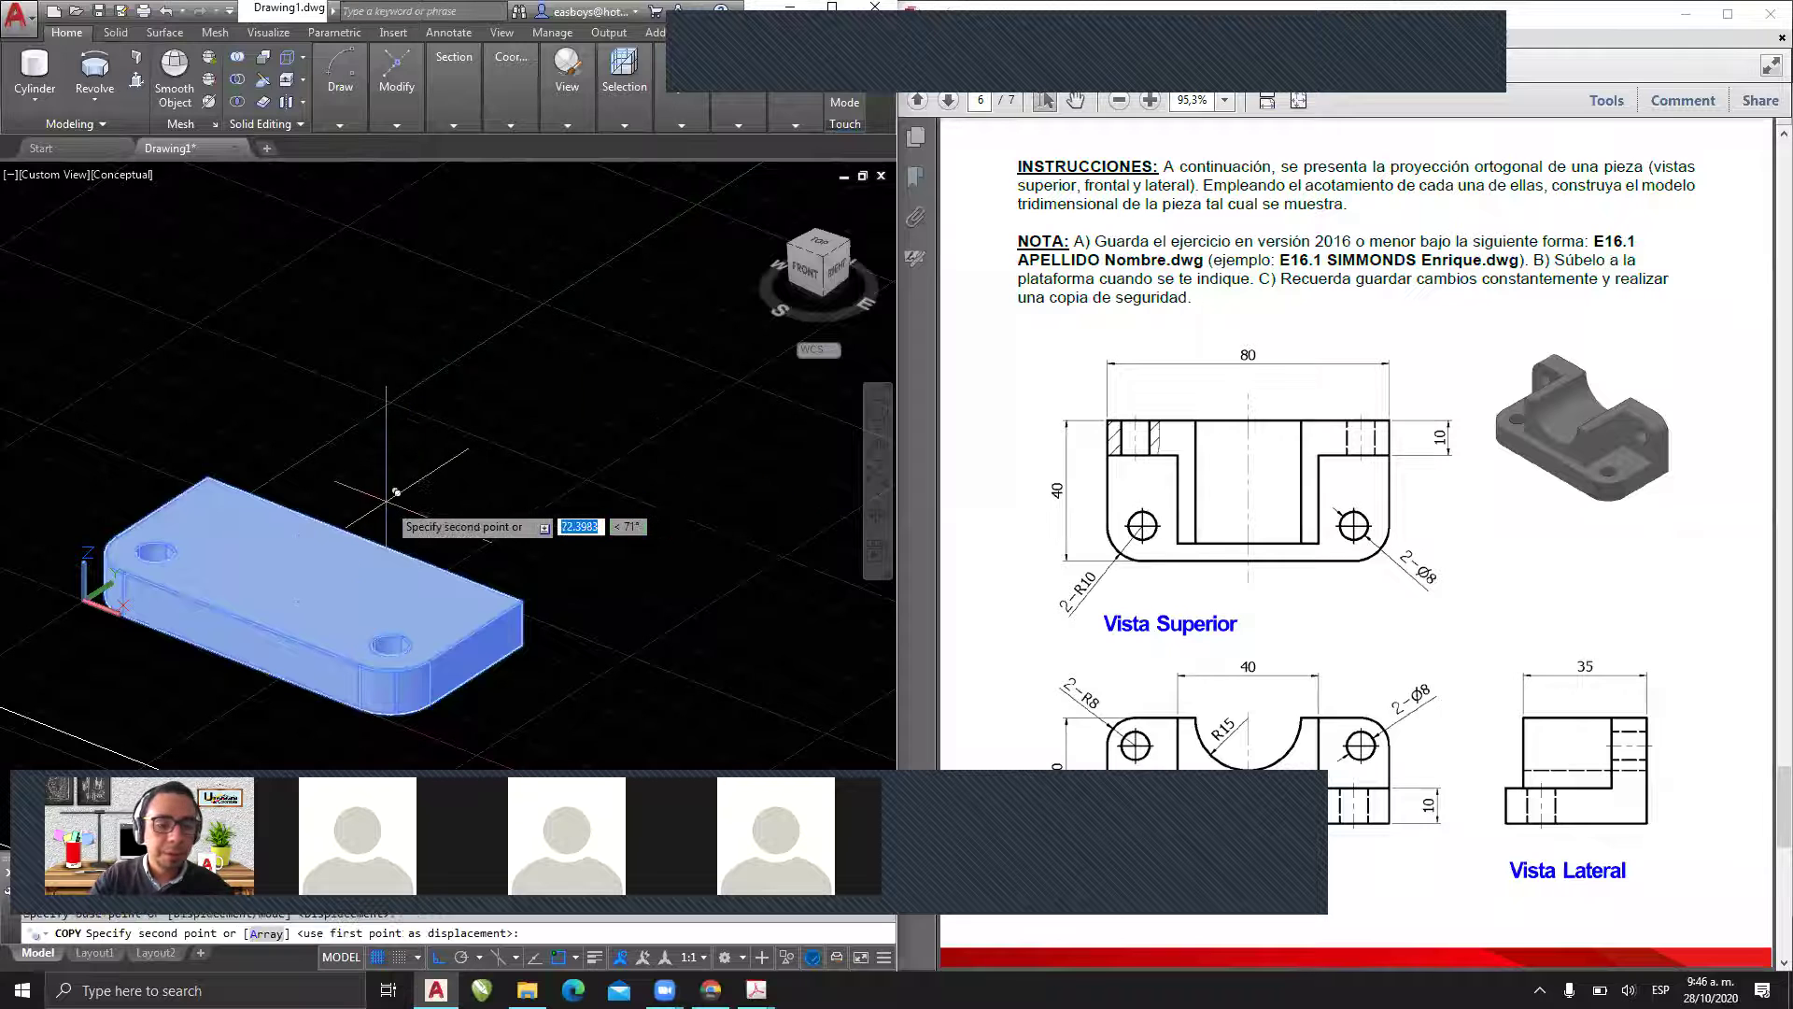
left_click(673, 317)
key("Escape")
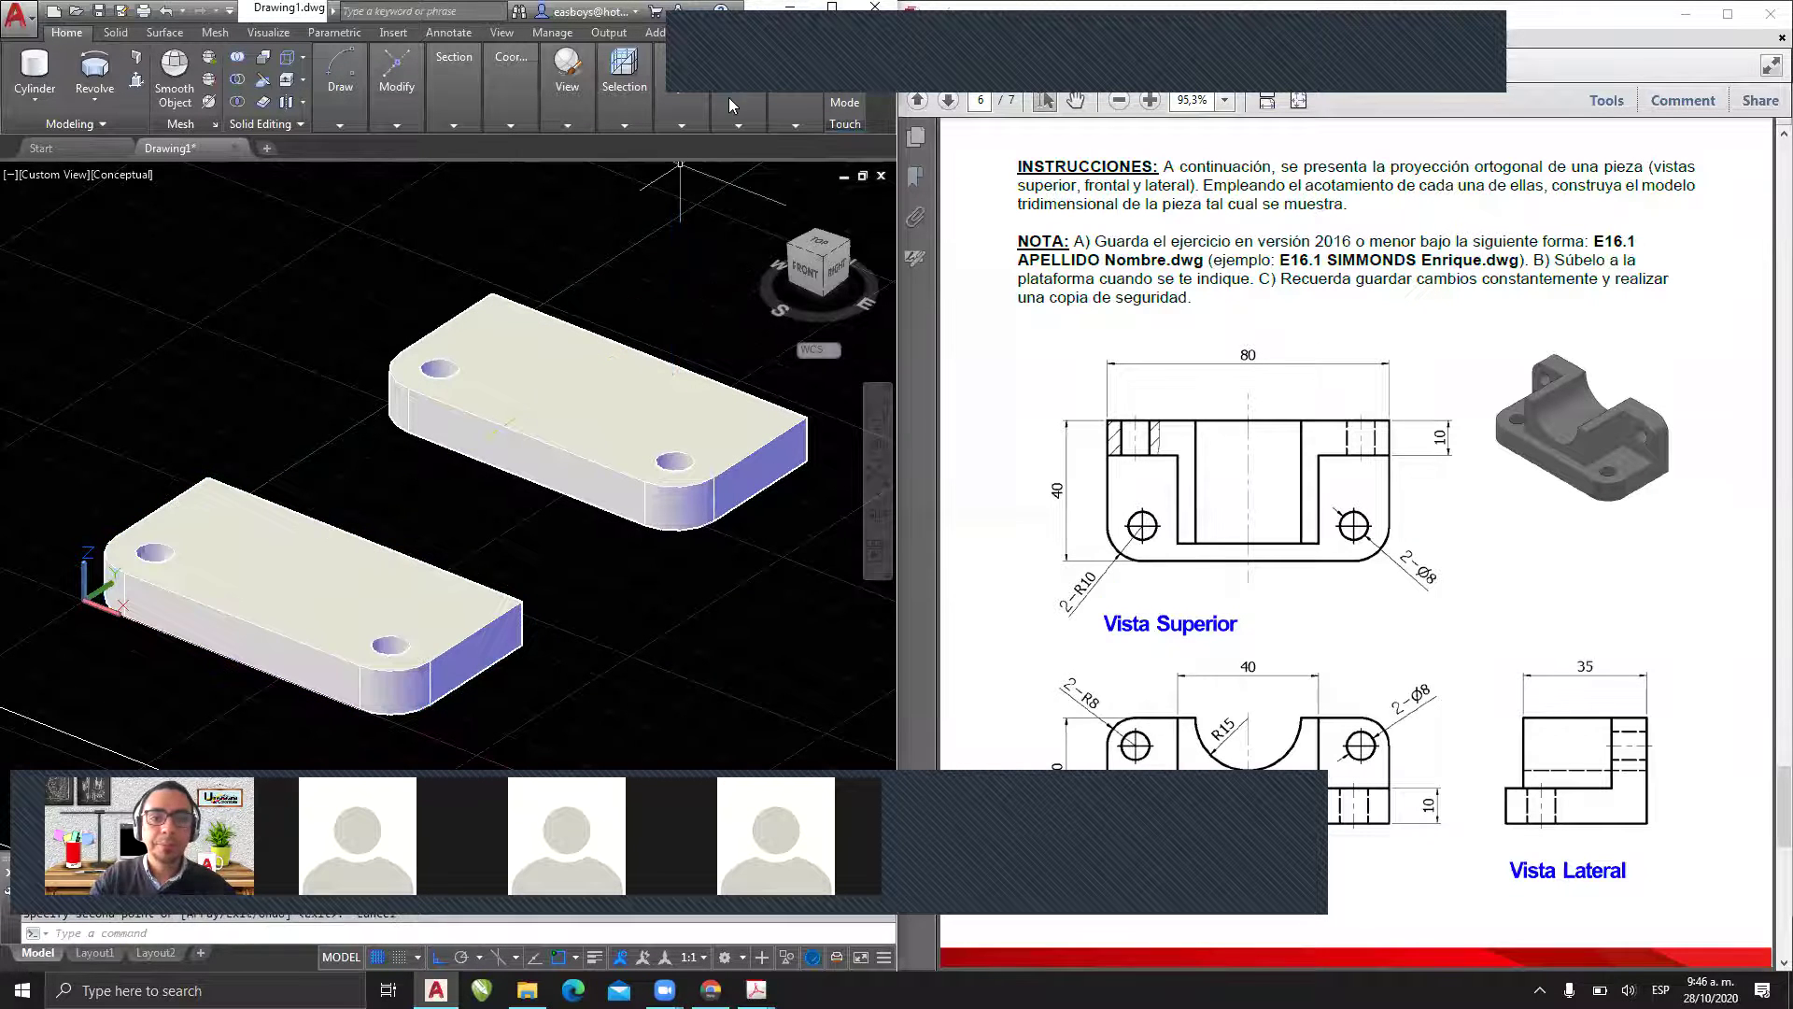
- Maximize the AutoCAD window to fill the screen with both plates in view
left_click(830, 10)
scroll(993, 453, "down", 3)
middle_click_drag(1021, 444, 993, 453)
left_click_drag(993, 453, 688, 499)
key("Escape")
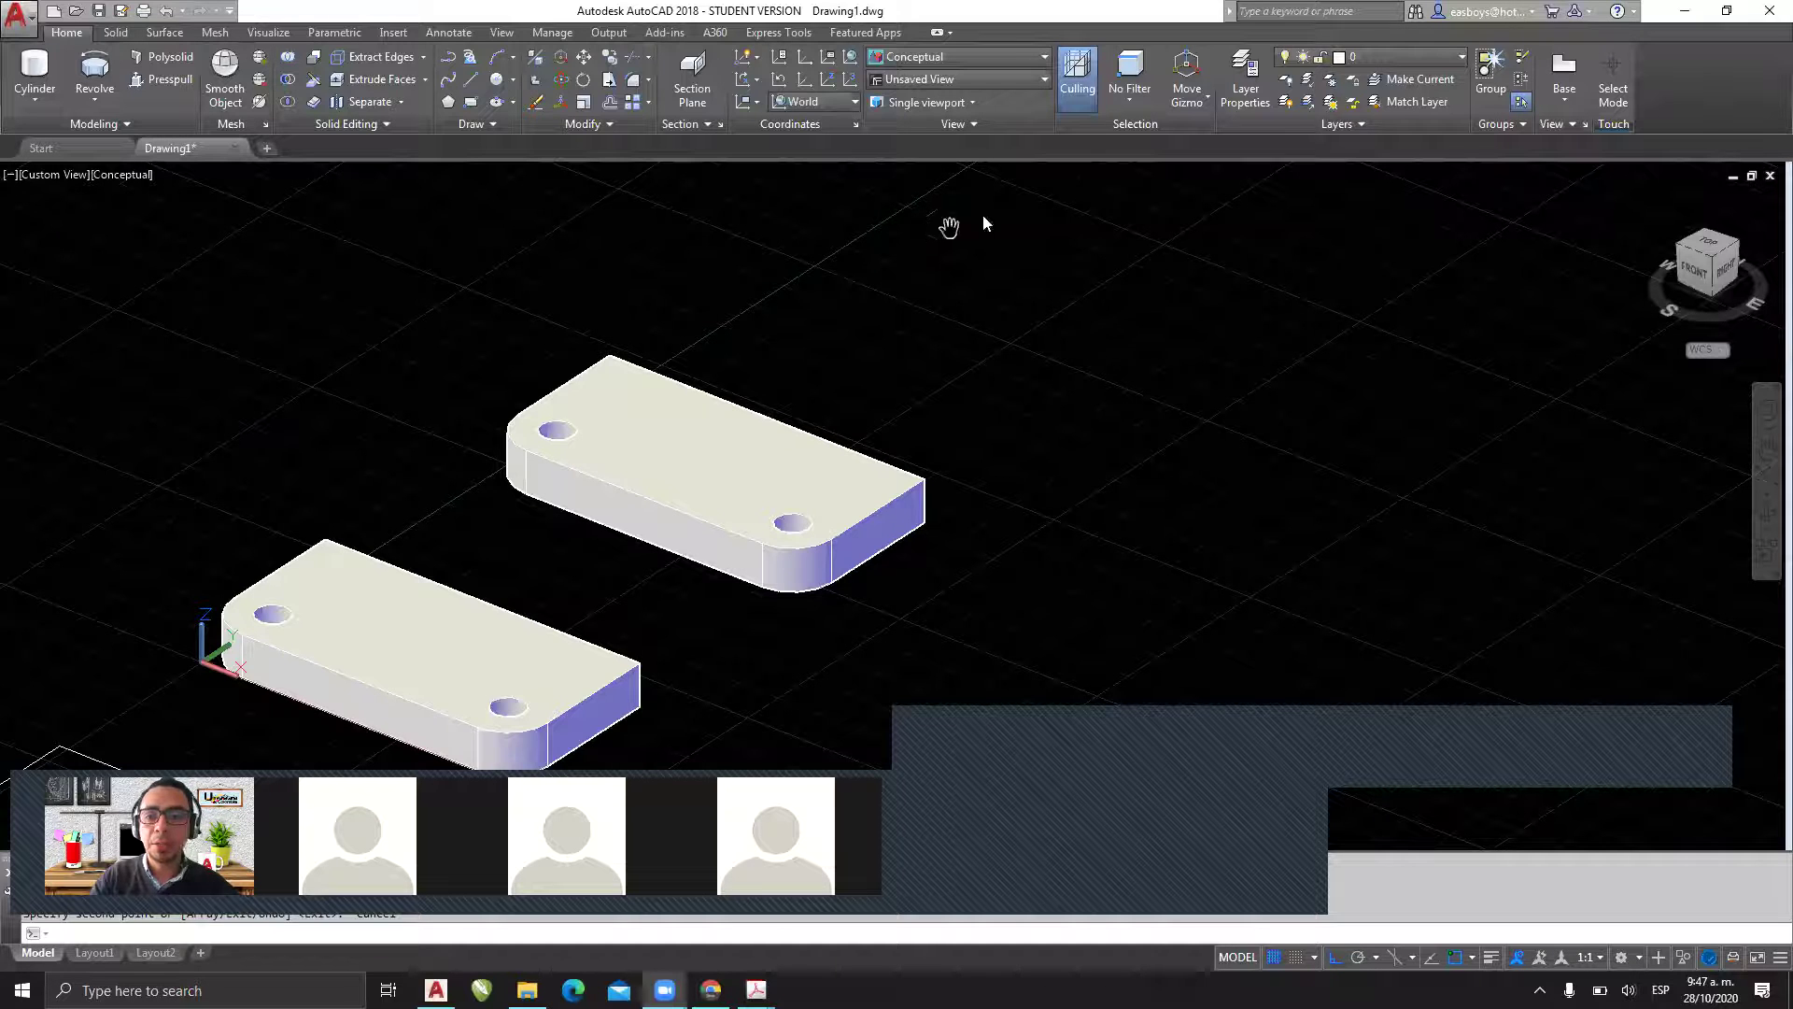
left_click(1205, 103)
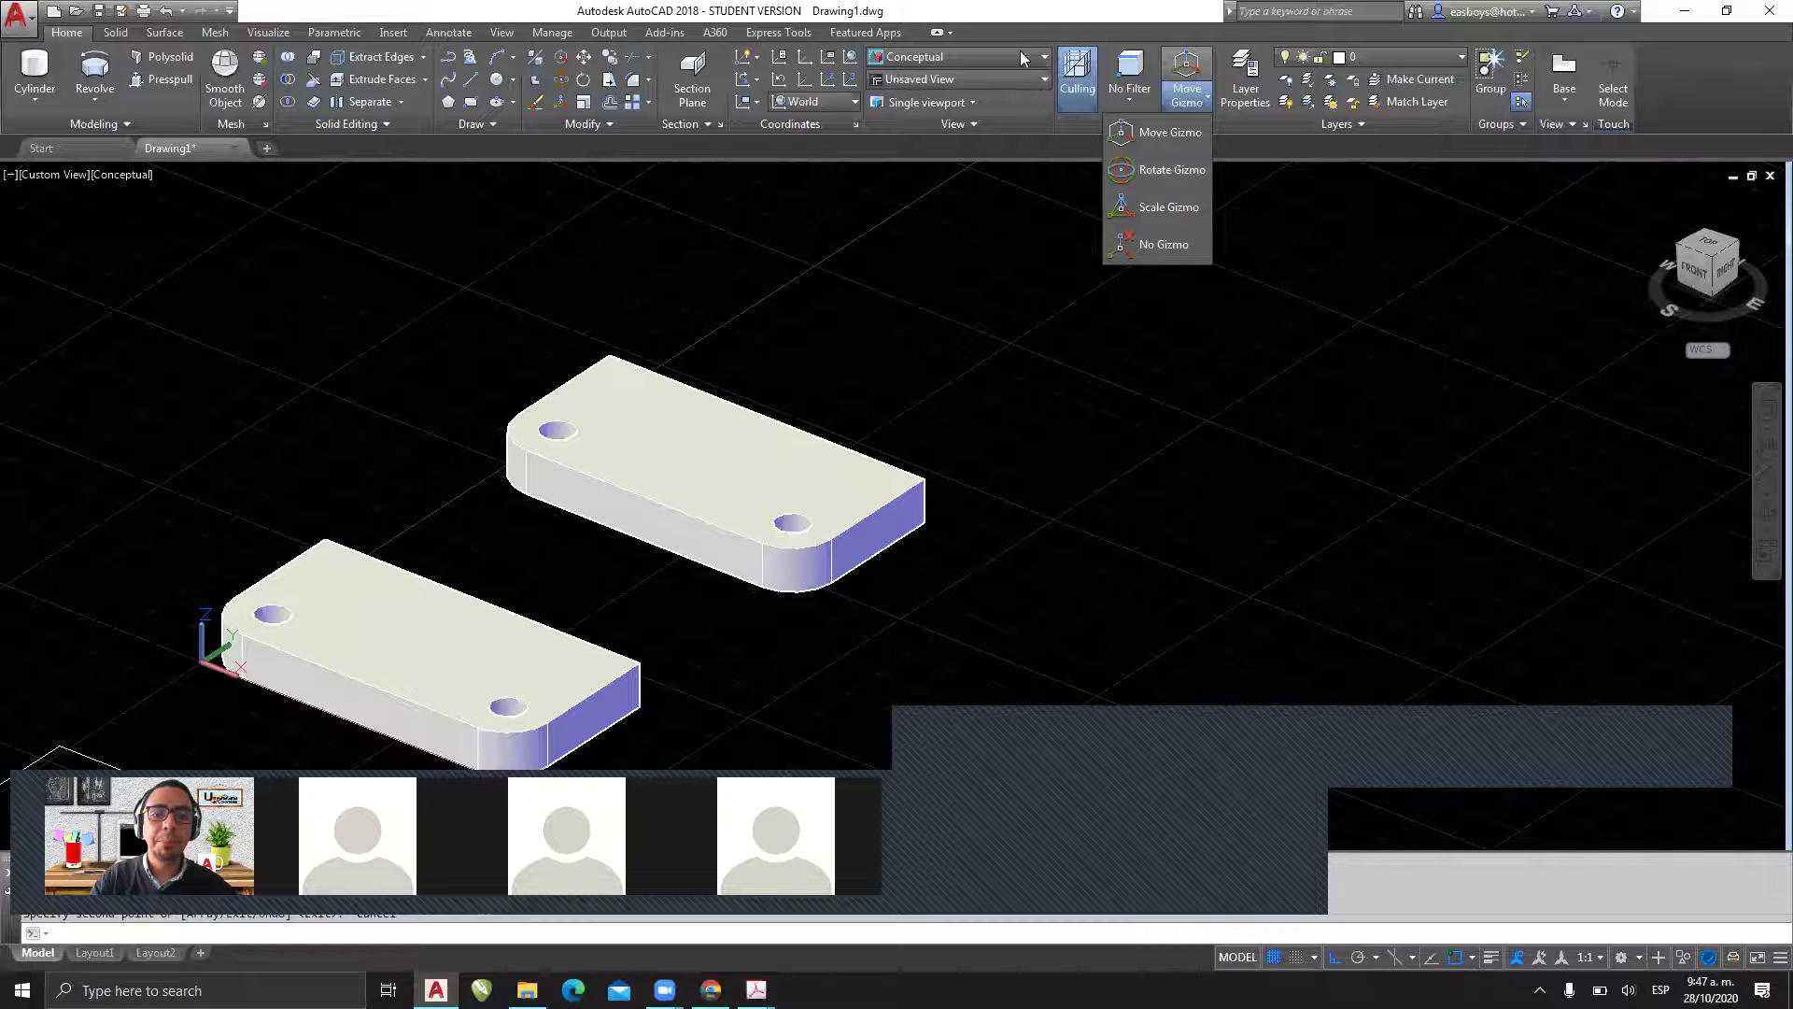
left_click(971, 56)
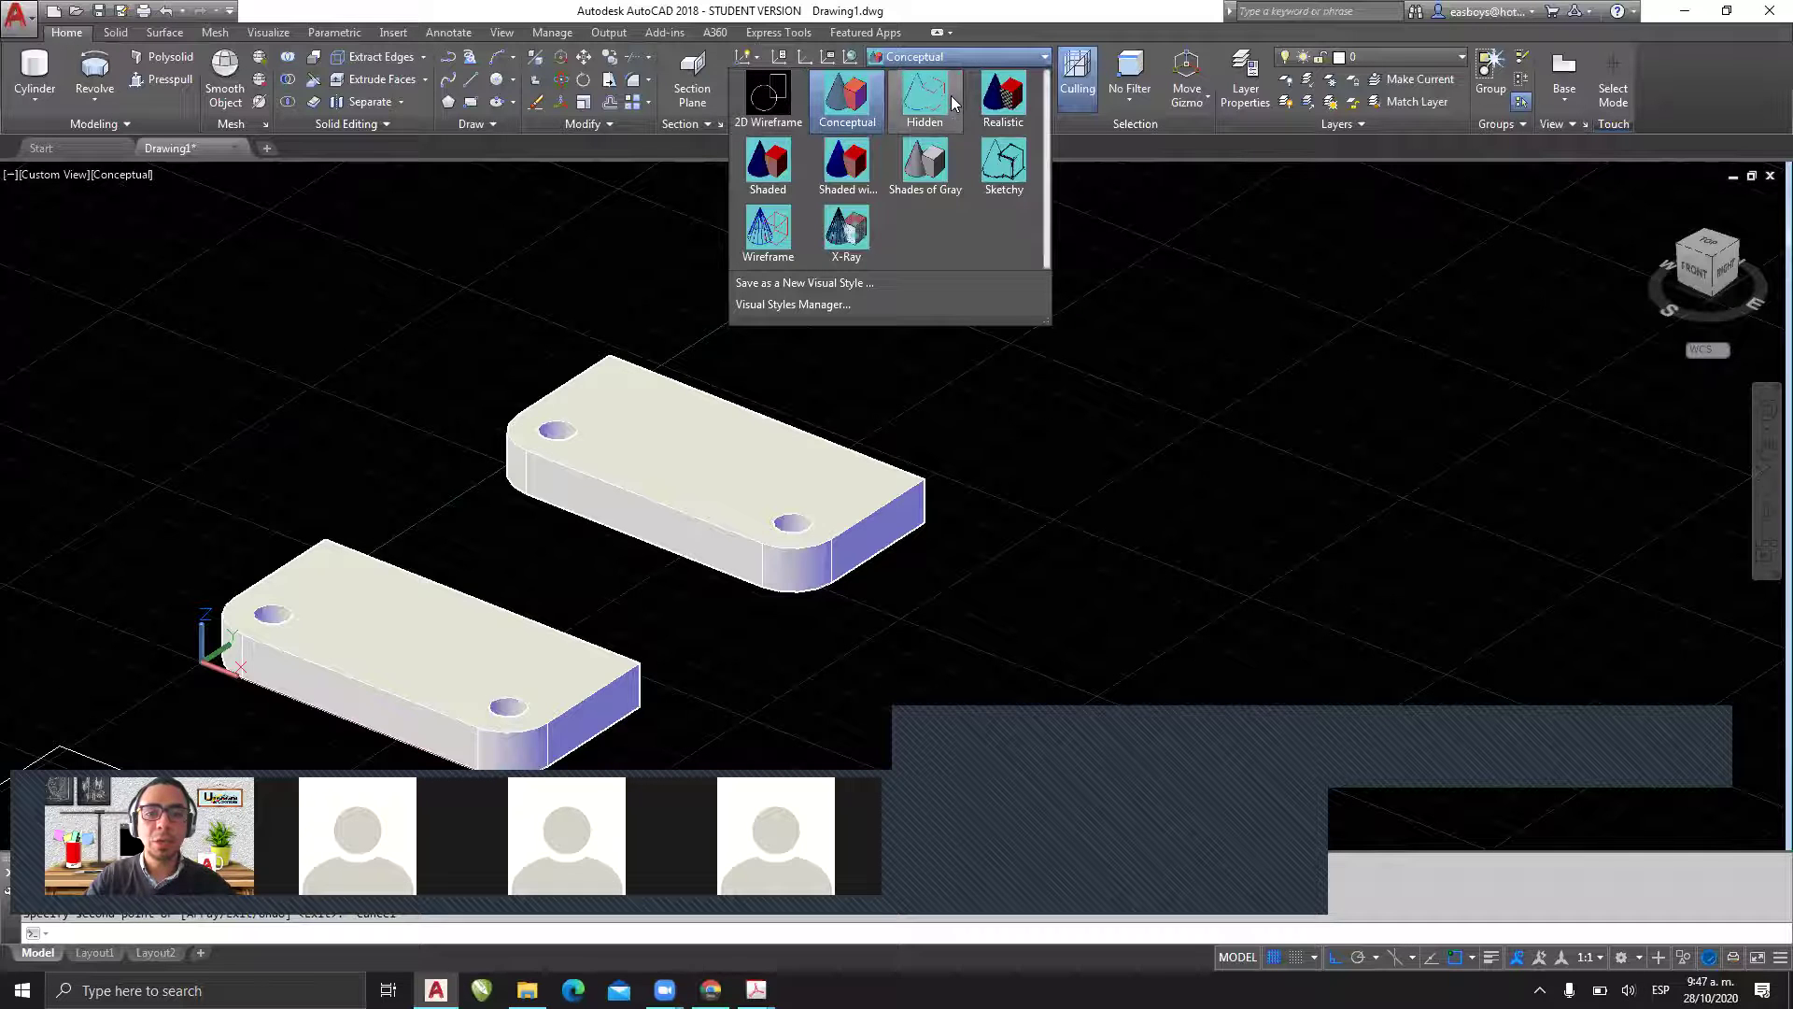
left_click(975, 54)
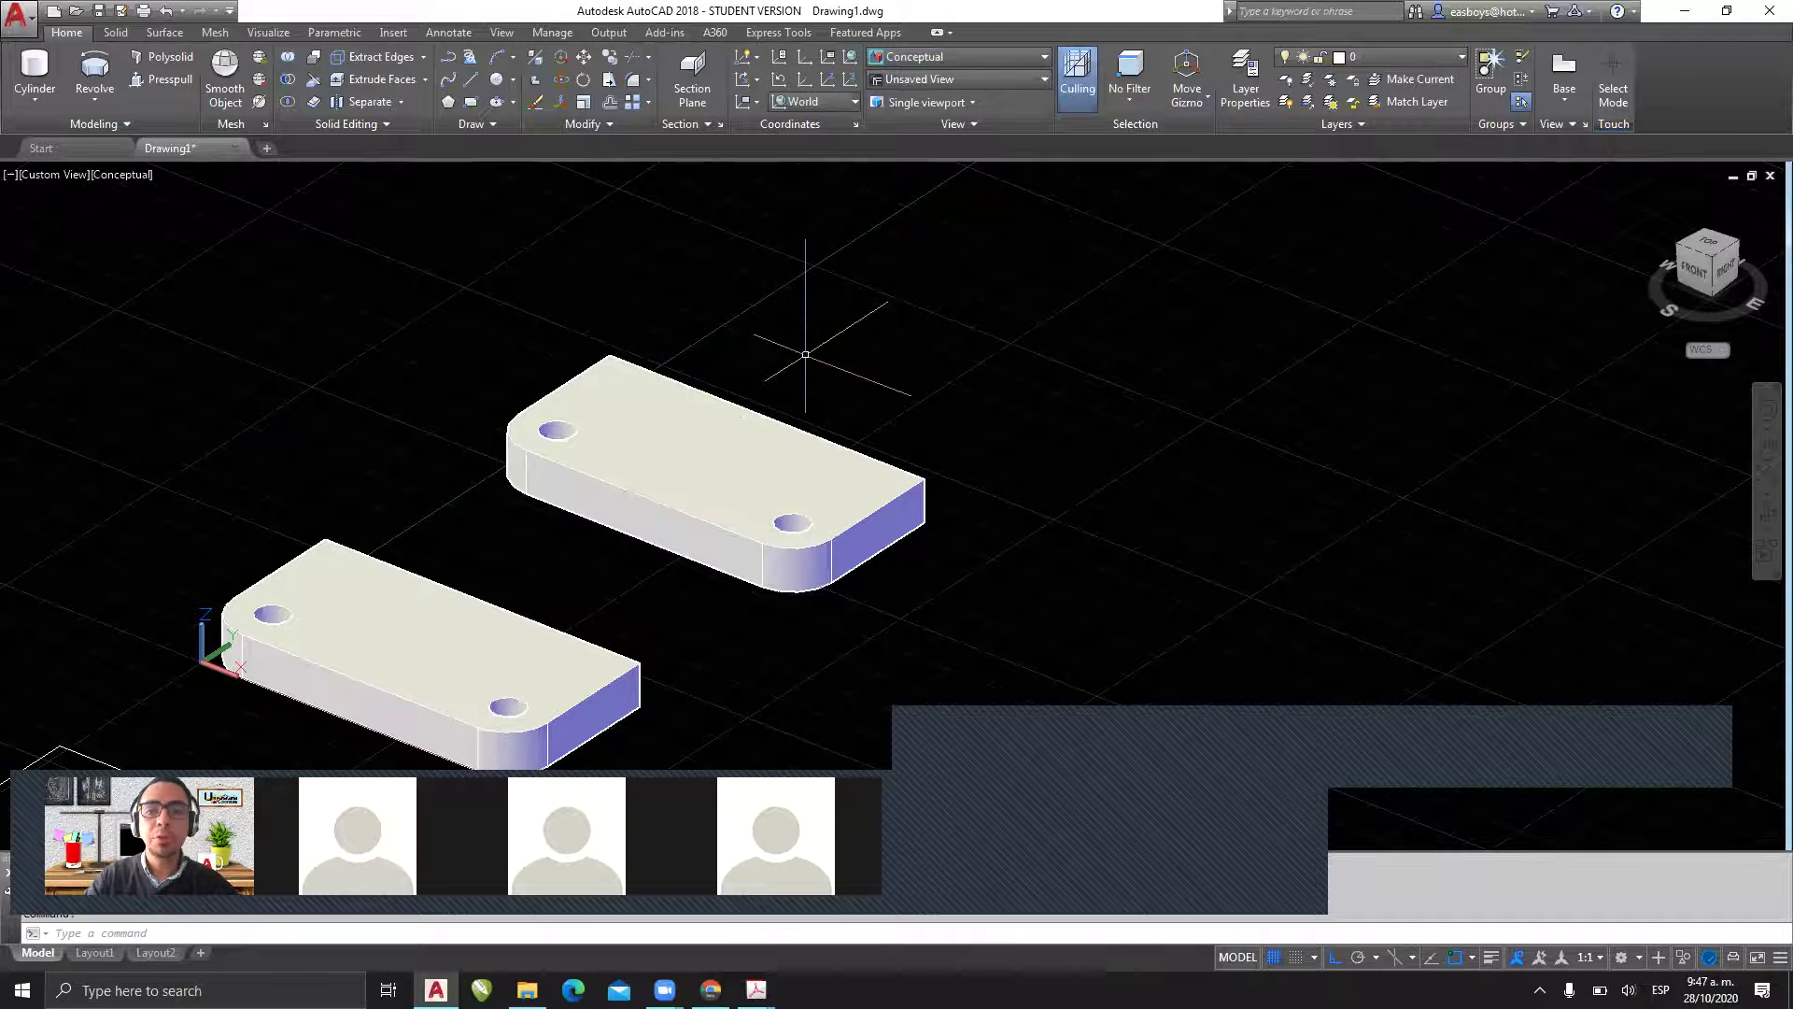
- Select the copied plate and switch from the Move Gizmo to the Rotate Gizmo, circling the gizmo control as a marker
left_click(628, 489)
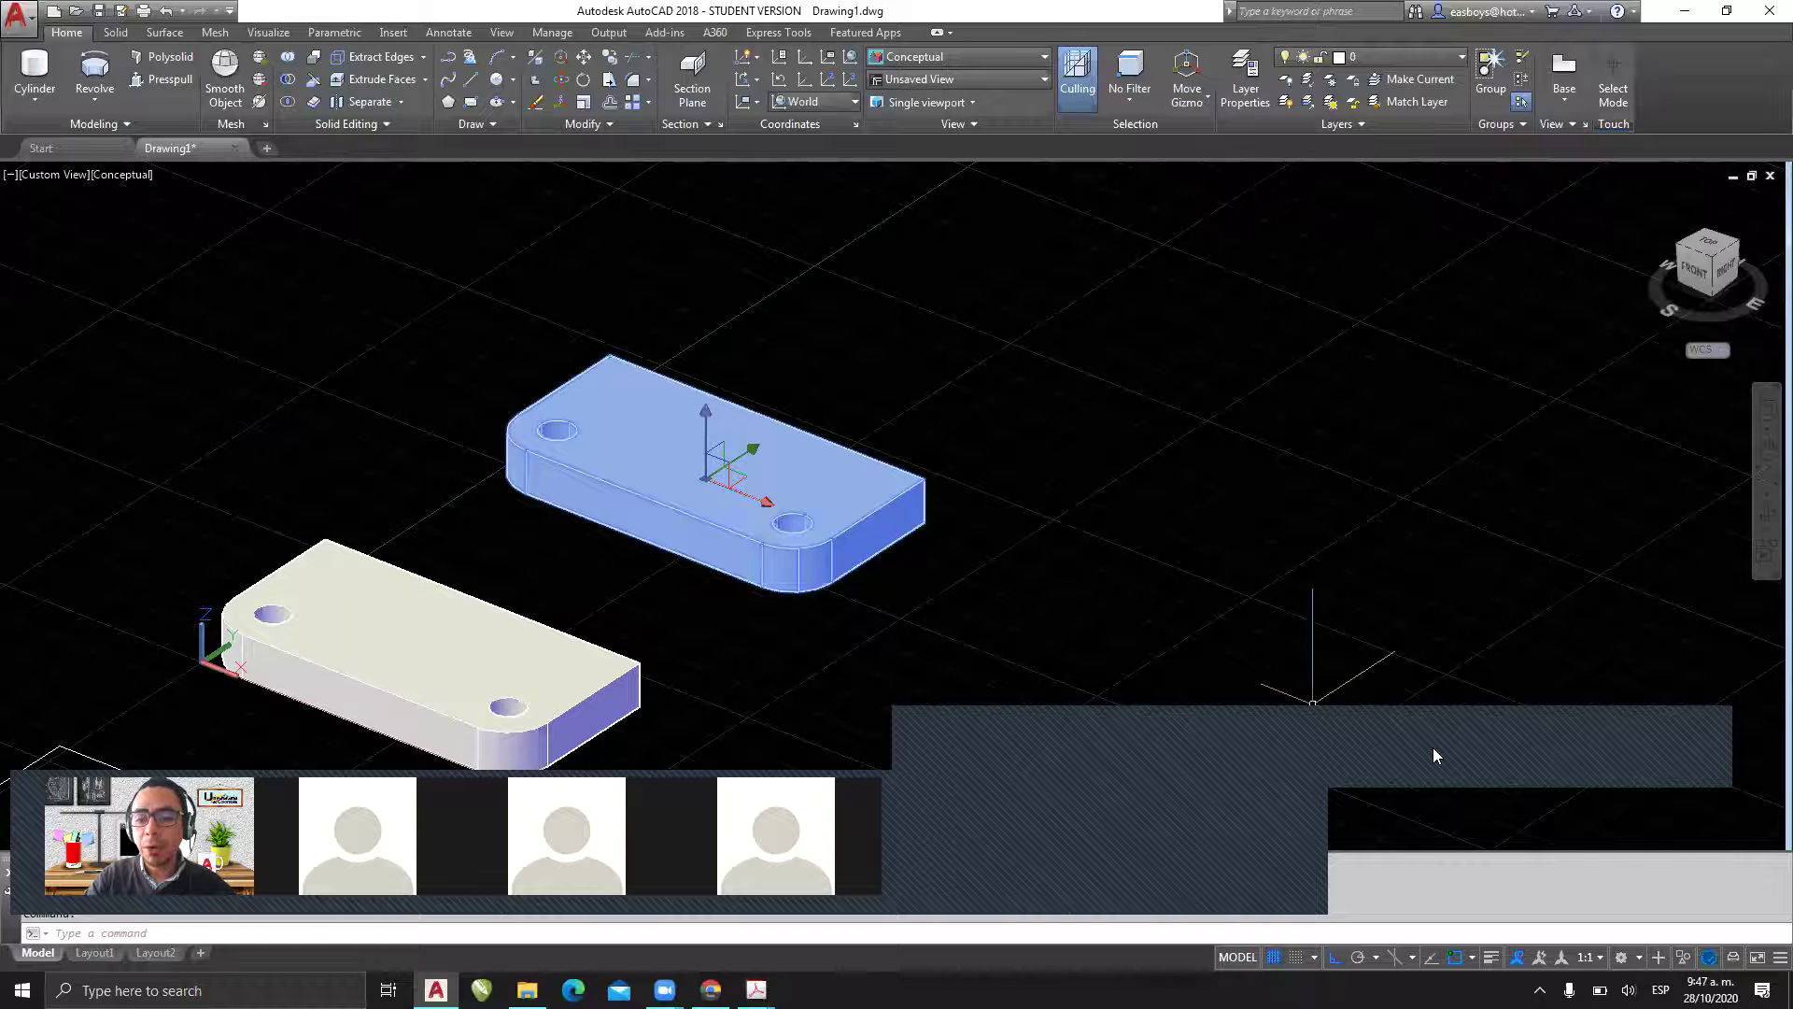
mouse_move(1214, 19)
left_mouse_down()
mouse_move(1130, 102)
mouse_move(1266, 42)
left_mouse_up()
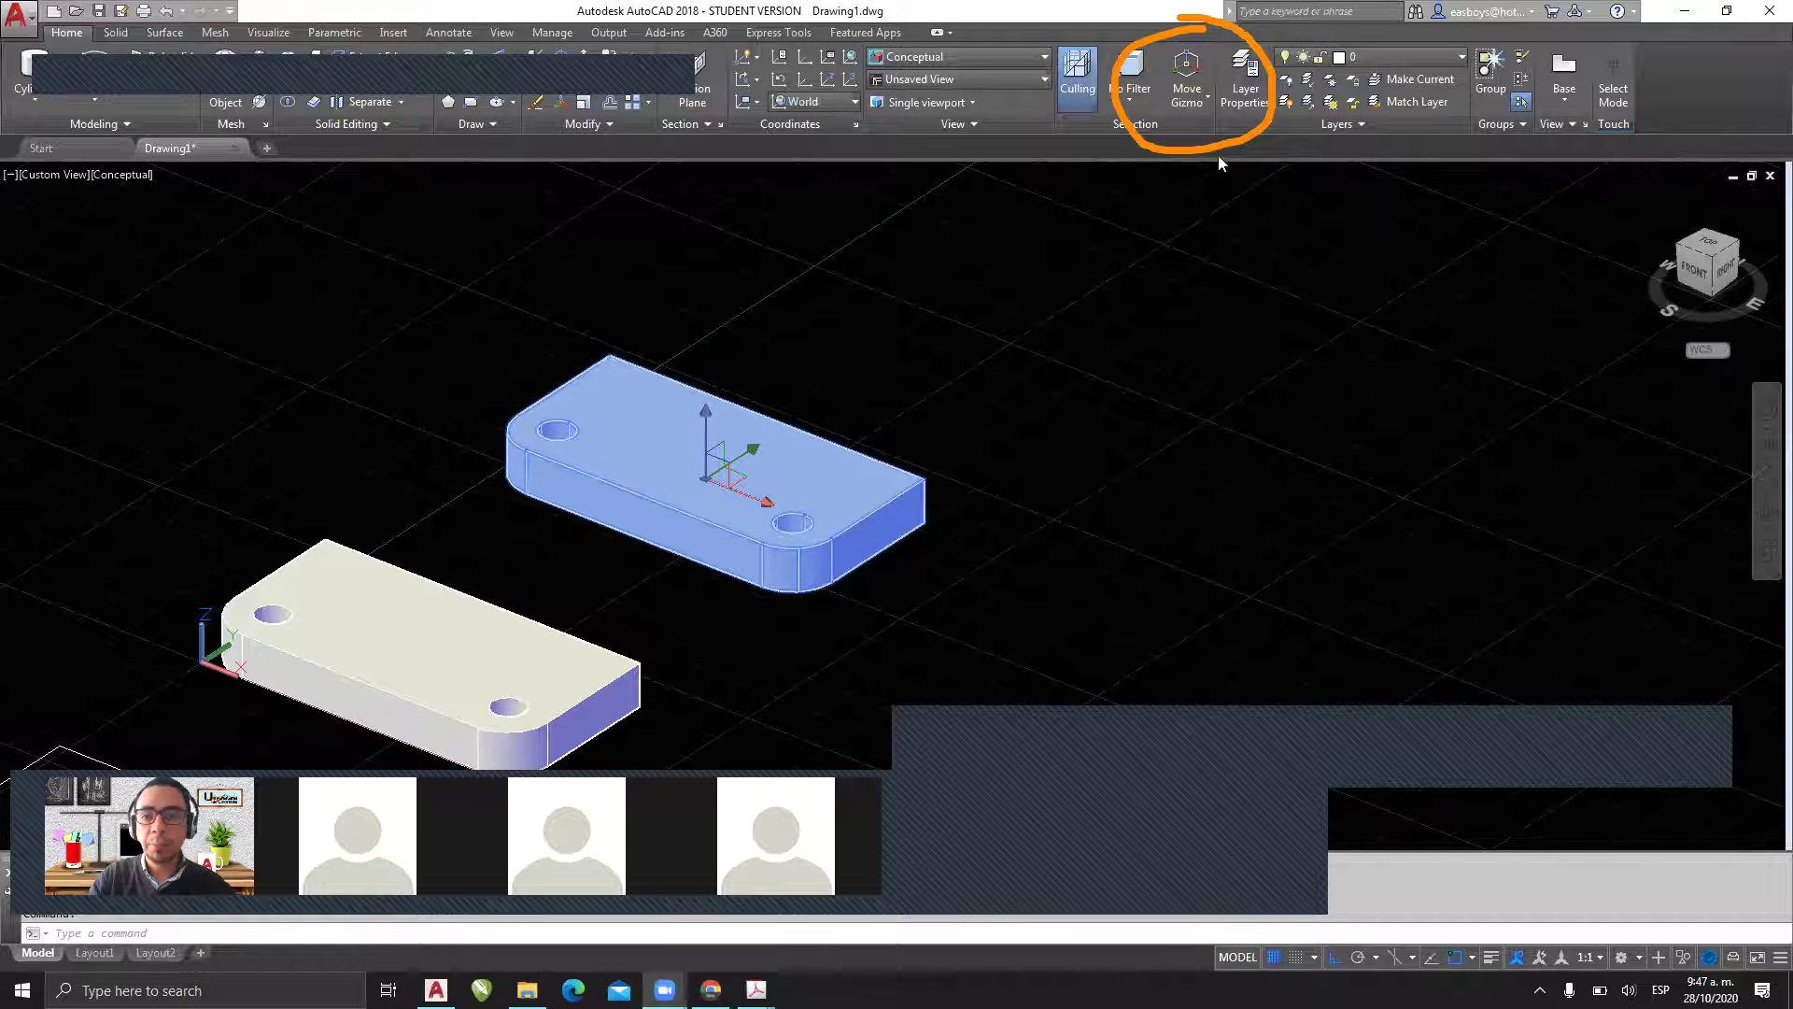
left_click(1203, 99)
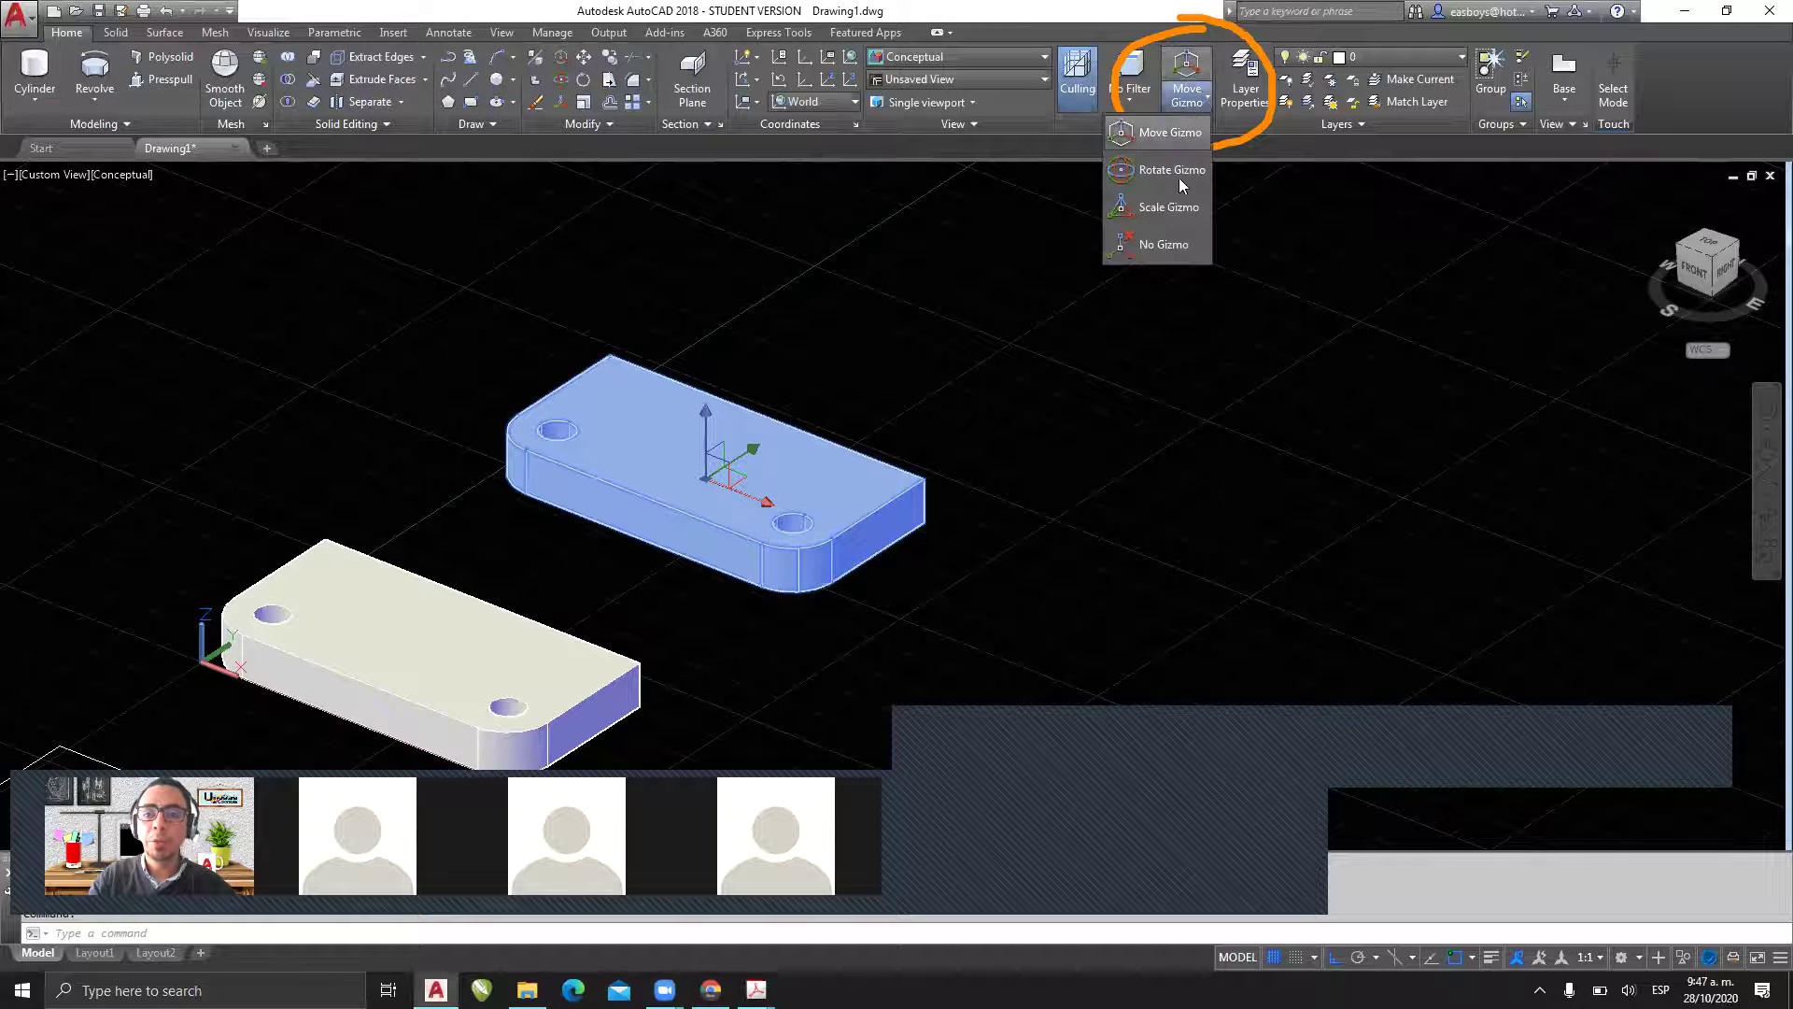
left_click(1162, 170)
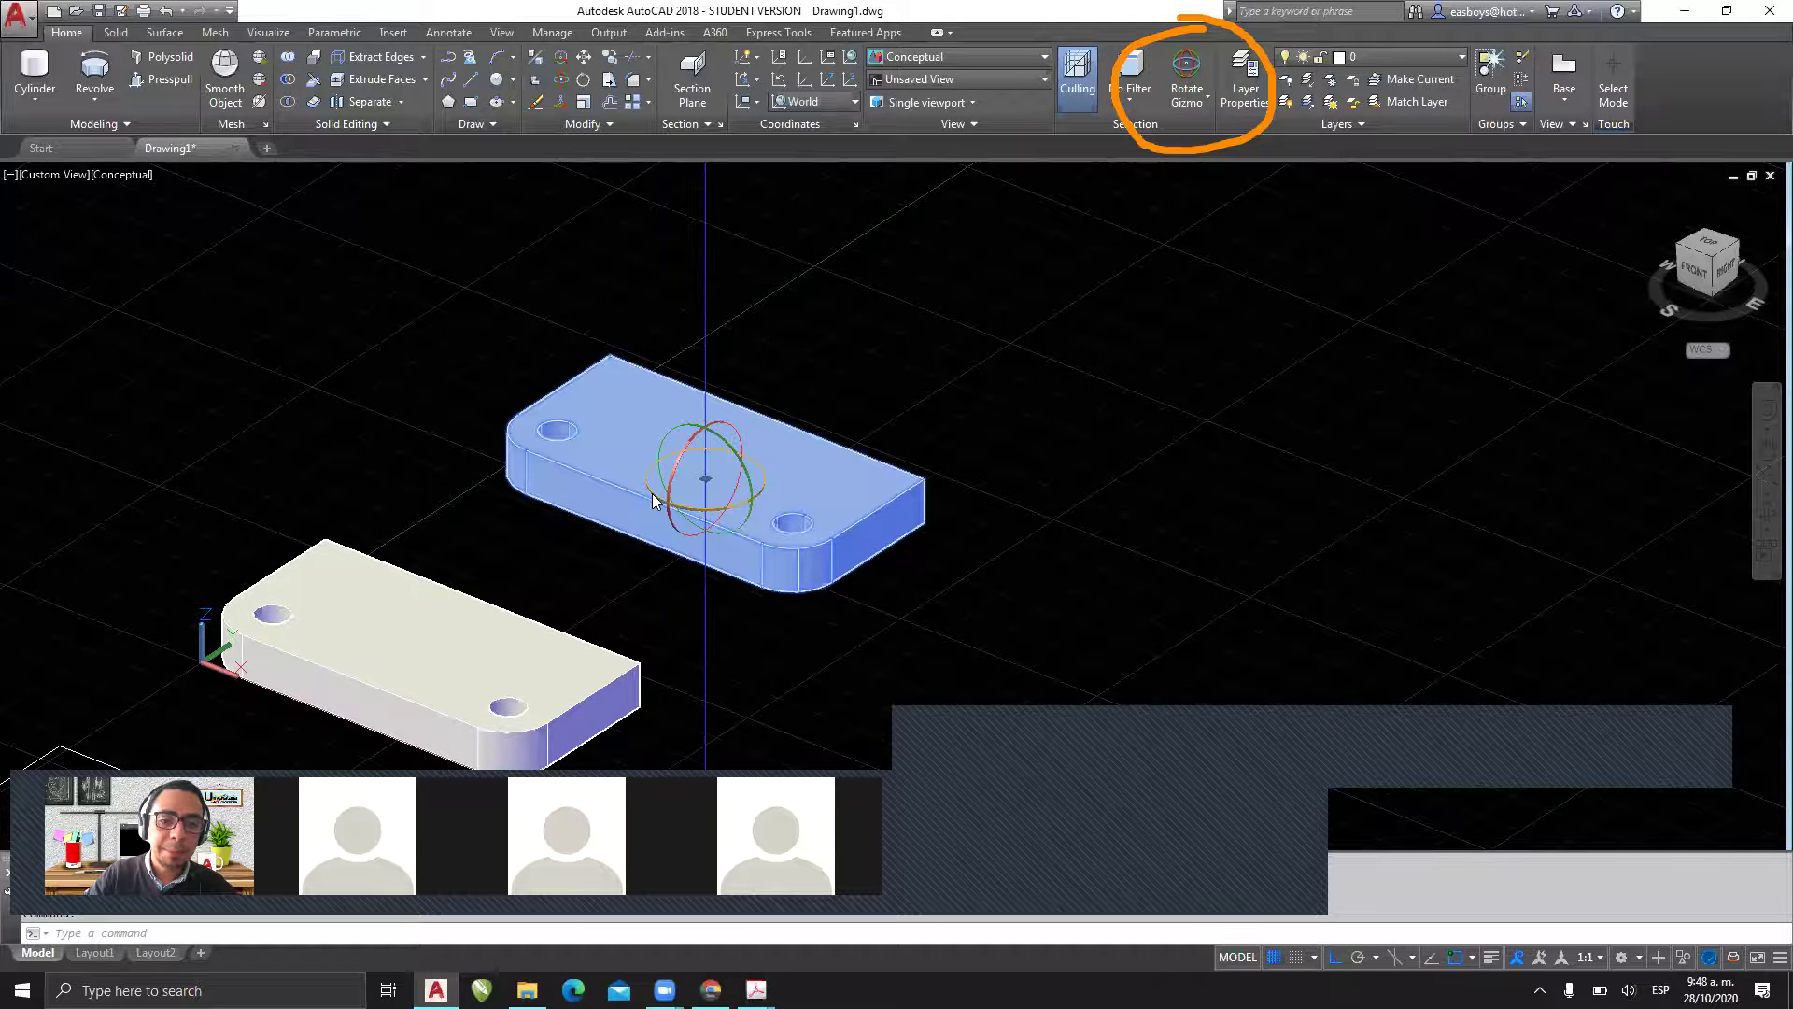
- Switch the copied plate's gizmo to Scale and to No Gizmo, reselect the plate, and set it back to Rotate Gizmo
left_click(1192, 107)
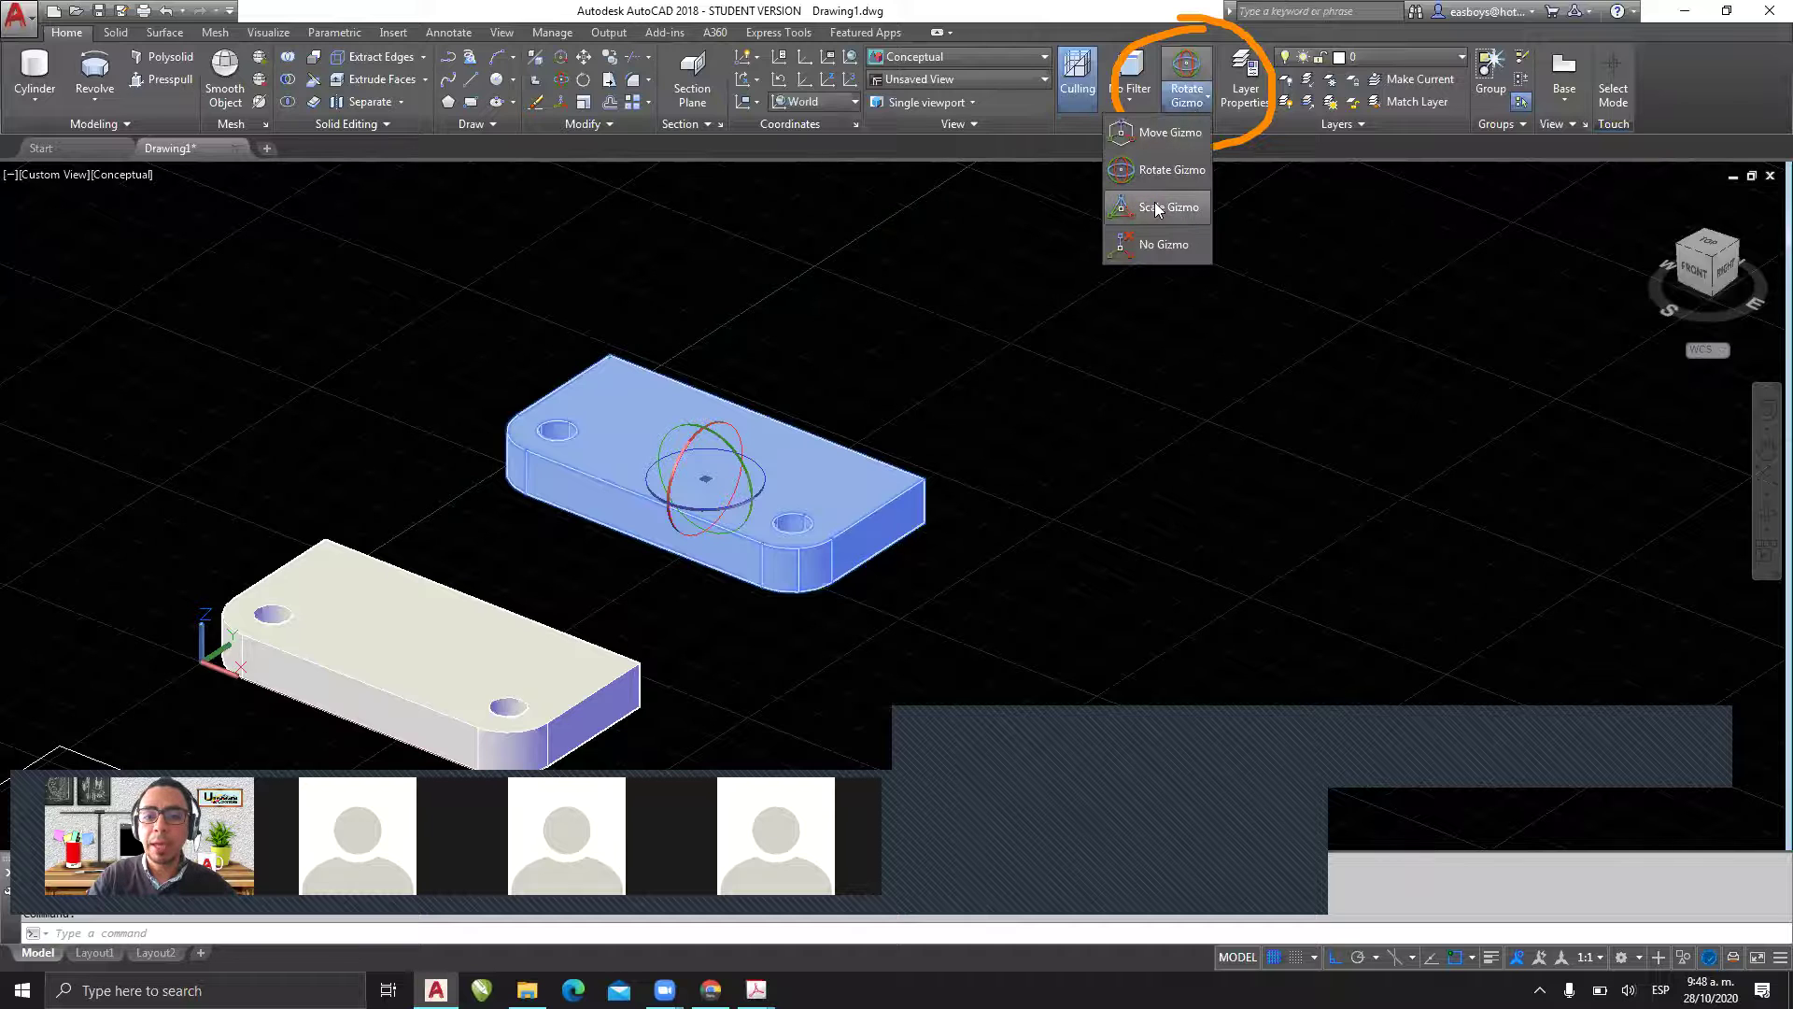
left_click(1156, 204)
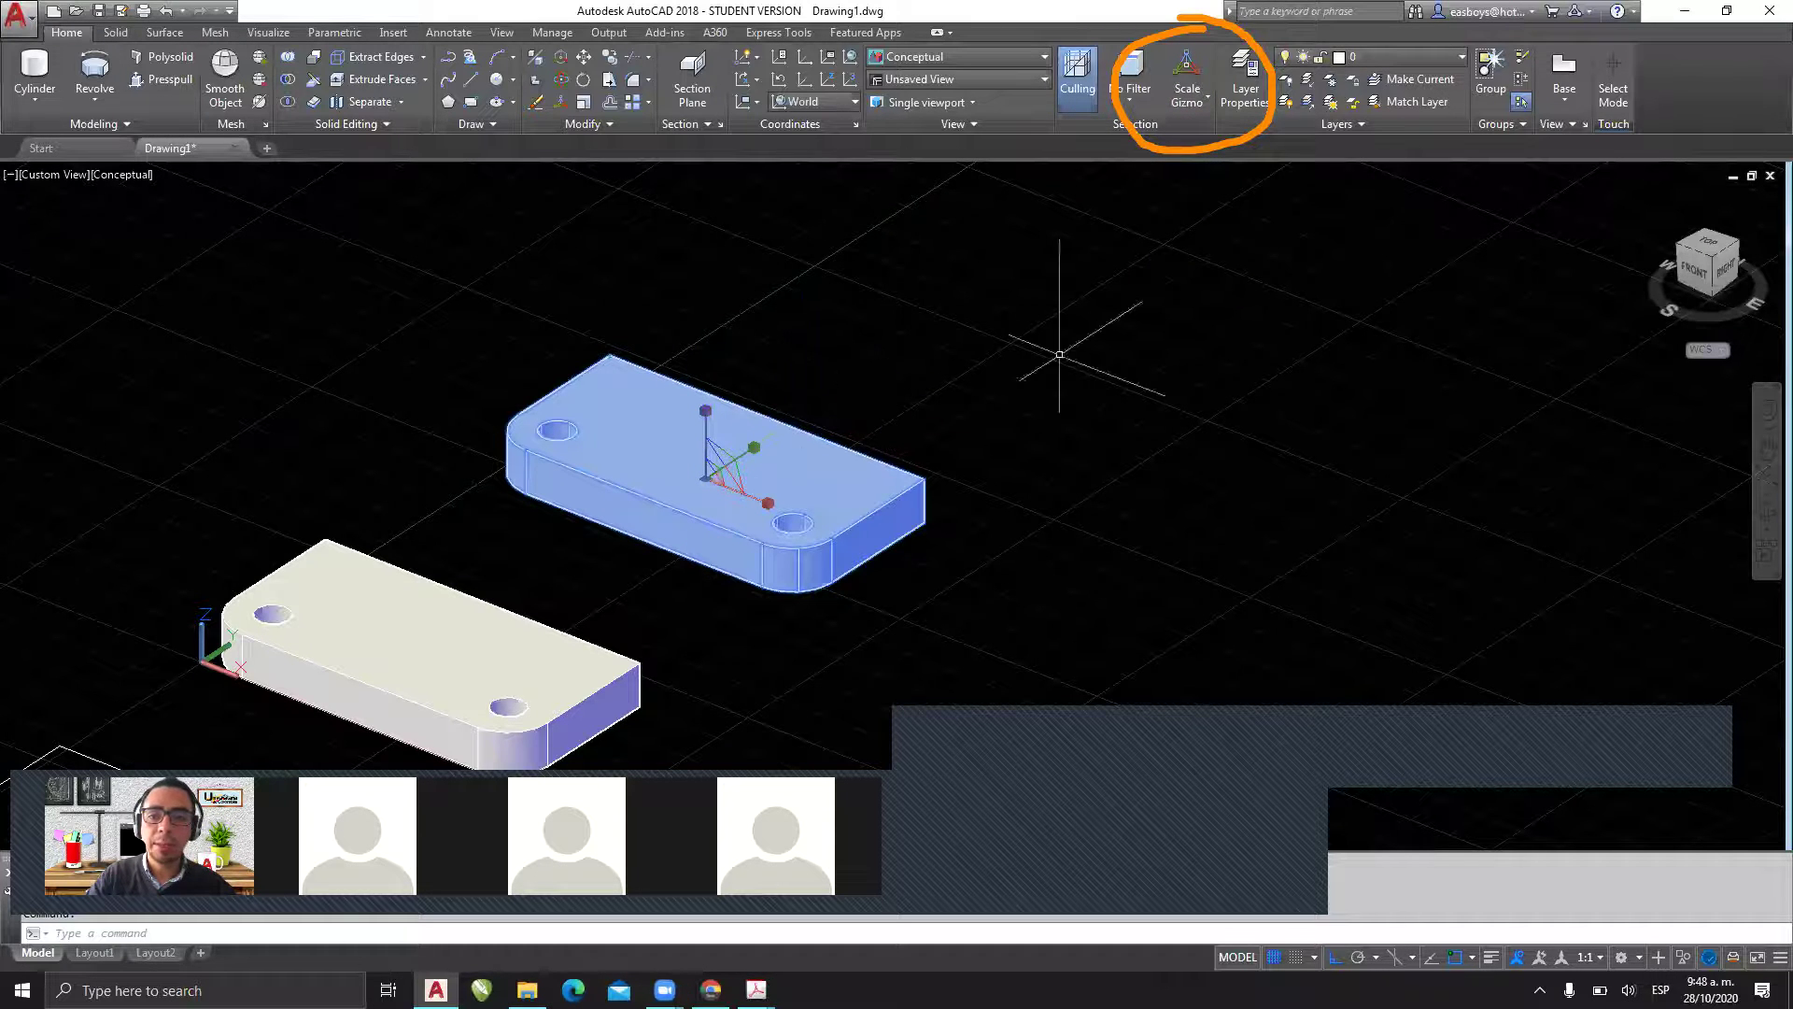
left_click(1193, 110)
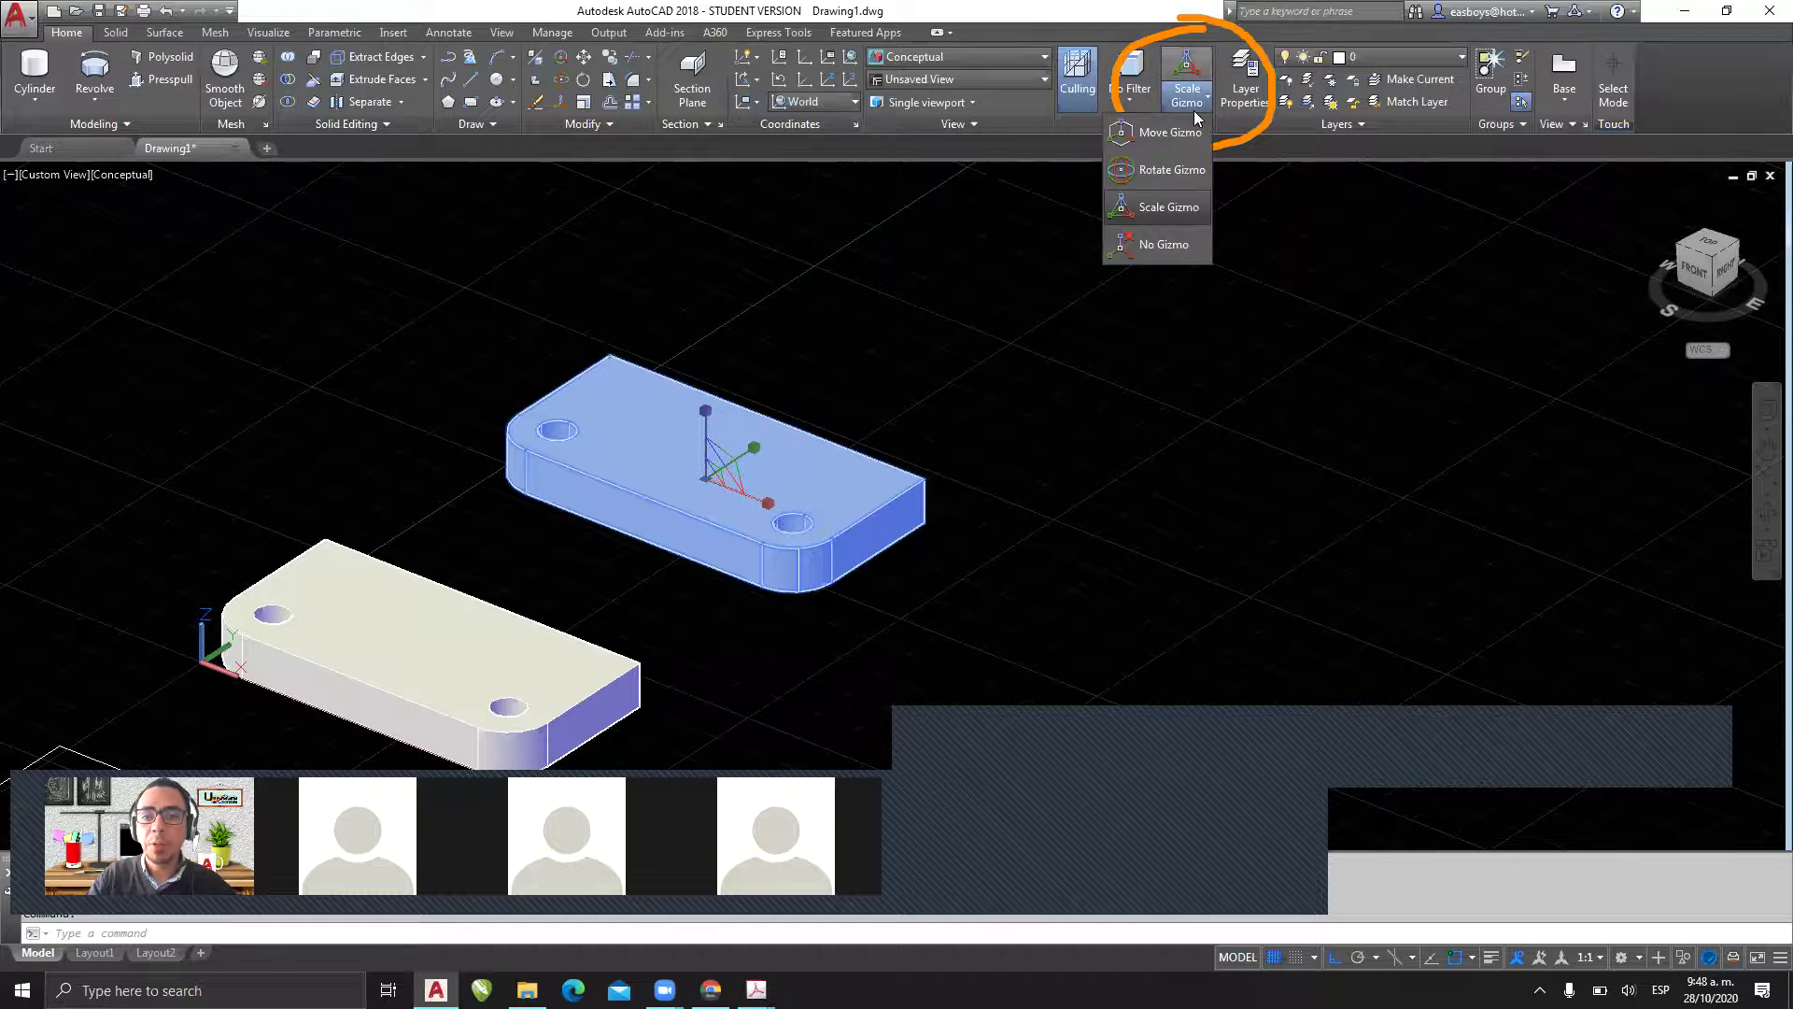
left_click(1165, 244)
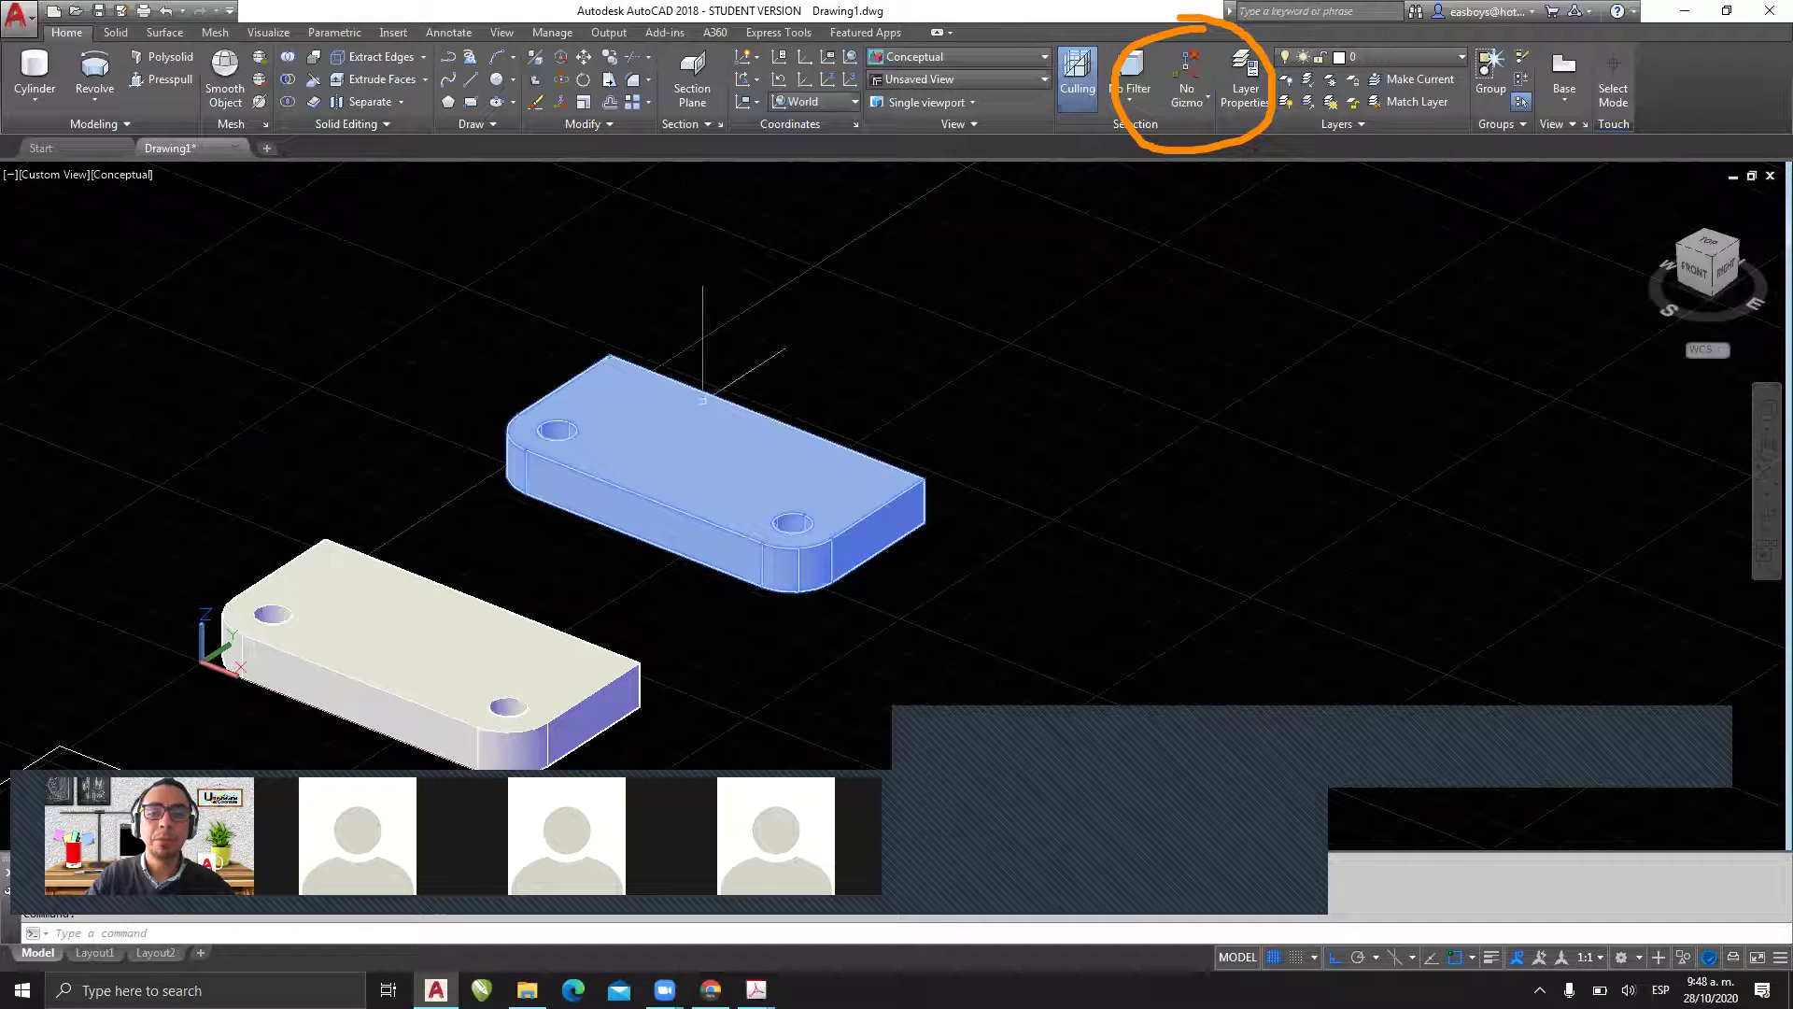
key("Escape")
left_click(623, 489)
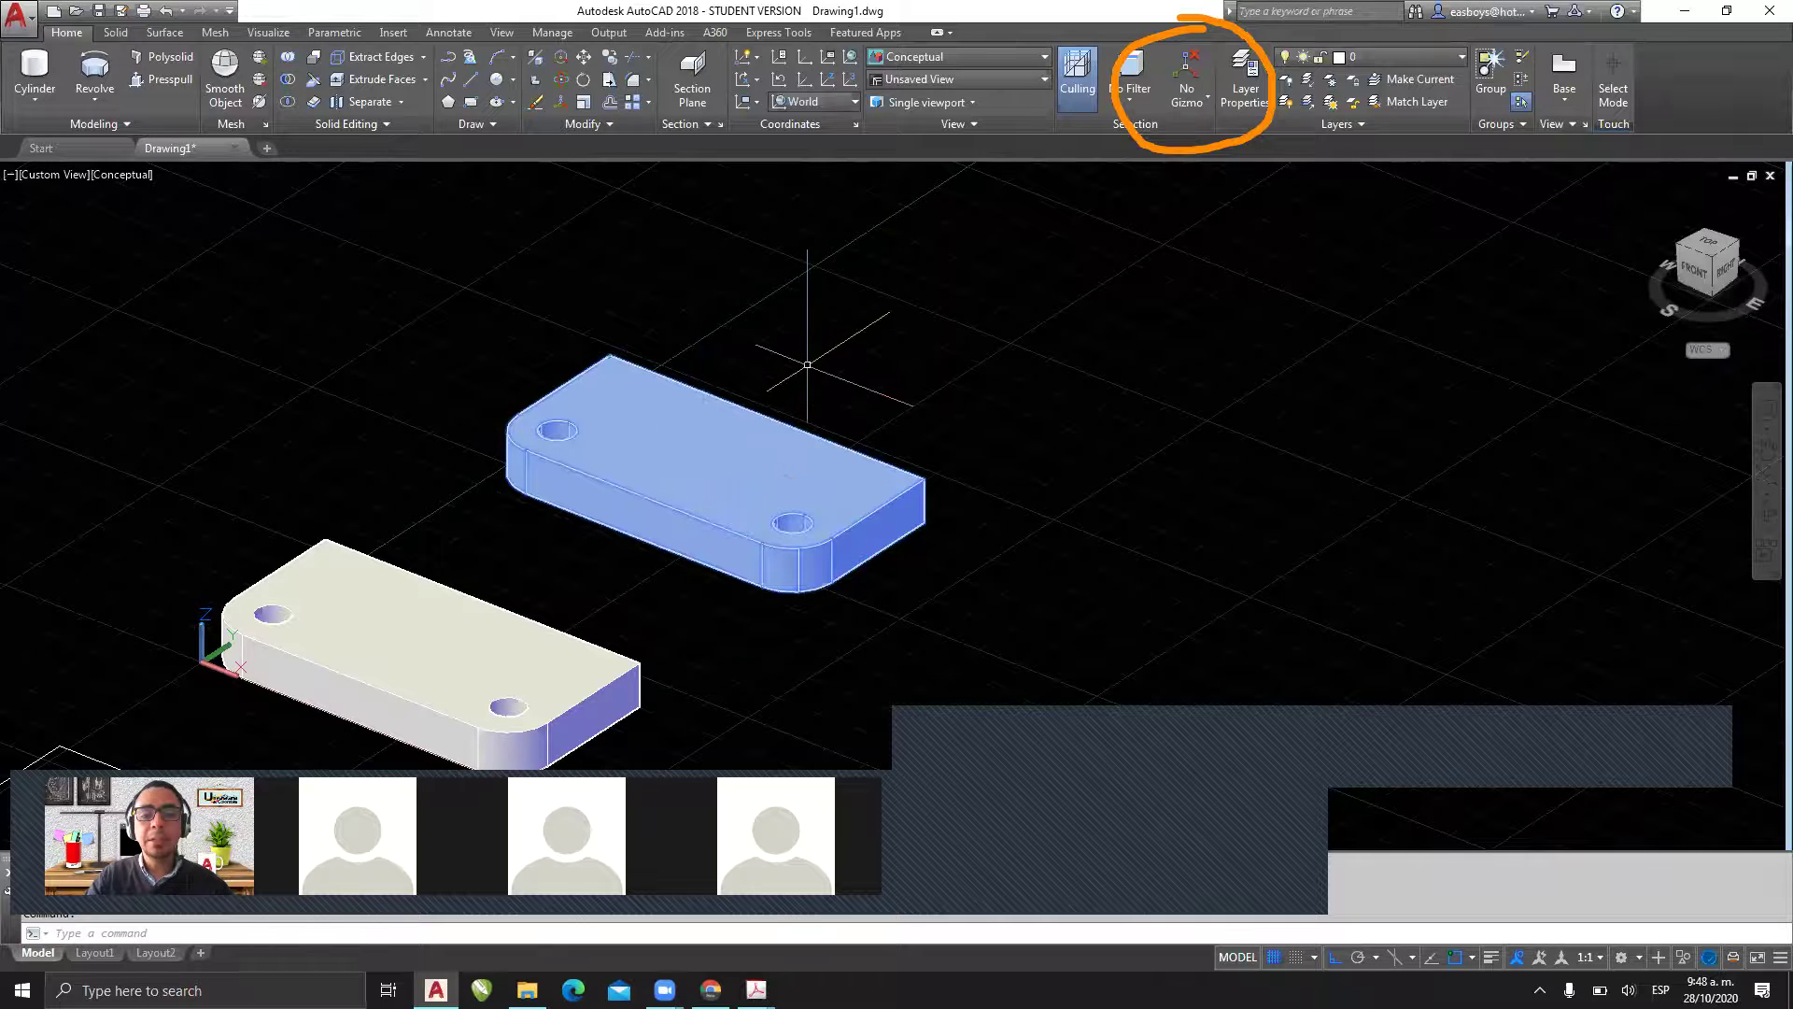
left_click(1197, 101)
left_click(1177, 169)
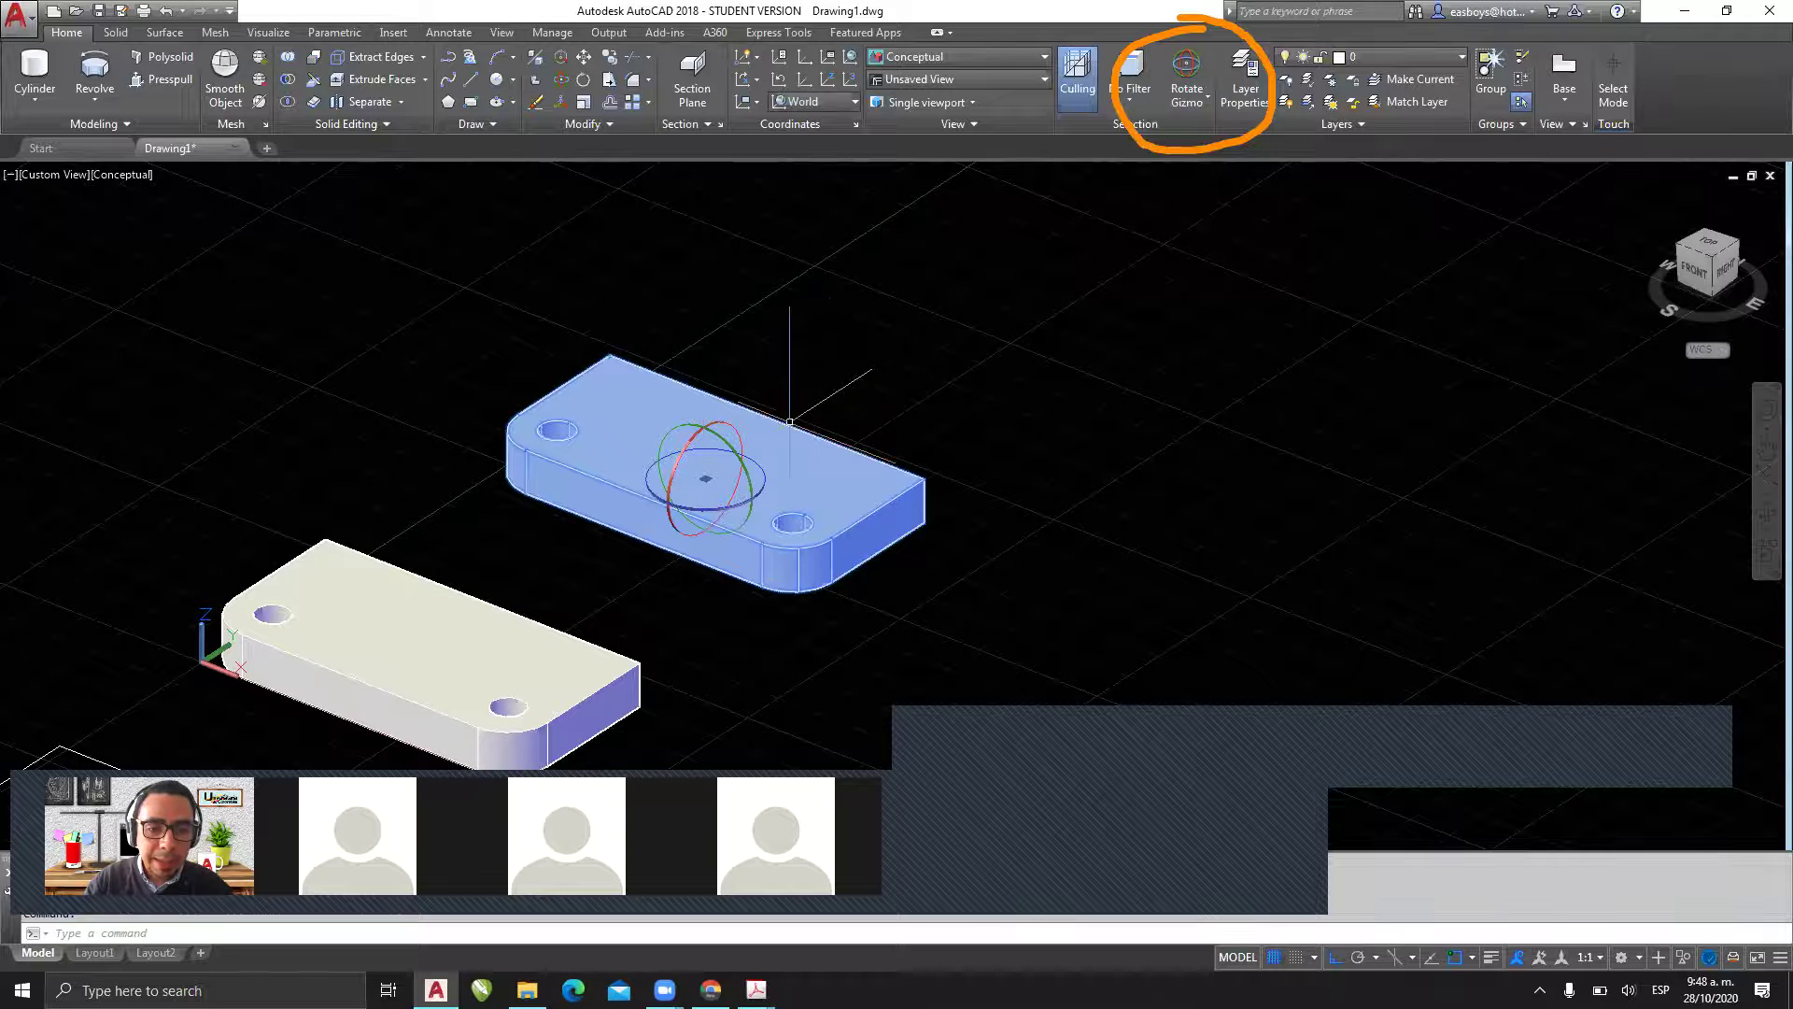
- Try turning the copied plate with the Rotate Gizmo about its X, Y and Z axes, cancelling each rotation
scroll(742, 467, "up", 3)
middle_click_drag(742, 462, 702, 519)
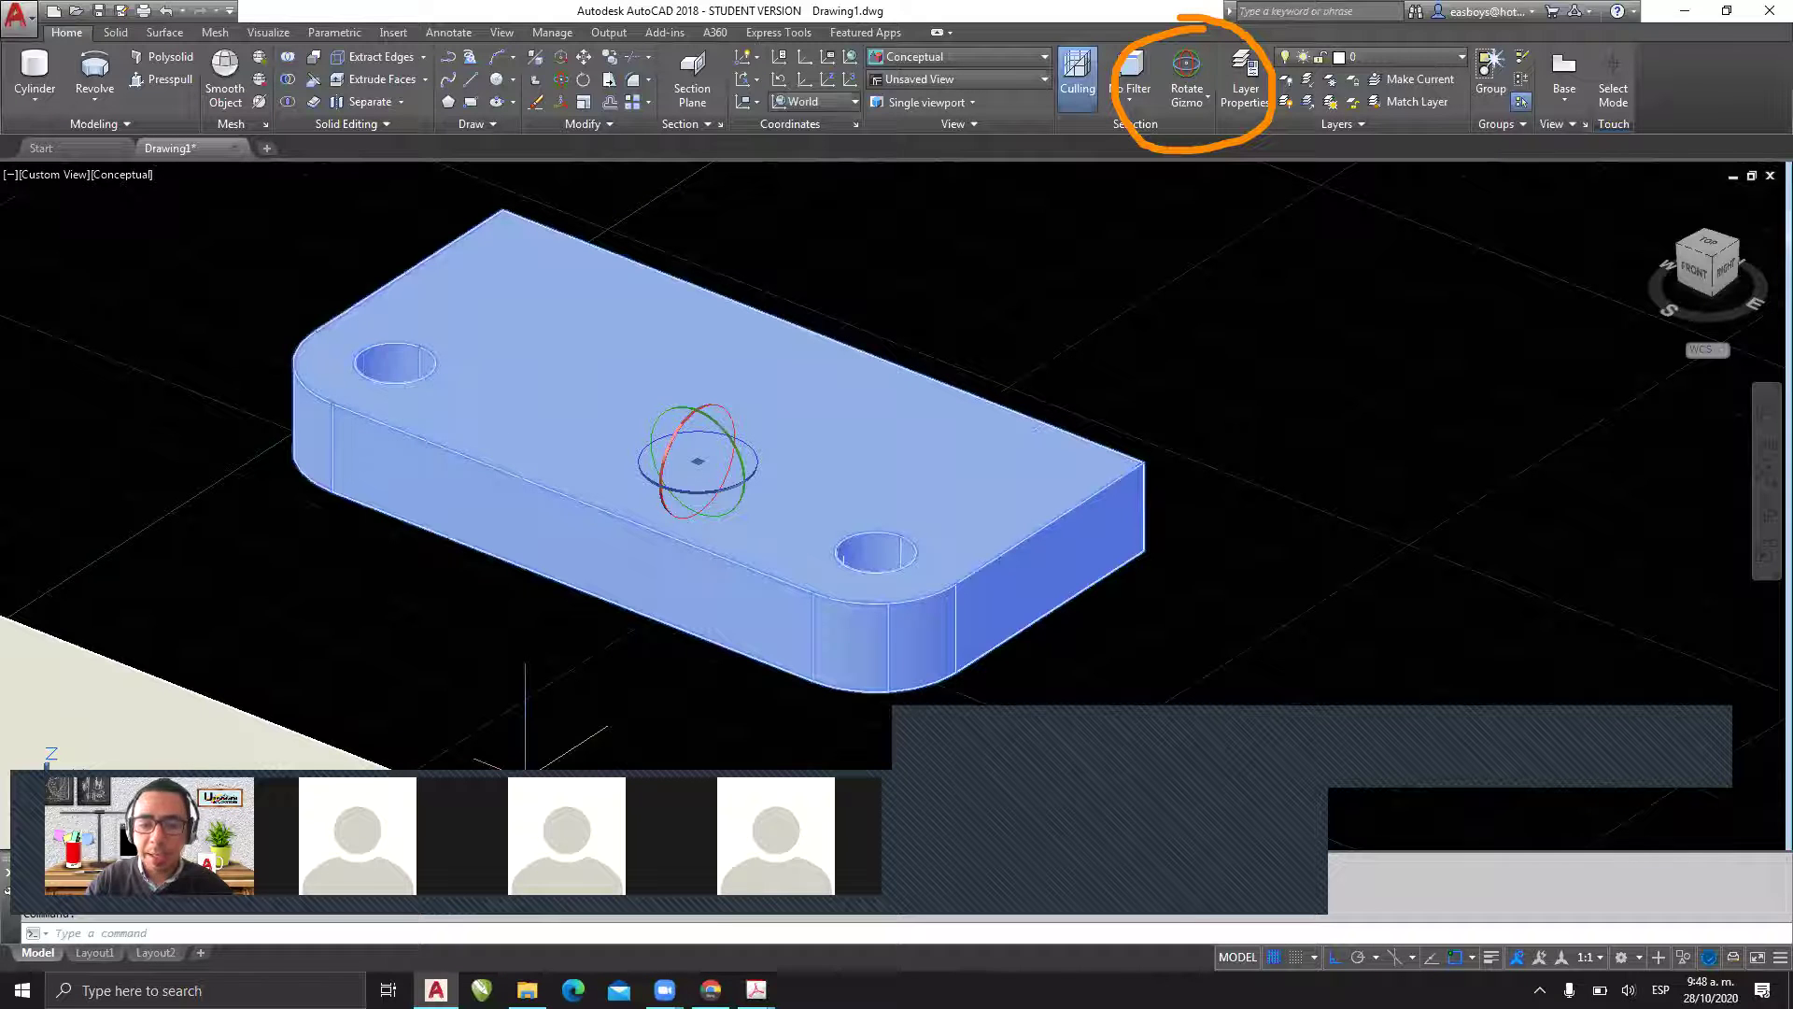
left_click(718, 401)
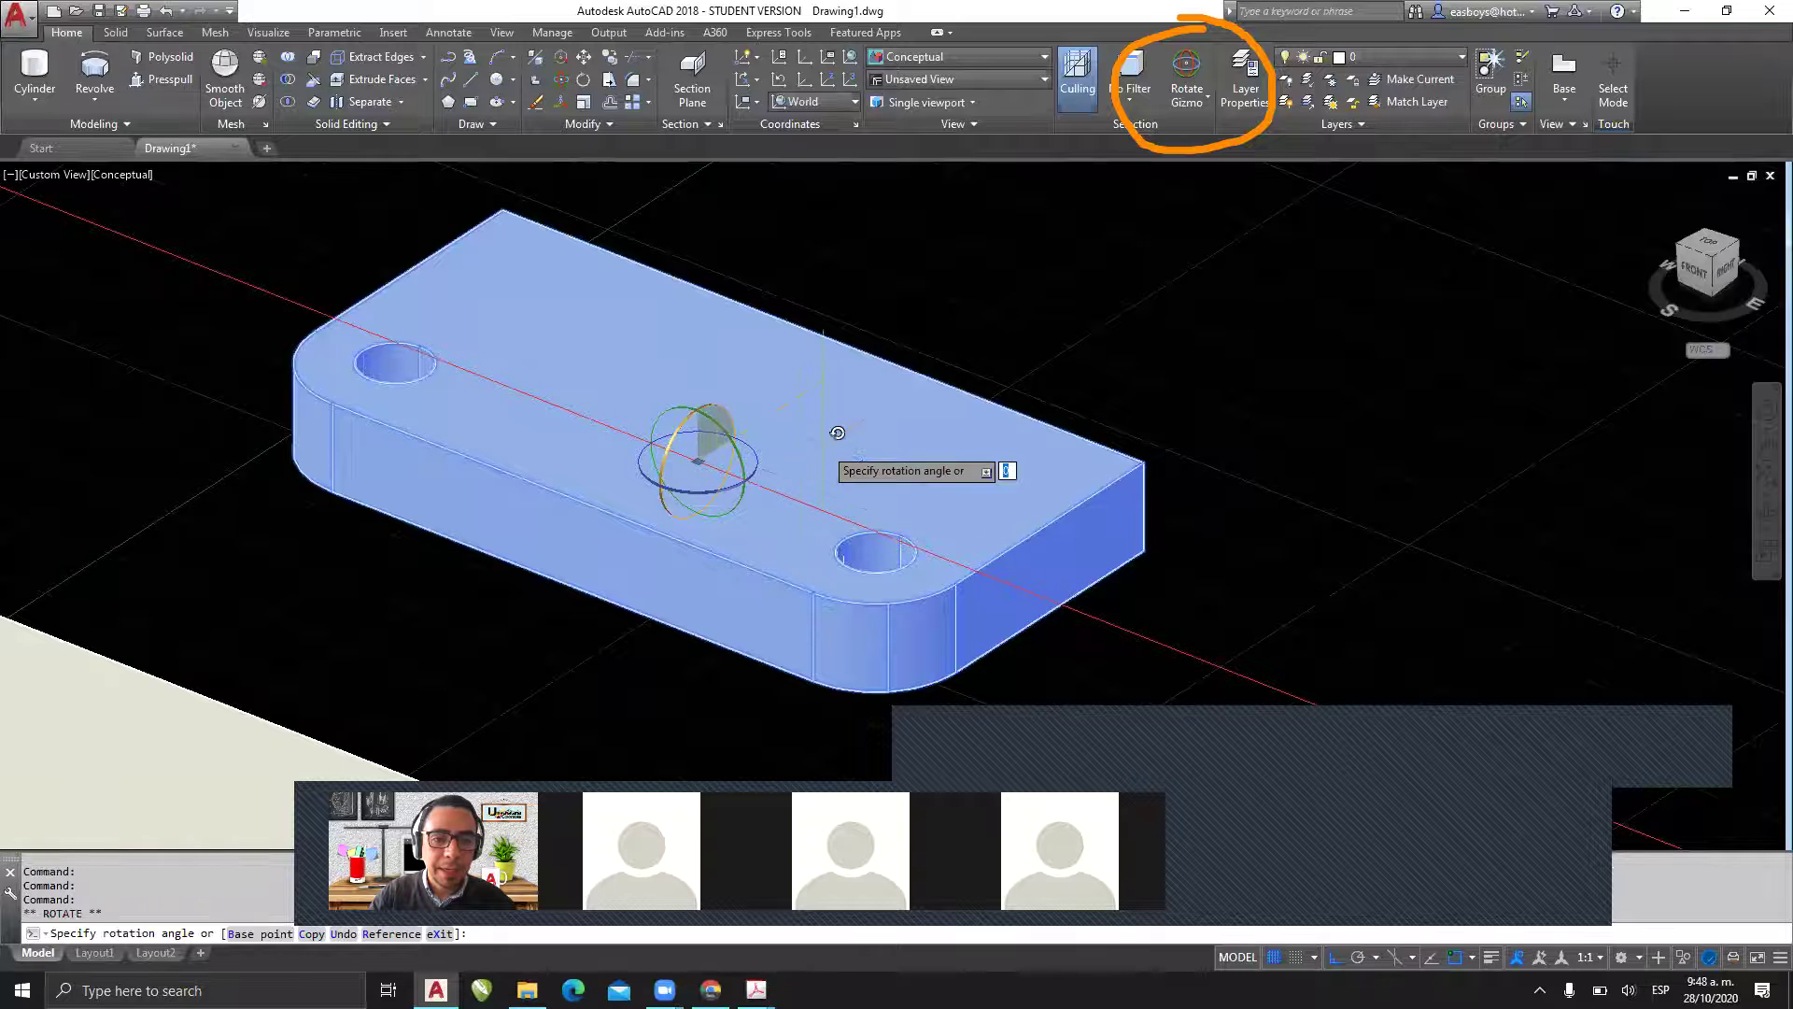
key("Escape")
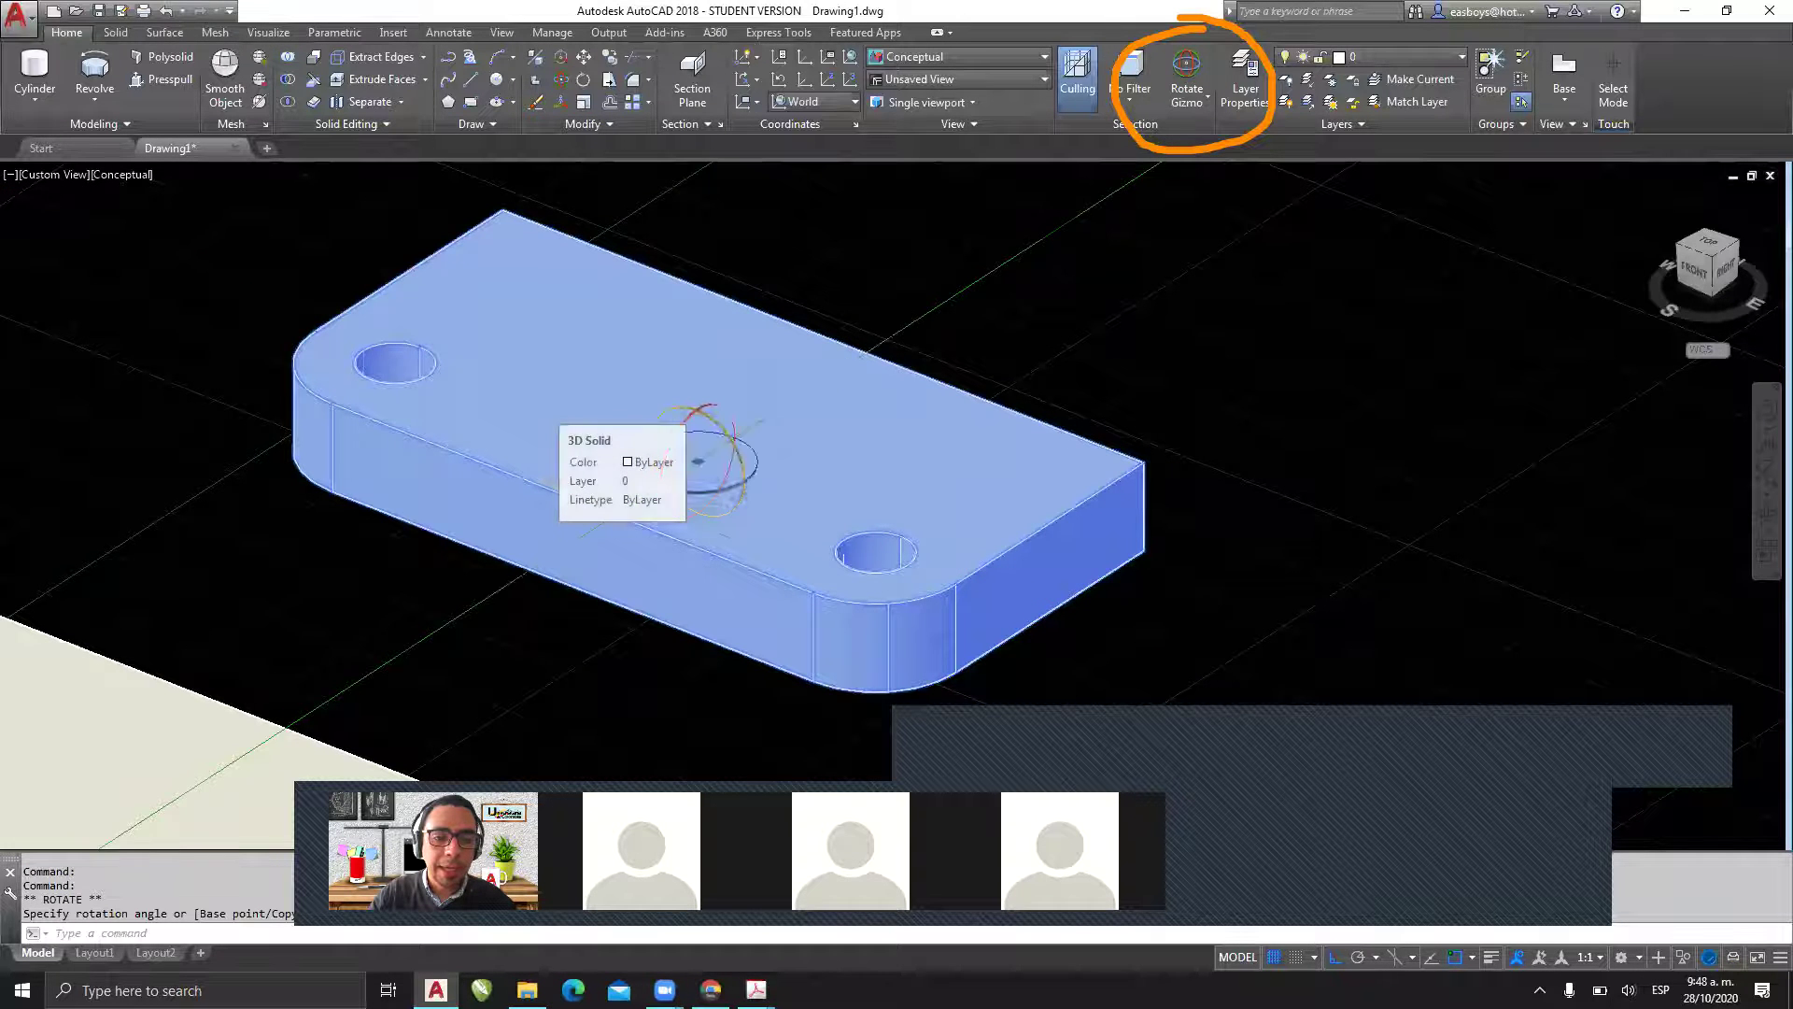
left_click(676, 409)
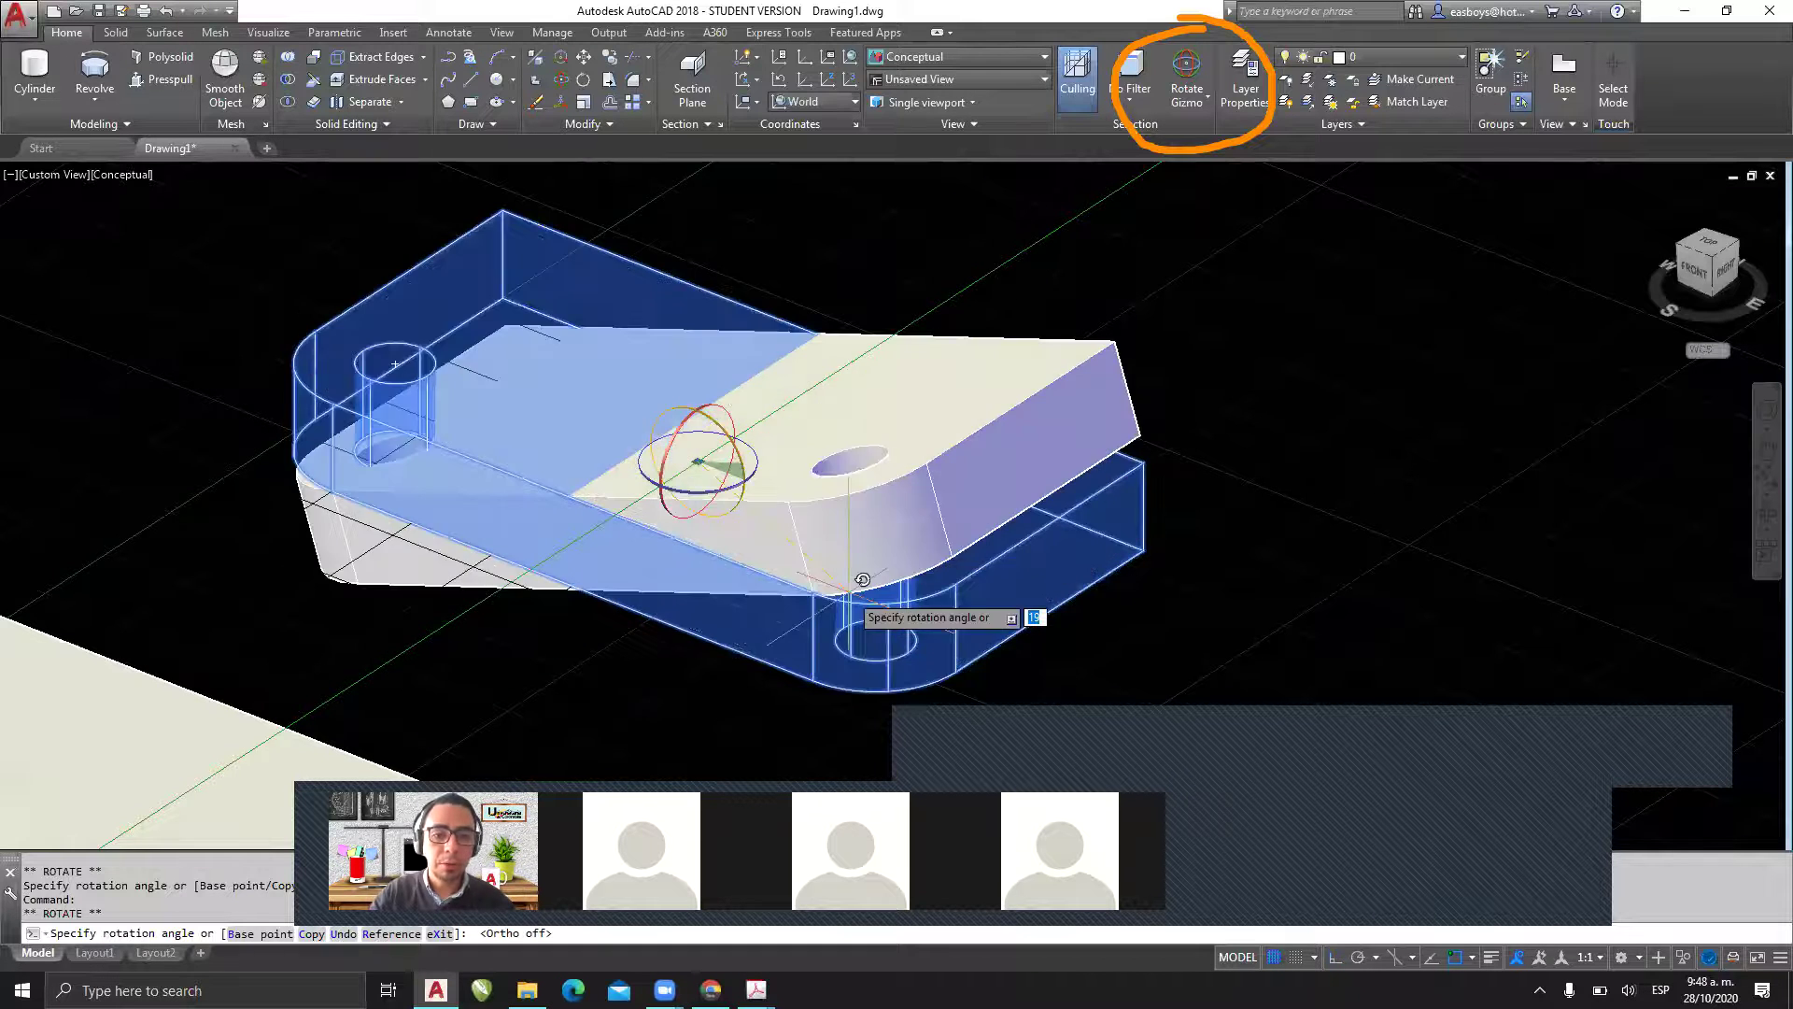
key("Escape")
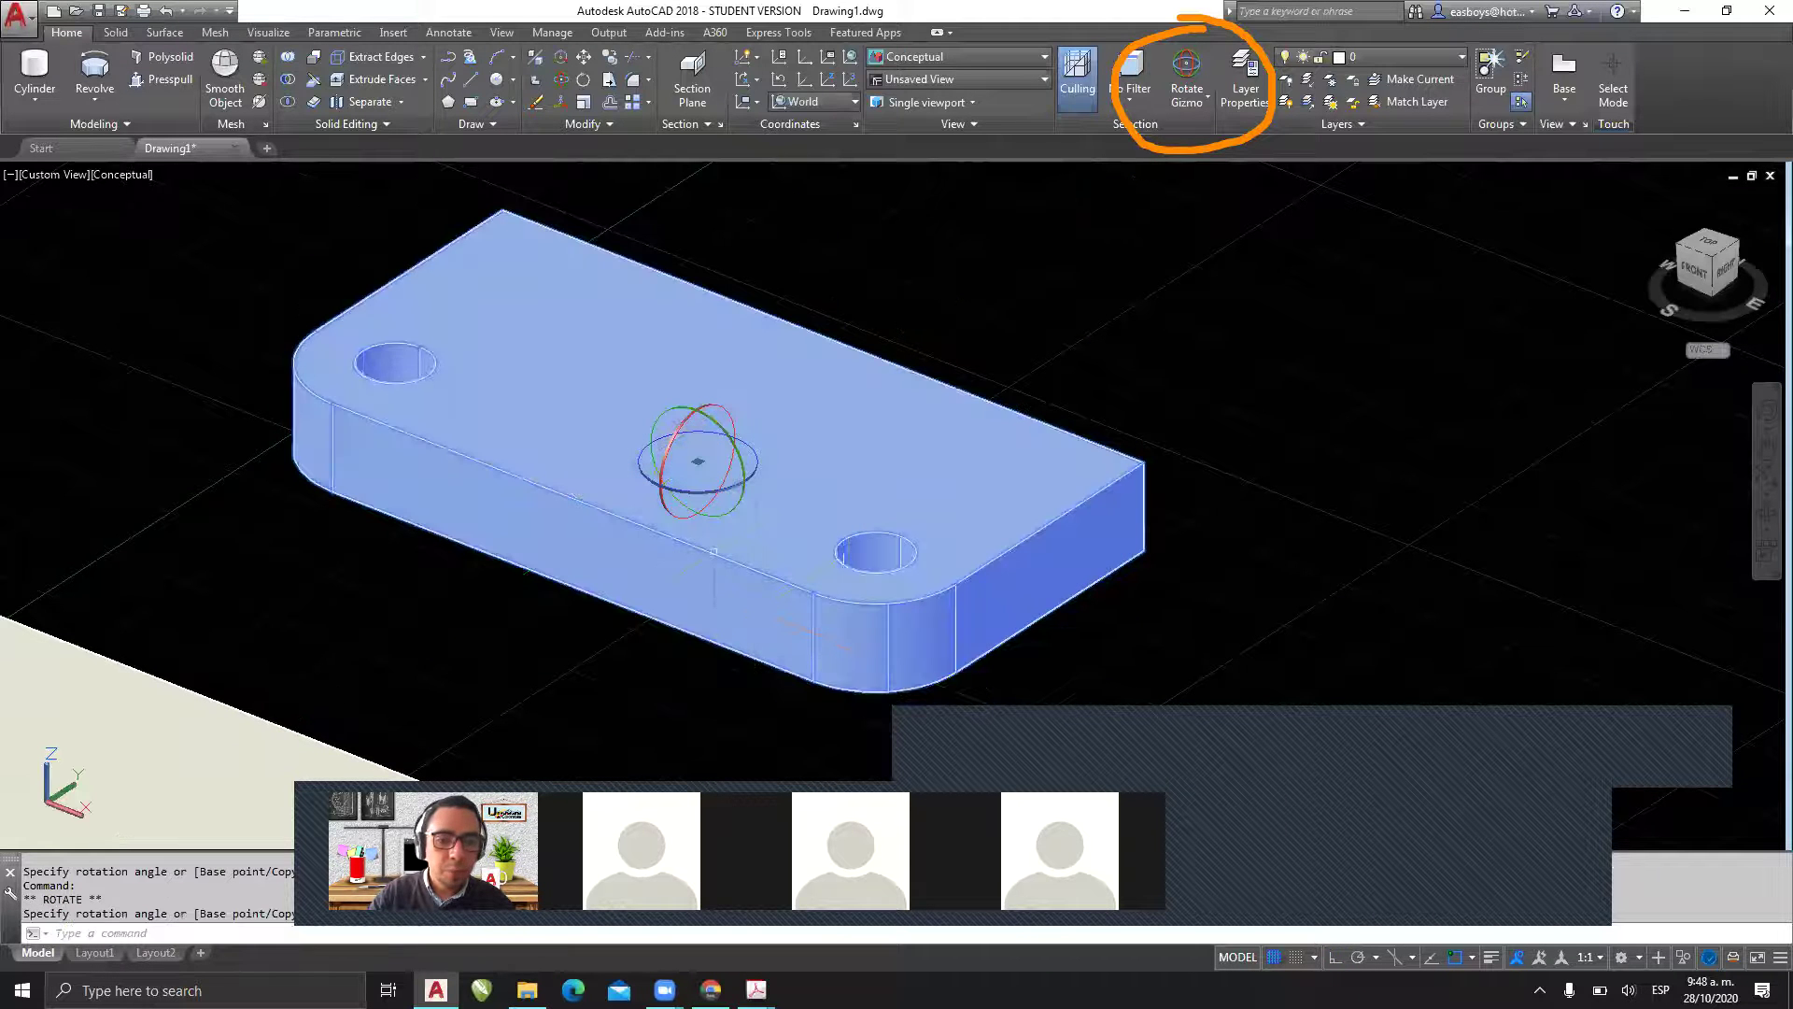
left_click(697, 491)
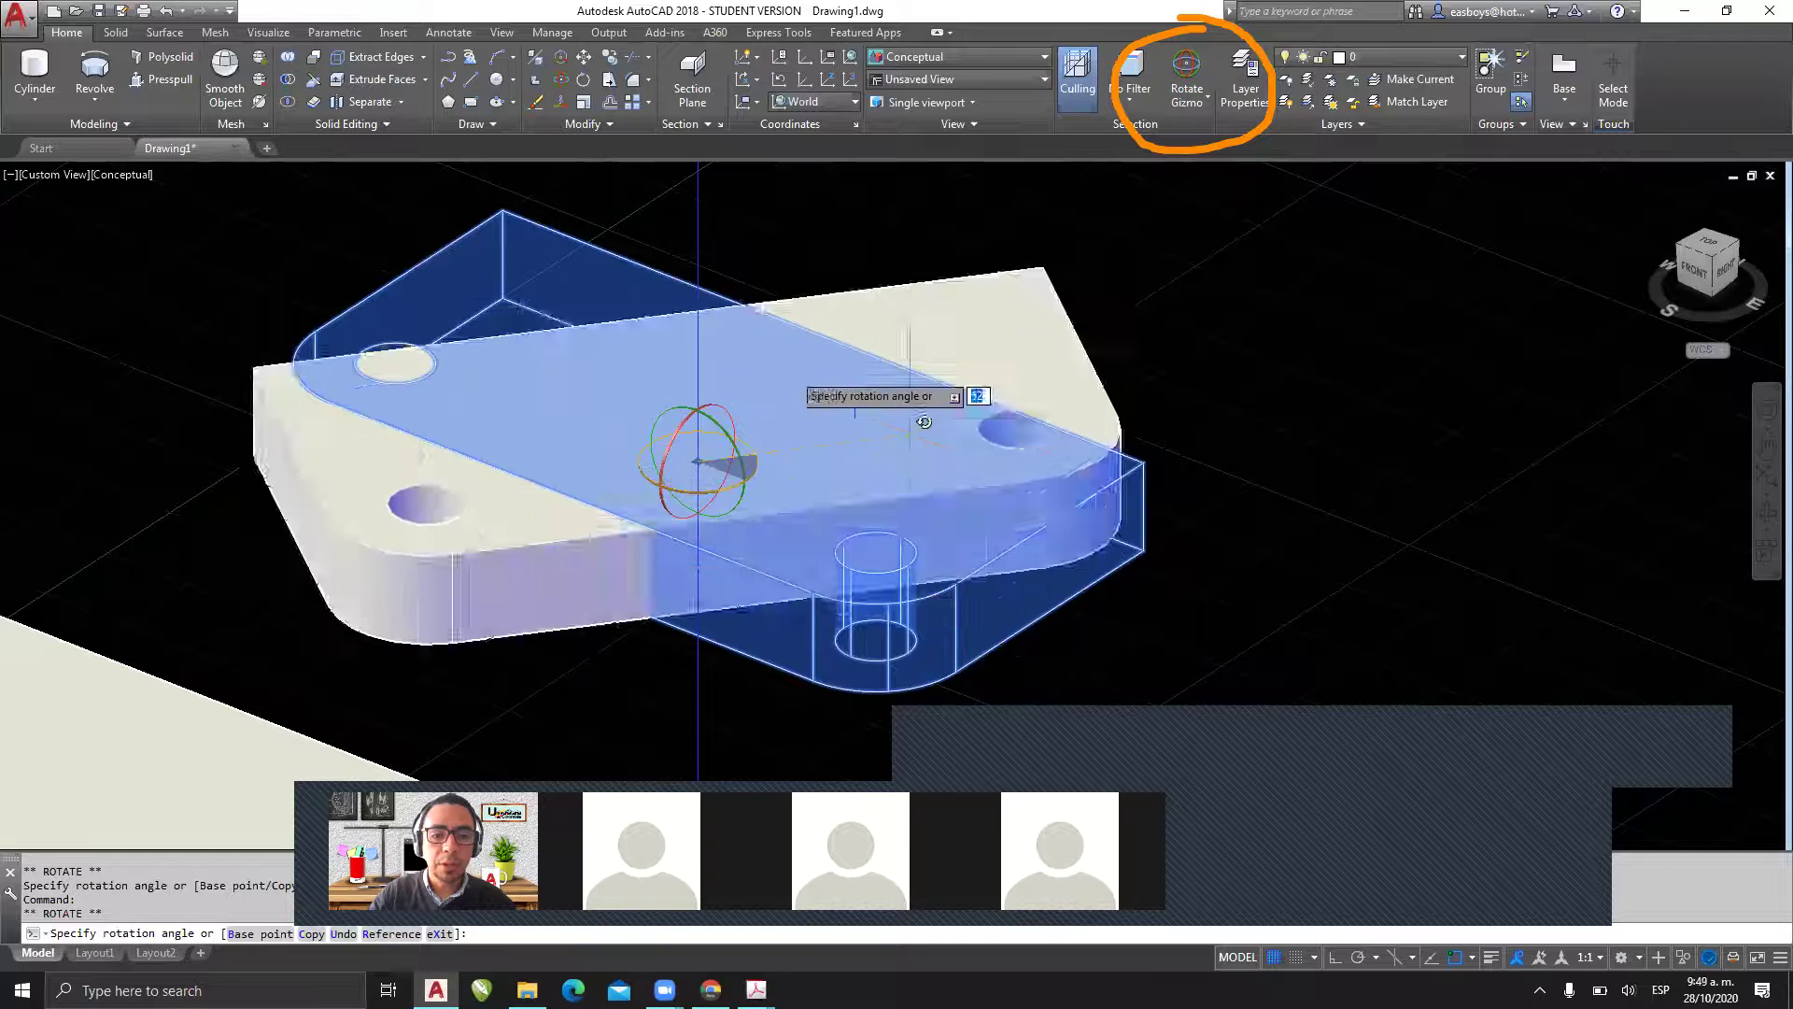
key("Escape")
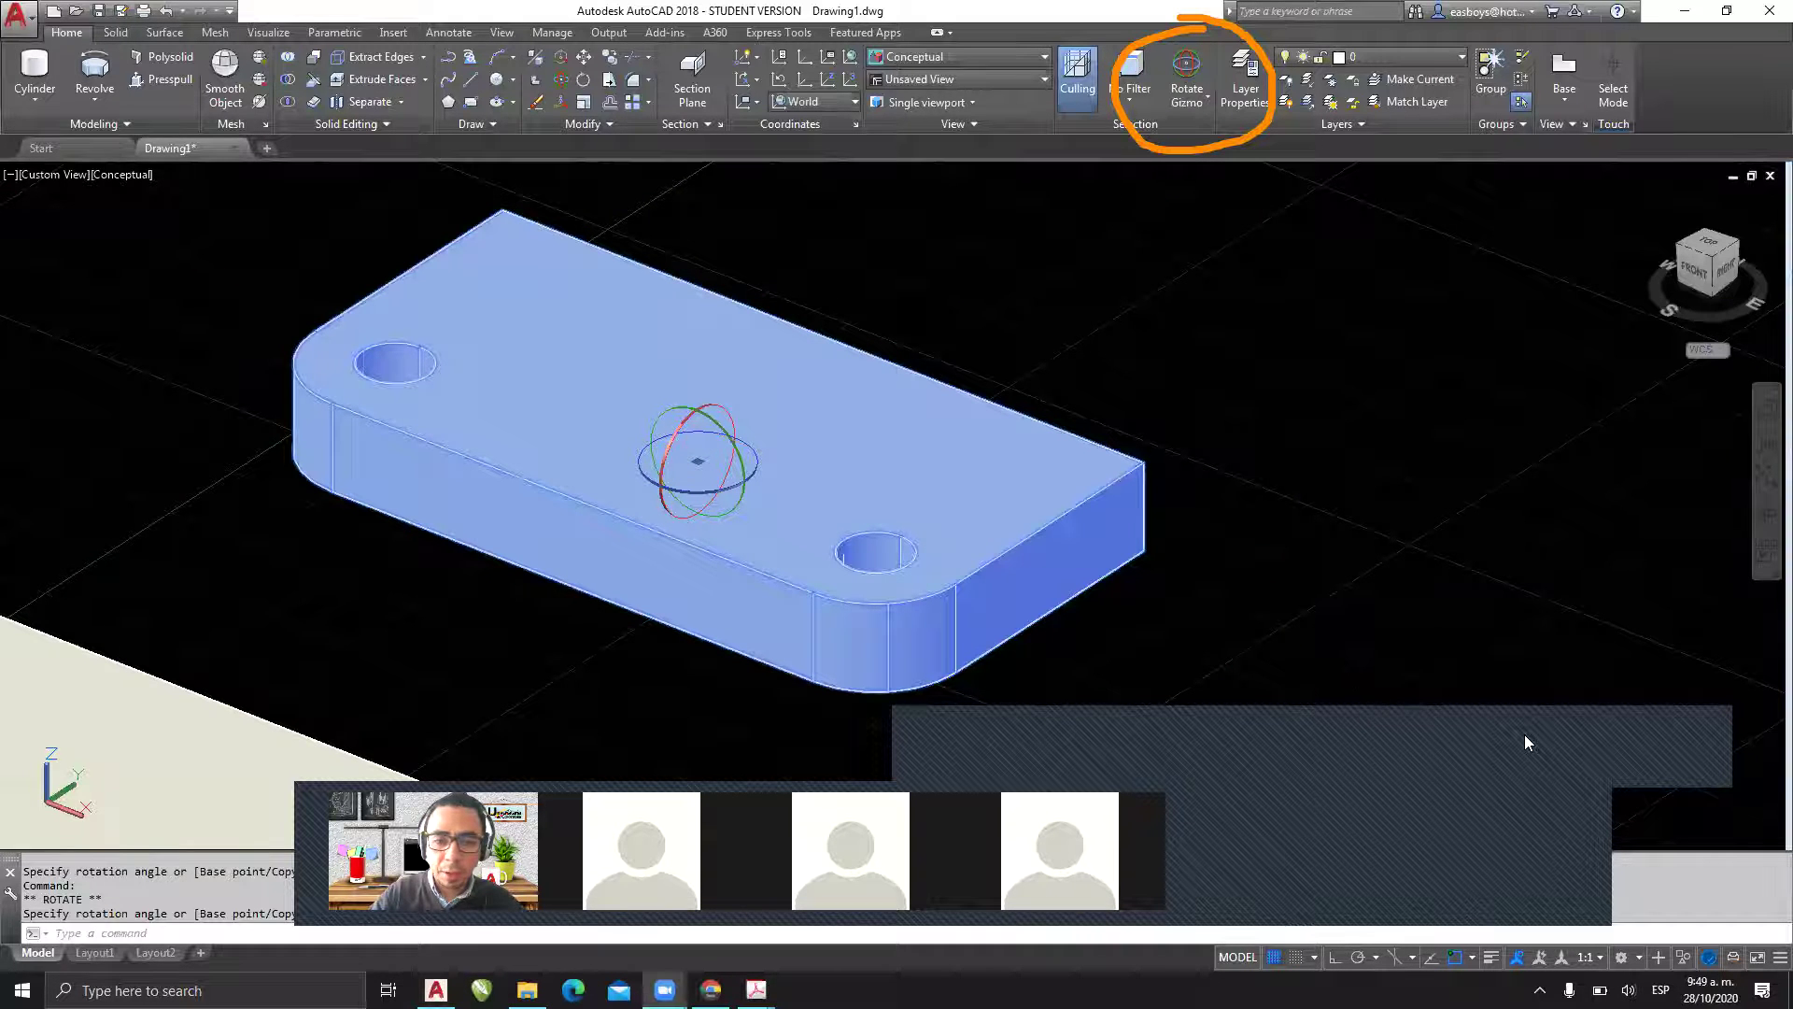
- Preview the copied plate's rotation once more with the red, green and blue gizmo rings, without keeping any turn
mouse_move(626, 467)
left_mouse_down()
mouse_move(369, 549)
mouse_move(120, 689)
mouse_move(82, 737)
mouse_move(144, 710)
left_mouse_up()
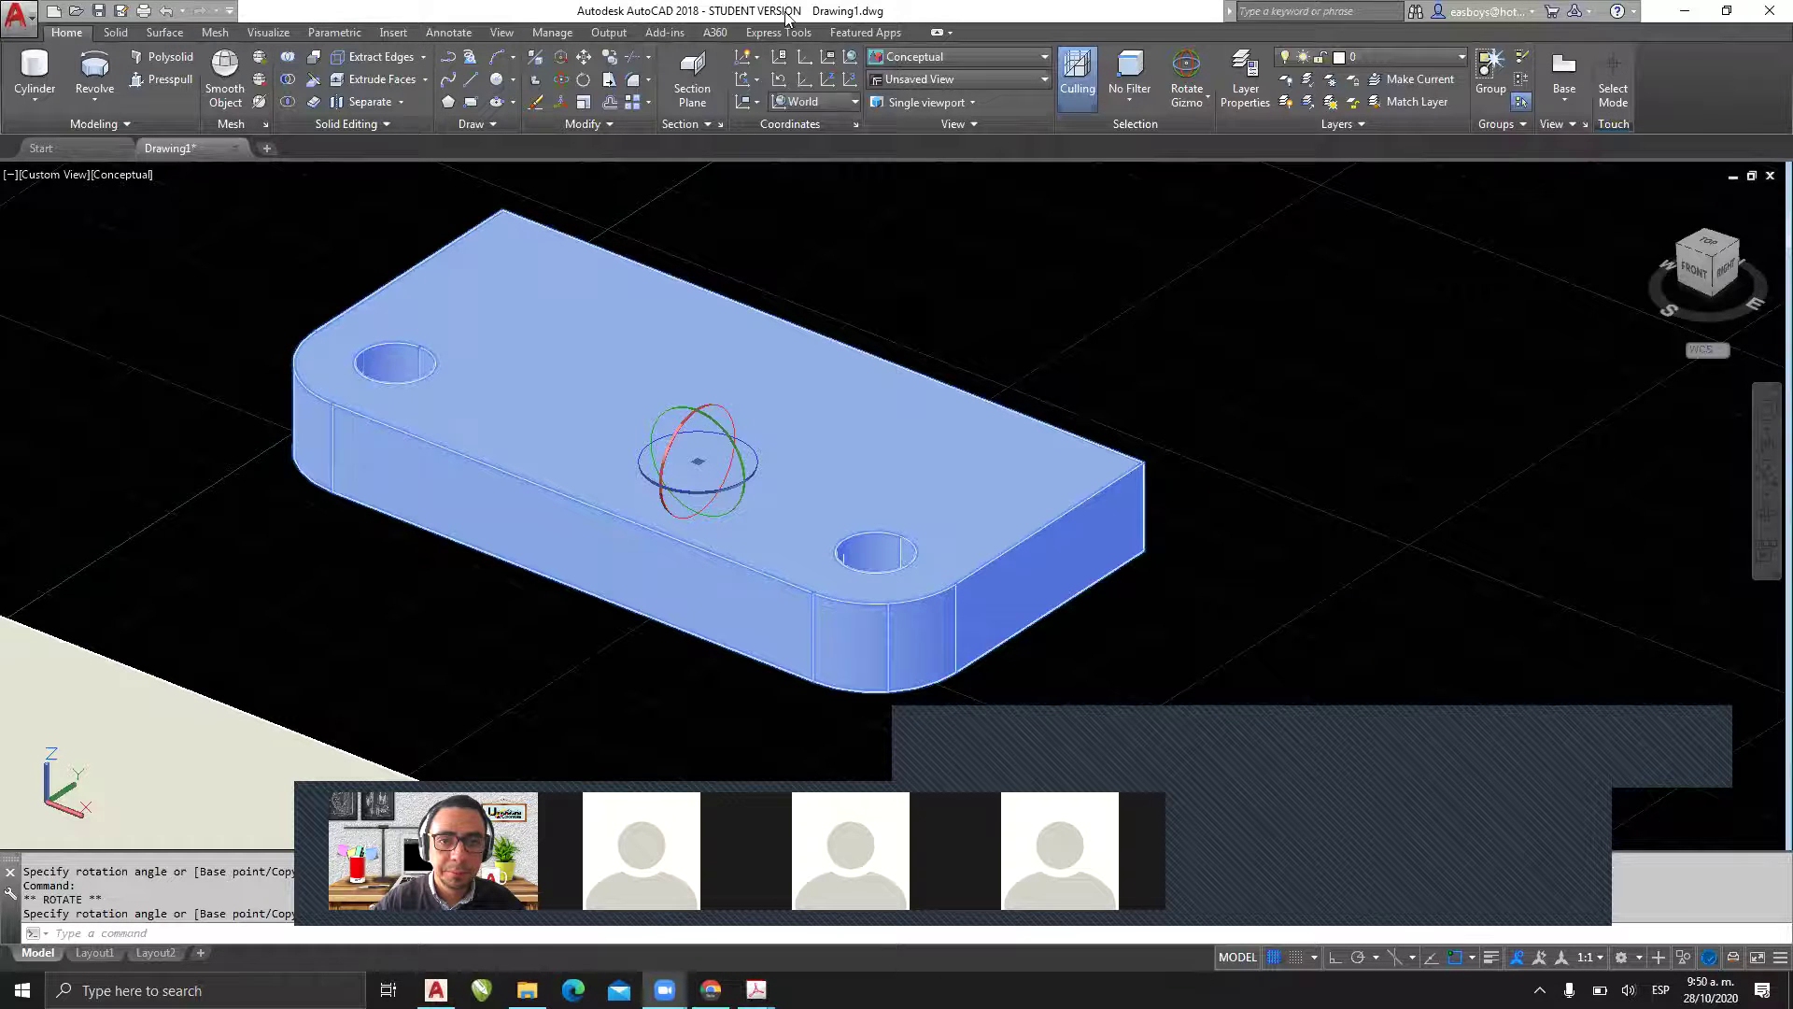
left_click(702, 413)
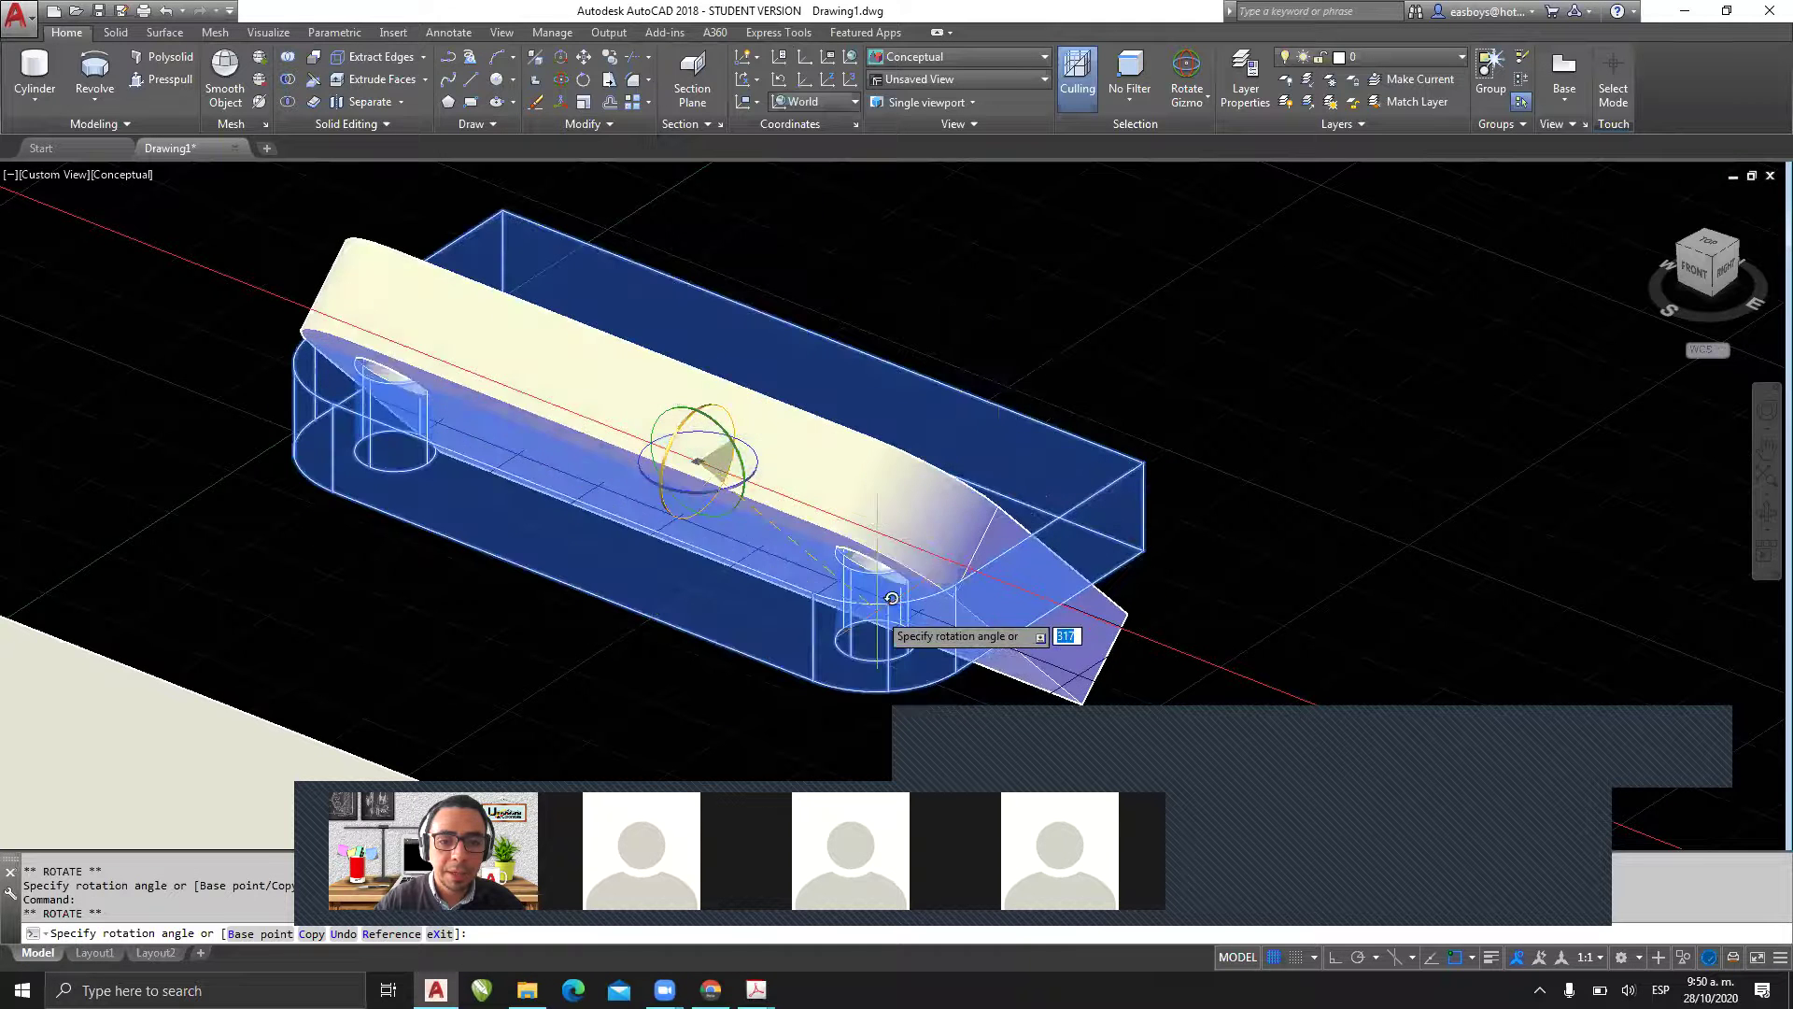
left_click(704, 655)
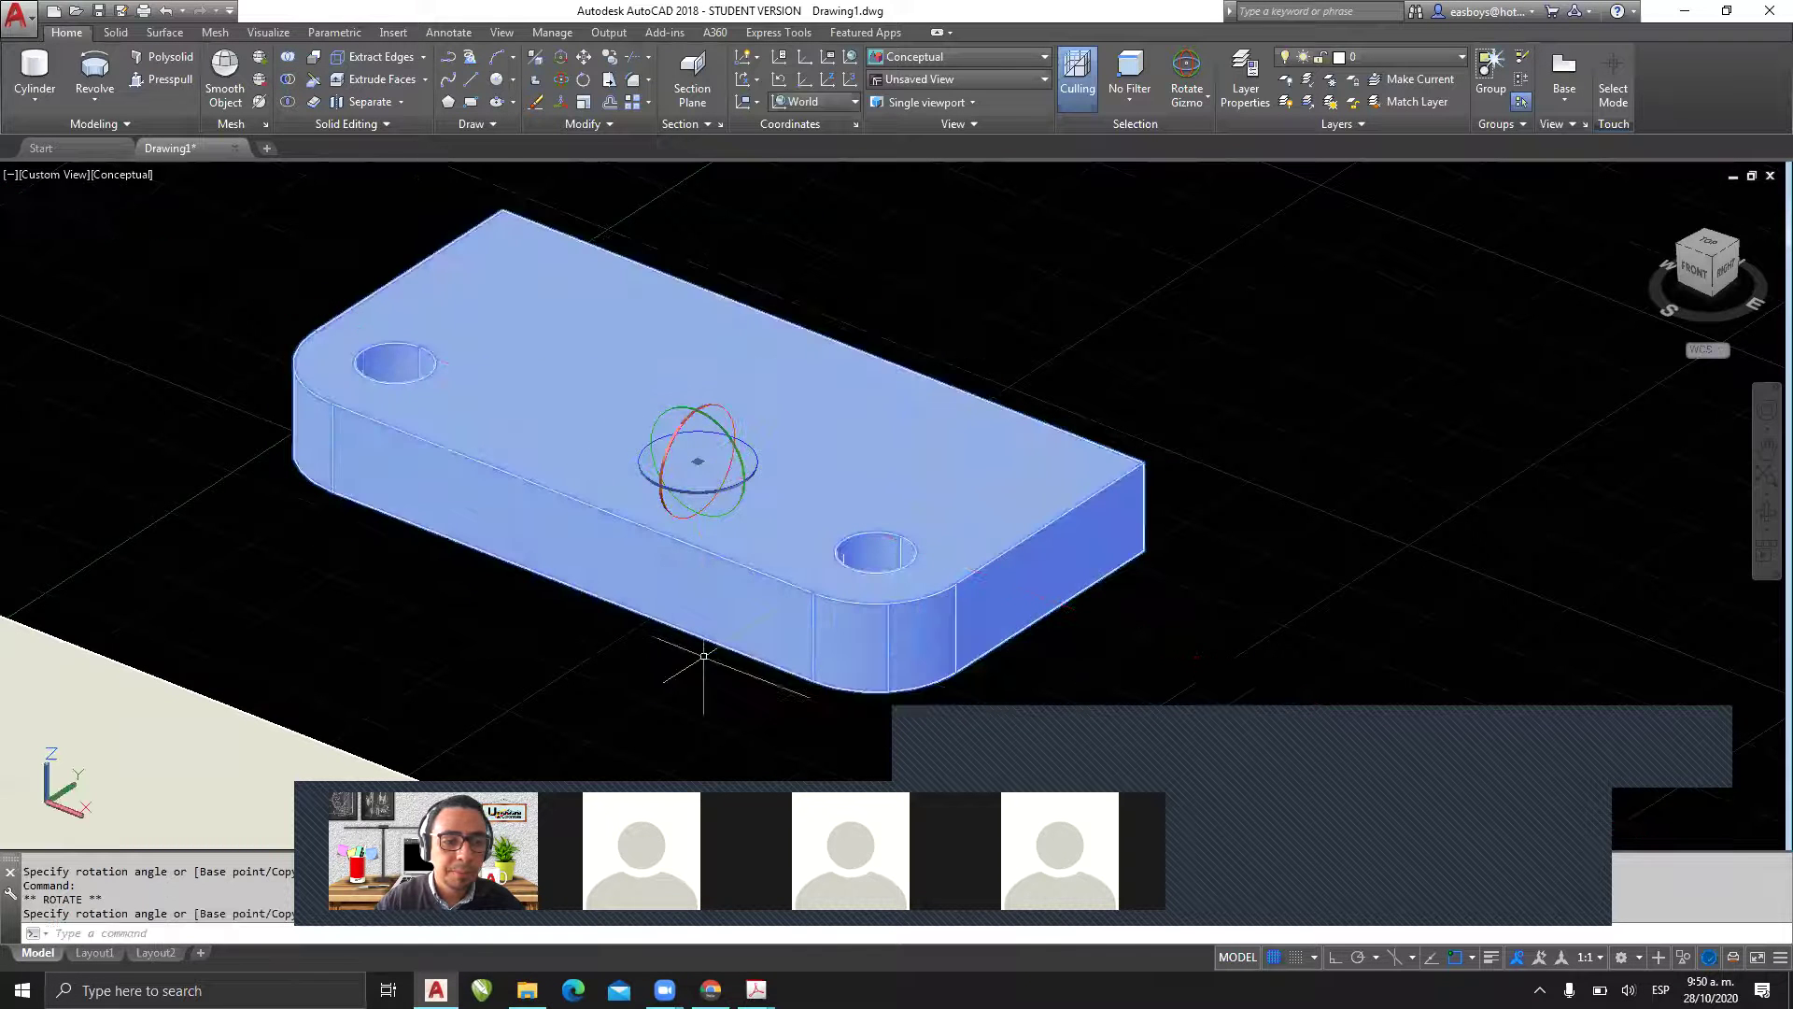
left_click(700, 396)
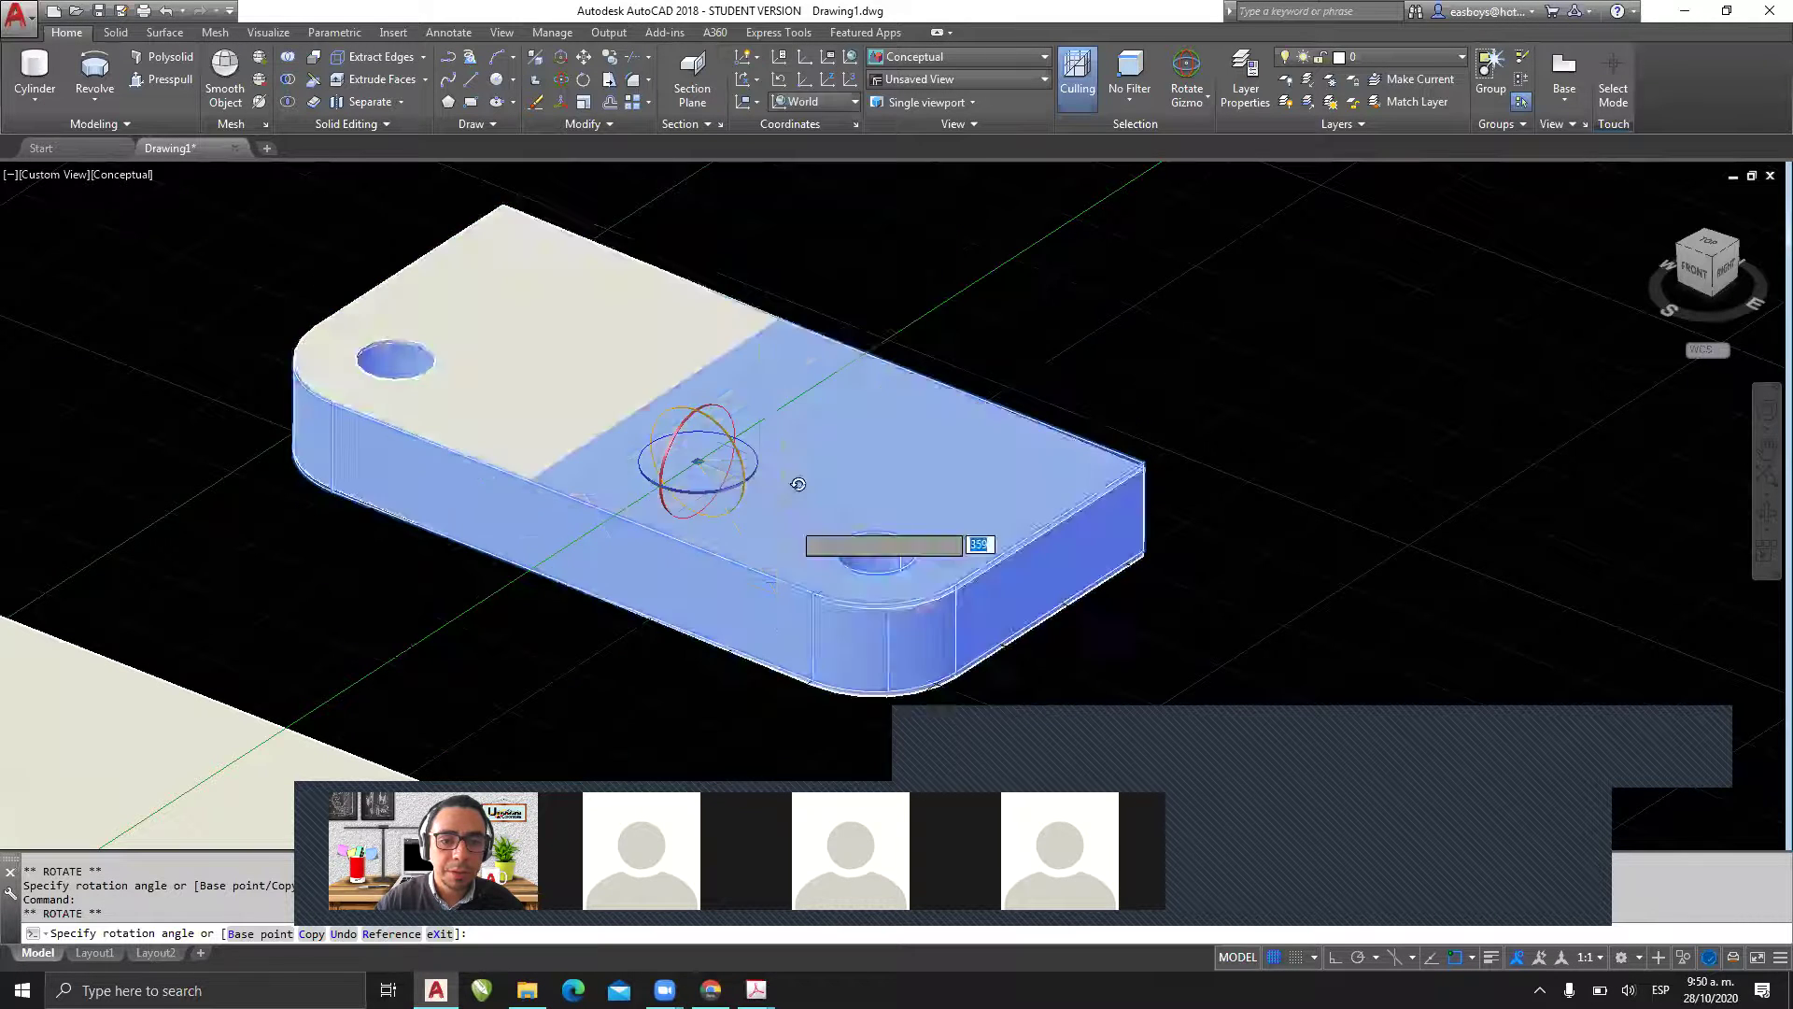
left_click(598, 457)
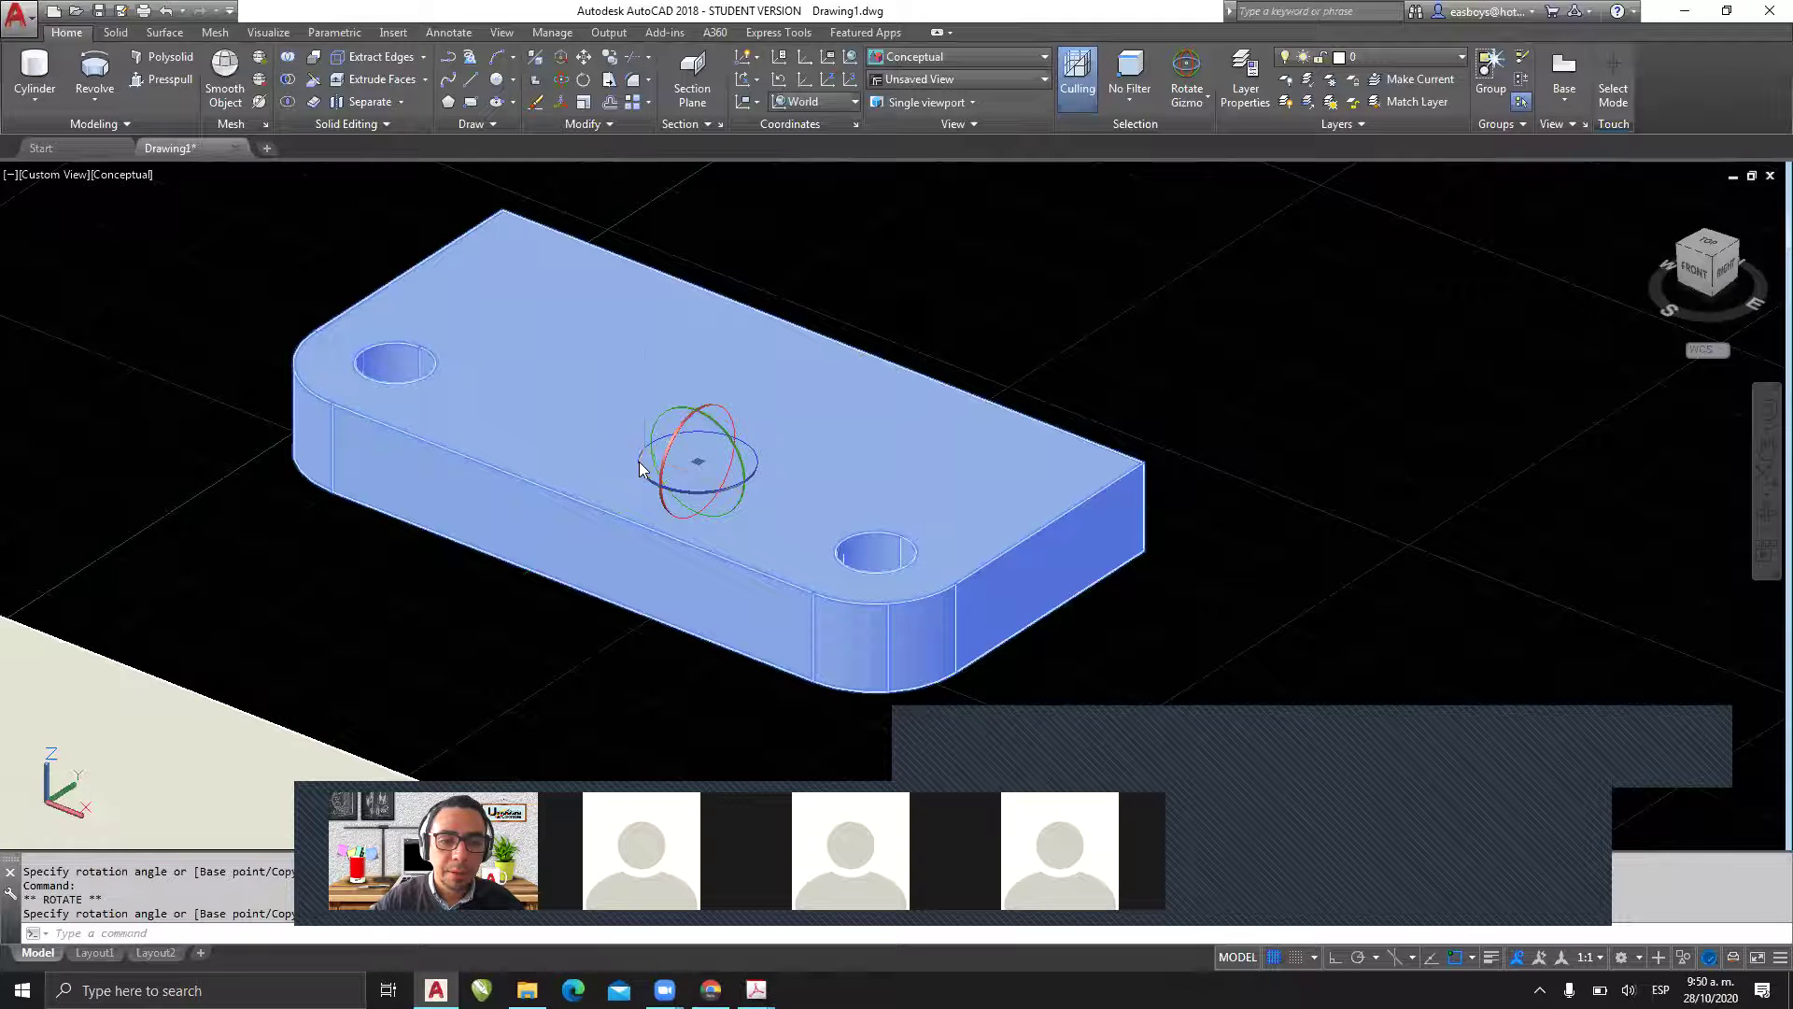
left_click(637, 461)
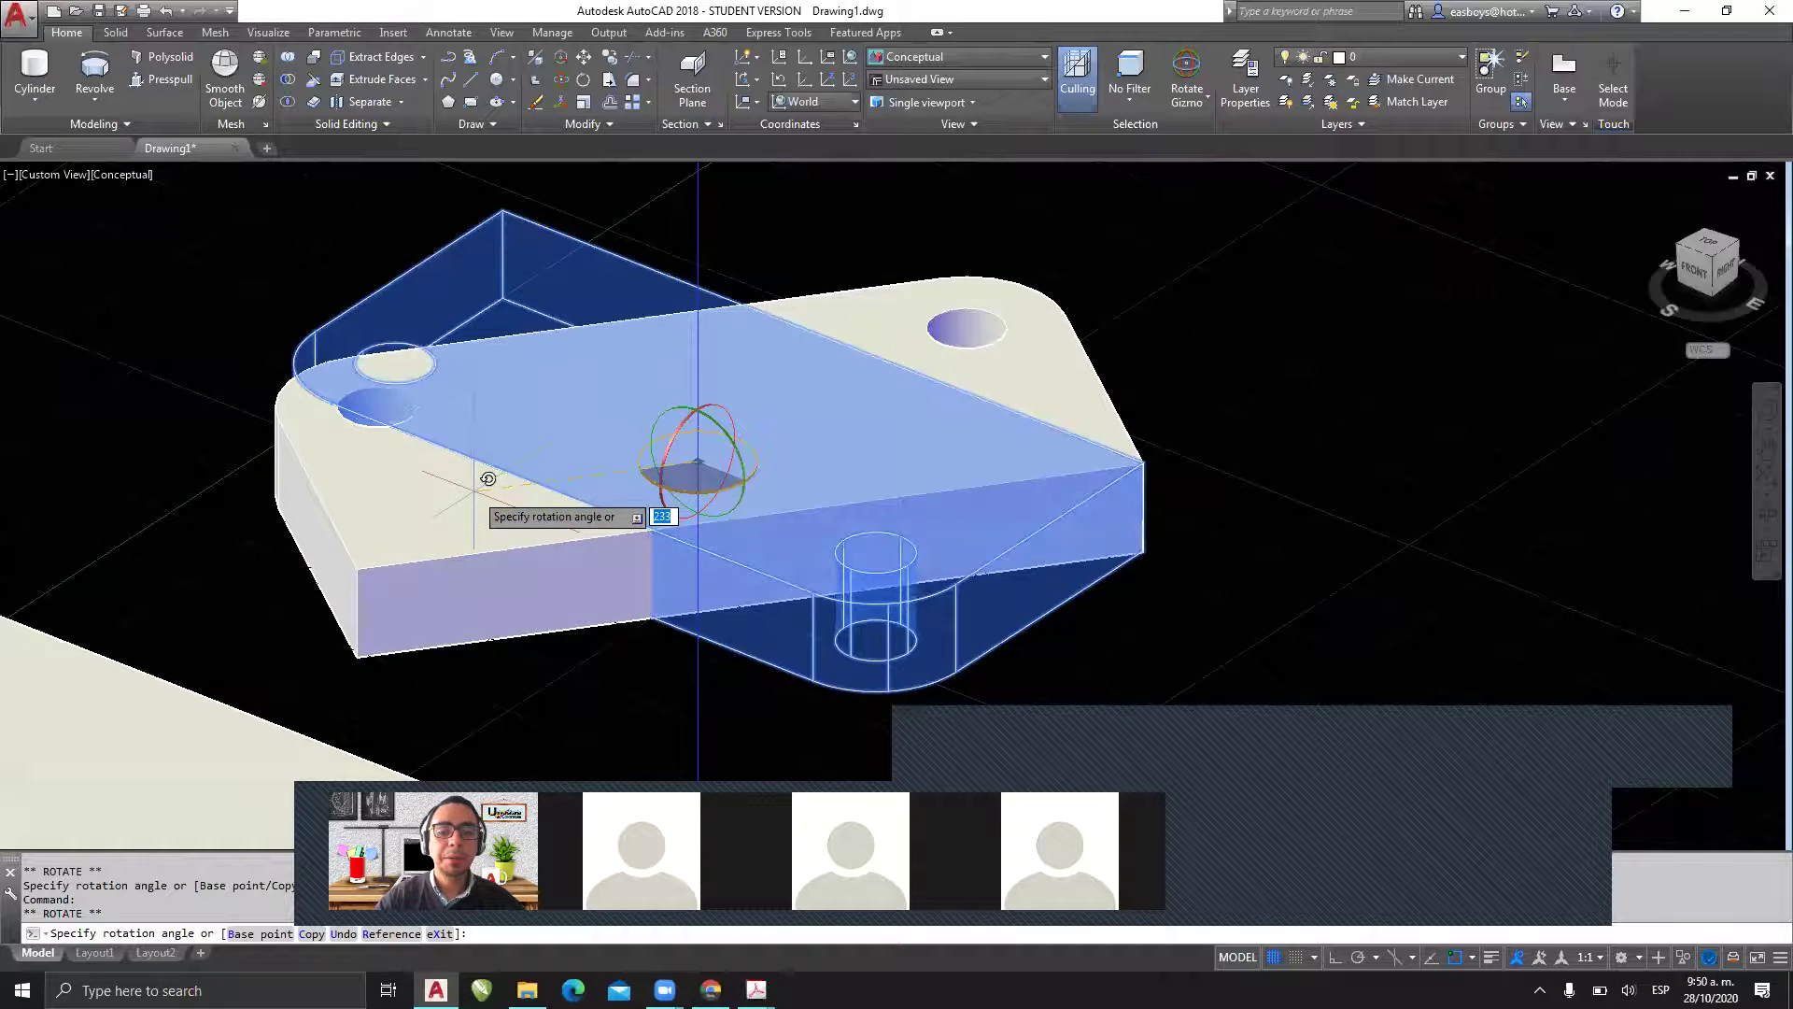
left_click(488, 478)
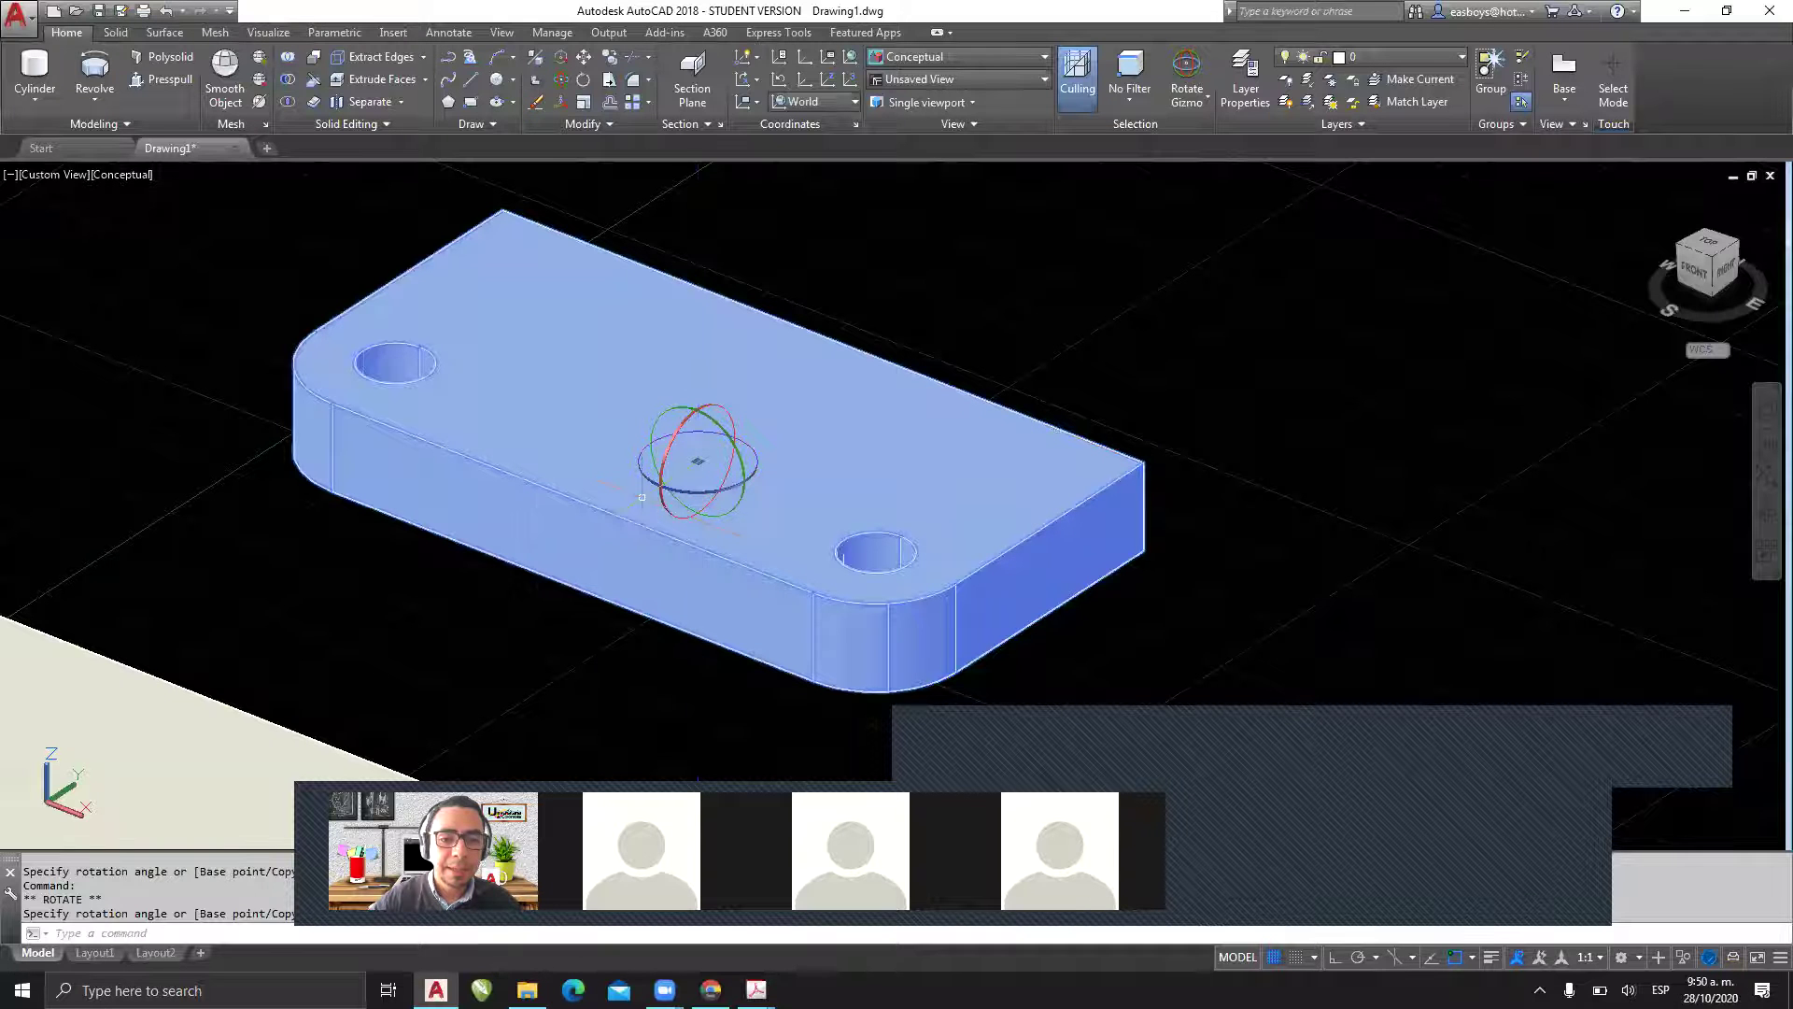
- Rotate the copied plate a quarter turn about its vertical Z axis with the Rotate Gizmo
left_click(654, 477)
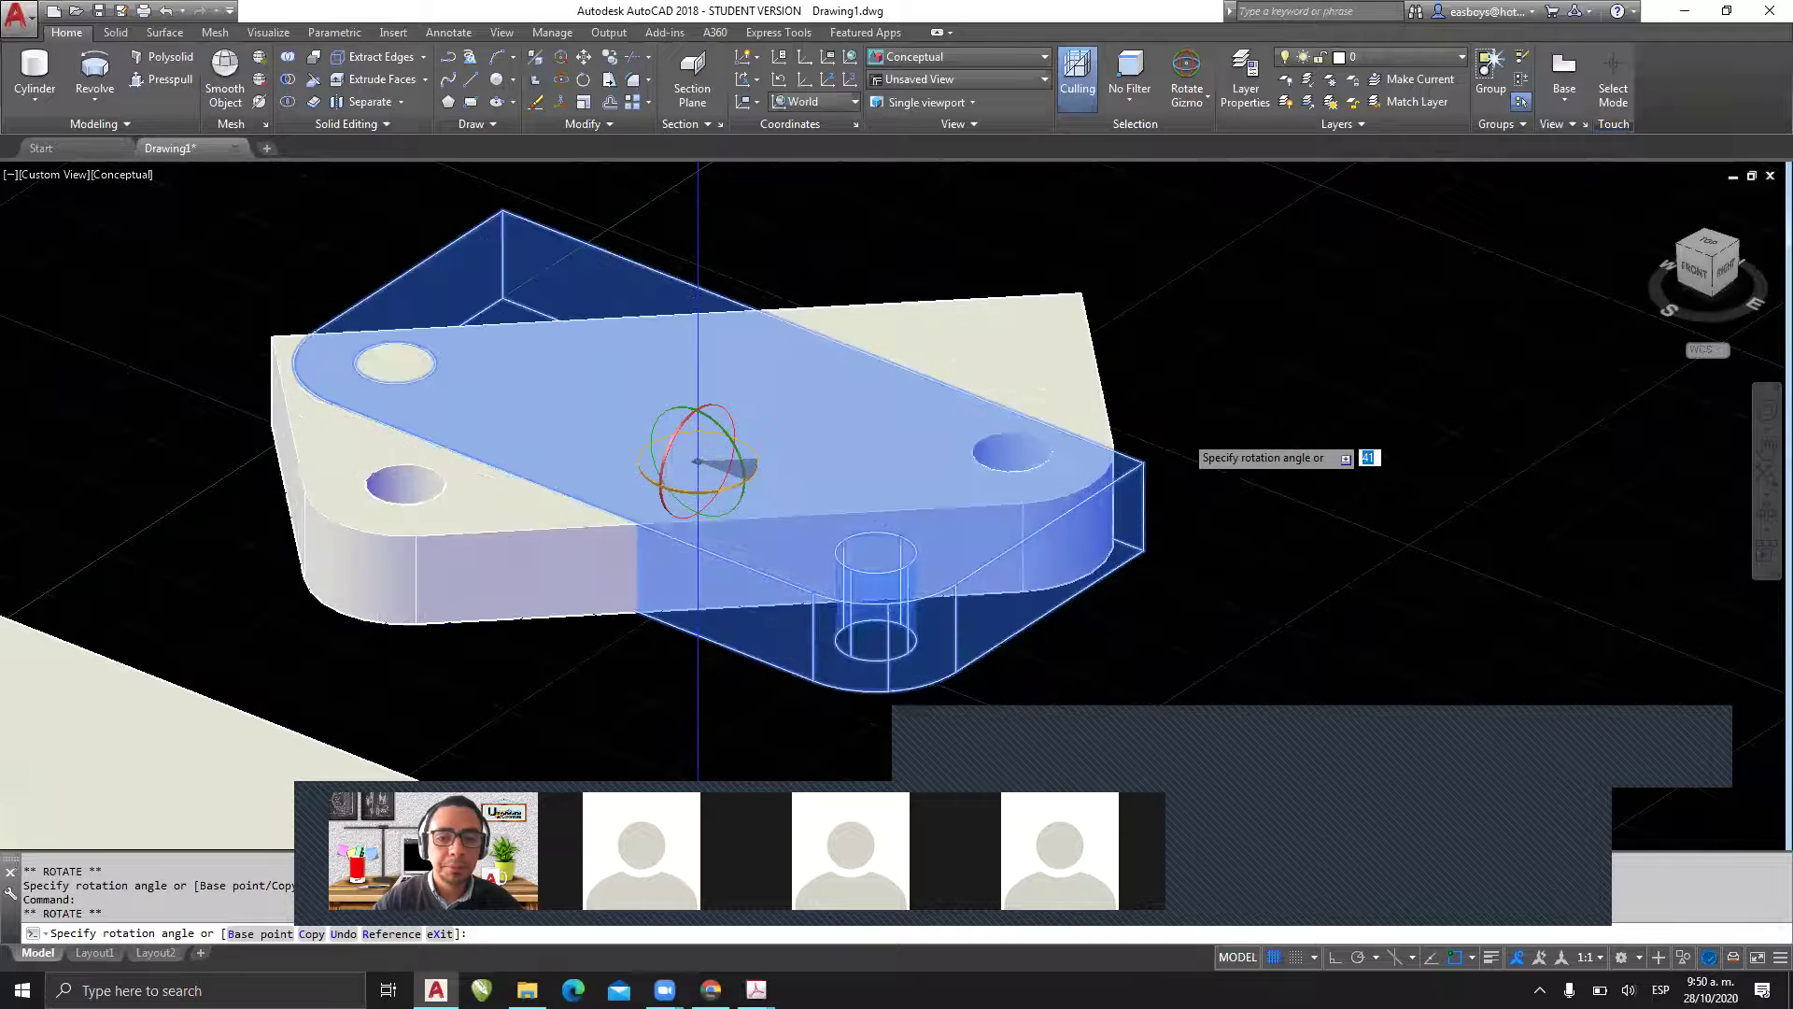
scroll(1198, 423, "down", 4)
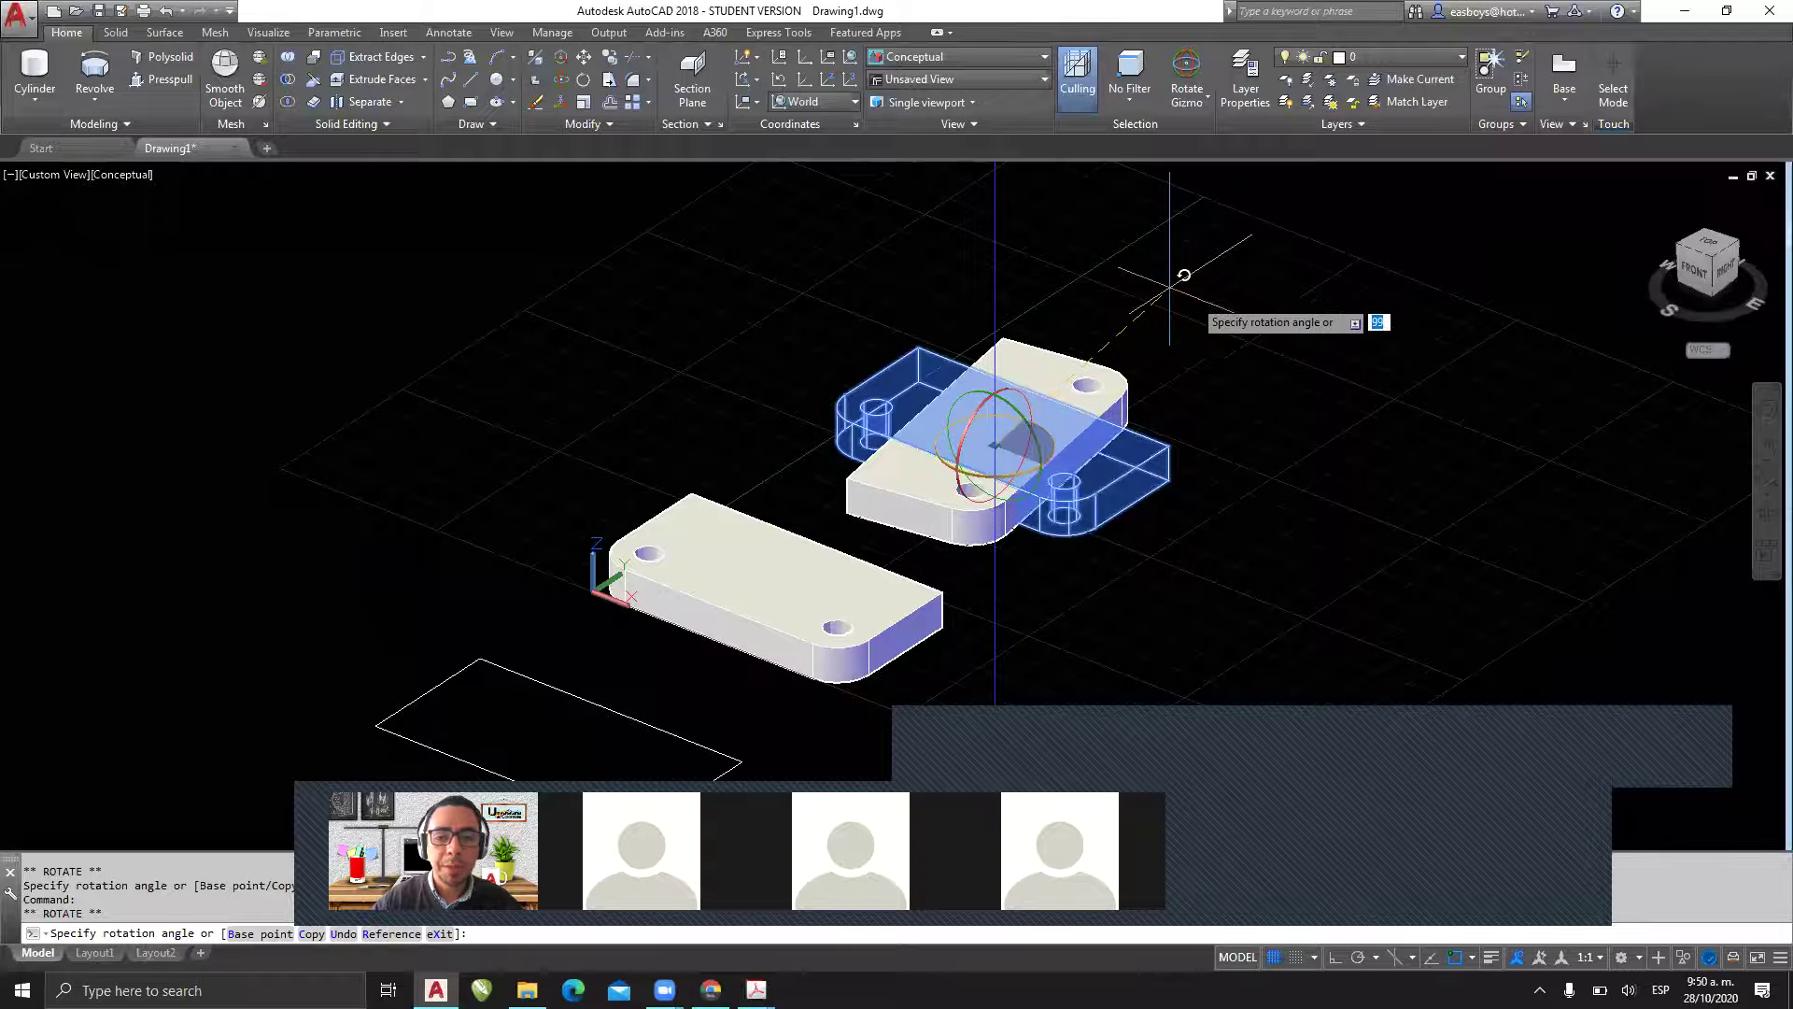
left_click(1199, 301)
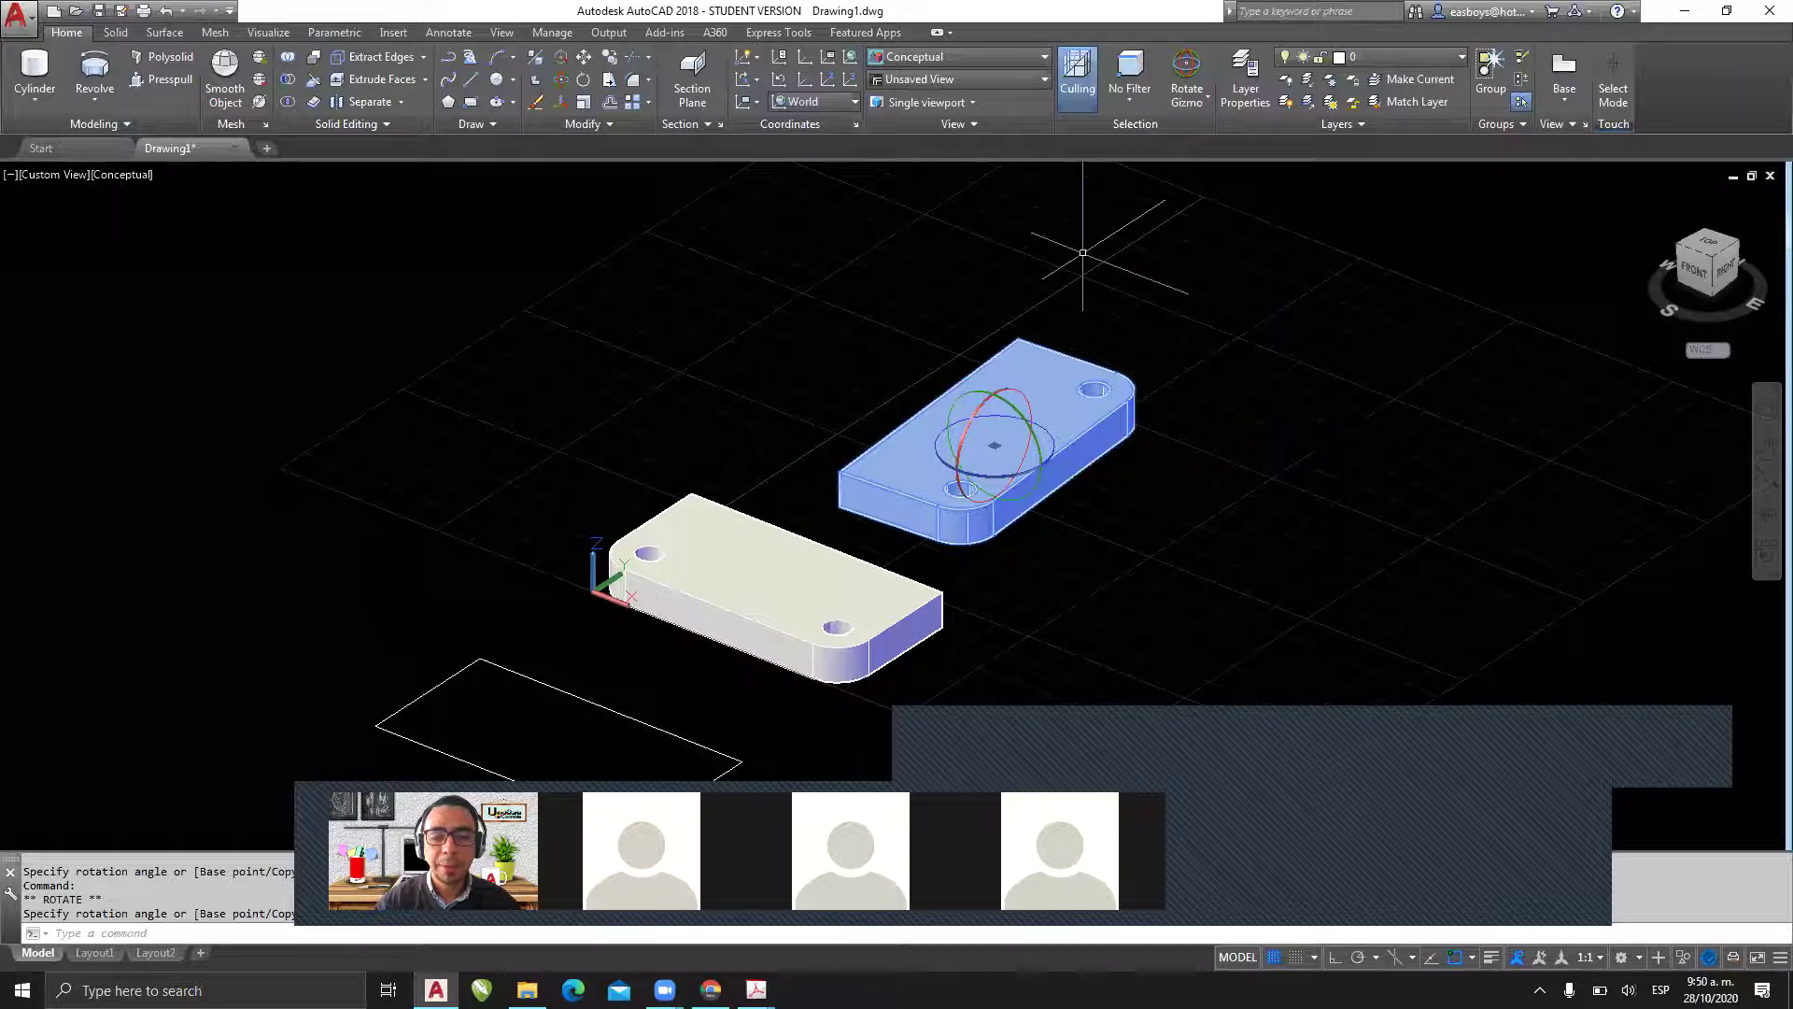
- Restore the AutoCAD window beside the exercise PDF and undo the copied plate's rotation about Z
double_click(788, 15)
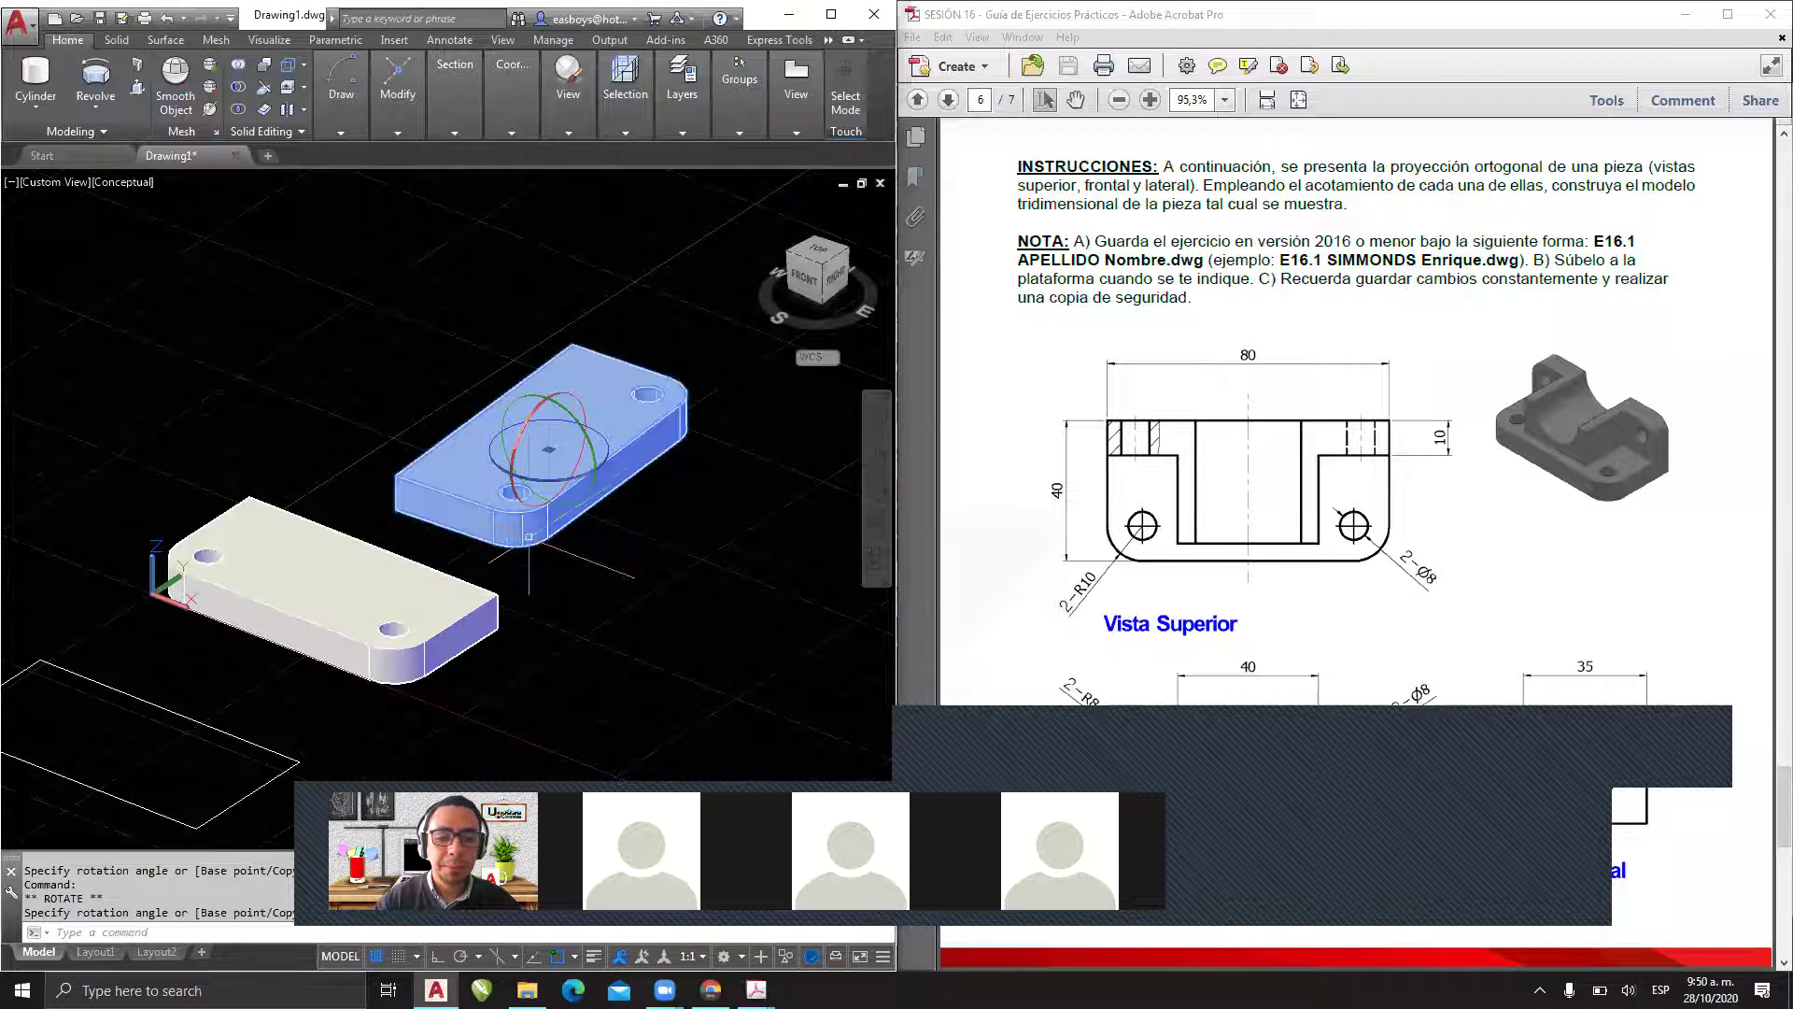
key("Escape")
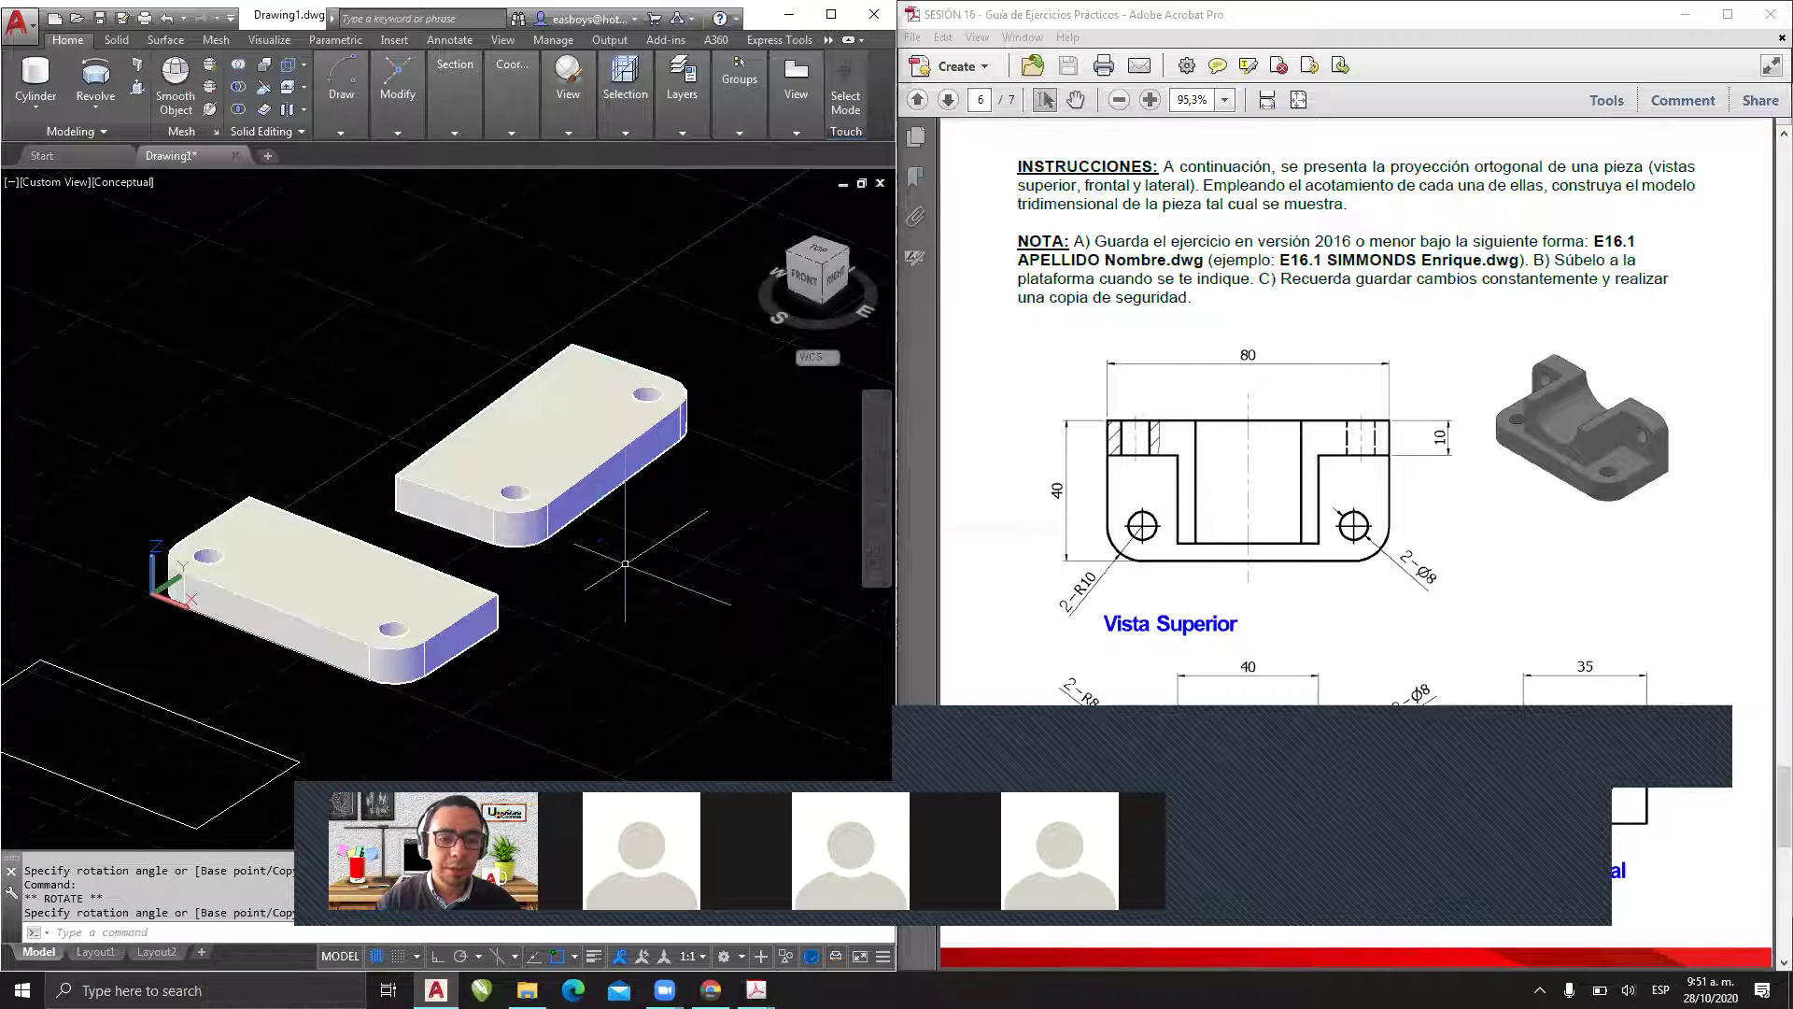
key("ctrl+z")
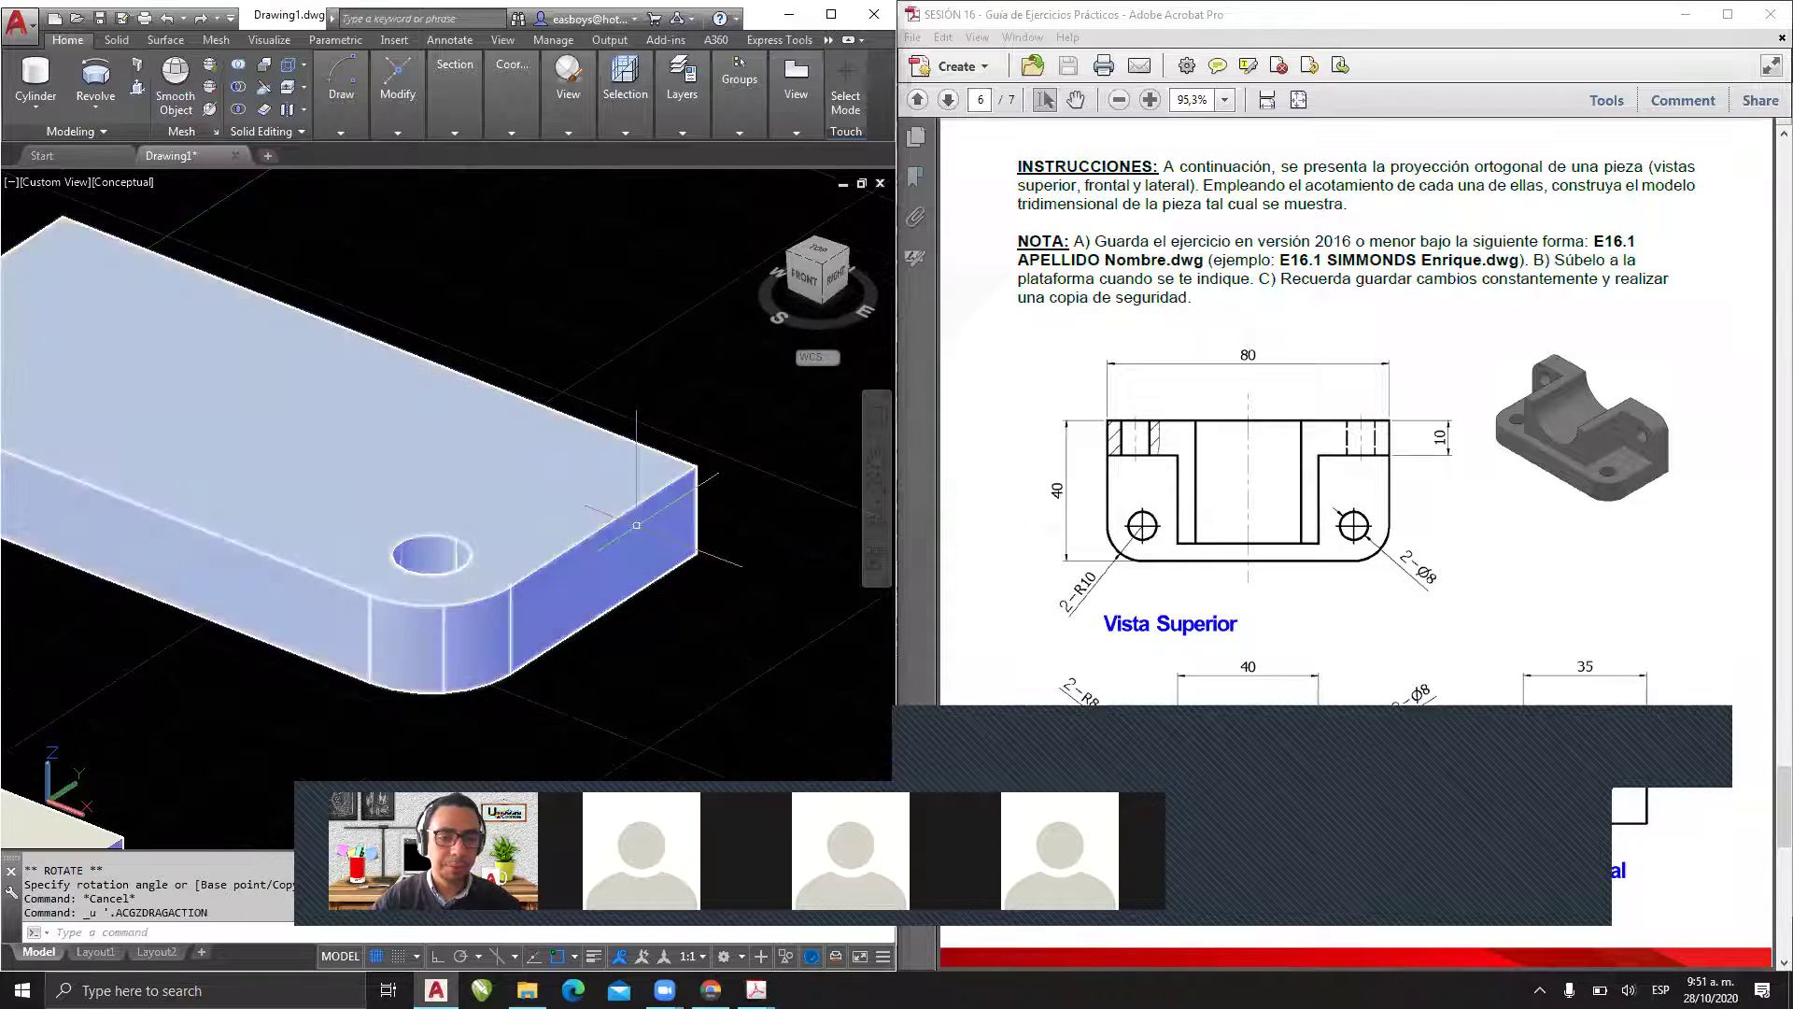
scroll(584, 526, "down", 3)
middle_click_drag(584, 526, 614, 499)
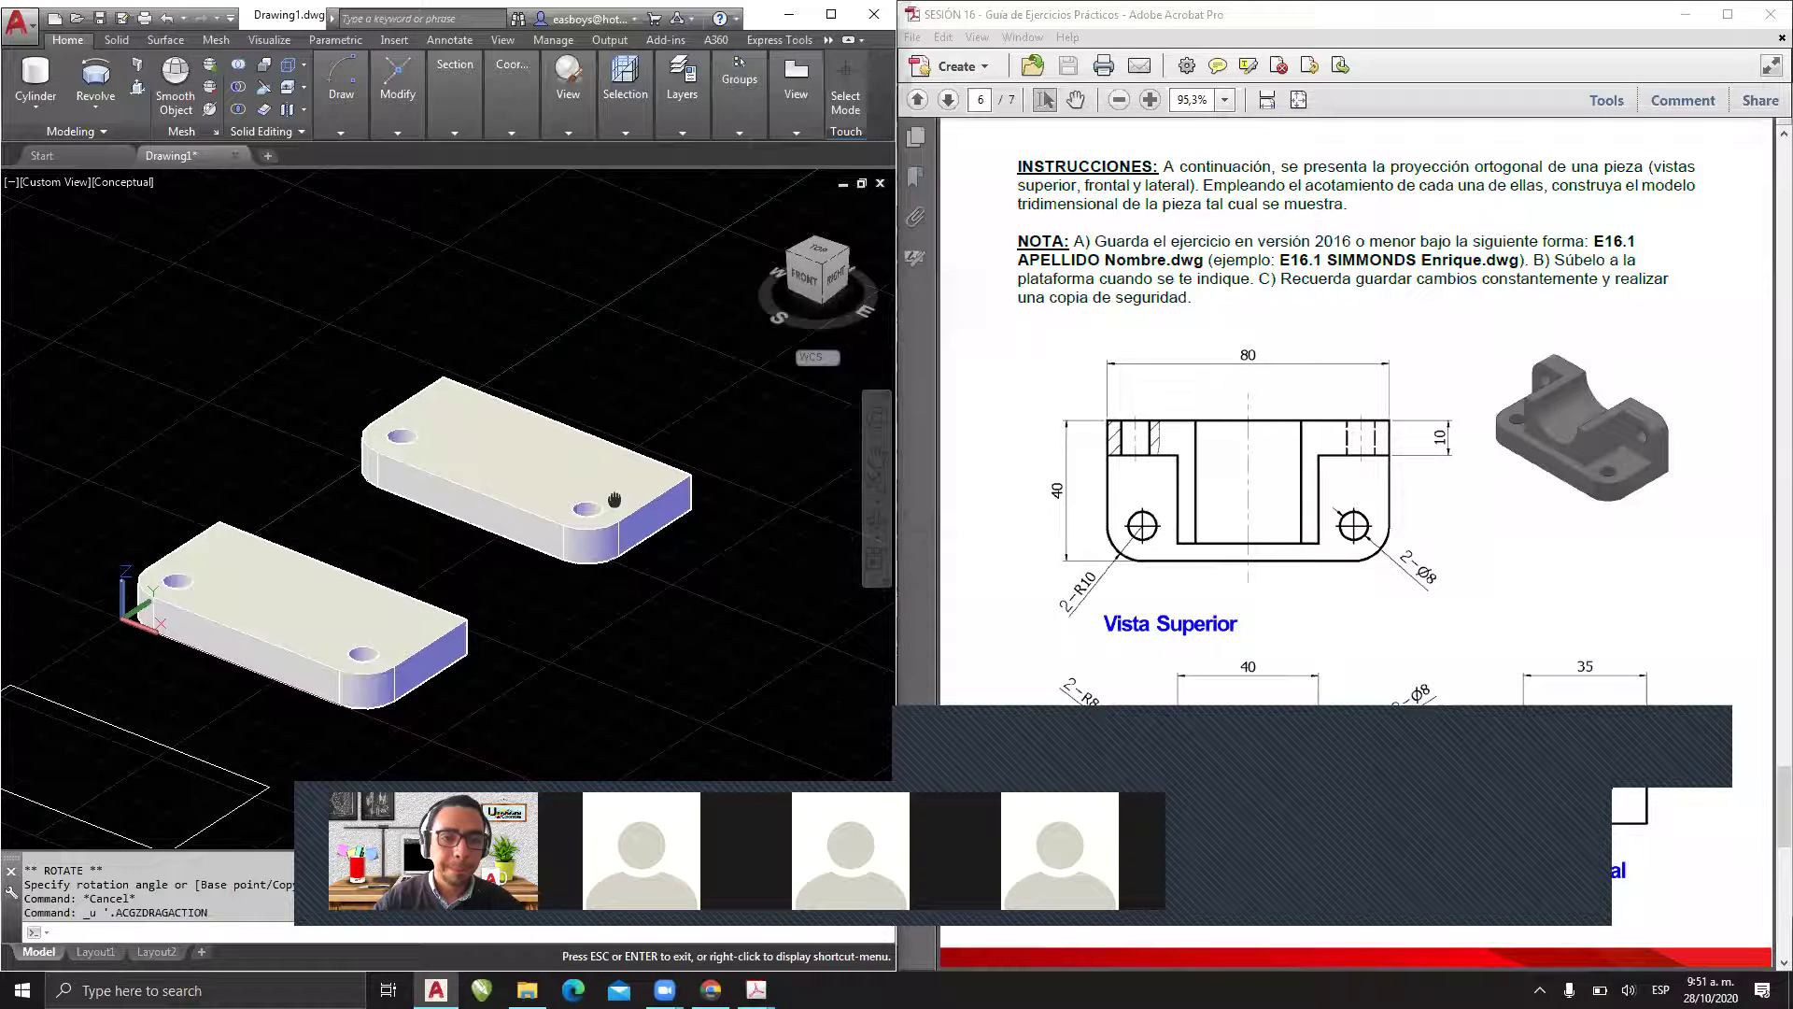
- Select the copied plate and try to rotate it 180° about its vertical Z axis
left_click(478, 406)
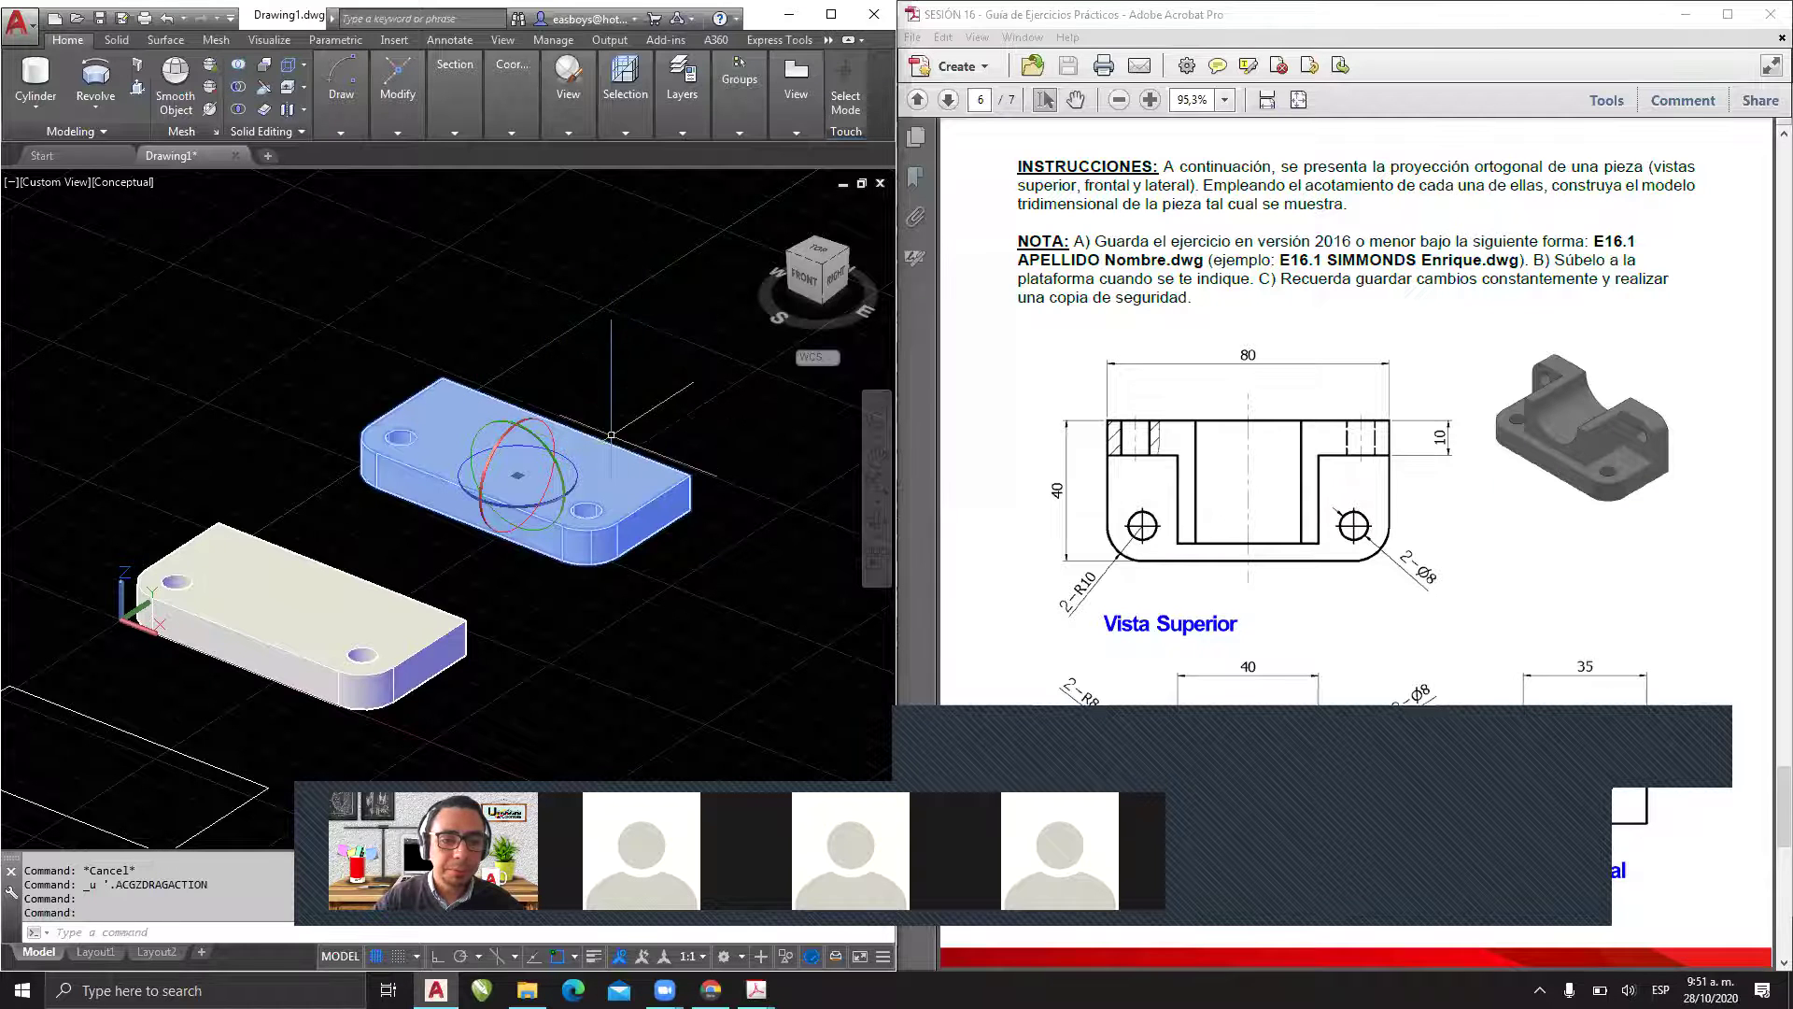
left_click(582, 487)
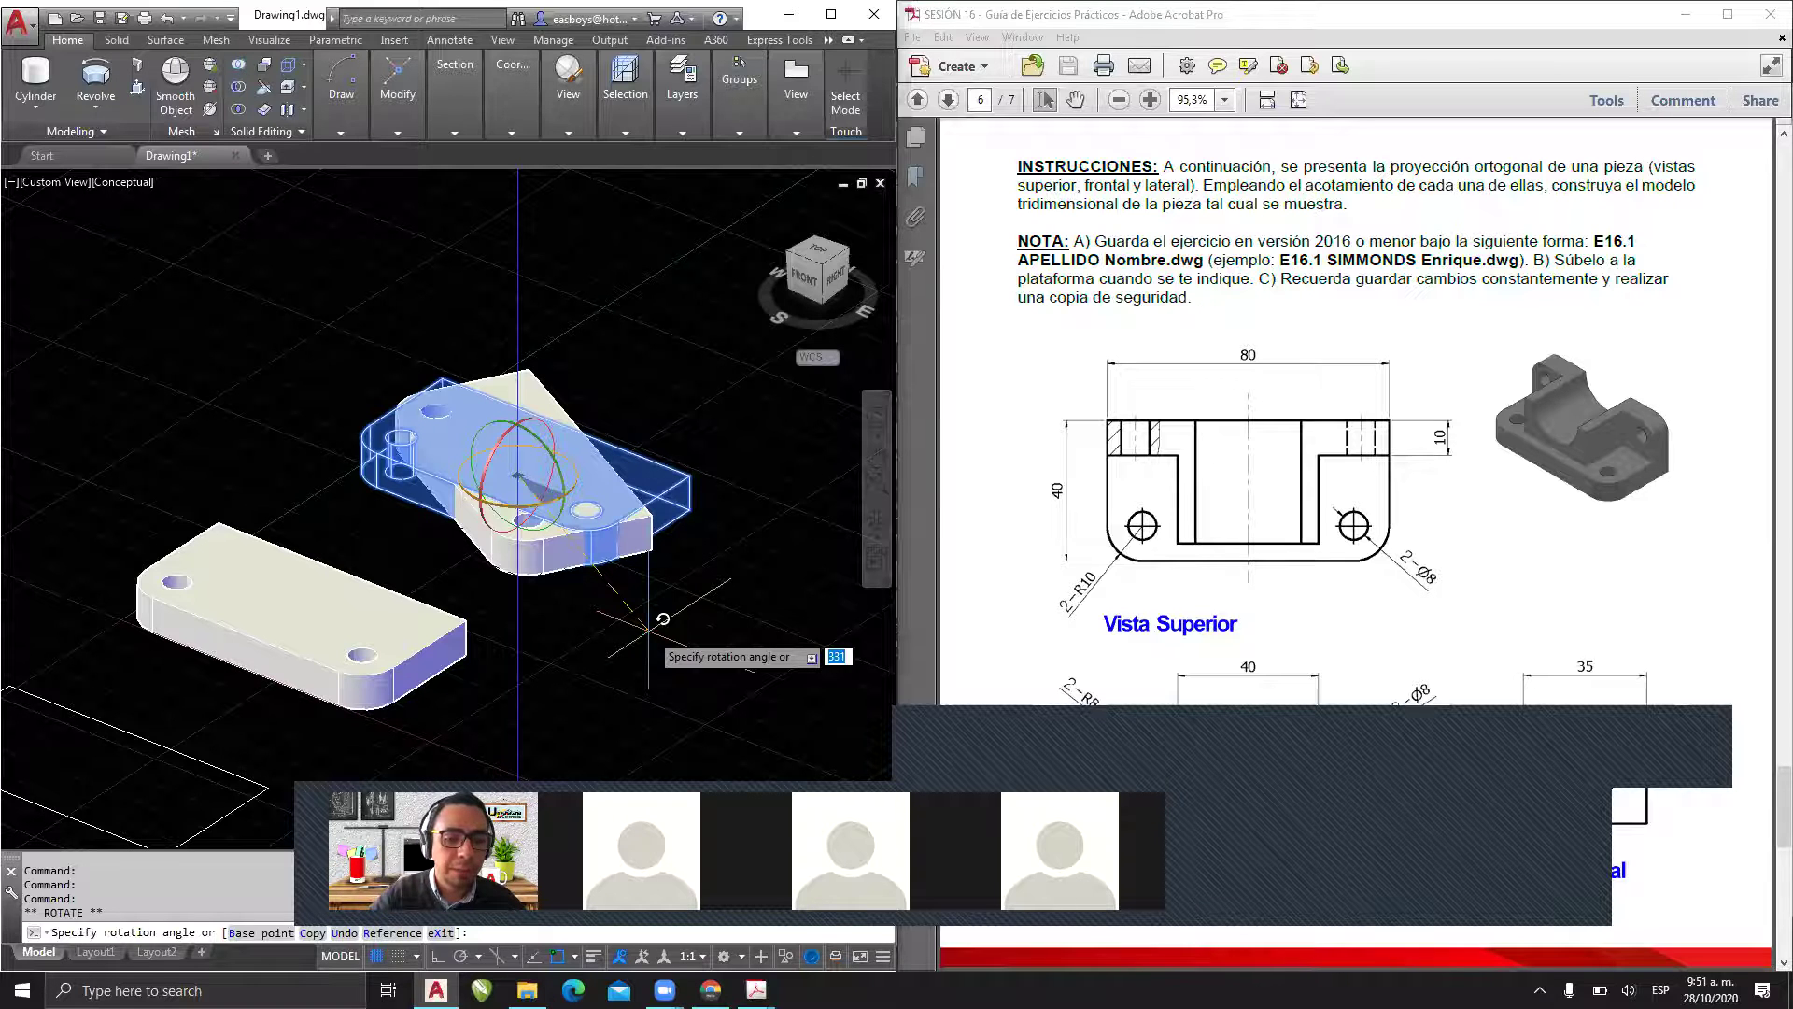
type("180")
key("Return")
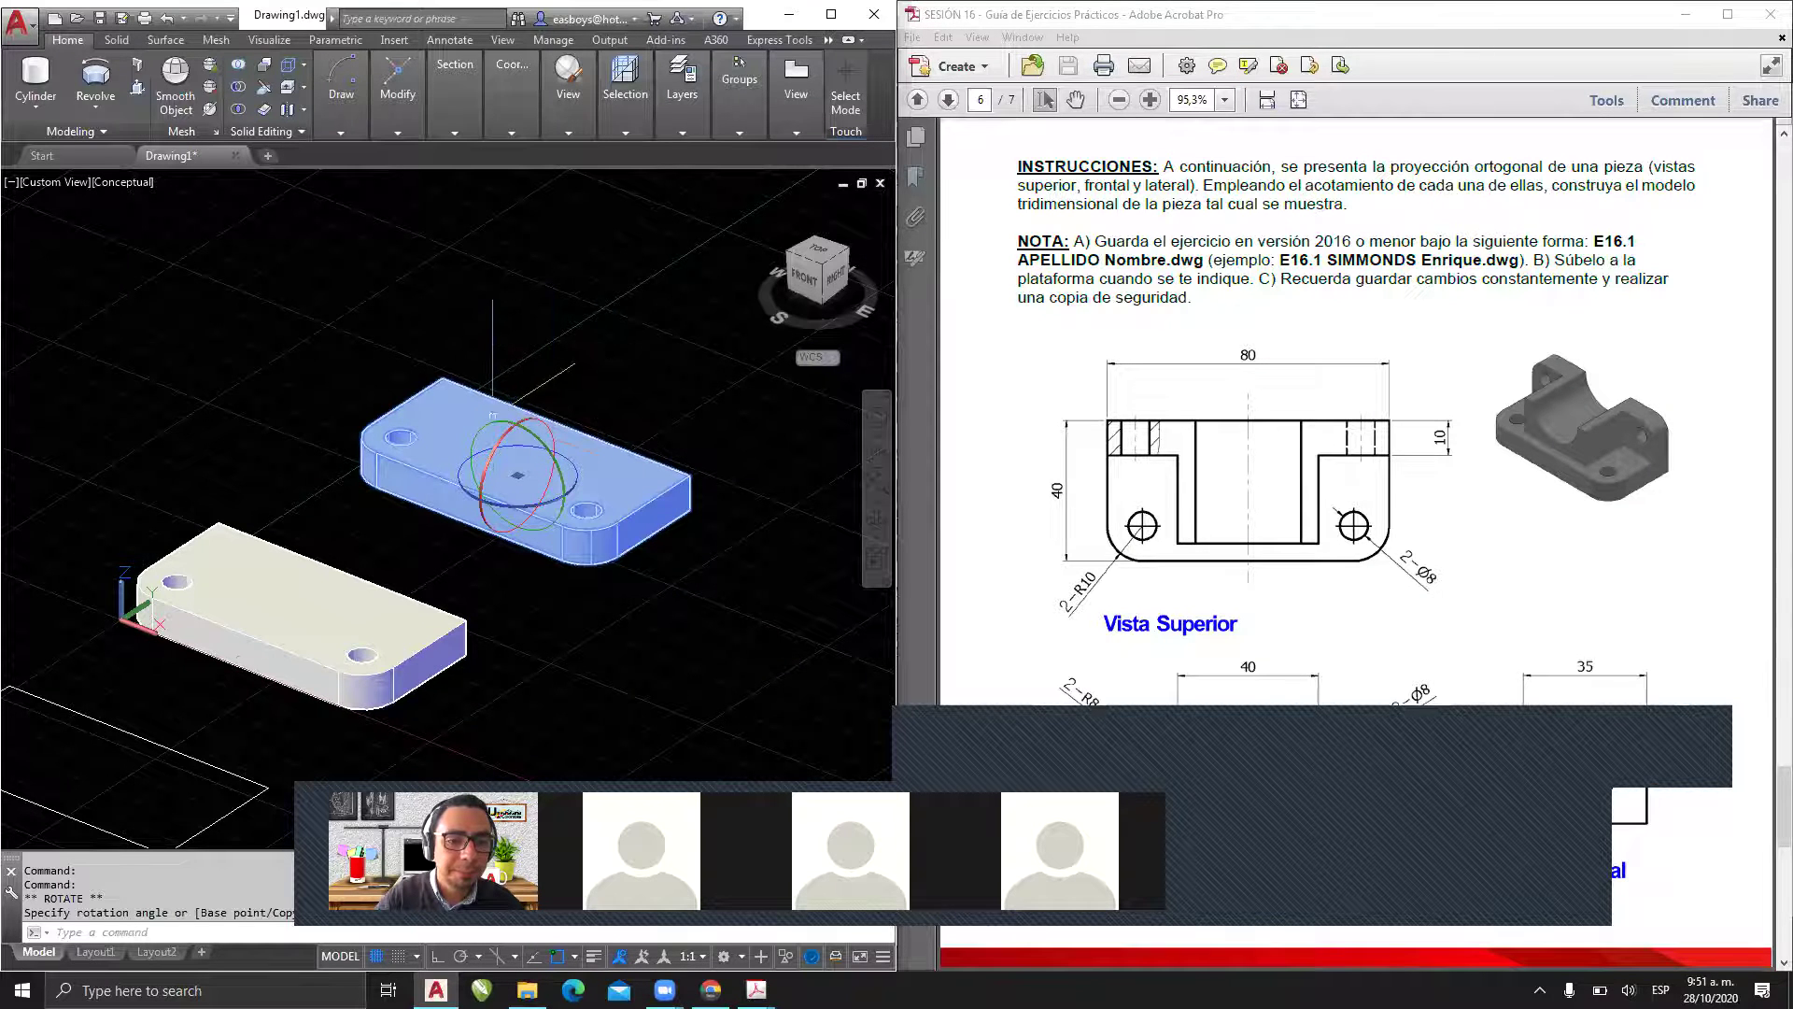
- Rotate the copied plate about its Y axis to stand on its short end, and undo that rotation
left_click(495, 430)
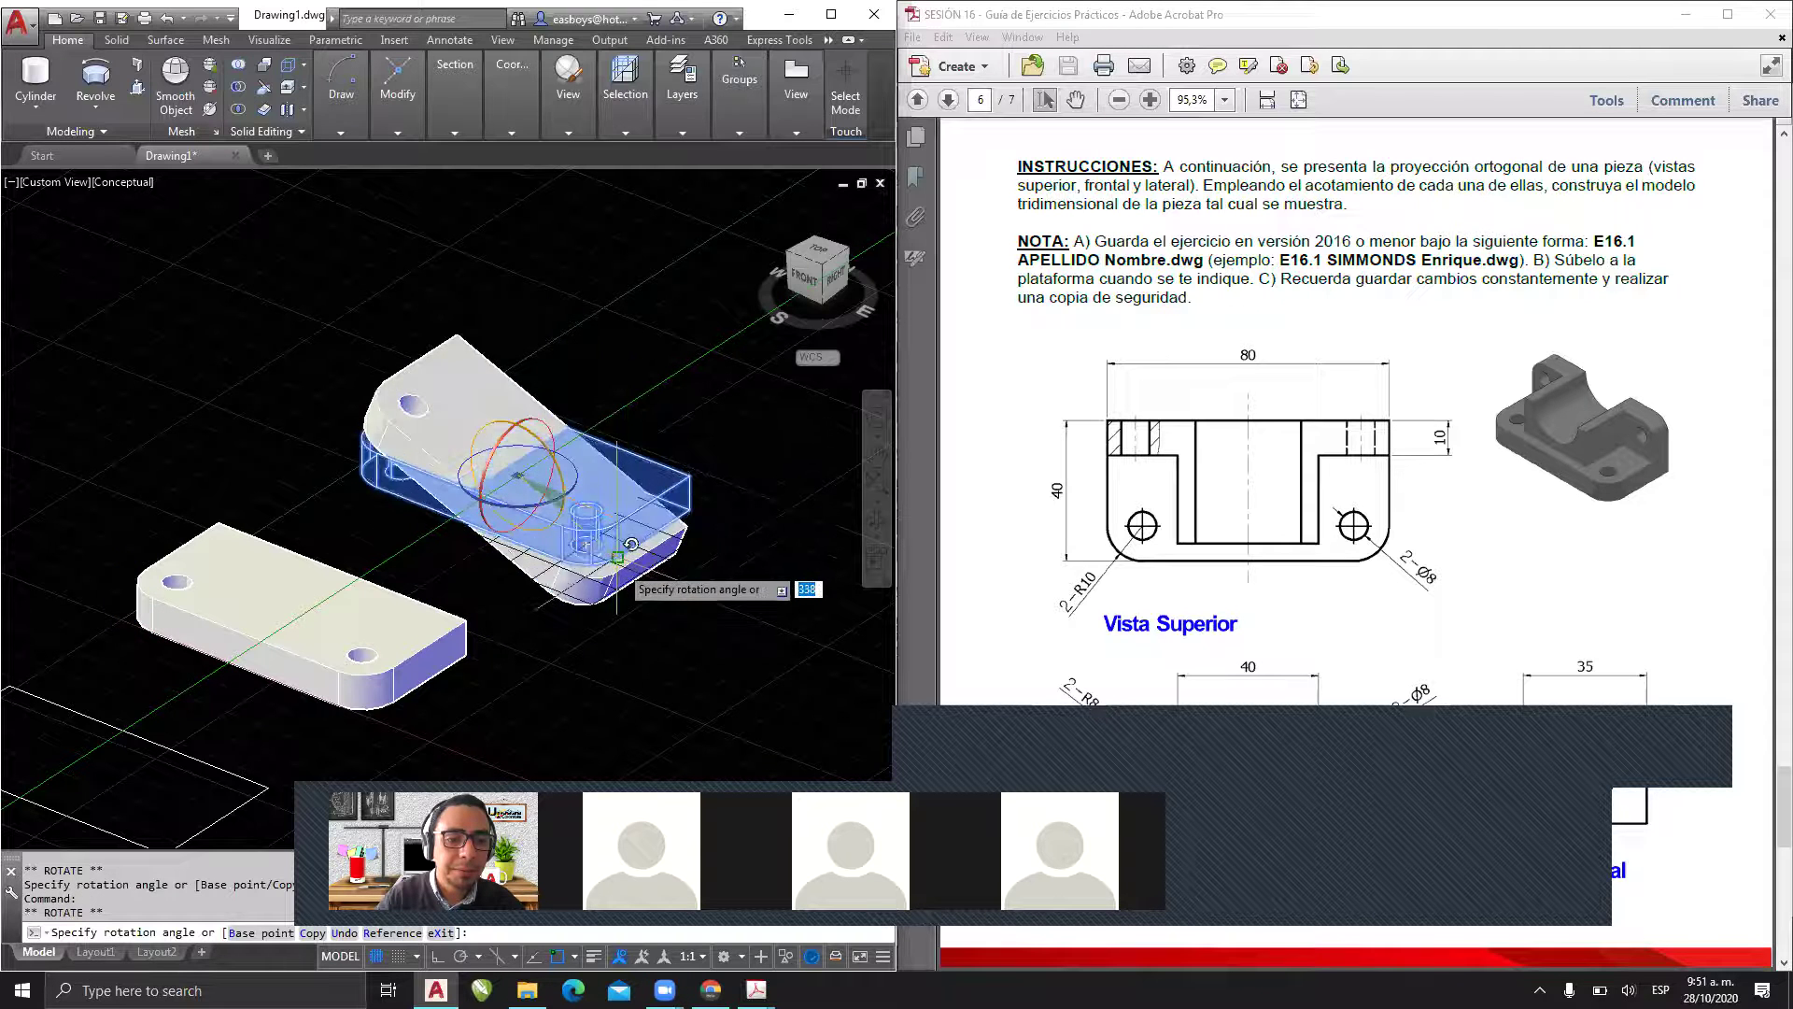
left_click(528, 626)
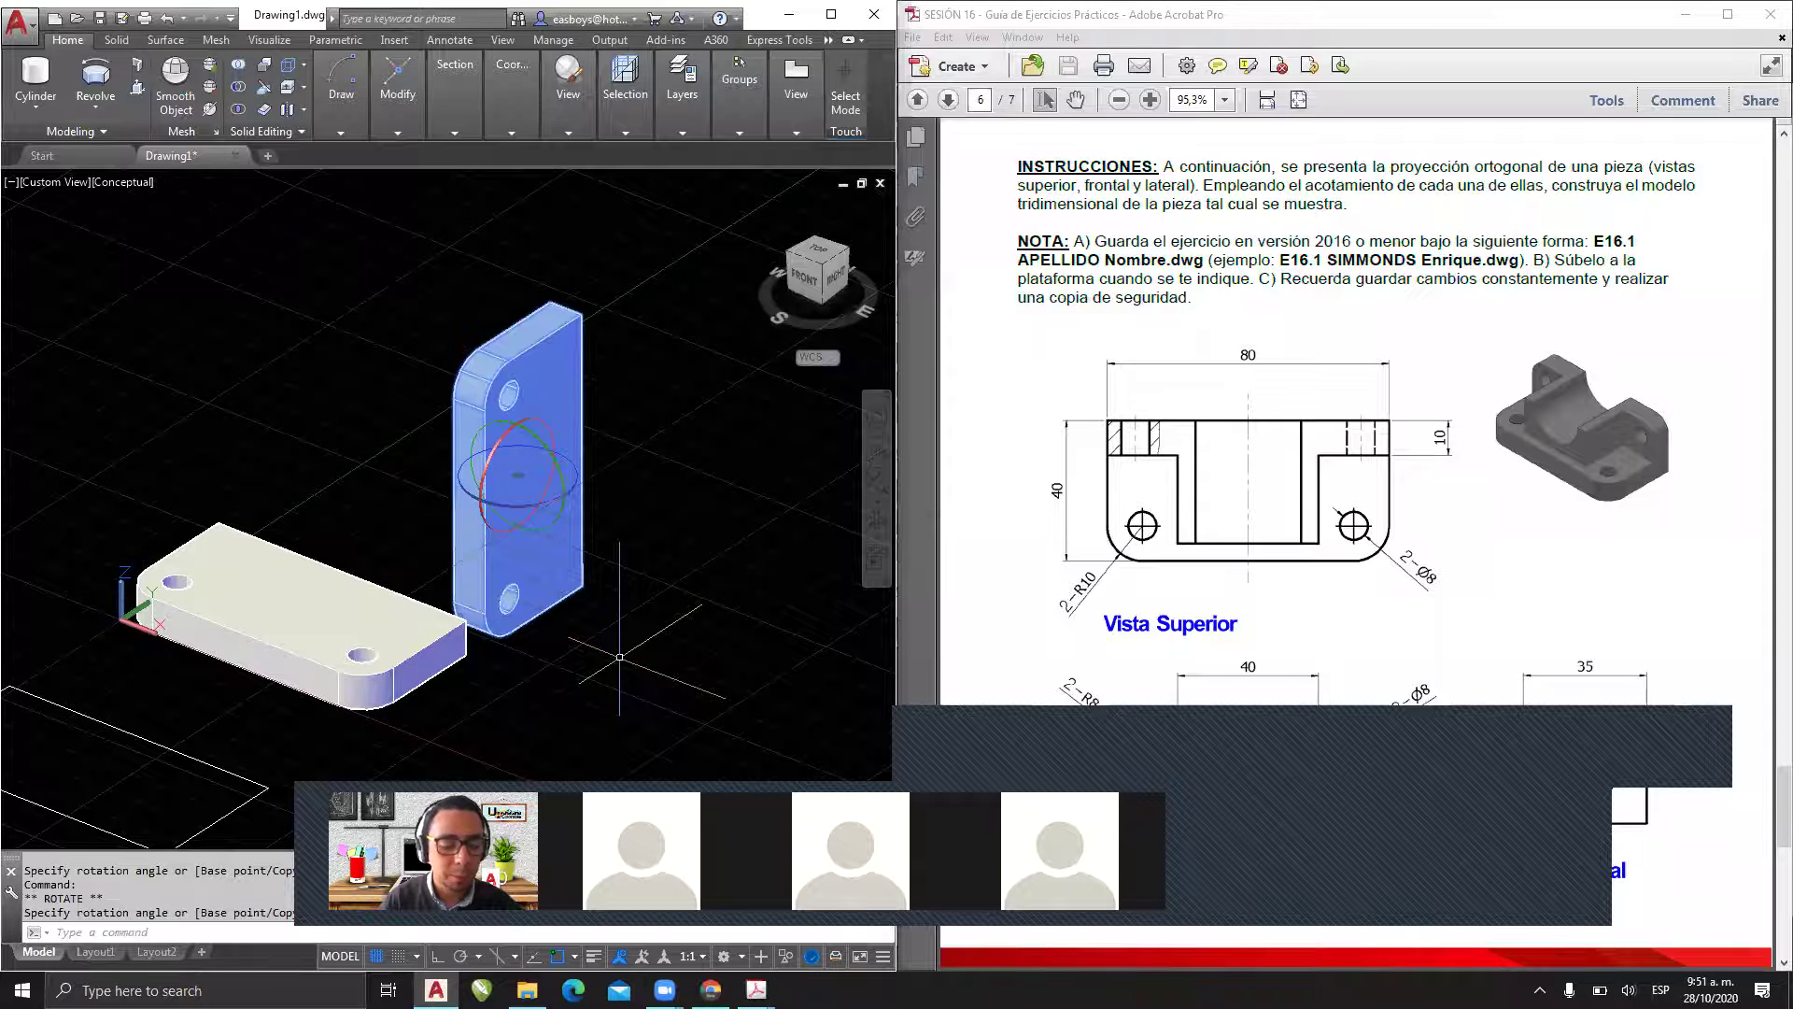
key("ctrl+z")
- Rotate the copied plate about its X axis to stand upright on its long square edge, with the rounded corners facing up
left_click(615, 533)
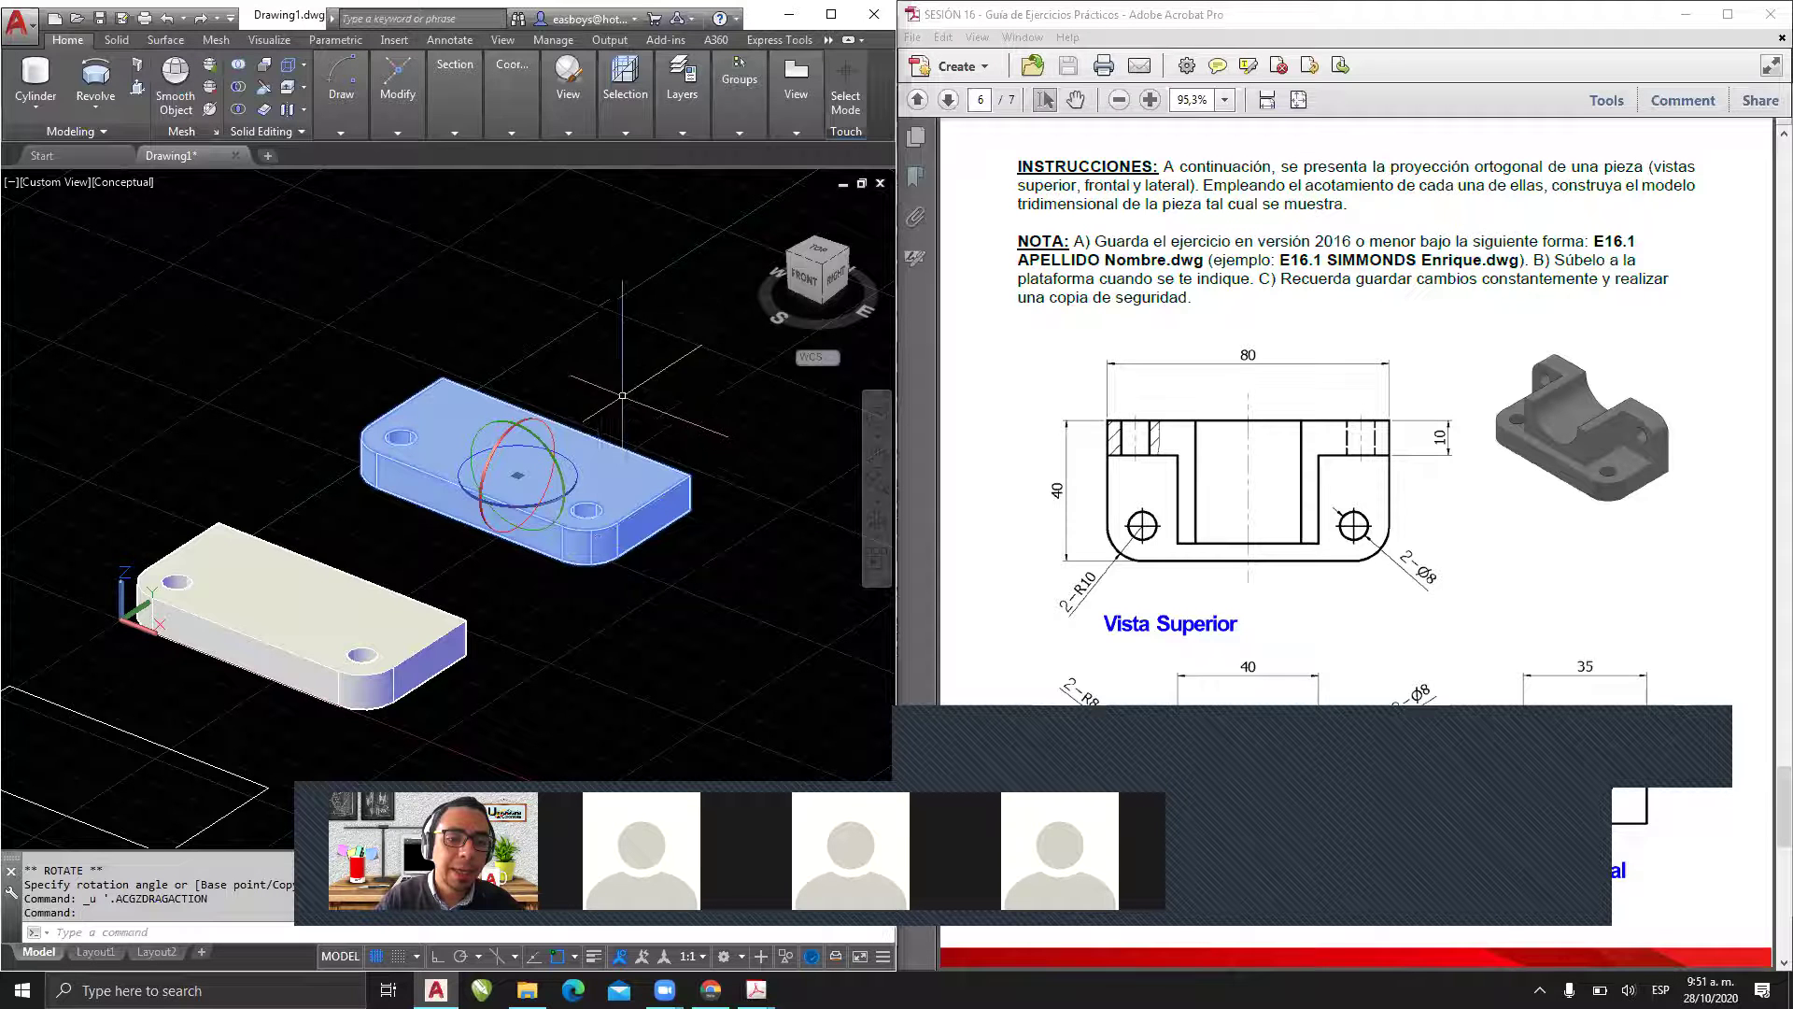
left_click(546, 430)
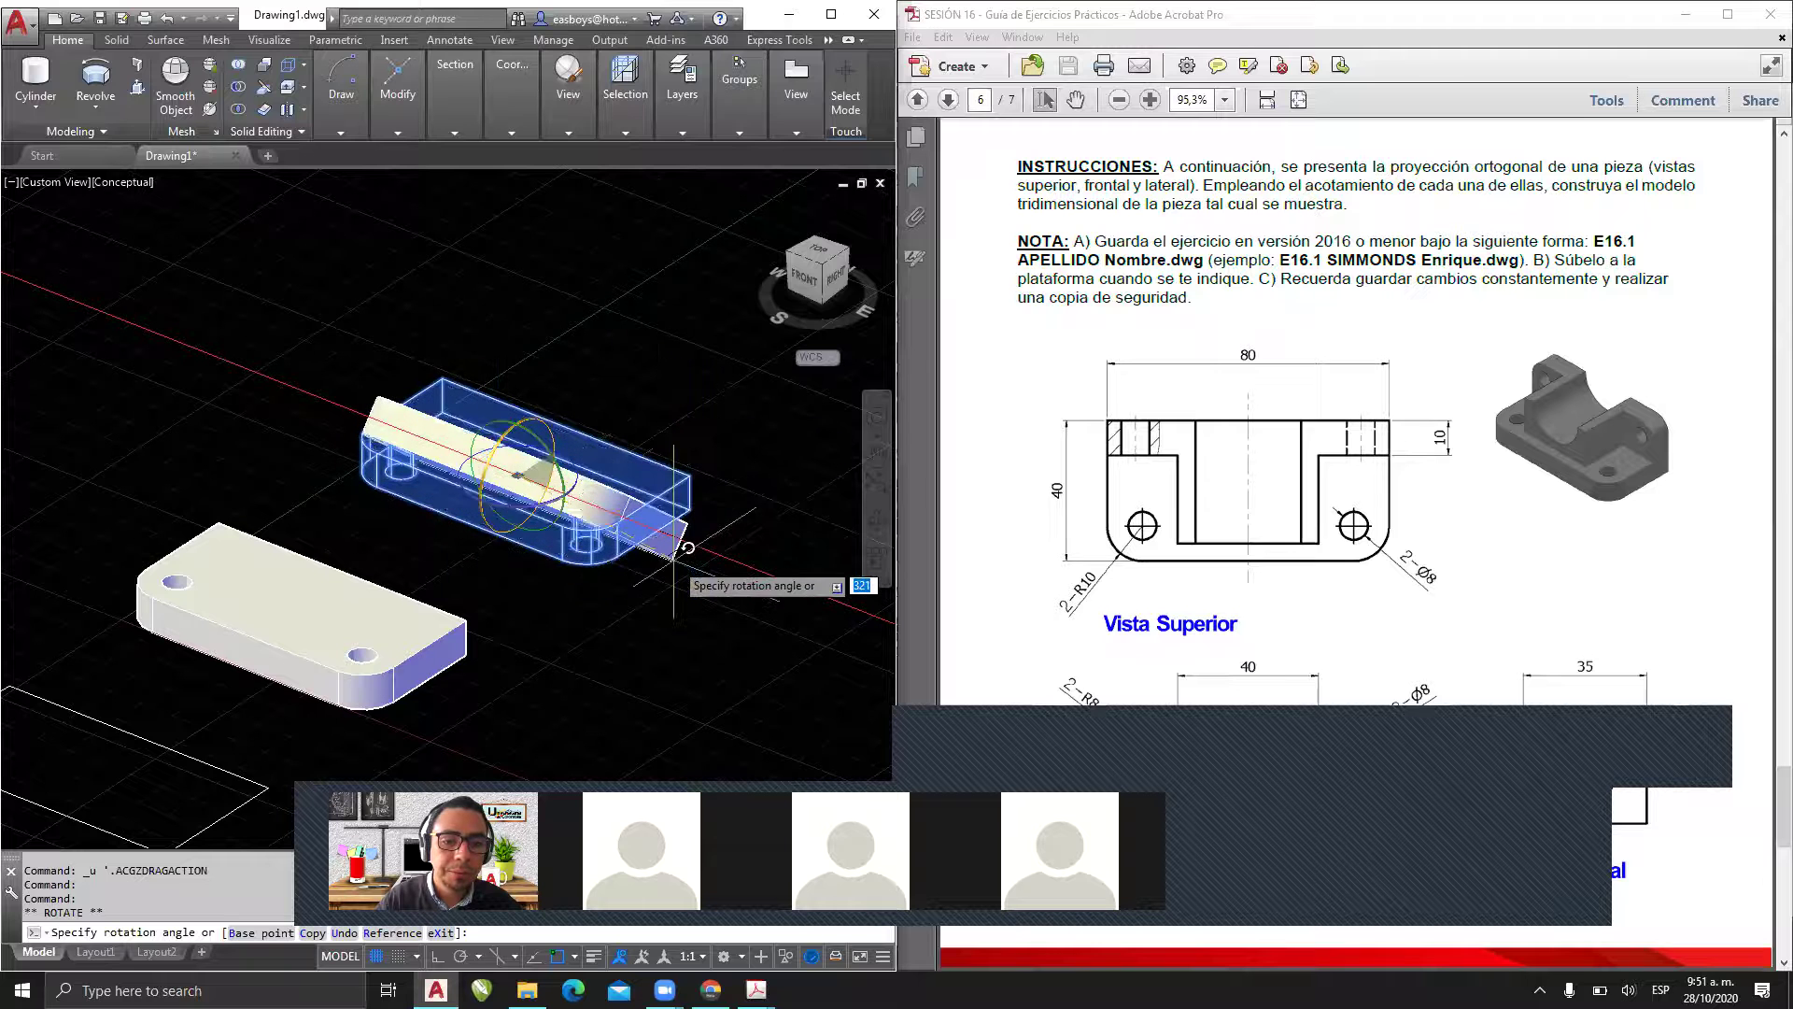
left_click(516, 712)
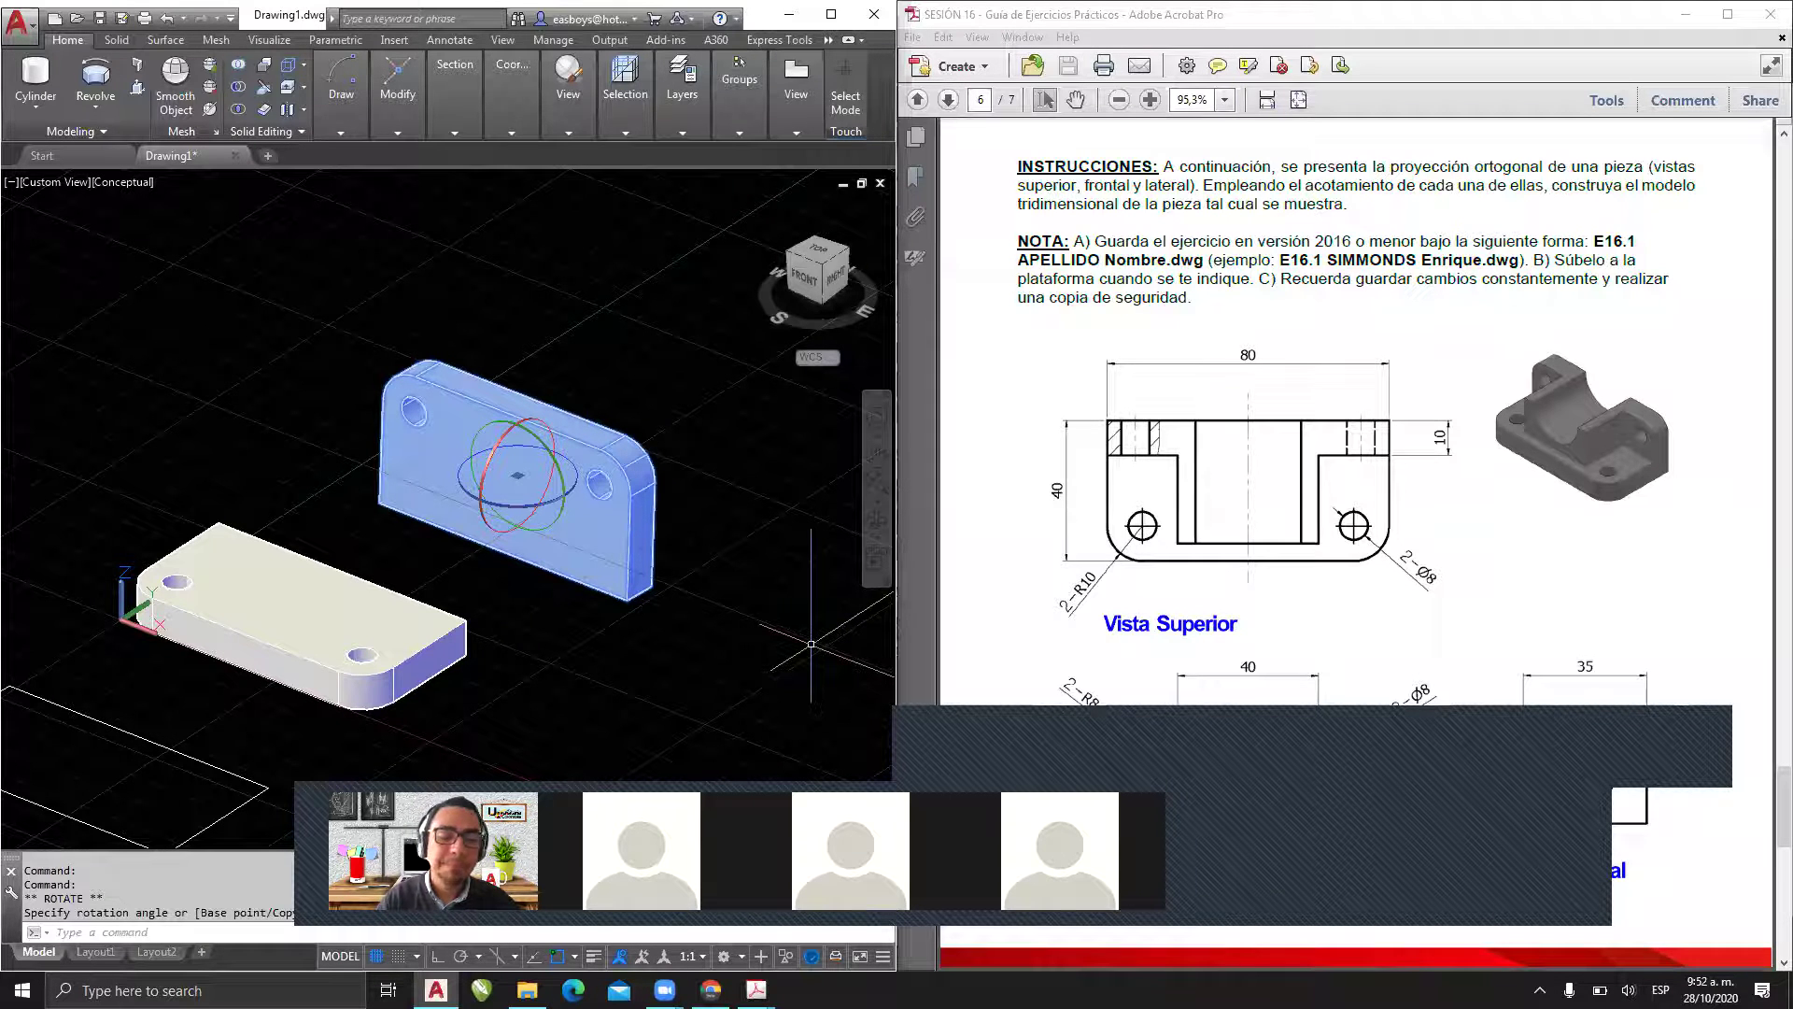
- Undo the copied plate's rotation and rotate it again about its X axis with Ortho on, standing upright with rounded corners facing up
key("ctrl+z")
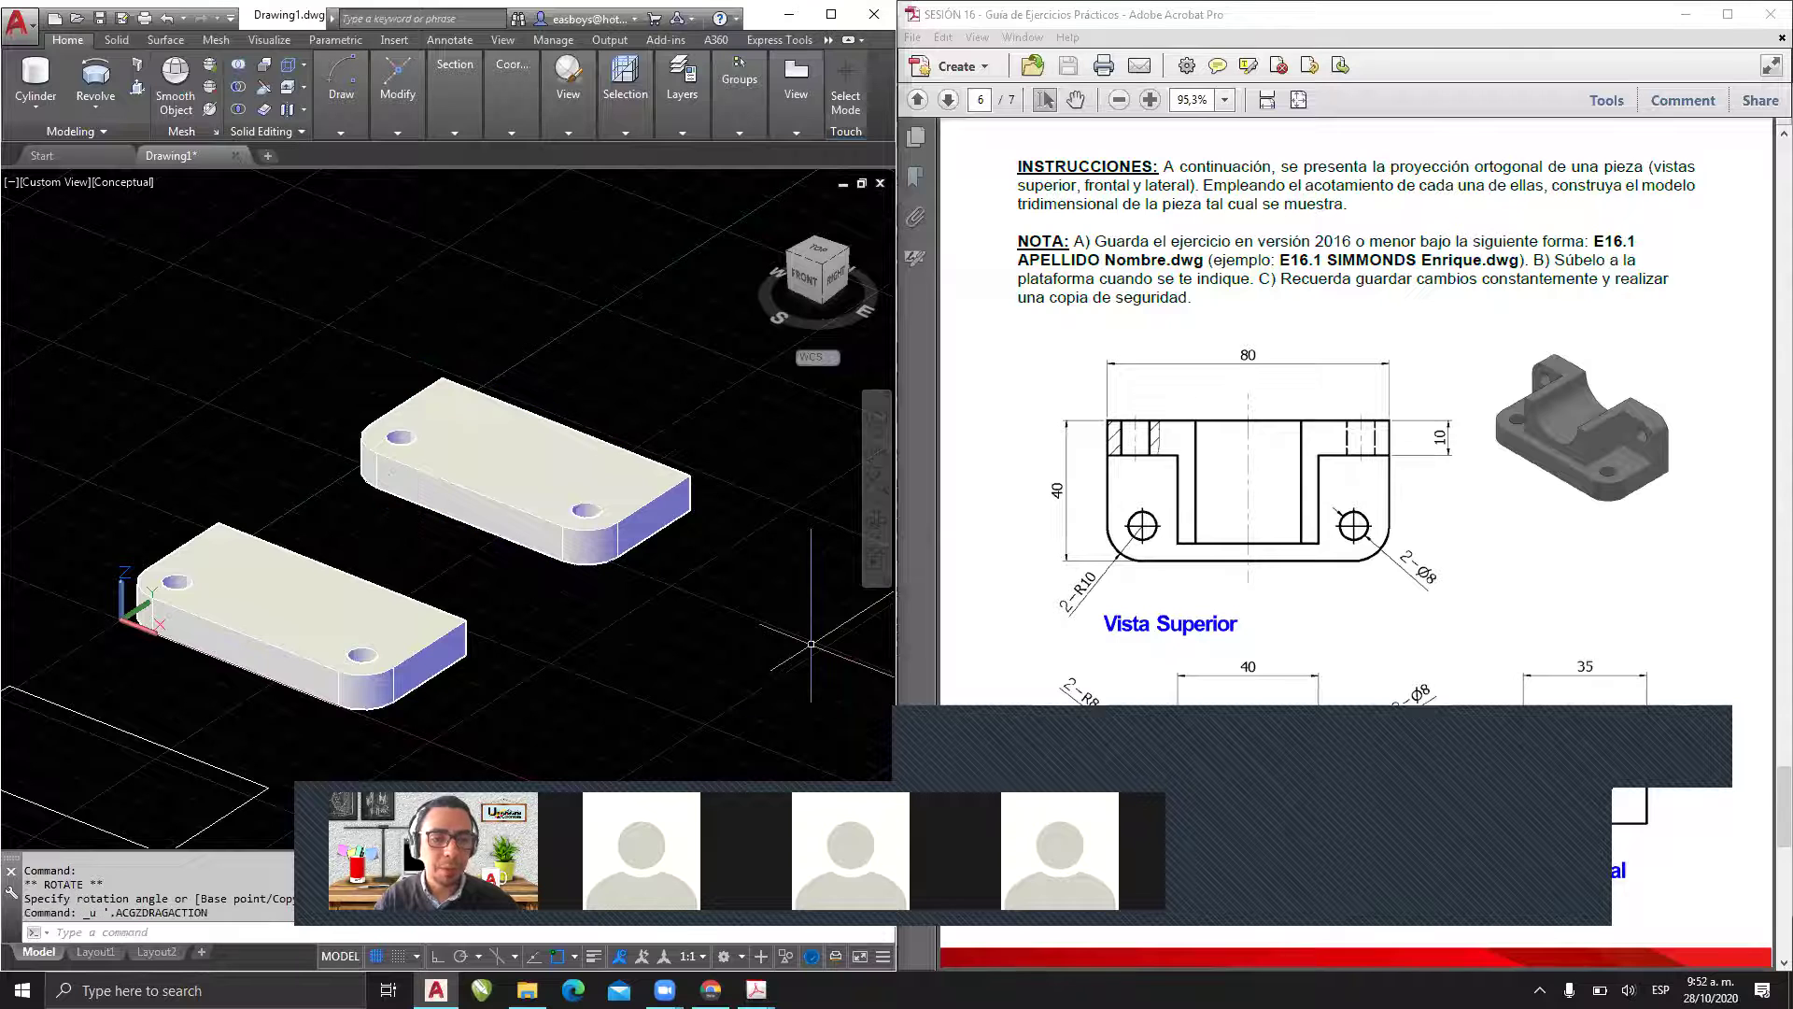
left_click(647, 501)
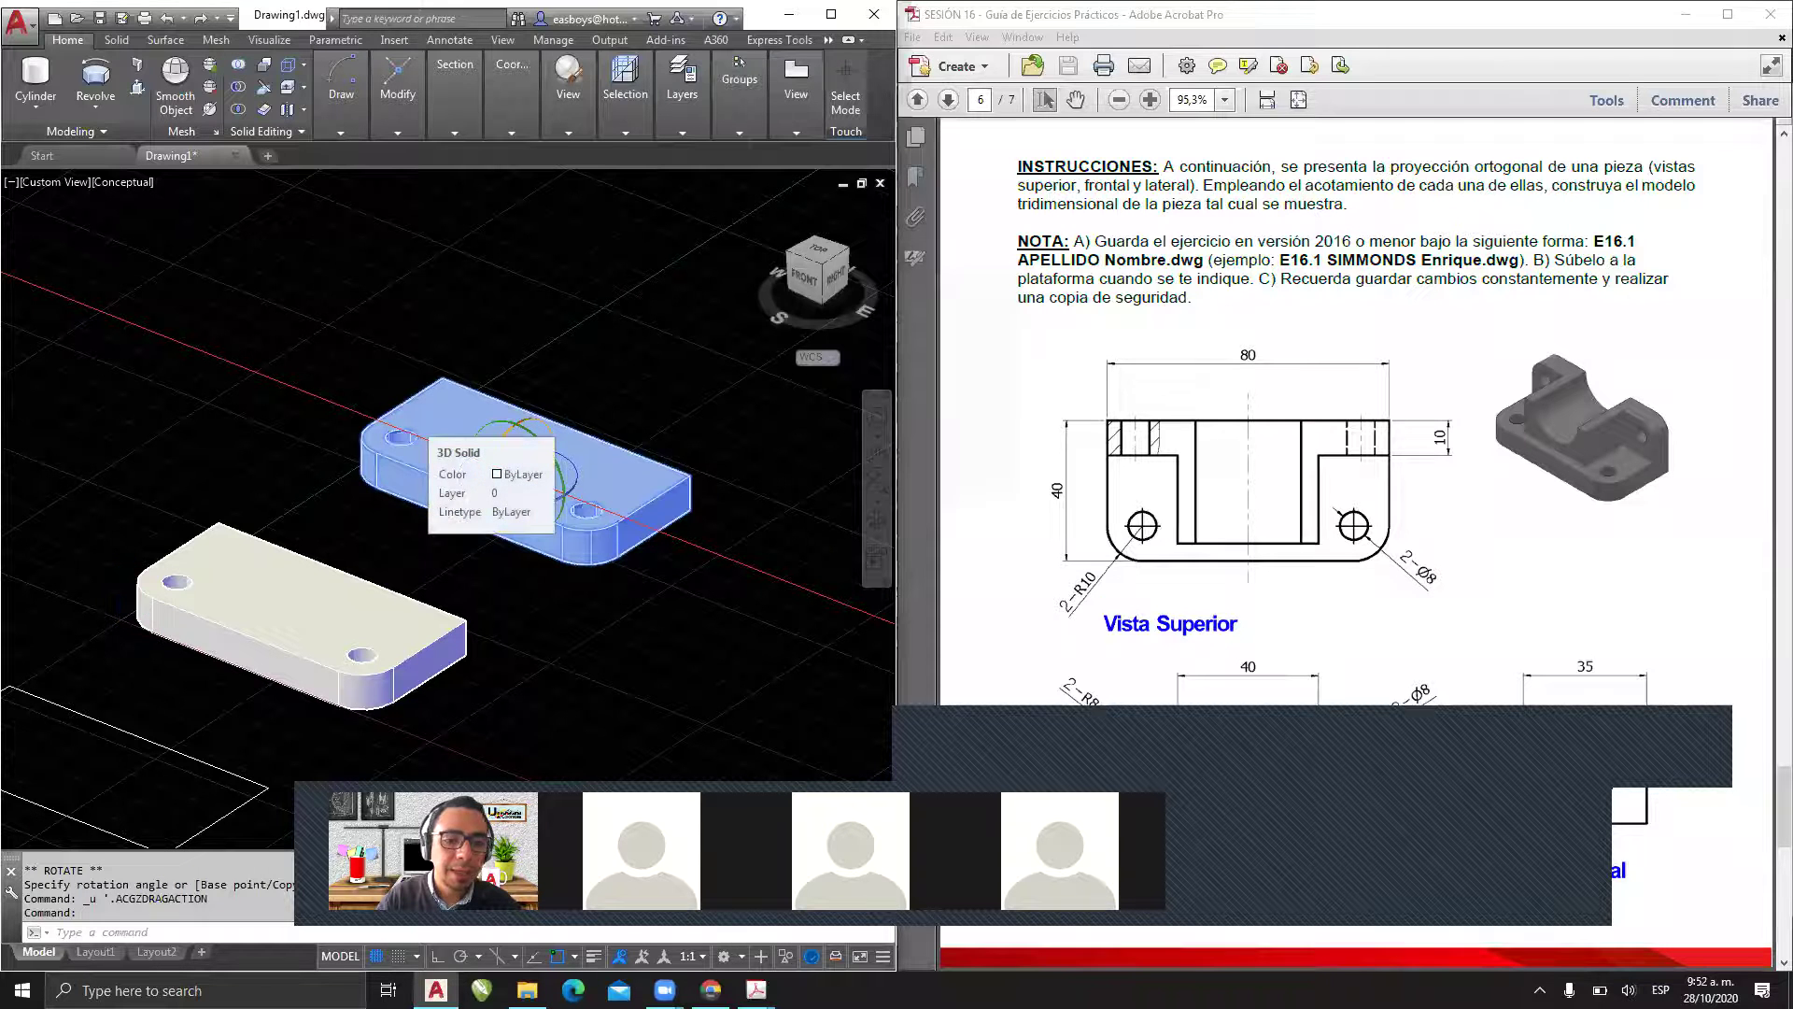
left_click(544, 430)
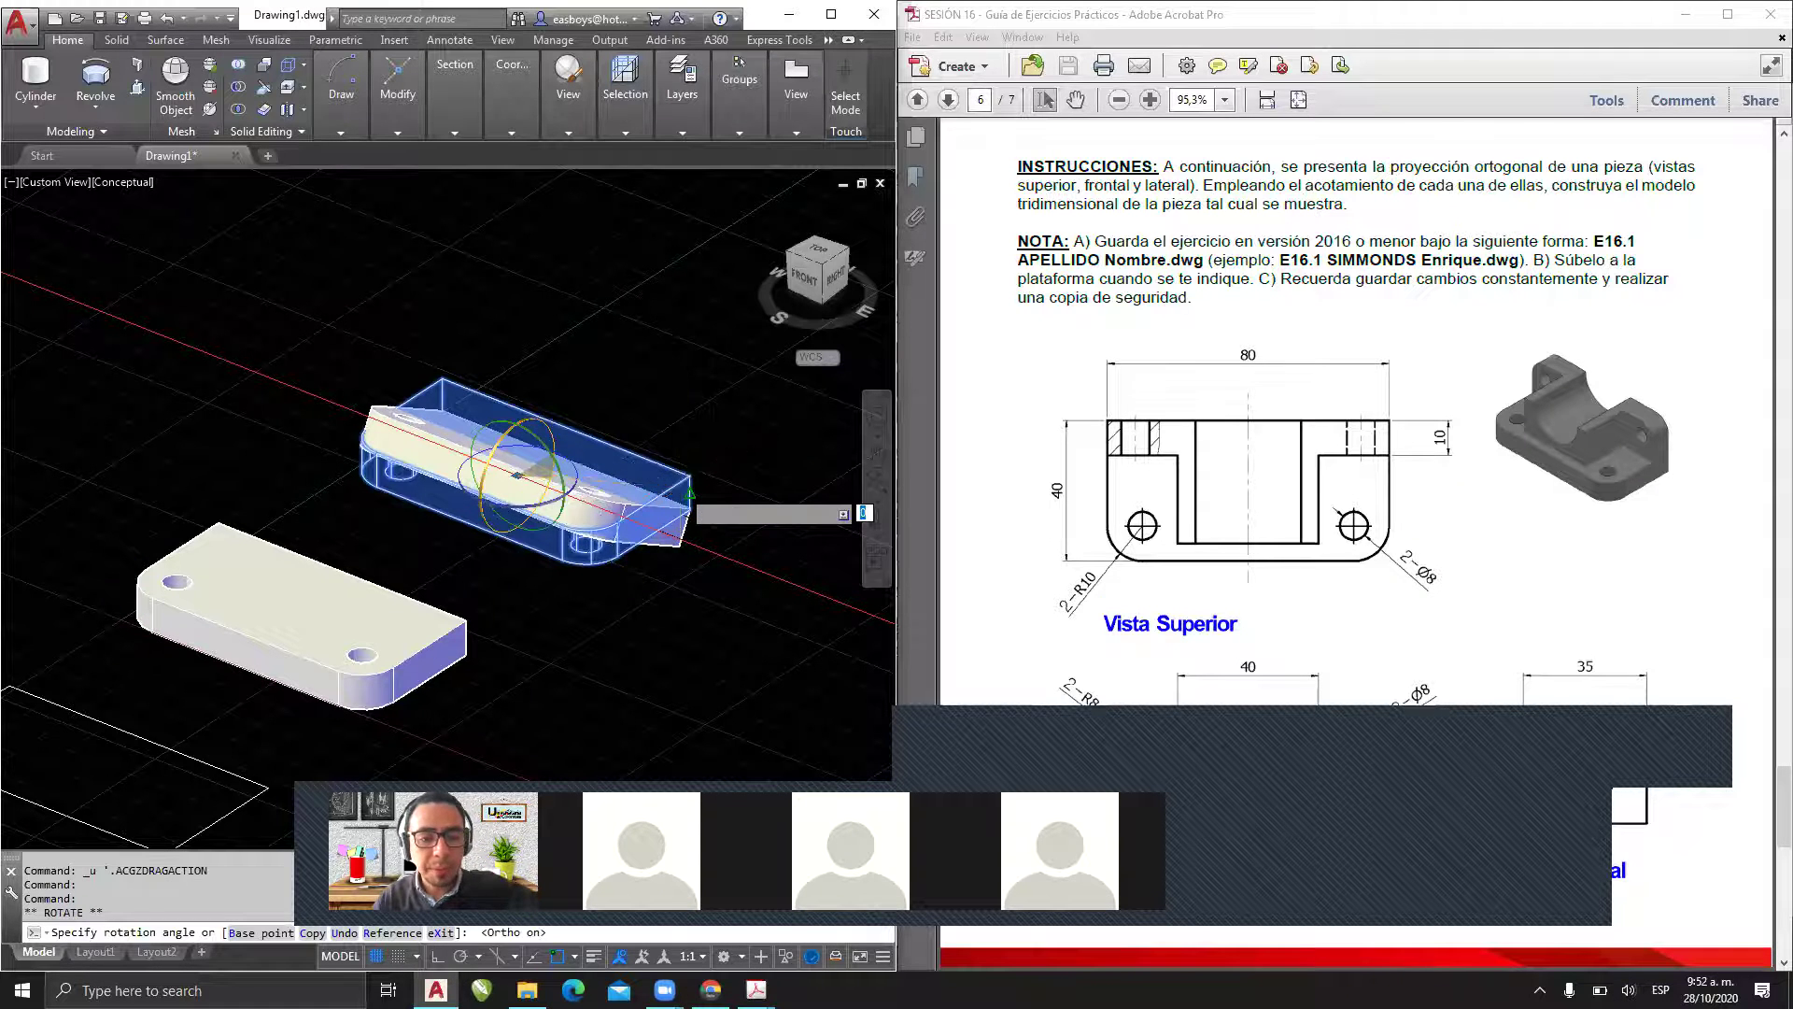
key("F8")
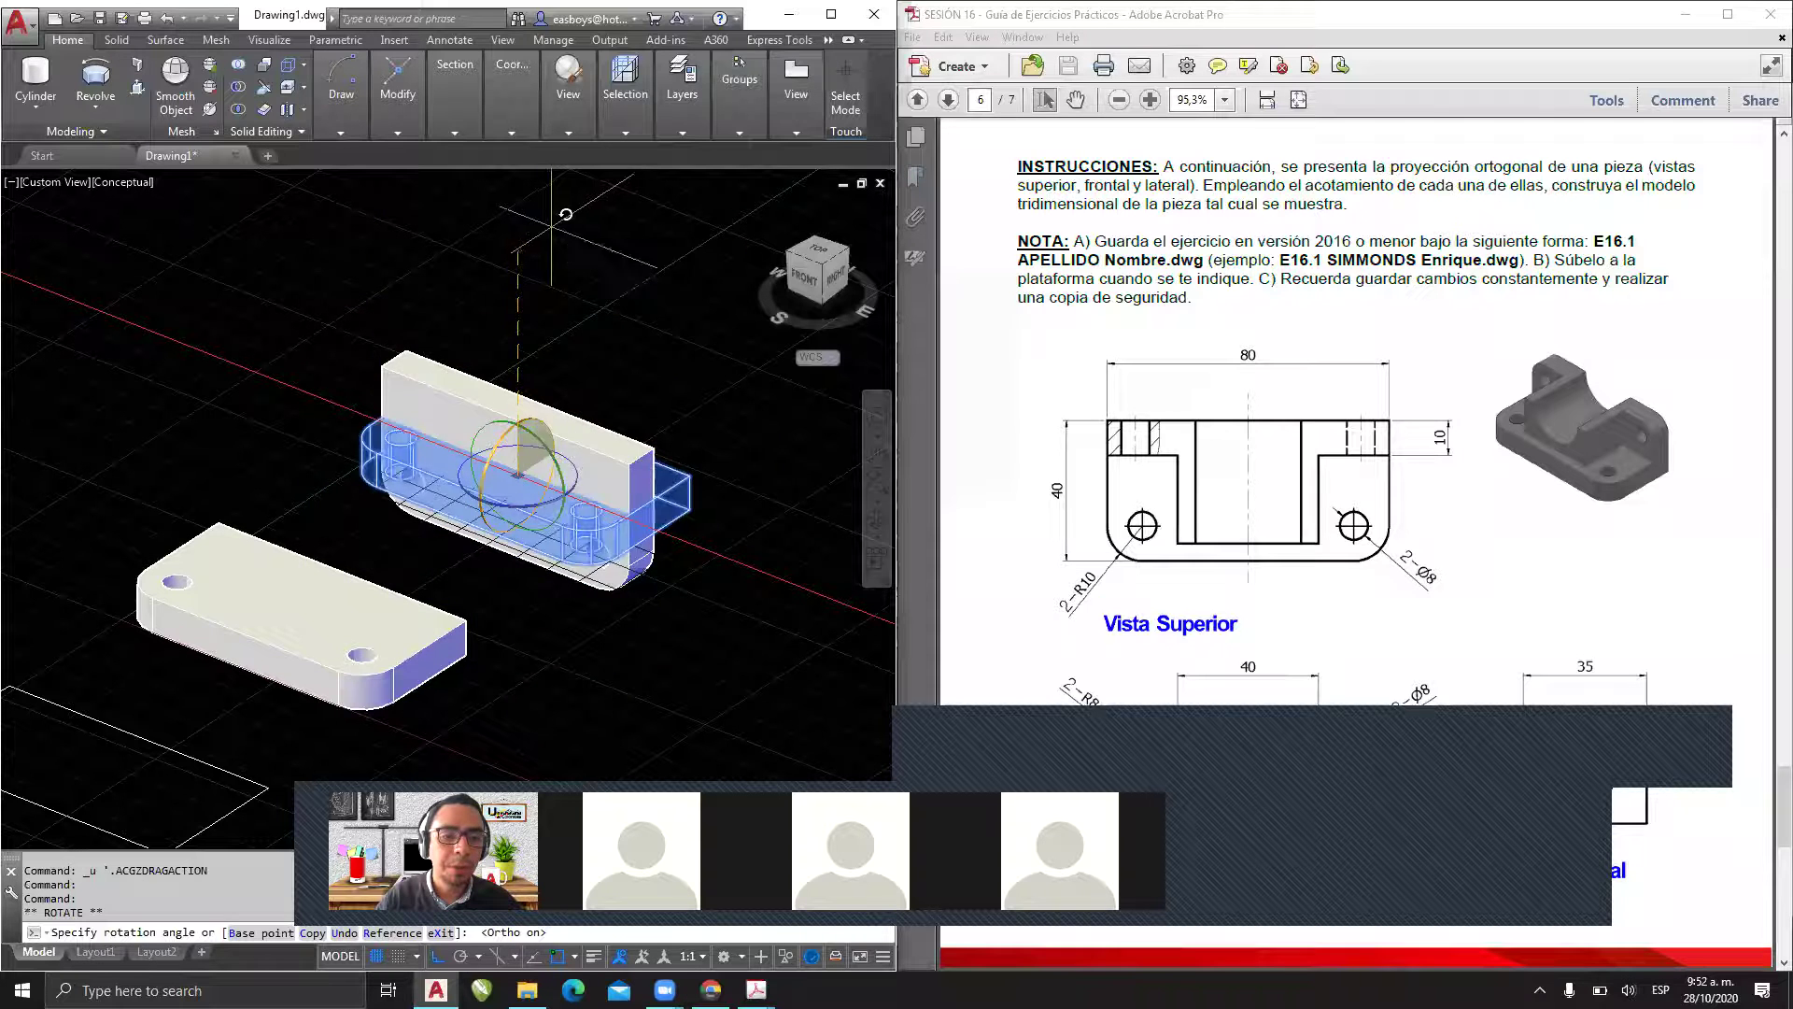
left_click(608, 662)
key("Escape")
key("Escape")
key("Escape")
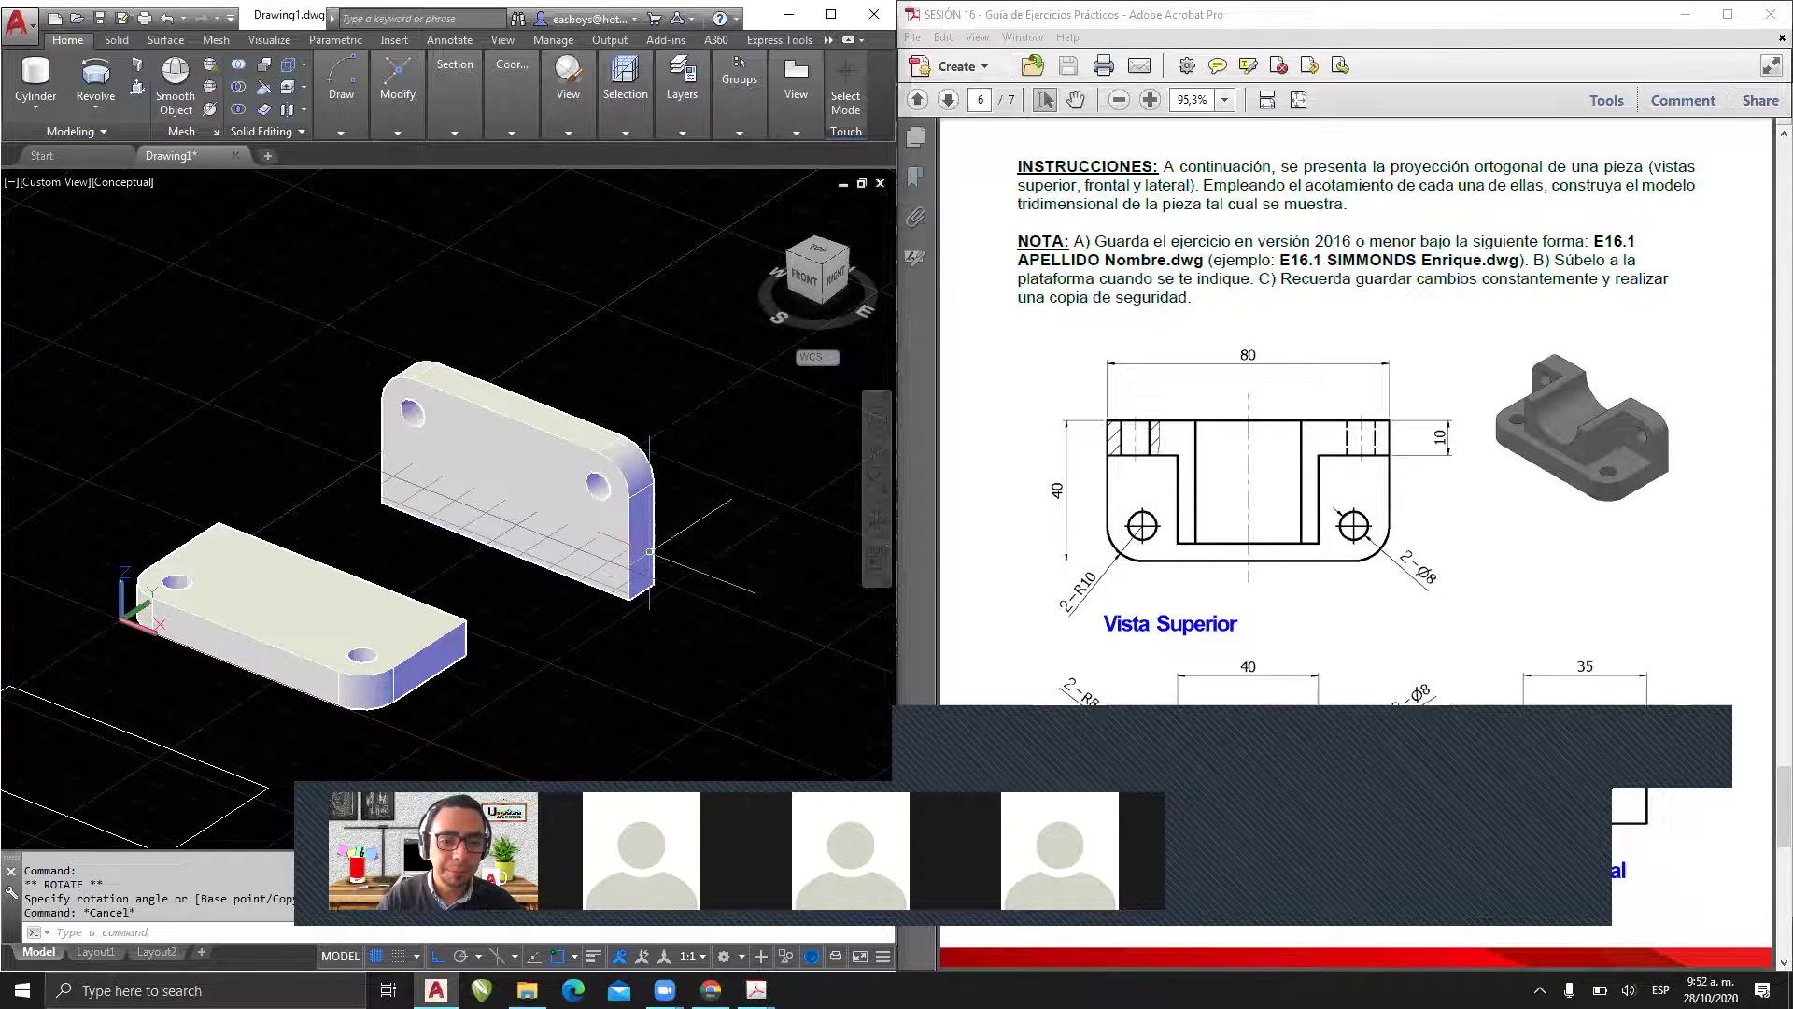
key("Escape")
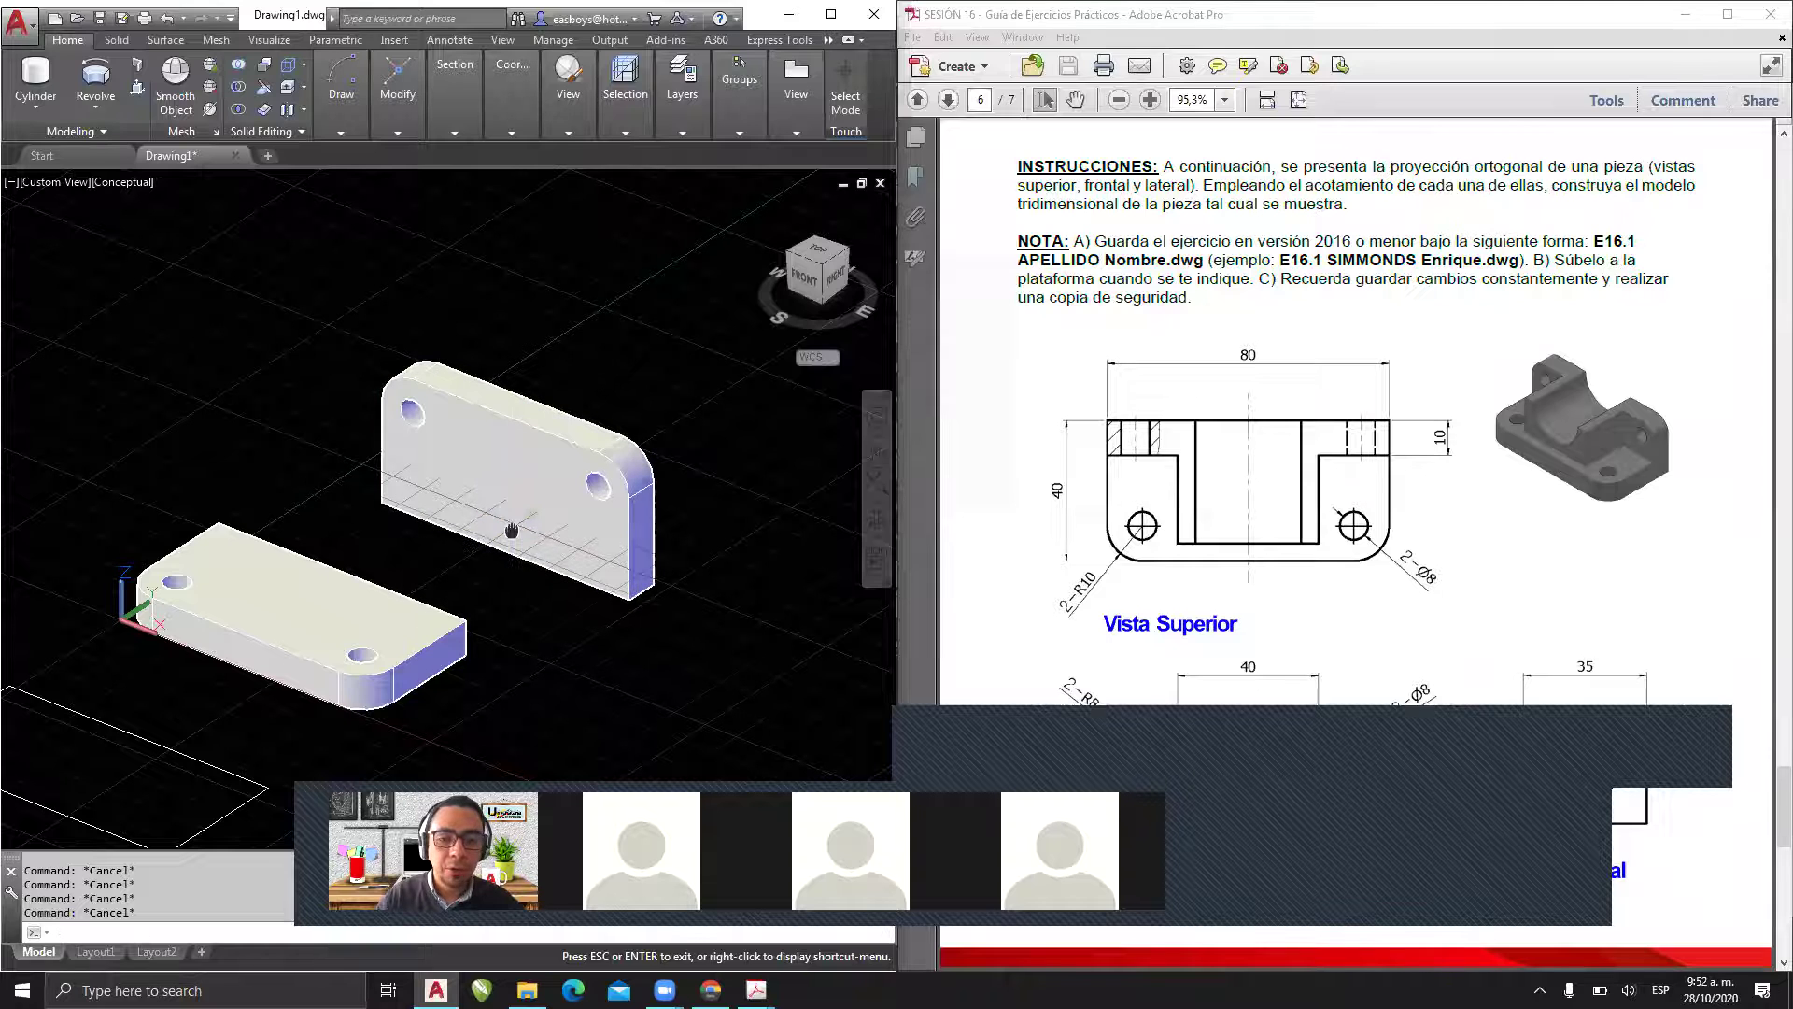
- Bring the front view into sight in the exercise PDF and mark the wall's height above the base with a bracket
left_click(1297, 18)
scroll(1271, 227, "down", 5)
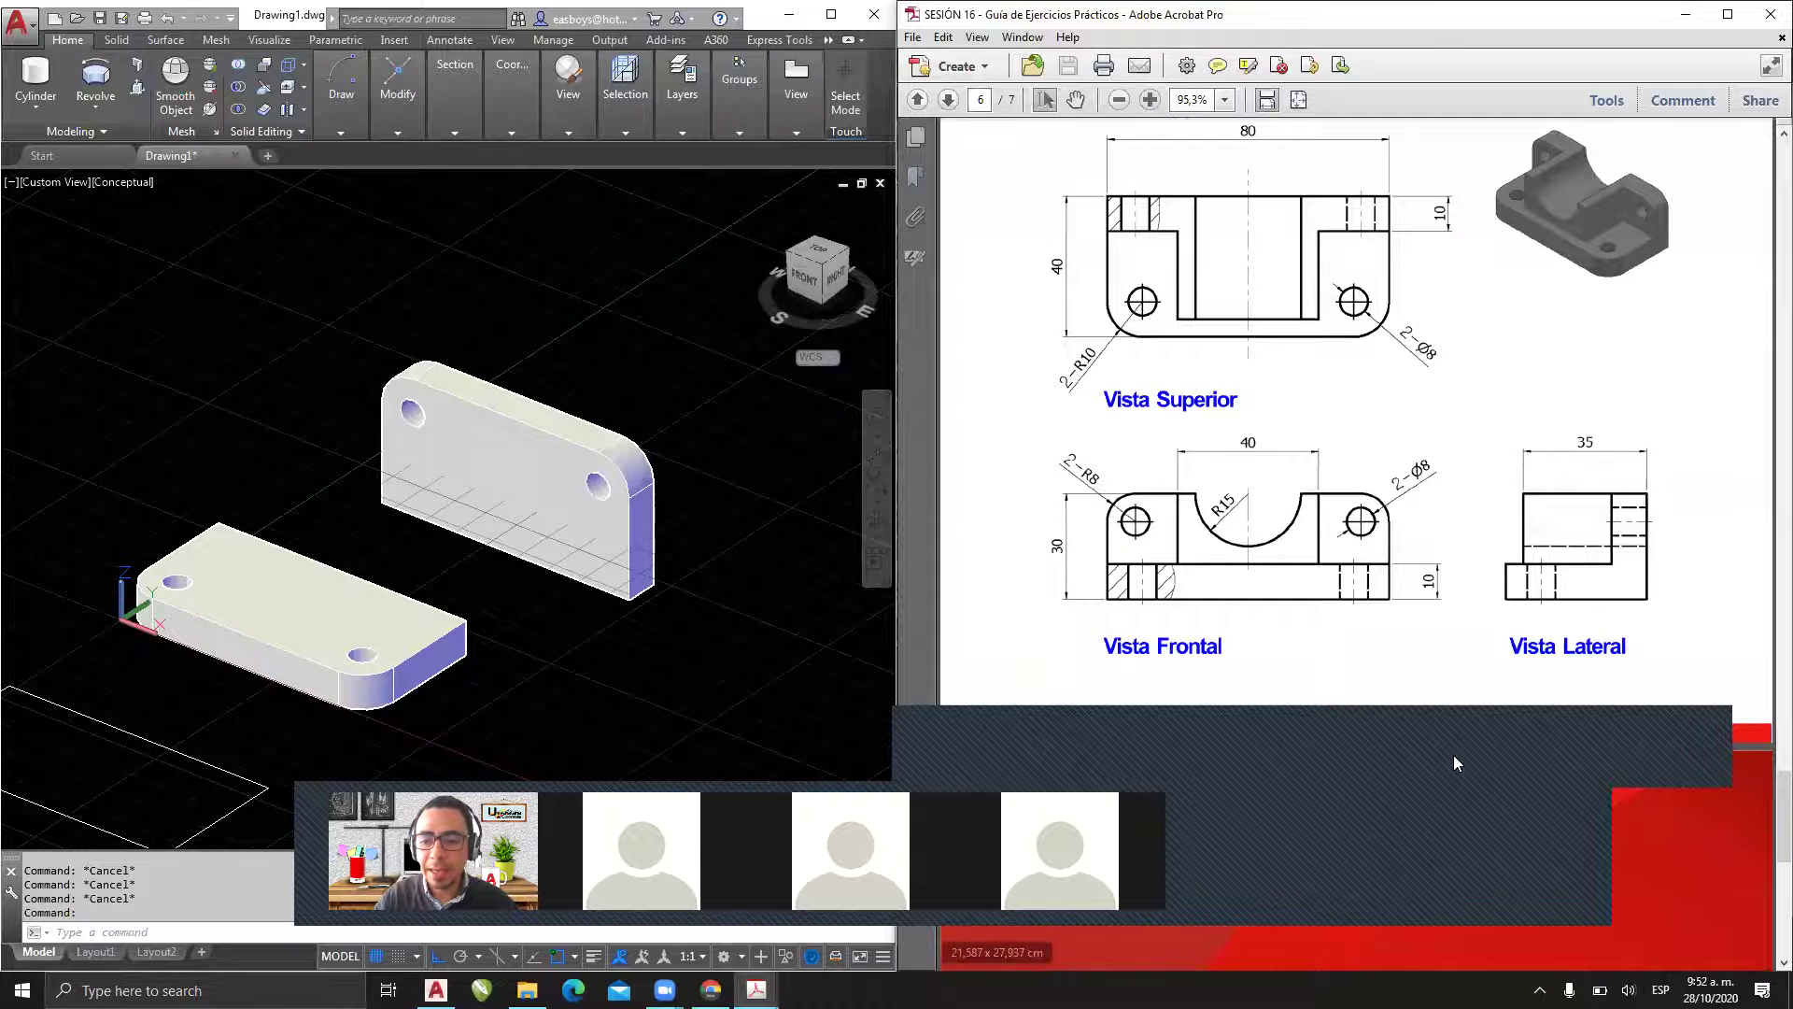
left_click(1521, 734)
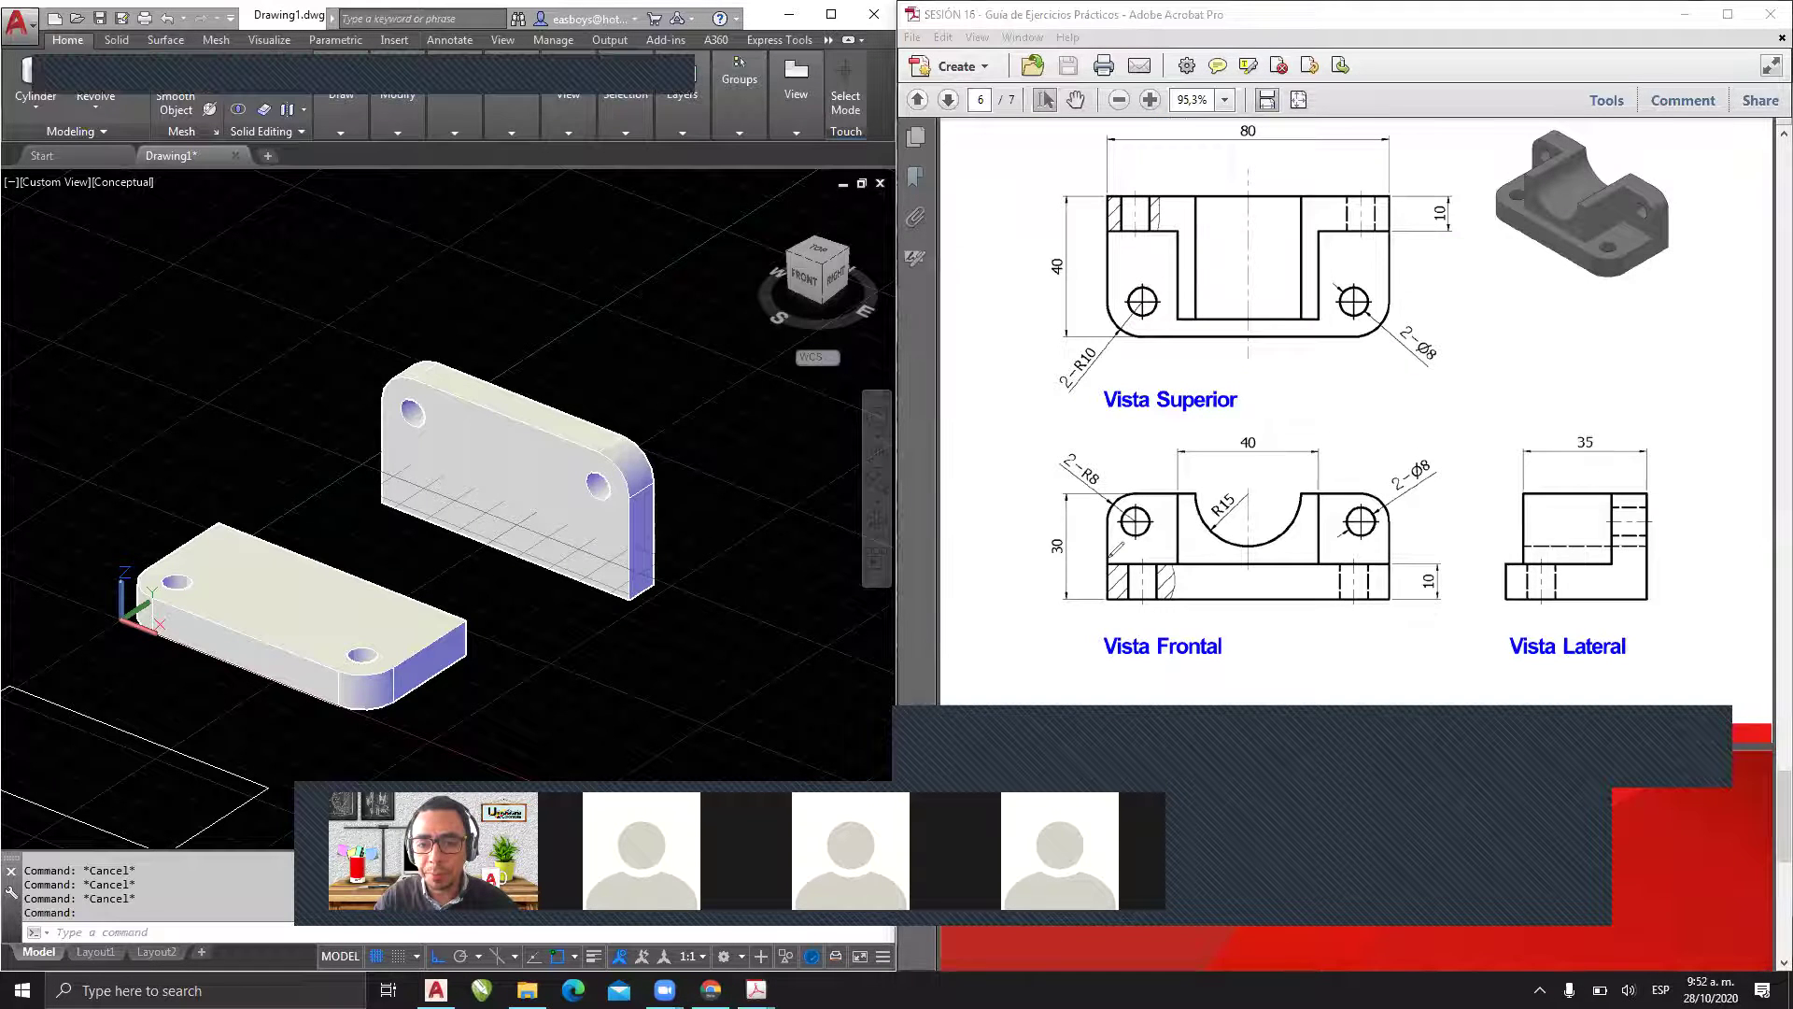
left_click_drag(1090, 532, 1089, 495)
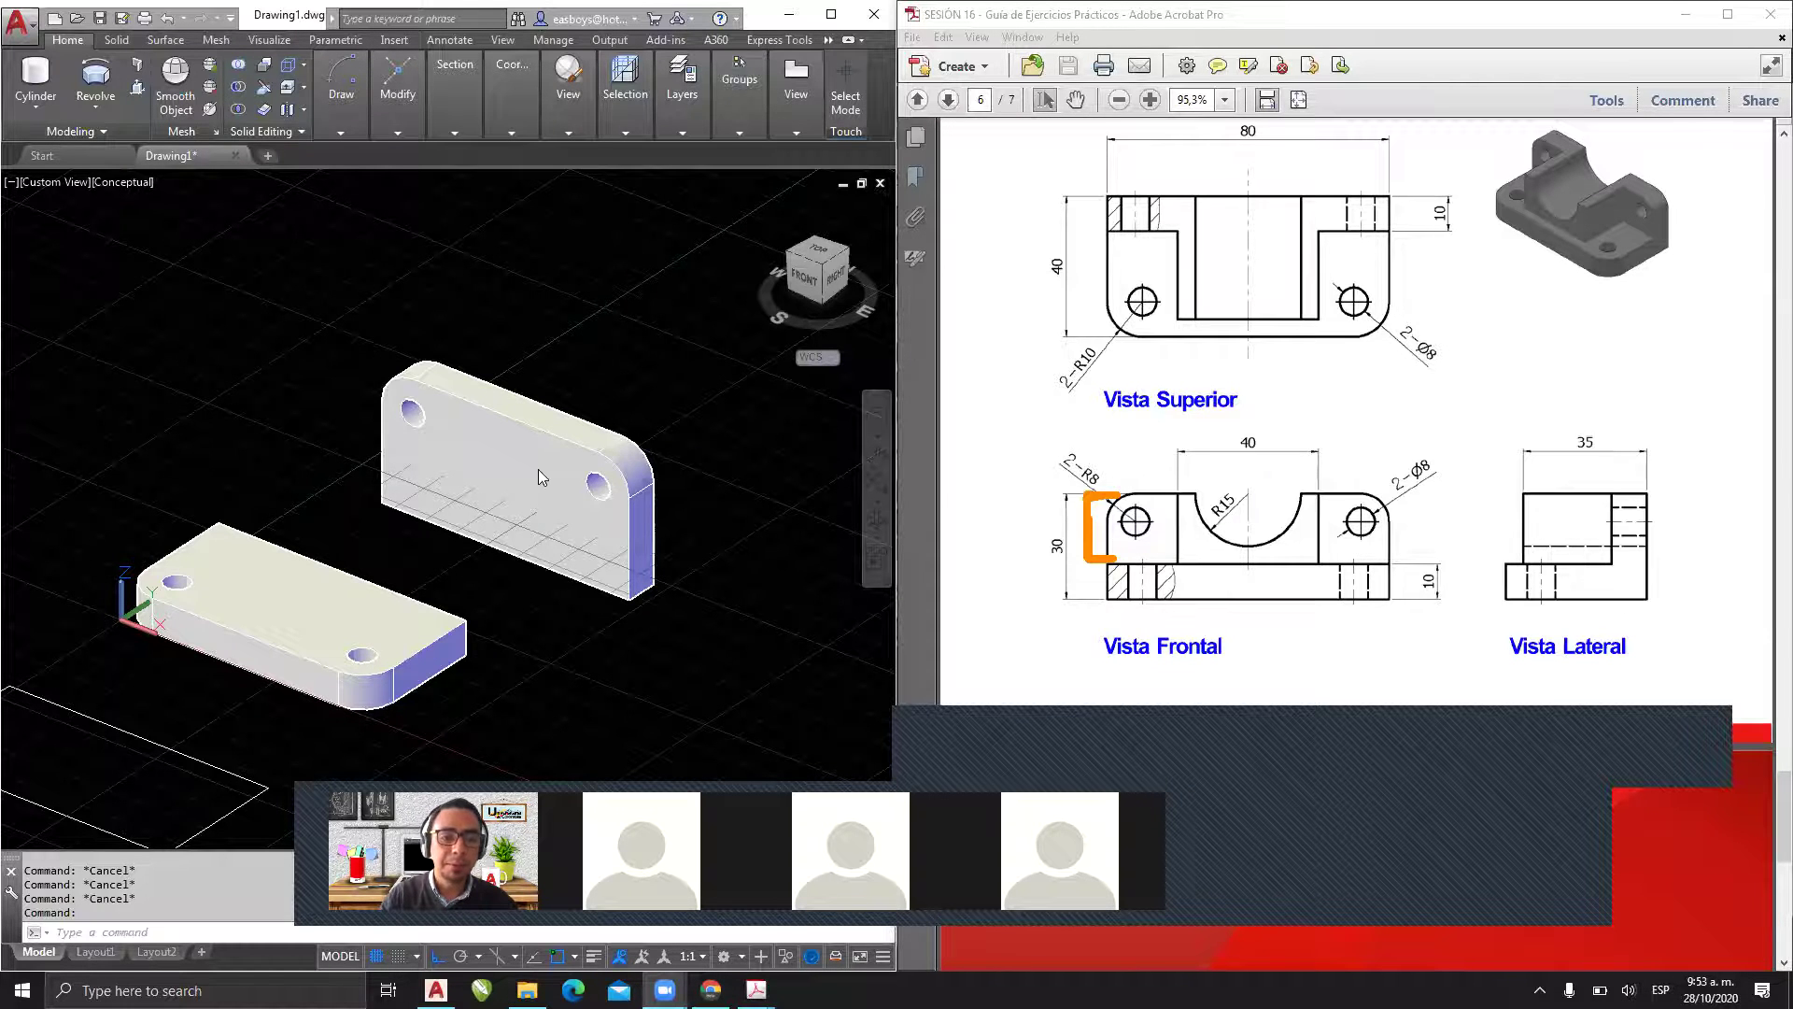
- Measure the upright plate's height from its top edge to its bottom edge with the DIST command
left_click(532, 430)
key("Escape")
scroll(518, 456, "up", 2)
type("di")
key("Return")
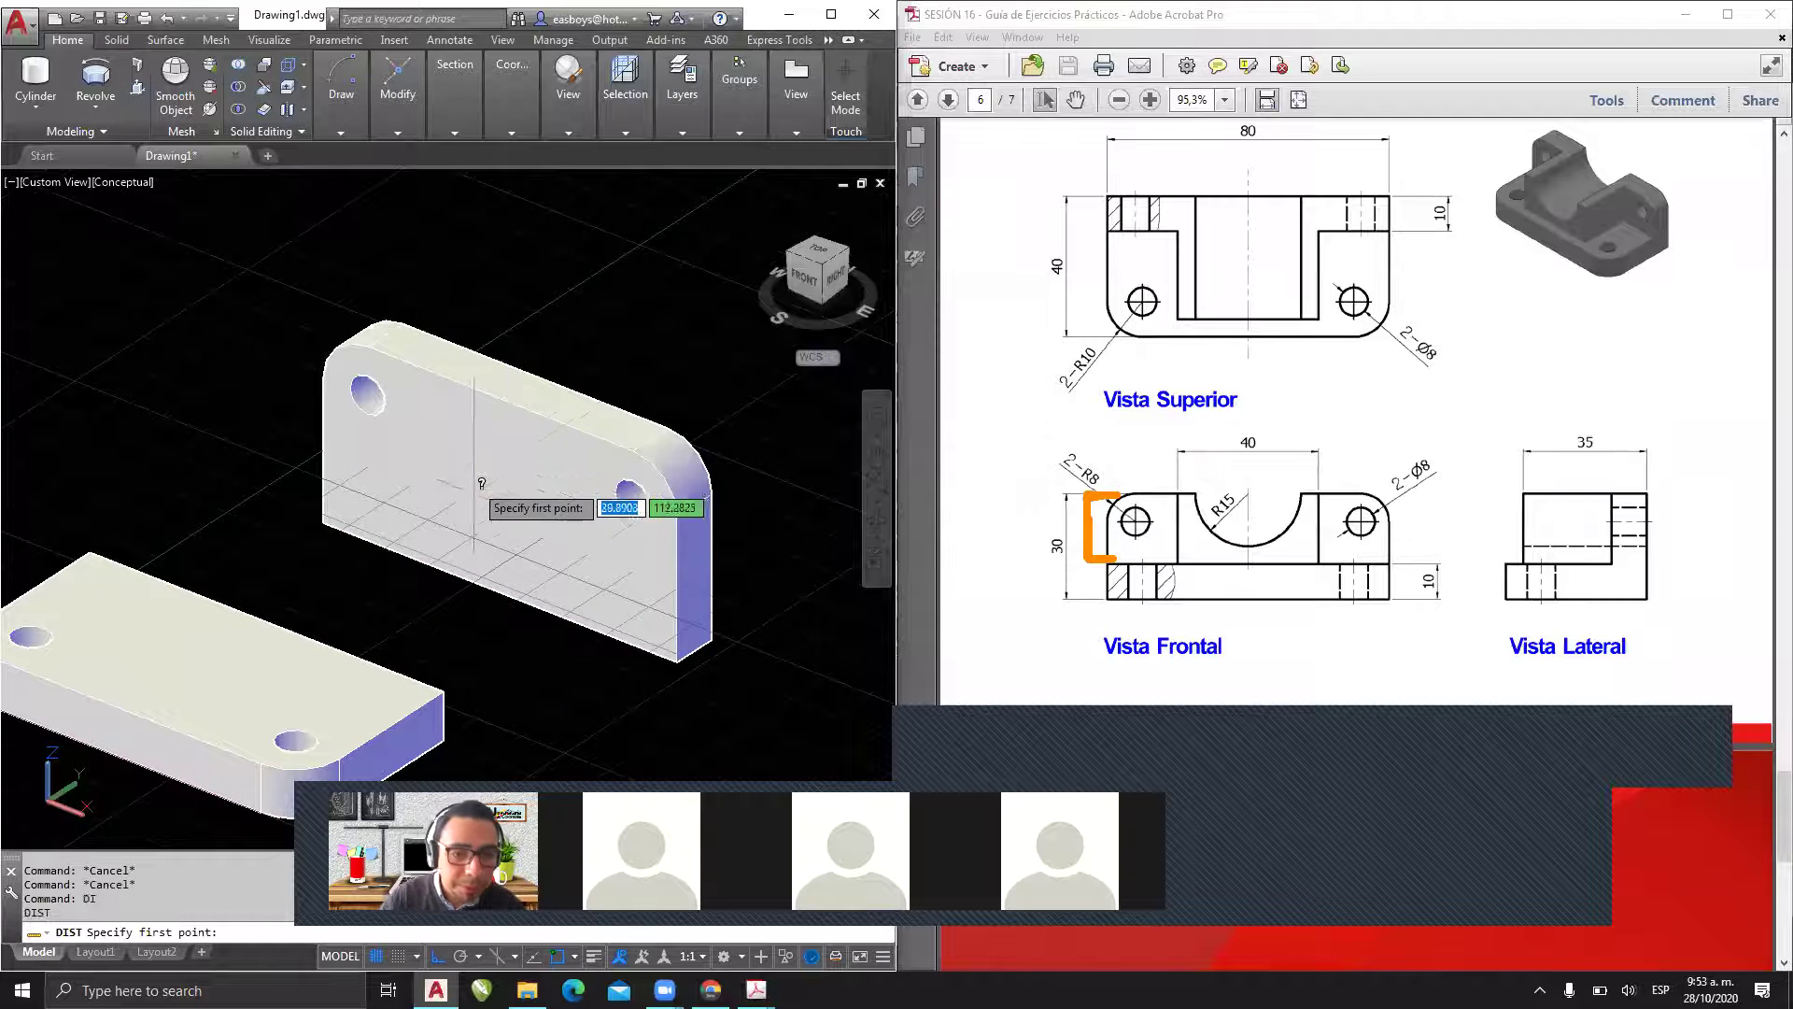
left_click(500, 399)
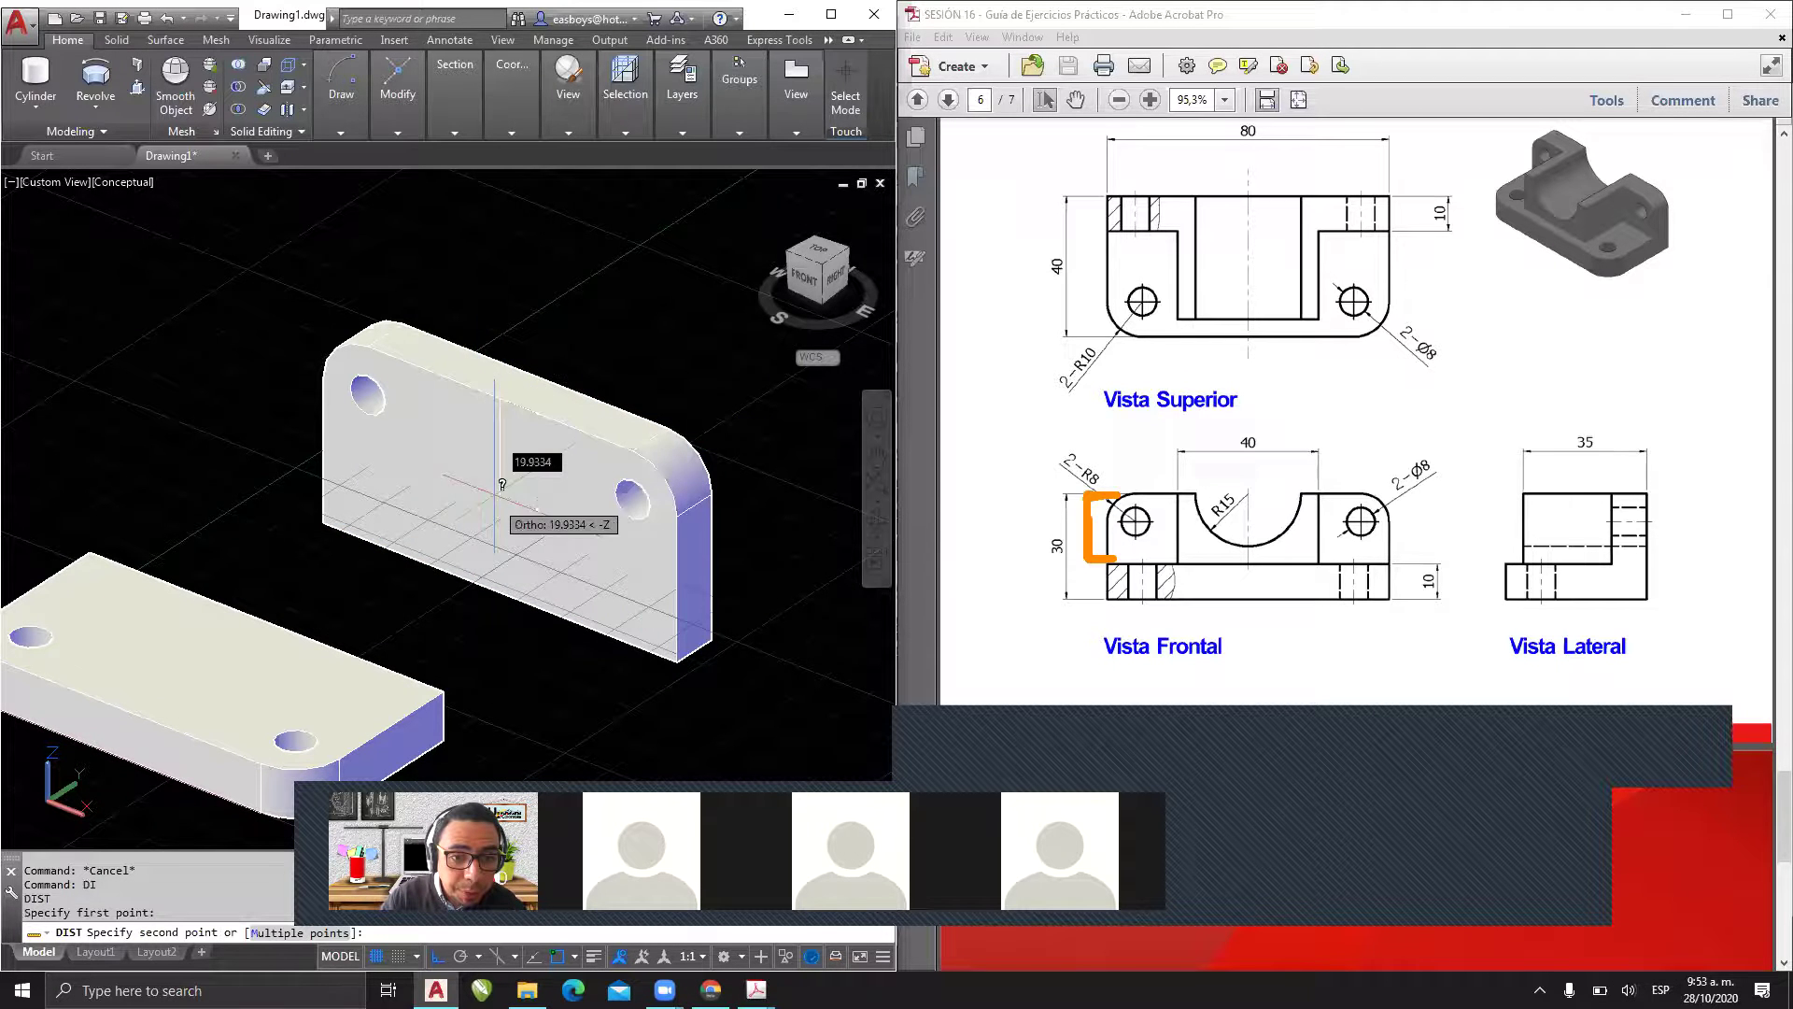
left_click(501, 592)
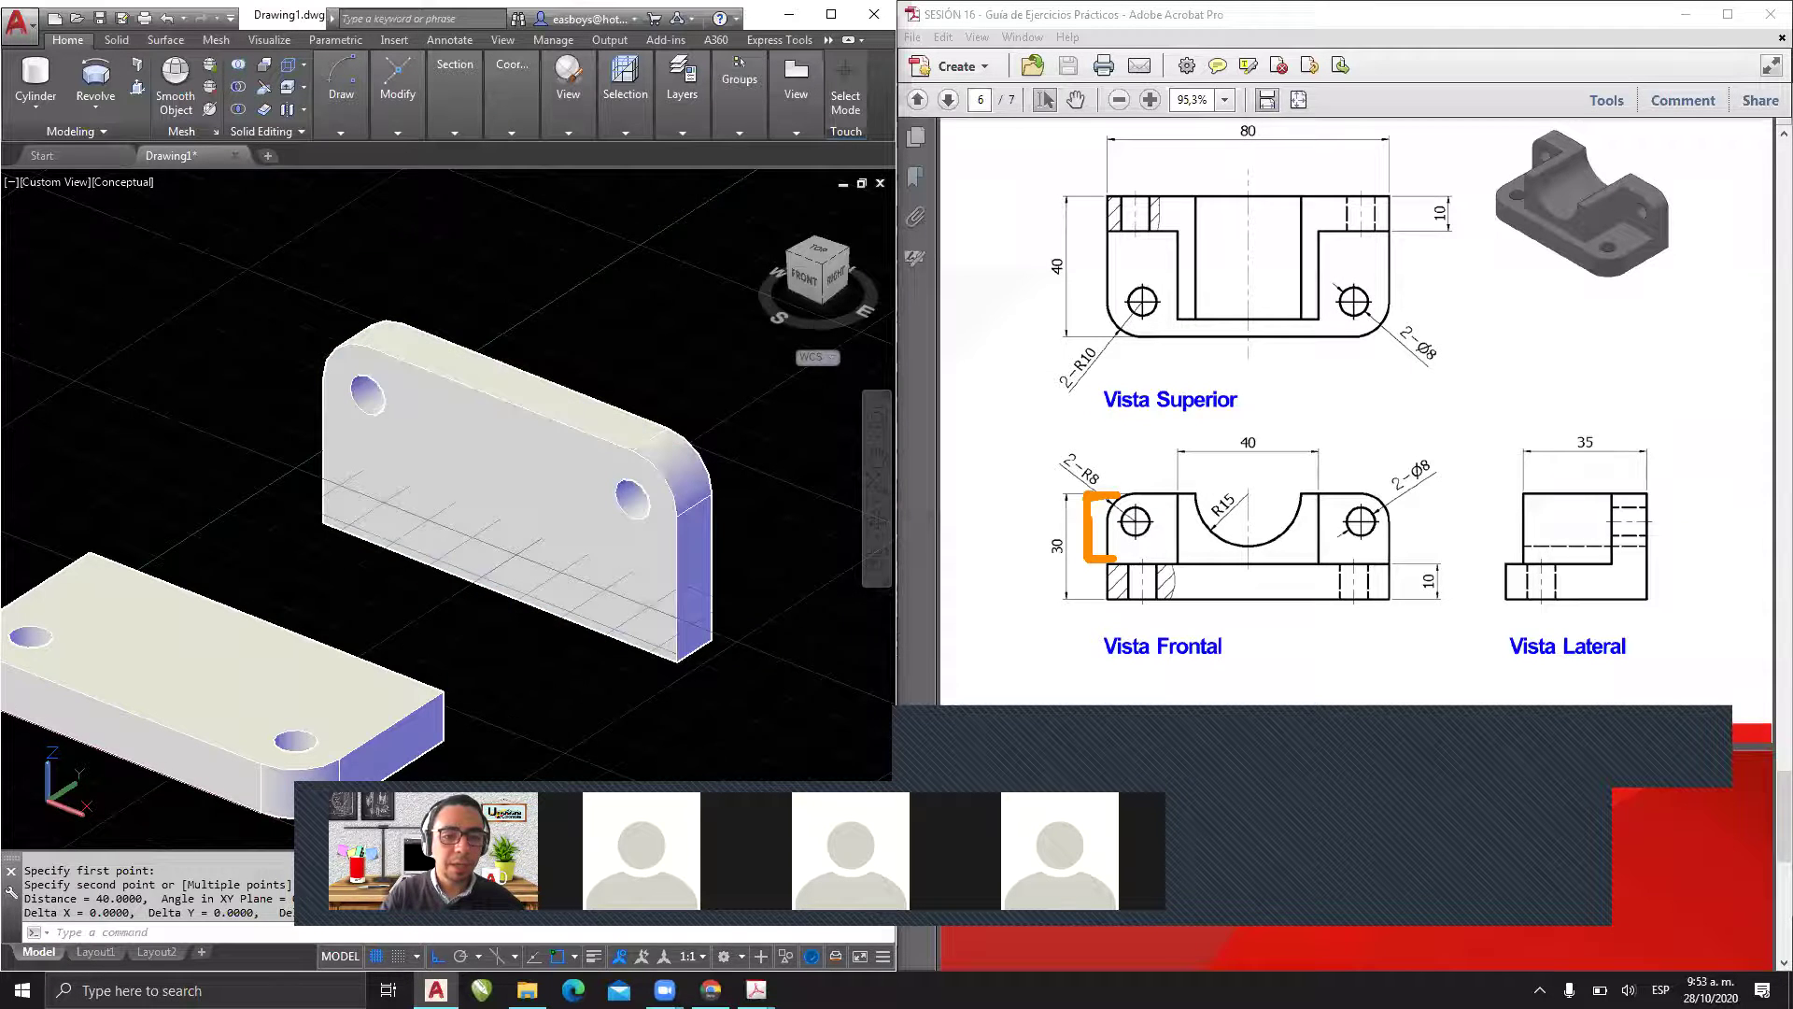
middle_click_drag(496, 523, 524, 522)
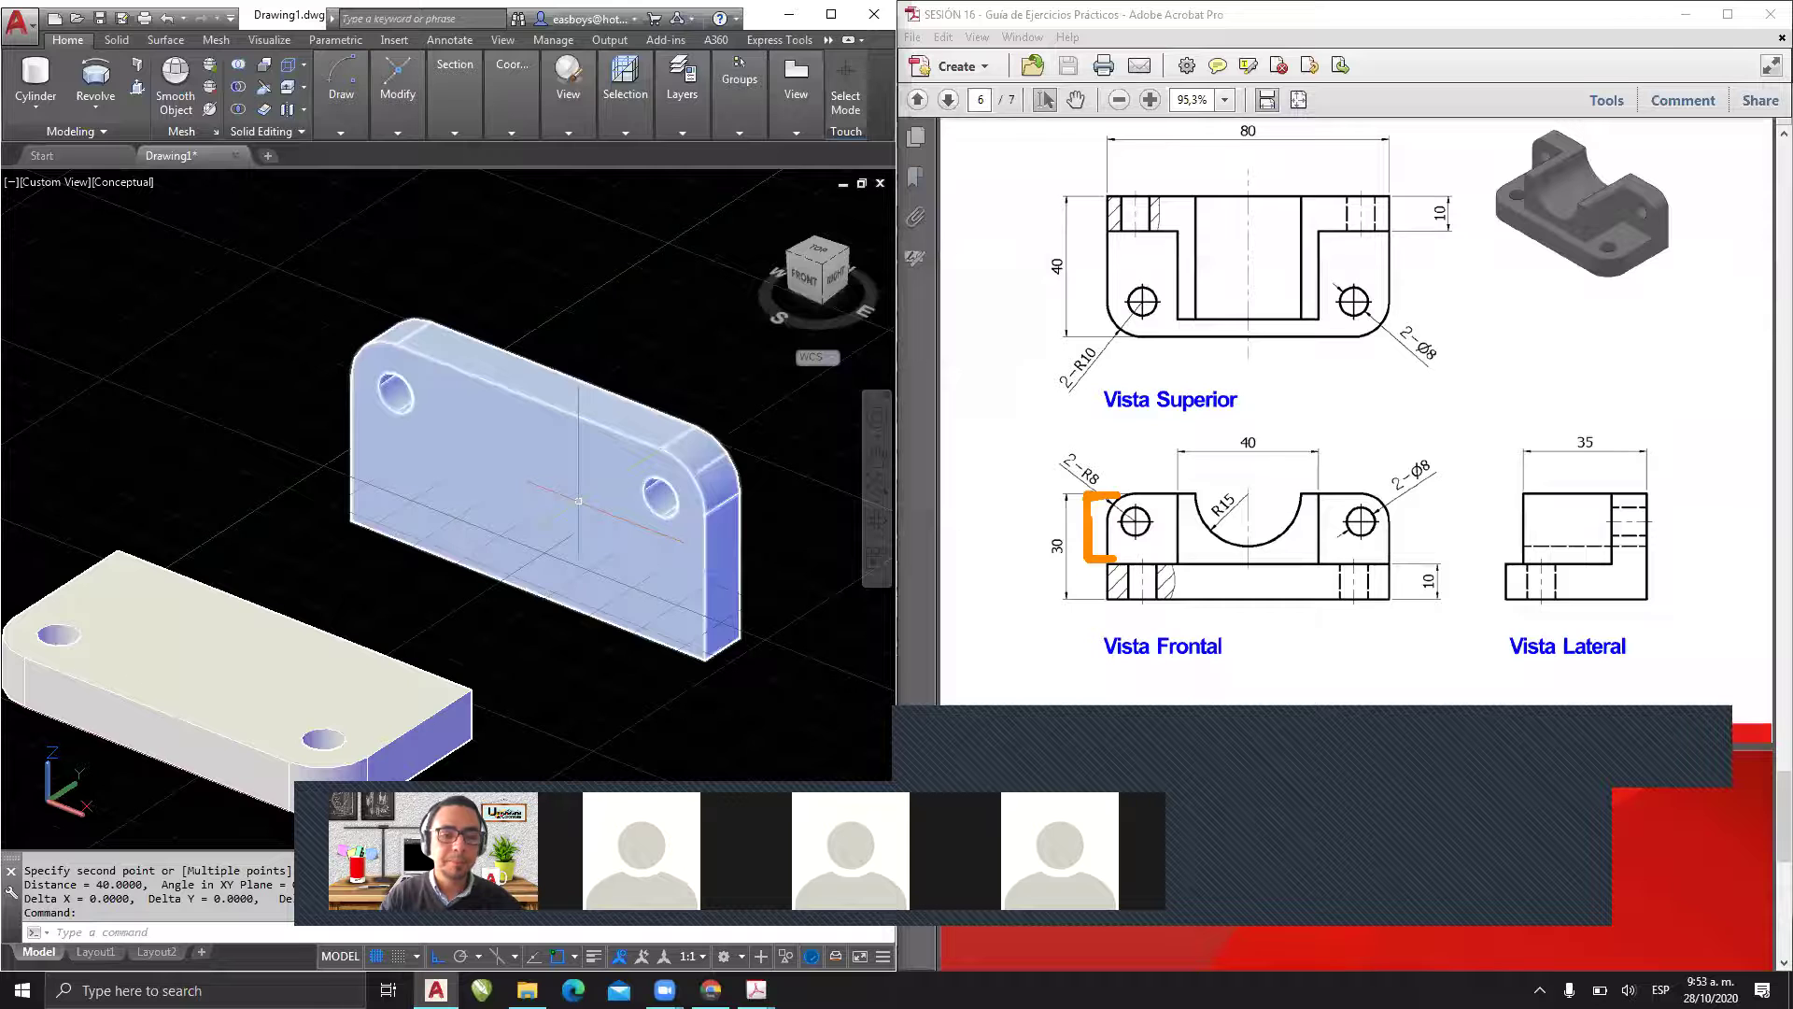
key("Escape")
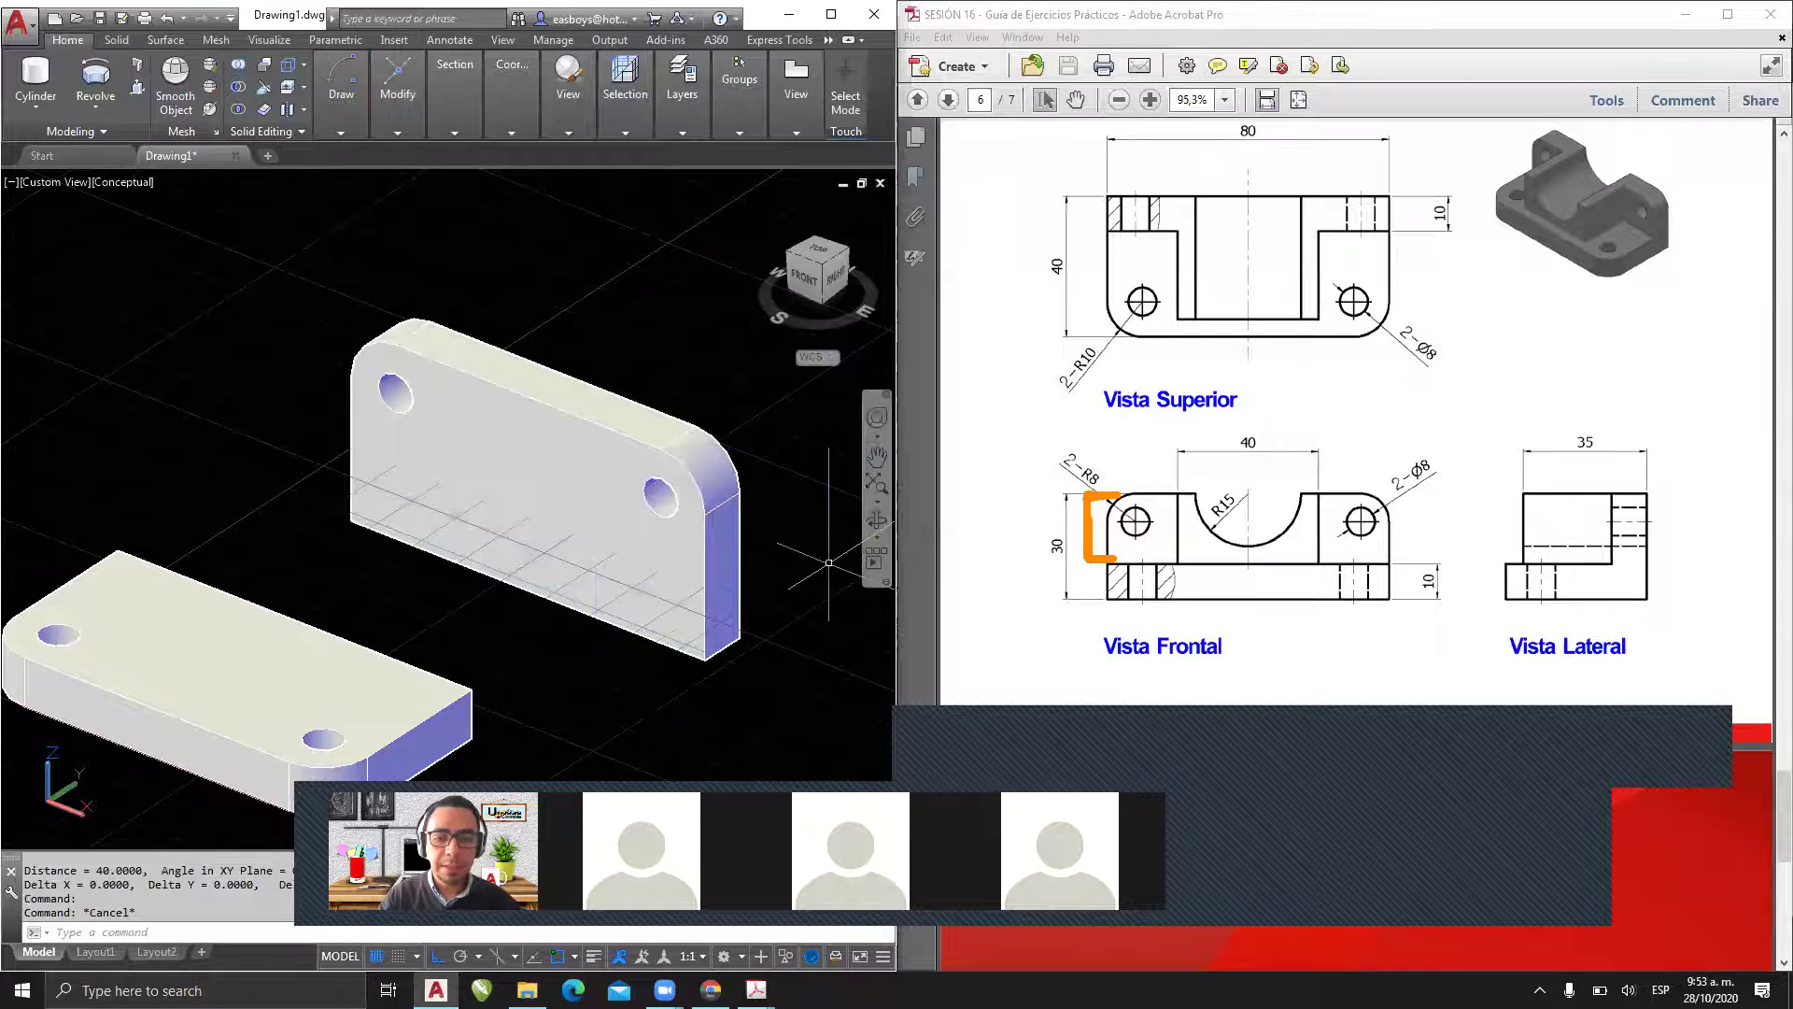
- Presspull the upright plate's bottom face 20 upward into the solid to shorten the wall
middle_click_drag(687, 621, 646, 508, "shift")
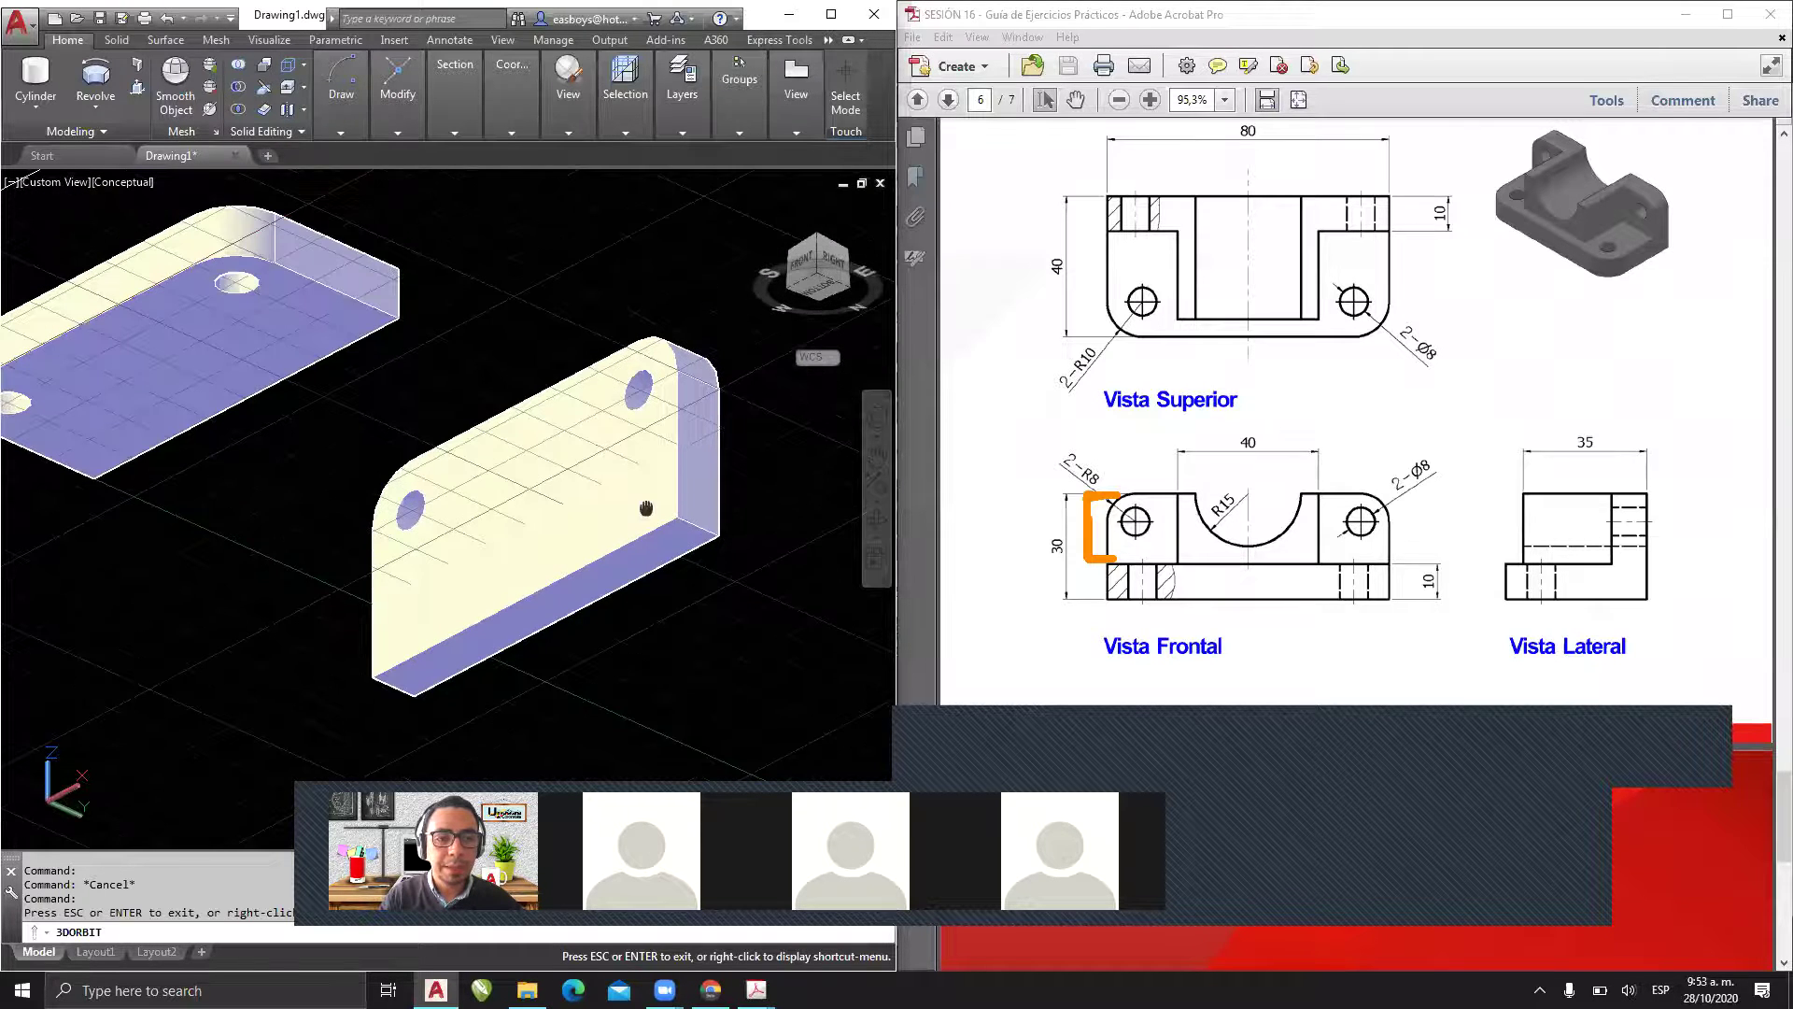
scroll(607, 523, "up", 2)
key("Escape")
key("Escape")
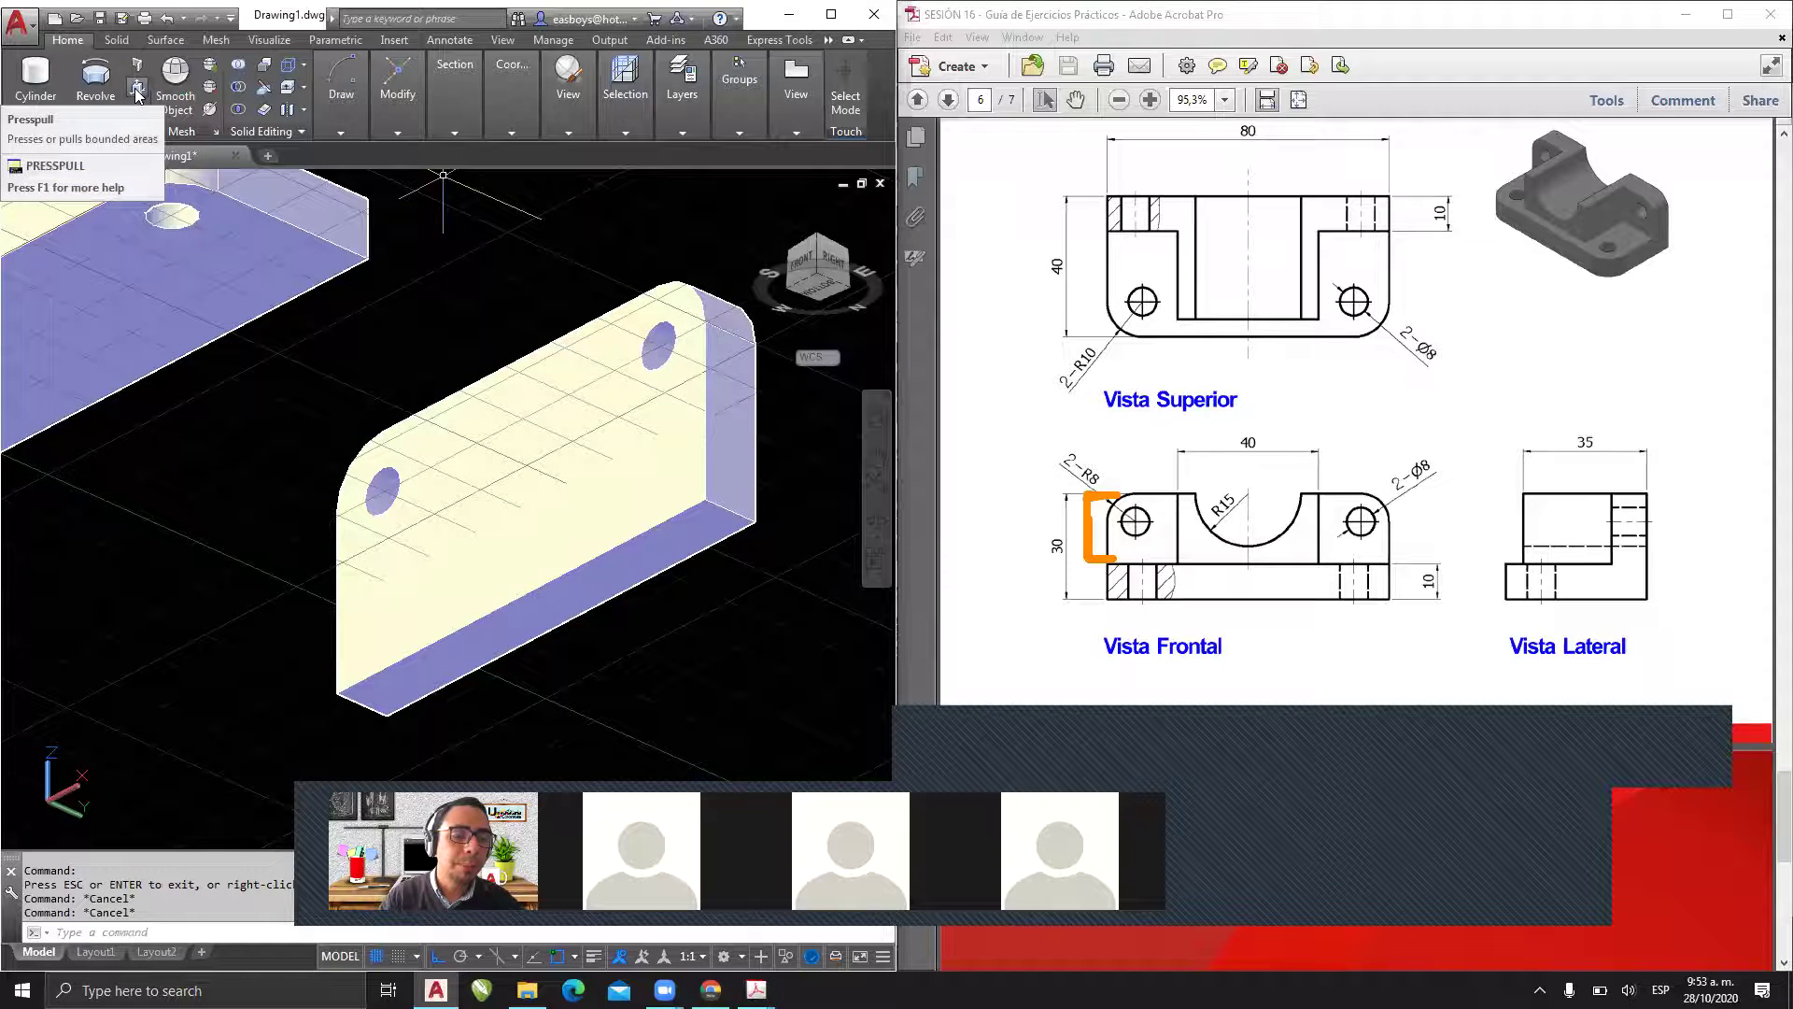
left_click(137, 91)
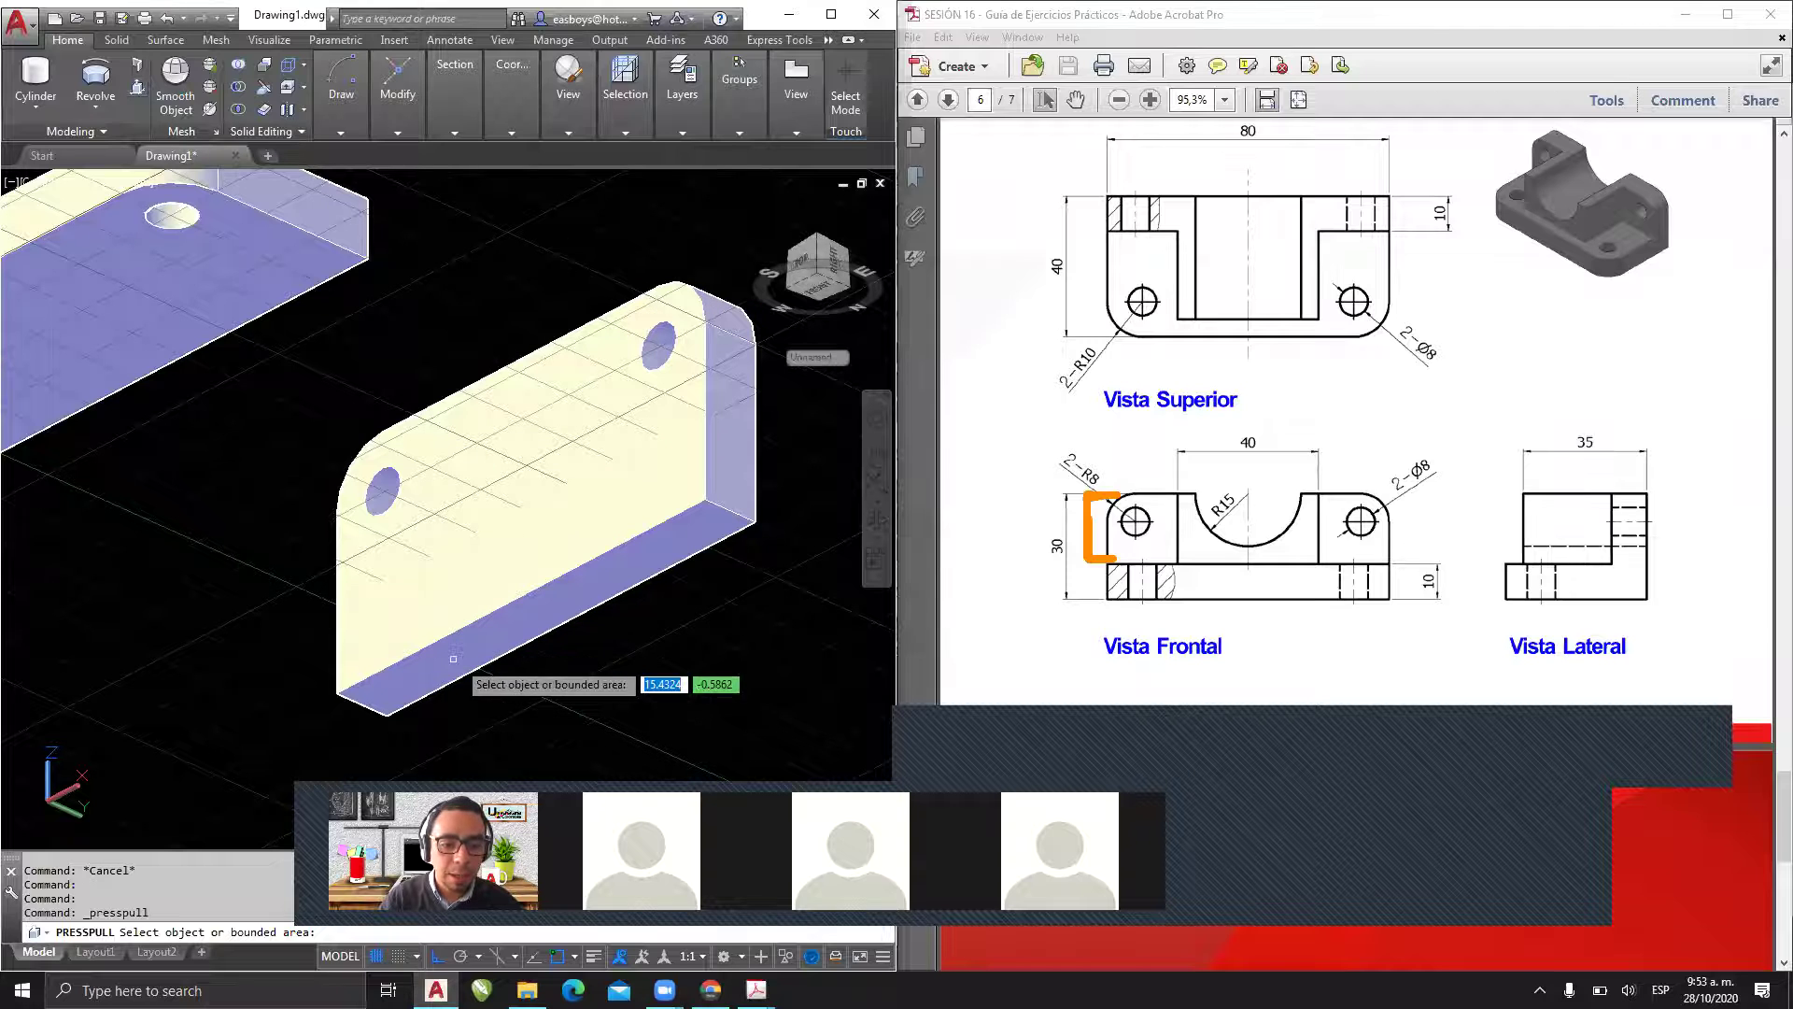
left_click(506, 650)
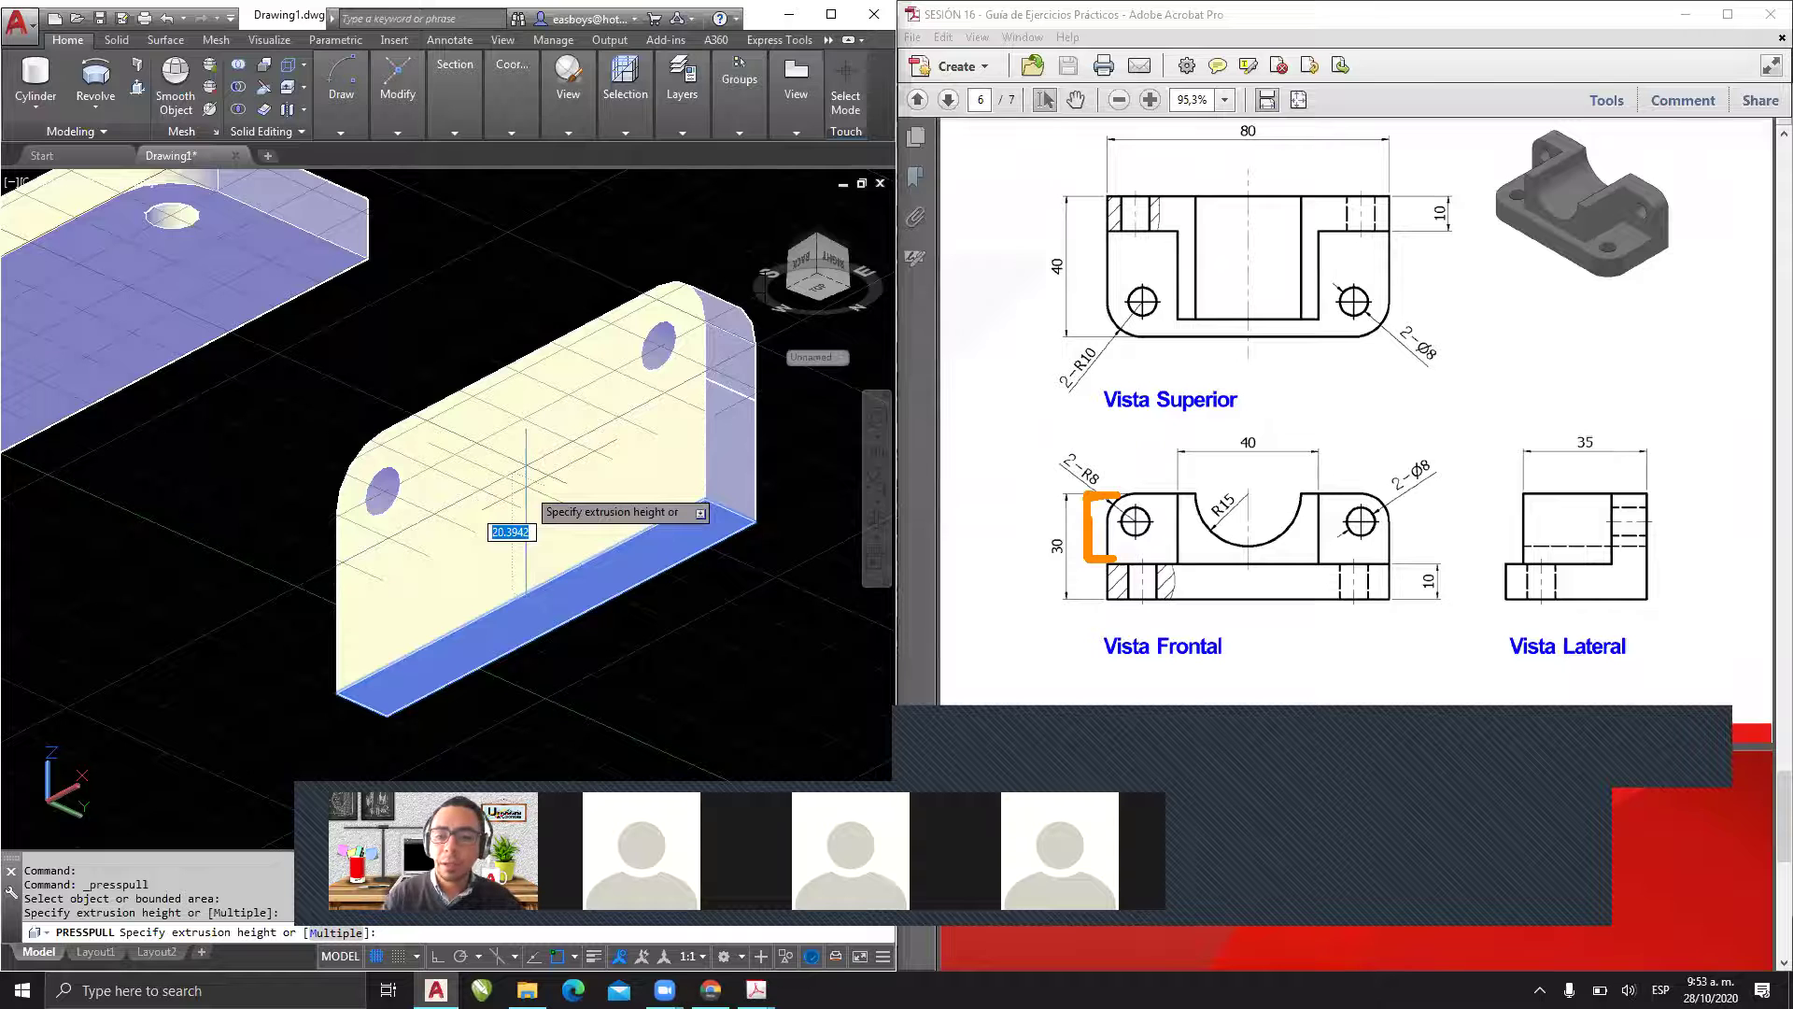
type("20")
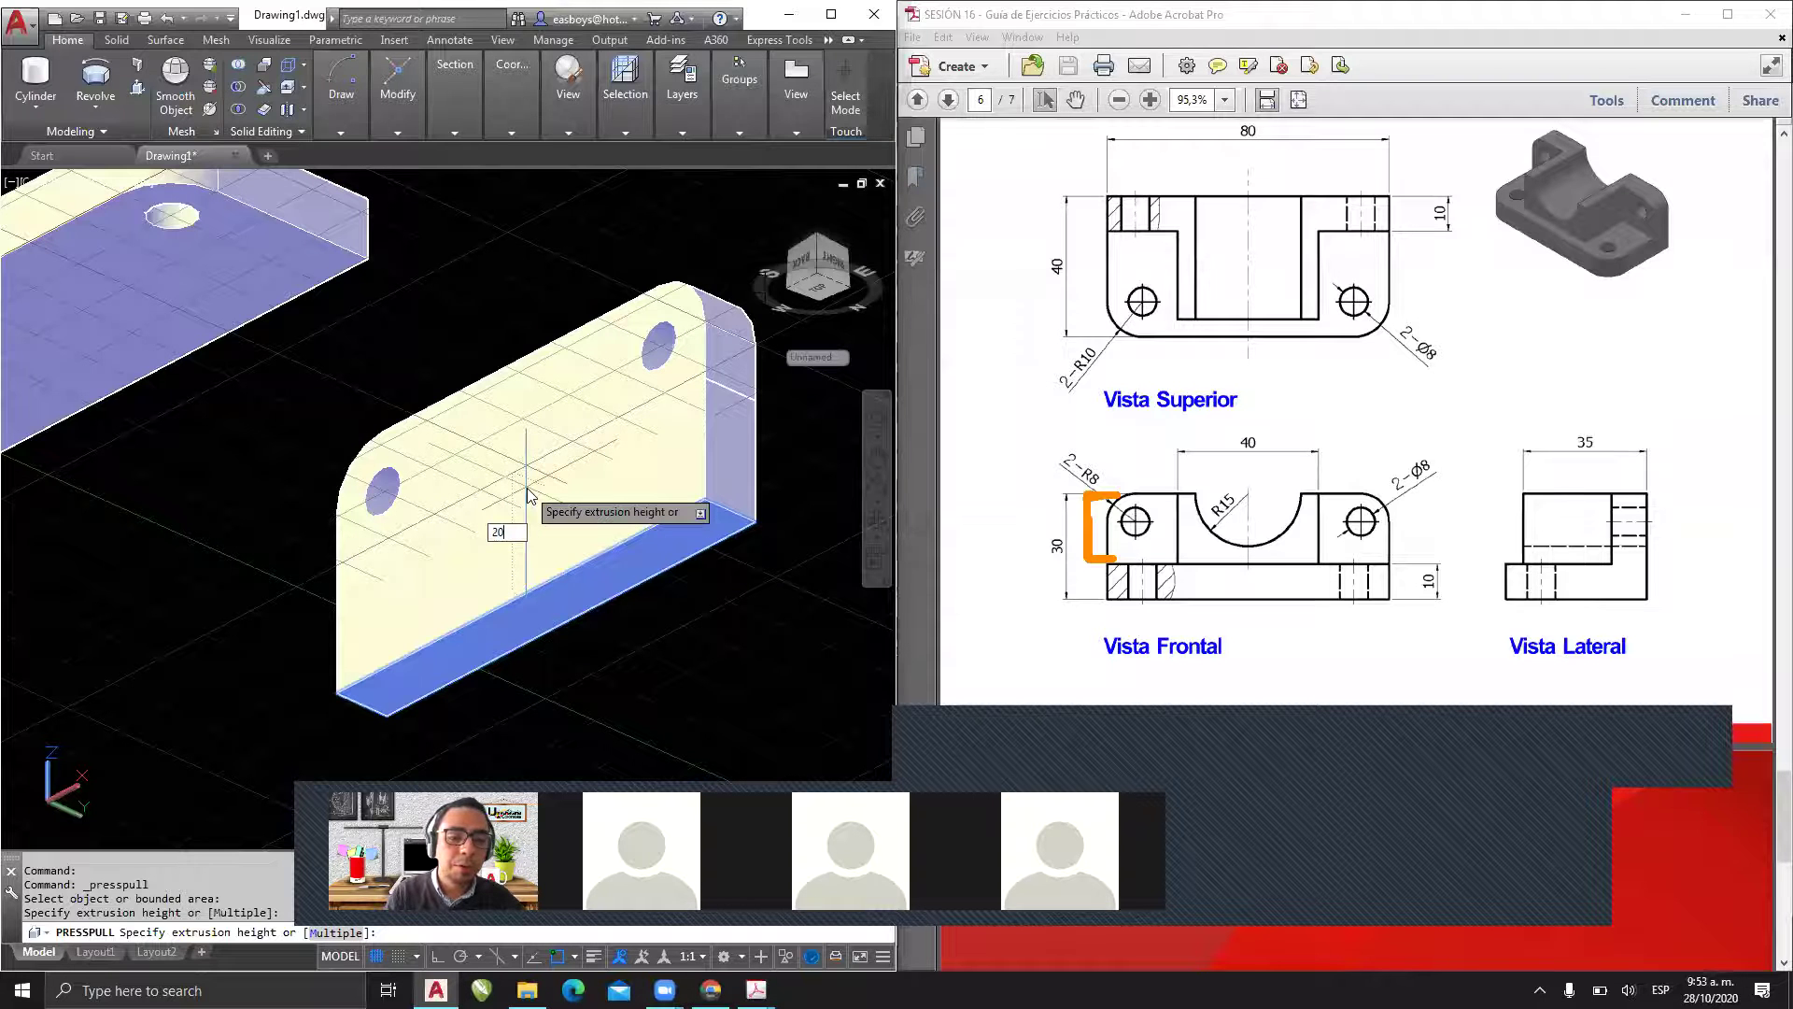
key("Return")
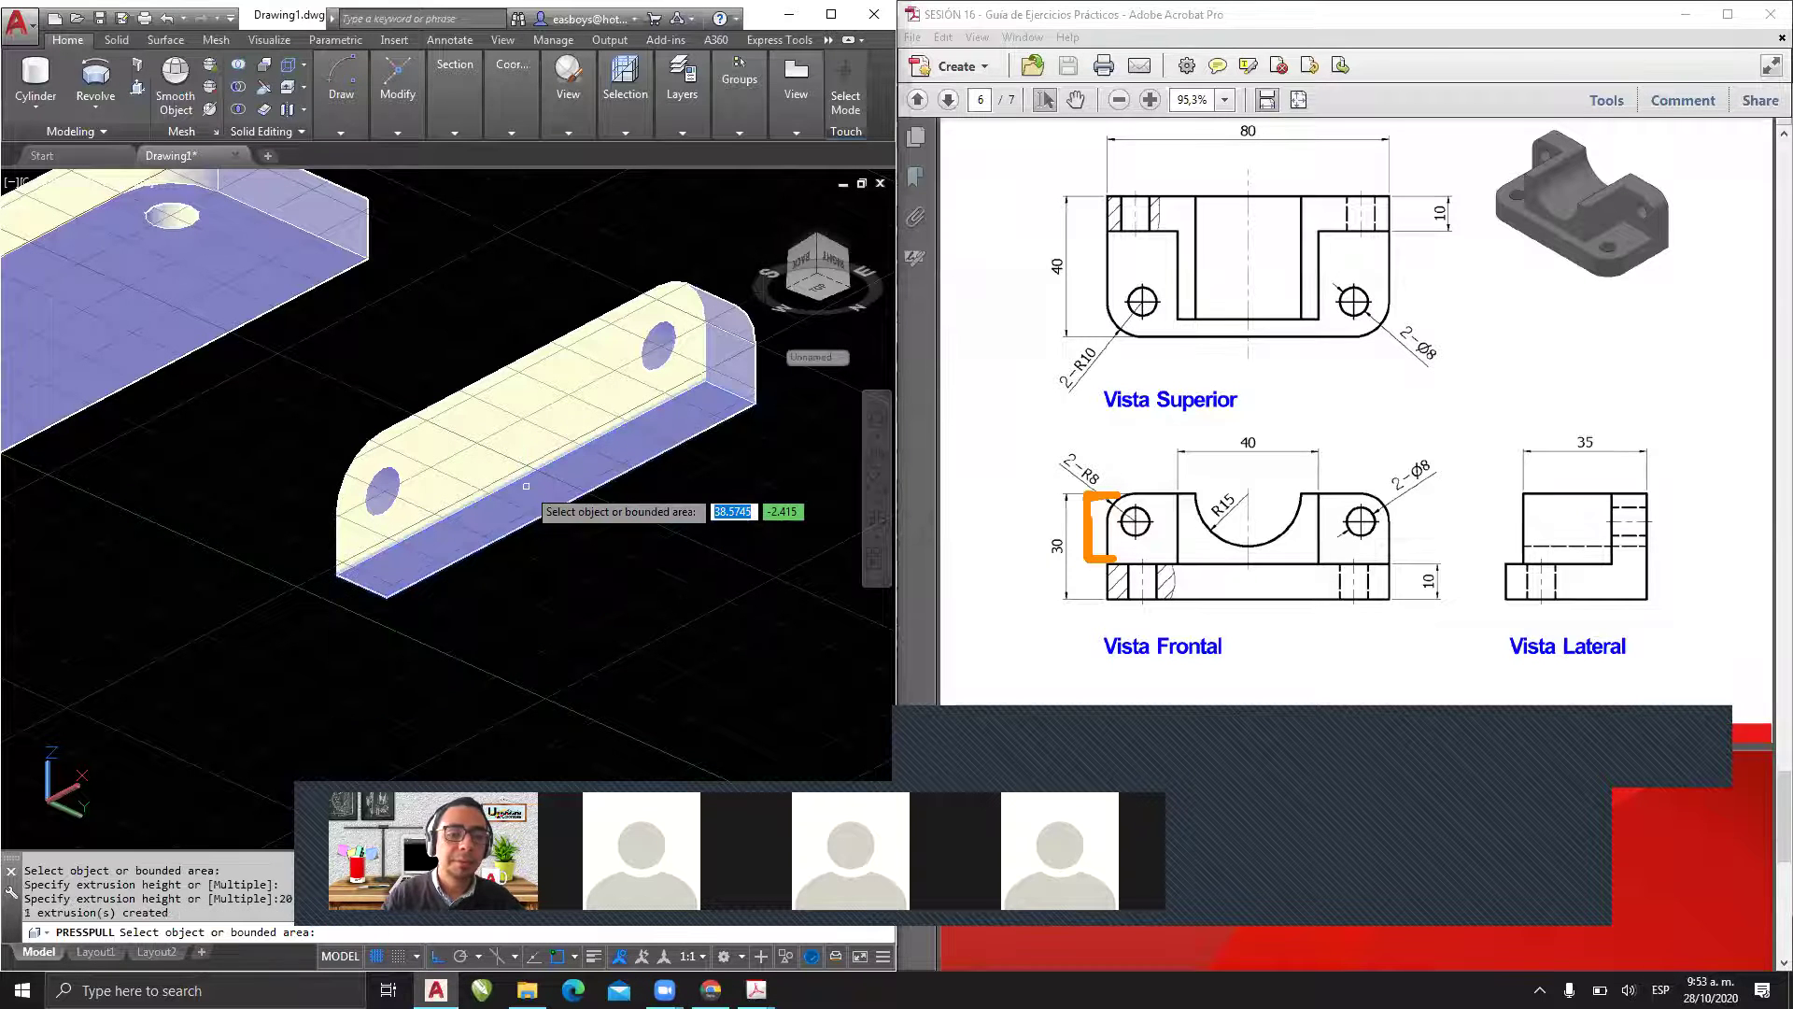
key("Return")
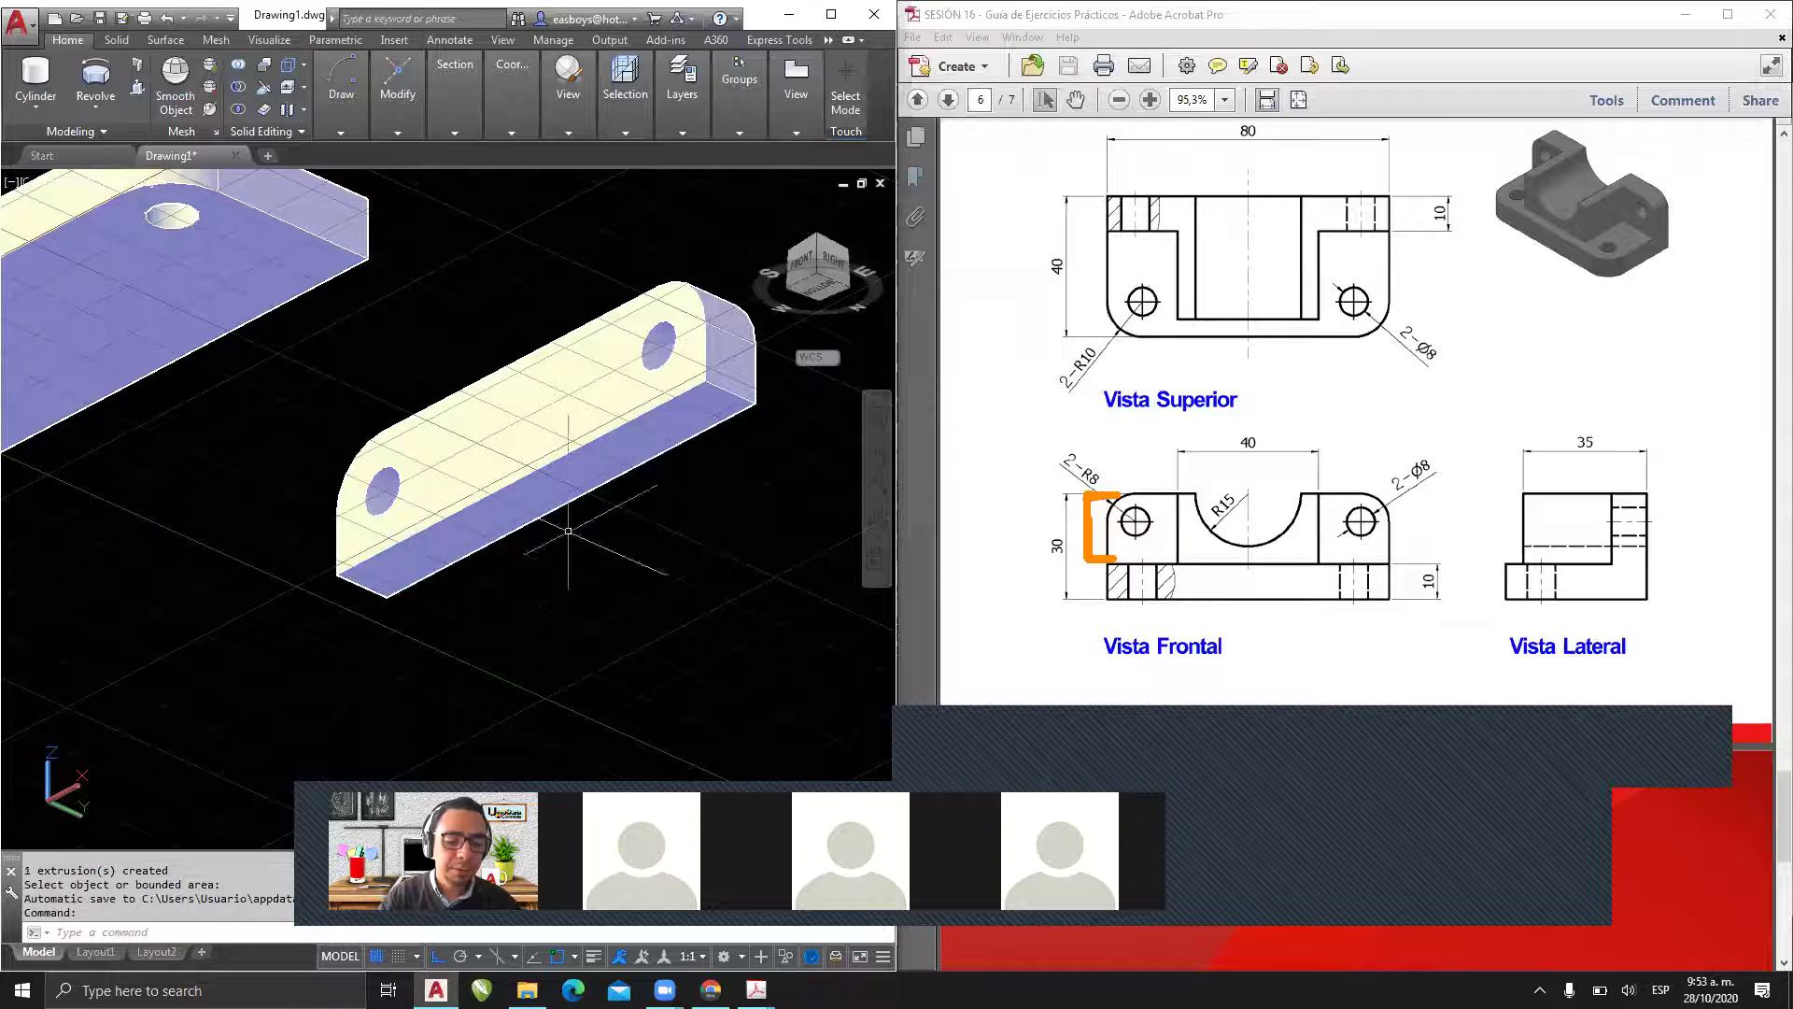
- Move the wall by its bottom rear corner onto the base plate's top rear corner, with Ortho off
left_click(876, 519)
left_click_drag(635, 416, 704, 572)
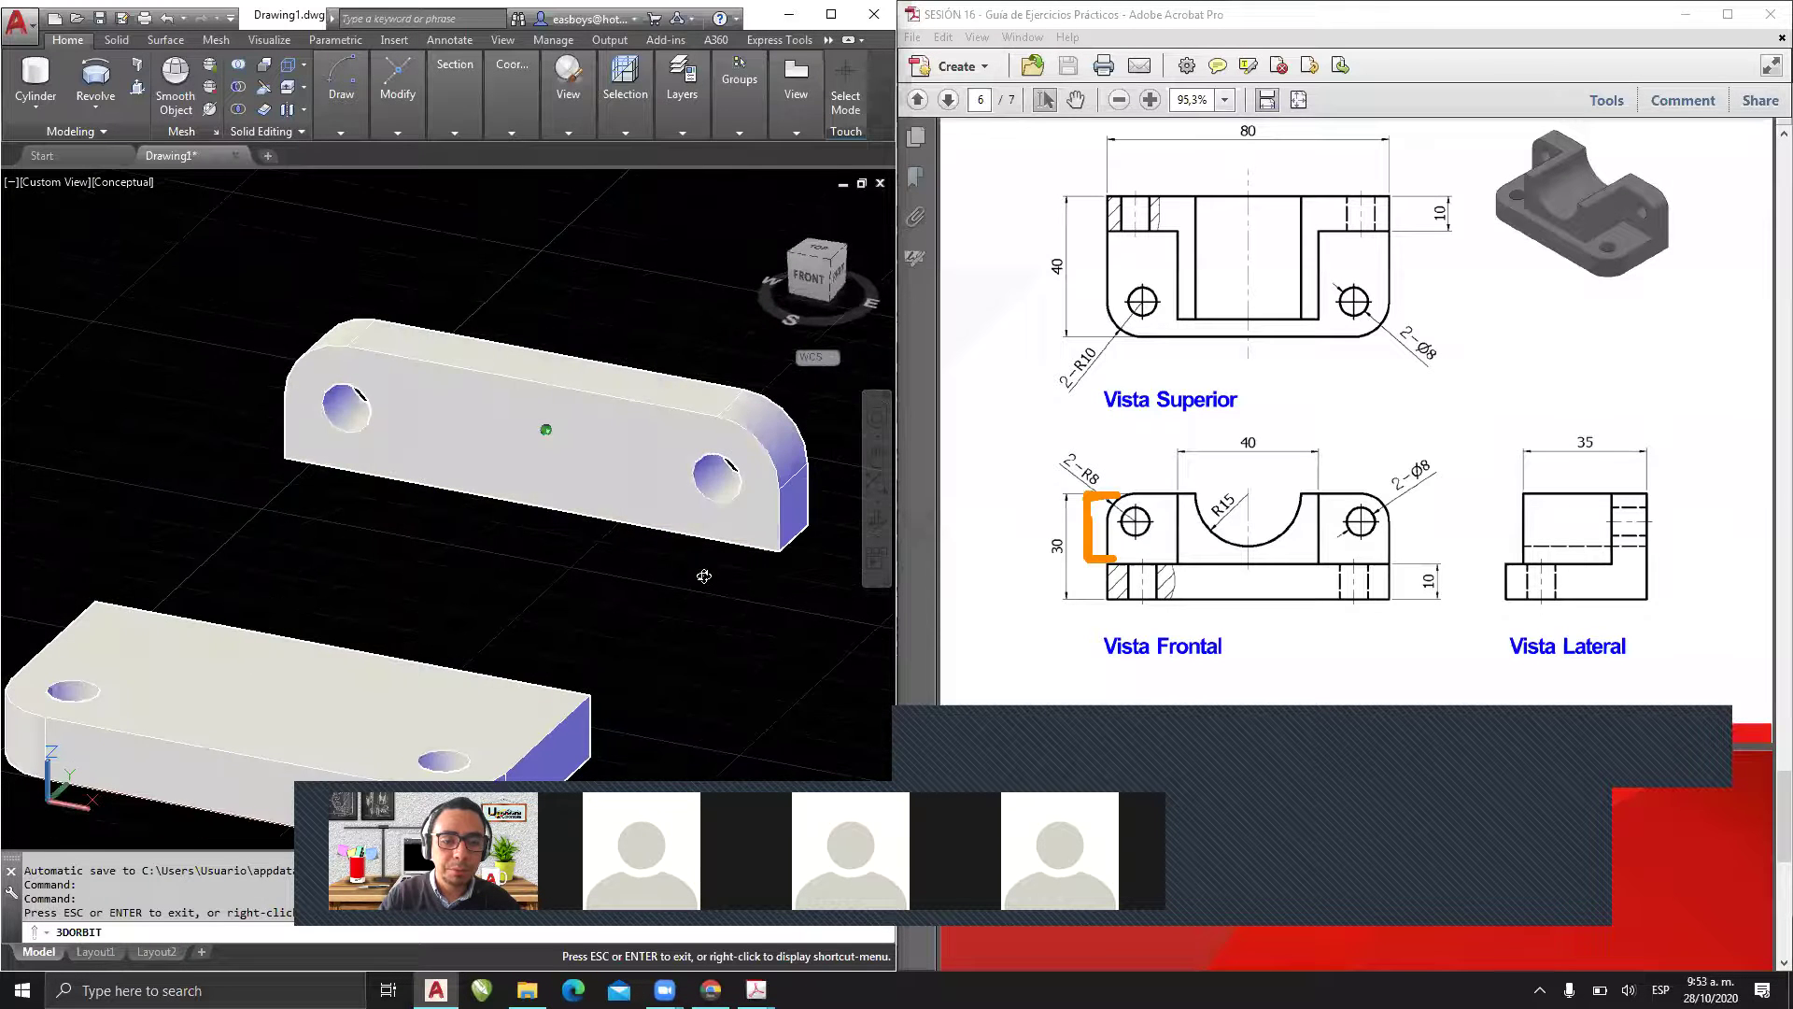
middle_click_drag(656, 564, 567, 476)
left_click_drag(648, 520, 597, 495)
key("Escape")
left_click(733, 362)
left_click(597, 335)
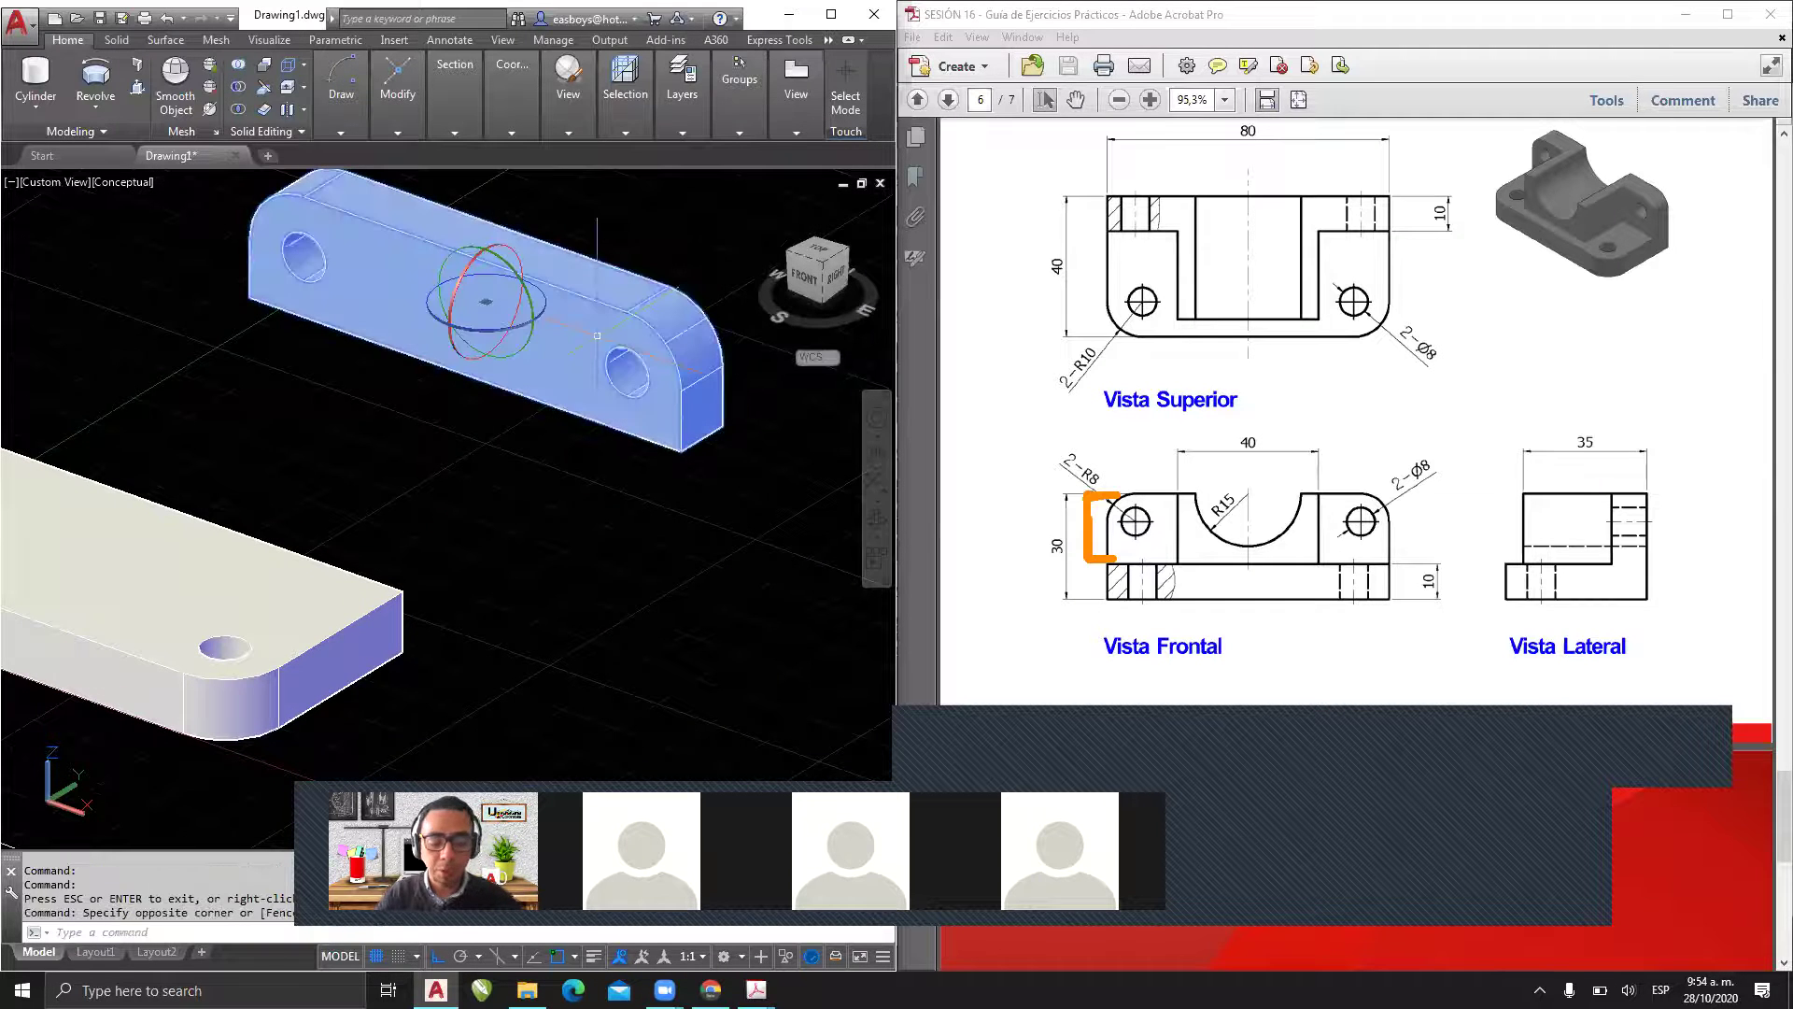
type("m")
key("Return")
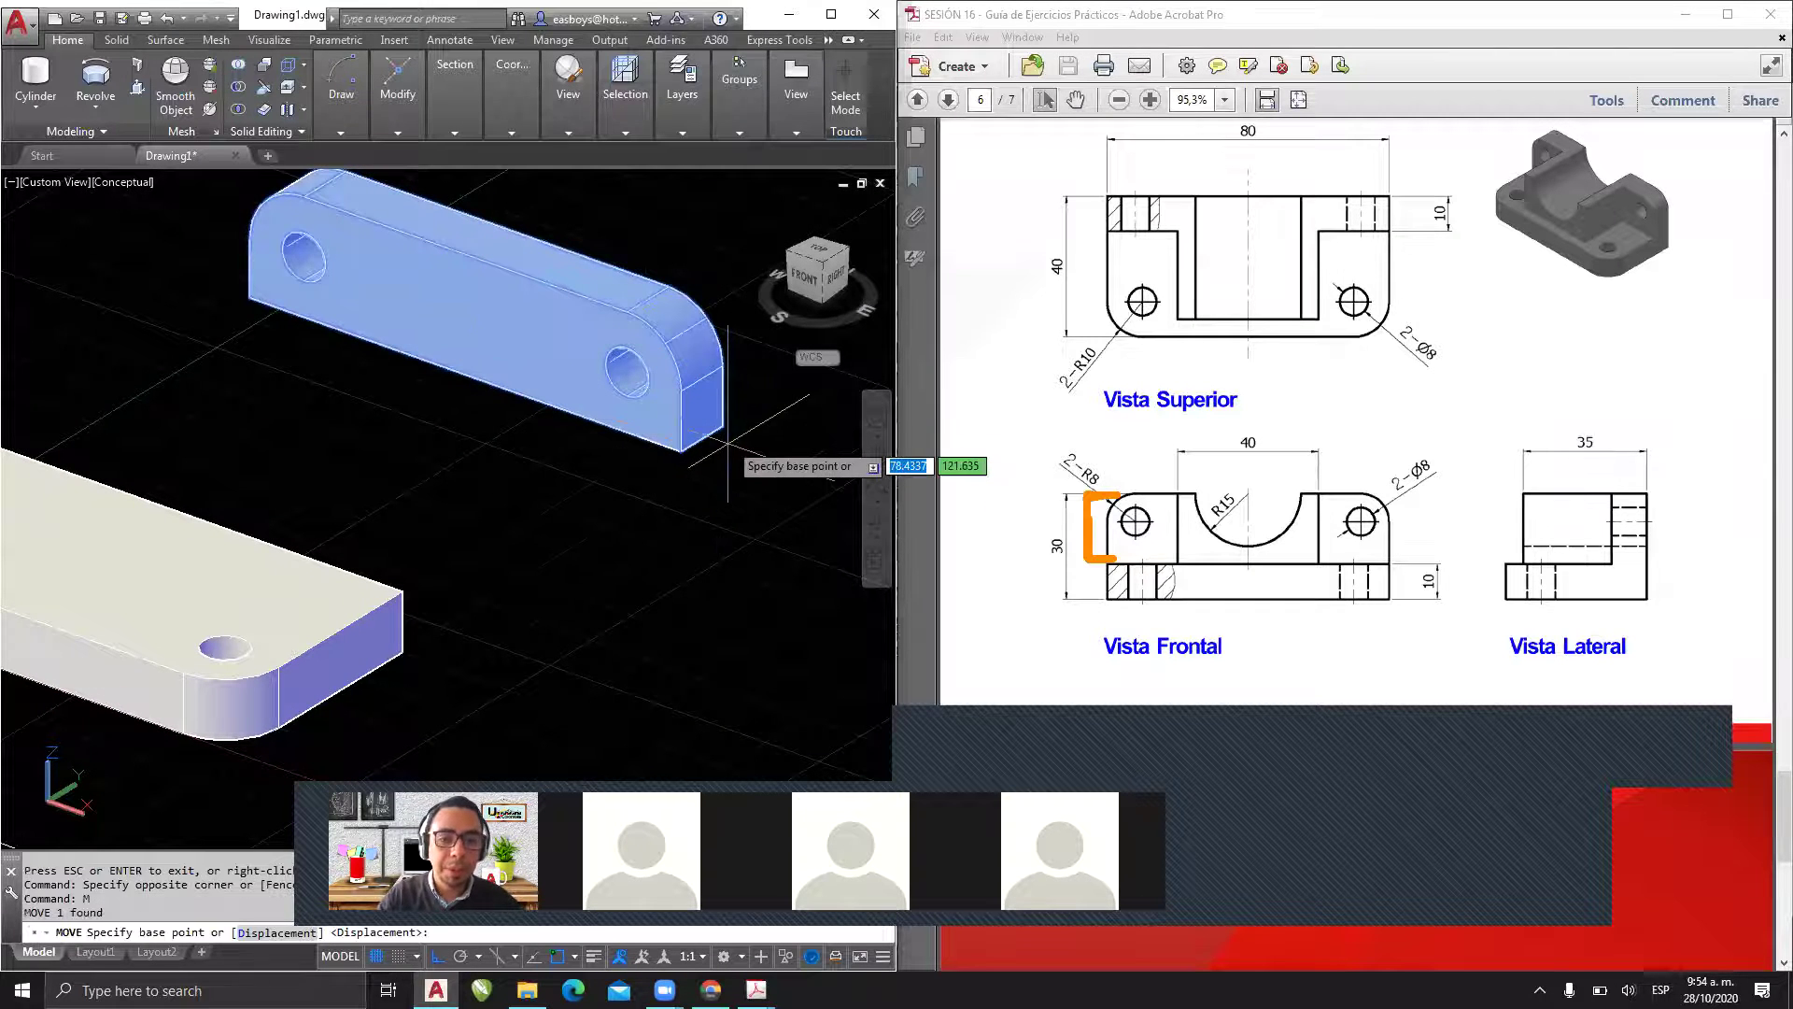
left_click(722, 426)
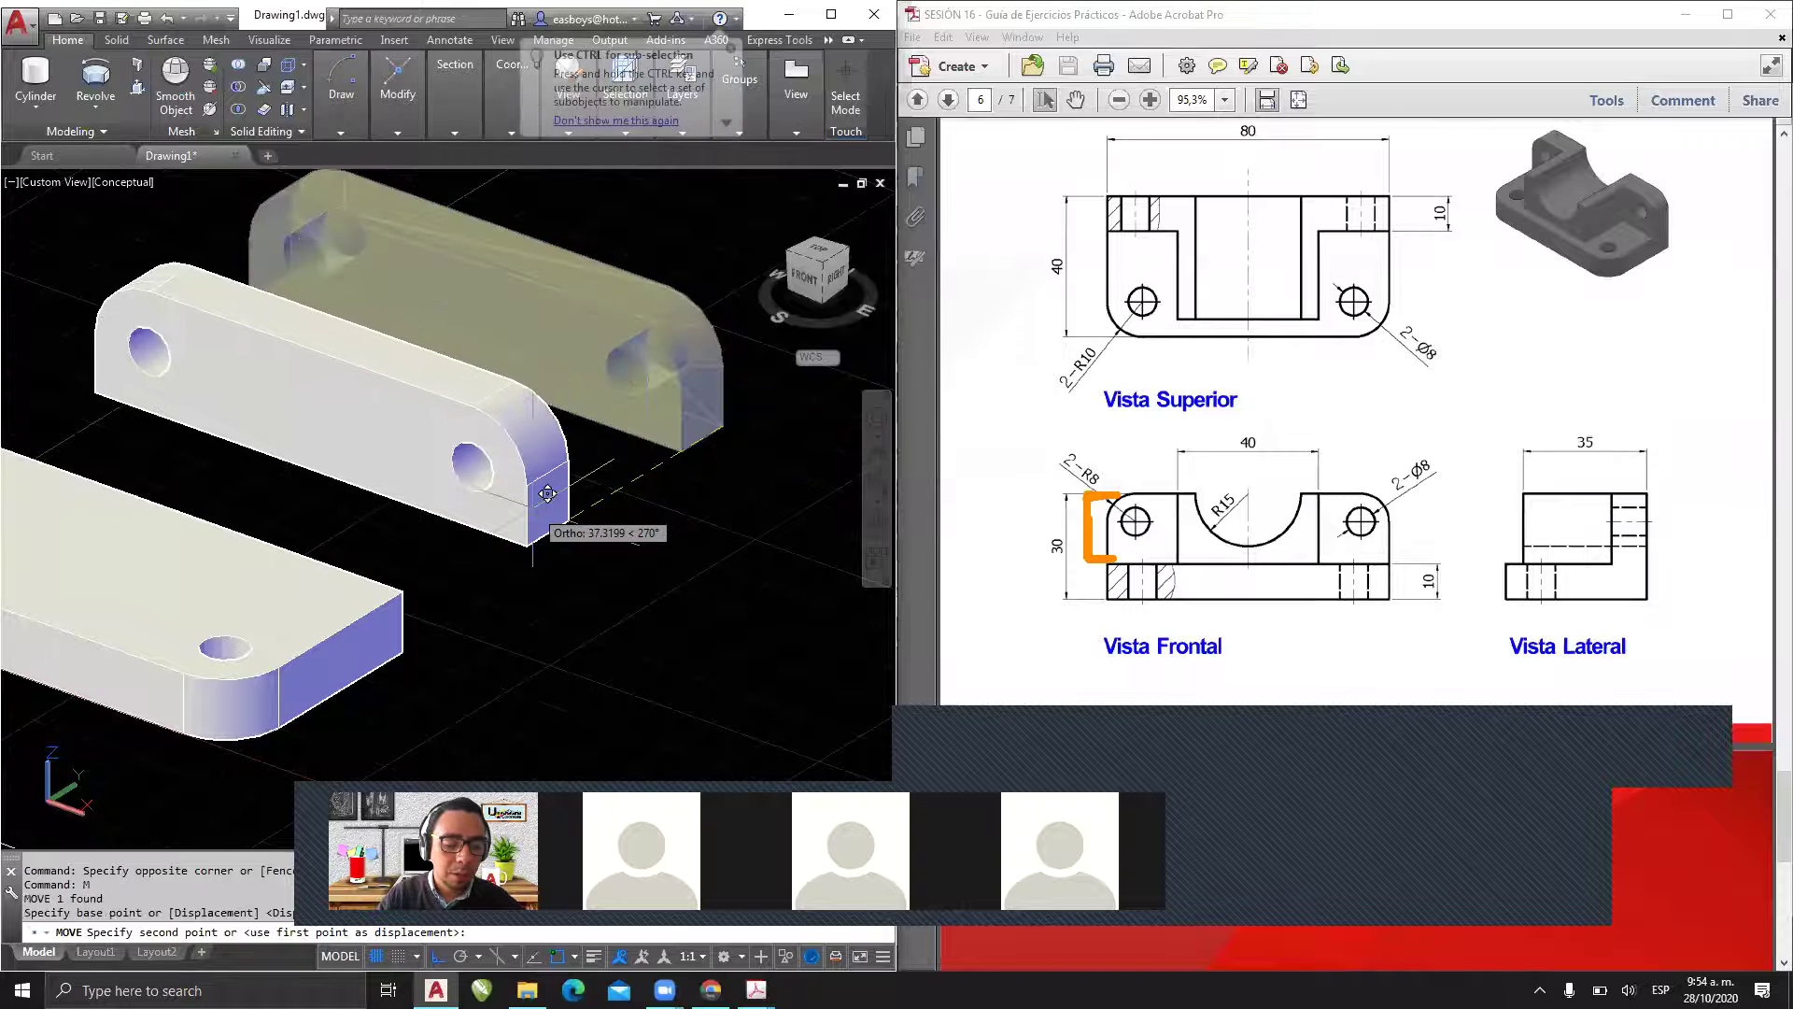
key("F8")
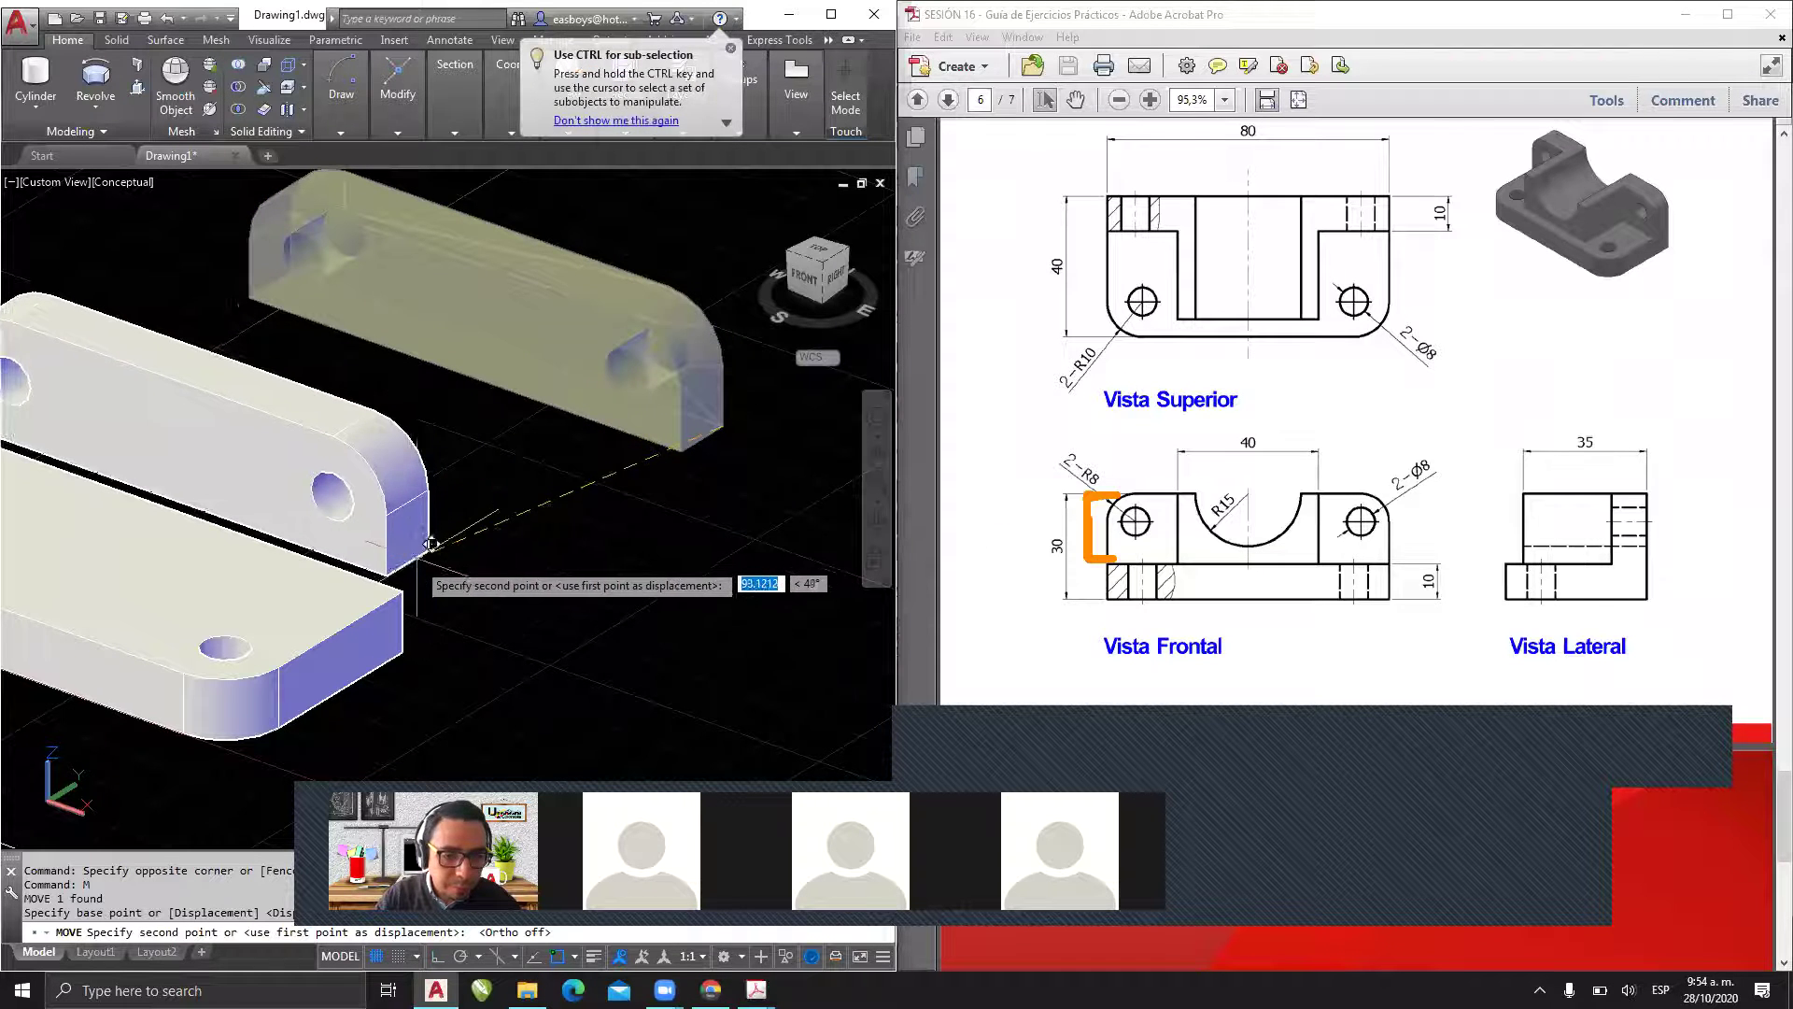
left_click(418, 571)
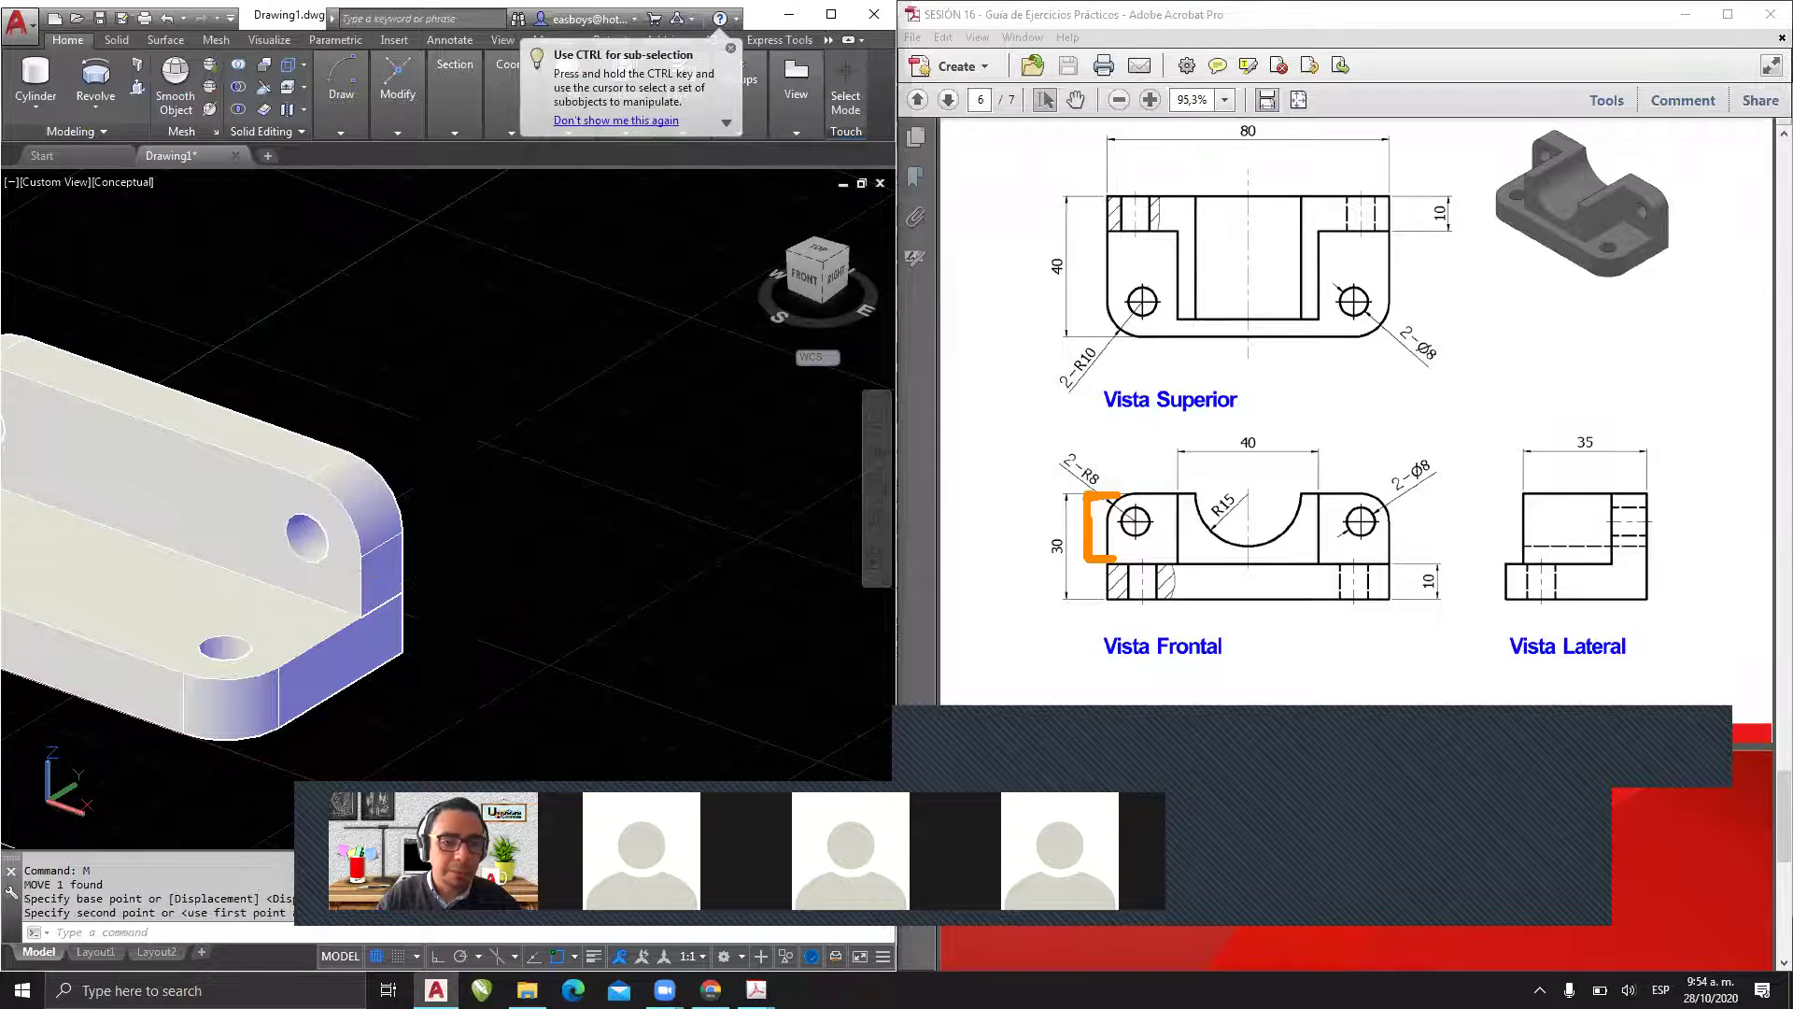
scroll(481, 624, "down", 3)
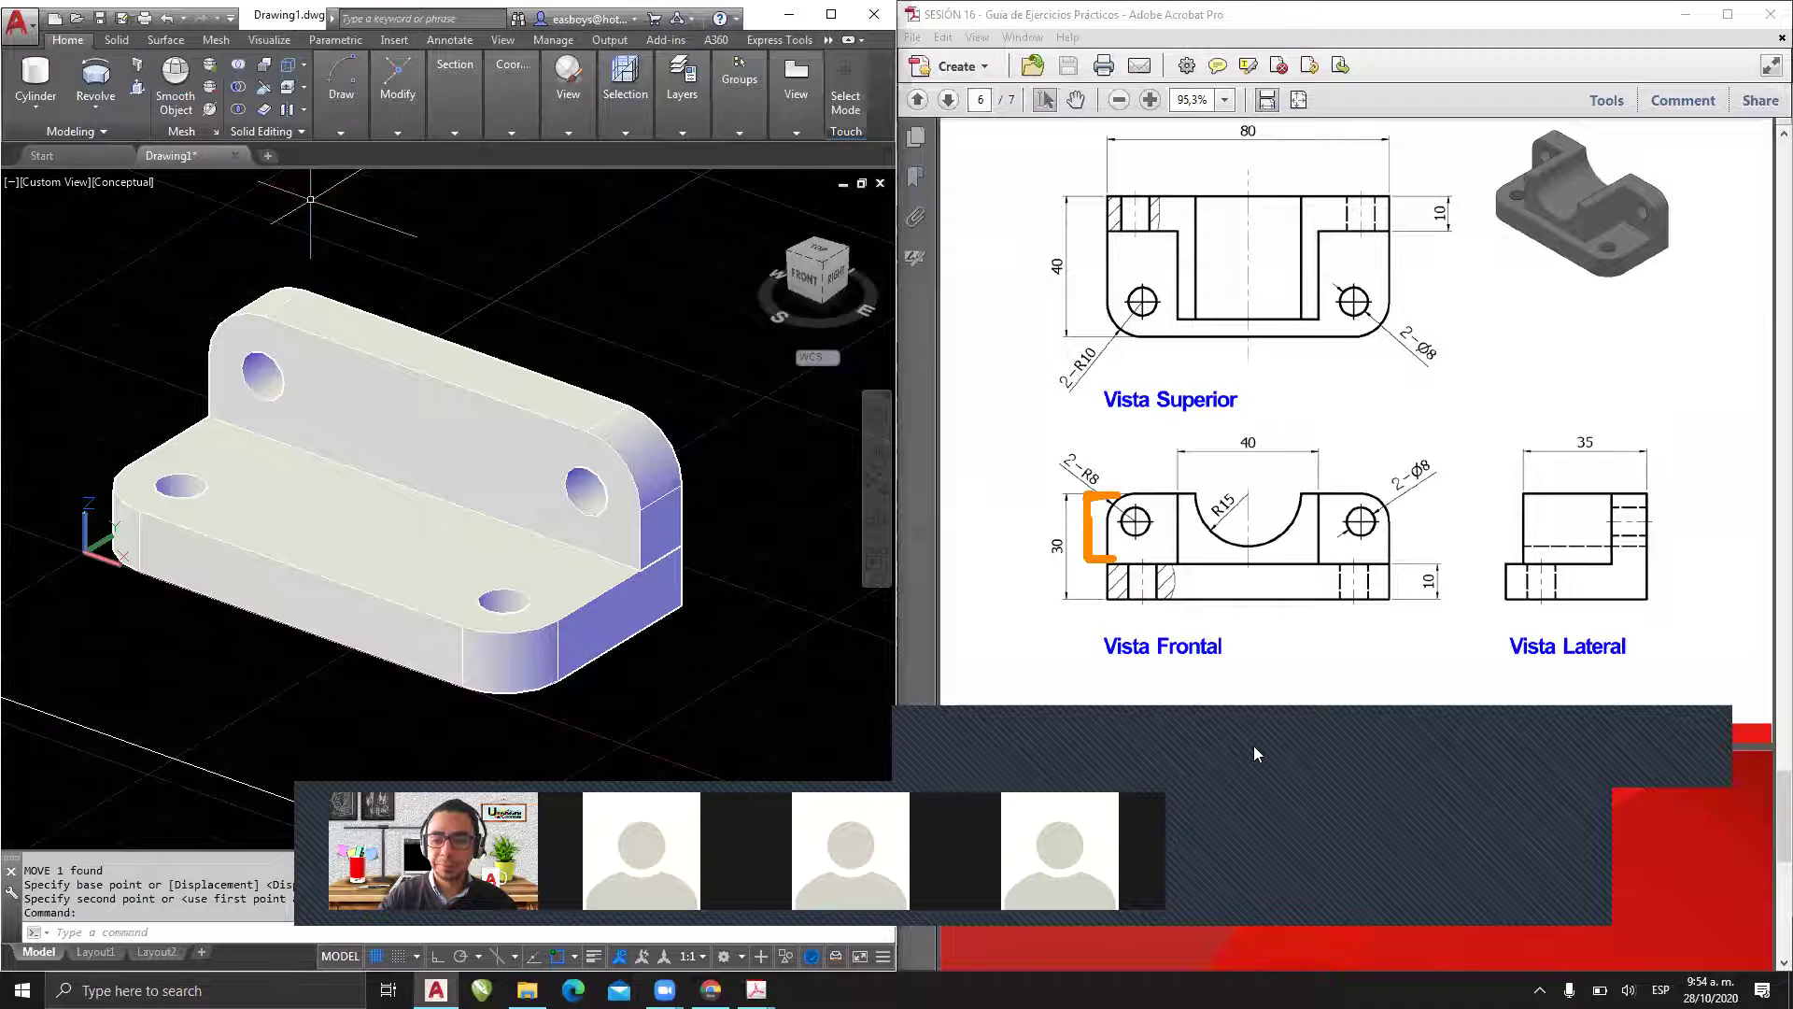
- Circle the central block in the PDF's isometric picture and its place on the model, and clear all screen markings
mouse_move(1561, 159)
left_mouse_down()
mouse_move(1517, 156)
mouse_move(1587, 253)
mouse_move(1621, 213)
mouse_move(1555, 147)
left_mouse_up()
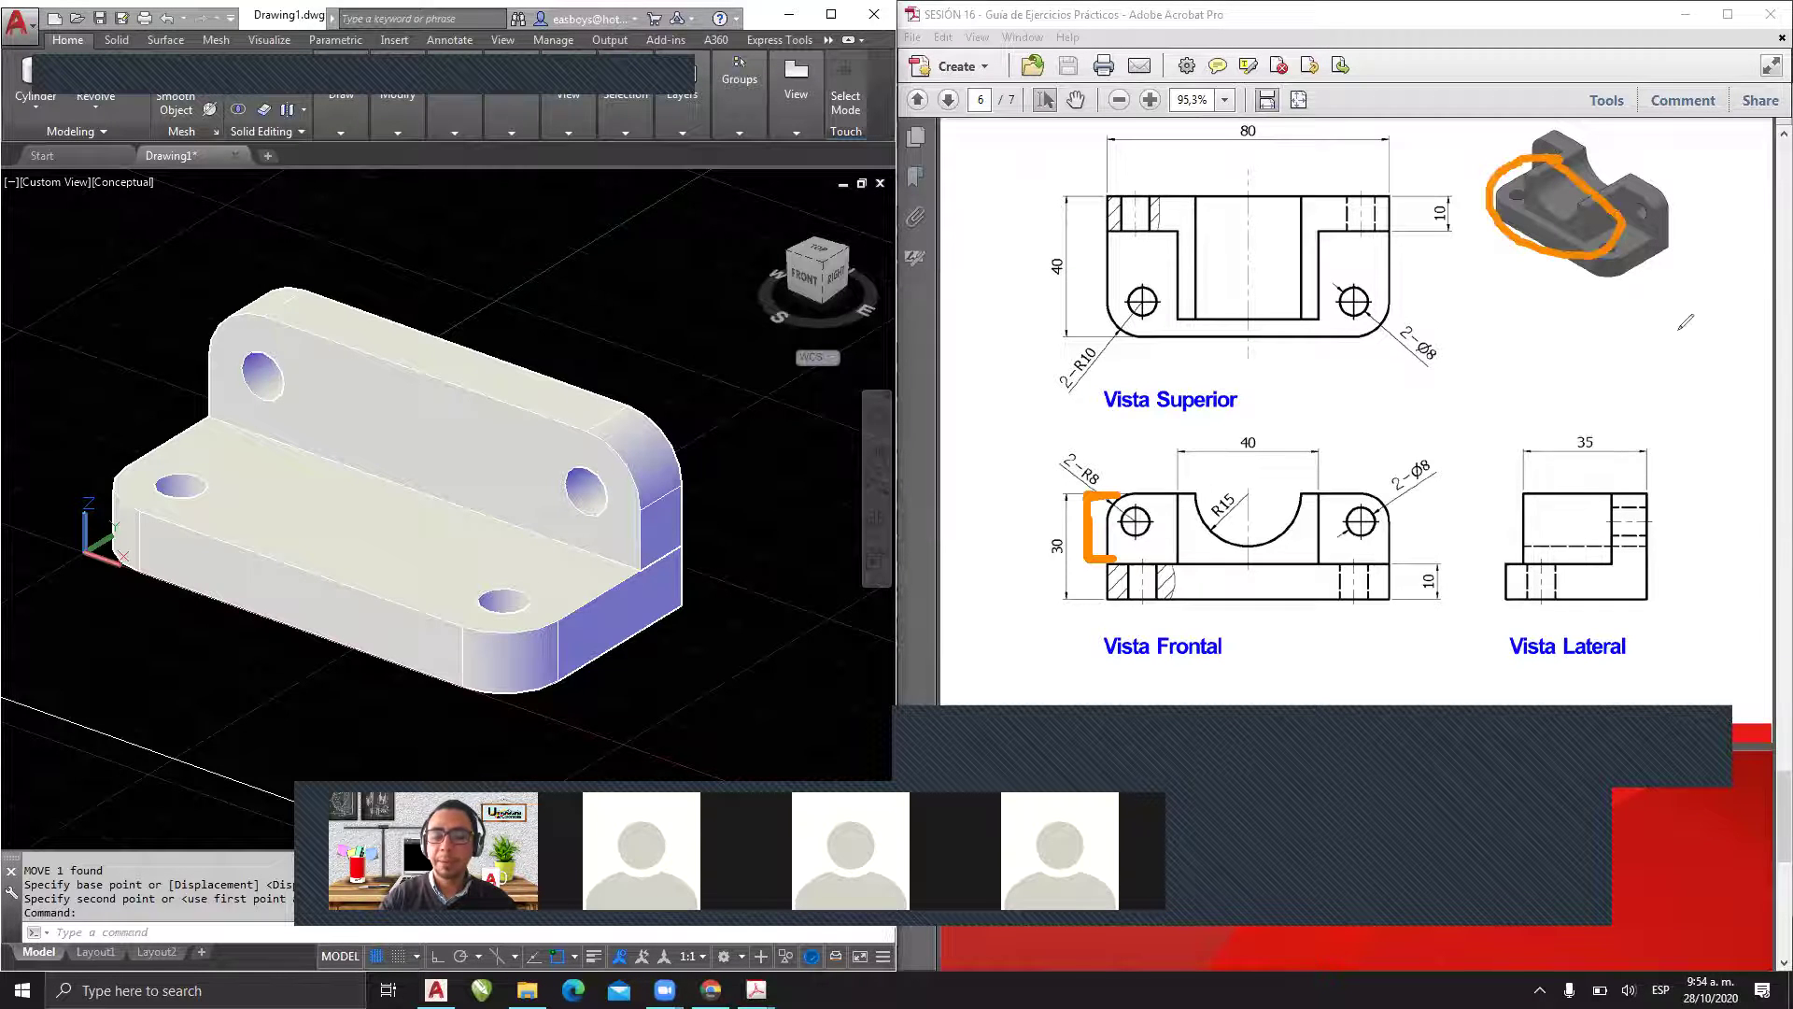
mouse_move(359, 349)
left_mouse_down()
mouse_move(265, 417)
mouse_move(250, 551)
left_mouse_up()
mouse_move(378, 589)
left_mouse_down()
mouse_move(525, 411)
mouse_move(314, 337)
mouse_move(308, 353)
left_mouse_up()
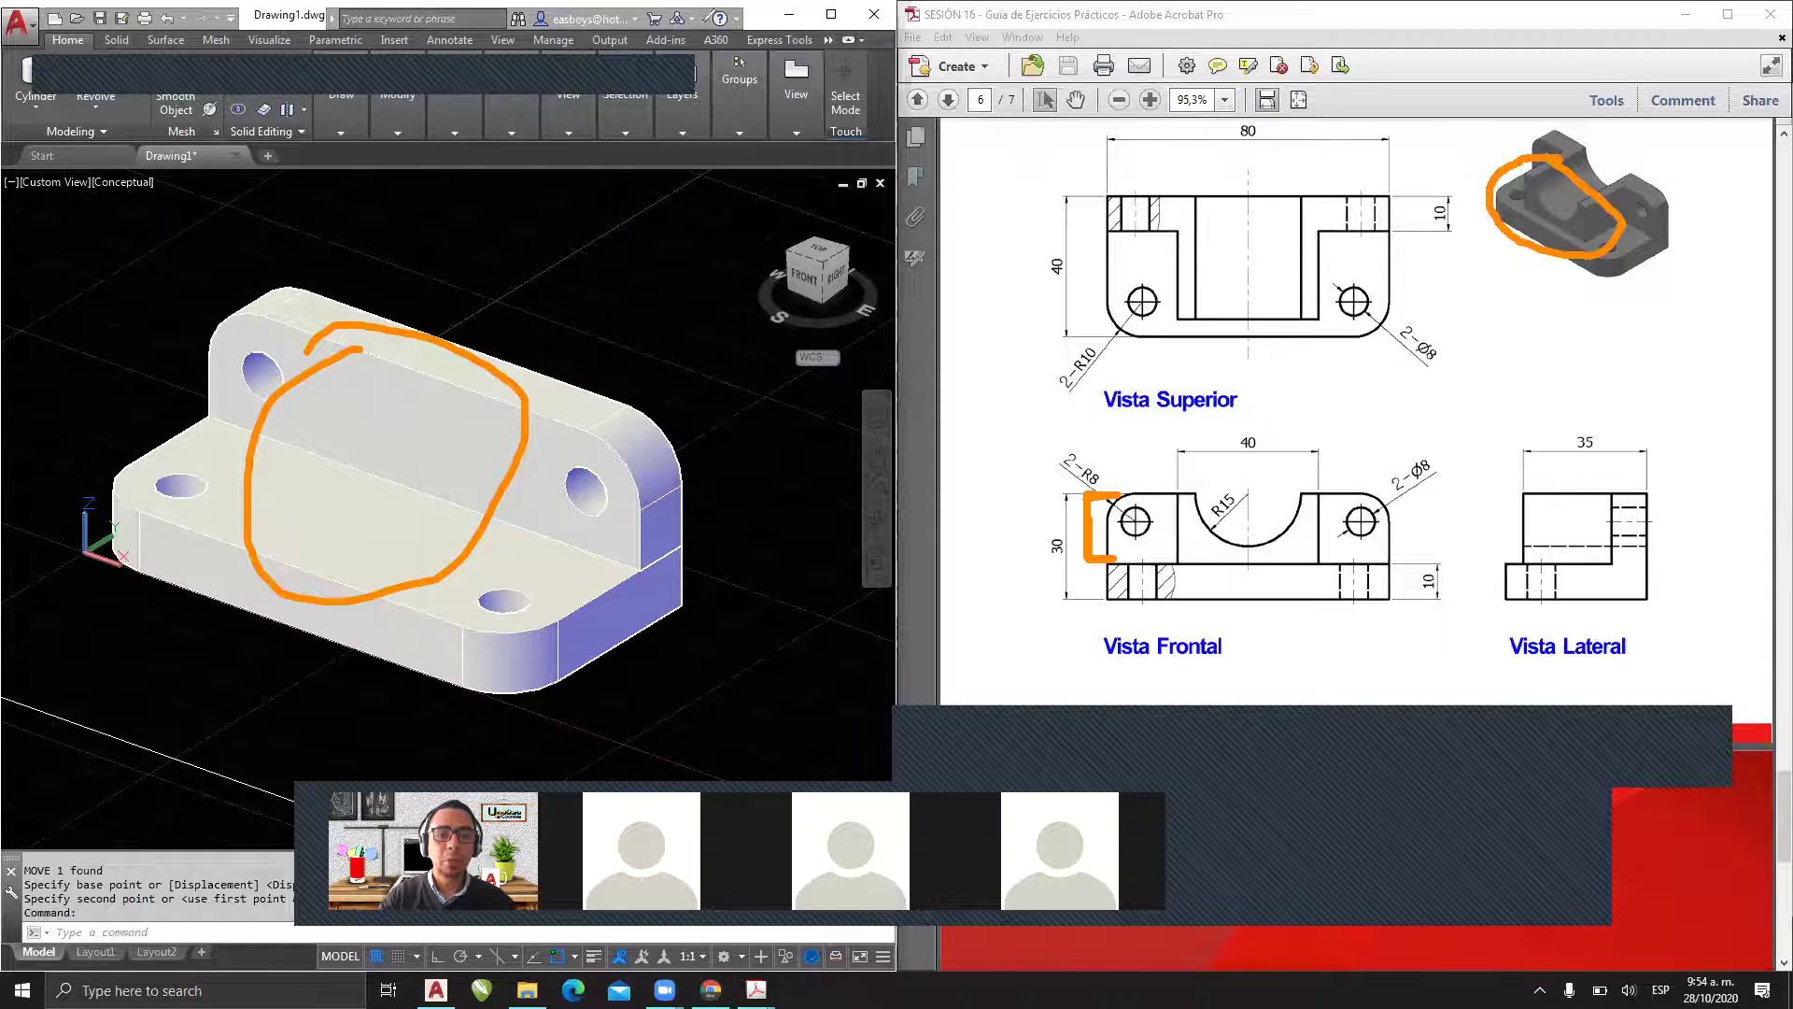
left_click(609, 54)
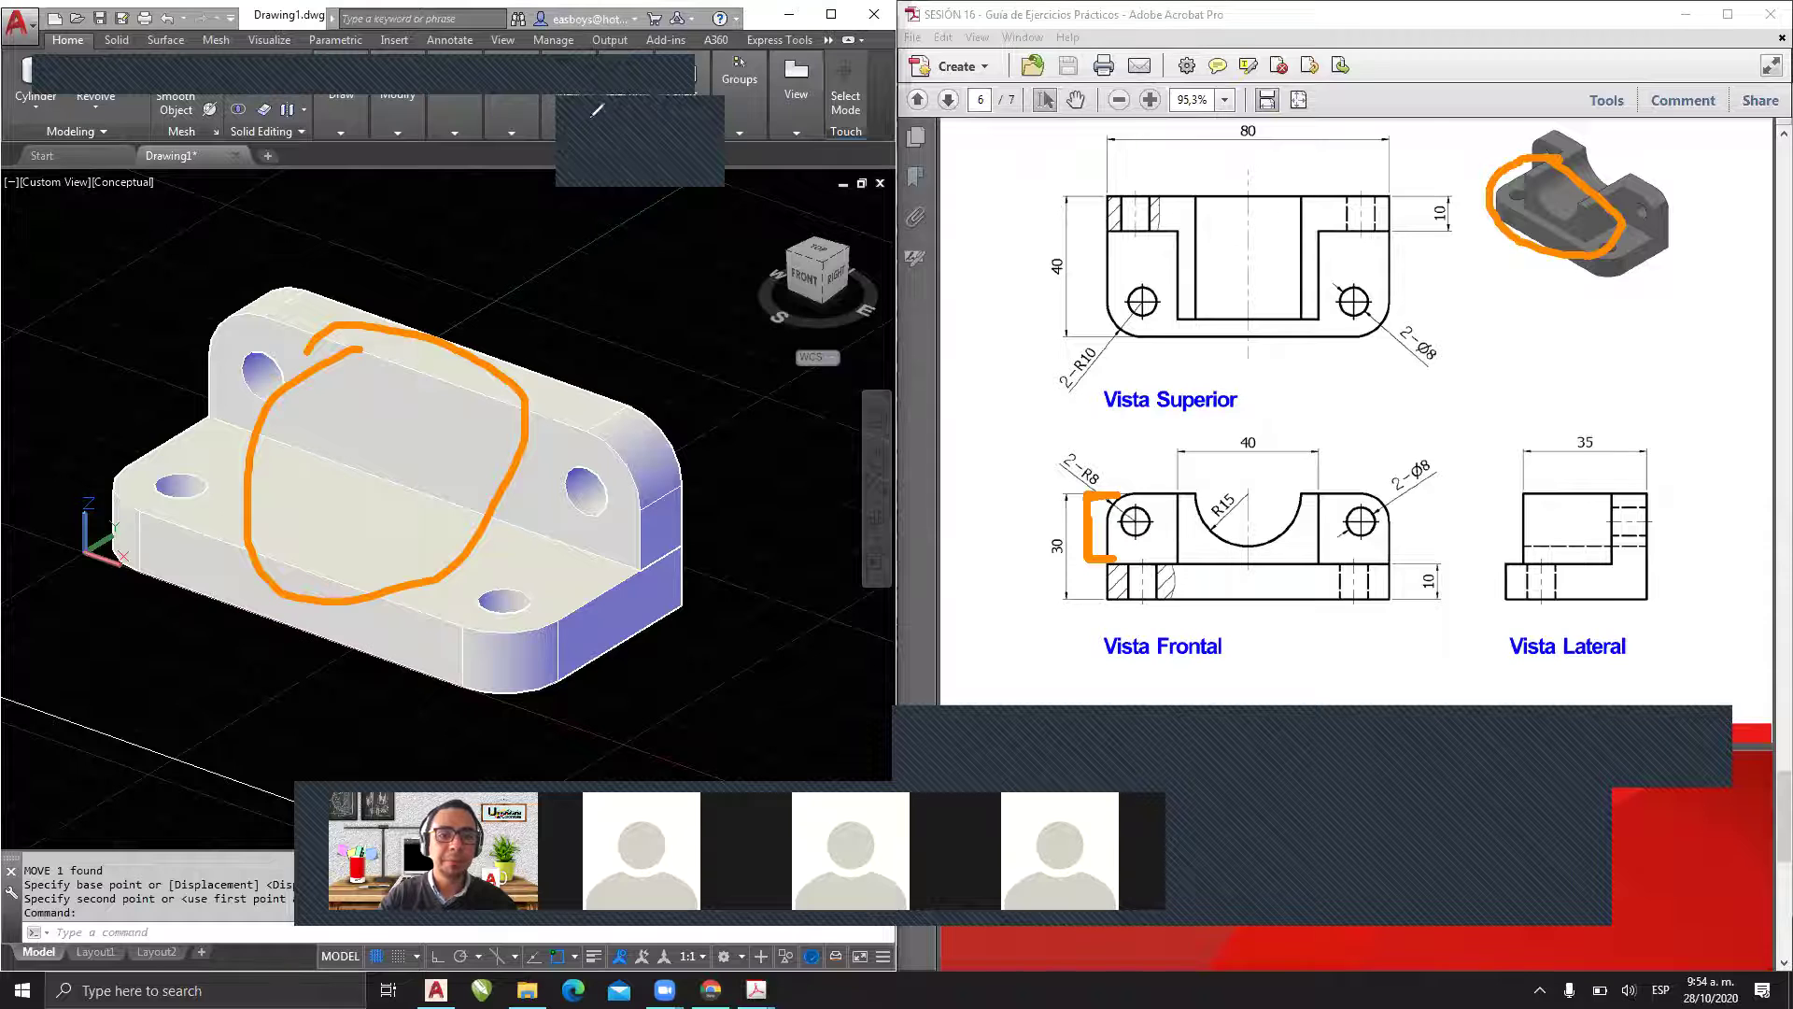
left_click(588, 123)
left_click(684, 77)
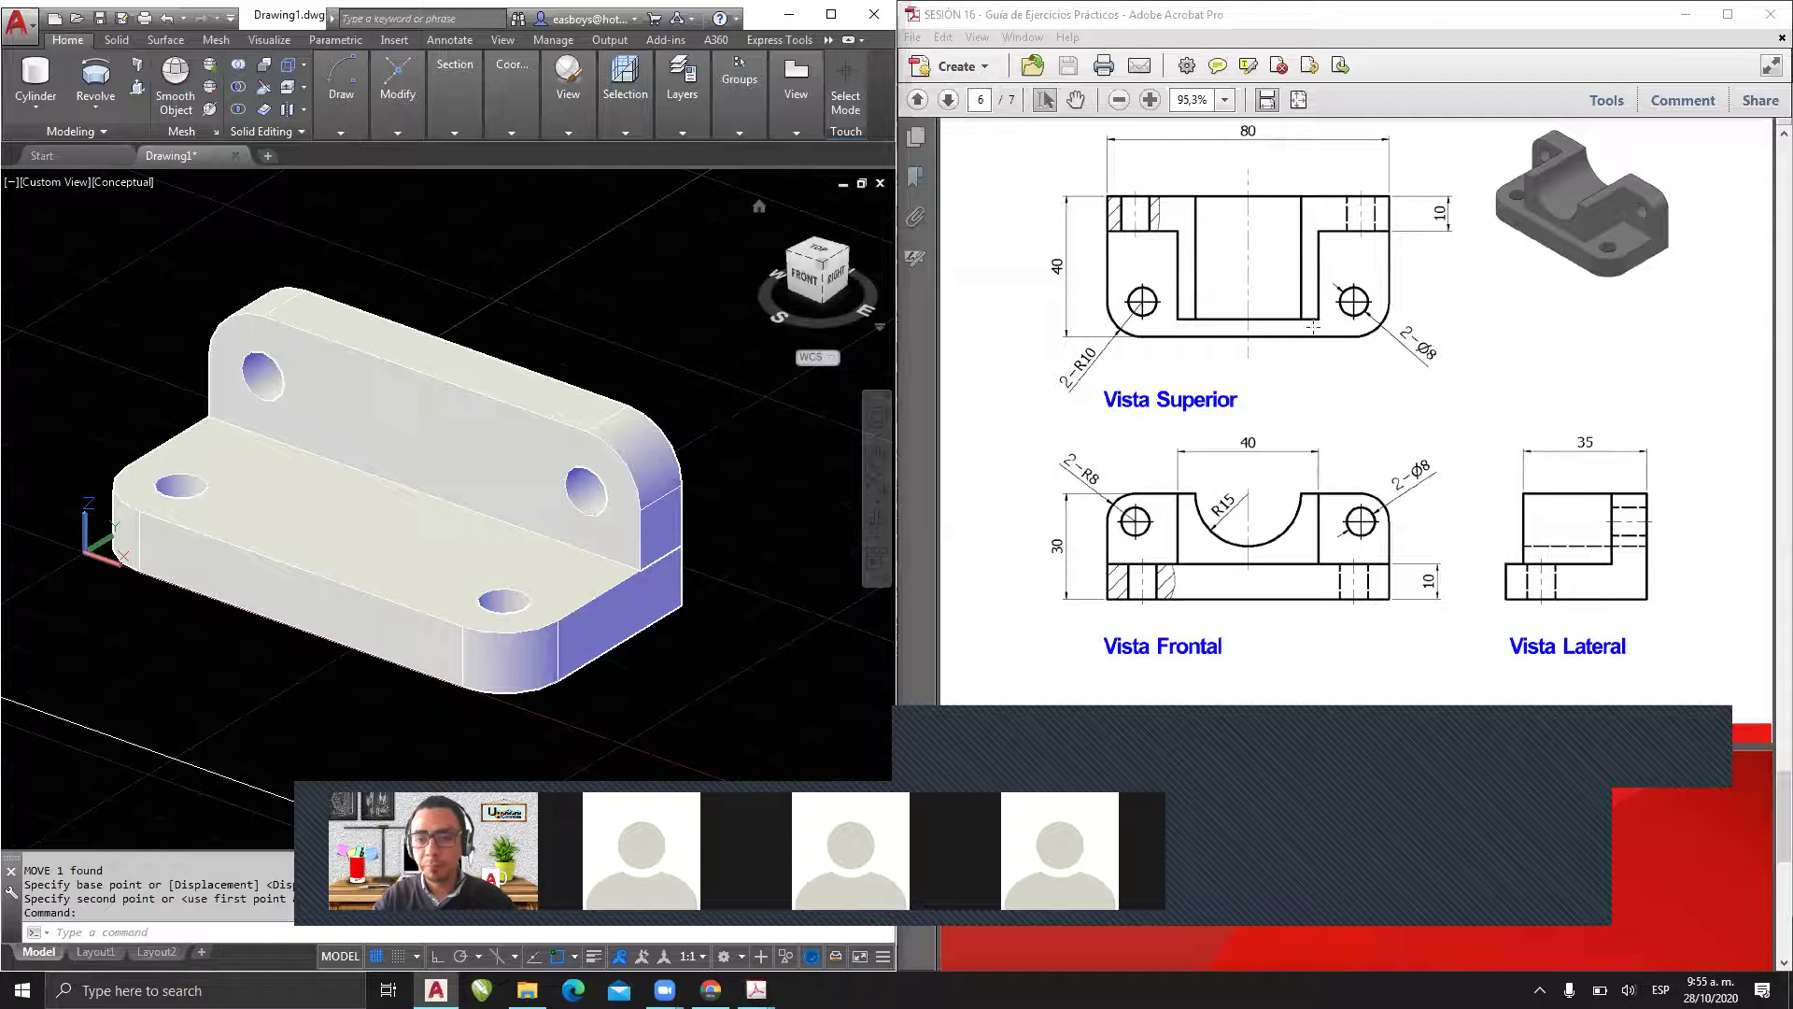
- Mark the central block's three edges meeting at its front corner in the isometric picture, and clear the markings
left_click(1526, 728)
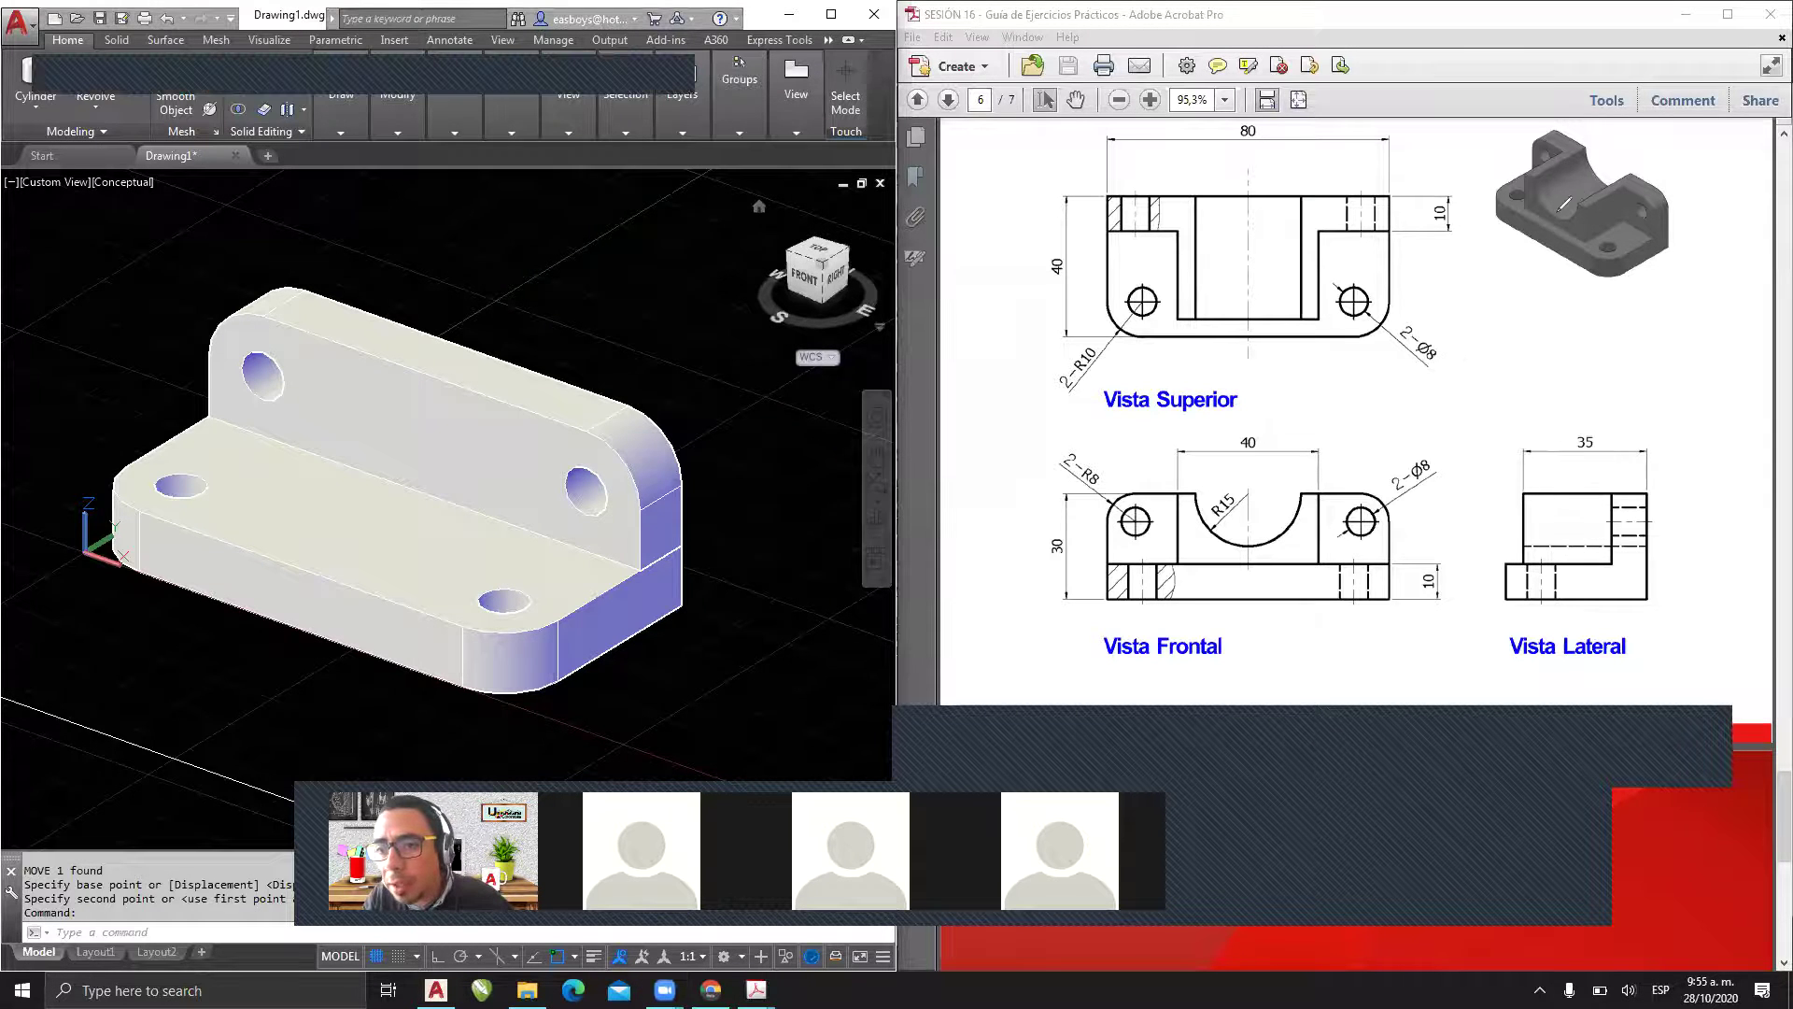
mouse_move(1517, 204)
left_mouse_down()
mouse_move(1593, 238)
mouse_move(1630, 218)
mouse_move(1590, 195)
left_mouse_up()
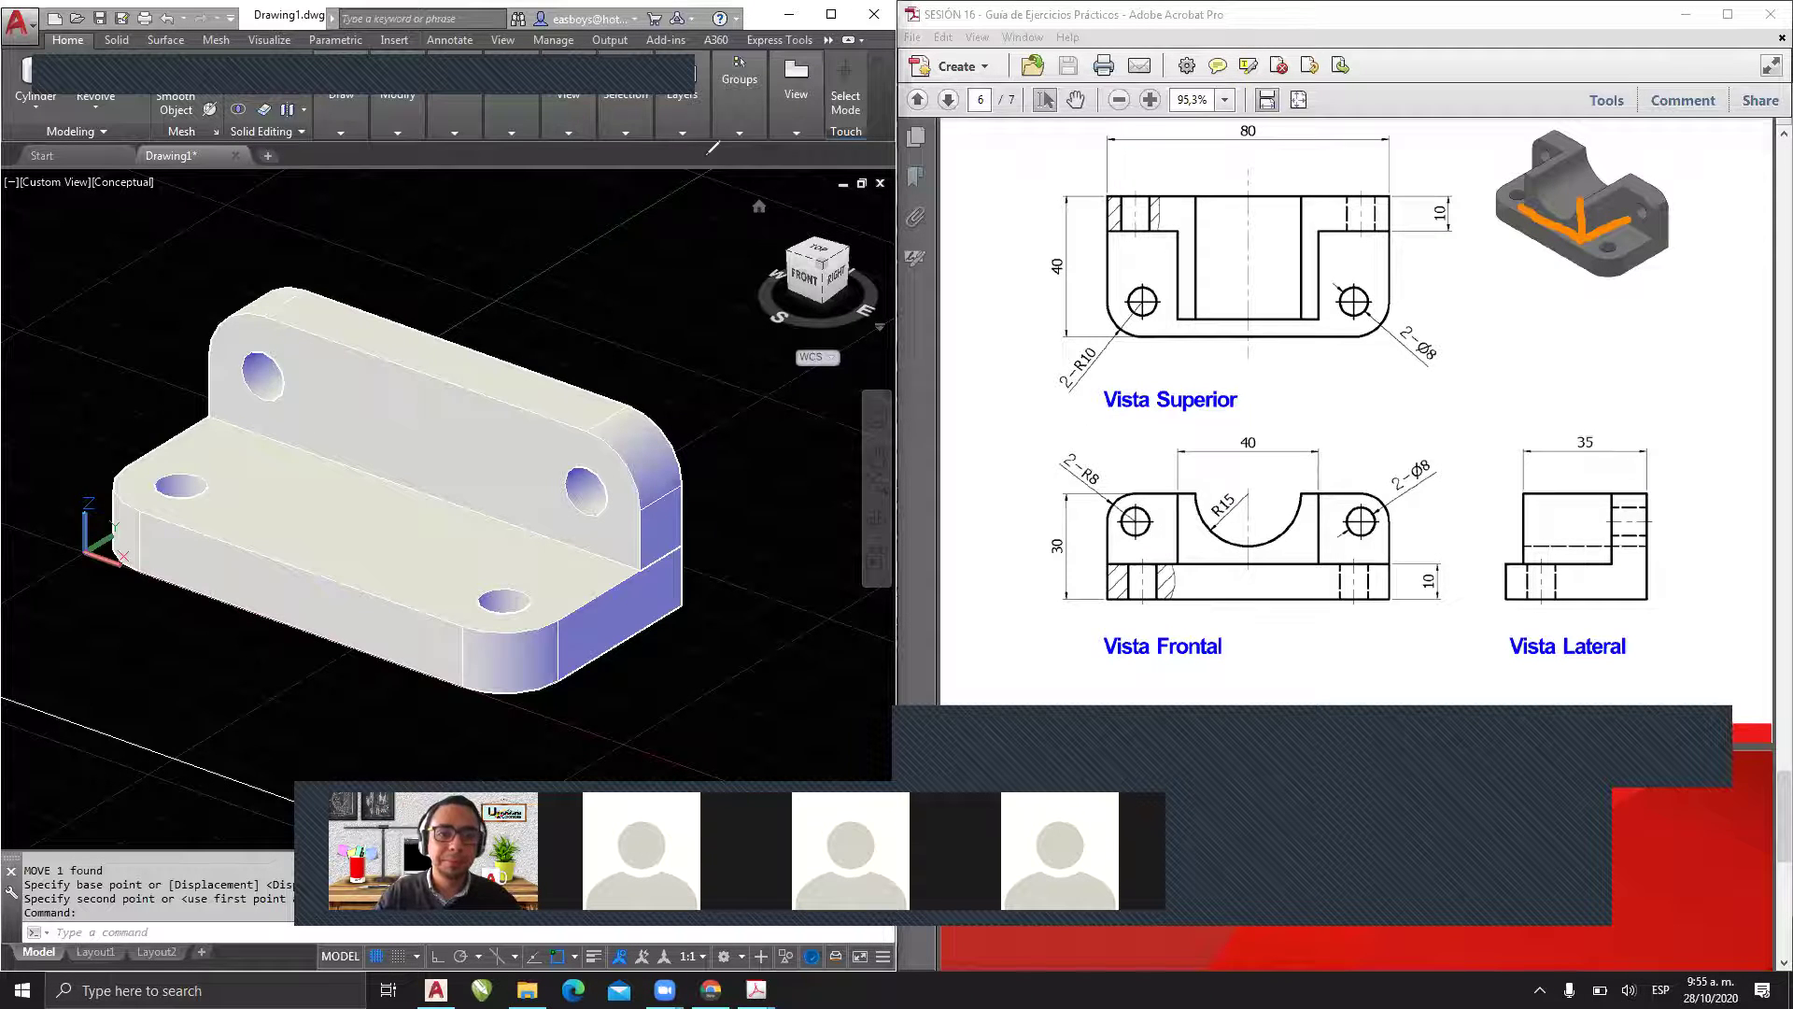
left_click(514, 88)
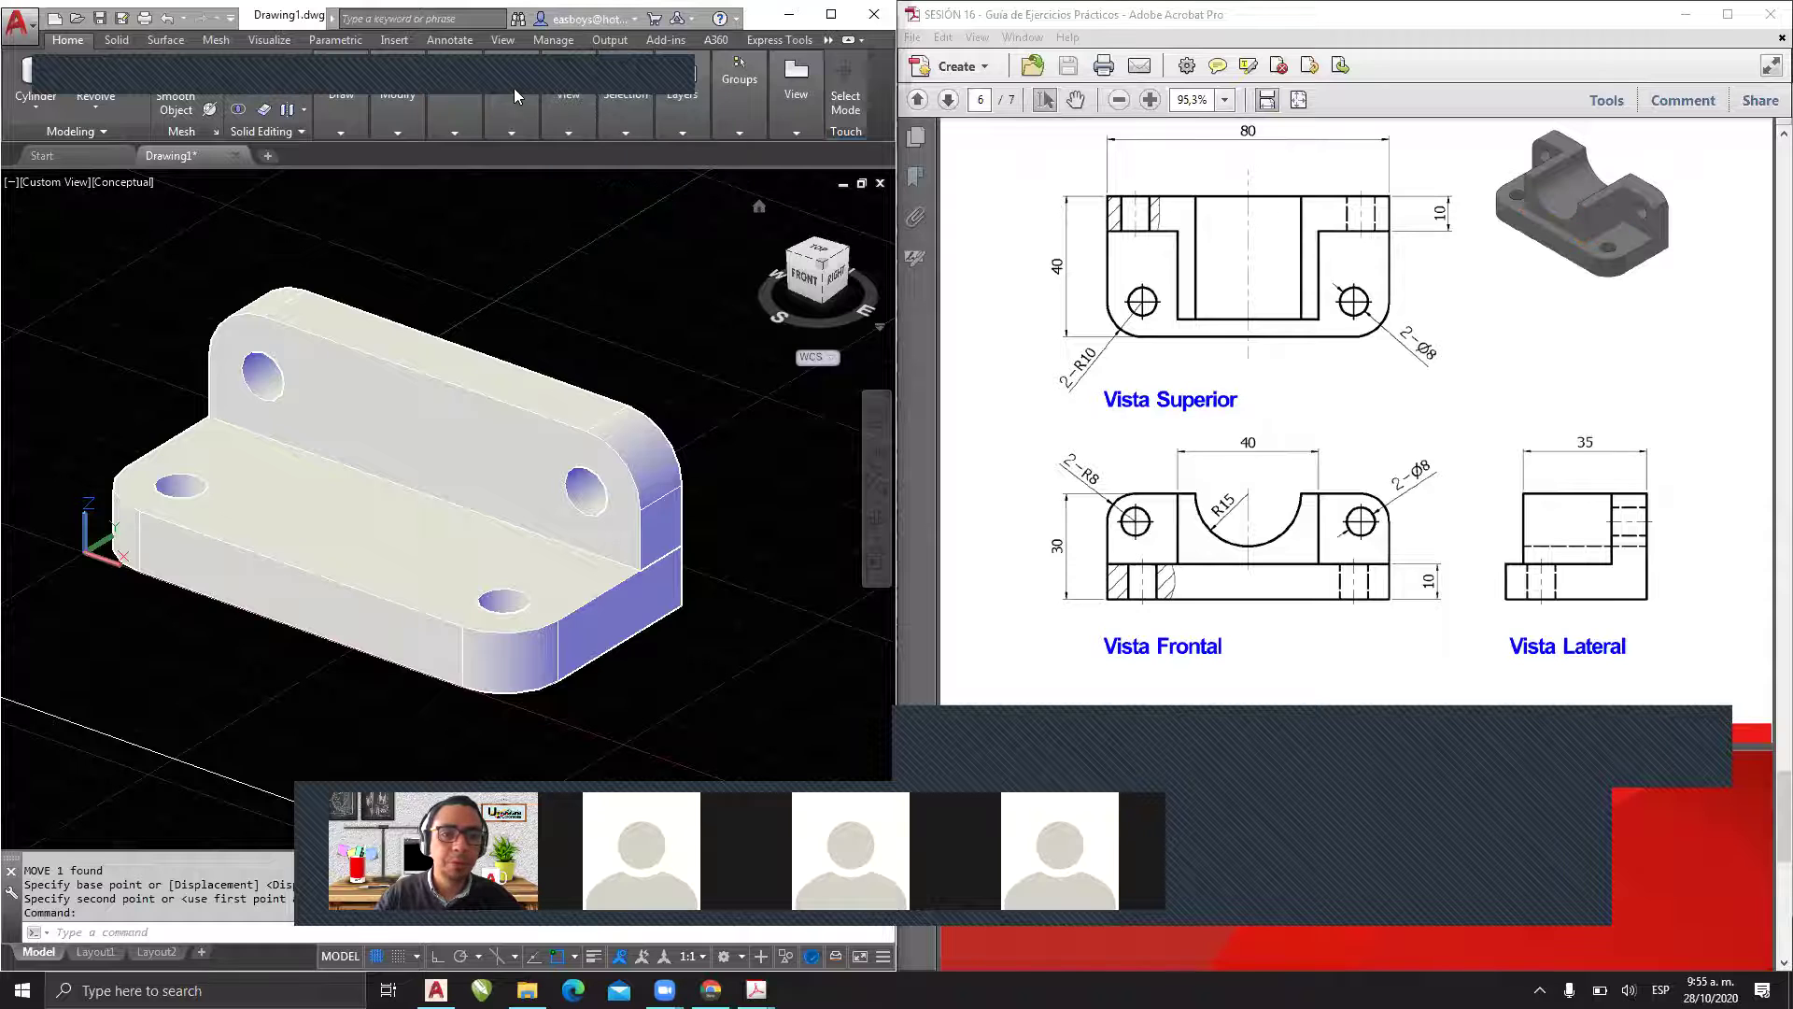
- Start a box on the empty area behind the model using the Length option, with Ortho on and length 40
left_click(35, 102)
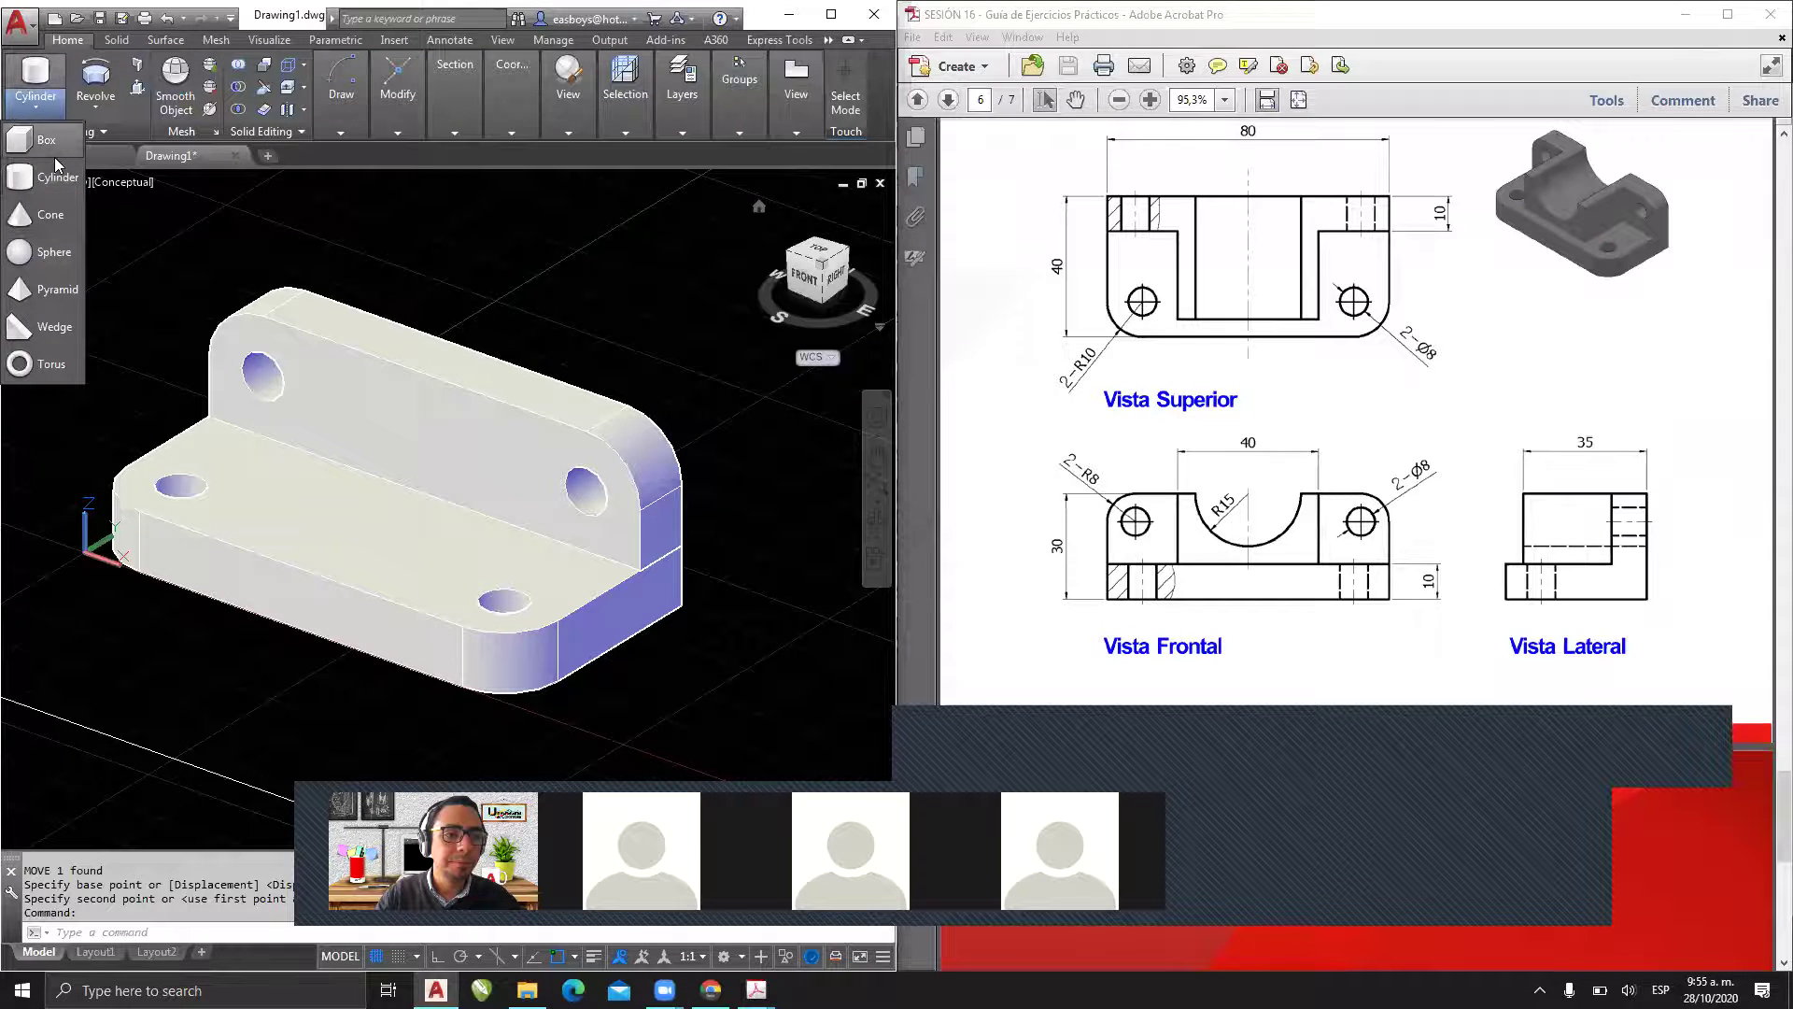
left_click(45, 141)
middle_click_drag(529, 289, 440, 388)
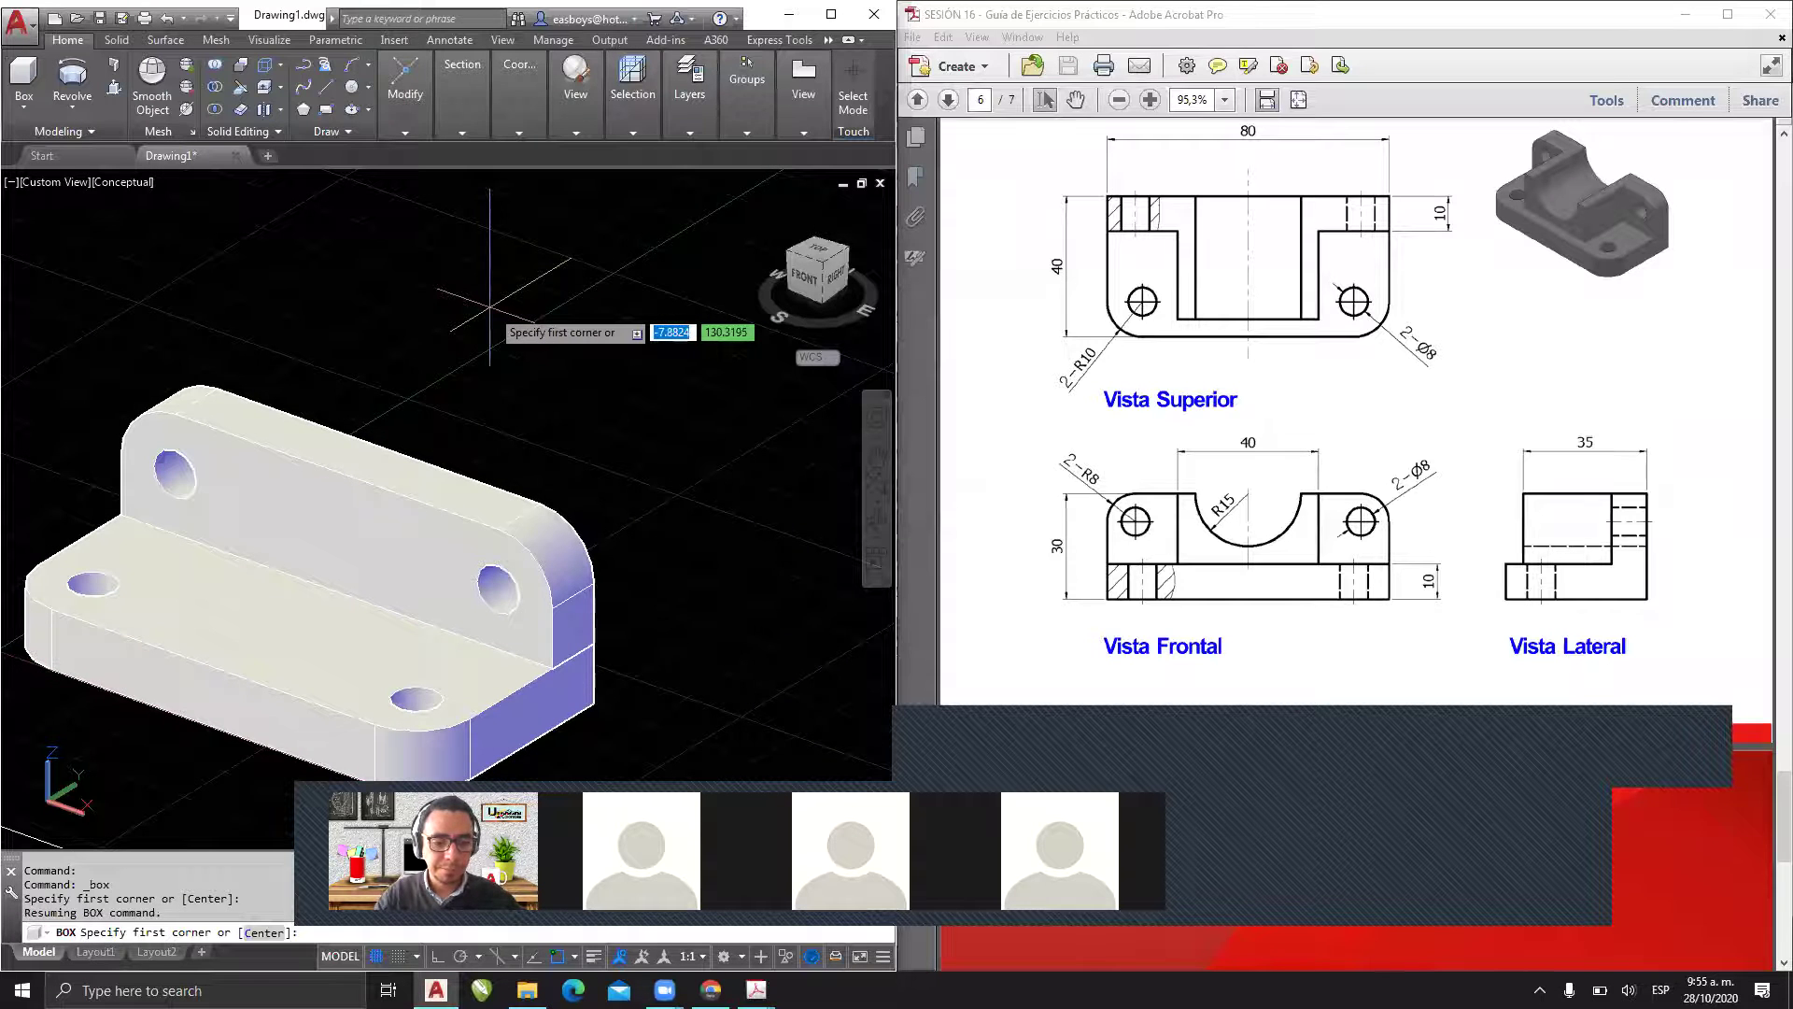
left_click(424, 353)
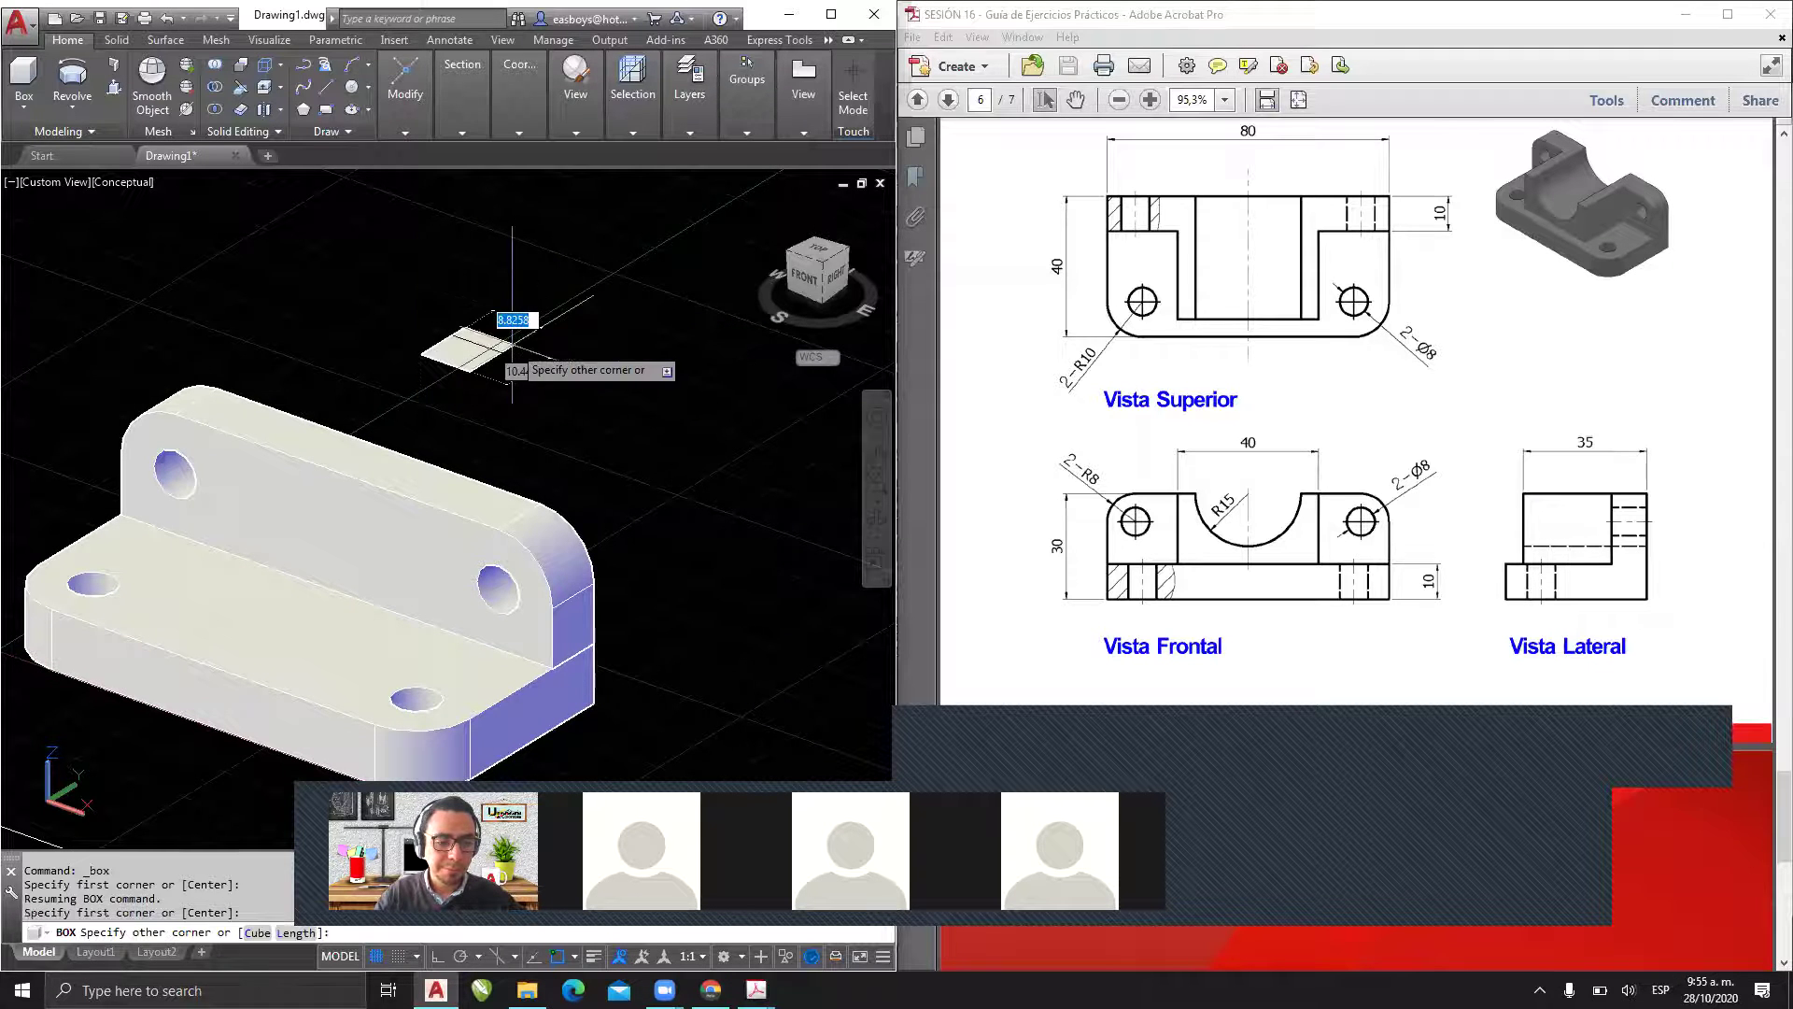
type("l")
key("Return")
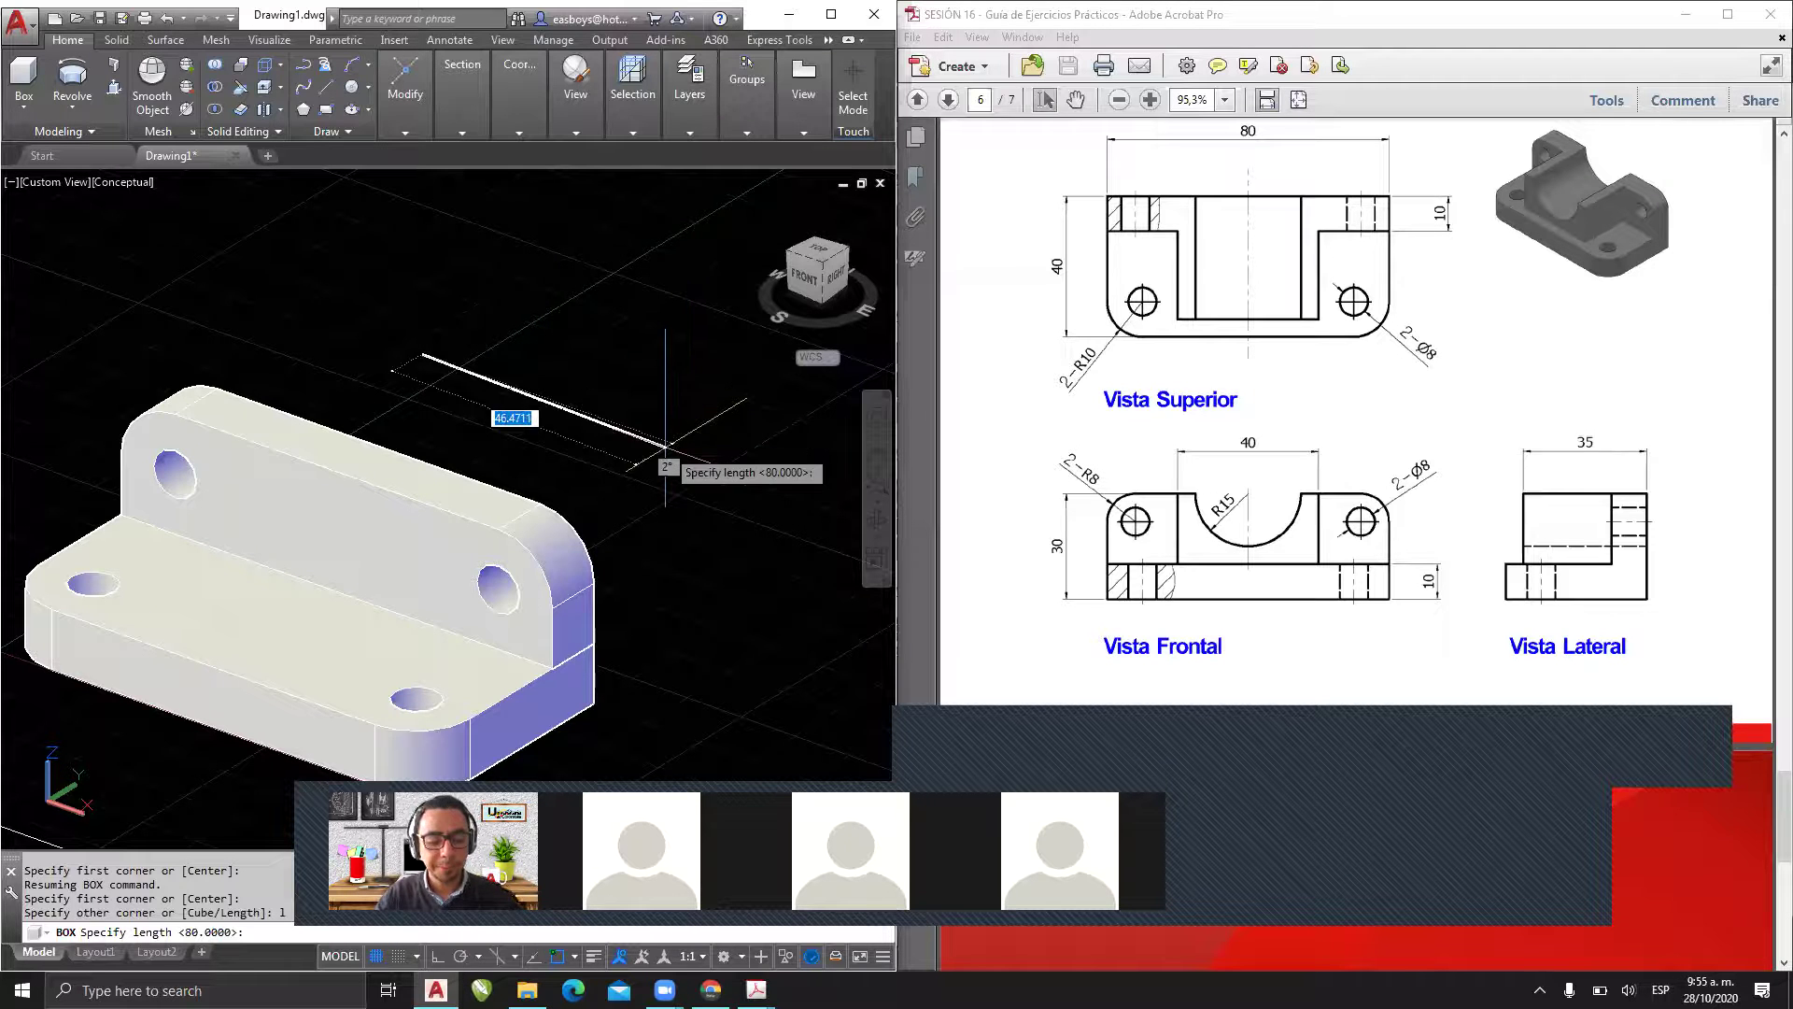
key("F8")
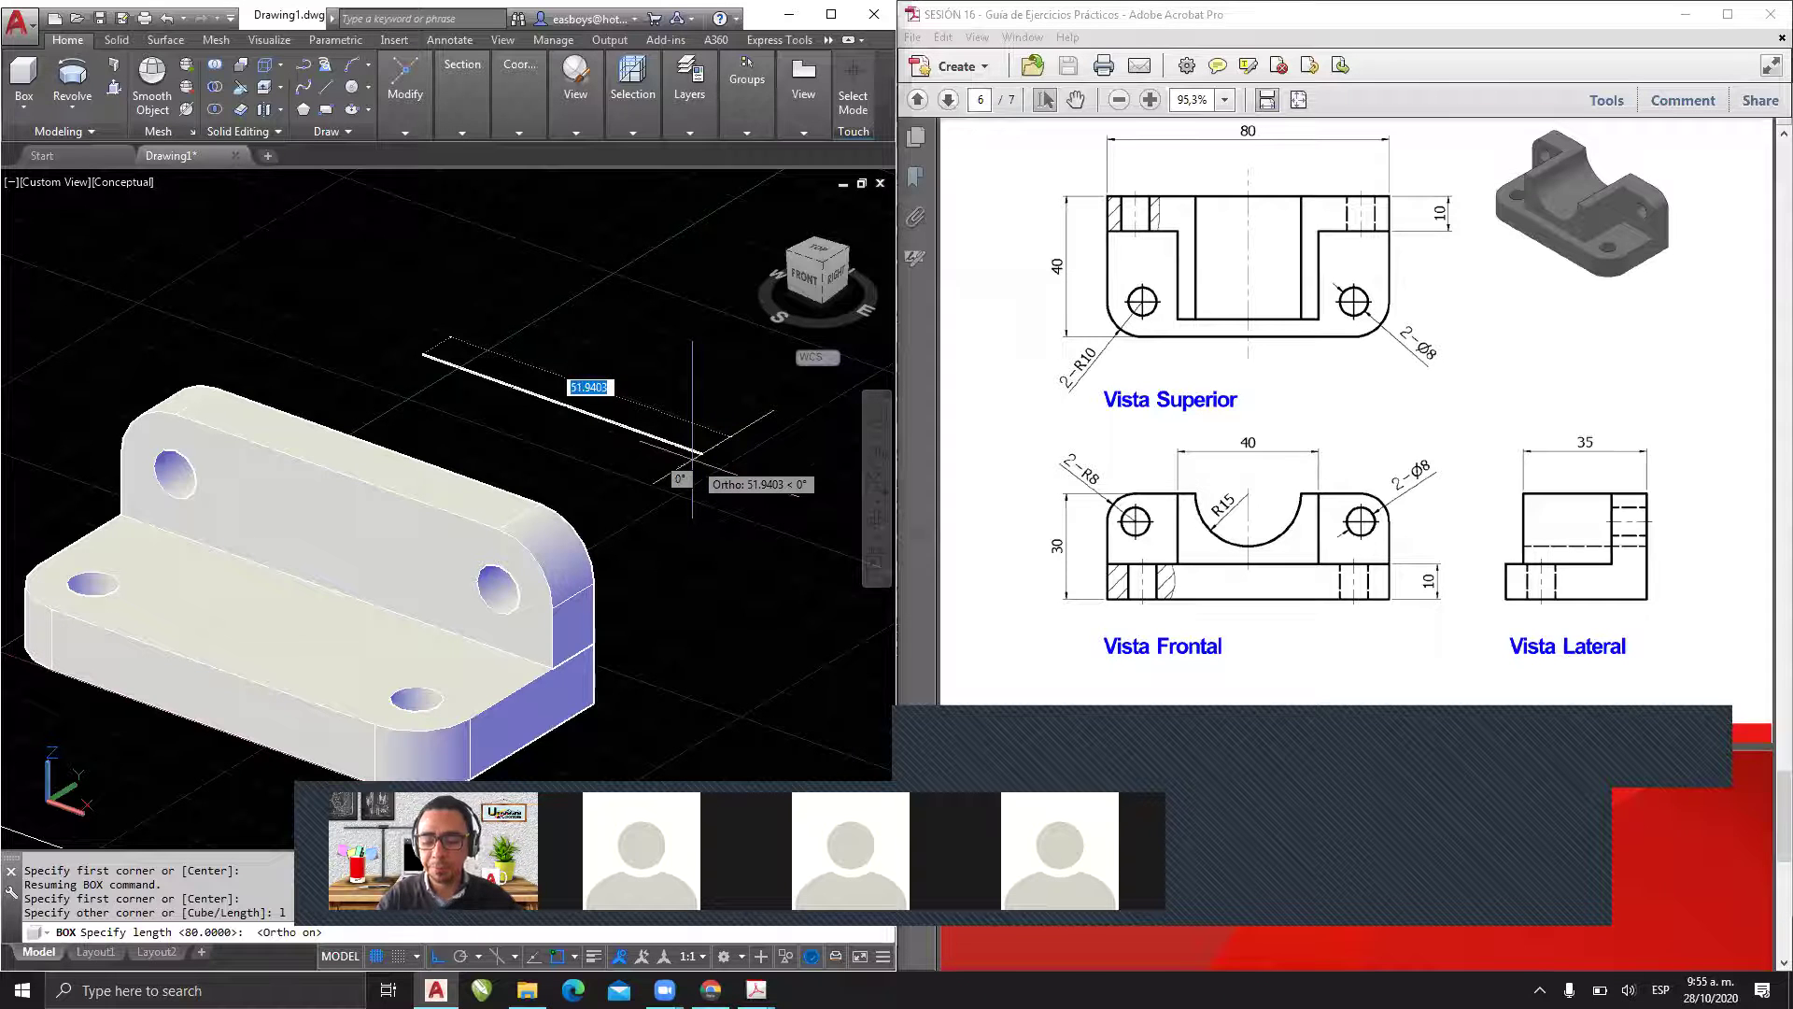
type("40")
key("Return")
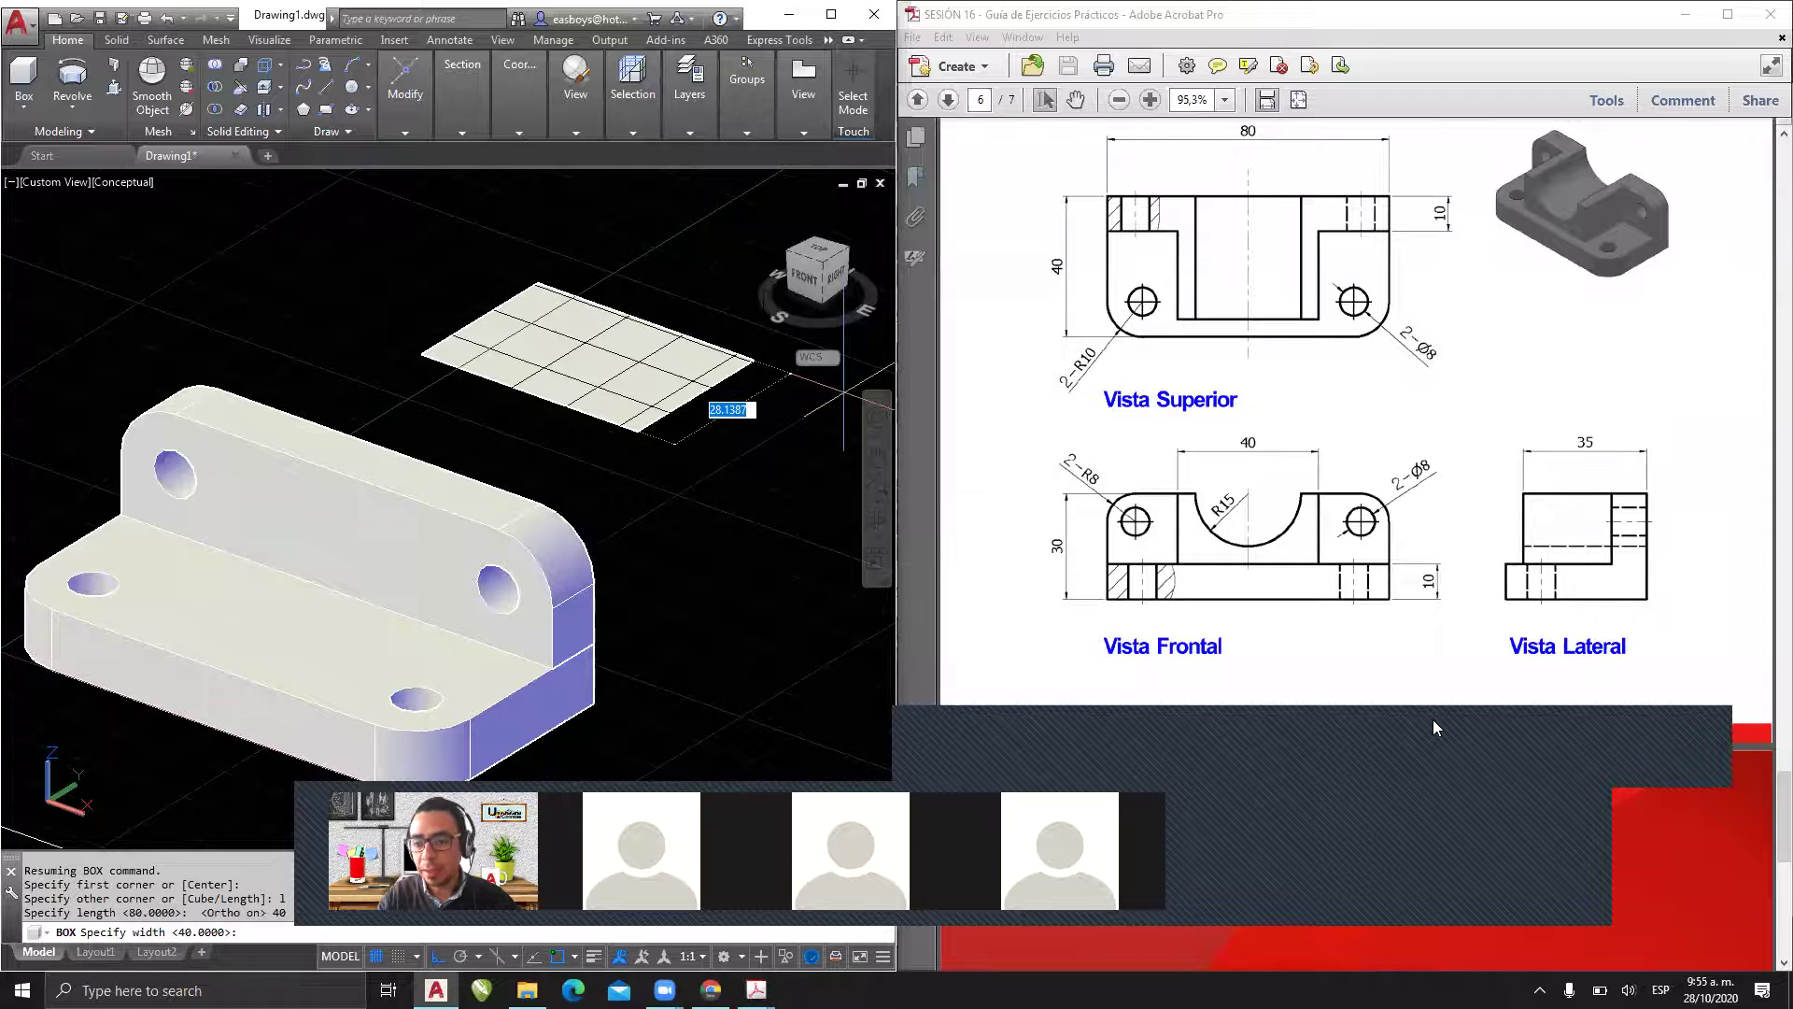
- Frame the side view in the PDF, mark the block's top edges and its depth line, and clear the markings
mouse_move(1672, 425)
left_mouse_down()
mouse_move(1558, 411)
mouse_move(1518, 581)
mouse_move(1692, 600)
mouse_move(1683, 421)
left_mouse_up()
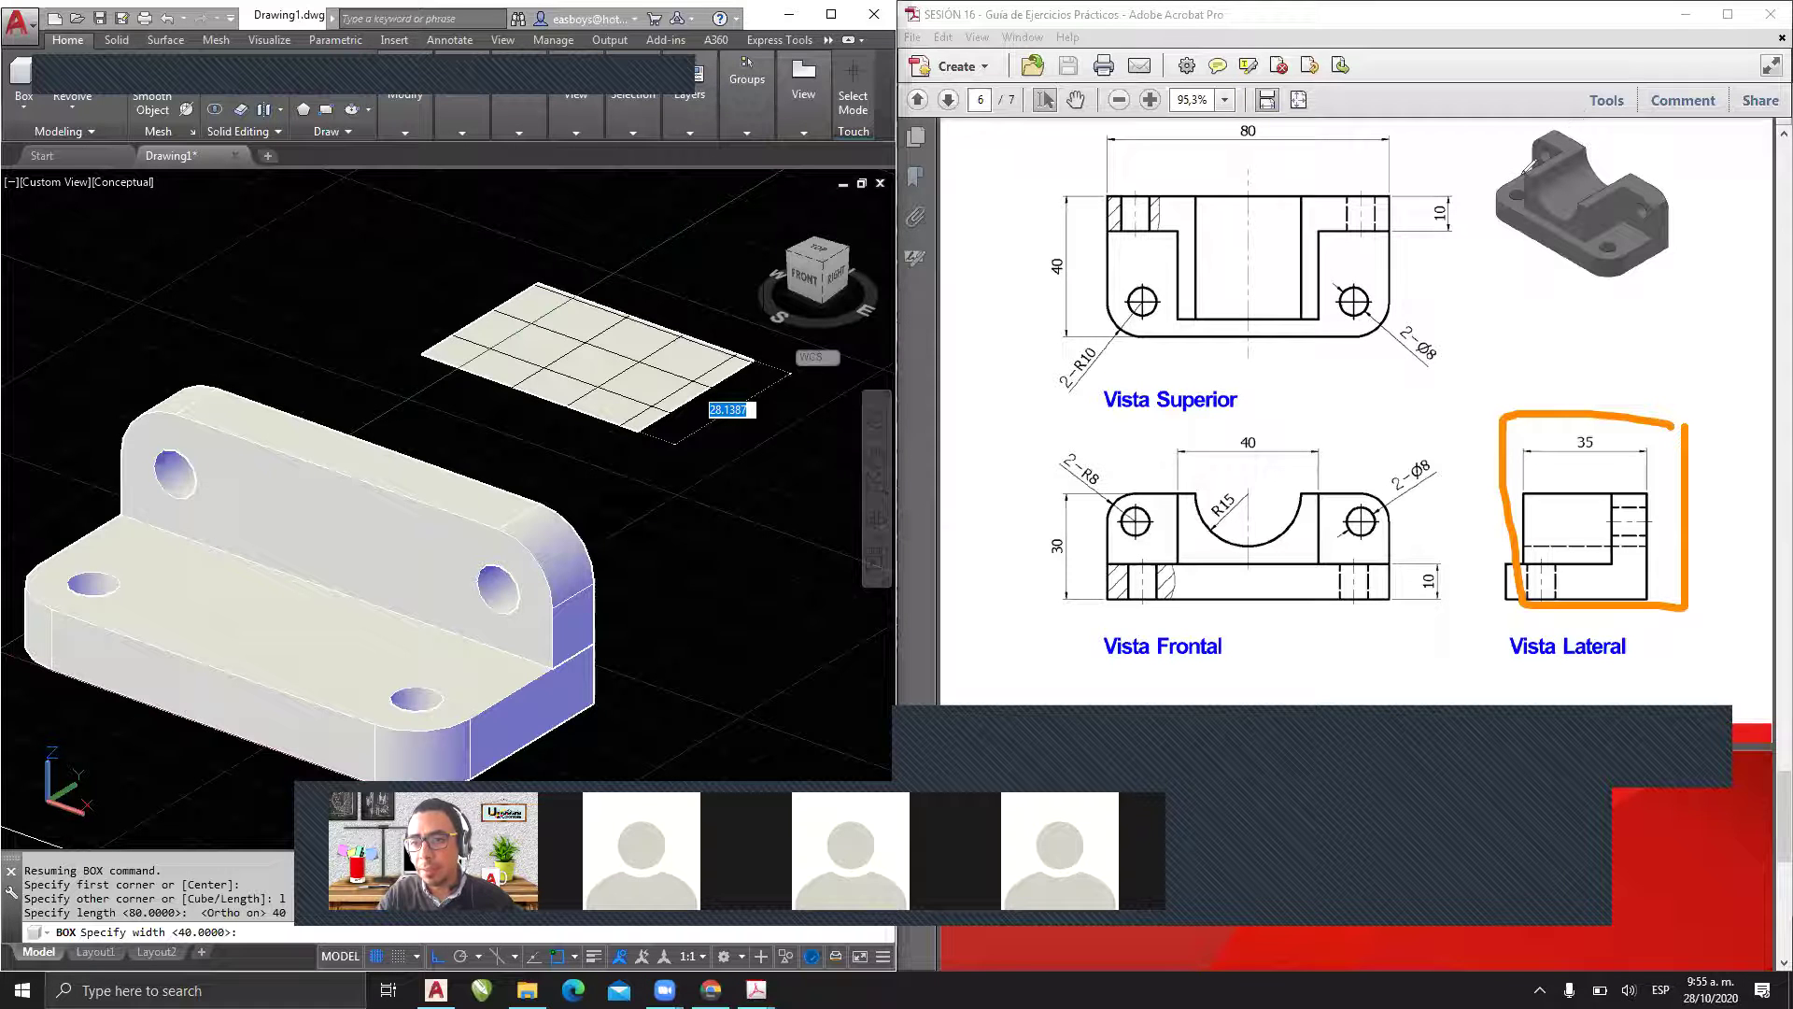
left_click_drag(1571, 194, 1584, 211)
left_click_drag(1572, 140, 1658, 184)
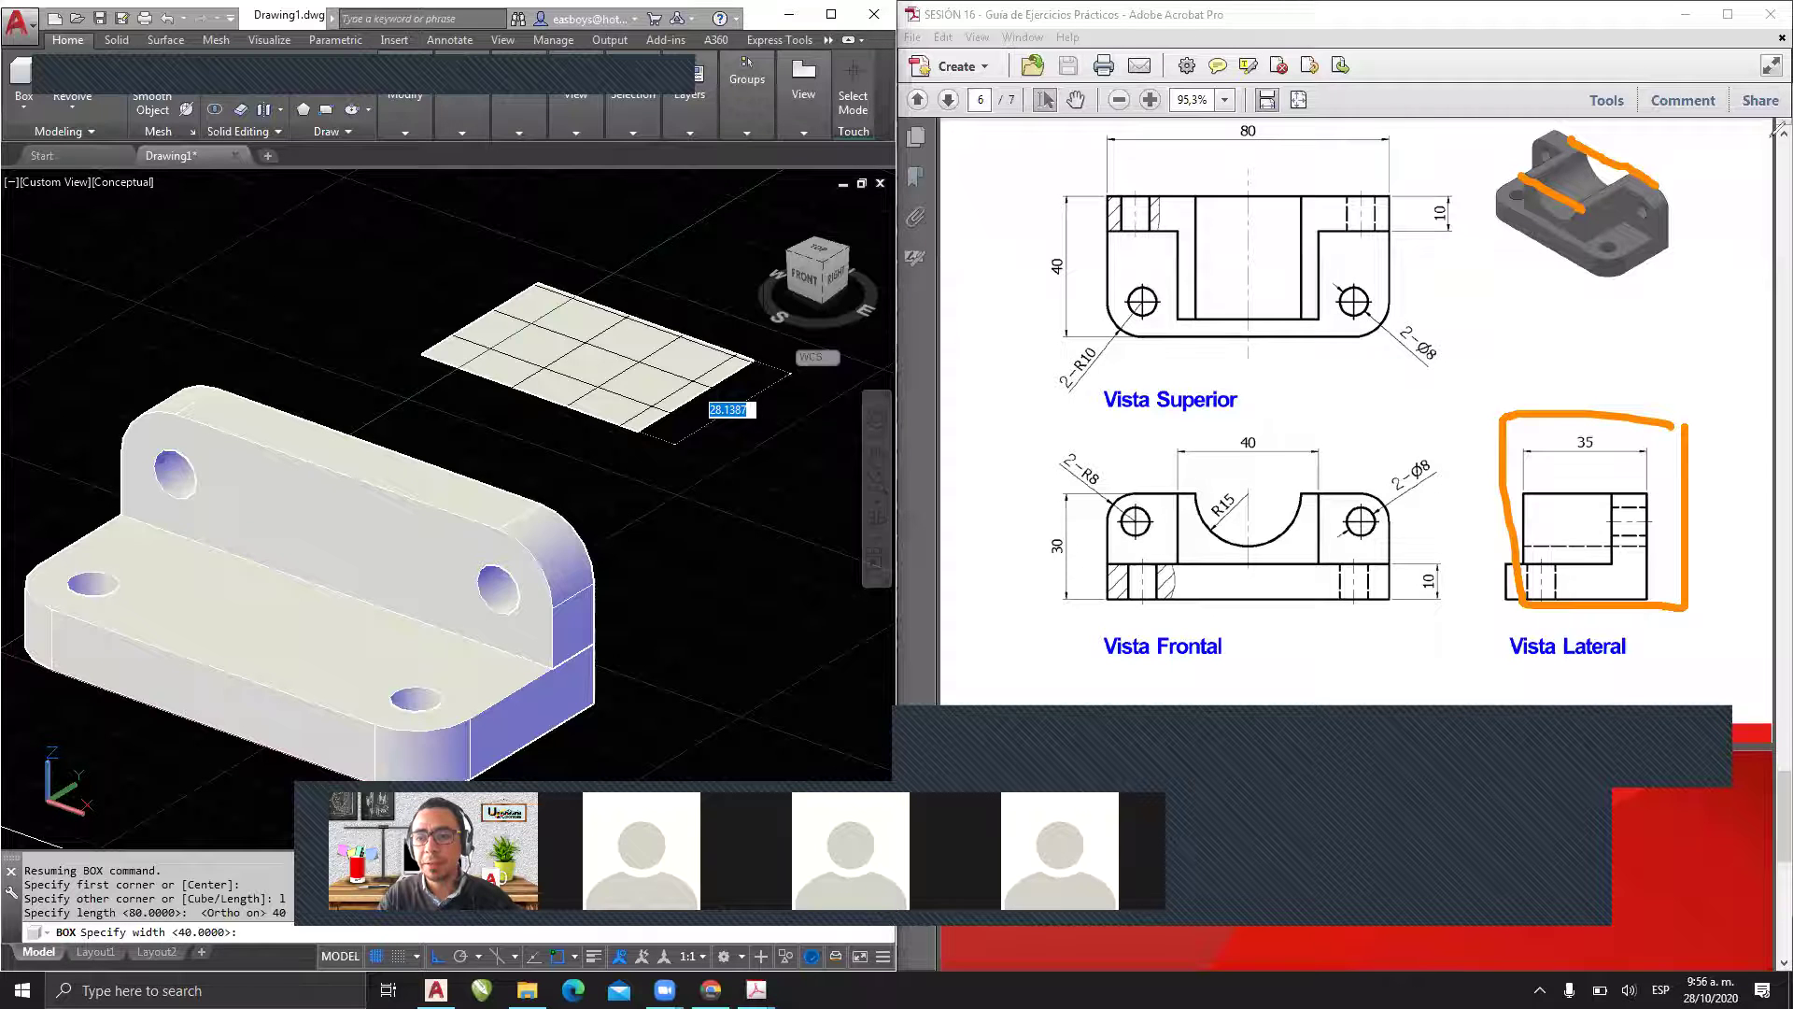
mouse_move(1610, 486)
left_mouse_down()
mouse_move(1610, 510)
mouse_move(1524, 504)
left_mouse_up()
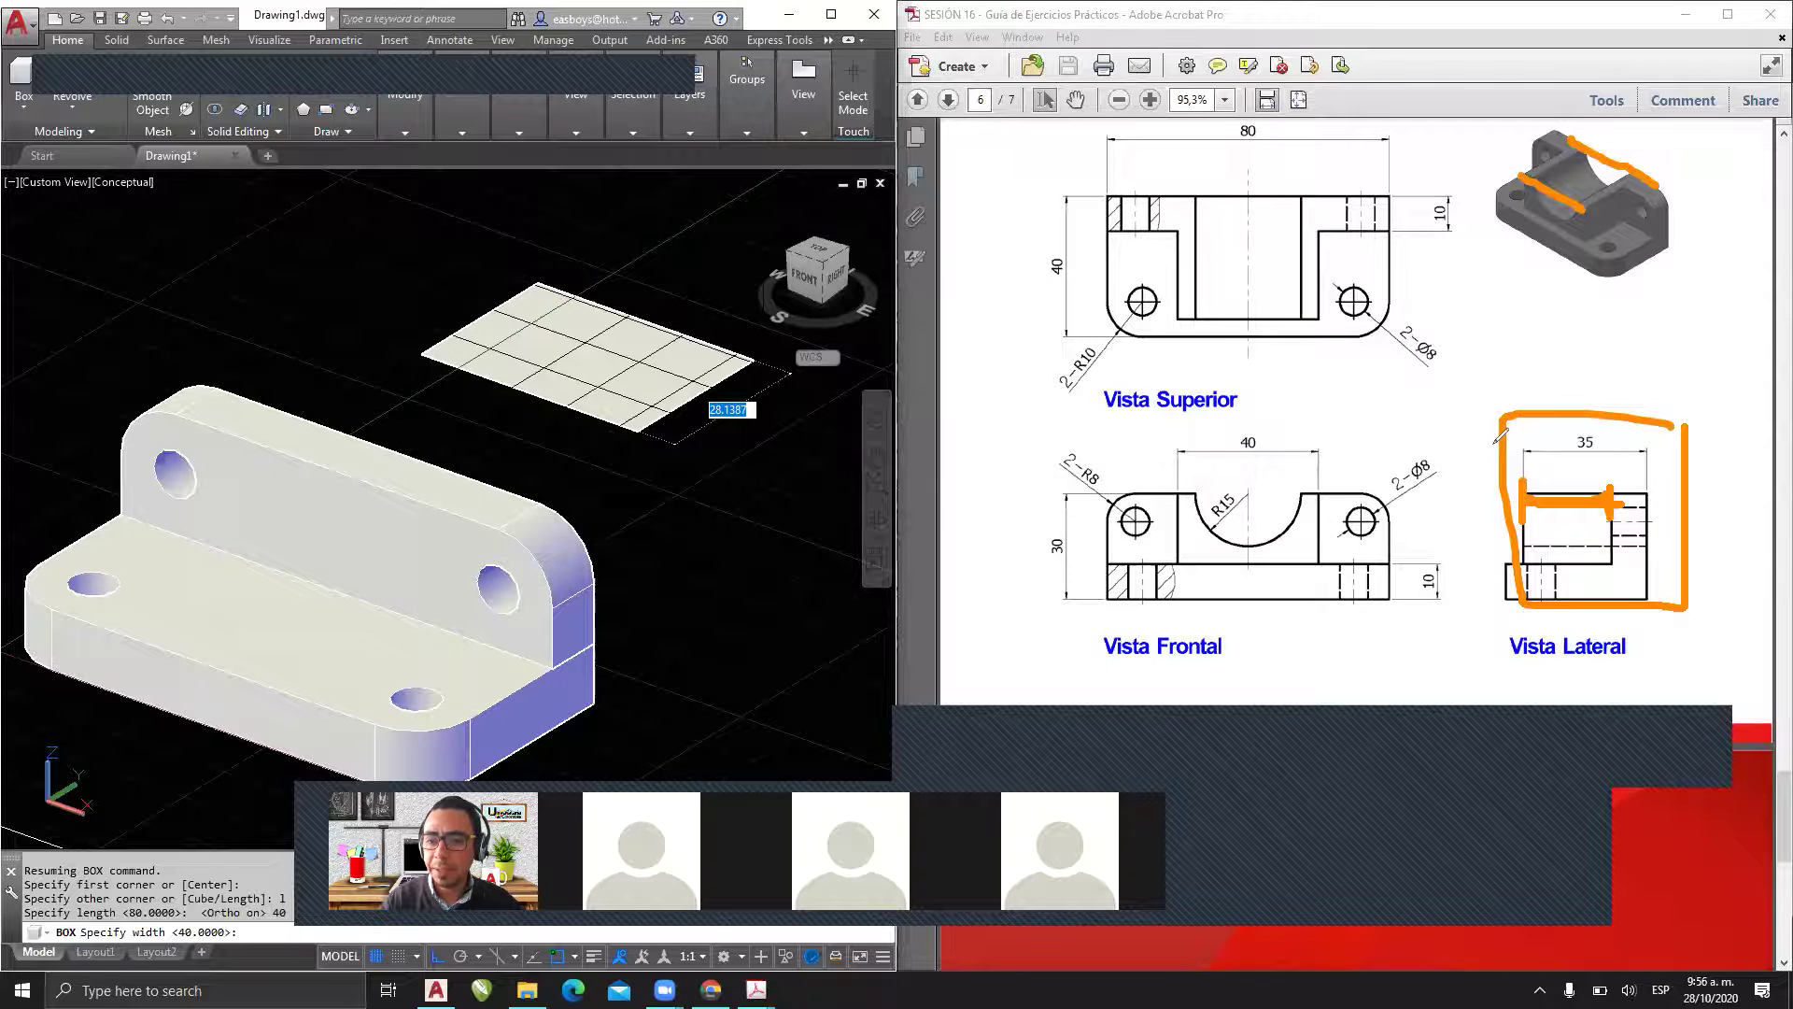
left_click(598, 94)
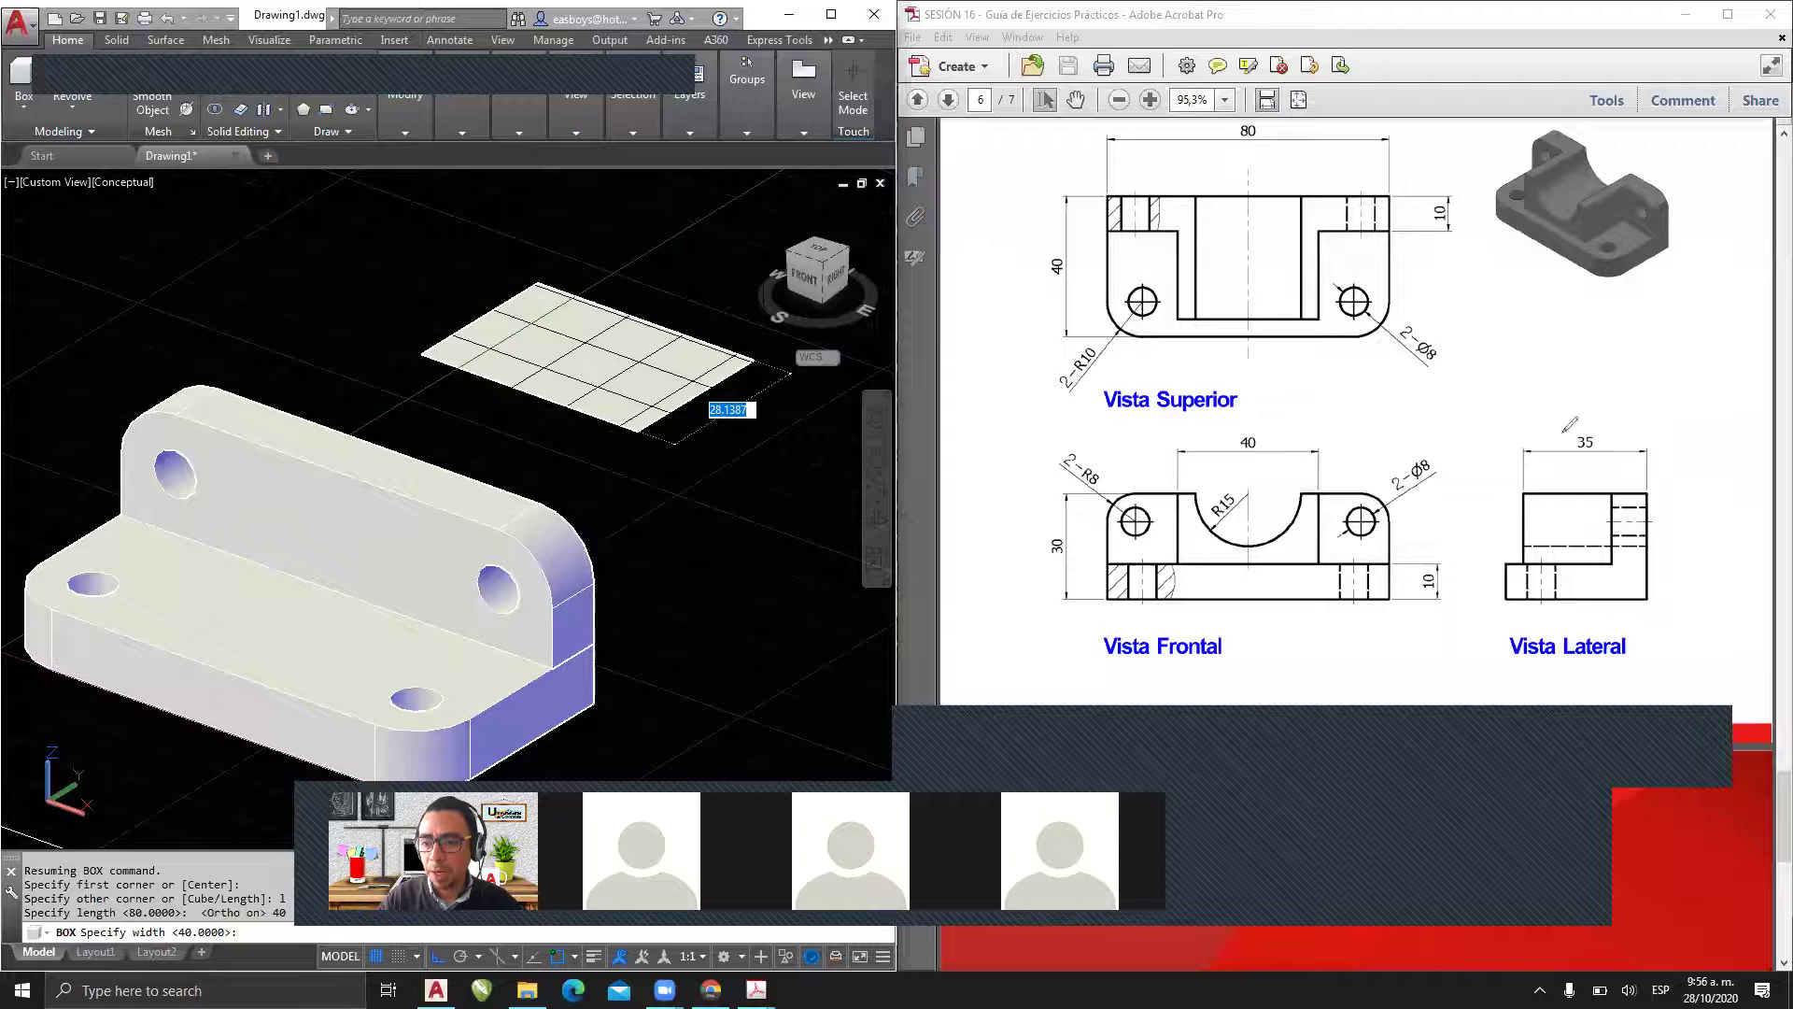
- Mark the 35 dimension in the side view, shade the wall's thickness, and draw an arrow along the block's remaining depth
mouse_move(1597, 425)
left_mouse_down()
mouse_move(1573, 448)
mouse_move(1609, 430)
mouse_move(1578, 417)
mouse_move(1525, 442)
mouse_move(1529, 467)
left_mouse_up()
left_click_drag(1649, 426, 1614, 602)
mouse_move(1532, 515)
left_mouse_down()
mouse_move(1519, 532)
mouse_move(1533, 545)
mouse_move(1608, 531)
left_mouse_up()
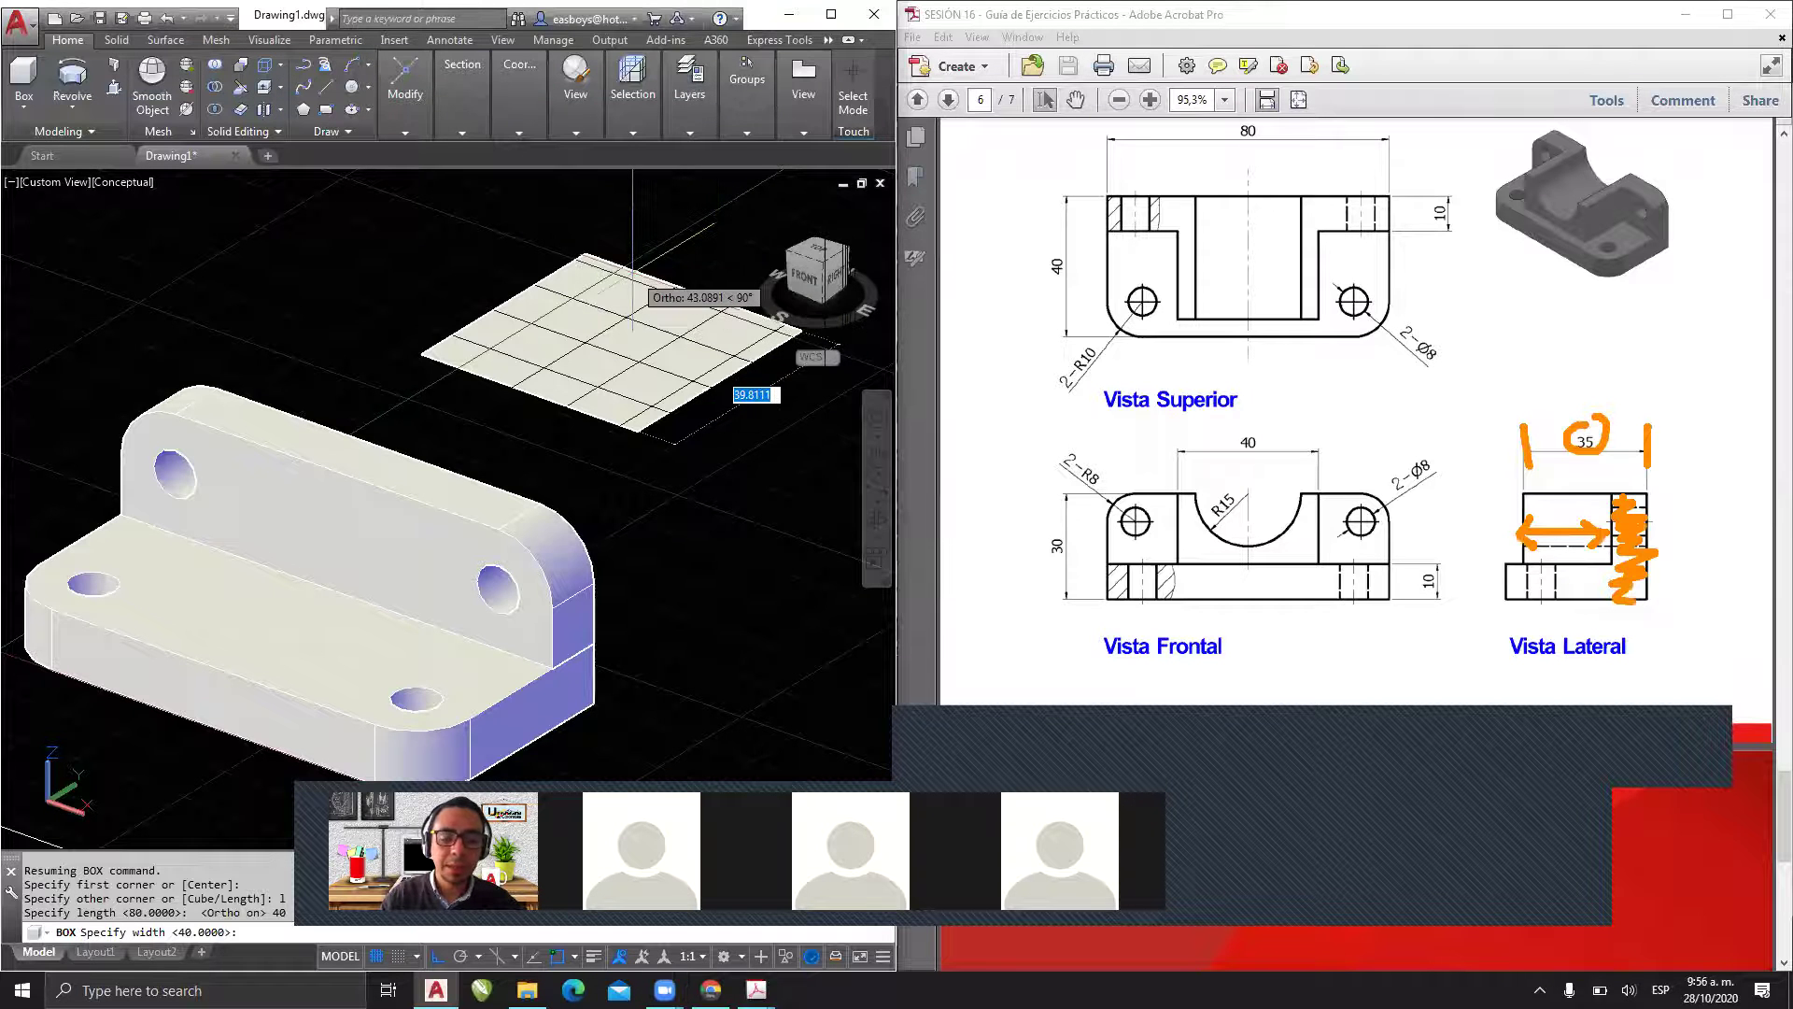
- Finish the box with a width of 25 and a height of 20
type("25")
key("Return")
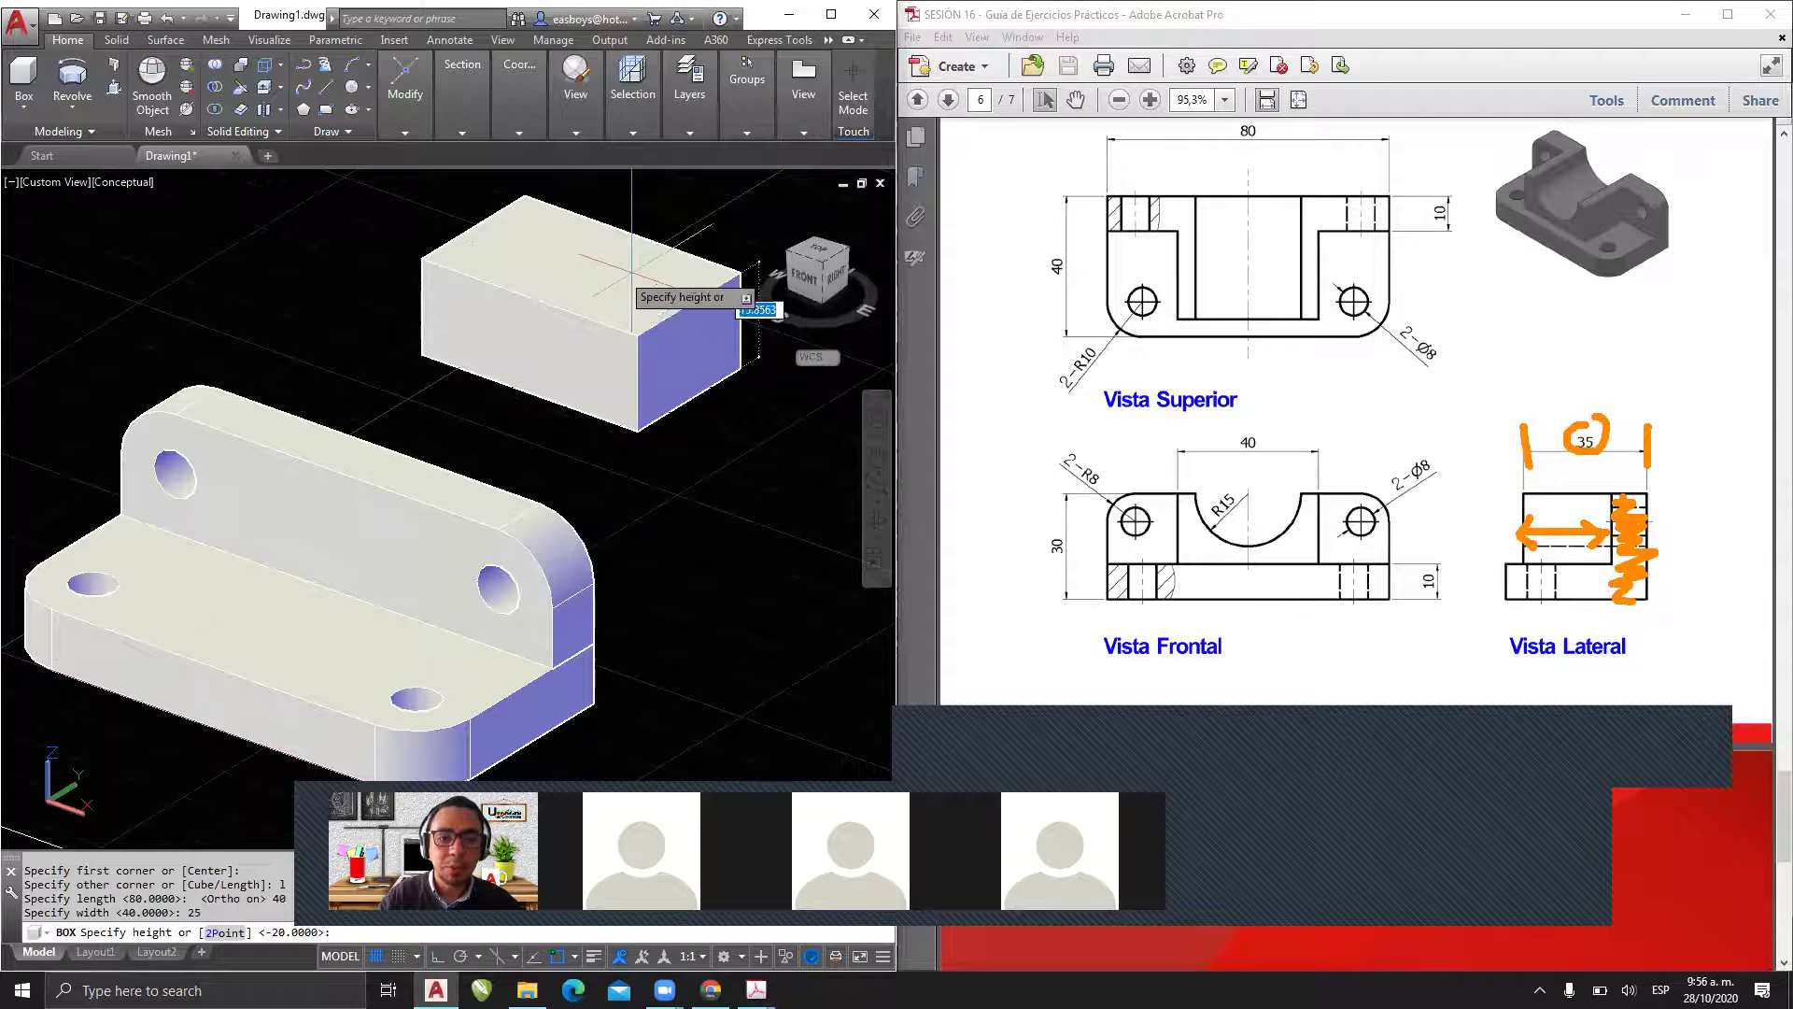
middle_click_drag(590, 295, 564, 375)
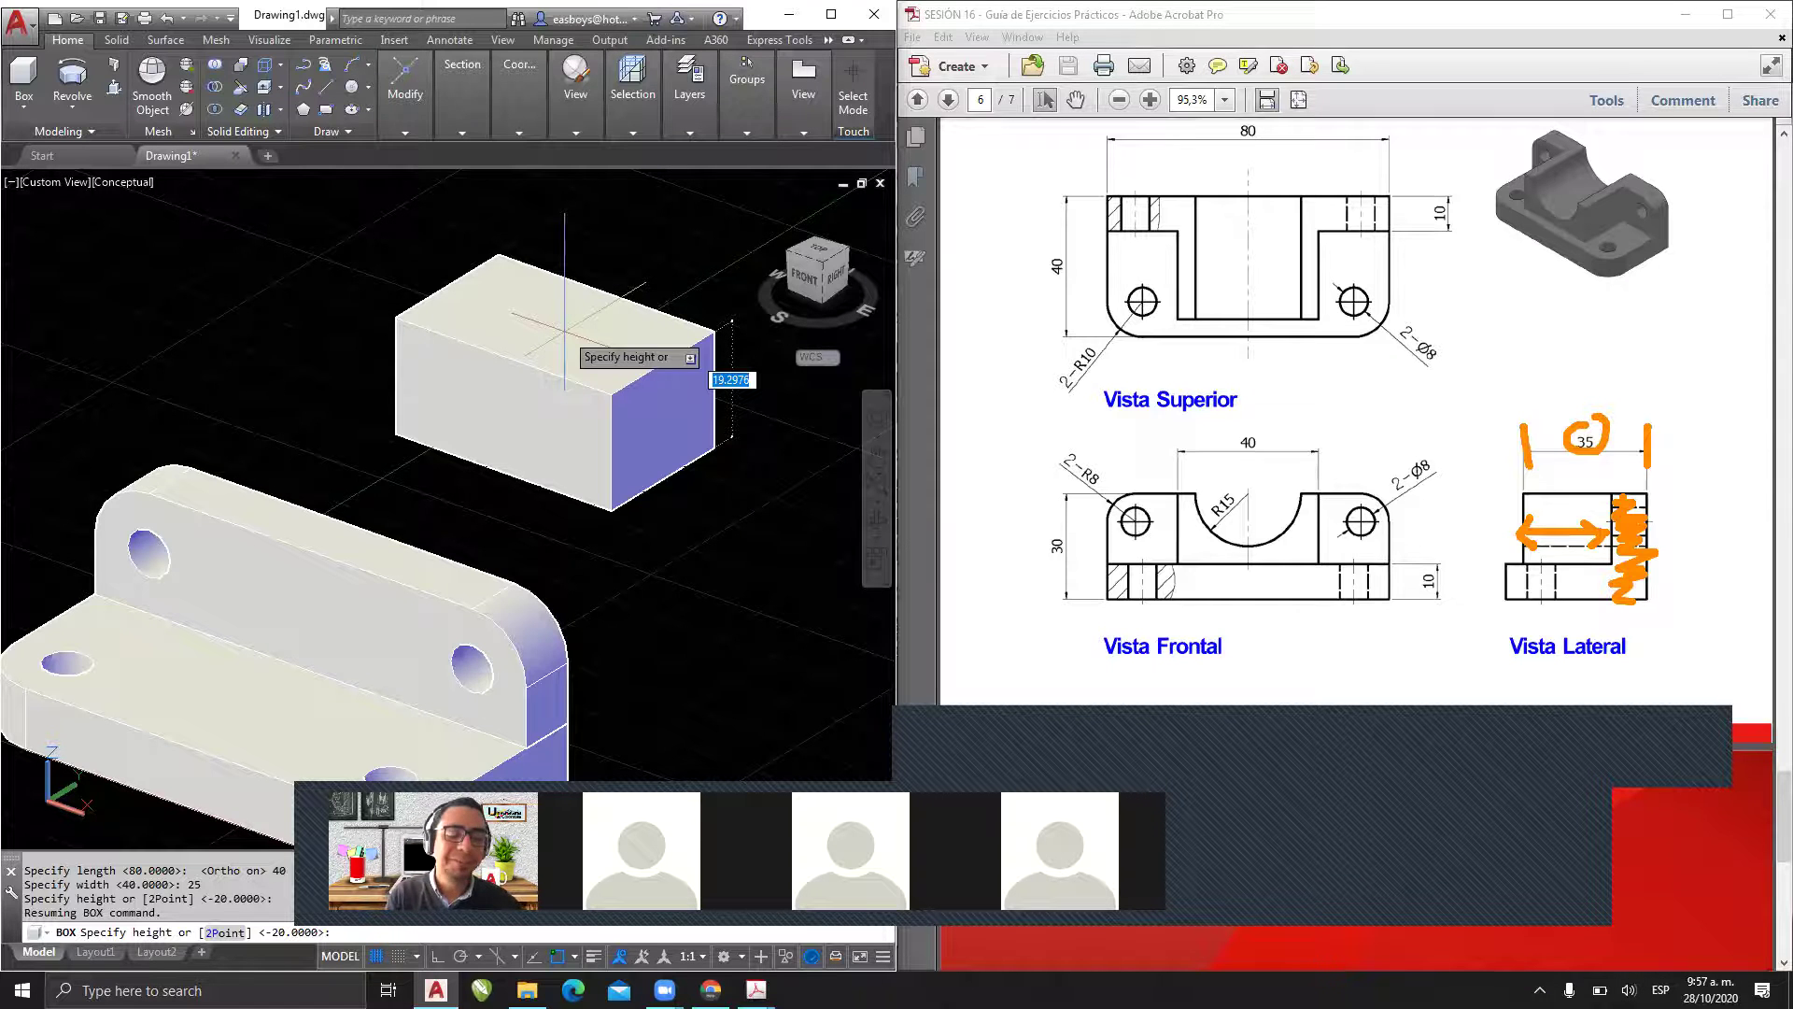
type("2")
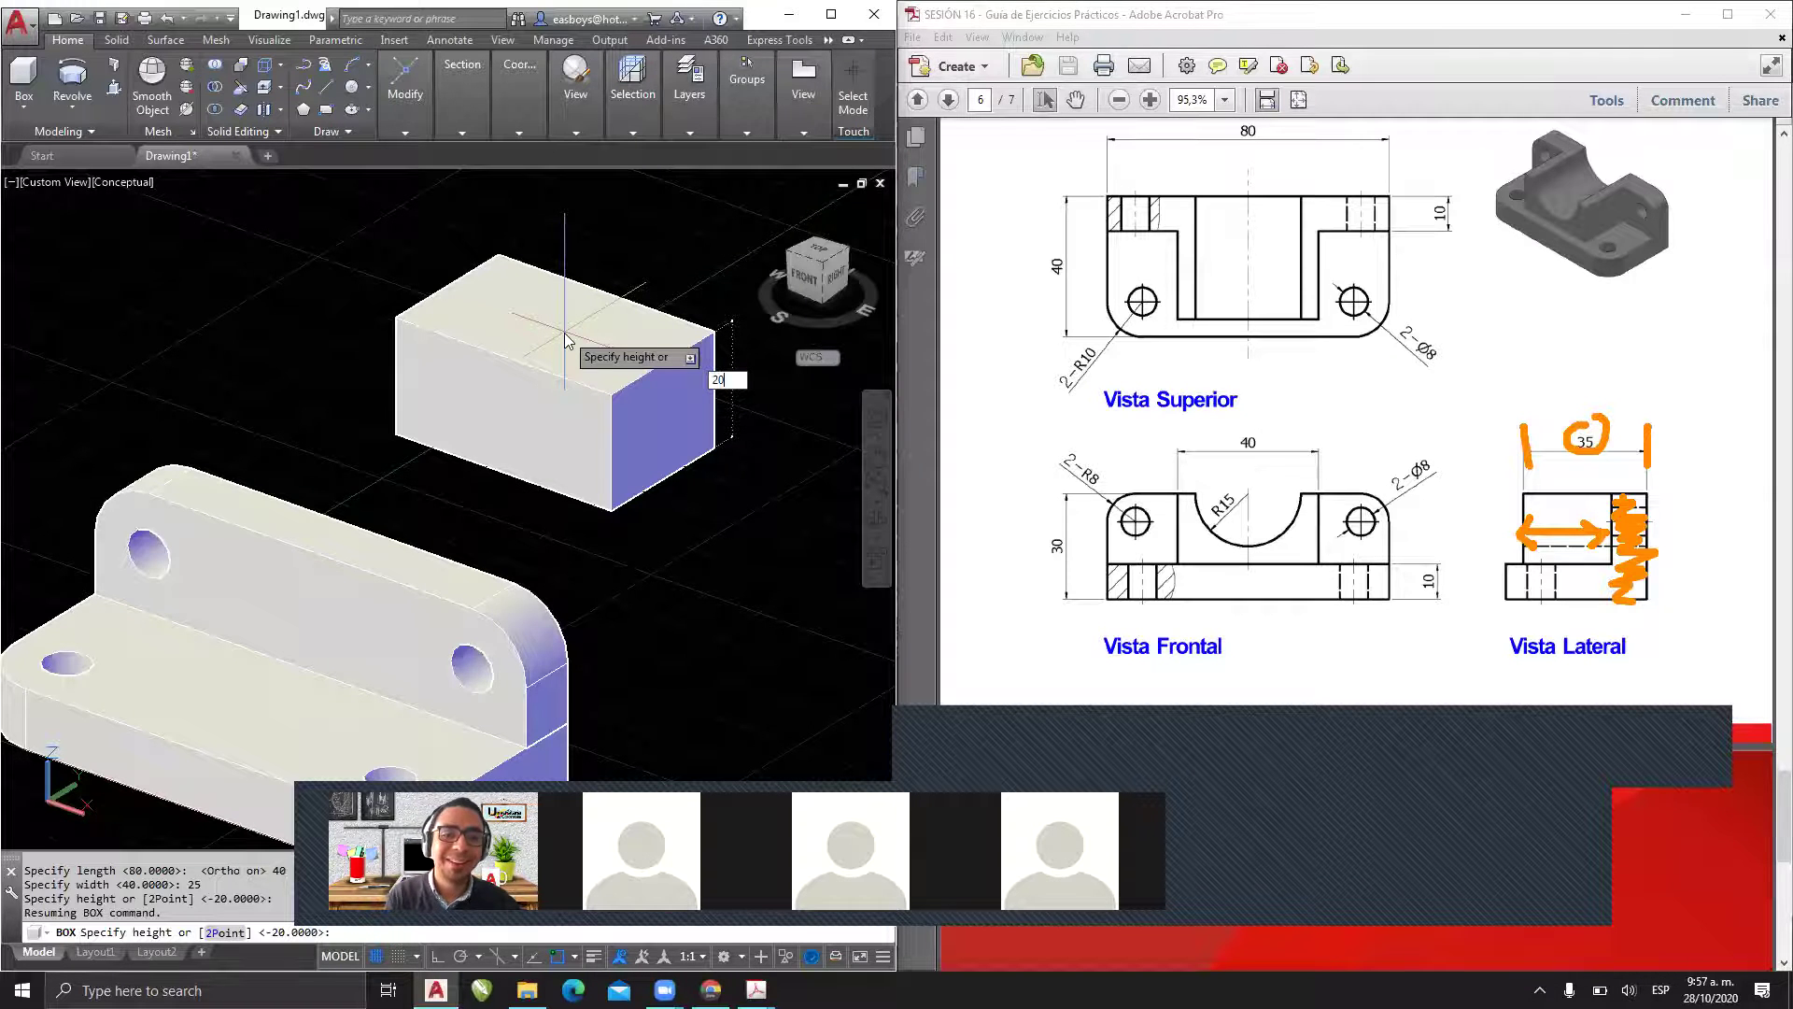
type("0")
key("Return")
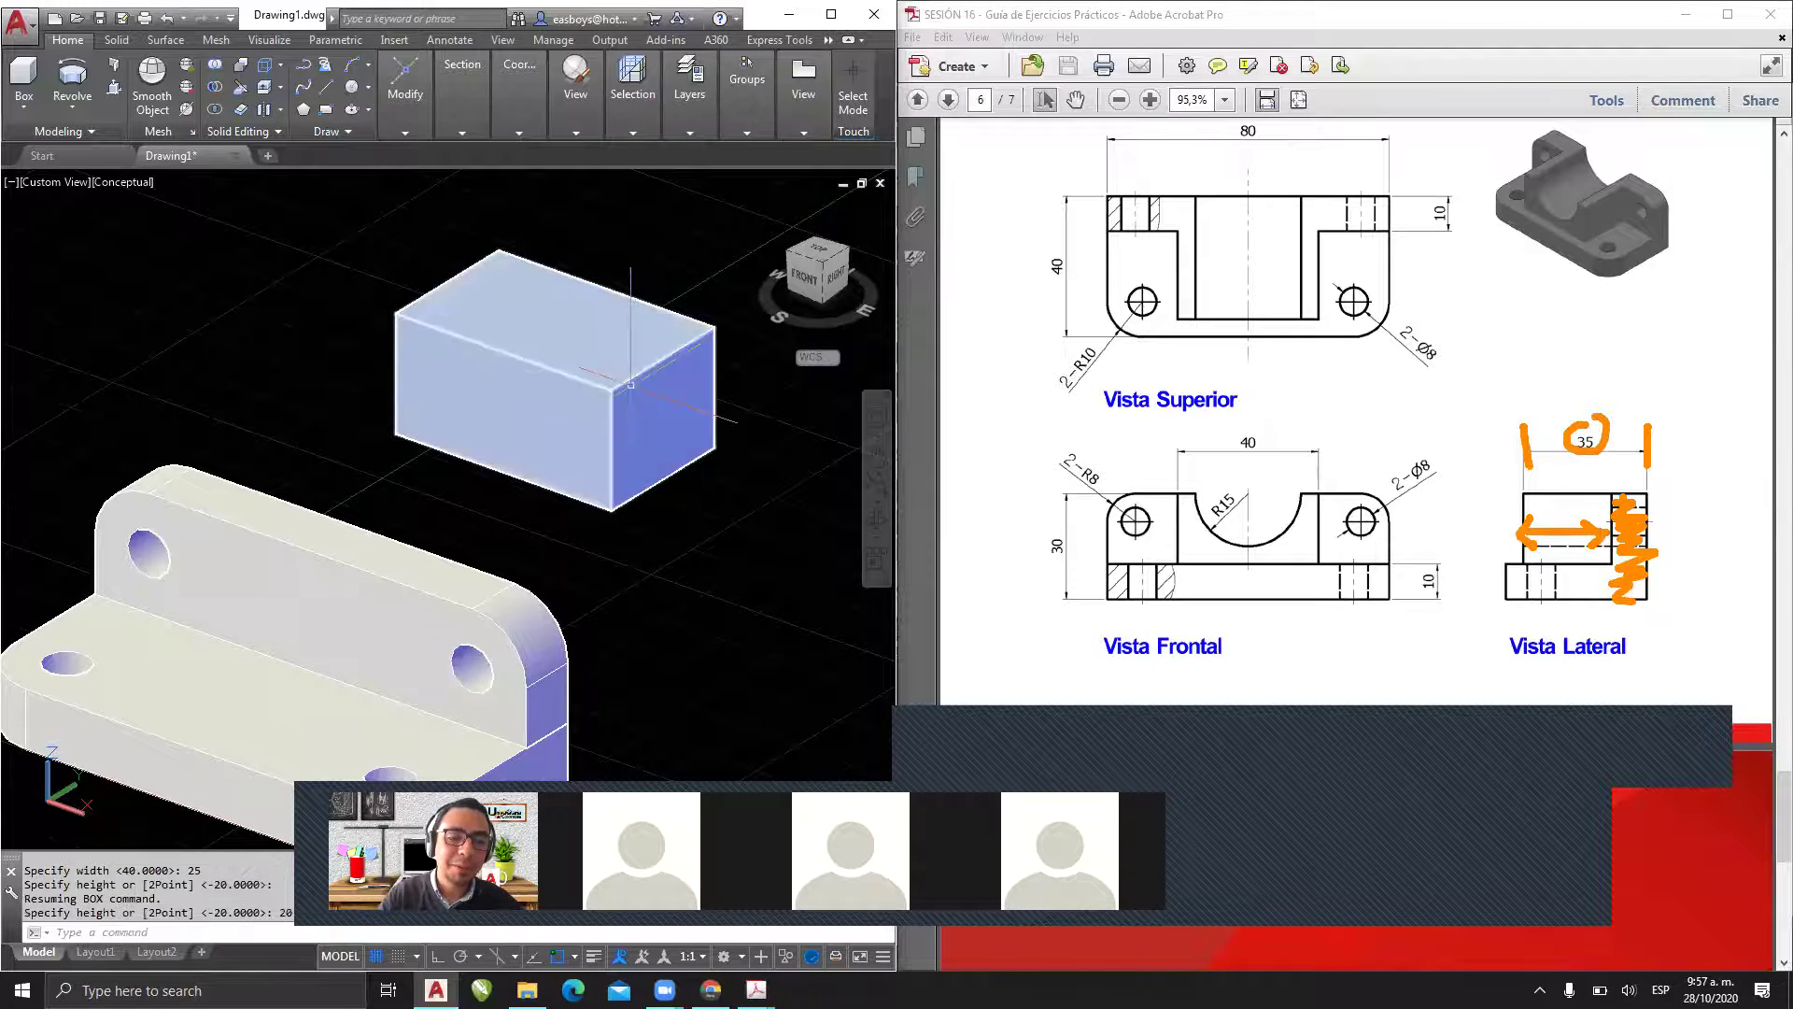
- Move the box by its top rear edge's midpoint onto the midpoint of the wall's top front edge
left_click(552, 312)
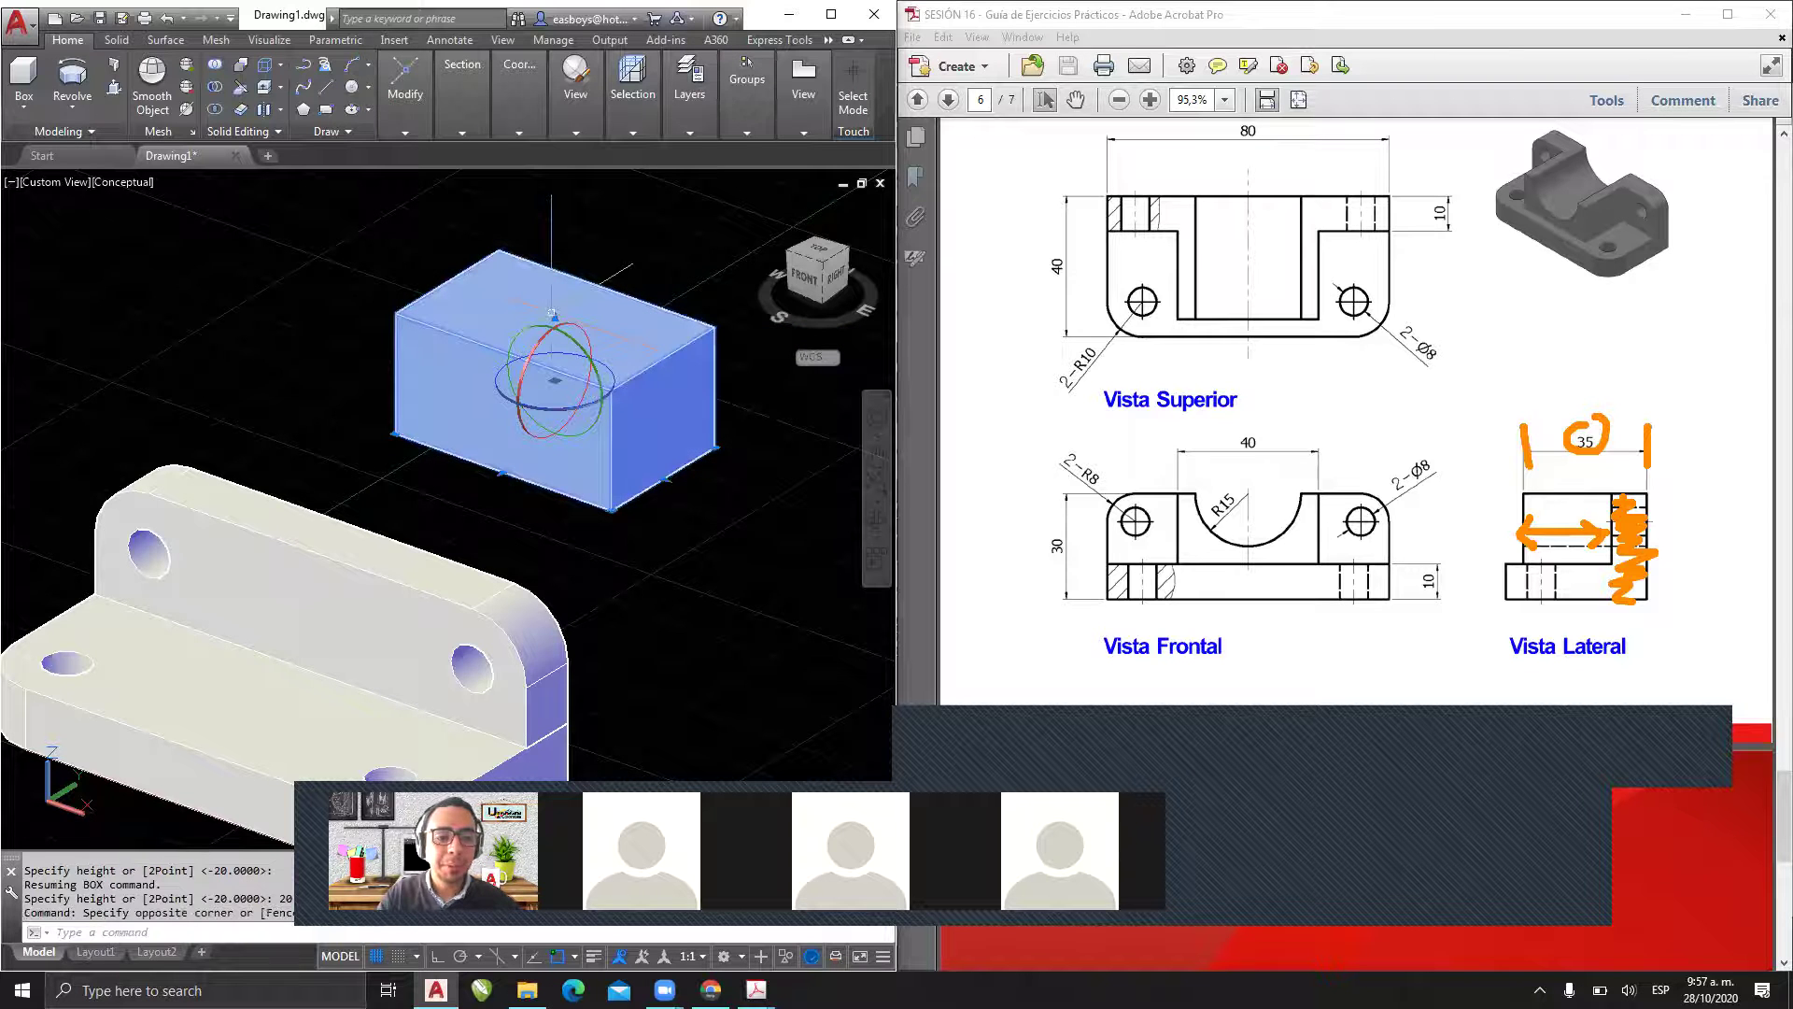
type("m")
key("Return")
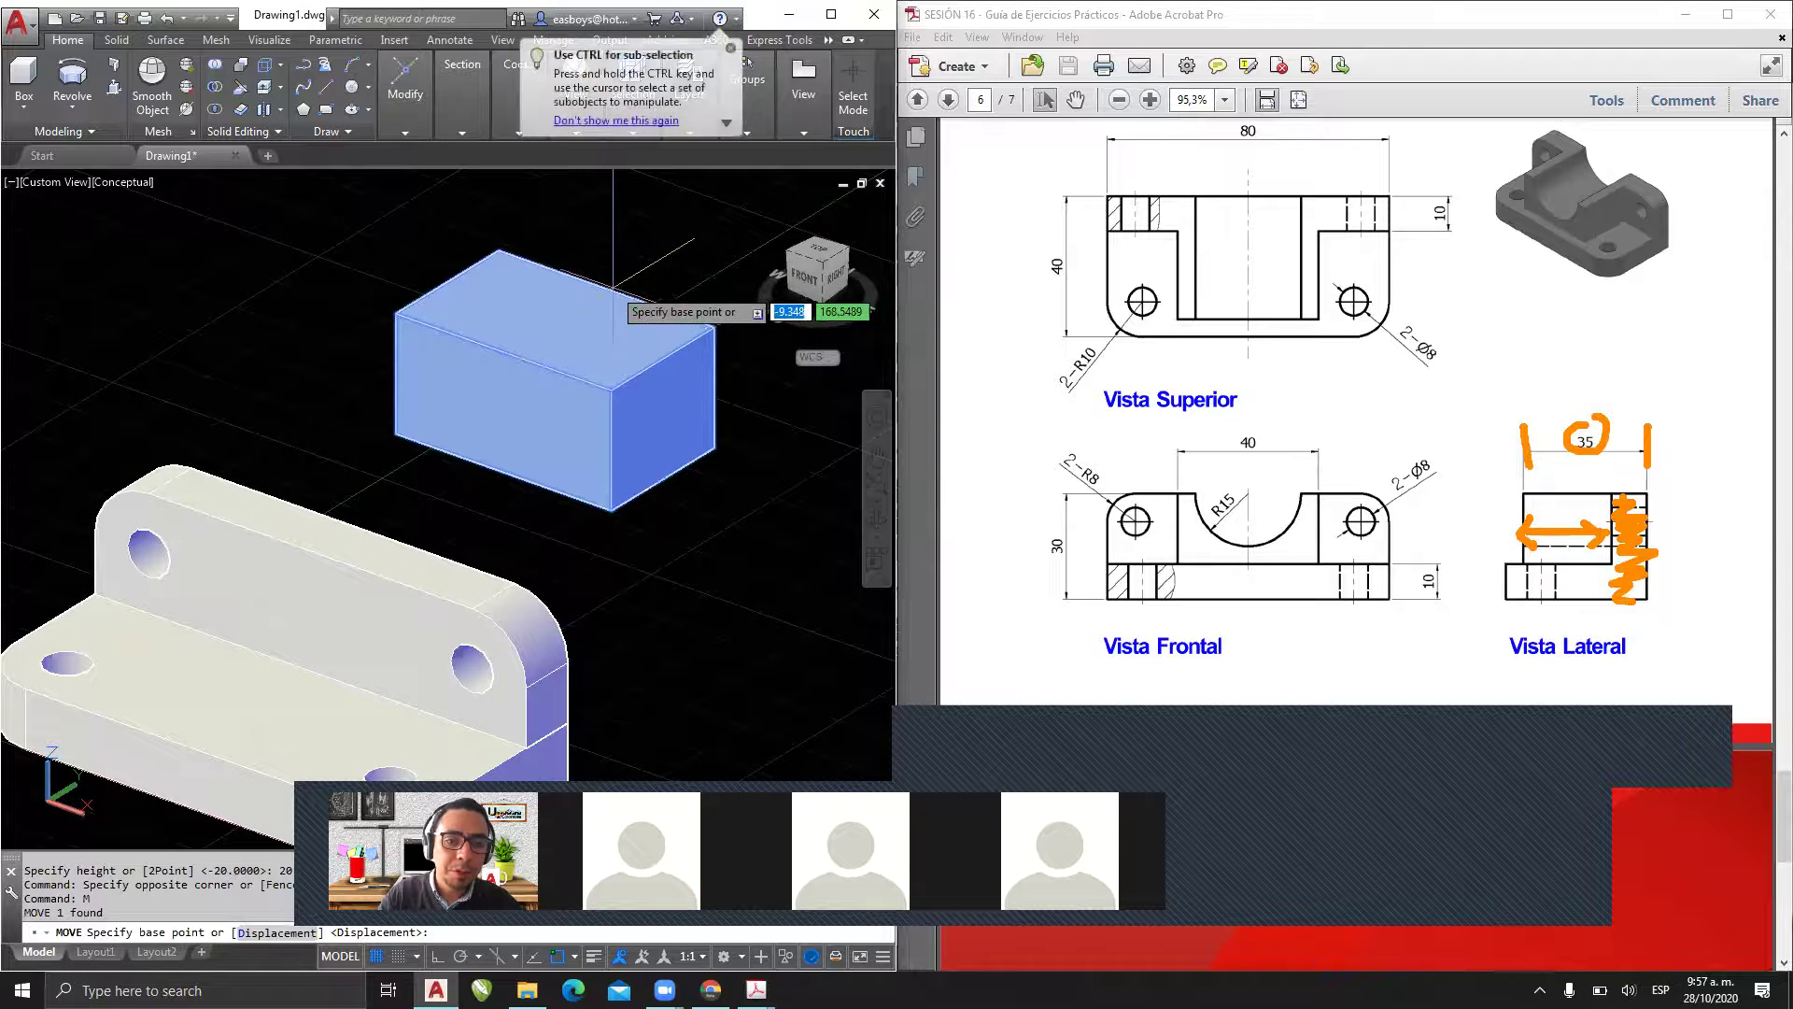
left_click(602, 285)
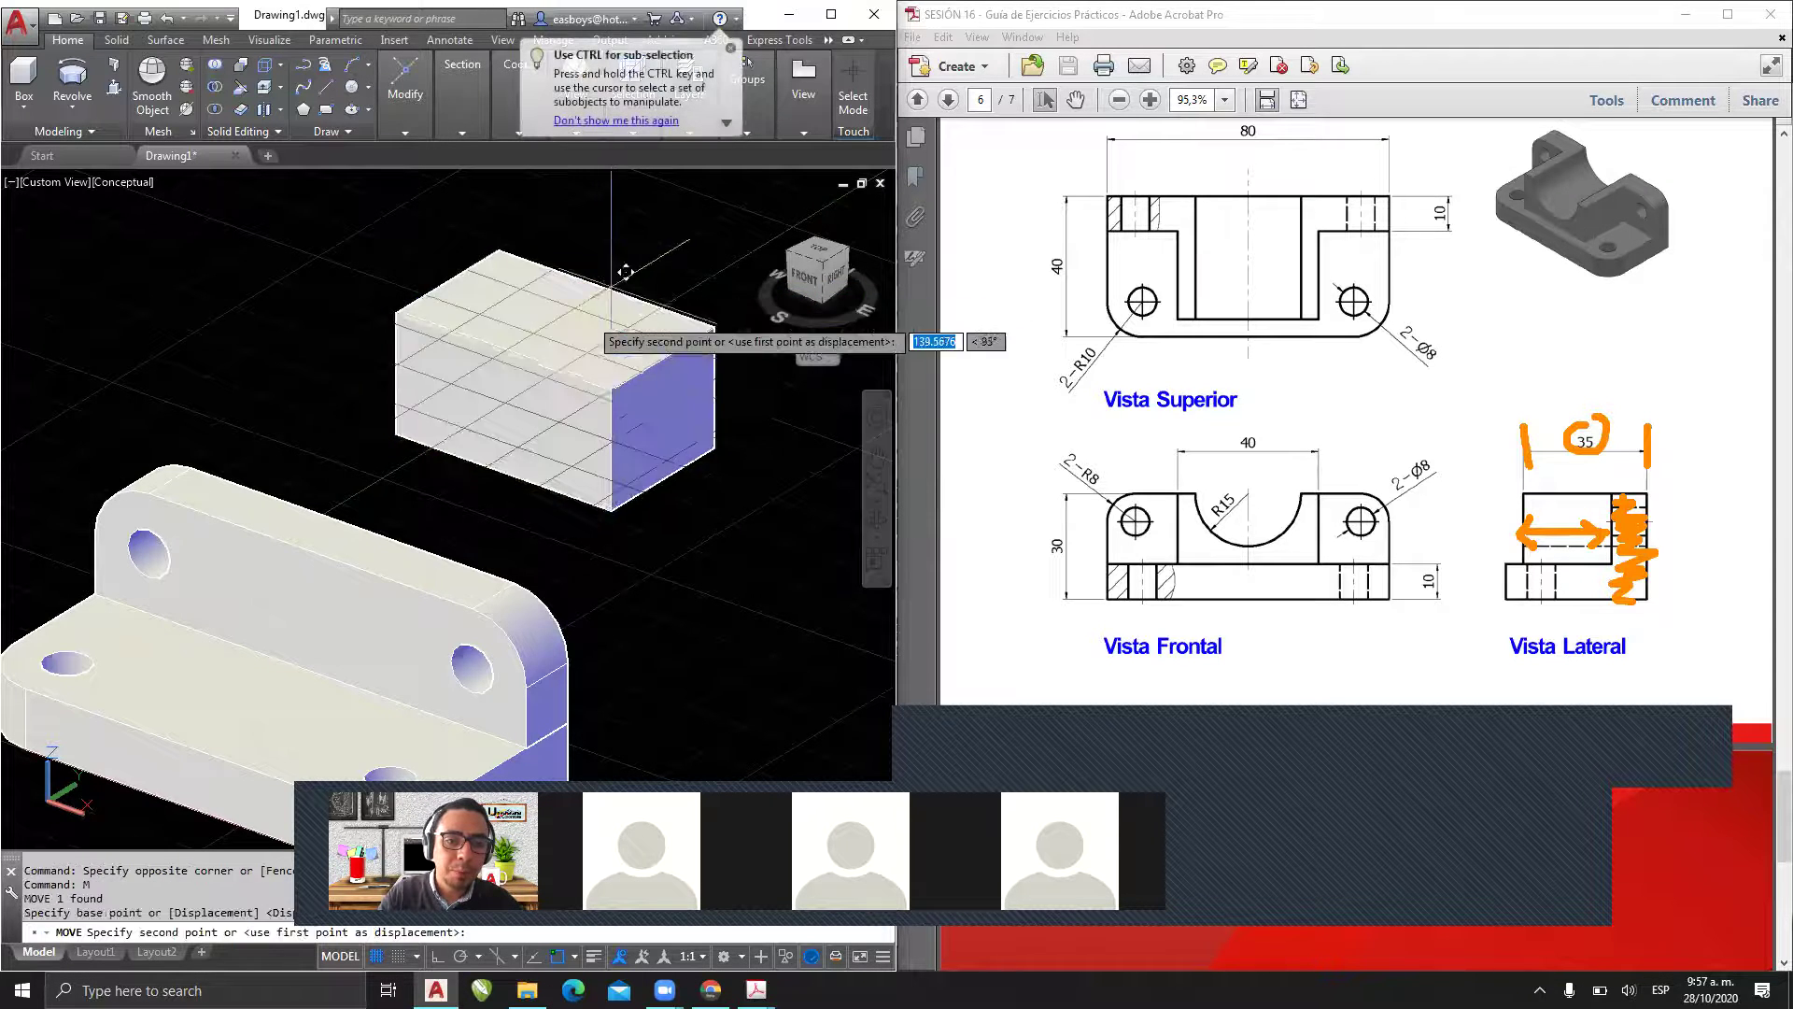
left_click(310, 554)
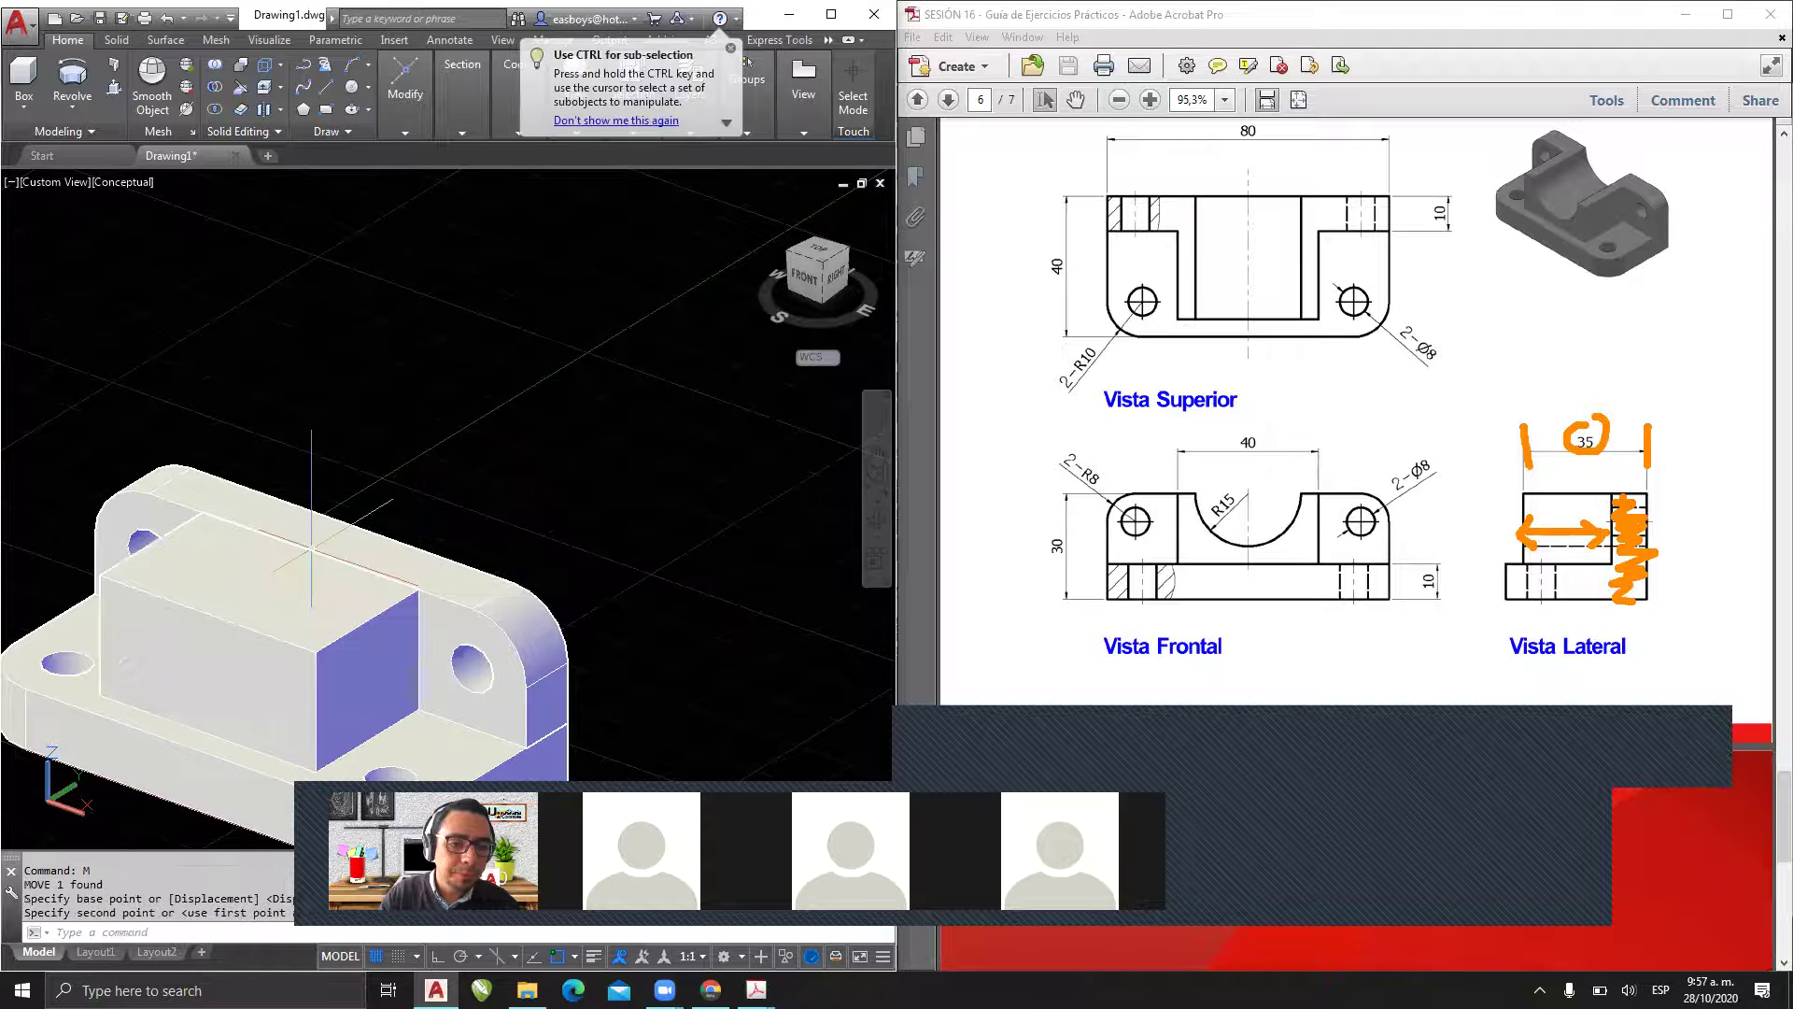
middle_click_drag(323, 541, 497, 453)
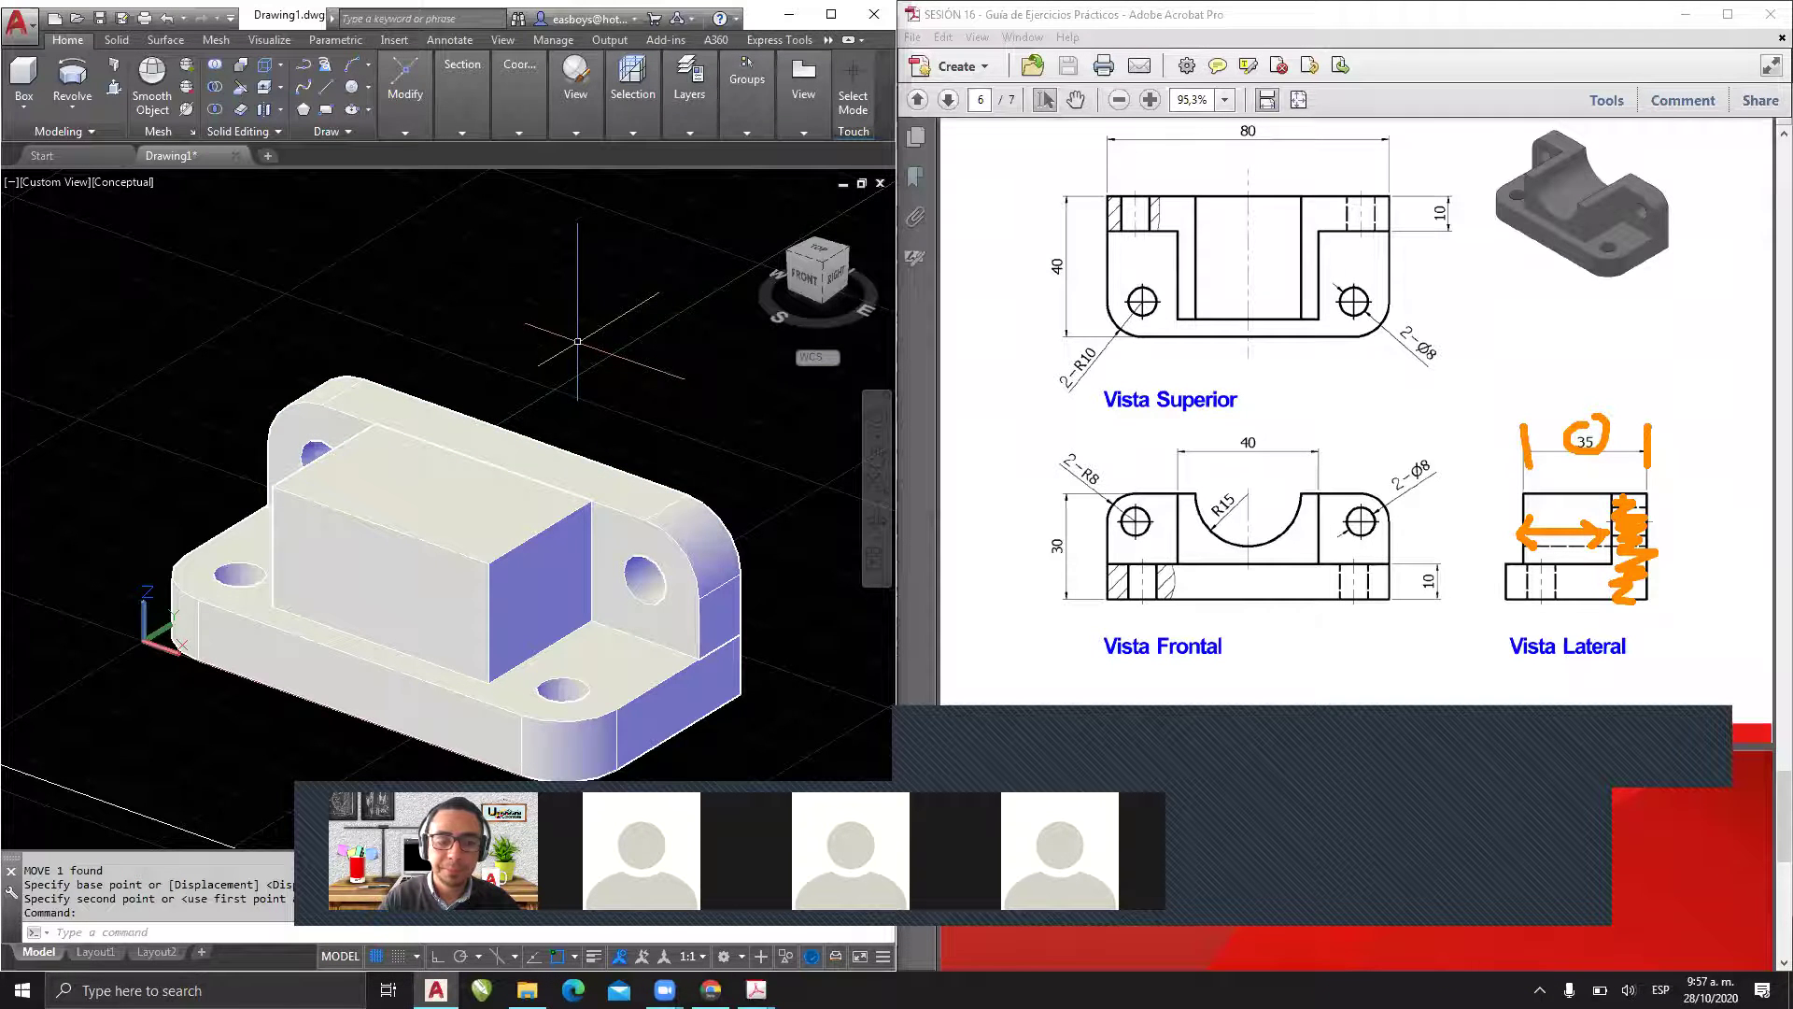
- Create a cylinder of radius 15 centred on the midpoint of the block's top front edge, extending about 72 back past the wall
left_click(24, 105)
left_click(31, 186)
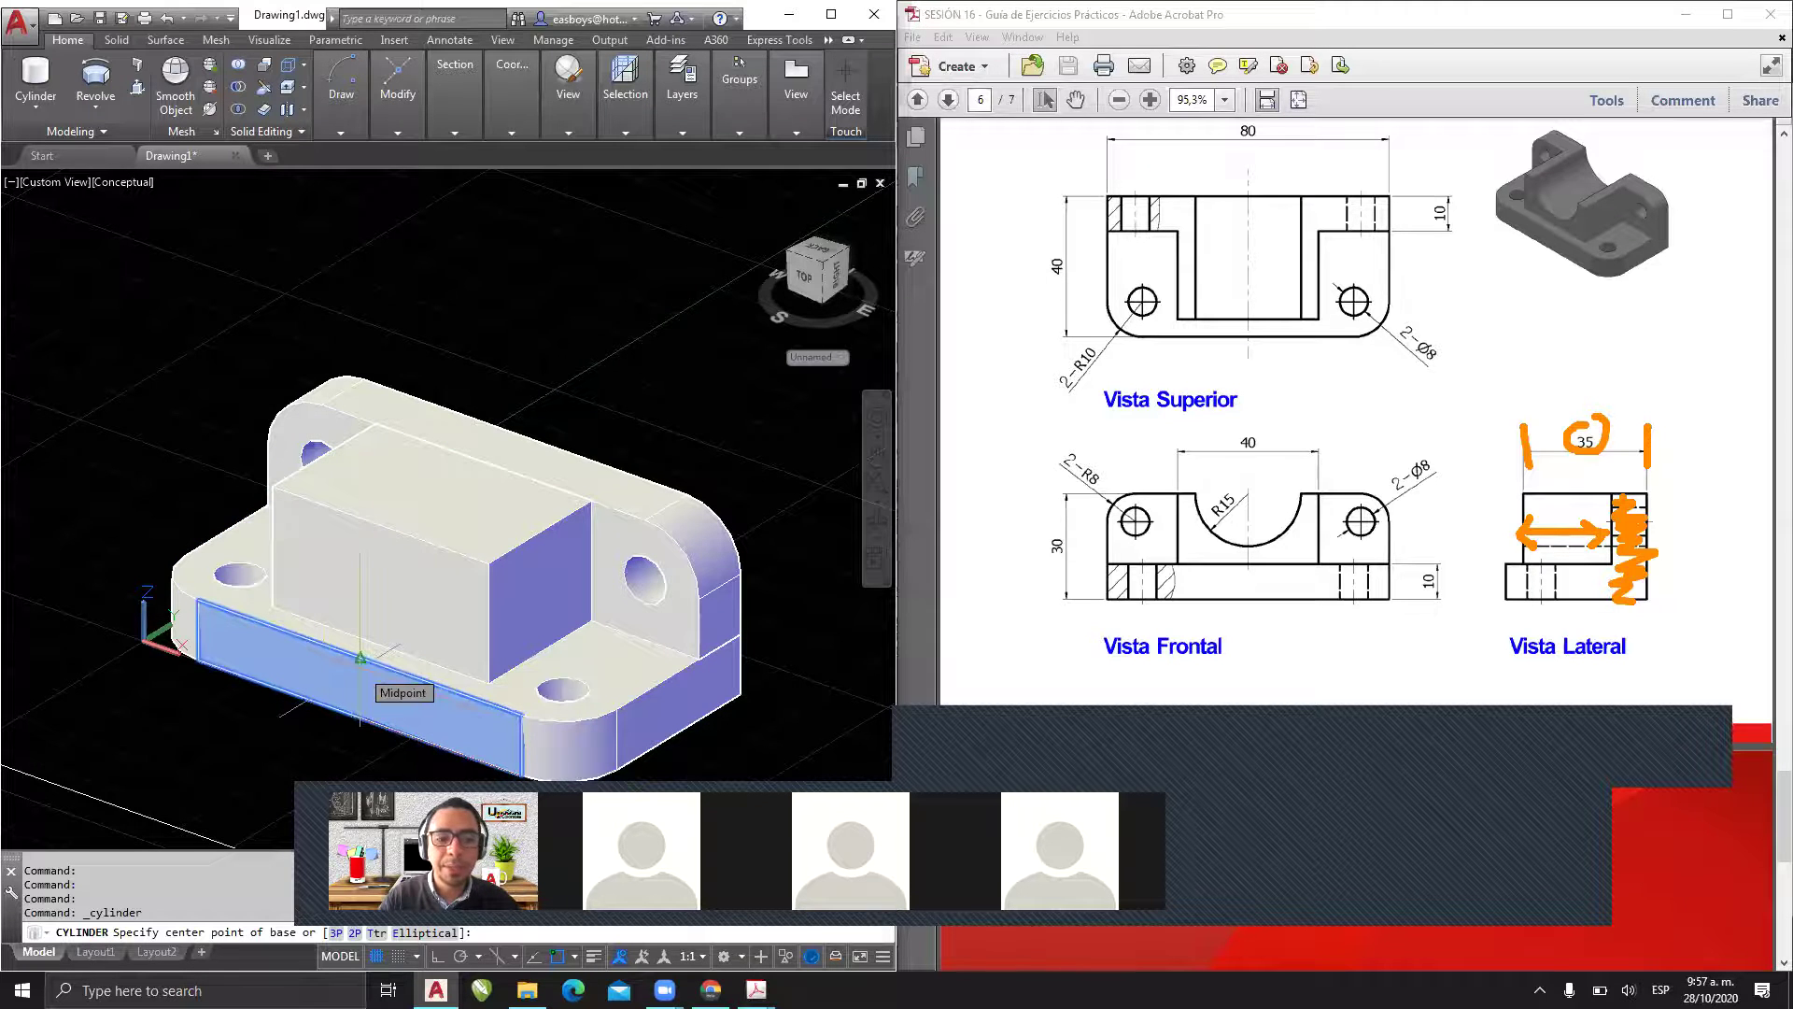
left_click(381, 517)
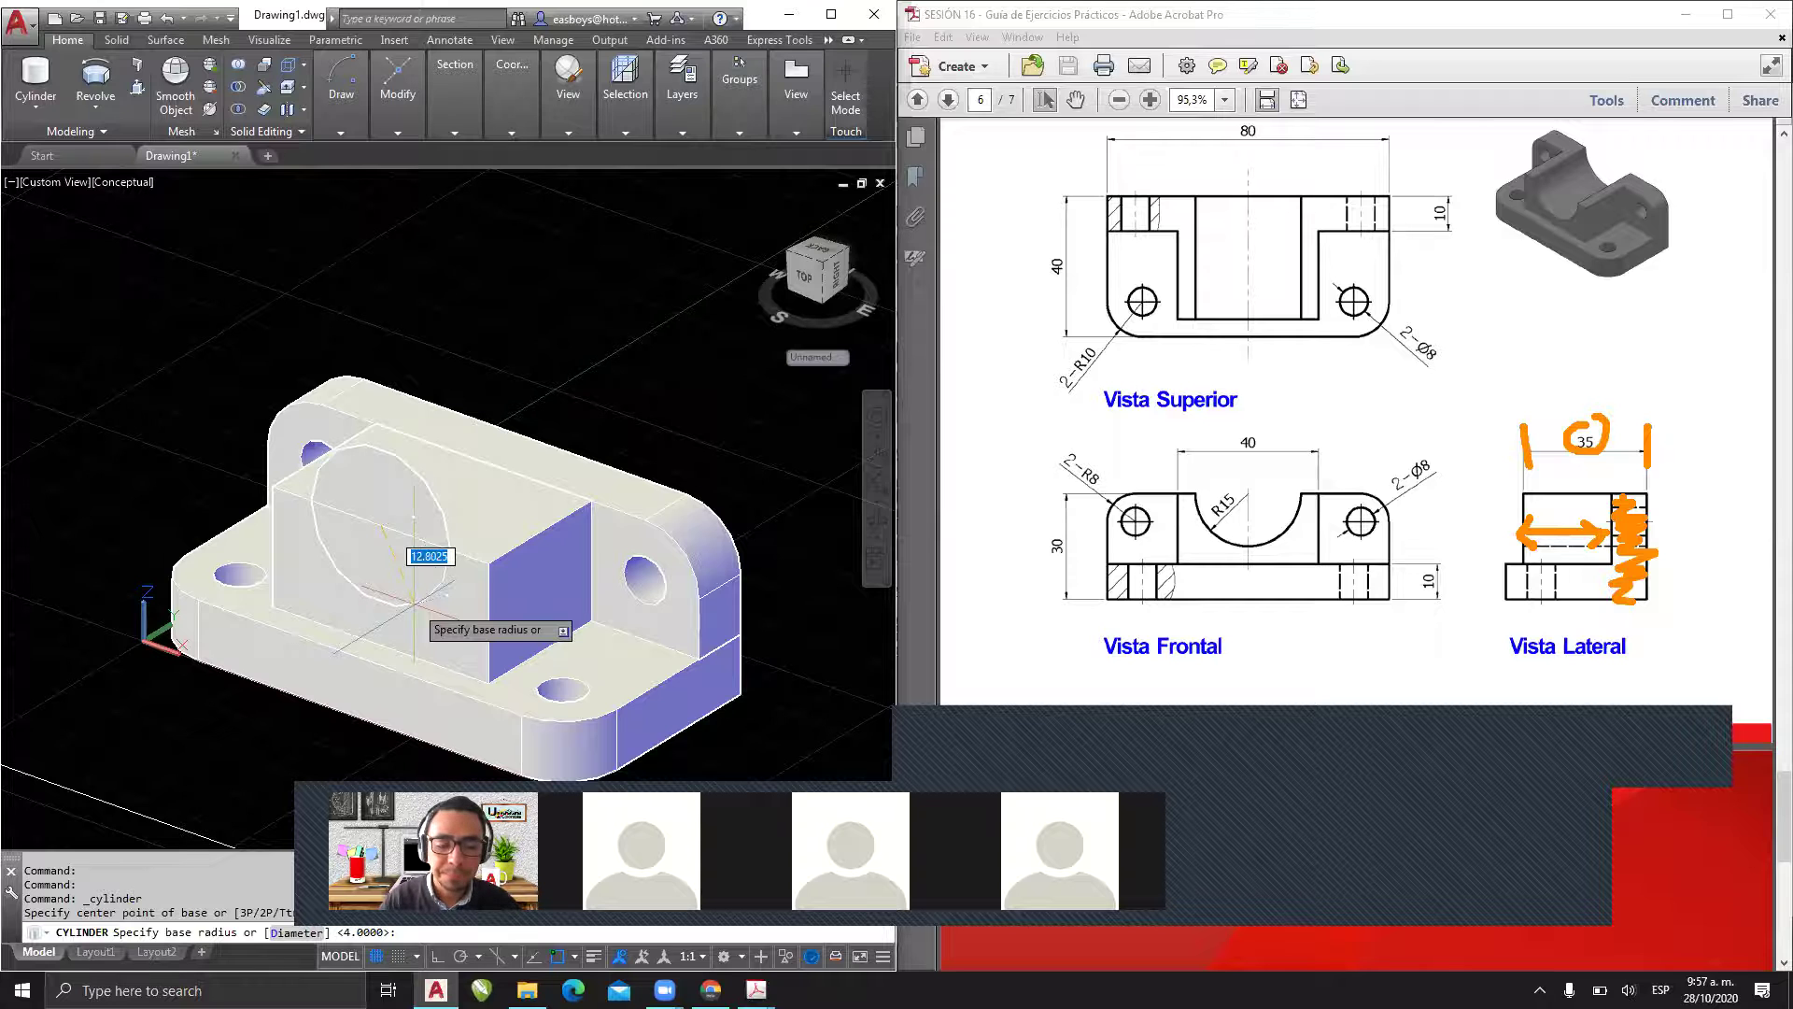
type("15")
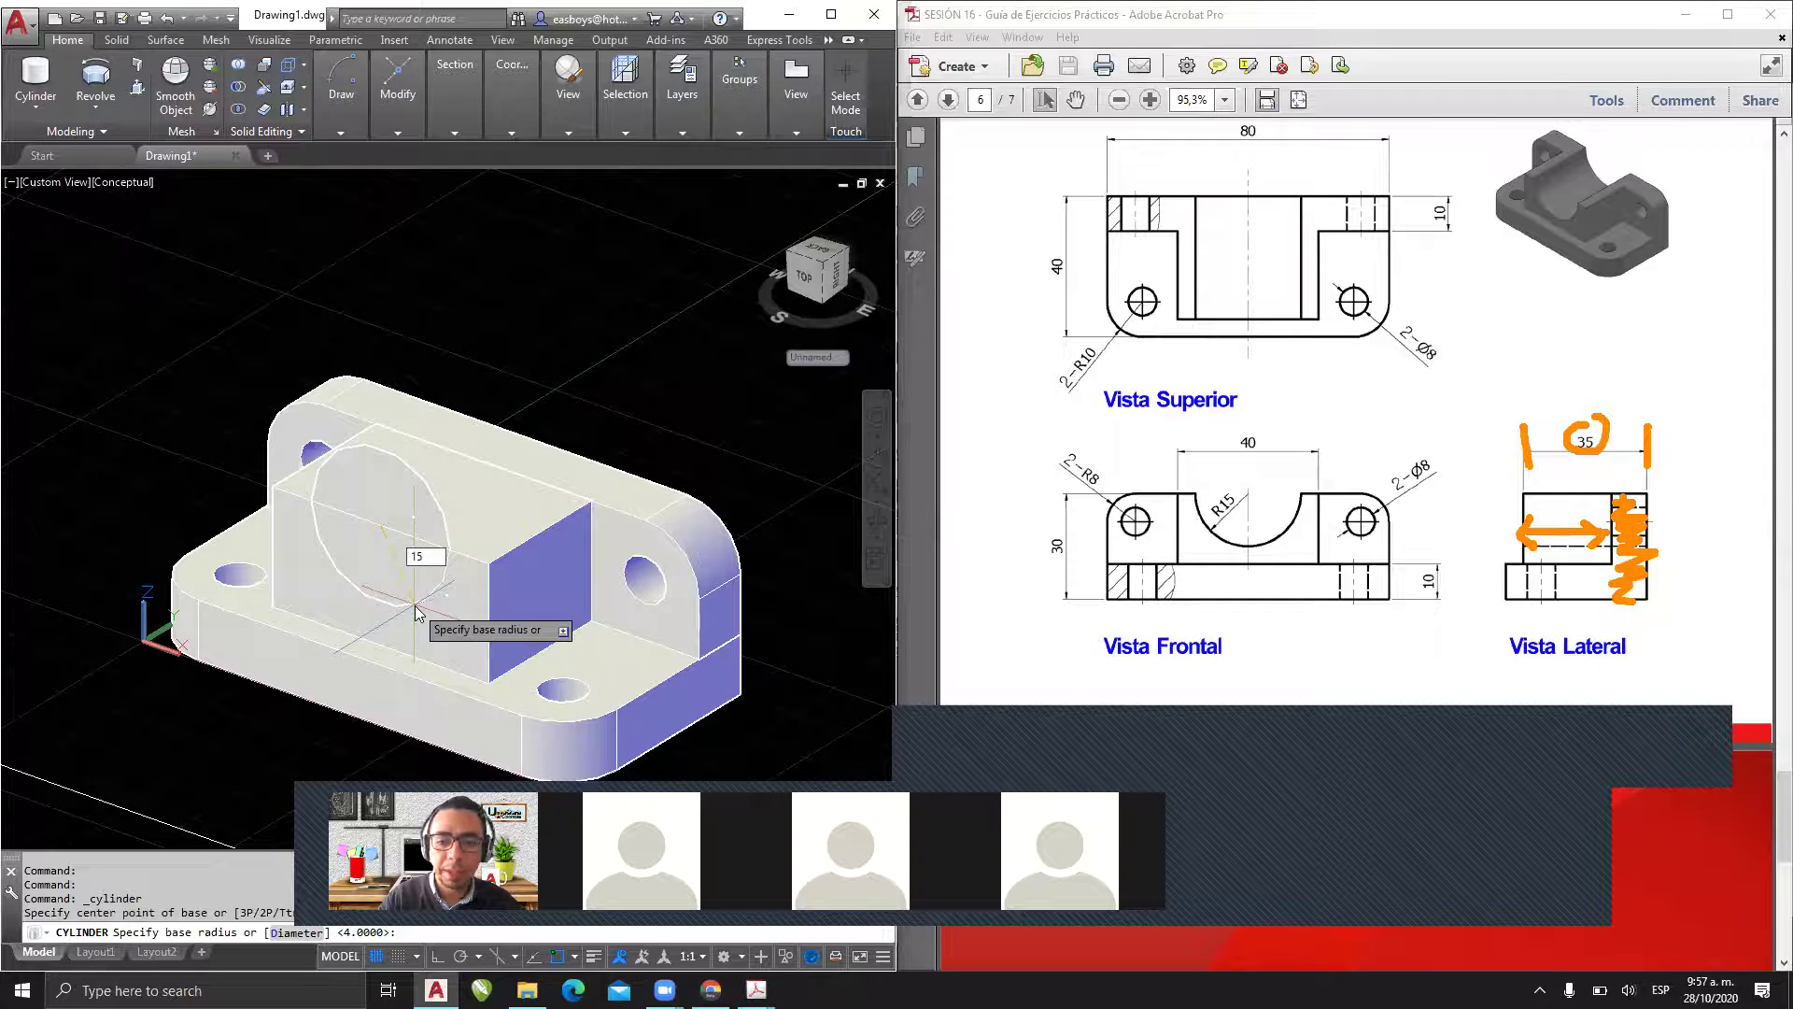
key("Return")
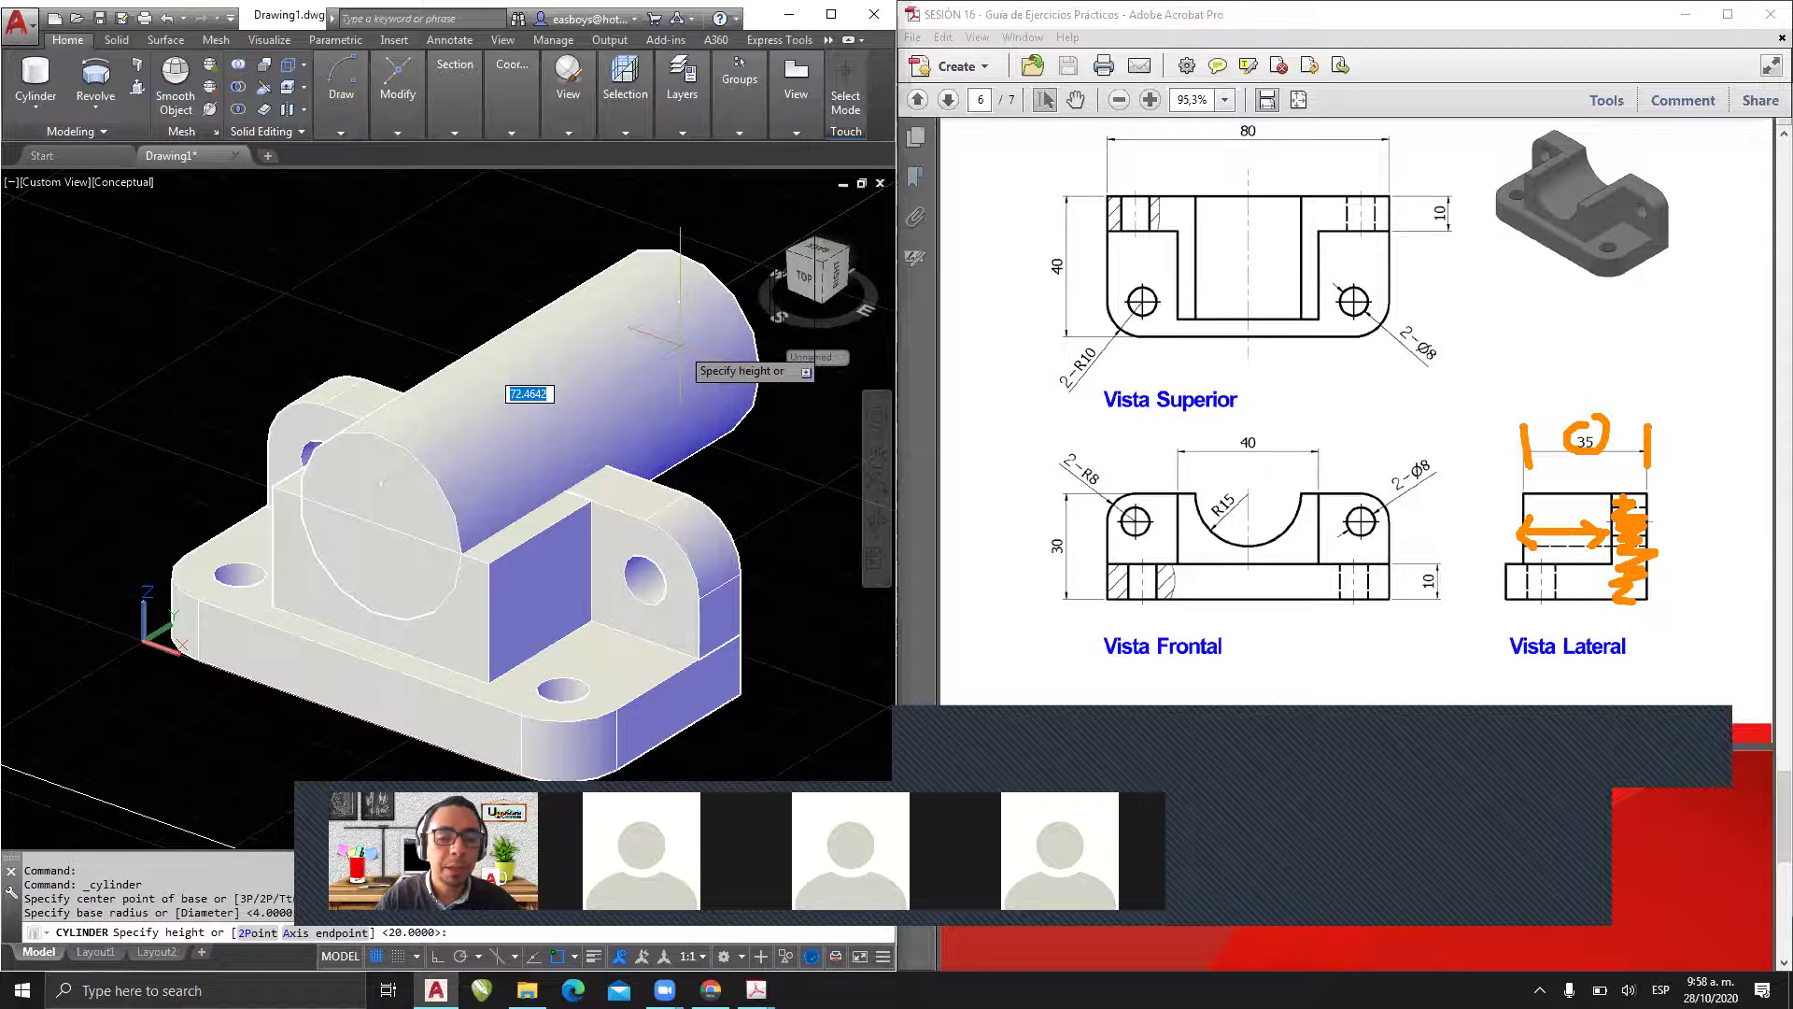
left_click(680, 338)
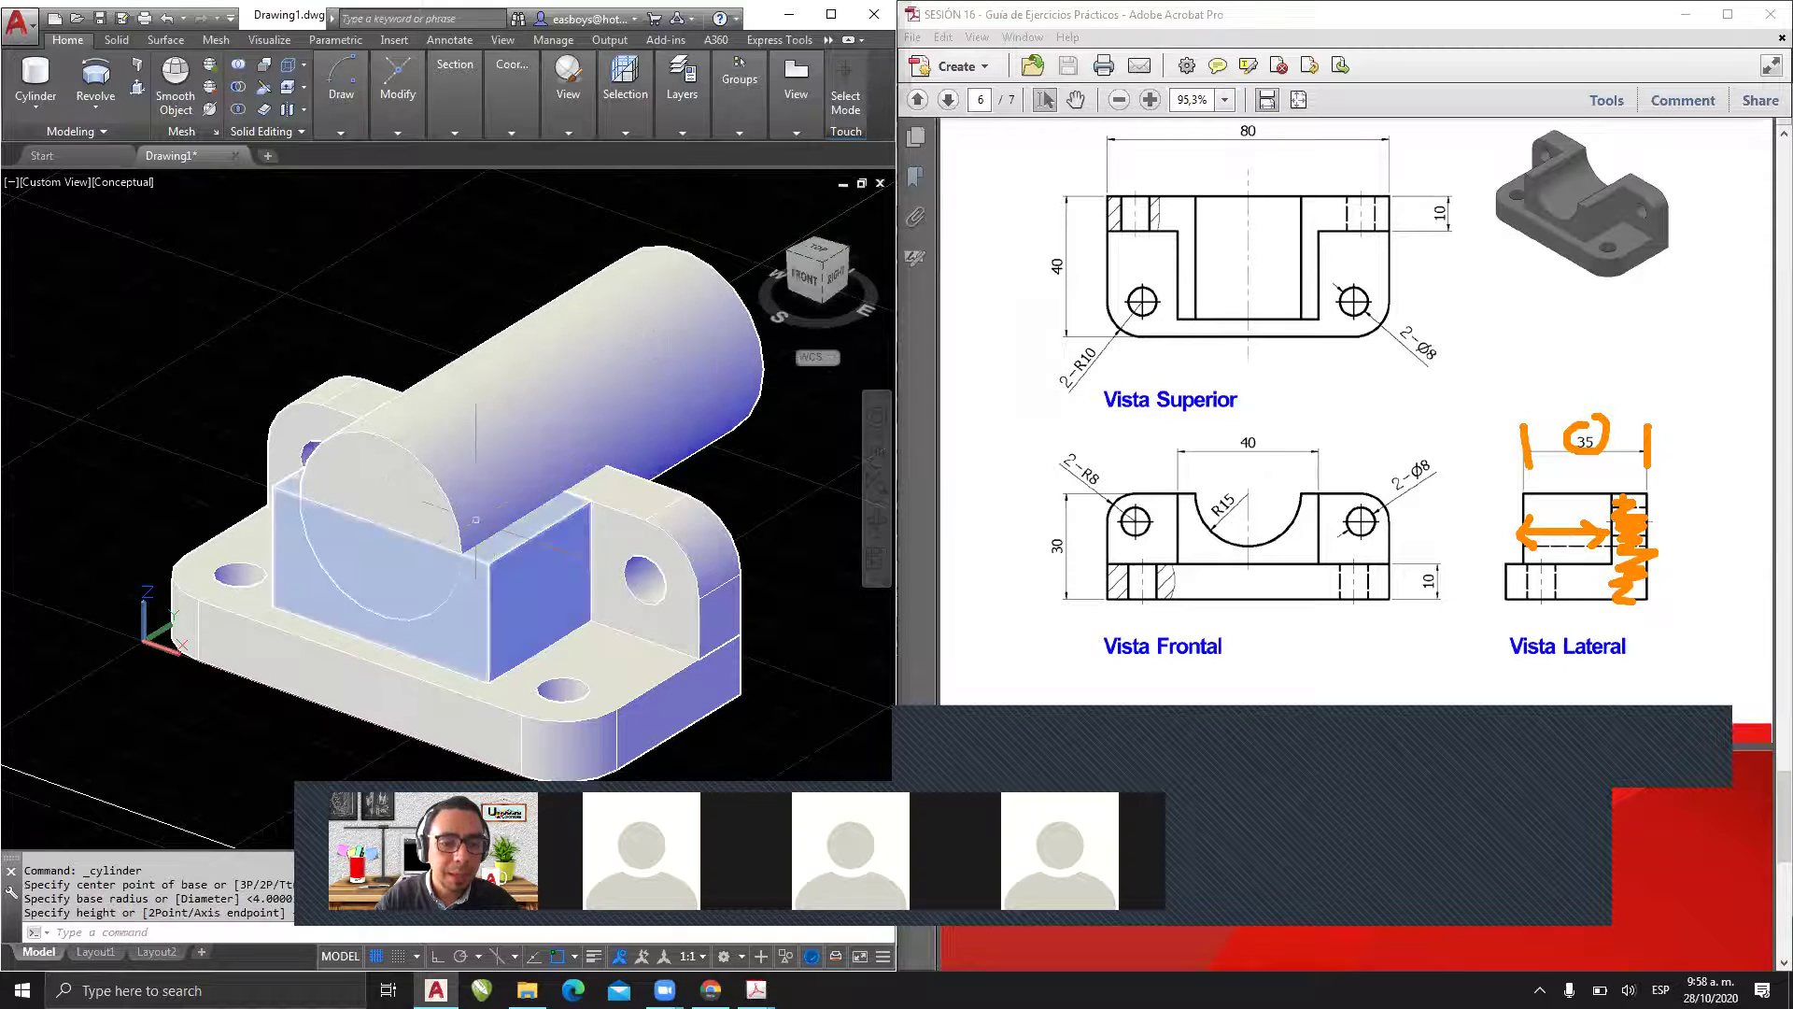
- Run an interference check on the cylinder, block, wall and base plate, and close its results
left_click(273, 60)
left_click(577, 231)
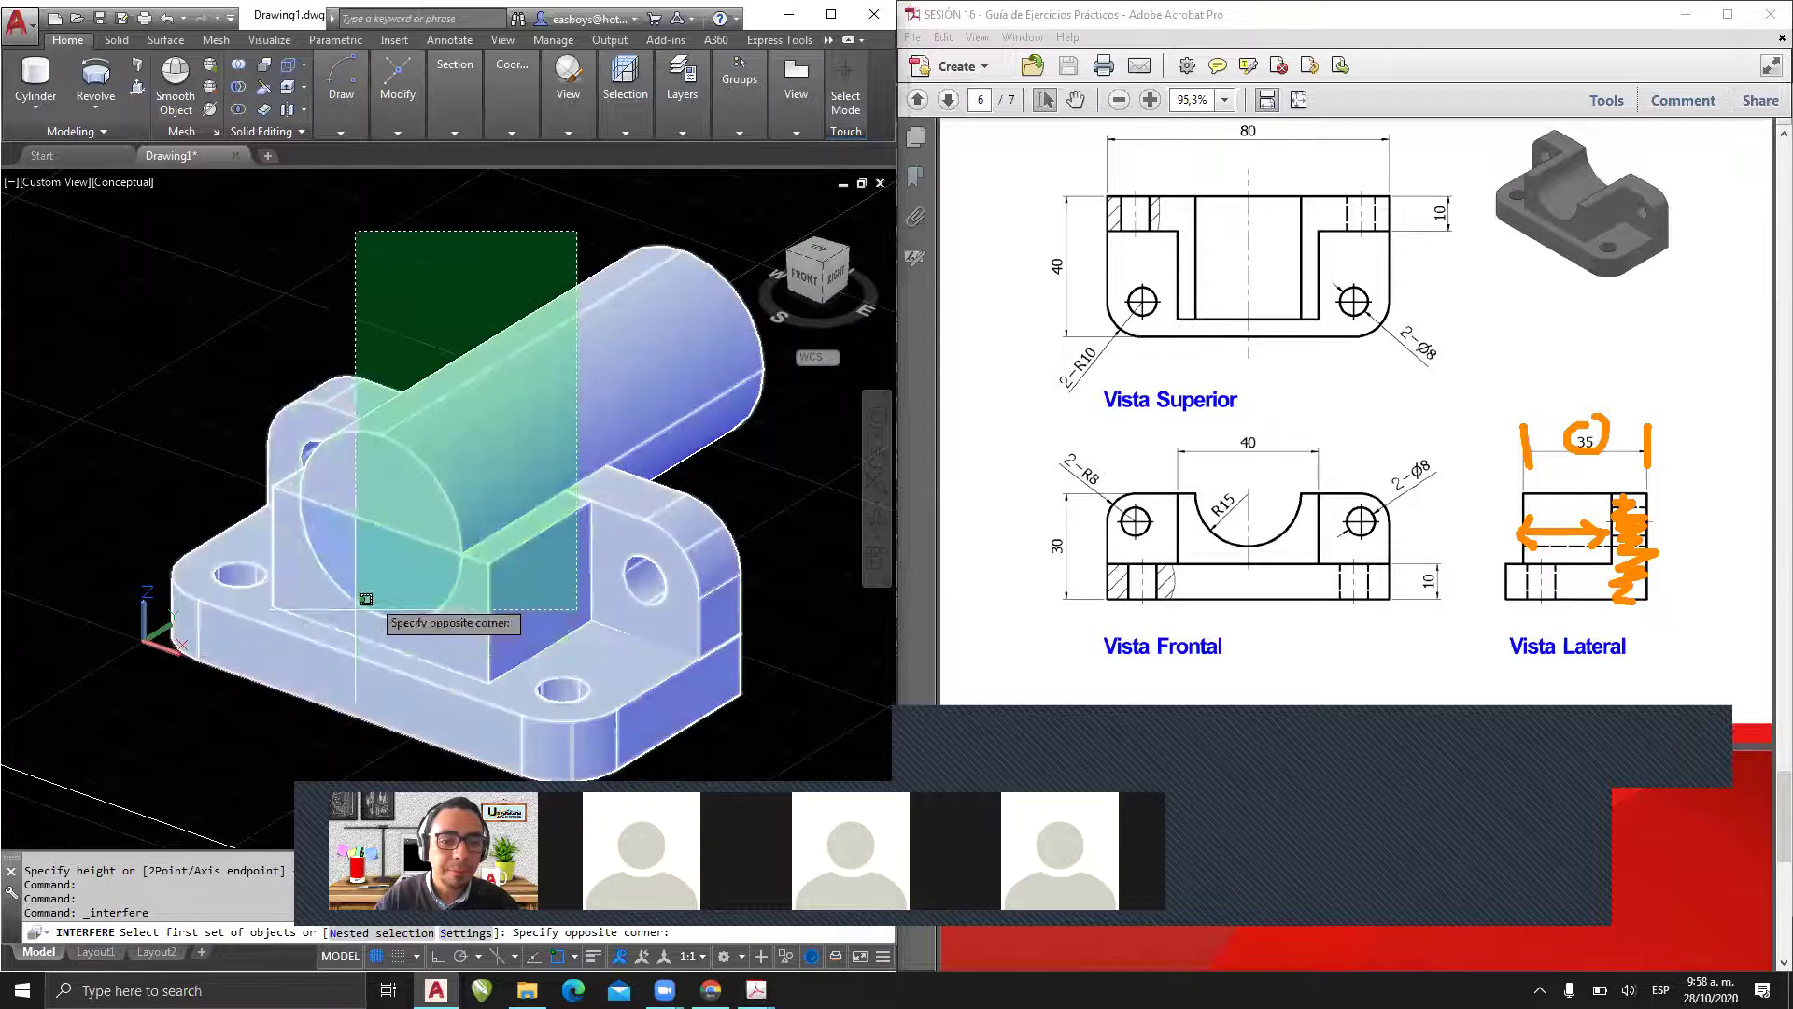
left_click(303, 644)
key("Return")
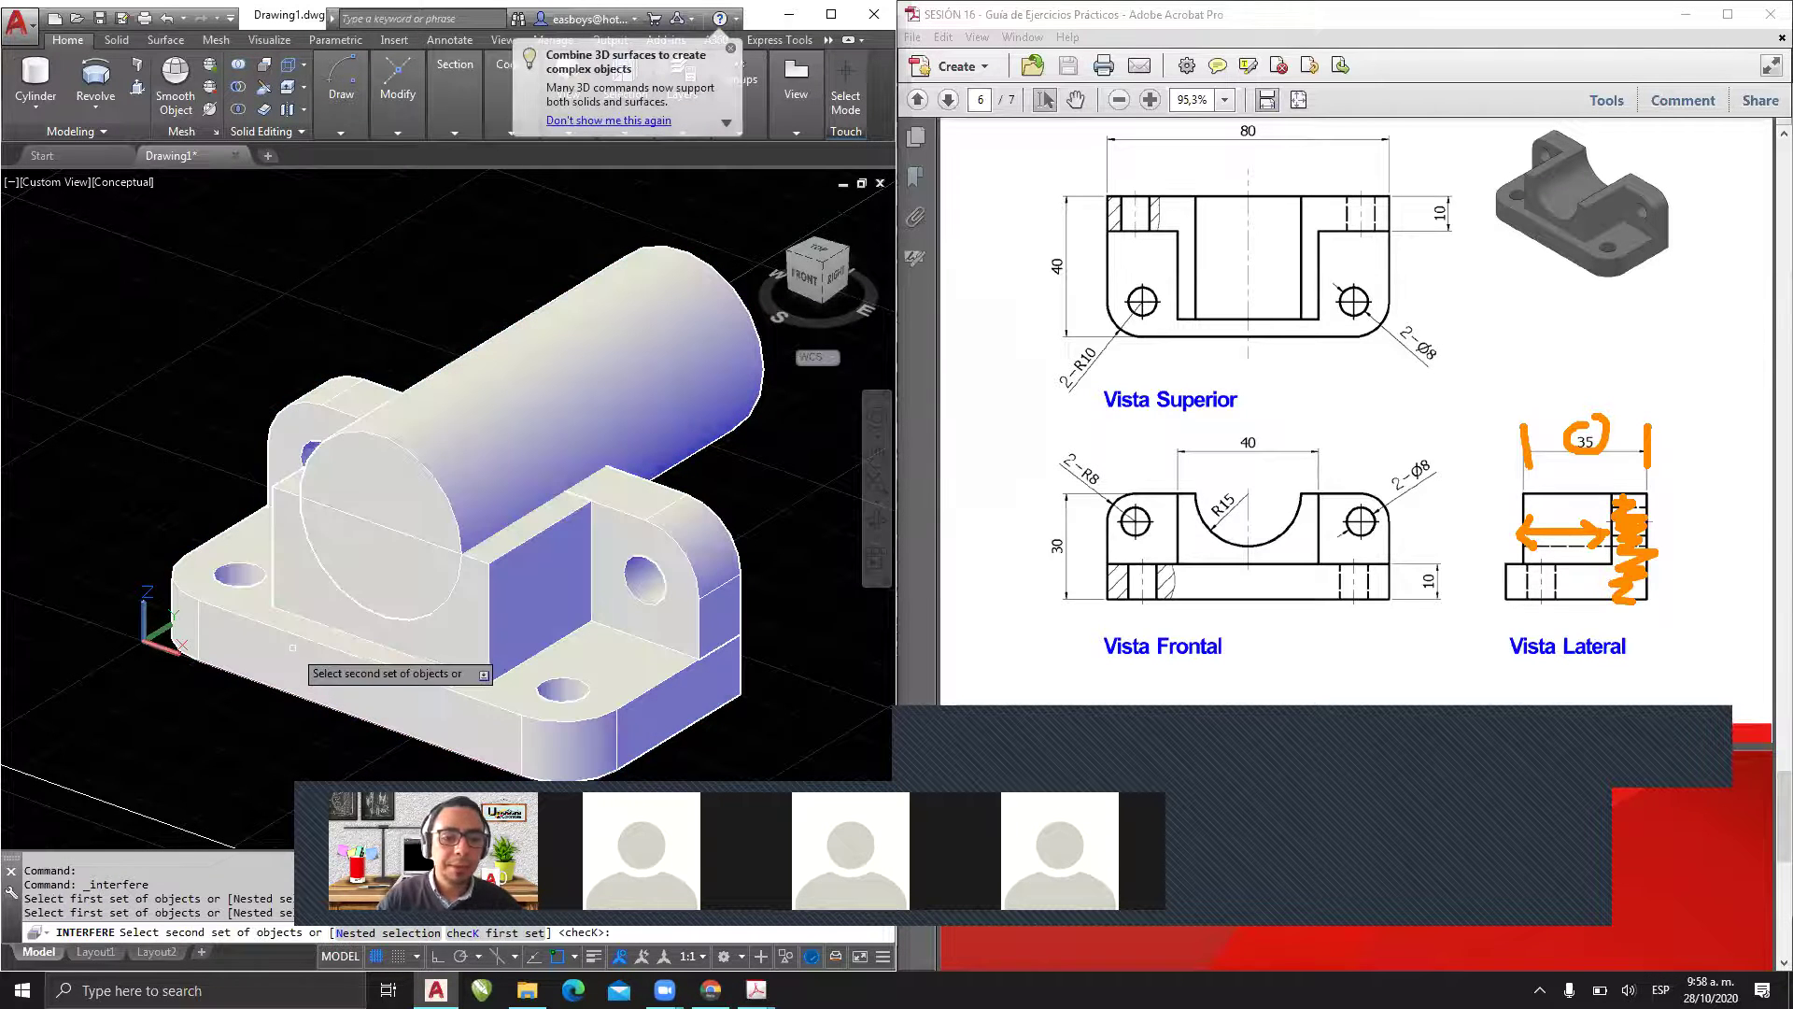
key("Return")
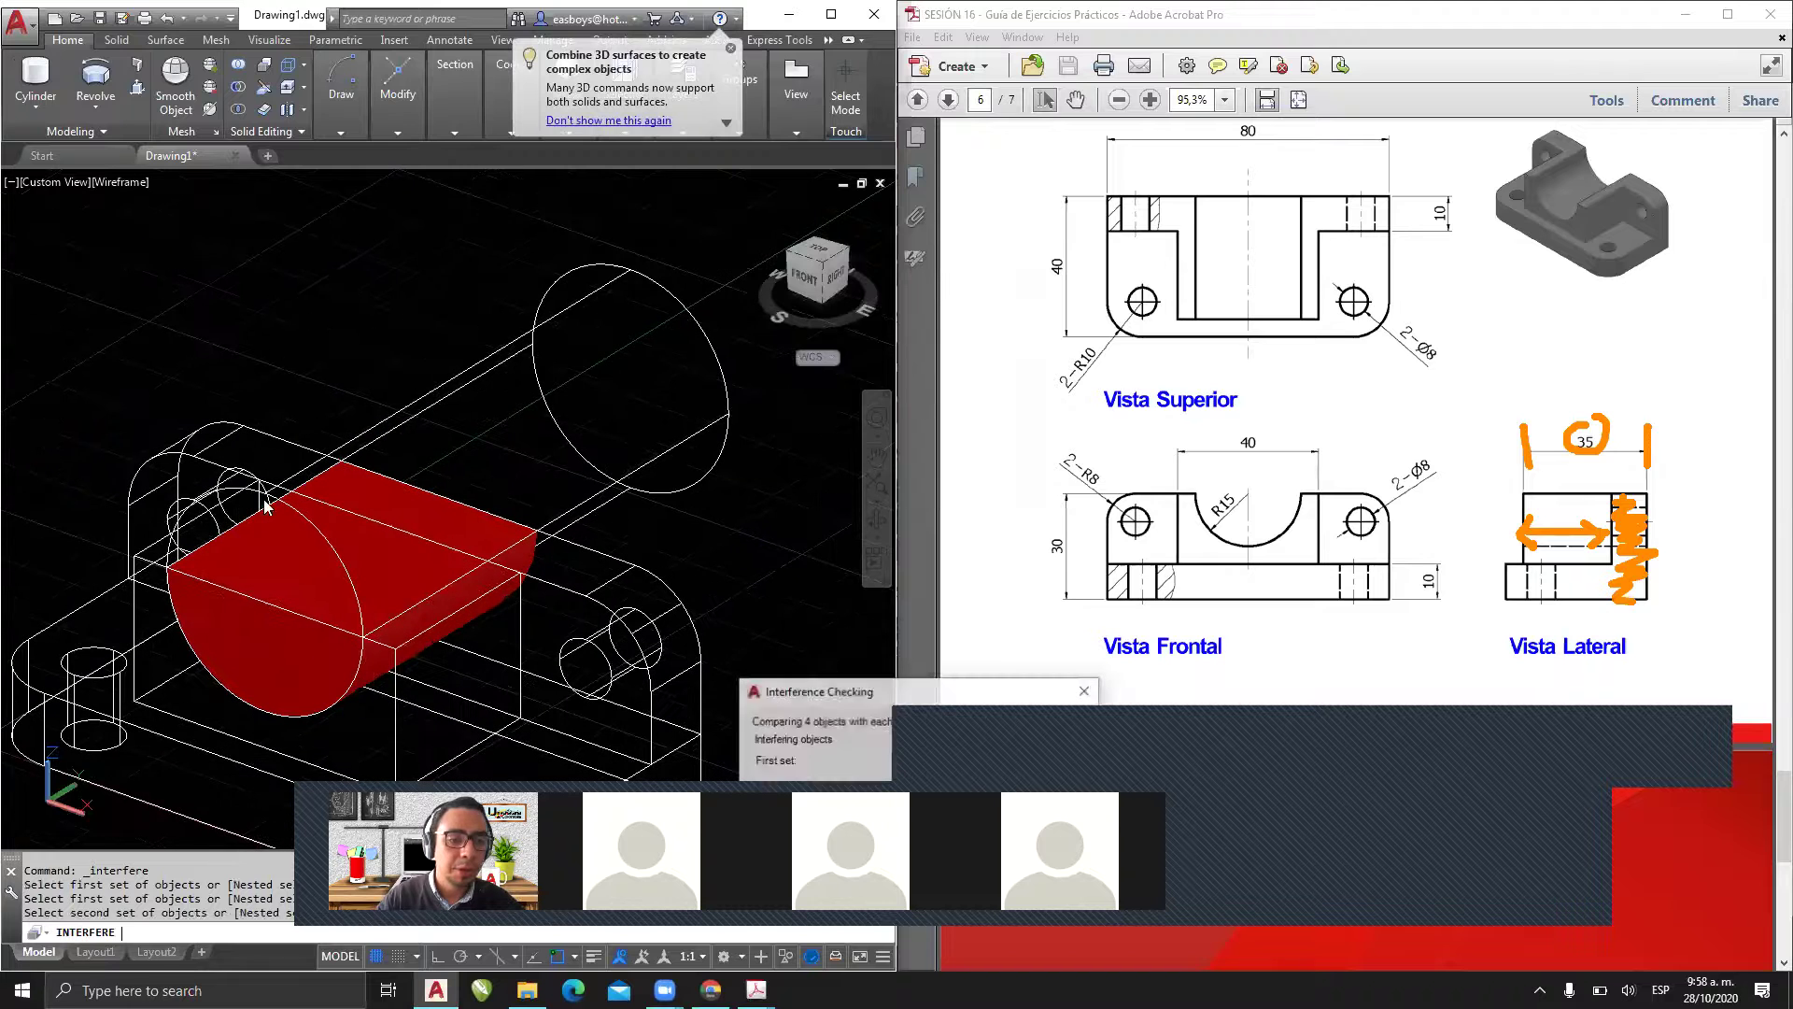
left_click(1085, 691)
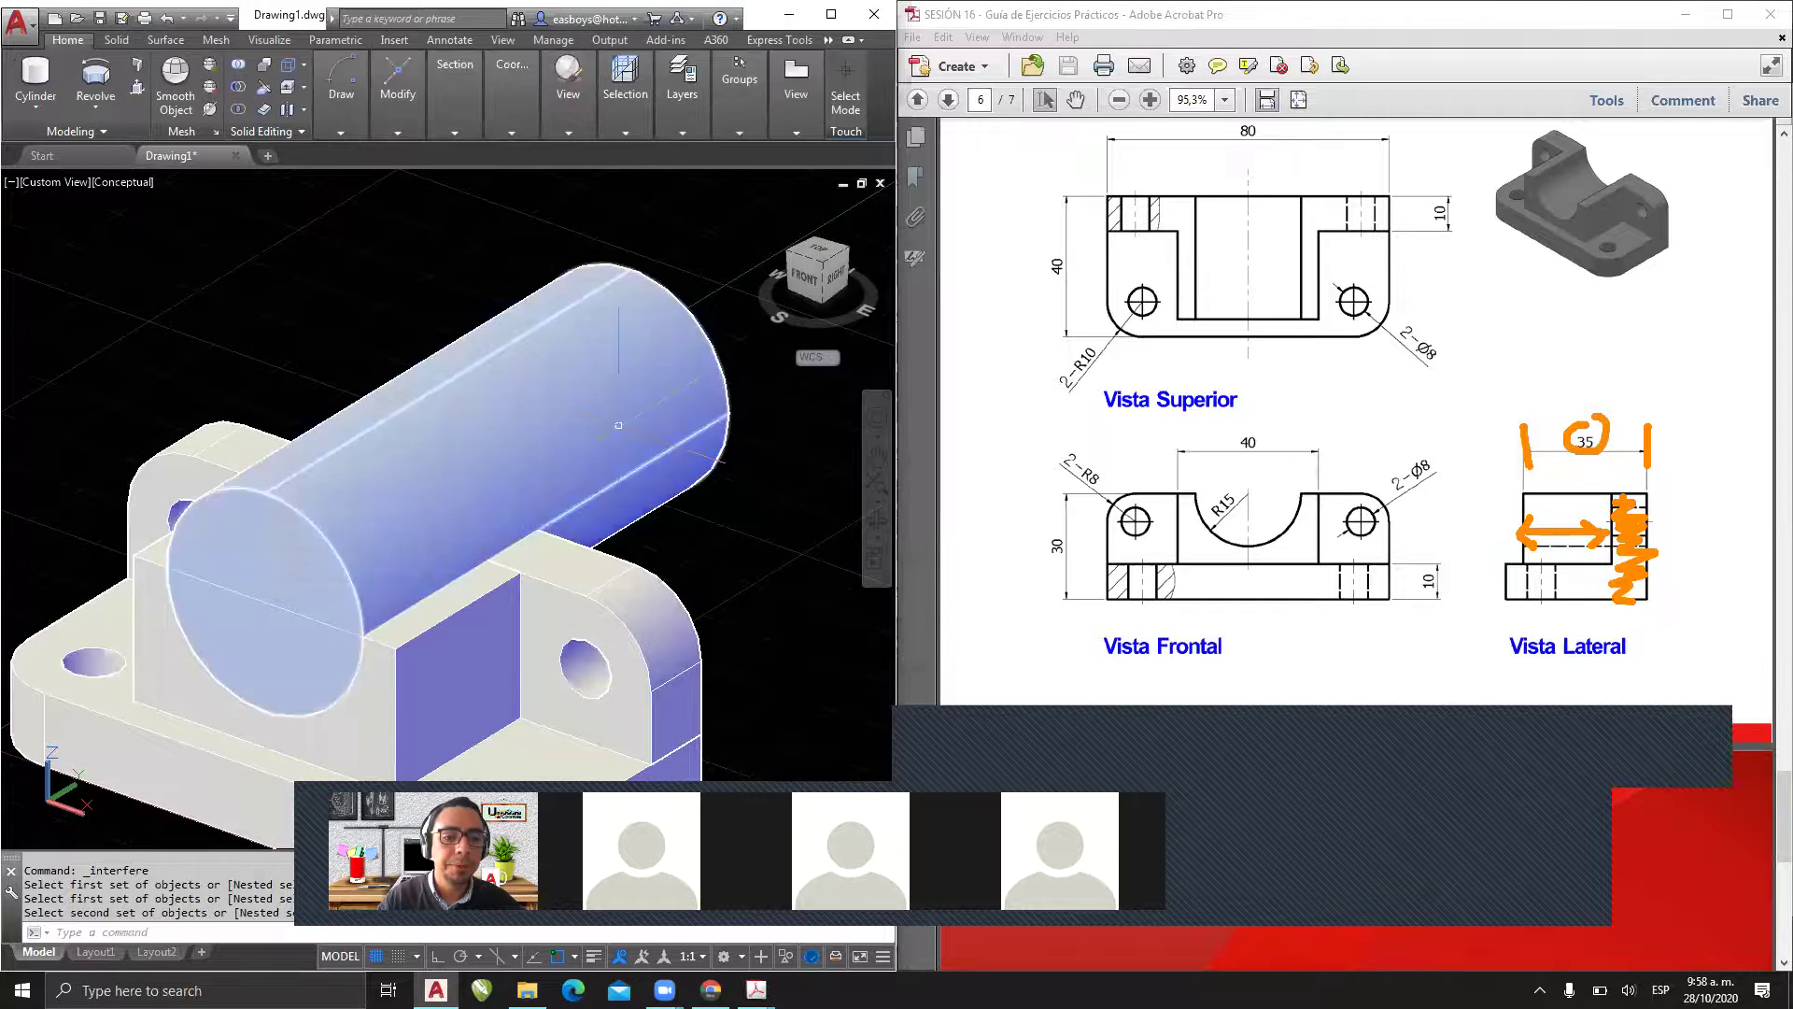
scroll(523, 369, "down", 4)
scroll(486, 439, "up", 4)
middle_click_drag(505, 430, 516, 394)
key("Escape")
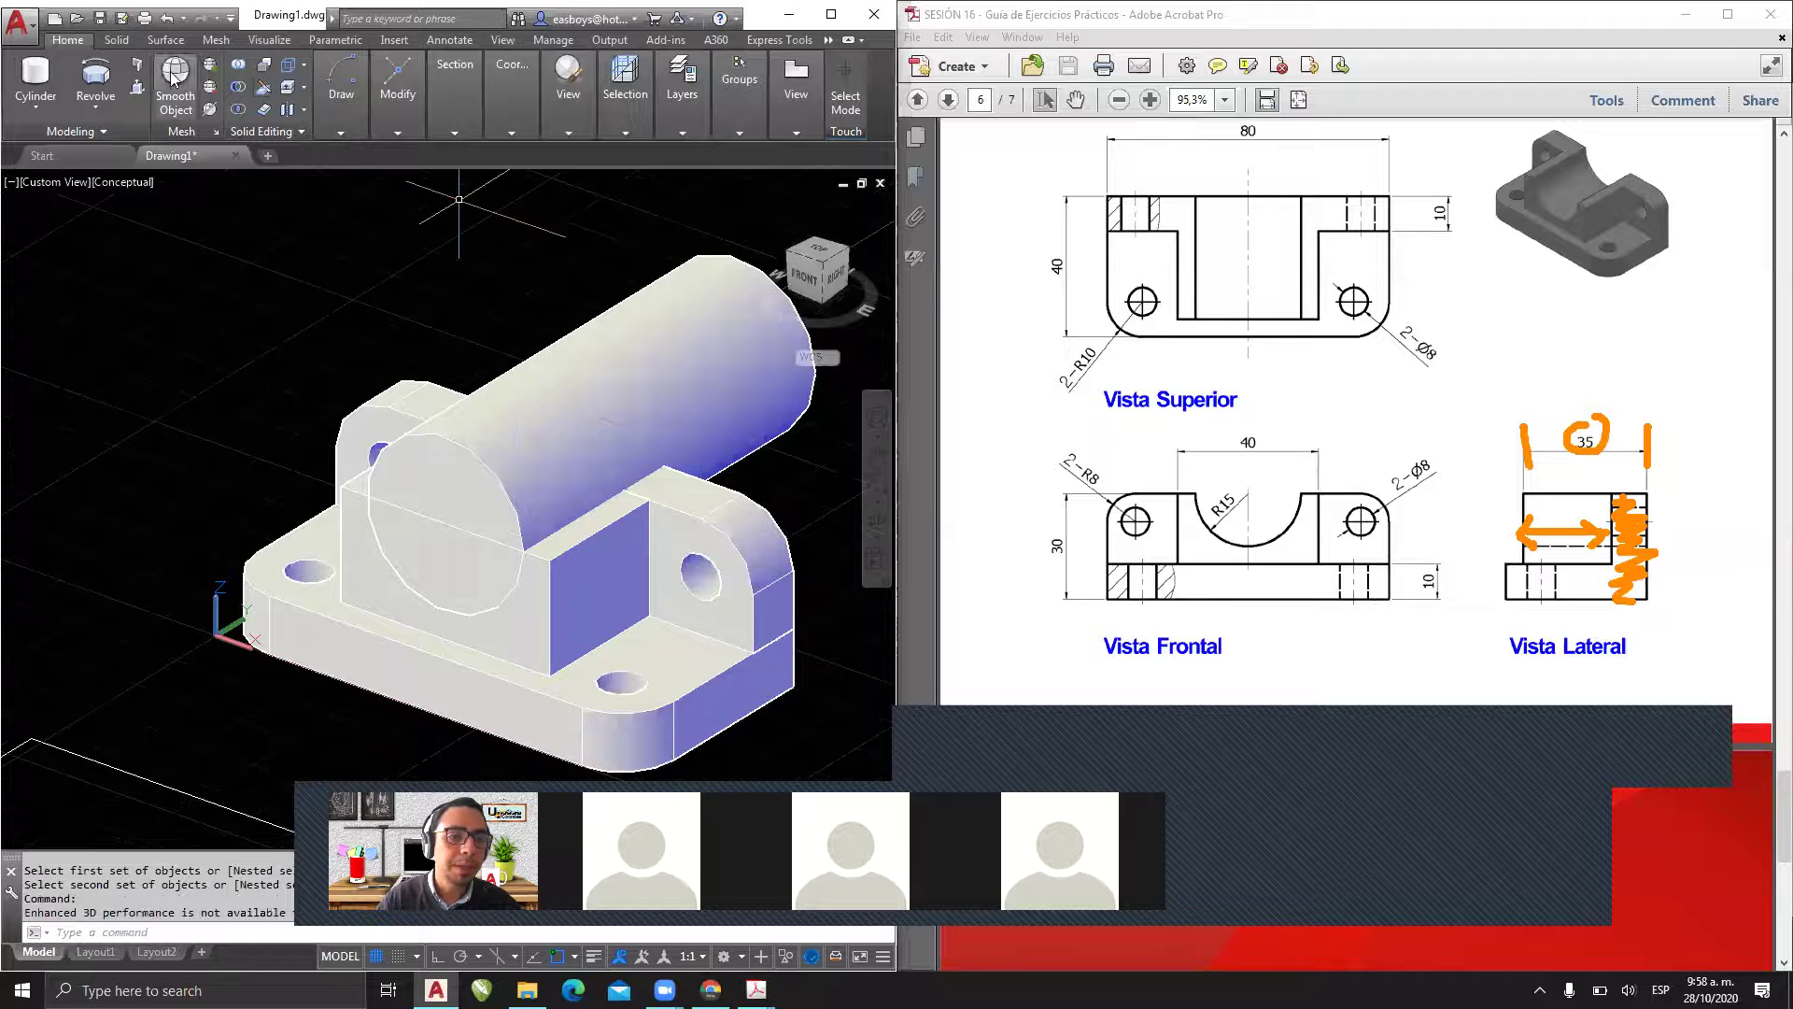
- Subtract the cylinder from the upright wall and the central block to cut the semicircular channel
left_click(238, 91)
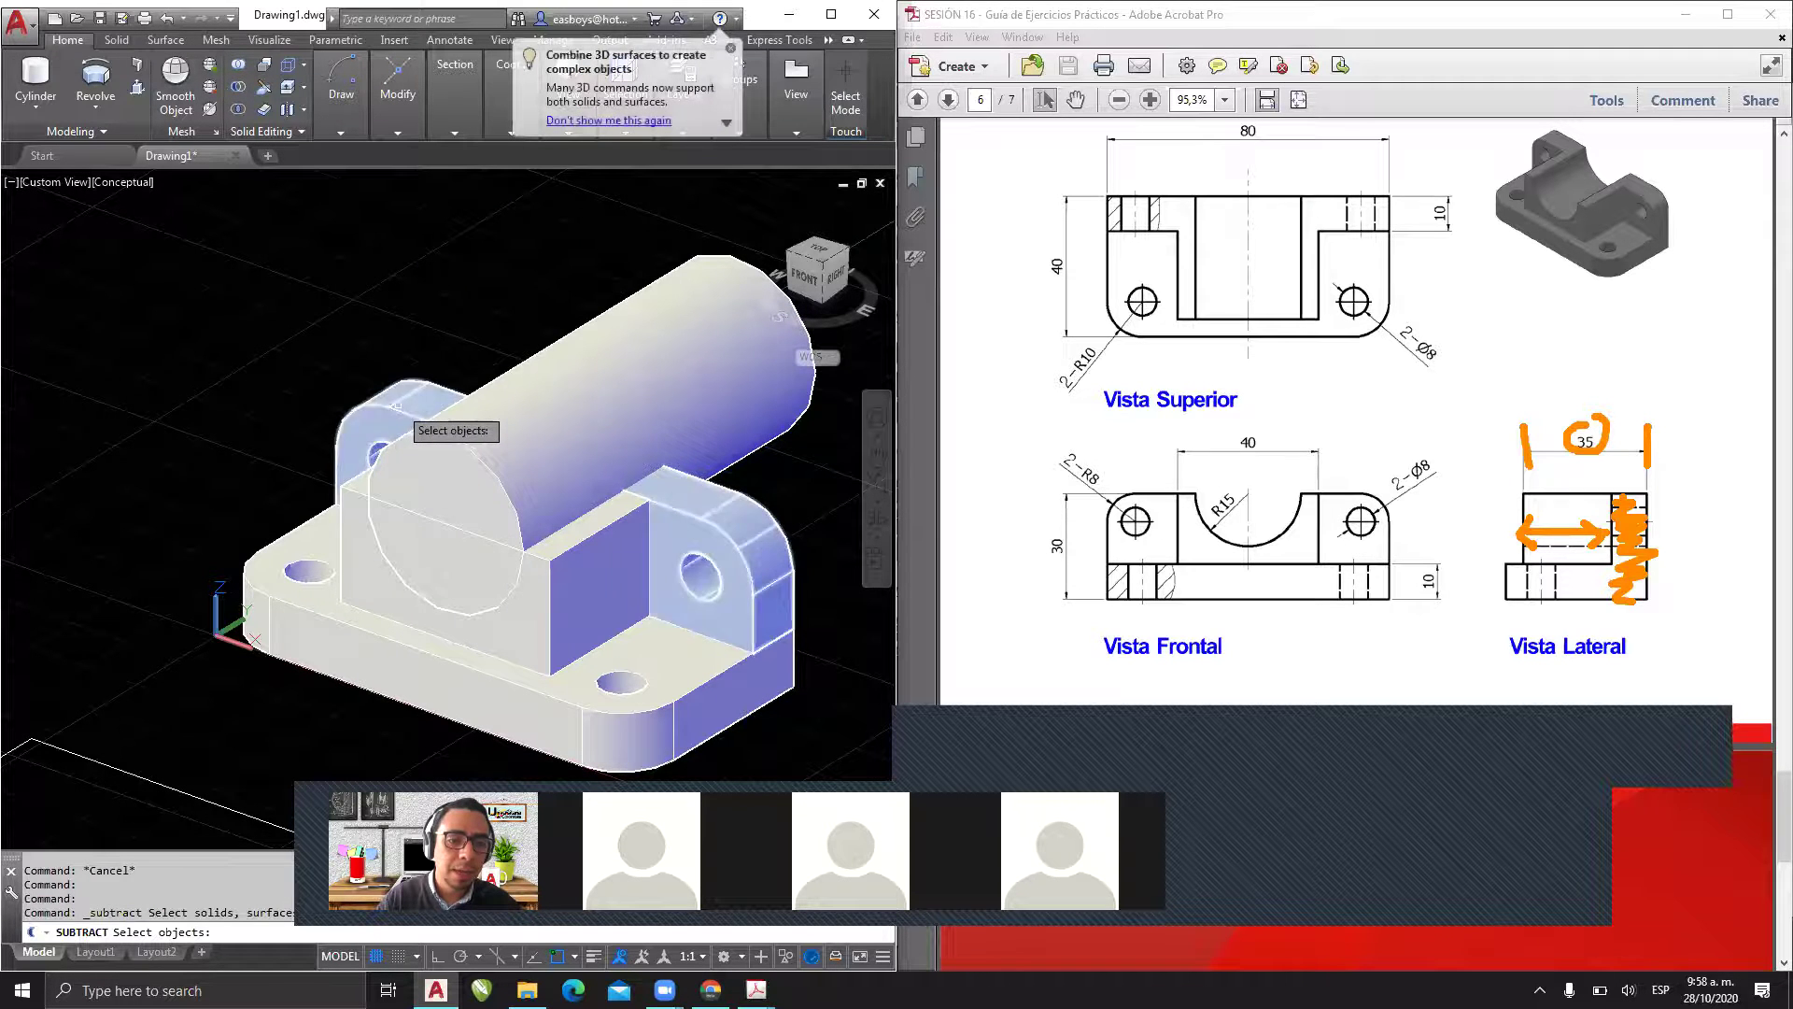
left_click(368, 582)
left_click(356, 574)
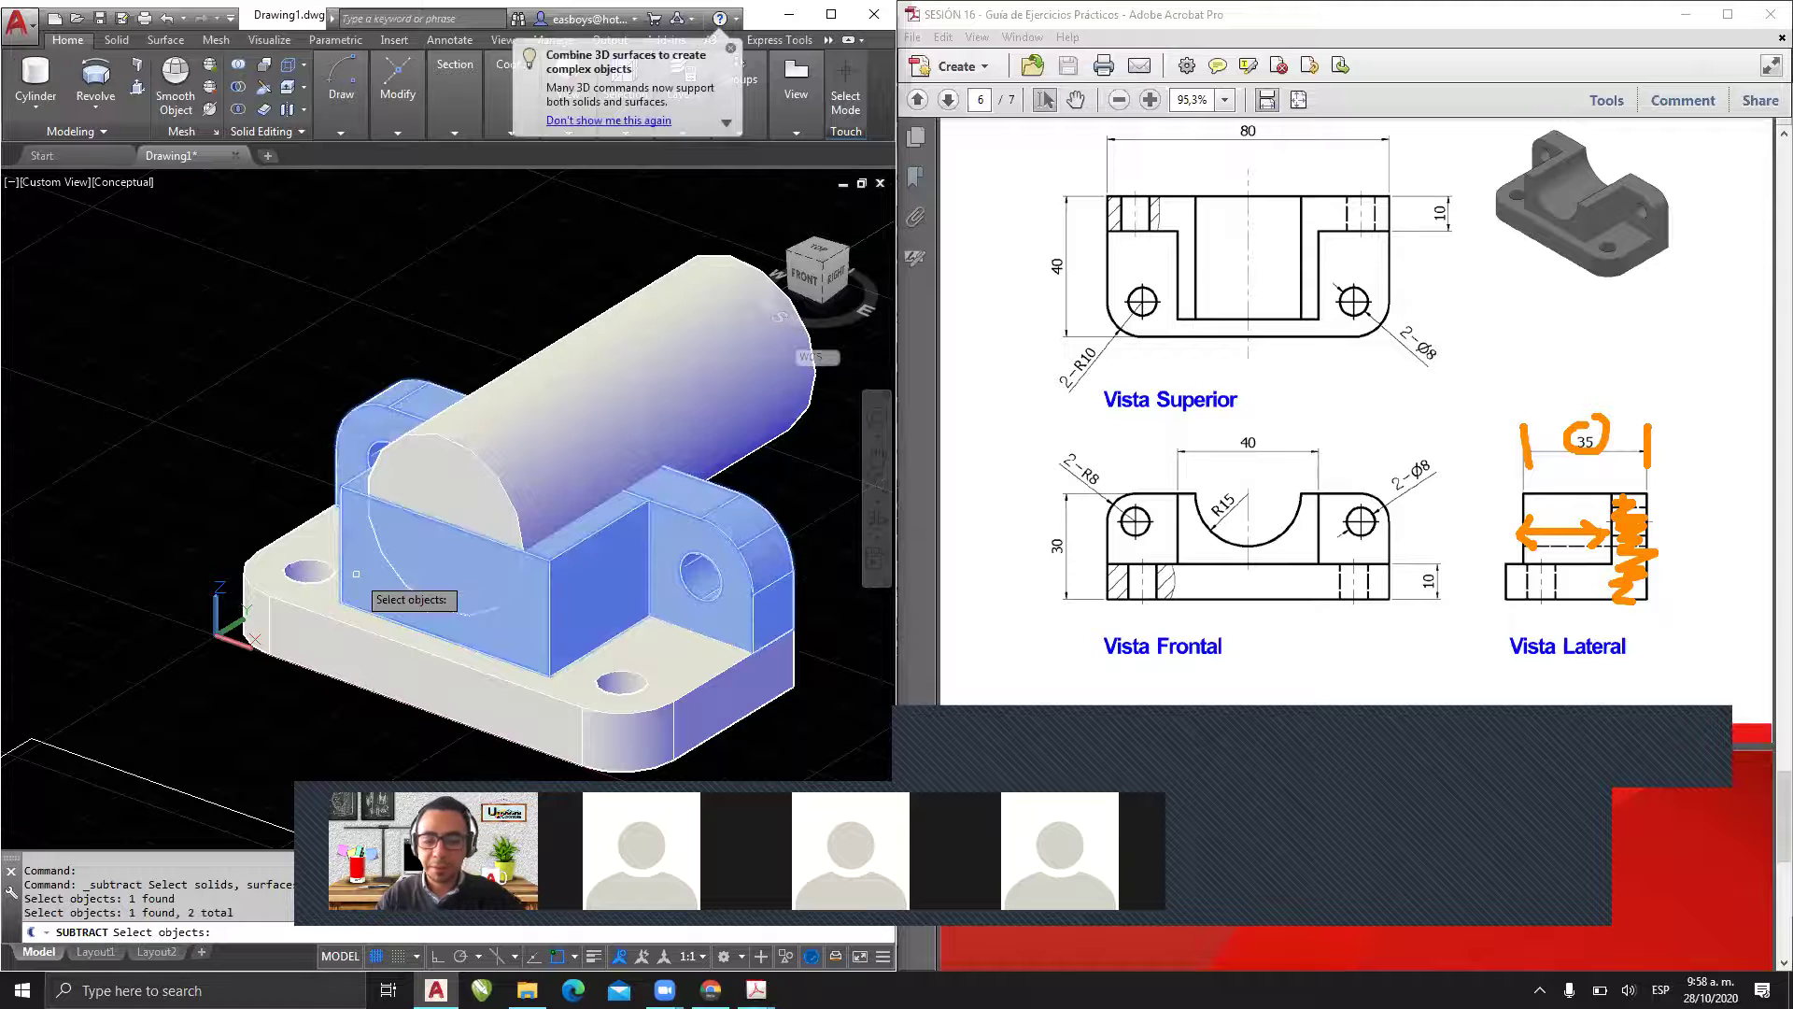
key("Return")
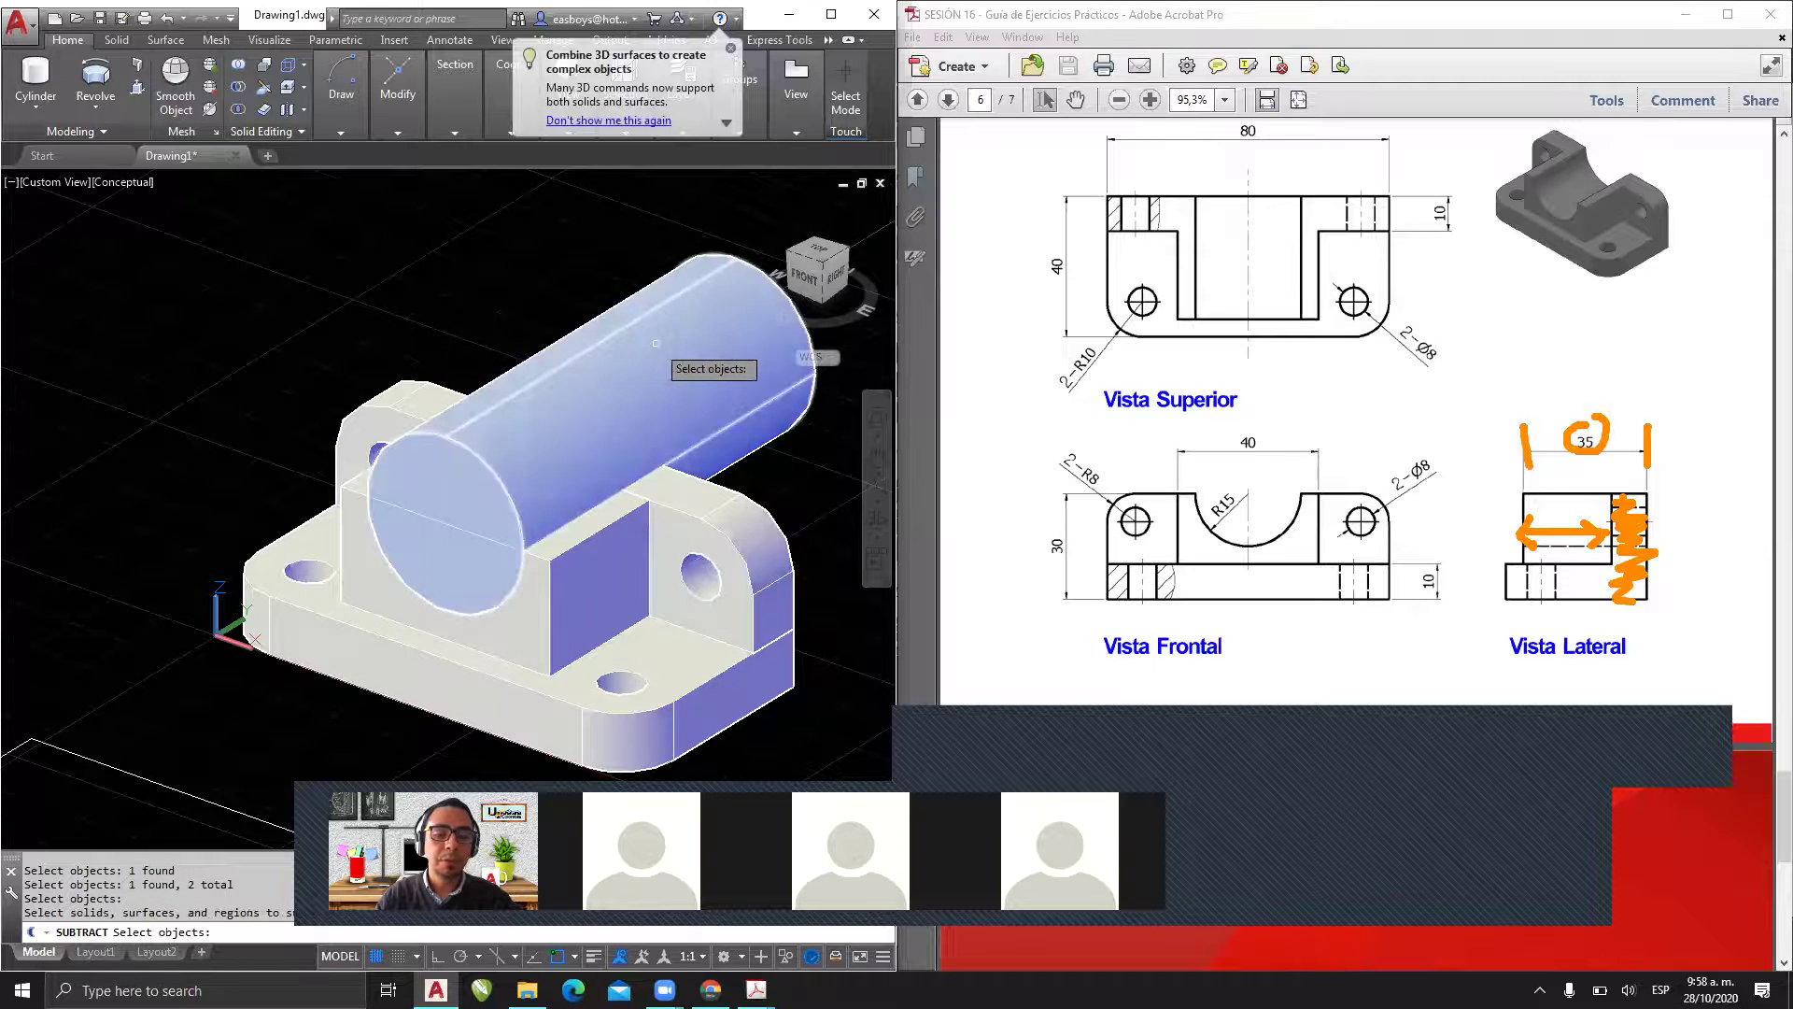
left_click(656, 343)
key("Return")
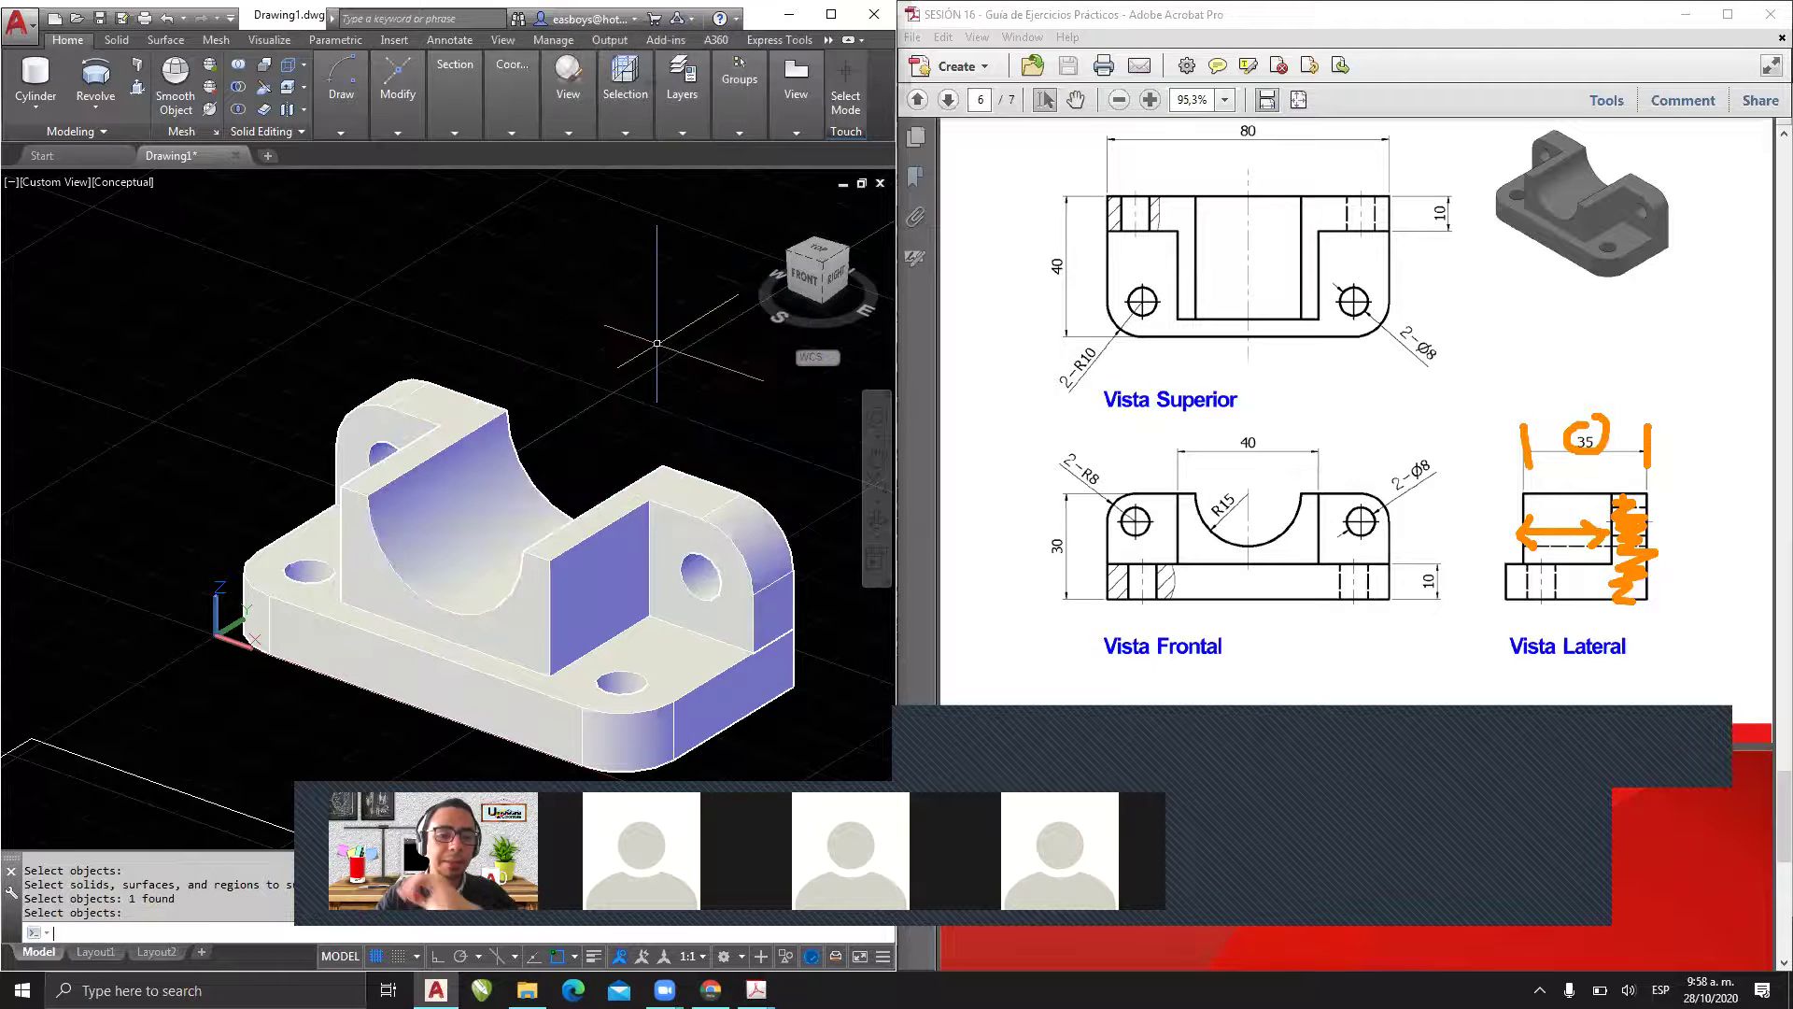
- Unite the base plate, upright wall and central block into a single solid with Union
middle_click_drag(598, 393, 481, 471, "shift")
left_click(239, 66)
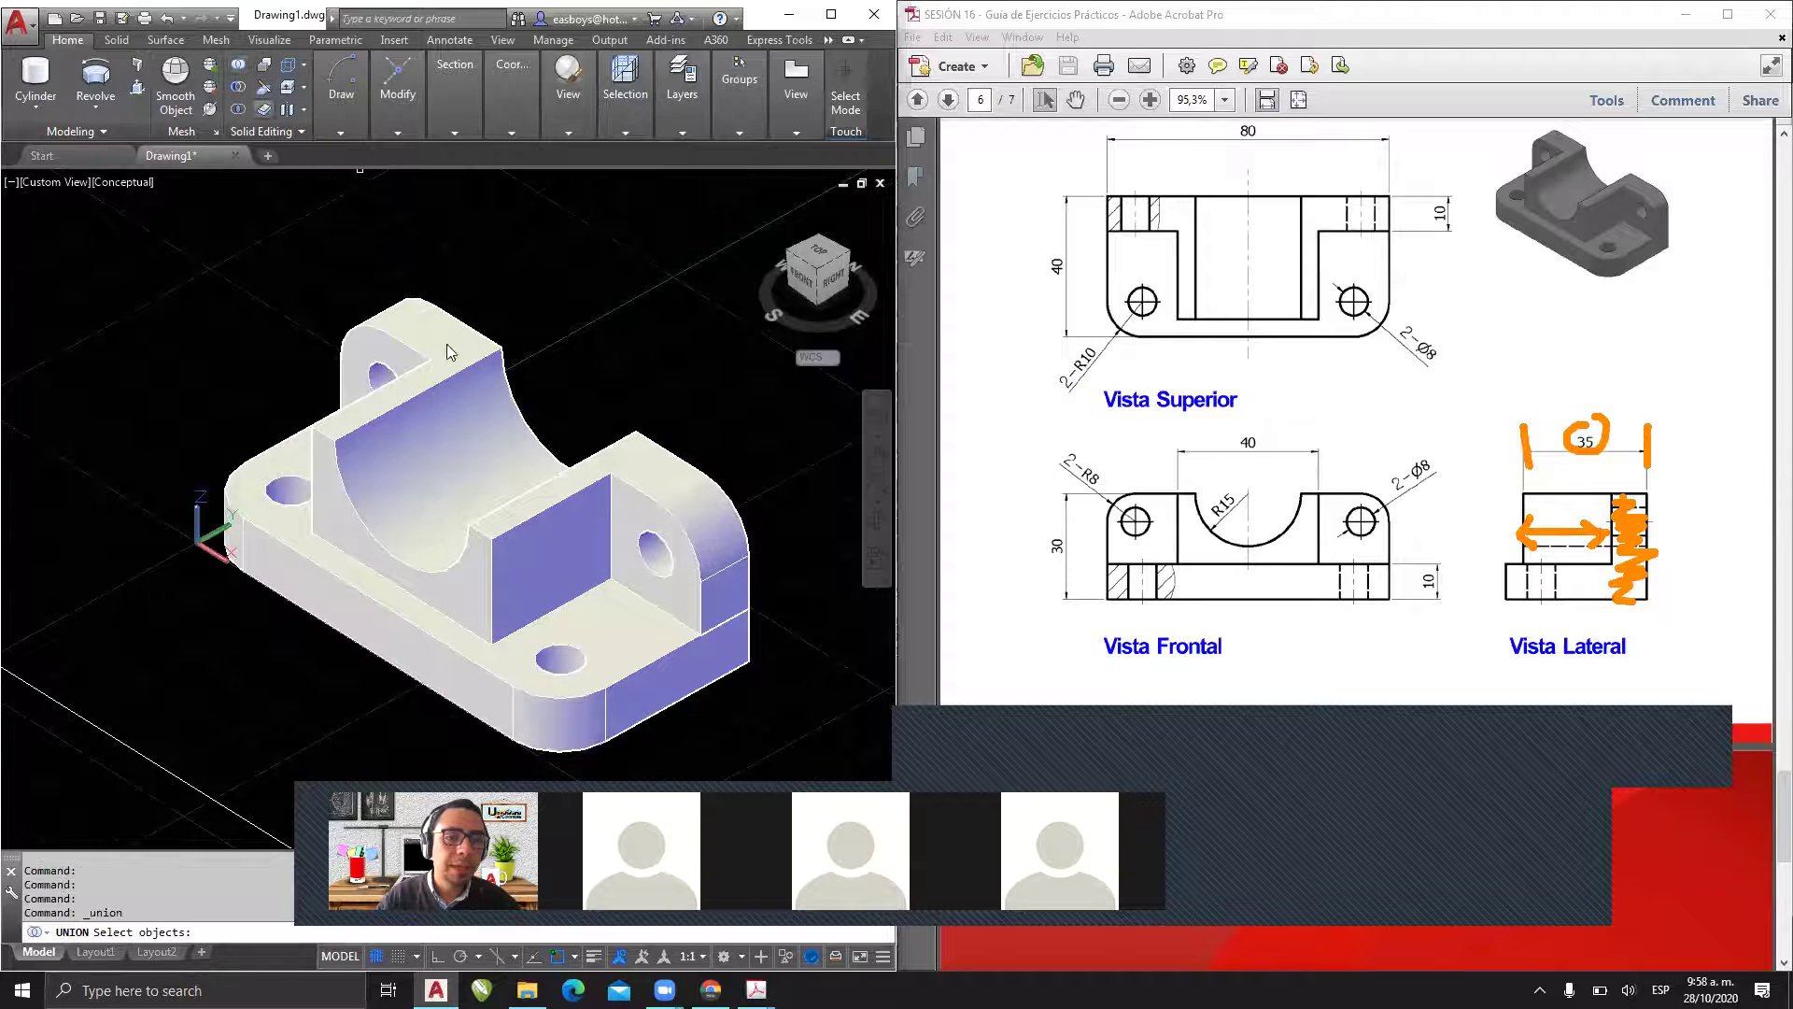
left_click(632, 462)
left_click(633, 617)
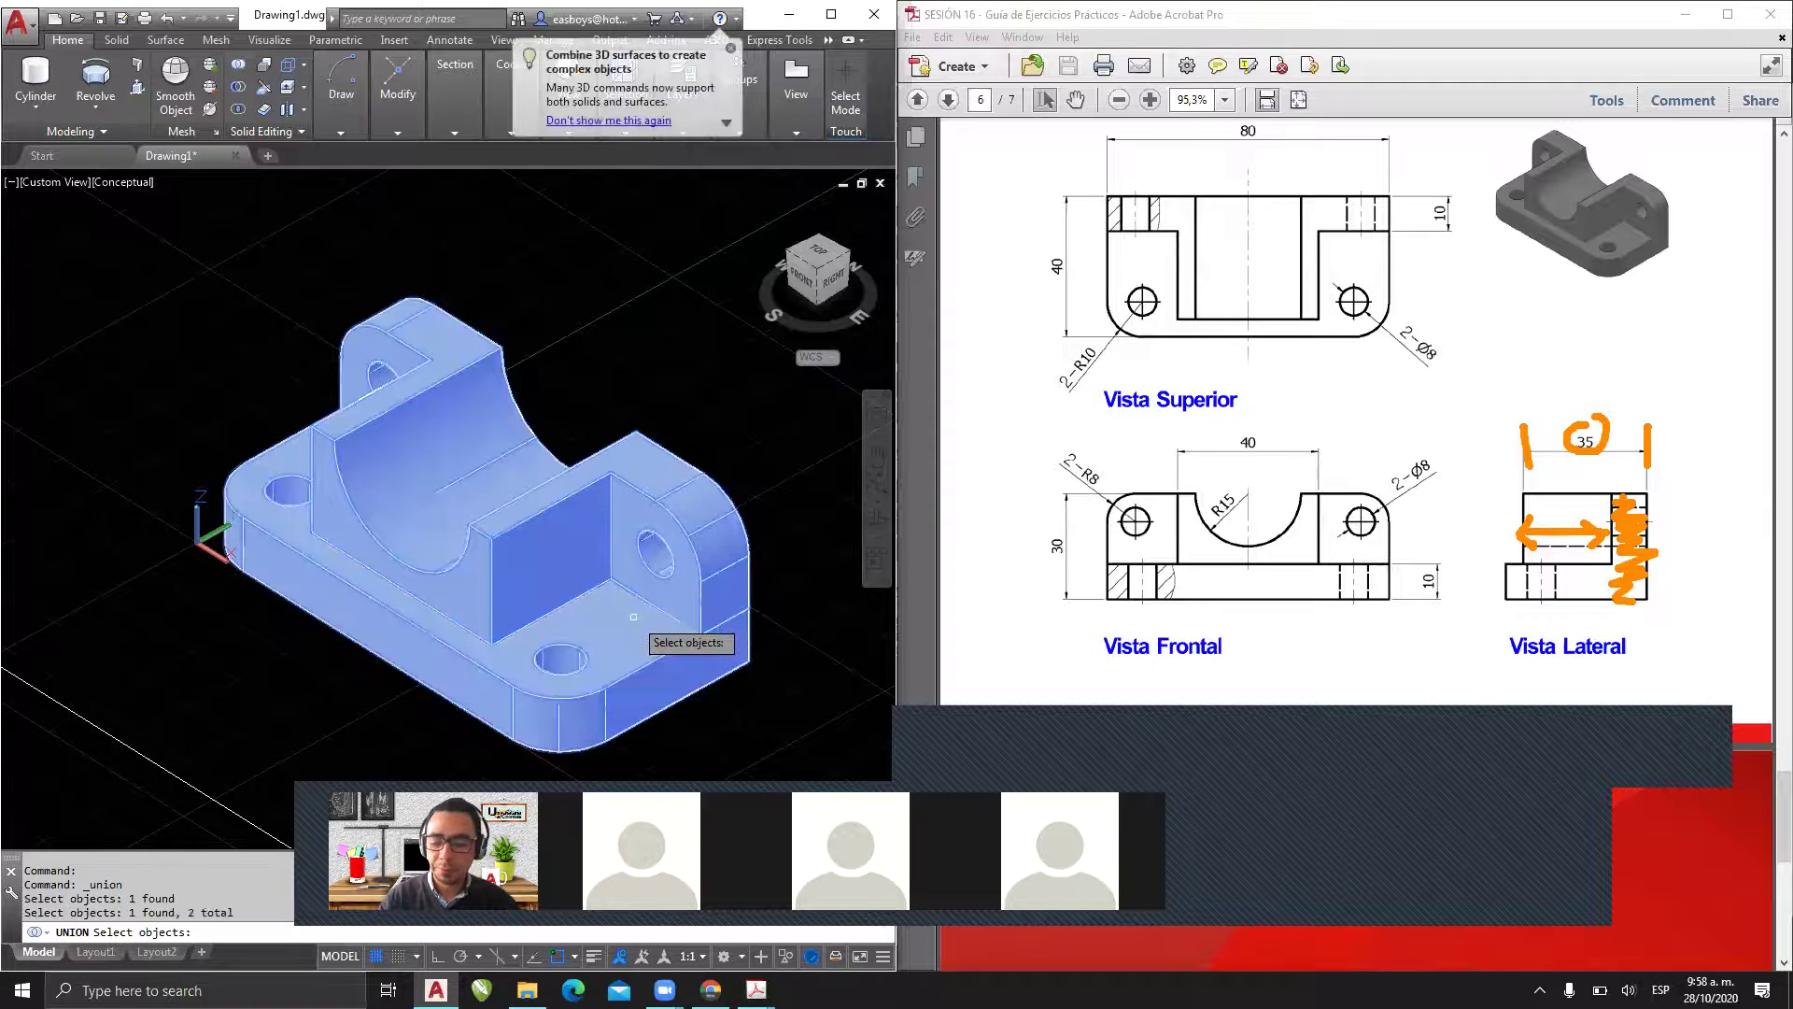
key("Return")
- Erase the leftover 2D outline lying on the ground in front of the united part
middle_click_drag(633, 616, 614, 392, "shift")
left_click(425, 691)
left_click(147, 705)
key("Delete")
mouse_move(368, 560)
middle_mouse_down("shift")
mouse_move(372, 624)
mouse_move(379, 596)
middle_mouse_up("shift")
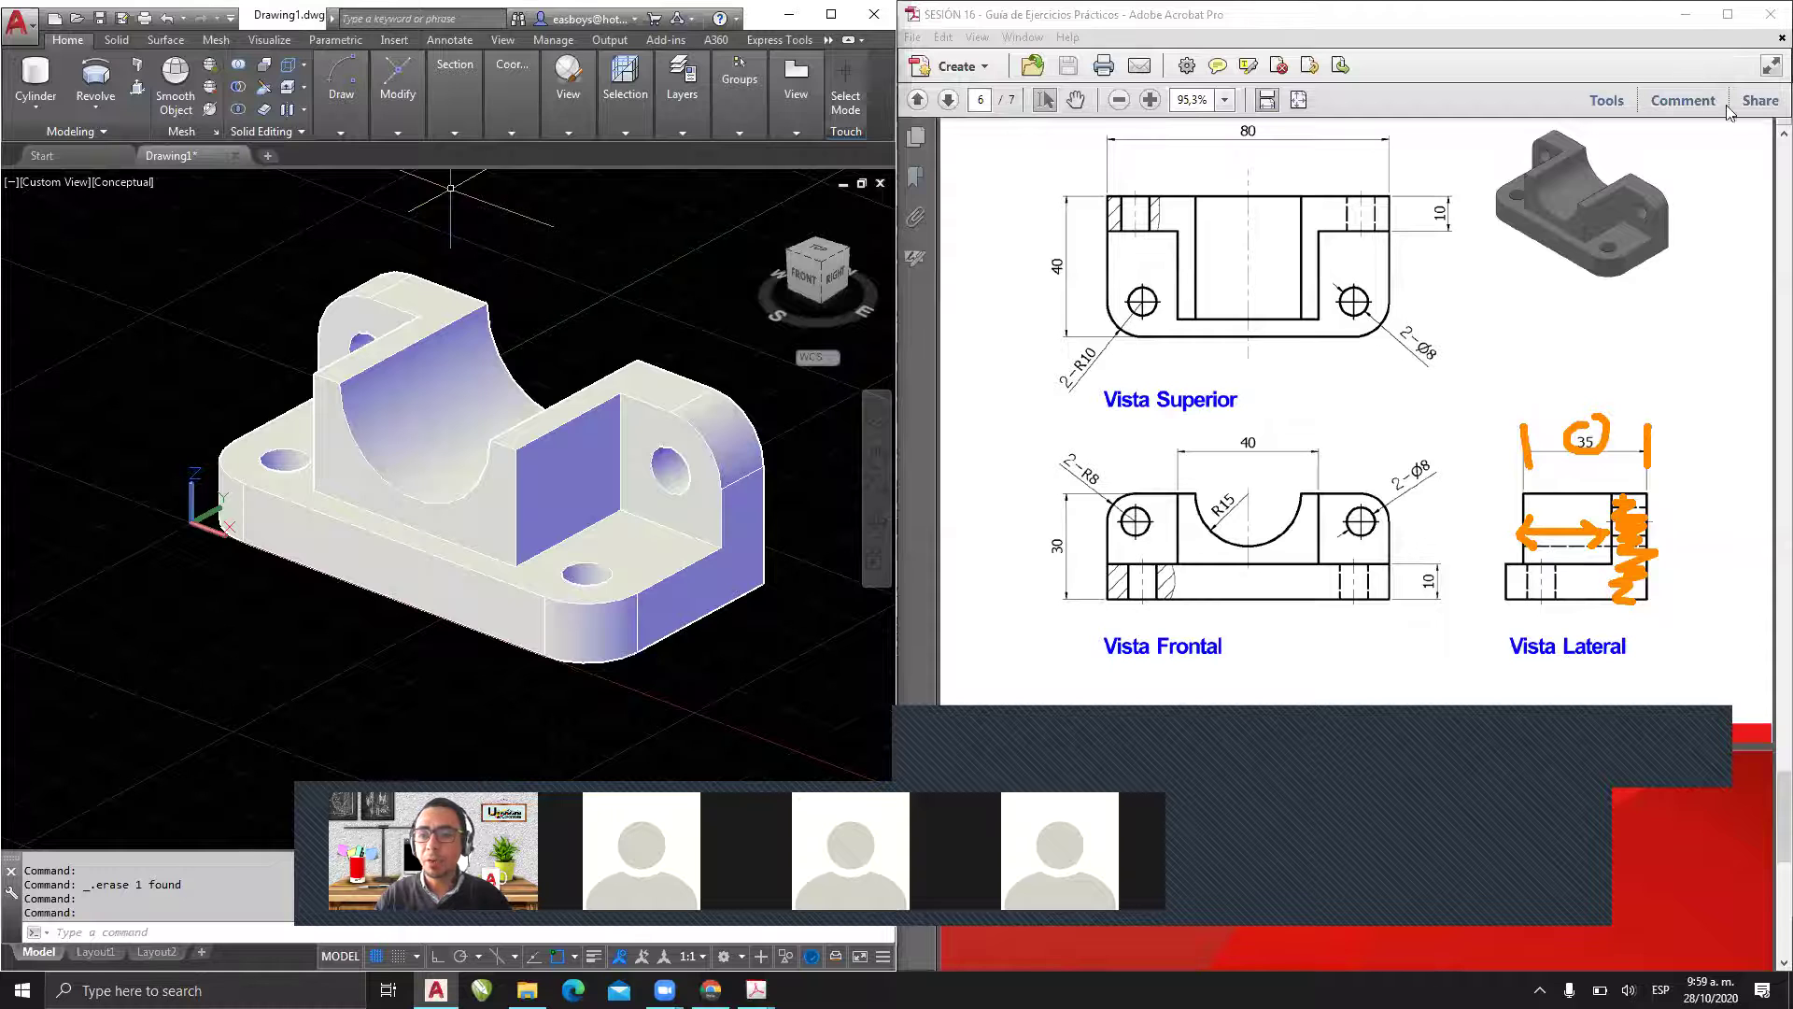
- Close the exercise PDF, minimize the file browser behind it and maximize the AutoCAD window to show the finished part
left_click(796, 133)
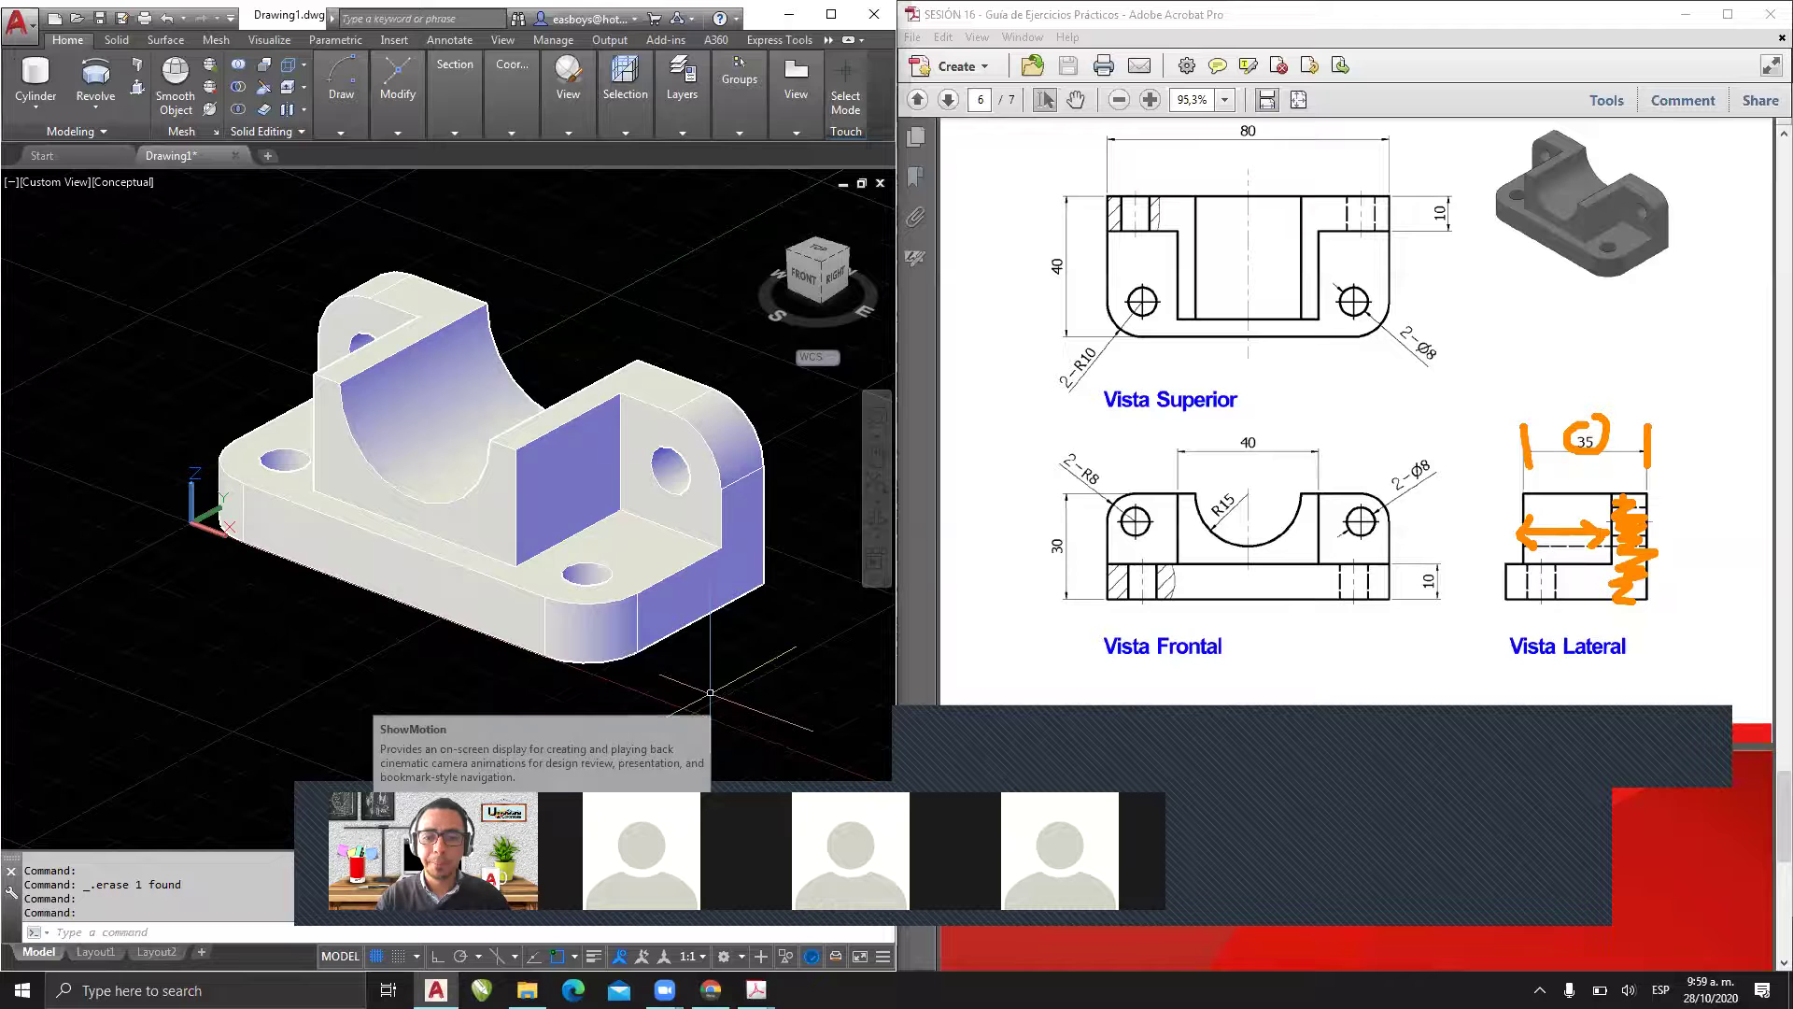
left_click(1769, 15)
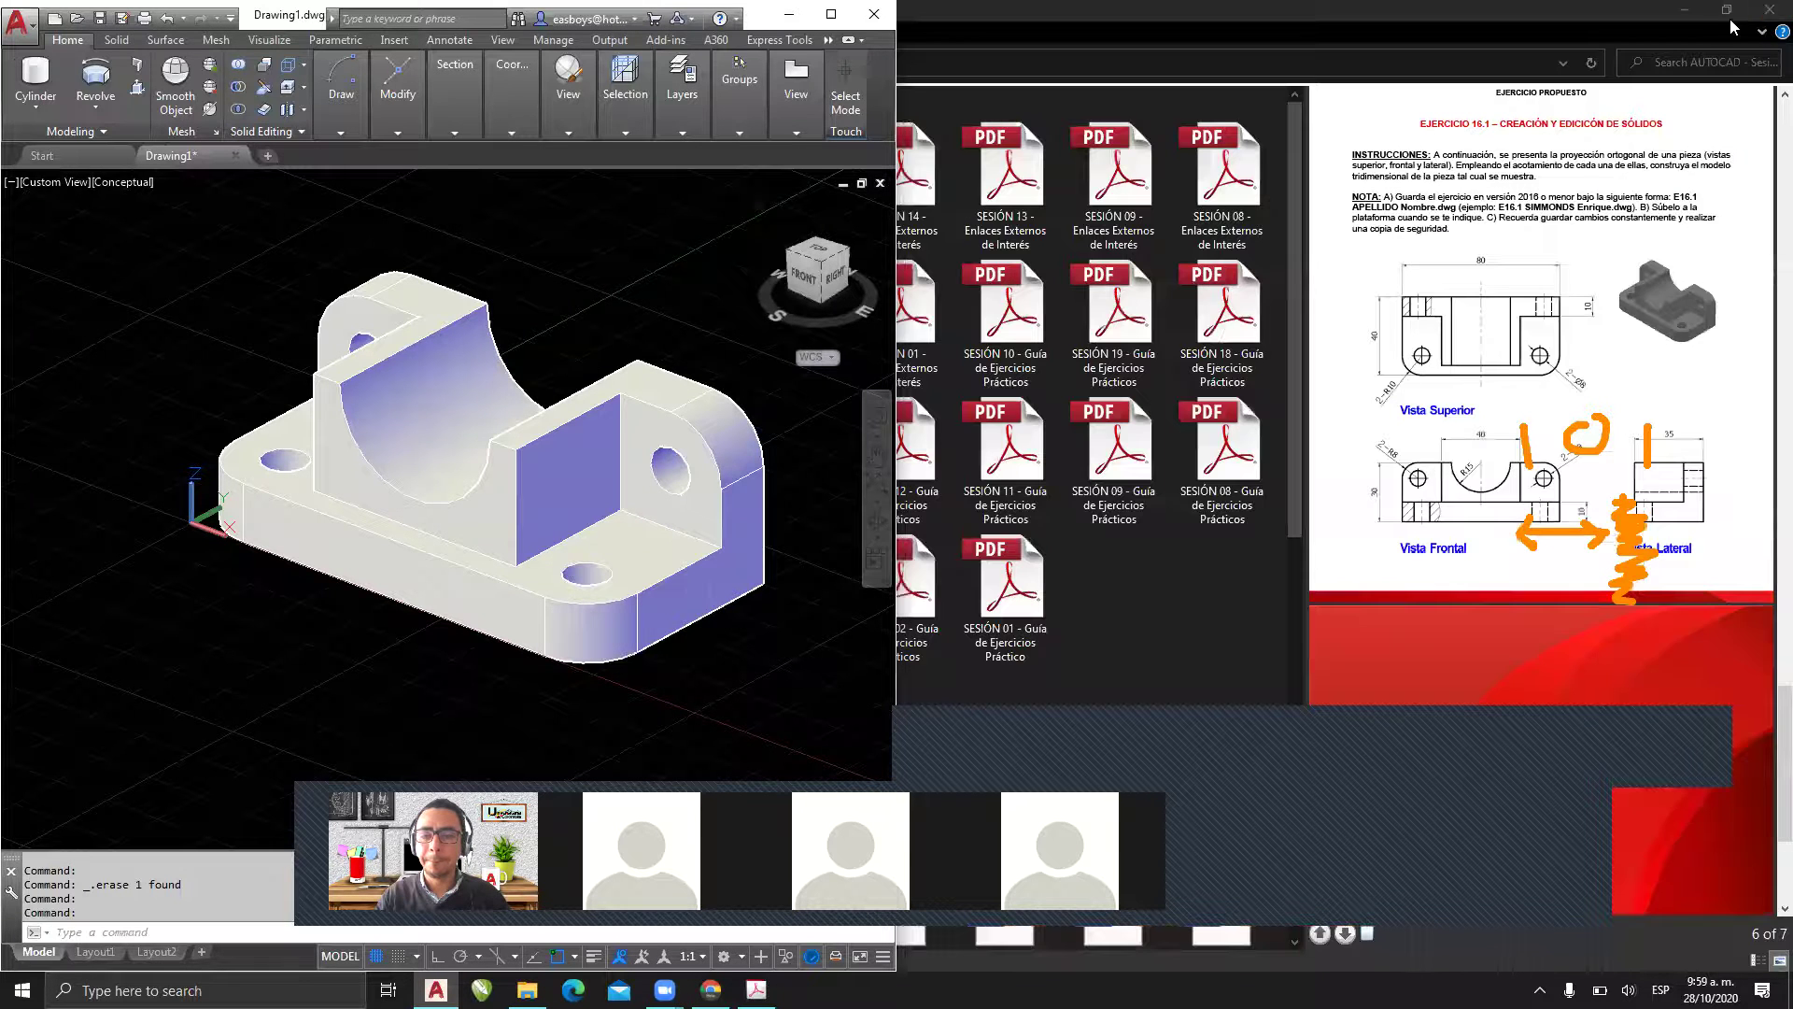
left_click(1684, 13)
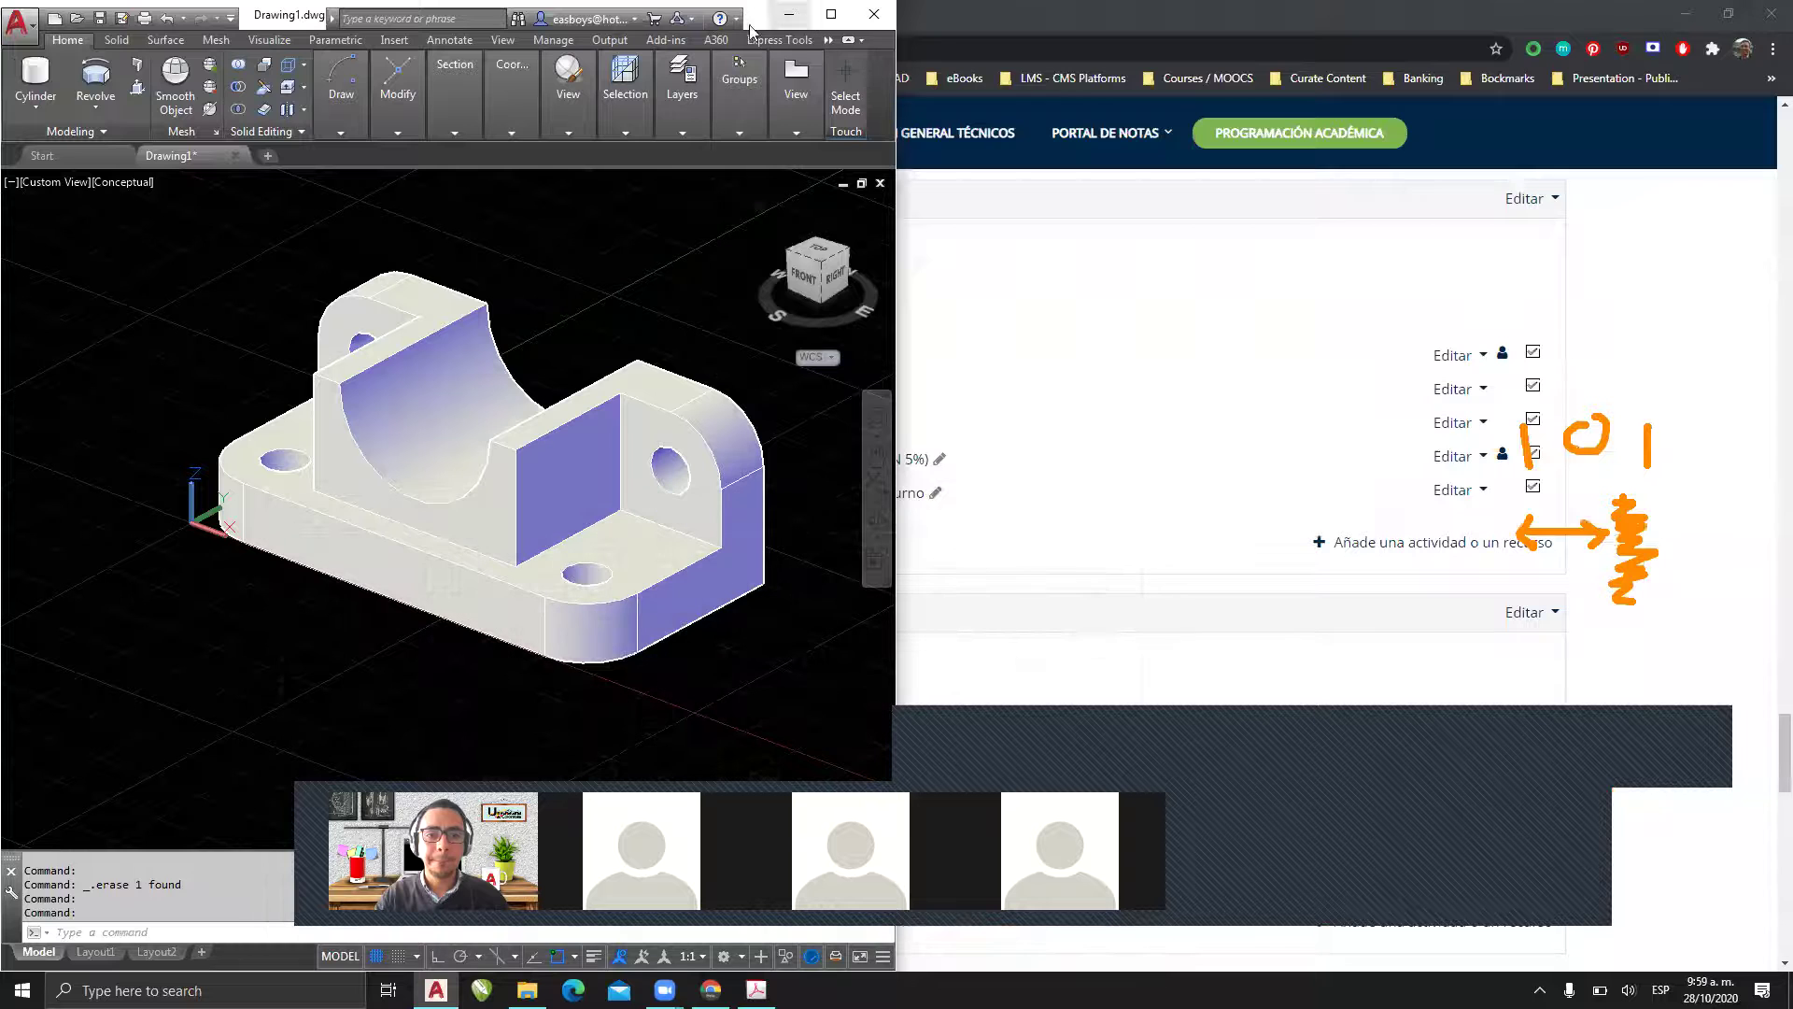
left_click(831, 14)
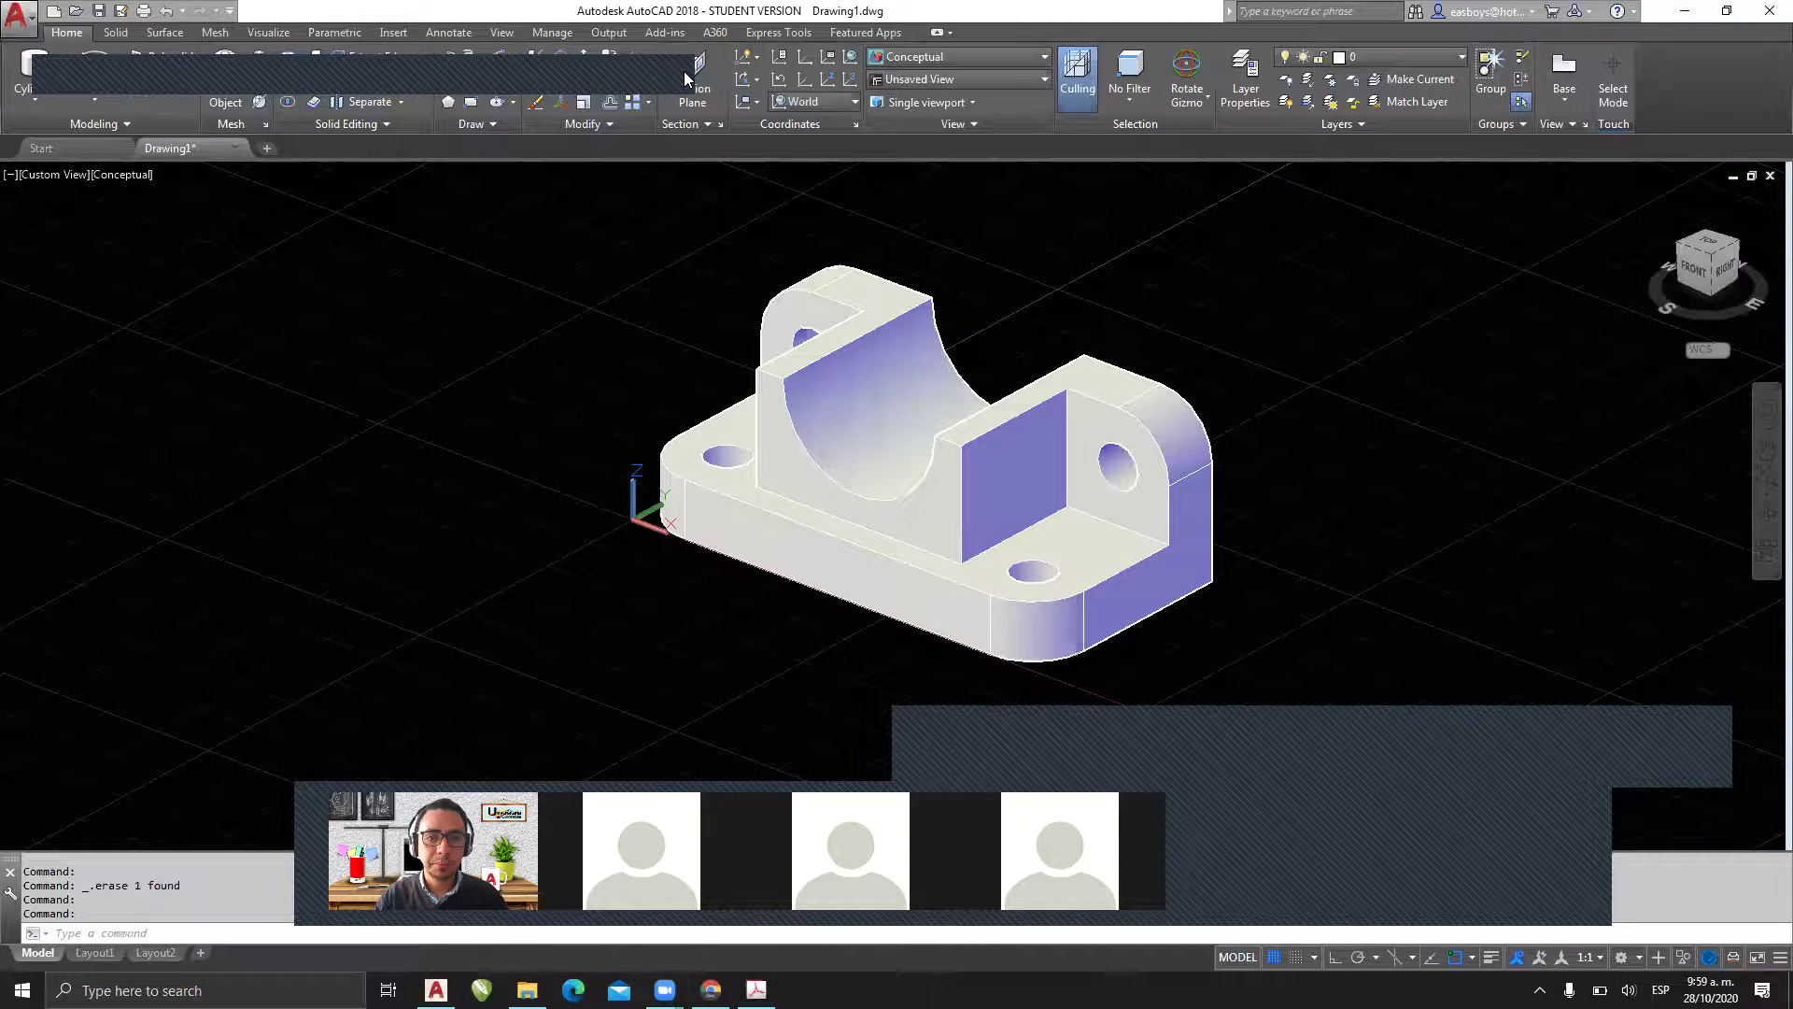
mouse_move(831, 411)
middle_mouse_down("shift")
mouse_move(928, 452)
mouse_move(834, 437)
mouse_move(780, 390)
mouse_move(612, 383)
mouse_move(657, 383)
mouse_move(635, 370)
middle_mouse_up("shift")
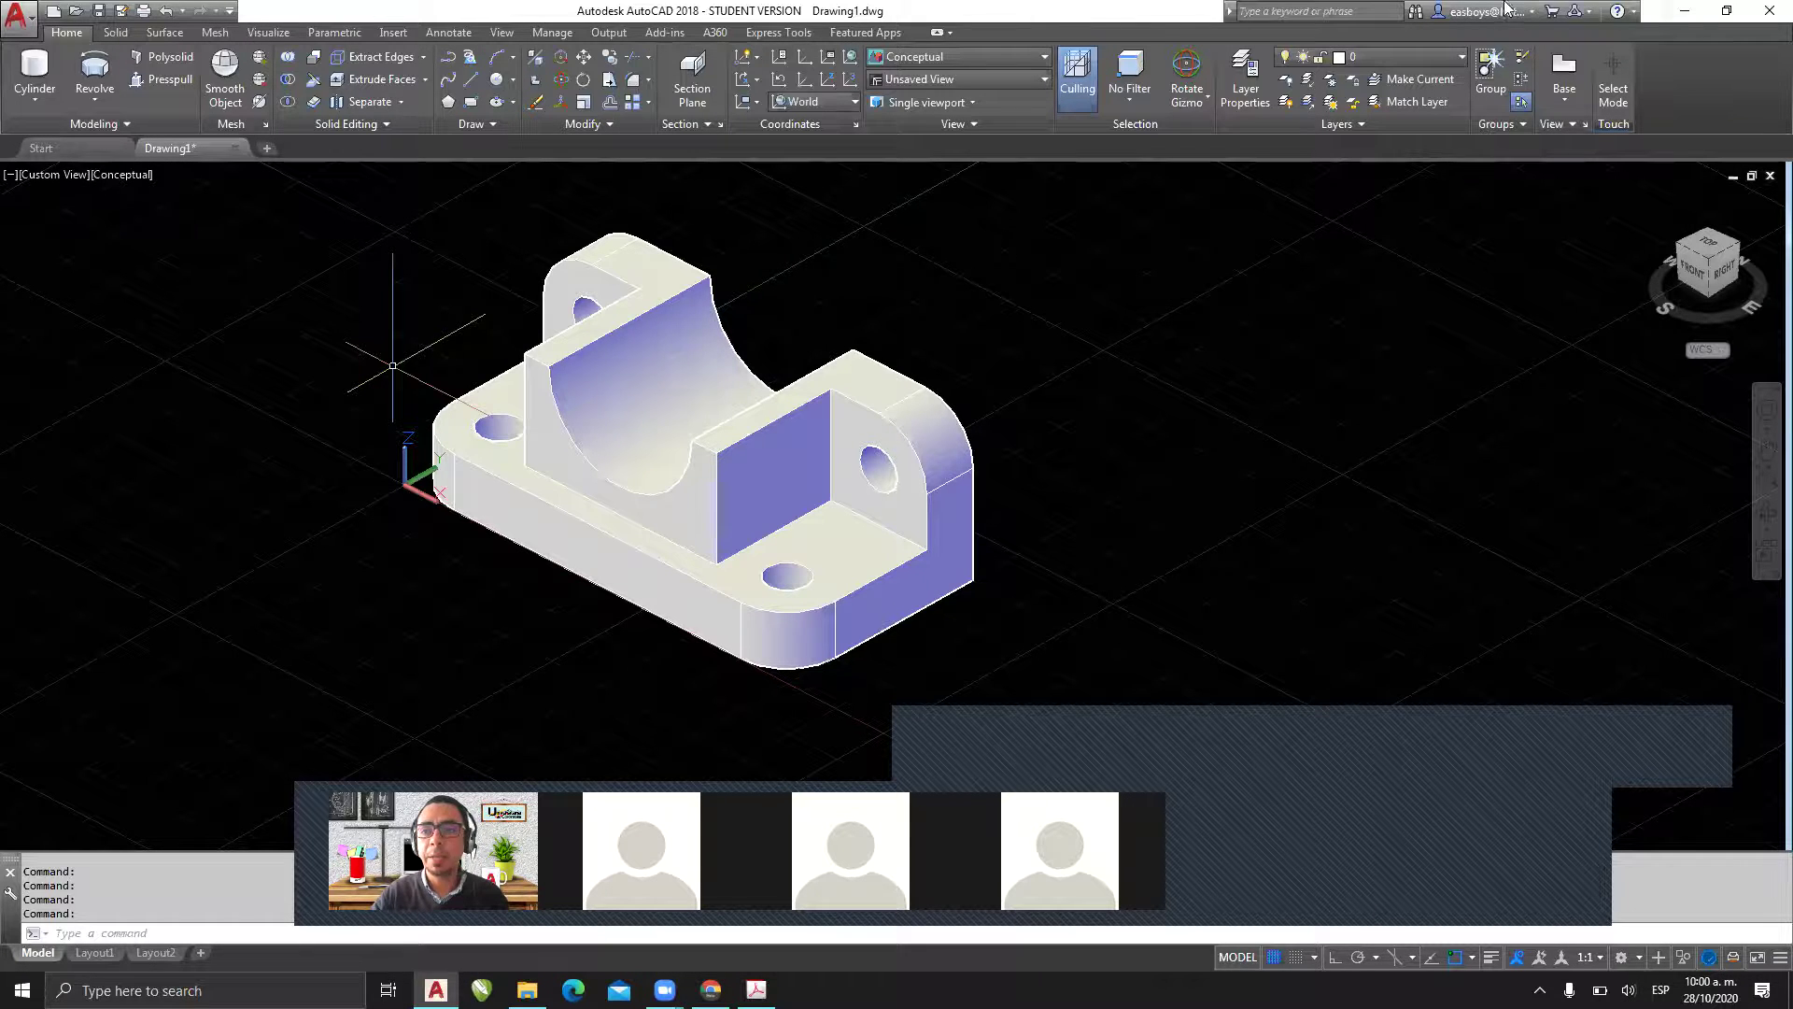
- Switch to the course page in Chrome and open SESIÓN 17 - Guía de Ejercicios Prácticos in a maximized window
left_click(1687, 14)
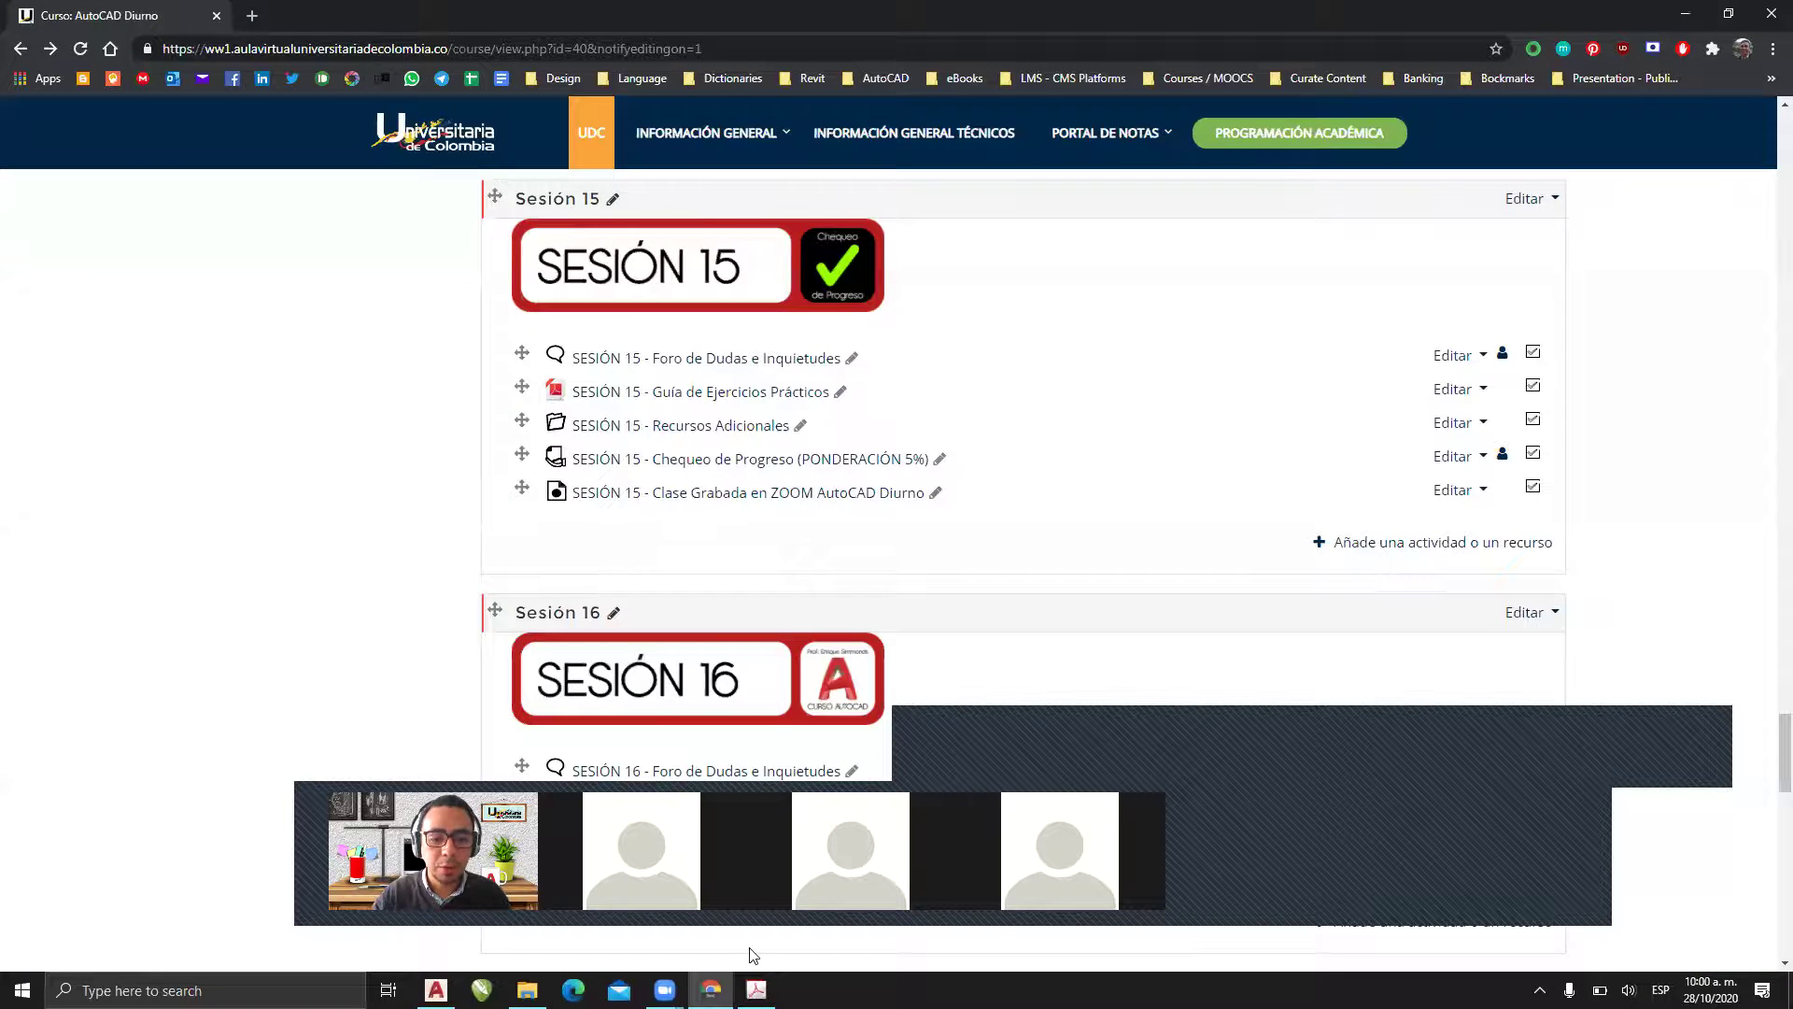
scroll(770, 557, "down", 3)
scroll(769, 557, "down", 5)
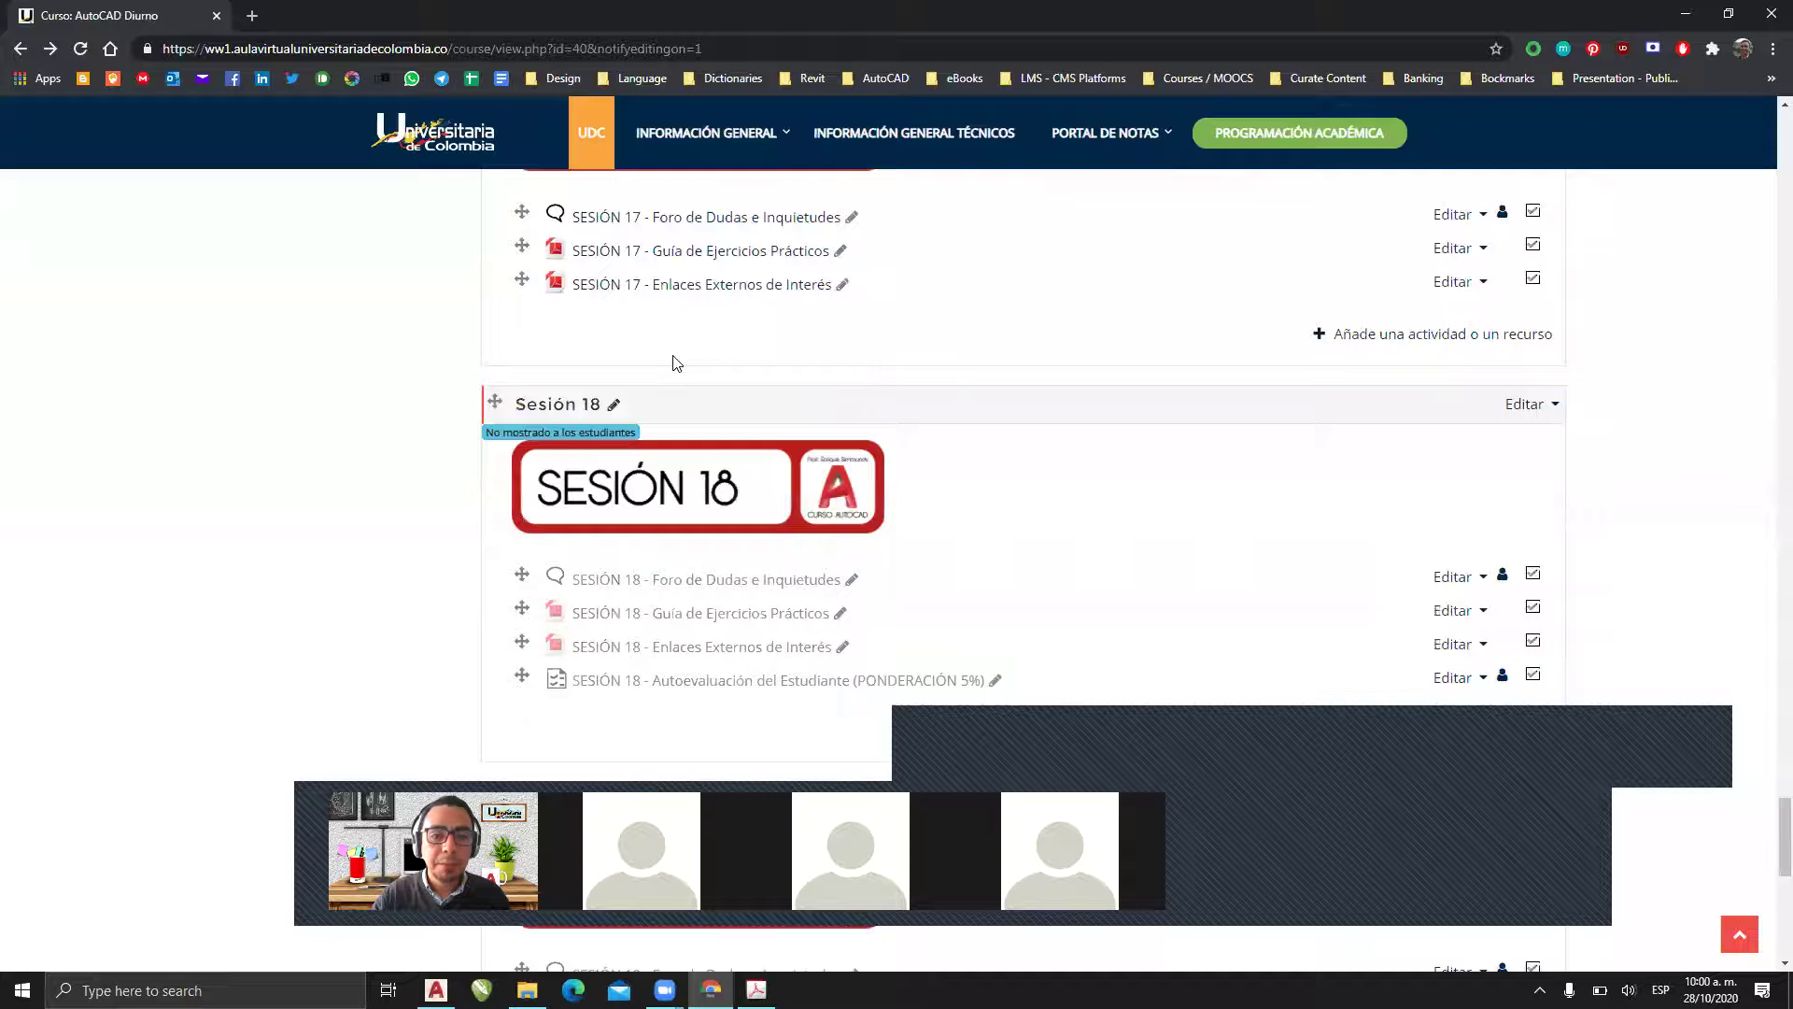
scroll(691, 359, "up", 1)
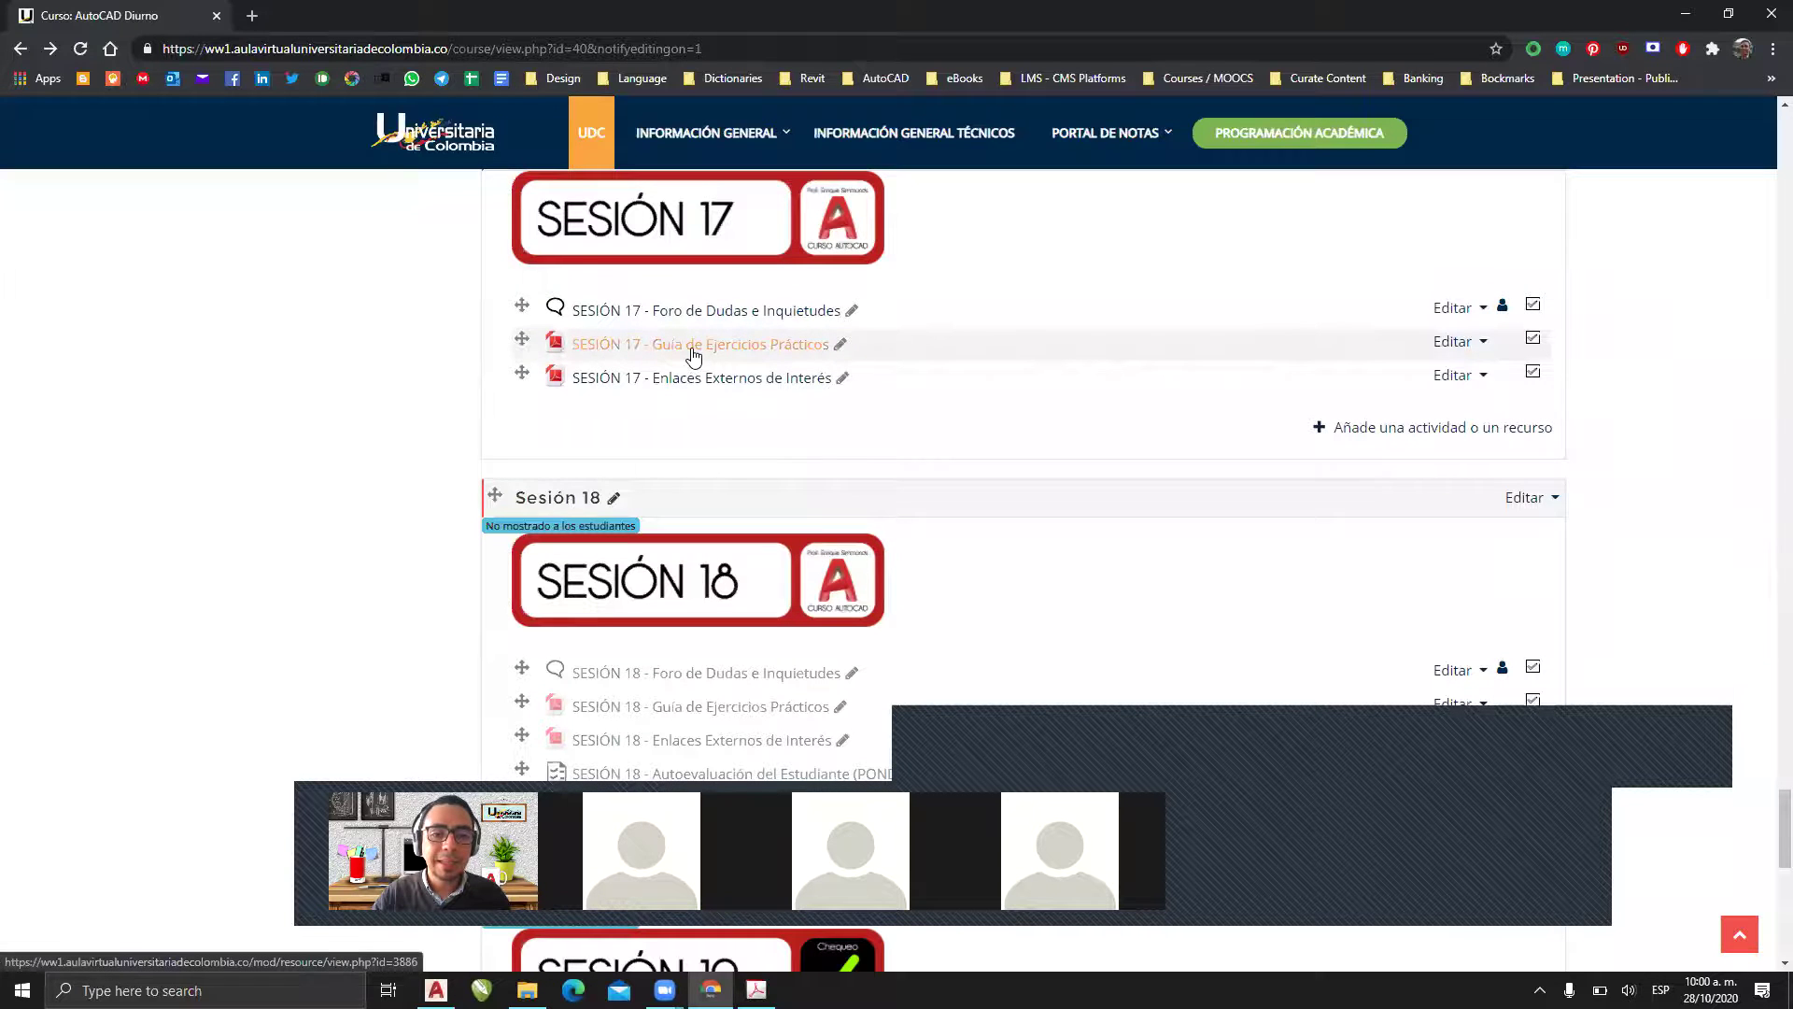
left_click(693, 356)
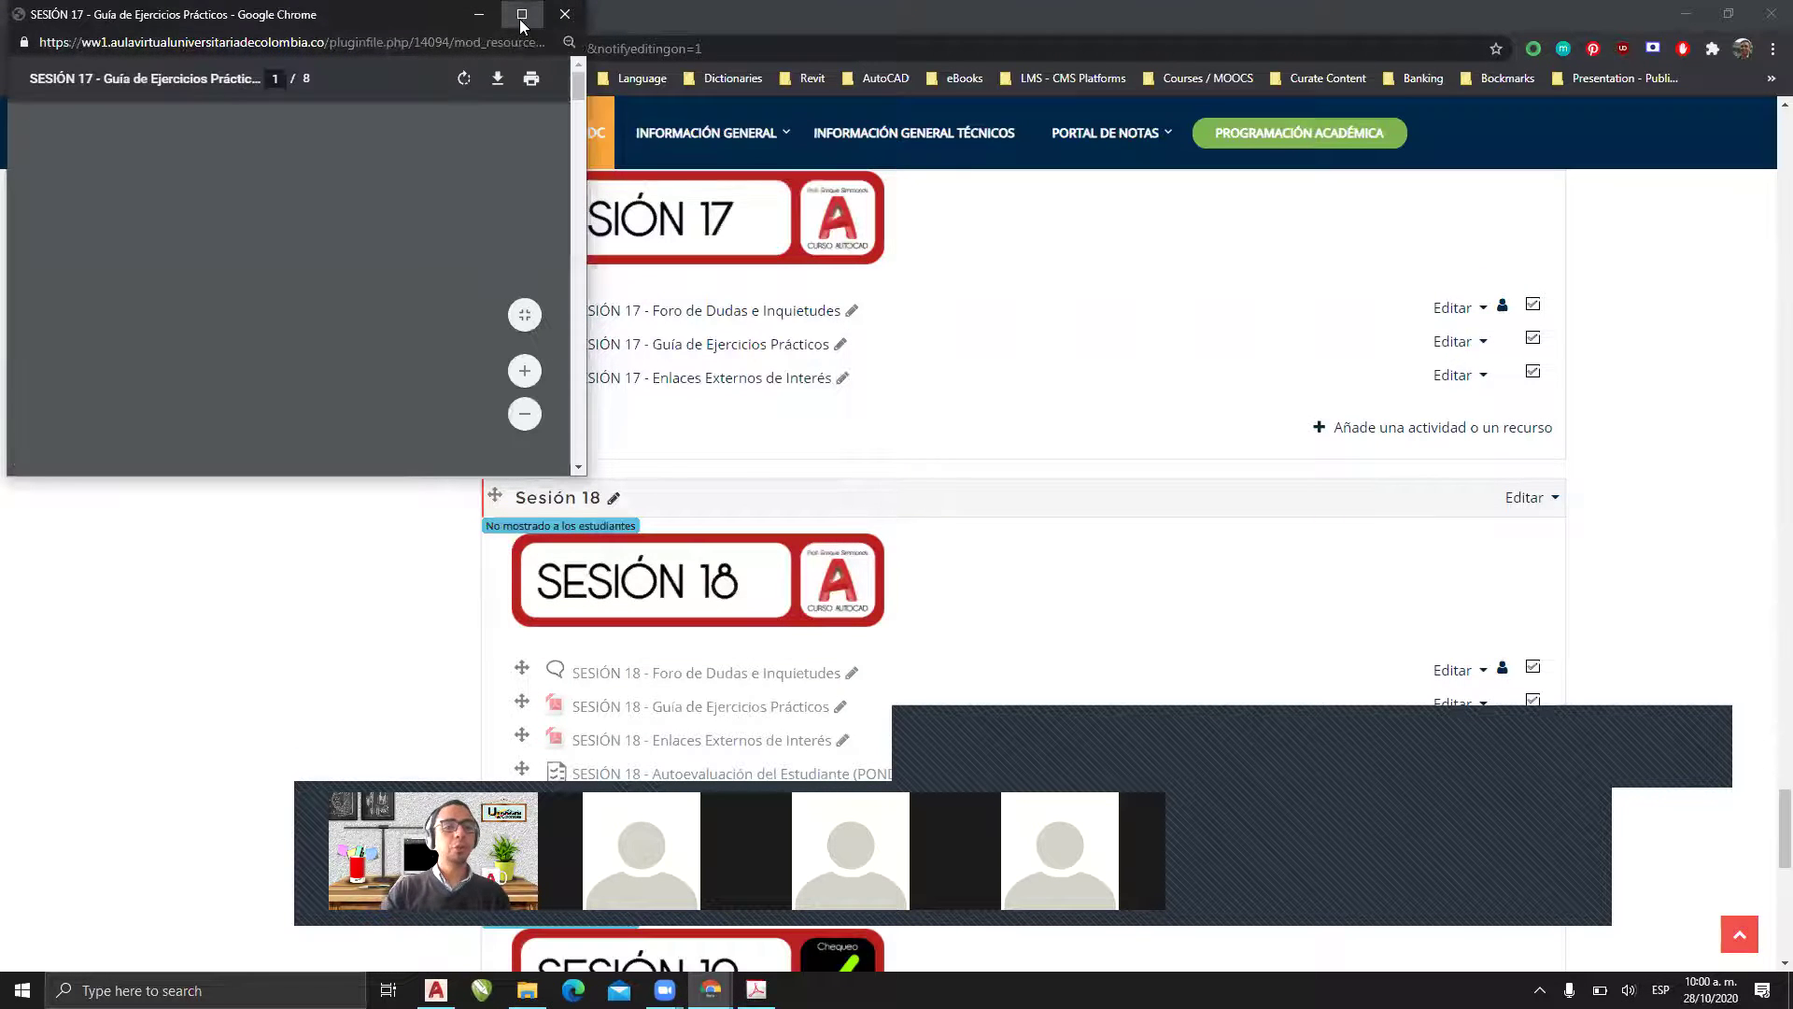
left_click(521, 15)
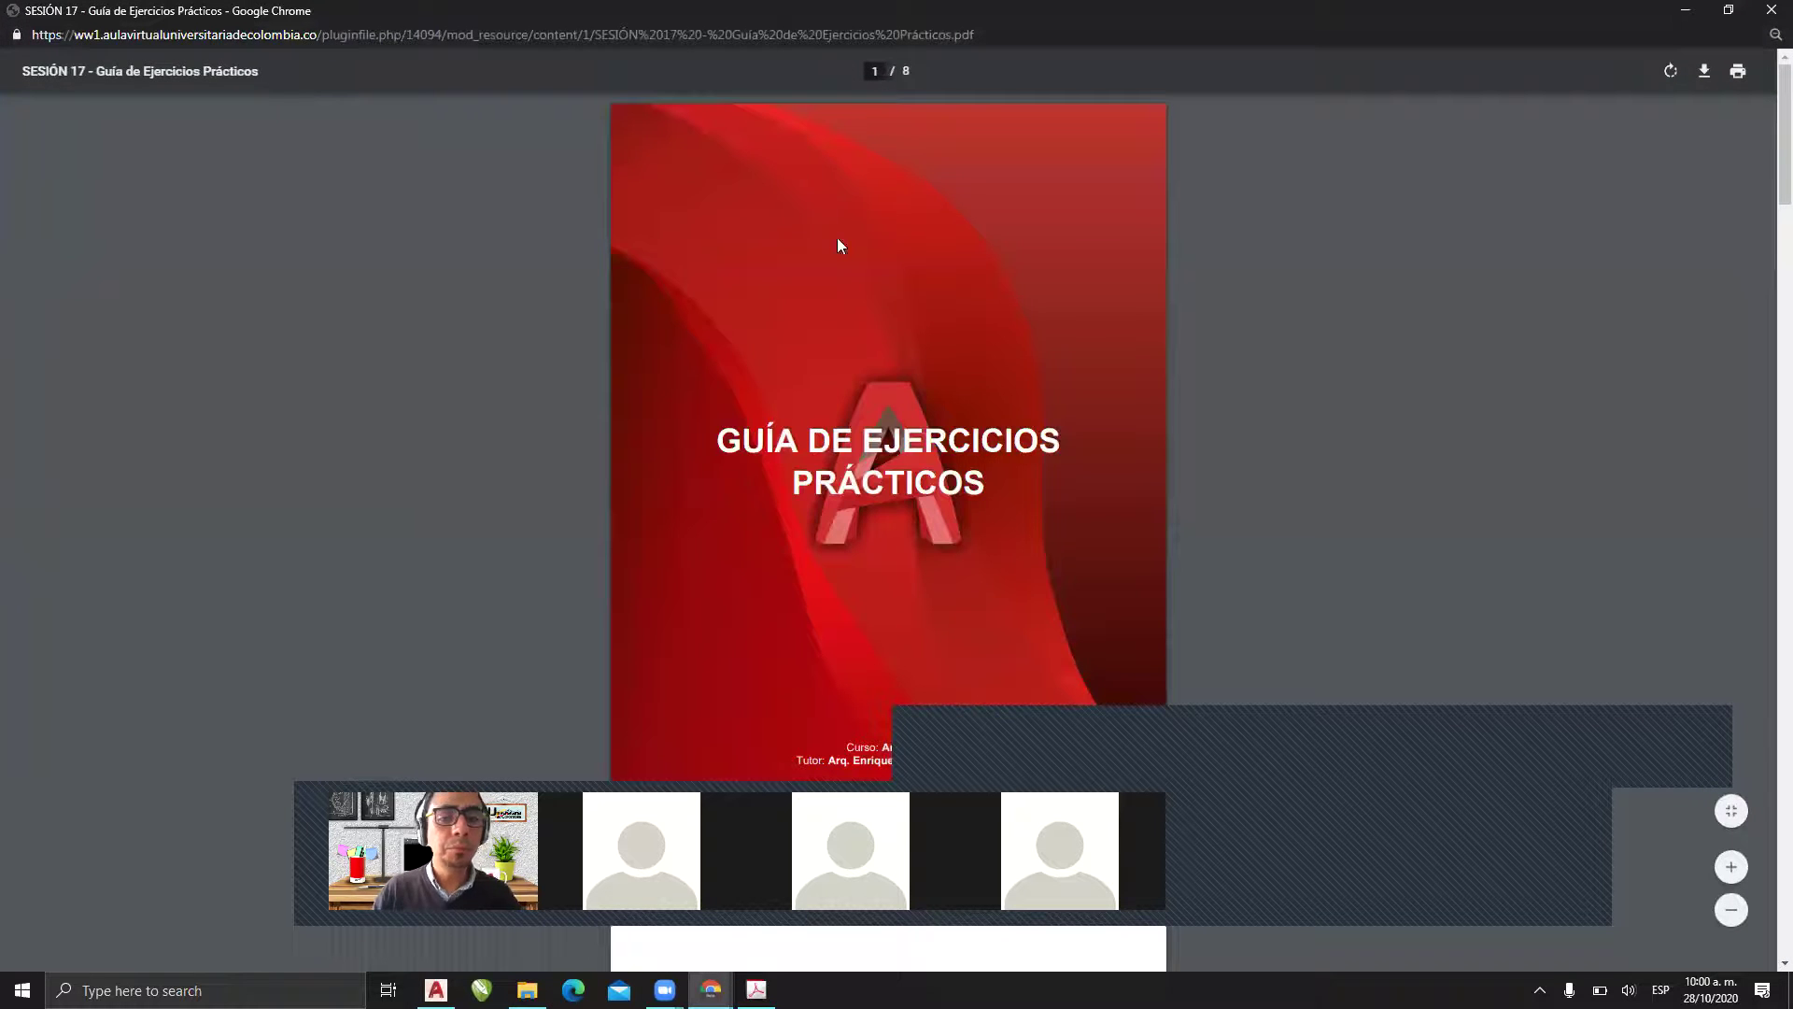
- Page through the guide to the Sesión de Aprendizaje 17 page with its objectives and topics
key("Page_Down")
key("Page_Down")
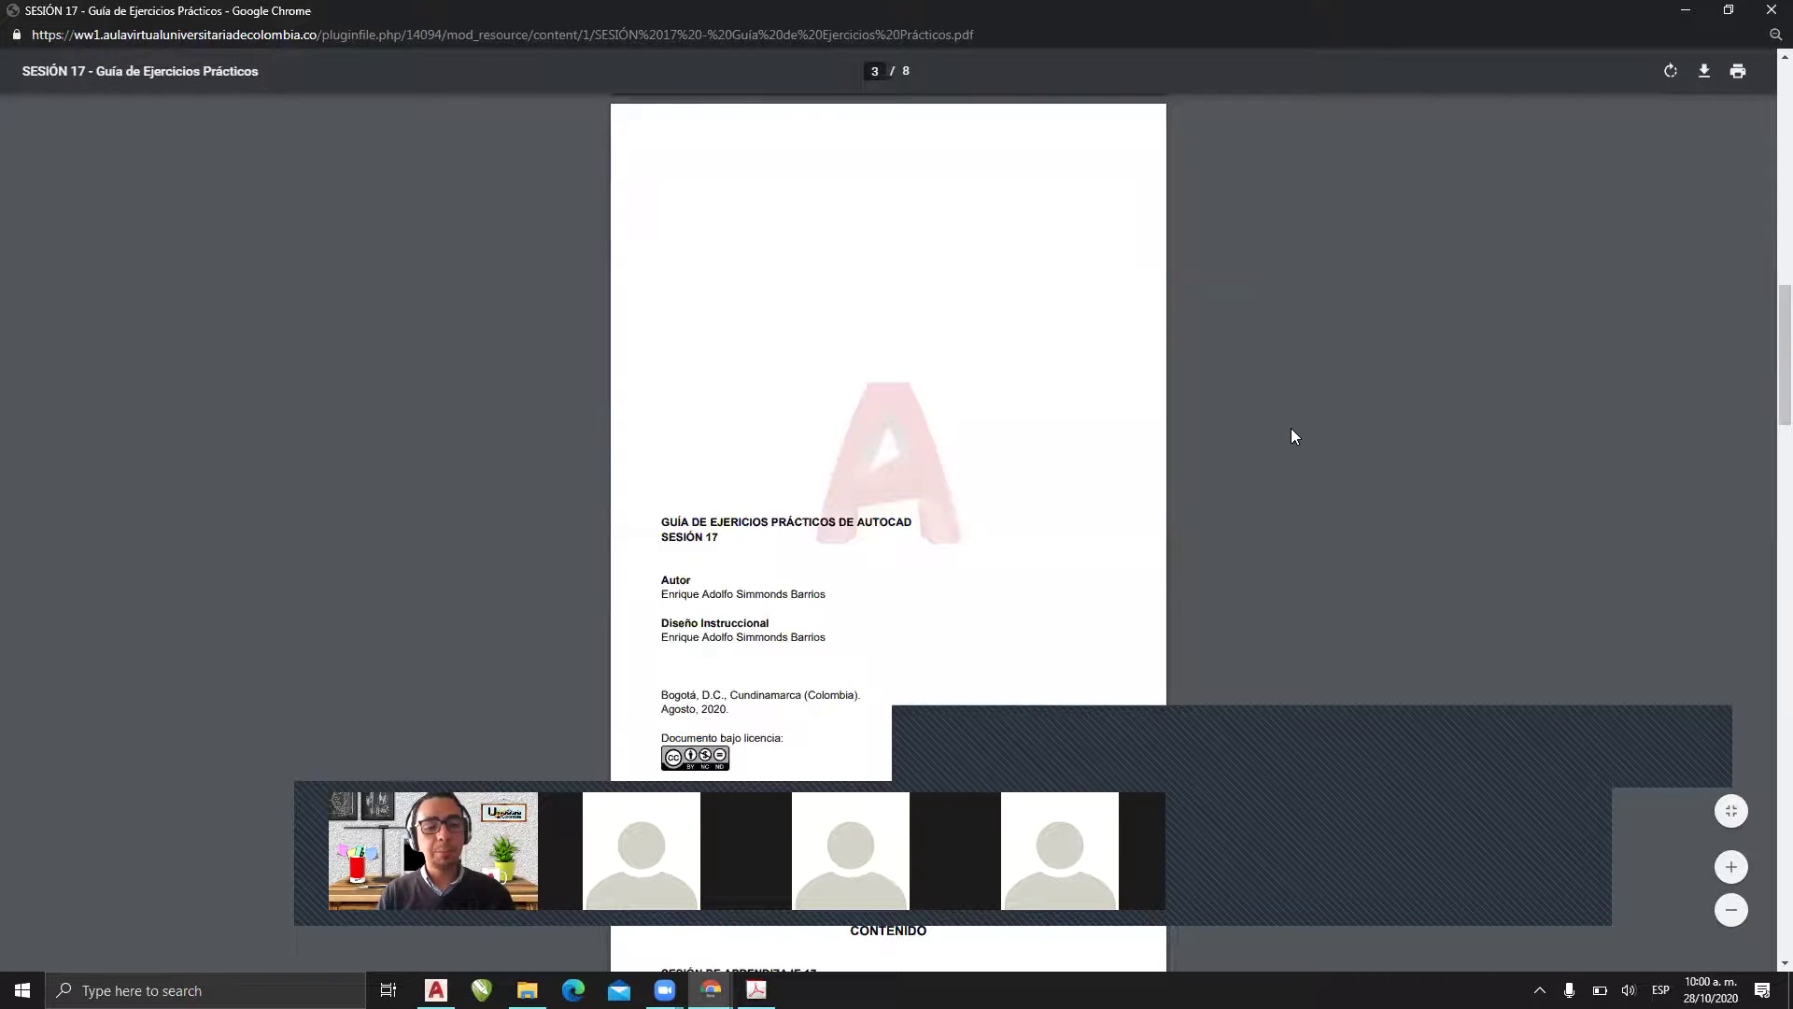
key("Page_Down")
key("Page_Down")
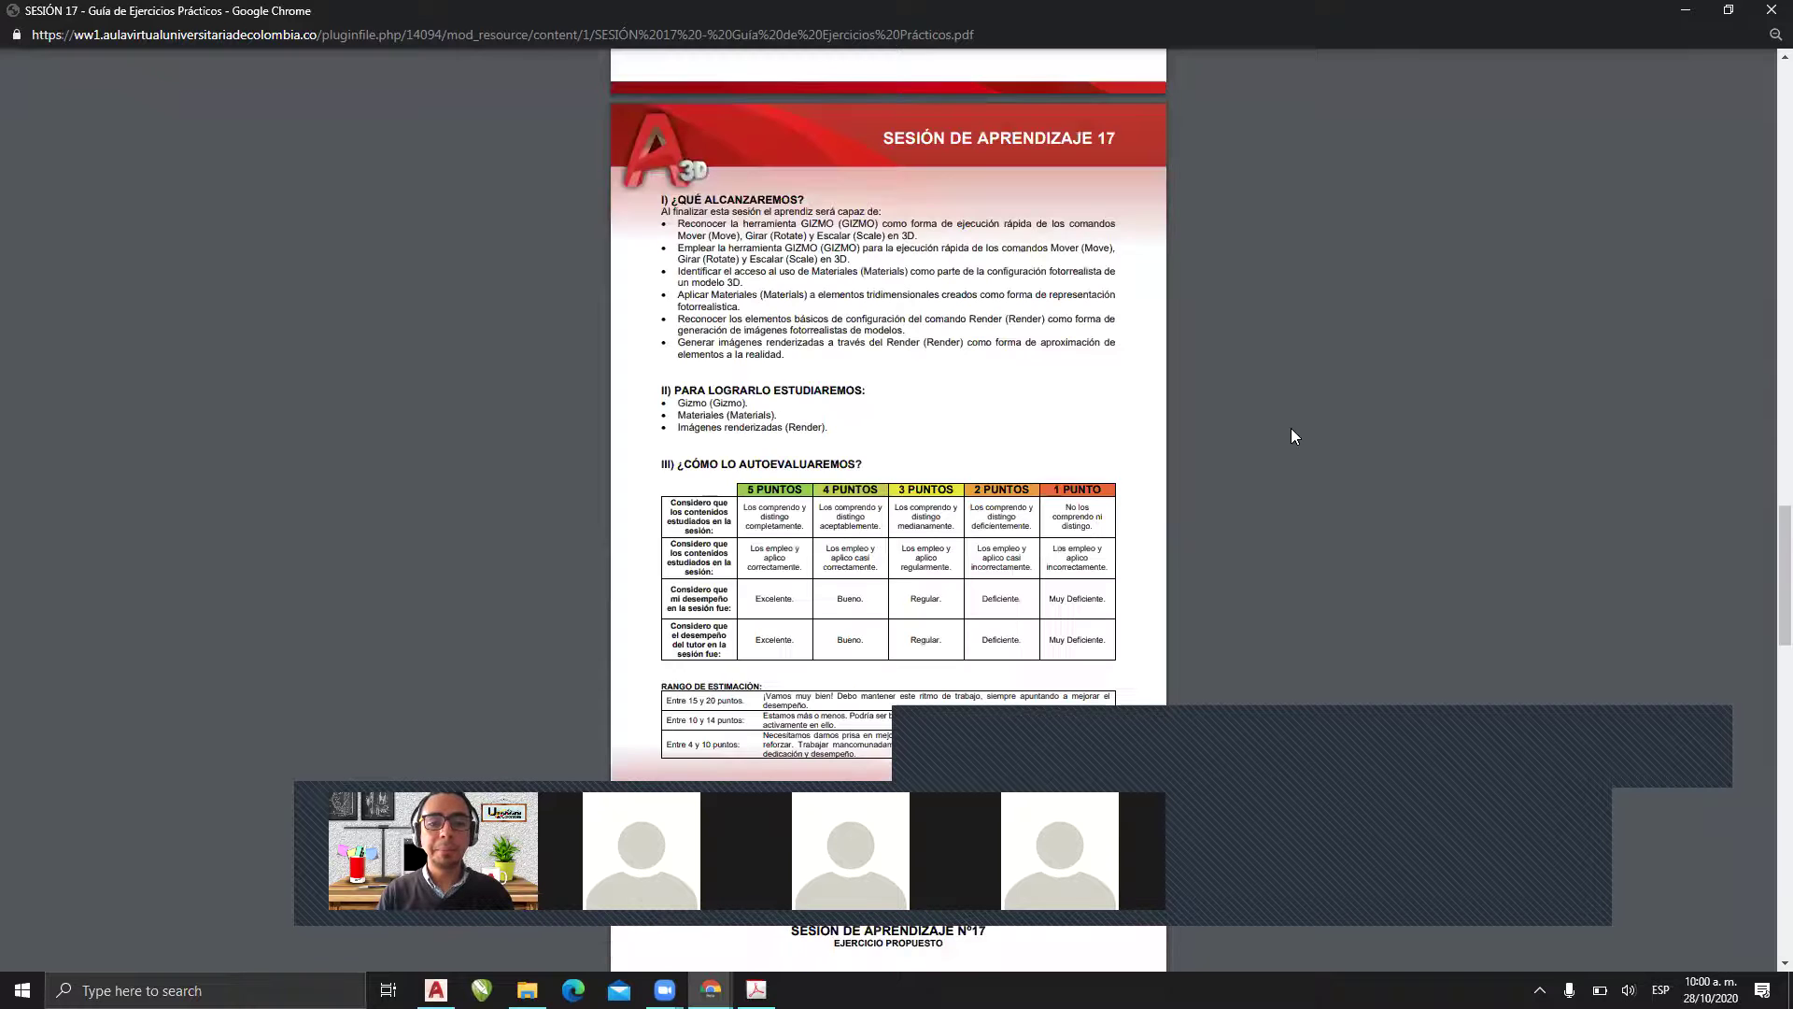